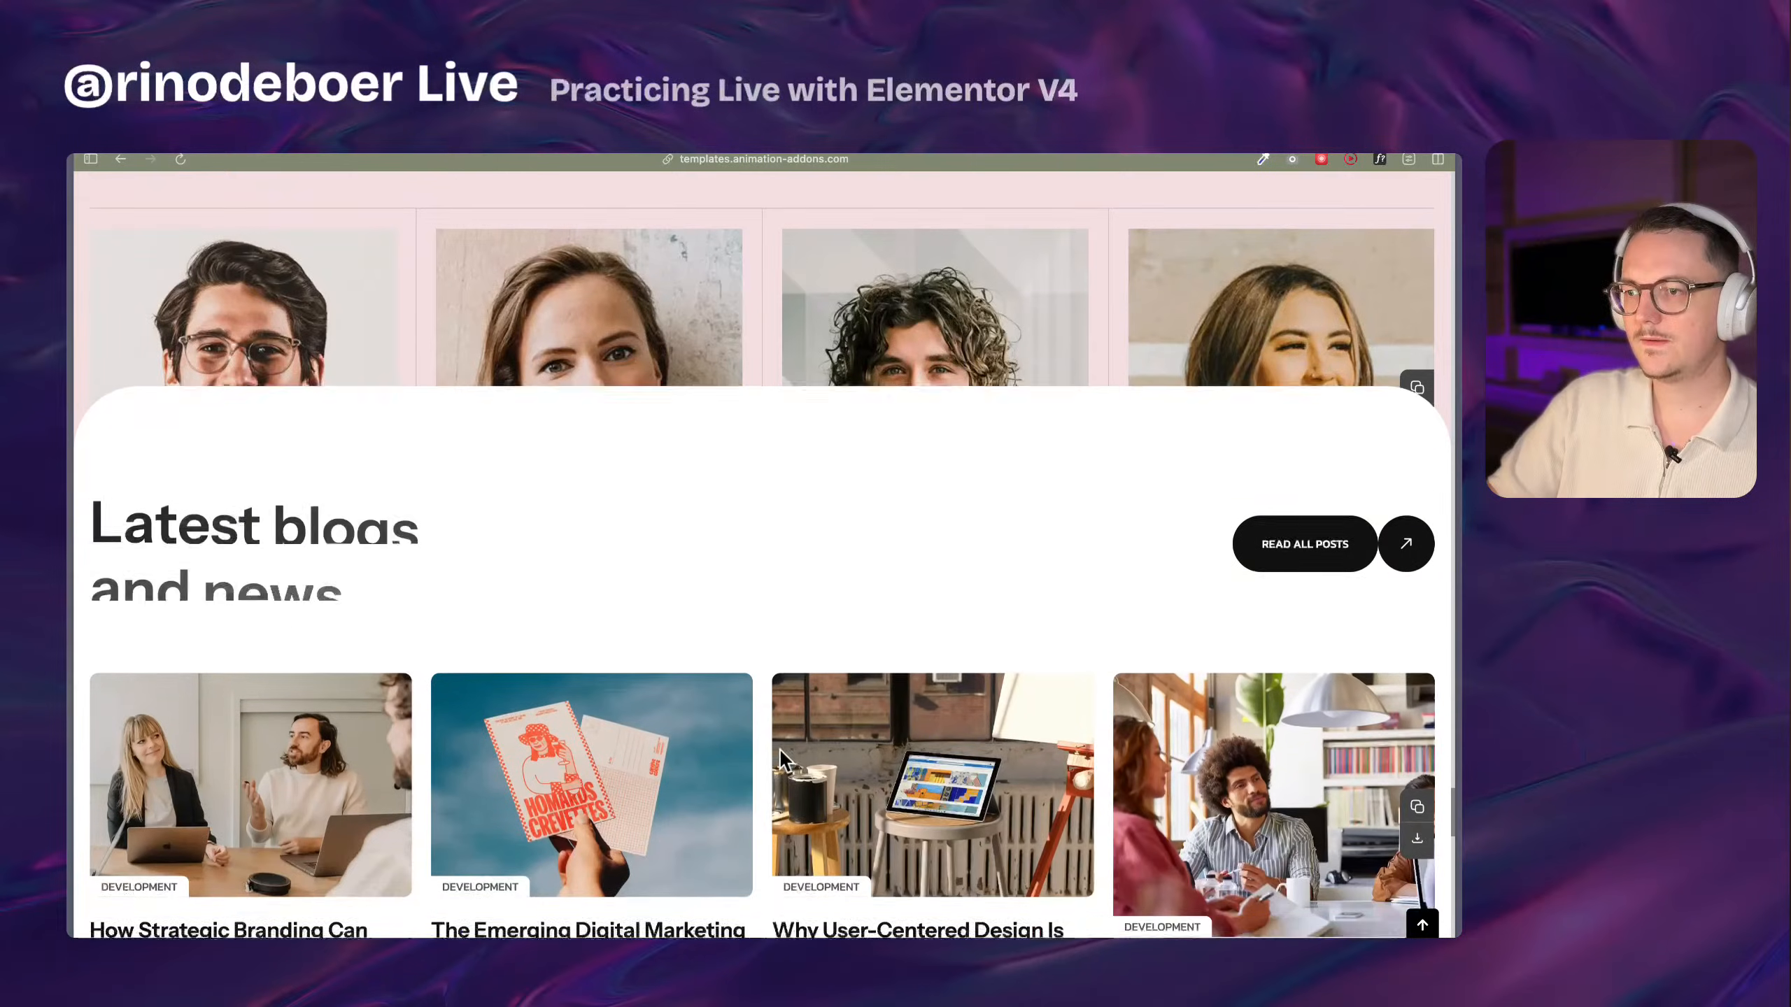
Look over the end of the template demo down to its contact section and return to the Animation Addons site
scroll(780, 751, down, 7)
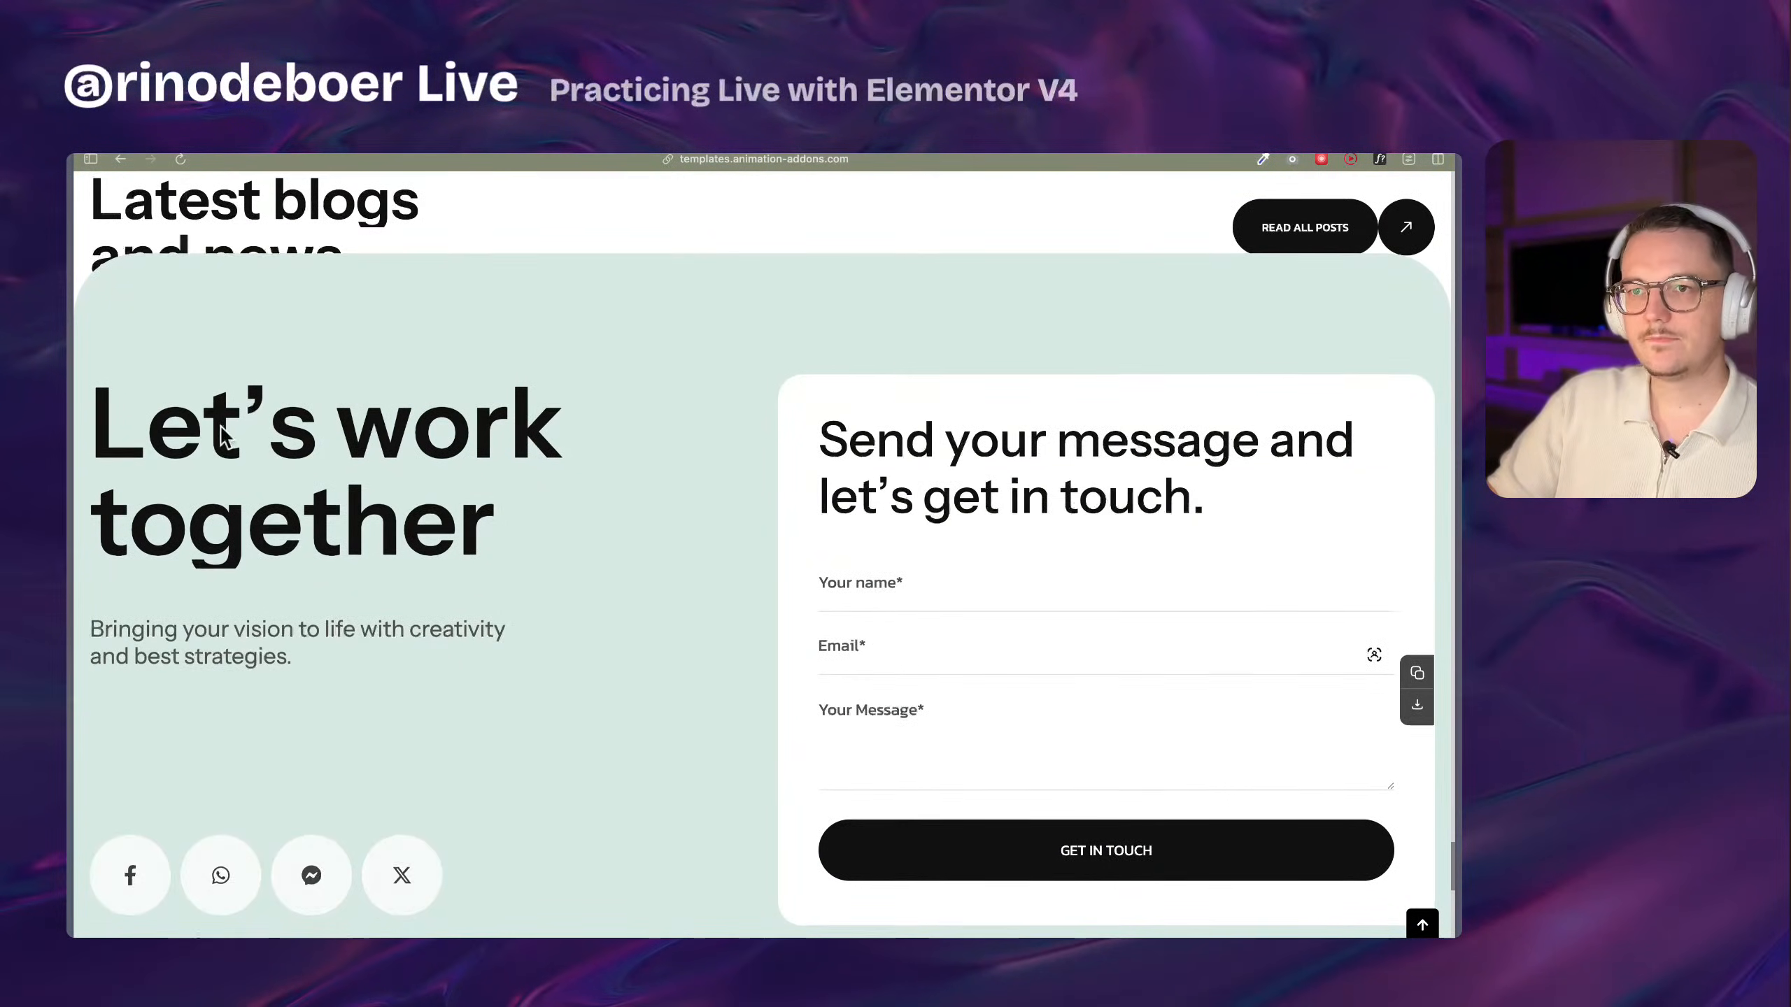
click(120, 159)
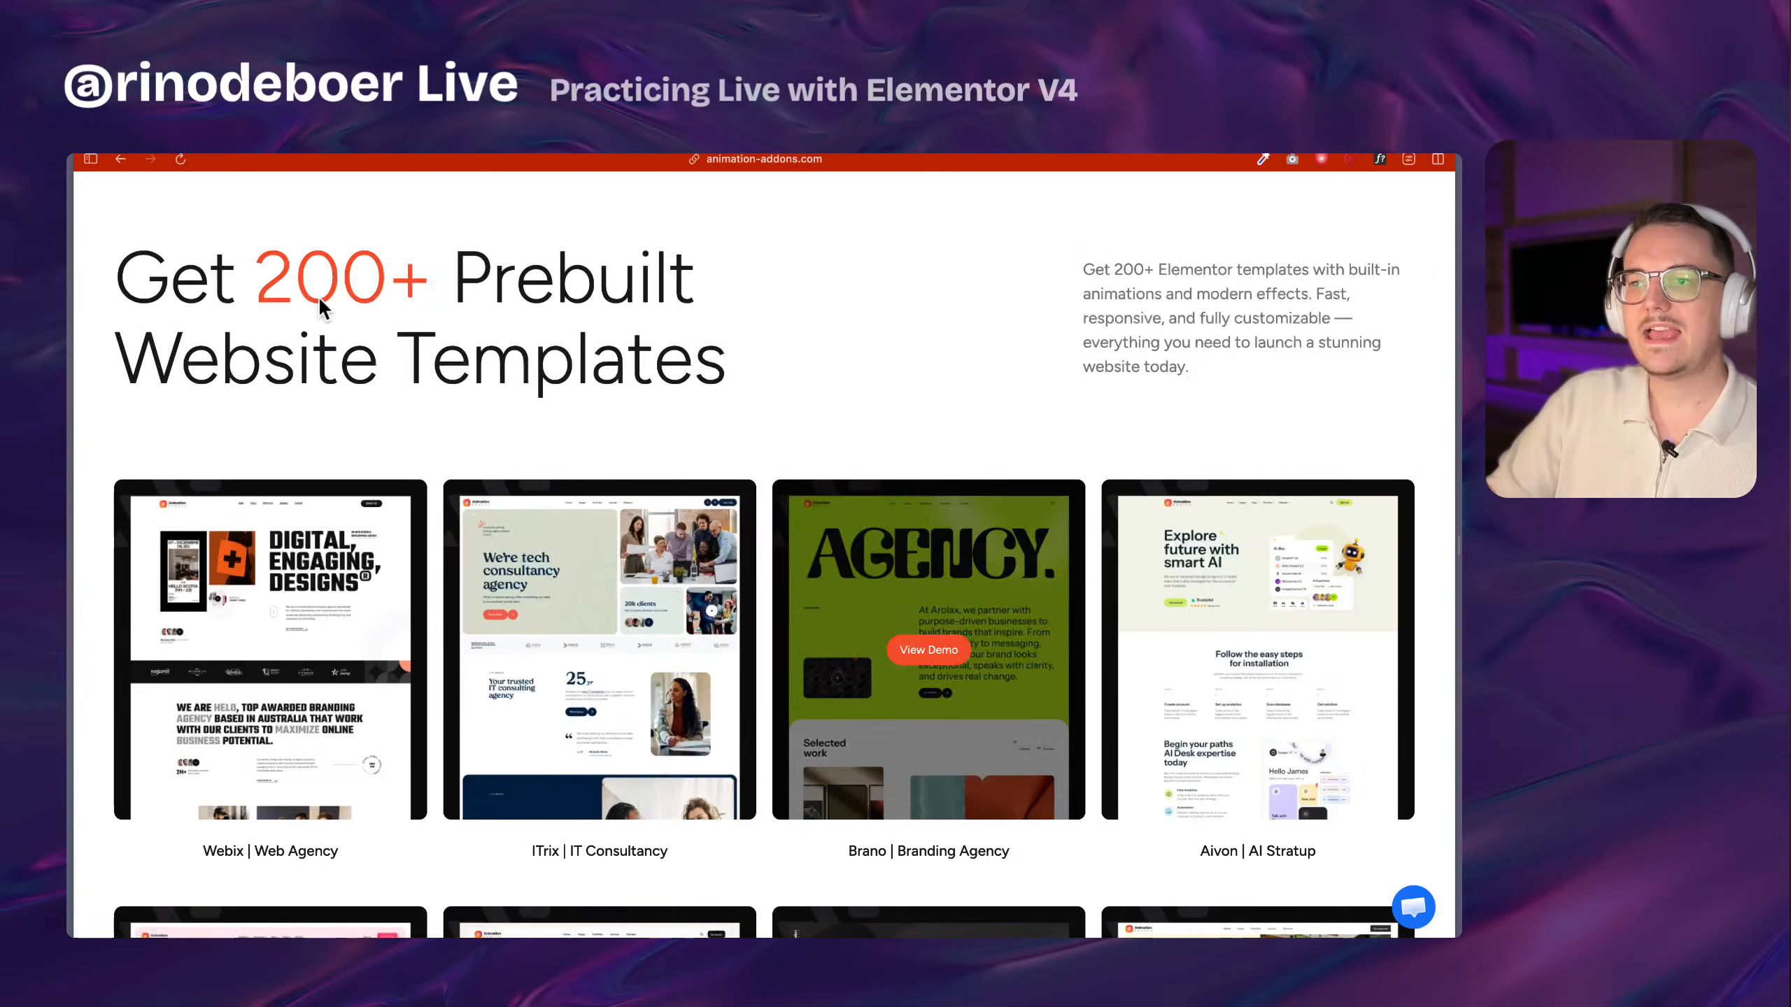
scroll(543, 338, up, 10)
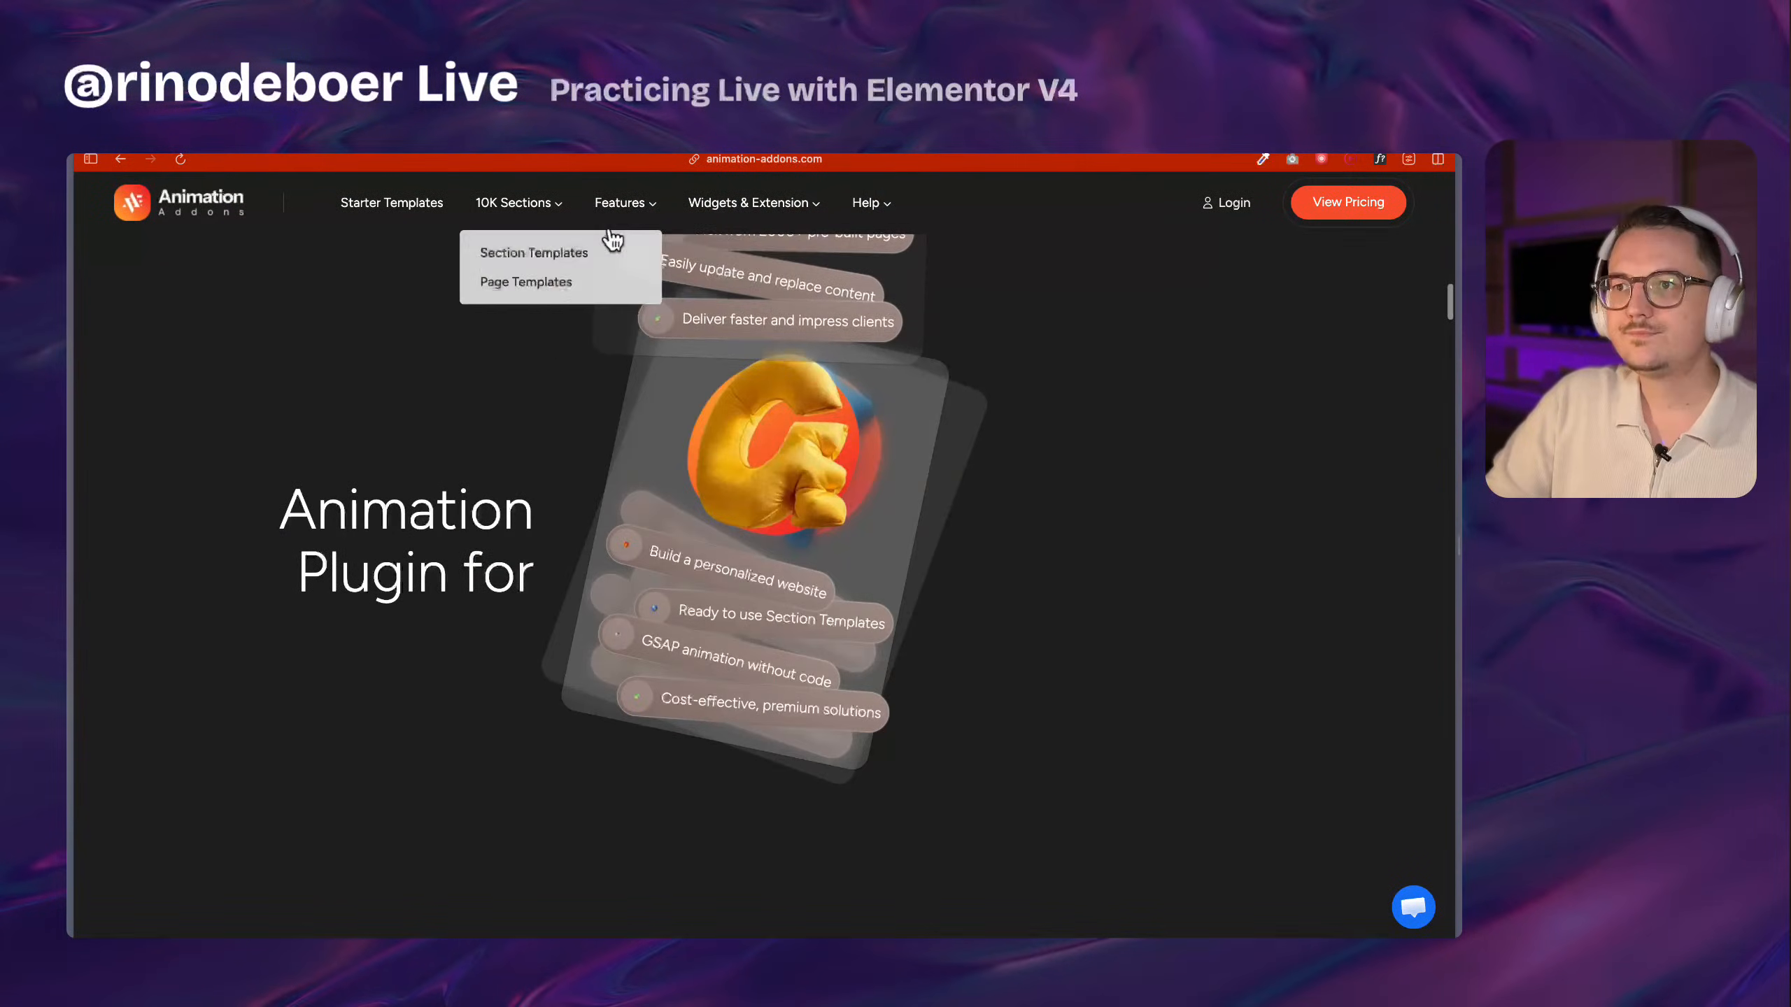
Open the Horizontal Scrolling feature page of Animation Addons and examine its demo sections
mouse_move(621, 206)
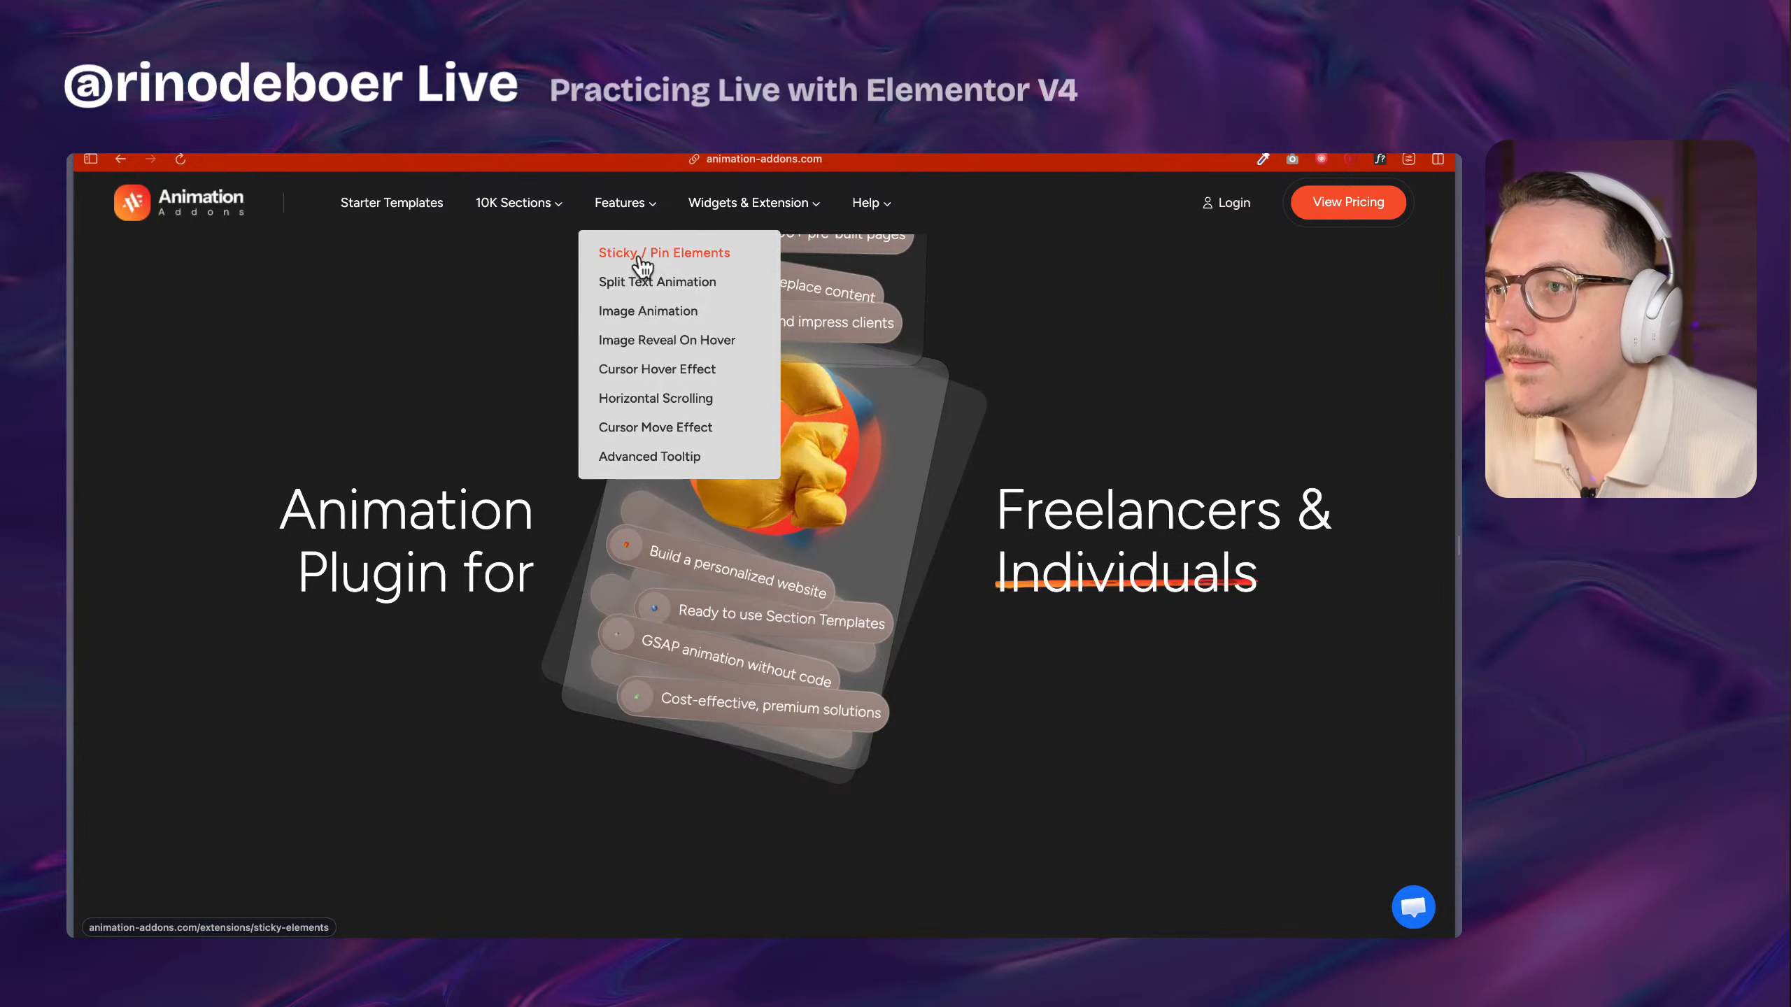
click(661, 400)
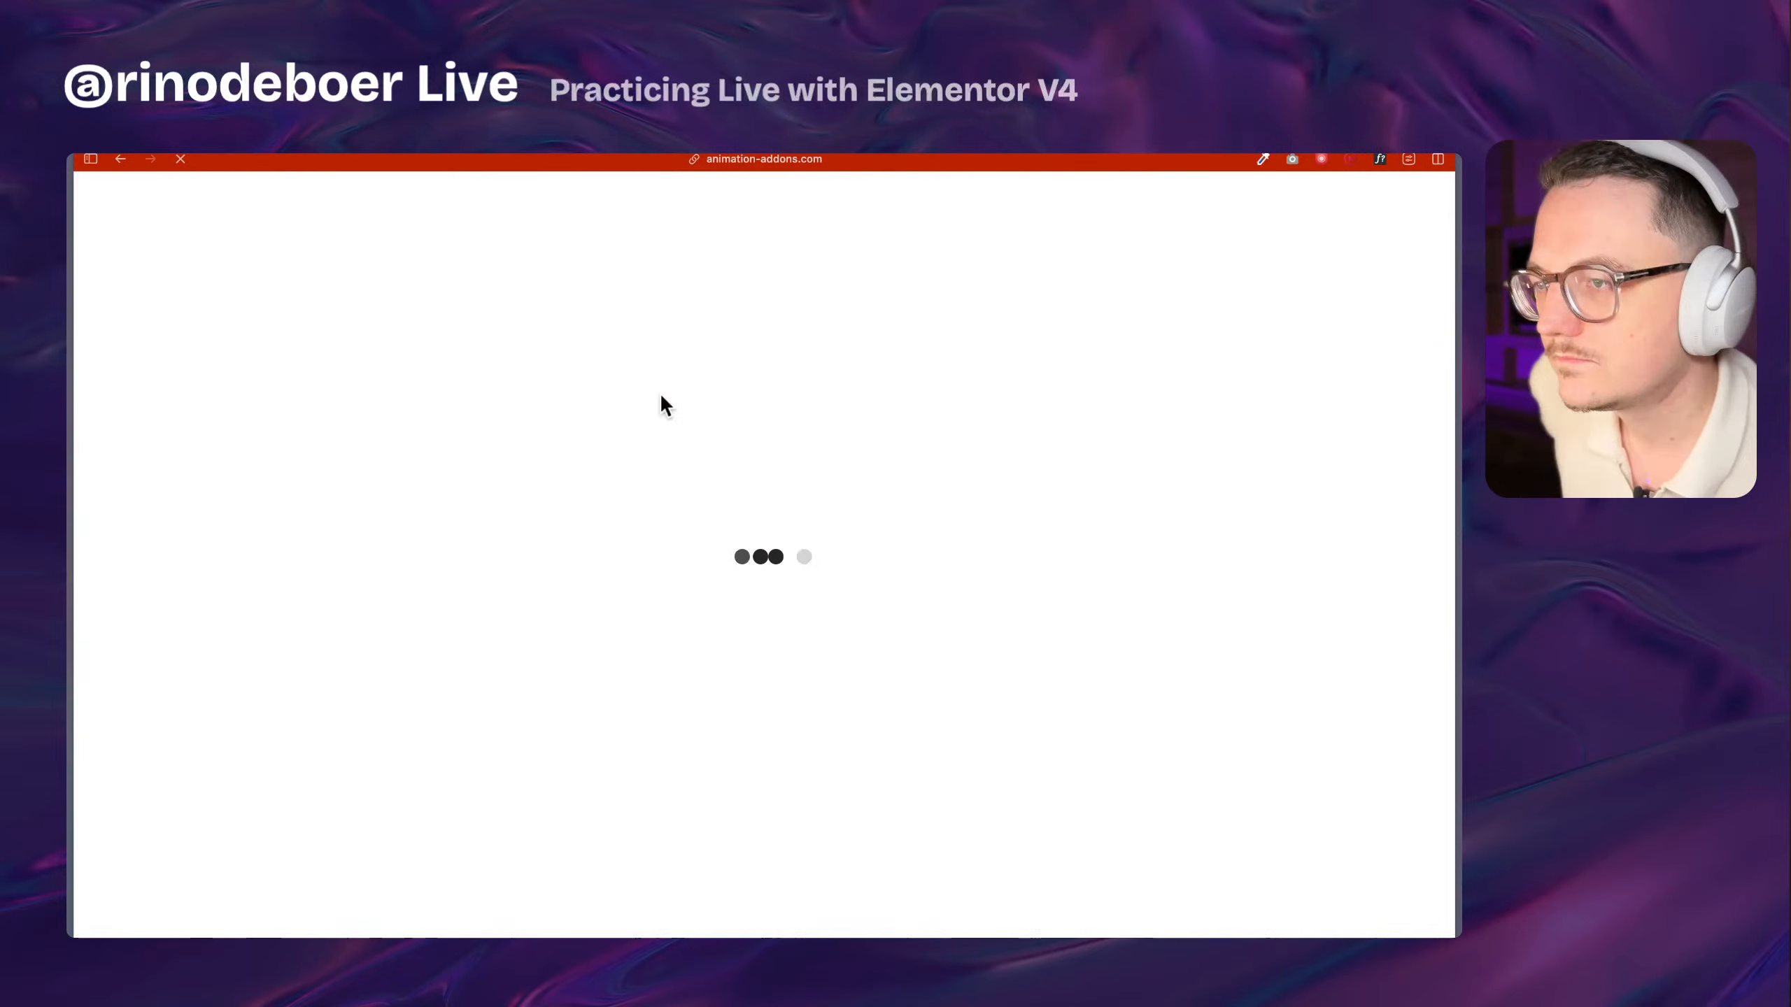
scroll(287, 498, down, 10)
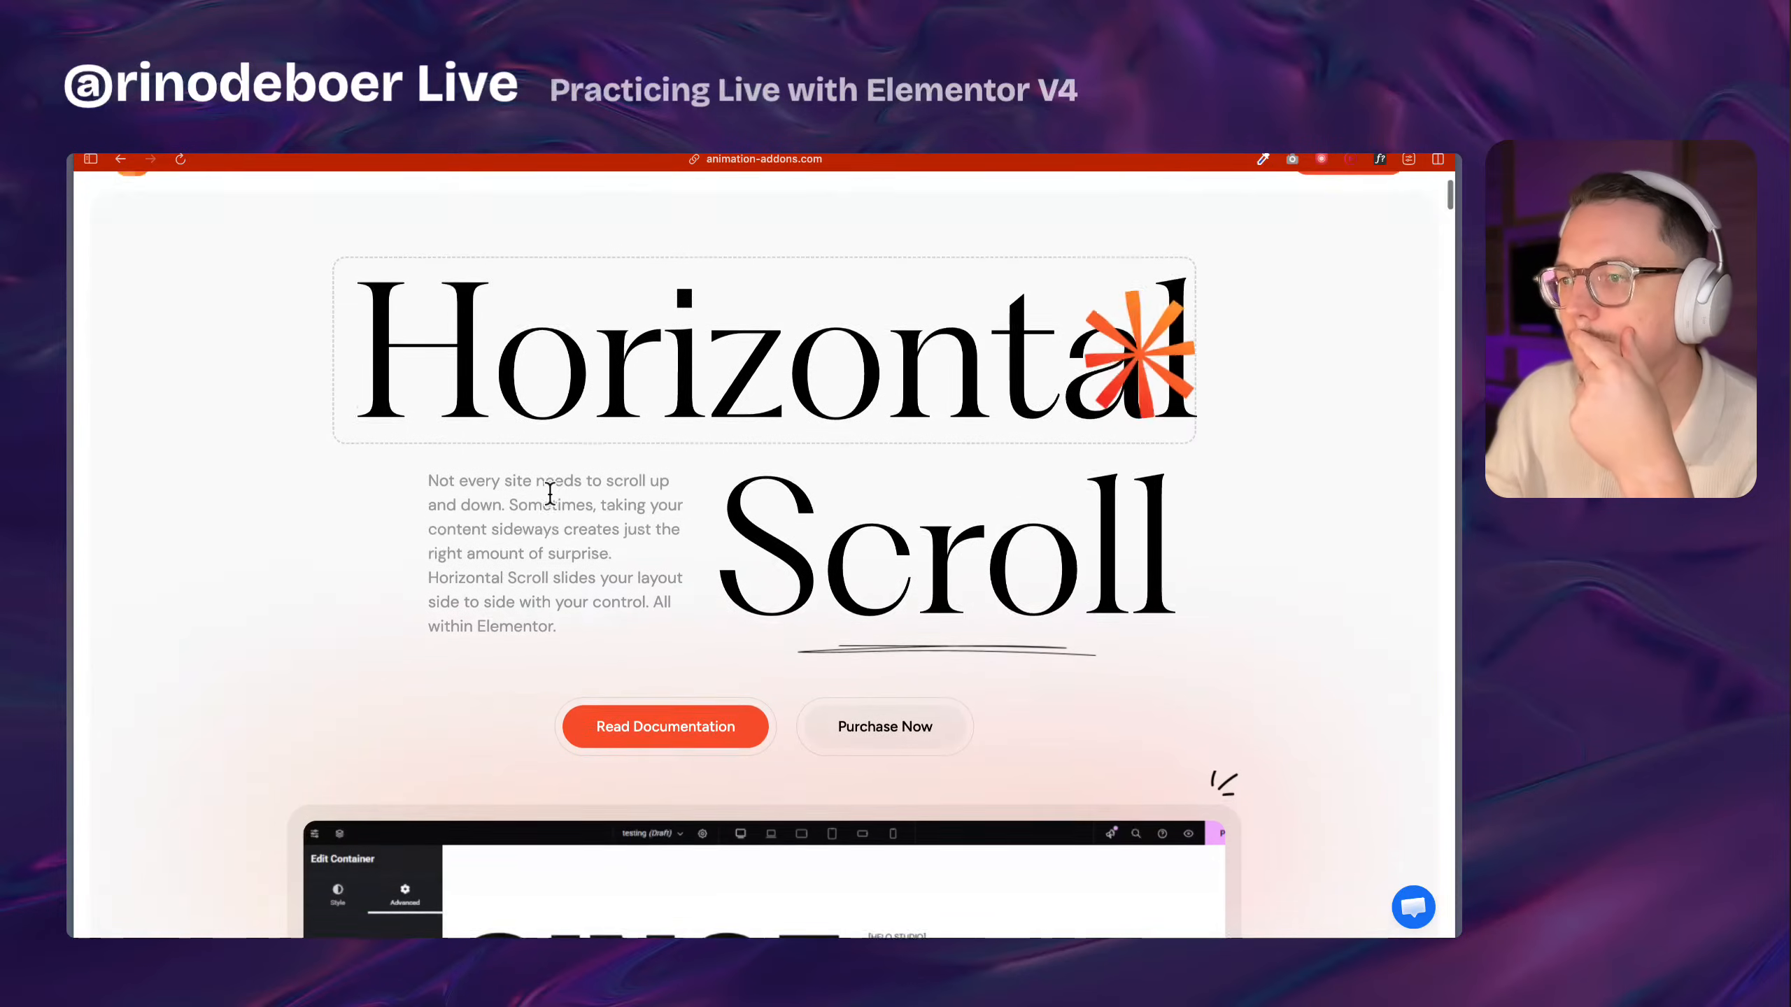
scroll(287, 498, down, 15)
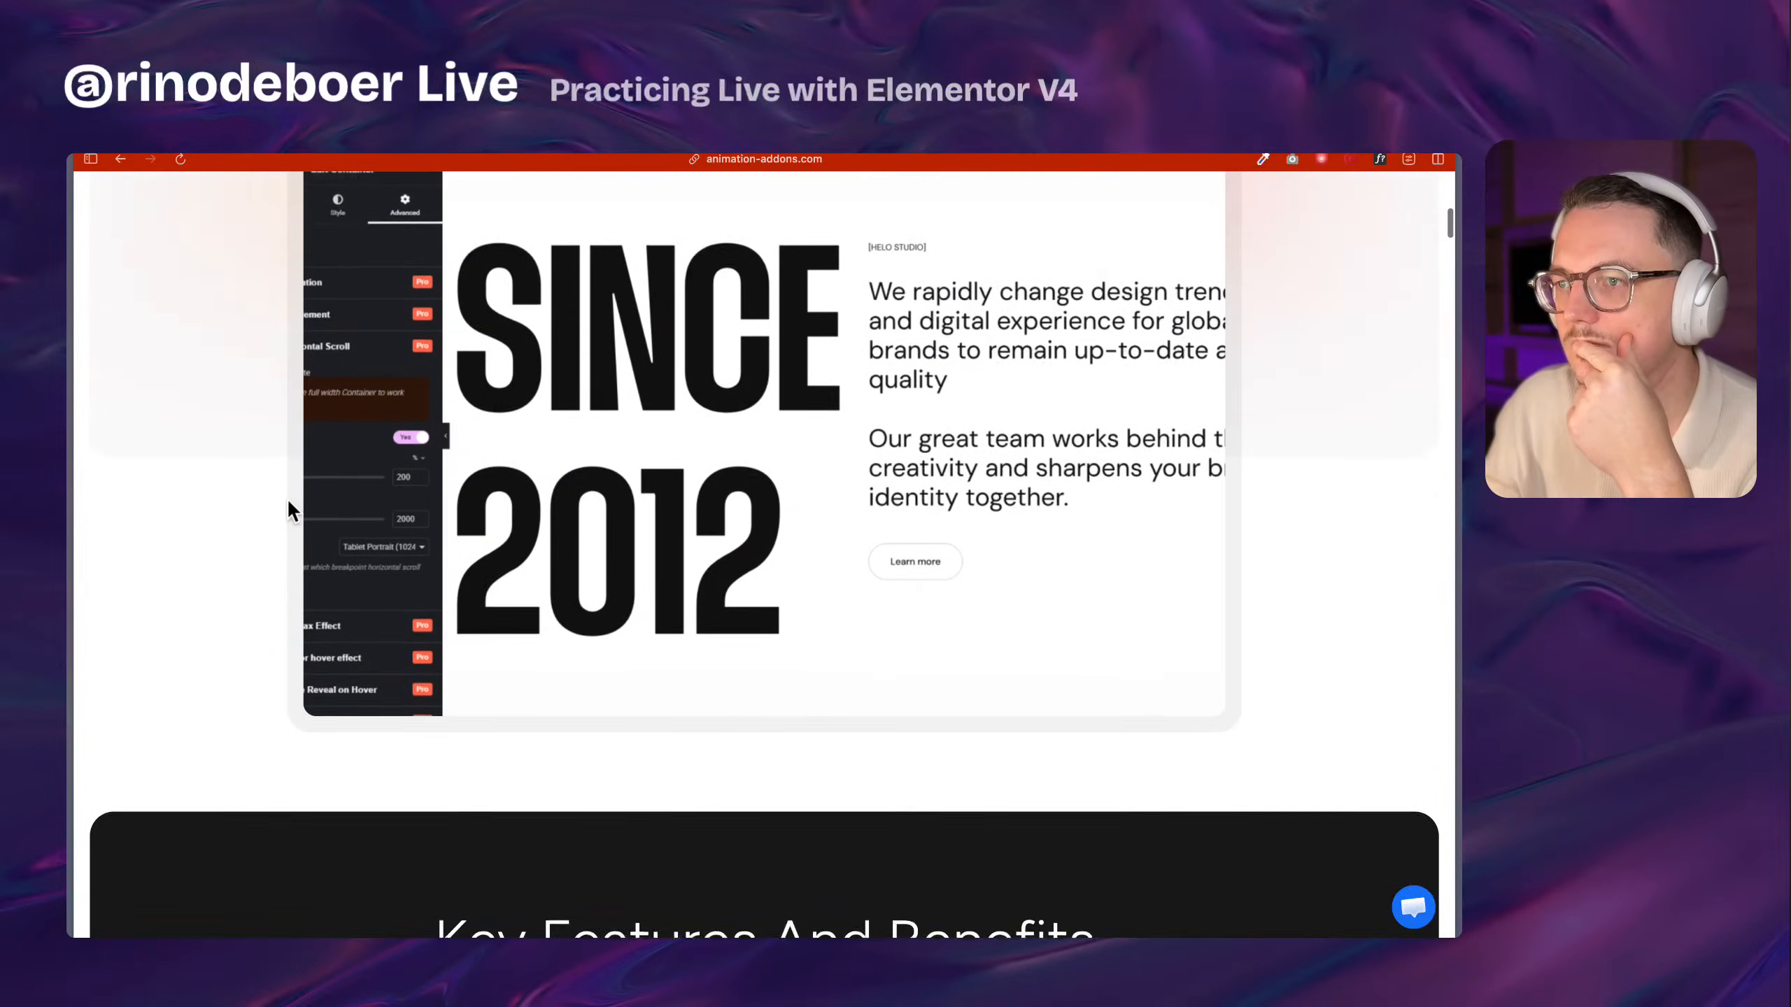
scroll(289, 501, up, 5)
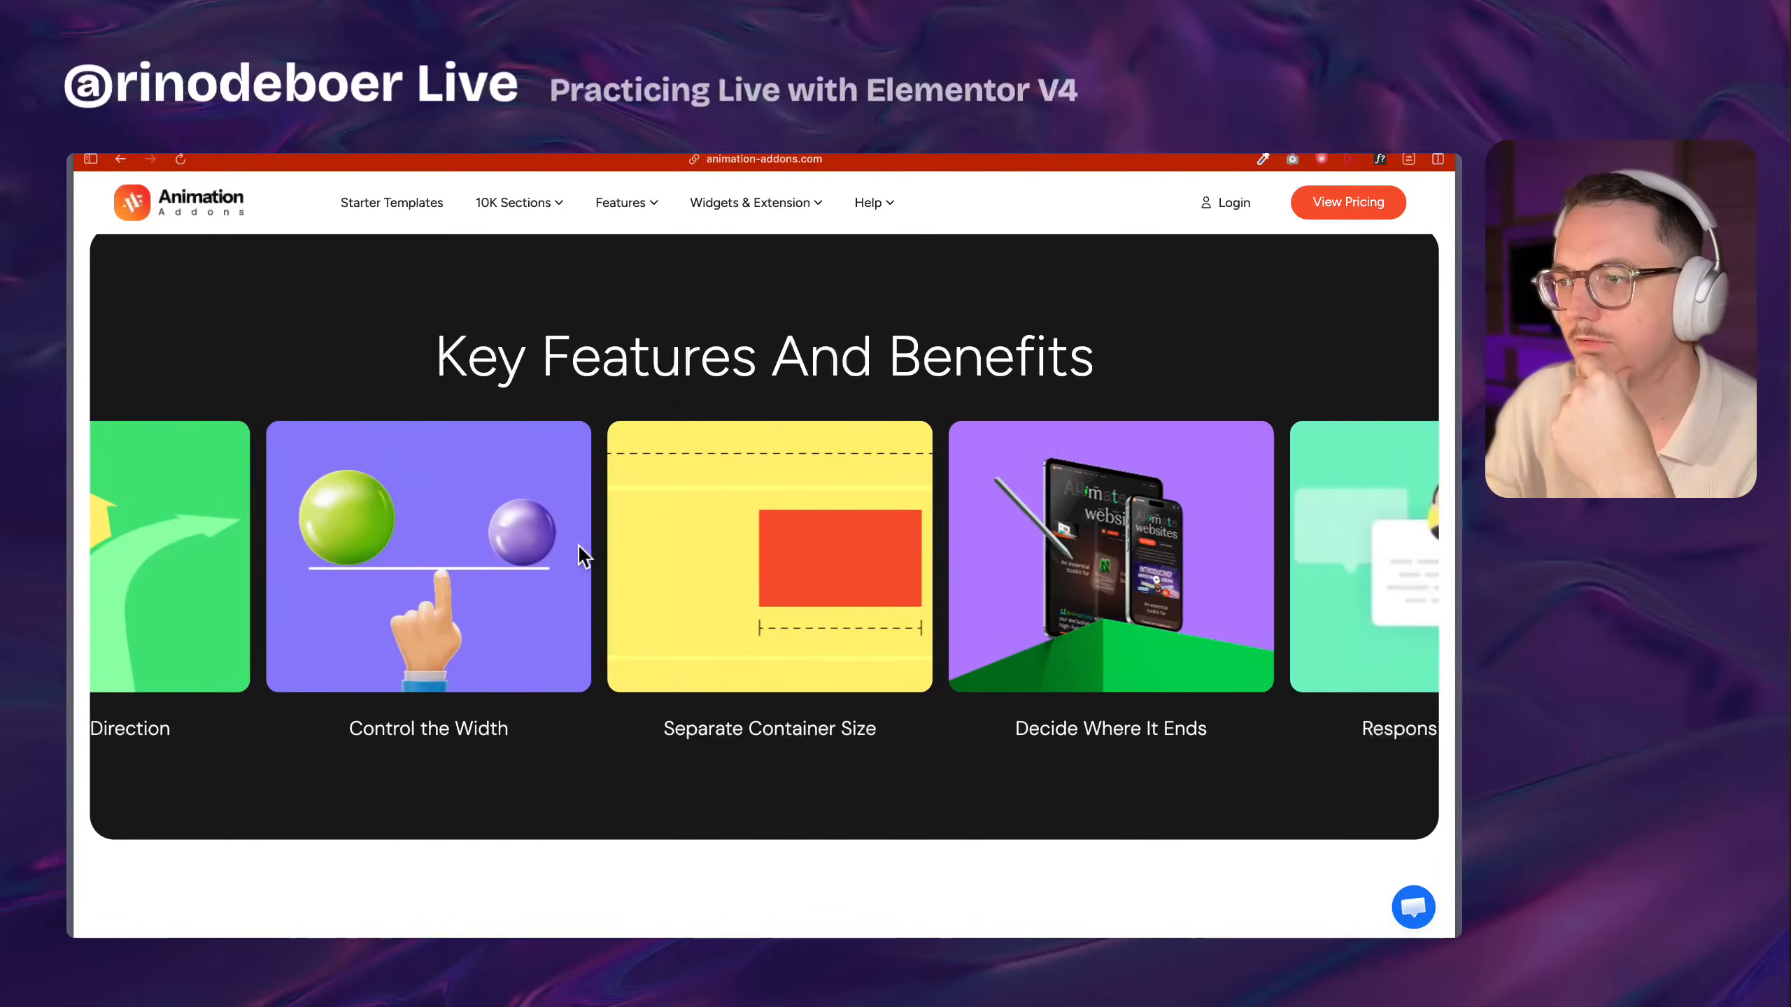
scroll(579, 544, down, 15)
scroll(578, 545, down, 10)
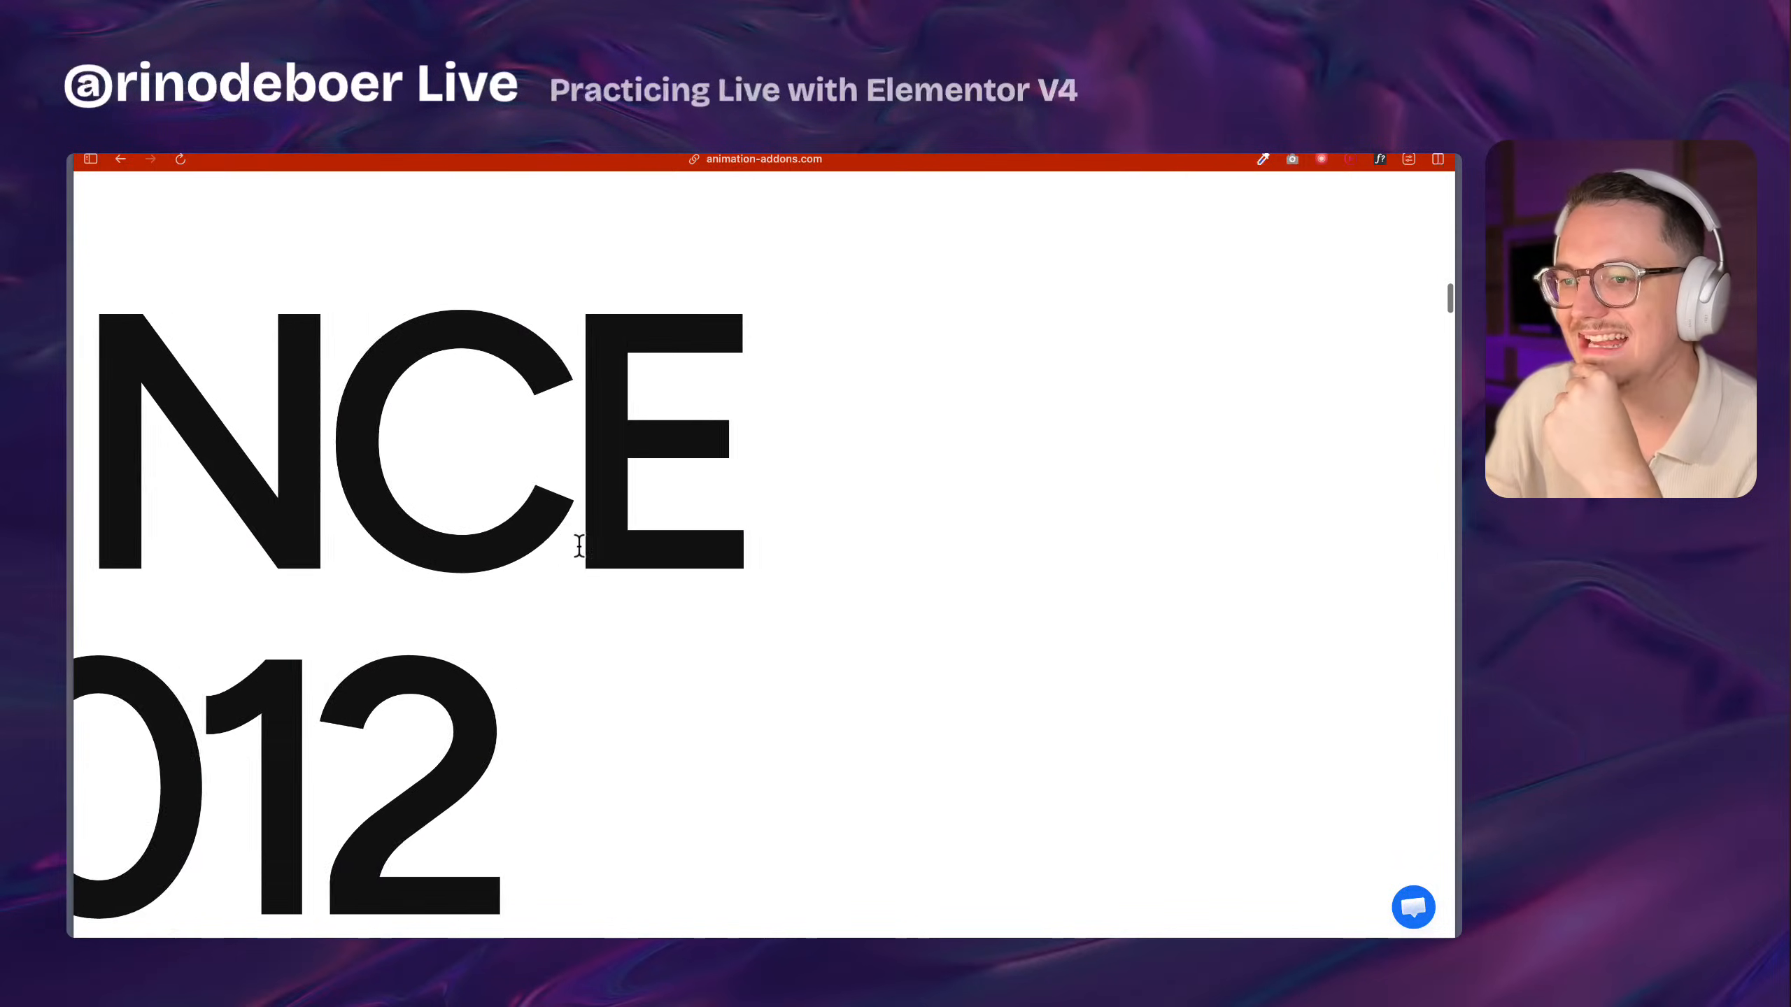
scroll(579, 549, down, 10)
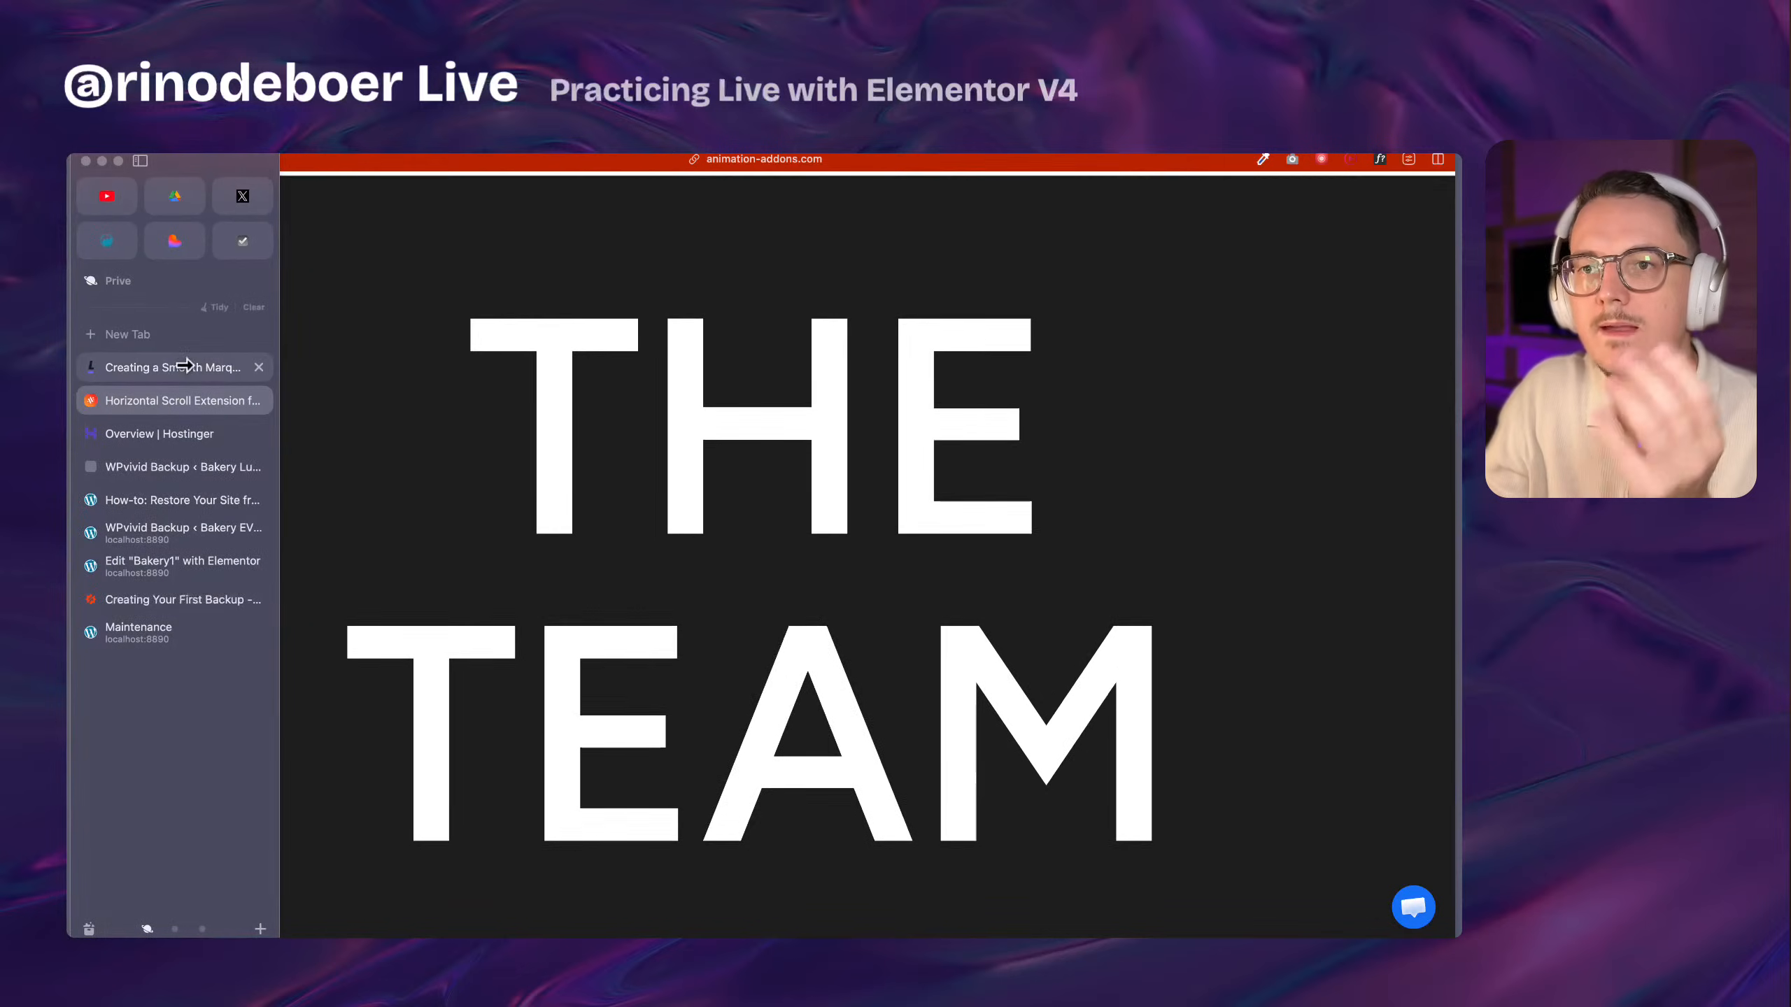
Switch to the GSAP marquee slider article and review its demo video, techniques and Elementor setup down to the HTML widget code
click(191, 367)
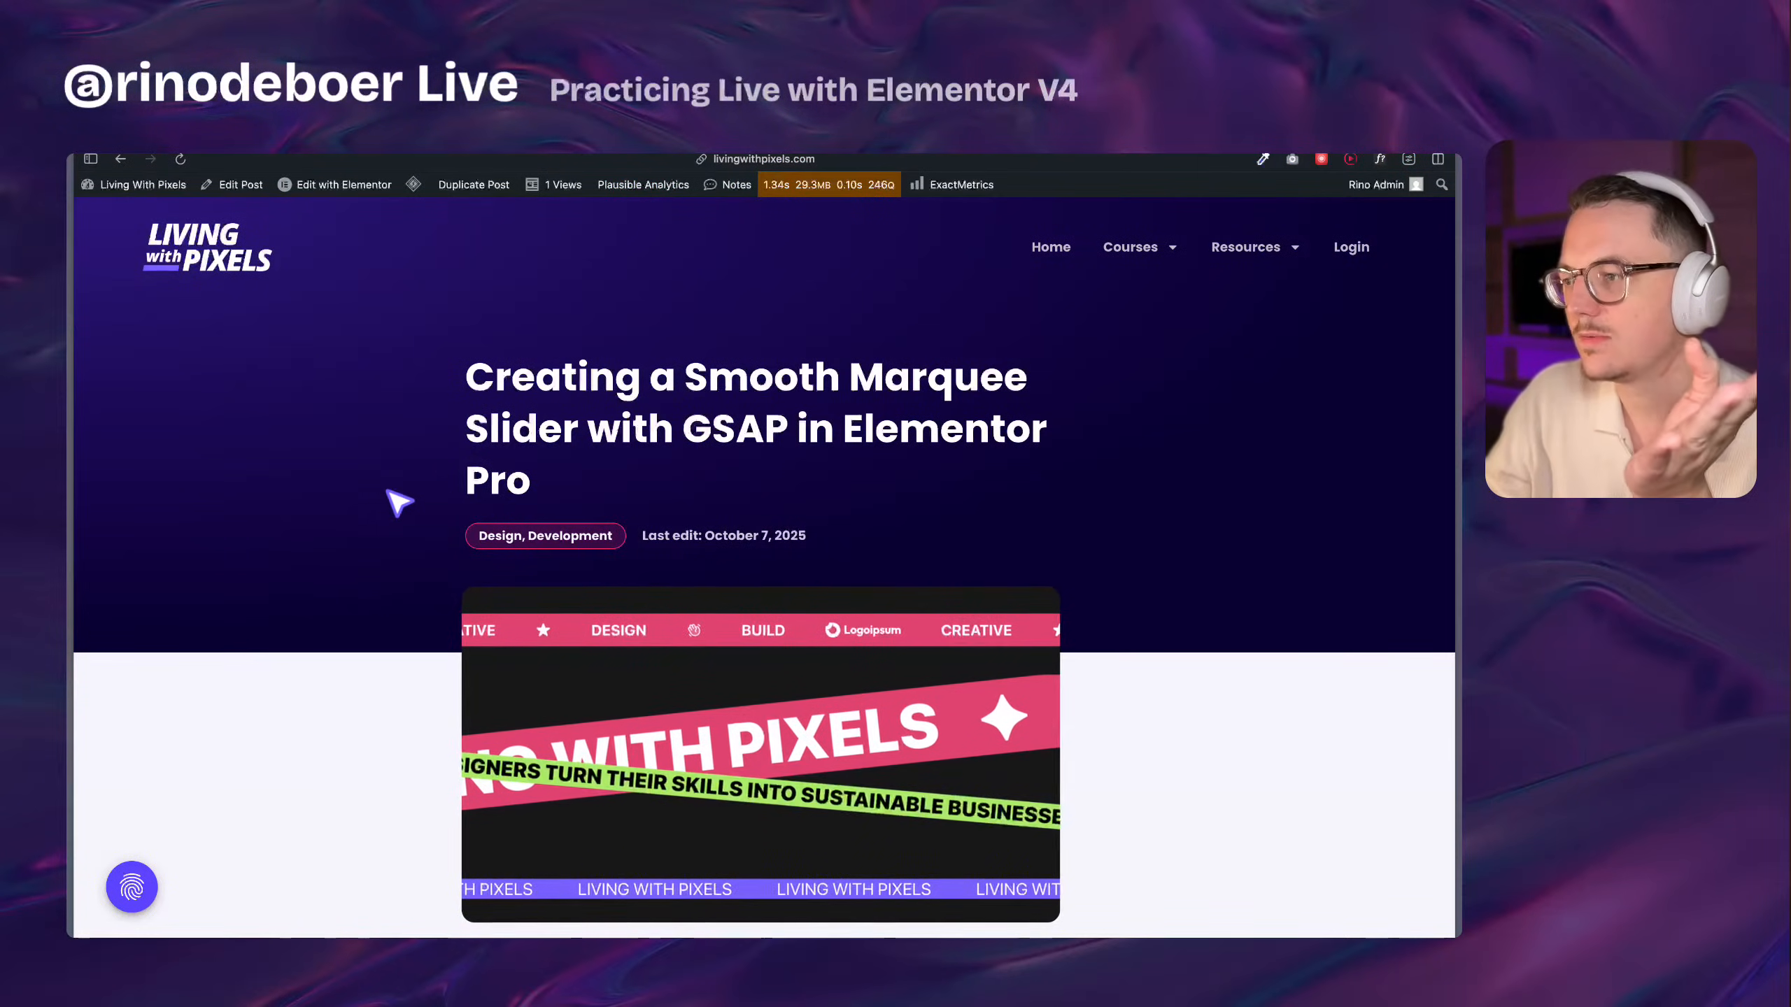
scroll(363, 496, down, 5)
scroll(356, 484, down, 2)
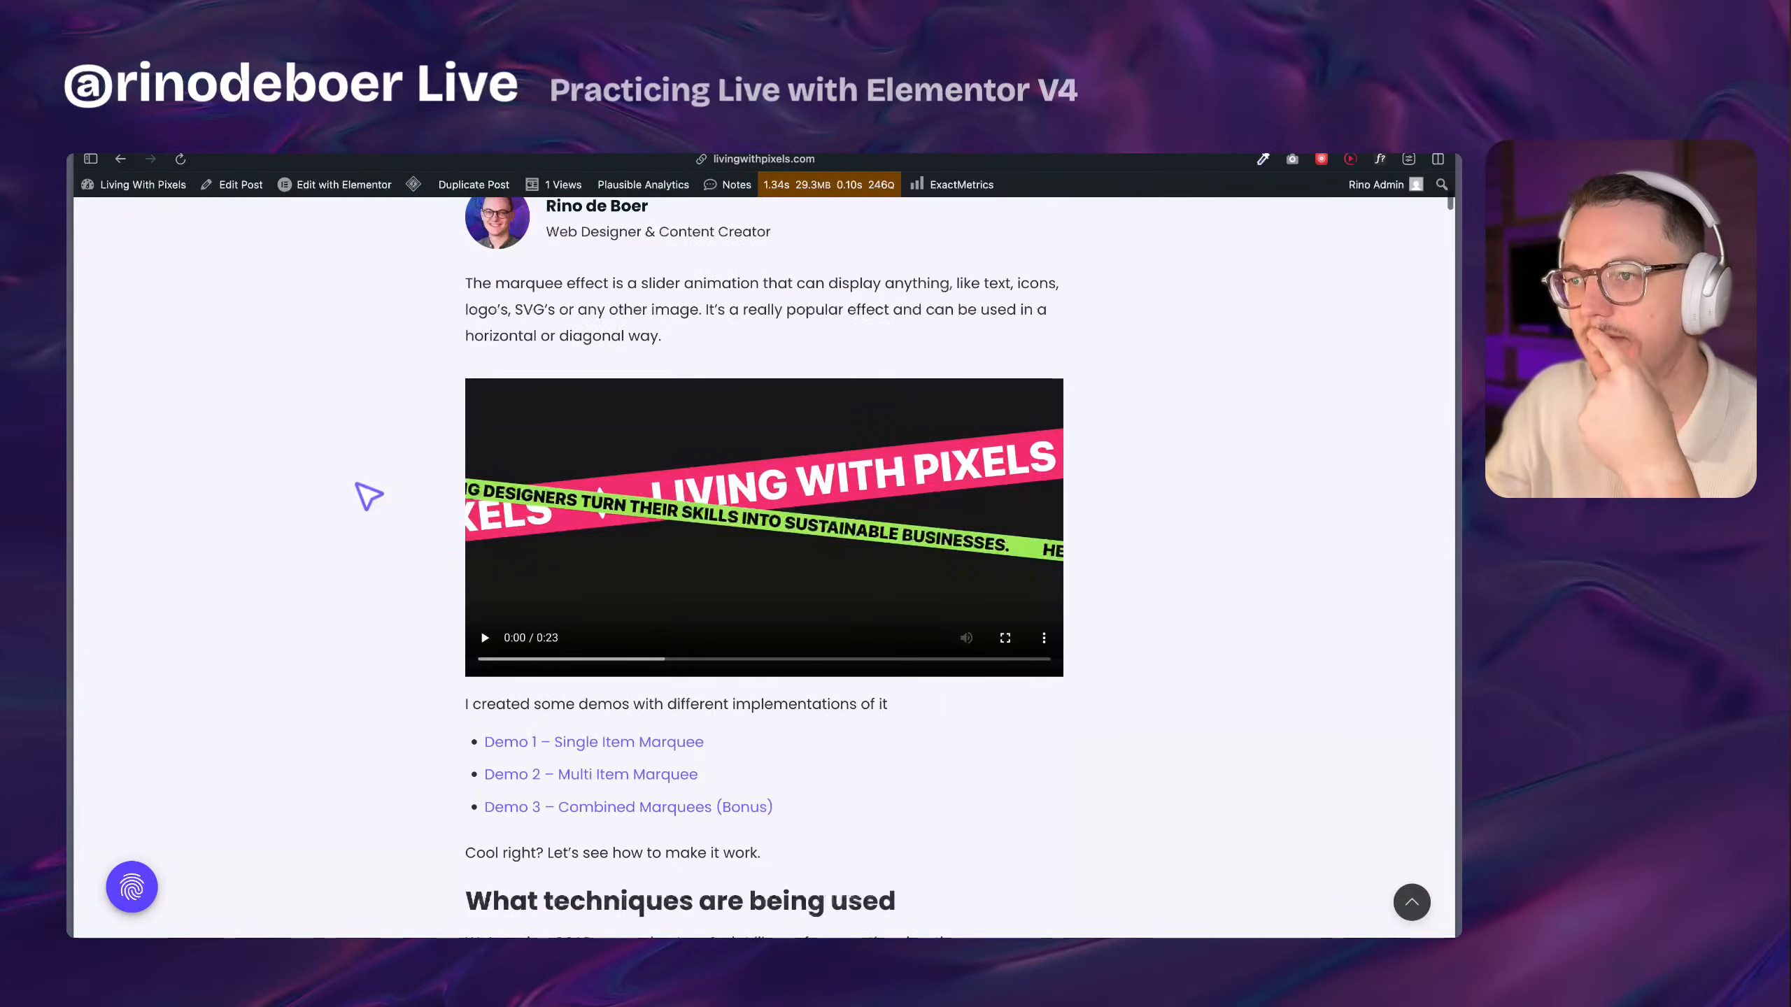
scroll(356, 484, up, 8)
scroll(356, 484, down, 12)
scroll(368, 496, down, 10)
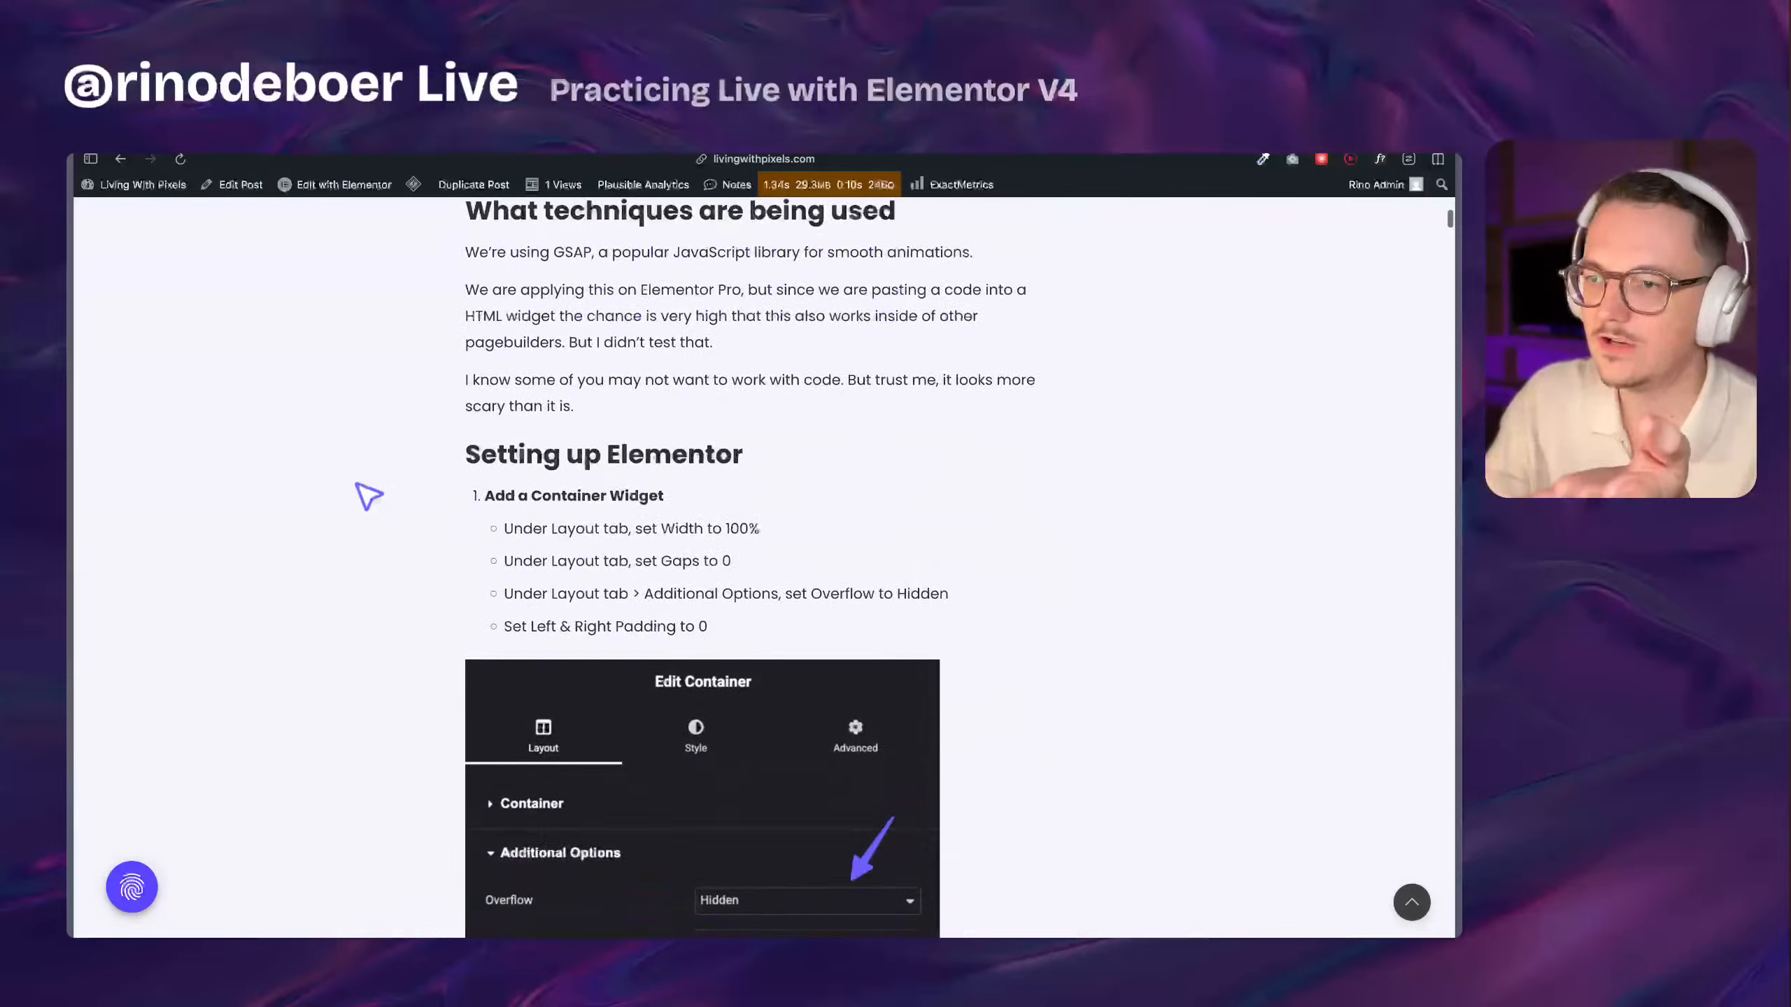
scroll(356, 484, up, 1)
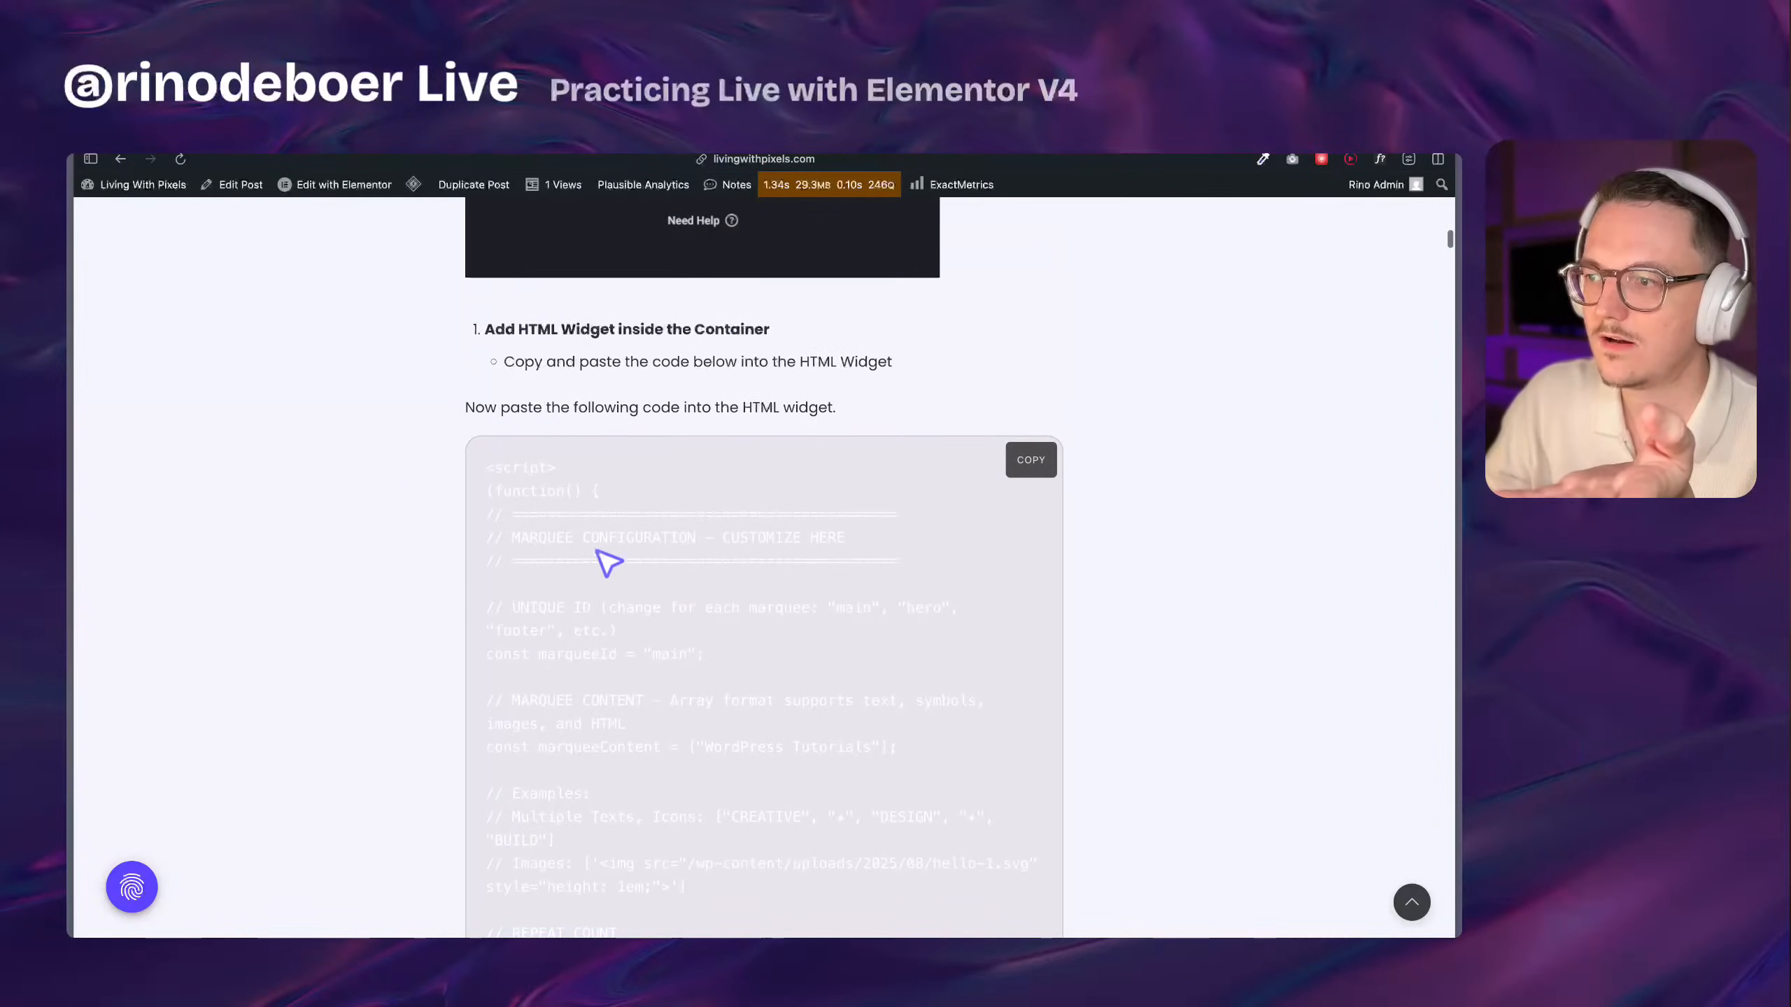
Examine the marquee code block in the article, including its content, behavior and responsive configuration settings
drag(502, 483, 831, 855)
click(630, 691)
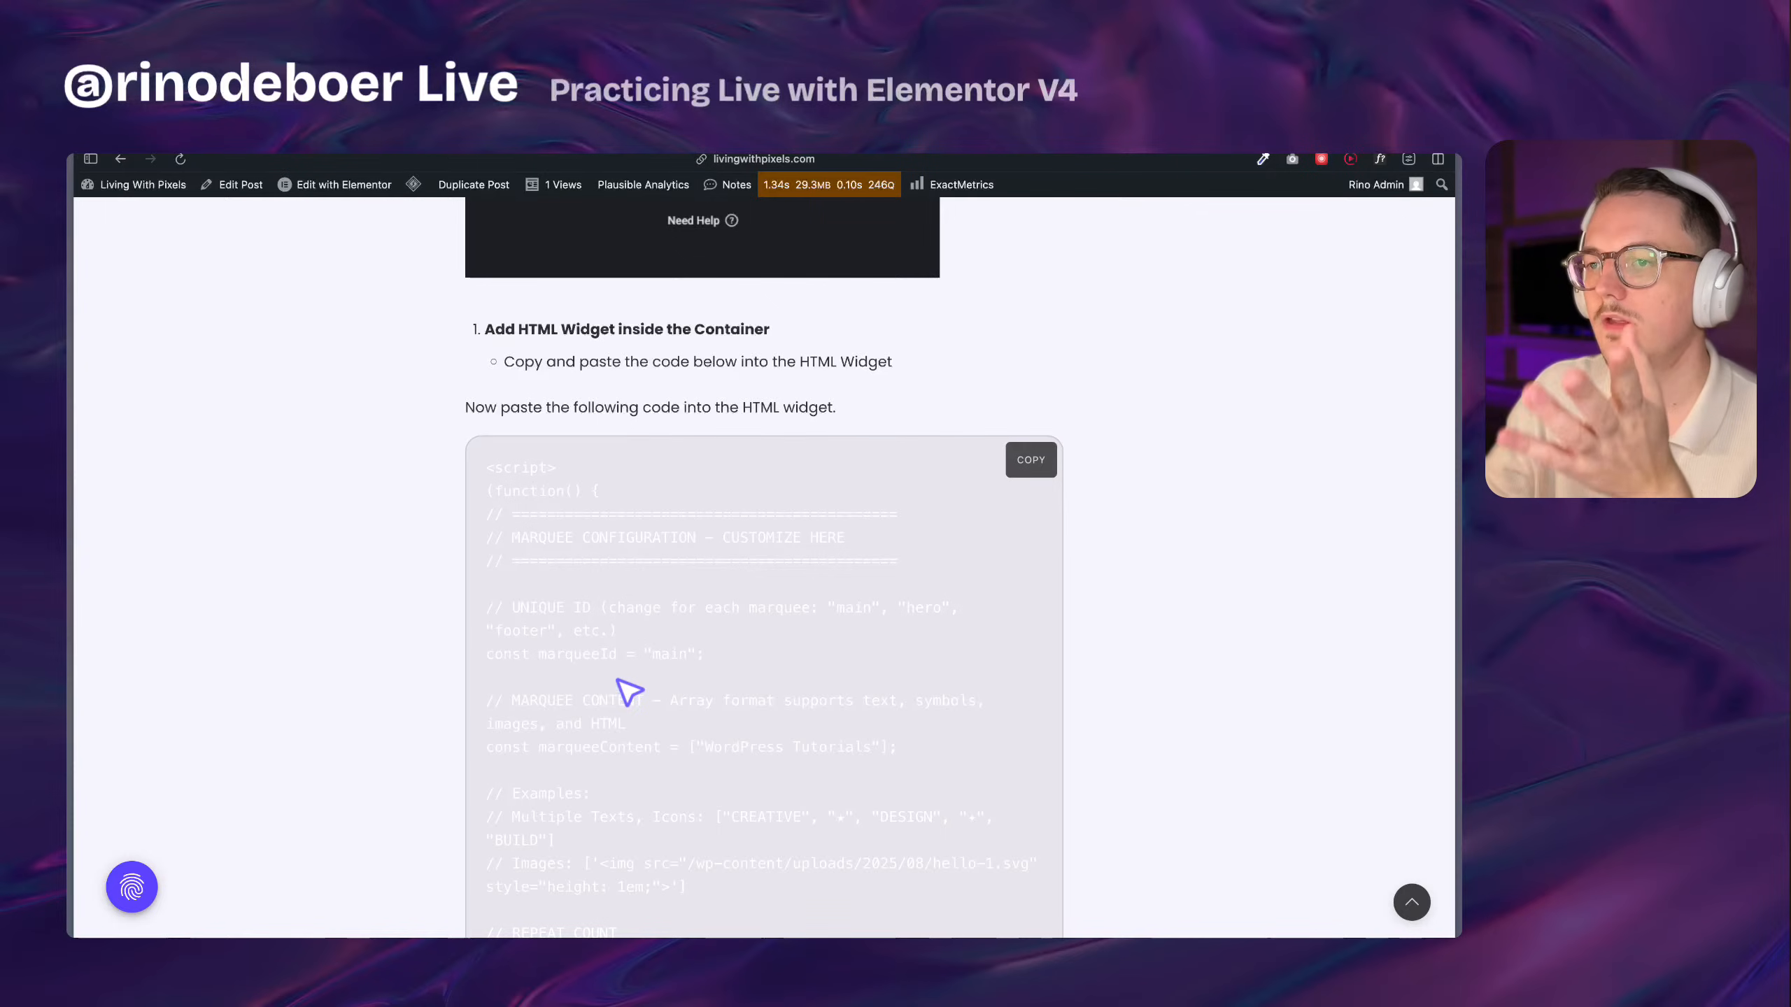
scroll(431, 767, up, 5)
scroll(431, 766, down, 20)
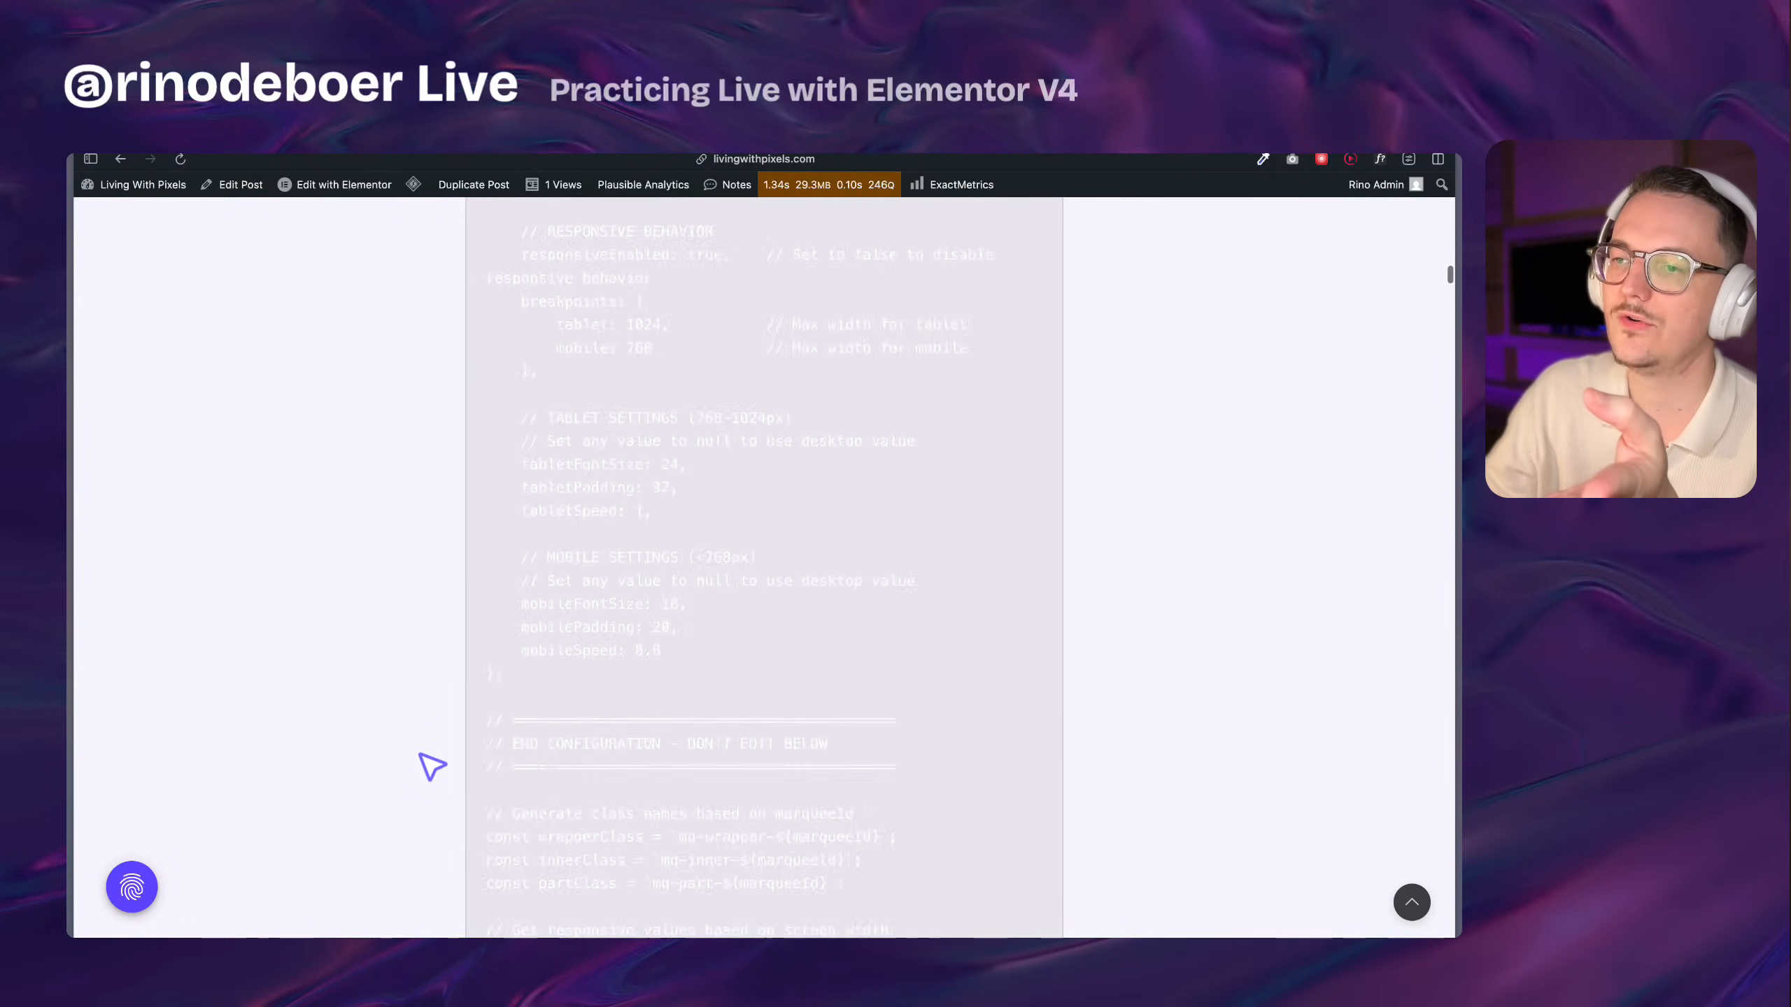
scroll(432, 767, up, 10)
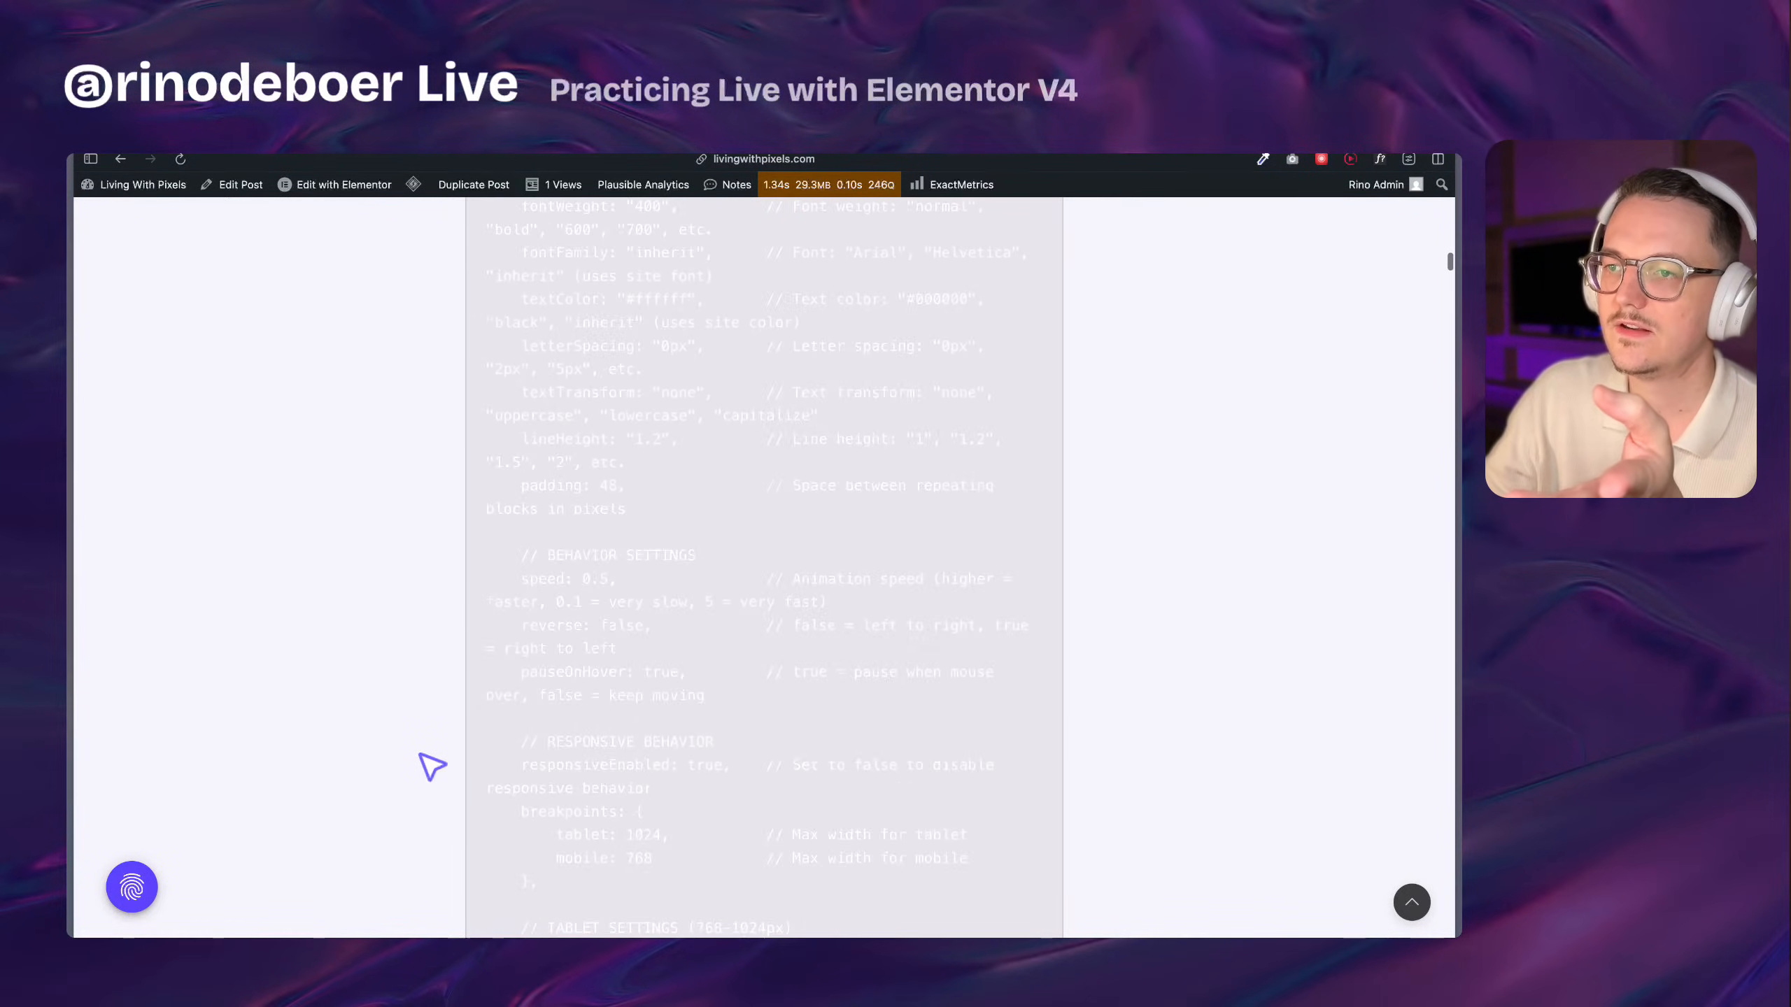
scroll(431, 767, up, 5)
scroll(431, 767, down, 10)
scroll(431, 766, up, 6)
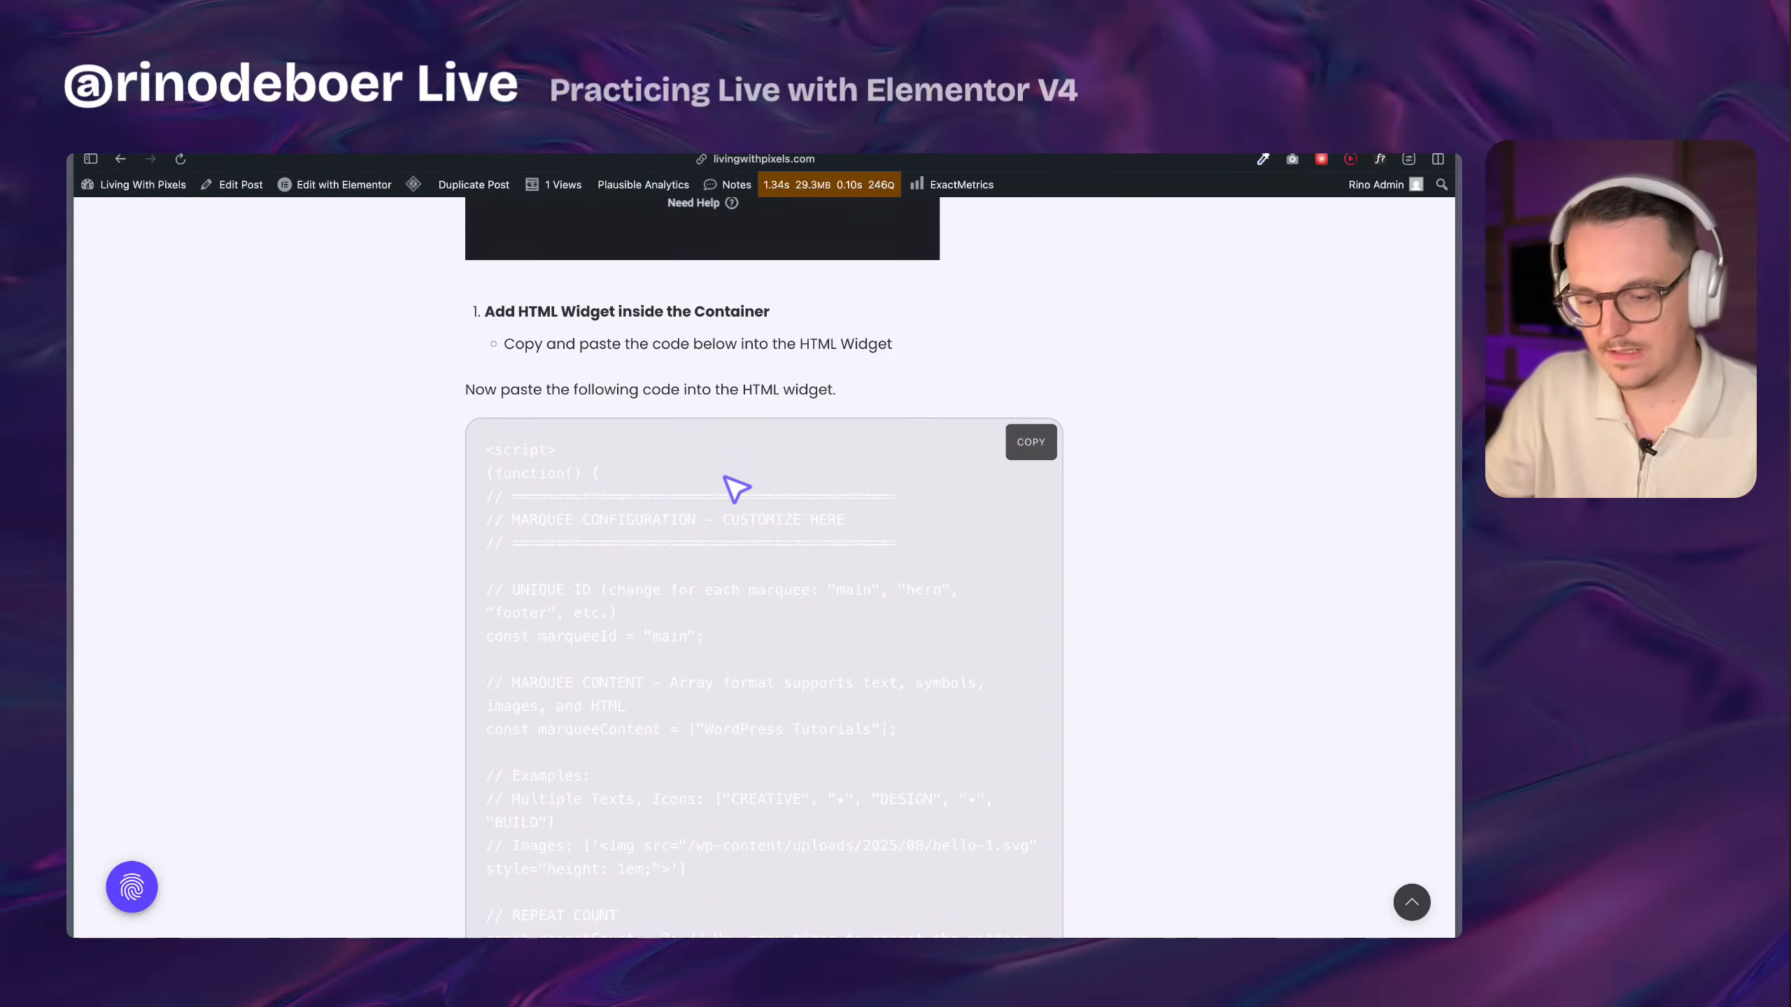
key(super+a)
click(735, 612)
scroll(735, 611, down, 12)
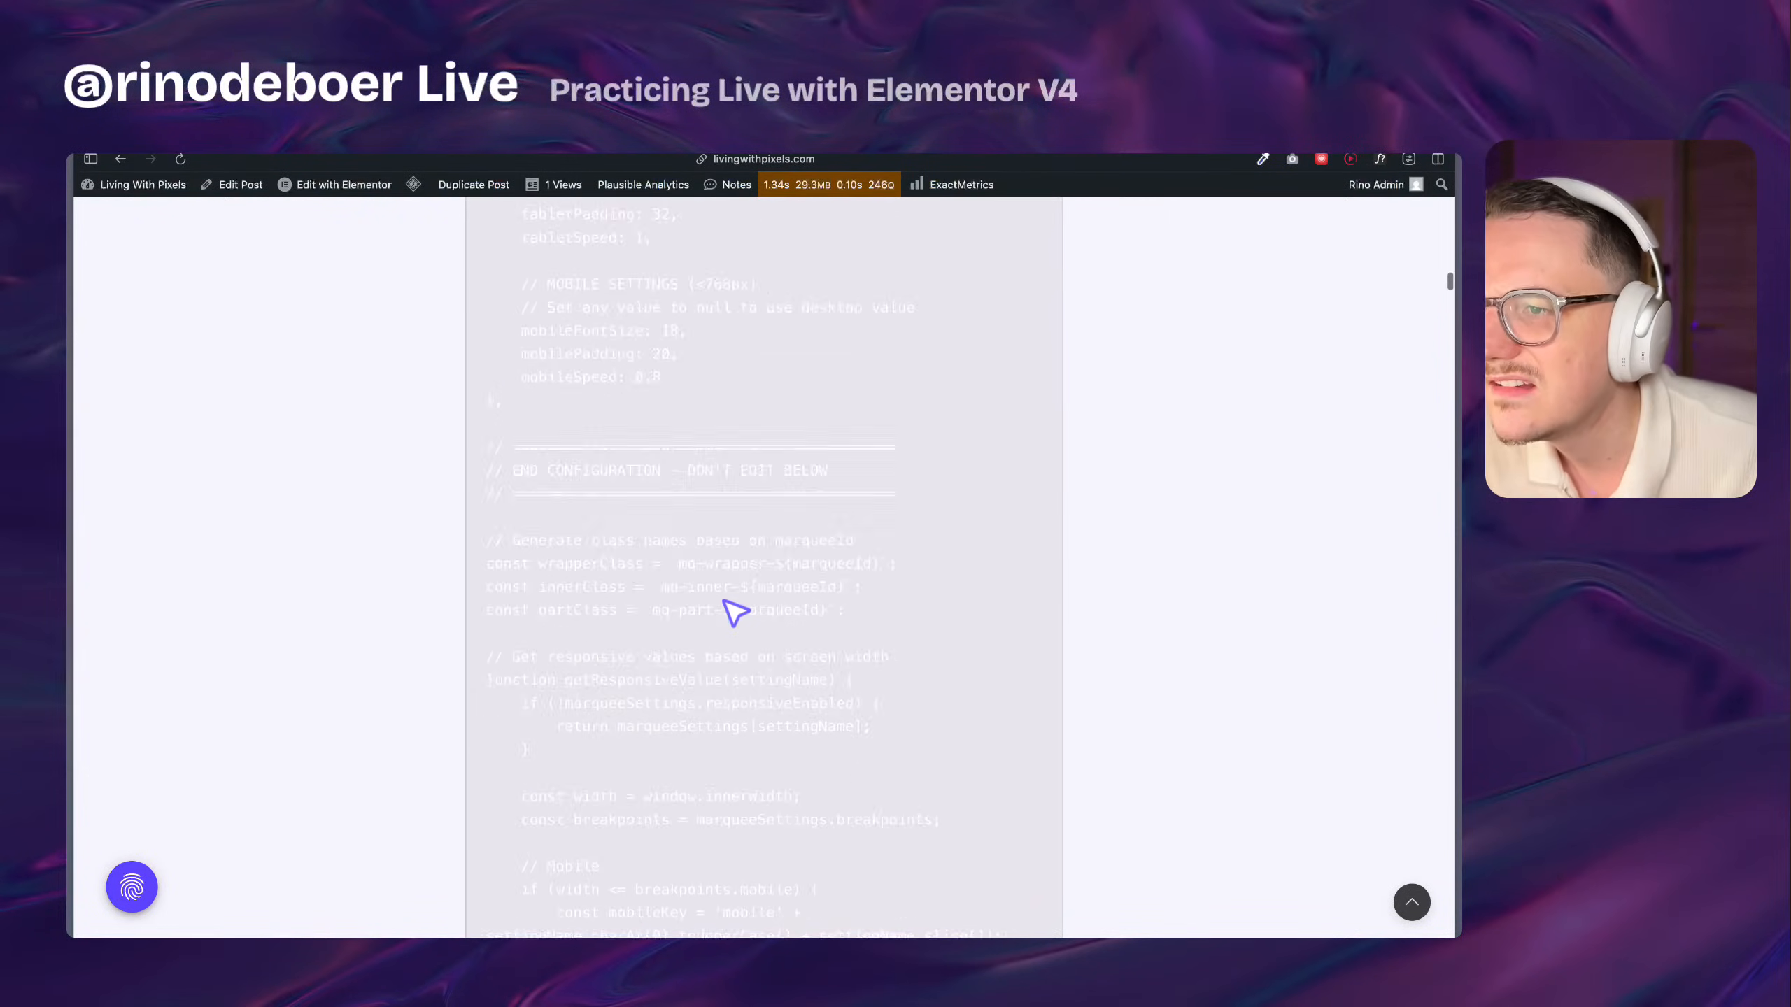
scroll(735, 612, up, 15)
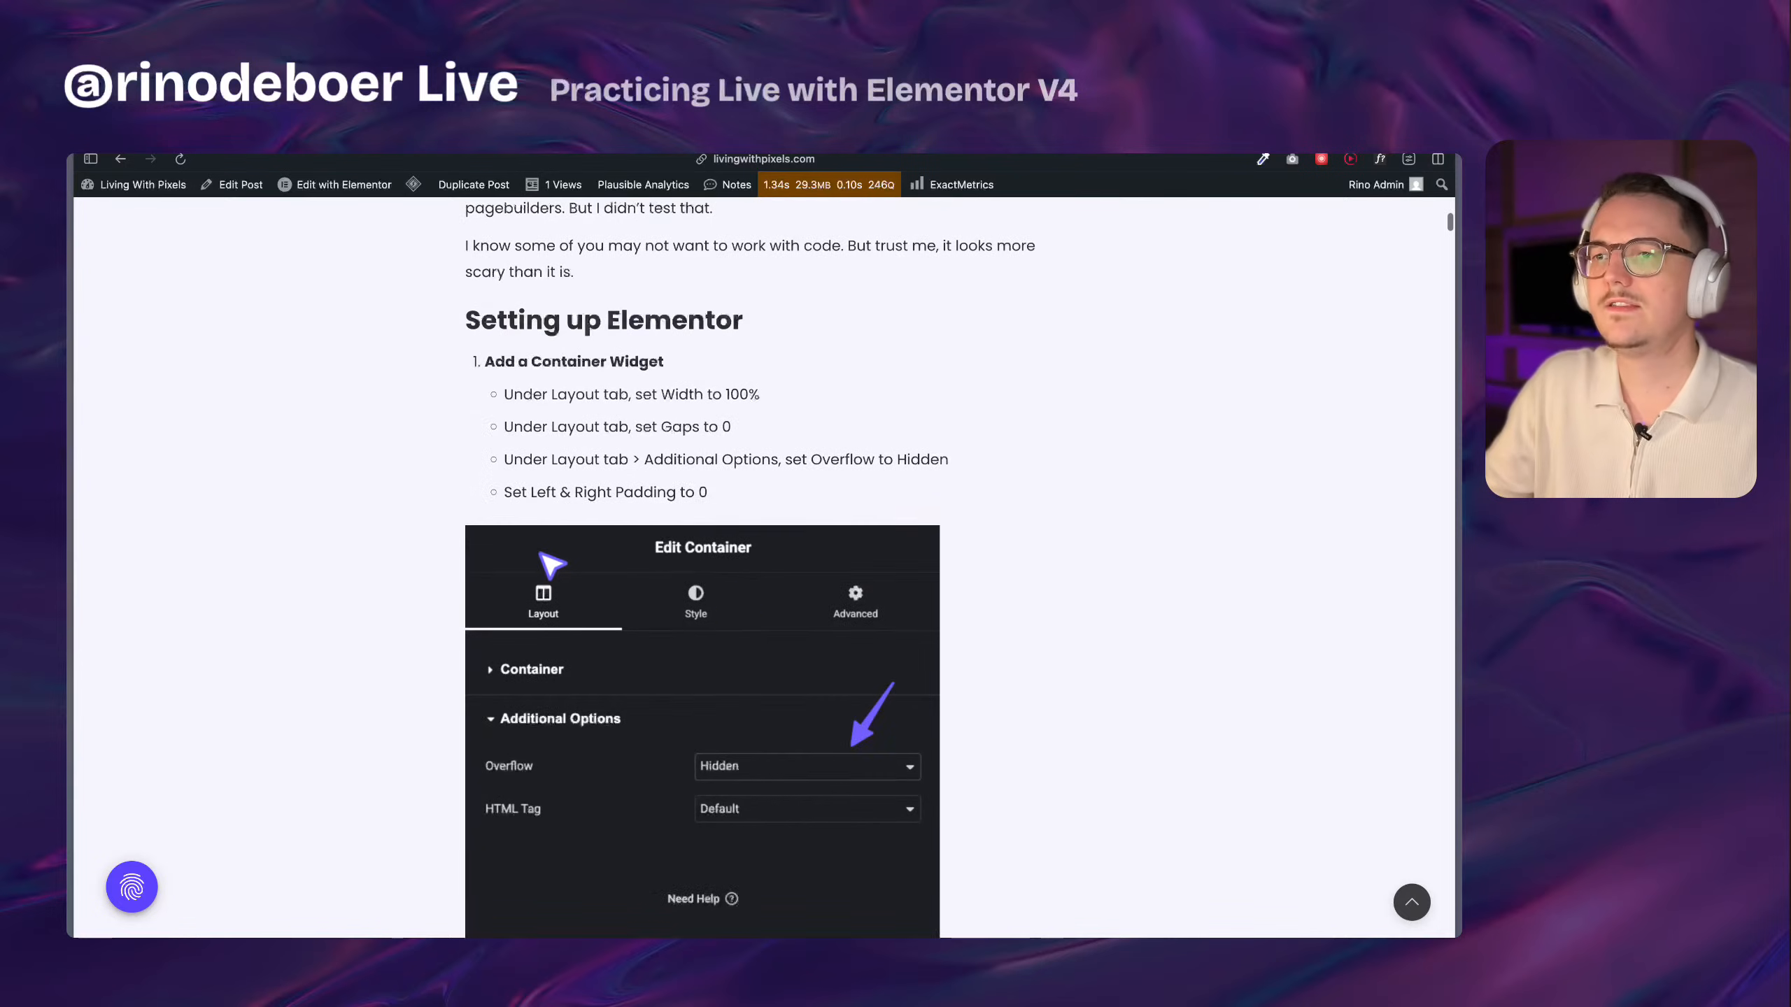
View the Hostinger overview of the Bakery Lucy site and switch to the Elementor editor for Bakery1
mouse_move(72, 508)
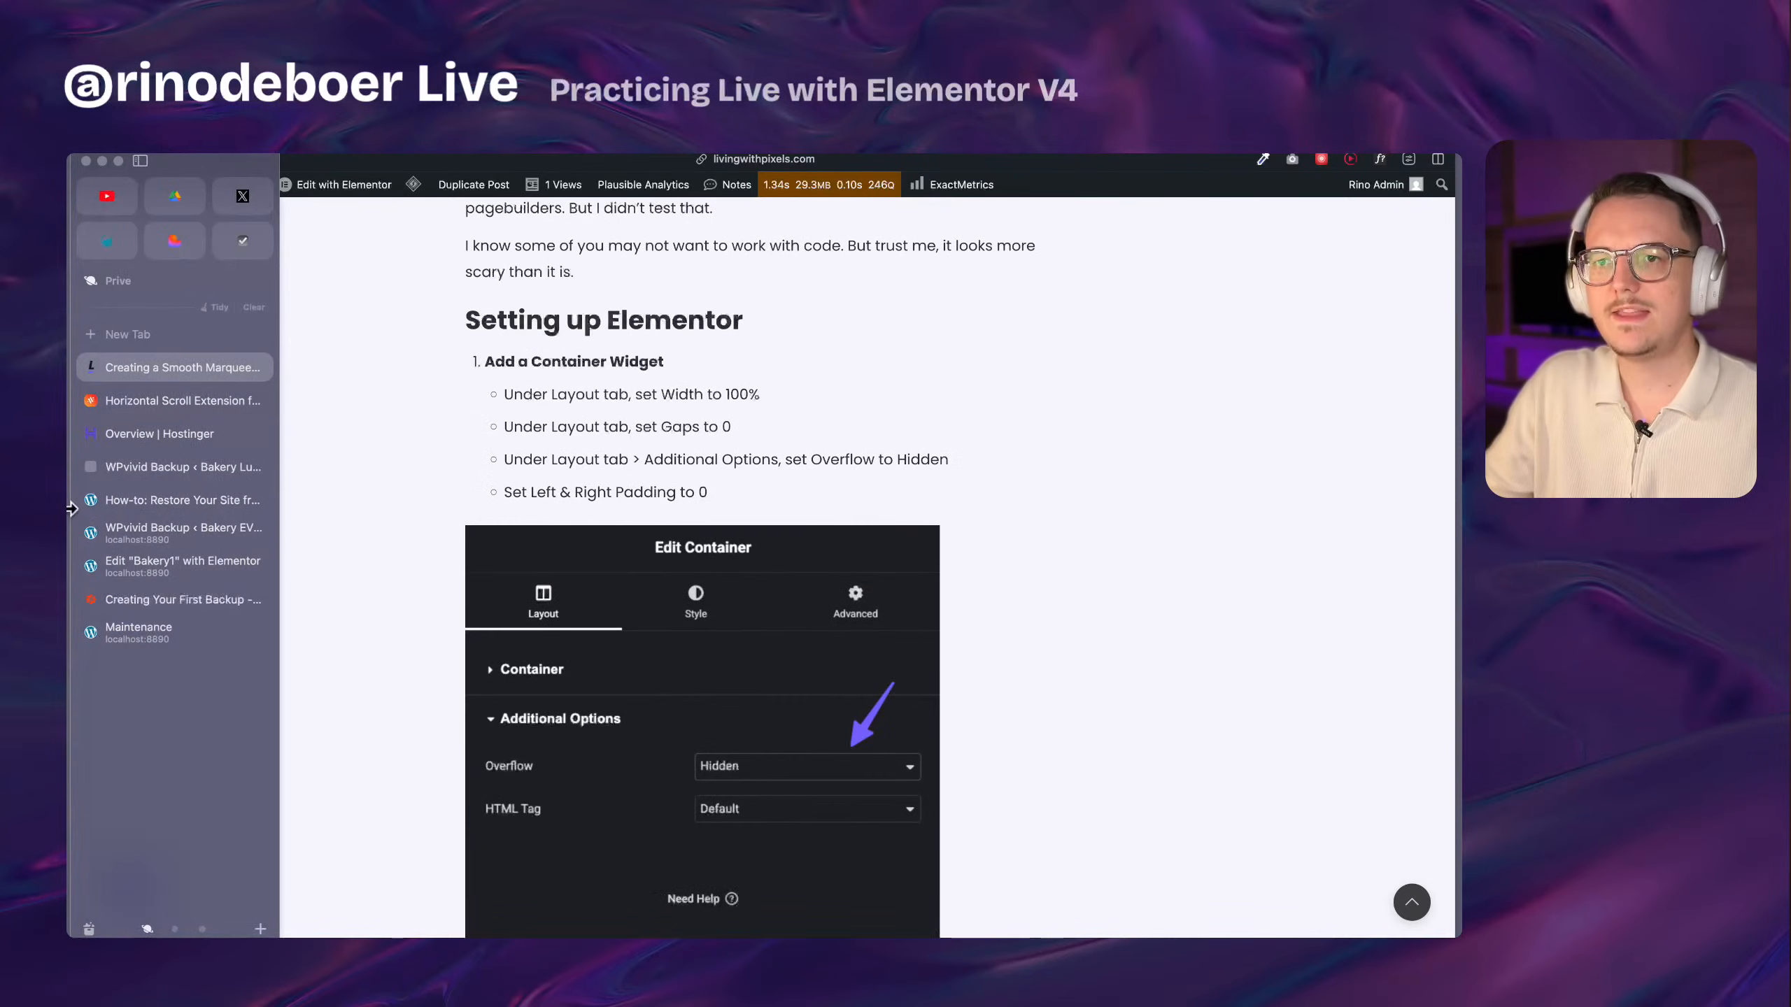
click(199, 441)
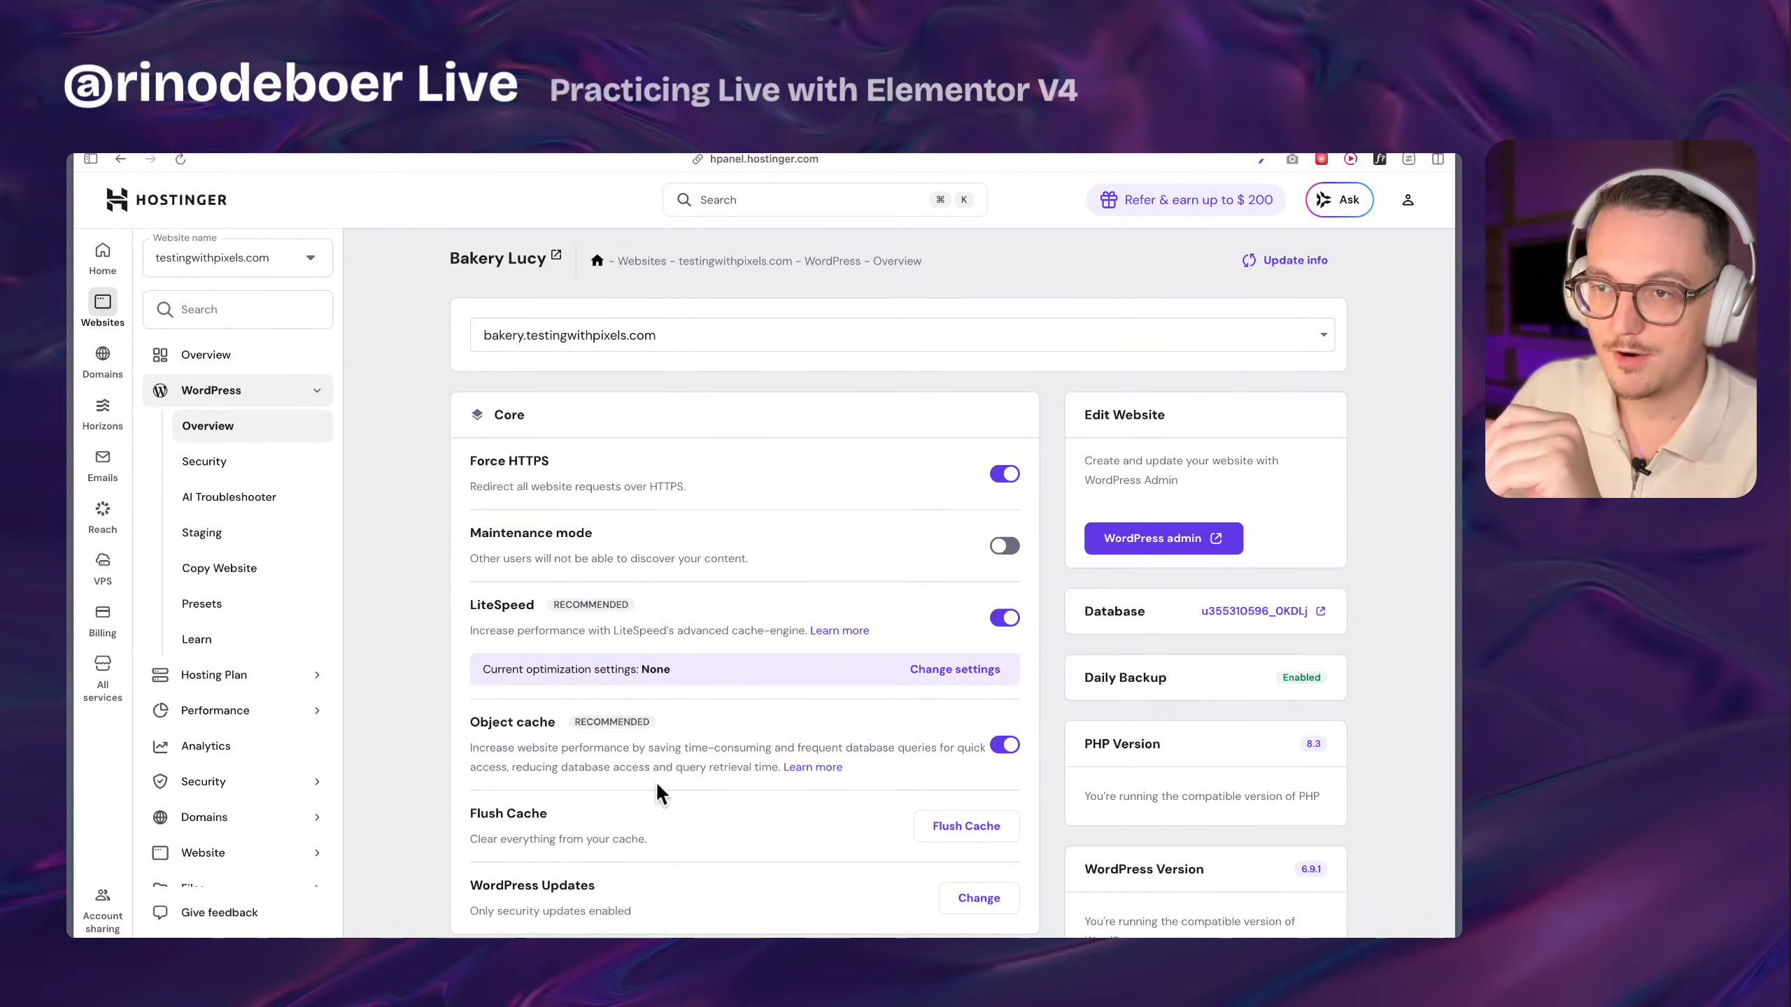
mouse_move(71, 542)
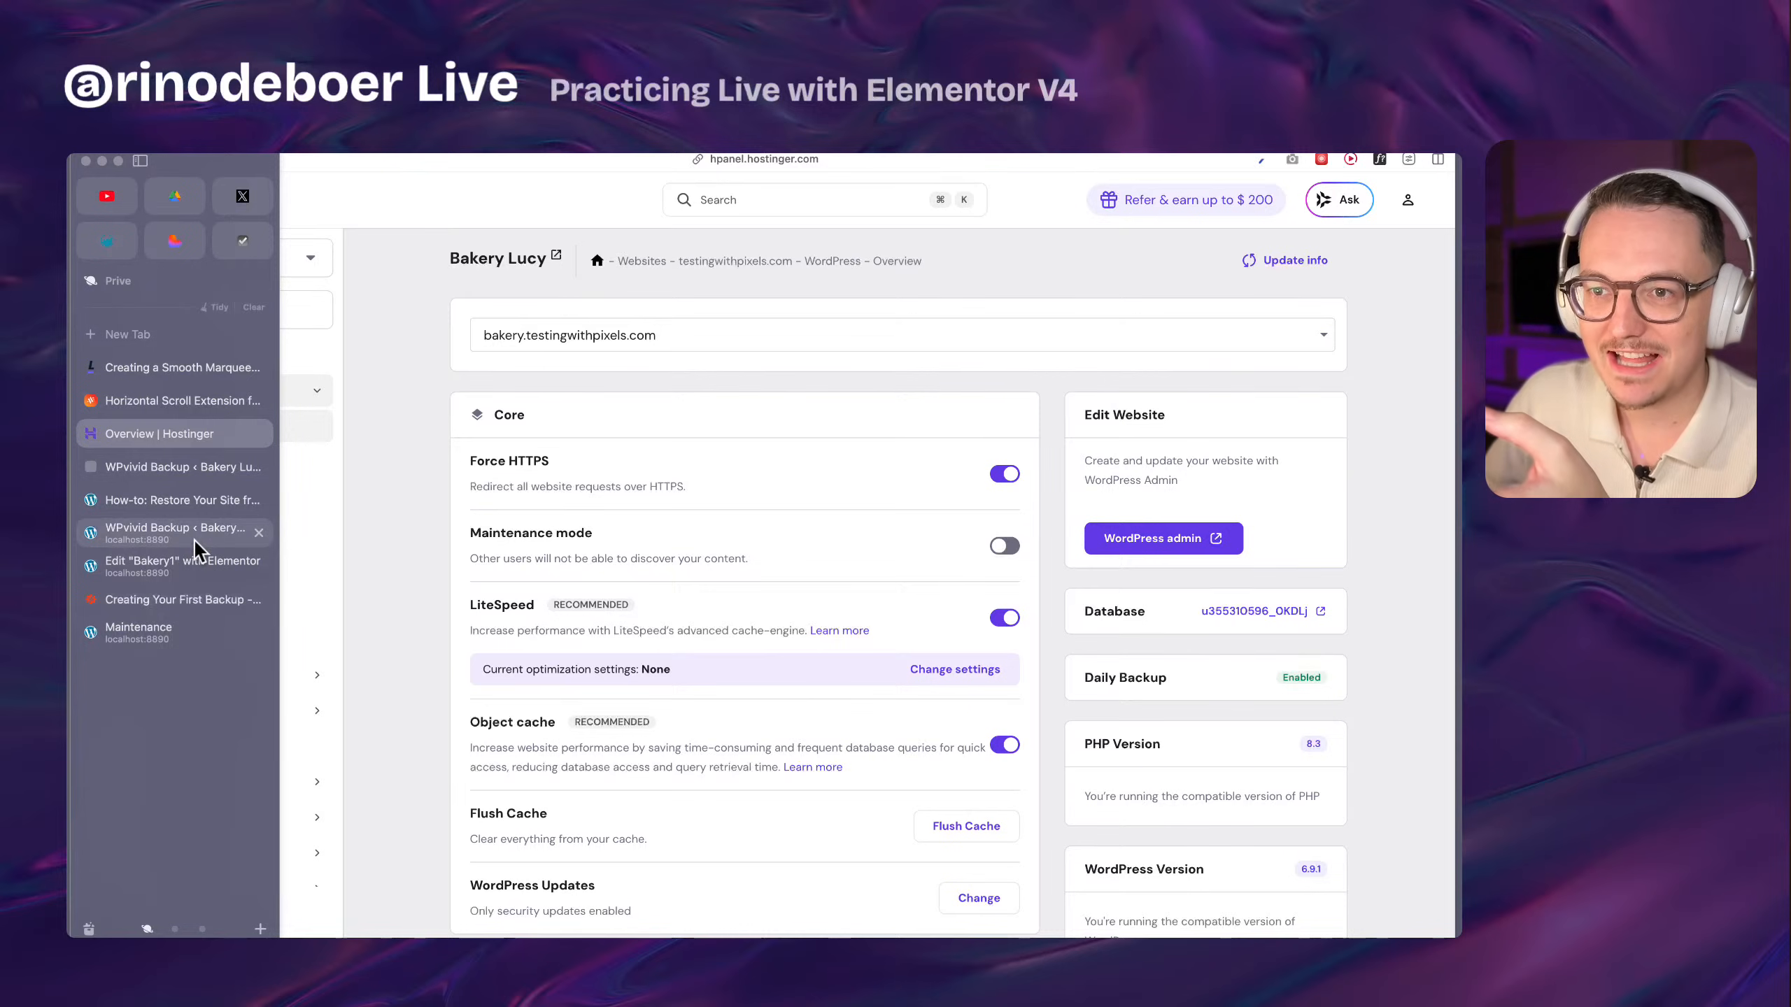
click(198, 569)
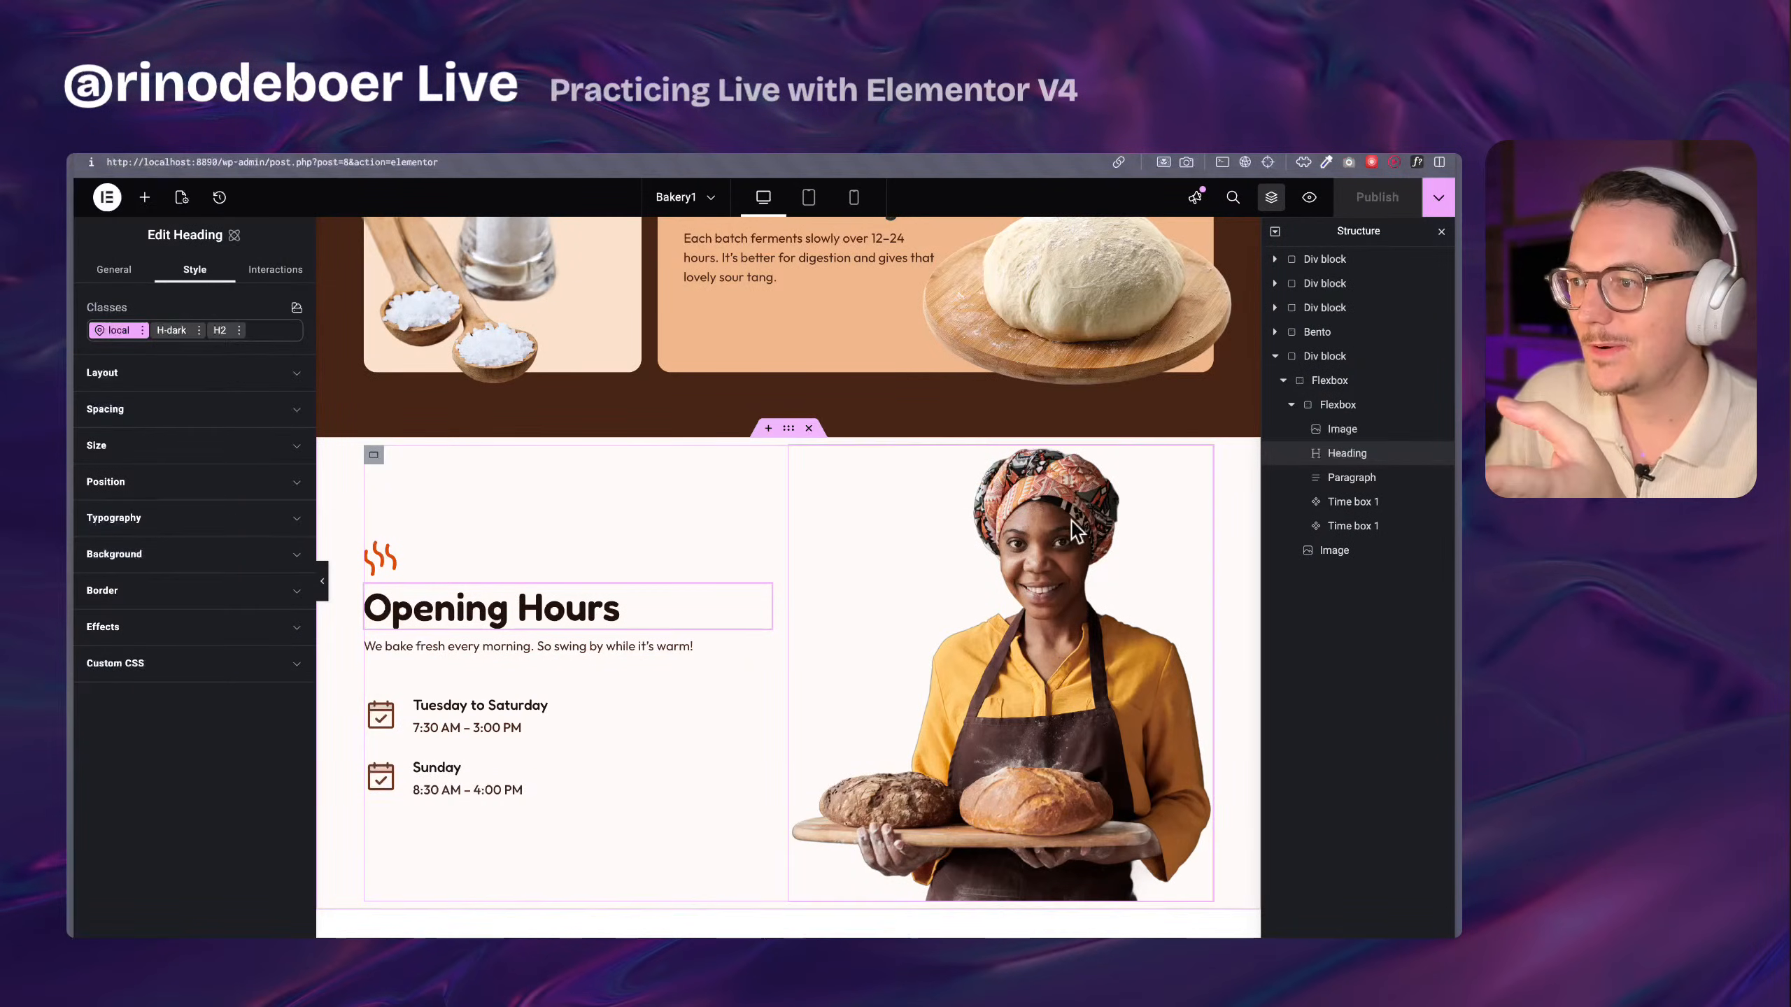
Review the Bakery1 page in the editor from the hero section down to the Opening Hours section
scroll(1071, 529, up, 15)
scroll(1073, 530, up, 10)
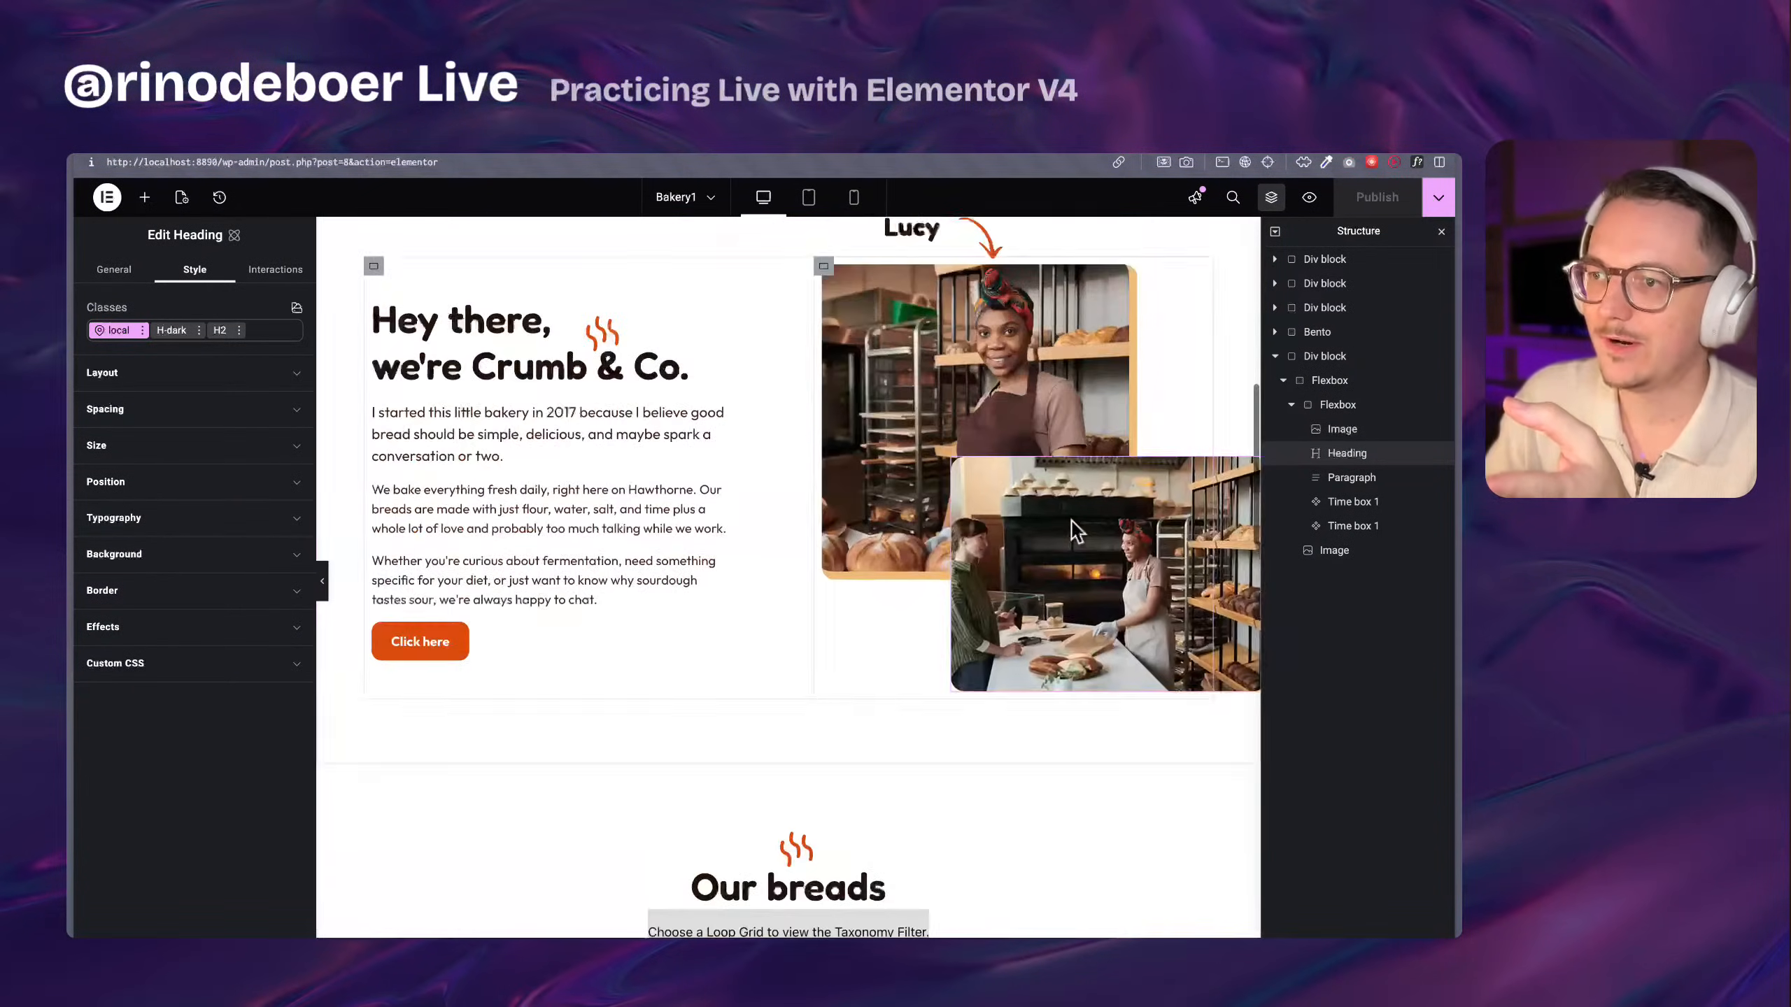
scroll(805, 467, up, 4)
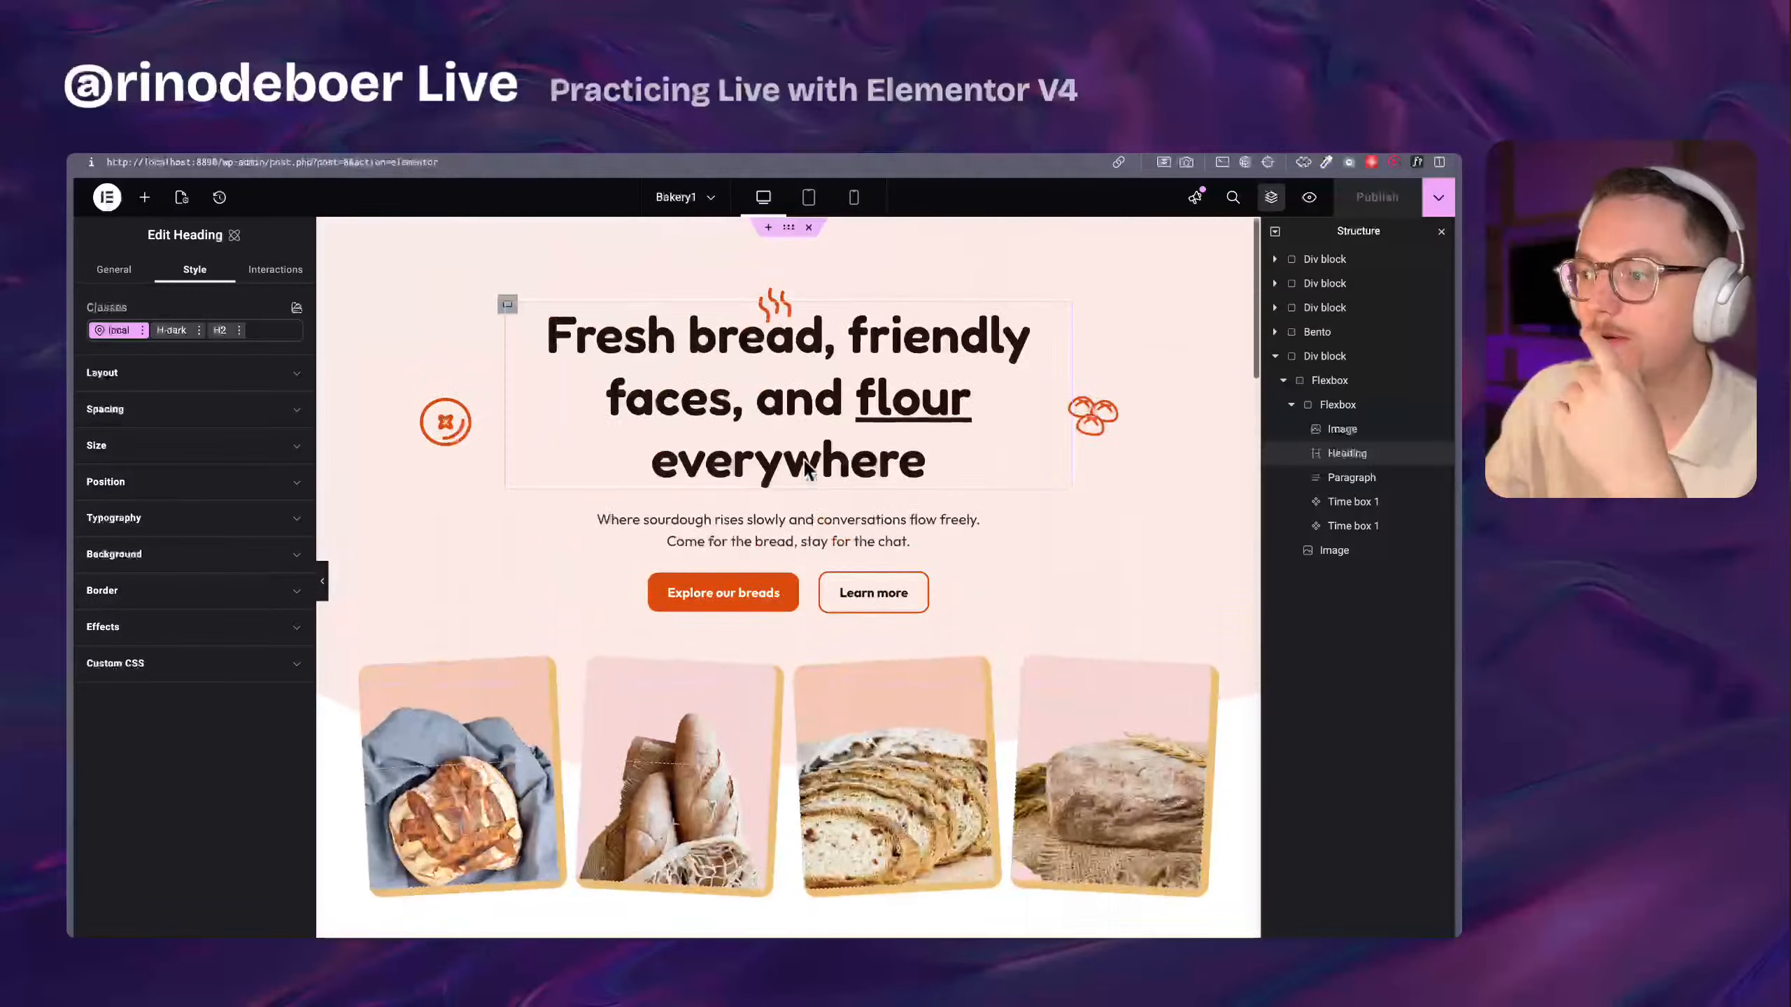
scroll(498, 506, down, 10)
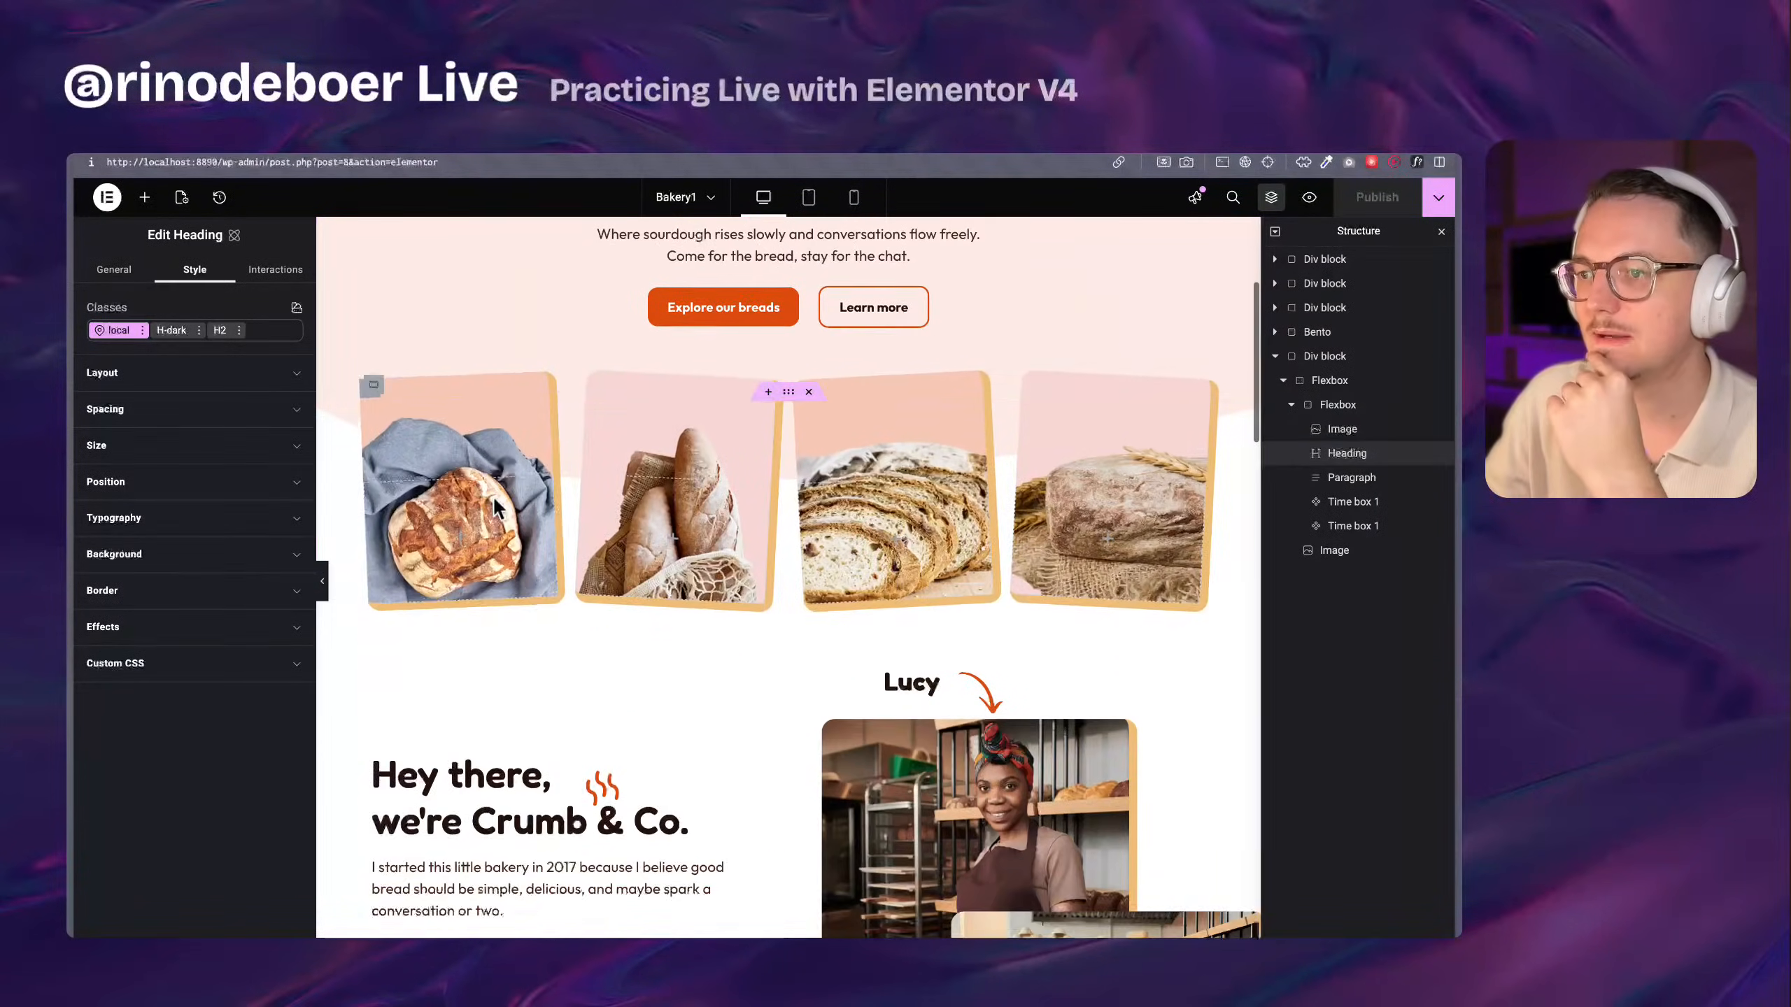
scroll(665, 577, down, 15)
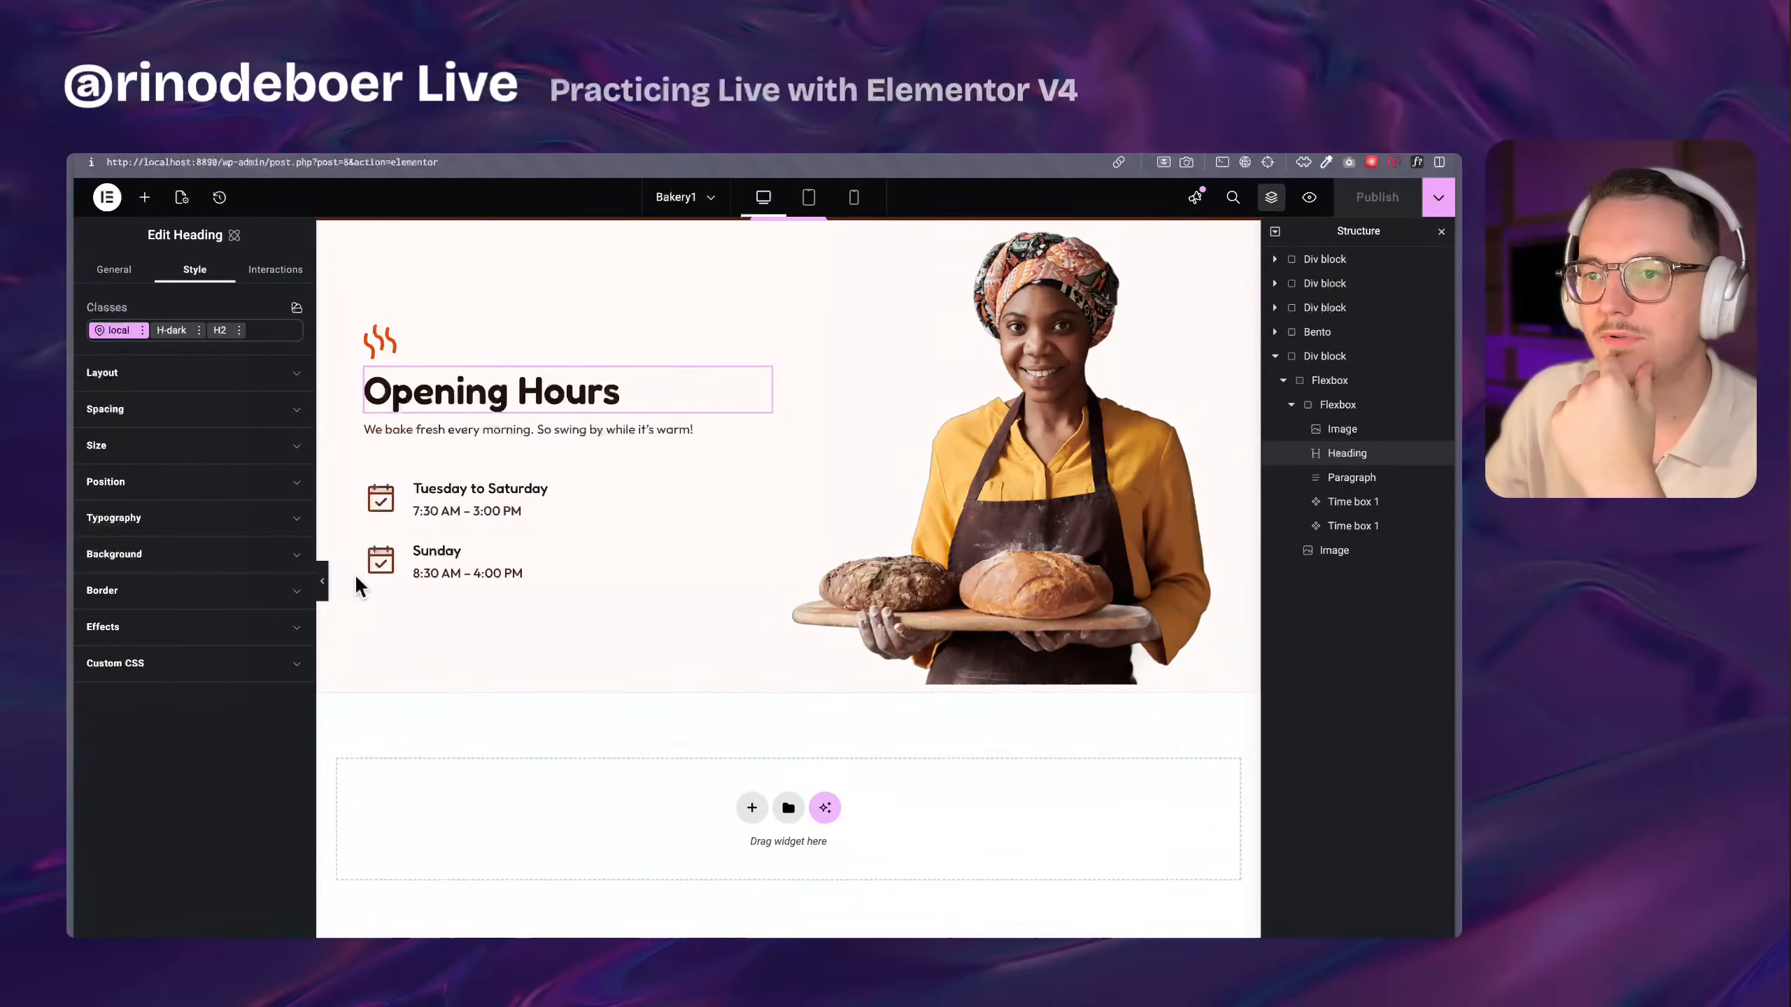
Hide the editor panels to view the Bakery1 page at full width up to its hero, and restore the panels
click(324, 586)
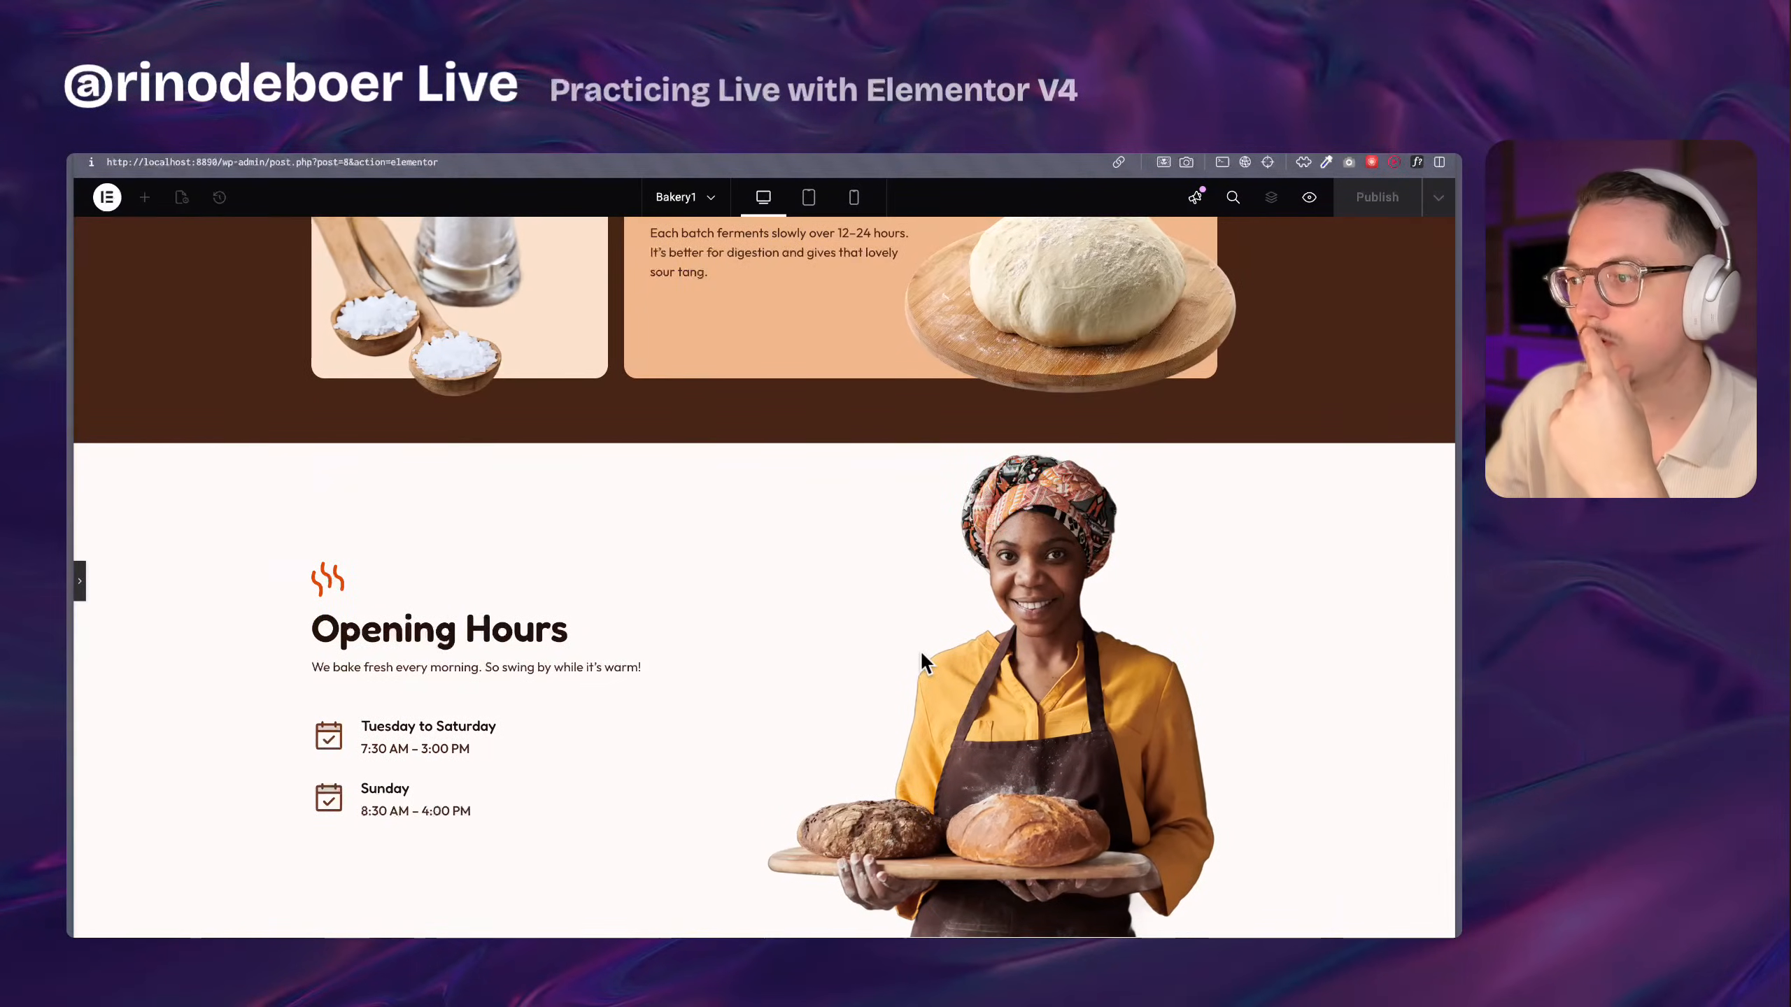
scroll(921, 650, up, 1)
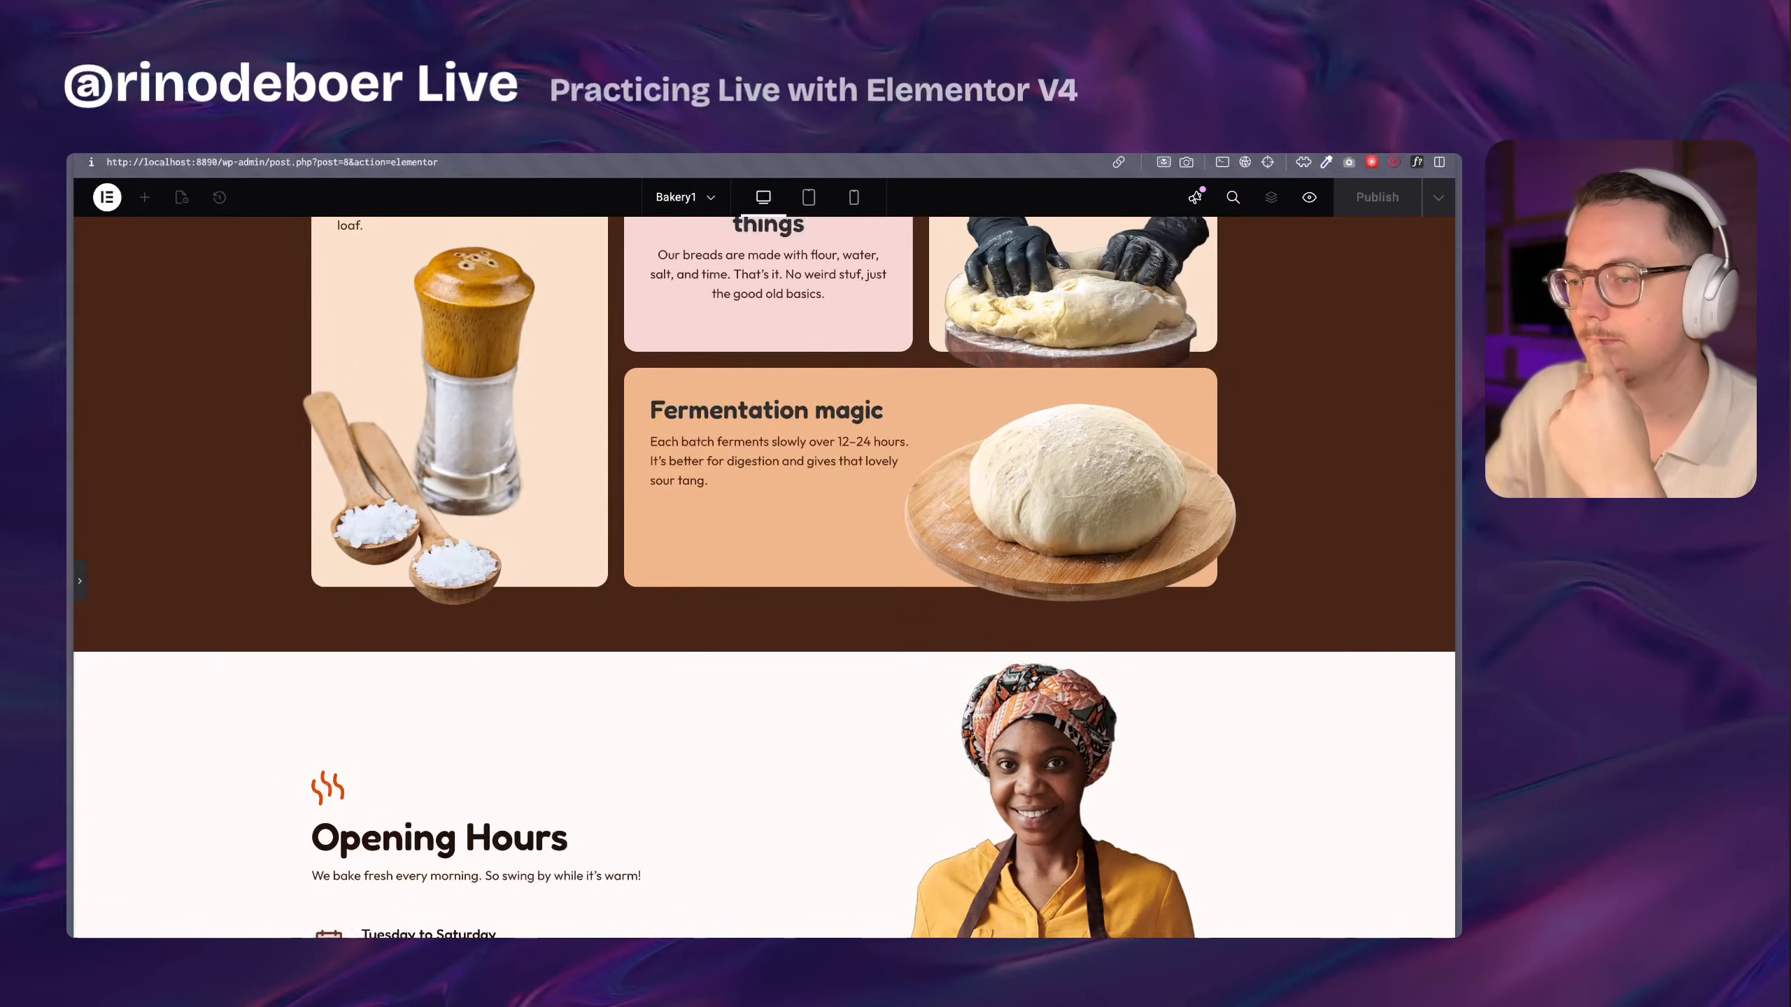
scroll(922, 725, up, 10)
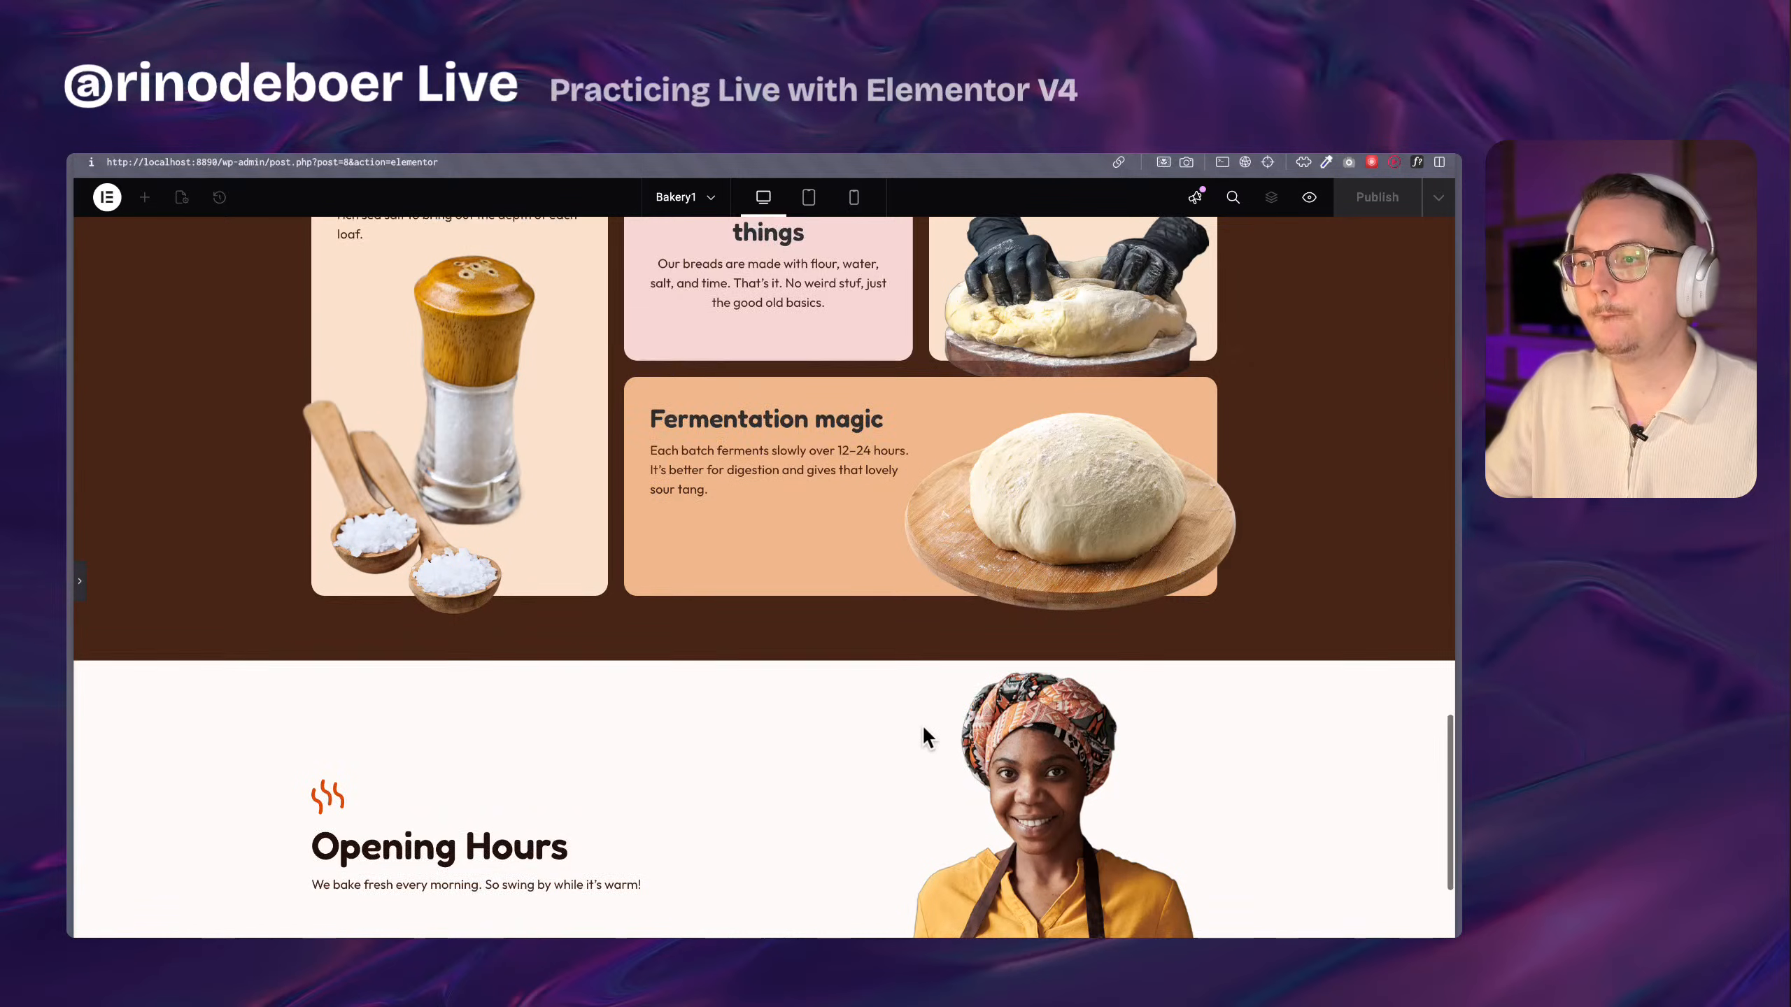
scroll(923, 726, up, 10)
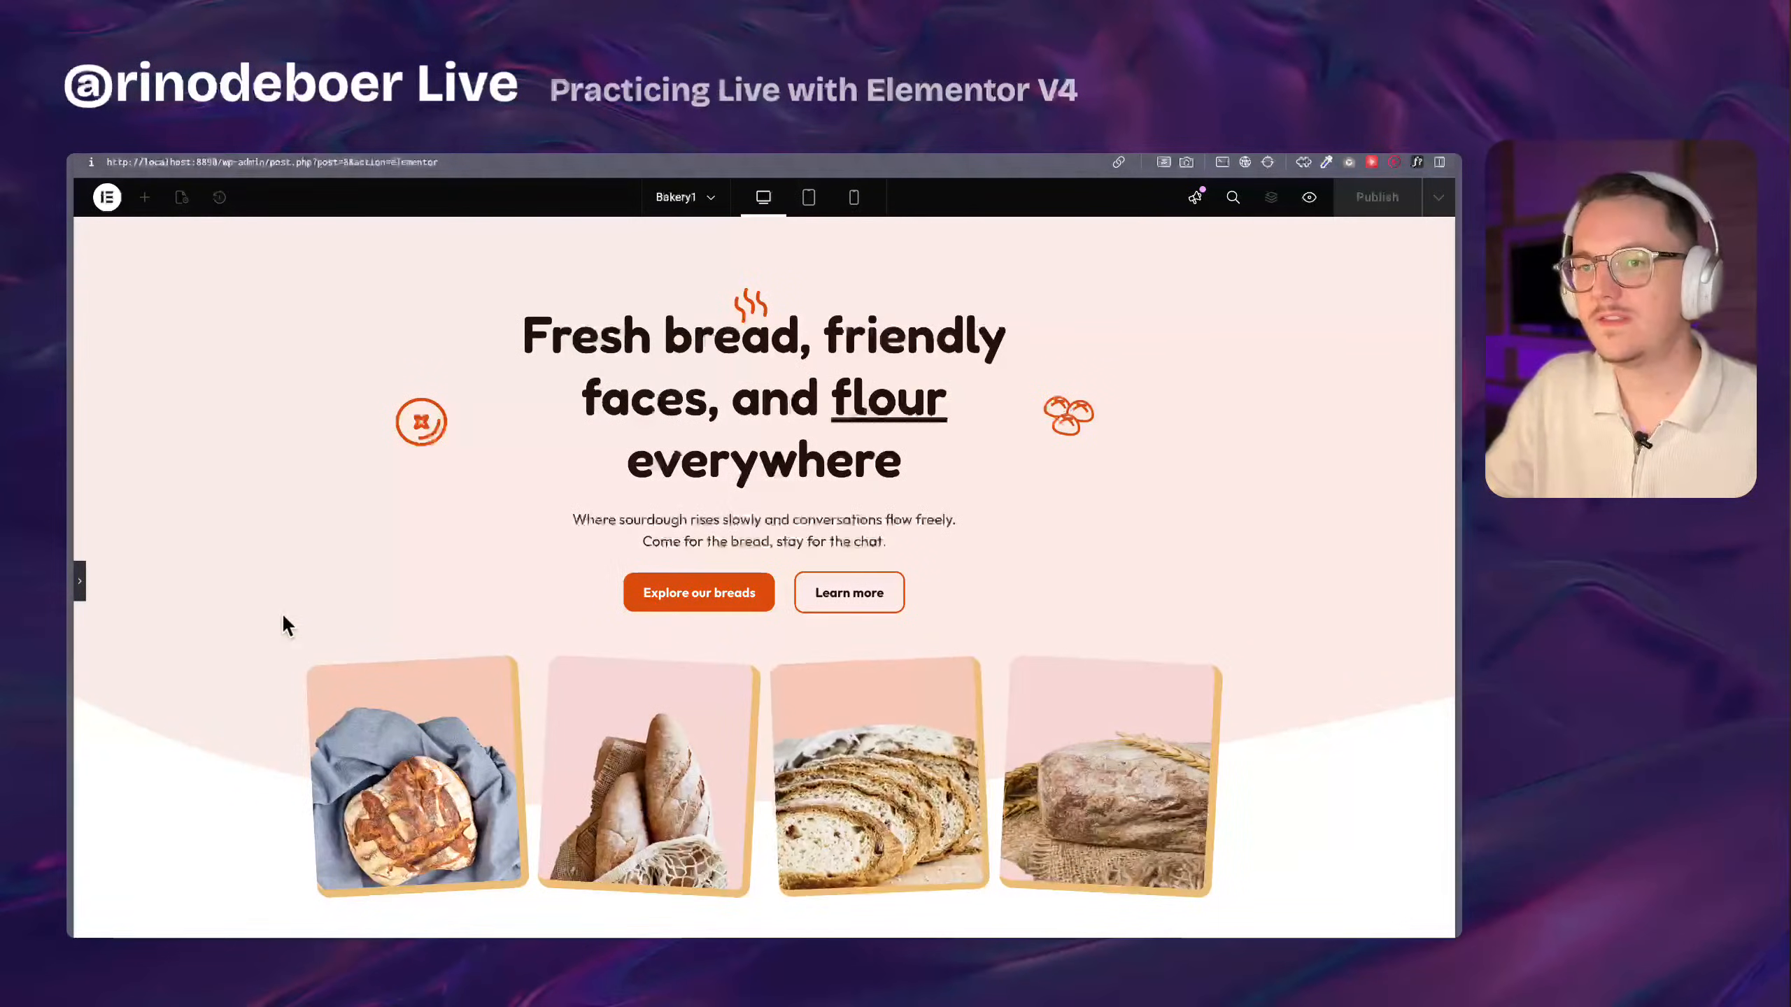
click(80, 582)
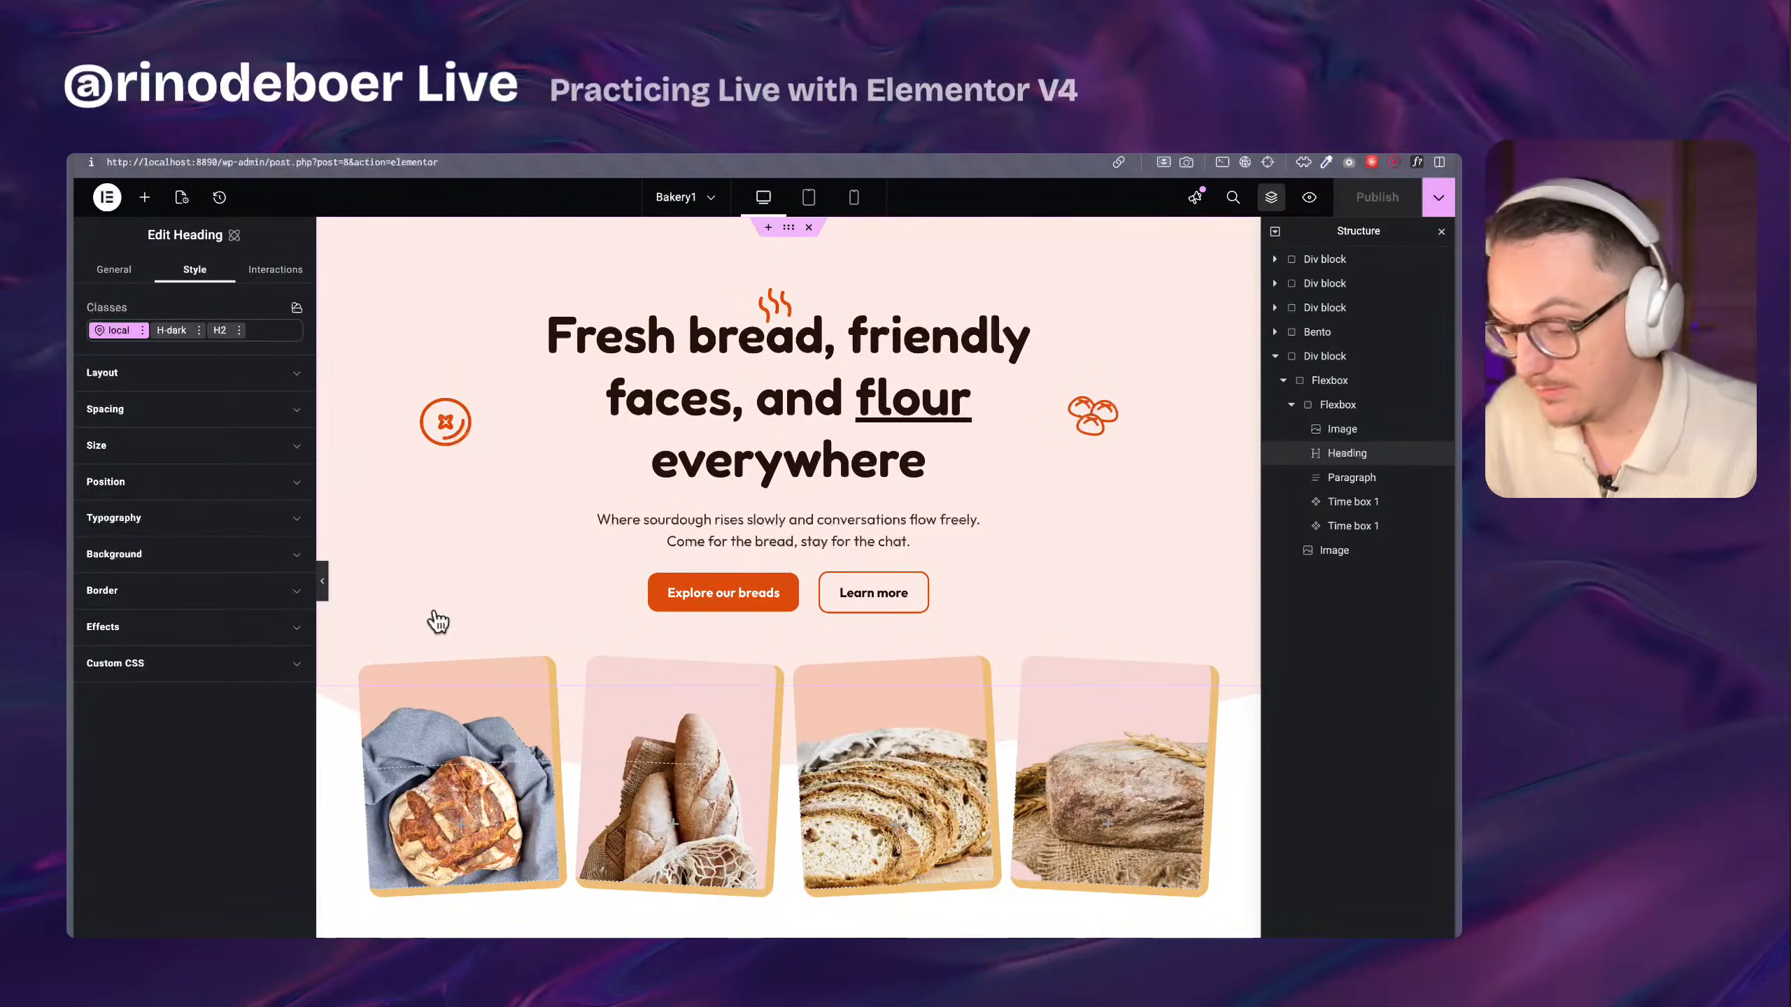
Switch to the WordPress admin of the local Bakery EV4 site and view its installed plugins
mouse_move(71, 533)
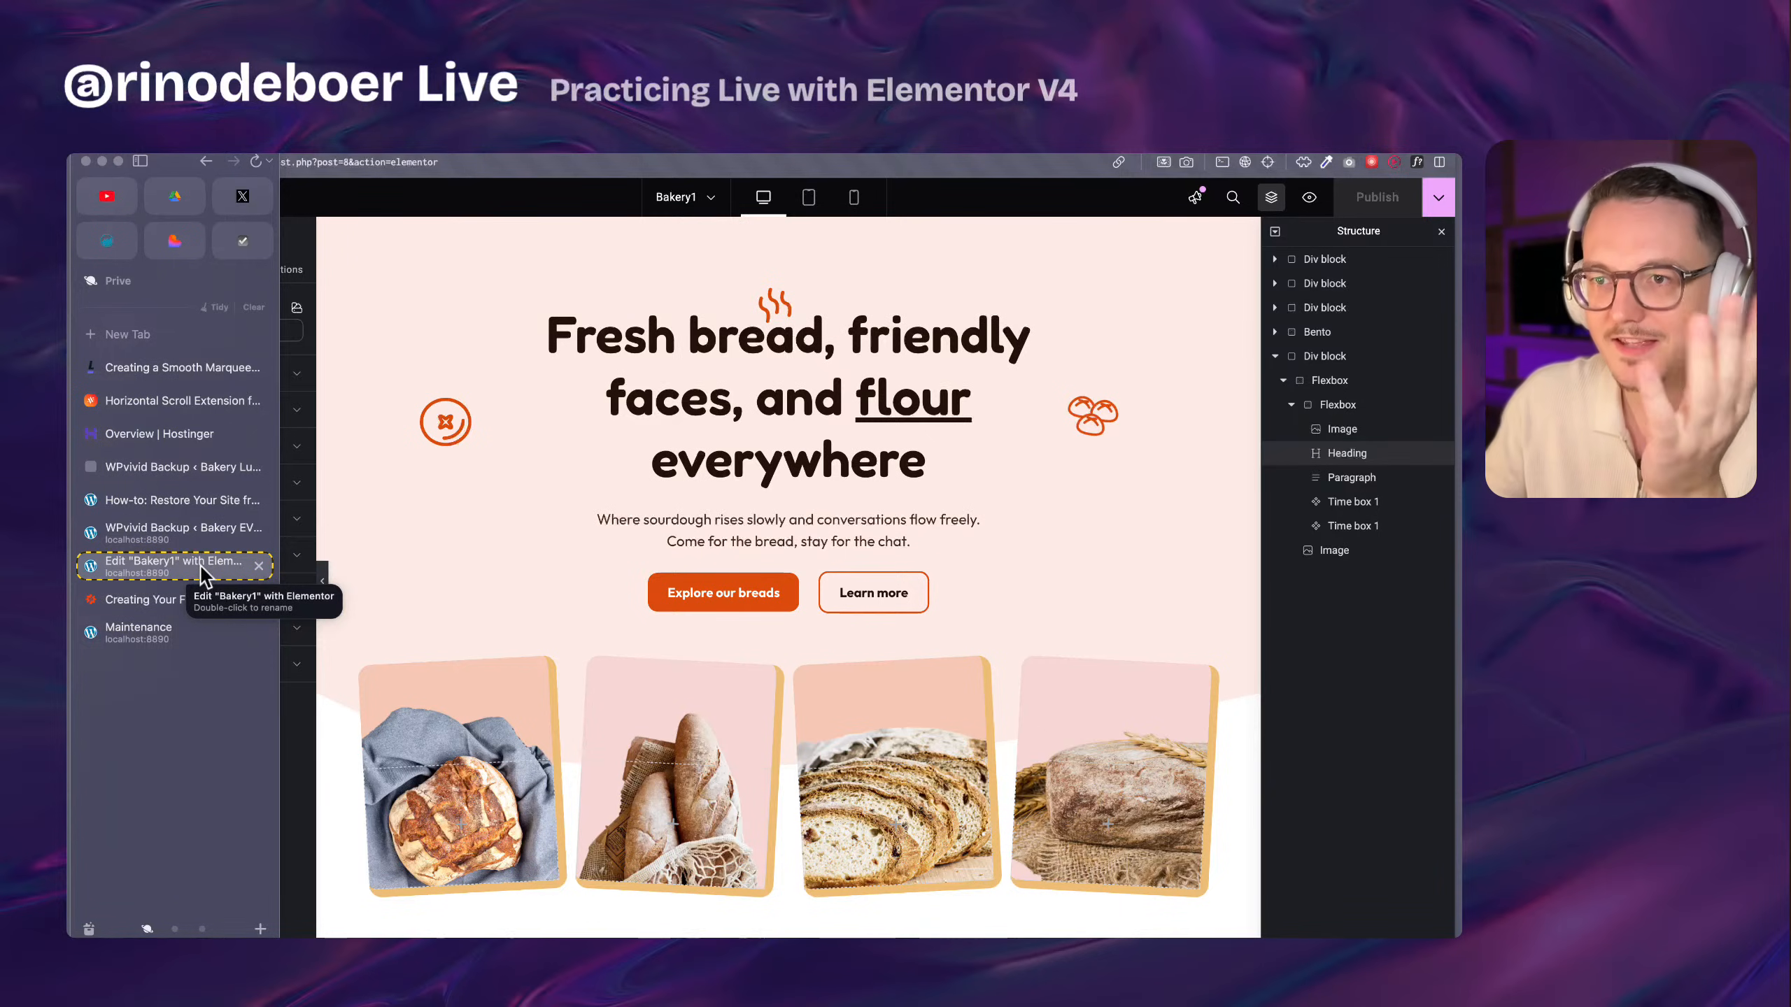
click(183, 537)
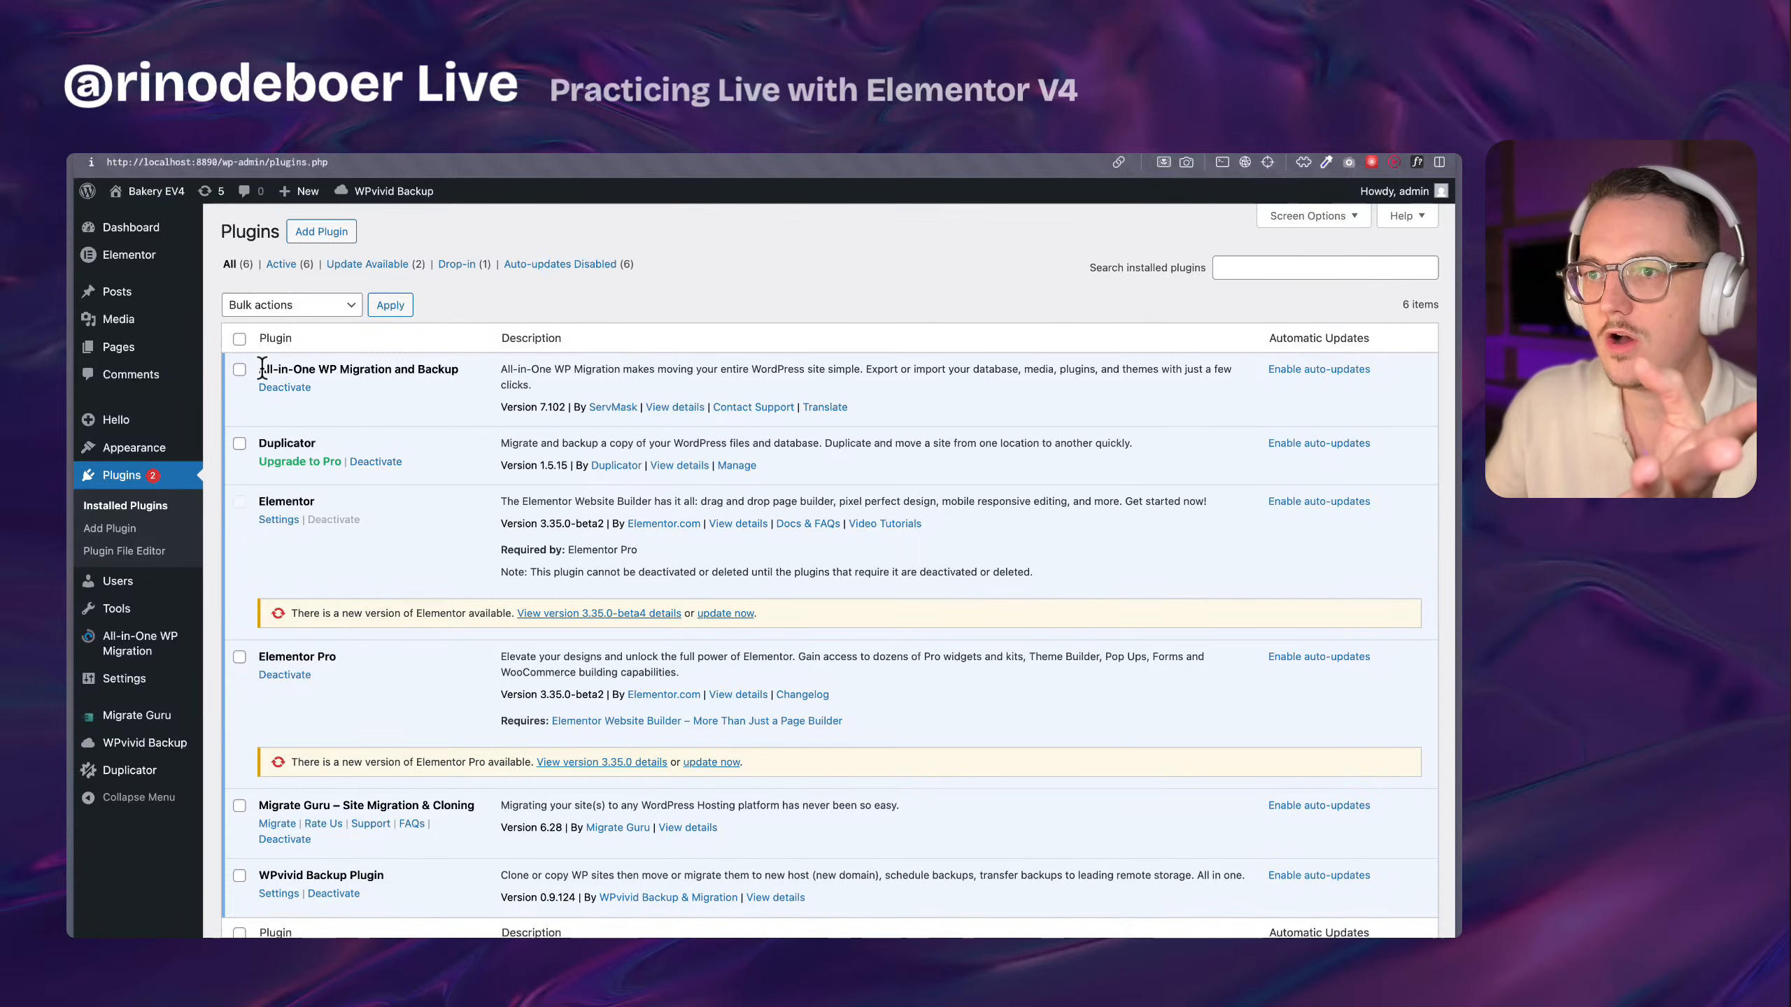
Review the migration plugins installed on the local Bakery EV4 site: All-in-One WP Migration, Duplicator, Migrate Guru and WPvivid Backup
scroll(262, 368, up, 5)
scroll(261, 367, down, 5)
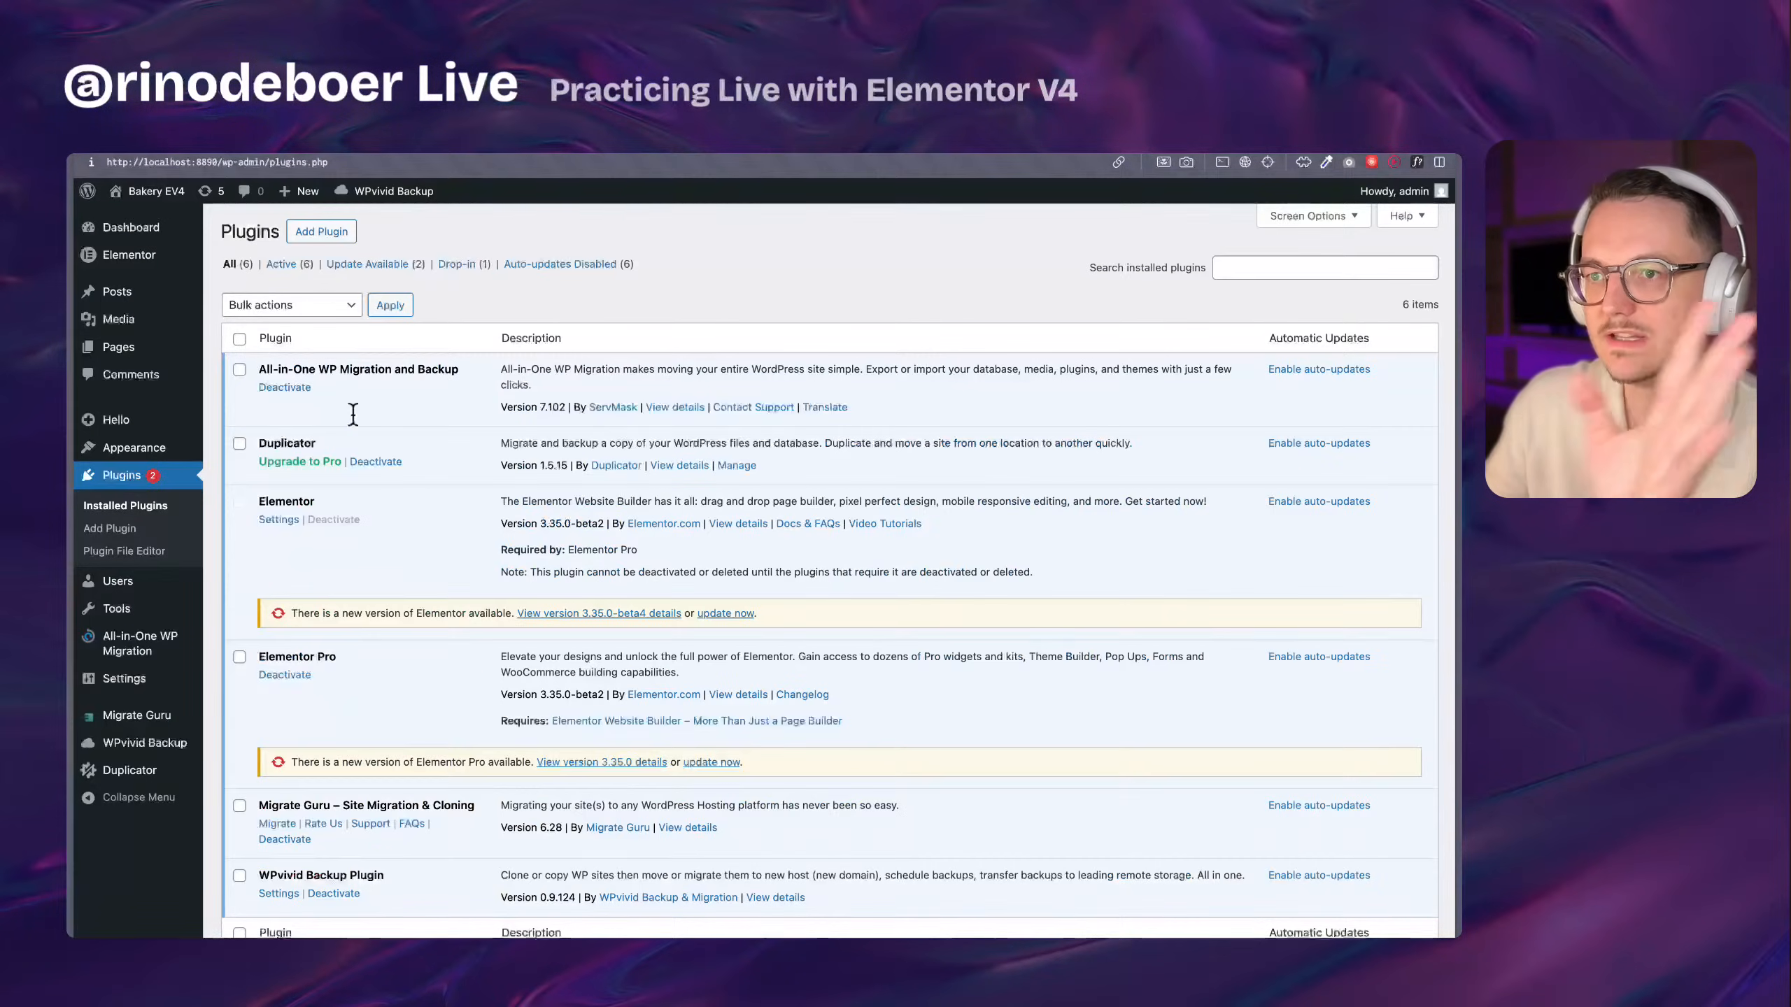
scroll(394, 442, down, 1)
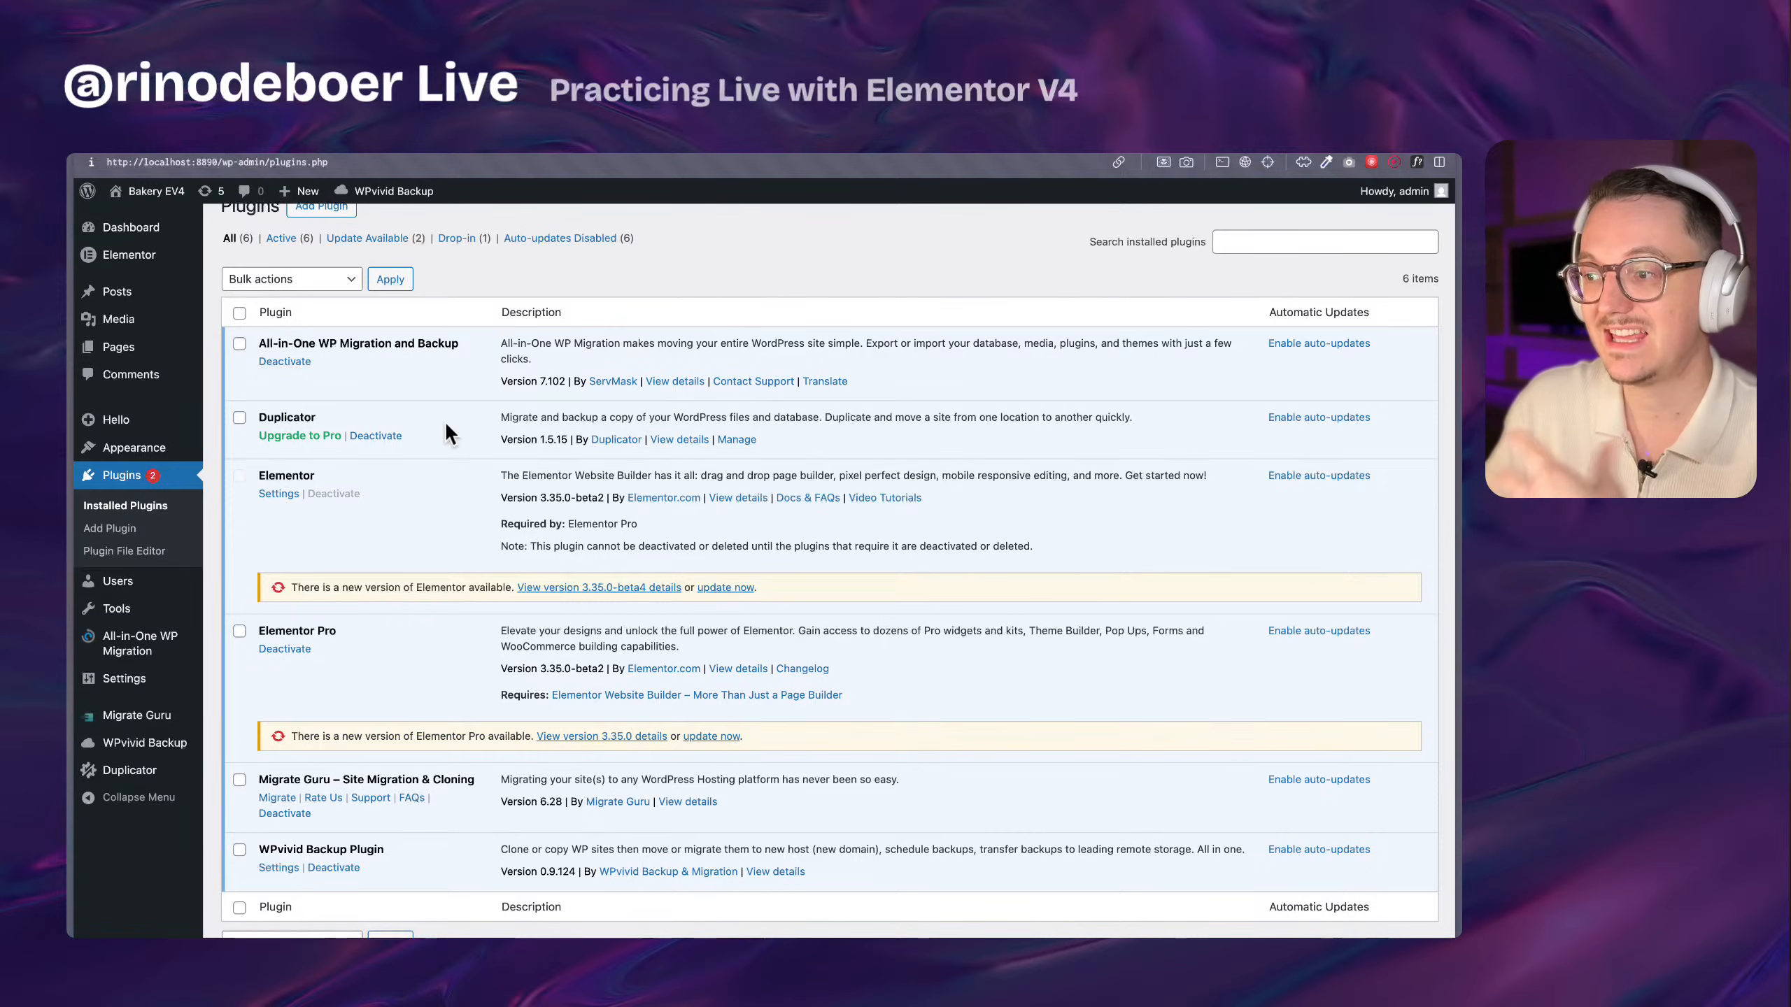
scroll(449, 432, down, 1)
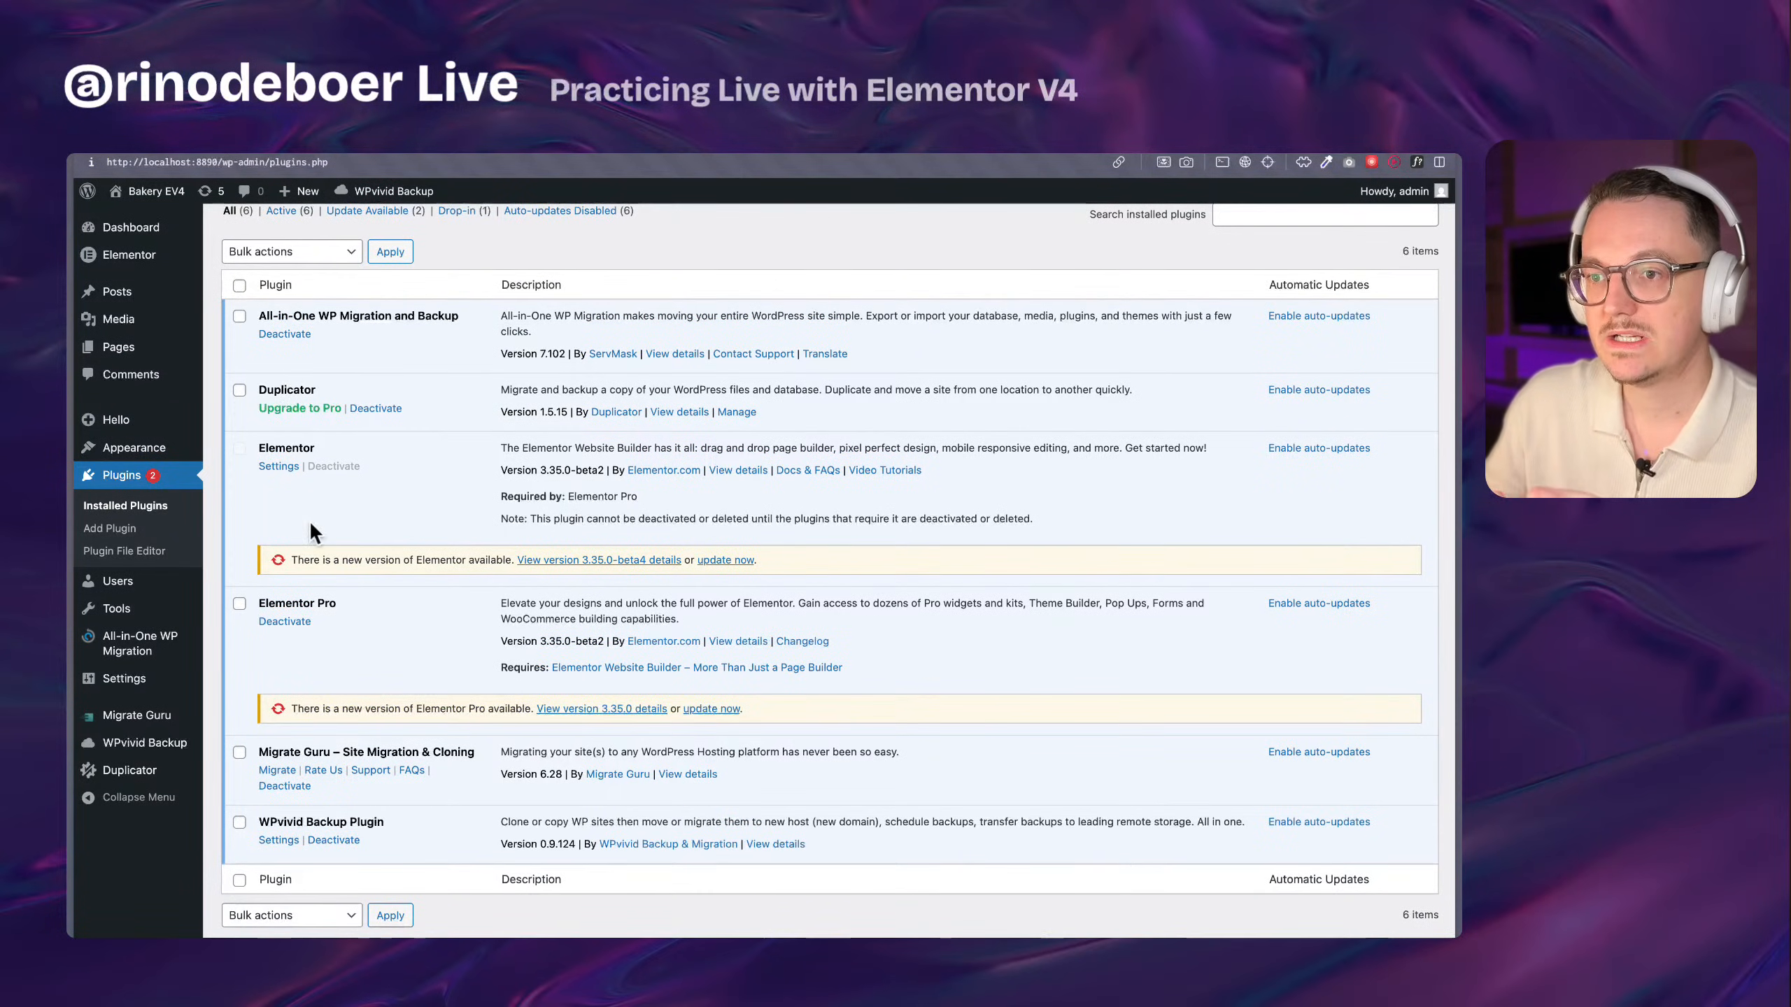
drag(258, 743, 475, 739)
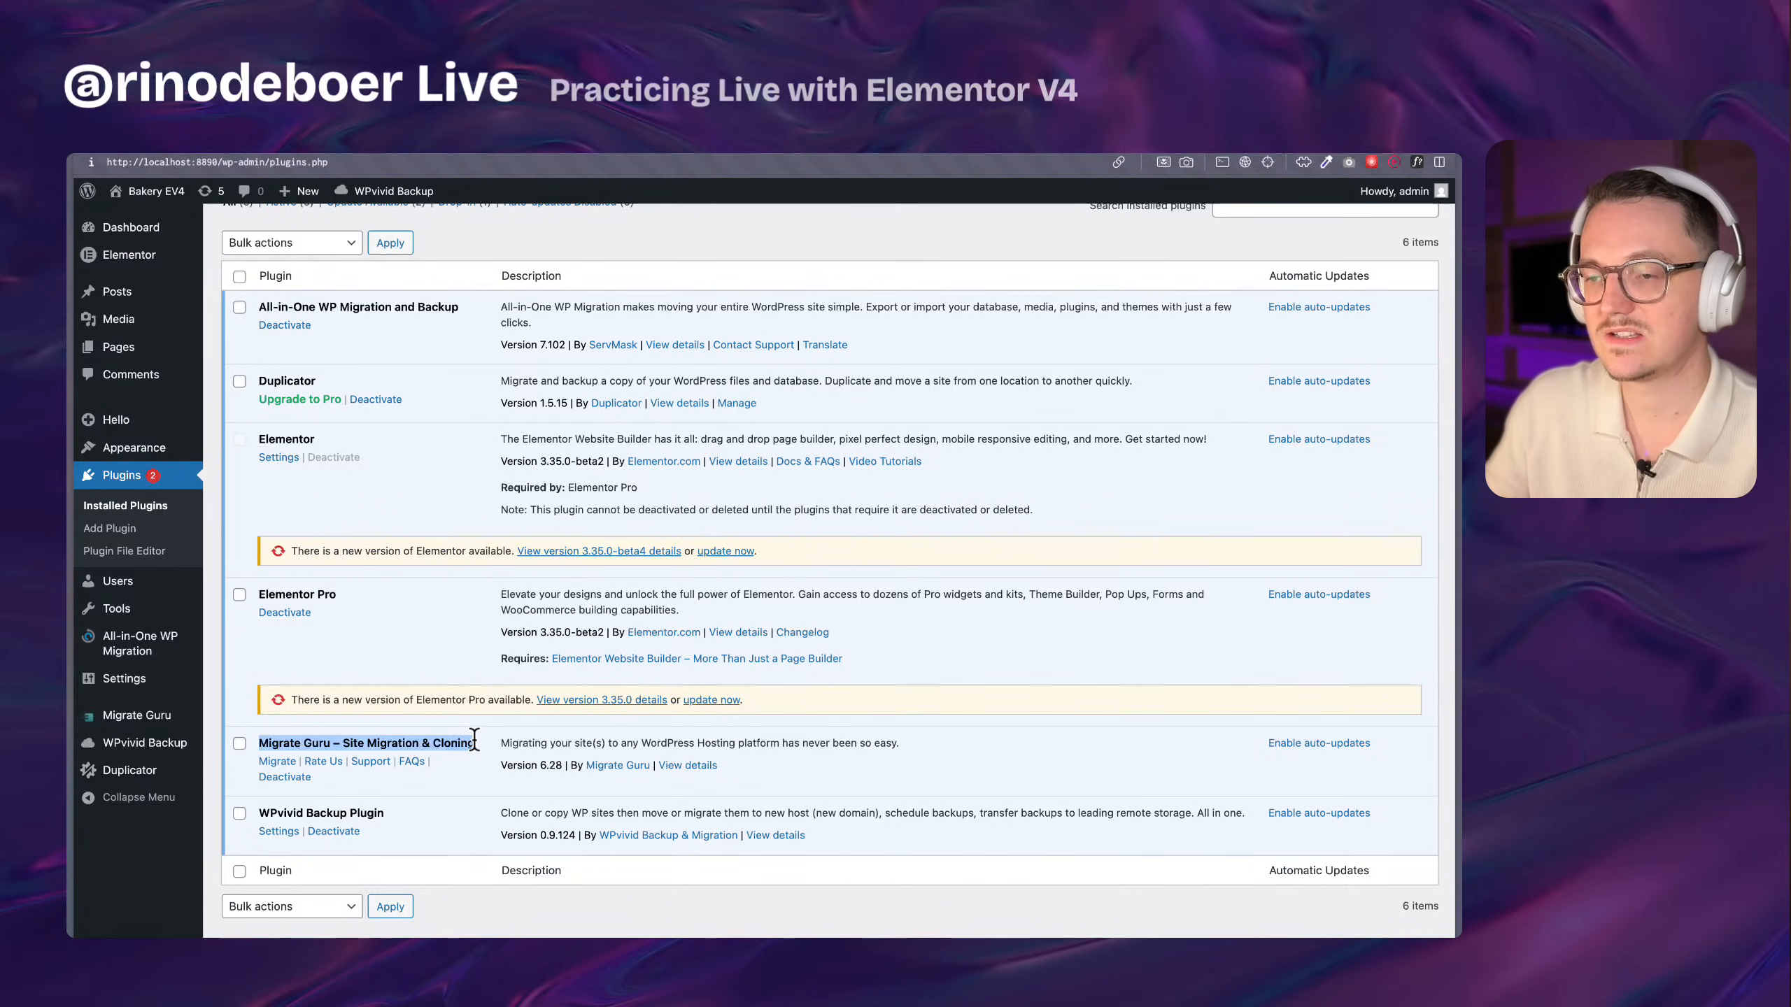
click(474, 739)
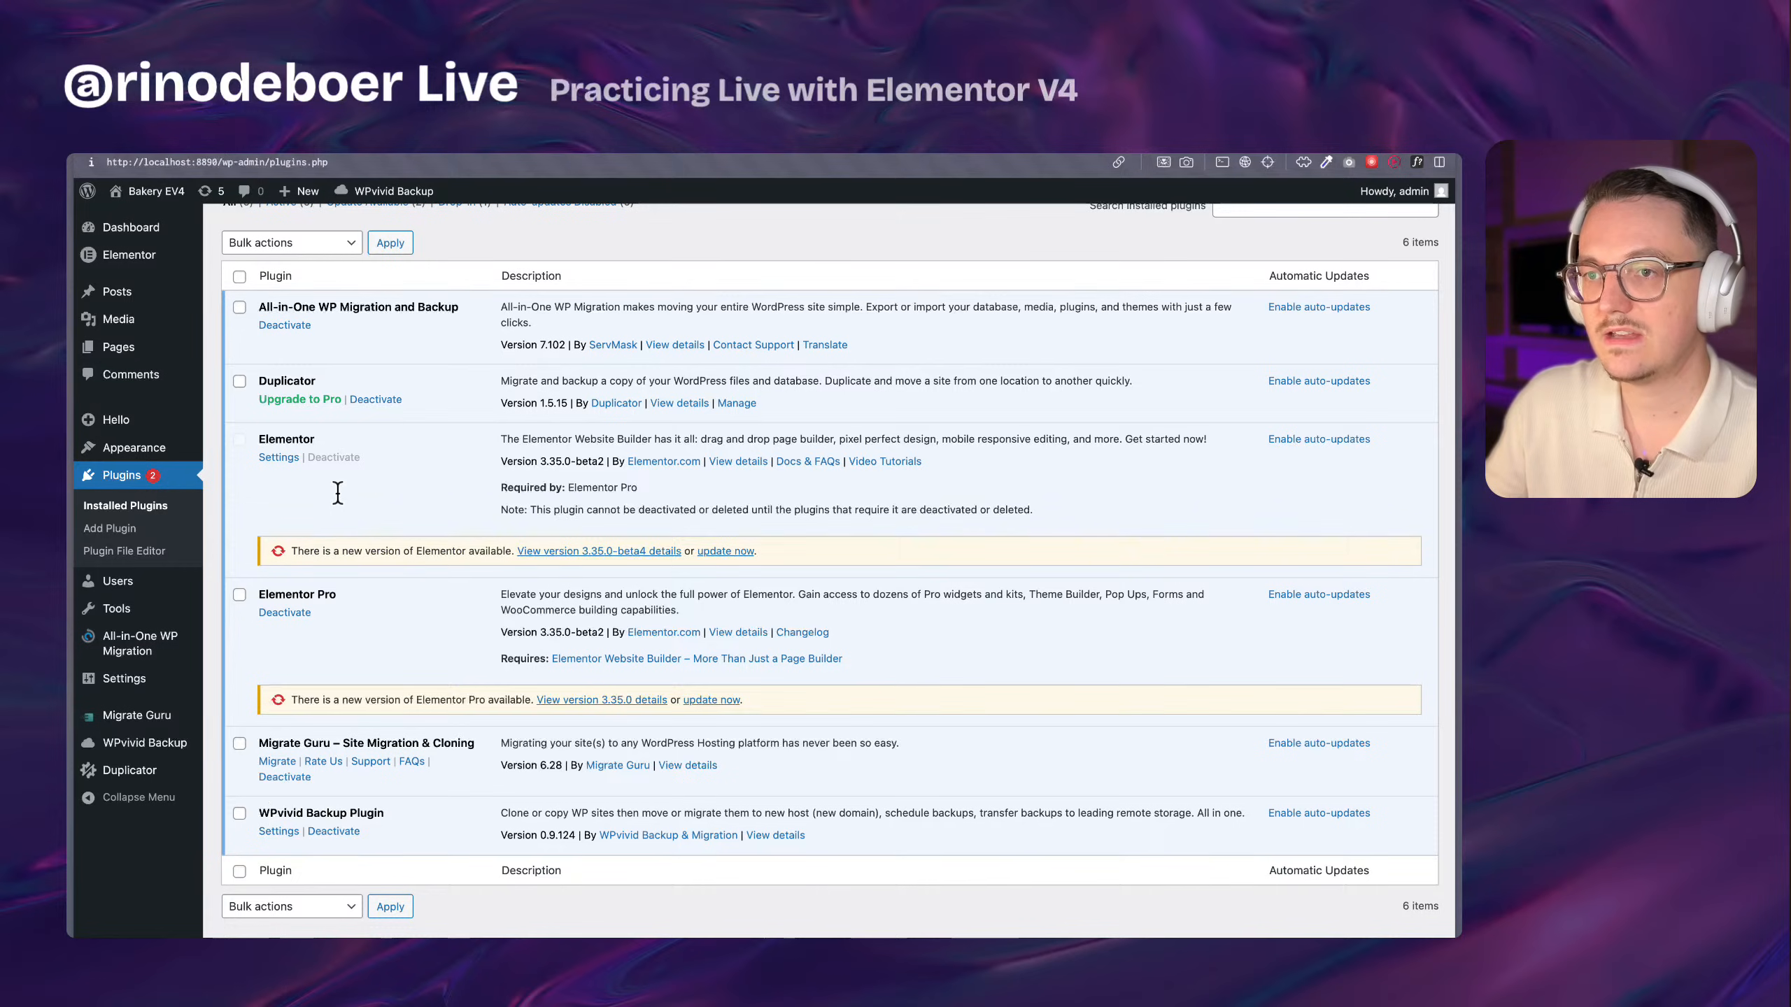
double_click(304, 381)
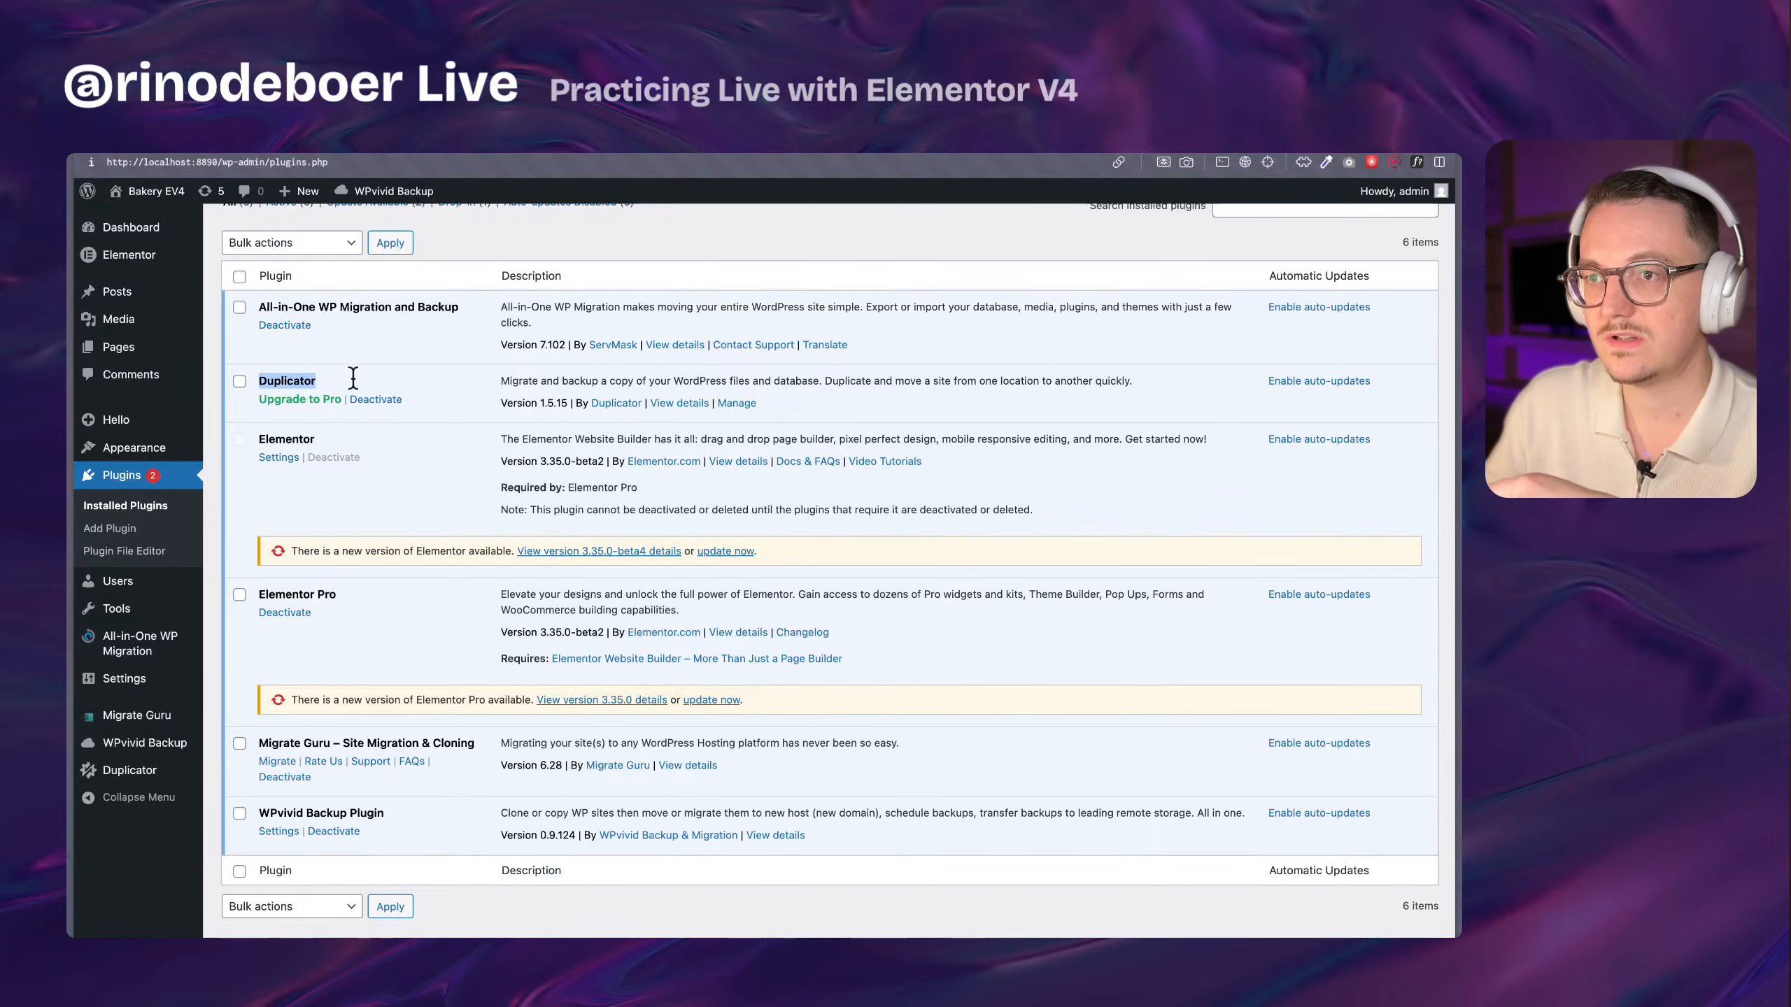
click(371, 377)
click(259, 813)
drag(258, 819, 394, 818)
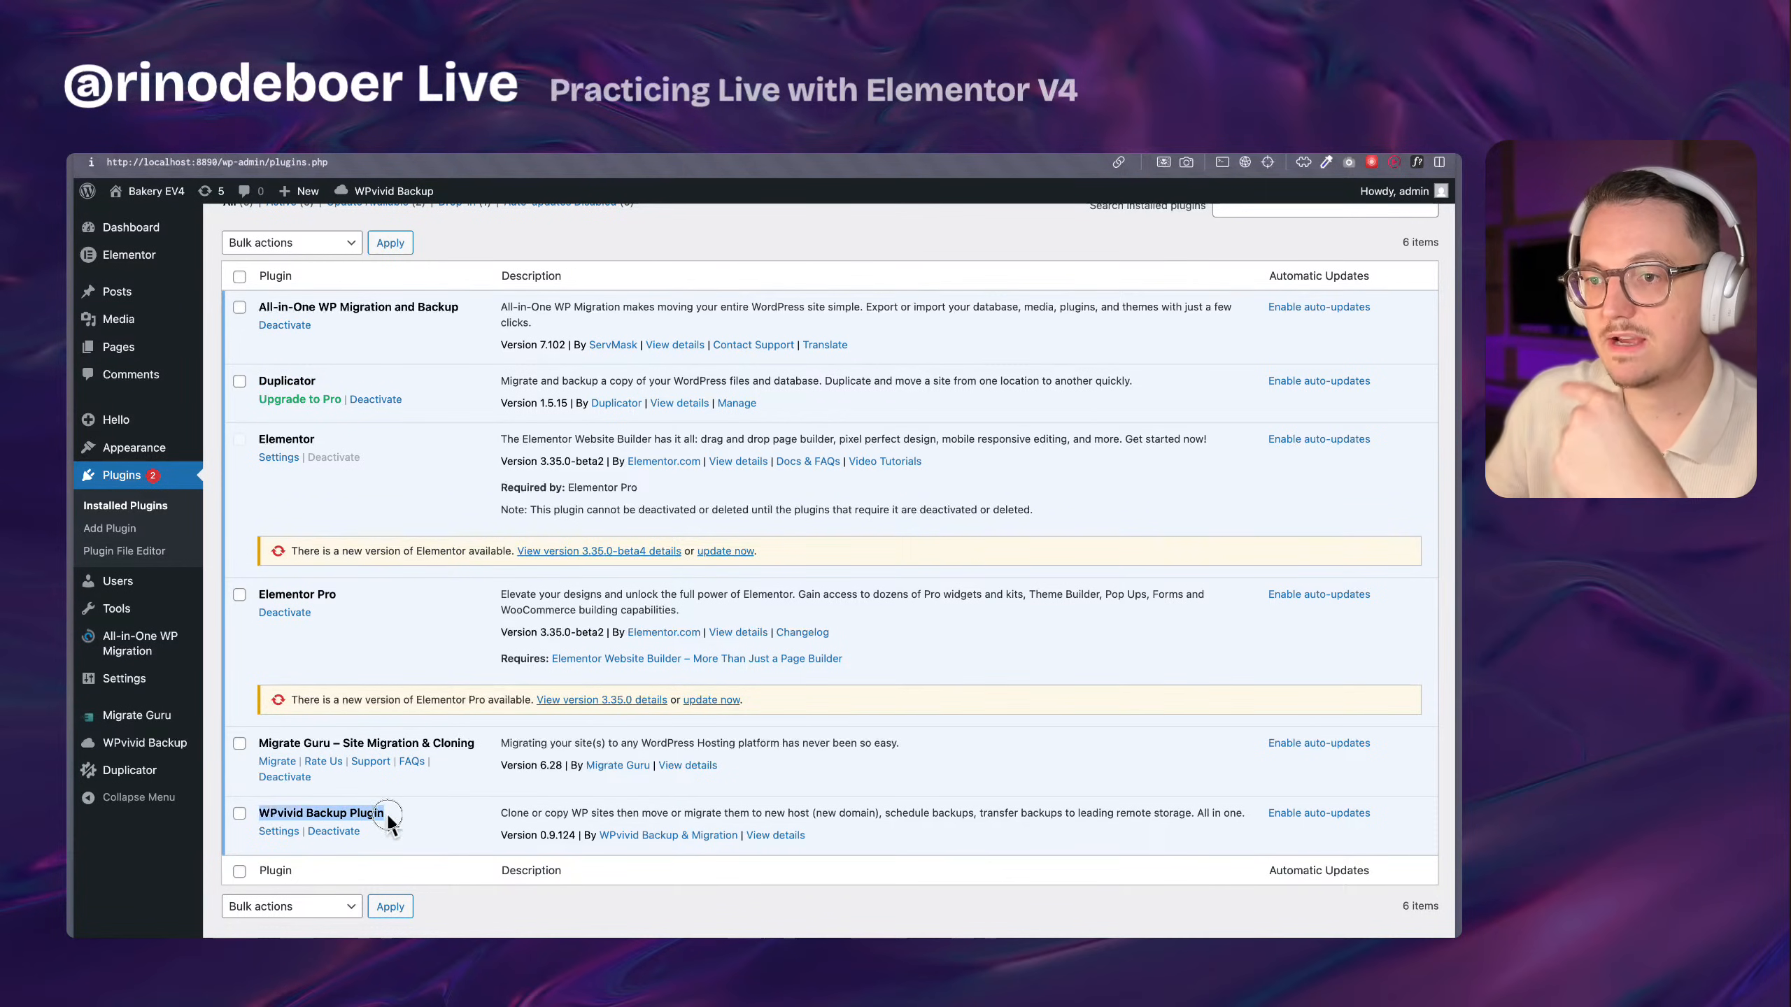
click(419, 822)
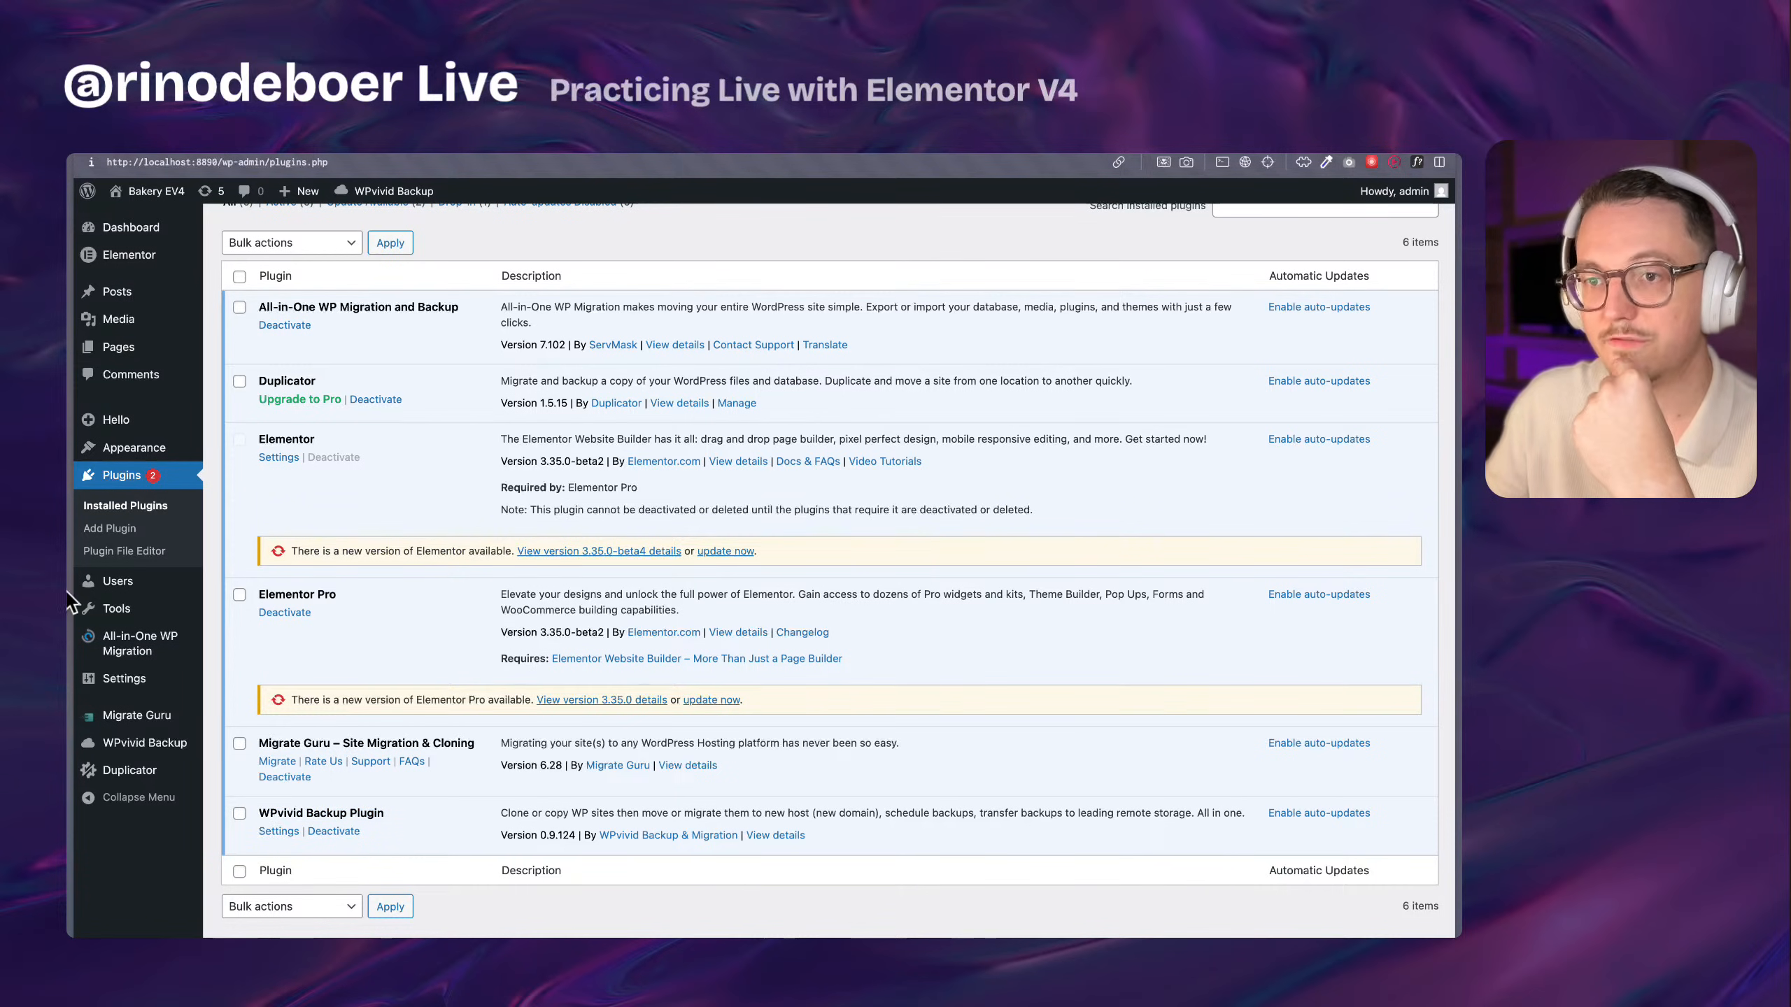
View the WPvivid Backup page of the online Bakery Lucy site and its Hostinger overview
mouse_move(69, 598)
click(182, 462)
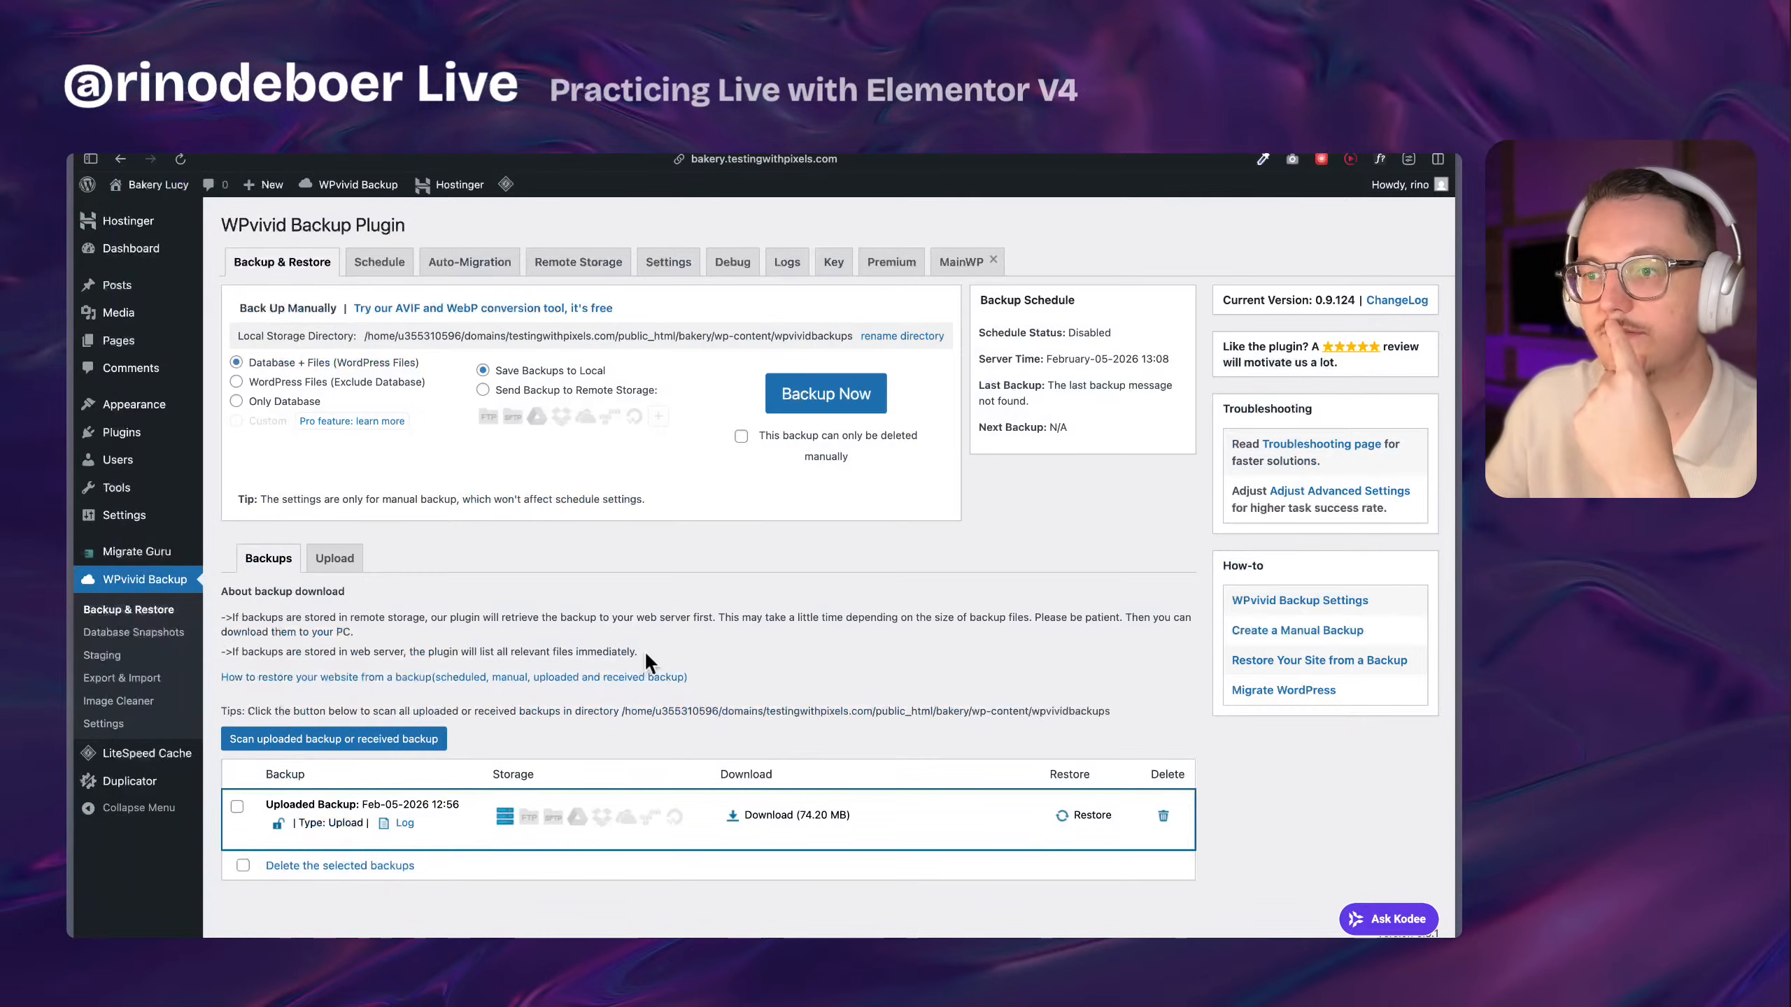
click(755, 161)
key(Escape)
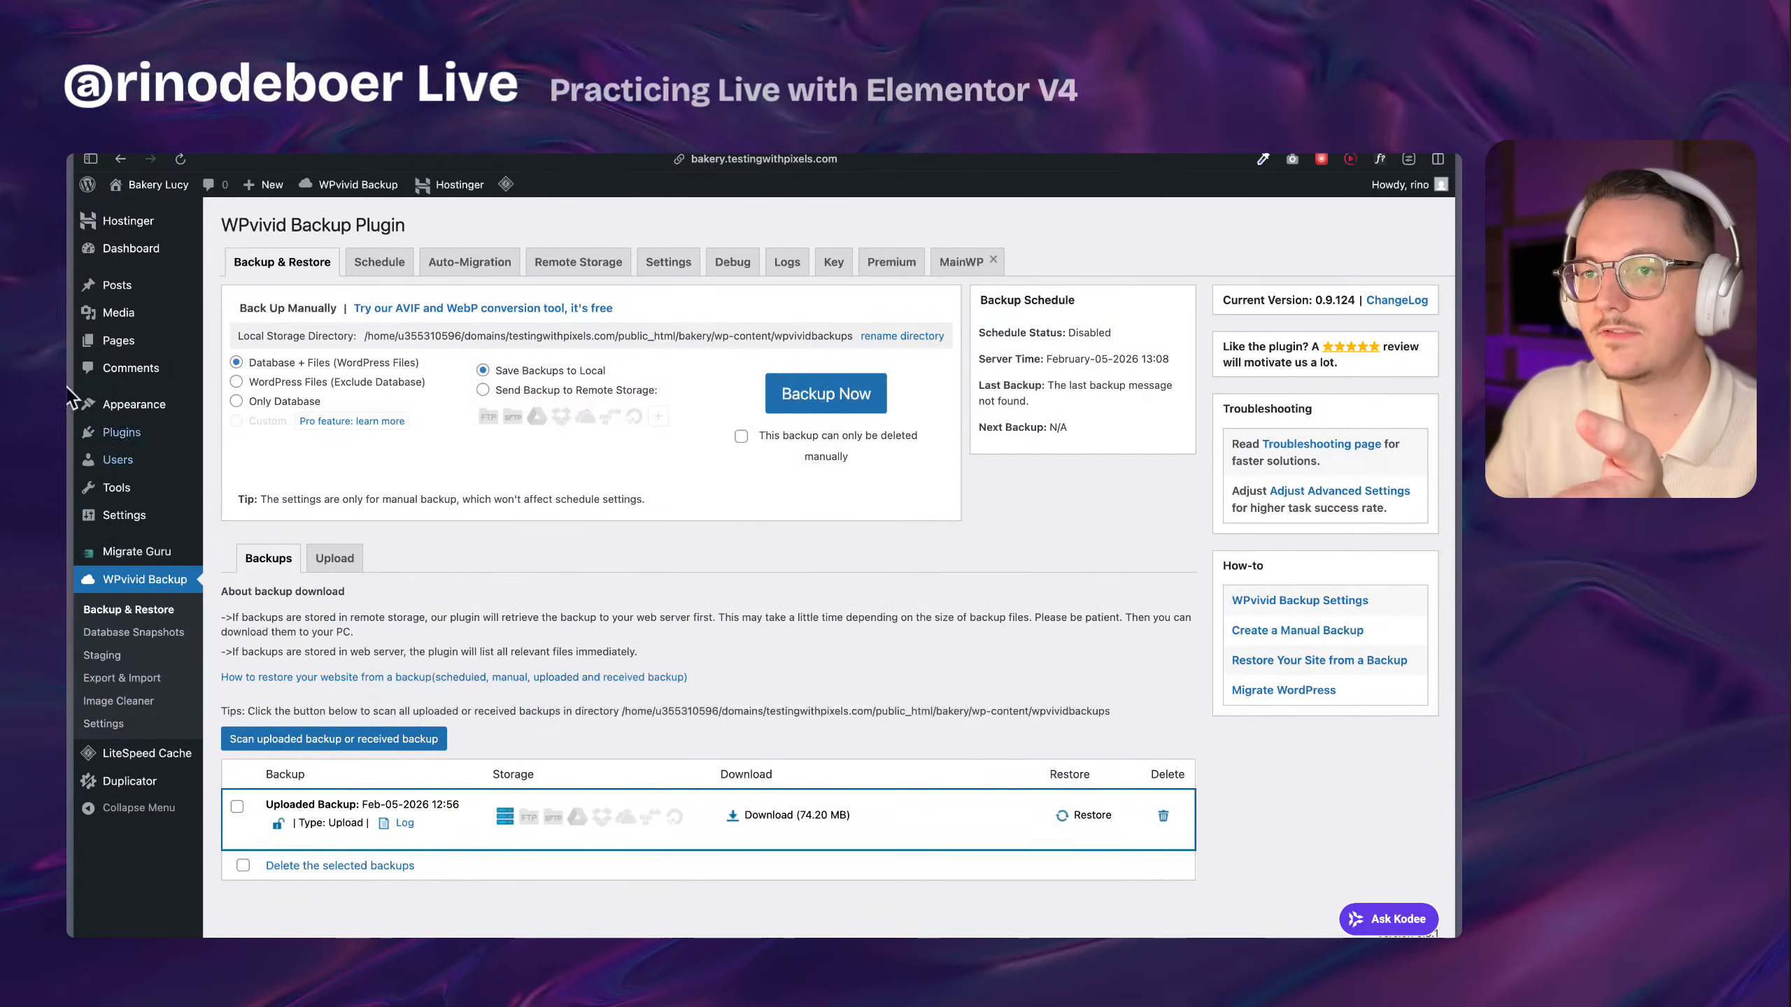
mouse_move(69, 494)
click(156, 436)
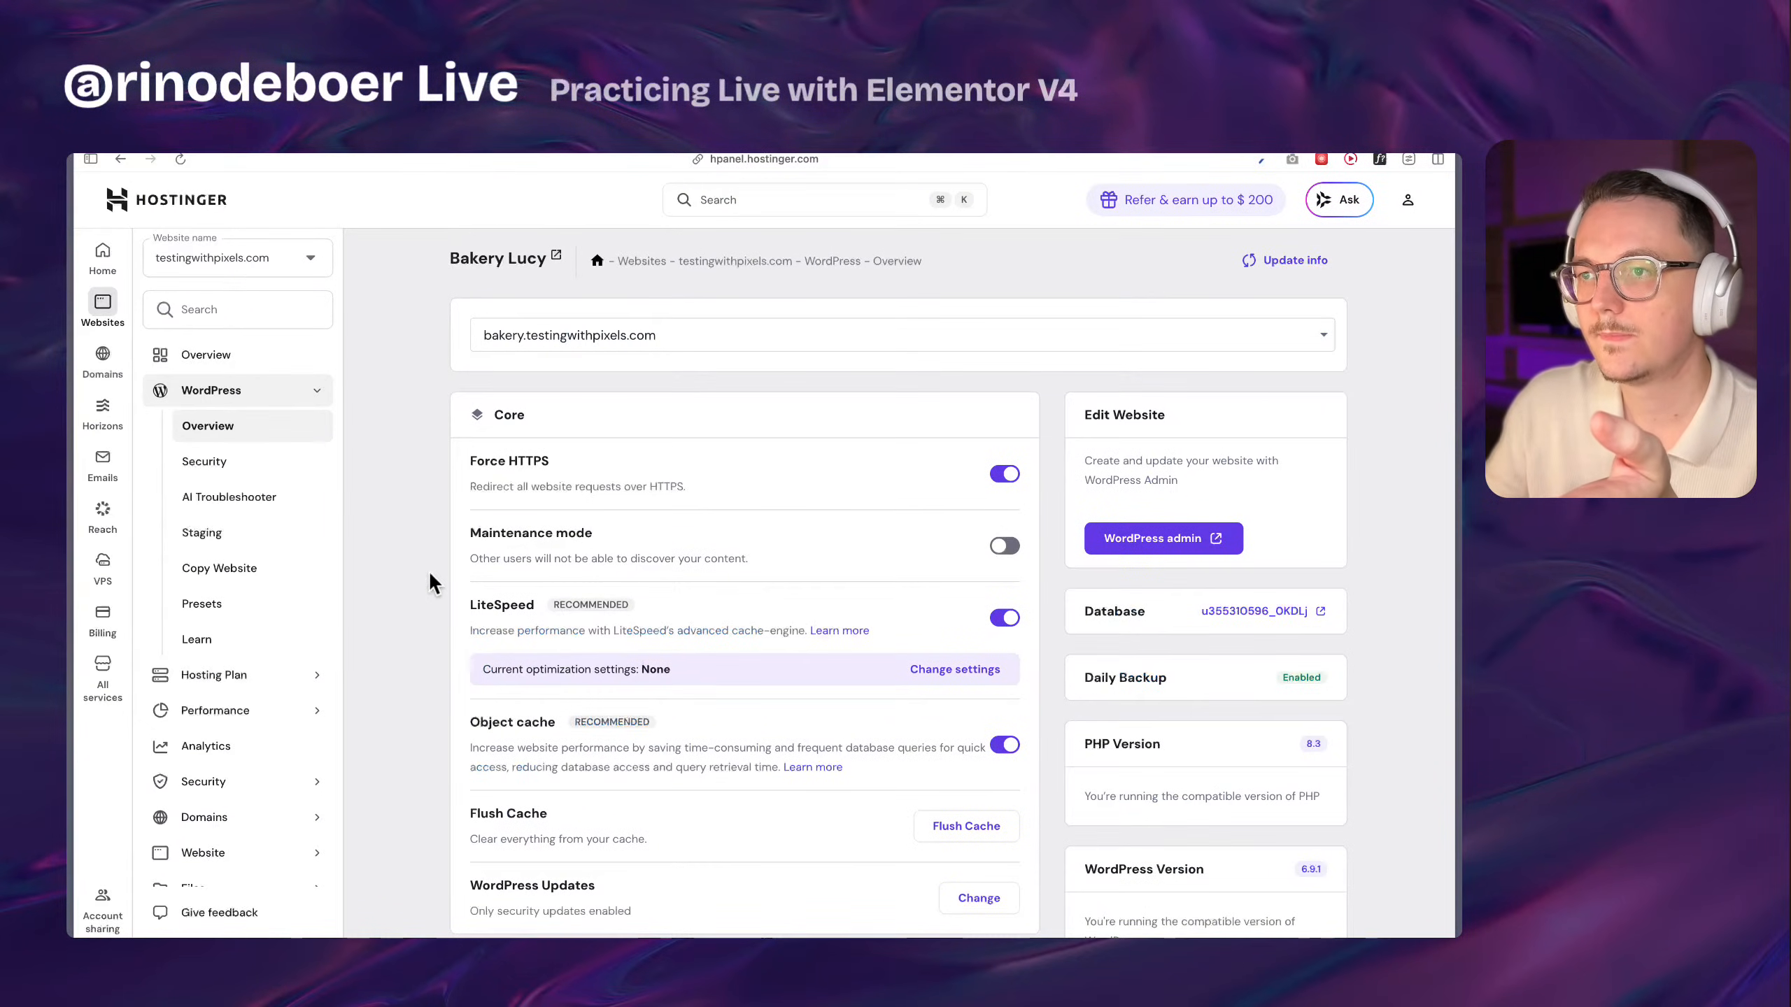
Return to the Bakery Lucy site's WPvivid Backup page and open the restore view for the uploaded backup from Feb-05-2026 12:56
mouse_move(71, 518)
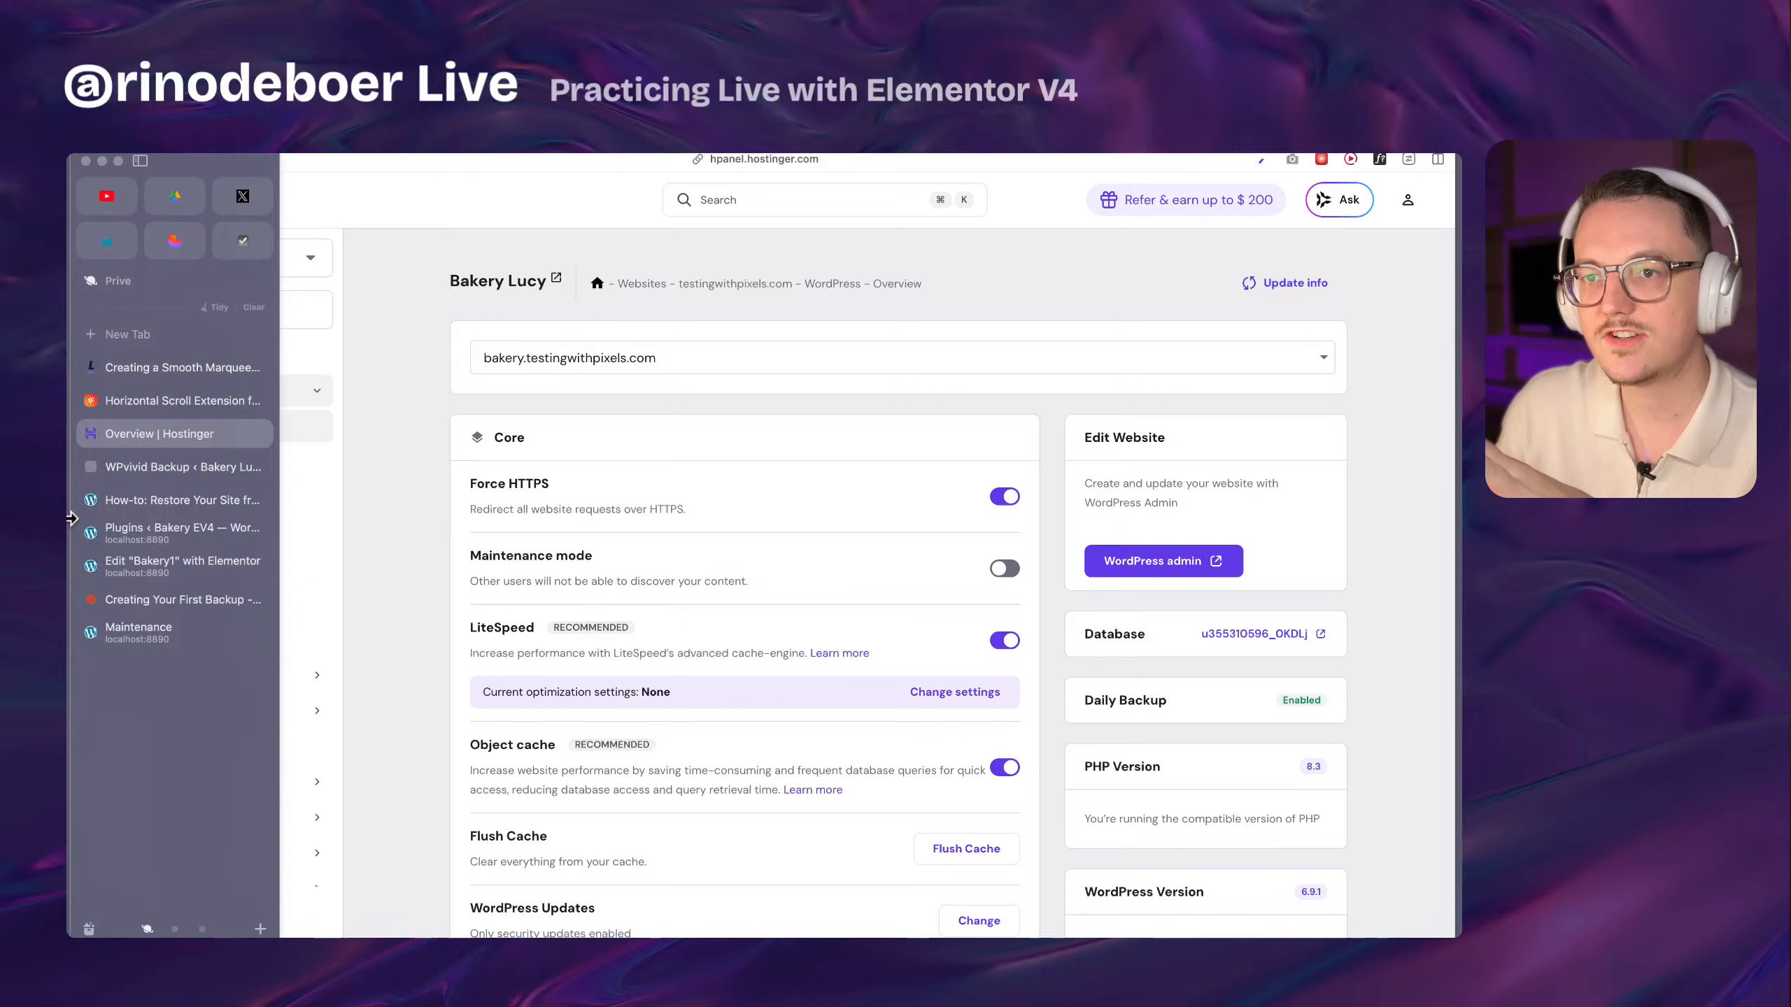
click(151, 498)
click(161, 472)
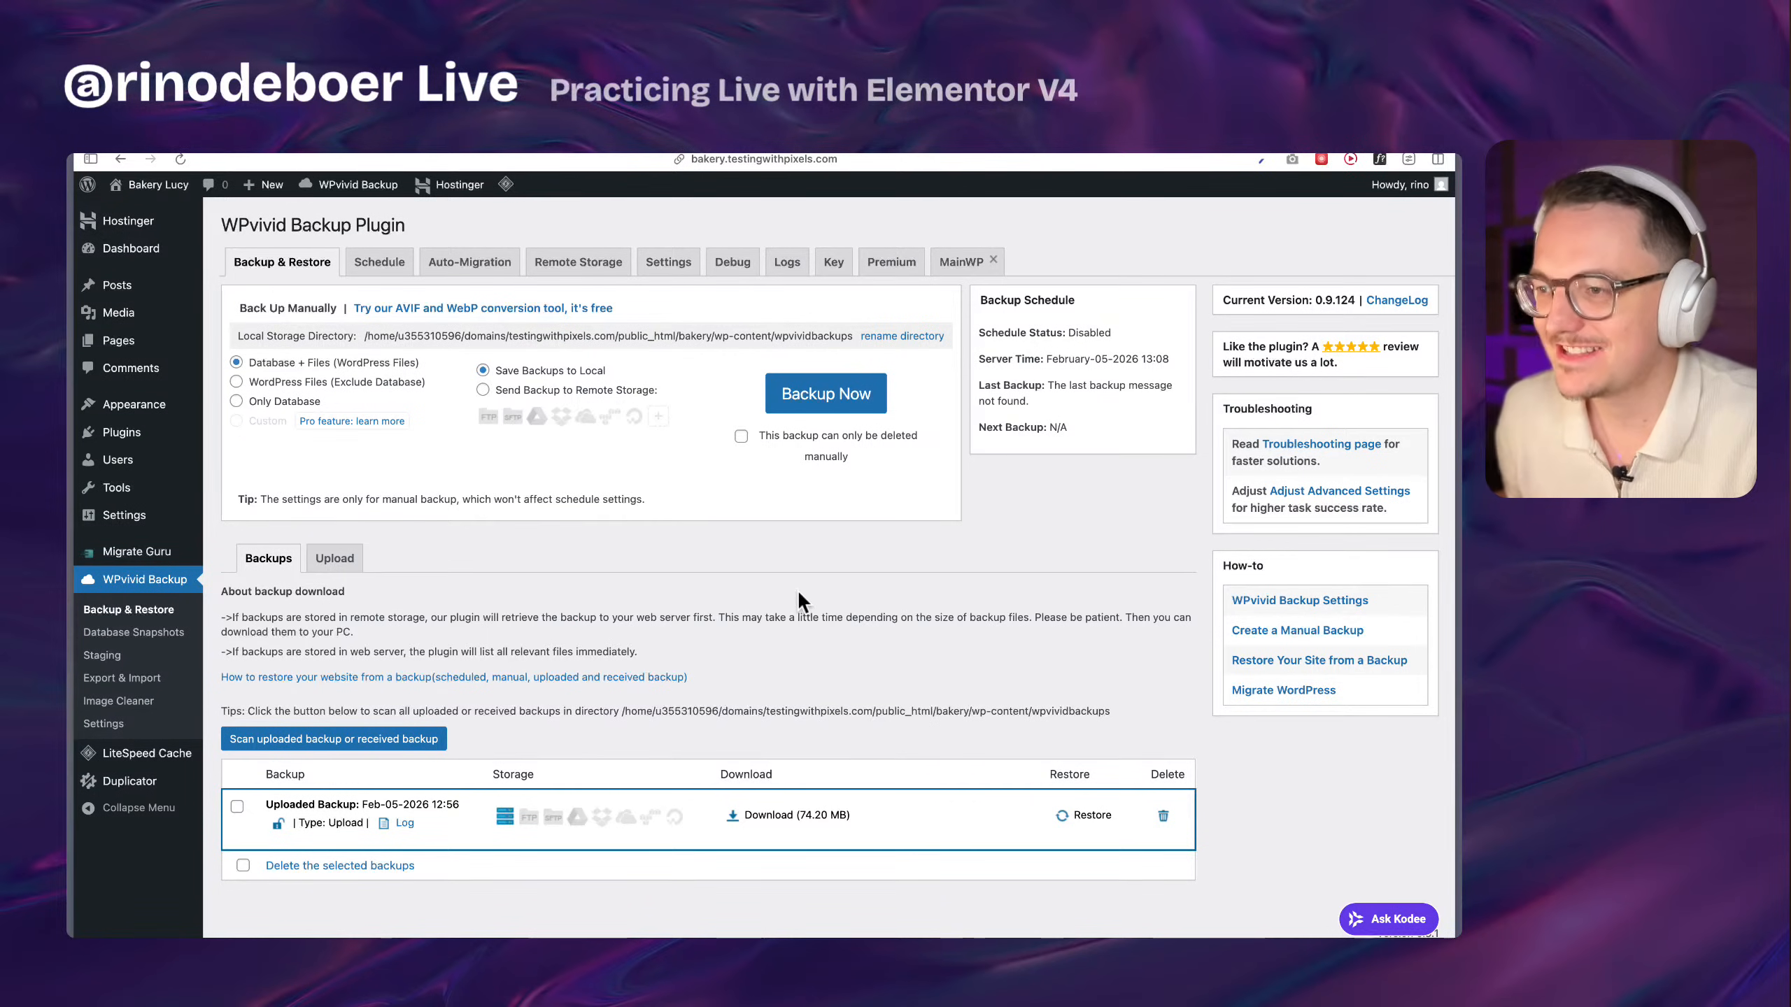
scroll(800, 599, down, 1)
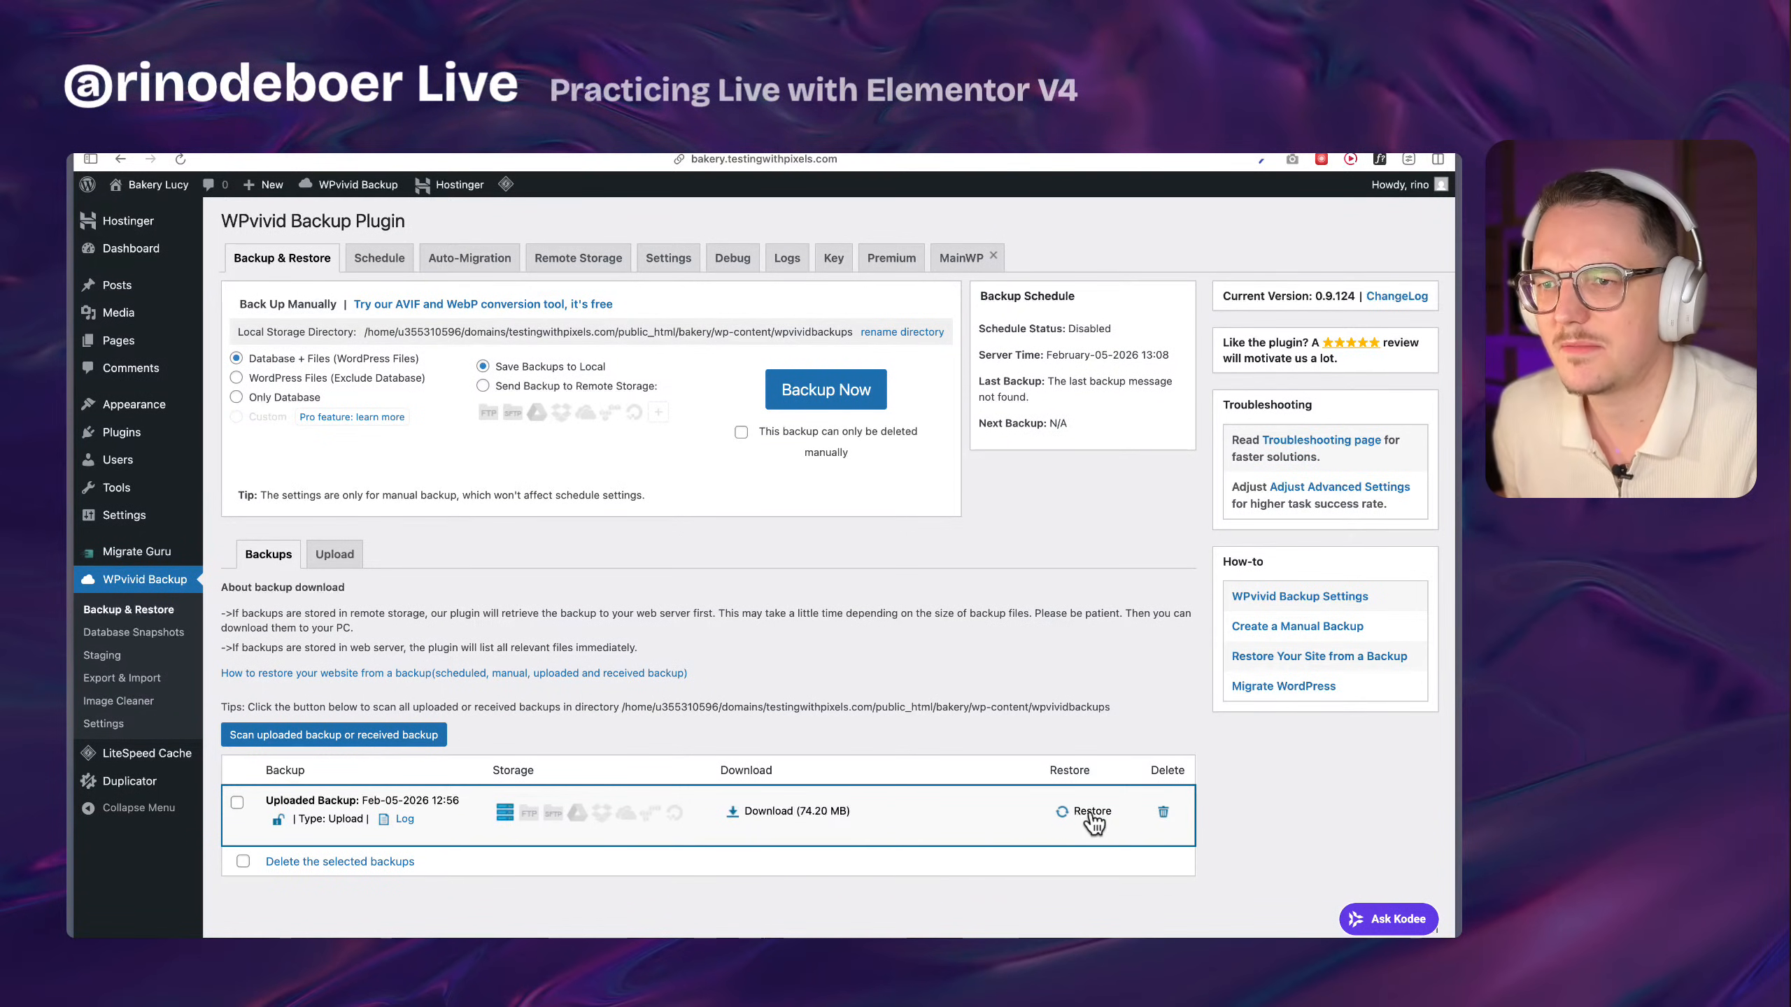
click(1089, 815)
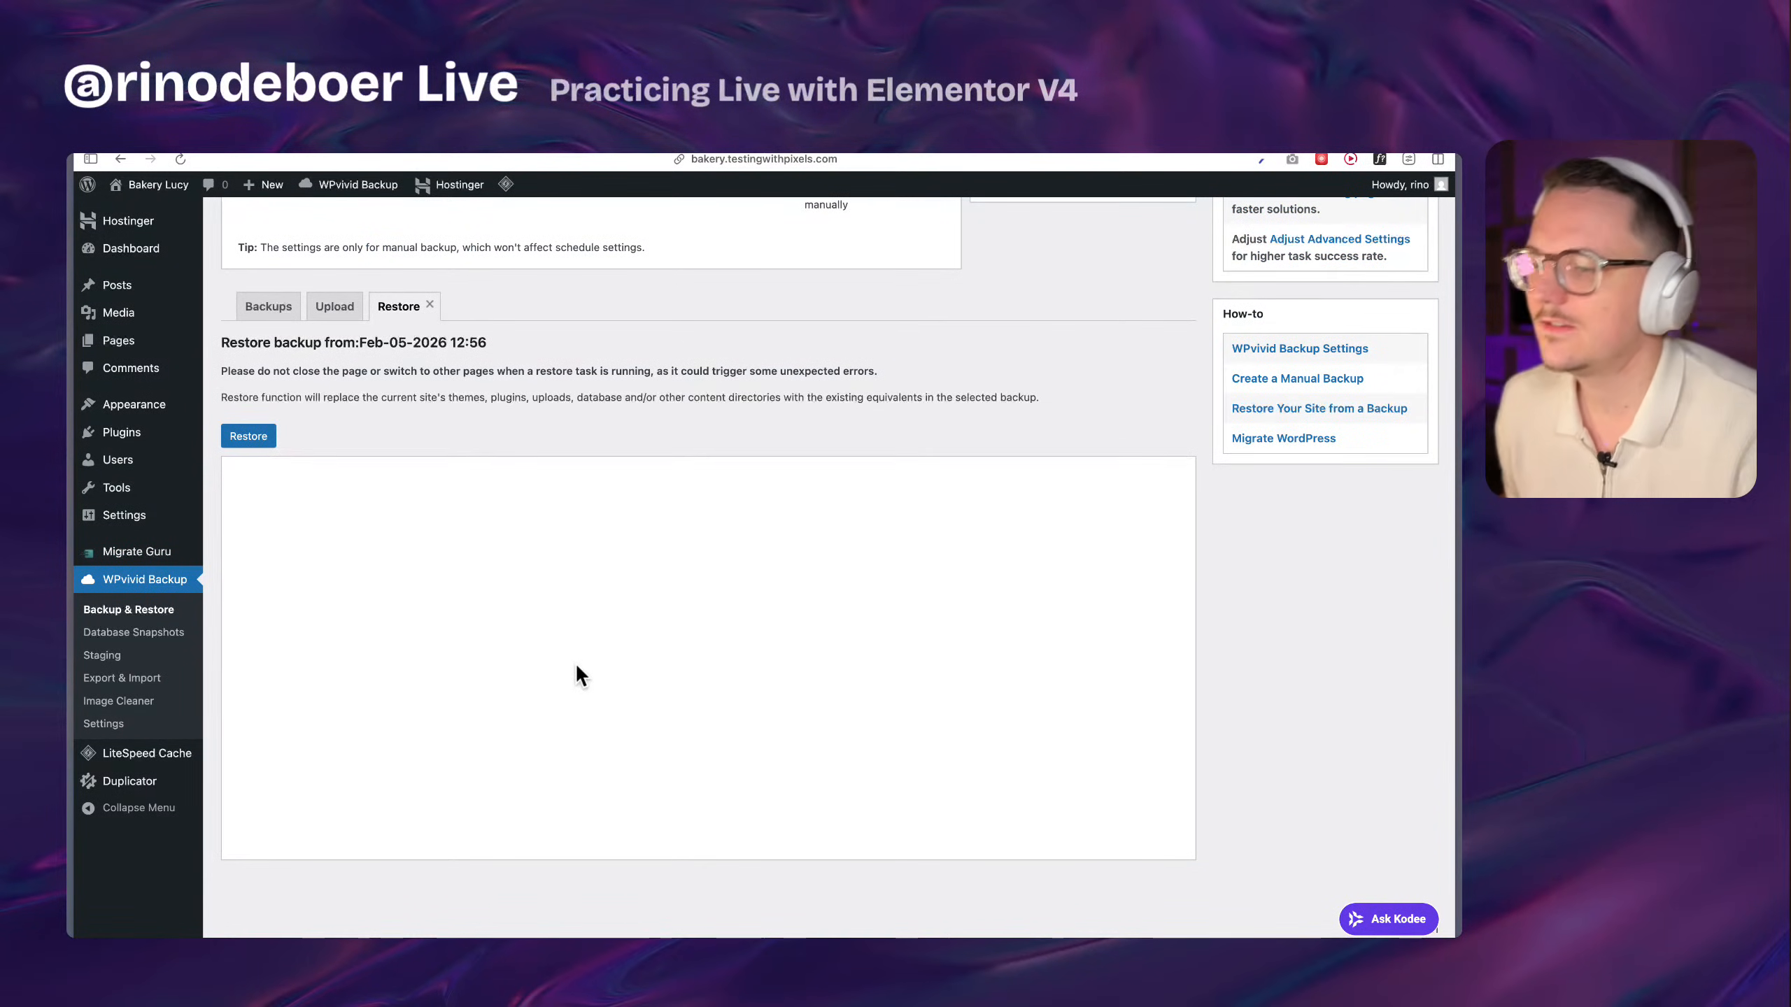
Switch to the Elementor editor for Bakery1 and preview the local page in the browser
mouse_move(71, 494)
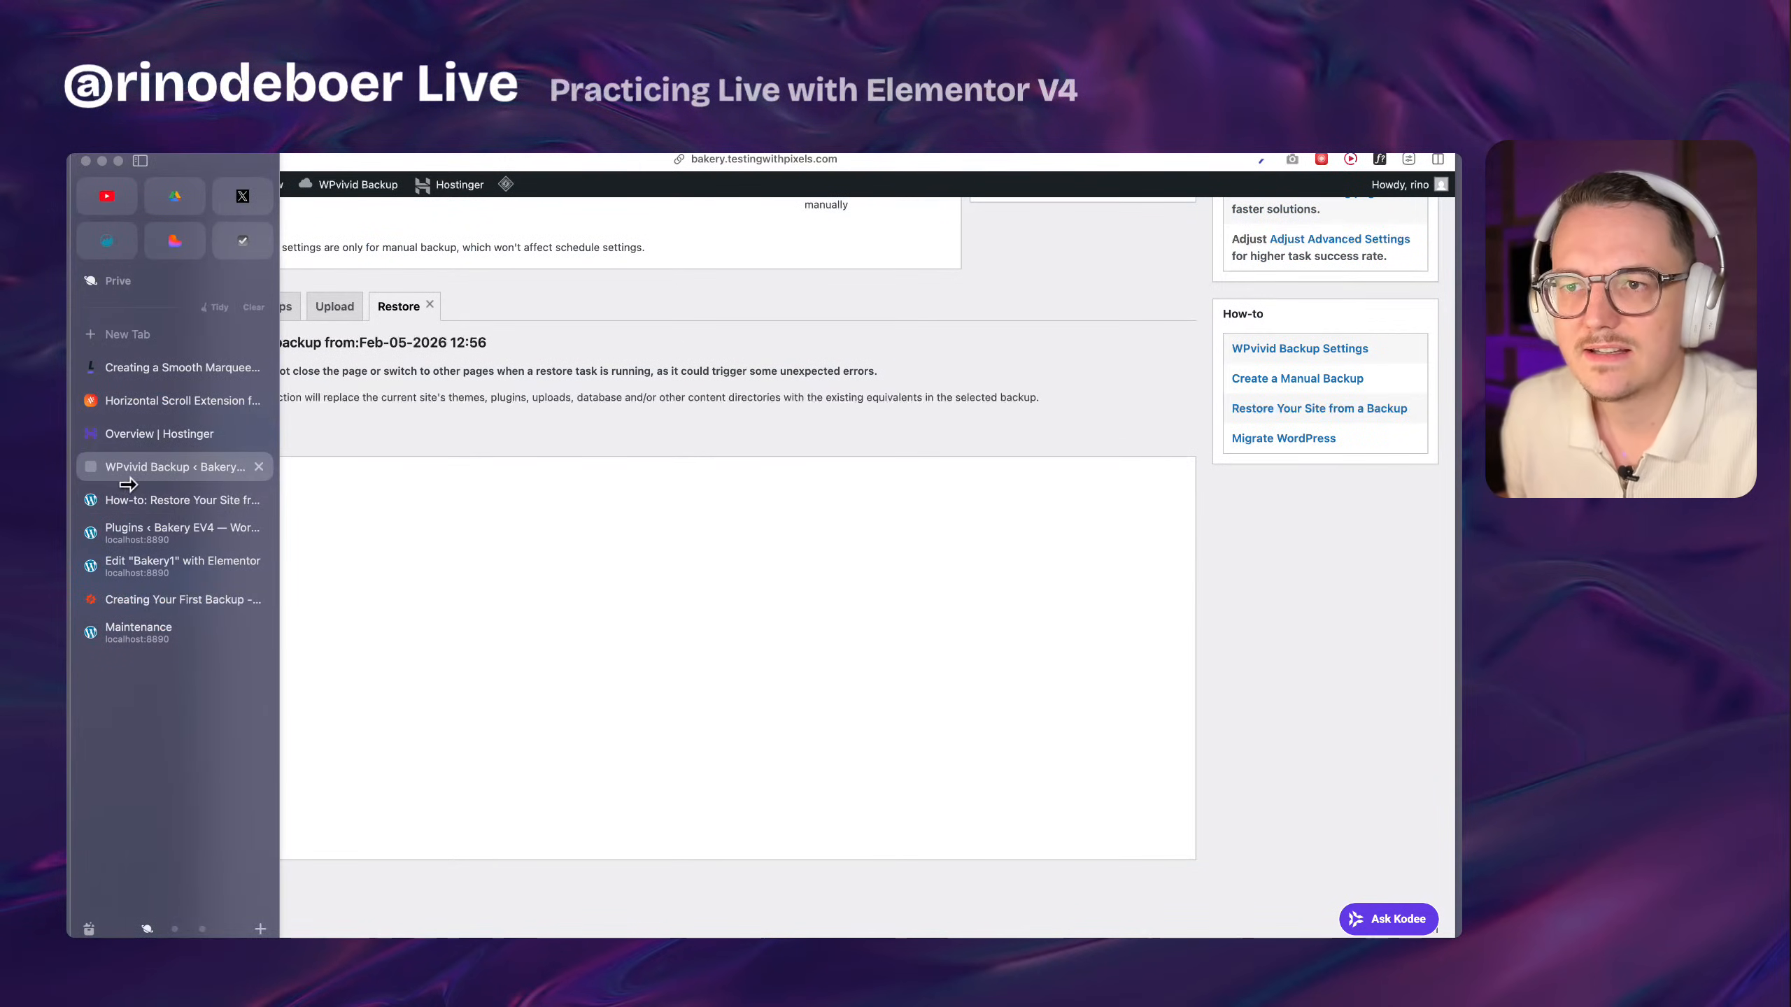
click(176, 500)
click(186, 533)
click(190, 566)
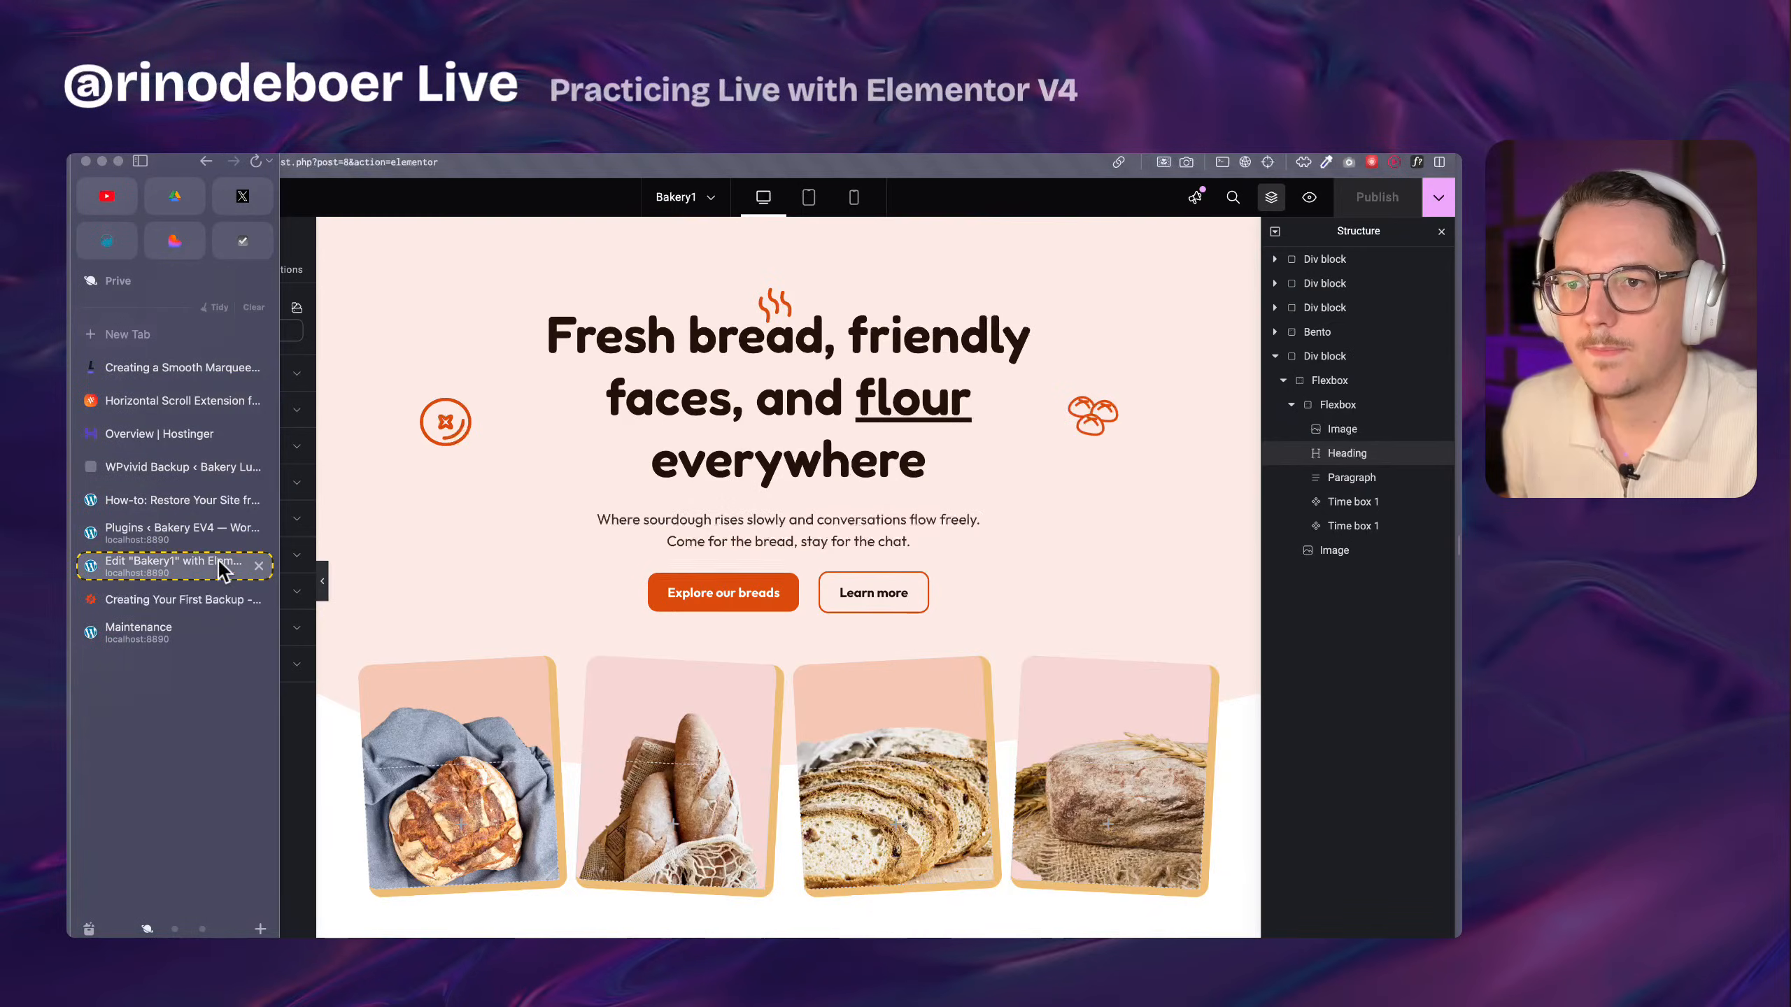
click(1310, 198)
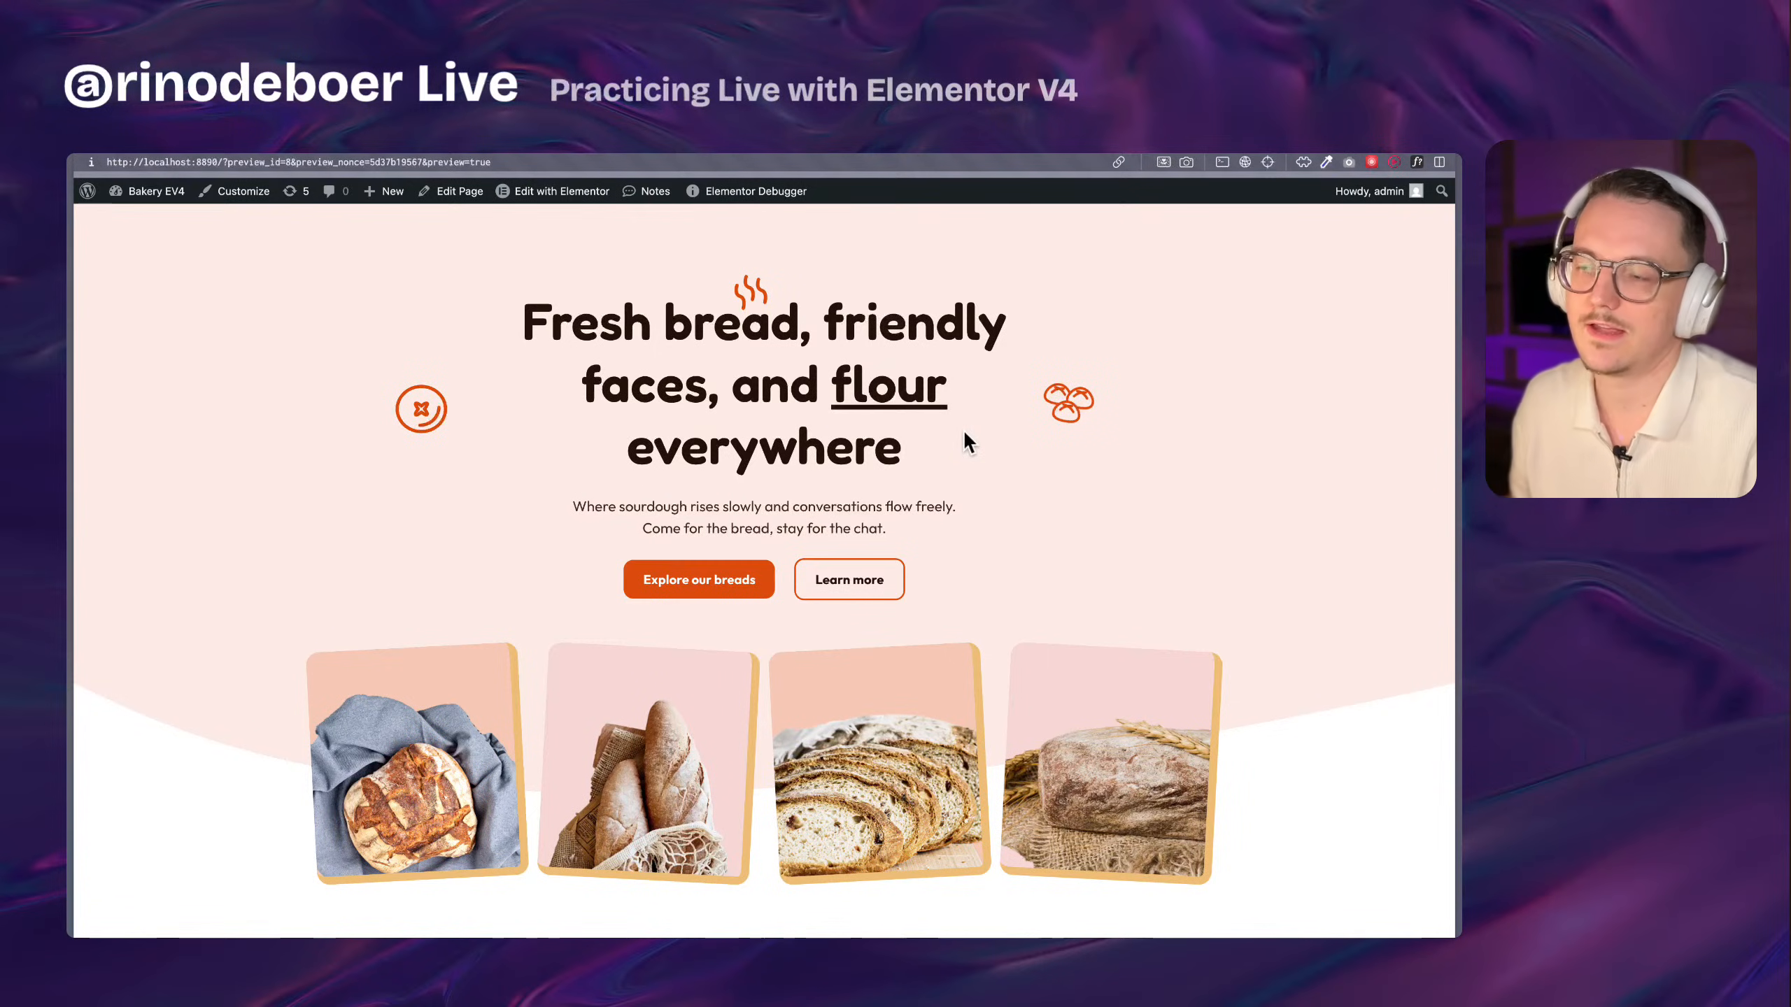
Return to the Bakery Lucy site's WPvivid restore view and run the restore of the Feb-05-2026 12:56 backup through to completion
mouse_move(74, 458)
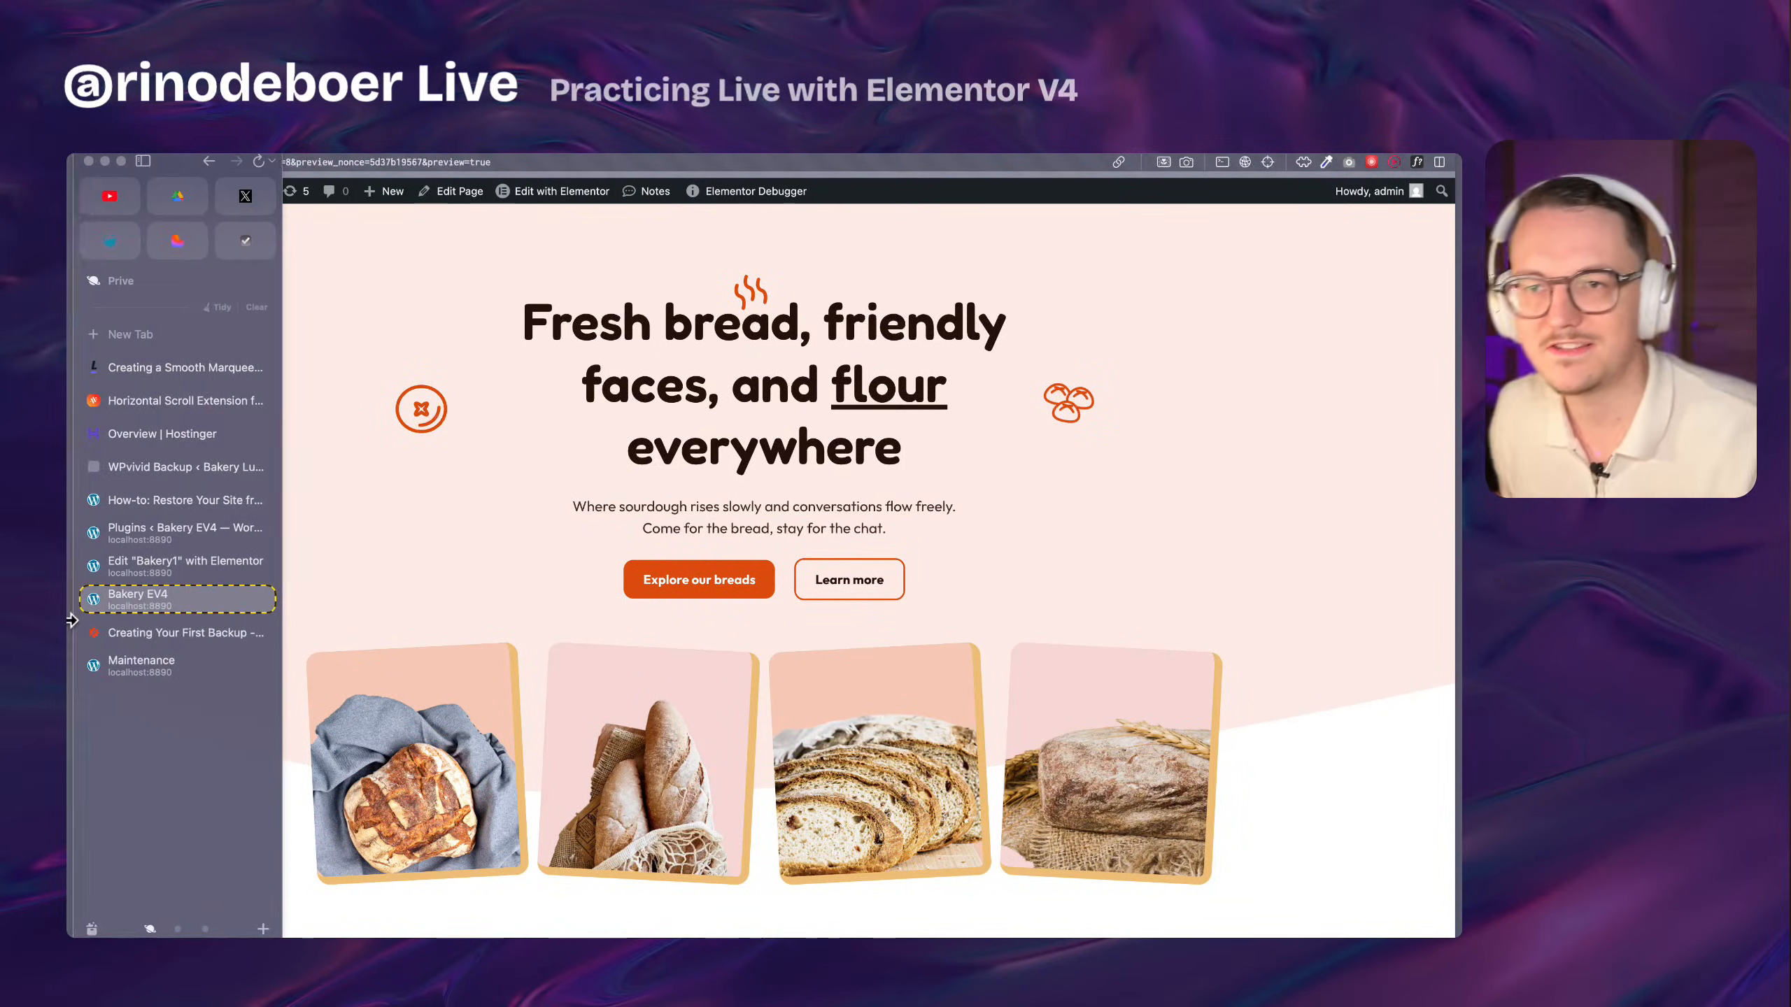
click(162, 467)
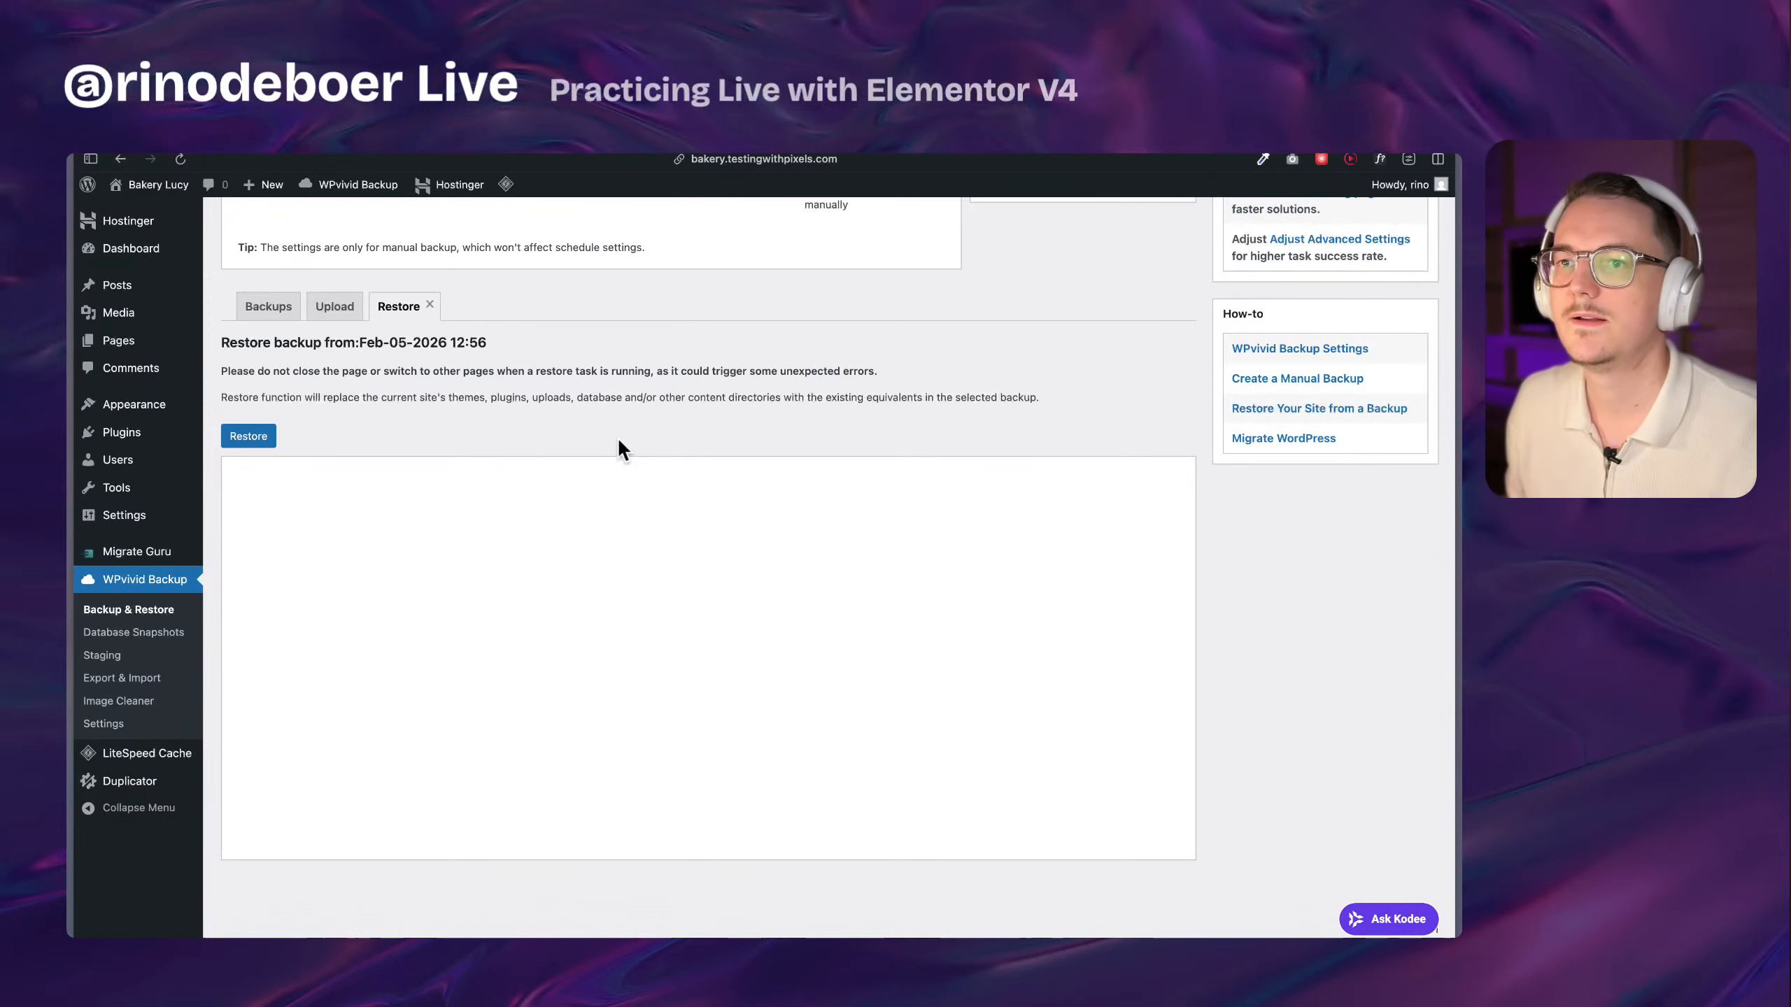
scroll(638, 440, up, 1)
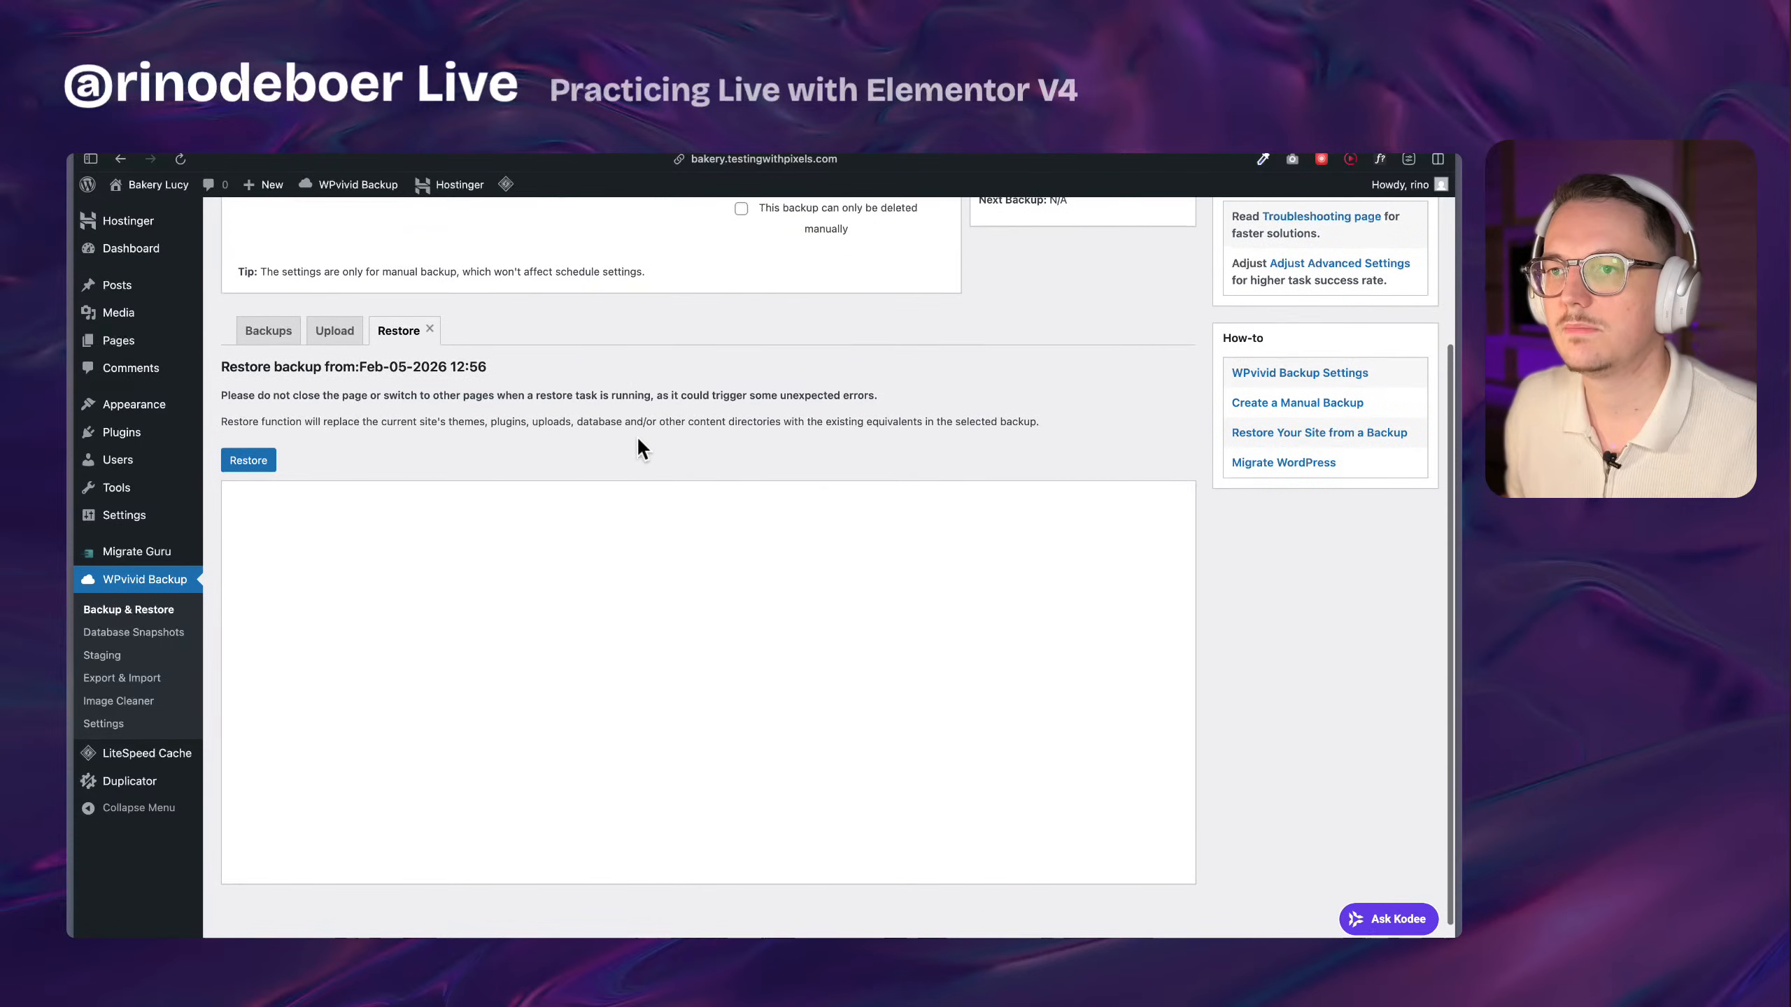
scroll(639, 441, down, 1)
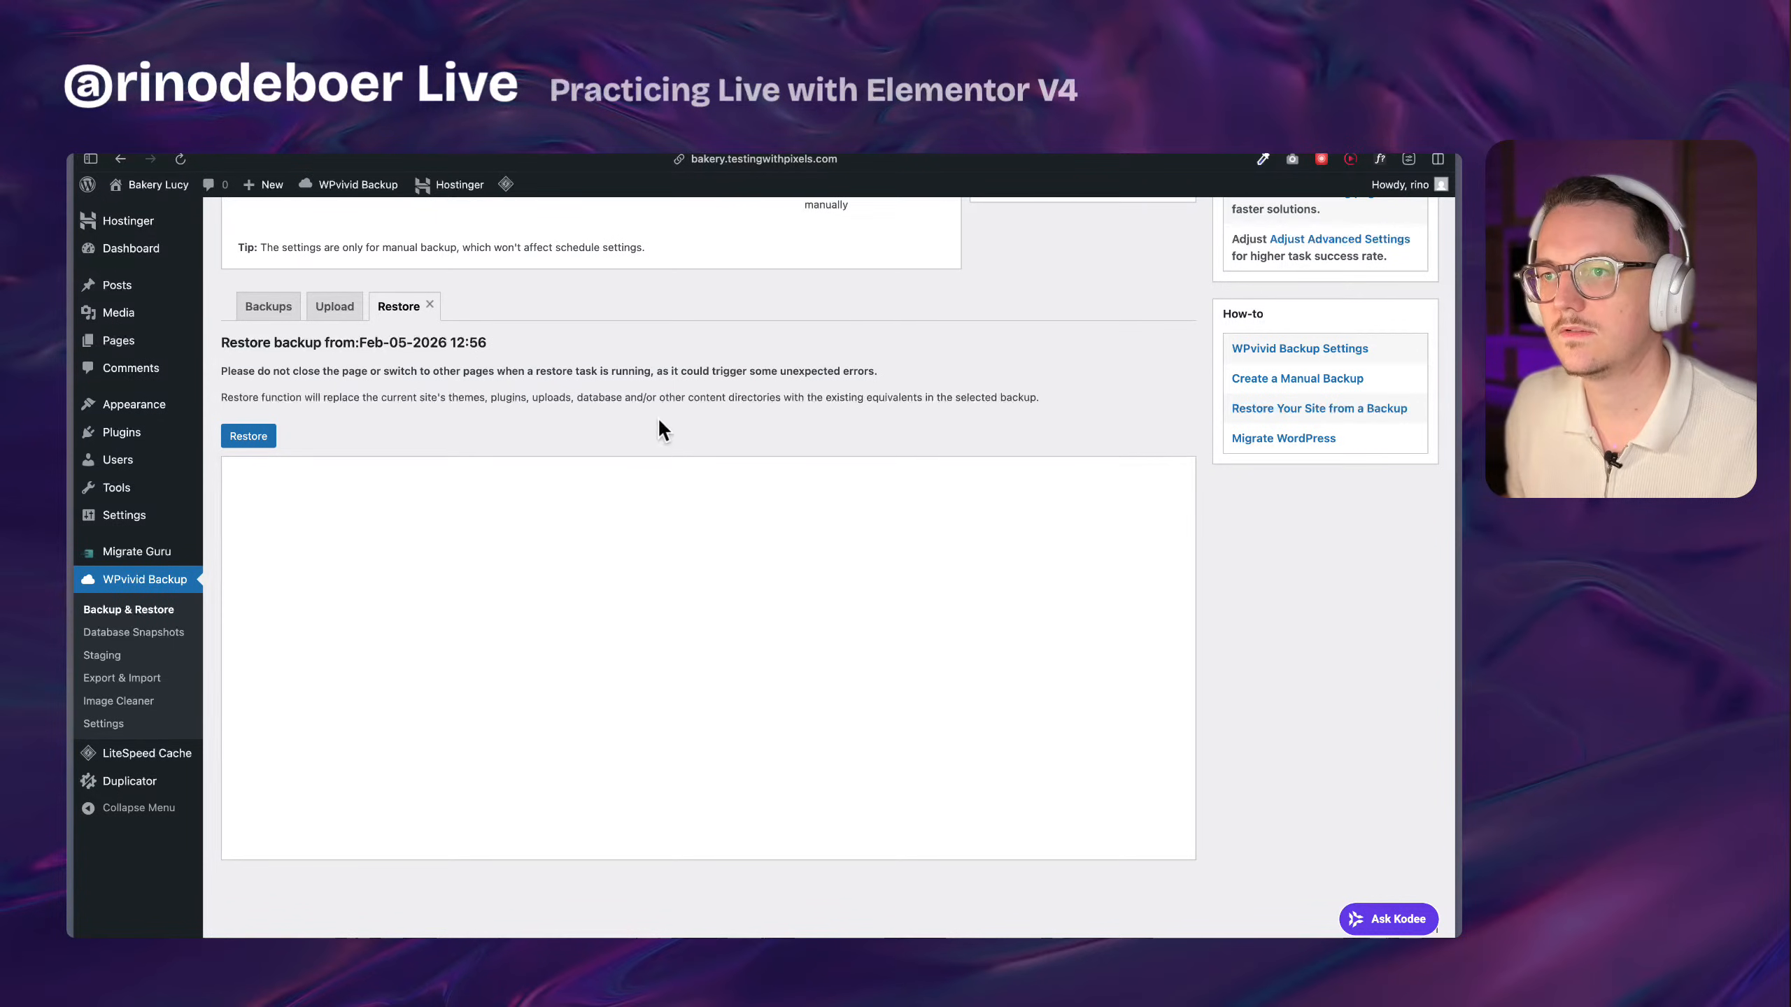
click(250, 437)
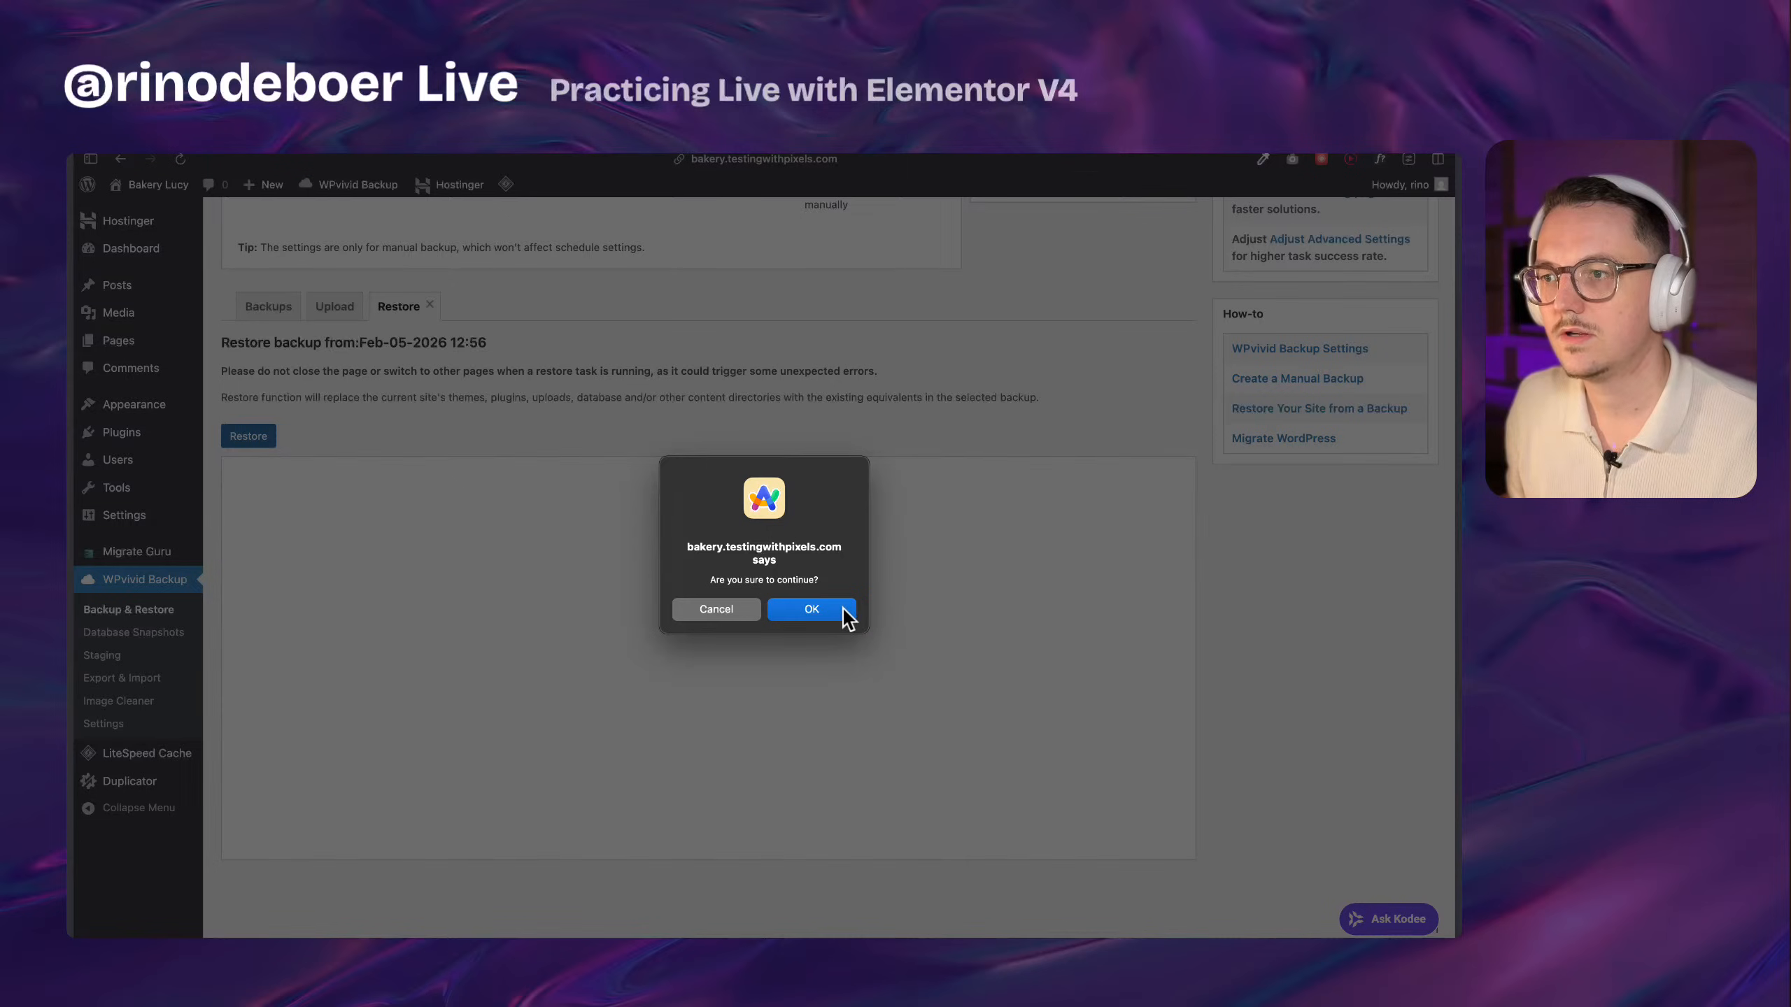
click(811, 608)
scroll(842, 612, down, 2)
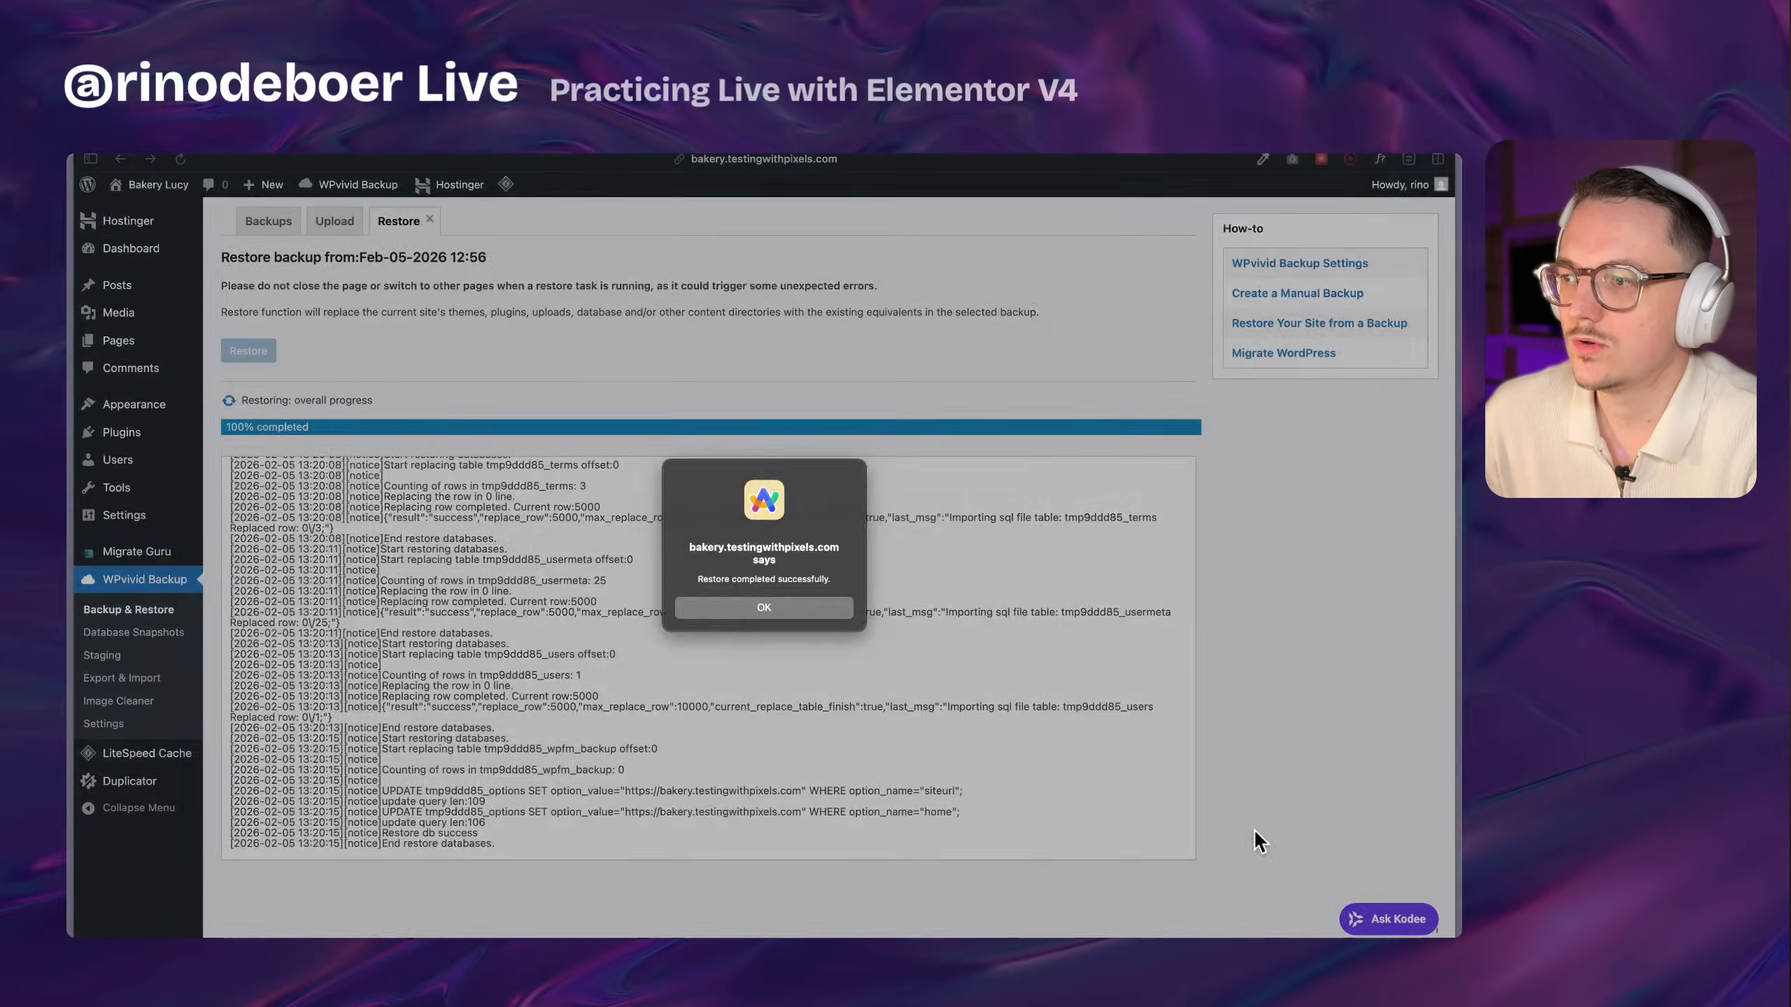
click(1255, 831)
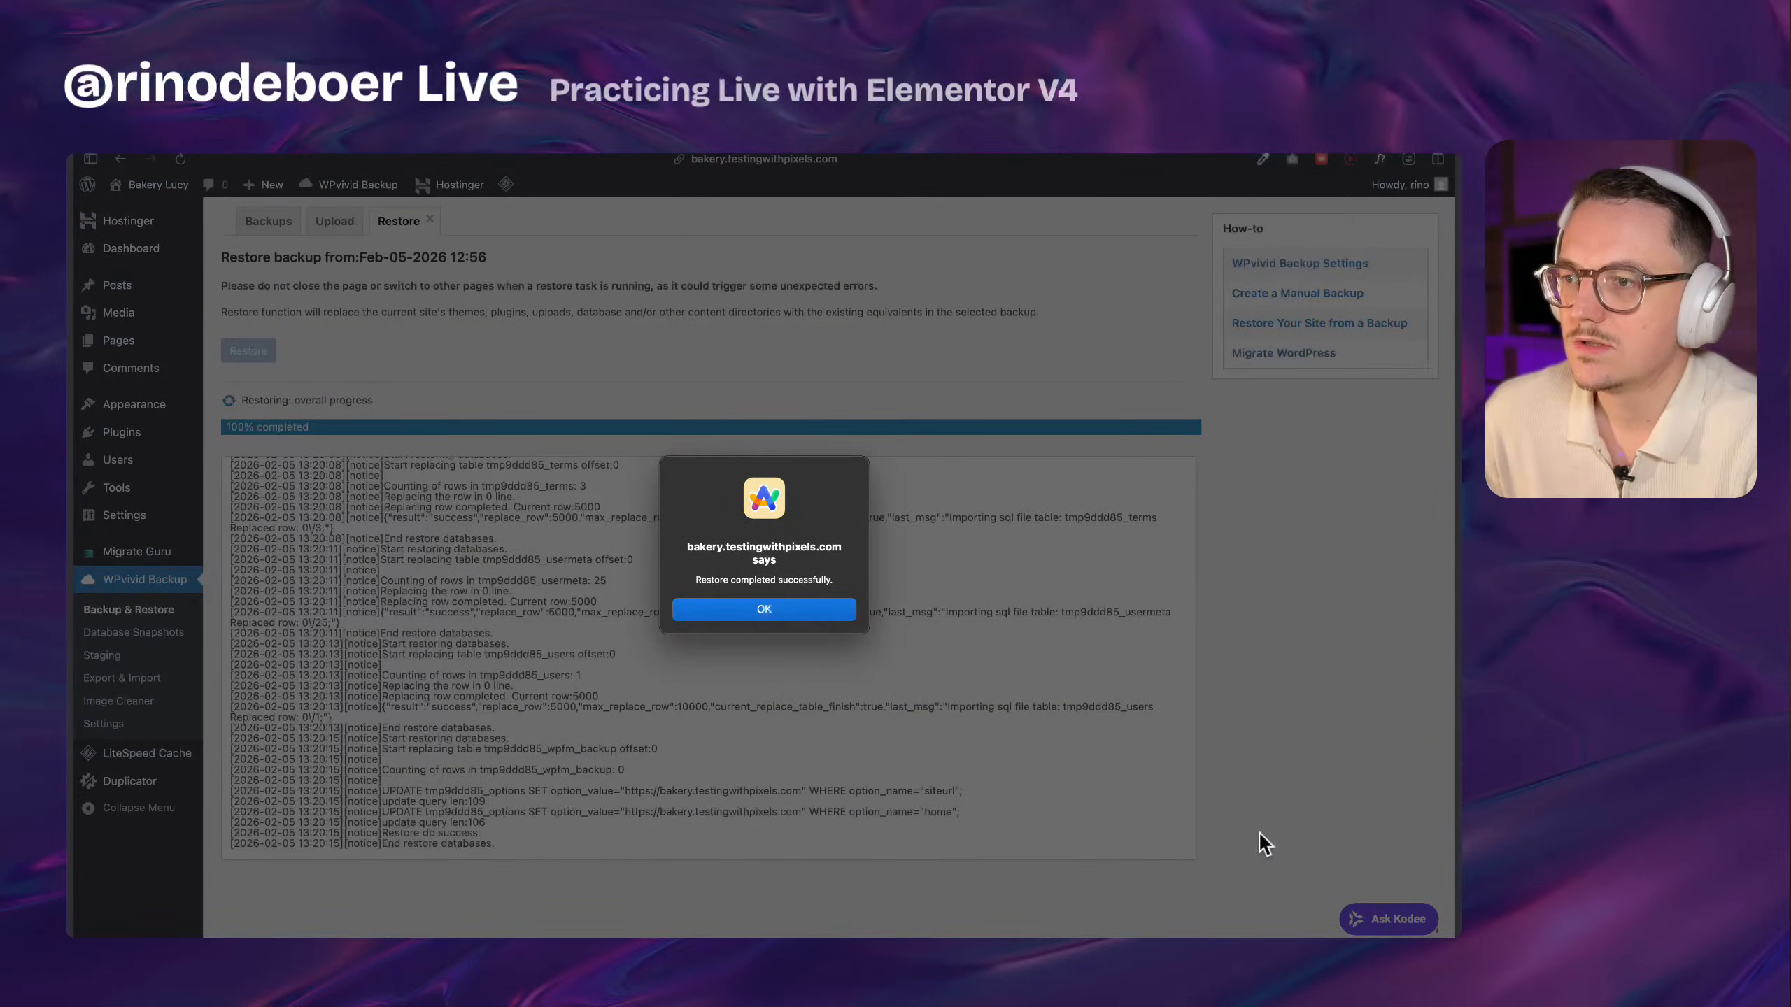
click(775, 610)
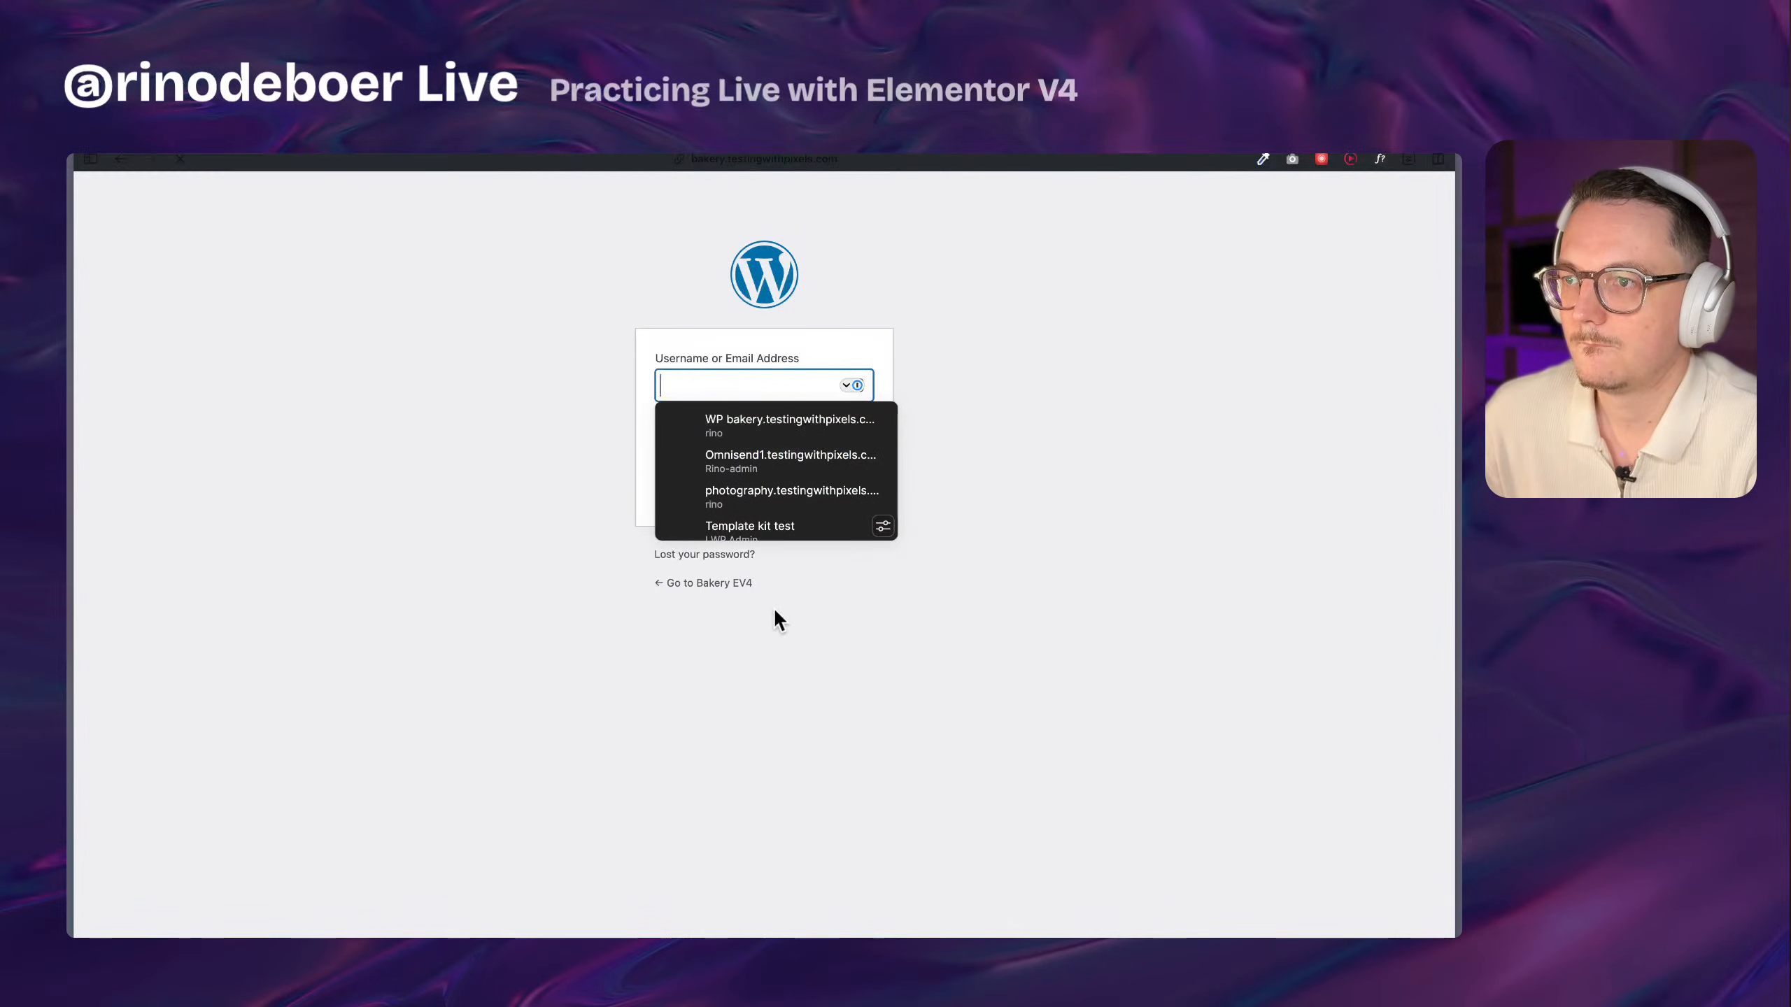
Log in to the restored site's WordPress admin as admin with the account password, and dismiss the offer to save the login
click(591, 530)
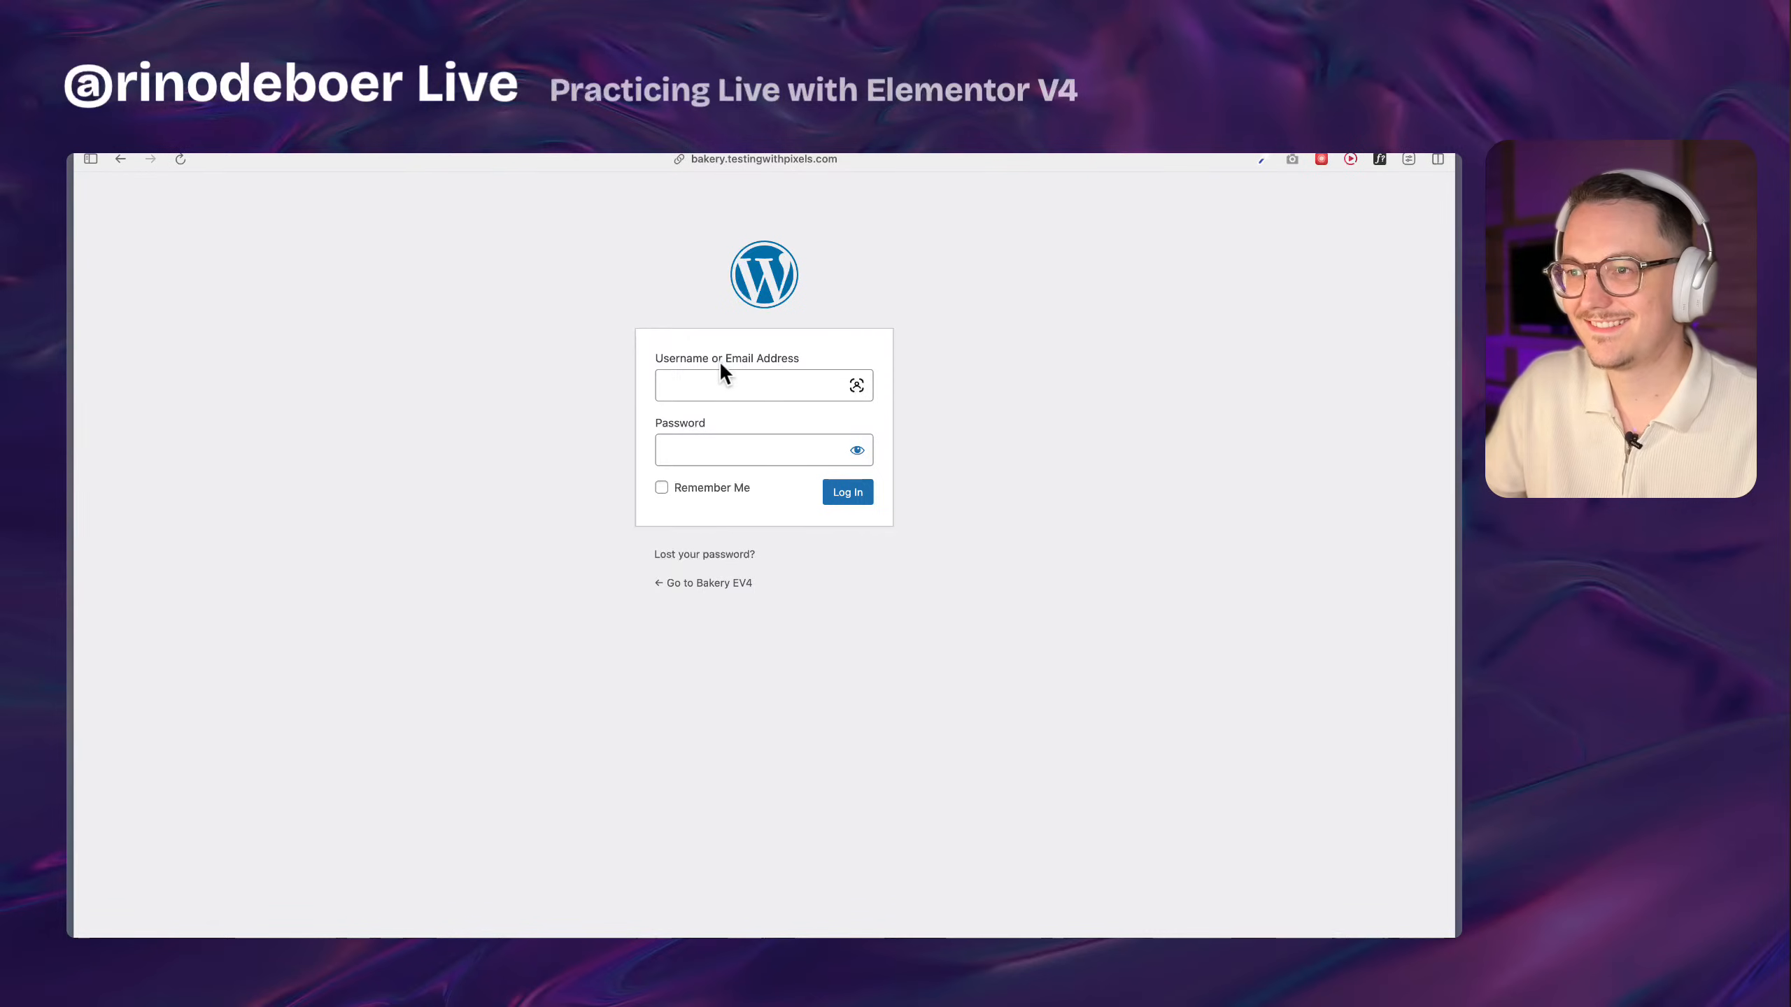
click(719, 381)
text(admin)
key(Tab)
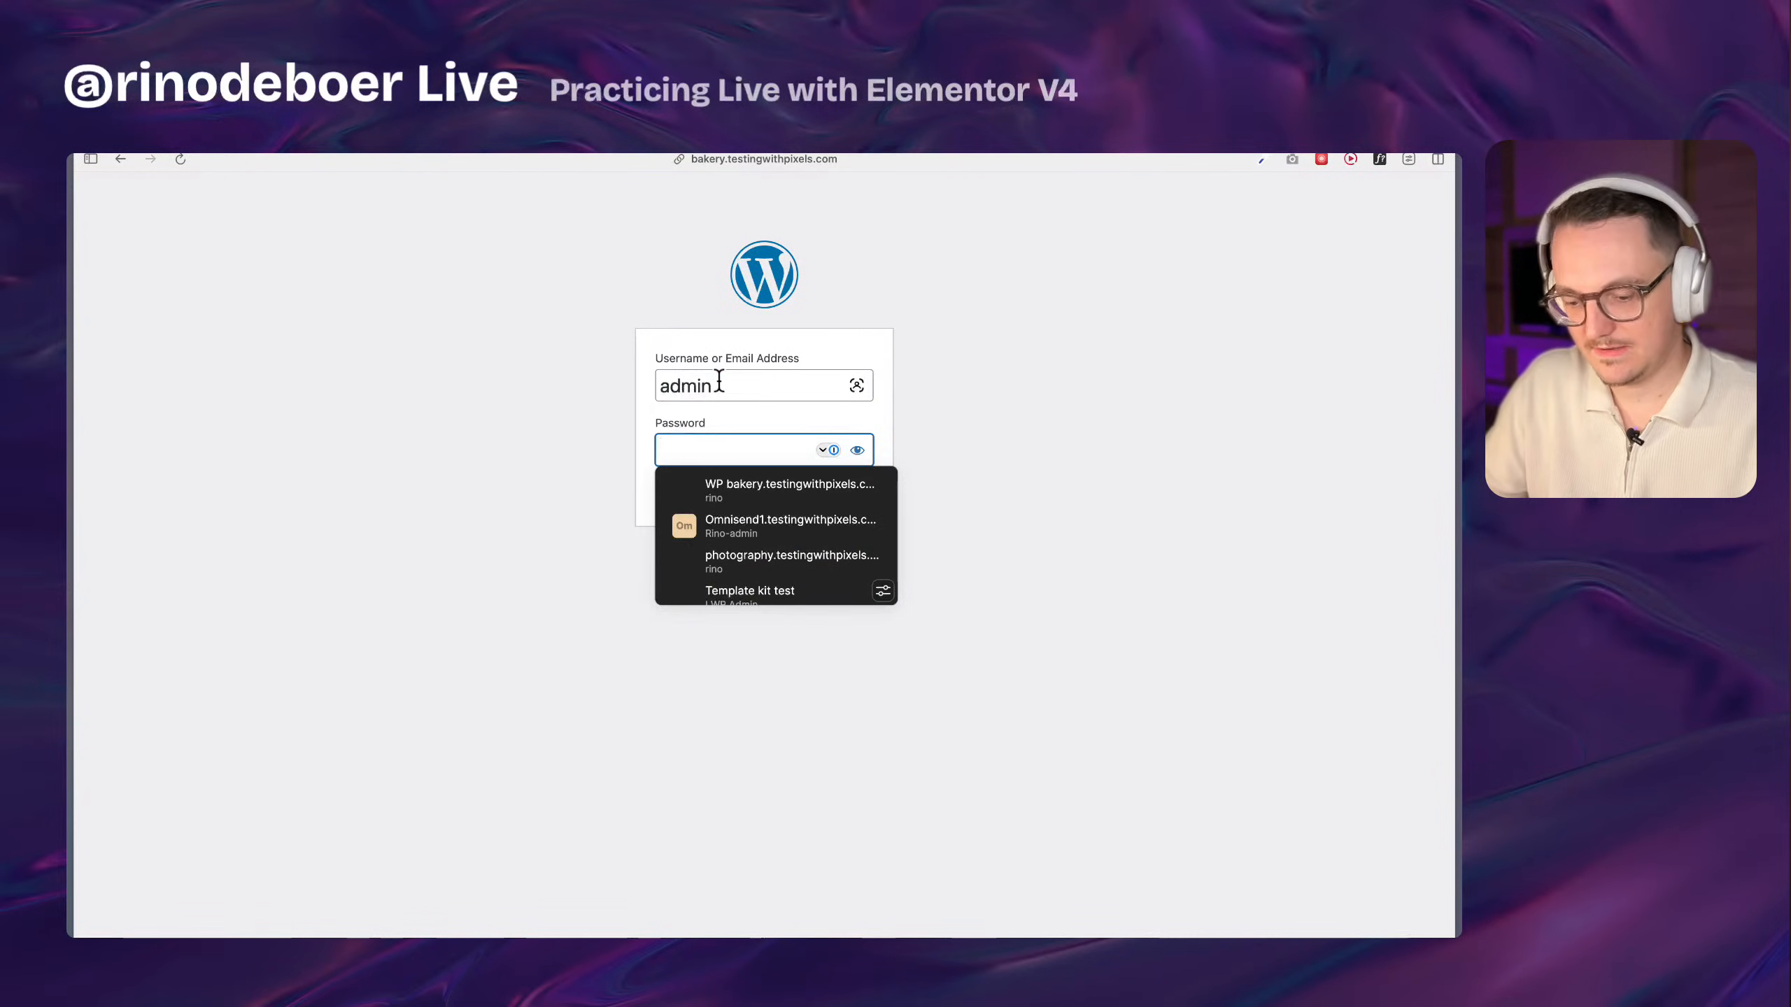
key(super+v)
click(527, 428)
click(844, 495)
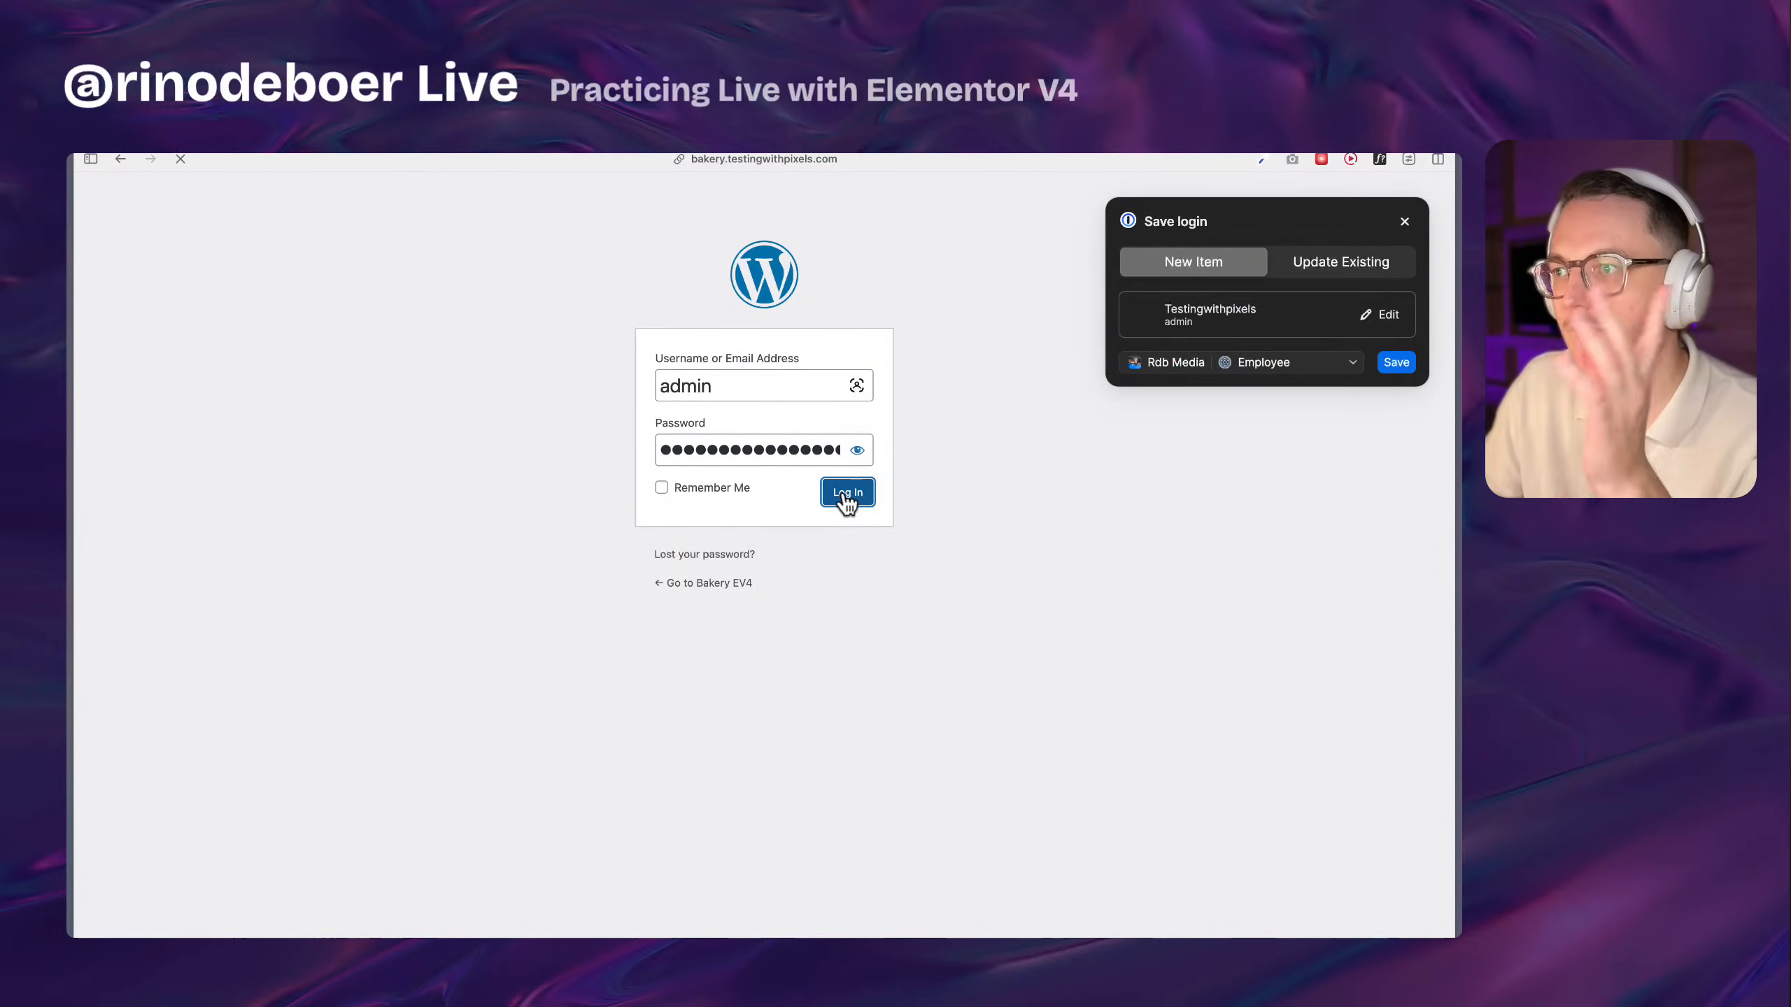
click(1399, 223)
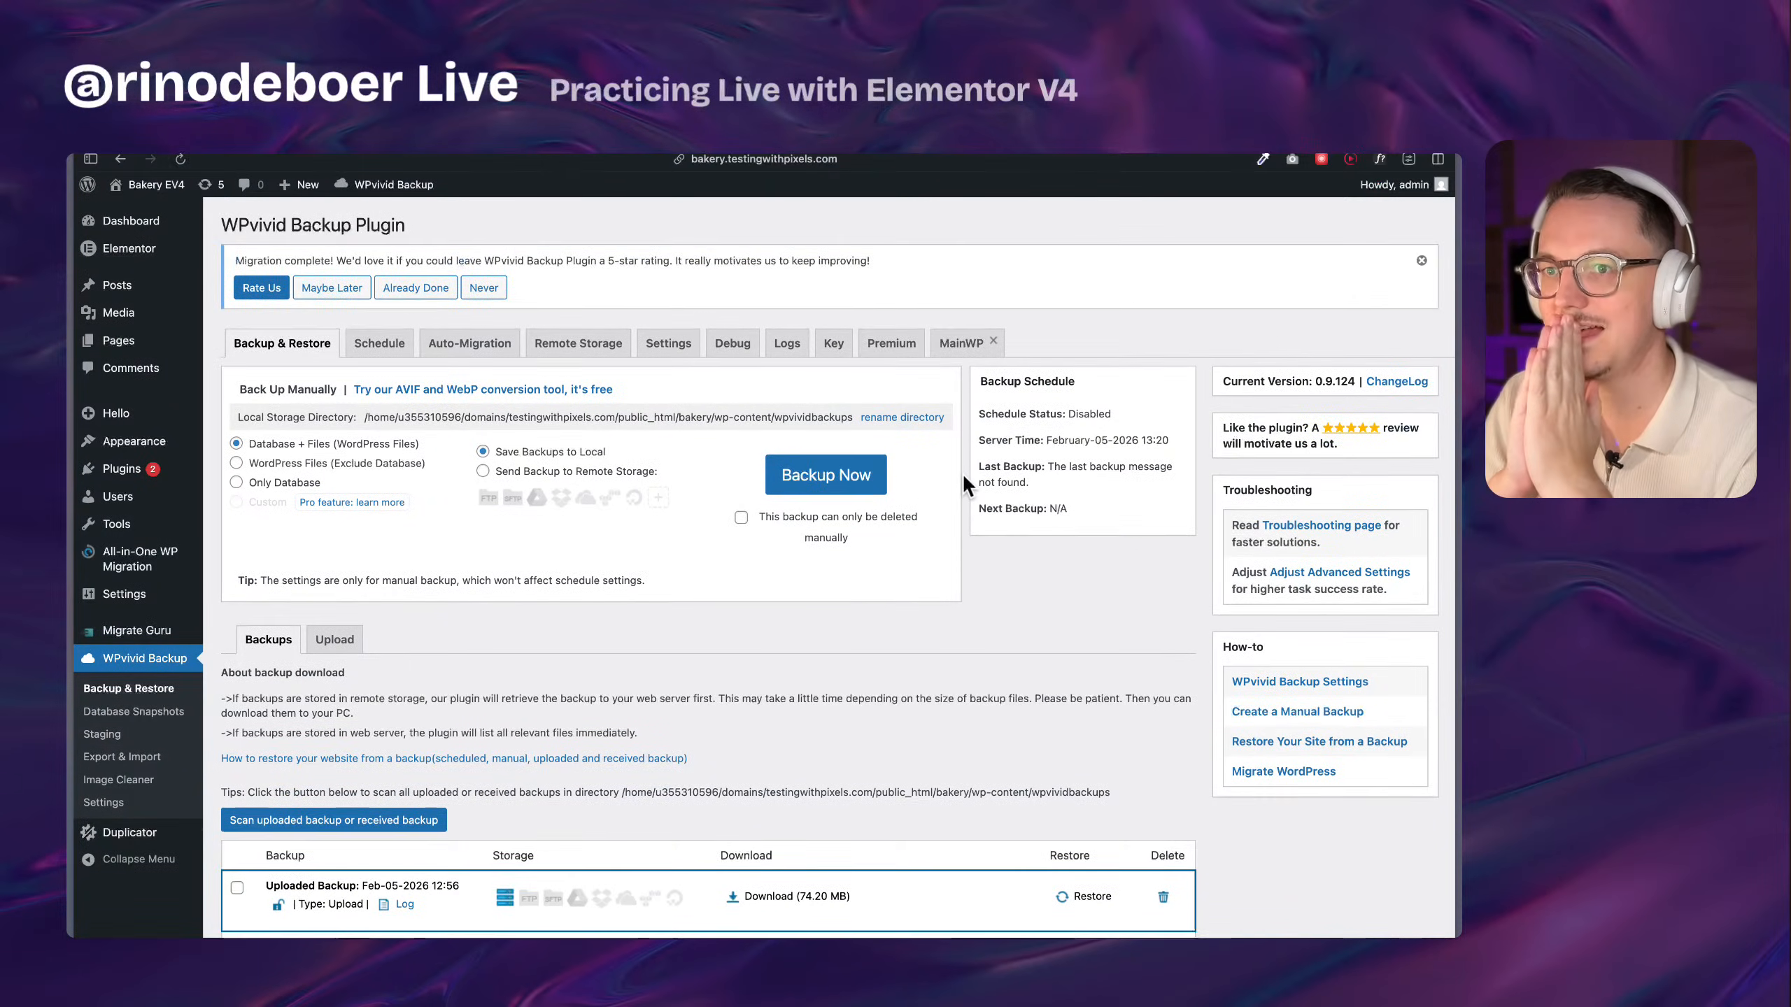
Open the restored site's installed plugins list and try to update Elementor Pro to version 3.35.0
click(130, 474)
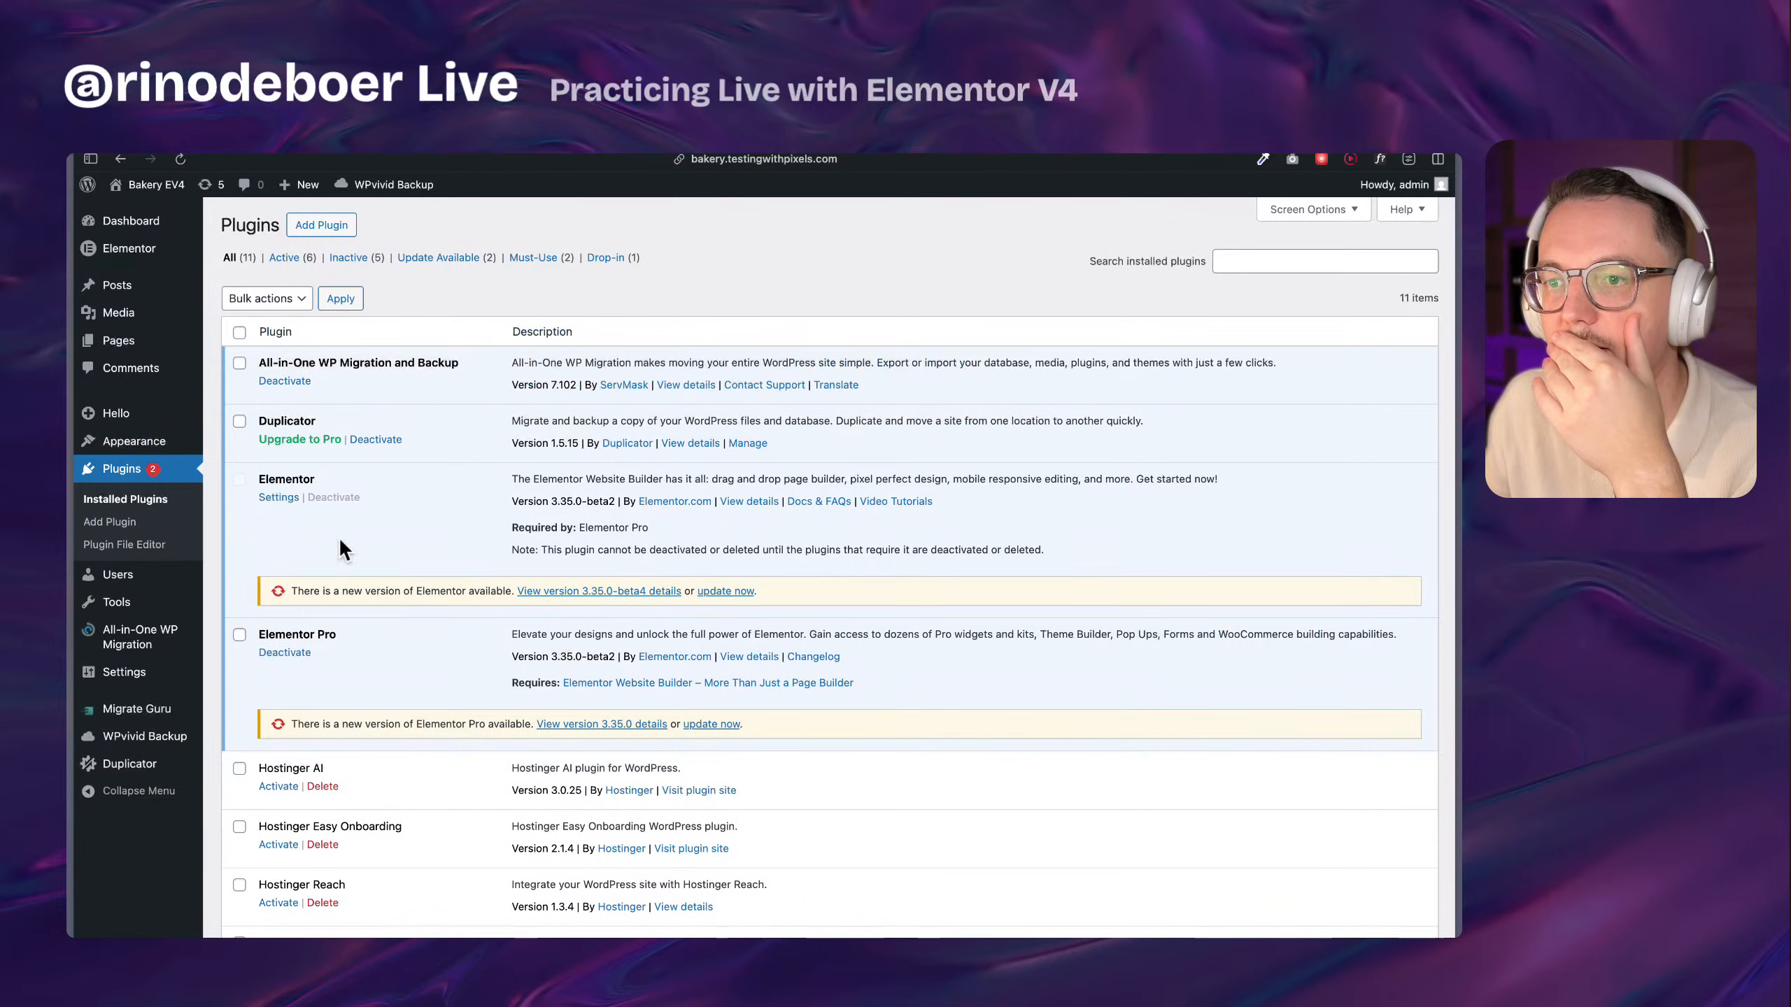
scroll(352, 547, down, 5)
scroll(433, 627, up, 5)
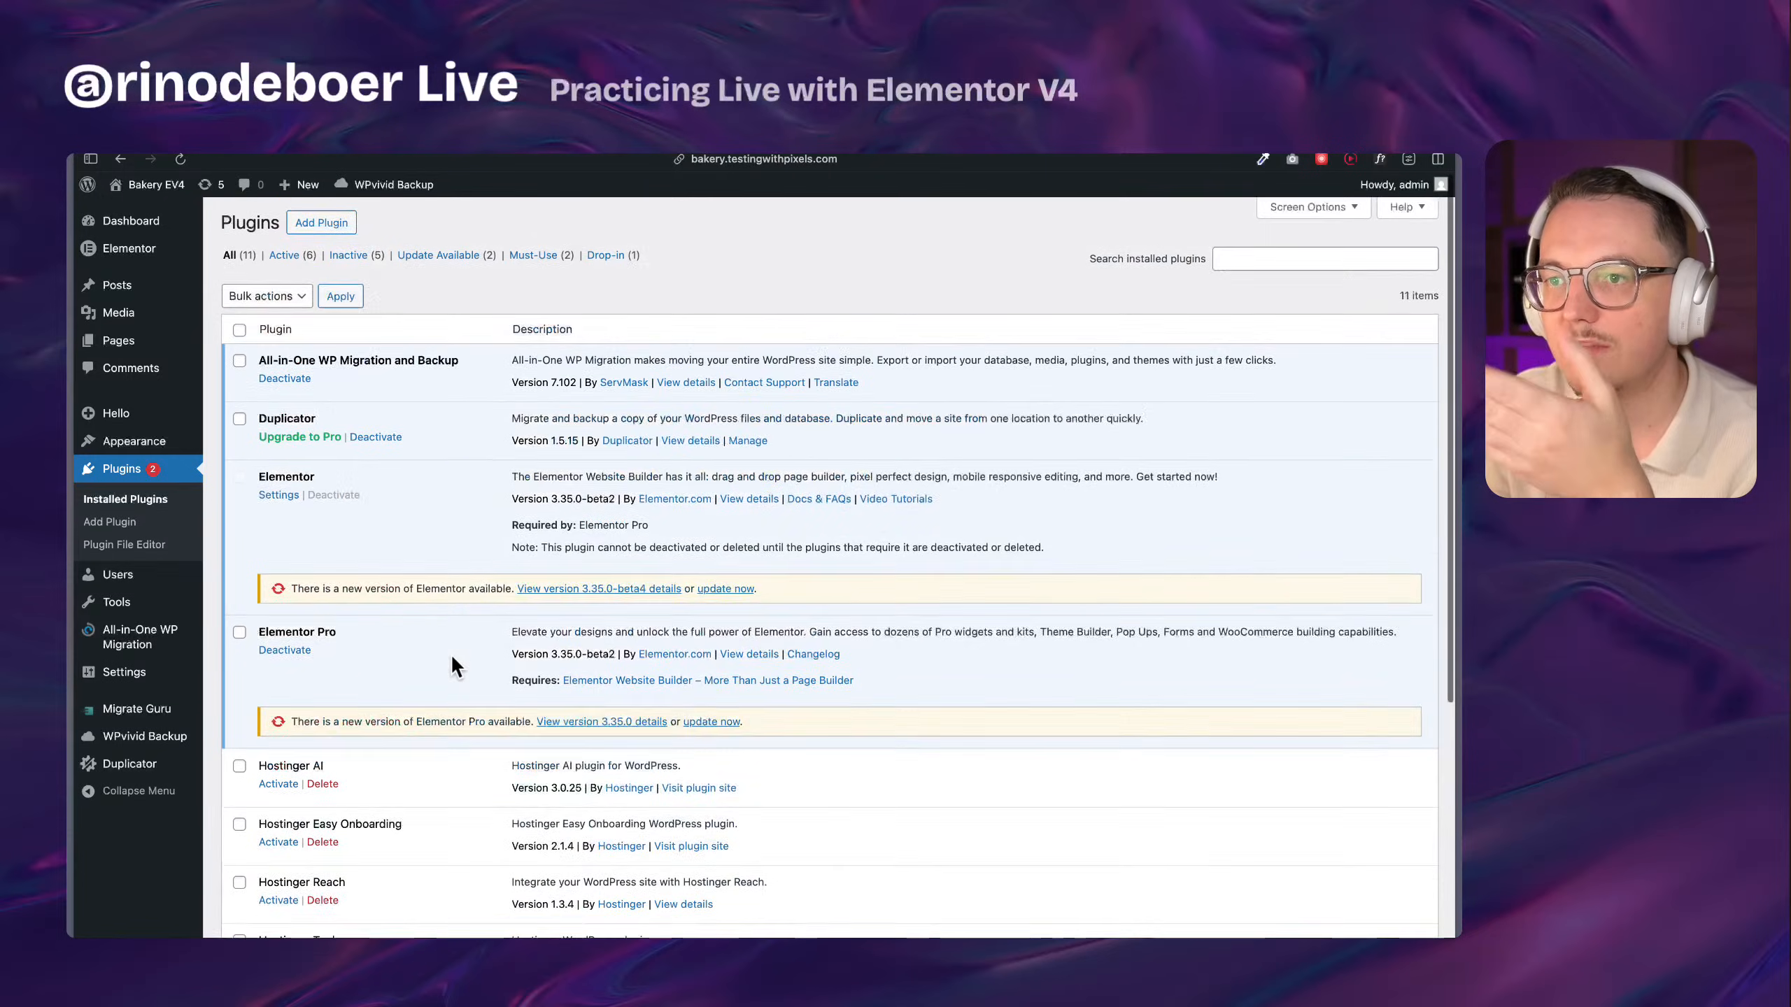
scroll(450, 654, down, 5)
scroll(451, 654, up, 5)
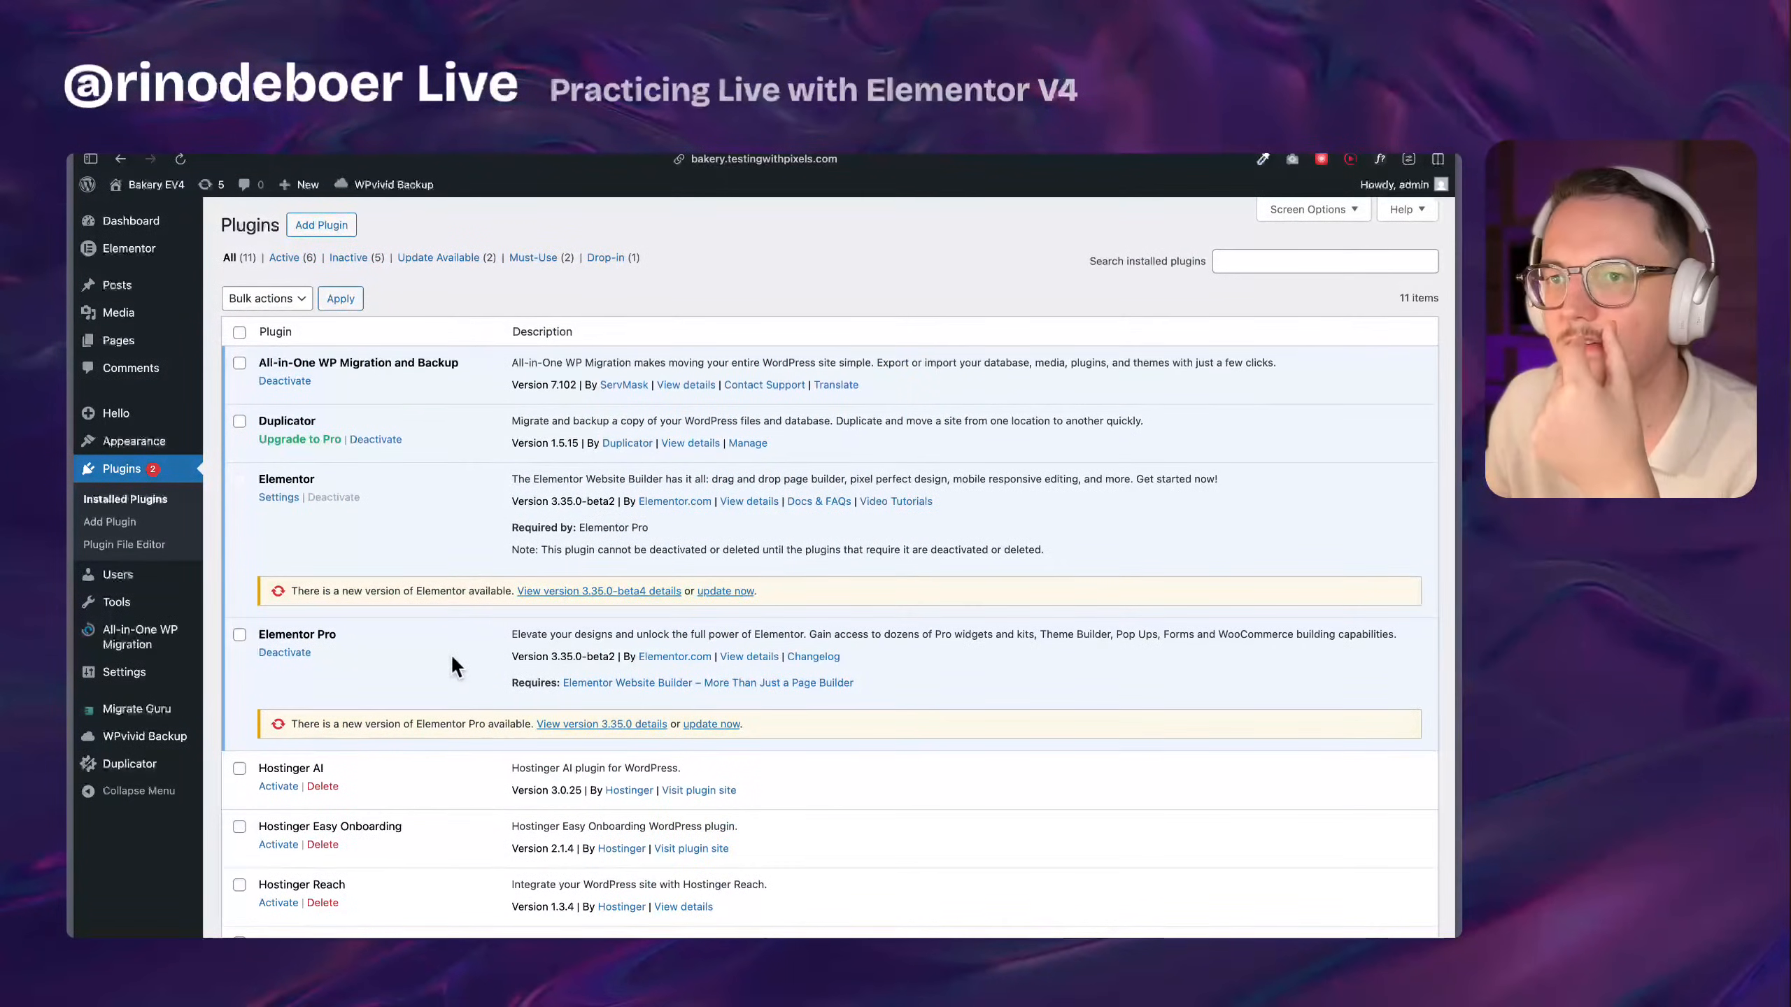
scroll(467, 596, down, 1)
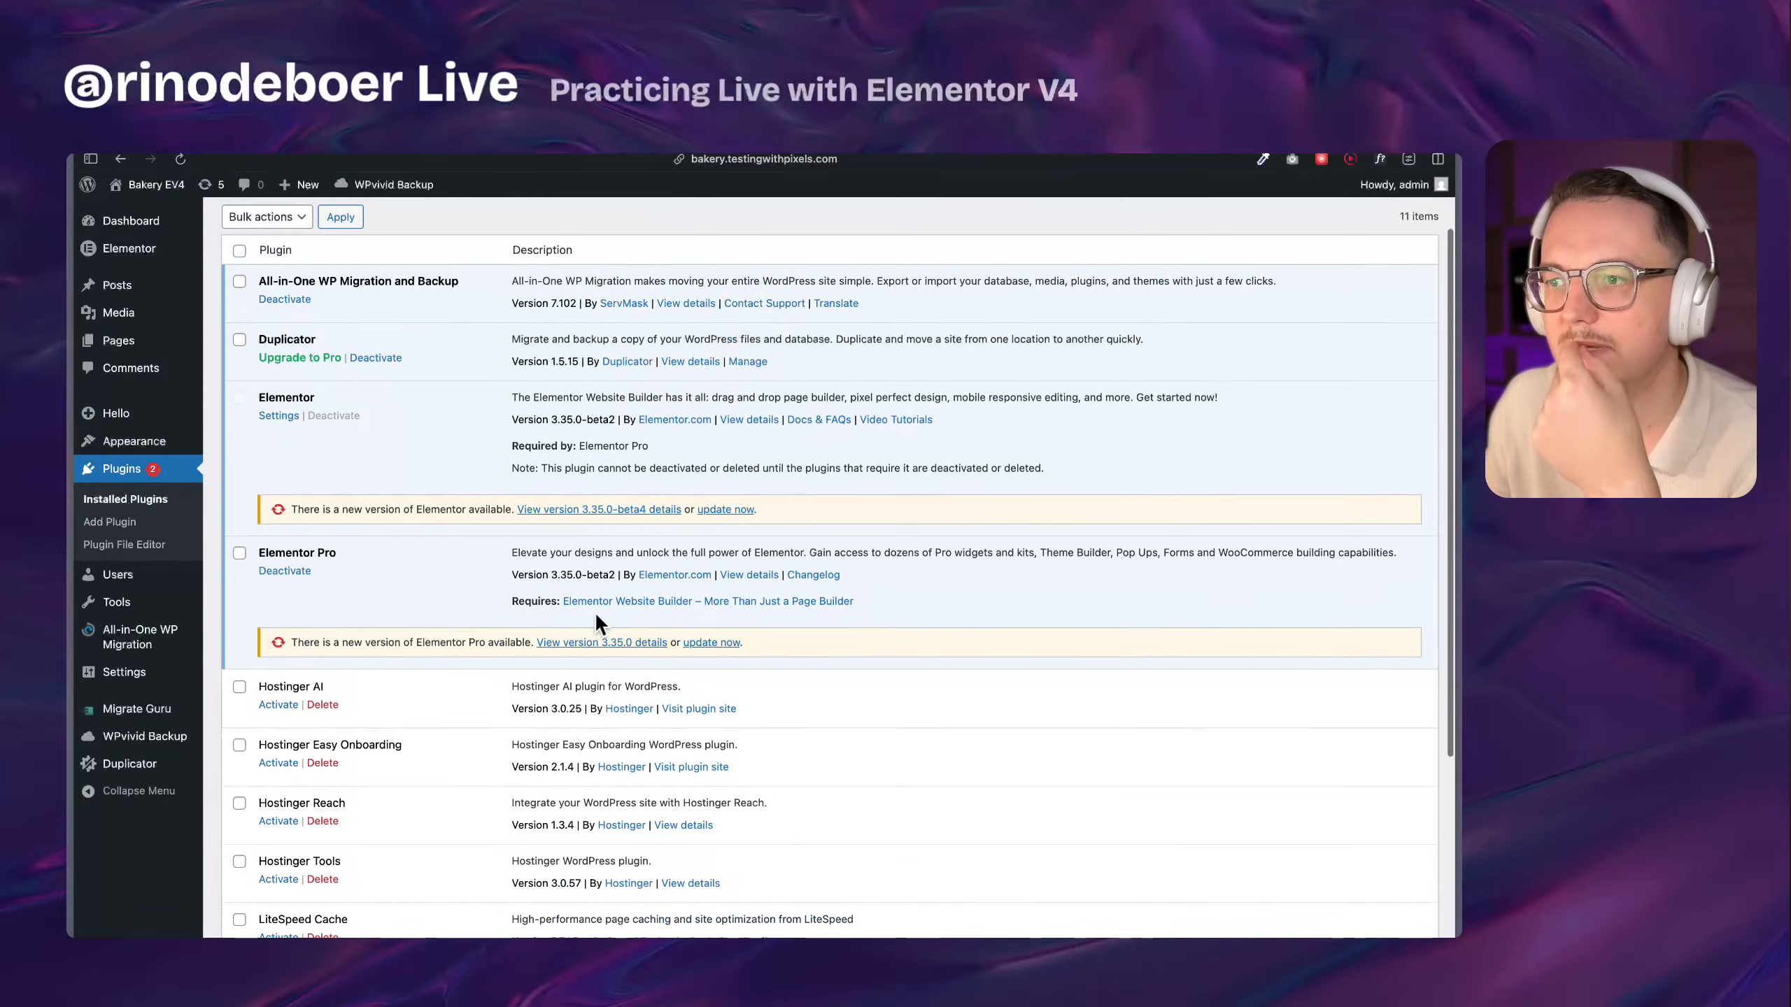
click(715, 642)
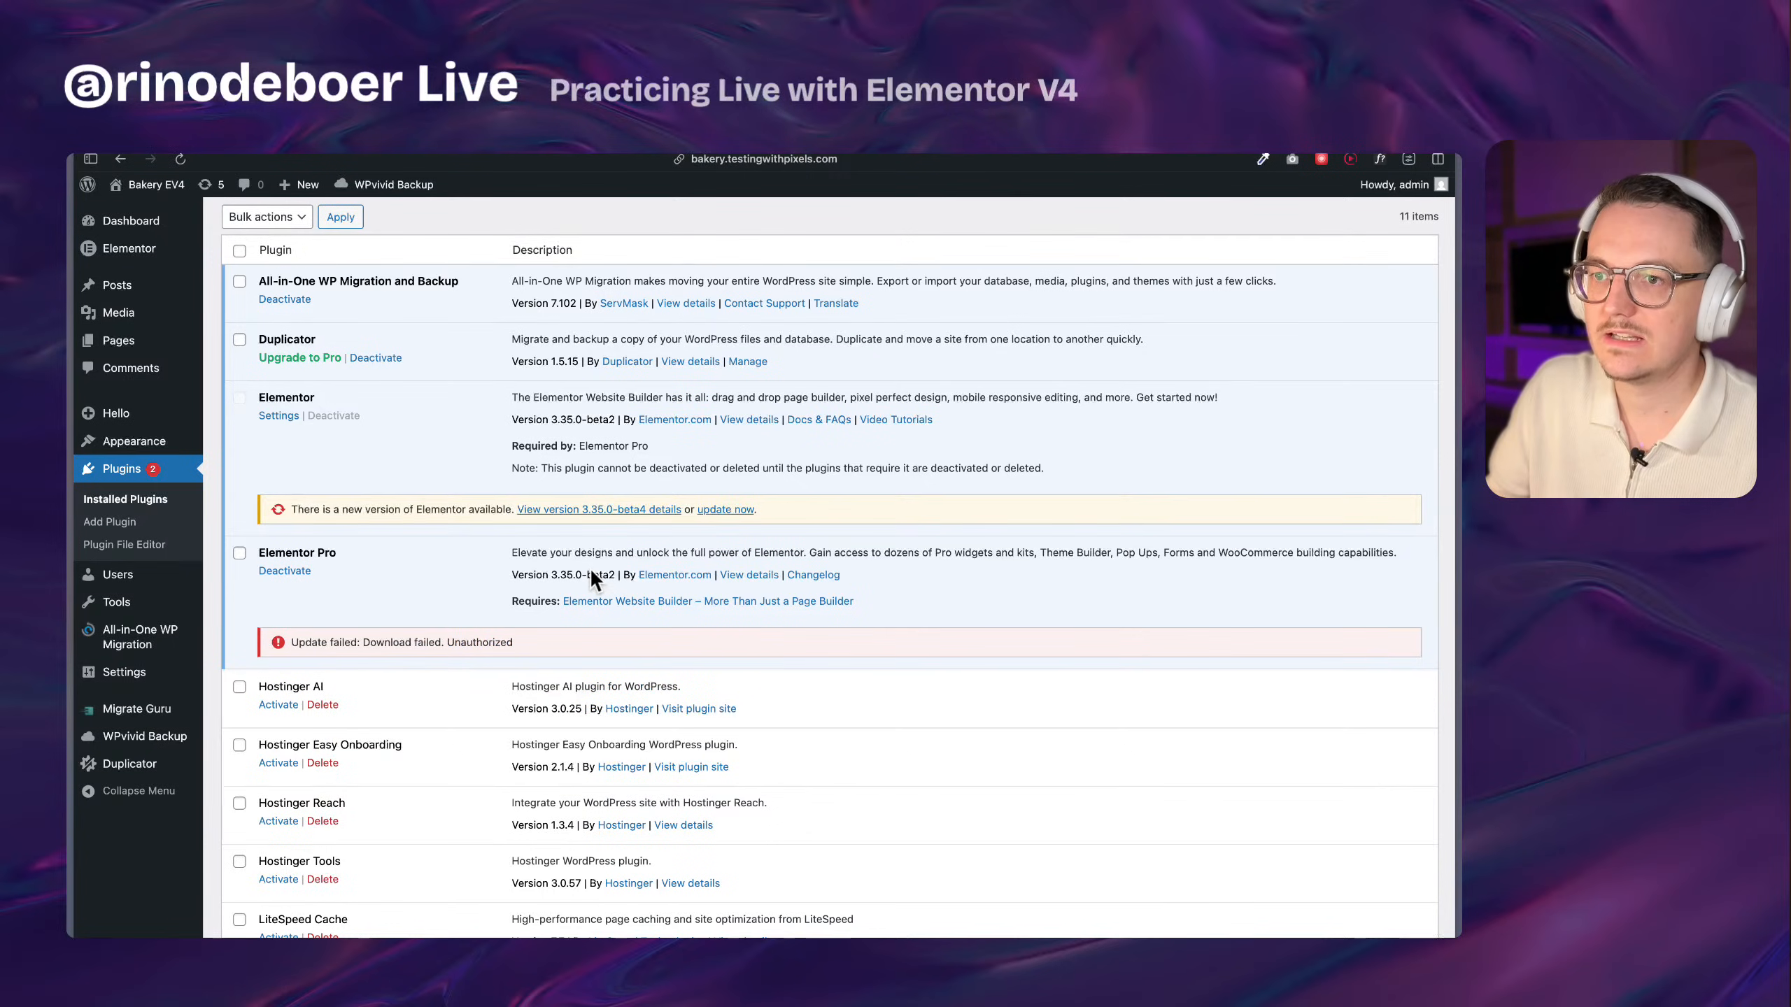
Try to update the Elementor plugin on the restored site to version 3.35.0-beta4 and look over the installed plugins
click(722, 511)
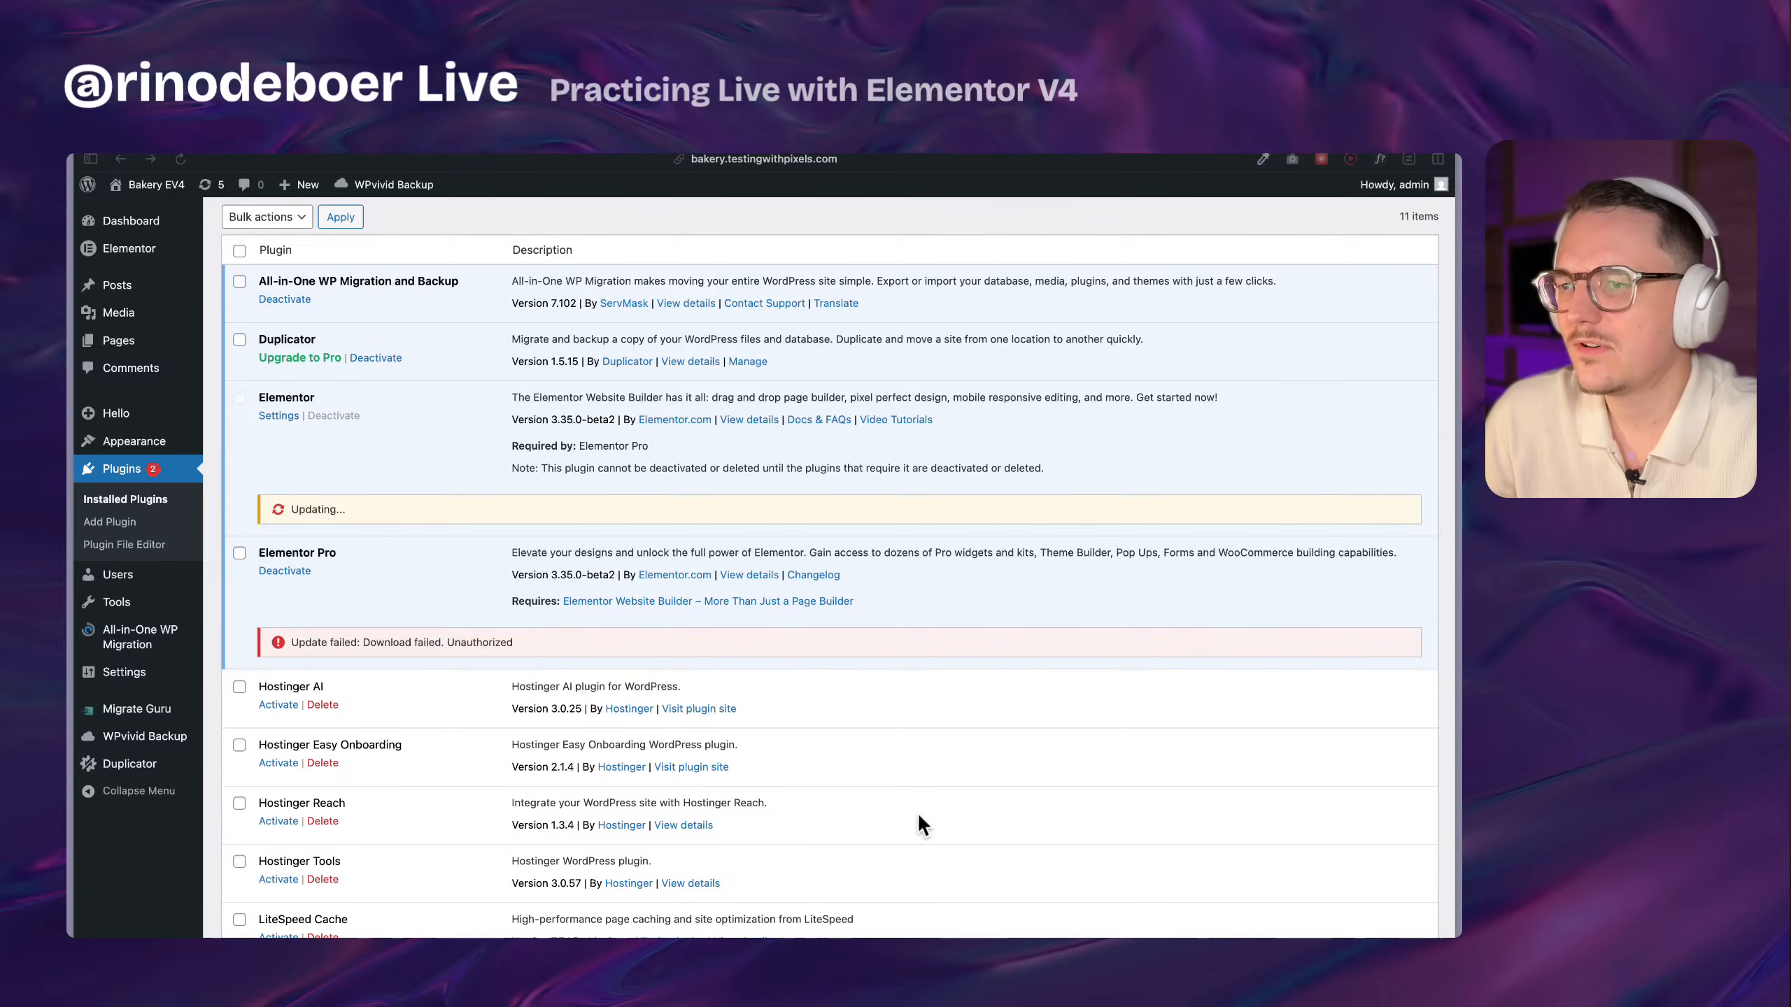
scroll(459, 604, up, 2)
scroll(459, 604, down, 5)
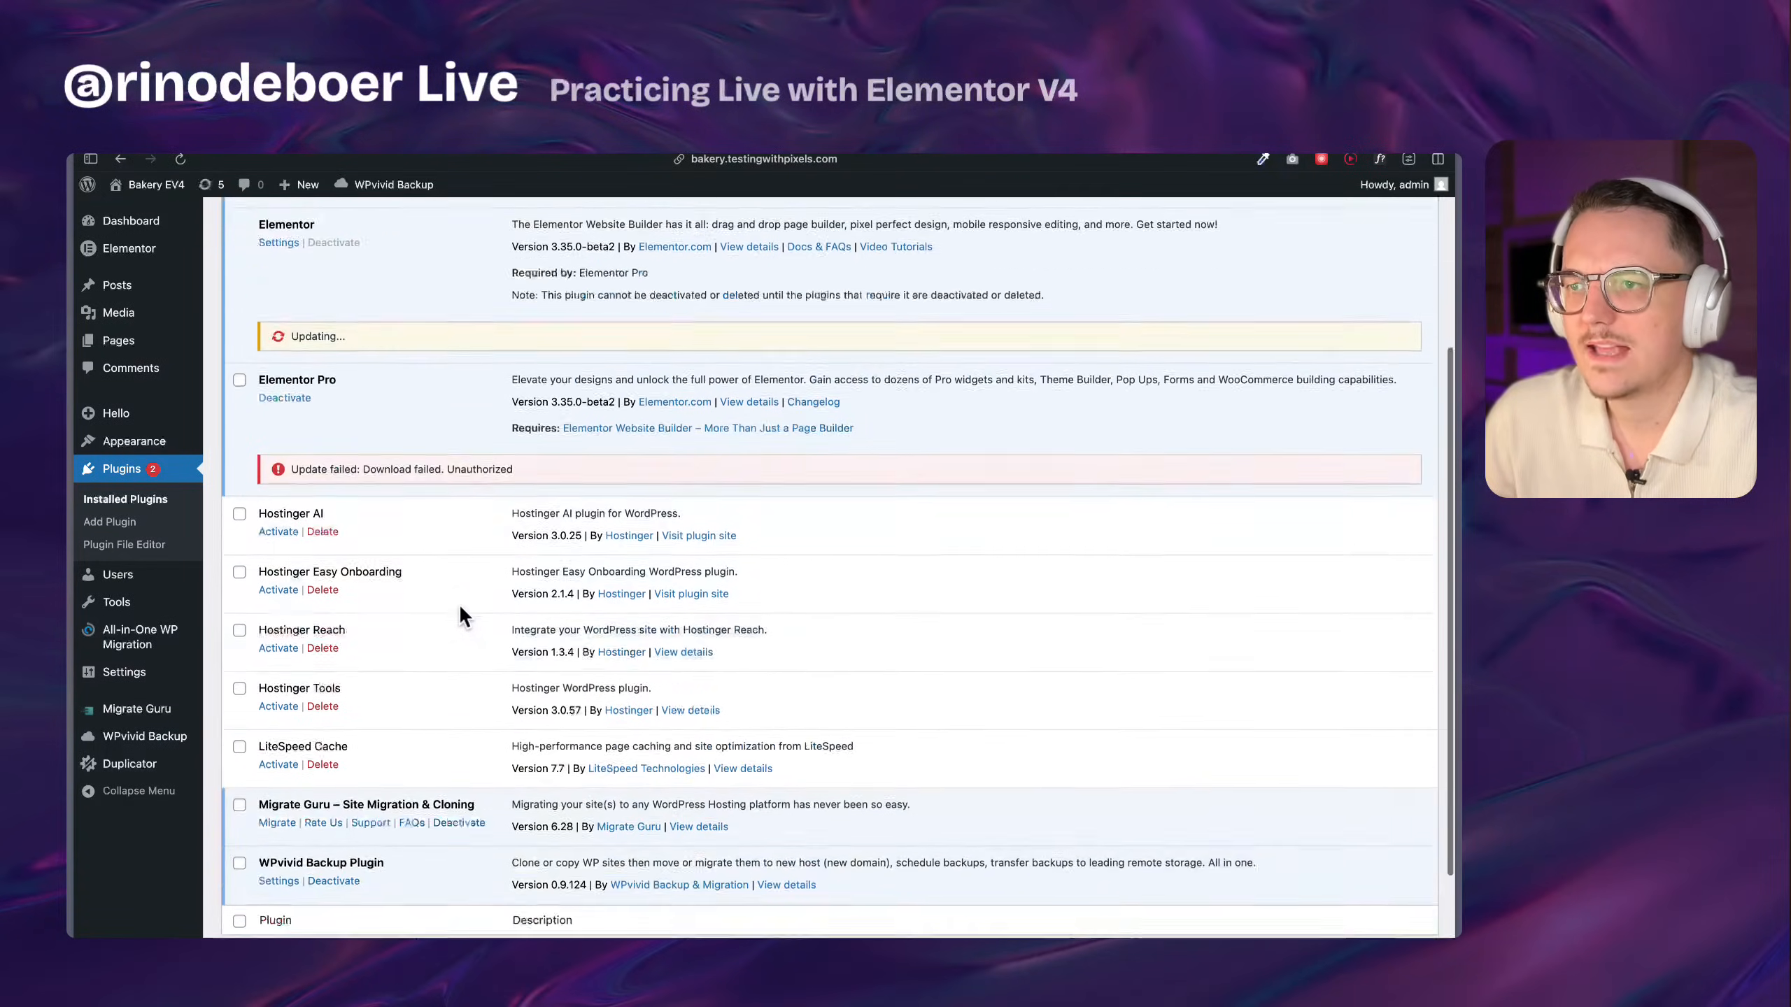
scroll(459, 605, up, 5)
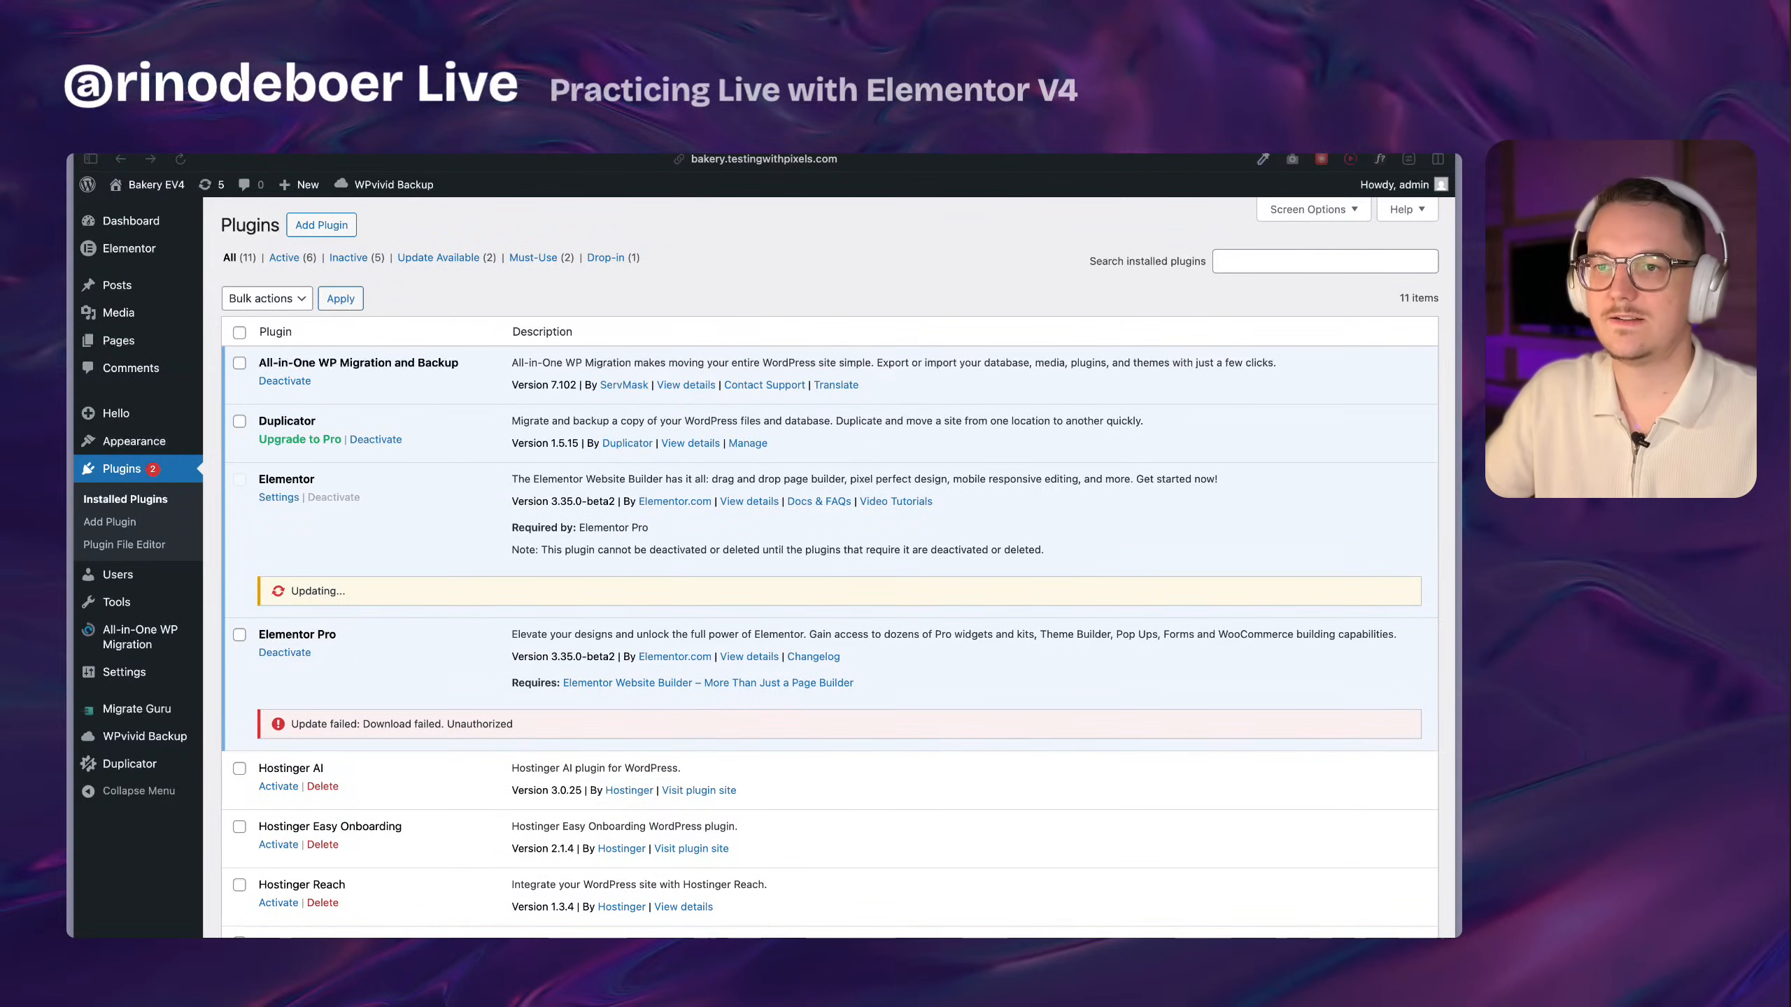
Switch to the local Elementor editor for Bakery1 and review the page from the hero to the "Our breads" section
mouse_move(71, 510)
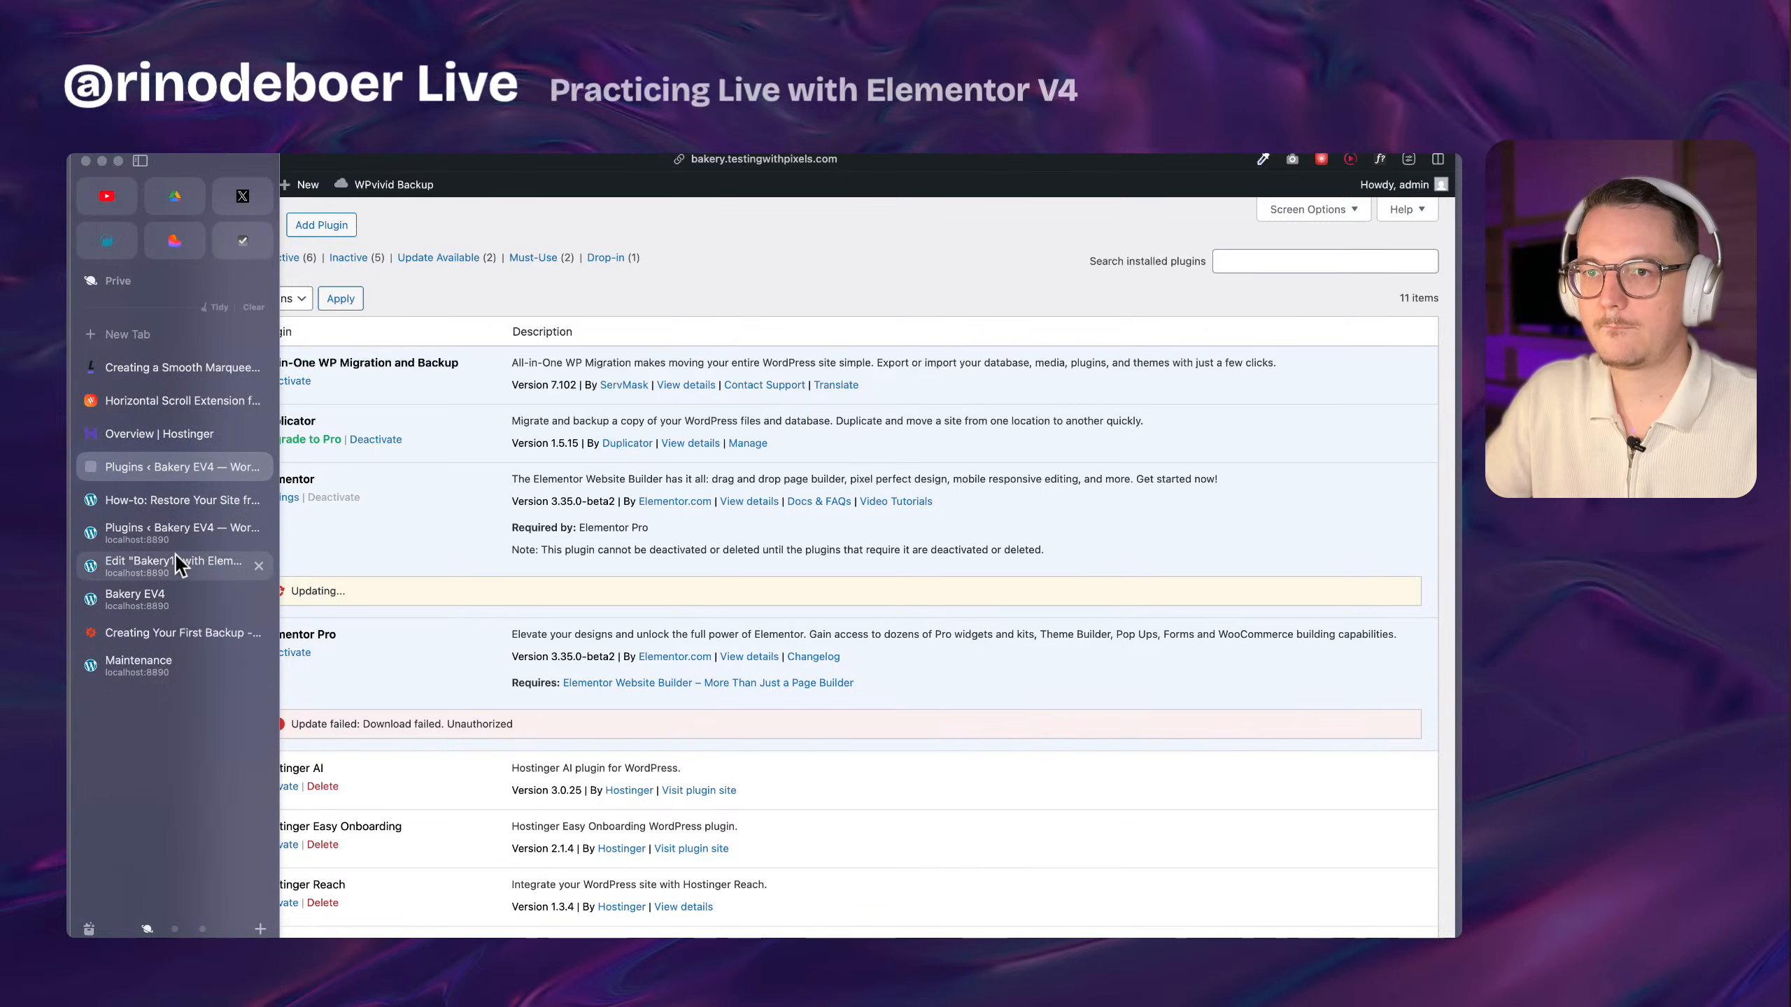
click(182, 563)
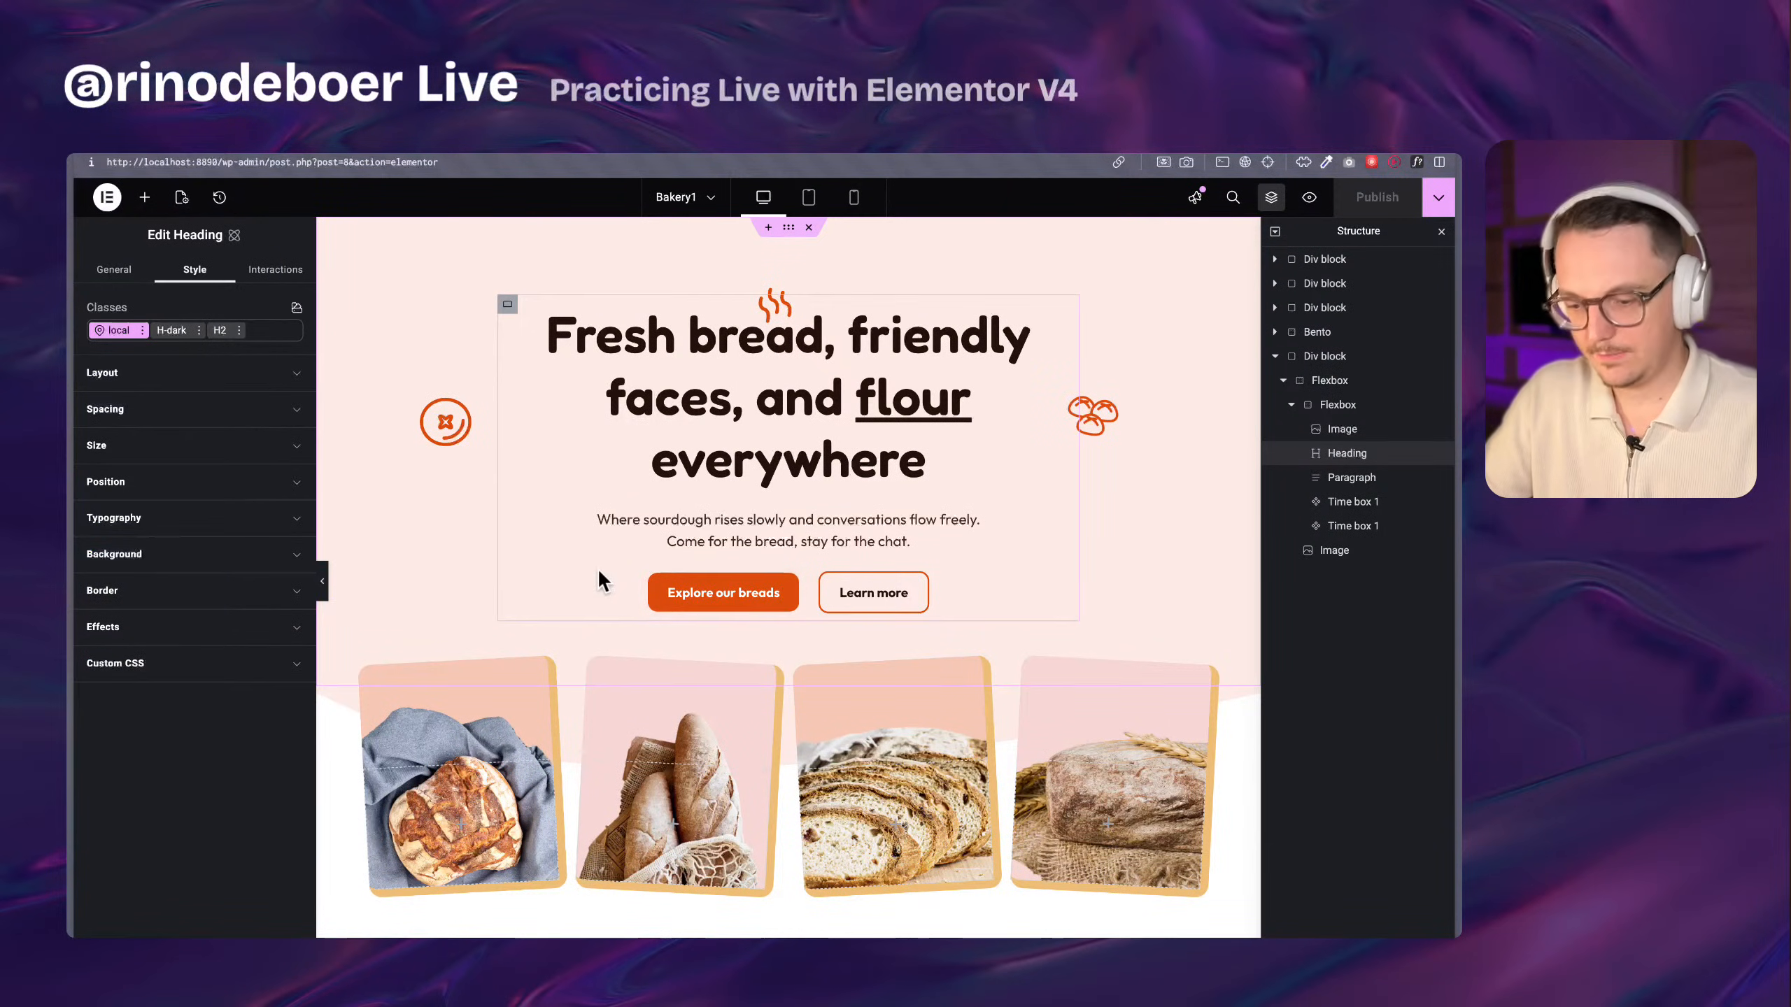
scroll(1038, 603, down, 6)
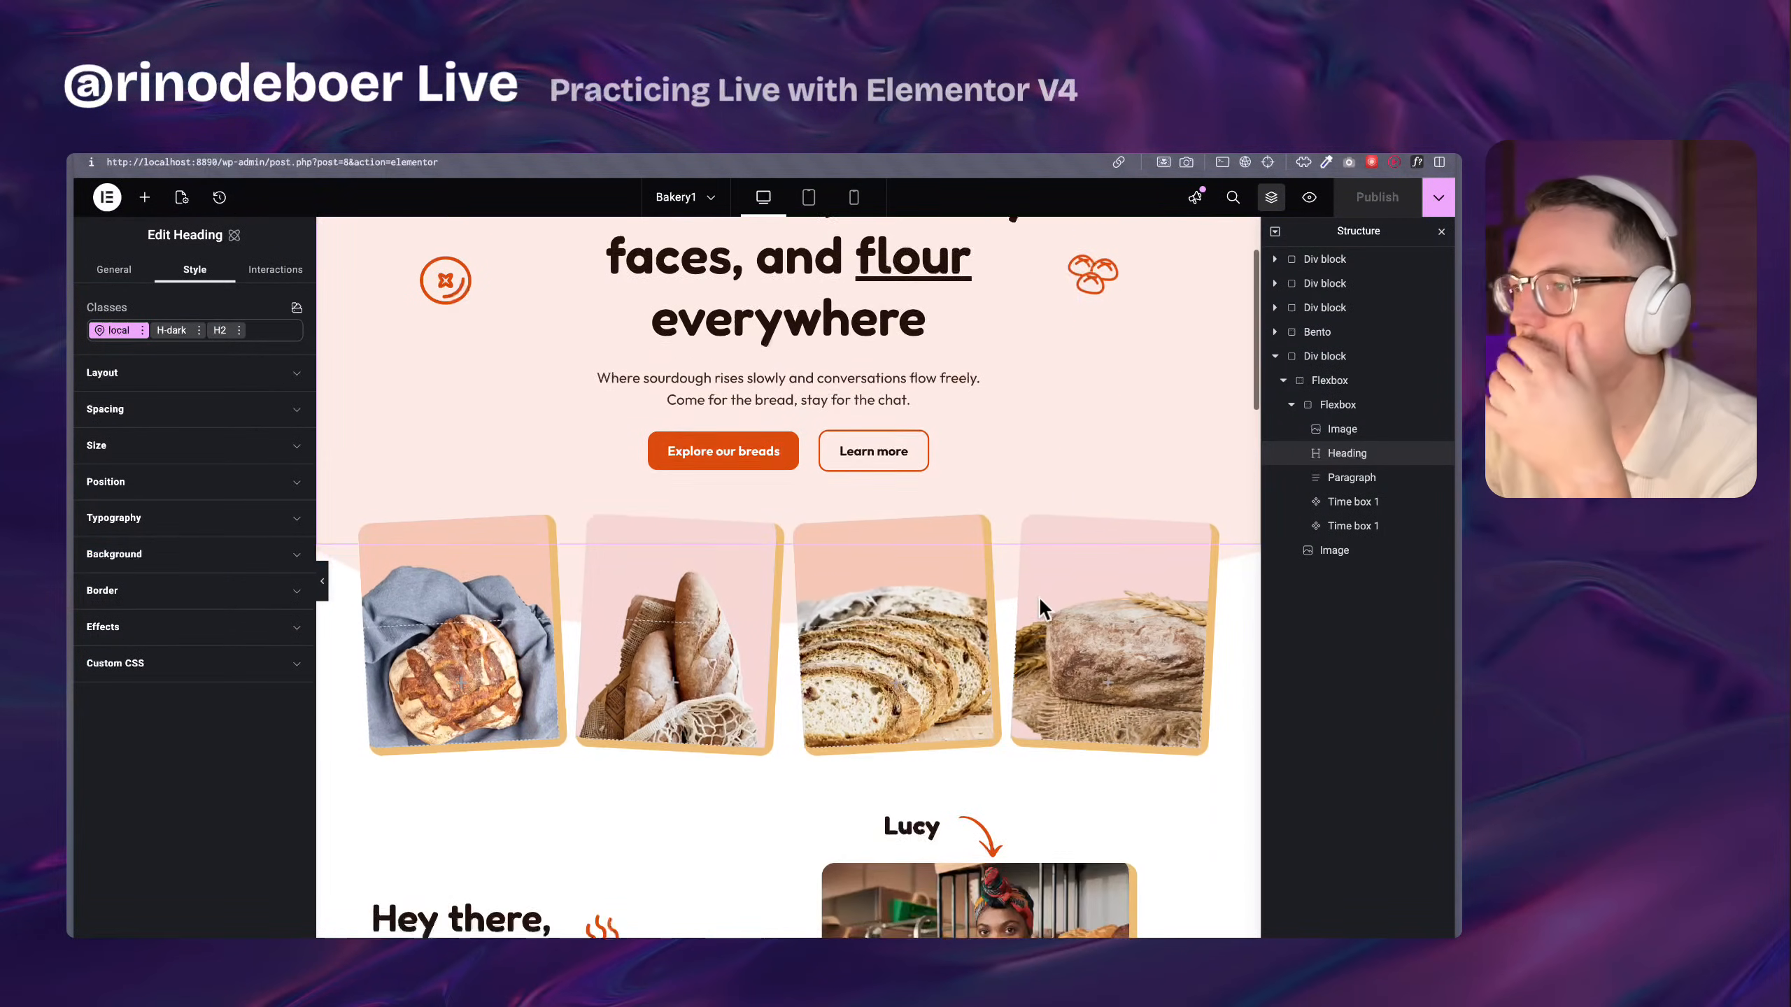
scroll(600, 512, up, 6)
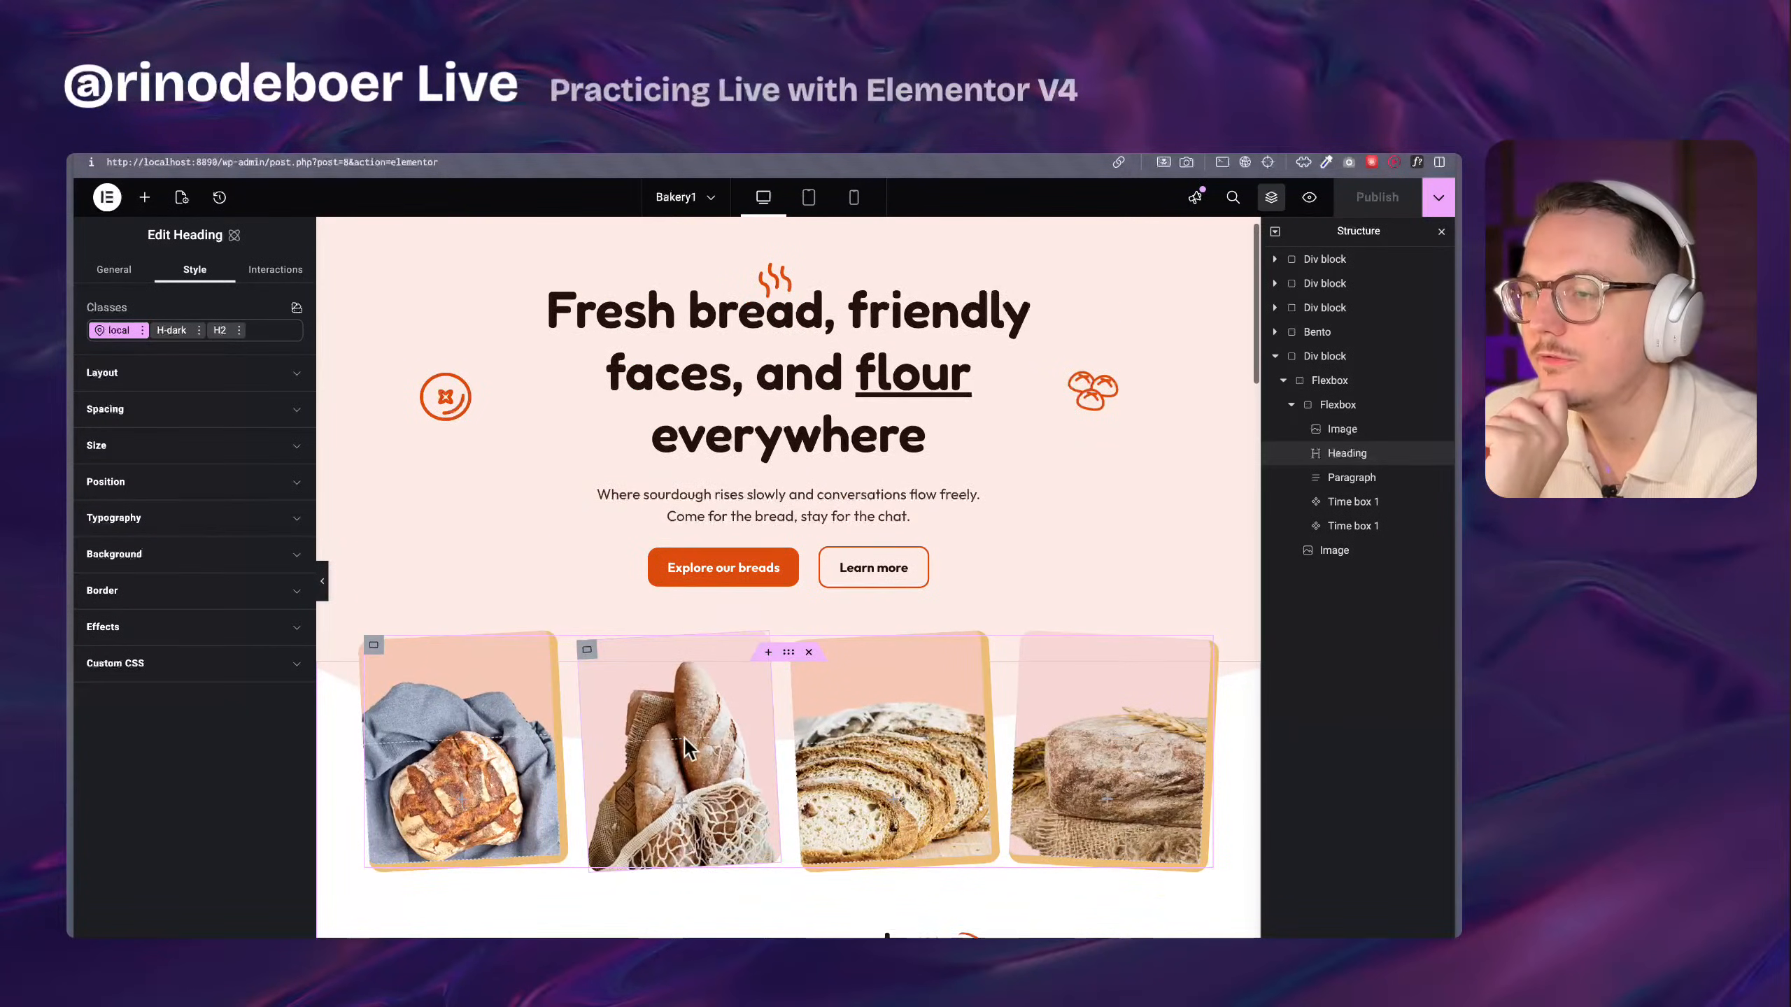
scroll(683, 736, down, 1)
scroll(746, 635, down, 3)
scroll(745, 666, down, 5)
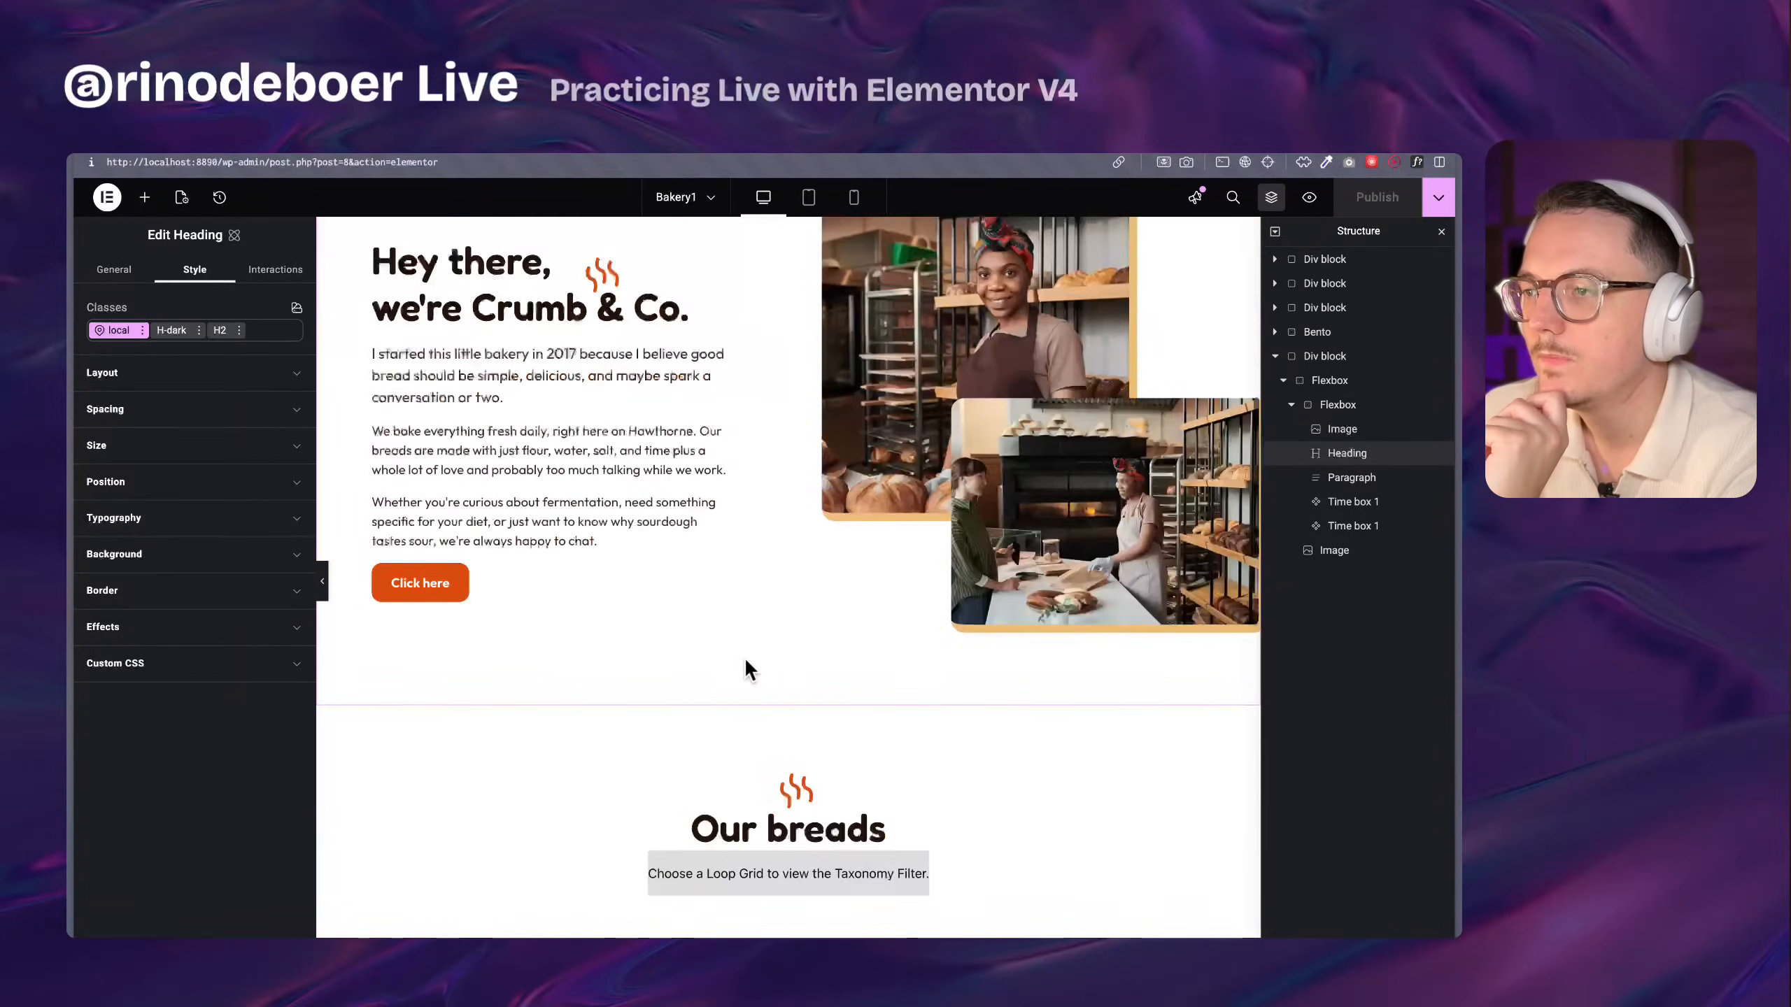
scroll(745, 666, up, 4)
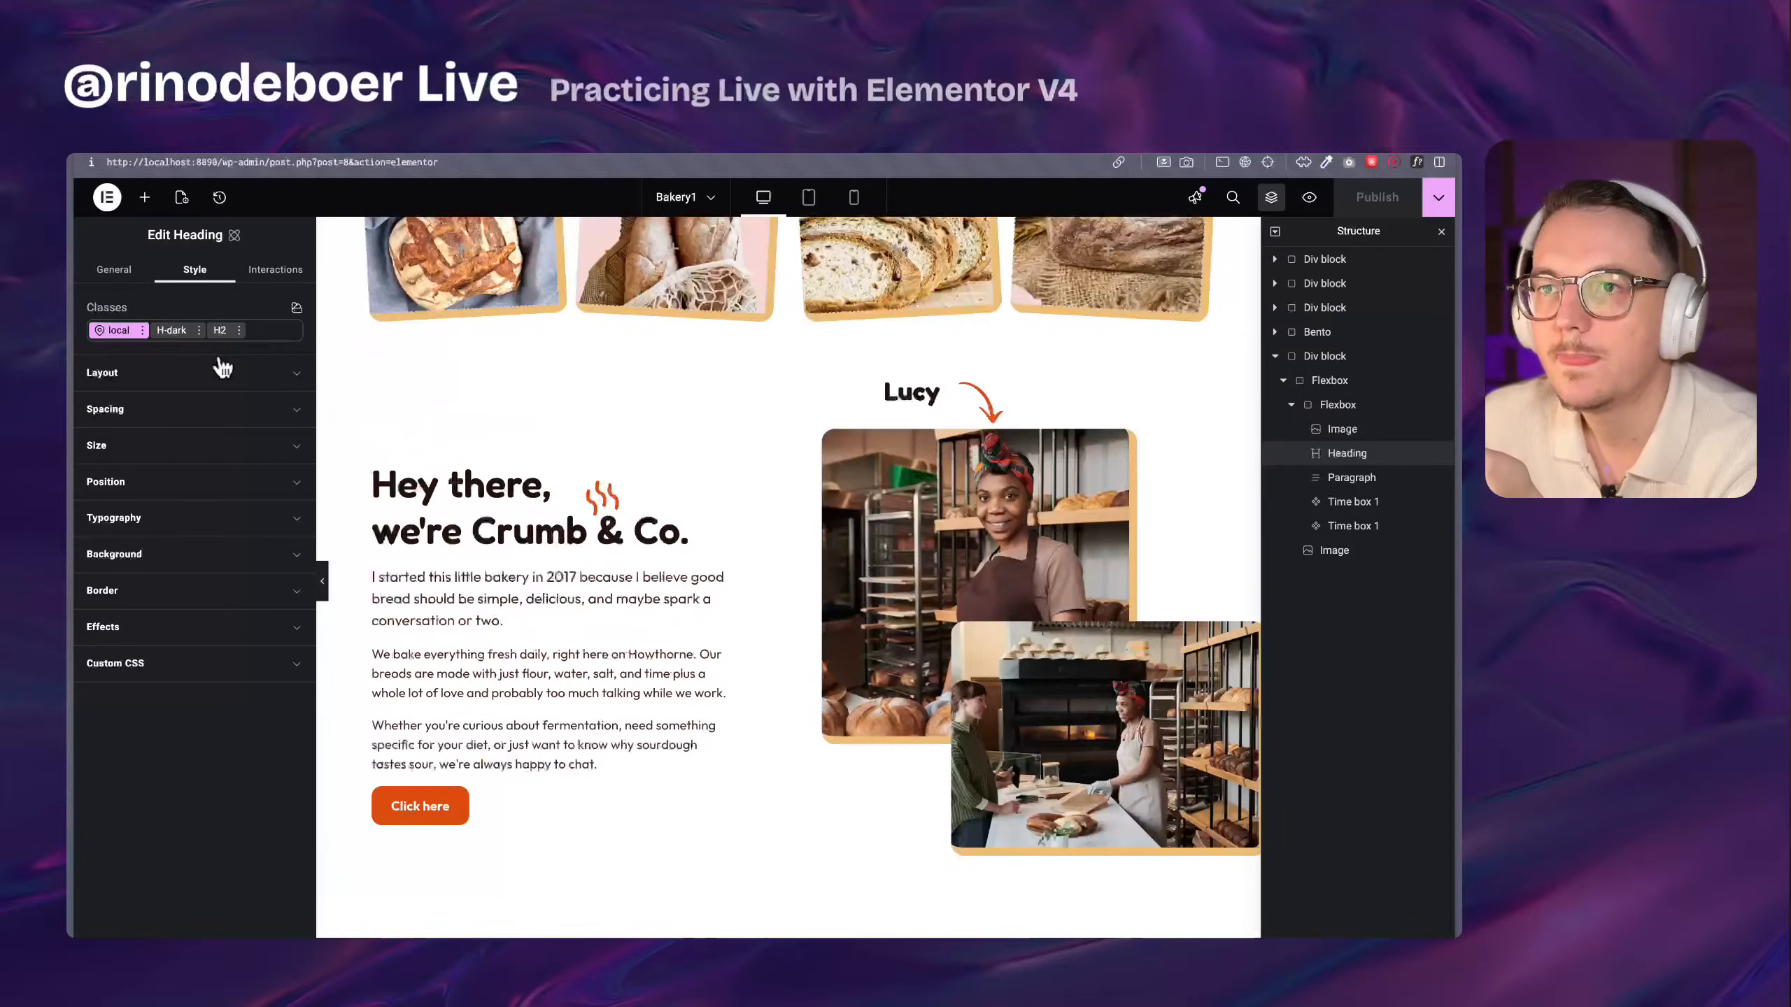
Open the Class Manager for the local site and dismiss its introduction so that it does not show again
click(296, 308)
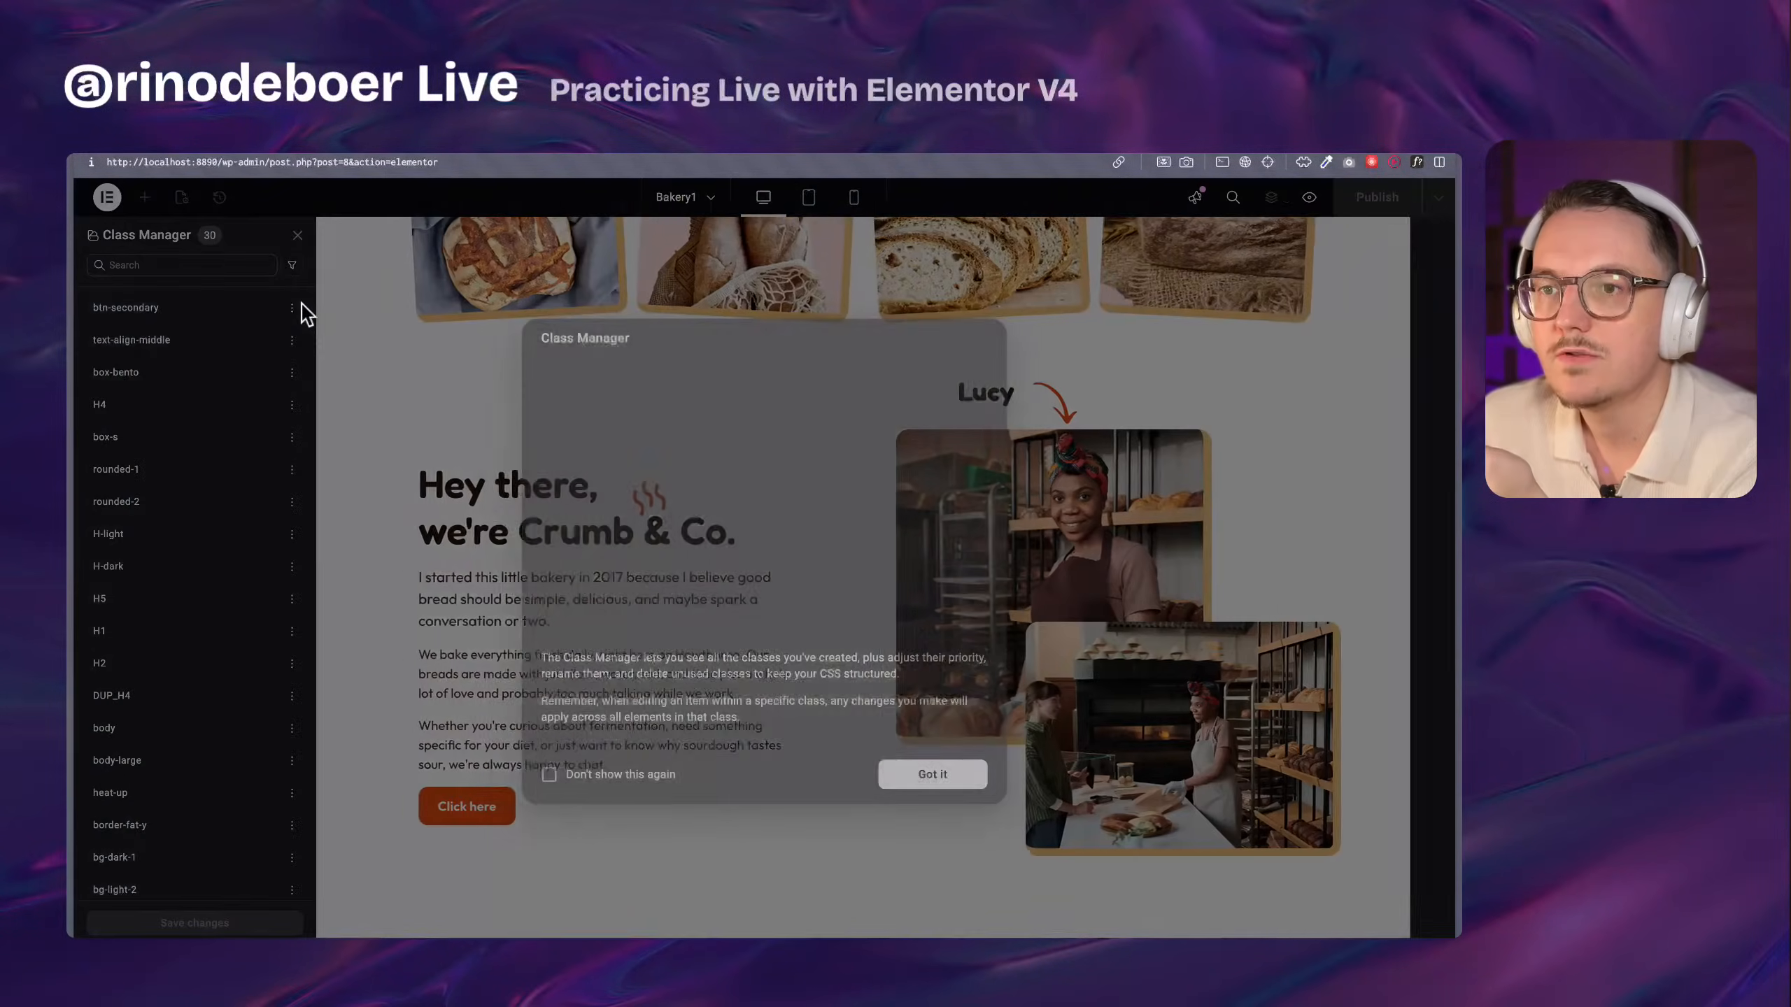
click(569, 775)
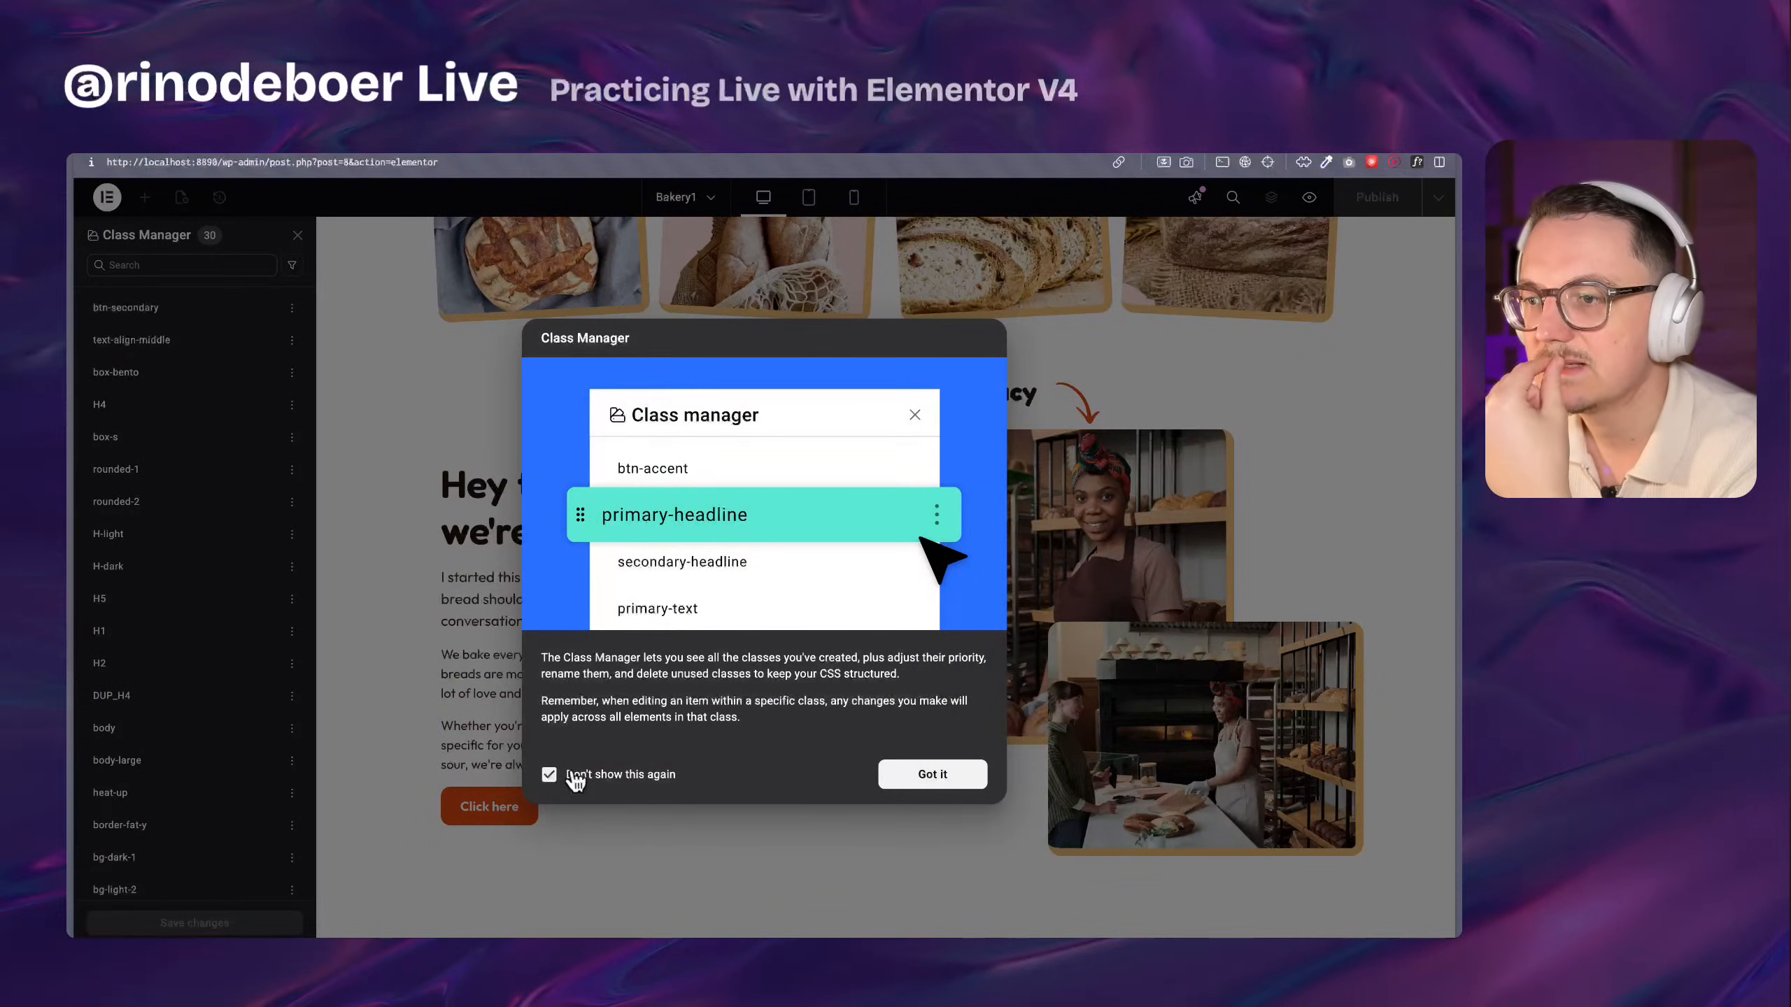
click(932, 775)
Review the full list of global classes, including the DUP_ classes, and check the available class filters
scroll(240, 469, down, 5)
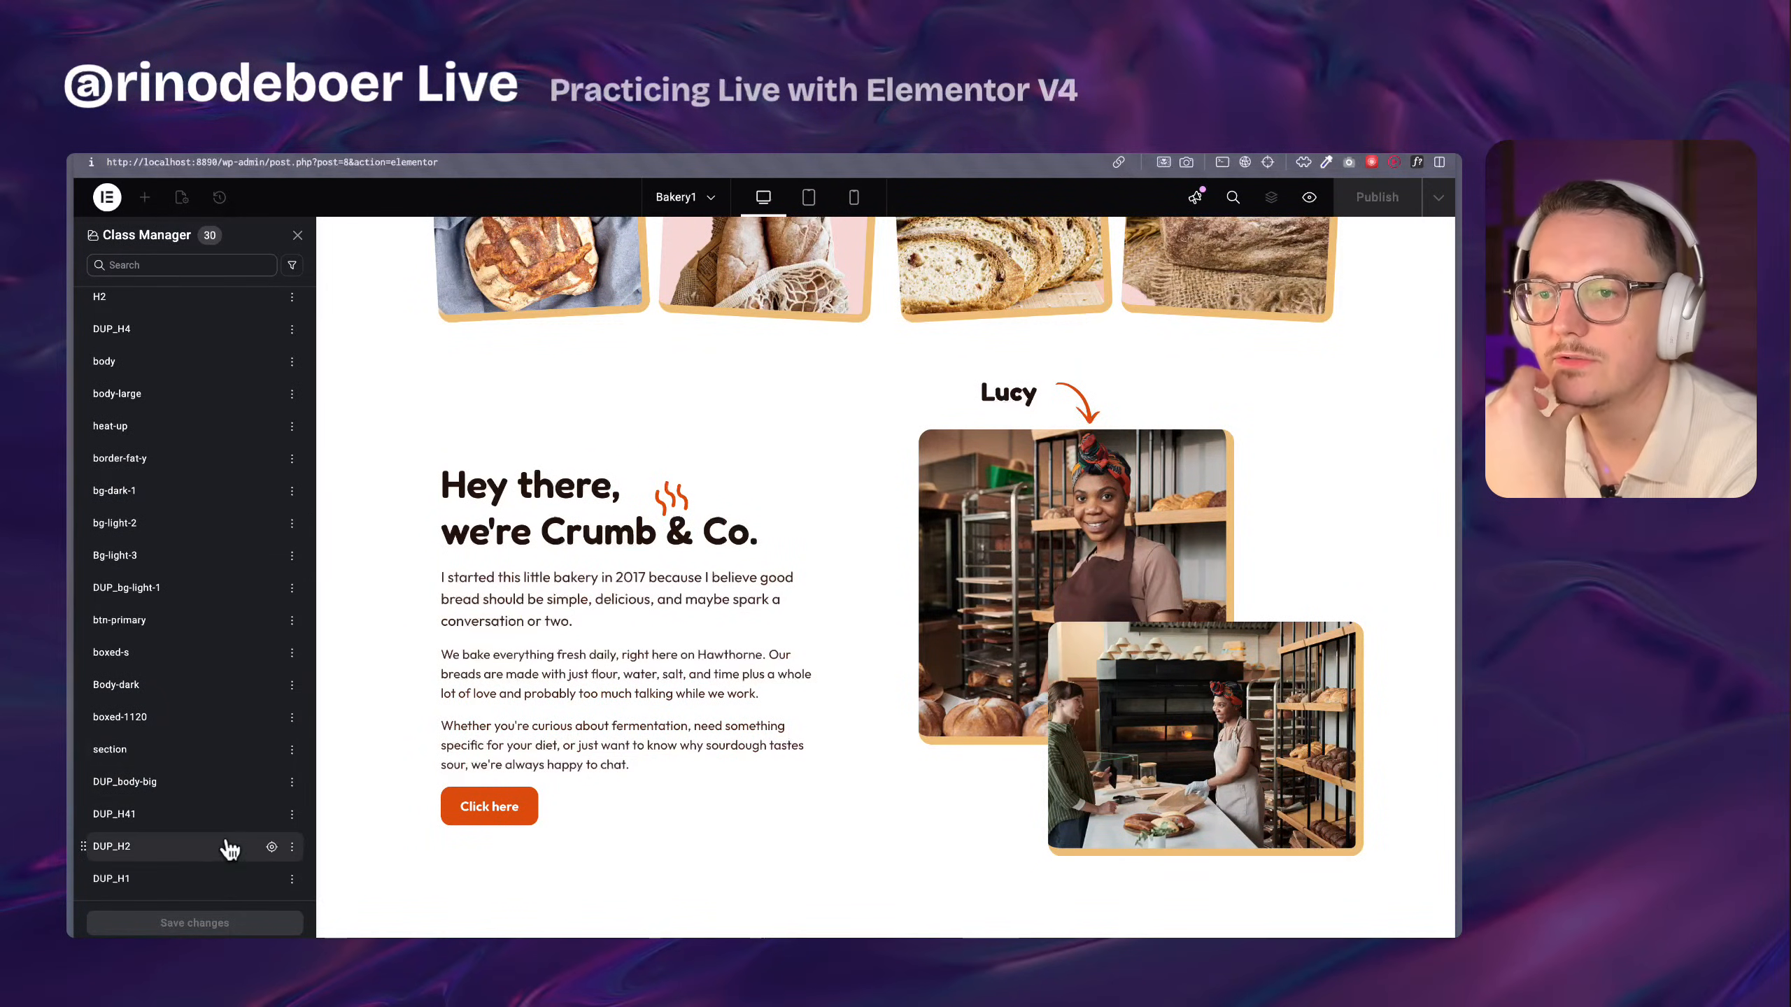
scroll(201, 787, up, 5)
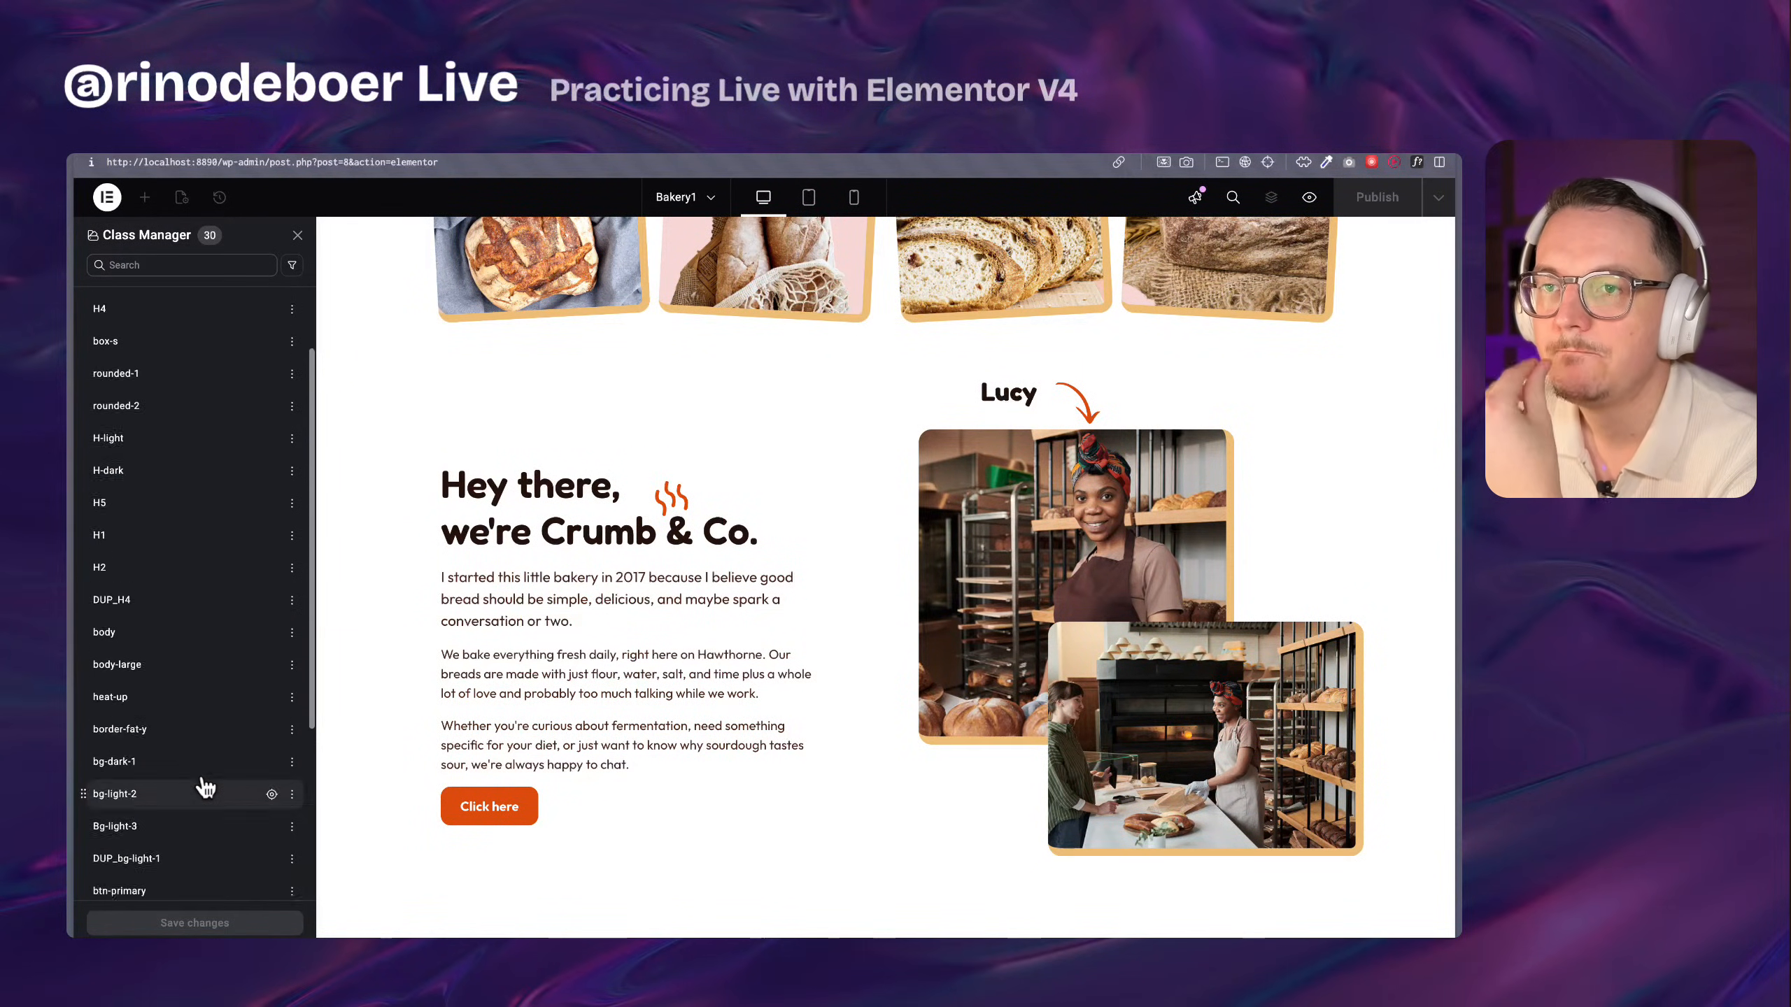
scroll(233, 754, up, 2)
scroll(204, 501, down, 5)
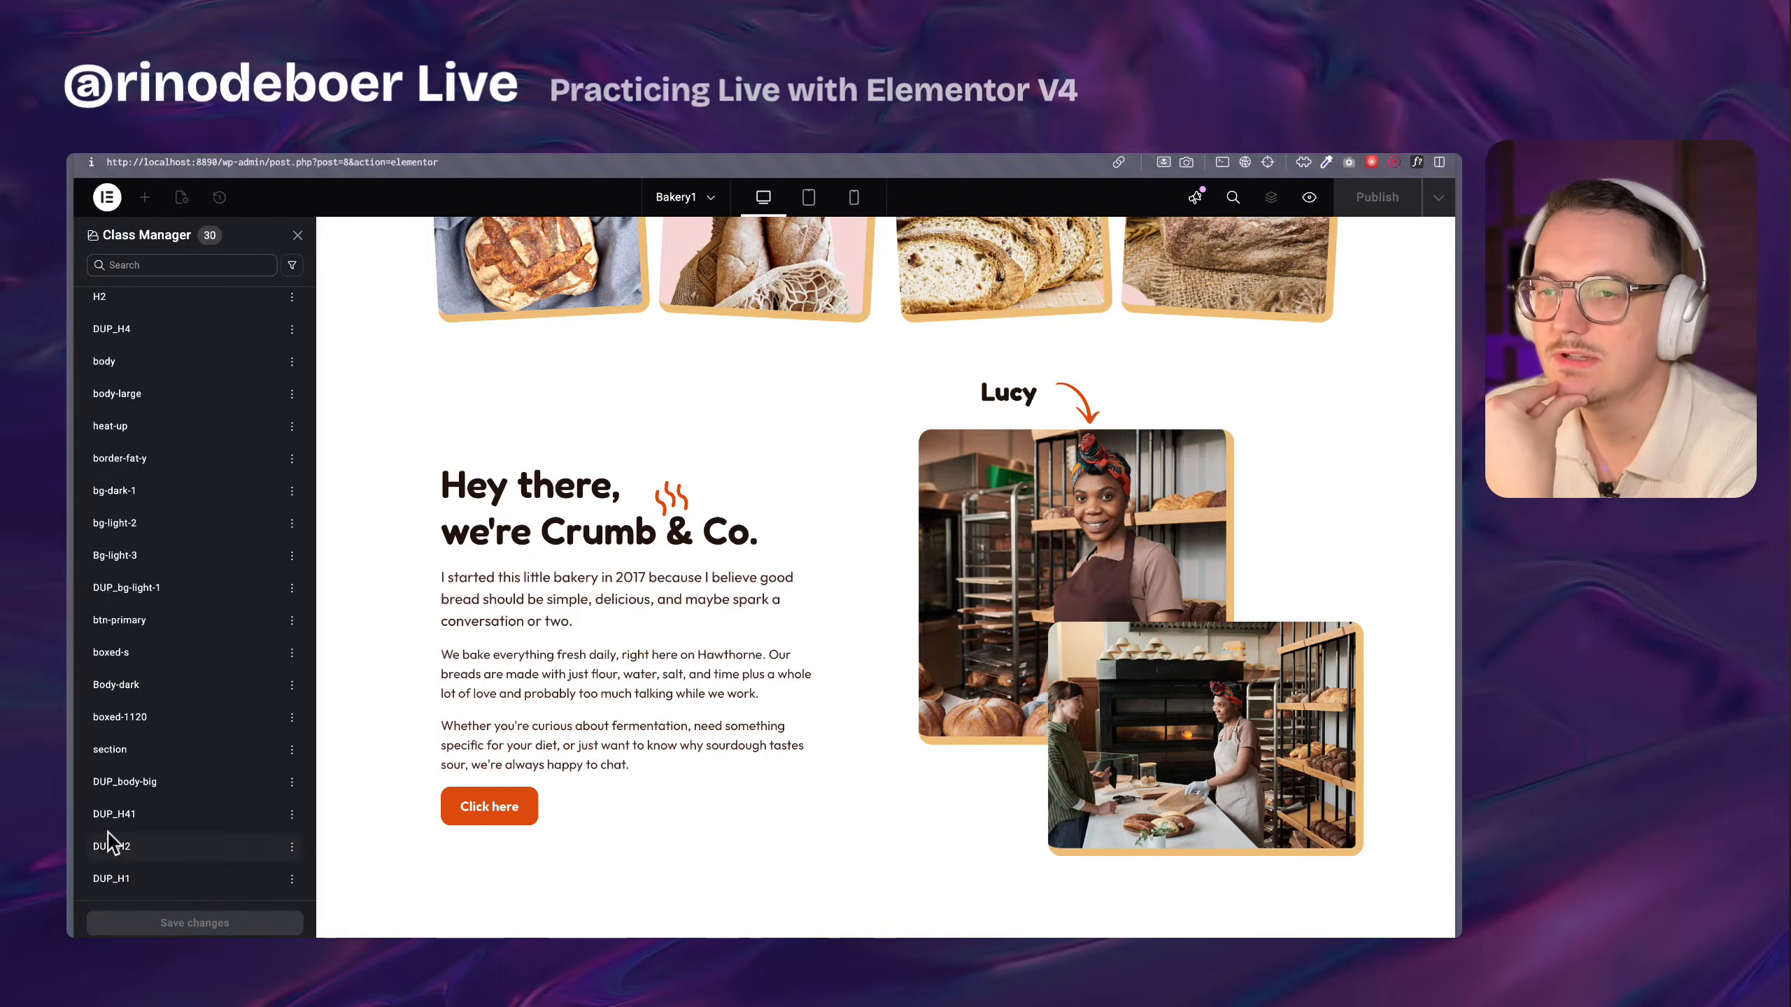
scroll(211, 790, up, 5)
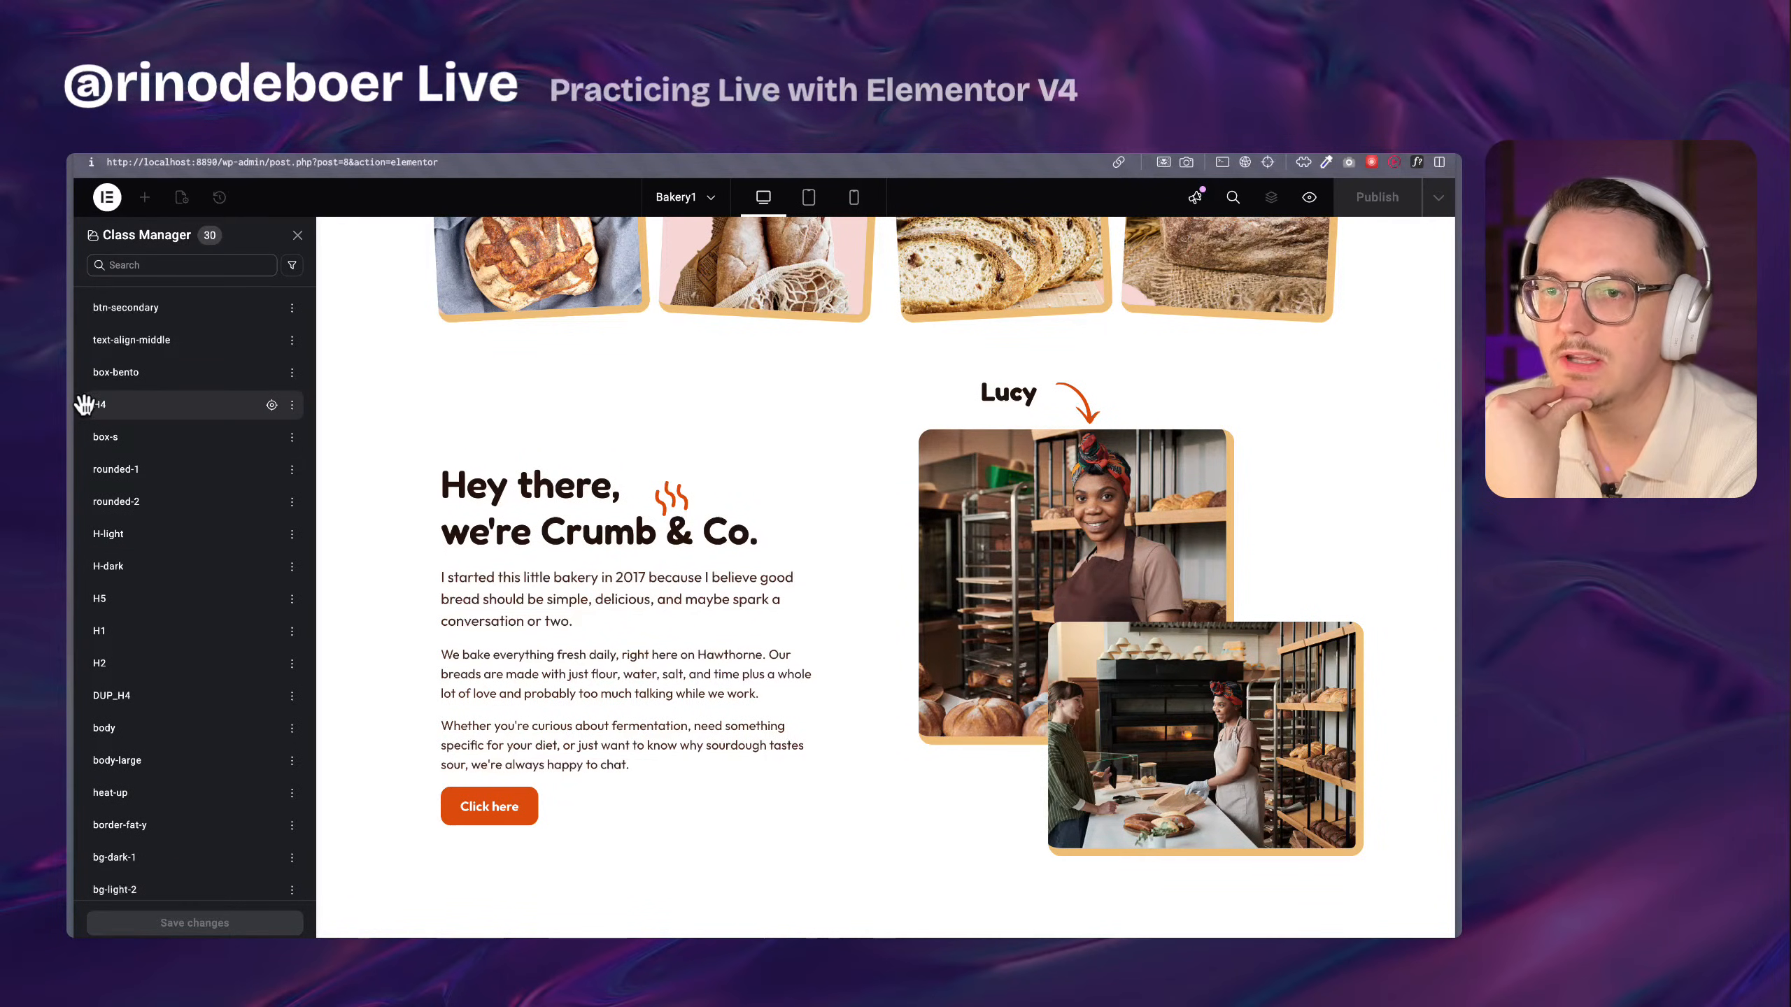
scroll(220, 614, down, 5)
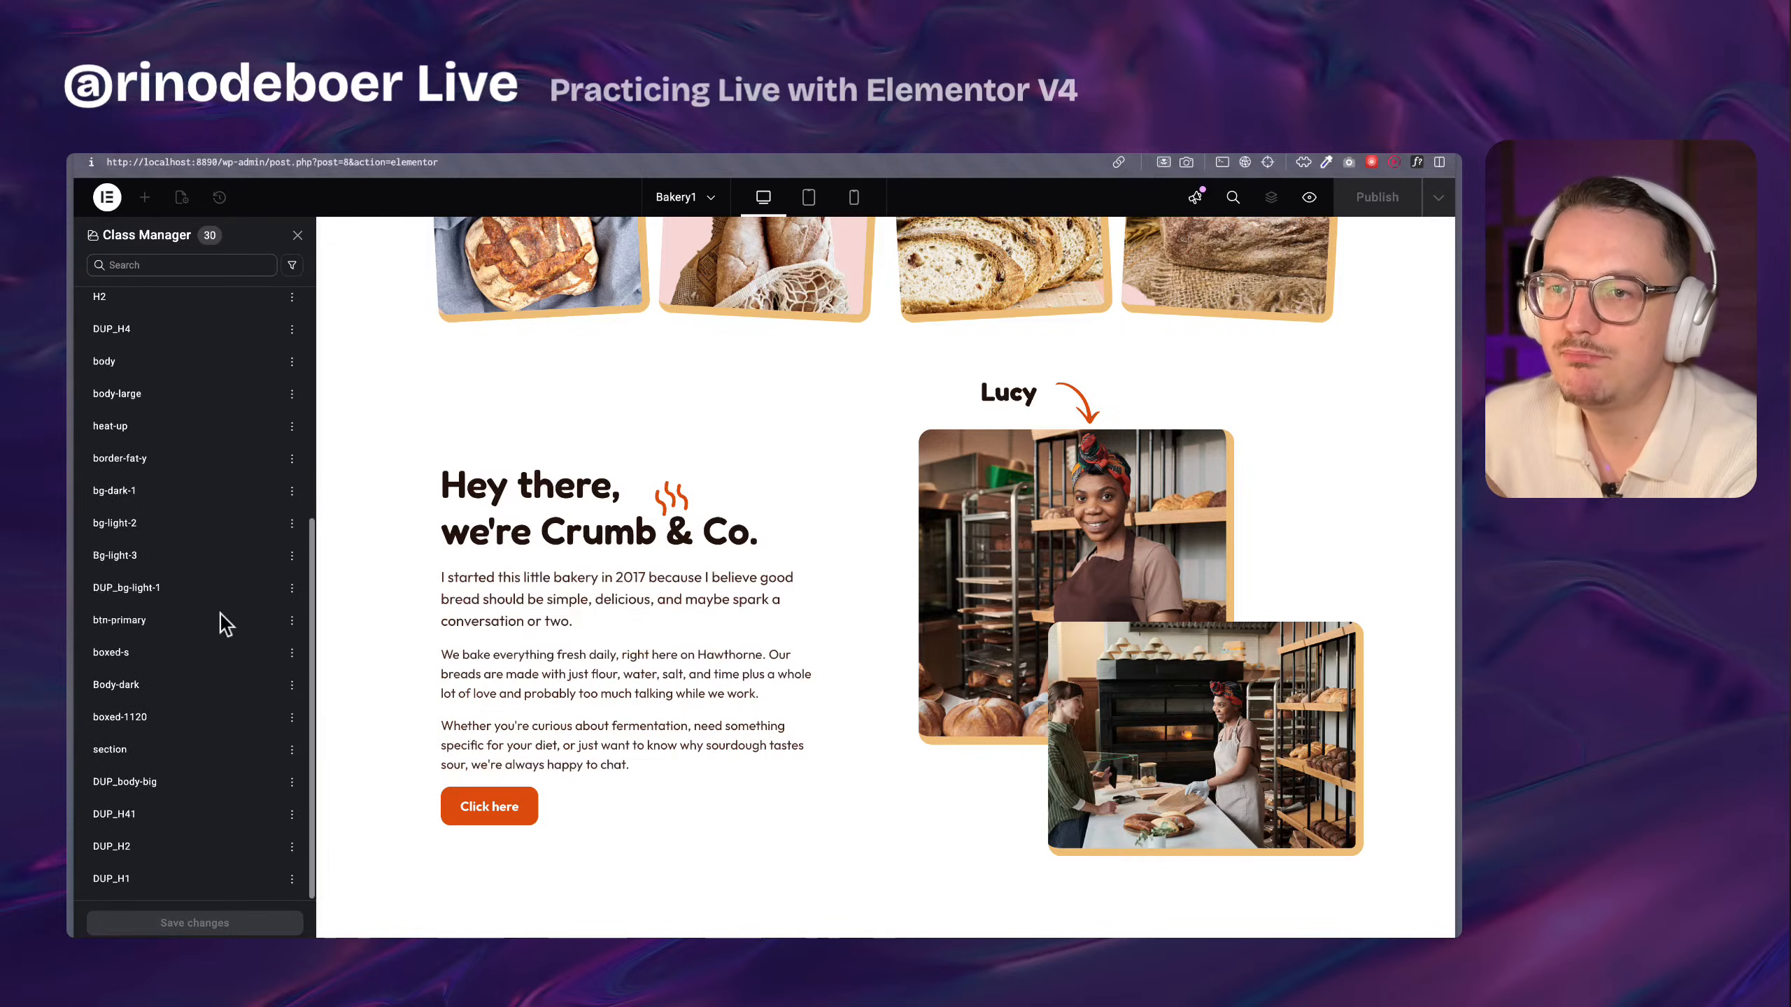
scroll(224, 624, up, 5)
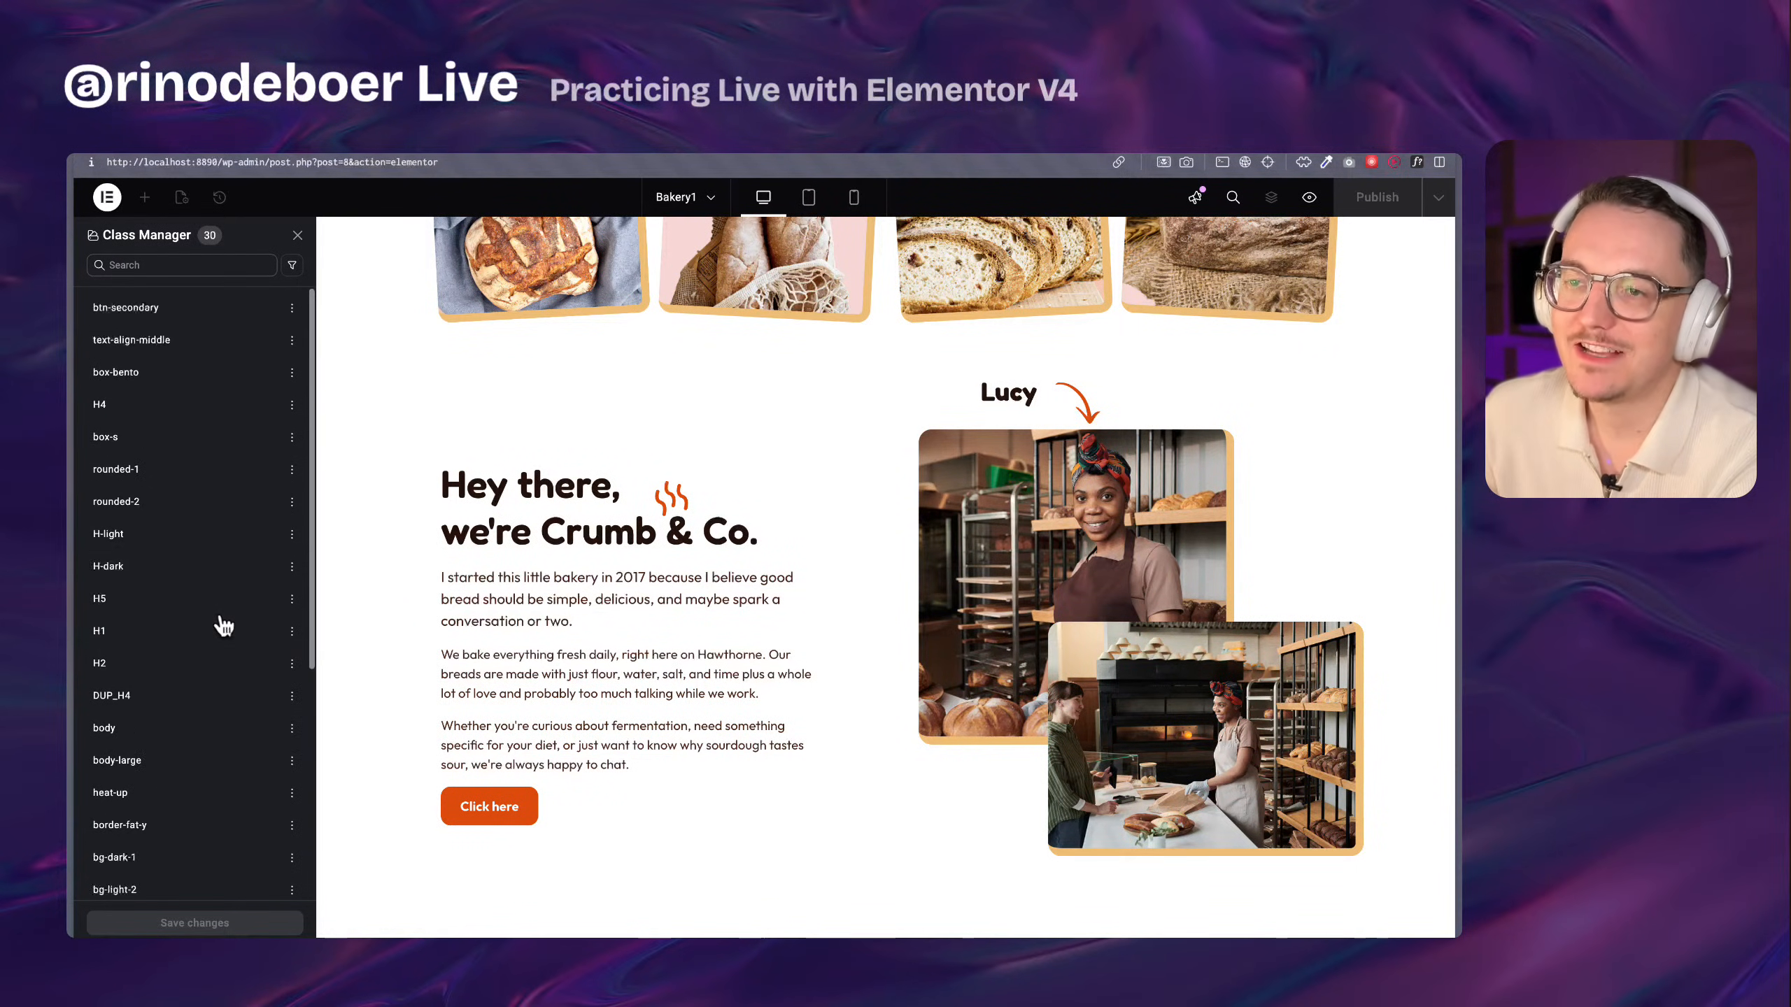
scroll(224, 624, down, 5)
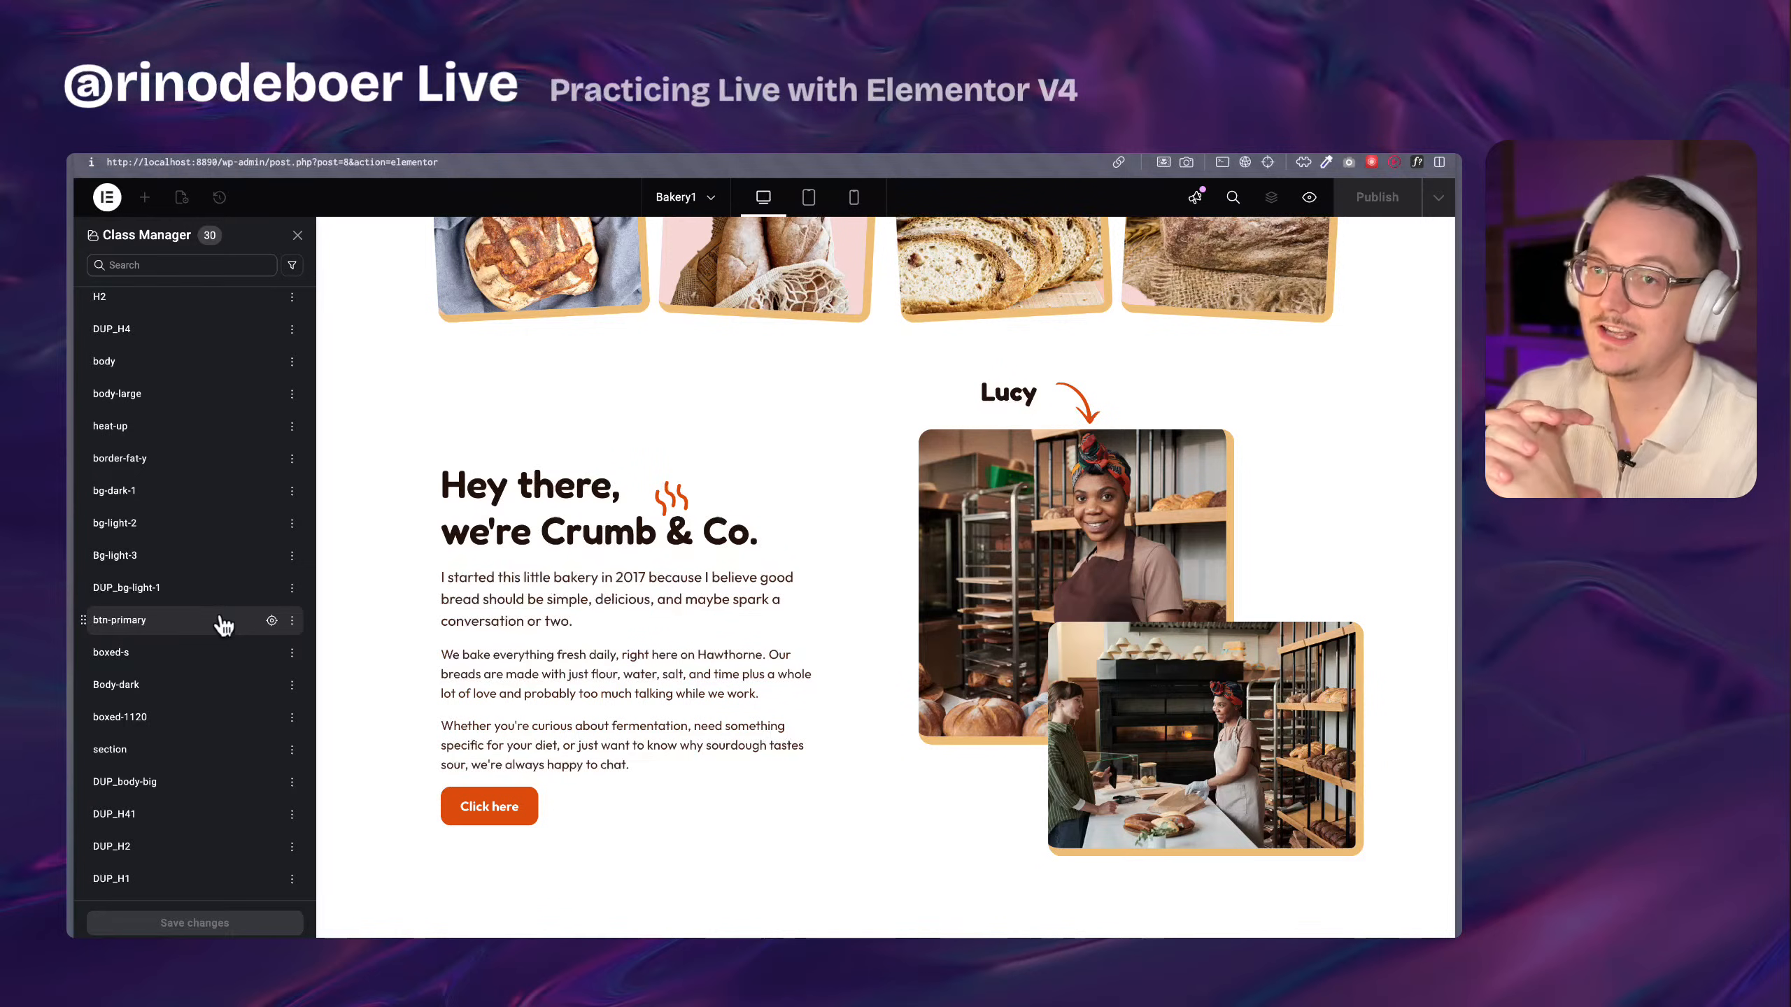
click(289, 269)
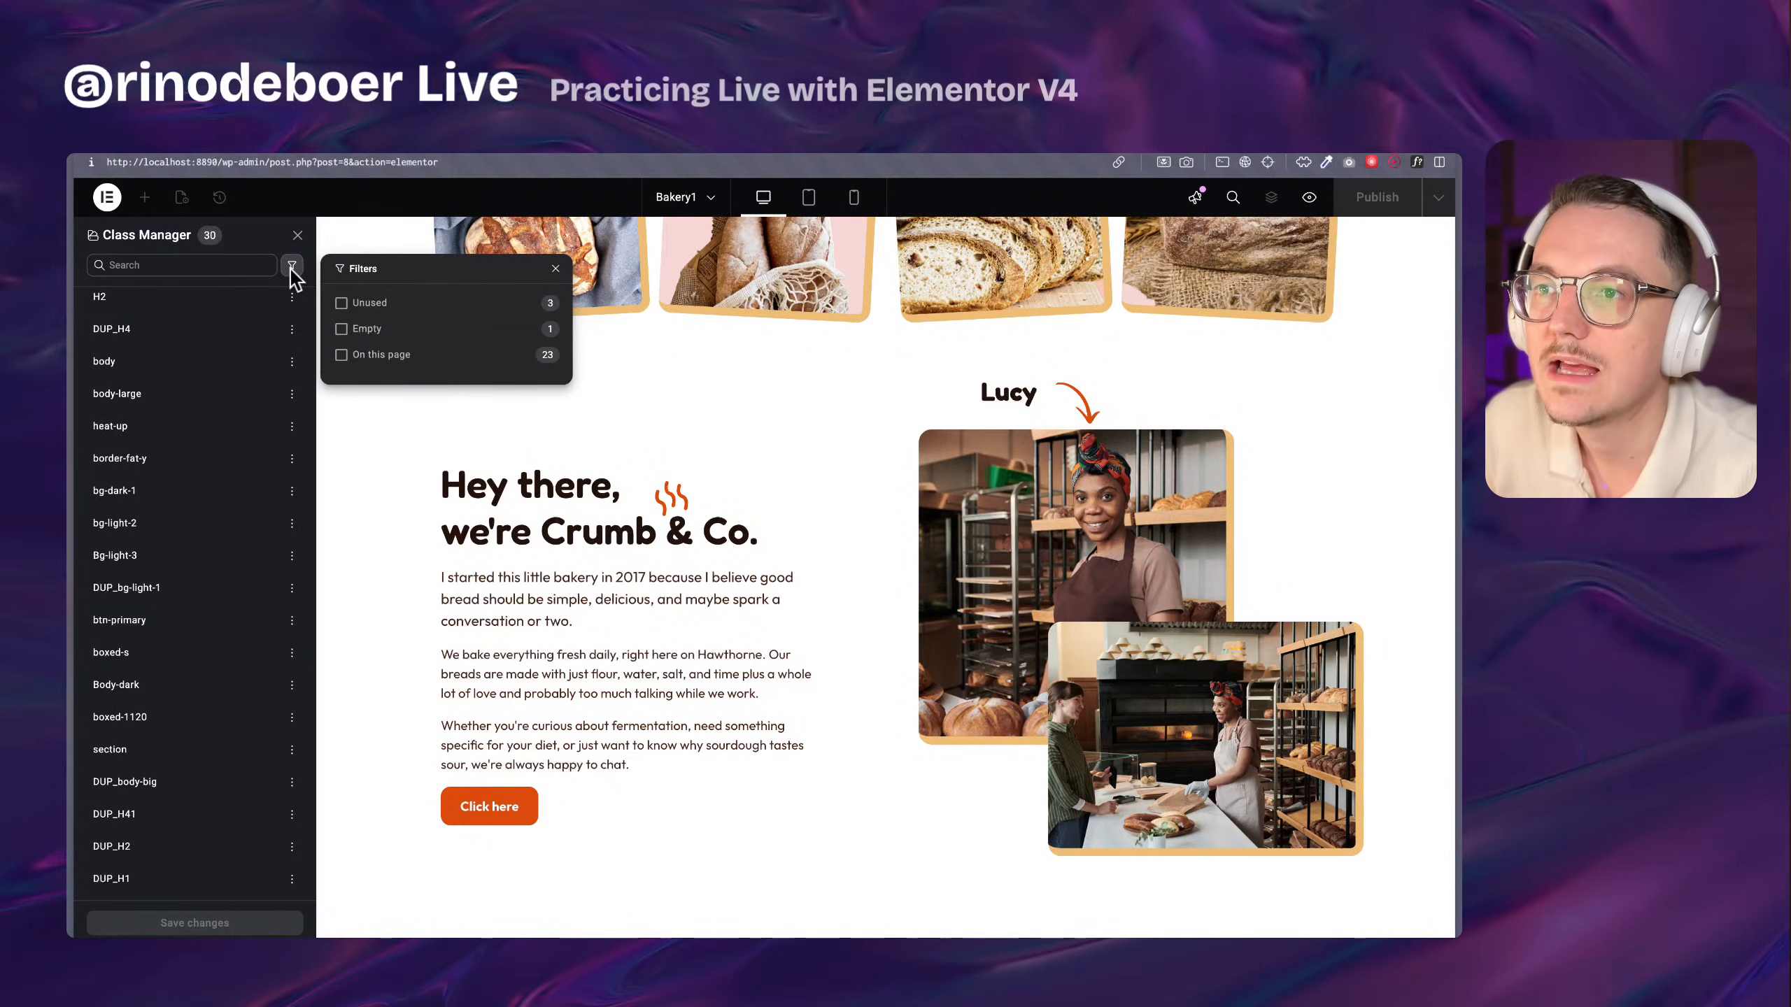
click(289, 269)
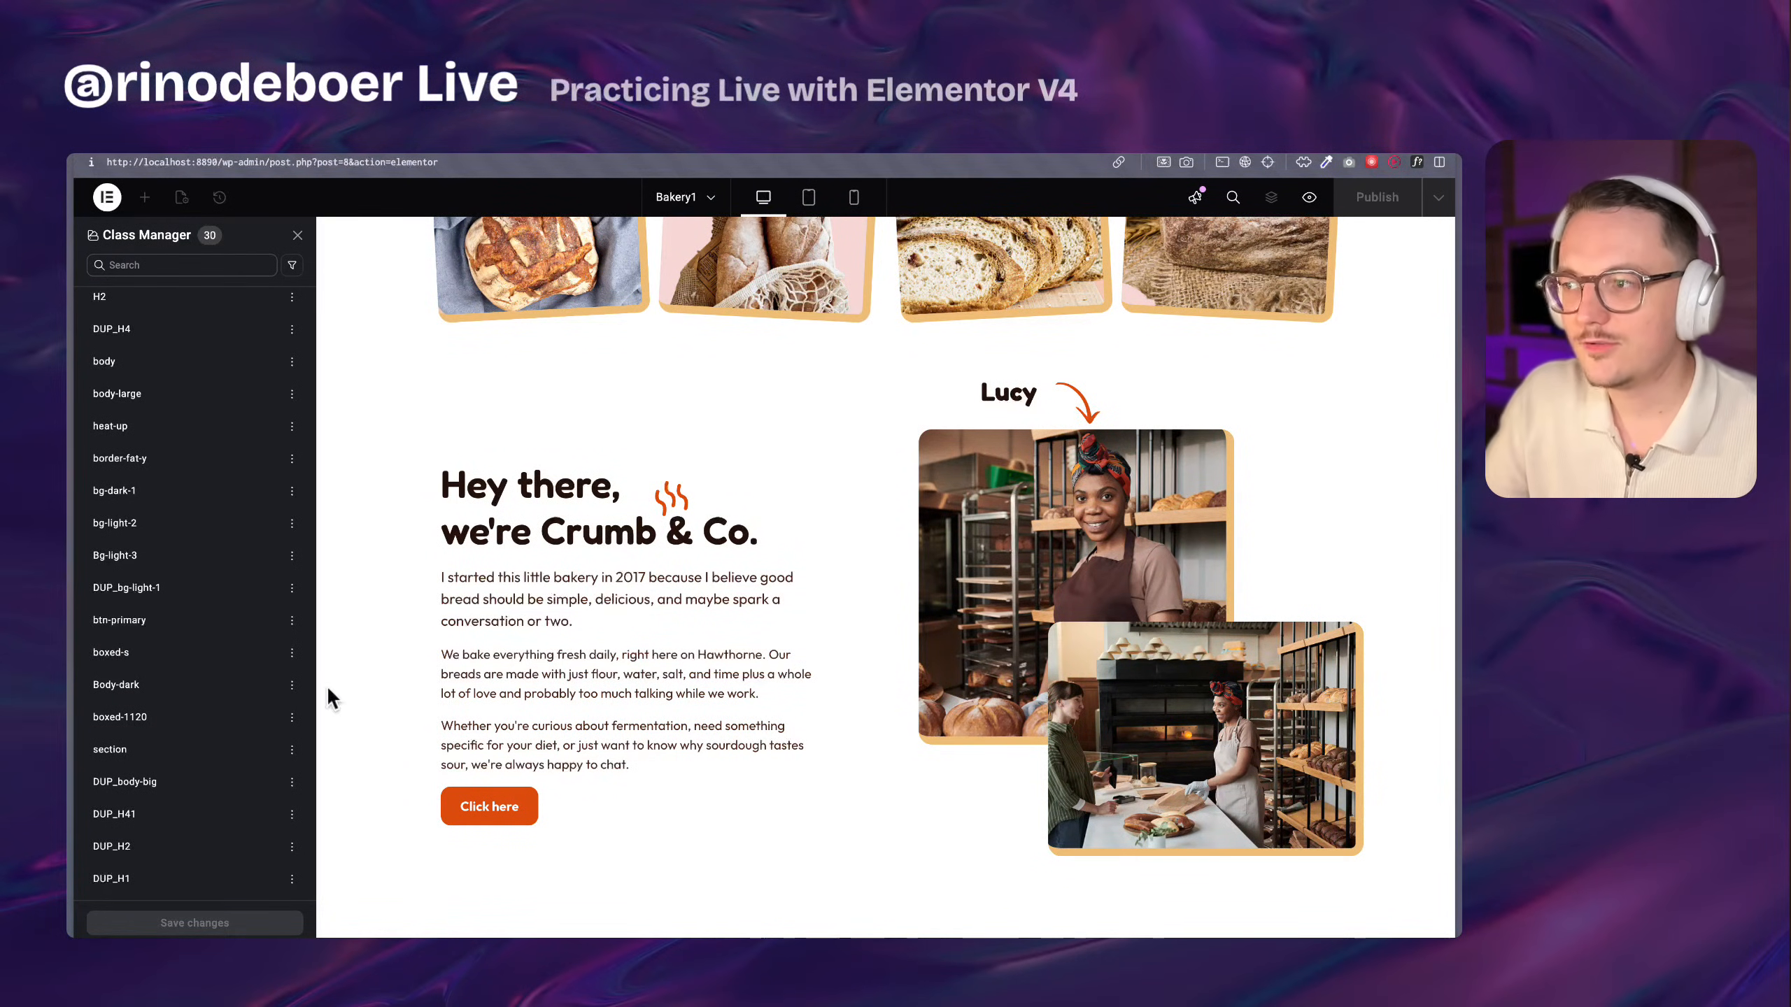
Return to the hosted site's plugins list, reload it, and update Elementor to version 3.35.0-beta4
mouse_move(71, 632)
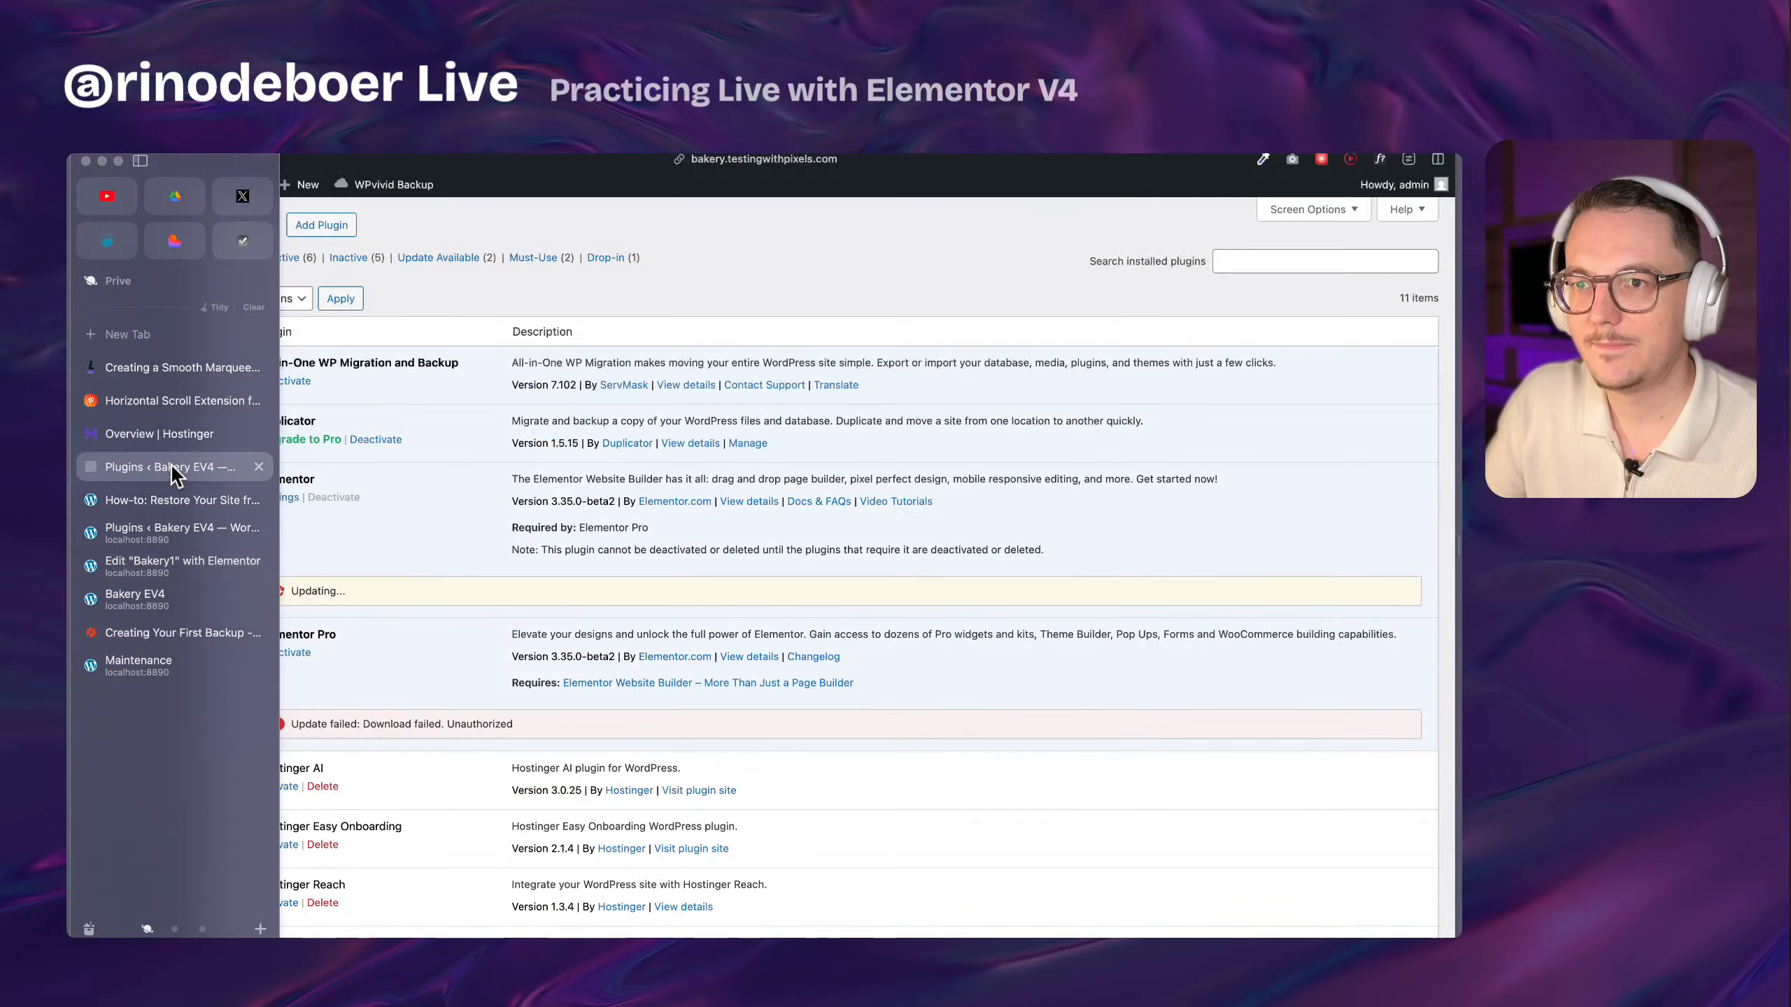
click(171, 467)
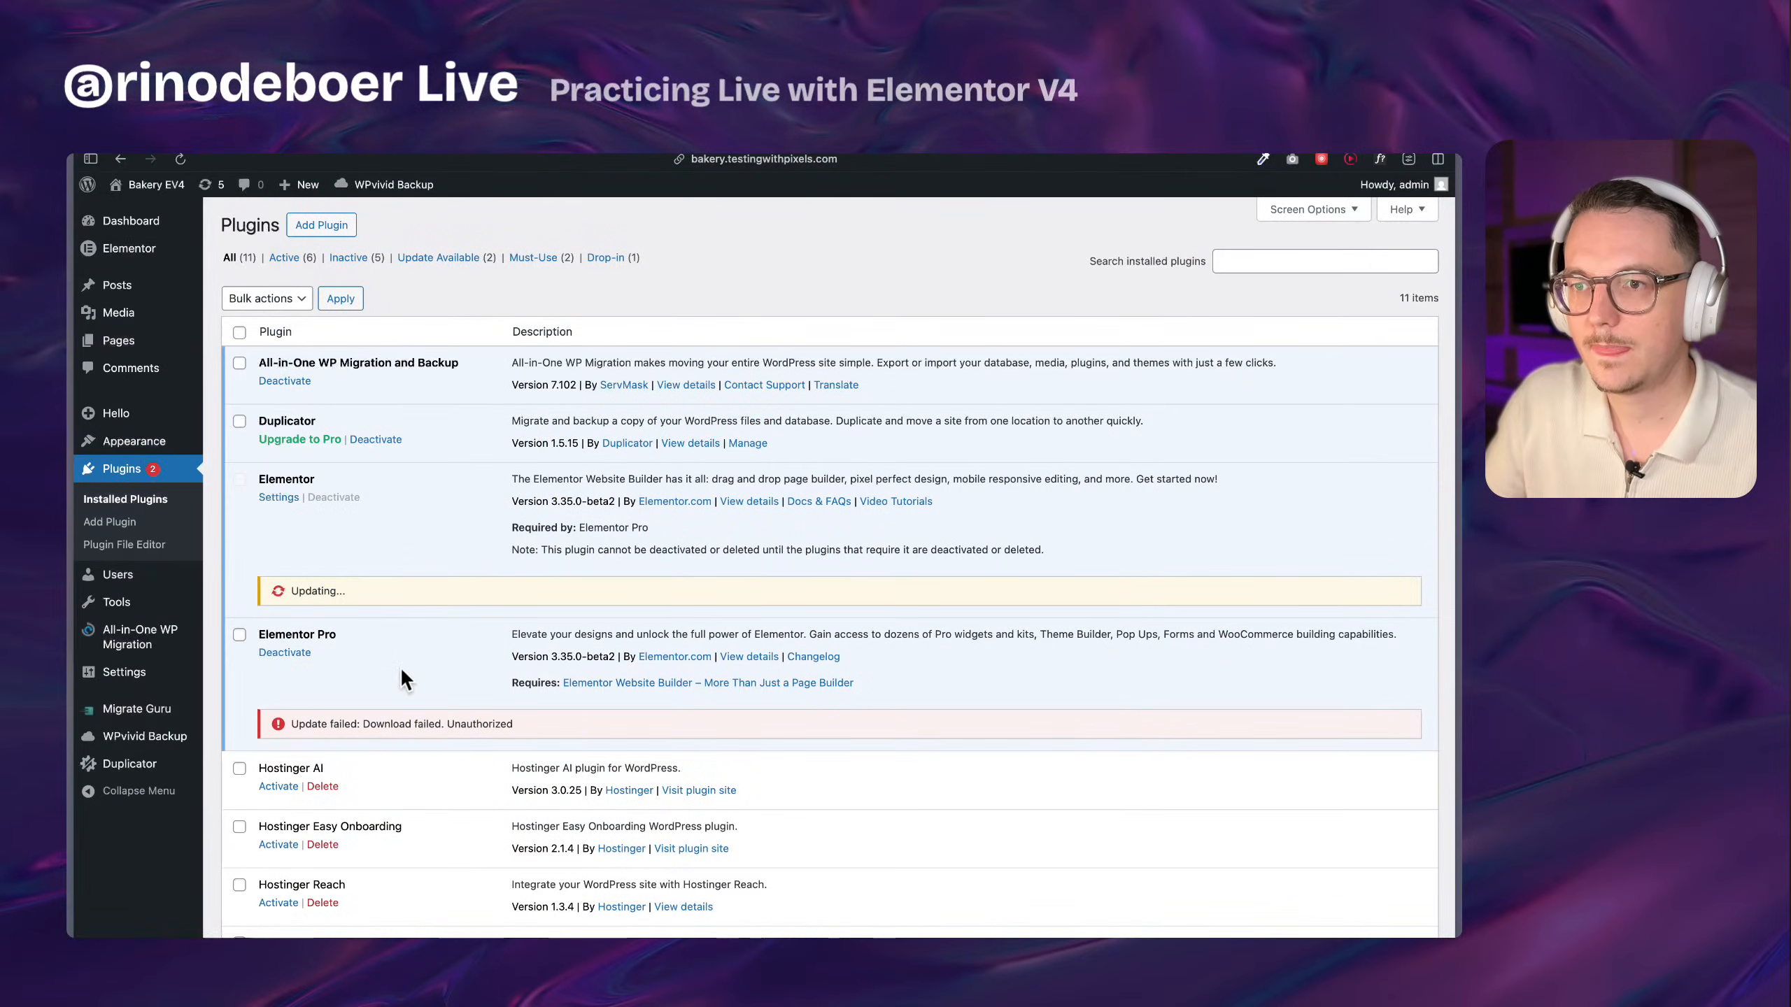
key(super+r)
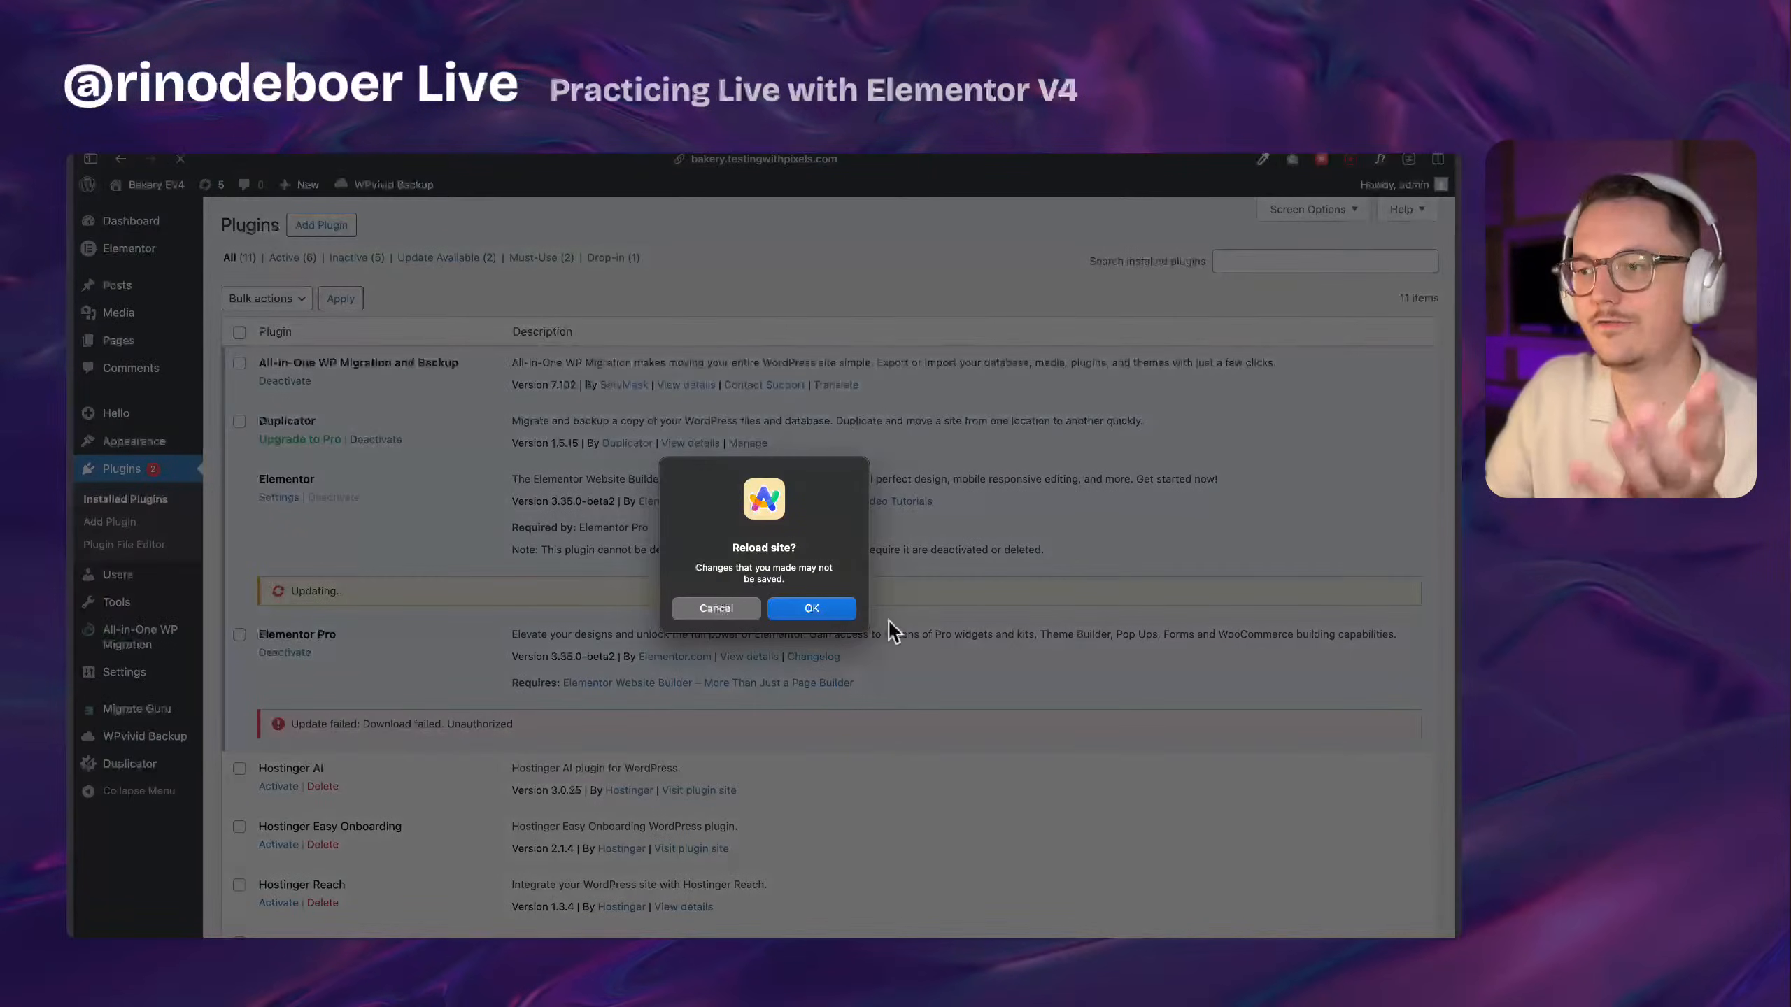
click(814, 609)
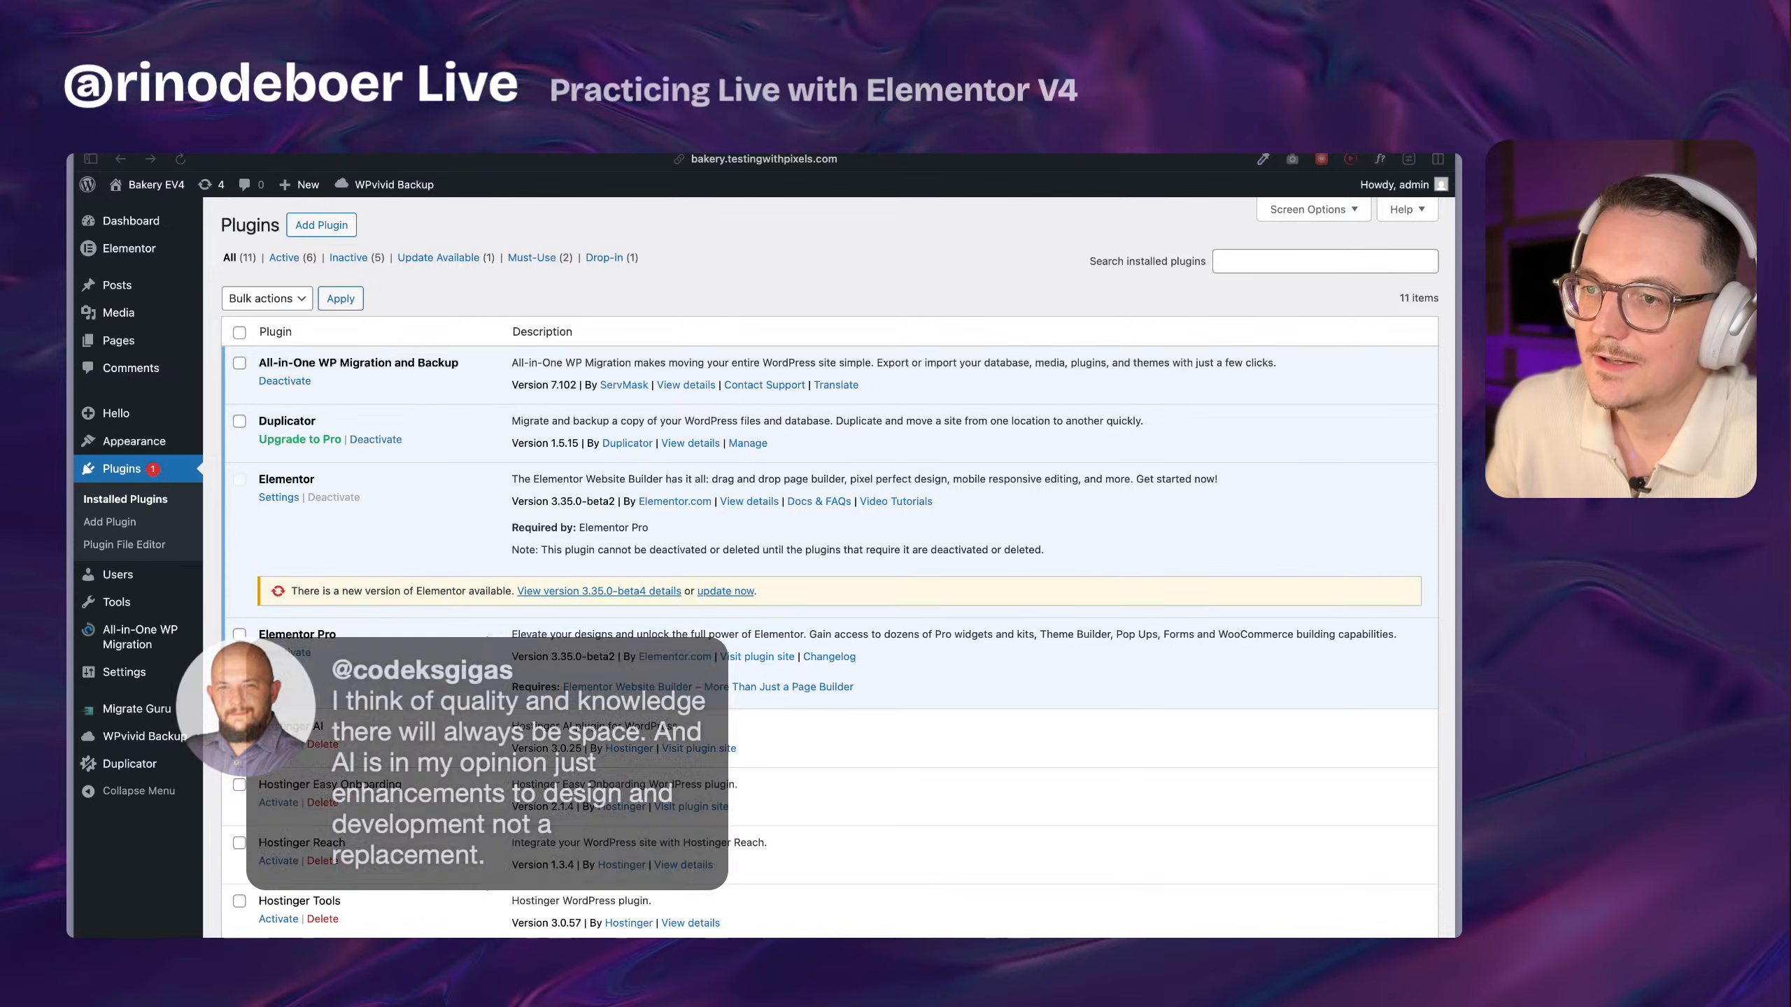
click(740, 590)
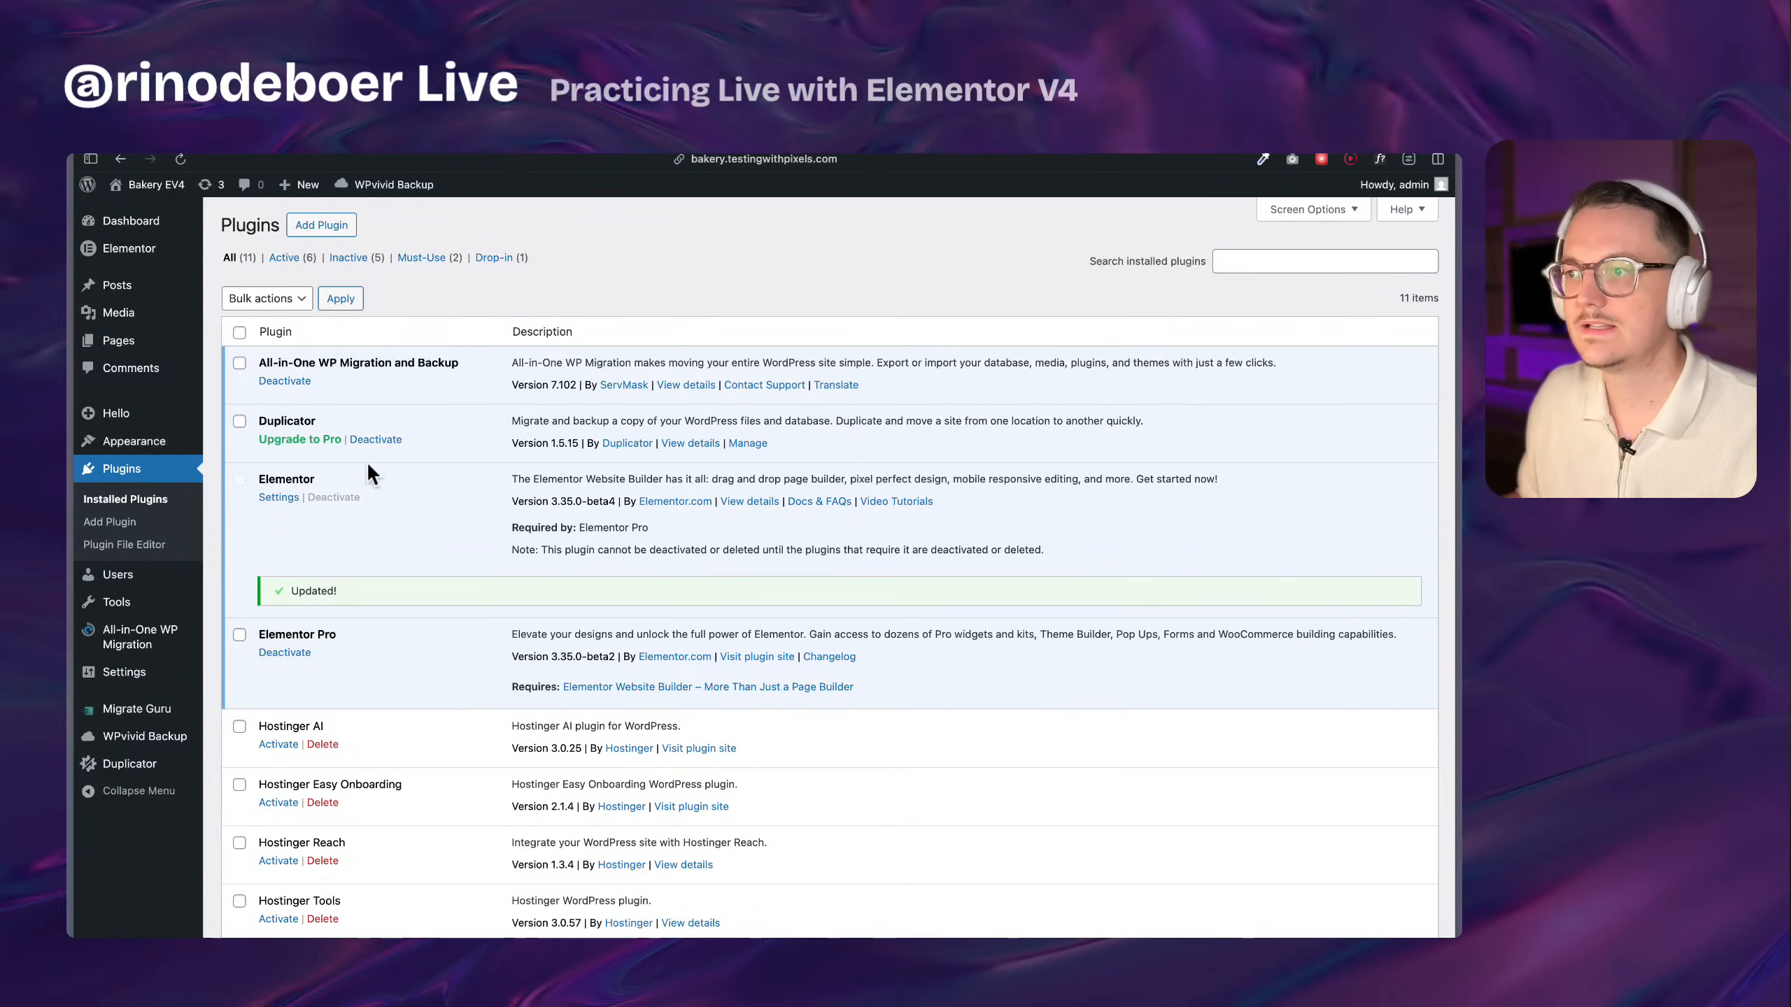
Run the pending Elementor database update from the pages list, and open the Bakery1 page for editing in Elementor
click(118, 340)
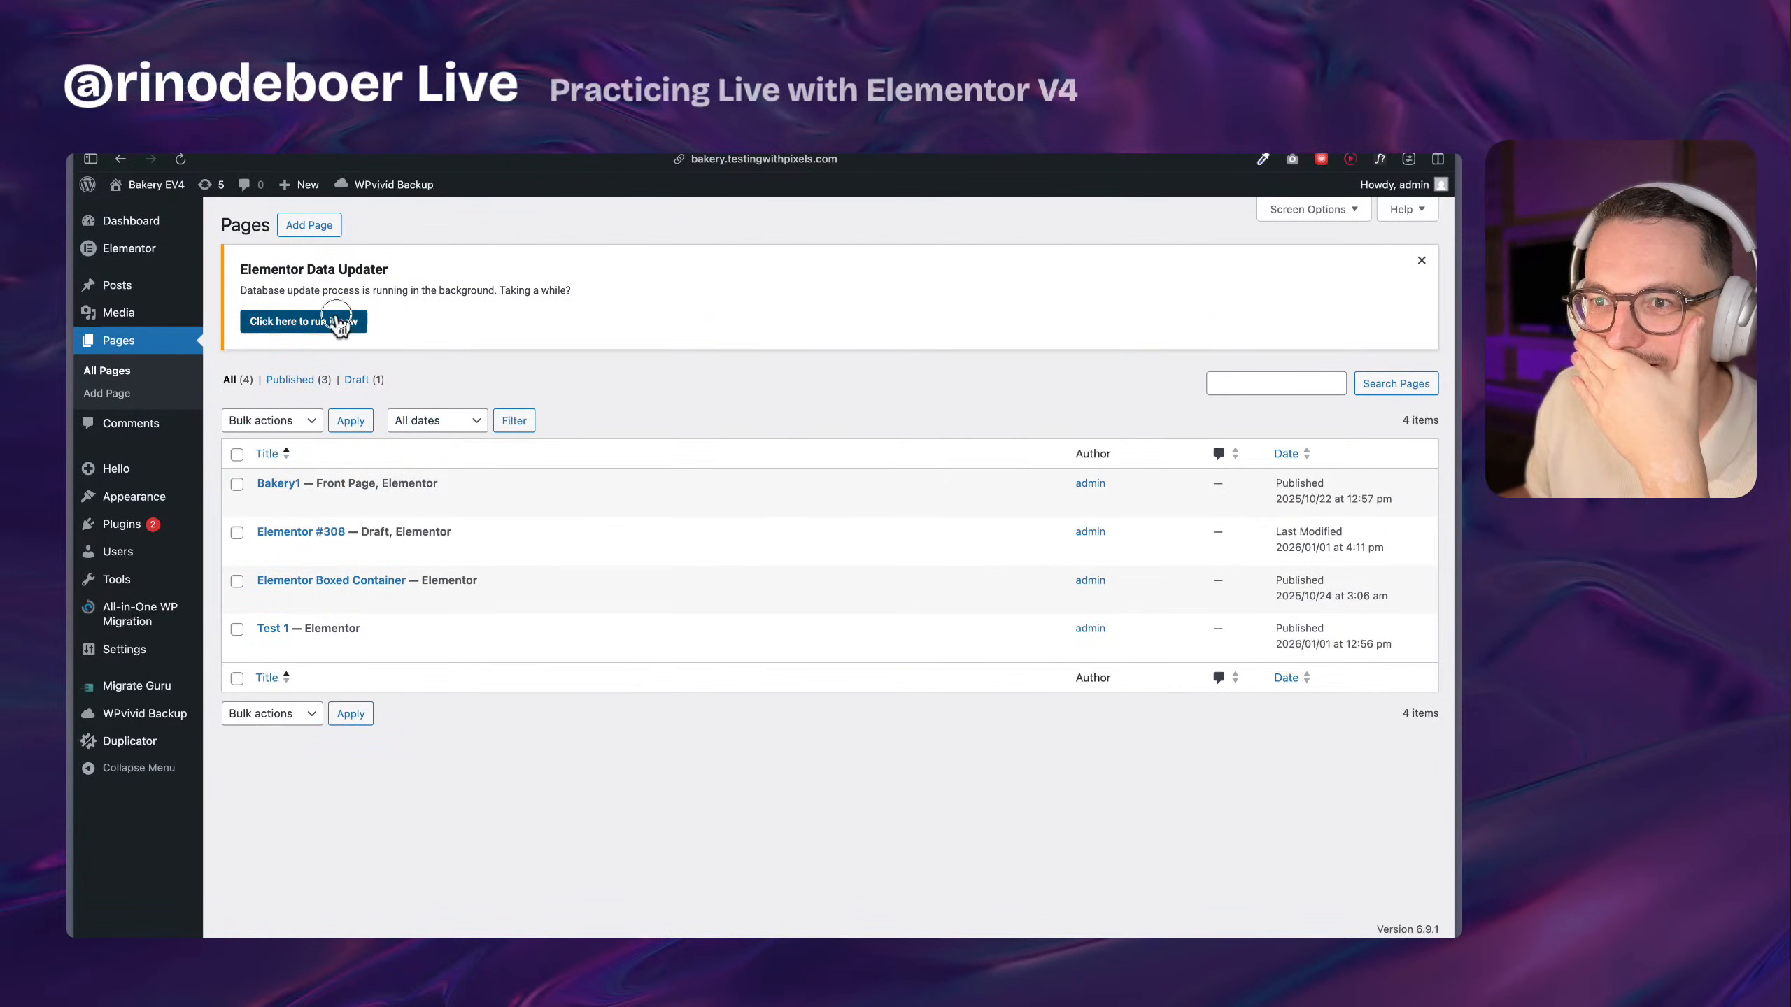
click(340, 322)
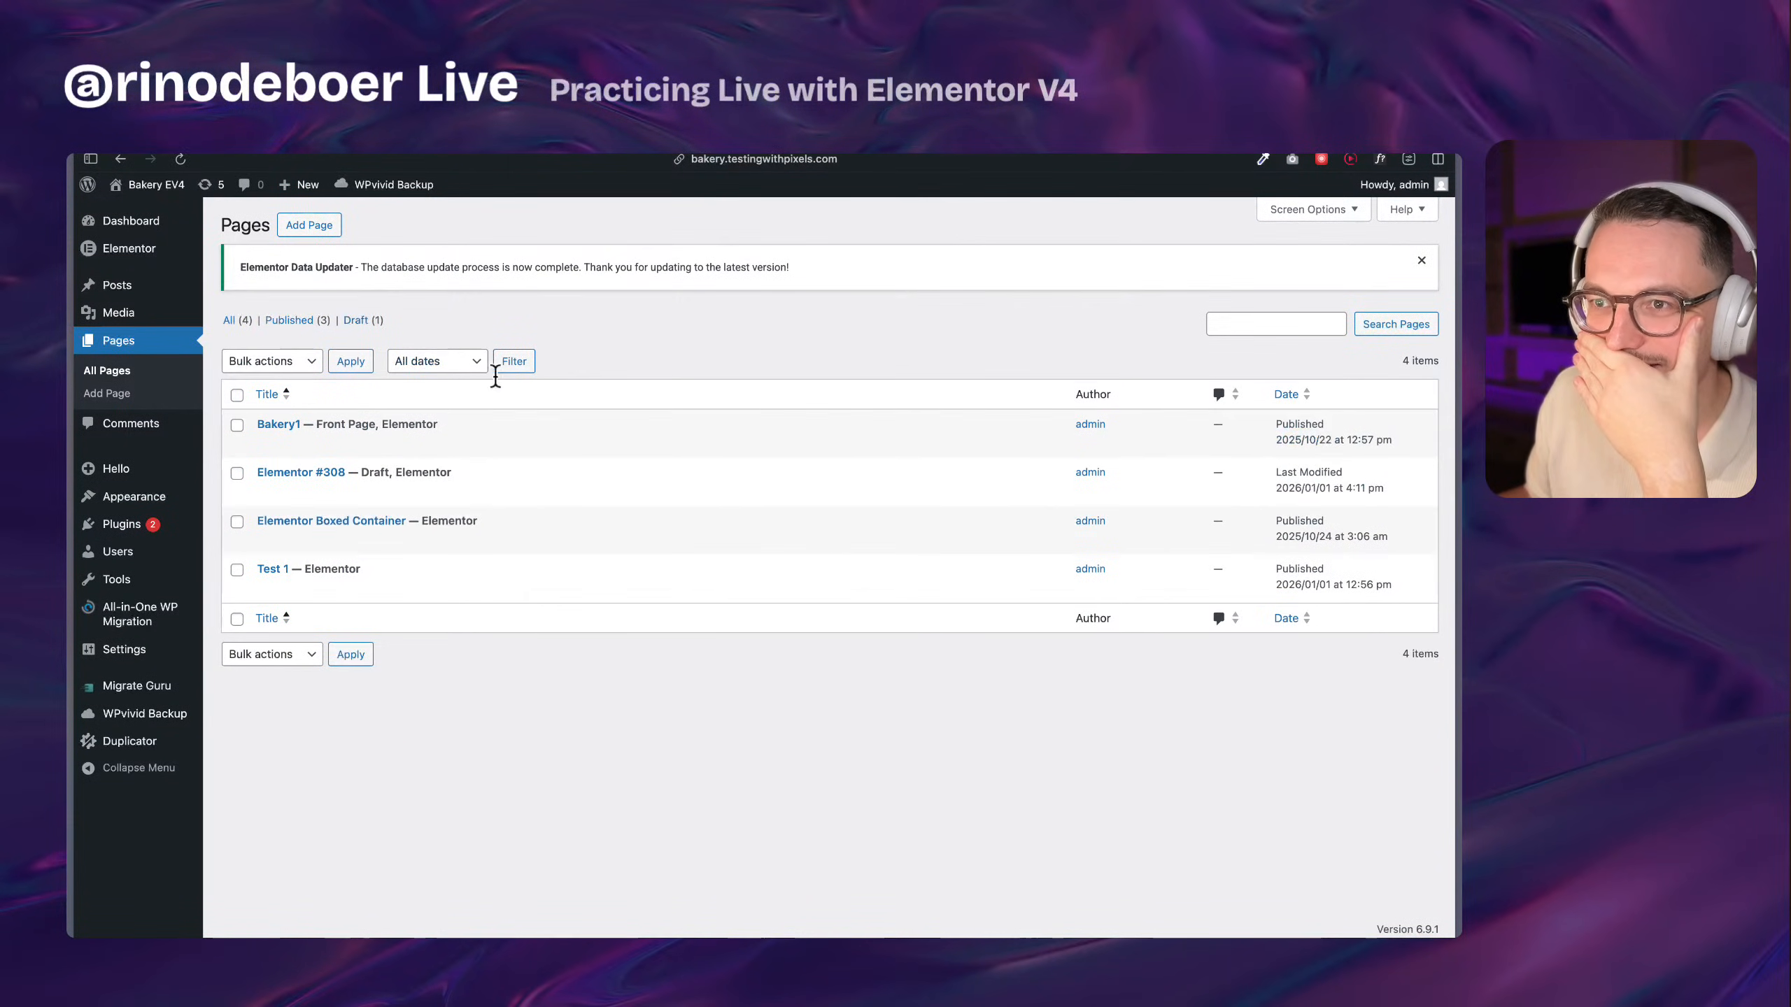
mouse_move(145, 523)
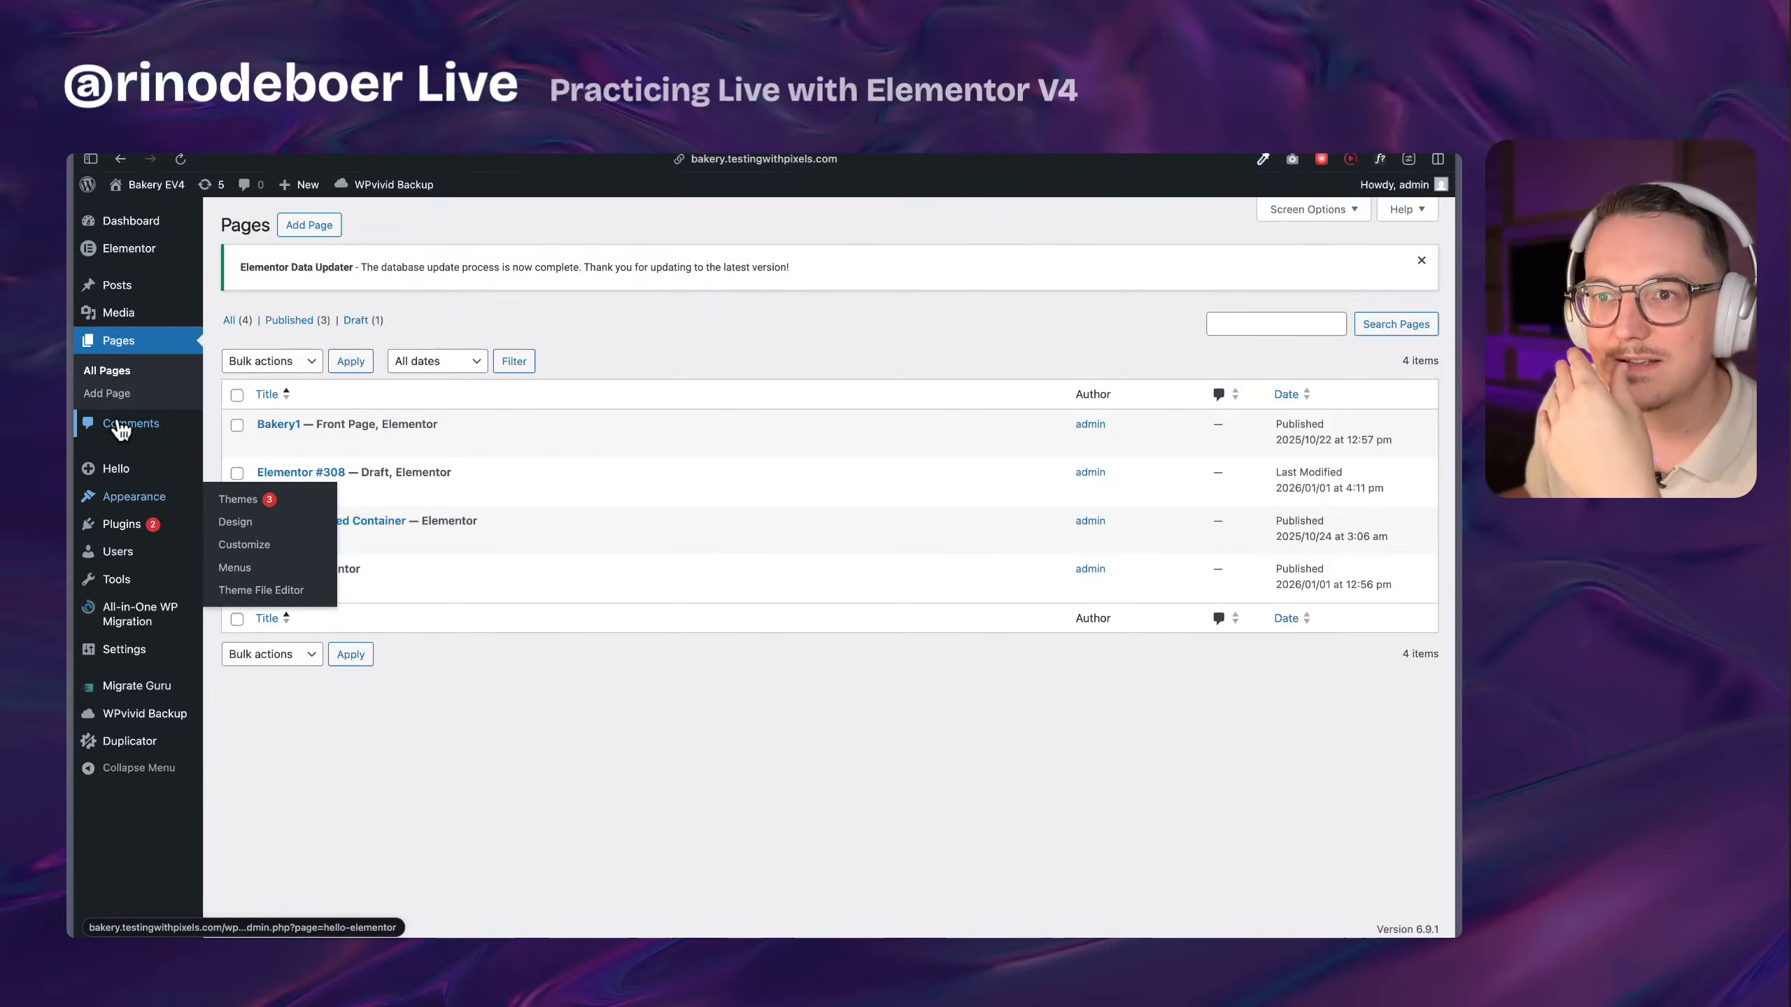
mouse_move(327, 432)
click(419, 444)
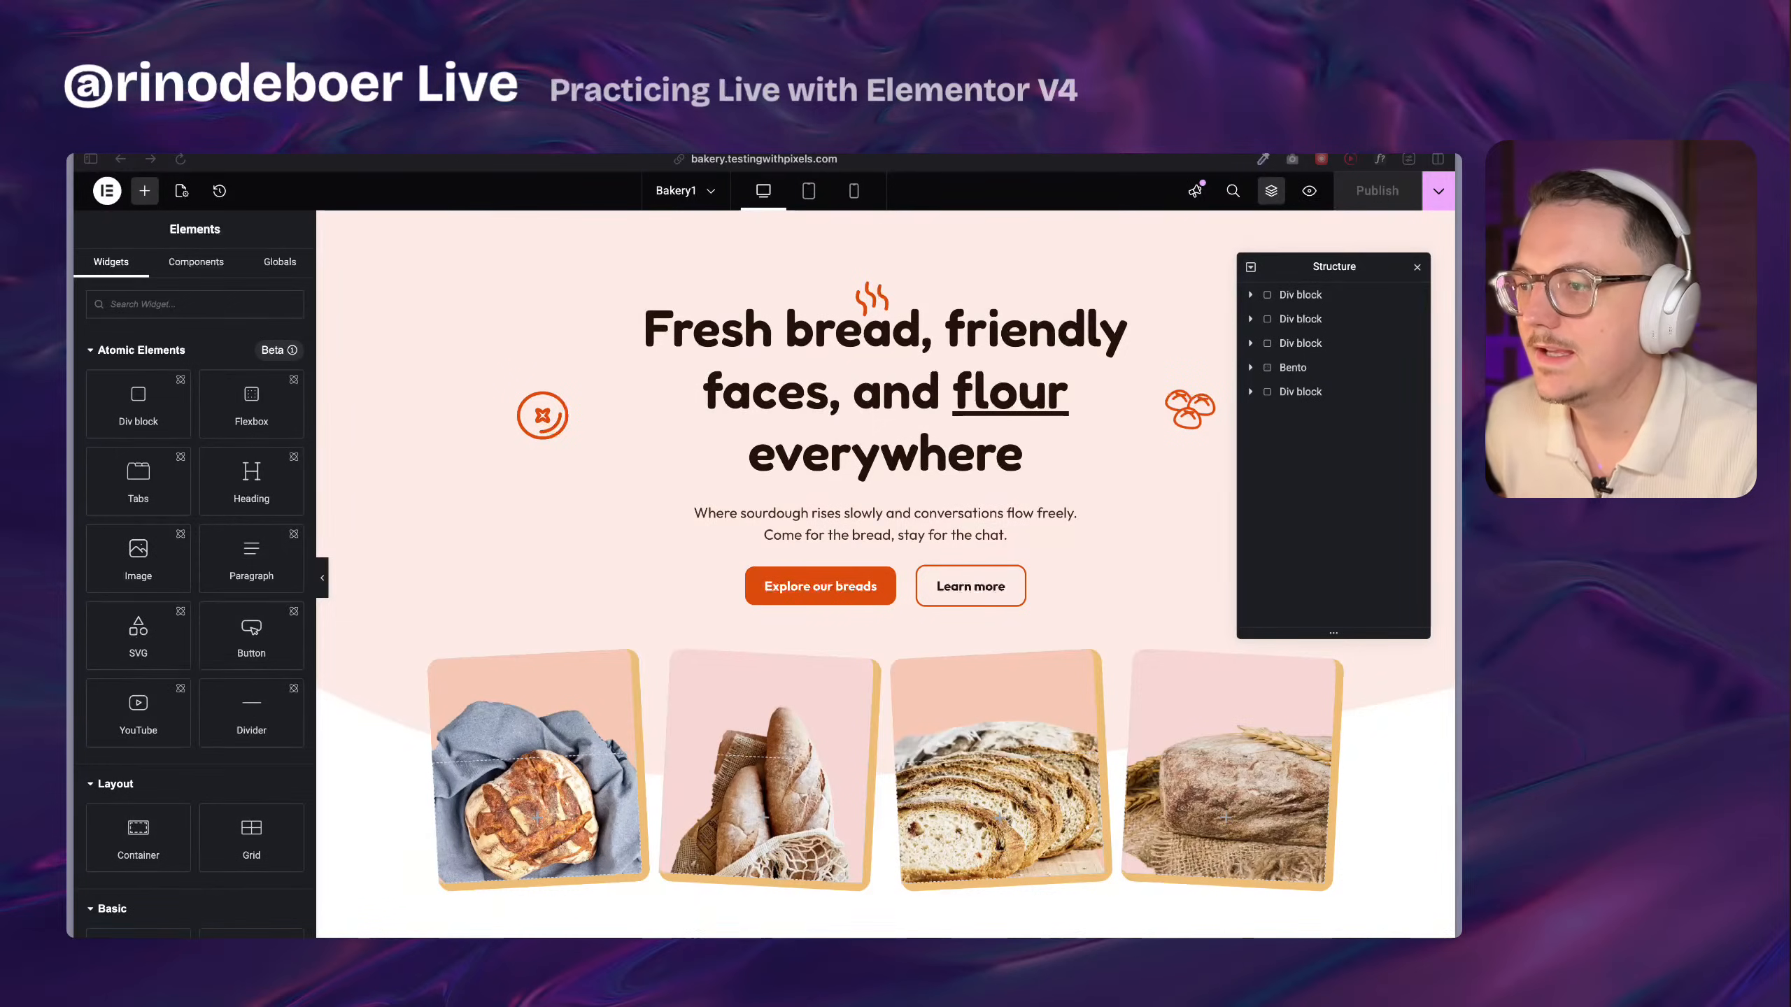
Select the "we're Crumb & Co." heading and compare the typography styles of its DUP_H2 and H2 classes
scroll(770, 477, down, 8)
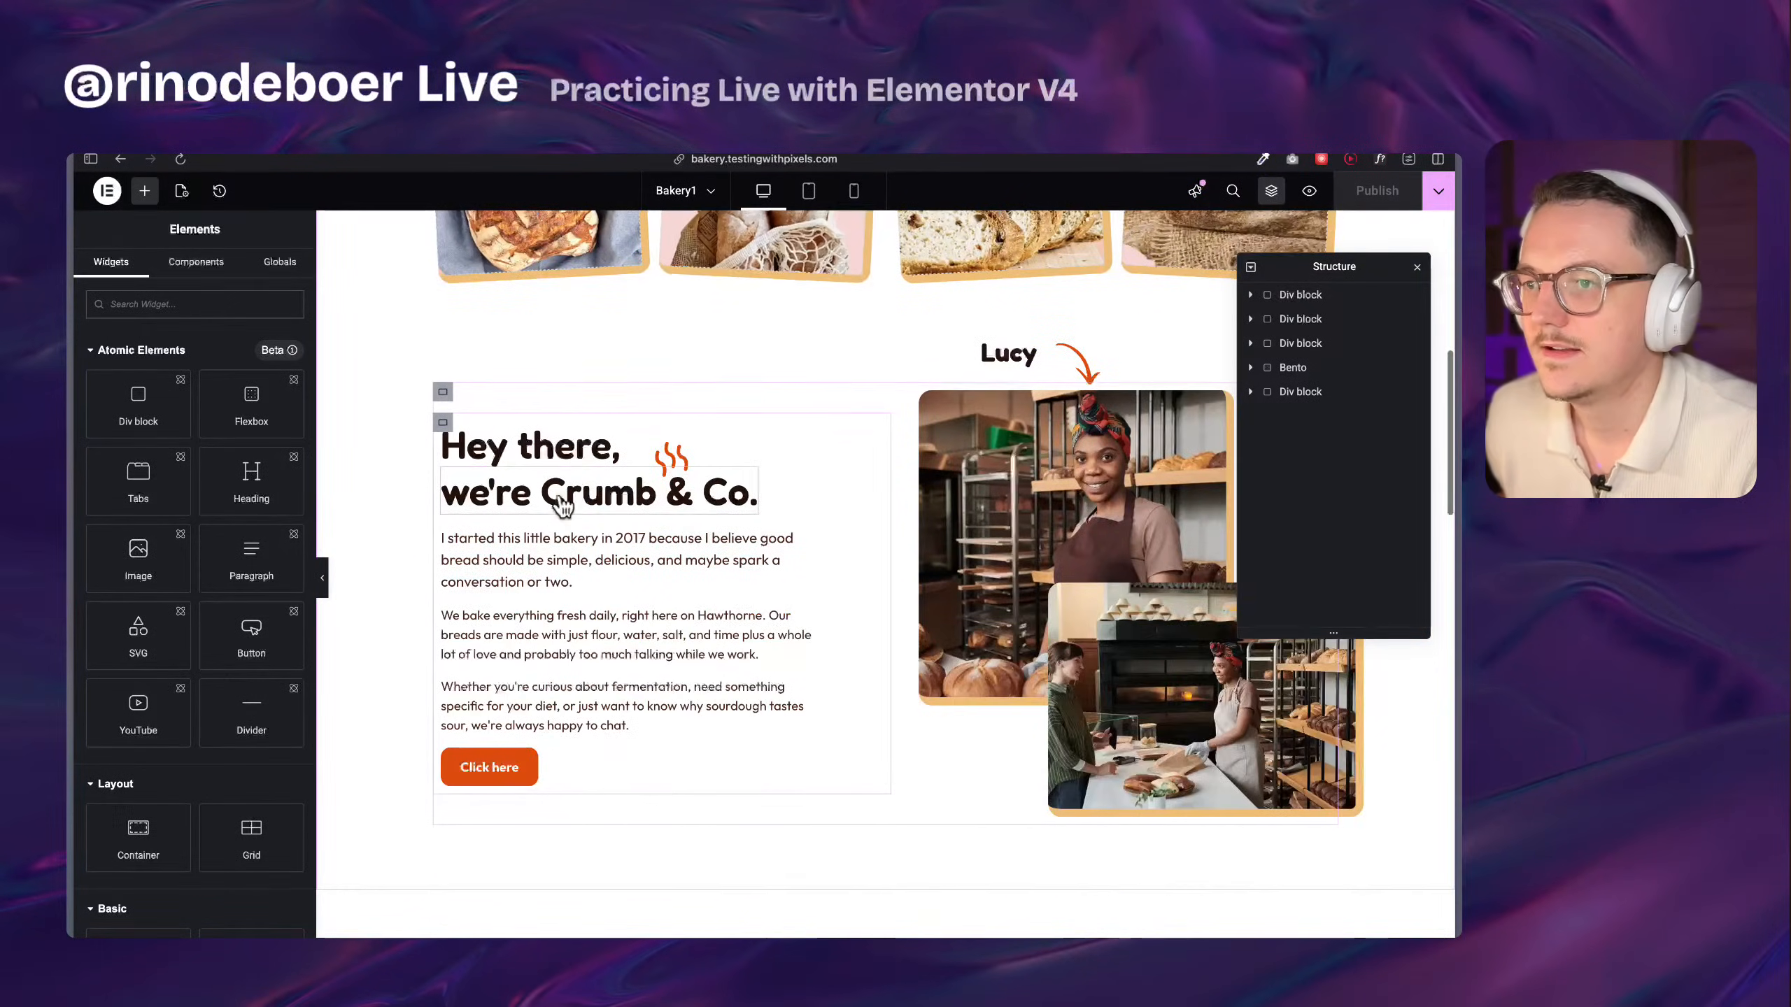
click(567, 486)
click(186, 263)
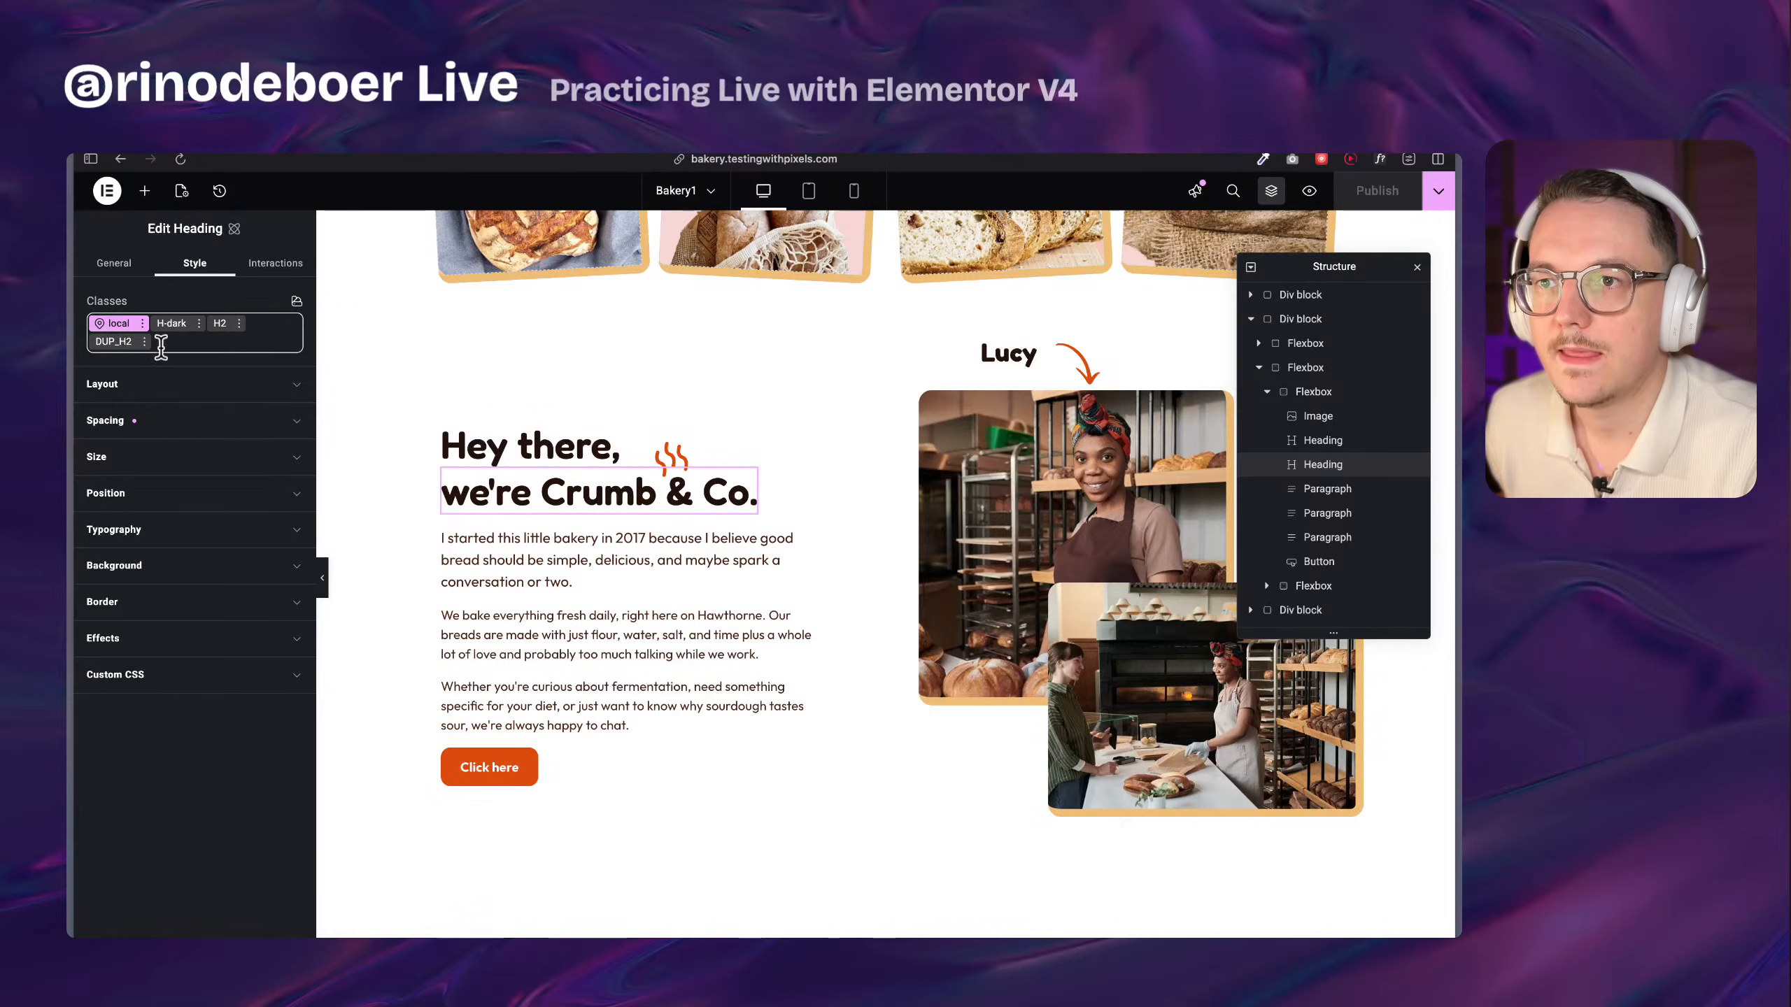
click(118, 344)
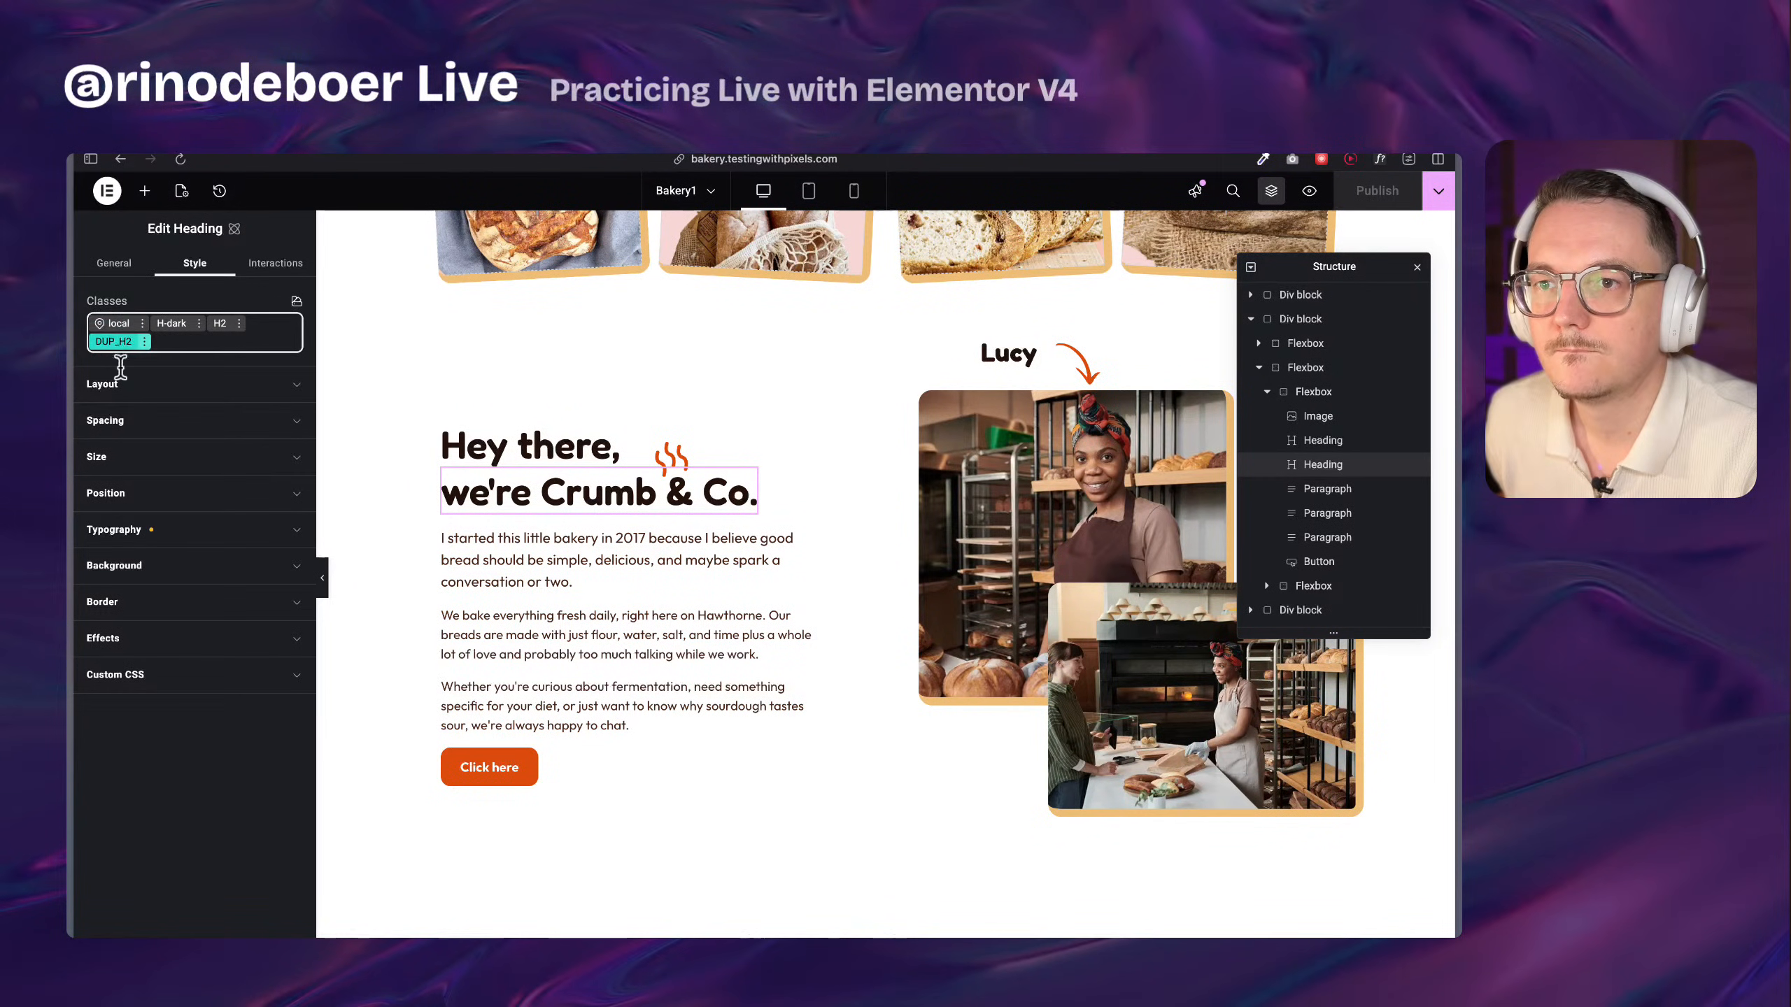
click(145, 530)
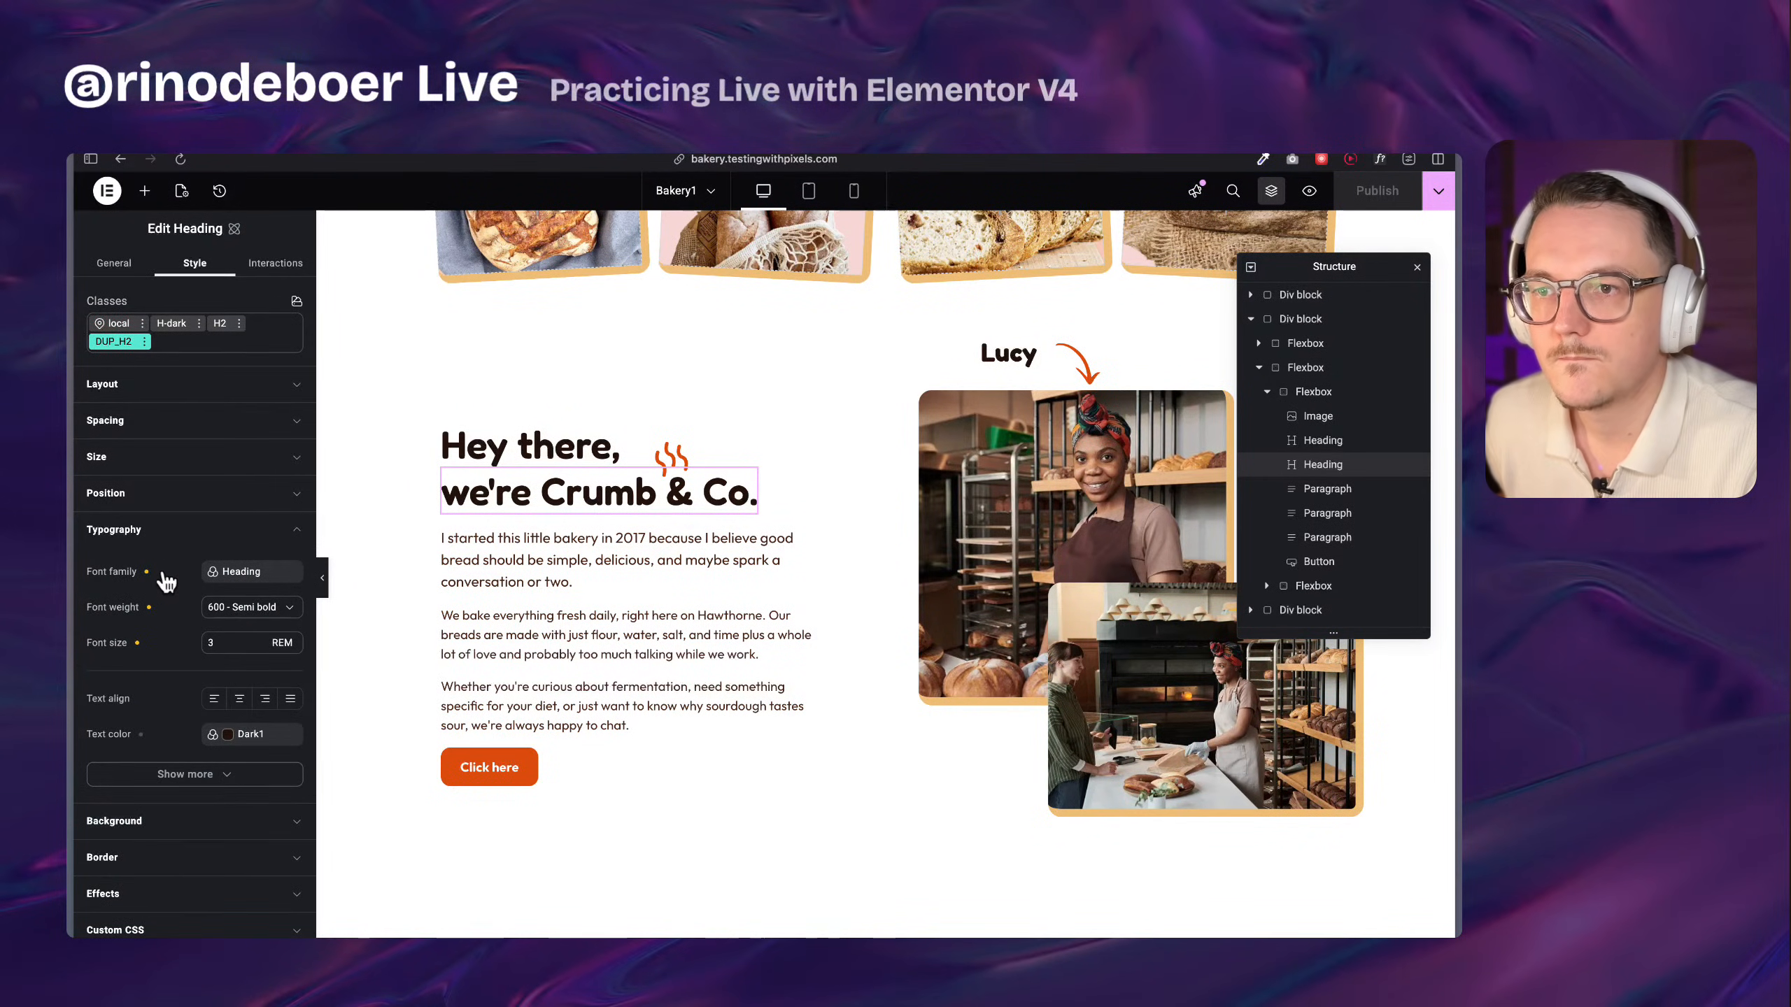
click(221, 326)
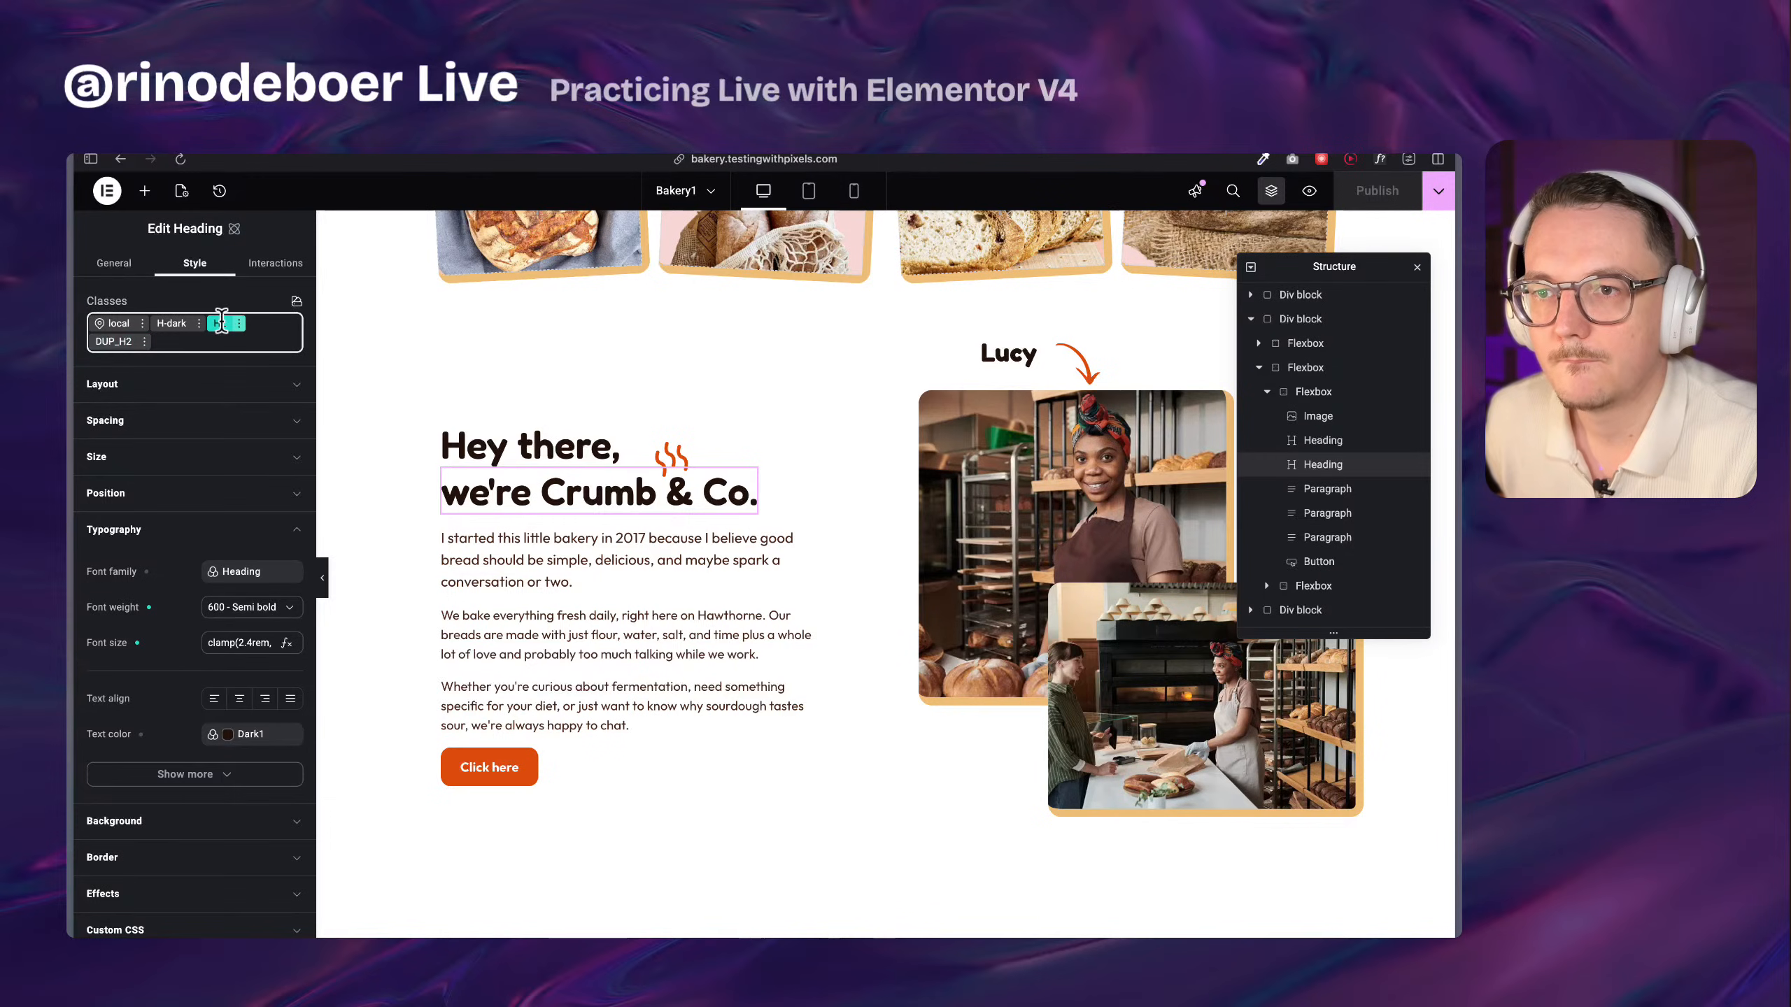
click(124, 346)
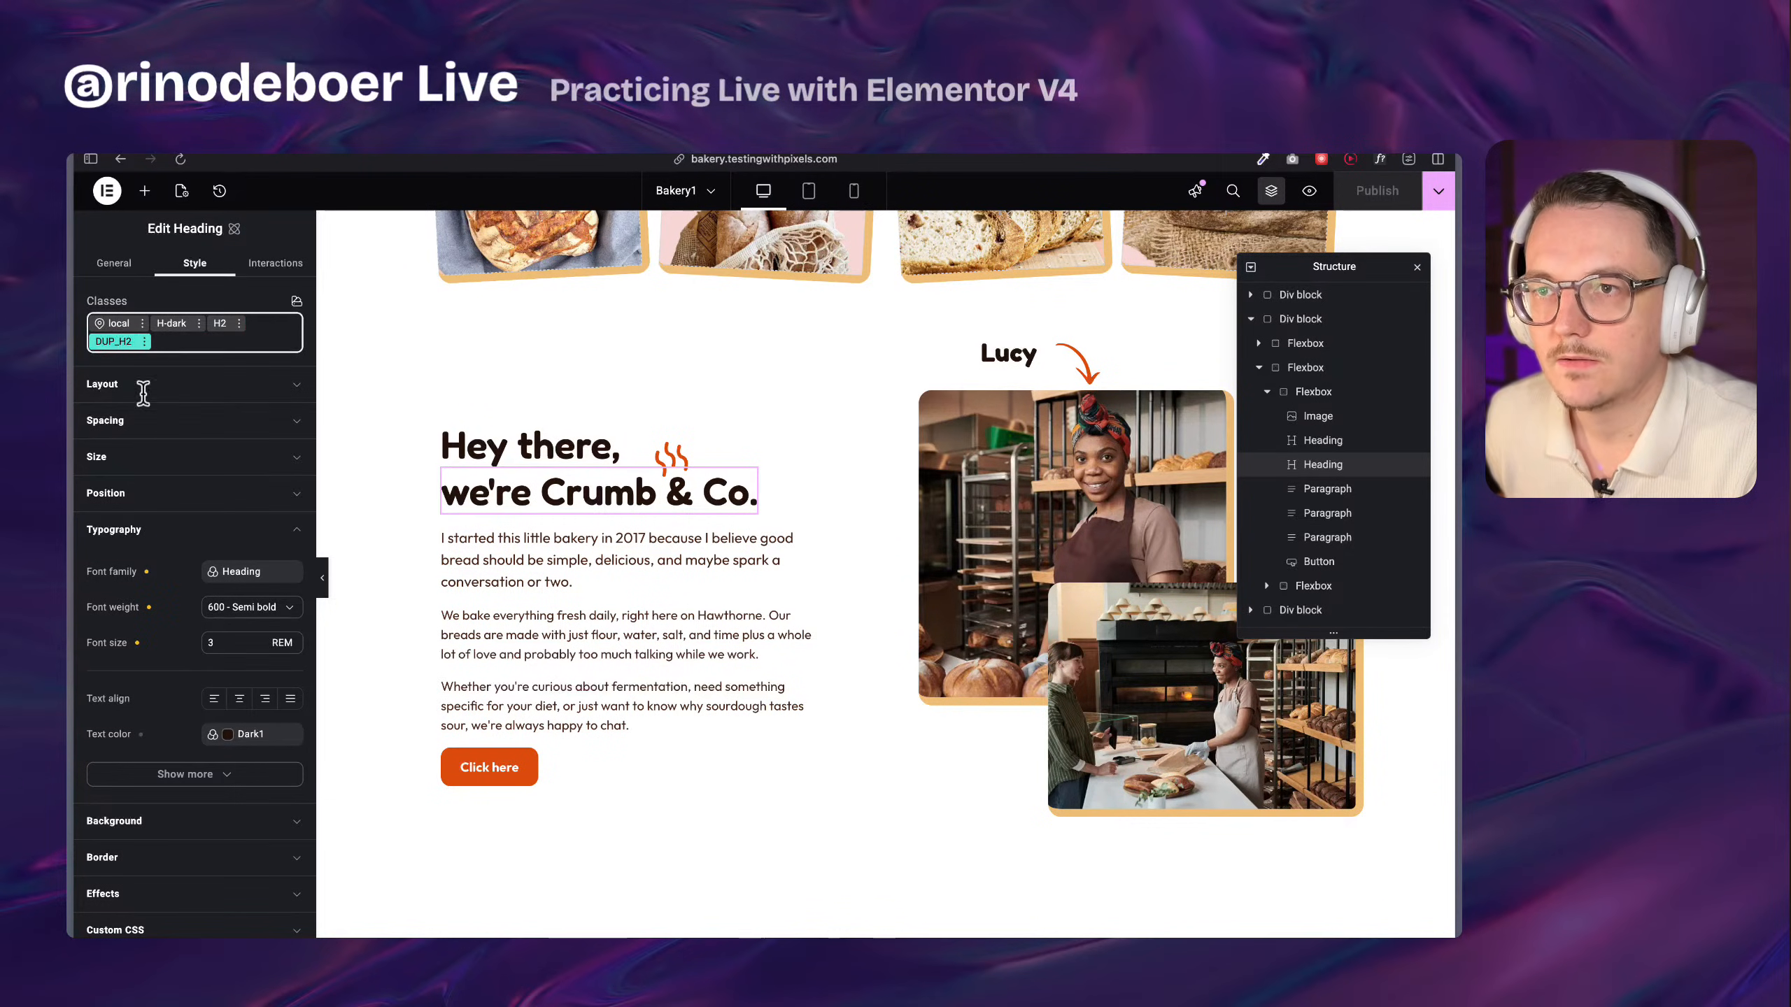
Check the style classes assigned to the hero heading and the "Explore our breads" button
scroll(529, 568, up, 2)
scroll(528, 568, up, 10)
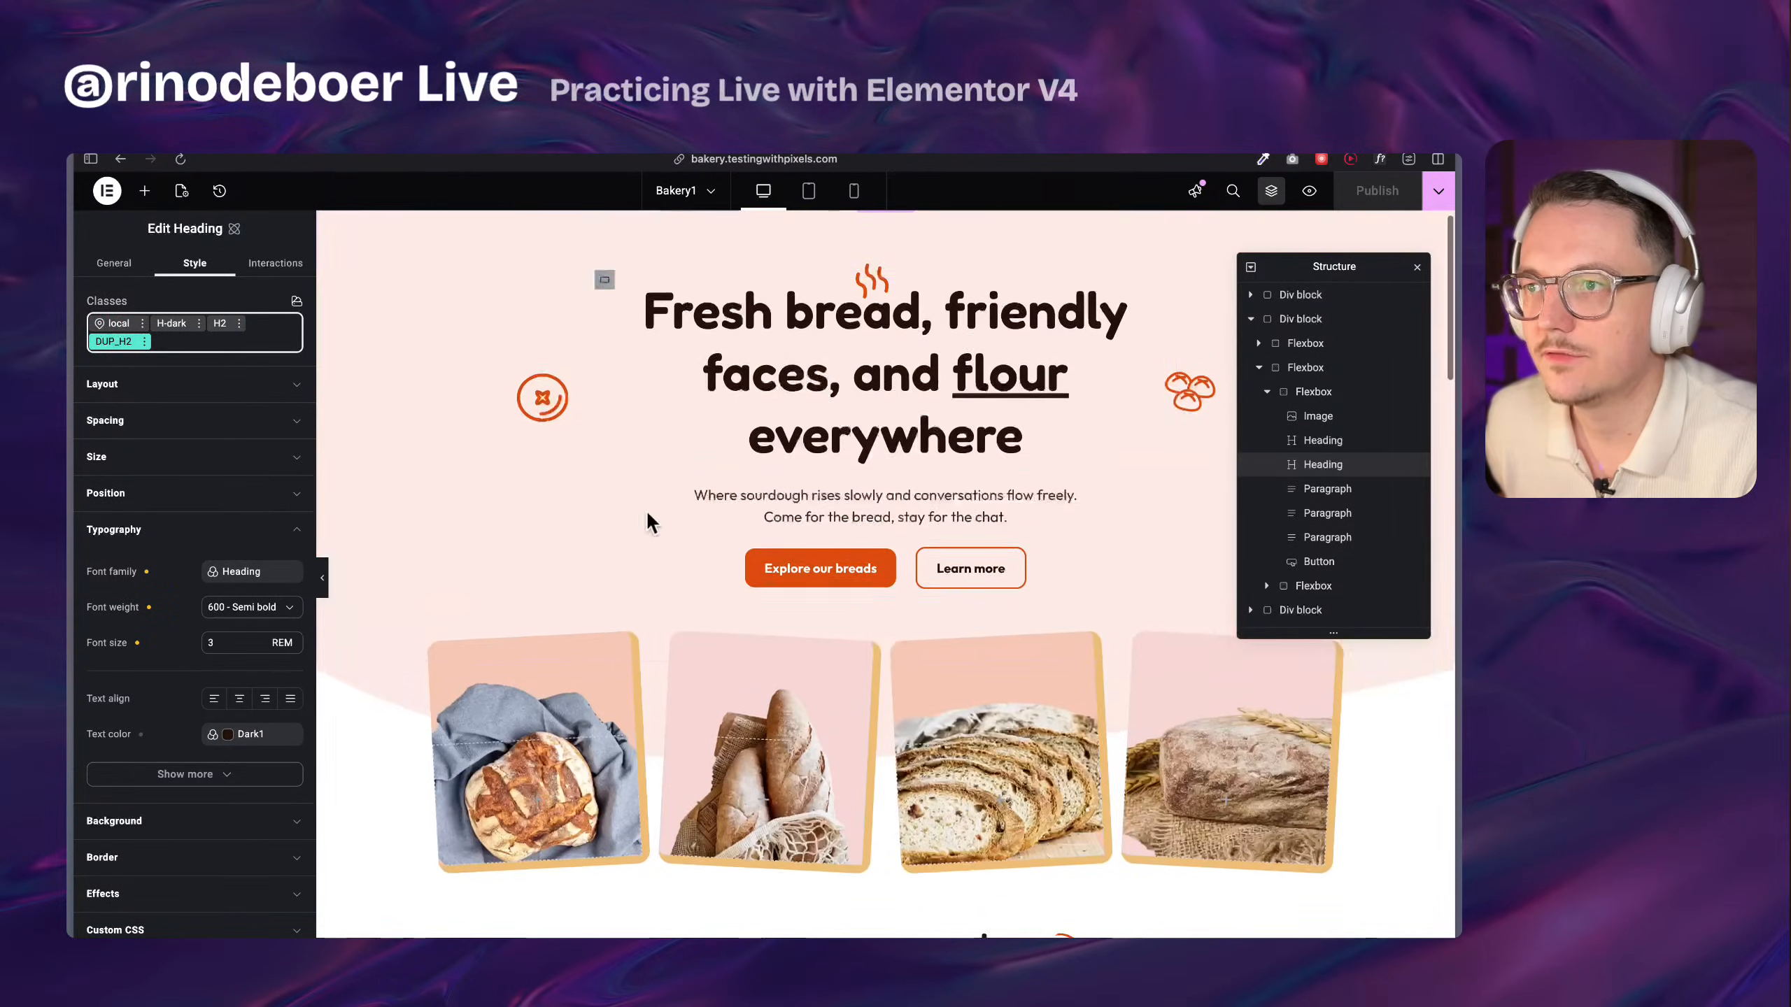
click(800, 347)
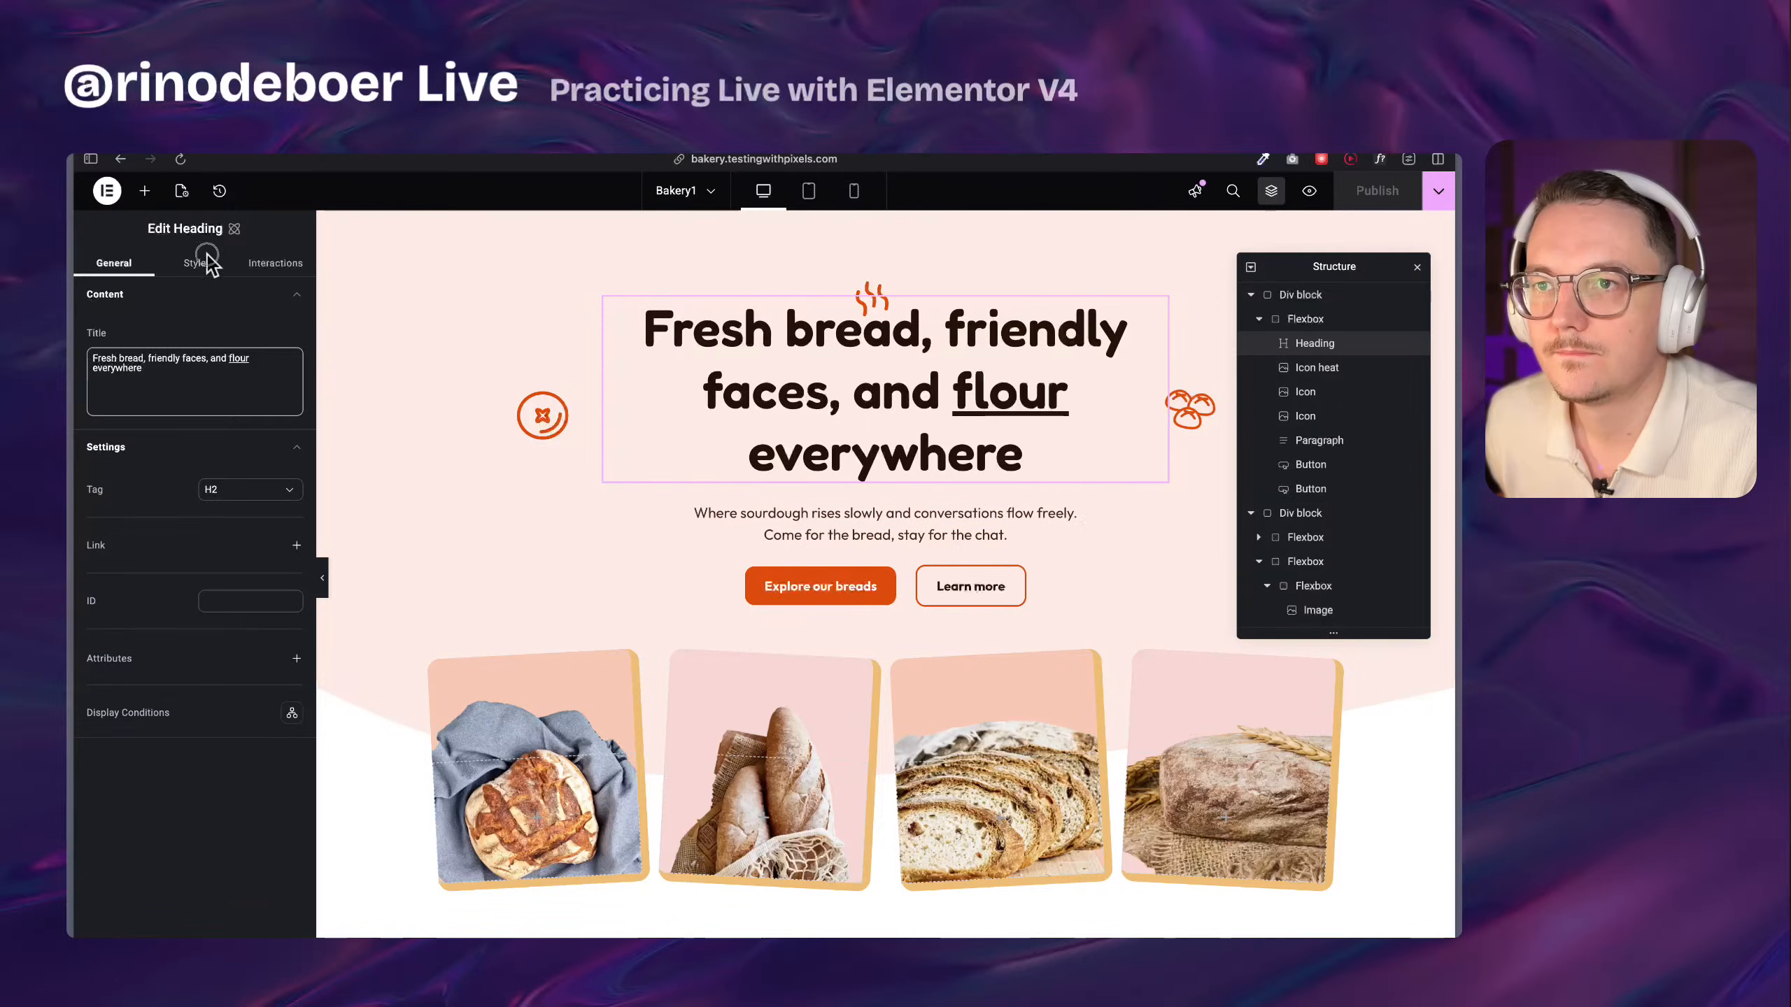
click(195, 262)
click(896, 603)
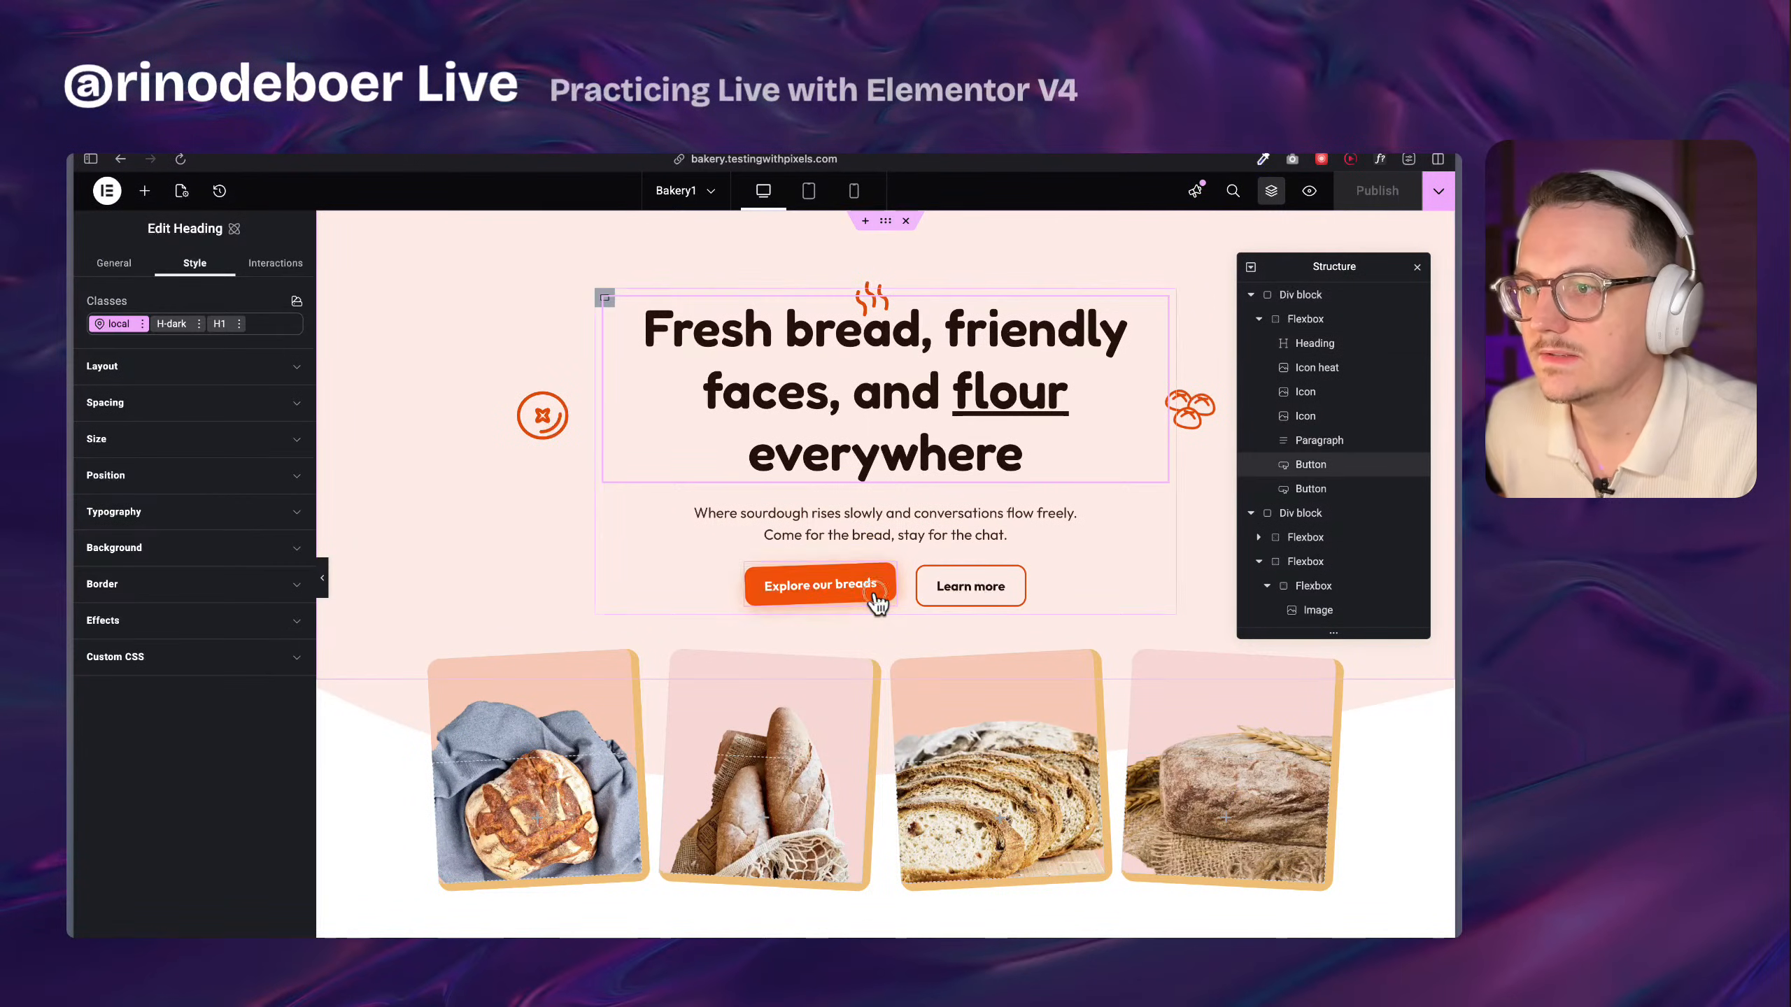
click(194, 262)
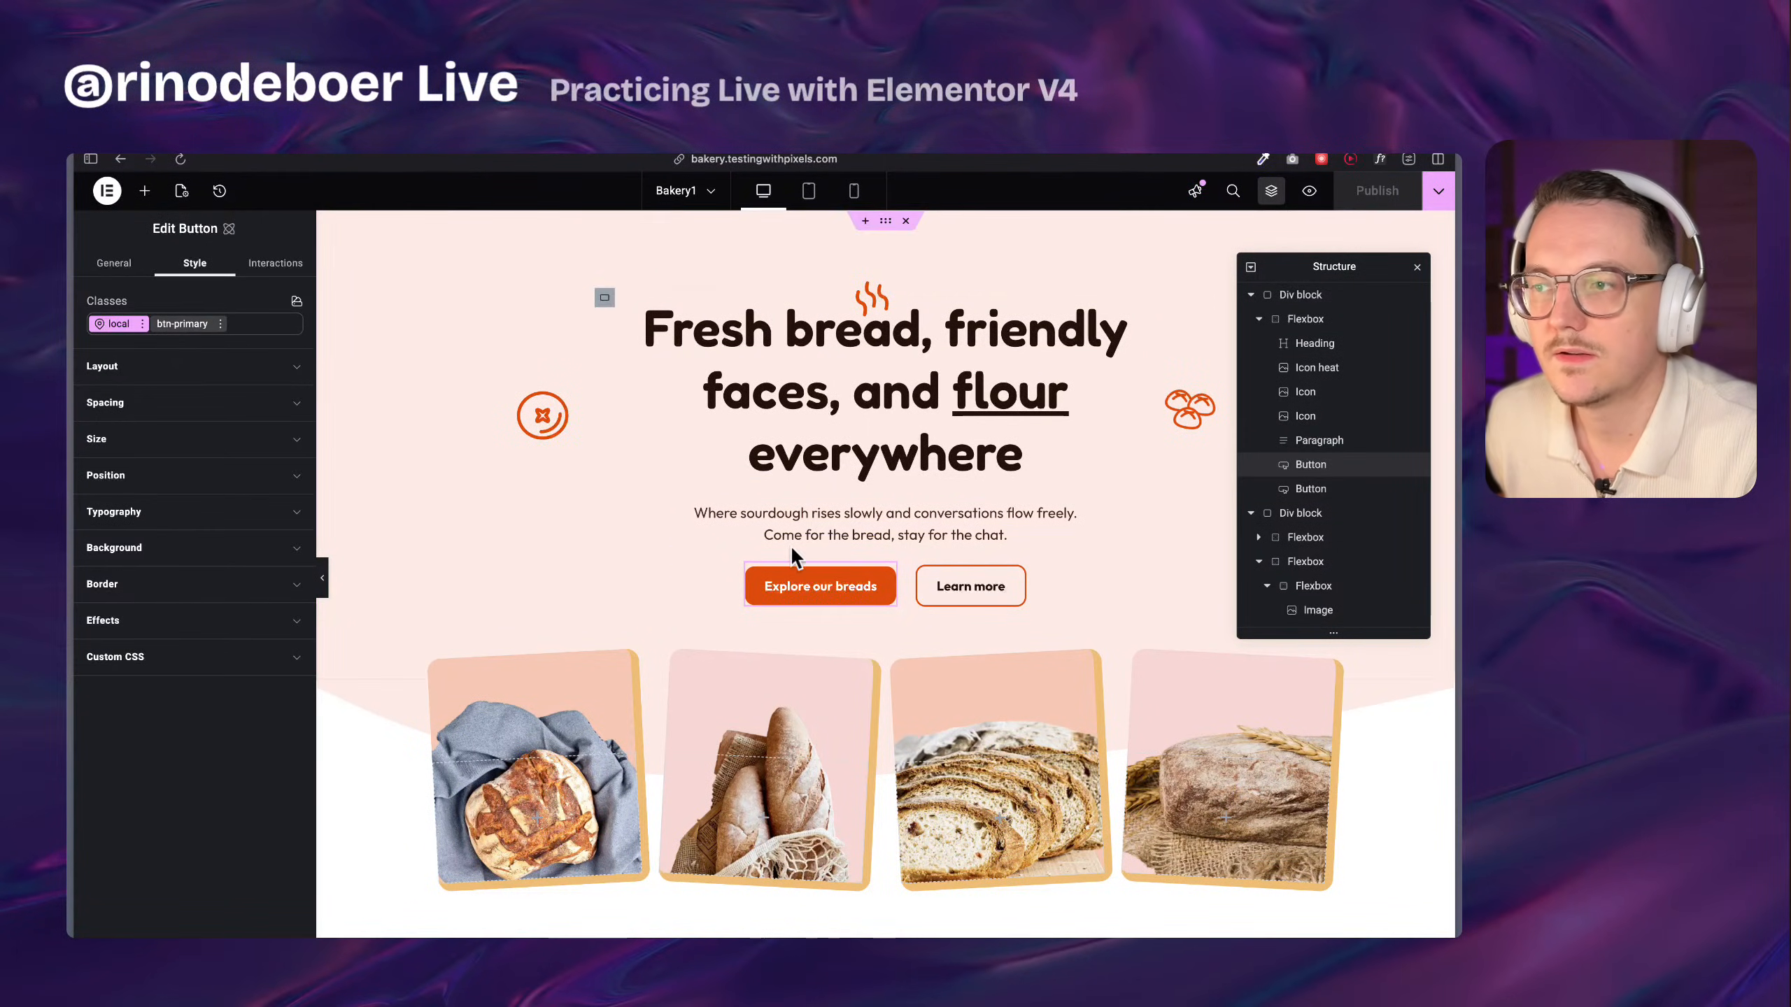
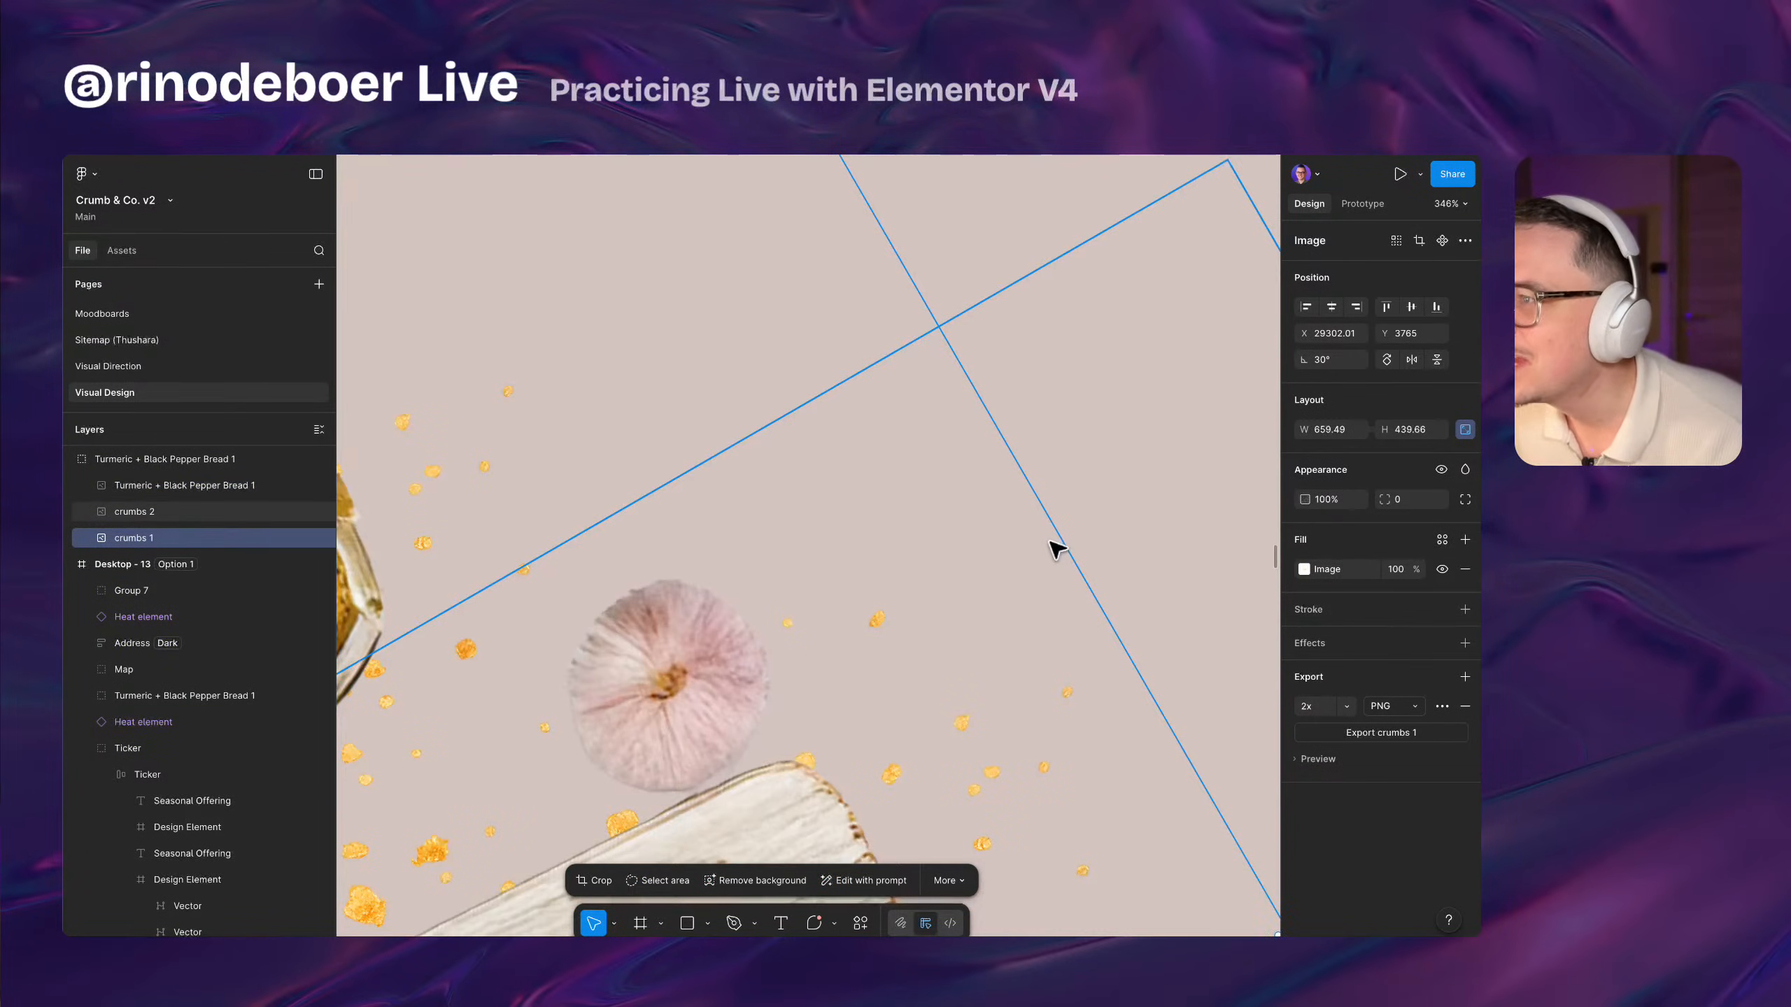
In the Figma design, crop the far right edge of the crumbs 1 image to a width of about 640
scroll(1051, 548, down, 4)
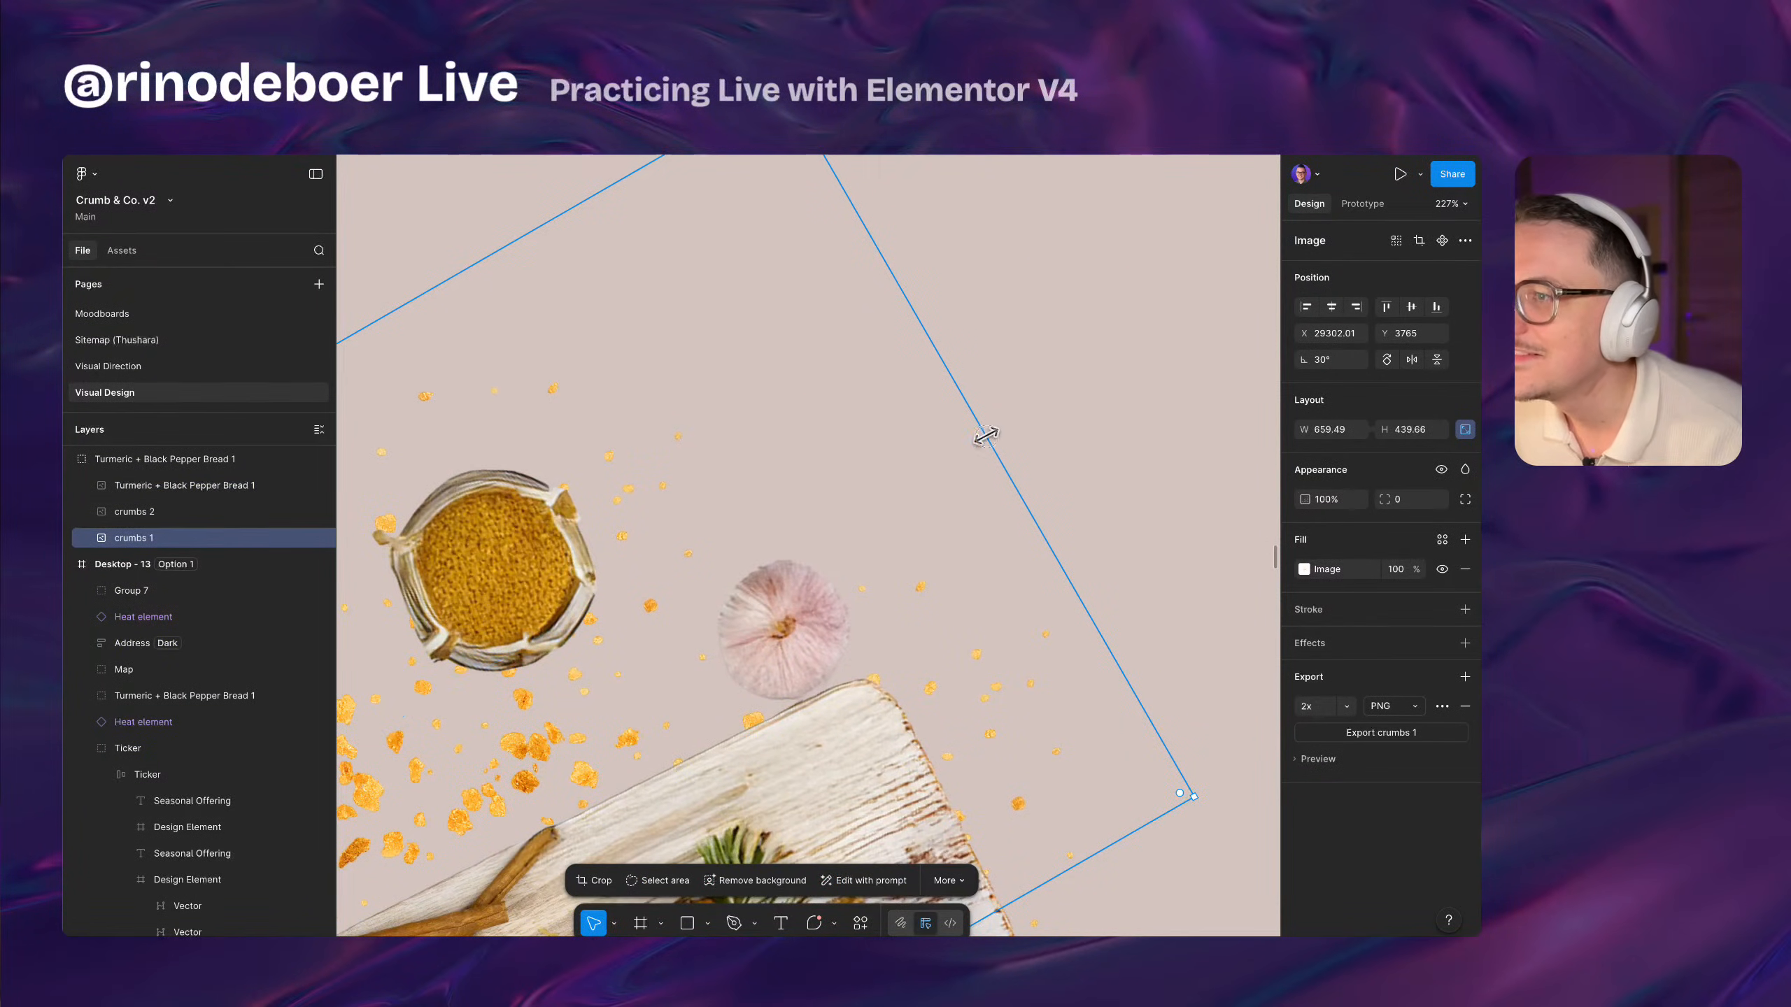
double_click(979, 428)
drag(980, 428, 951, 449)
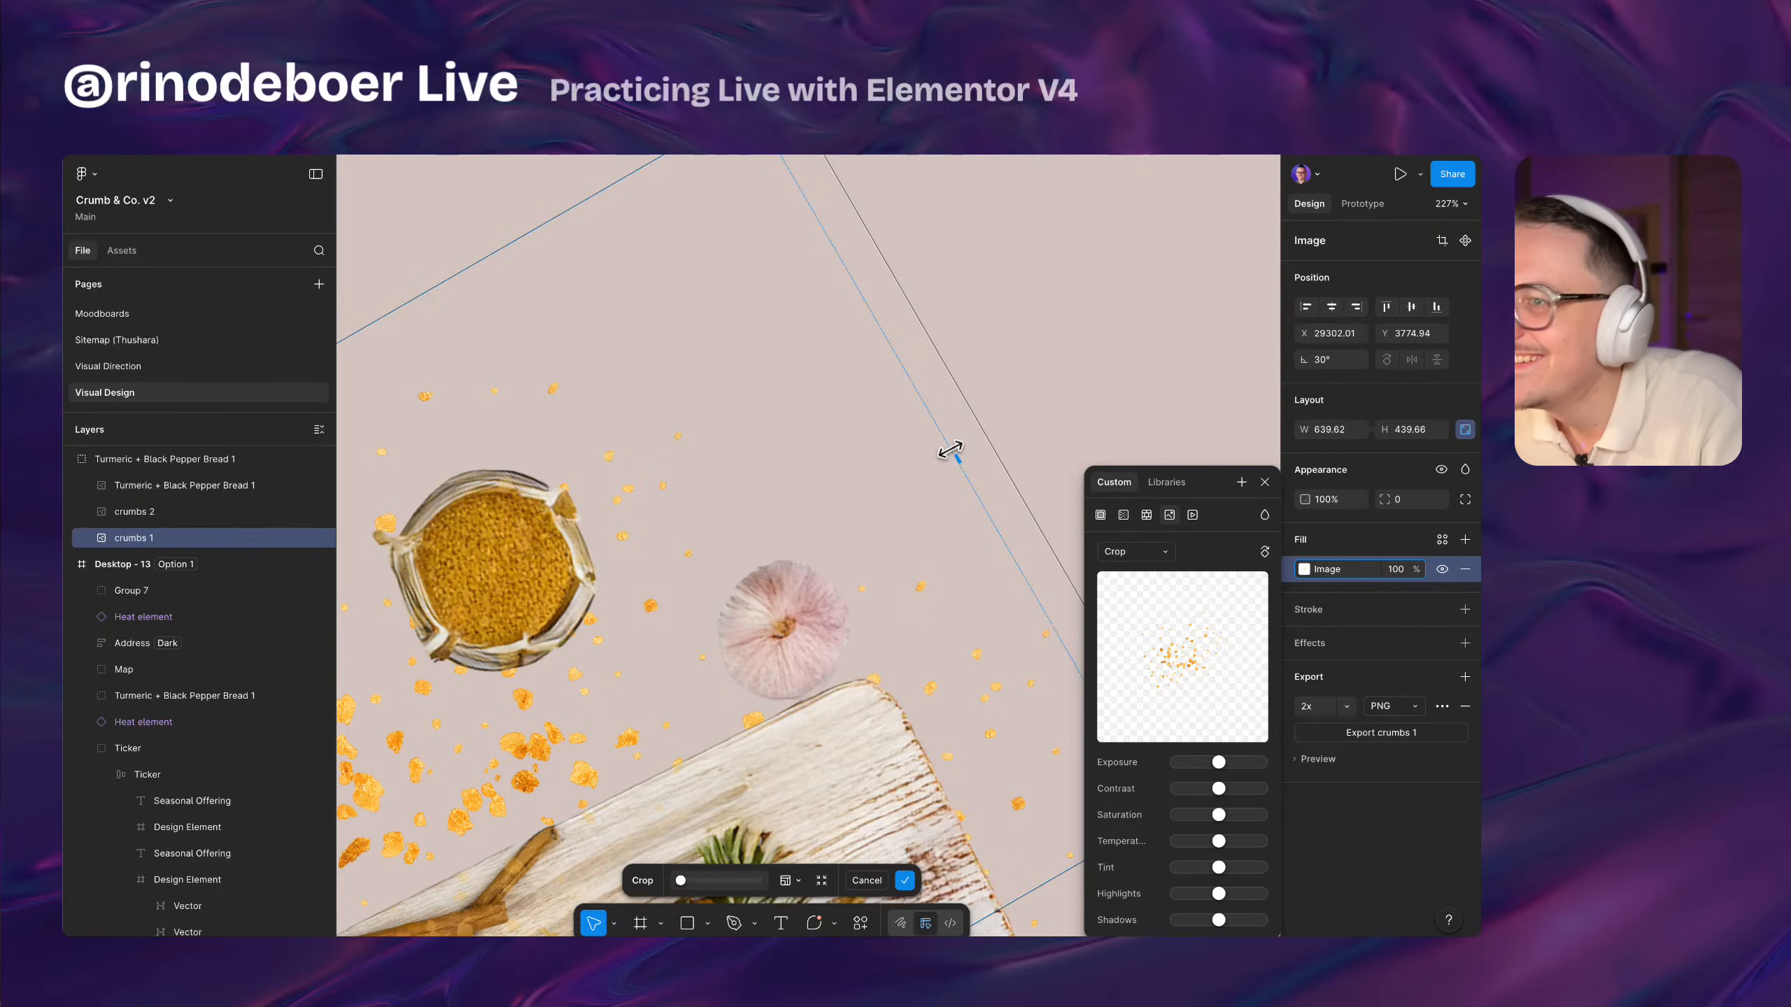
key(Return)
drag(651, 440, 975, 371)
drag(544, 443, 736, 372)
scroll(563, 352, down, 2)
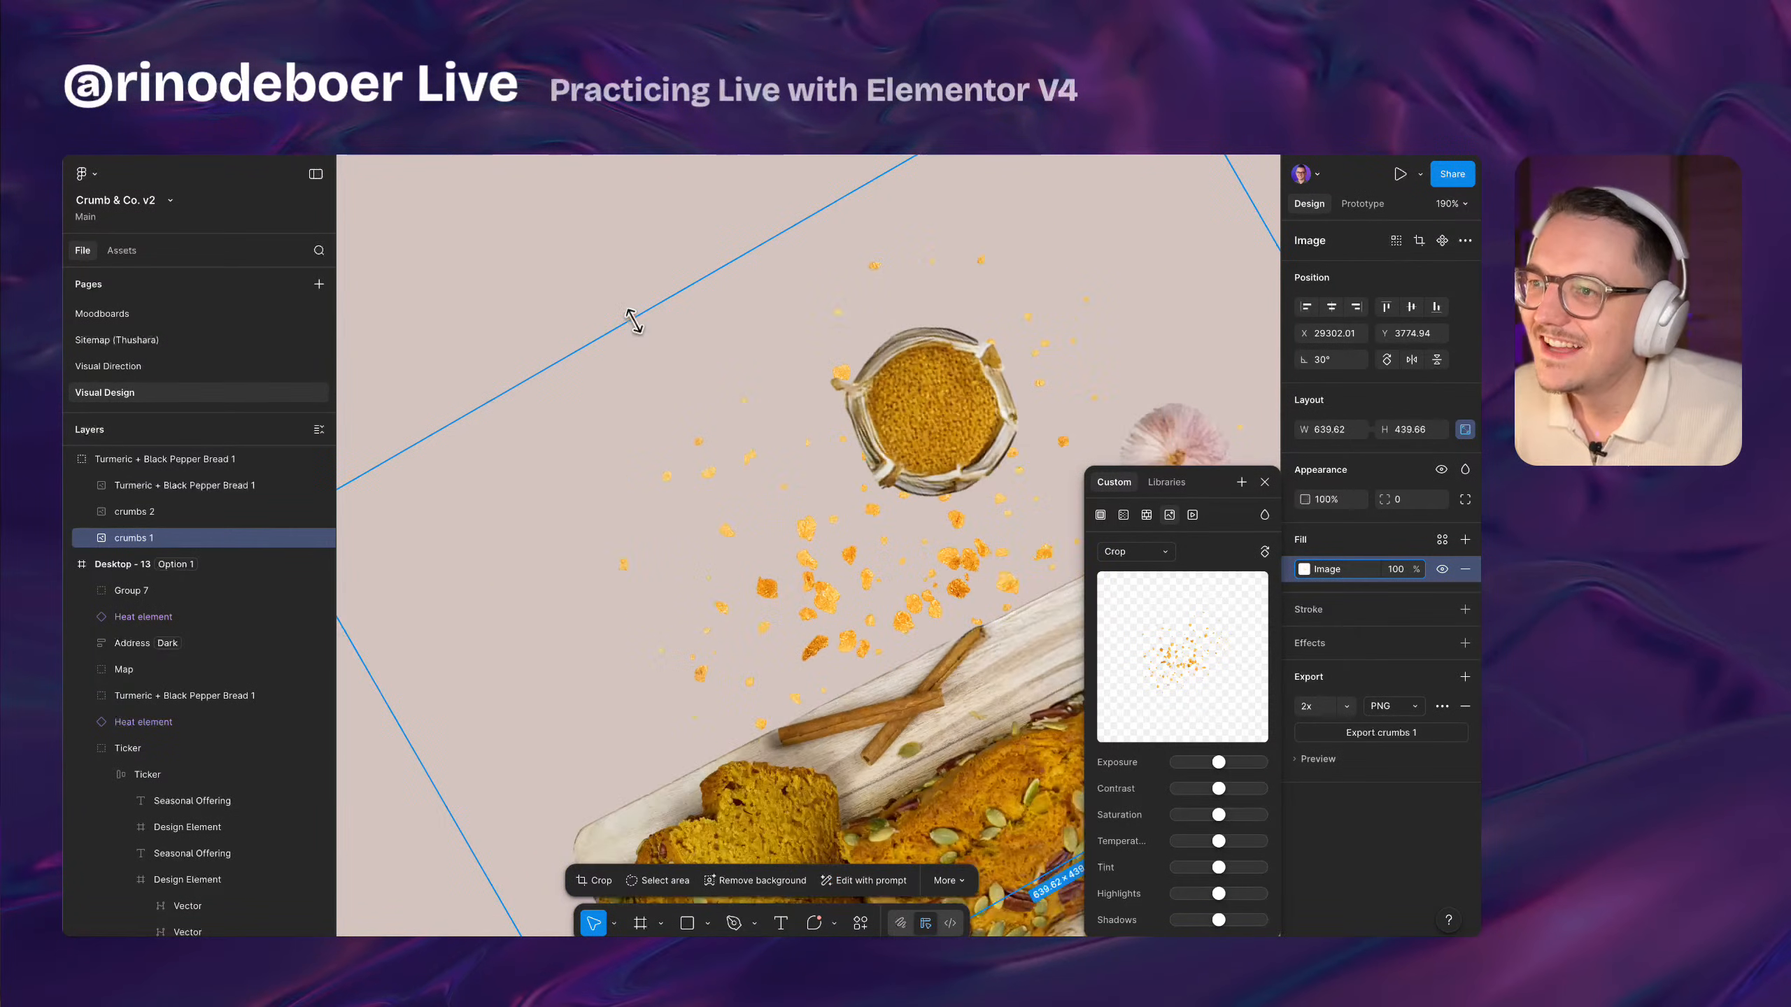
Crop the upper edge of the crumbs 1 image to a height of about 398
double_click(634, 321)
drag(719, 272, 756, 326)
scroll(868, 347, down, 3)
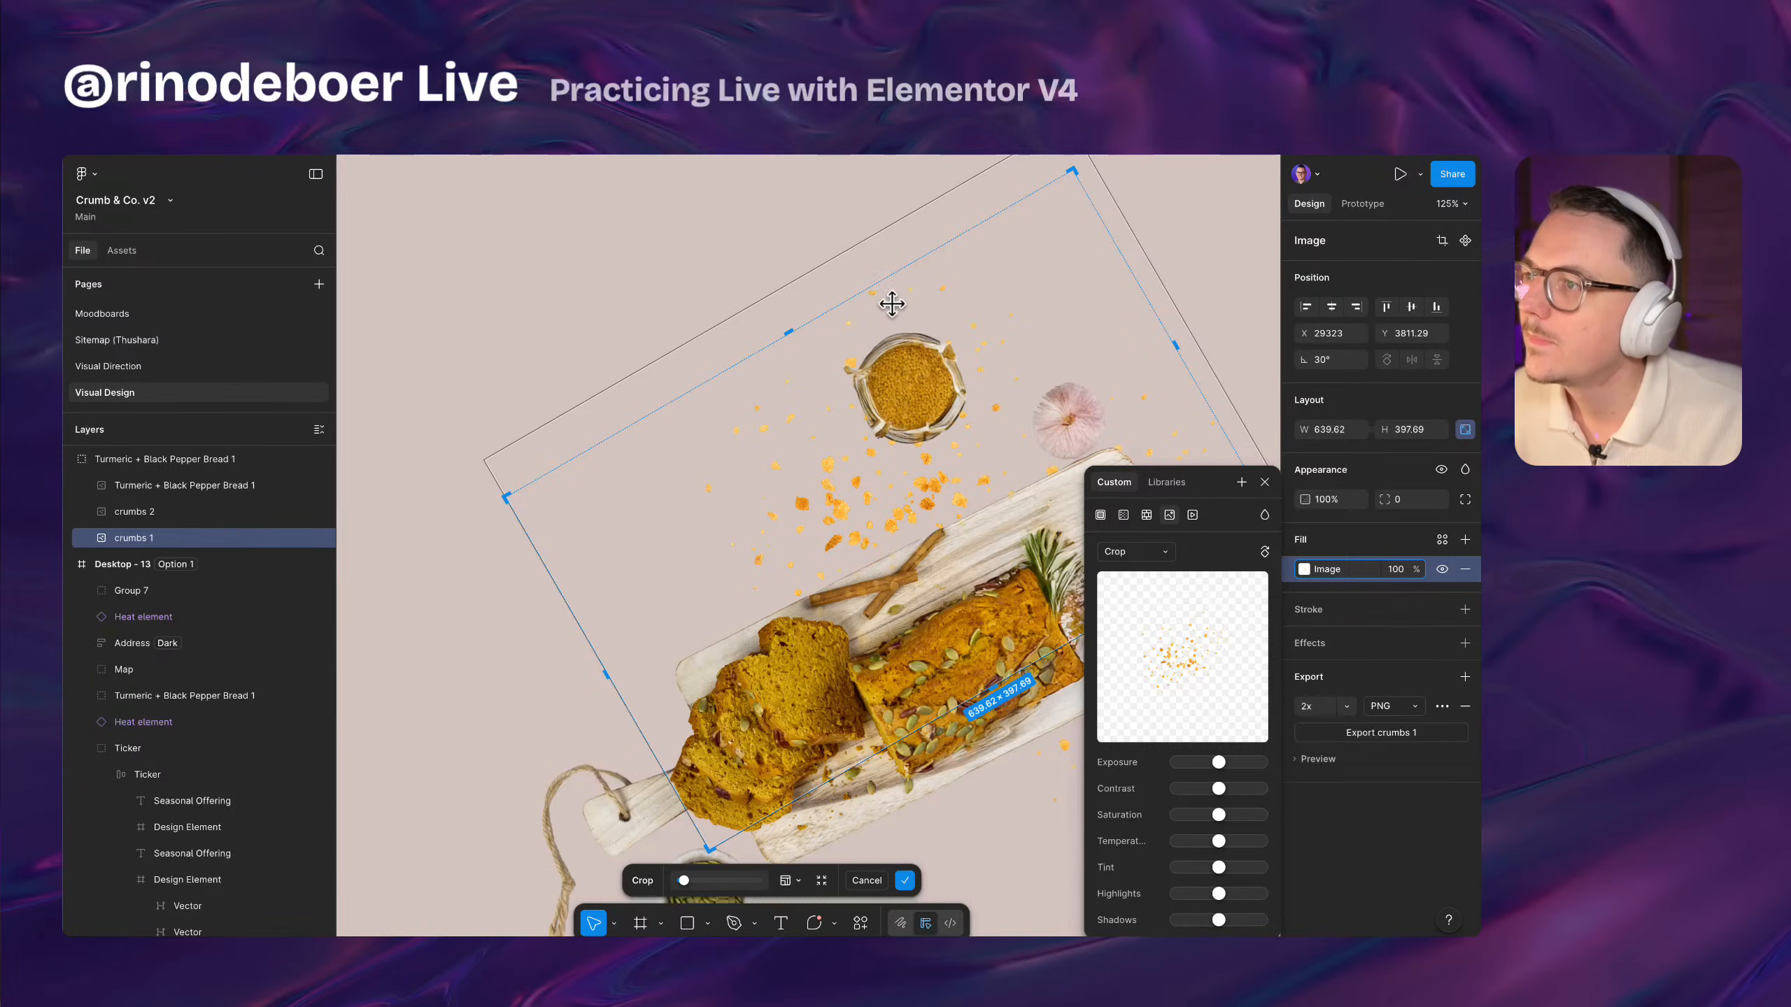
scroll(638, 505, up, 2)
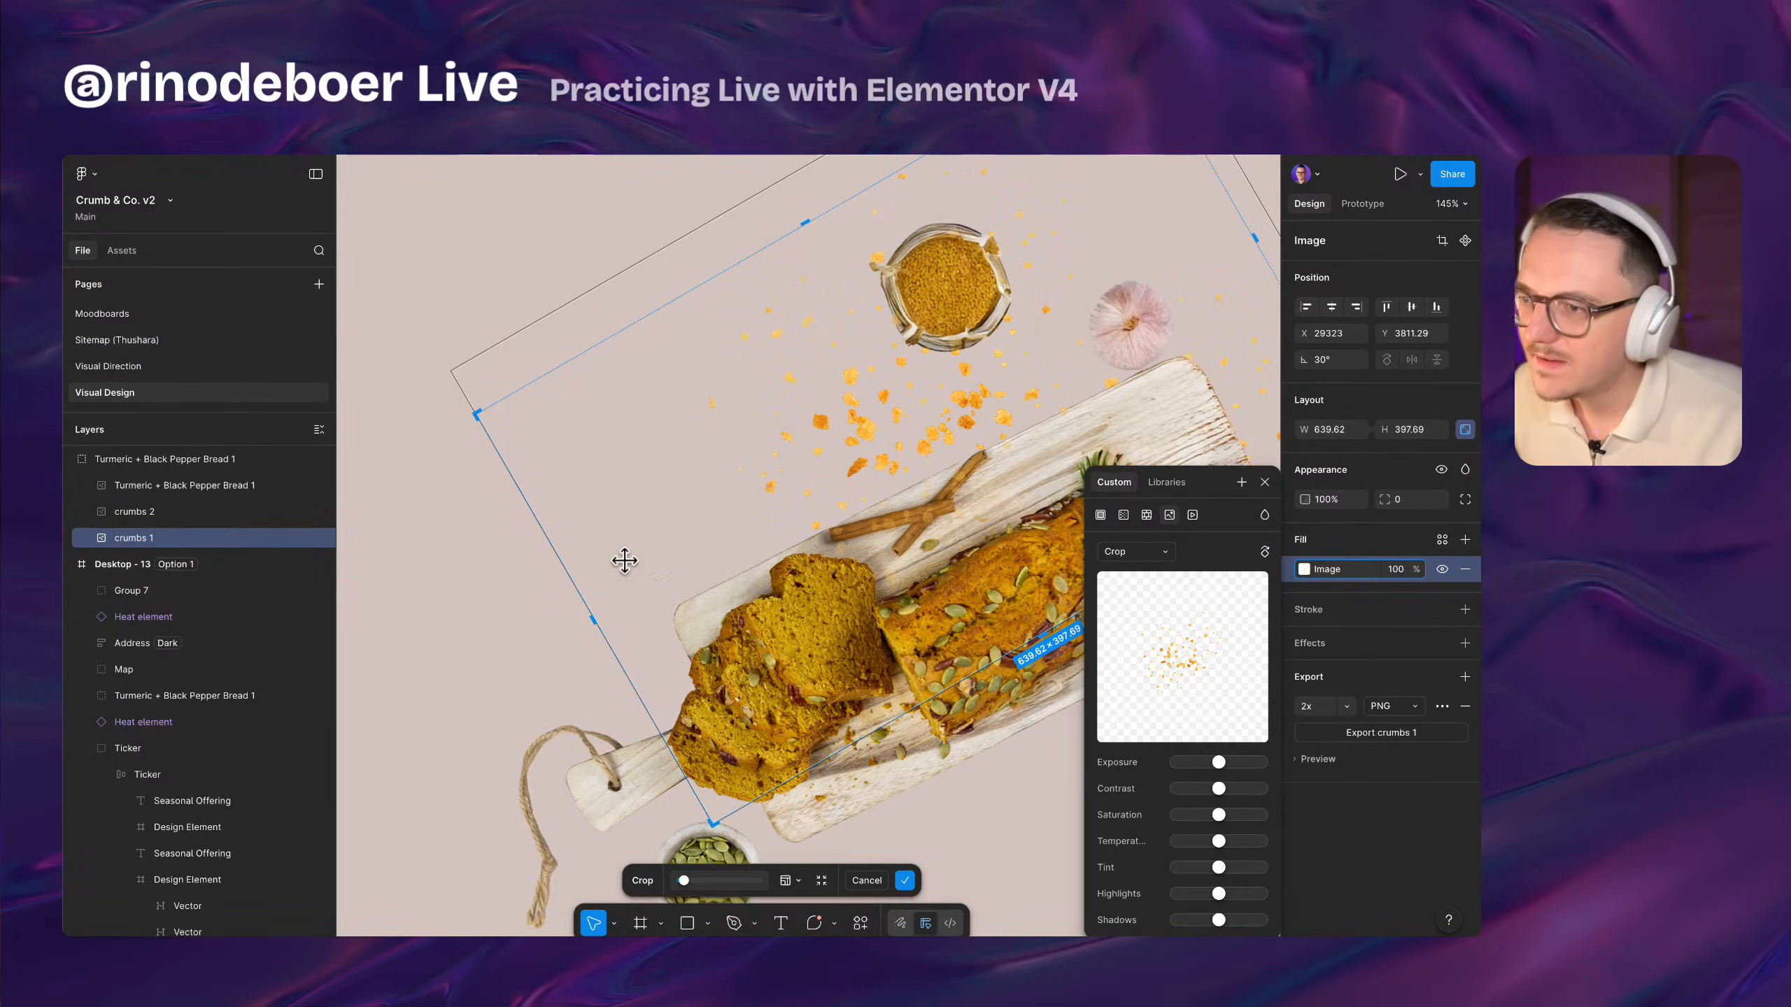
key(Return)
scroll(462, 589, down, 5)
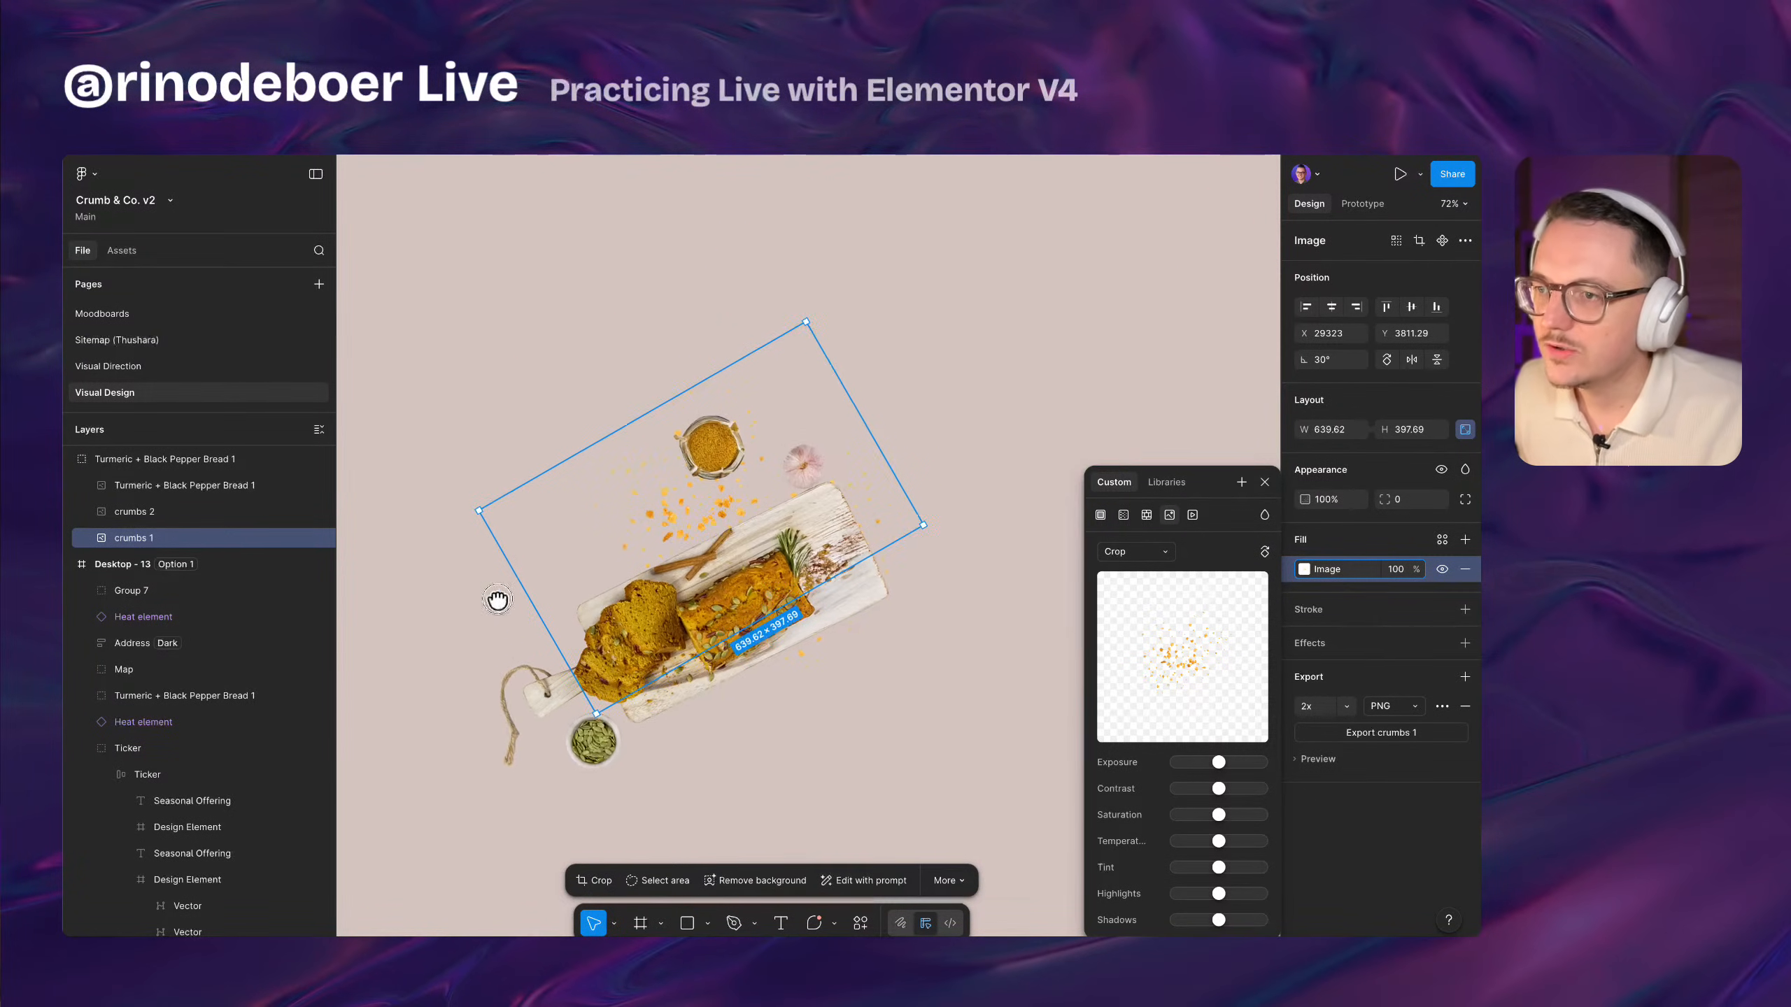
scroll(497, 598, down, 1)
drag(587, 494, 1170, 705)
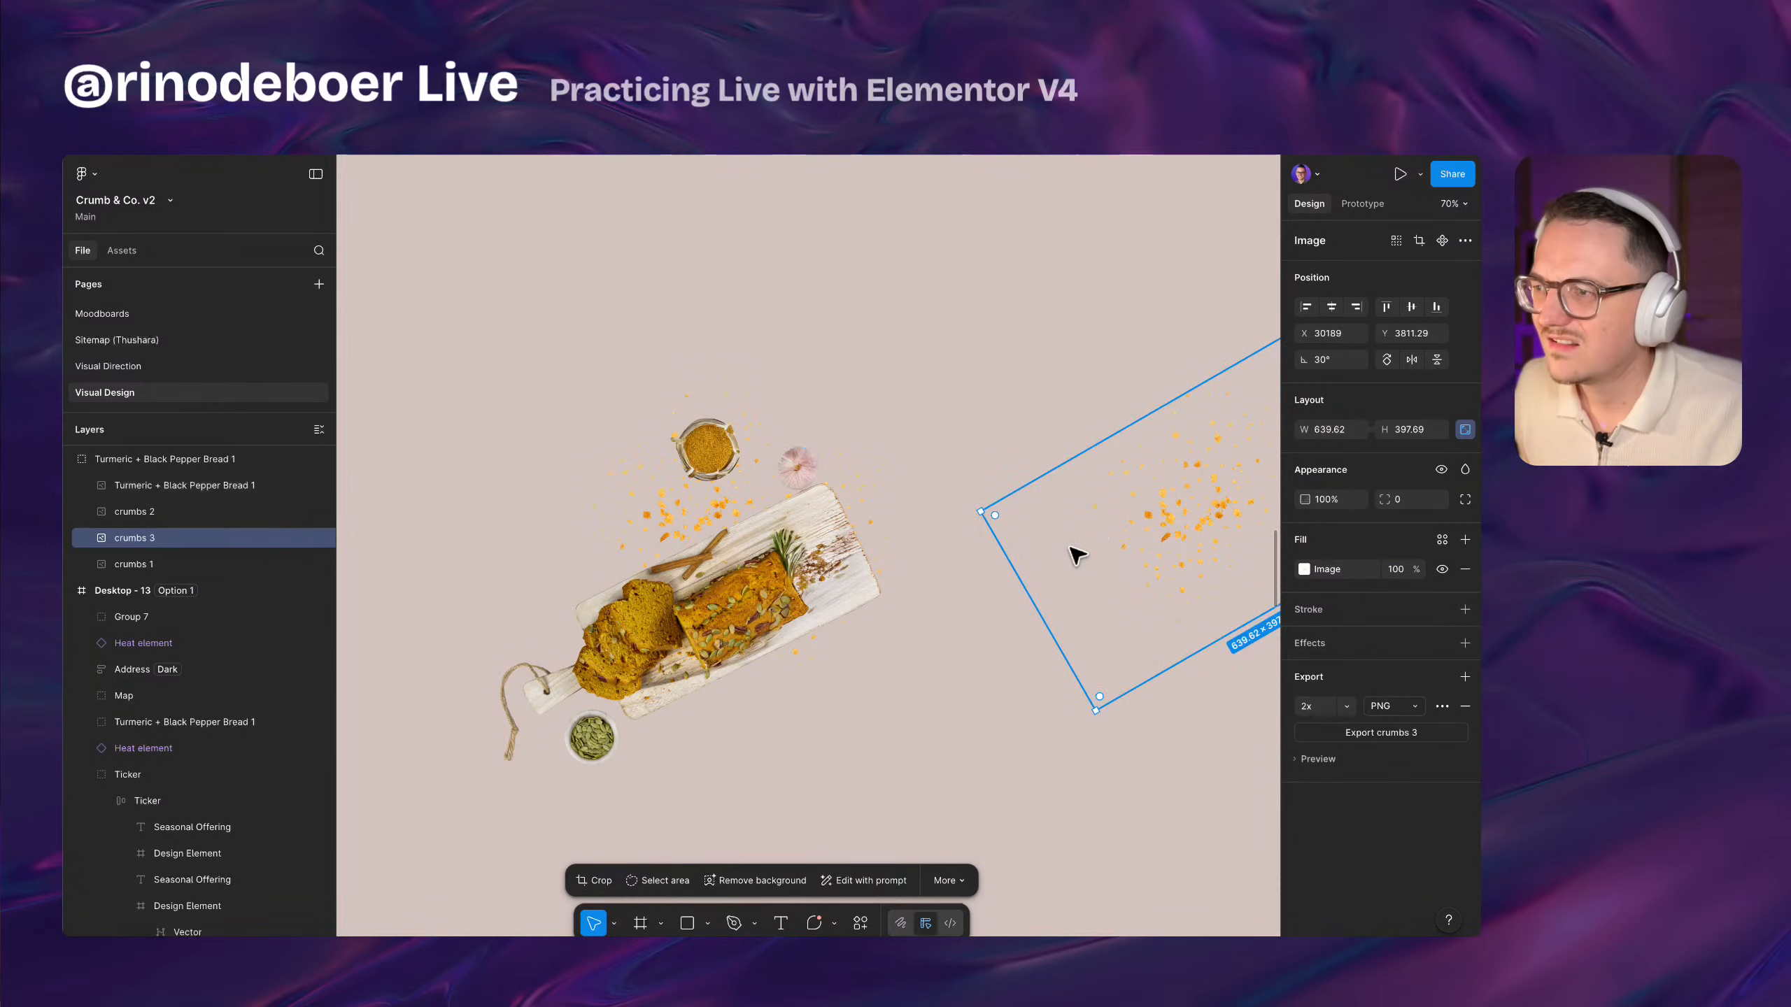
key(Delete)
Crop the left edge of crumbs 1 and readjust its lower edge to about 482 wide by 418 high
click(592, 486)
scroll(635, 565, up, 3)
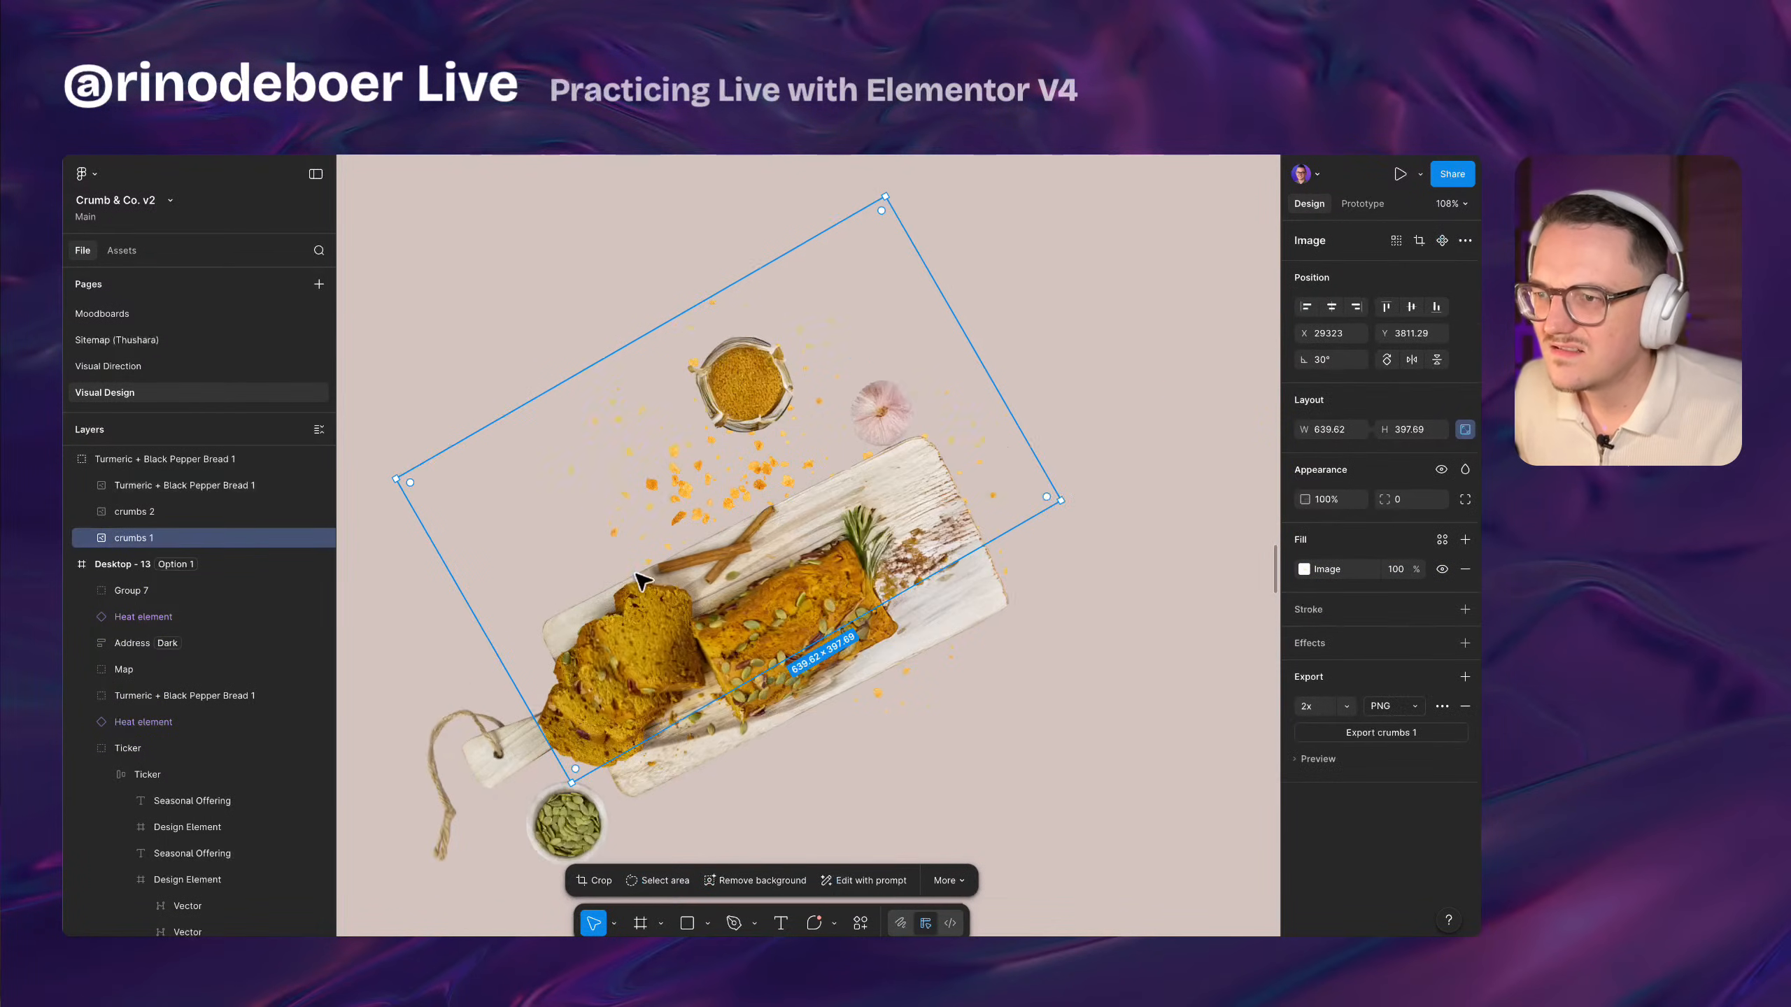
drag(472, 615, 615, 578)
scroll(839, 578, up, 2)
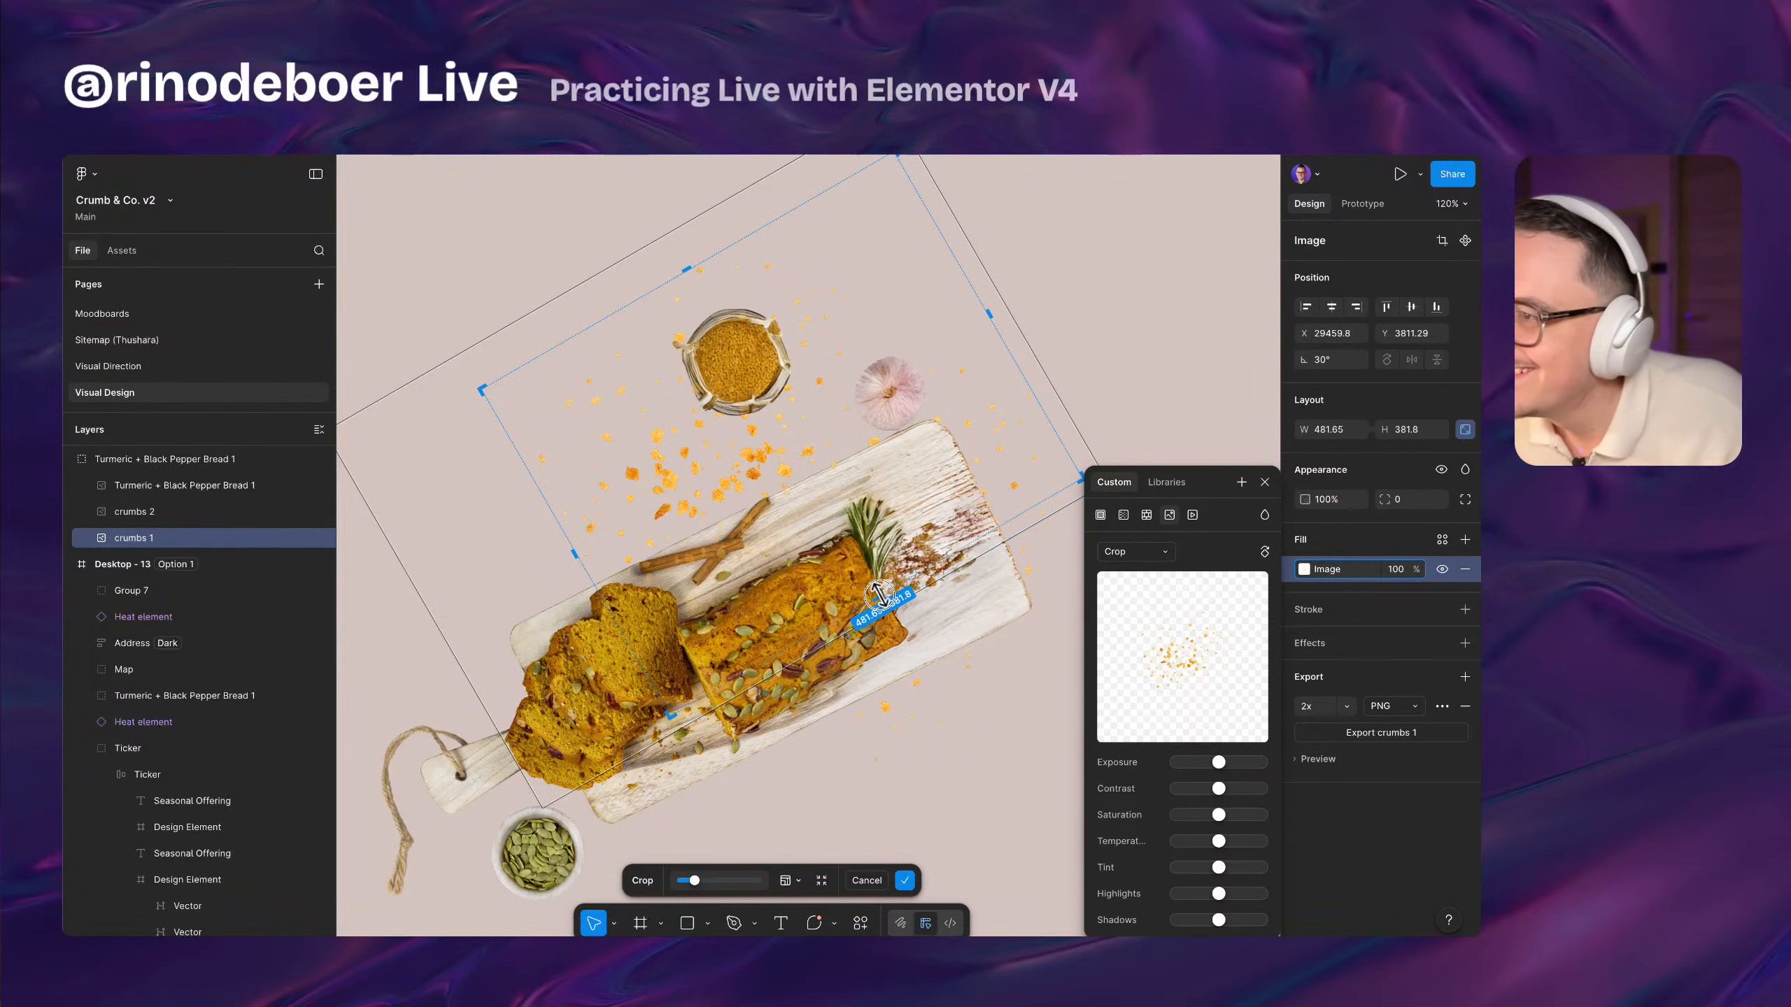
drag(874, 607, 908, 622)
key(Return)
scroll(539, 401, down, 5)
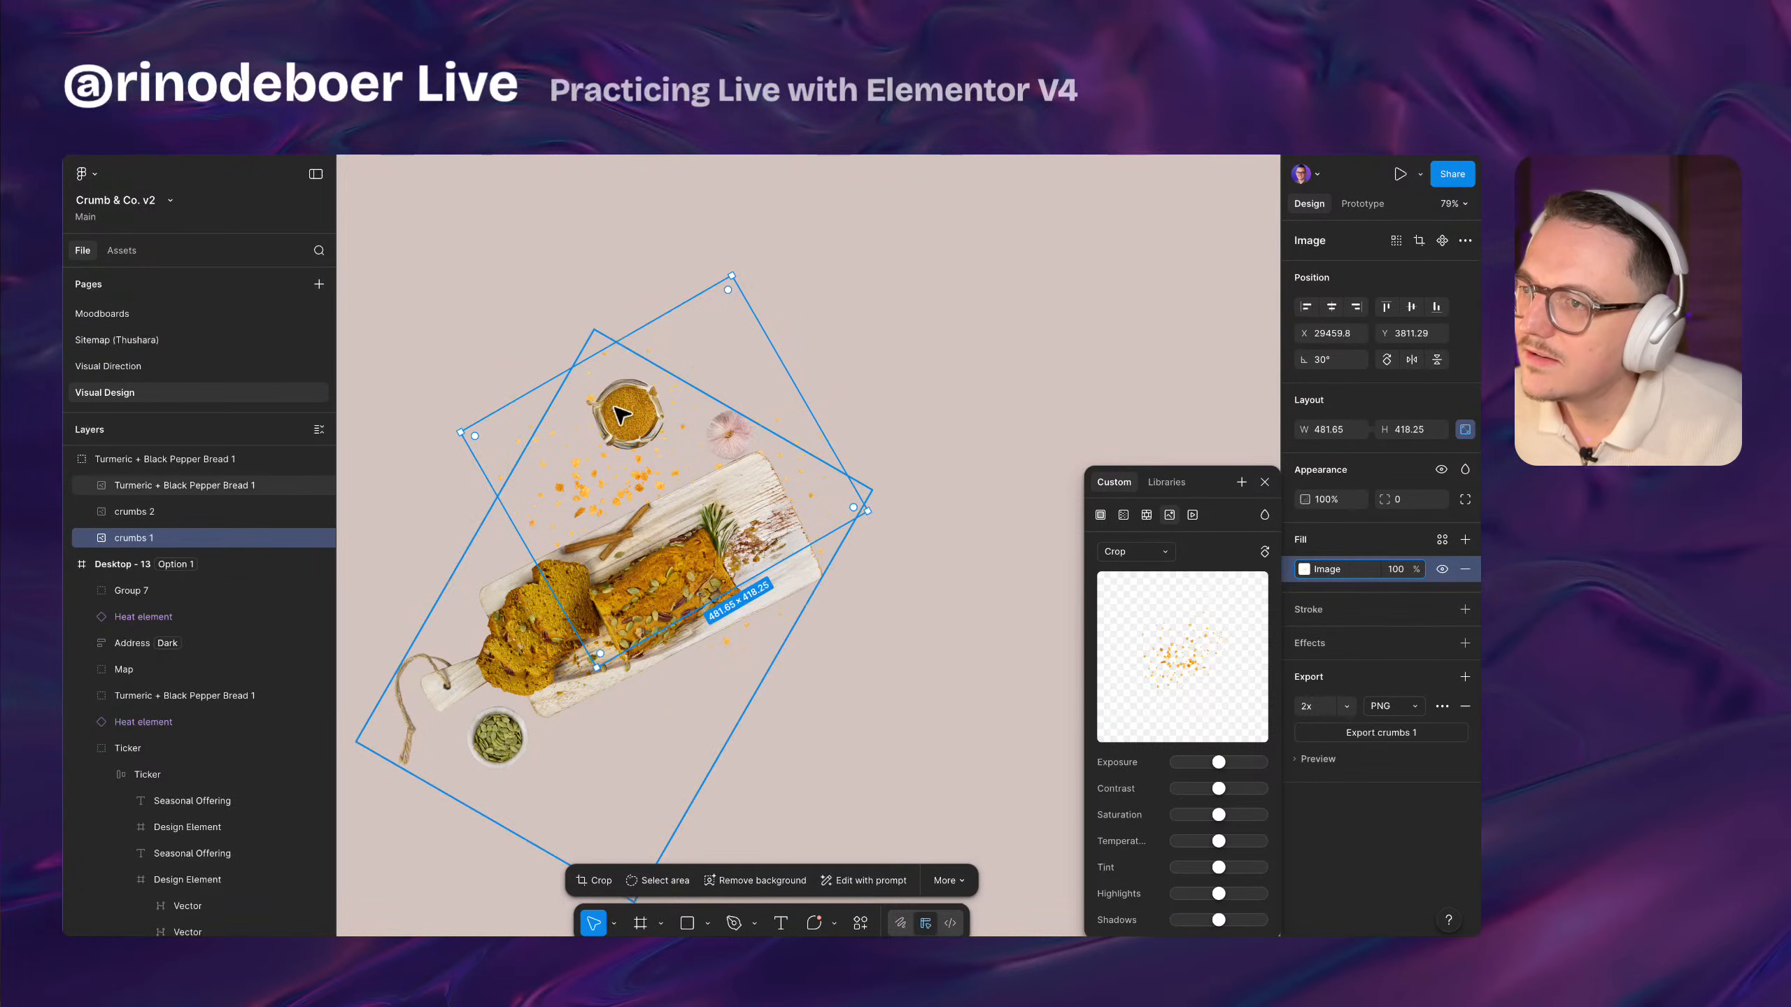
Move the crumbs 1 and Turmeric + Black Pepper Bread 1 images apart, undo the moves, and clear the selection
scroll(175, 549, up, 3)
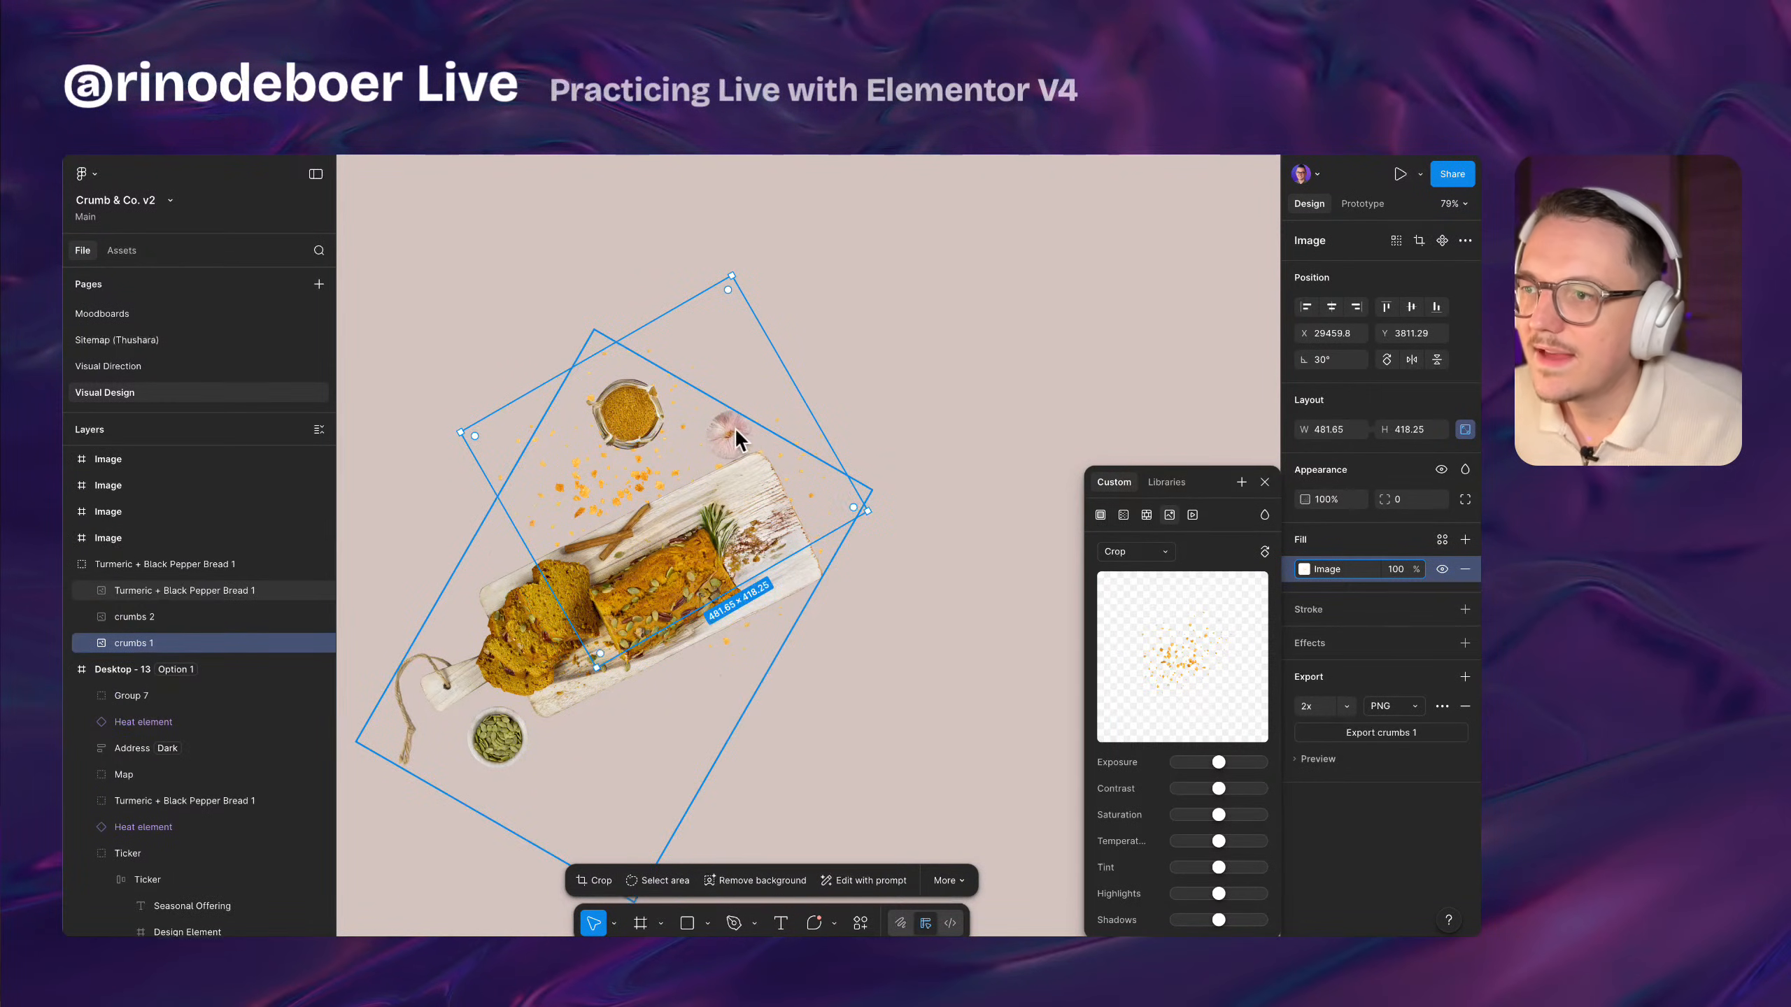
scroll(698, 409, down, 3)
drag(683, 374, 841, 266)
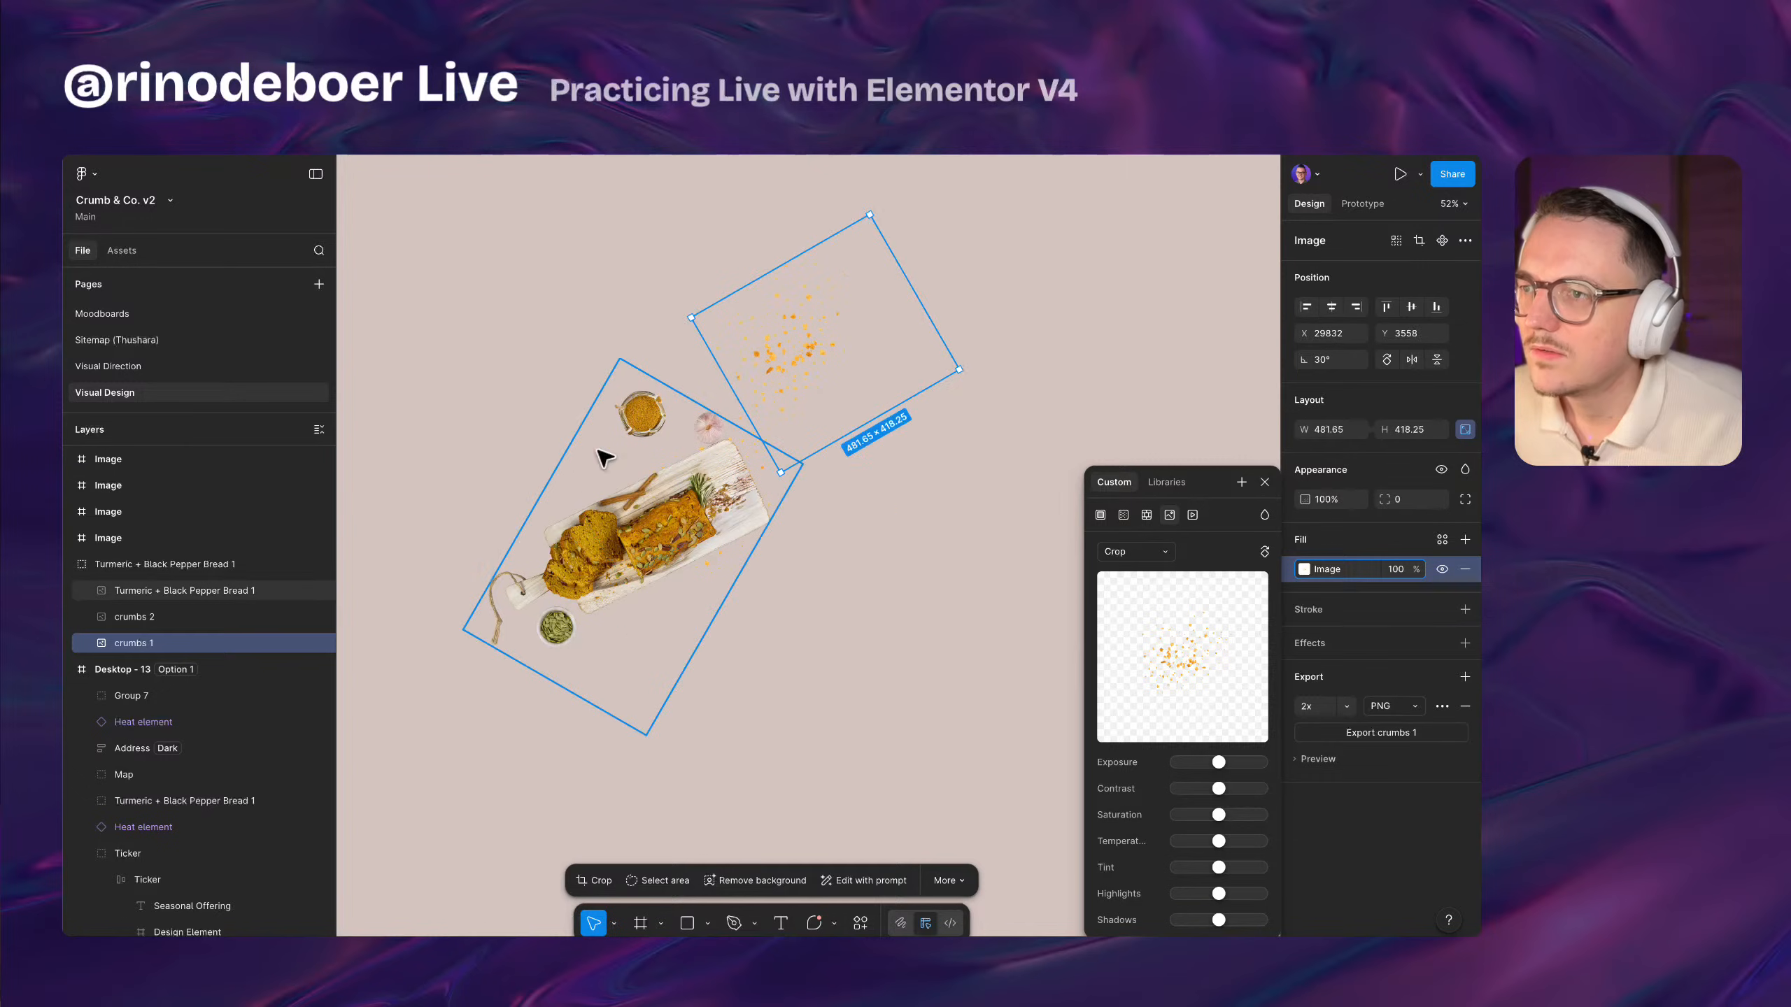
drag(663, 473, 747, 610)
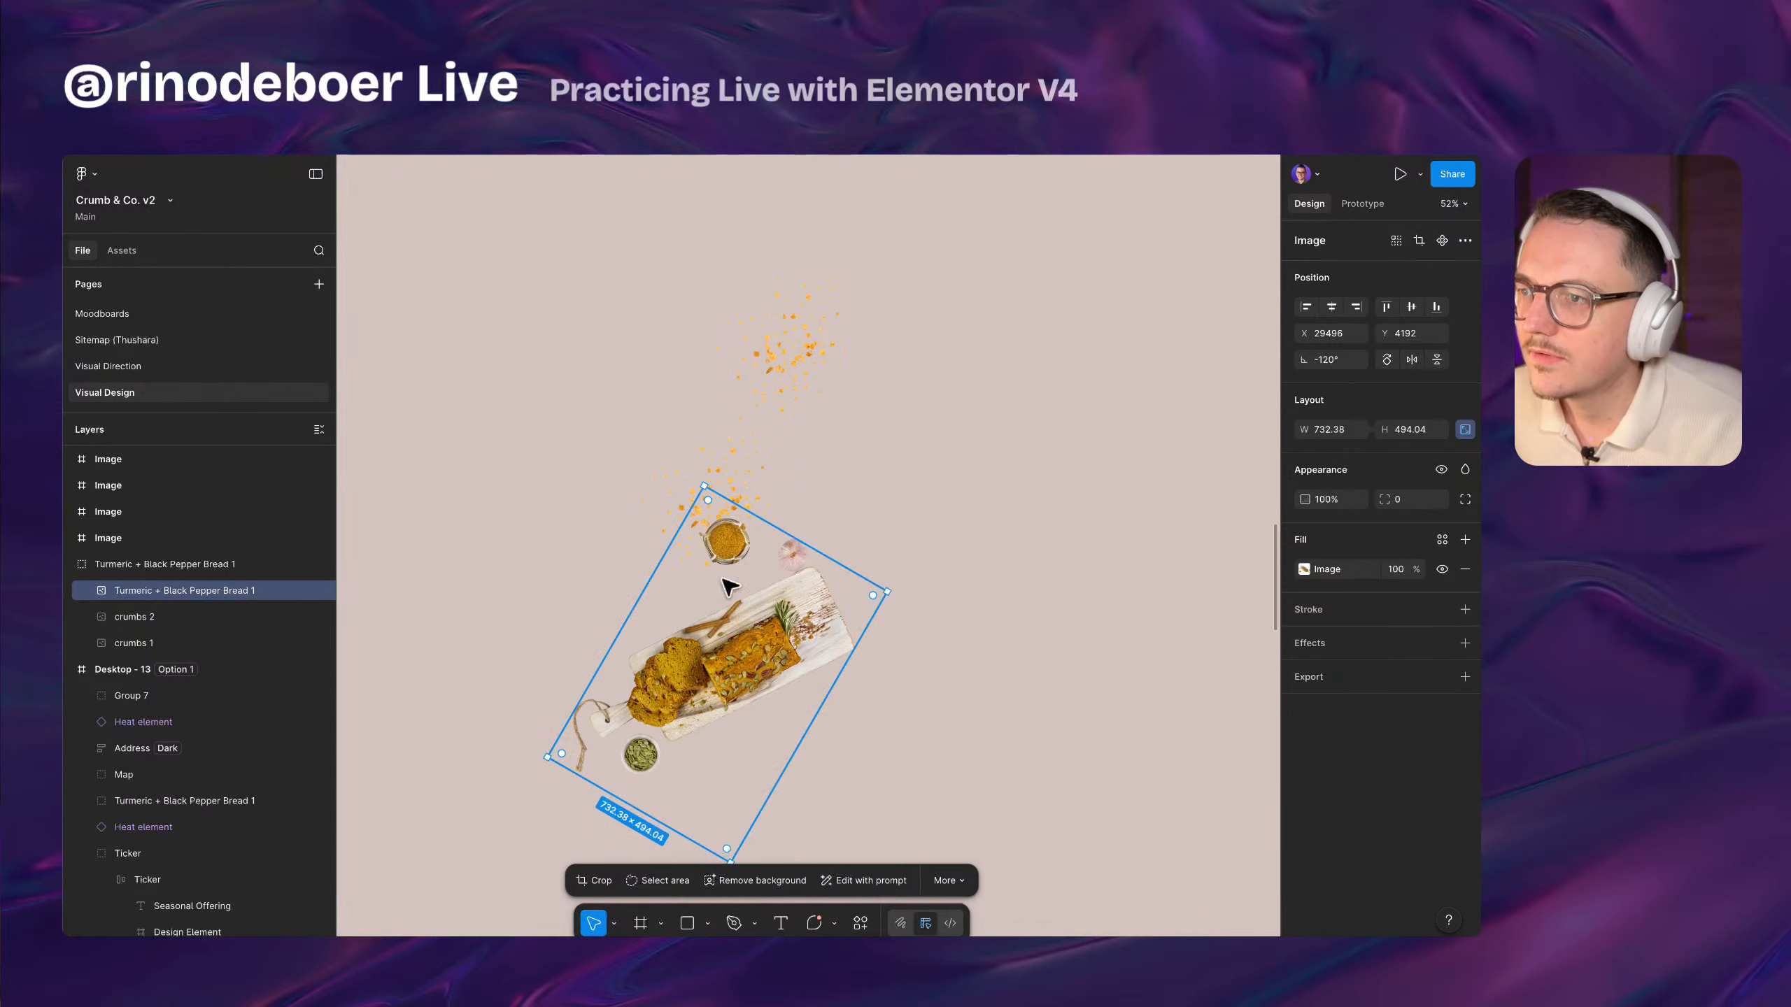
drag(687, 455, 507, 340)
key(ctrl+z)
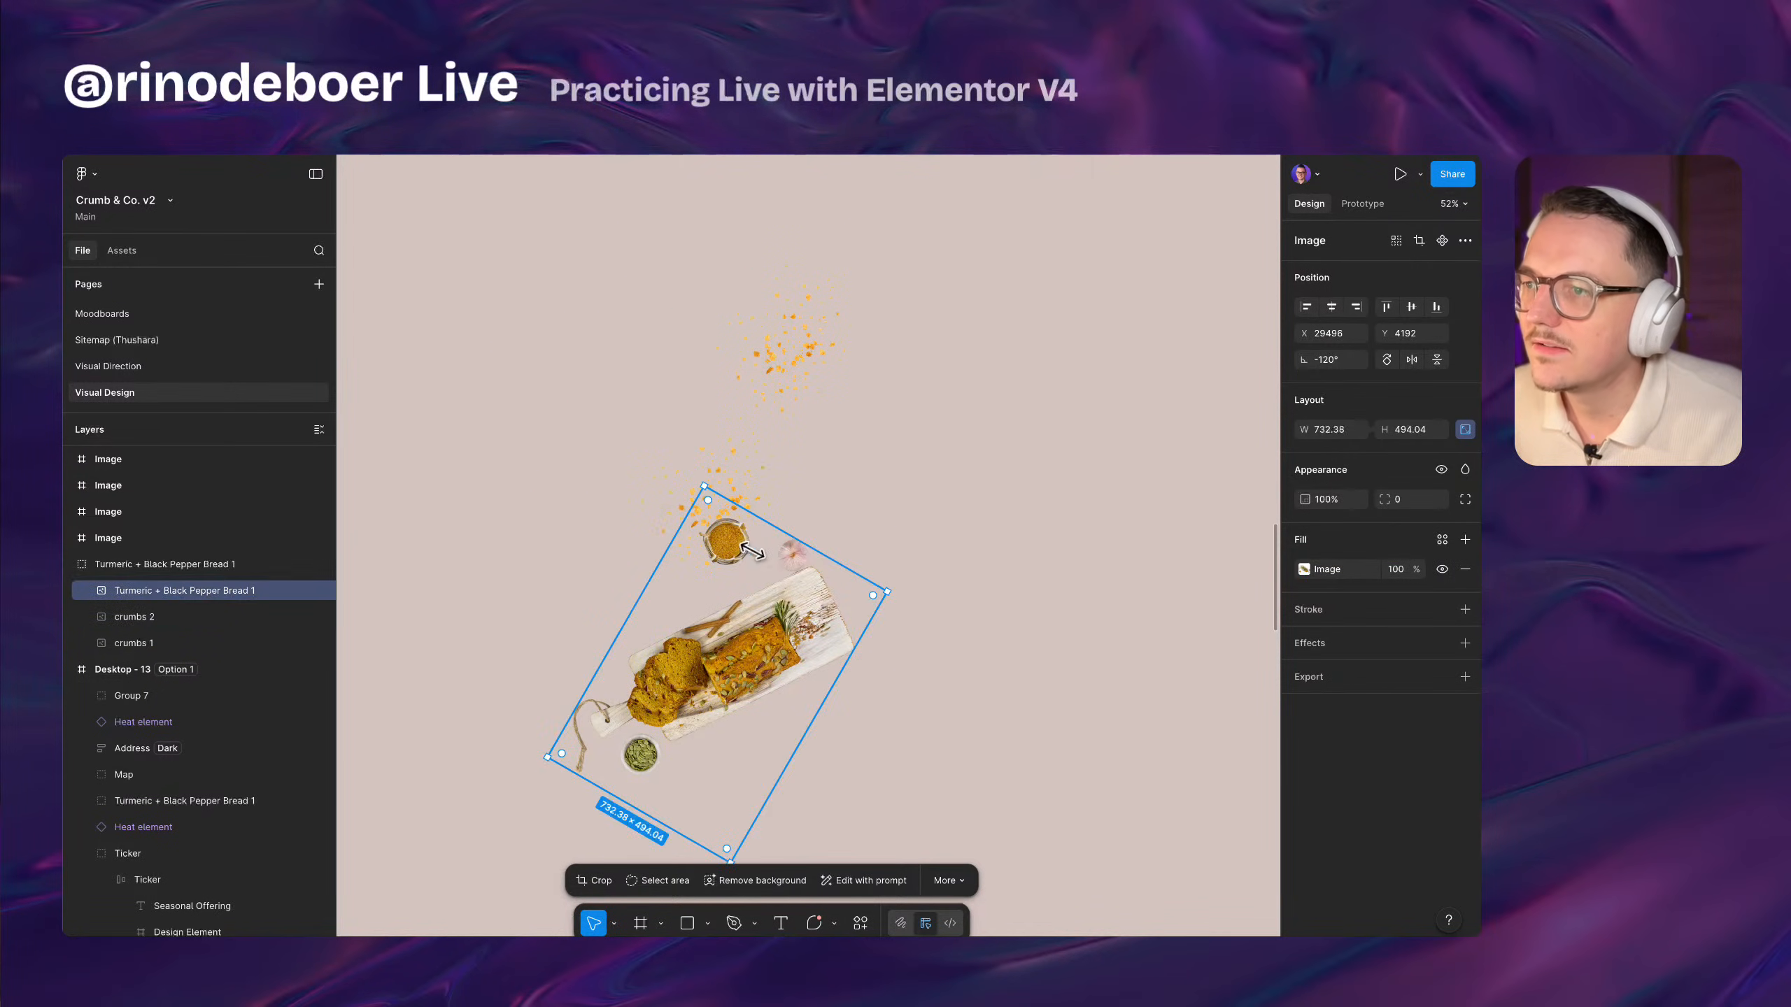
key(ctrl+z)
click(887, 592)
scroll(579, 489, up, 5)
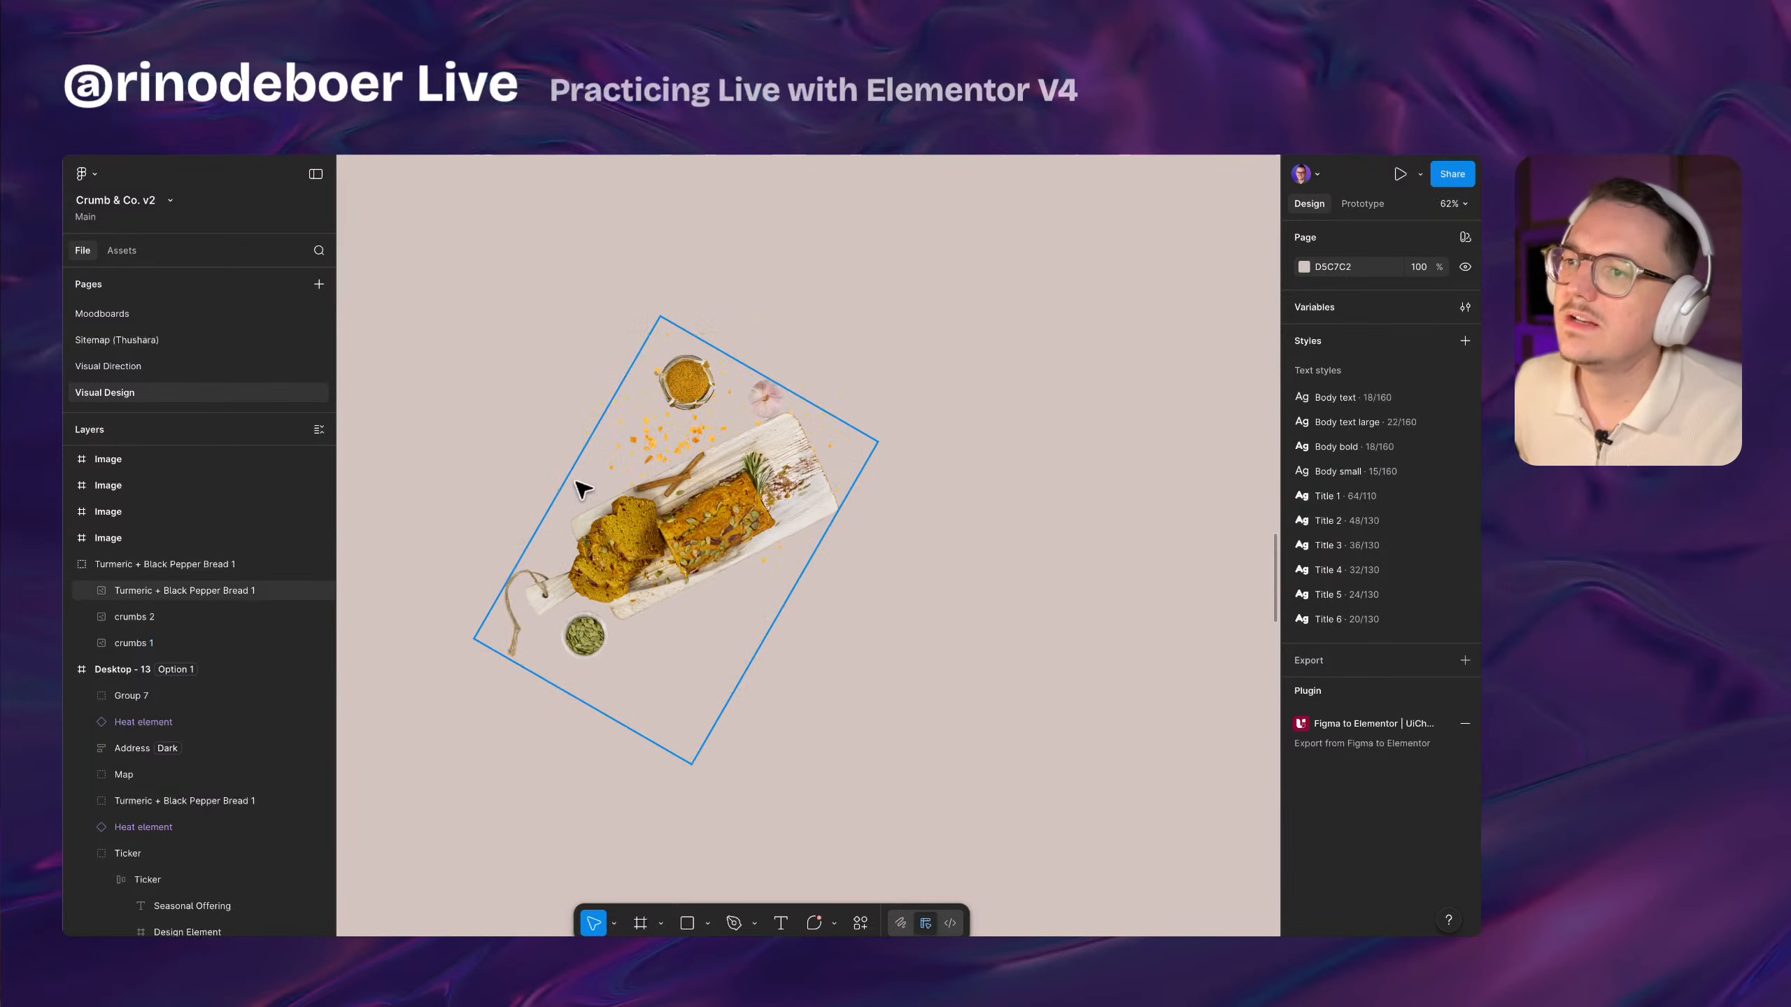
Crop the right and lower edges of the crumbs 2 image to about 528 wide by 384 high
drag(1071, 633, 1027, 640)
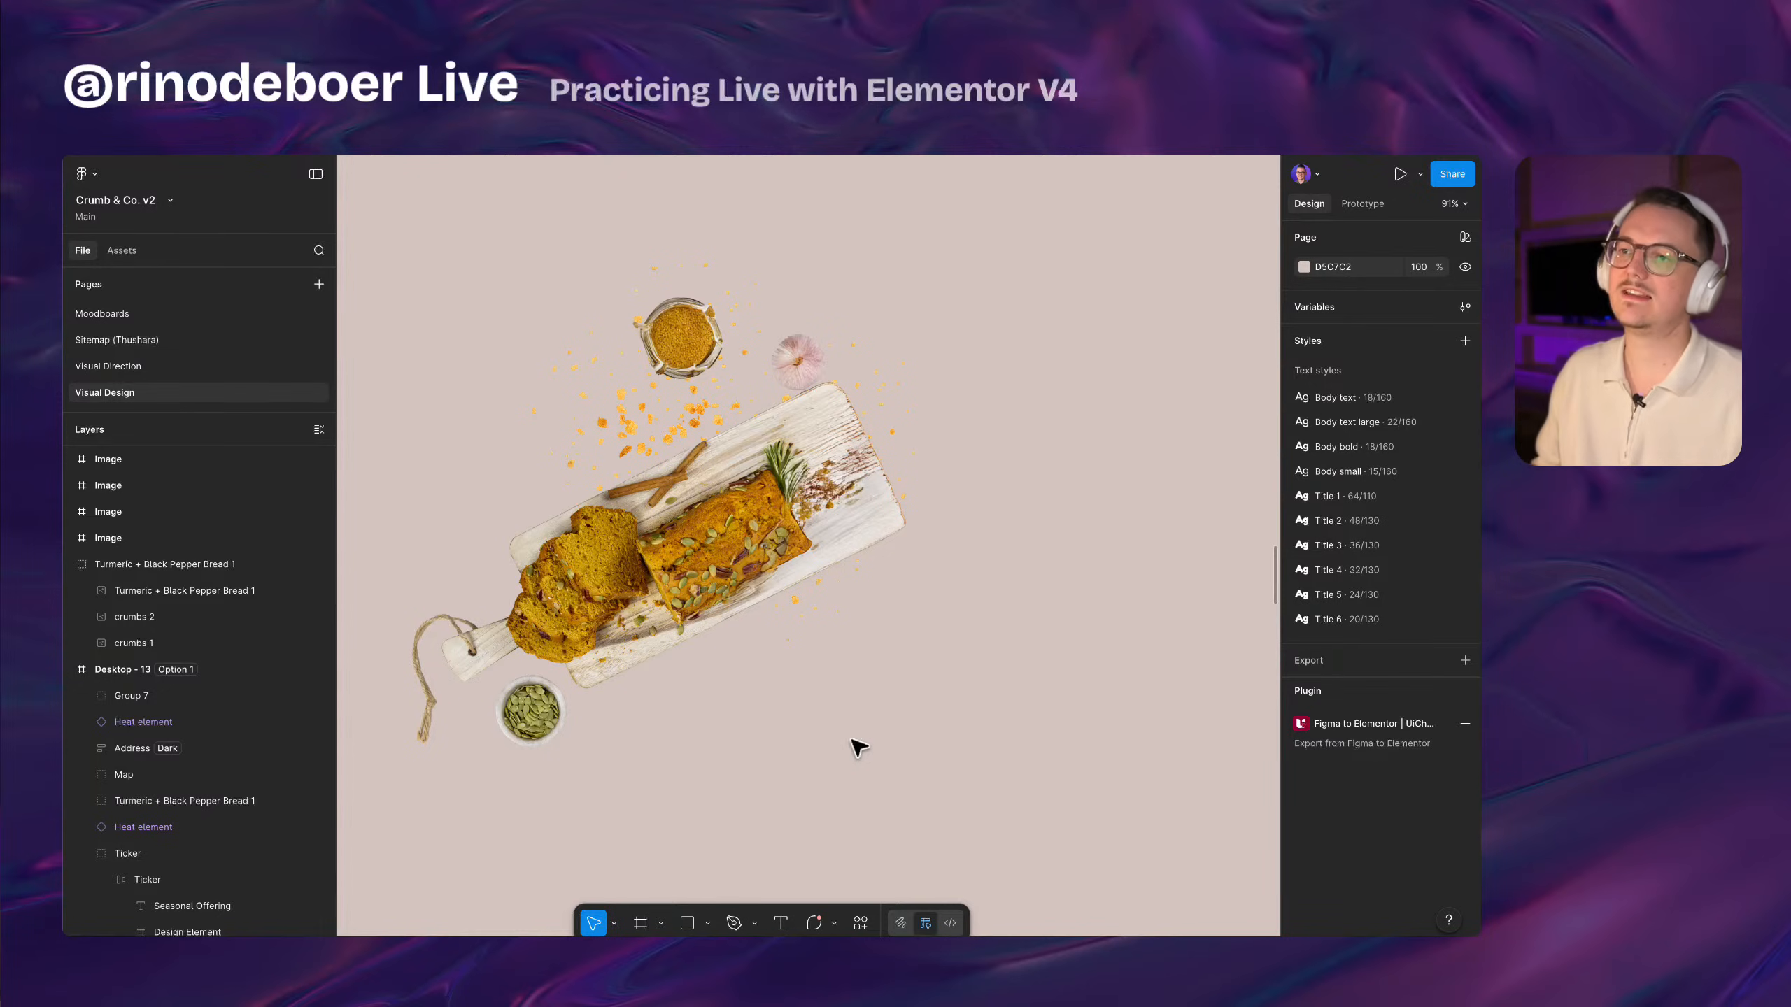
scroll(677, 338, up, 10)
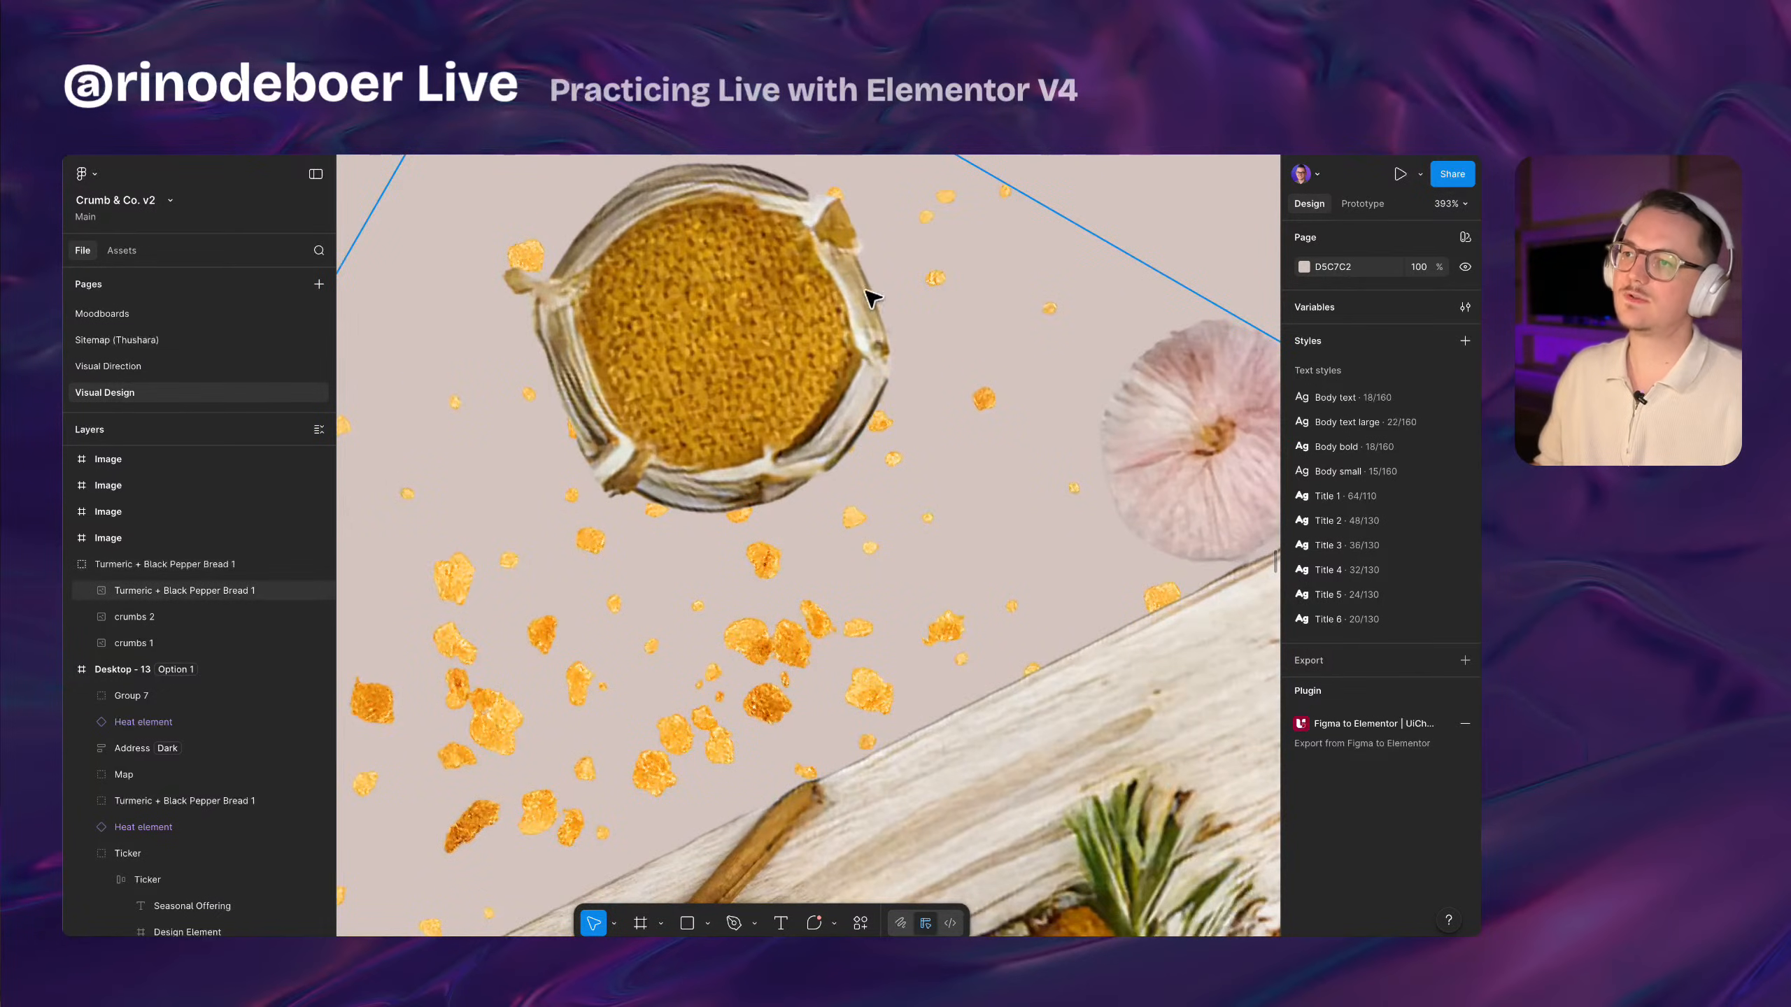
scroll(872, 298, down, 10)
scroll(976, 512, up, 2)
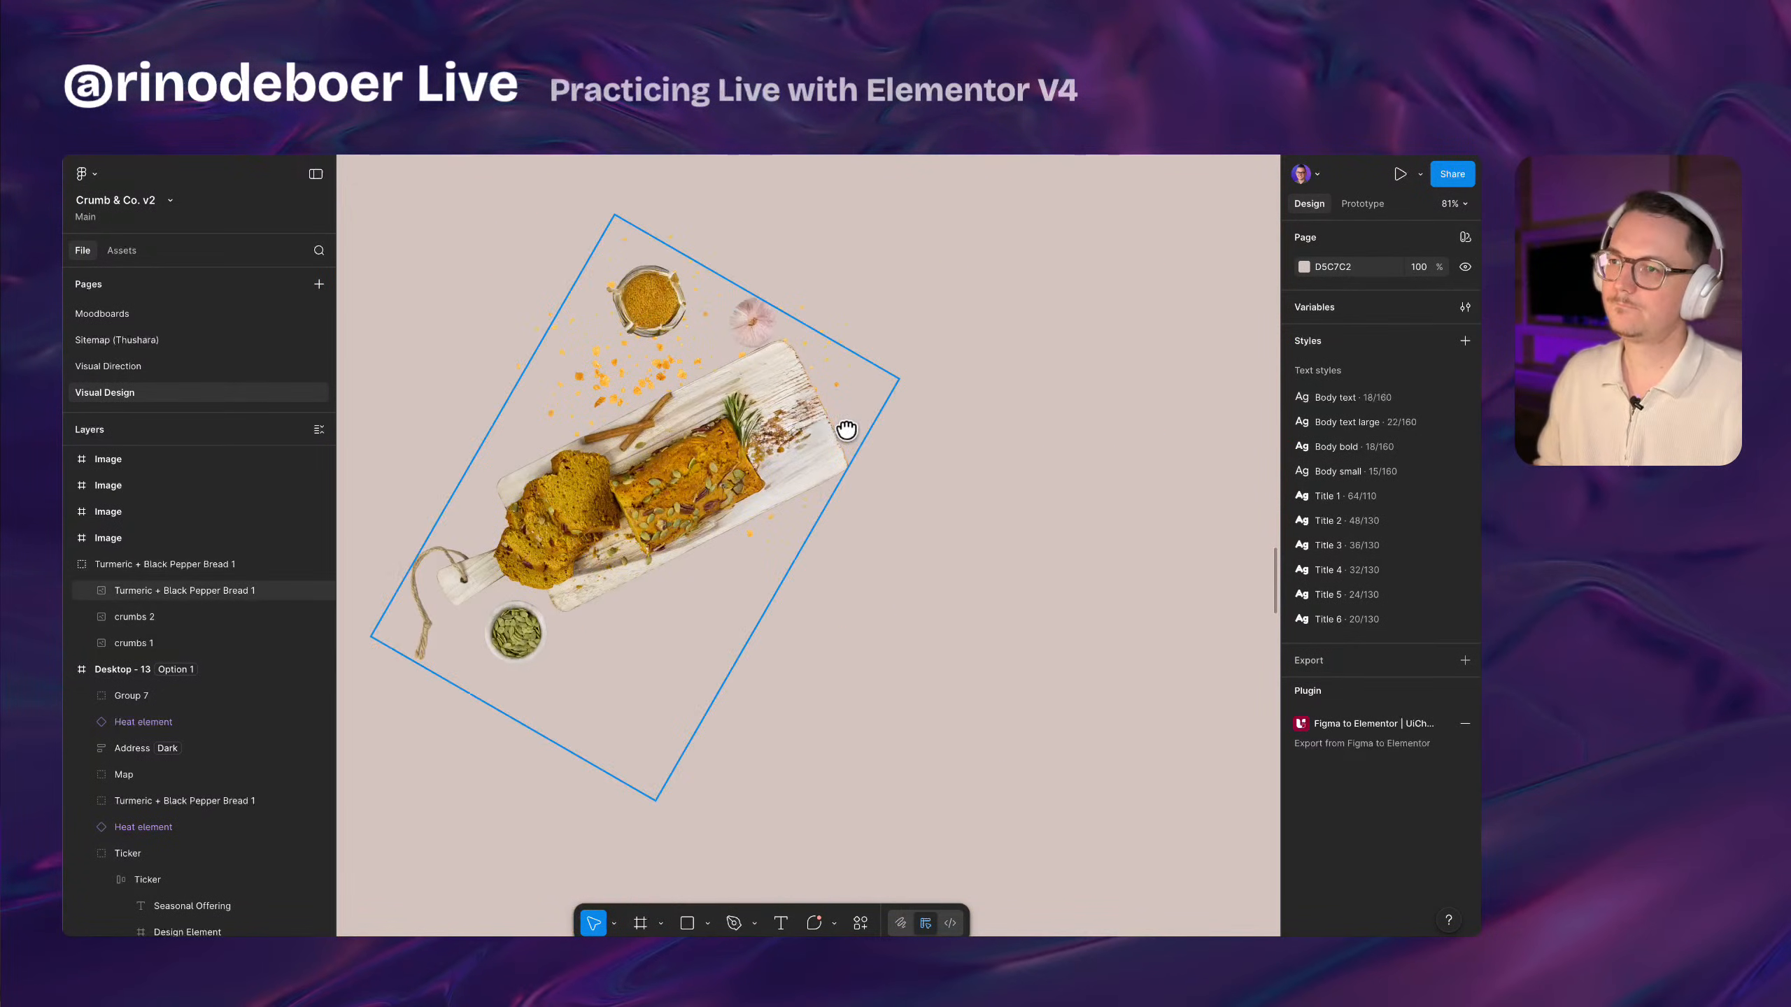
click(849, 400)
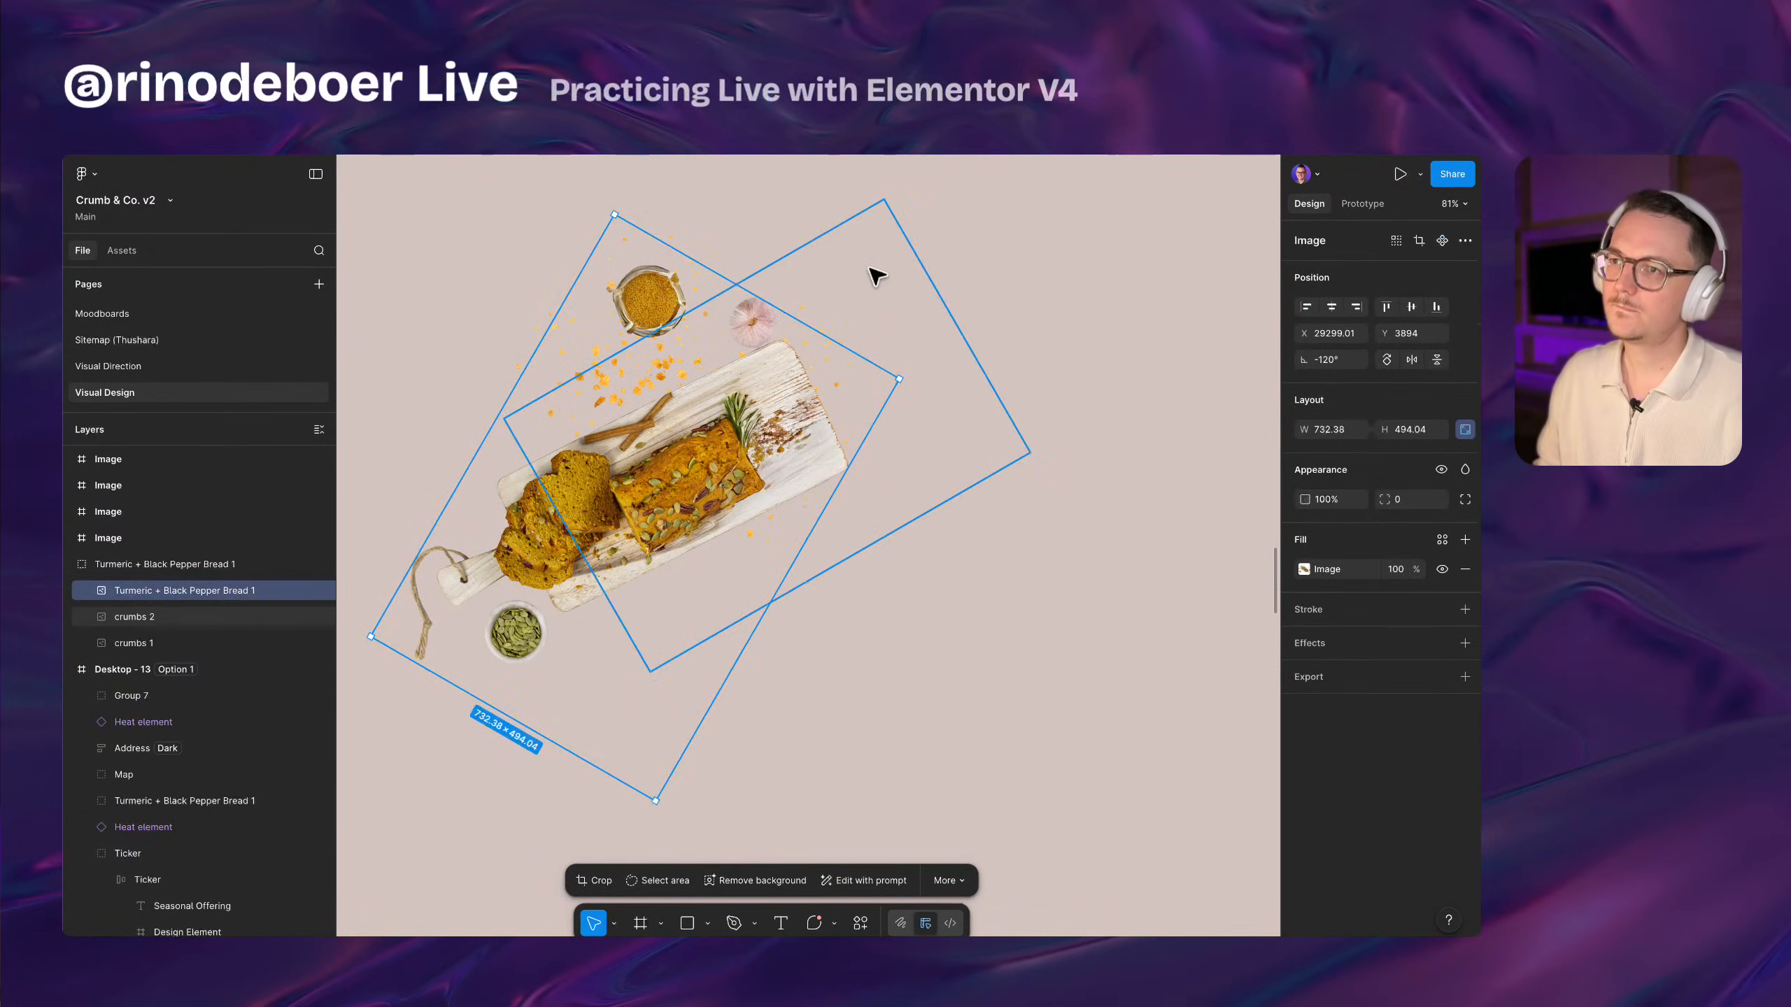
double_click(903, 318)
scroll(952, 326, up, 3)
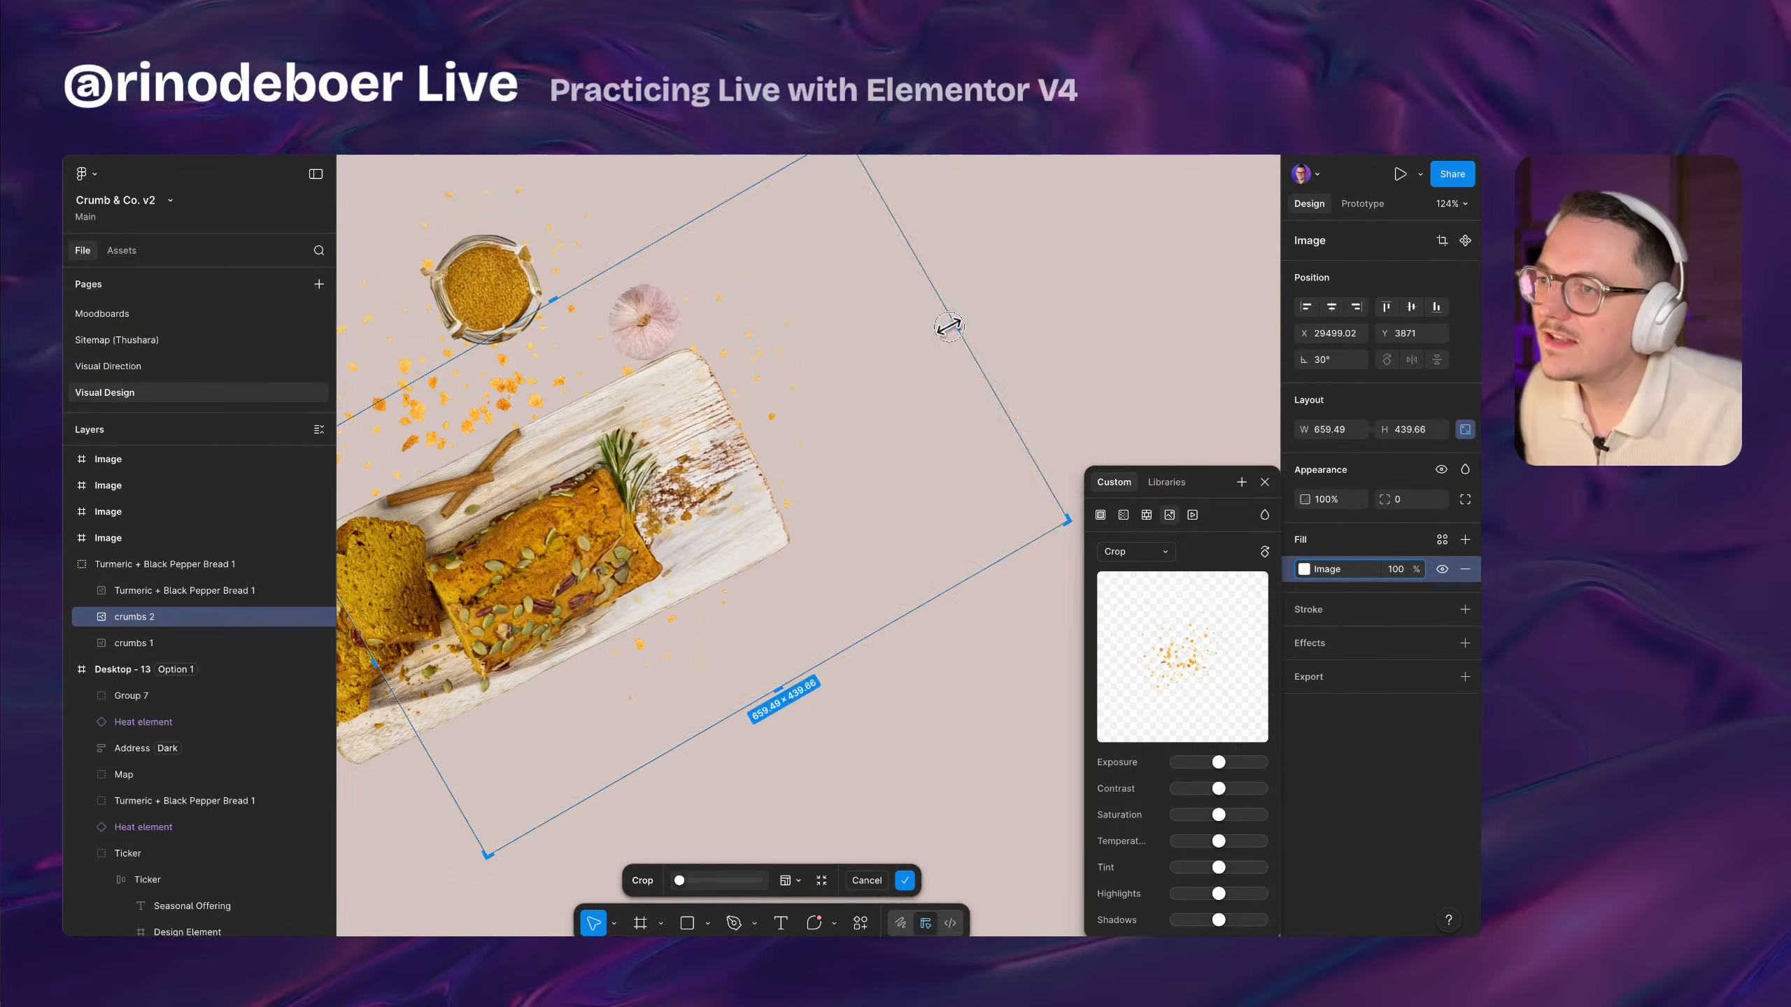
drag(949, 326, 829, 374)
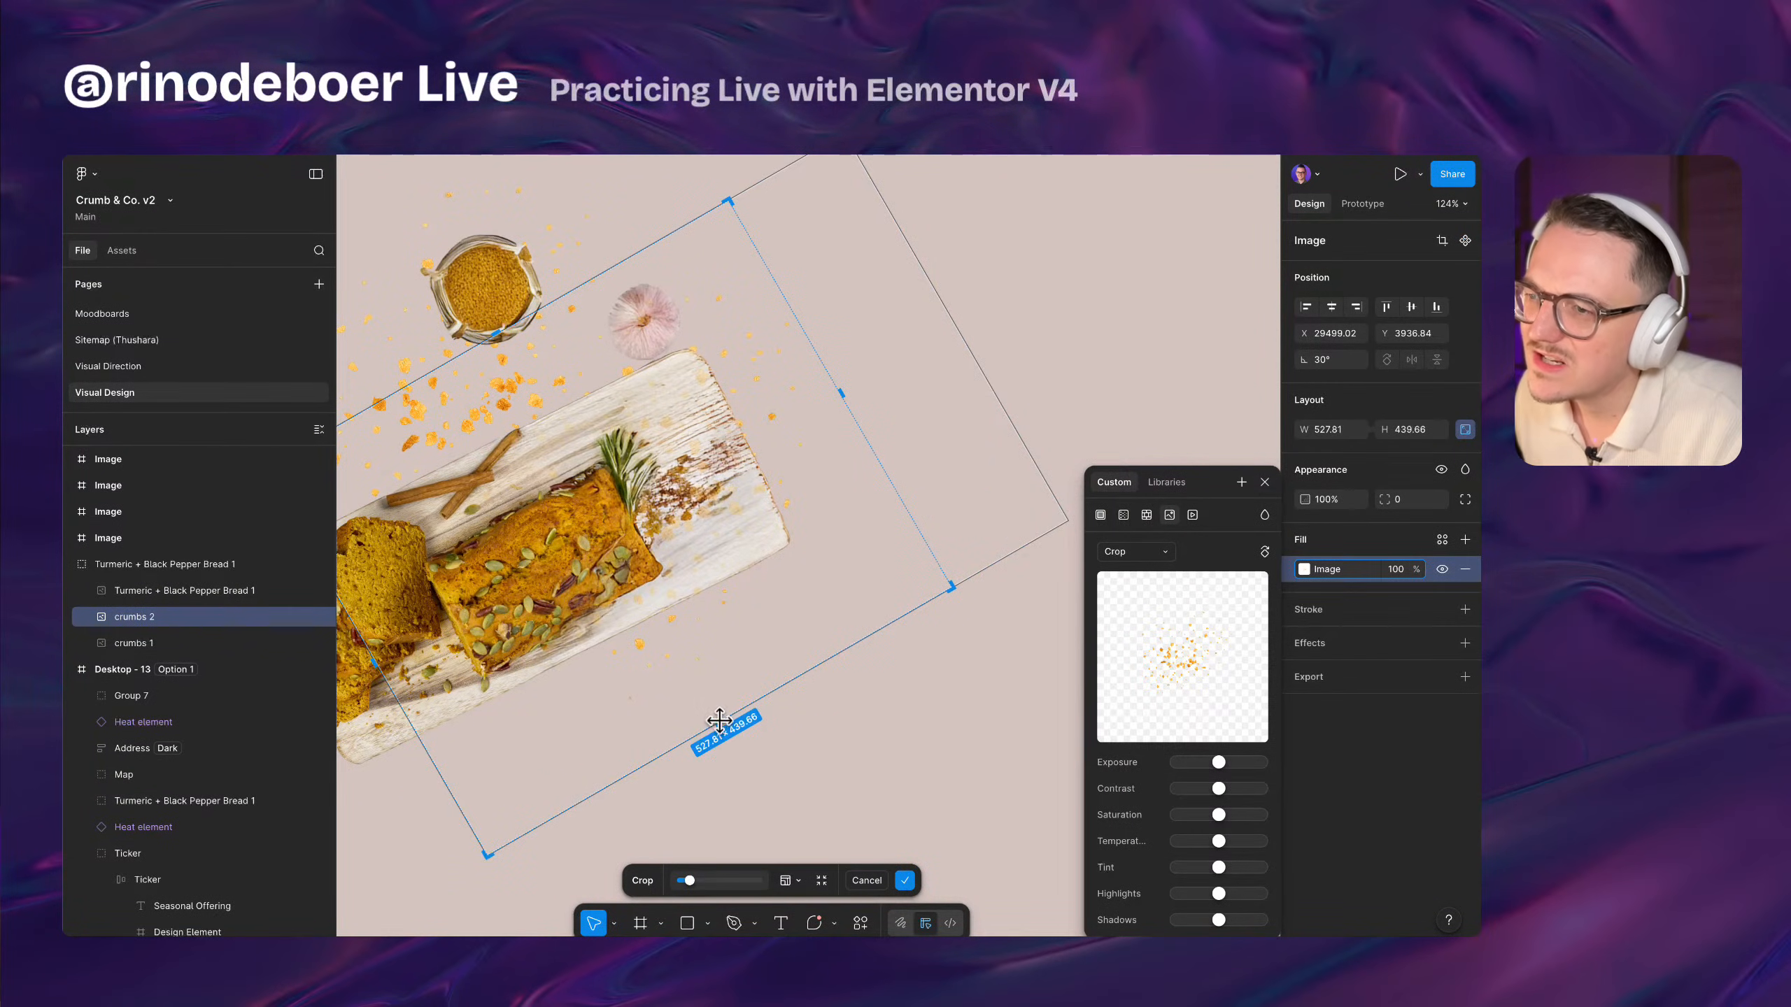
drag(719, 720, 698, 677)
click(767, 745)
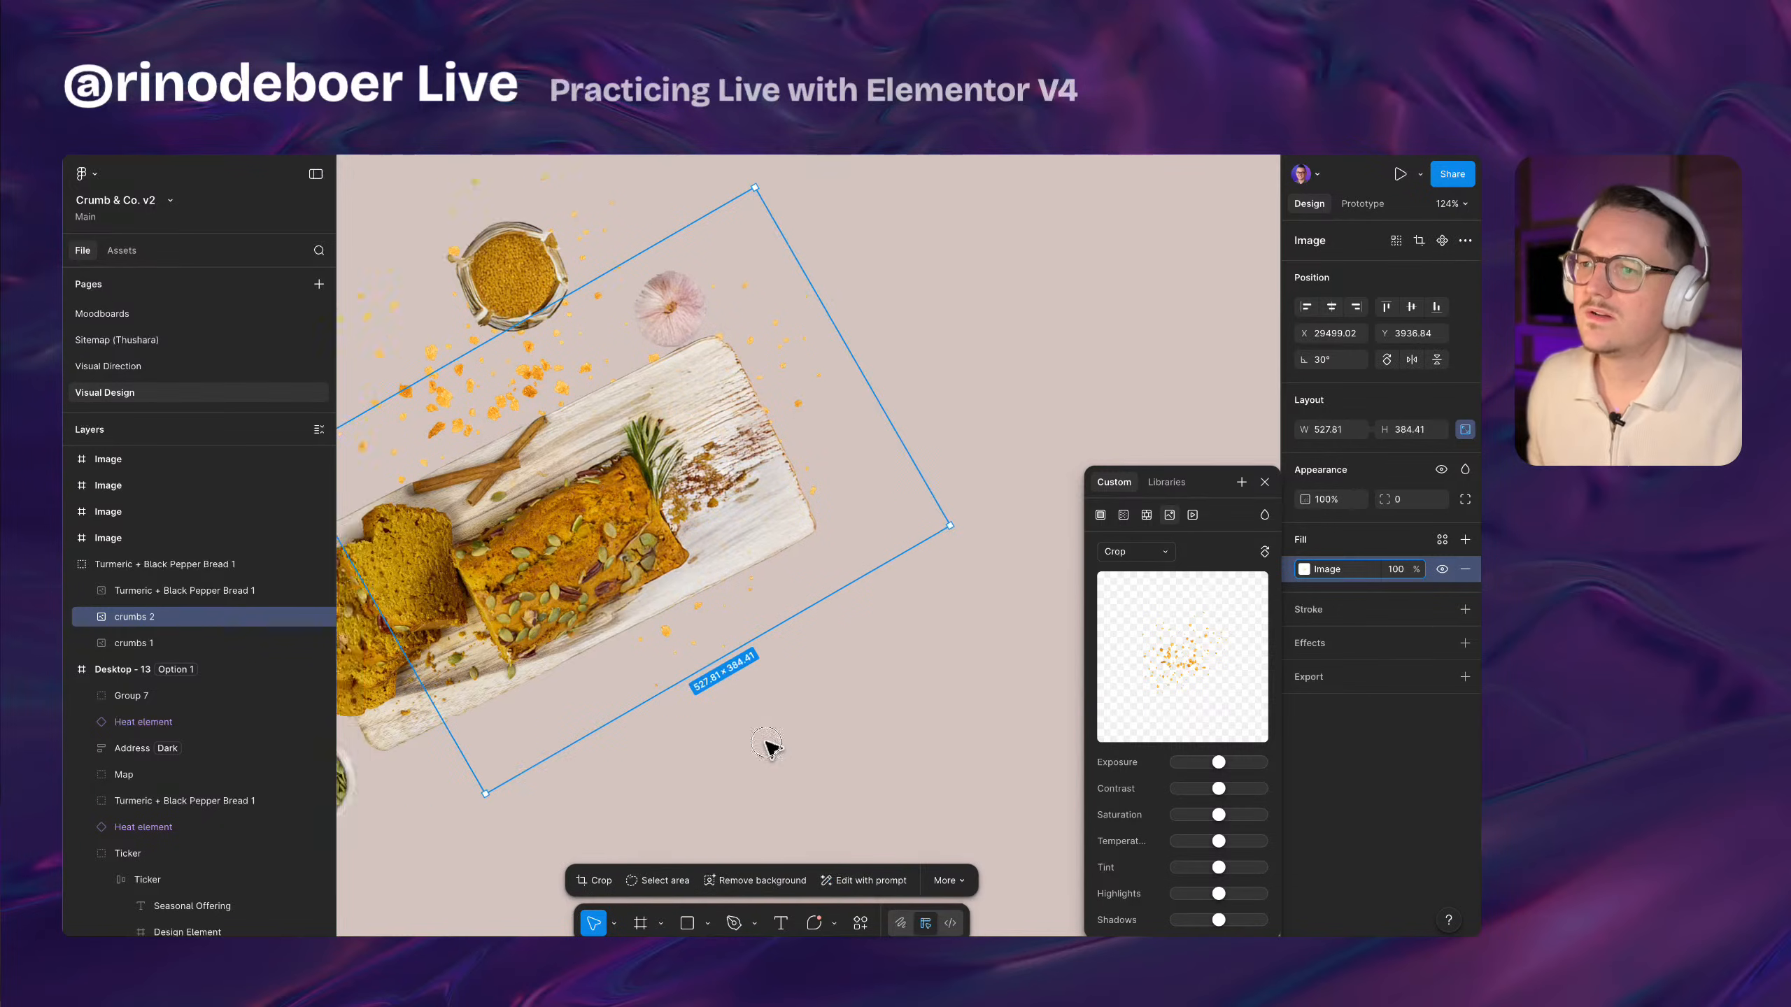
scroll(767, 745, down, 2)
Select the whole Turmeric + Black Pepper Bread 1 group containing the bread and crumbs images
click(678, 732)
scroll(861, 584, right, 1)
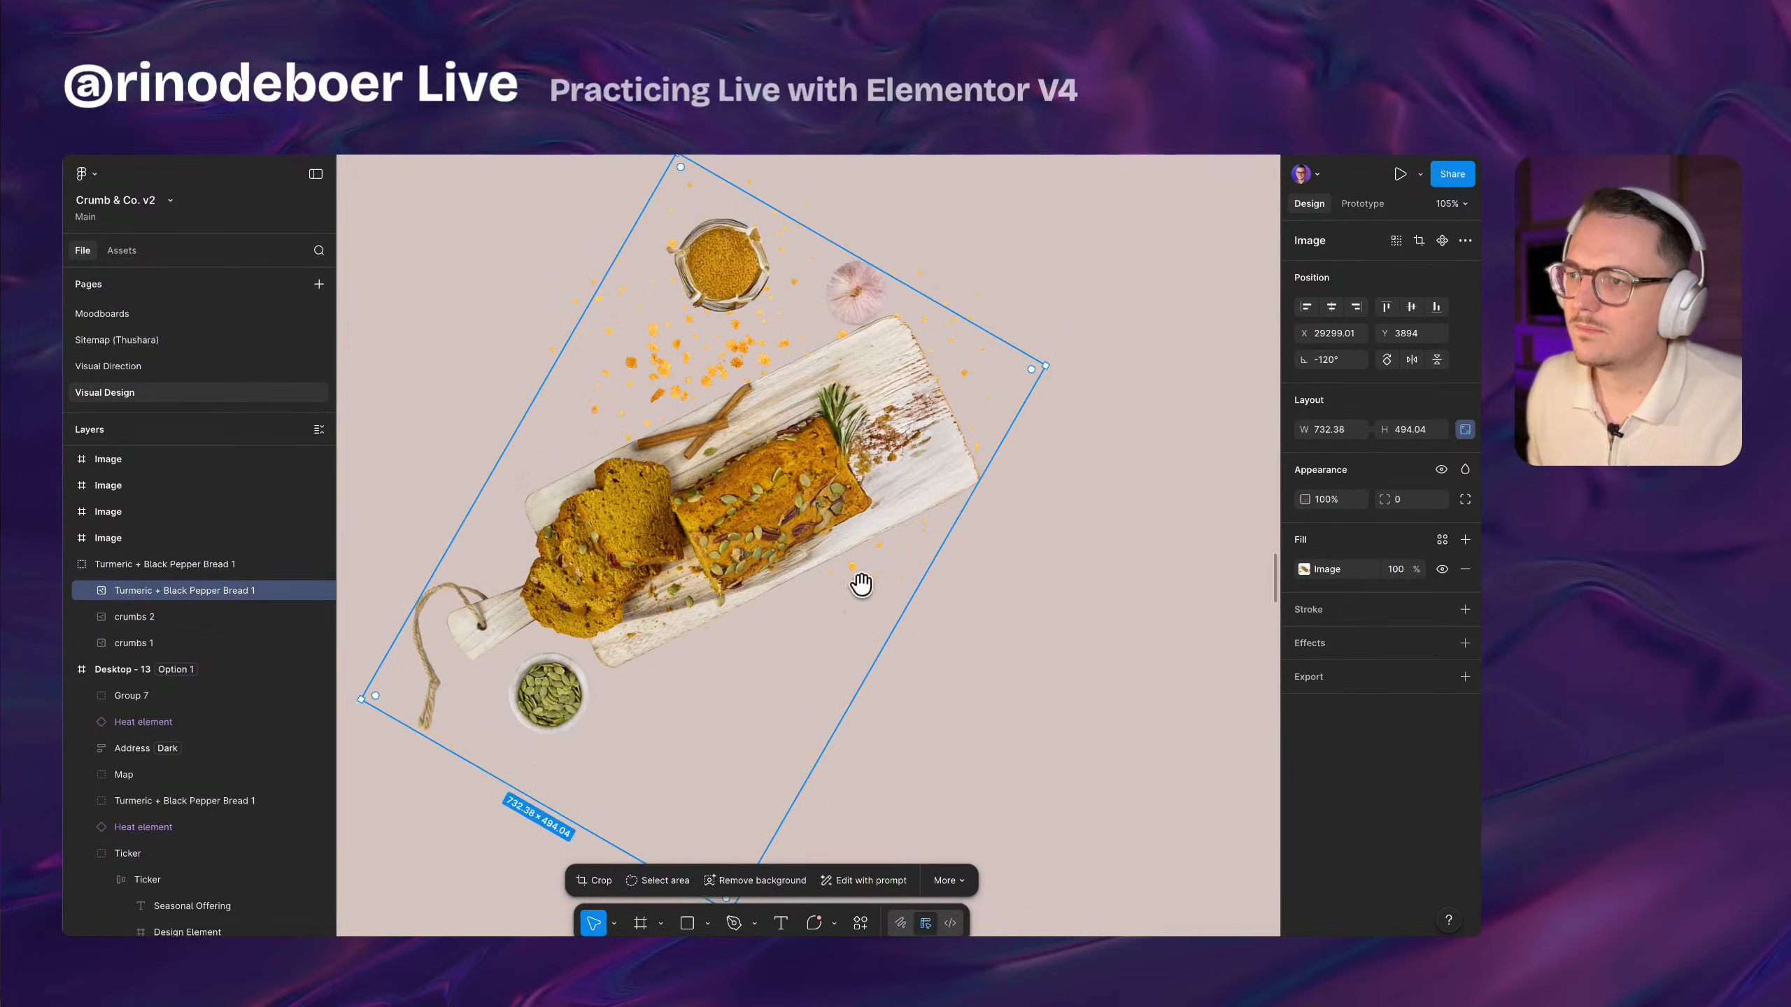
scroll(623, 347, down, 4)
drag(498, 249, 776, 492)
drag(474, 247, 942, 659)
drag(1027, 508, 1097, 631)
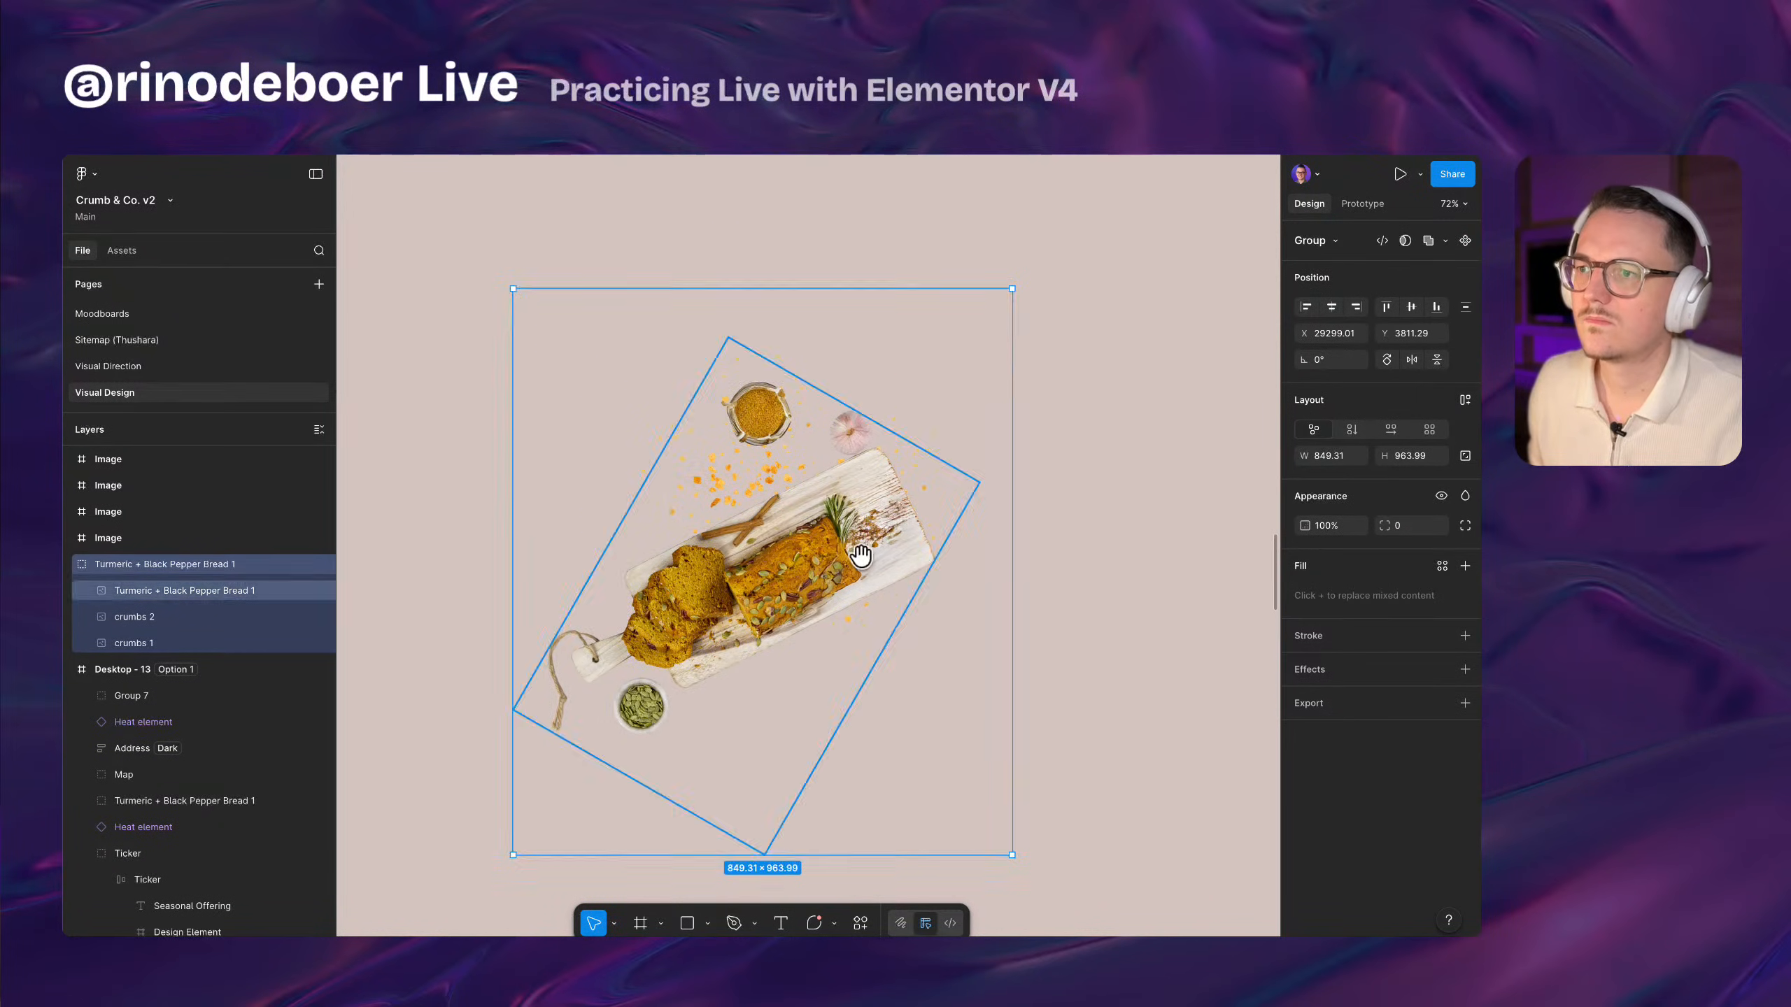
scroll(856, 551, down, 4)
click(603, 471)
click(733, 455)
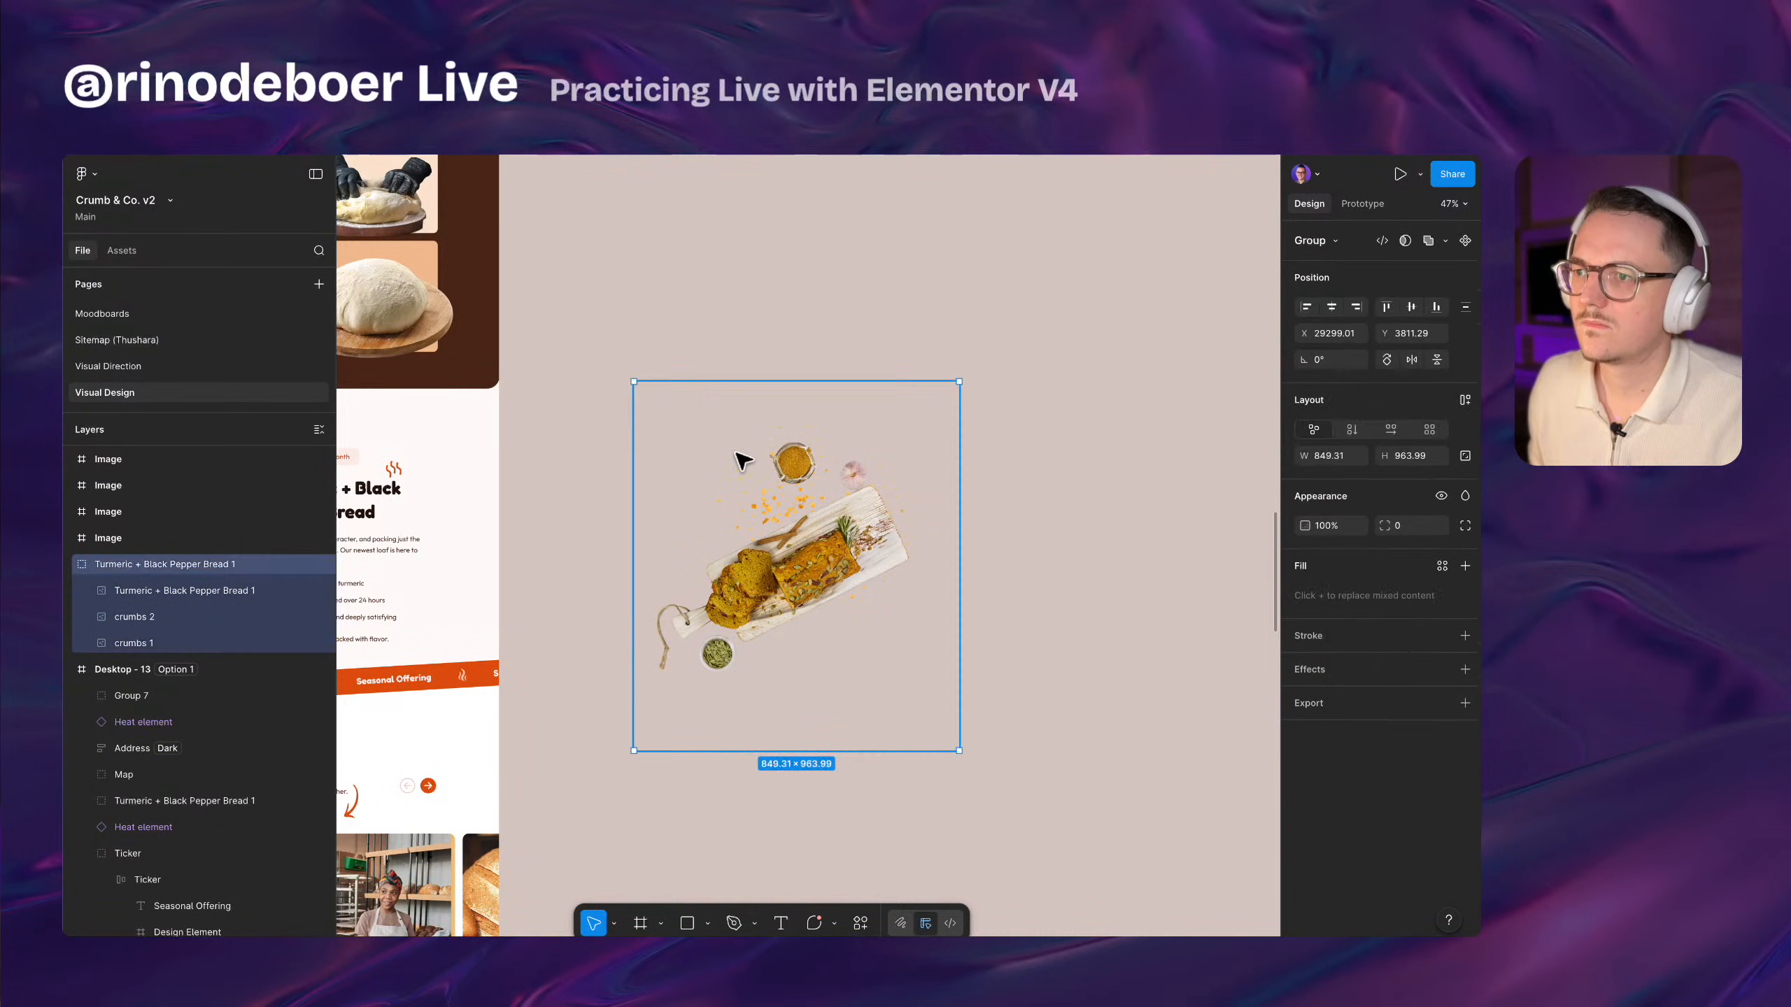
Ungroup the bread composition and regroup the bread image with both crumbs images
drag(659, 414, 731, 452)
key(ctrl+z)
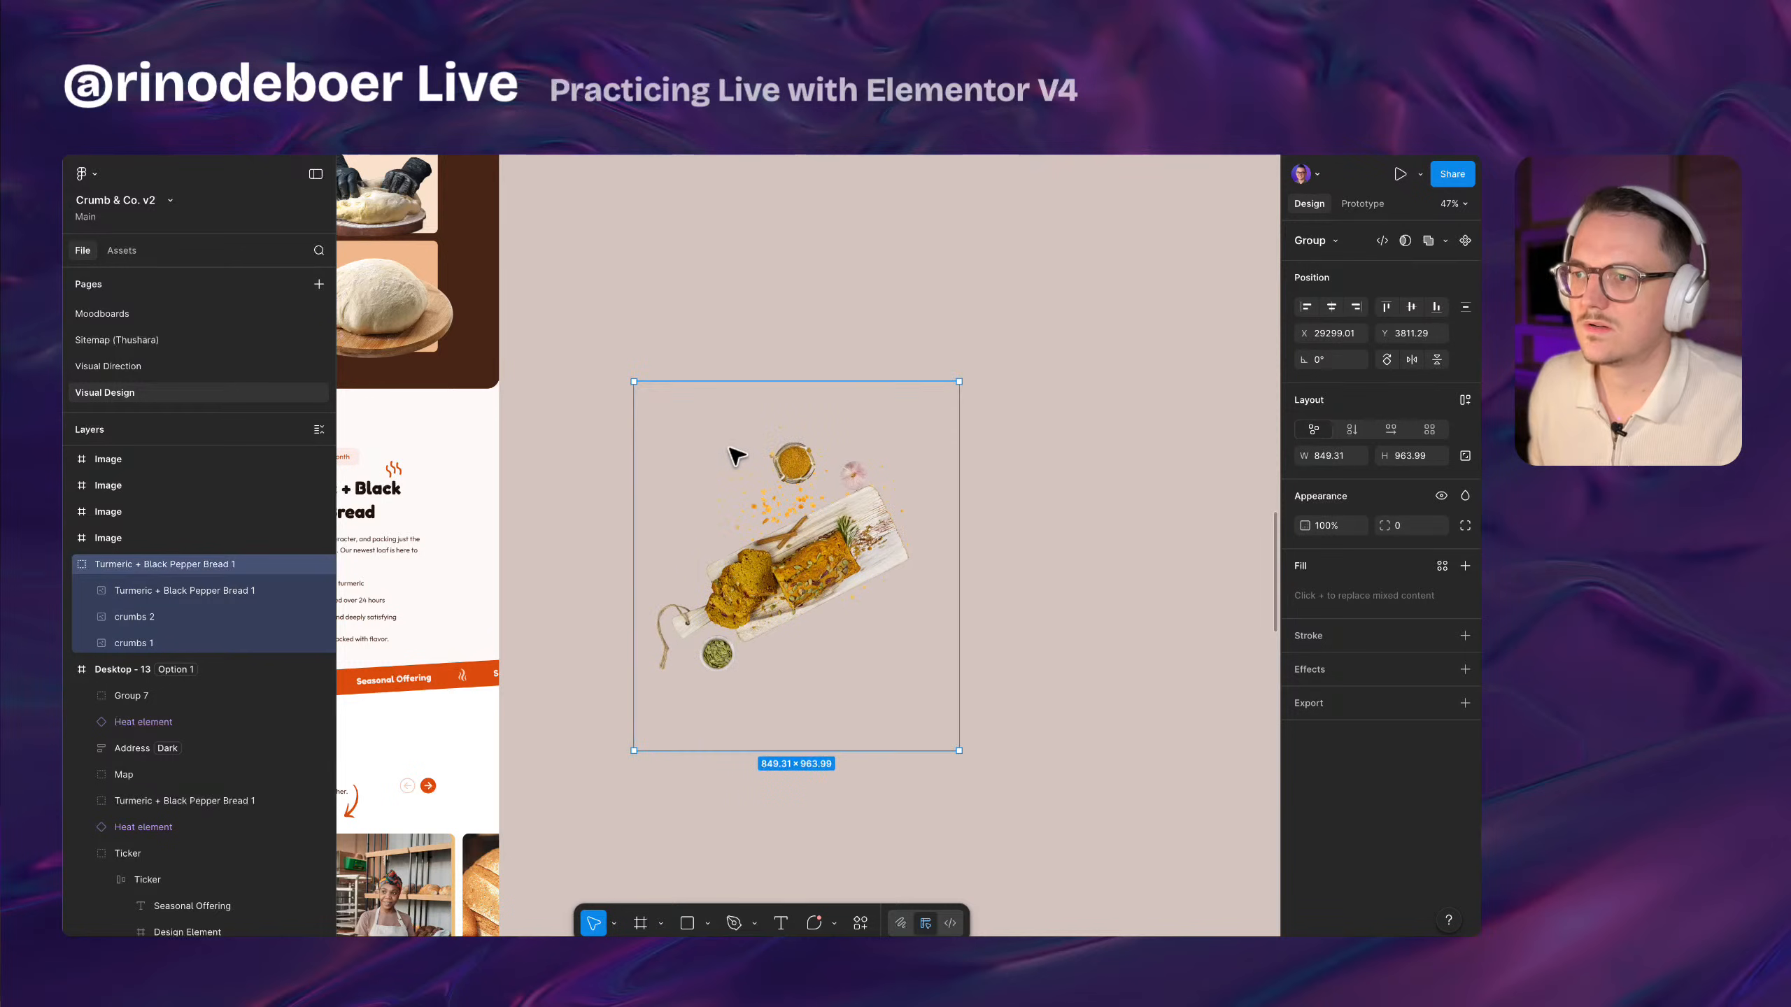
key(ctrl+shift+g)
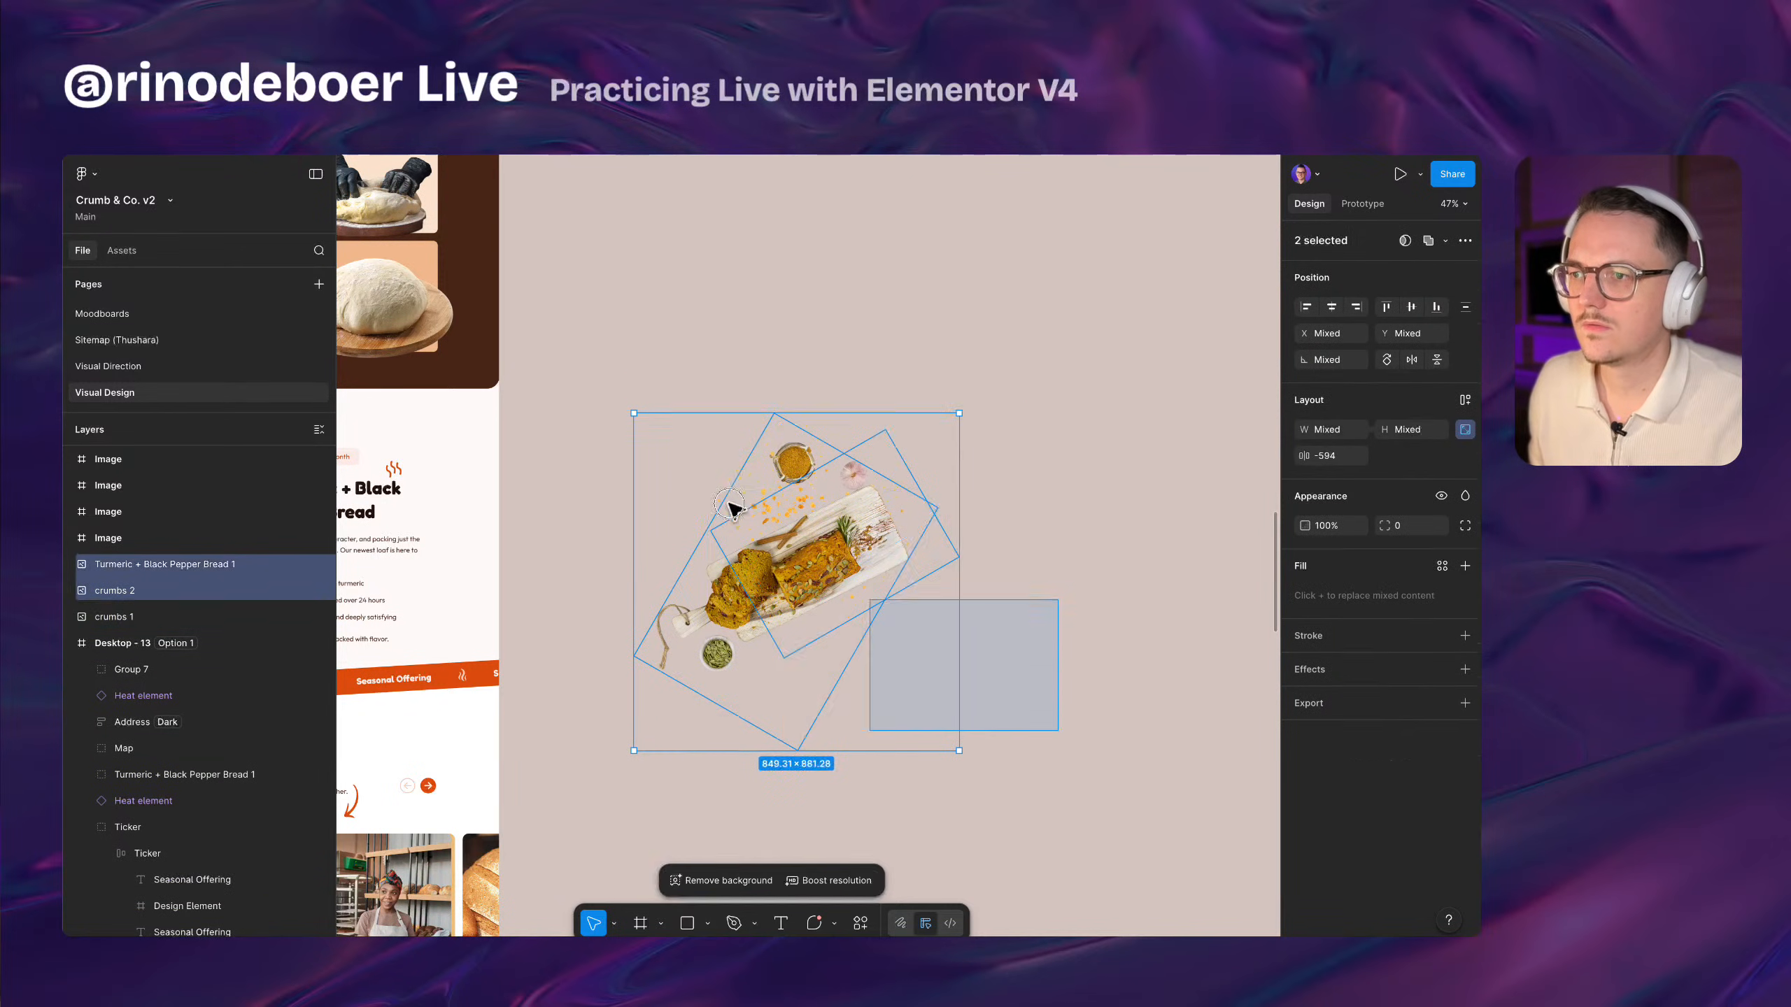
drag(584, 448, 909, 641)
key(ctrl+g)
scroll(937, 600, up, 3)
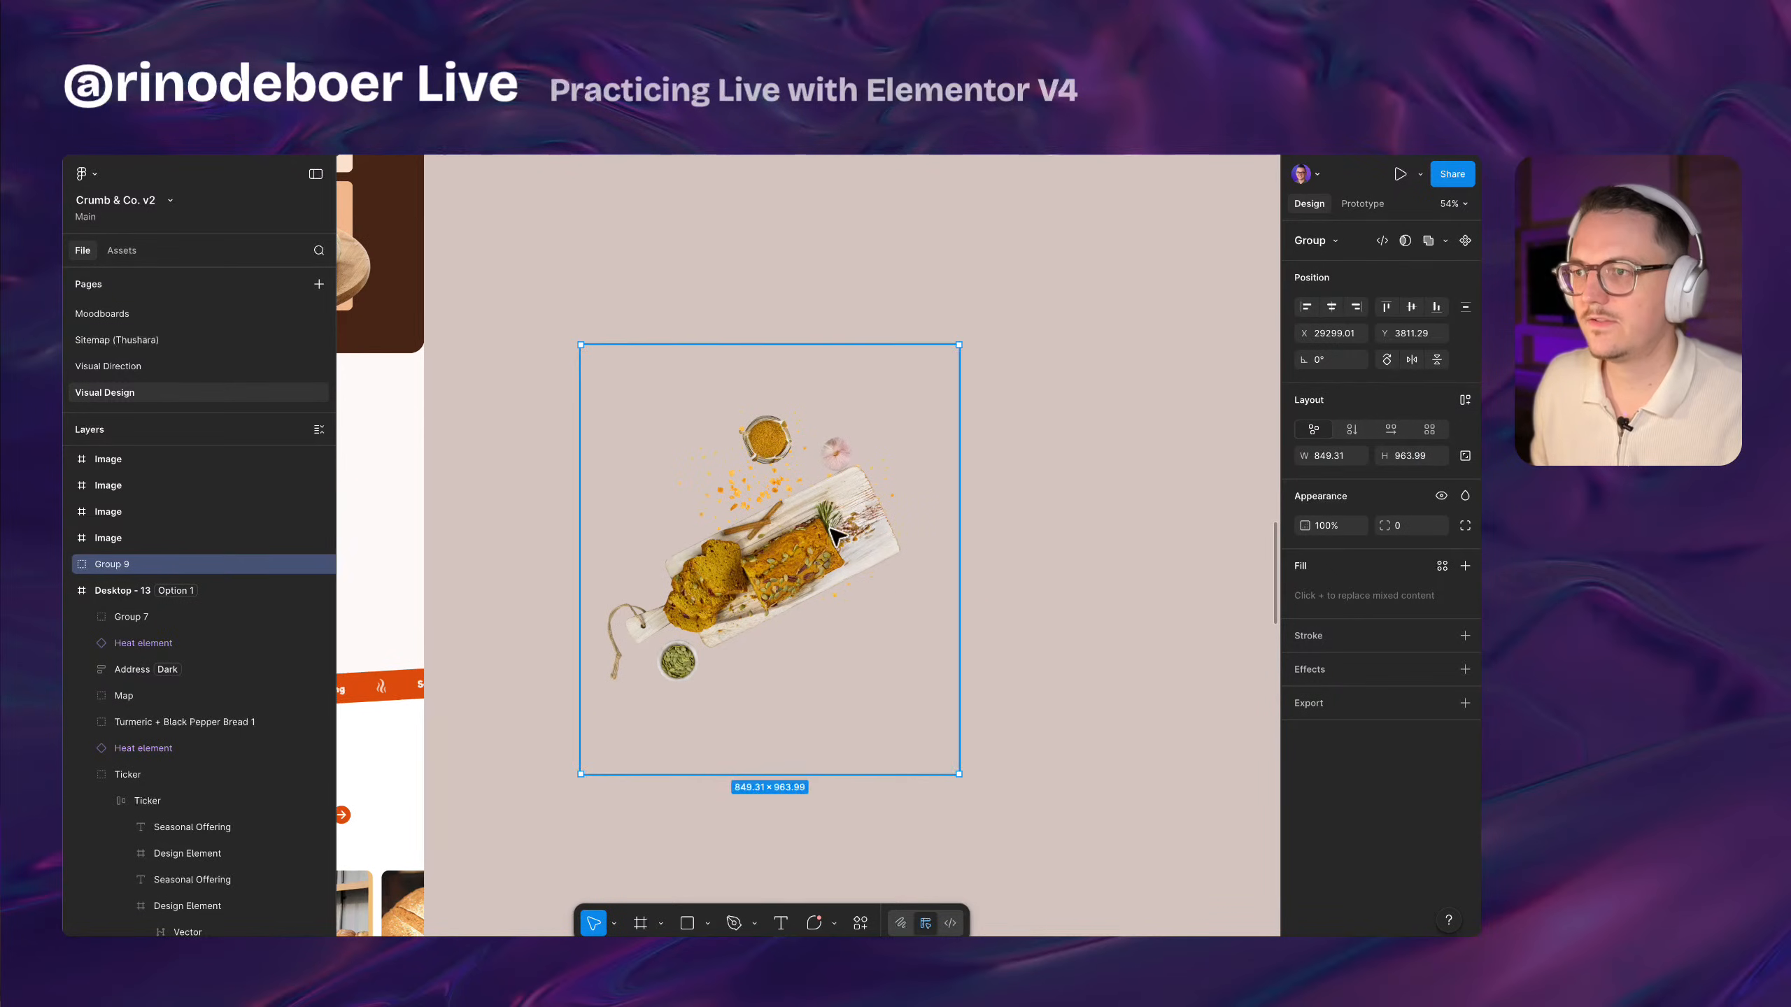
scroll(931, 500, up, 5)
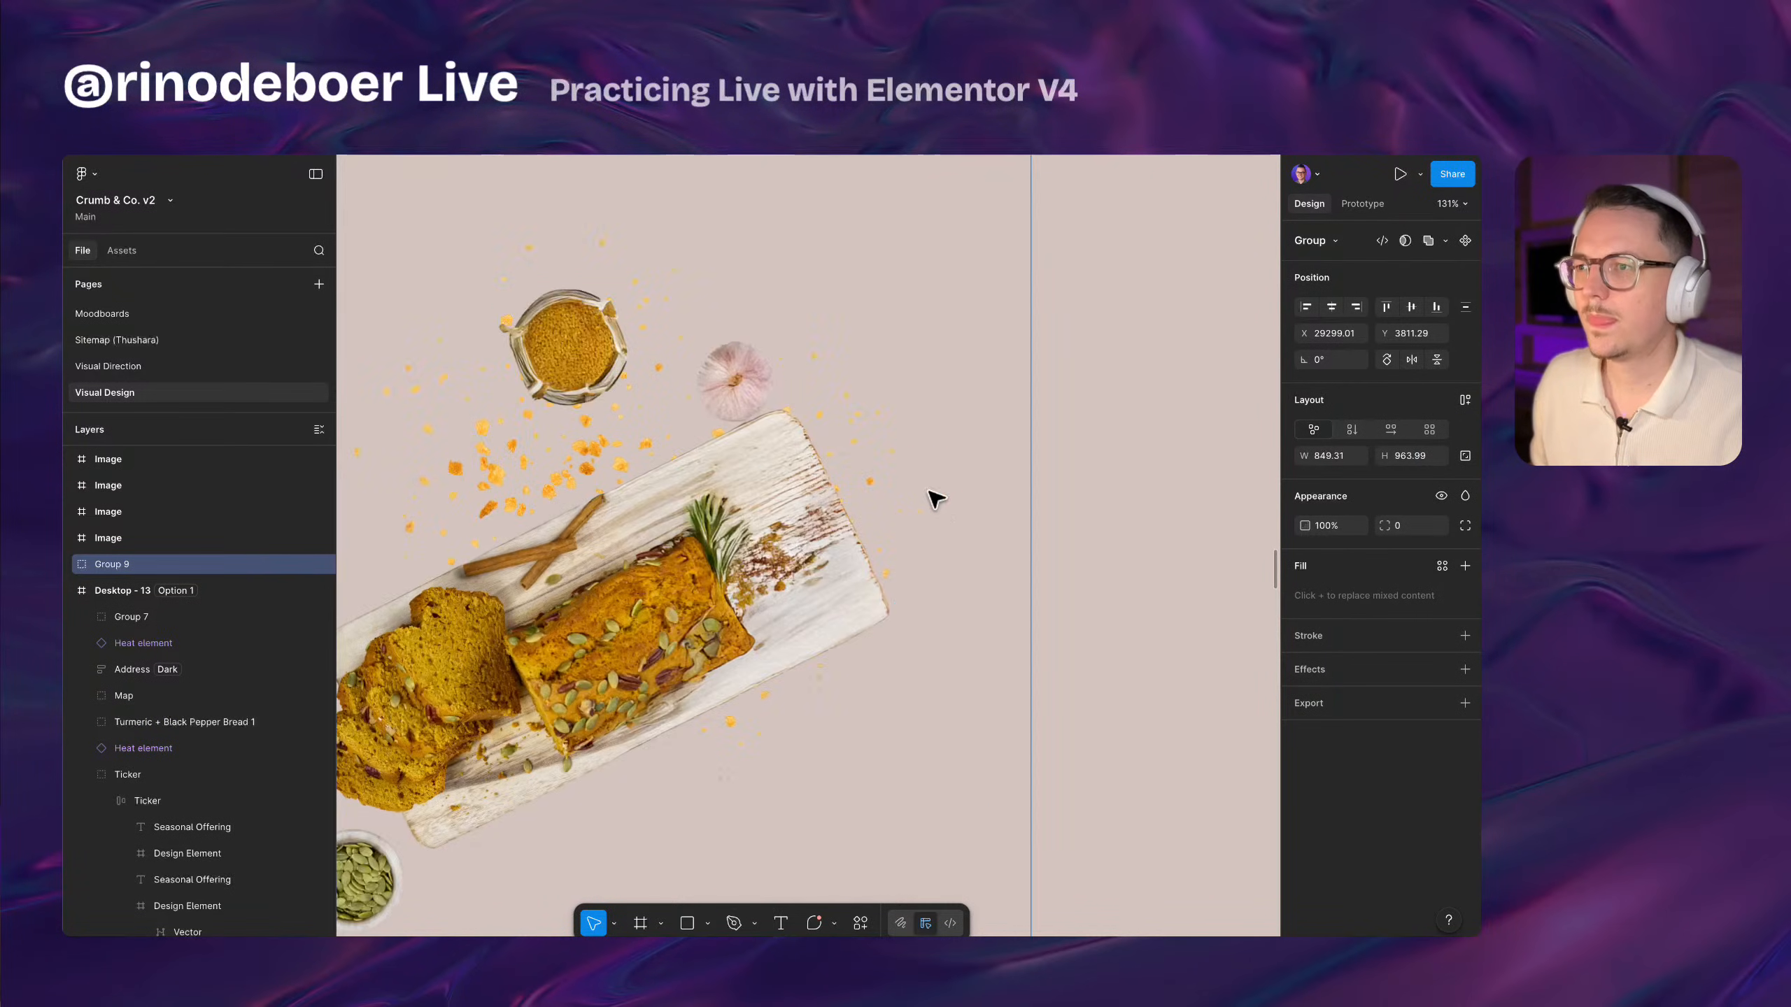
scroll(847, 440, down, 5)
scroll(847, 440, up, 2)
scroll(652, 724, up, 3)
scroll(655, 724, down, 4)
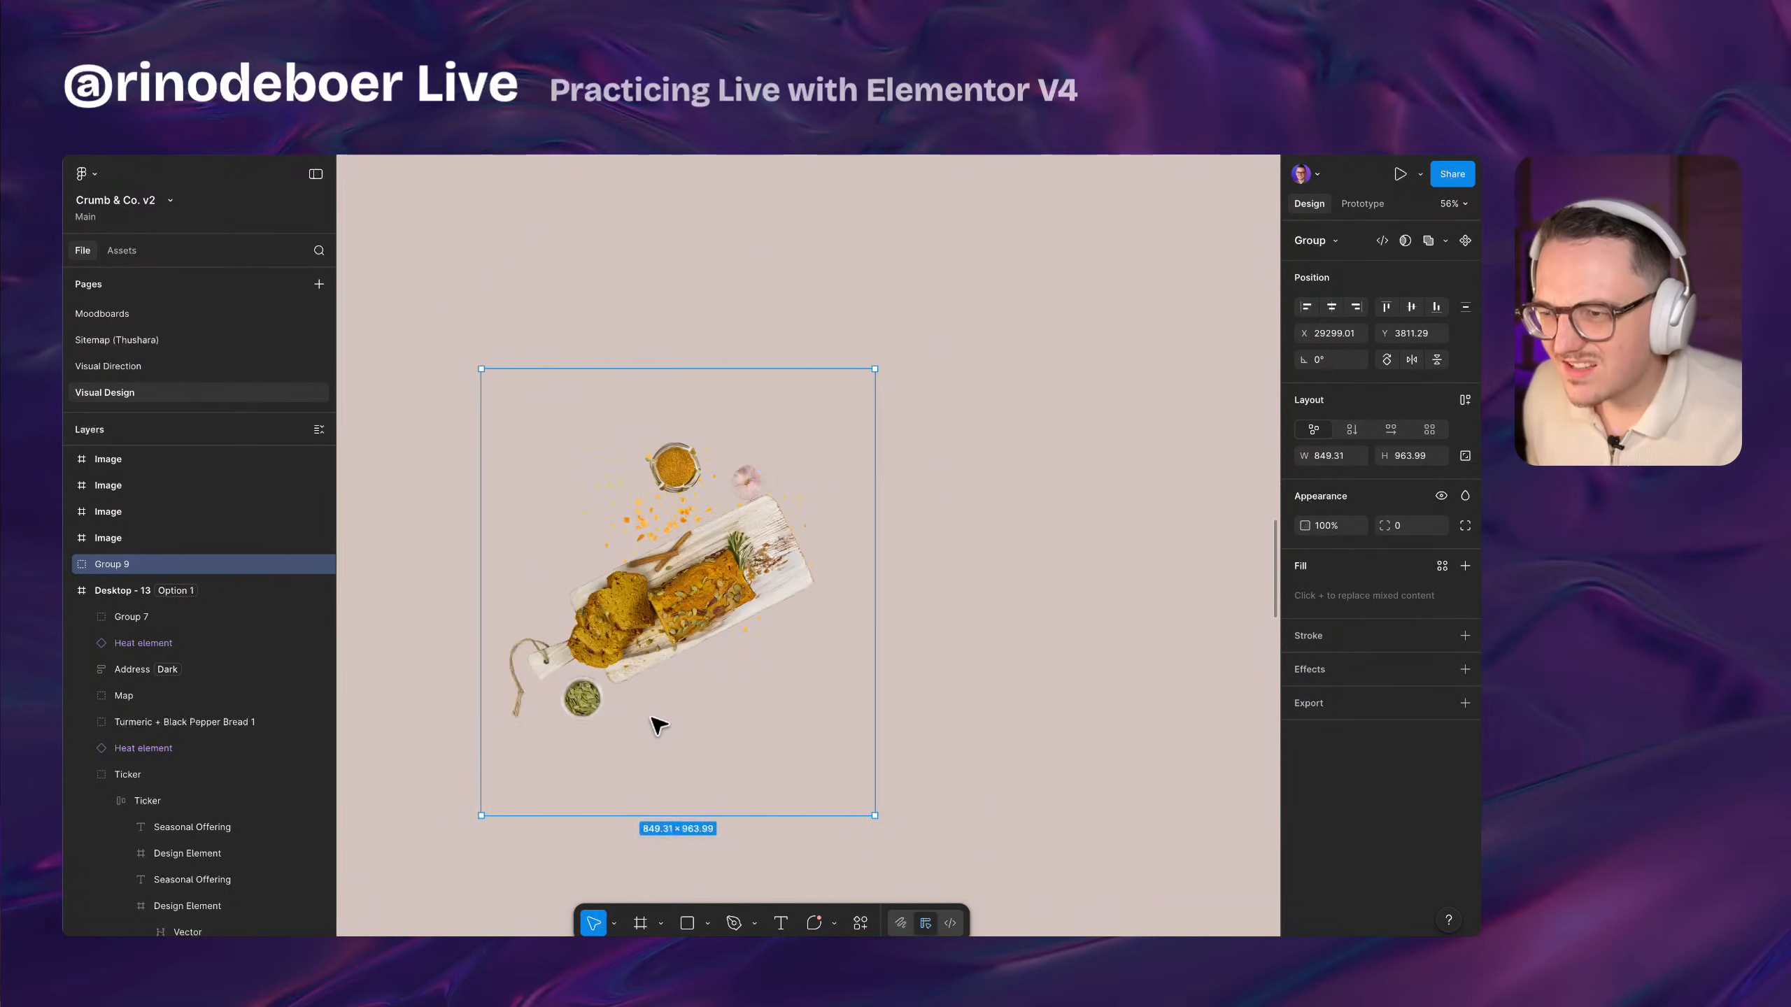
Examine the regrouped bread and crumbs composition with and without its selection outline
scroll(659, 786, up, 2)
scroll(624, 738, down, 3)
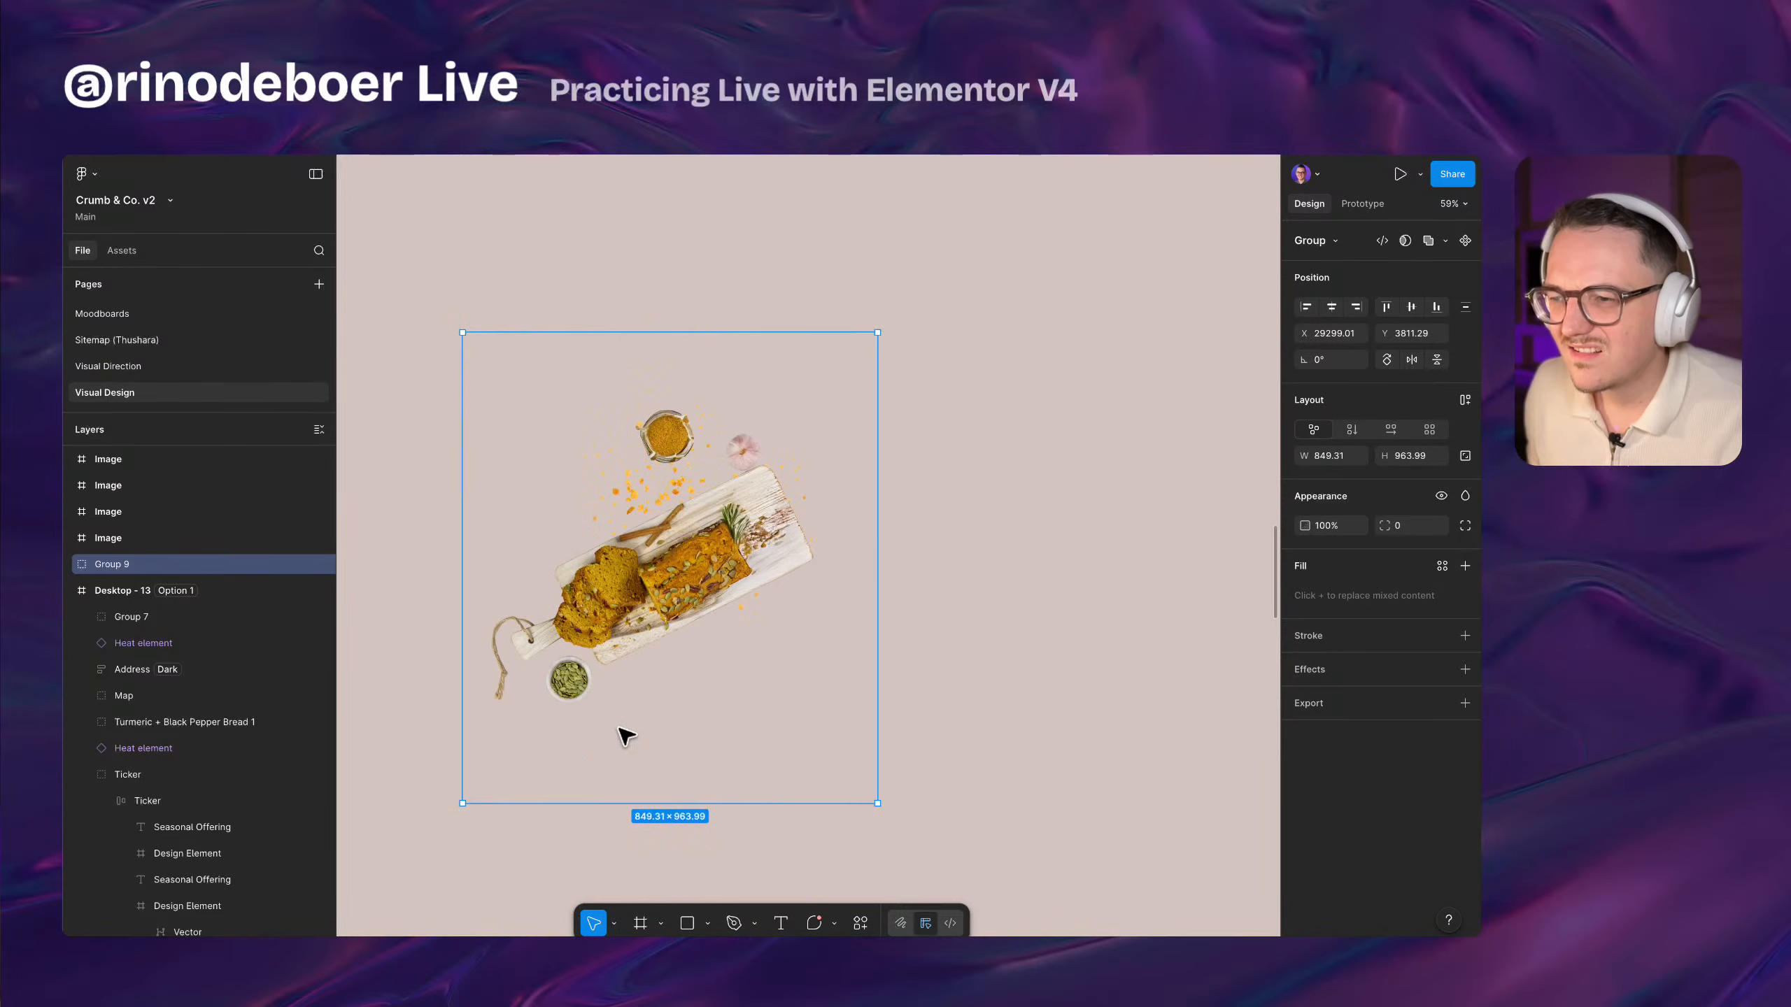
scroll(530, 788, up, 1)
scroll(652, 810, up, 1)
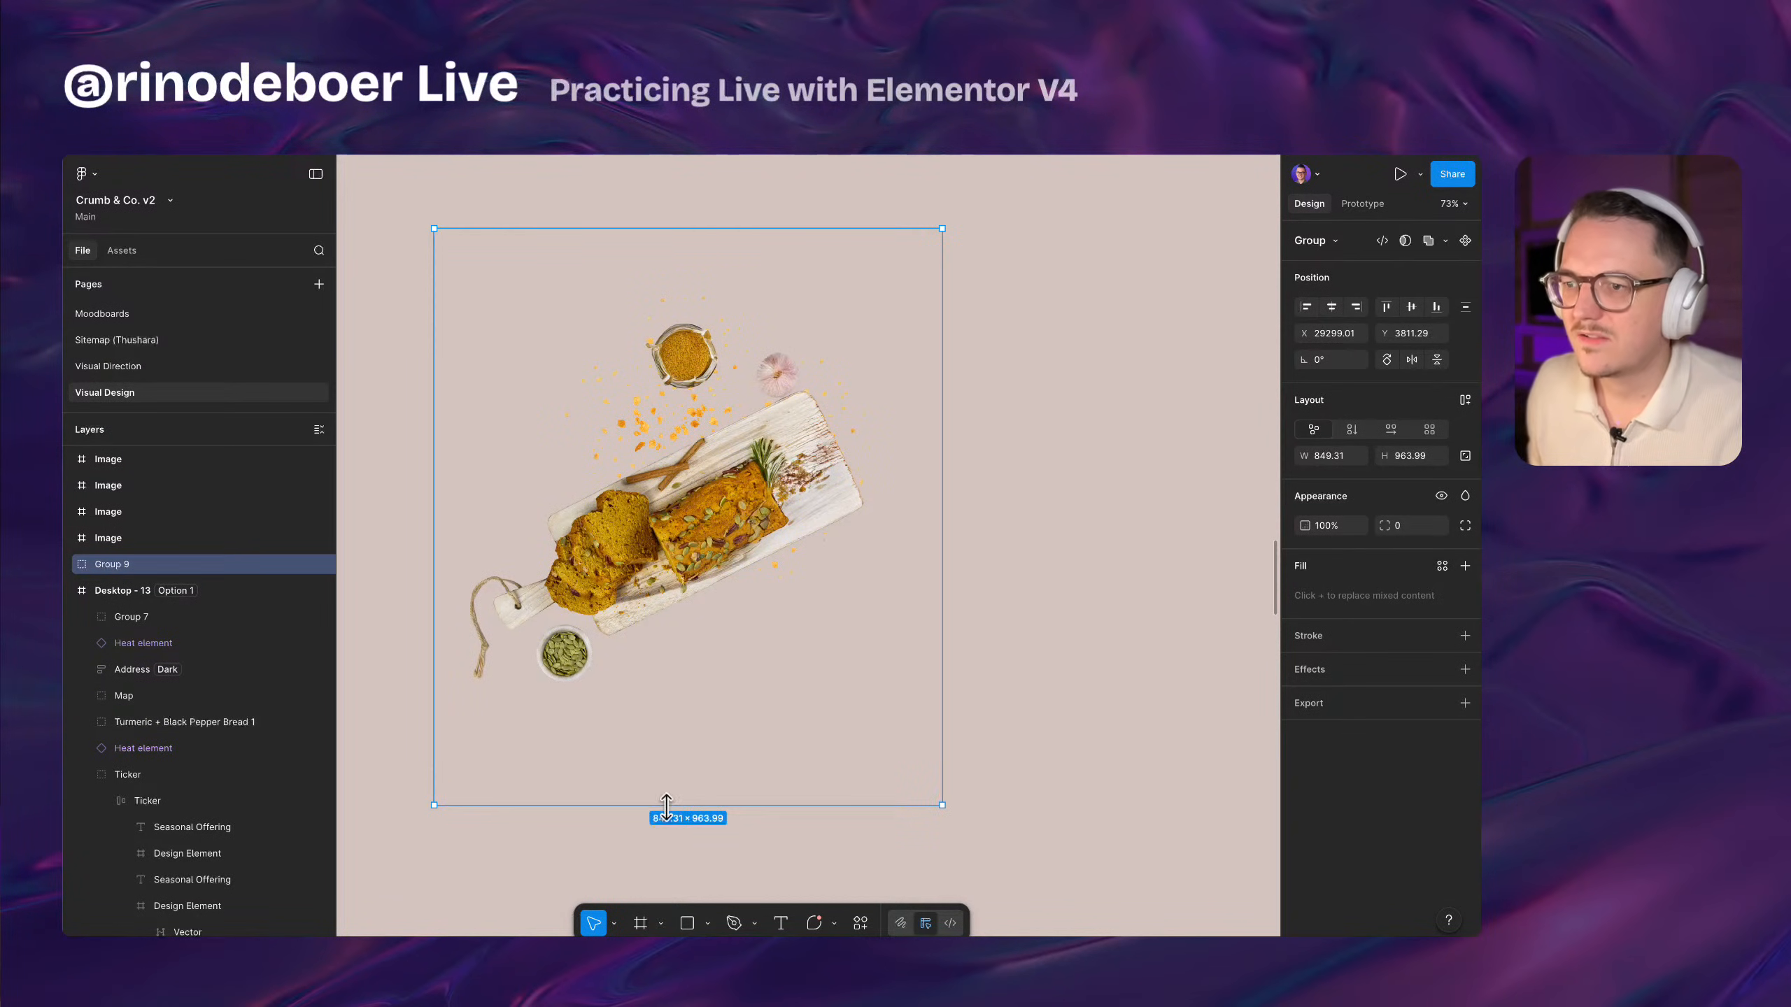
scroll(887, 623, down, 1)
click(960, 604)
drag(1018, 577, 983, 584)
scroll(755, 585, up, 1)
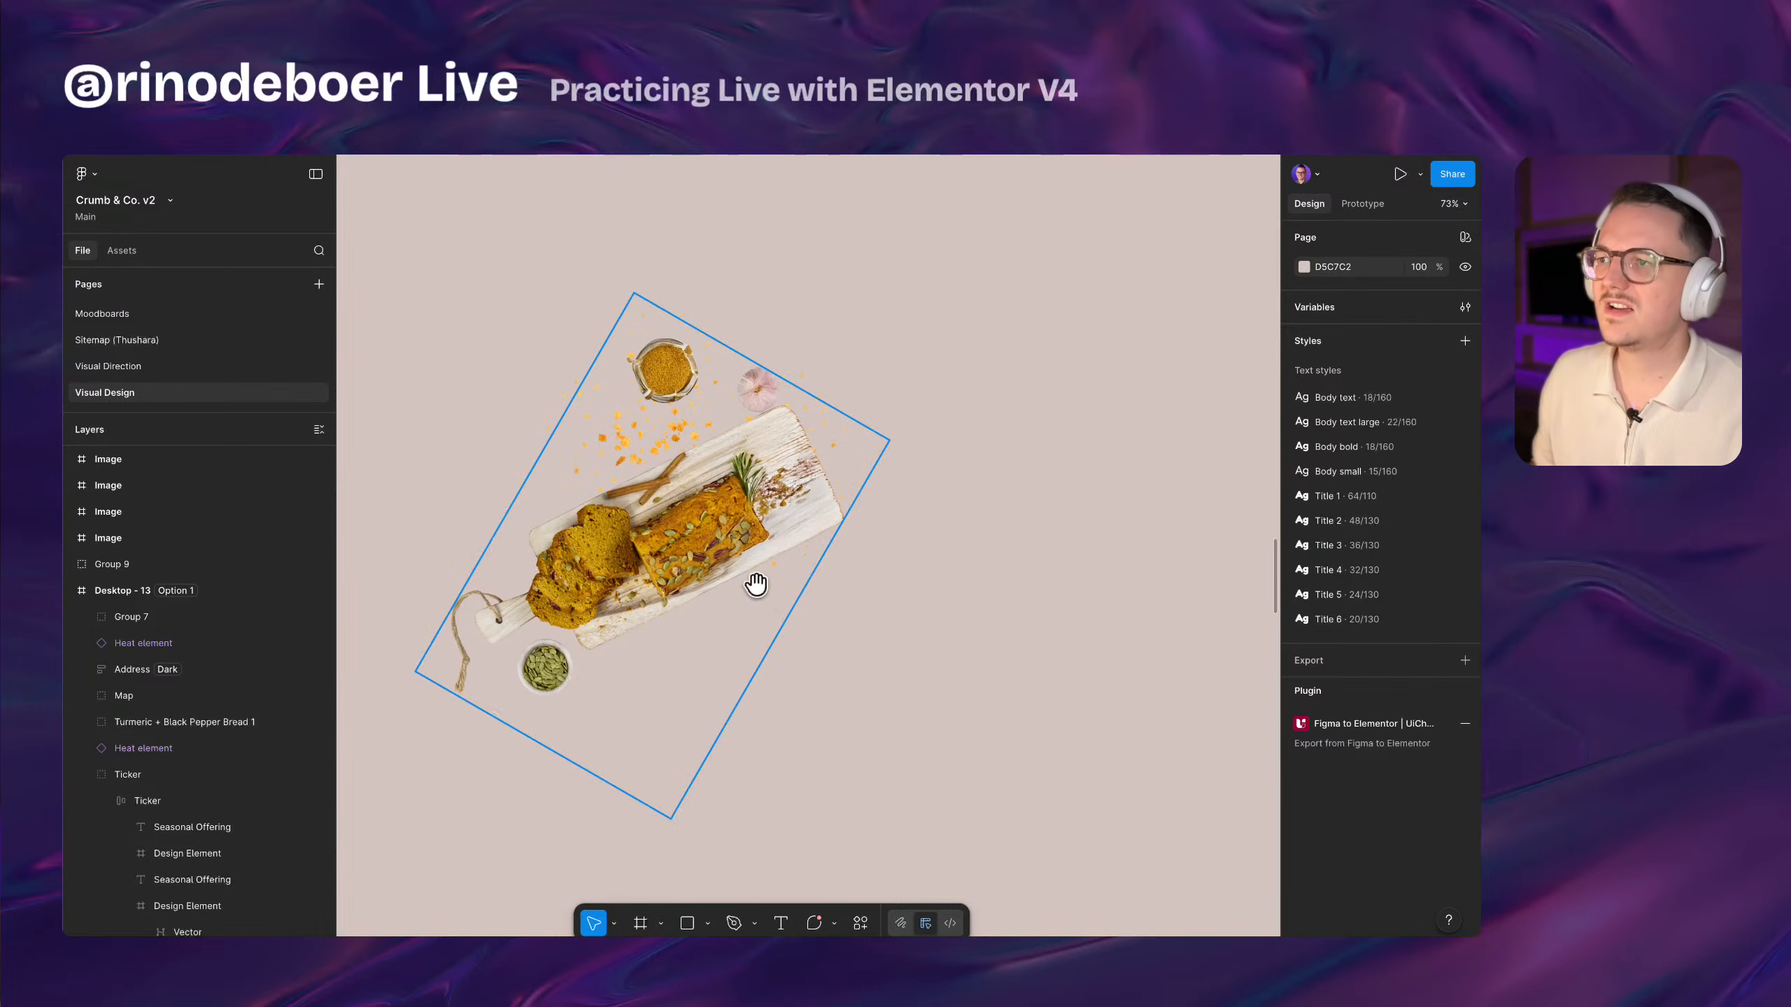
scroll(800, 424, down, 2)
Select the bread and crumbs group and add a PNG export setting at 1.5x scale
click(650, 501)
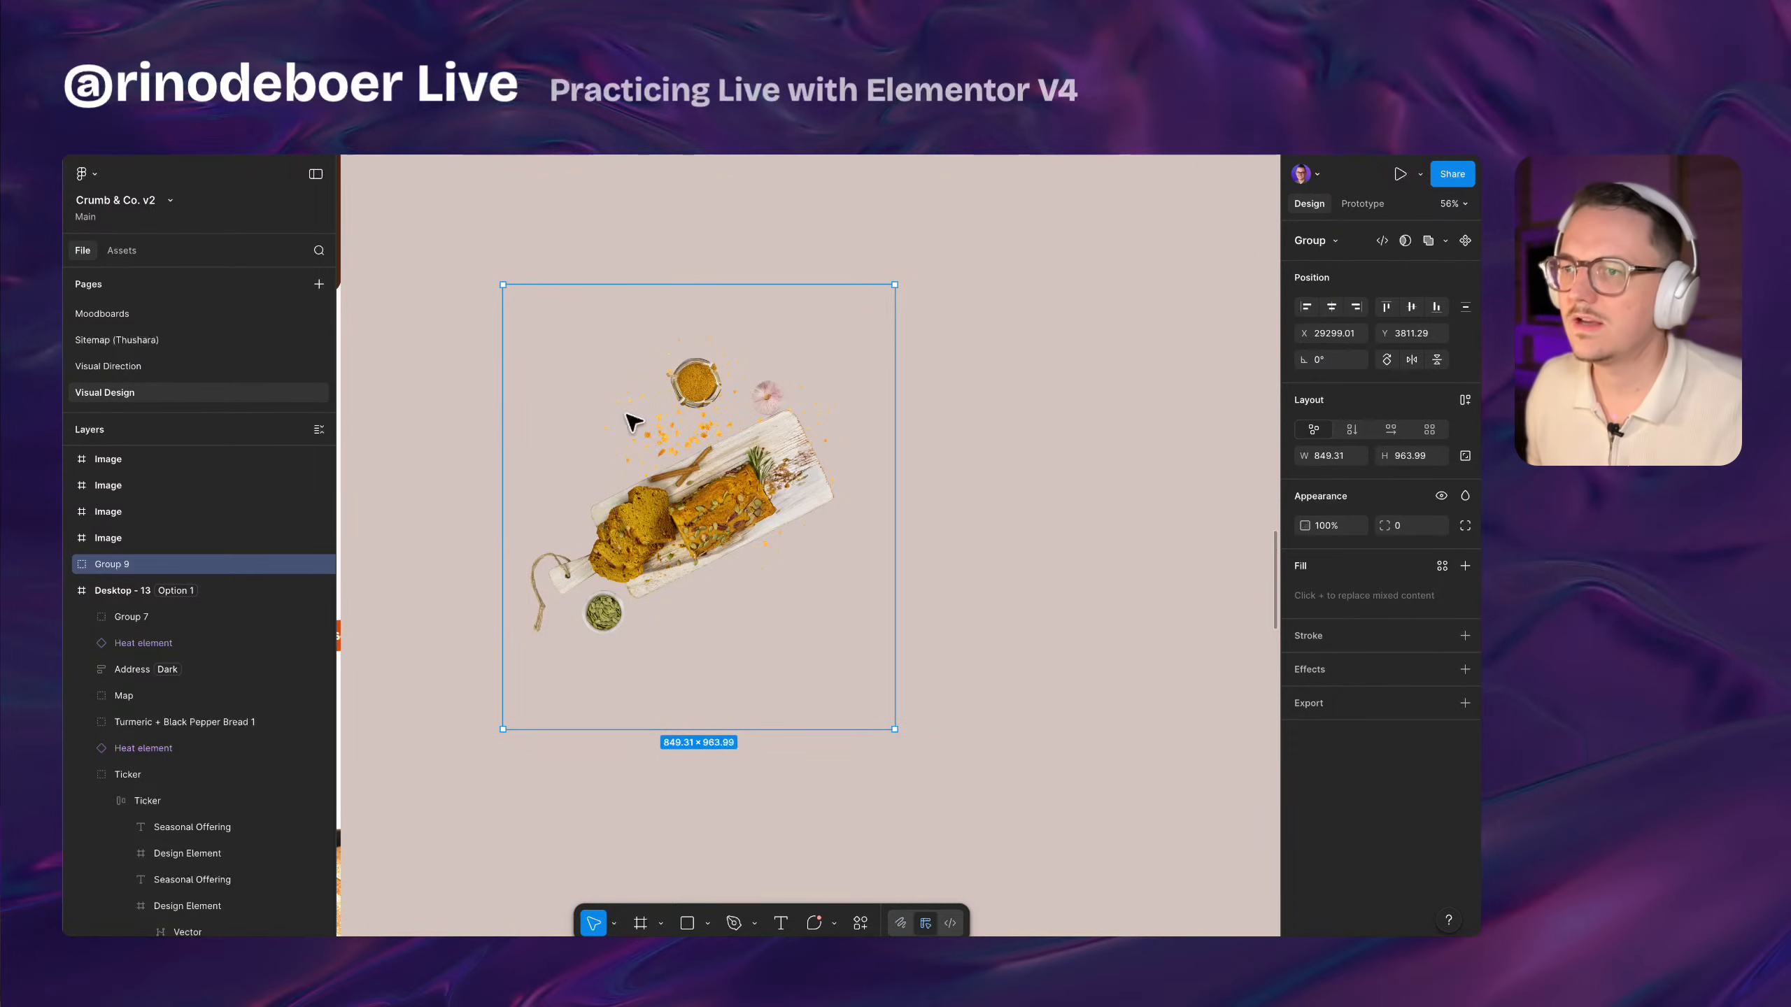
scroll(628, 417, up, 3)
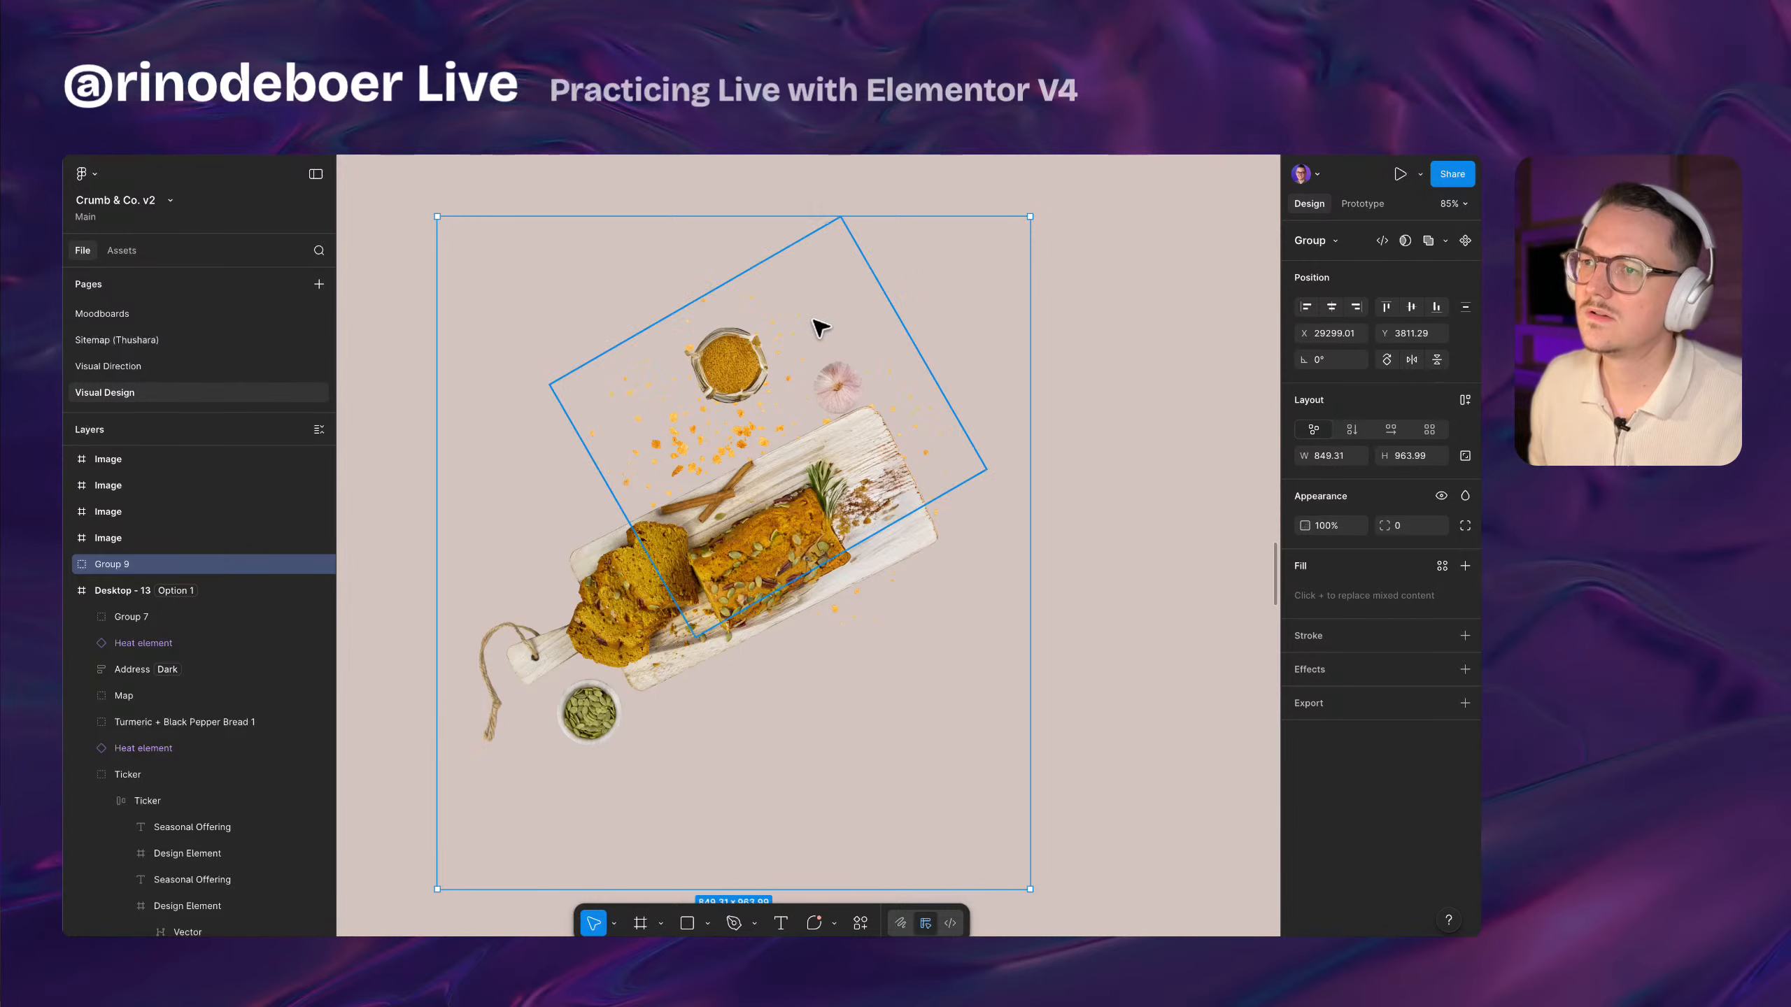
scroll(690, 593, down, 1)
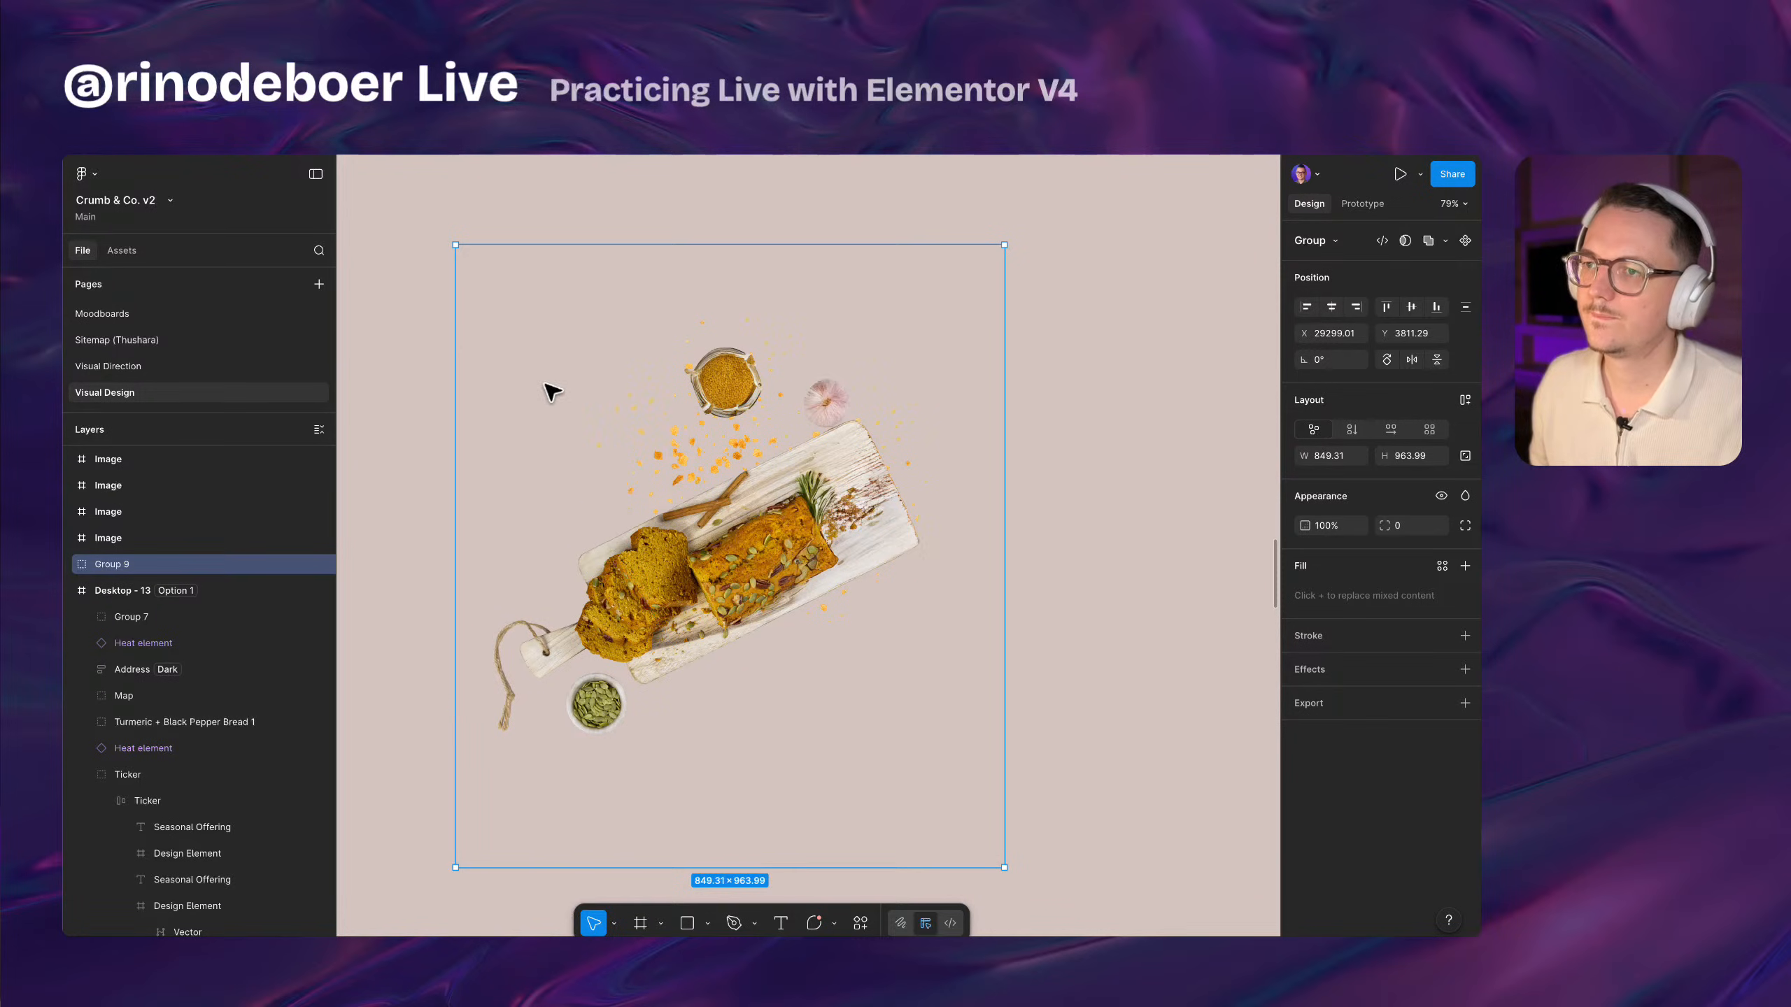
scroll(459, 371, down, 3)
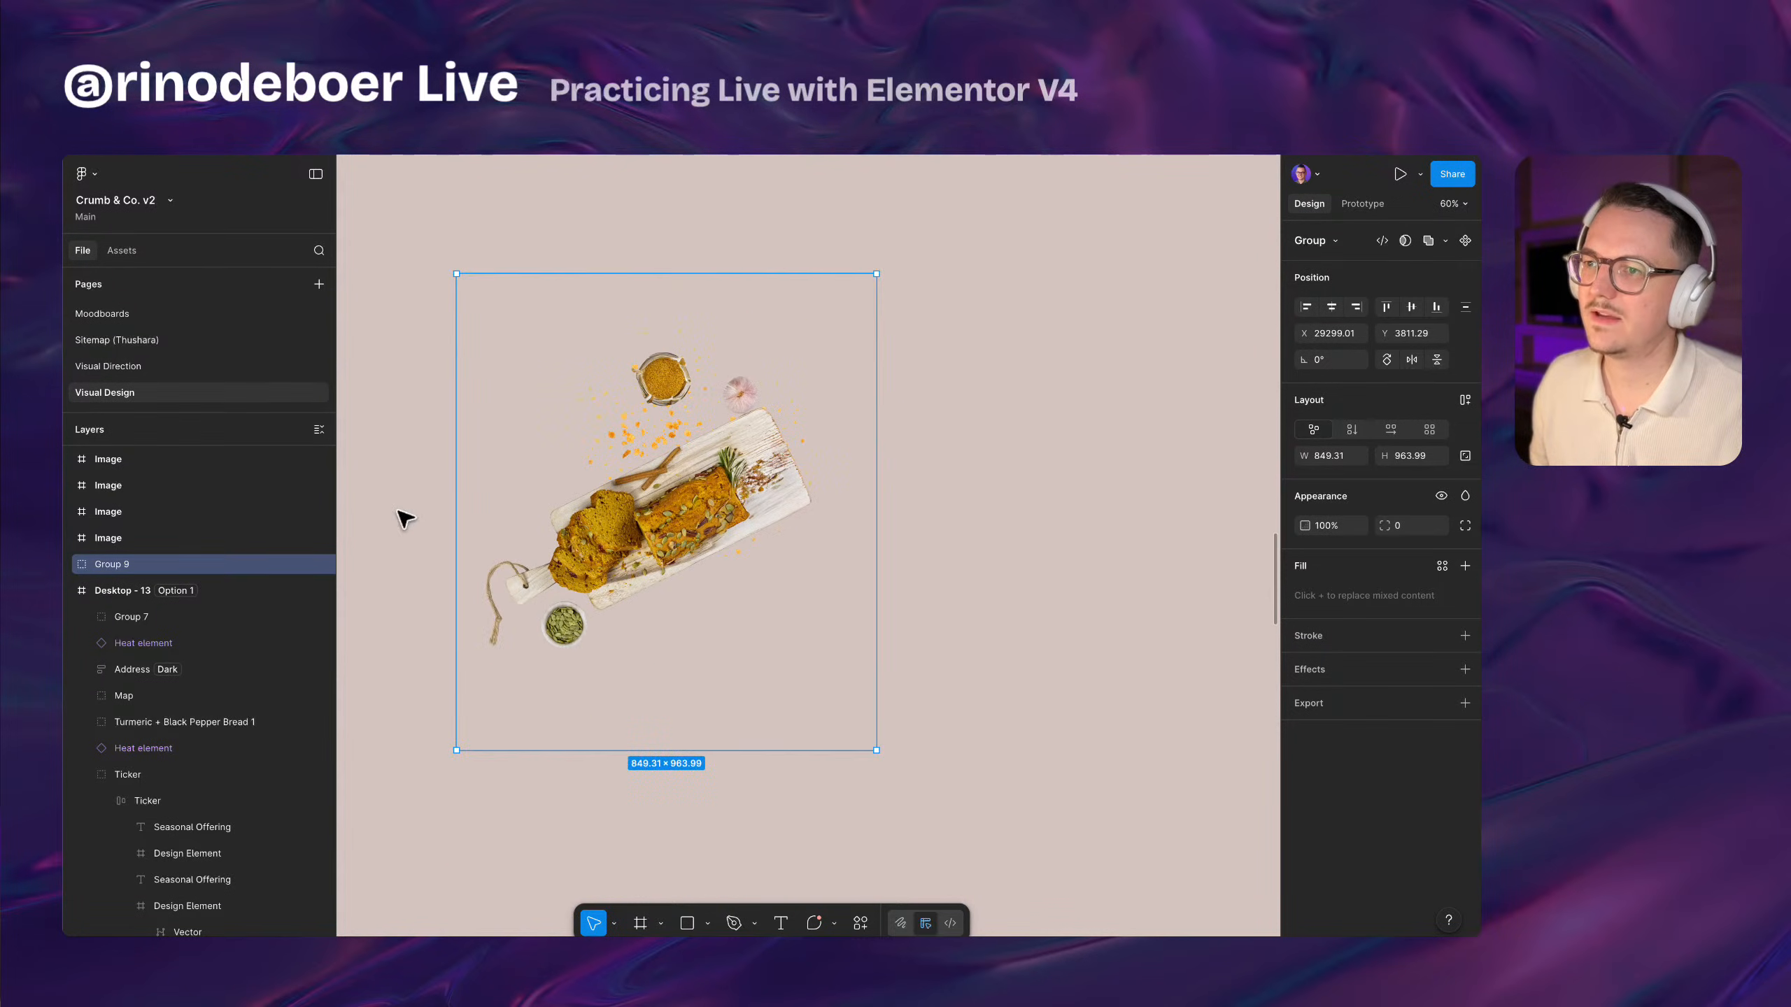
drag(400, 516, 412, 497)
click(1465, 703)
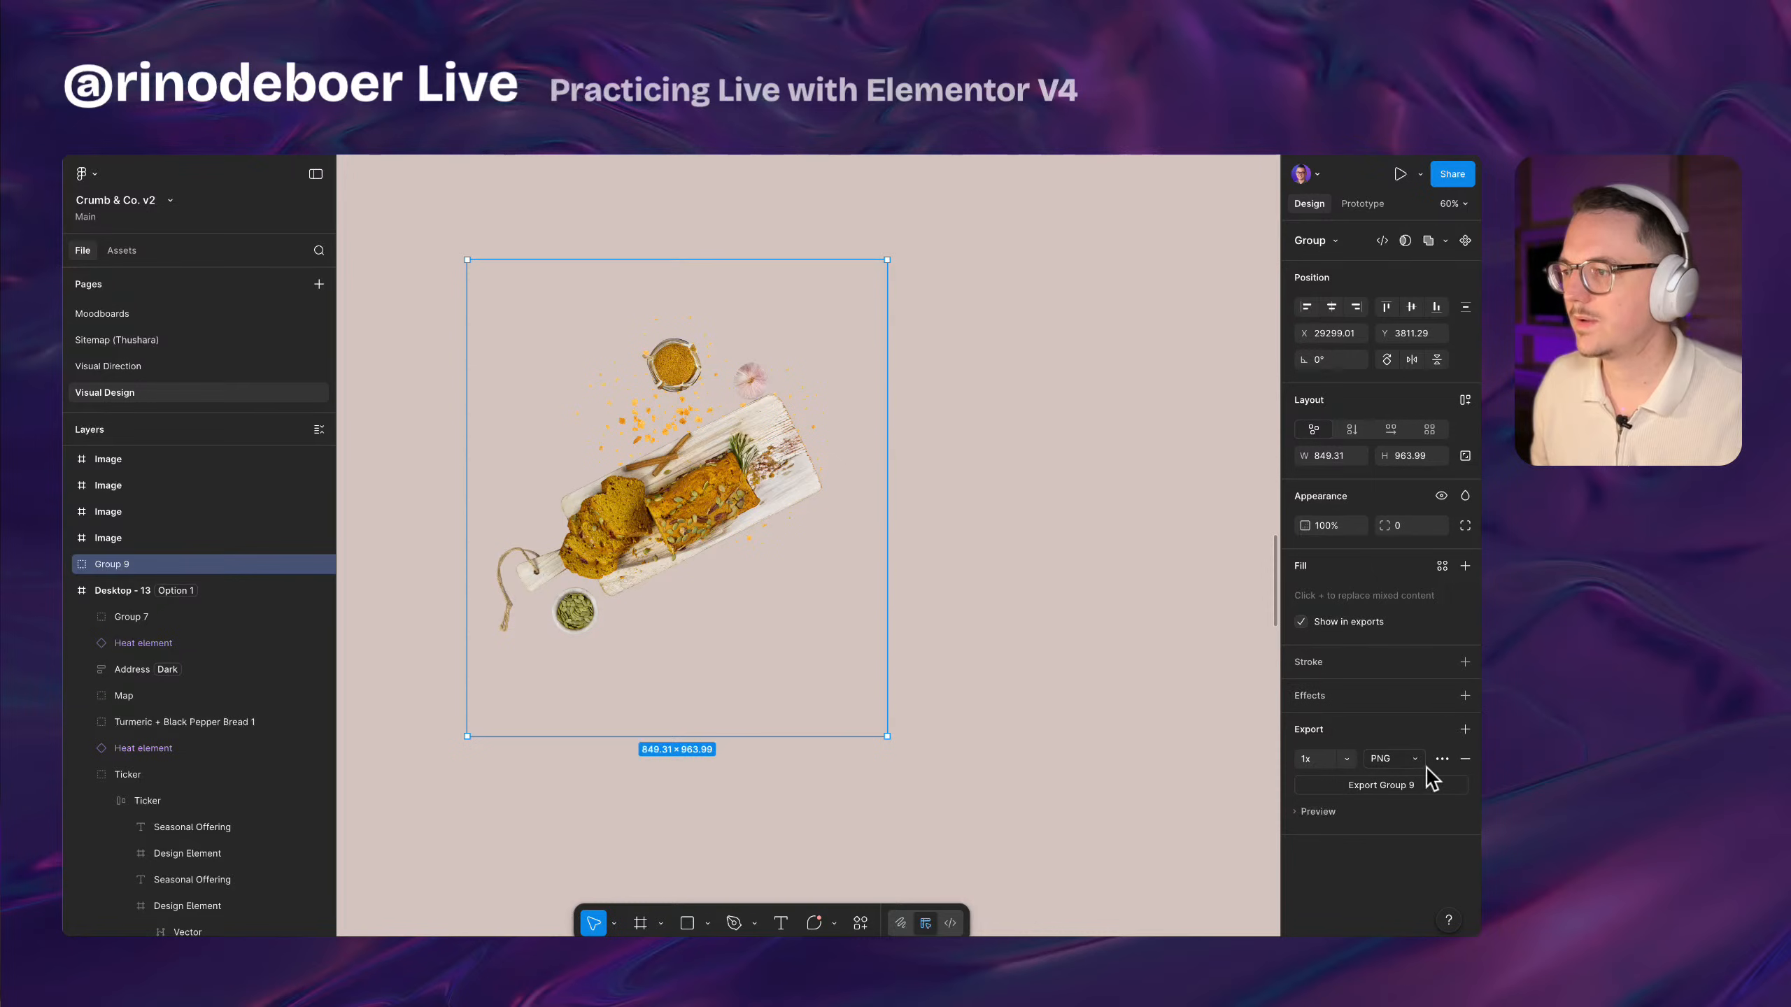
click(1399, 759)
click(1394, 760)
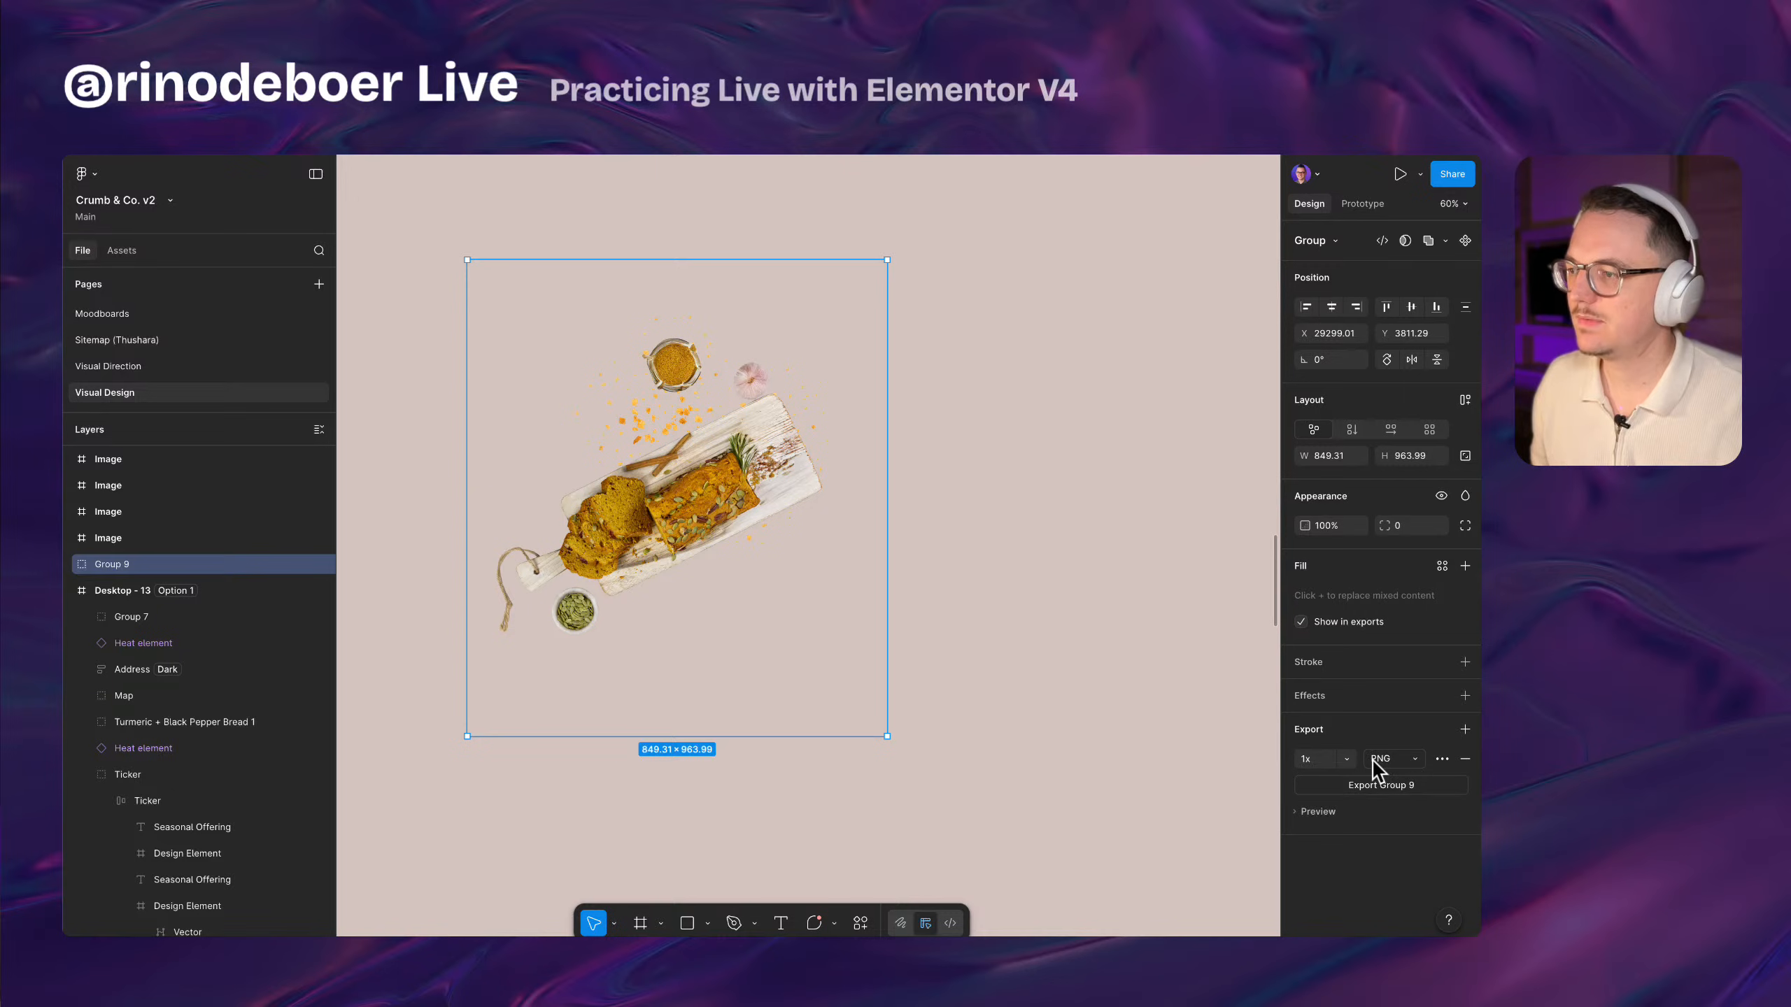
click(1346, 759)
click(1332, 779)
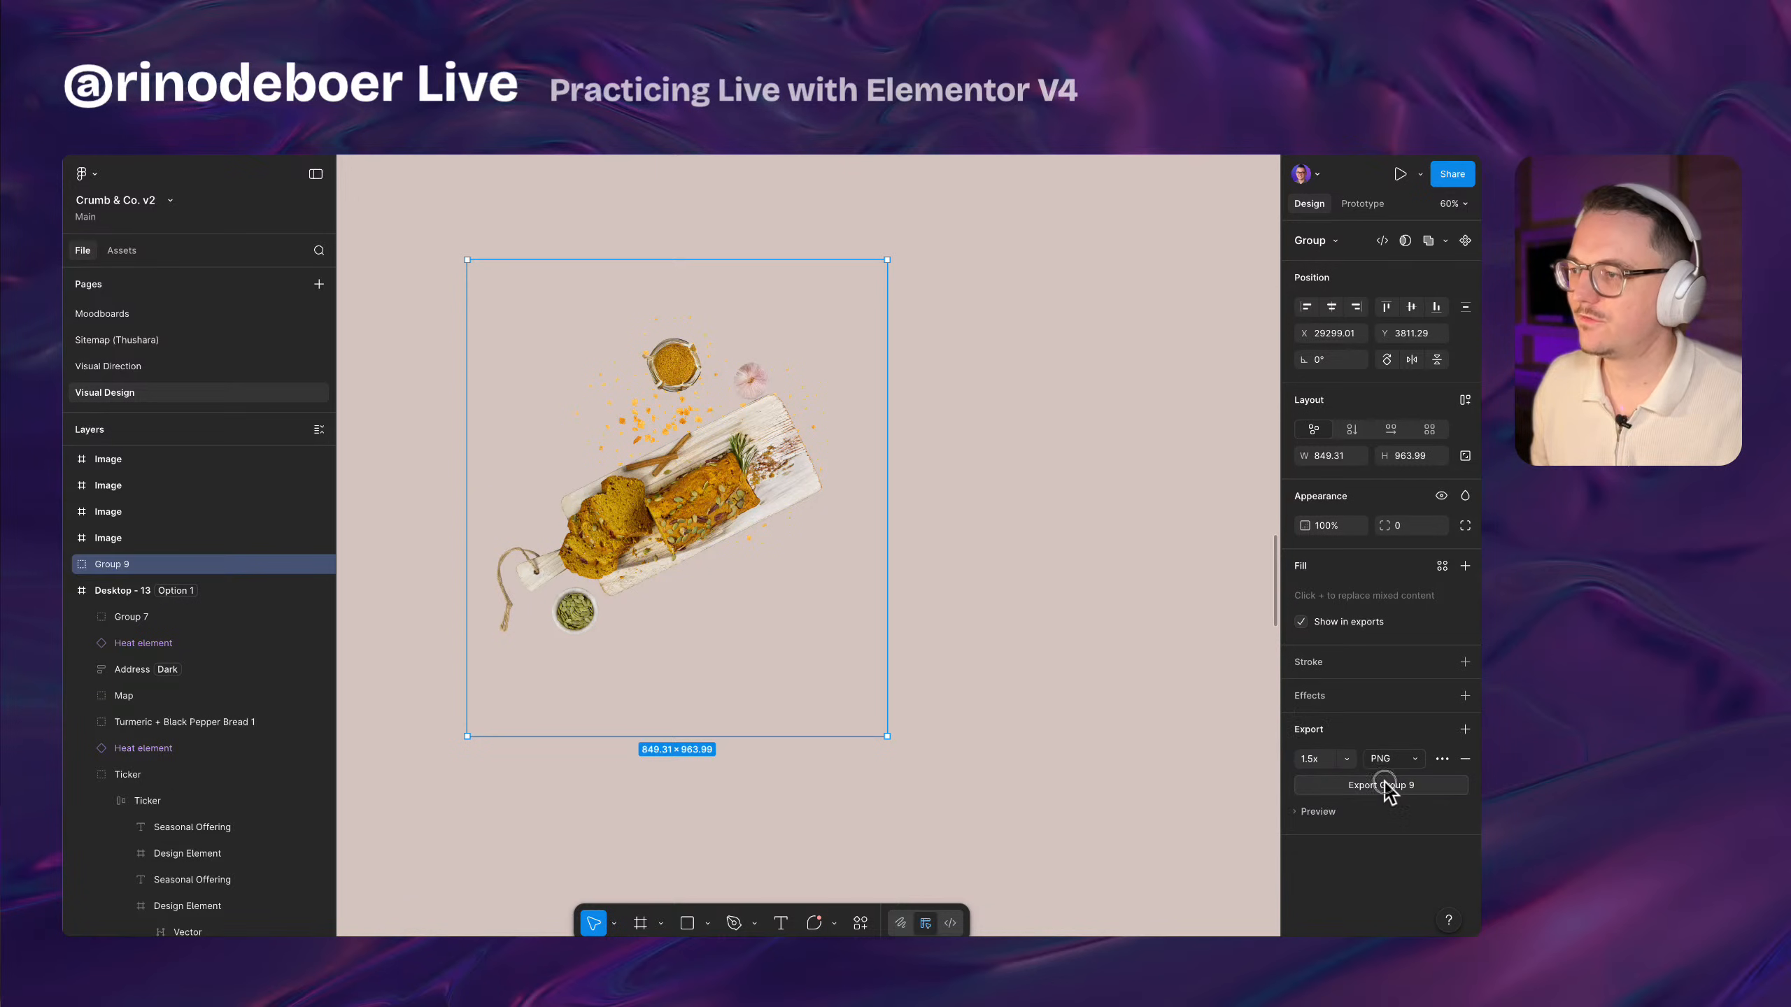
Export the group as Bread.png into the LivingWithPixels/_Shared/Design course/Images/Special folder
key(super+shift+e)
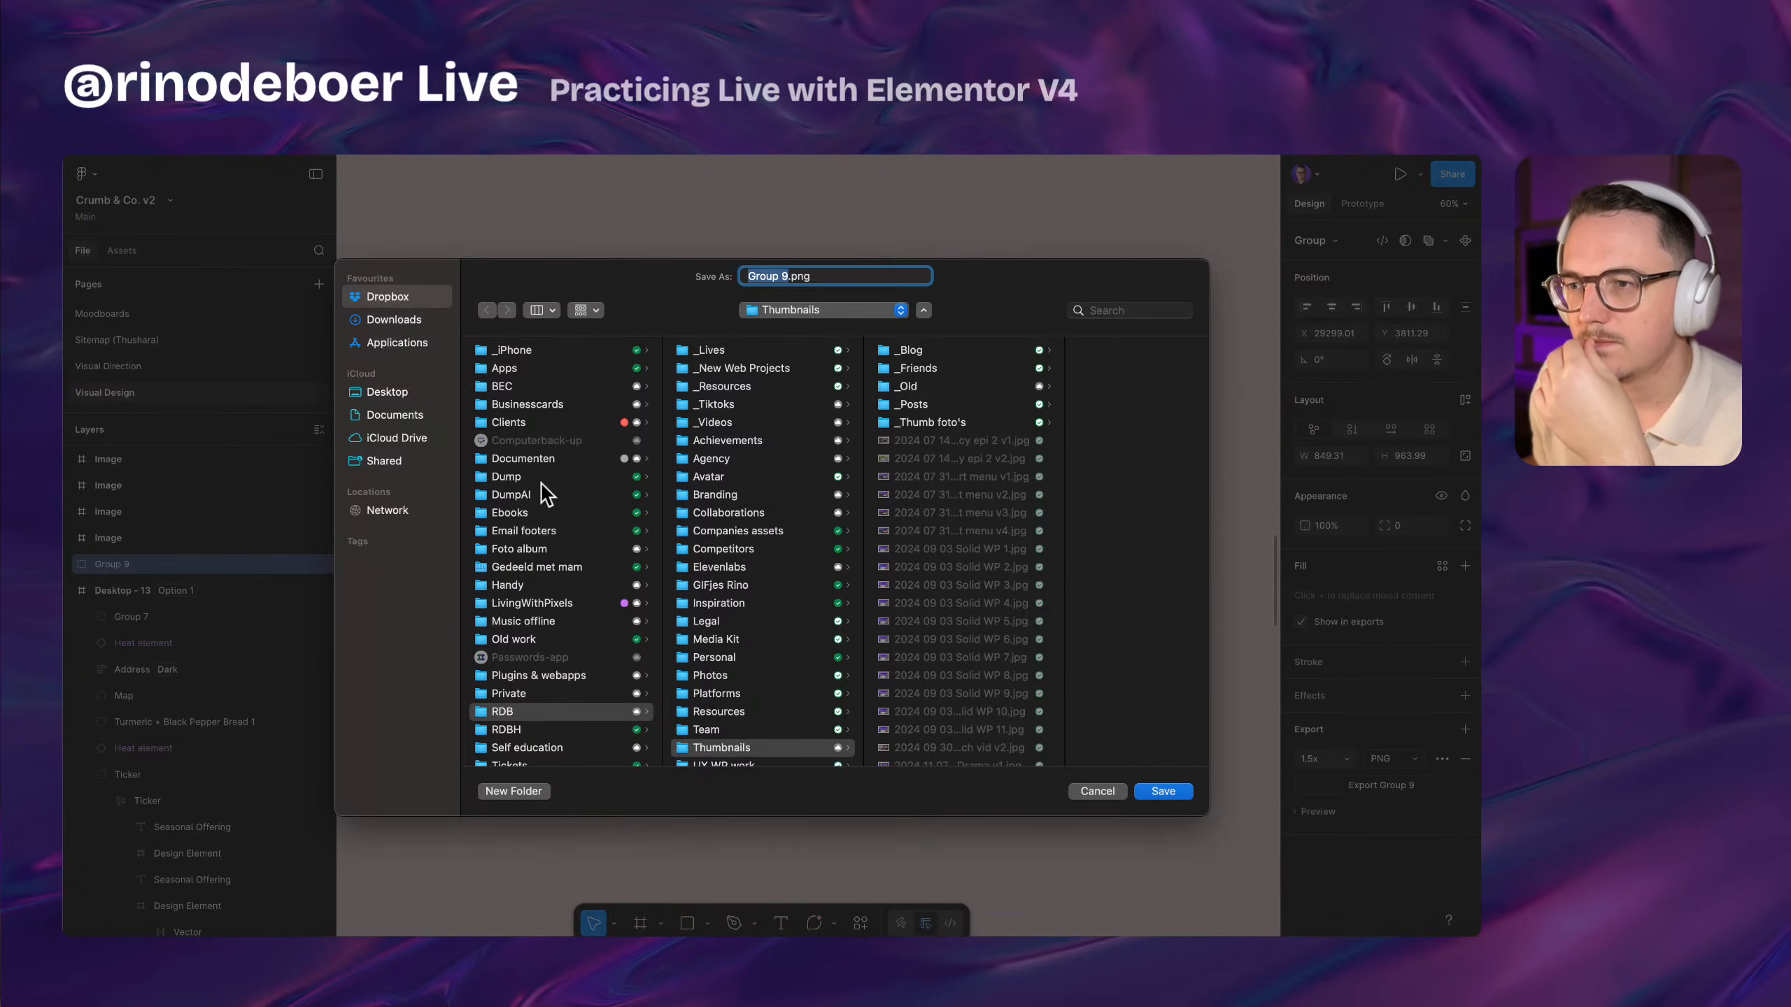
click(591, 605)
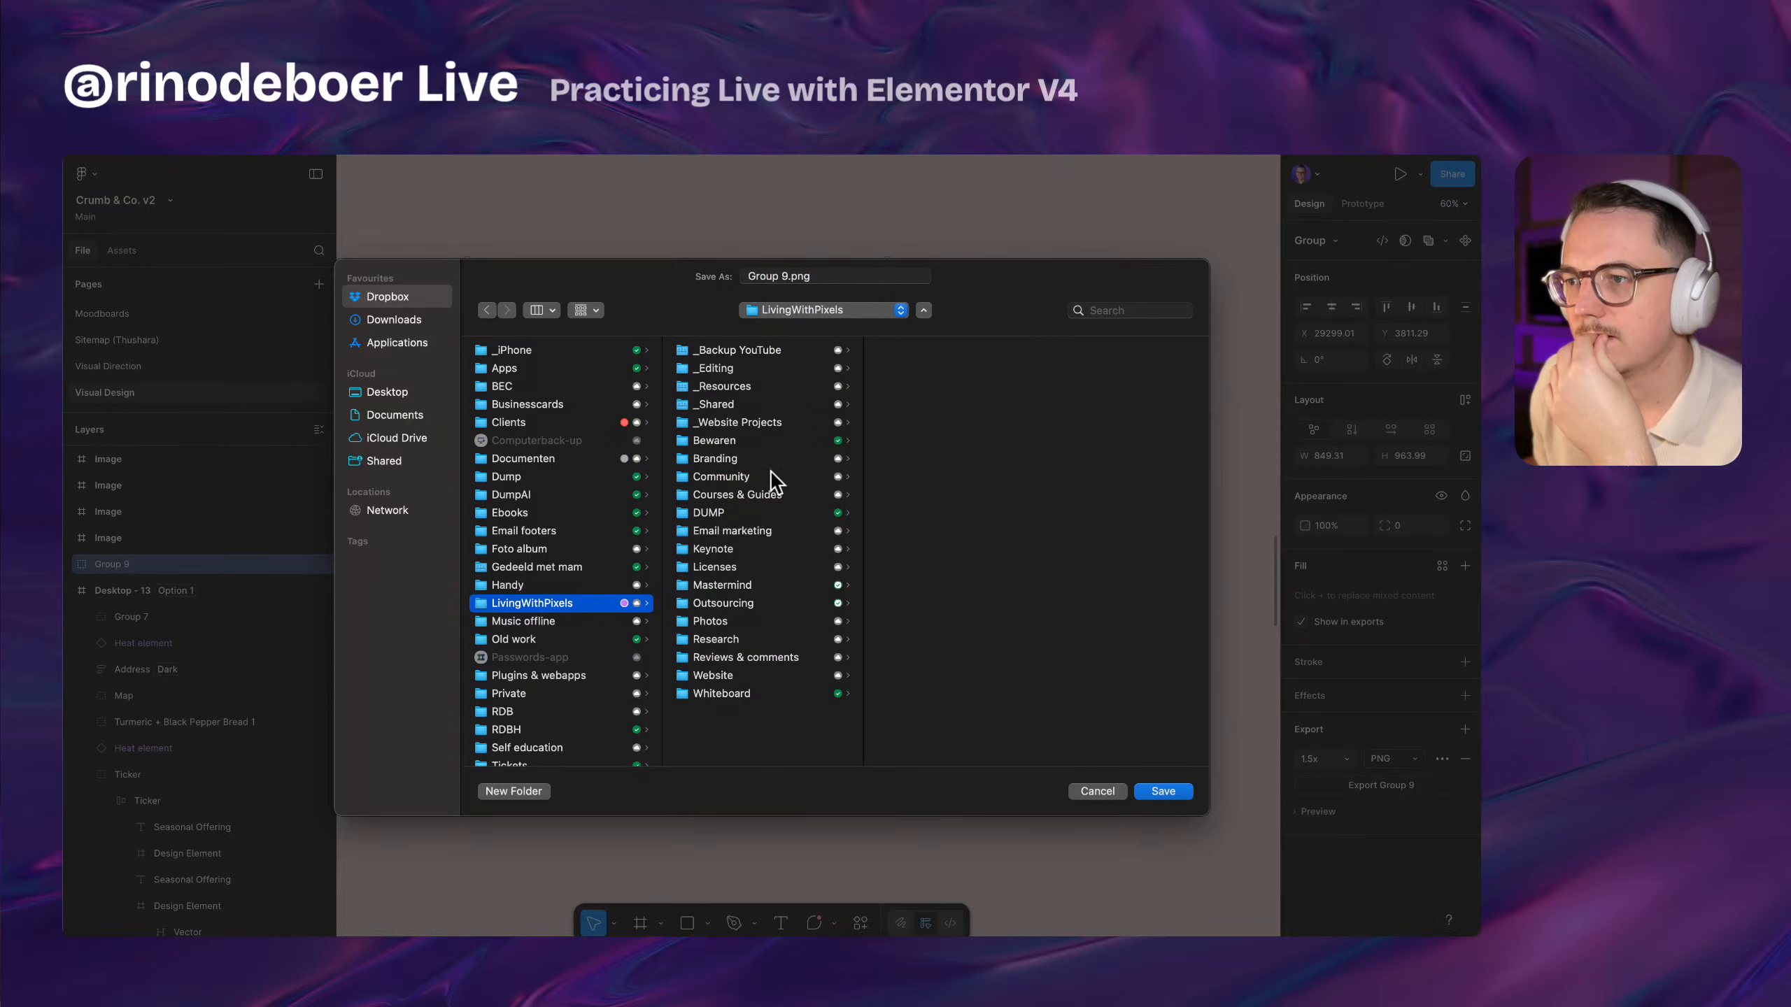
click(794, 498)
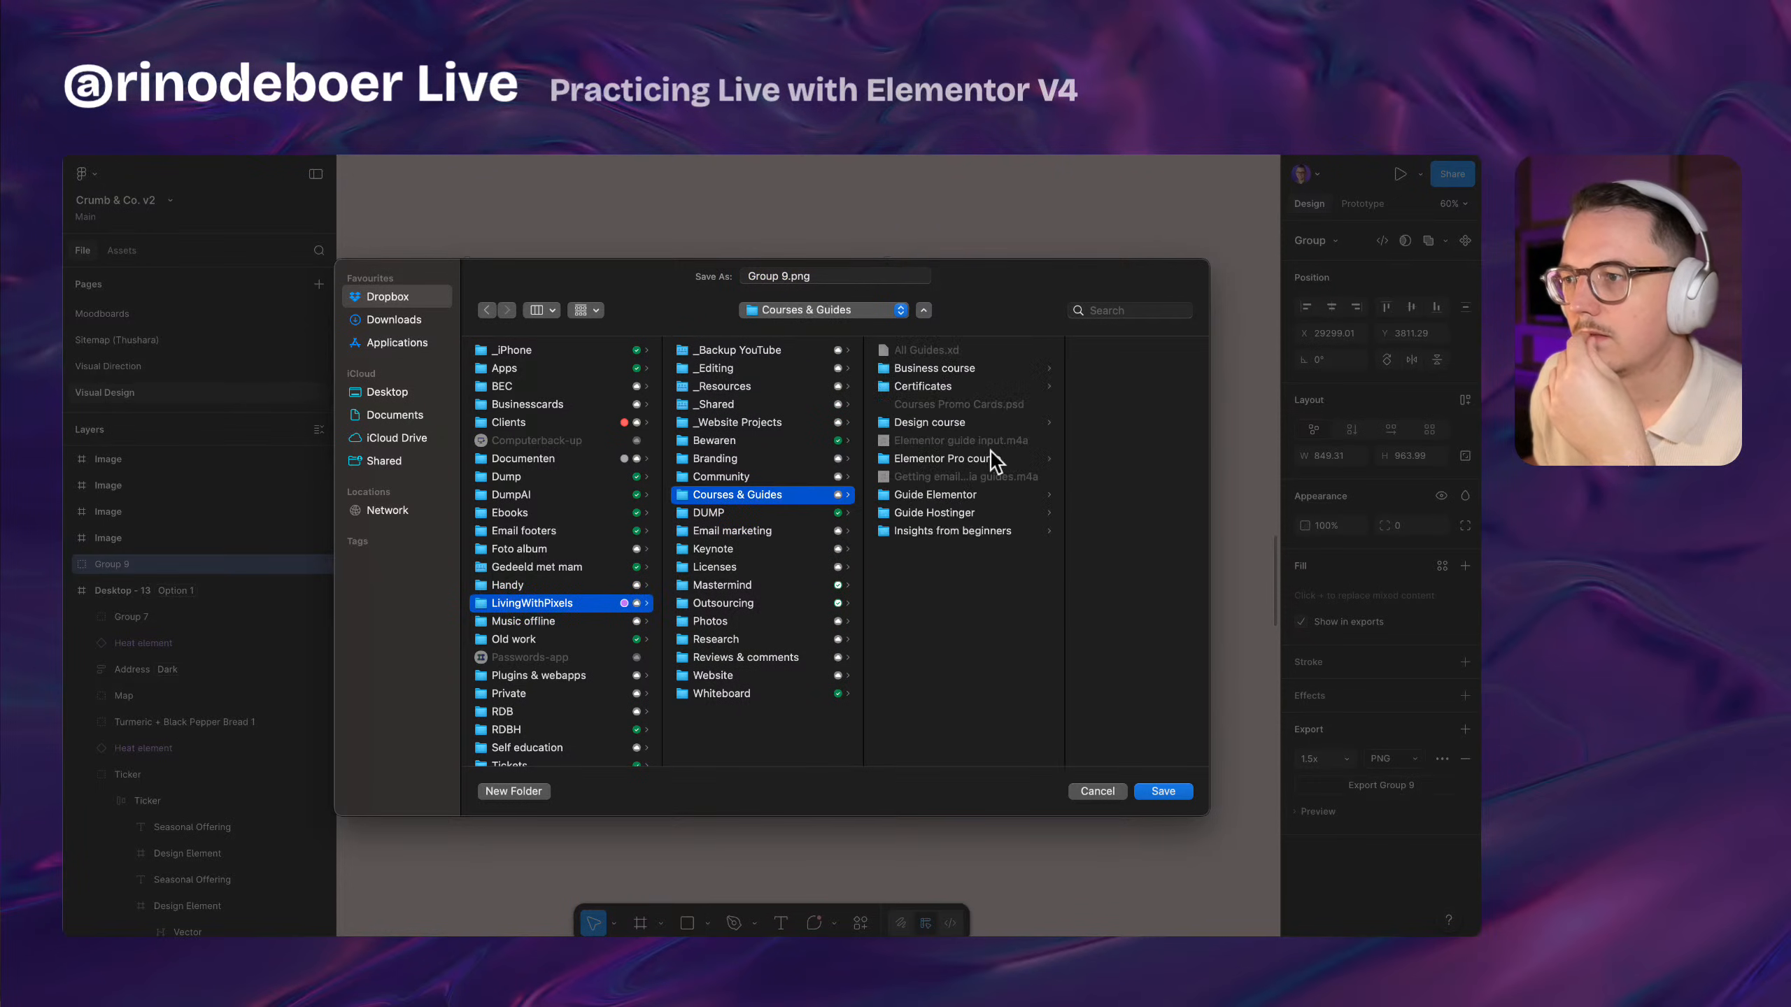
click(987, 423)
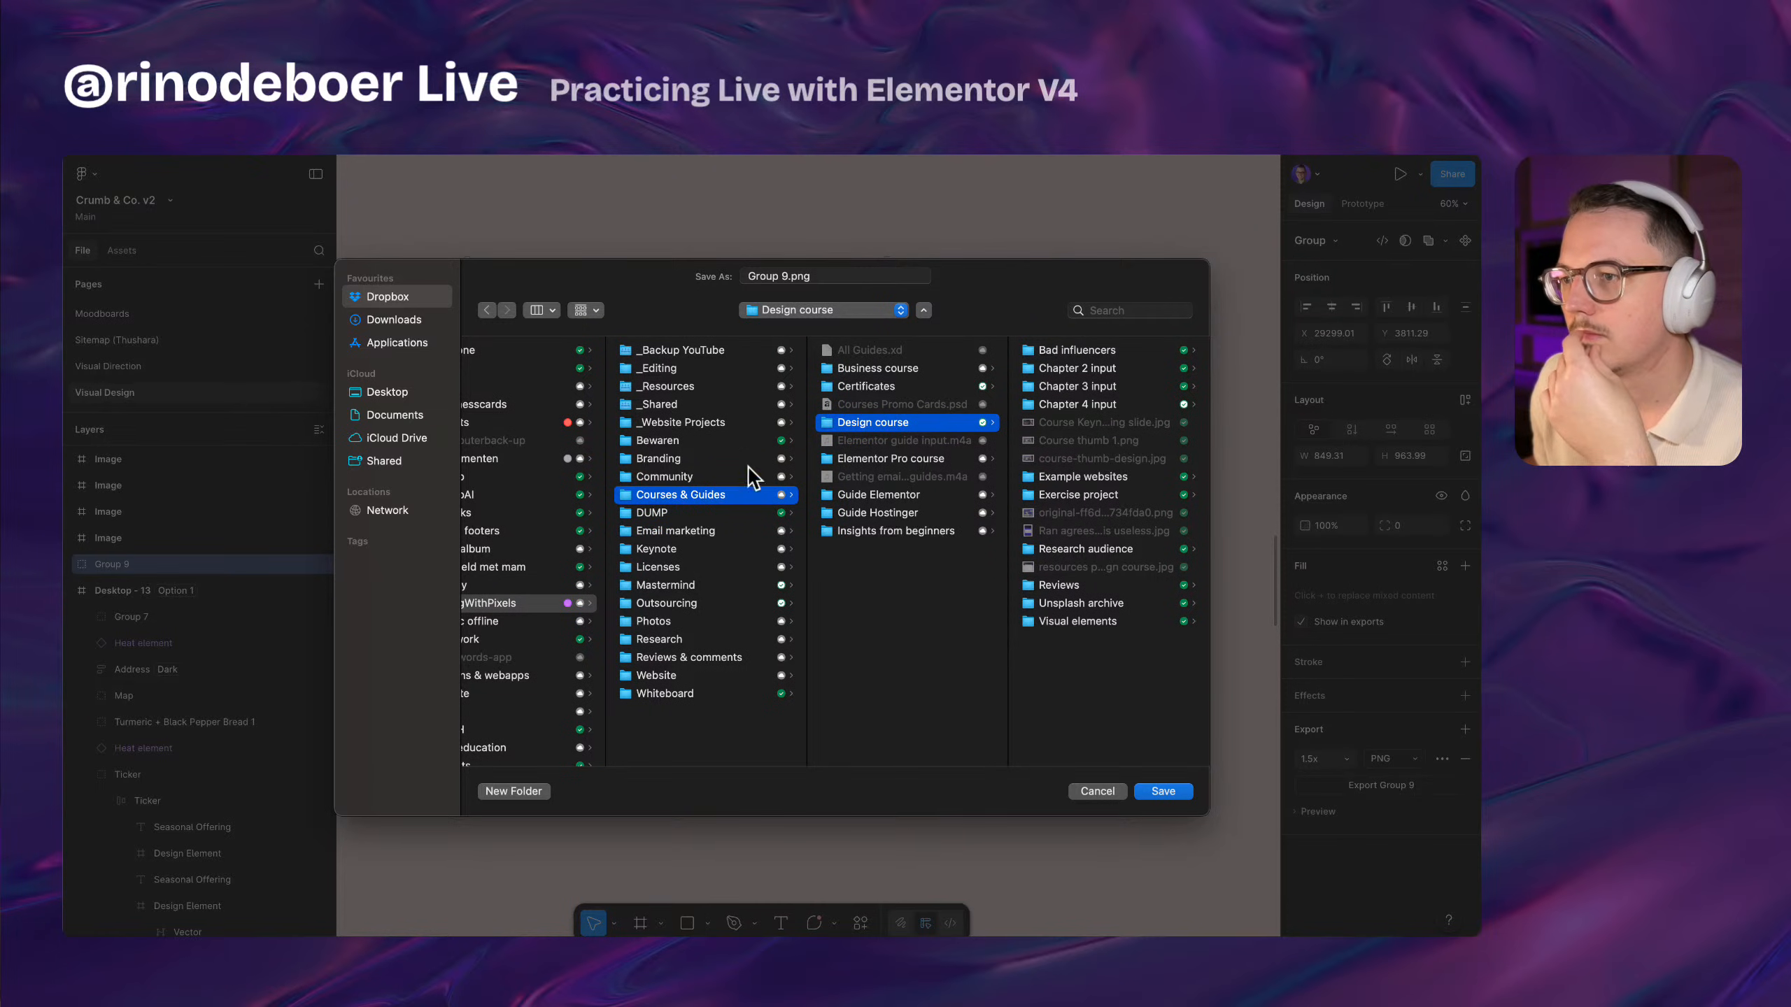
click(716, 407)
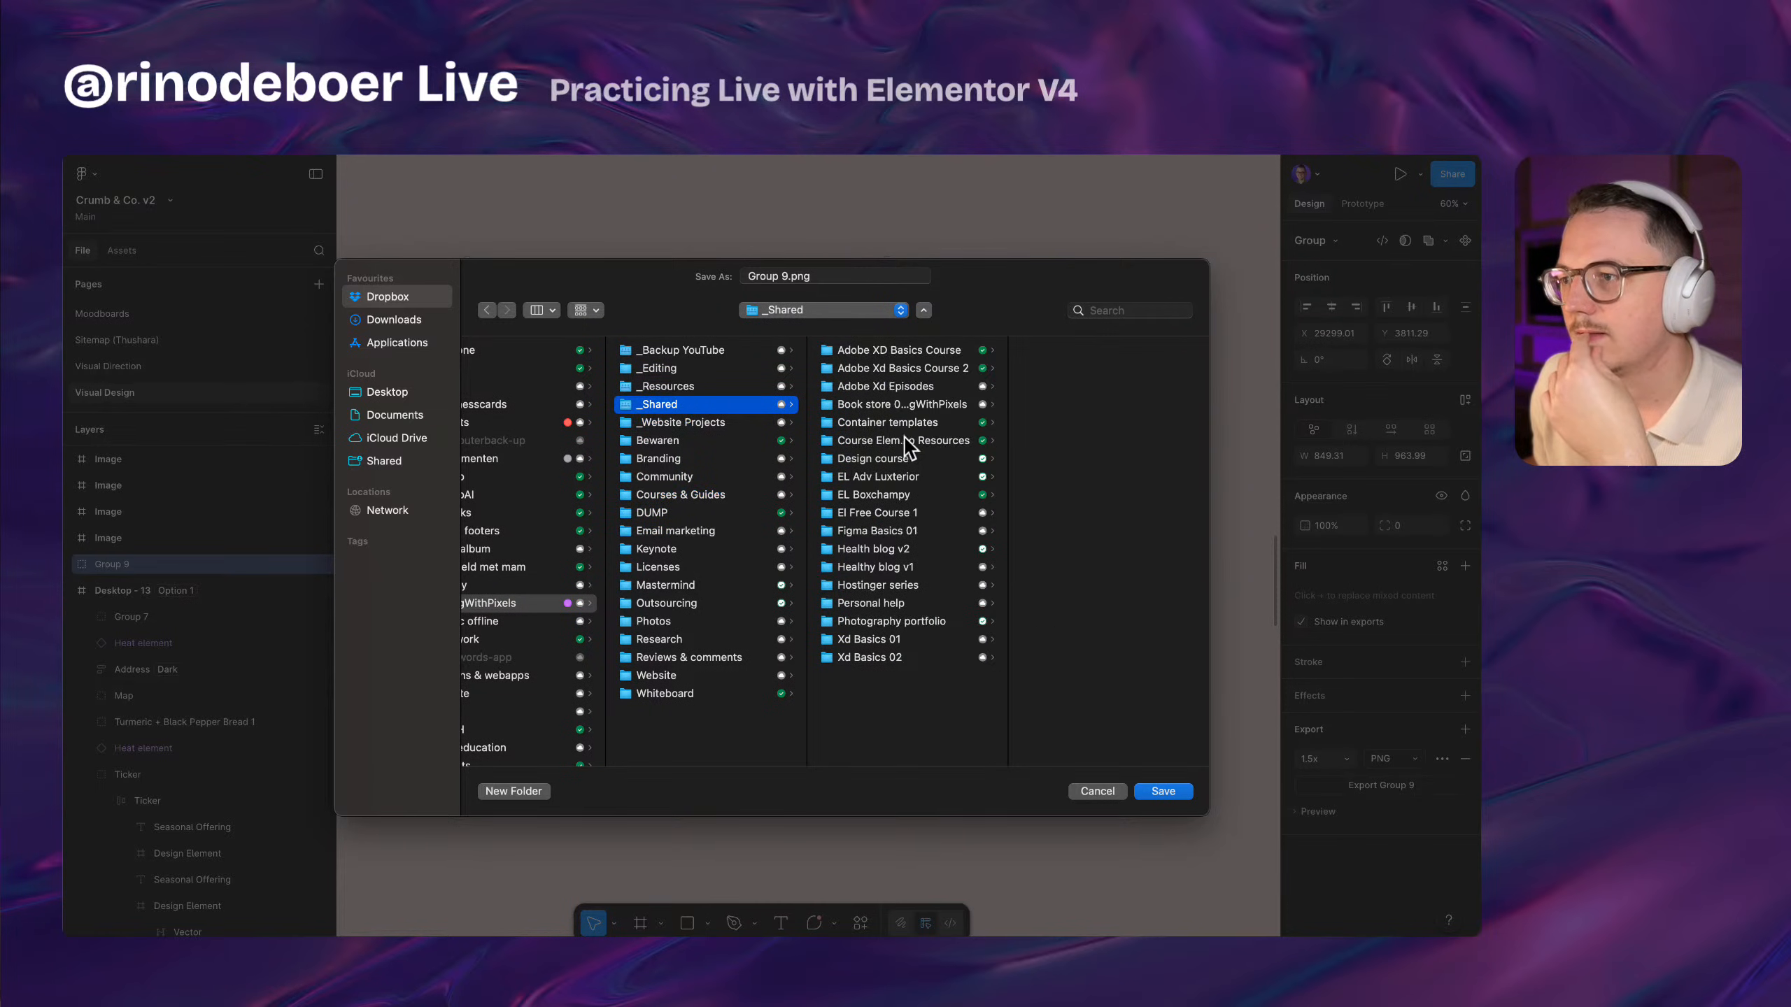
click(874, 460)
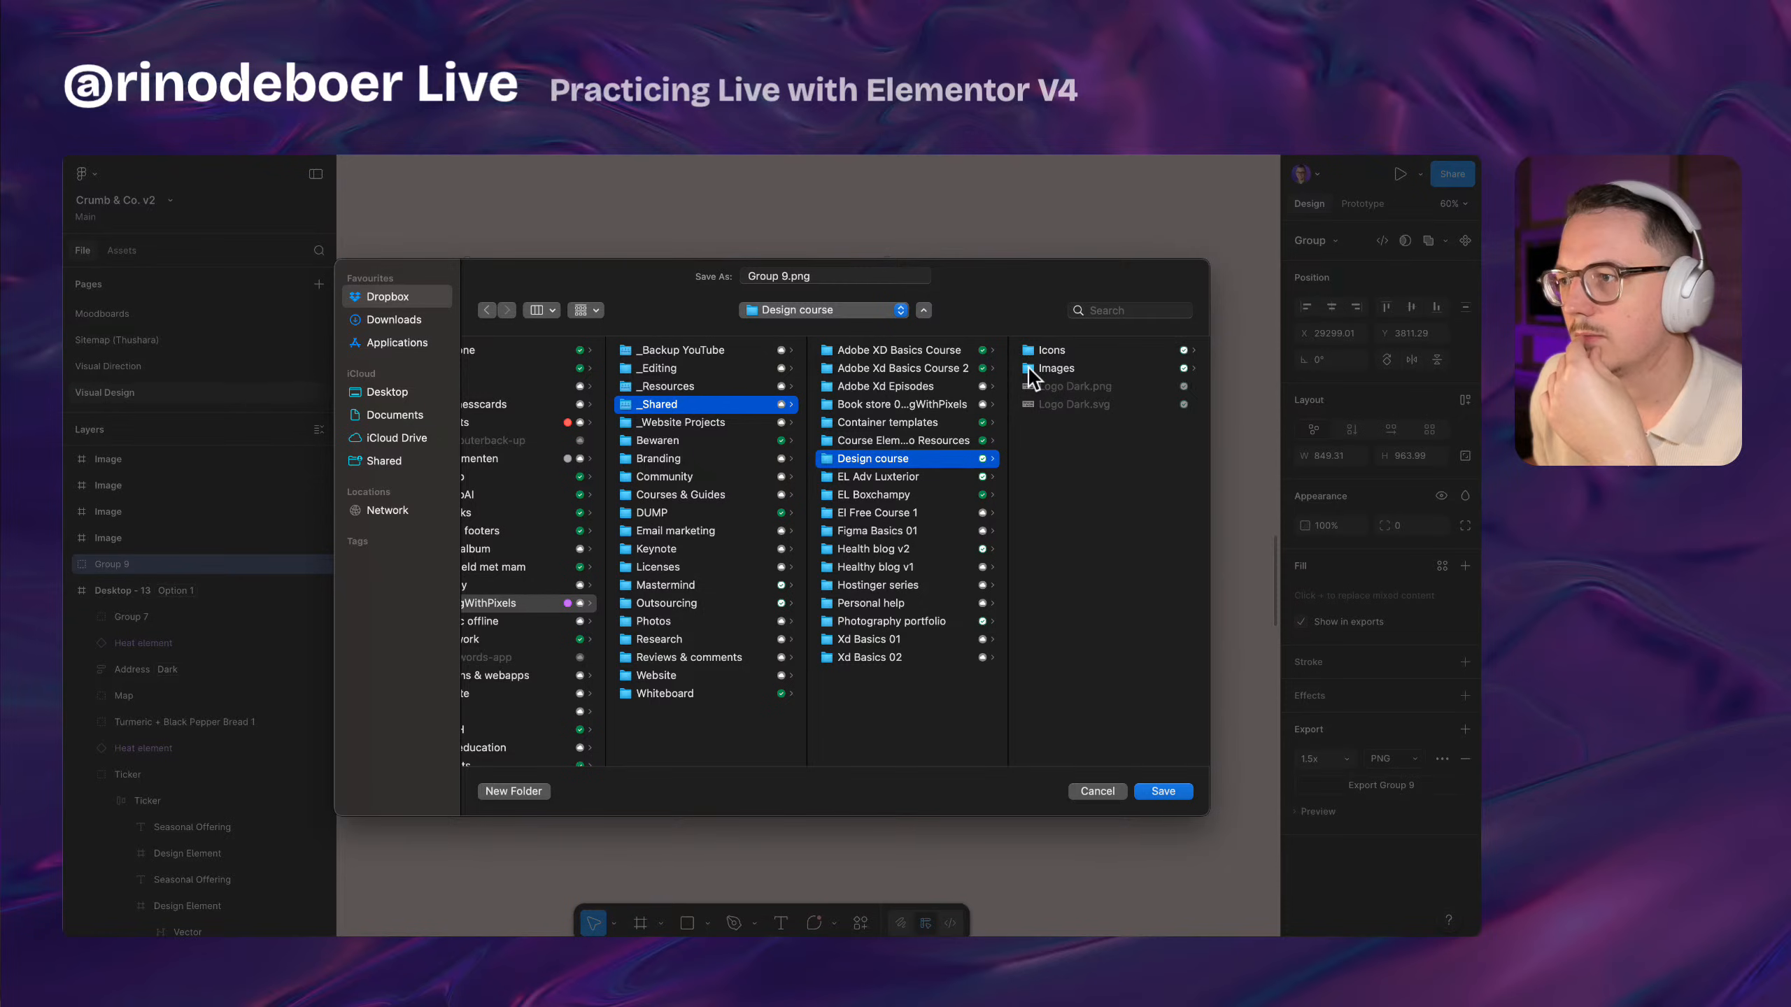
click(1050, 368)
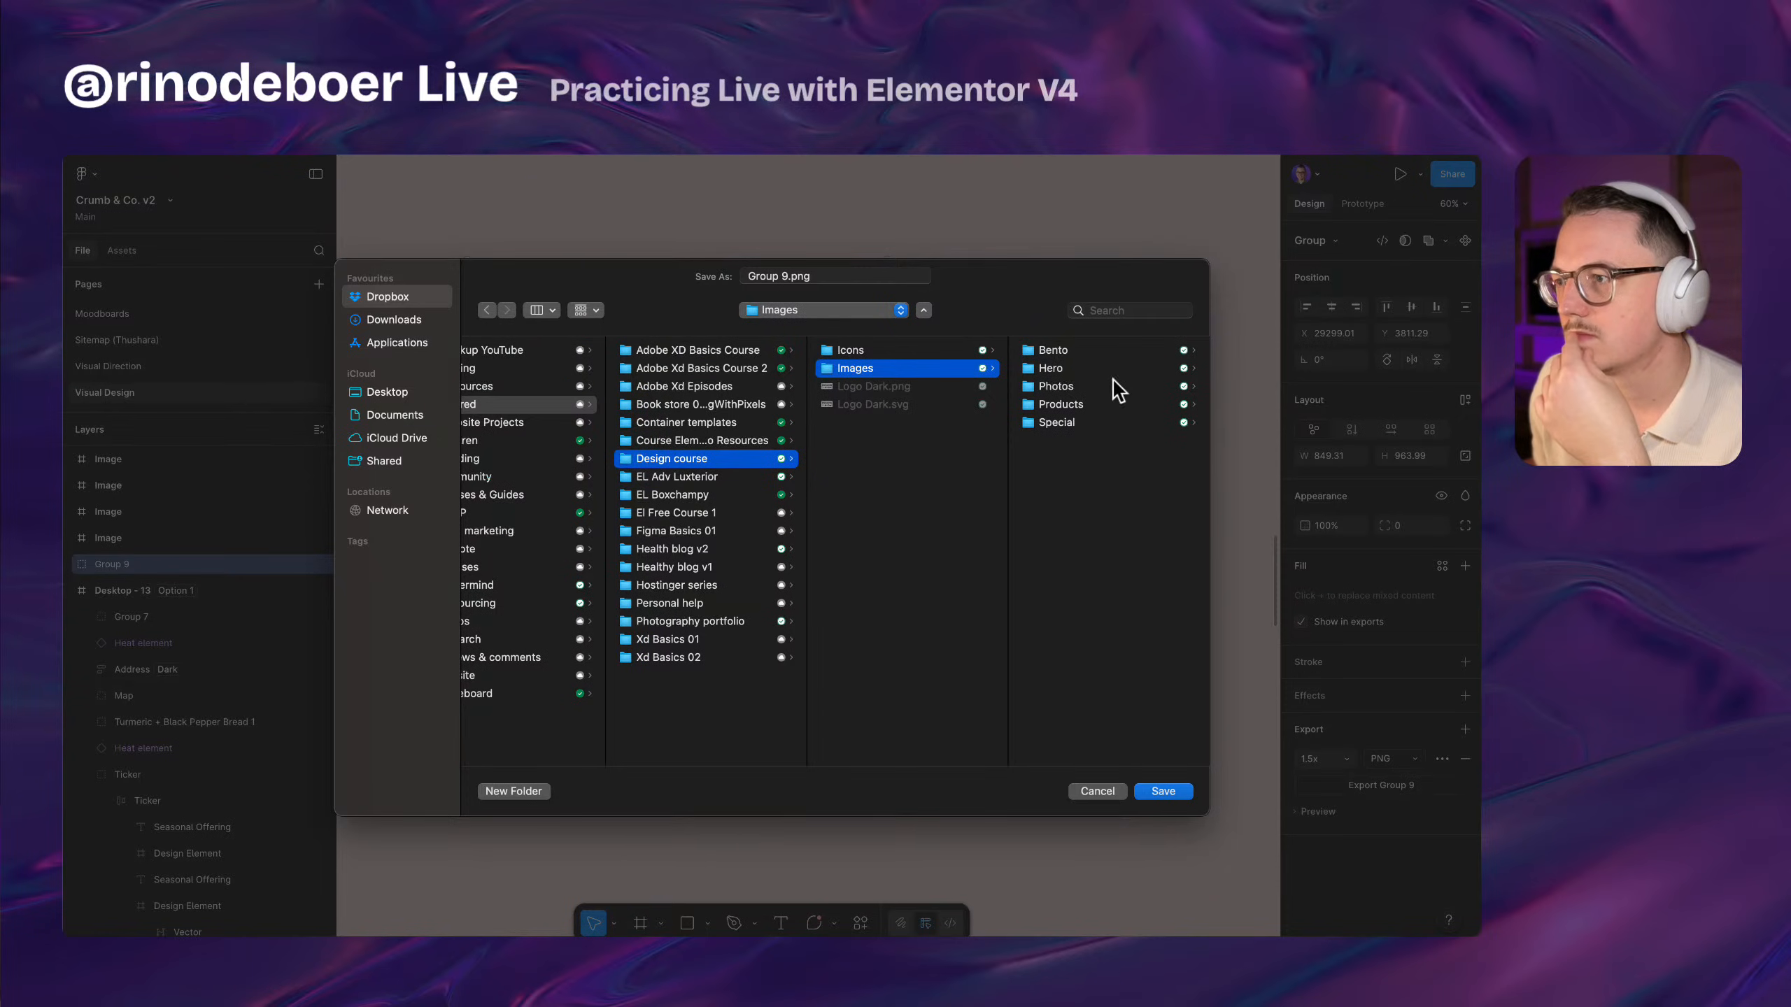
click(1086, 422)
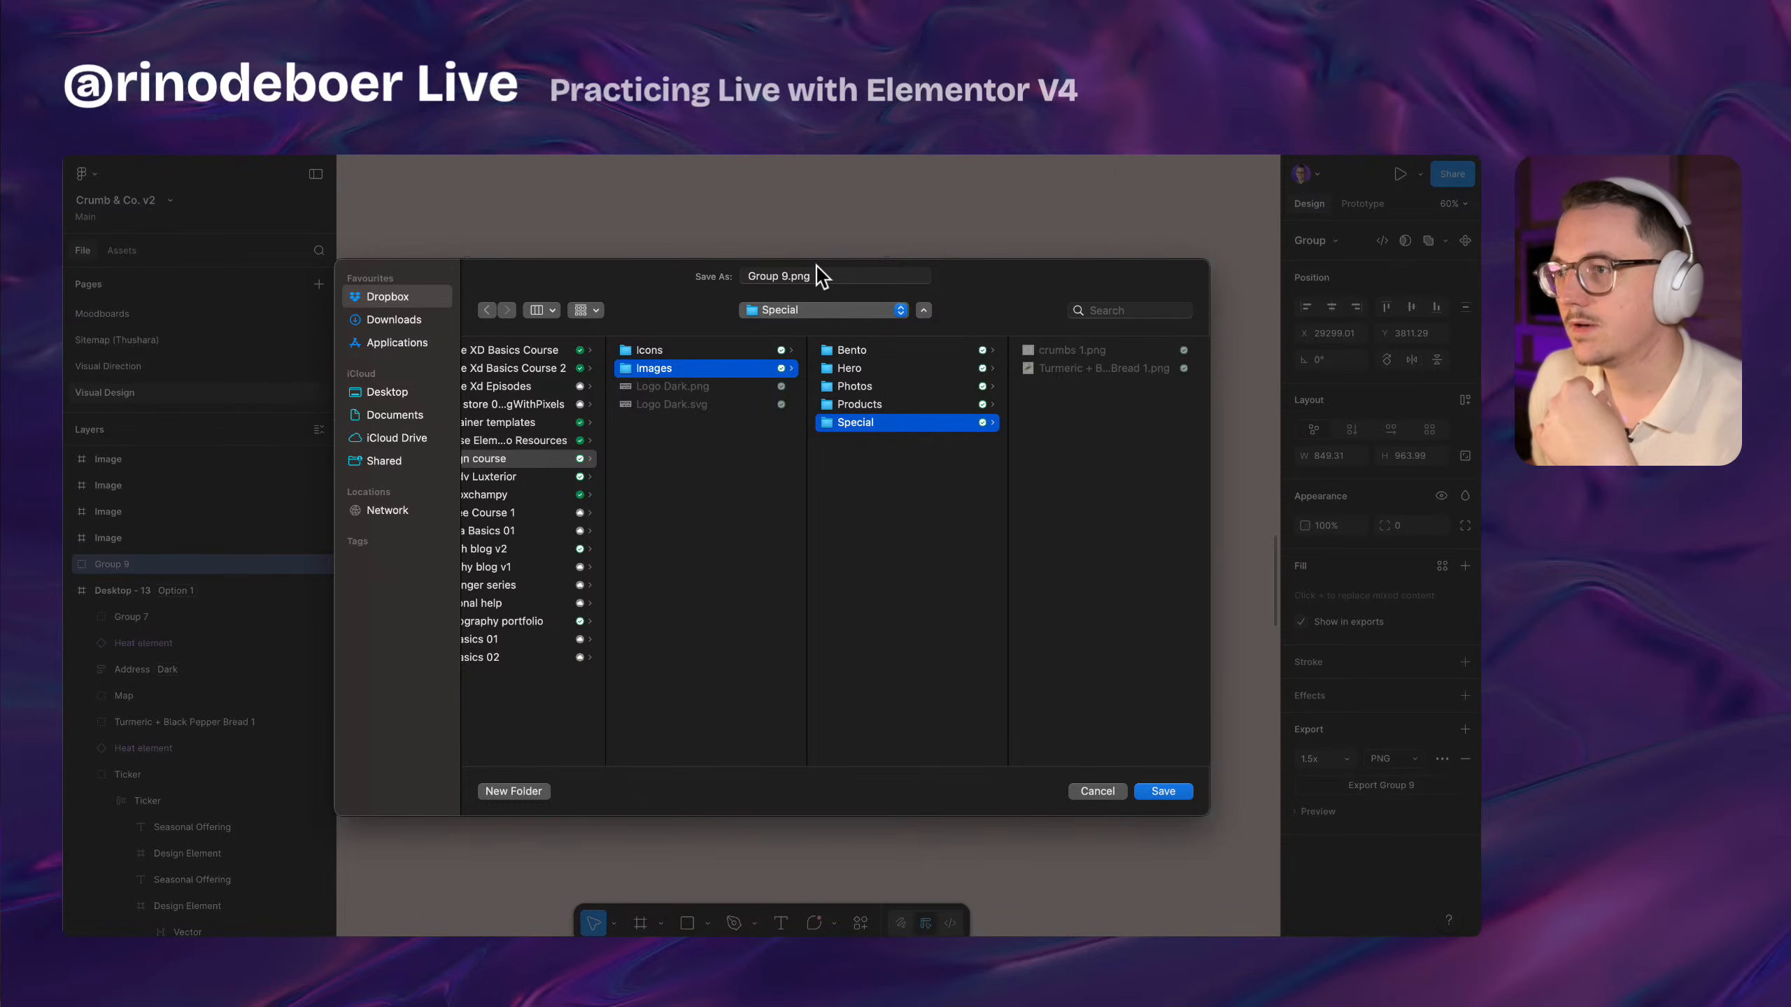
click(842, 274)
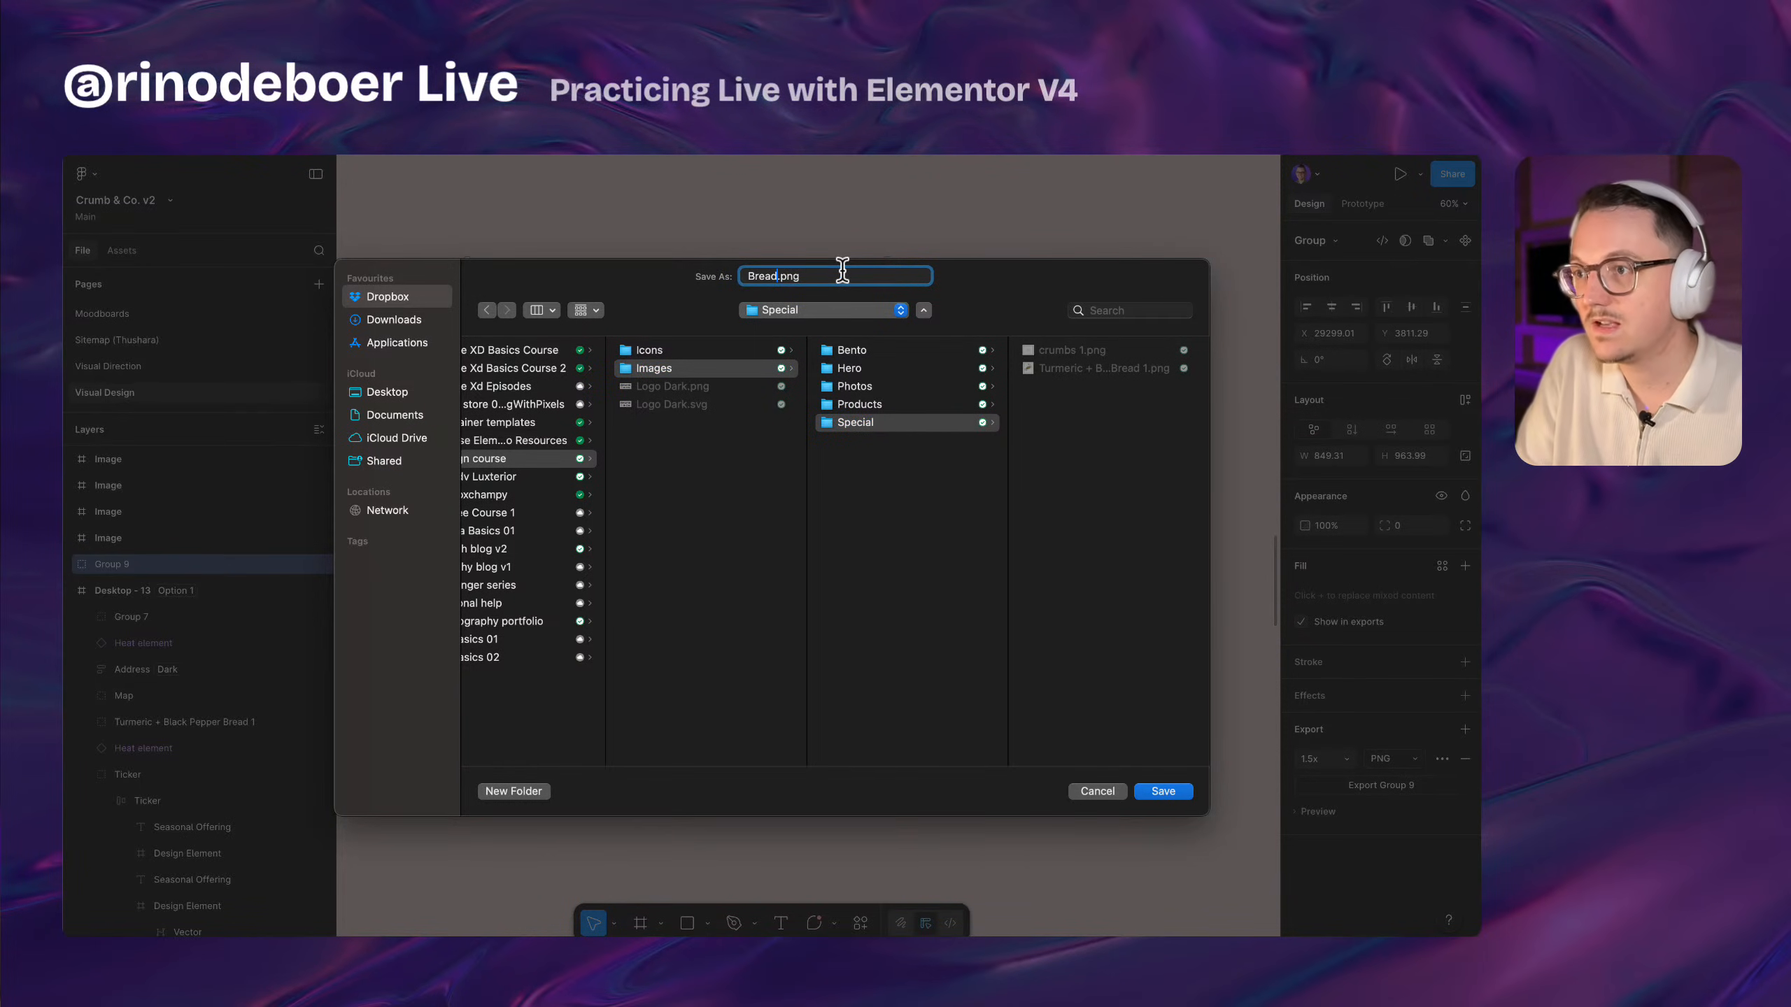
key(Return)
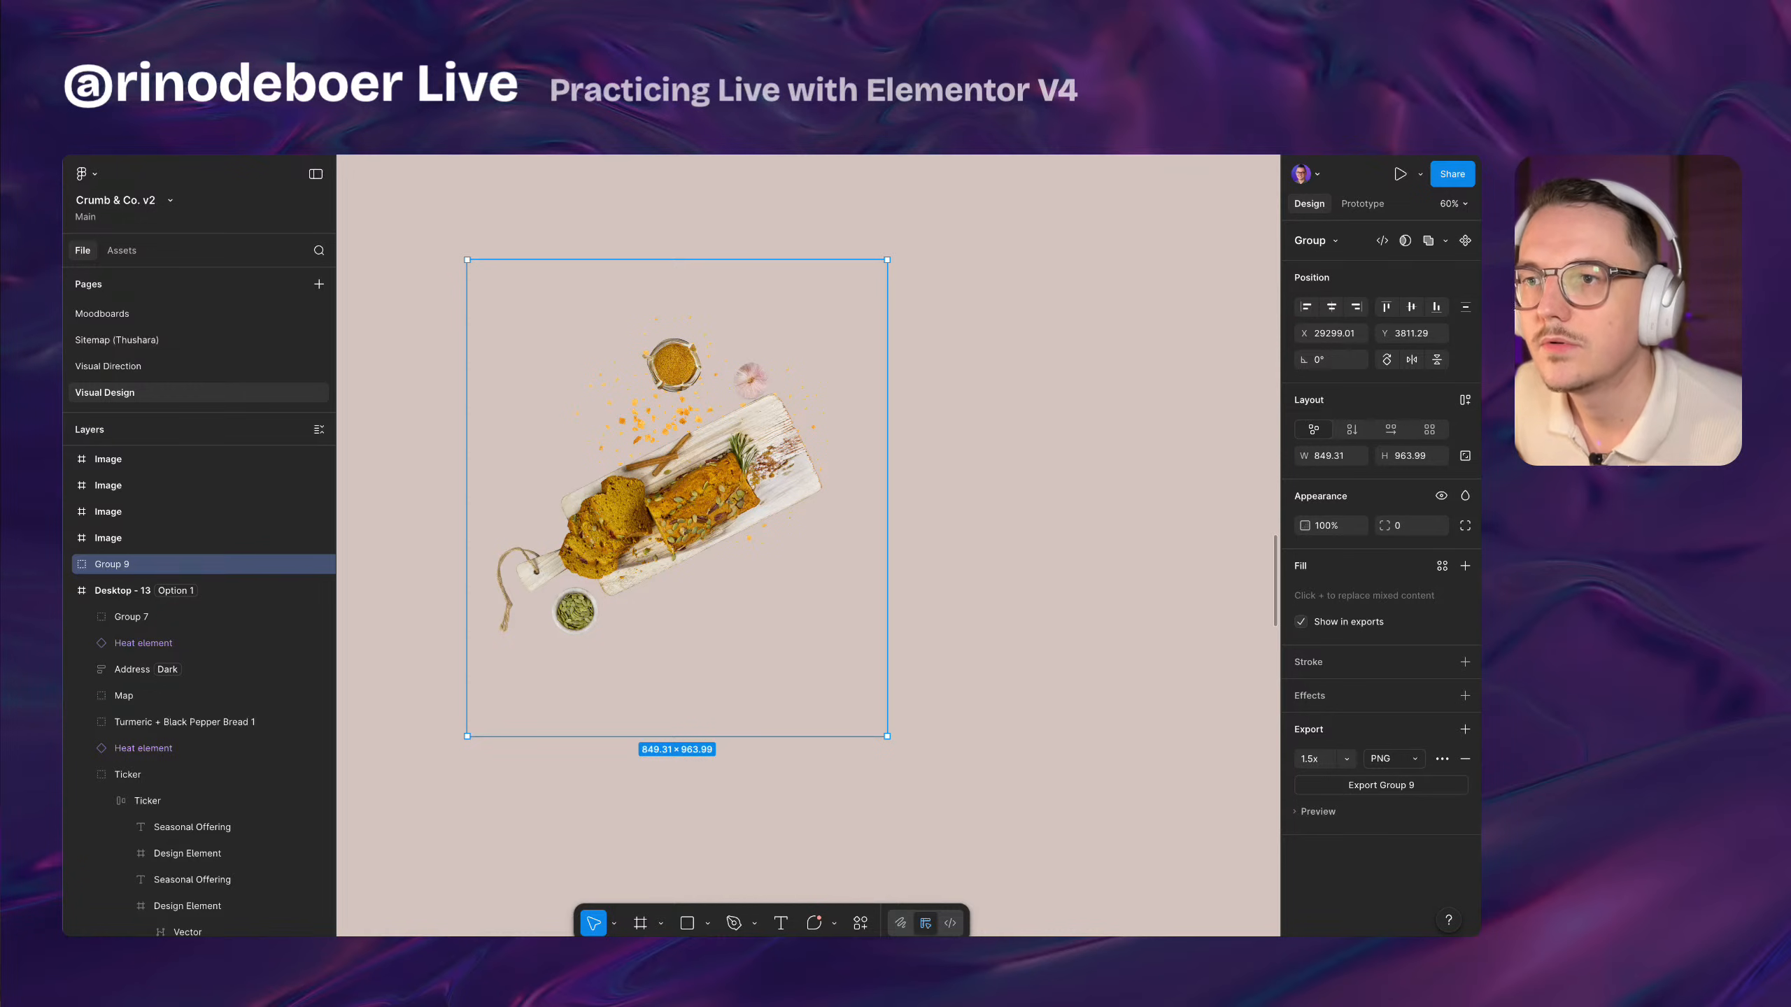
Switch to the exported Bread-1.png in Preview, crop it tightly around the bread board and crumbs, and save it
key(ctrl+Left)
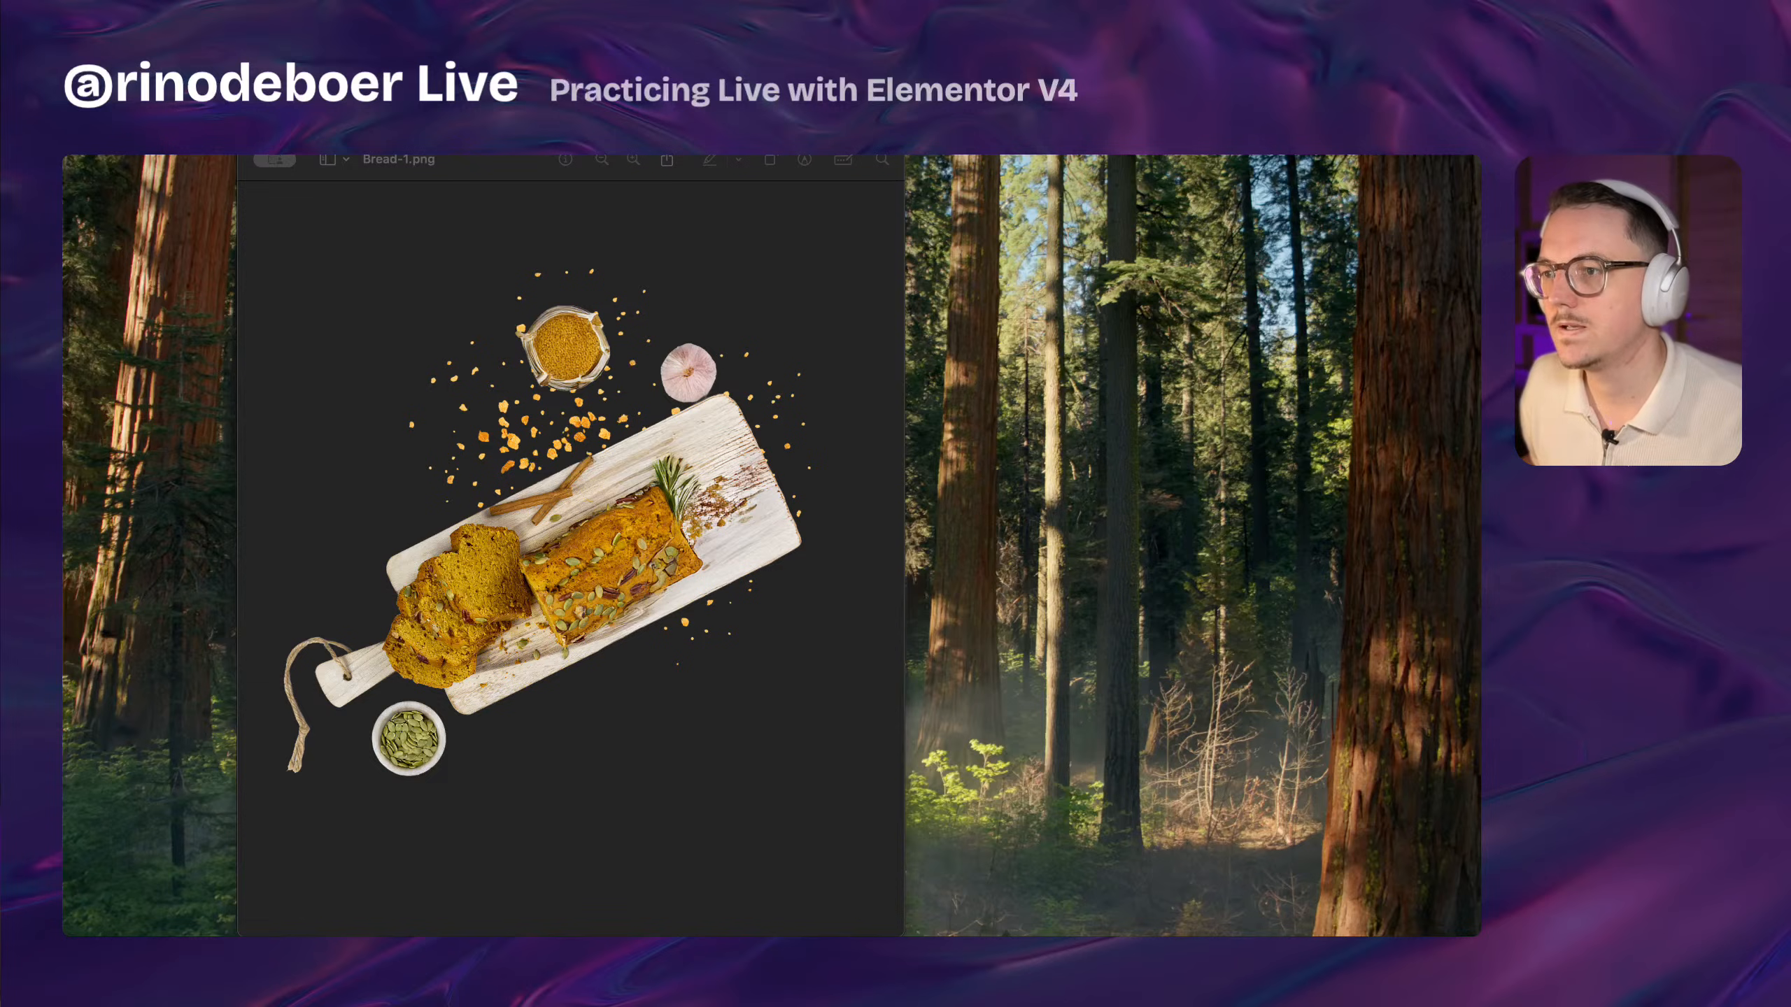
key(super+Tab)
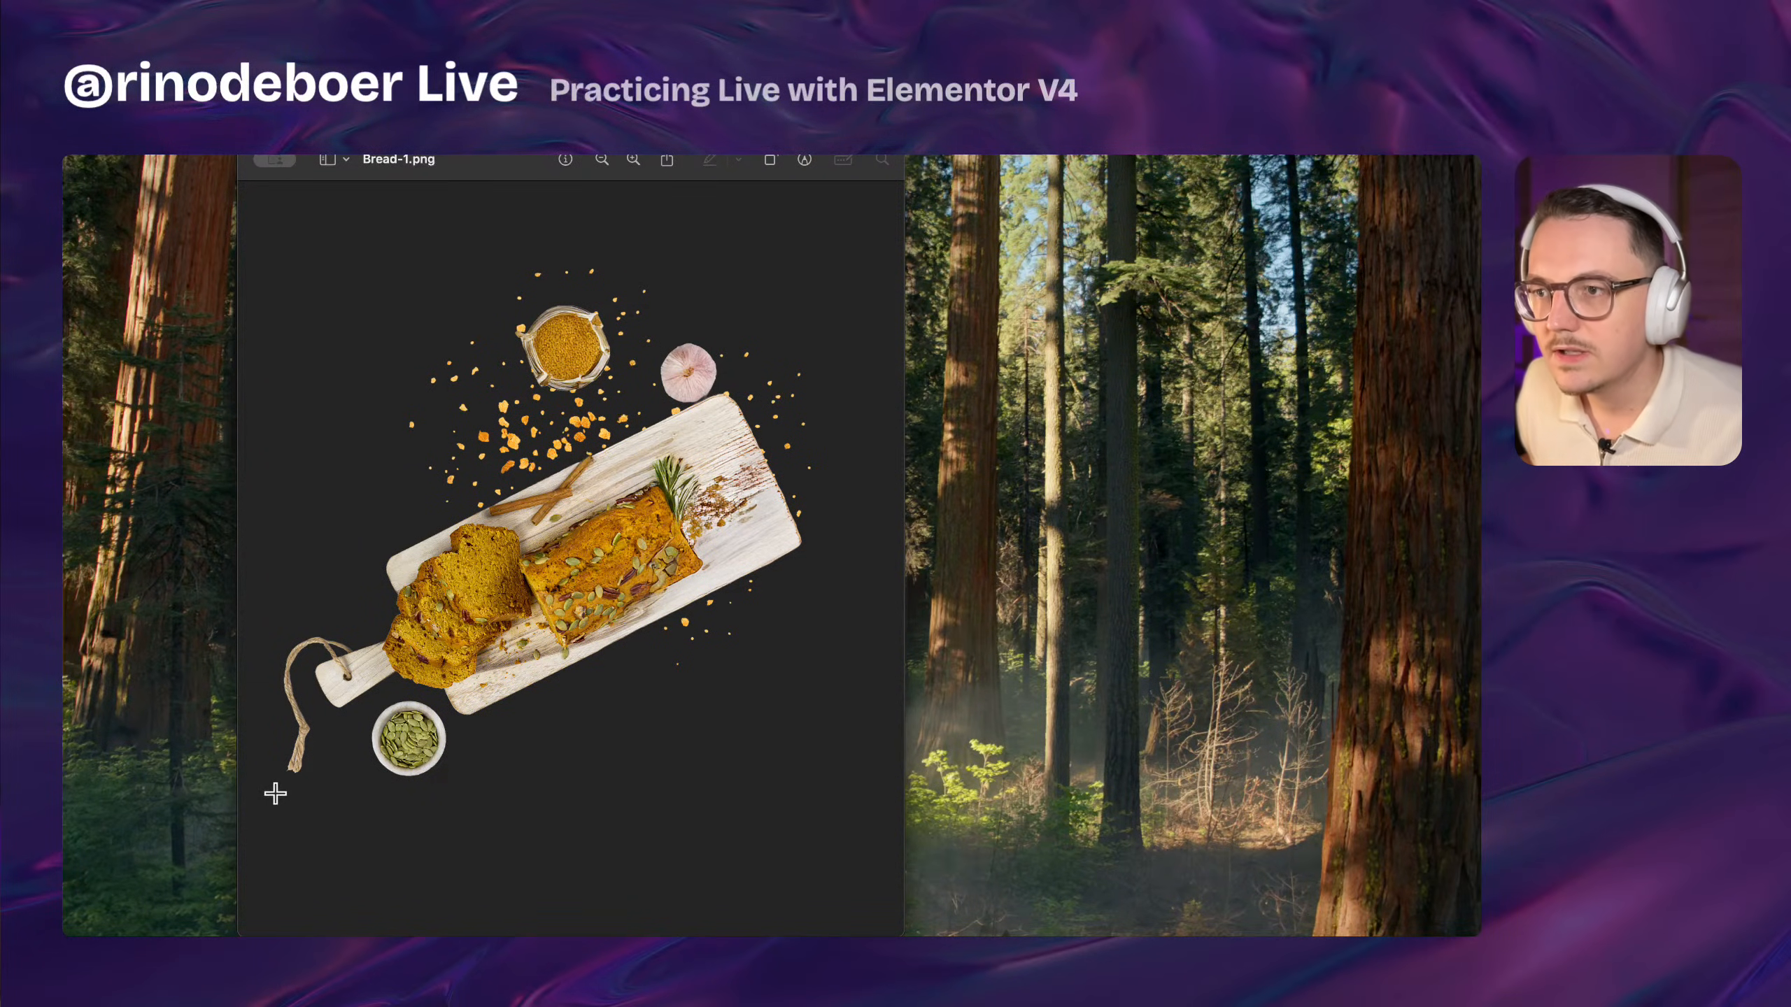
drag(271, 791, 818, 264)
drag(270, 793, 280, 779)
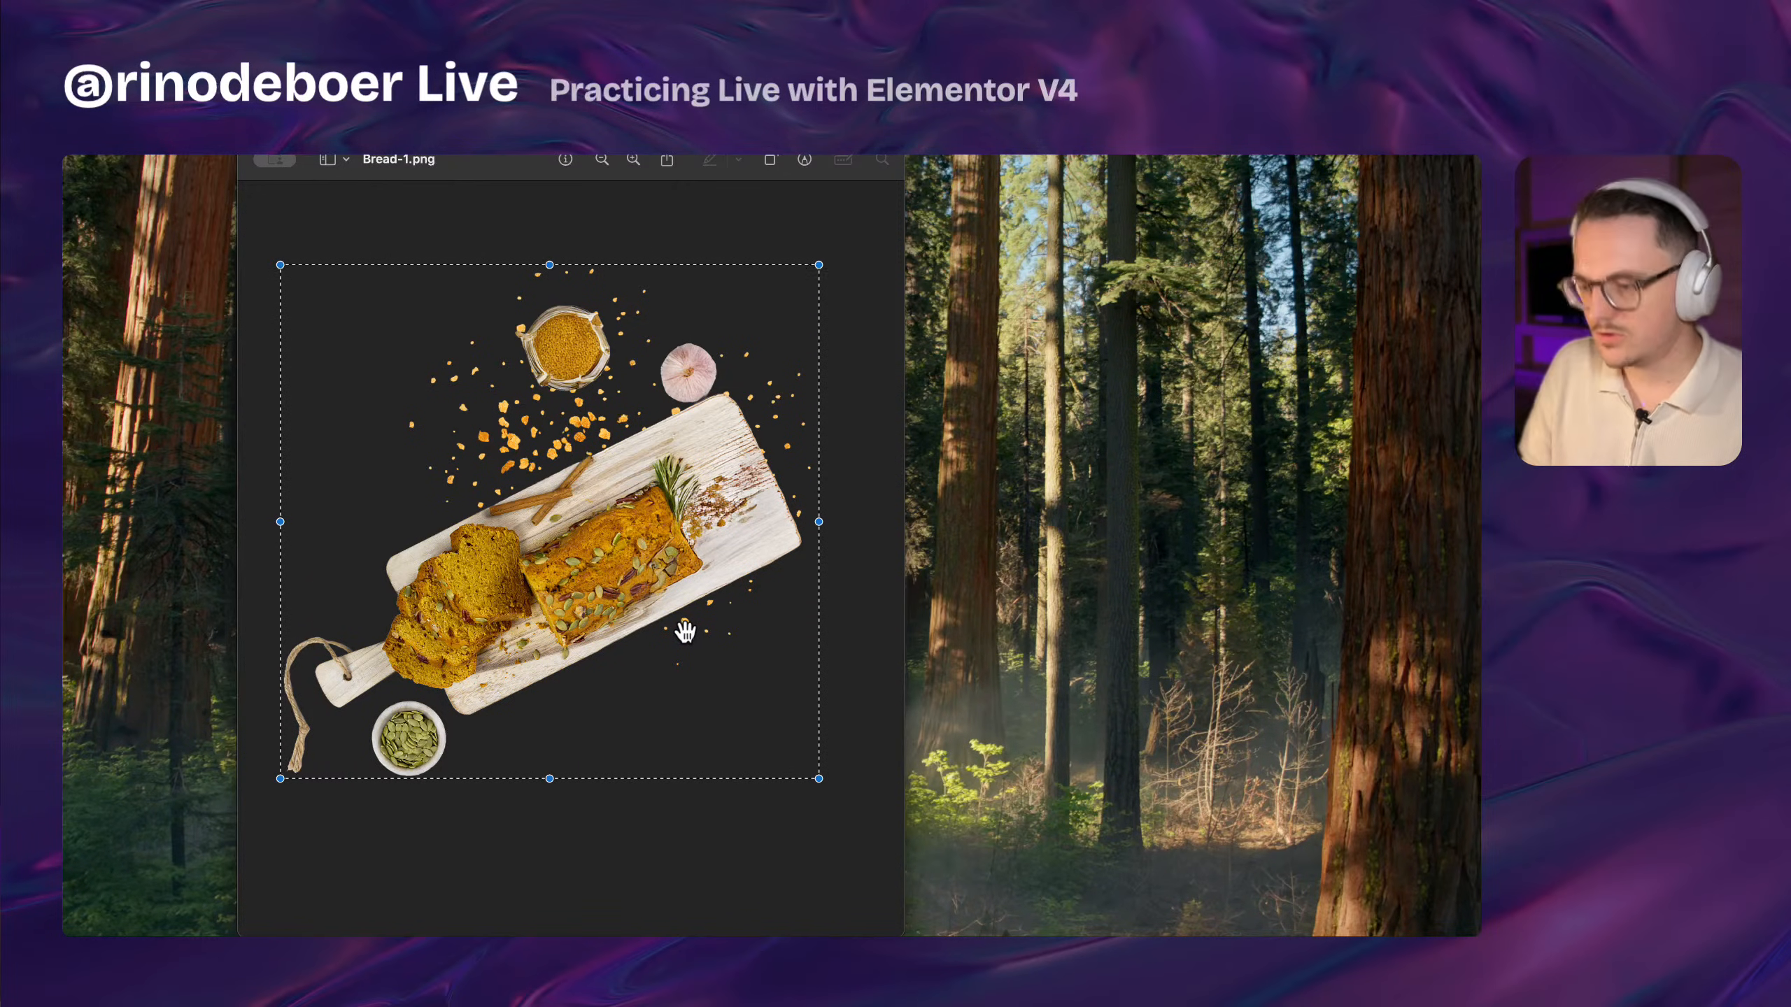
key(super+k)
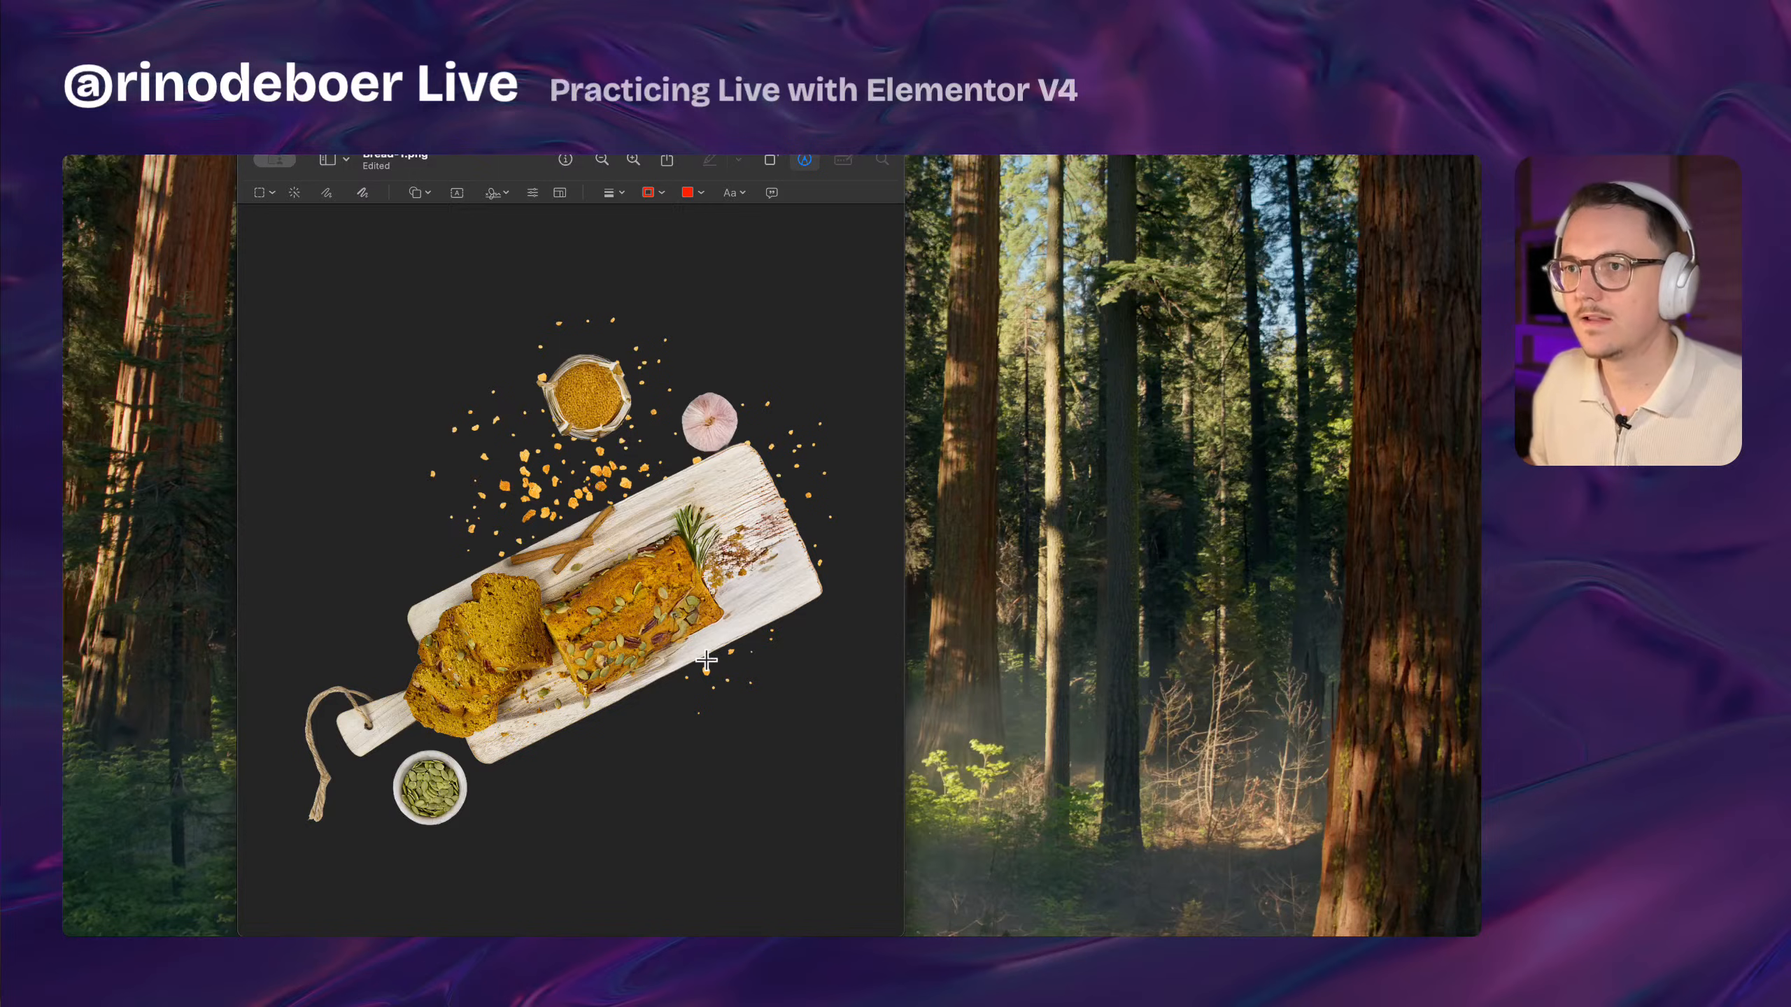
key(super+s)
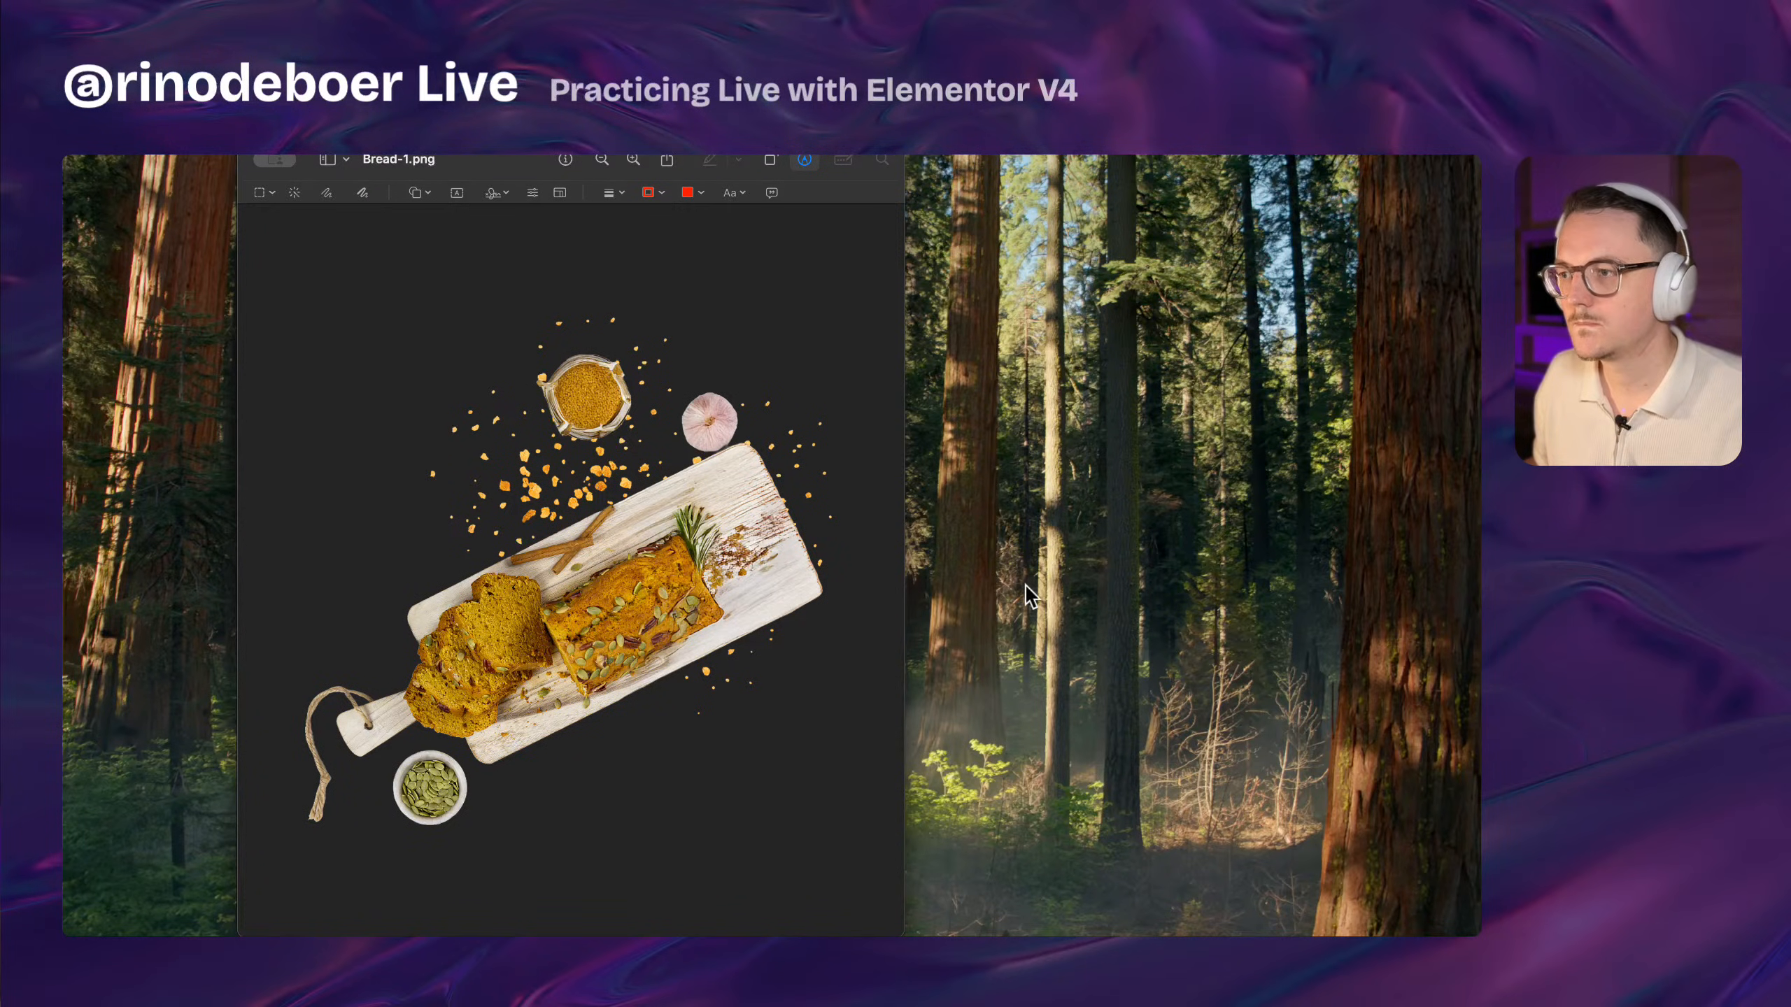
Return to Figma, check which export formats are offered for the bread group, and clear the selection
key(super+Tab)
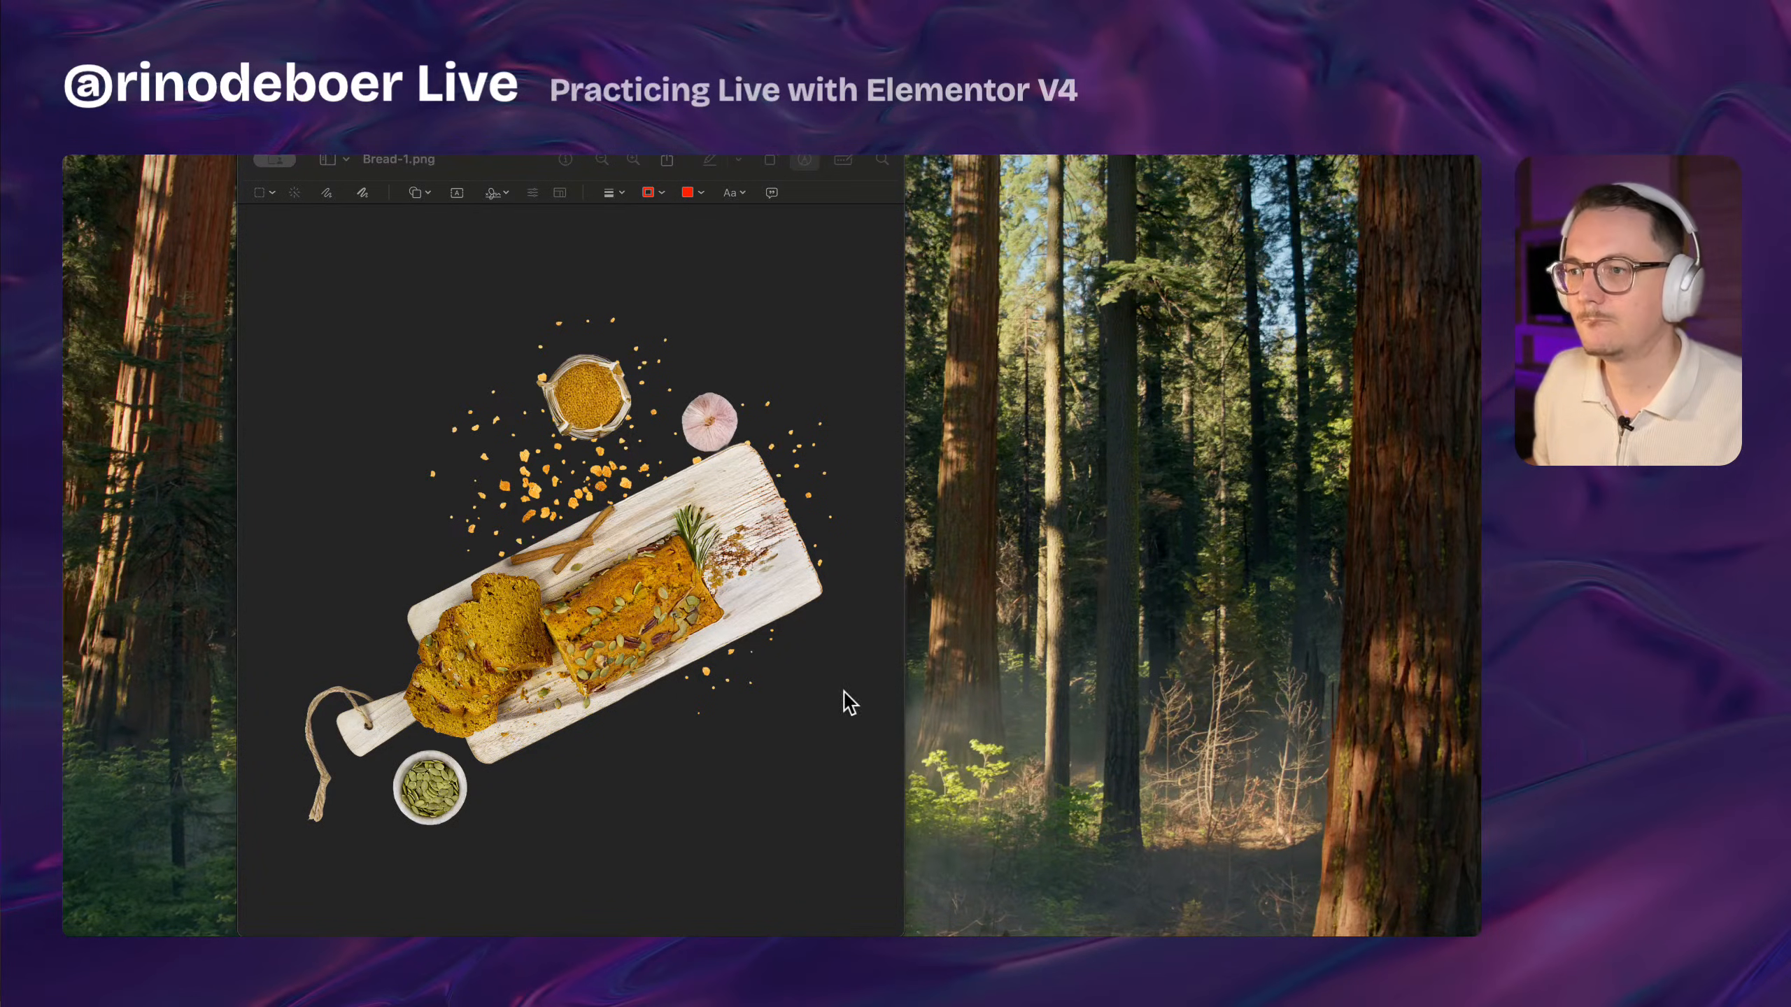
click(591, 295)
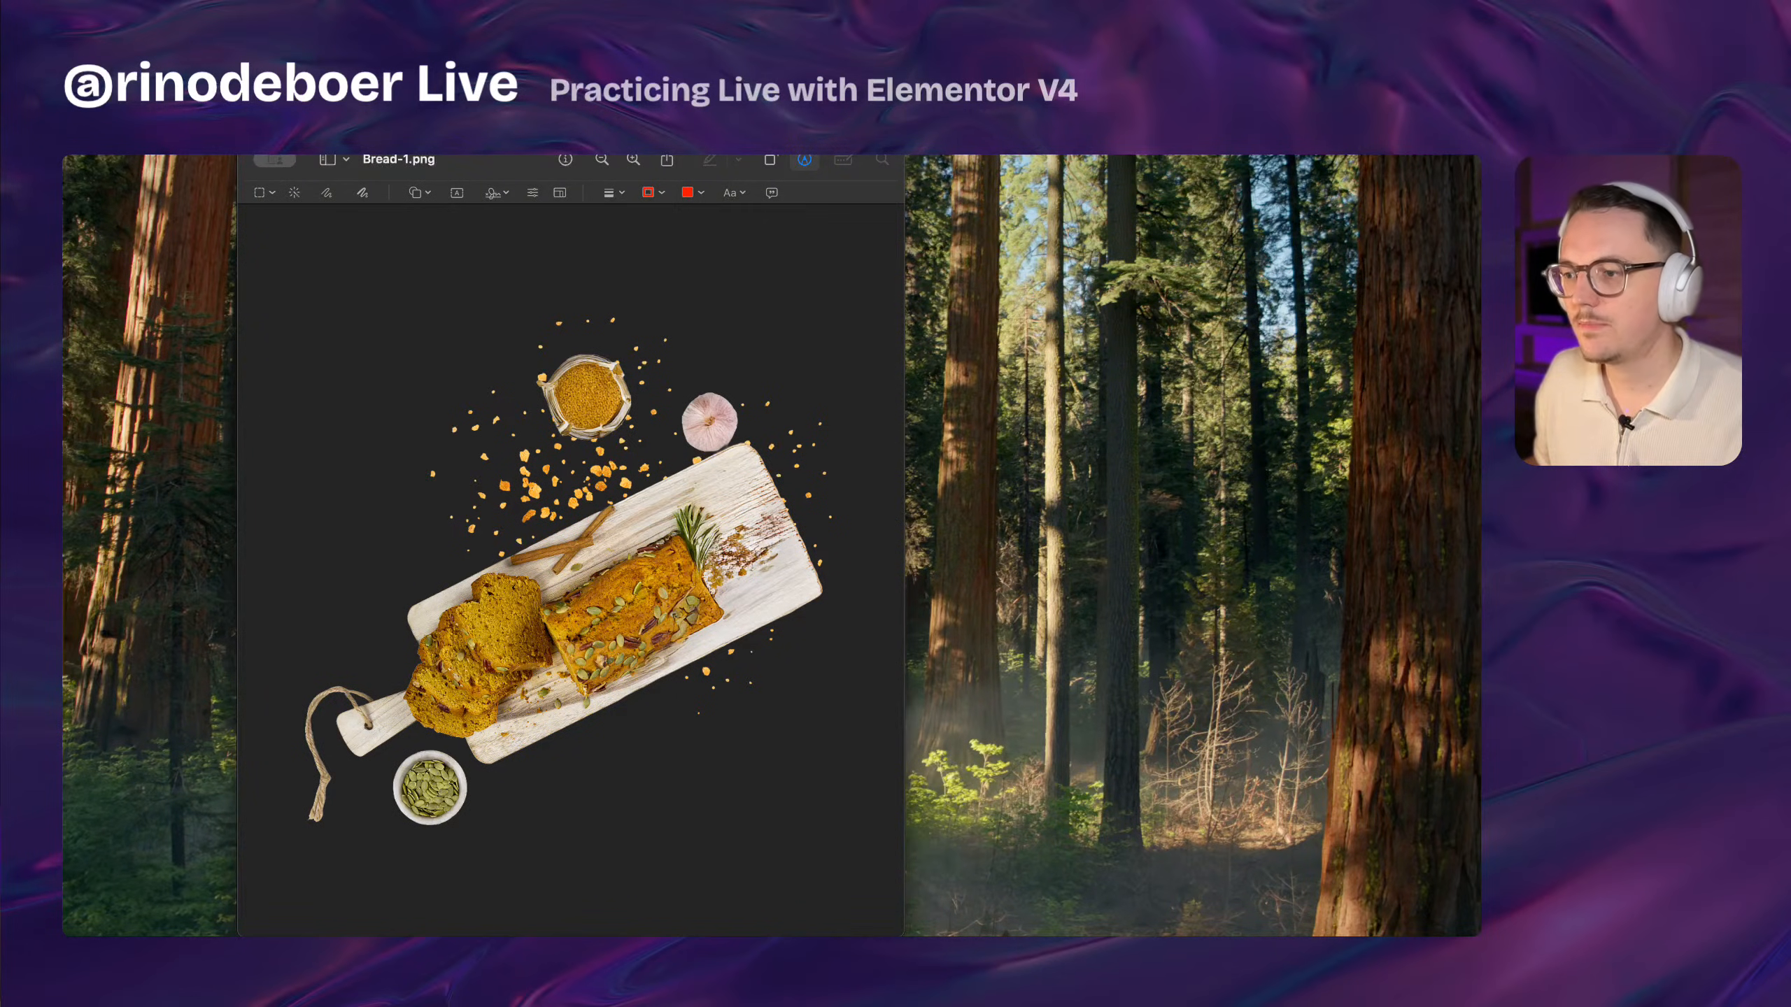
key(super+Tab)
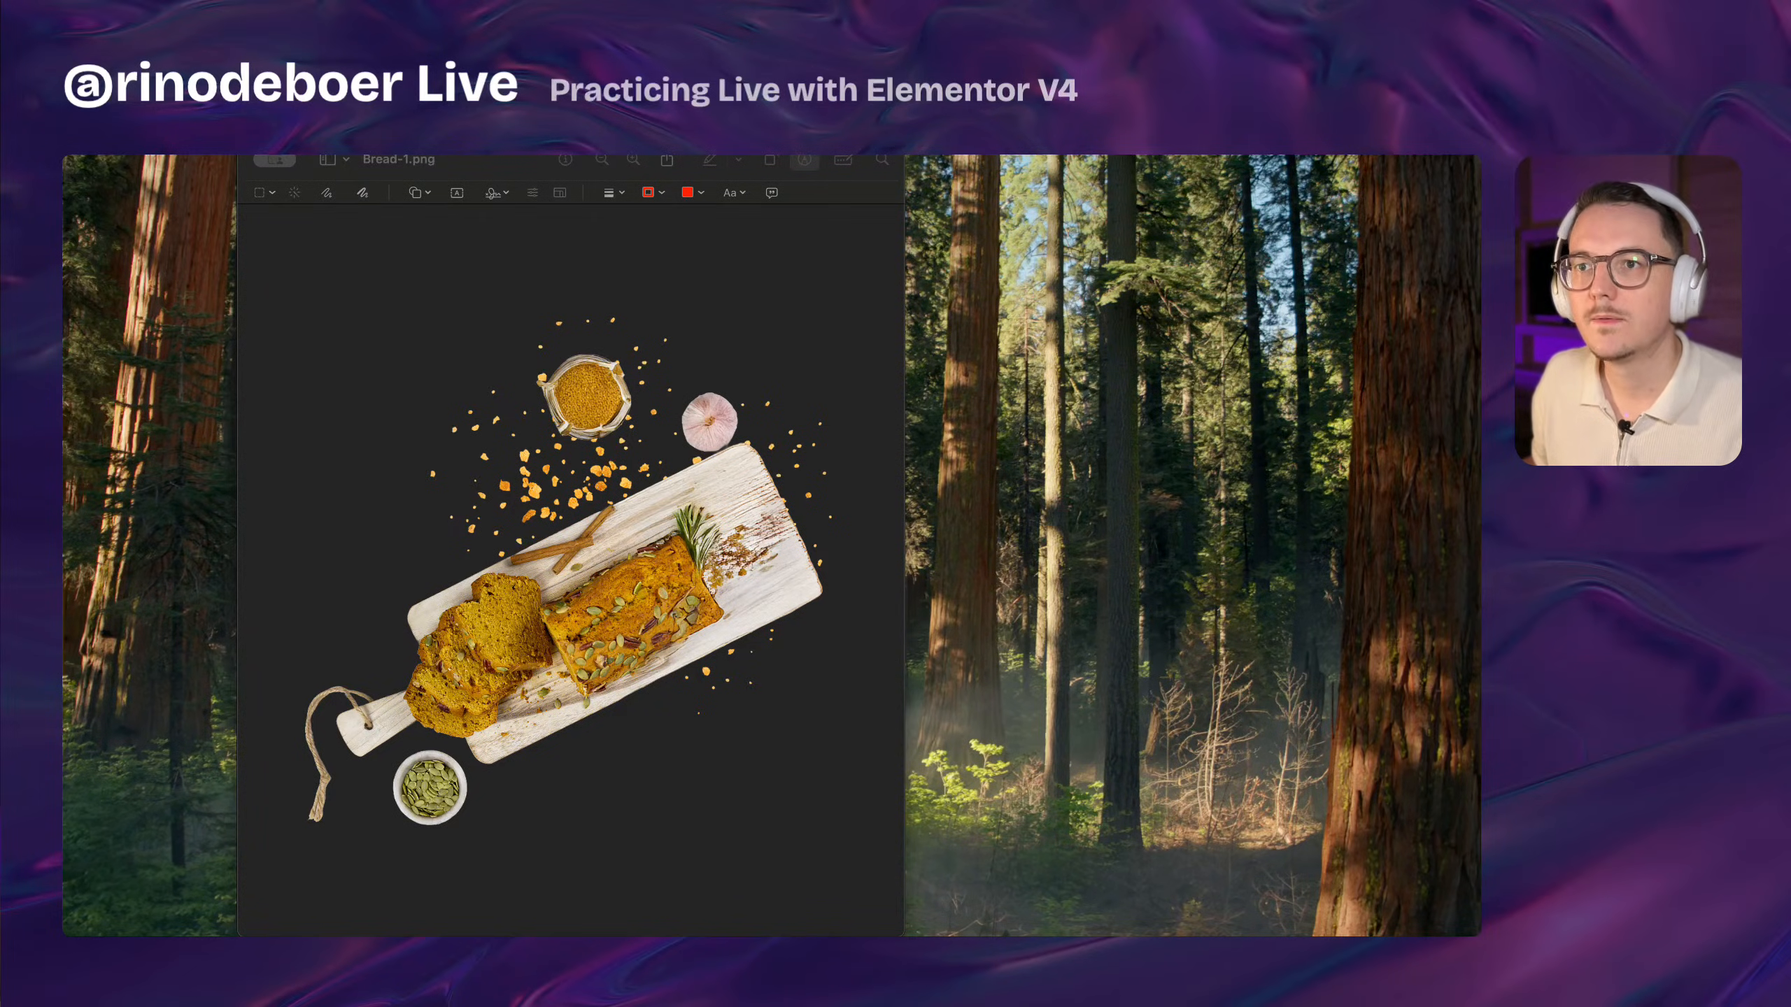
key(super+Tab)
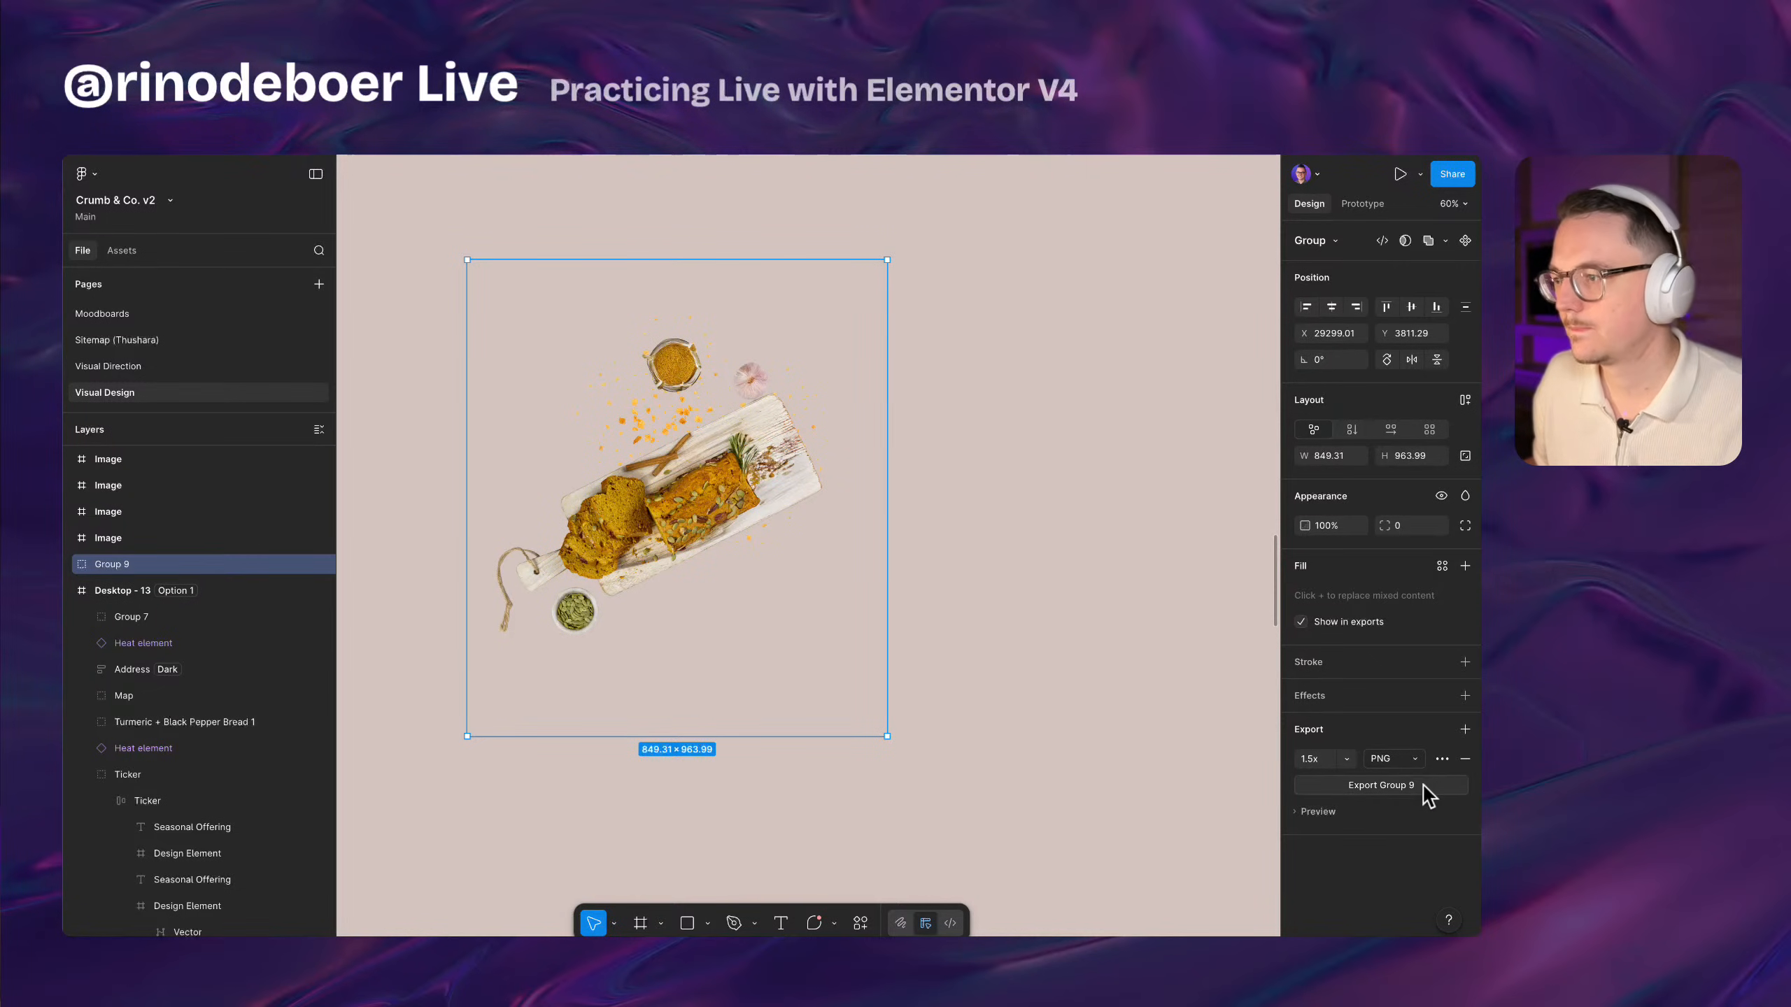
click(1393, 759)
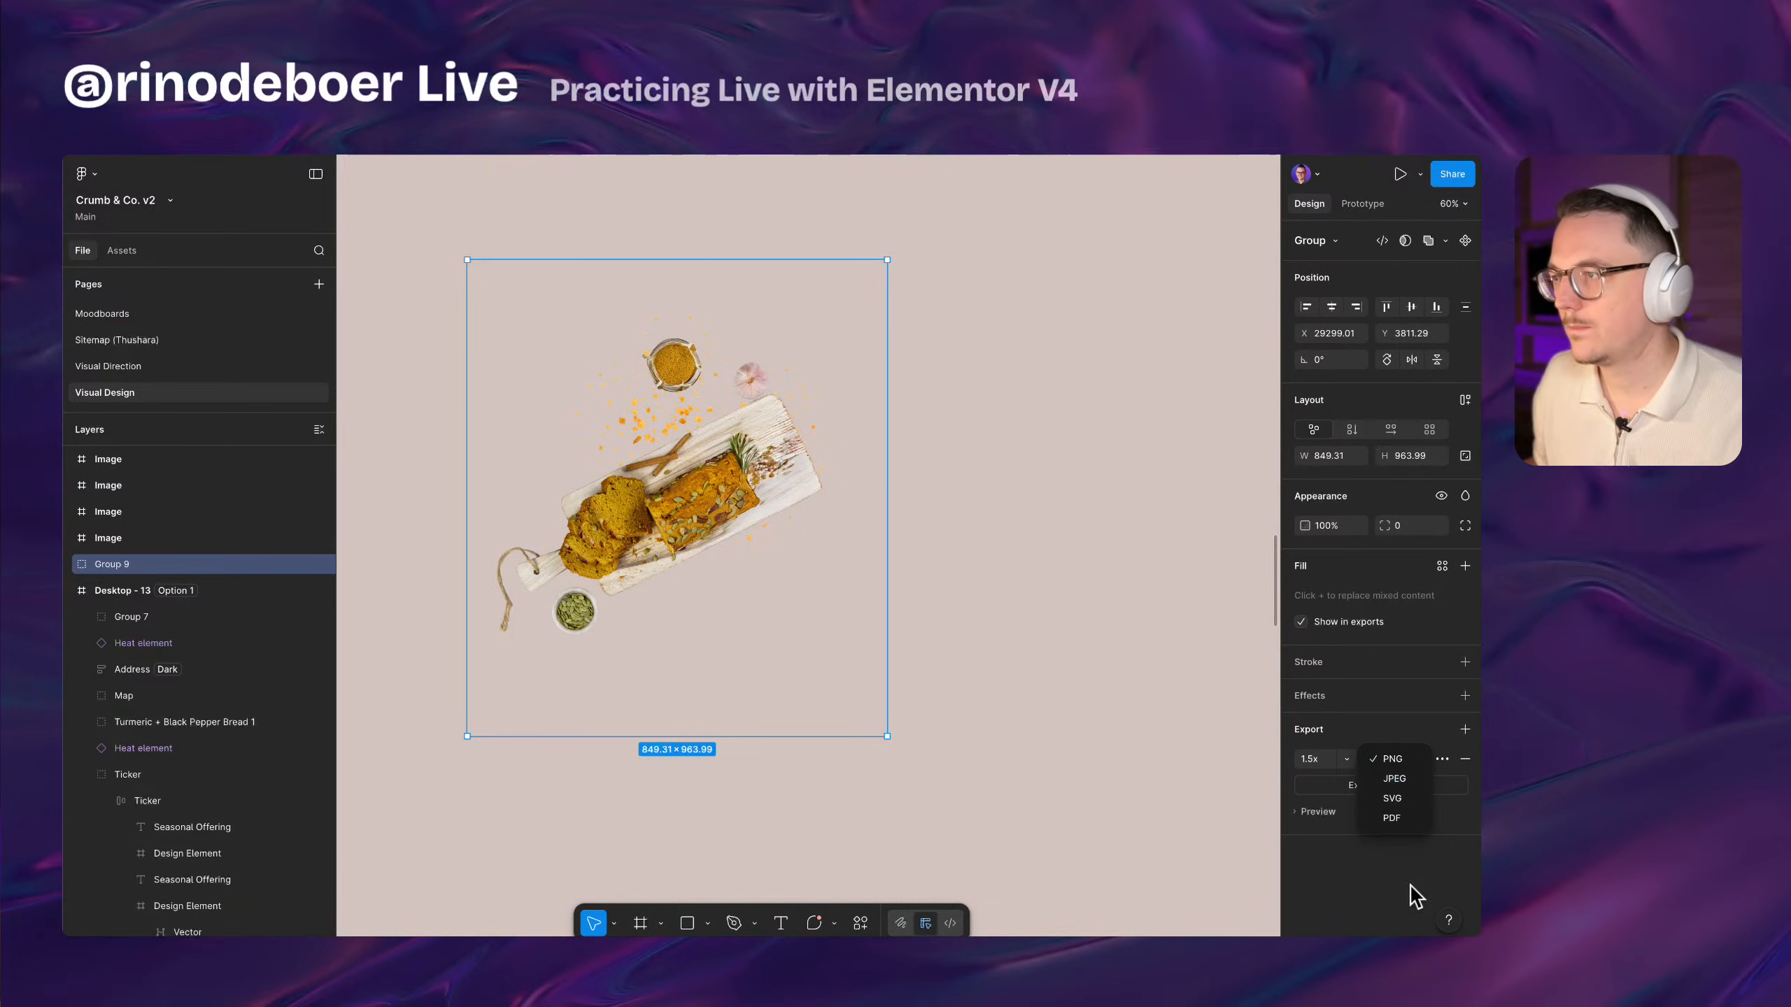
click(1085, 745)
click(1051, 612)
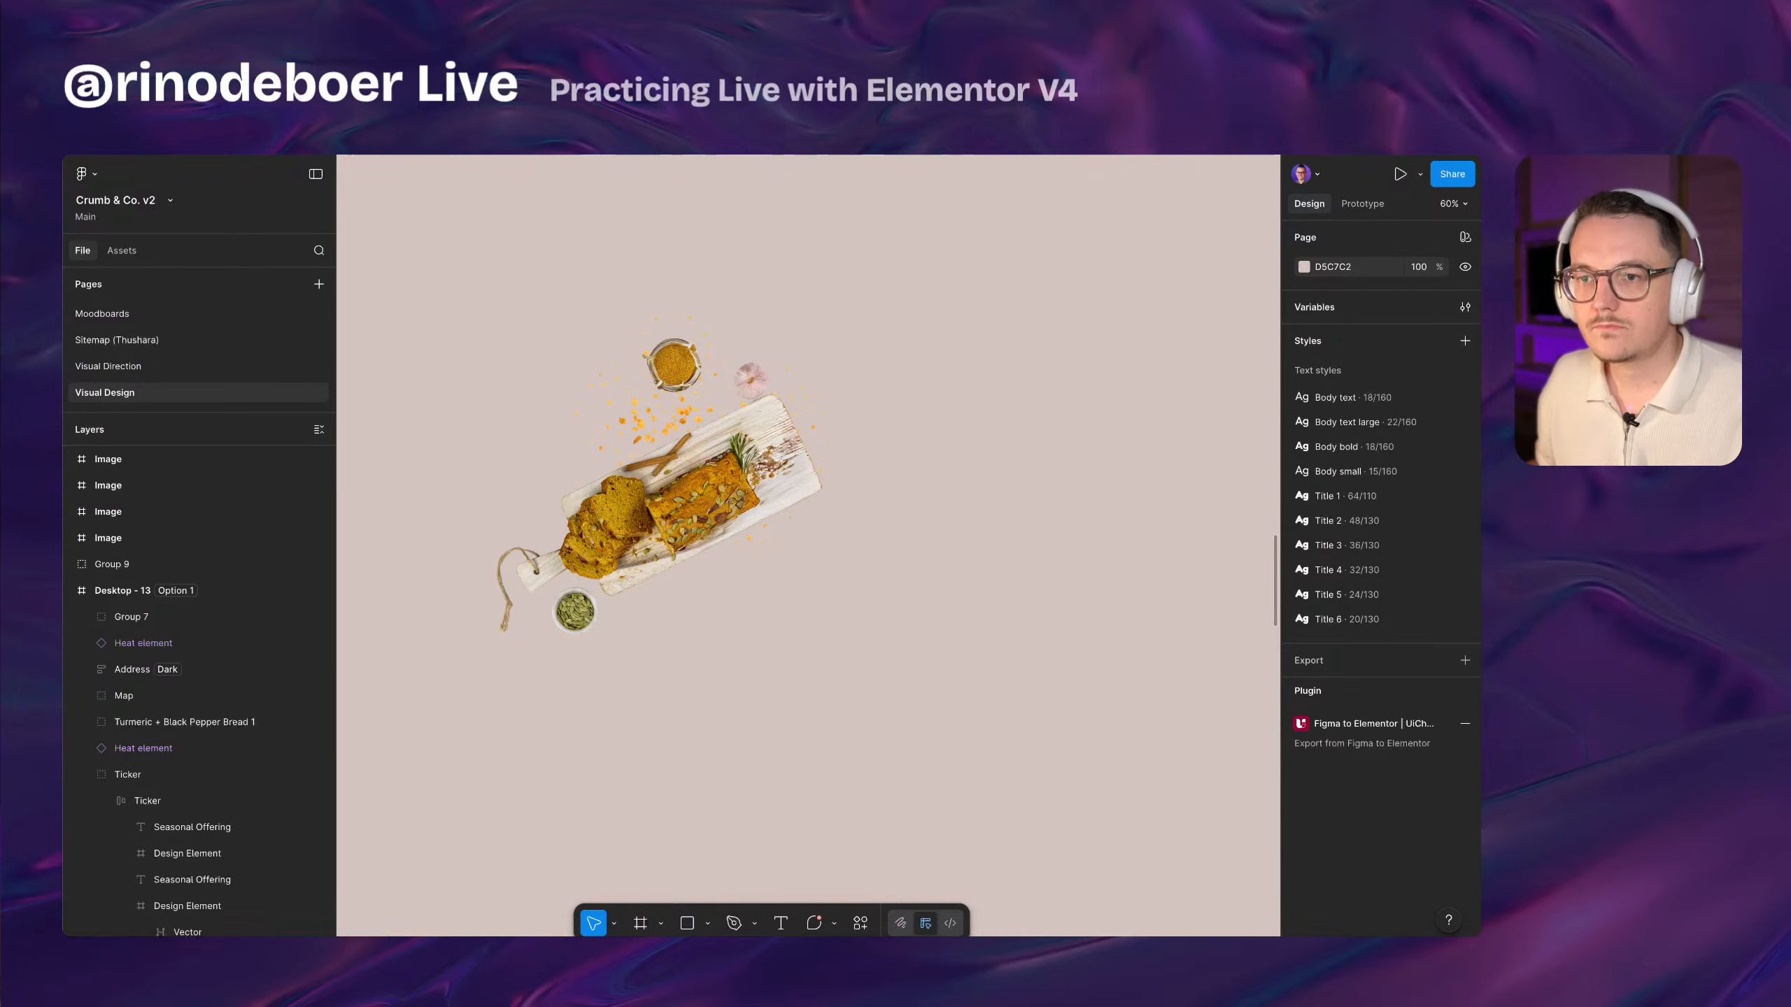
Switch to the browser and search the web for "png to webp" in a new tab
key(super+Tab)
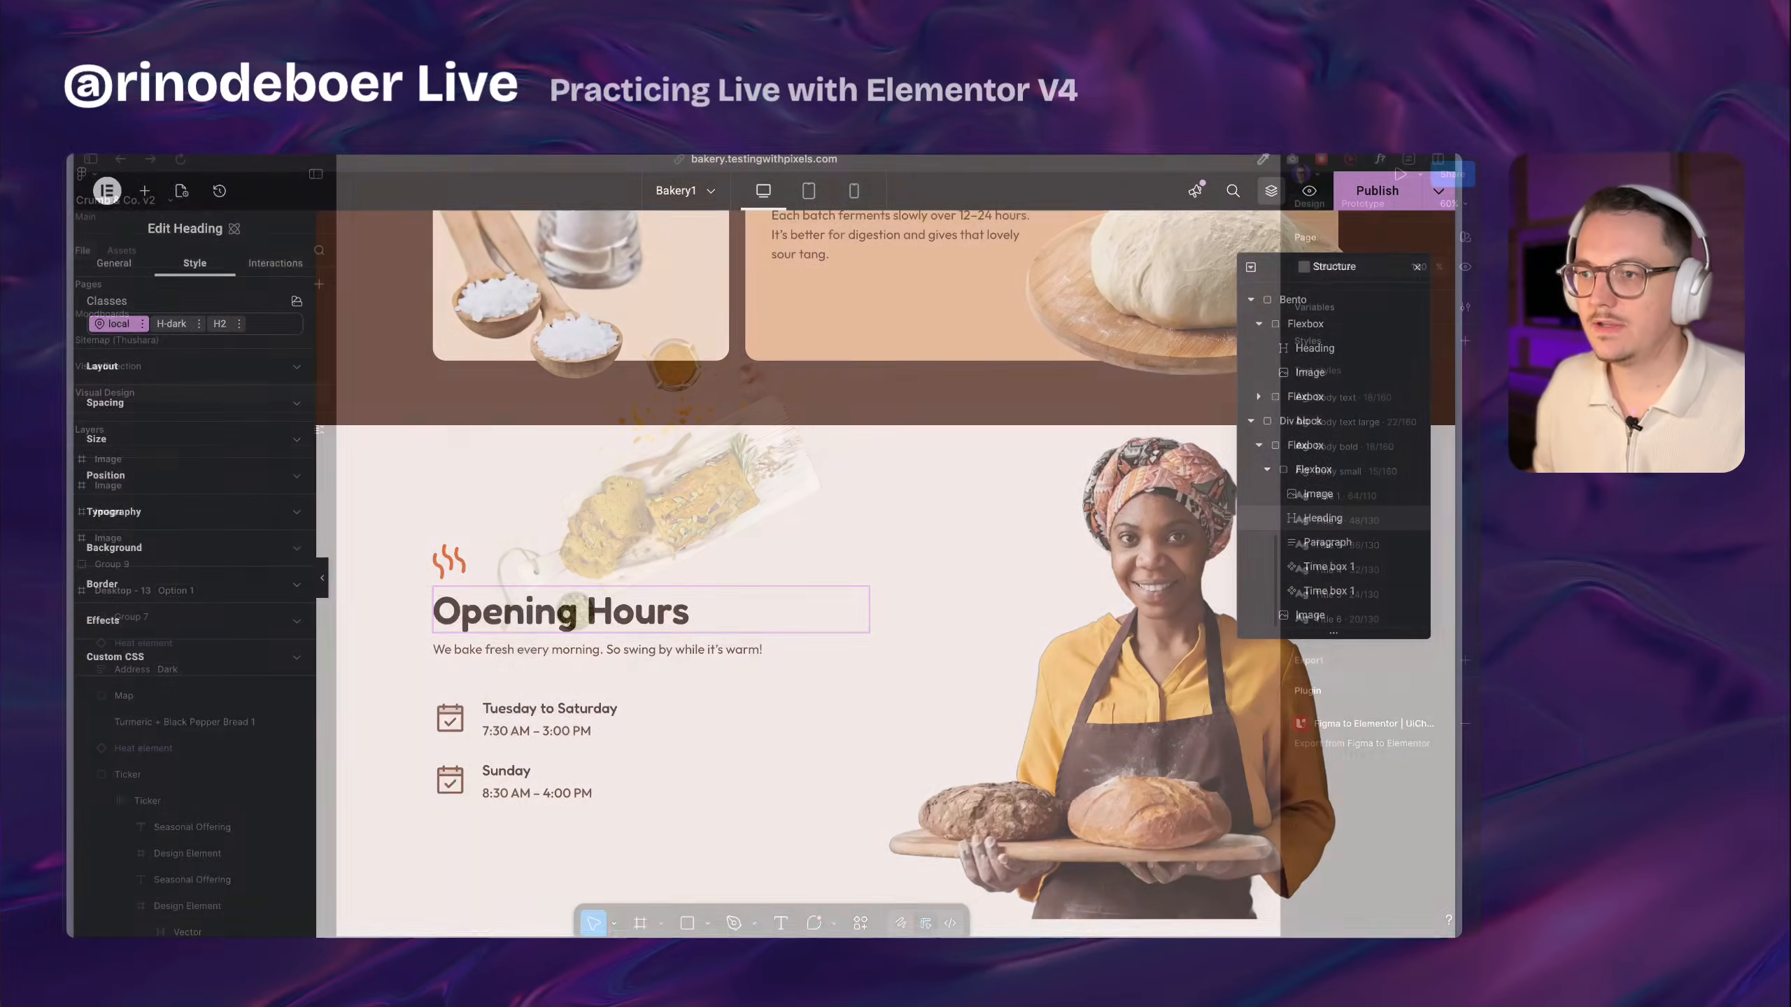
key(super+t)
text(mana)
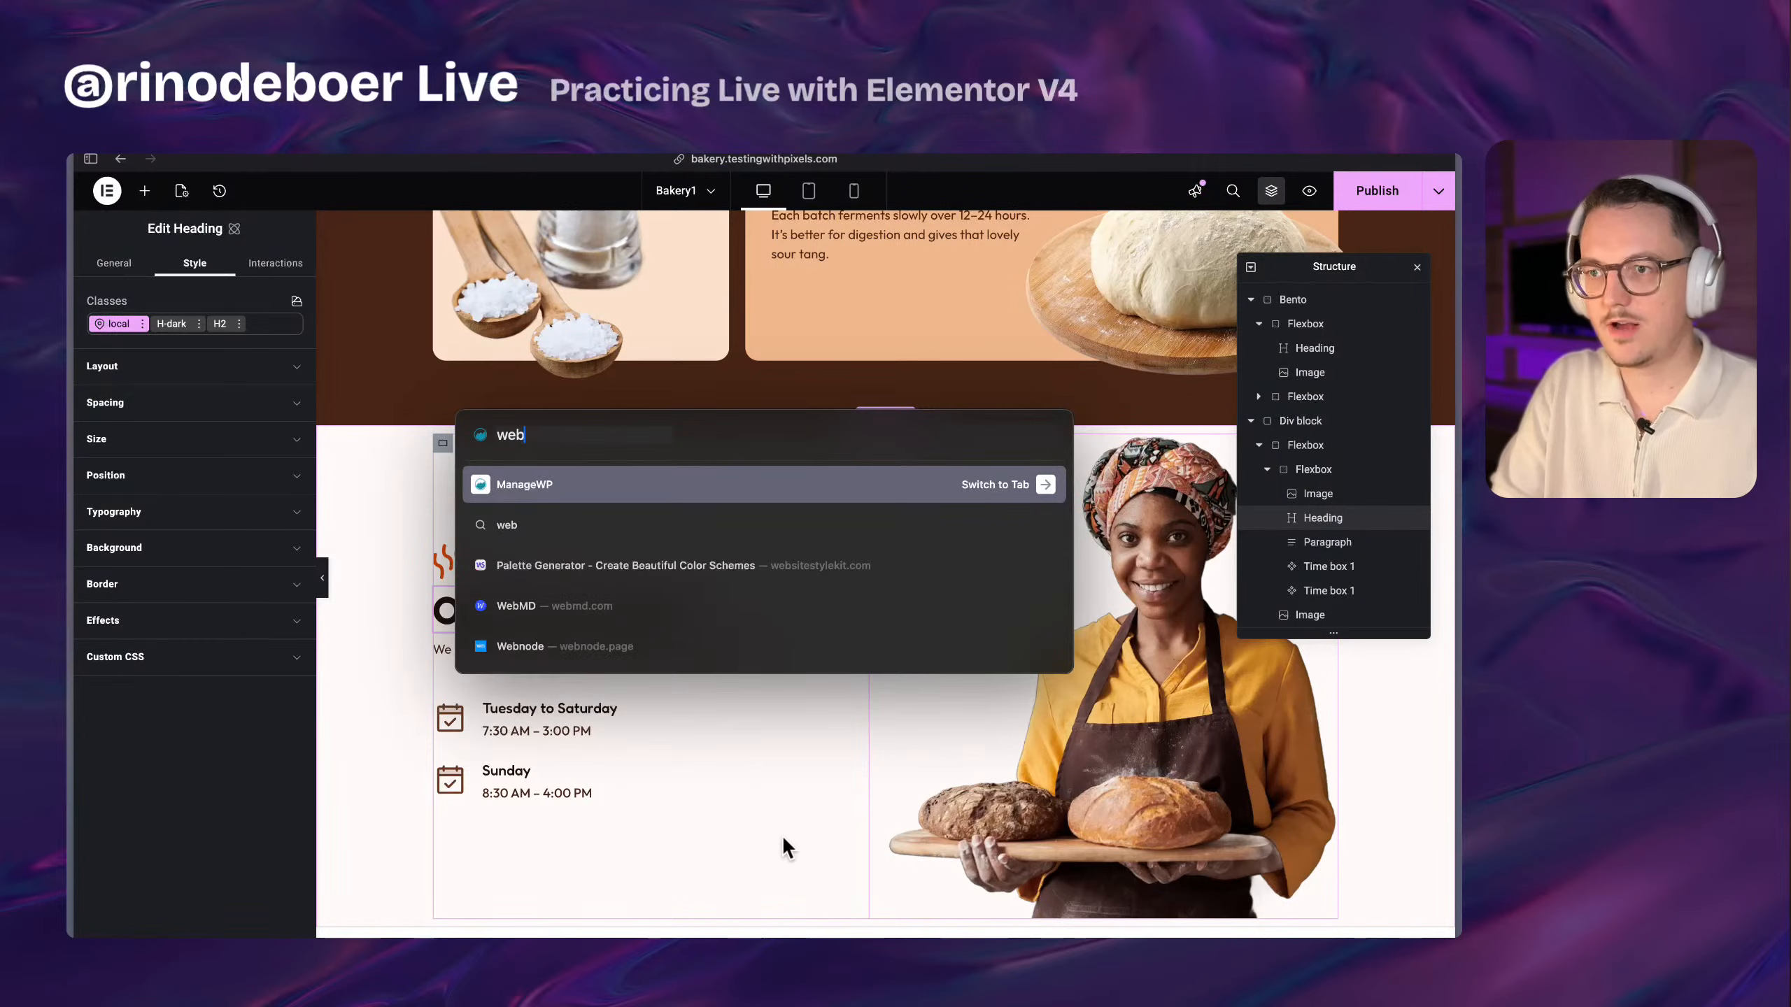
key(BackSpace)
key(BackSpace)
key(BackSpace)
key(BackSpace)
text(png to webp)
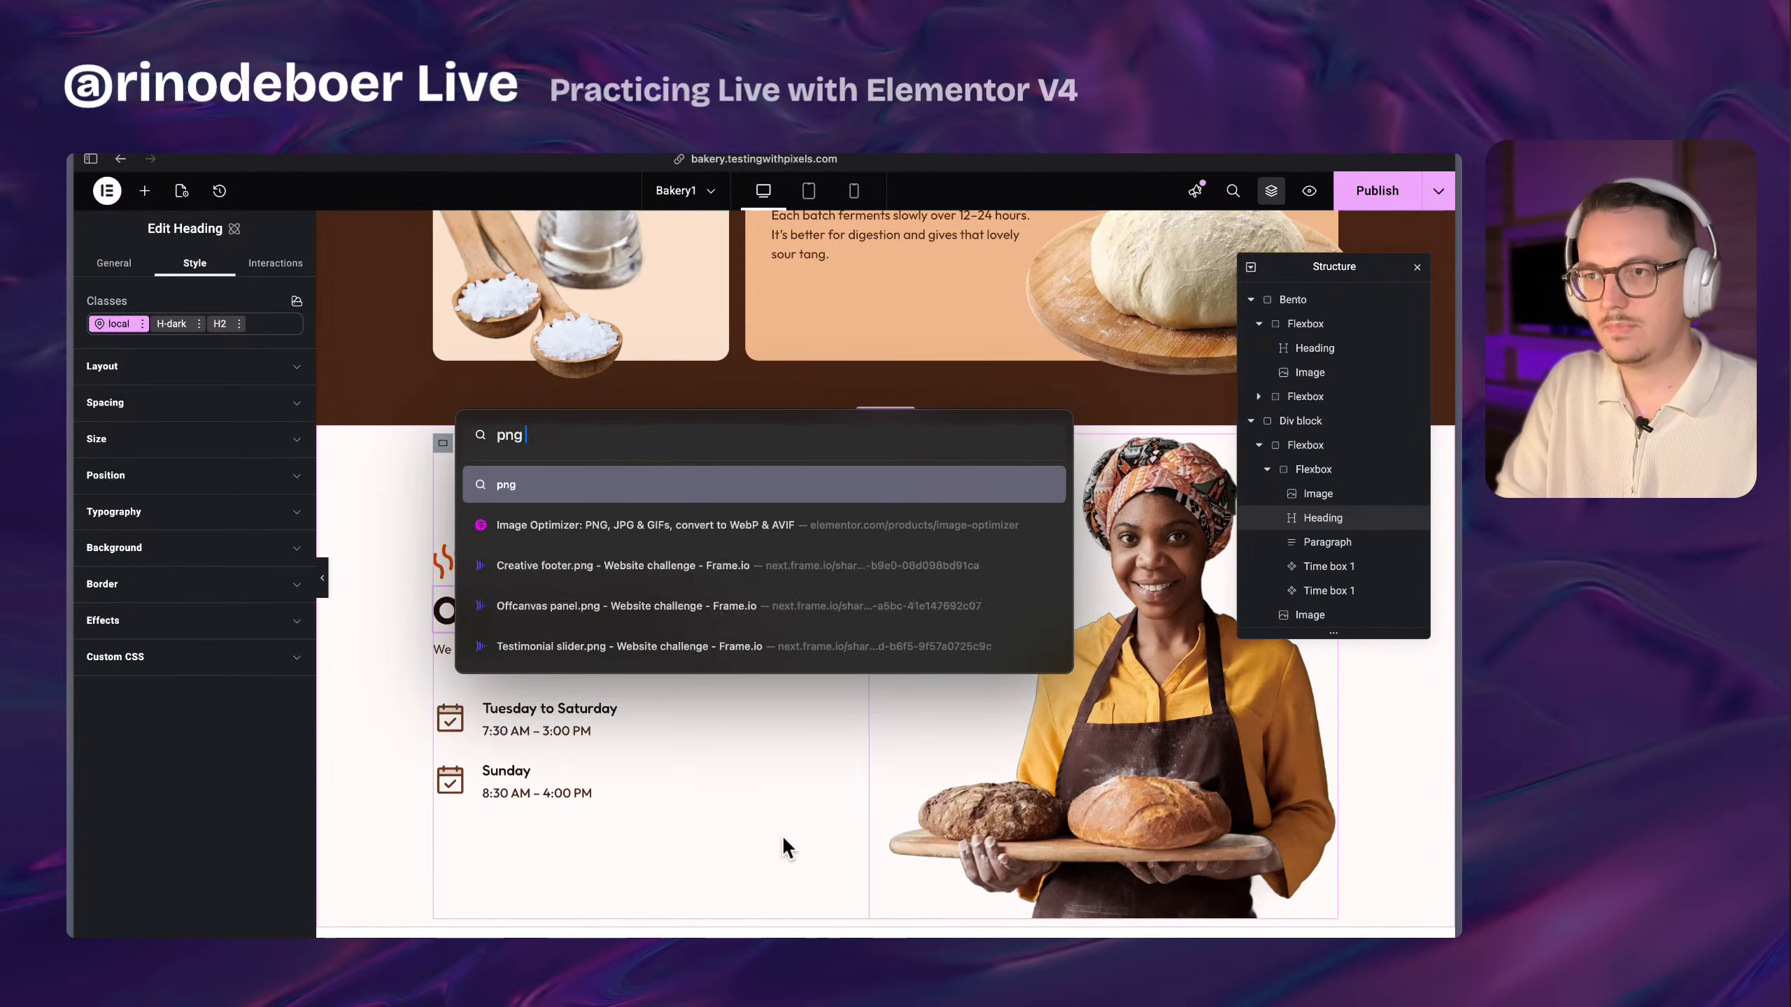
key(Return)
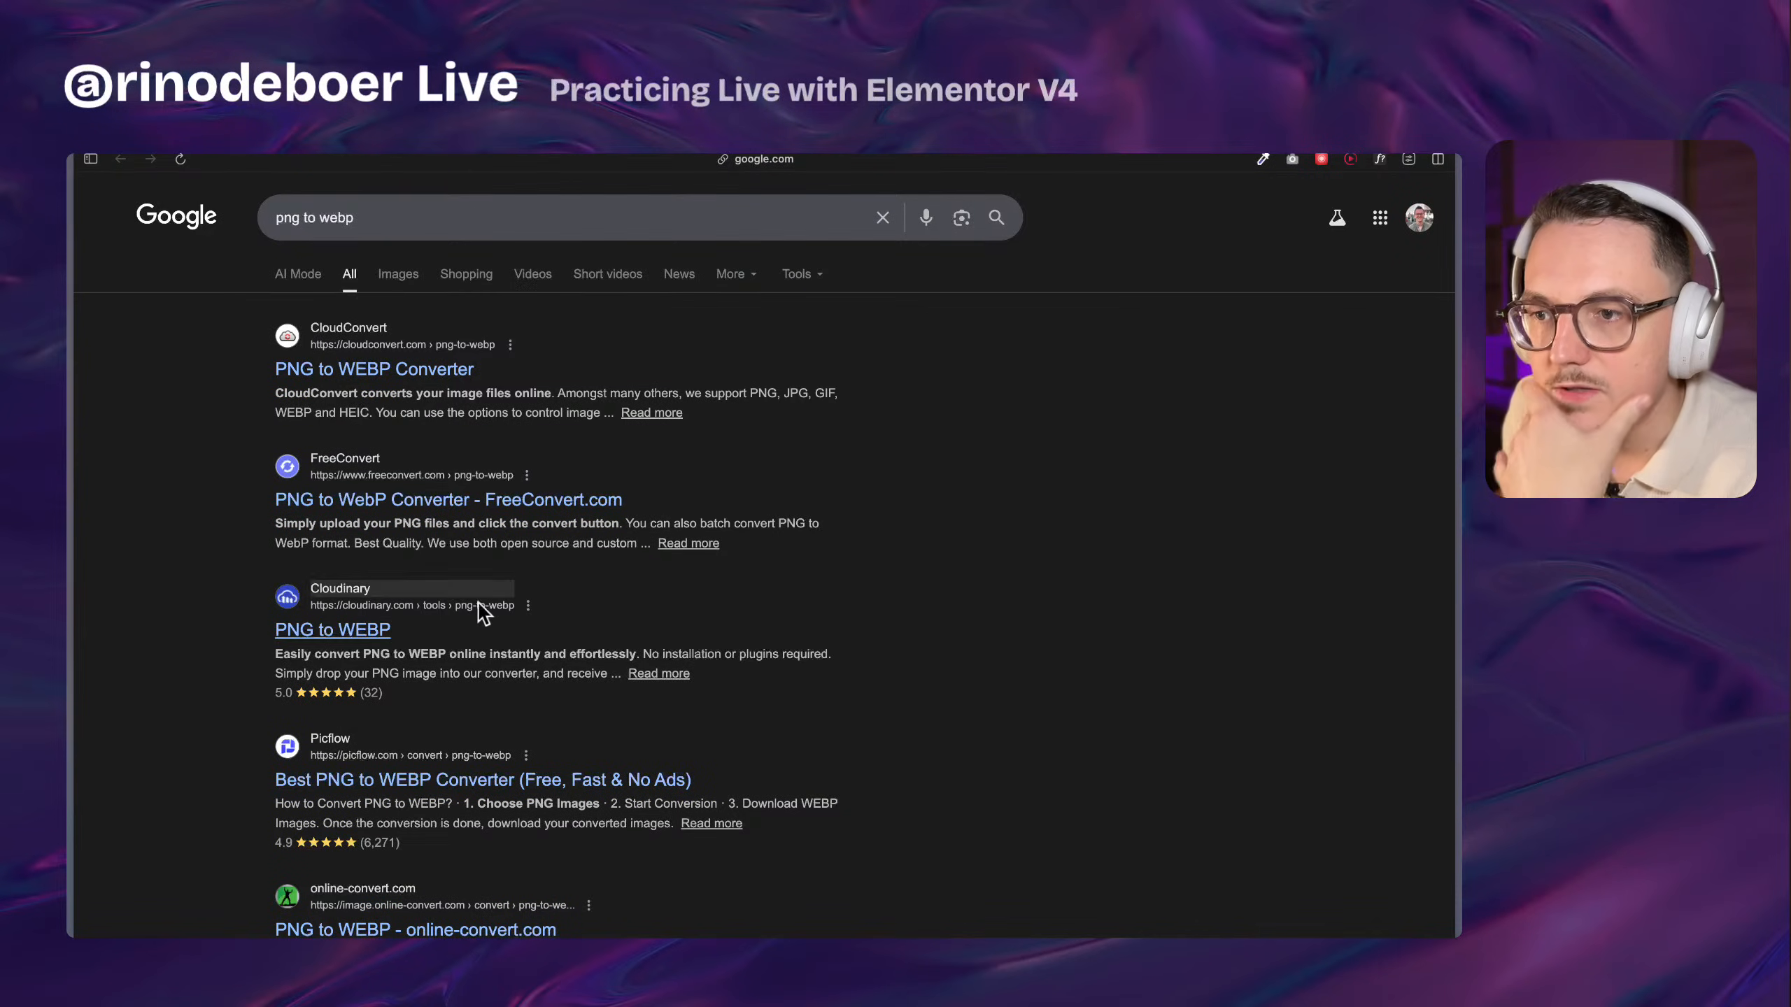
Look through the search results, open CloudConvert's PNG to WEBP converter, and add Bread-1.png as the file to convert
scroll(480, 603, down, 10)
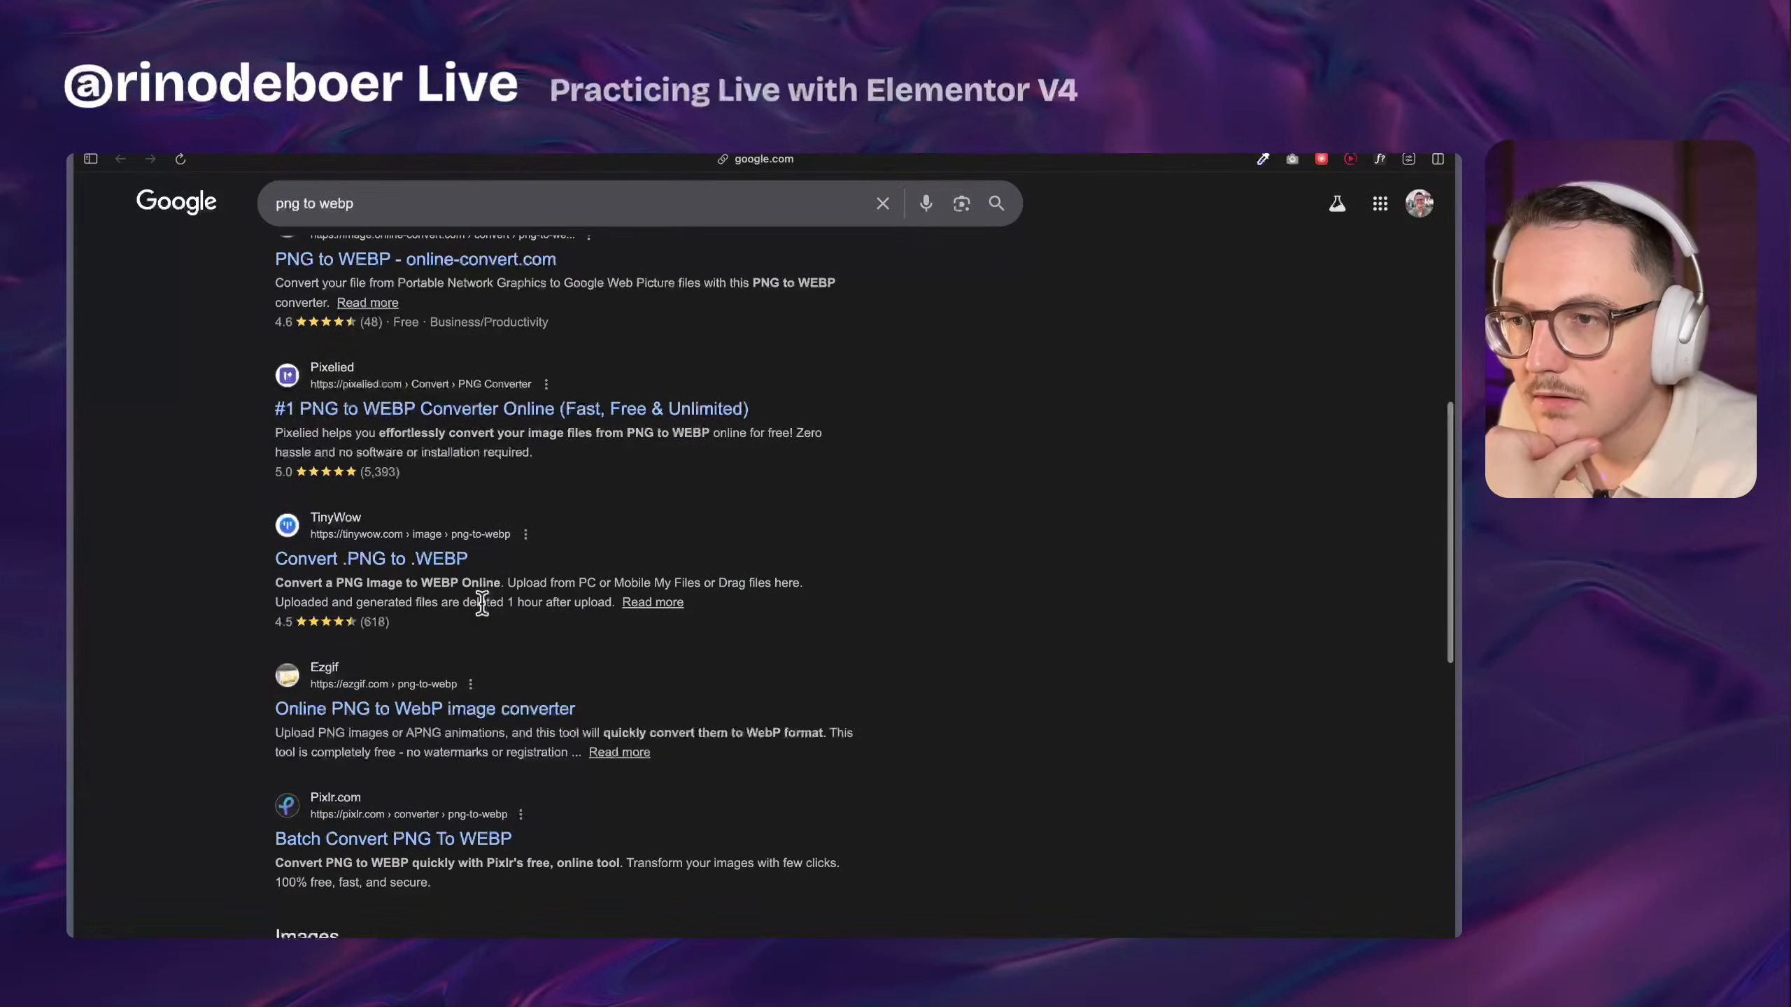
scroll(481, 603, down, 2)
scroll(482, 604, down, 8)
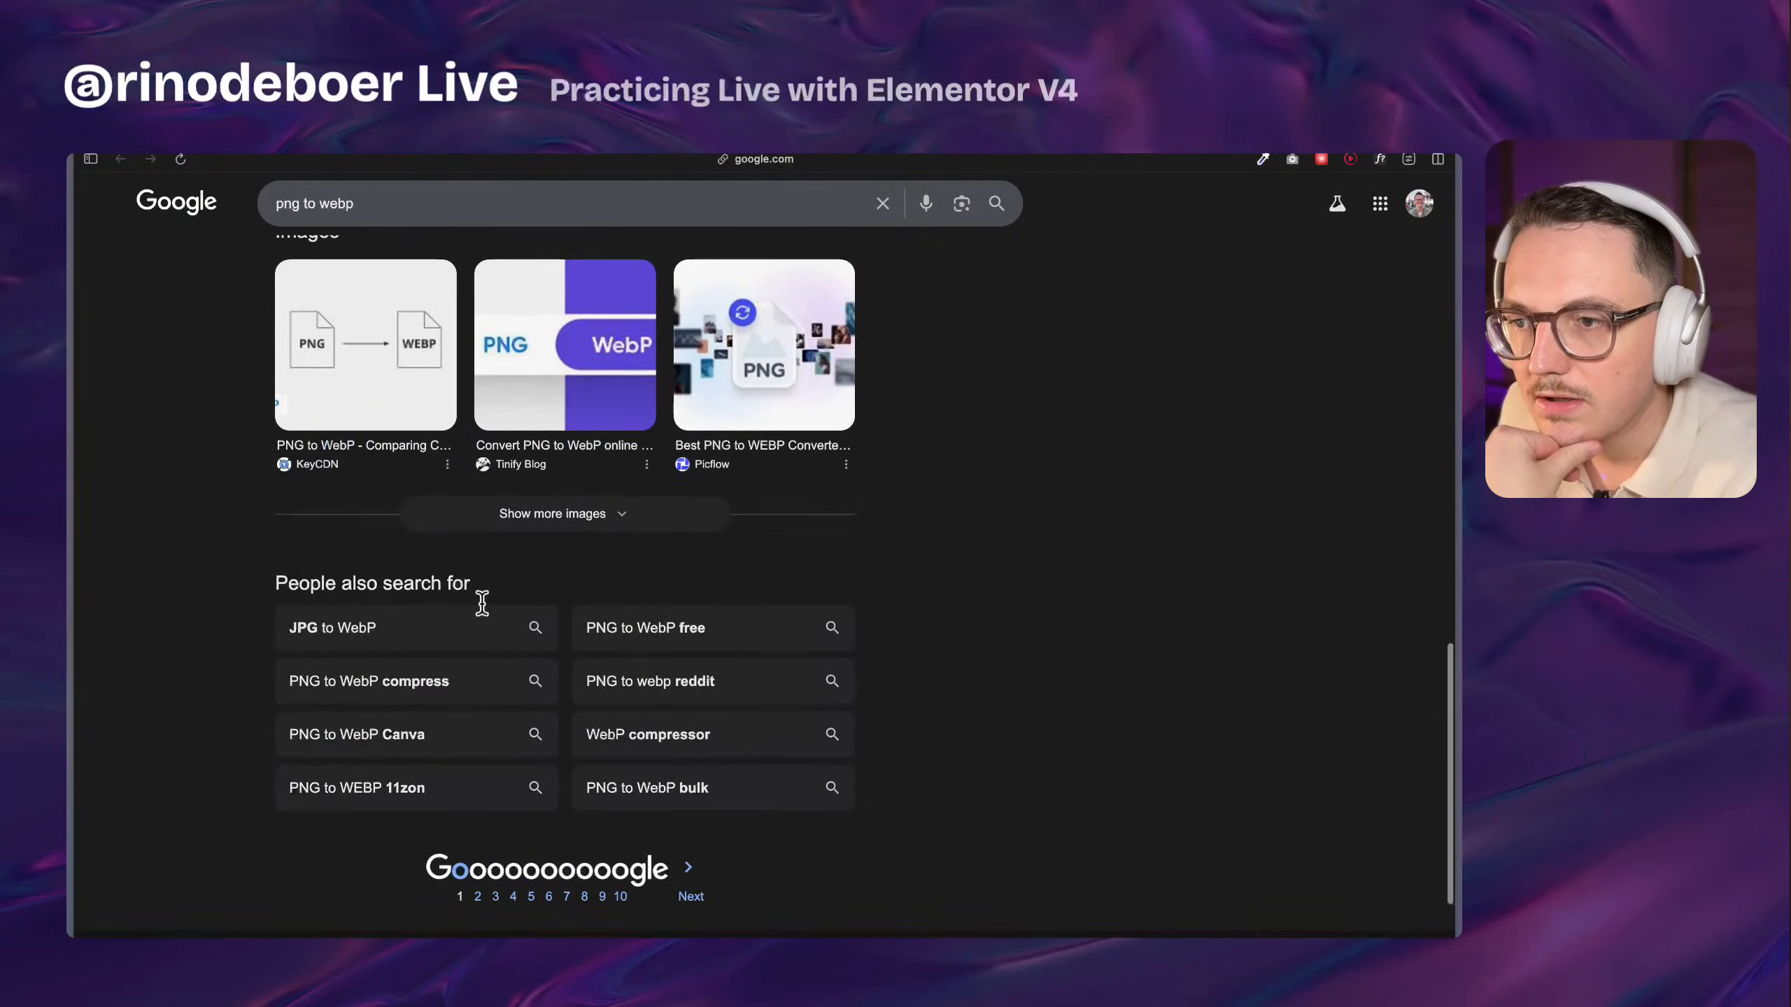
scroll(482, 604, up, 20)
click(374, 373)
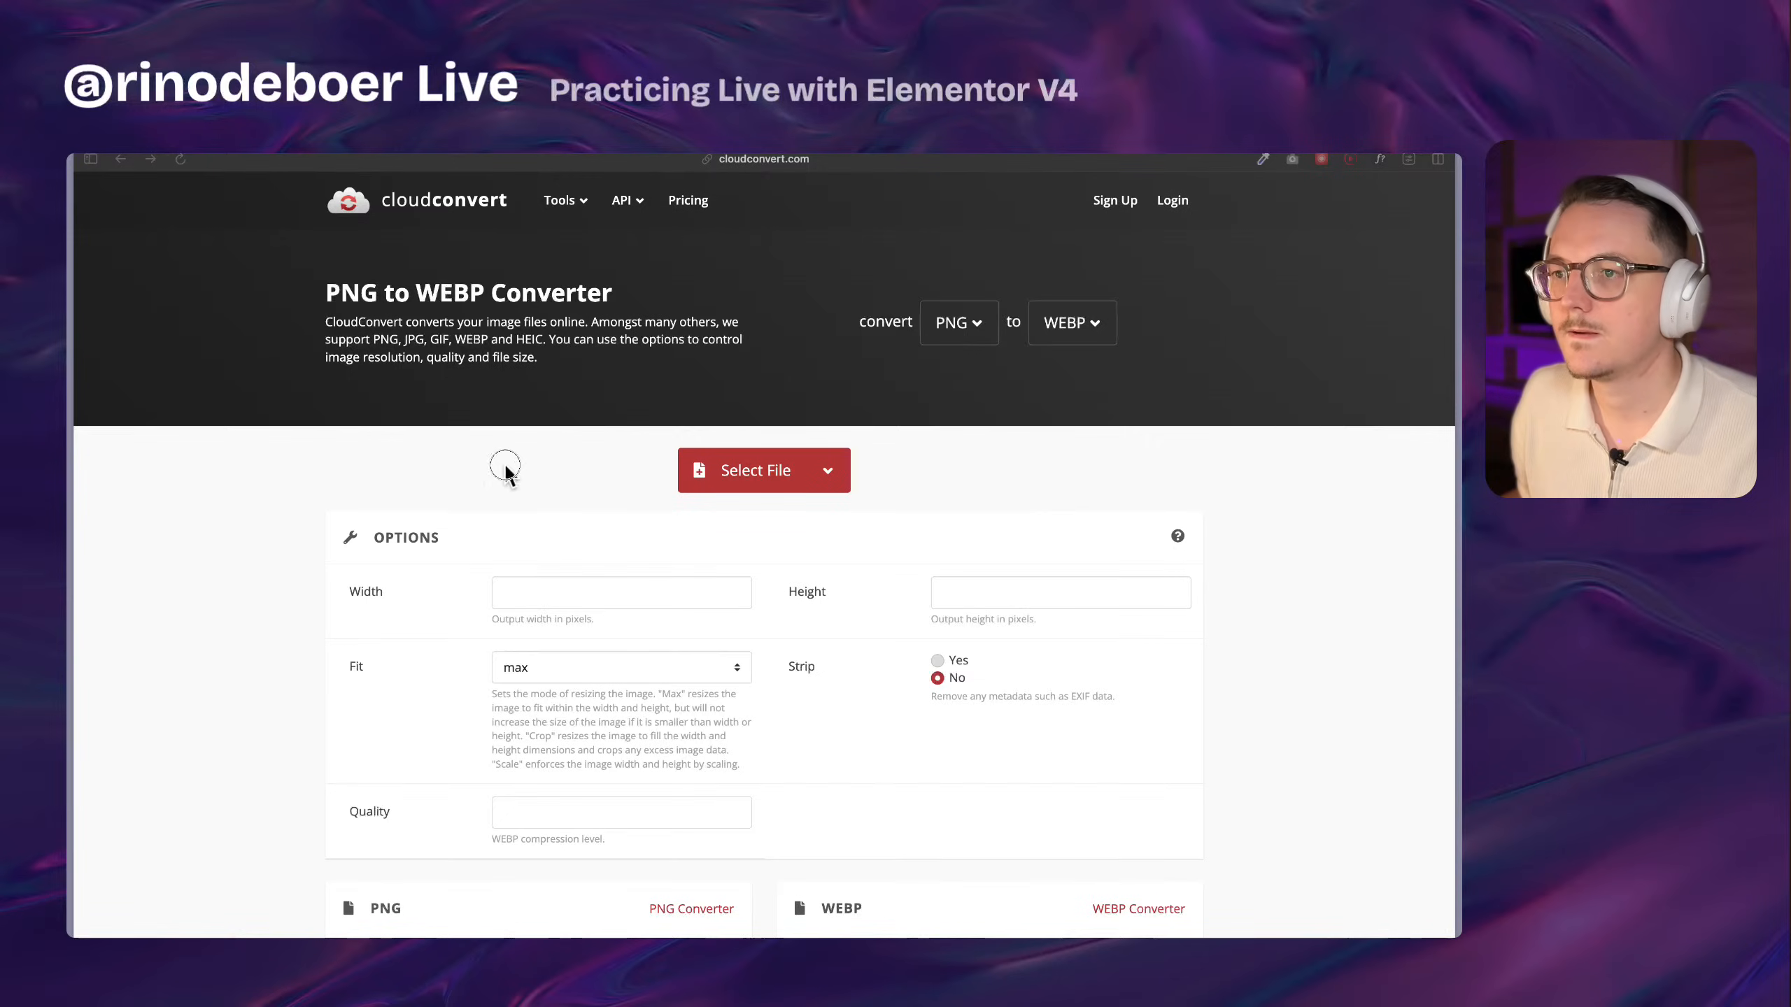
drag(505, 470, 745, 474)
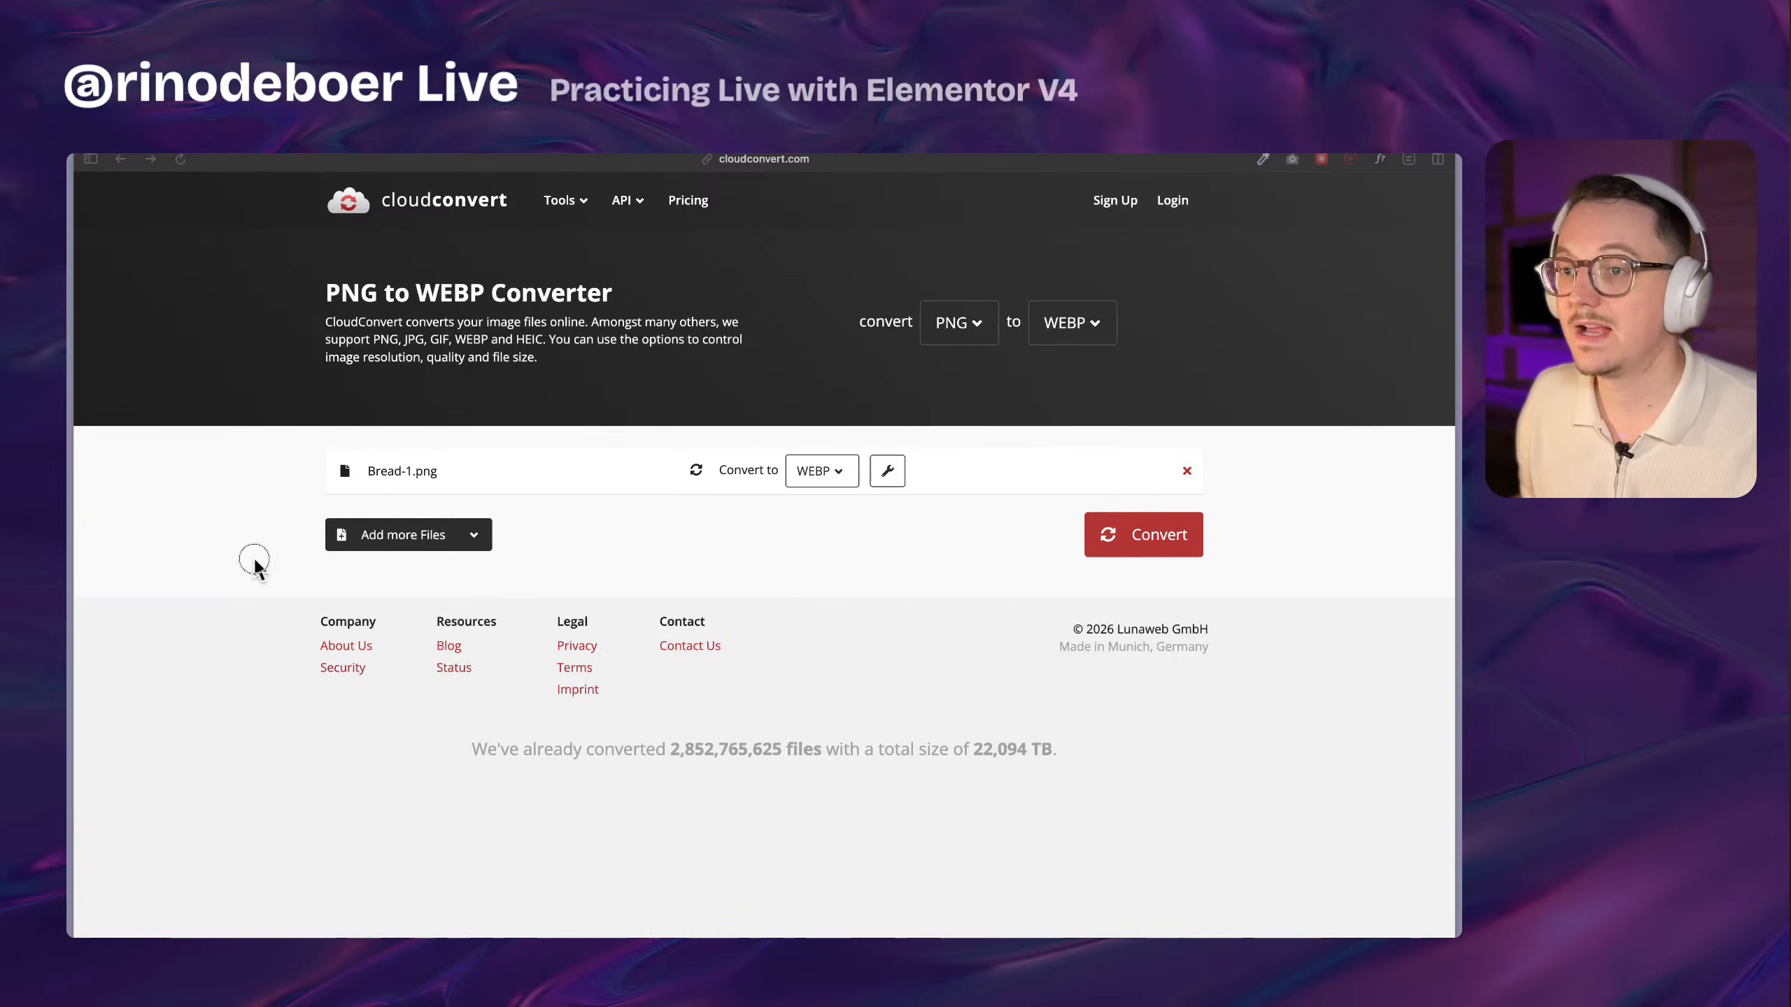
Set the WEBP quality to 60 in the conversion options, keeping the fit at max, and start converting Bread-1.png
click(894, 468)
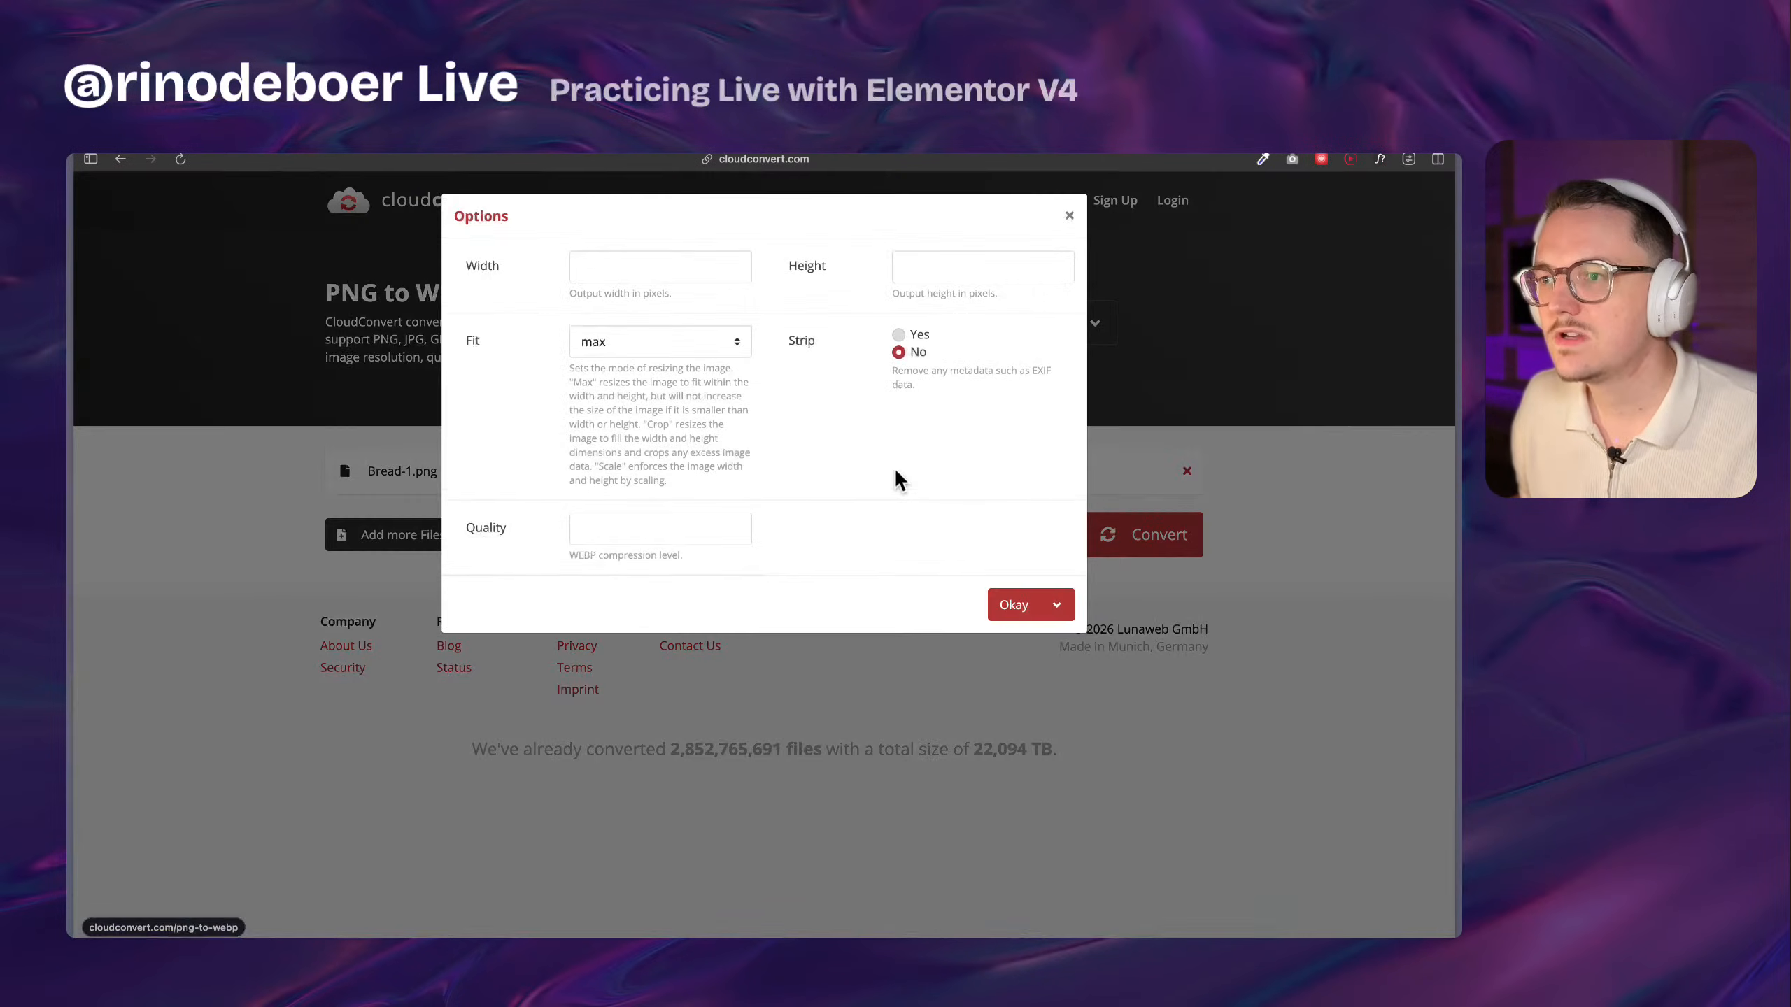
click(659, 333)
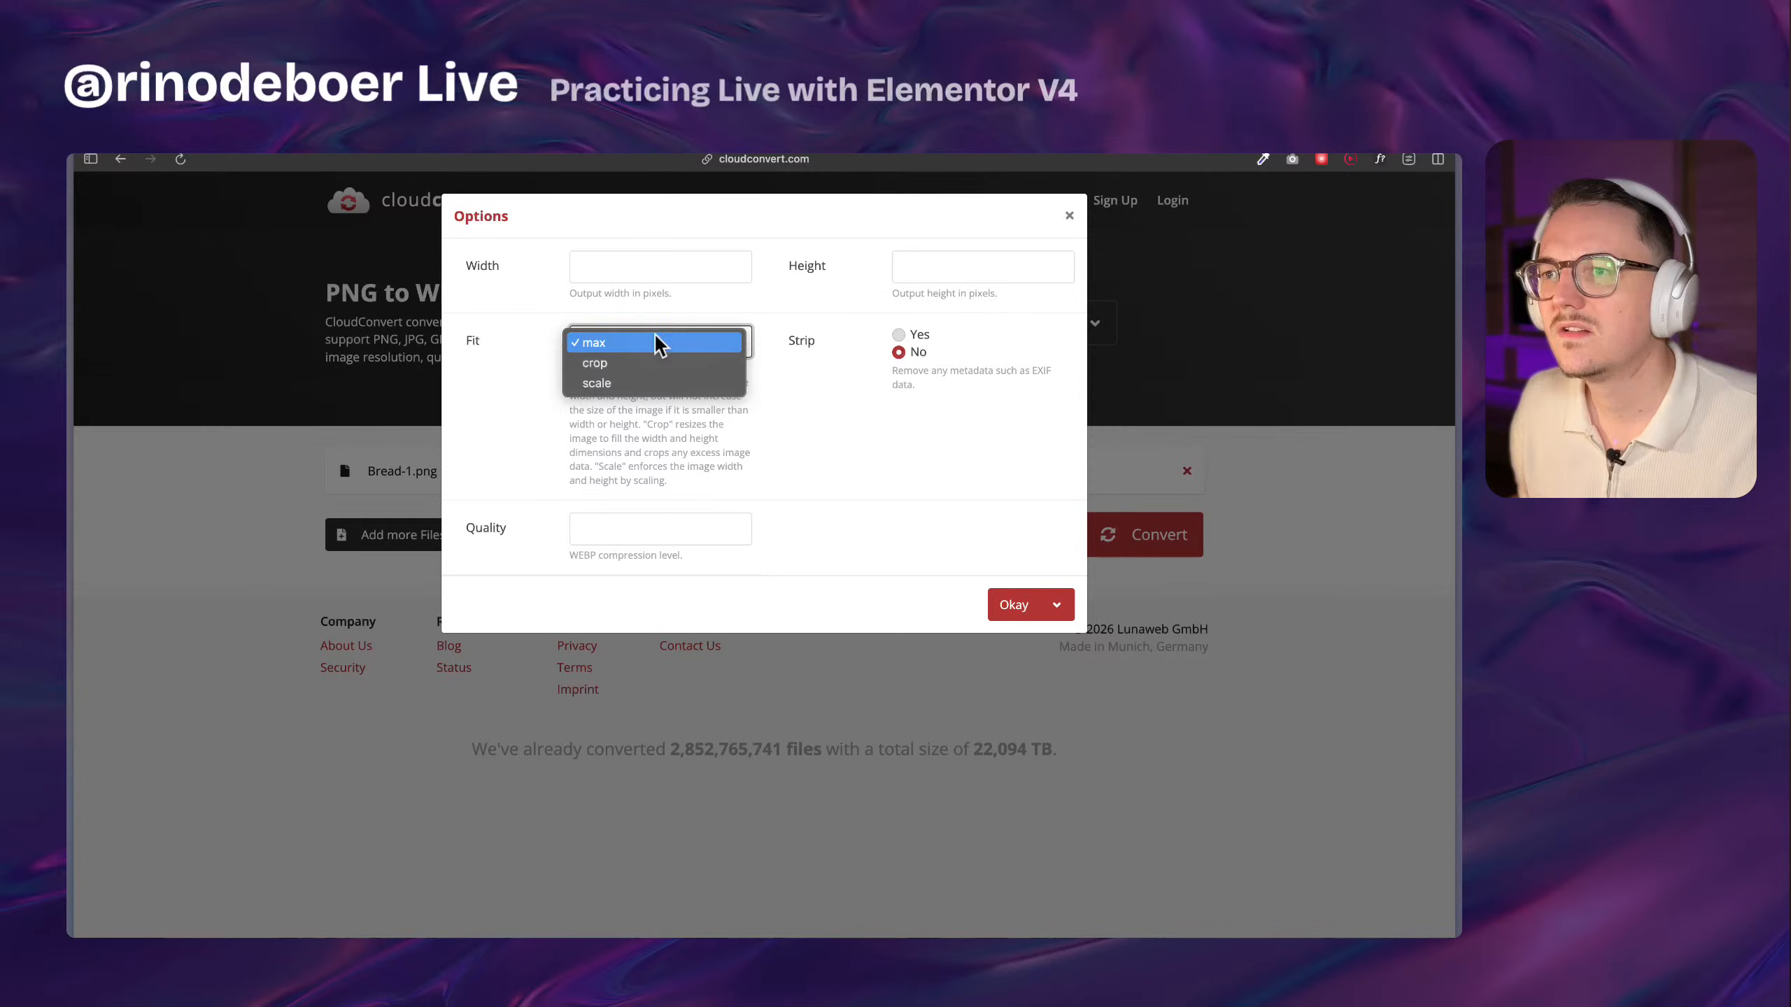
click(783, 412)
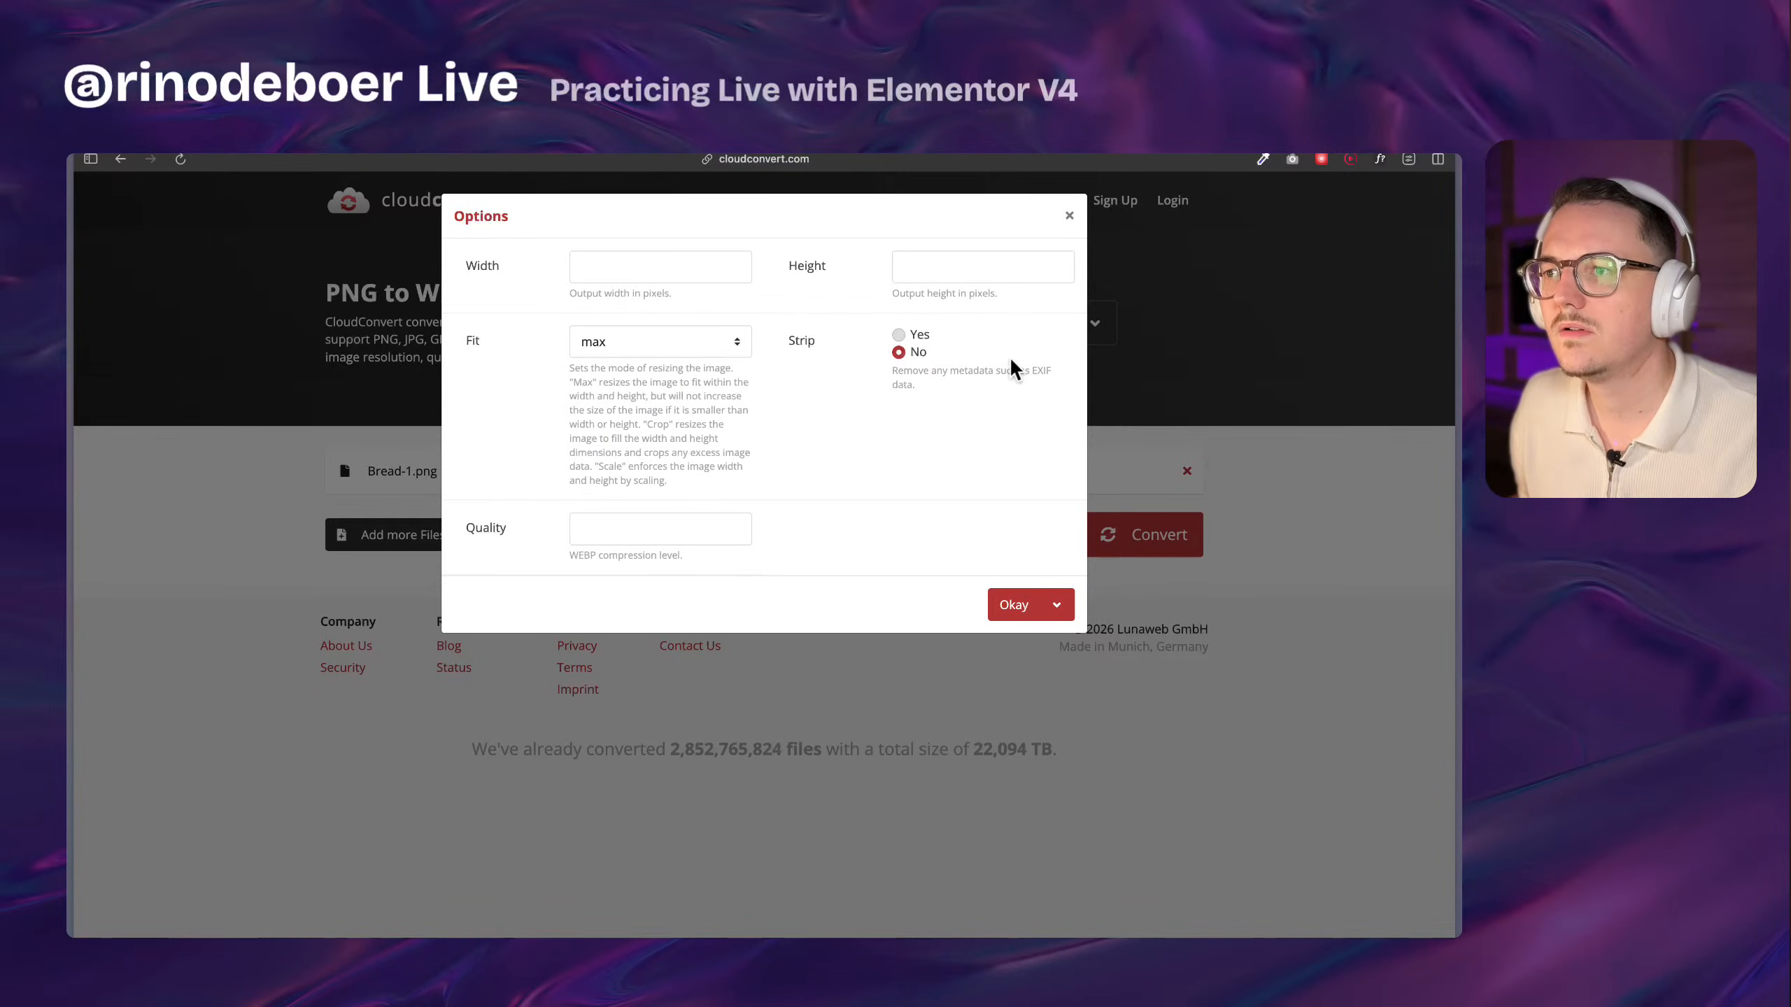
click(666, 530)
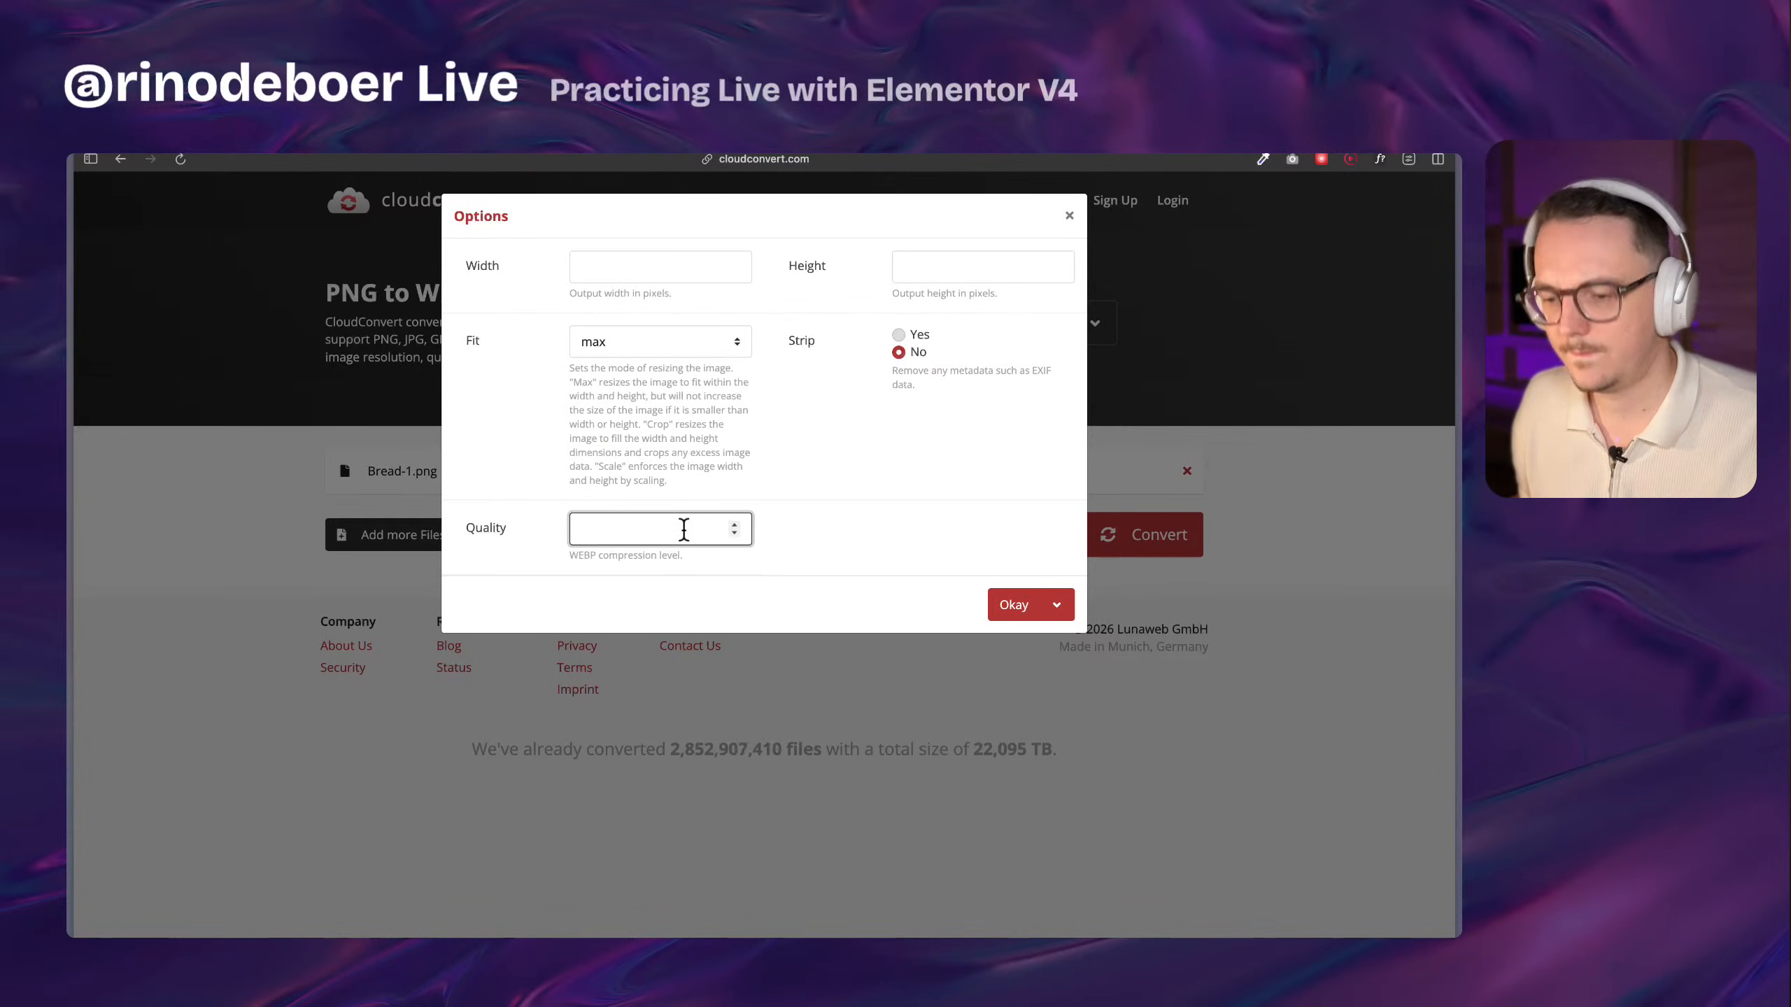
text(60)
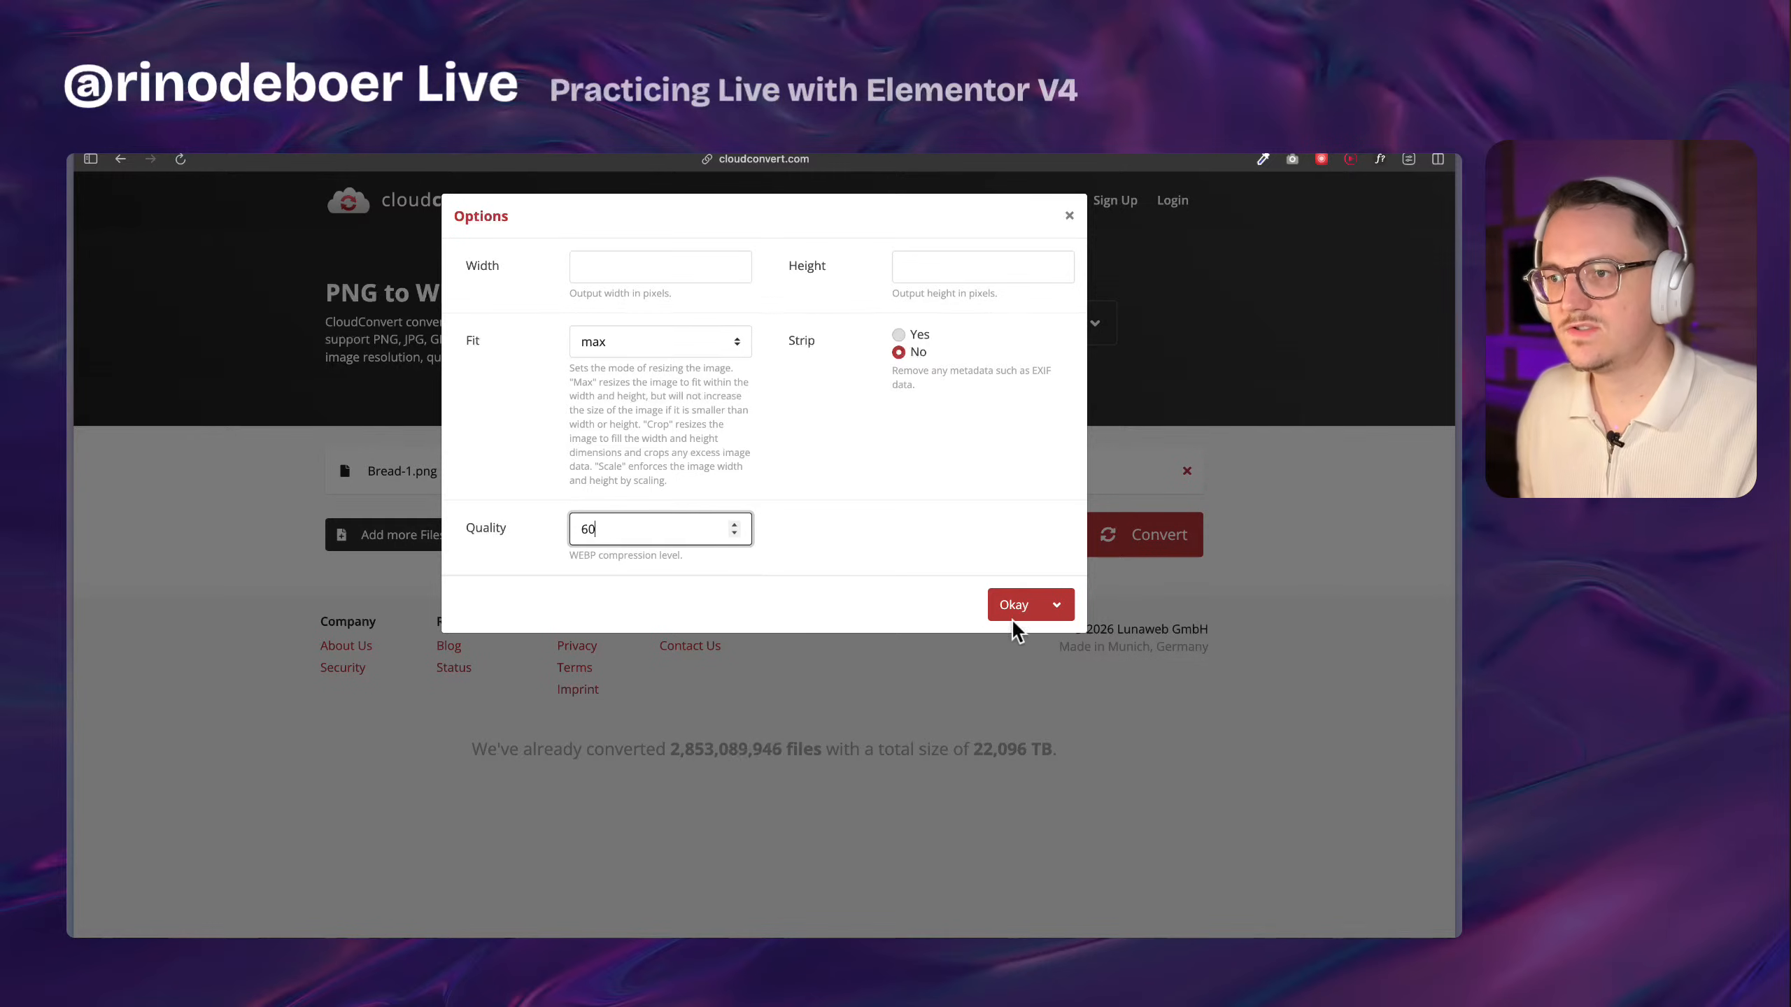
click(1015, 606)
click(1144, 536)
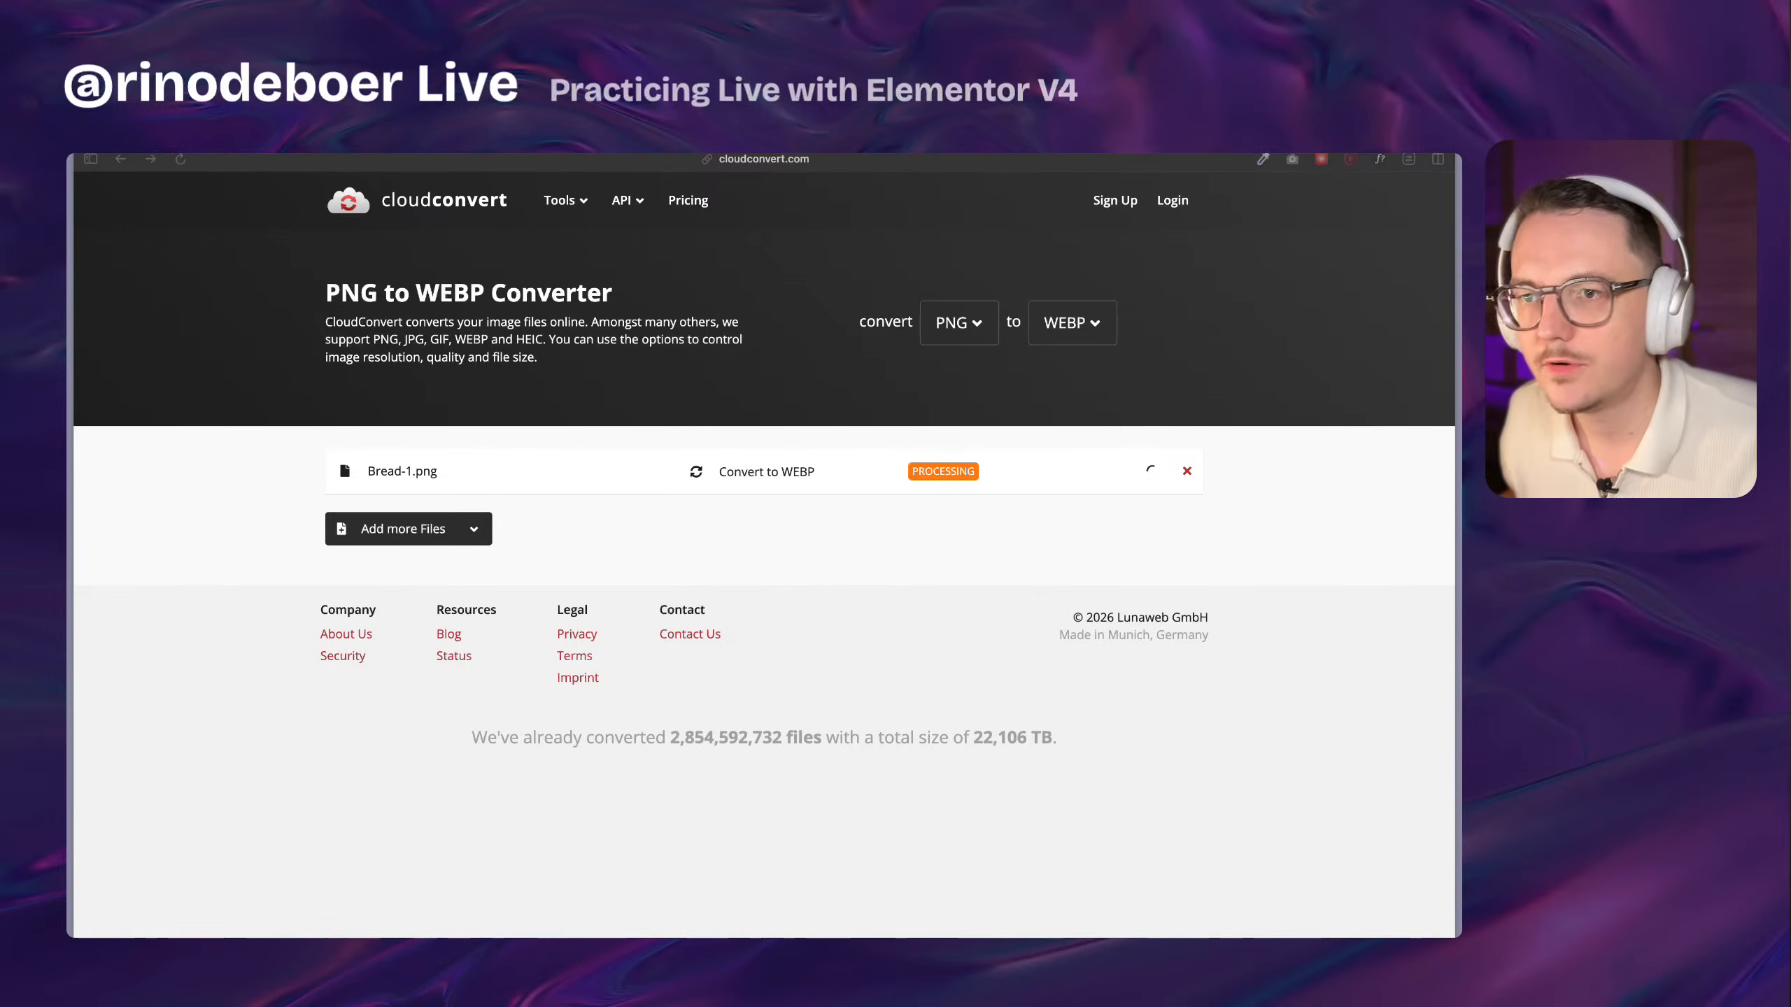
Search for "photopea" in a new tab and open the Photopea online photo editor website
key(super+t)
text(photo)
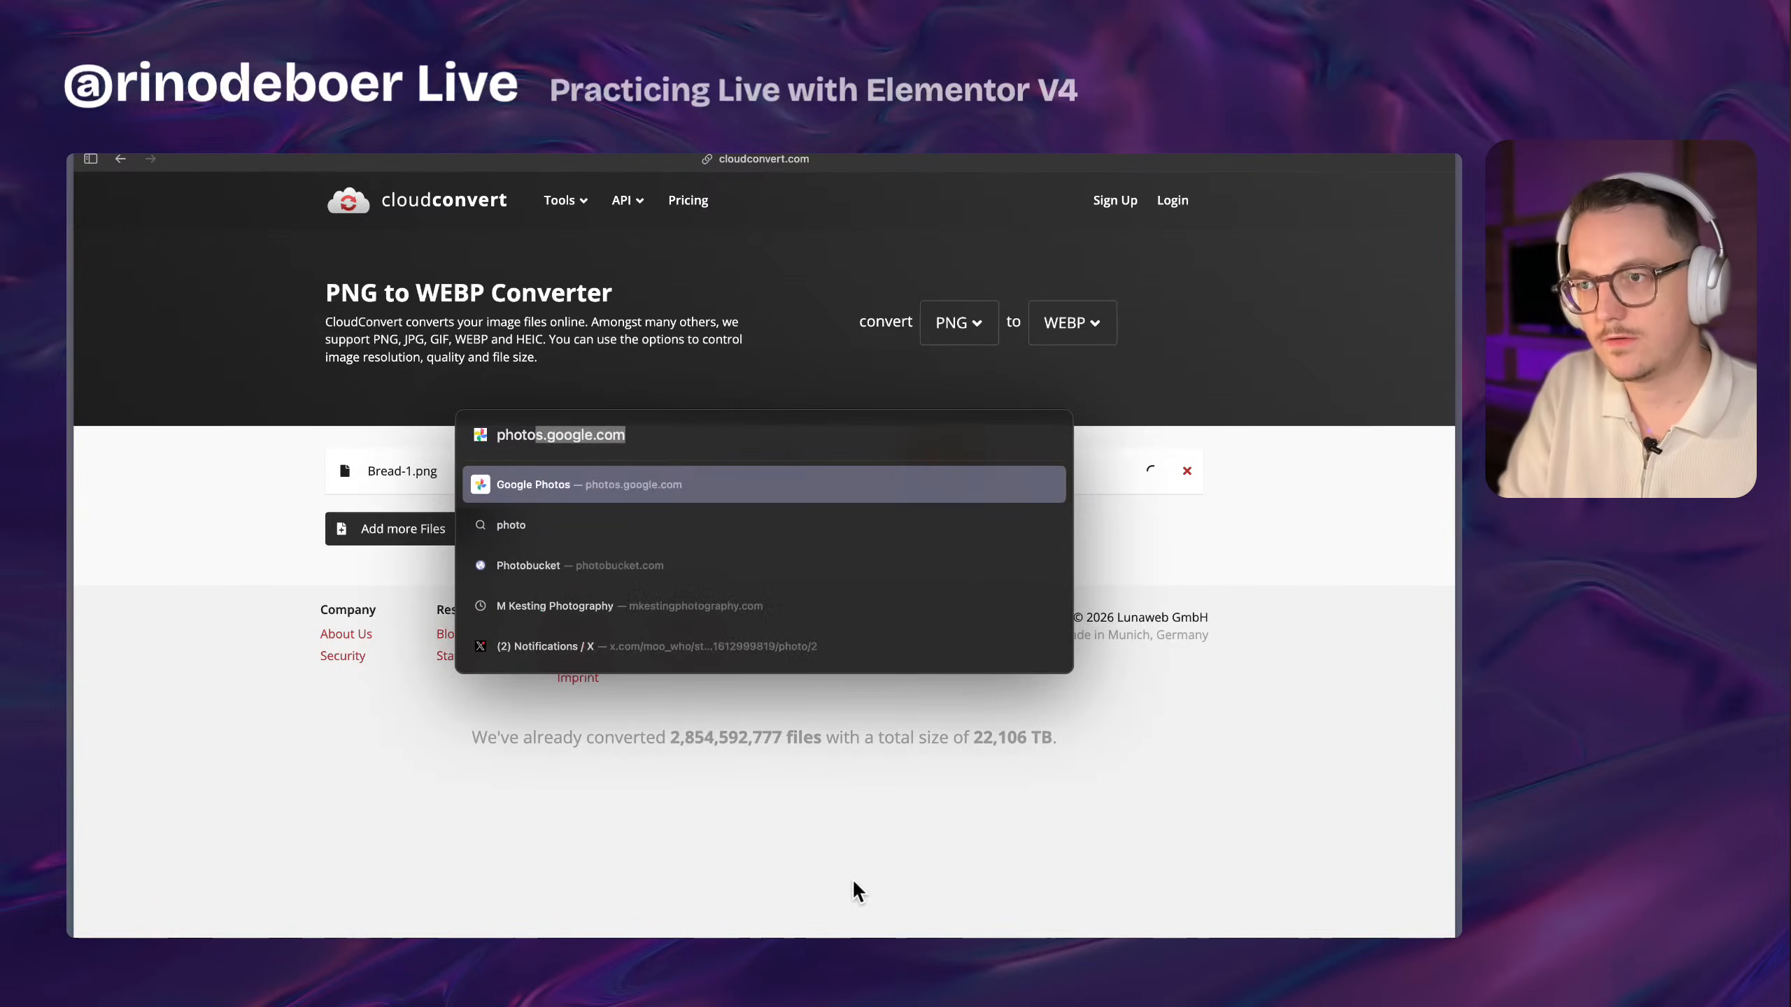
text(pea)
key(Return)
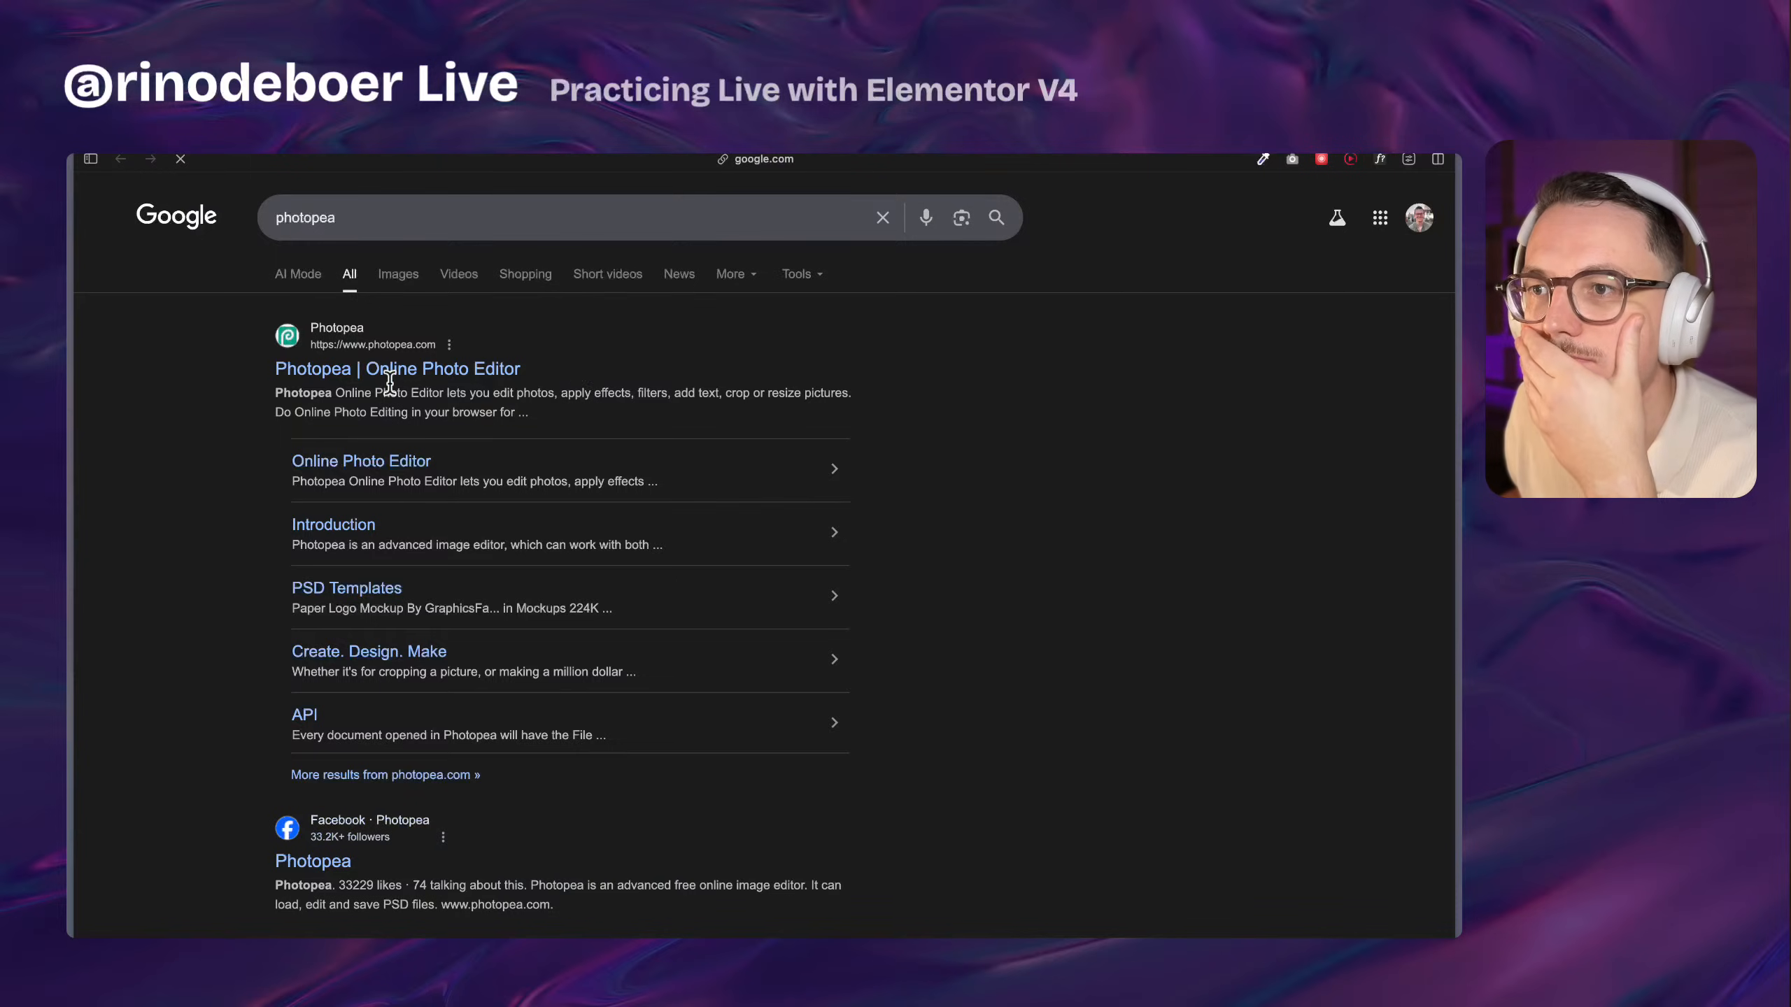
click(390, 371)
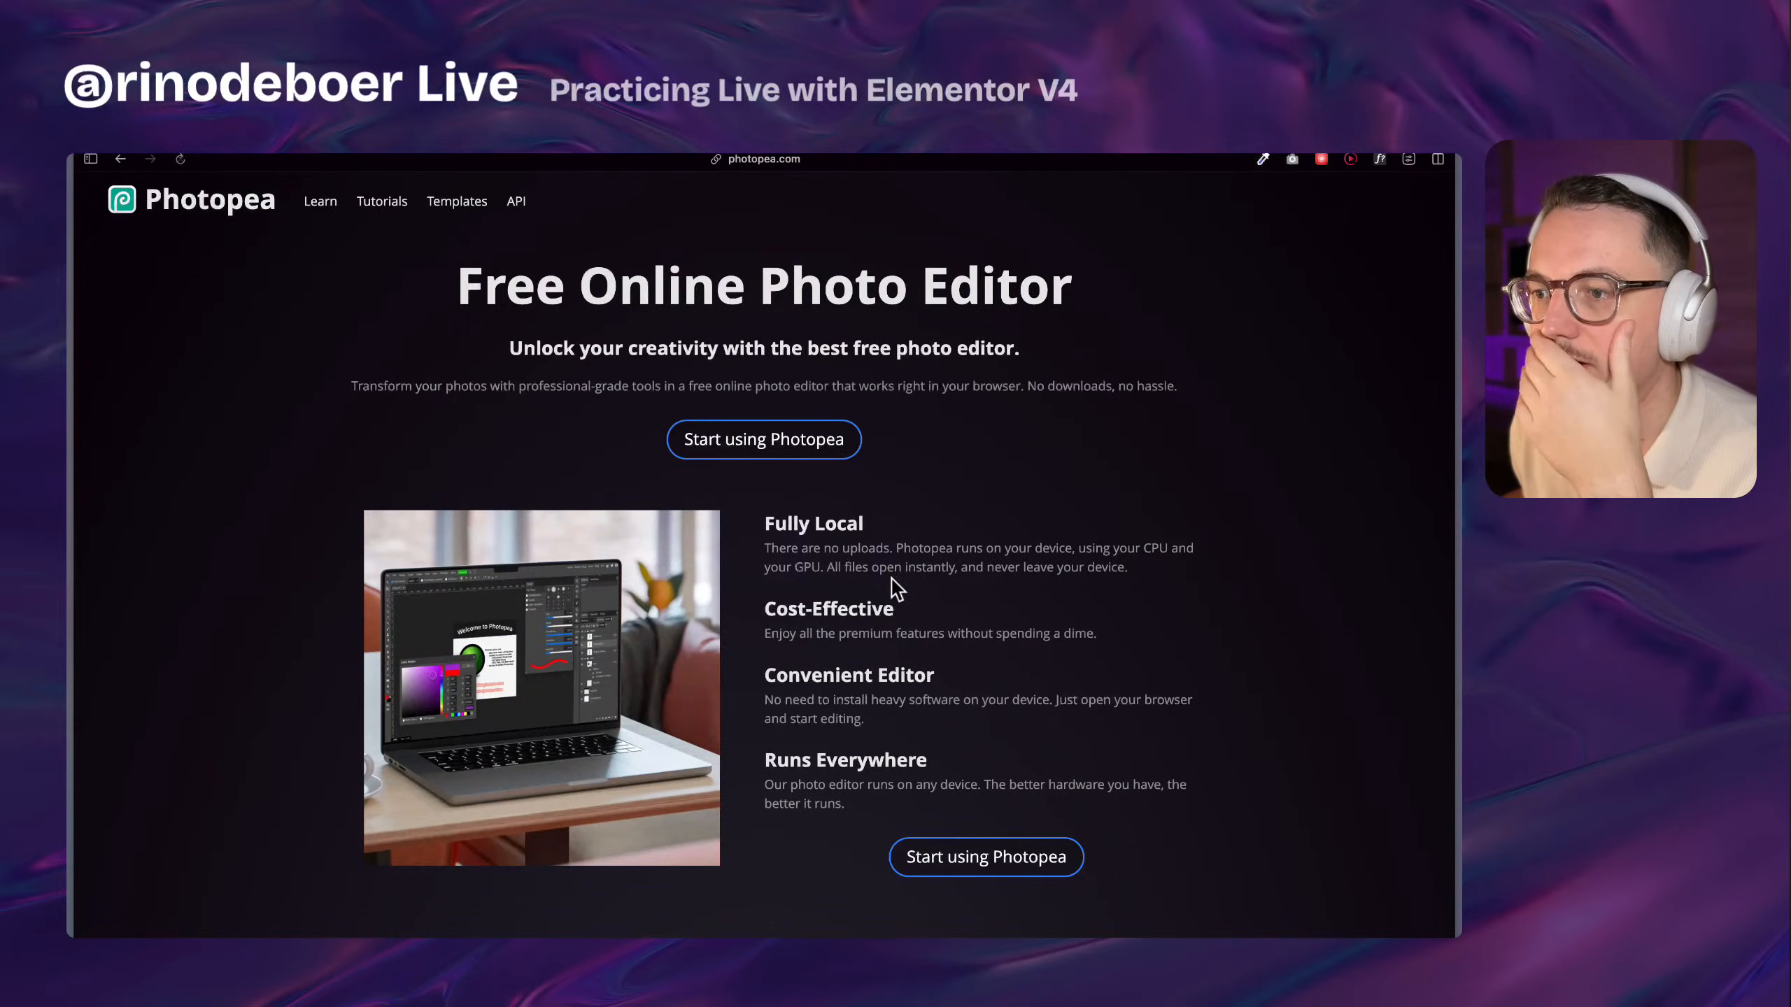
Look through the Photopea homepage to review its features and supported formats, and return to its beginning
scroll(789, 627, down, 1)
scroll(770, 603, down, 1)
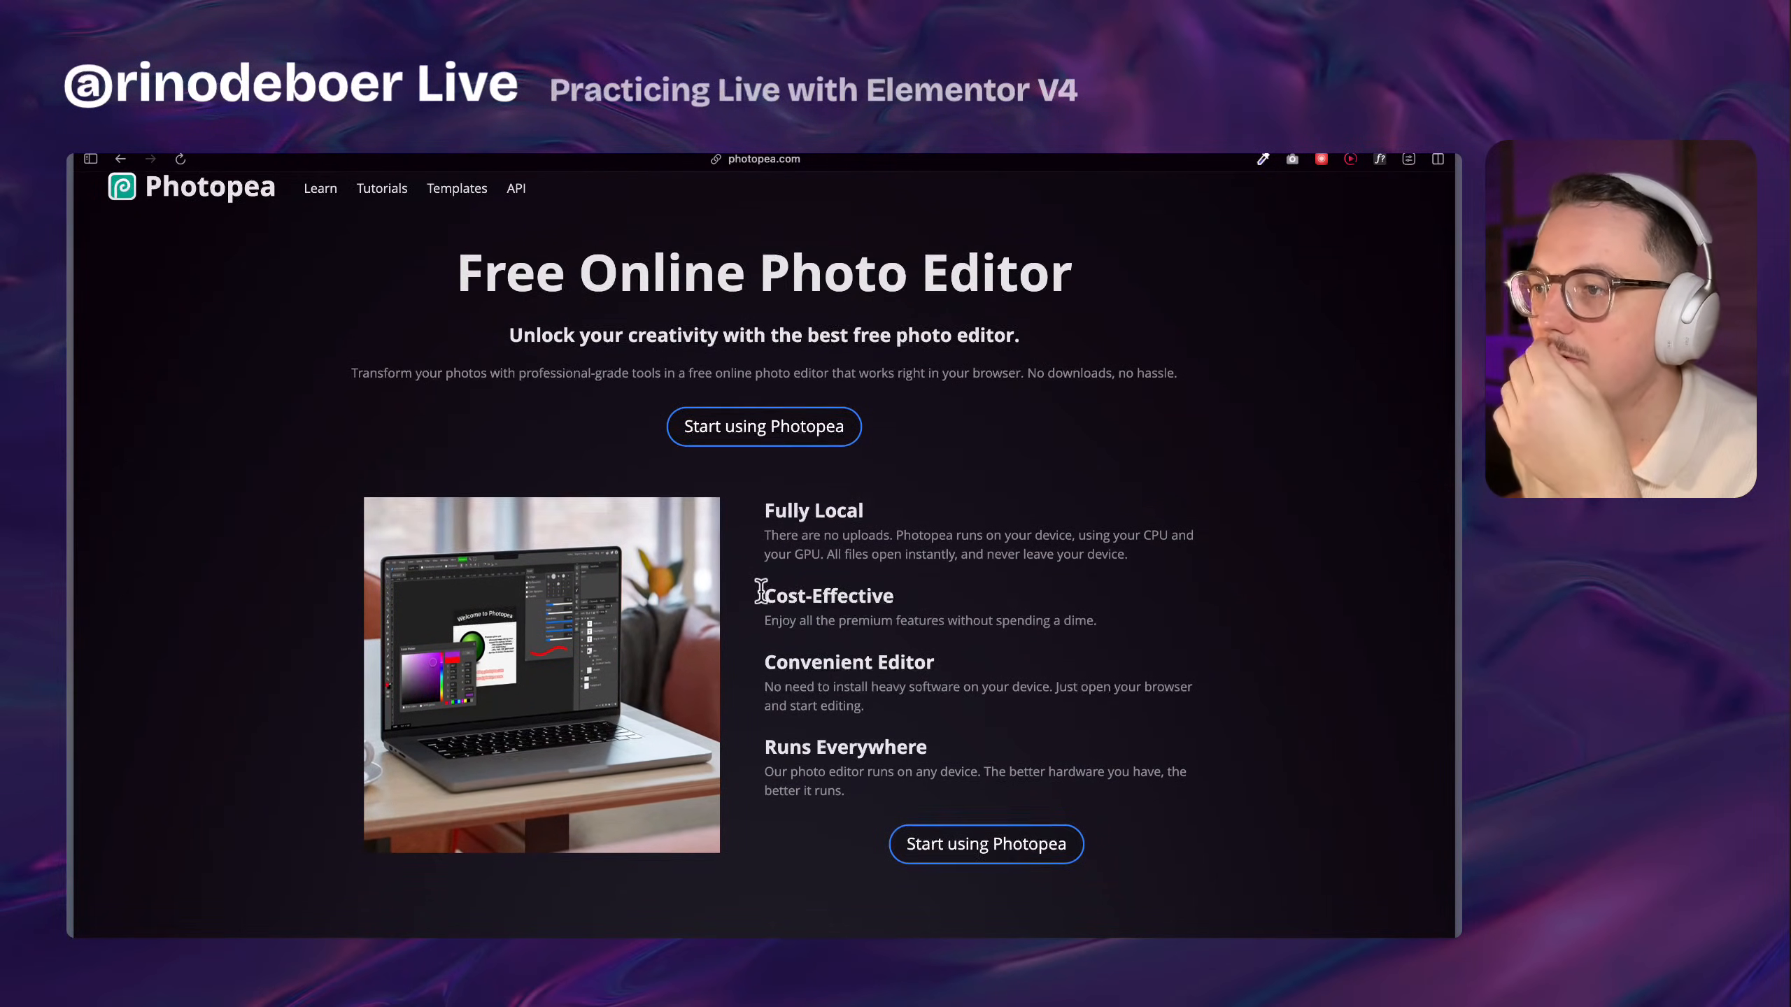
scroll(762, 592, down, 10)
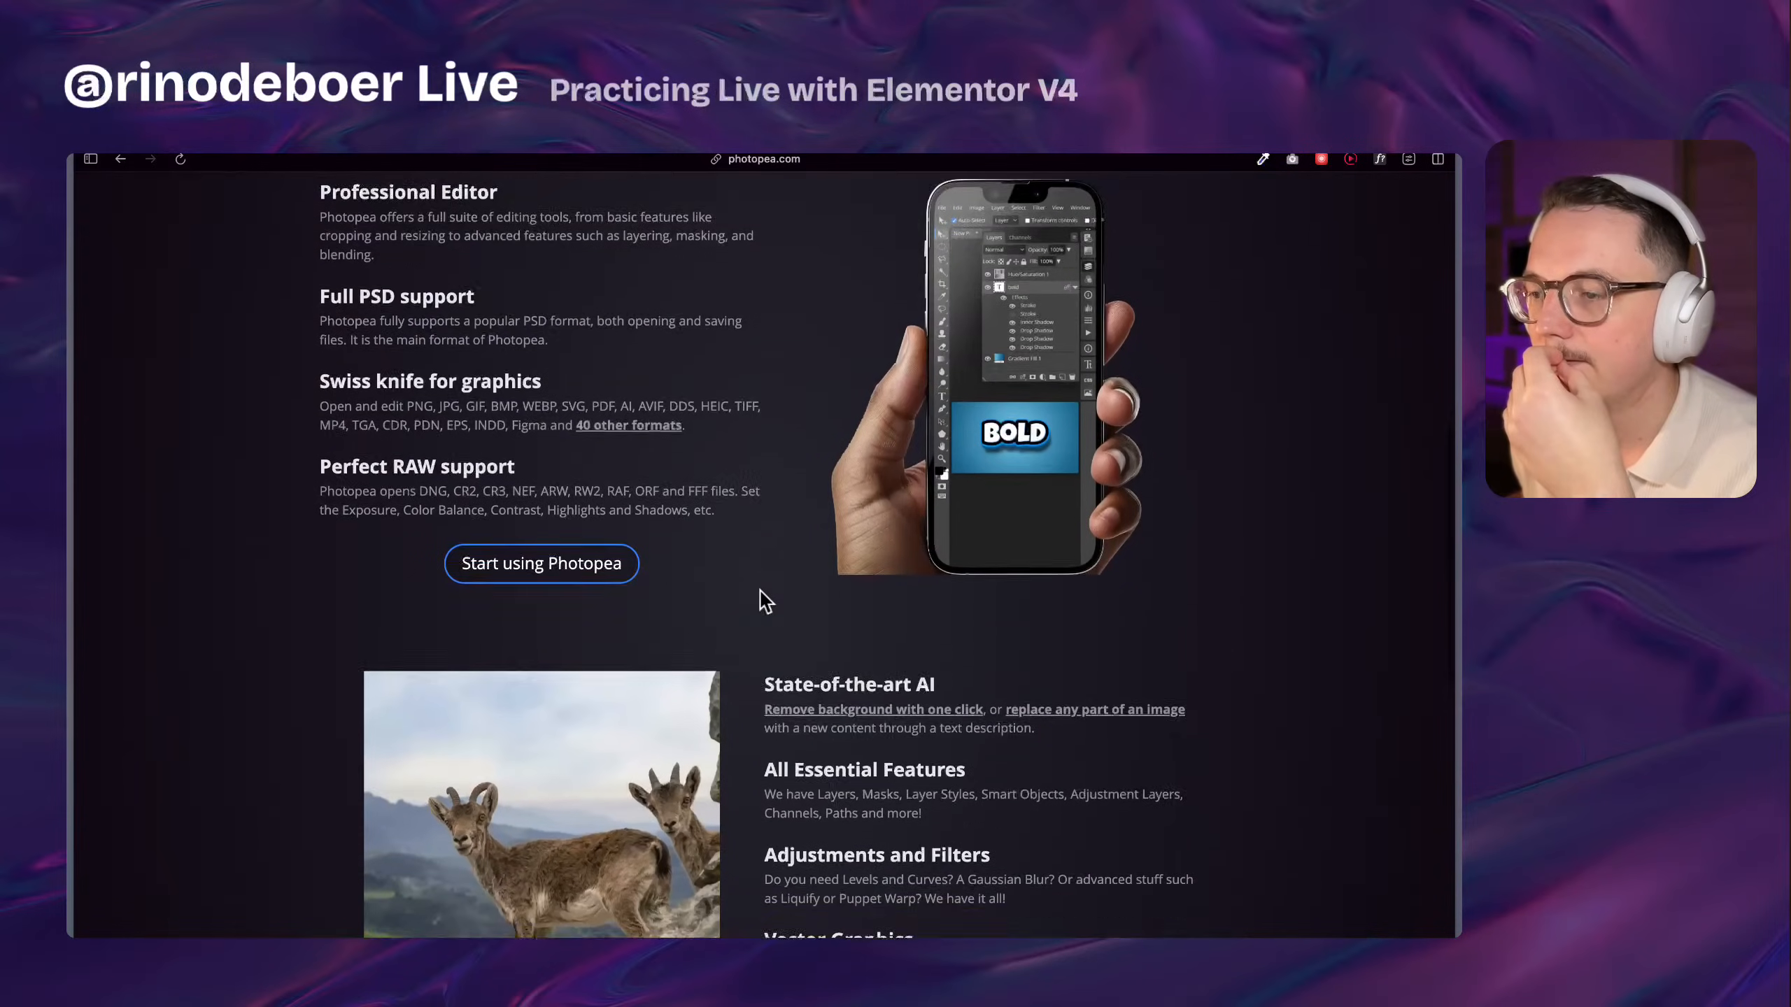
scroll(762, 596, down, 2)
scroll(762, 596, up, 8)
scroll(762, 596, down, 2)
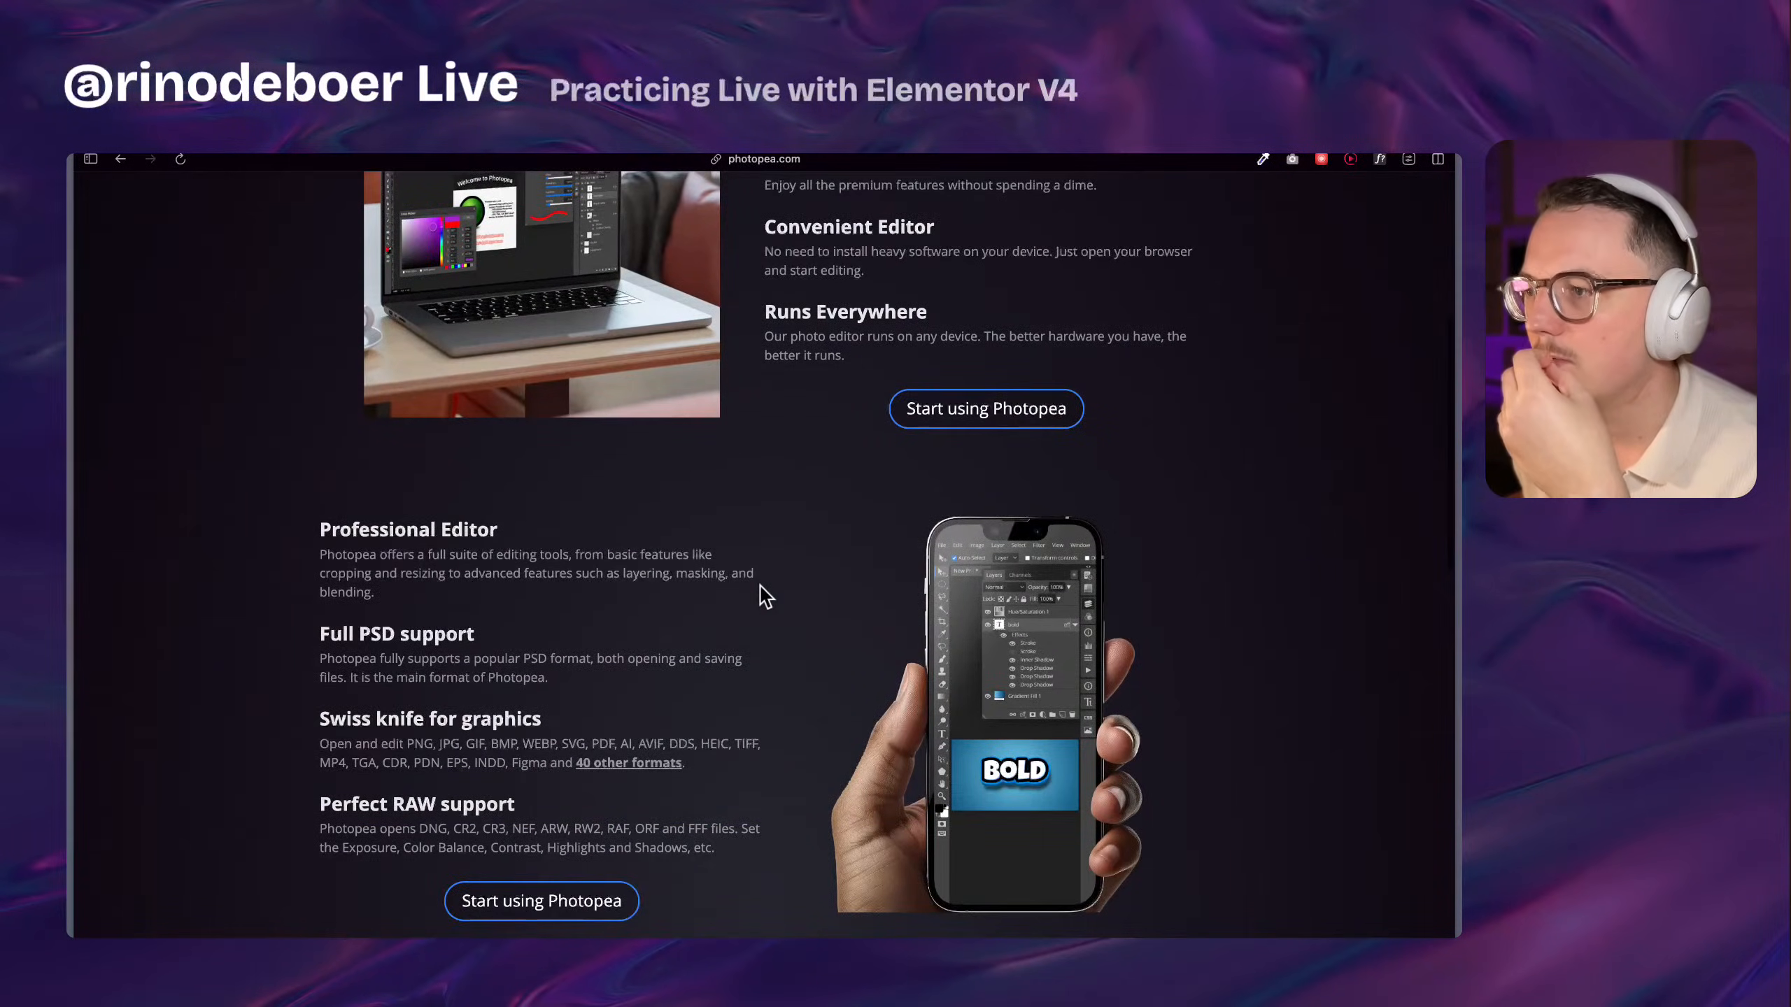
scroll(765, 596, down, 2)
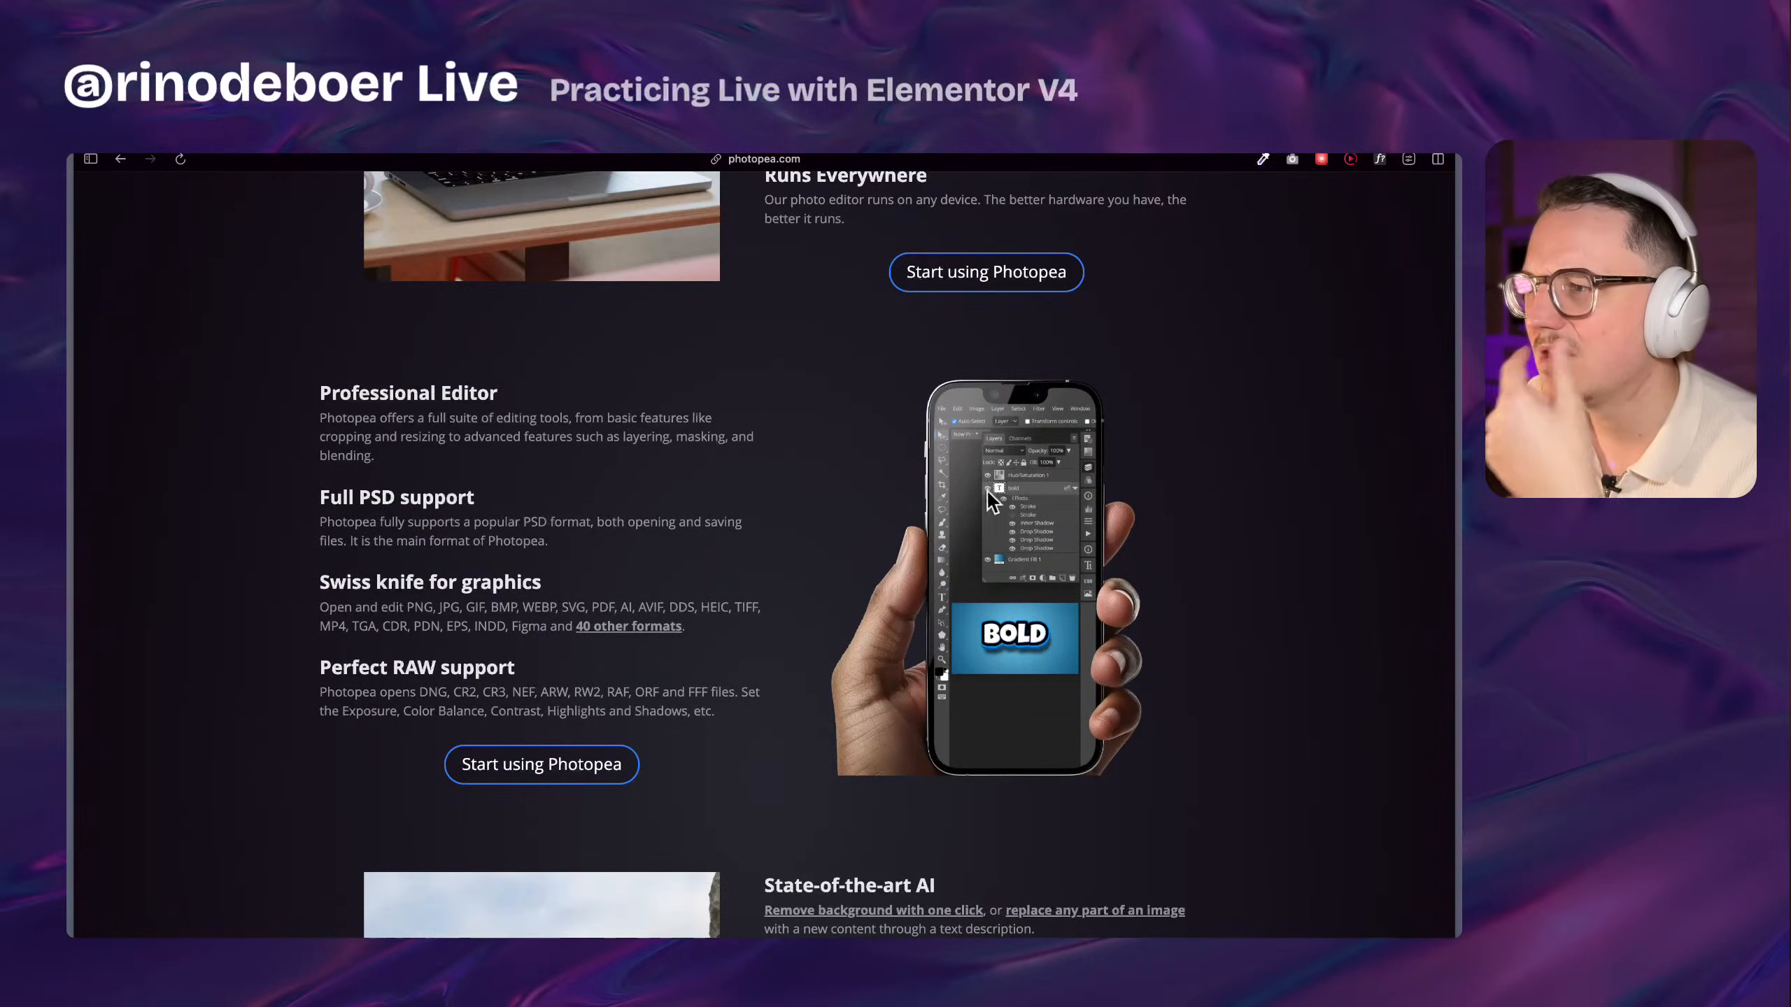
scroll(1120, 557, down, 14)
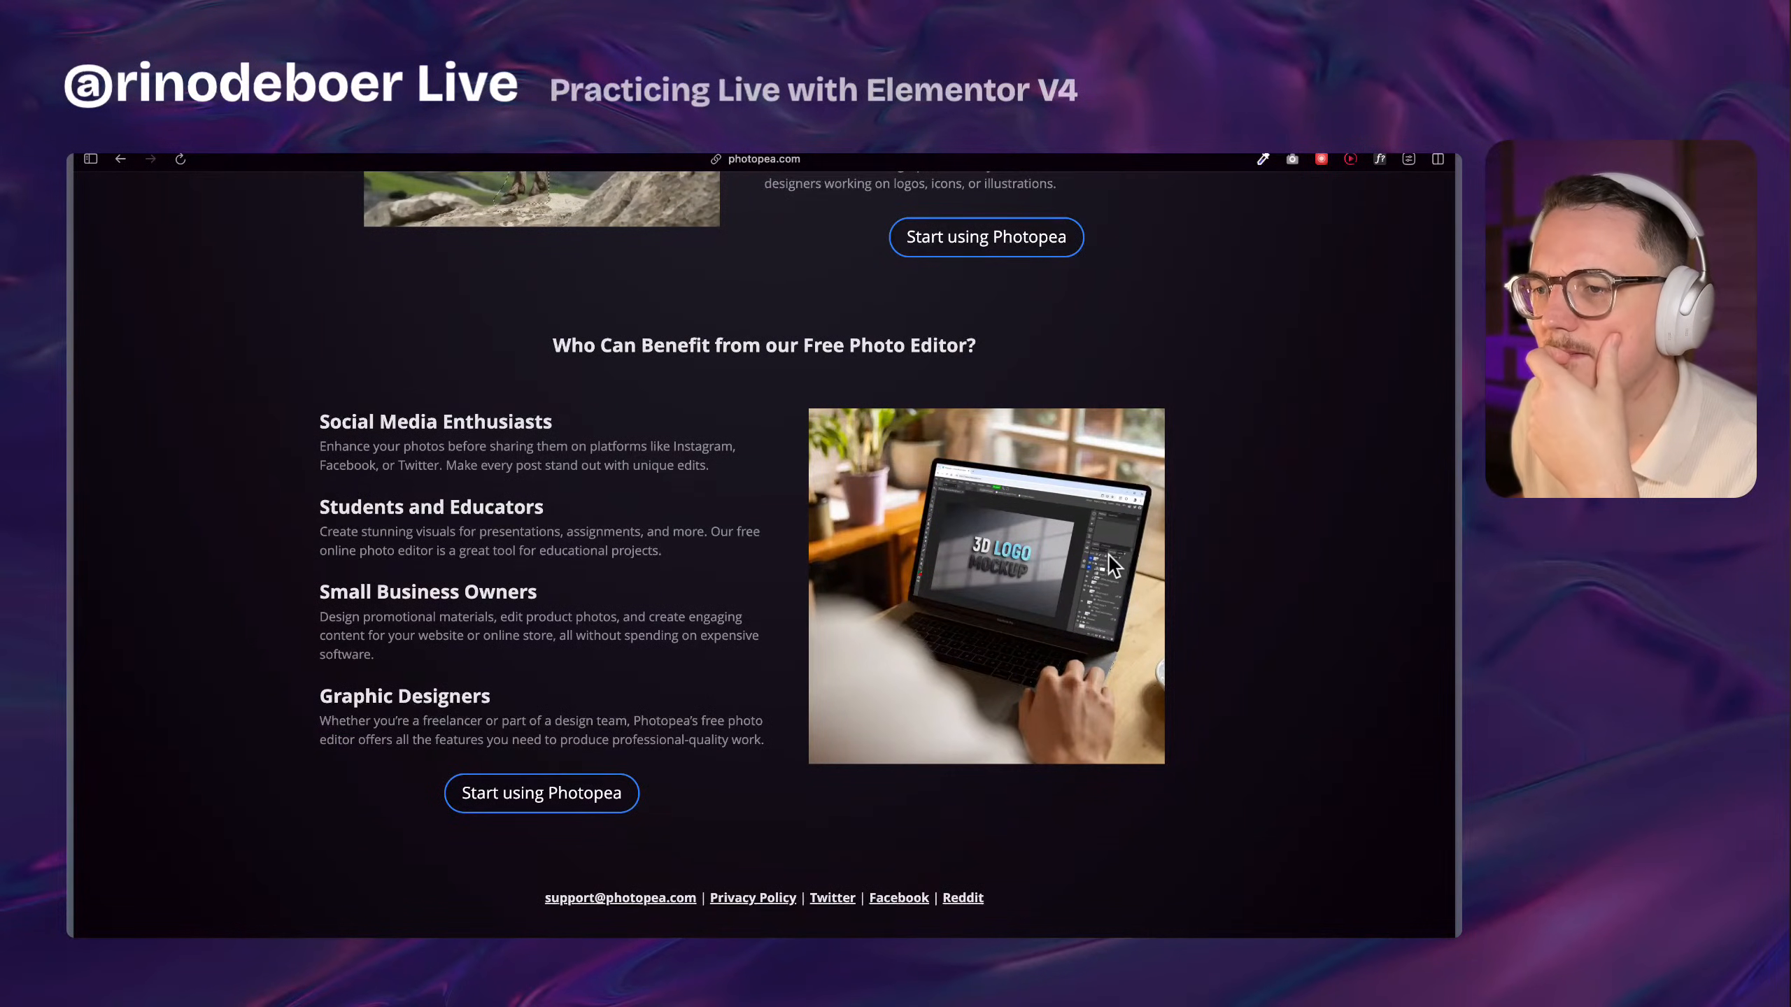
scroll(843, 789, up, 12)
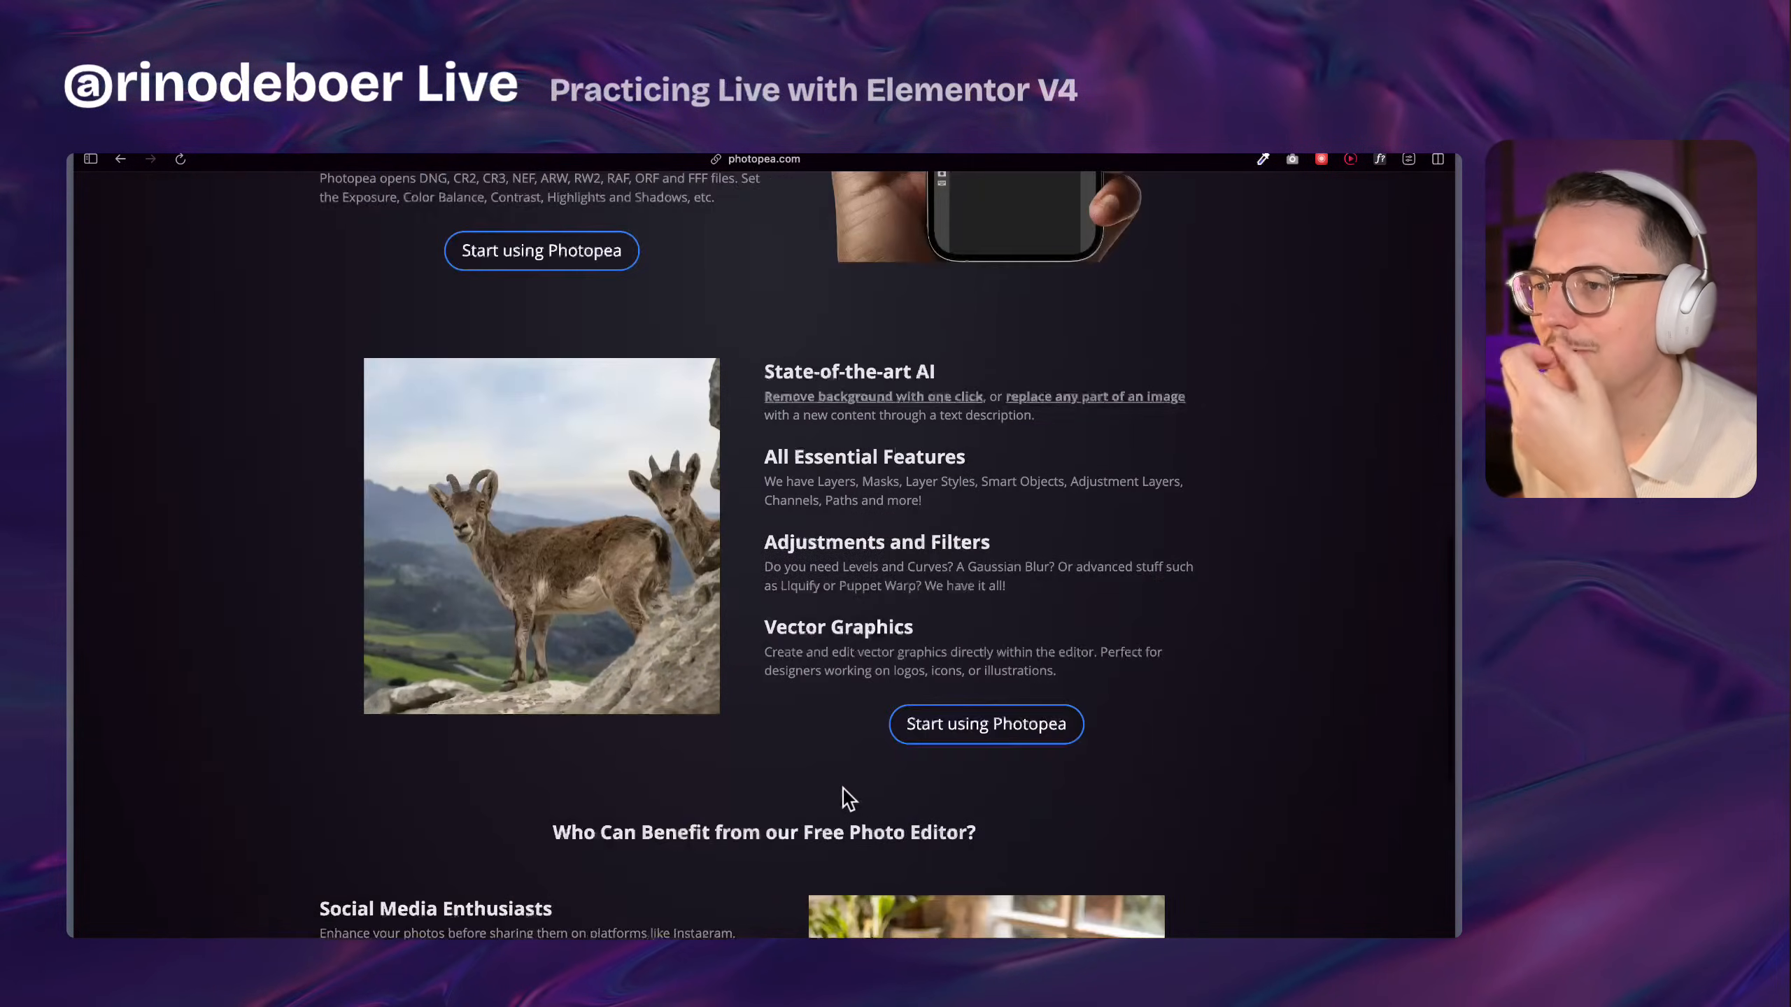
scroll(845, 793, up, 6)
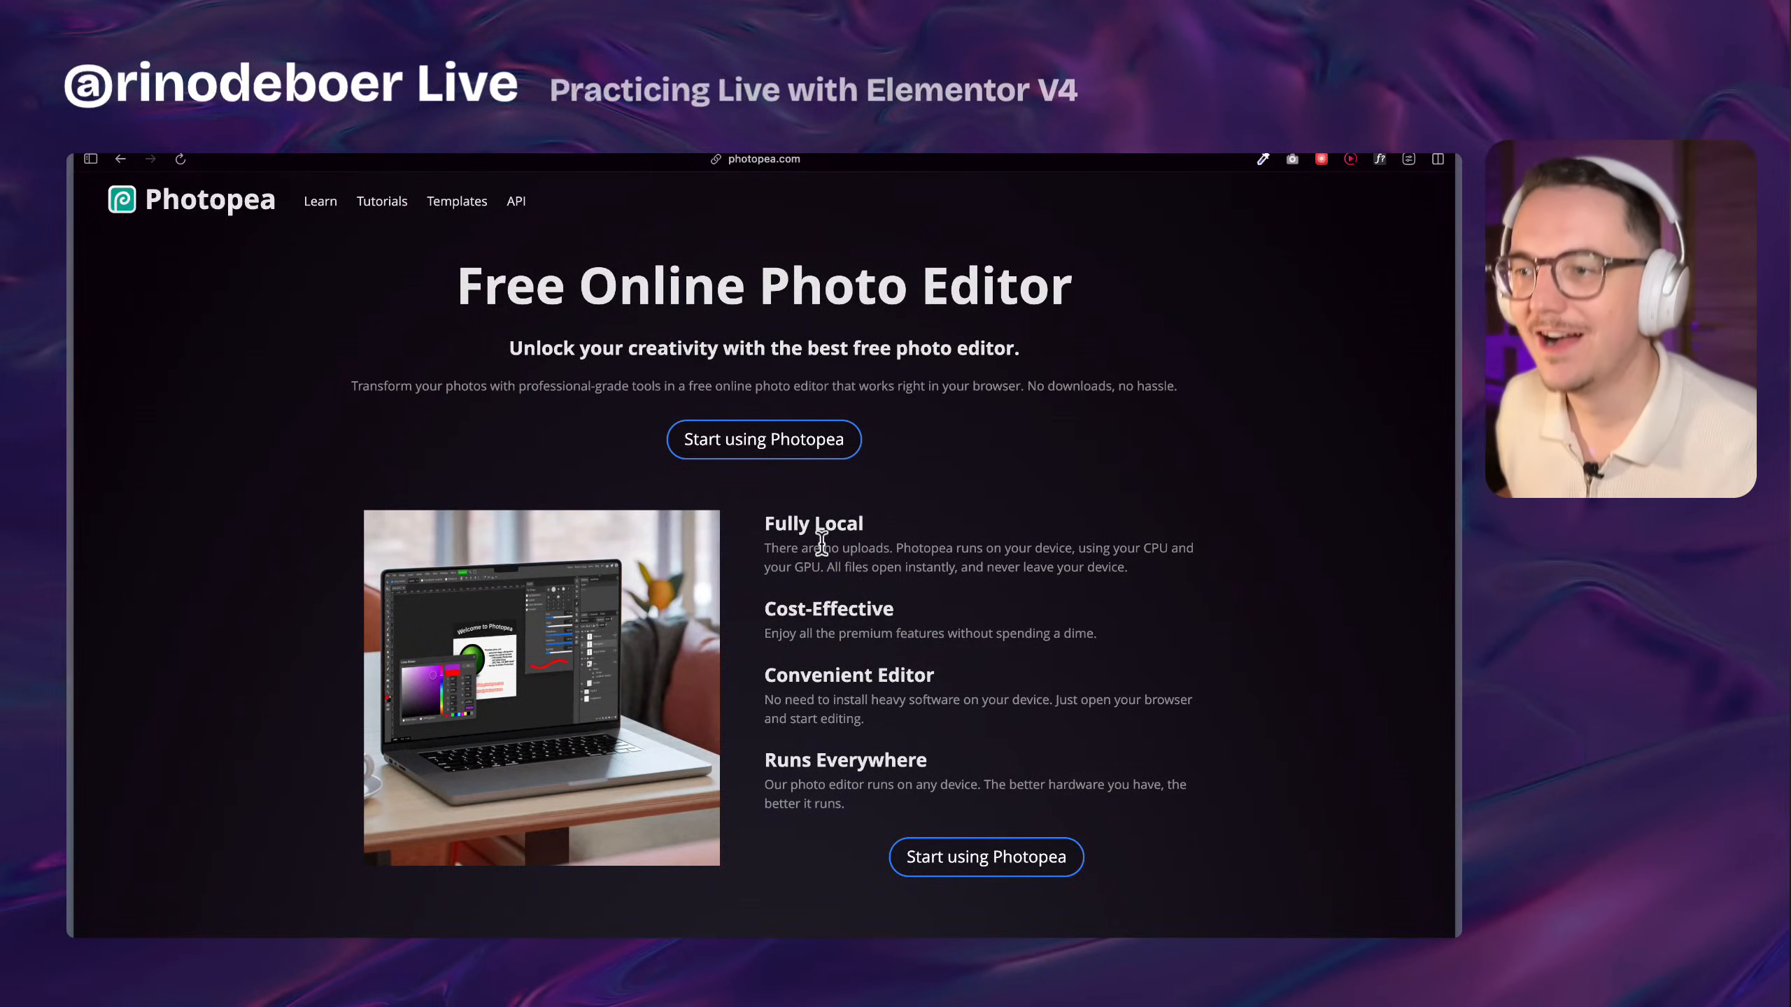
Check the Bread-1.png conversion on CloudConvert and return to the Bakery1 page in the Elementor editor
mouse_move(71, 458)
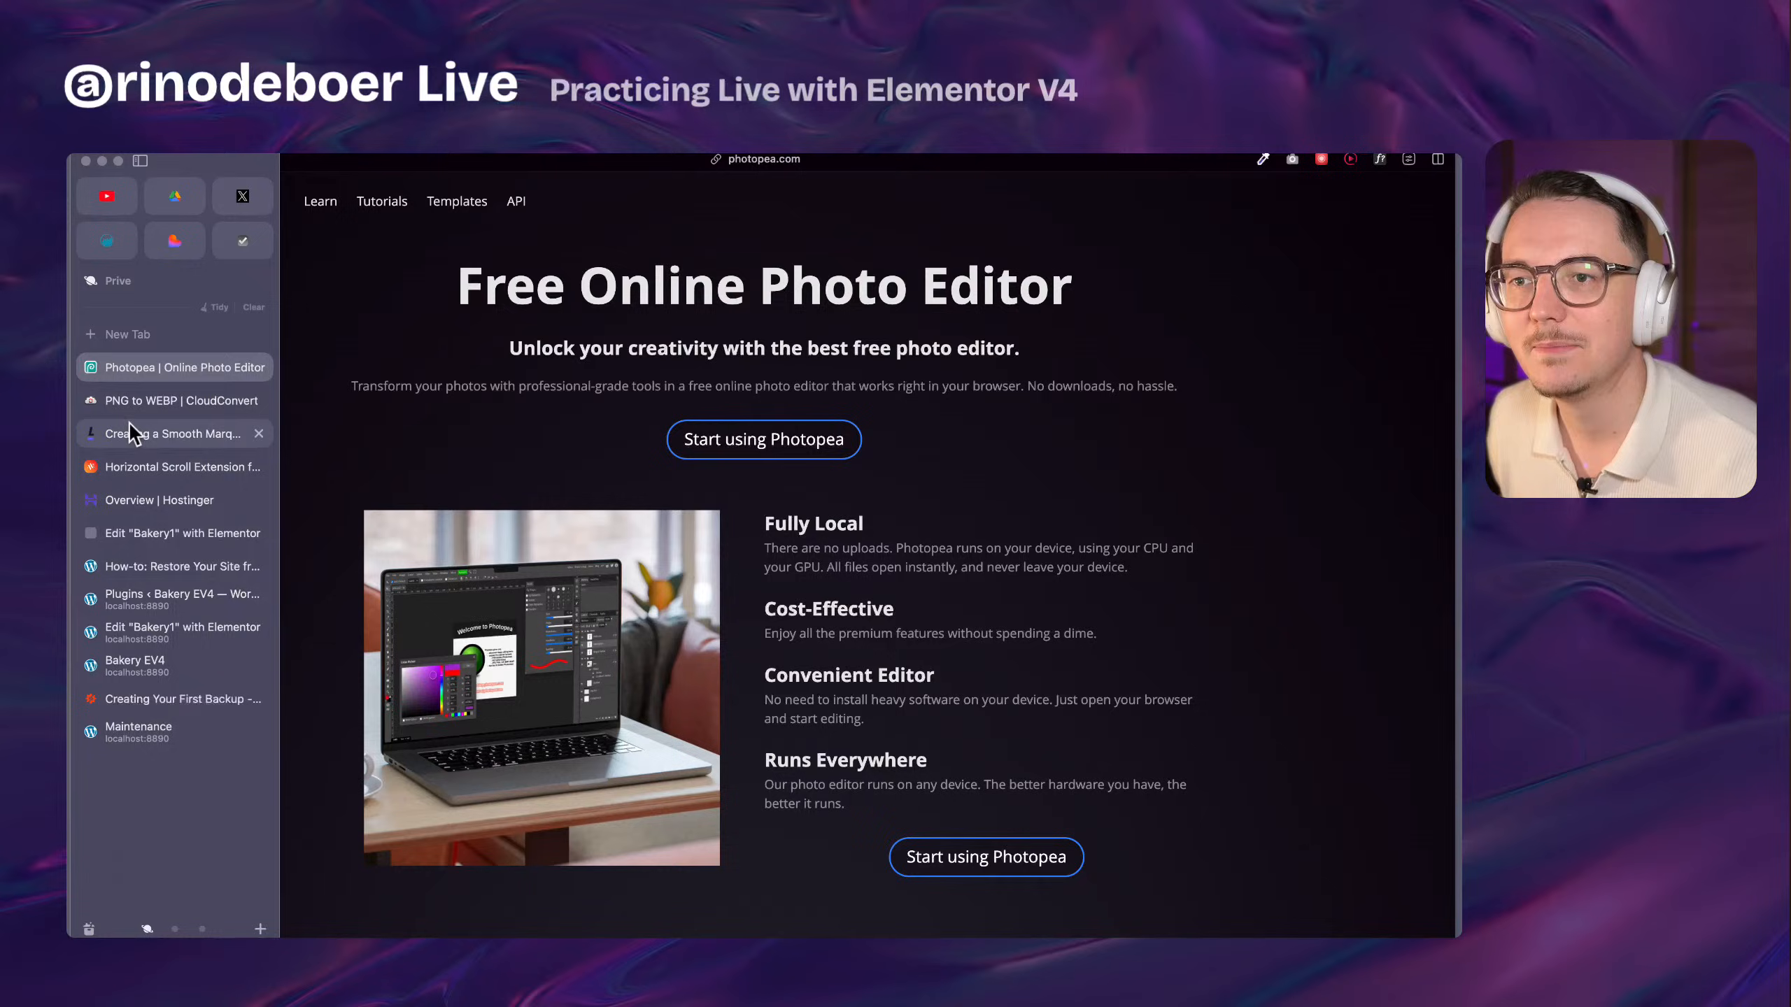
click(177, 408)
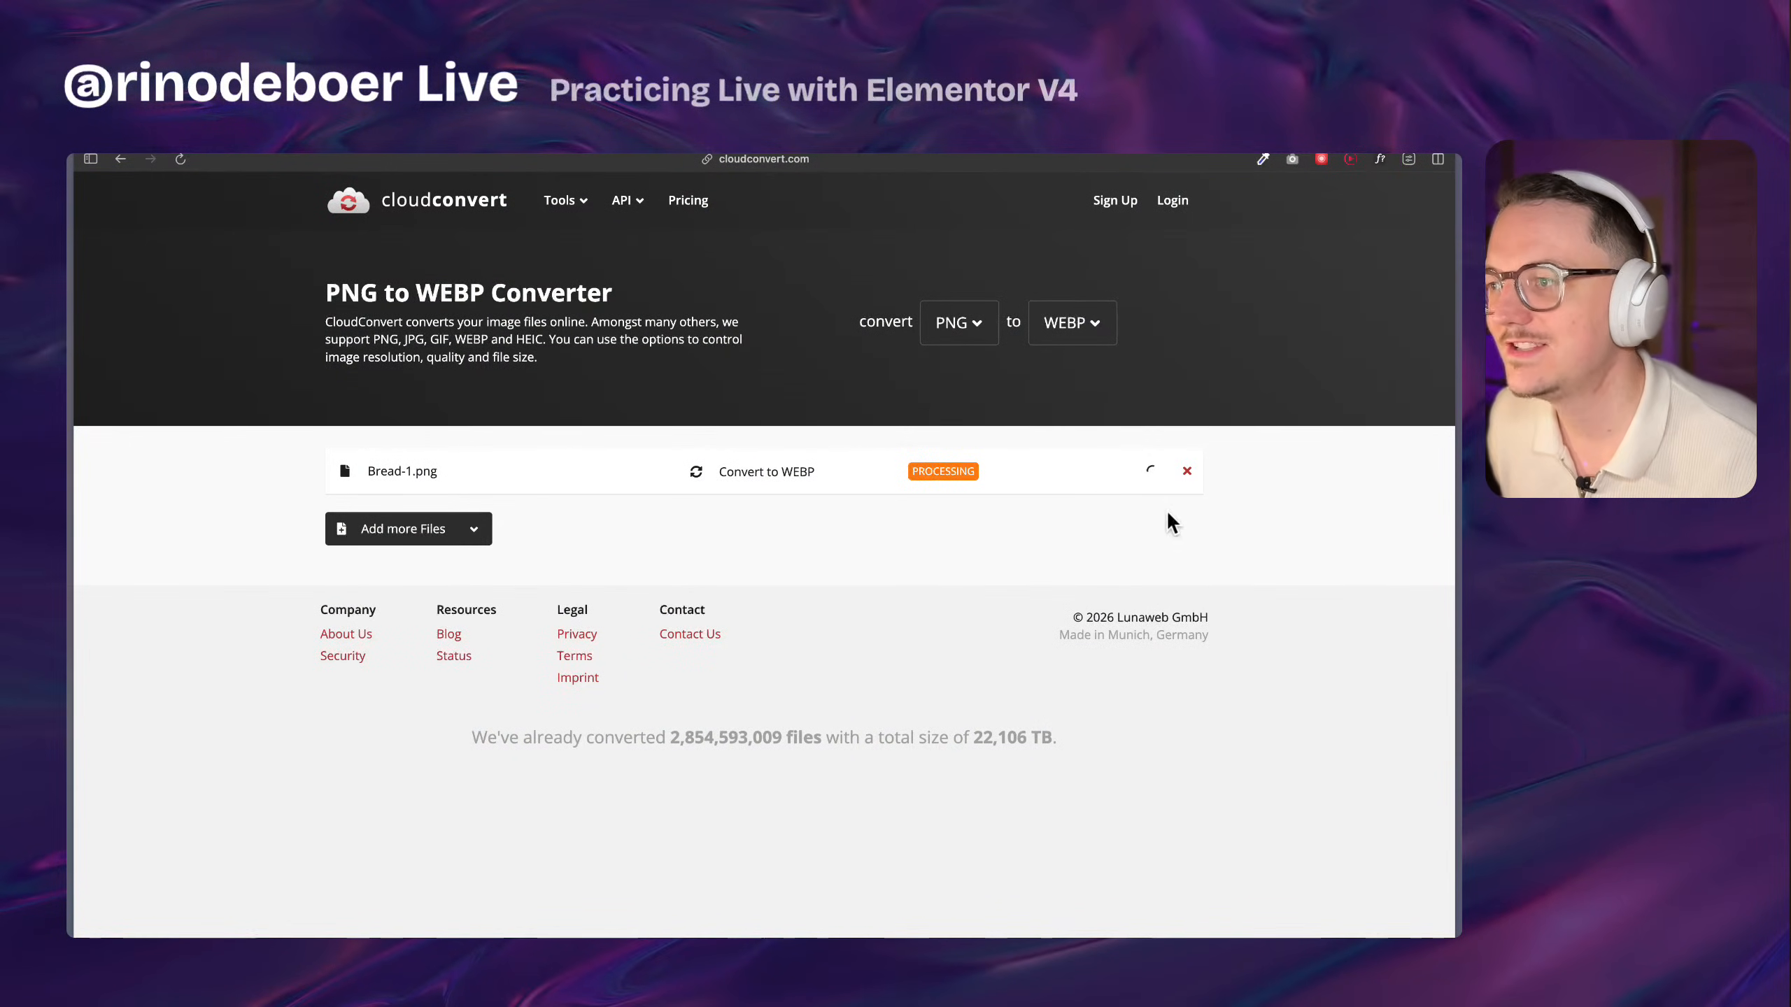
mouse_move(70, 494)
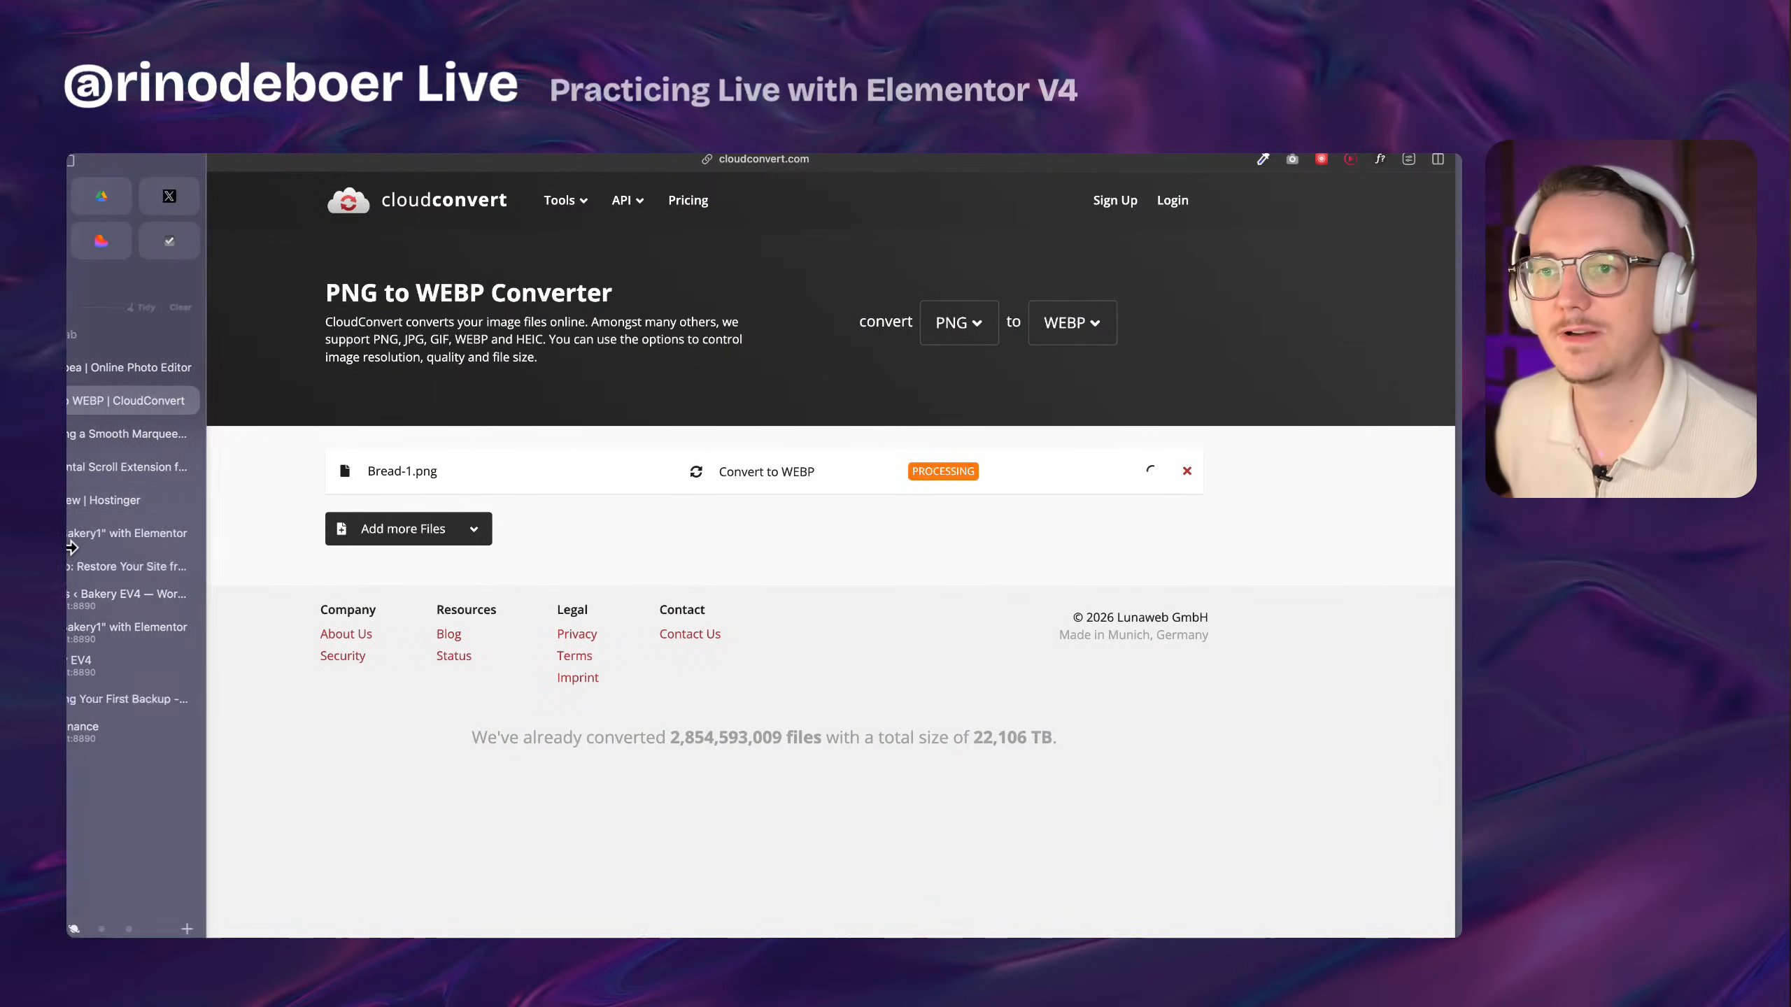
click(198, 531)
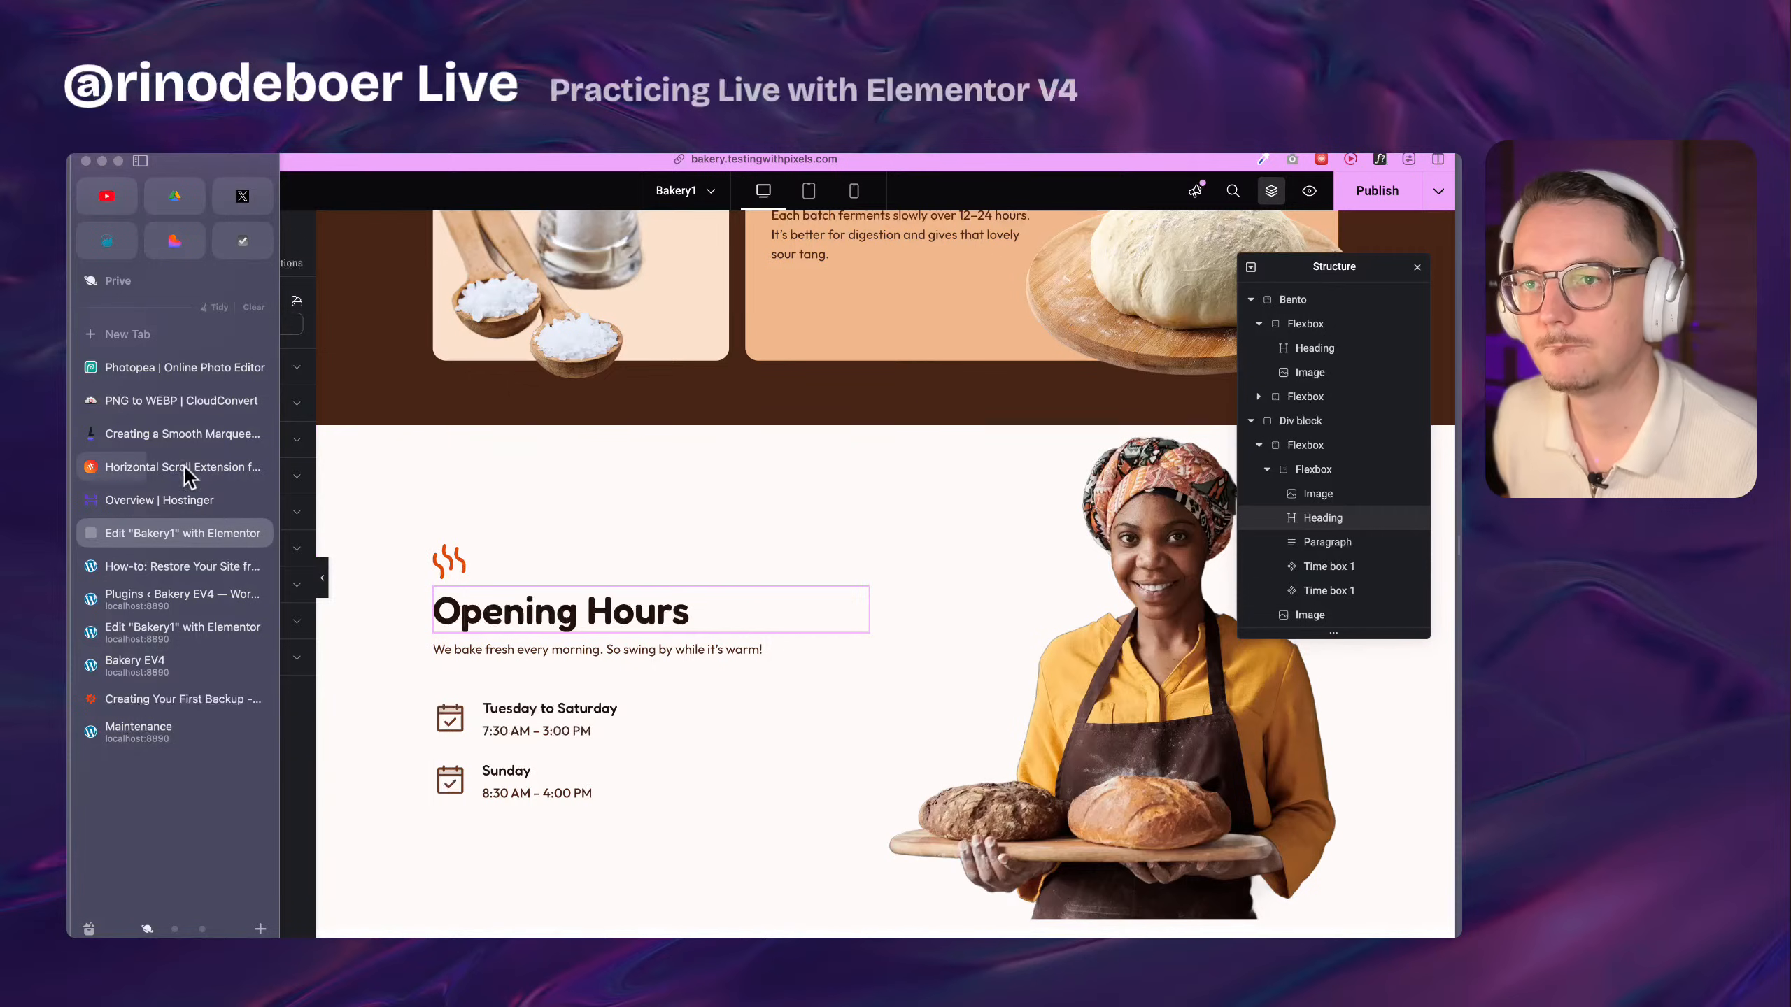
click(175, 394)
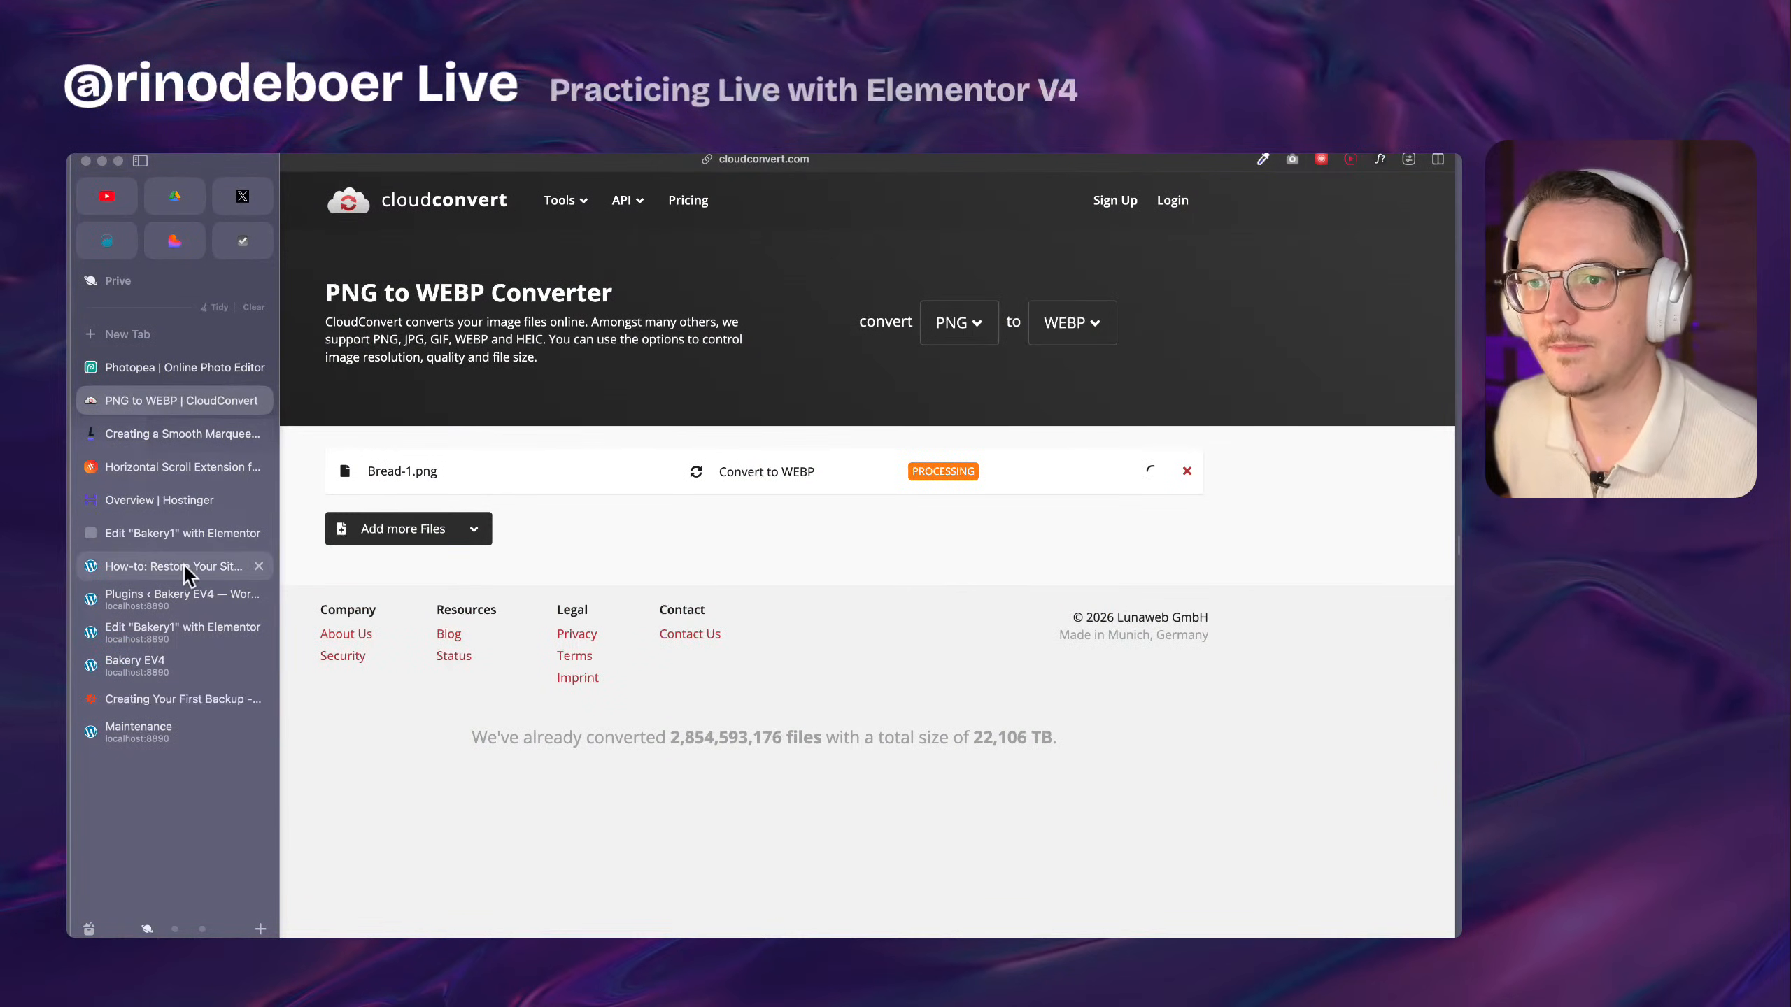
click(192, 503)
click(196, 530)
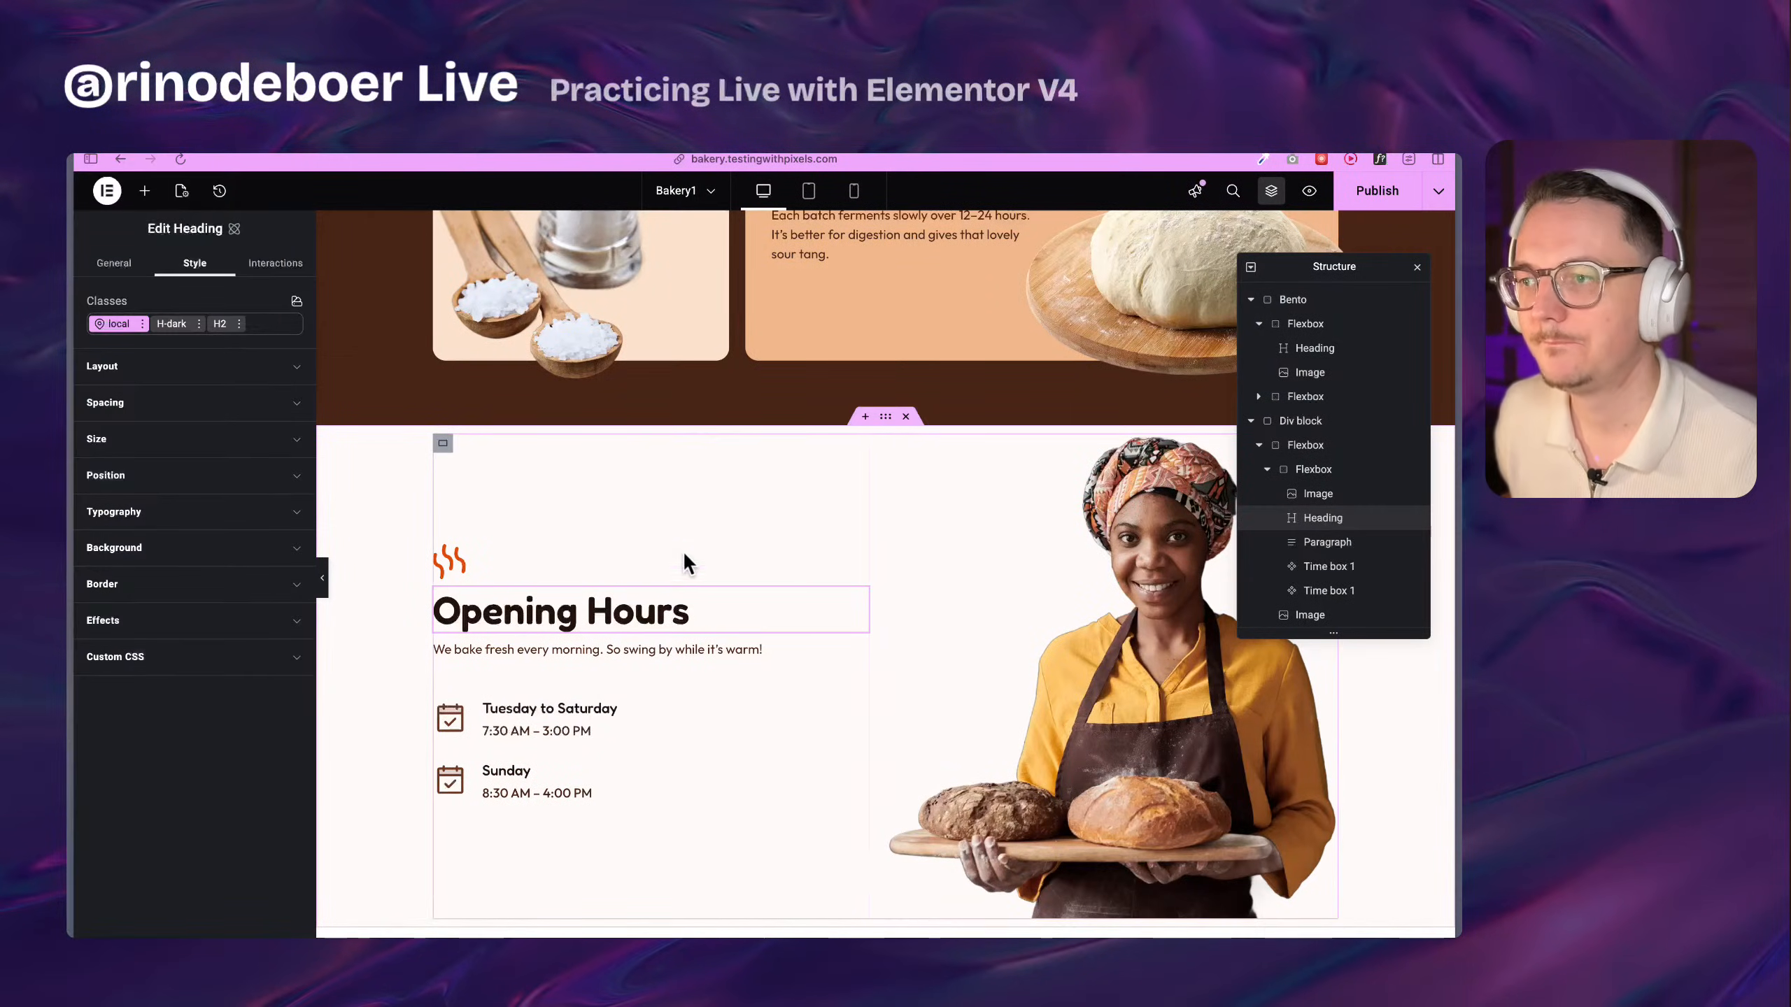
Insert an empty section placeholder between the What's In Our Bread and Opening Hours sections, leaving its layout choice unmade
scroll(789, 604, up, 5)
click(856, 733)
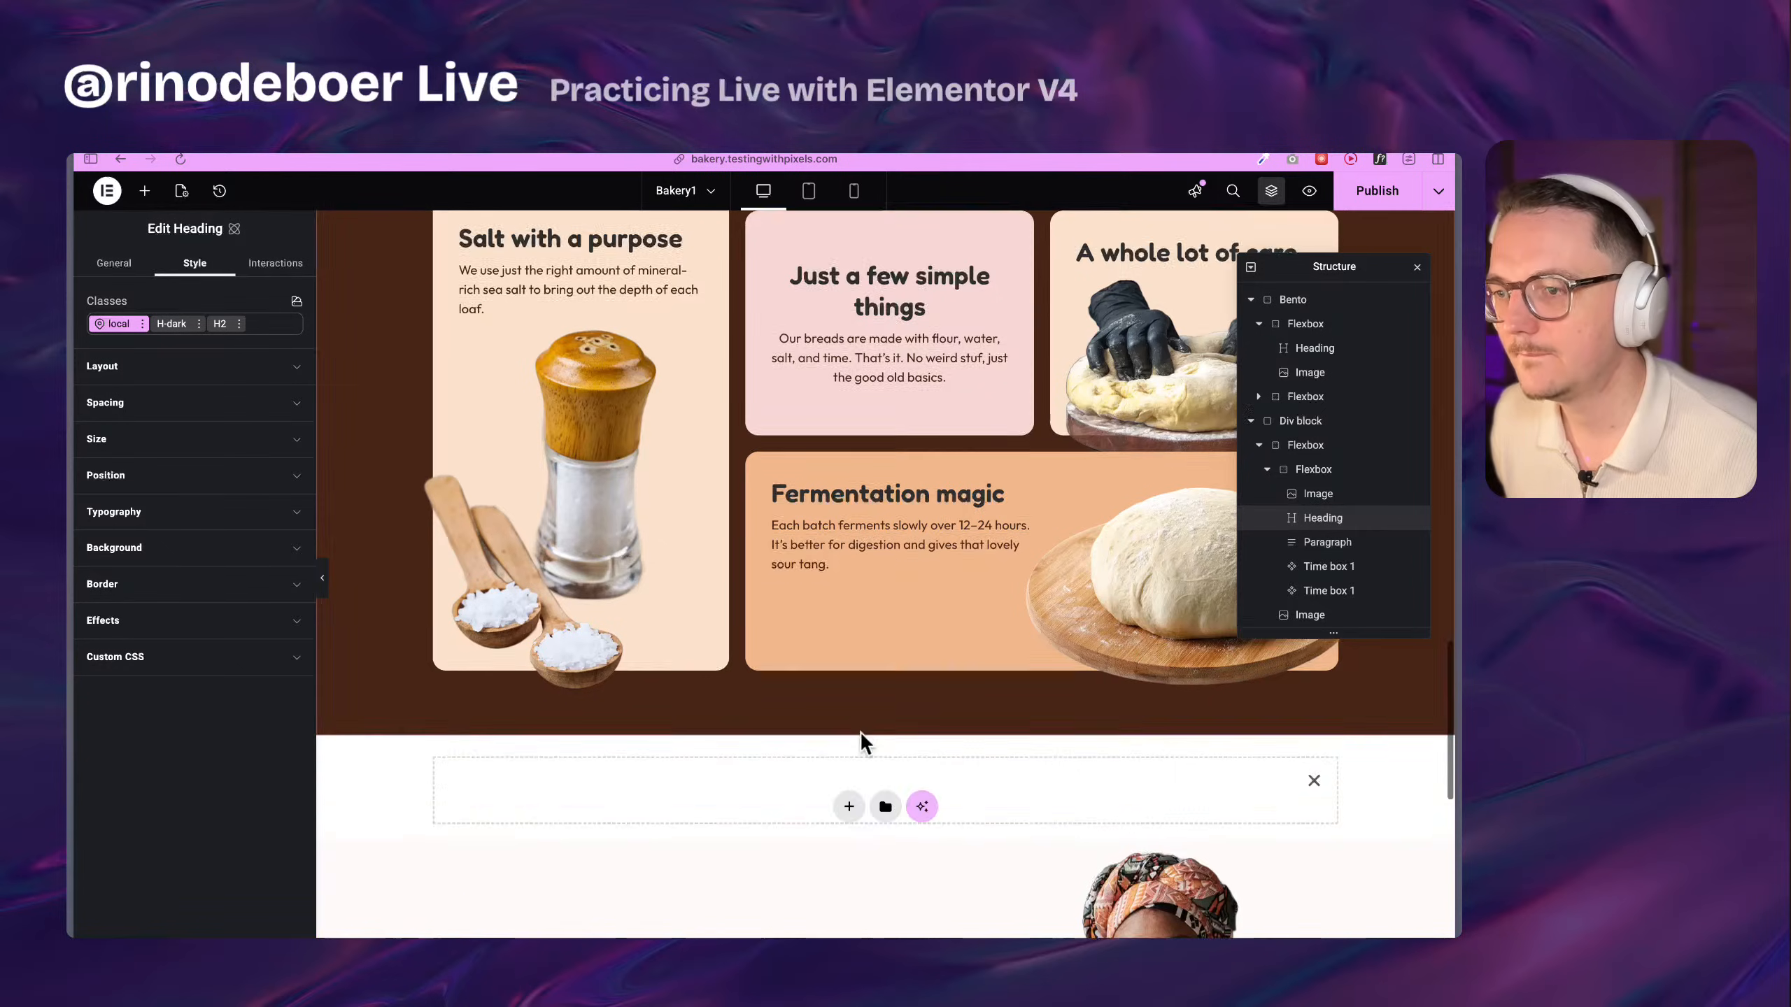
scroll(832, 565, down, 6)
click(848, 300)
scroll(1325, 705, up, 6)
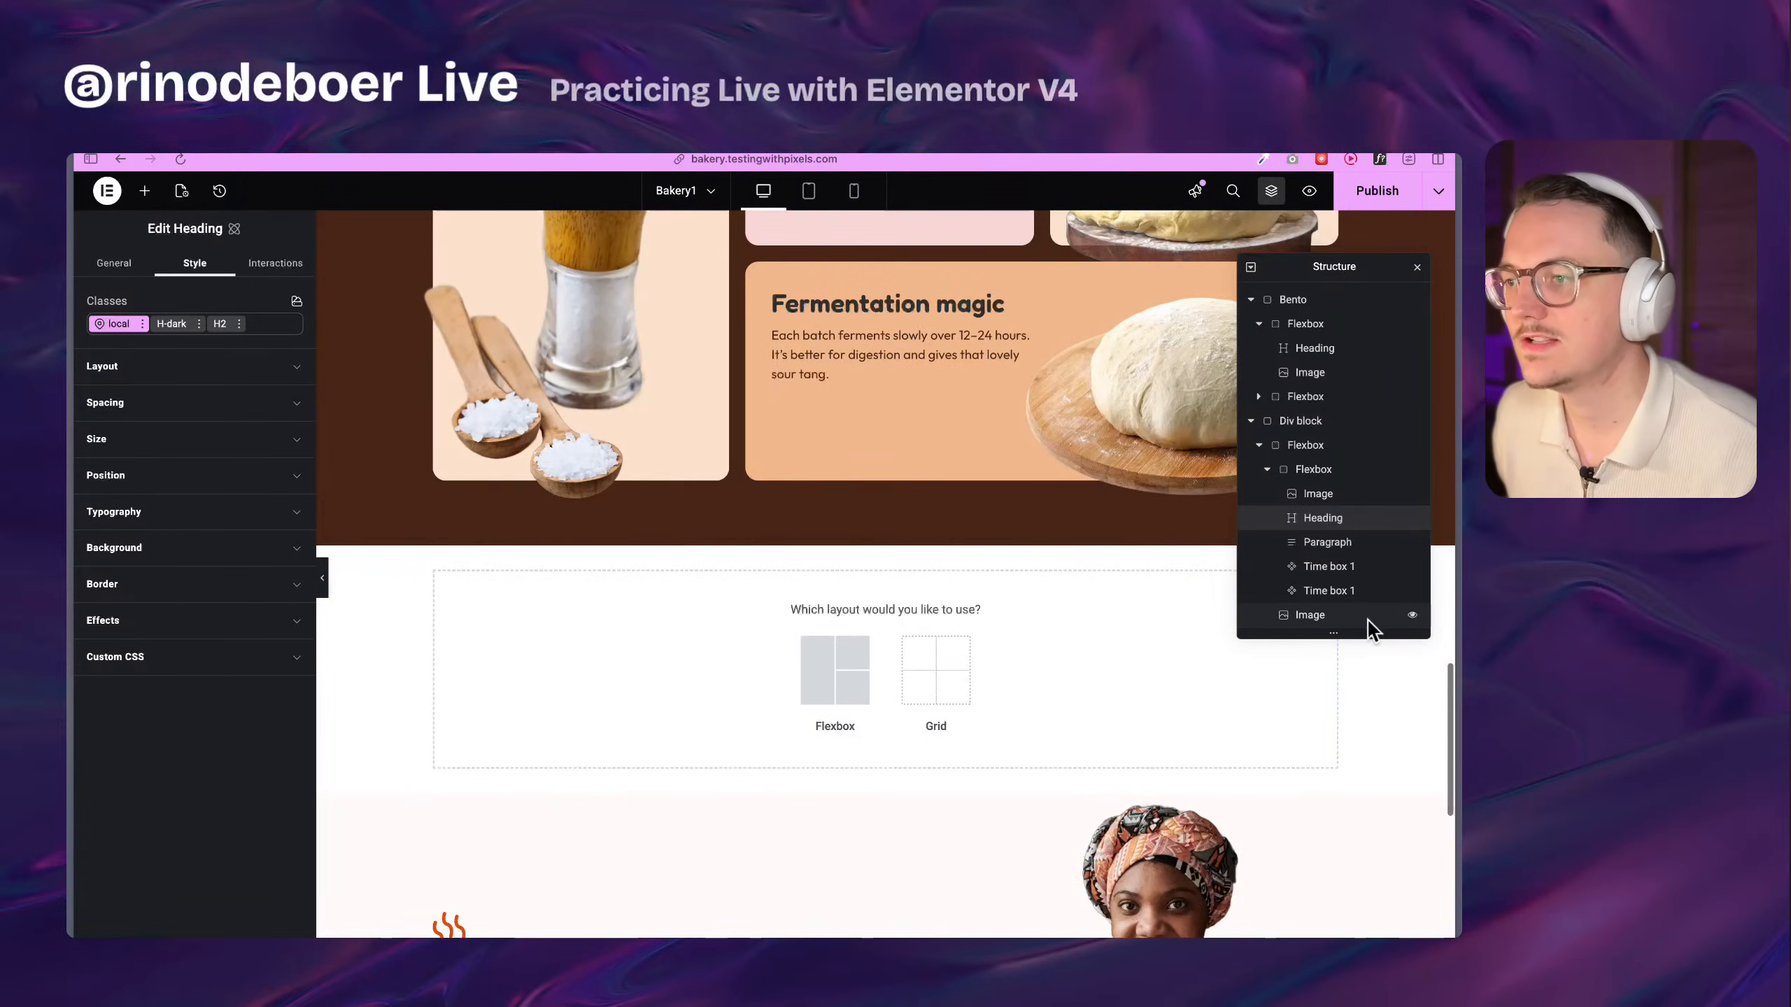
click(1314, 767)
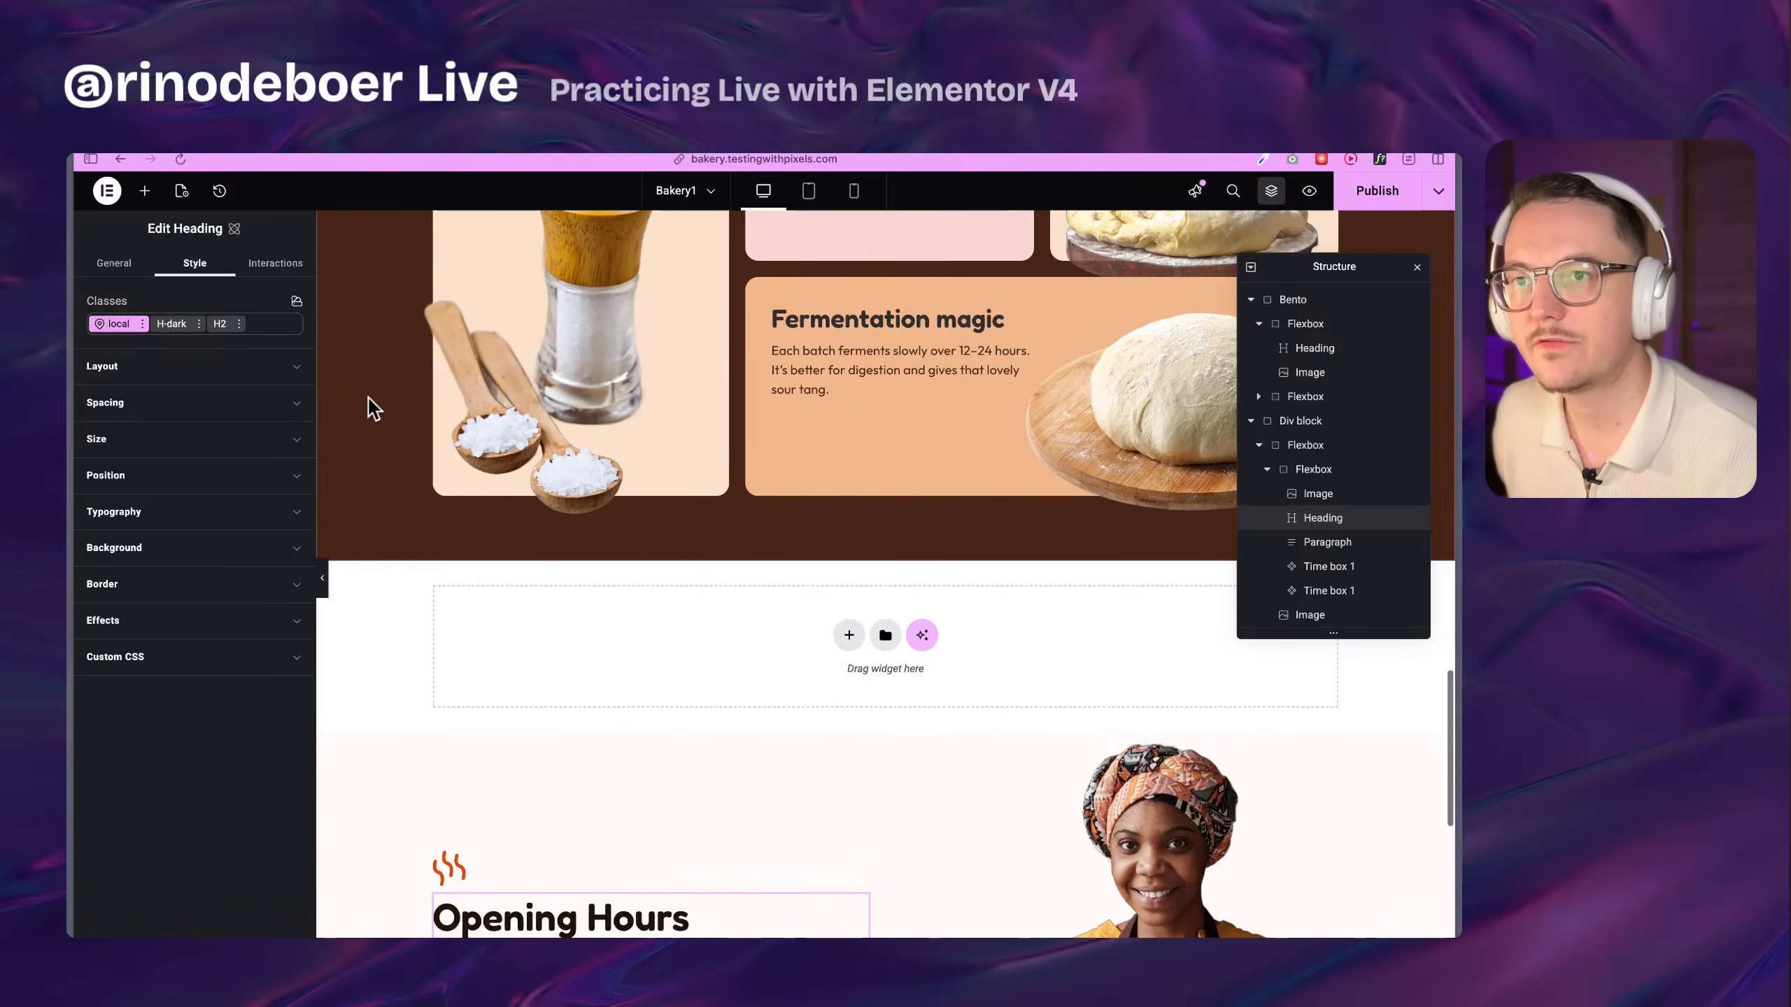
Select the outer Div block of the Our breads section and examine the classes applied to it
click(145, 192)
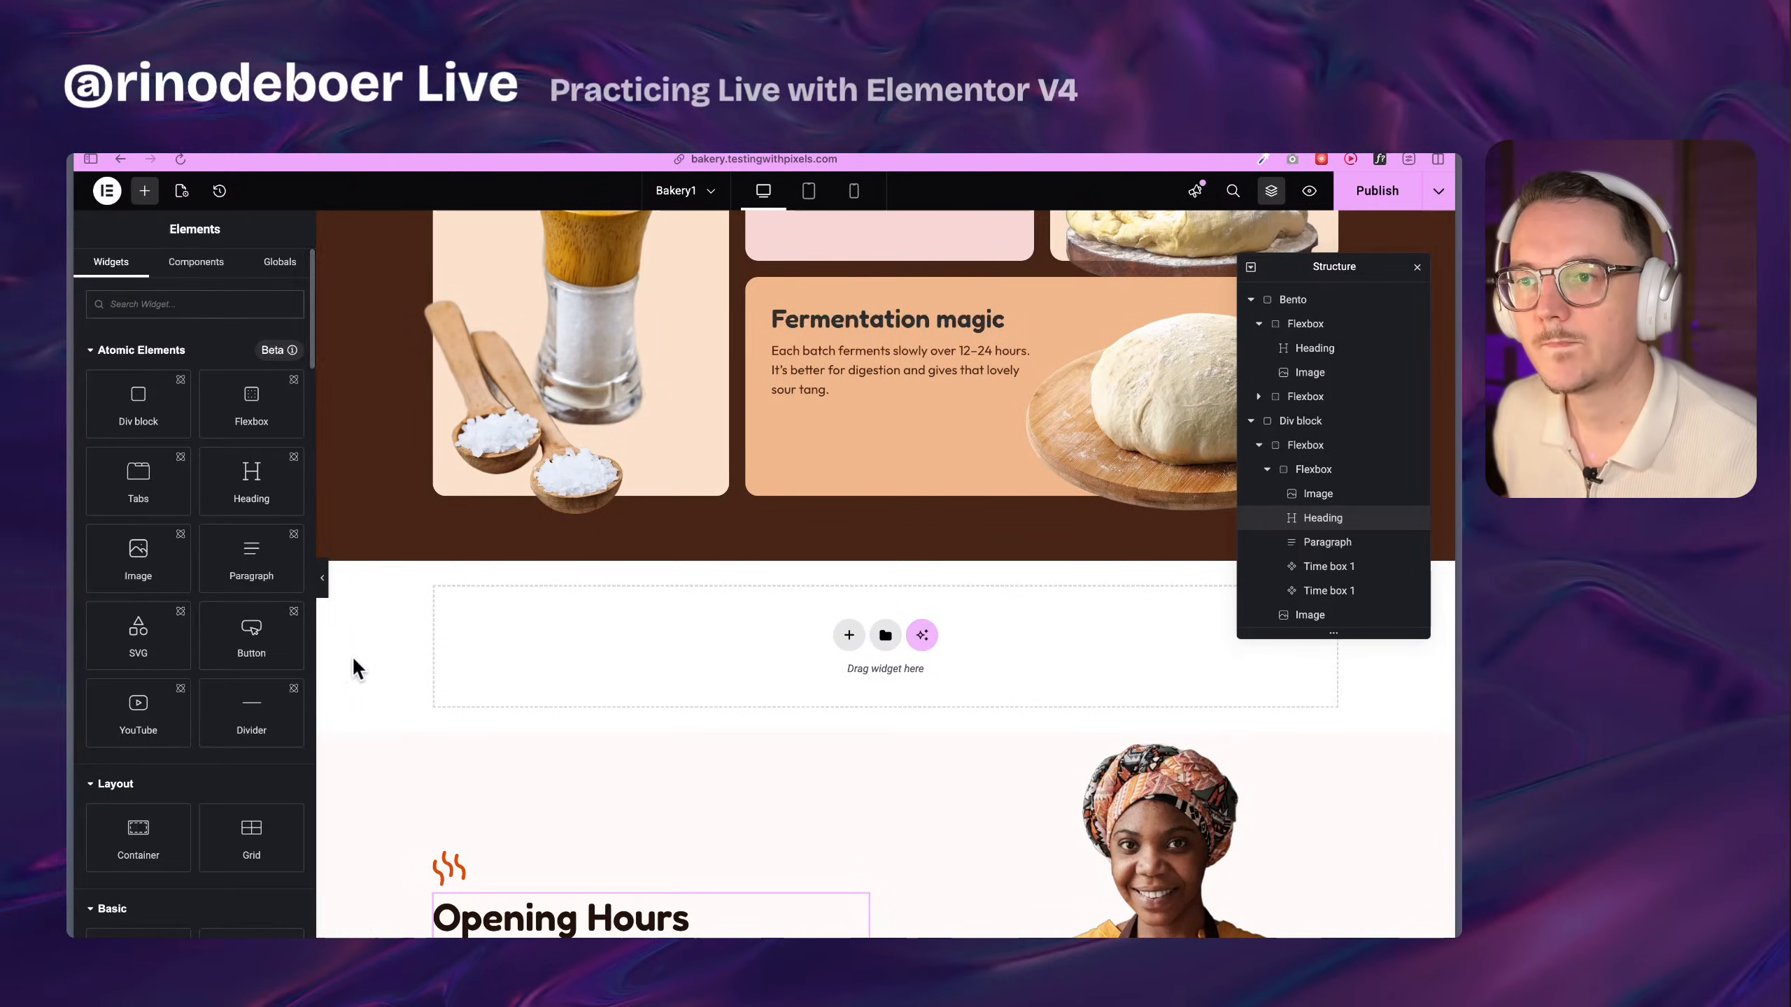
scroll(352, 655, up, 10)
scroll(391, 630, up, 2)
scroll(691, 479, down, 5)
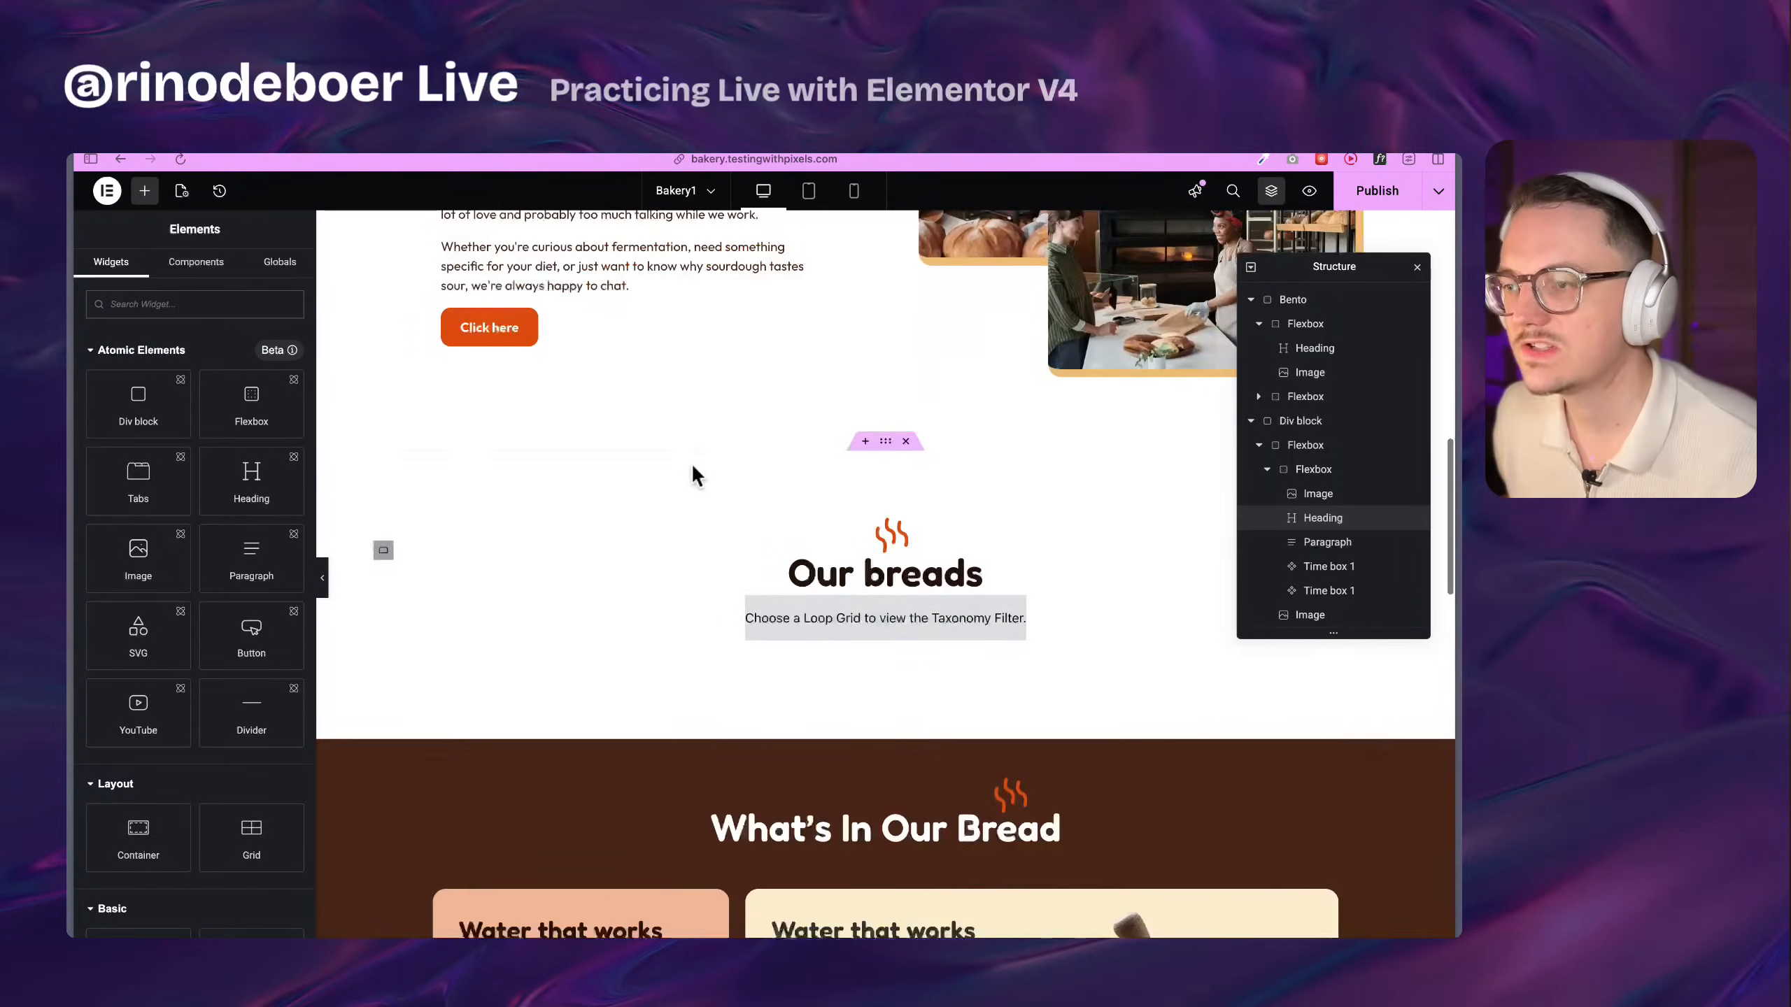
click(887, 443)
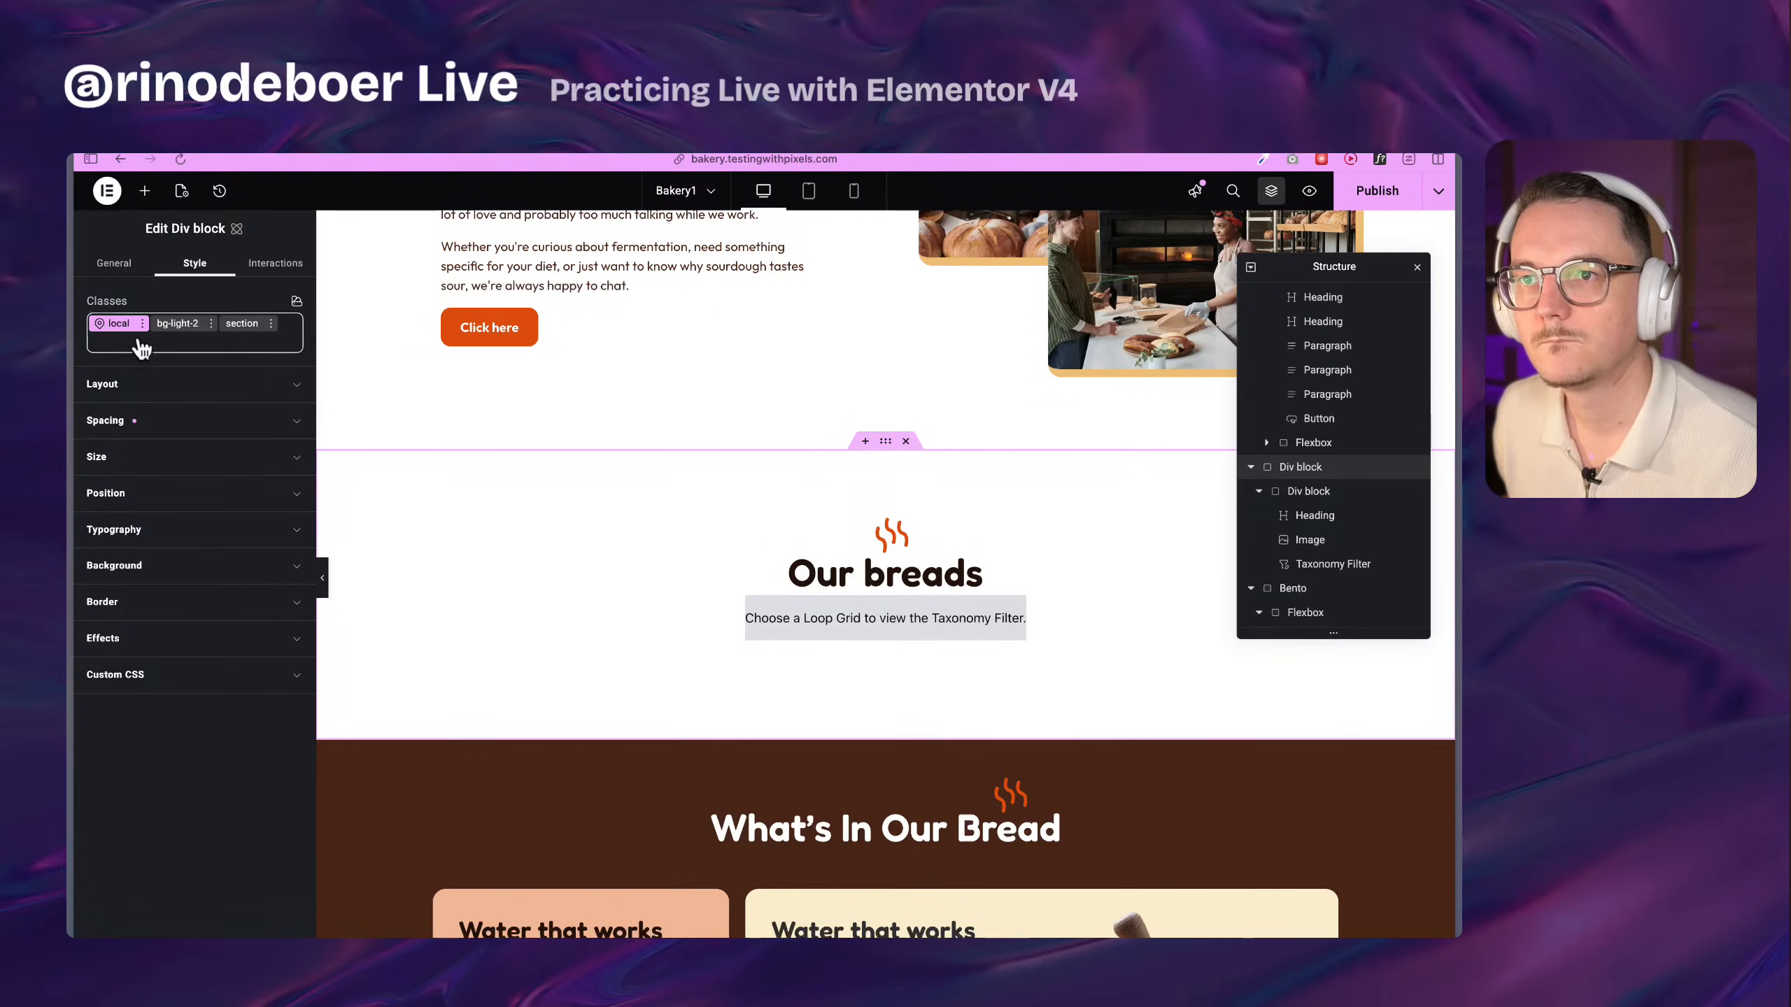
click(1253, 473)
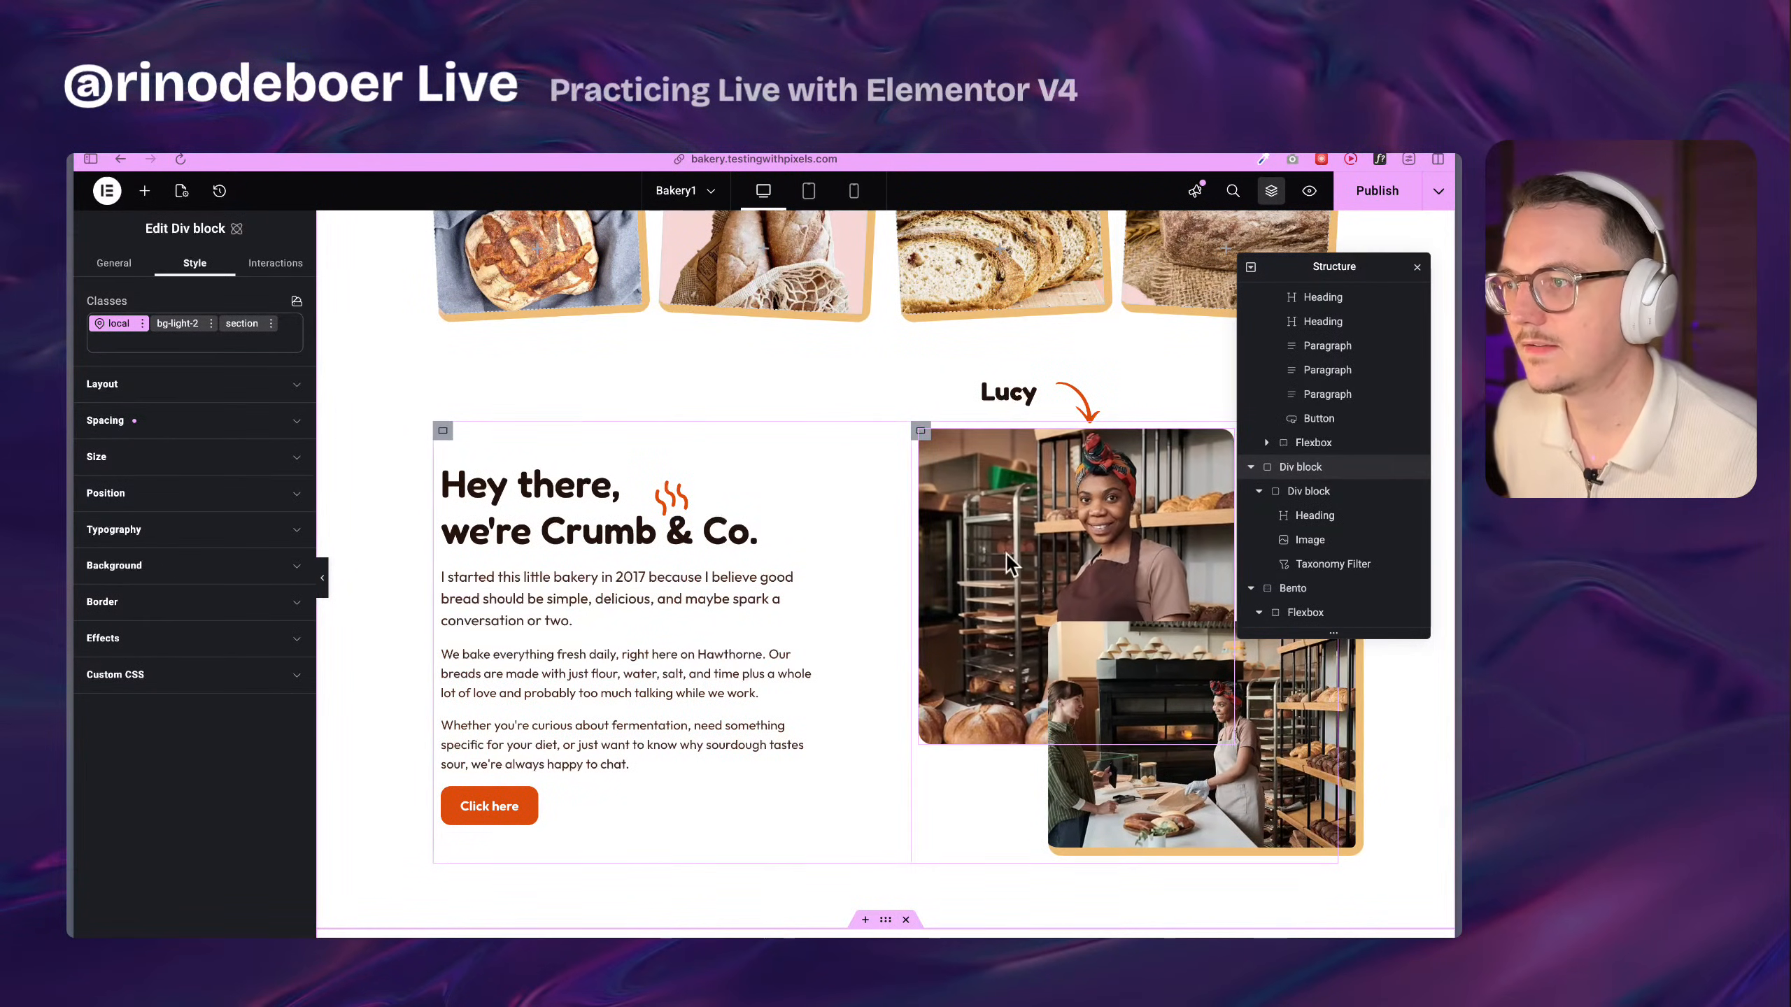
Examine the classes applied to the bread photos section's outer Div block and its two inner Flexboxes
scroll(445, 500, up, 1)
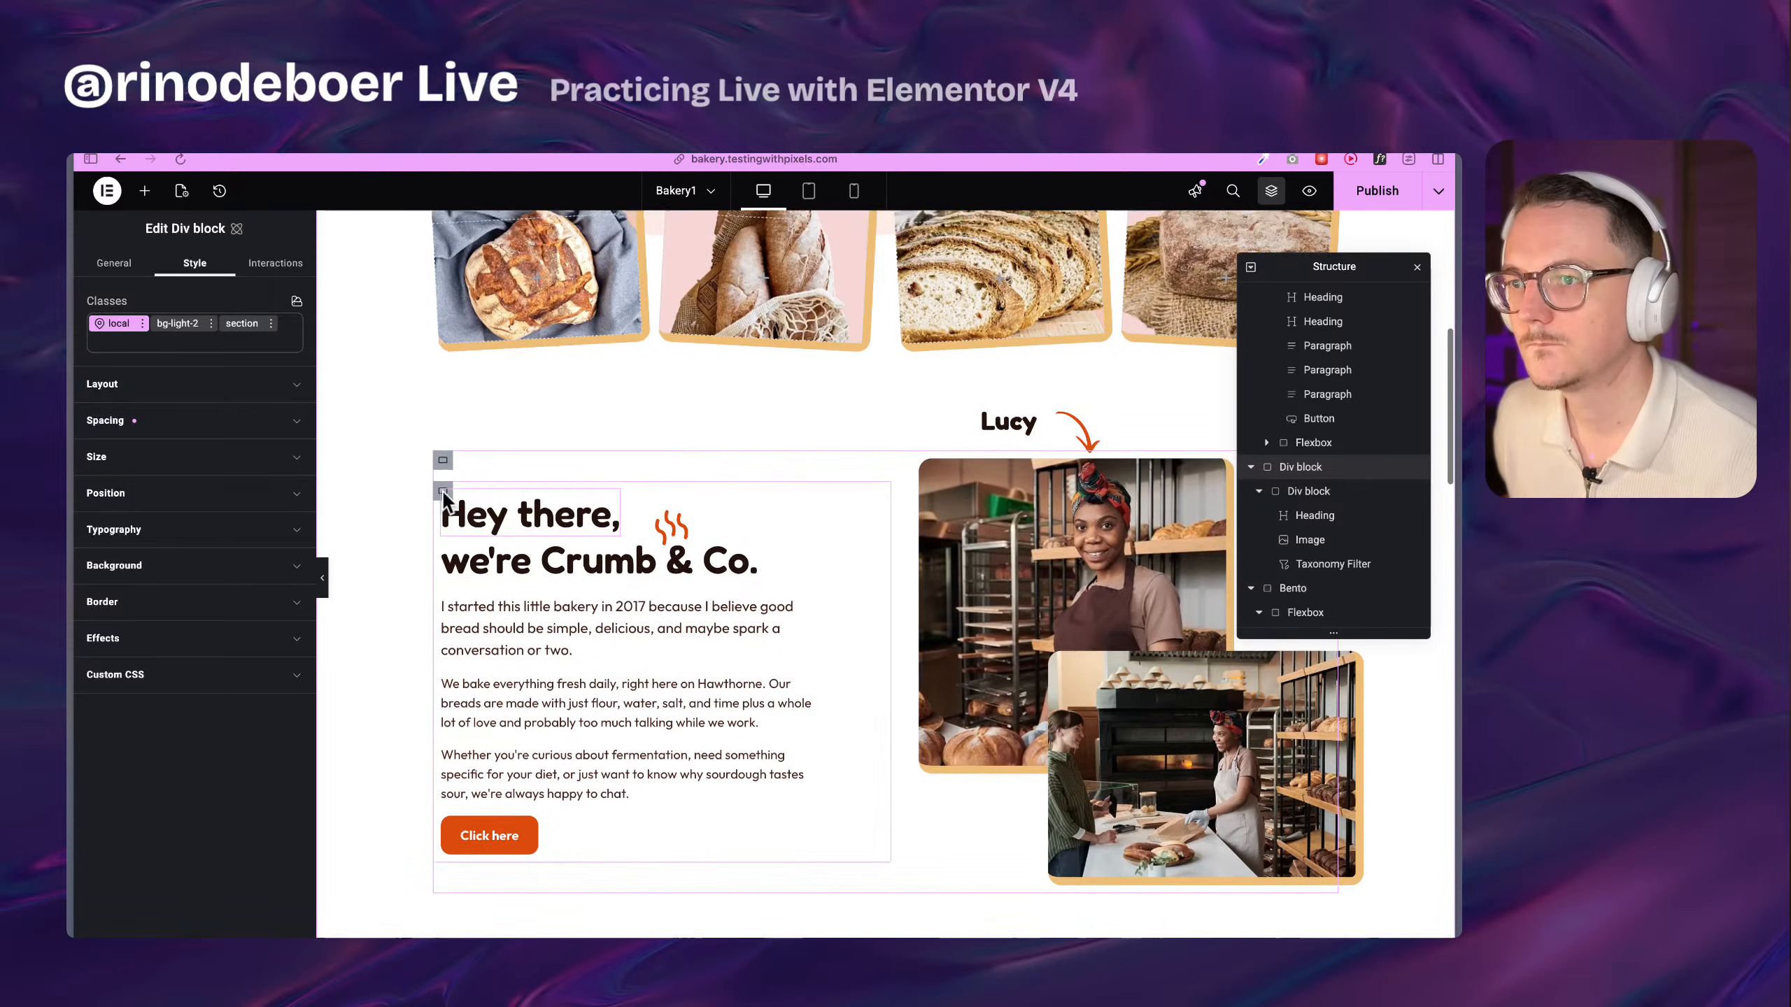
scroll(444, 501, up, 4)
right_click(396, 599)
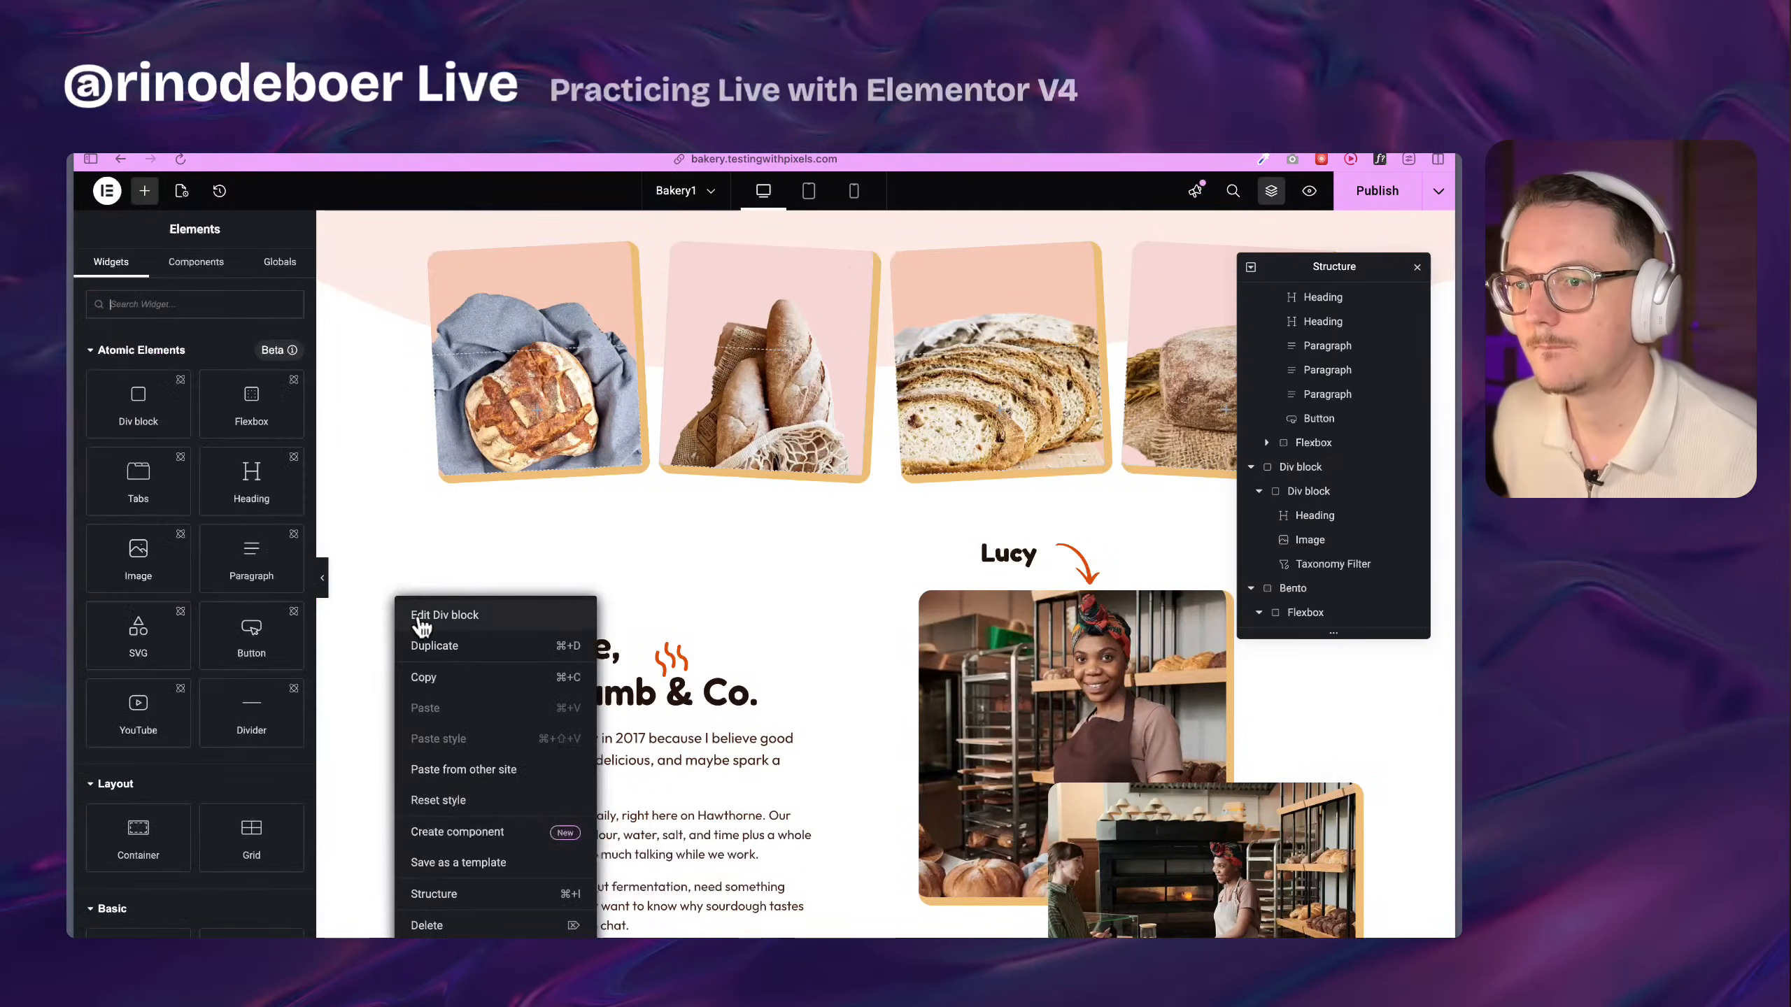
click(421, 617)
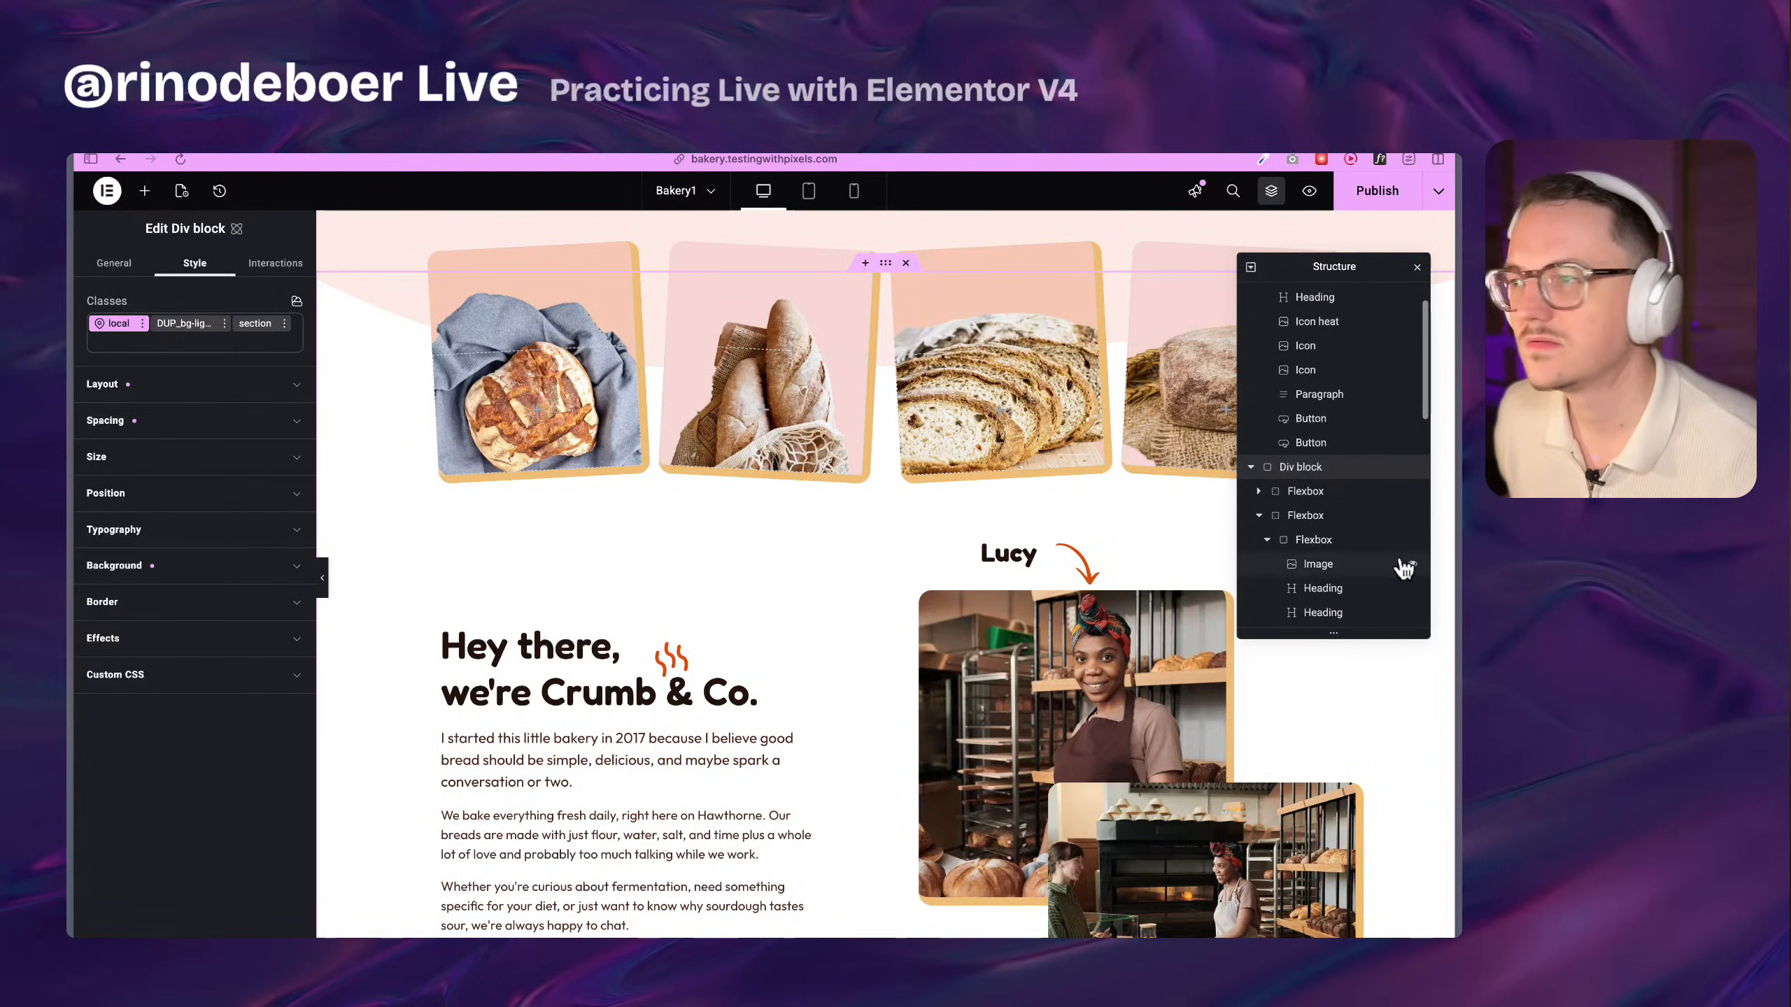
click(1355, 493)
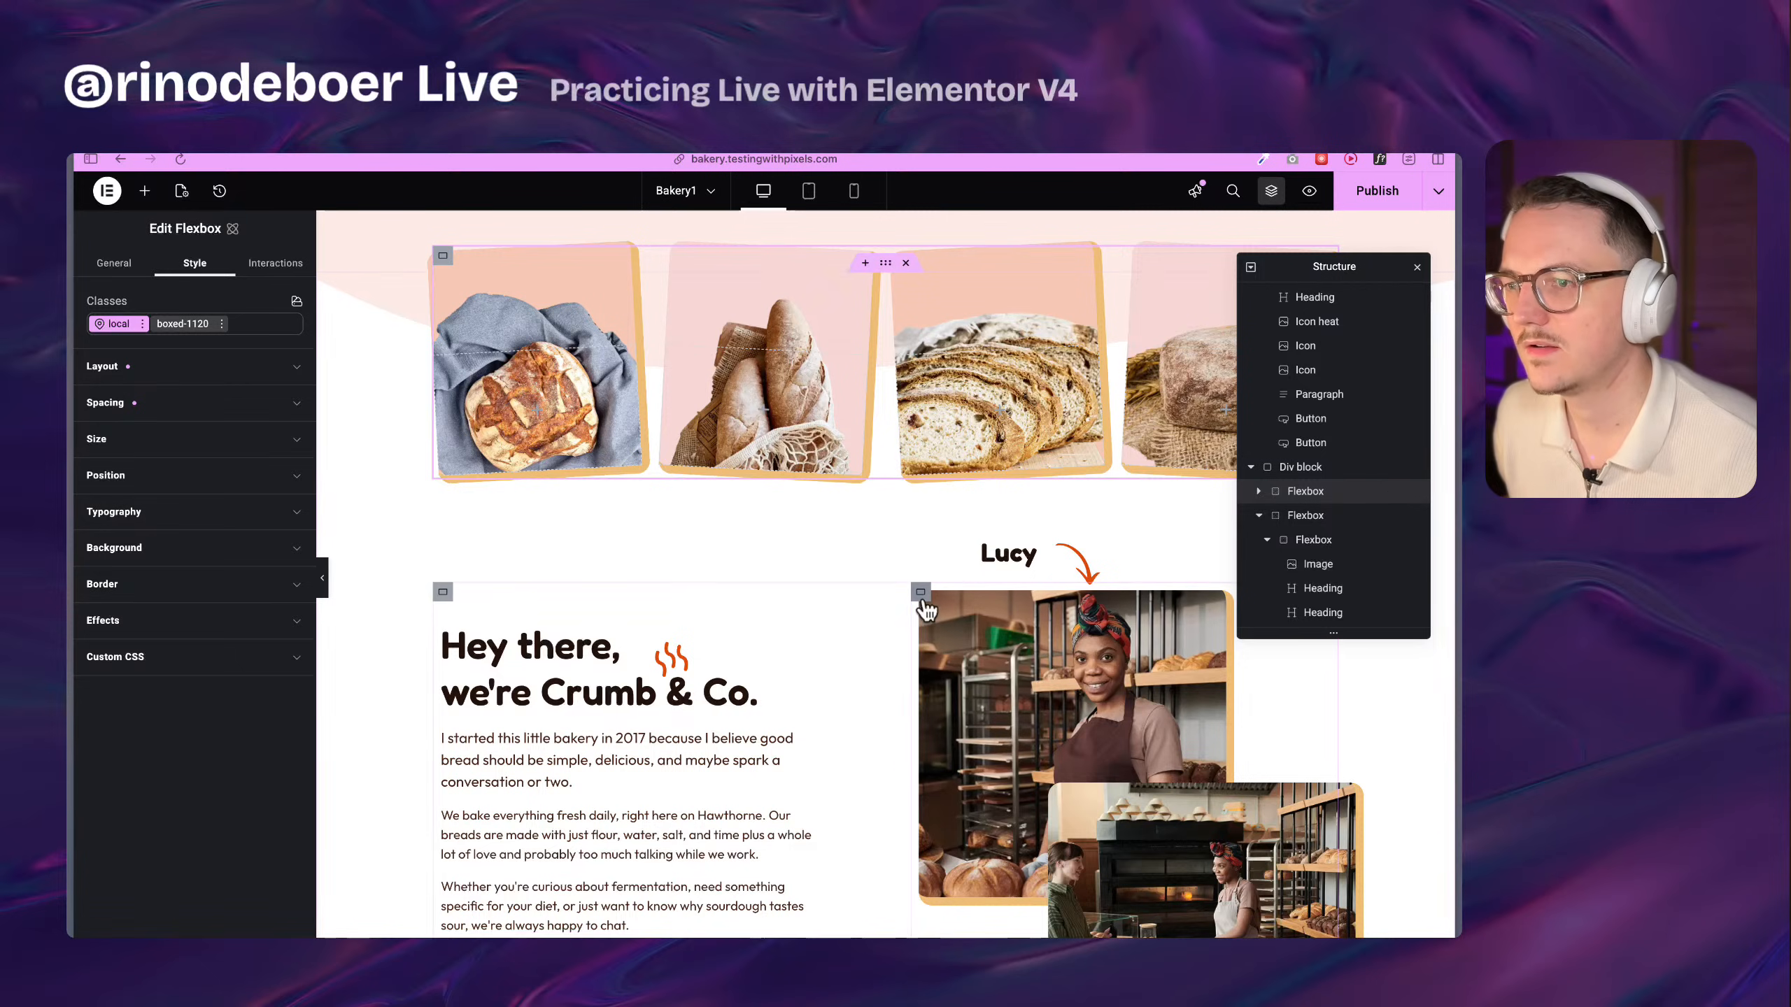
scroll(794, 480, up, 1)
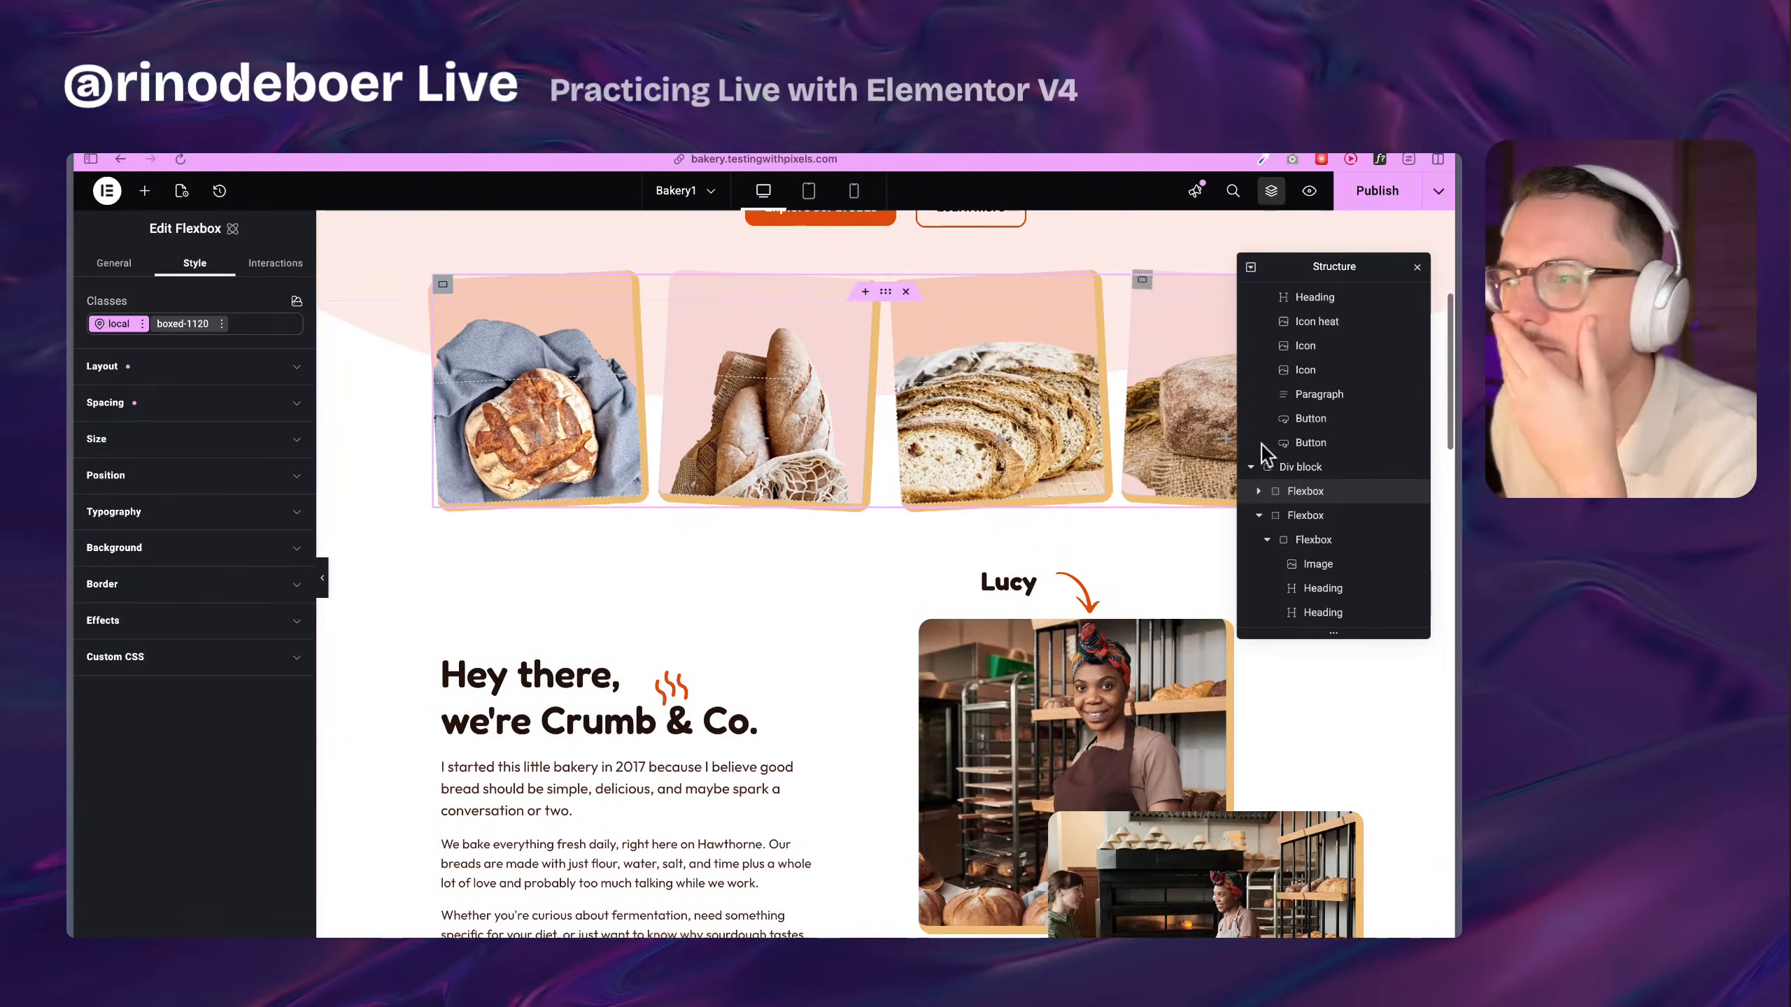
click(1345, 522)
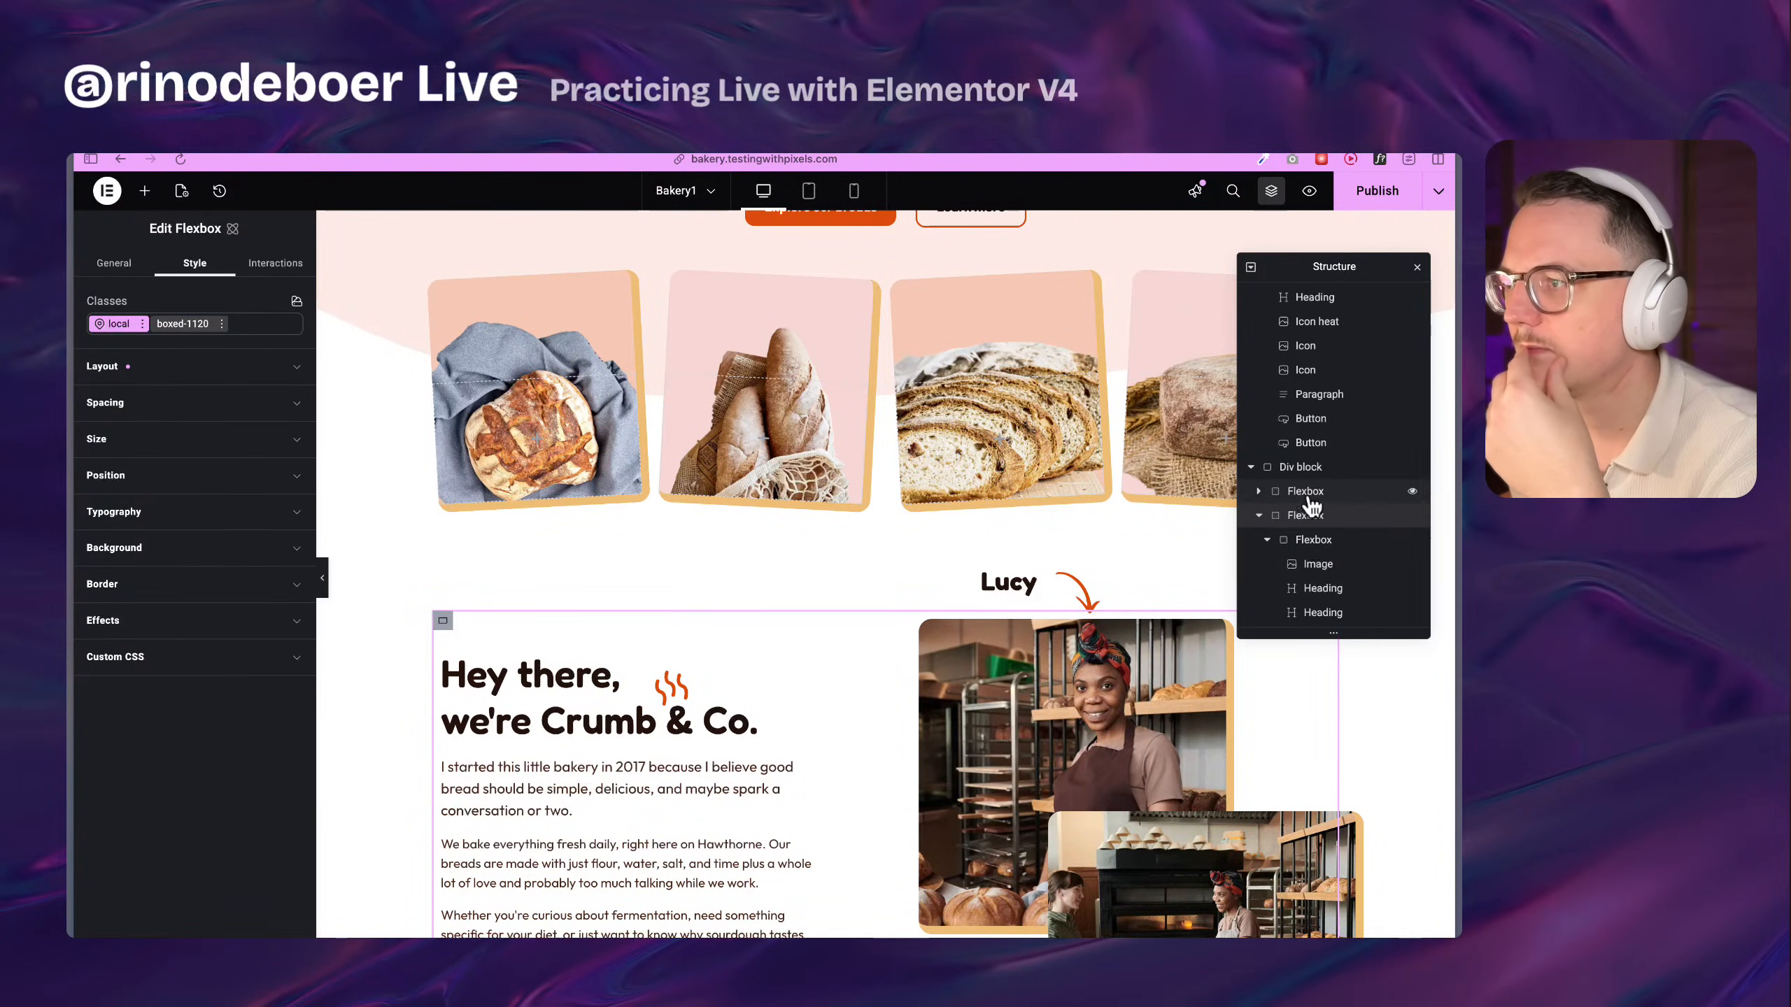
click(1307, 472)
Place a Div block in the empty section placeholder above the Opening Hours section
scroll(748, 610, down, 10)
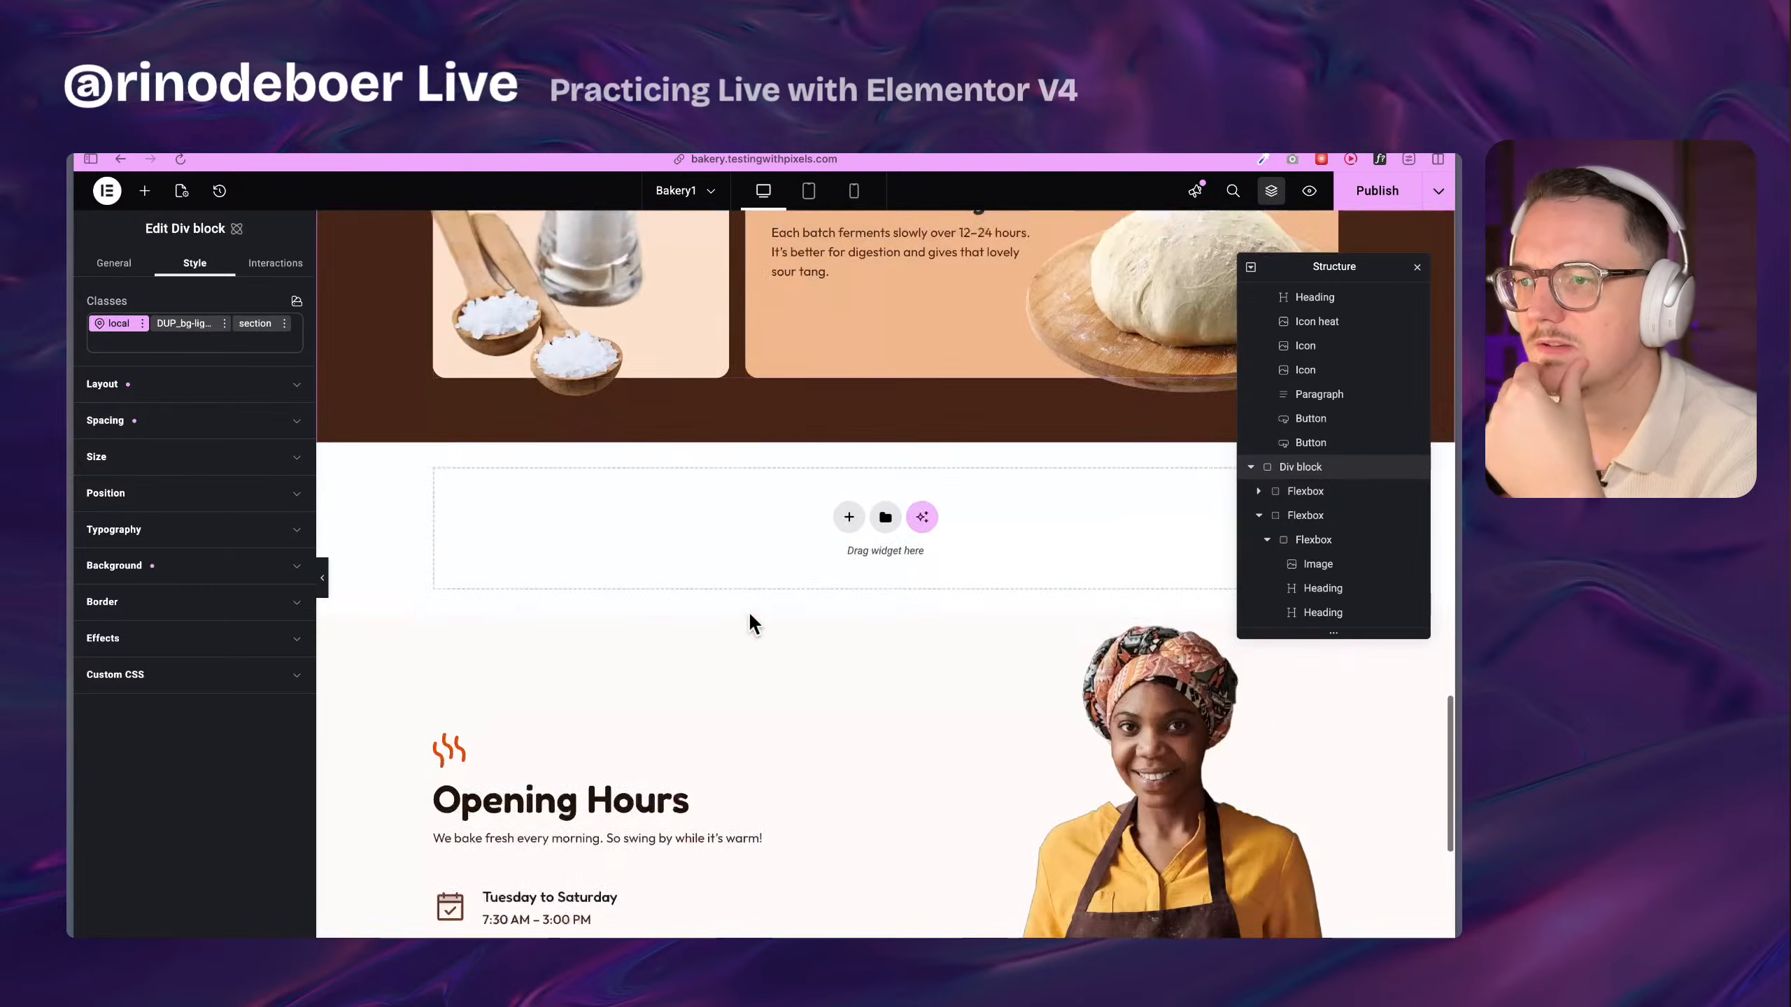
scroll(748, 614, up, 5)
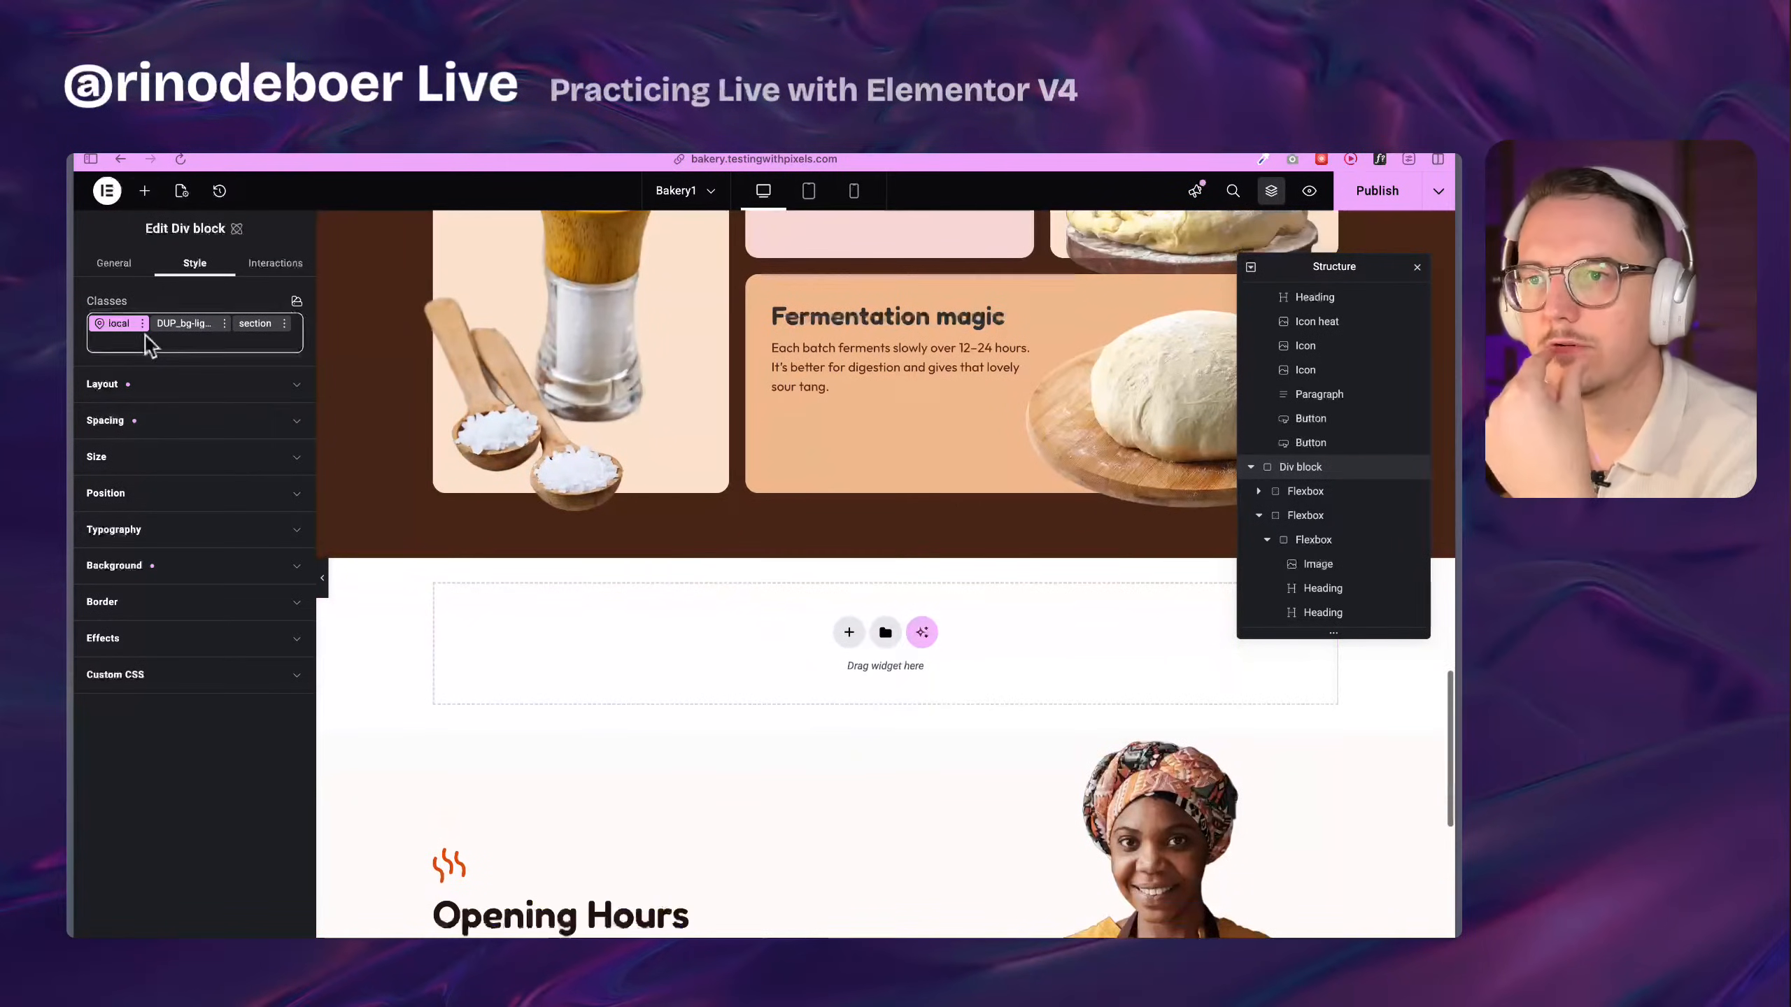
click(144, 190)
drag(139, 405, 764, 614)
Apply the existing section class to the new Div block above Opening Hours
click(210, 323)
text(xect)
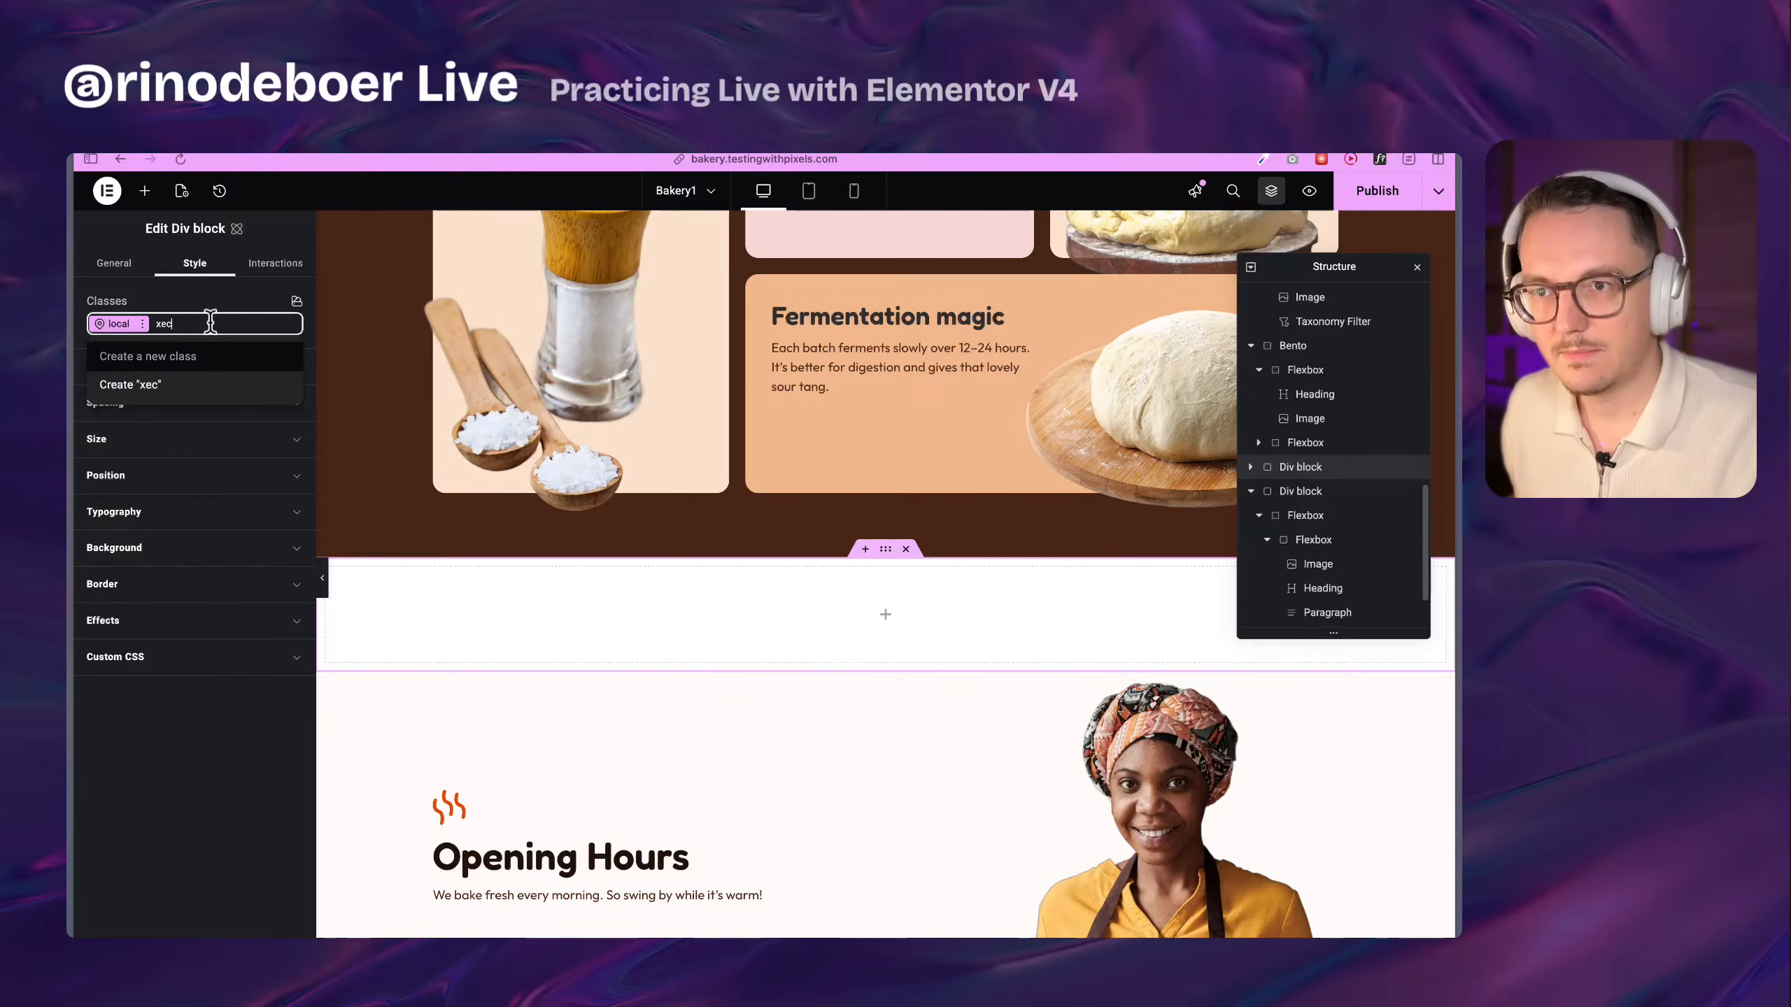
key(BackSpace)
key(BackSpace)
key(BackSpace)
key(BackSpace)
text(se)
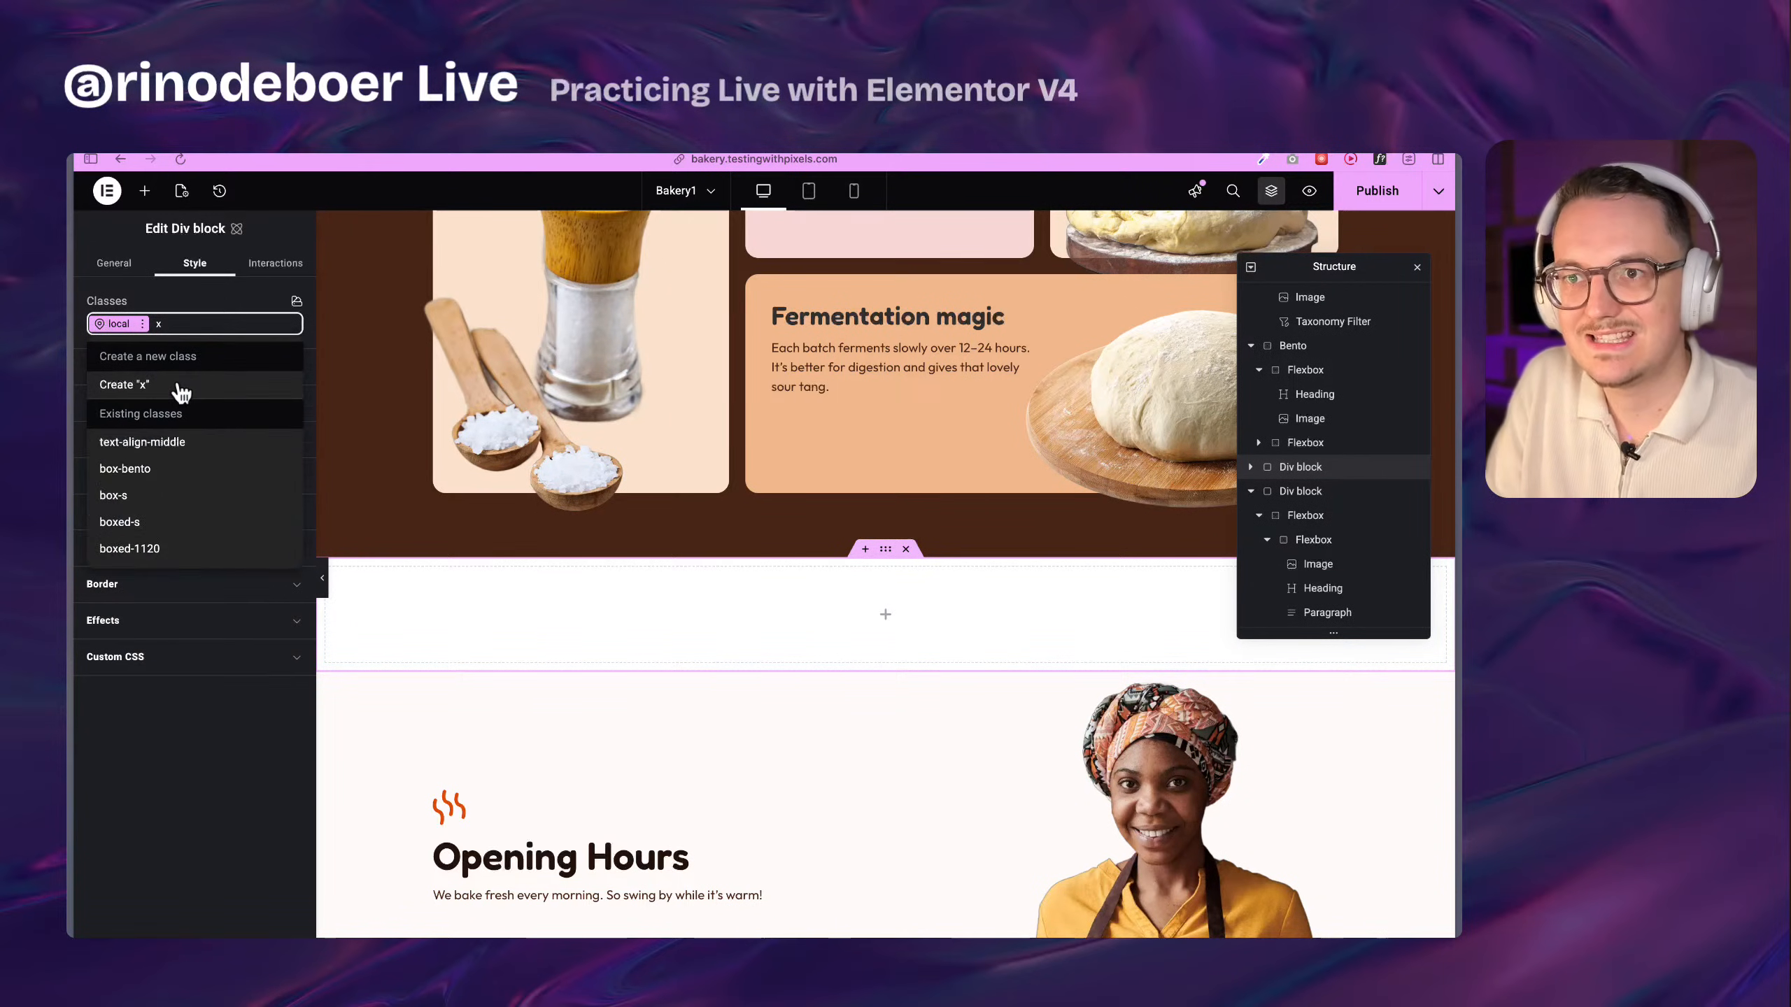
click(173, 467)
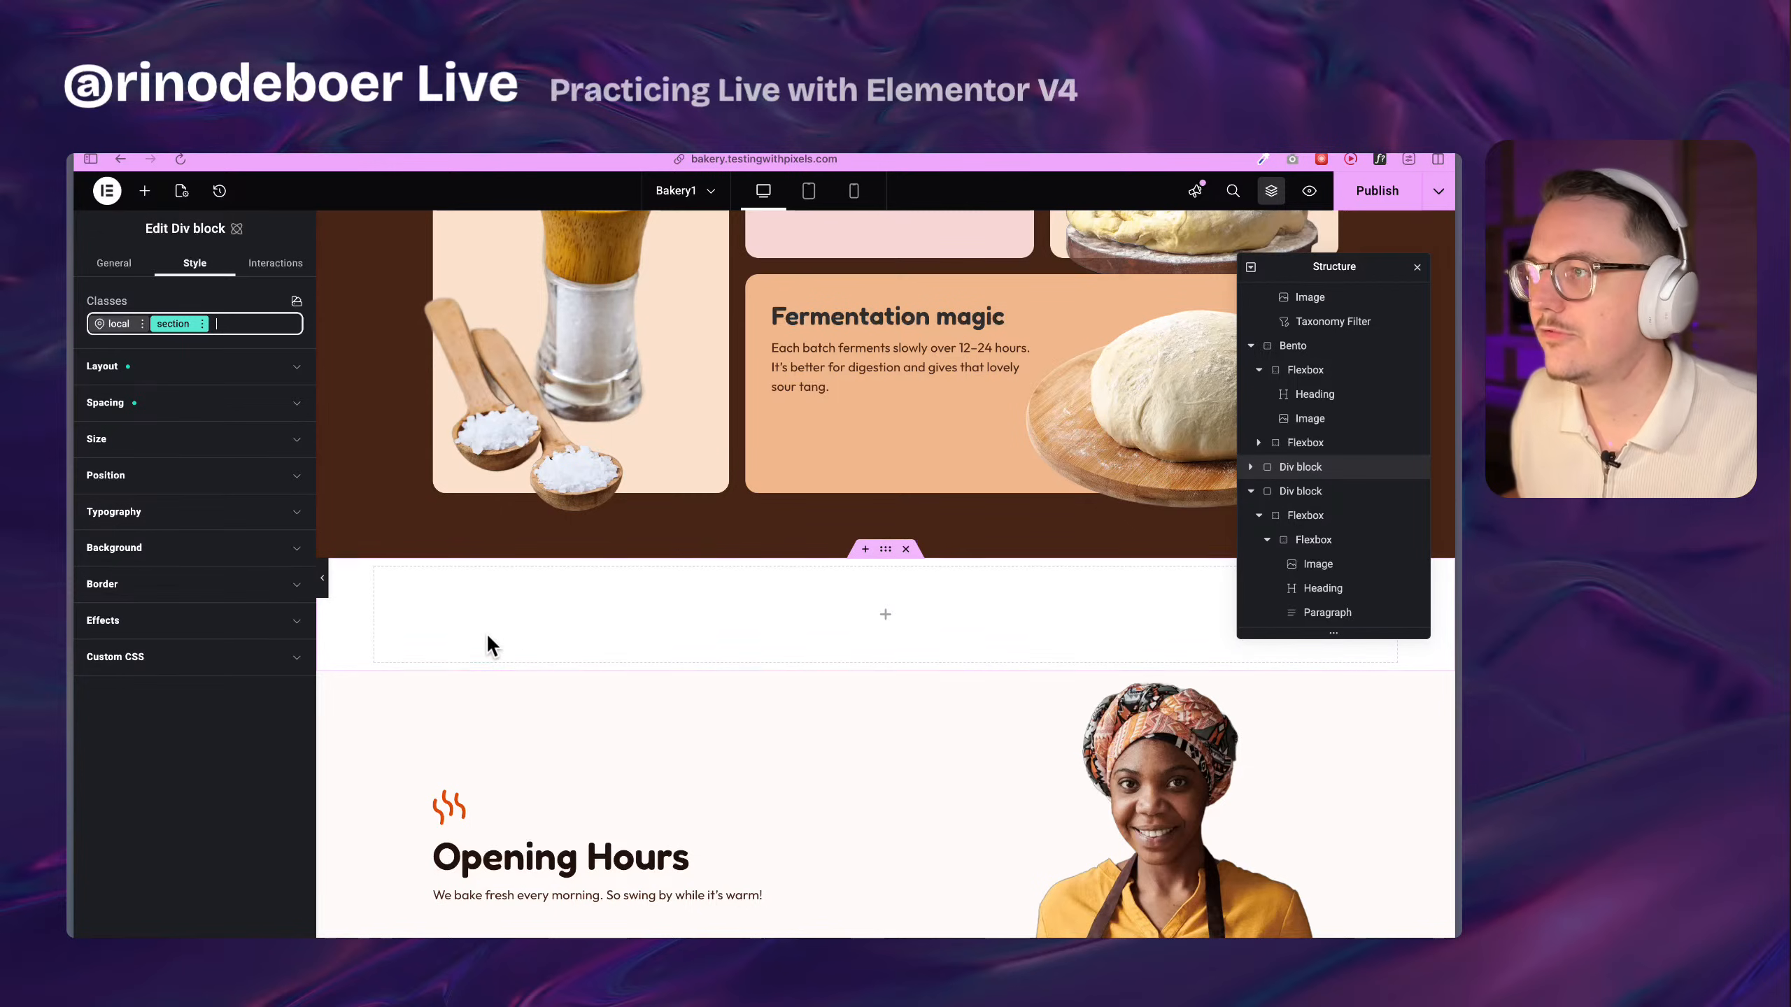
Check the section class's spacing settings and add the existing bg-light-2 class to the new Div block
click(173, 405)
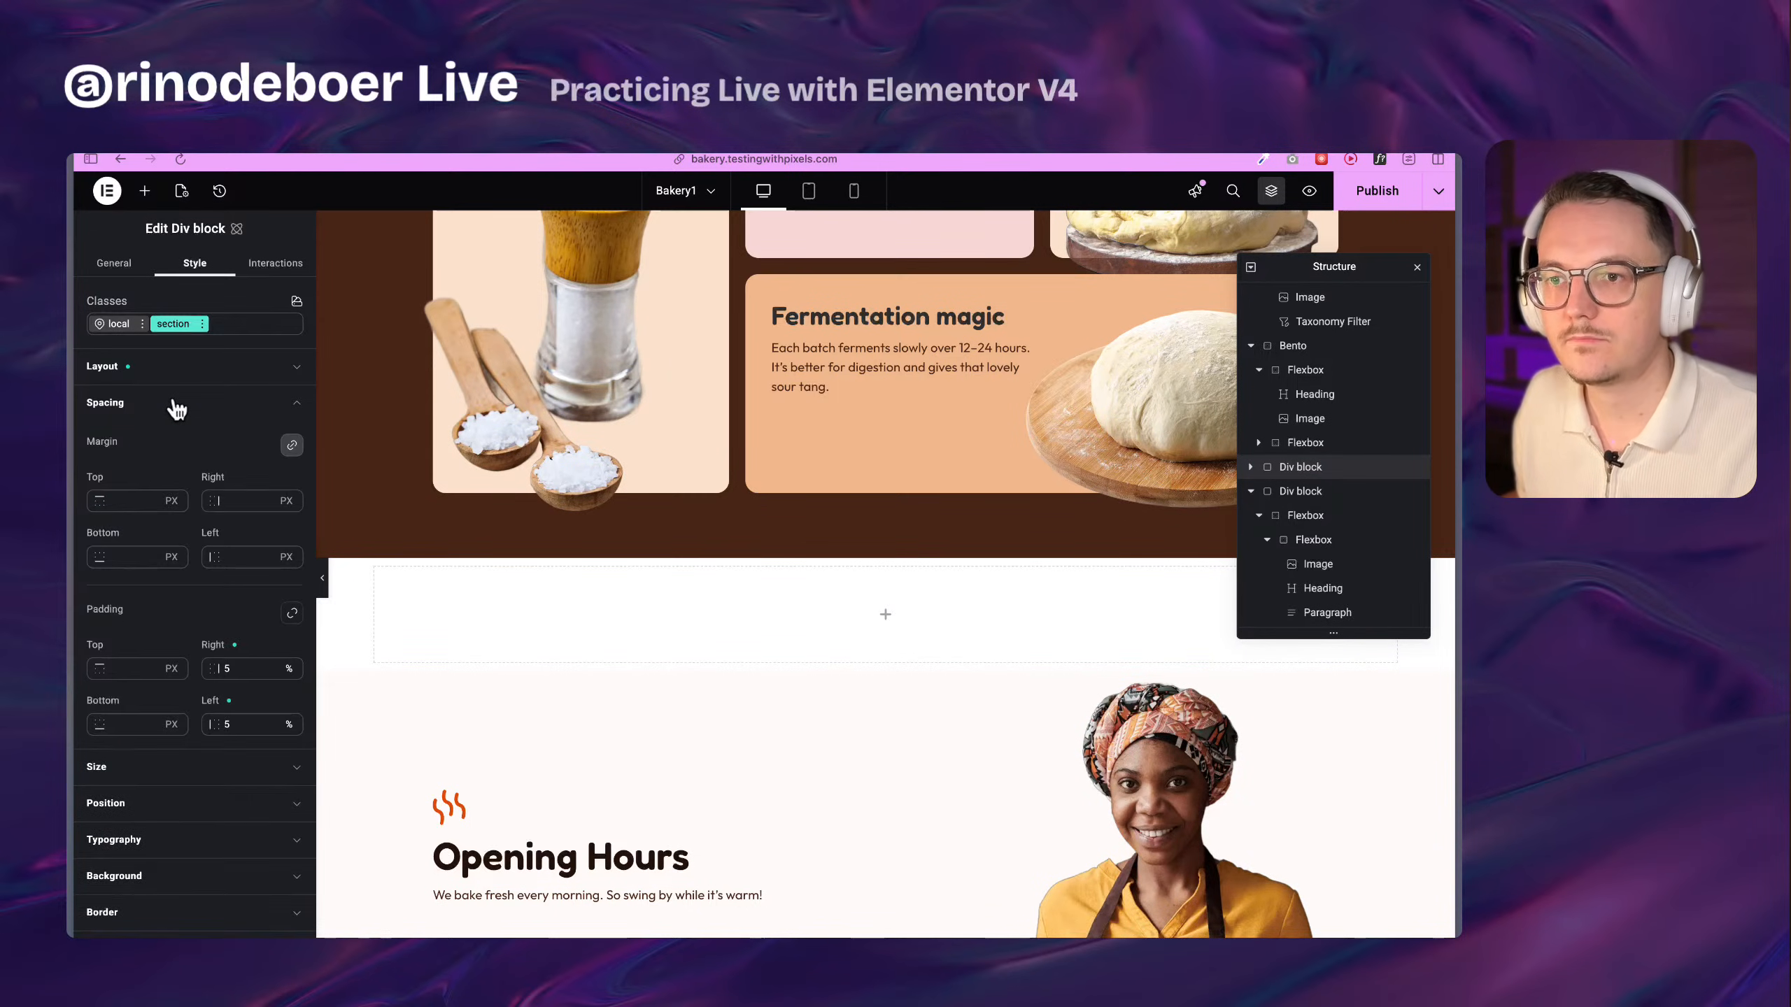
click(174, 406)
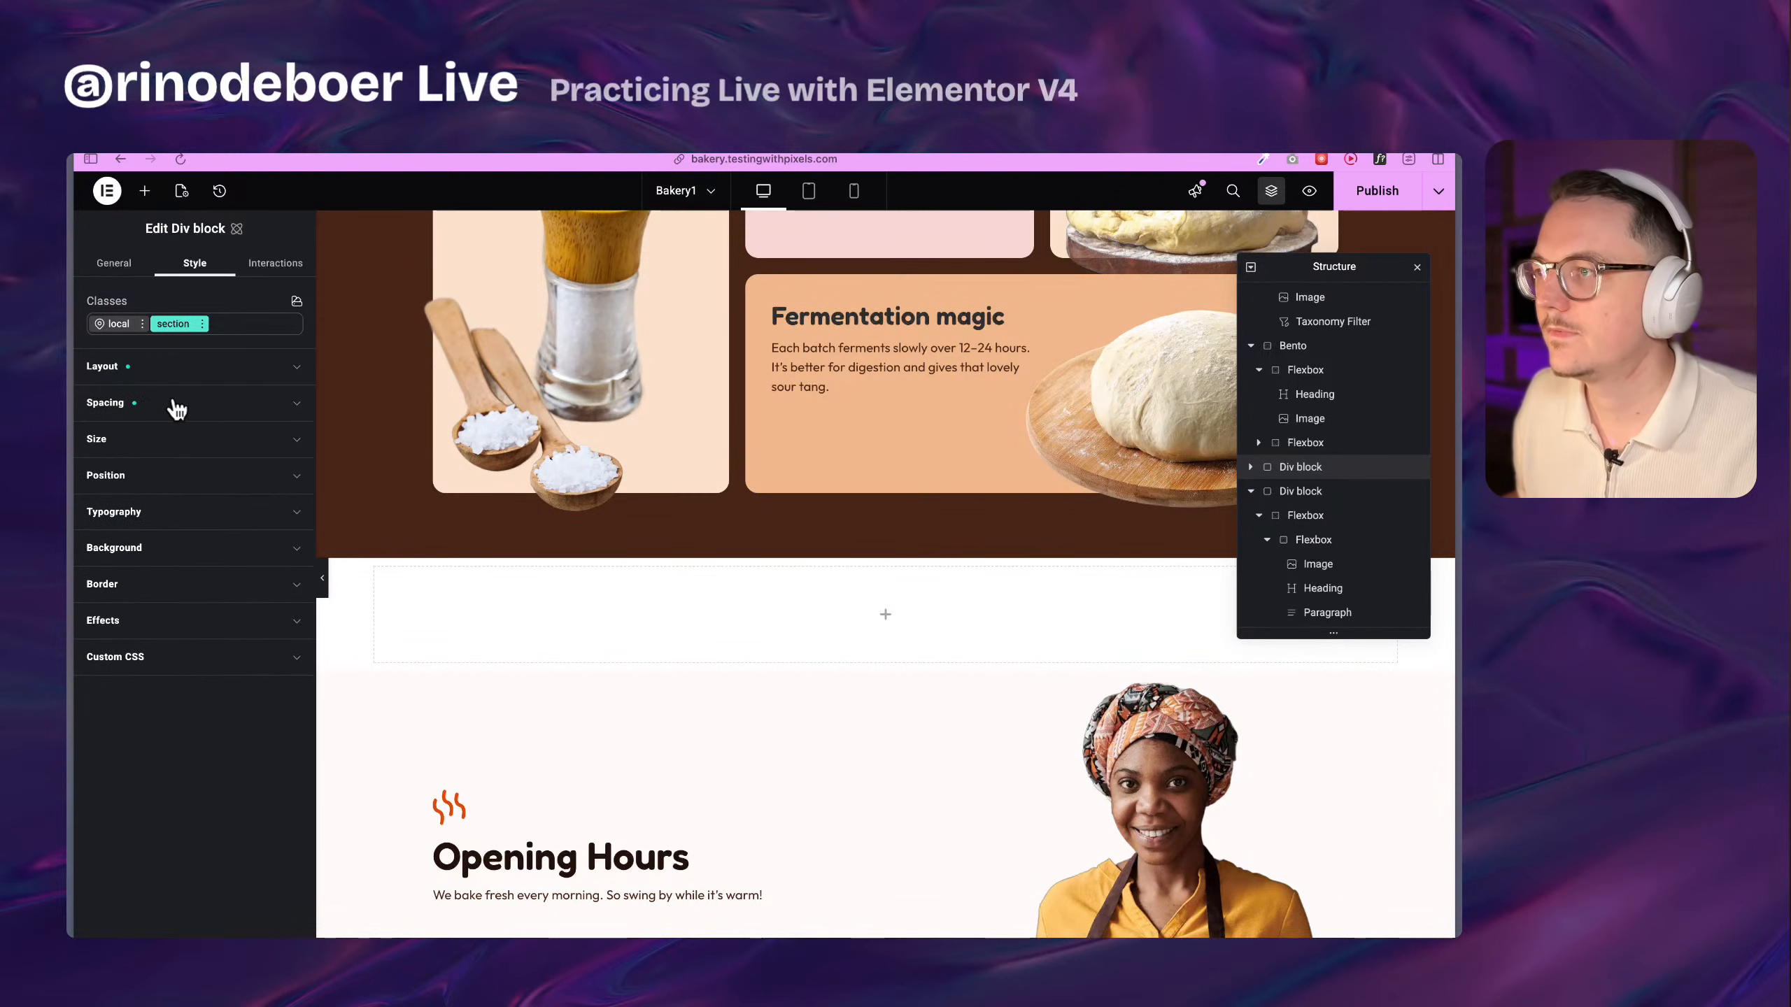
click(252, 323)
click(120, 325)
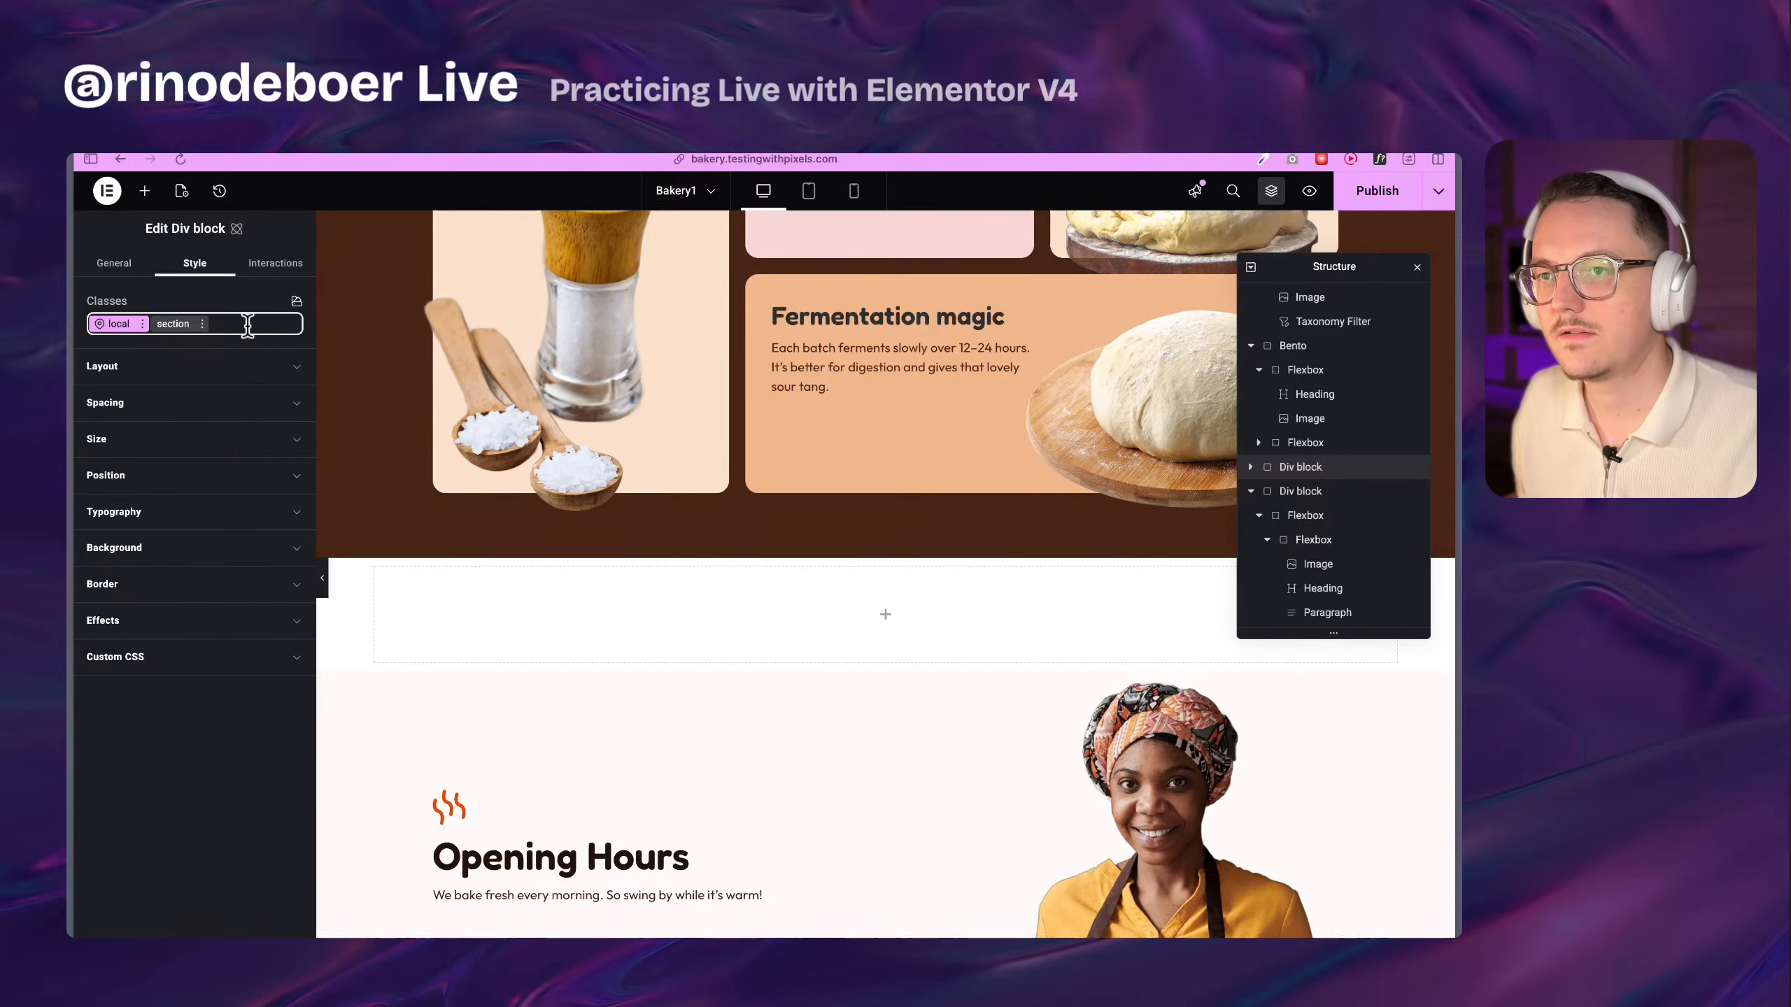
text(bg)
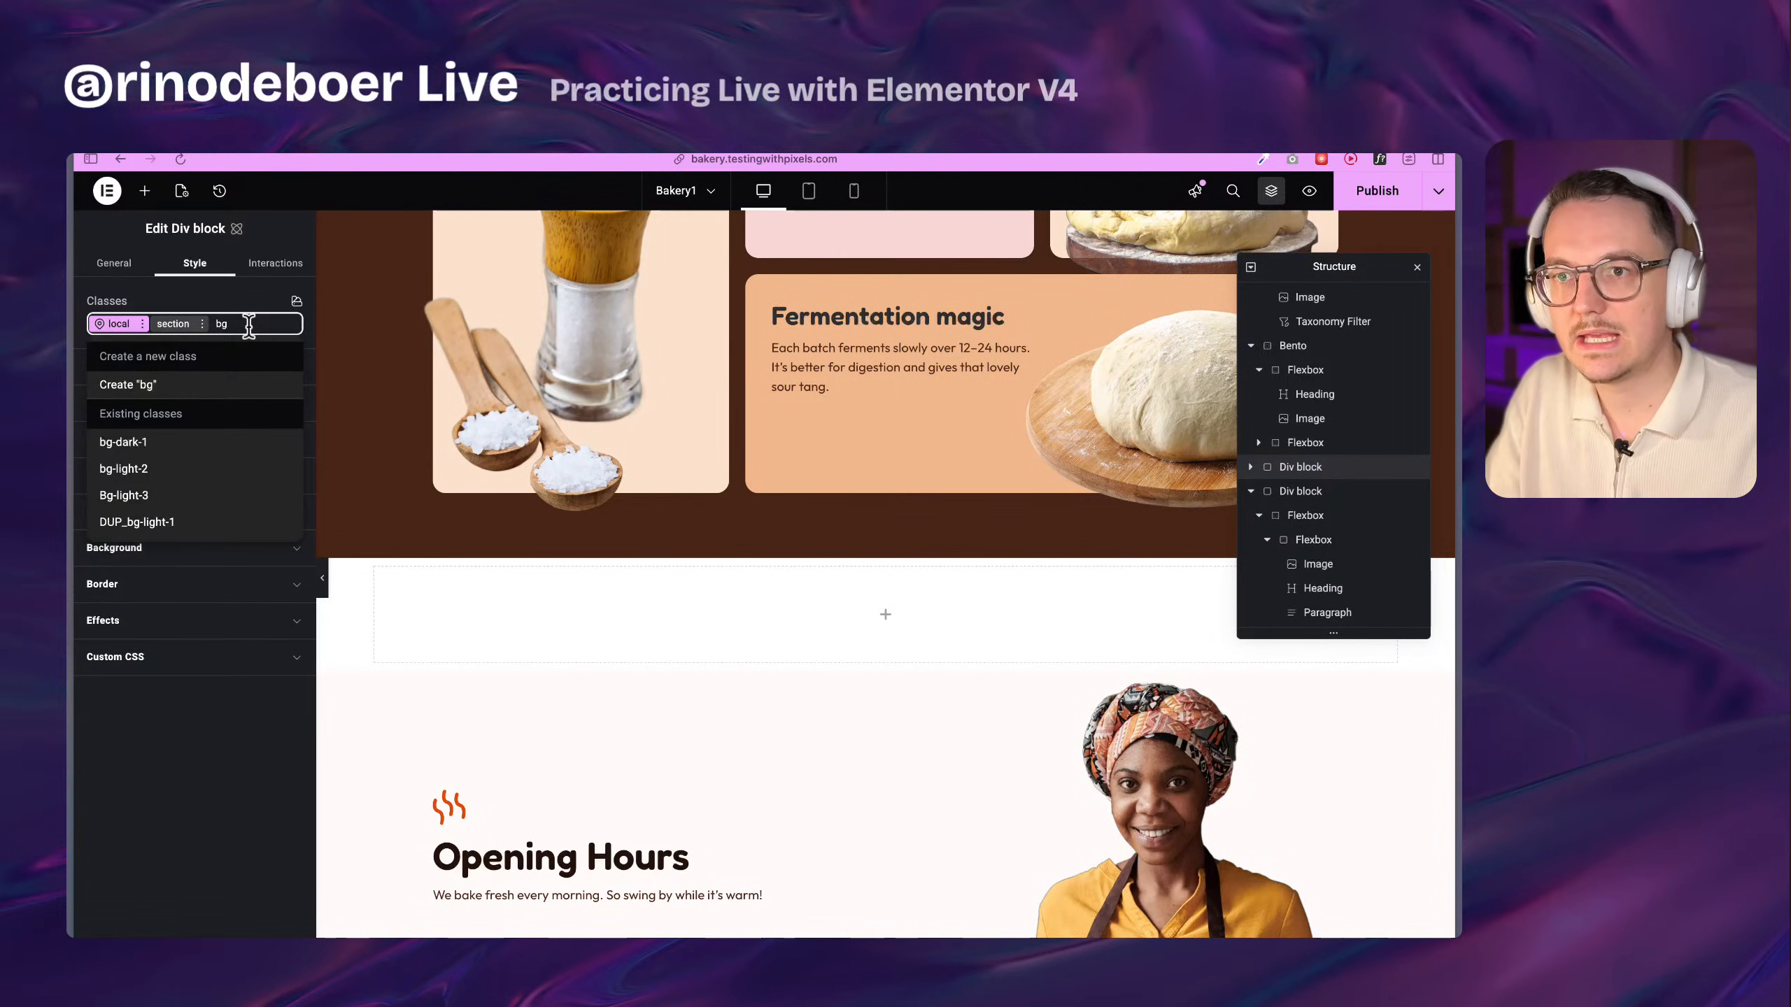
click(157, 469)
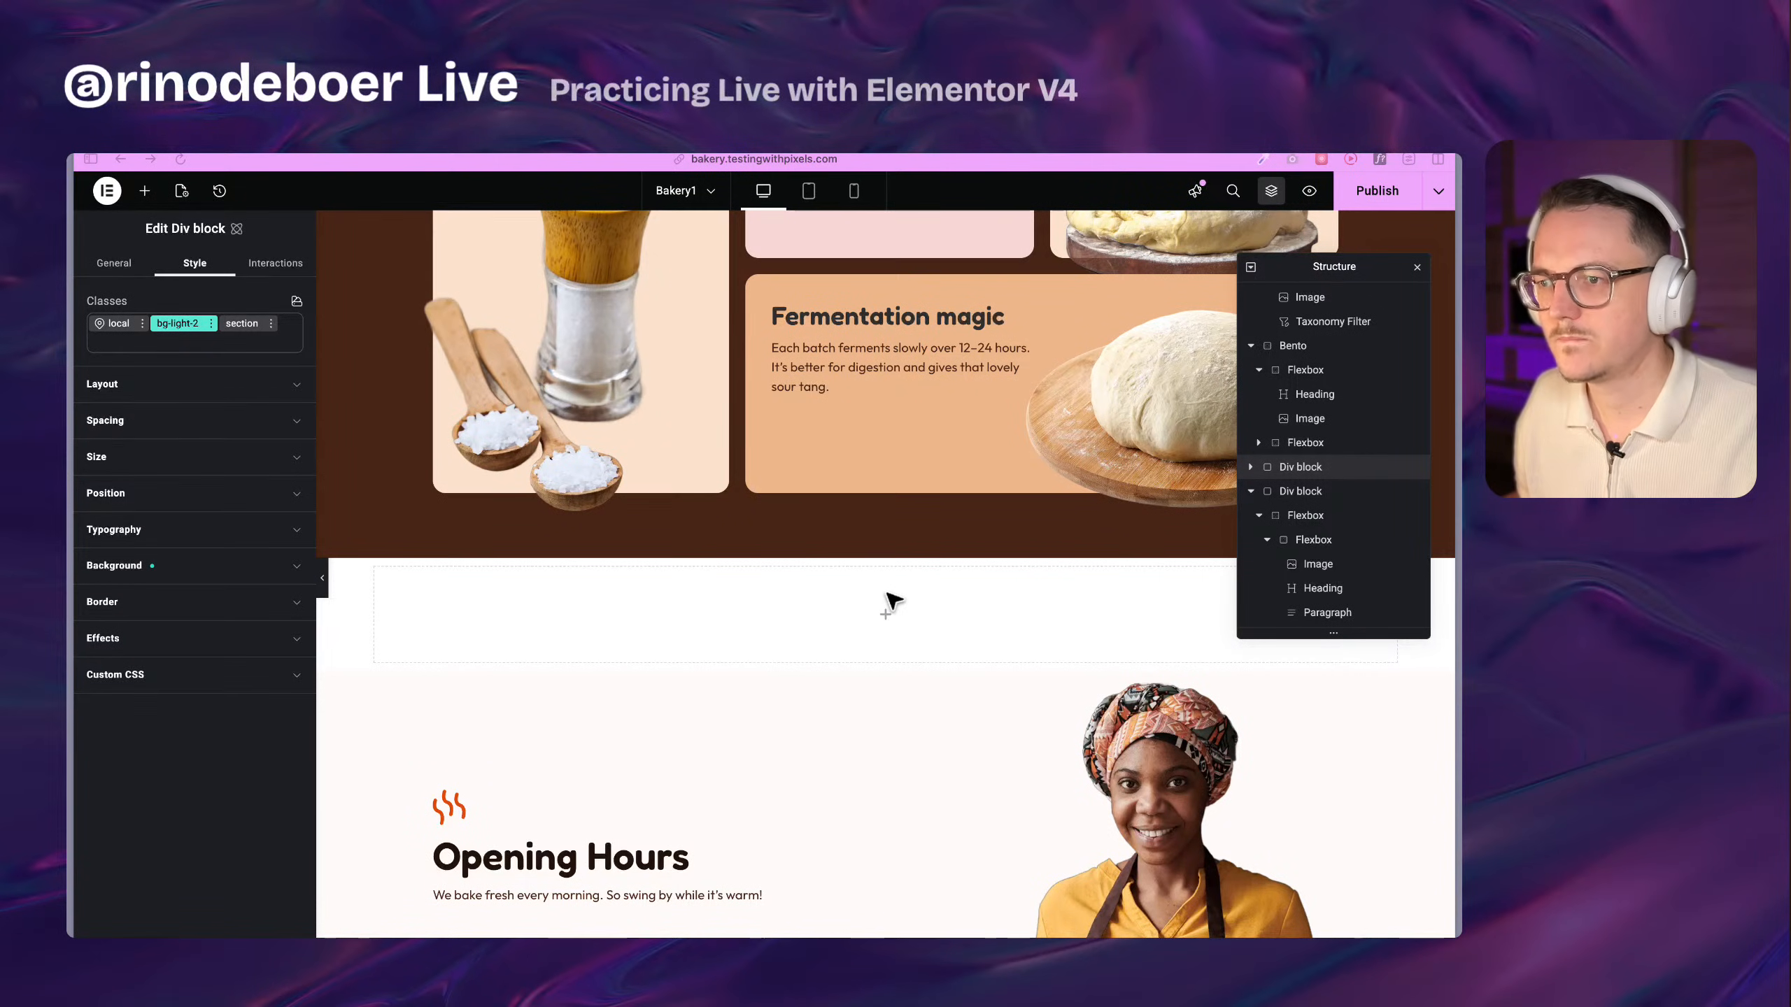
Clear the missing background color variable in the bg-light-2 class and assign the Light2 variable instead
key(super+Tab)
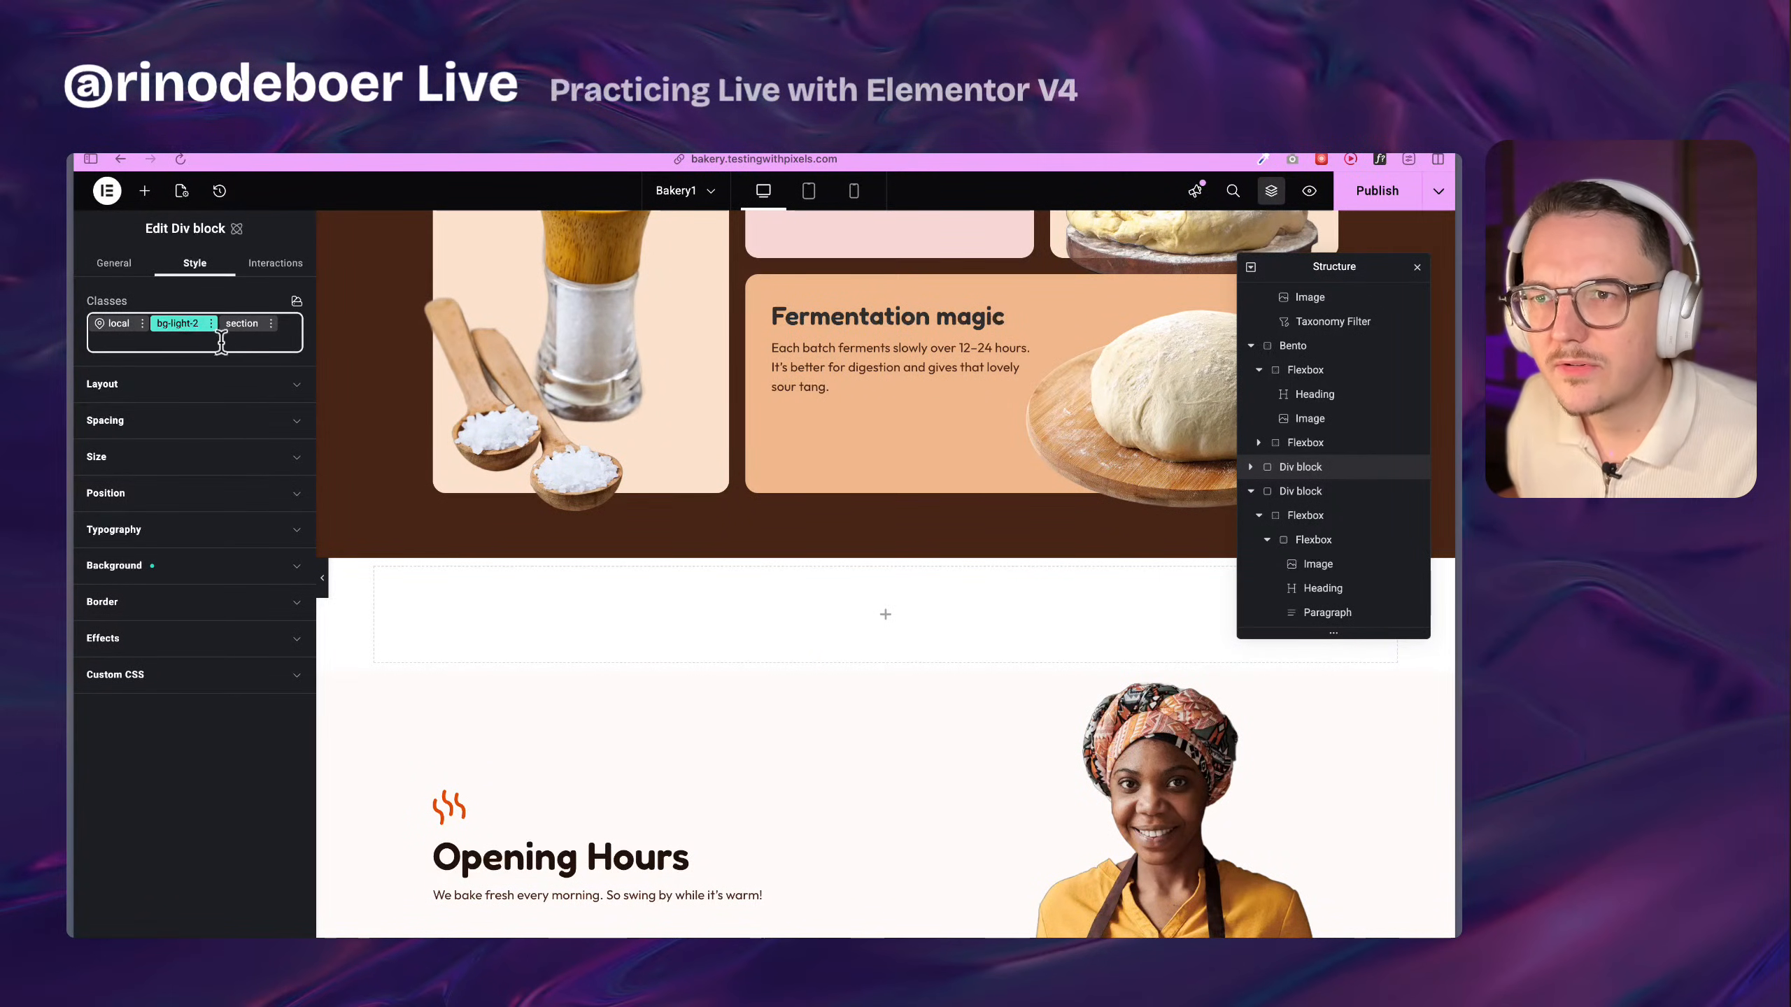
double_click(186, 324)
key(Return)
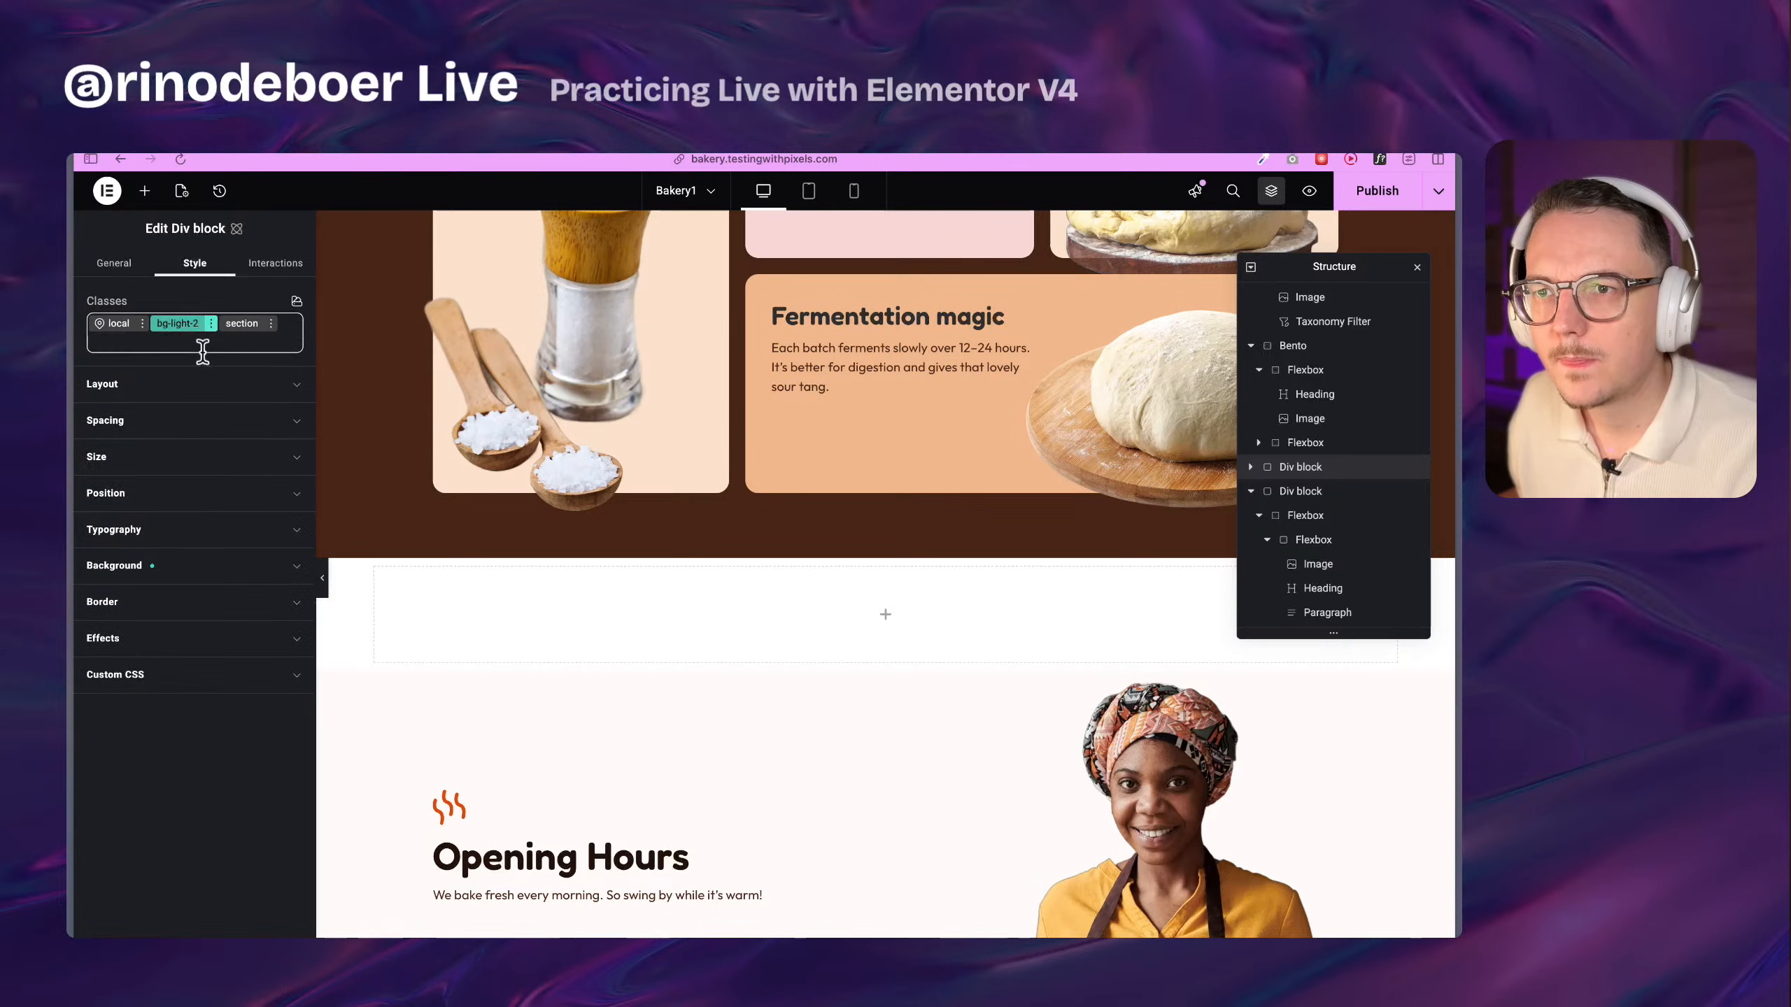
click(165, 571)
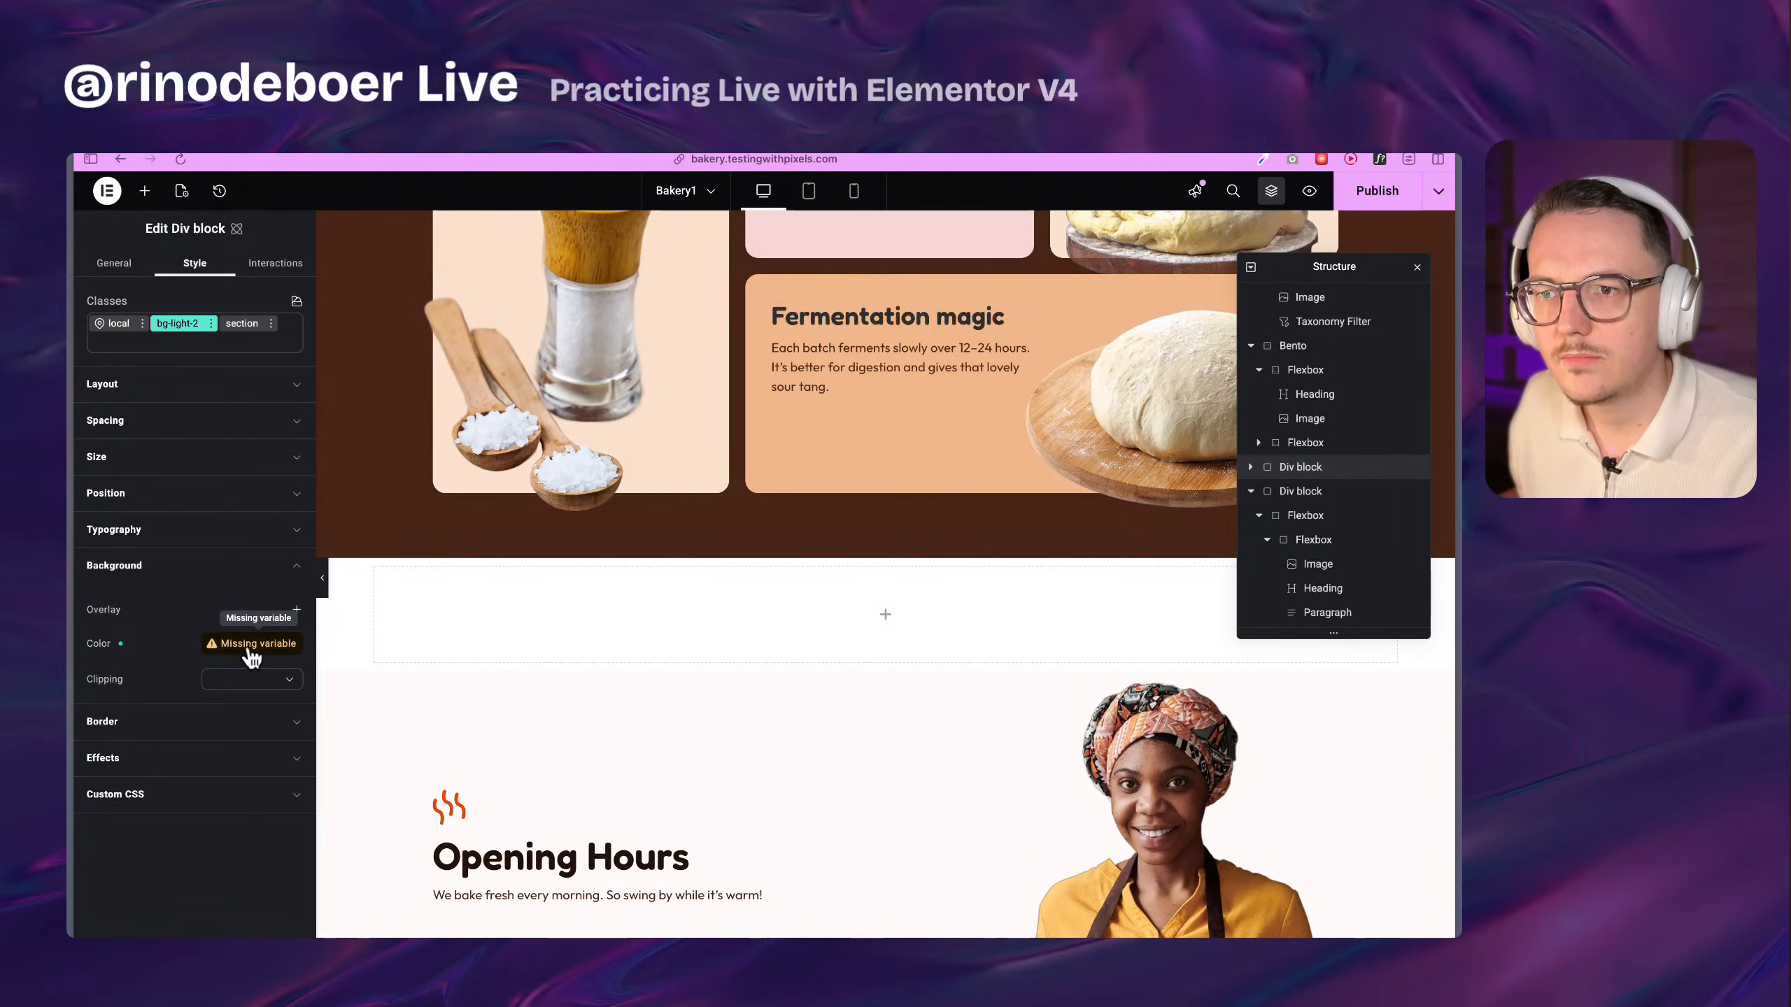
click(211, 647)
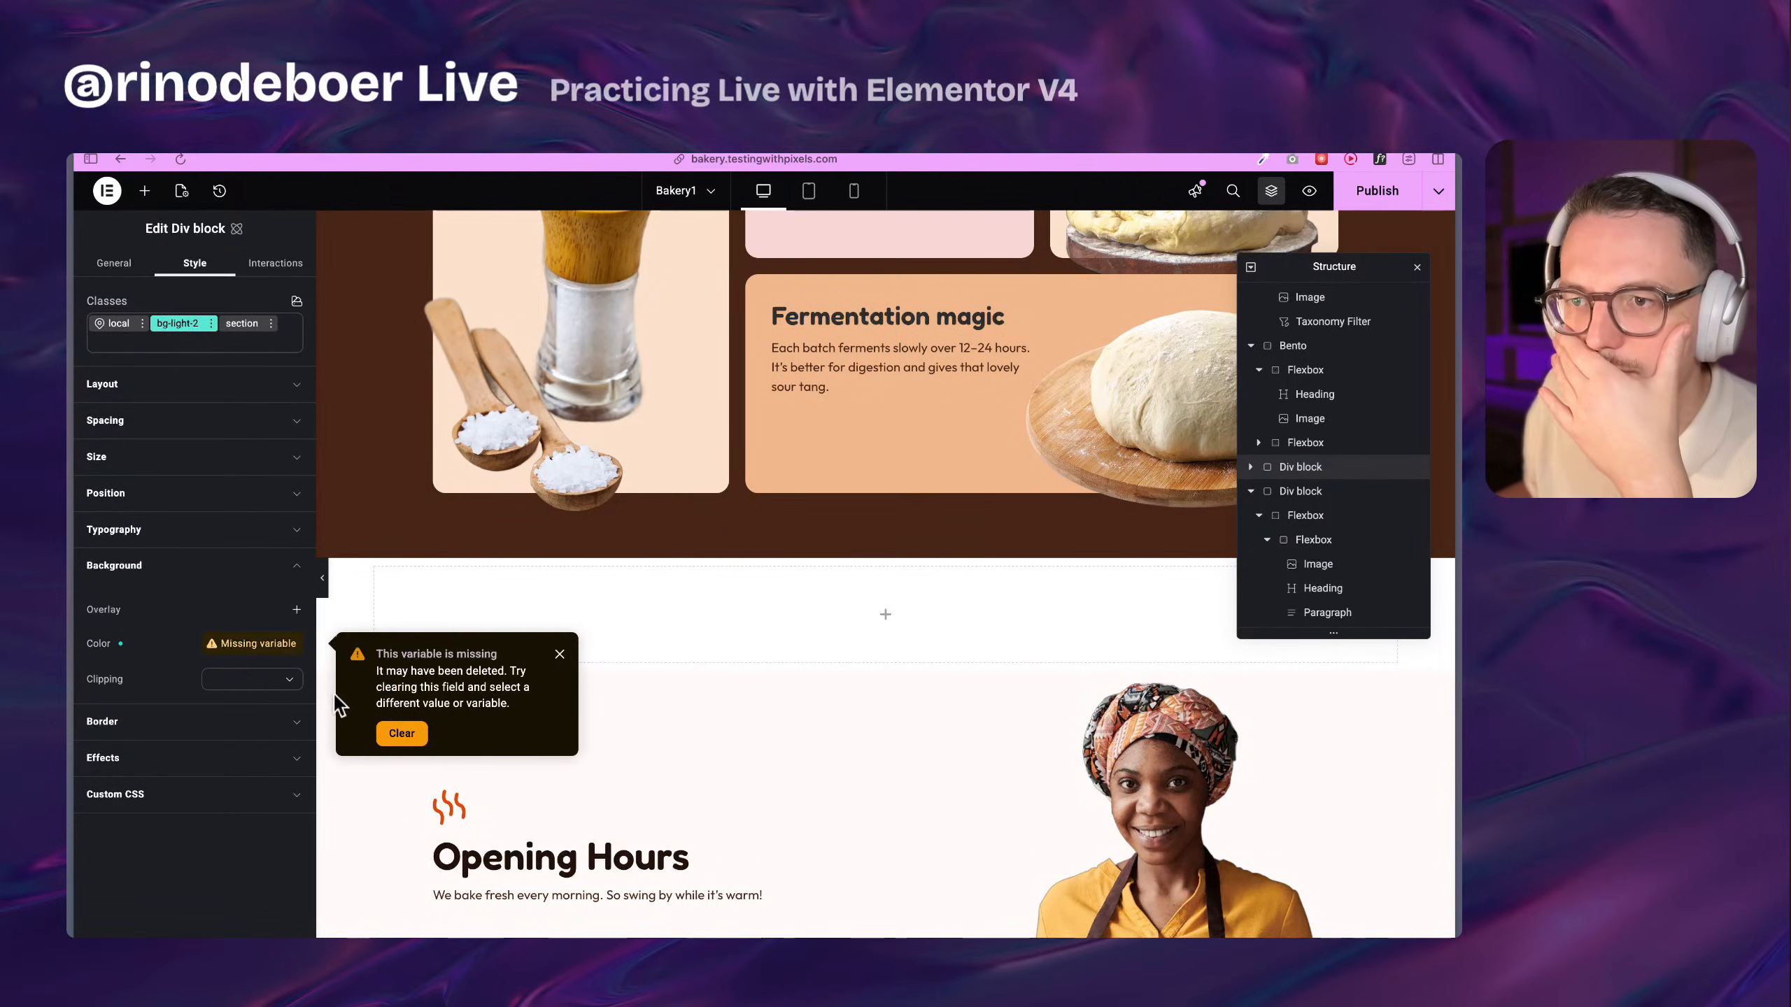
click(404, 737)
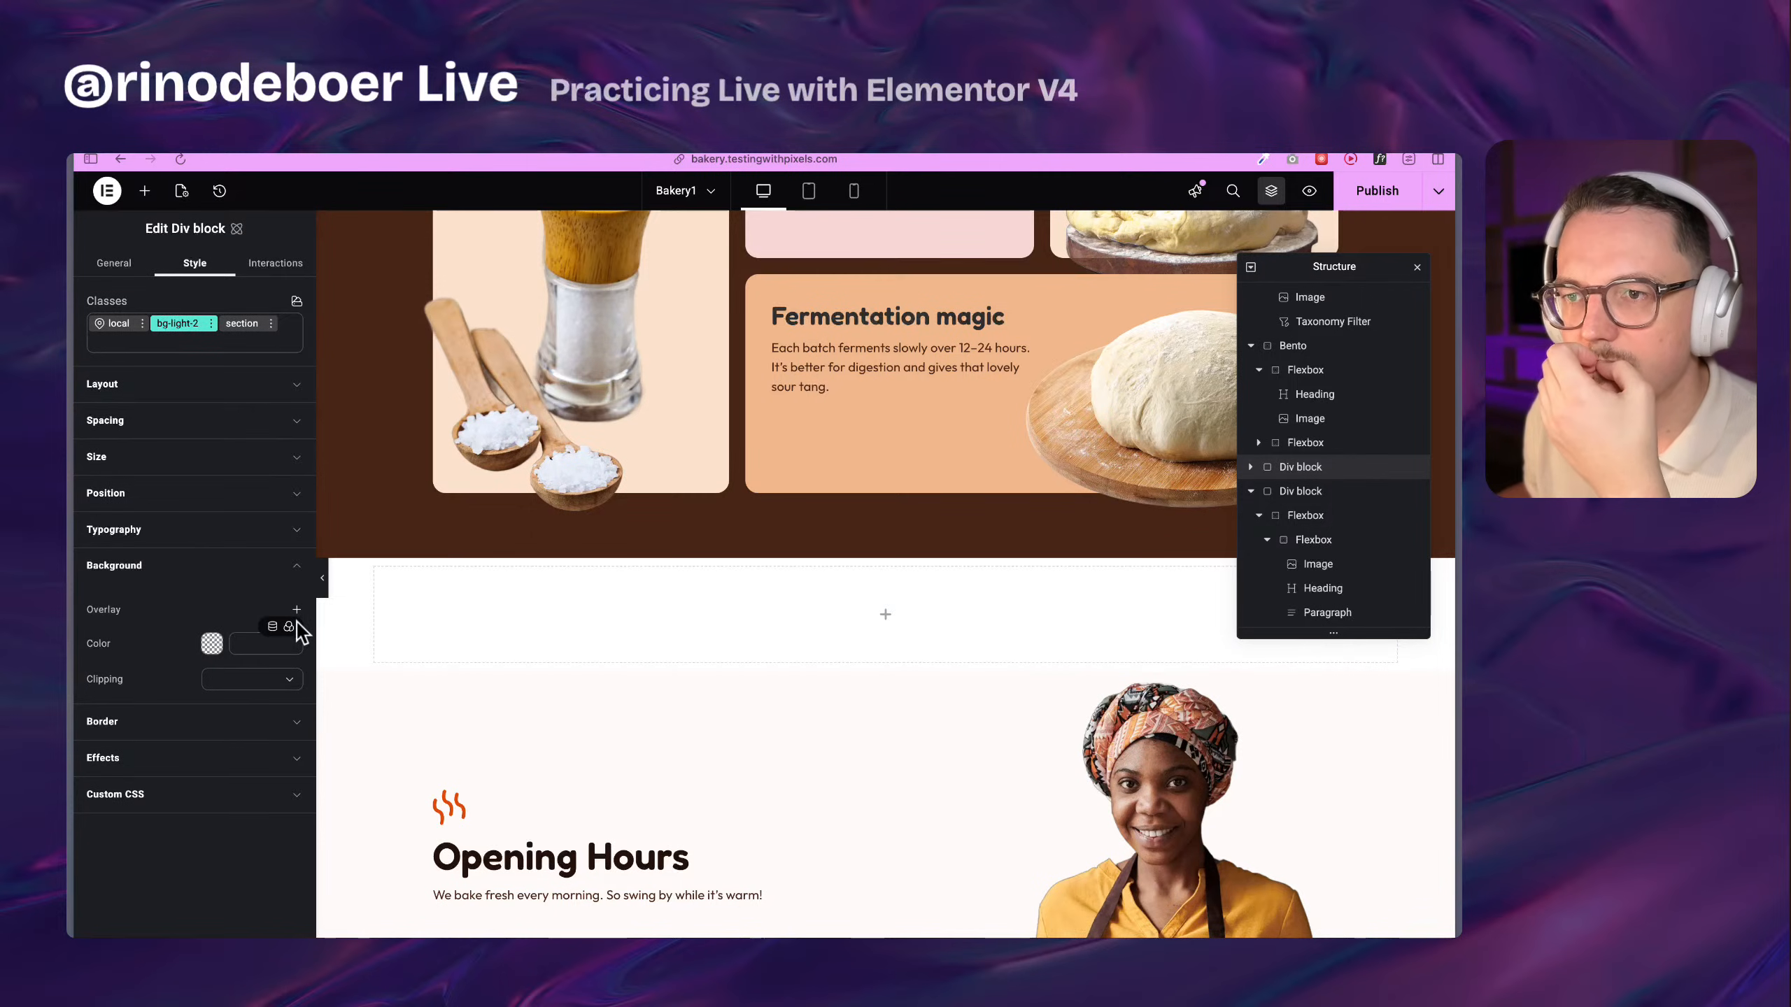
click(289, 626)
scroll(252, 836, down, 2)
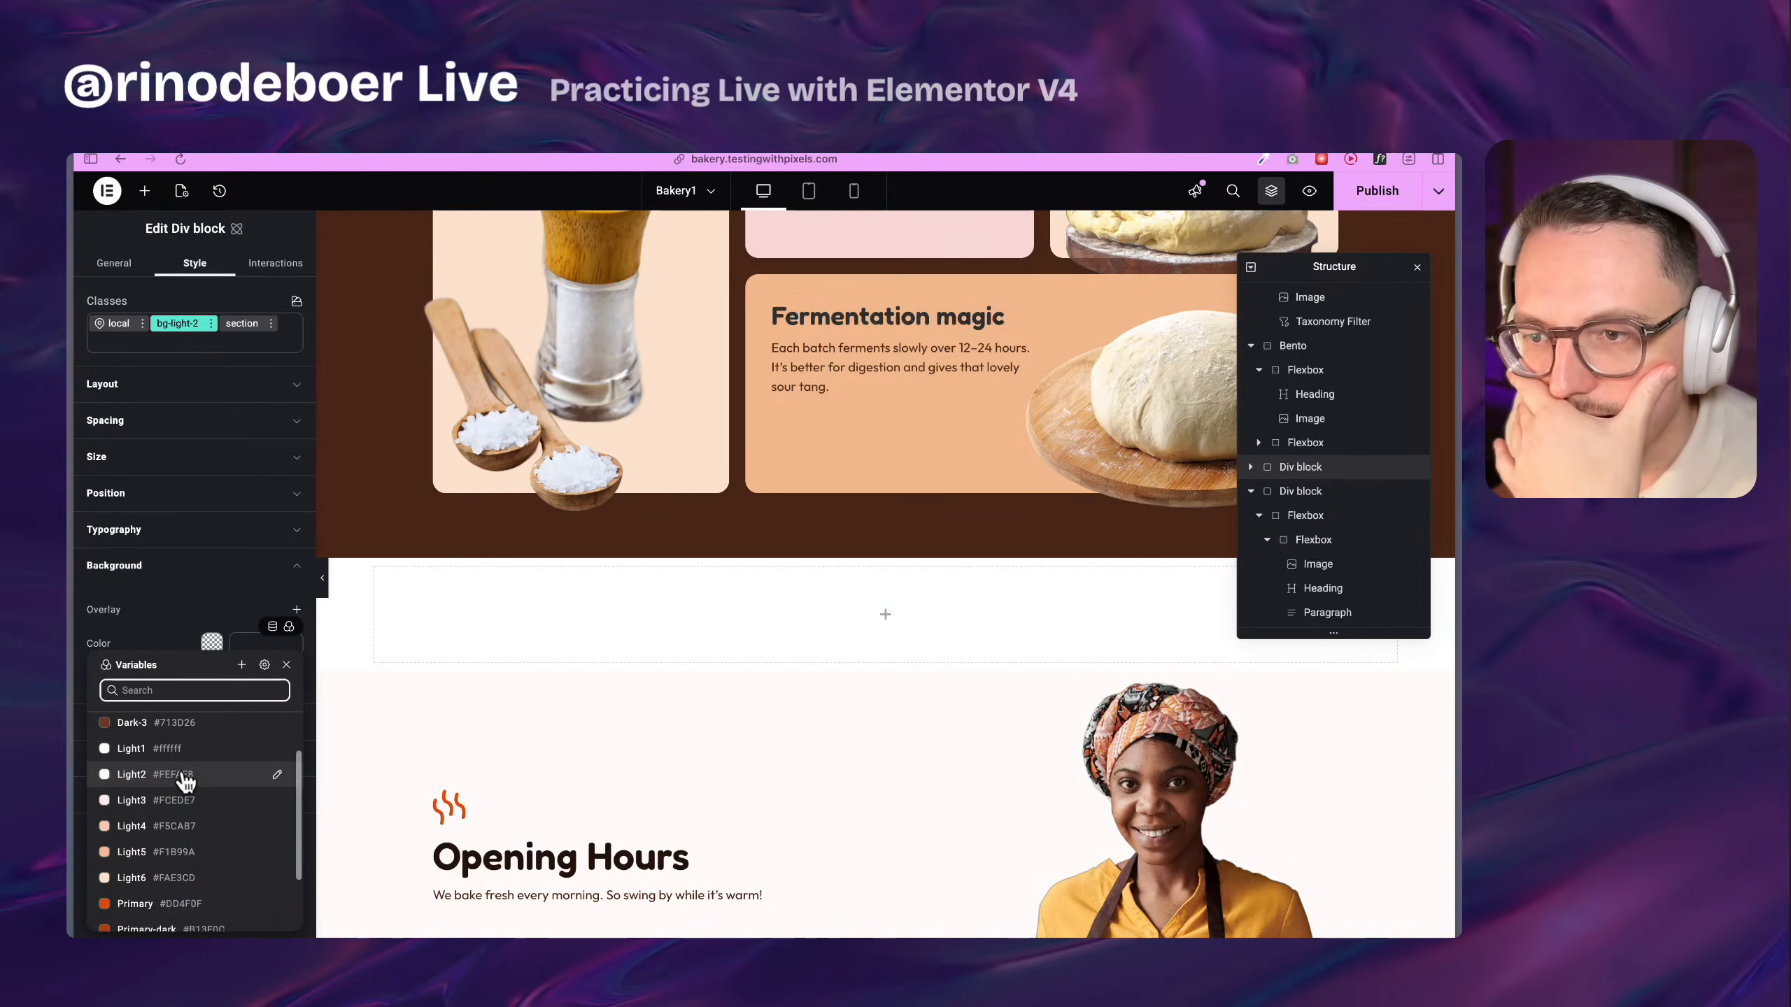
click(182, 779)
Add a Flexbox inside the new Div block and apply the existing boxed-1120 class to it
scroll(668, 596, down, 2)
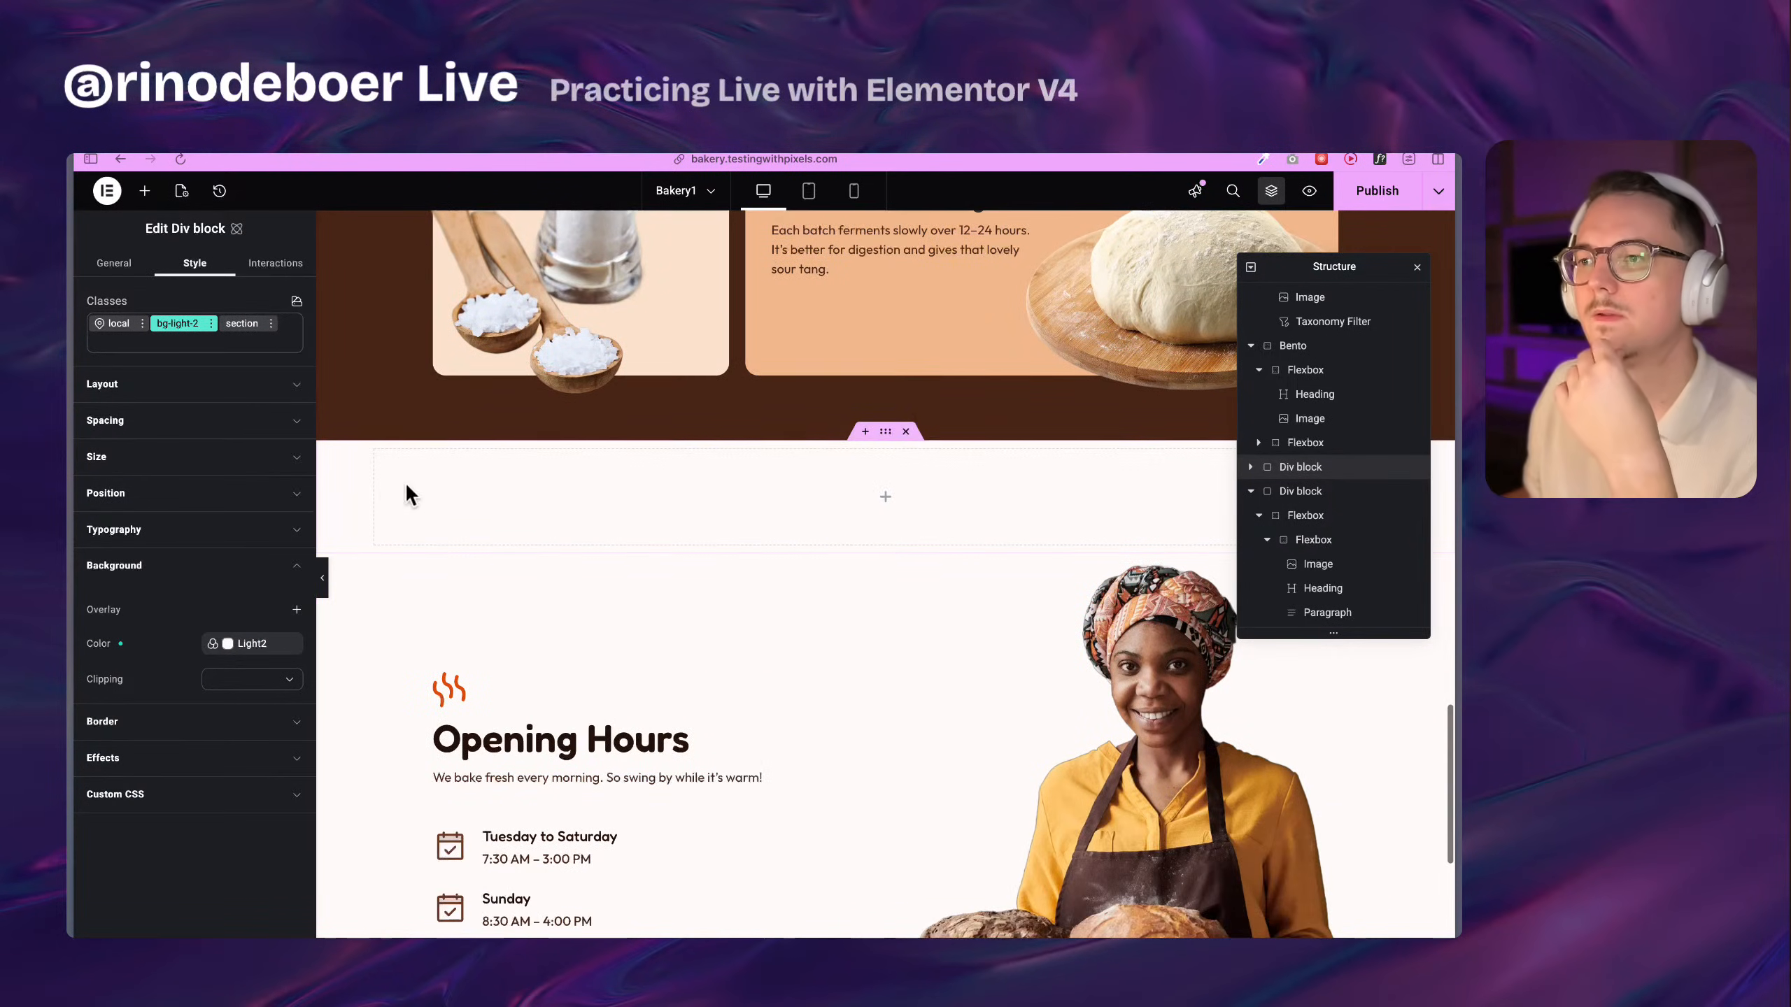
click(145, 190)
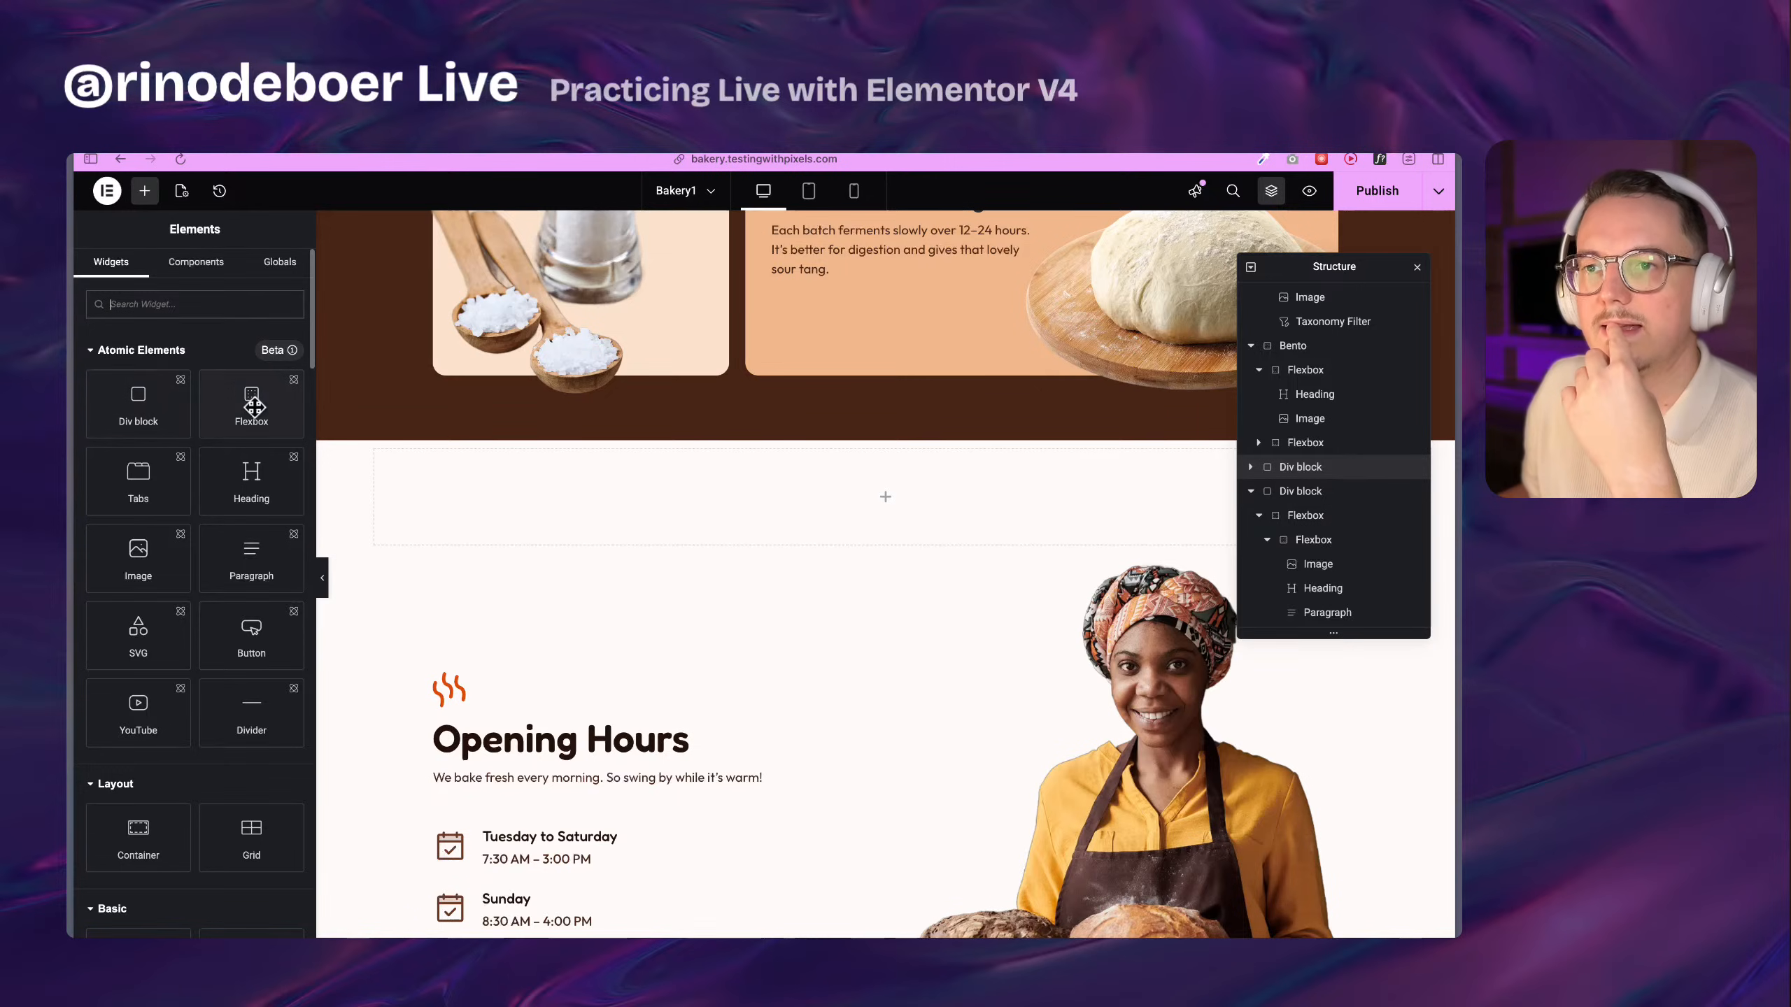
drag(251, 402, 560, 496)
click(197, 324)
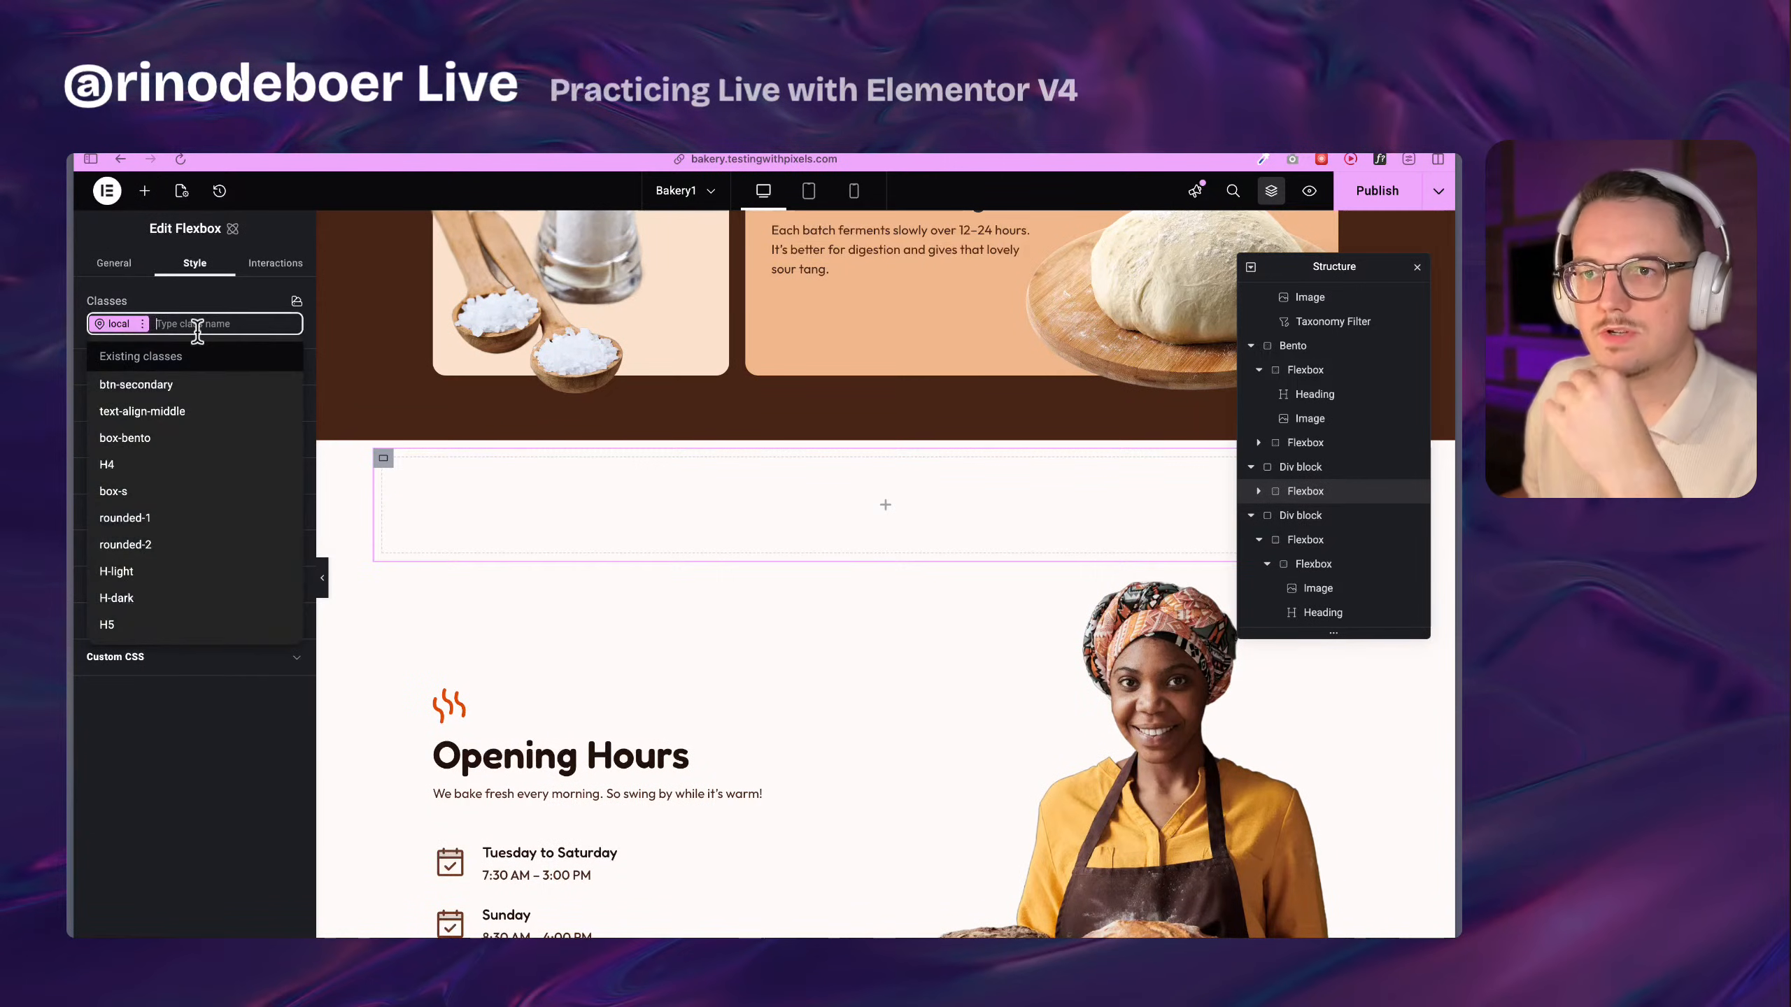
text(box)
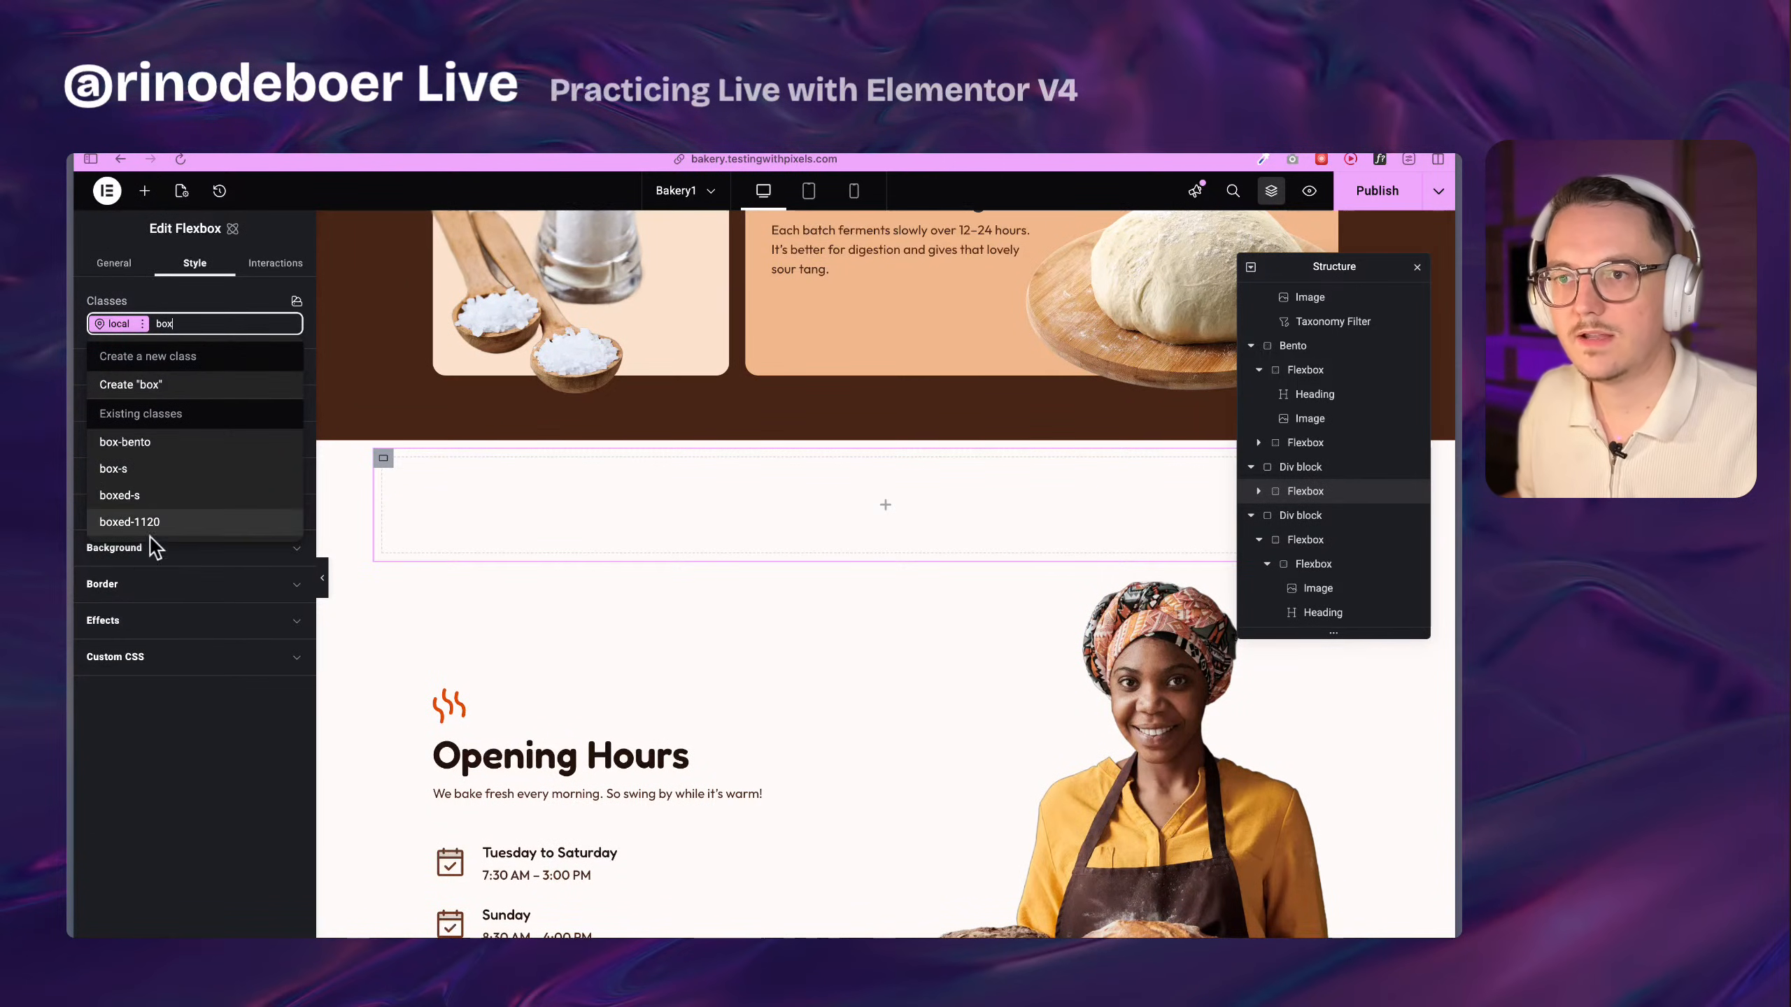
click(130, 521)
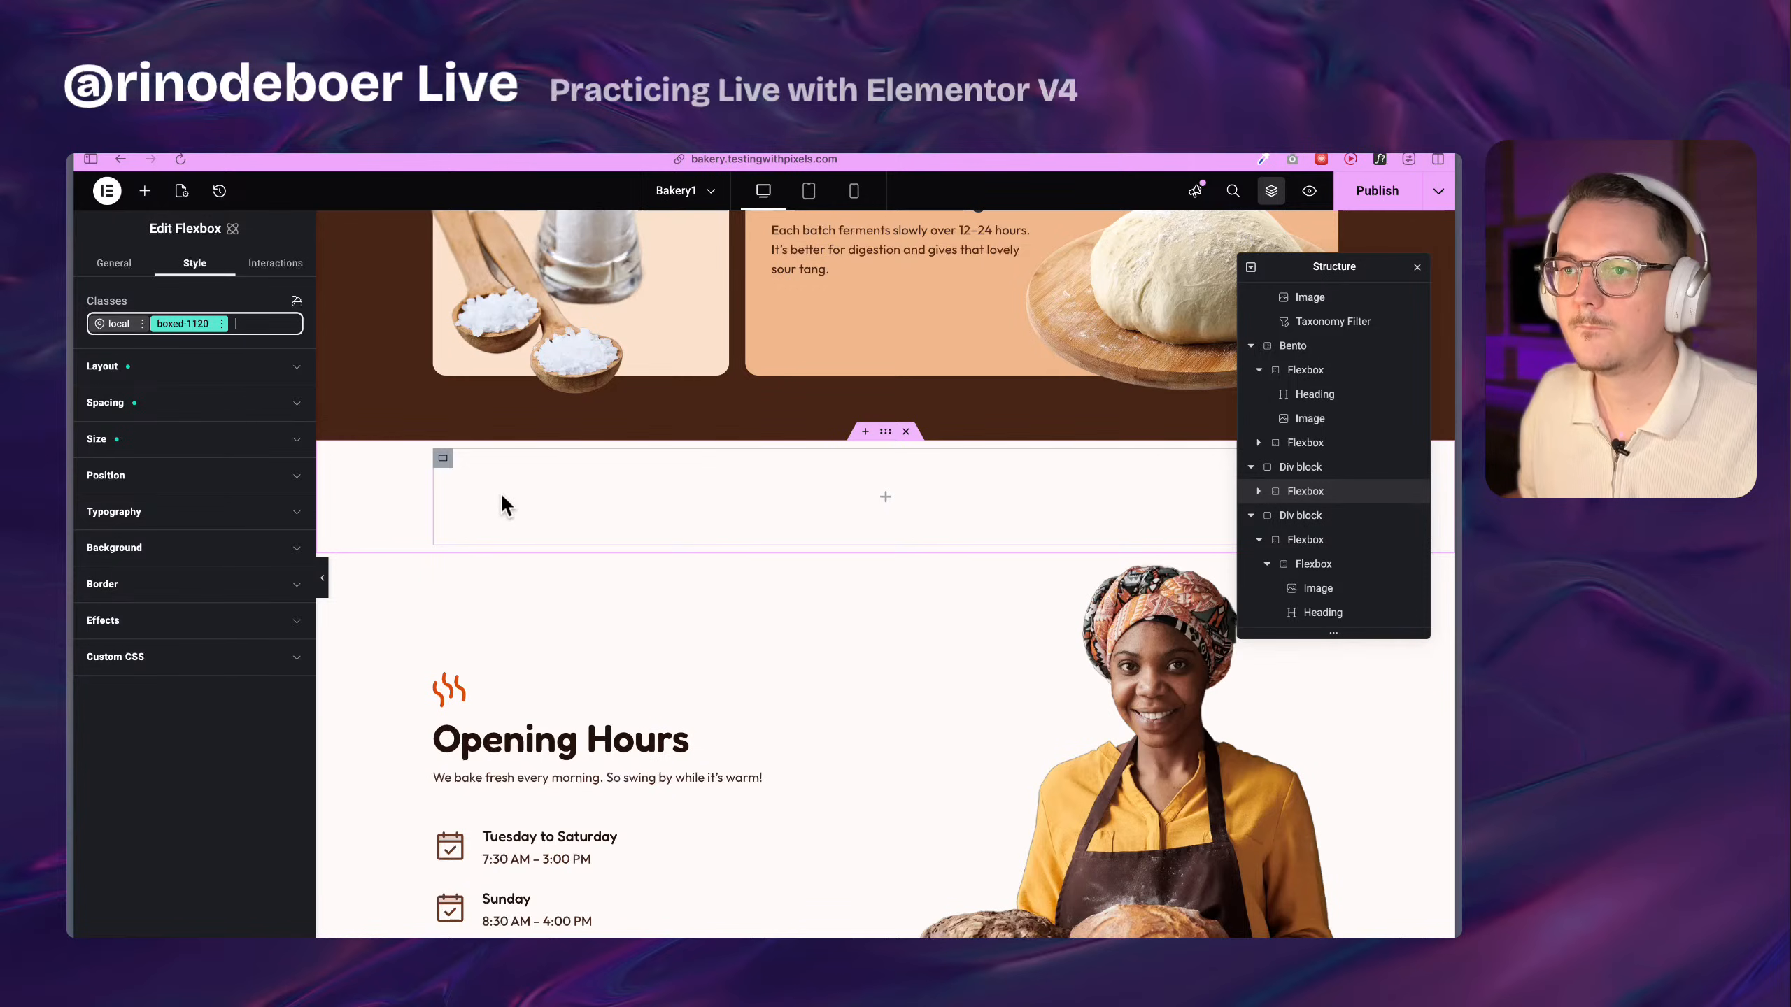
Nest a second Flexbox inside the boxed-1120 Flexbox and select it in the page structure
click(443, 466)
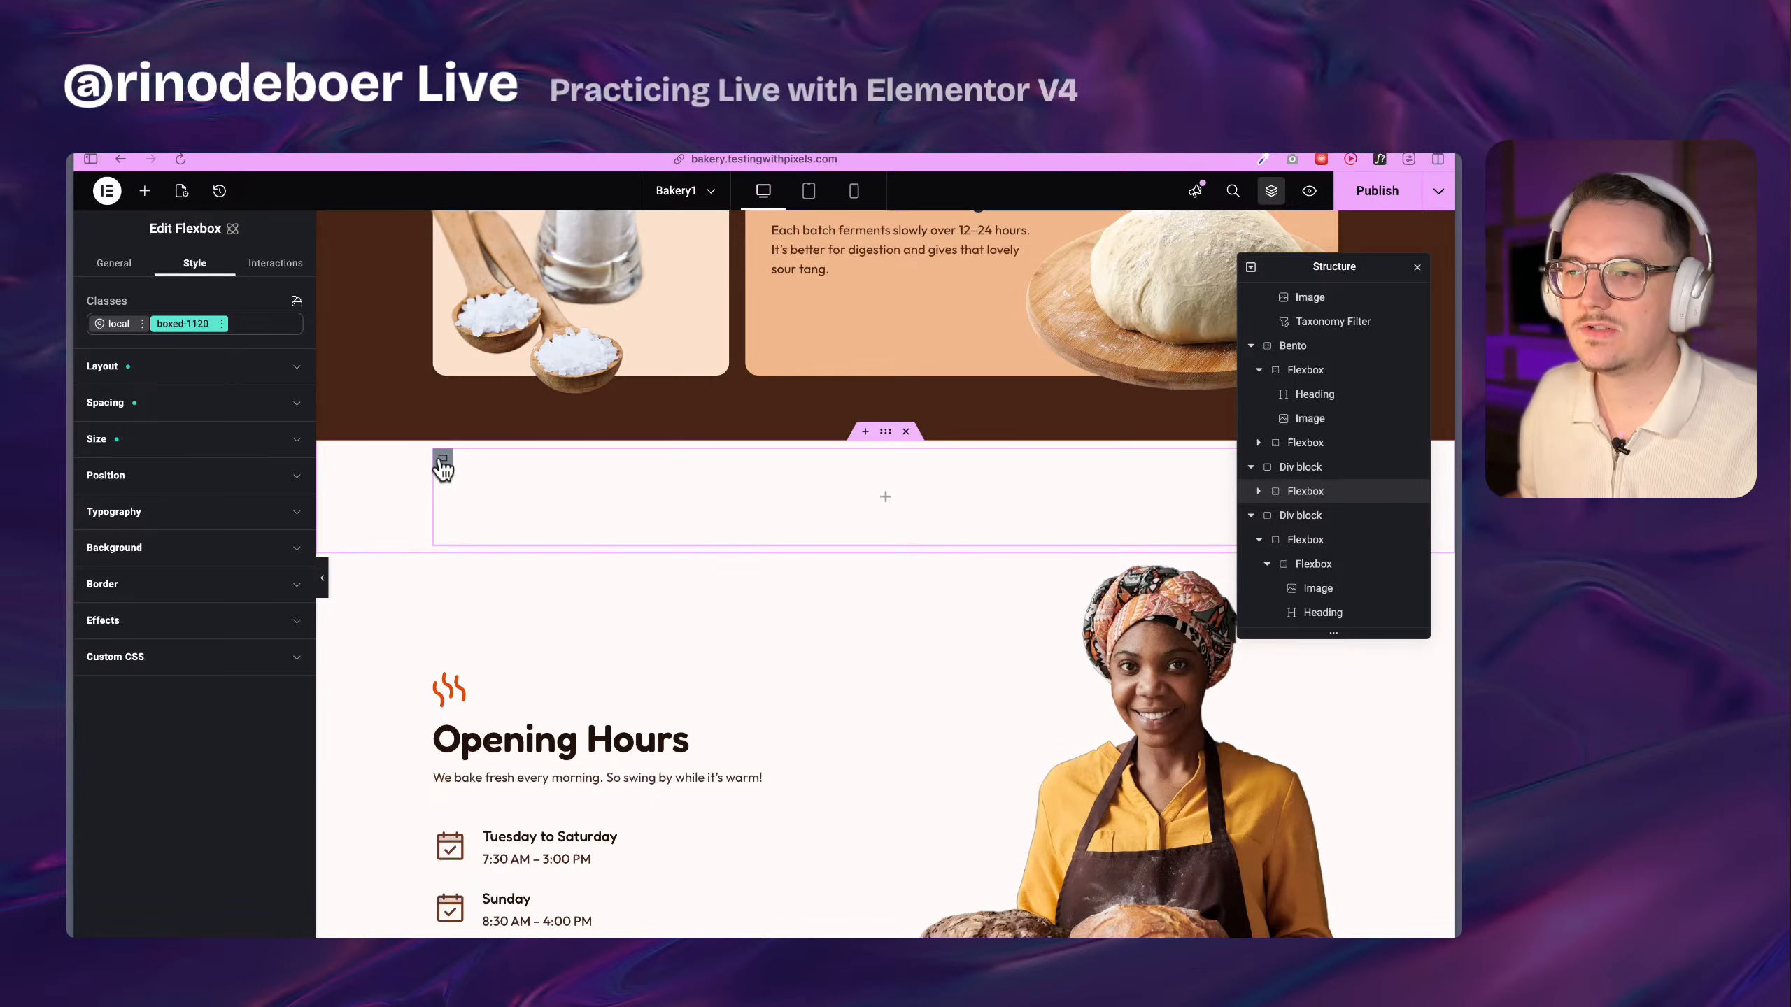
click(145, 192)
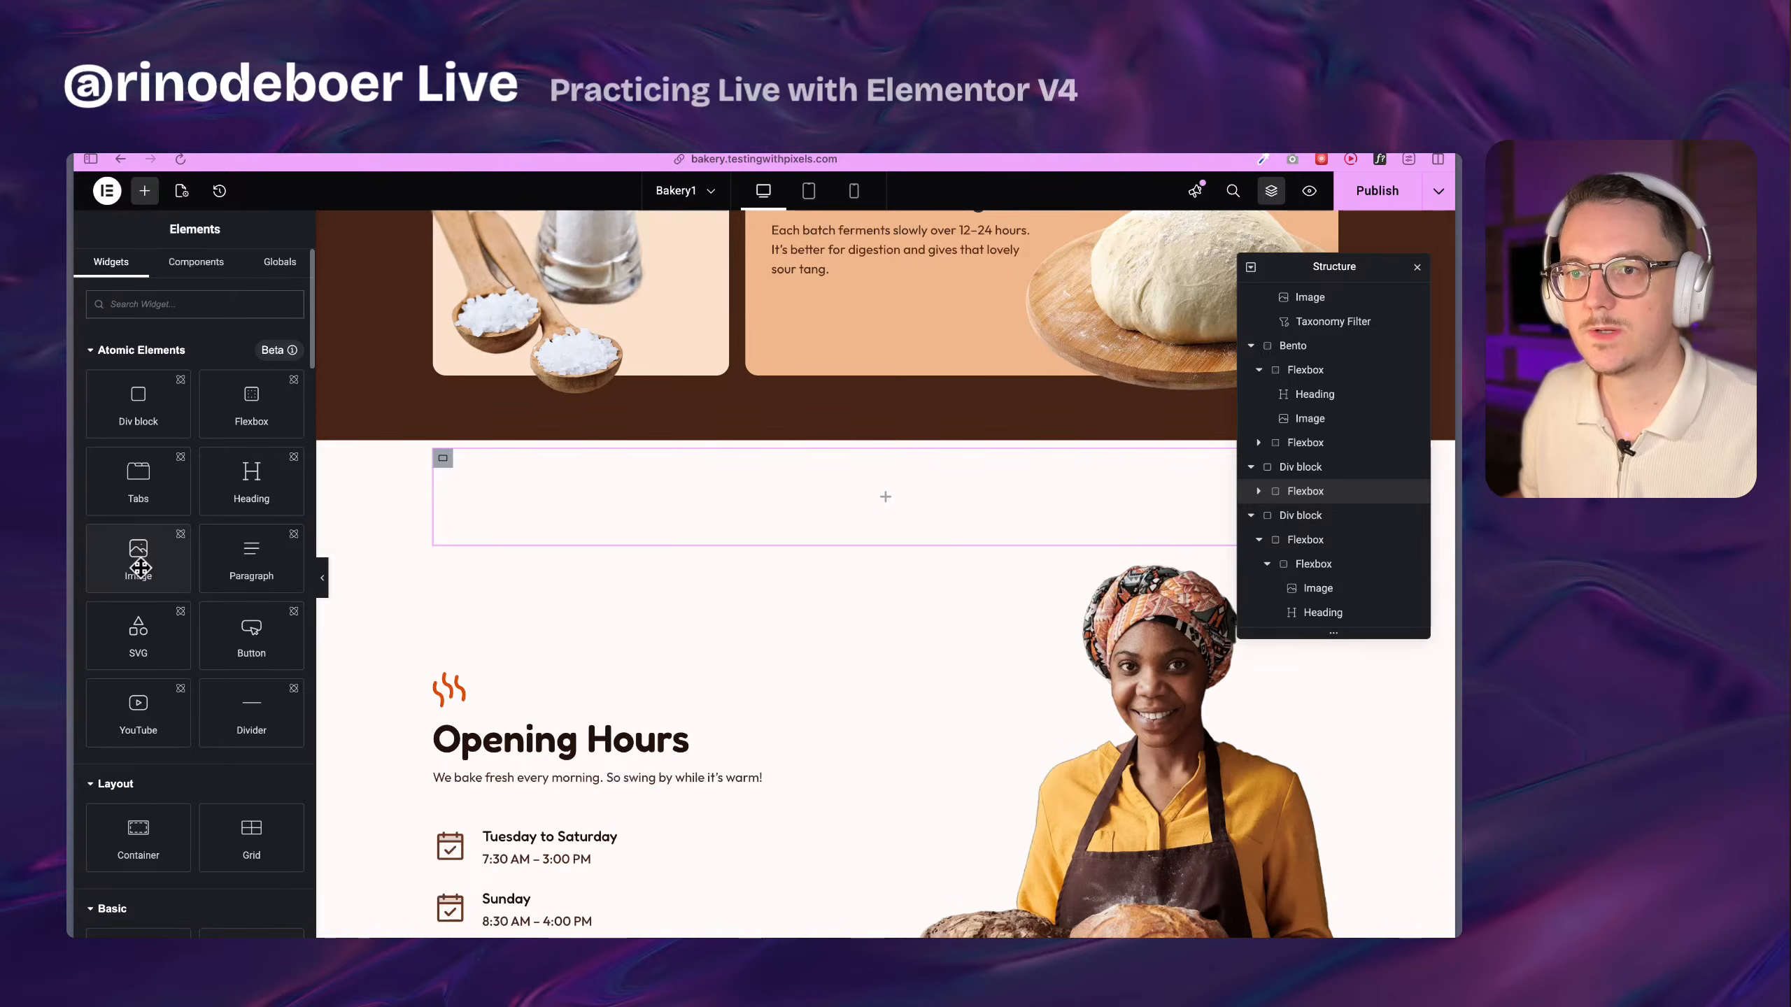
drag(251, 402, 553, 502)
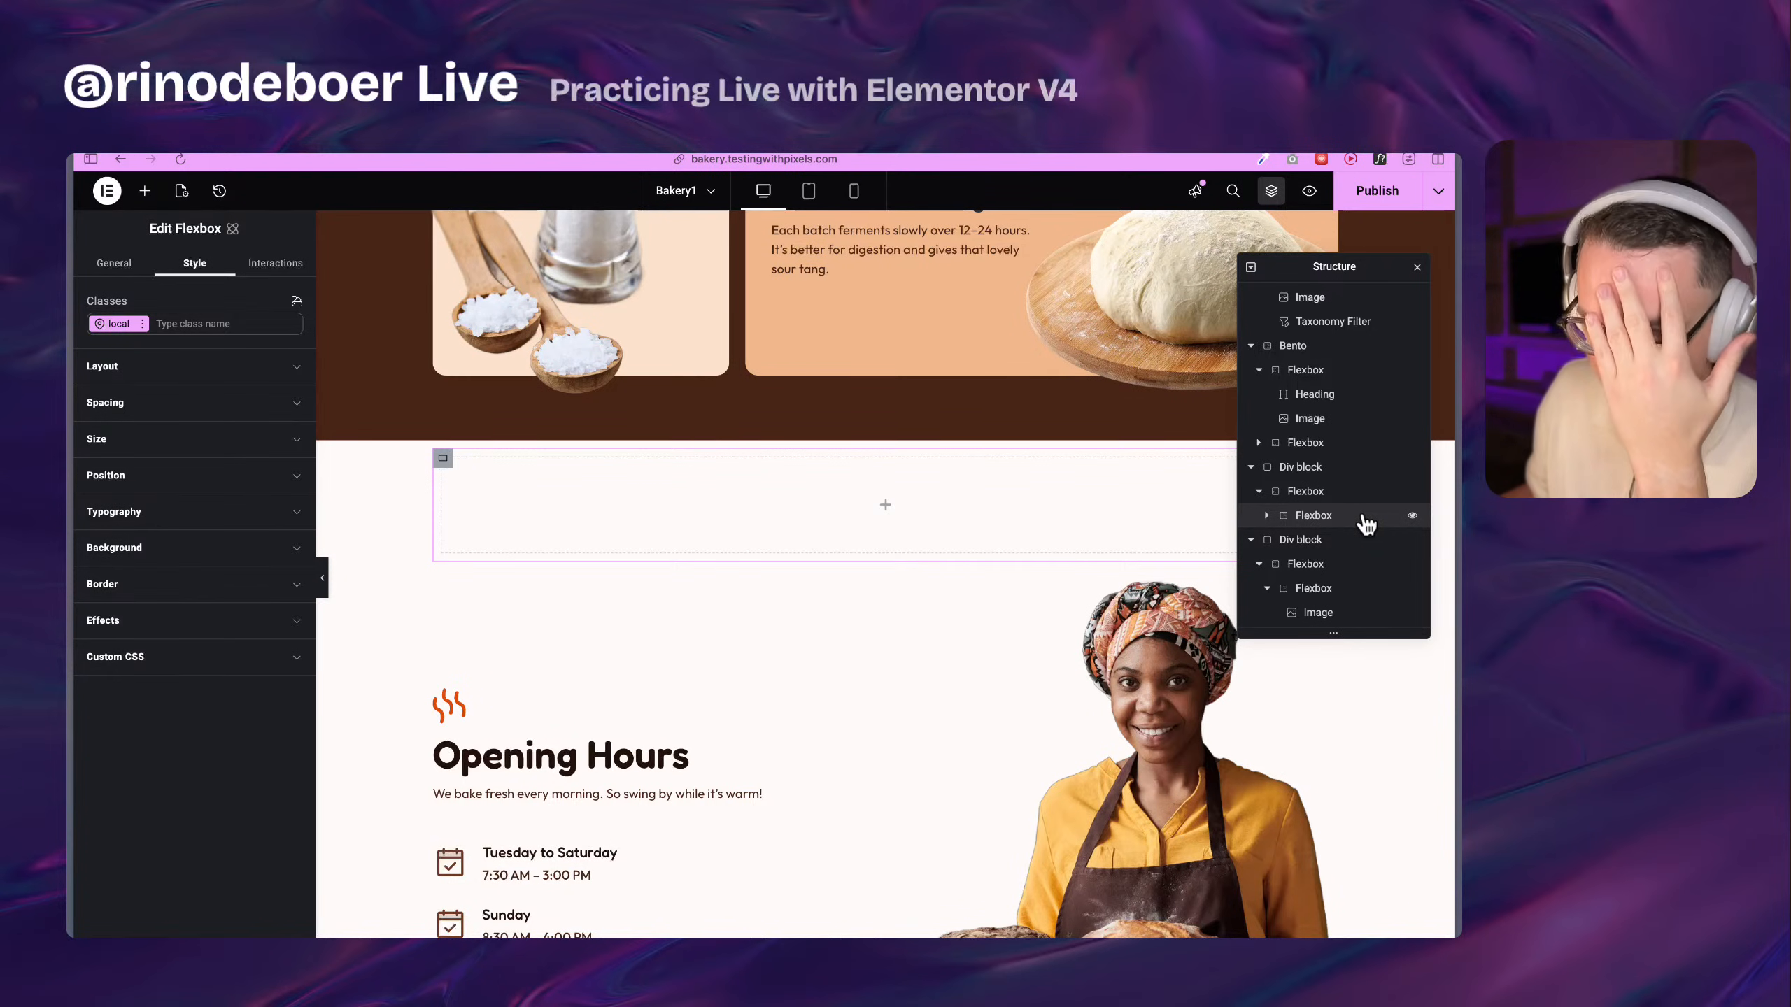
click(144, 191)
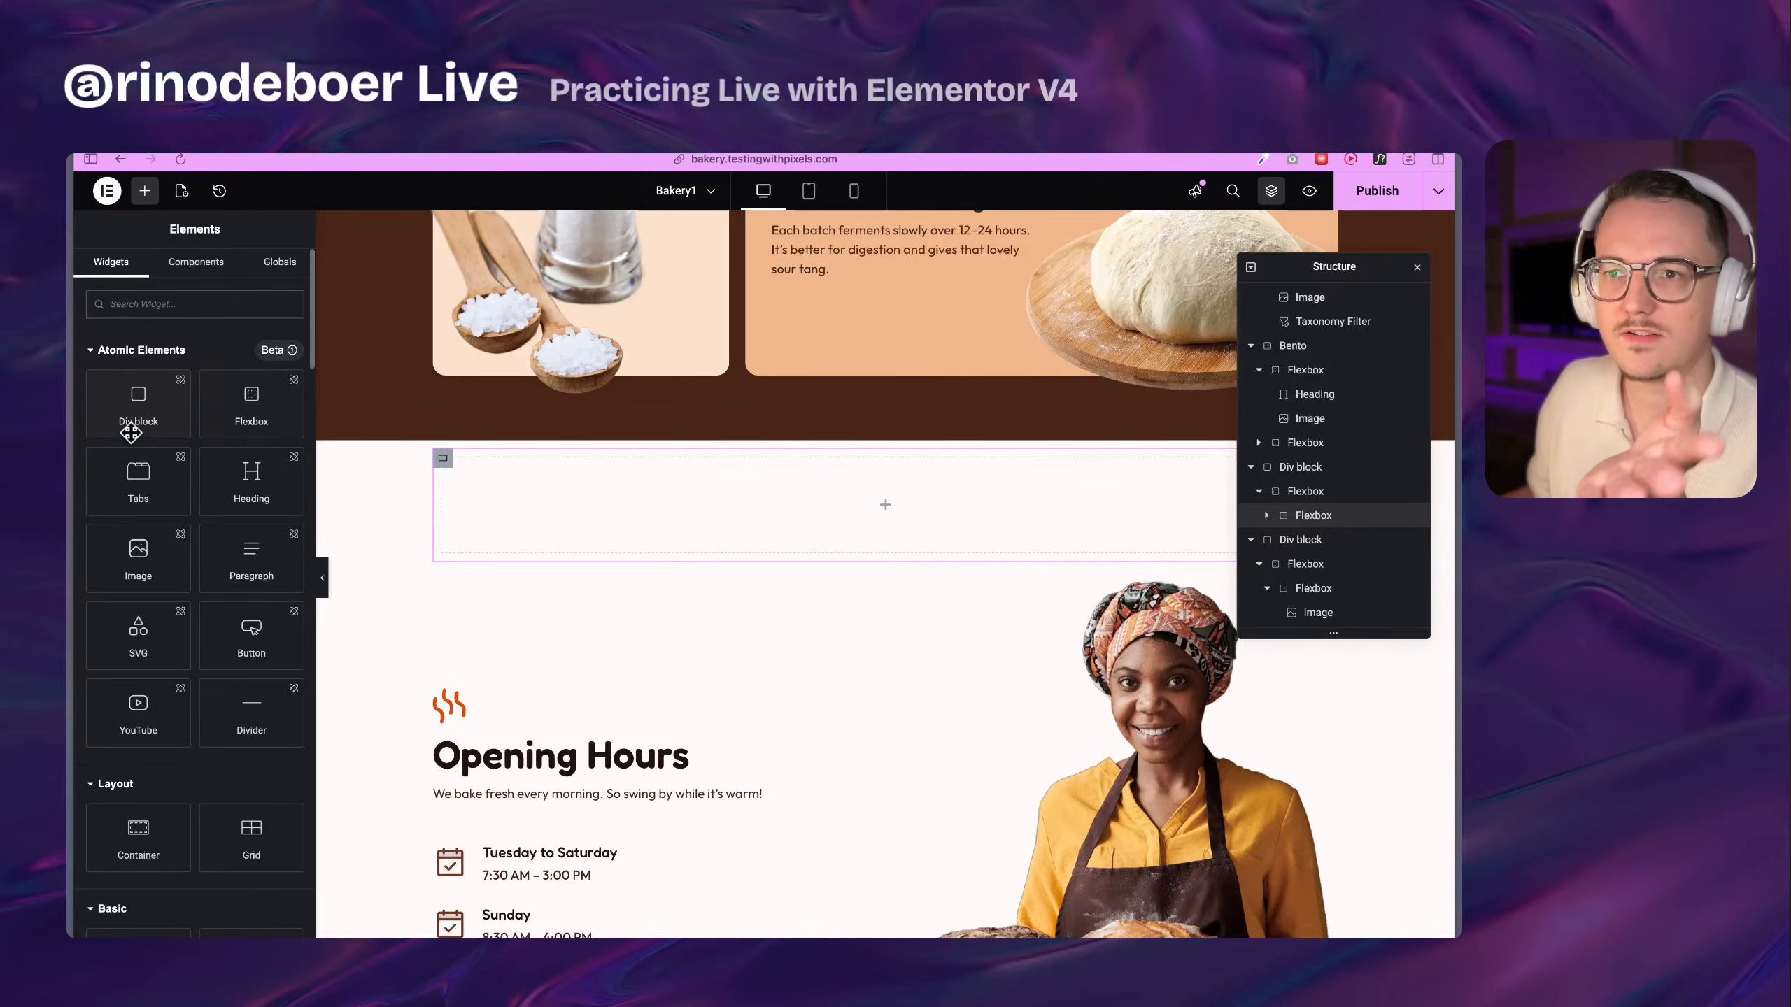
click(1338, 515)
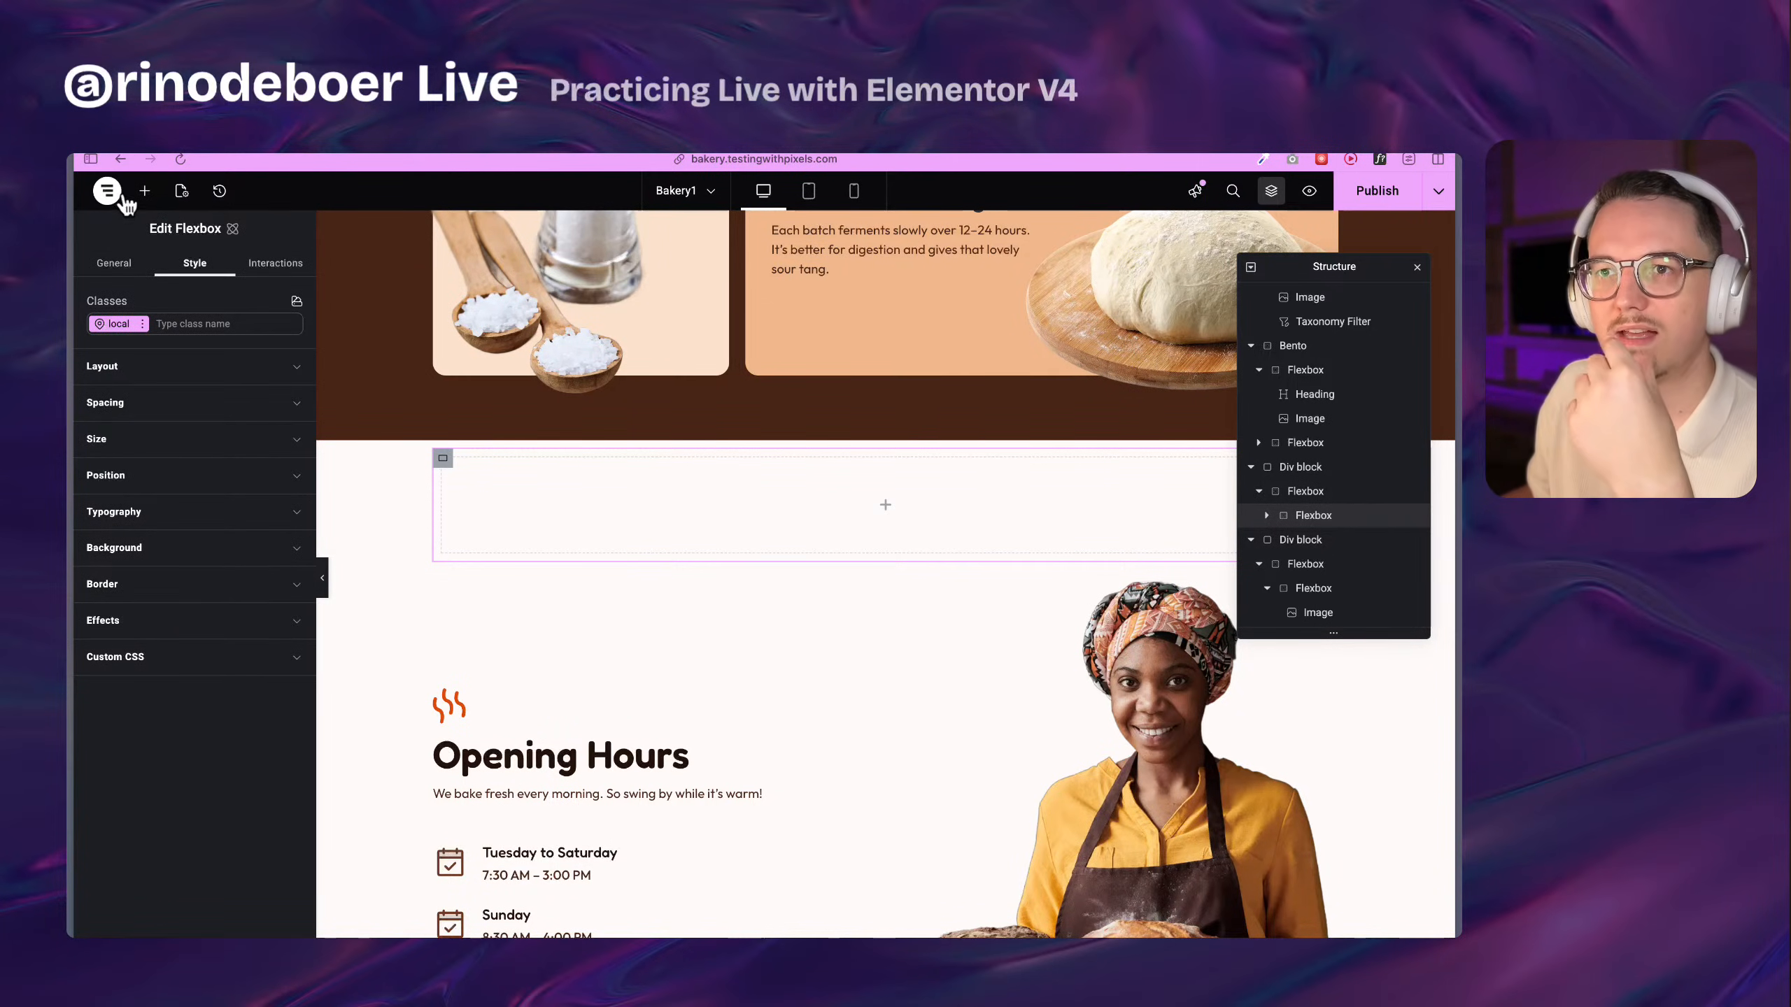
Add an Image element to the new section and place it before the nested Flexbox within the boxed-1120 Flexbox
click(144, 191)
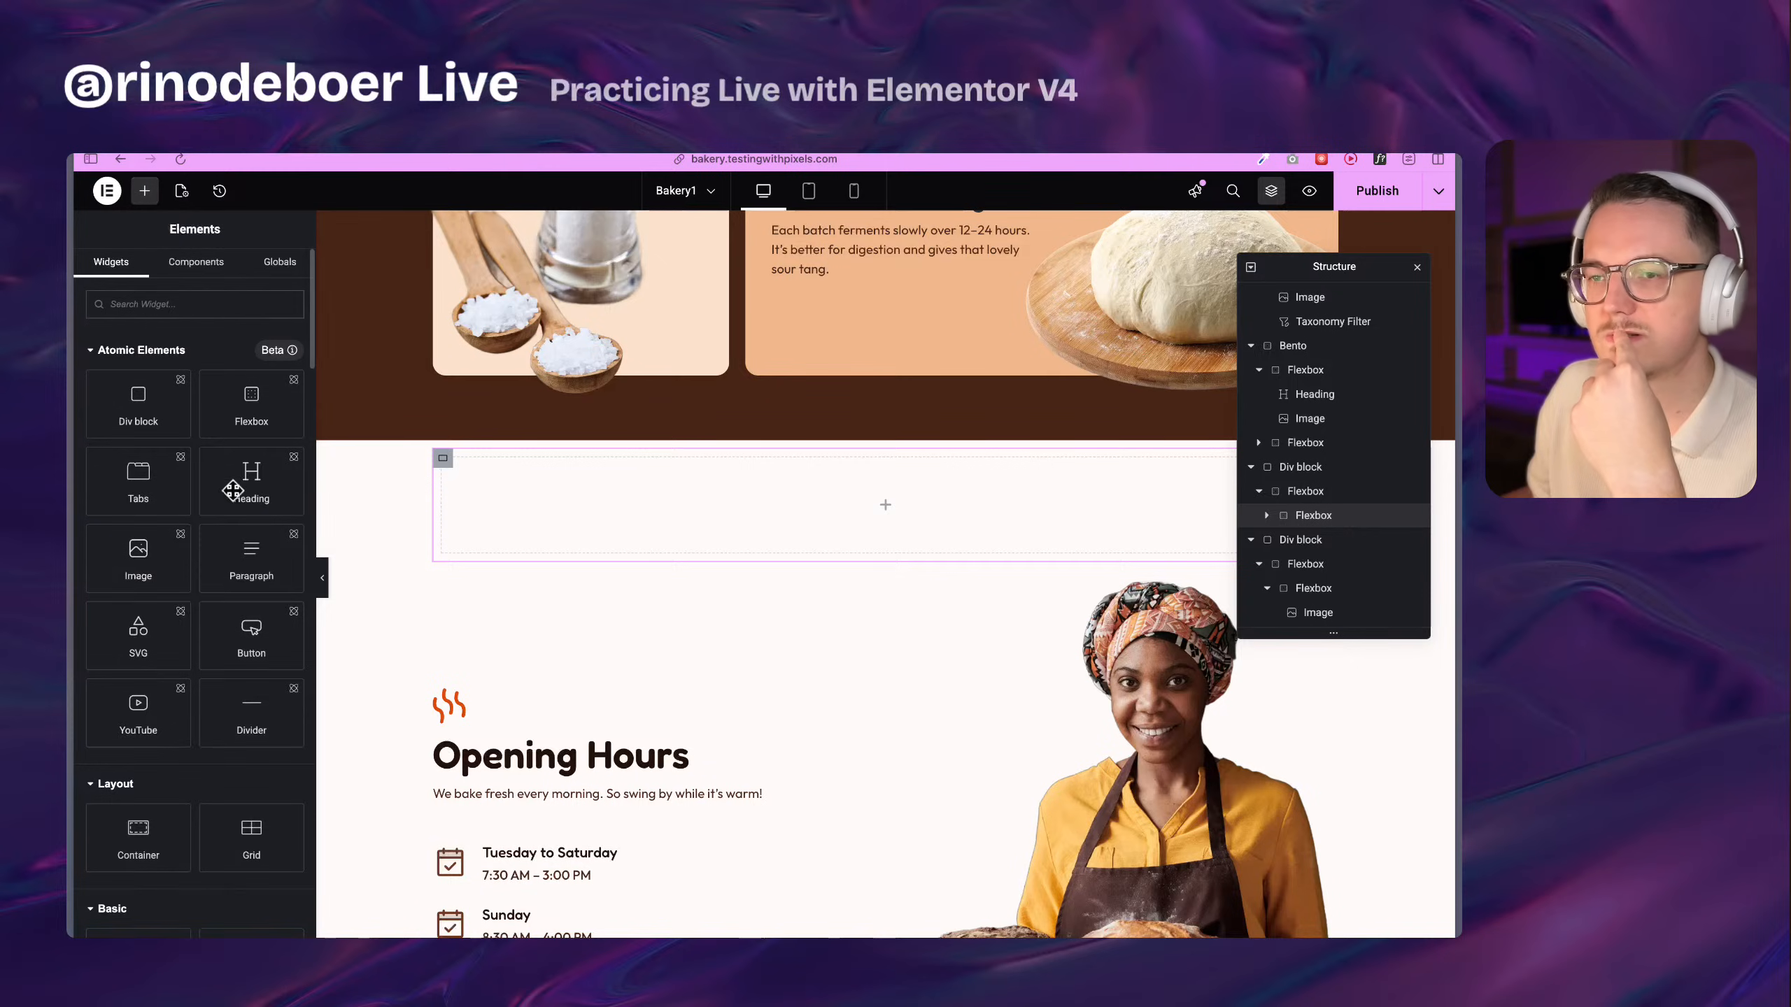
drag(138, 557, 956, 566)
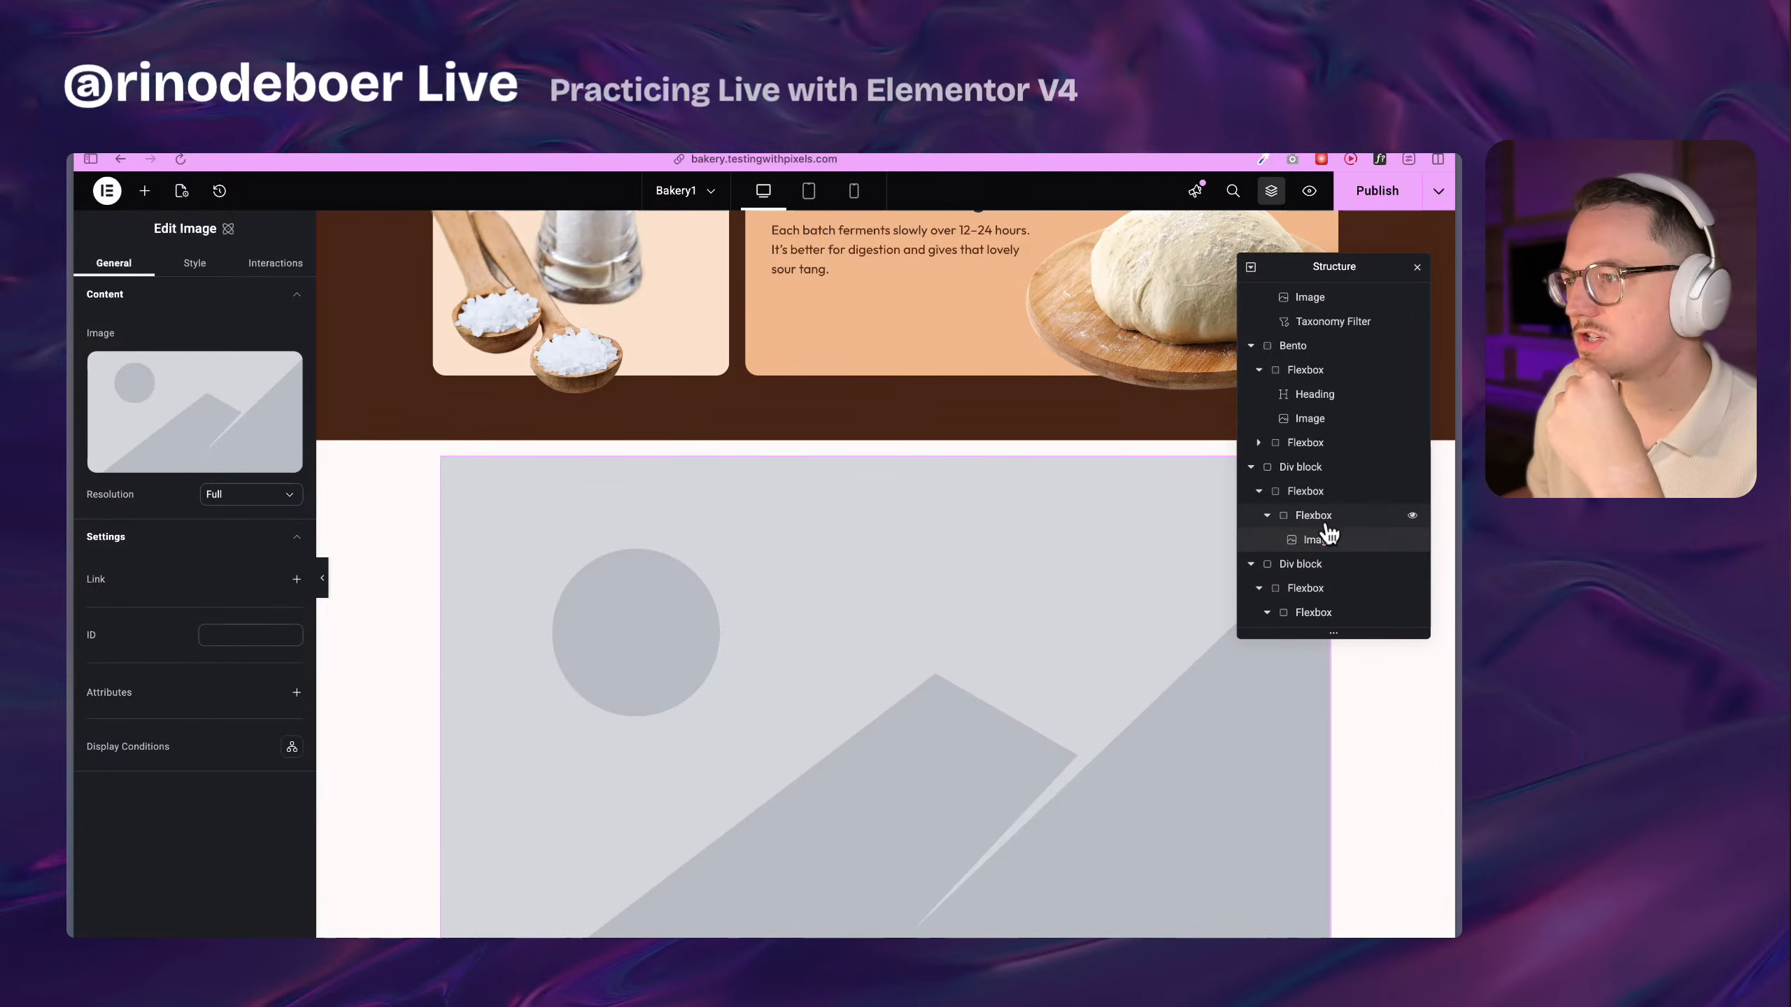
drag(1310, 540, 1311, 517)
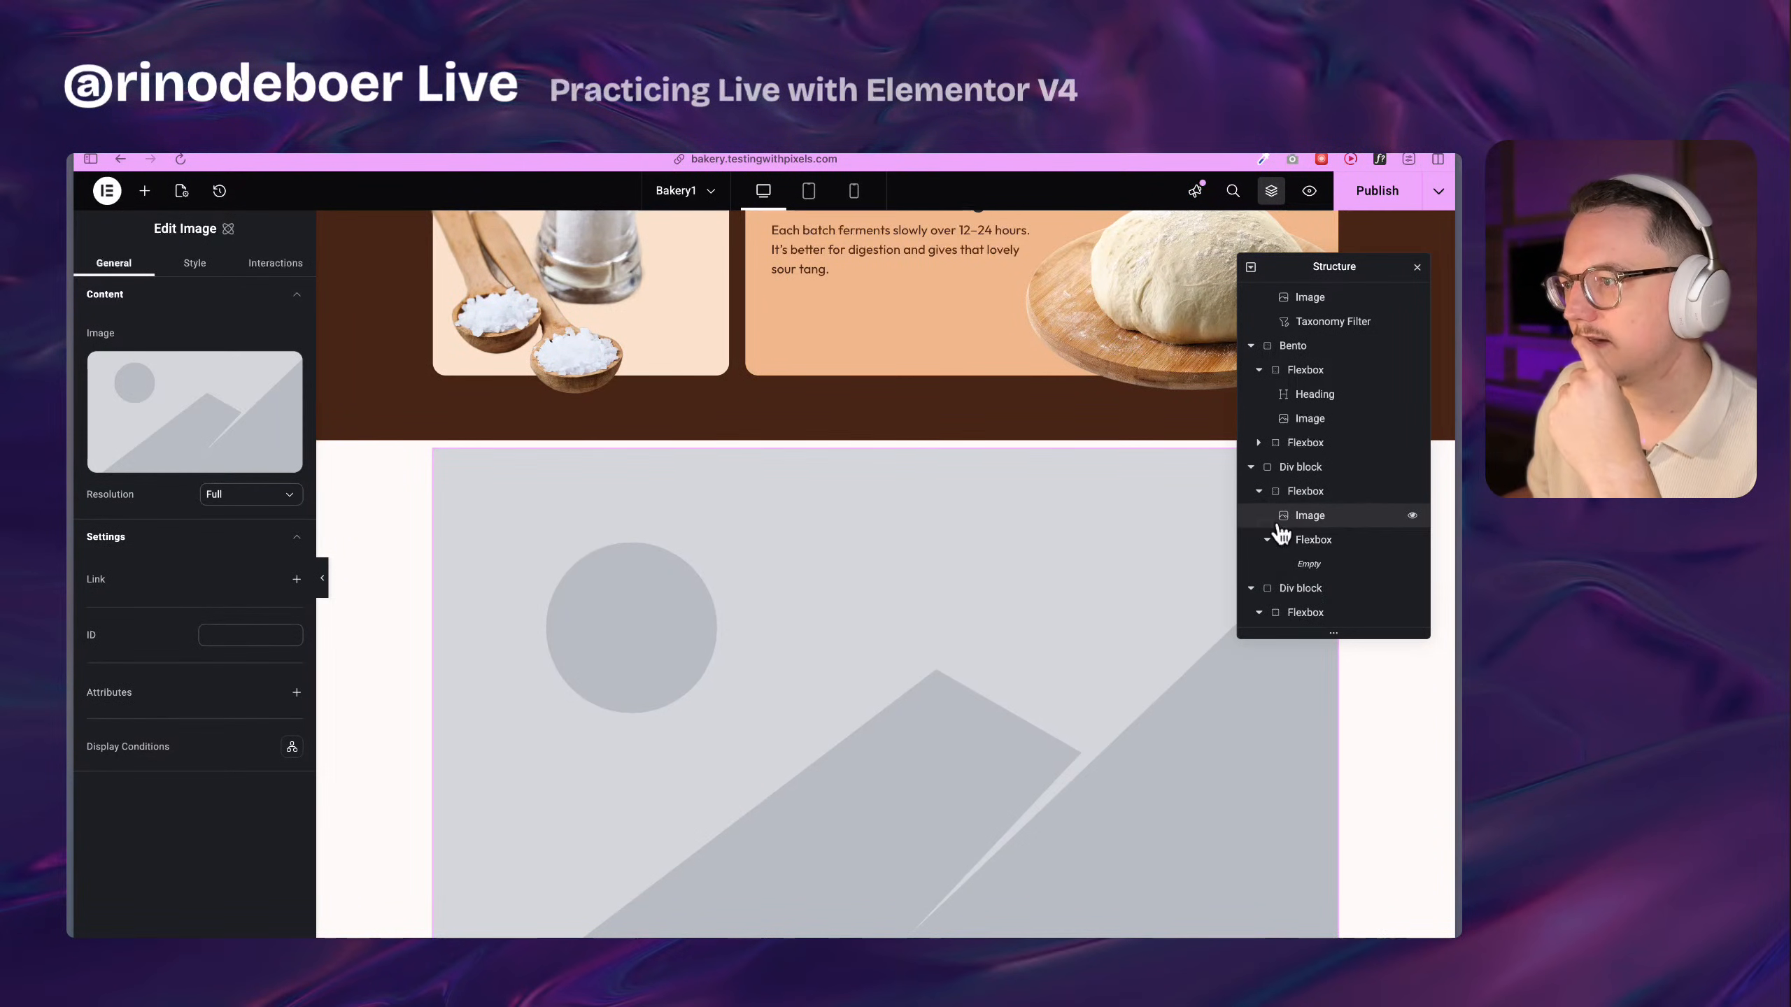
Set the boxed-1120 Flexbox's direction to row in its local style, leaving the boxed-1120 class itself unmodified
click(1269, 538)
click(1305, 492)
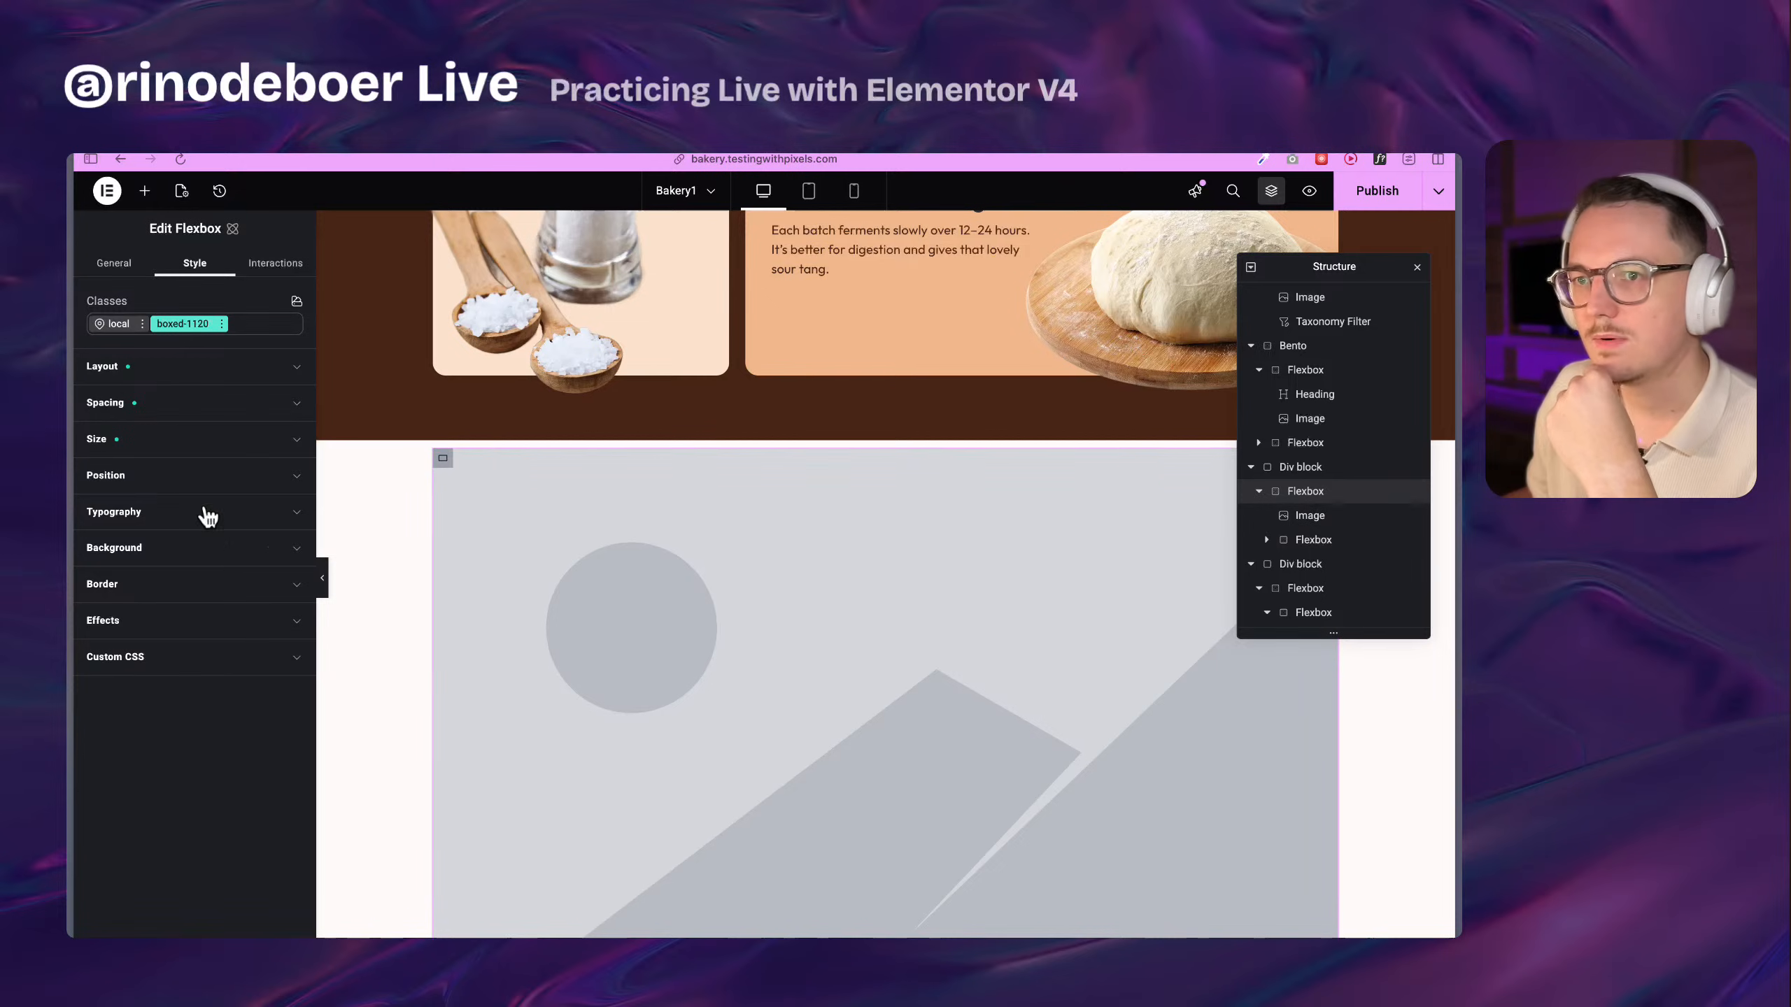
click(166, 367)
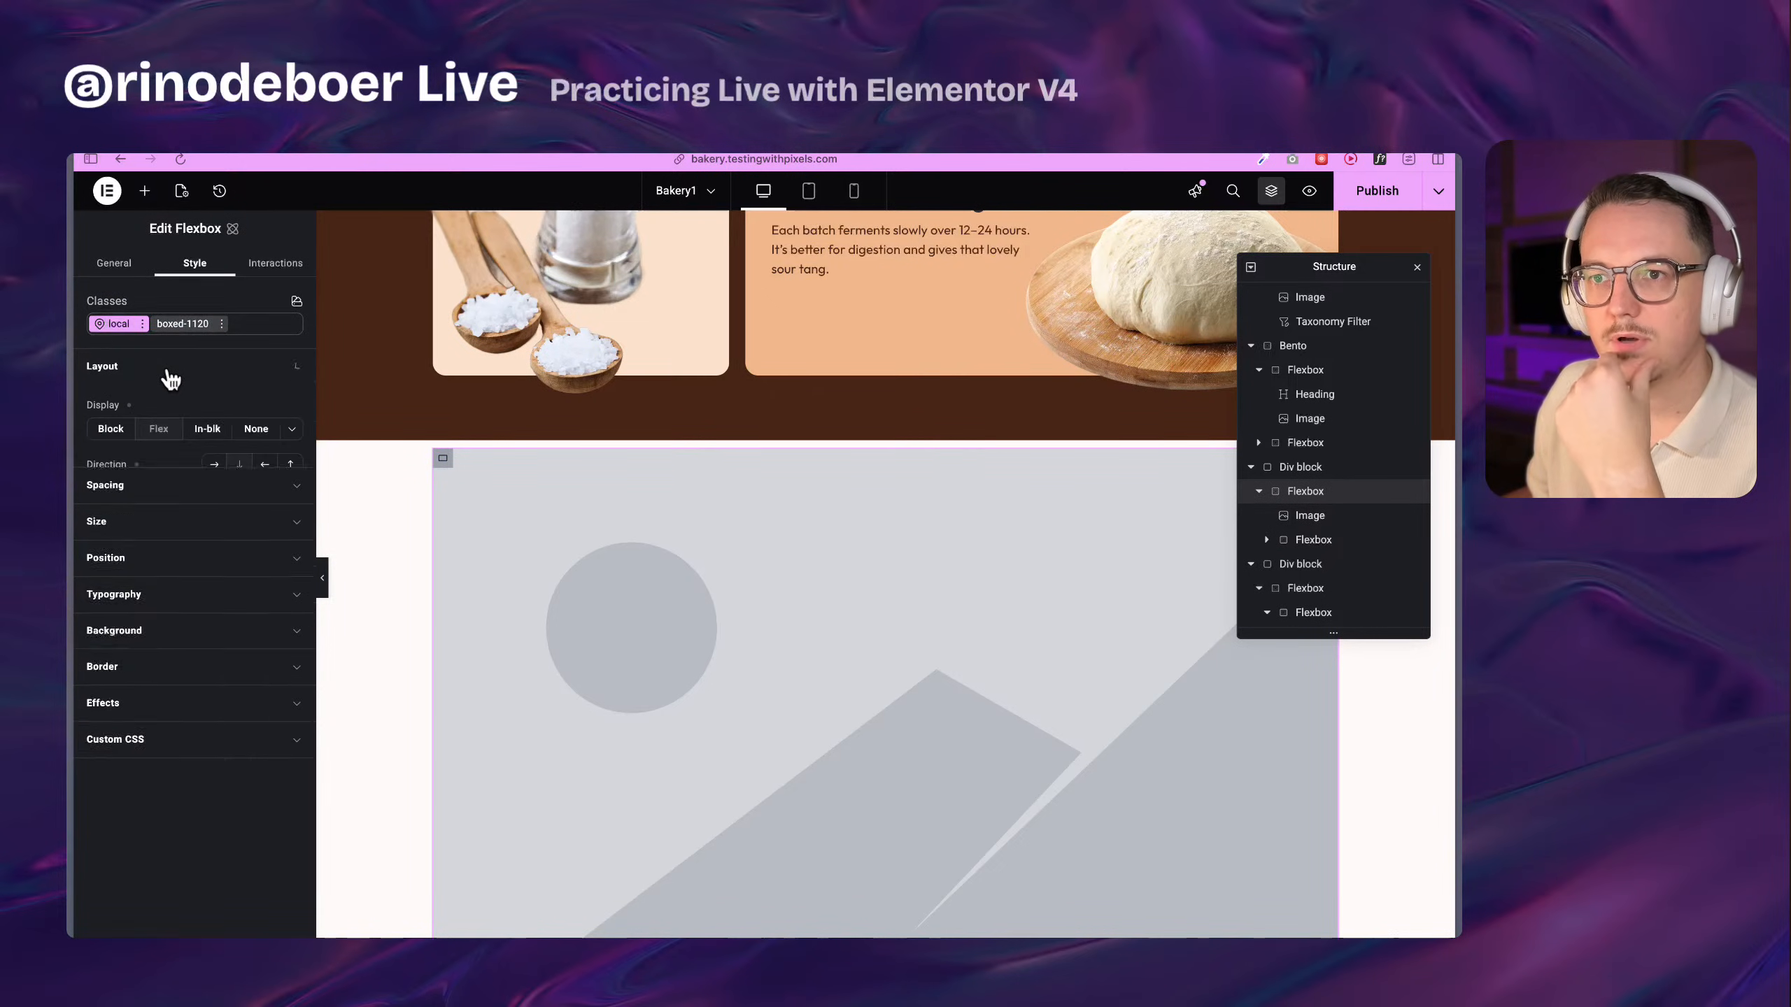
click(215, 466)
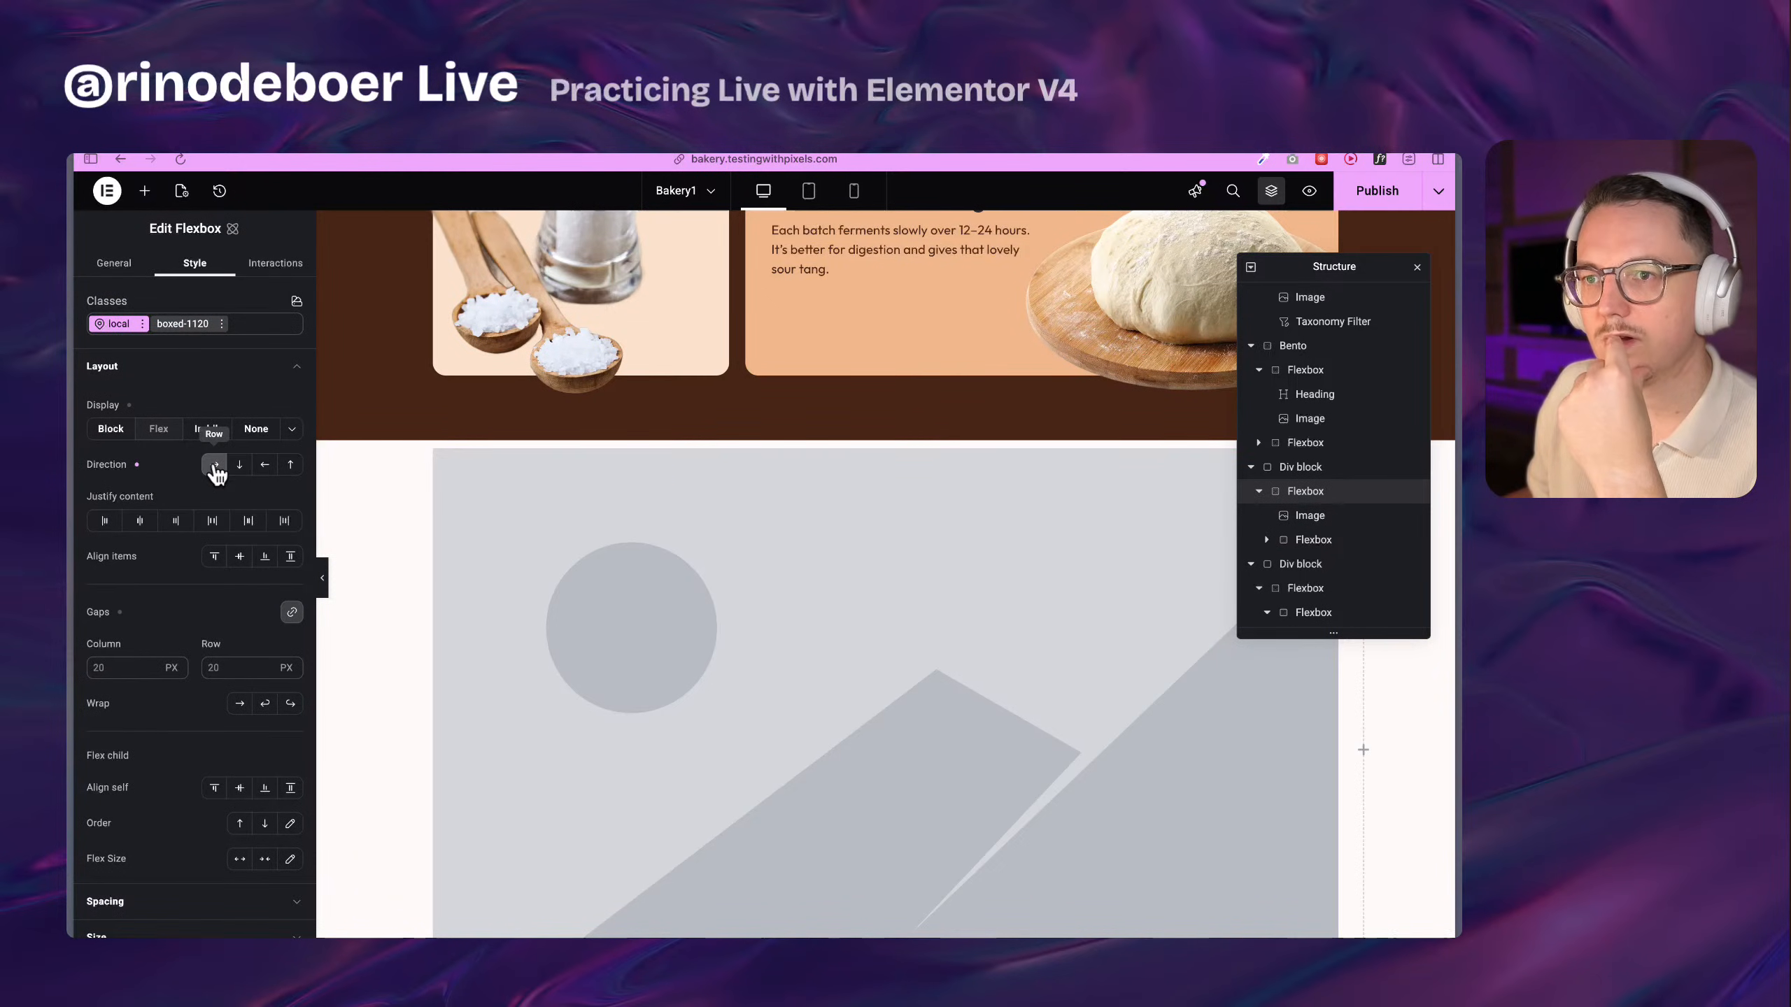
click(180, 325)
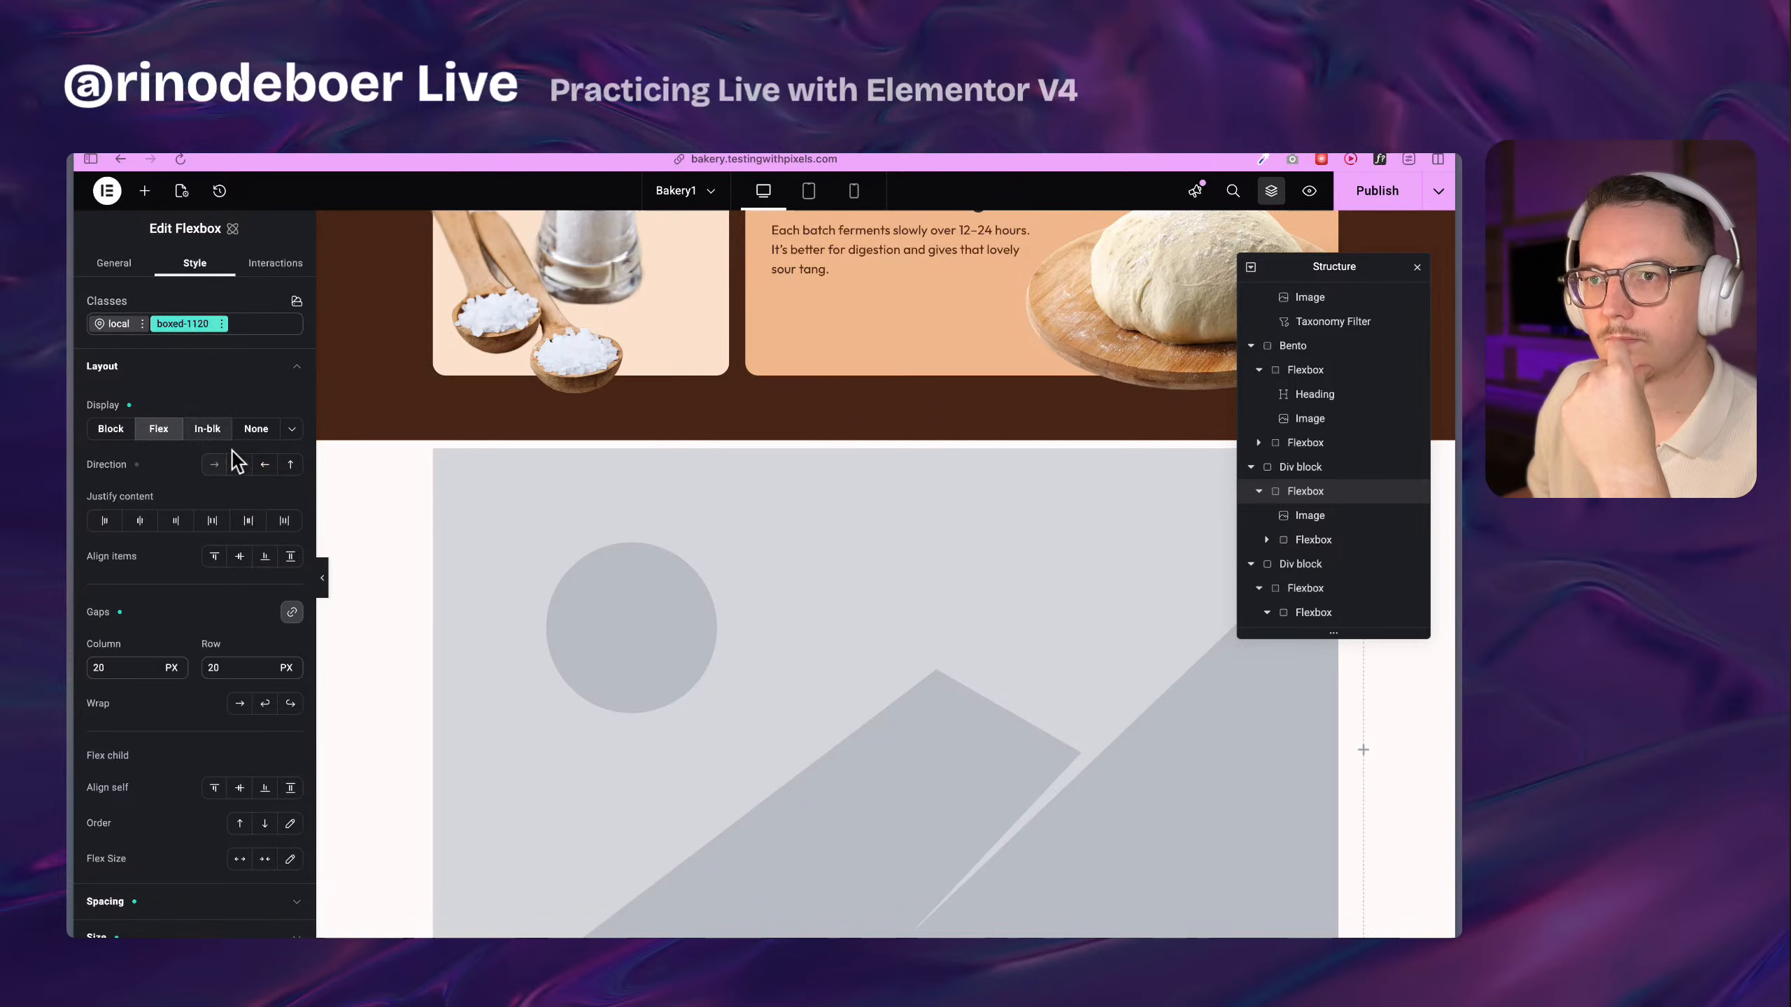
click(112, 326)
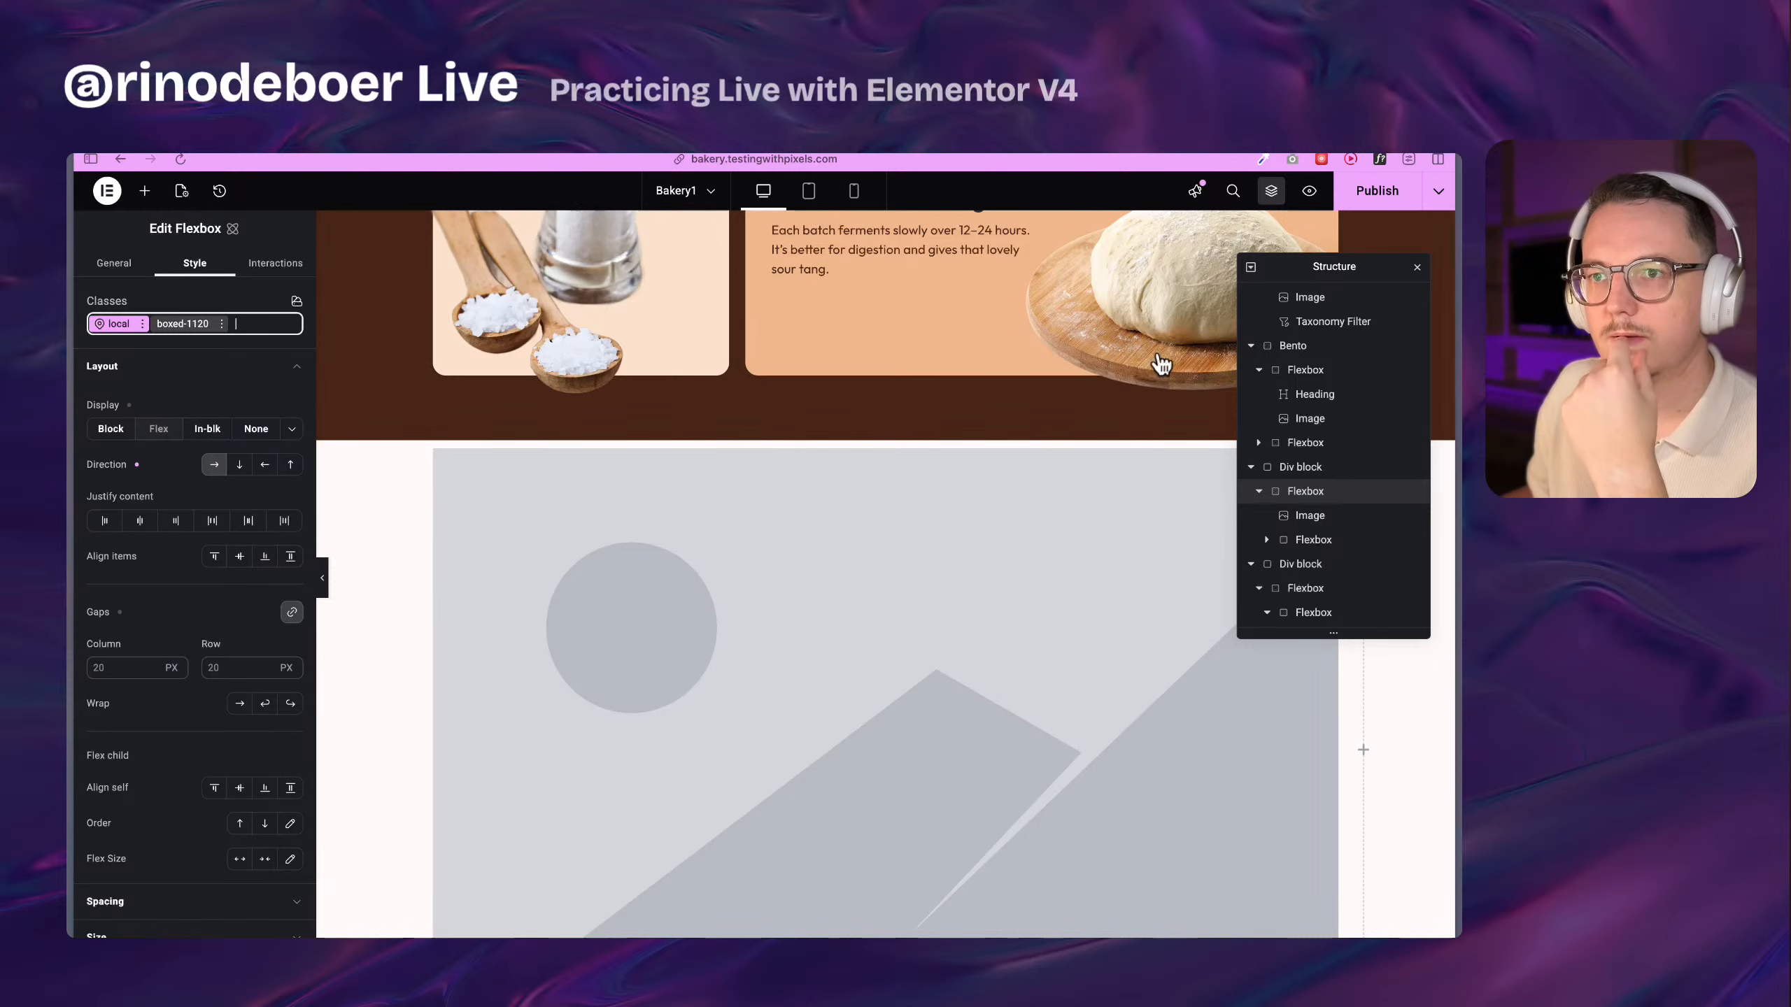
Select the placeholder Image in the new section and switch to CloudConvert to check the Bread-1.png conversion
click(1310, 516)
scroll(1057, 592, down, 3)
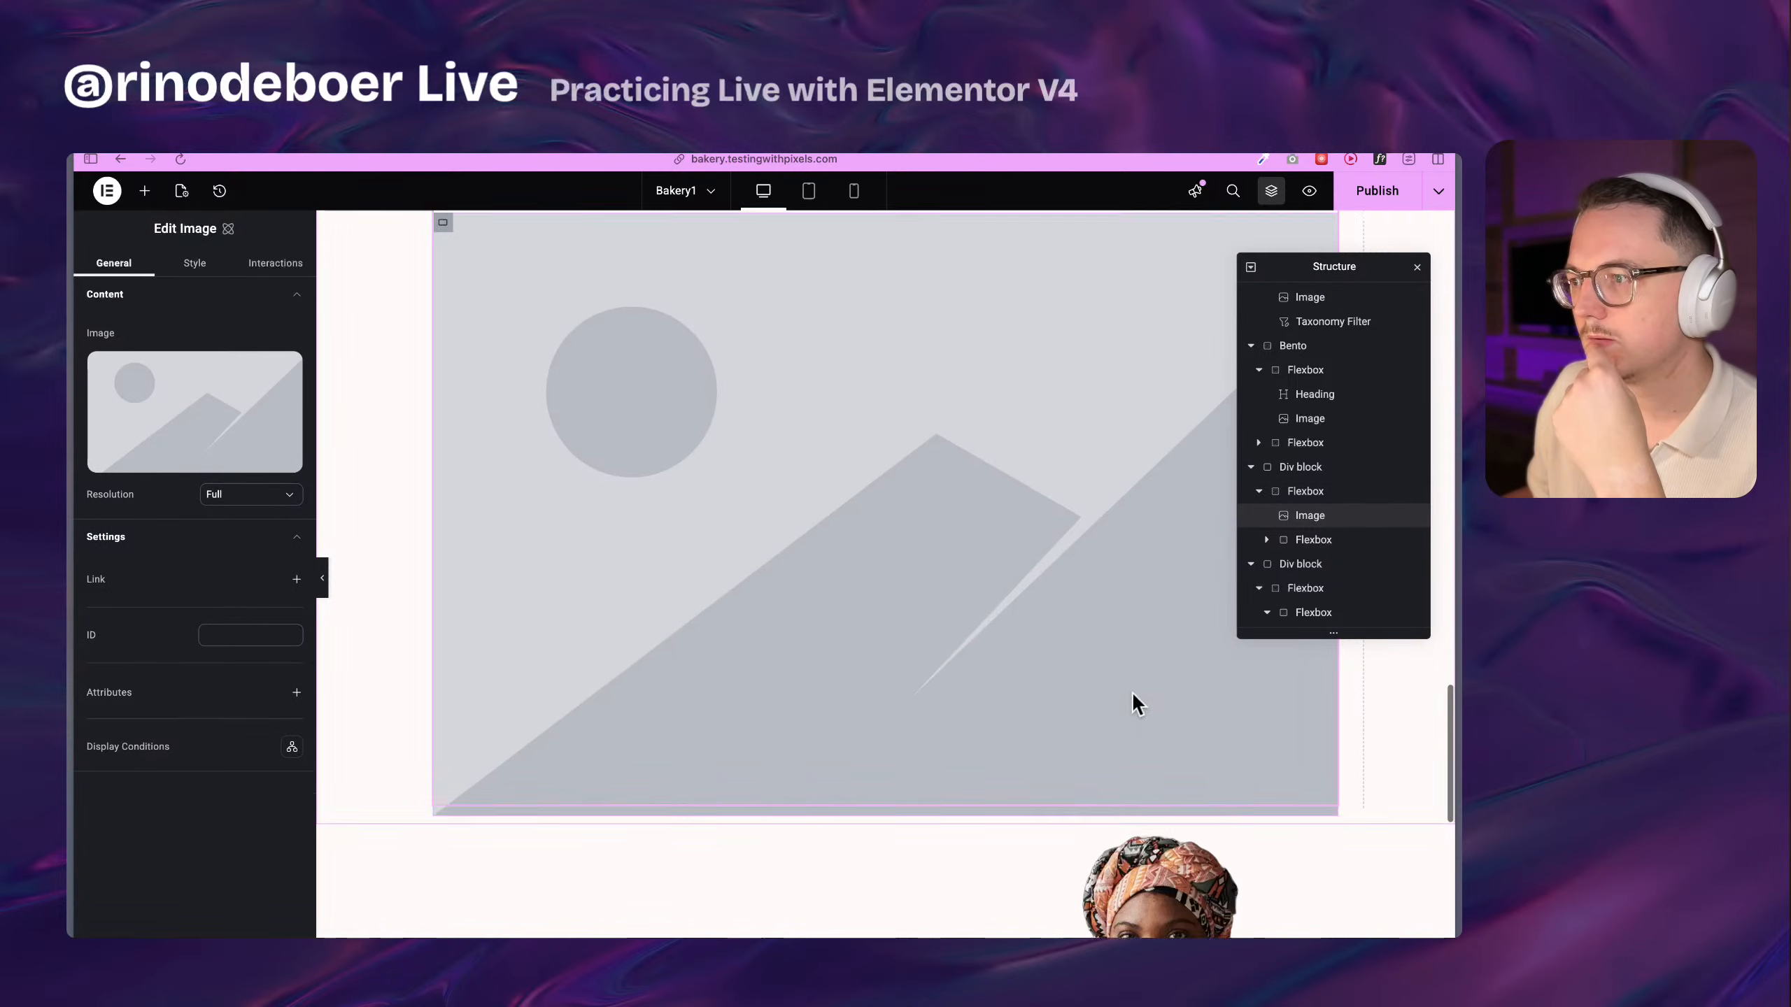
scroll(1134, 697, up, 5)
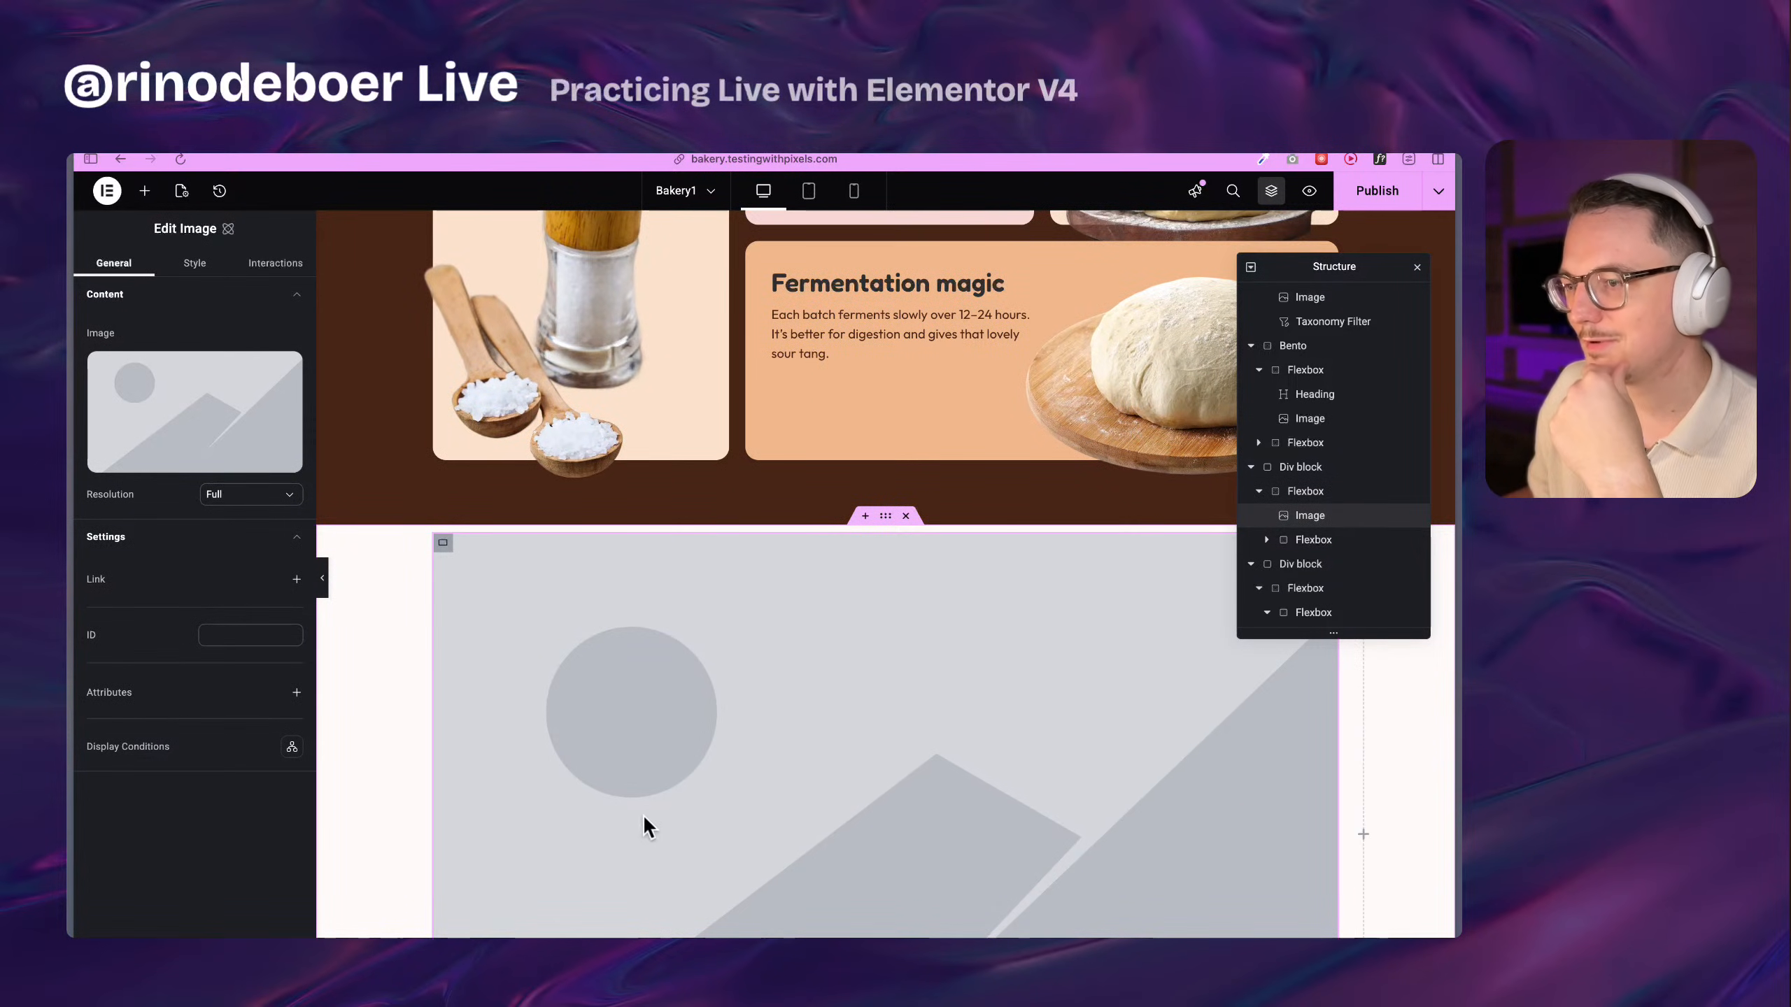
scroll(661, 621, down, 3)
scroll(628, 550, down, 2)
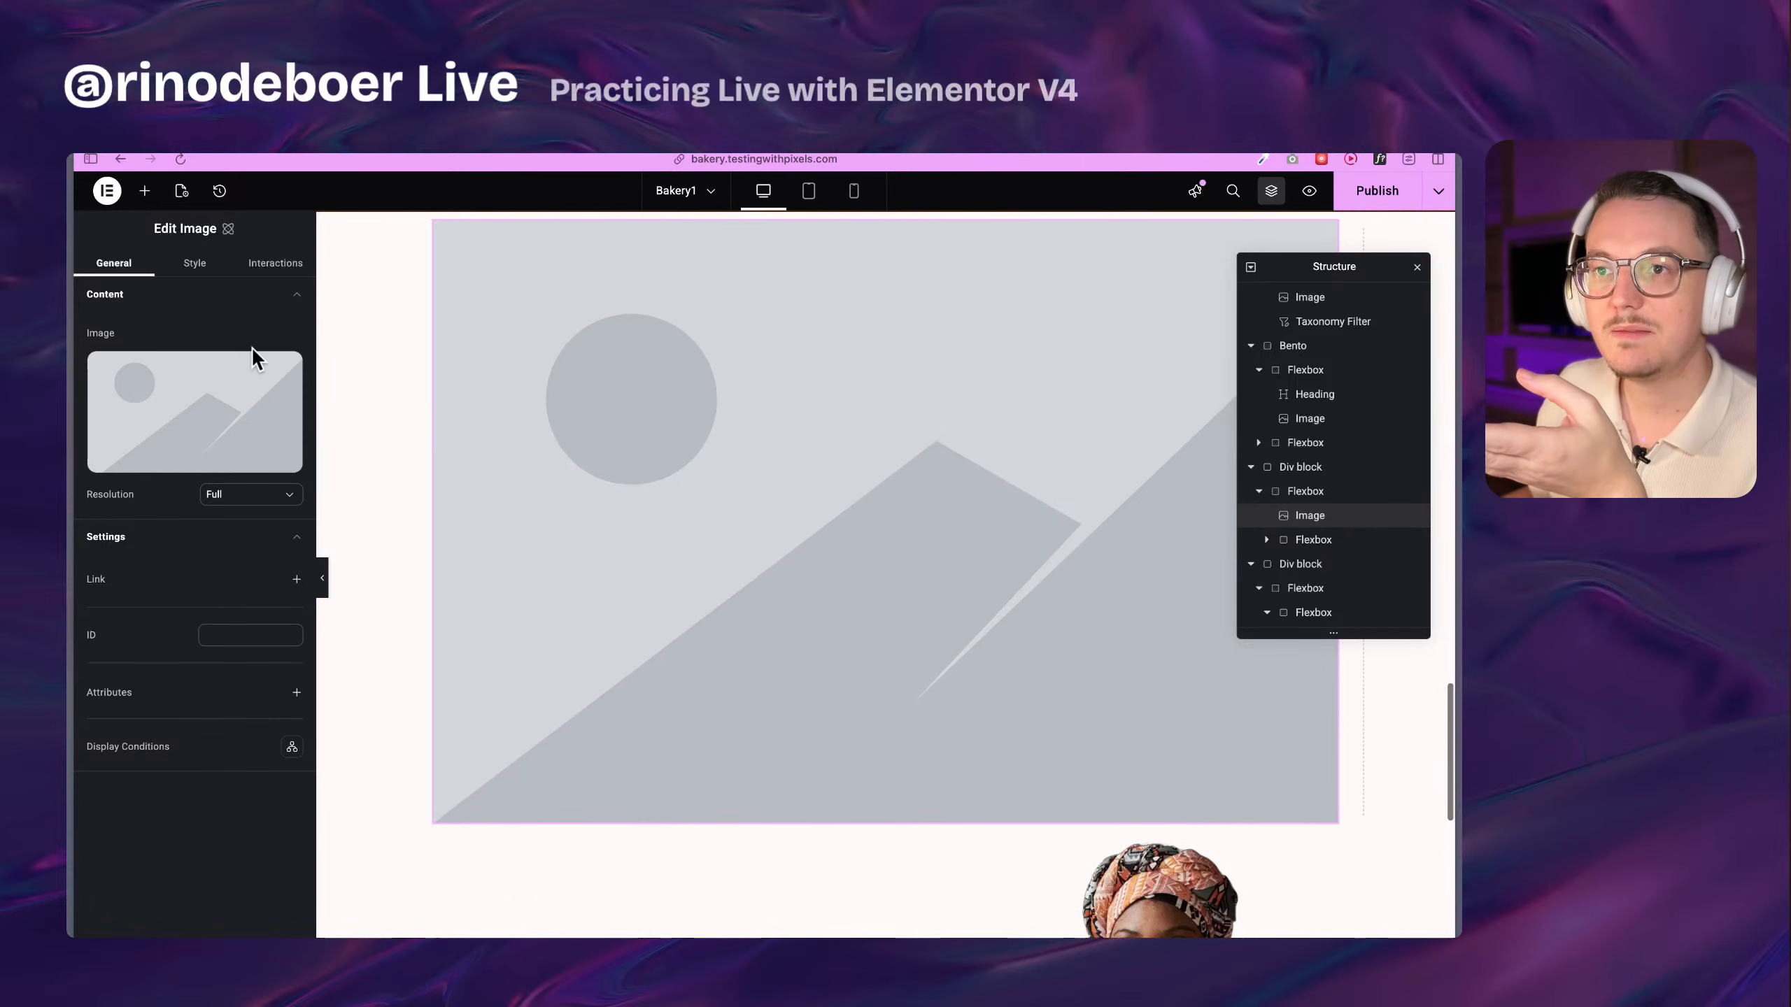
mouse_move(71, 291)
click(149, 409)
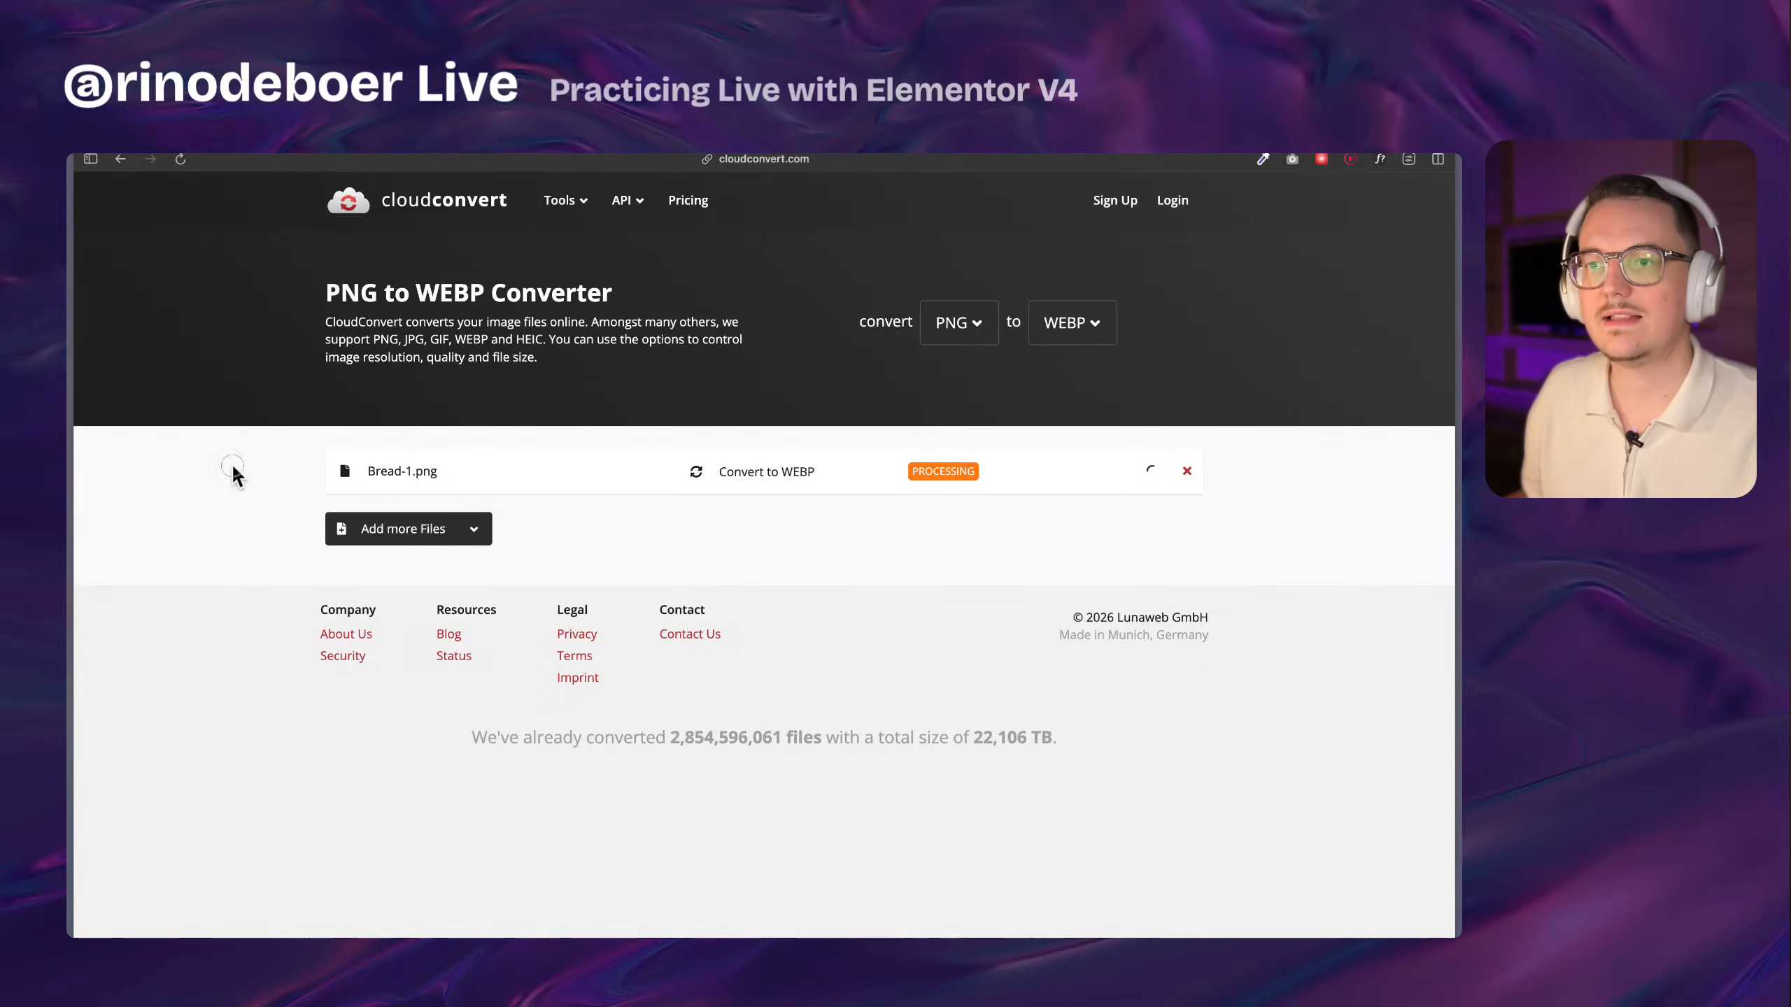
Search the web for "png to webp" in a new tab and open FreeConvert's PNG to WebP Converter
key(super+t)
text(web)
key(BackSpace)
key(BackSpace)
key(BackSpace)
text(png to )
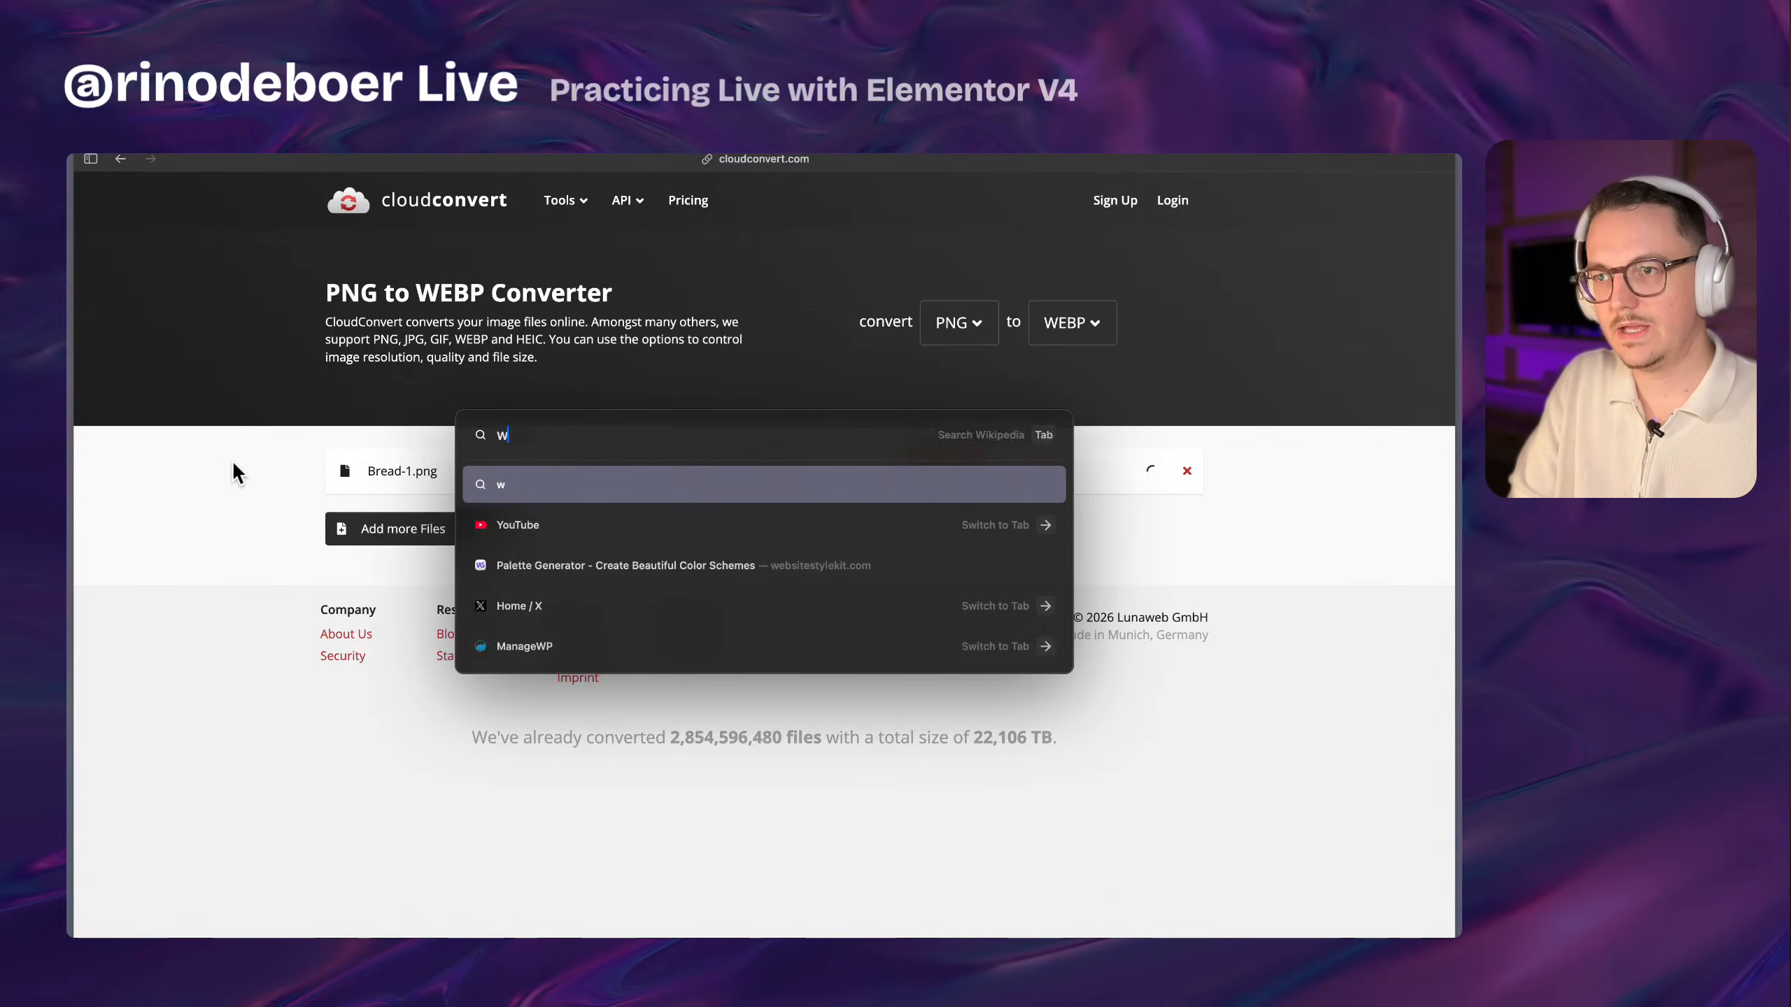
text(webp)
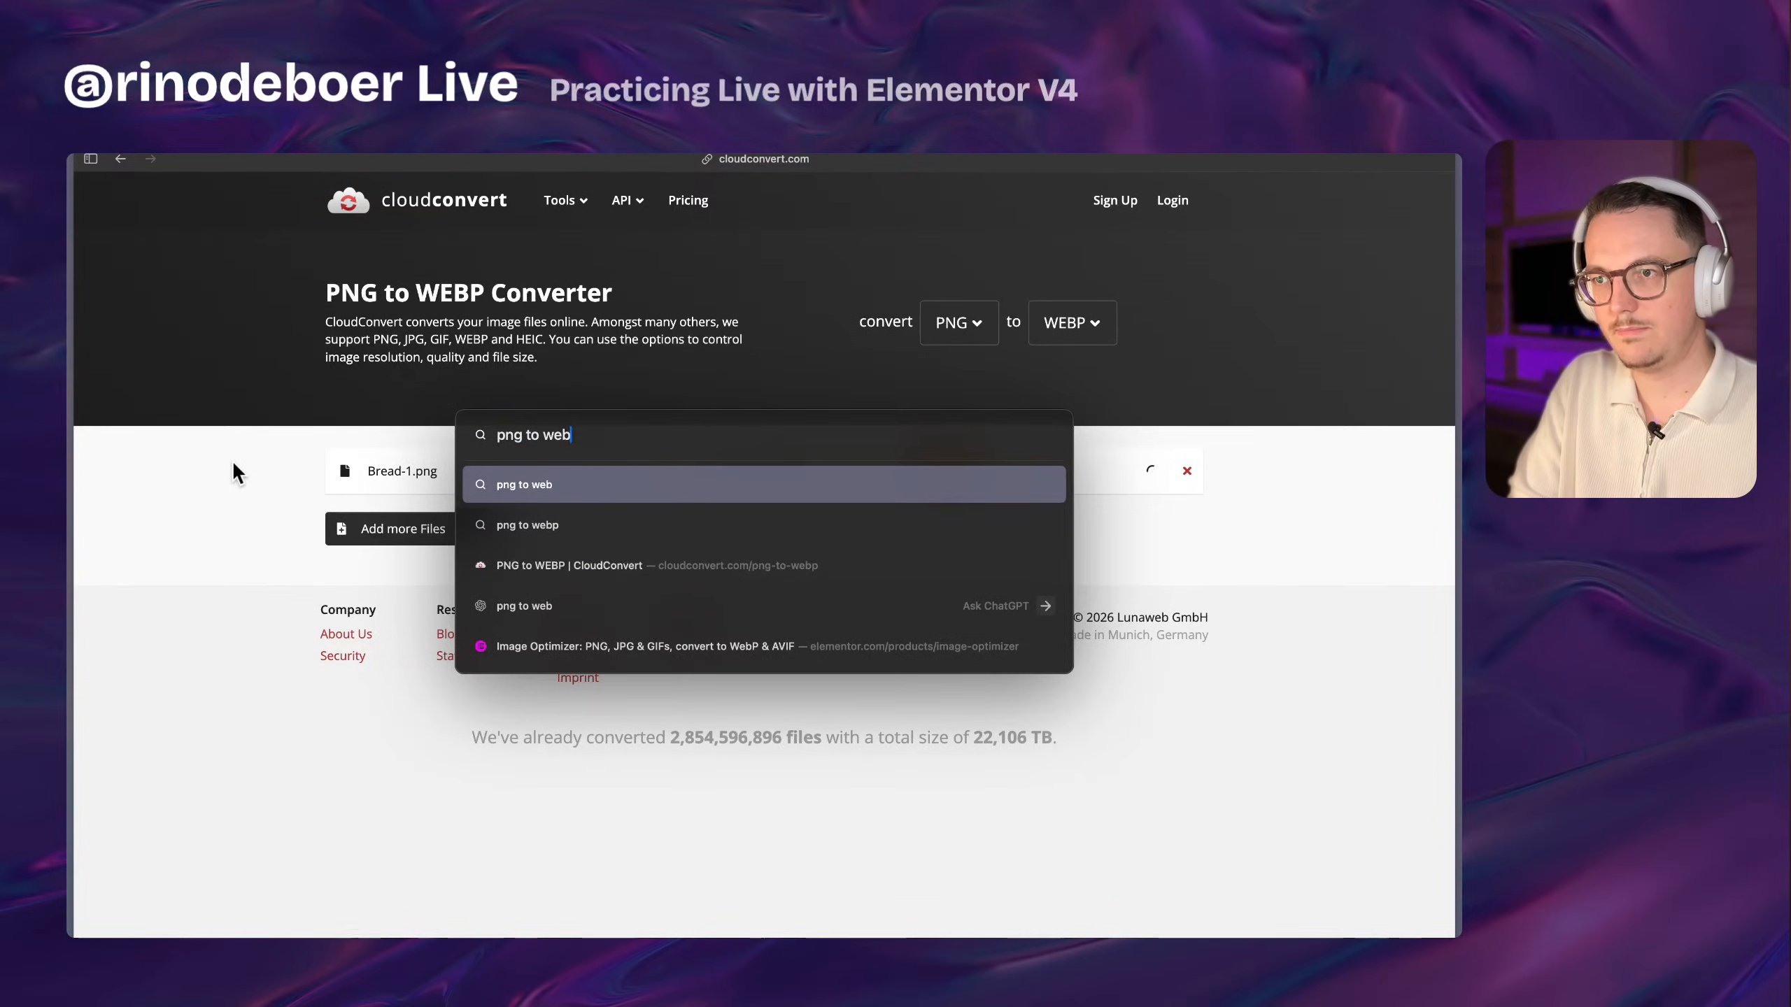
key(Return)
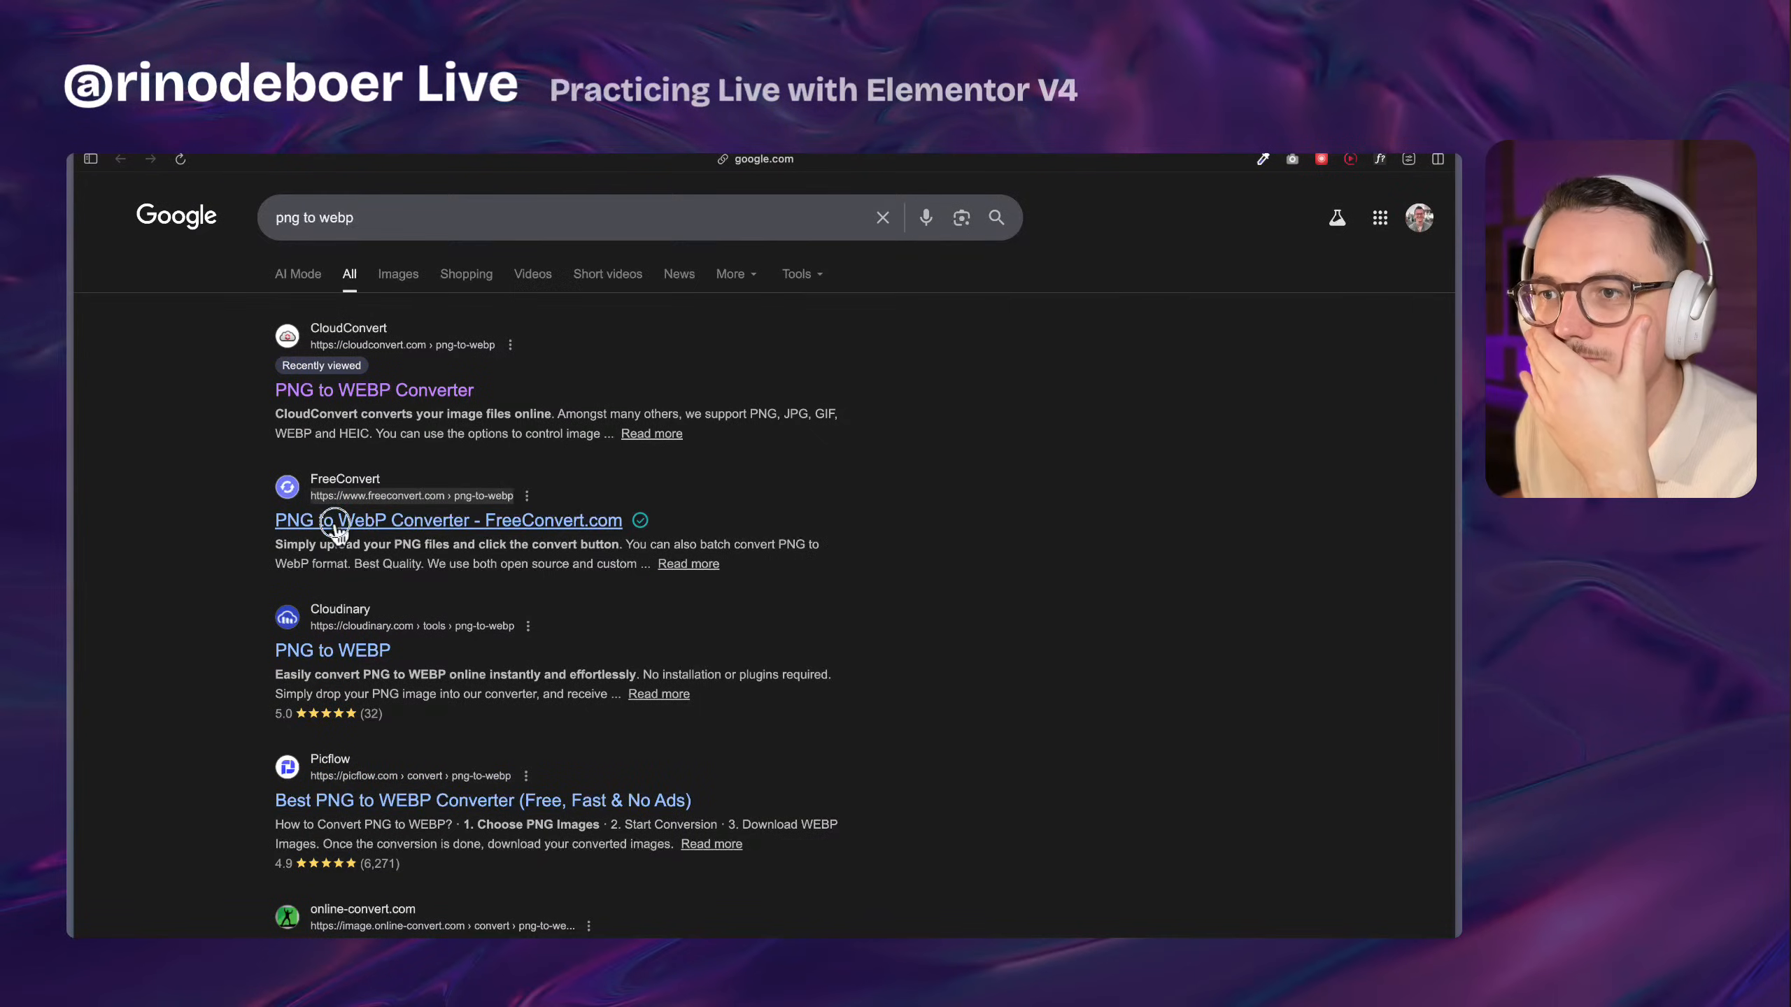
click(328, 522)
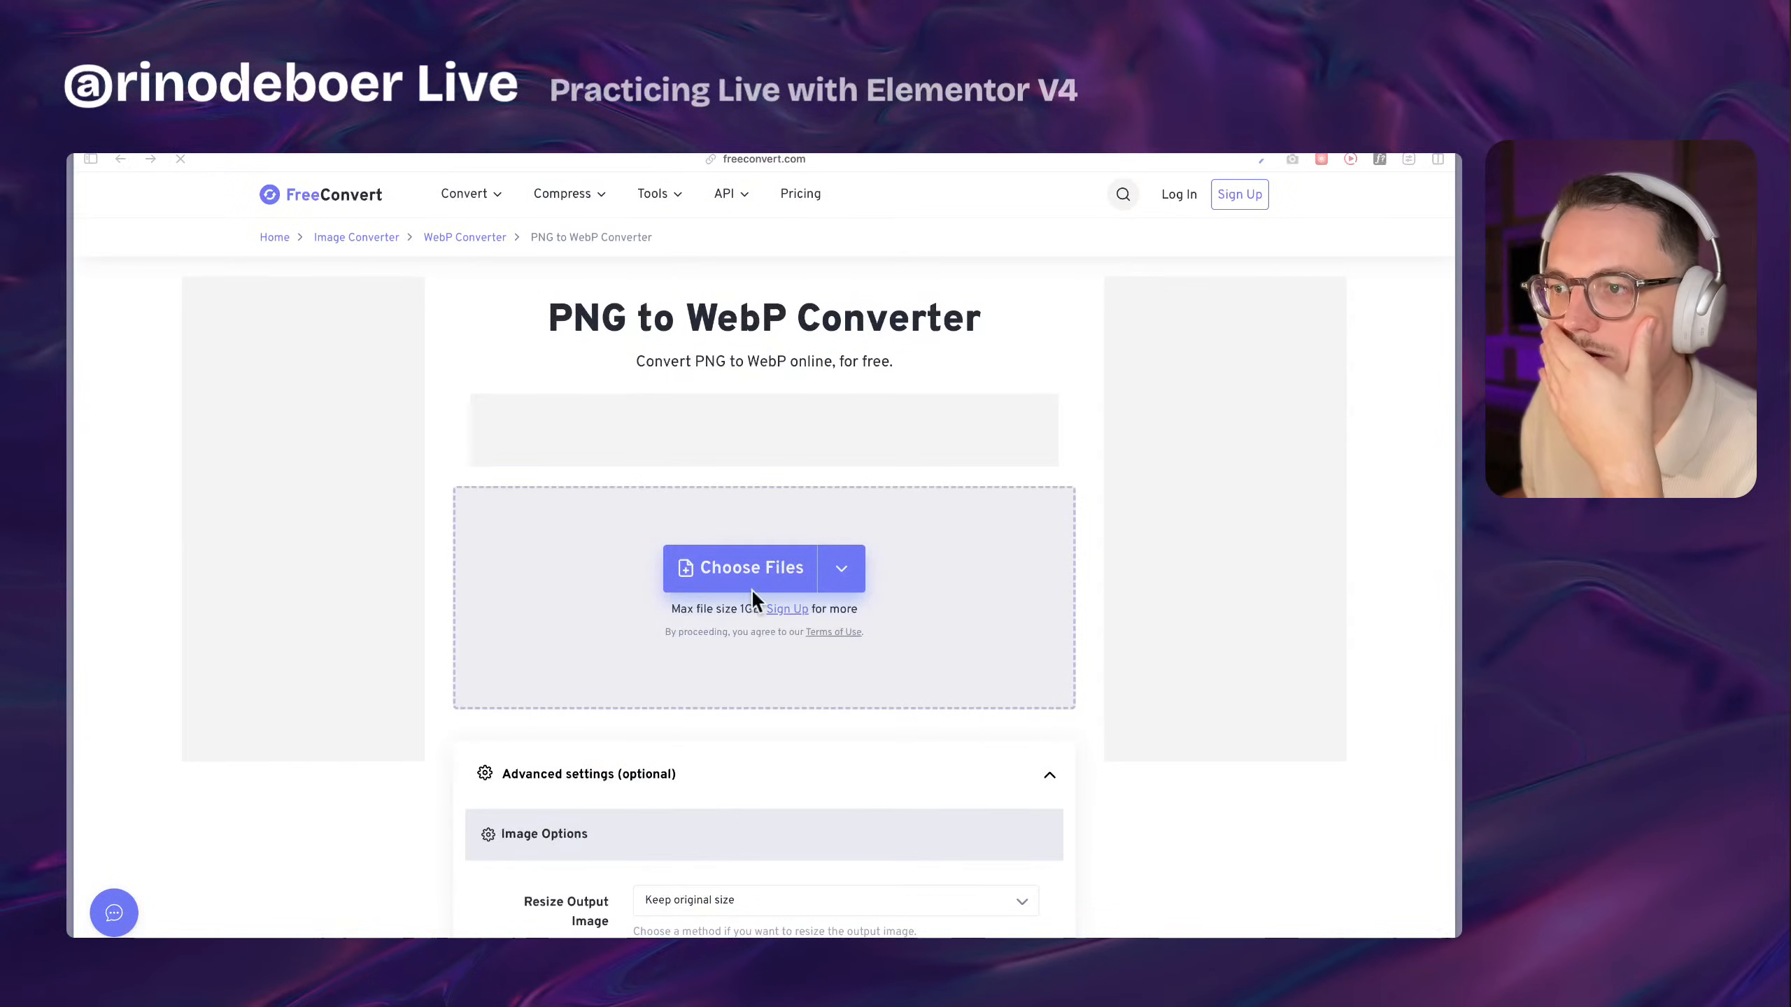
Add Bread-1.png to the converter, set its image quality to 60, and convert it to WebP
drag(598, 564, 494, 562)
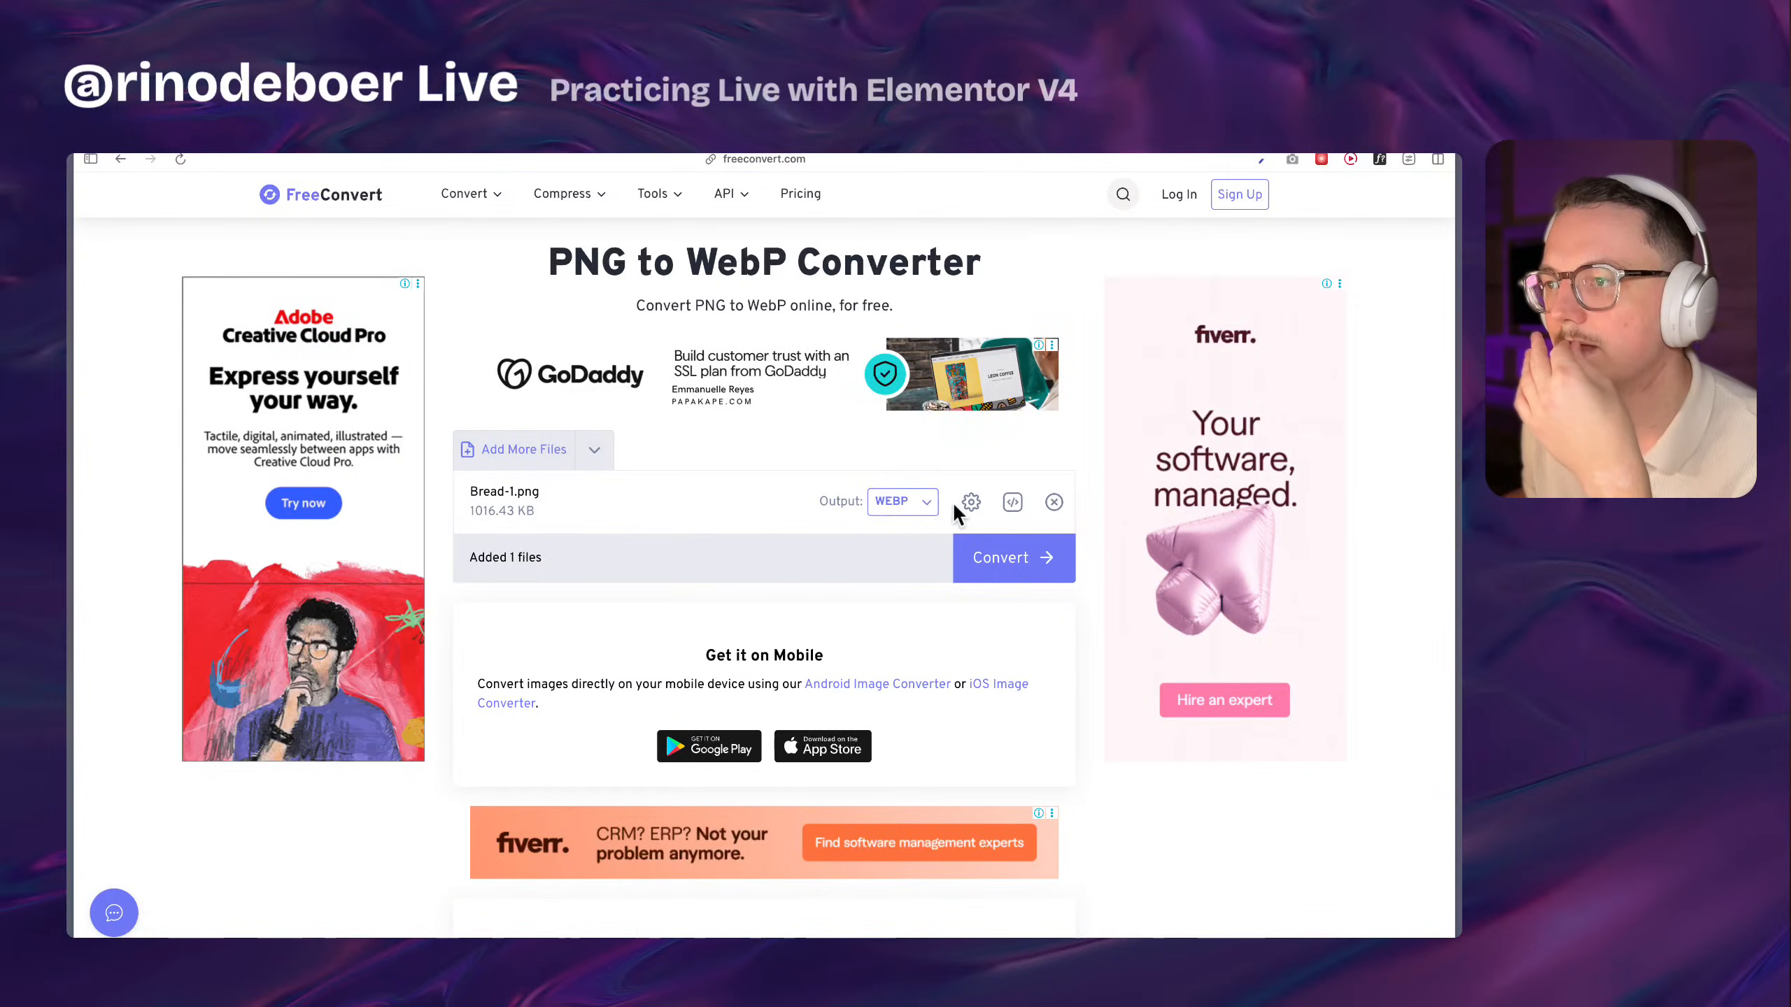
click(970, 502)
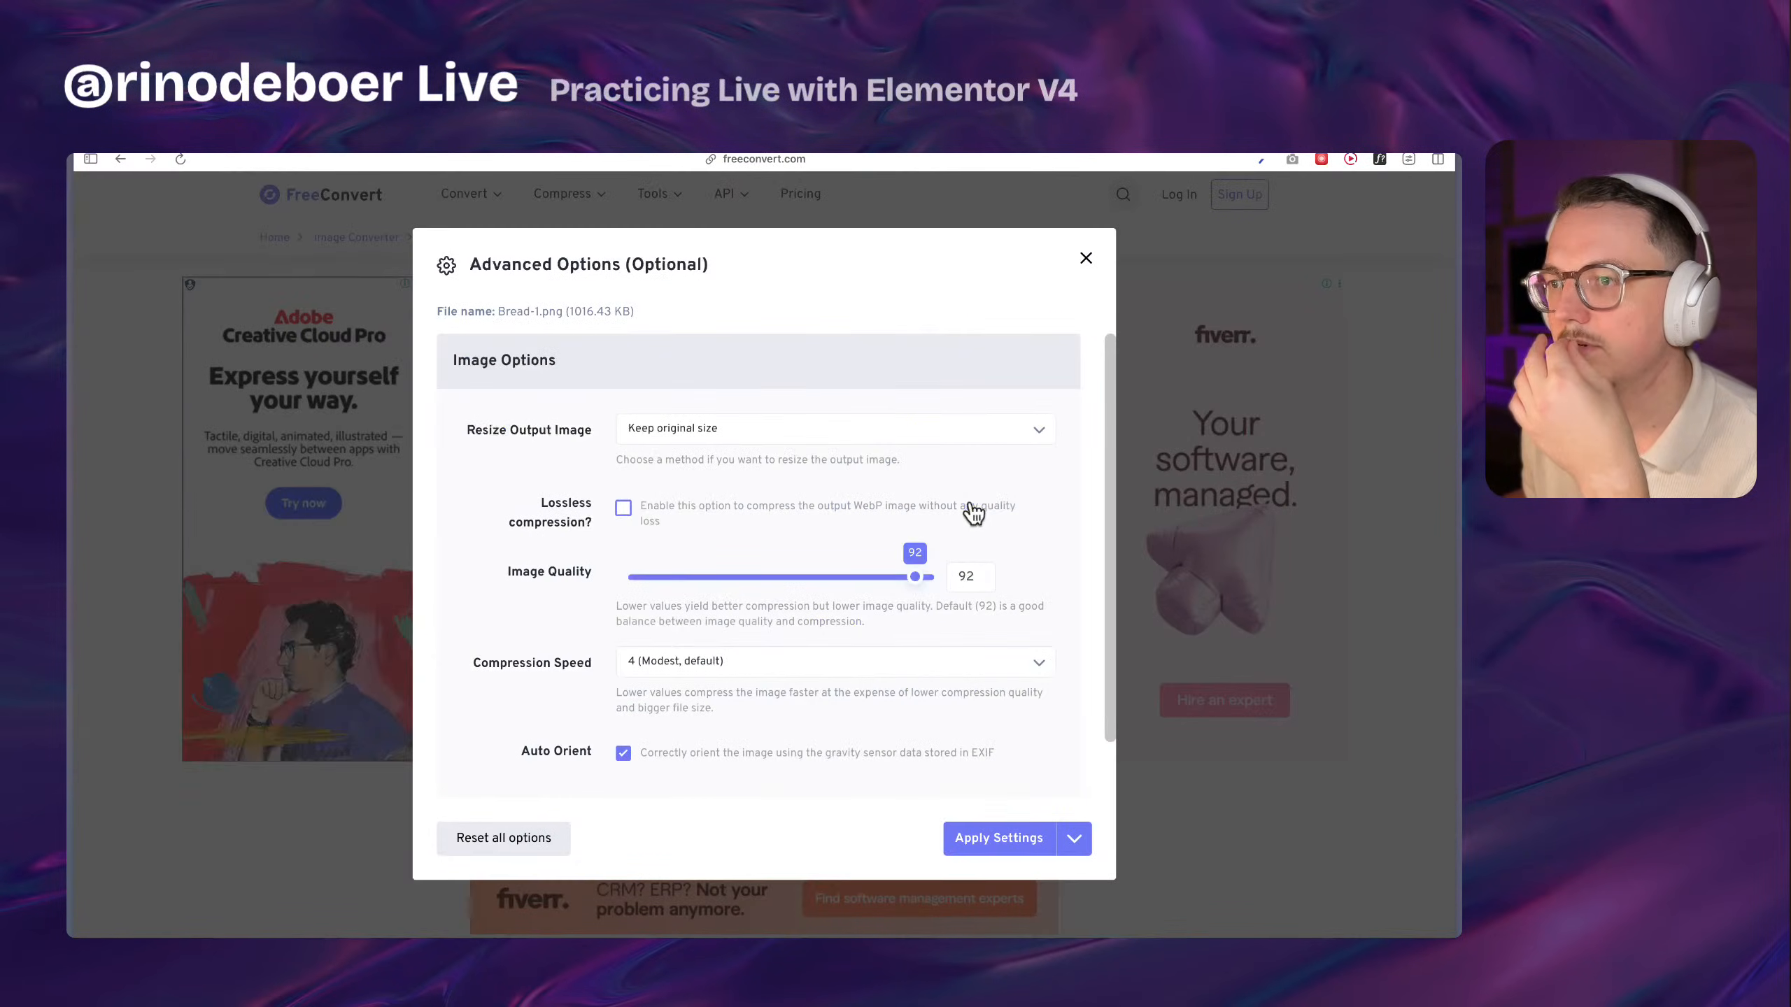
drag(908, 578, 817, 588)
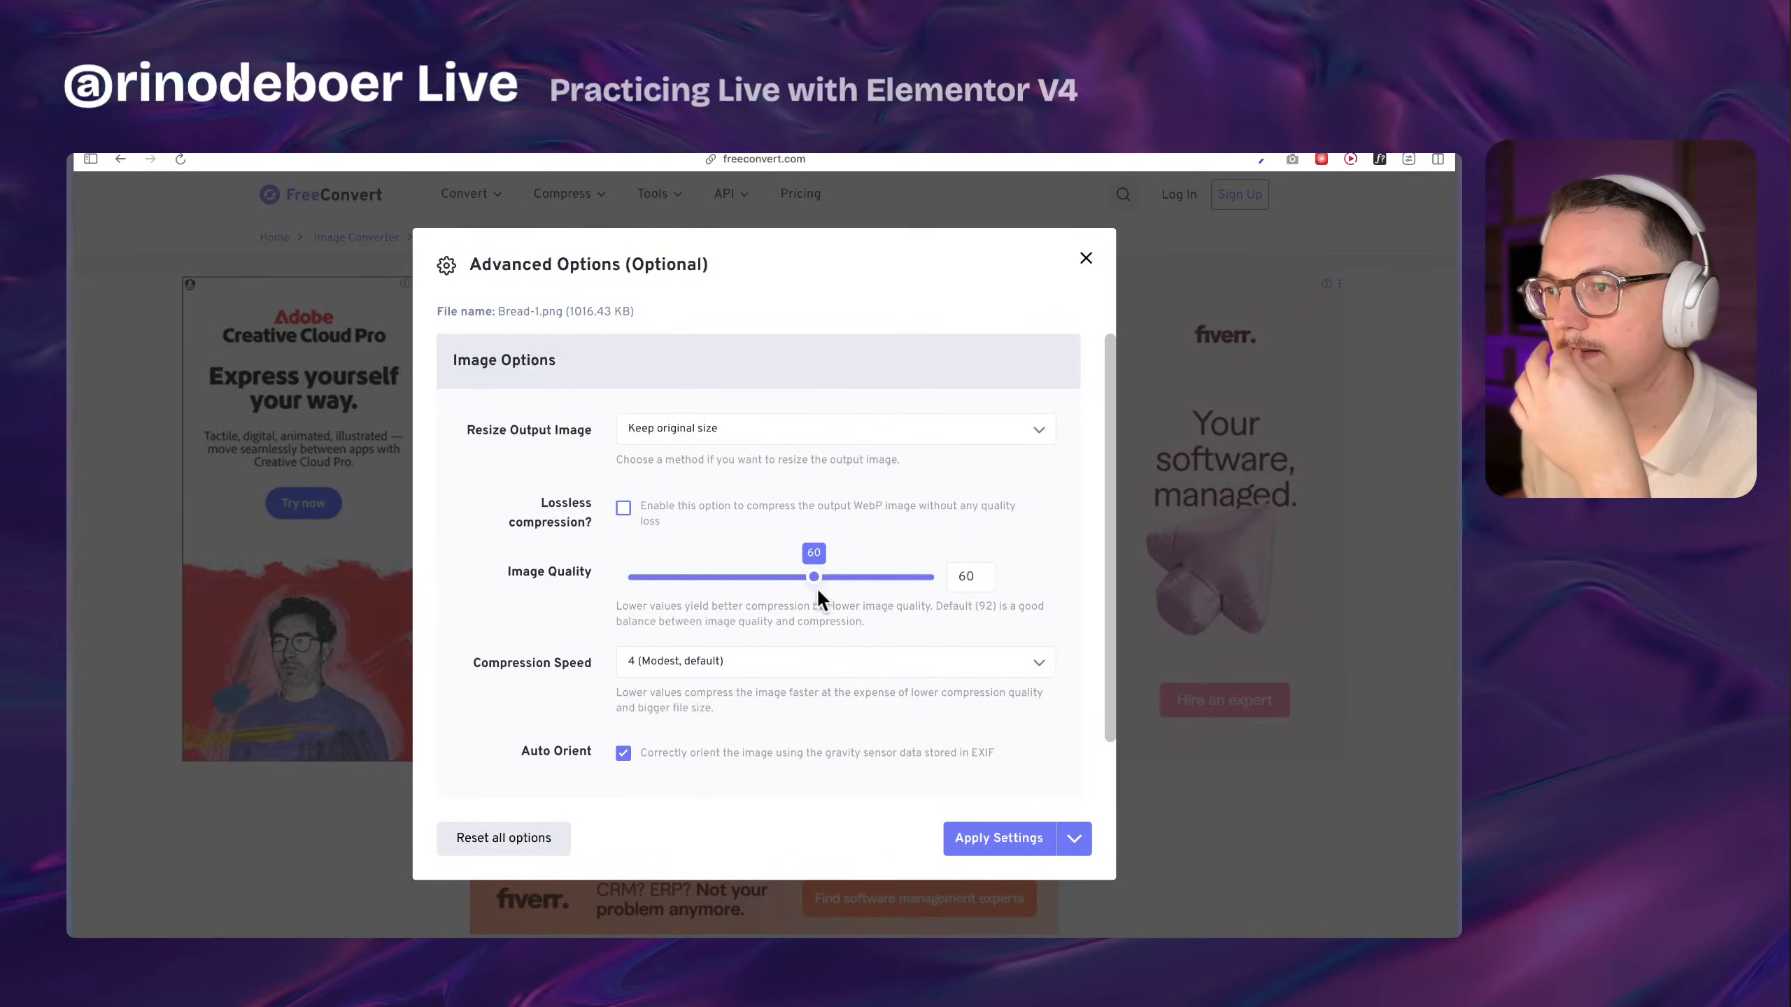
scroll(865, 680, down, 2)
click(993, 836)
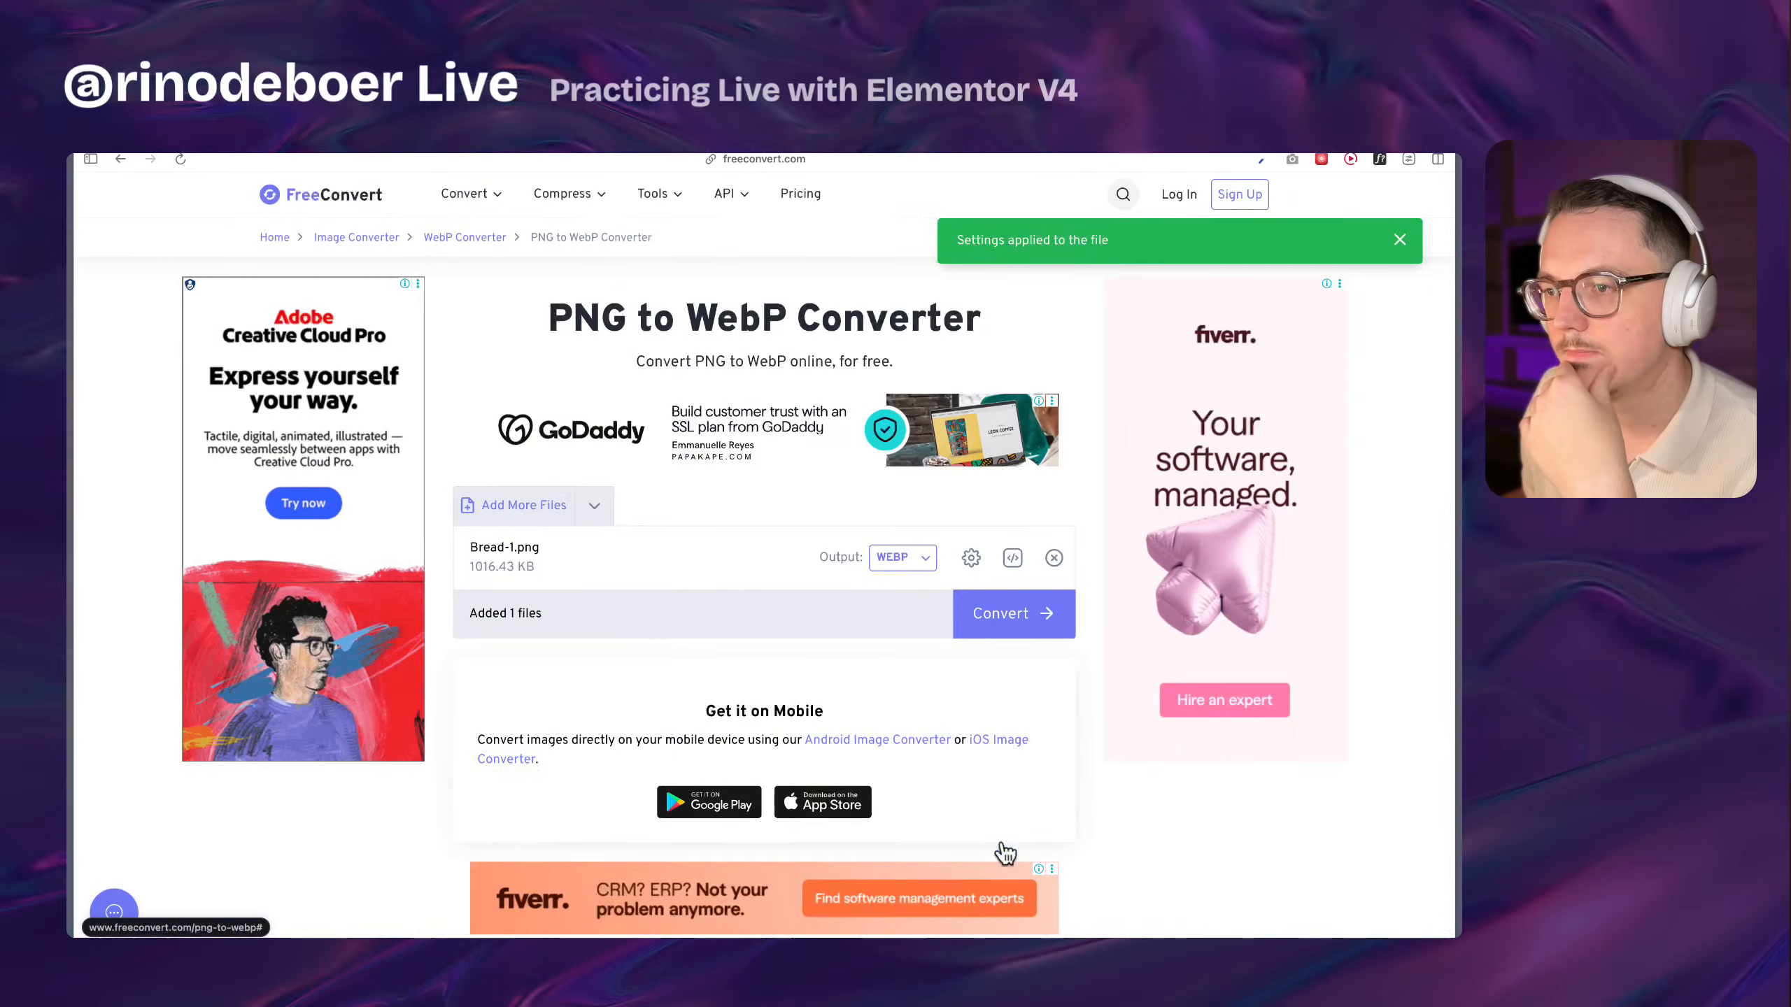
click(1005, 625)
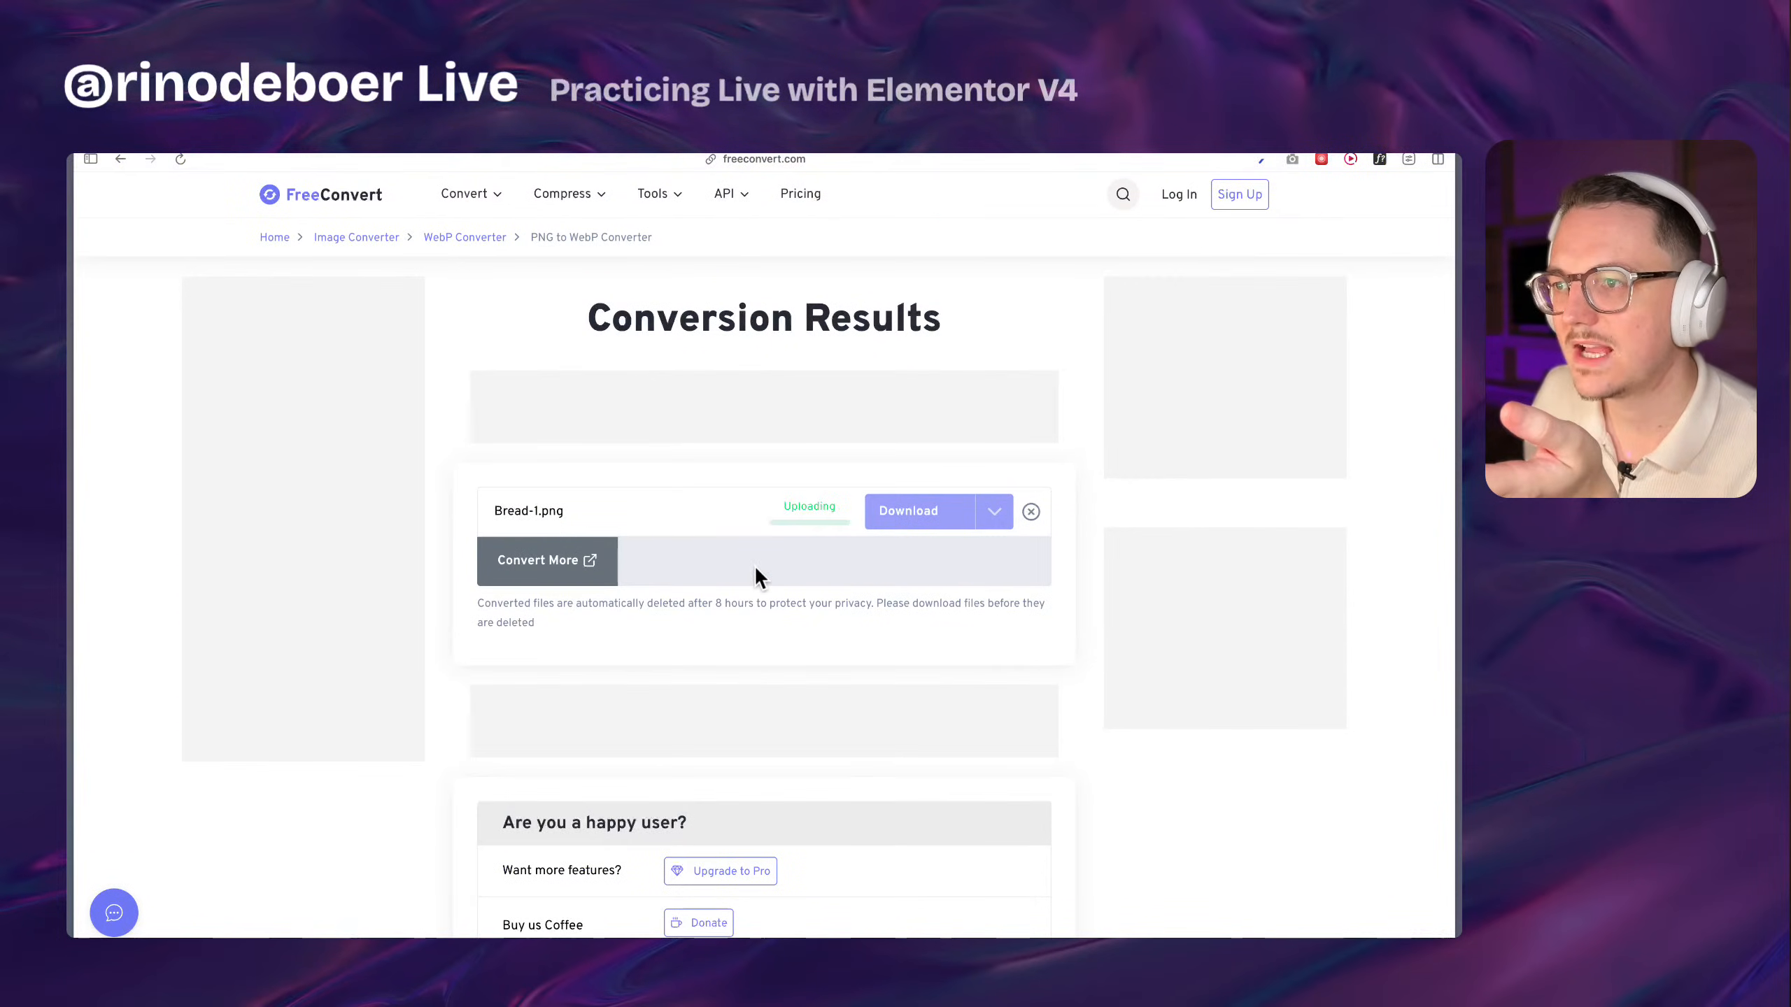
Return to CloudConvert, reload the stalled conversion page, and download the WebP version of Bread-1.png
mouse_move(66, 472)
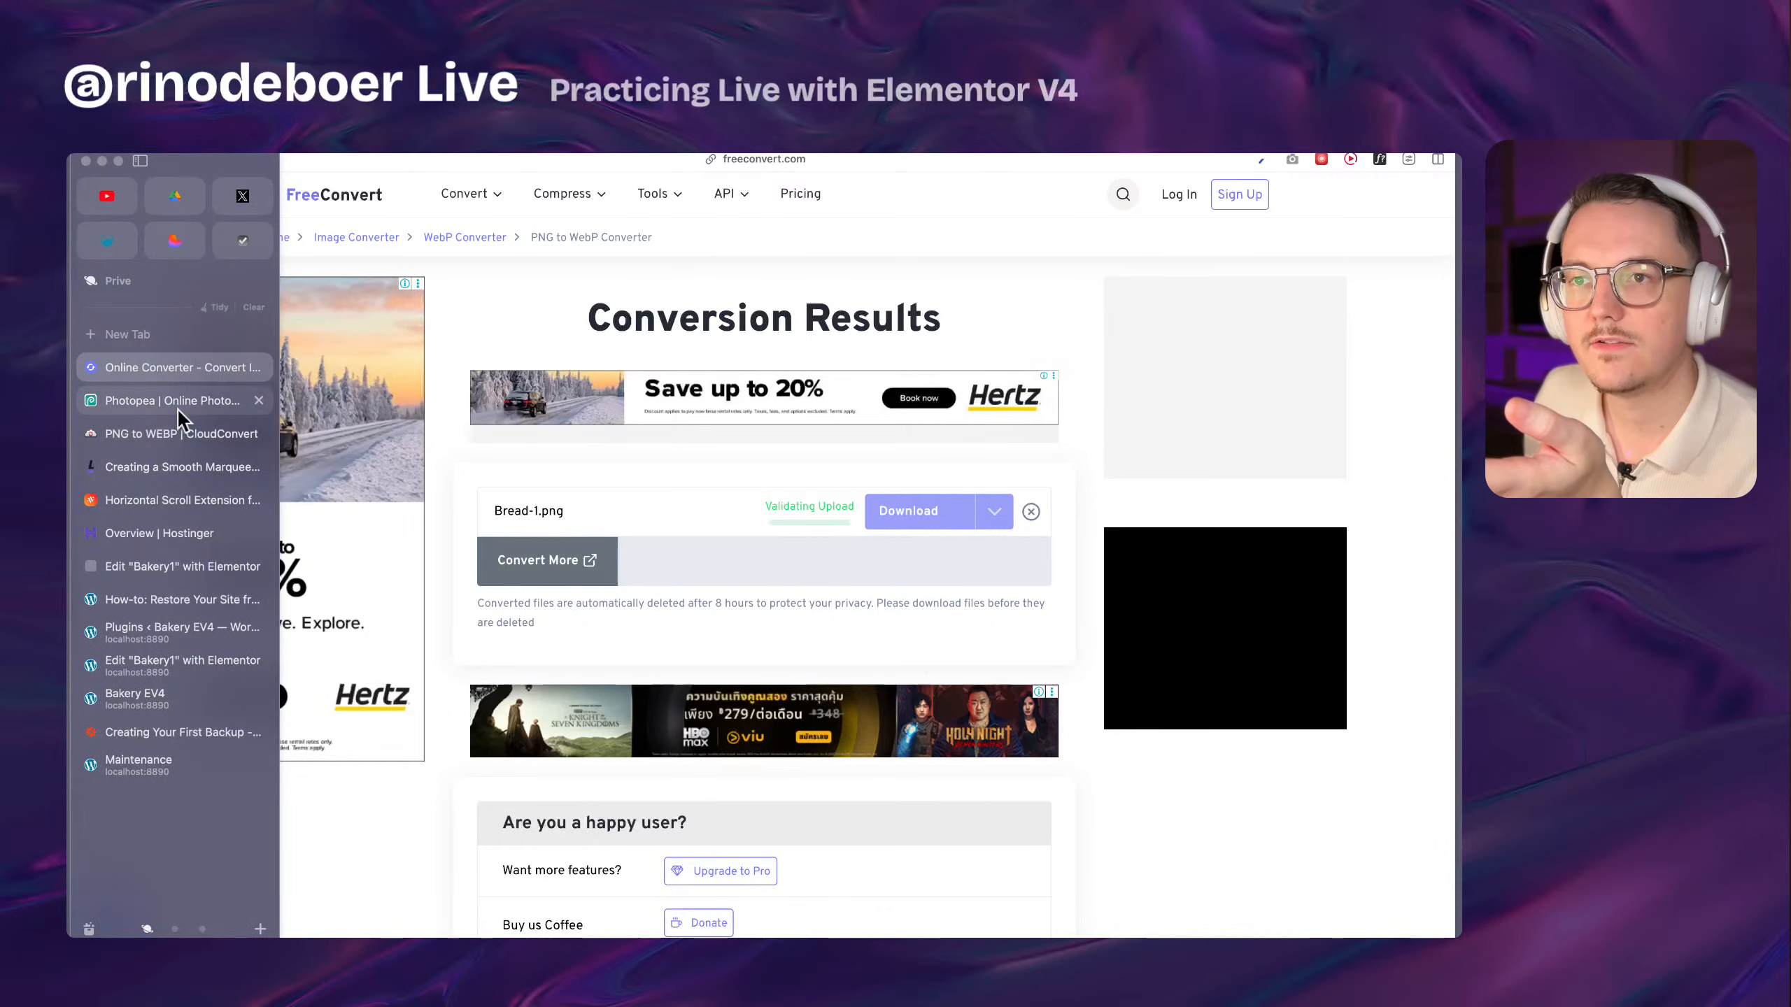
click(199, 434)
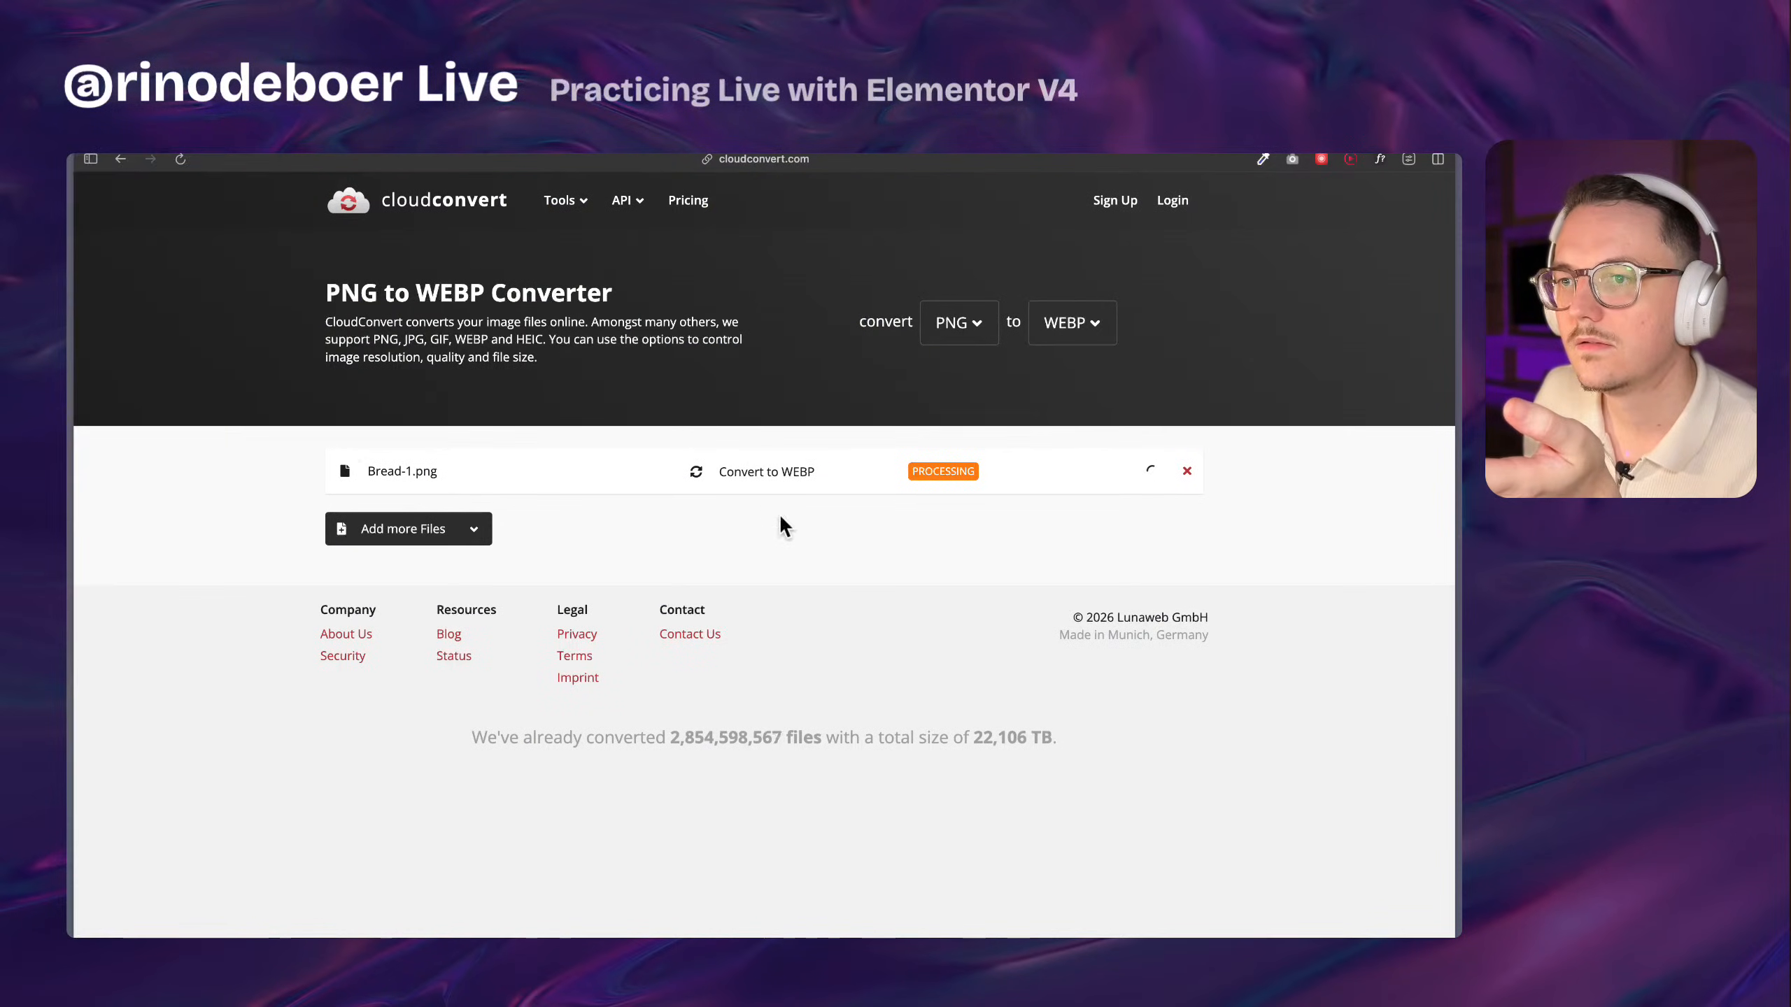
click(182, 166)
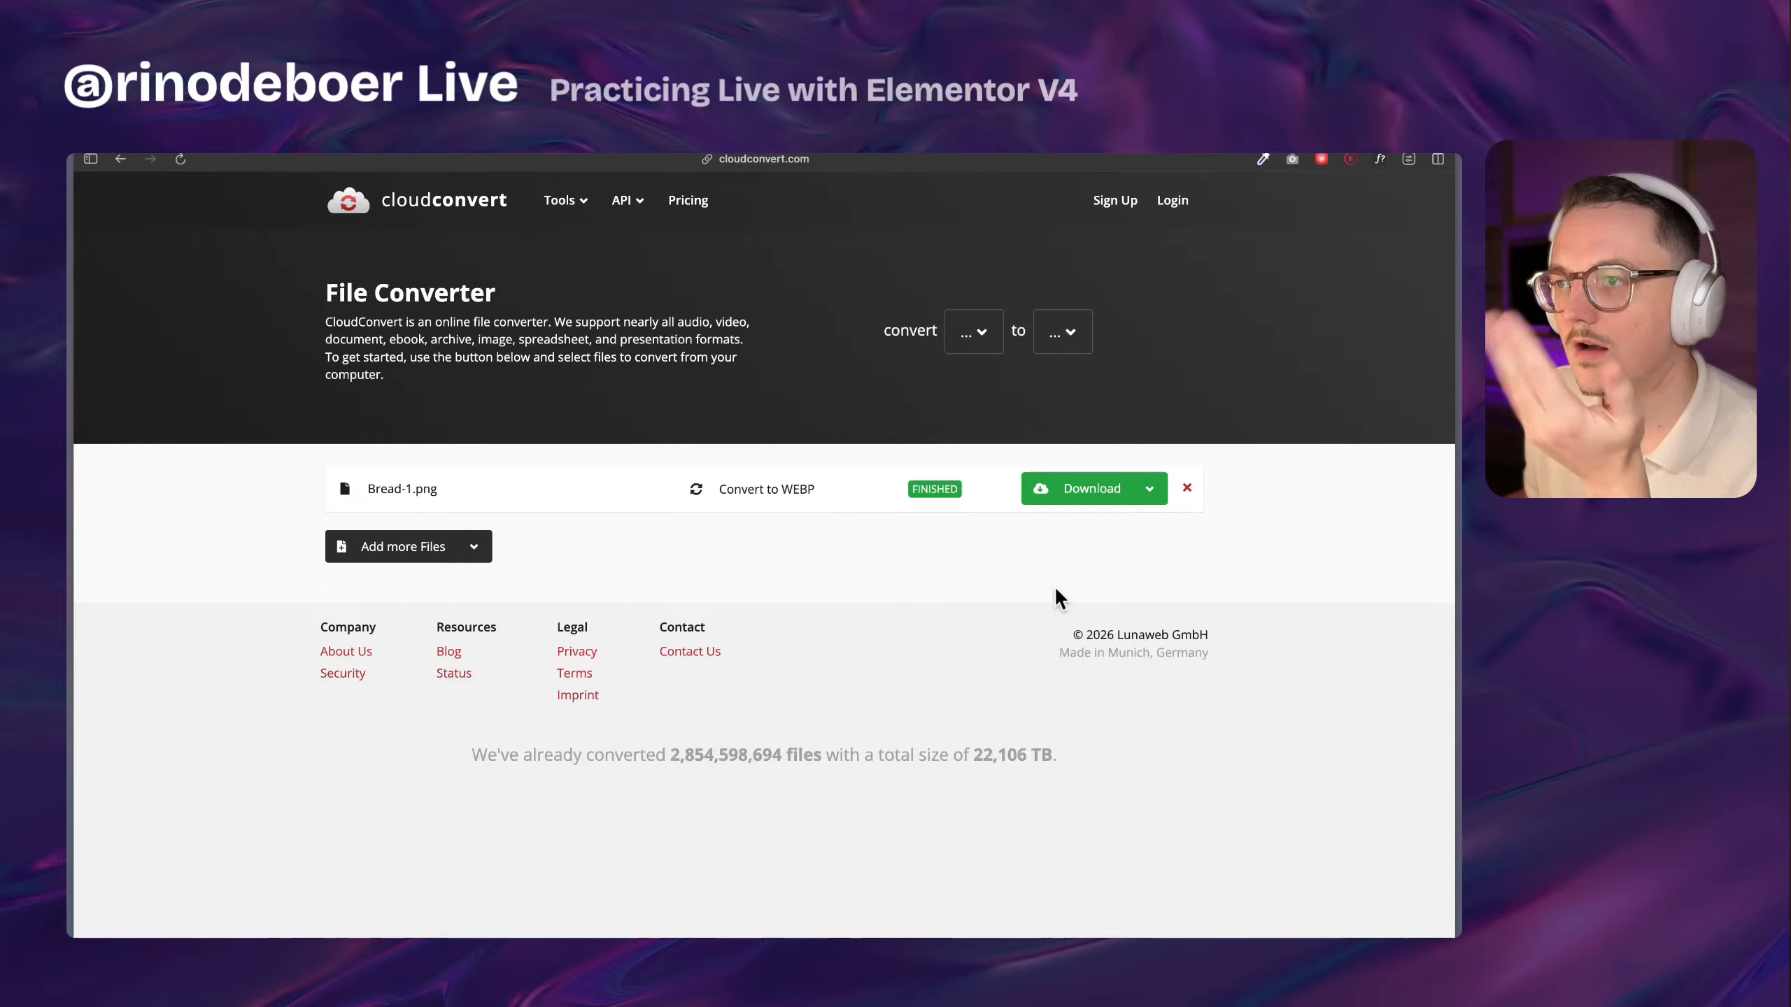
click(1108, 497)
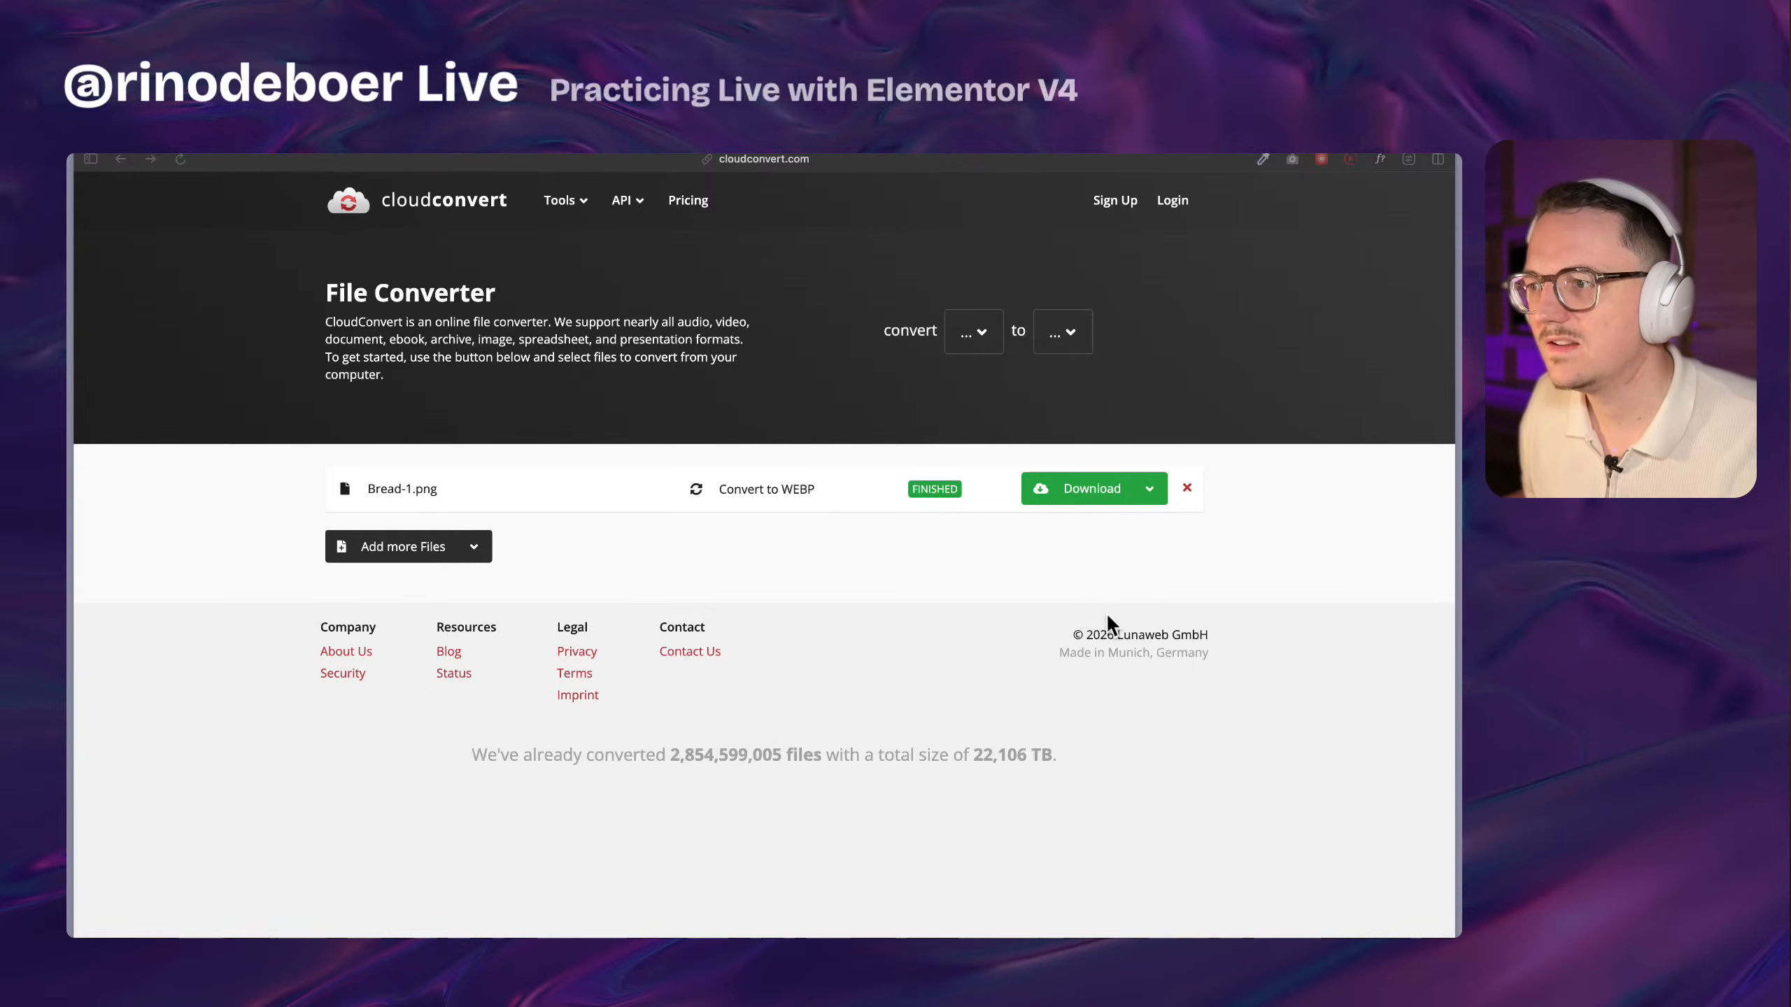
Switch back to FreeConvert and download its converted WebP version of Bread-1.png
mouse_move(71, 423)
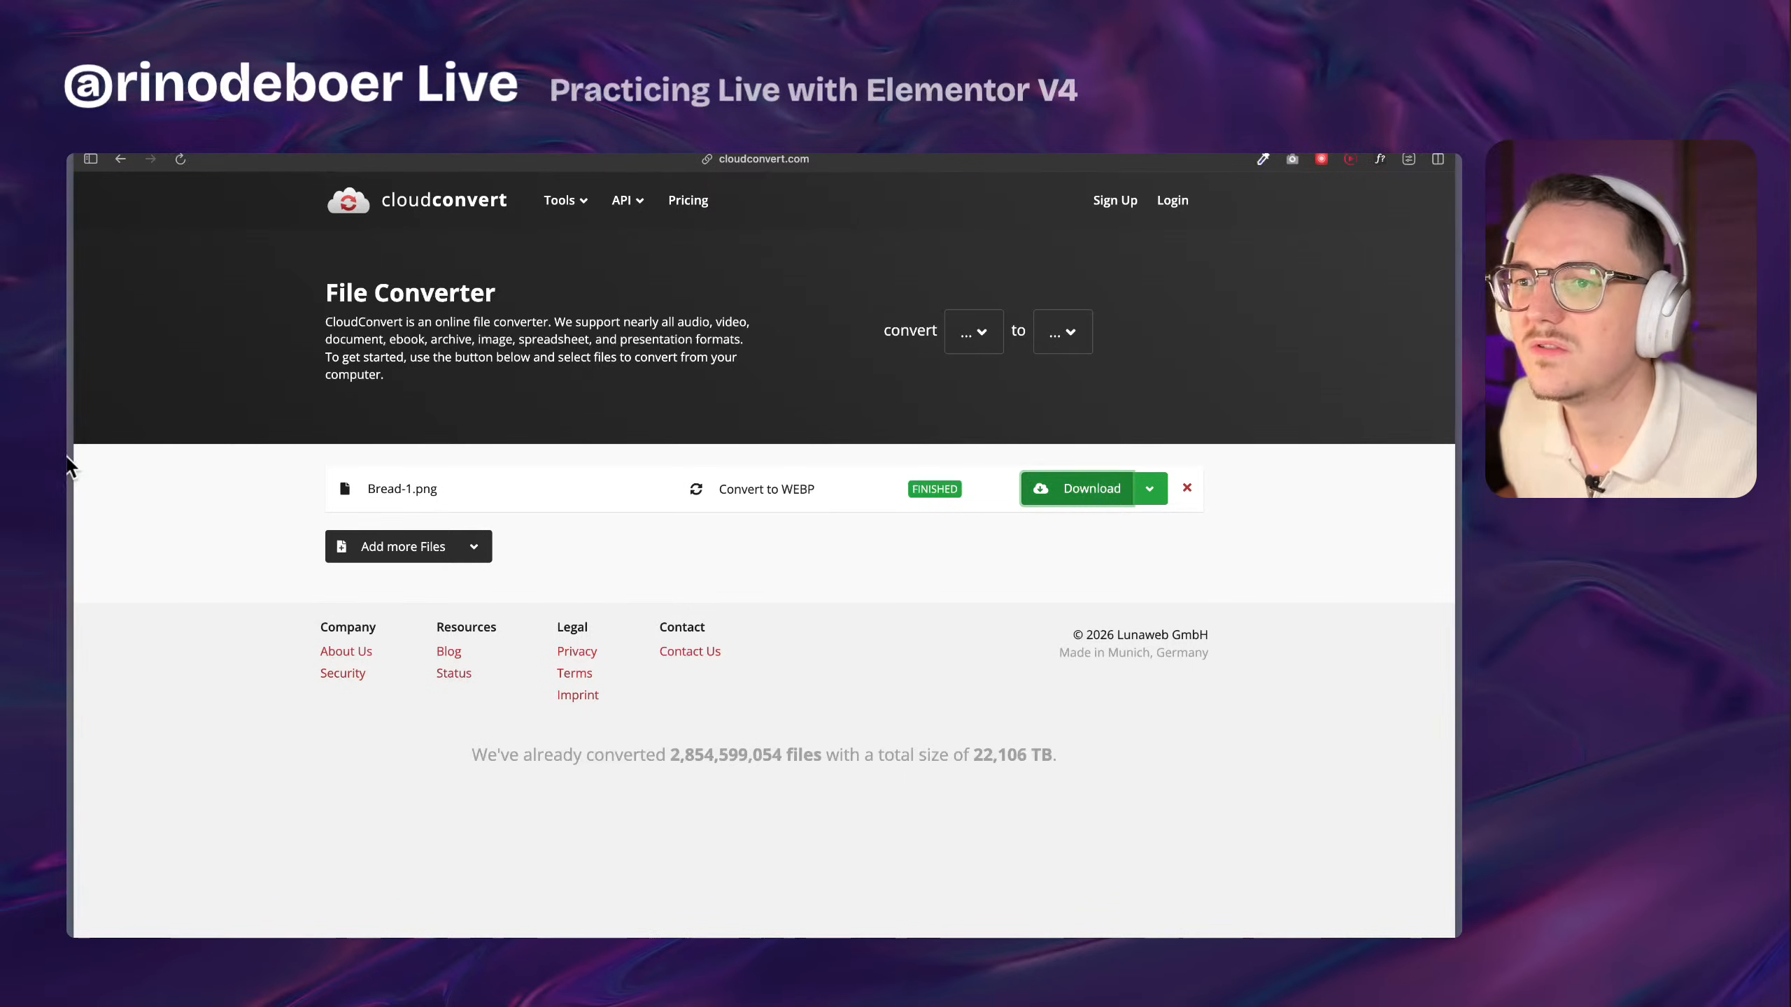
click(149, 400)
click(159, 367)
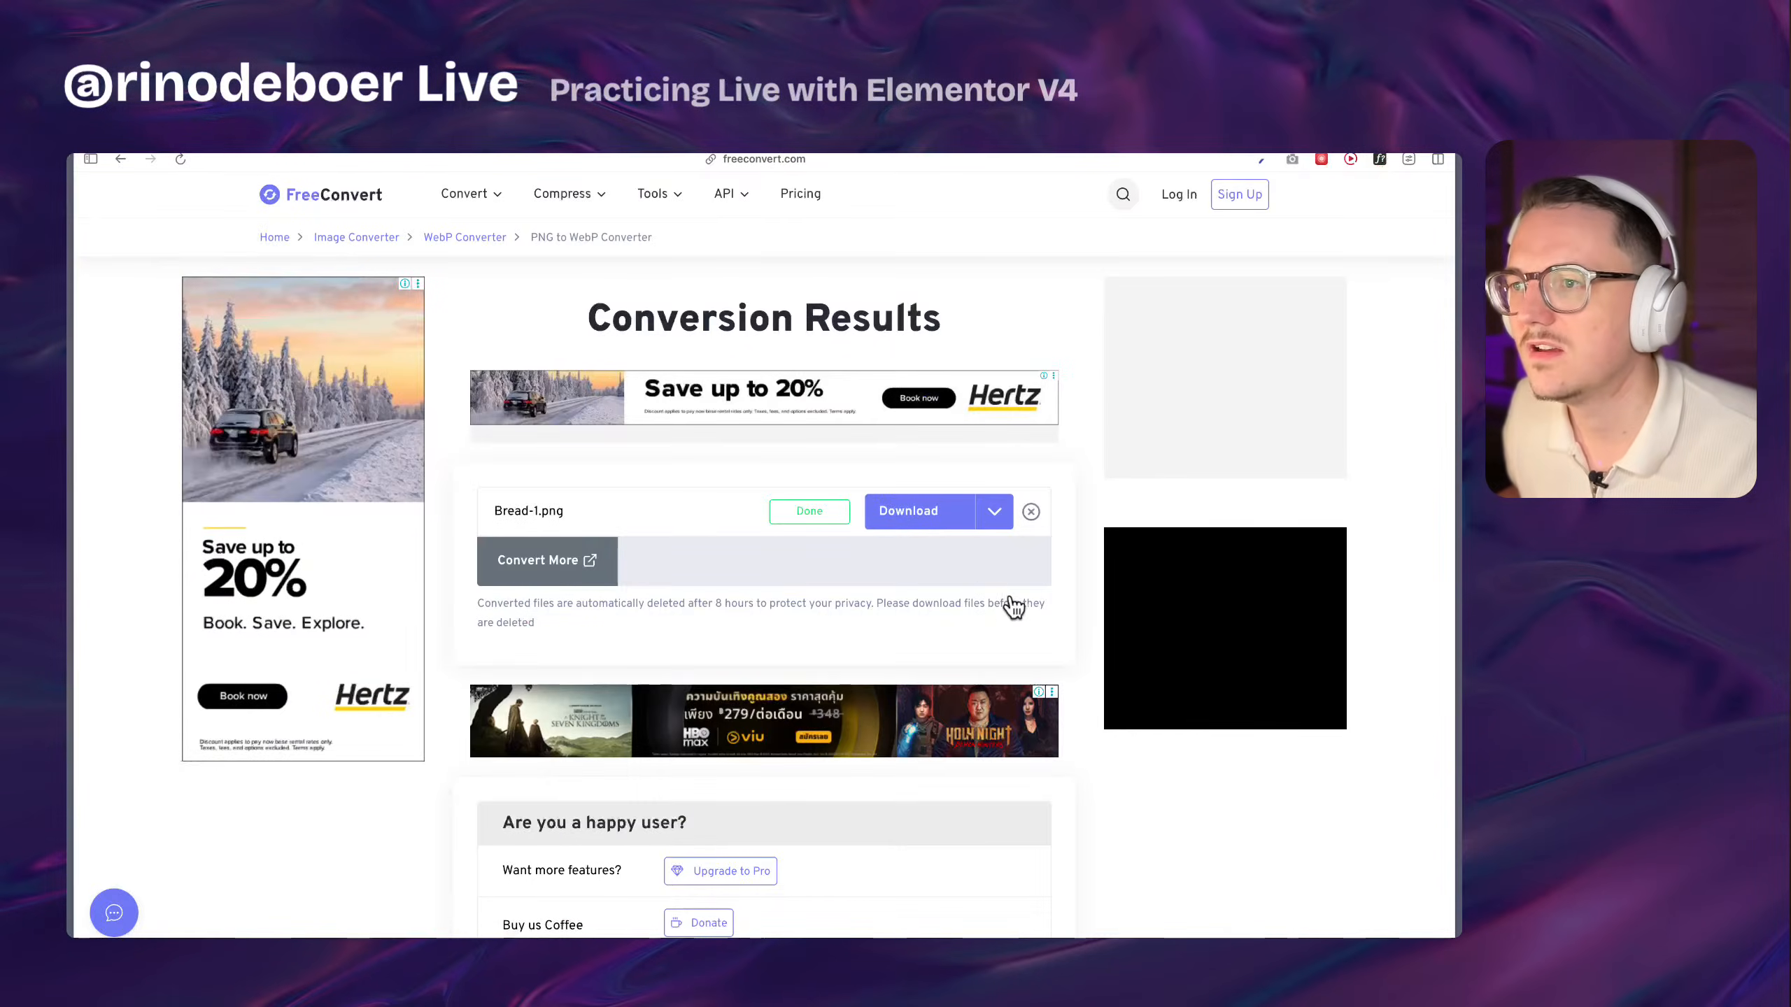
click(943, 514)
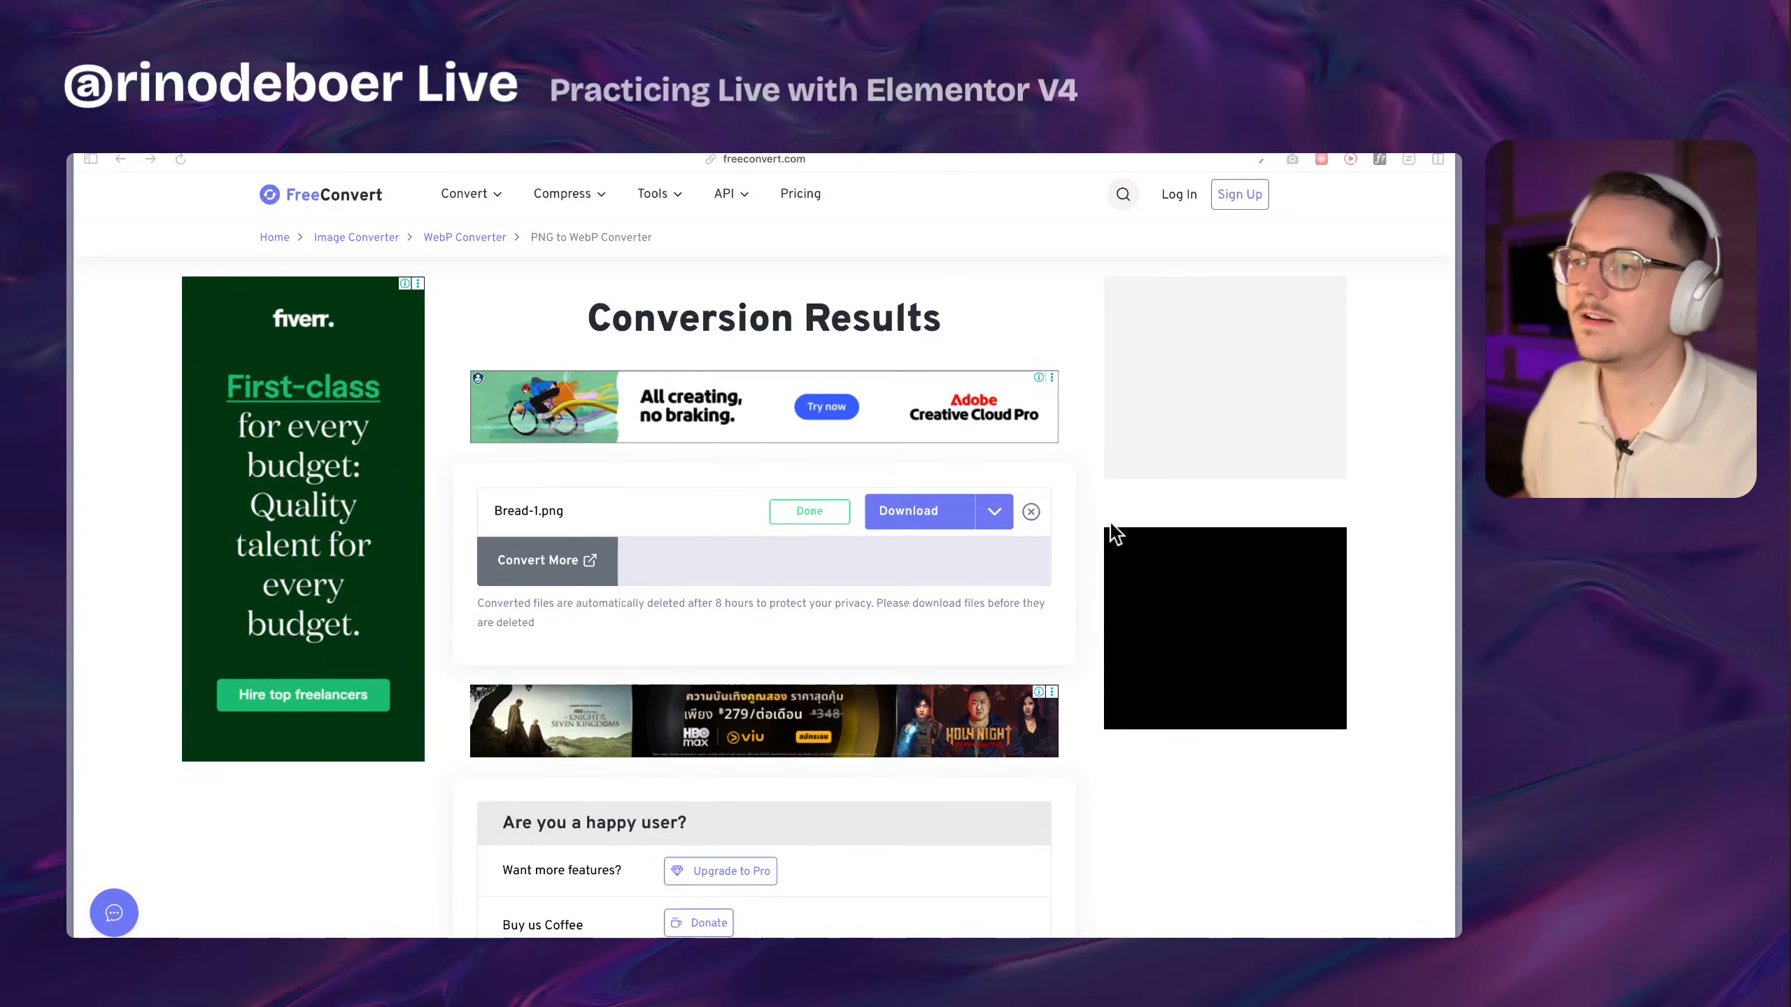
click(1106, 500)
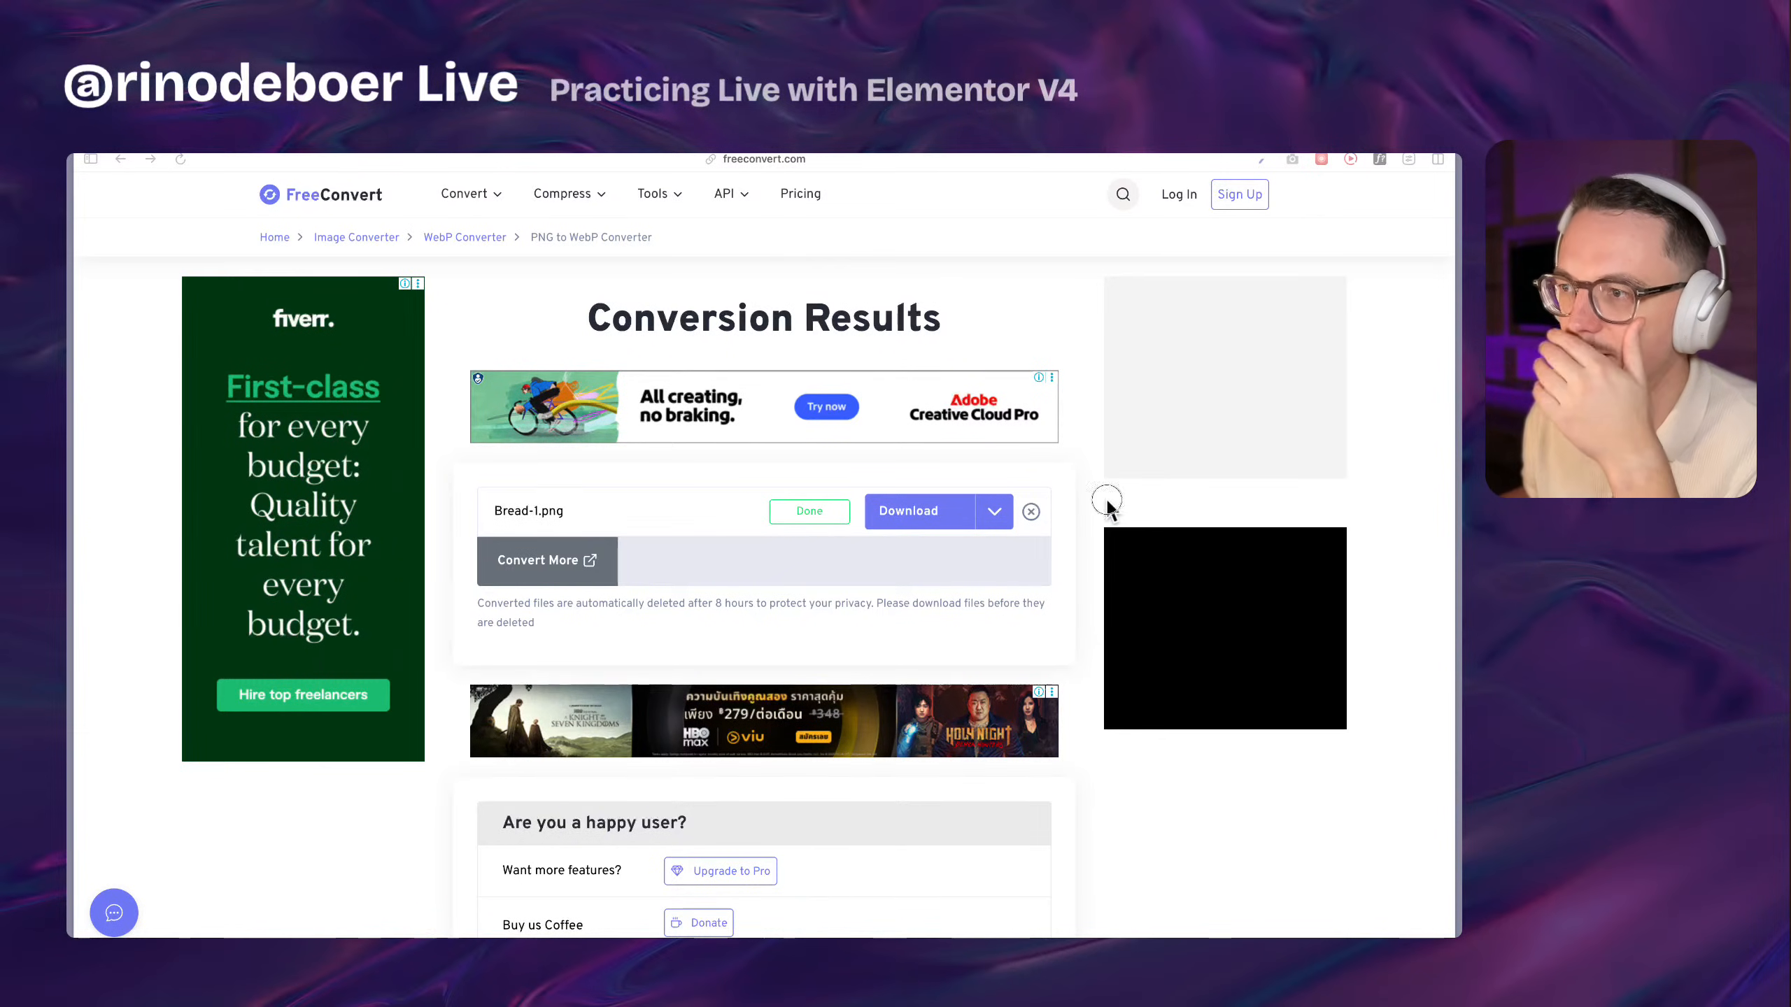
Return to the Bakery1 Elementor editor, upload Bread1.webp to the media library, and use it for the placeholder Image
mouse_move(71, 444)
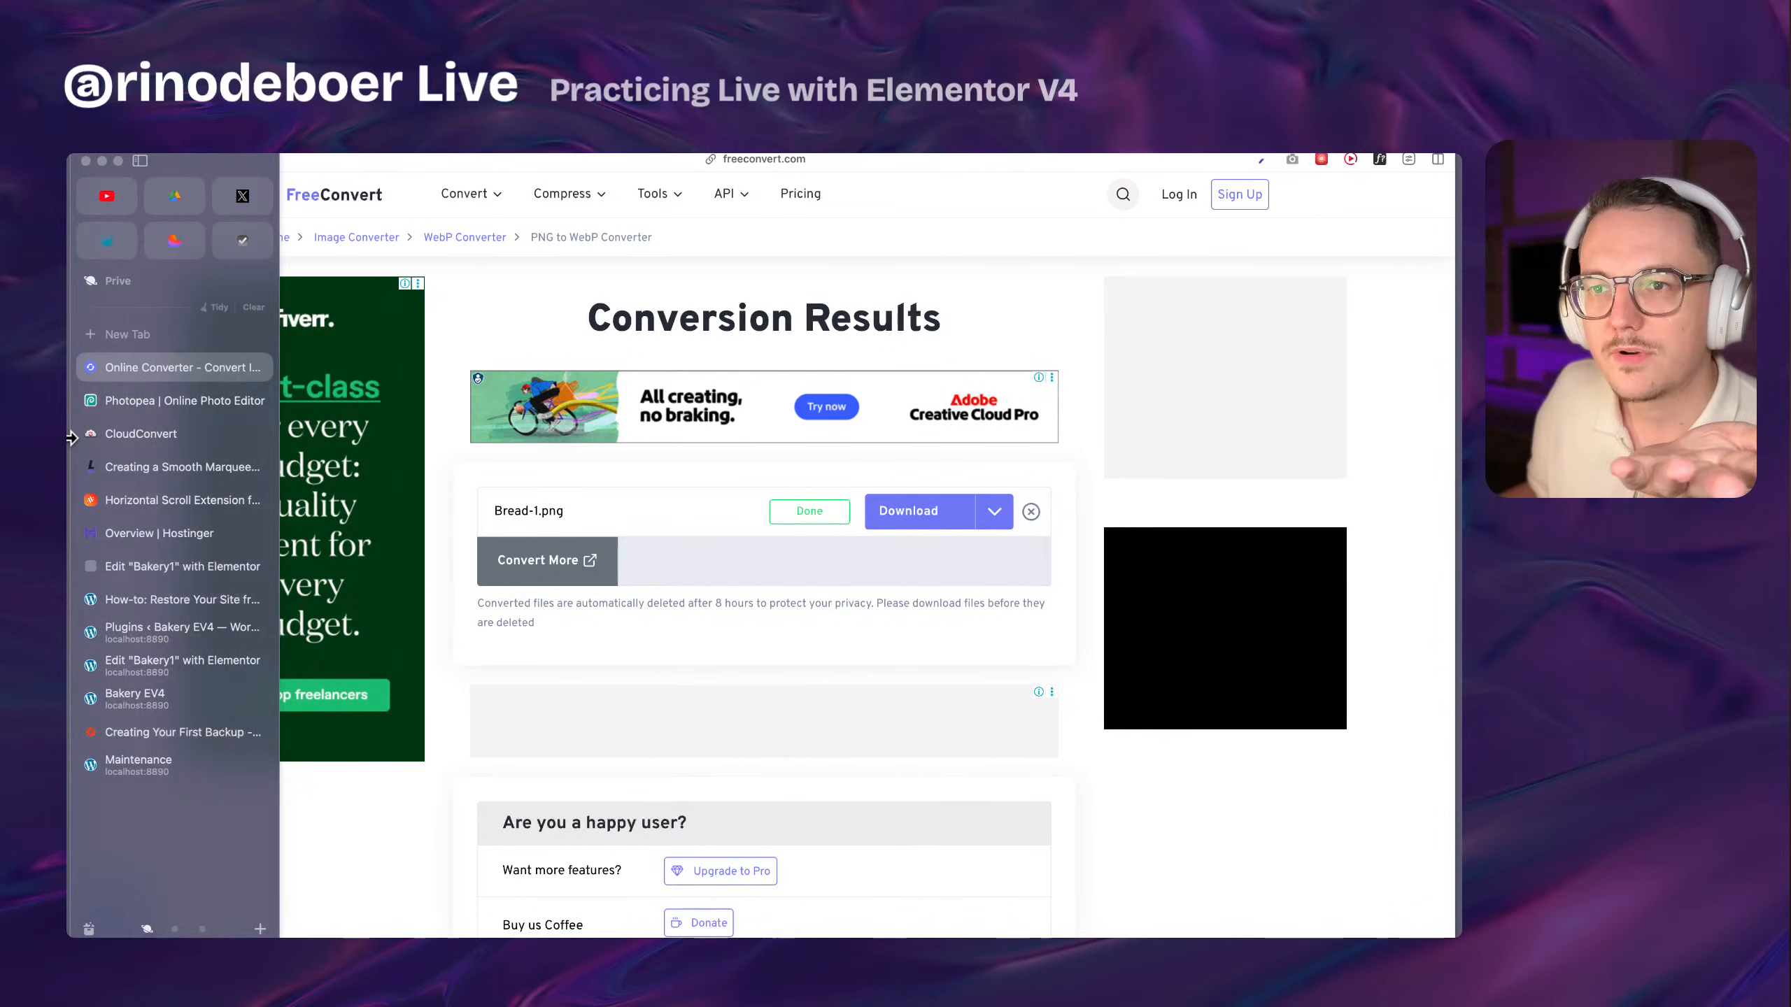
click(161, 413)
click(175, 440)
click(184, 468)
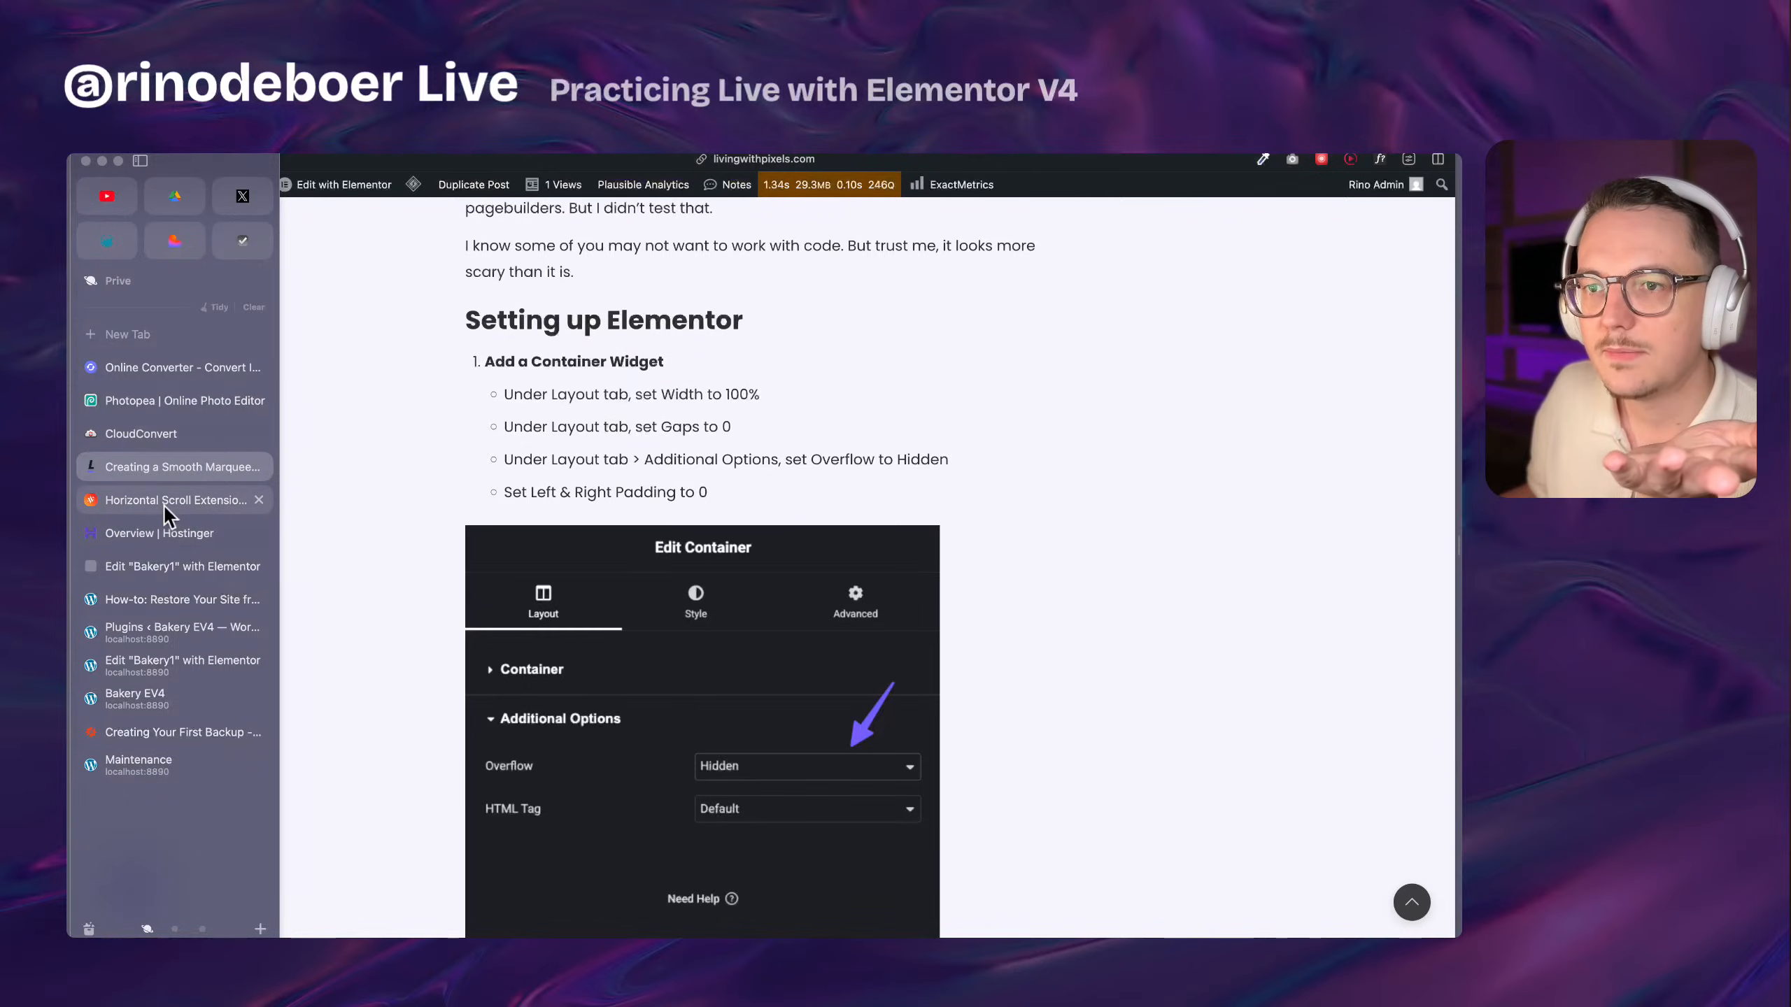
click(184, 561)
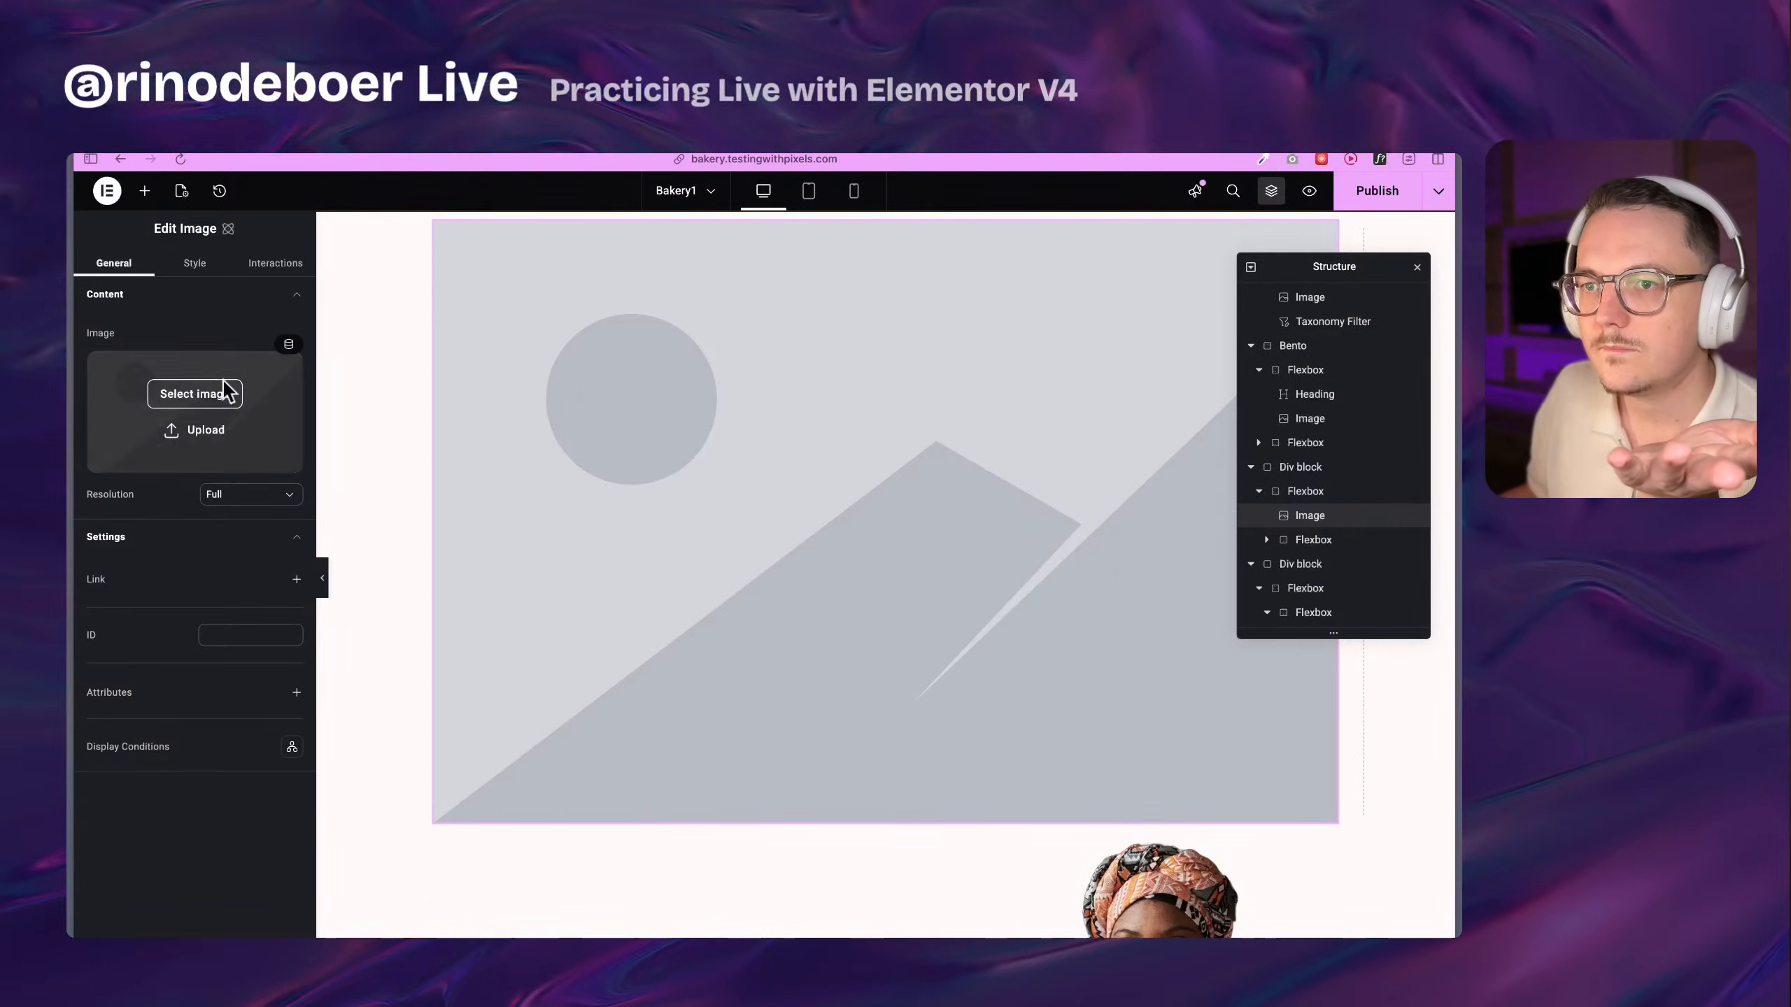
click(225, 393)
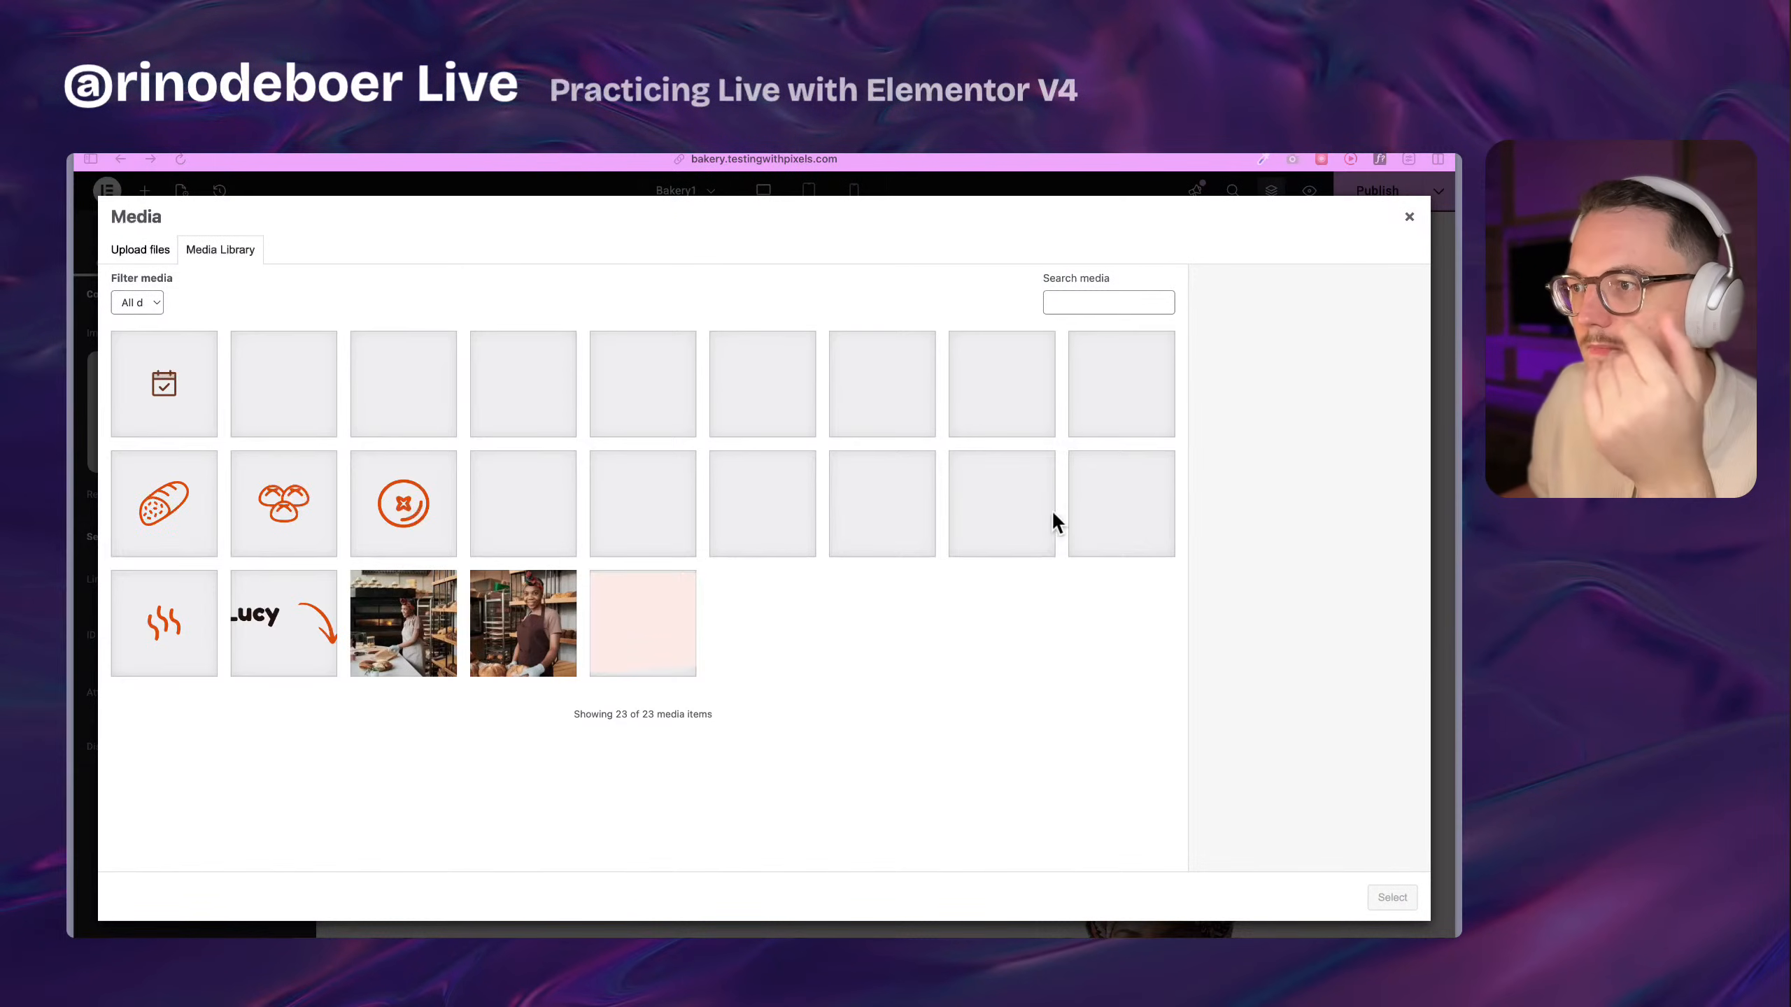
drag(1043, 506, 634, 607)
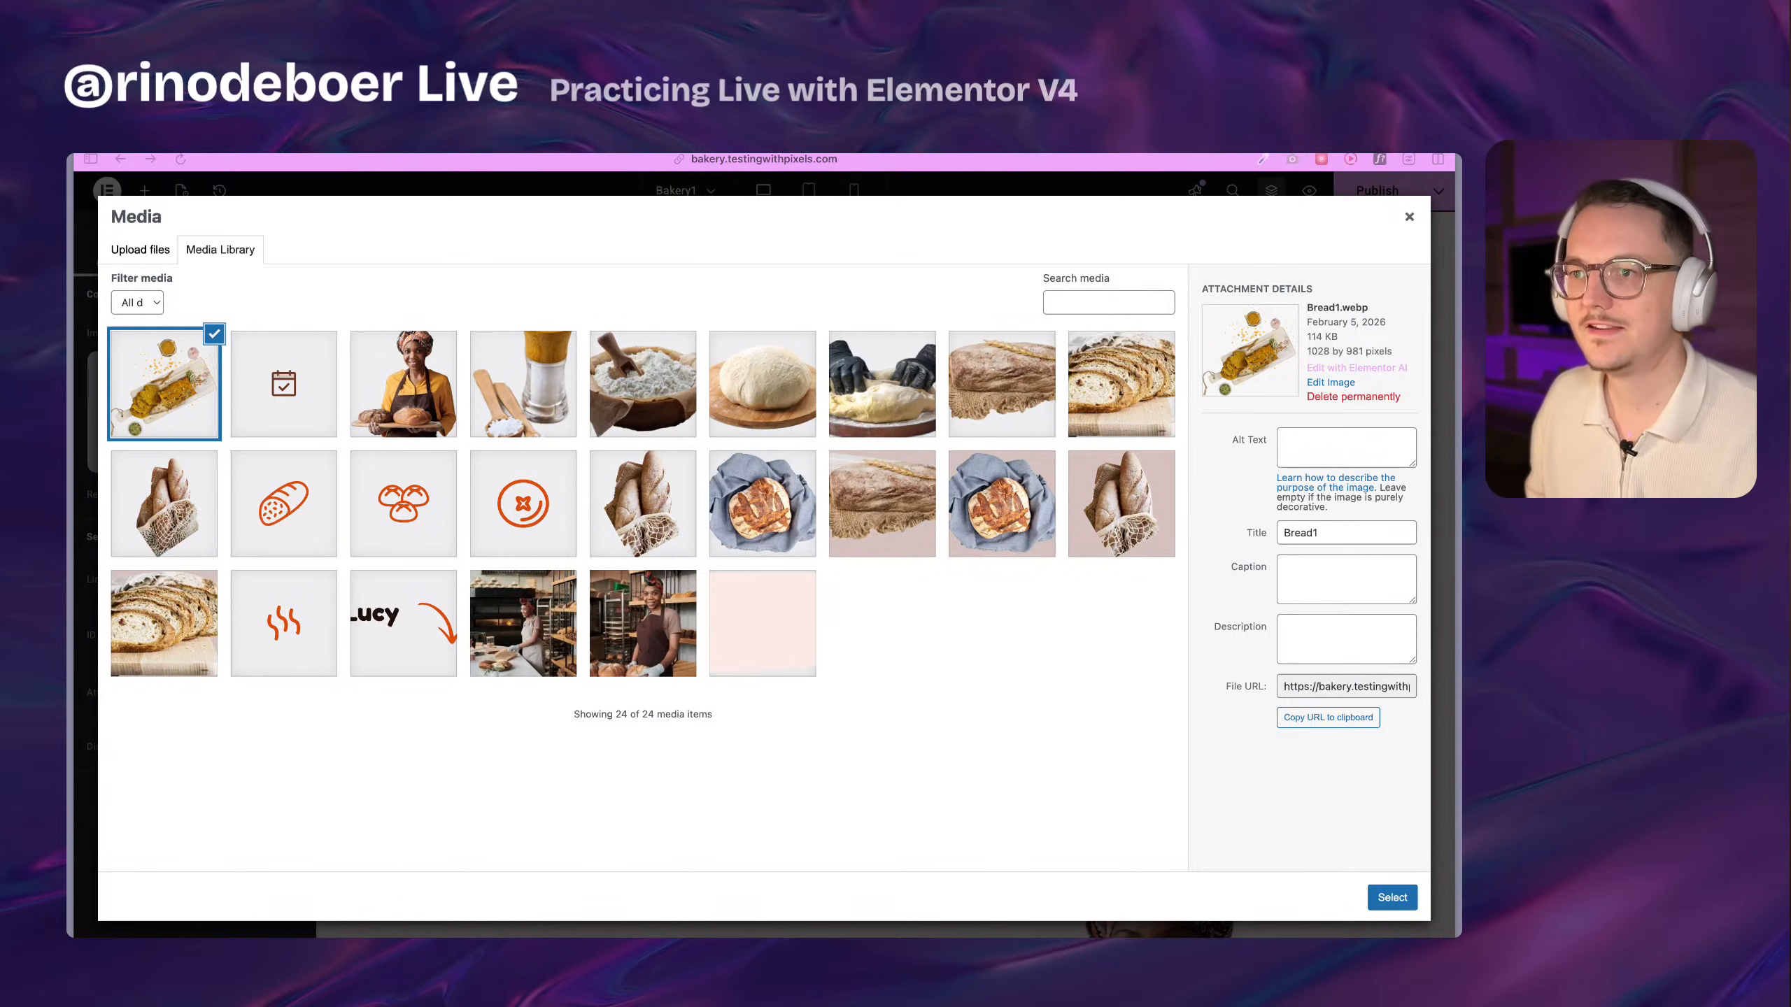
click(1380, 899)
scroll(663, 576, up, 2)
scroll(780, 568, down, 2)
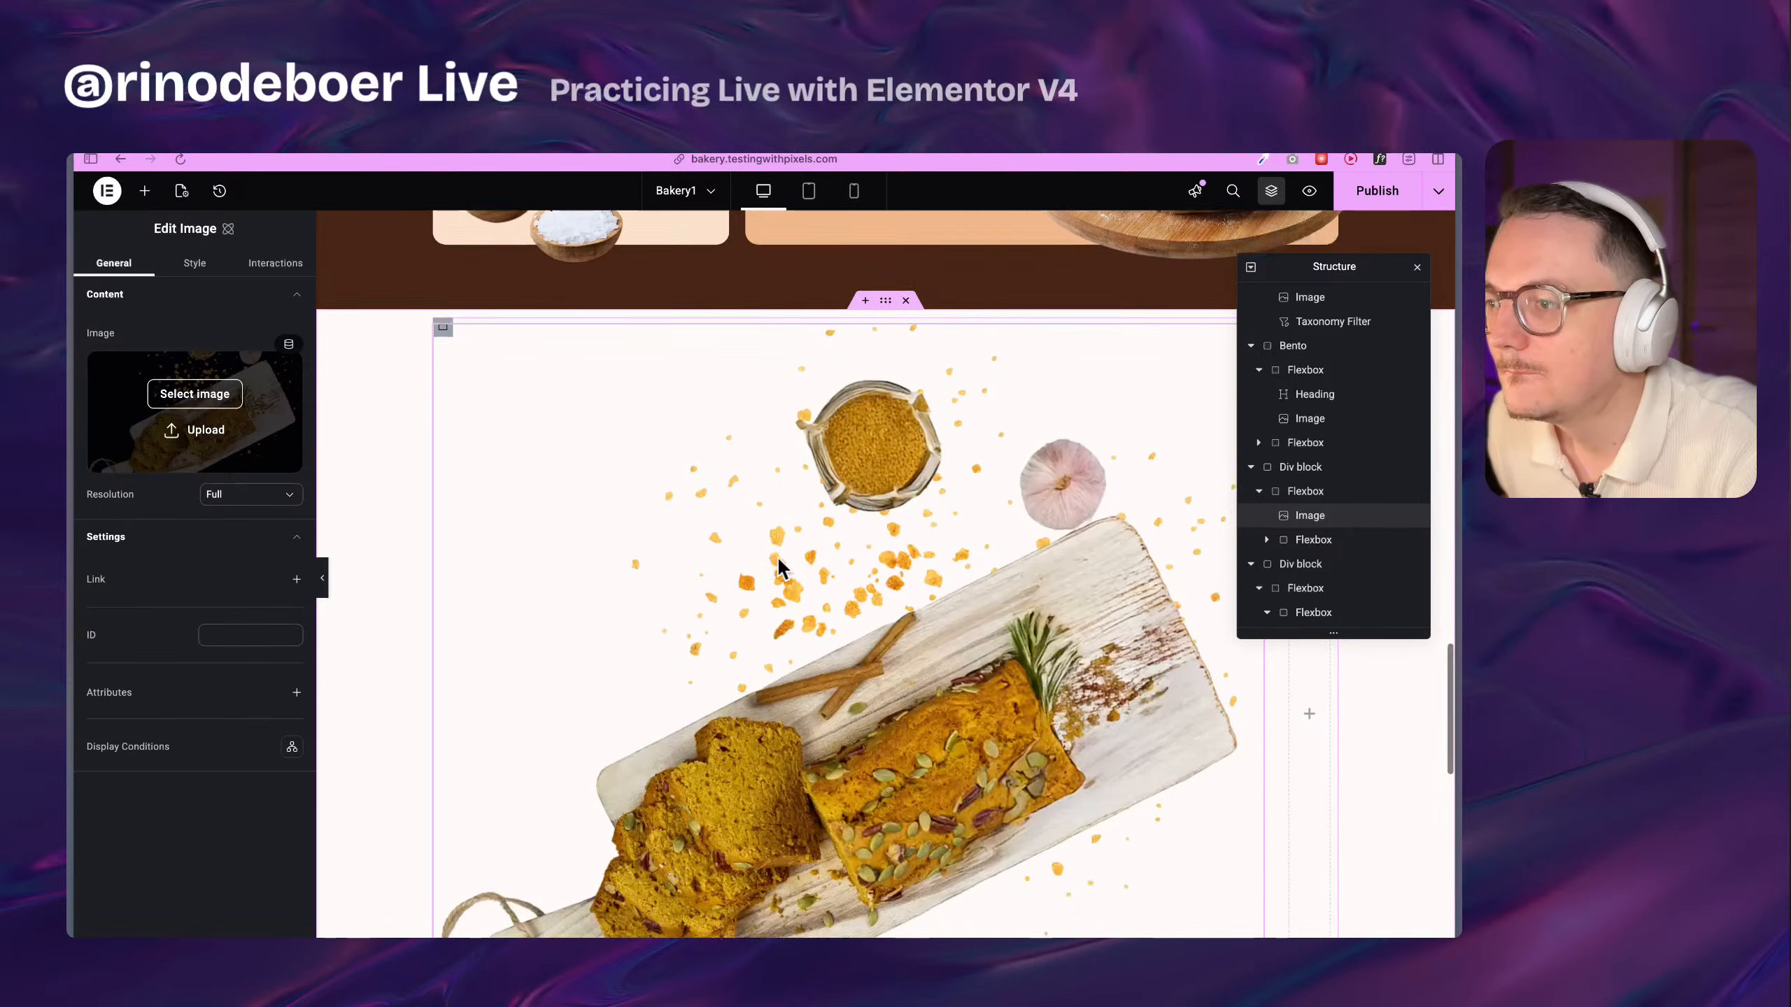
scroll(901, 607, up, 2)
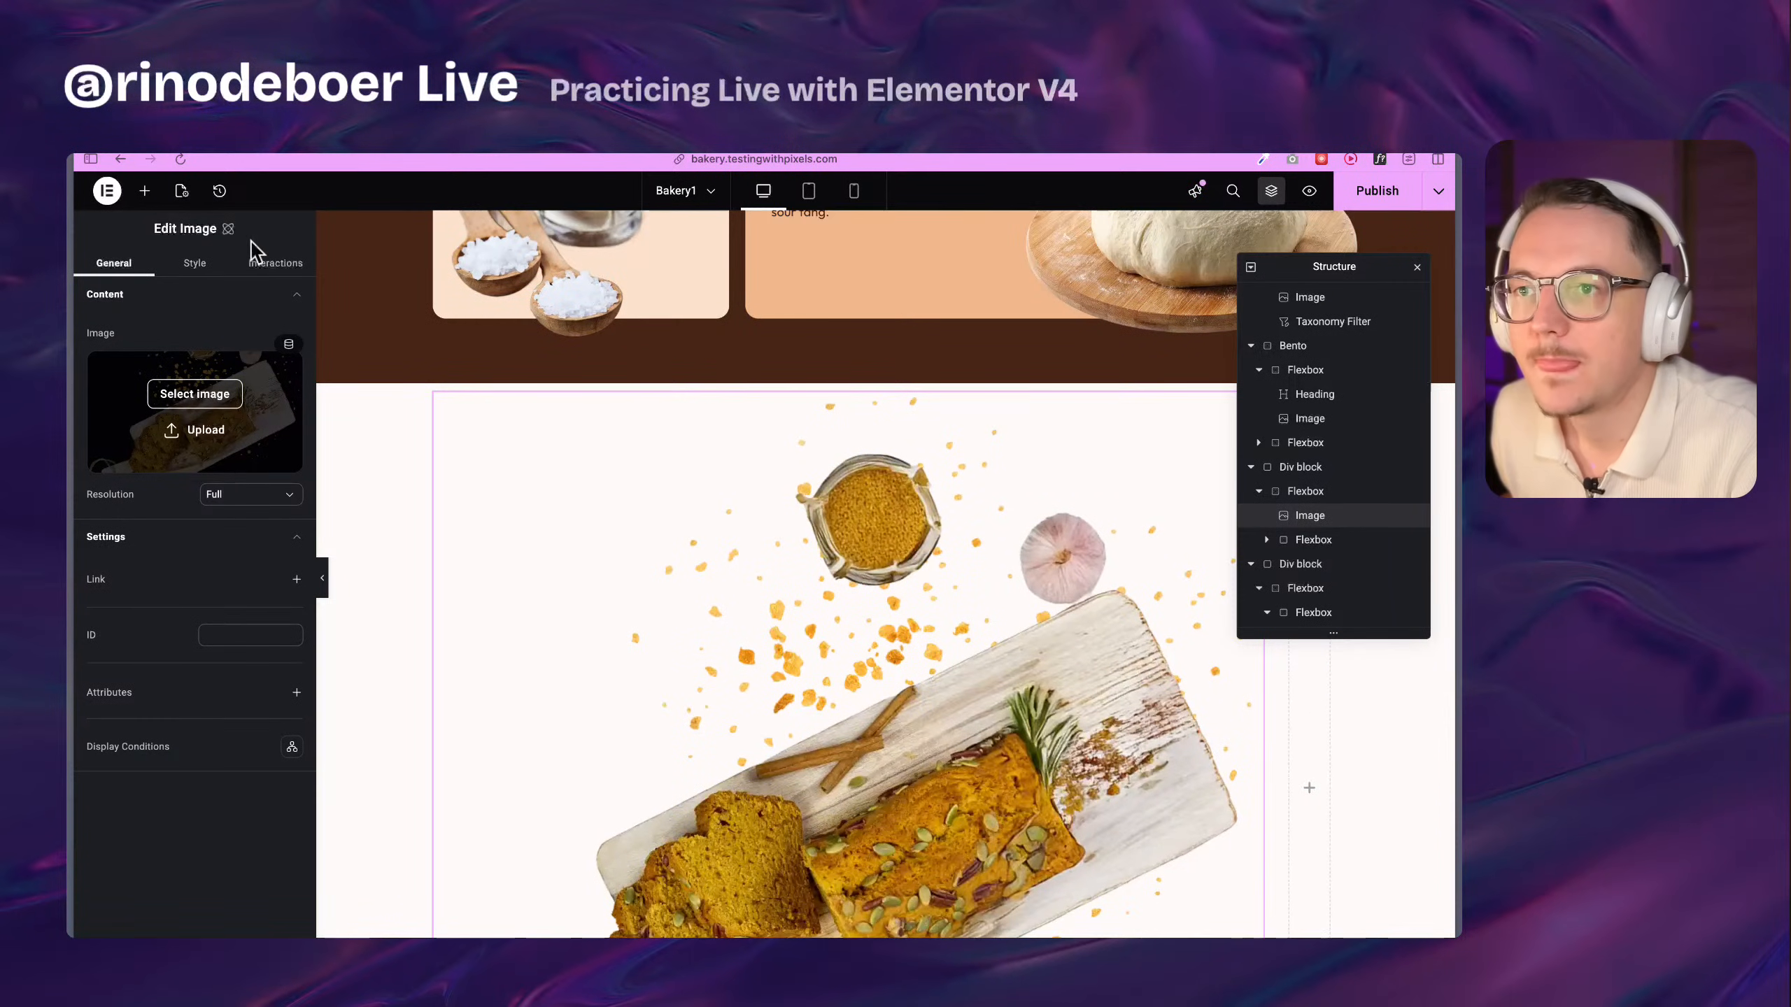
Set the bread image's width to 50%
click(196, 263)
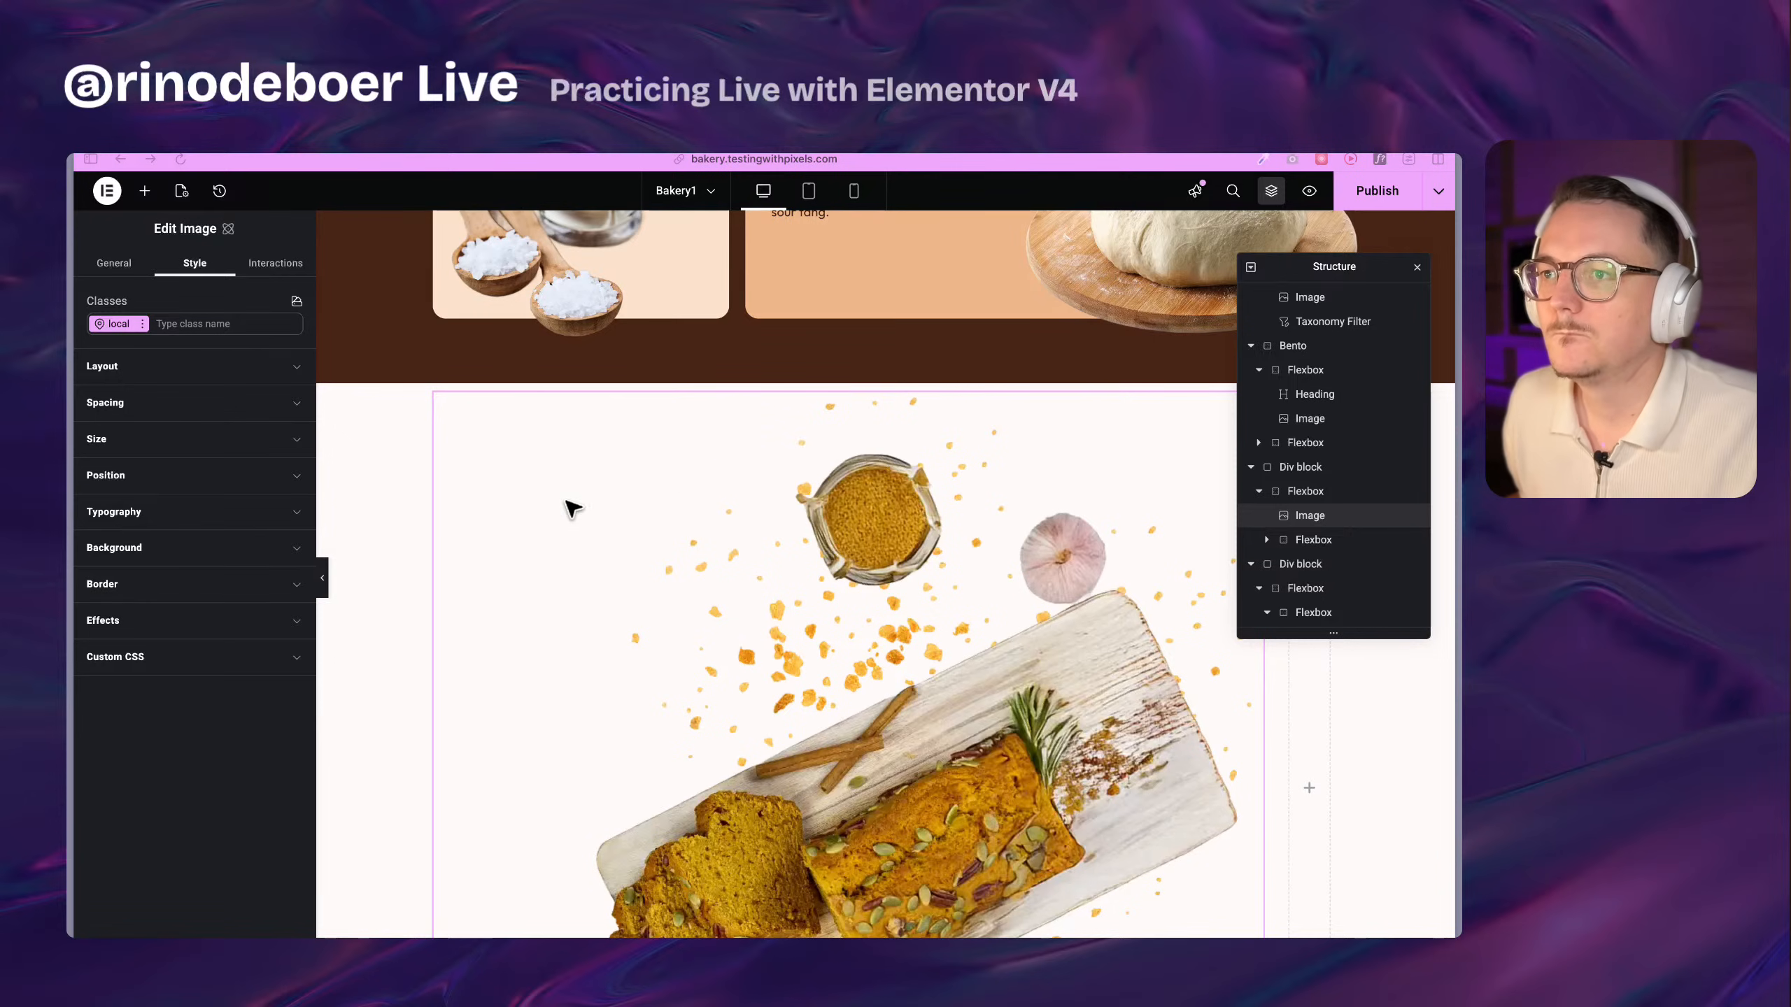
click(140, 448)
click(131, 502)
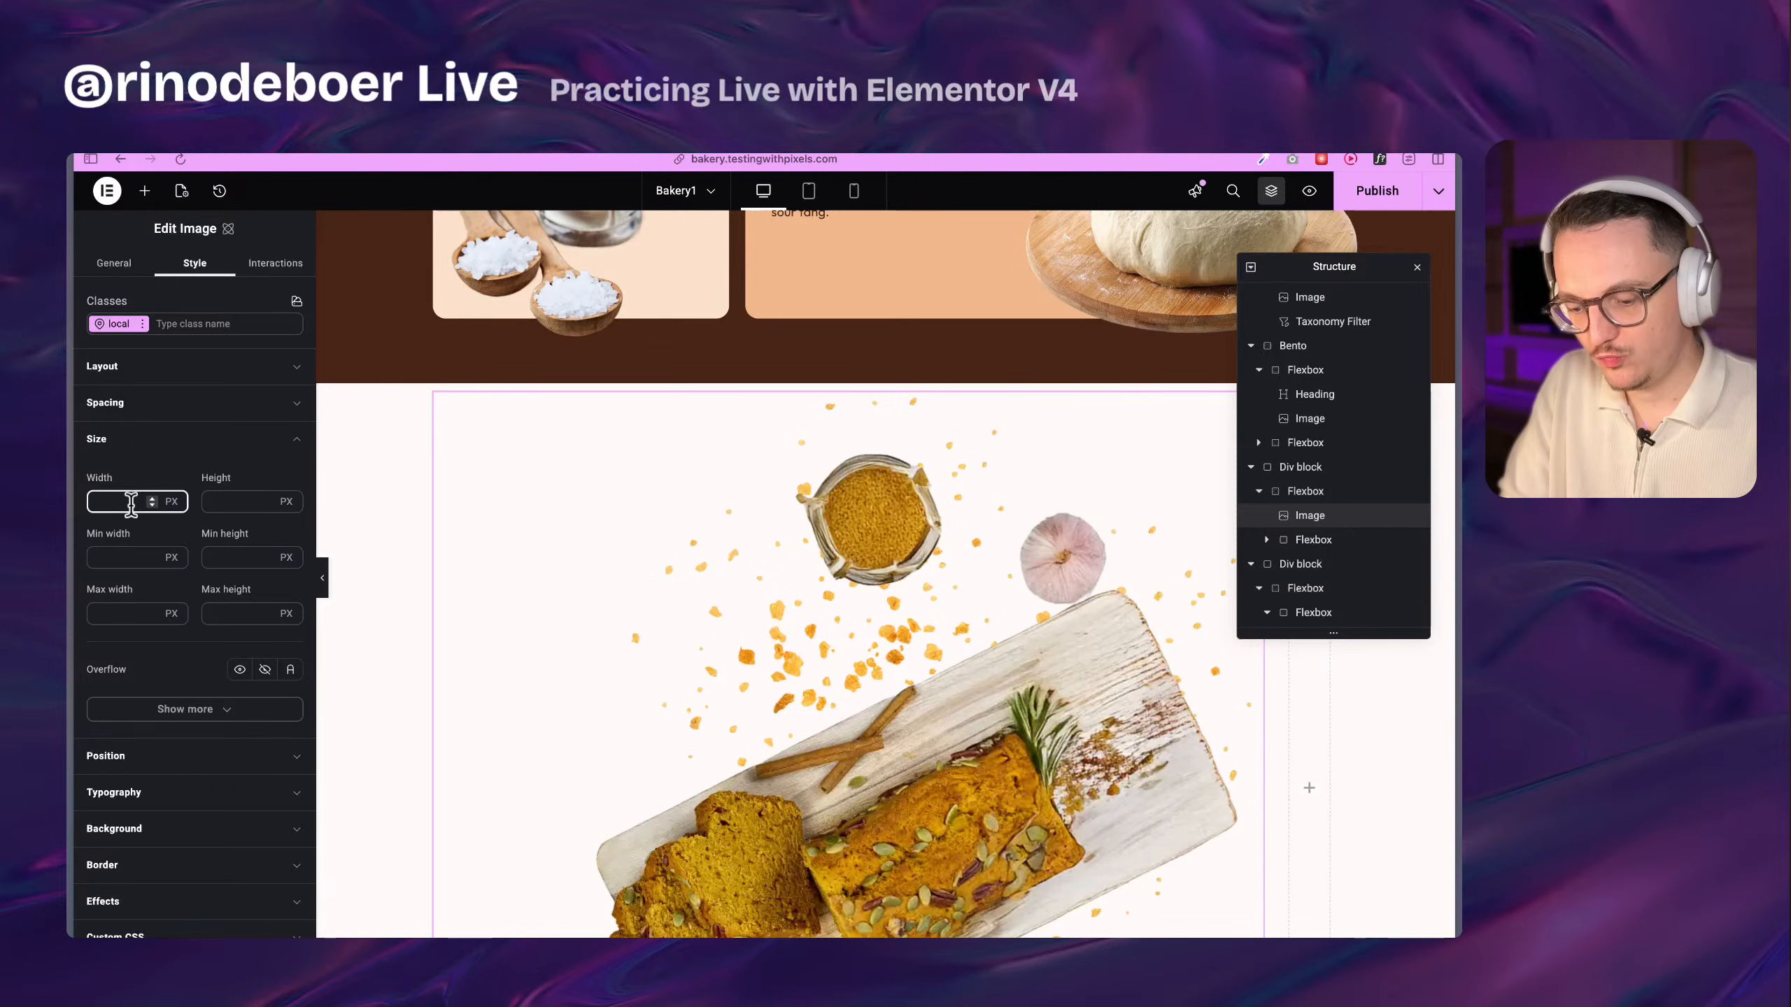
text(50%)
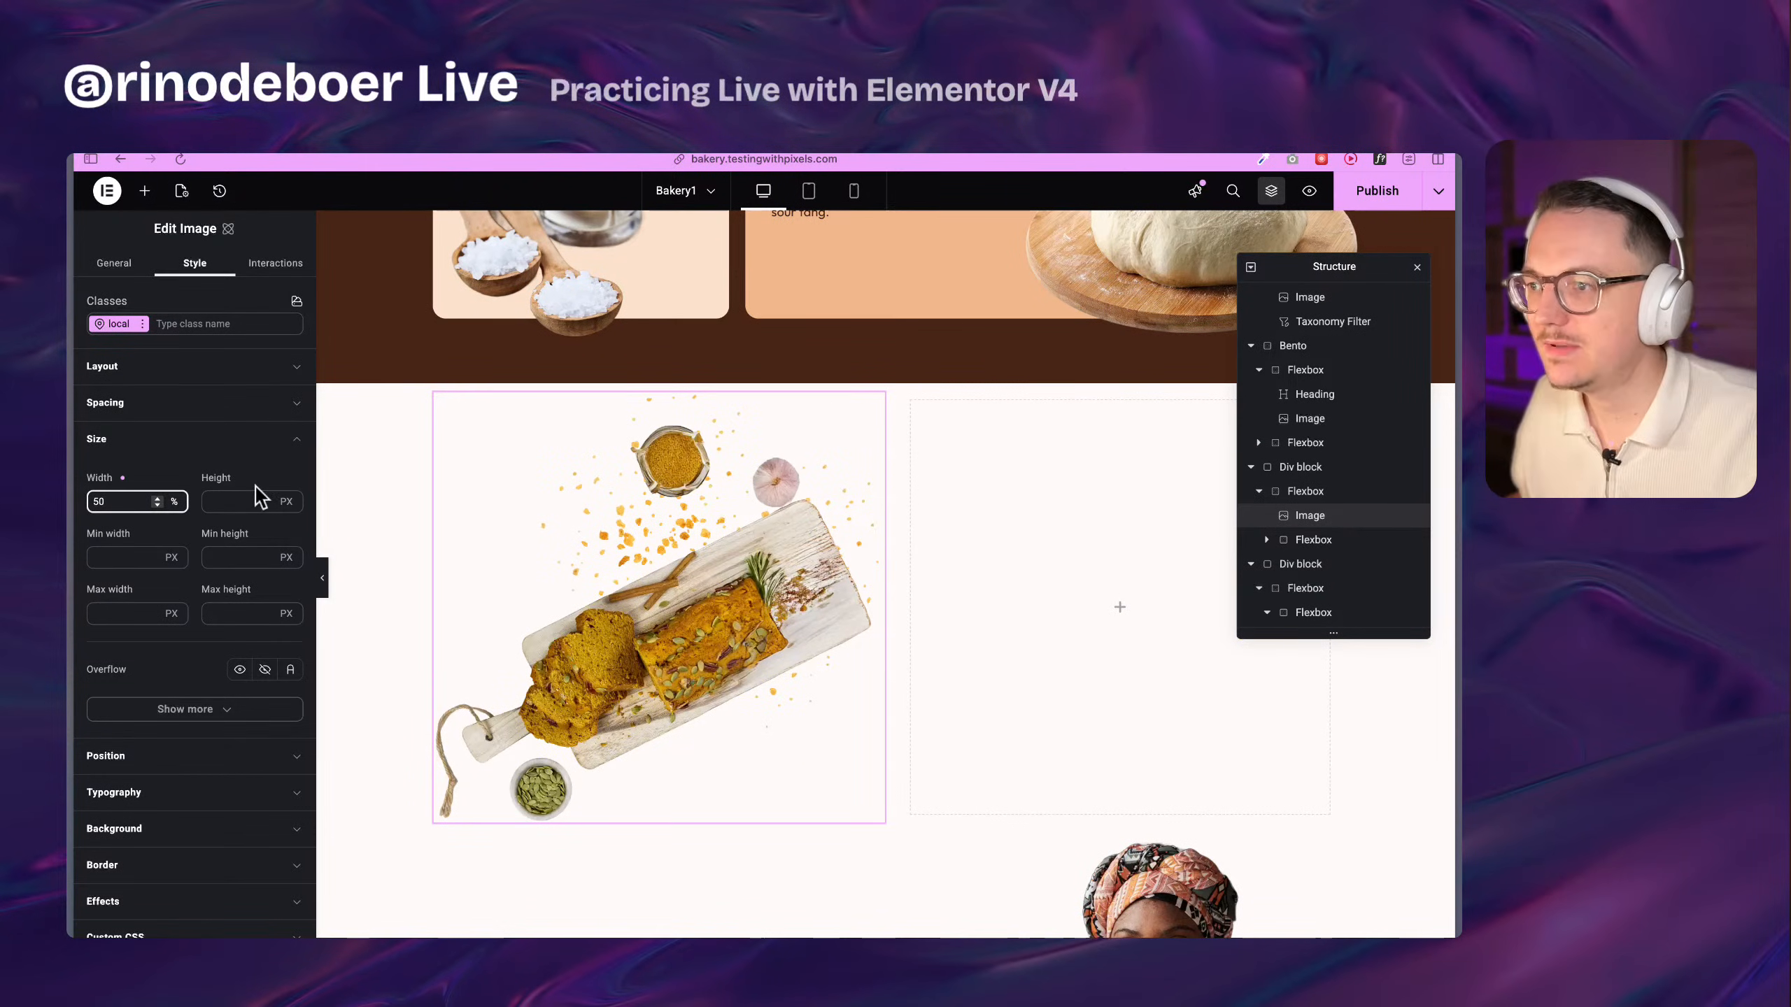
scroll(1029, 551, down, 1)
scroll(1027, 527, down, 1)
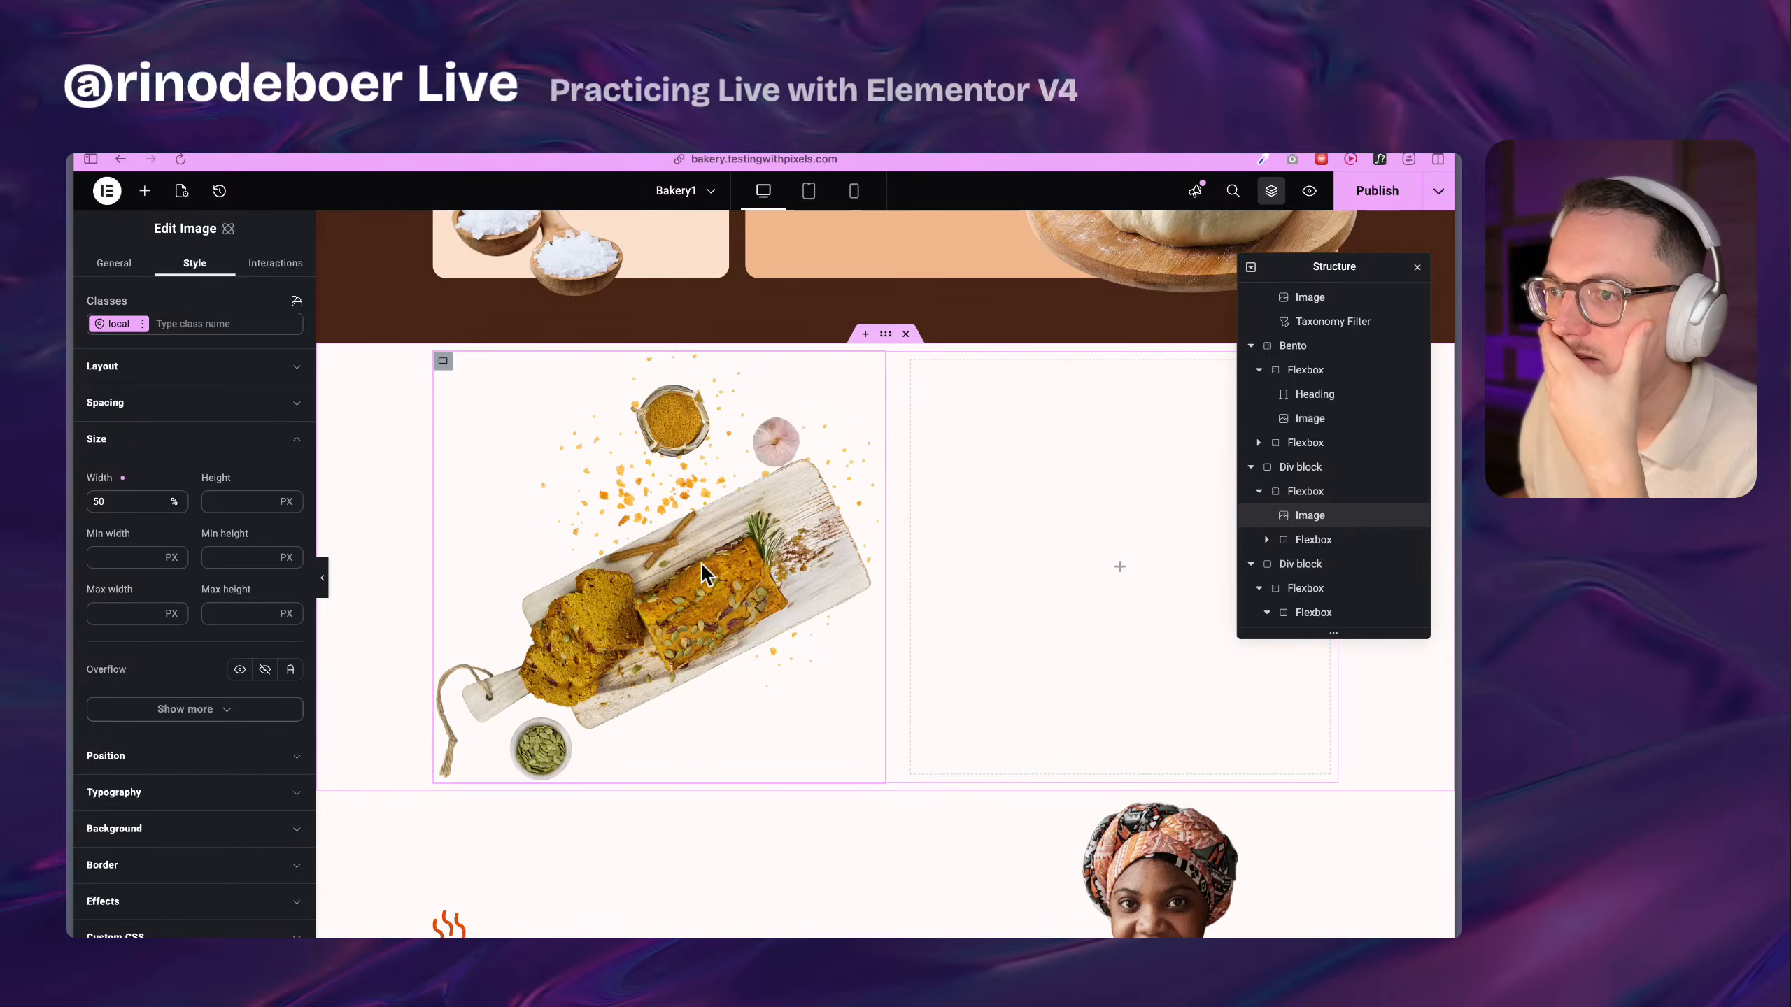
scroll(730, 535, up, 1)
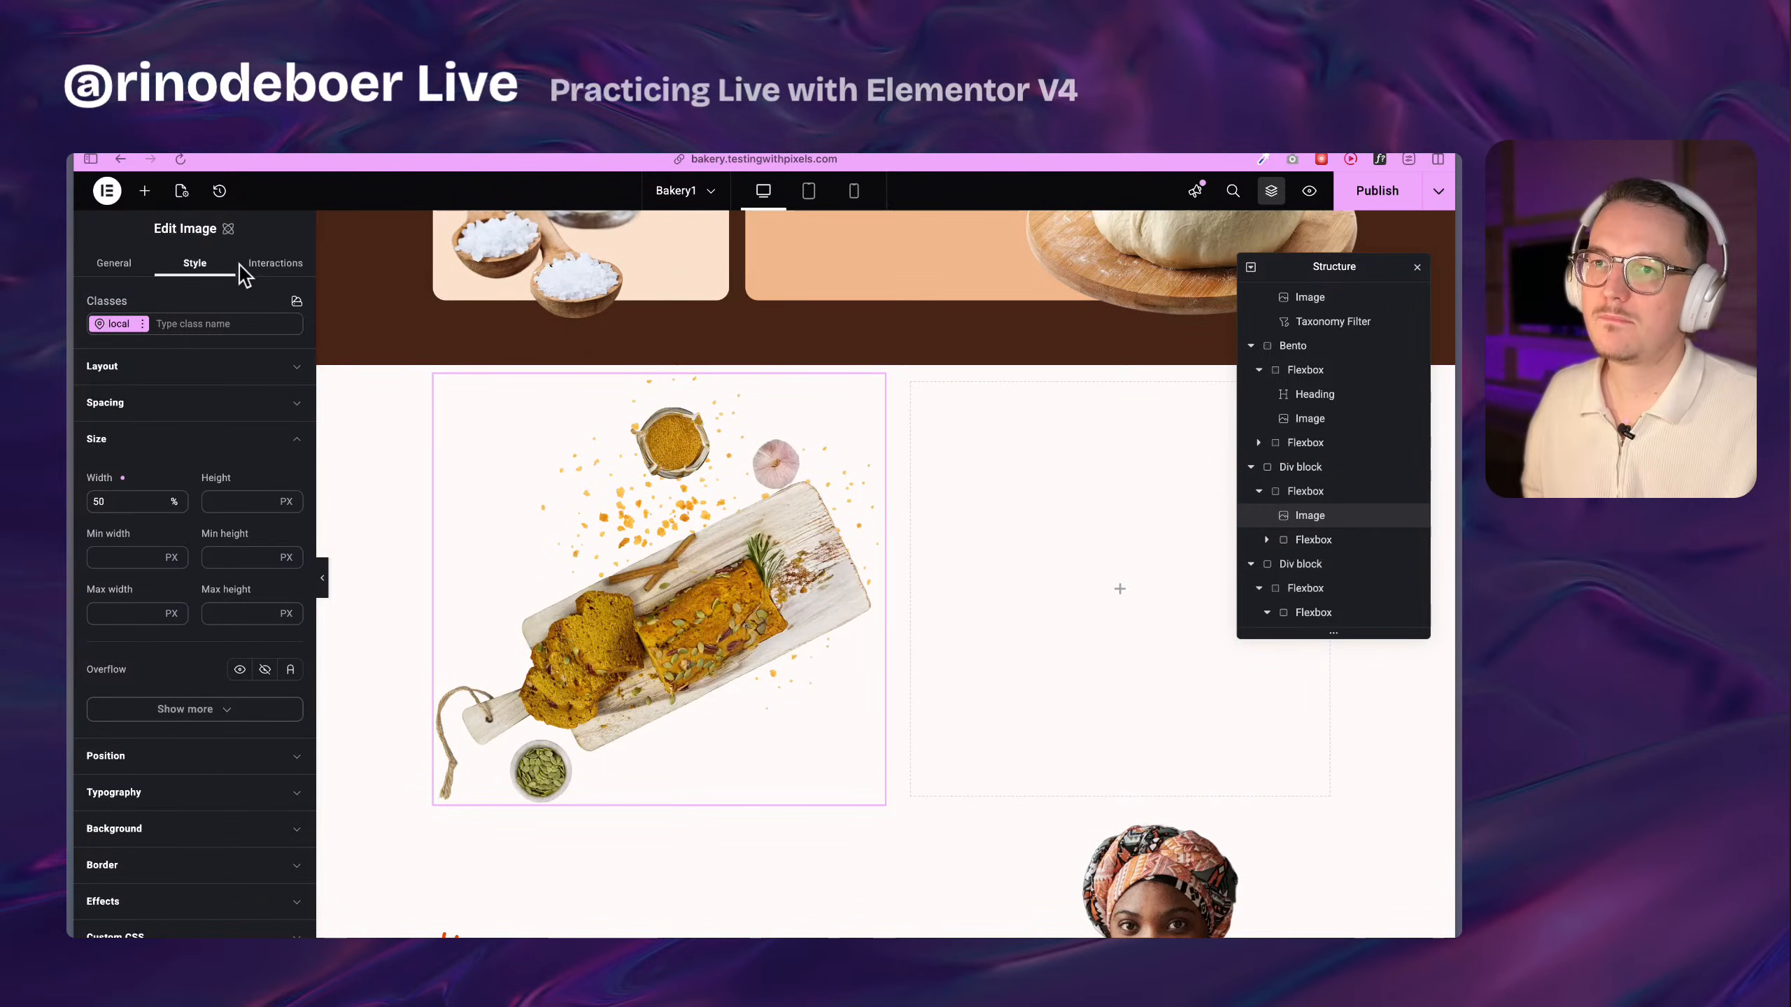
Change the bread image's resolution to Large - 1024*1024
scroll(244, 660, down, 3)
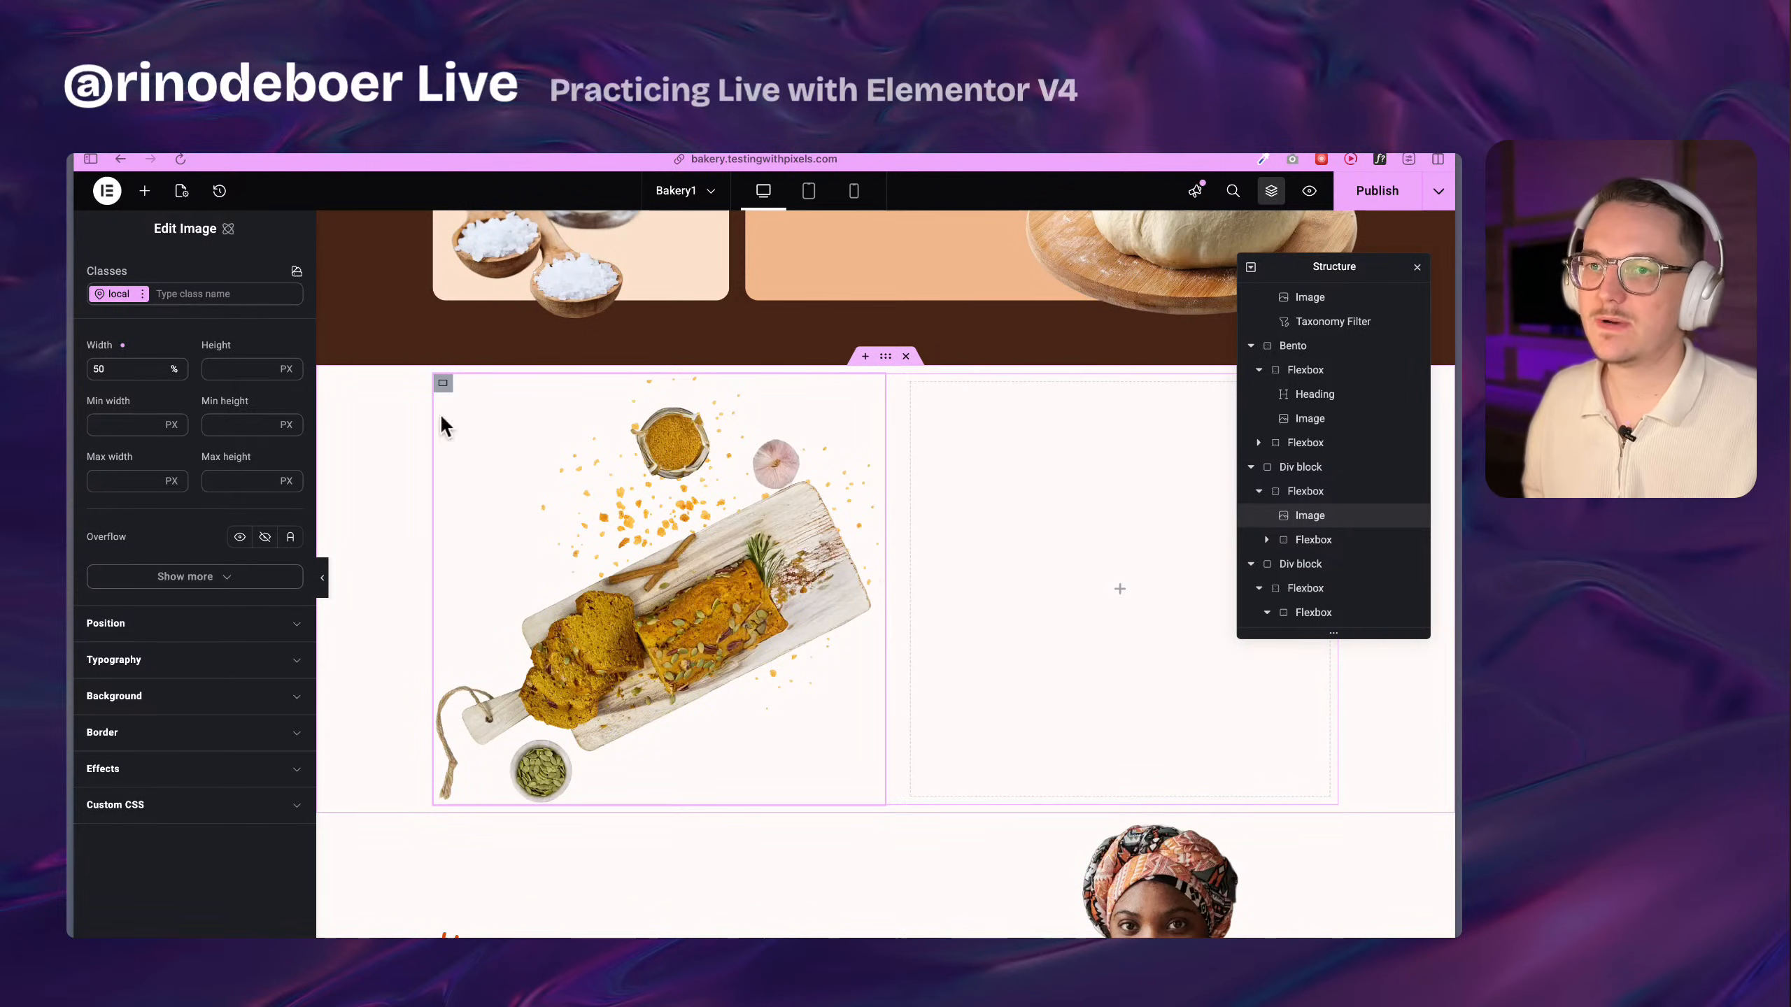
scroll(141, 393, up, 3)
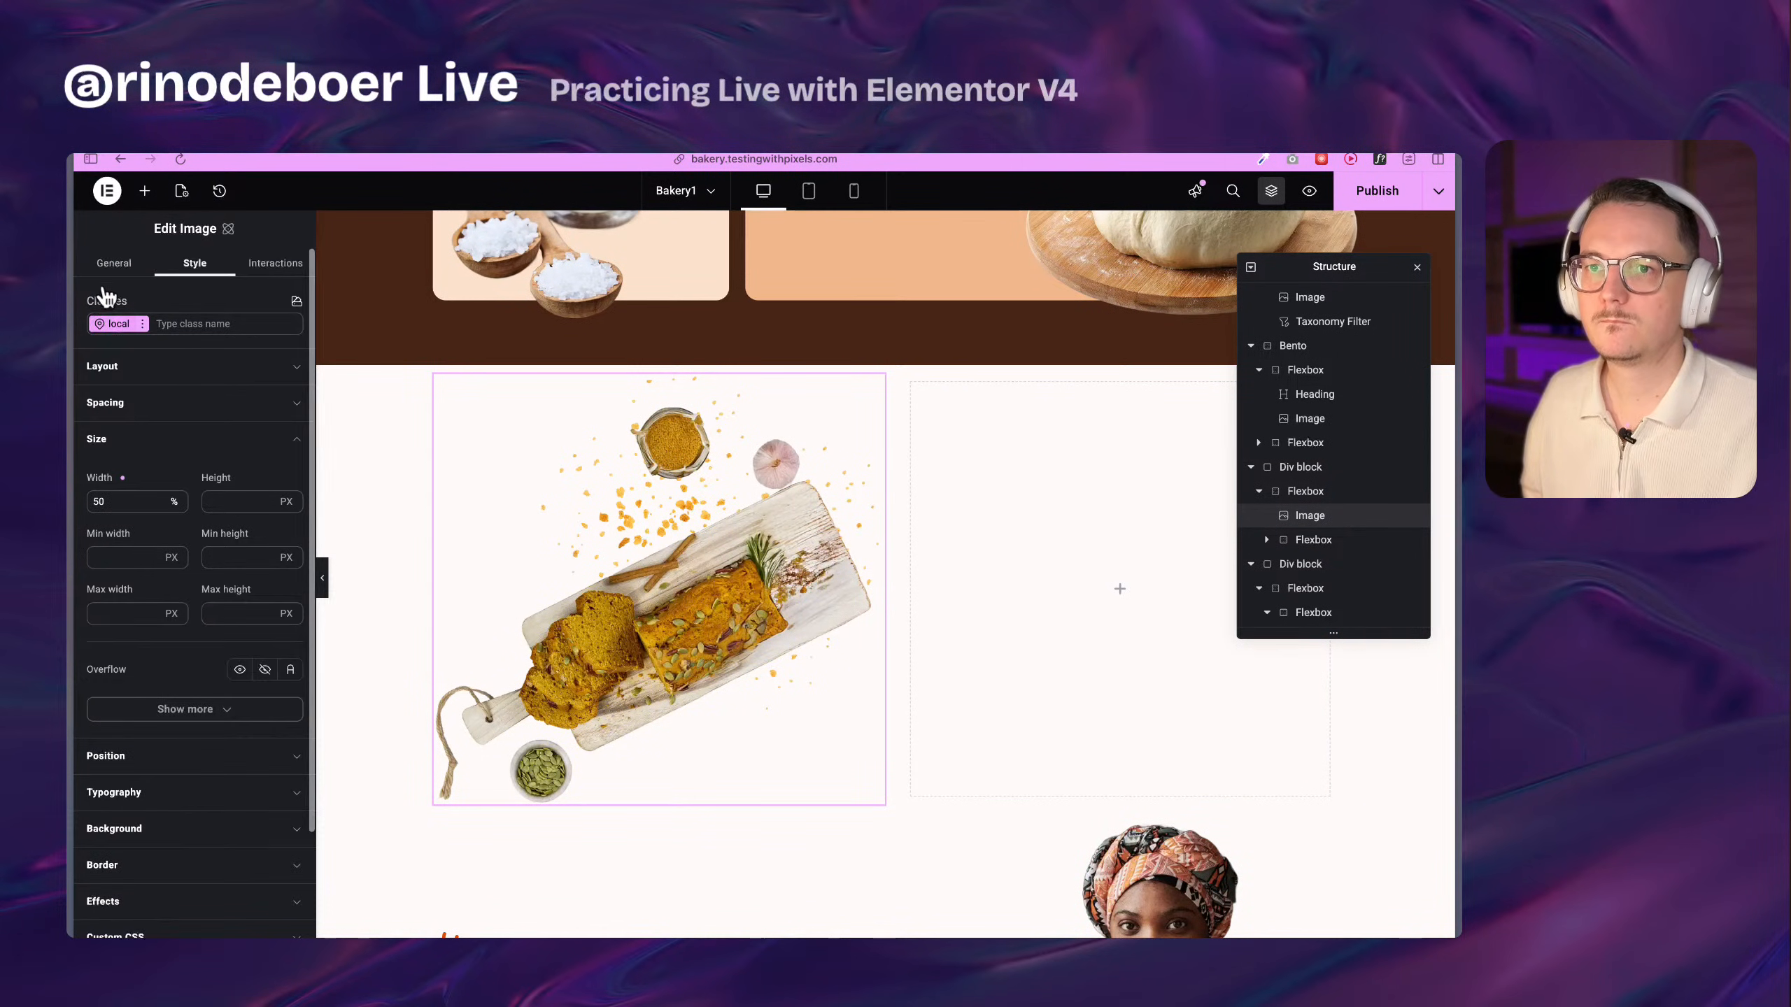
click(114, 262)
click(242, 503)
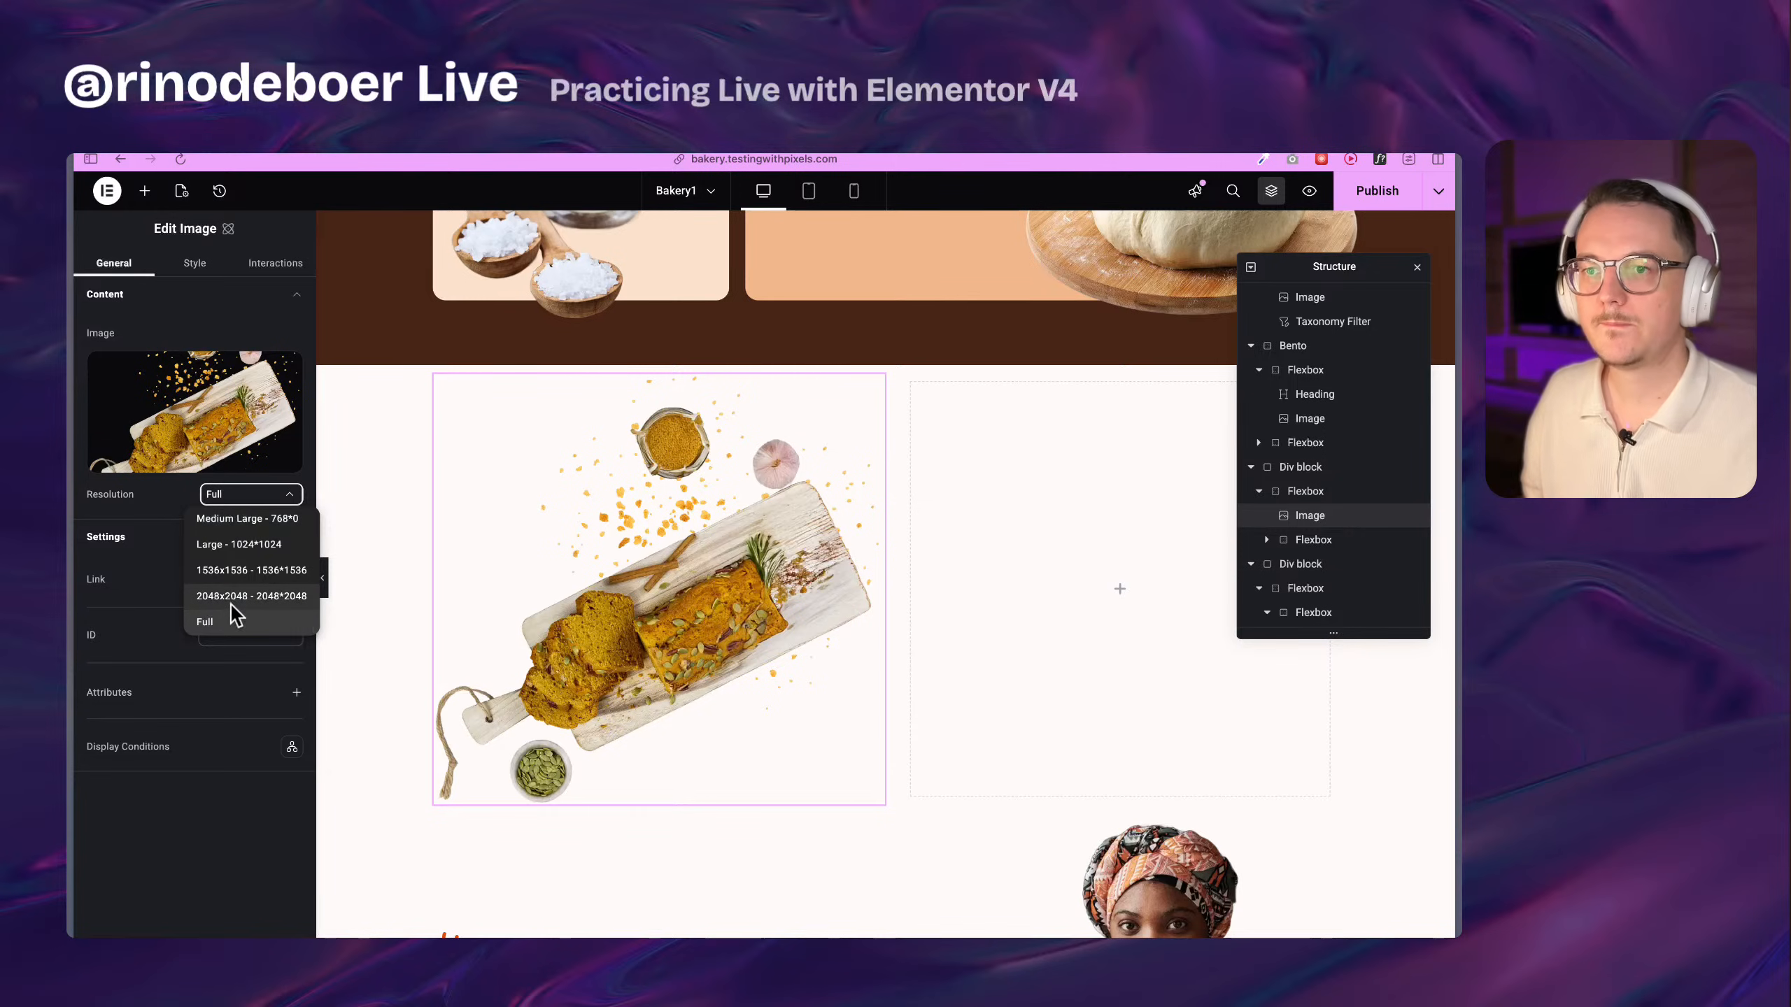
click(231, 545)
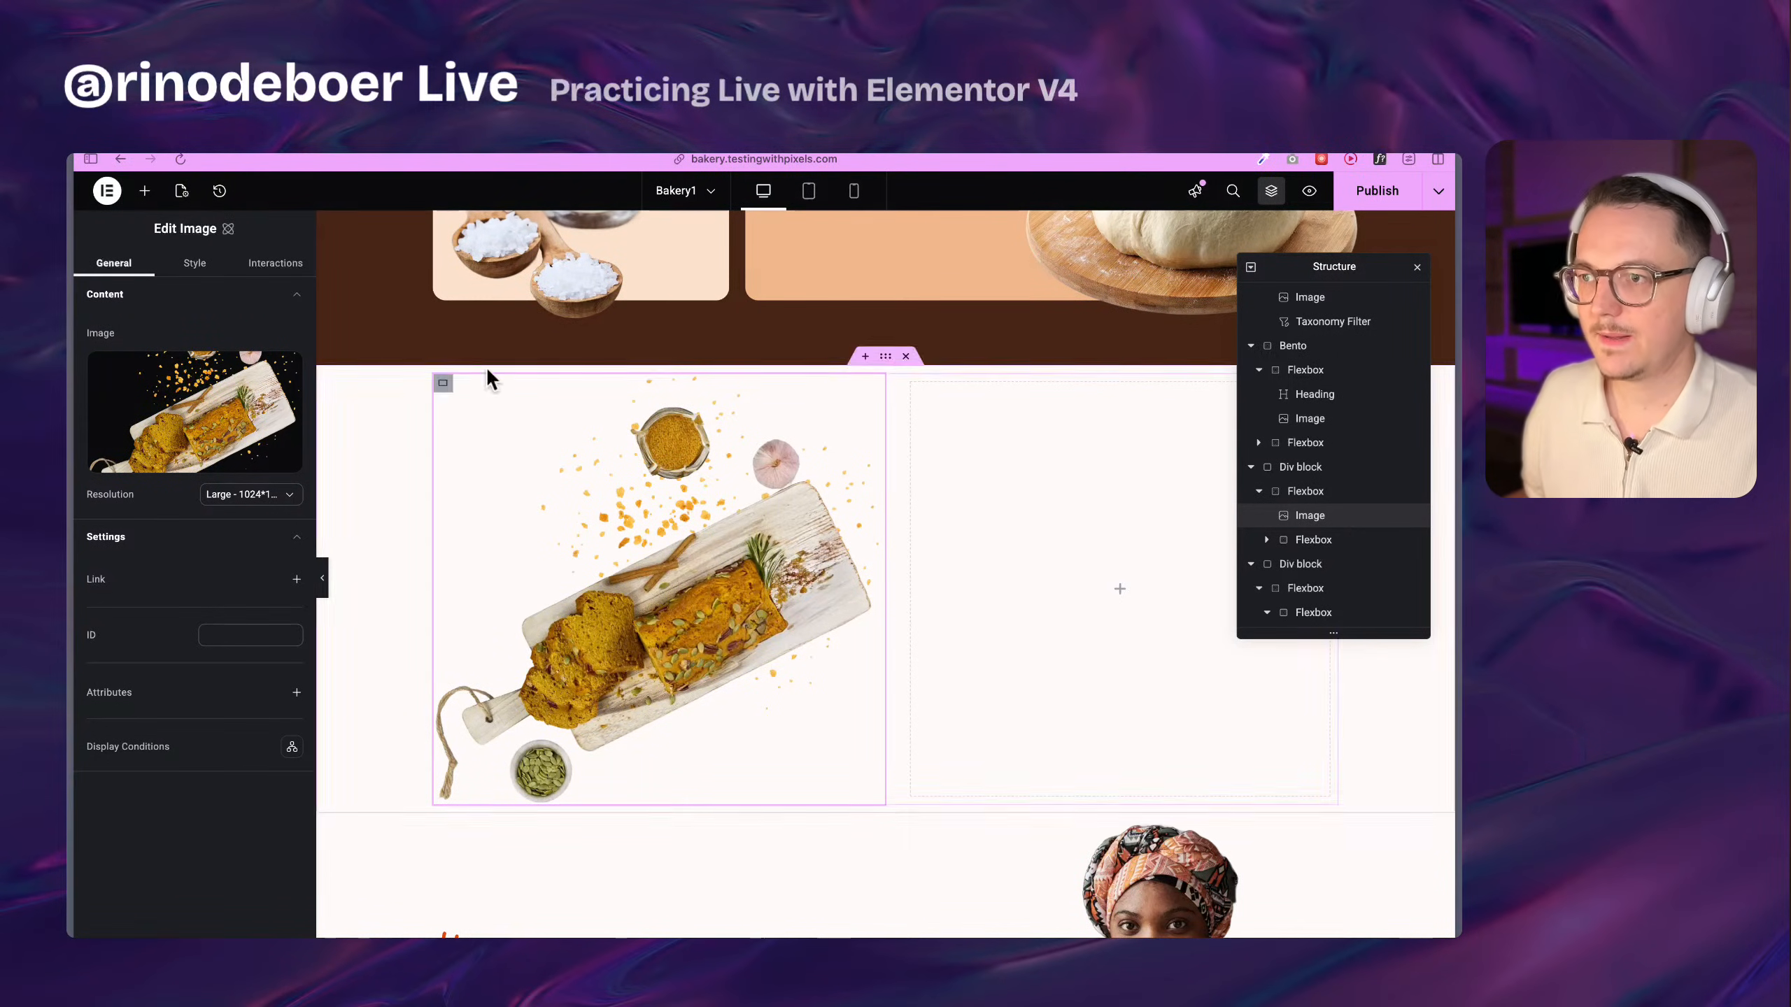
Add a Heading to the nested Flexbox beside the bread image, titled "Turmeric + Black Pepper Bread"
click(145, 190)
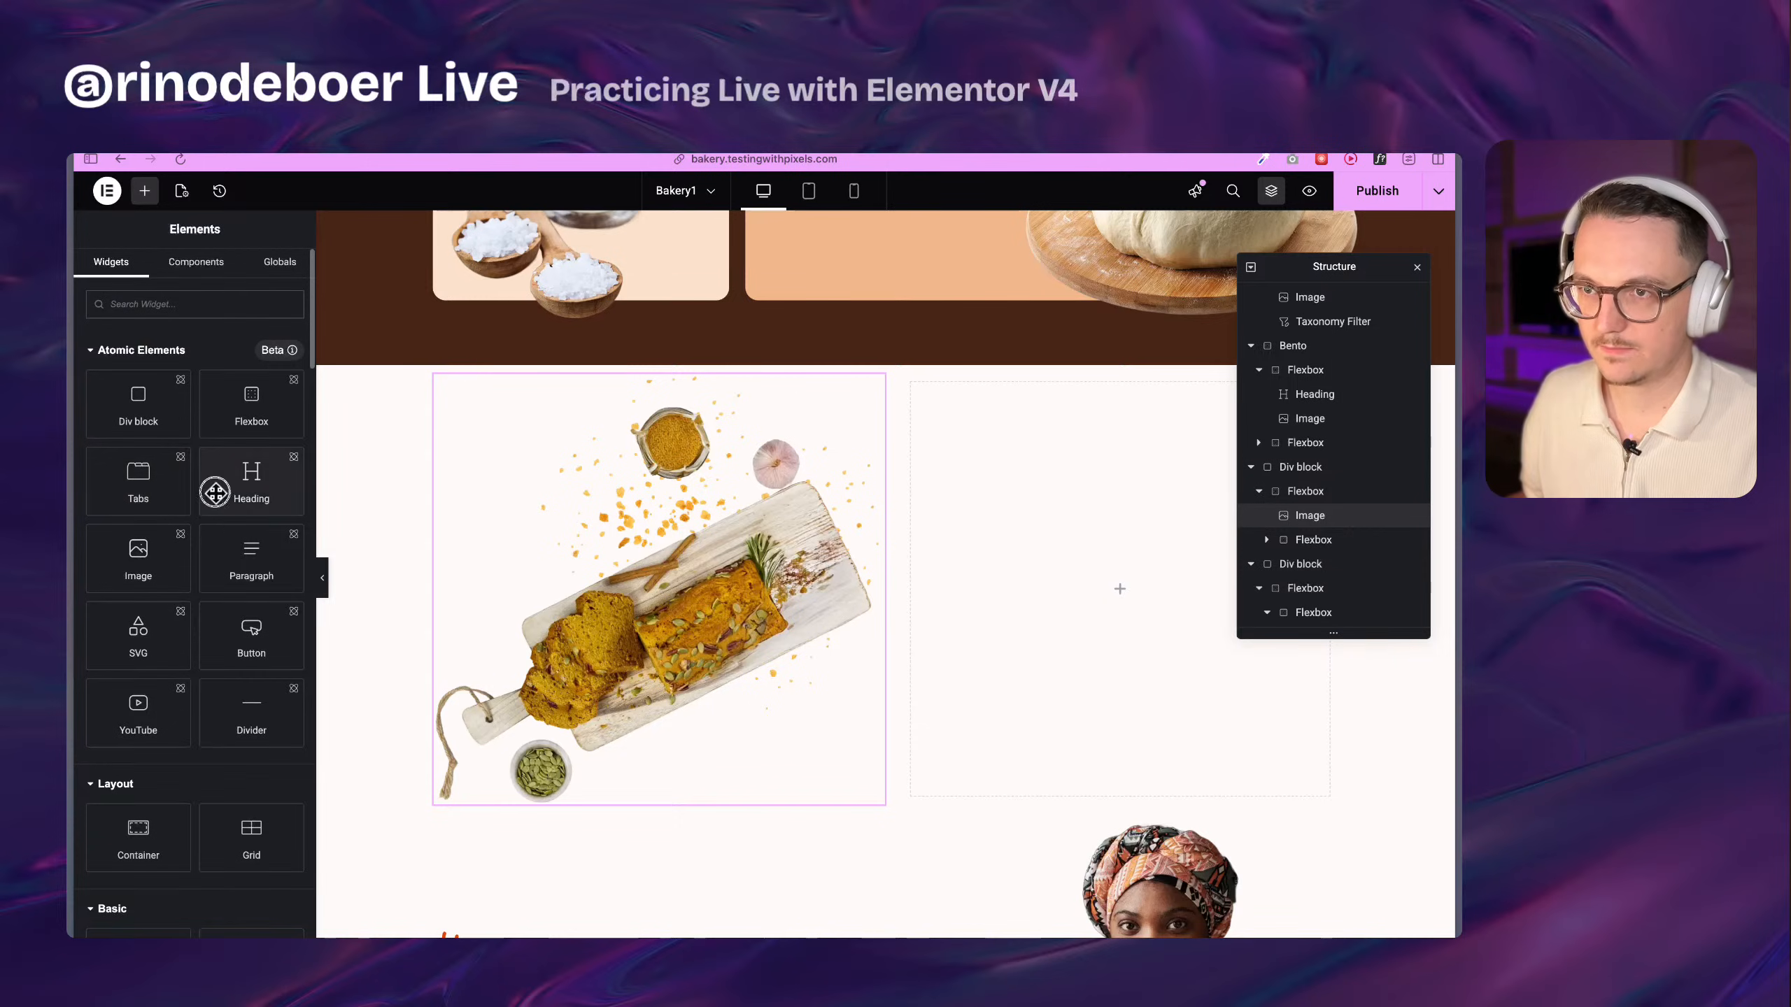
drag(215, 492, 987, 543)
click(176, 374)
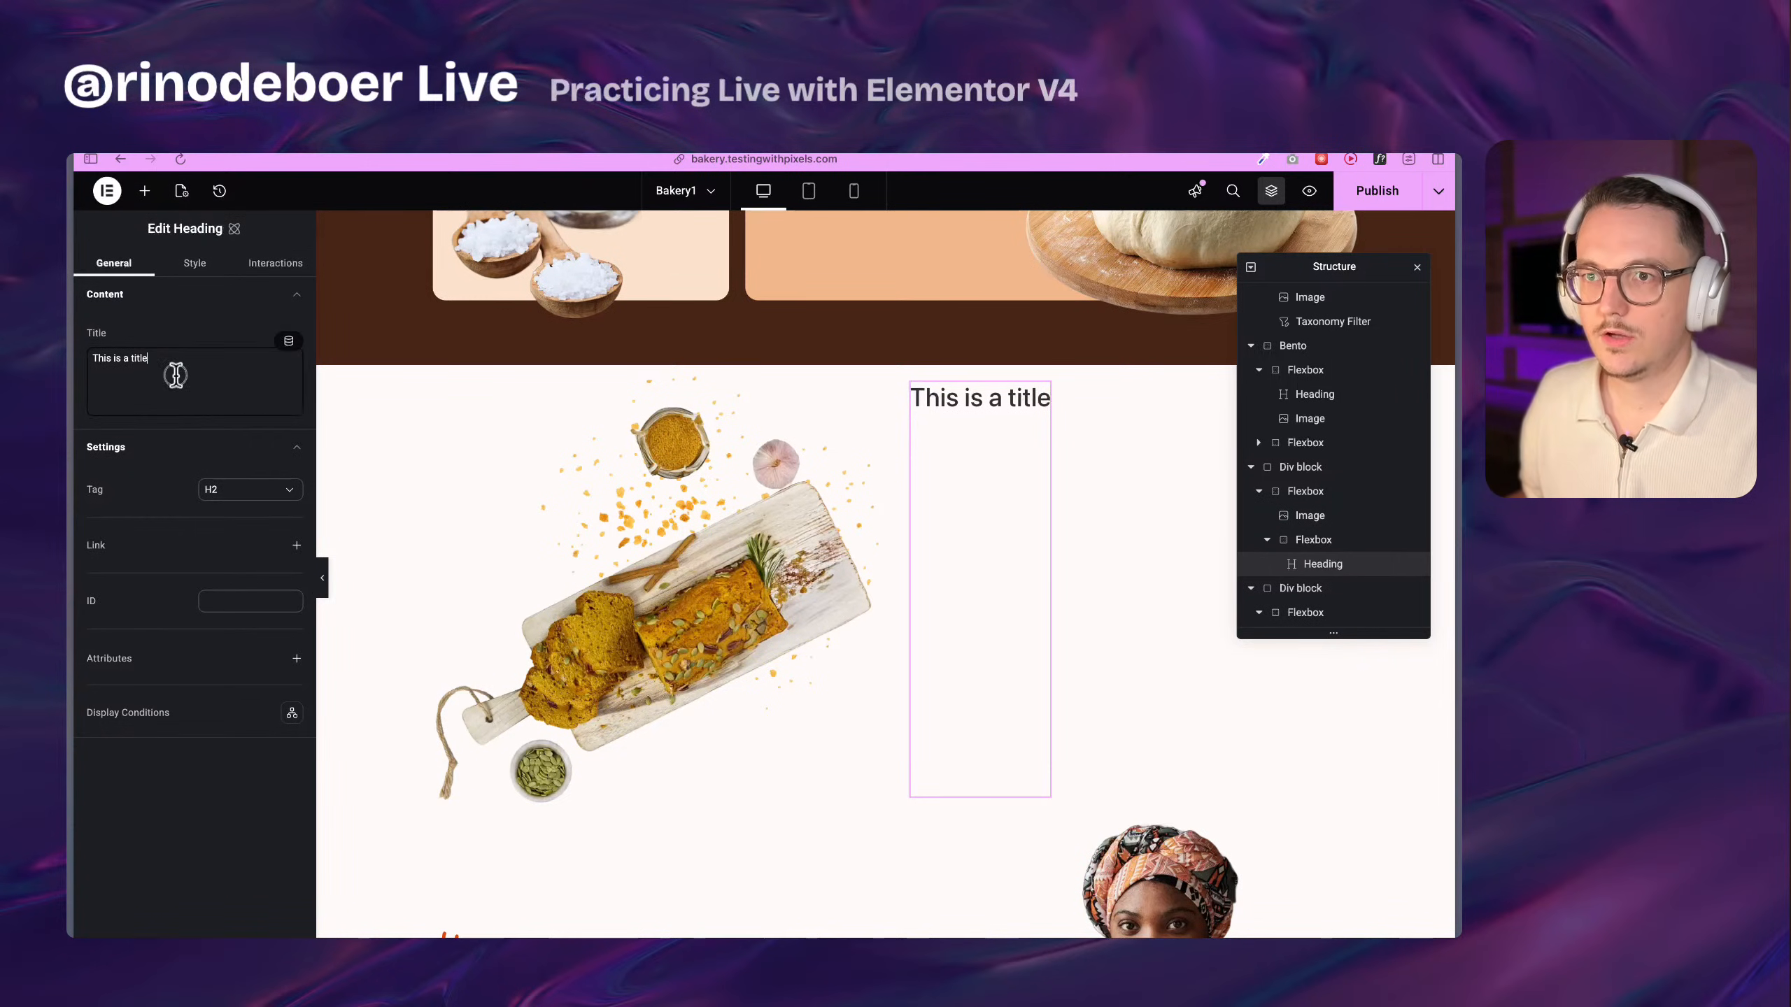
key(super+a)
text(Turmeric + Black Pepper Bread)
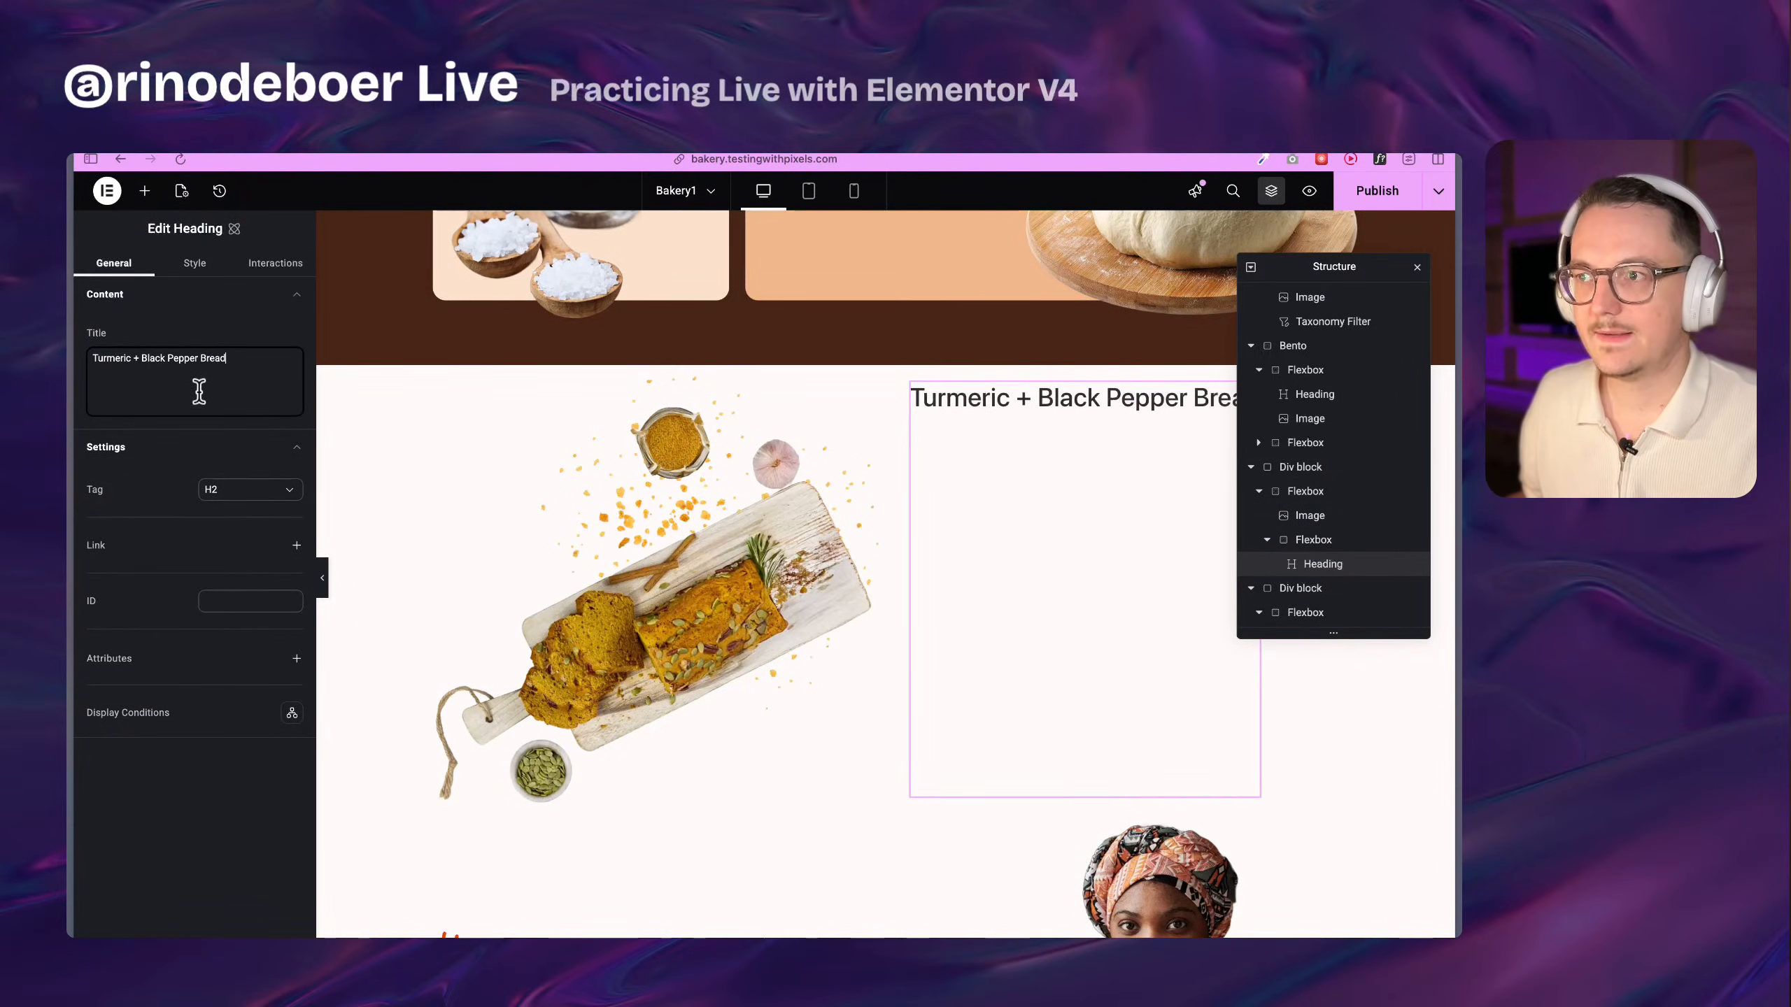
Apply the existing H2 and H-dark classes to the "Turmeric + Black Pepper Bread" heading
click(248, 490)
click(192, 262)
click(205, 323)
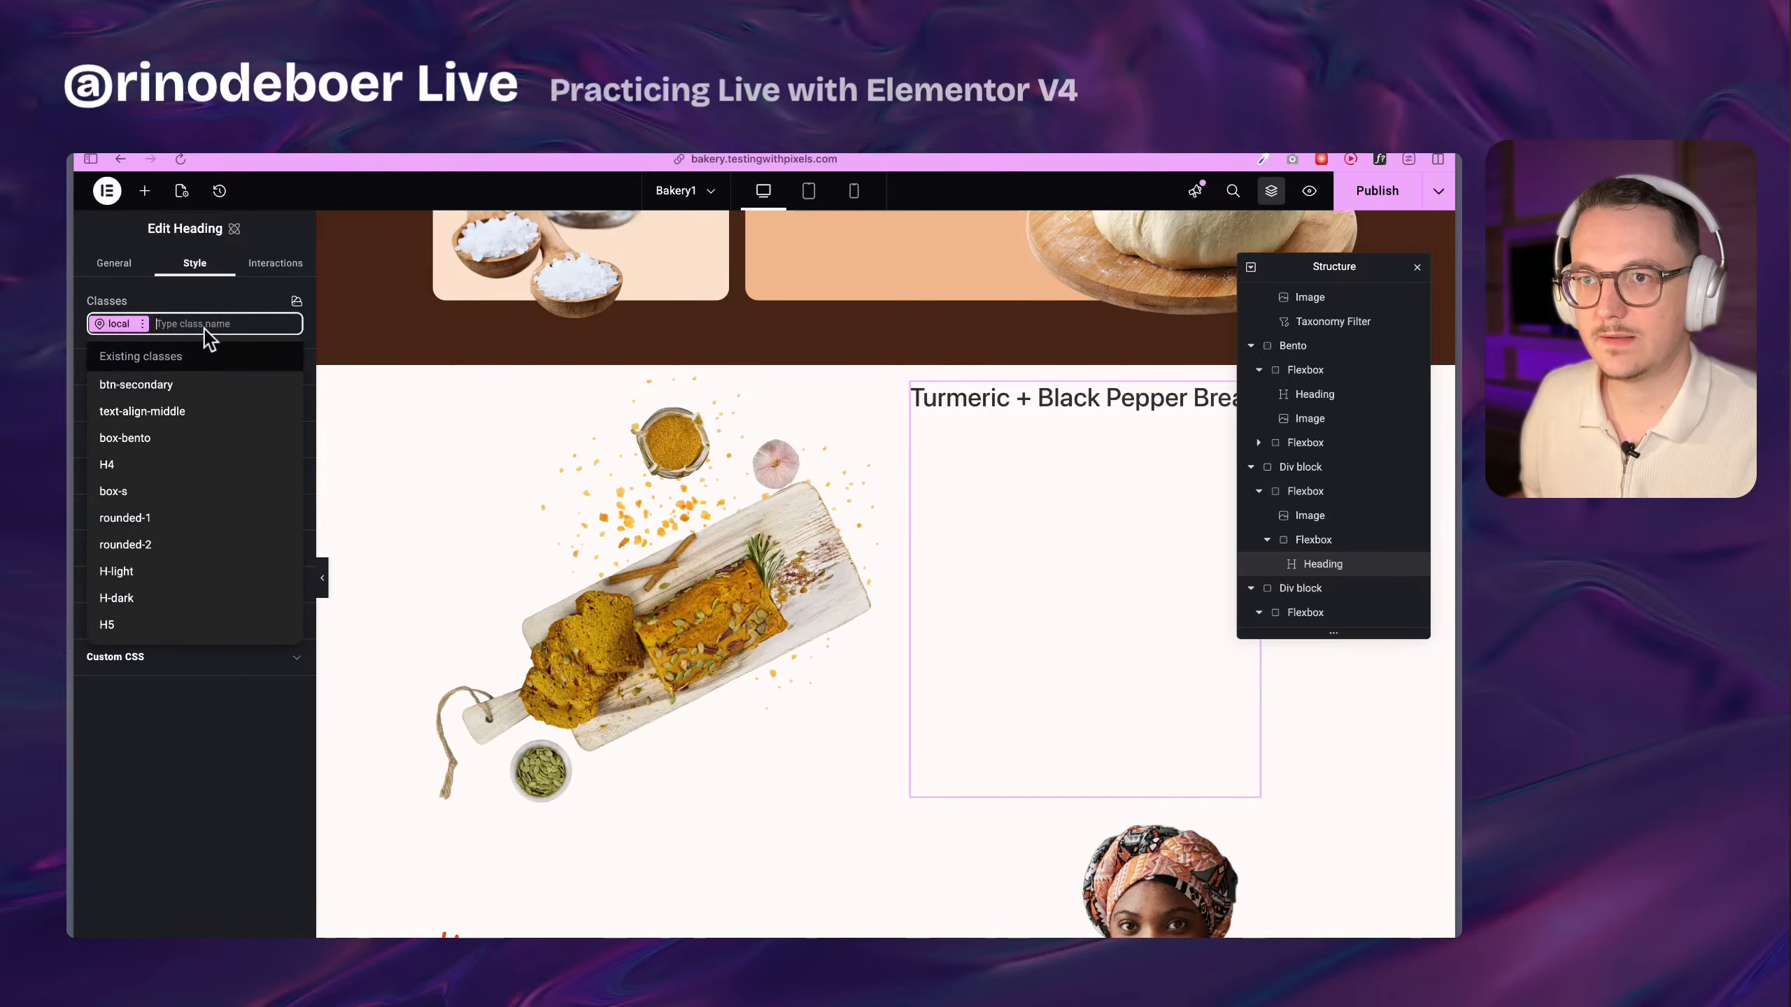
text(h2)
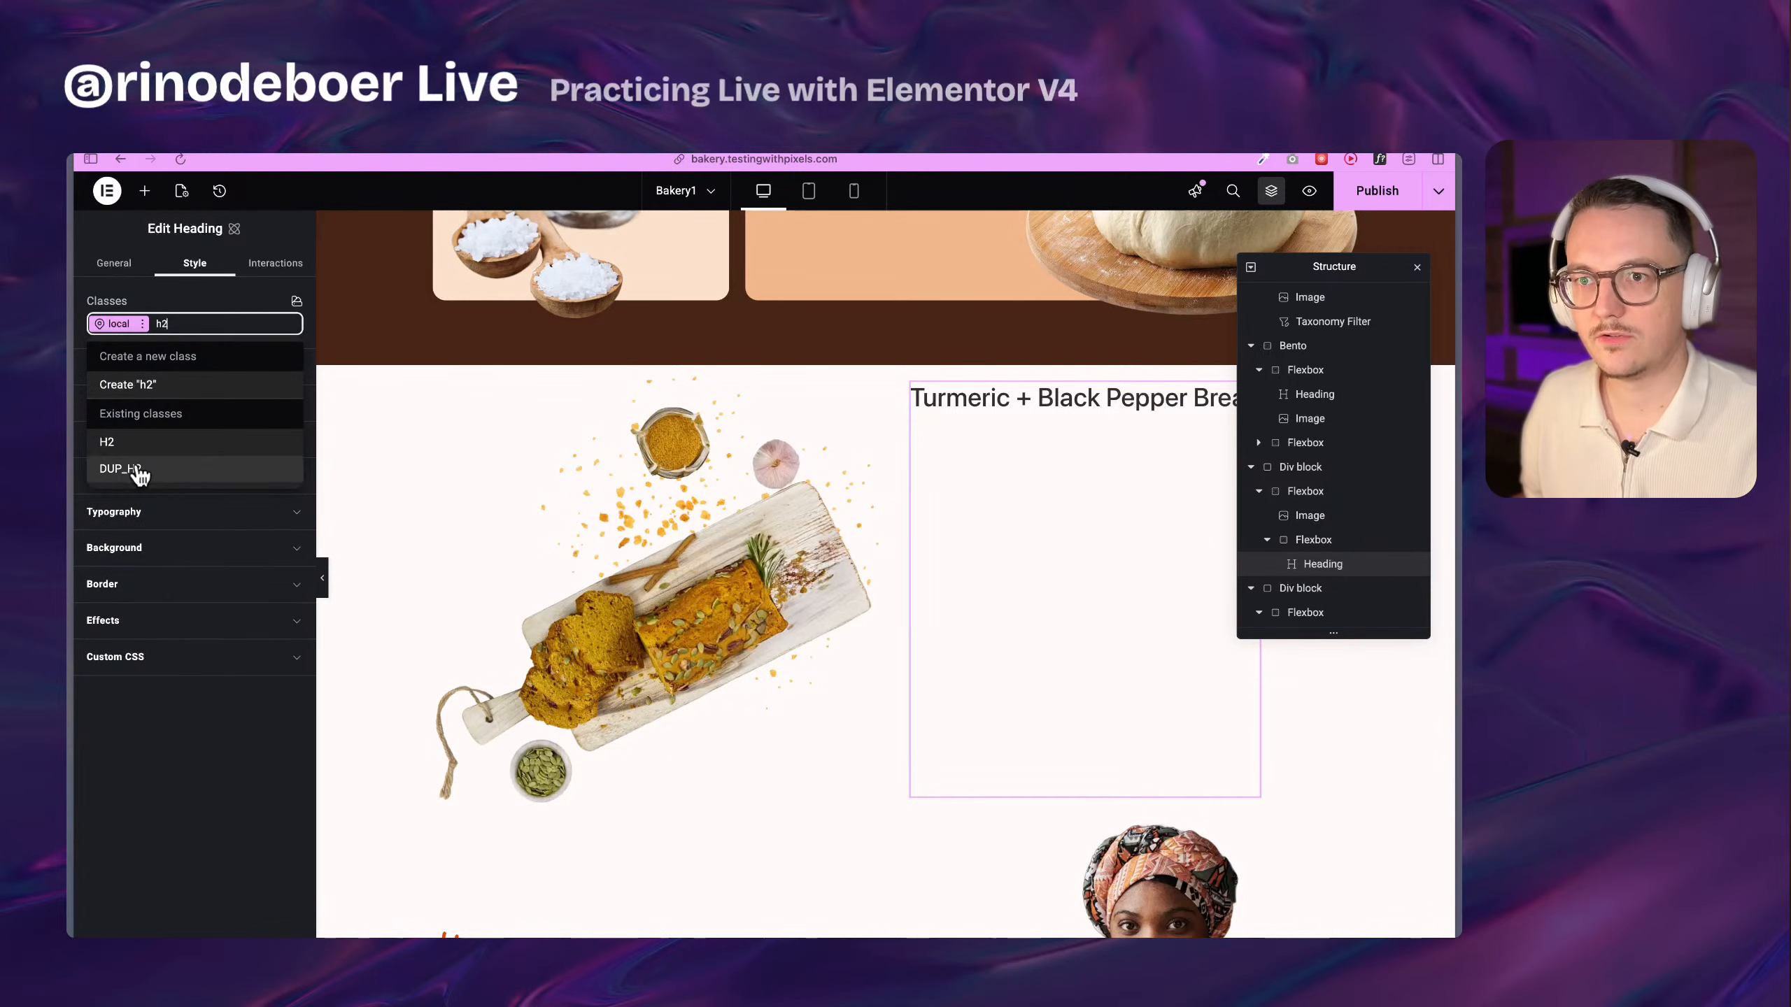
click(134, 443)
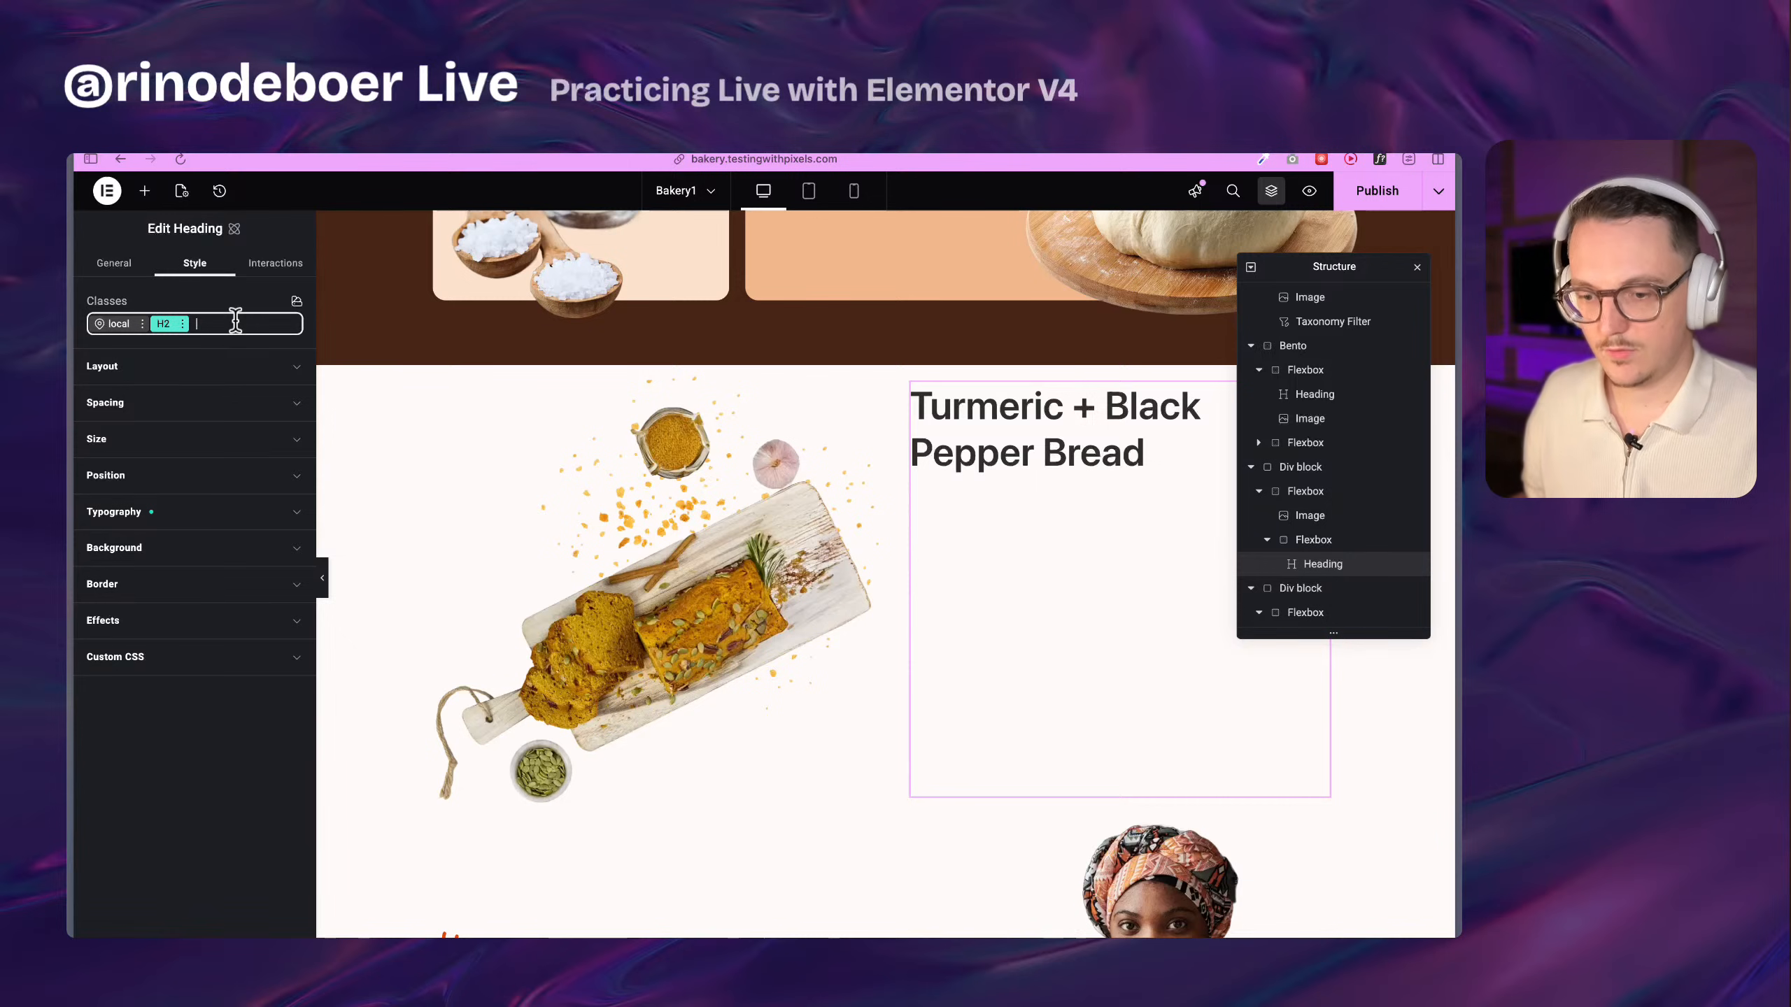
text(head)
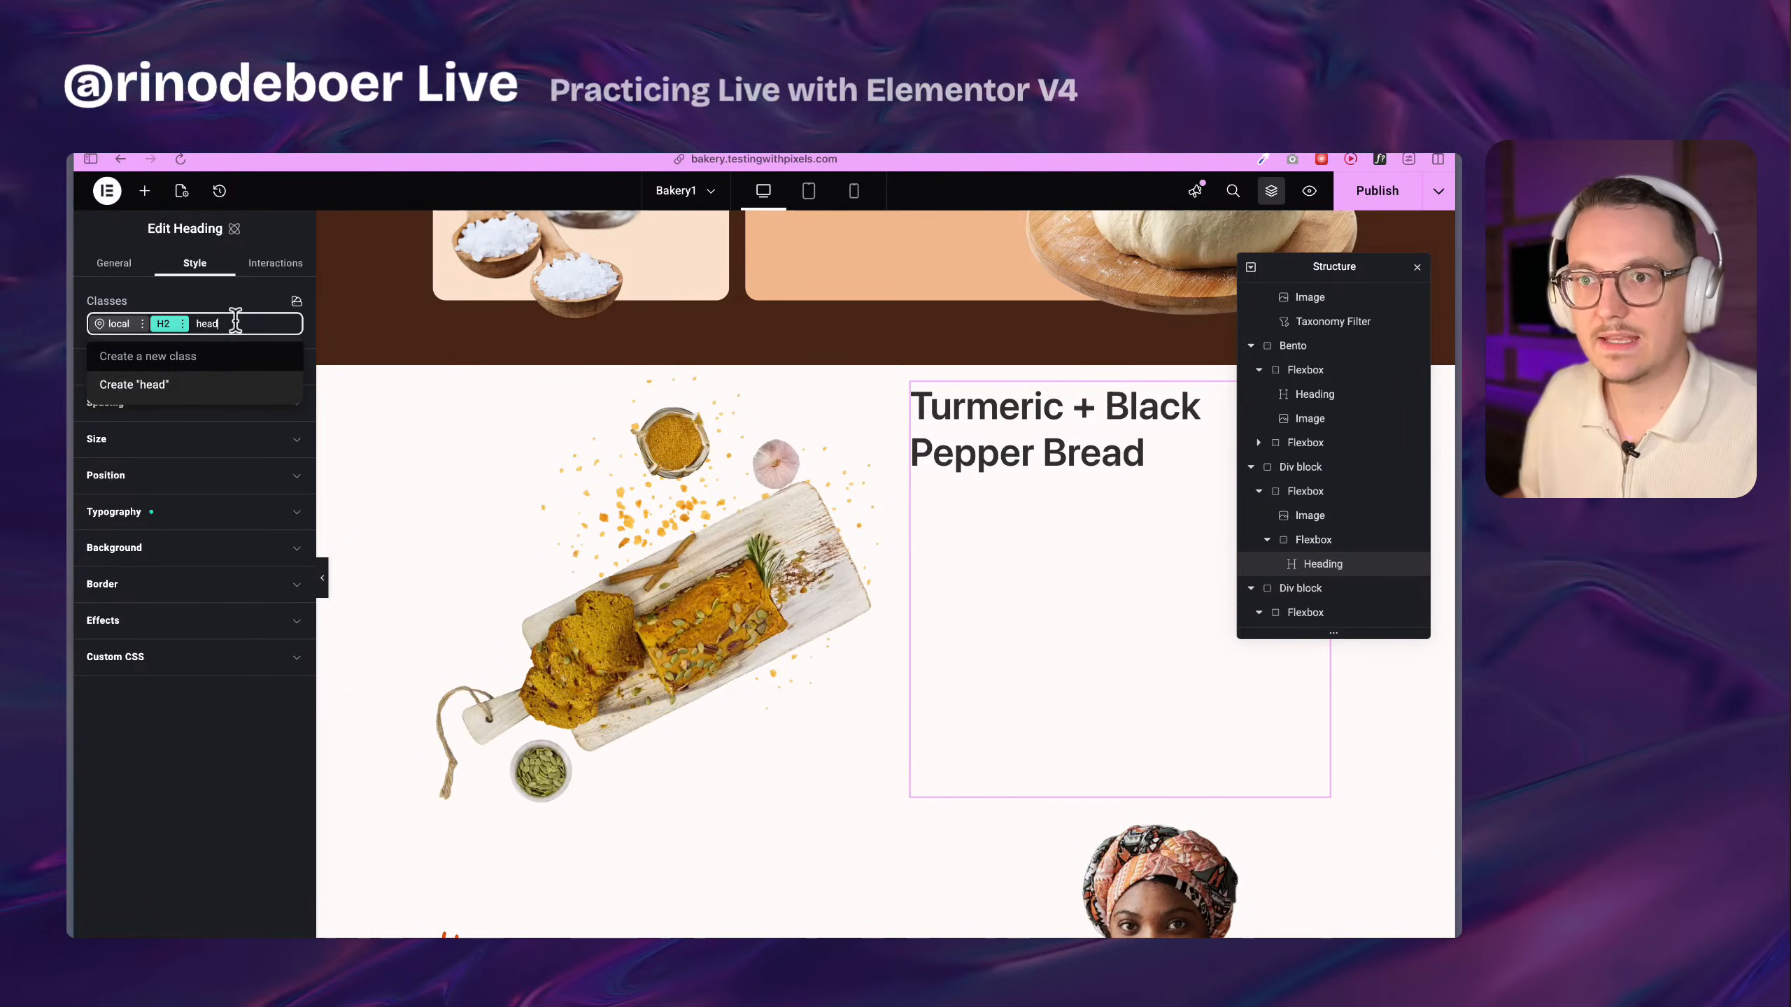
key(BackSpace)
key(BackSpace)
key(BackSpace)
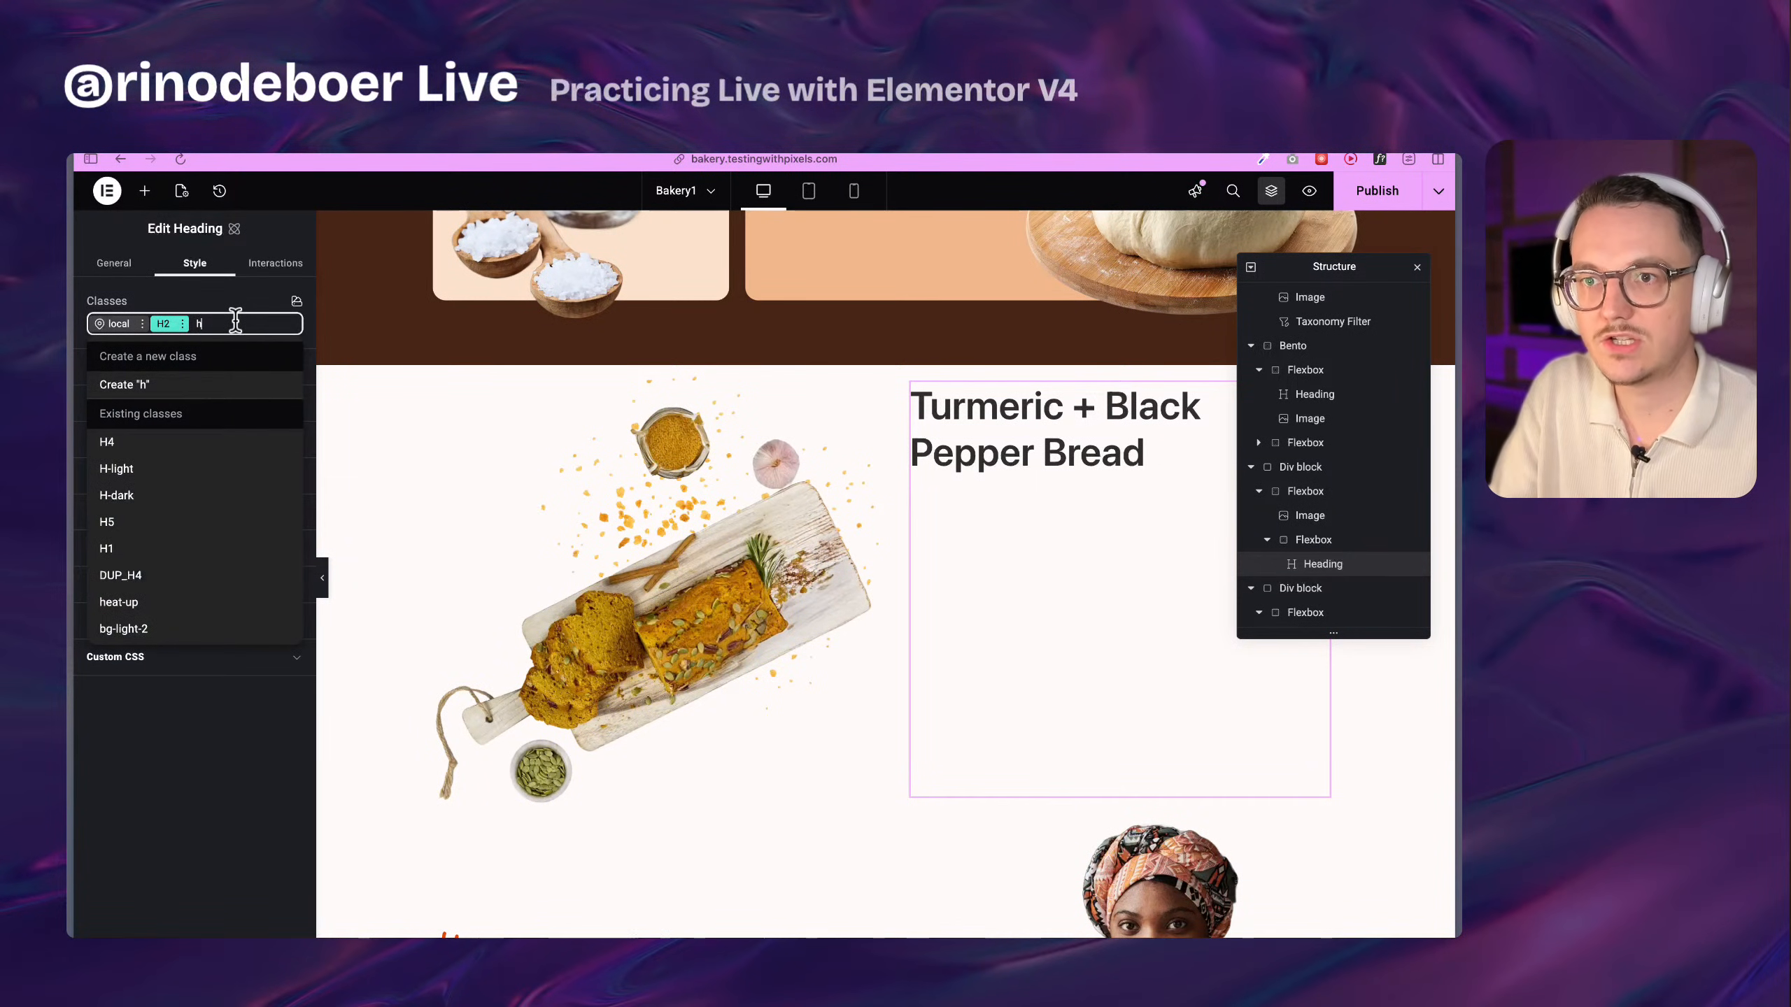
click(144, 495)
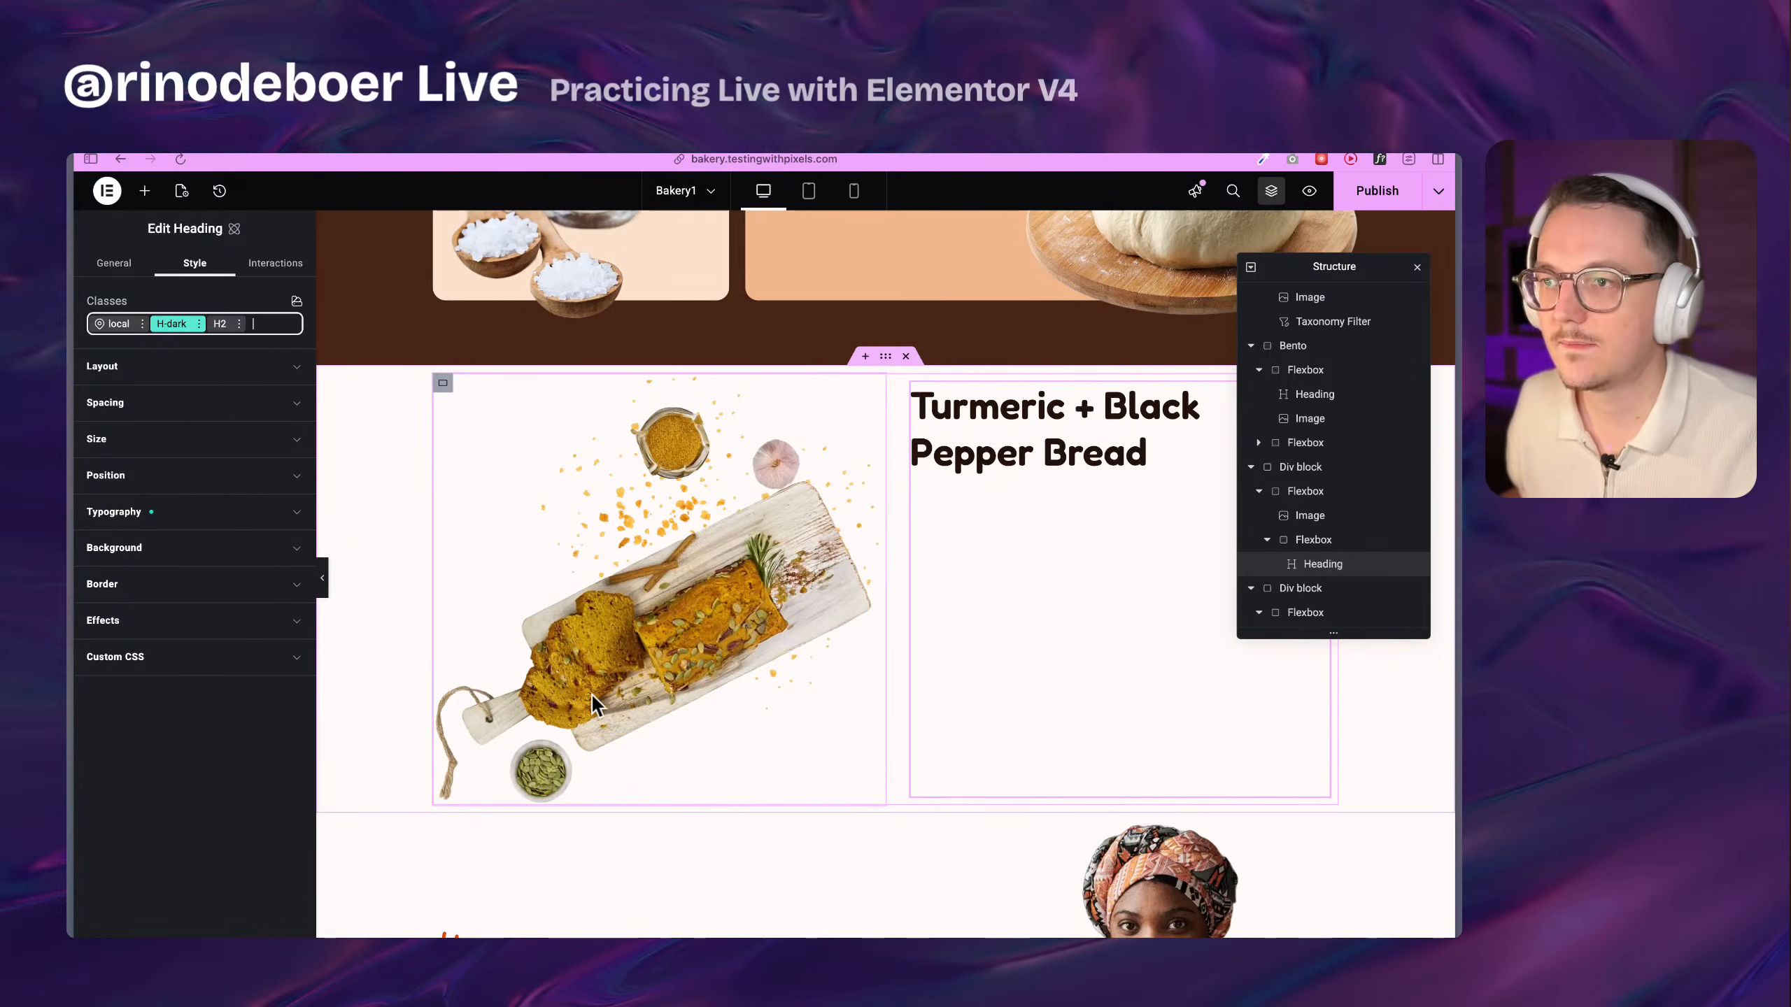
Switch away to get the paragraph copy, return to the Elementor editor, and open the list of widgets
key(super+Tab)
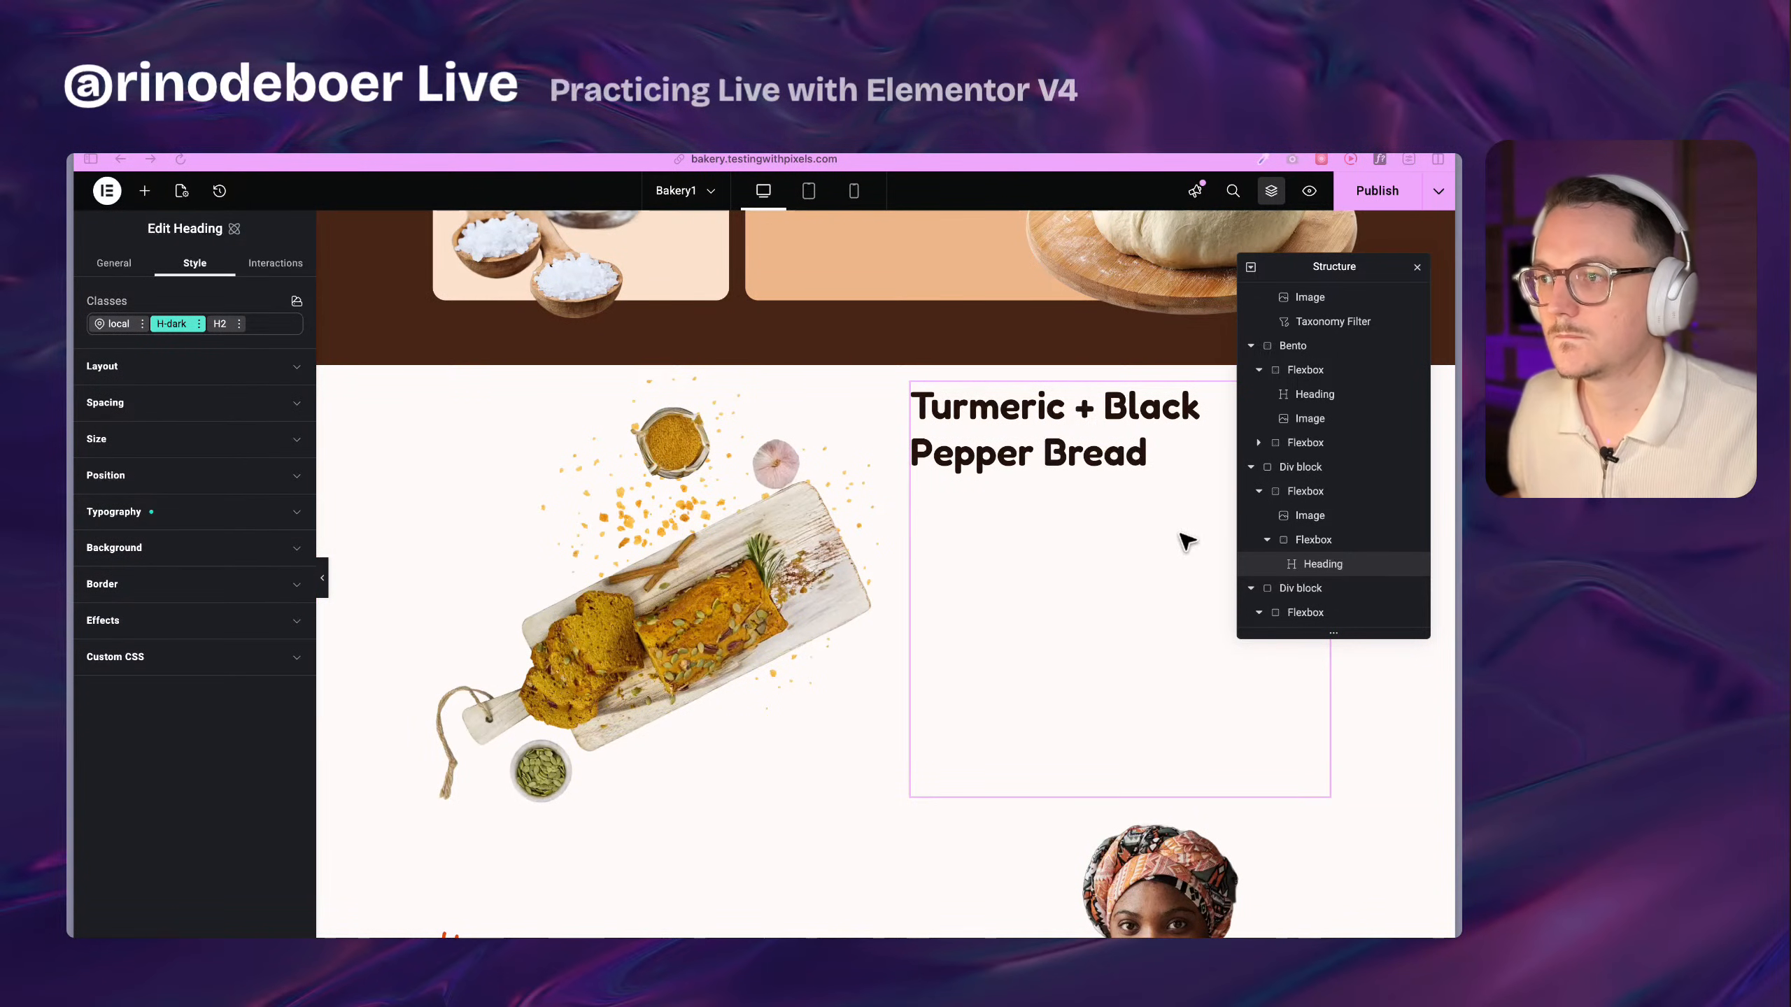
key(super+Tab)
click(144, 190)
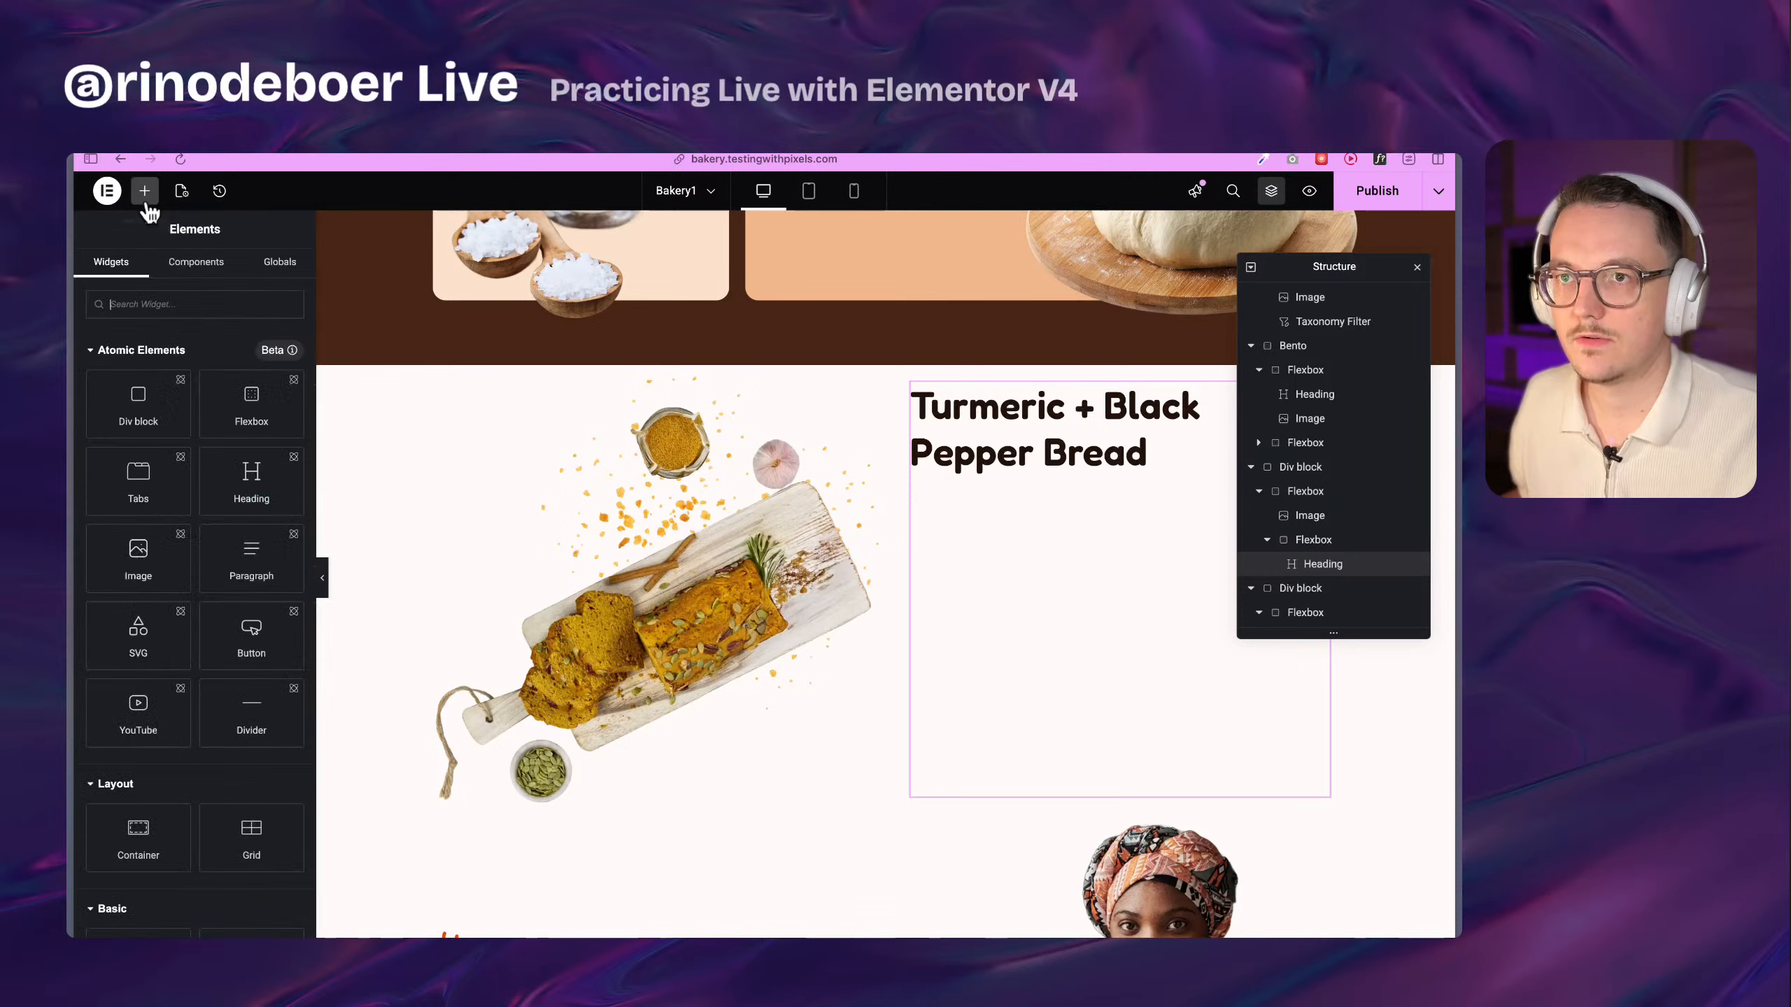
text(body)
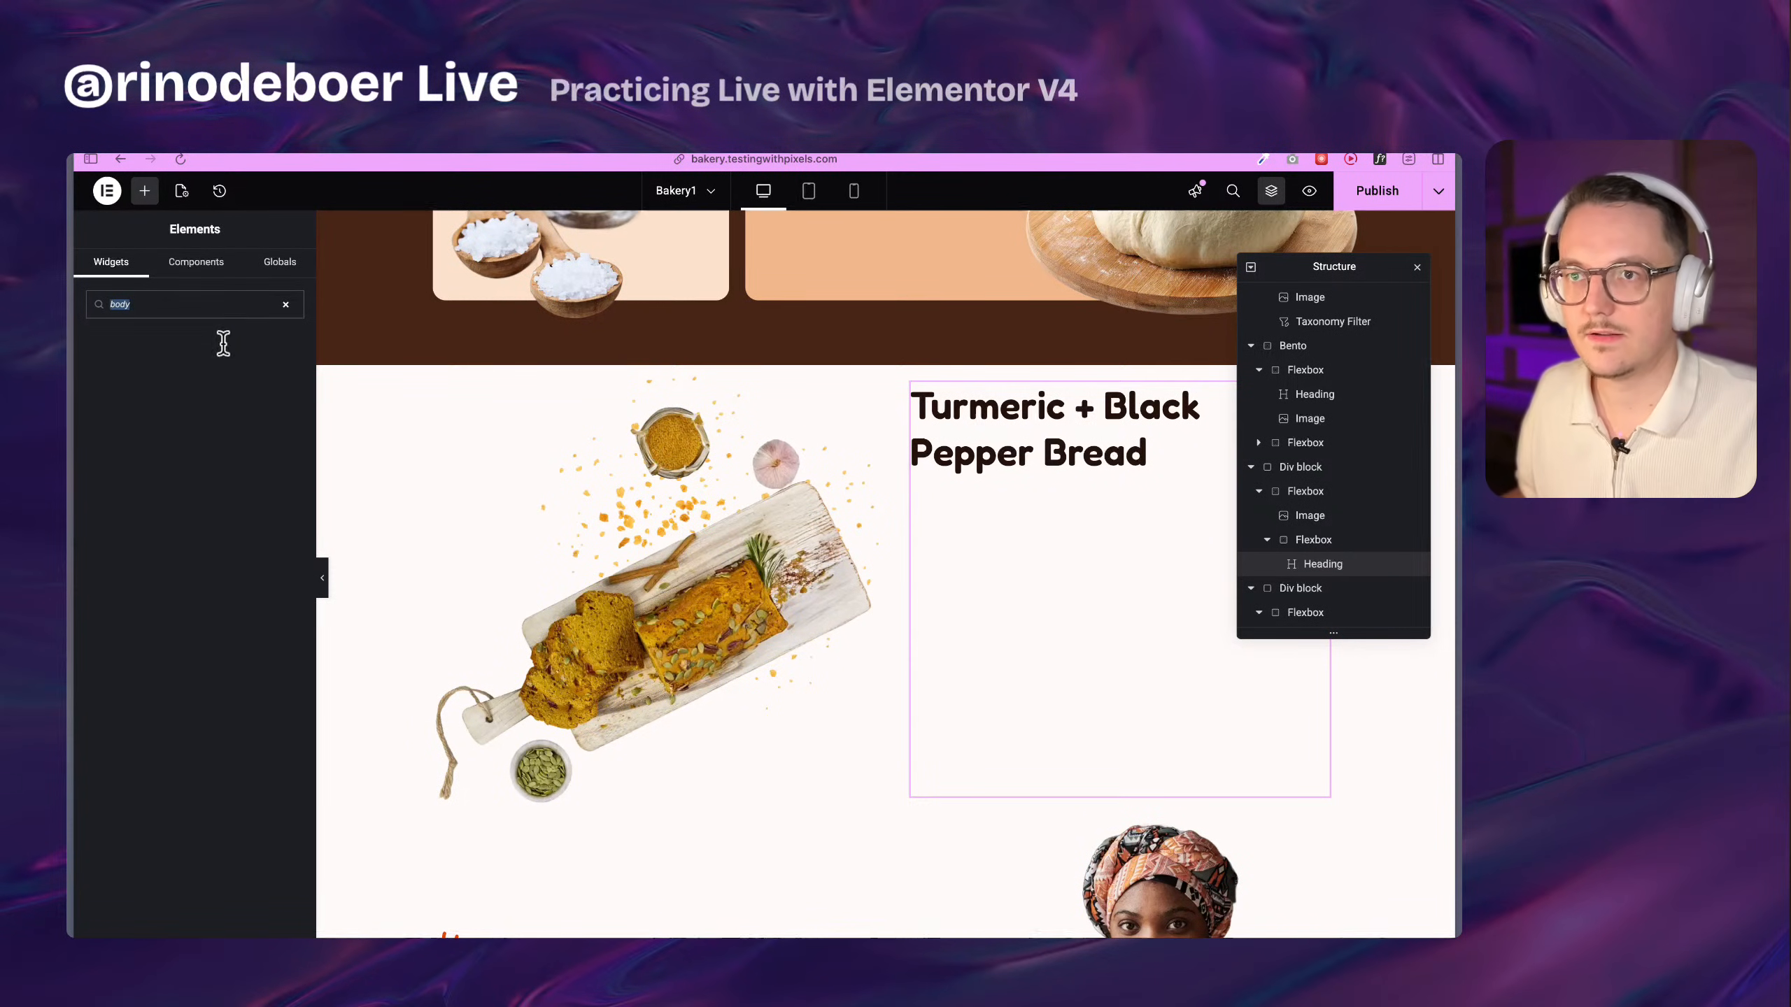
key(BackSpace)
key(BackSpace)
key(BackSpace)
key(BackSpace)
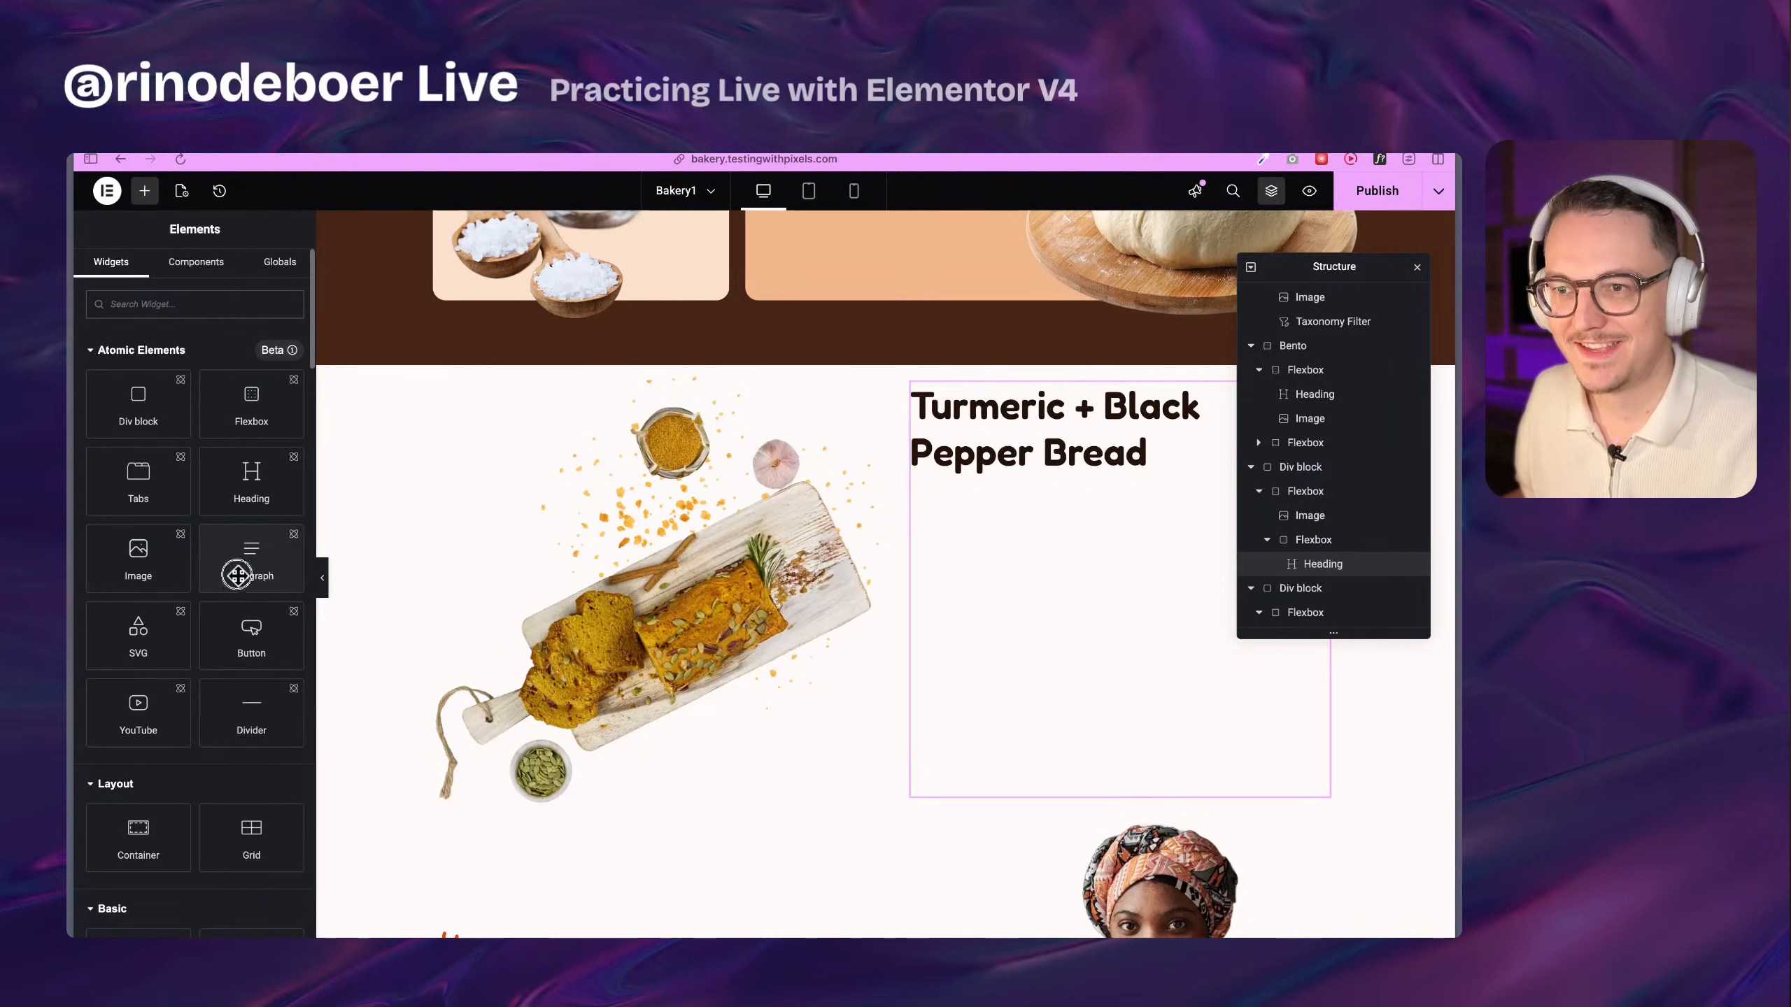
Add a Paragraph to the nested Flexbox holding the heading, and set that Flexbox's direction to Column
drag(240, 572, 1054, 481)
click(1183, 556)
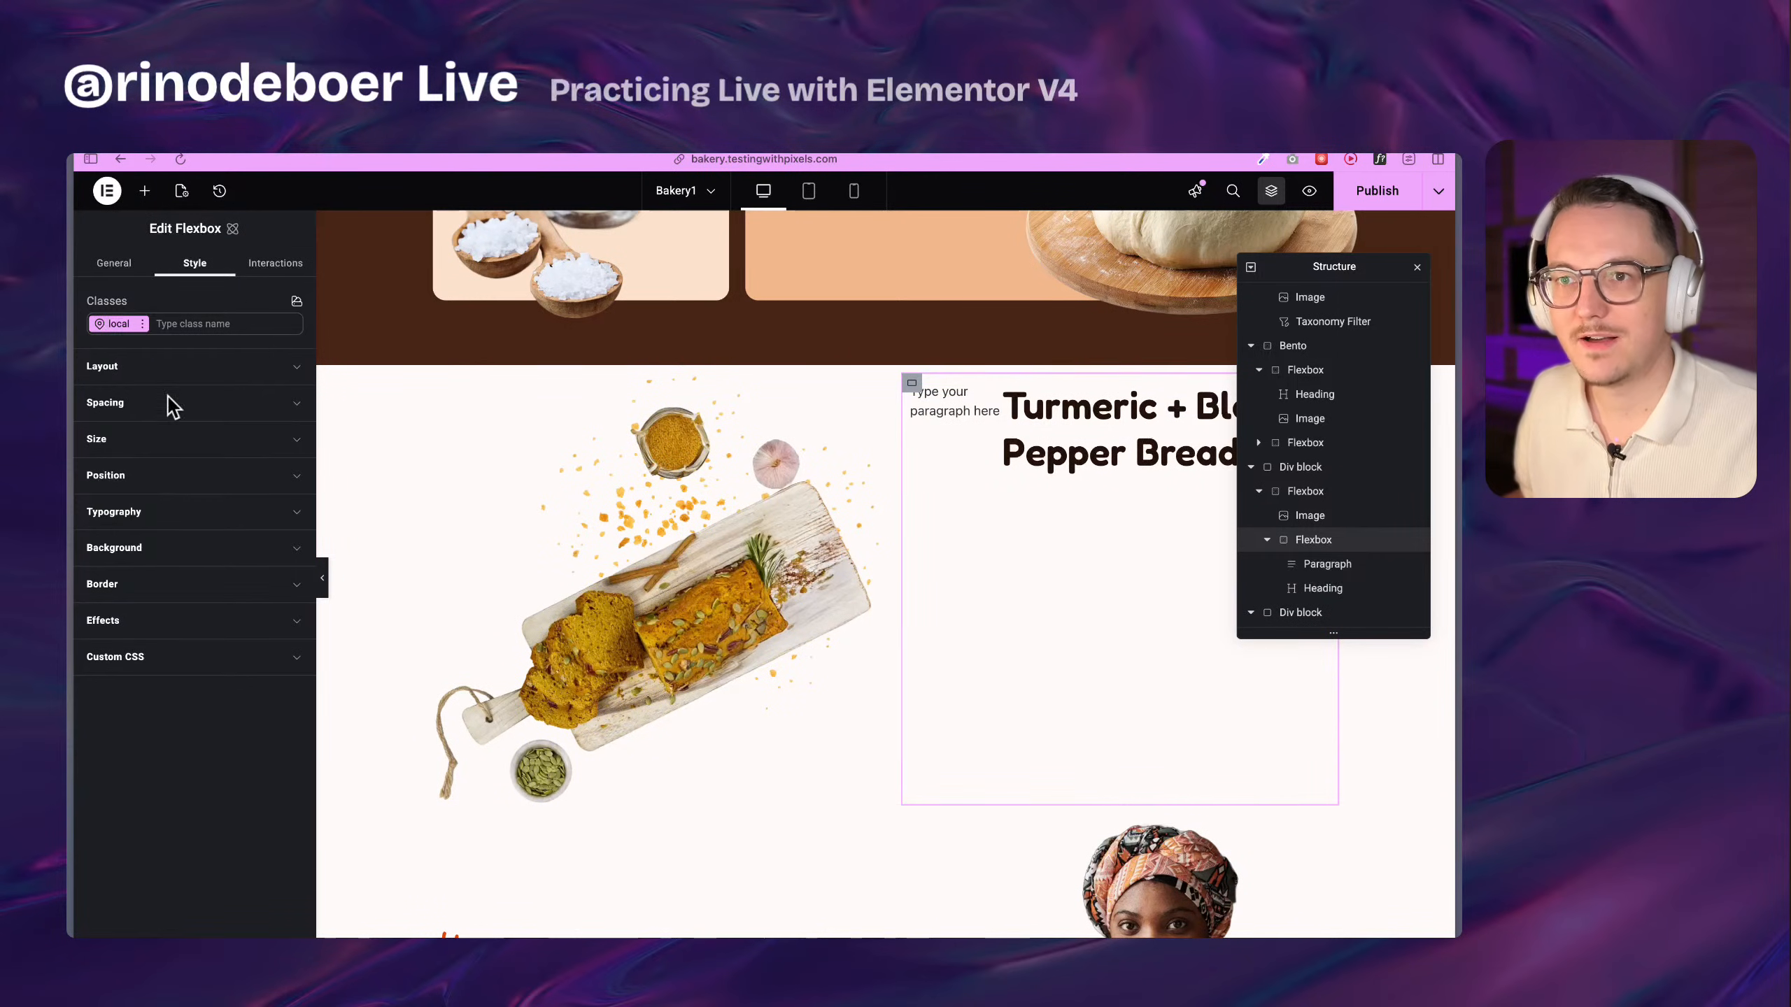
click(134, 366)
click(239, 465)
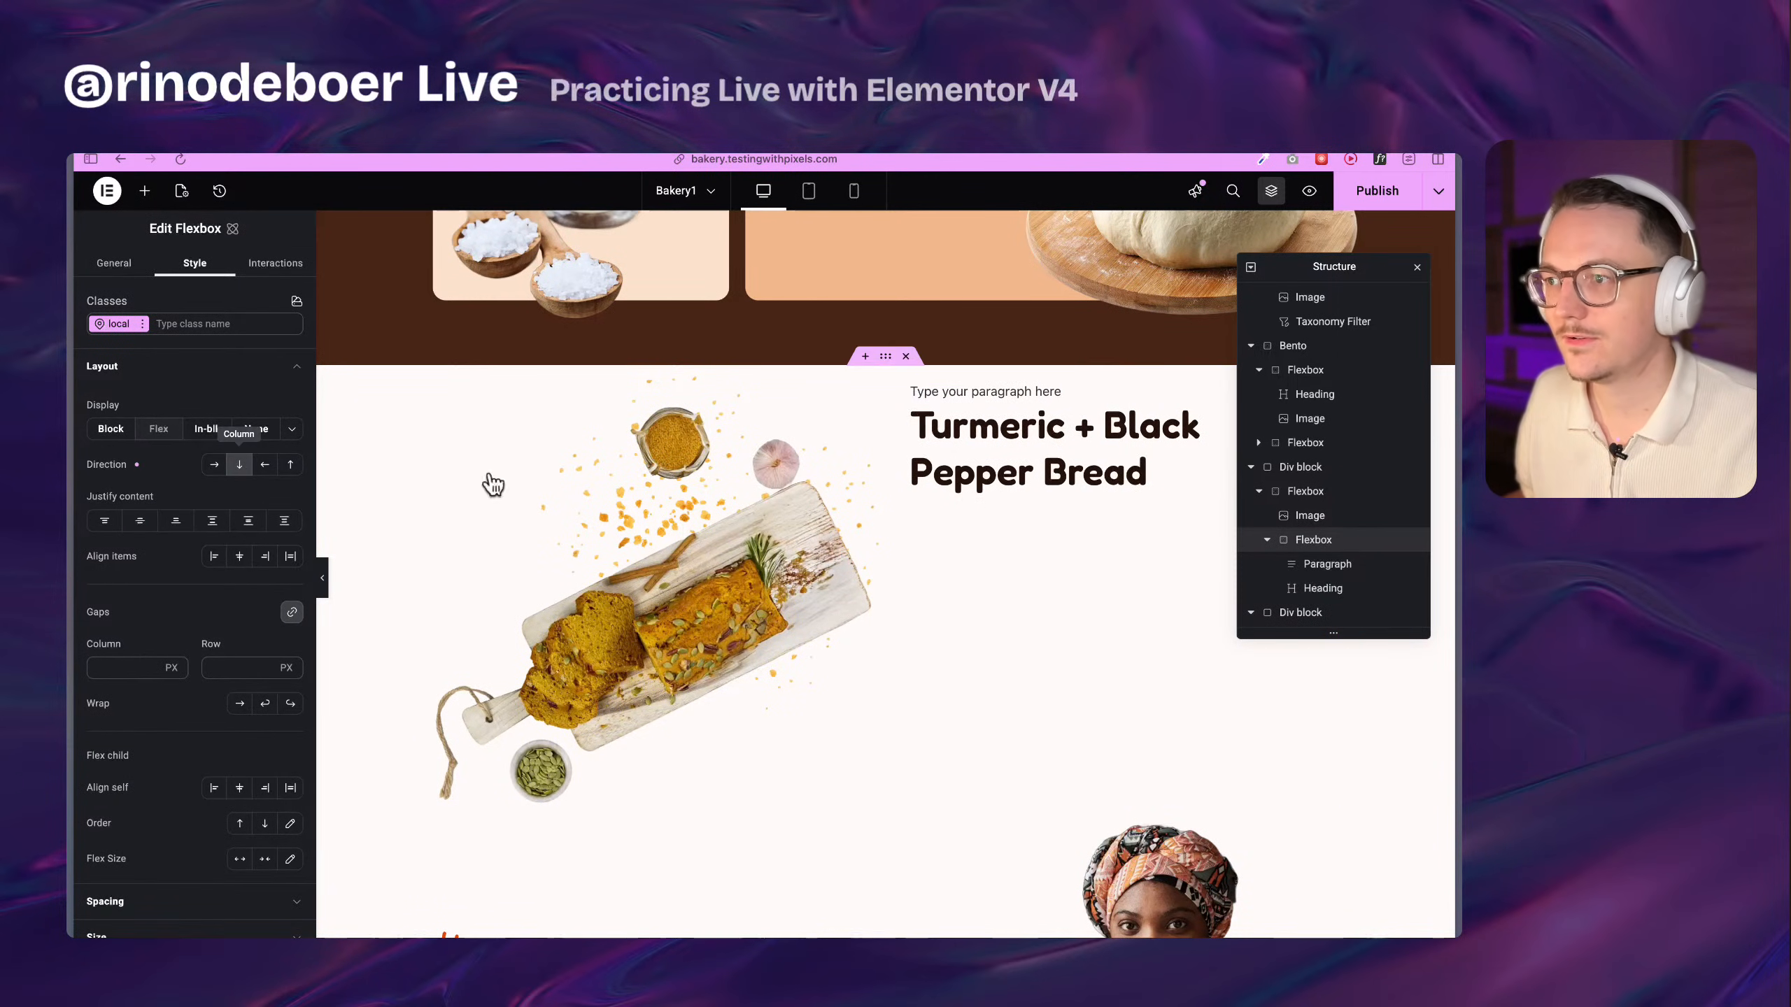
Move Paragraph below Heading and enter "Golden-hued, full of character, and packing just the right amount of warmth. Our newest loaf is here to spice up your week."
click(1328, 566)
drag(1333, 575, 1335, 596)
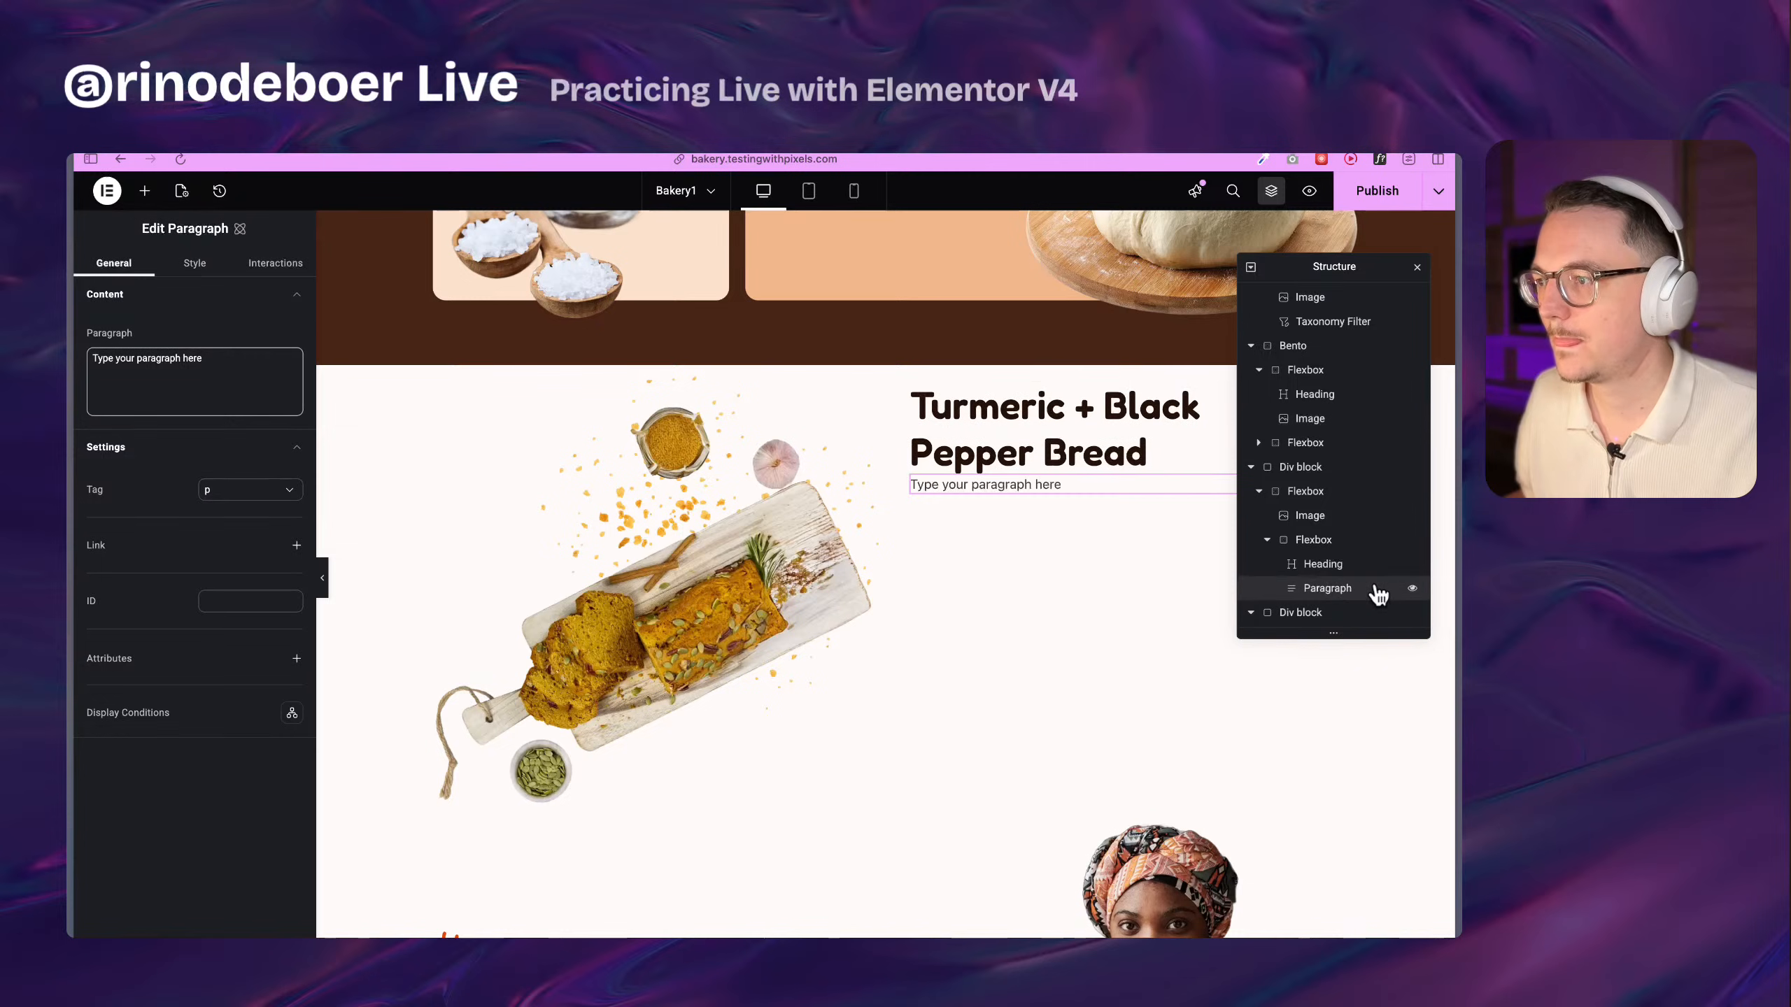
triple_click(205, 363)
text(Golden-hued, full of character, and packing just the right amount of warmth. Our newest loaf is here to spice up your week.)
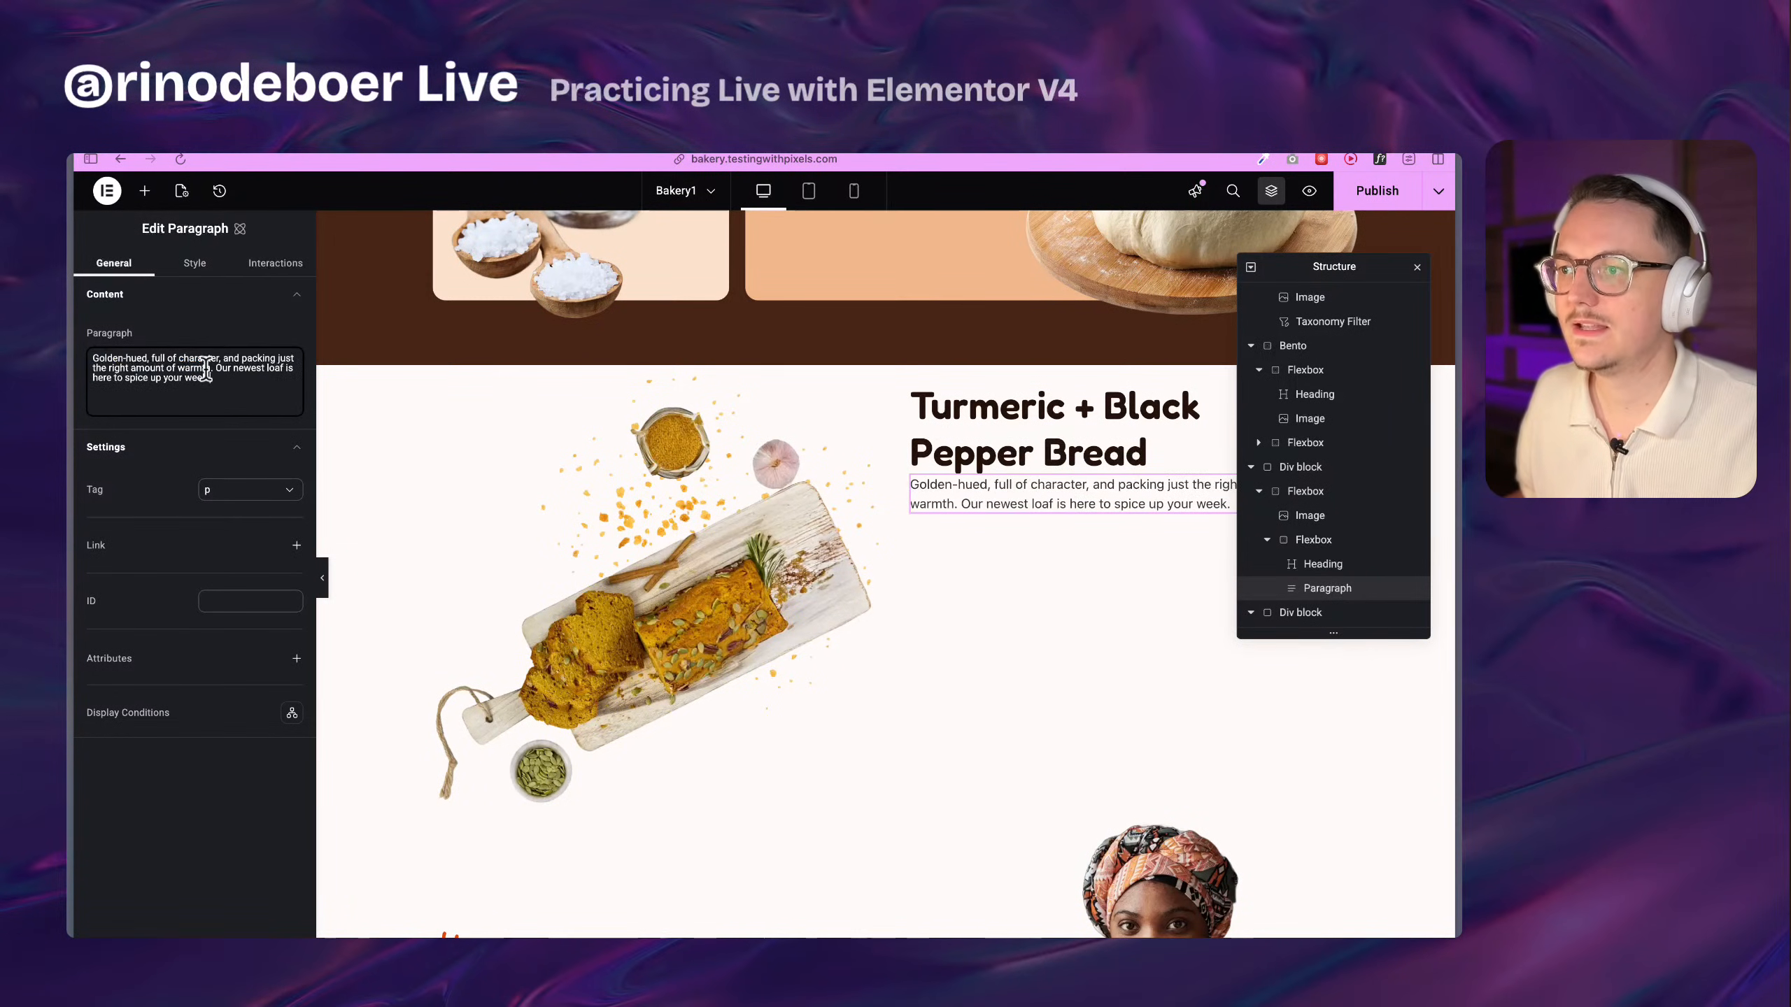
Apply the existing body class to the Paragraph and search its classes for another "body" class
click(181, 268)
click(203, 323)
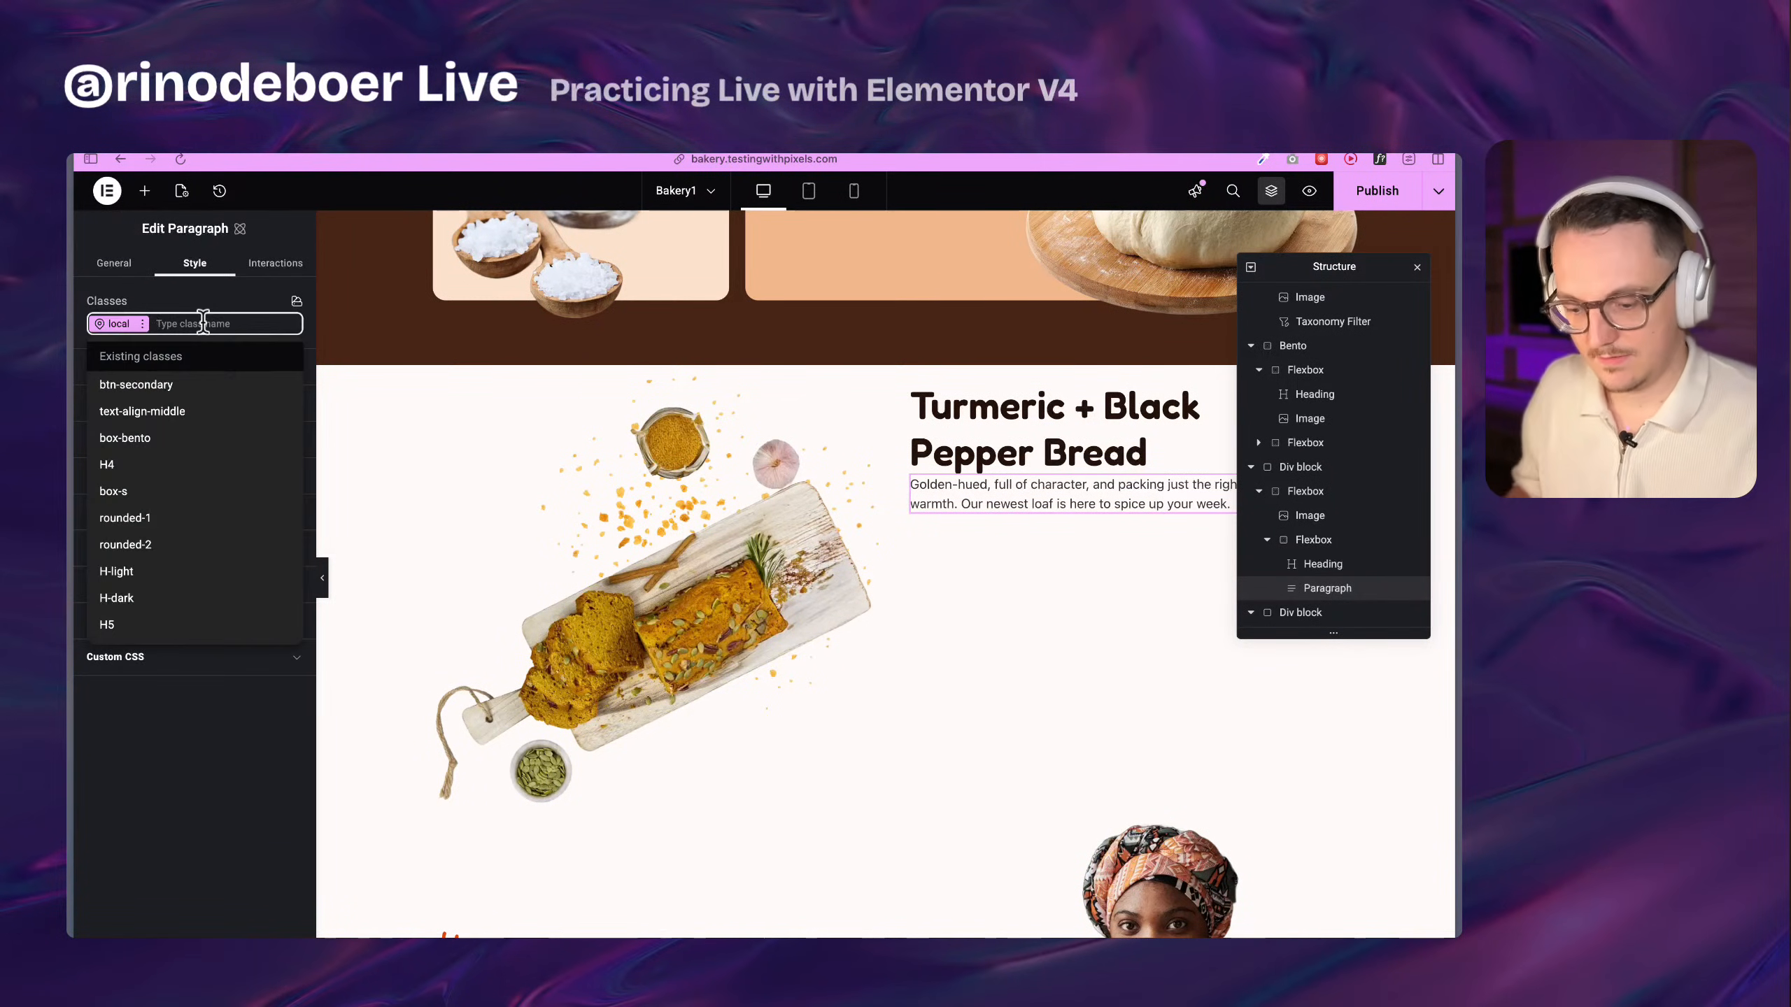
text(body)
key(Down)
key(Return)
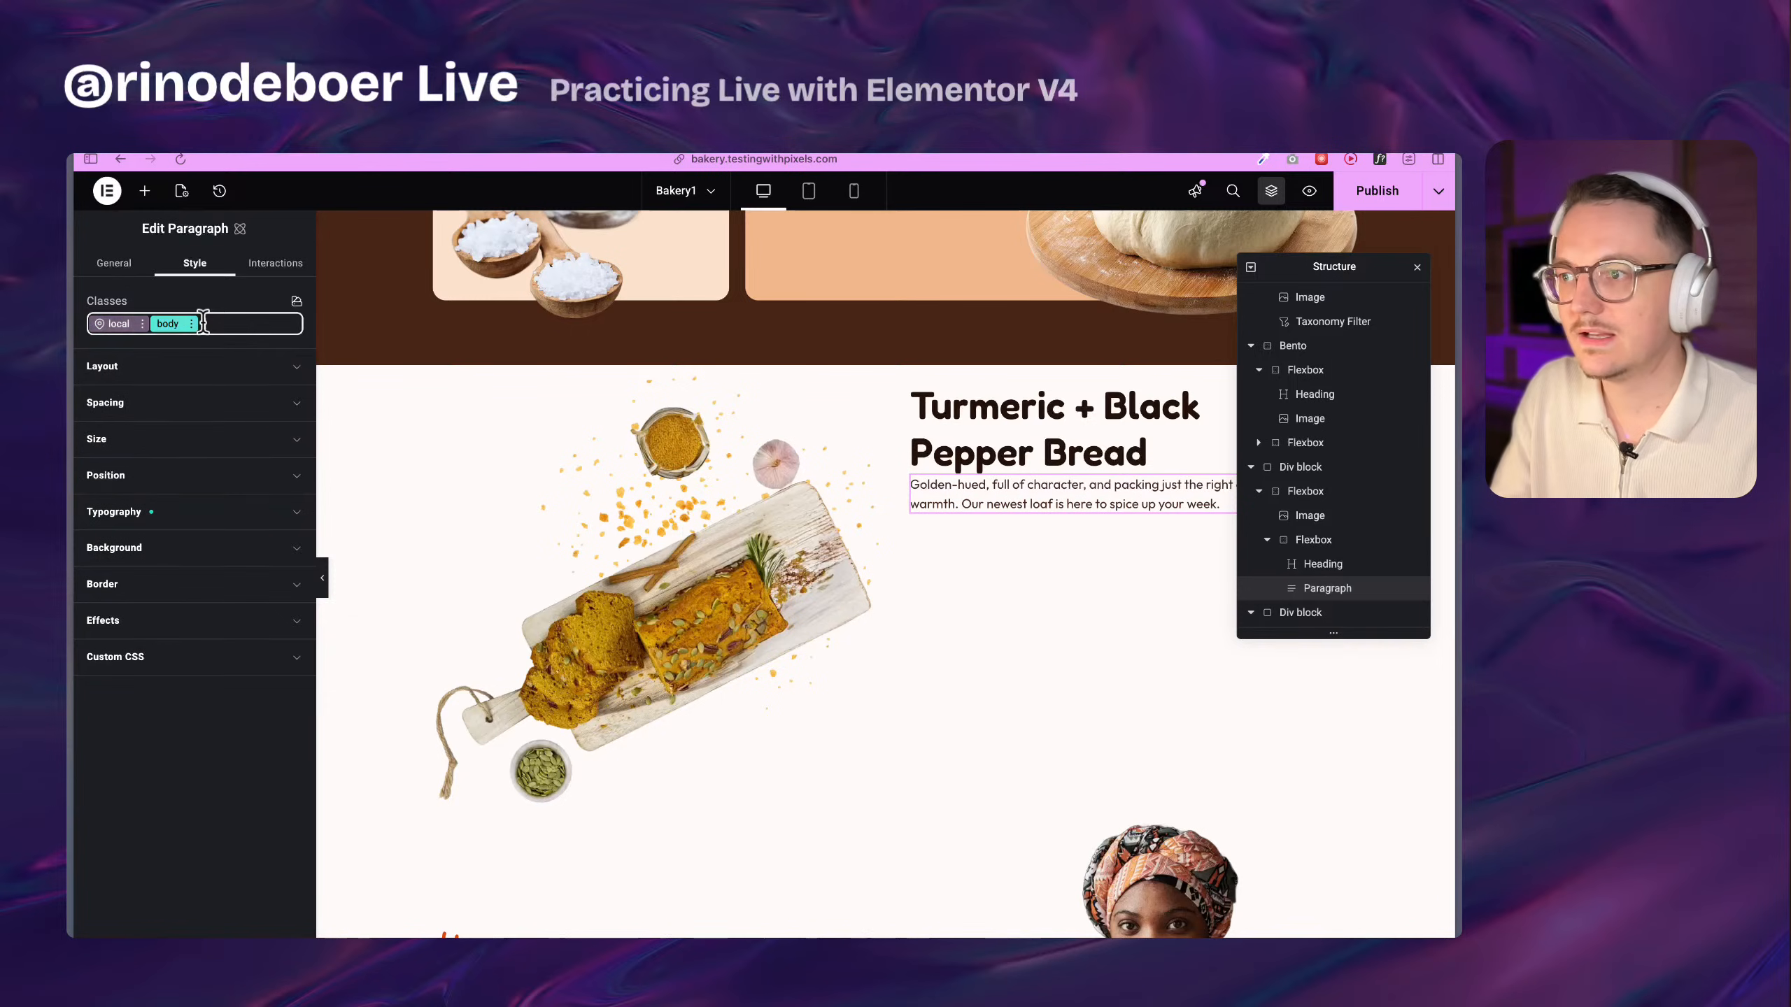
text(body)
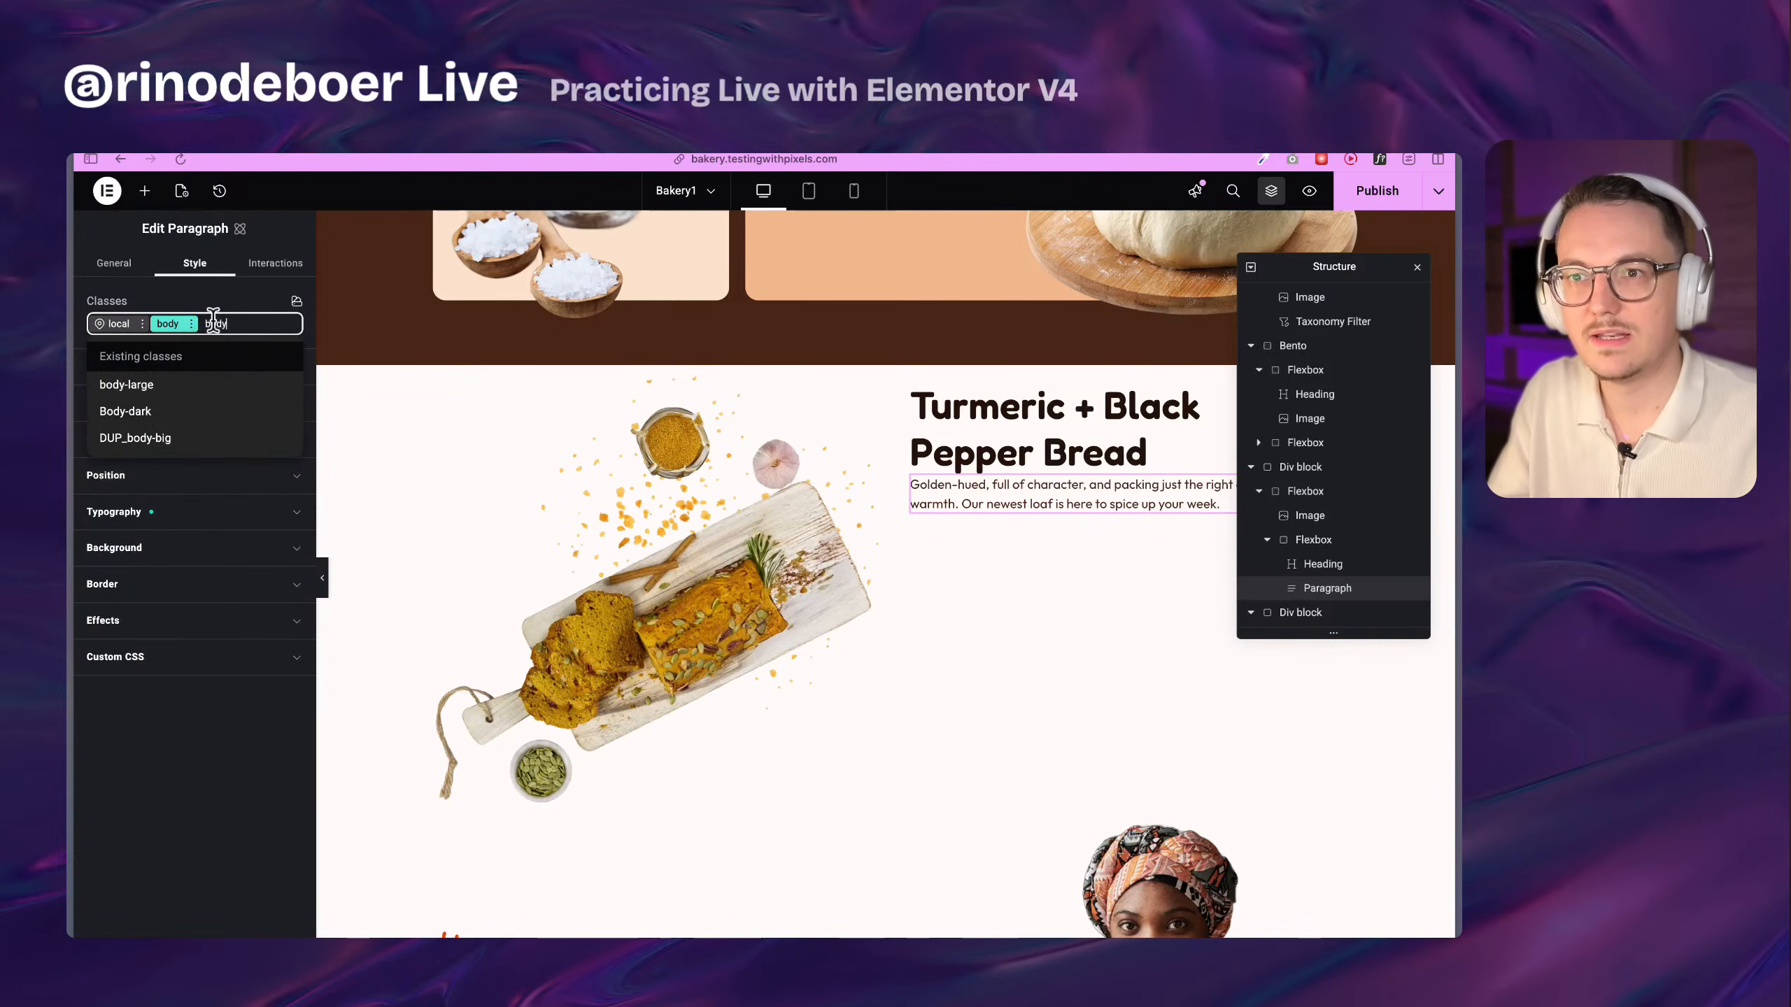
Add the Body-dark class to the Turmeric + Black Pepper Bread description paragraph and duplicate that paragraph
click(184, 412)
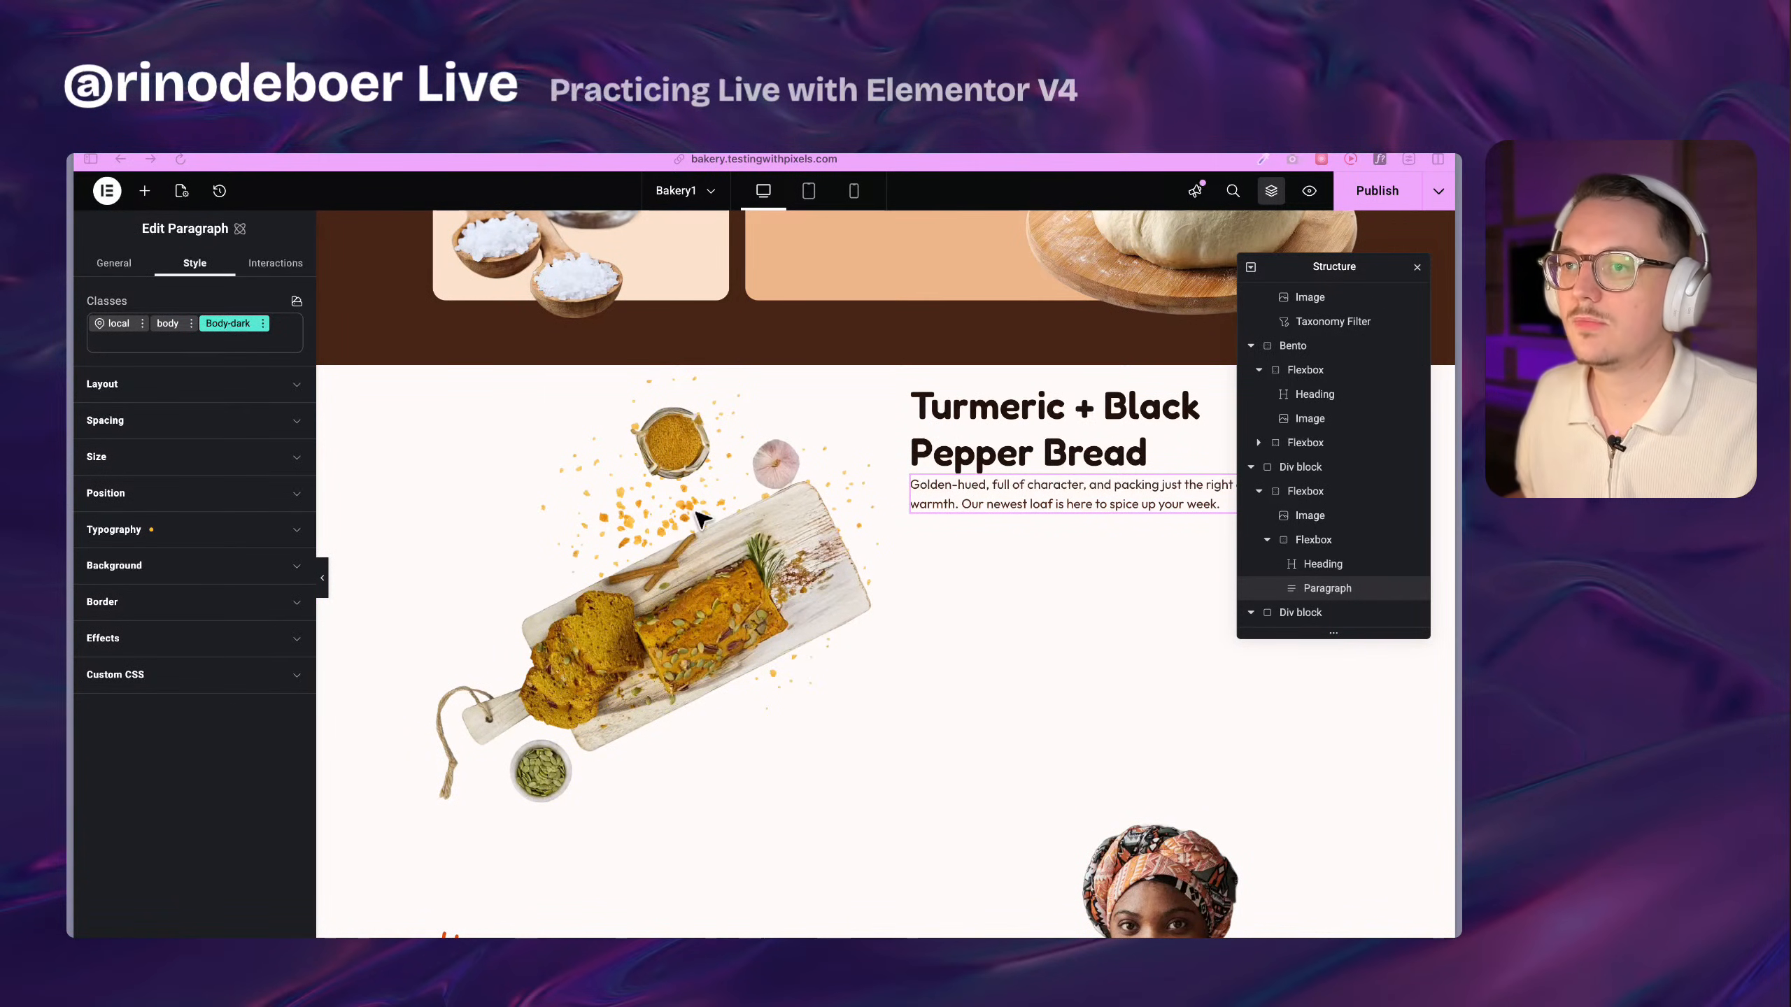
key(super+d)
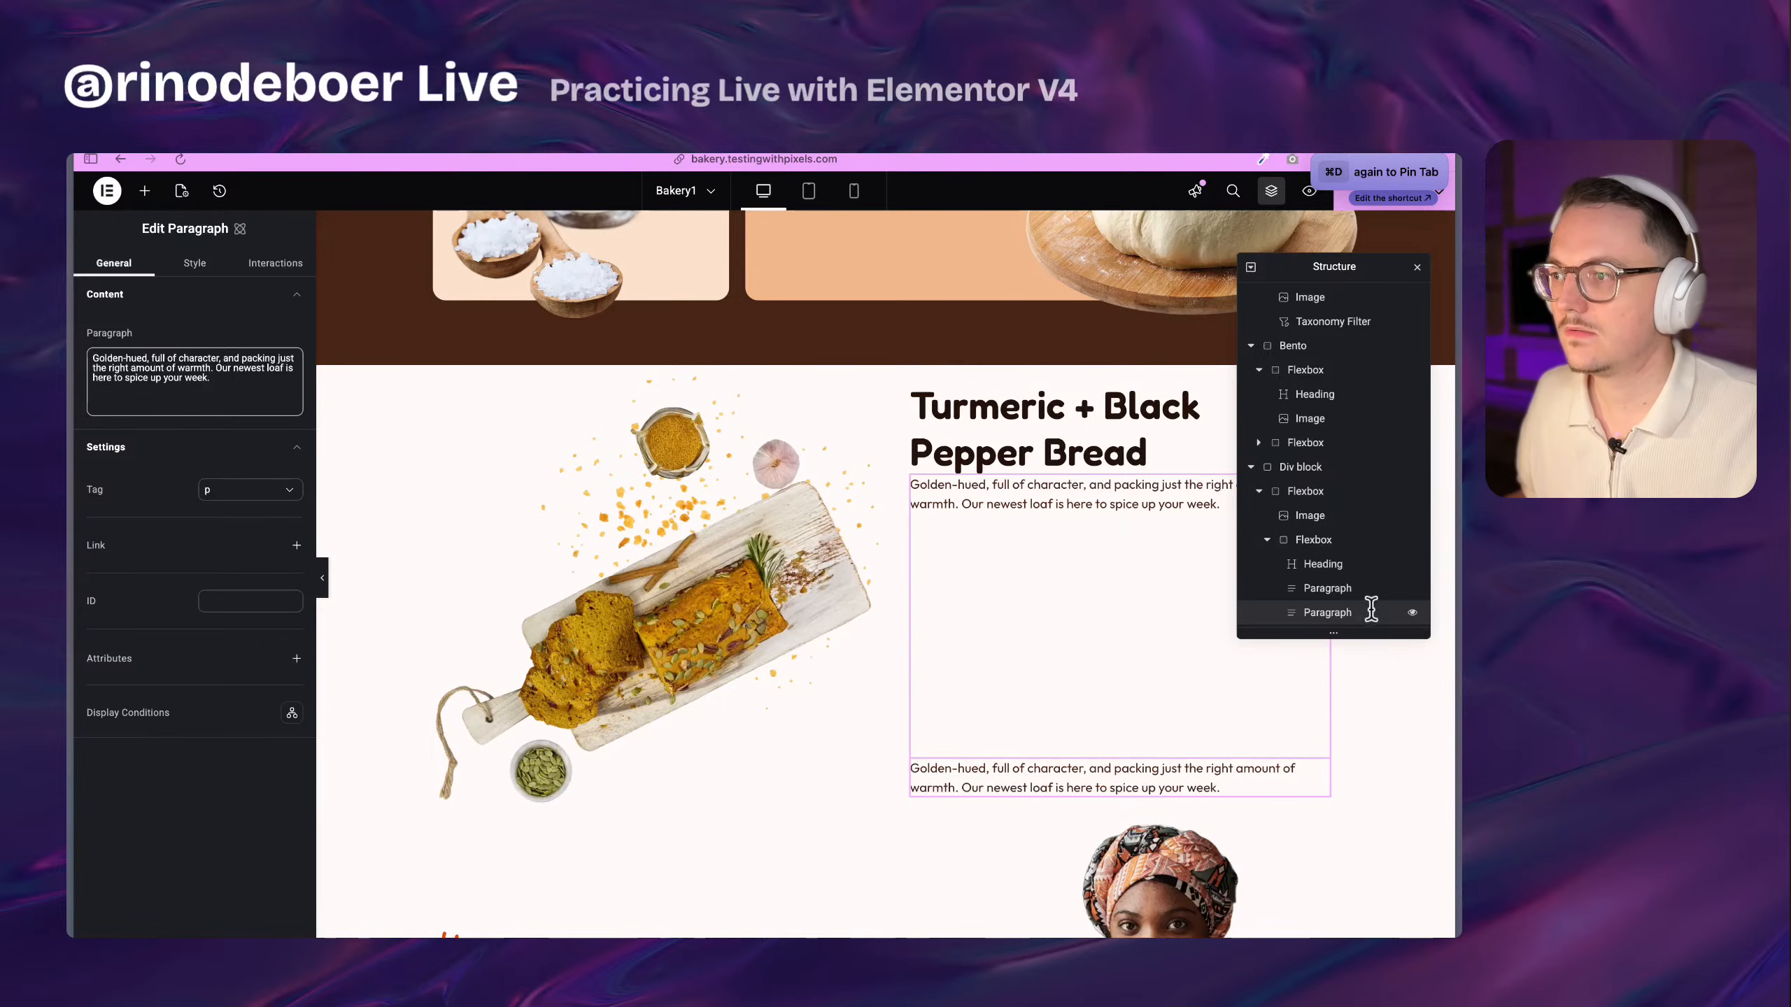
click(1361, 592)
click(1358, 610)
Replace the duplicated paragraph's text with "It’s not just pretty—it’s packed with flavor."
click(222, 382)
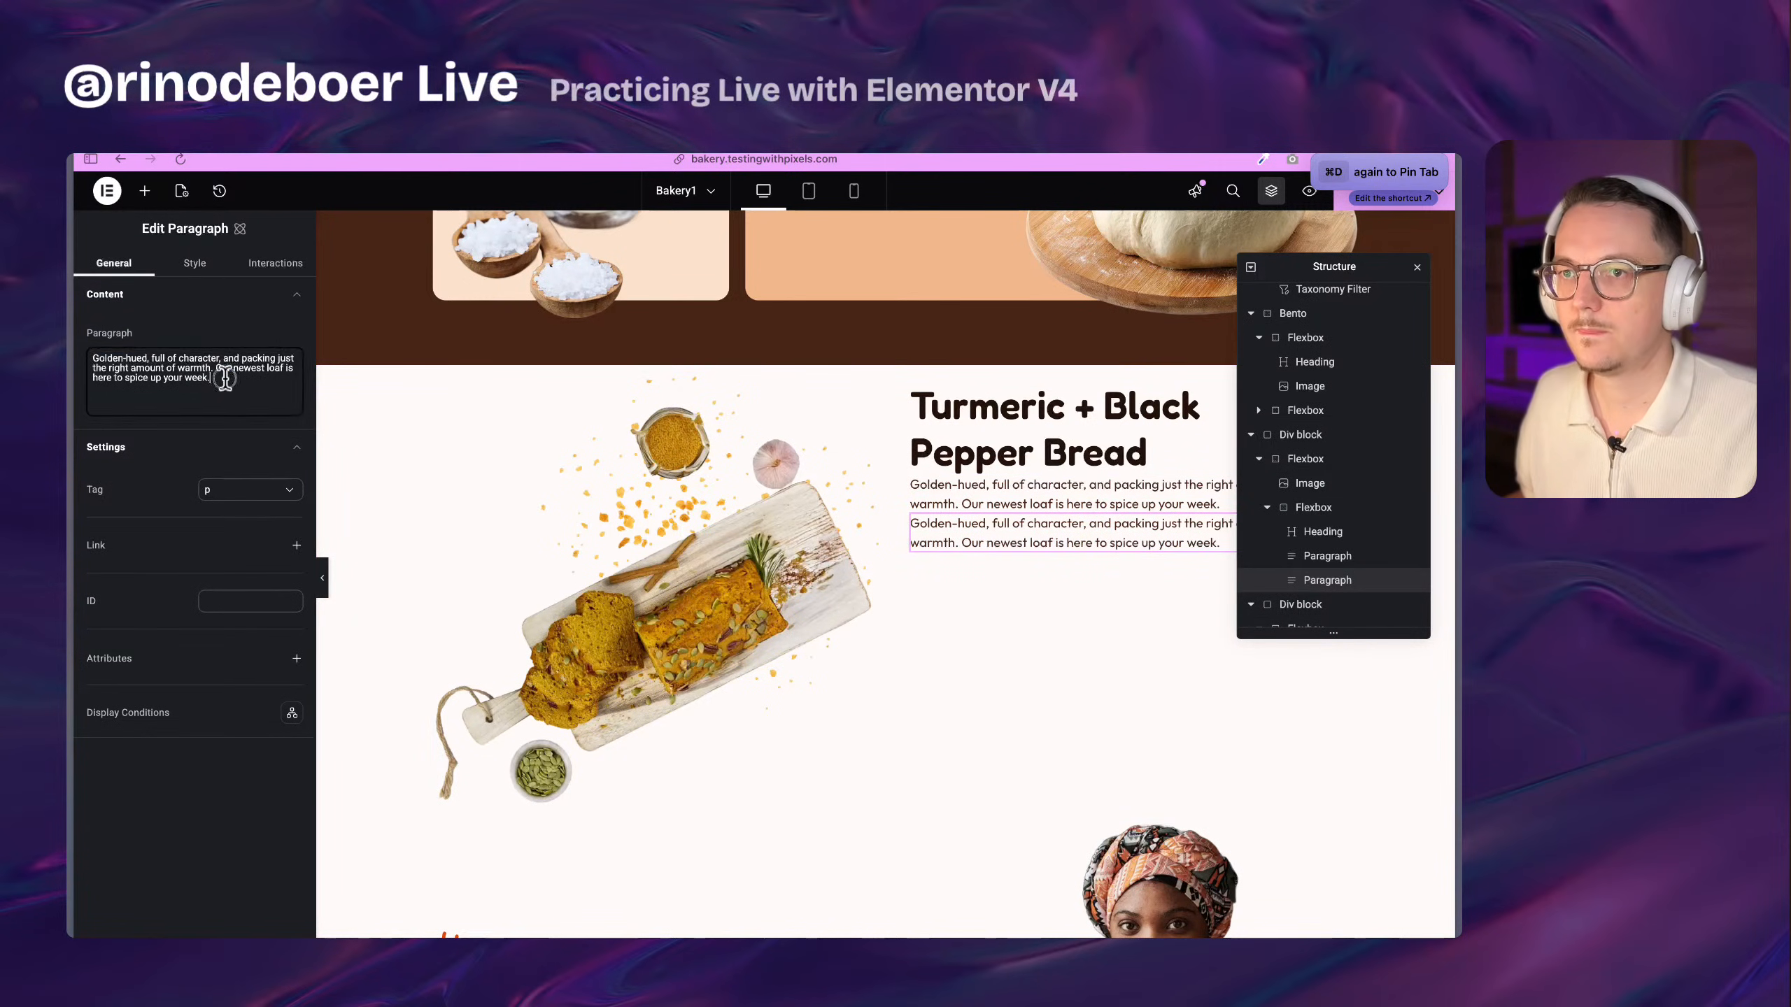
key(super+a)
text(It’s not just pretty—it’s packed with flavor.)
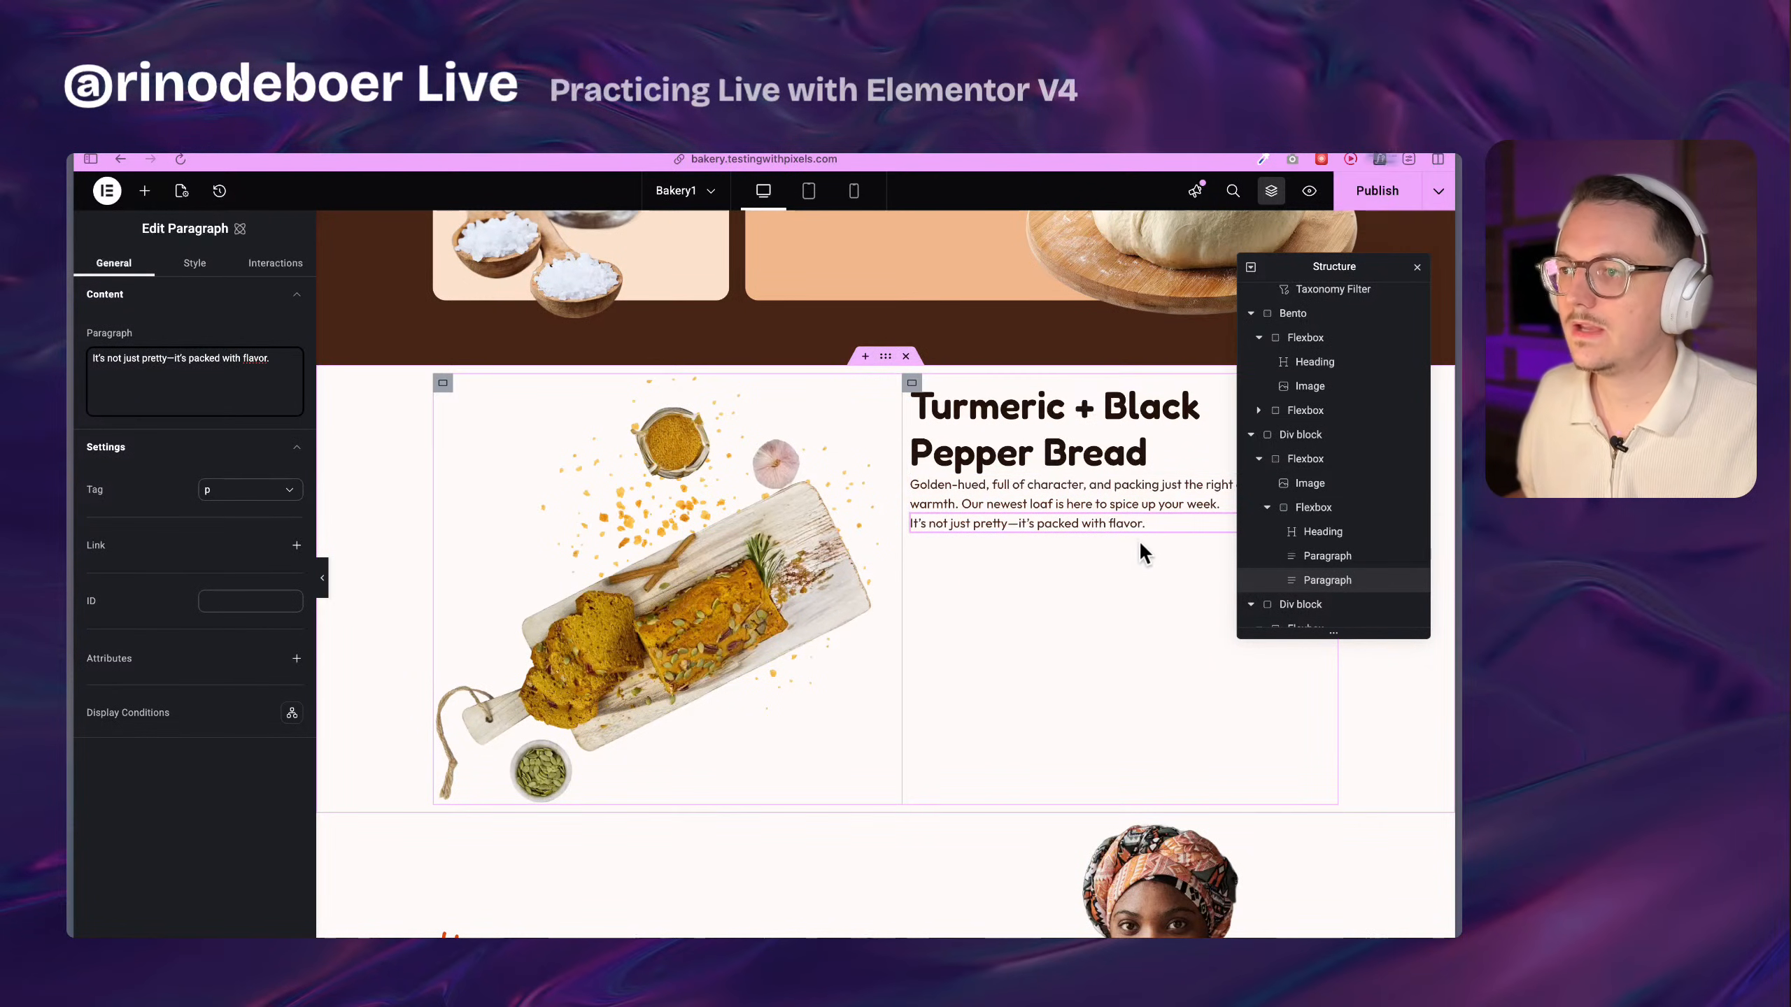
scroll(1150, 559, up, 1)
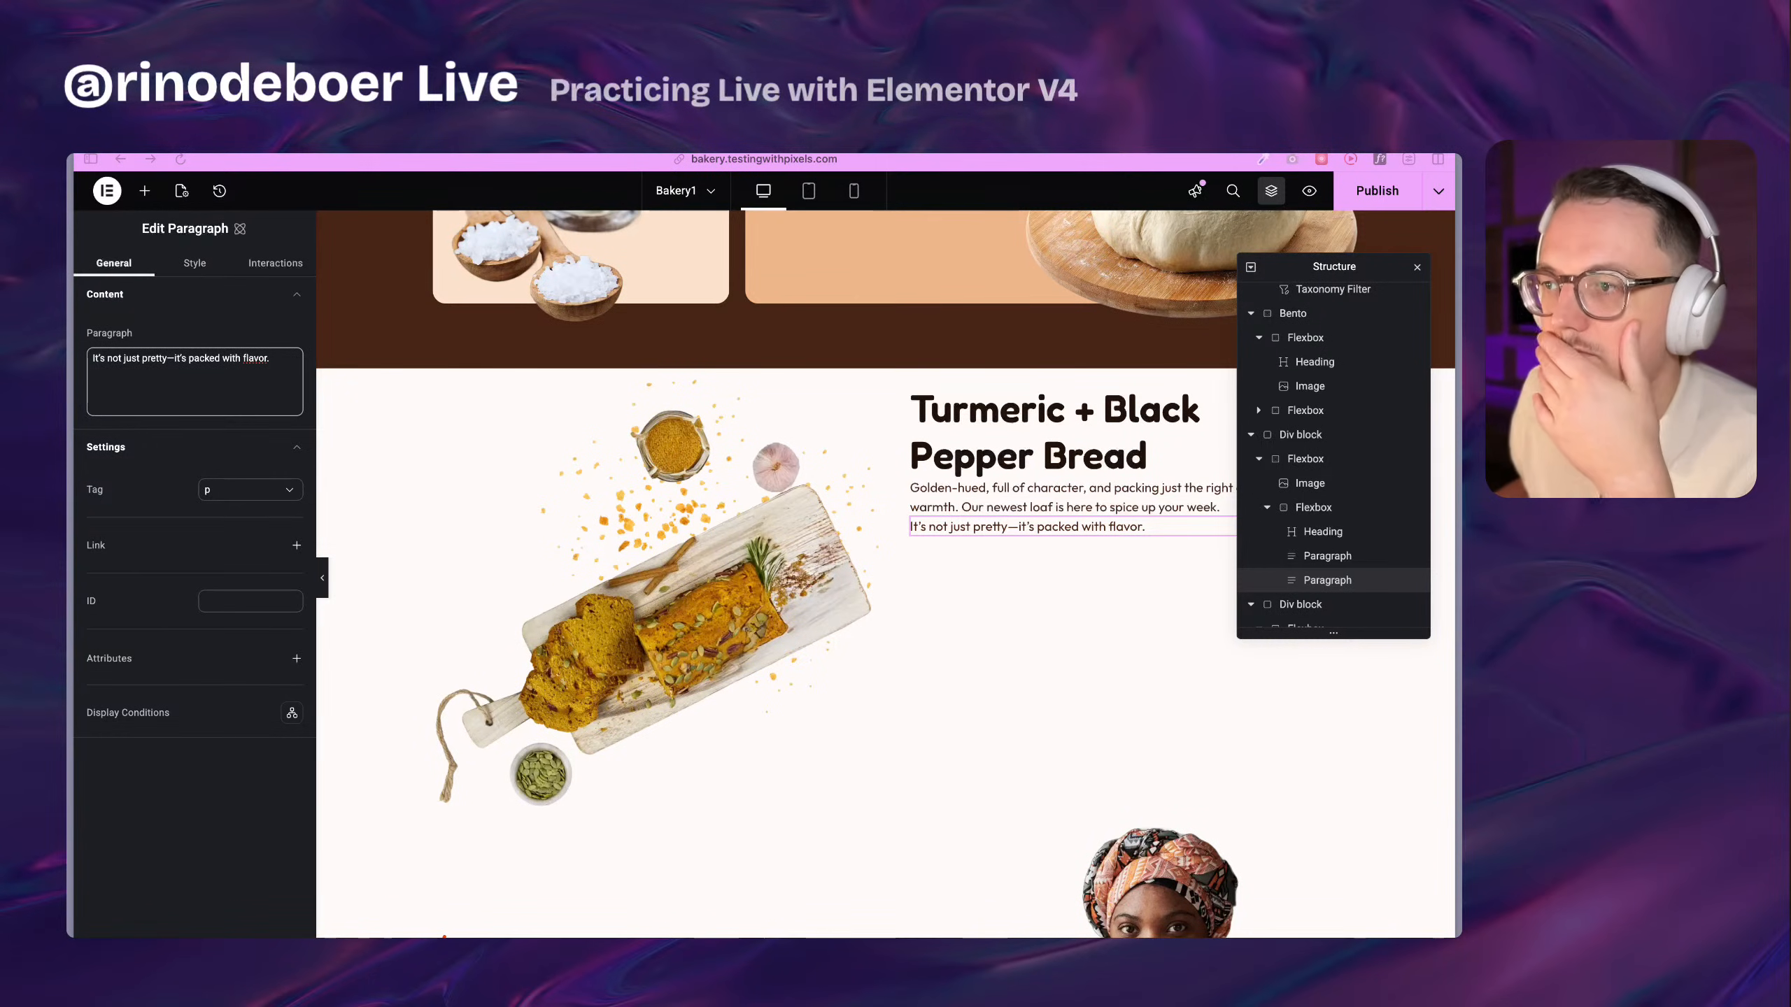
click(938, 859)
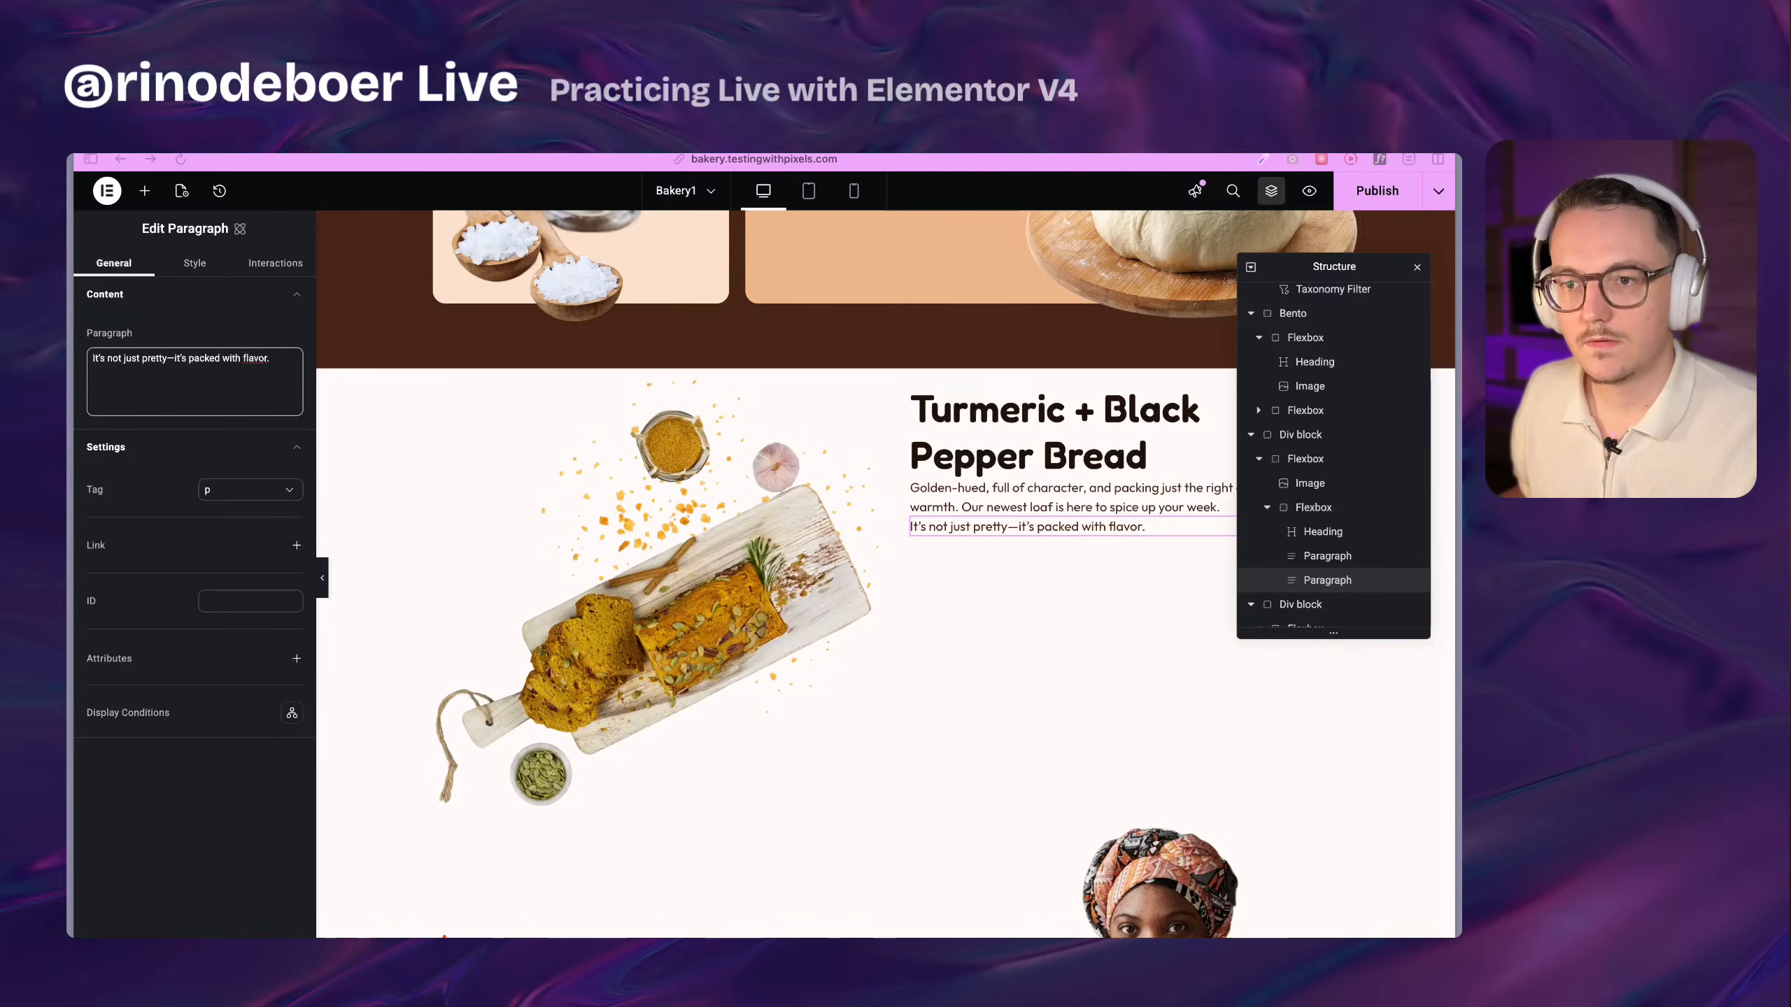
Switch to the Figma design and examine the heat element and the "Only available this month" badge beside the bread heading
key(super+Tab)
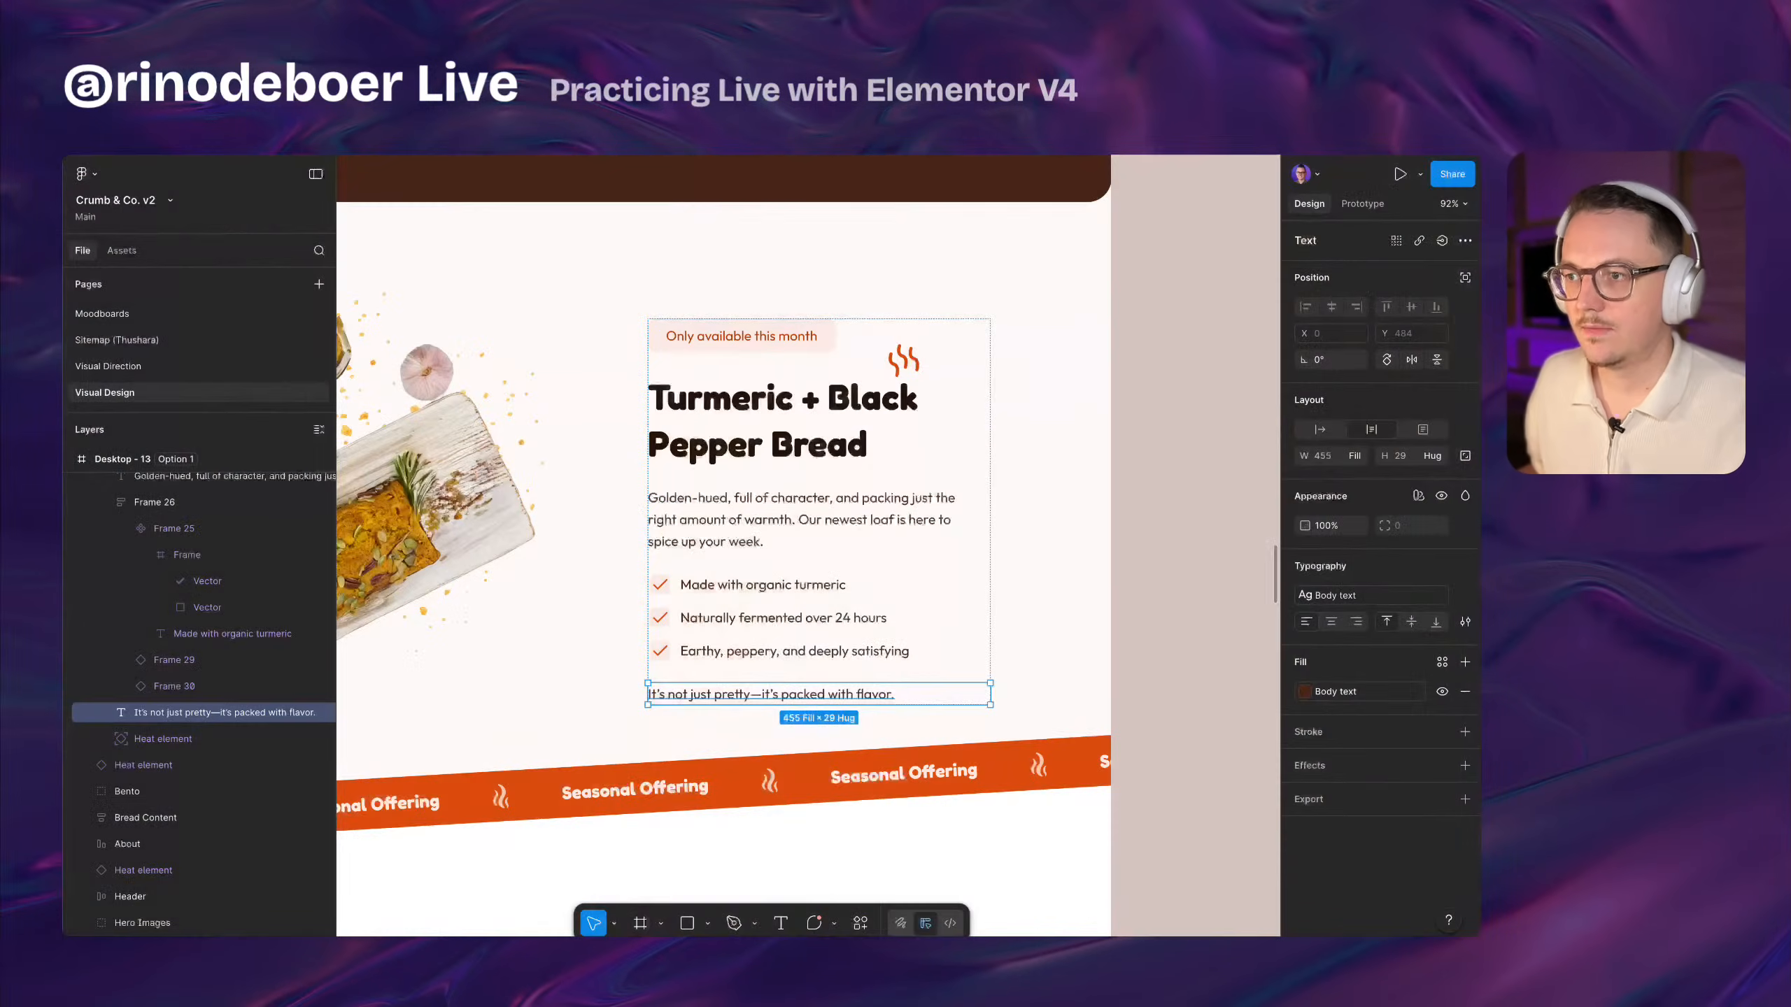
scroll(902, 366, up, 2)
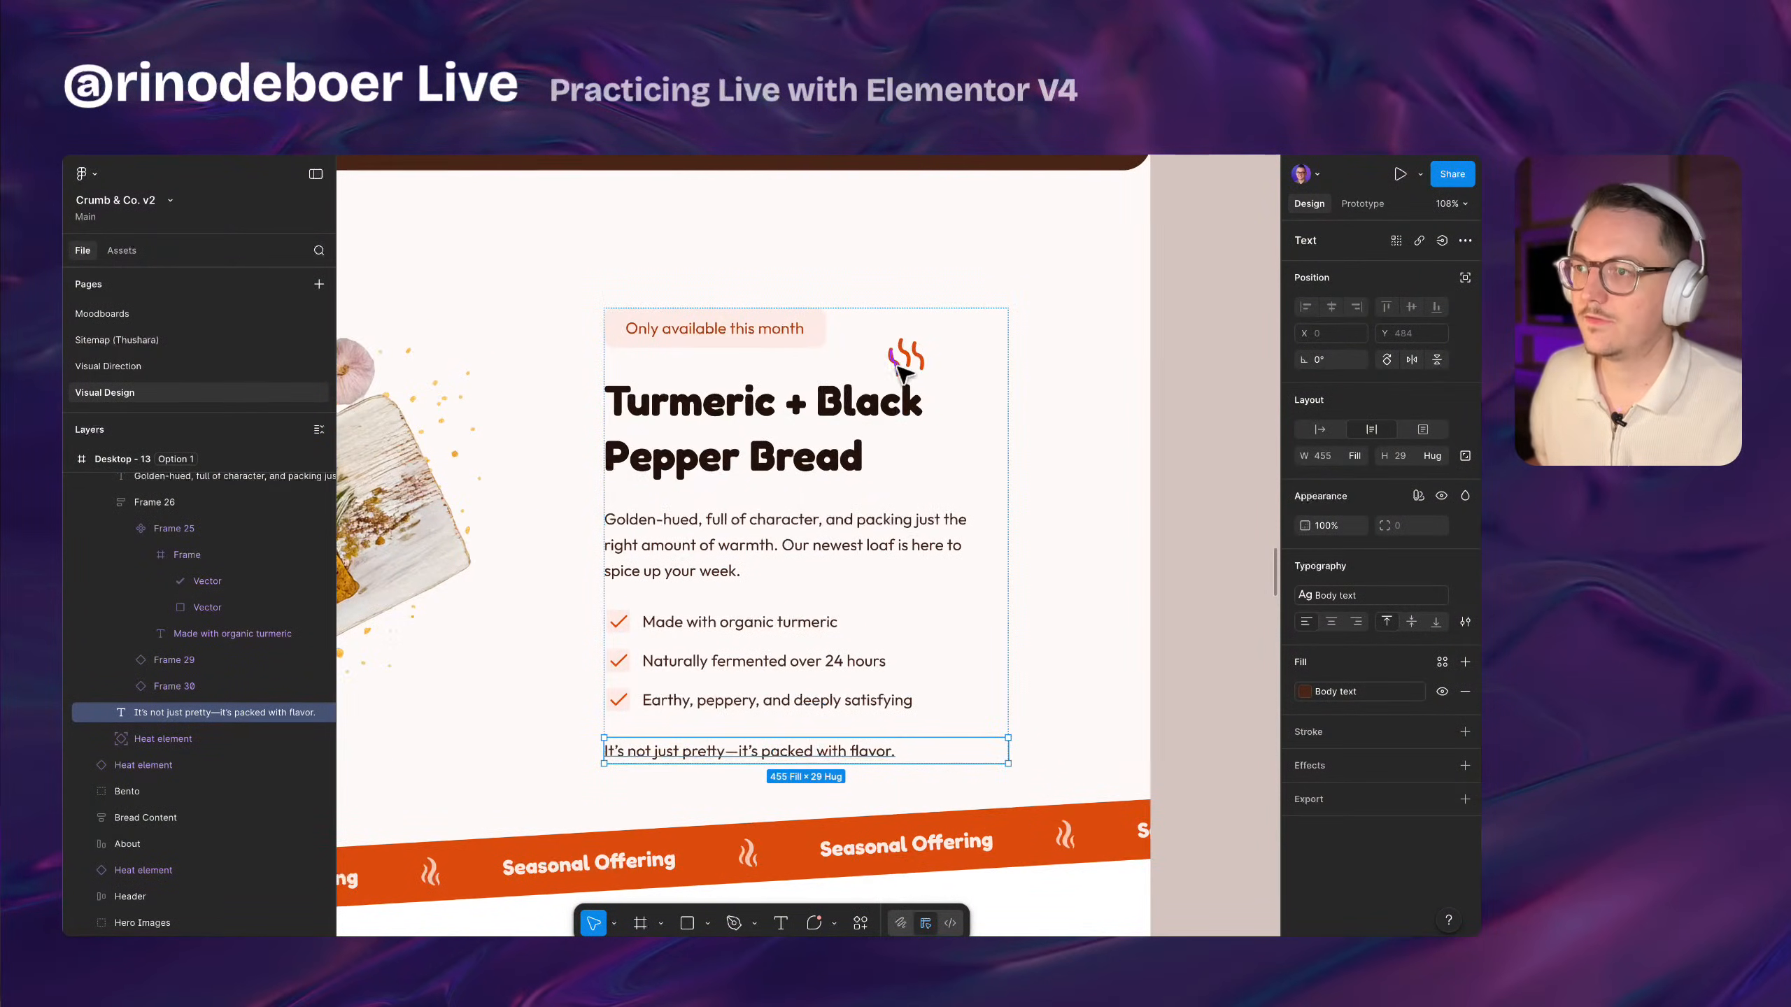
scroll(914, 373, up, 1)
click(909, 412)
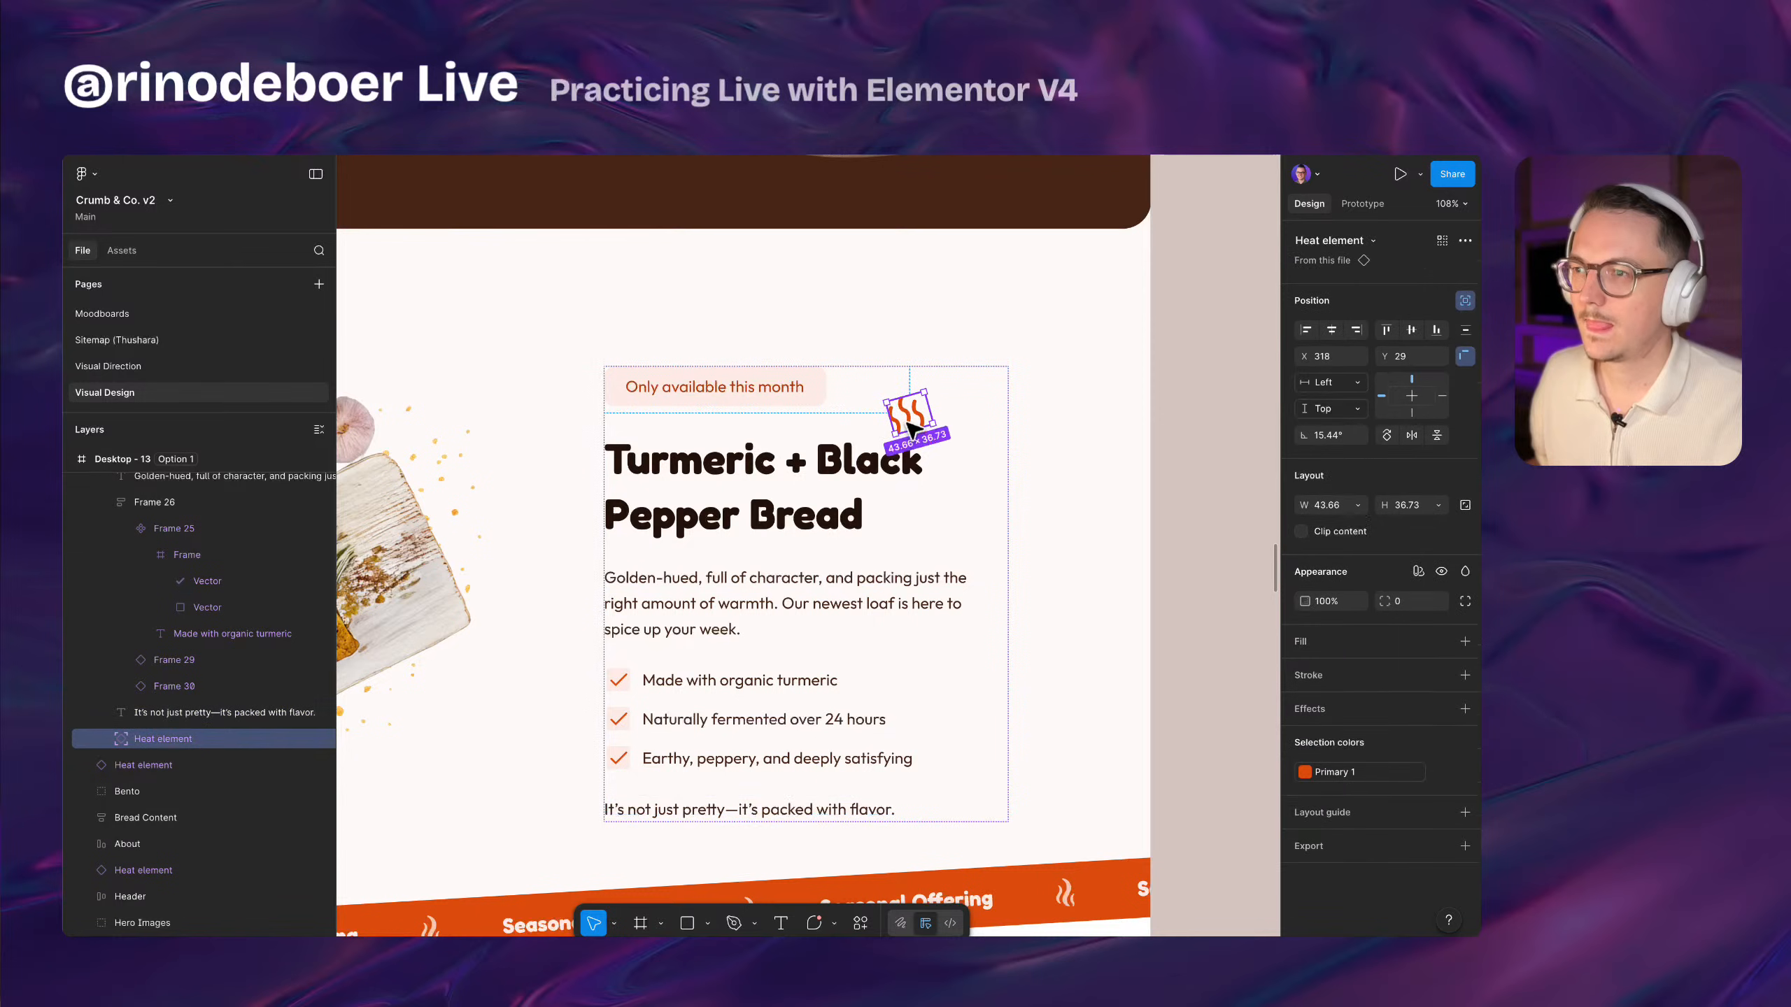
click(735, 400)
scroll(700, 388, up, 5)
scroll(700, 388, down, 2)
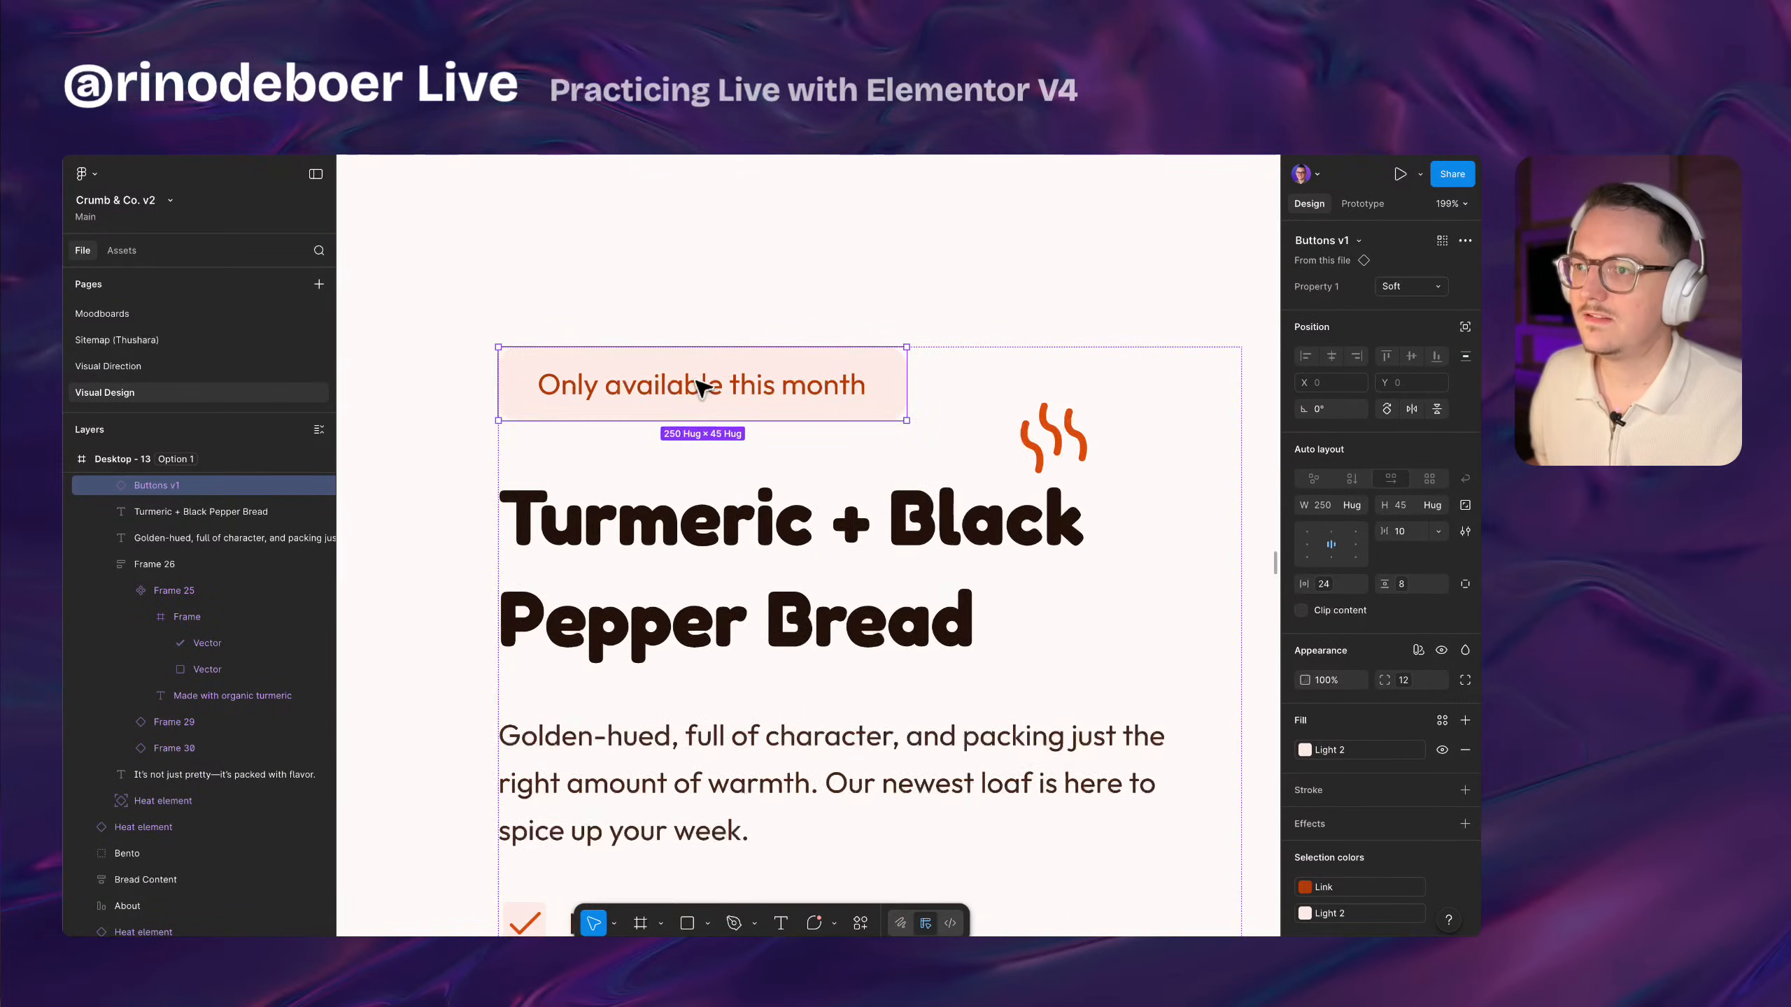
scroll(566, 385, up, 4)
scroll(566, 385, down, 3)
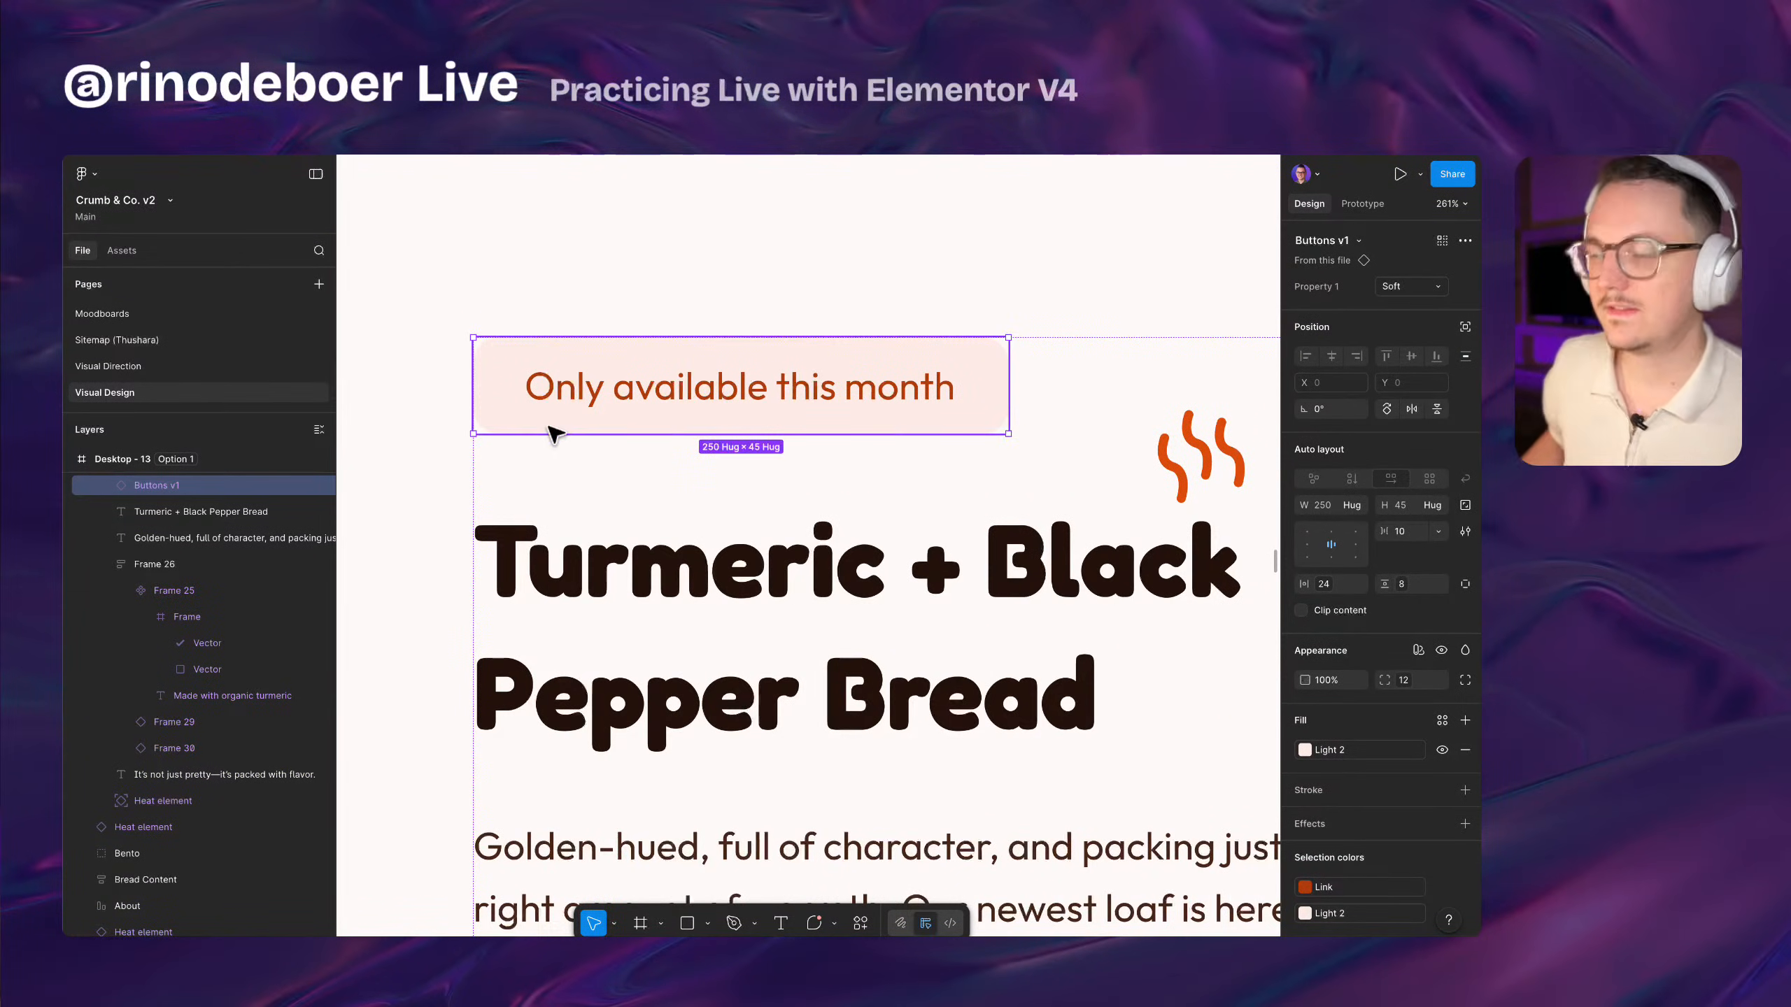
Examine the badge label's text style and fill colour, and its container's padding and corner radius
double_click(644, 389)
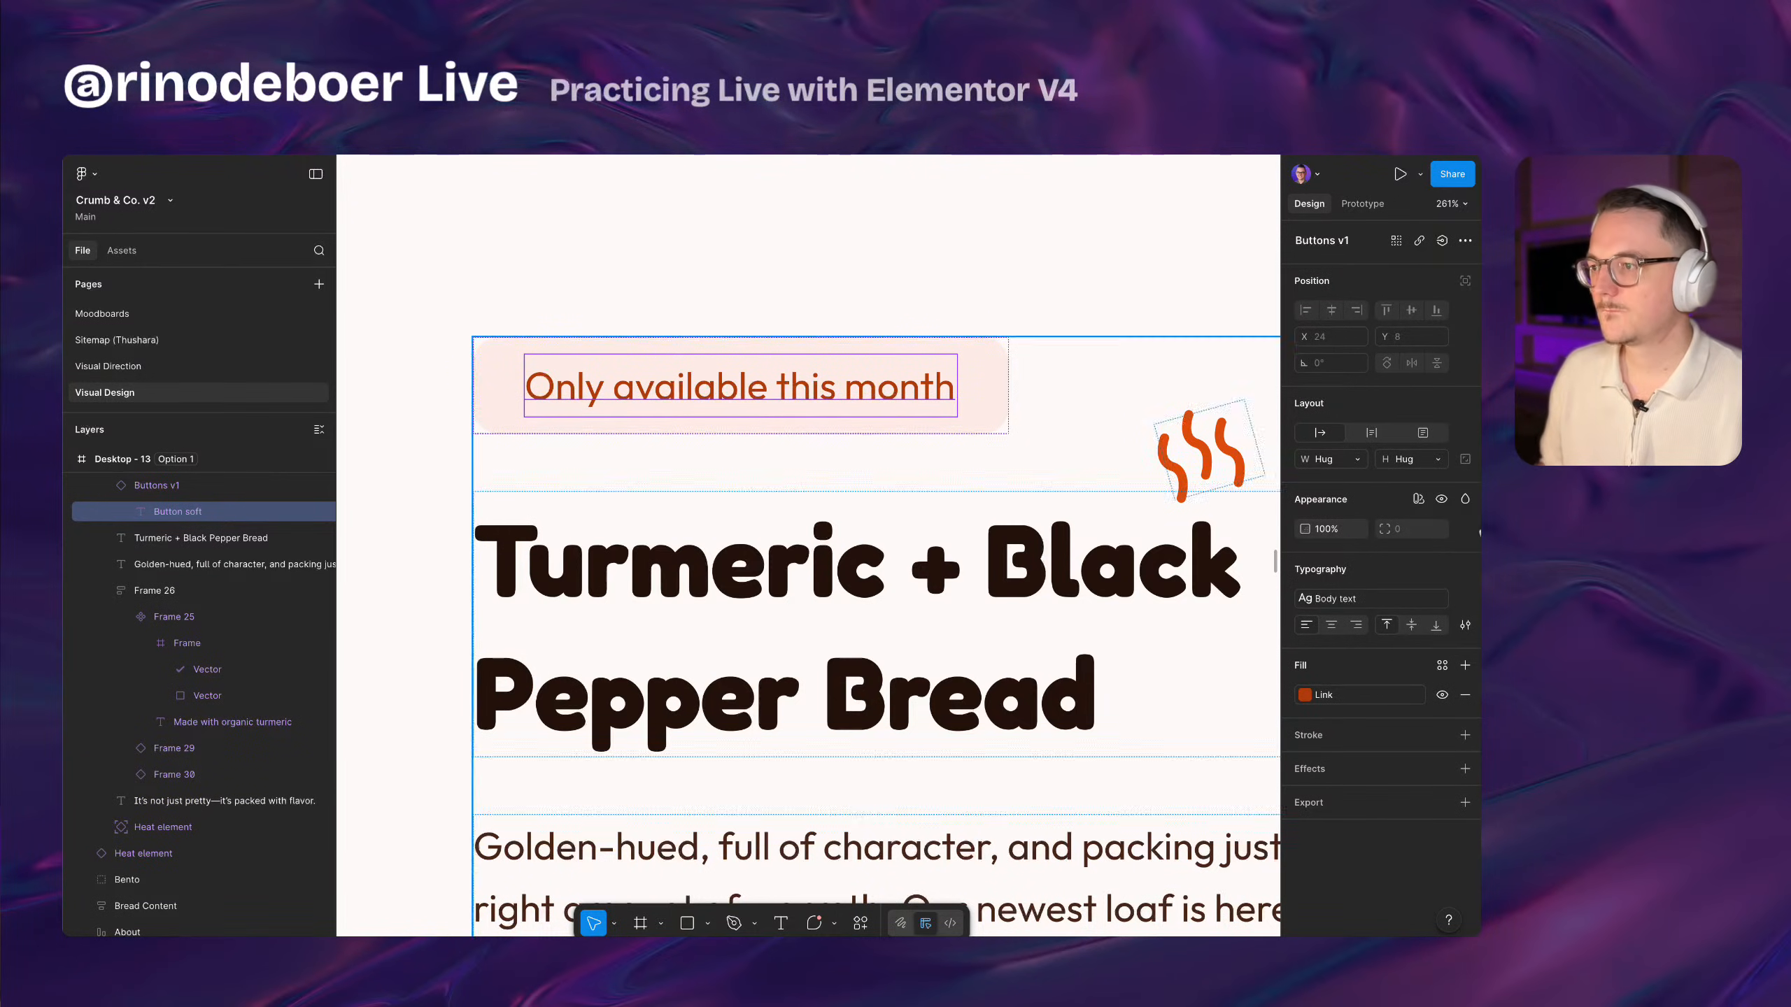
mouse_move(1345, 704)
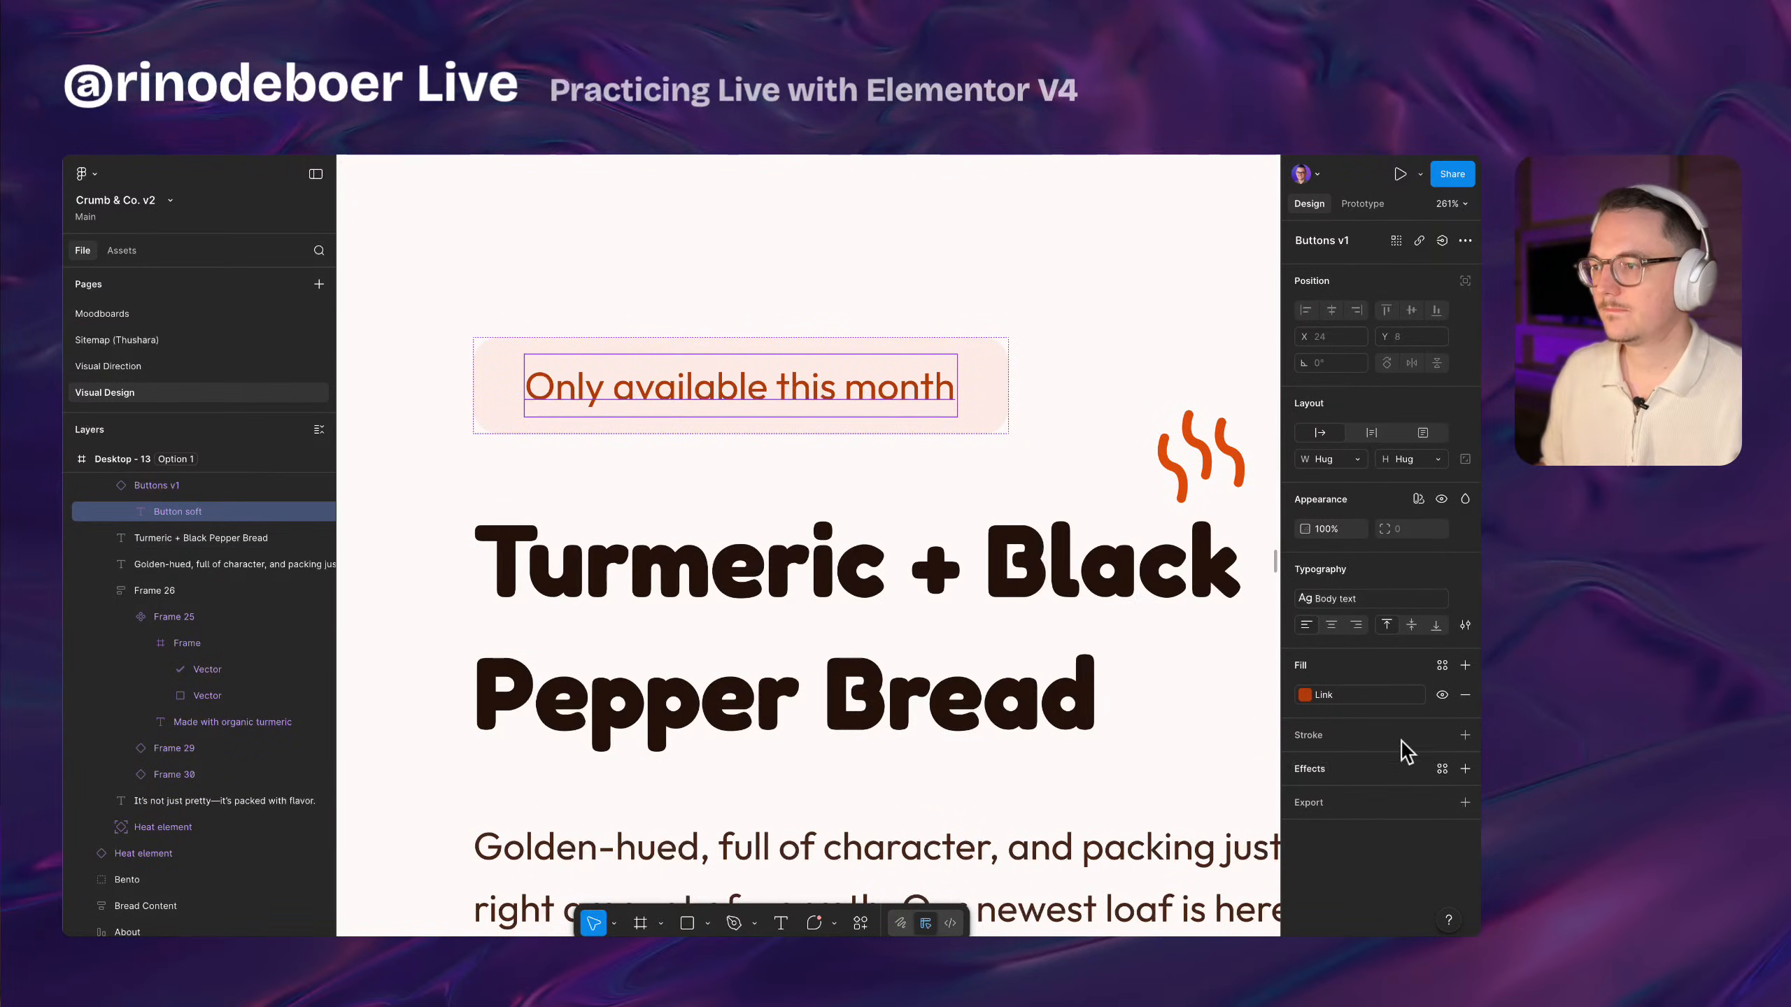
scroll(948, 359, down, 2)
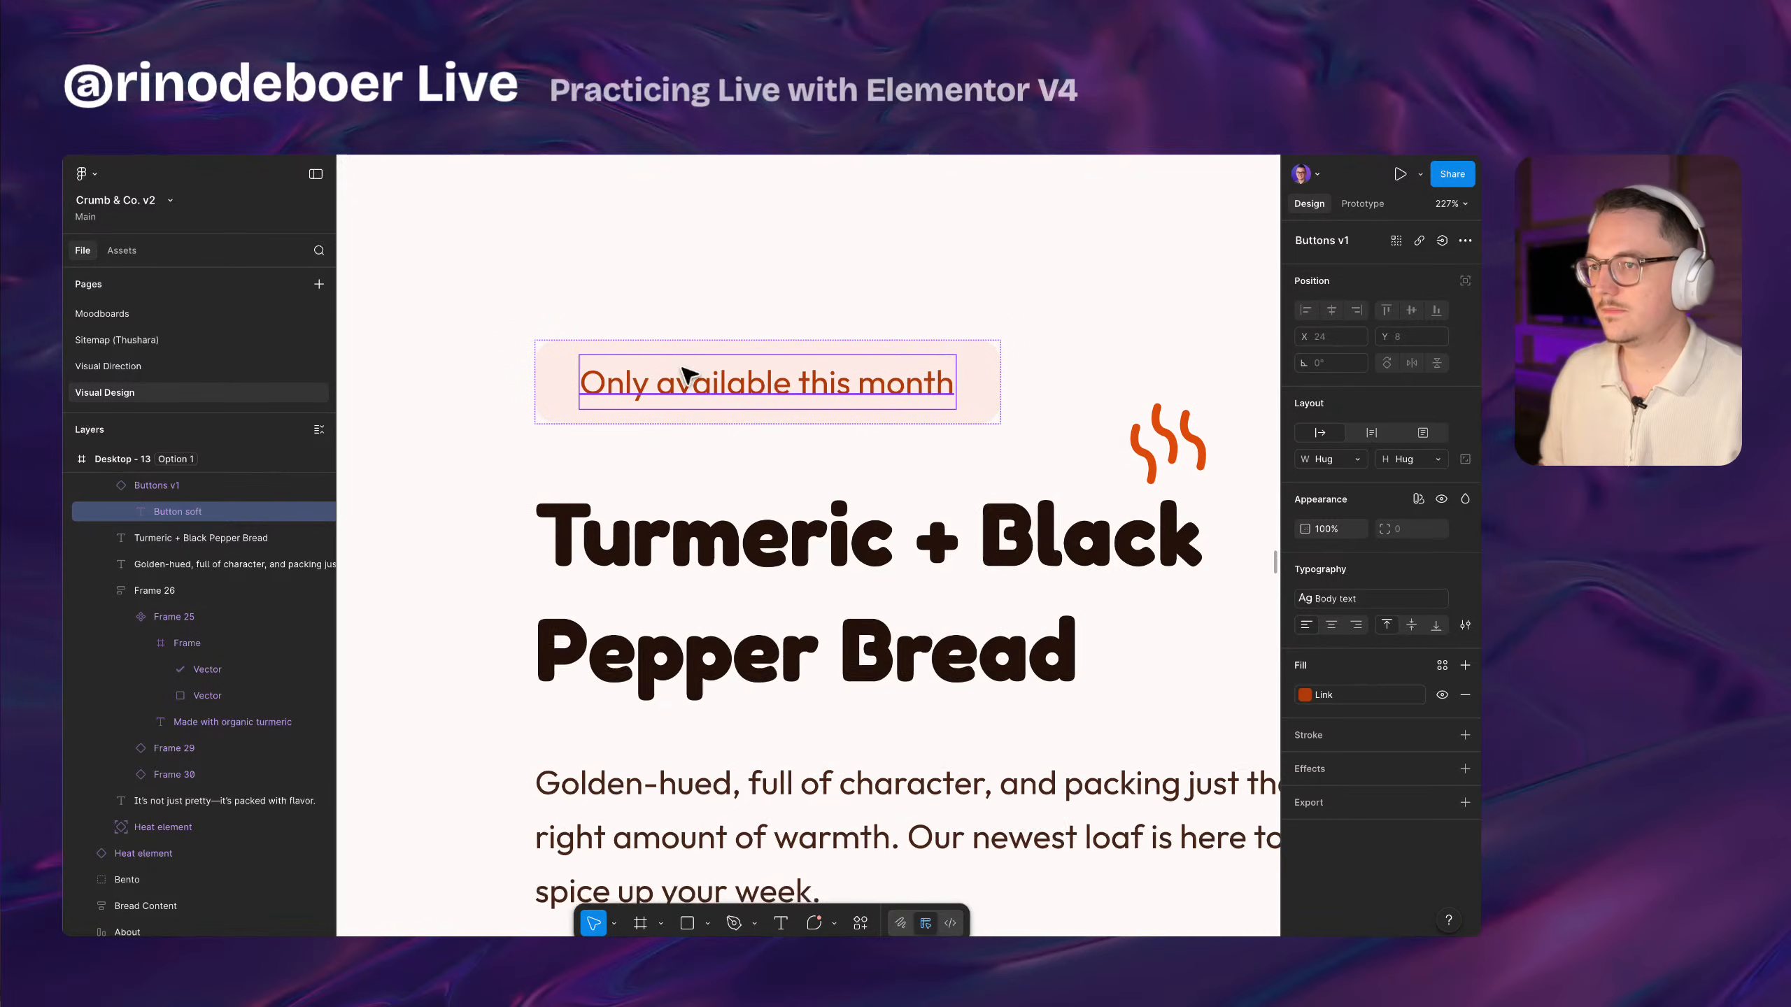
click(559, 390)
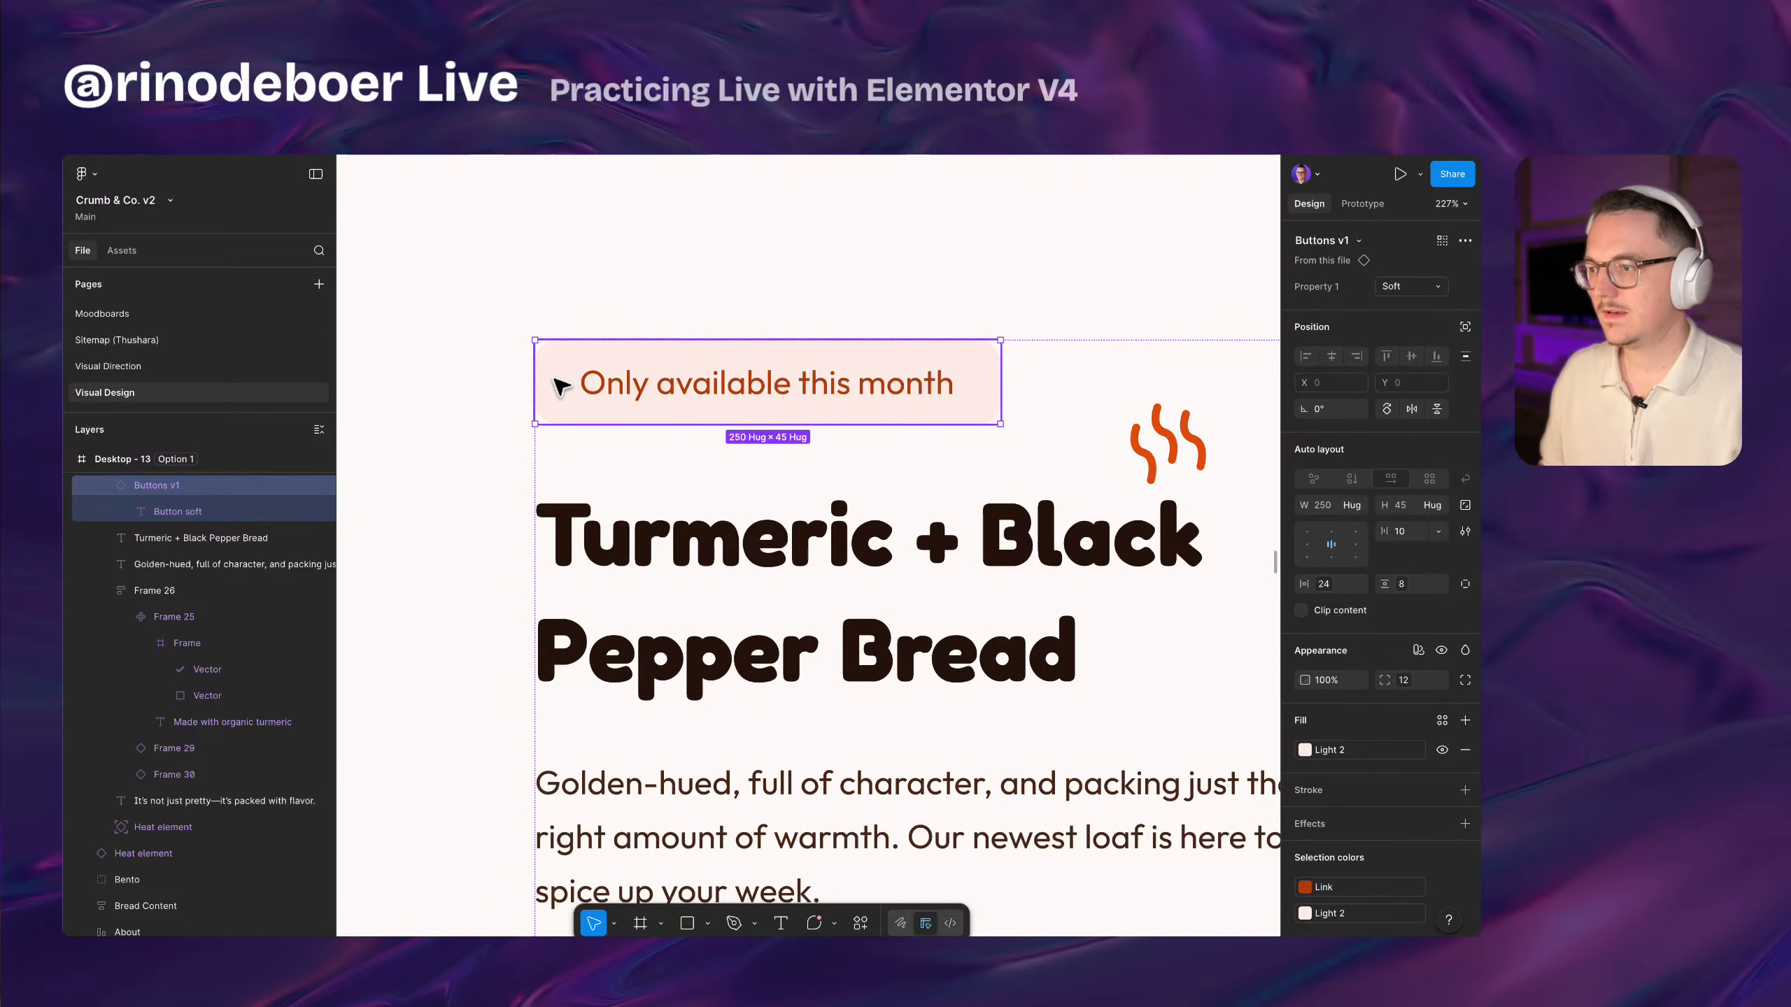
scroll(560, 387, down, 5)
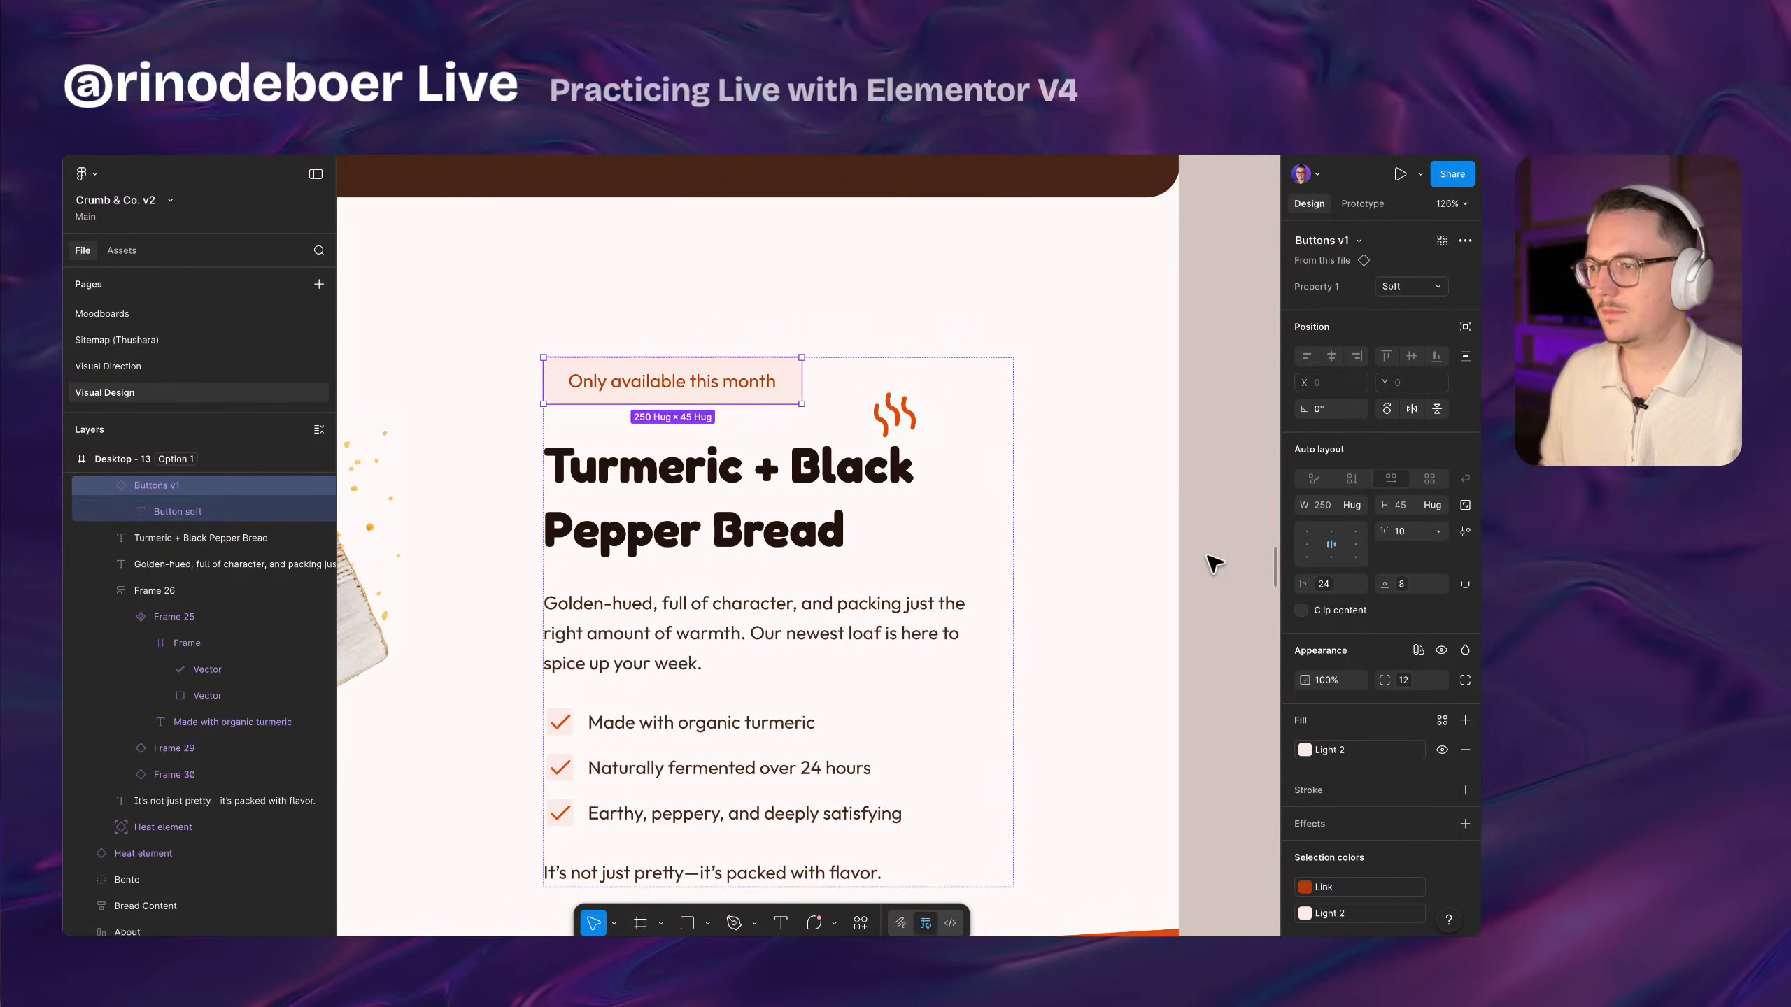
click(1244, 594)
scroll(1198, 565, down, 3)
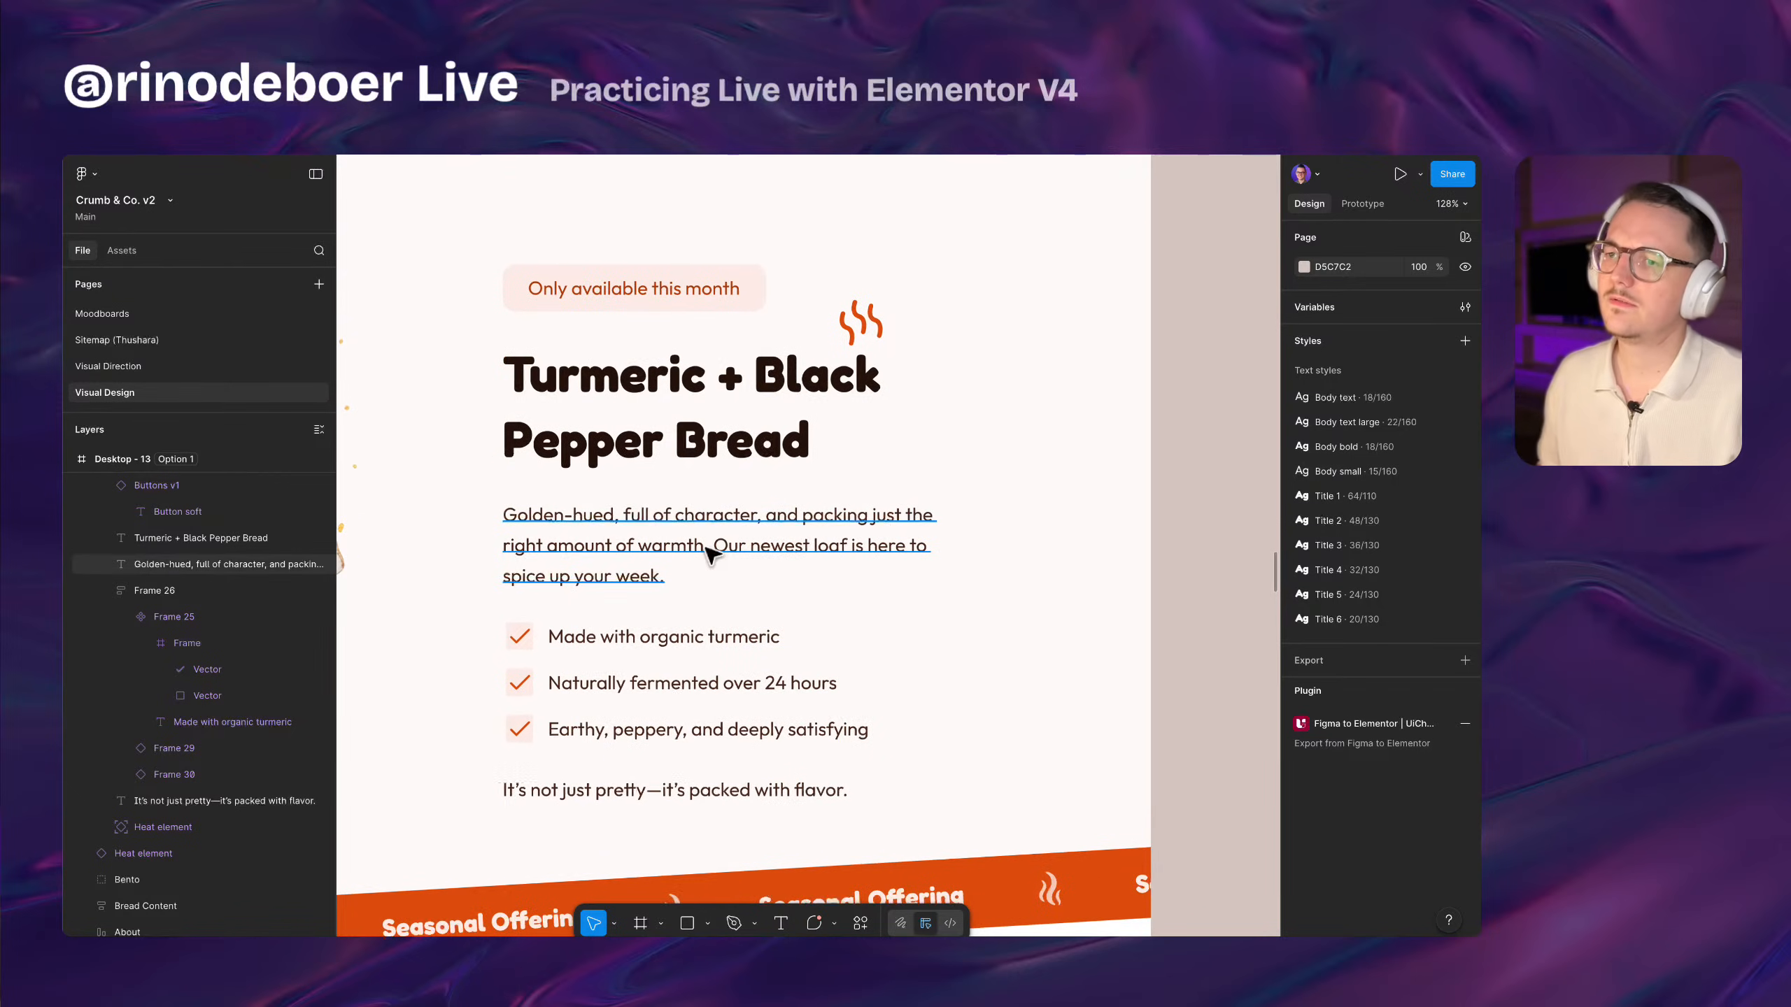
Examine the fill and size of the first checkmark's background square and the spacing of the checklist frame
scroll(544, 652, up, 5)
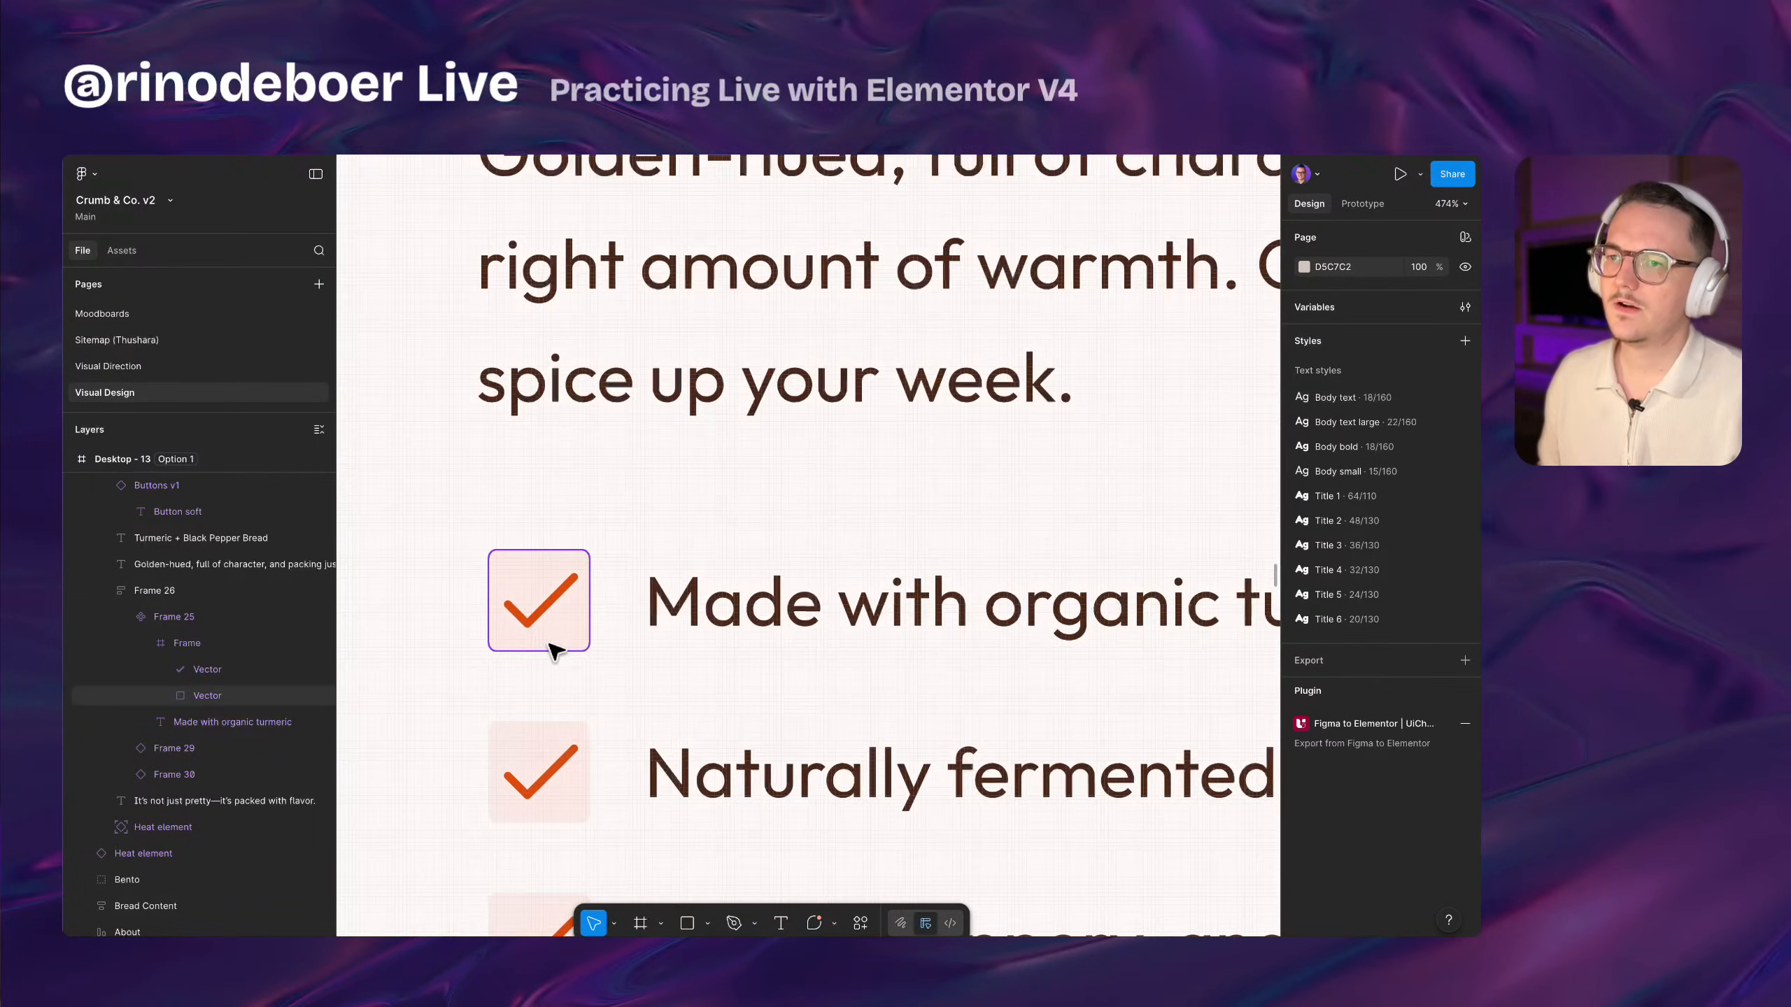
click(556, 650)
scroll(486, 623, up, 2)
scroll(503, 623, down, 4)
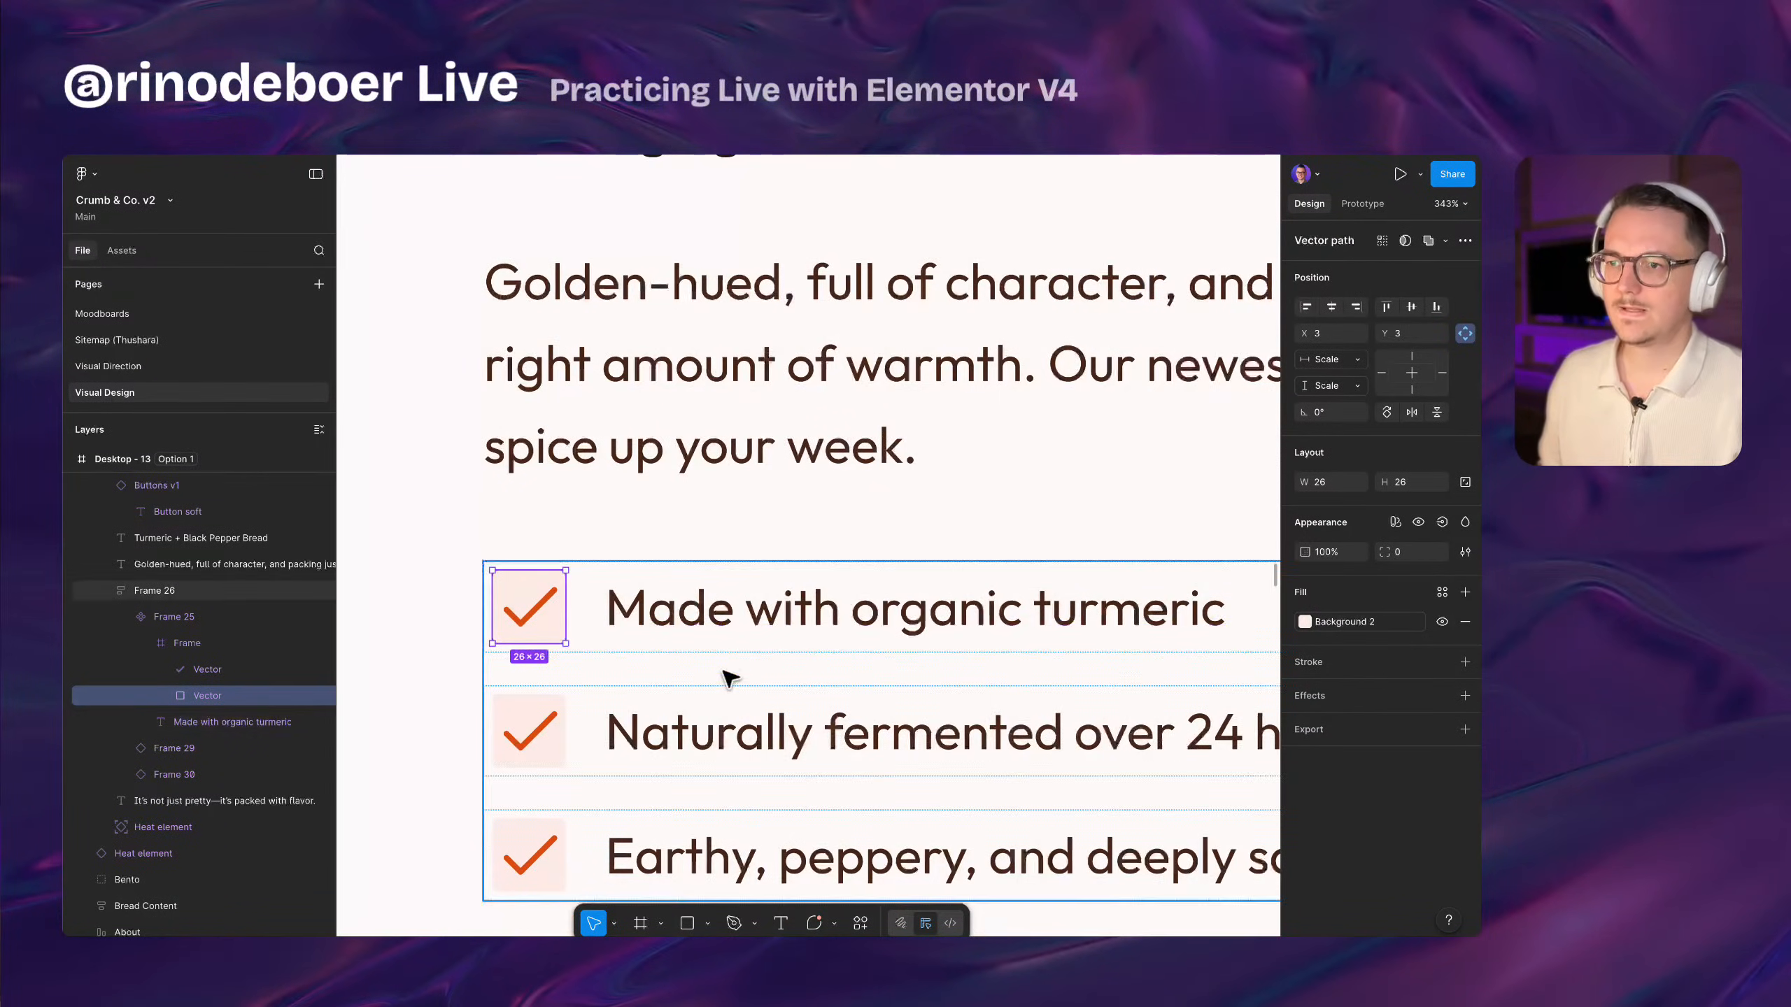
click(694, 682)
scroll(606, 426, down, 3)
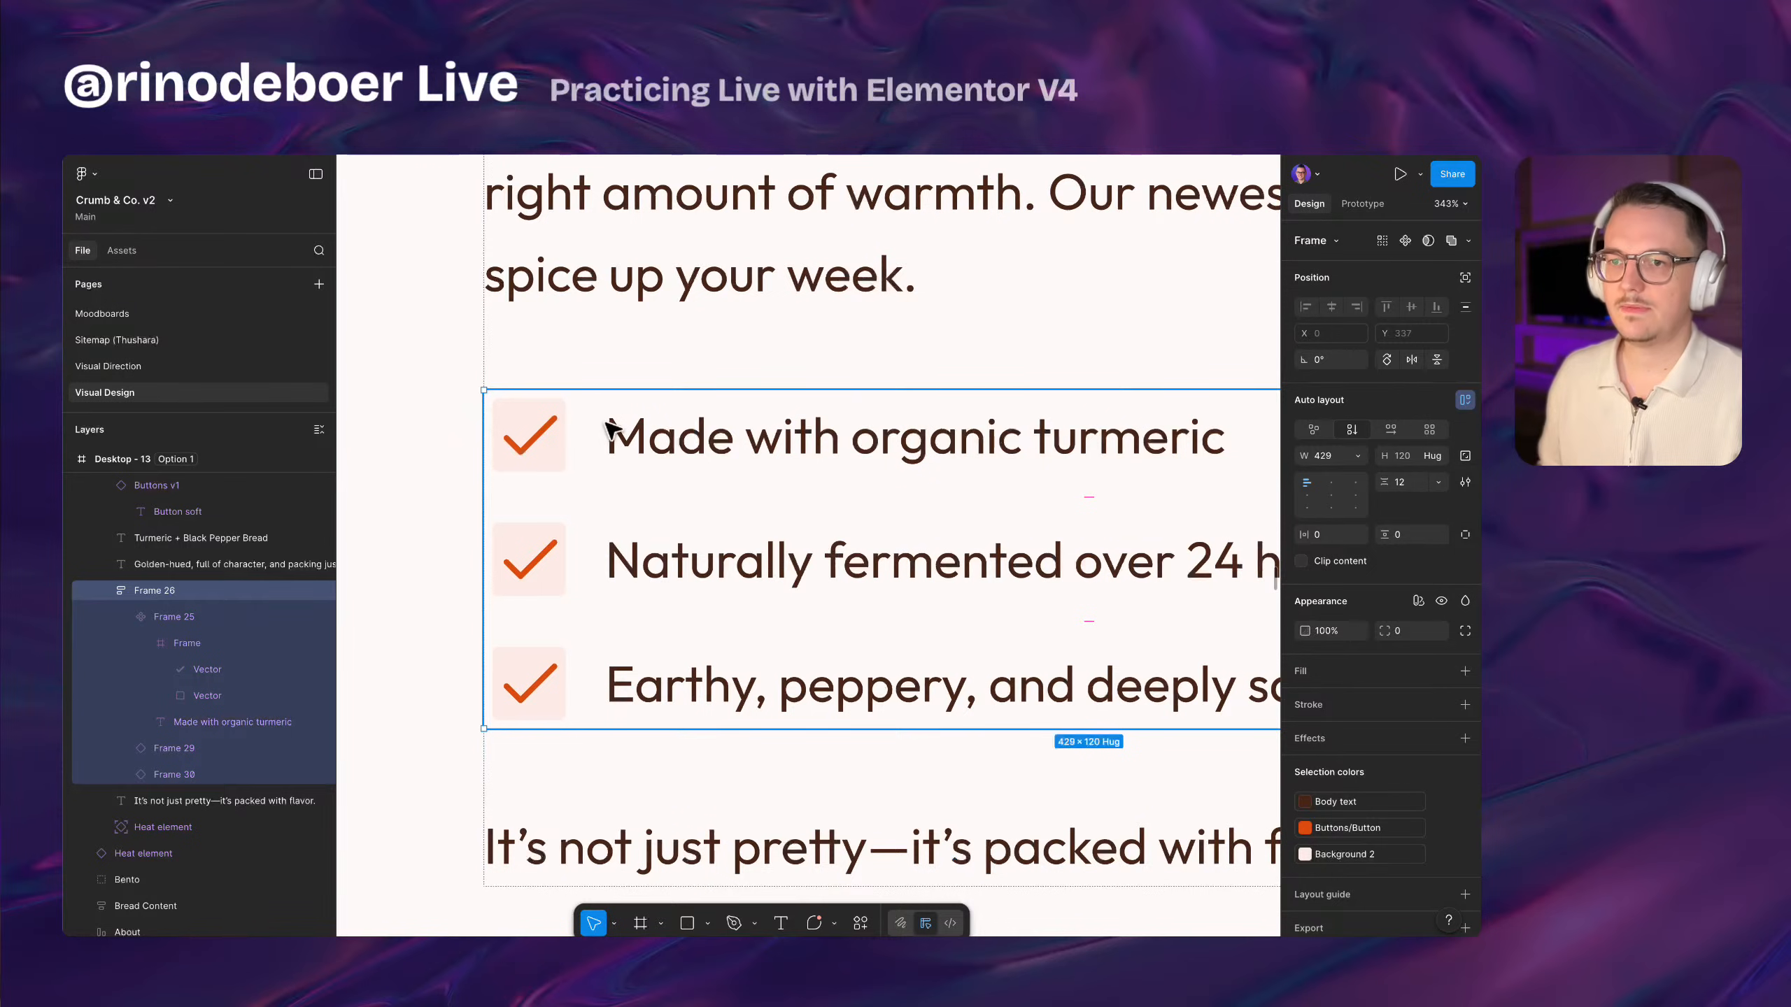
Inspect how the individual checklist rows are built and collapse the first row's layer
click(627, 436)
click(619, 590)
click(678, 651)
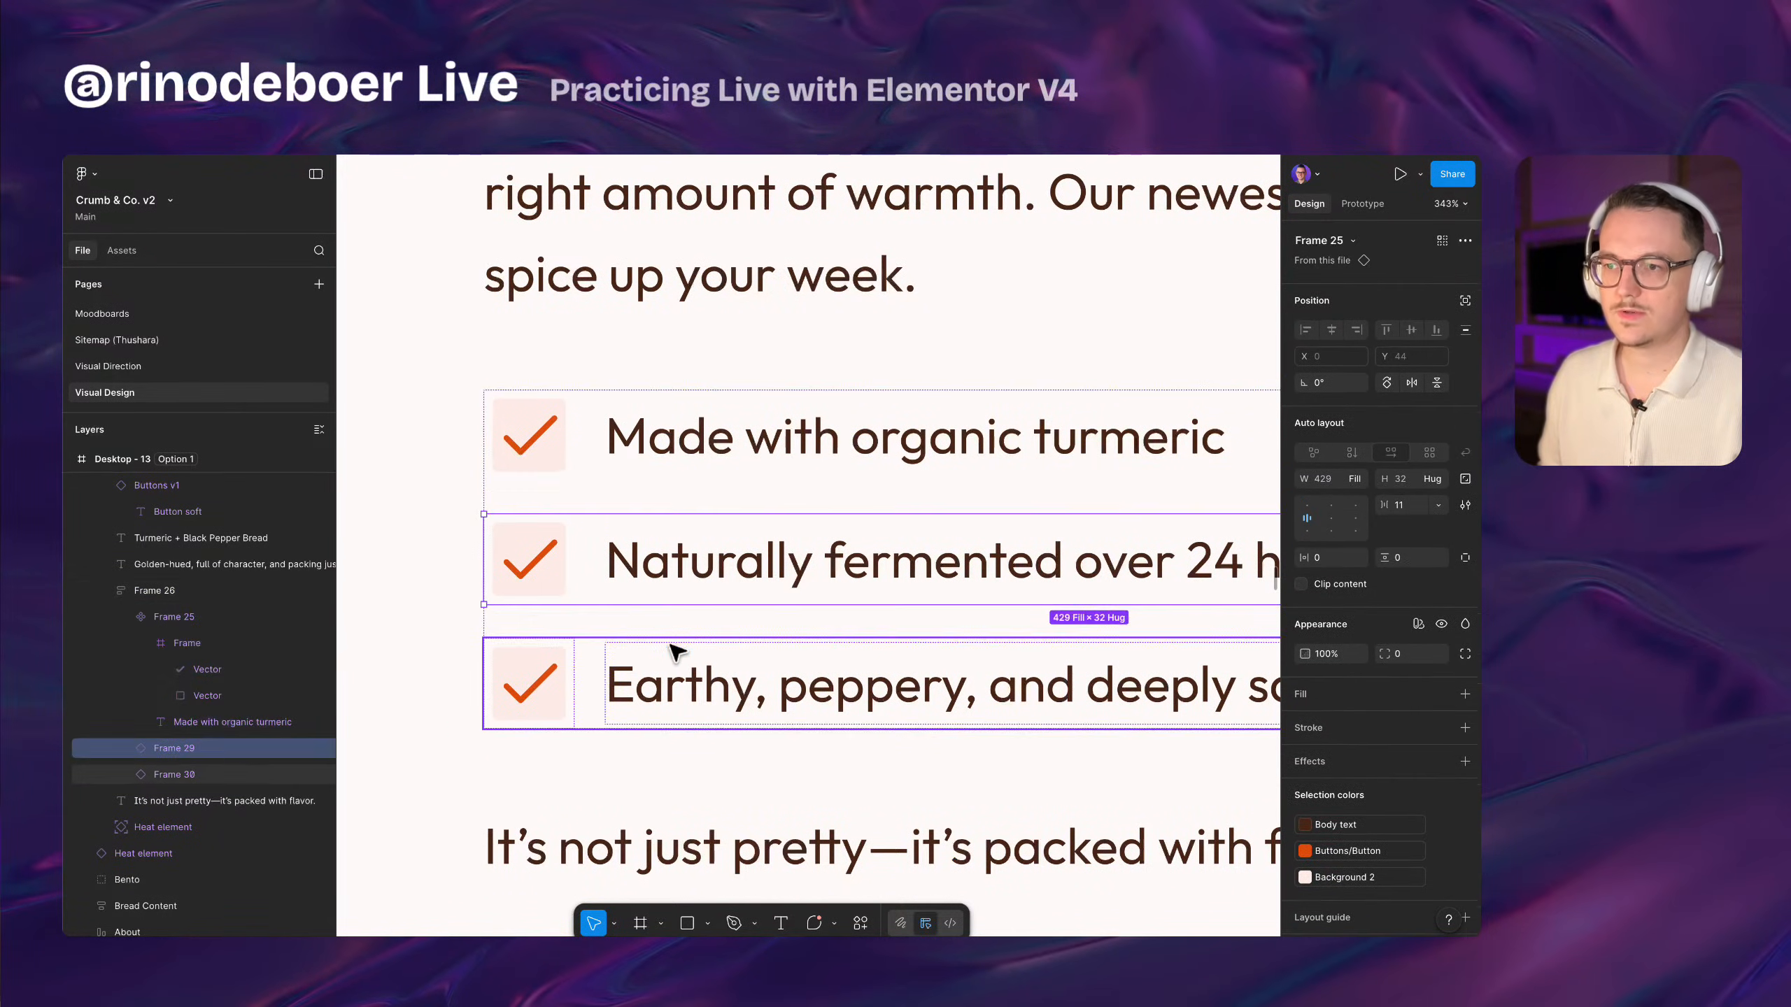
click(663, 443)
click(667, 652)
click(620, 472)
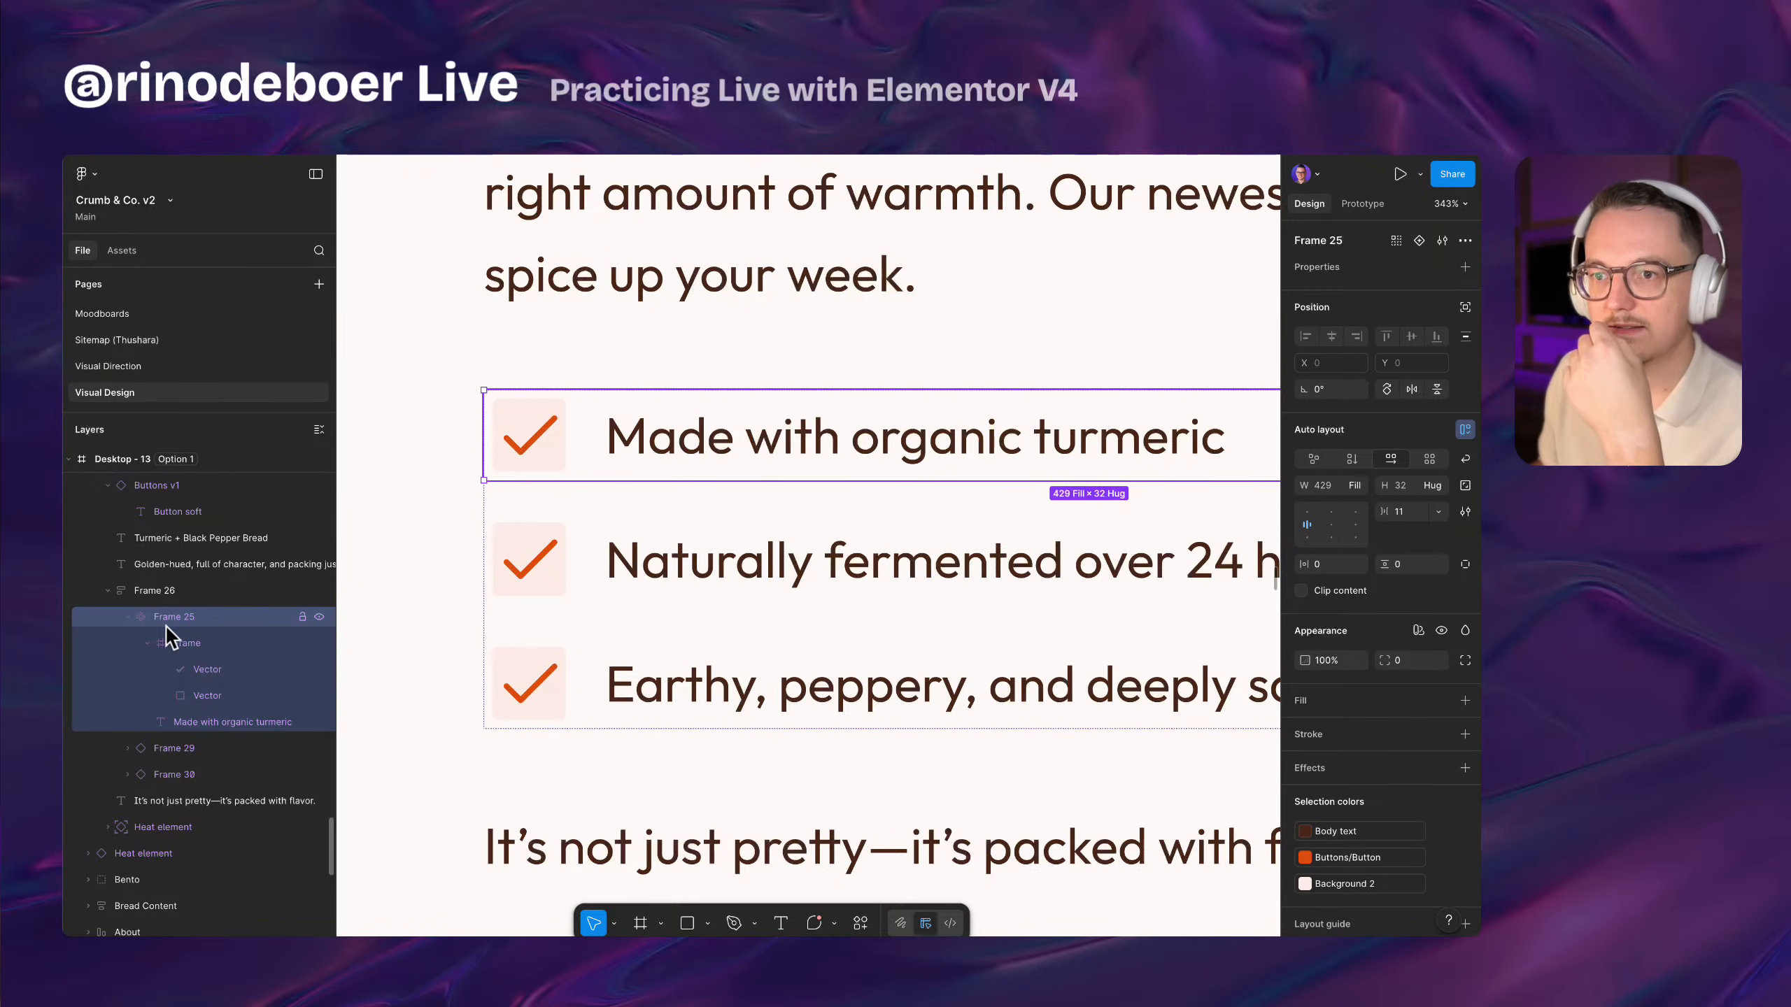
click(128, 616)
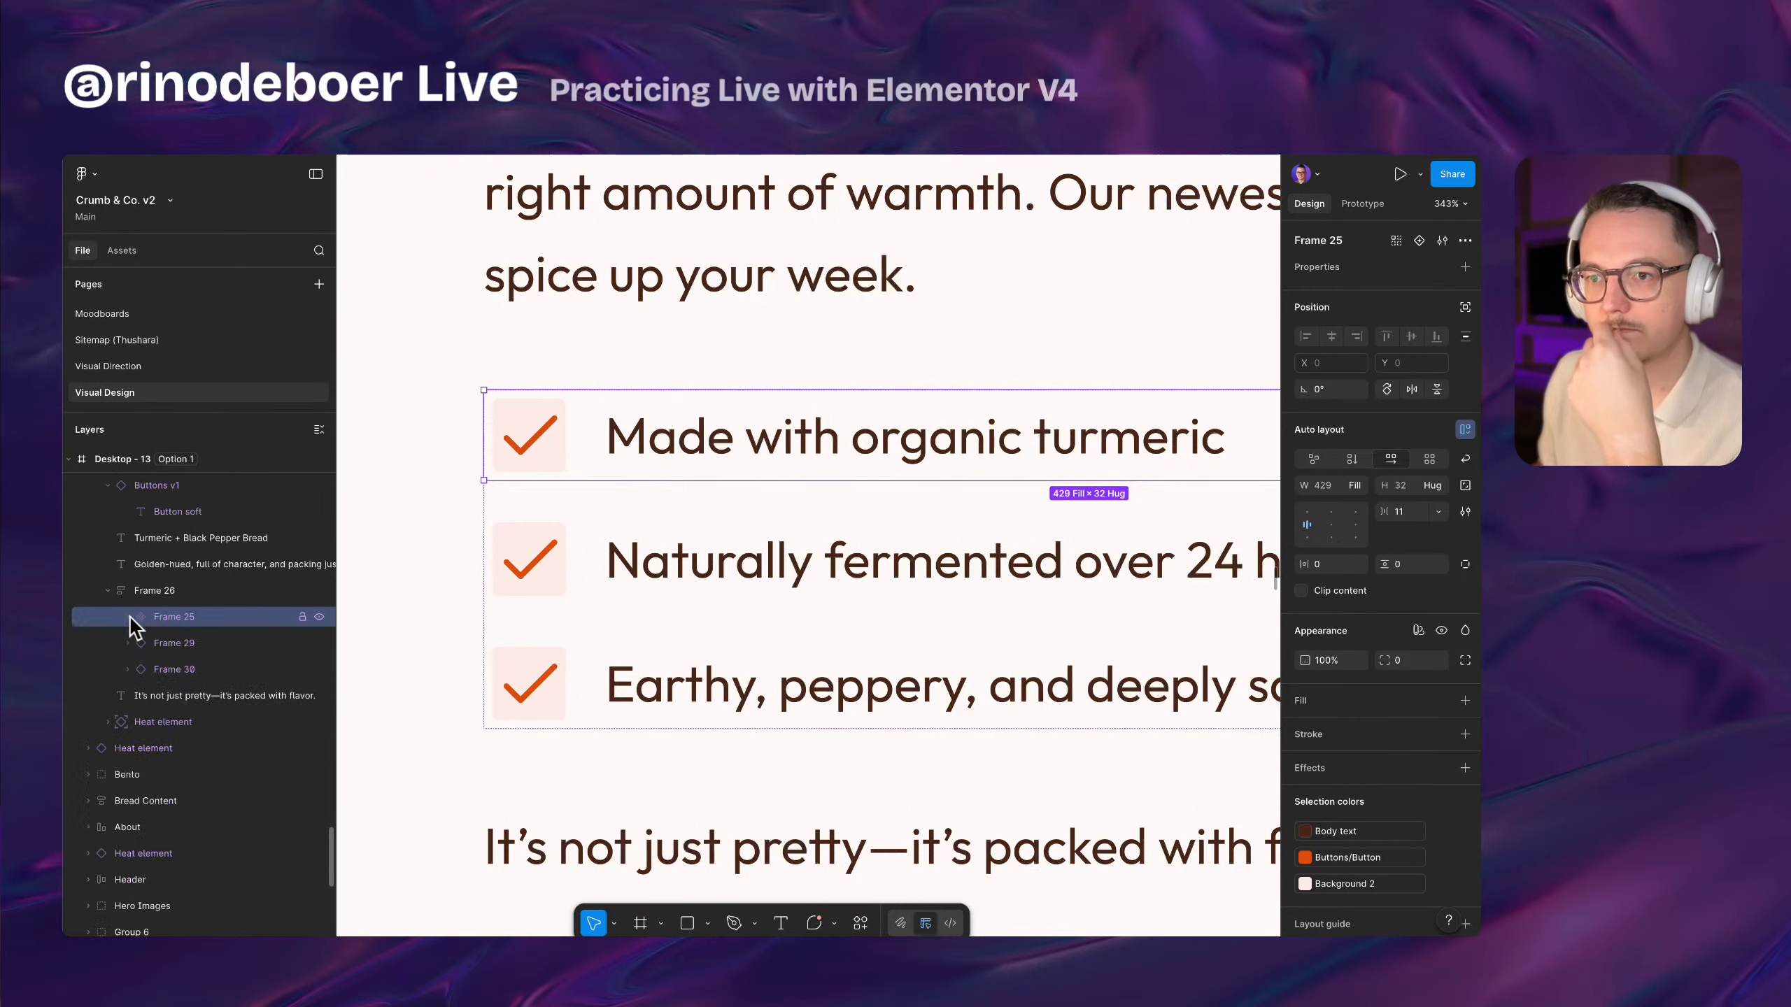
Flatten the checkmark and its background square in the first checklist row into a single vector
double_click(531, 434)
scroll(472, 431, up, 5)
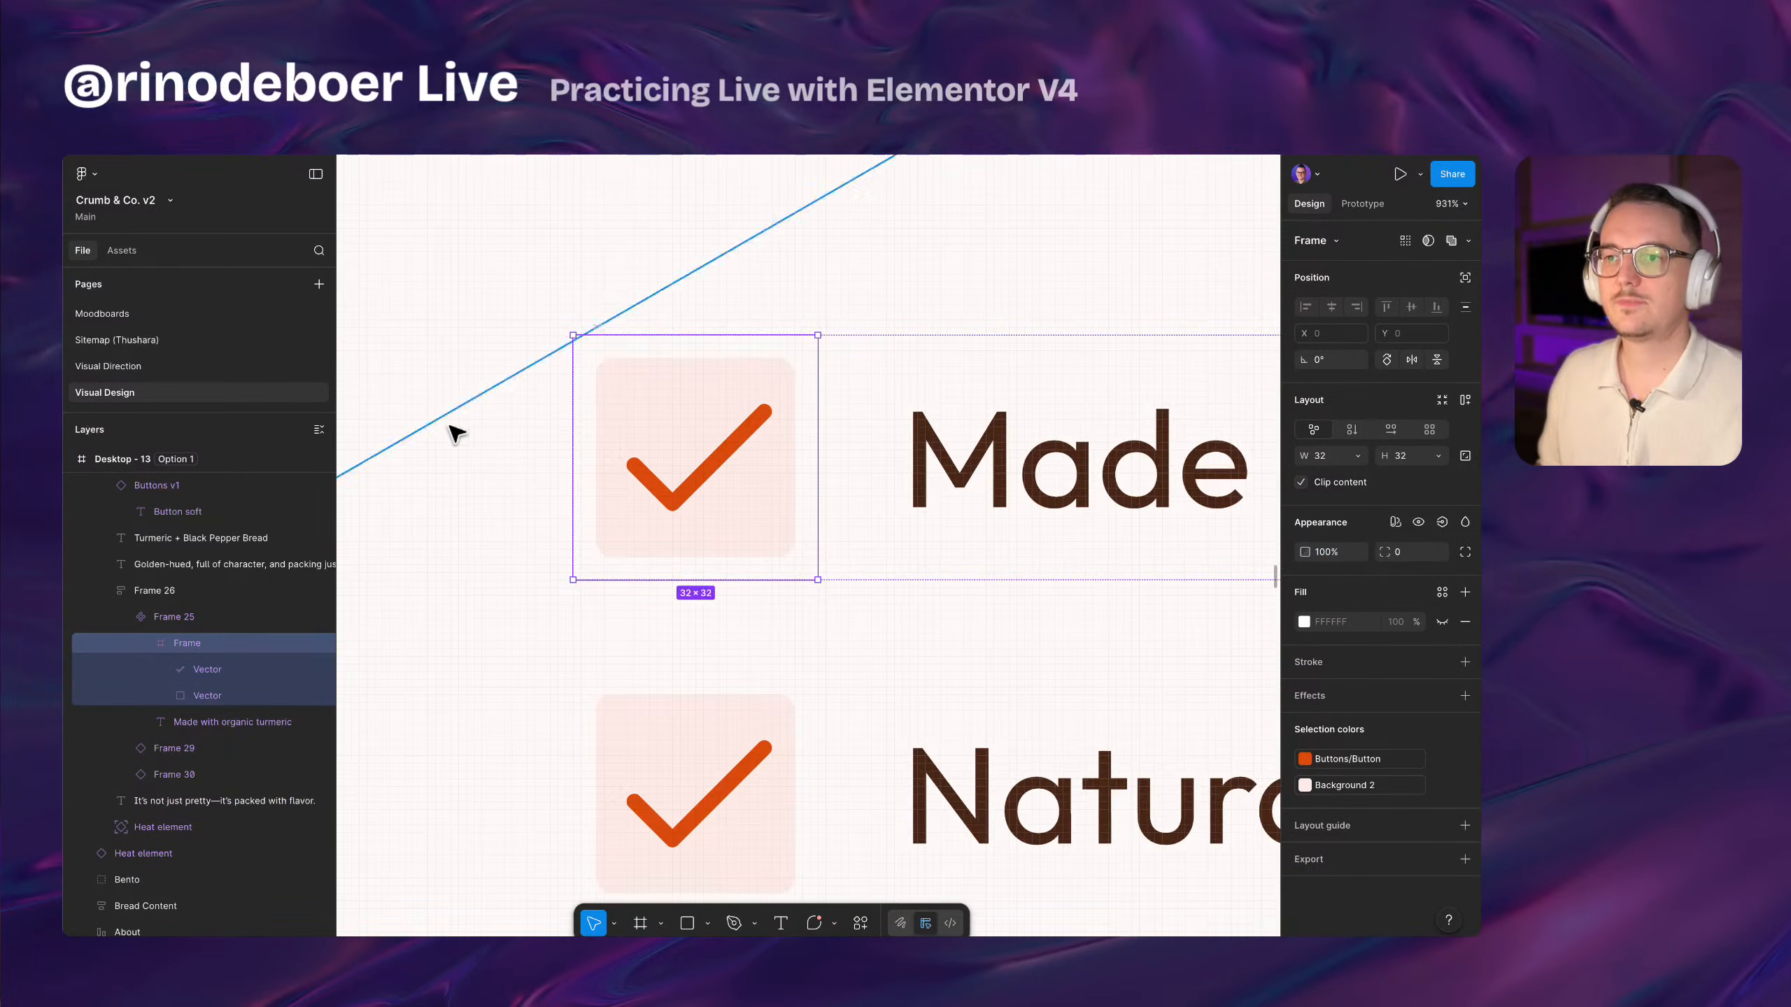
scroll(701, 451, up, 3)
click(705, 459)
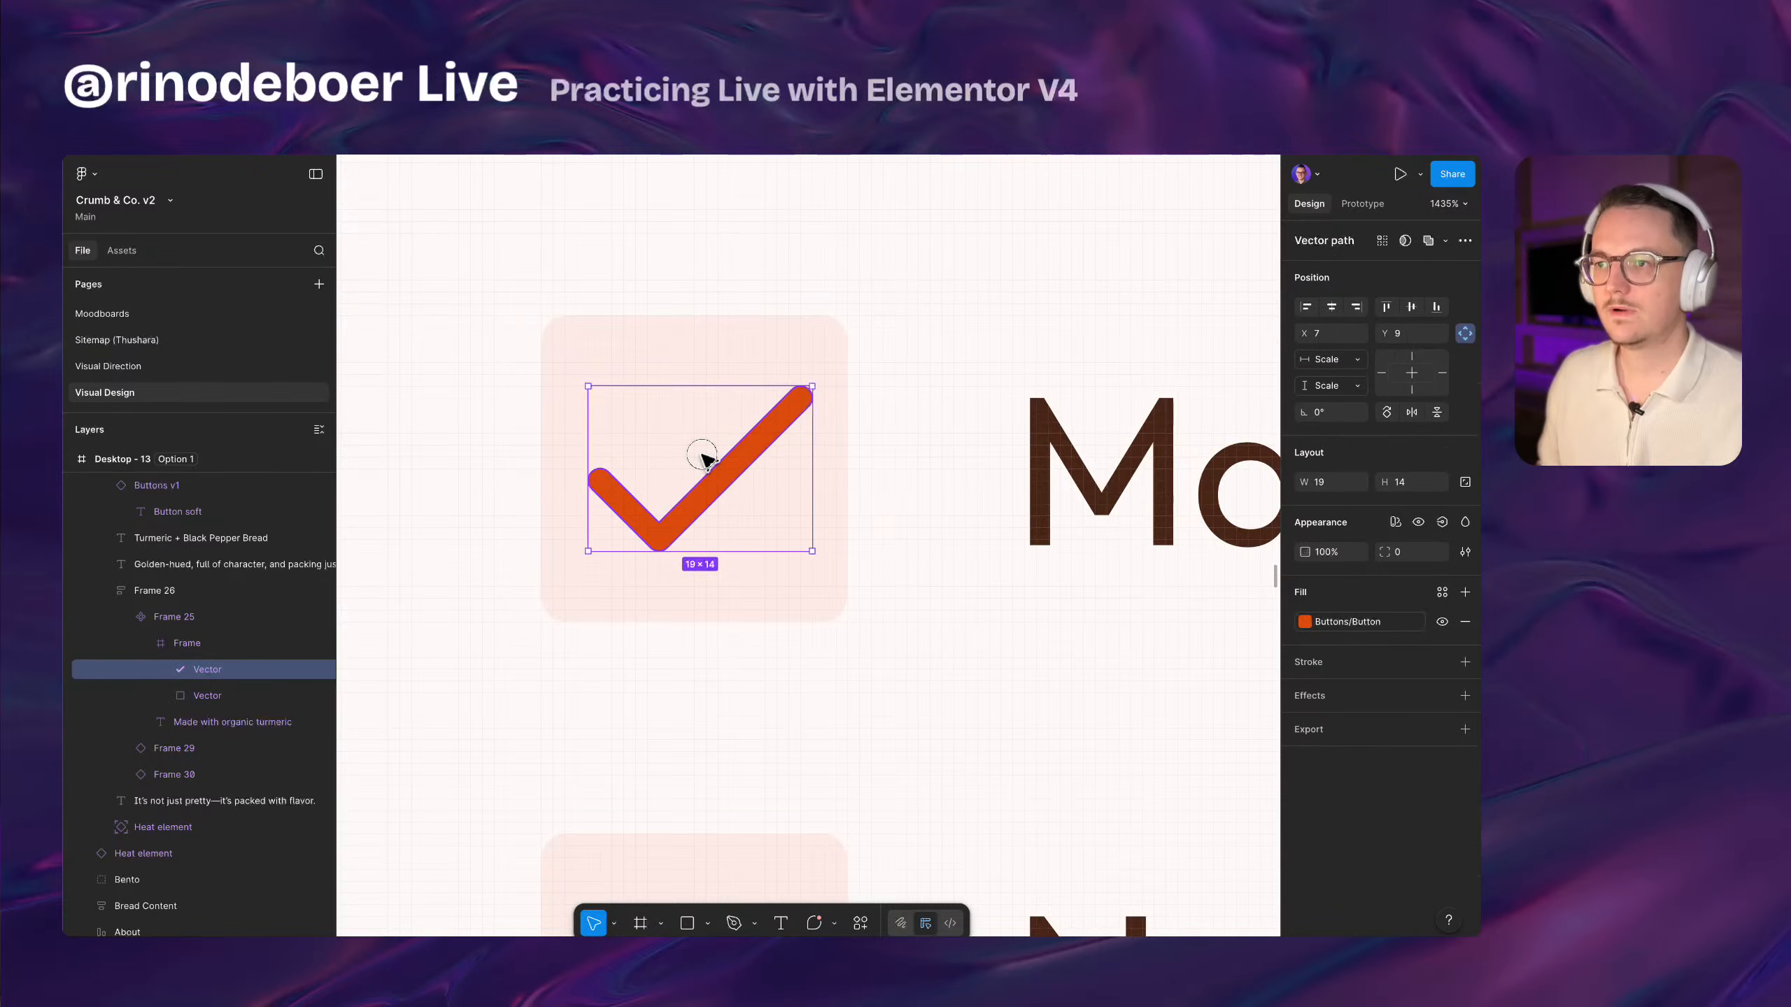
scroll(705, 460, down, 5)
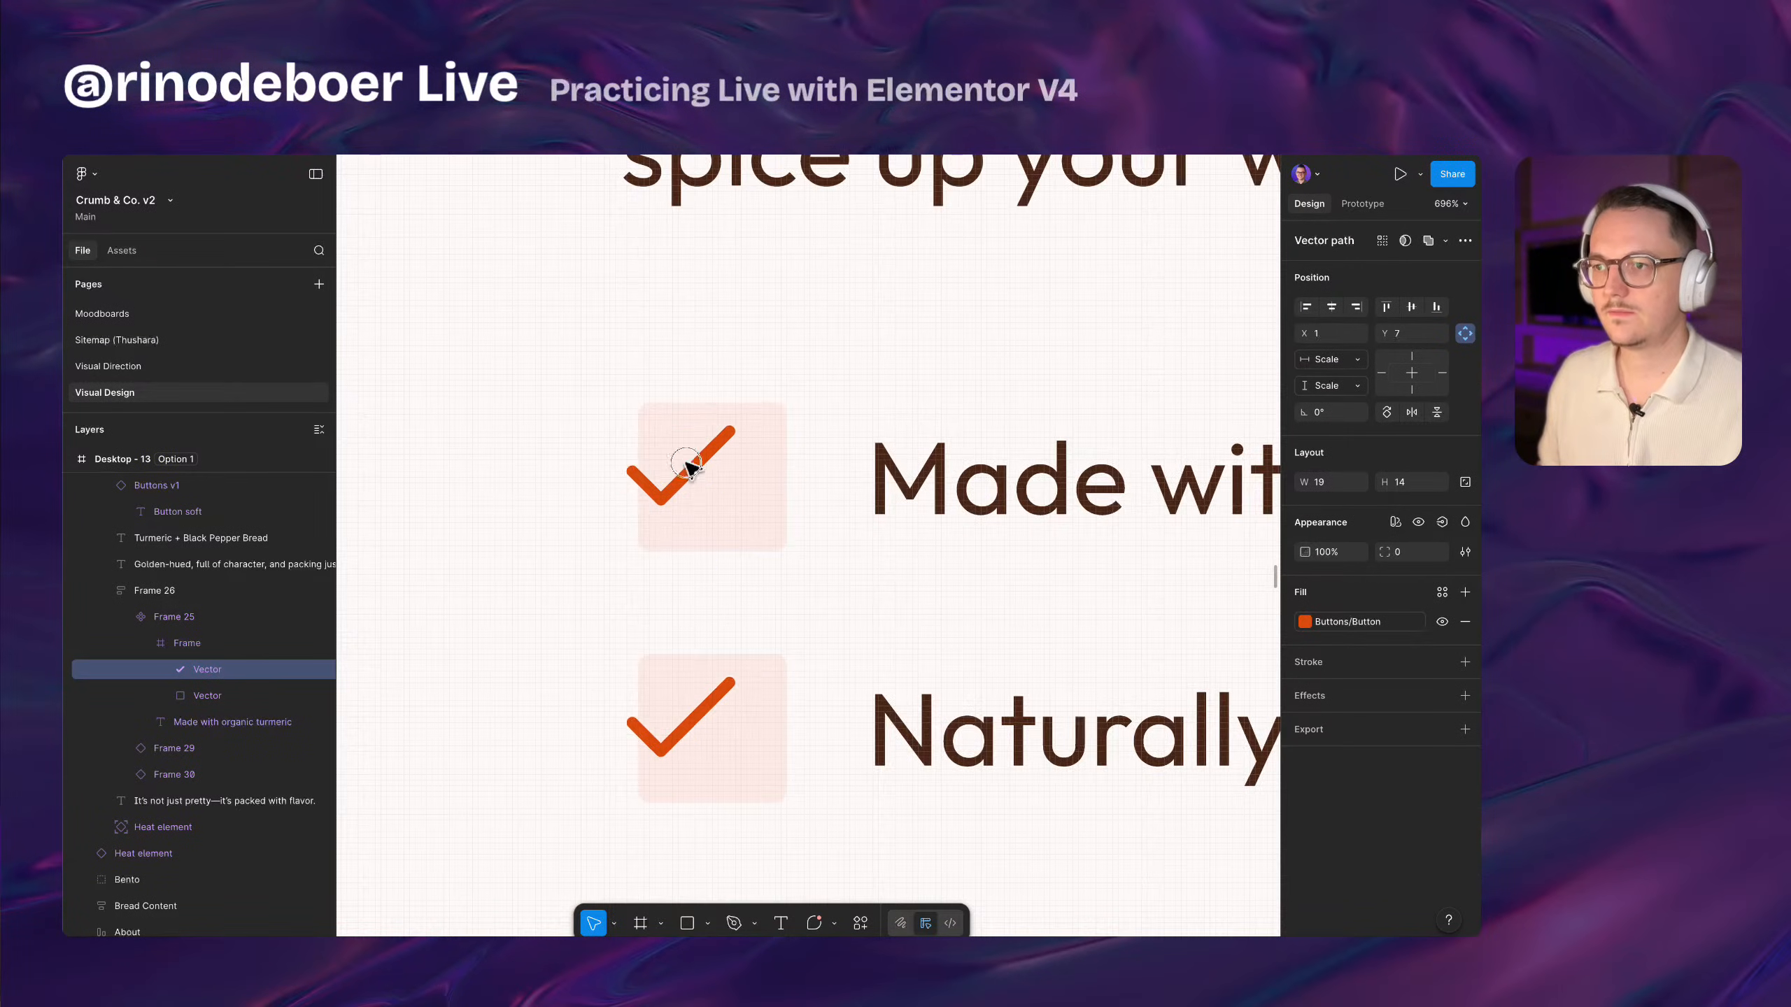
drag(686, 464, 668, 446)
key(ctrl+z)
shift+click(696, 421)
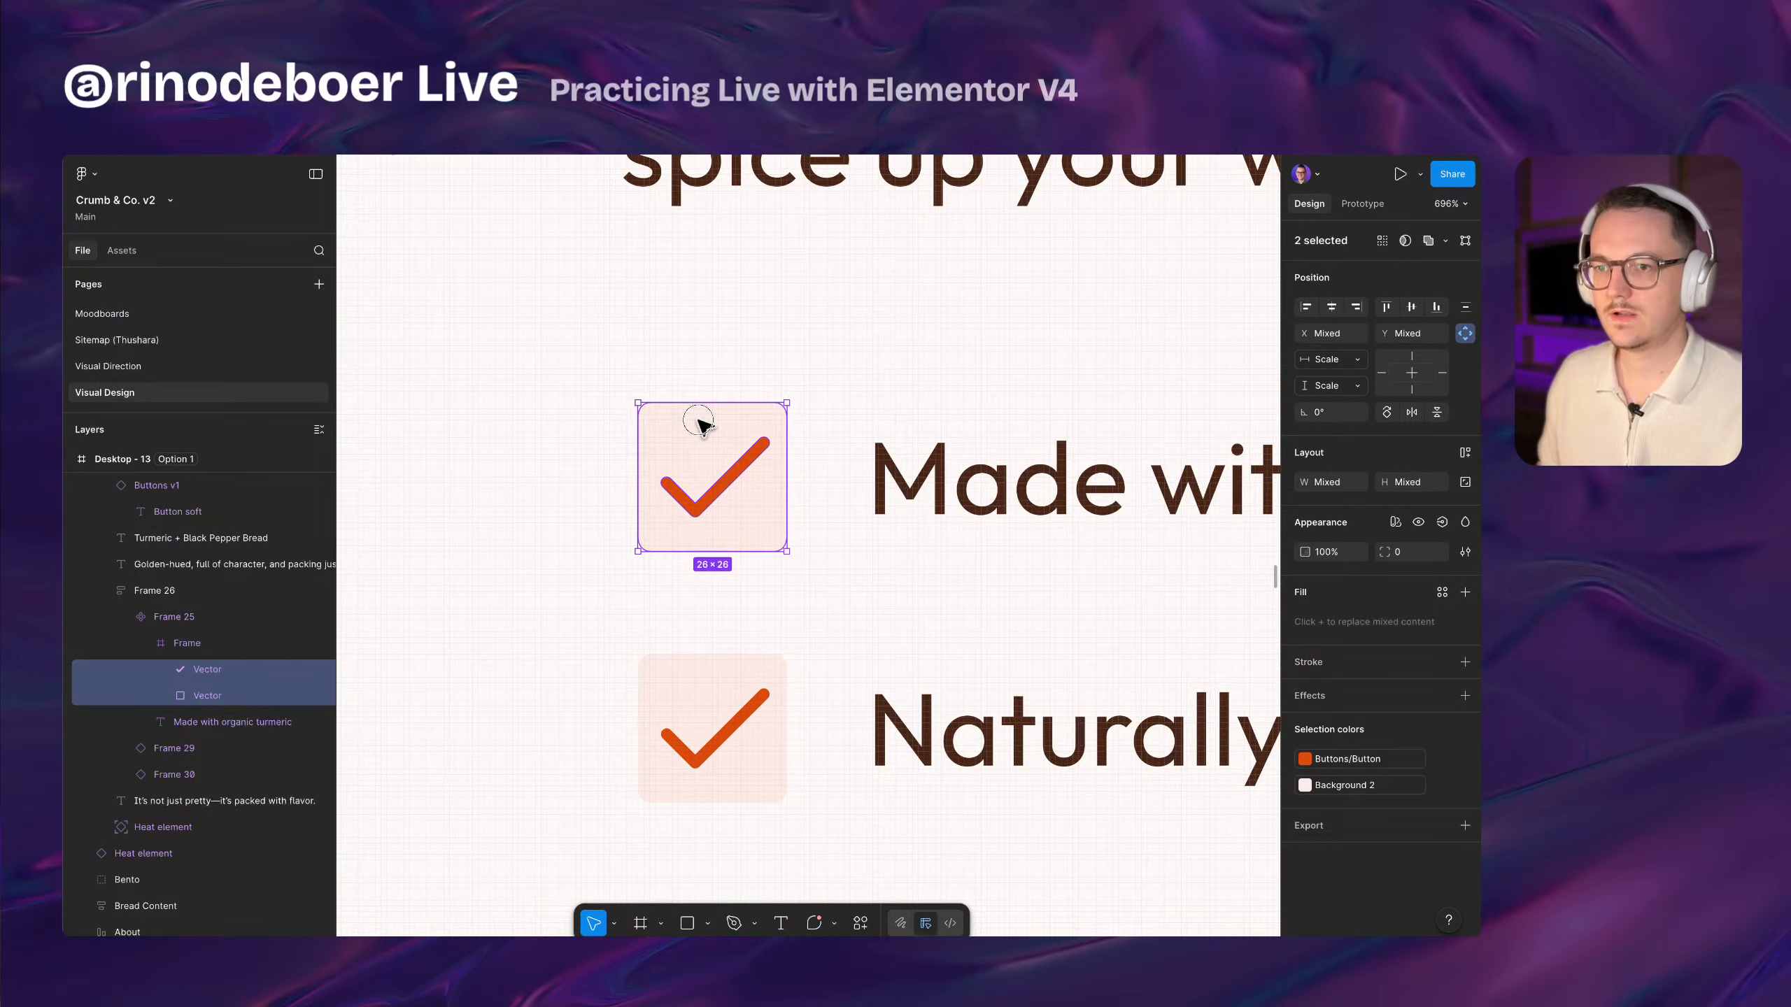
right_click(699, 420)
click(788, 642)
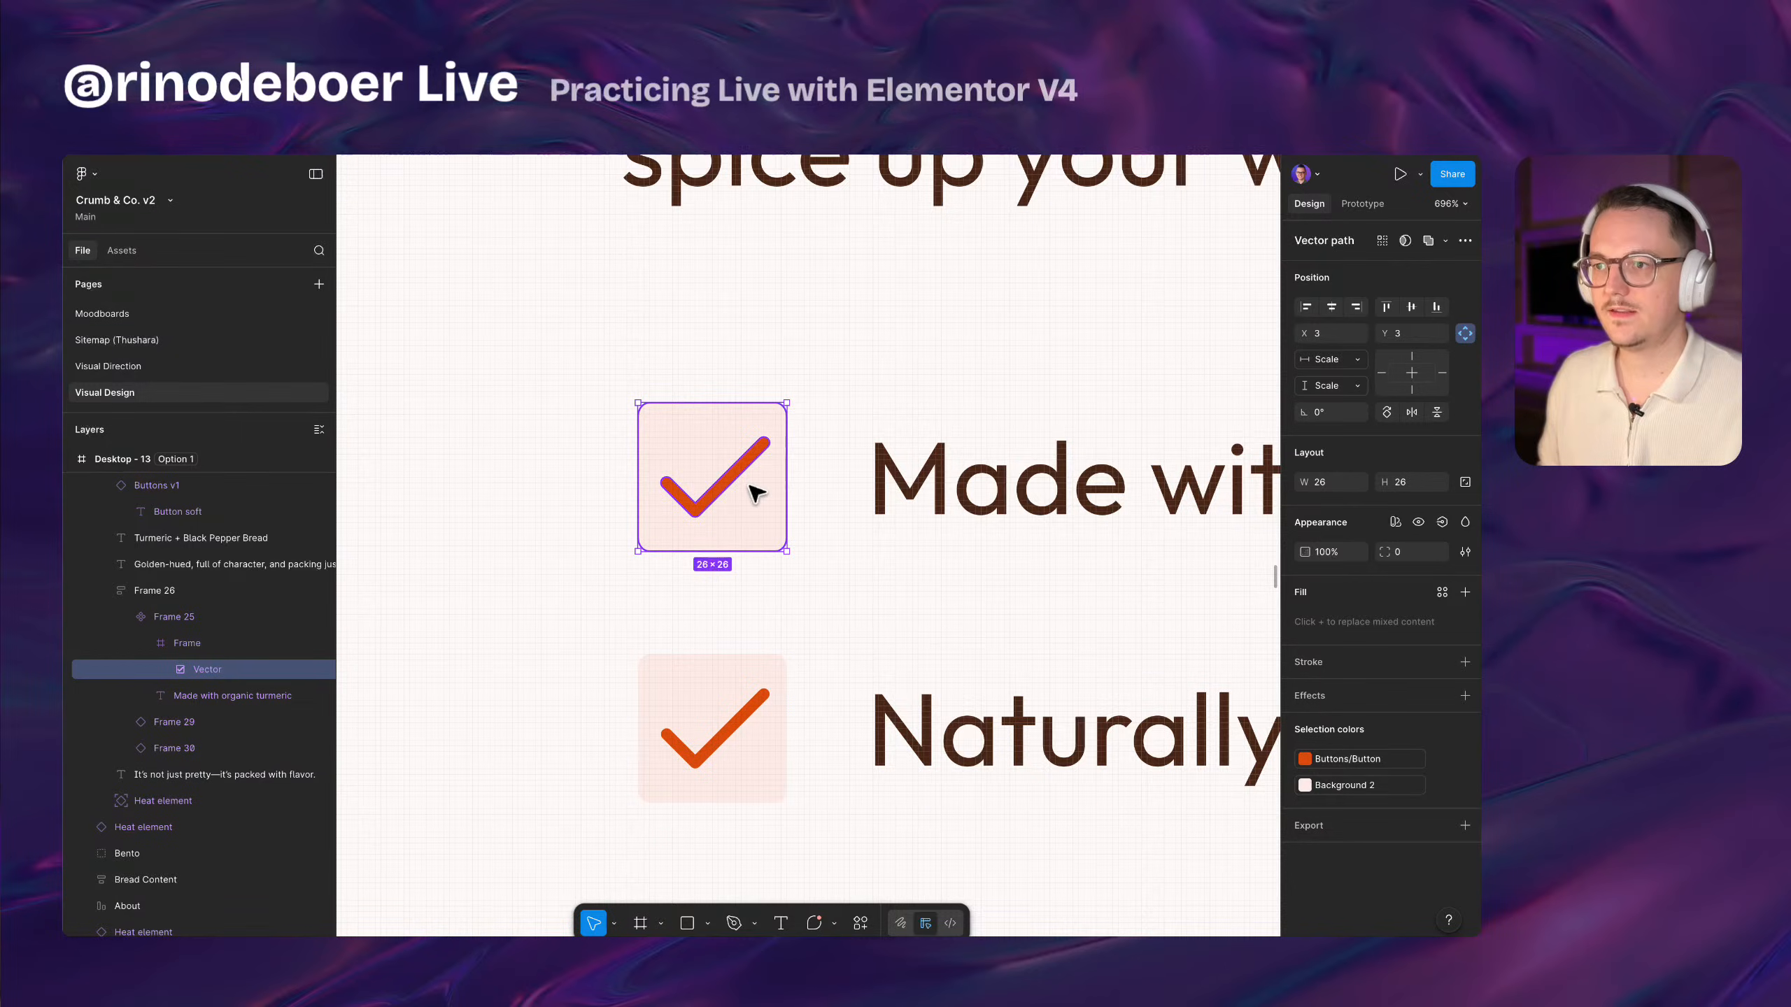
Add an export setting to the flattened check icon and set its format to SVG
scroll(751, 493, up, 3)
click(1465, 826)
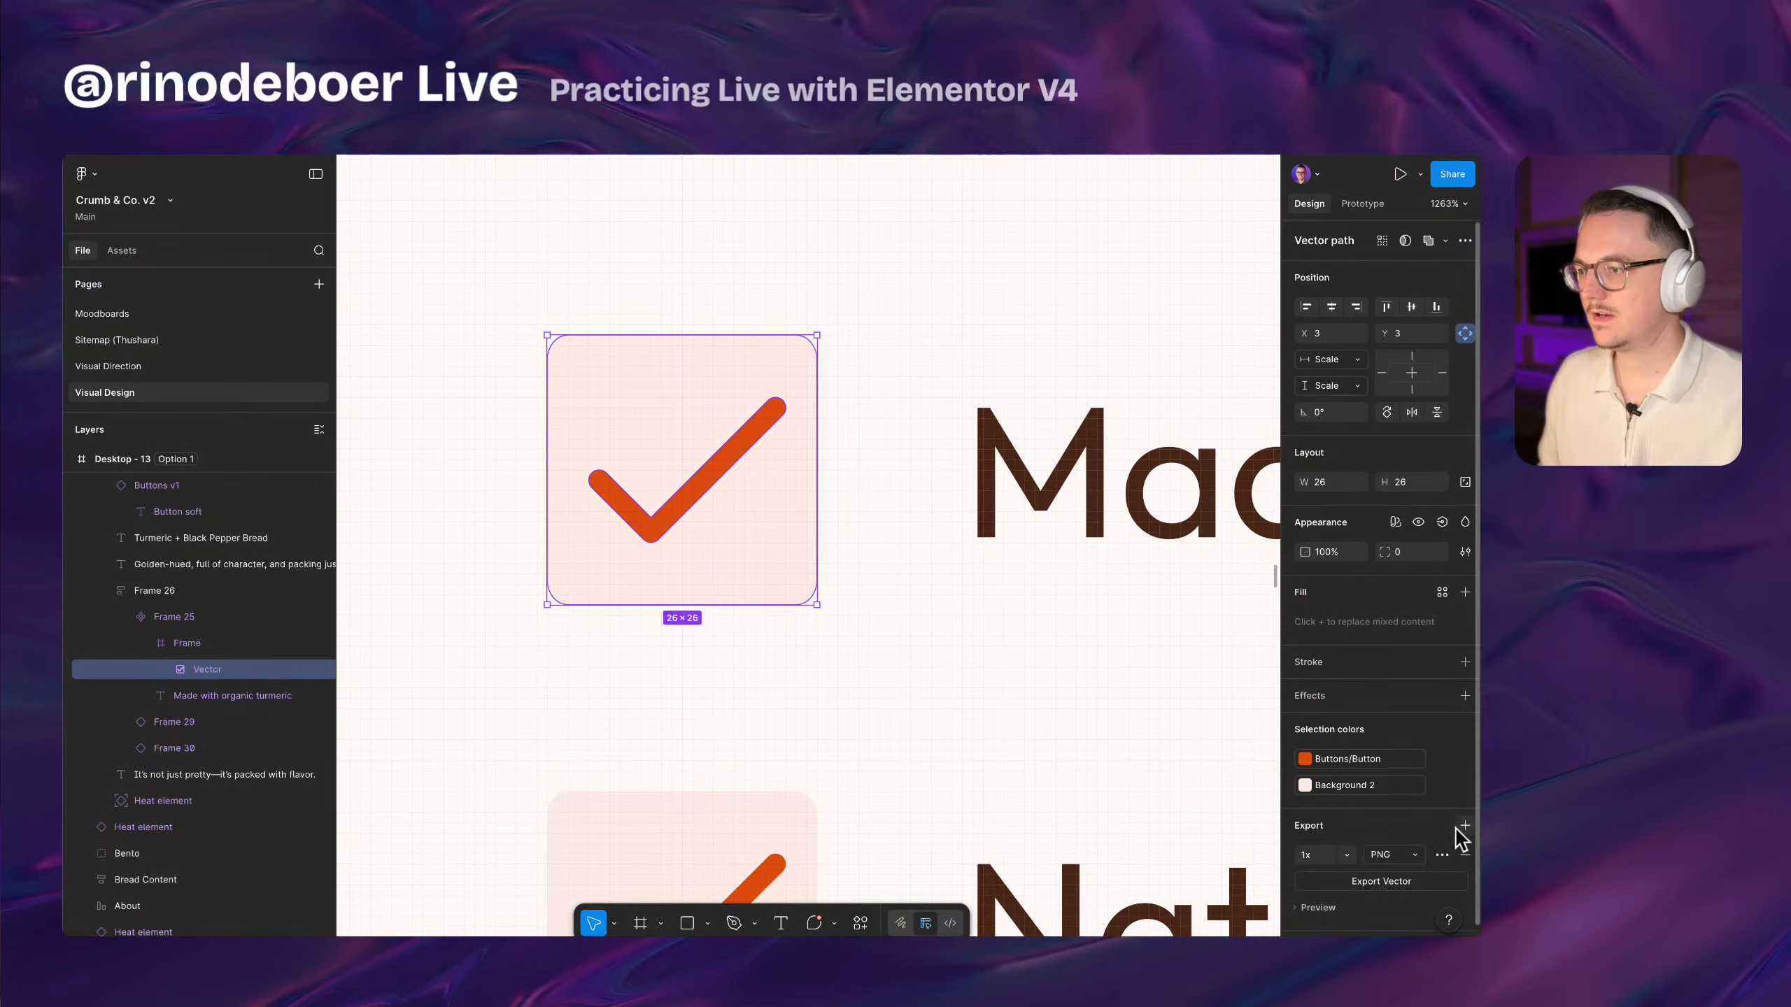
click(1393, 854)
click(1385, 891)
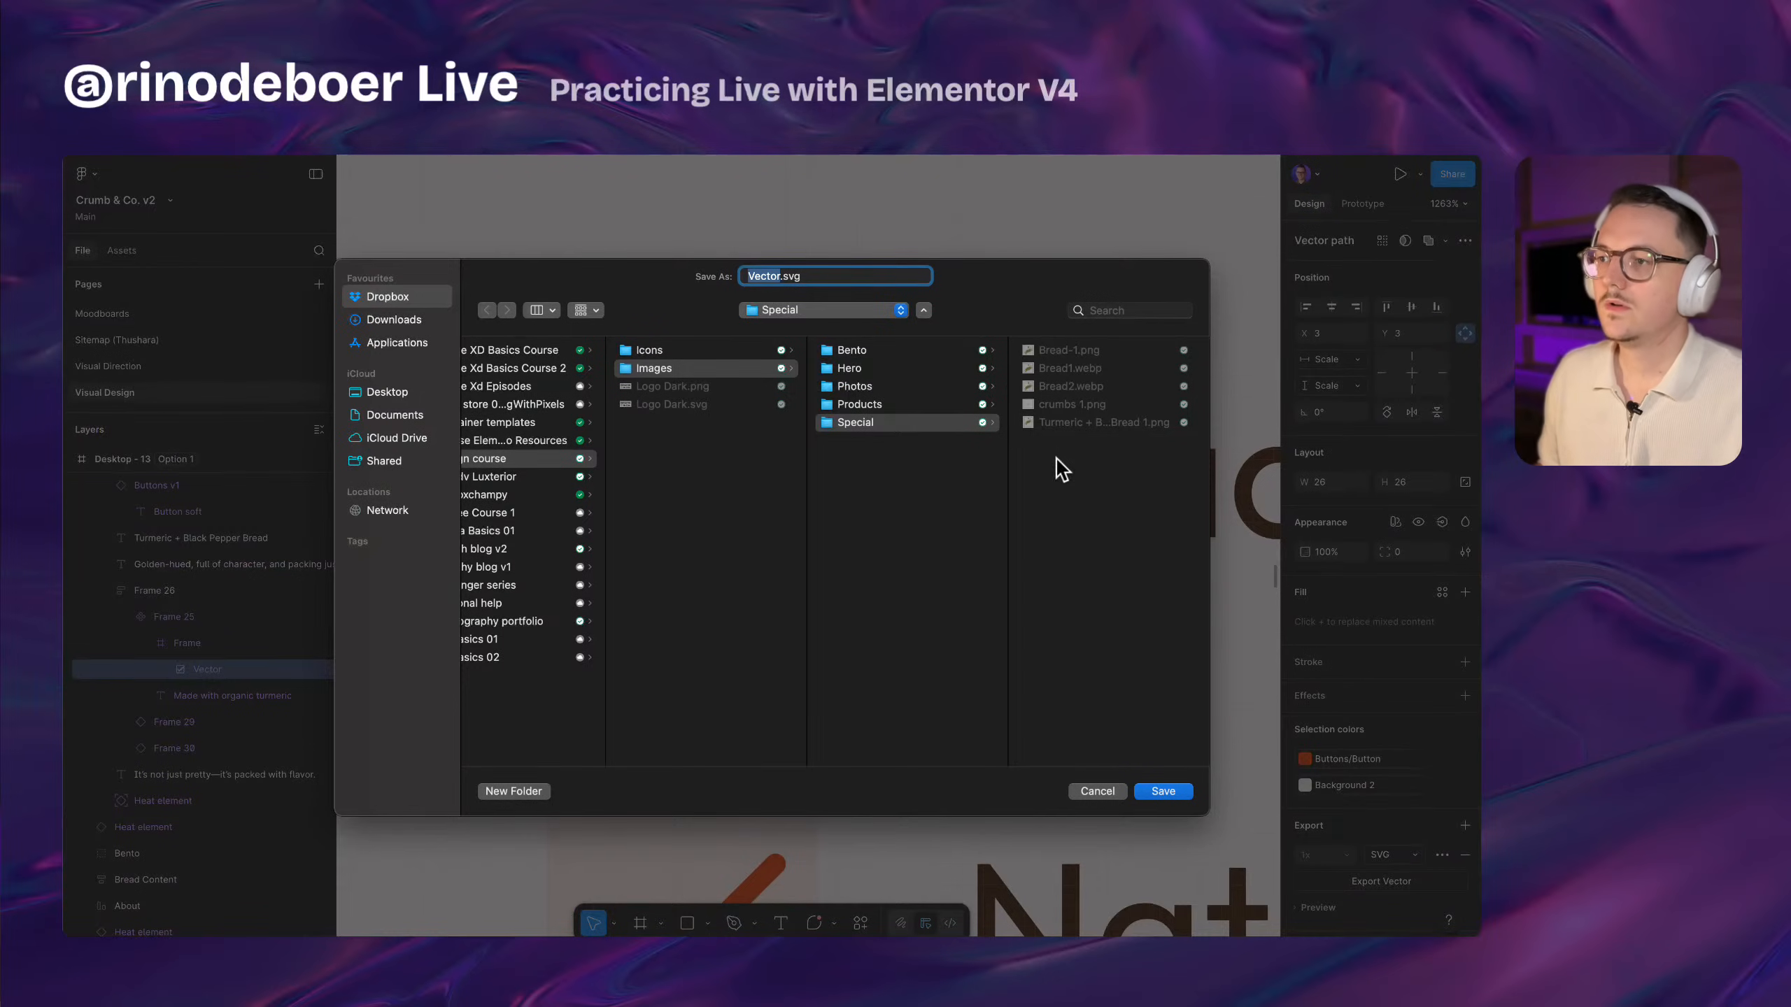
Save the exported check icon as Check.svg in the Icons folder
click(662, 353)
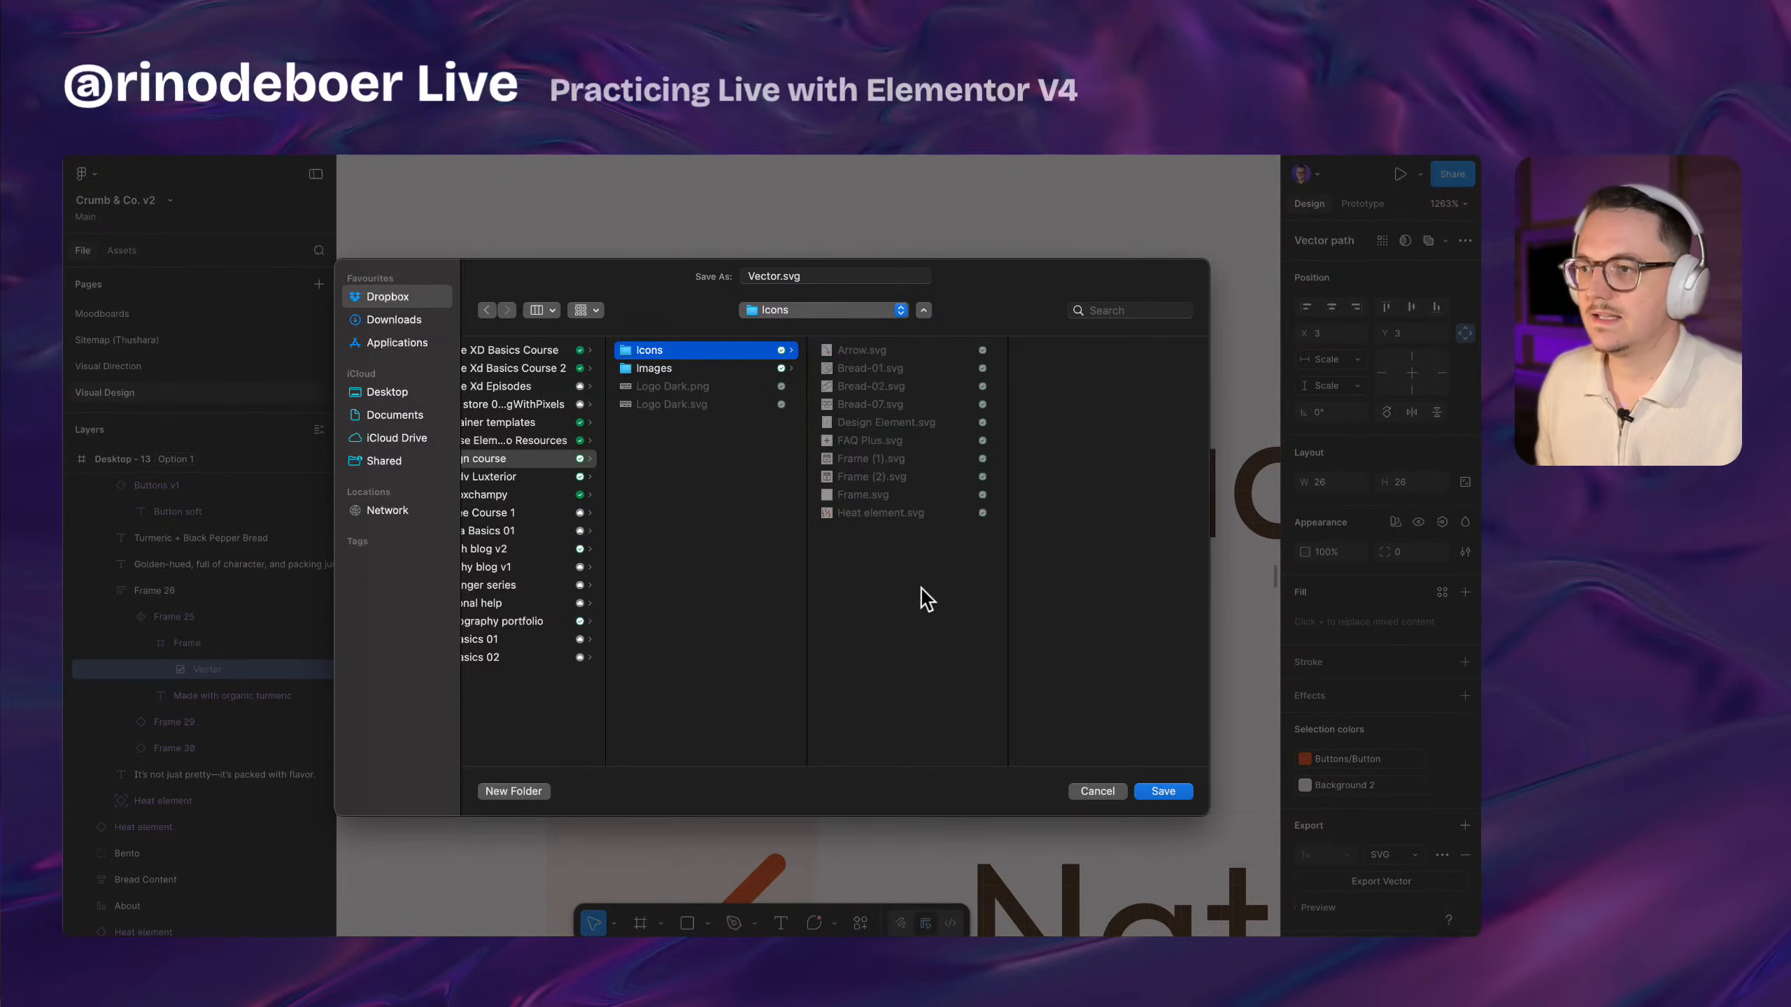
click(796, 277)
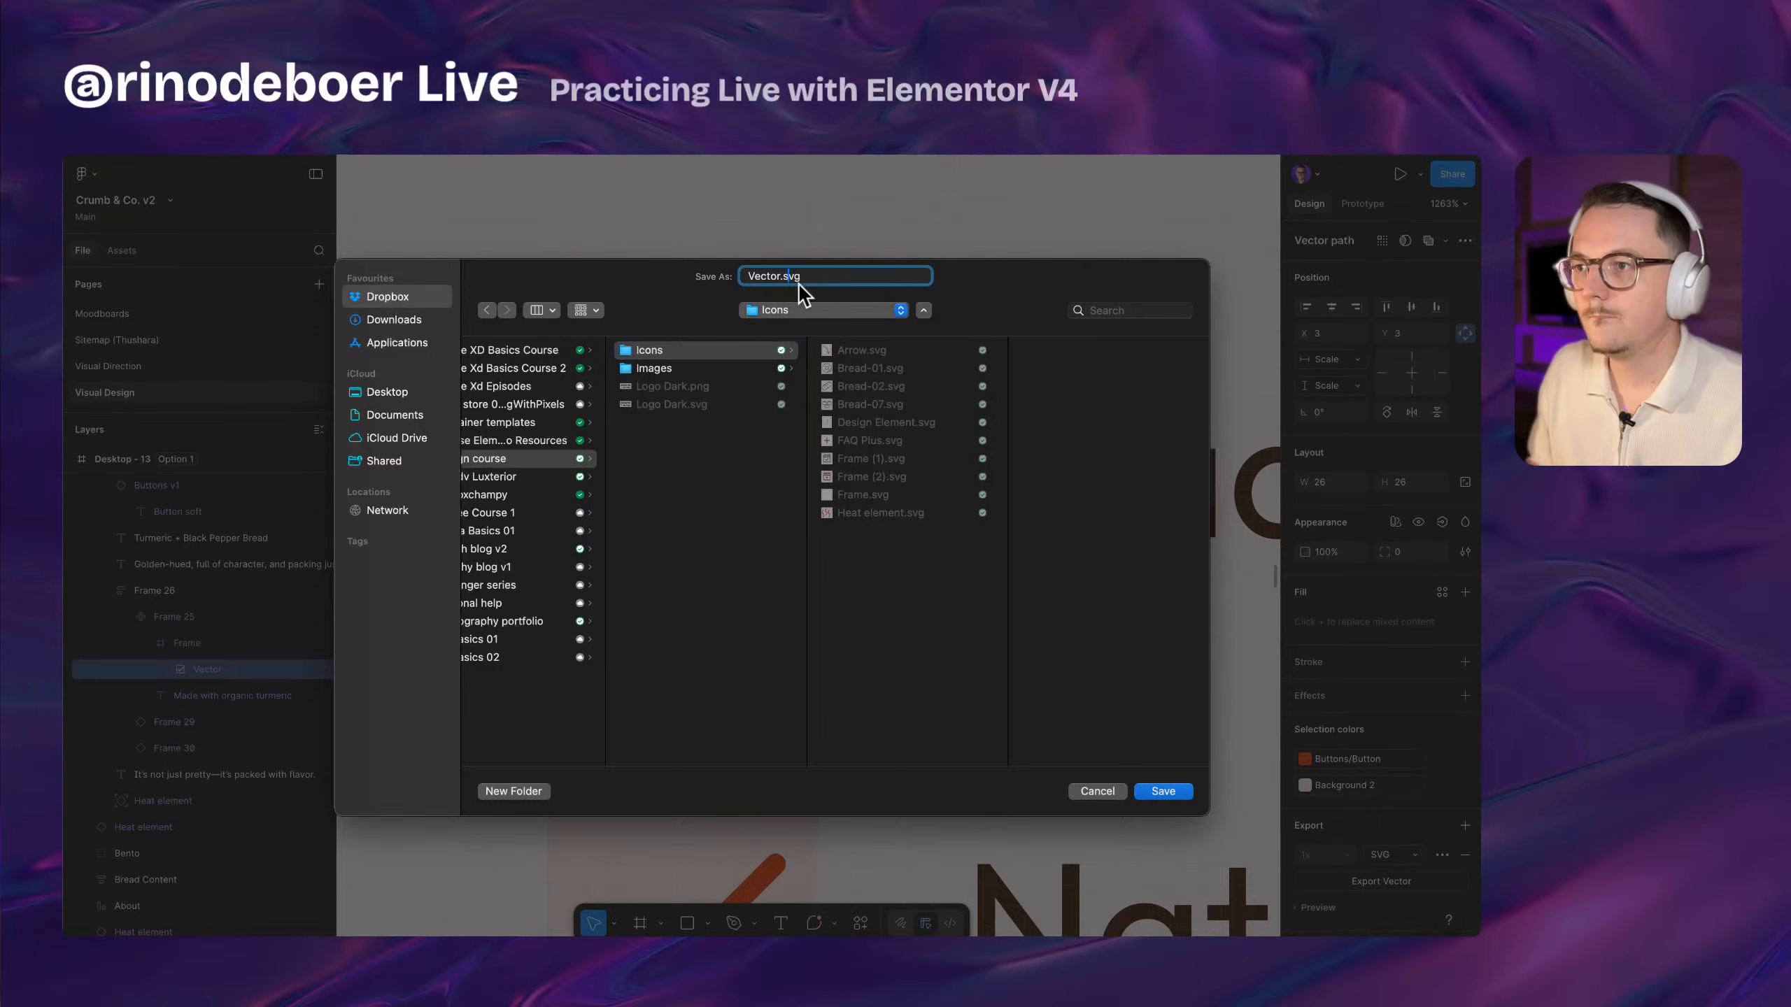
text(Check)
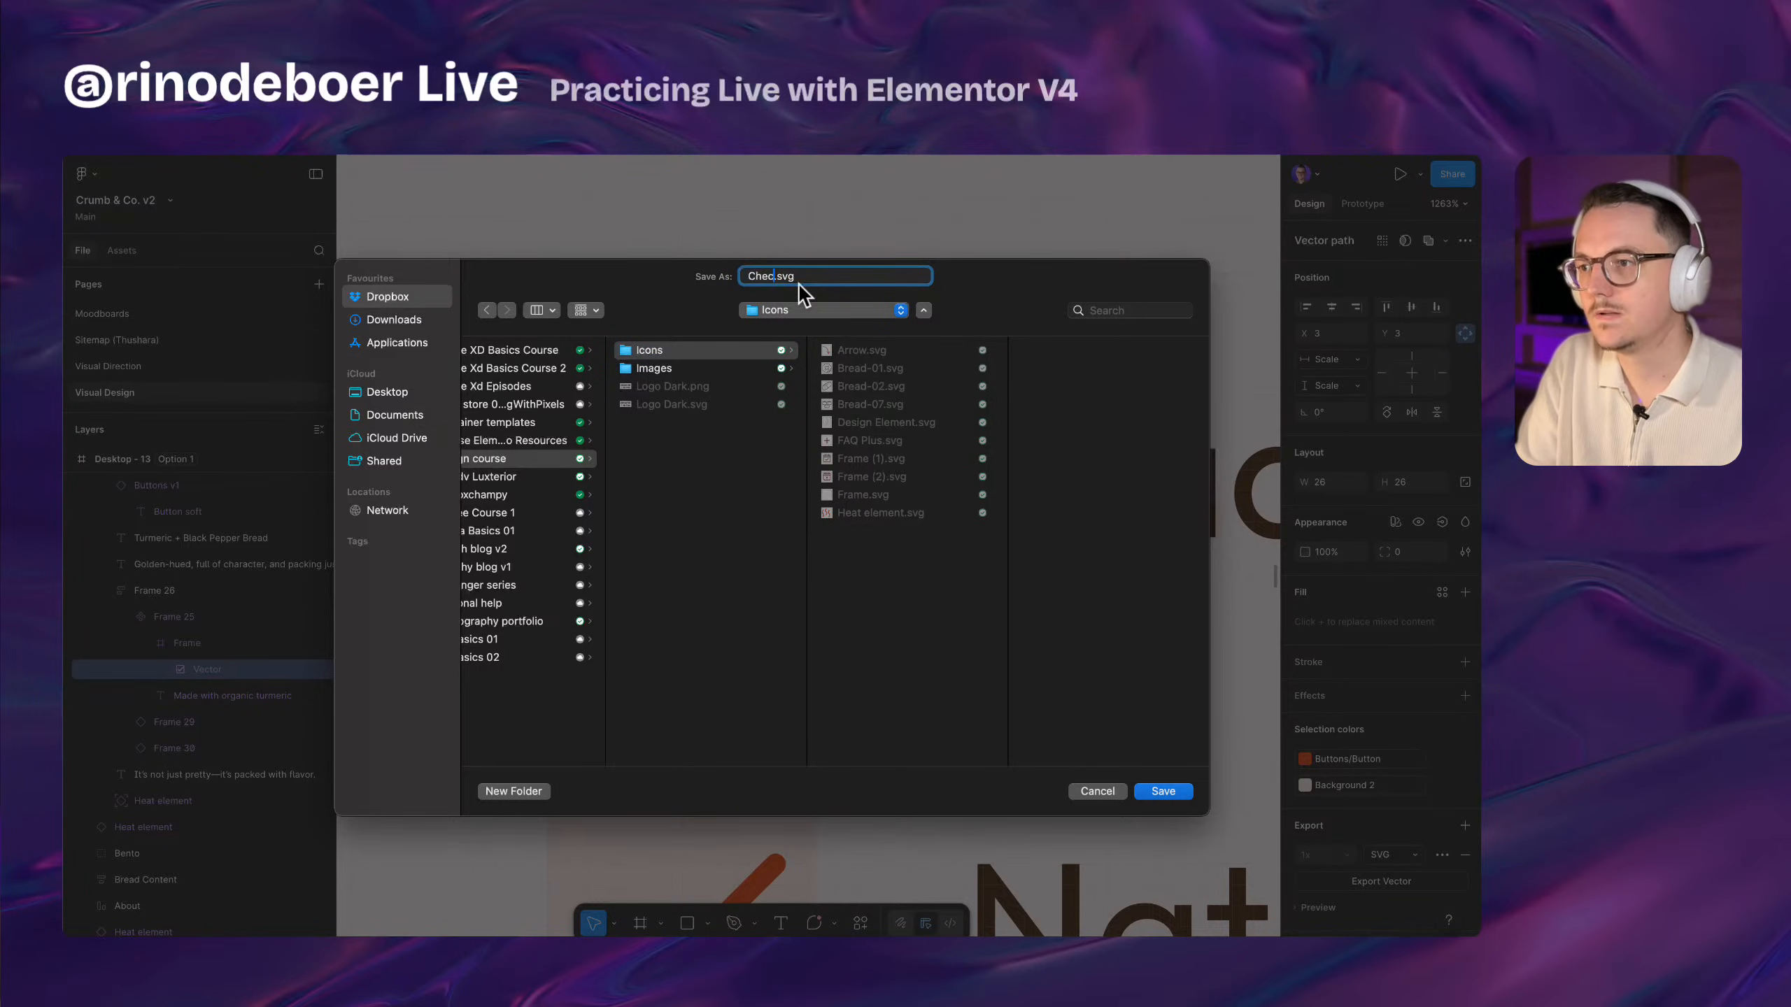
key(Return)
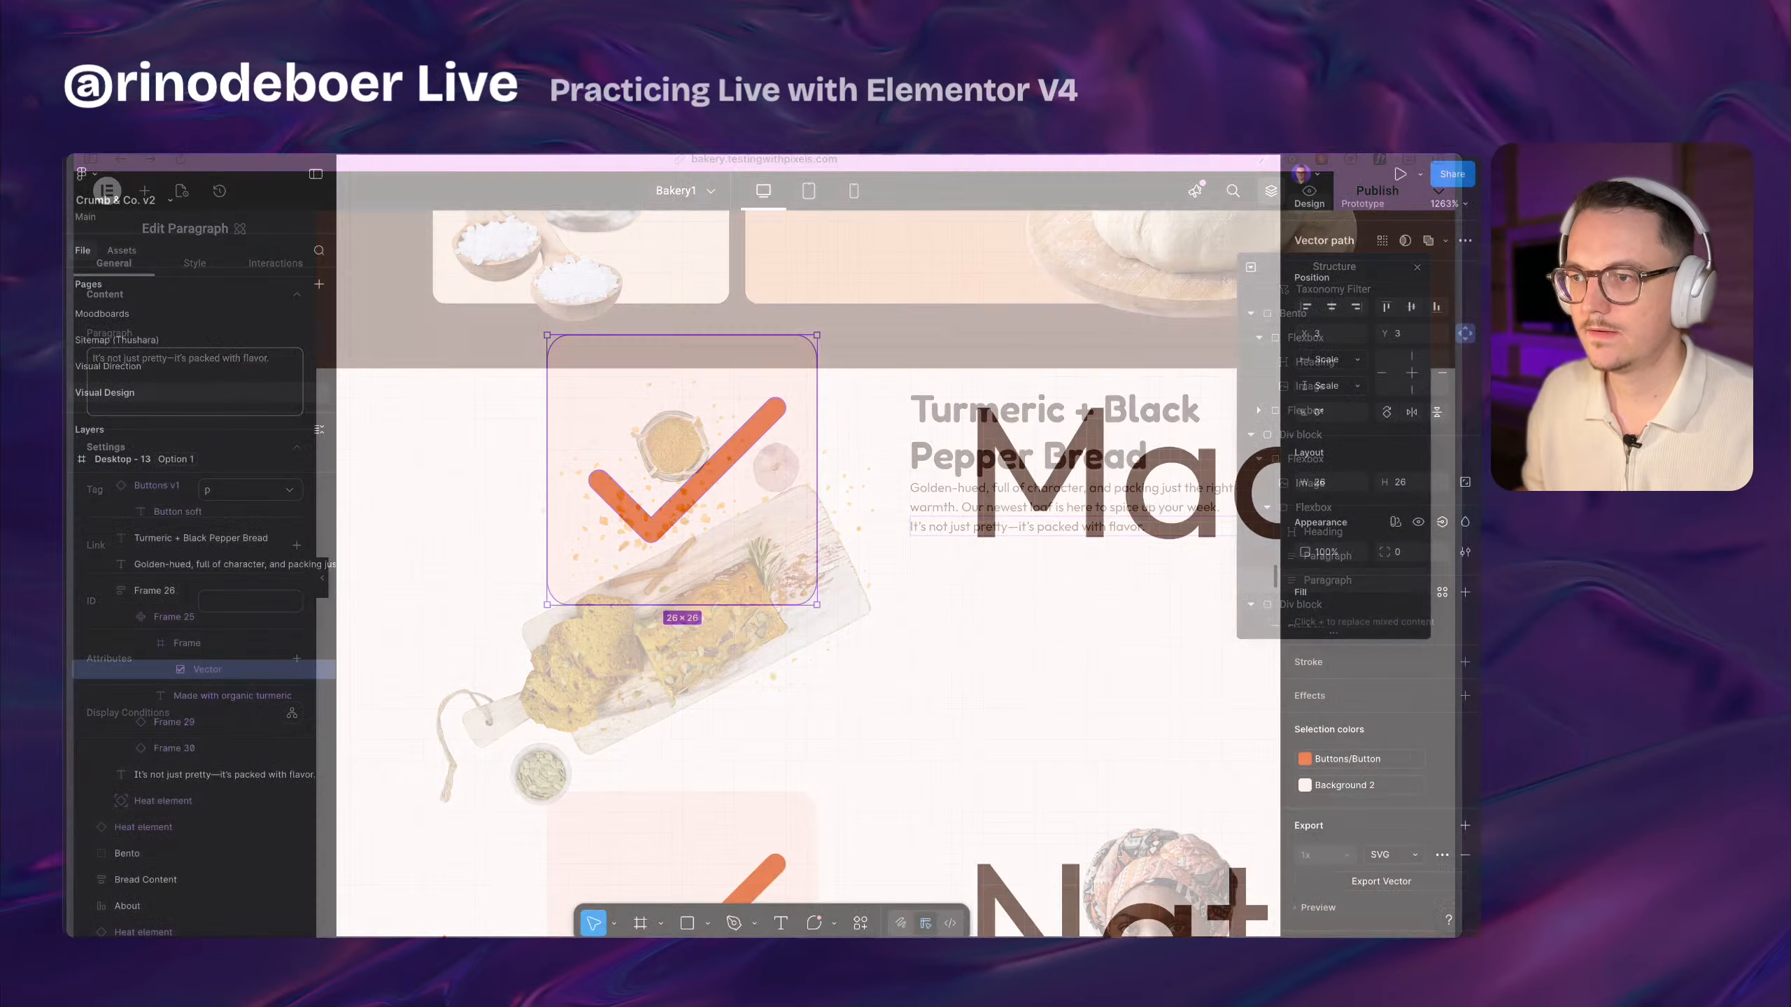
scroll(859, 818, down, 5)
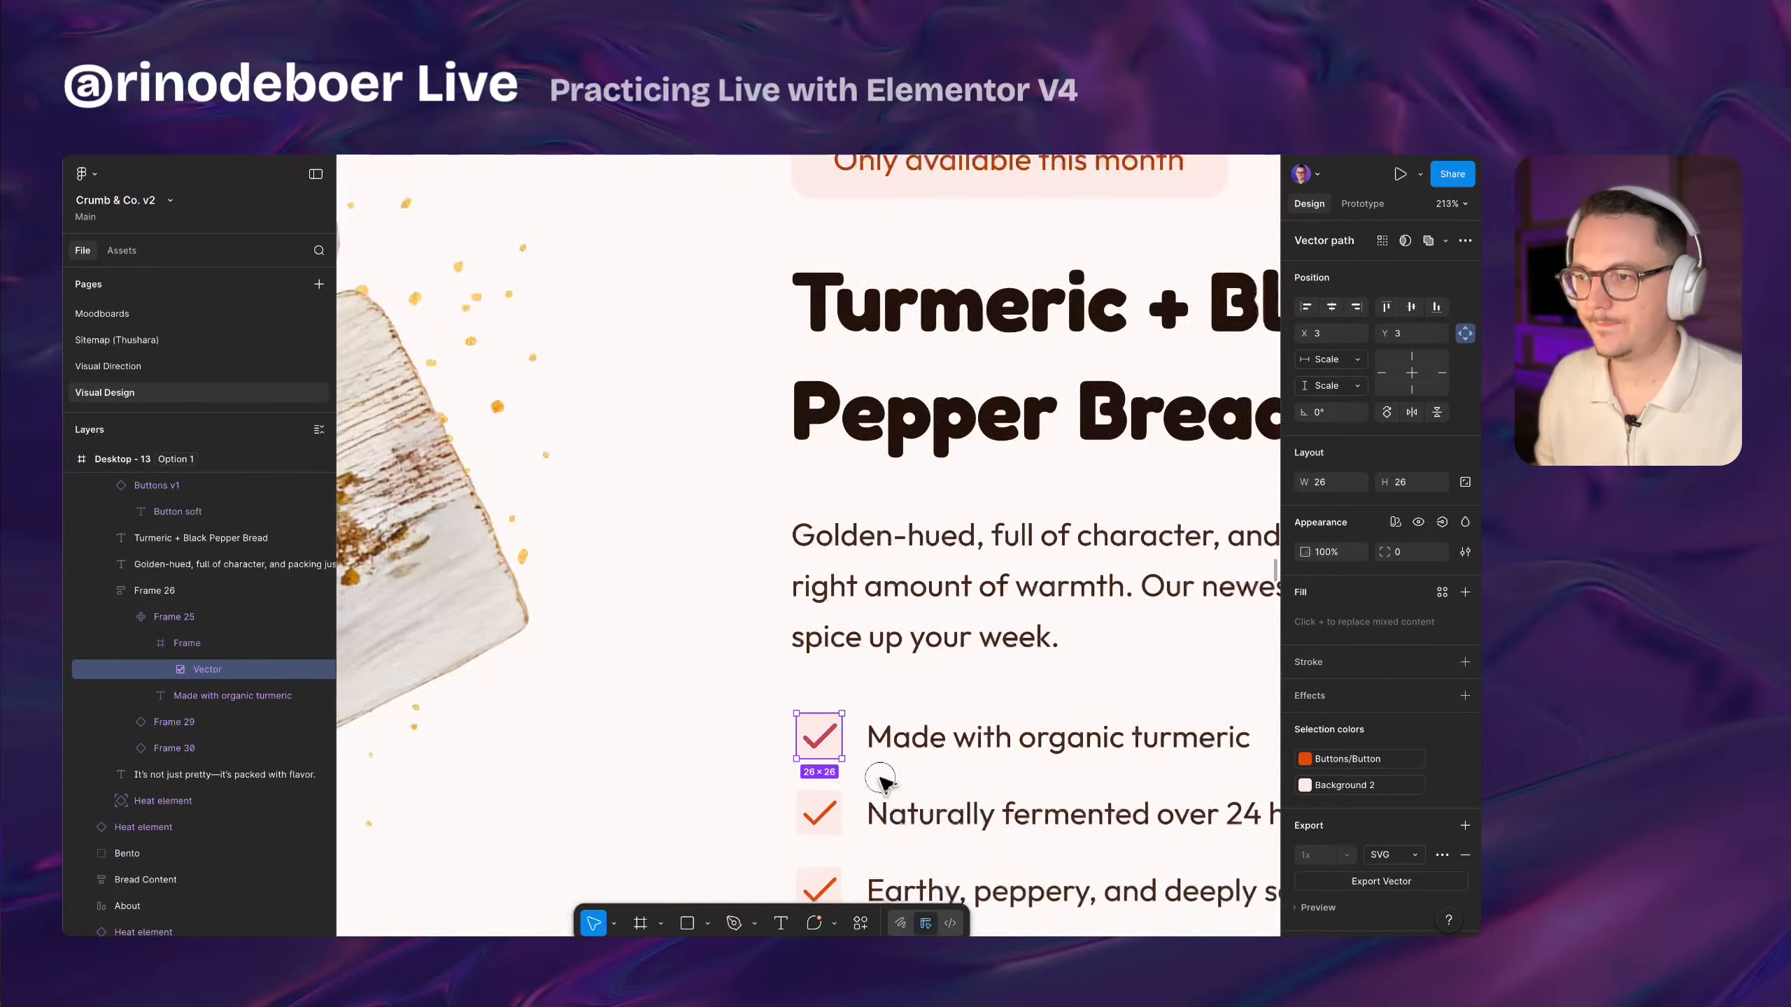
Examine the Turmeric + Black Pepper Bread section in the Figma design, including its ticker banner, availability badge and checklist rows
scroll(881, 779, down, 8)
click(845, 585)
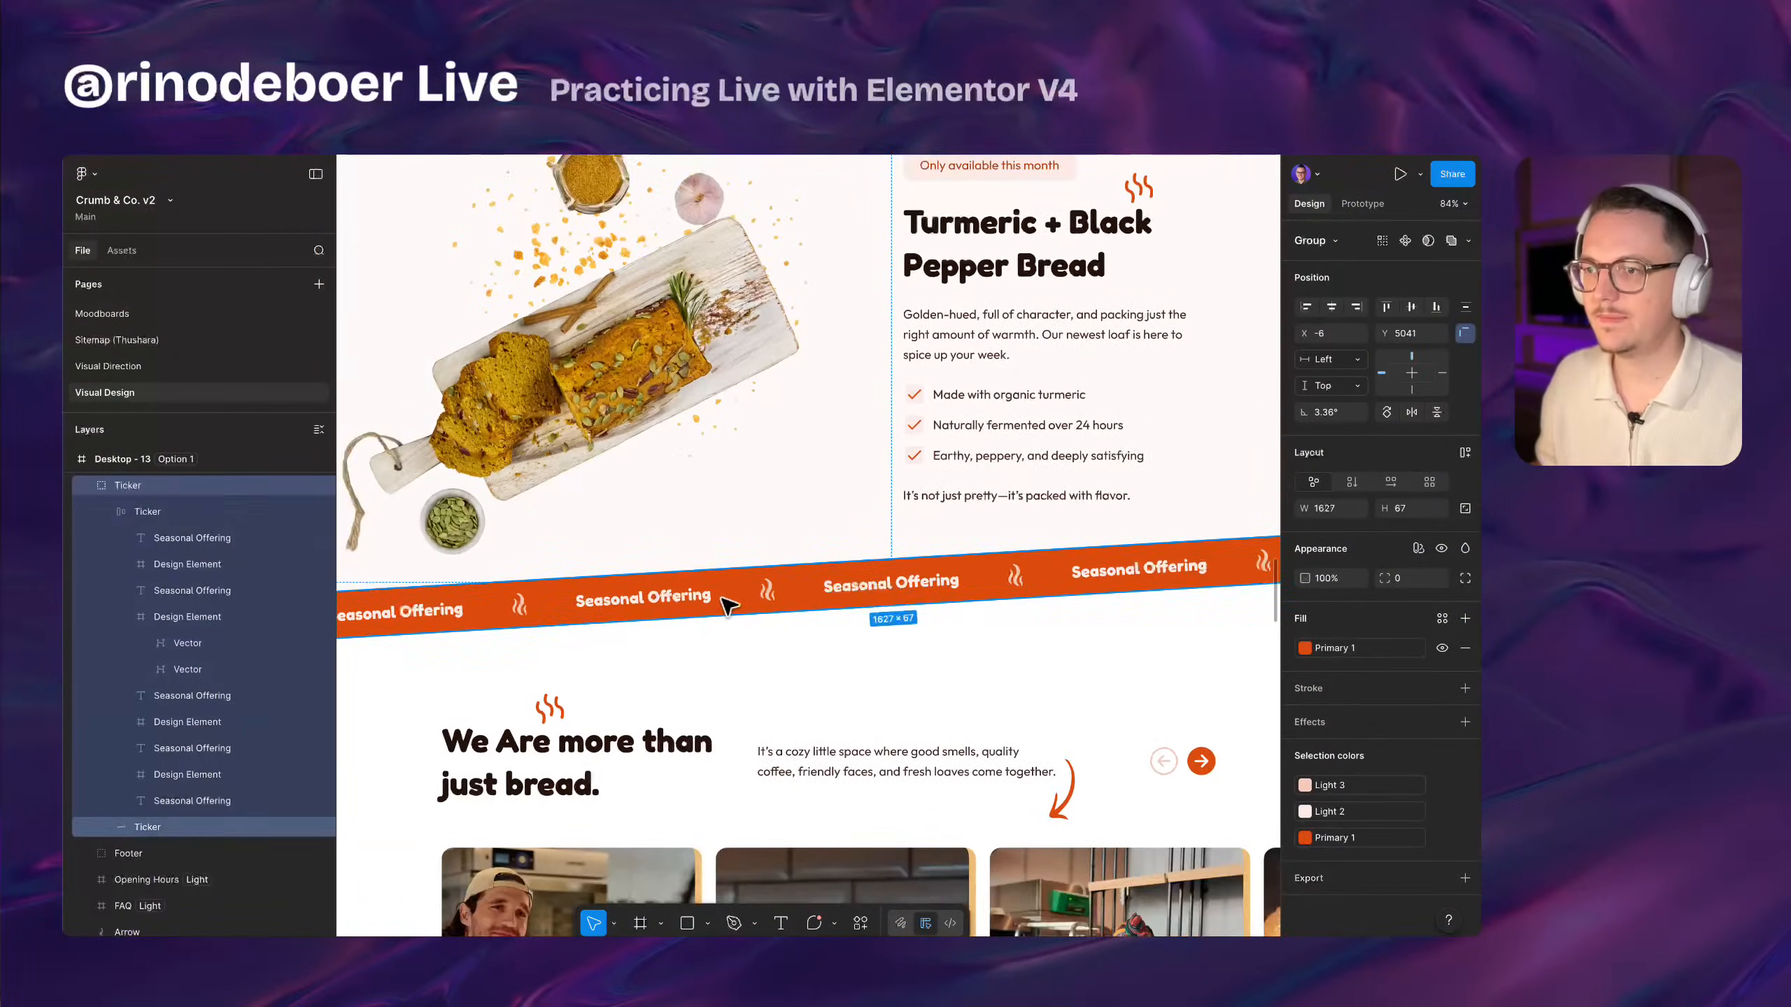
scroll(739, 607, down, 2)
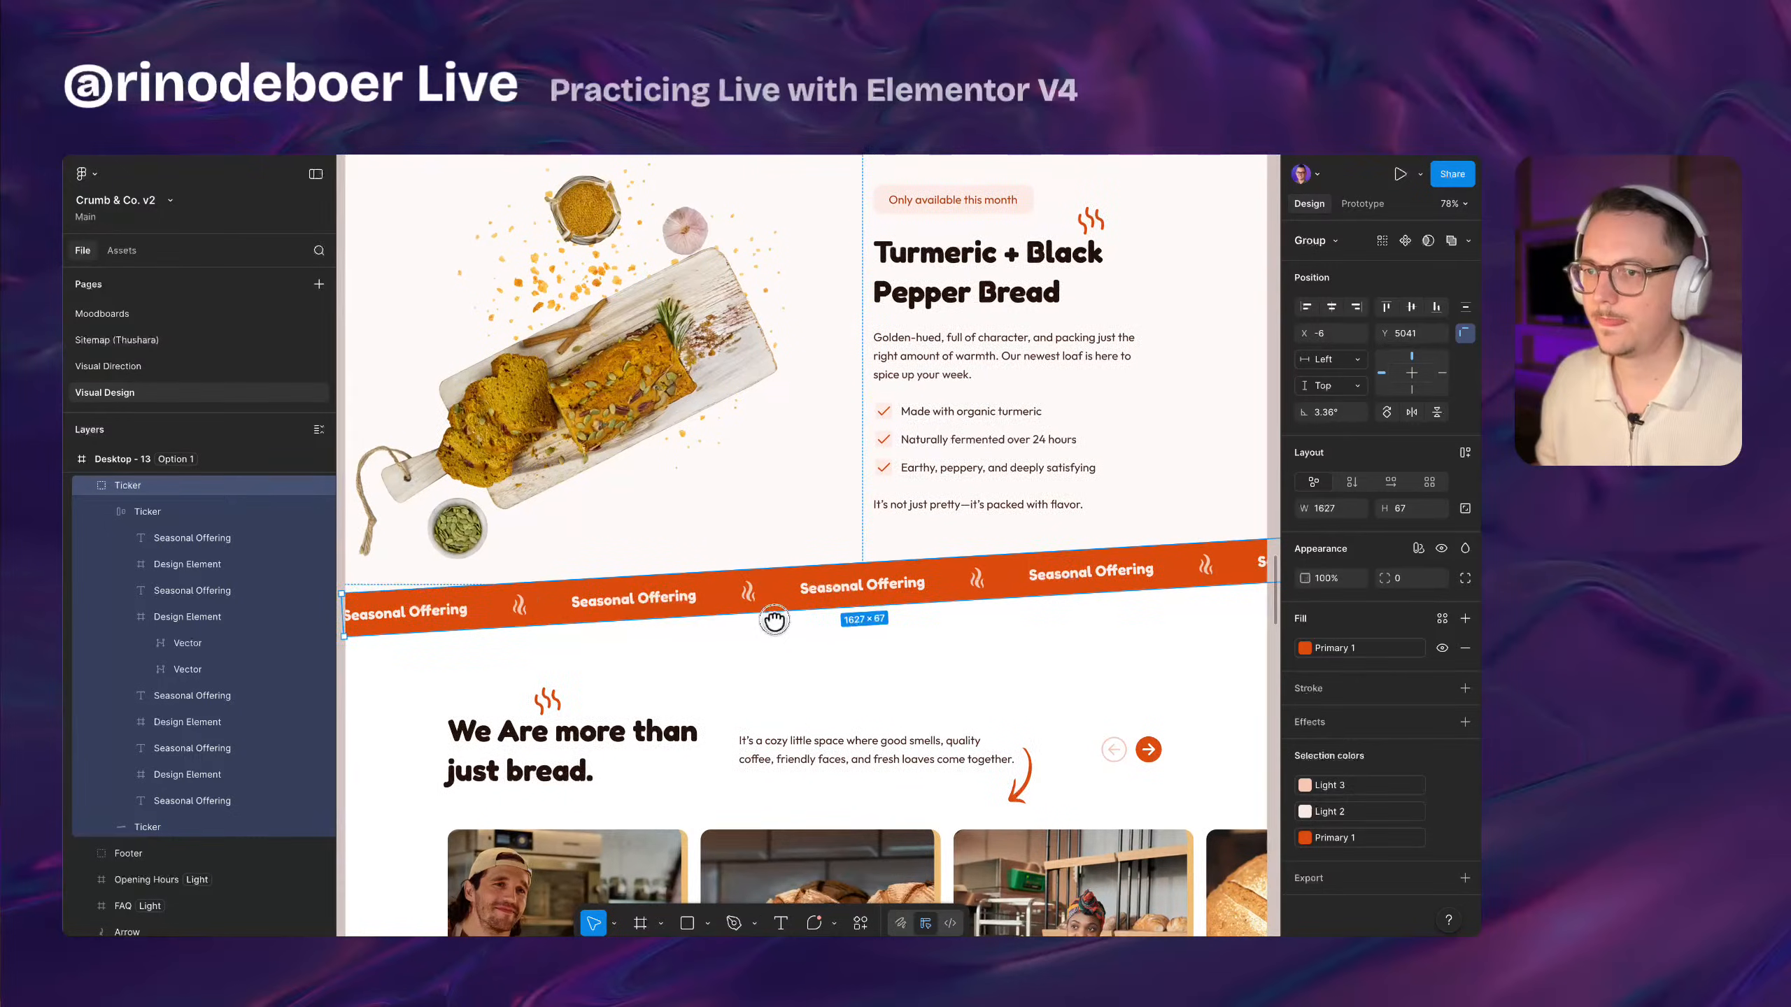
scroll(775, 621, down, 2)
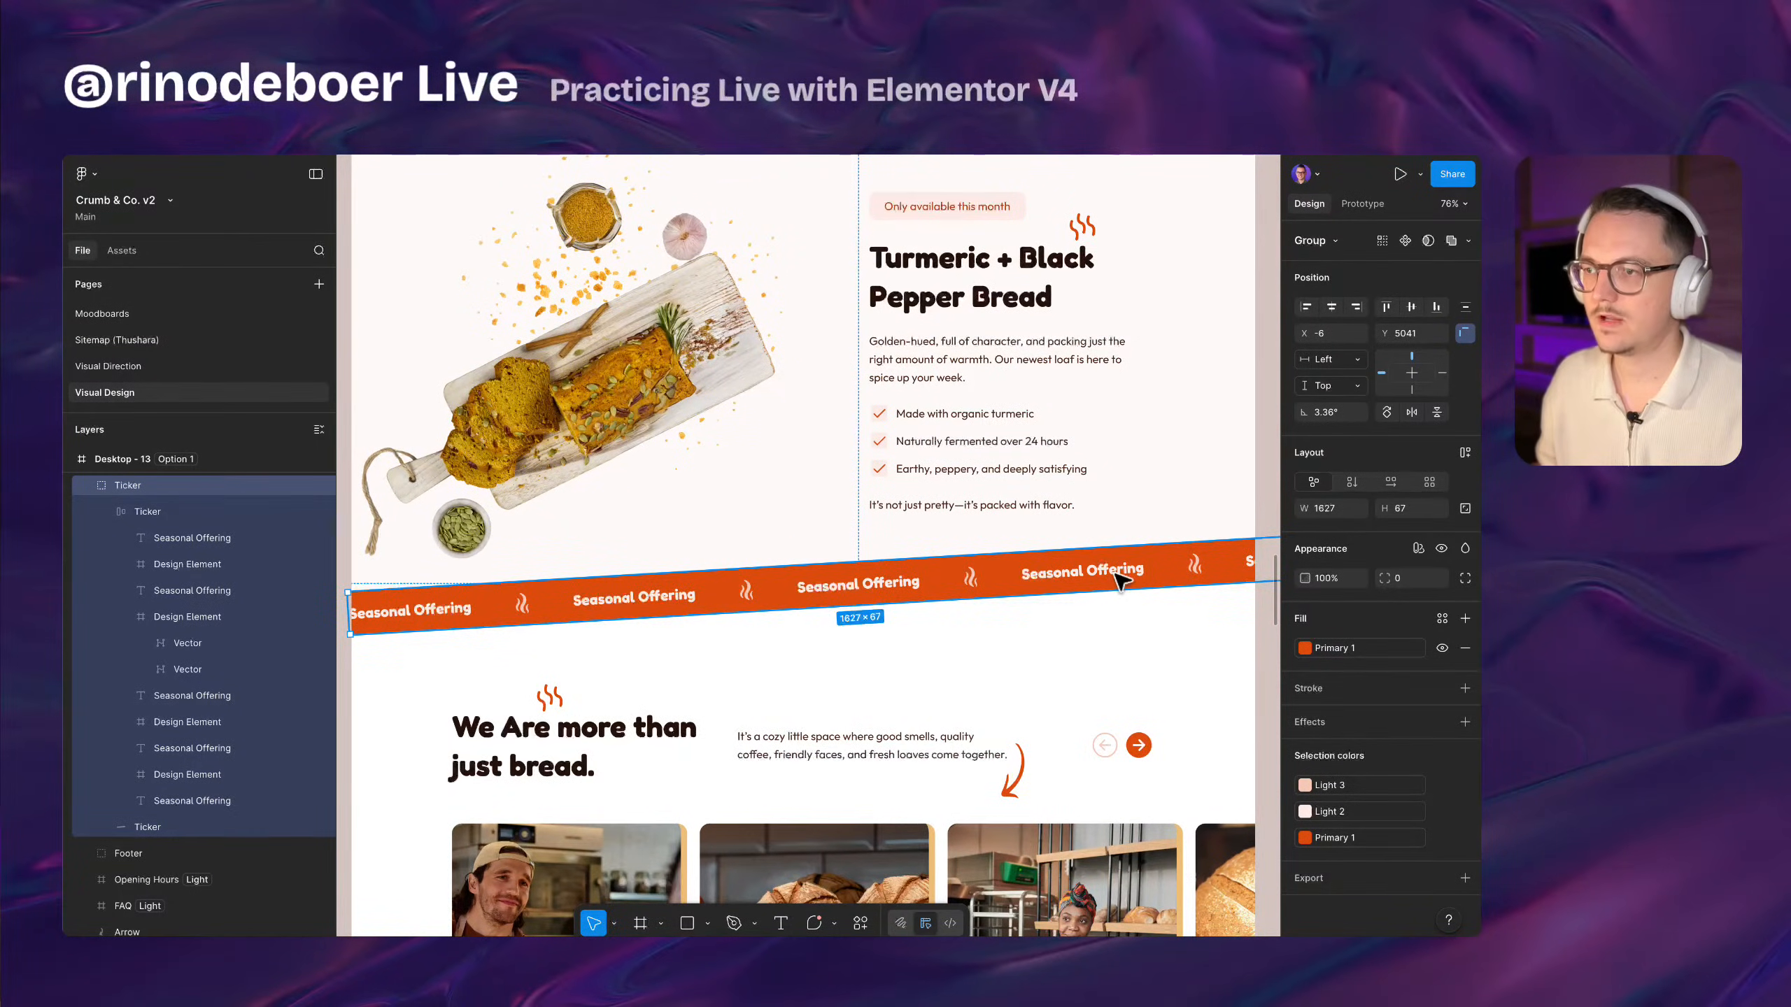
scroll(1117, 582, up, 1)
scroll(832, 469, up, 4)
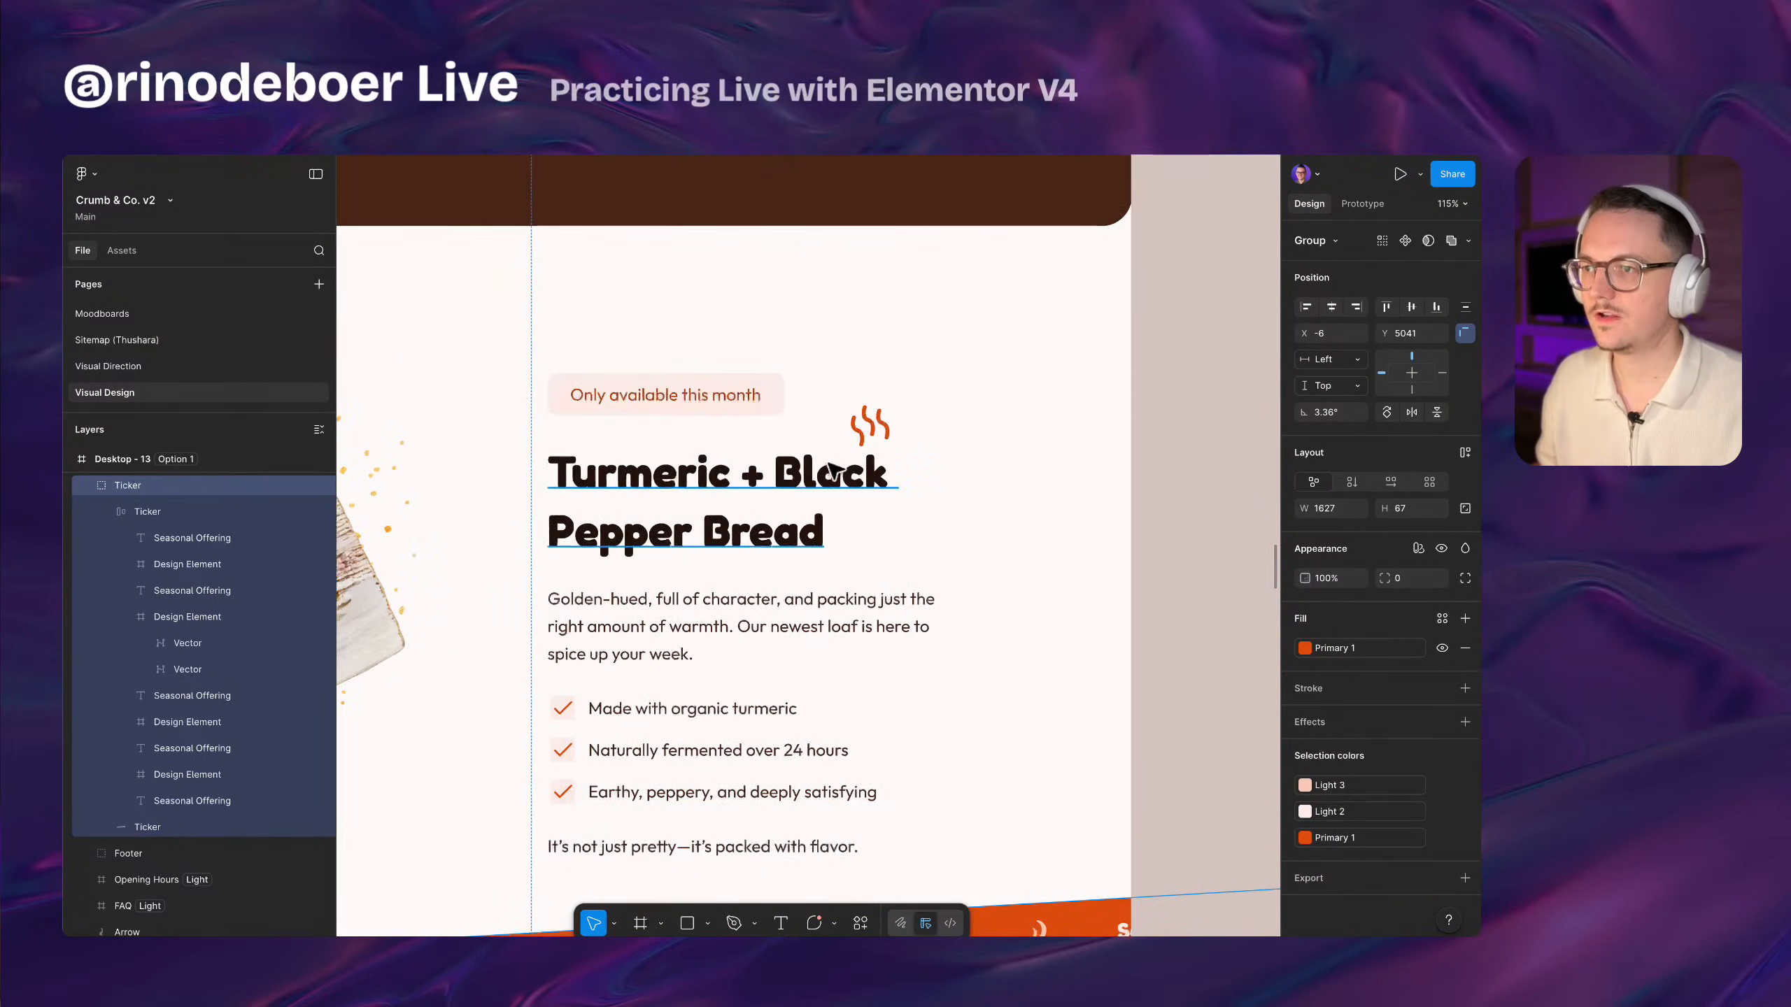
scroll(832, 469, down, 2)
double_click(743, 338)
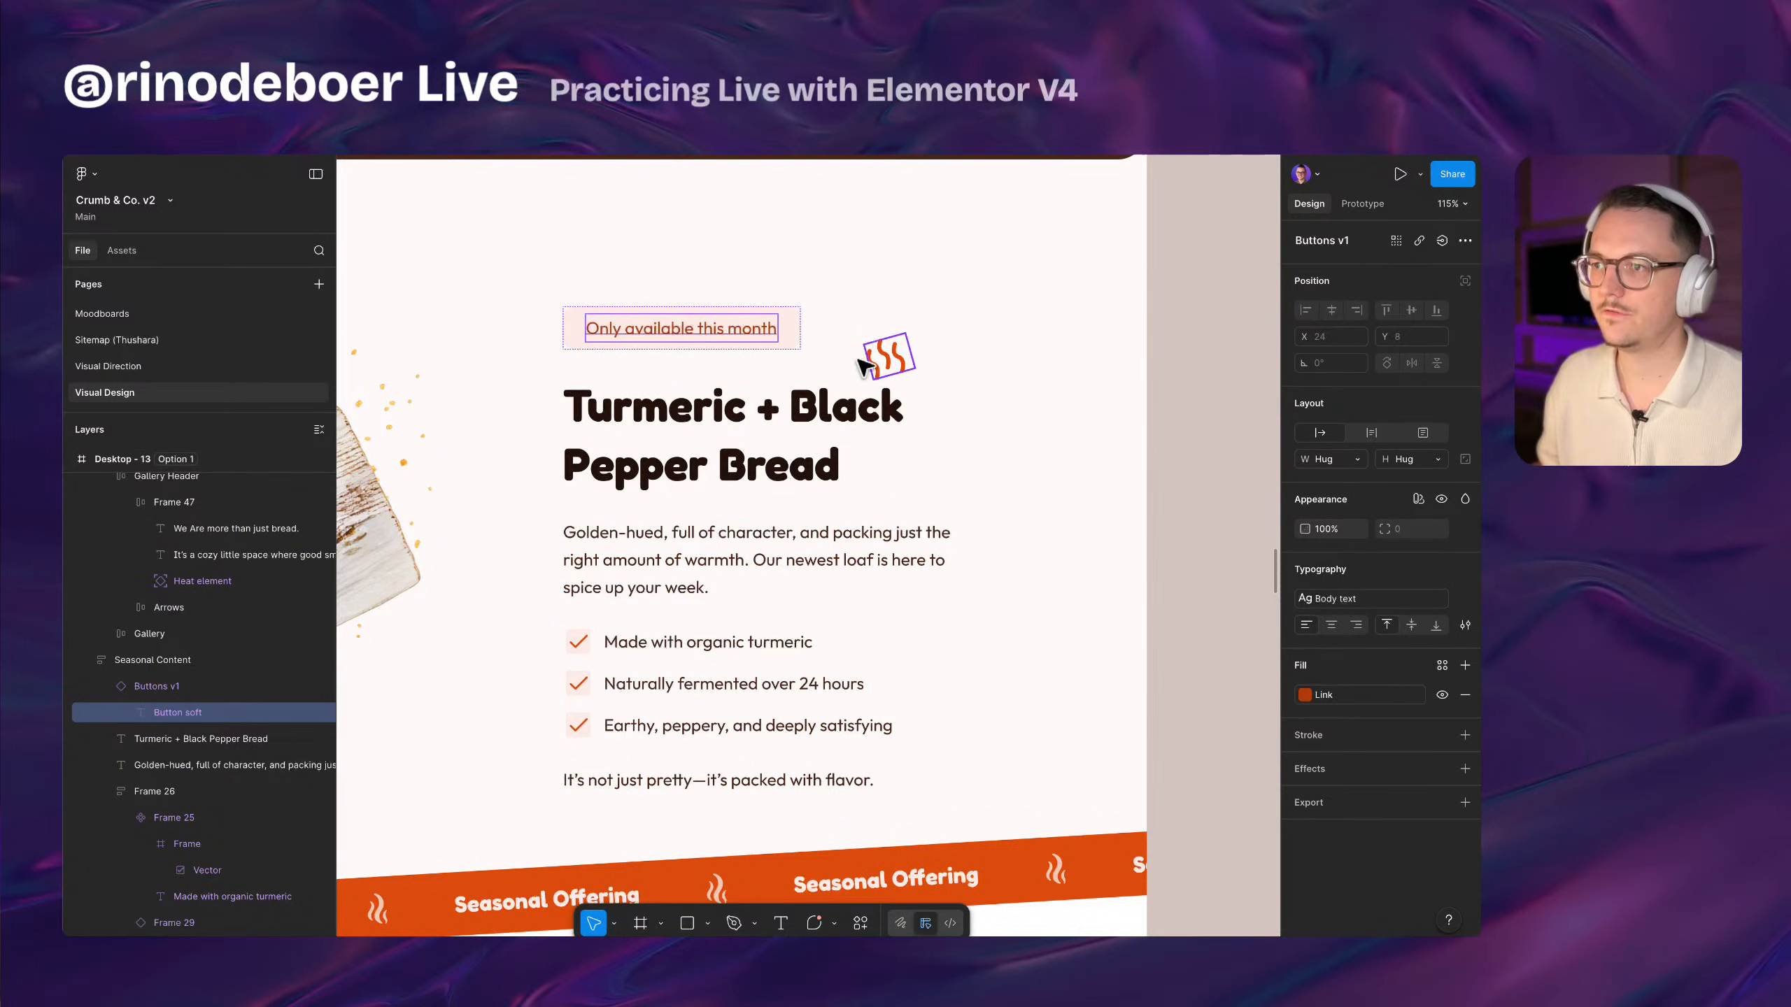
scroll(627, 610, up, 6)
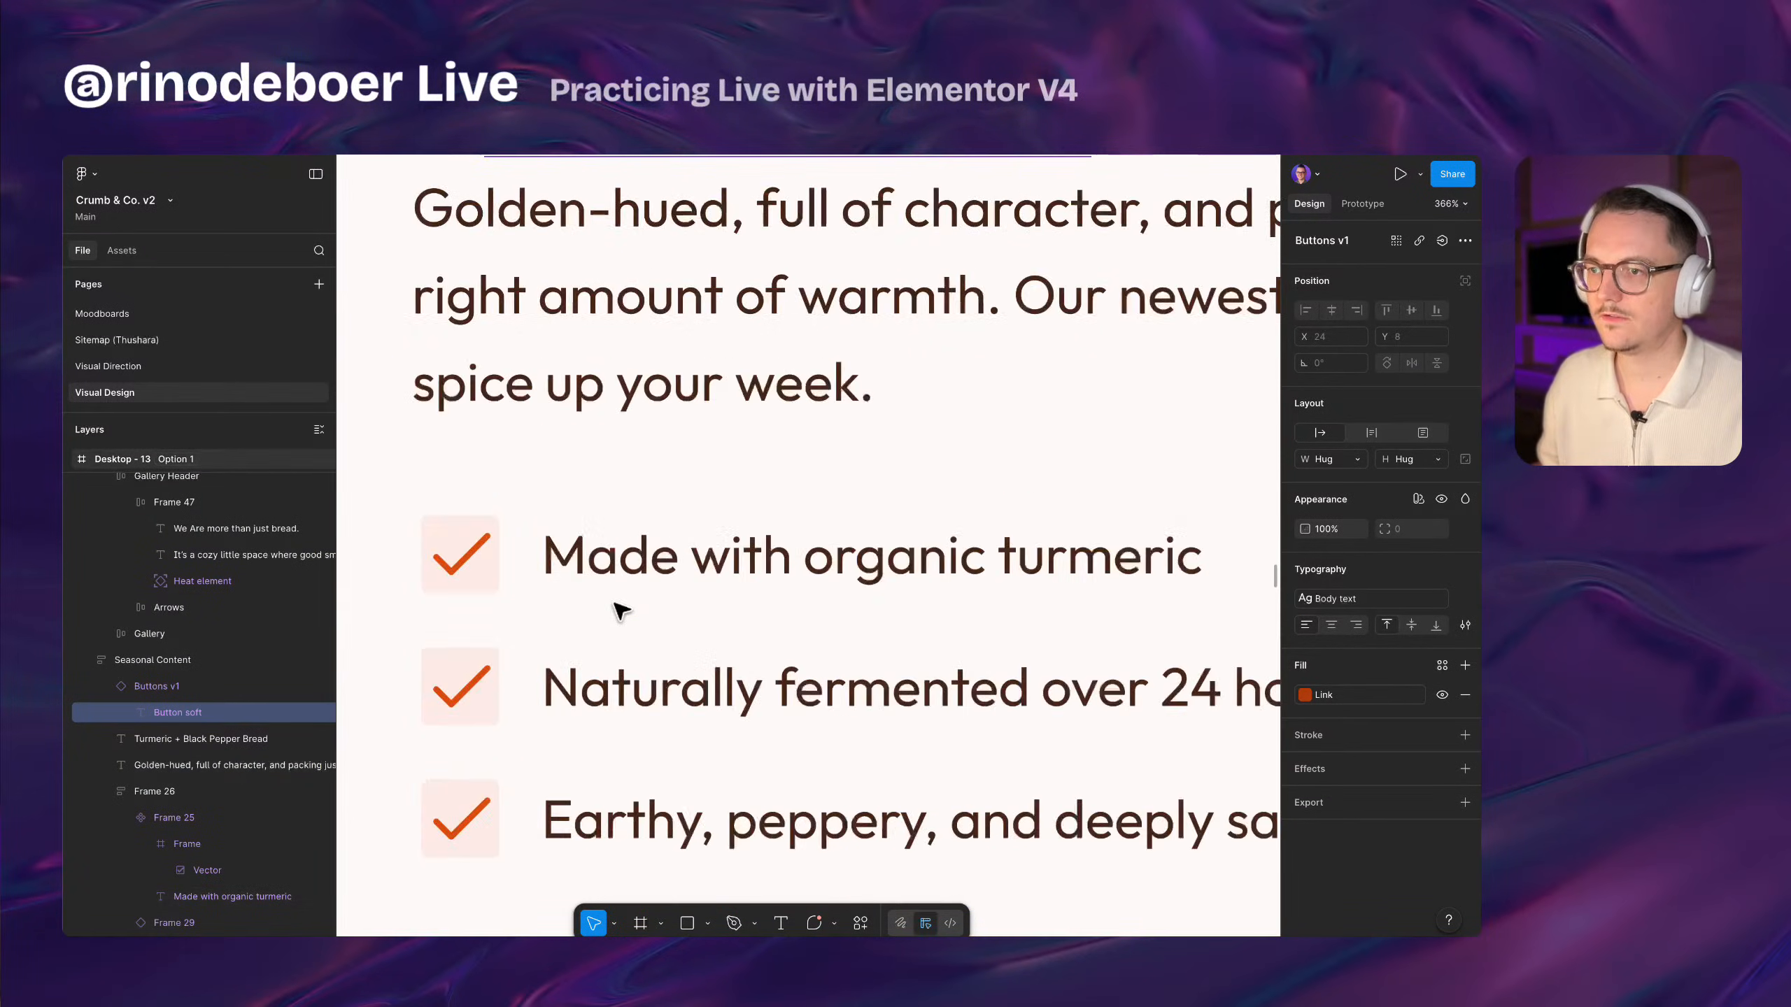
scroll(621, 610, down, 4)
scroll(612, 687, down, 3)
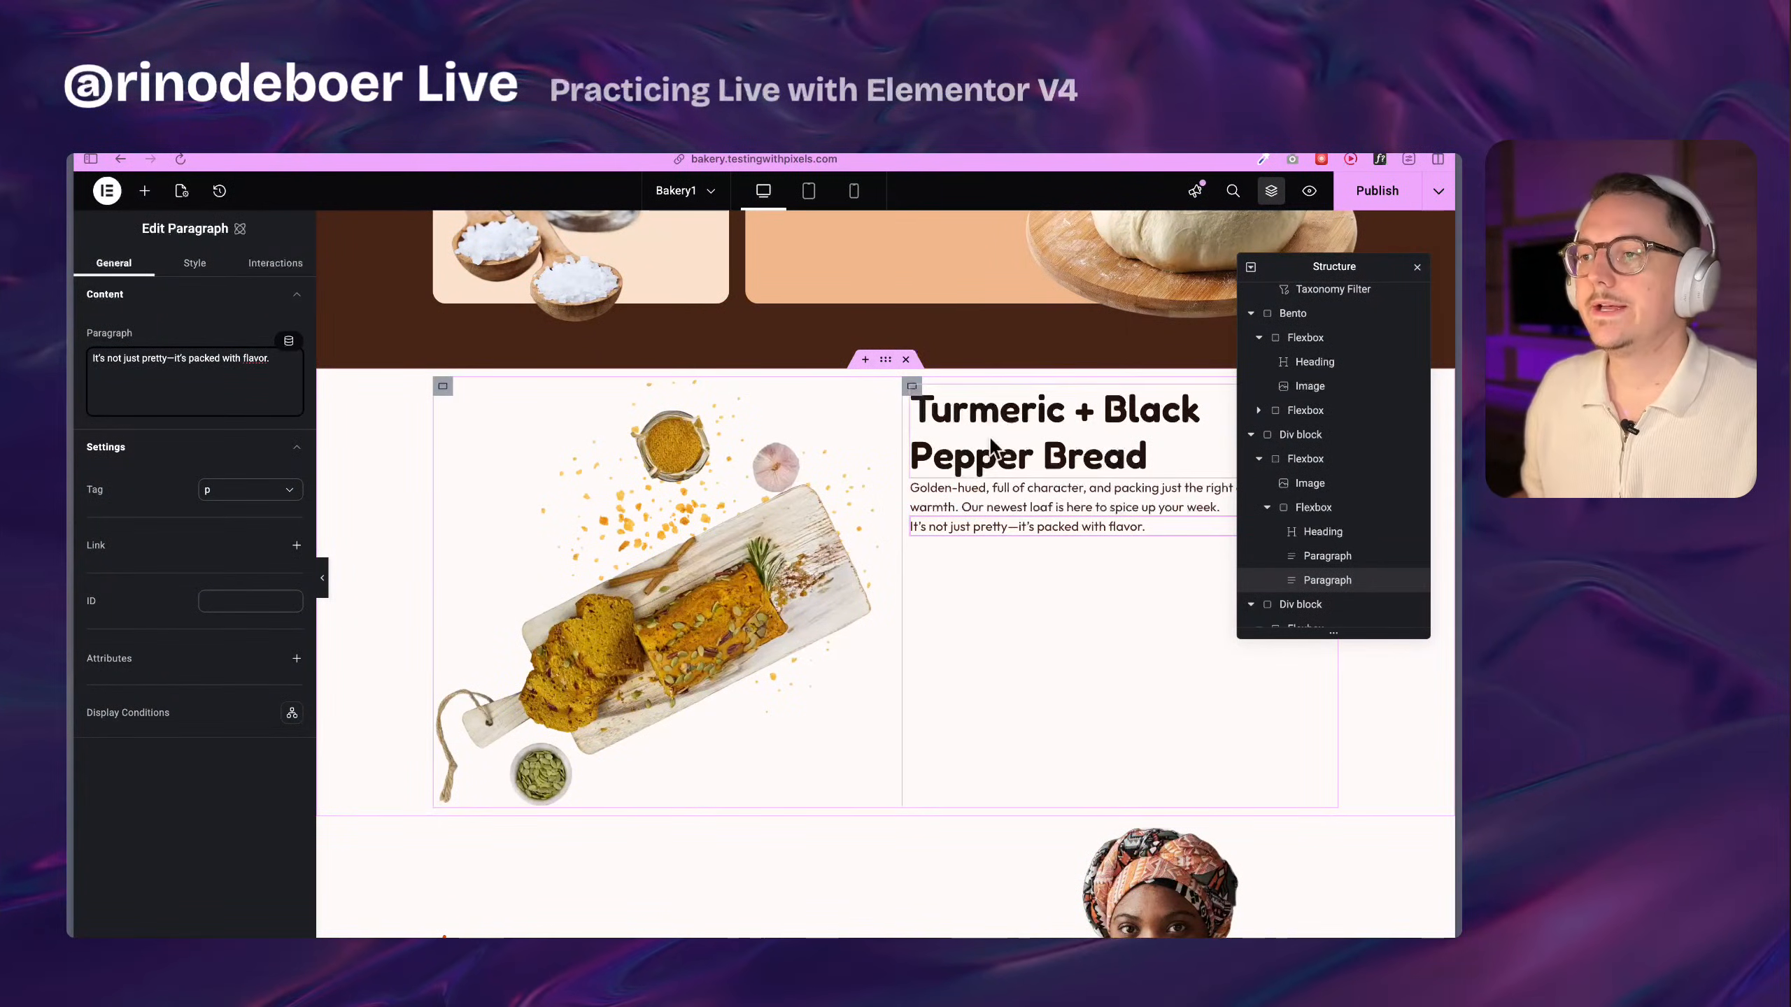
Switch to the Elementor page and select the flexbox holding the Turmeric + Black Pepper Bread heading and paragraphs
click(912, 388)
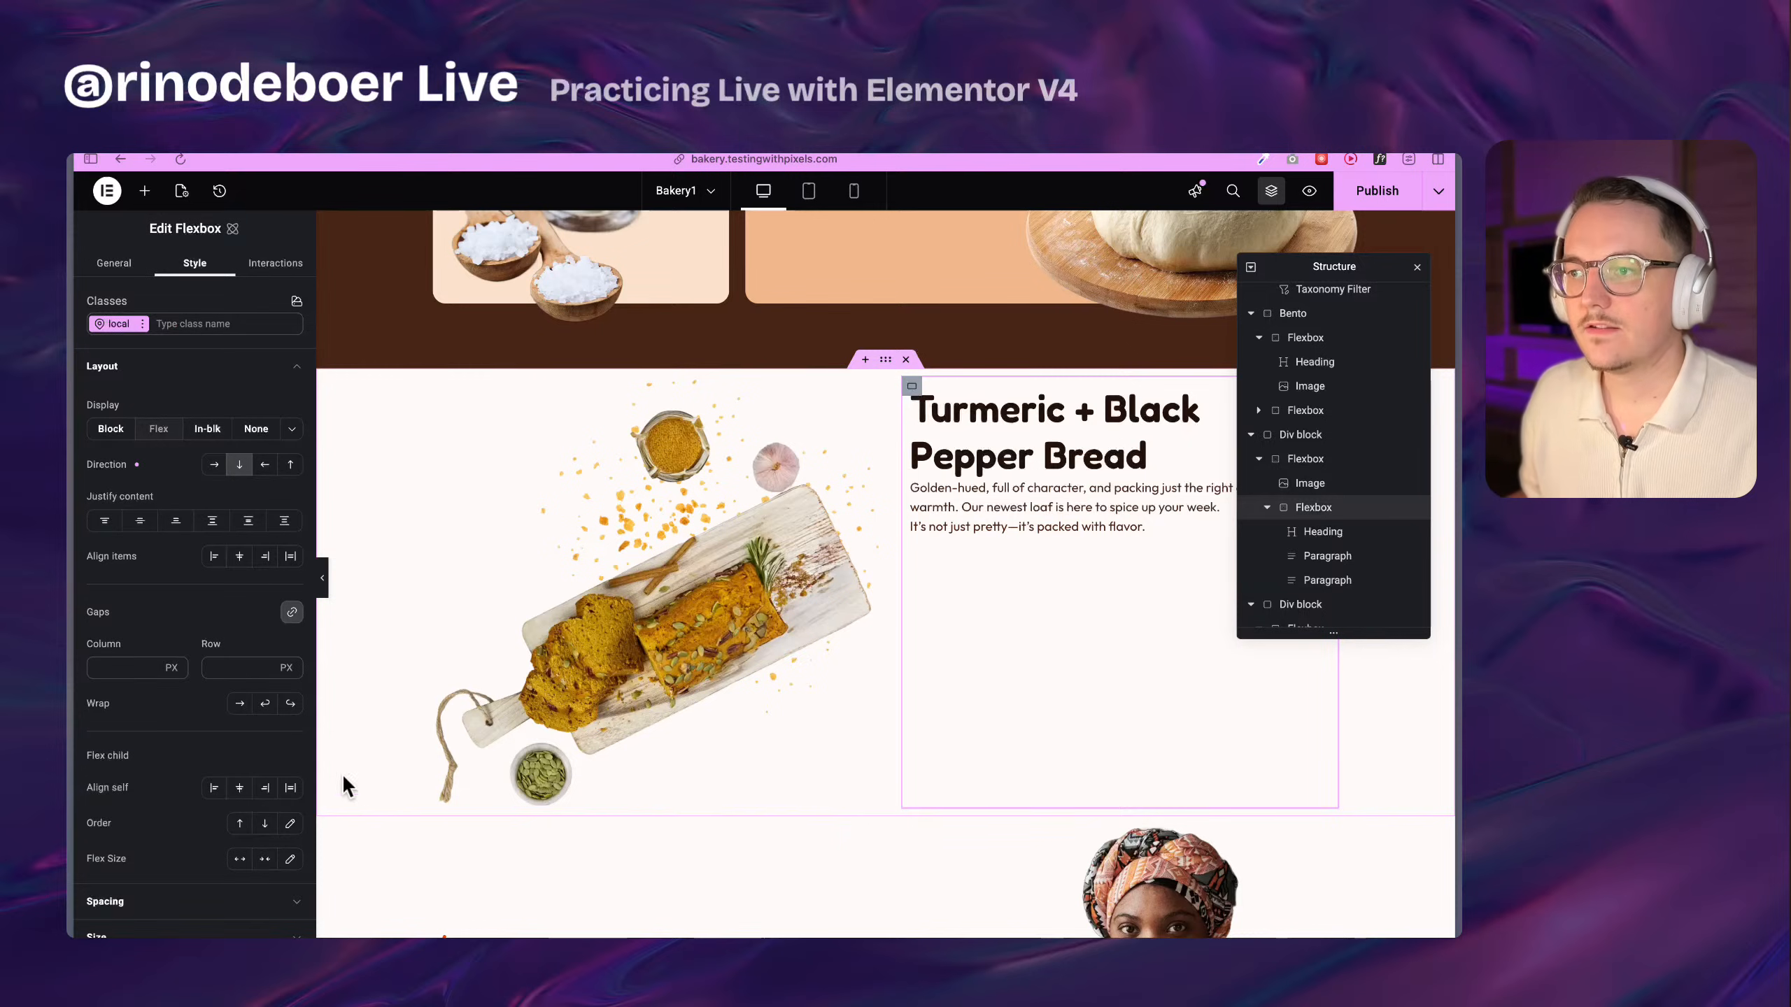
click(179, 324)
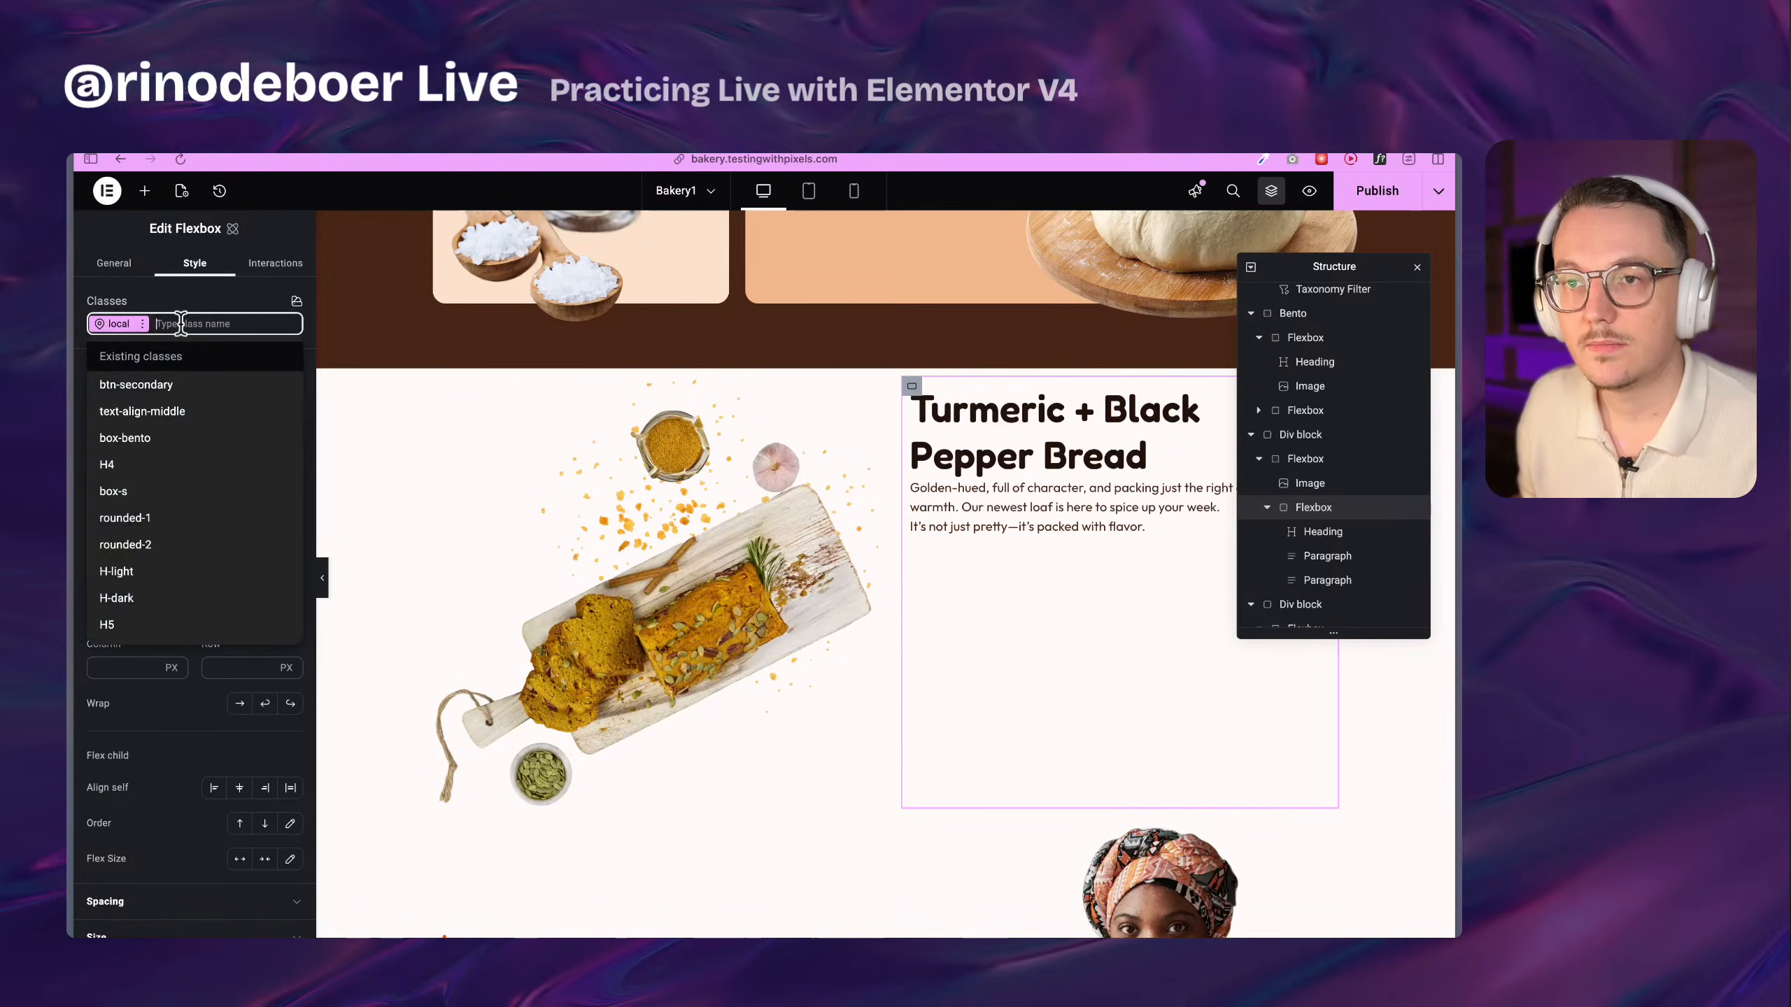
text(spa)
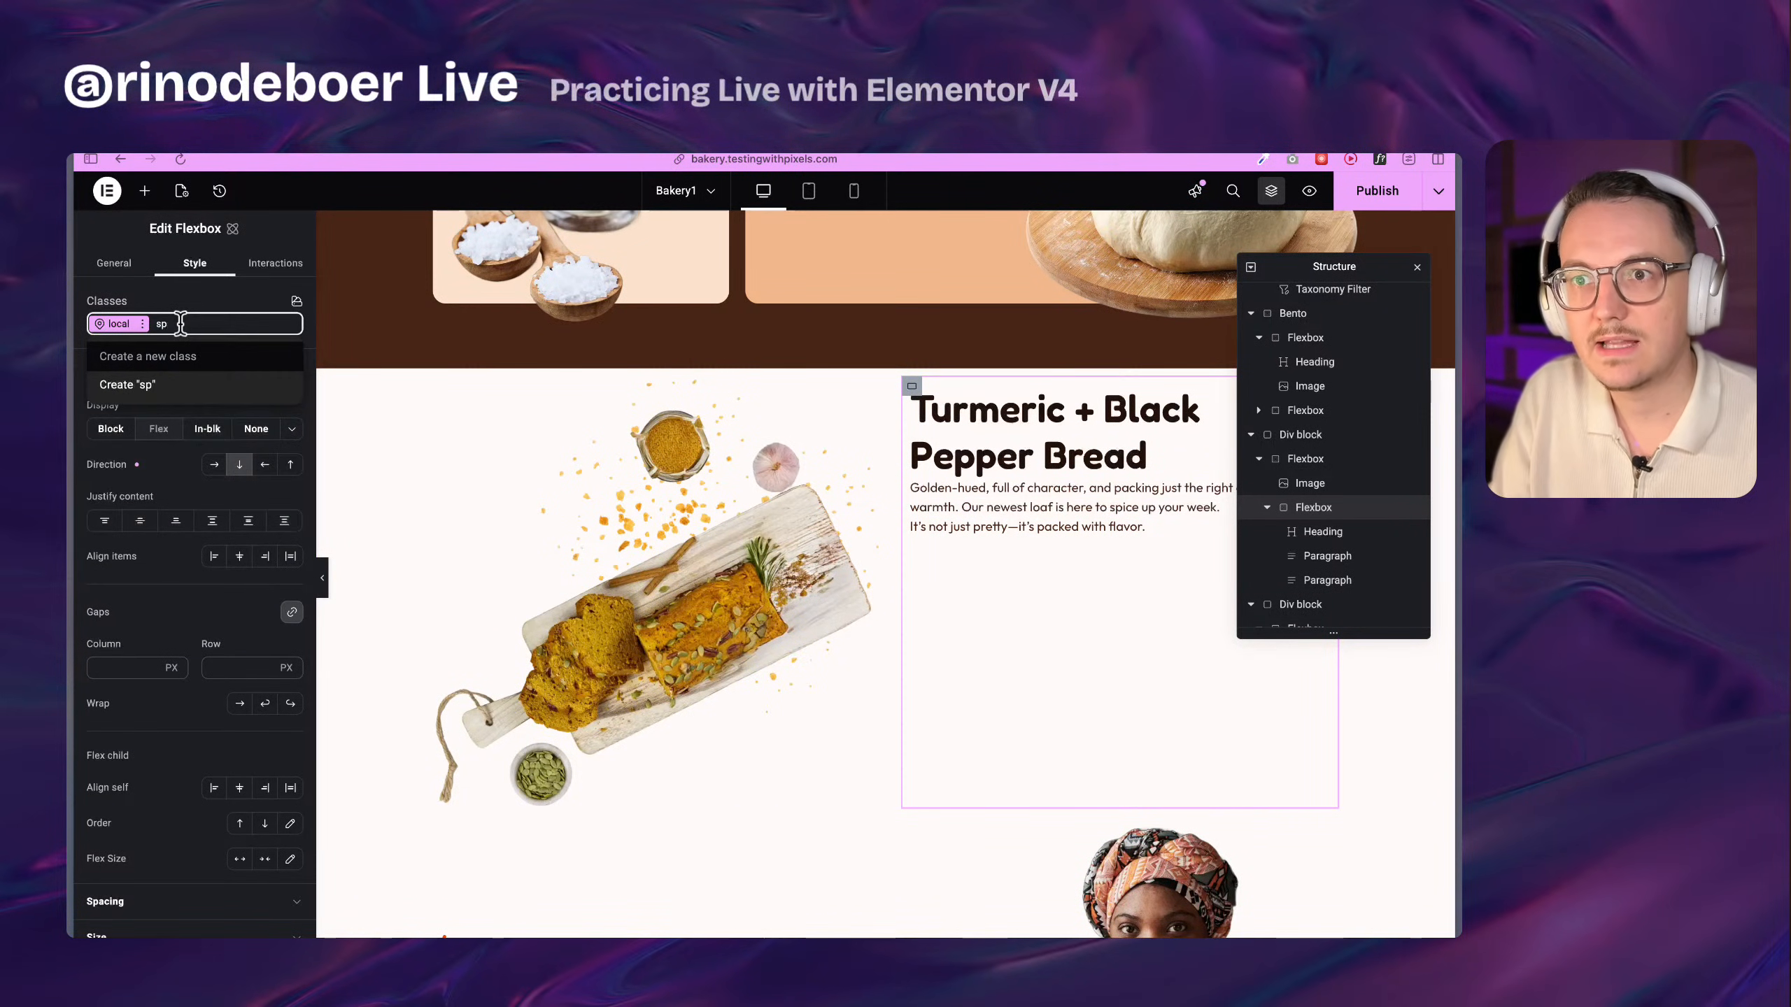
key(BackSpace)
key(BackSpace)
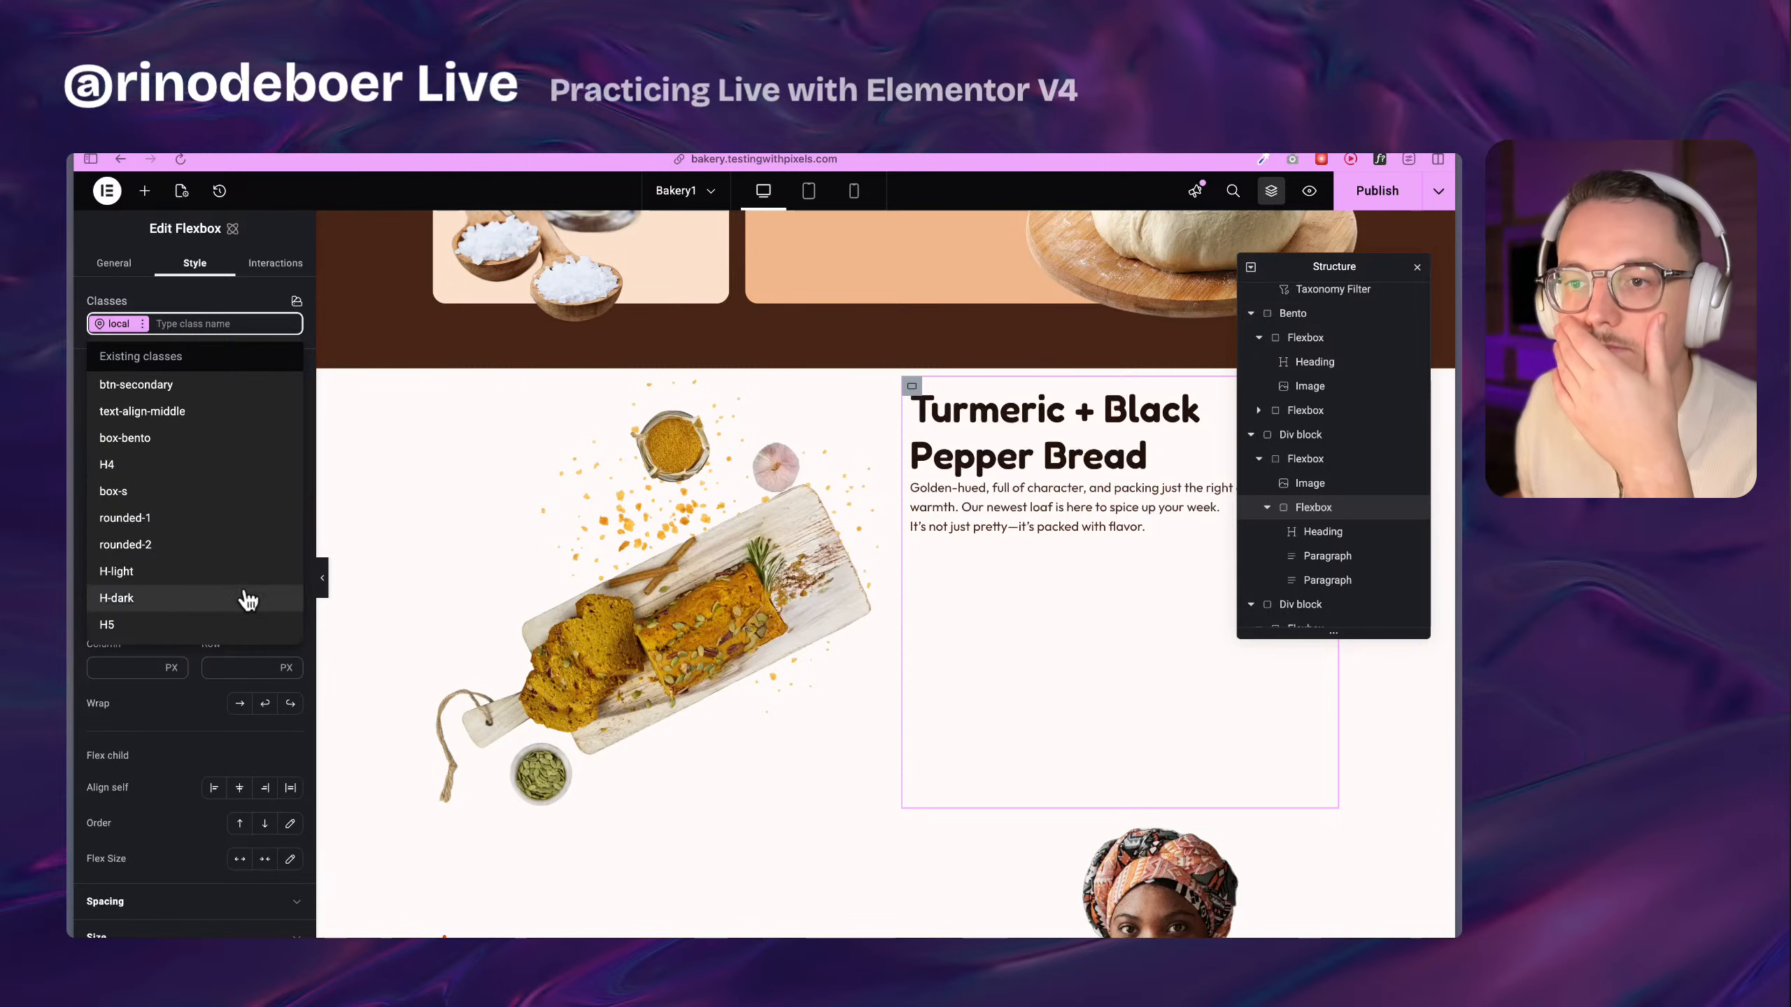
click(188, 703)
Set the text flexbox's column and row gaps to the space-s variable
scroll(171, 580, down, 1)
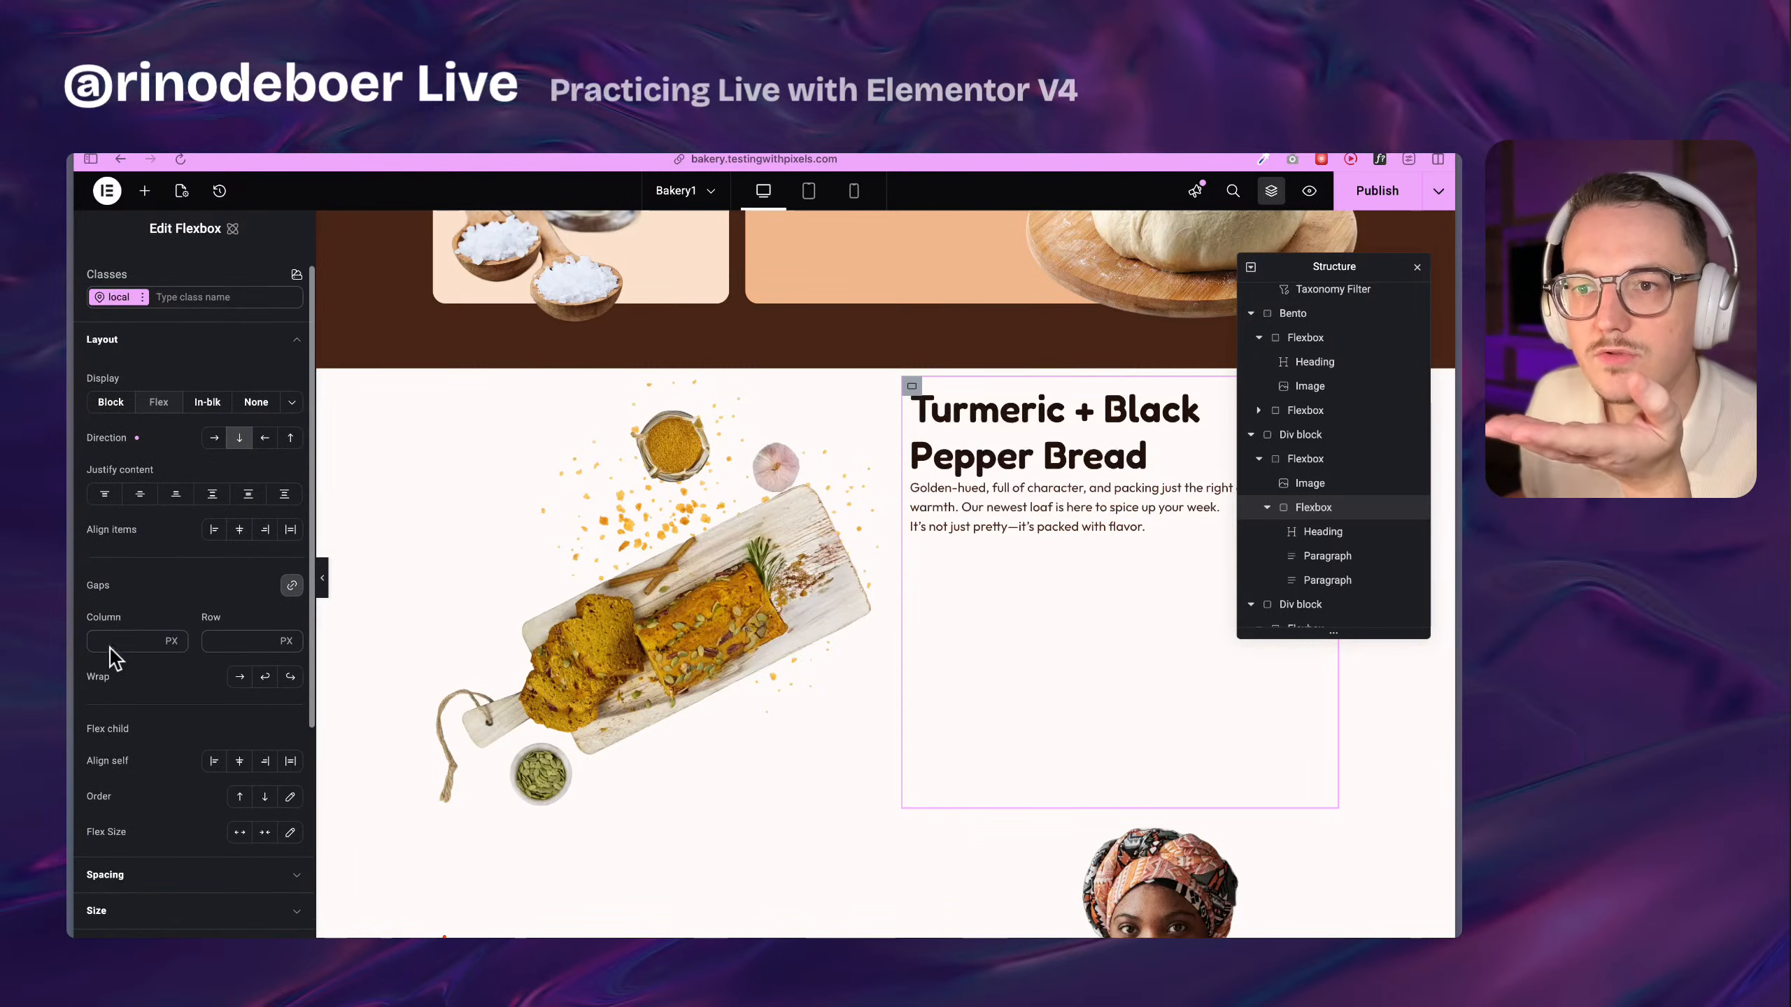
click(168, 638)
click(174, 625)
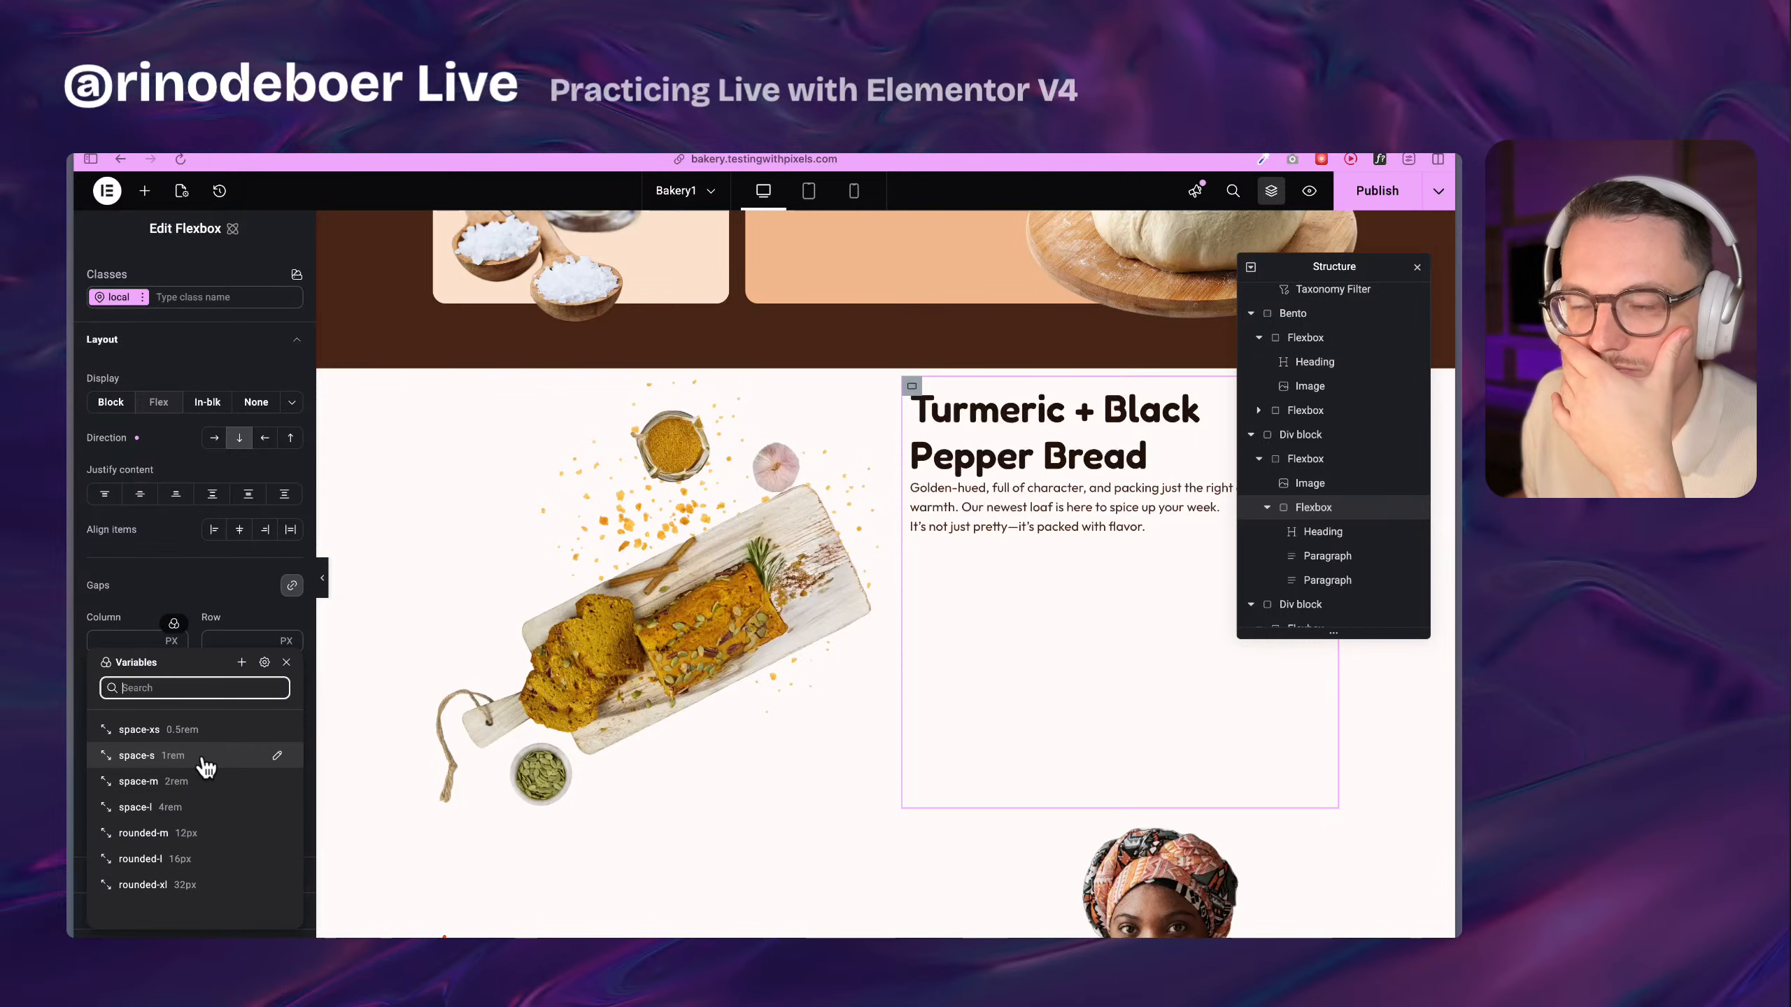
click(205, 760)
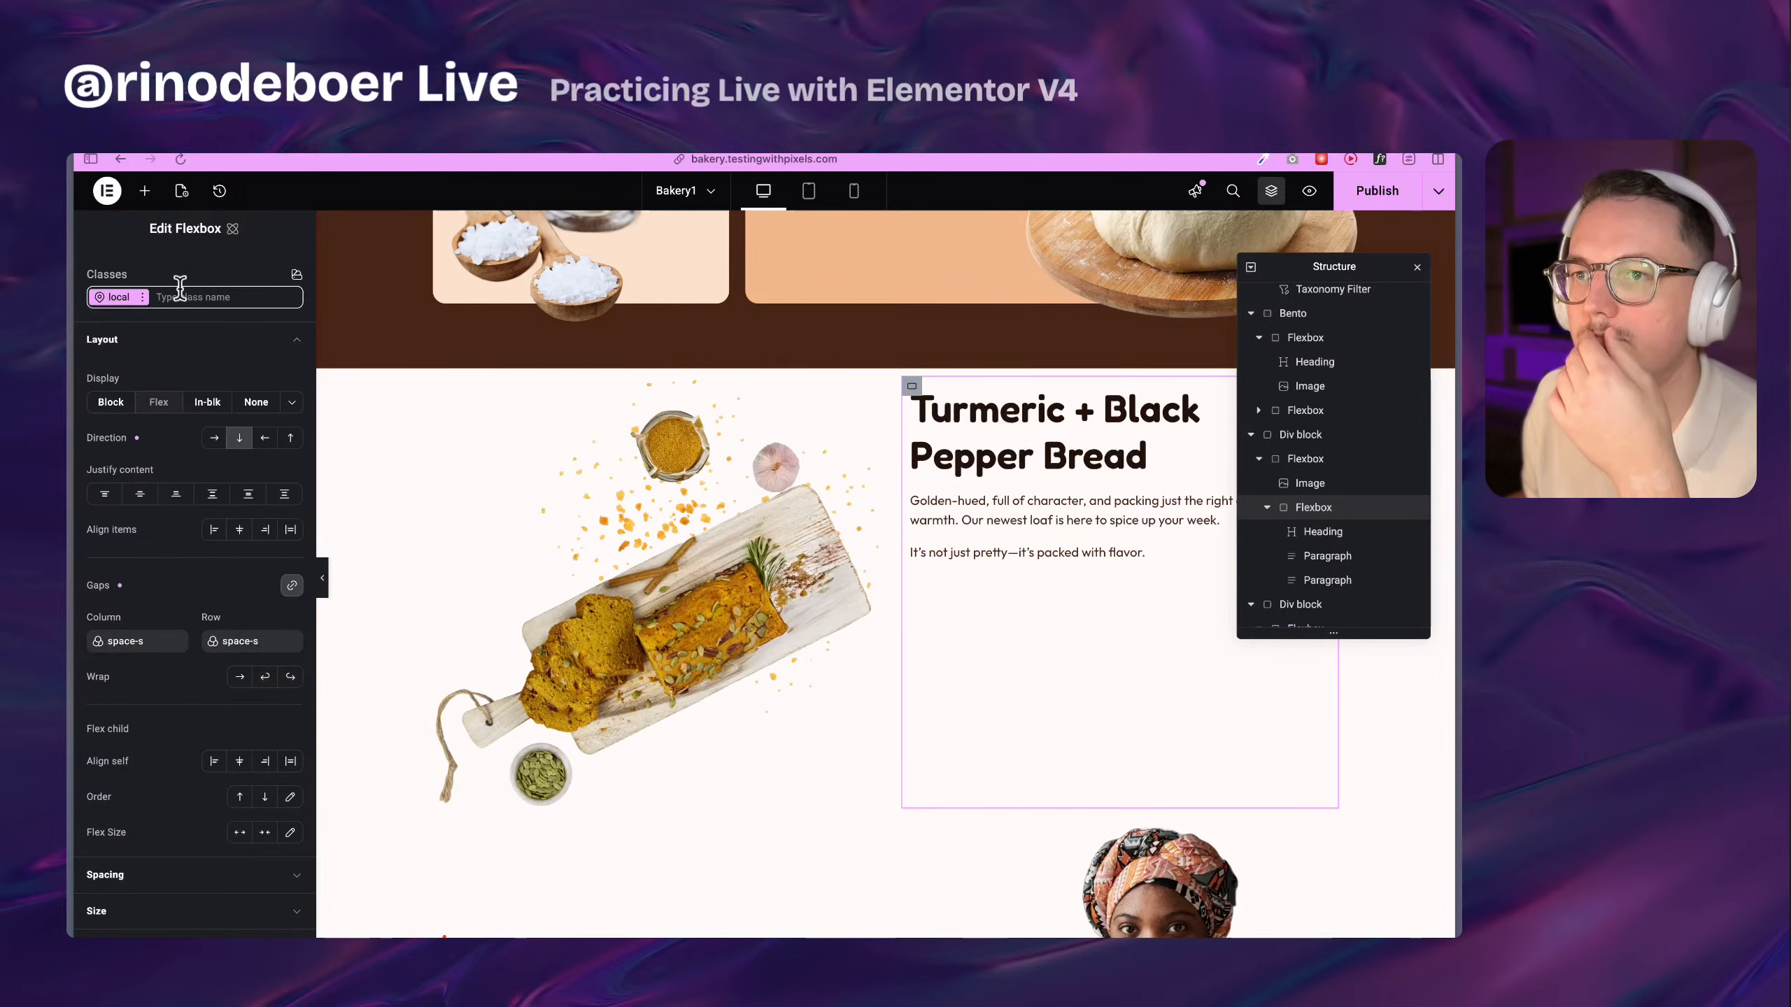
Check which class and states style the Click here button above the Our breads section
click(146, 191)
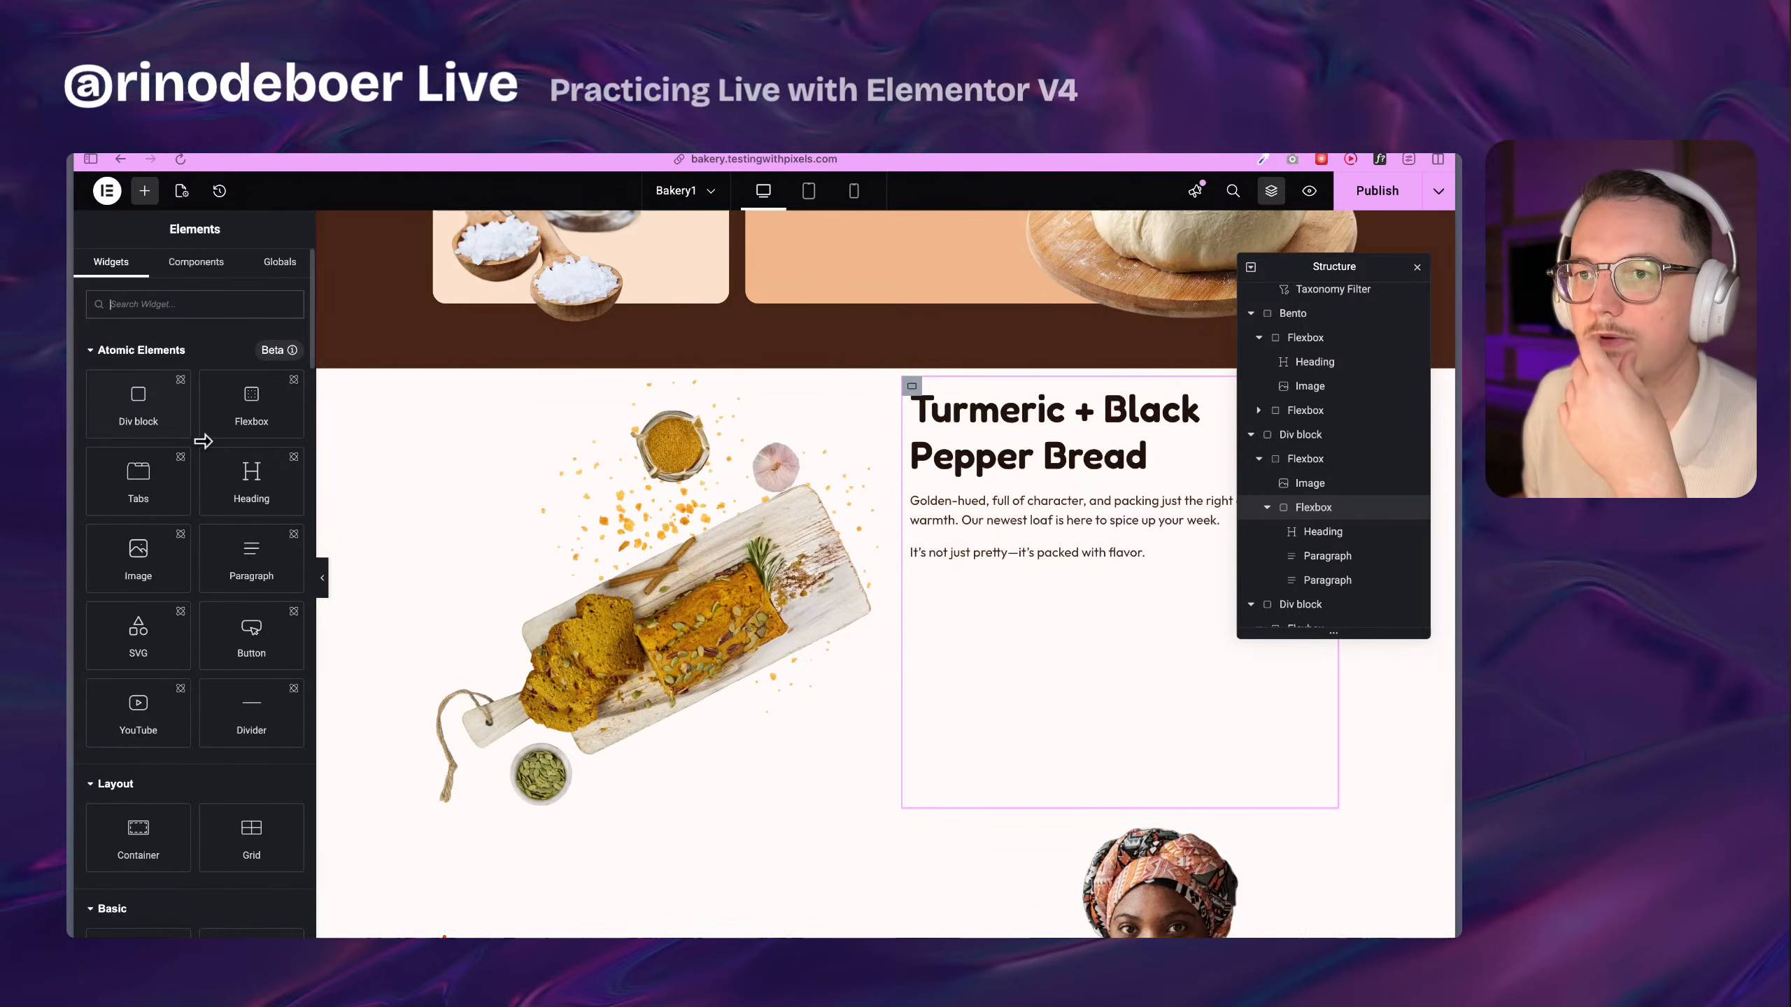
scroll(790, 630, up, 15)
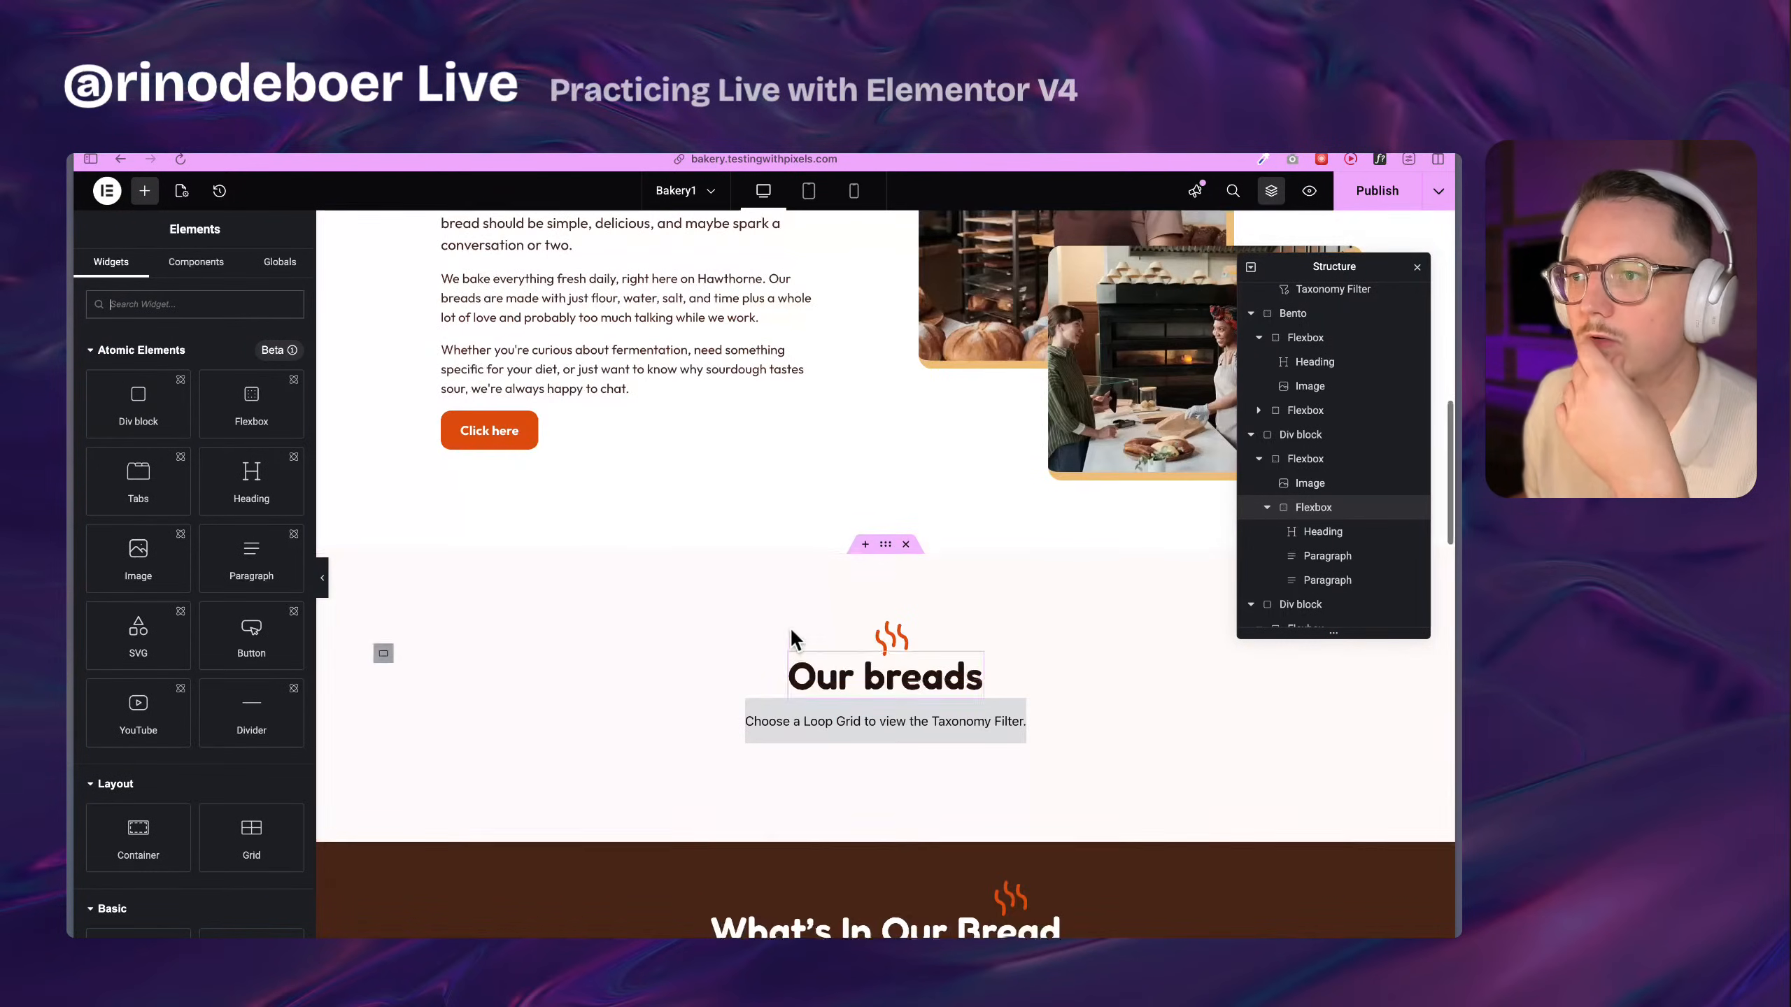
click(515, 430)
click(195, 263)
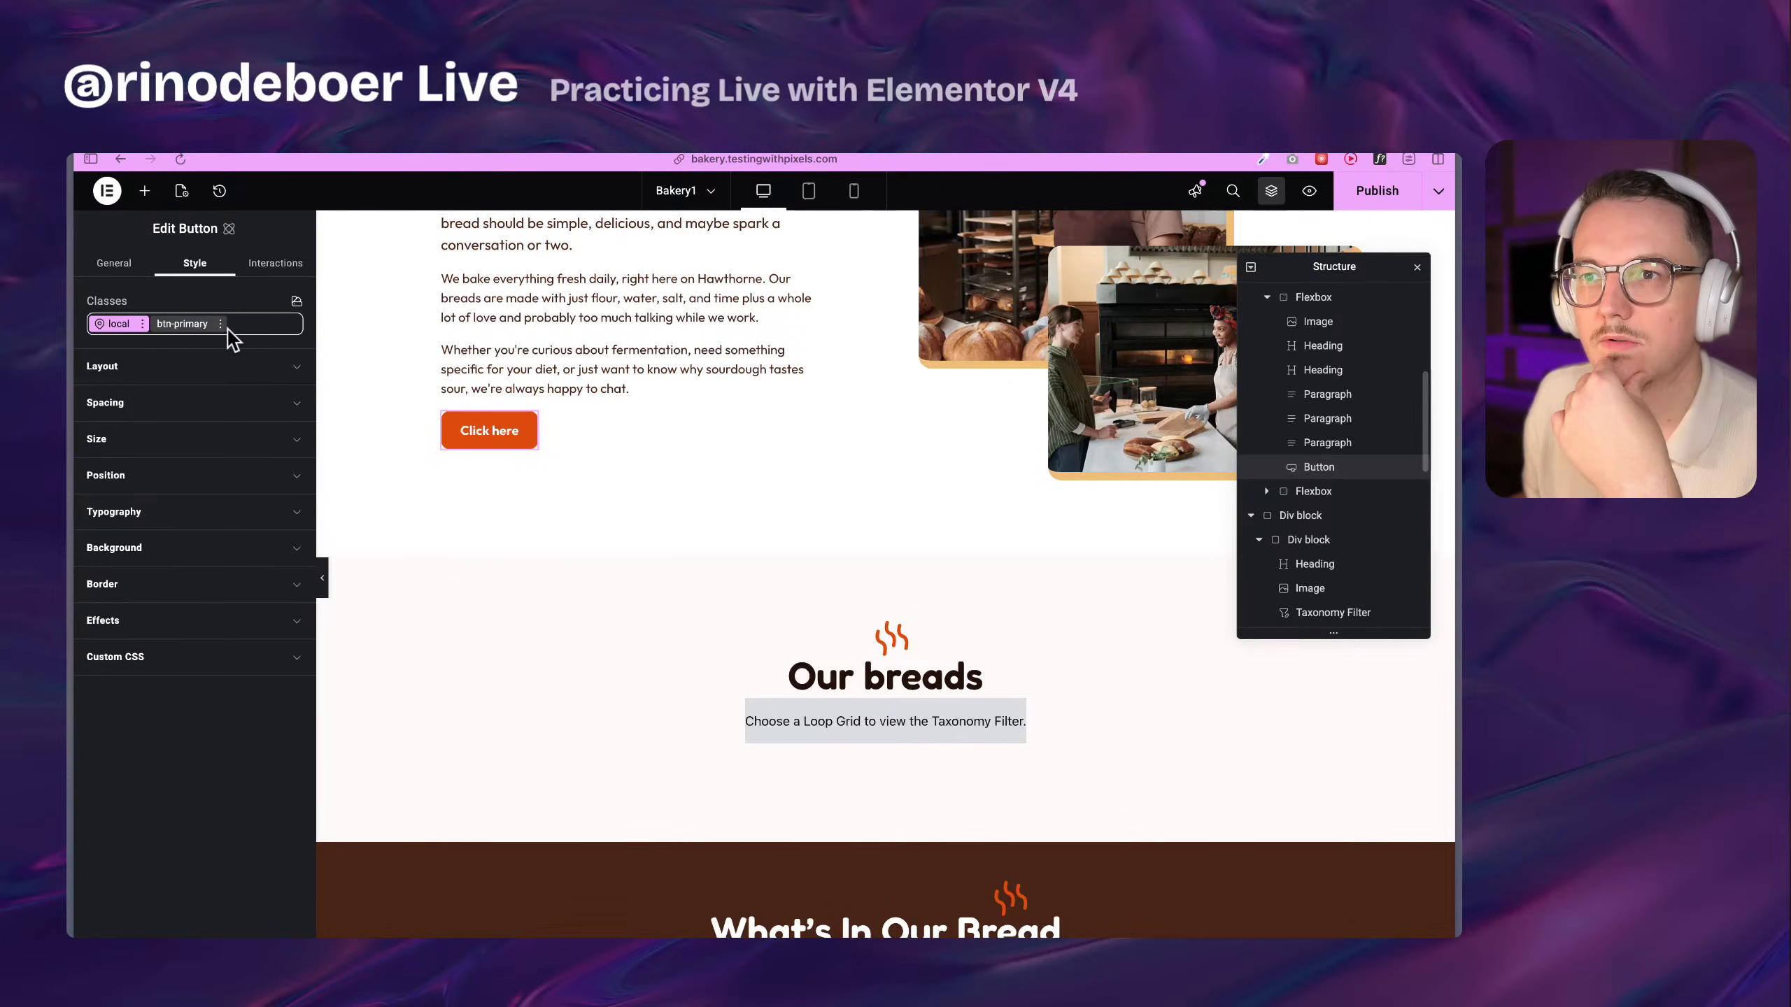
click(220, 324)
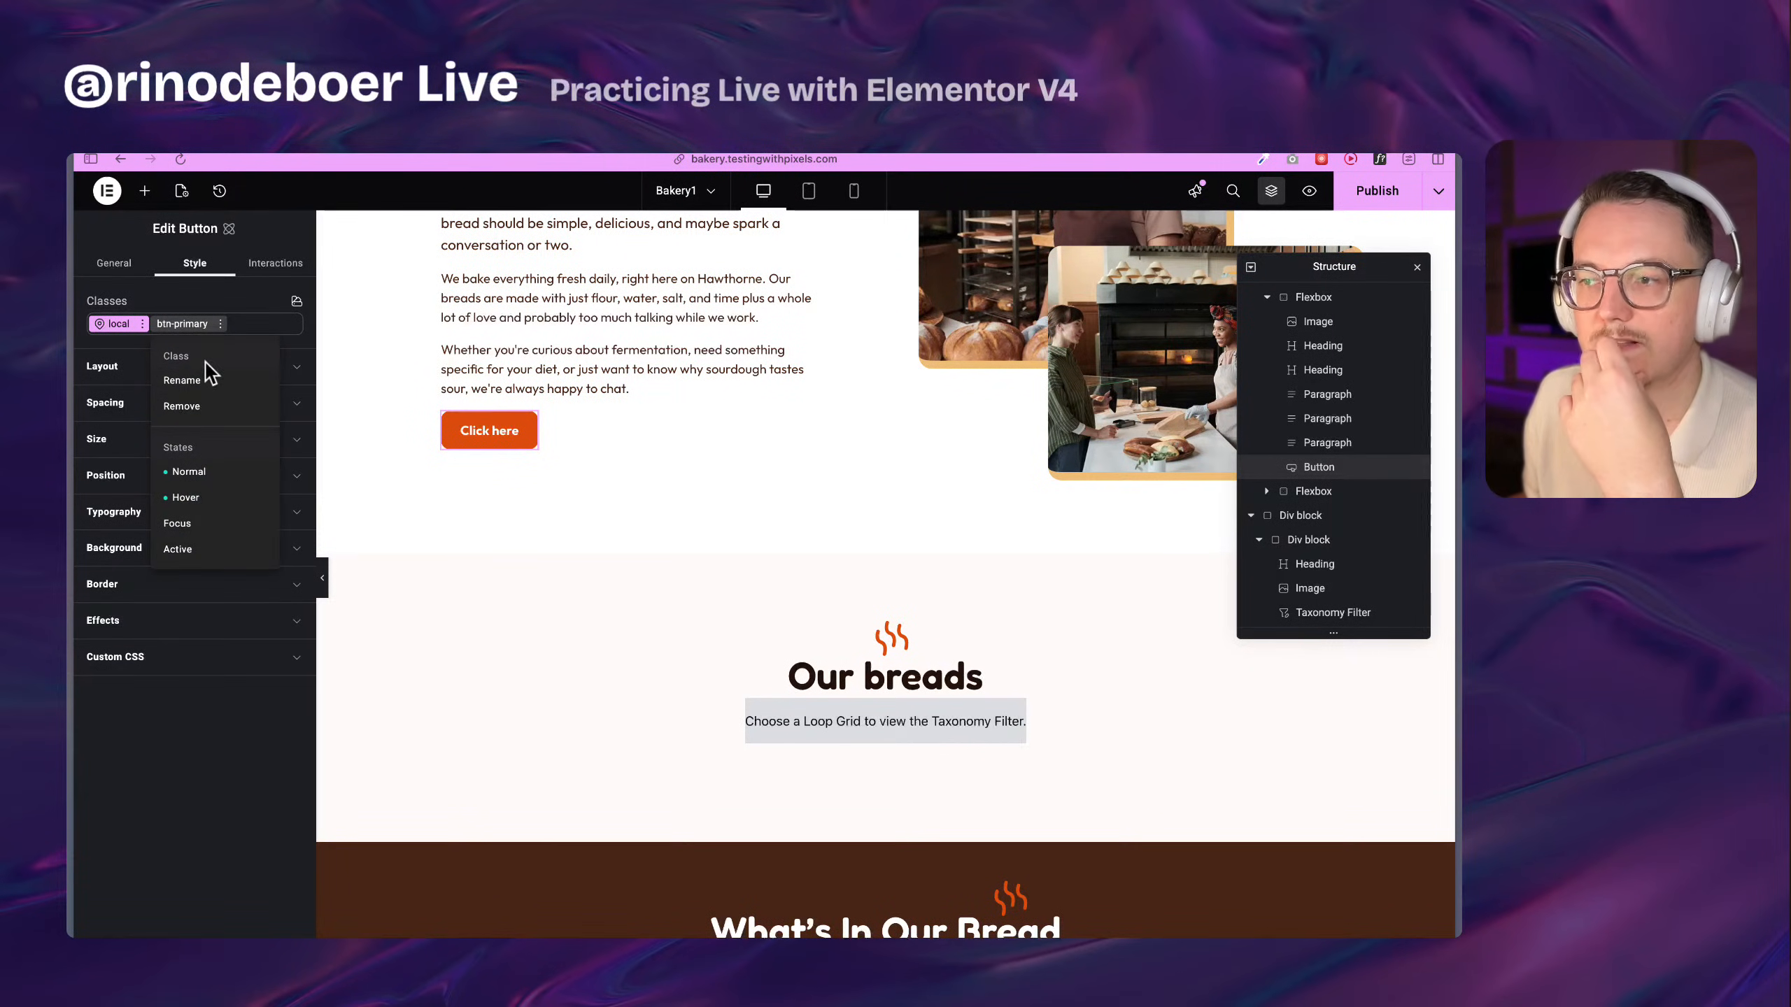
click(221, 743)
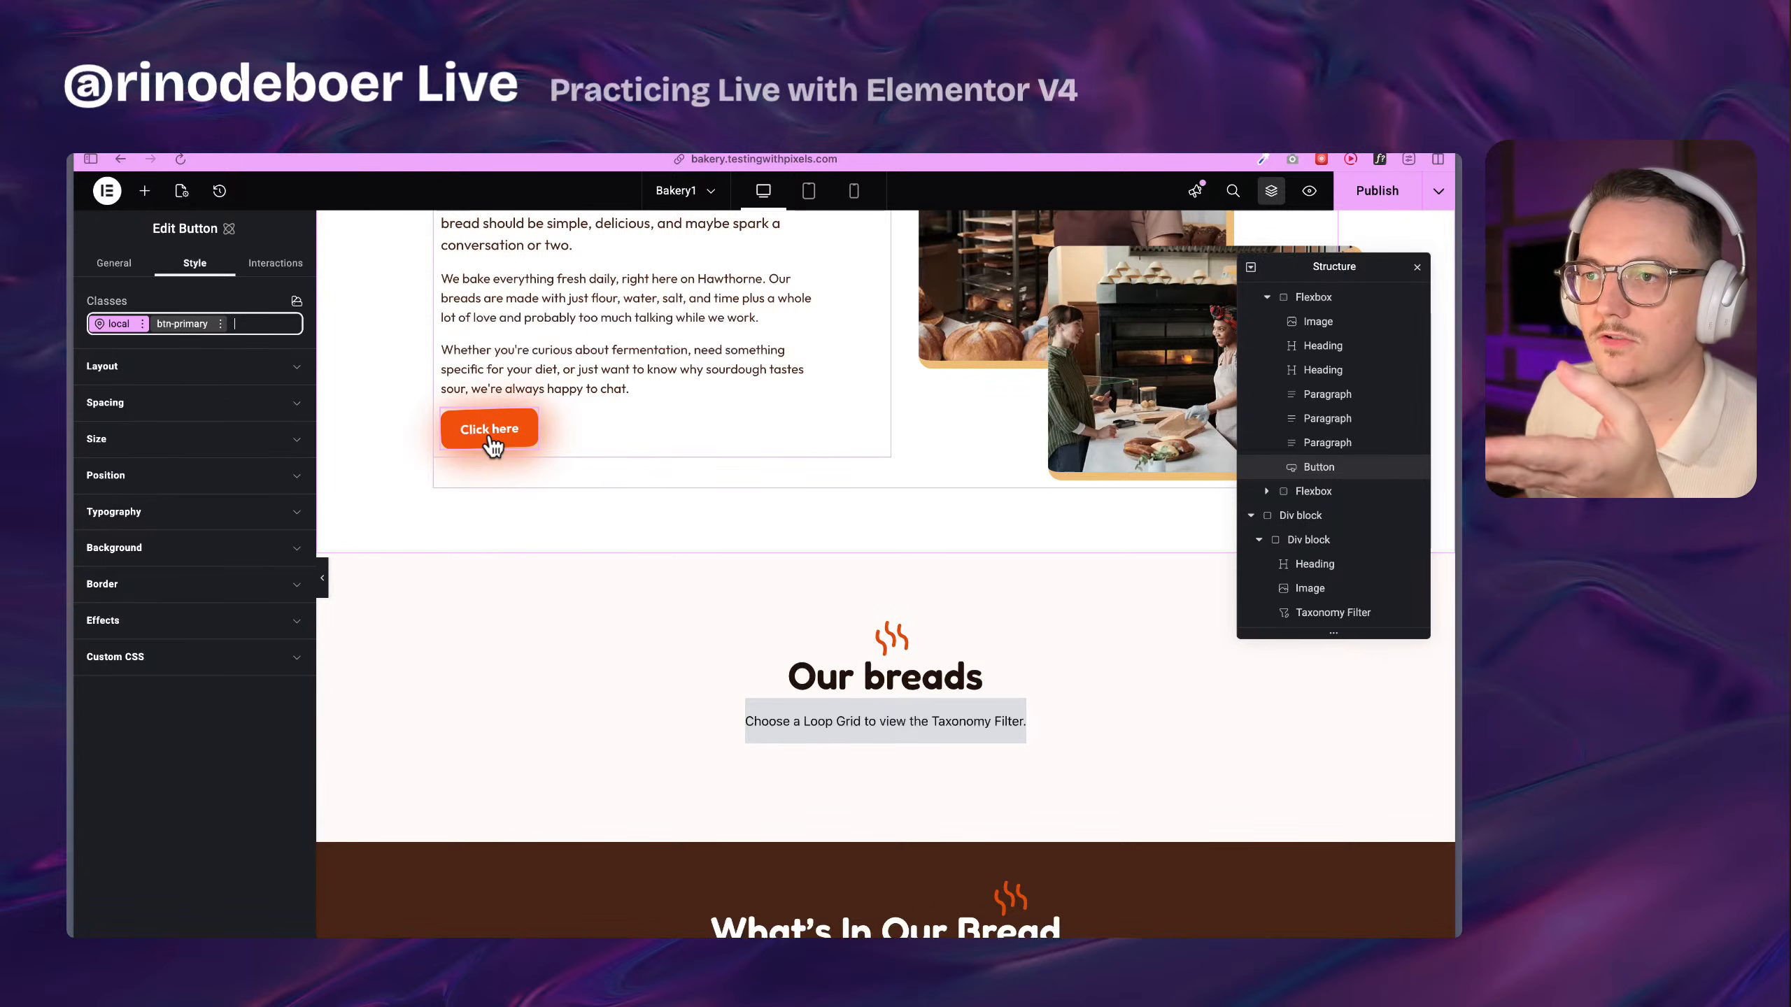
scroll(761, 516, down, 4)
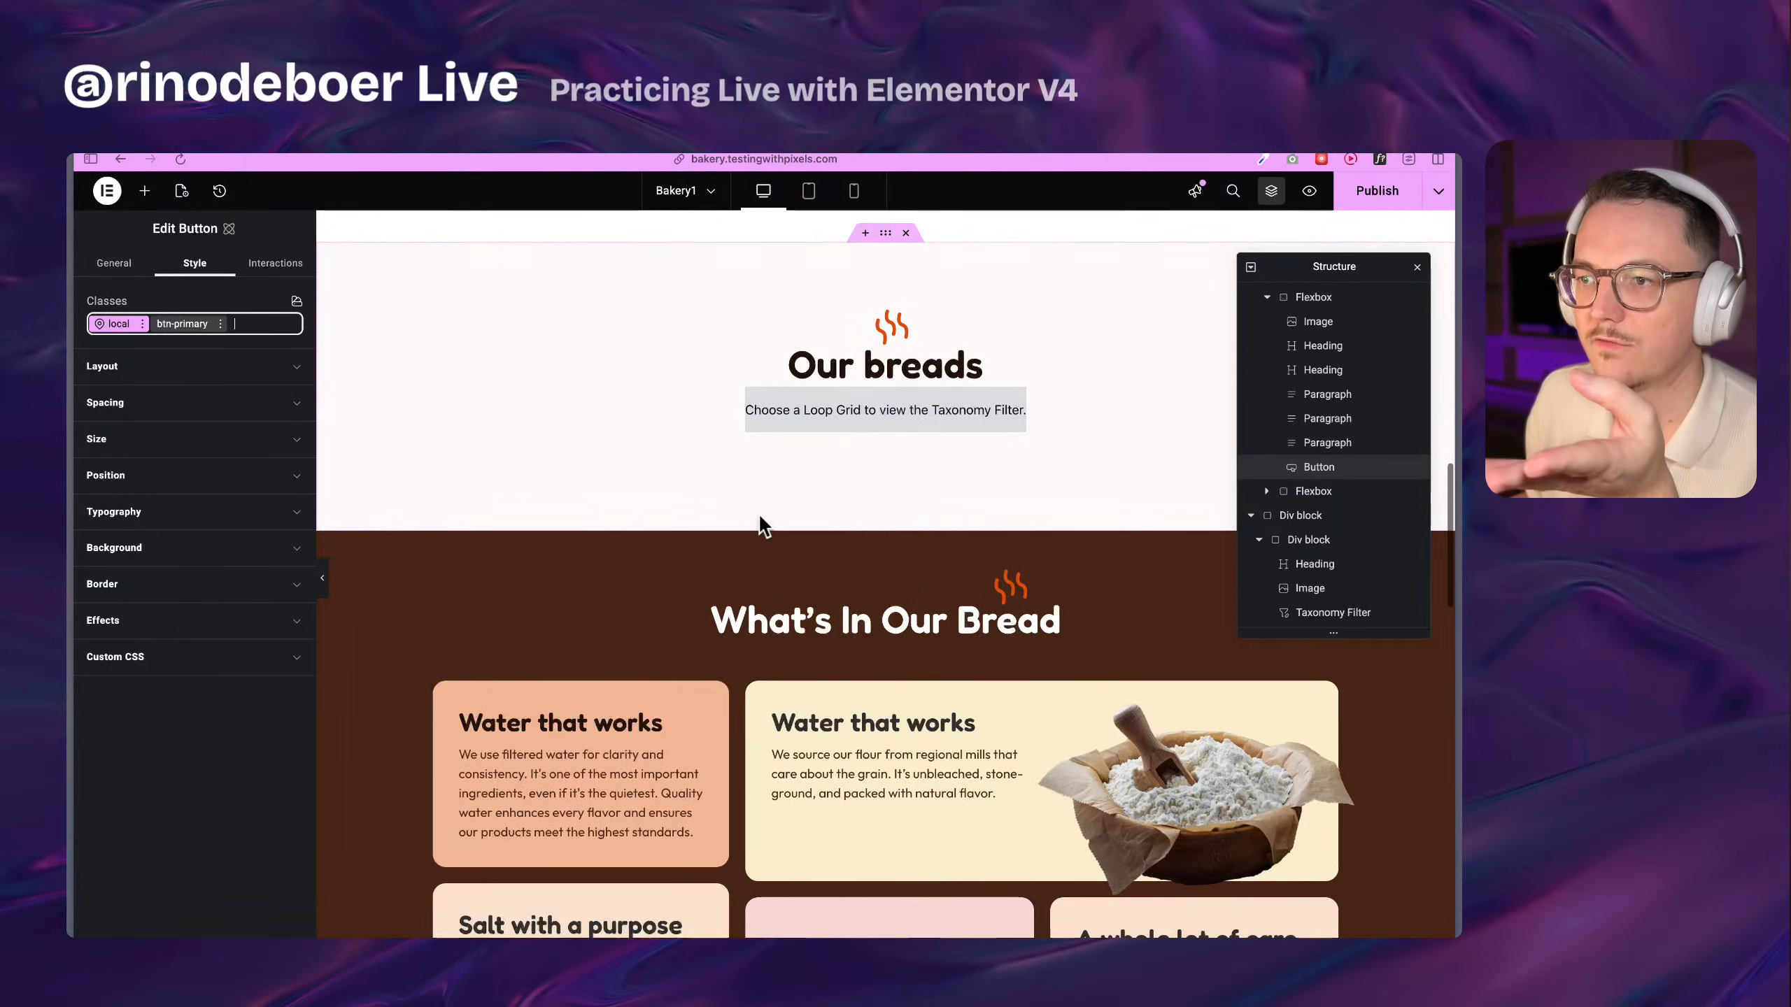
Check the class used by the hero's Learn more button and return to the Turmeric + Black Pepper Bread section
scroll(760, 514, up, 15)
scroll(760, 518, up, 1)
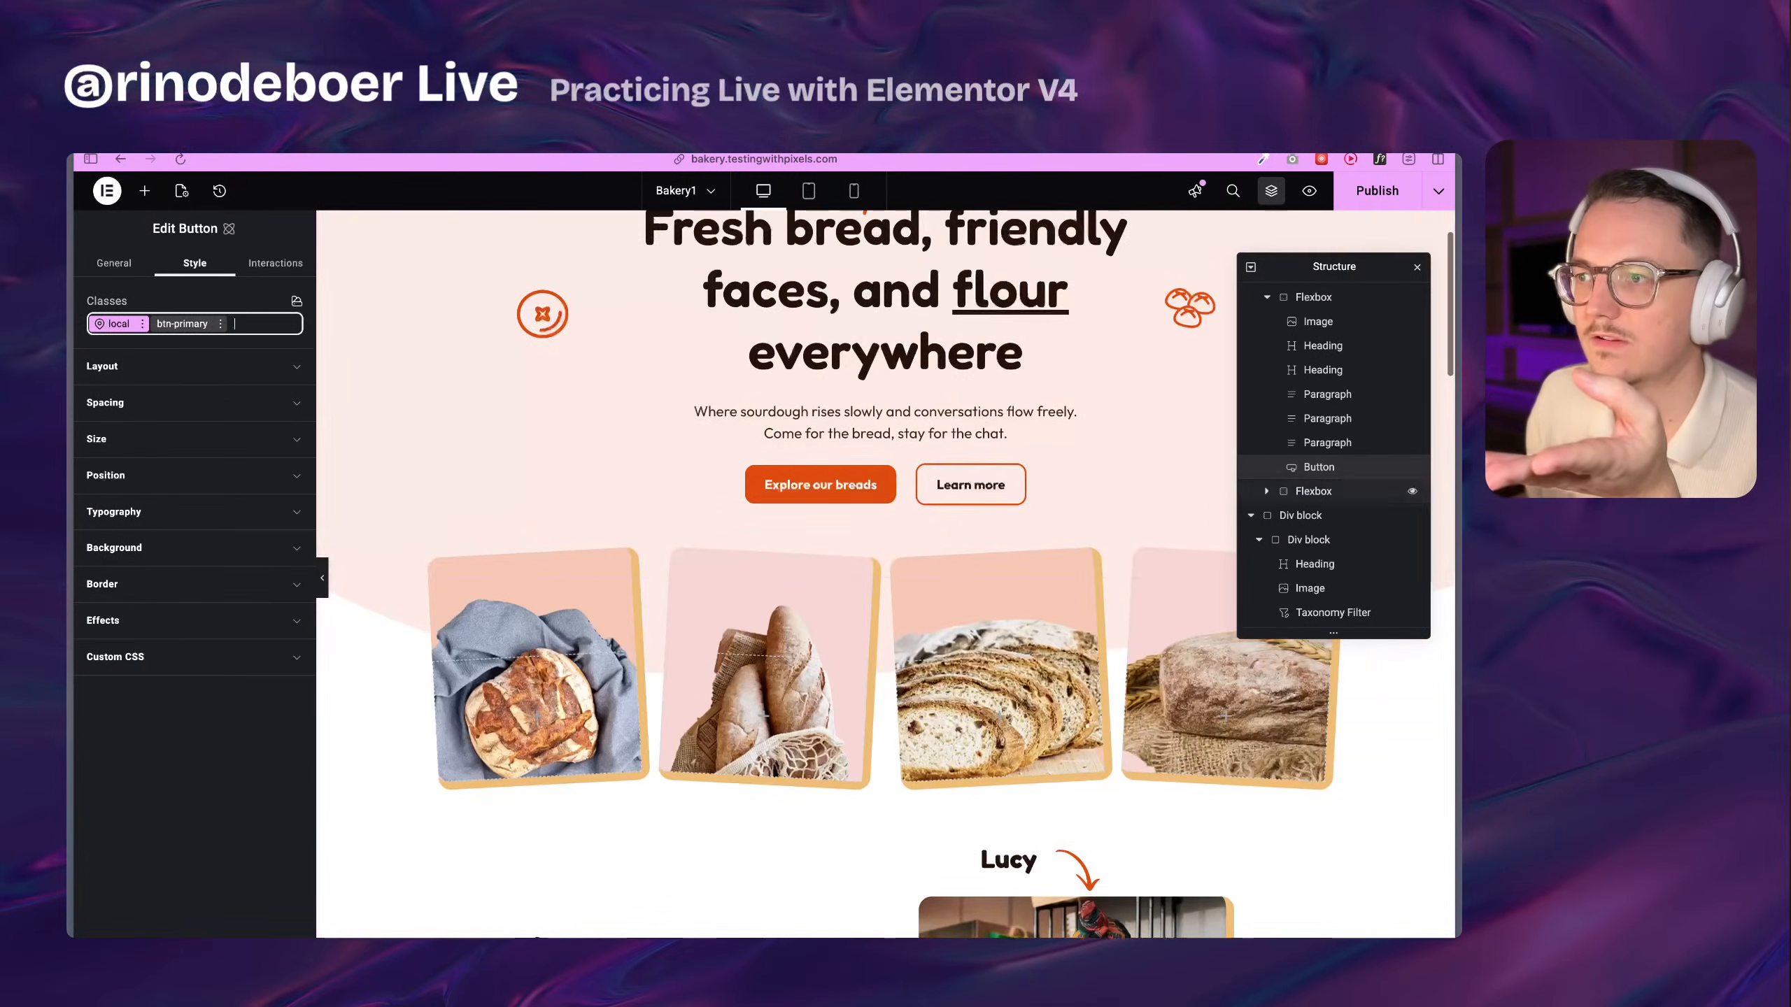
click(1000, 483)
click(195, 262)
scroll(587, 496, down, 15)
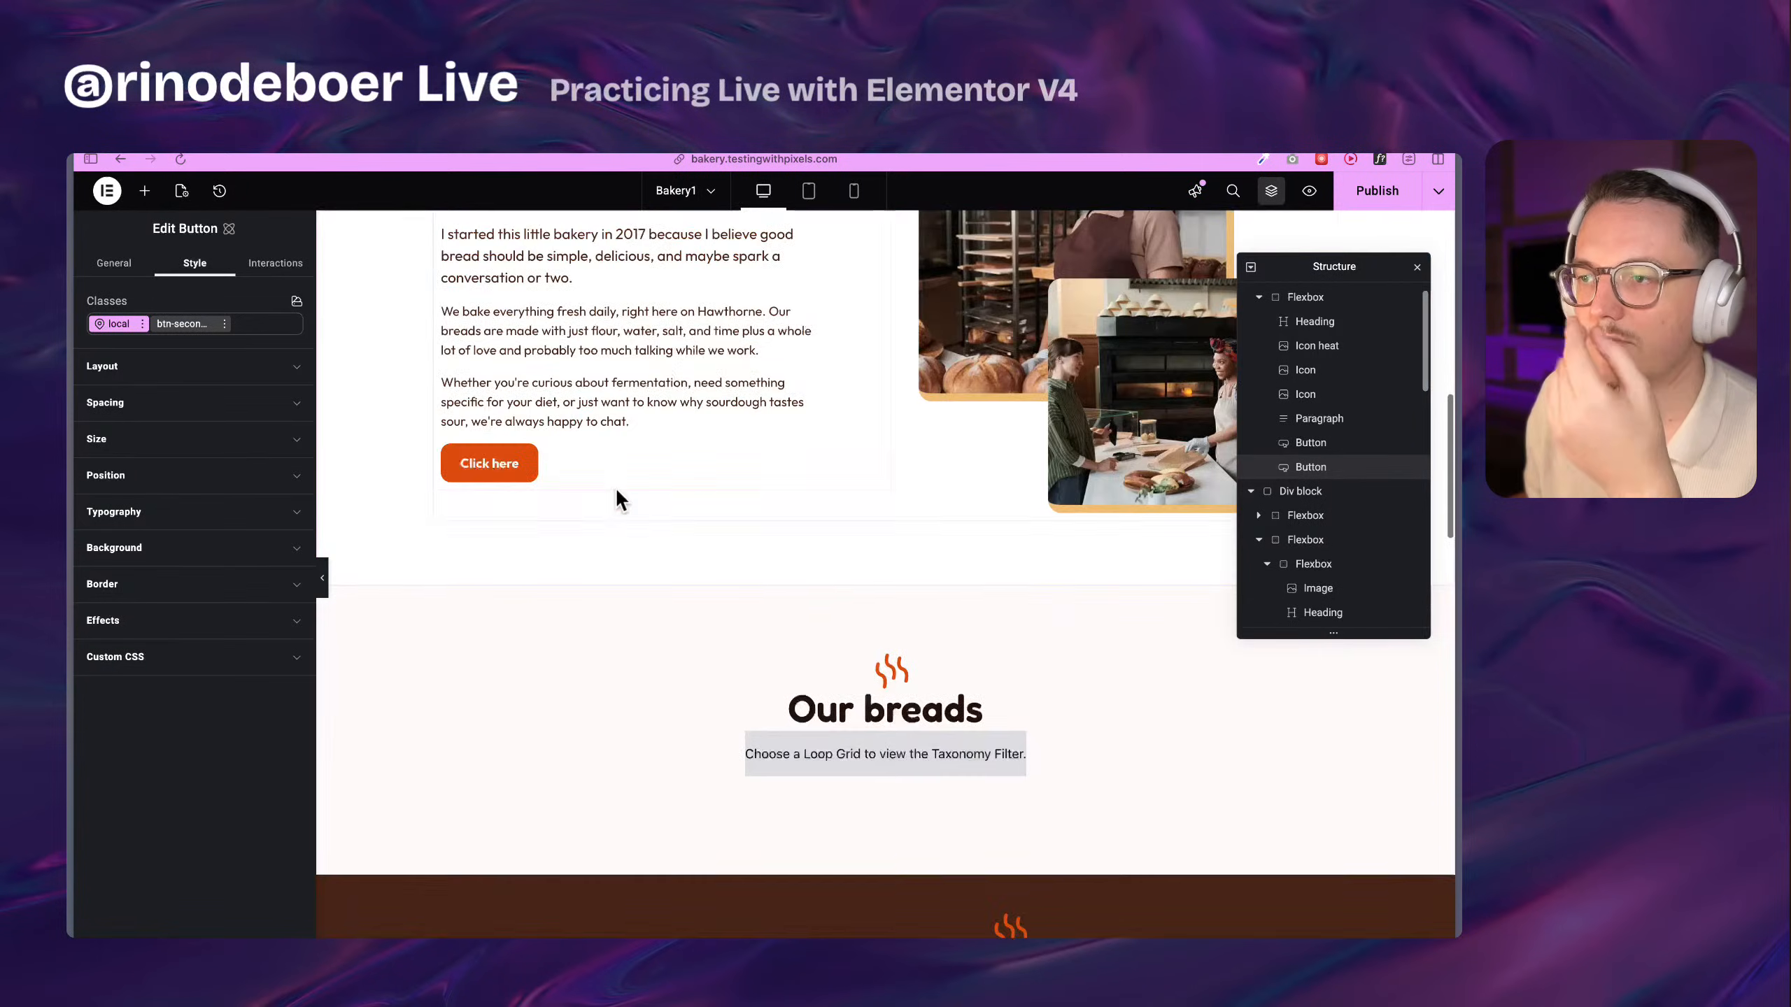
scroll(618, 487, down, 5)
scroll(749, 553, up, 4)
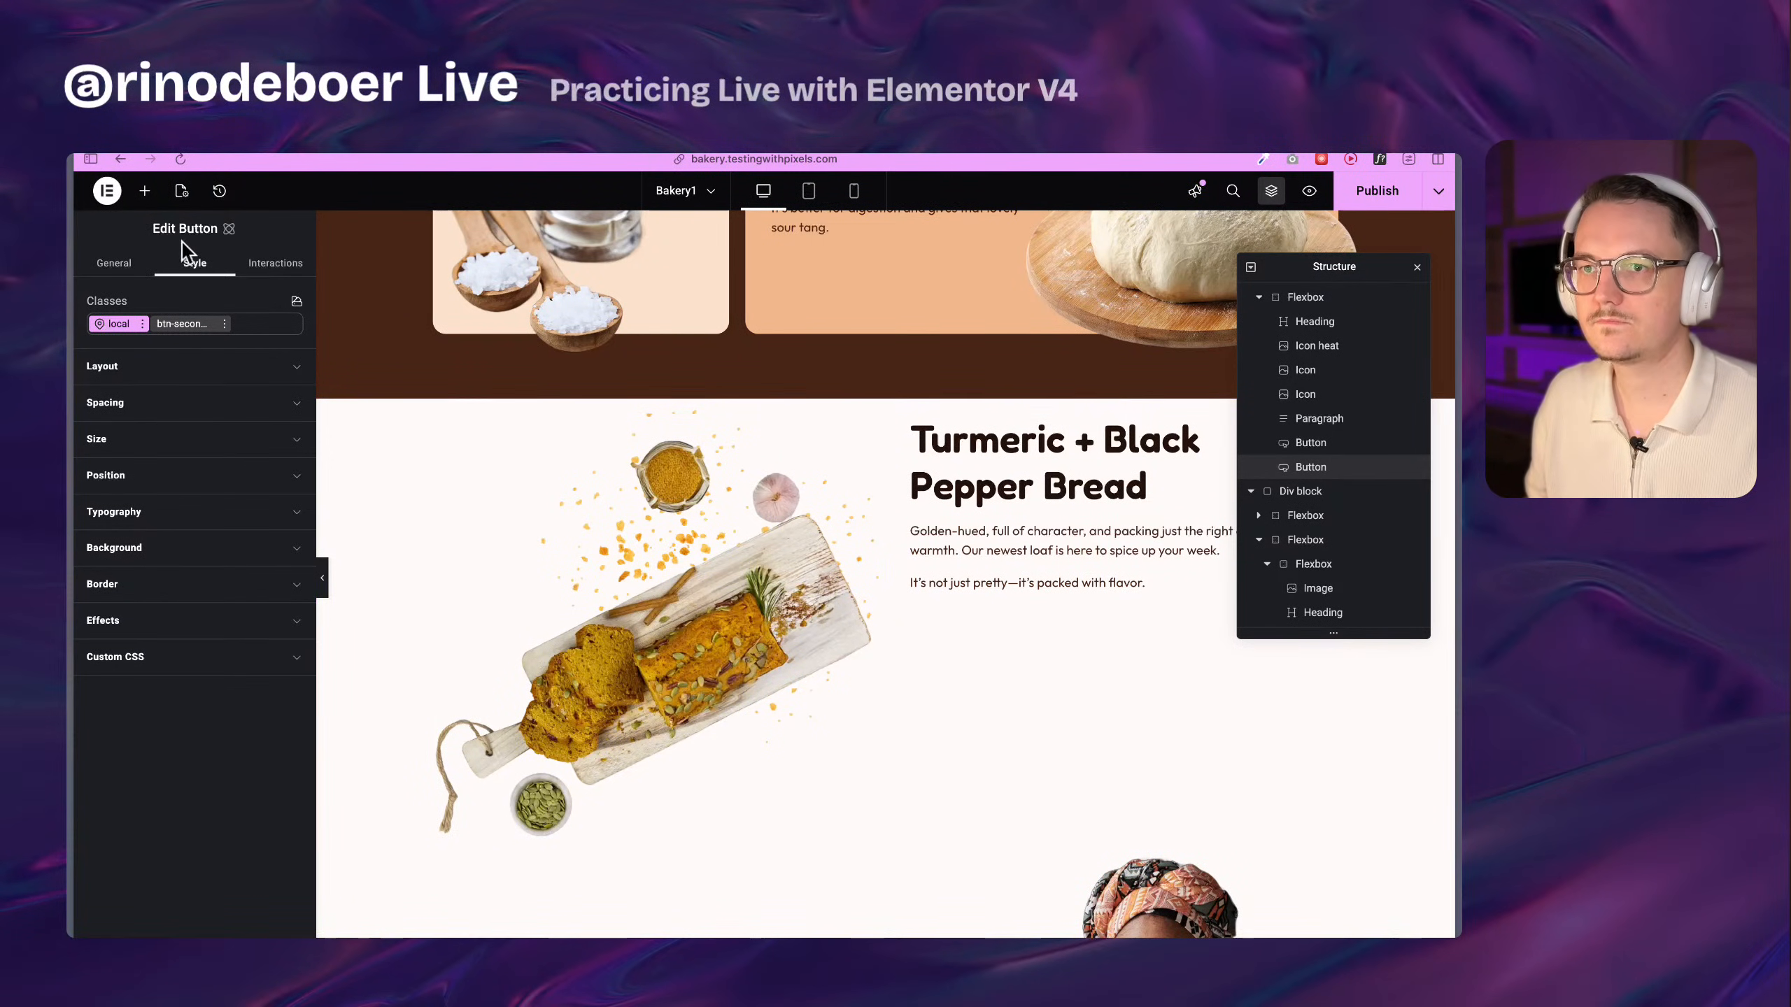
Add an atomic Button element above the Turmeric + Black Pepper Bread heading
click(148, 193)
text(bu)
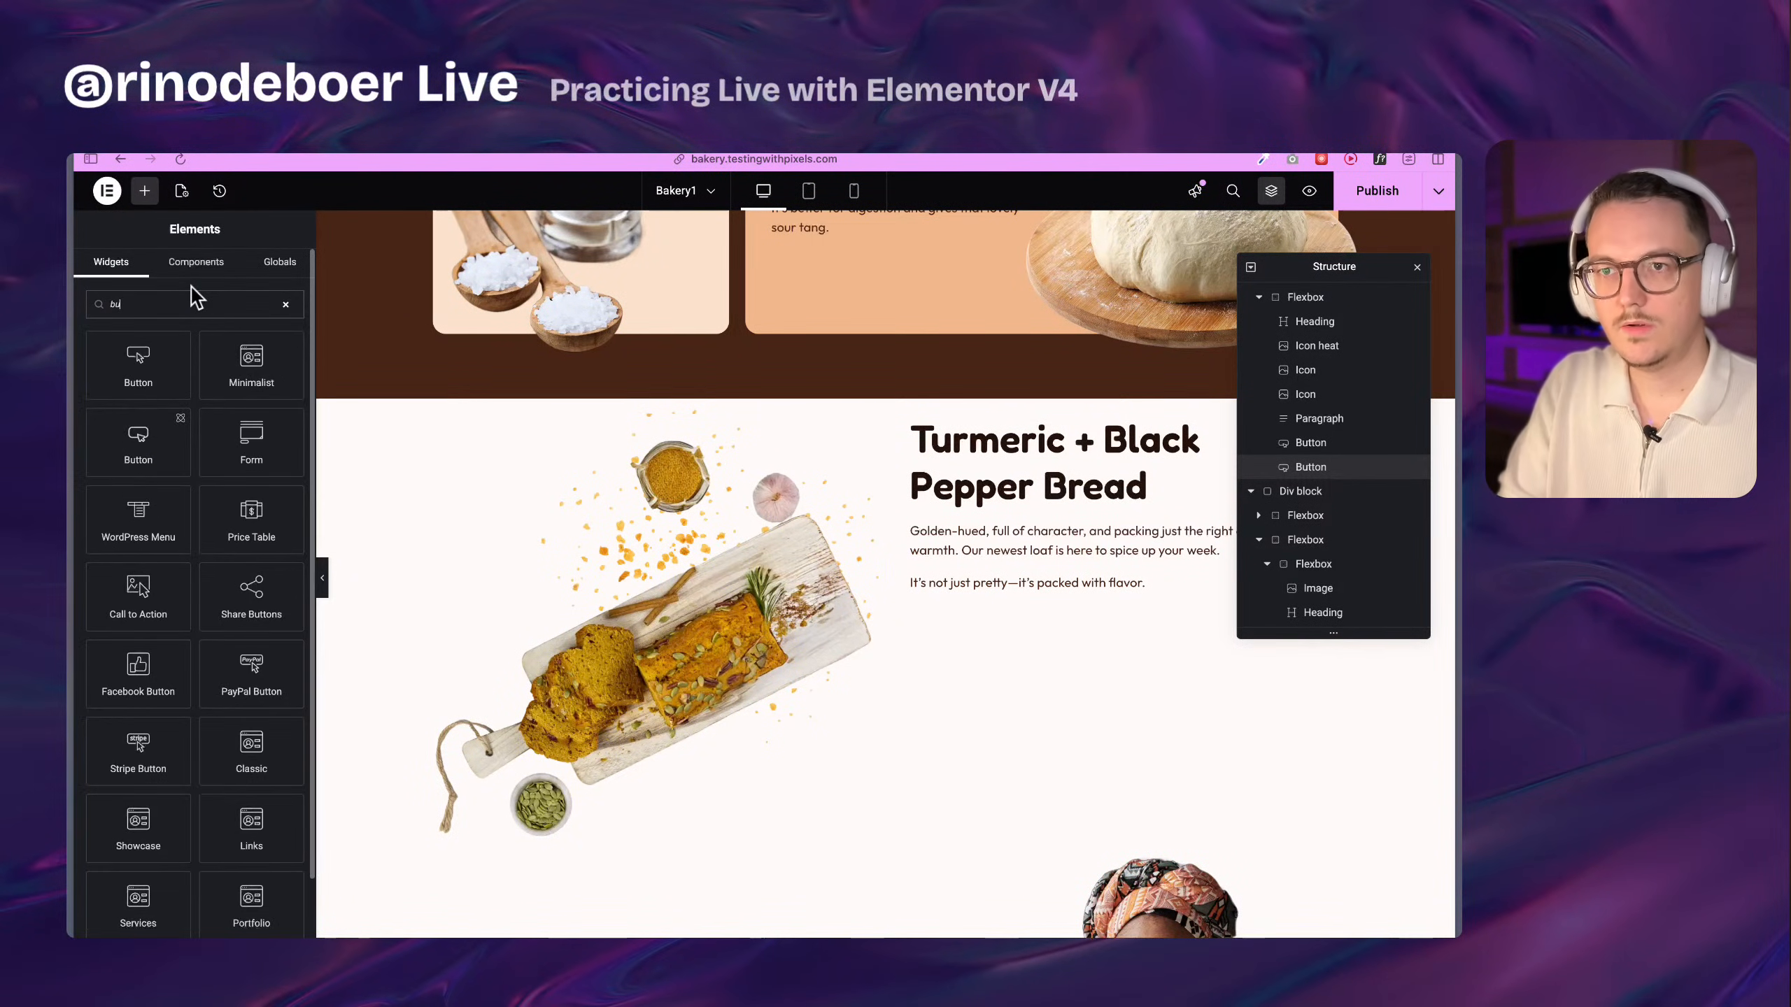
text(tt)
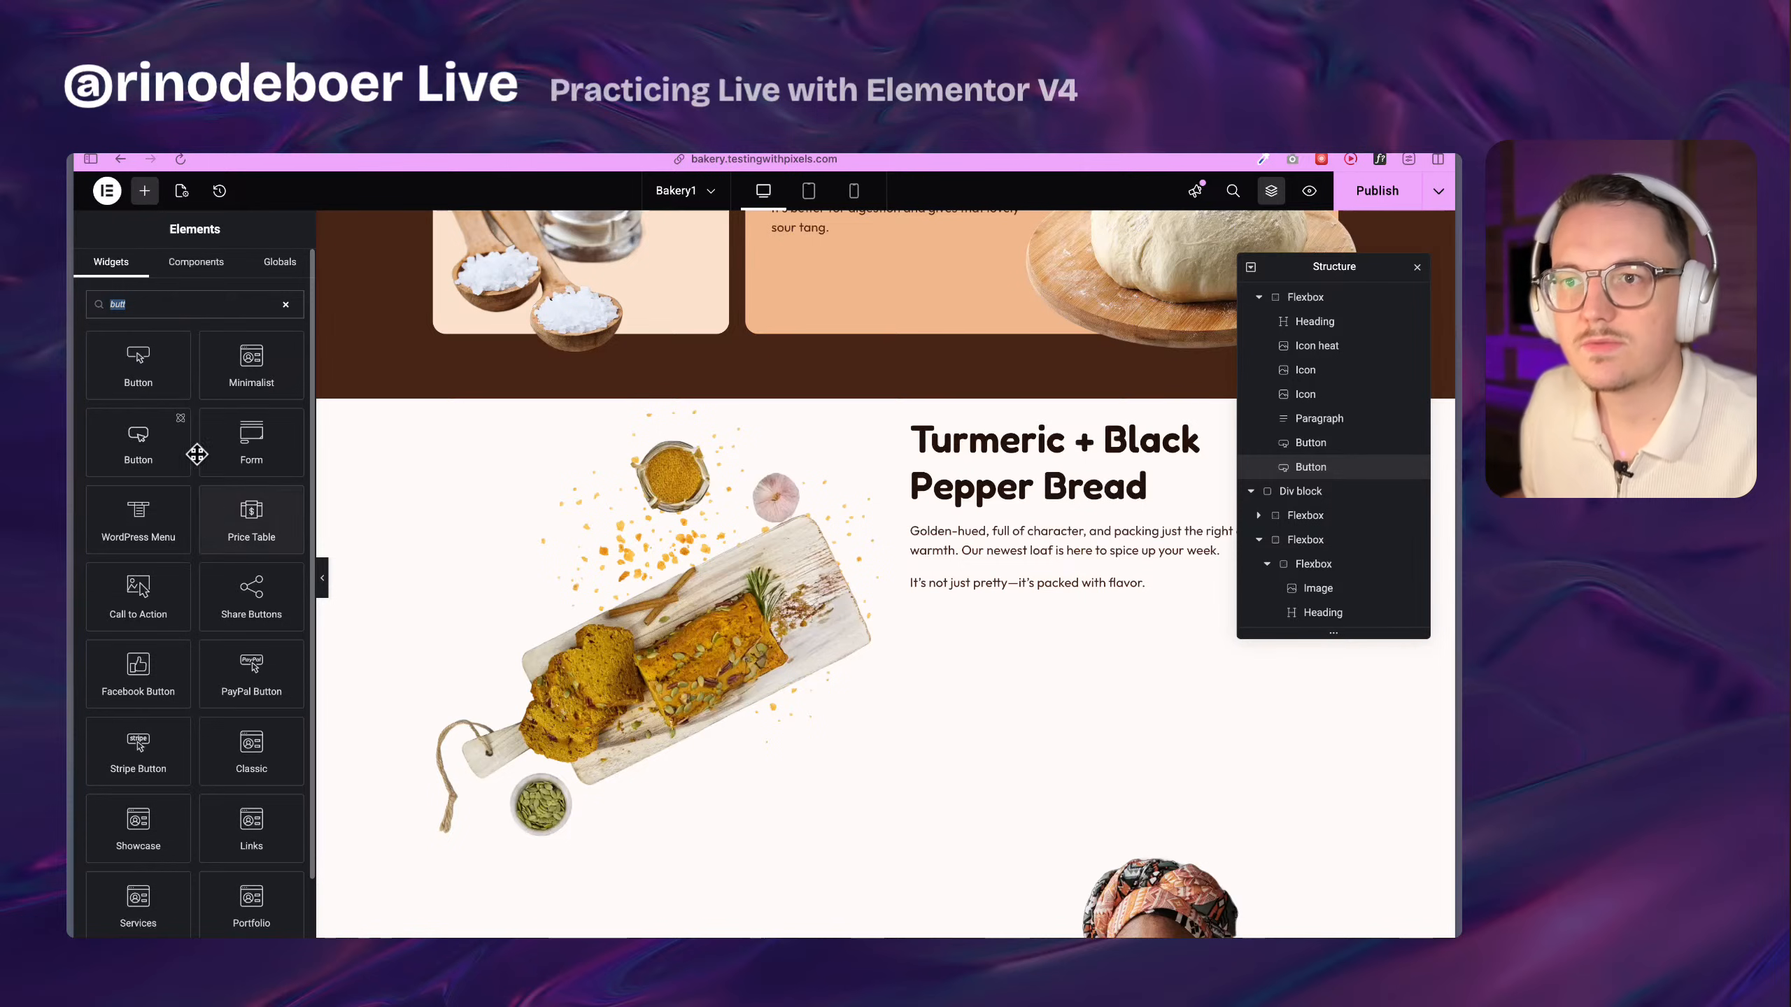
drag(142, 445, 938, 458)
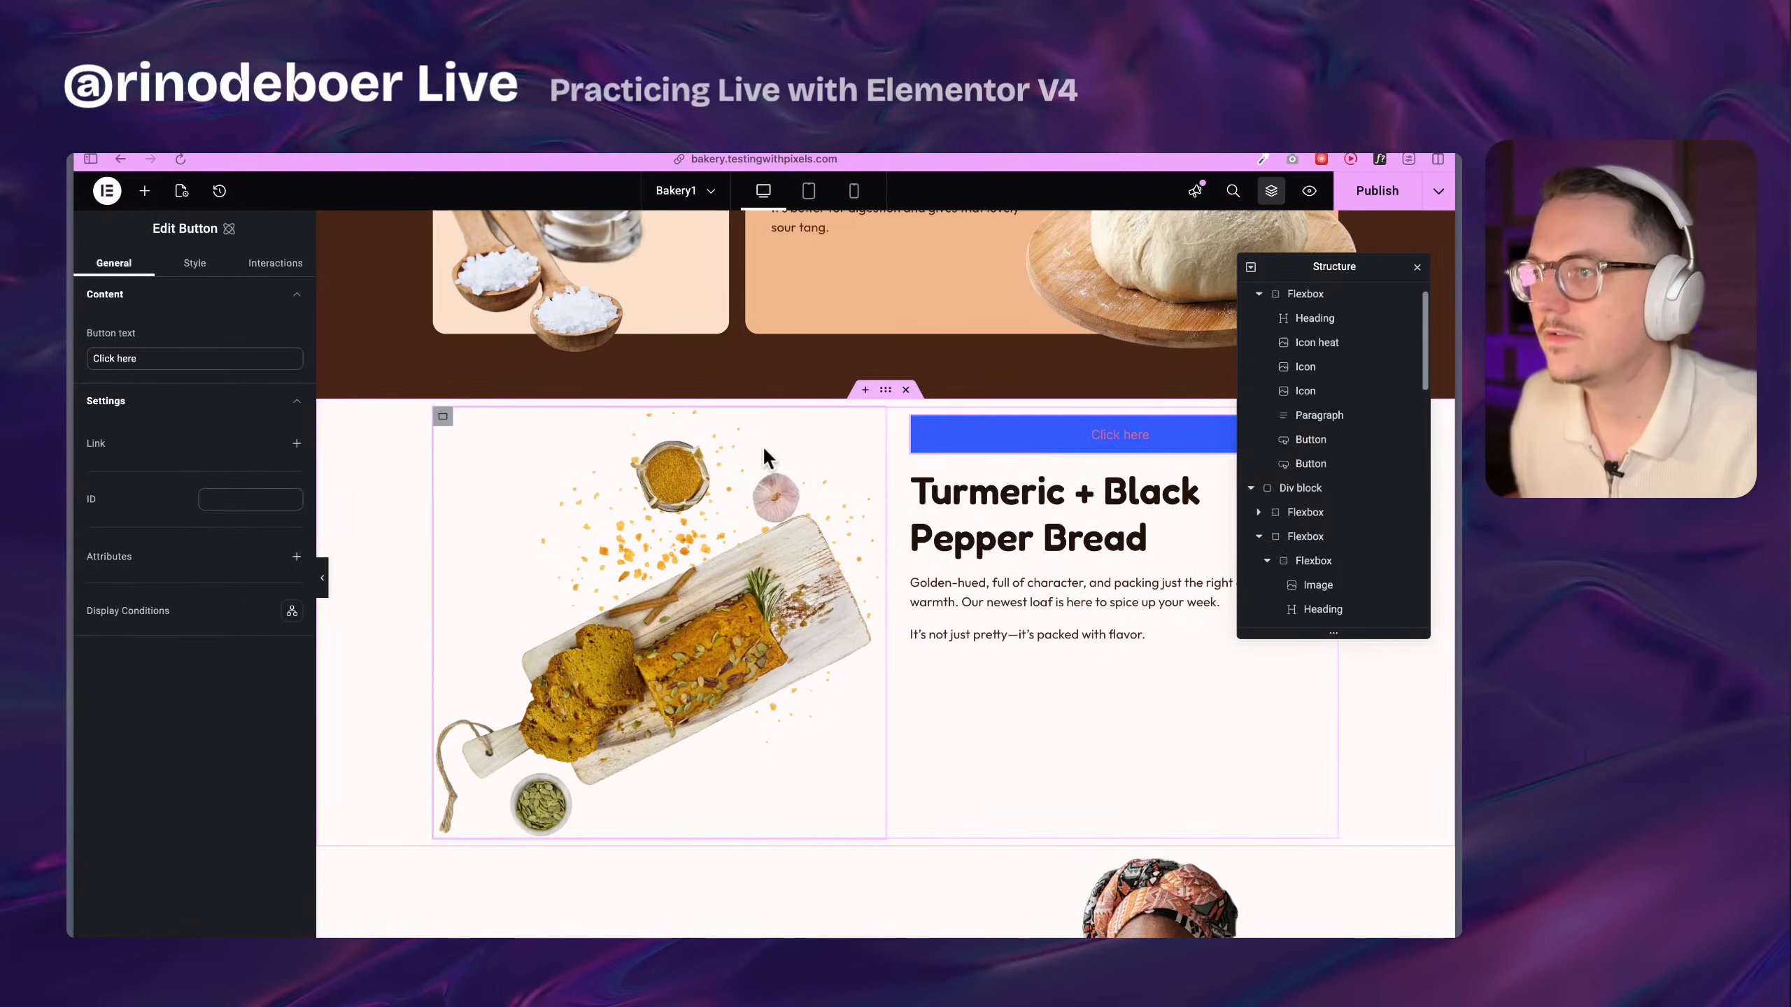
Set the new button's text to "Only available this month" and align its parent flexbox's items to the start
key(super+a)
text(Only available this month)
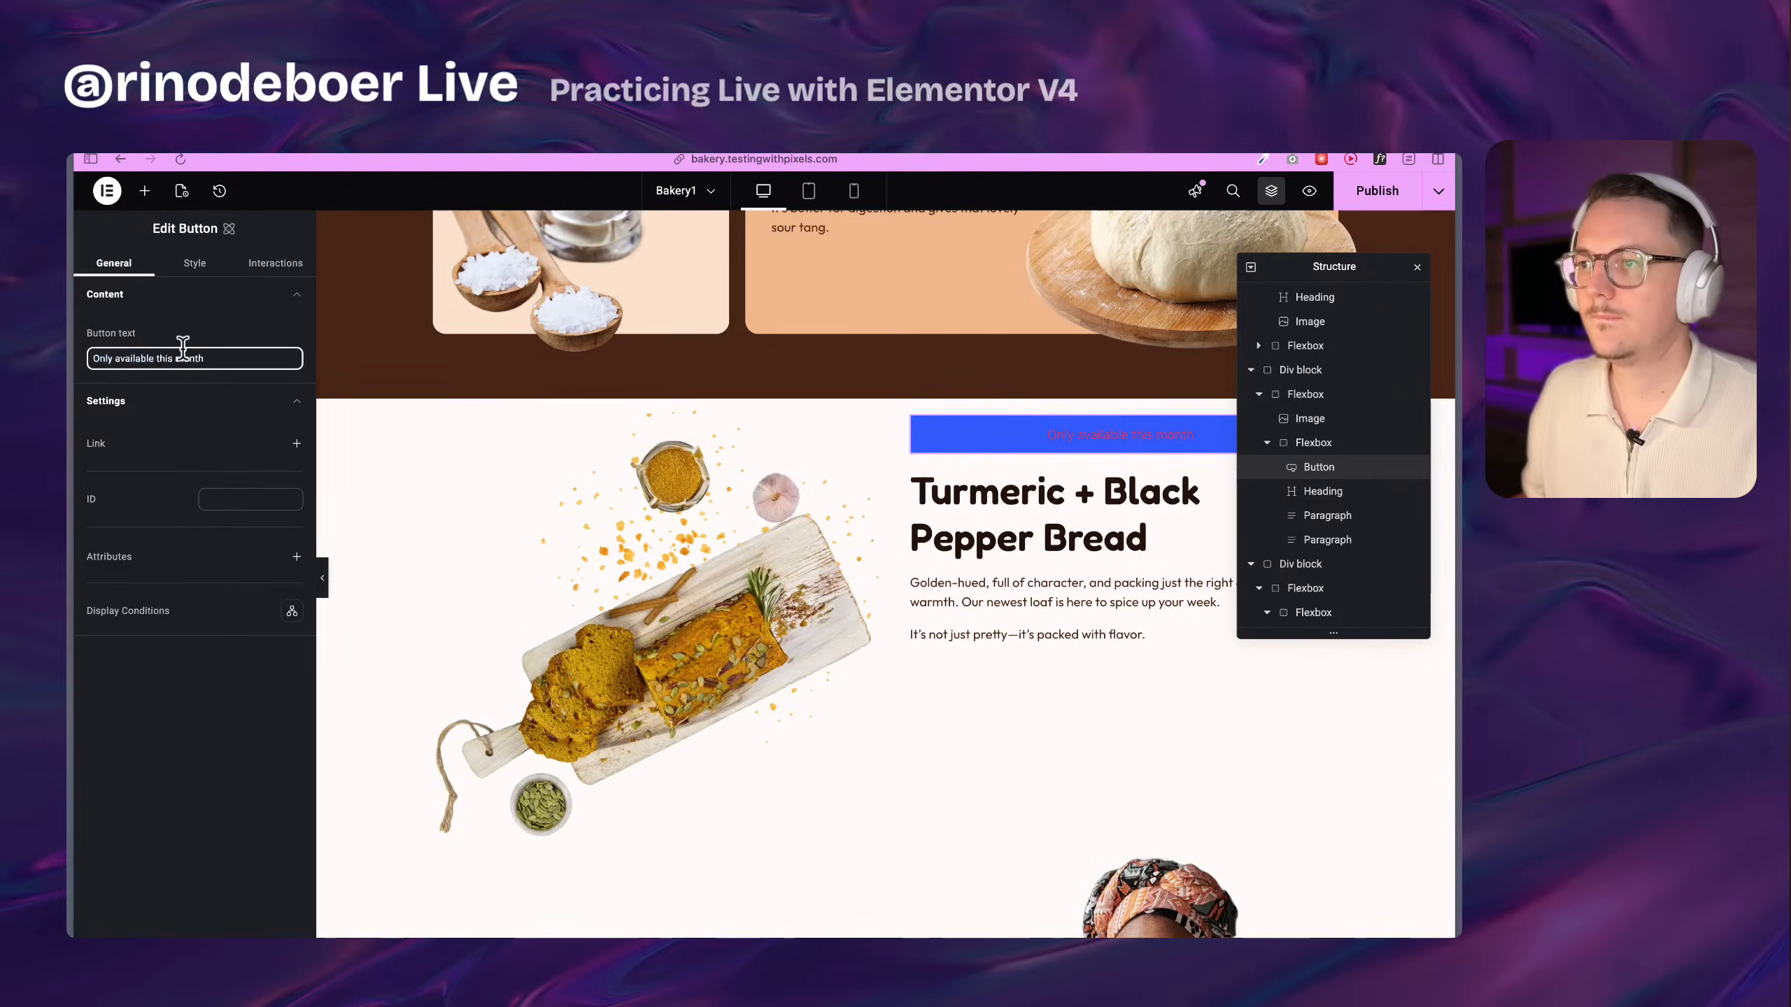
click(179, 383)
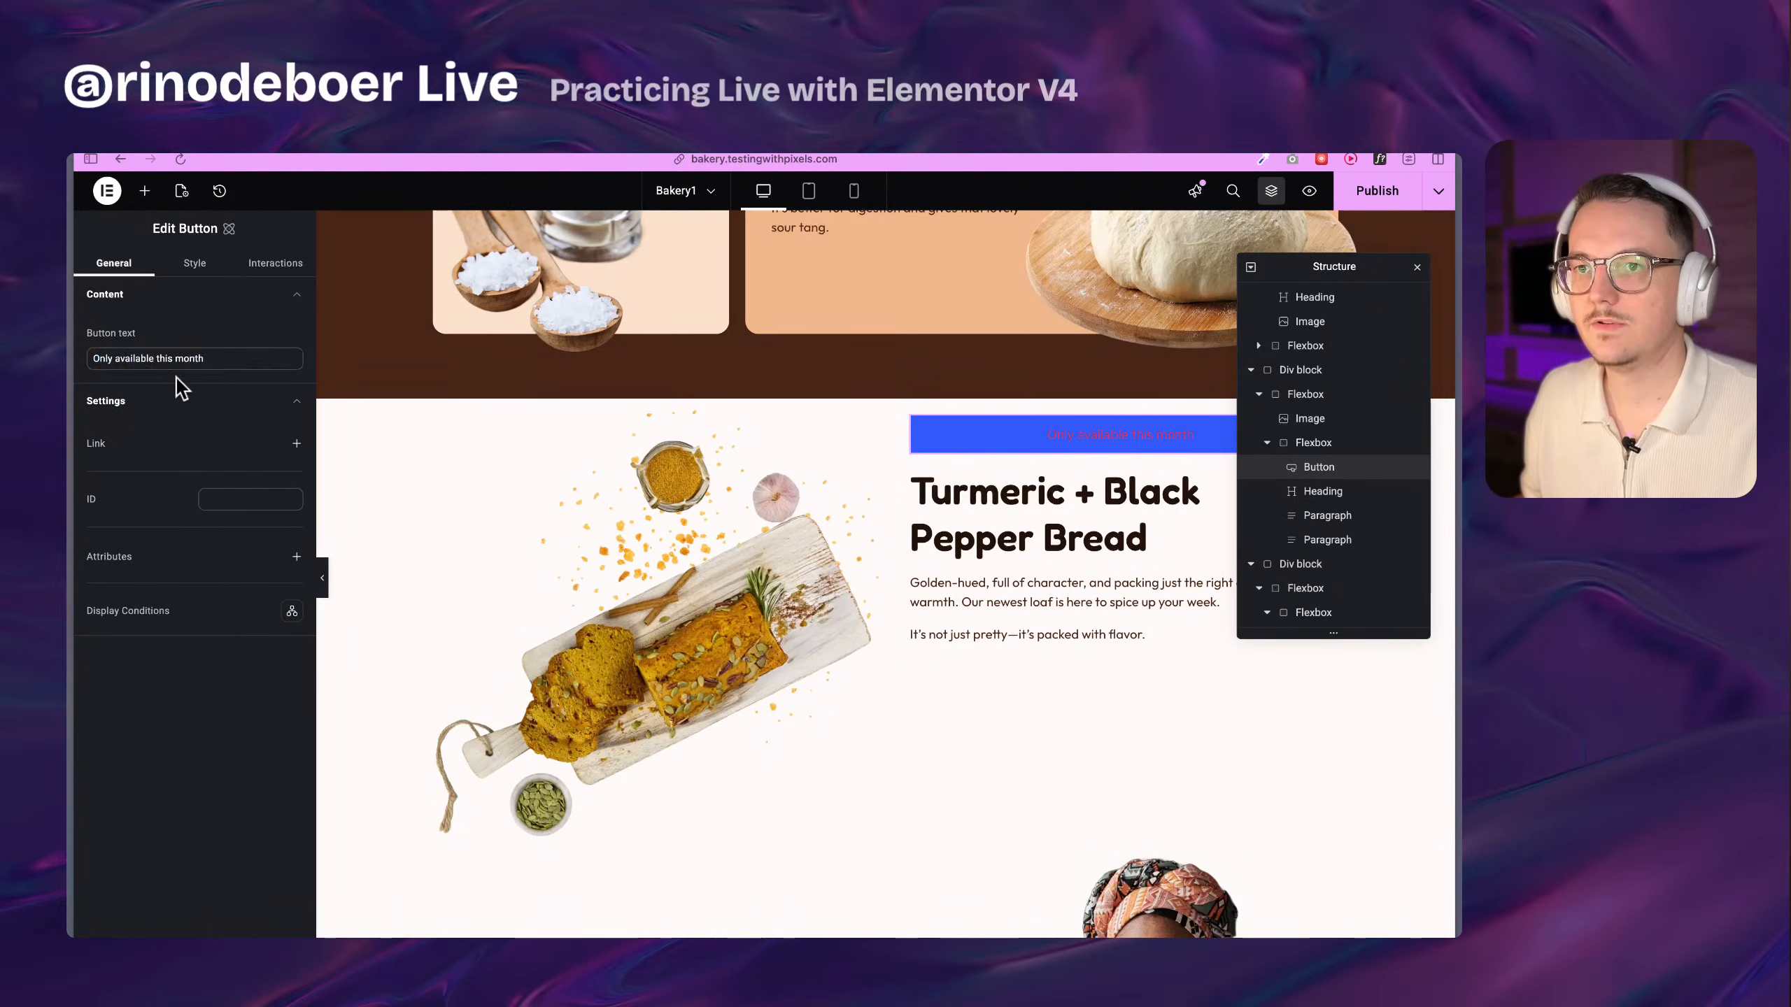
click(912, 418)
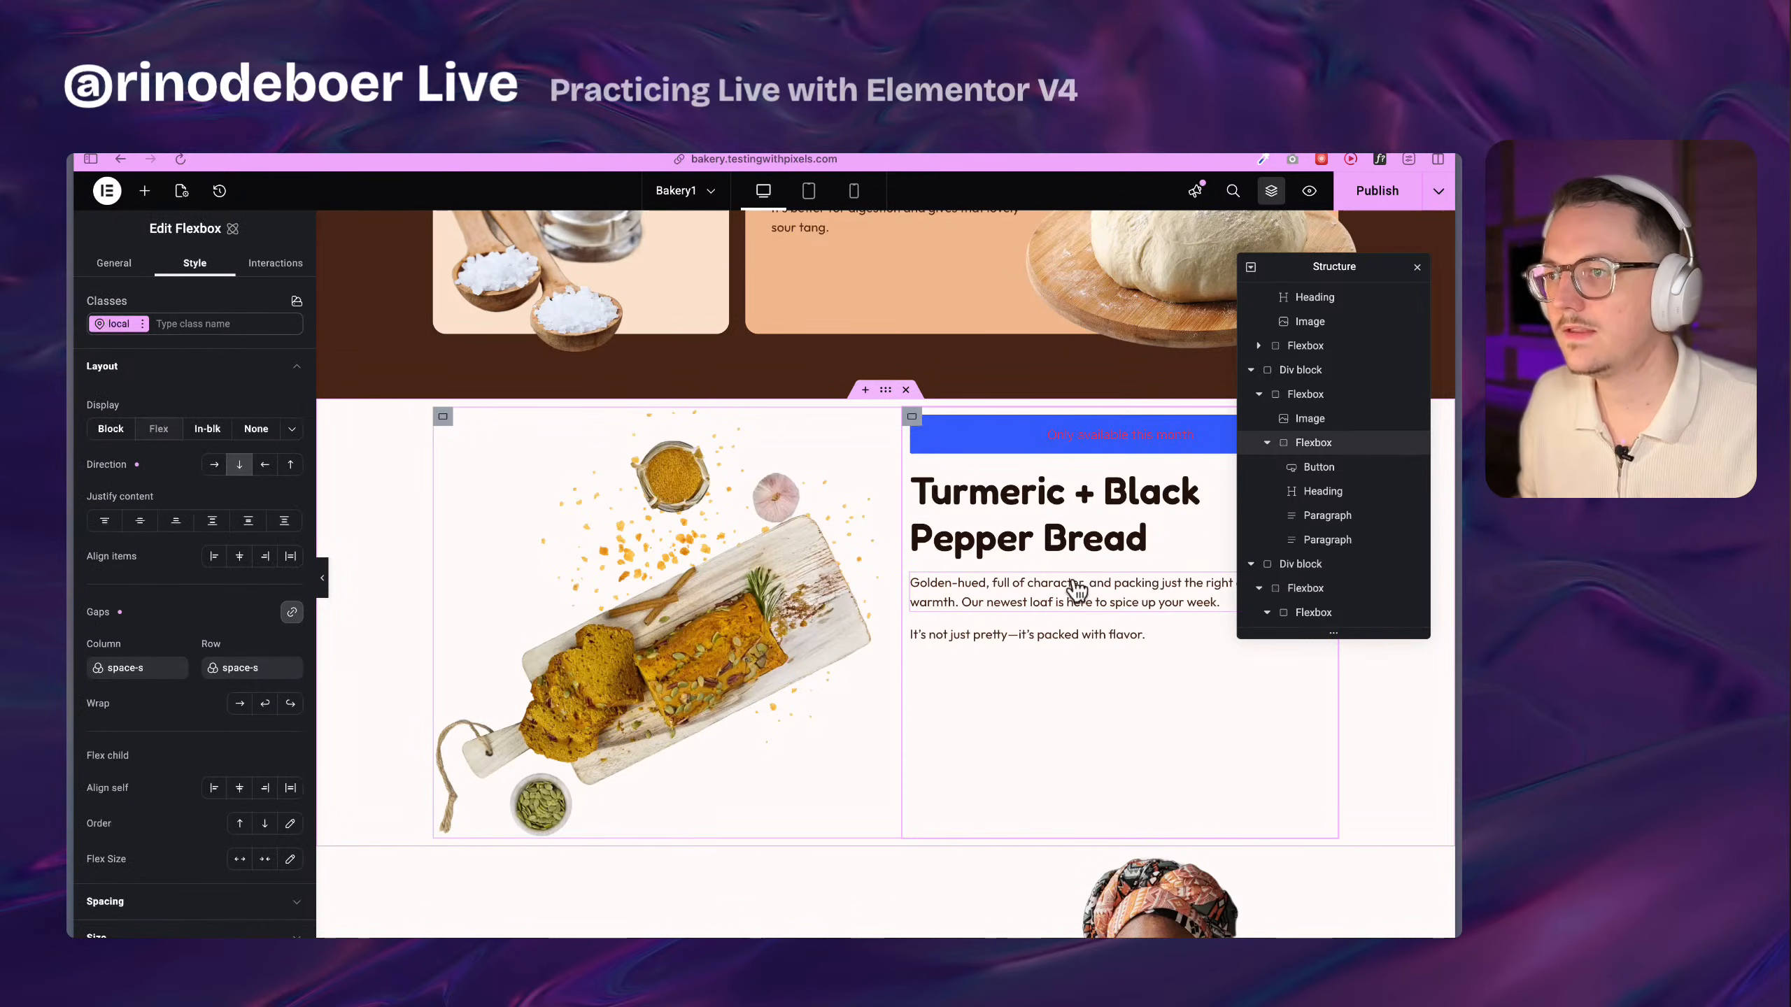
click(214, 556)
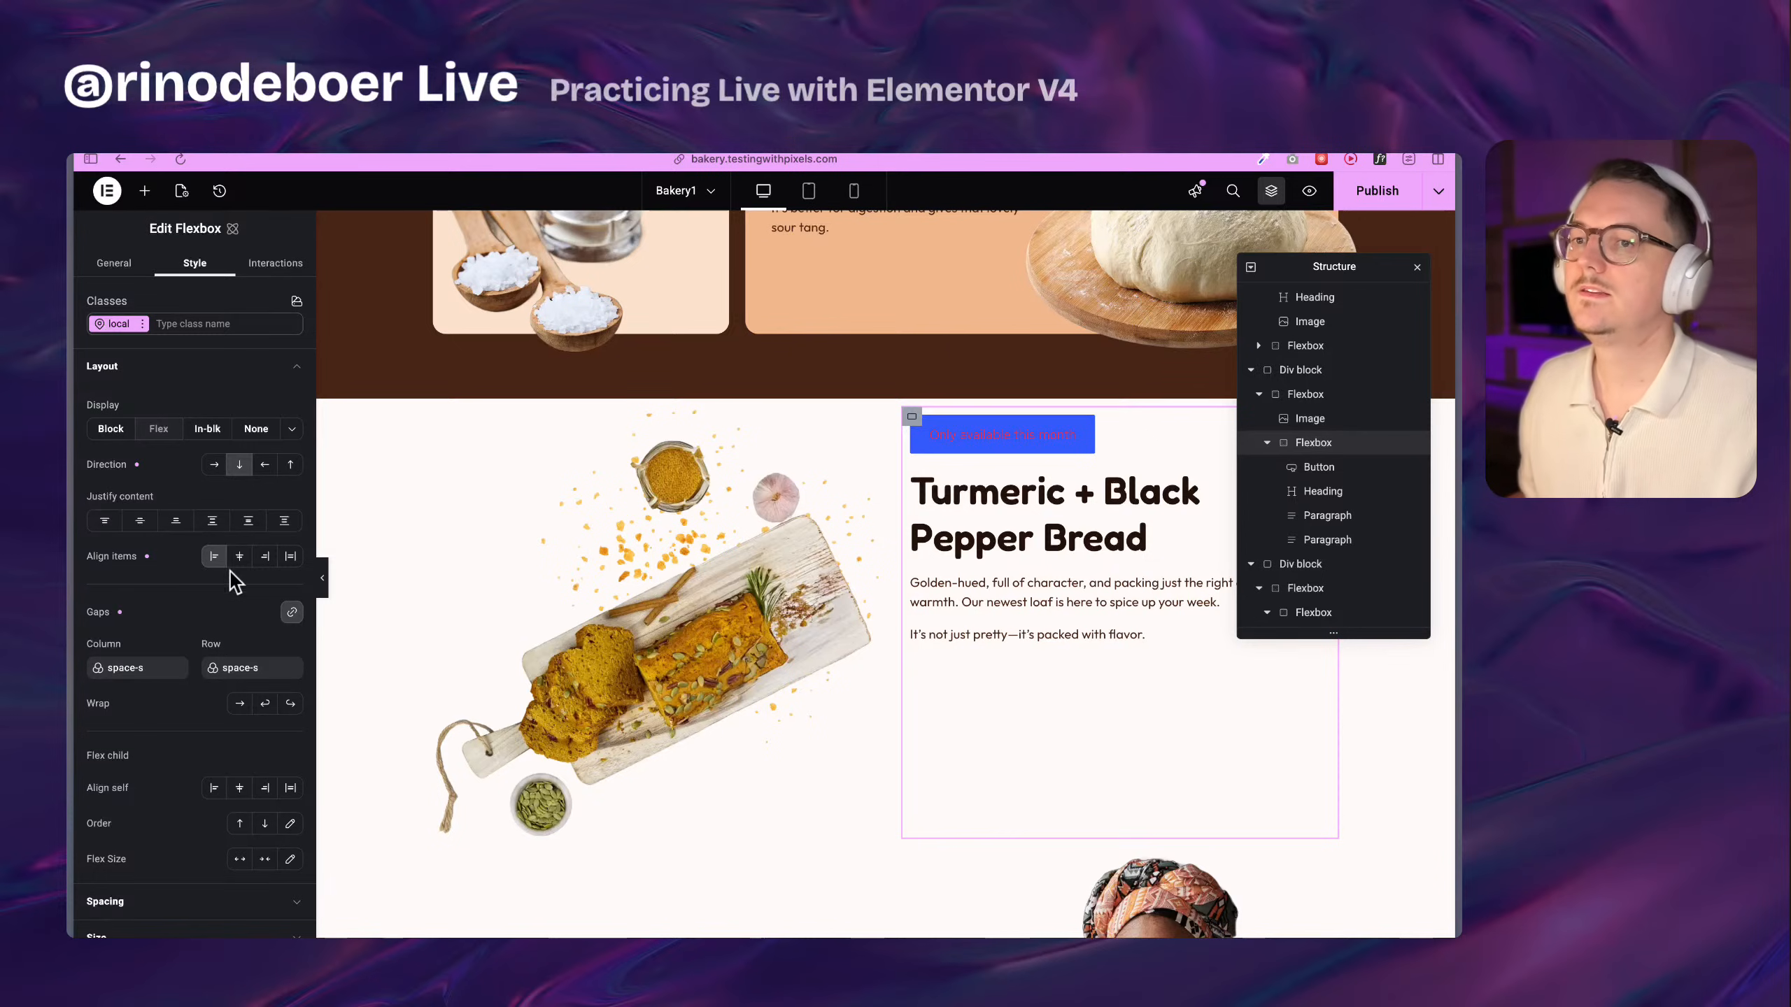
Set the "Only available this month" button's background color to the Light3 variable
click(1064, 441)
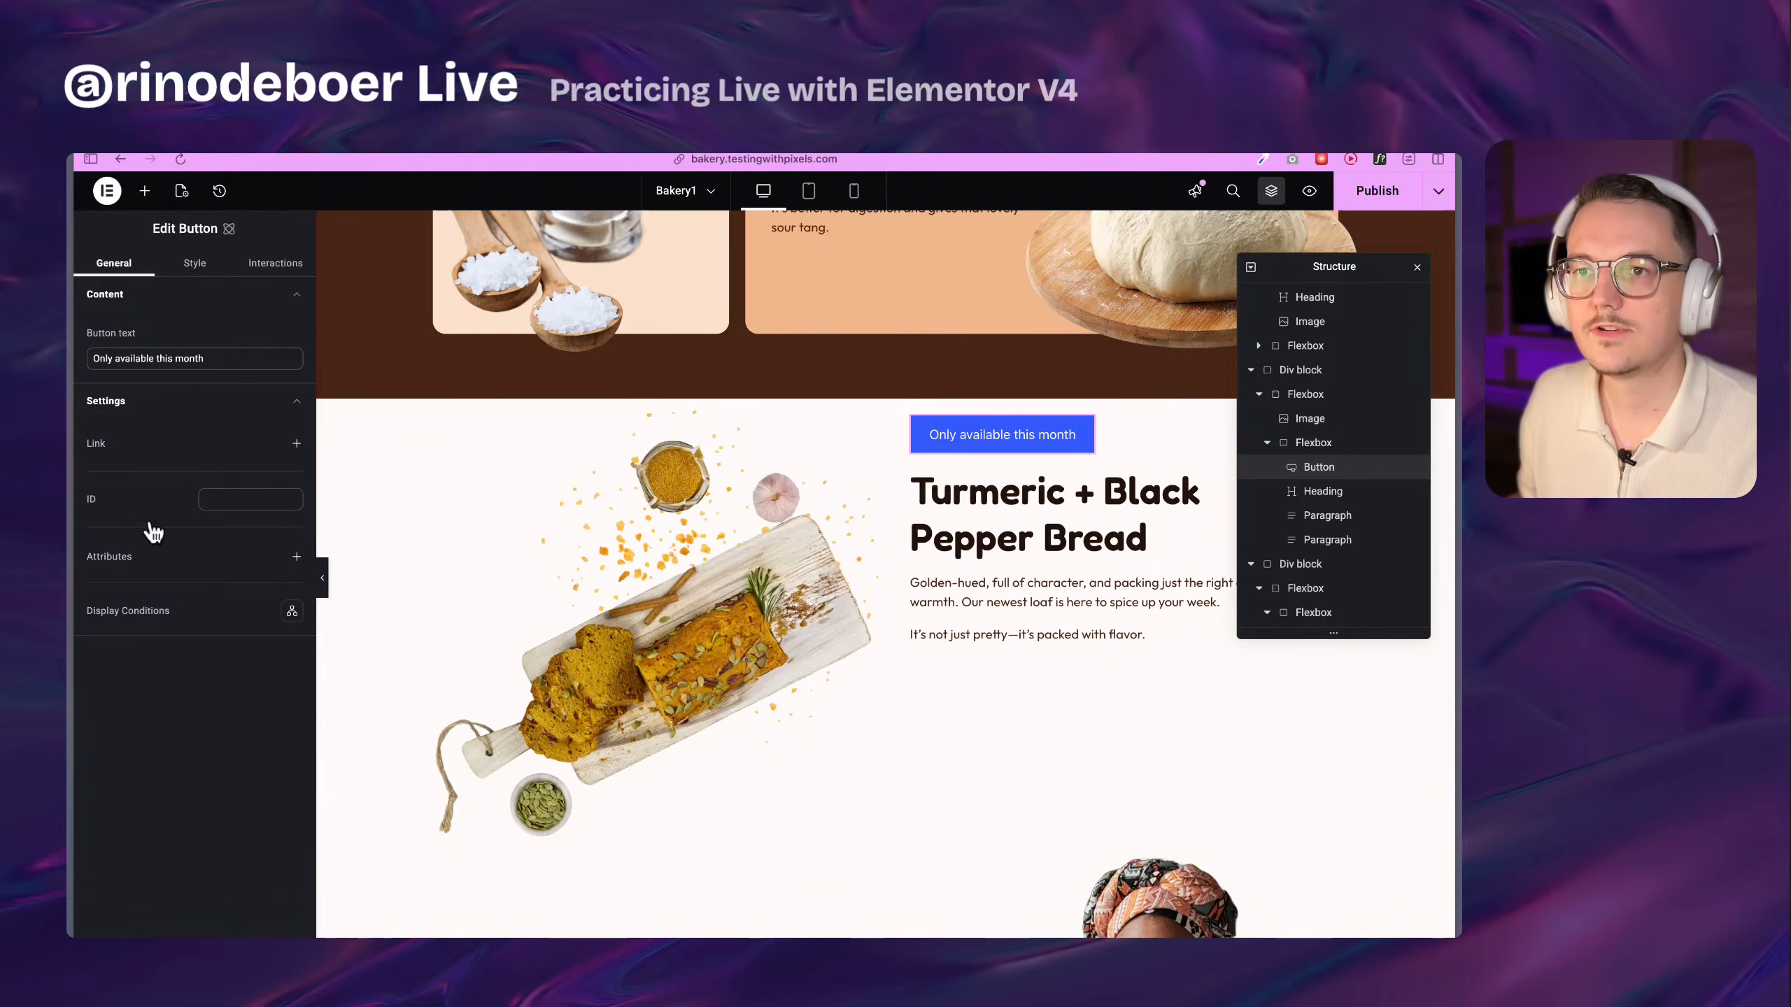
click(195, 268)
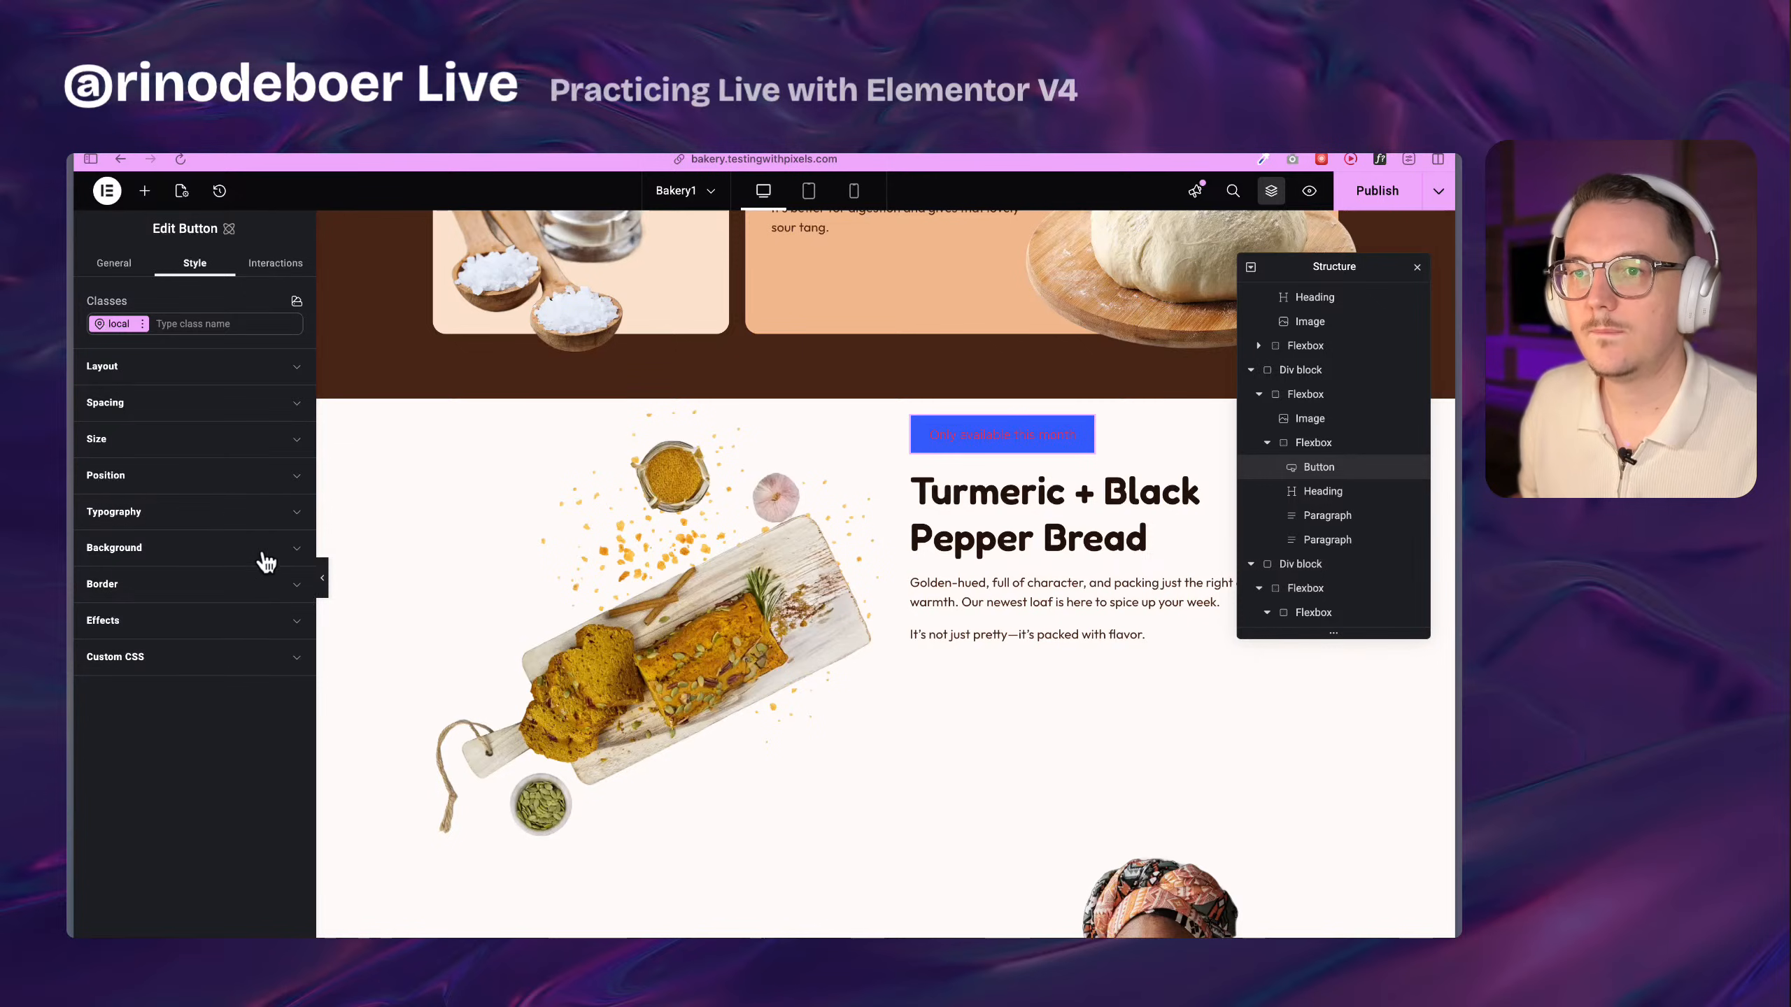
click(266, 558)
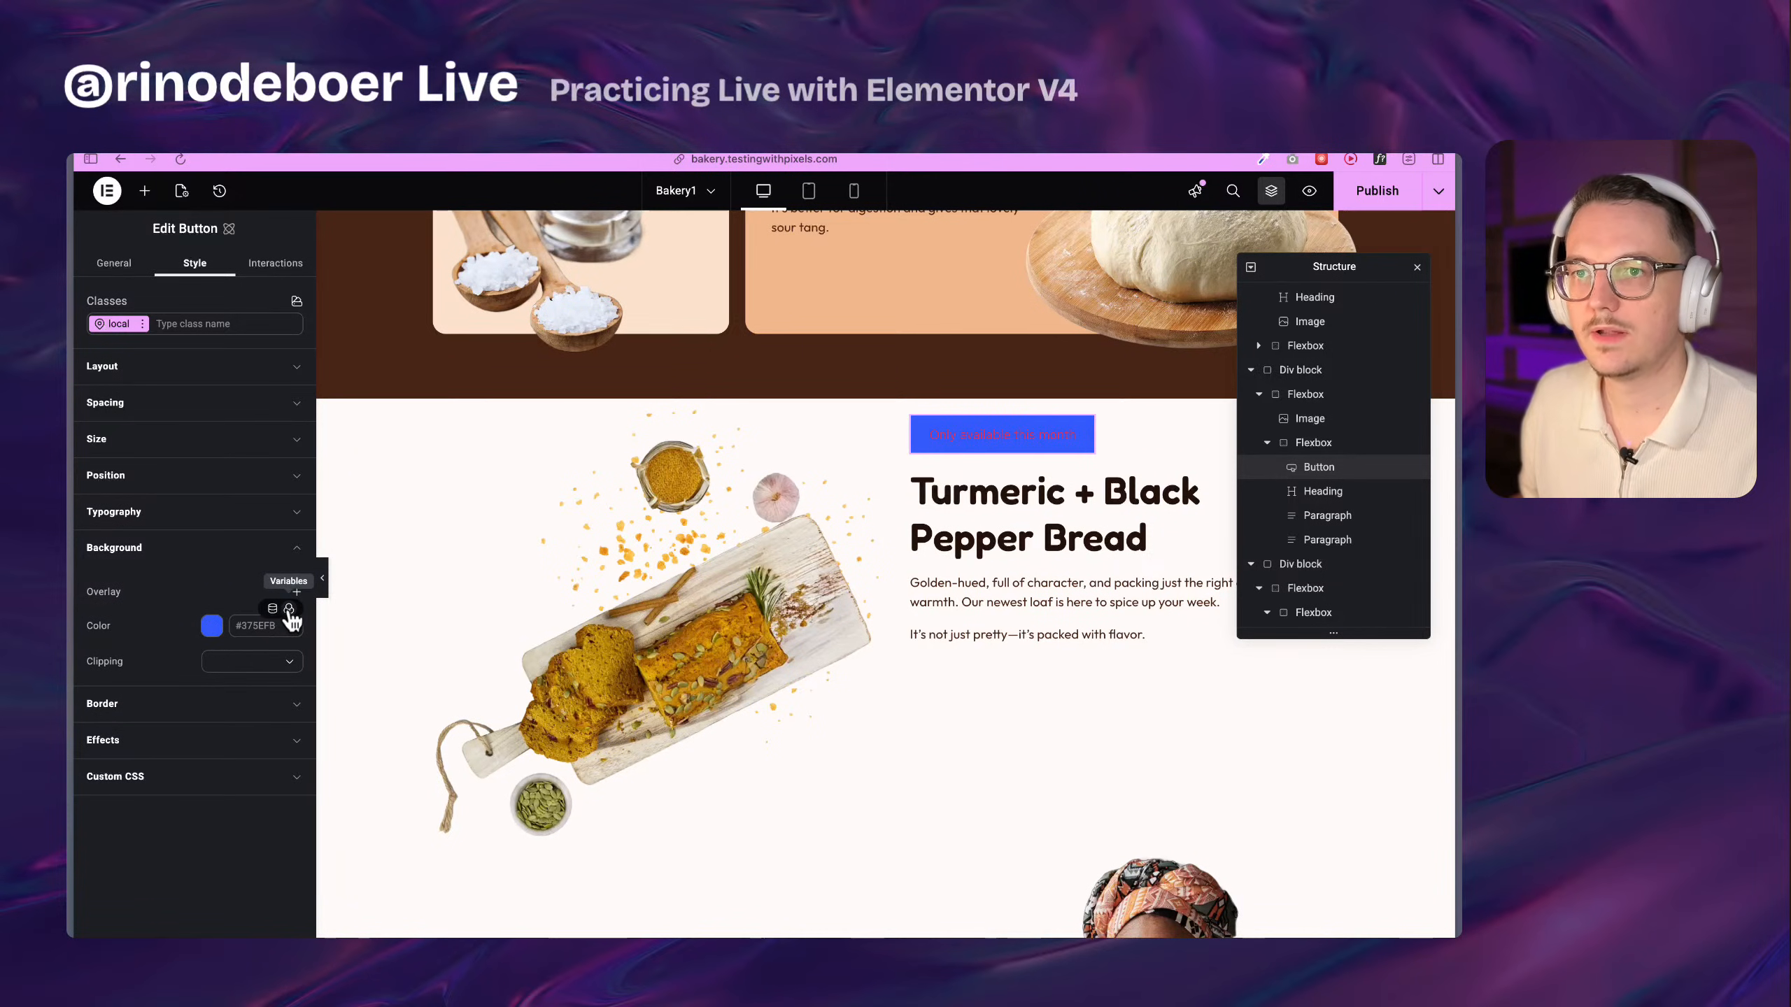
click(289, 610)
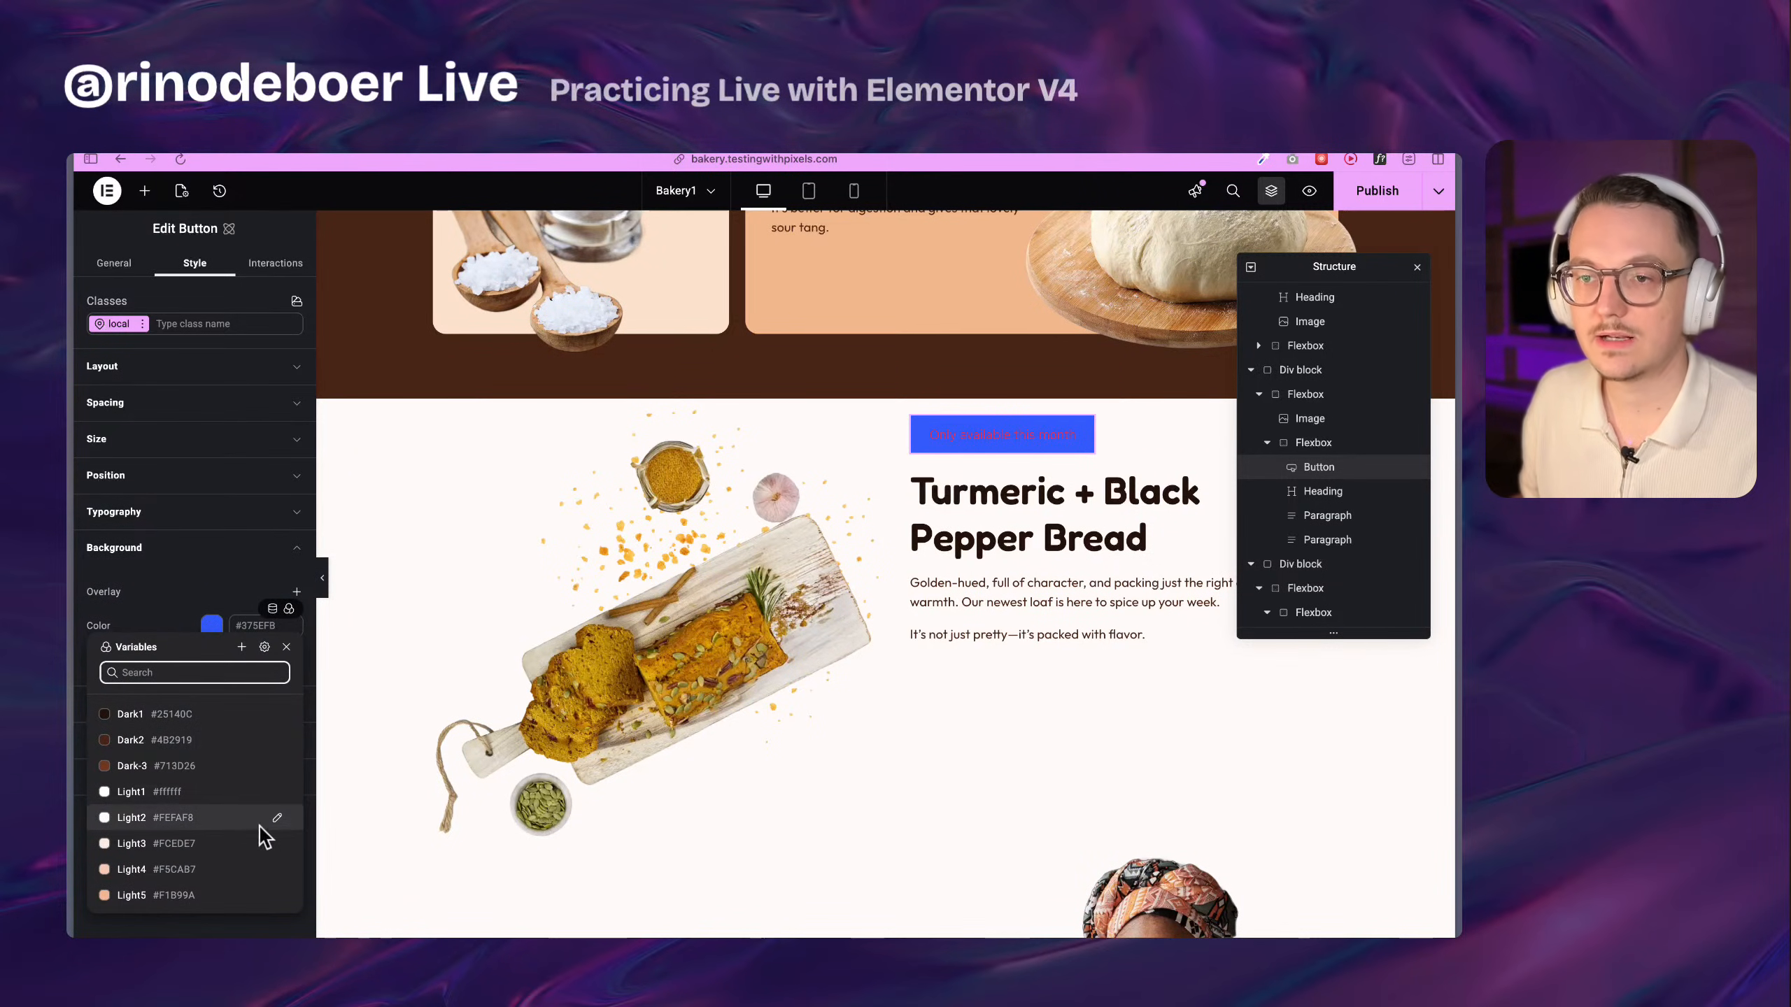
click(207, 845)
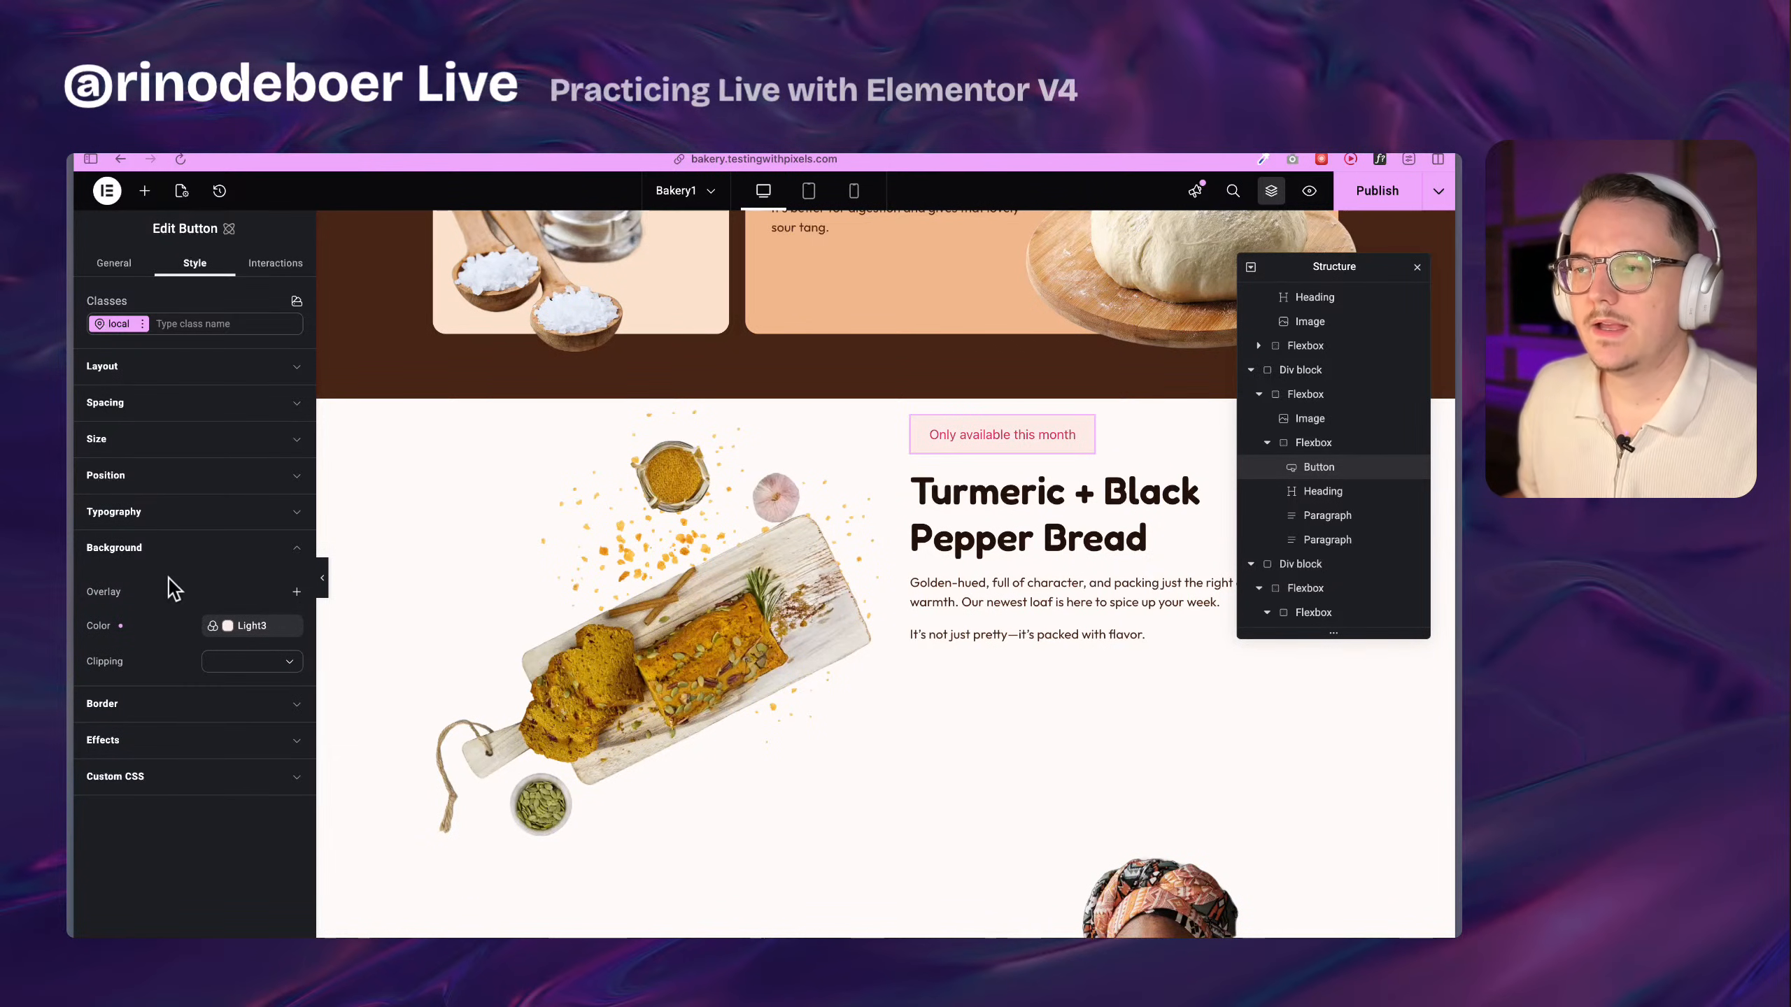
Set the "Only available this month" button's font family to the Body variable
click(155, 512)
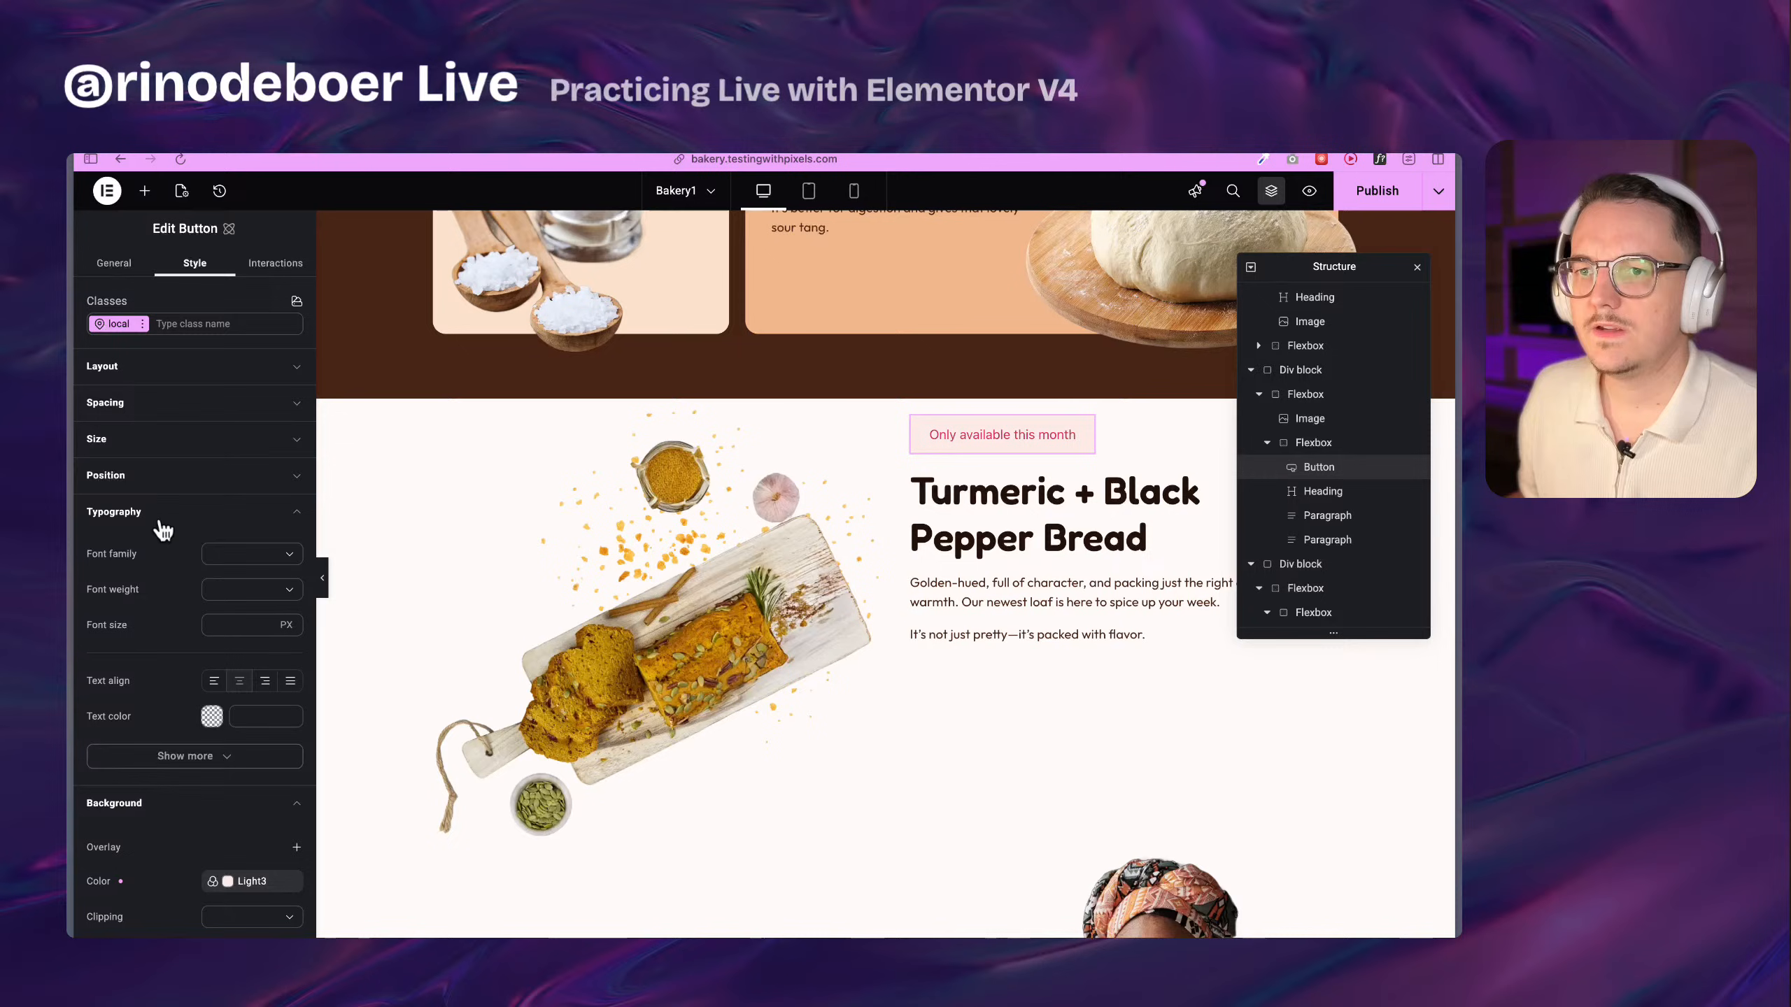
click(289, 537)
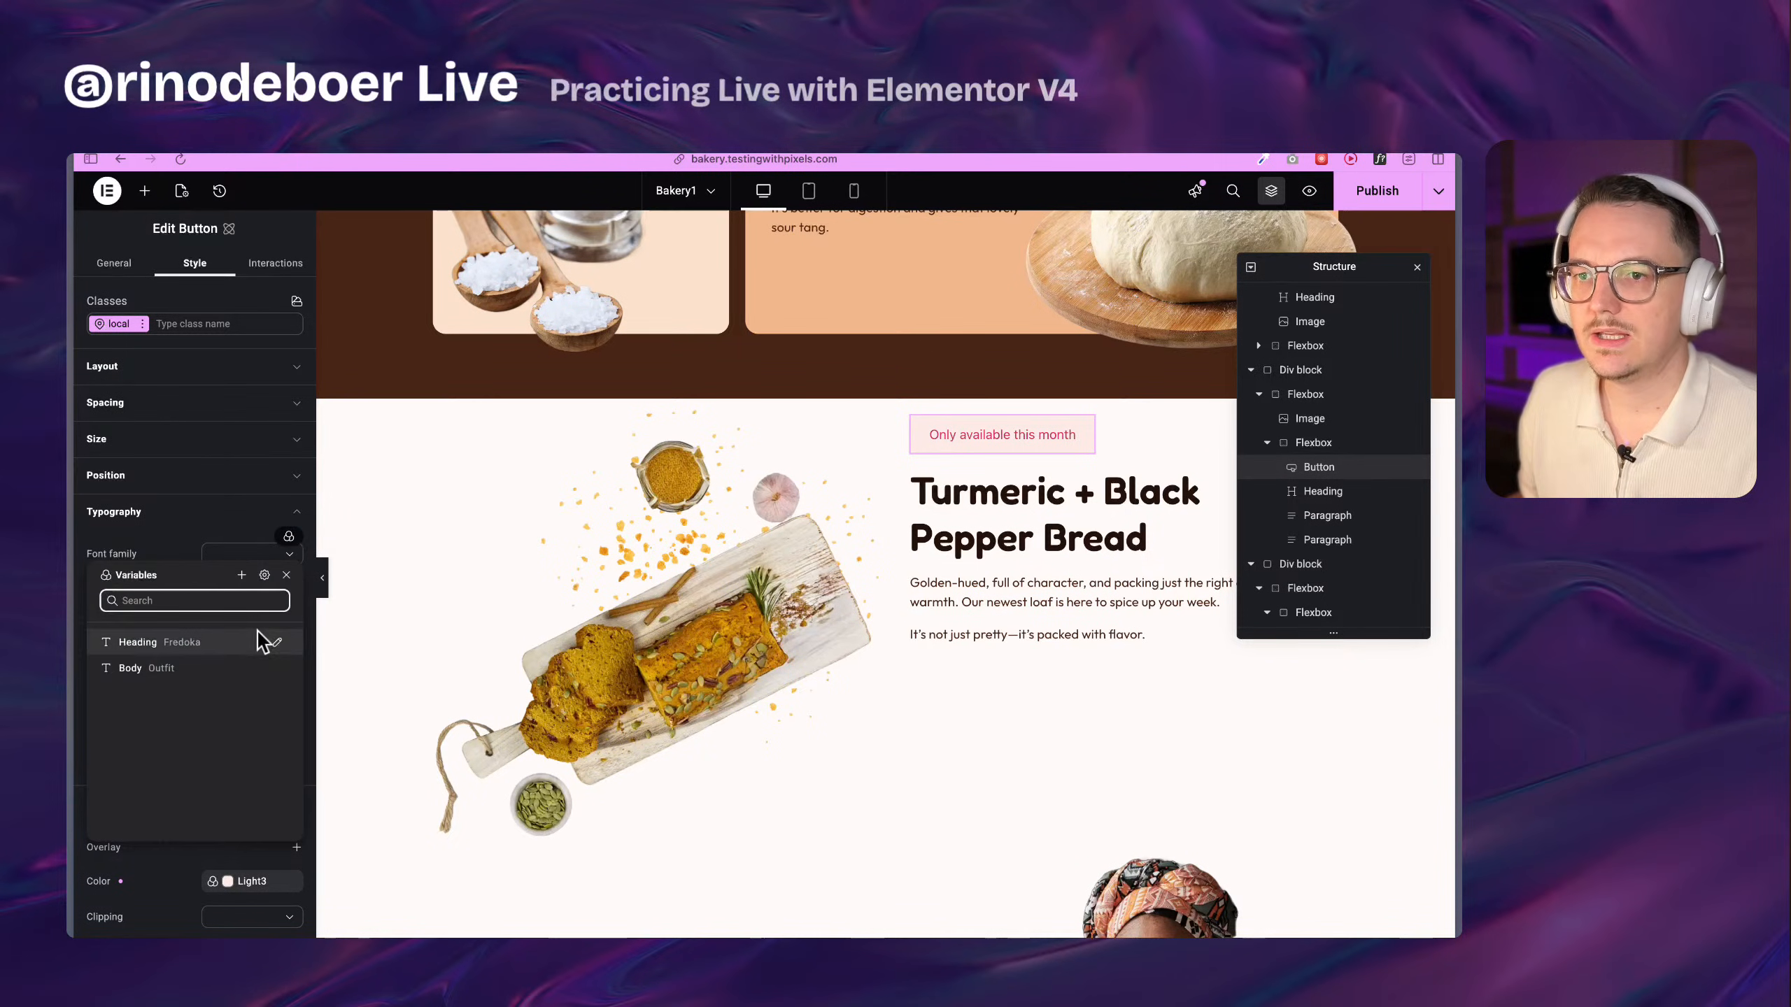
click(250, 669)
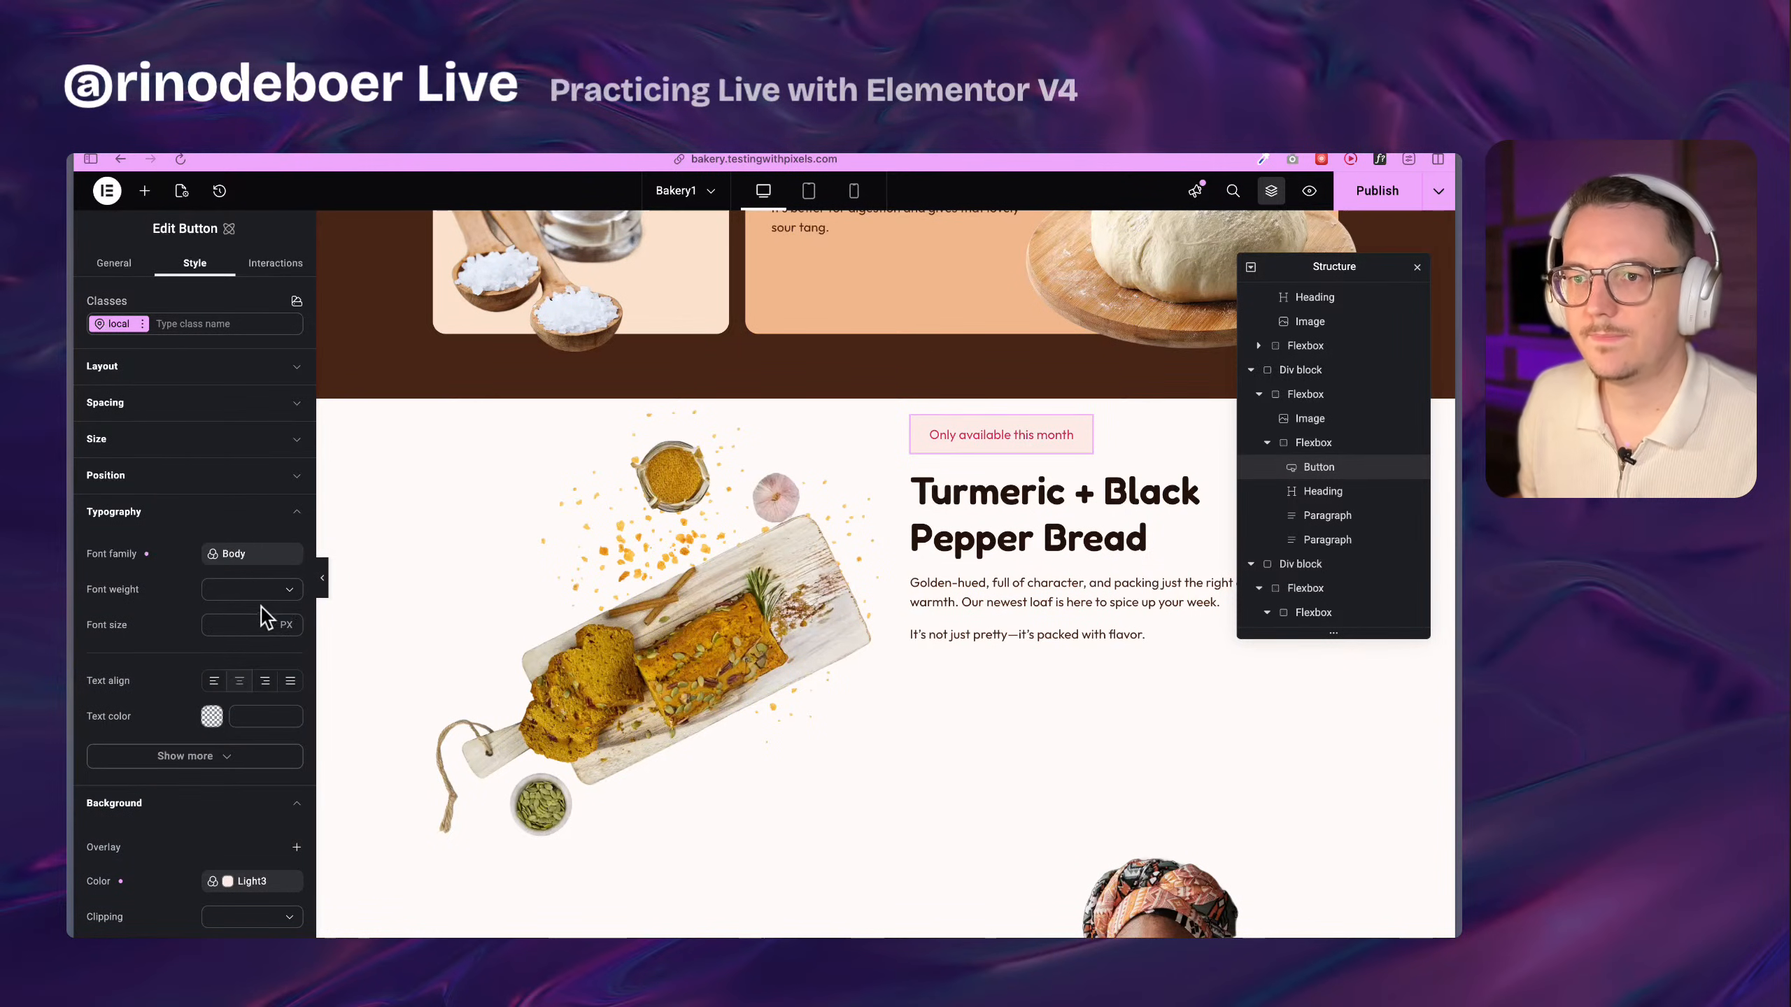
Create a size variable named size-1r with a value of 1rem and apply it as the badge button's font size
click(288, 607)
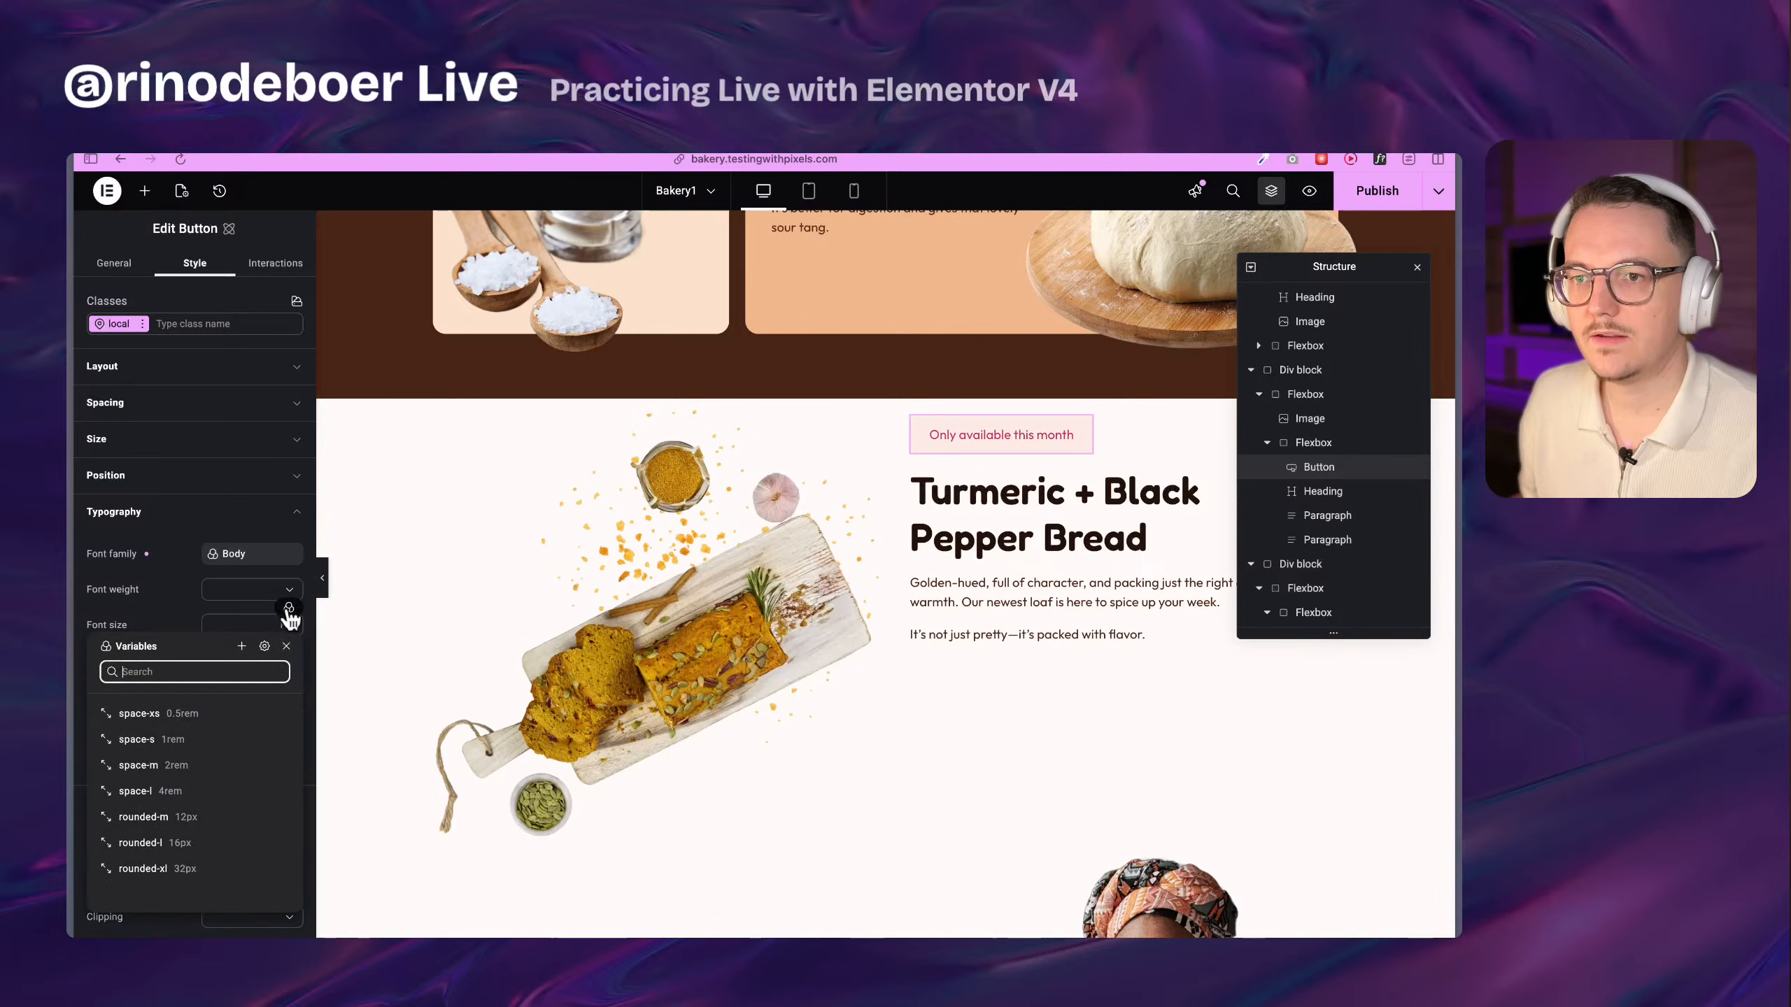
click(178, 620)
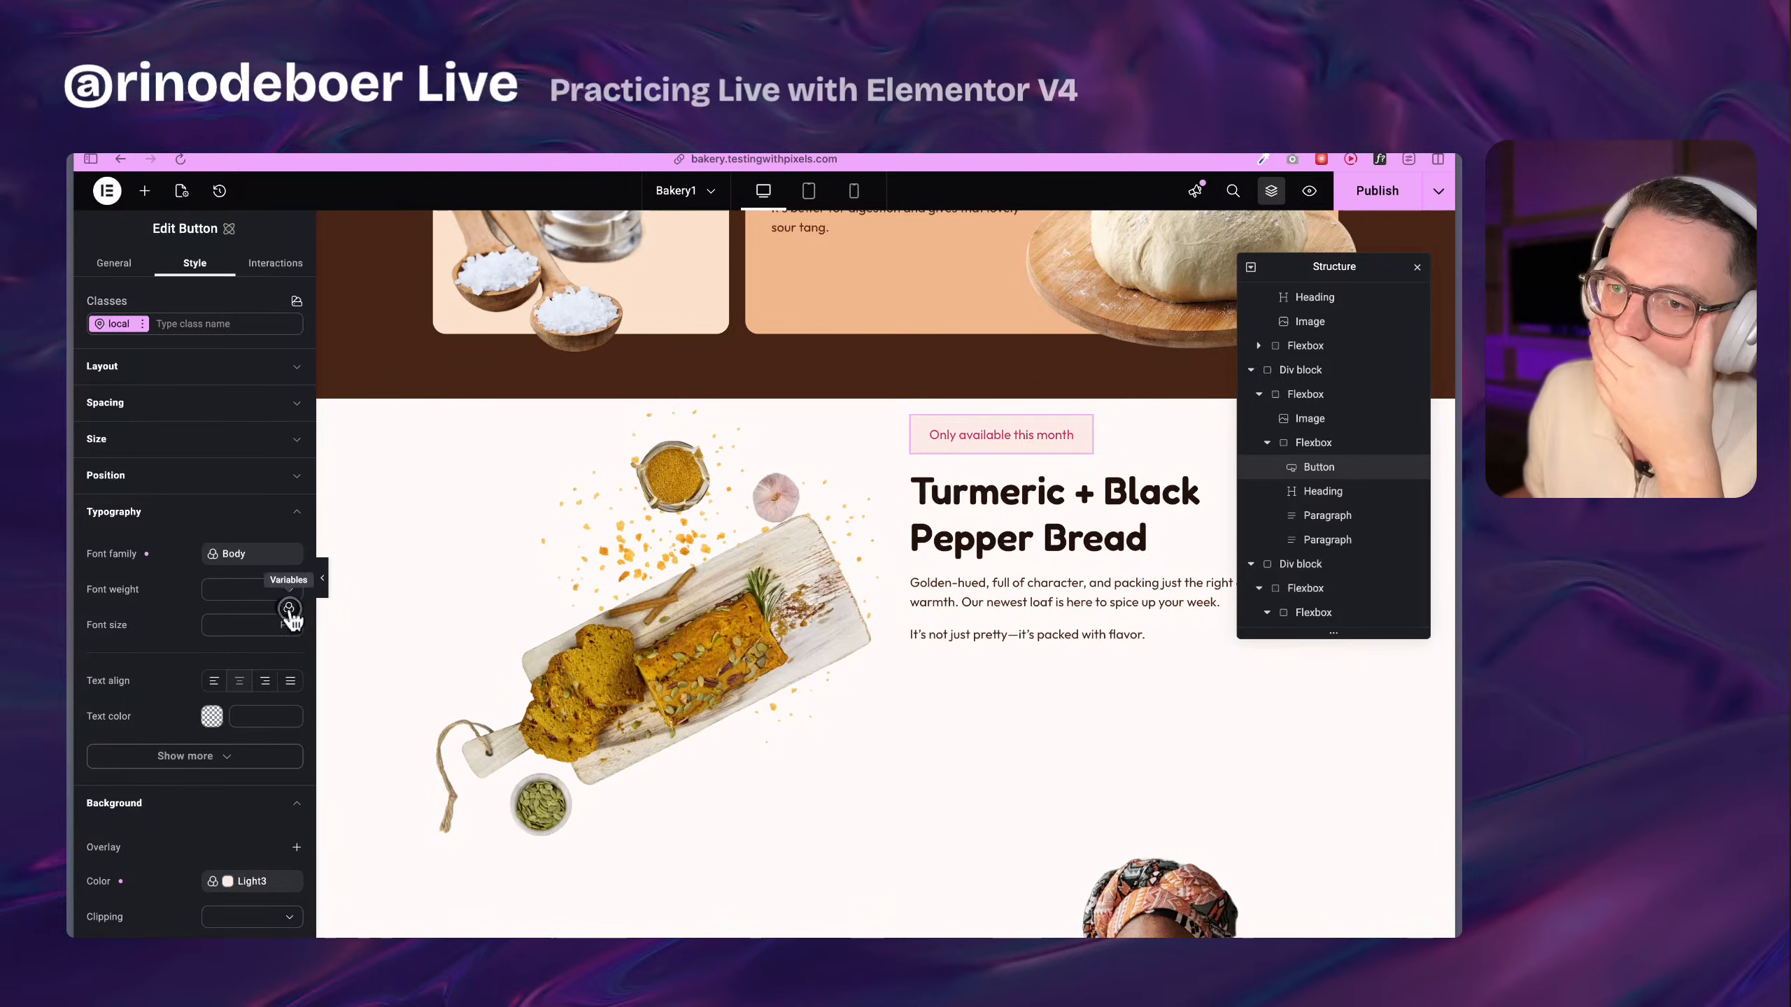
click(288, 607)
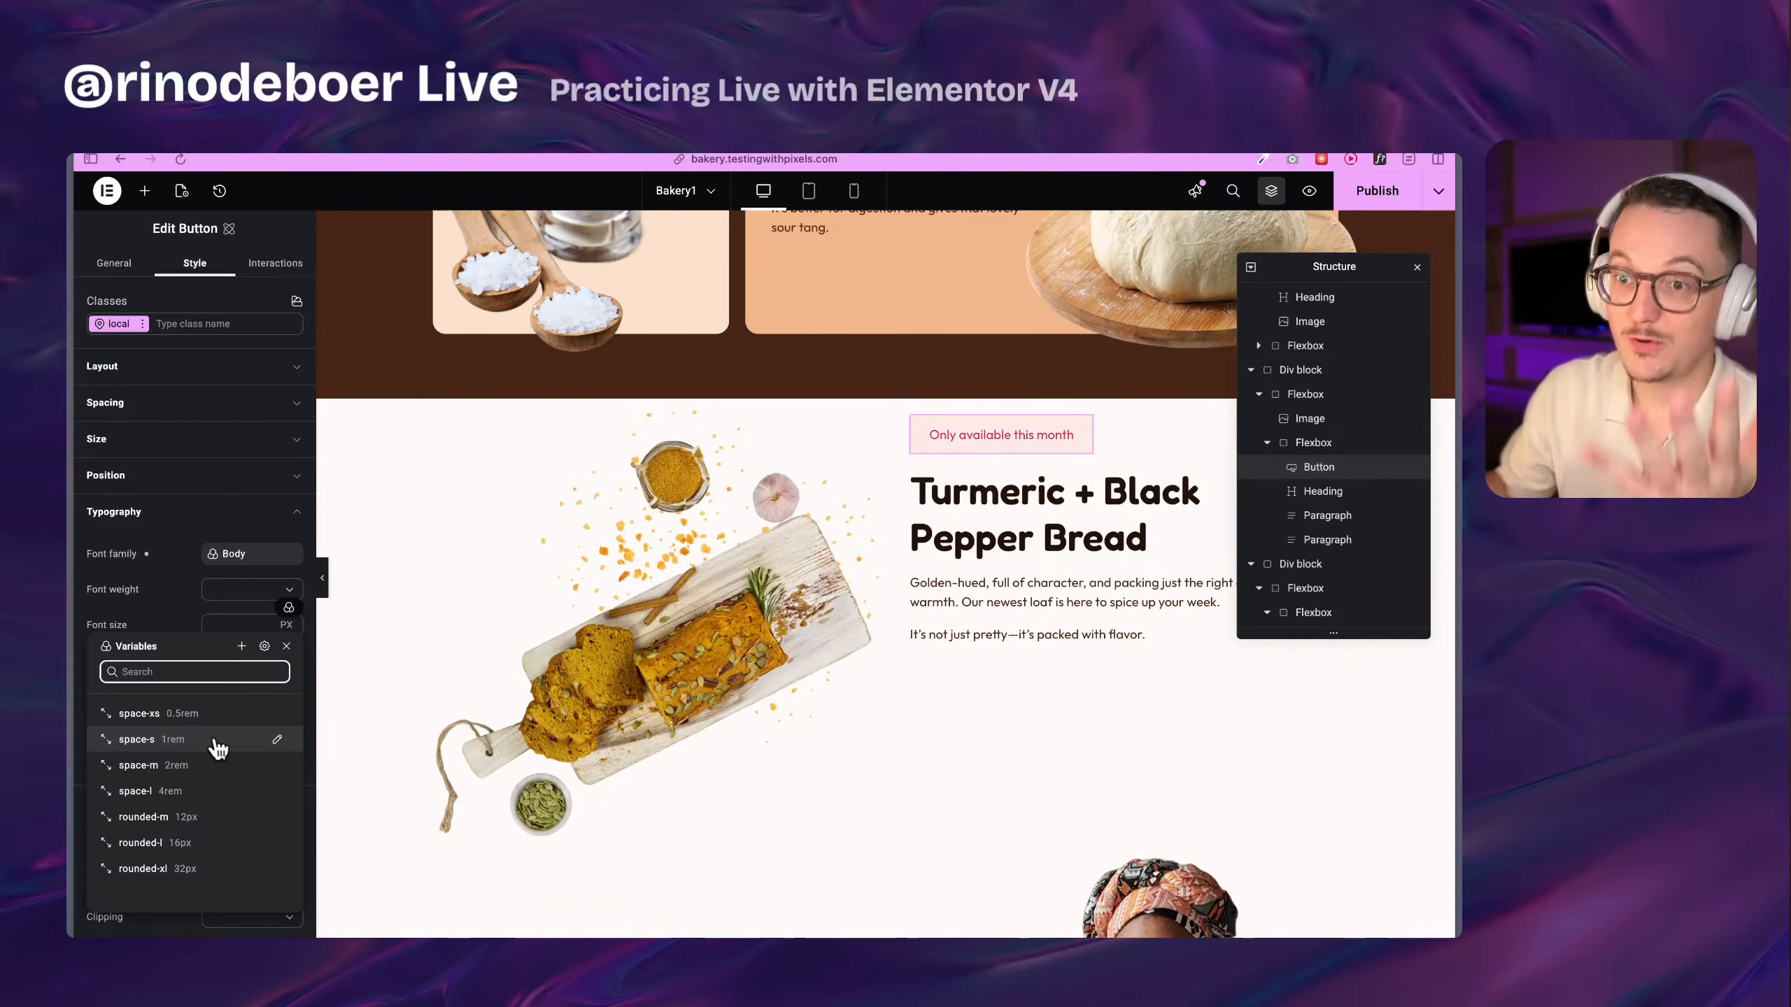
click(243, 647)
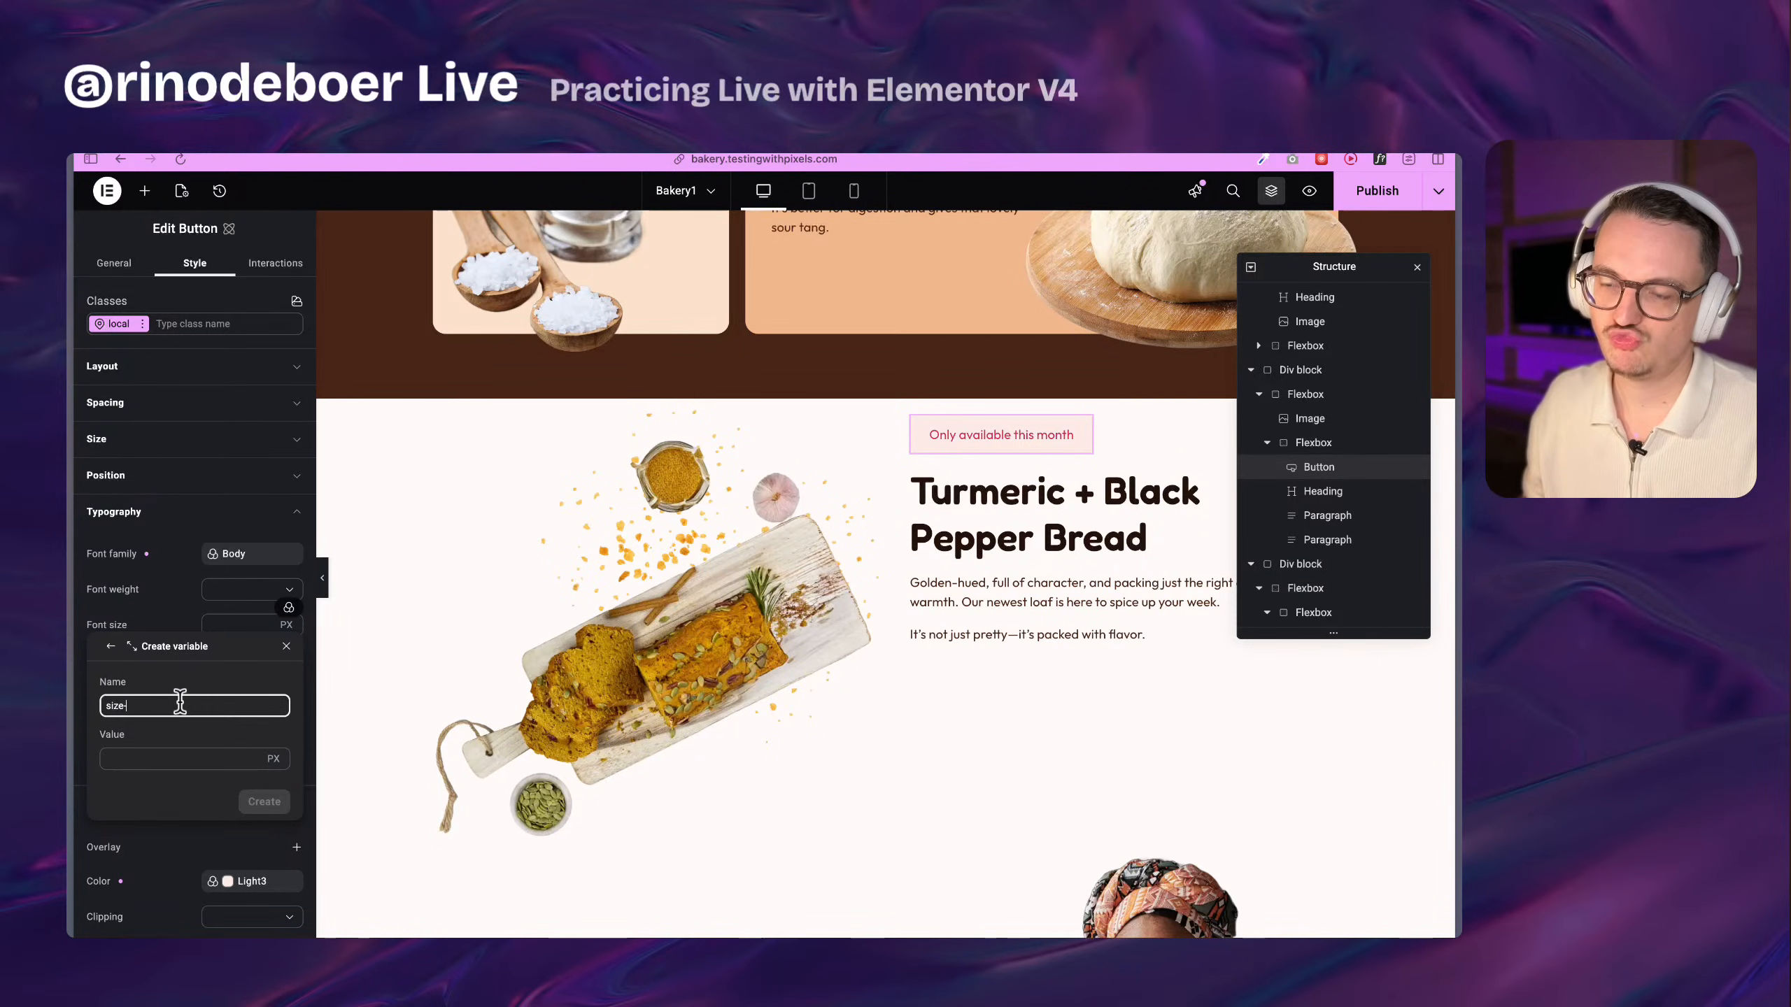
text(1r)
click(273, 759)
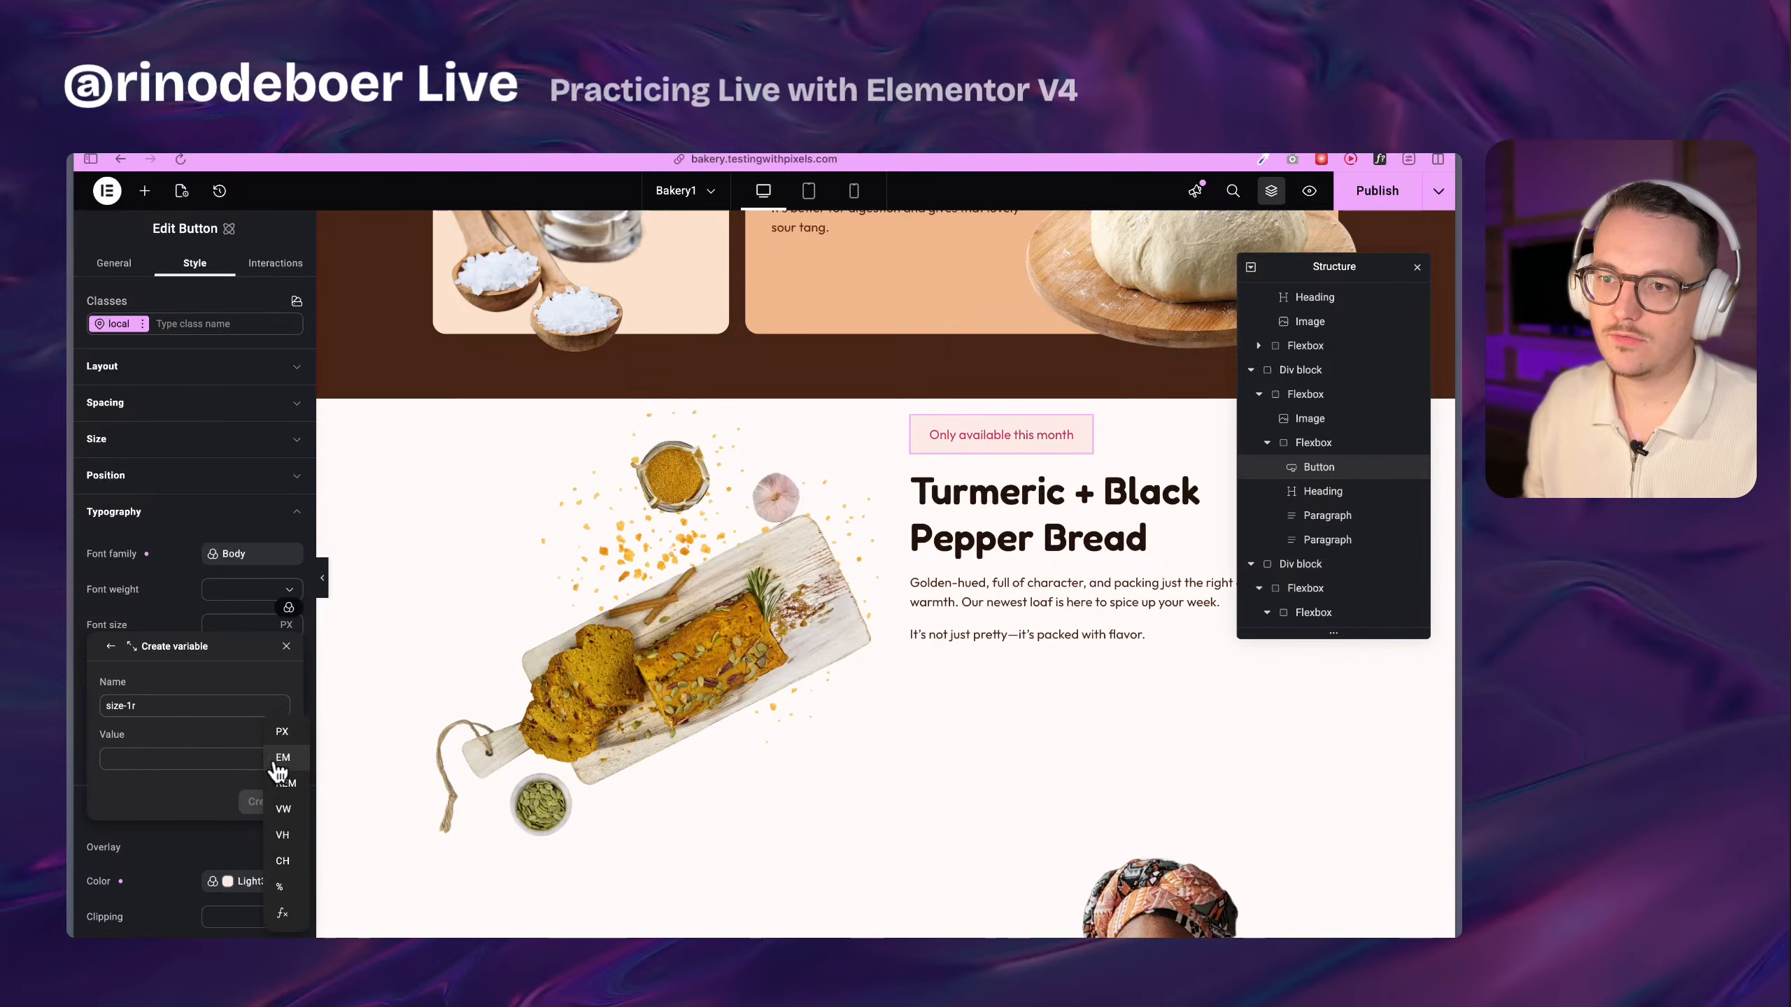
click(160, 805)
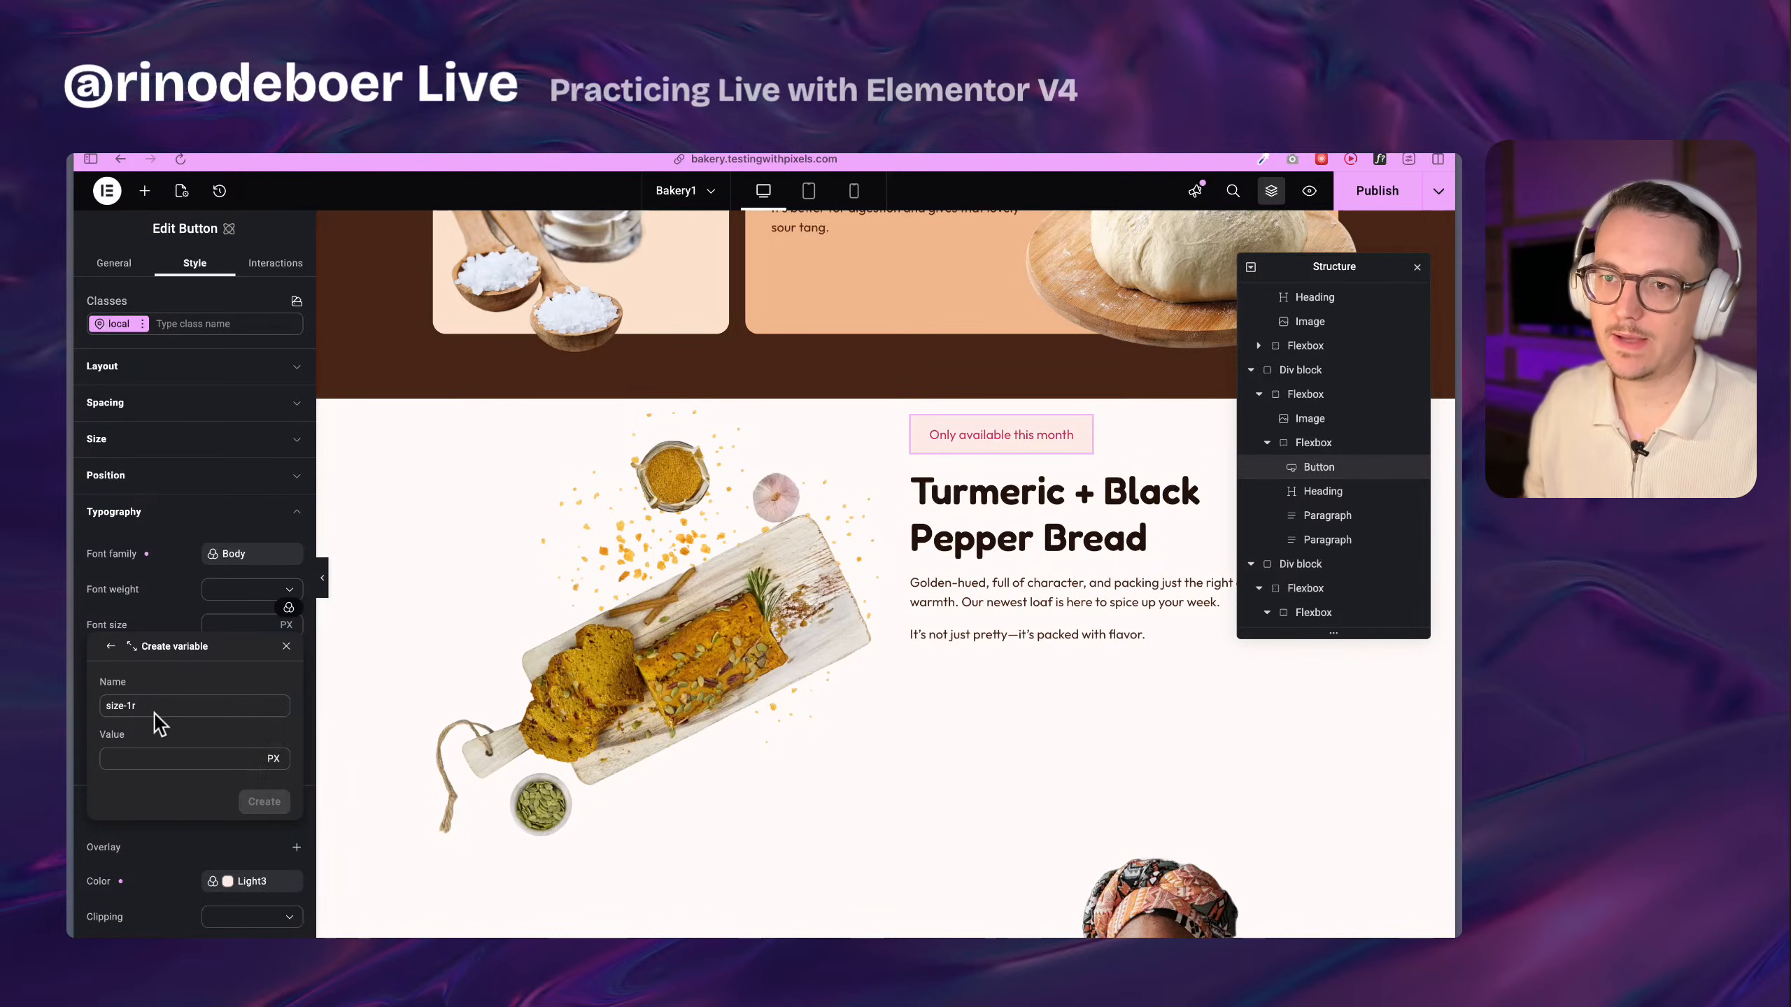
click(158, 705)
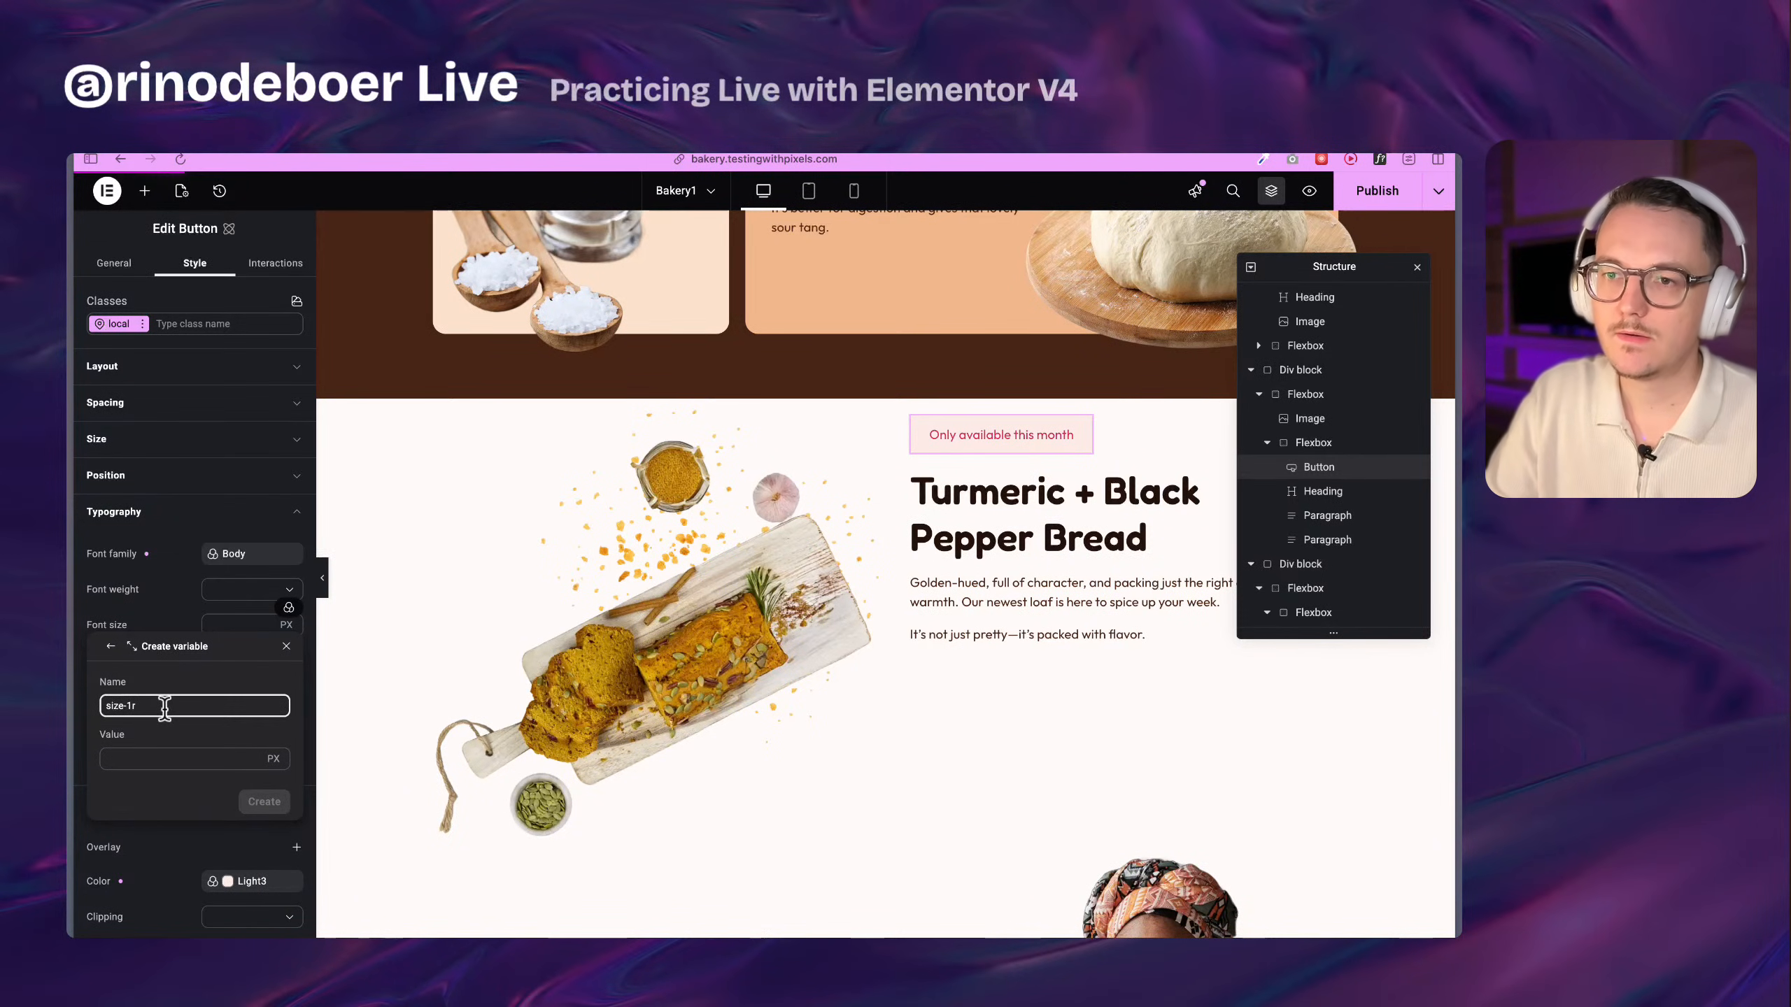
click(186, 758)
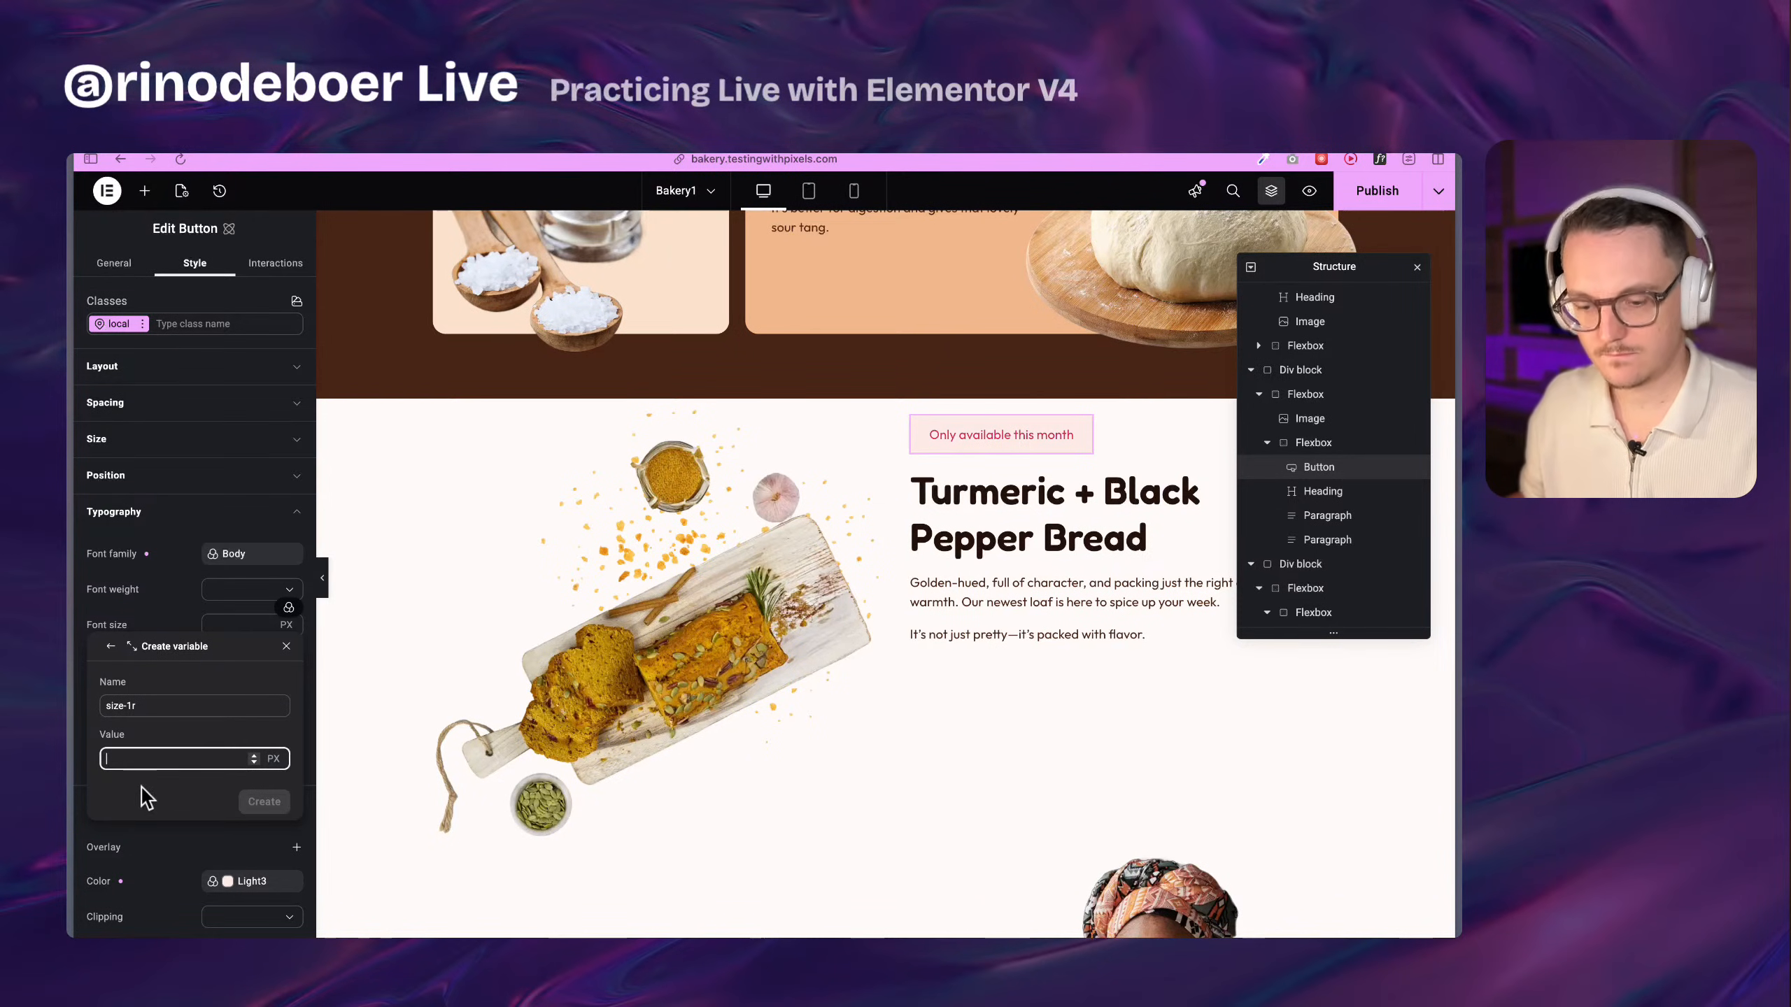
text(1rem)
click(262, 804)
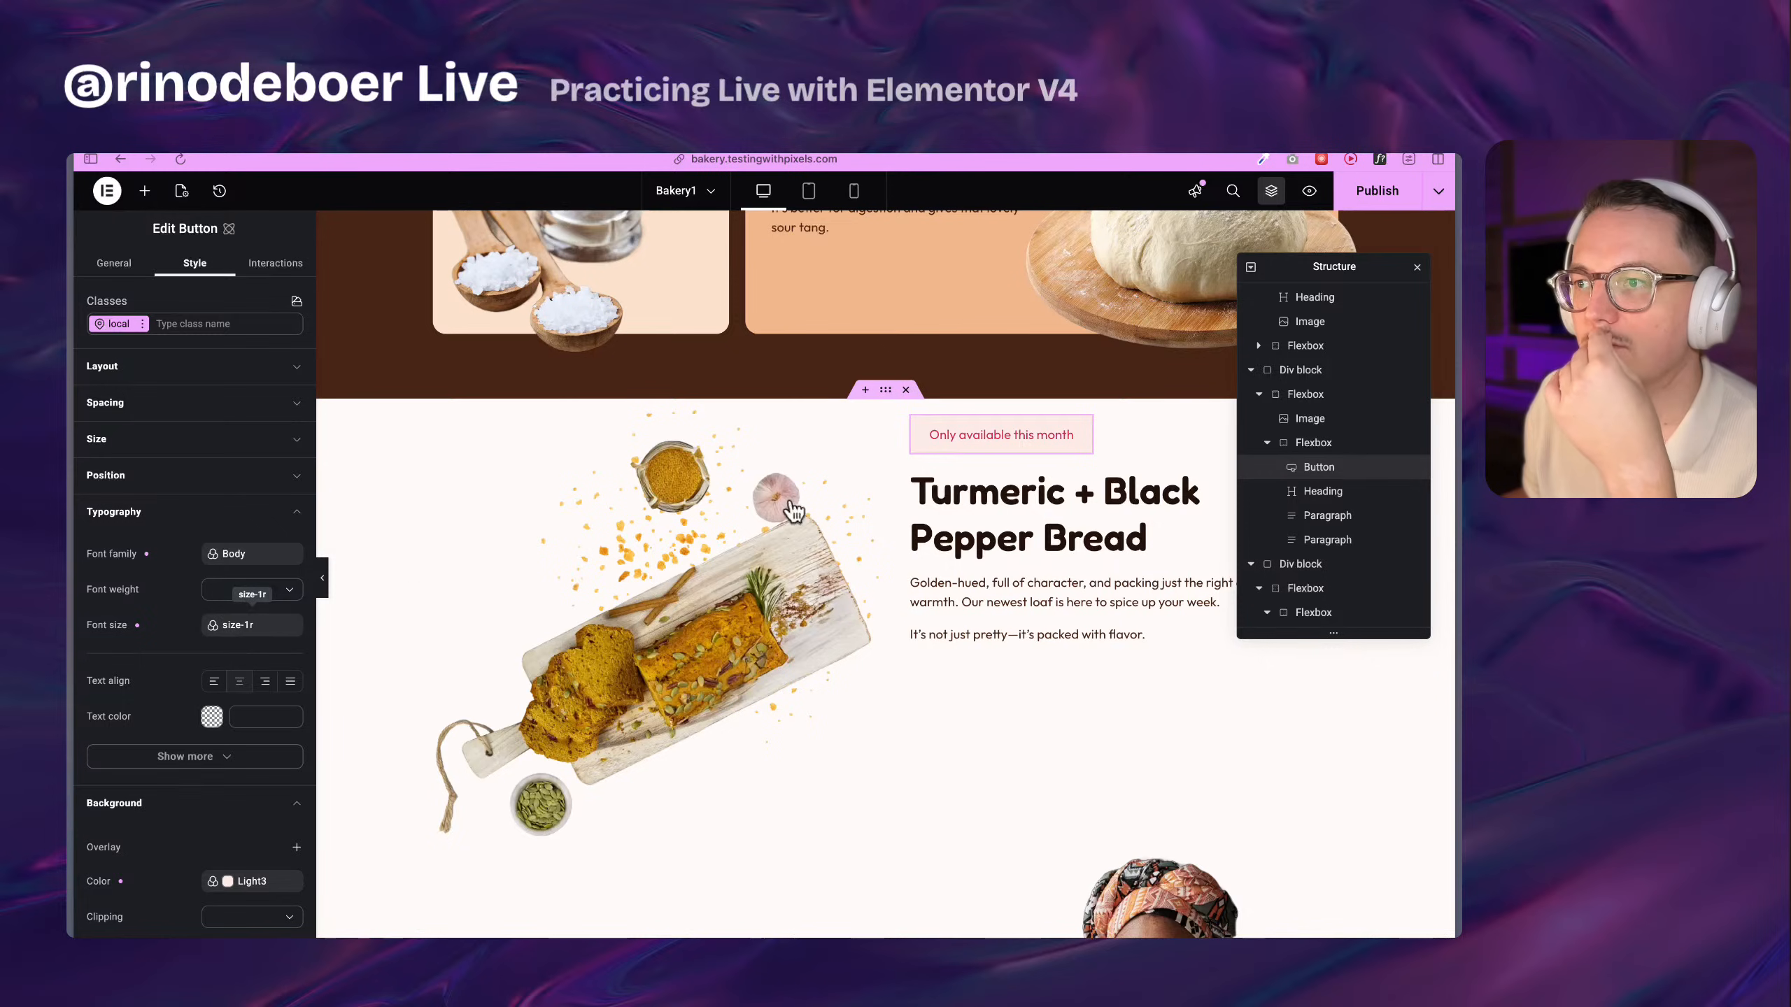
Try the 700 - Bold and 500 - Medium weights on the badge button and settle on 400 - Normal
click(238, 589)
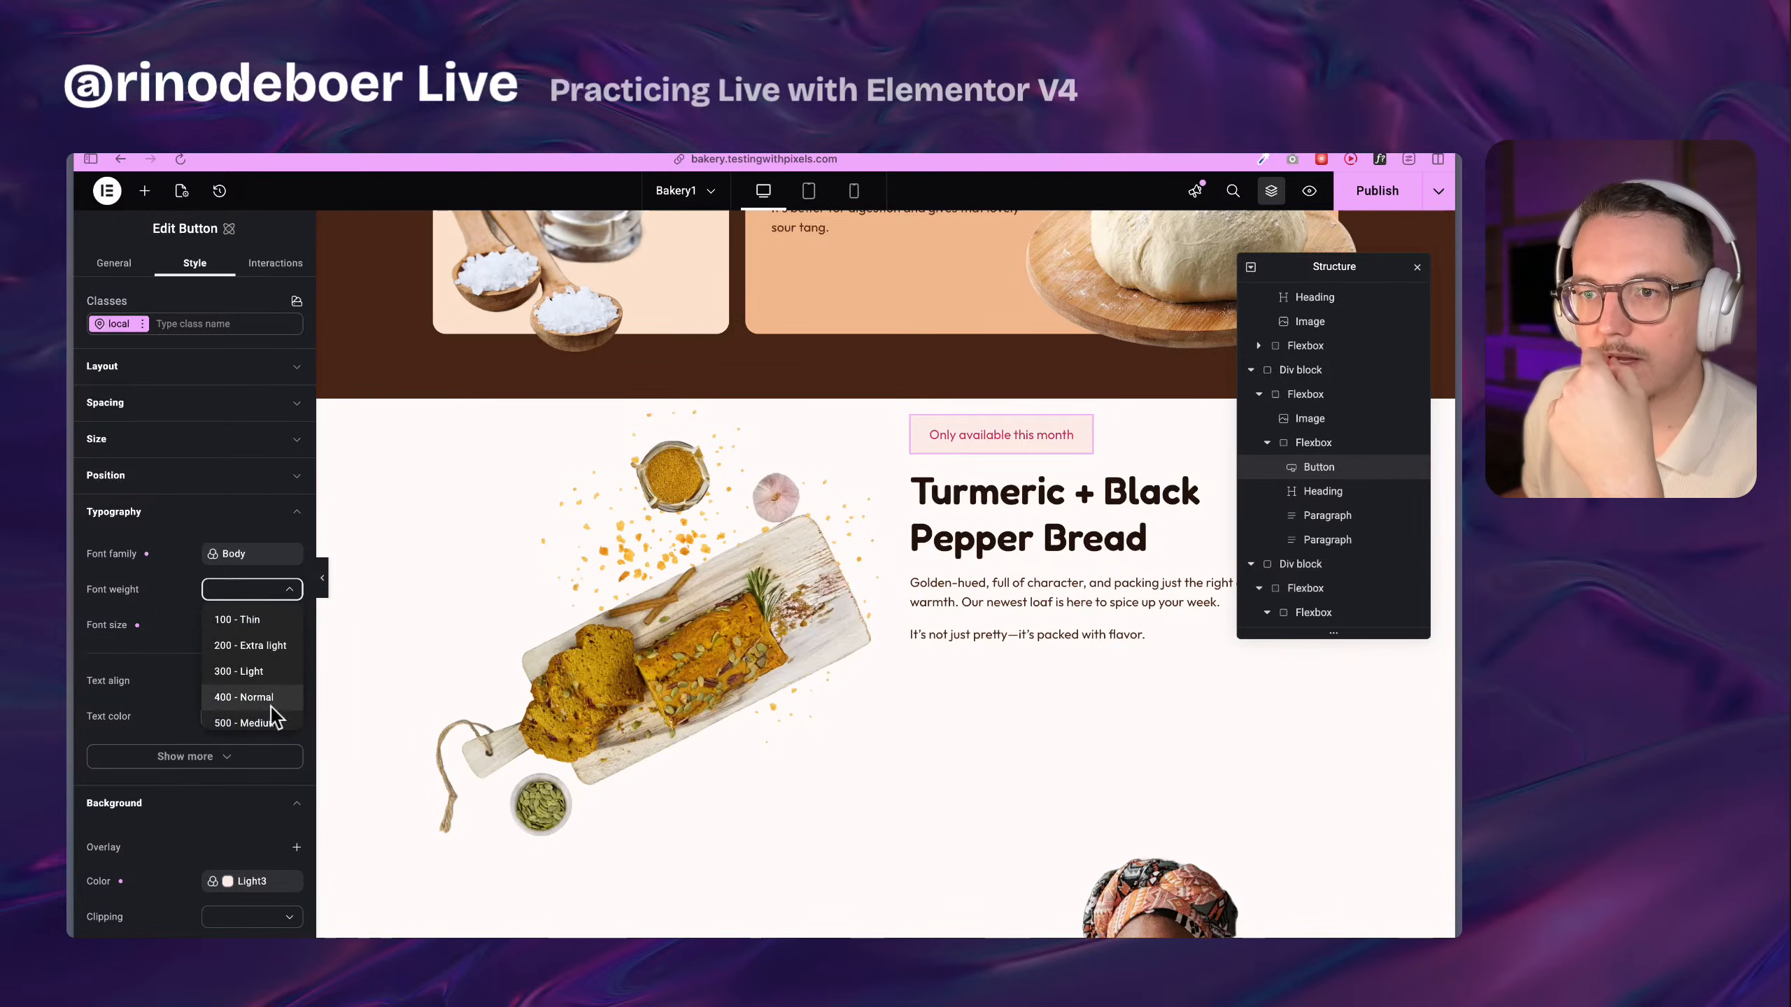
scroll(272, 709, down, 3)
click(274, 671)
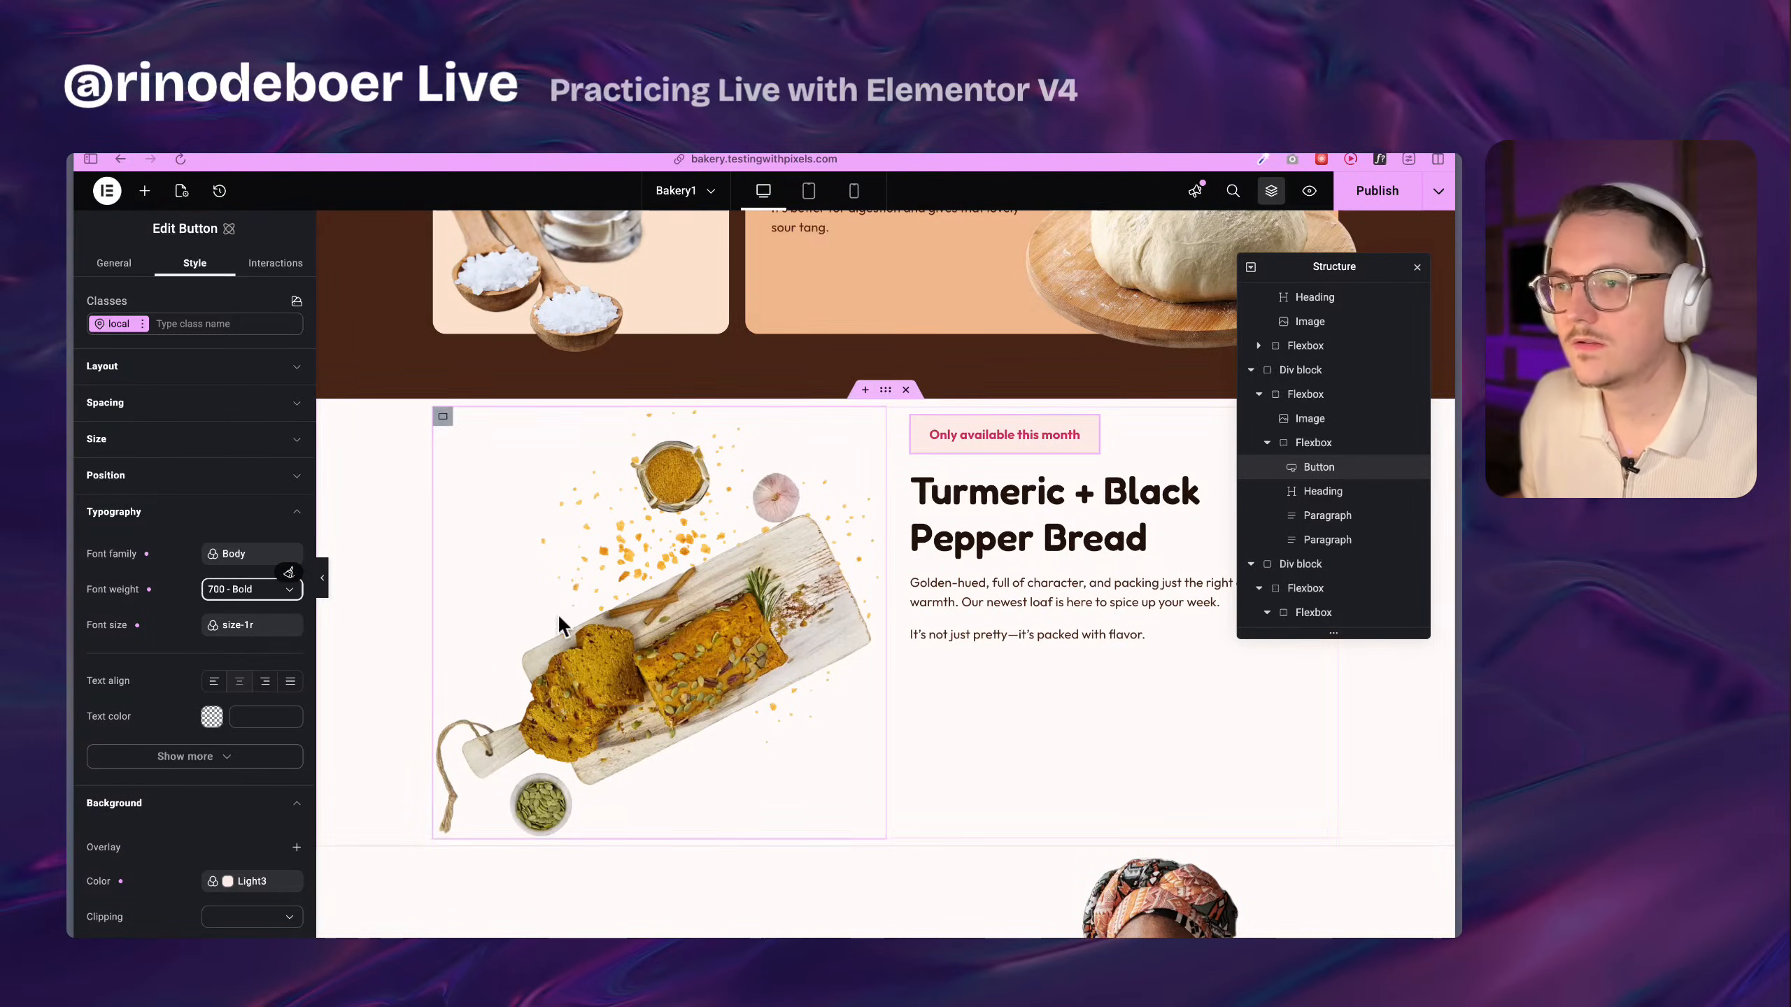
click(254, 589)
scroll(250, 684, up, 2)
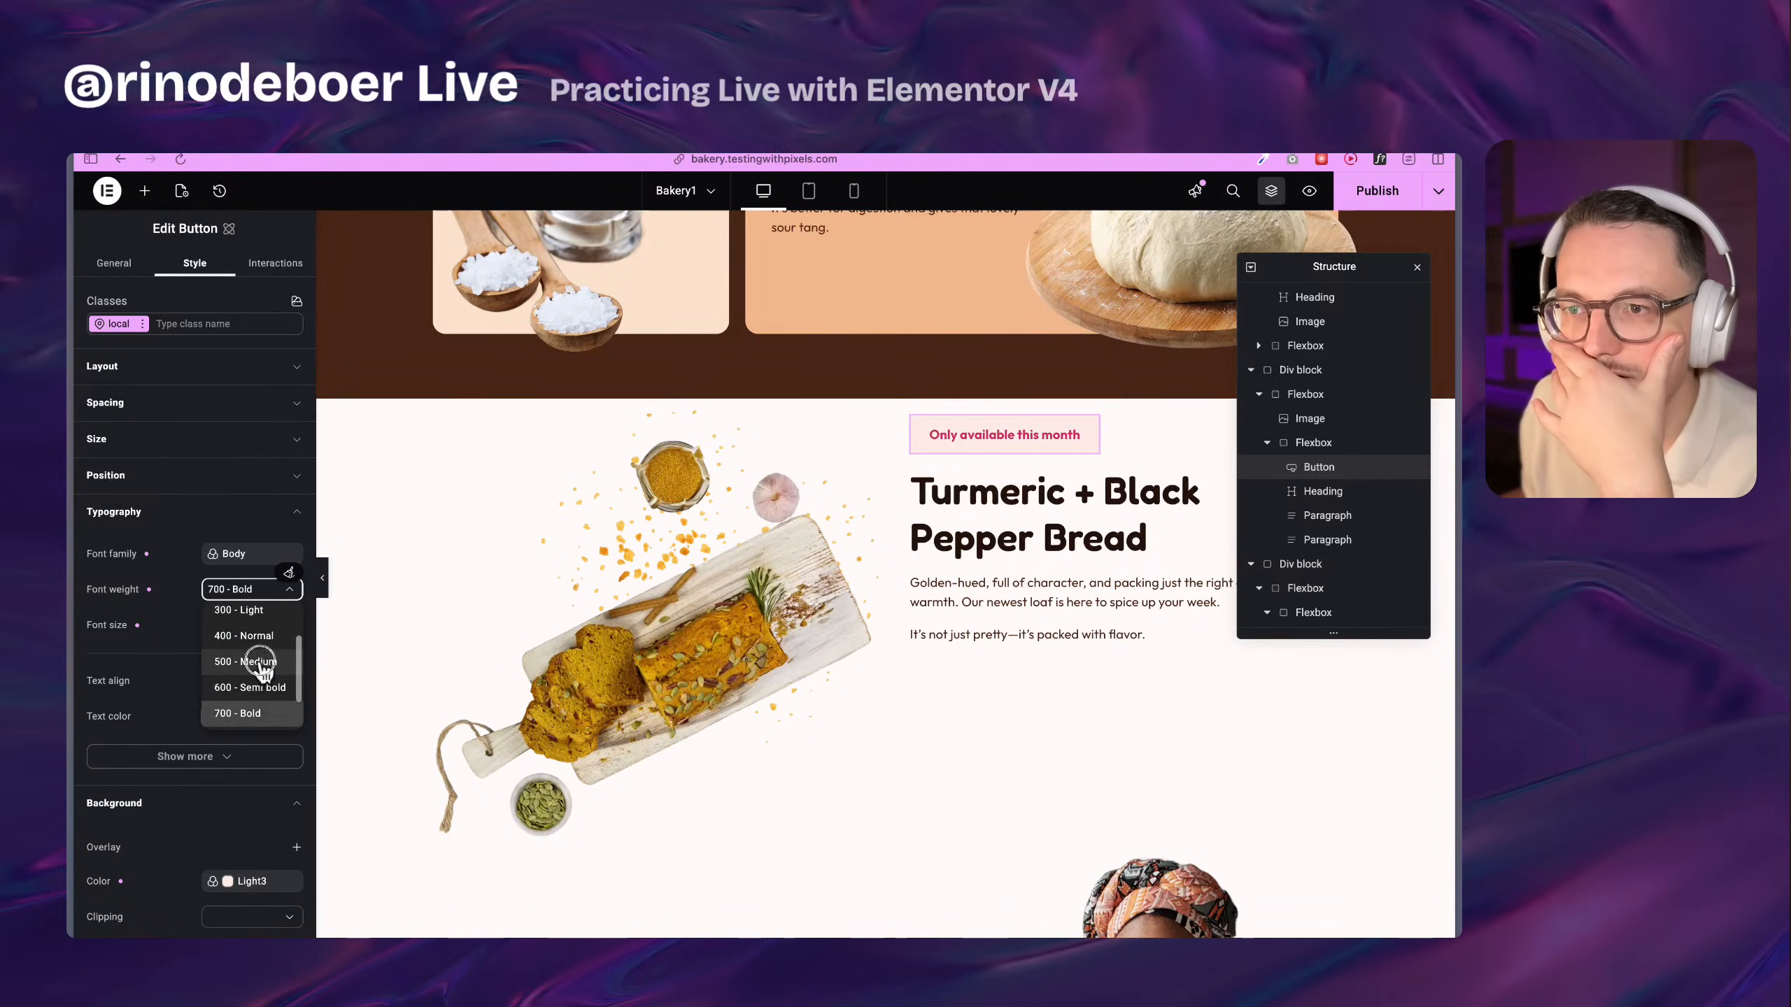
click(259, 663)
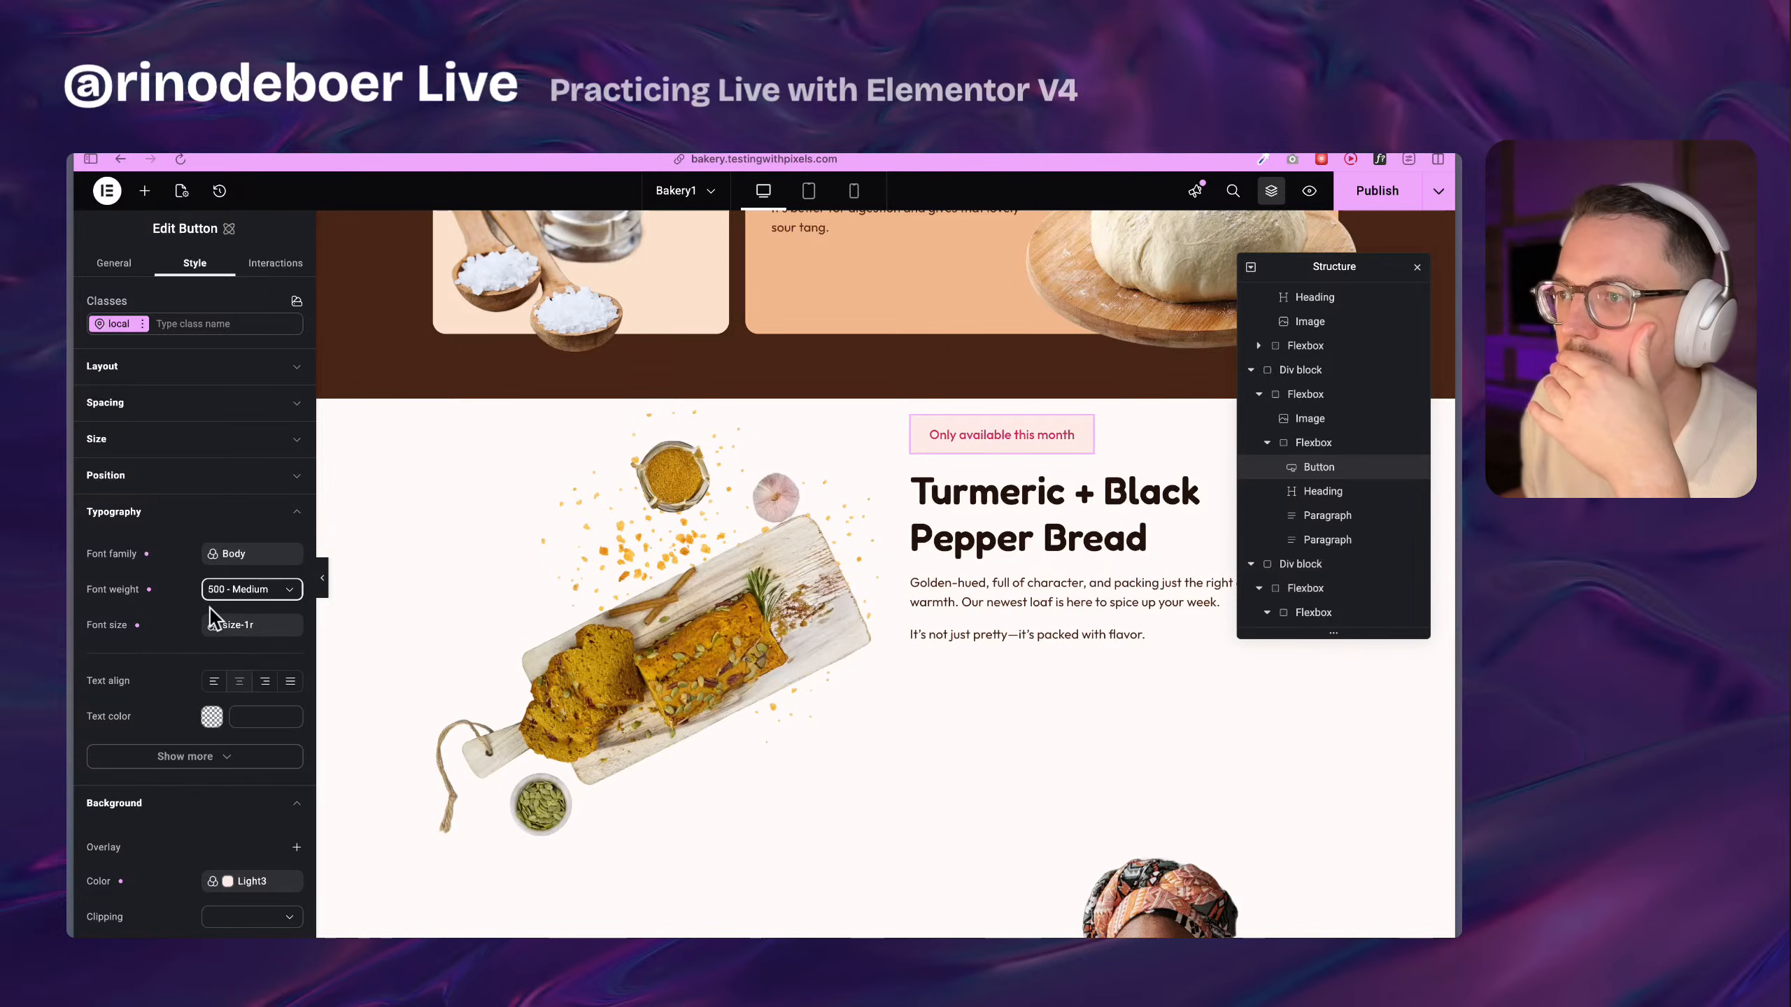
click(246, 591)
click(252, 690)
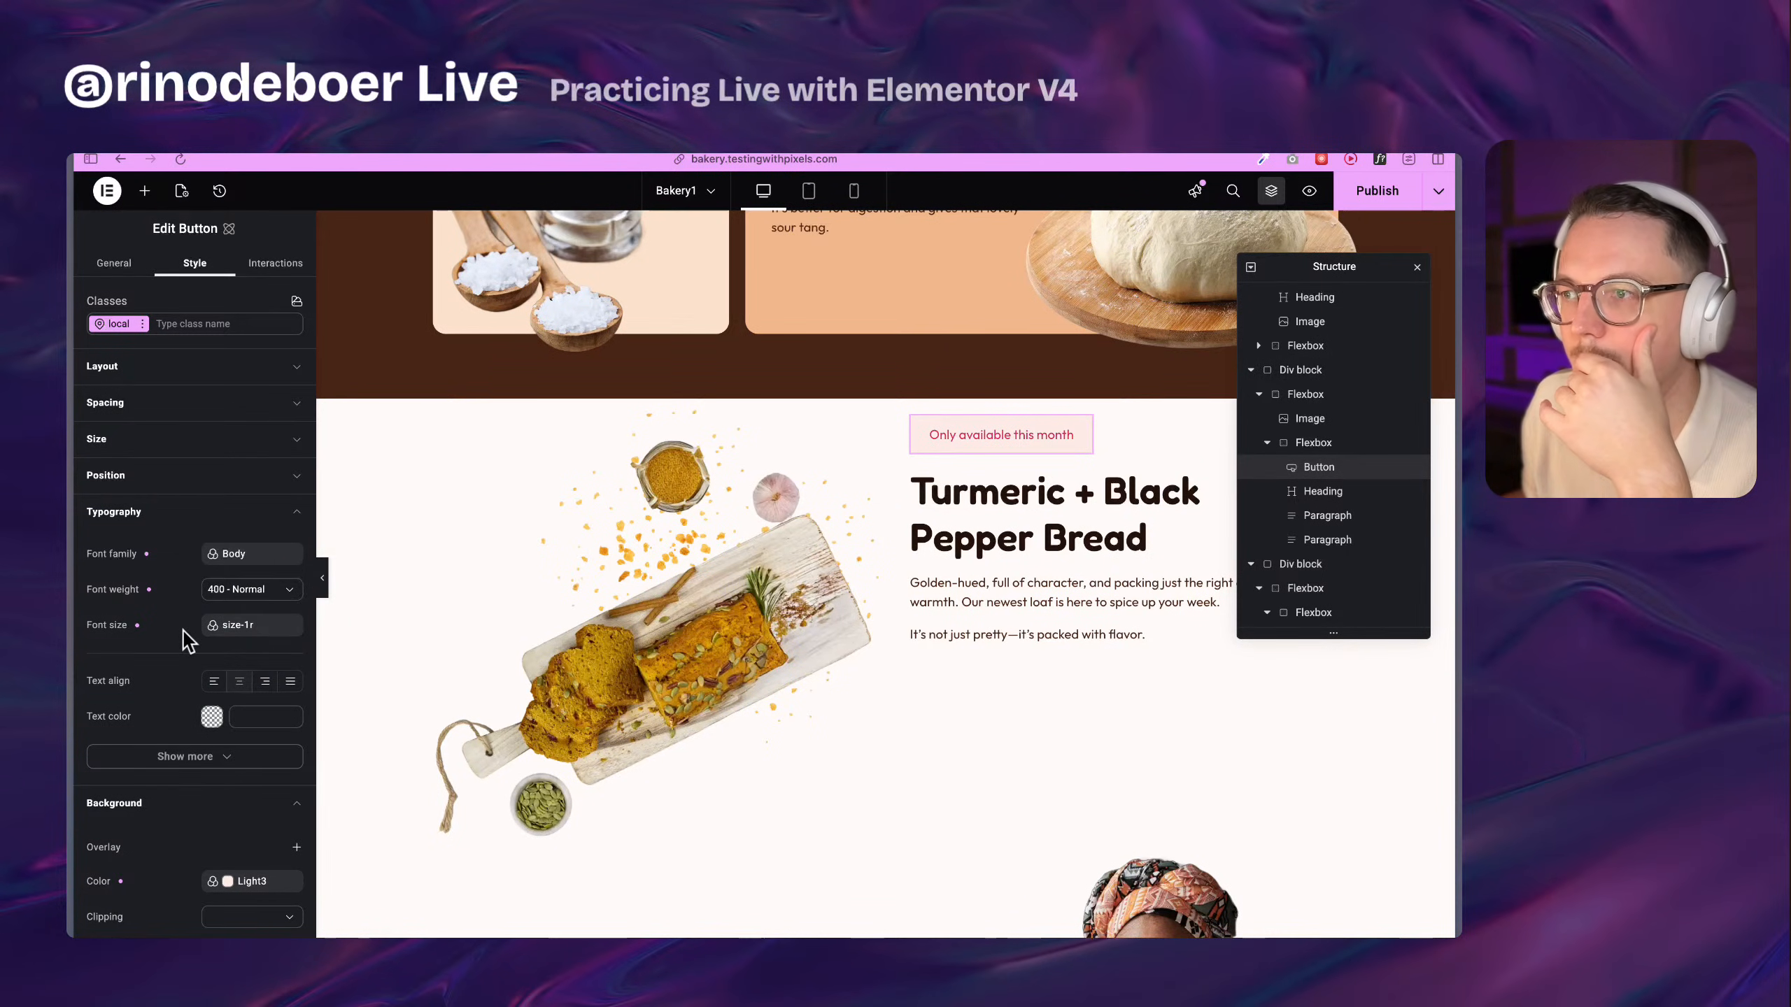
Open the badge button's border settings
scroll(185, 642, down, 1)
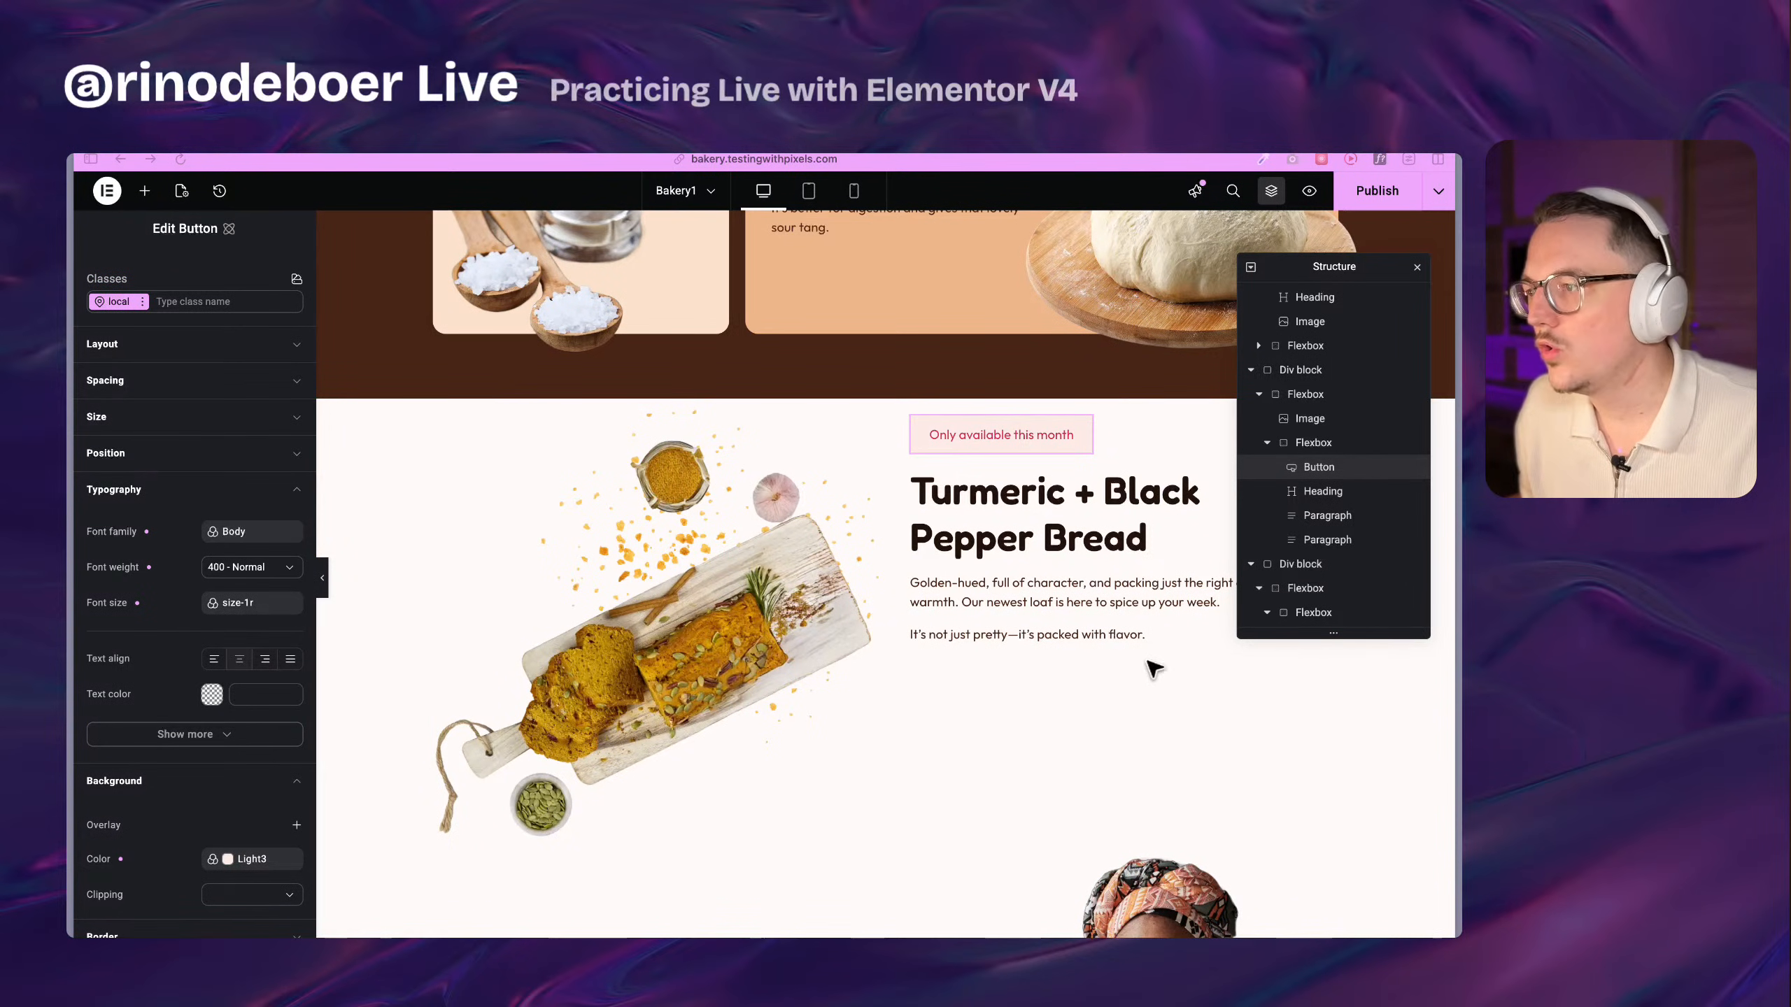
scroll(278, 734, down, 3)
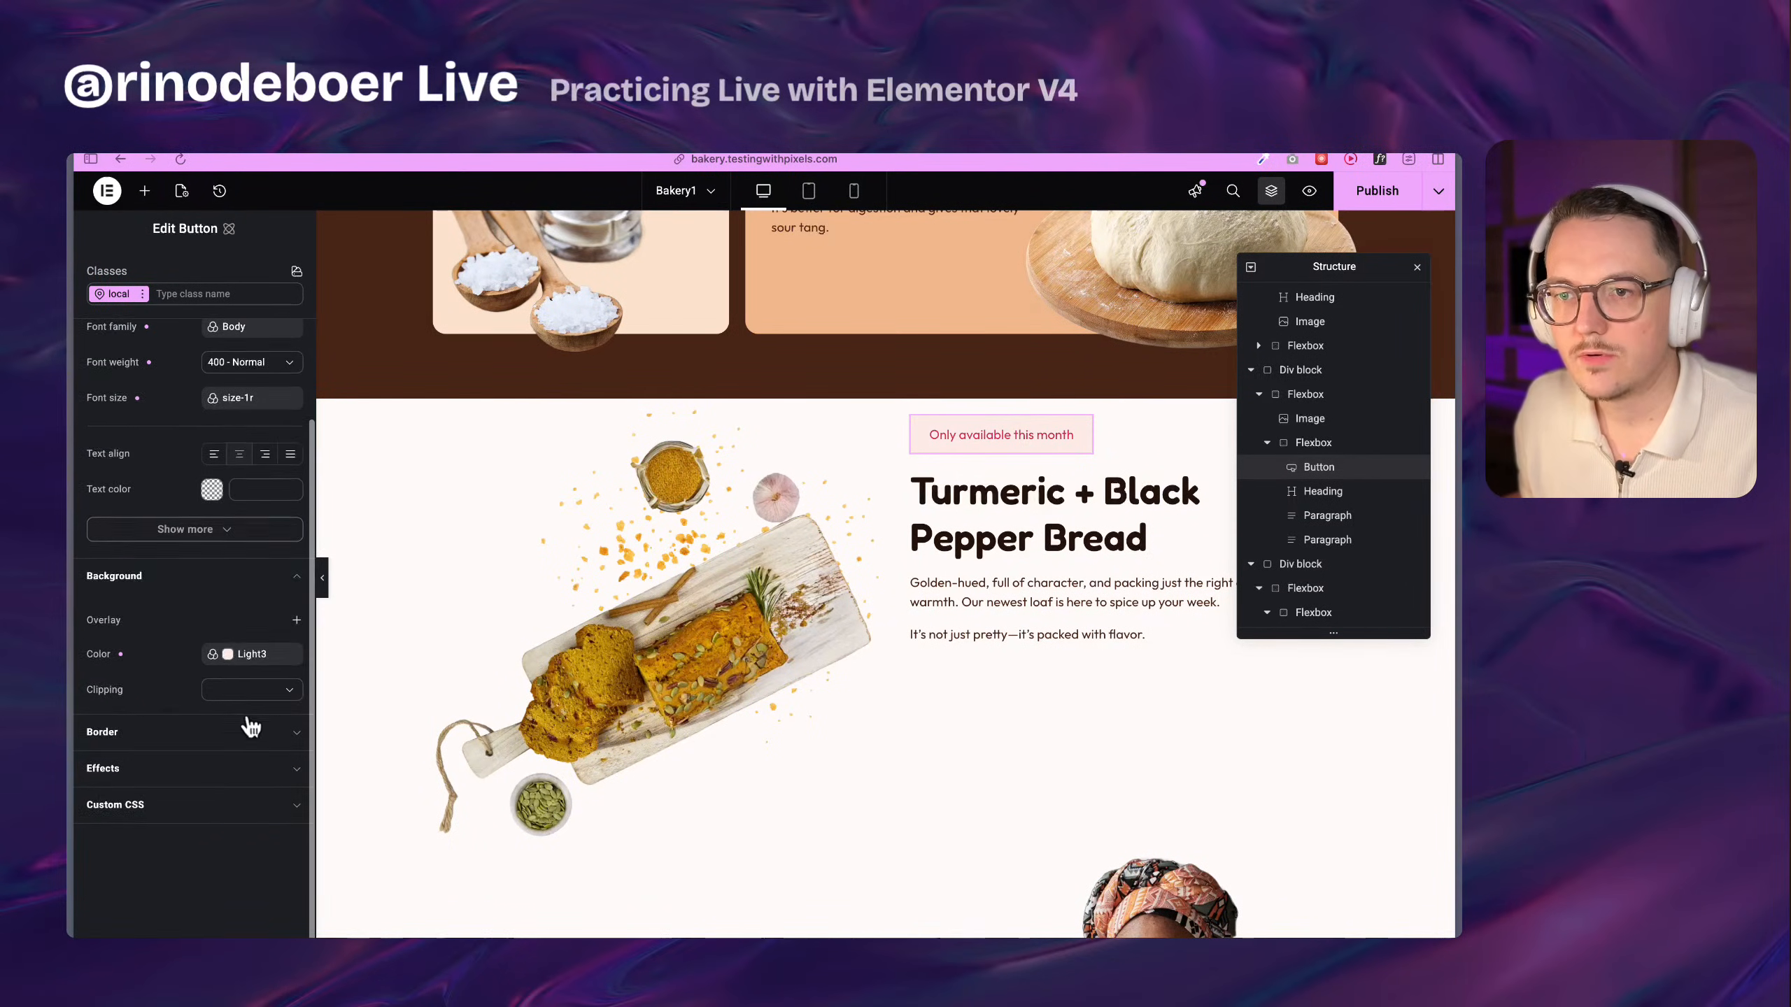
click(209, 737)
scroll(213, 741, down, 2)
click(221, 676)
text(12)
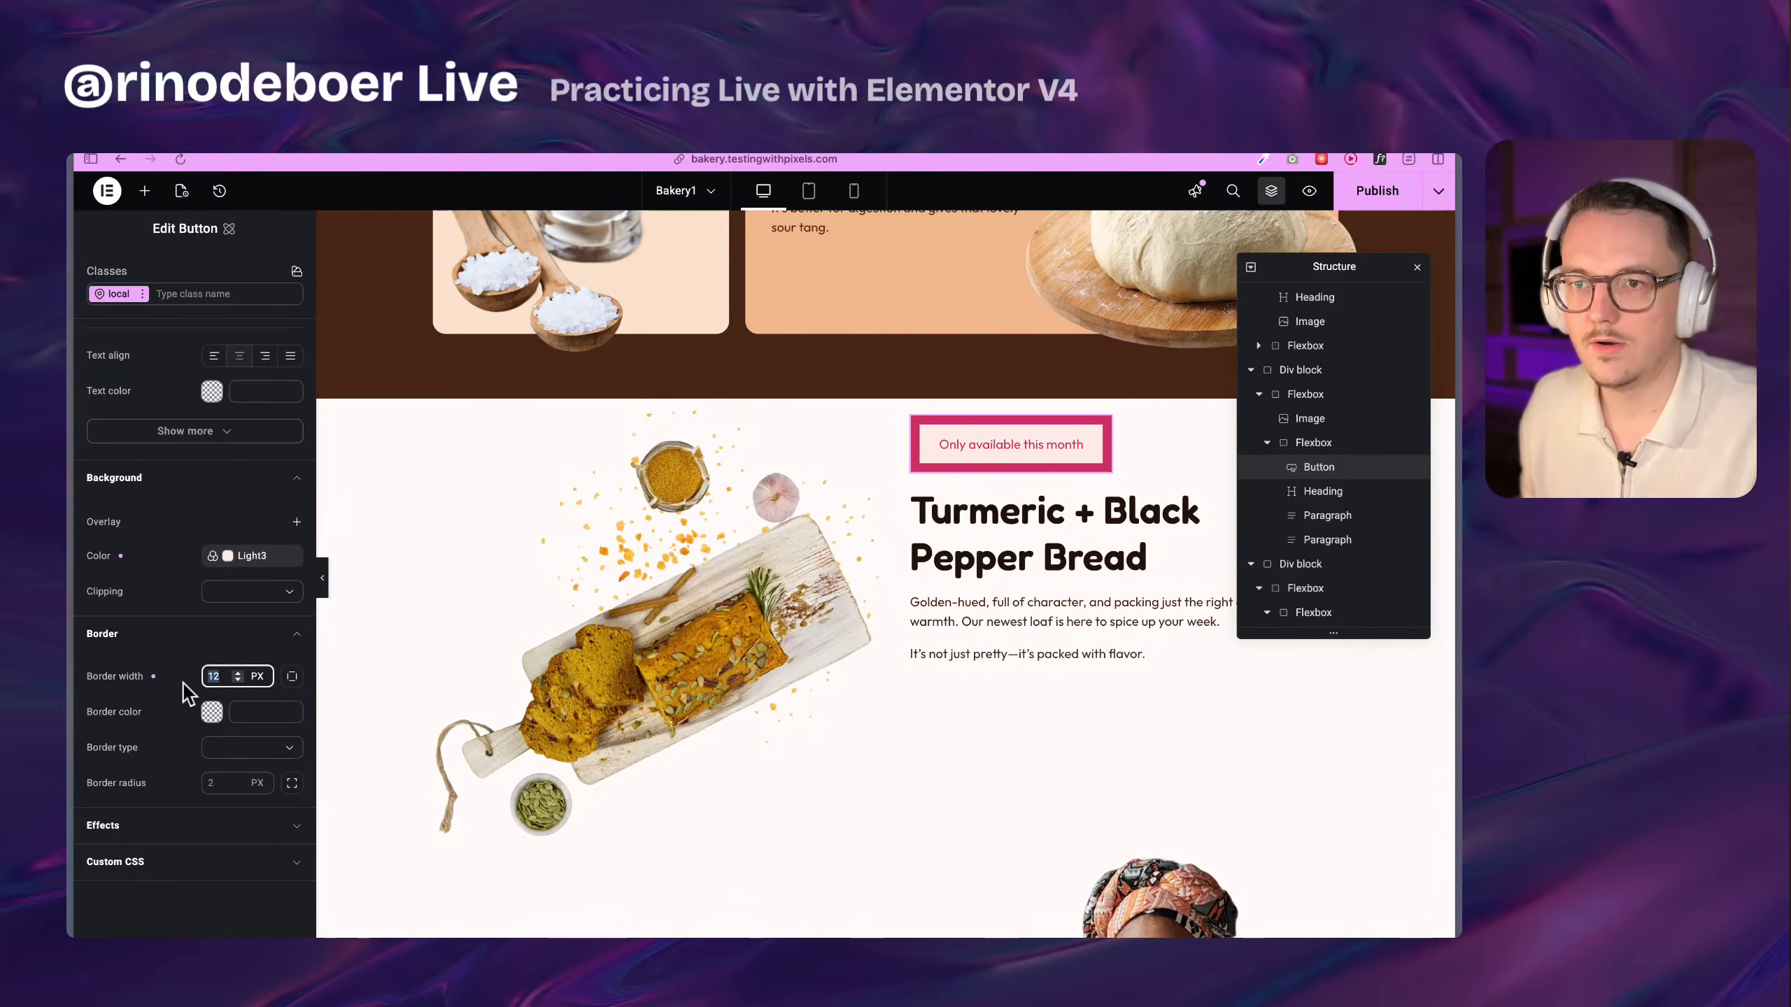
key(BackSpace)
key(BackSpace)
Set the badge button's border radius to the 12px rounded-m variable
click(224, 784)
text(12)
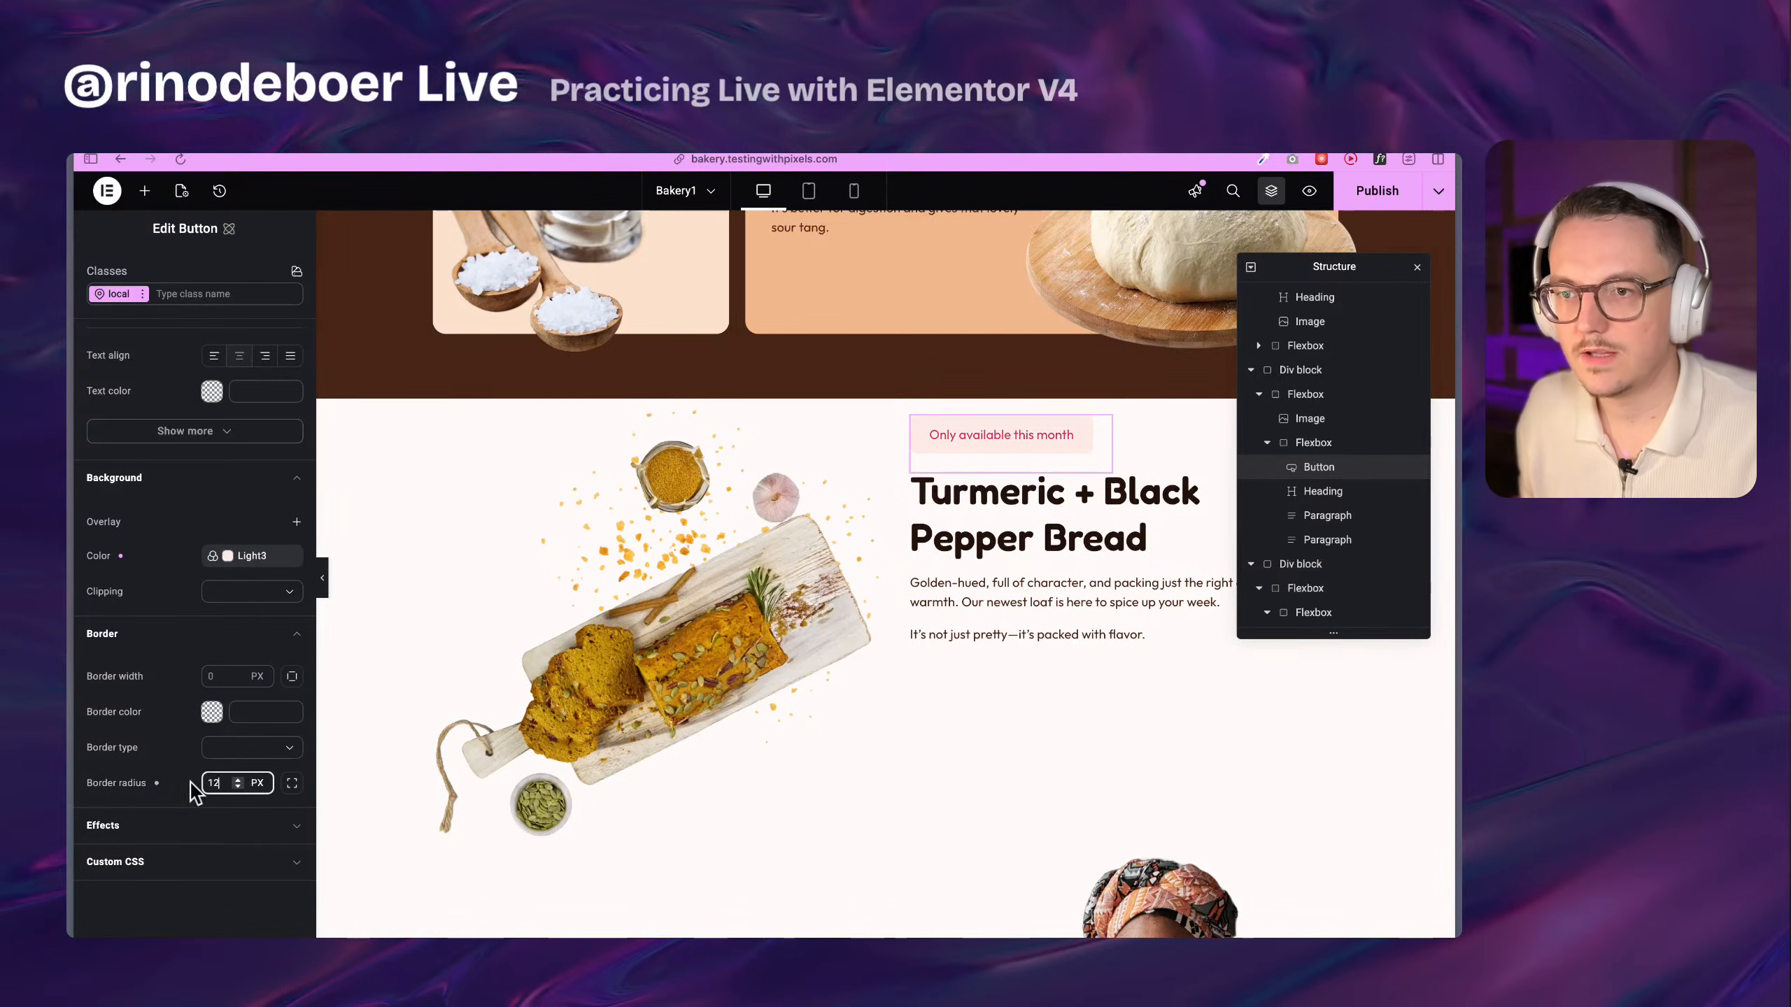
click(260, 767)
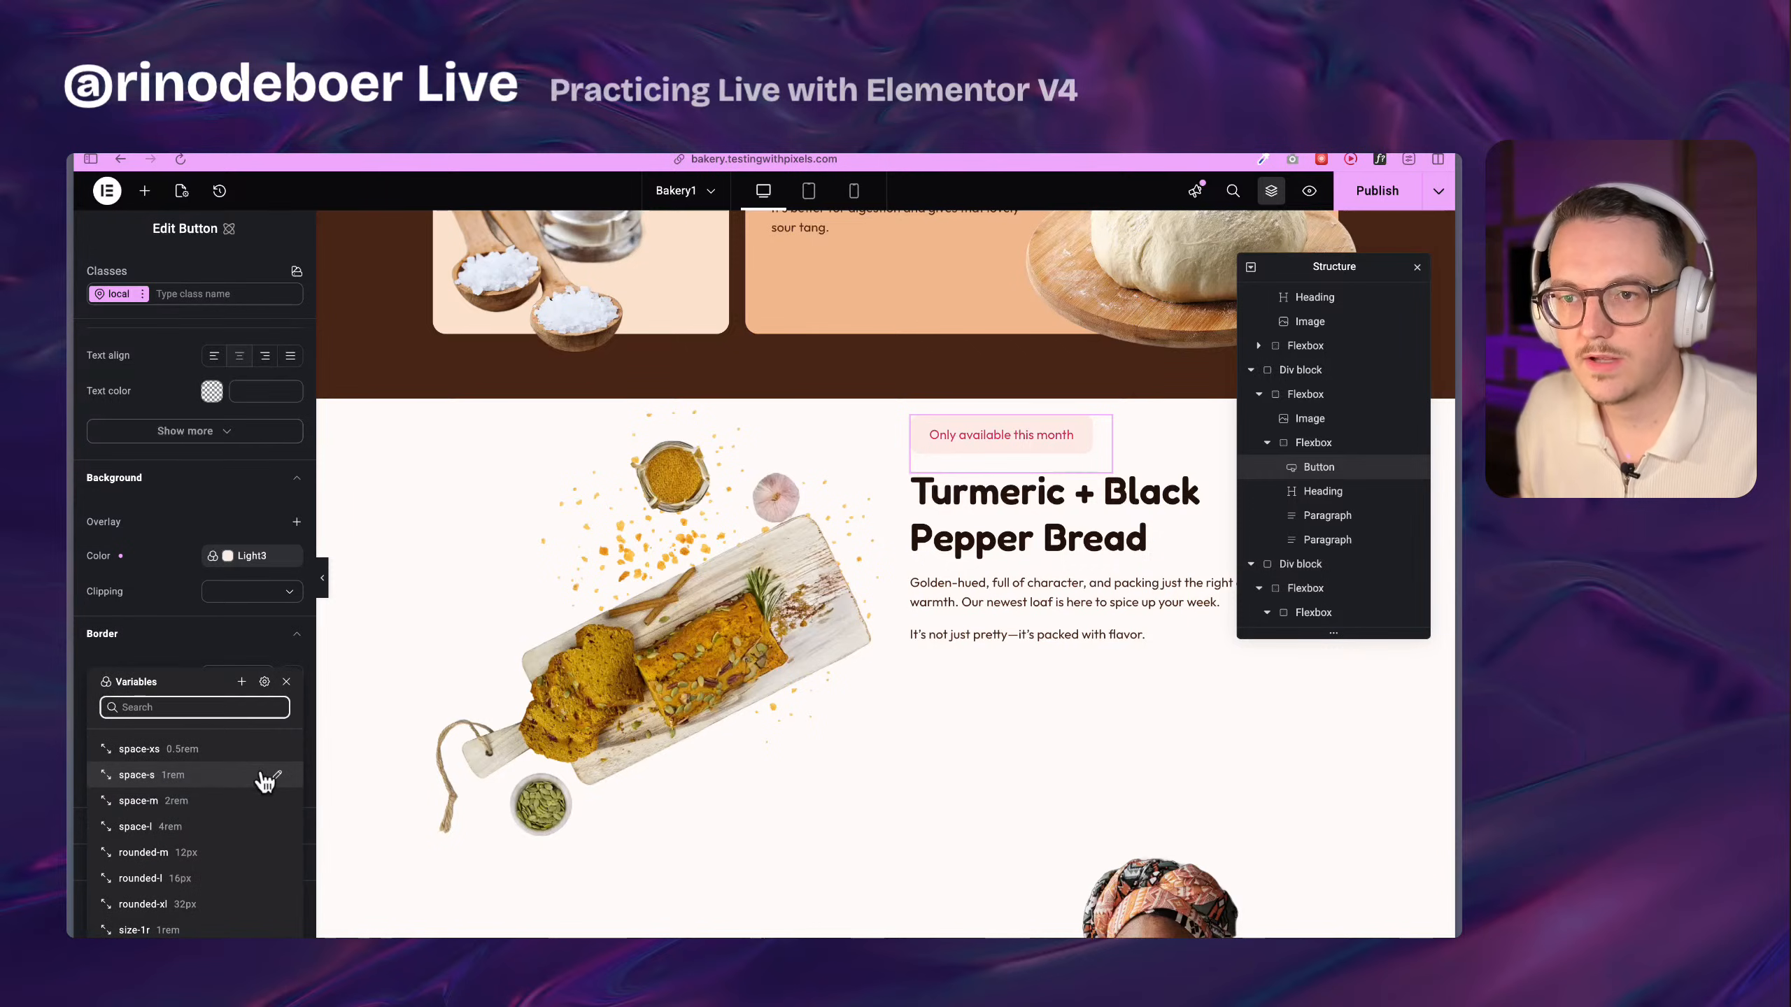
click(230, 855)
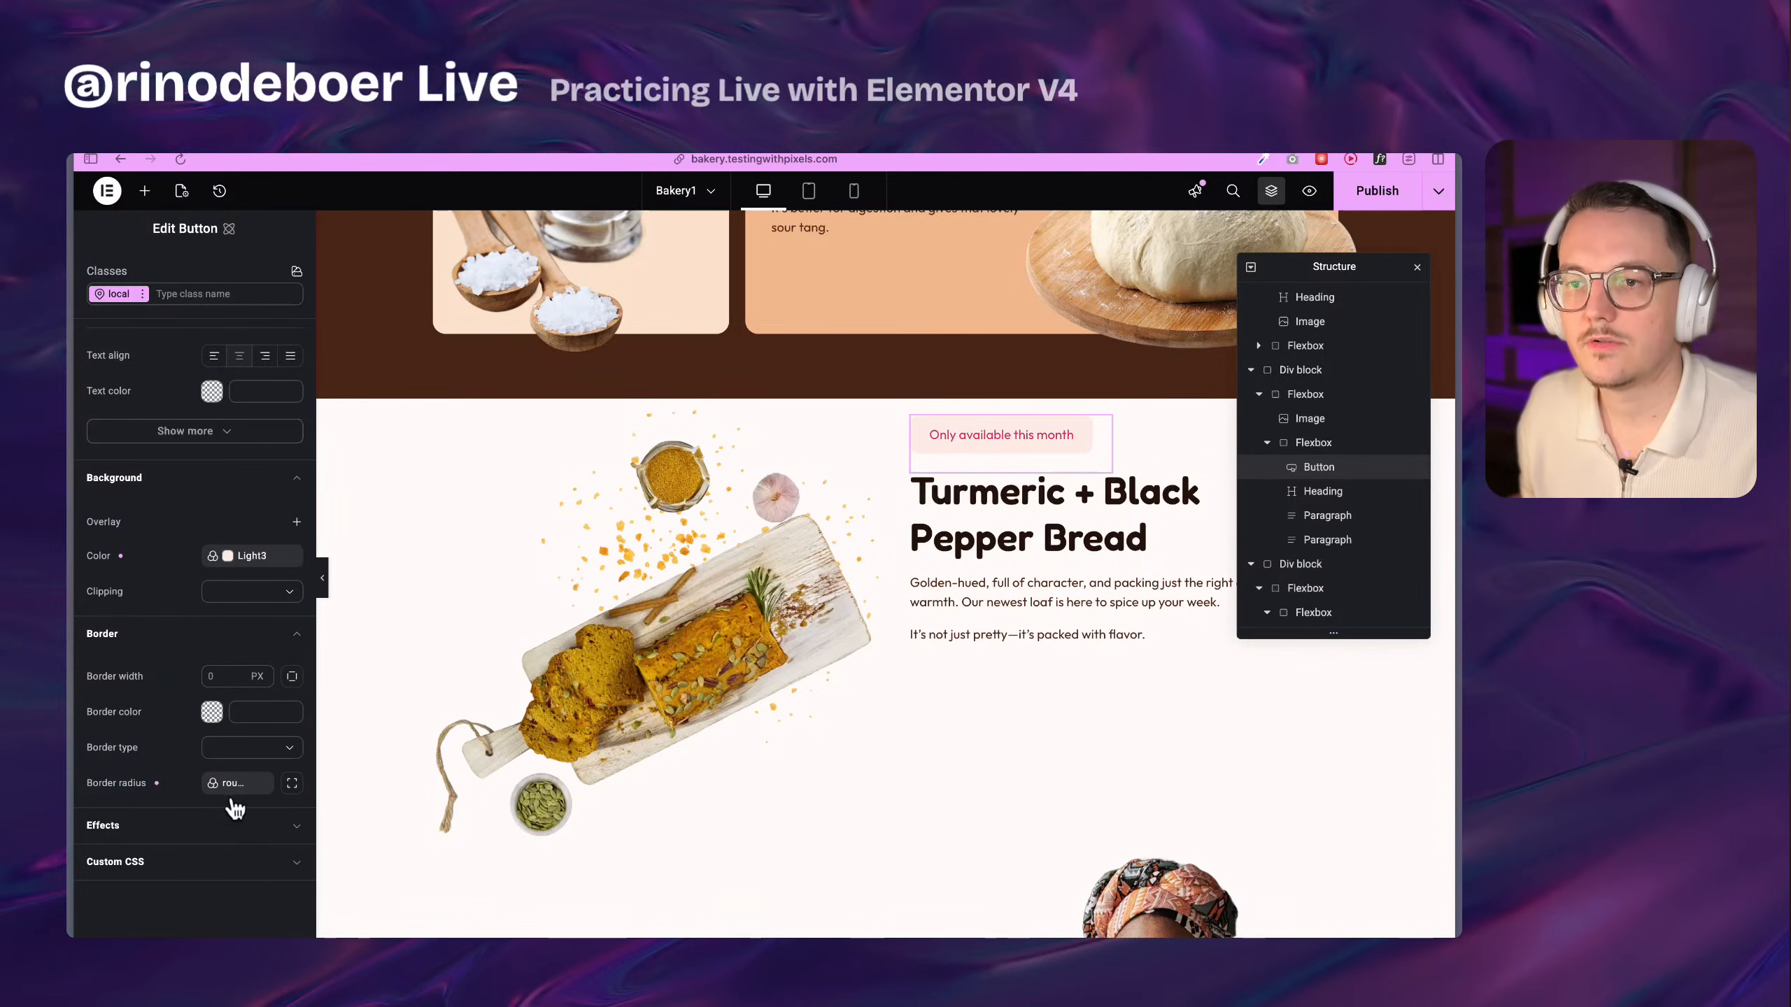
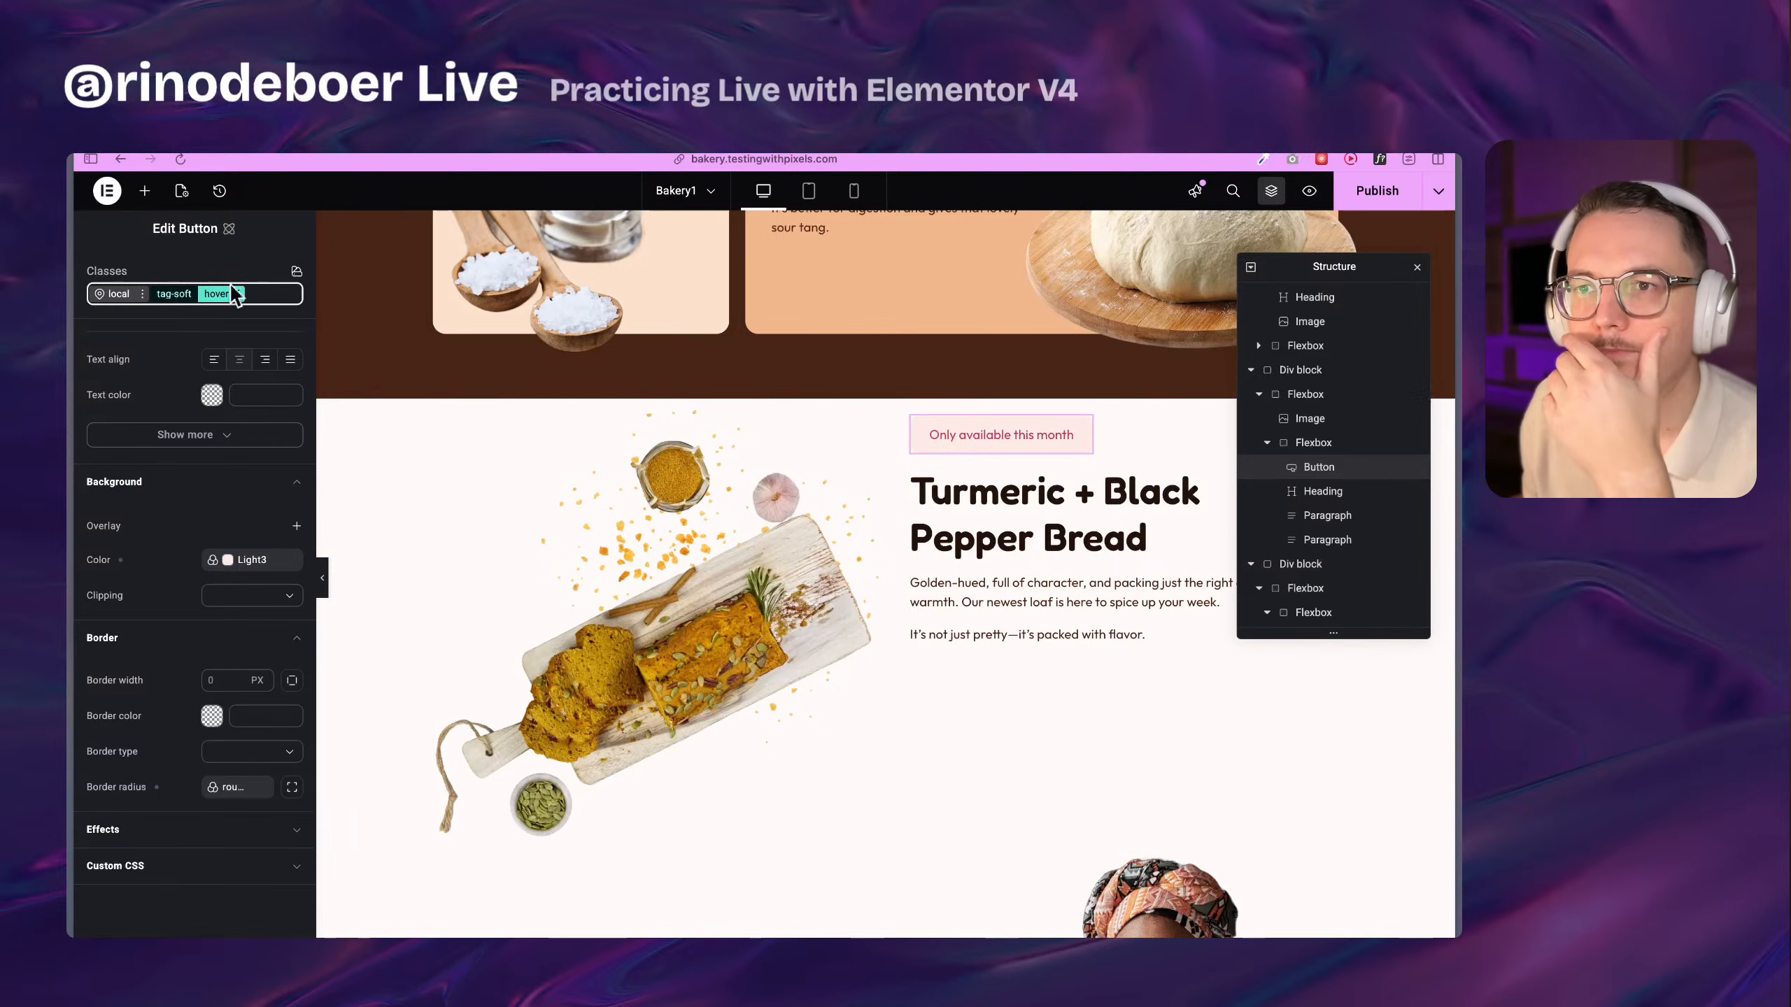
Set the text color of the tag-soft class's hover state to the Primary-dark variable, after trying Light4
scroll(169, 661, up, 5)
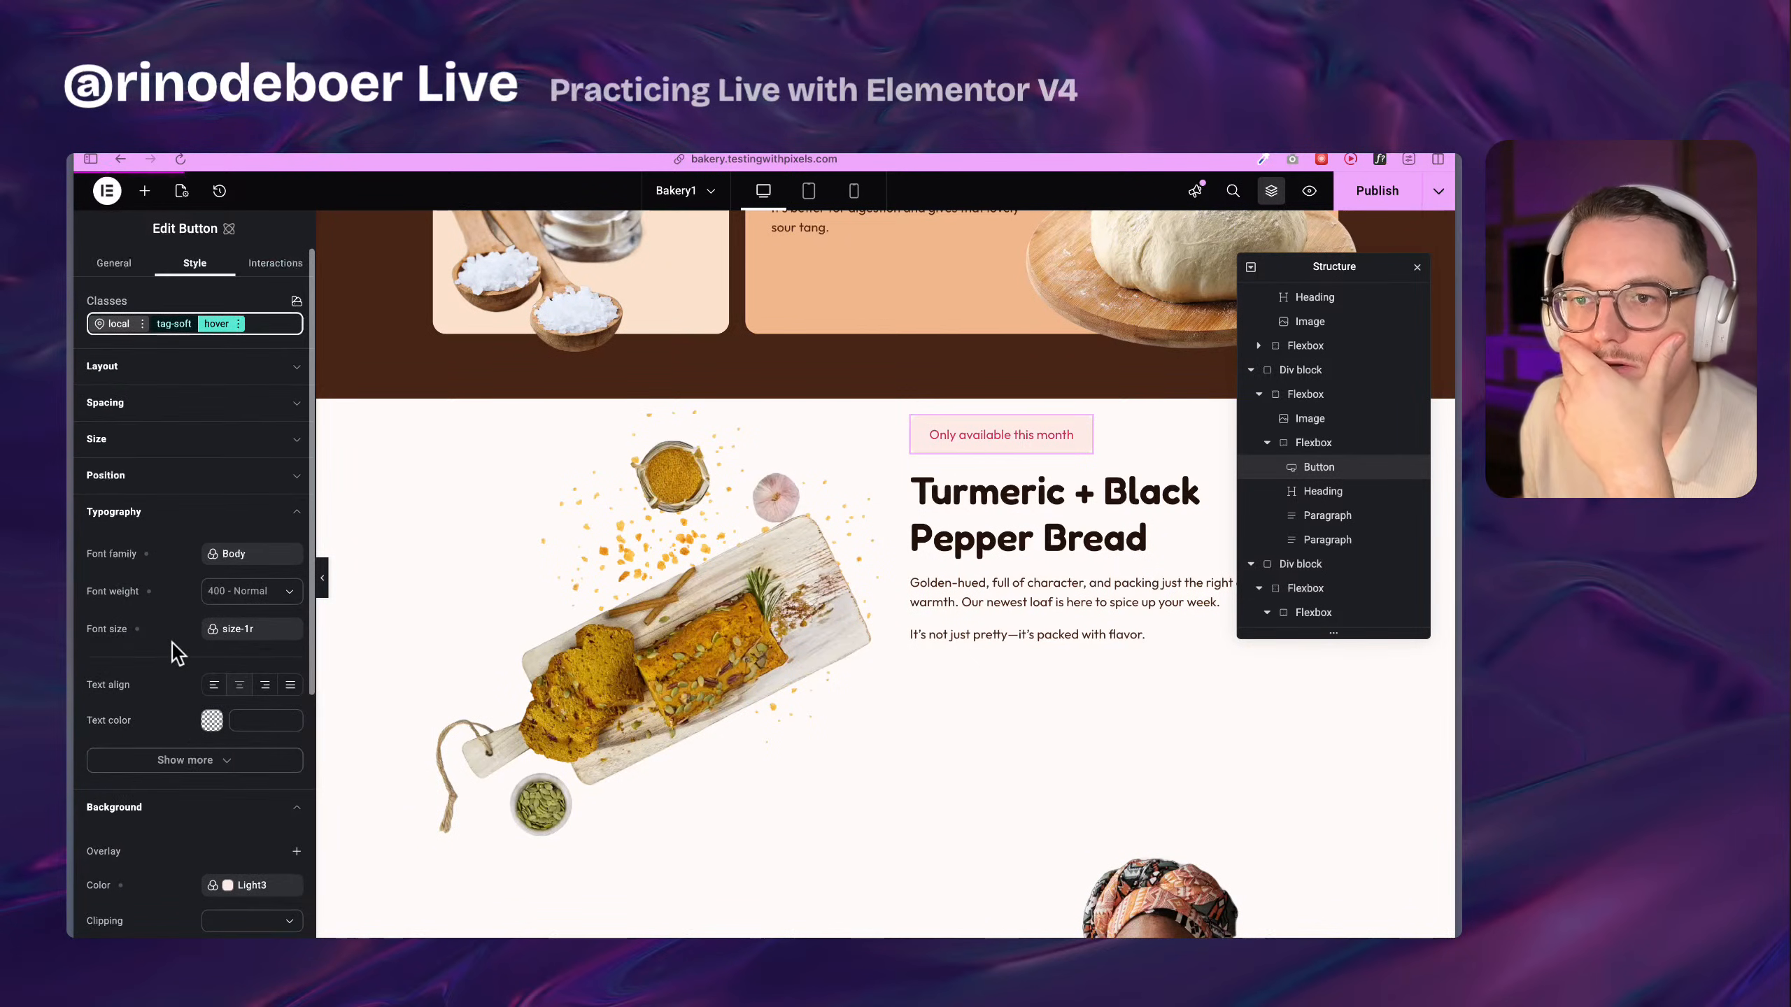
scroll(177, 550, down, 2)
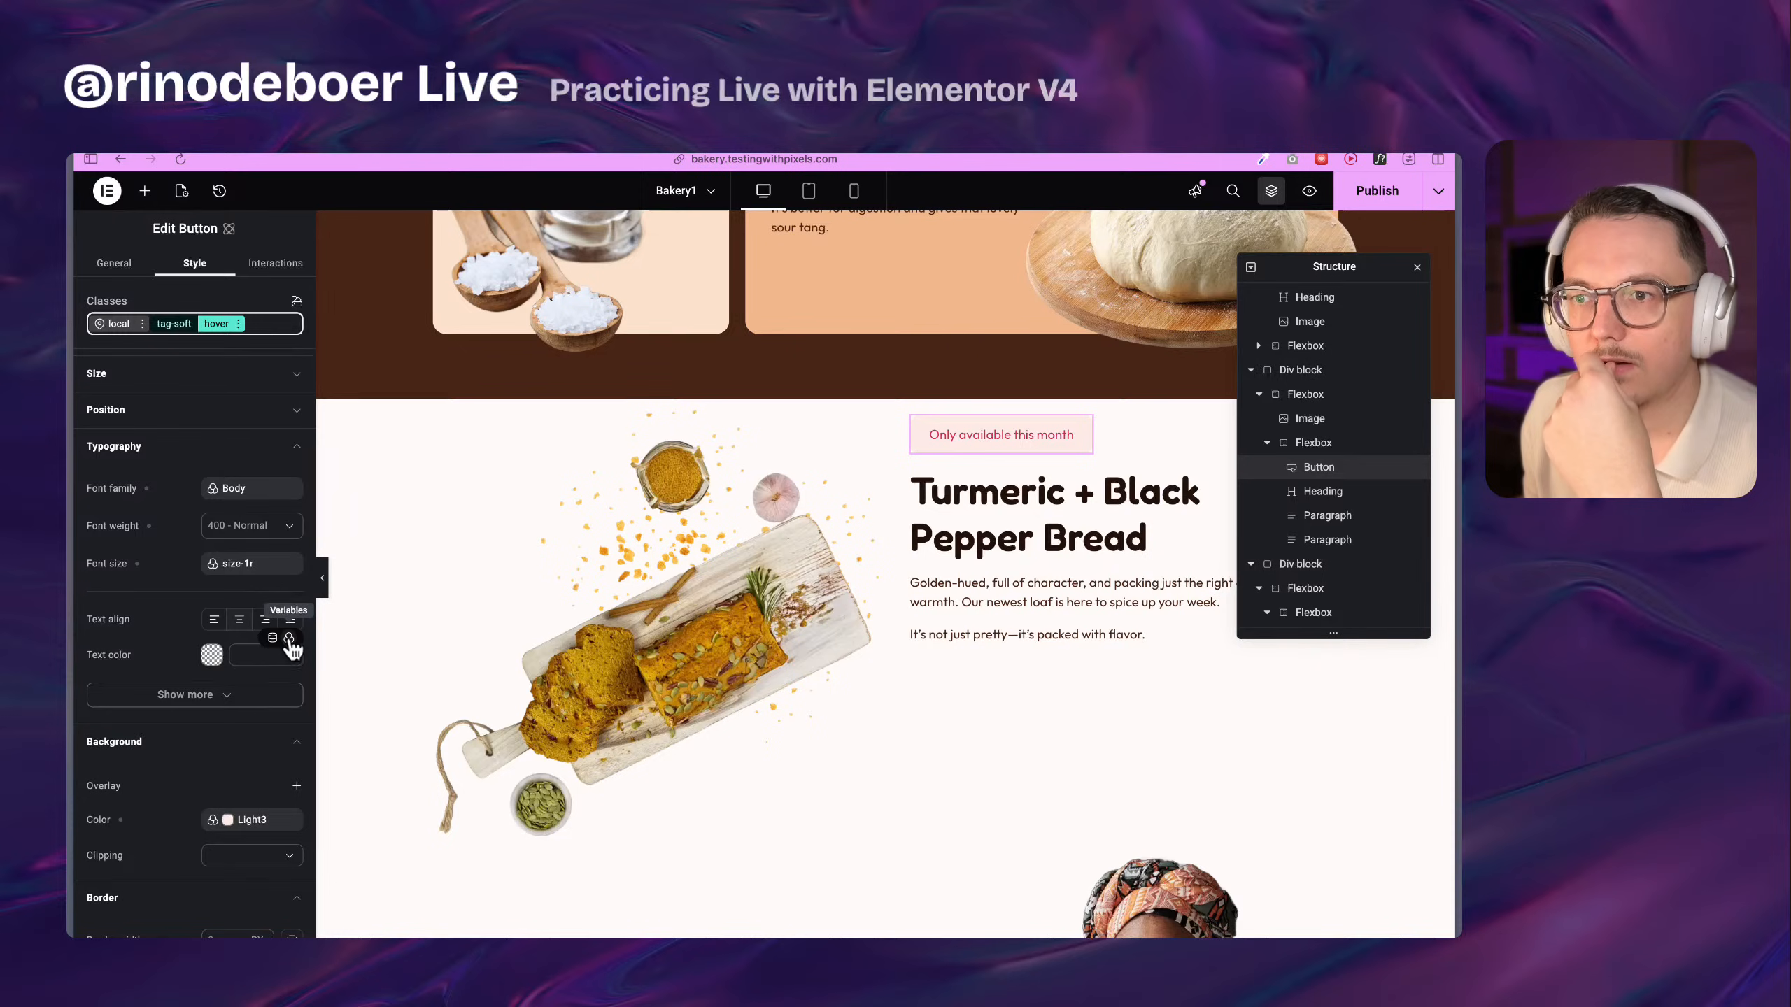
click(289, 638)
scroll(233, 832, down, 1)
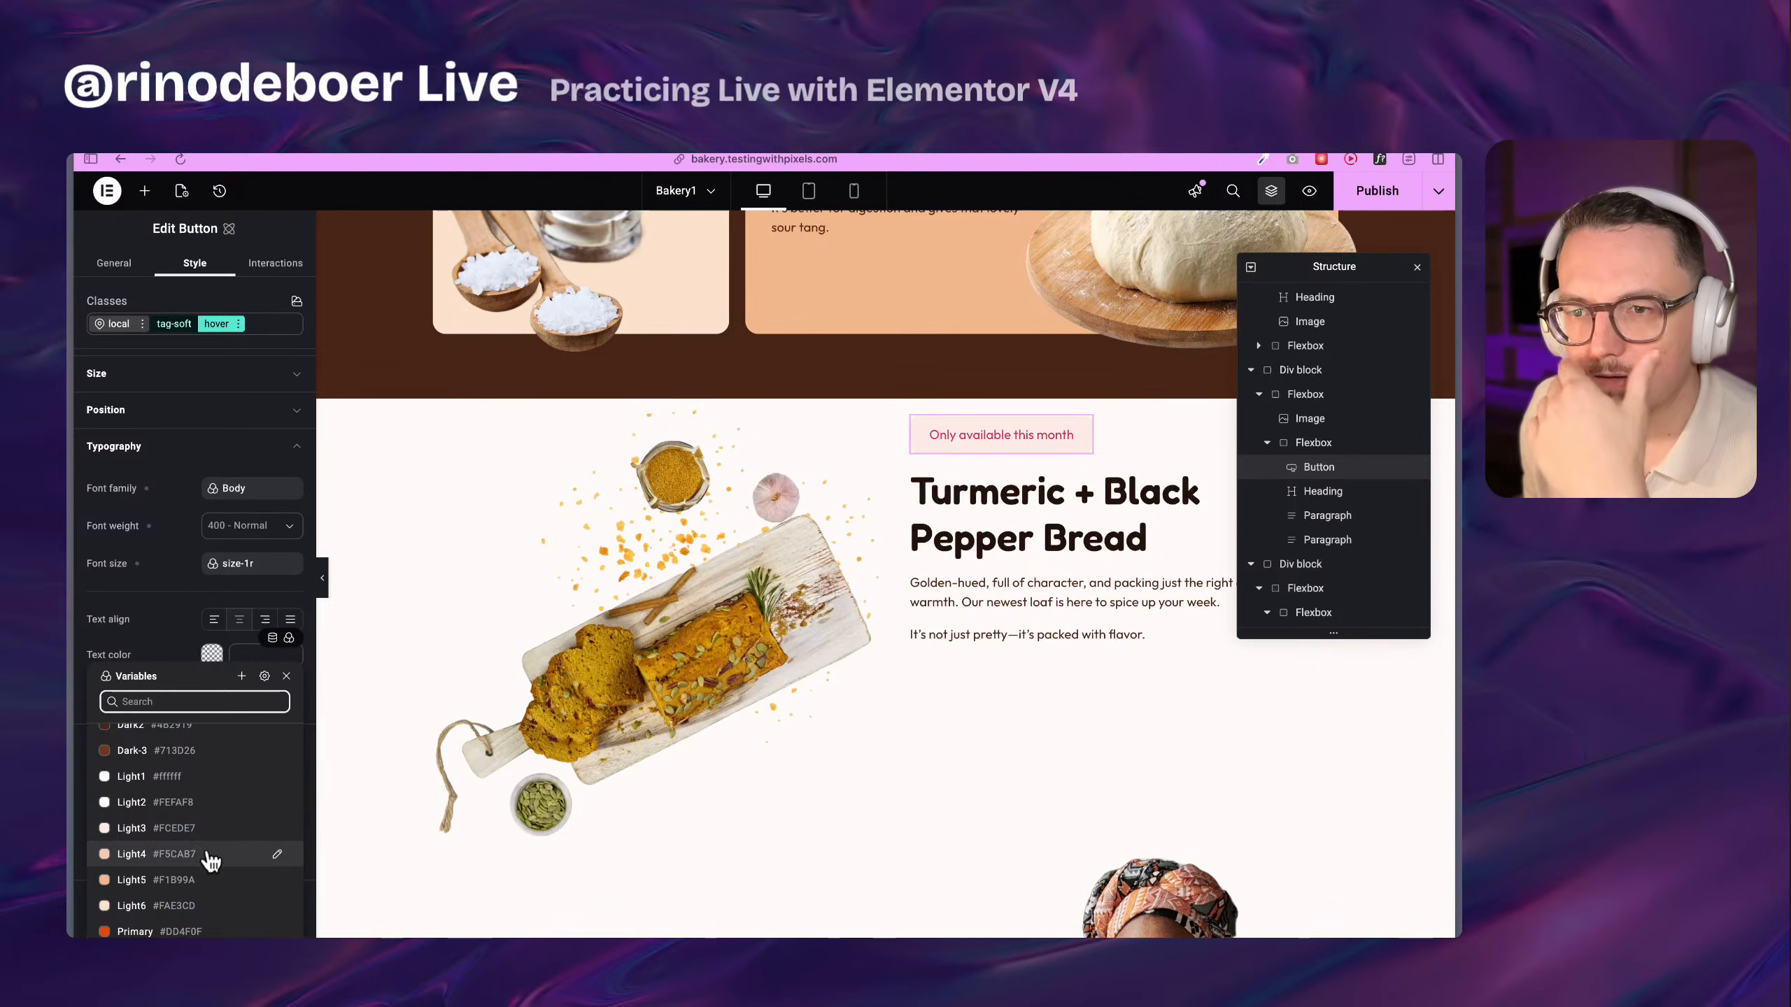
click(210, 850)
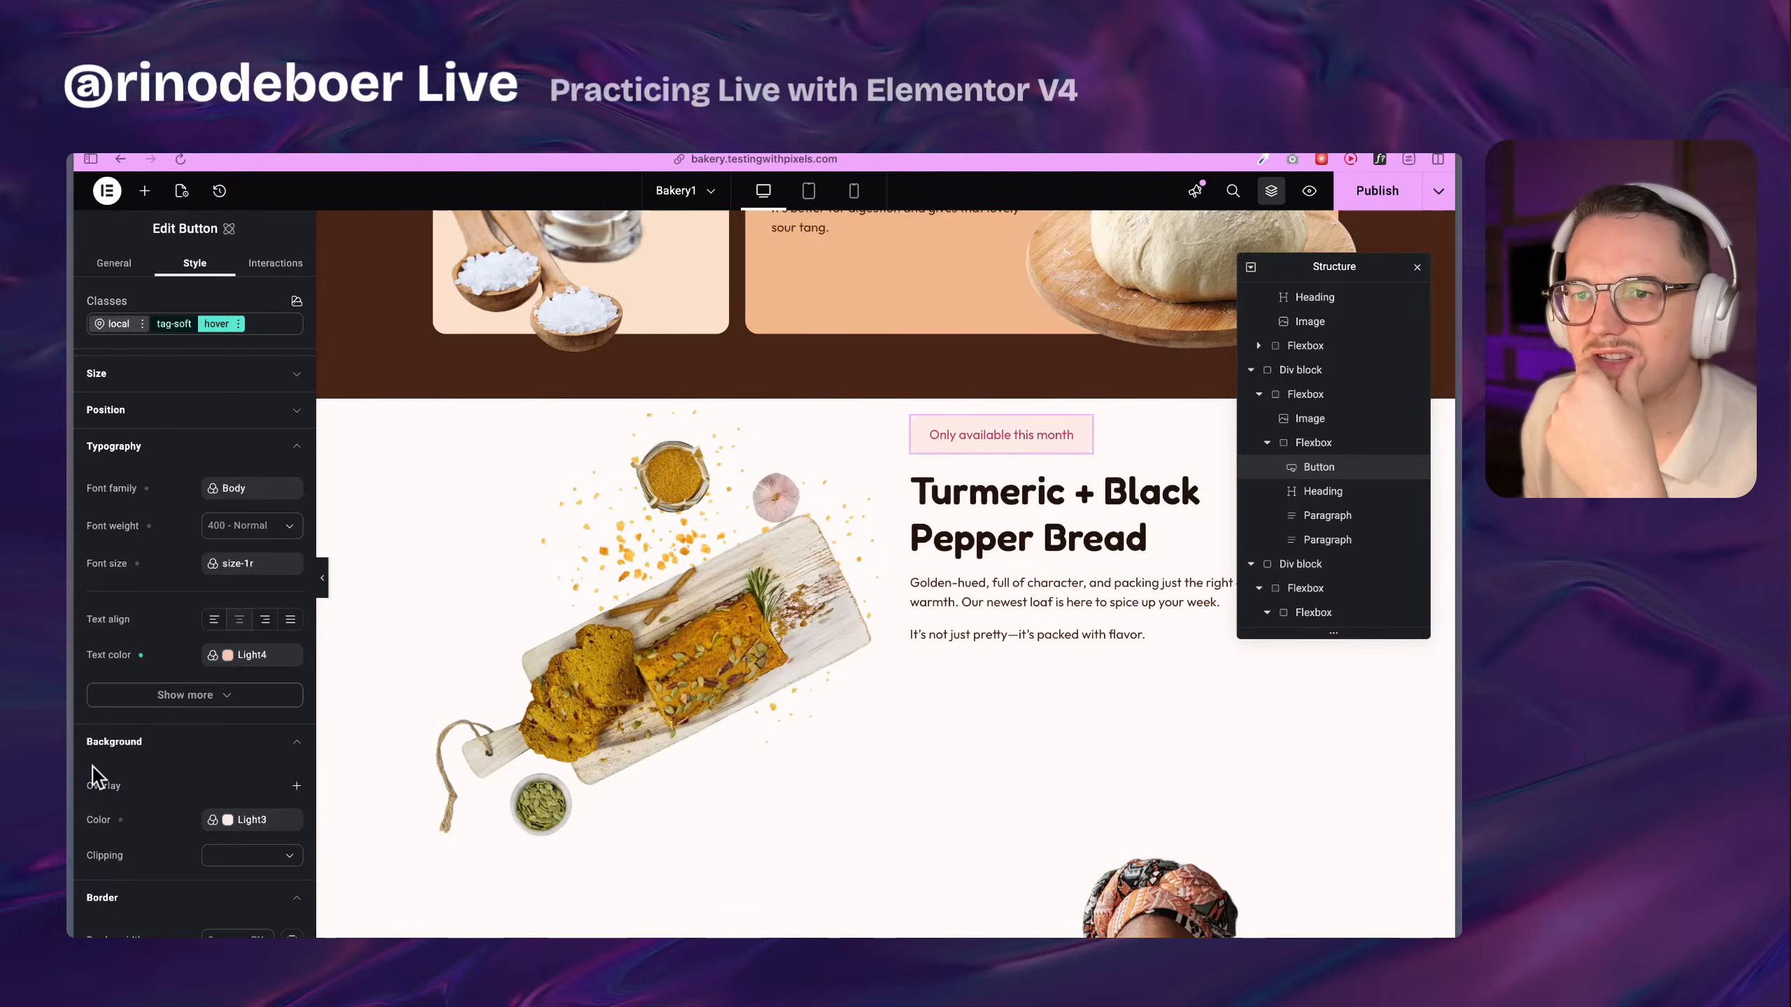
click(282, 660)
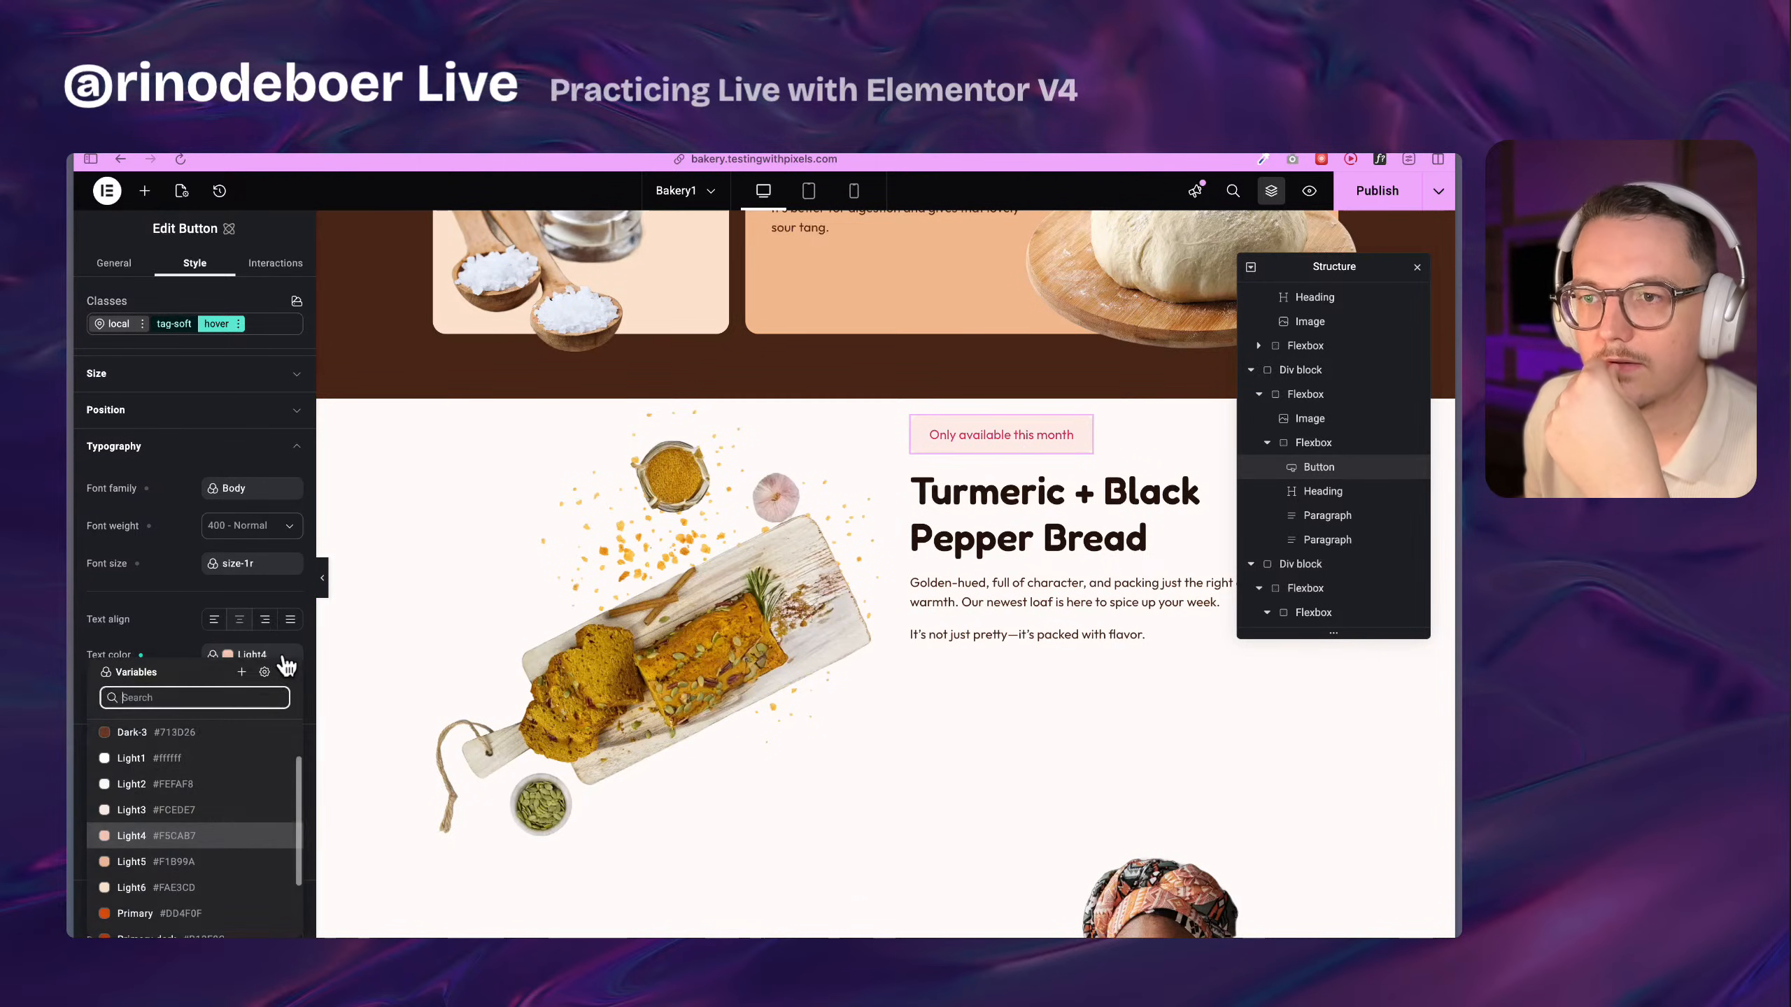
scroll(204, 847, down, 2)
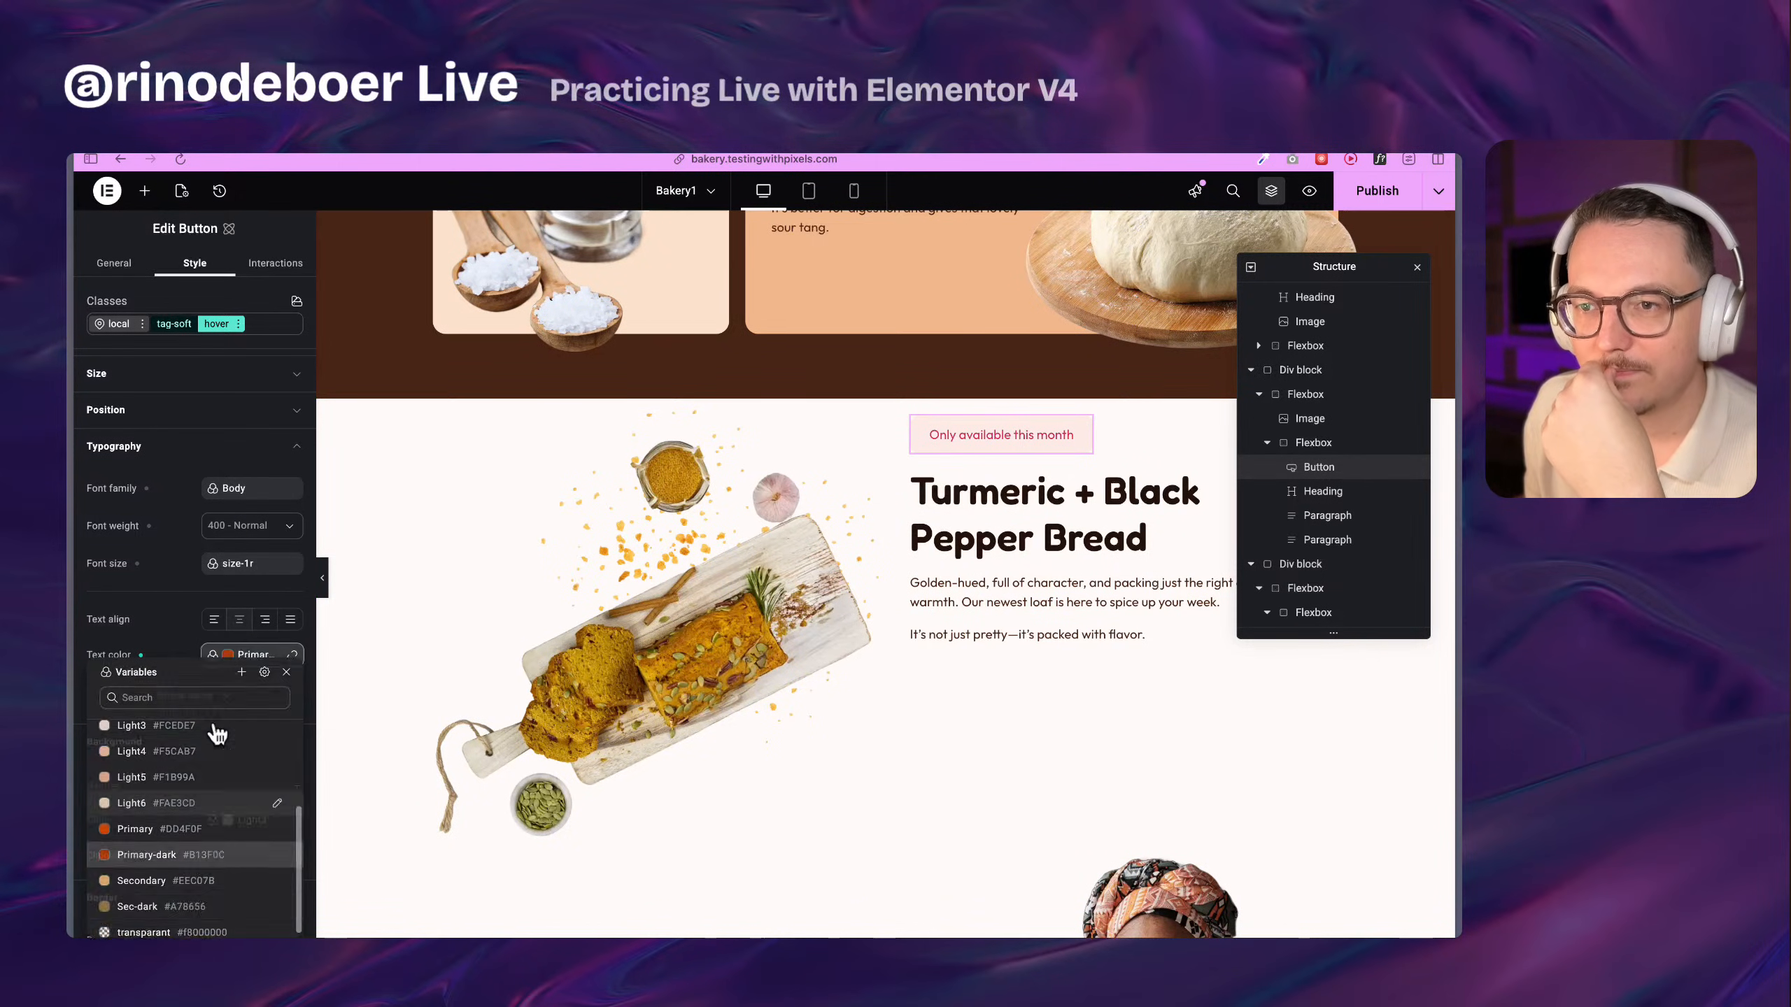
click(219, 733)
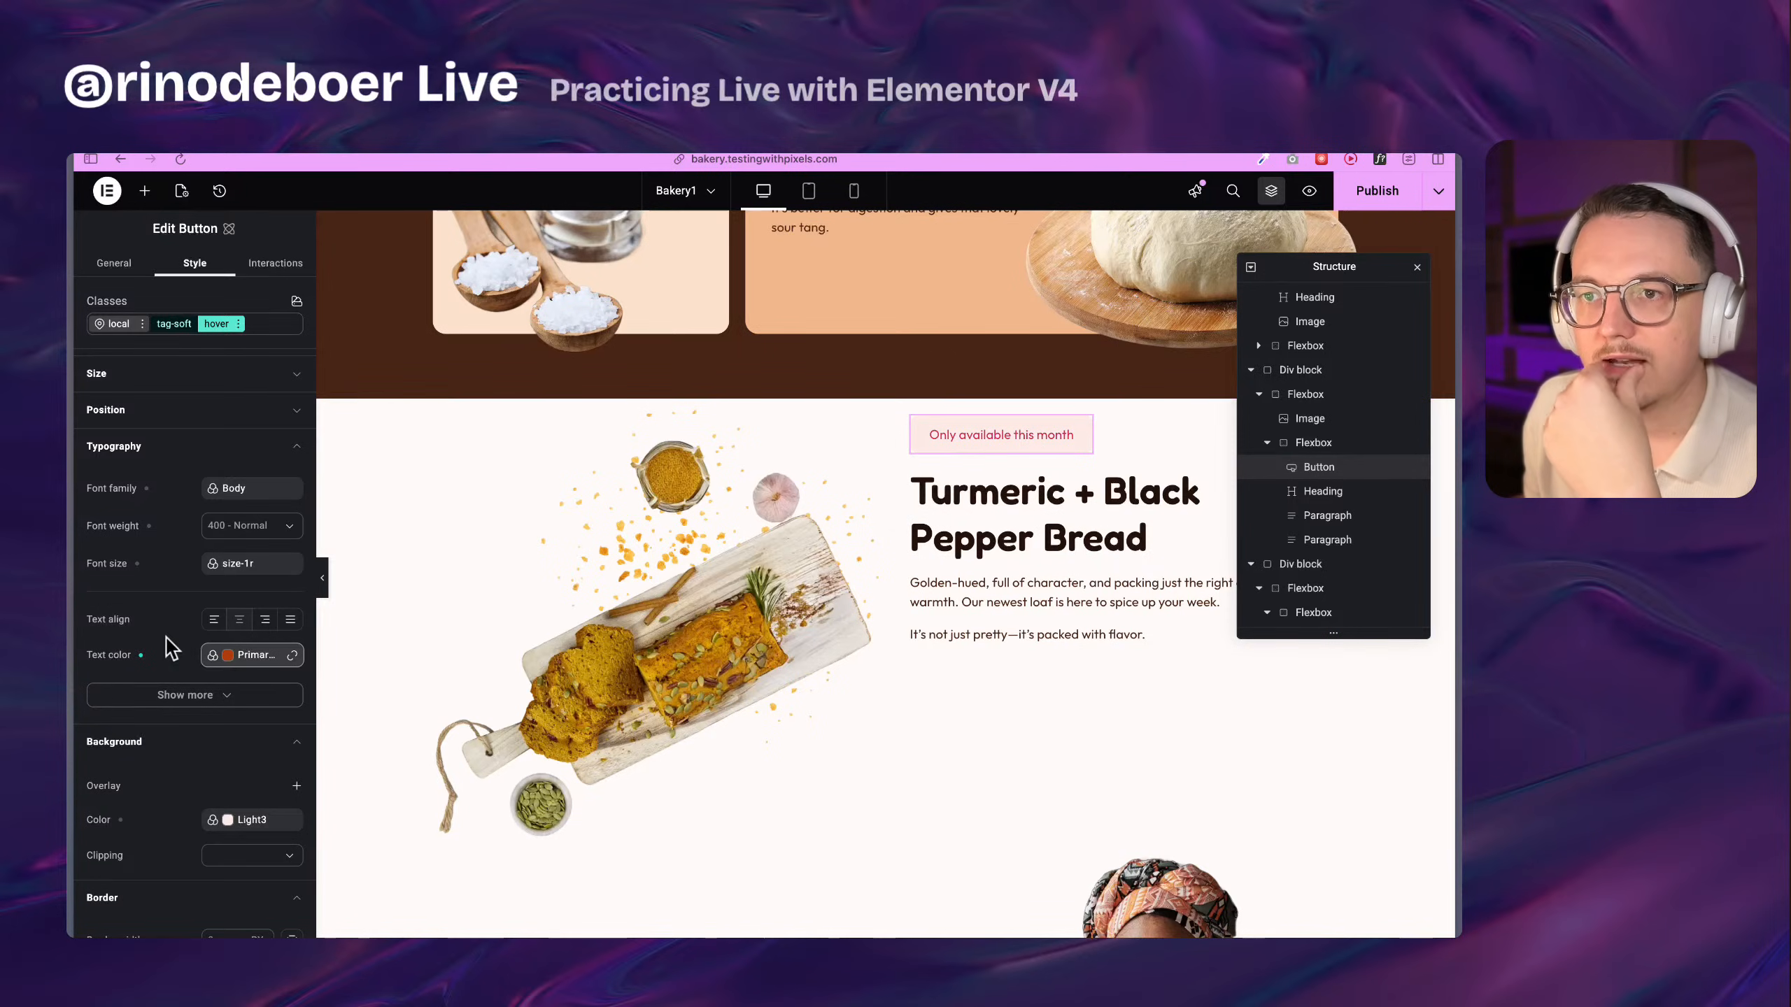
Try Light4 as the tag-soft hover state's background color and replace it with the Light2 variable
scroll(172, 648, down, 5)
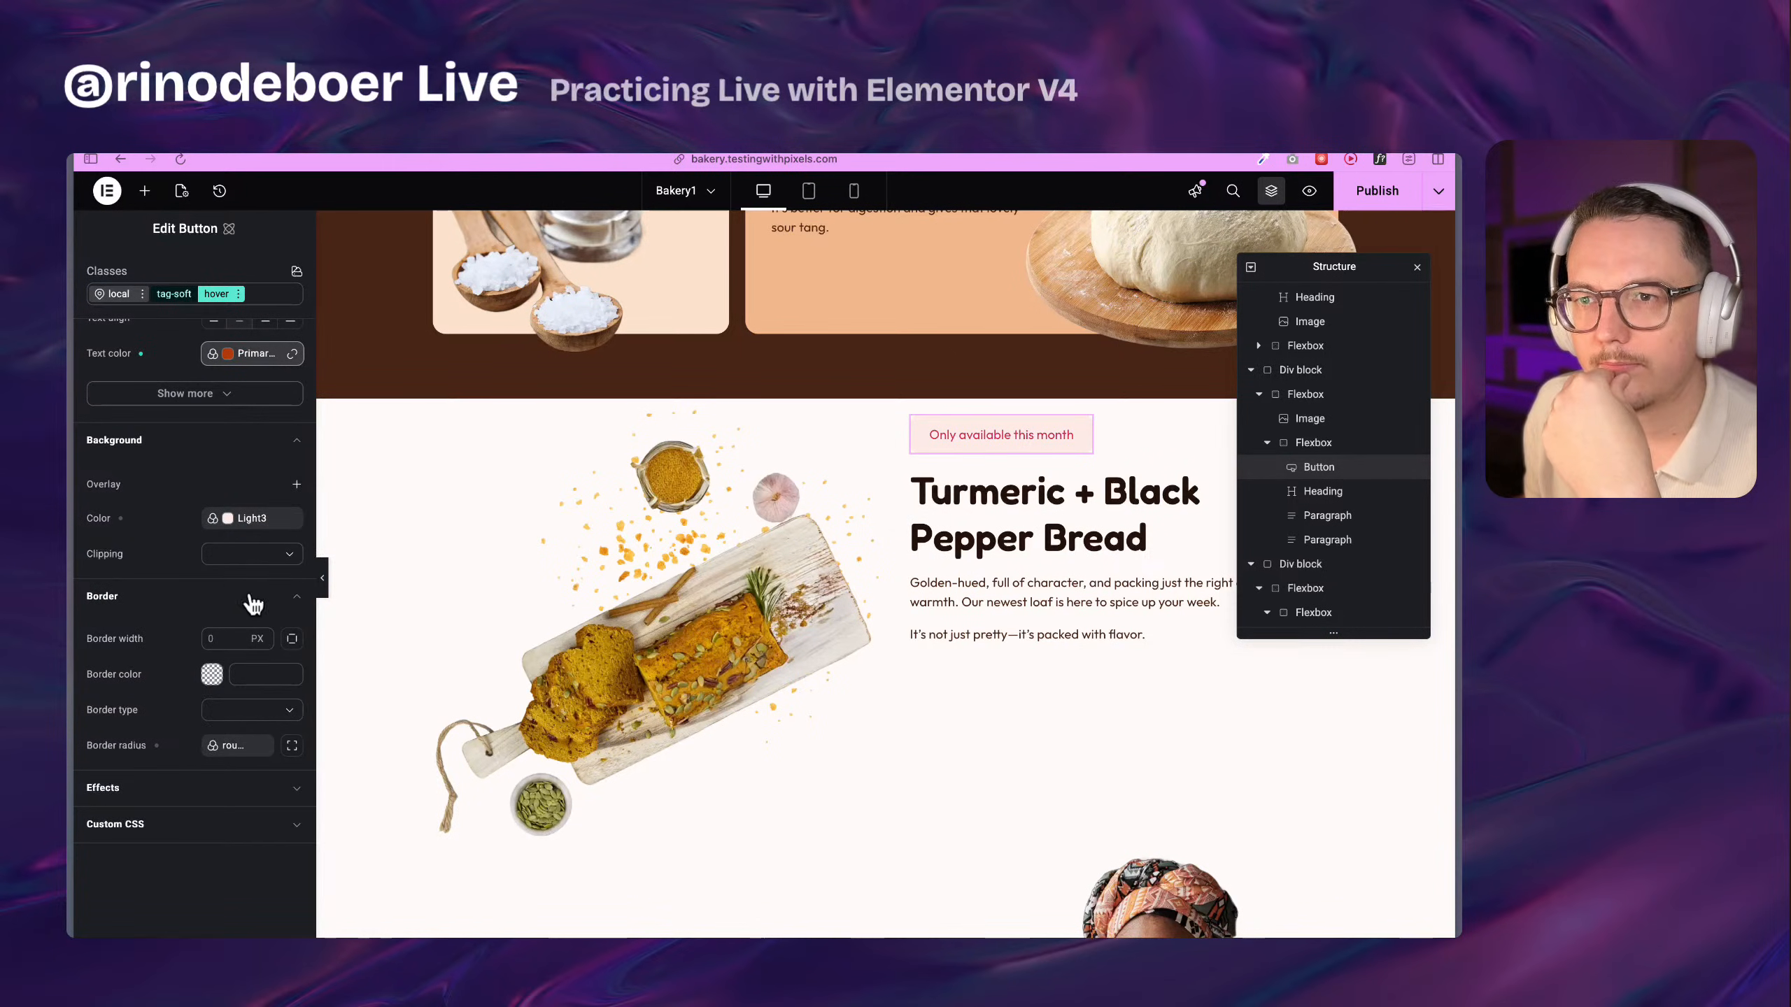
click(252, 519)
click(172, 699)
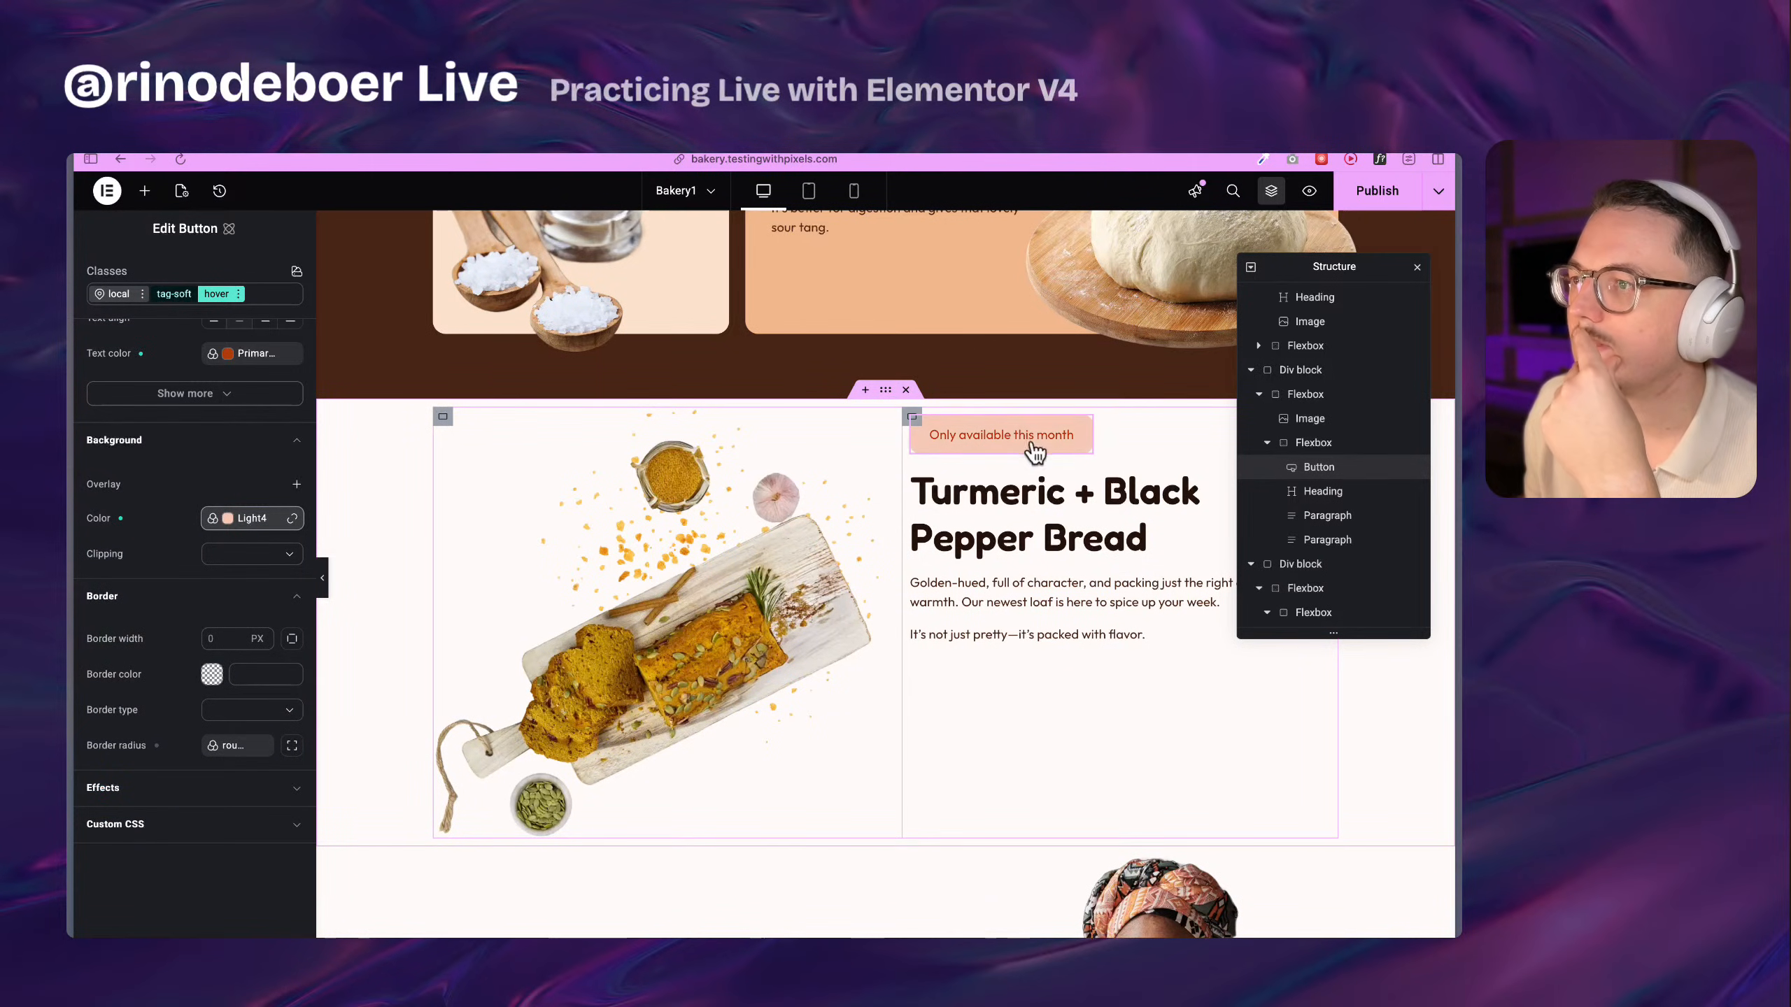
click(251, 534)
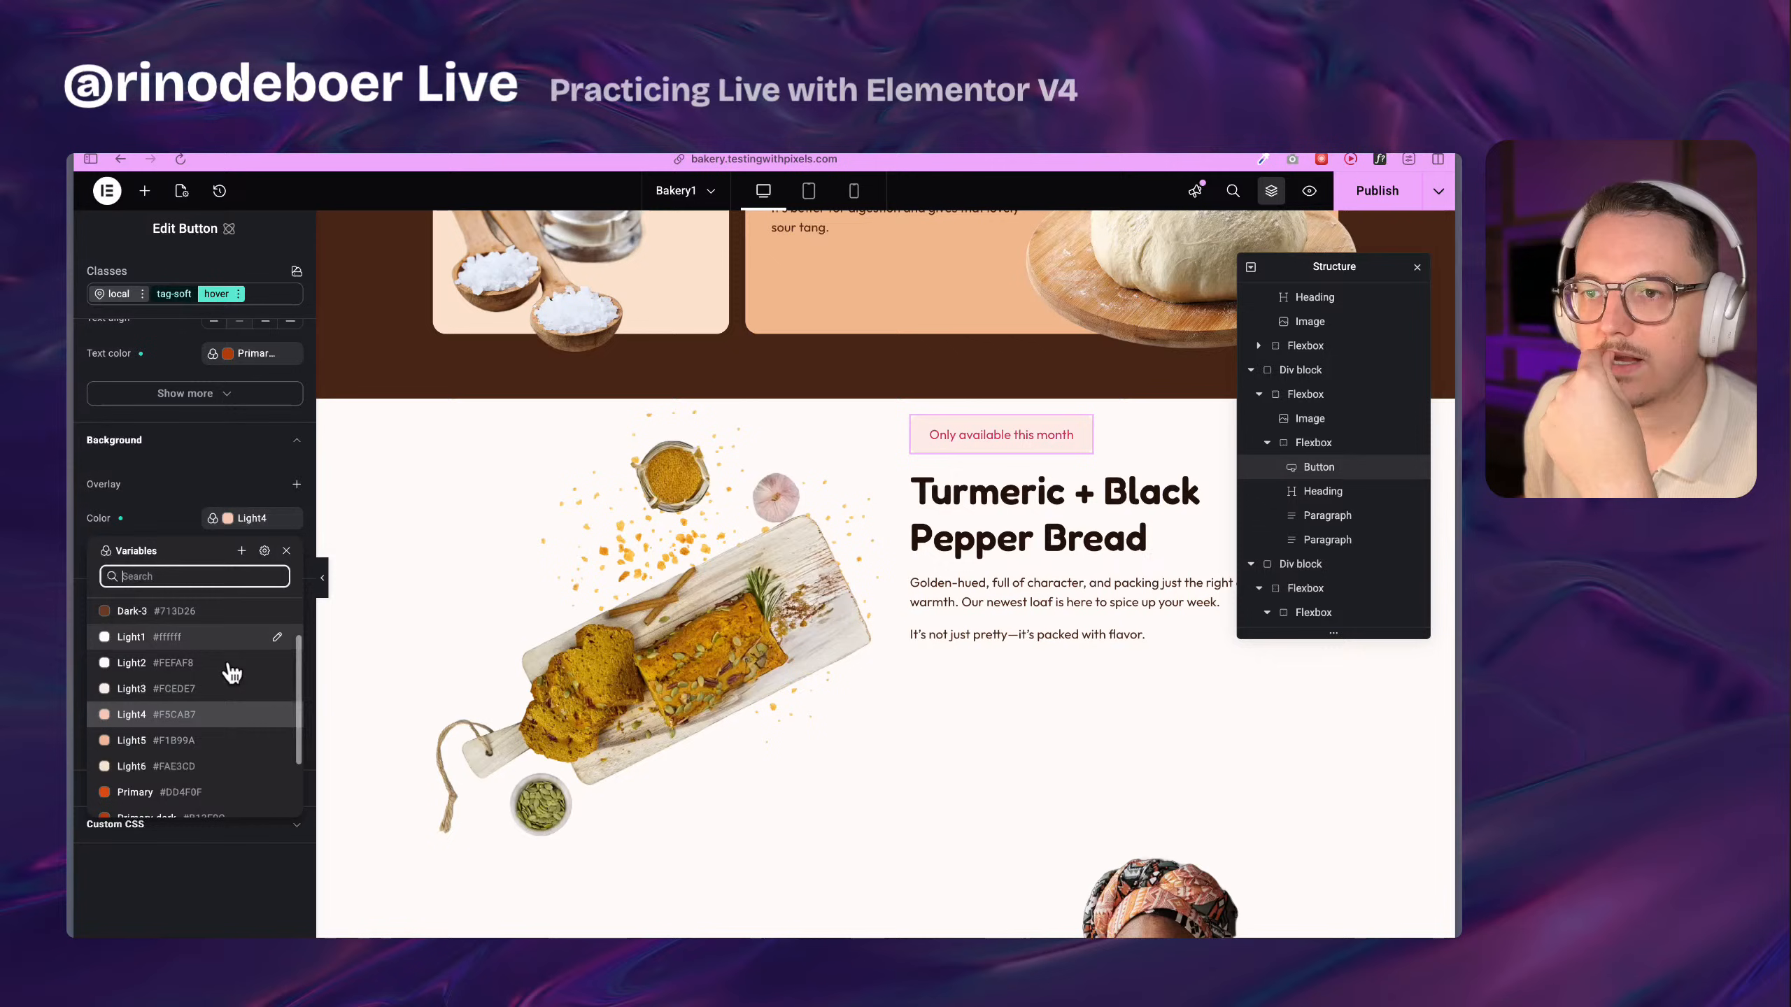
click(199, 692)
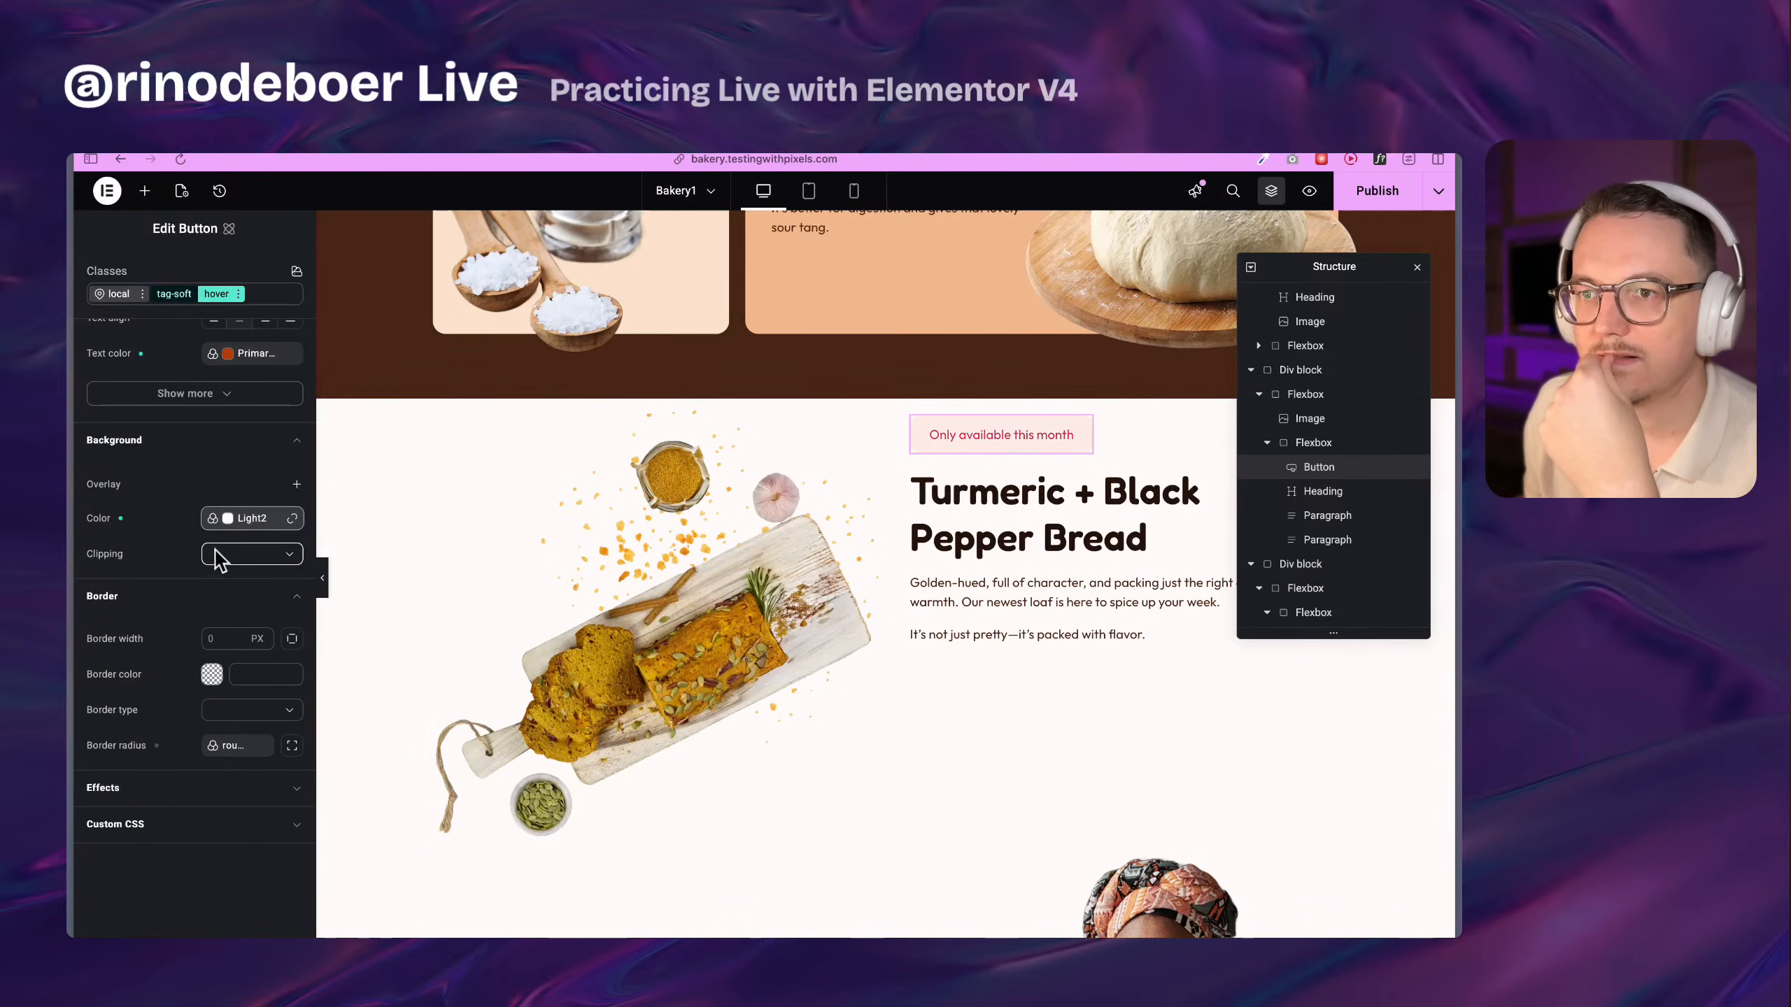
Set the background color of the tag-soft class's hover state to the Light4 variable
click(250, 521)
click(206, 766)
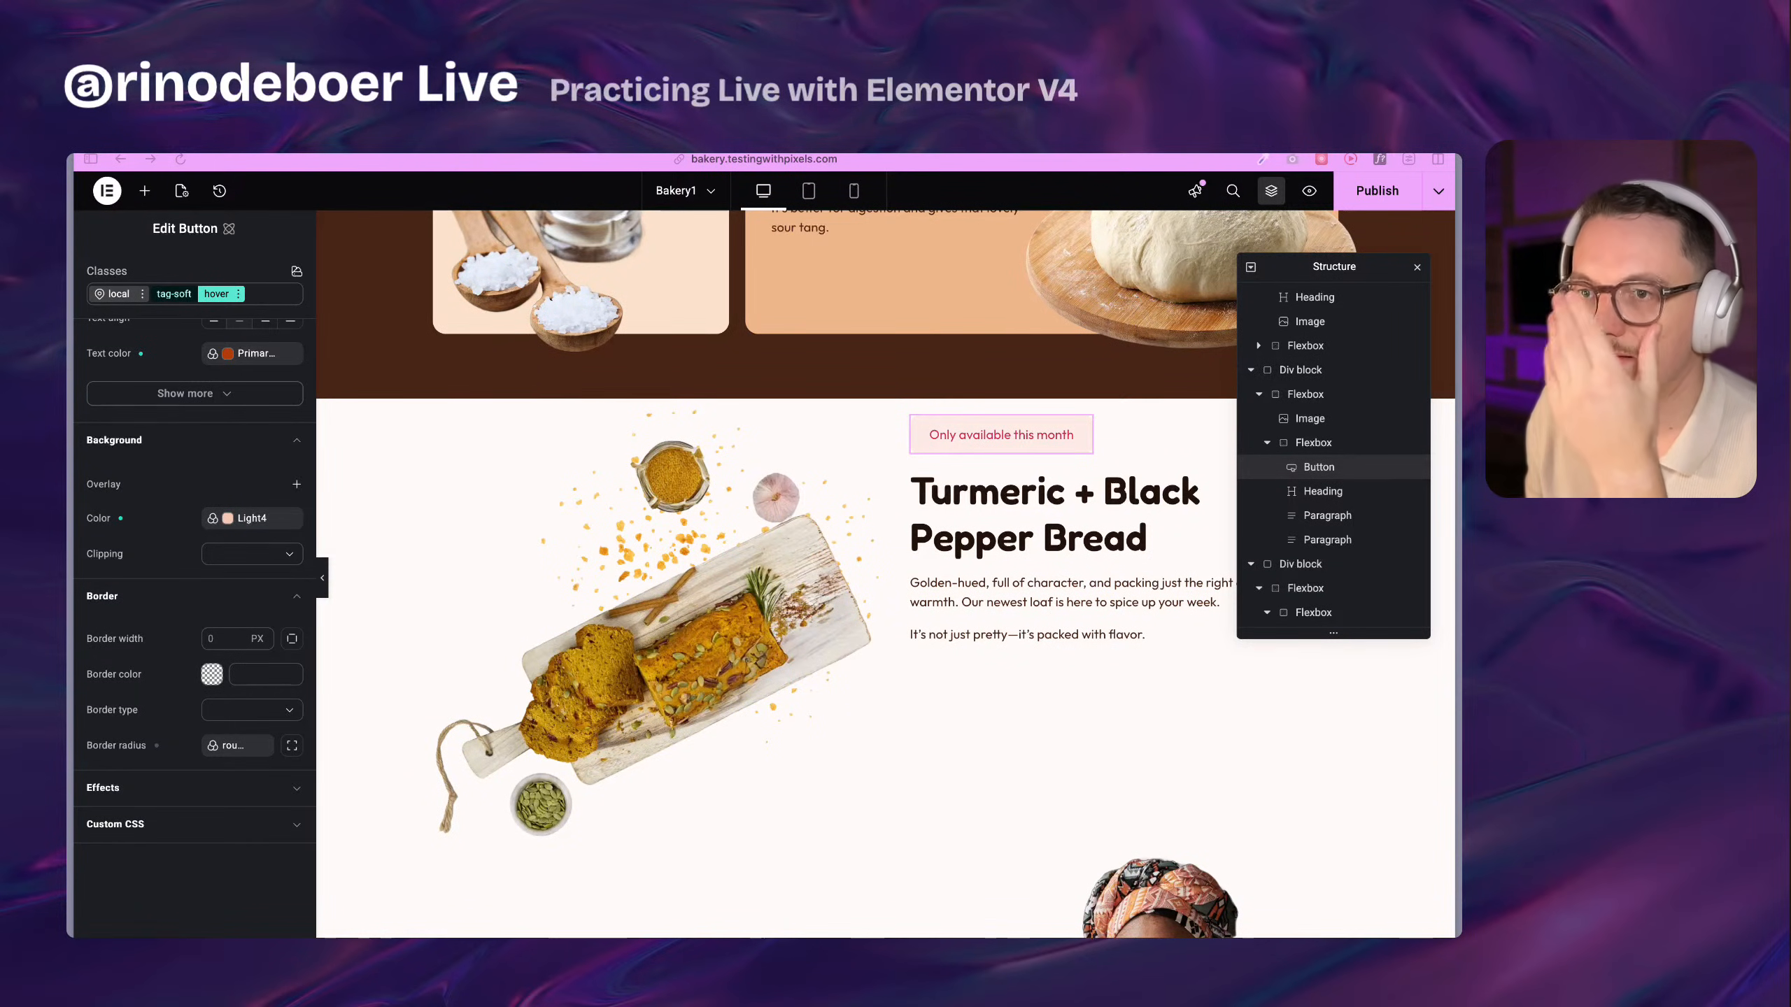
scroll(1060, 607, down, 3)
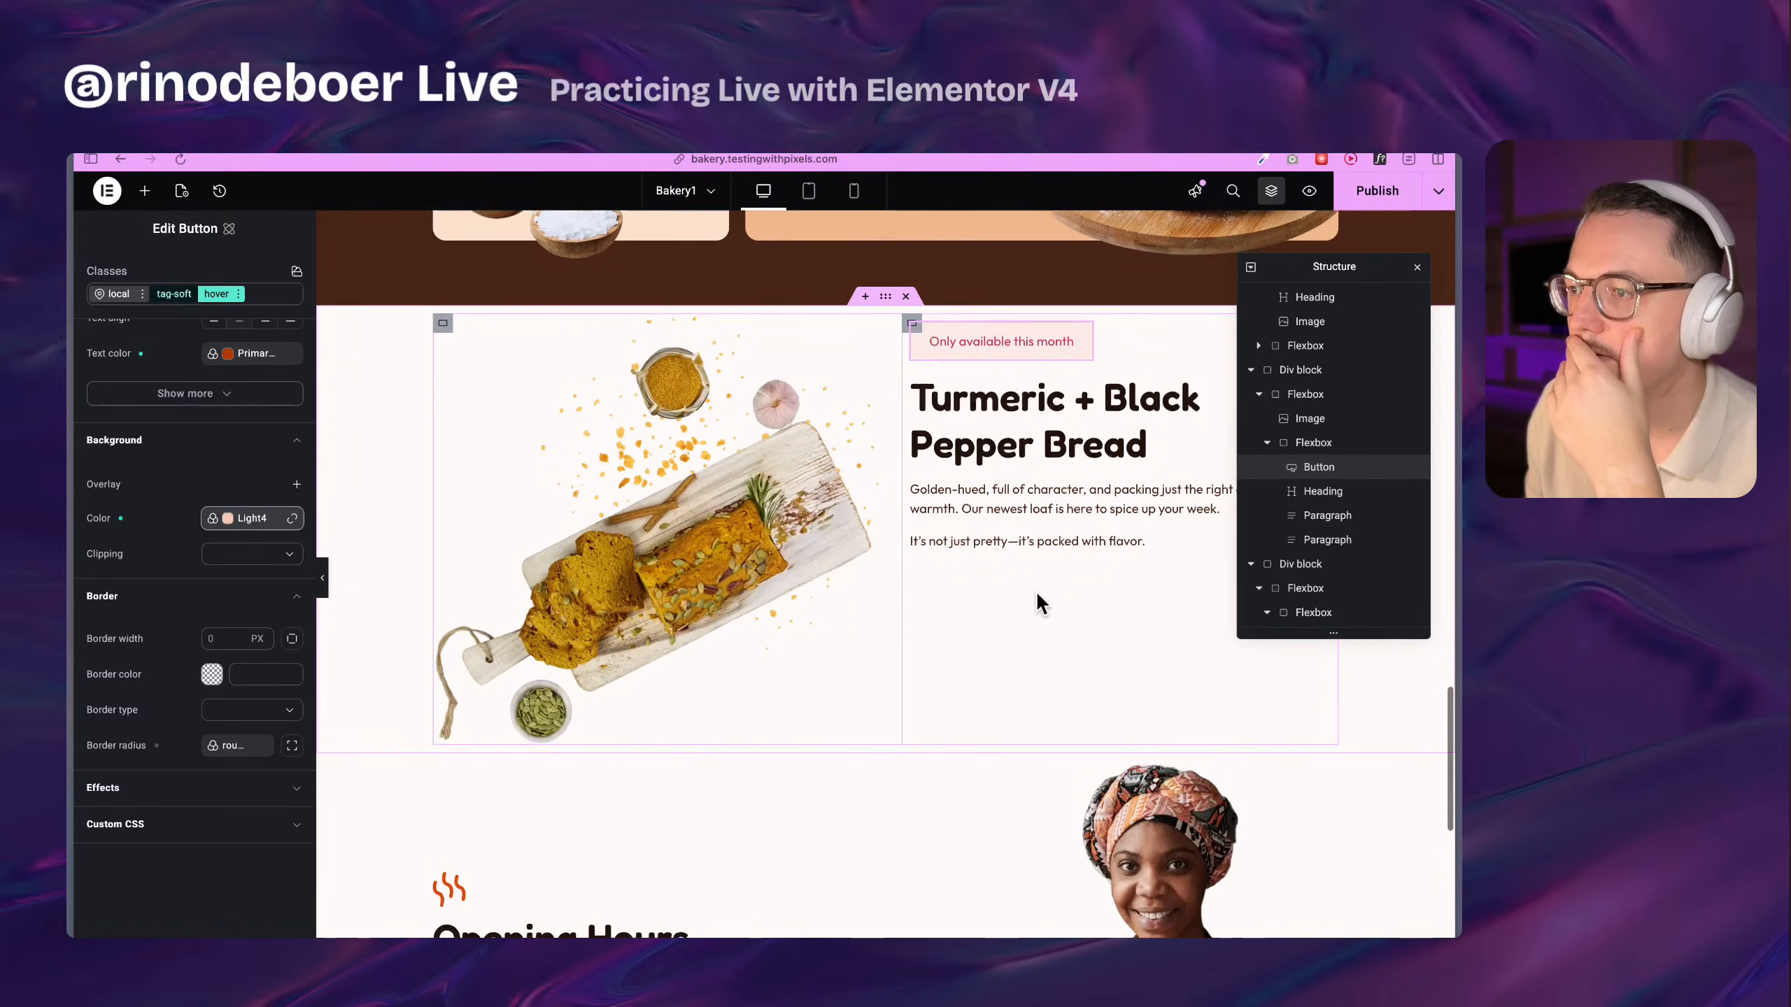
scroll(1094, 543, up, 3)
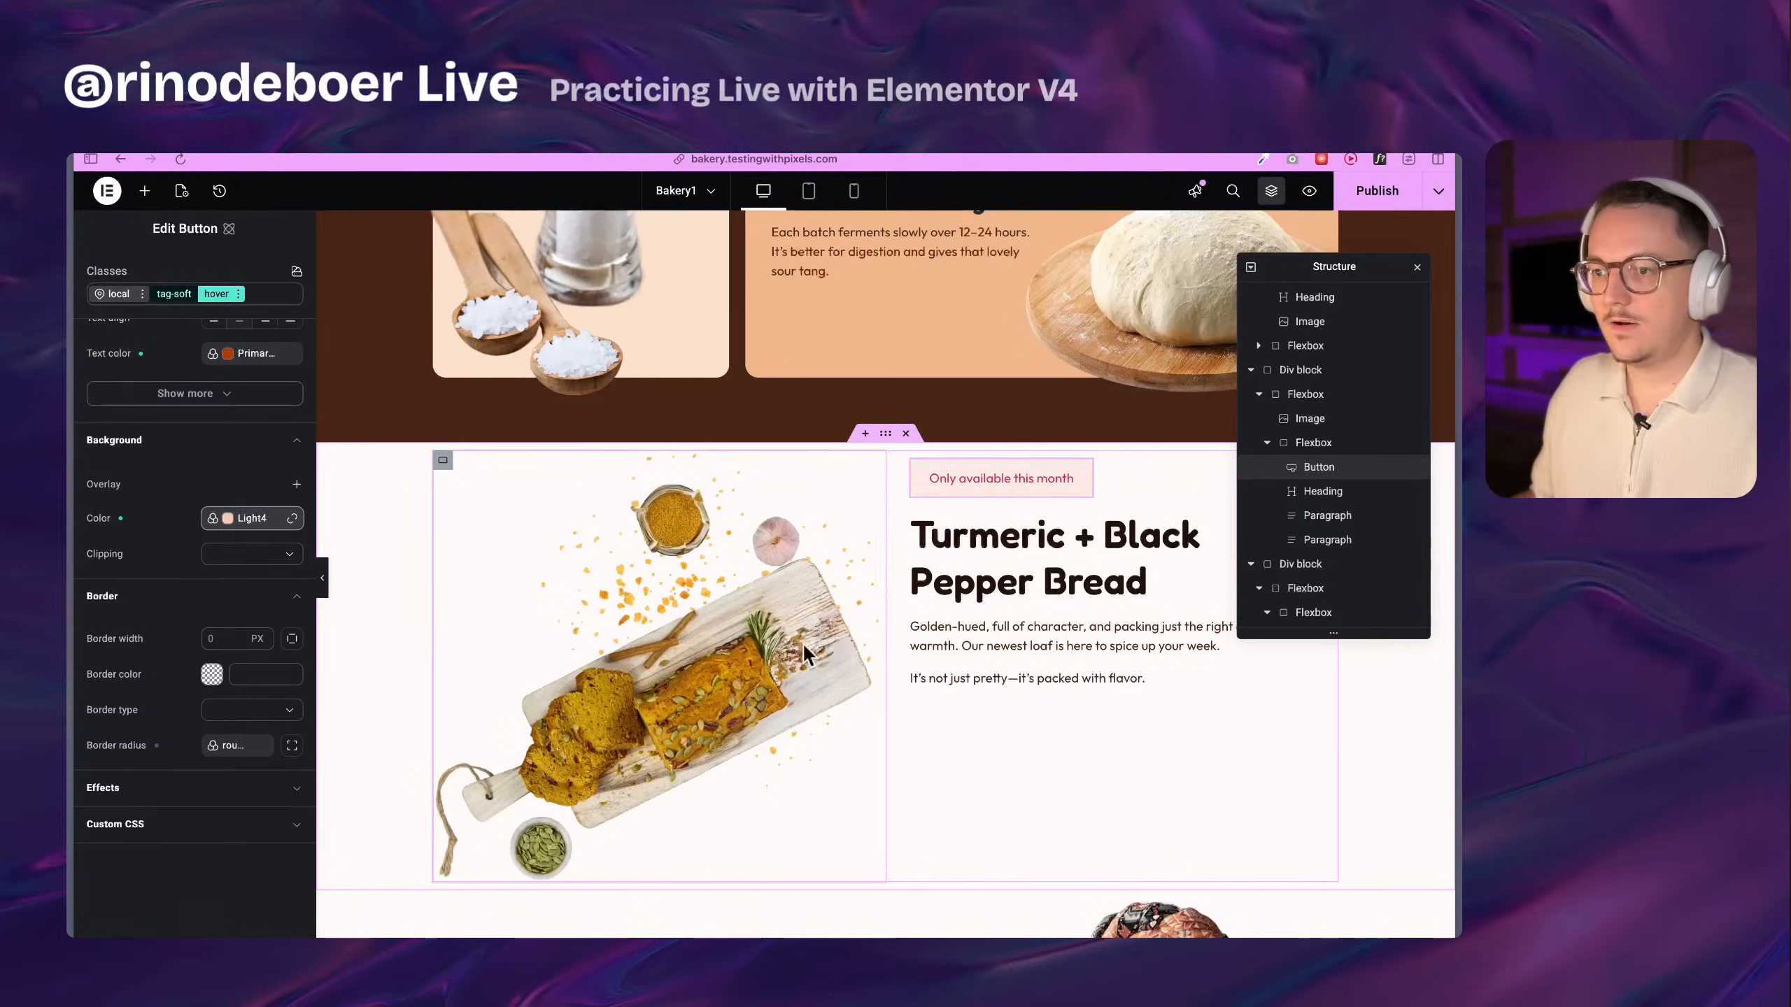
Copy the steam icon image beside the "Hey there, we're Crumb & Co." heading
scroll(803, 643, up, 10)
scroll(776, 635, up, 8)
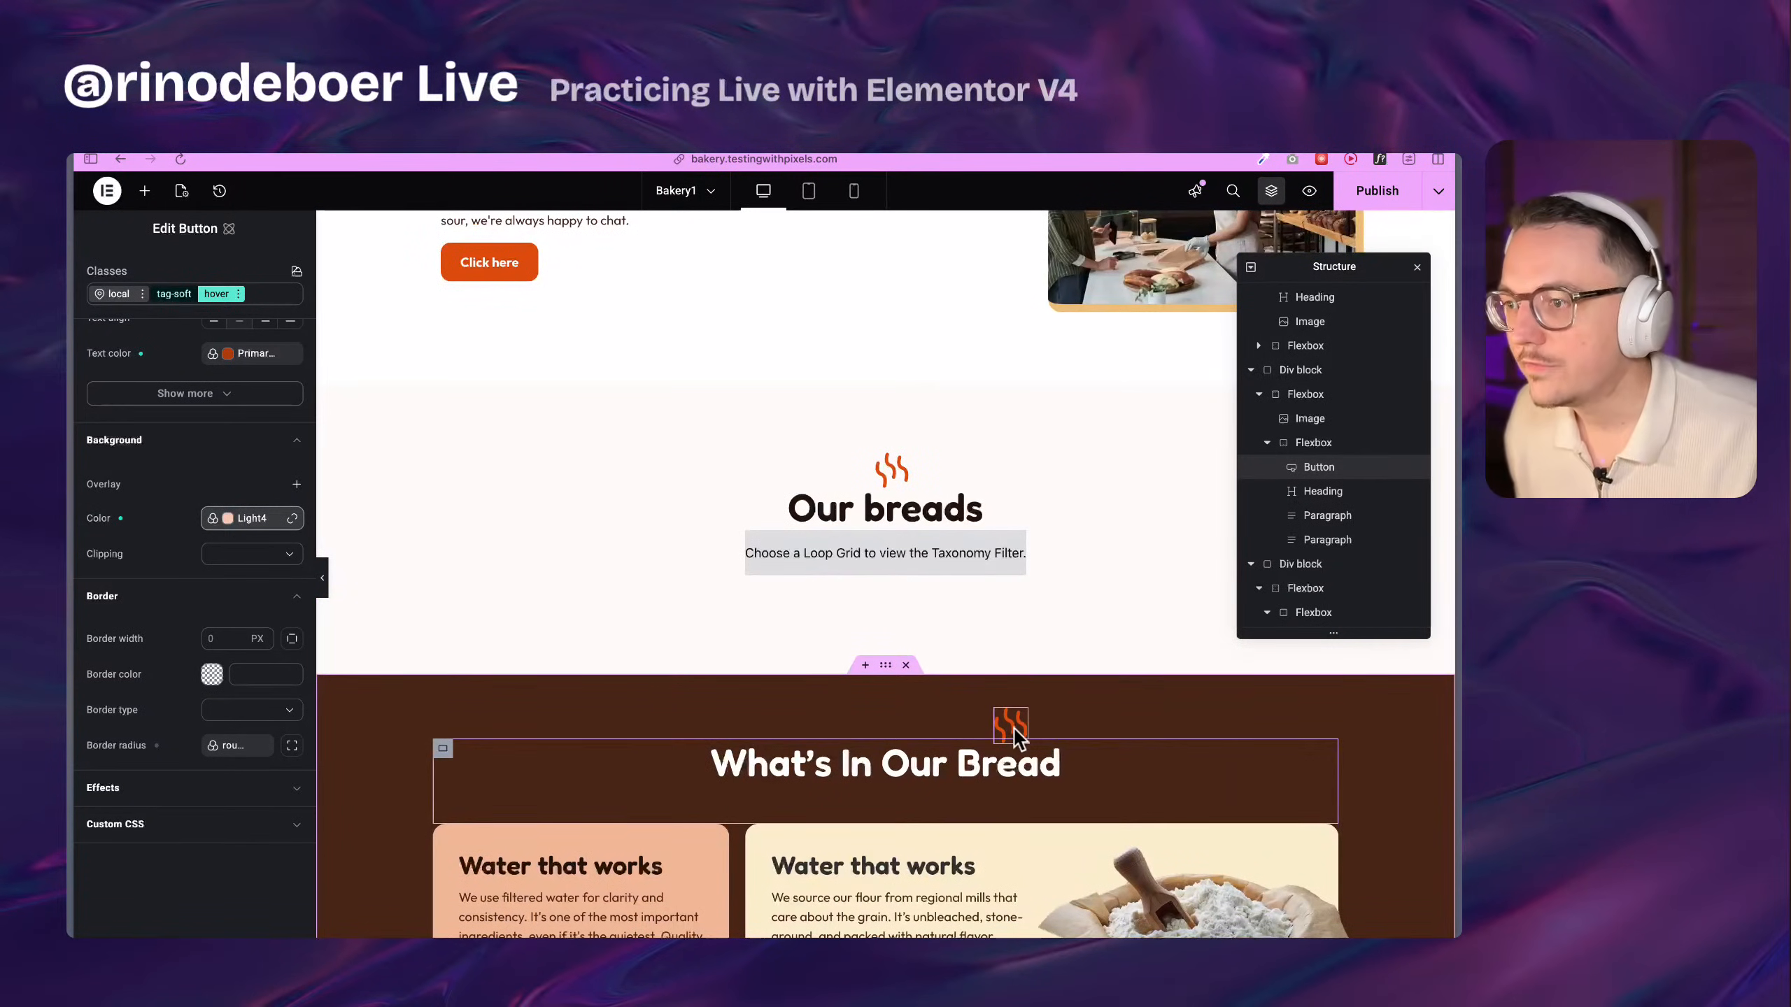
scroll(918, 593, up, 10)
scroll(716, 485, down, 2)
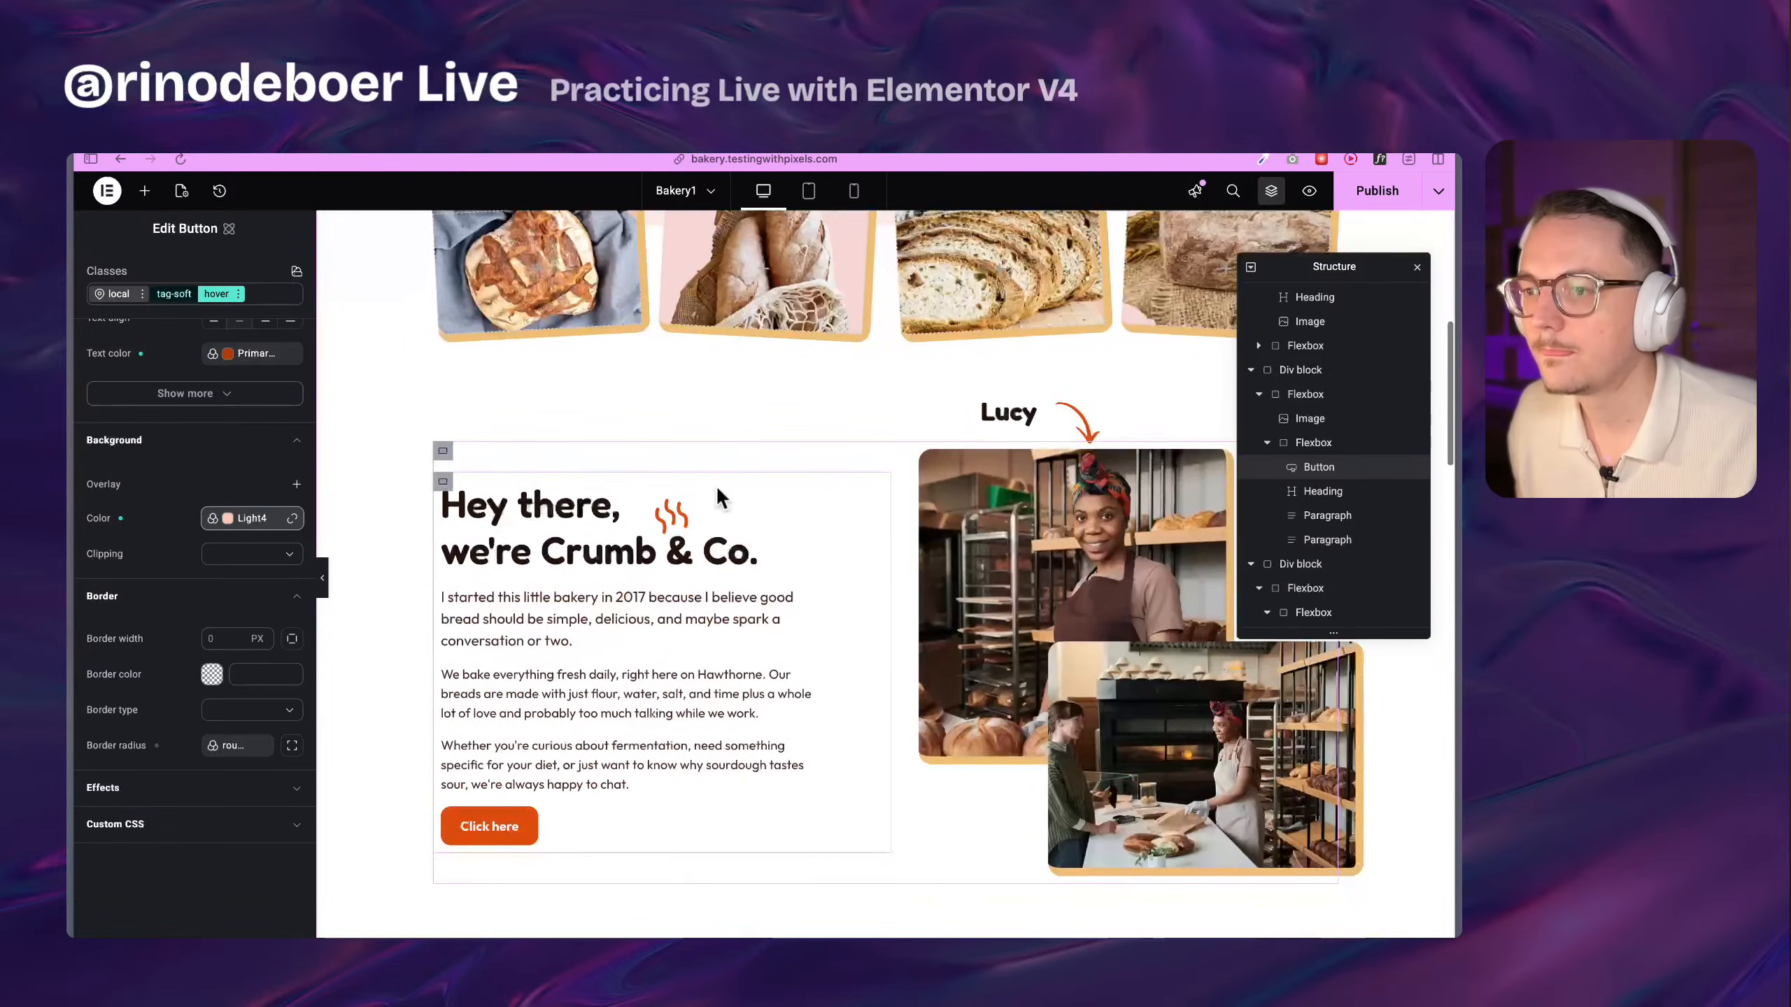
click(684, 521)
right_click(680, 520)
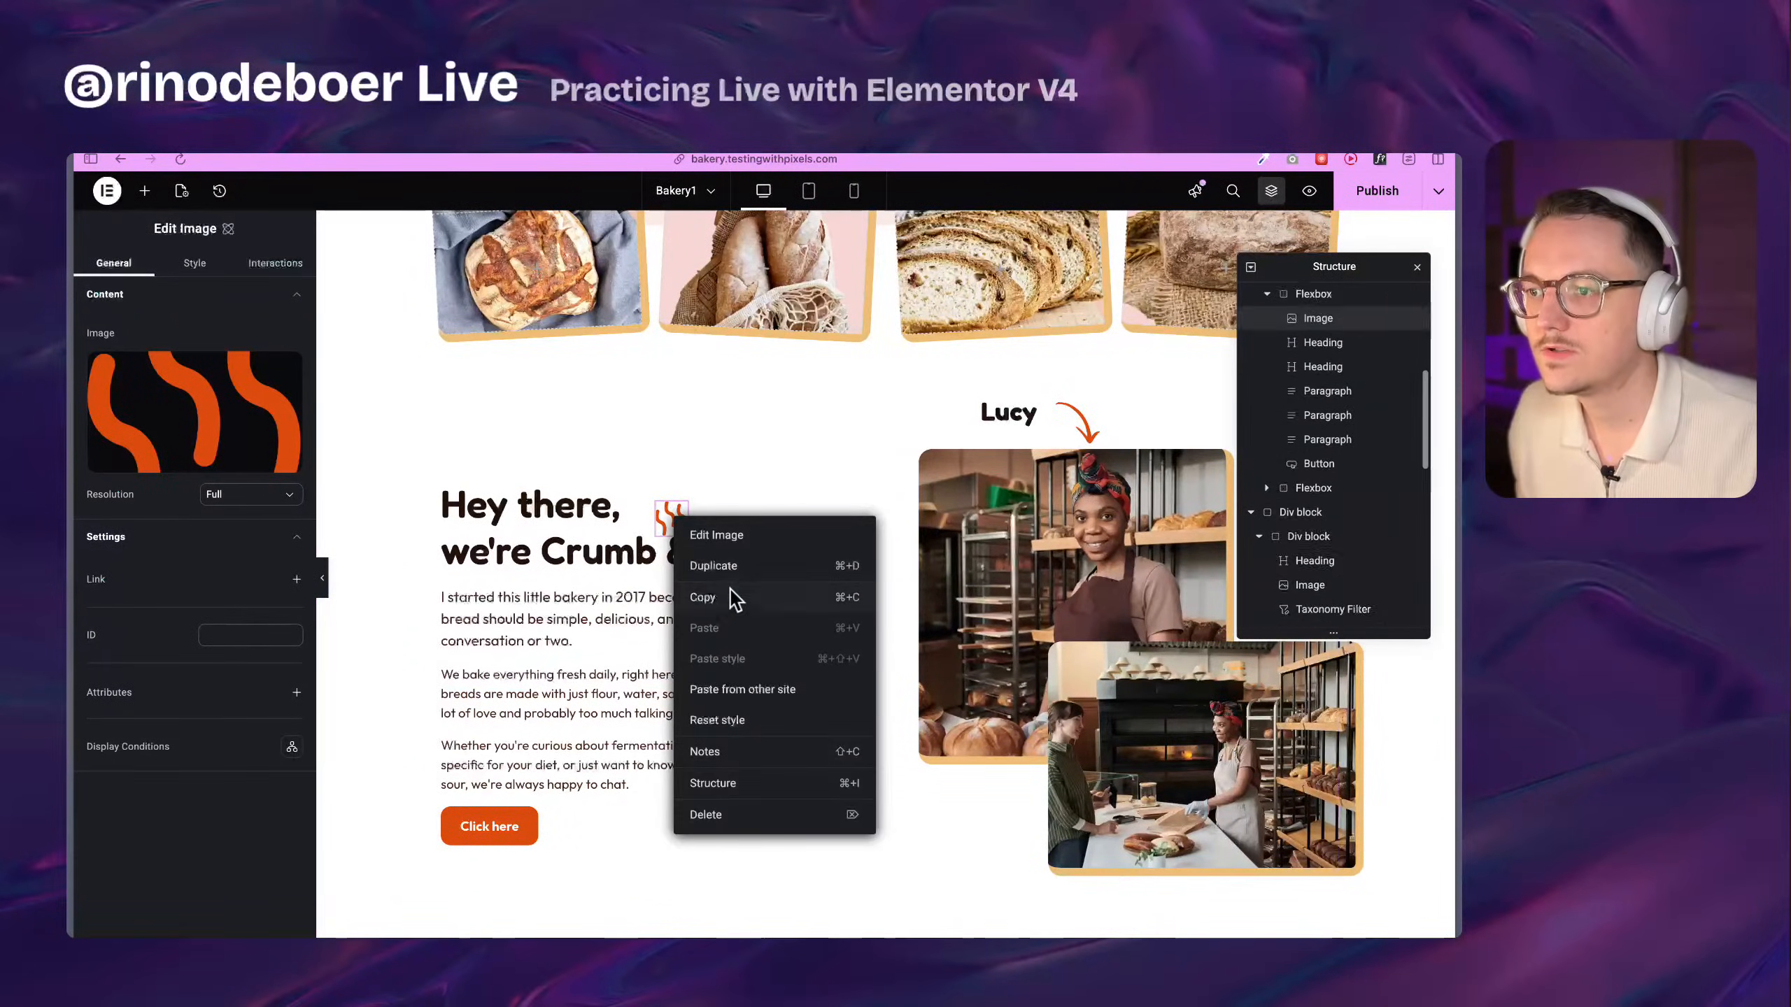
click(731, 591)
Paste the copied steam icon below the "Only available this month" badge and move the Structure window off the section text
scroll(737, 605, down, 7)
scroll(943, 523, down, 20)
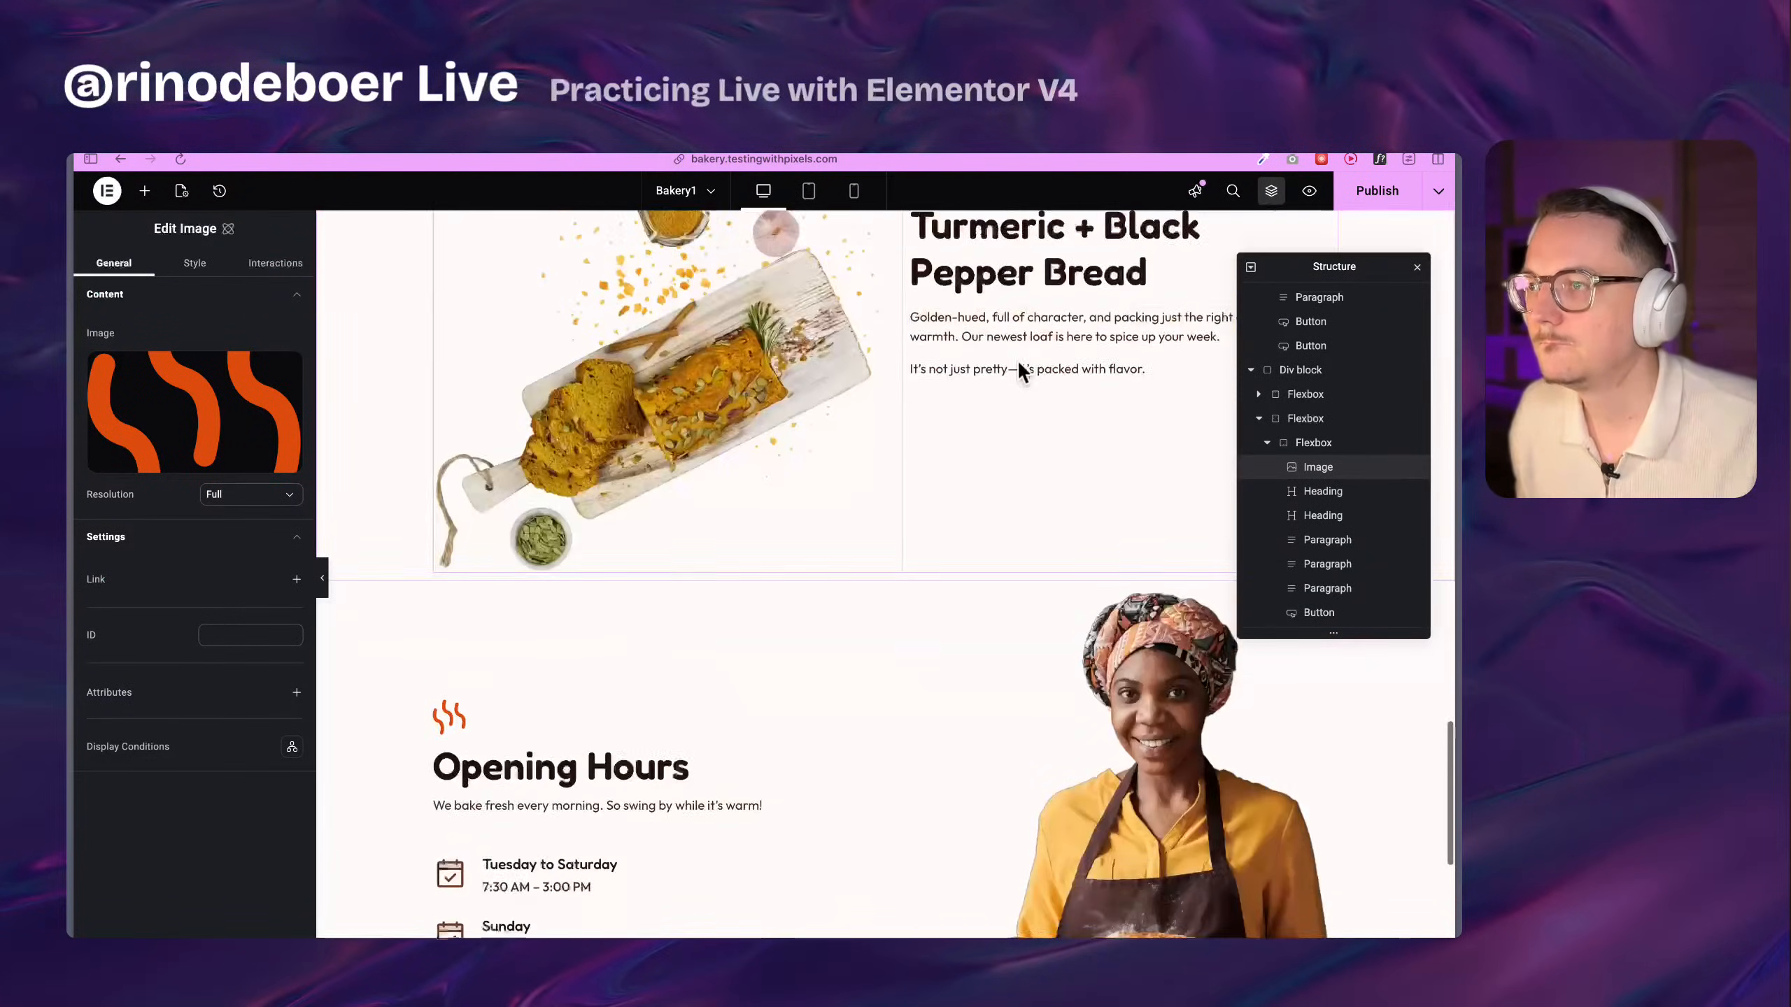
scroll(1022, 423, up, 6)
right_click(1031, 492)
click(1072, 589)
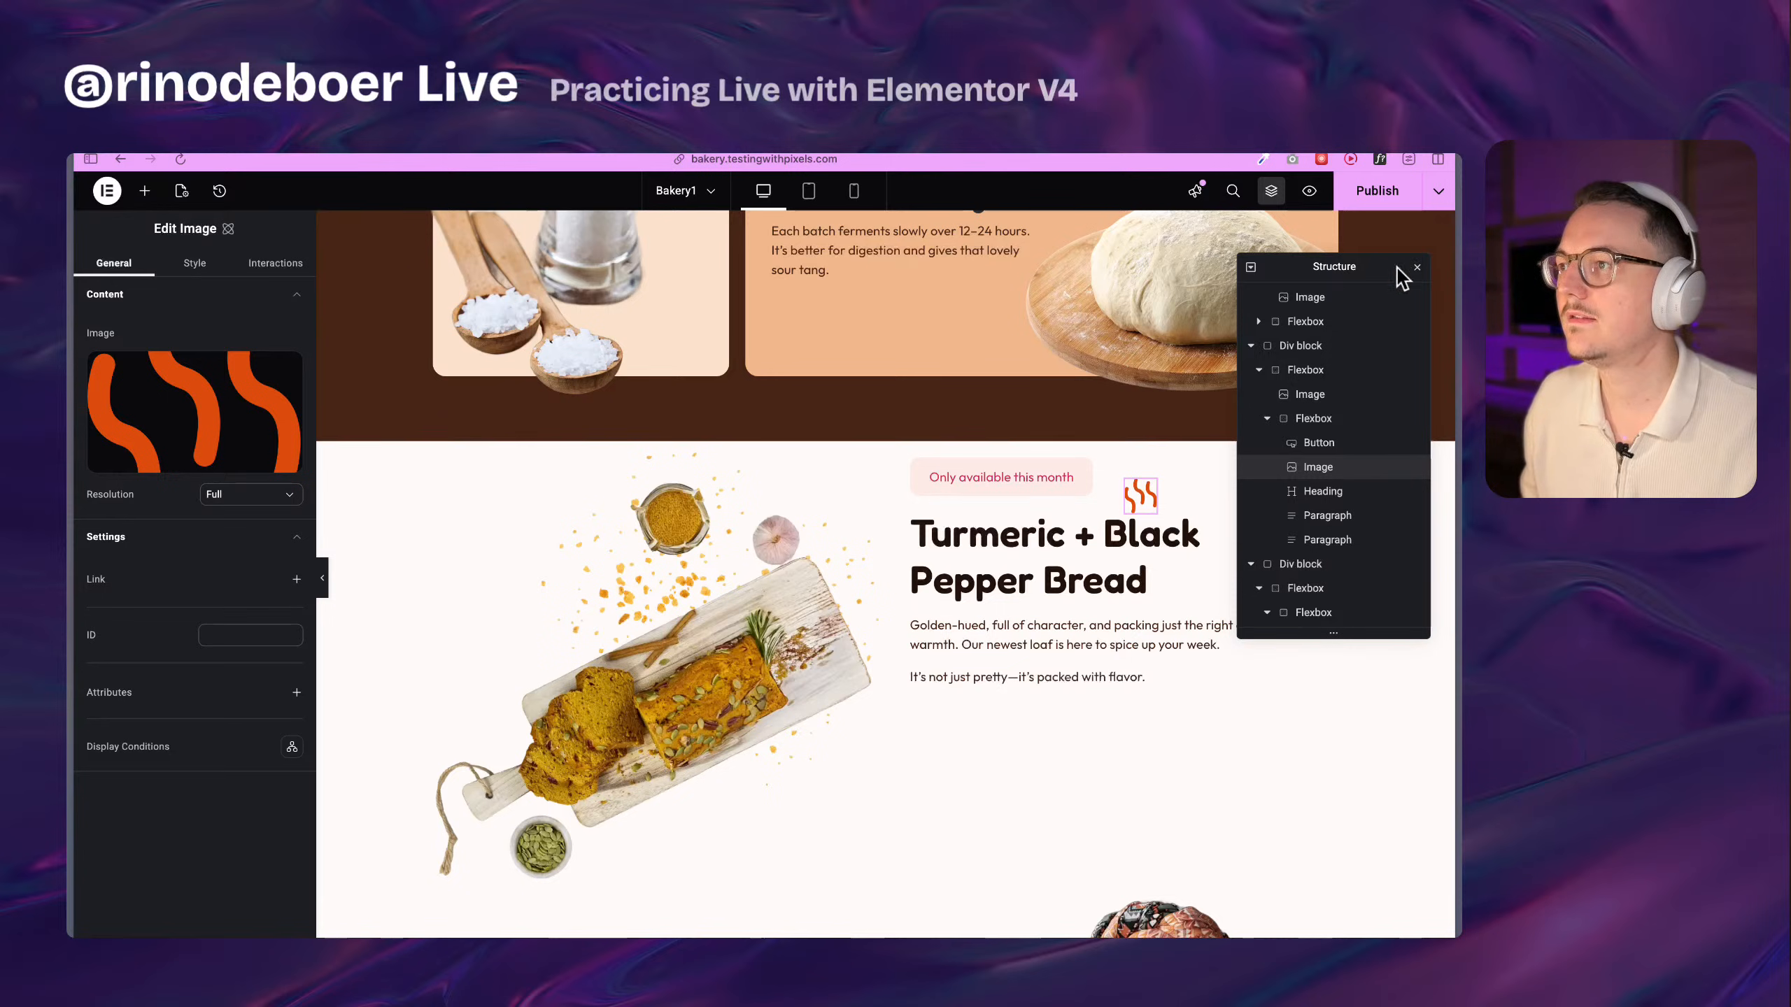
drag(1393, 271, 1409, 426)
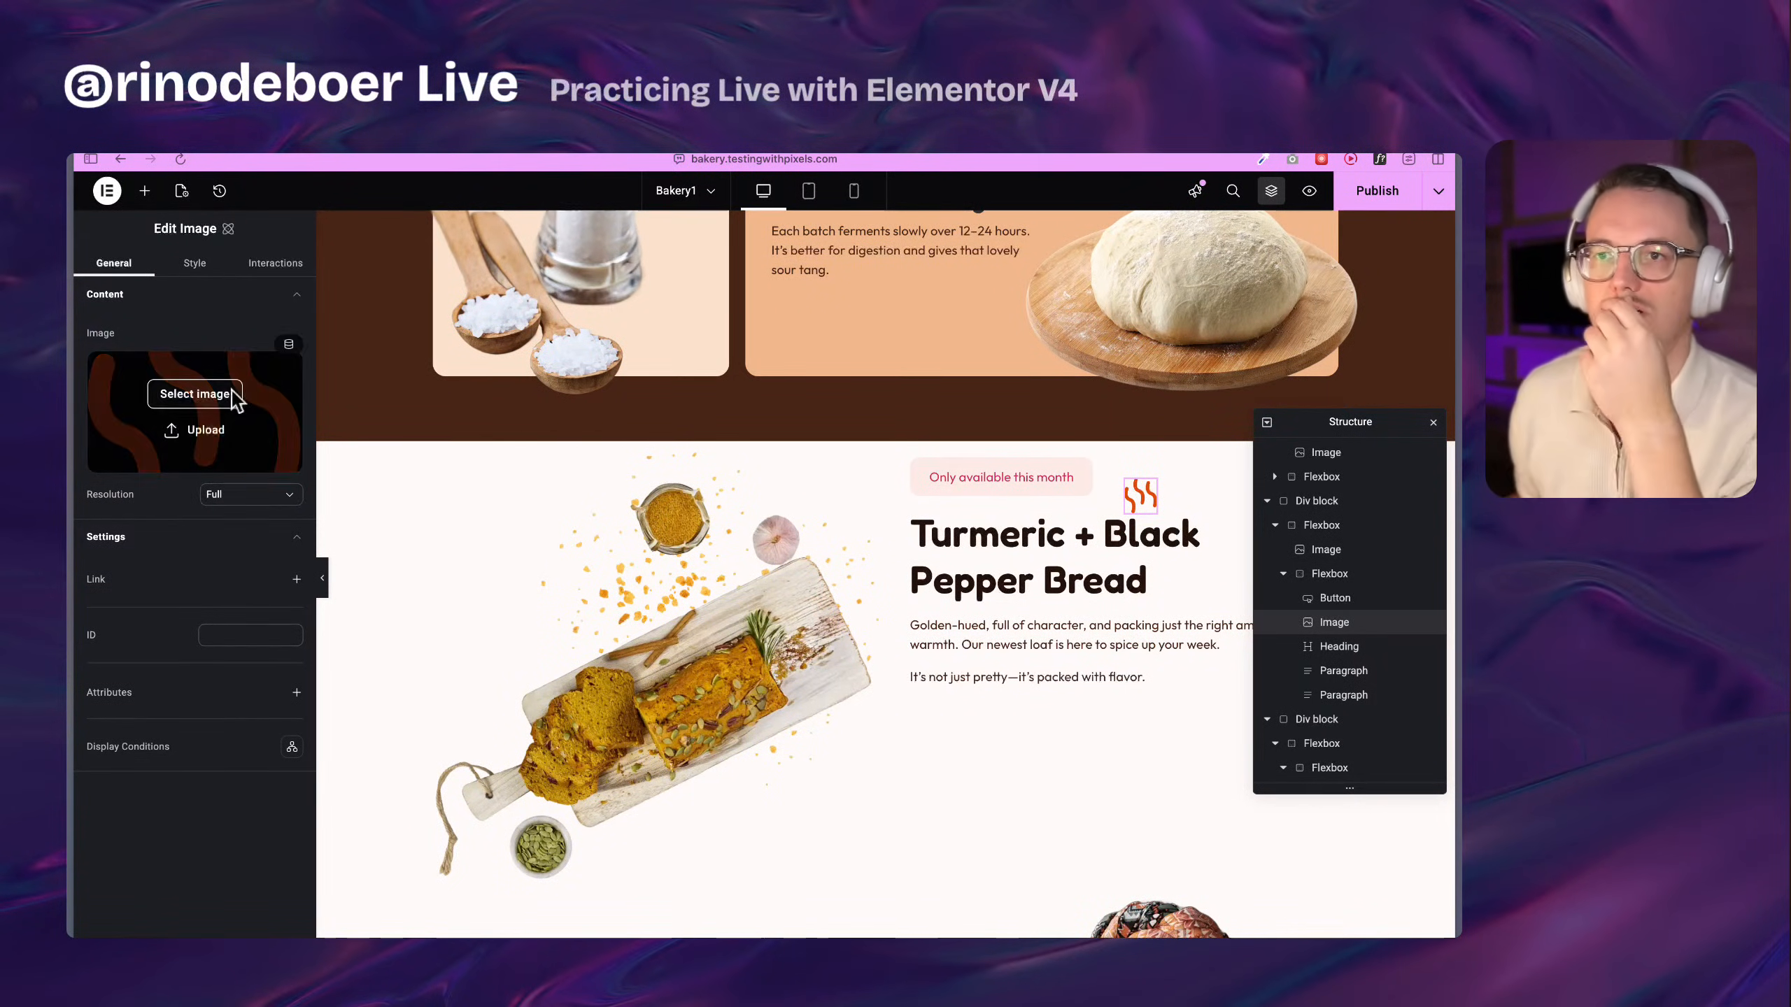
Set the pasted steam icon's left position offset to 20 rem, after trying 0
click(211, 277)
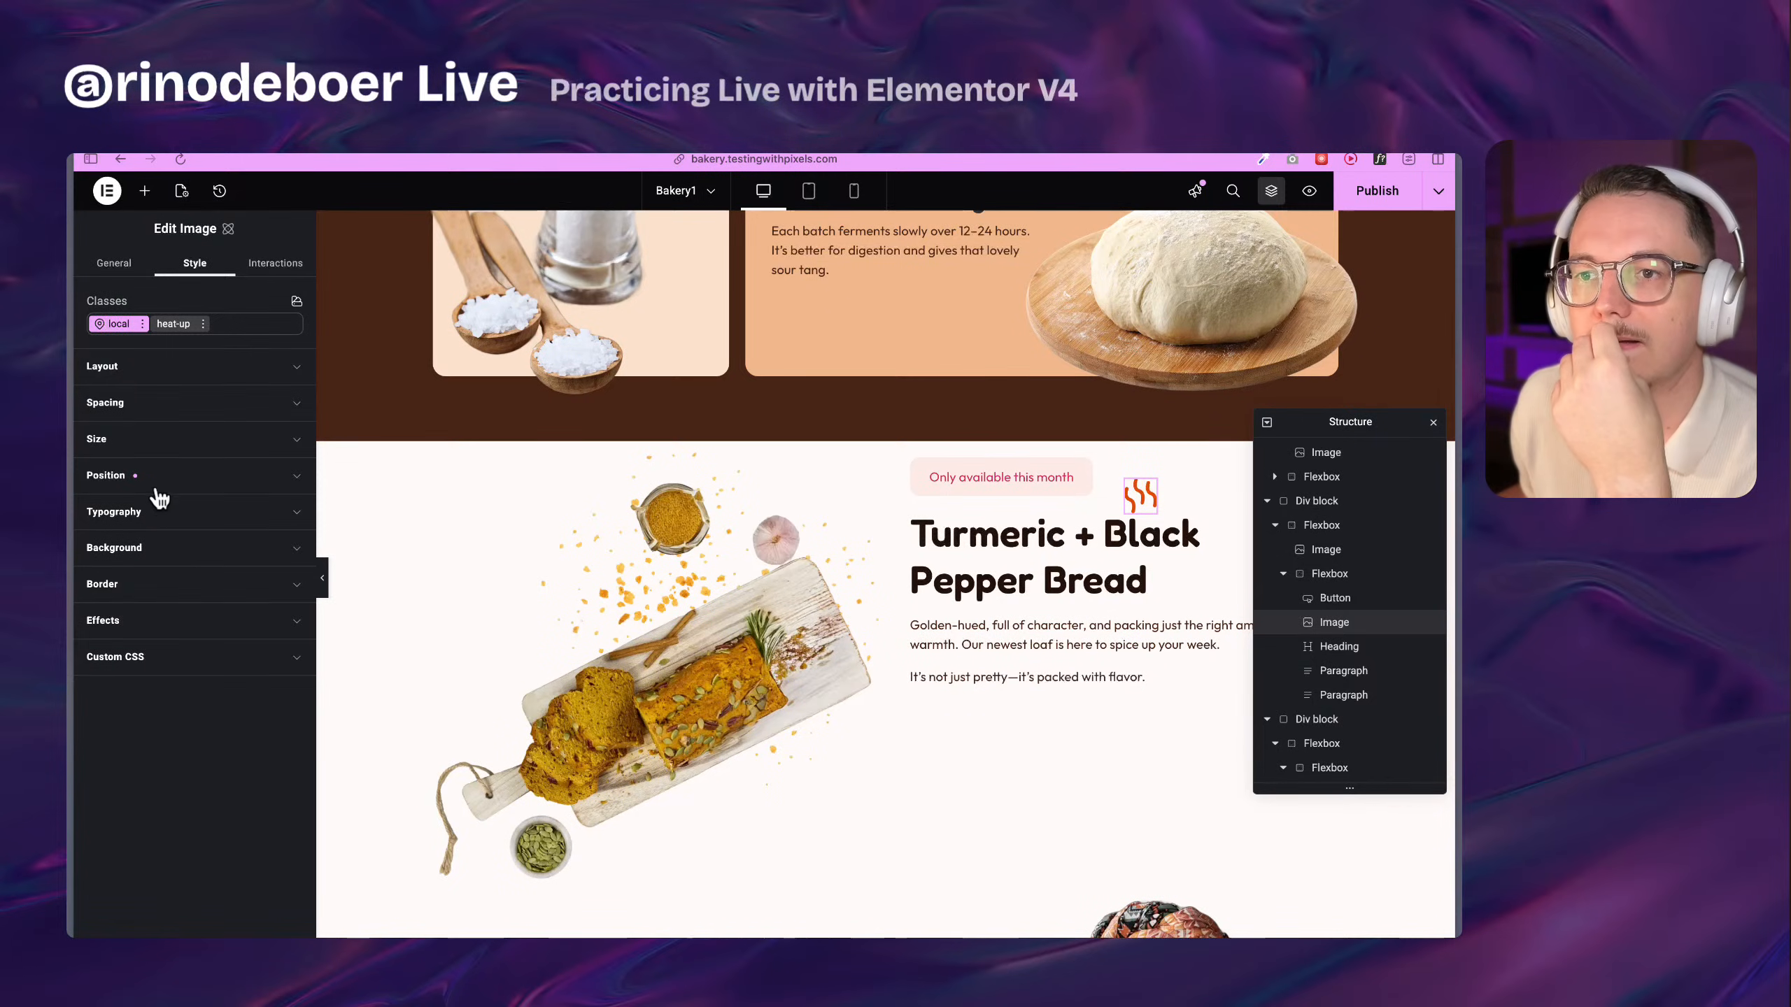
click(152, 481)
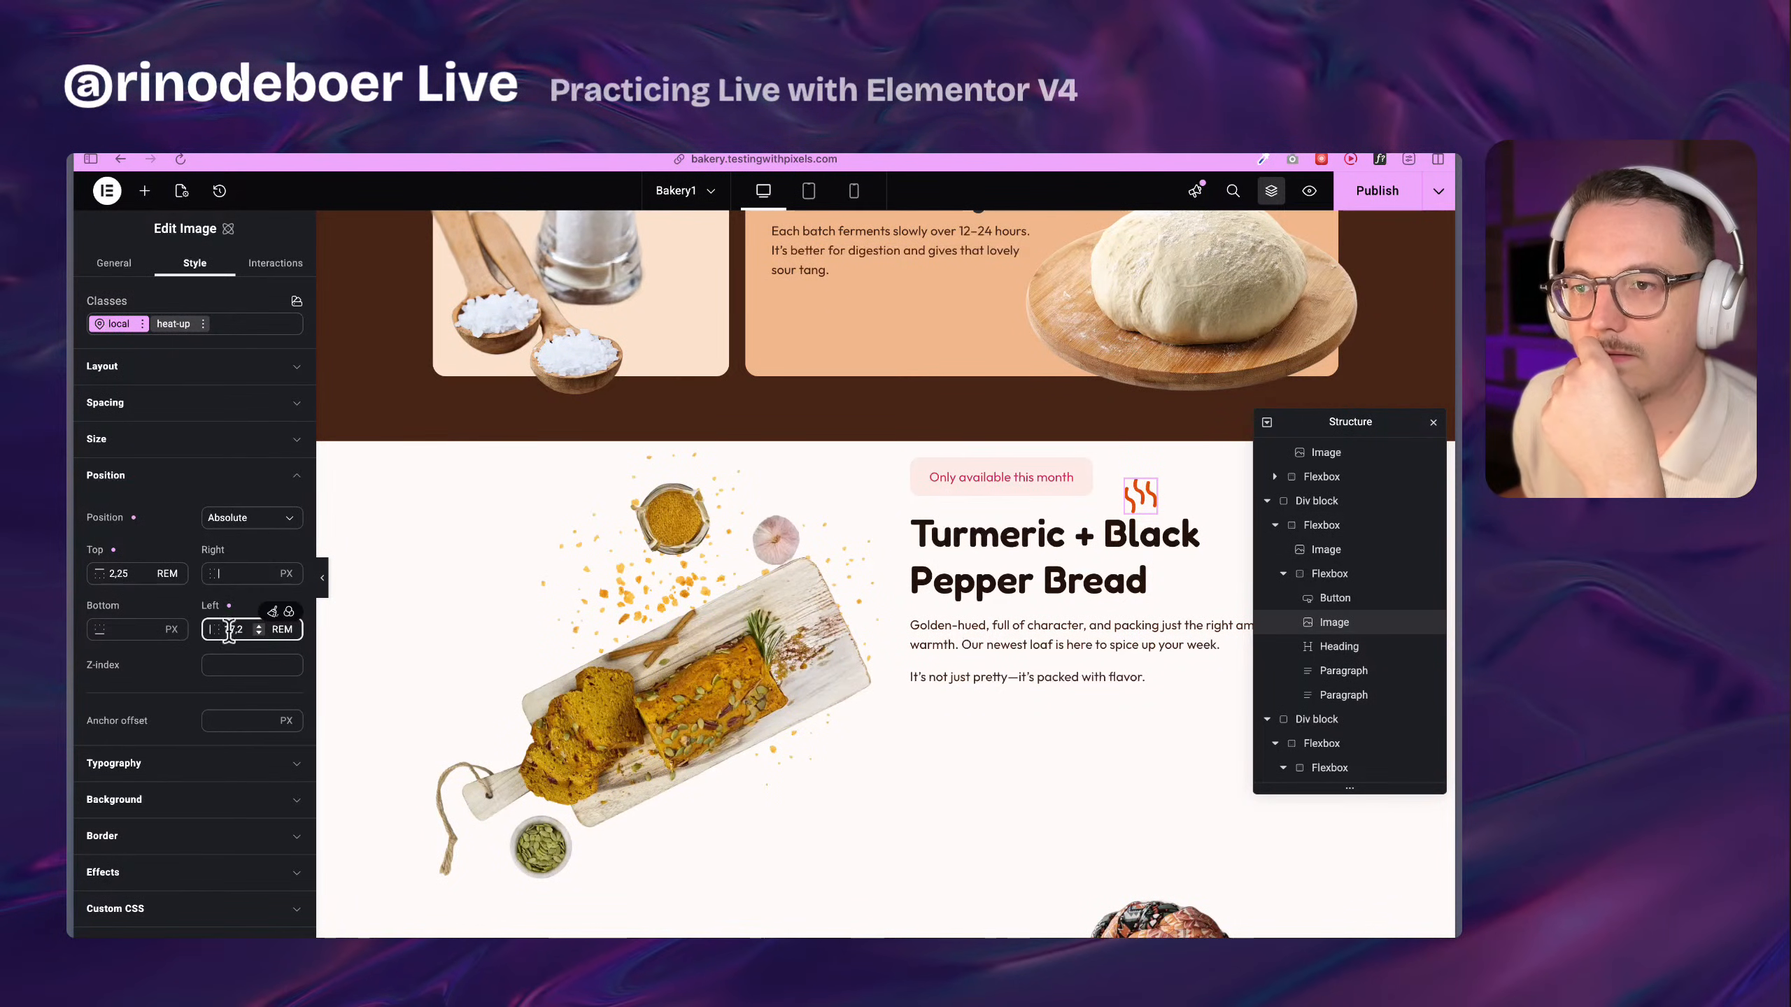
double_click(230, 630)
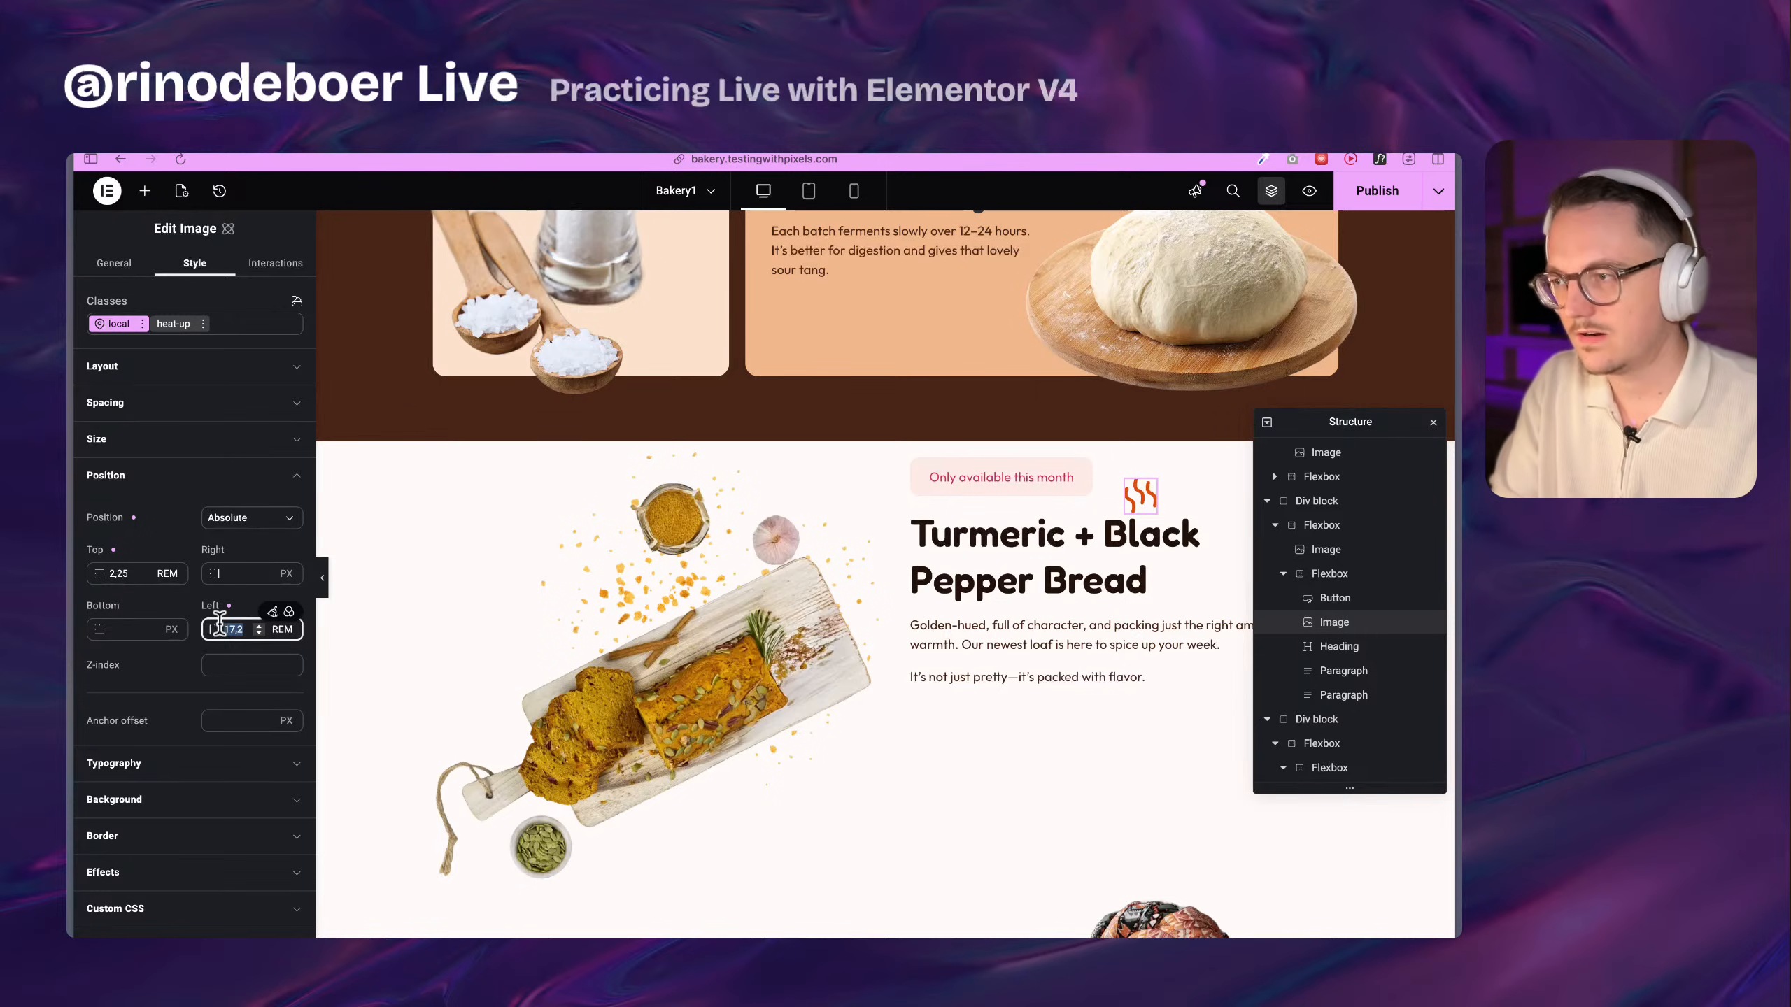
text(0)
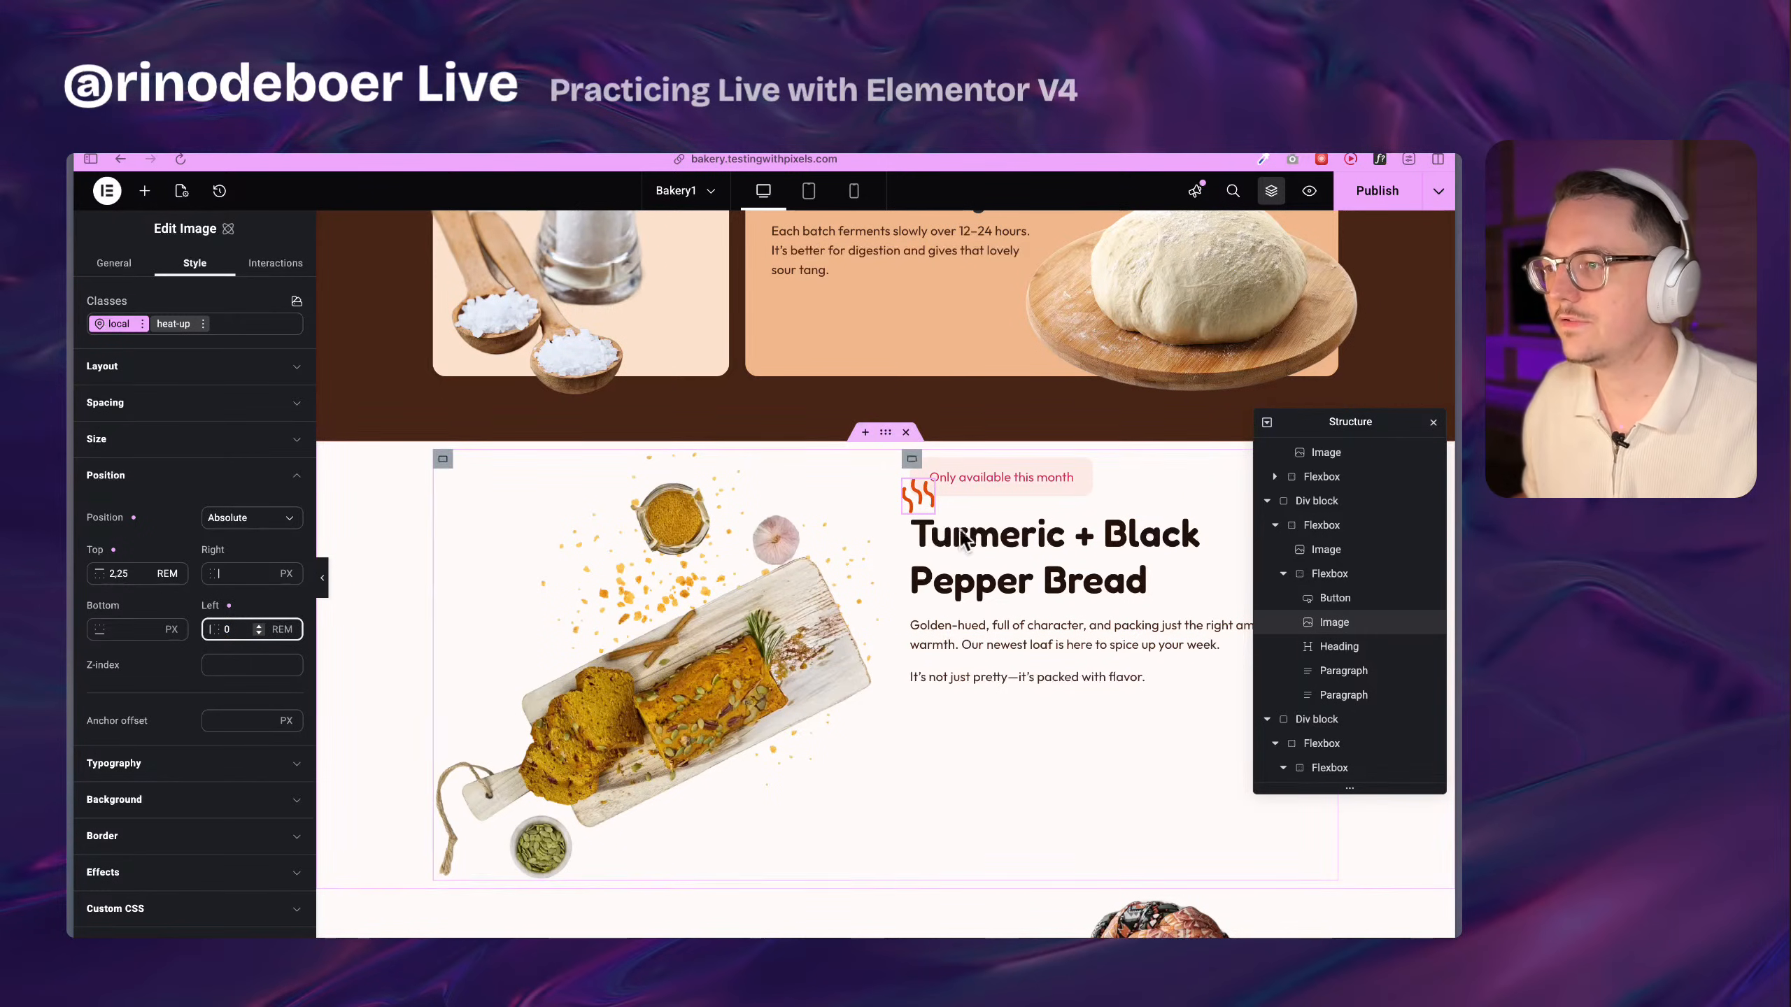
drag(1332, 422, 731, 471)
click(266, 628)
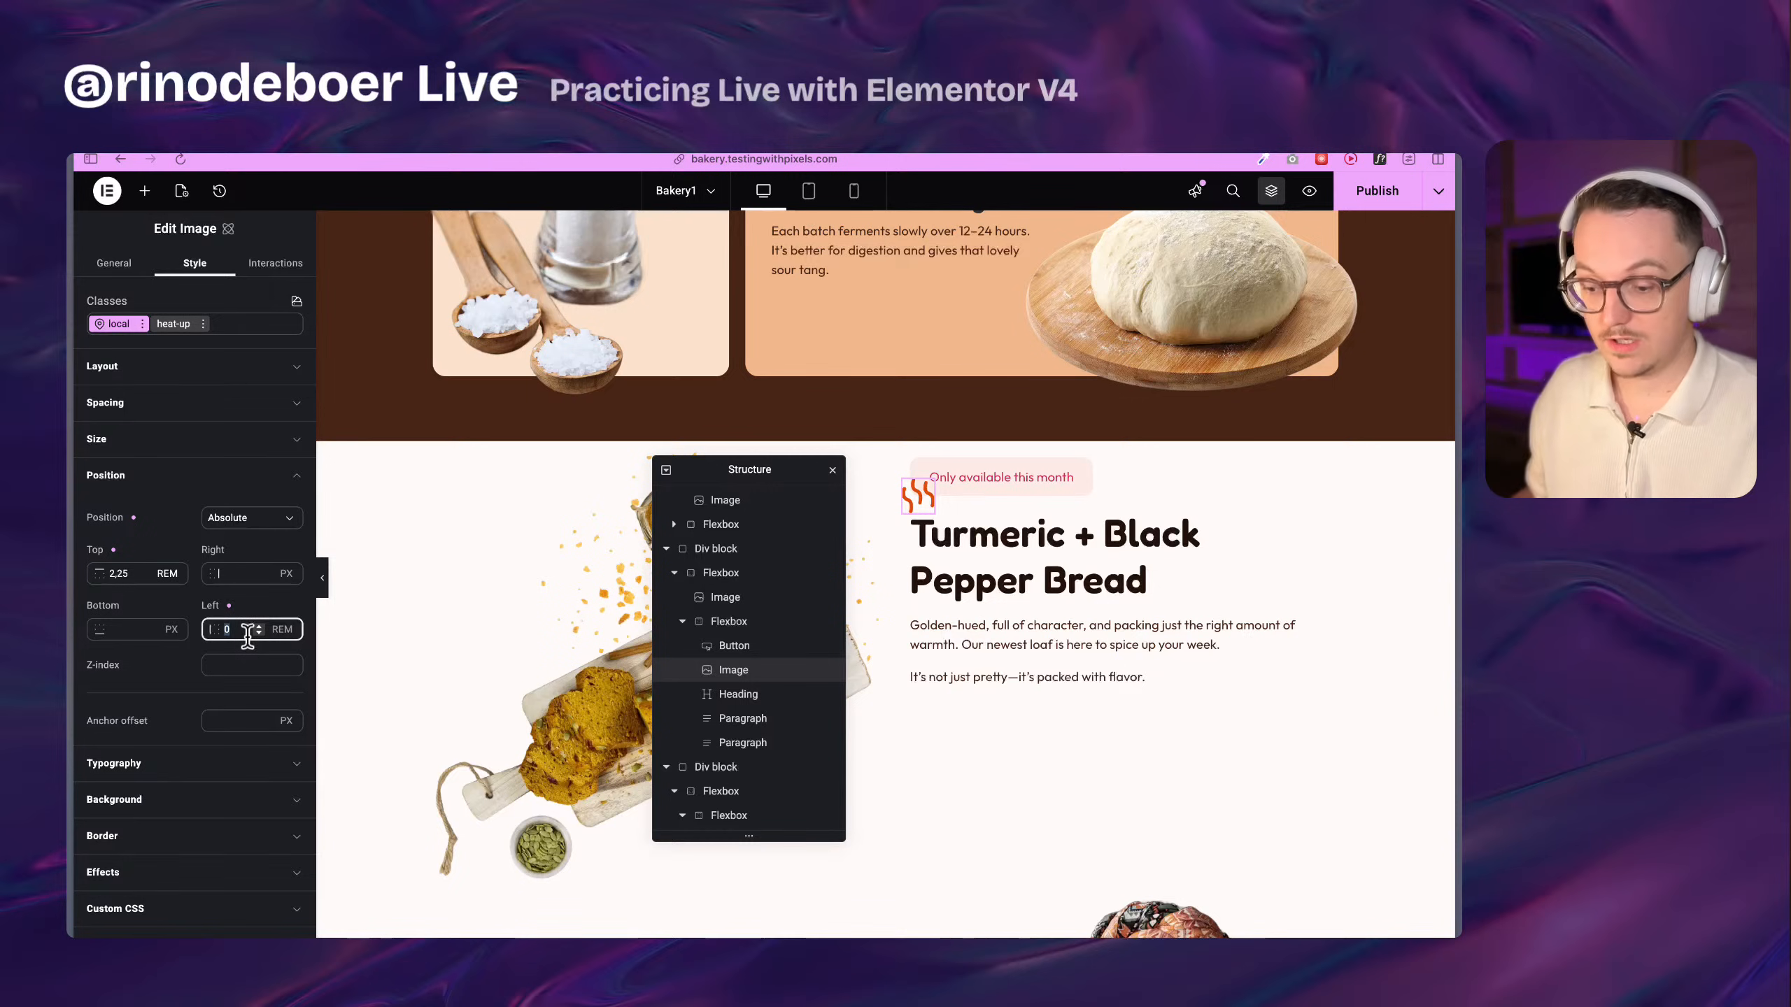
text(20)
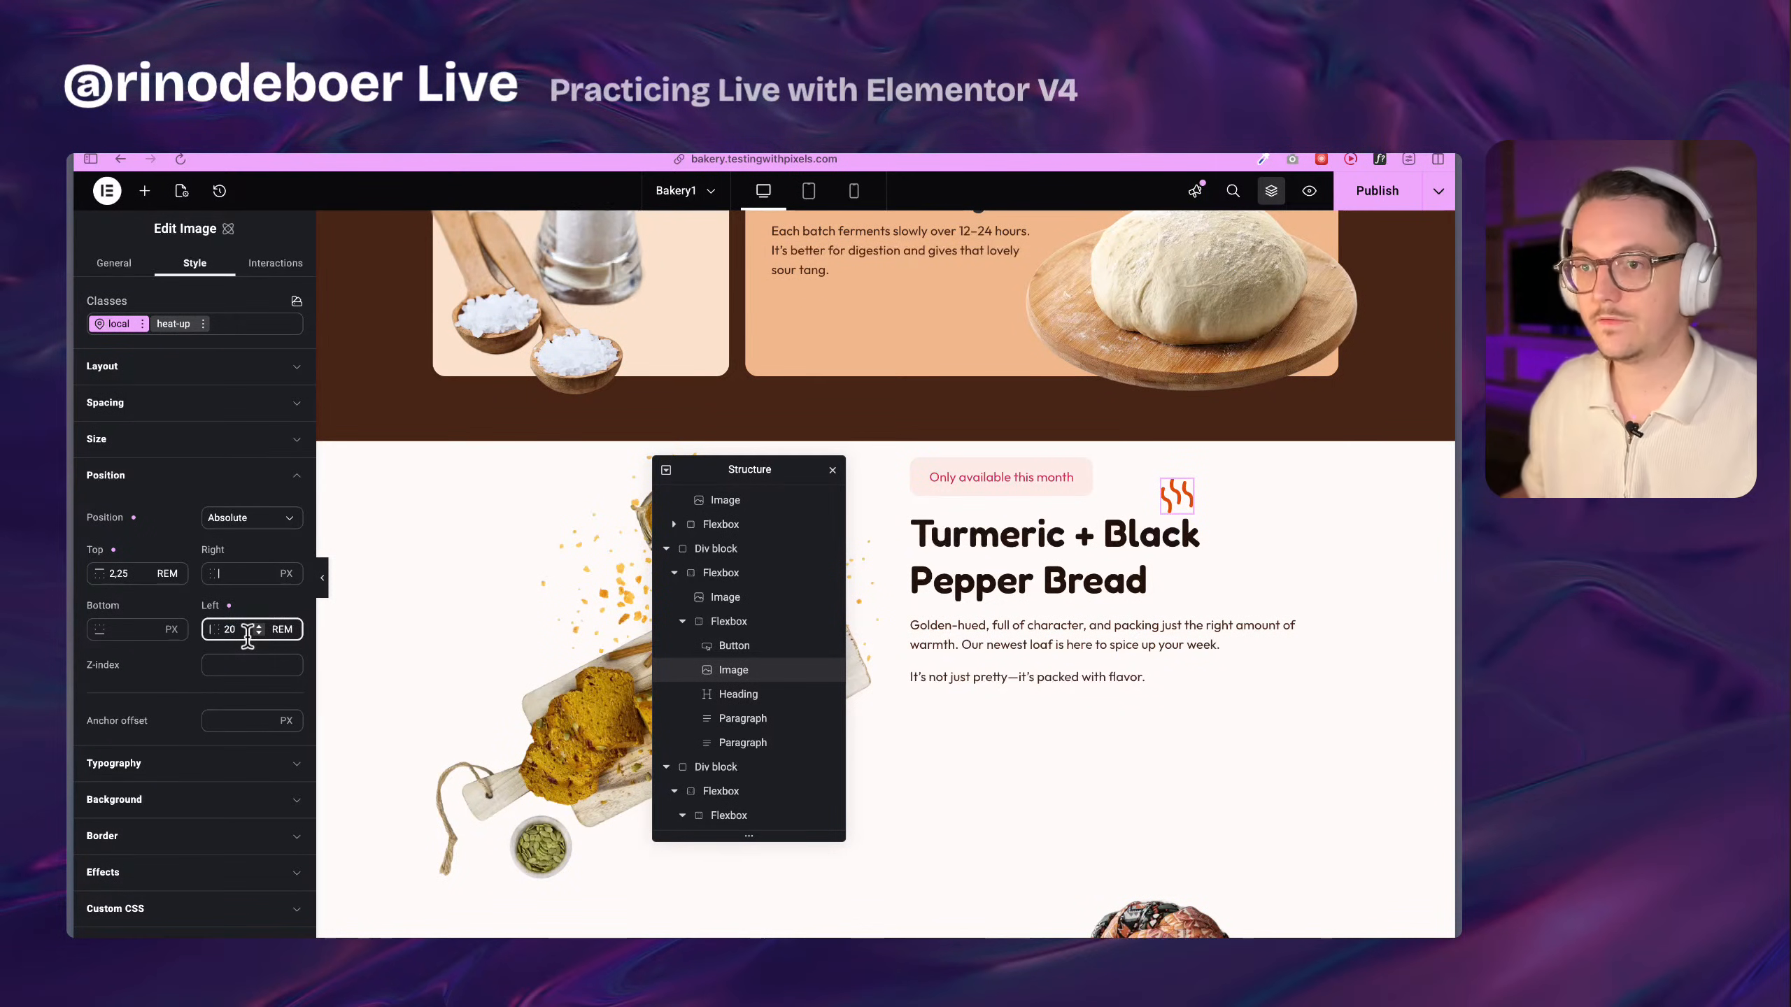
click(168, 653)
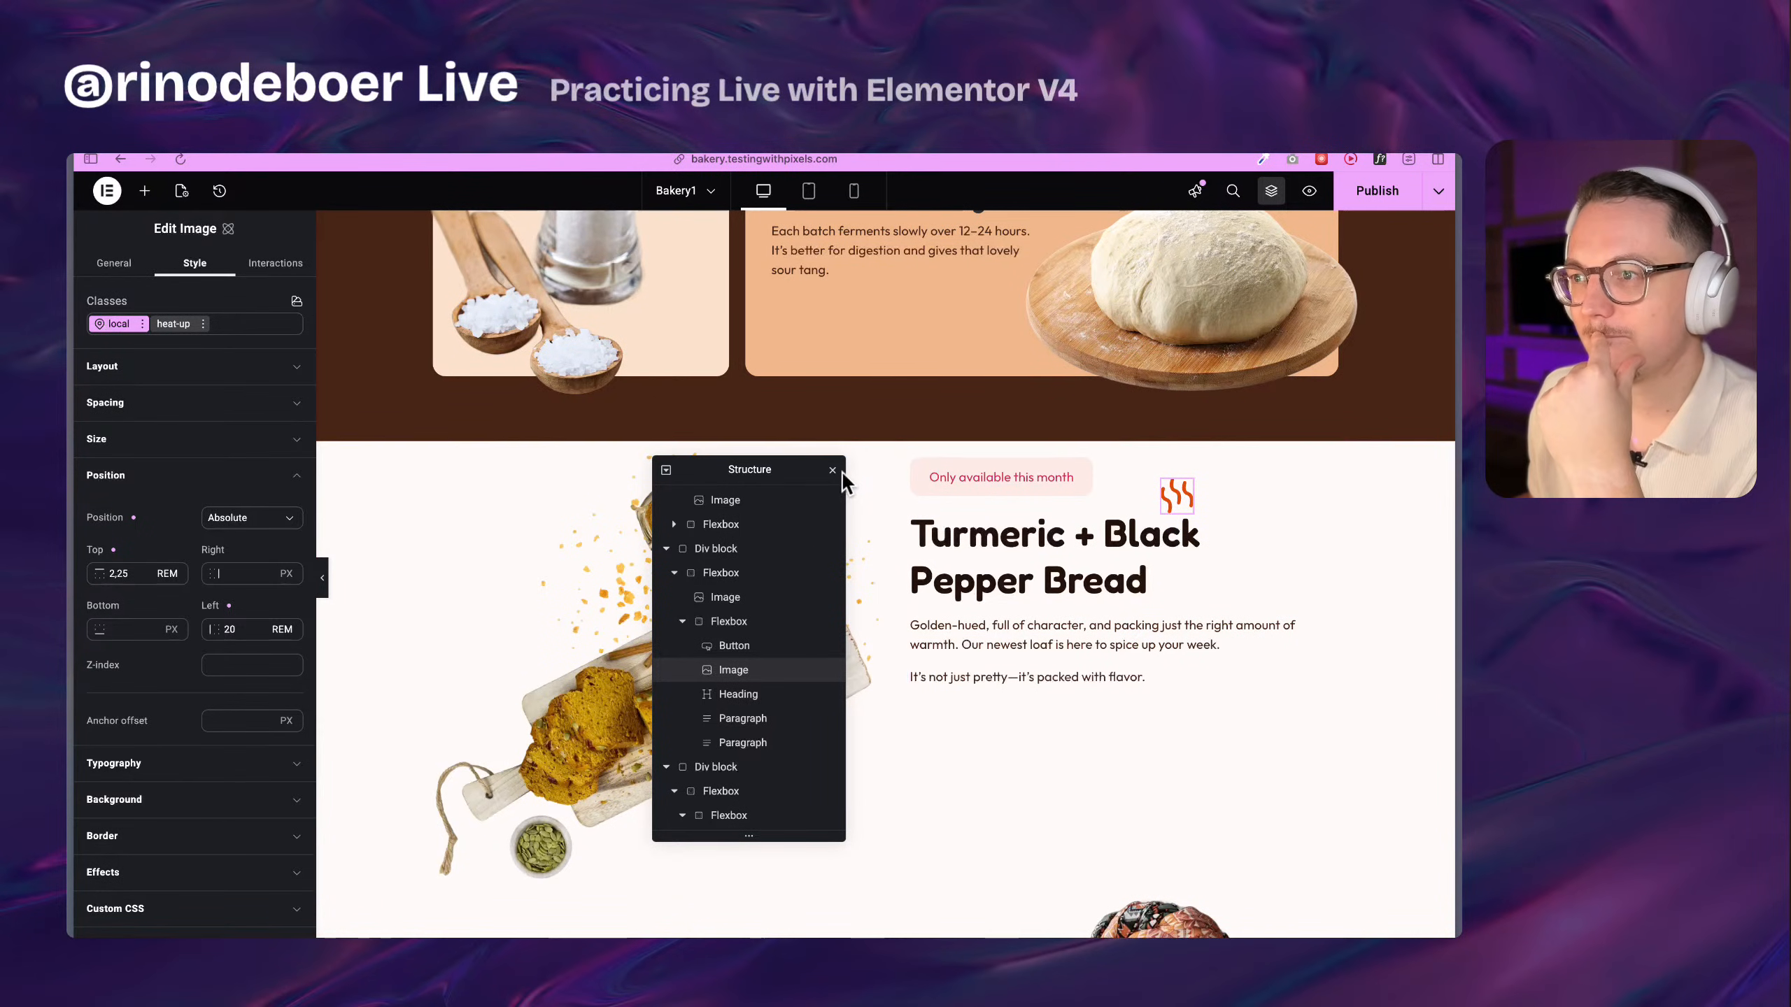
Check the steam icon's placement above the Turmeric + Black Pepper Bread heading with editing controls hidden and the browser window narrowed
click(322, 575)
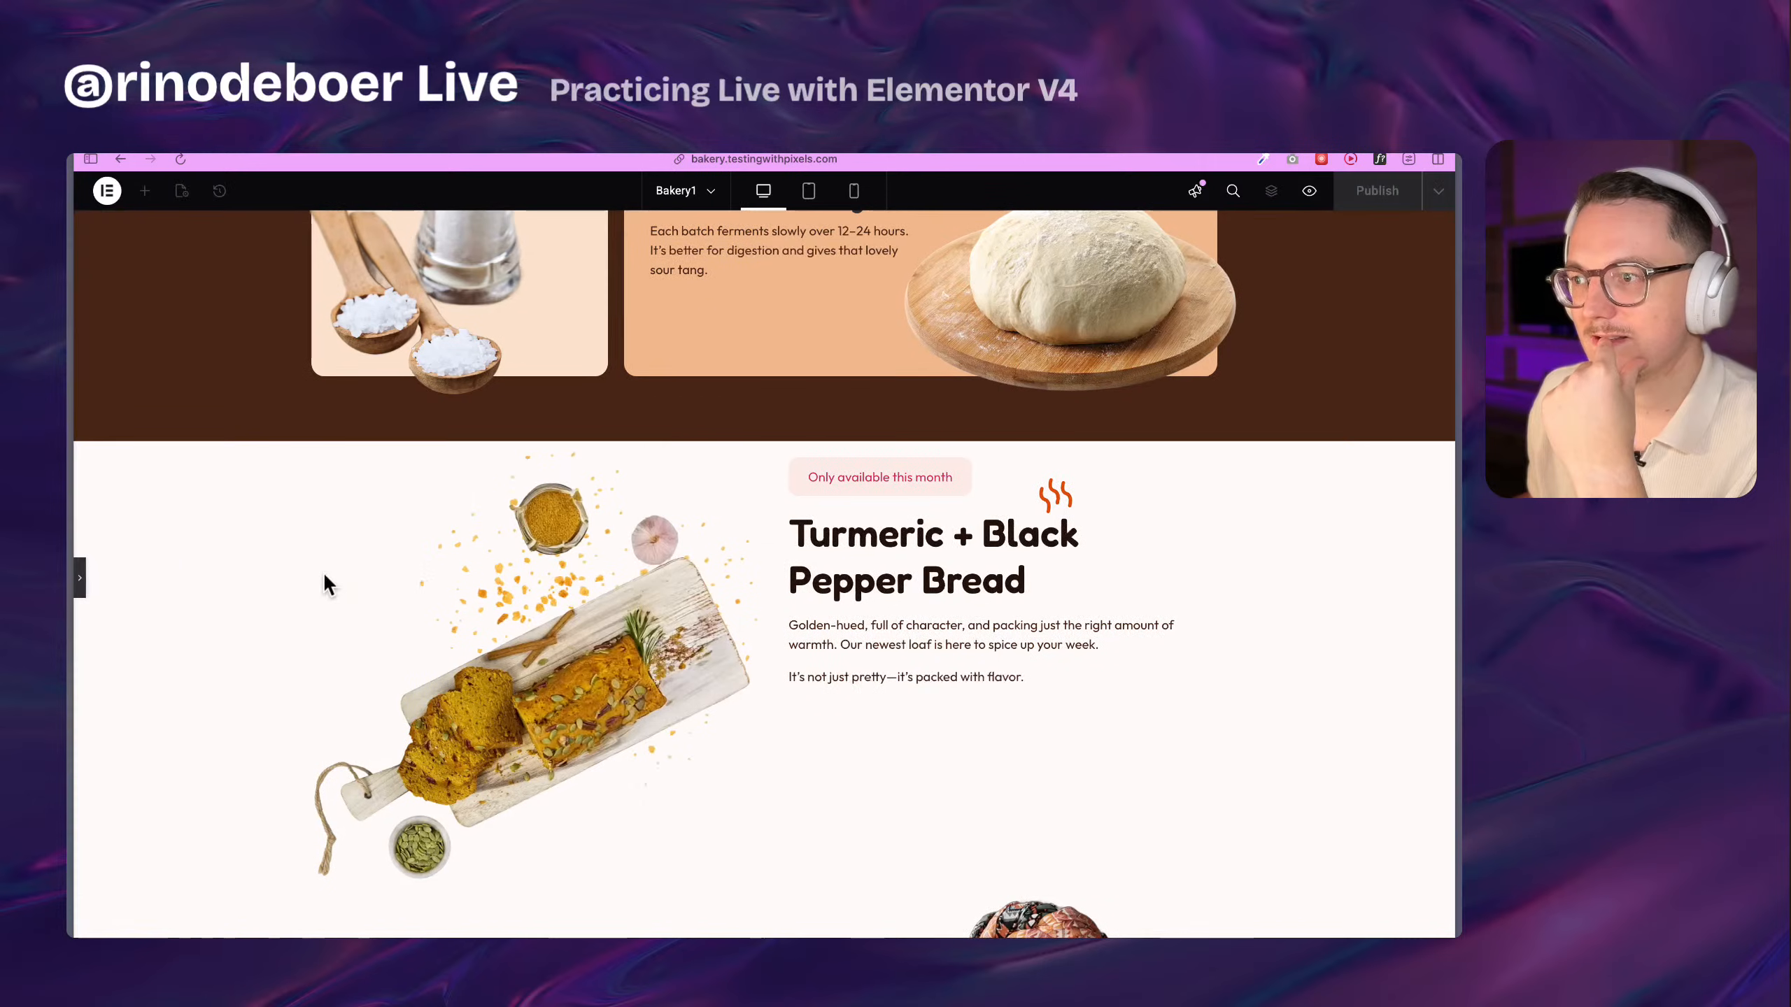
drag(1457, 444, 1457, 520)
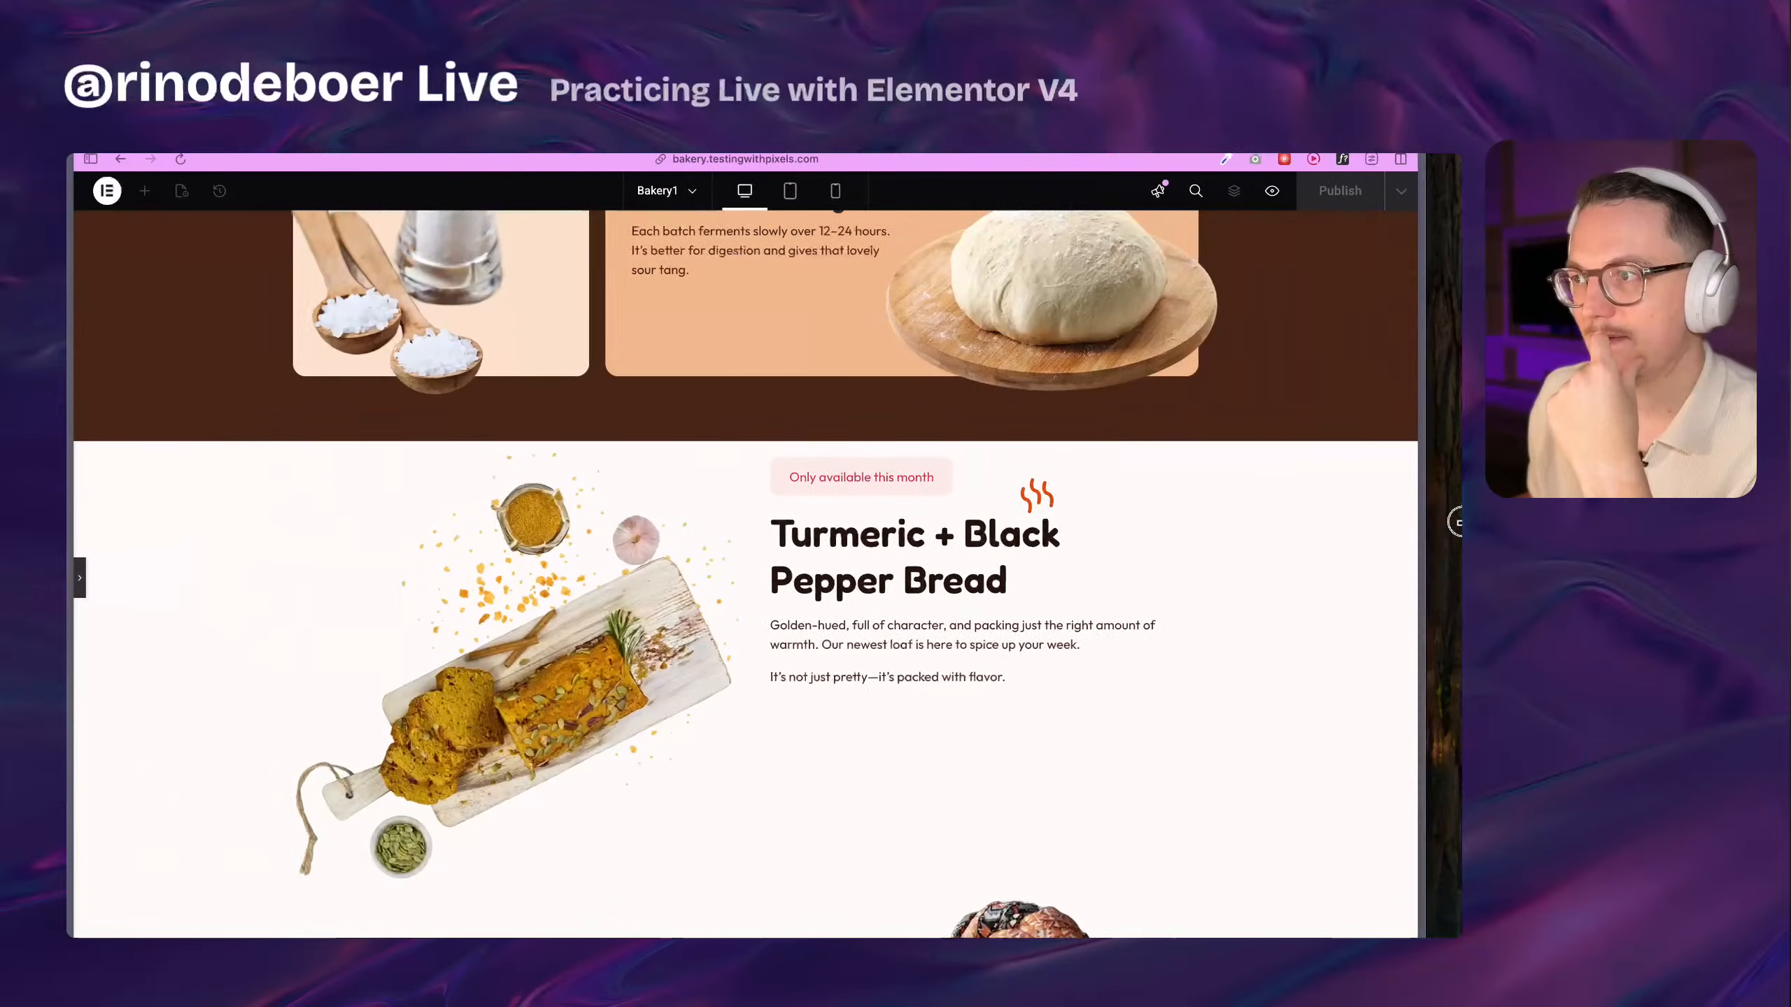
click(79, 580)
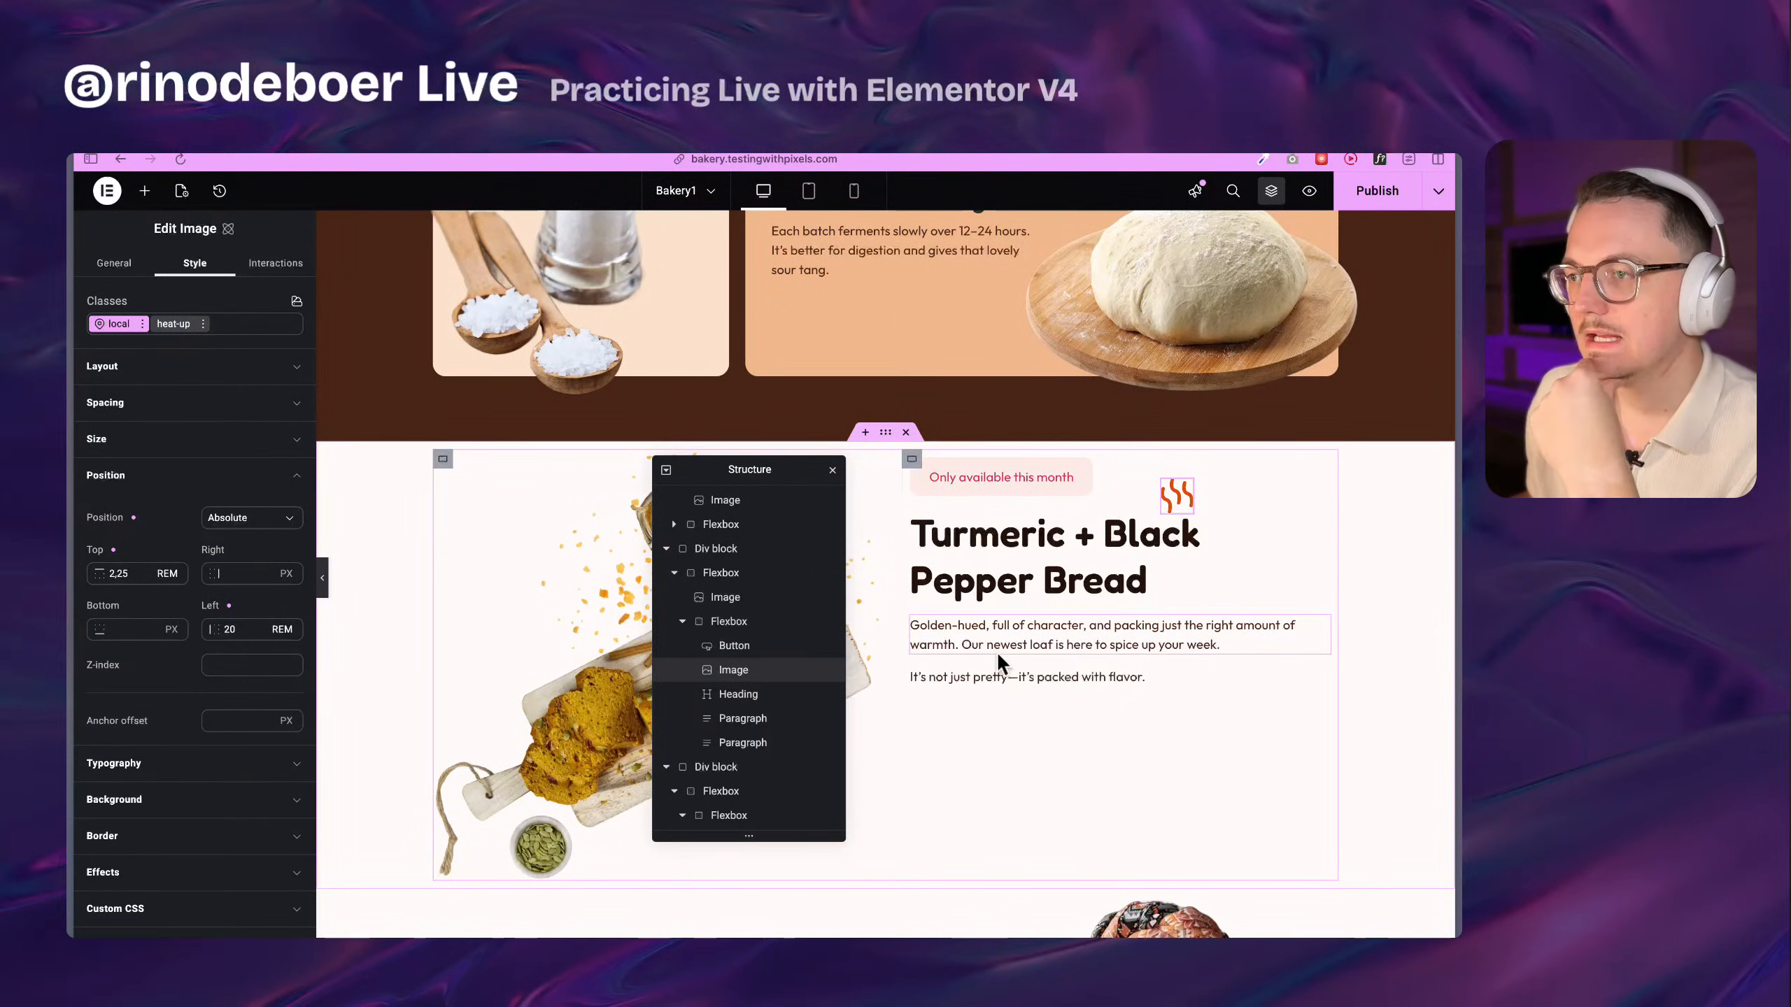
scroll(987, 633, down, 1)
scroll(988, 633, up, 1)
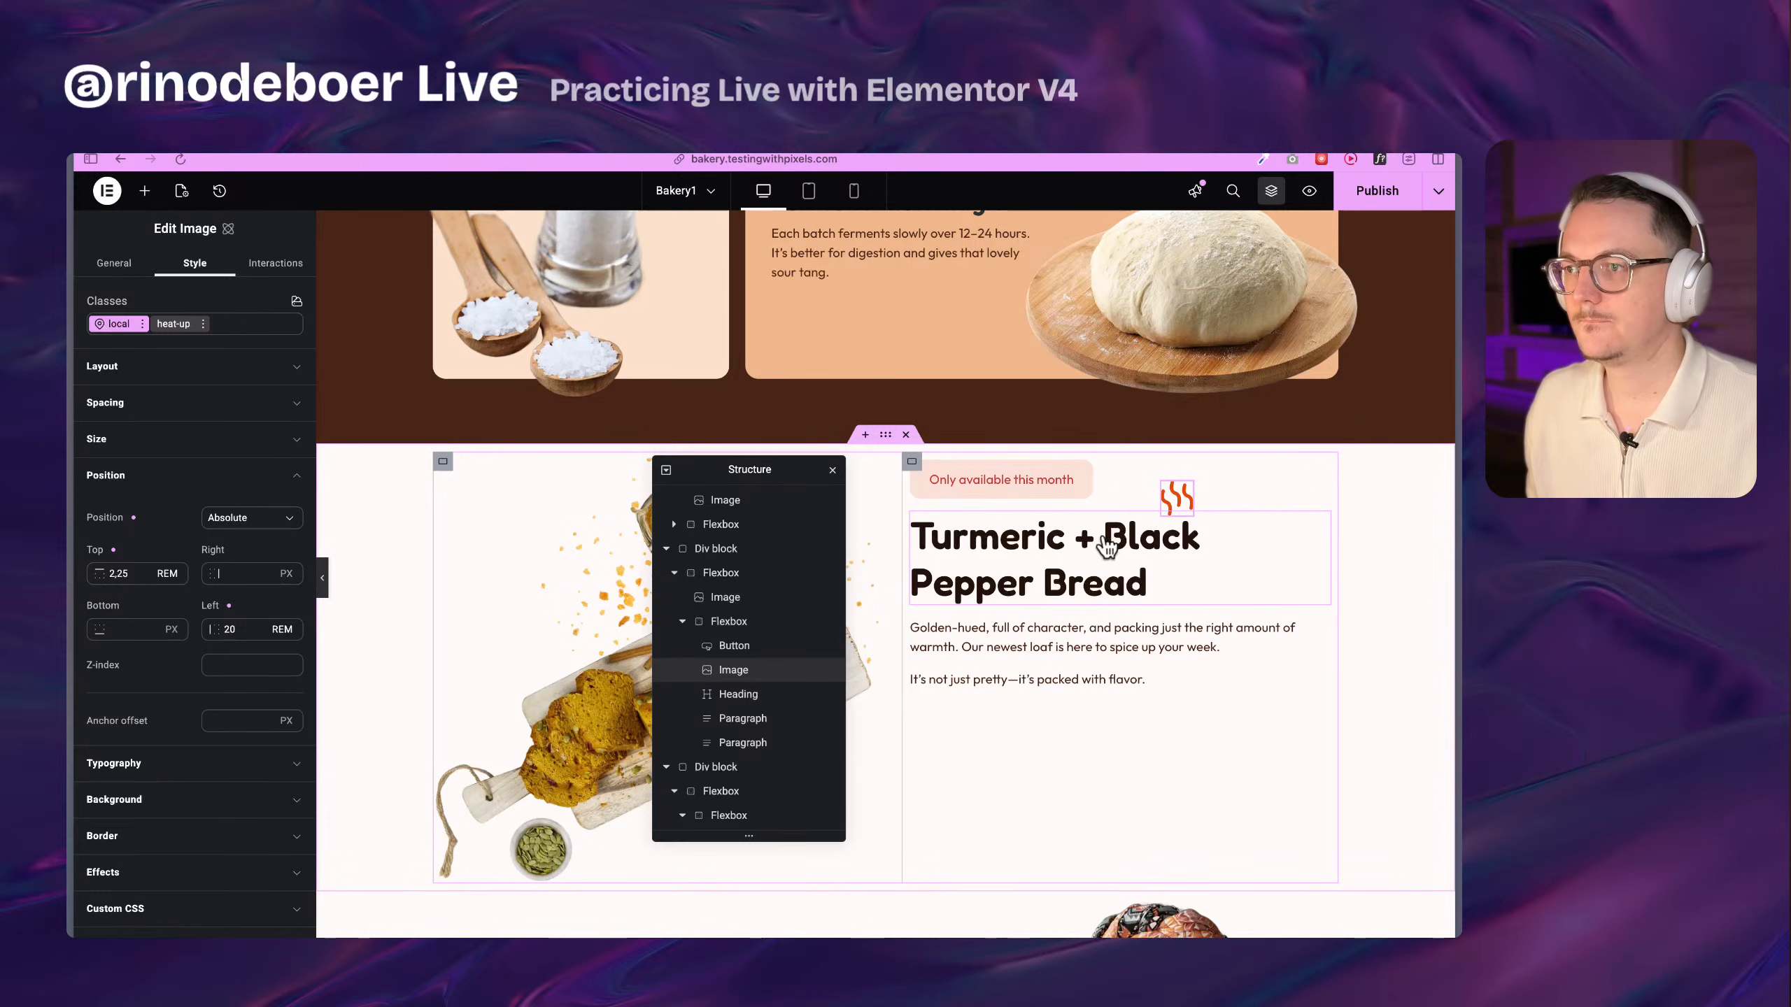
Set the text color of the badge button's tag-soft class to the Primary variable
click(1078, 490)
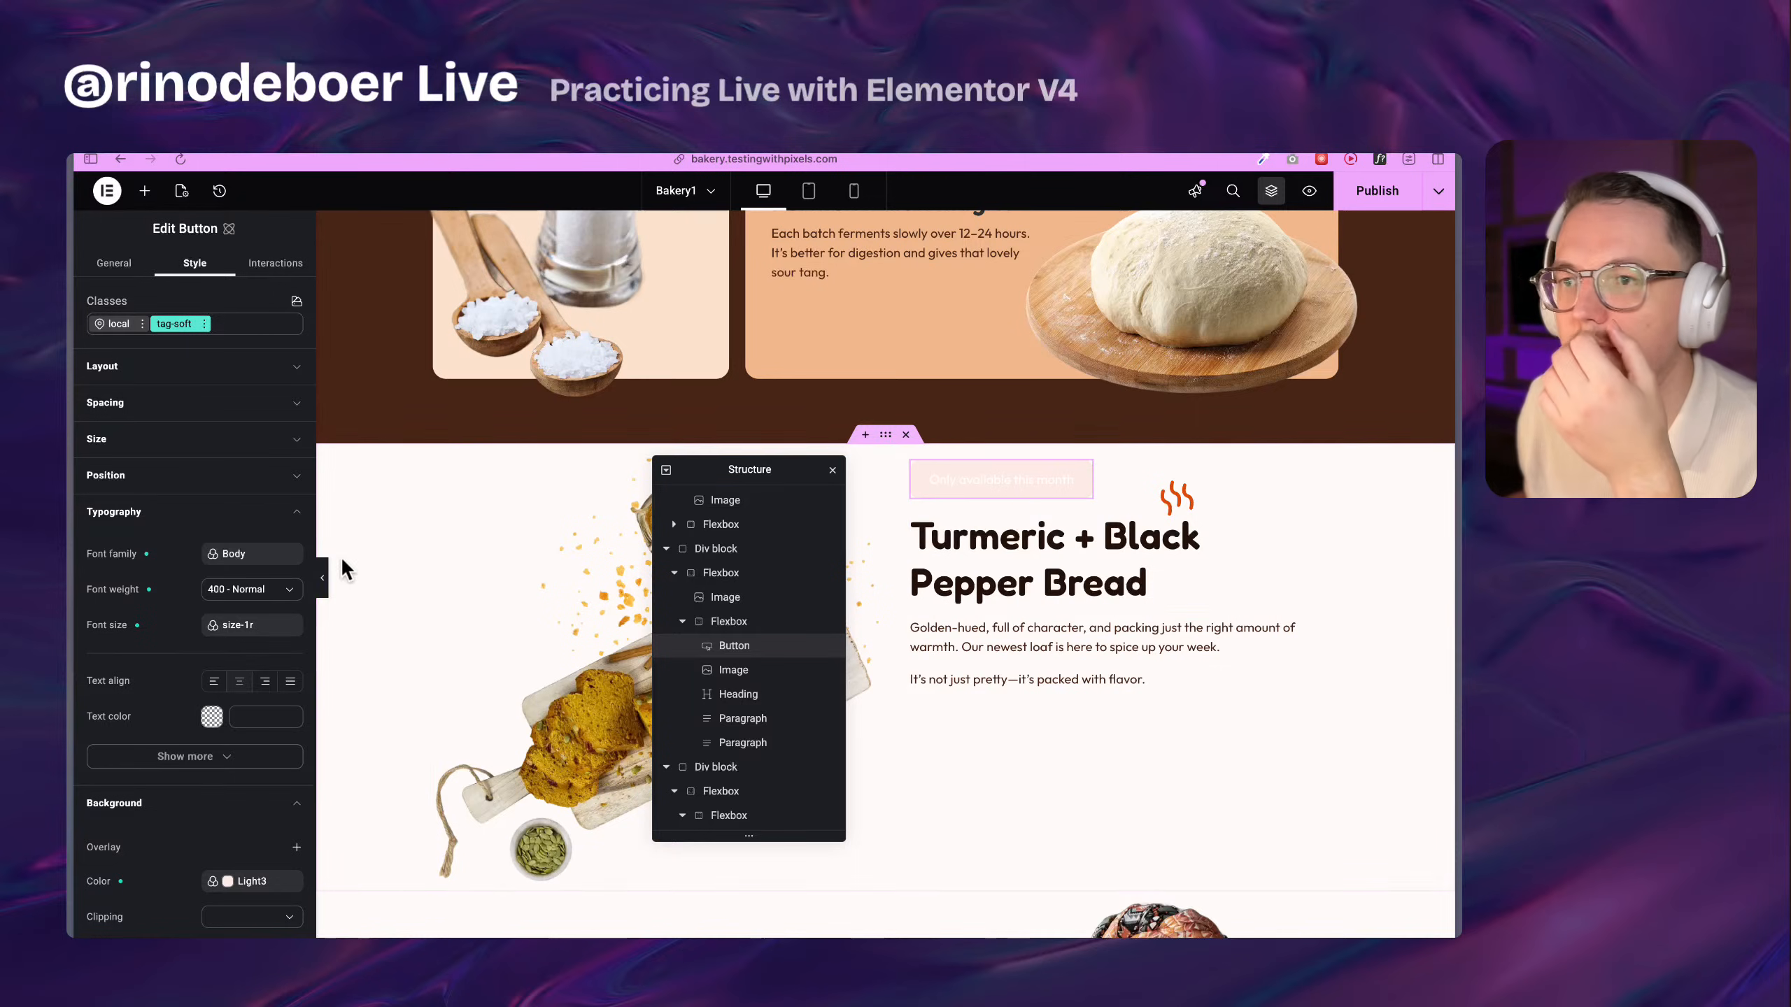
scroll(191, 694, down, 2)
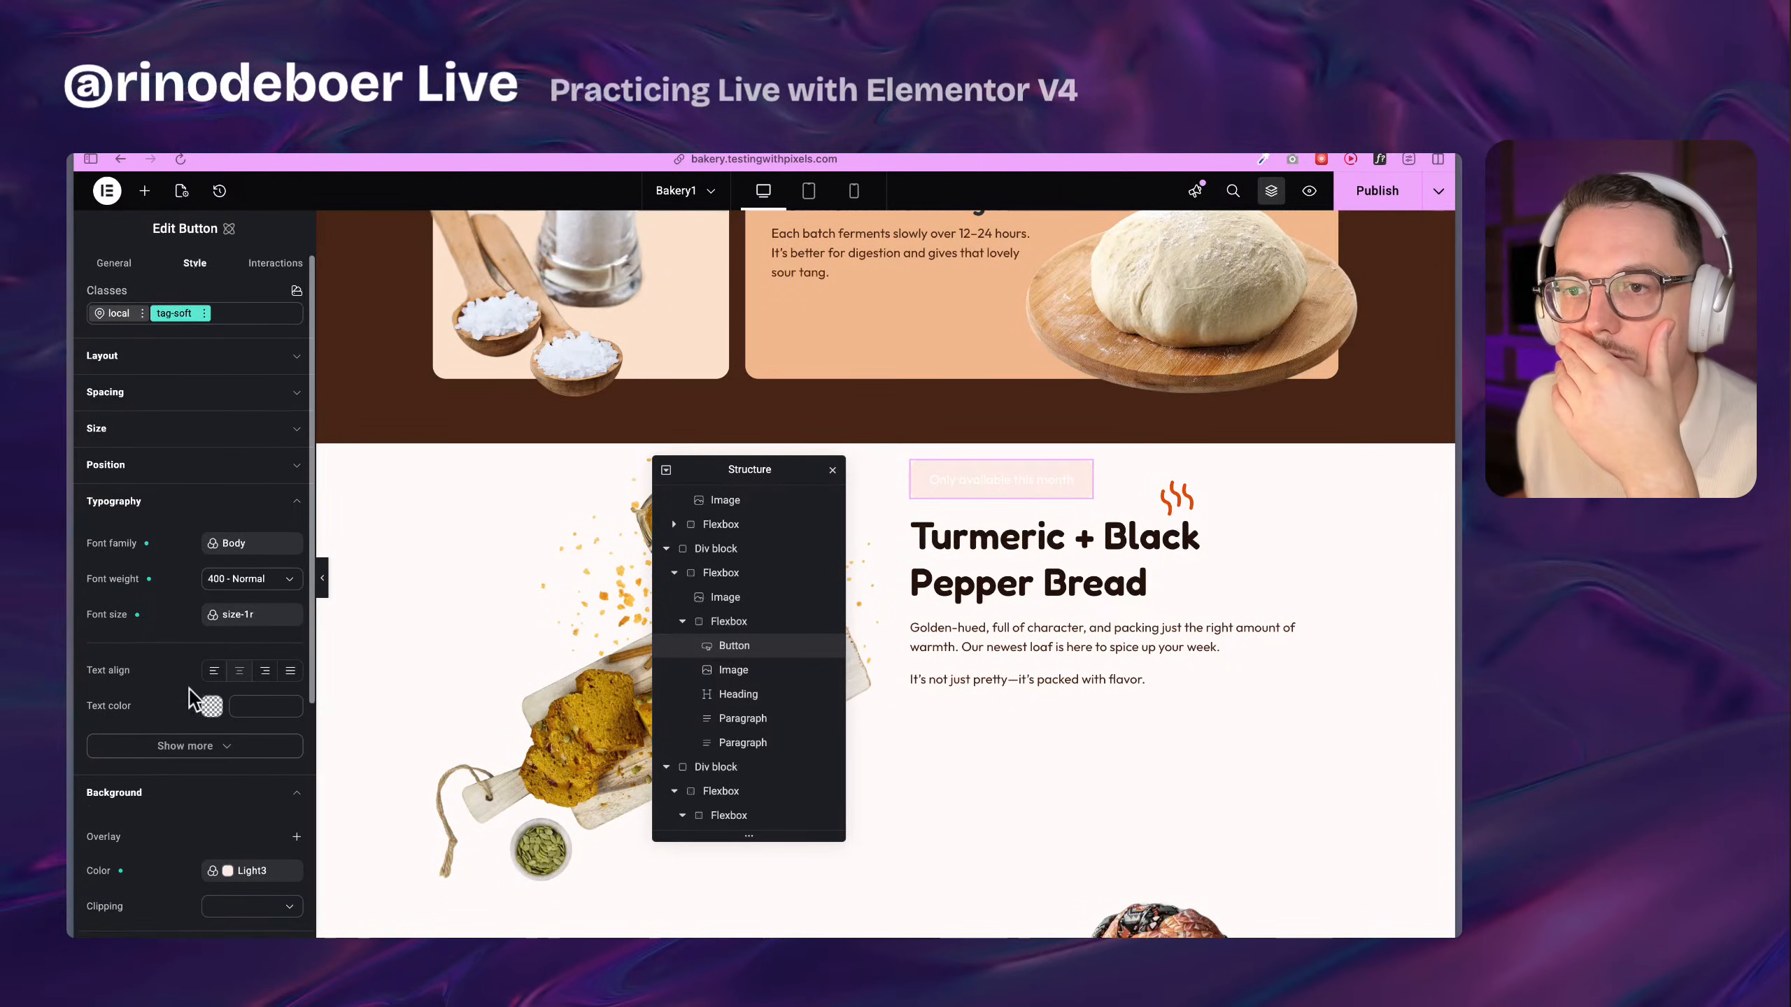
click(288, 652)
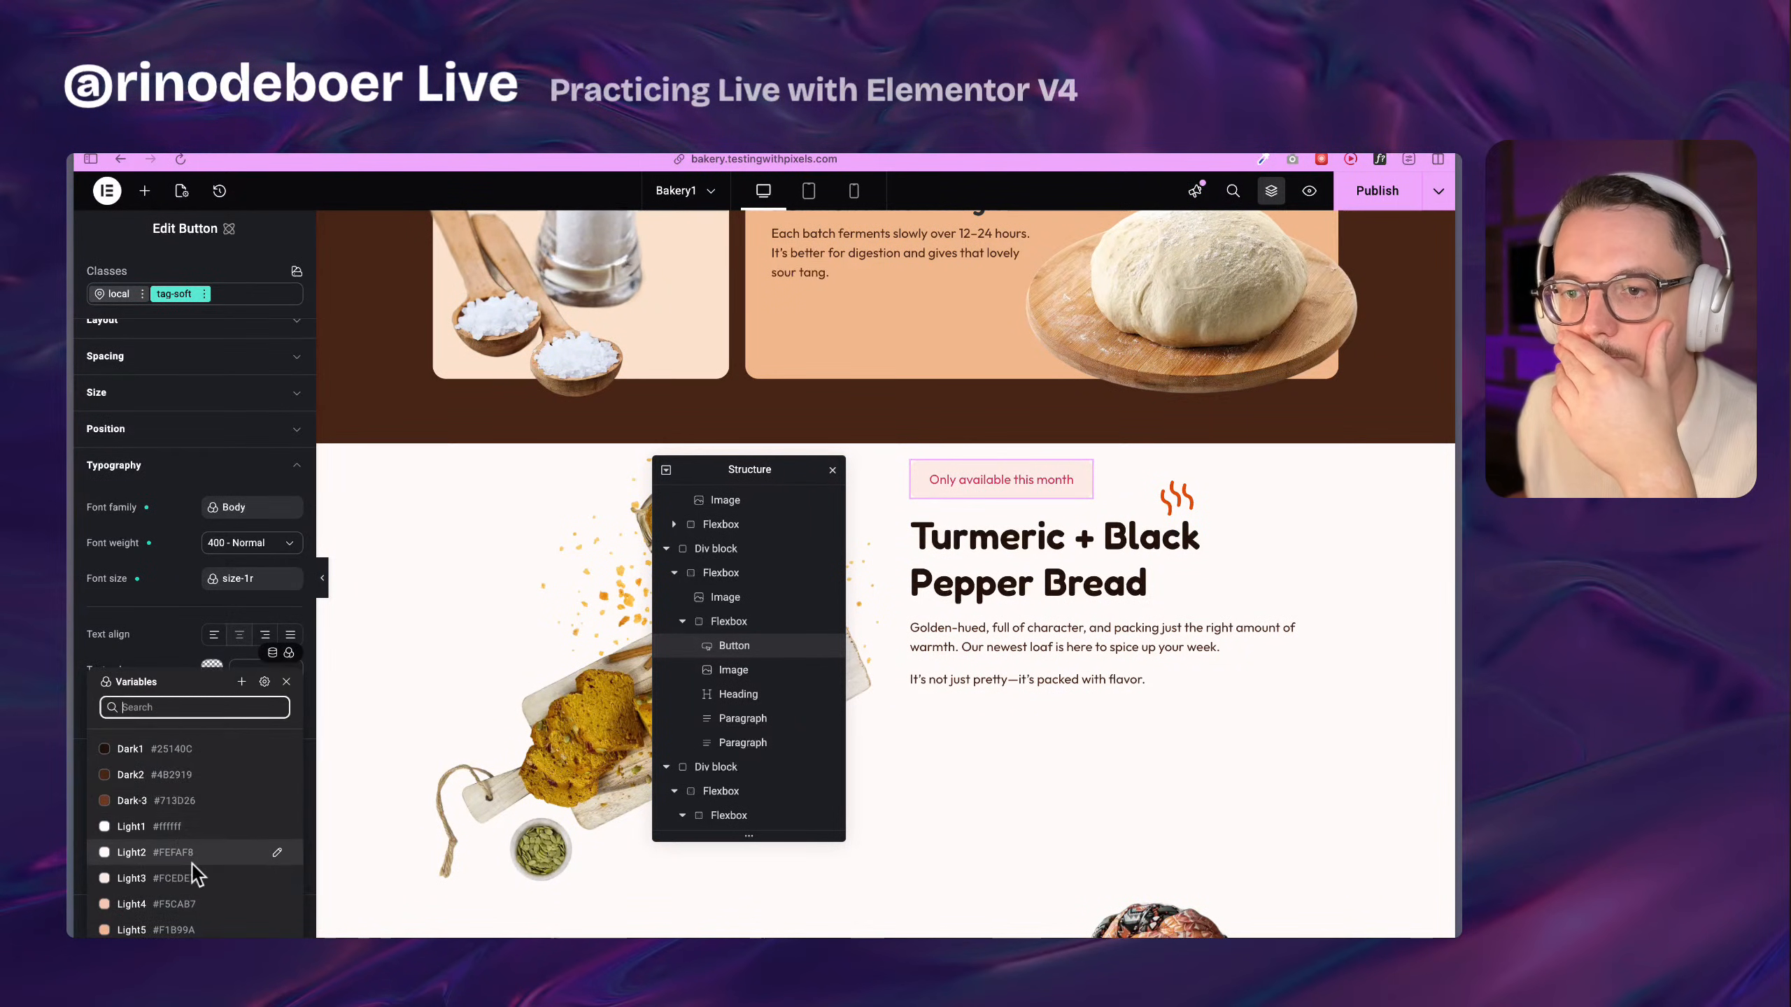
click(179, 840)
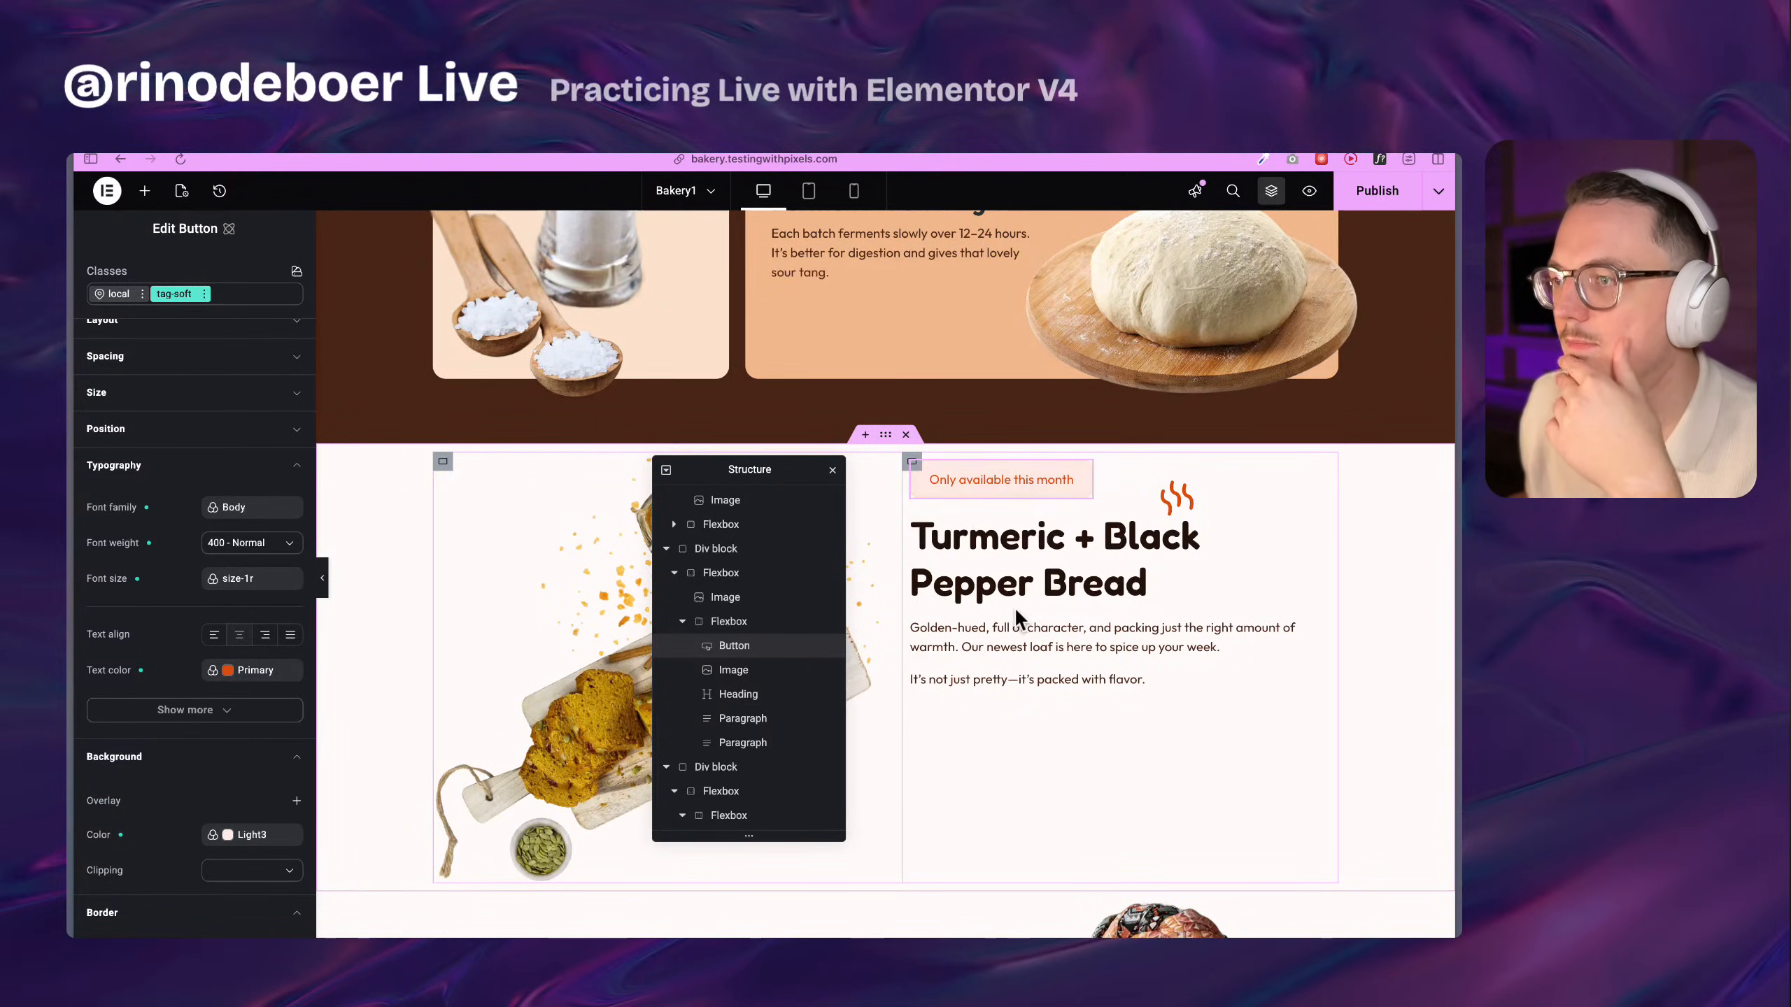
scroll(1014, 607, down, 5)
scroll(1038, 552, up, 2)
scroll(1141, 604, up, 2)
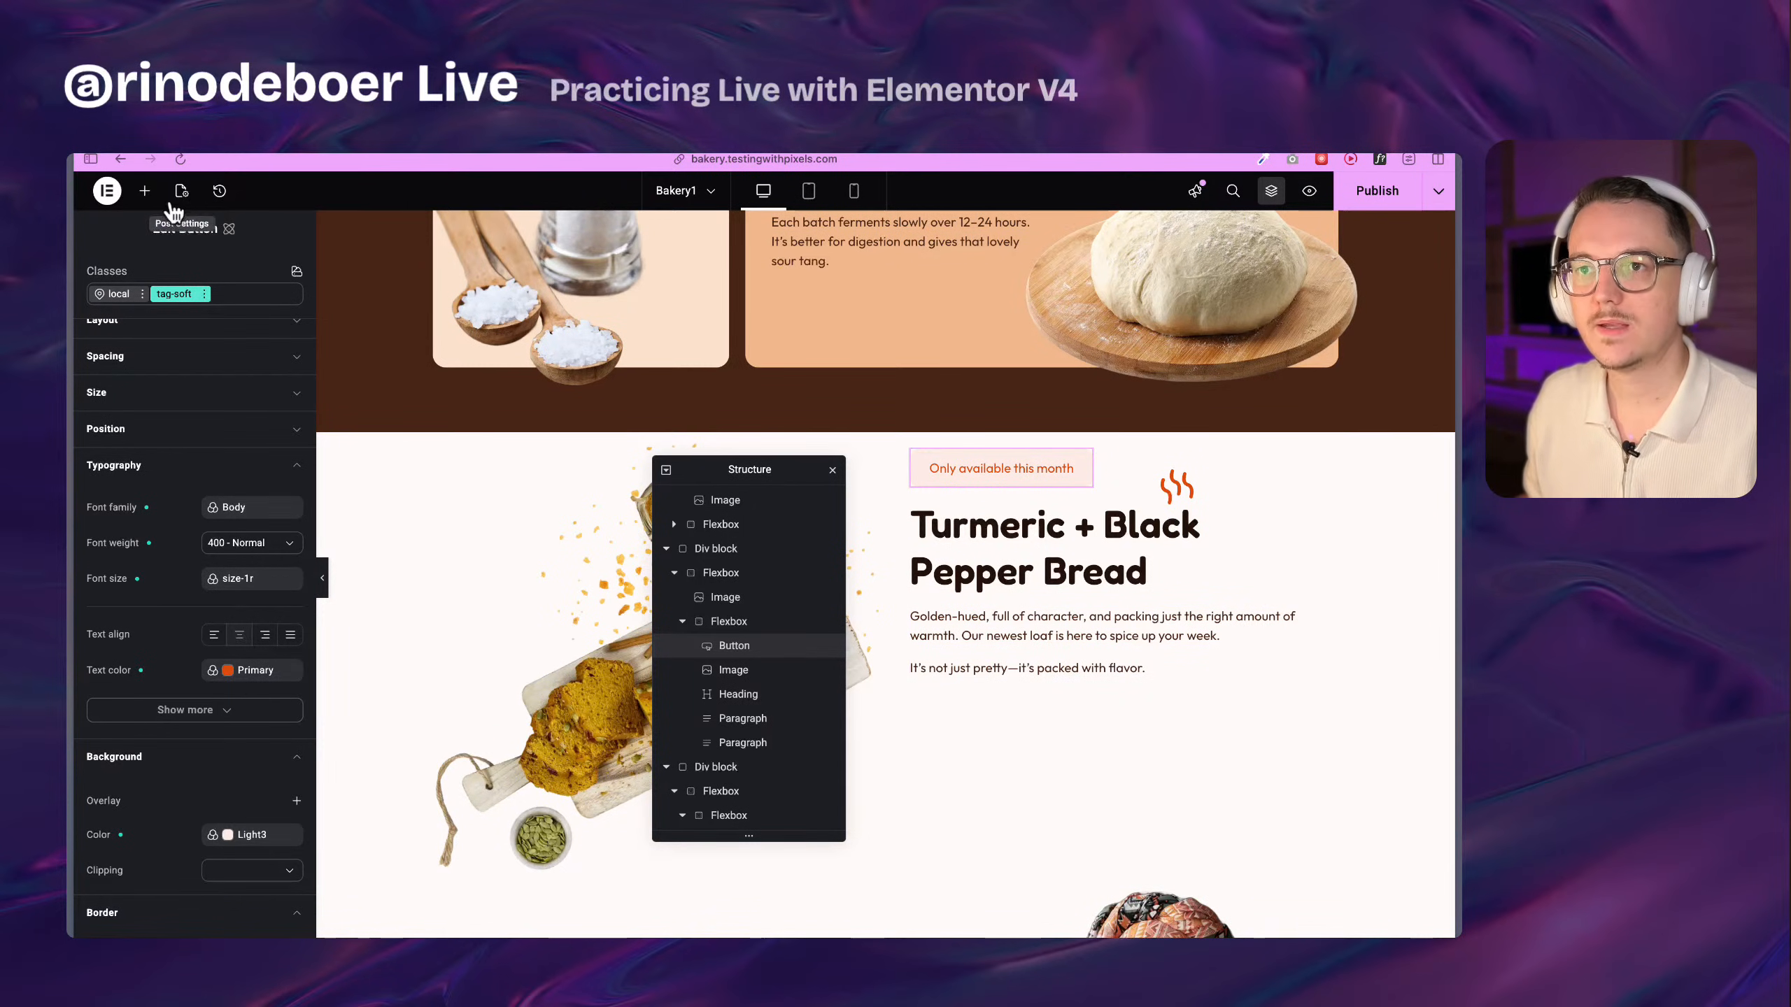
Insert a div block between the section's two paragraphs and add an SVG element inside it
click(145, 191)
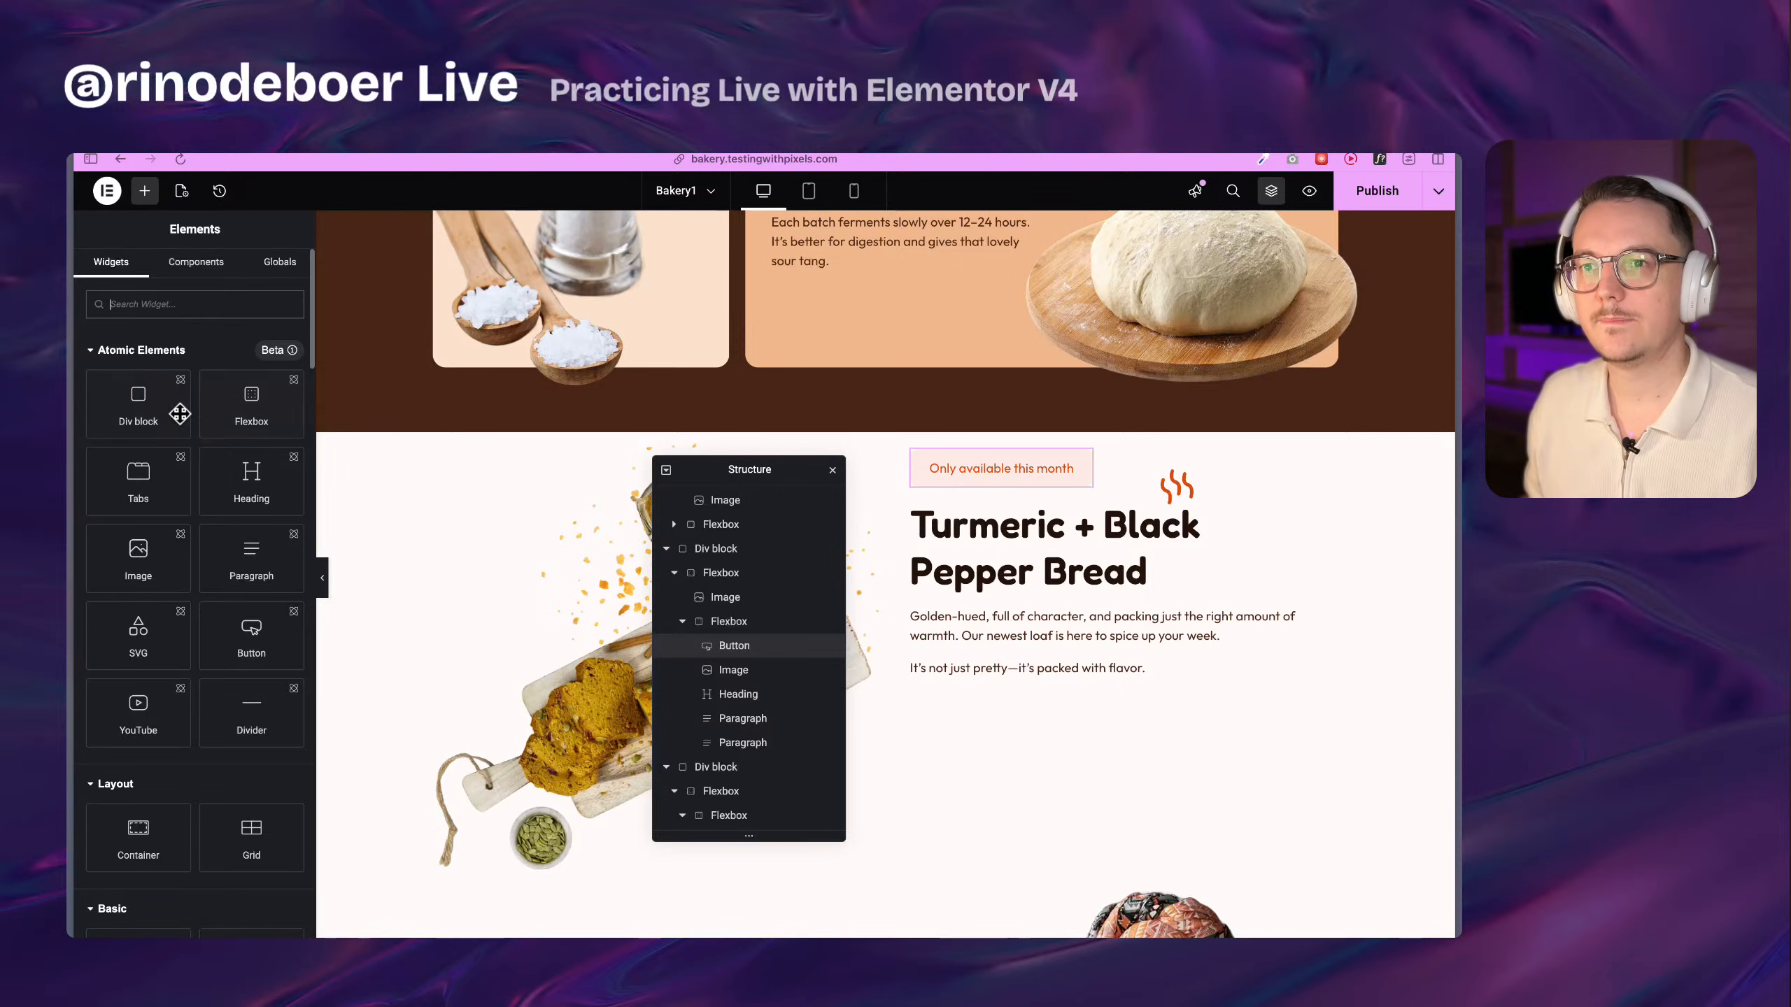
drag(173, 413, 1068, 681)
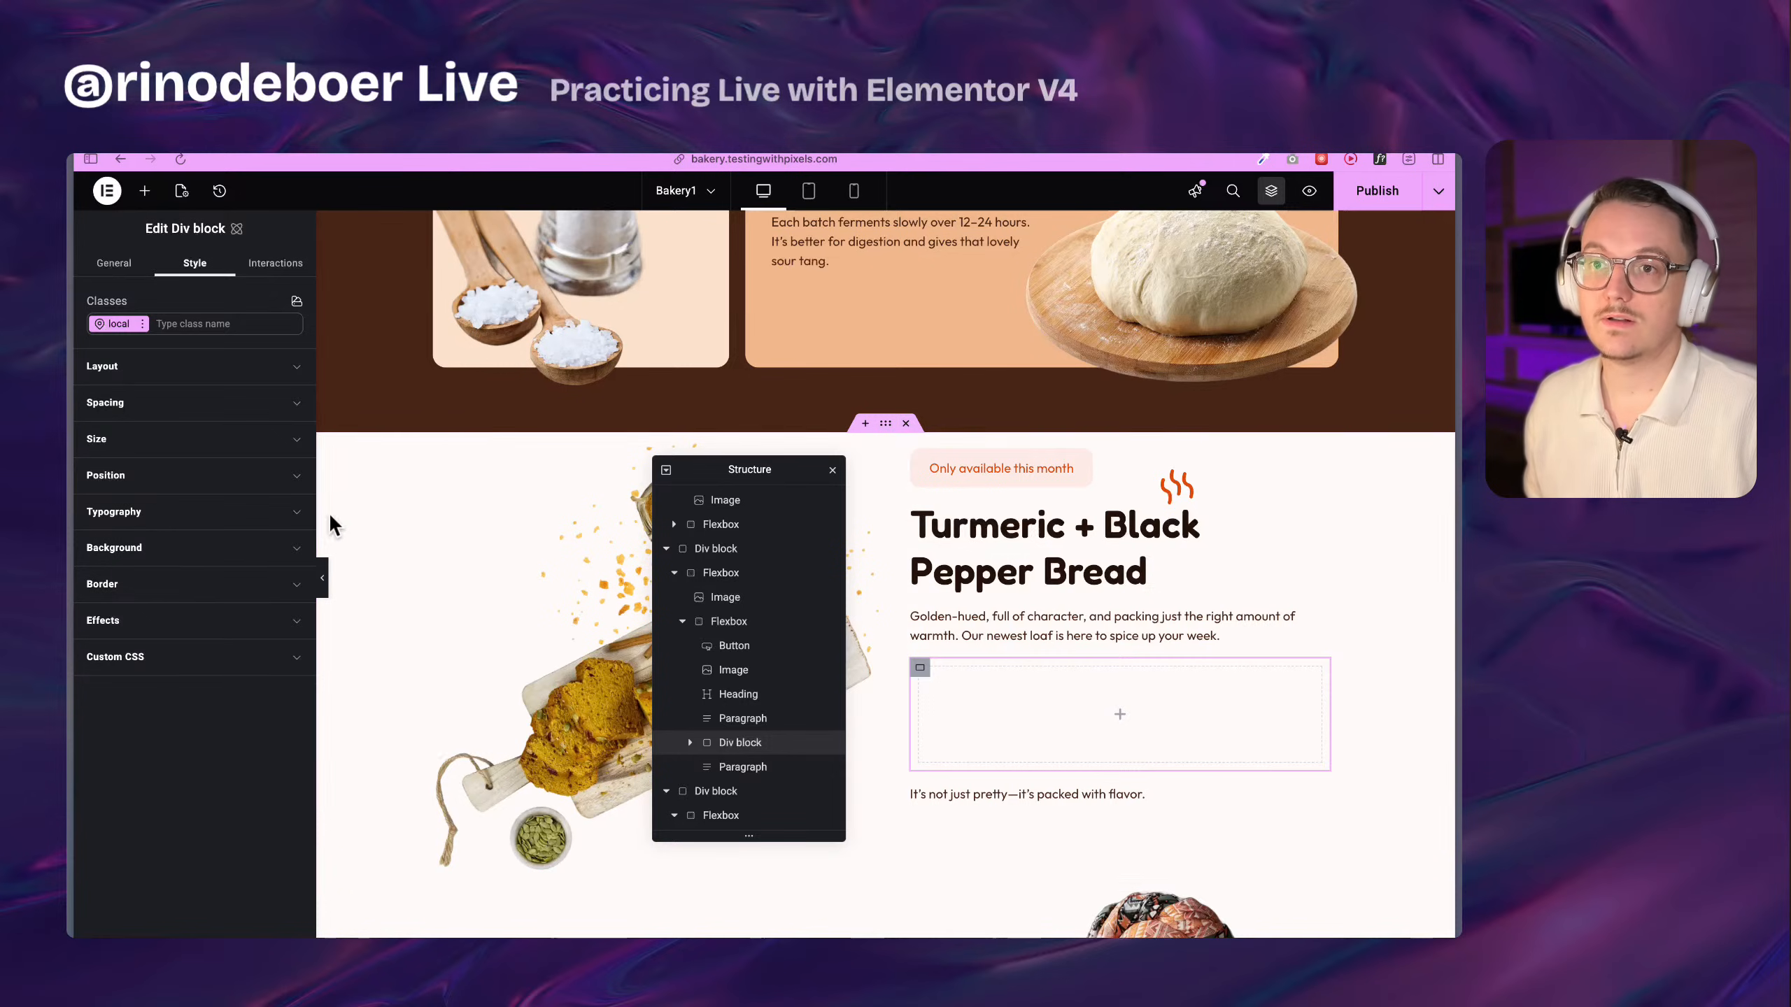
click(145, 191)
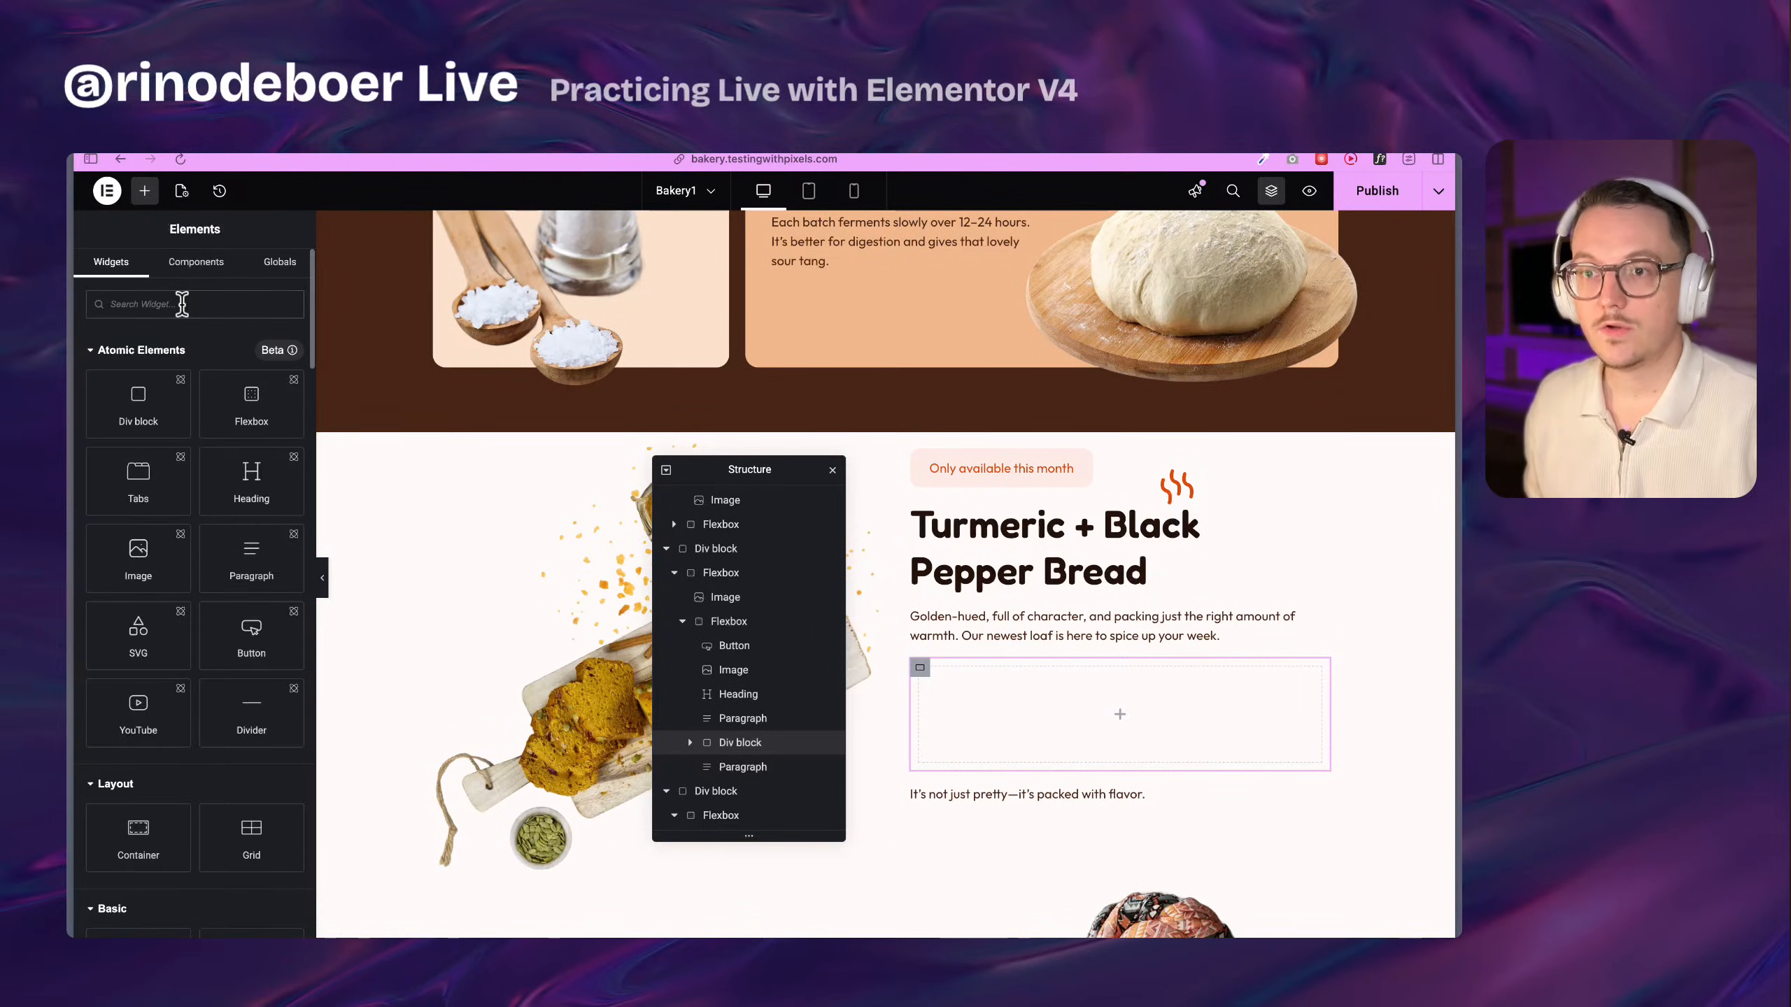
text(icon)
key(super+a)
text(svg)
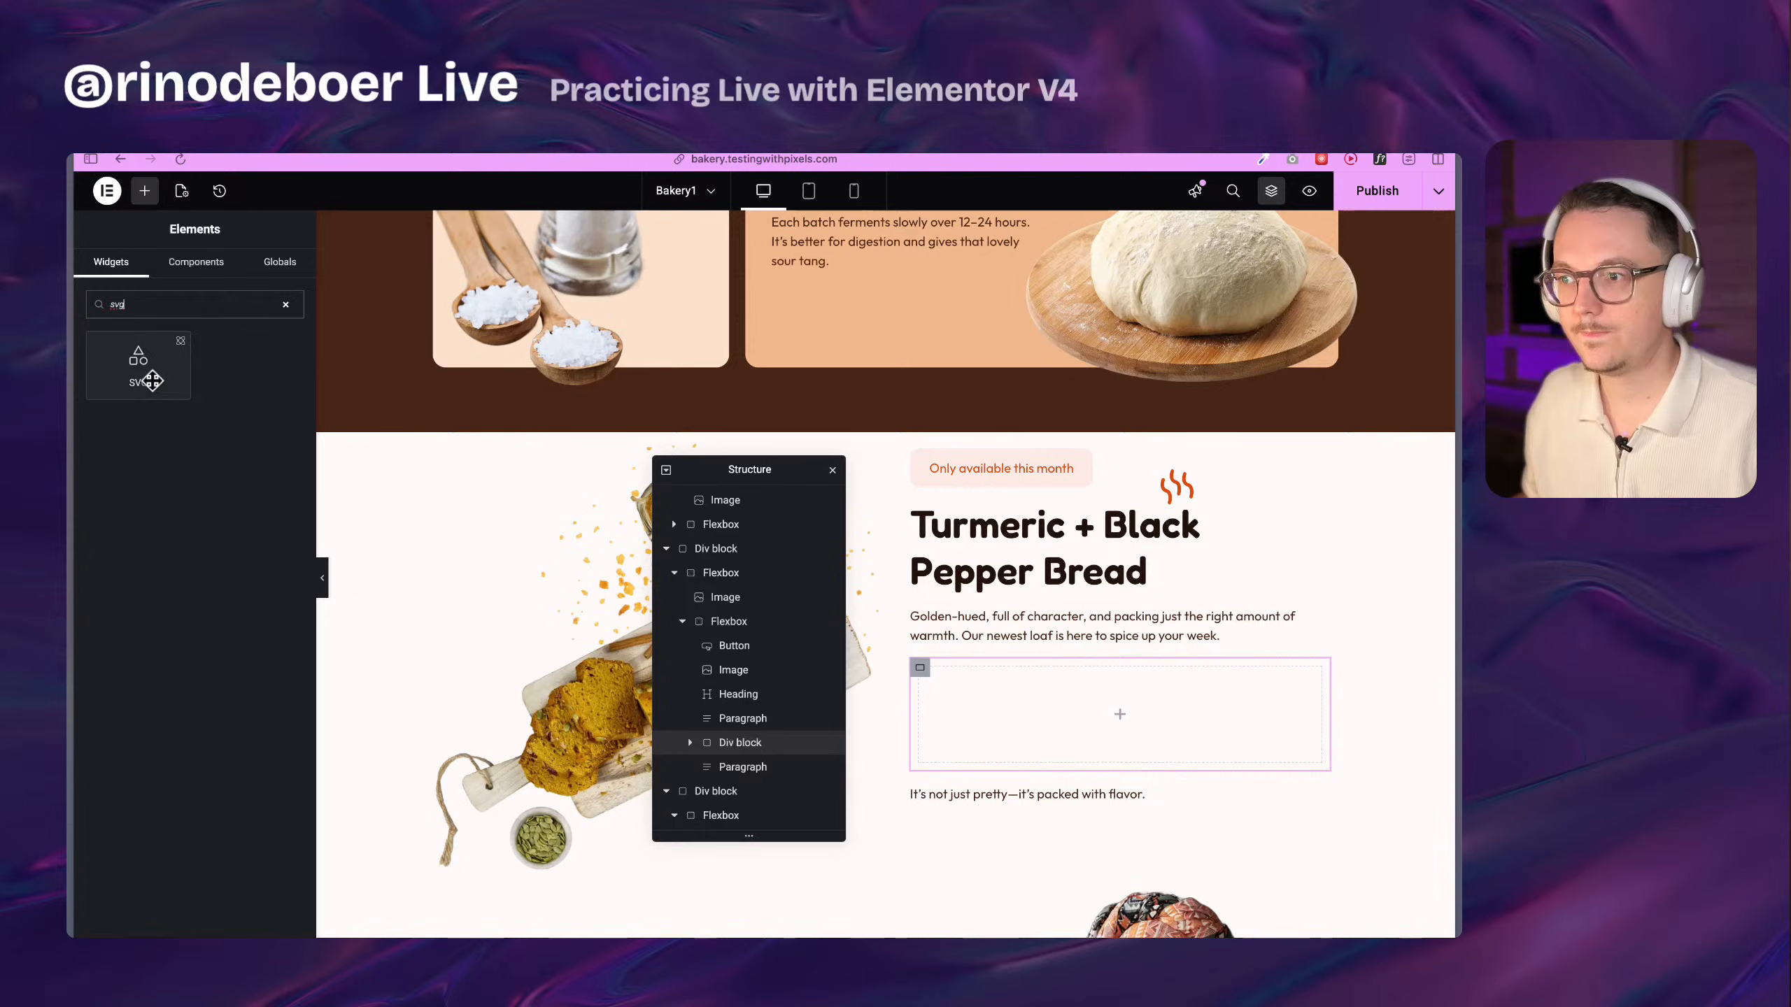
click(153, 382)
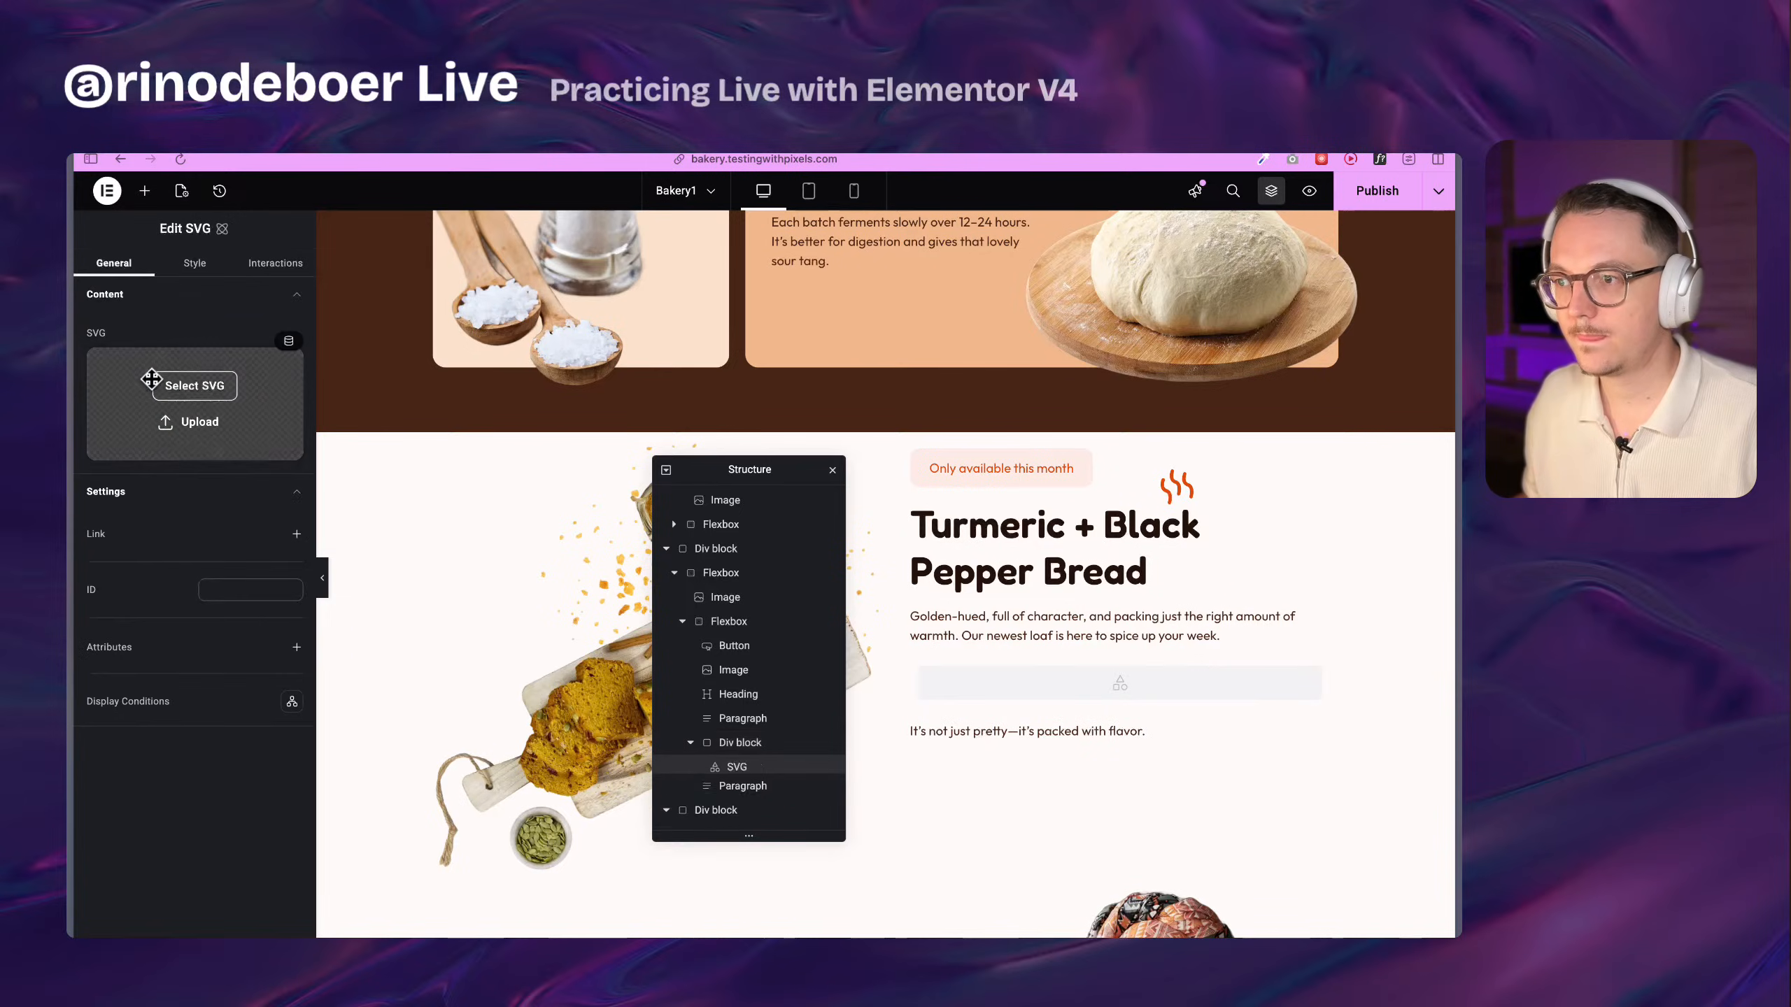
Upload Check.svg as the SVG element's graphic and add a paragraph below it in the div block
click(196, 385)
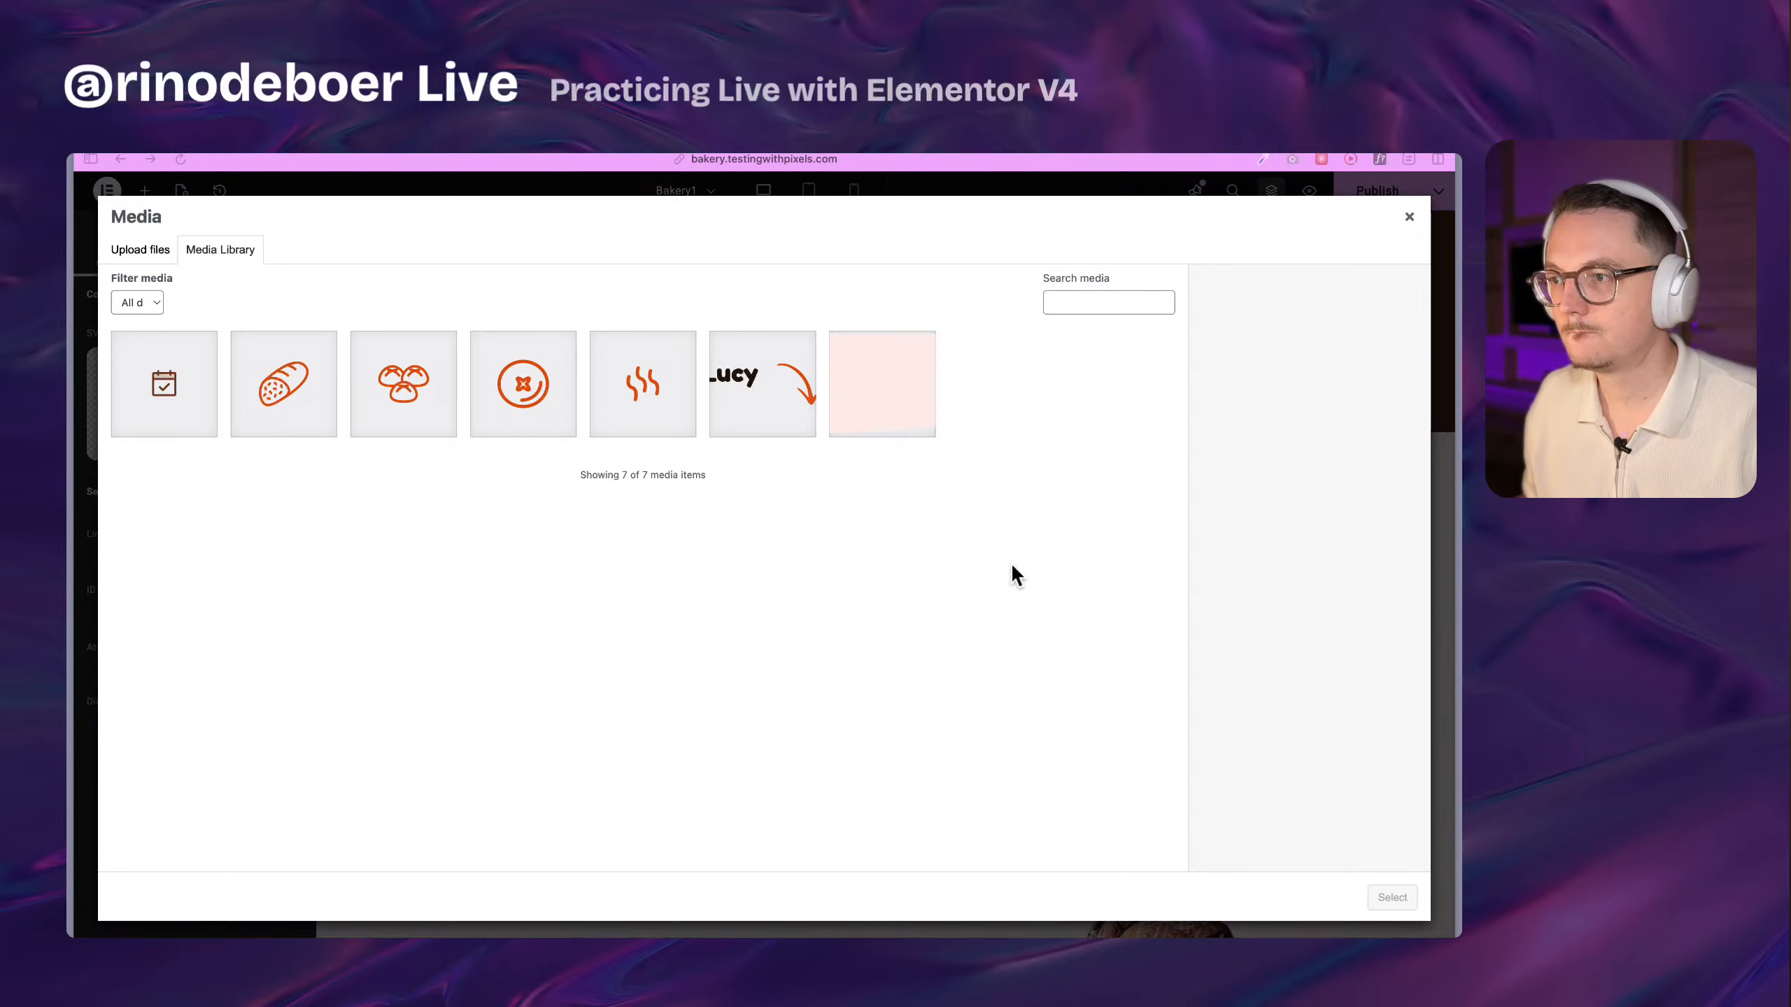
drag(209, 674, 184, 704)
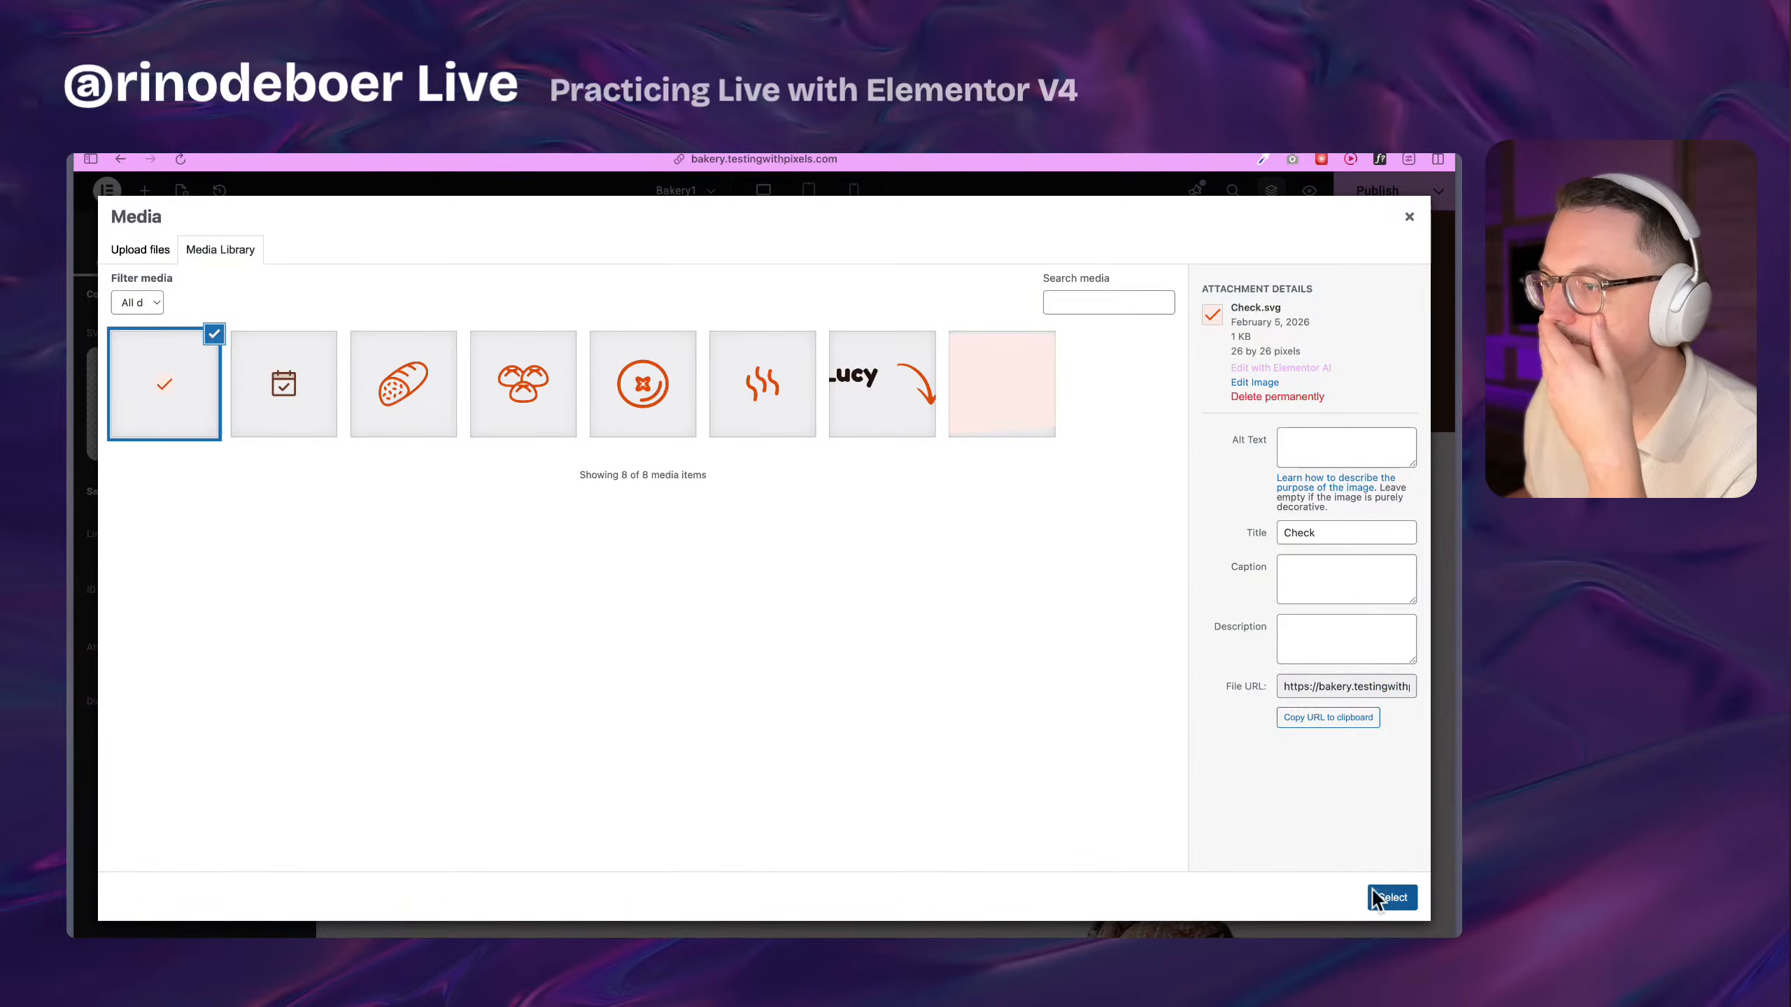
click(1374, 891)
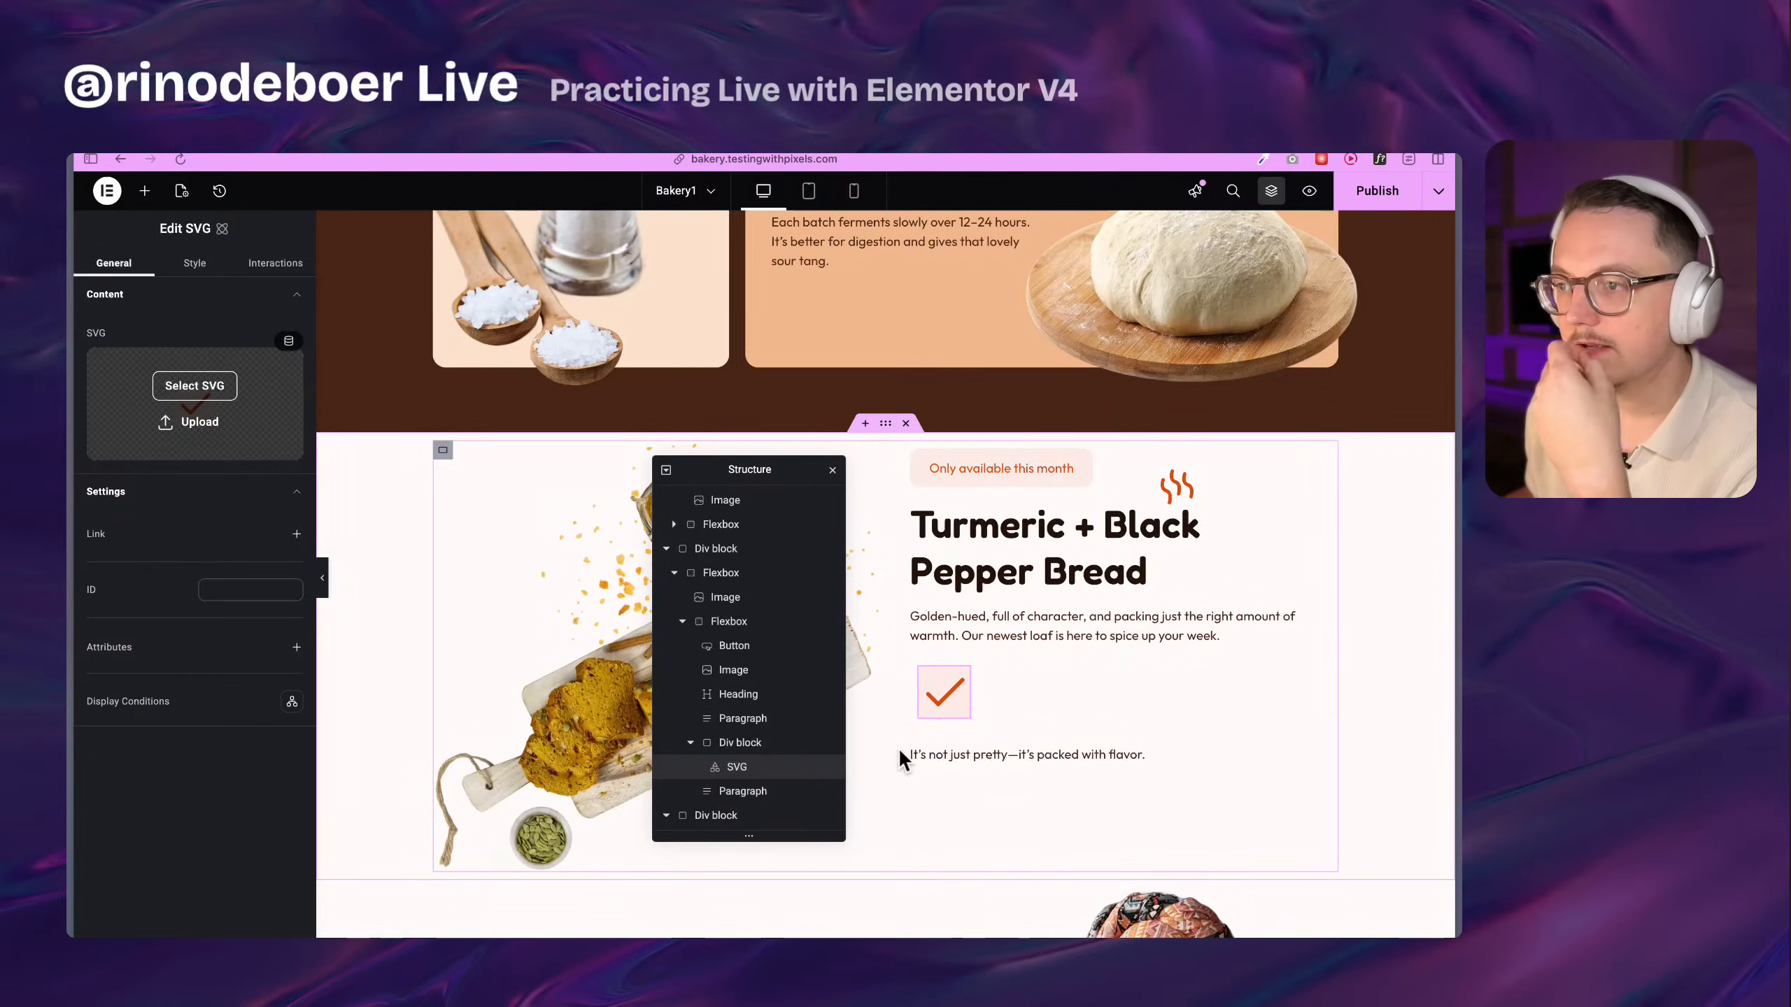
click(144, 191)
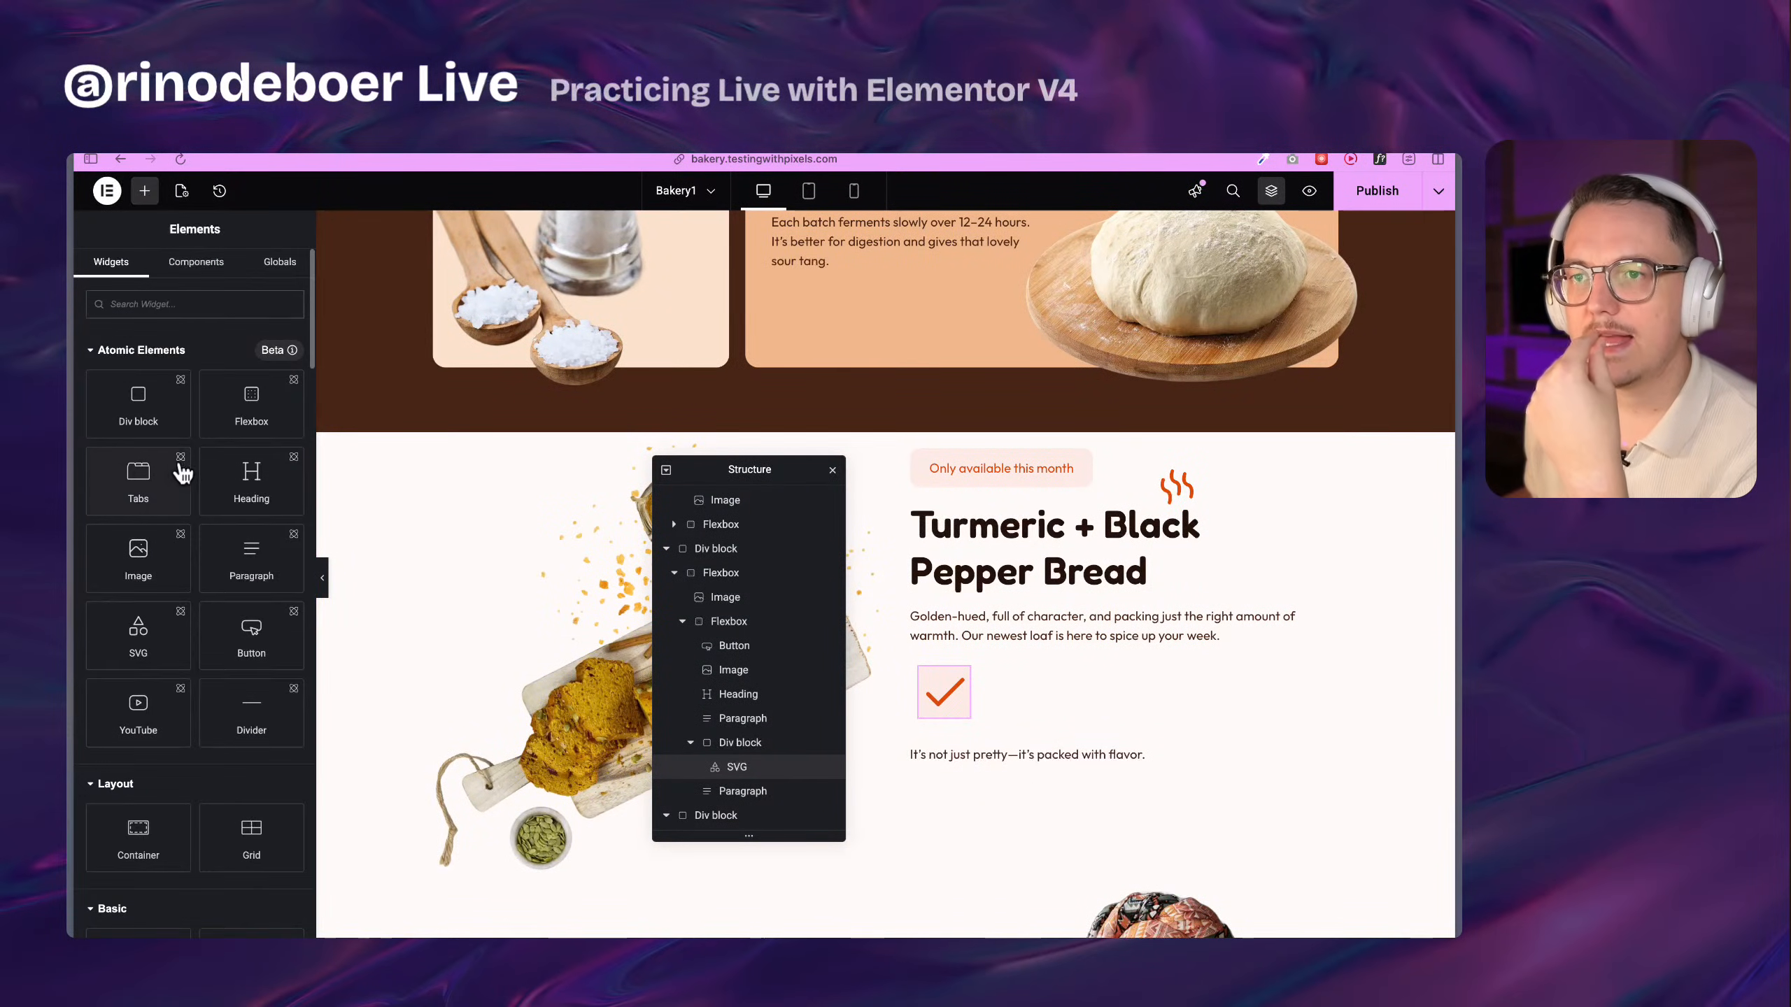
click(253, 582)
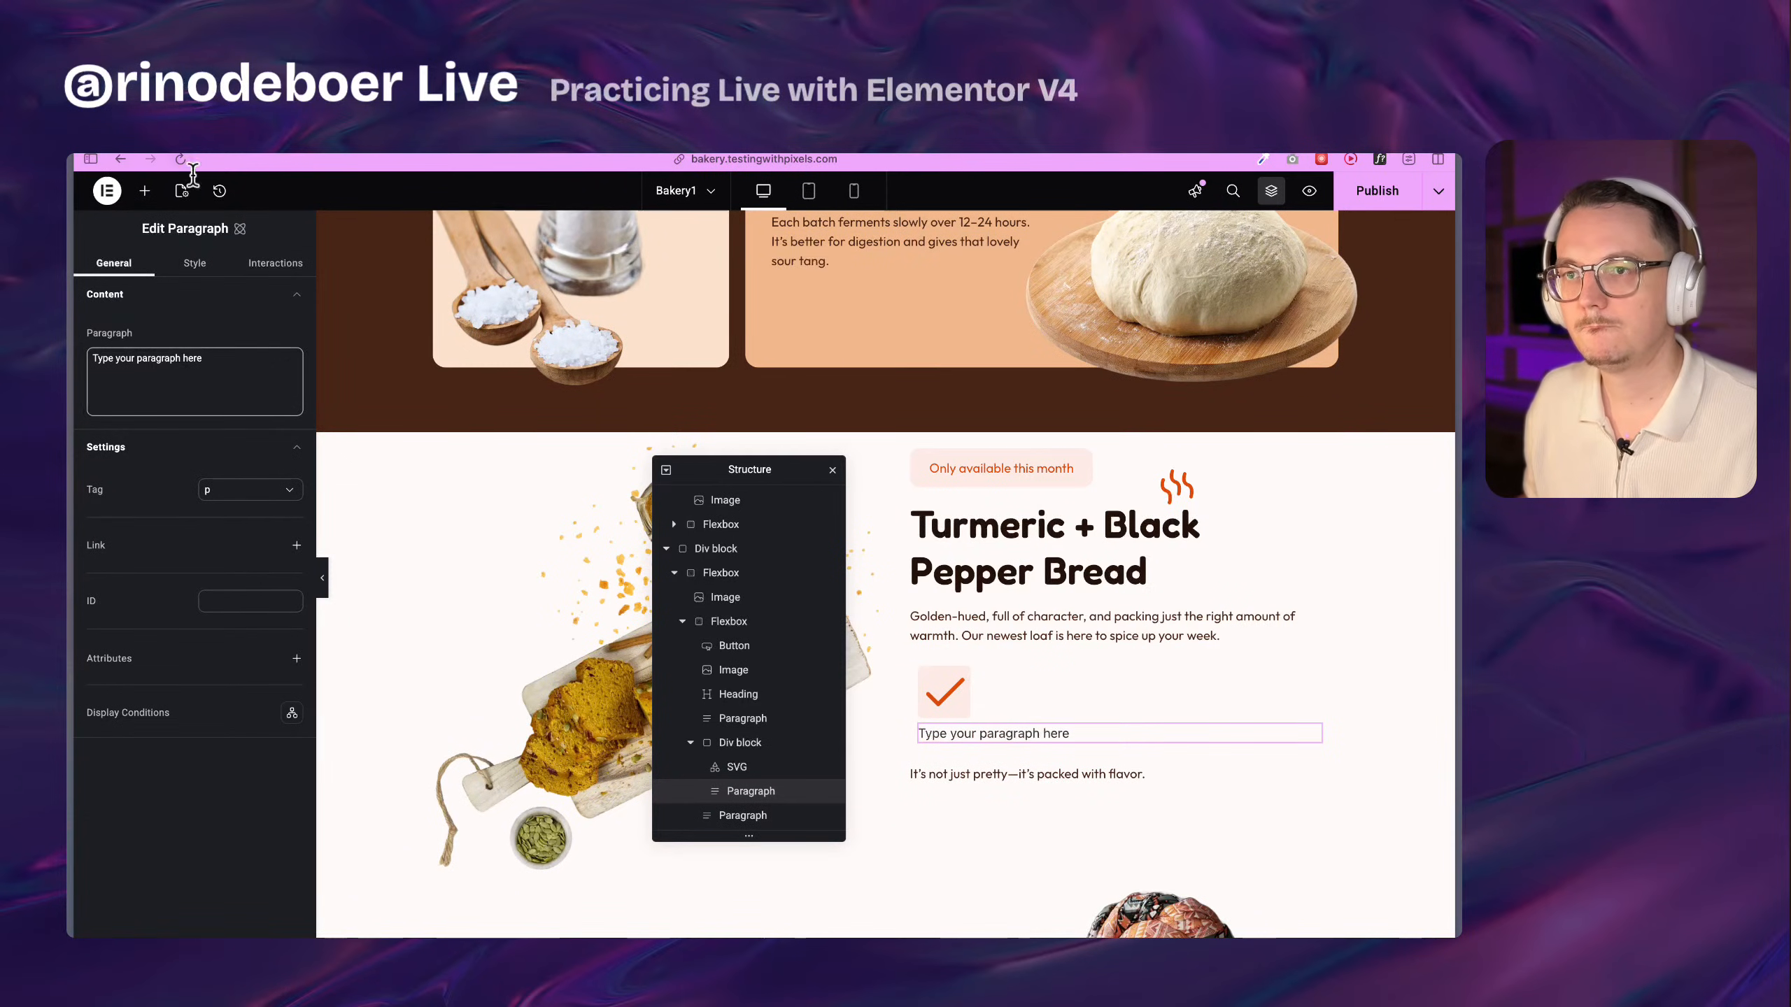
click(145, 190)
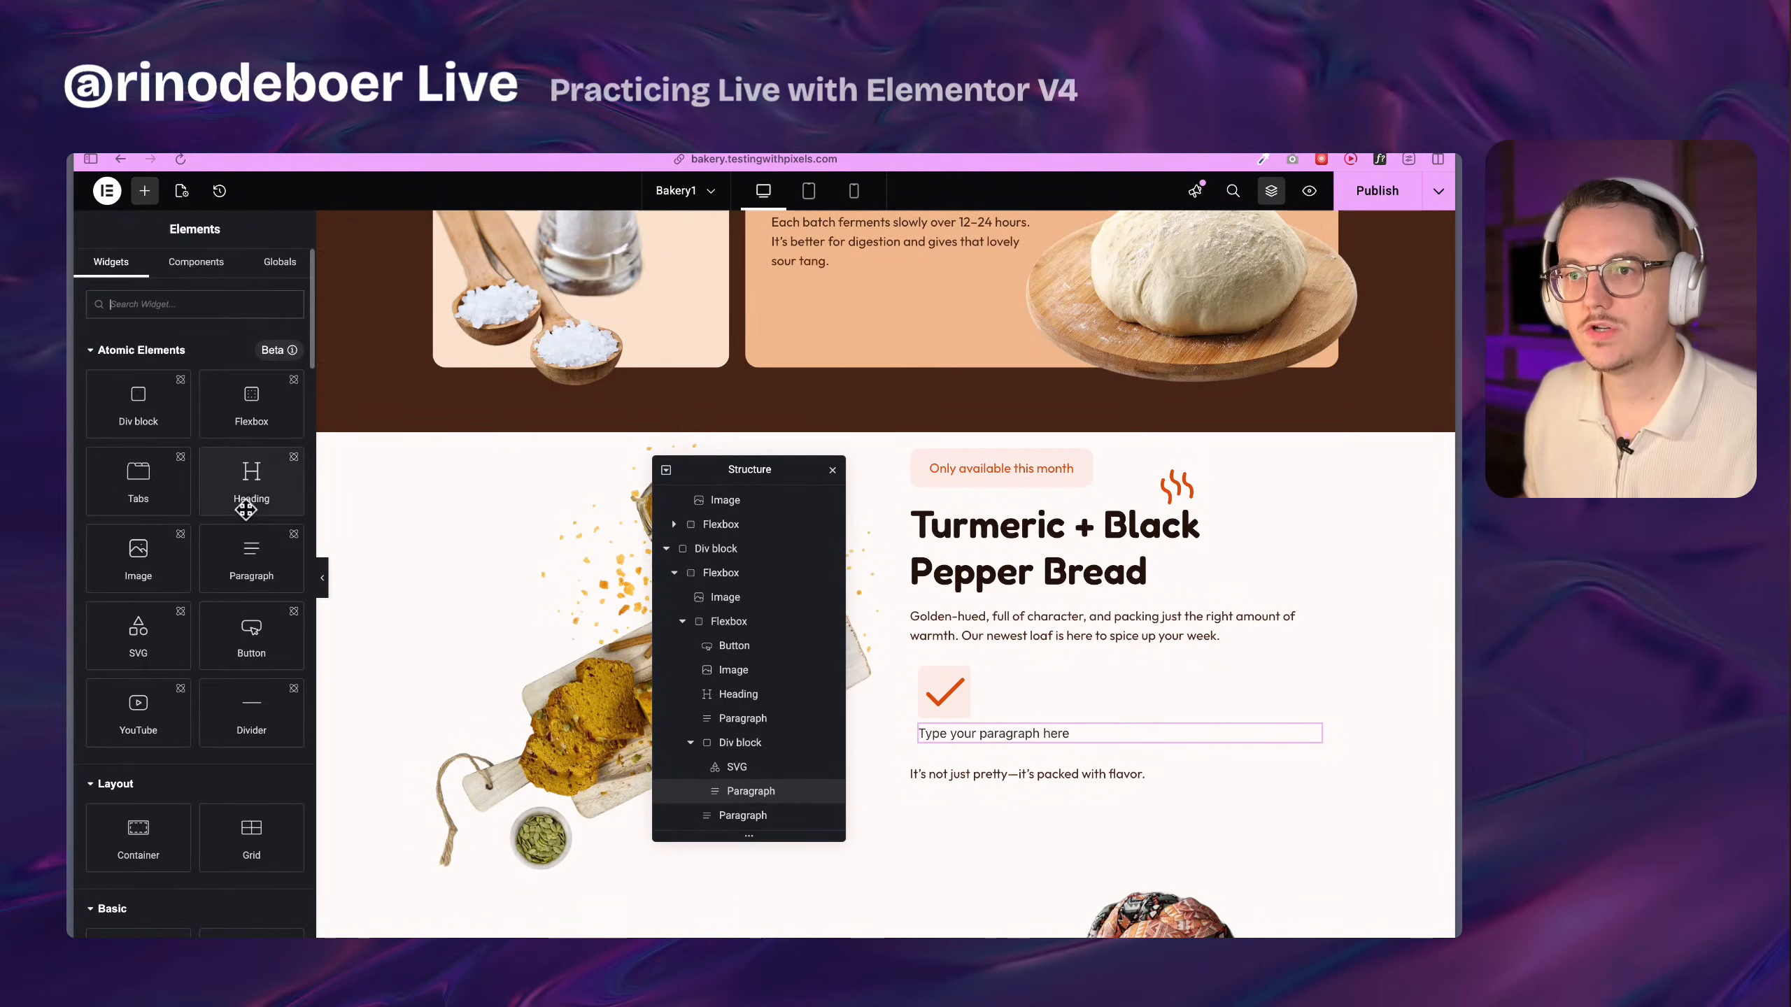
click(249, 486)
click(248, 487)
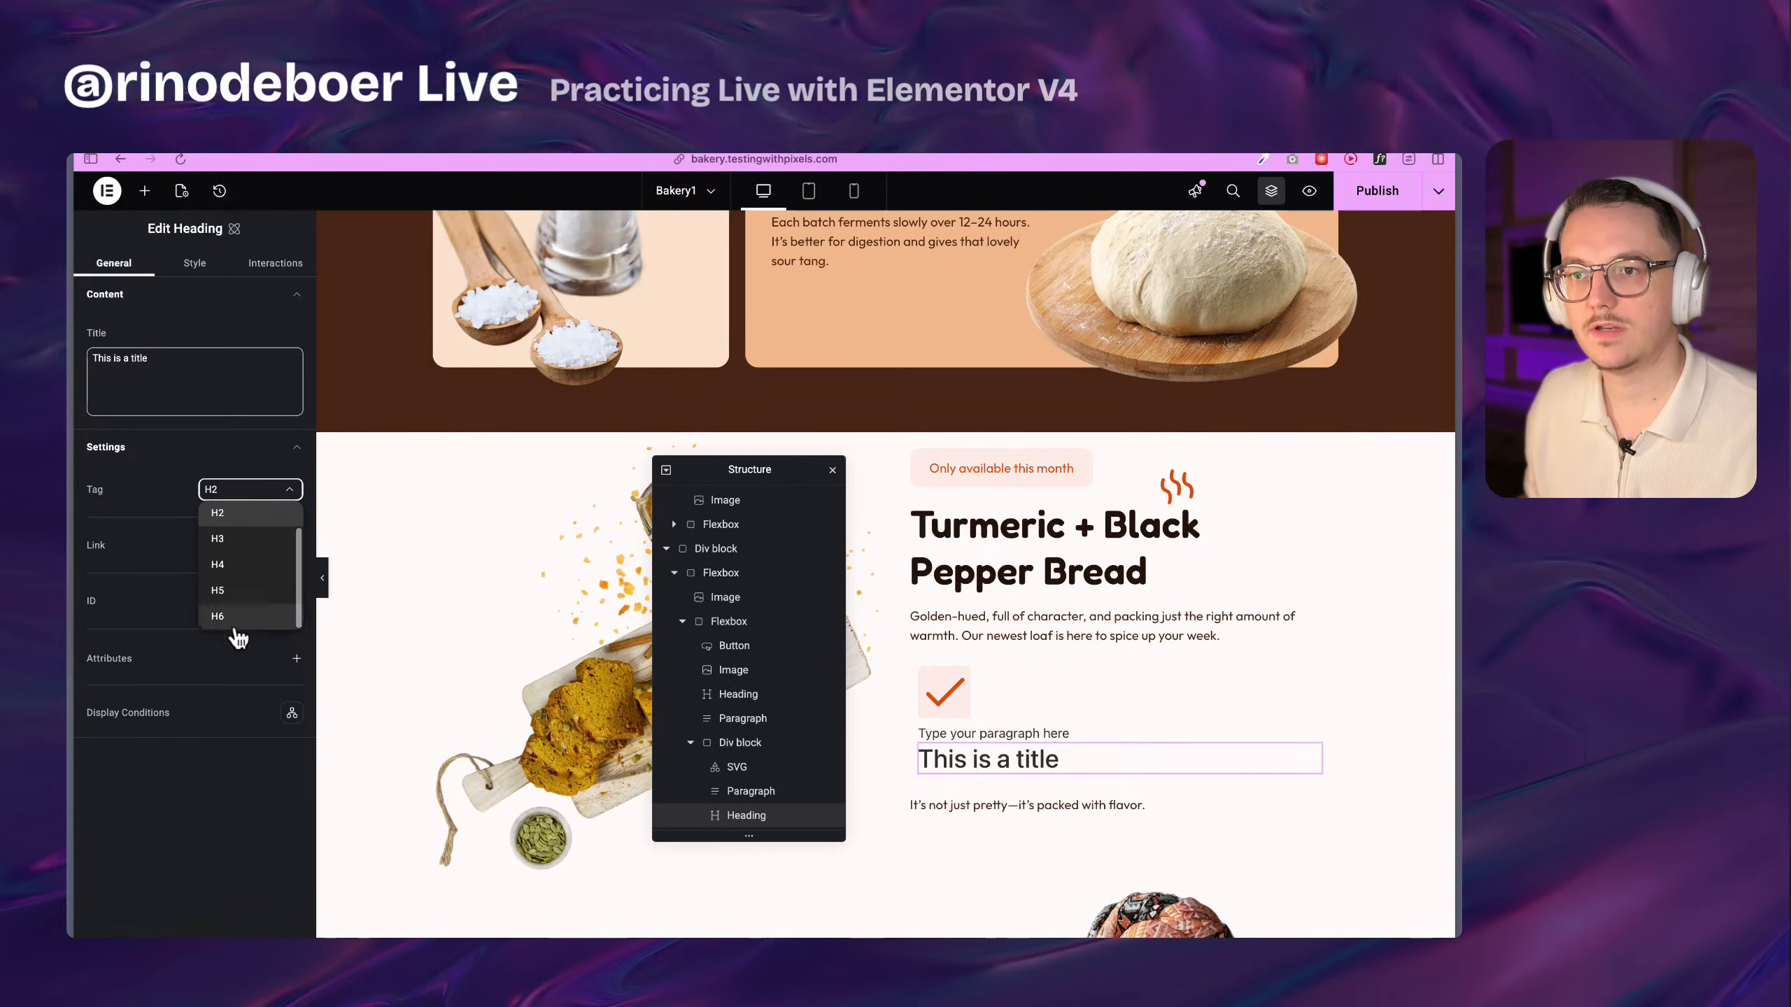
click(194, 596)
right_click(981, 762)
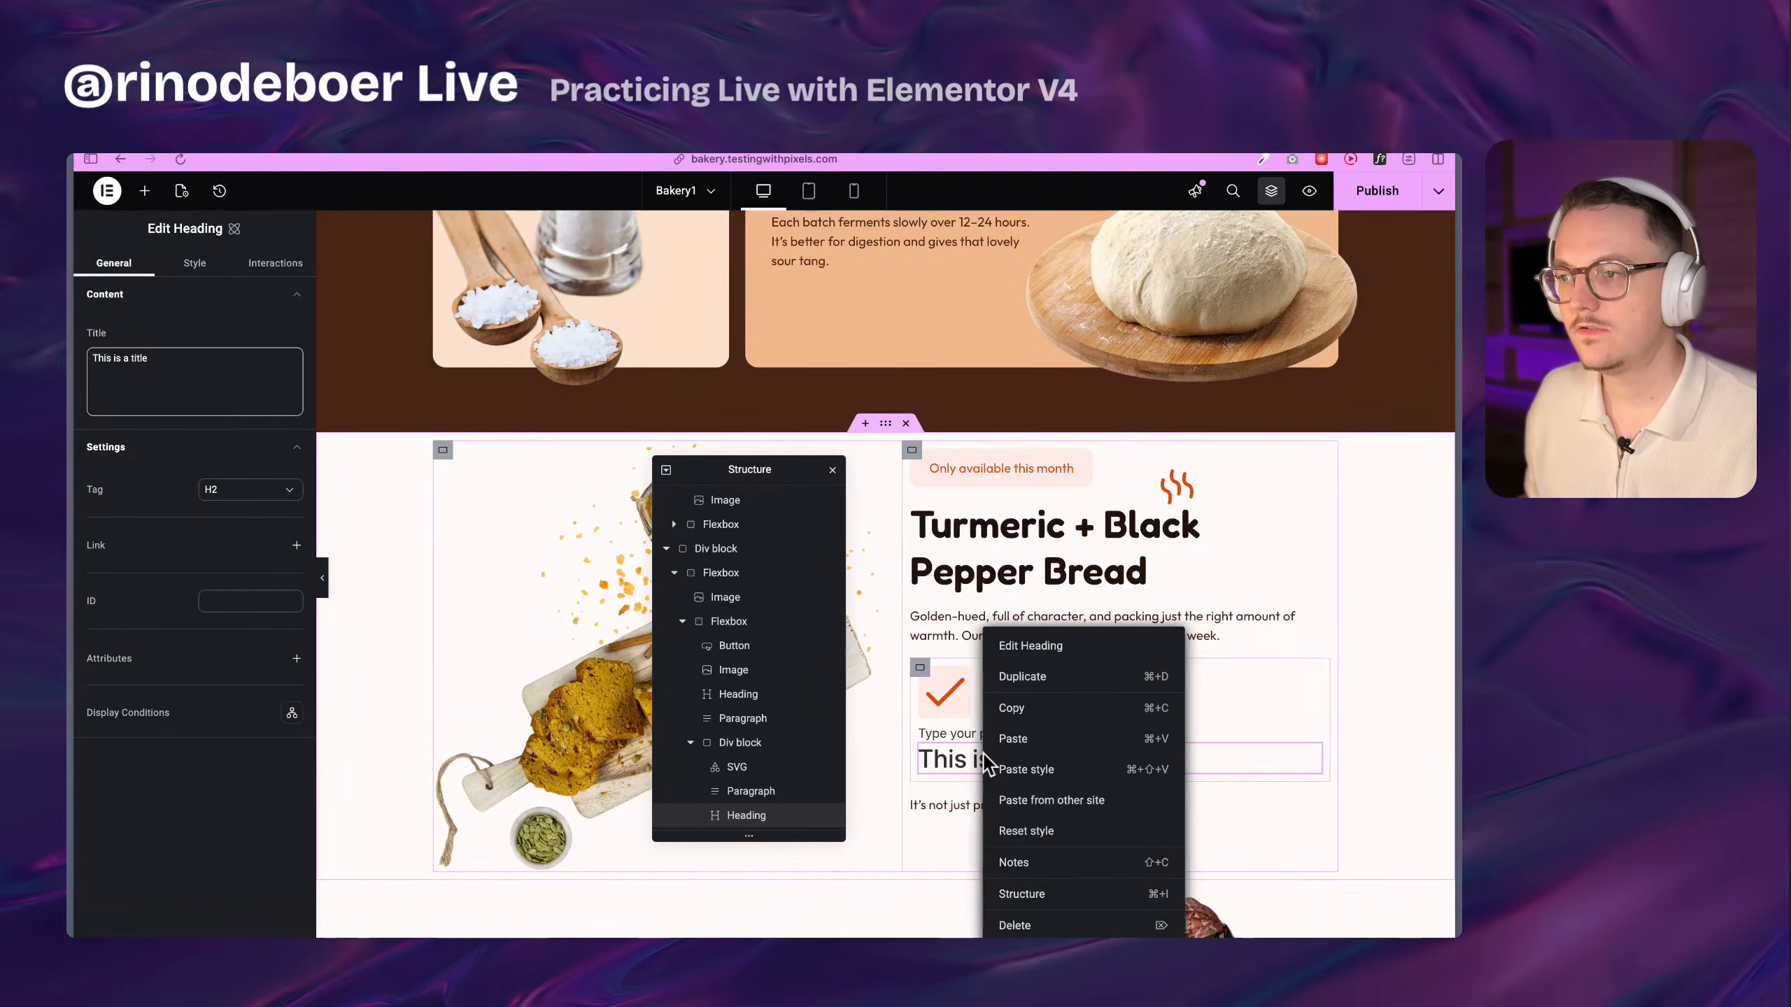
click(1021, 925)
Set the div block holding the checkmark and paragraph to flex display with its items aligned to the center
click(1010, 730)
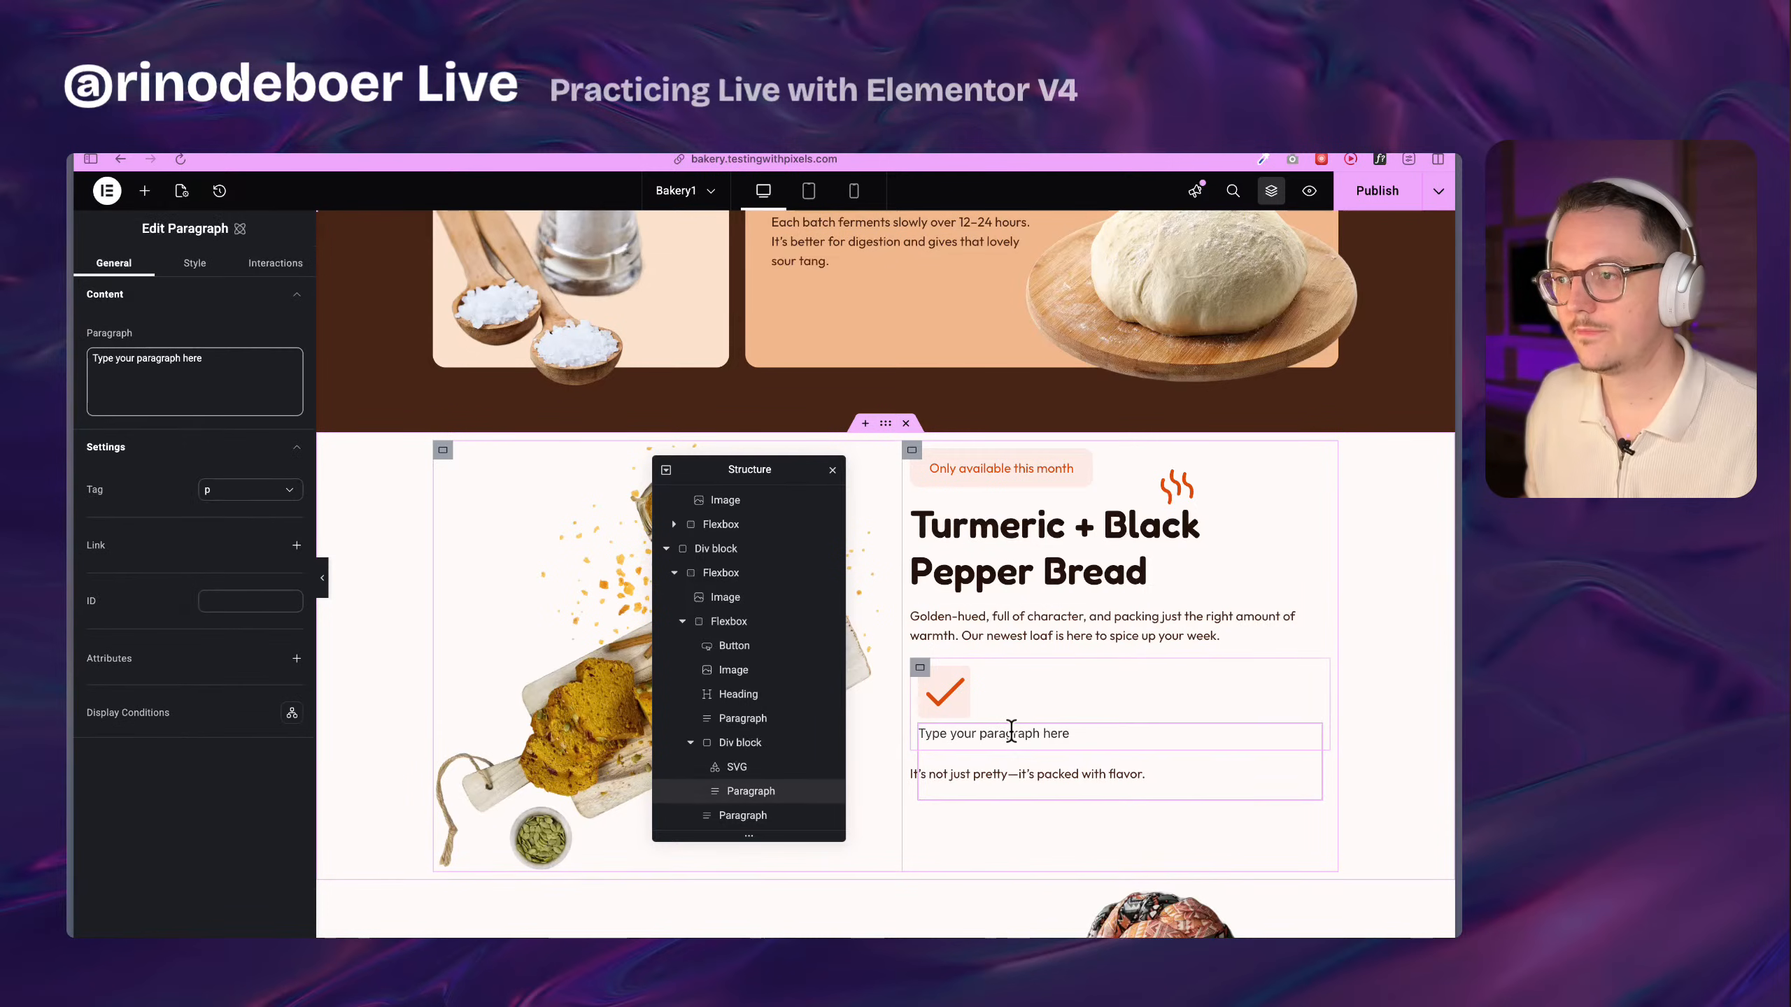
click(919, 668)
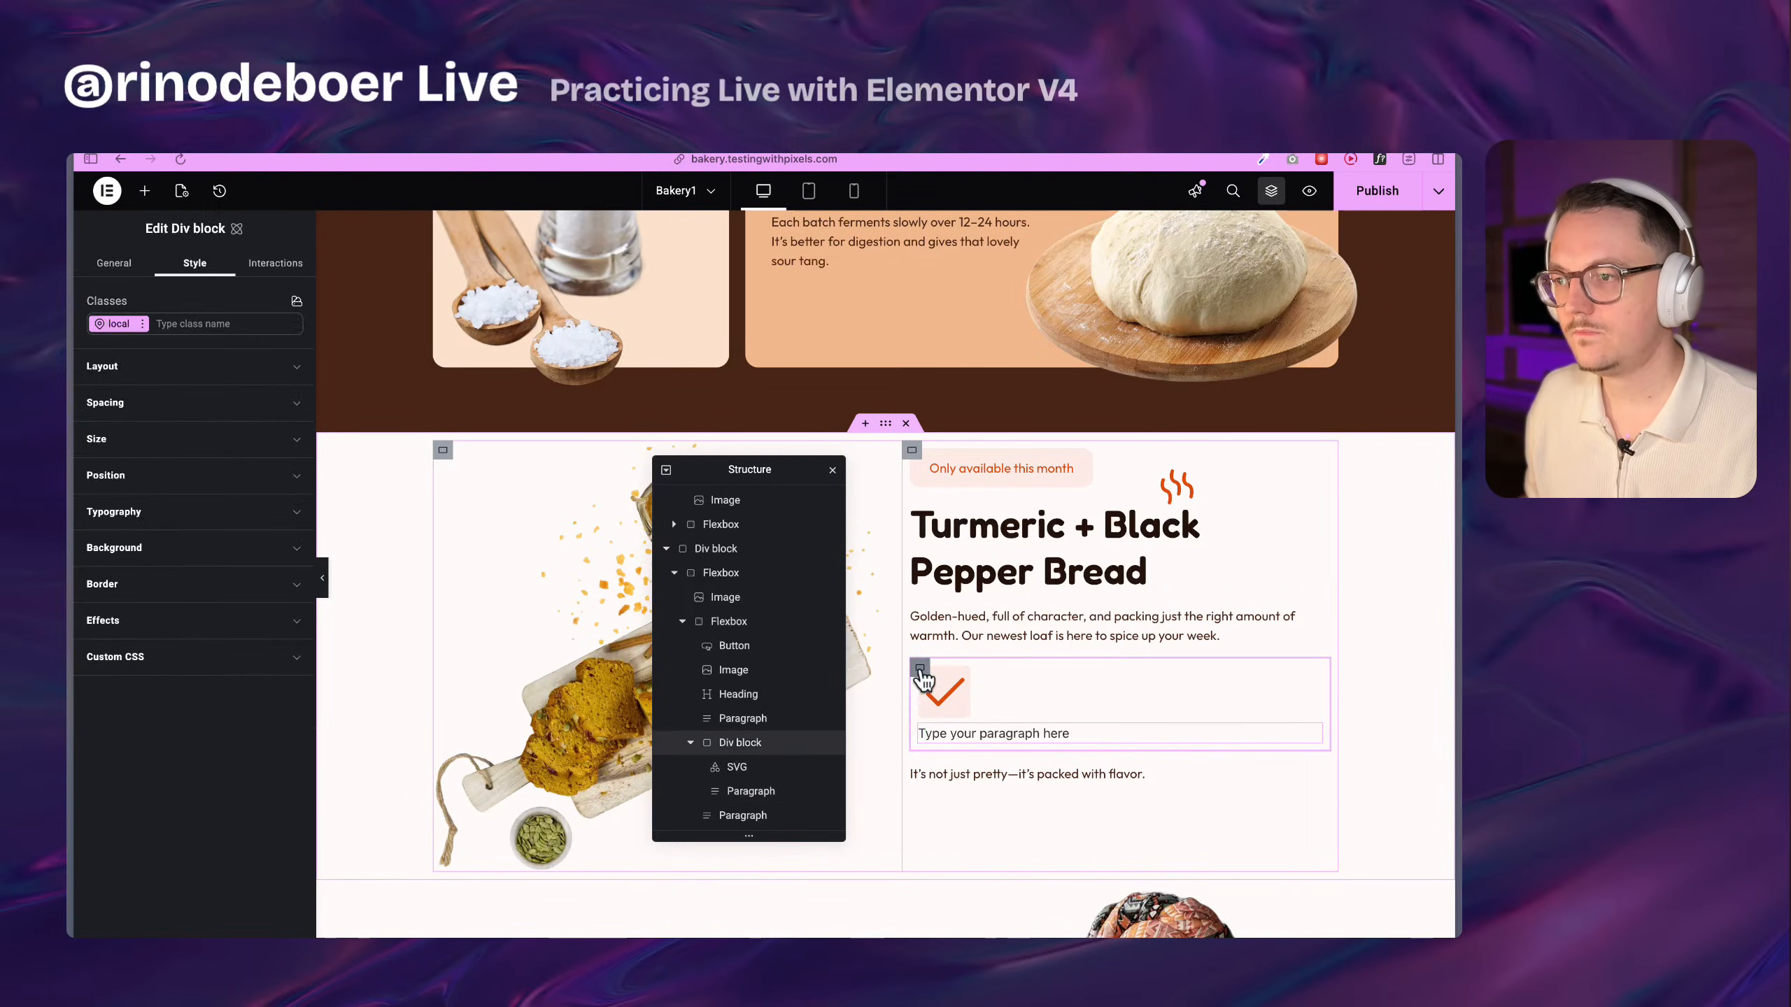
click(207, 363)
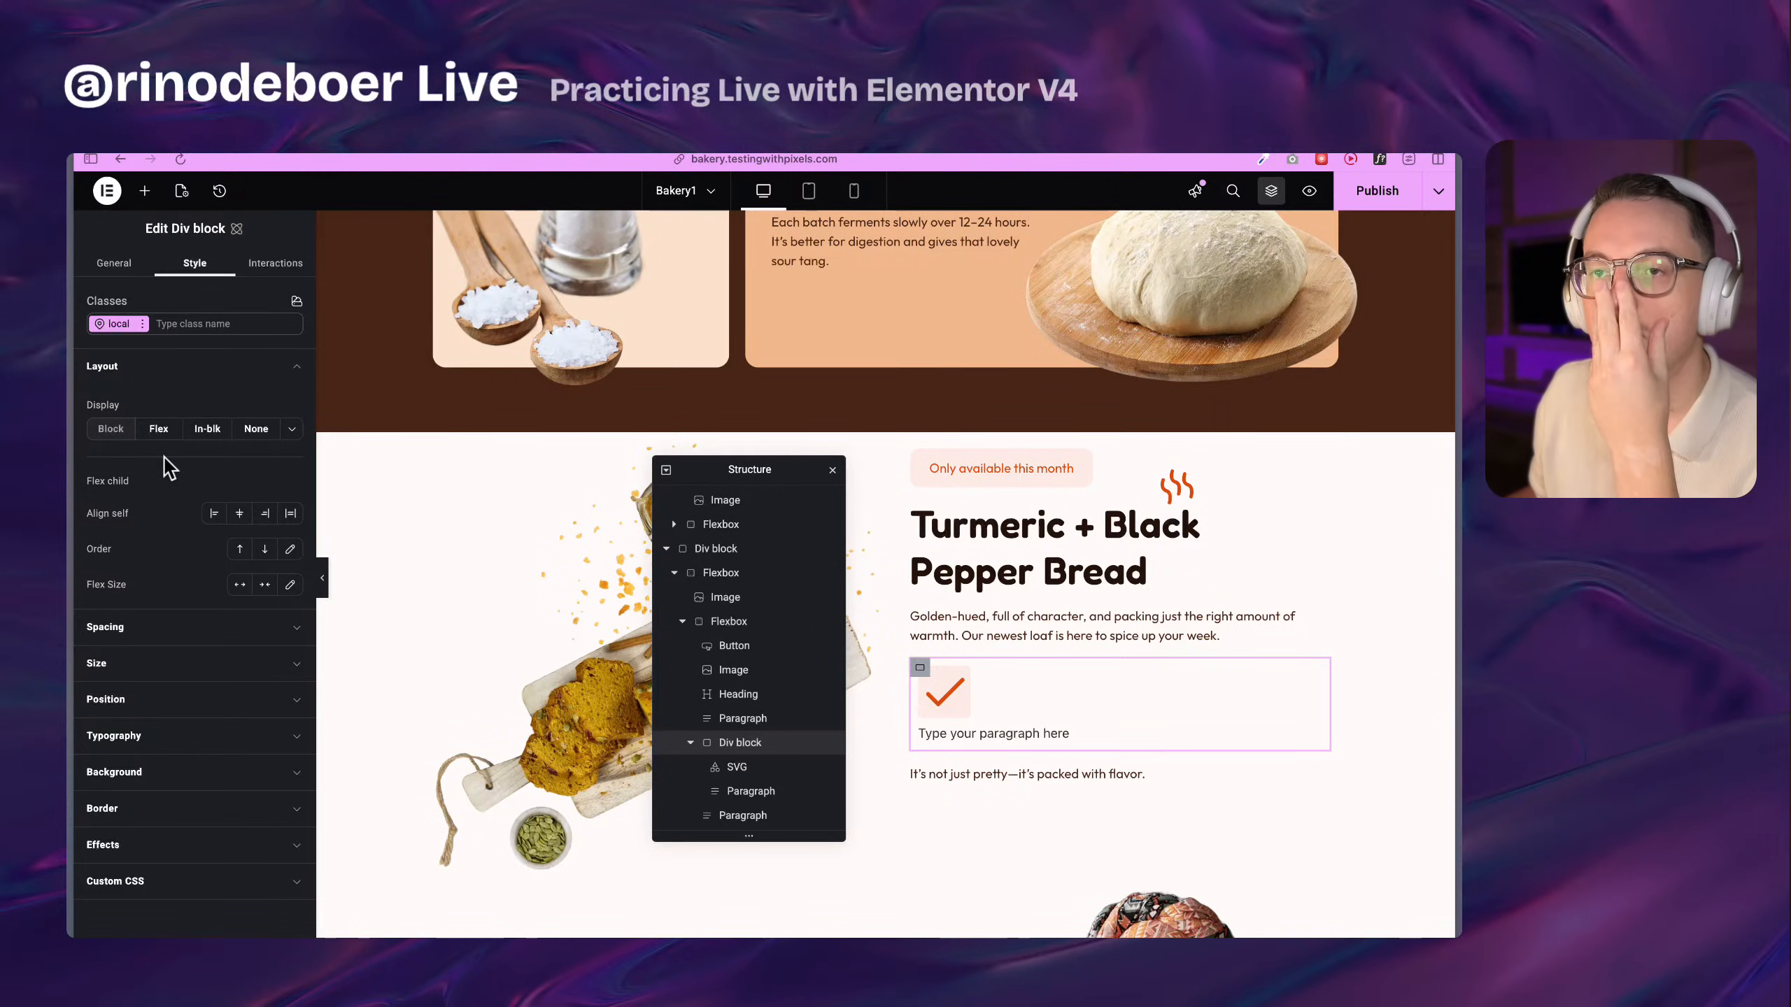
scroll(200, 551, down, 2)
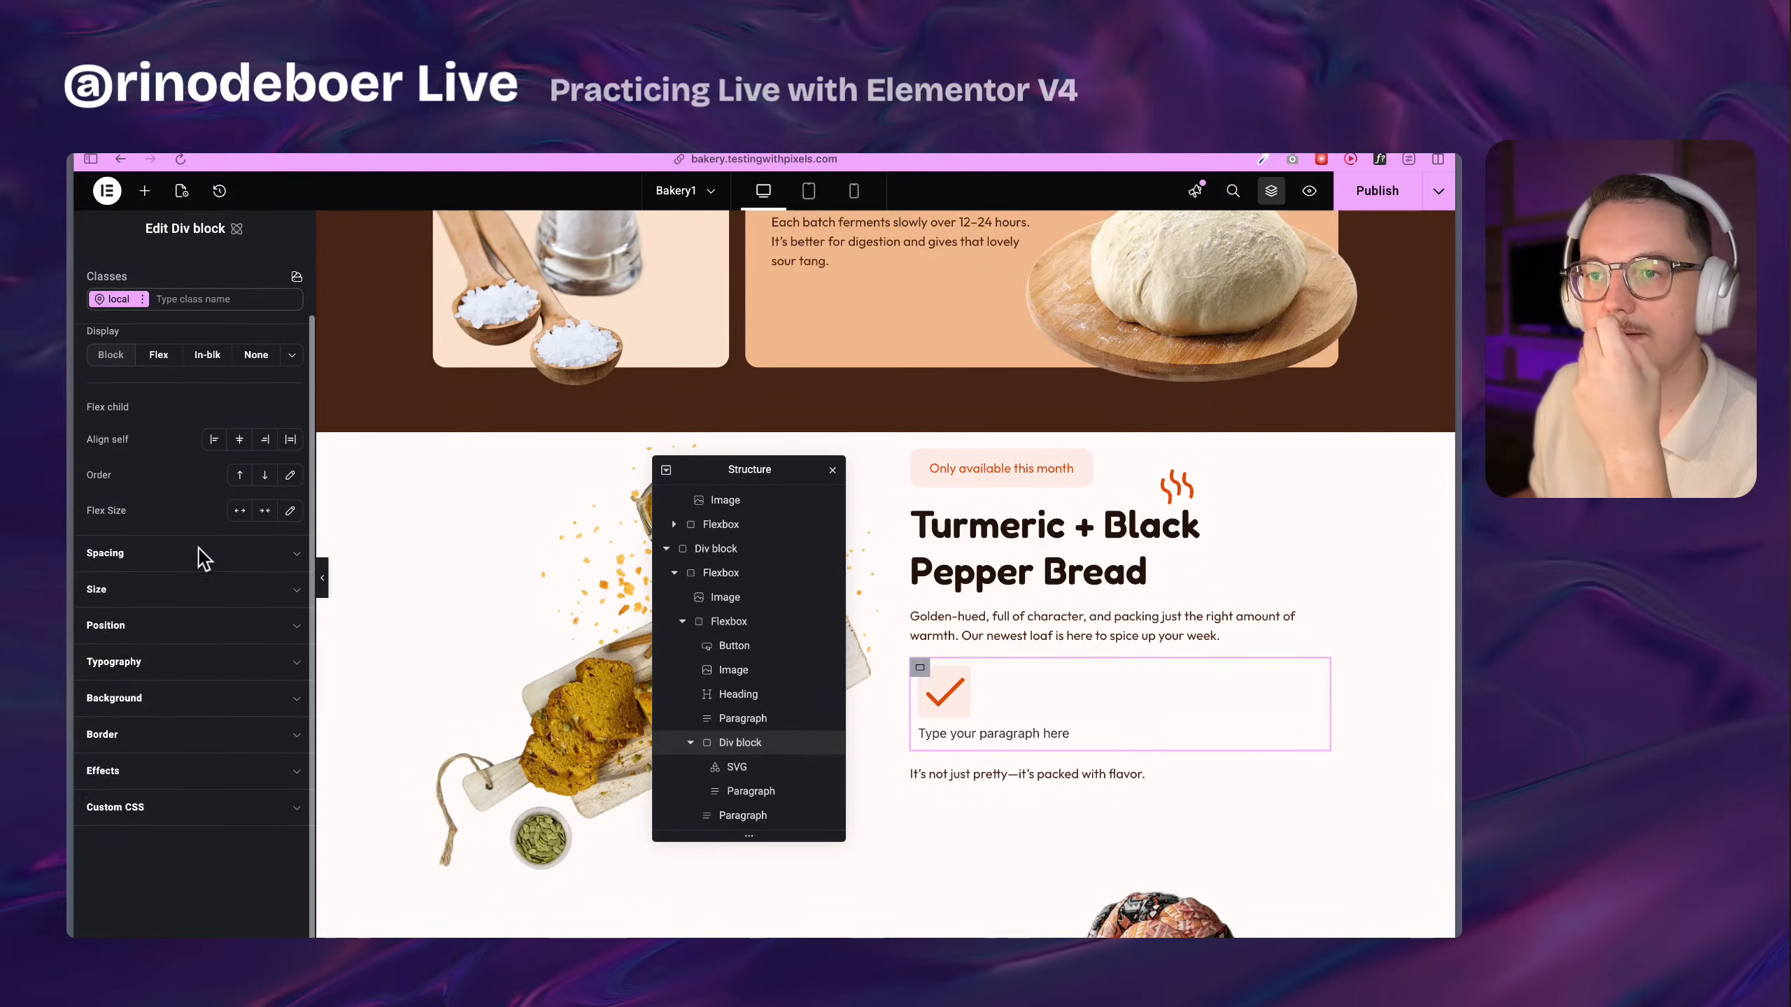
scroll(199, 554, up, 2)
click(161, 430)
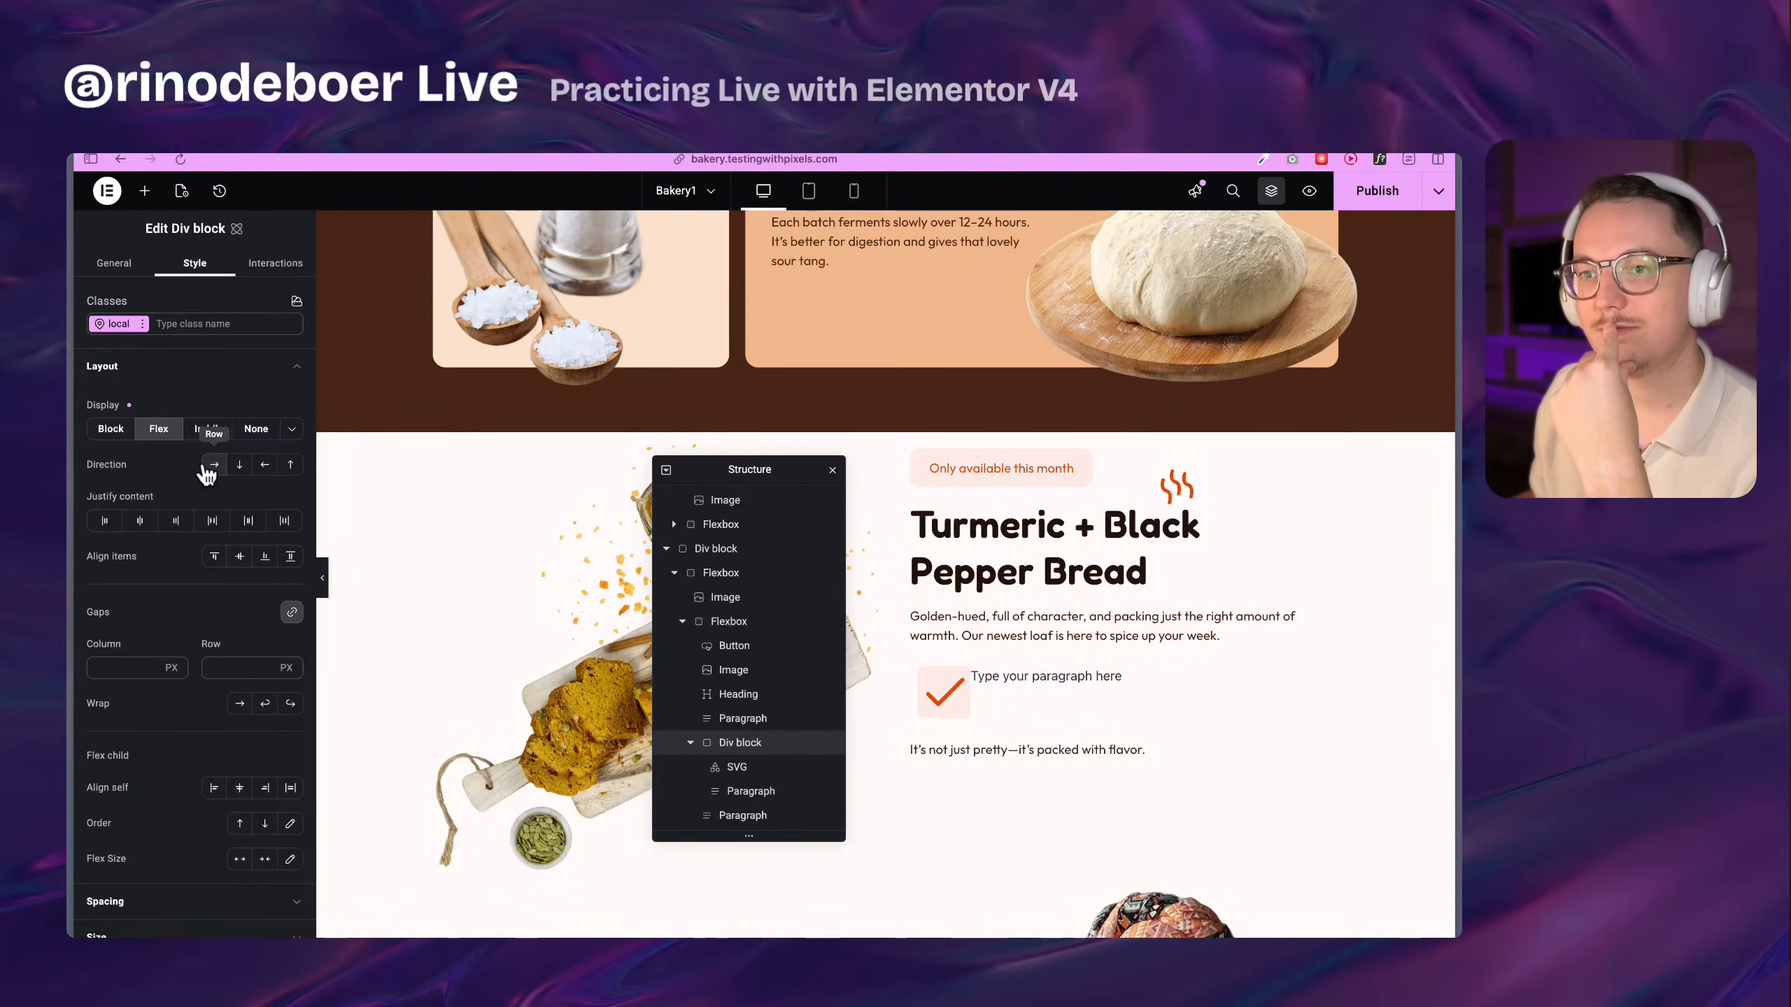
click(240, 557)
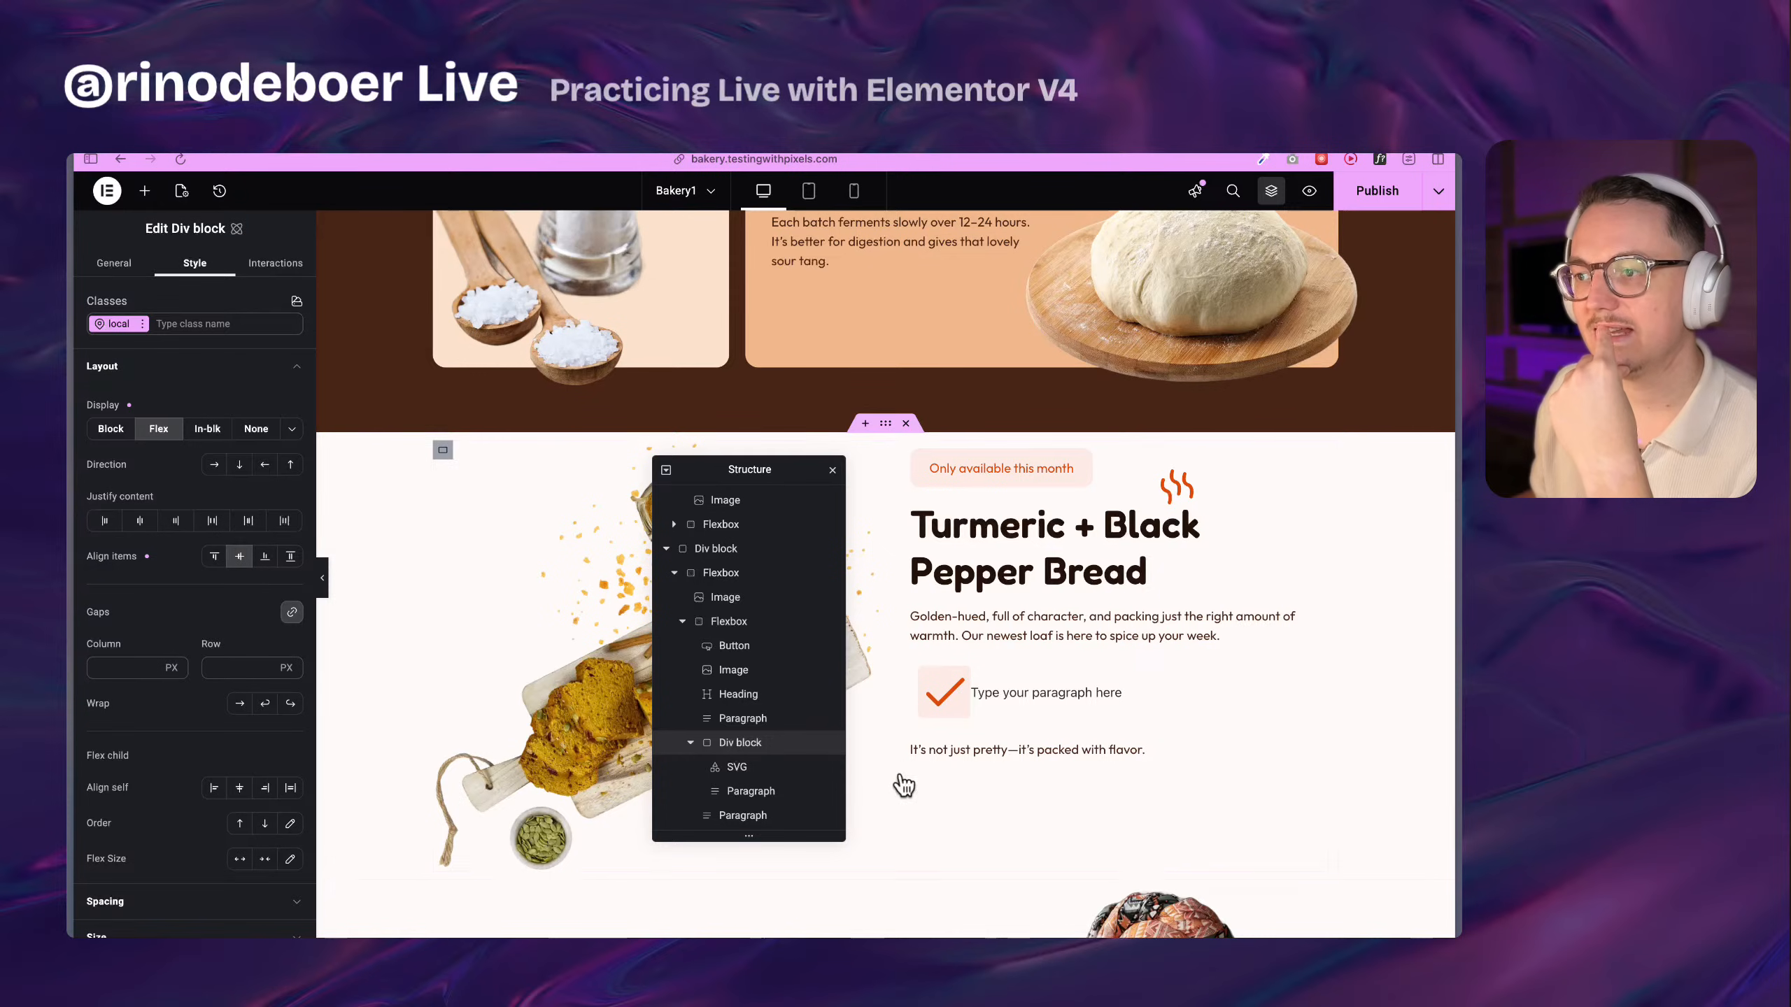
Set the checkmark SVG's width and height to 26 px
click(946, 701)
key(super+Tab)
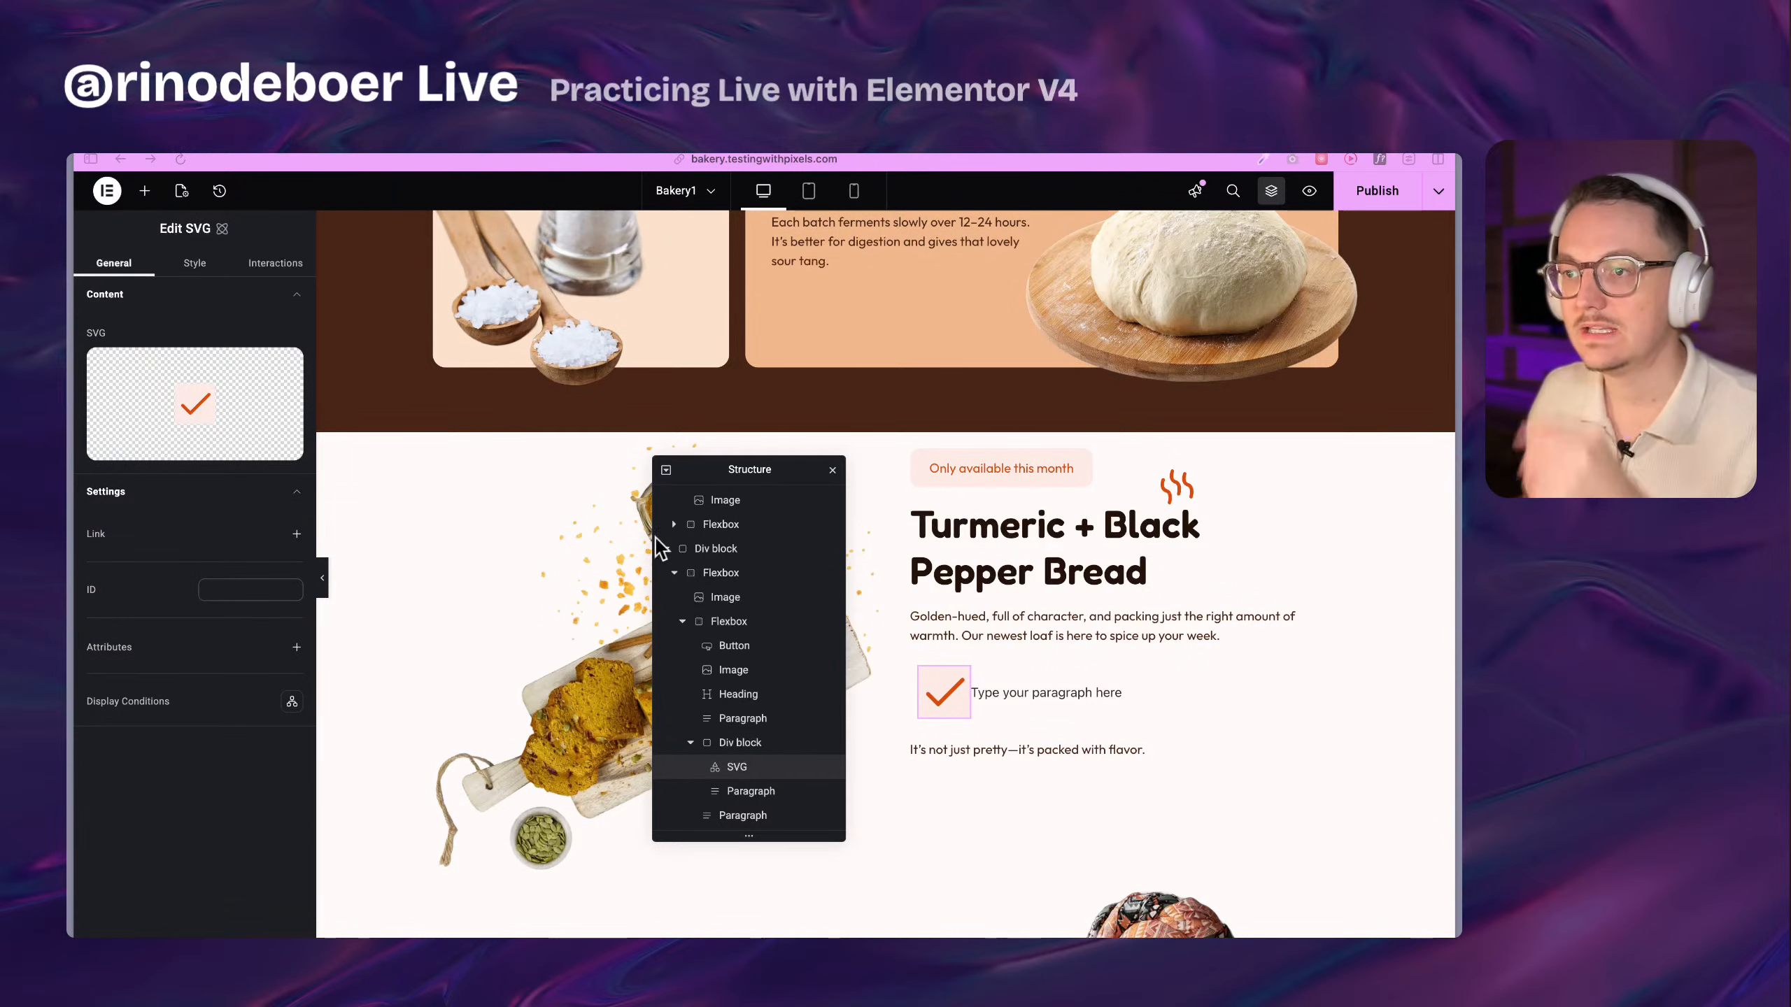
click(196, 263)
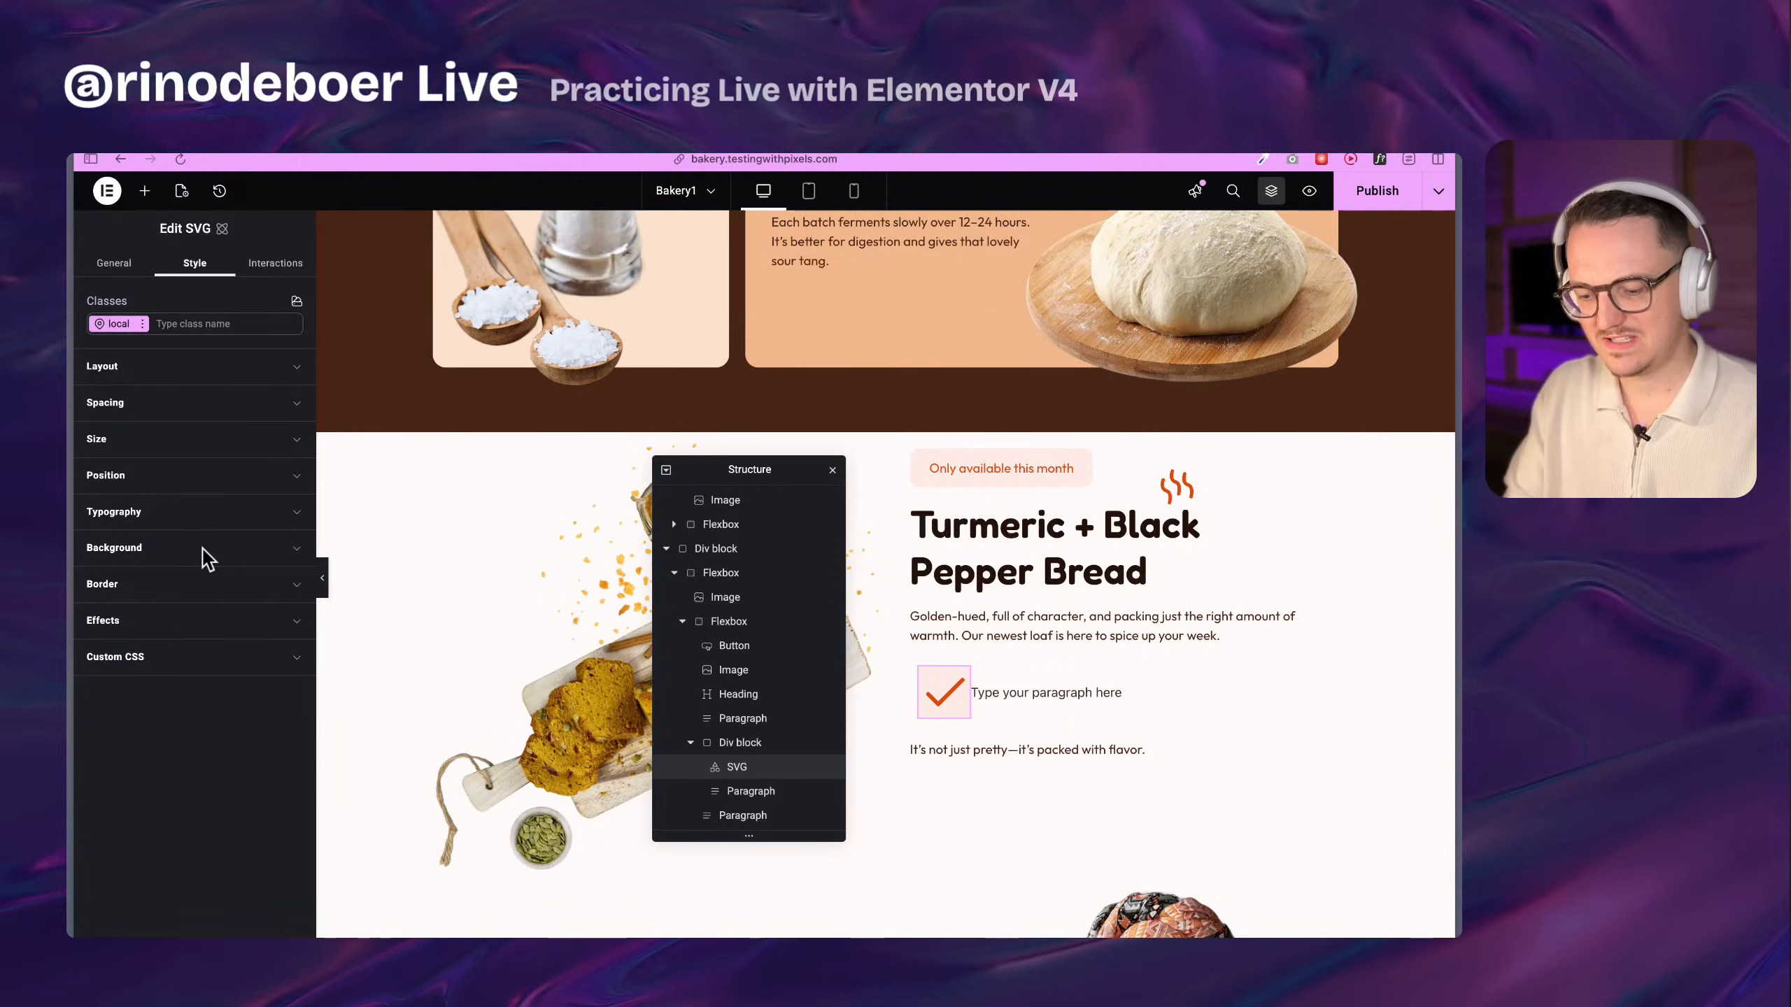
click(145, 441)
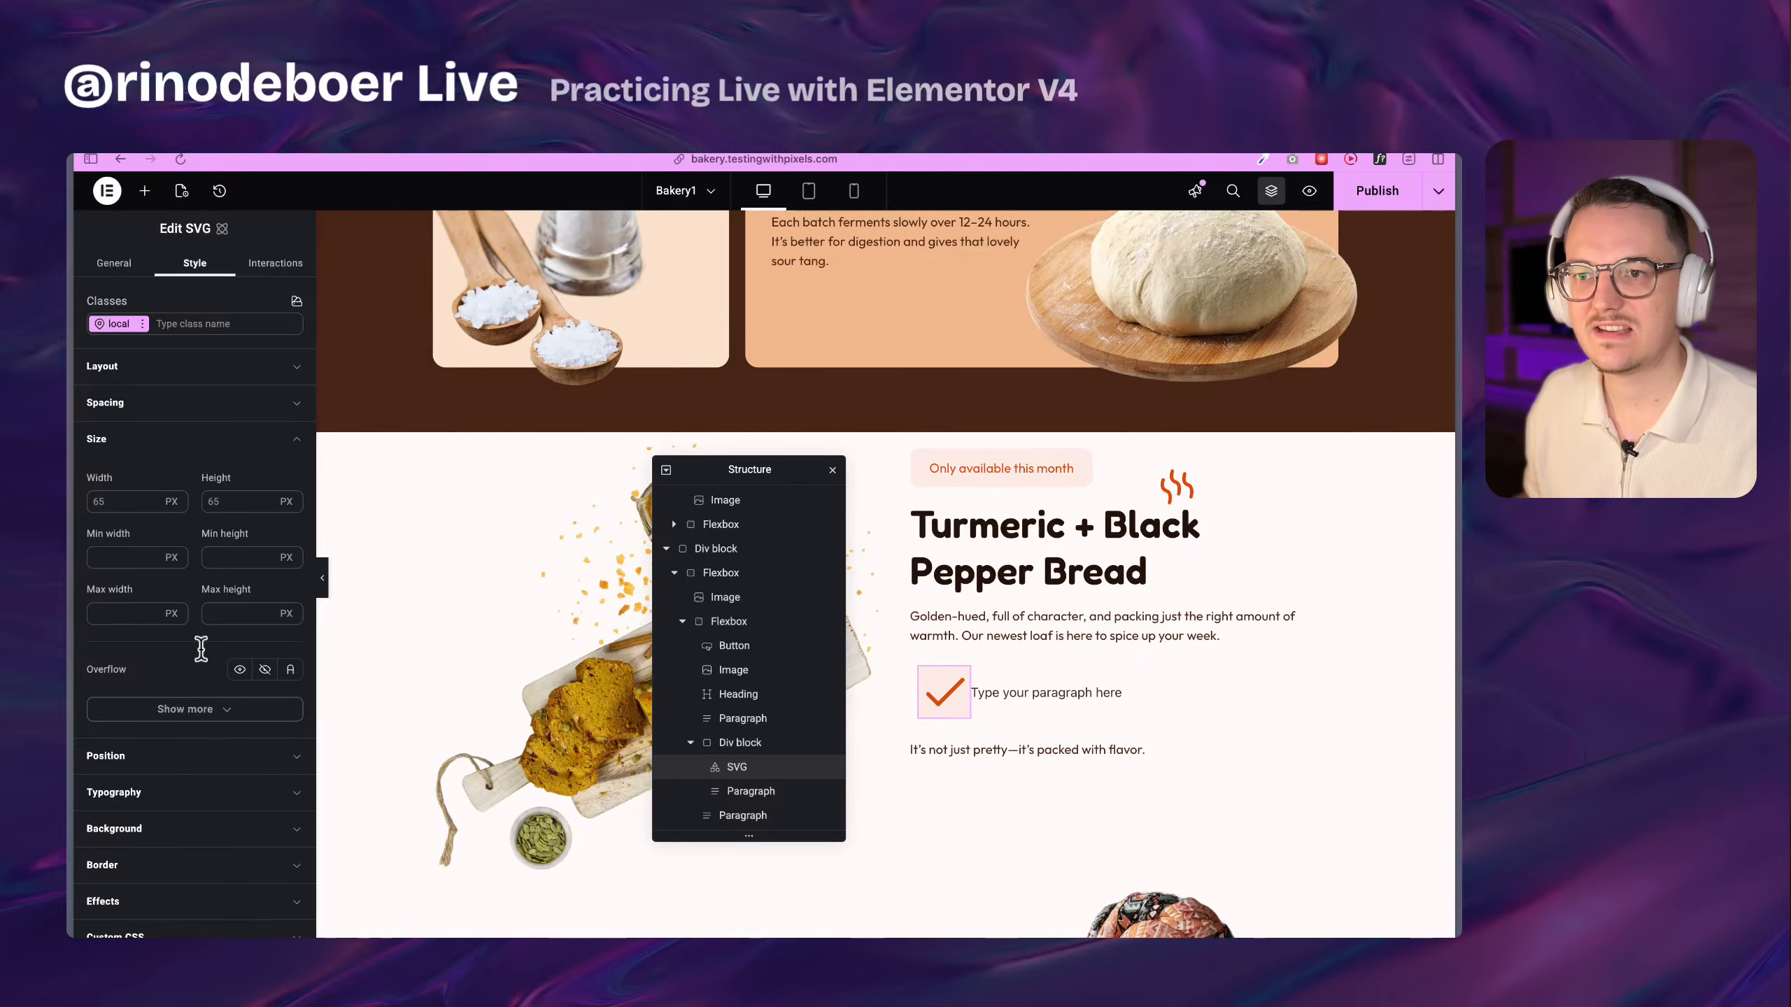
click(131, 502)
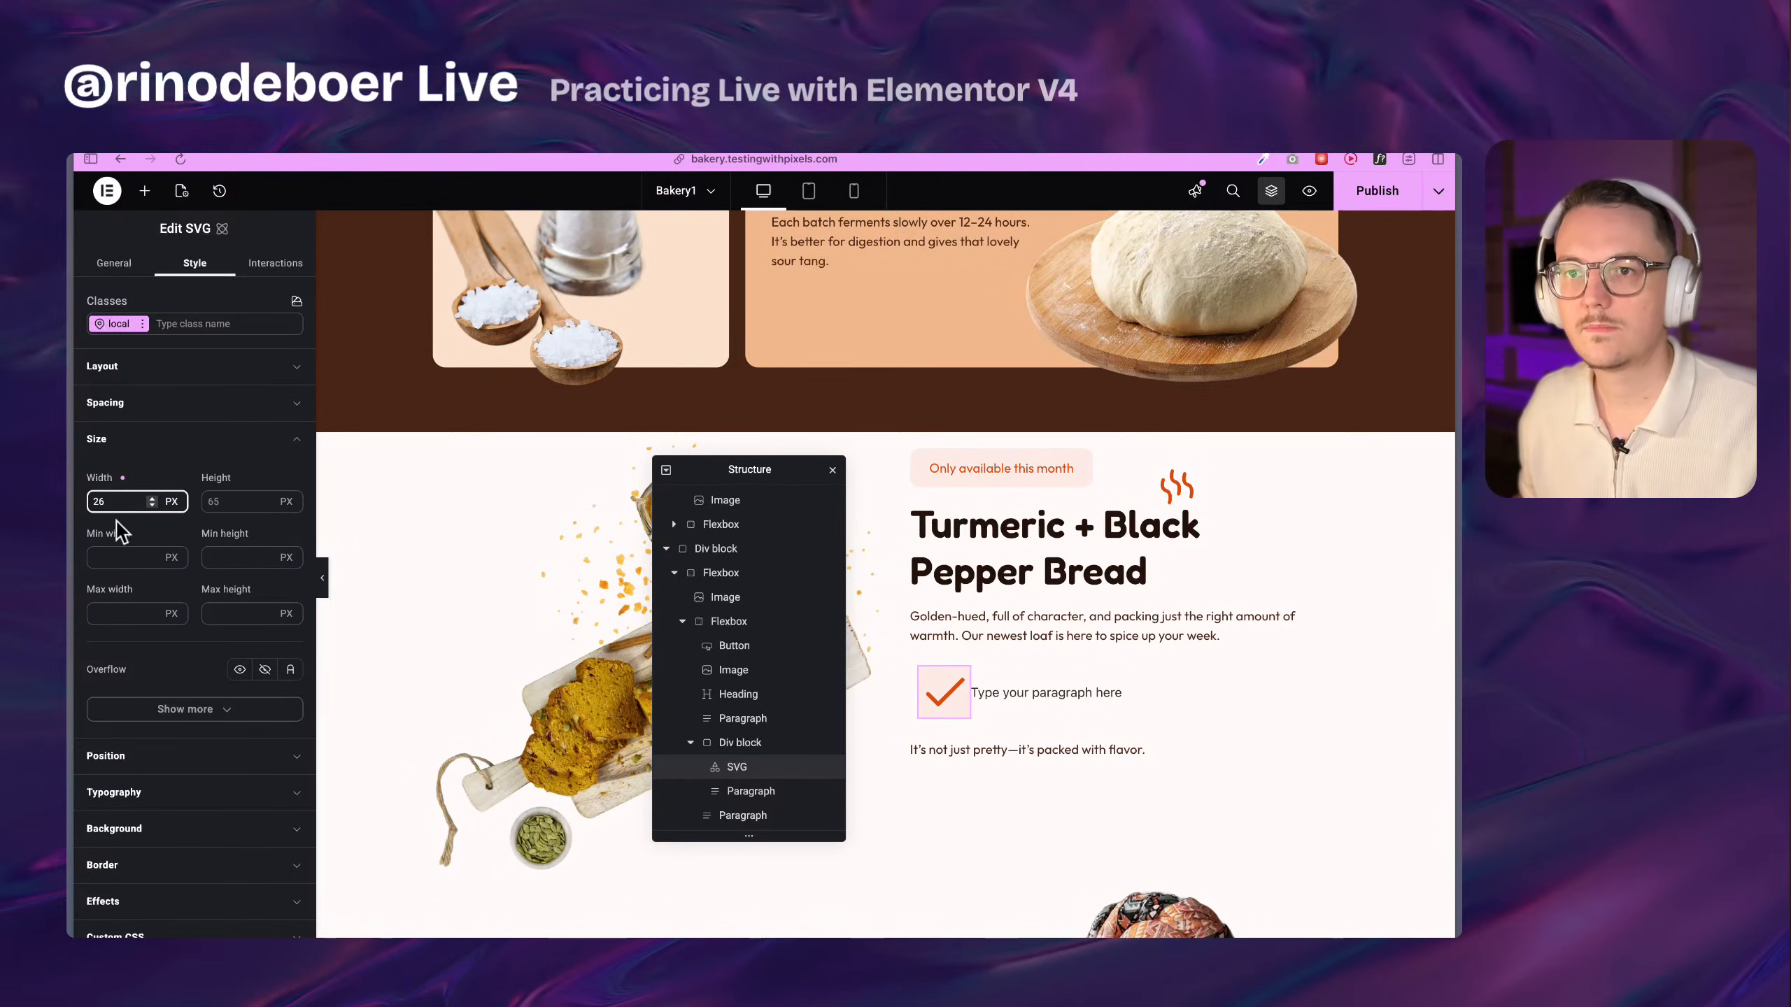
click(218, 506)
text(26)
click(176, 526)
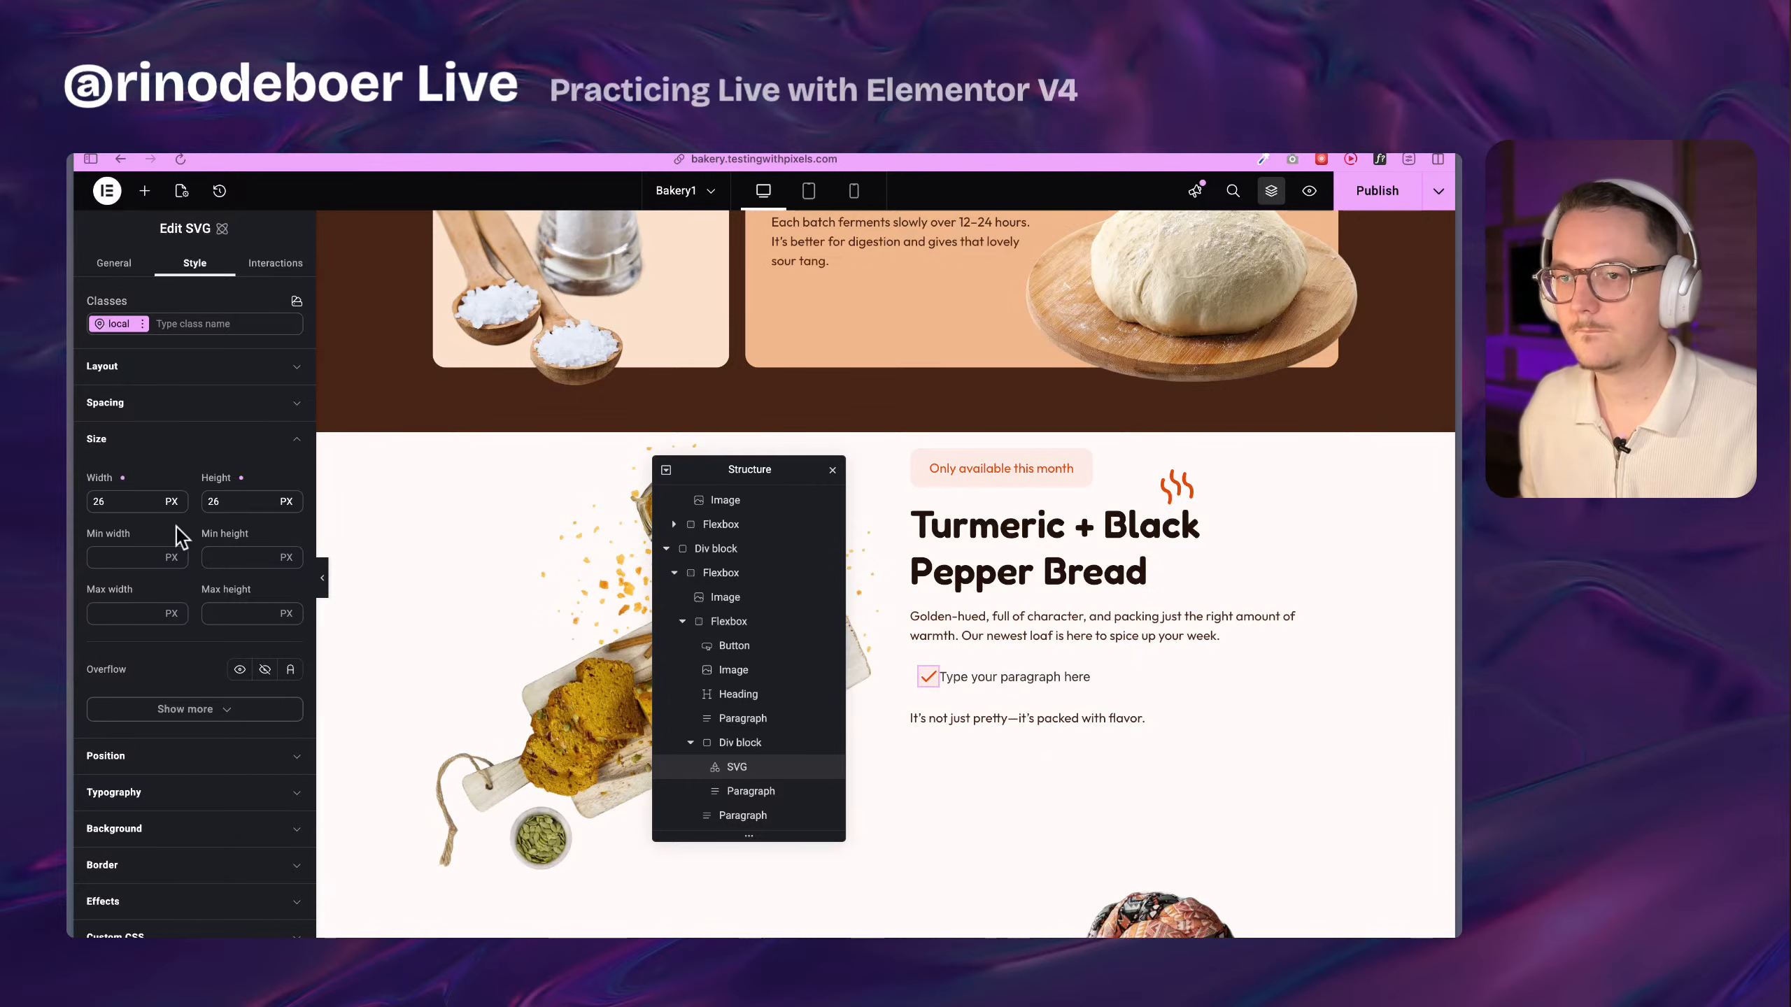
Set the padding of the checkmark div block to 0 px on all sides
click(1001, 661)
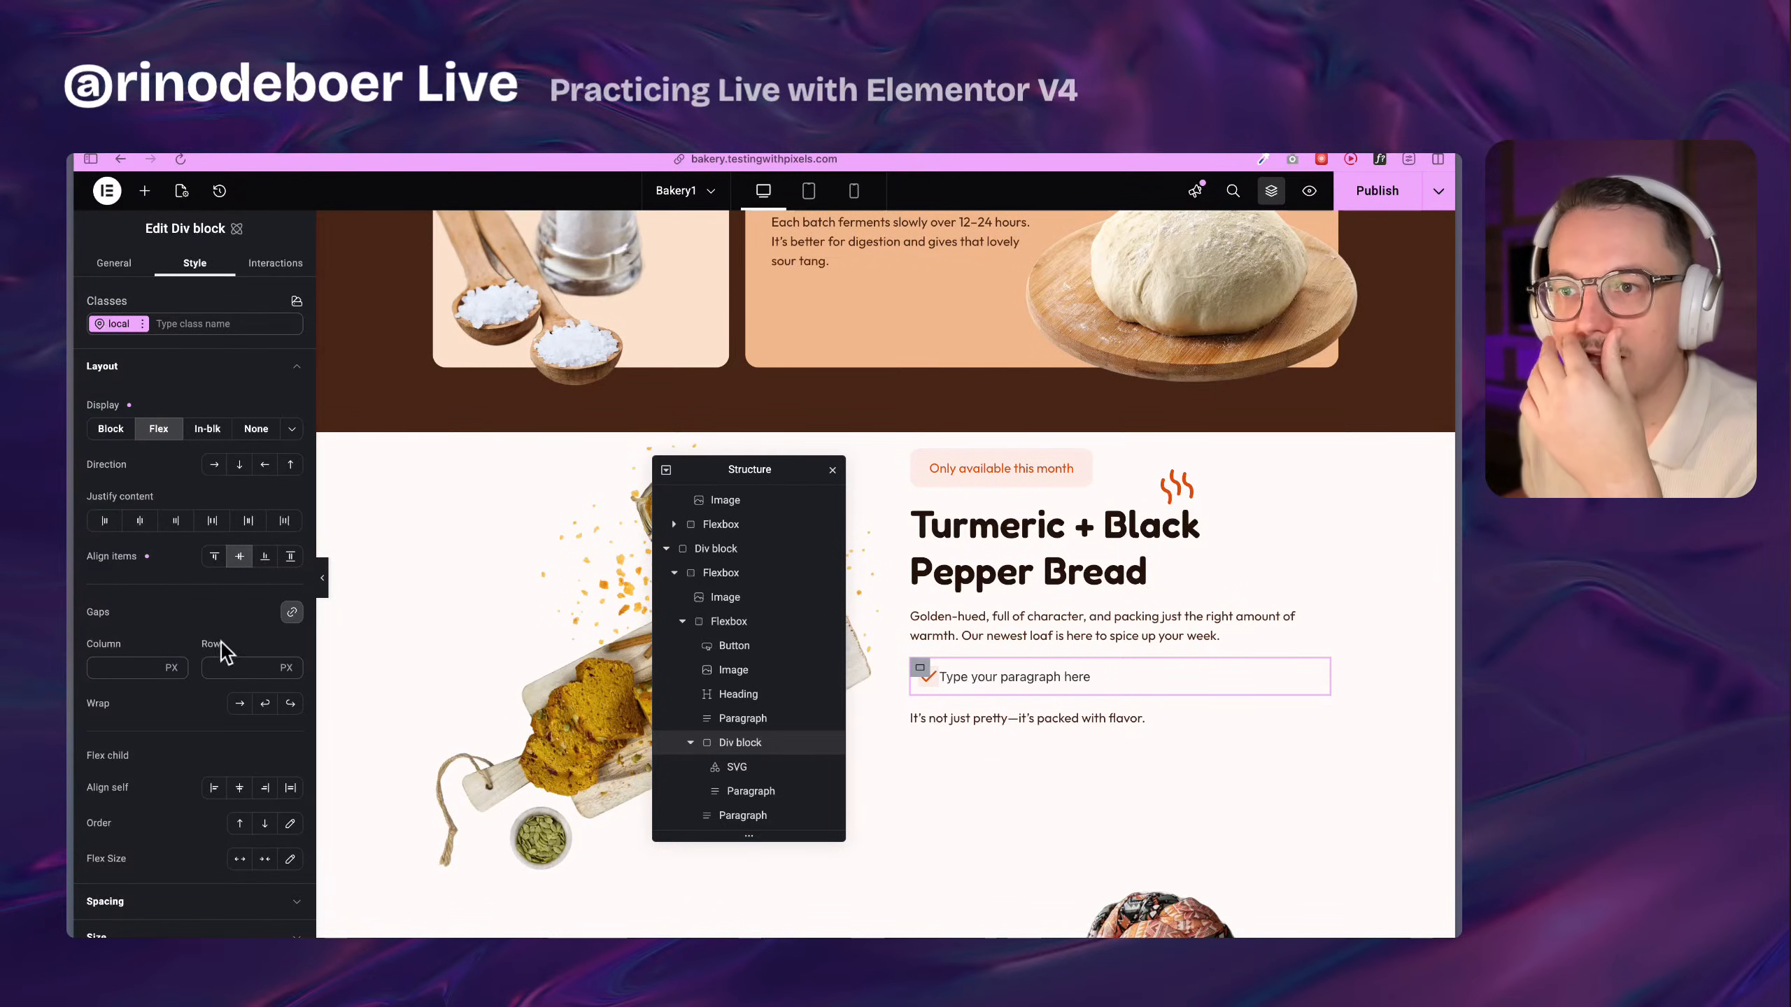
scroll(141, 636, down, 4)
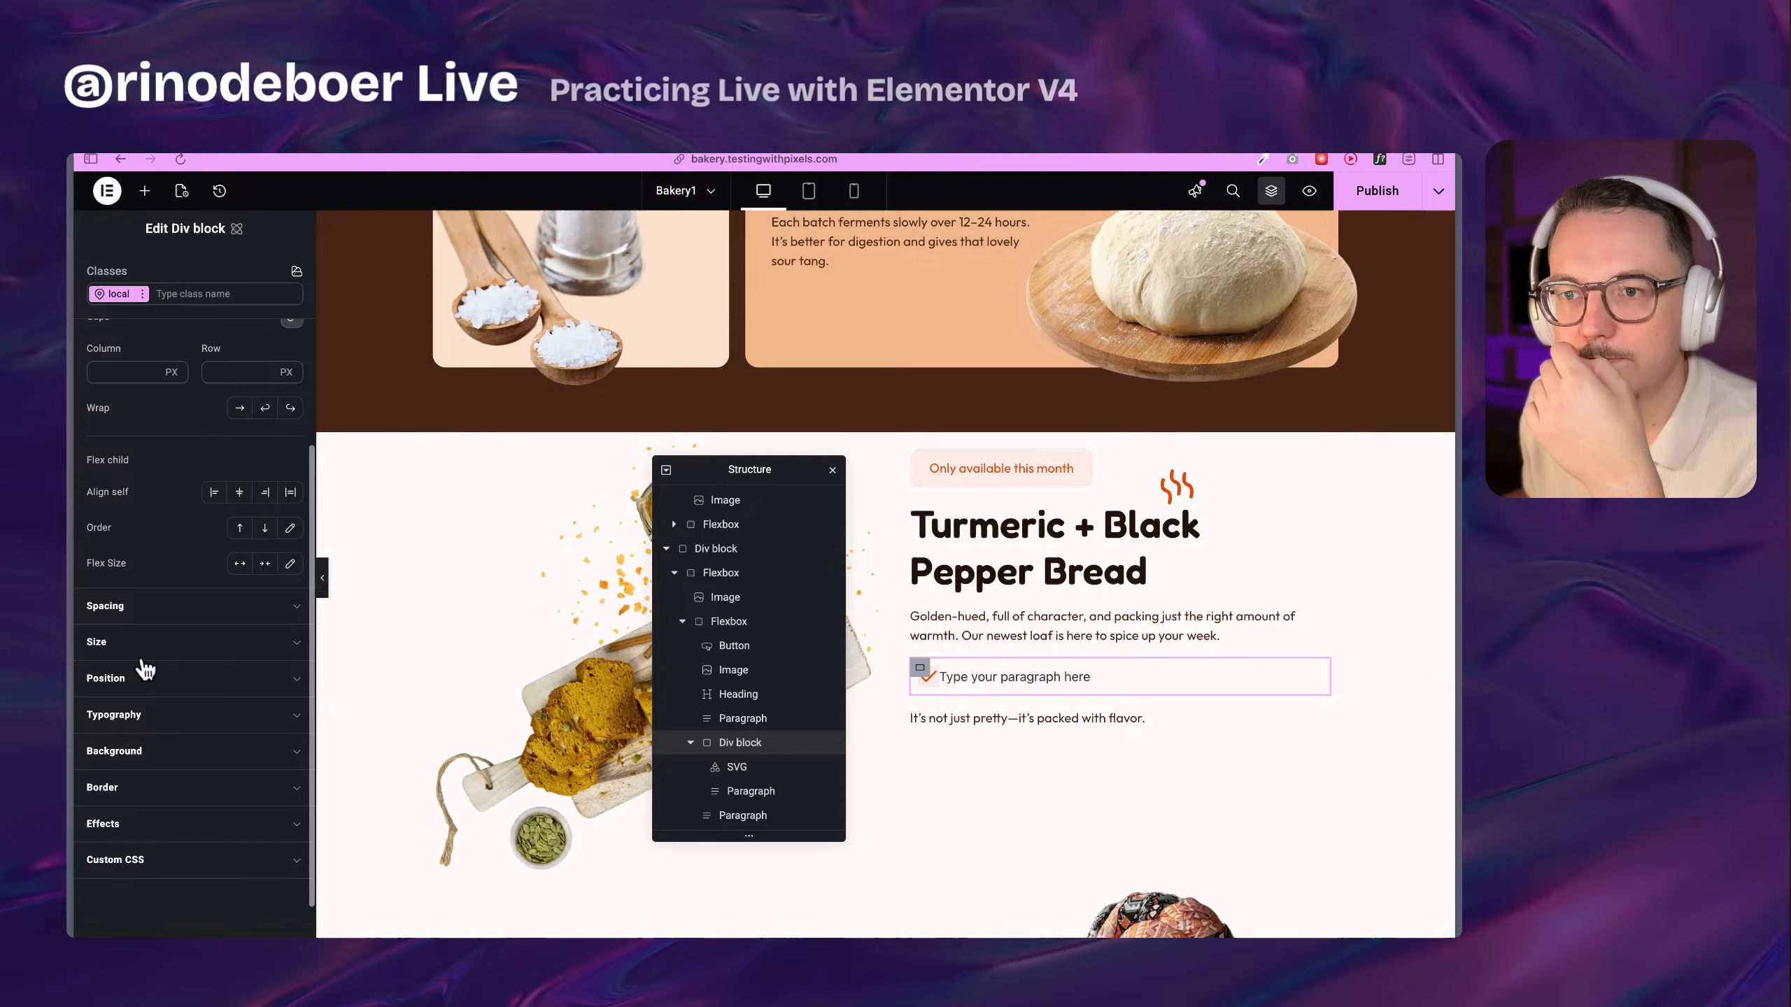
click(131, 606)
scroll(141, 776, down, 2)
click(137, 725)
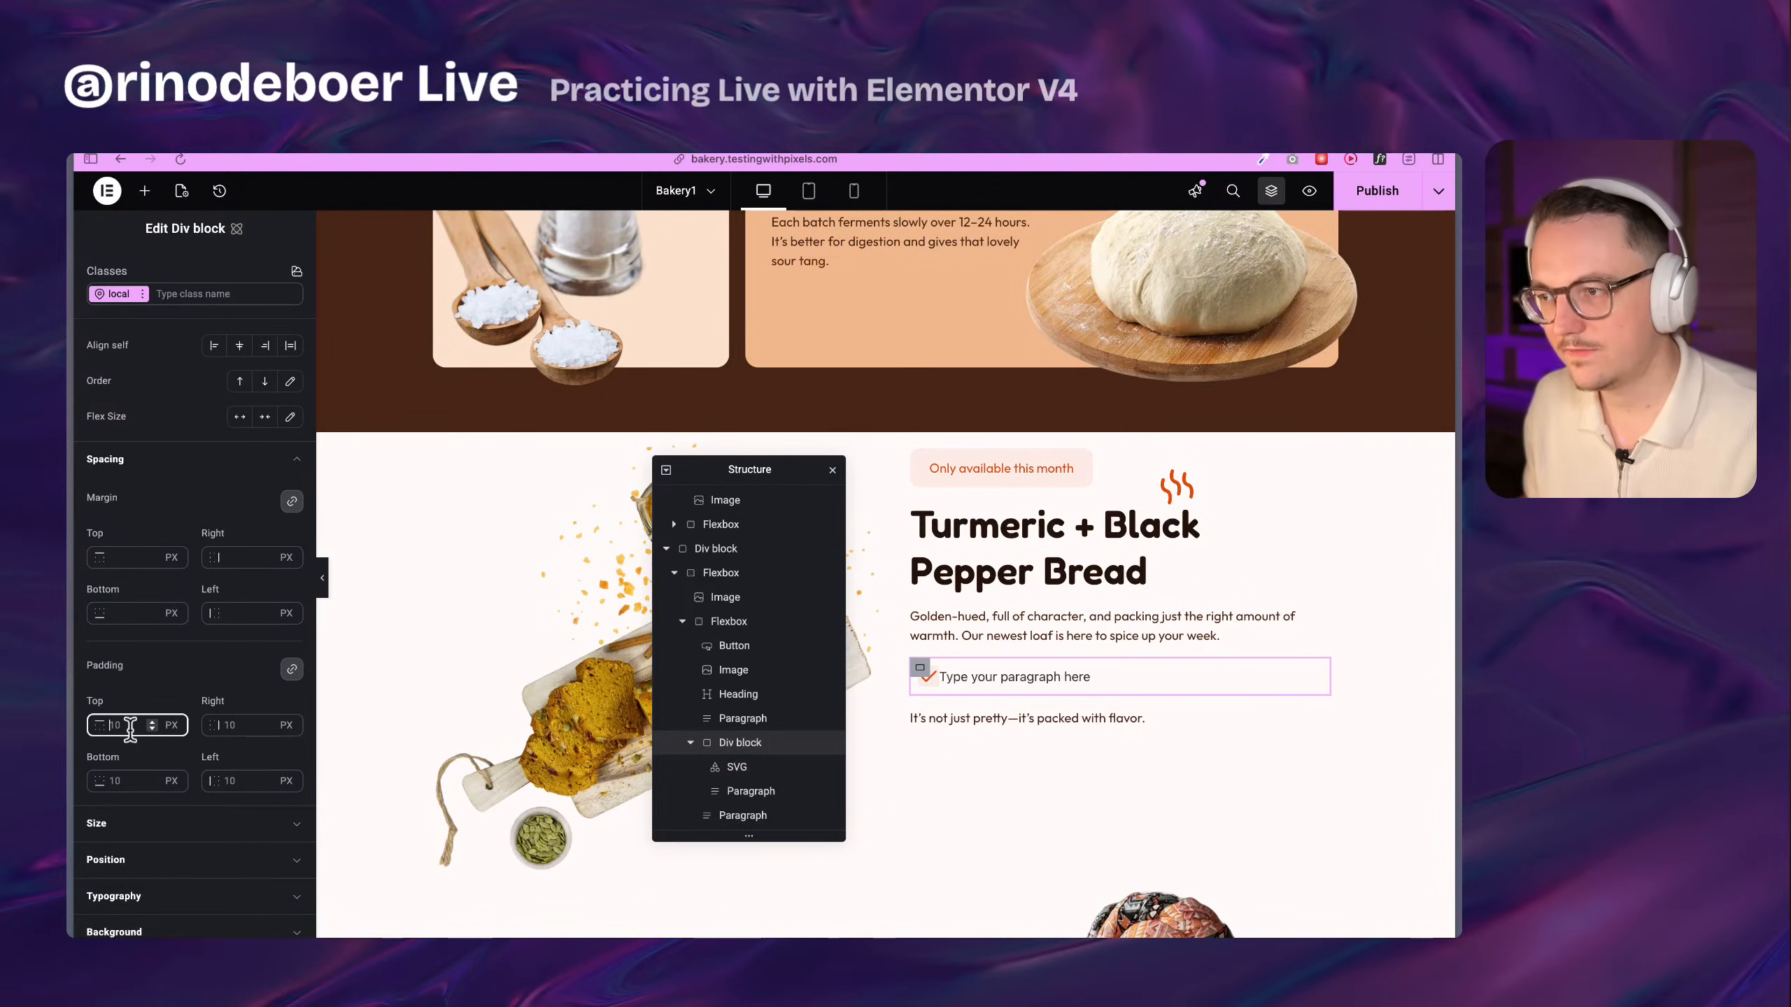
text(0)
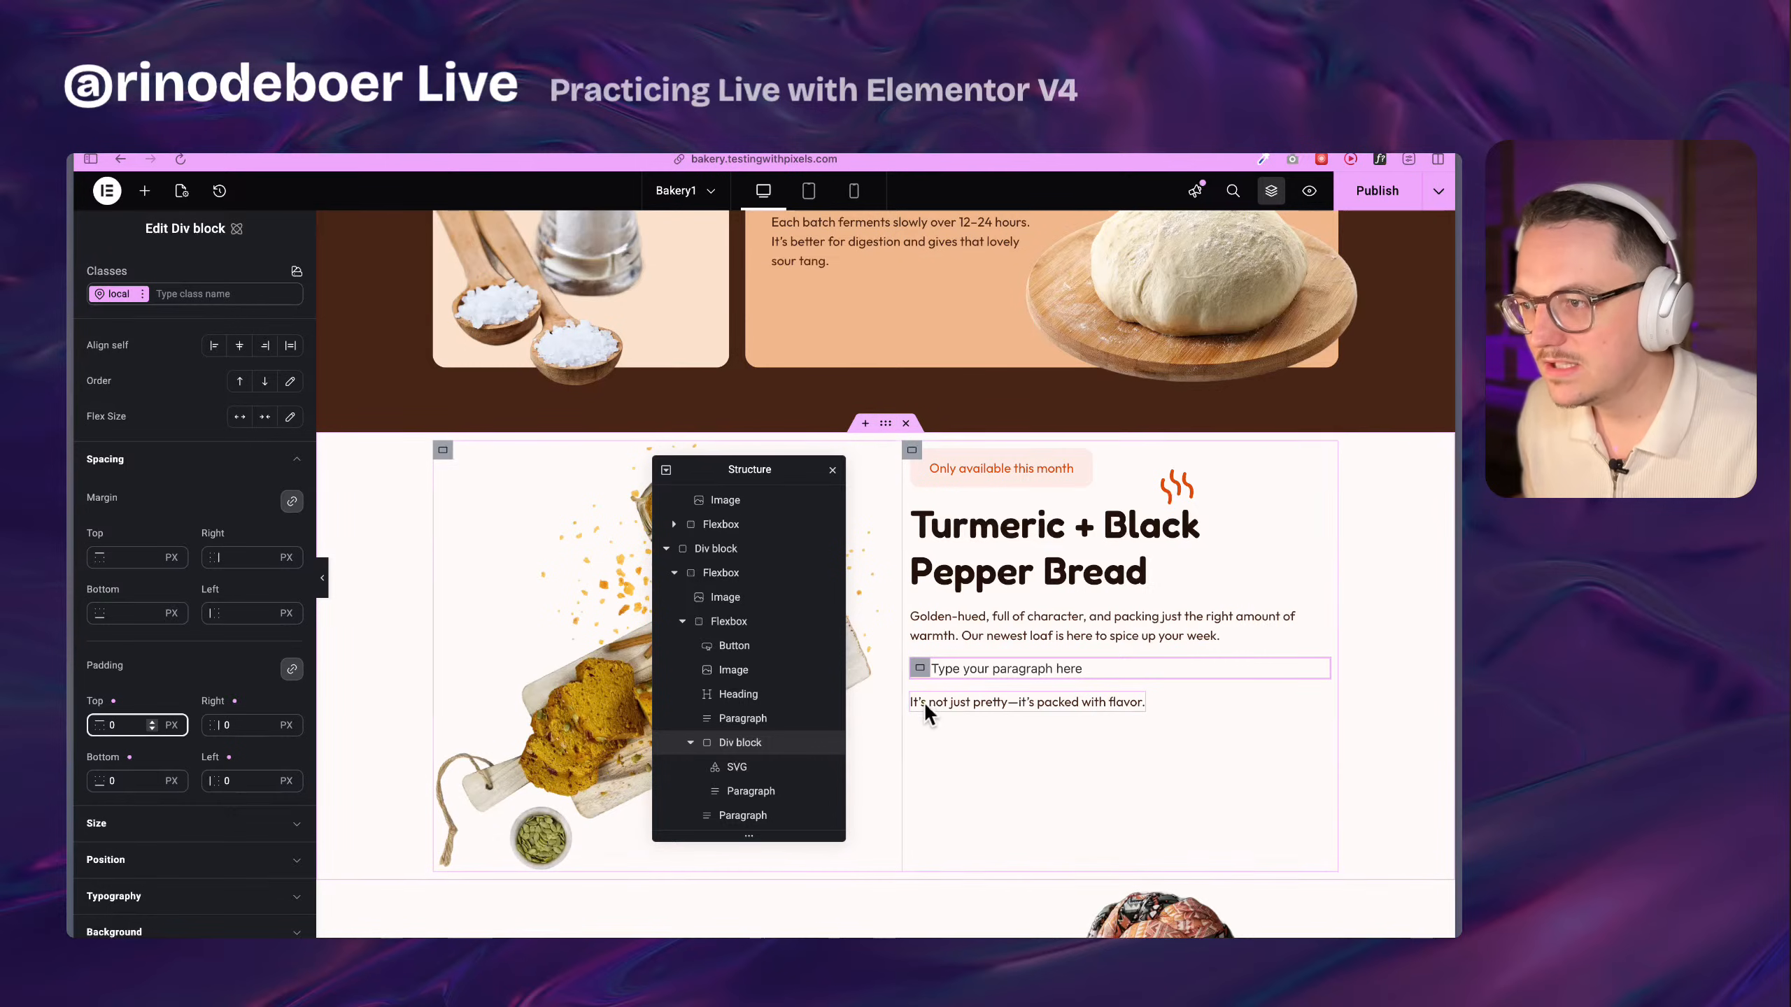
Set the checkmark div block's column and row gaps to the space-xs variable
scroll(182, 640, up, 1)
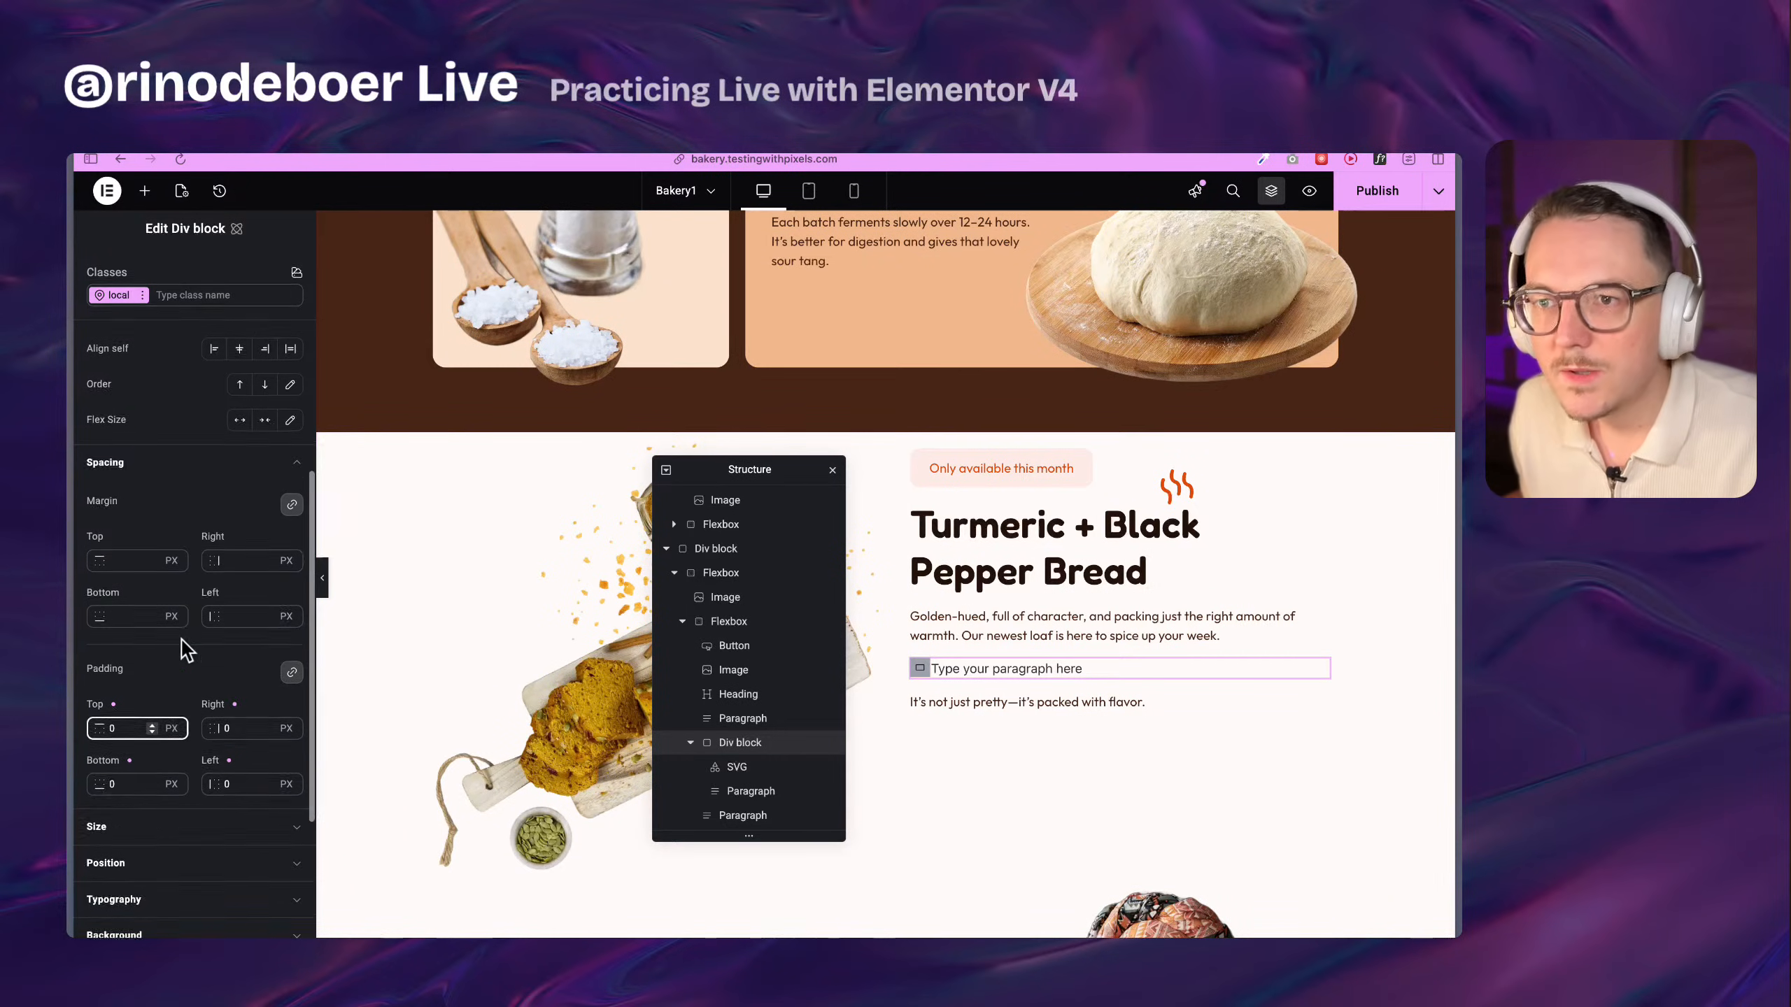
scroll(182, 640, up, 5)
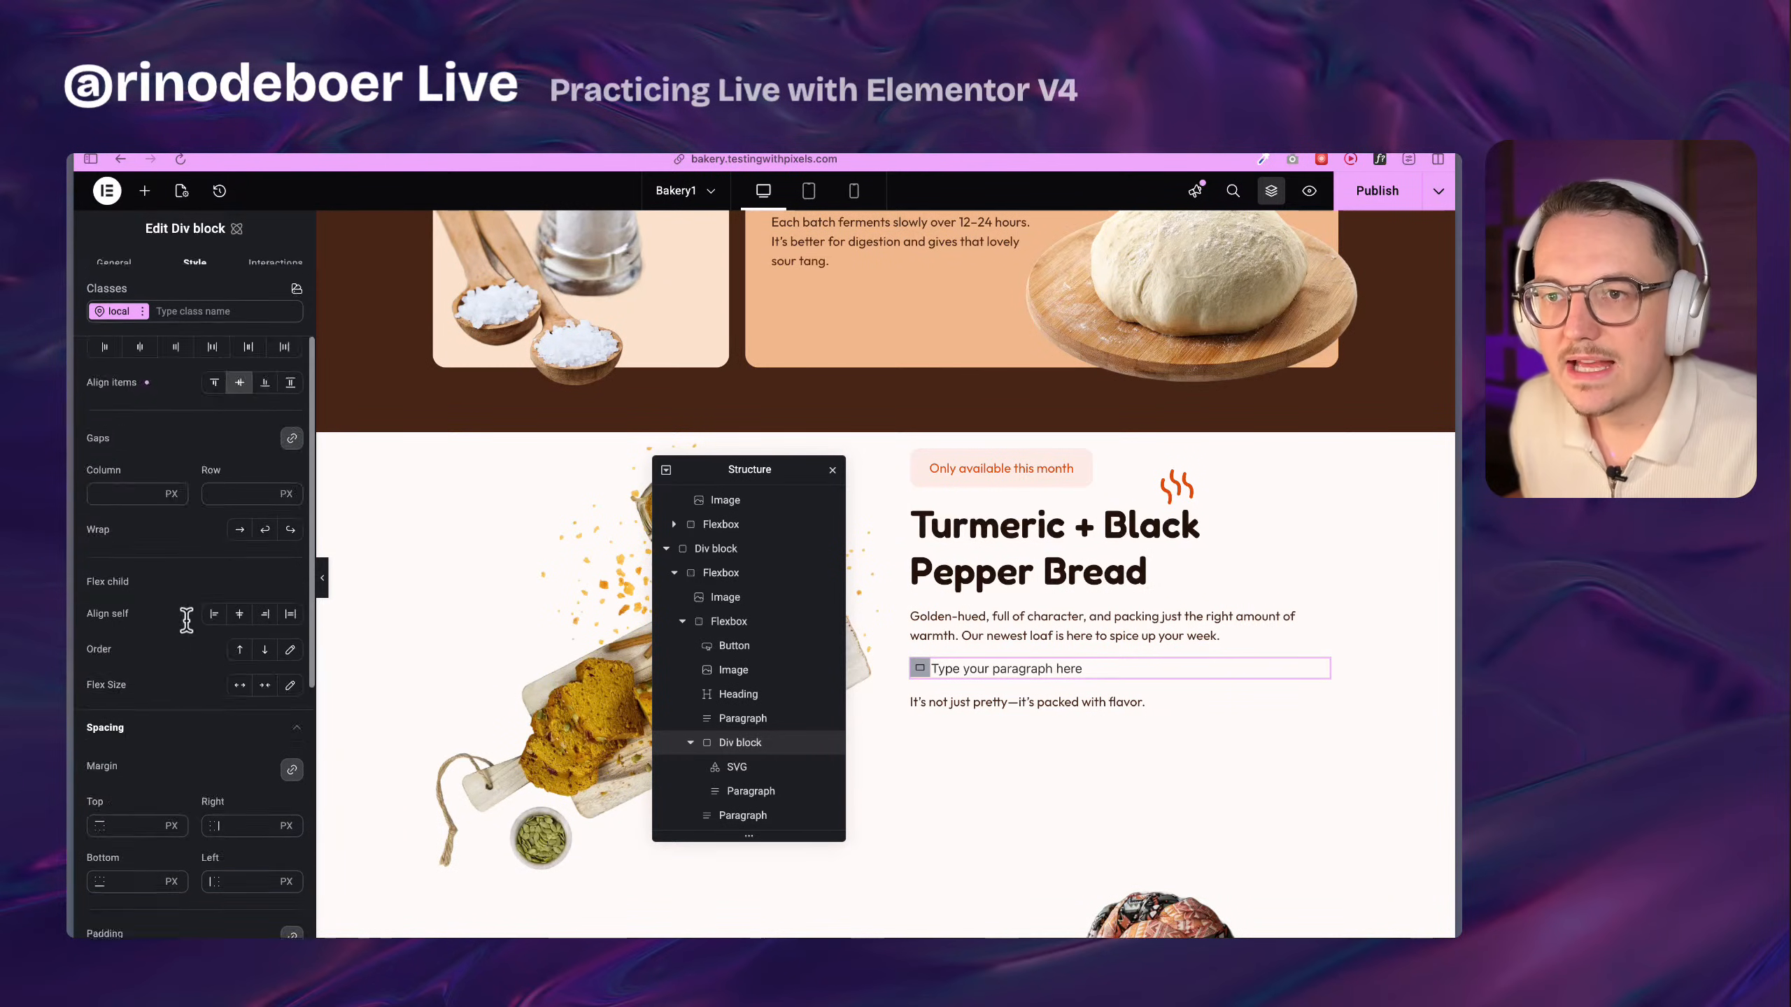
scroll(186, 620, up, 3)
click(174, 650)
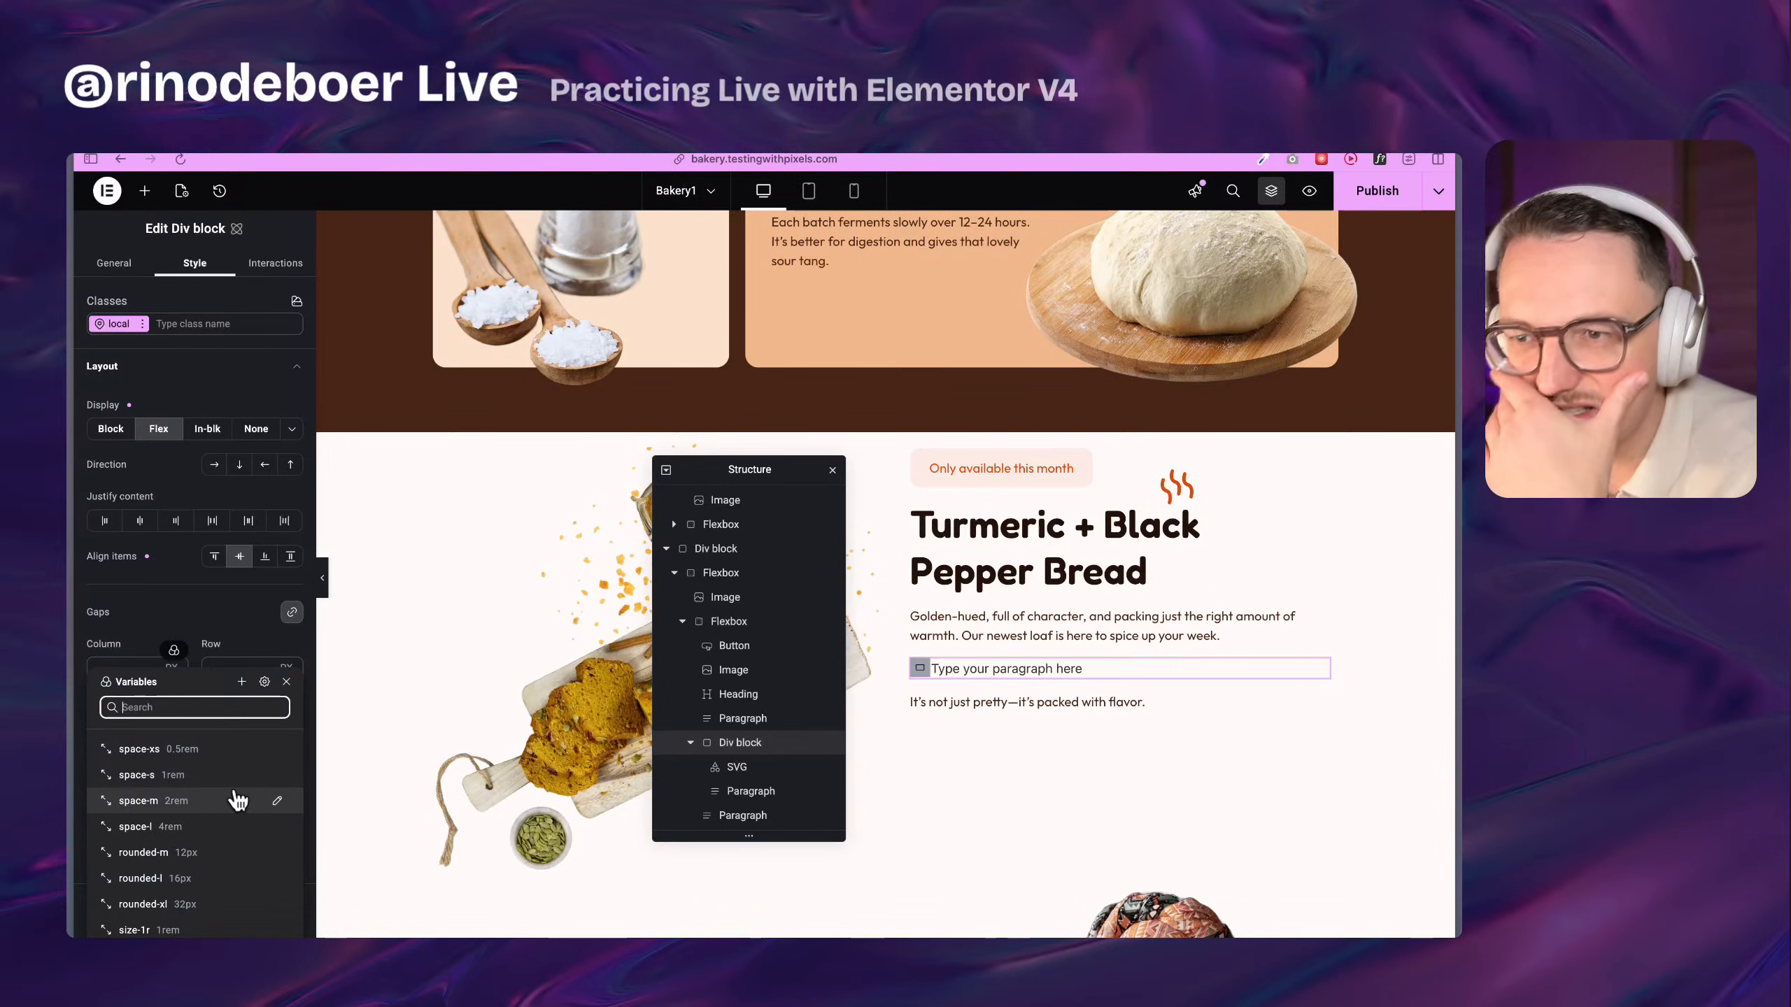
click(221, 750)
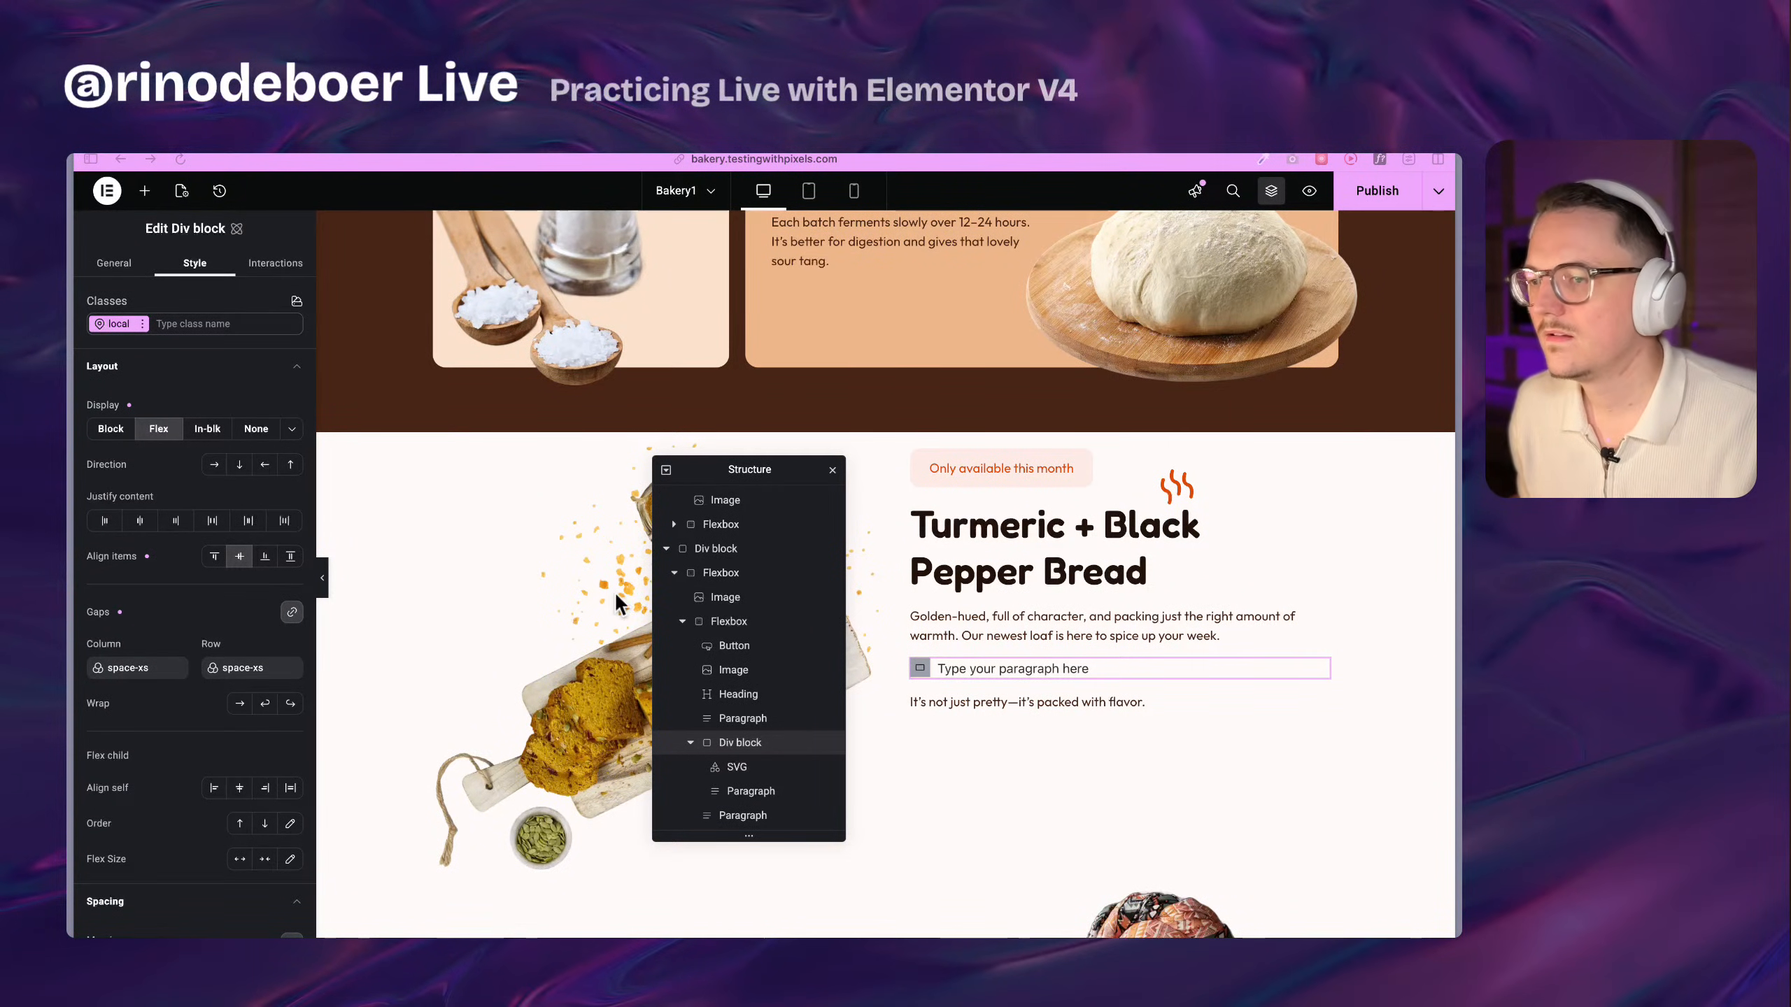
click(930, 698)
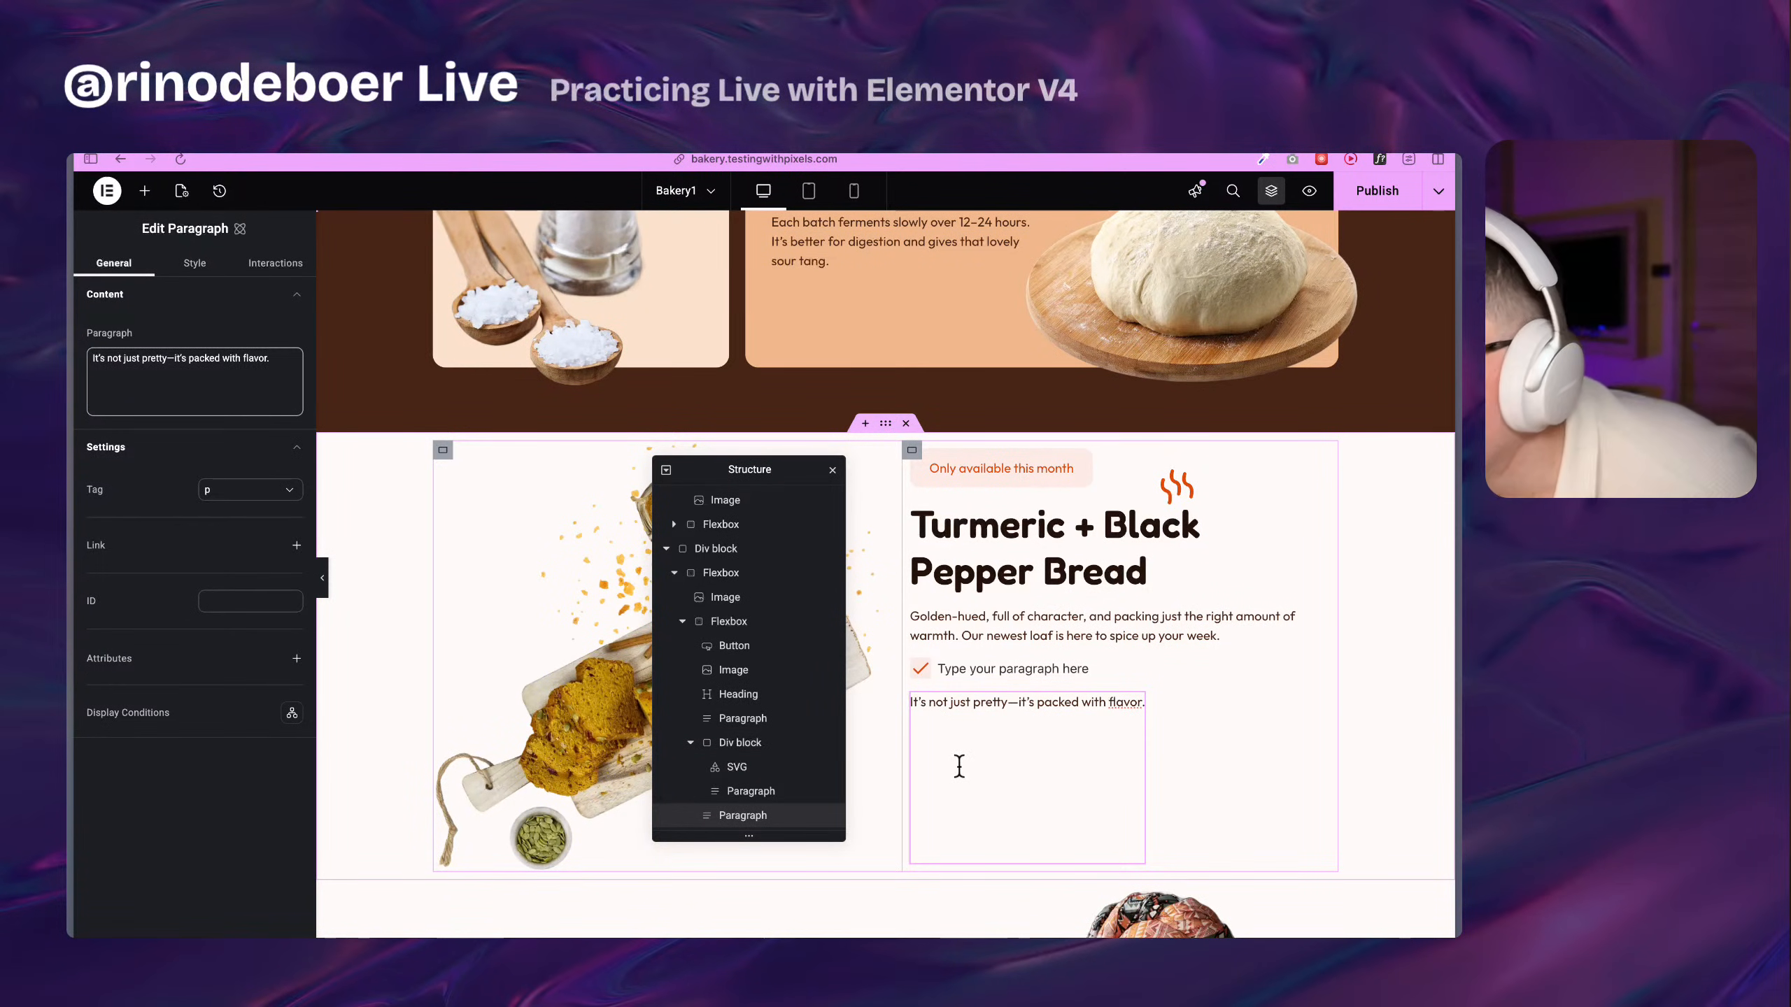
Set the checkmark div block's column and row gaps to the space-s variable
click(936, 671)
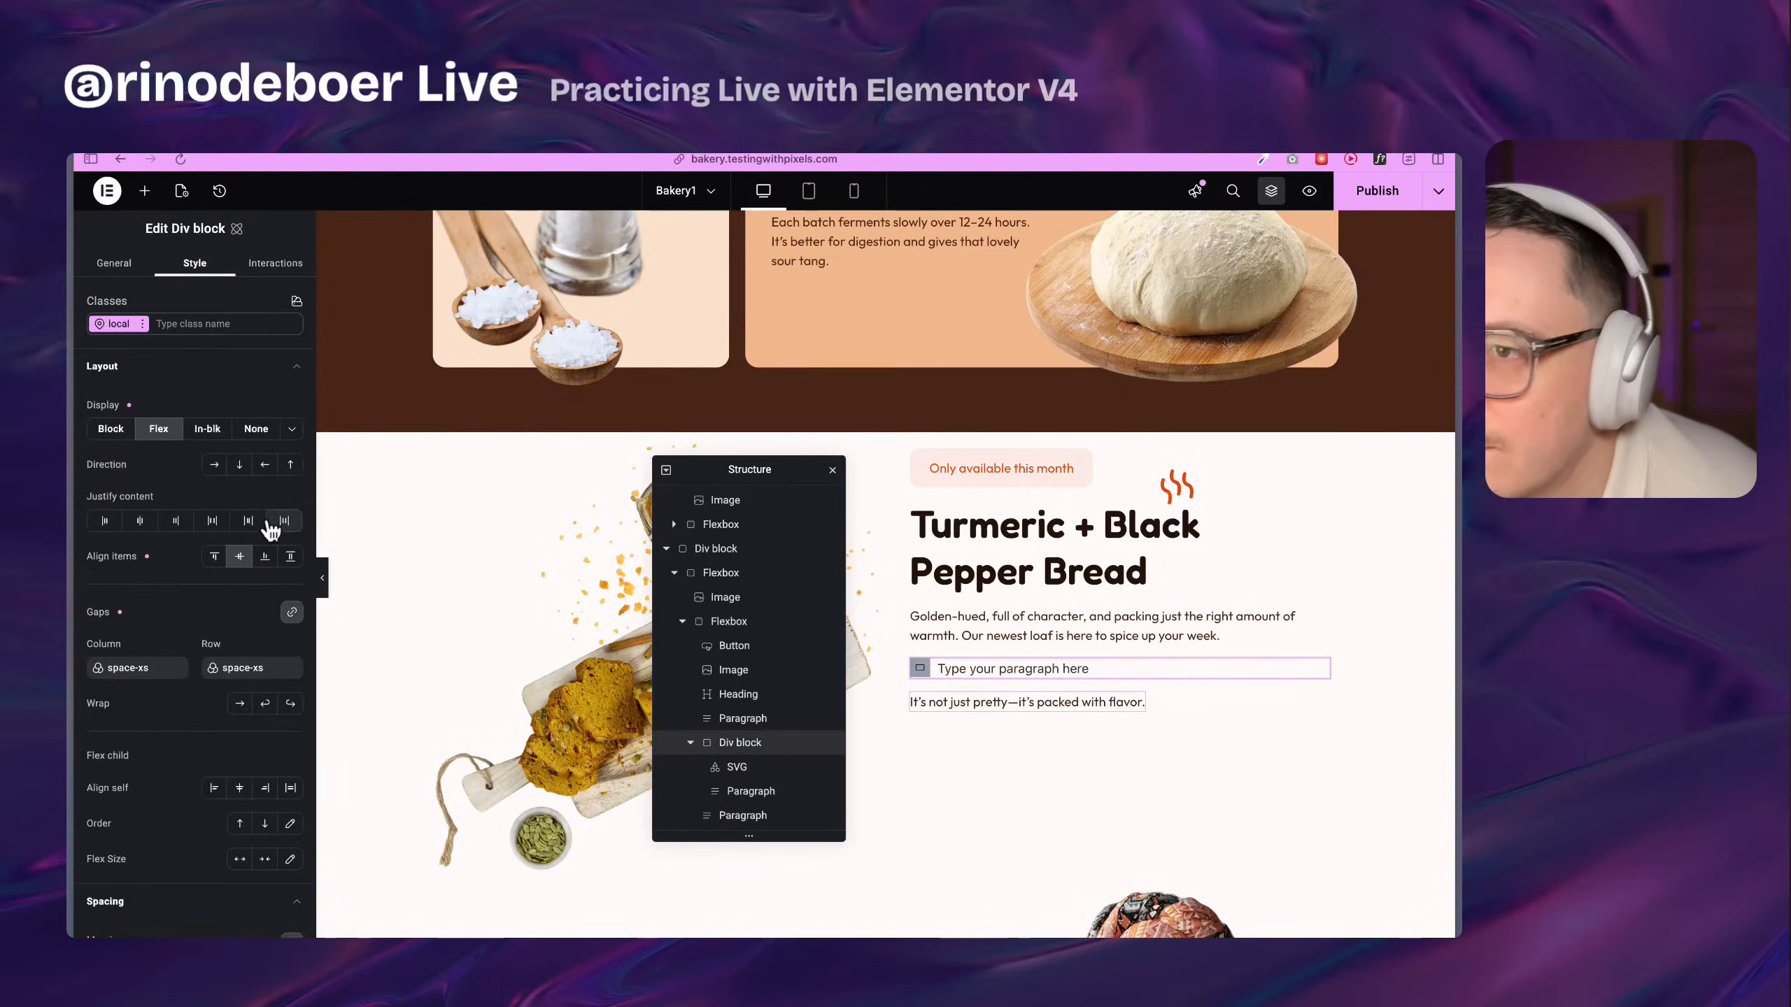
click(140, 670)
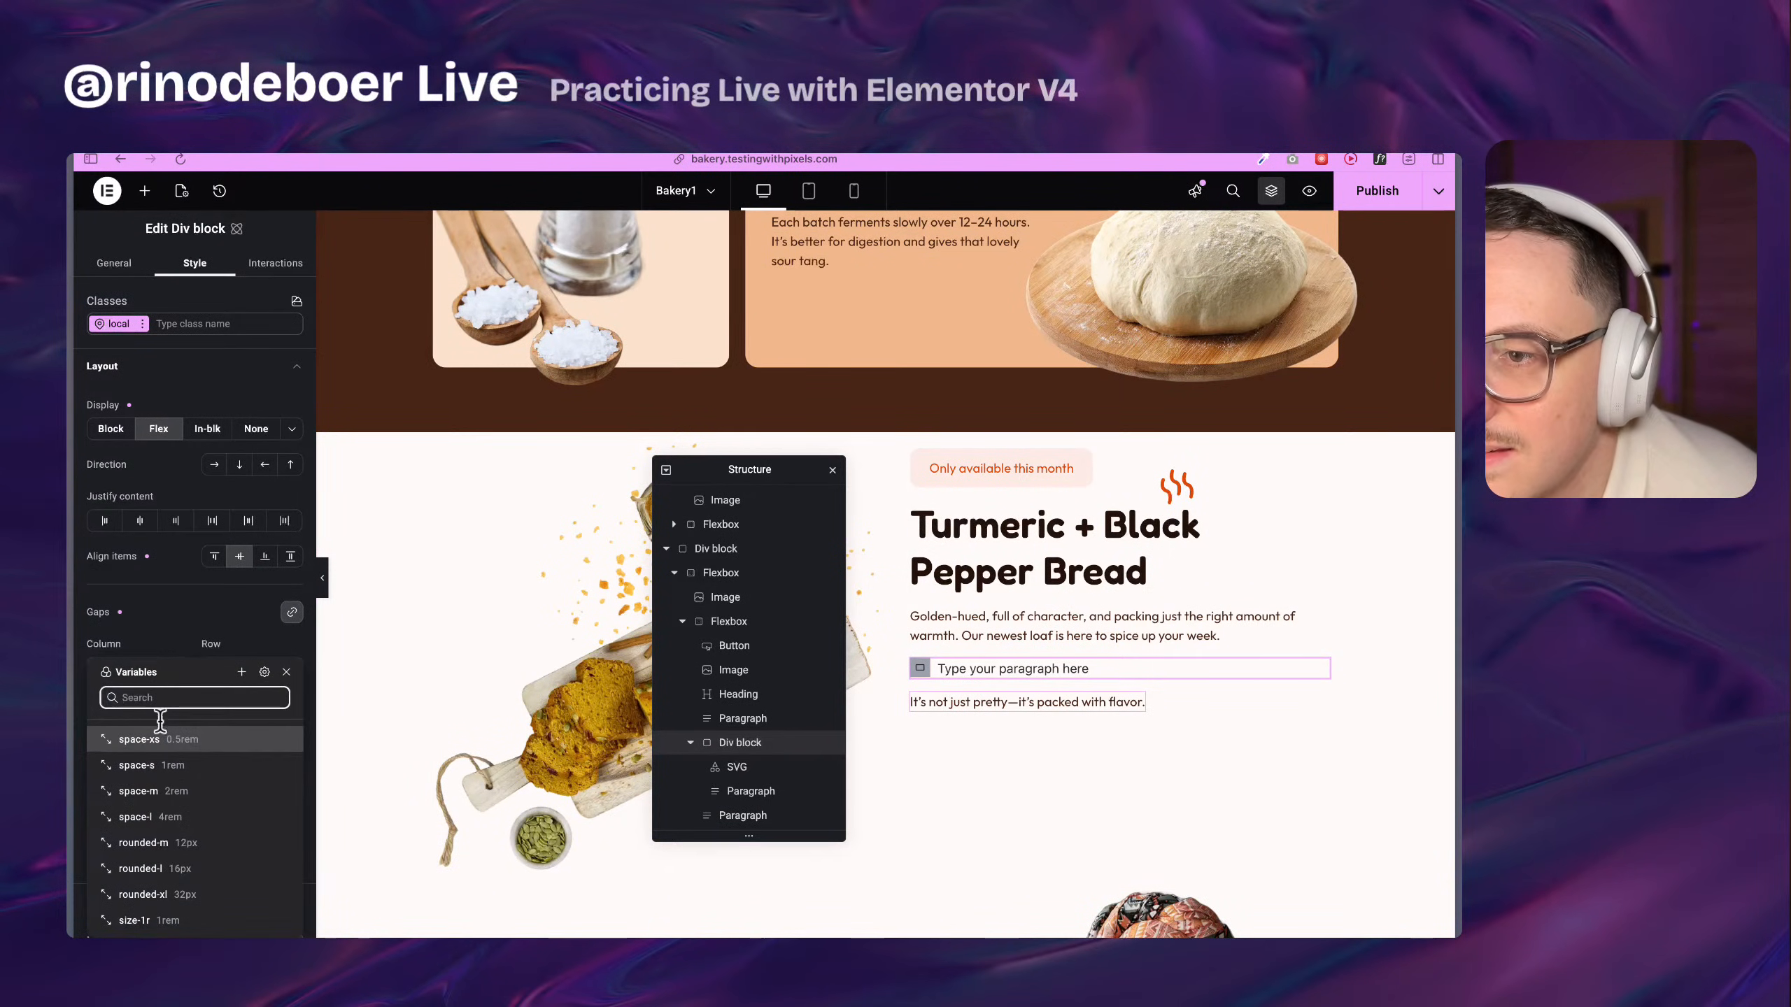
click(210, 779)
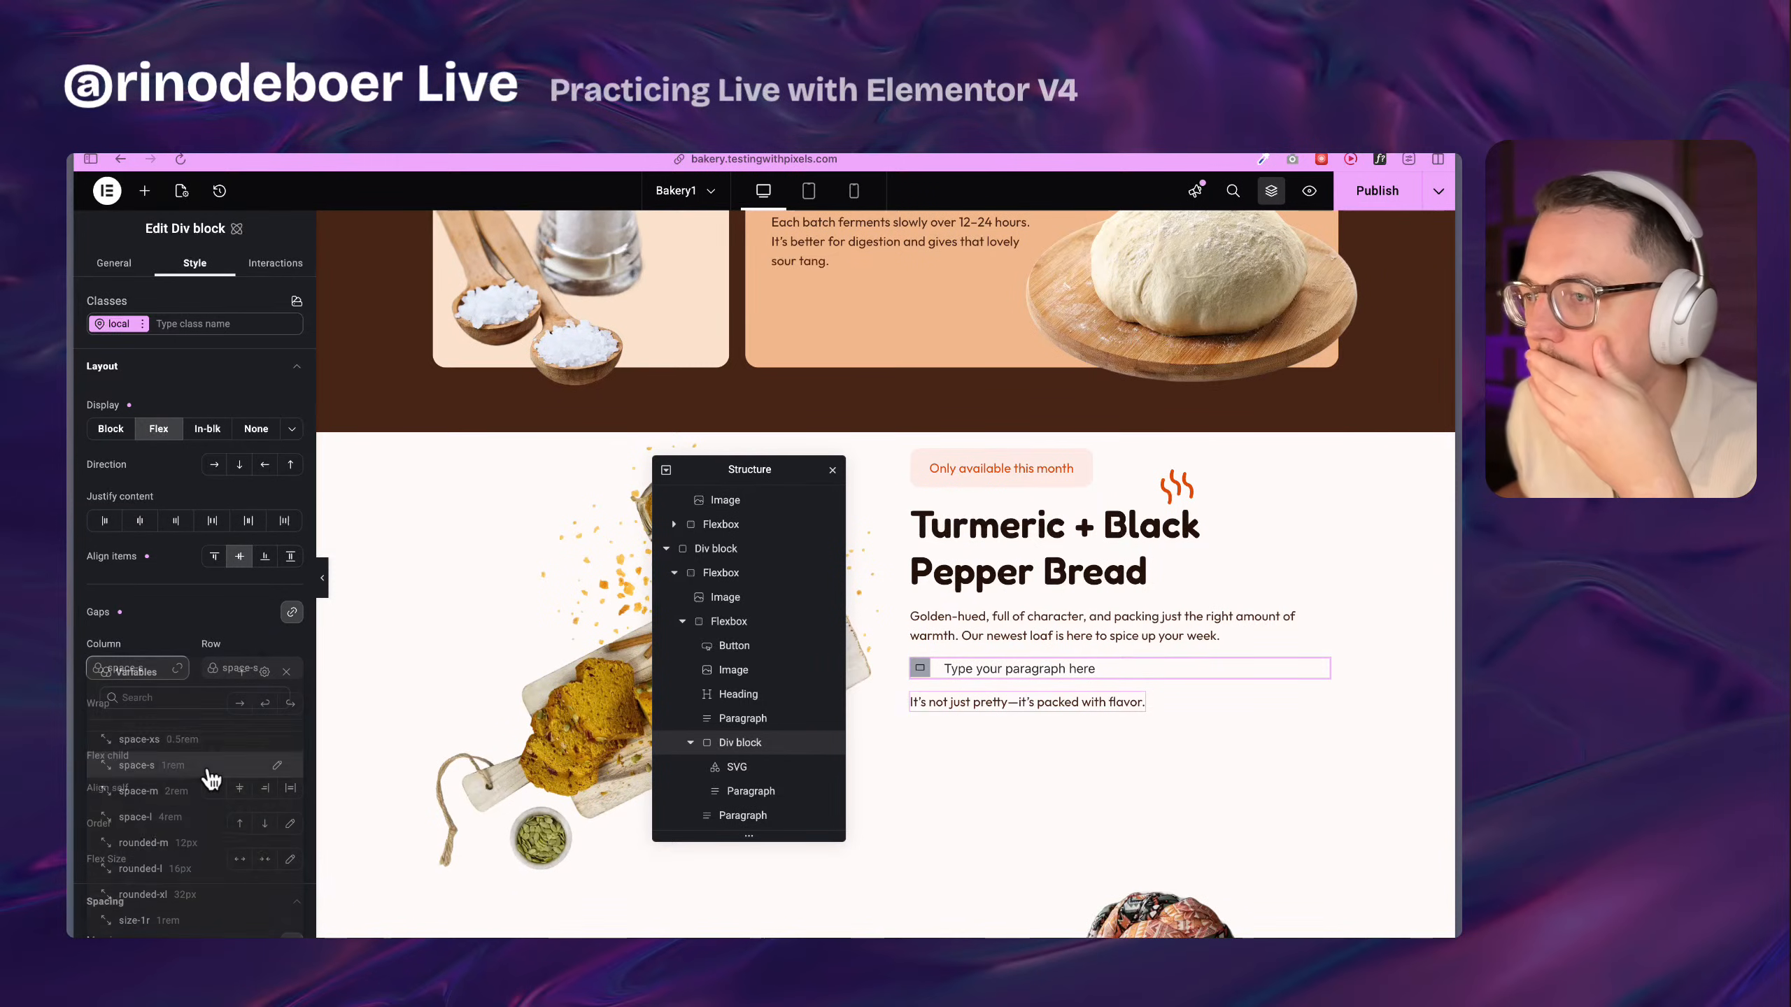
Apply the existing body and Body-dark classes to the placeholder paragraph beside the checkmark
click(1001, 720)
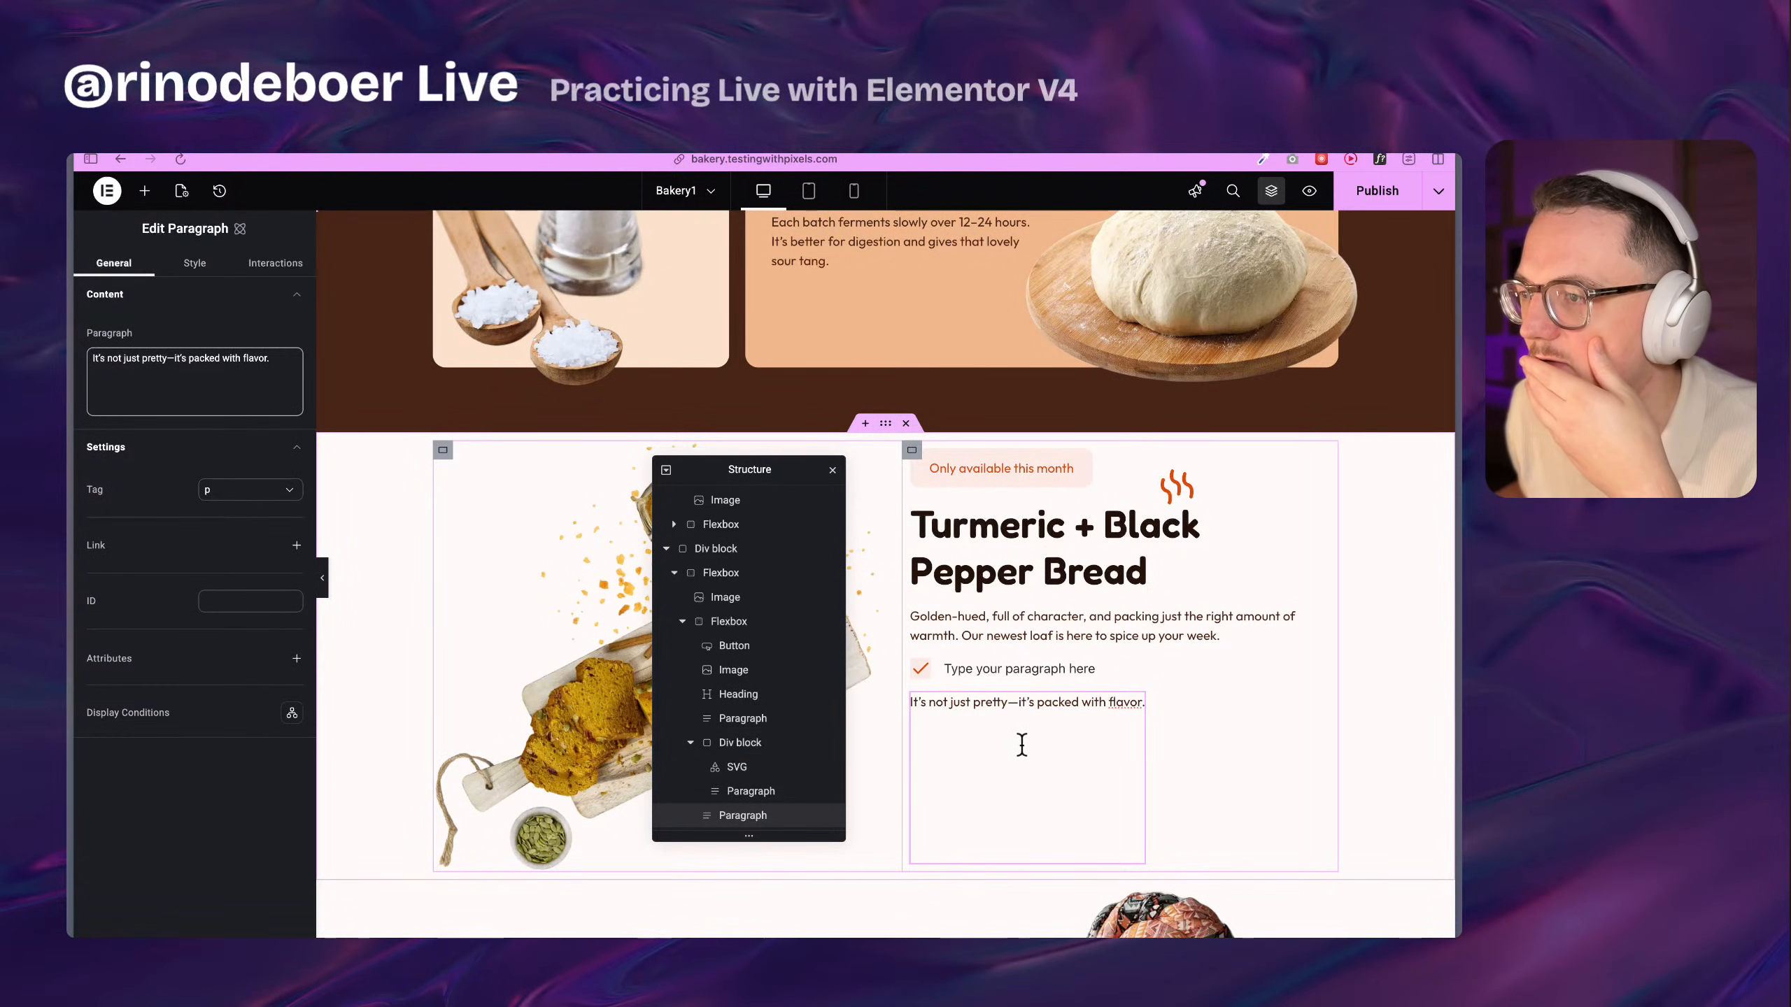
click(1017, 671)
click(194, 264)
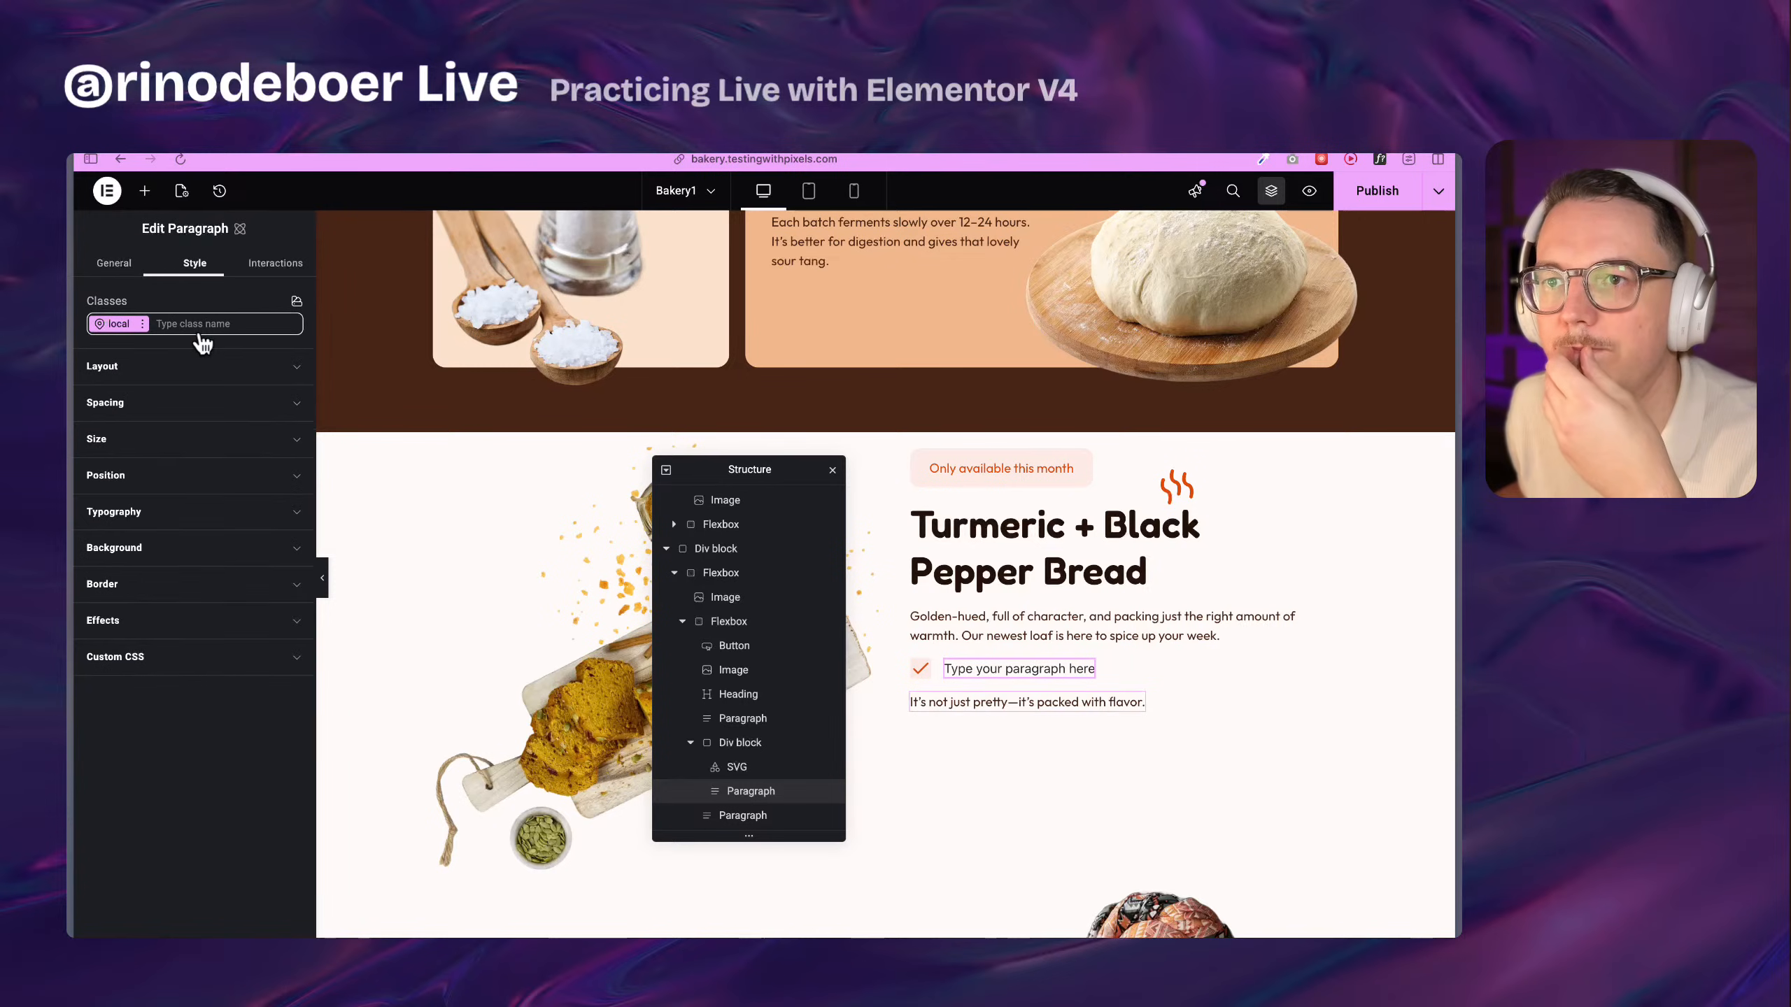
click(195, 323)
text(body)
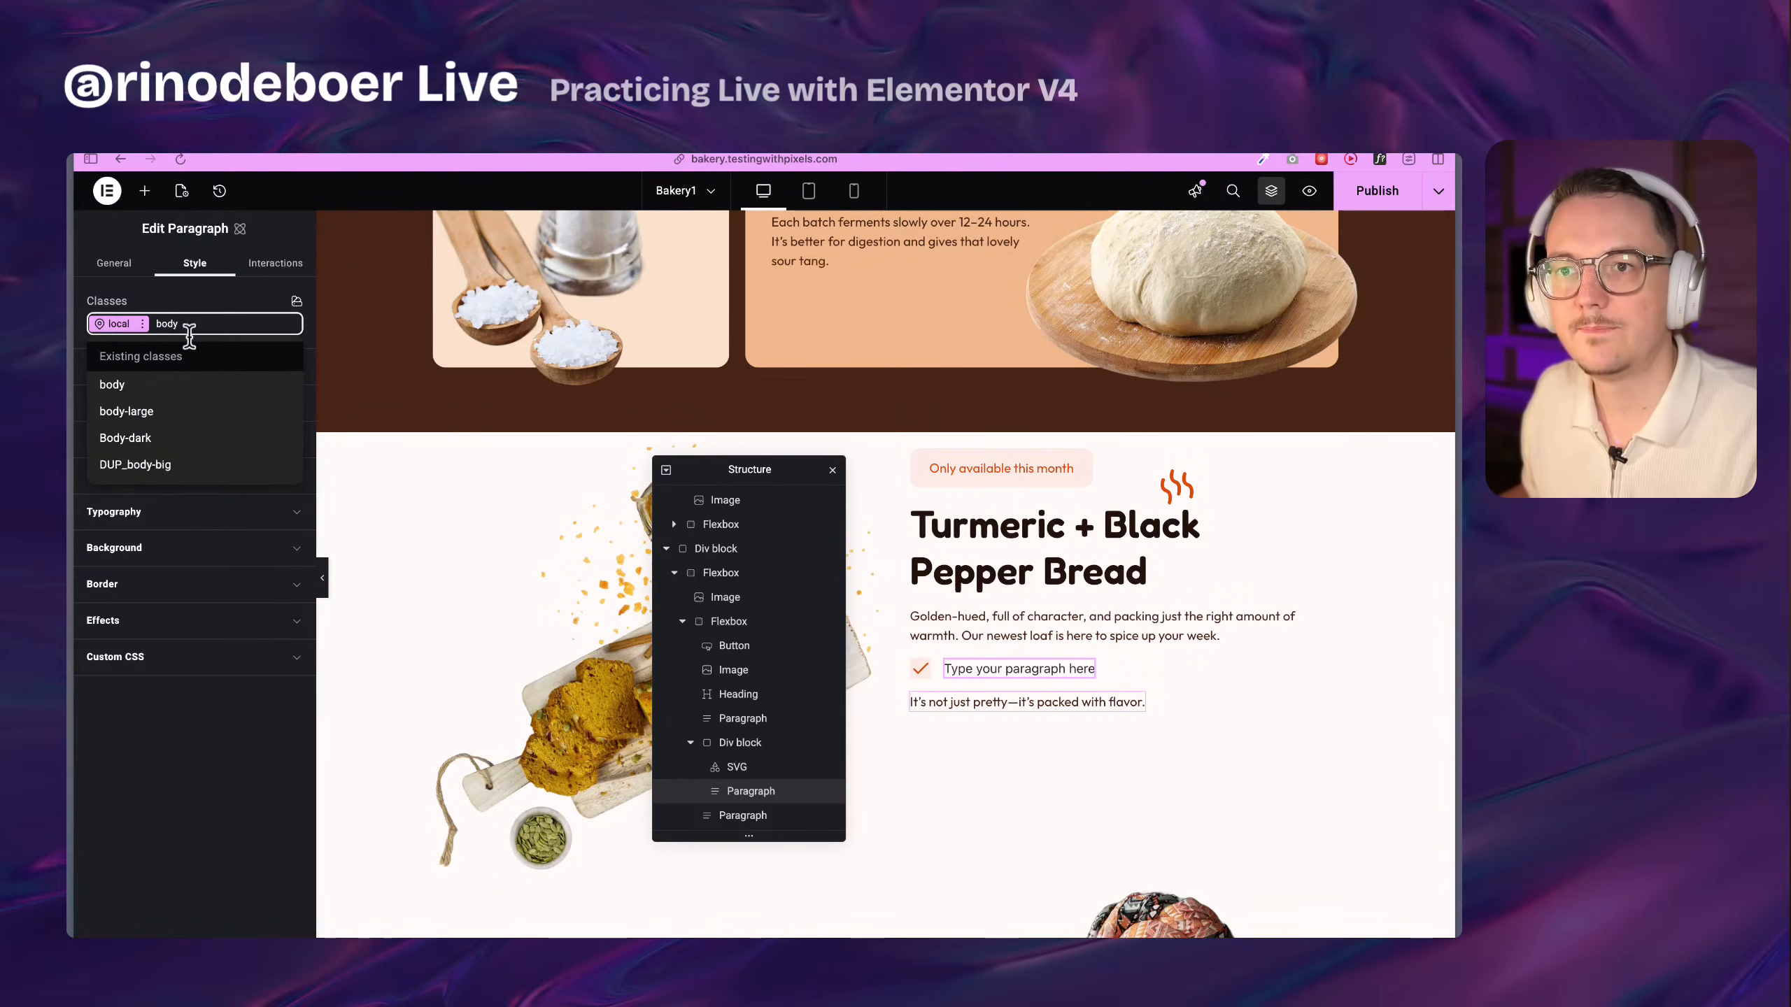
click(181, 385)
text(bod)
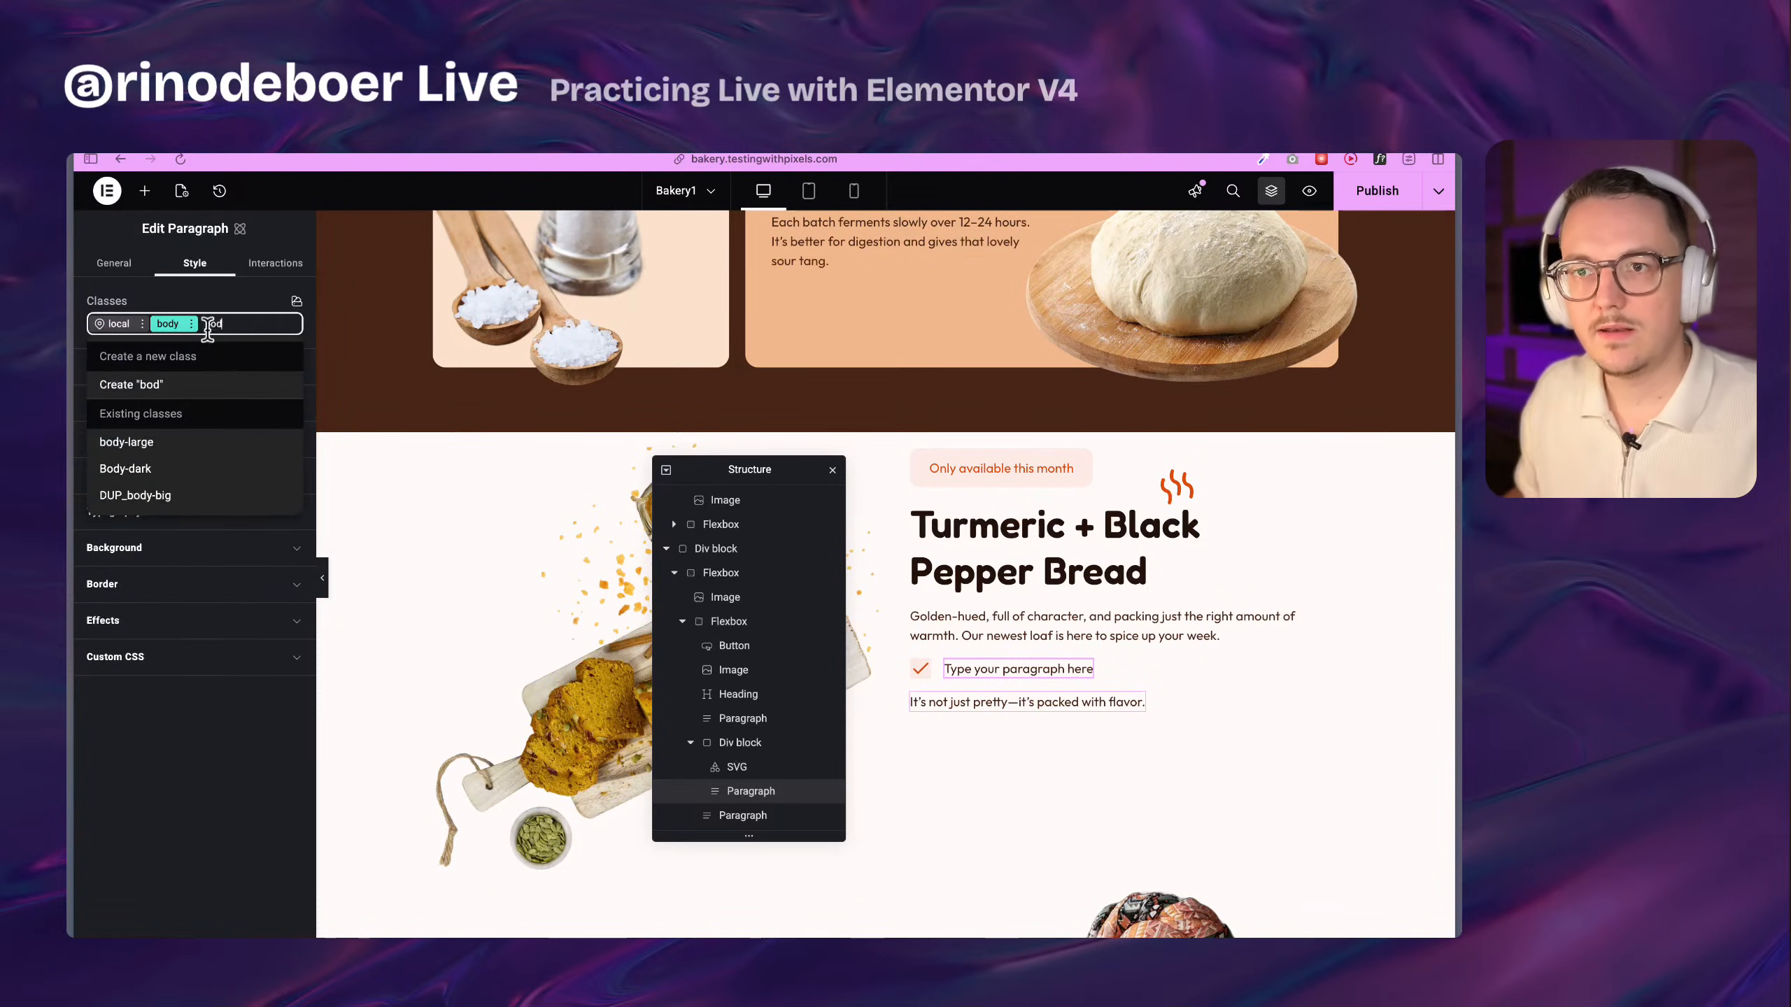
click(170, 476)
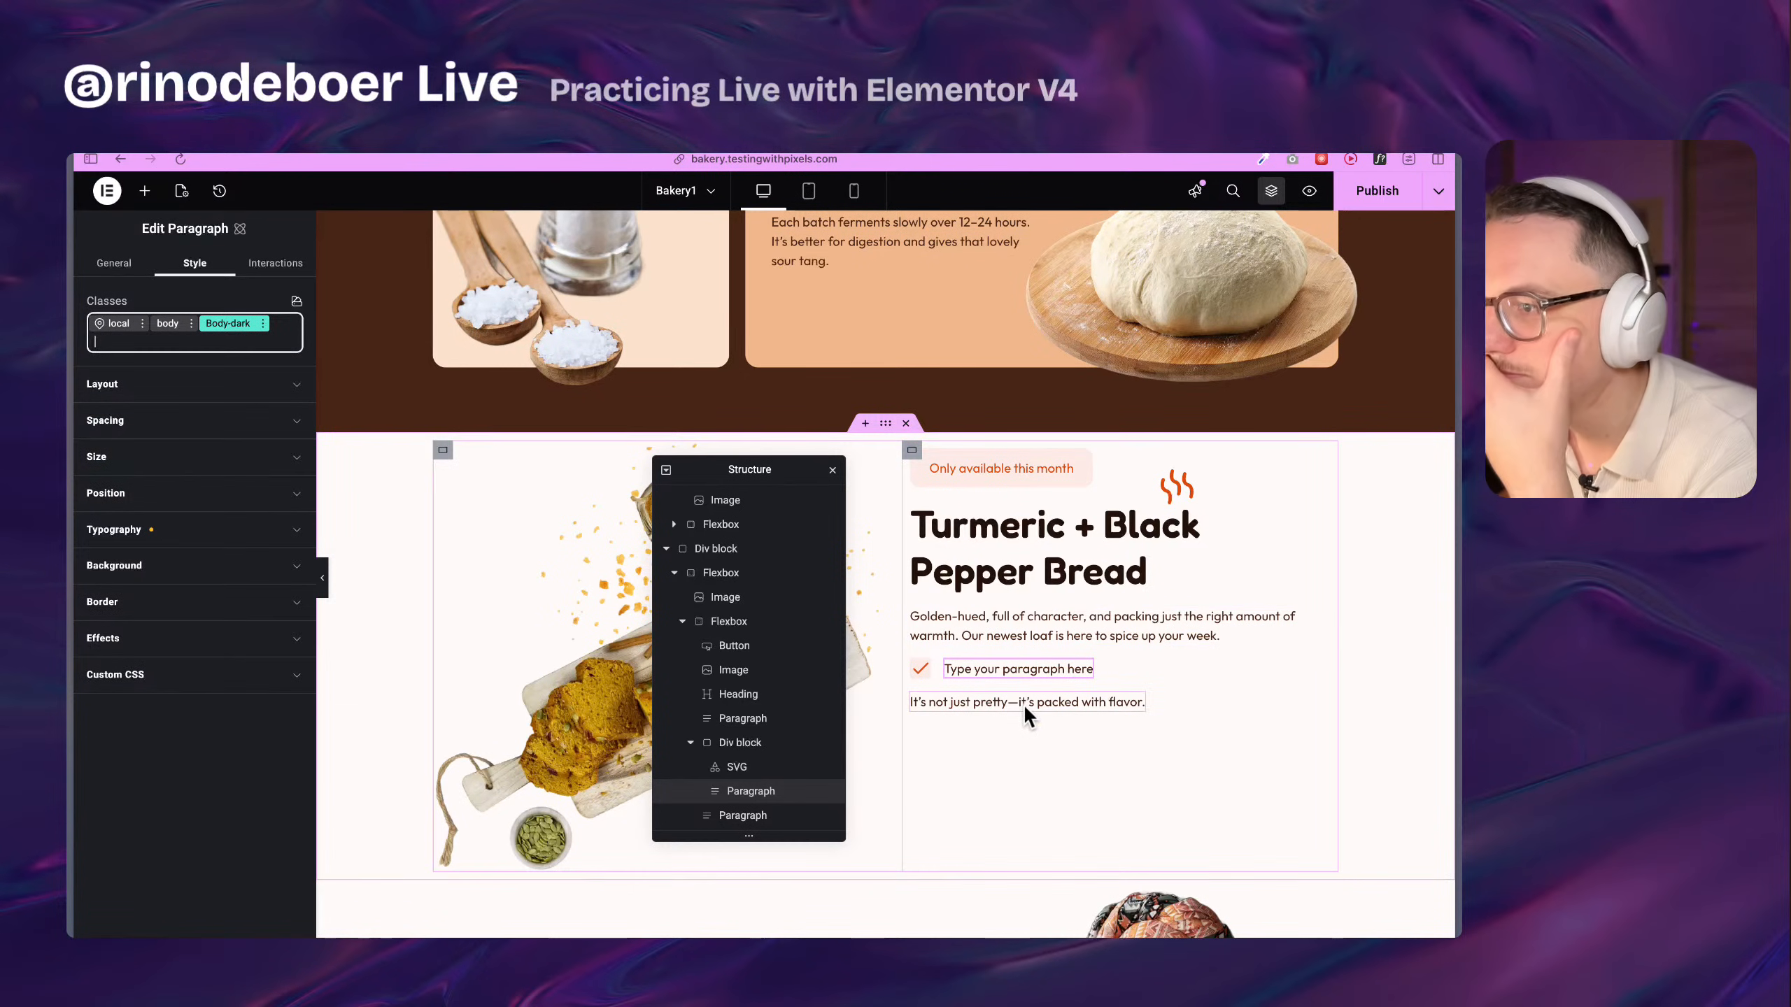
Create a component named "Checkbox list" from the div block holding the checkmark and placeholder paragraph
click(920, 666)
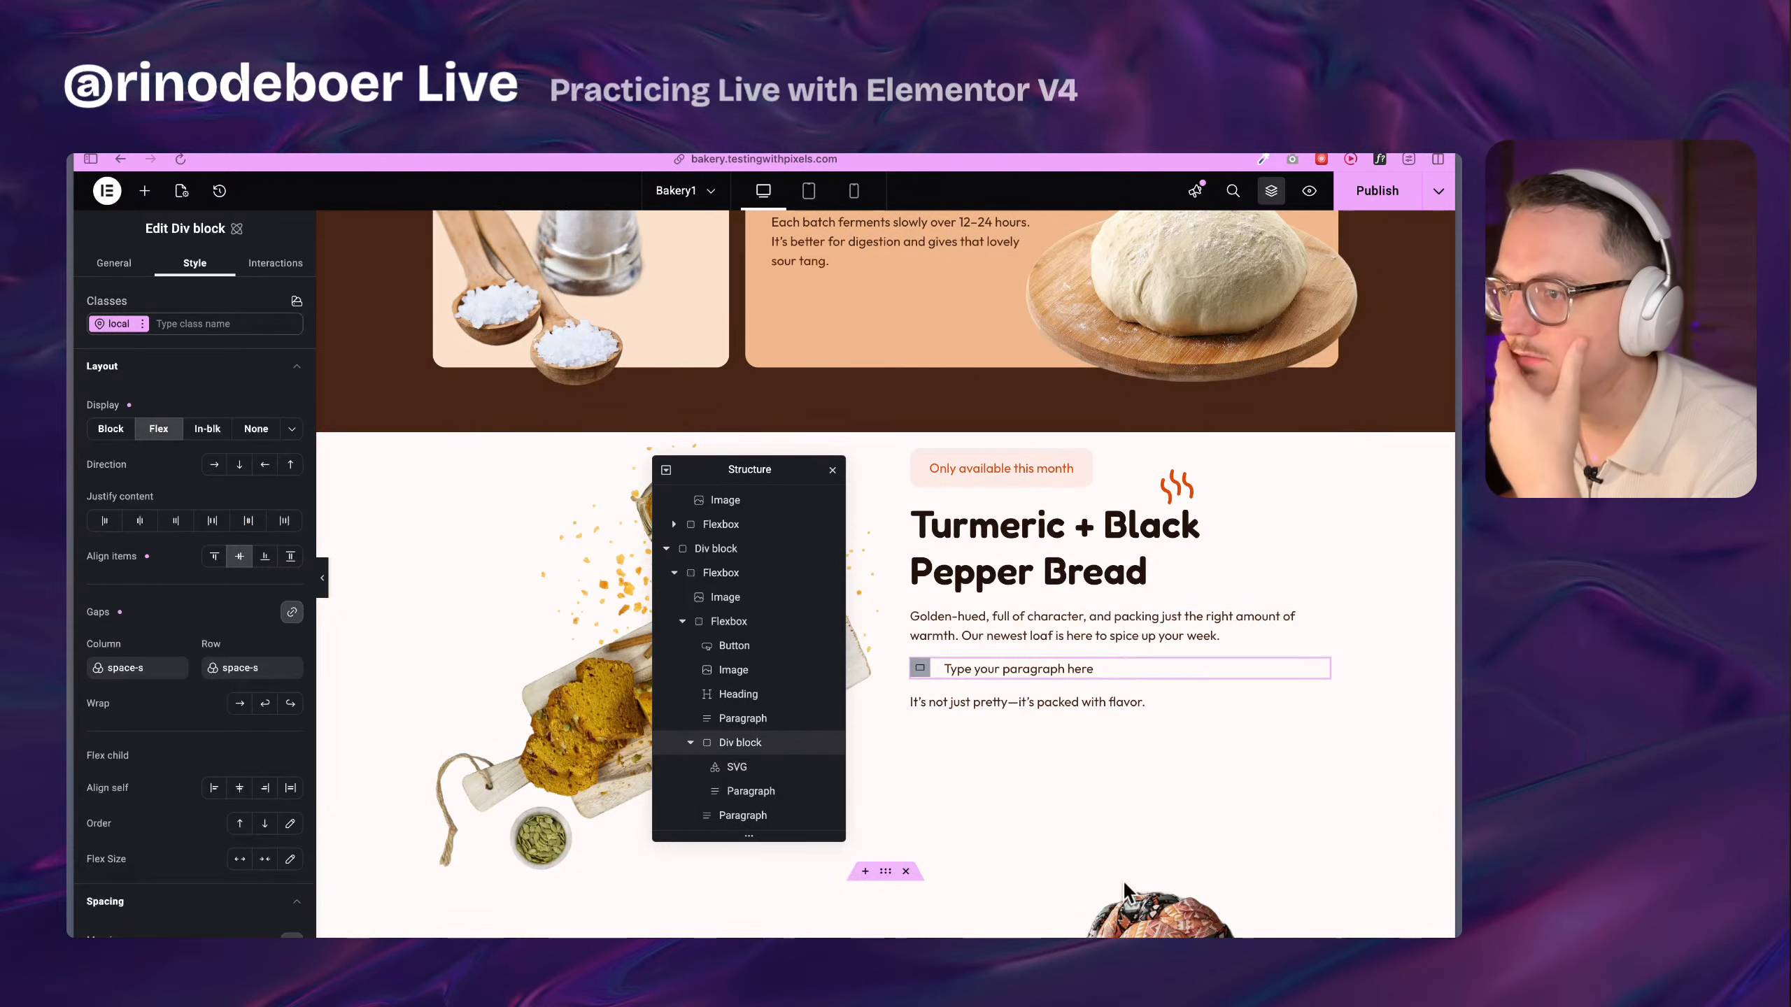
click(1035, 673)
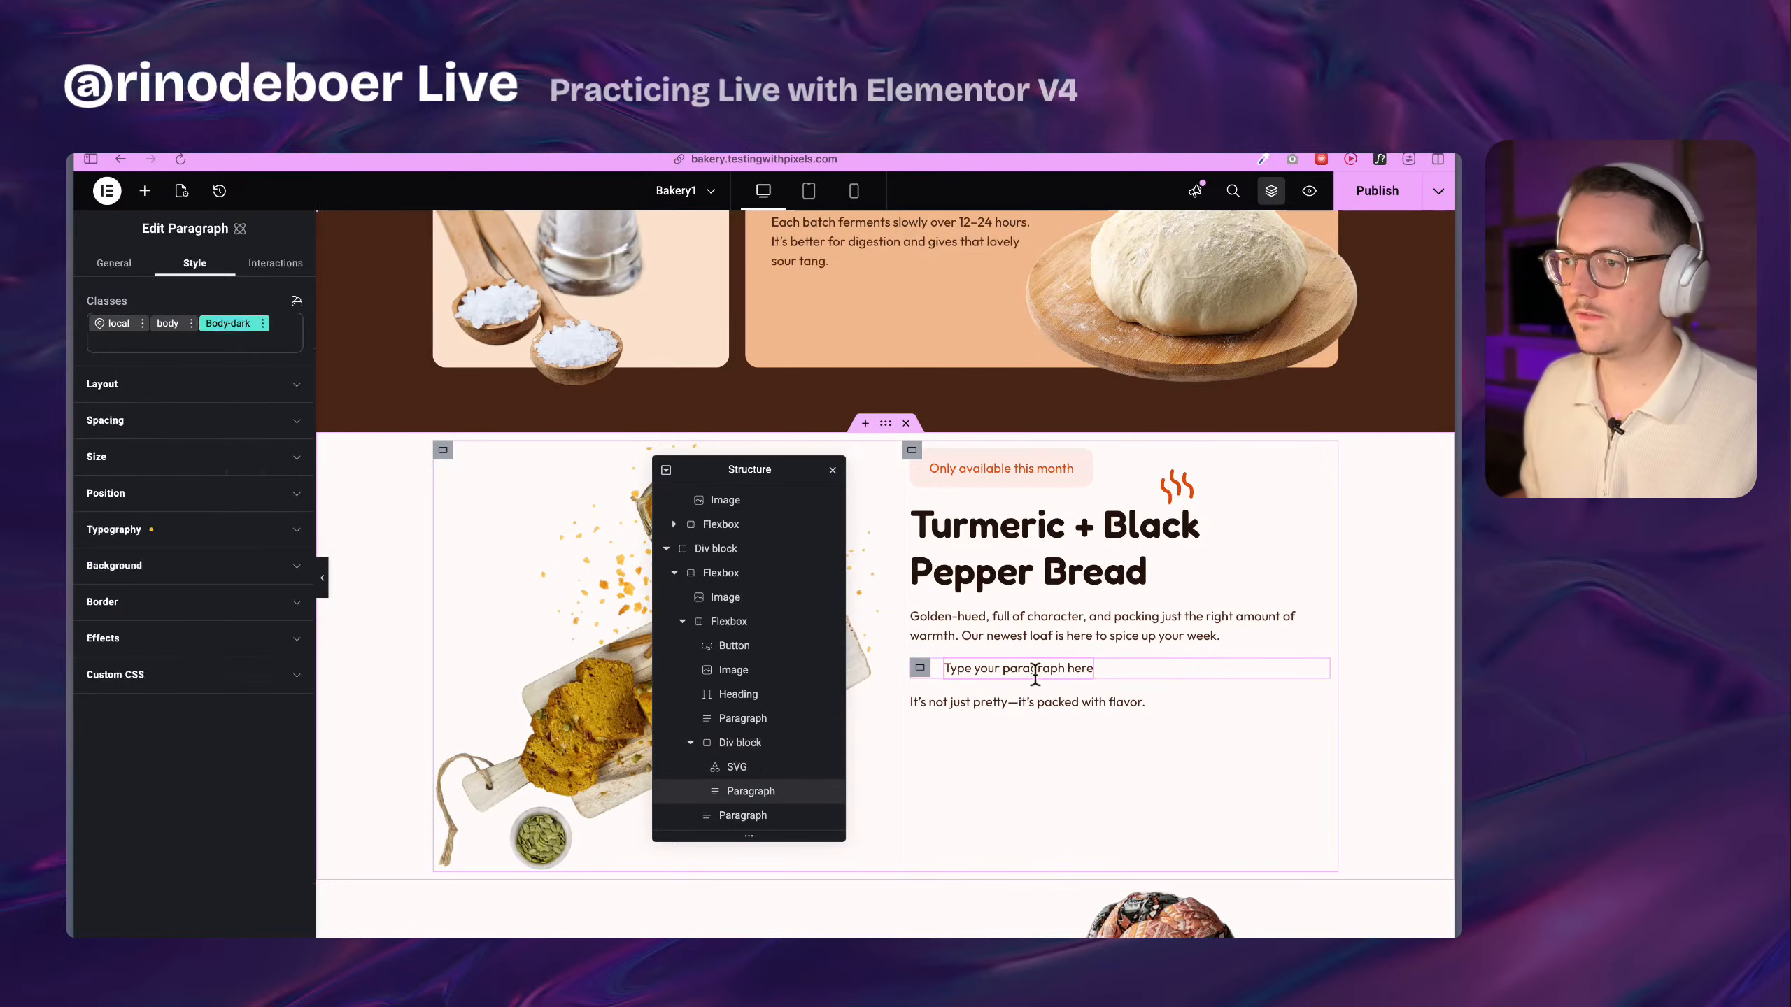
click(920, 665)
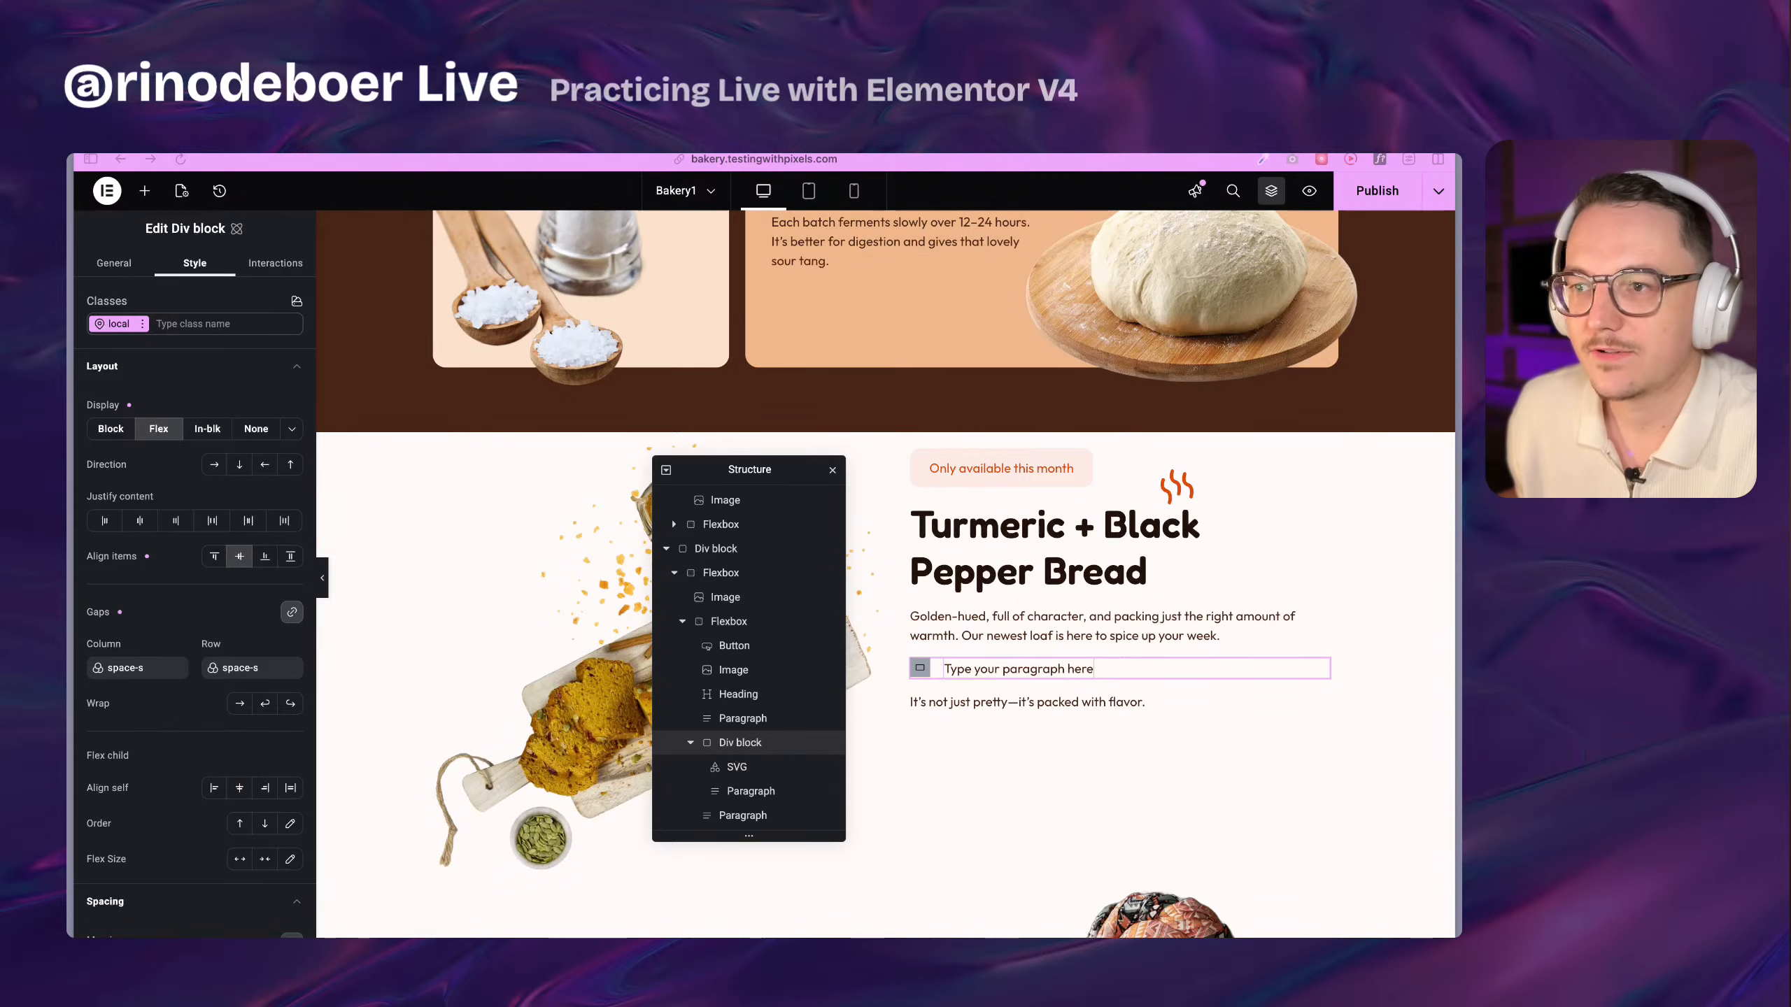
right_click(920, 670)
click(985, 830)
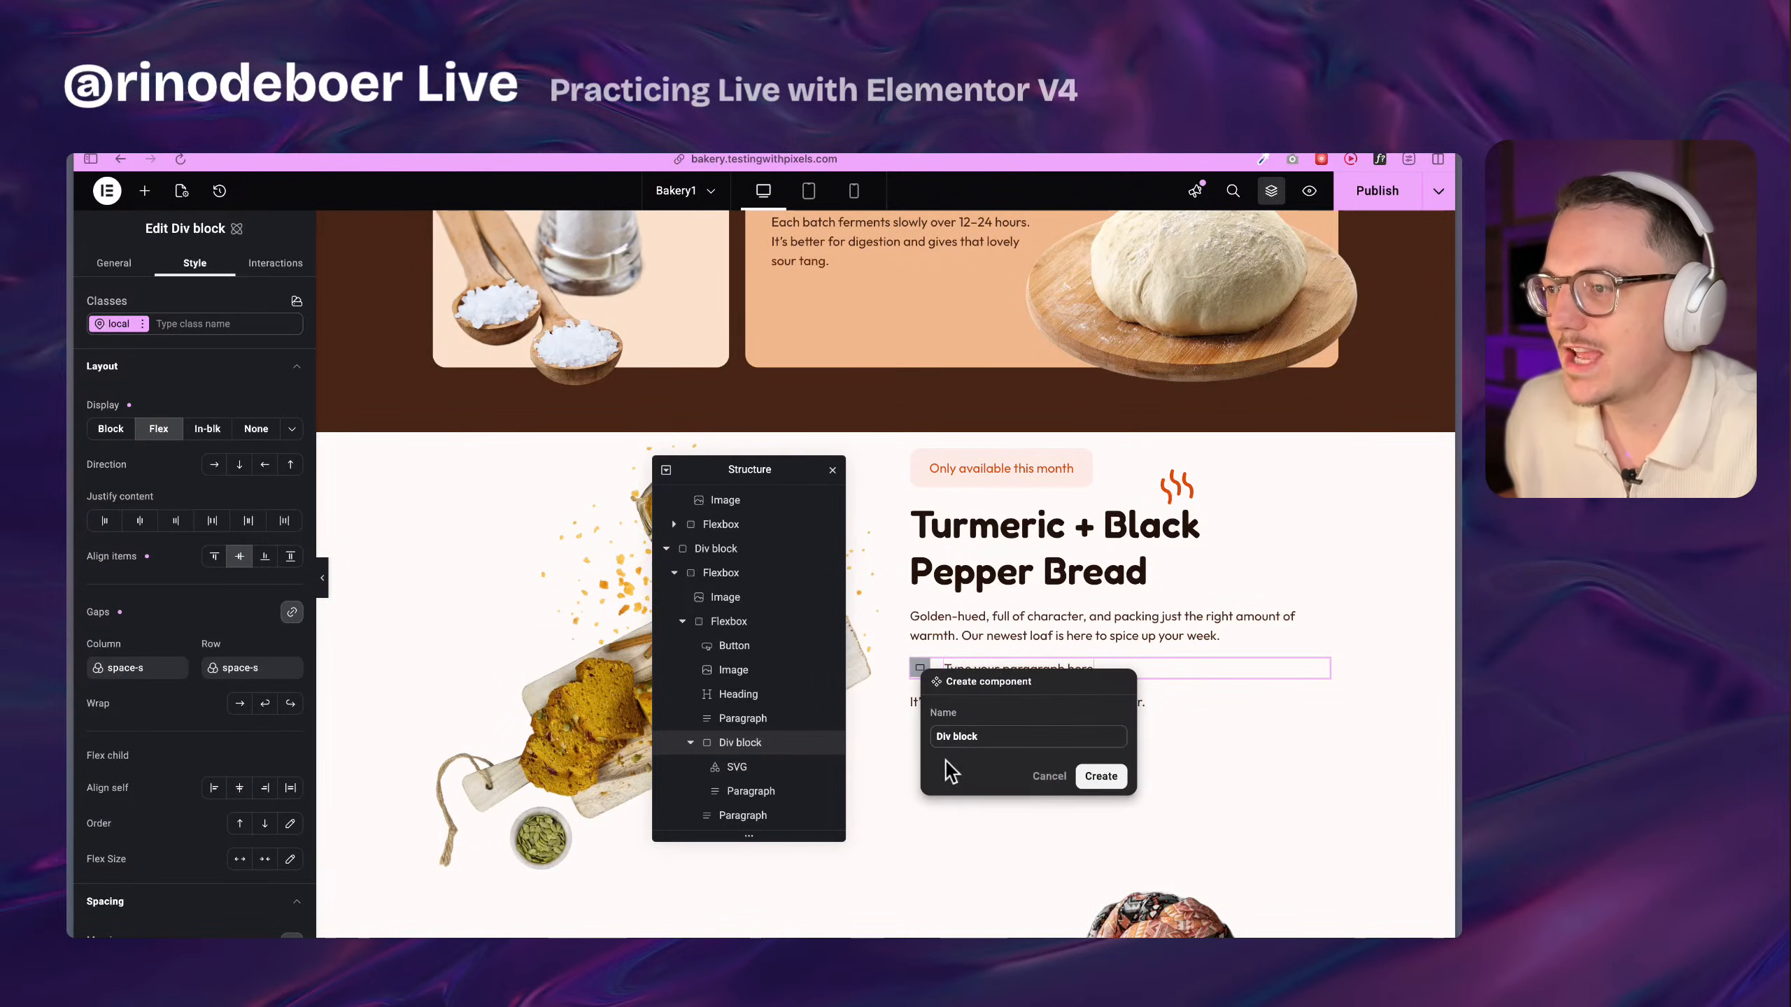
triple_click(964, 738)
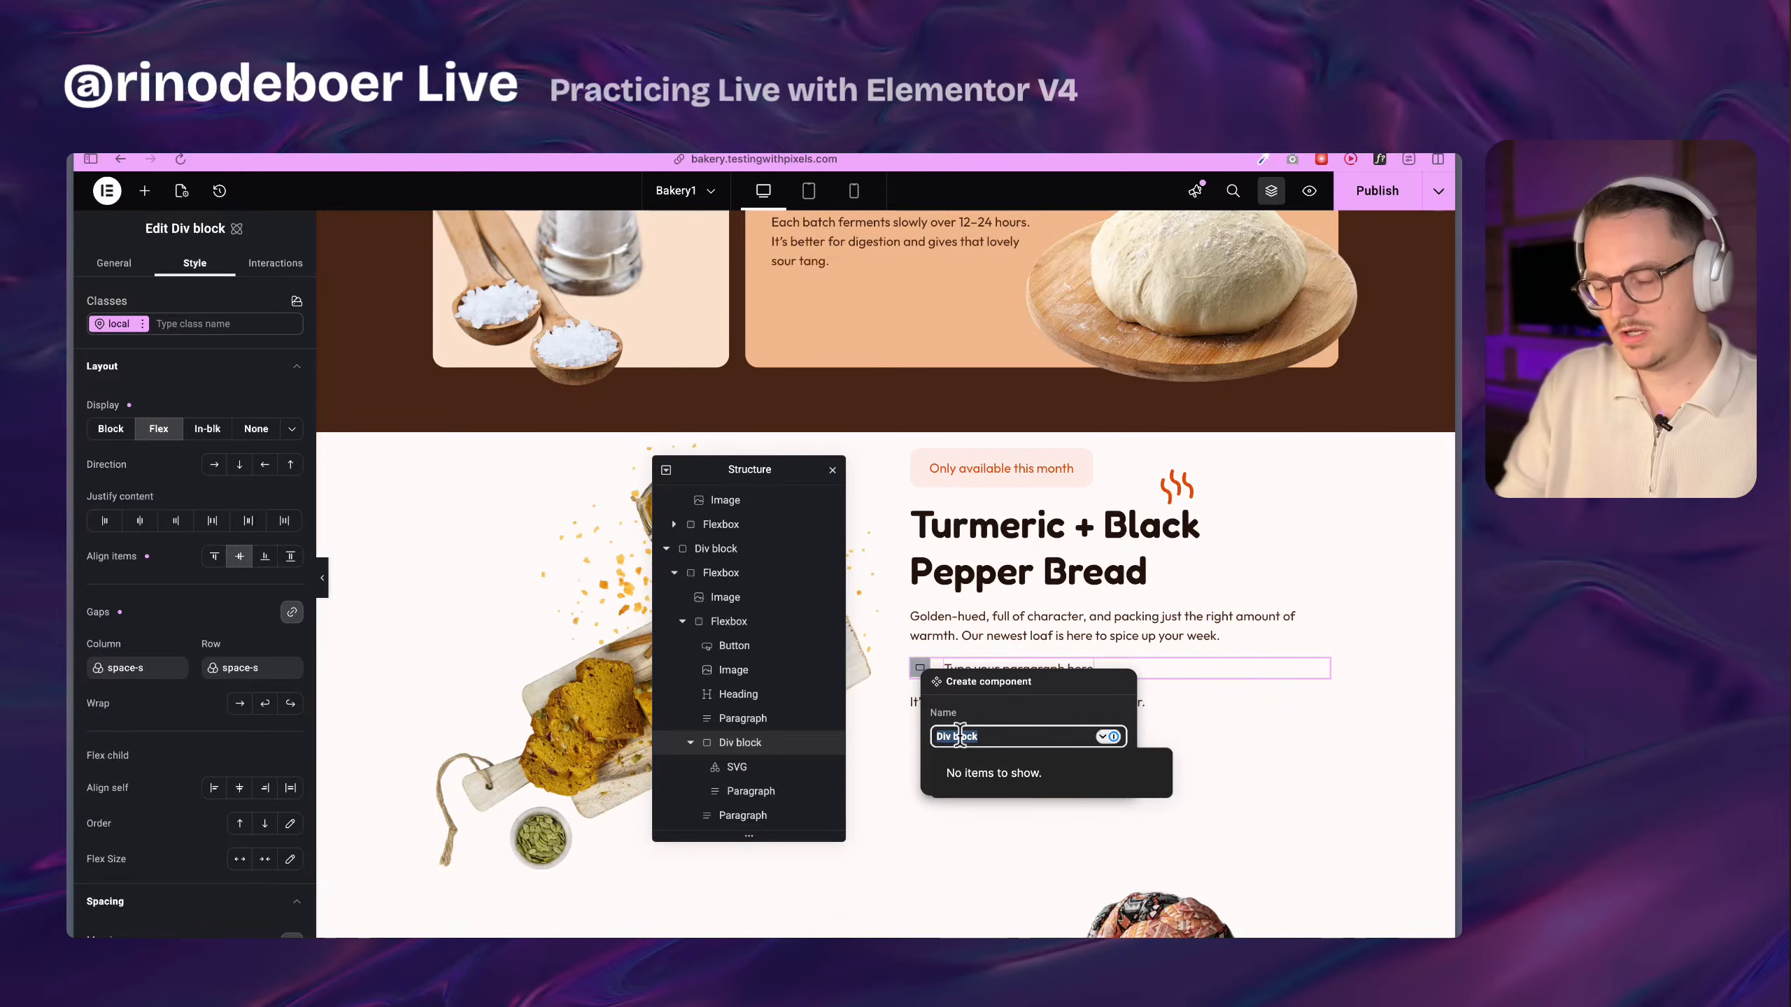
text(Check)
key(BackSpace)
text(ckbox l)
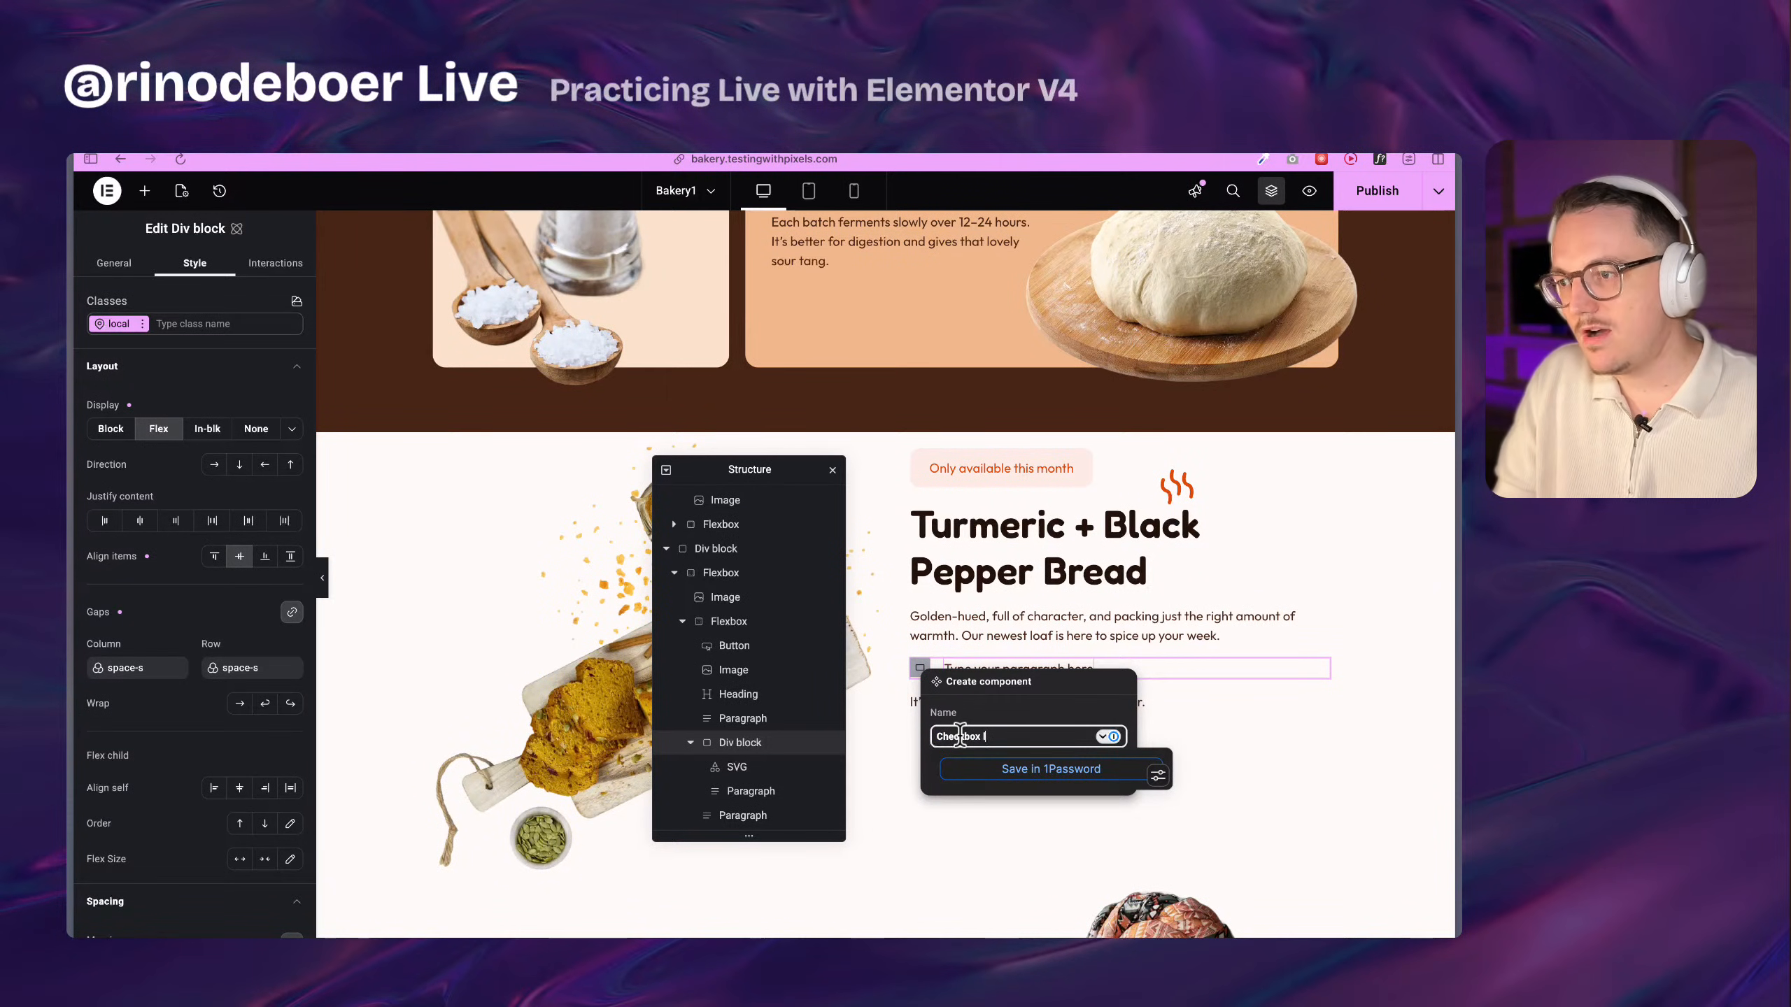
text(ist)
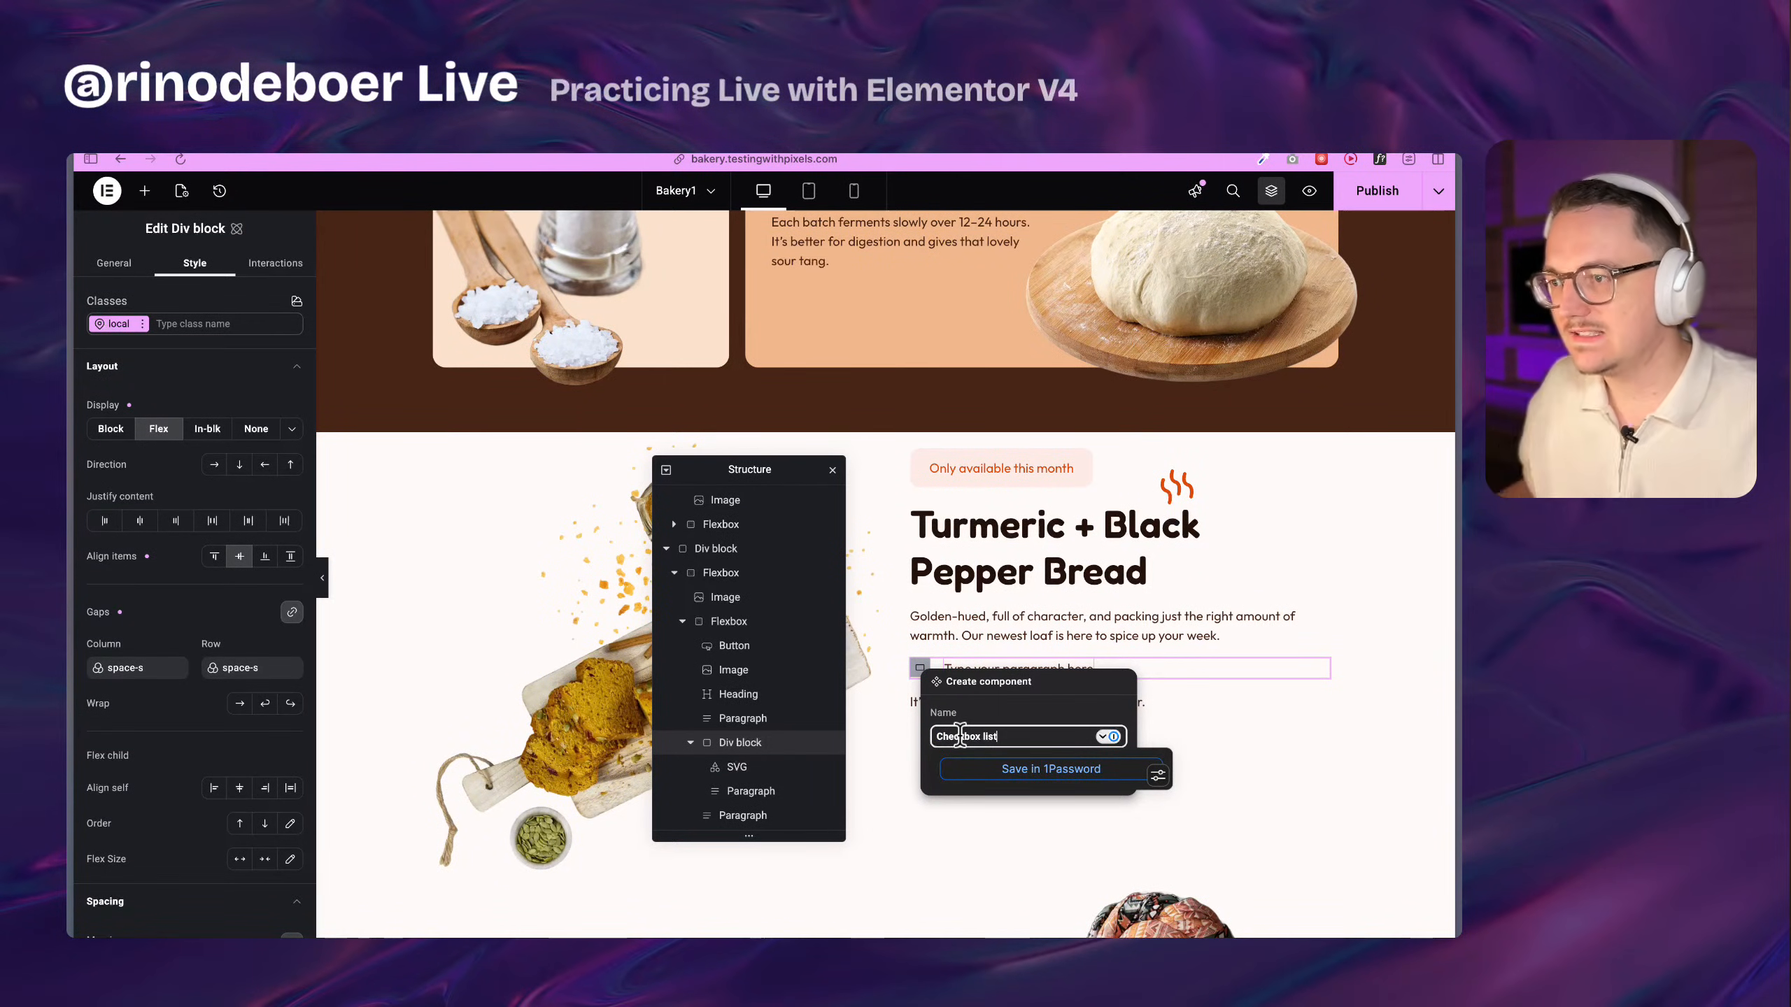
click(1037, 717)
click(1100, 777)
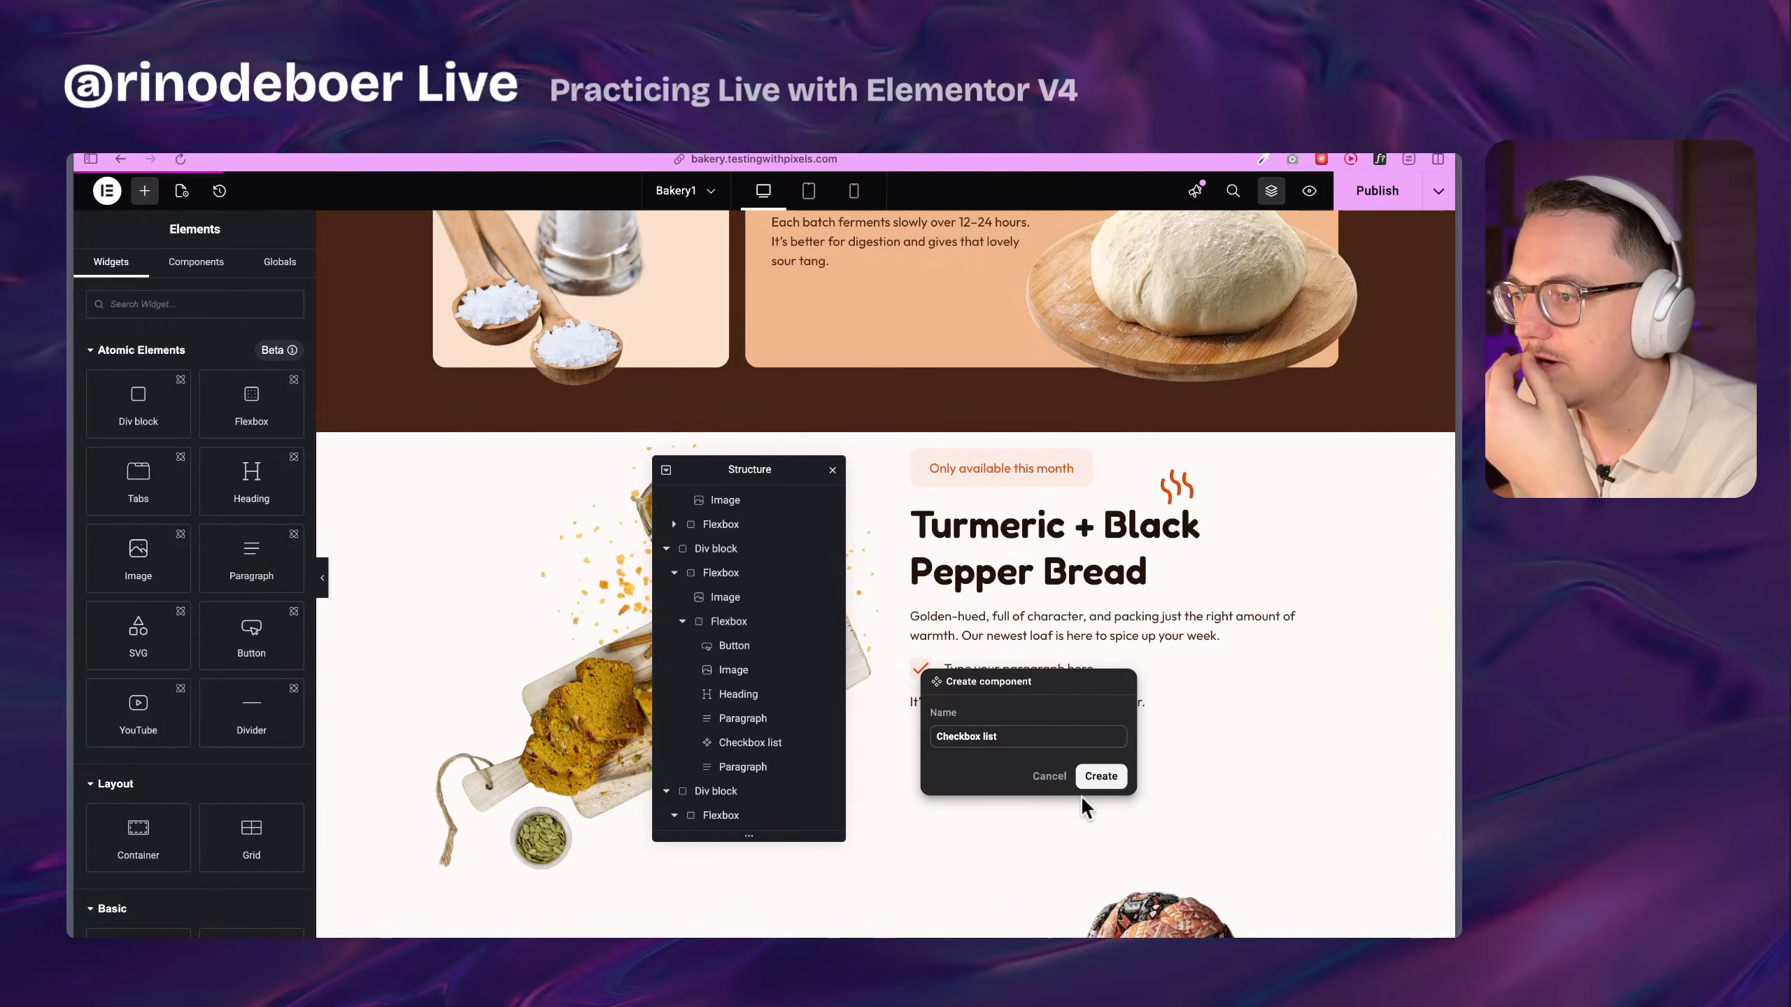
click(1099, 775)
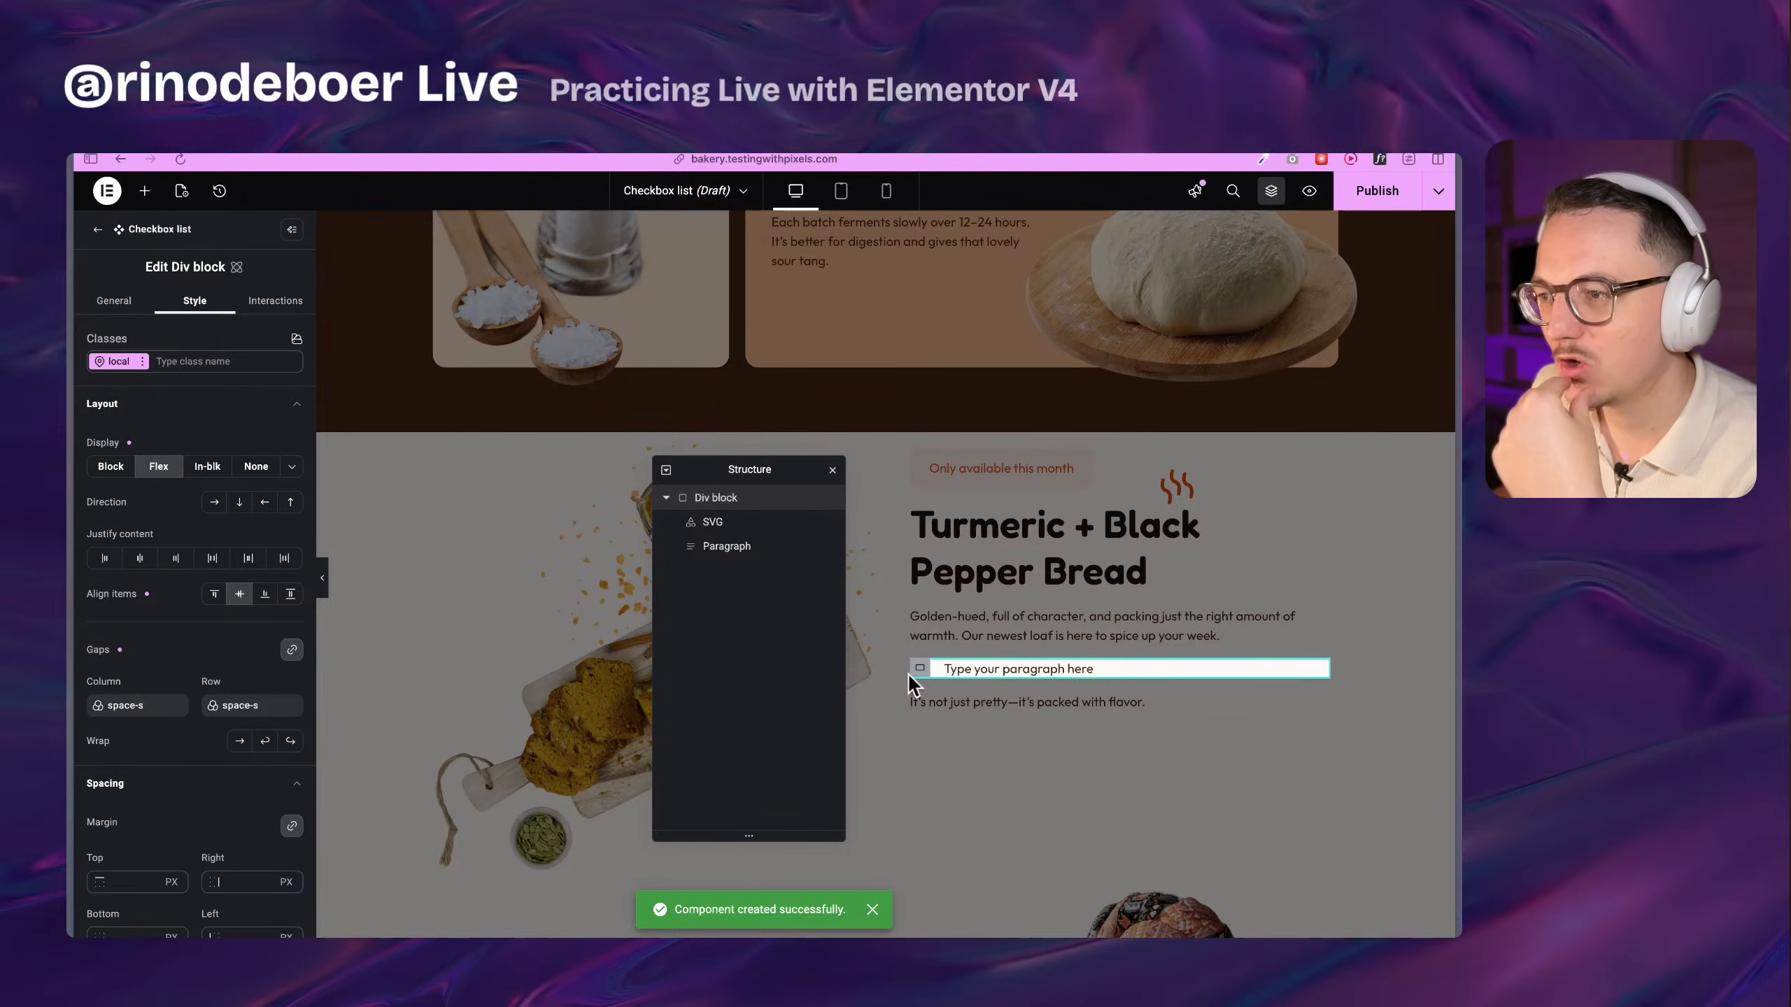
Expose the component paragraph's content as an overridable property named "Text" in the Default group
click(755, 557)
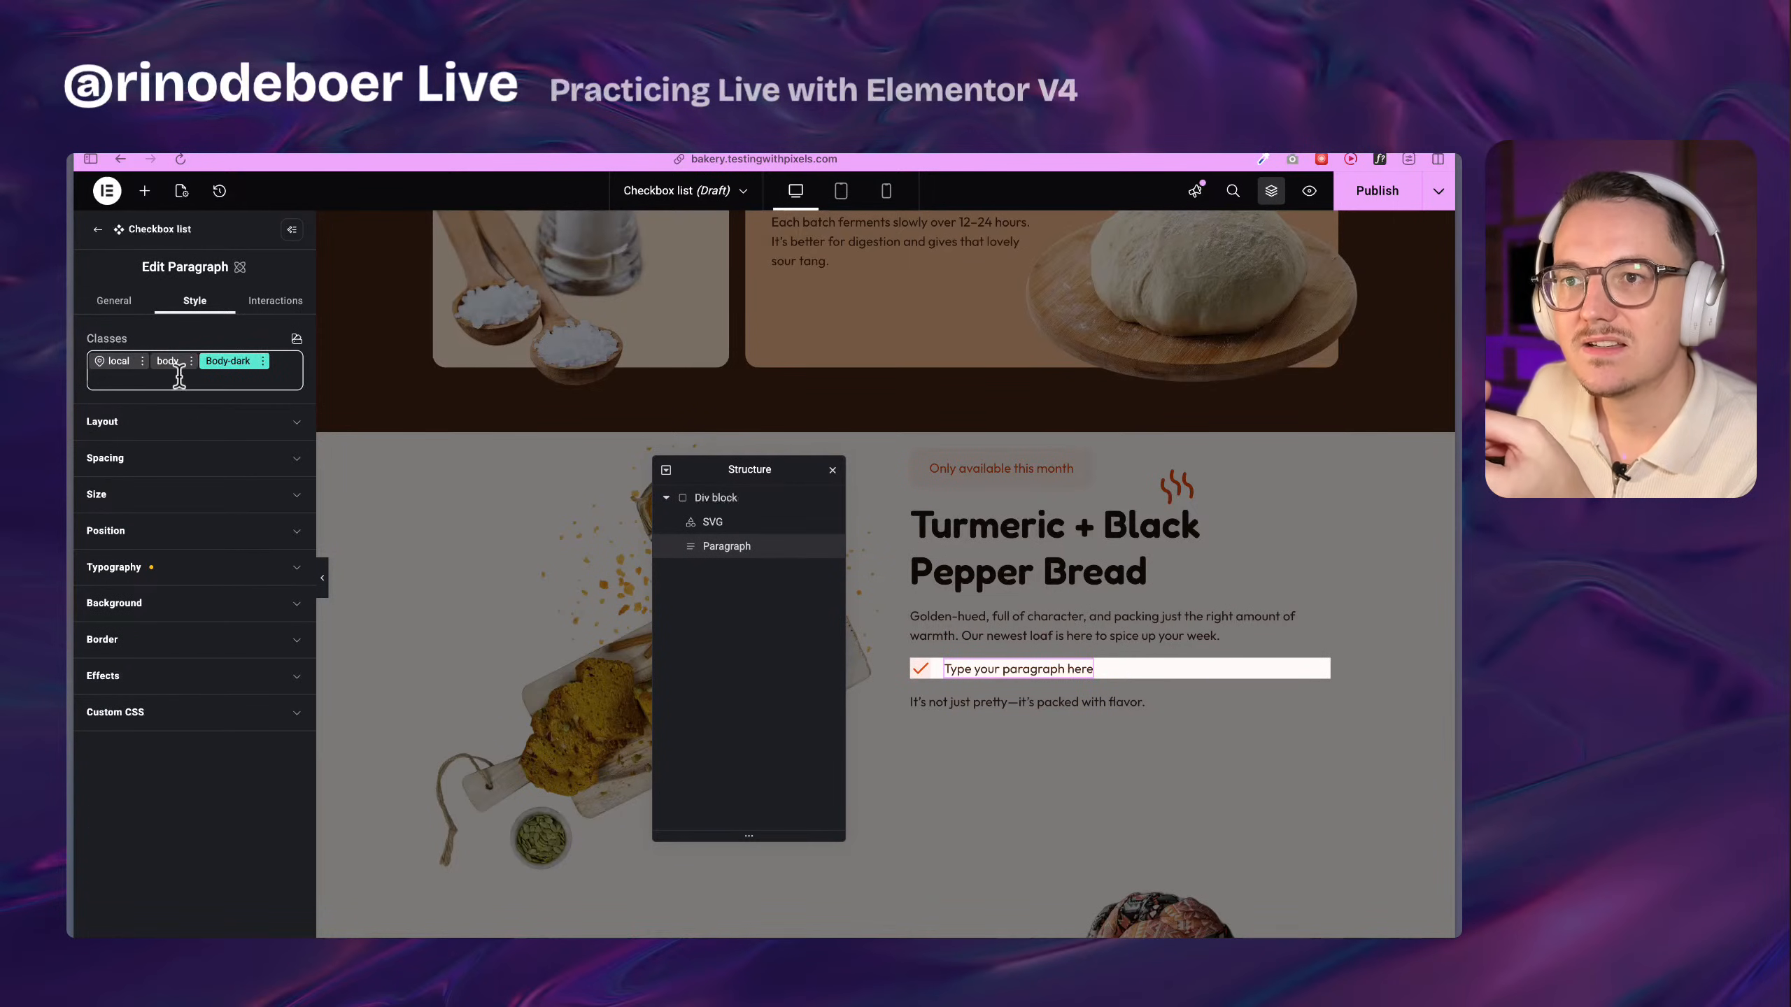
click(113, 302)
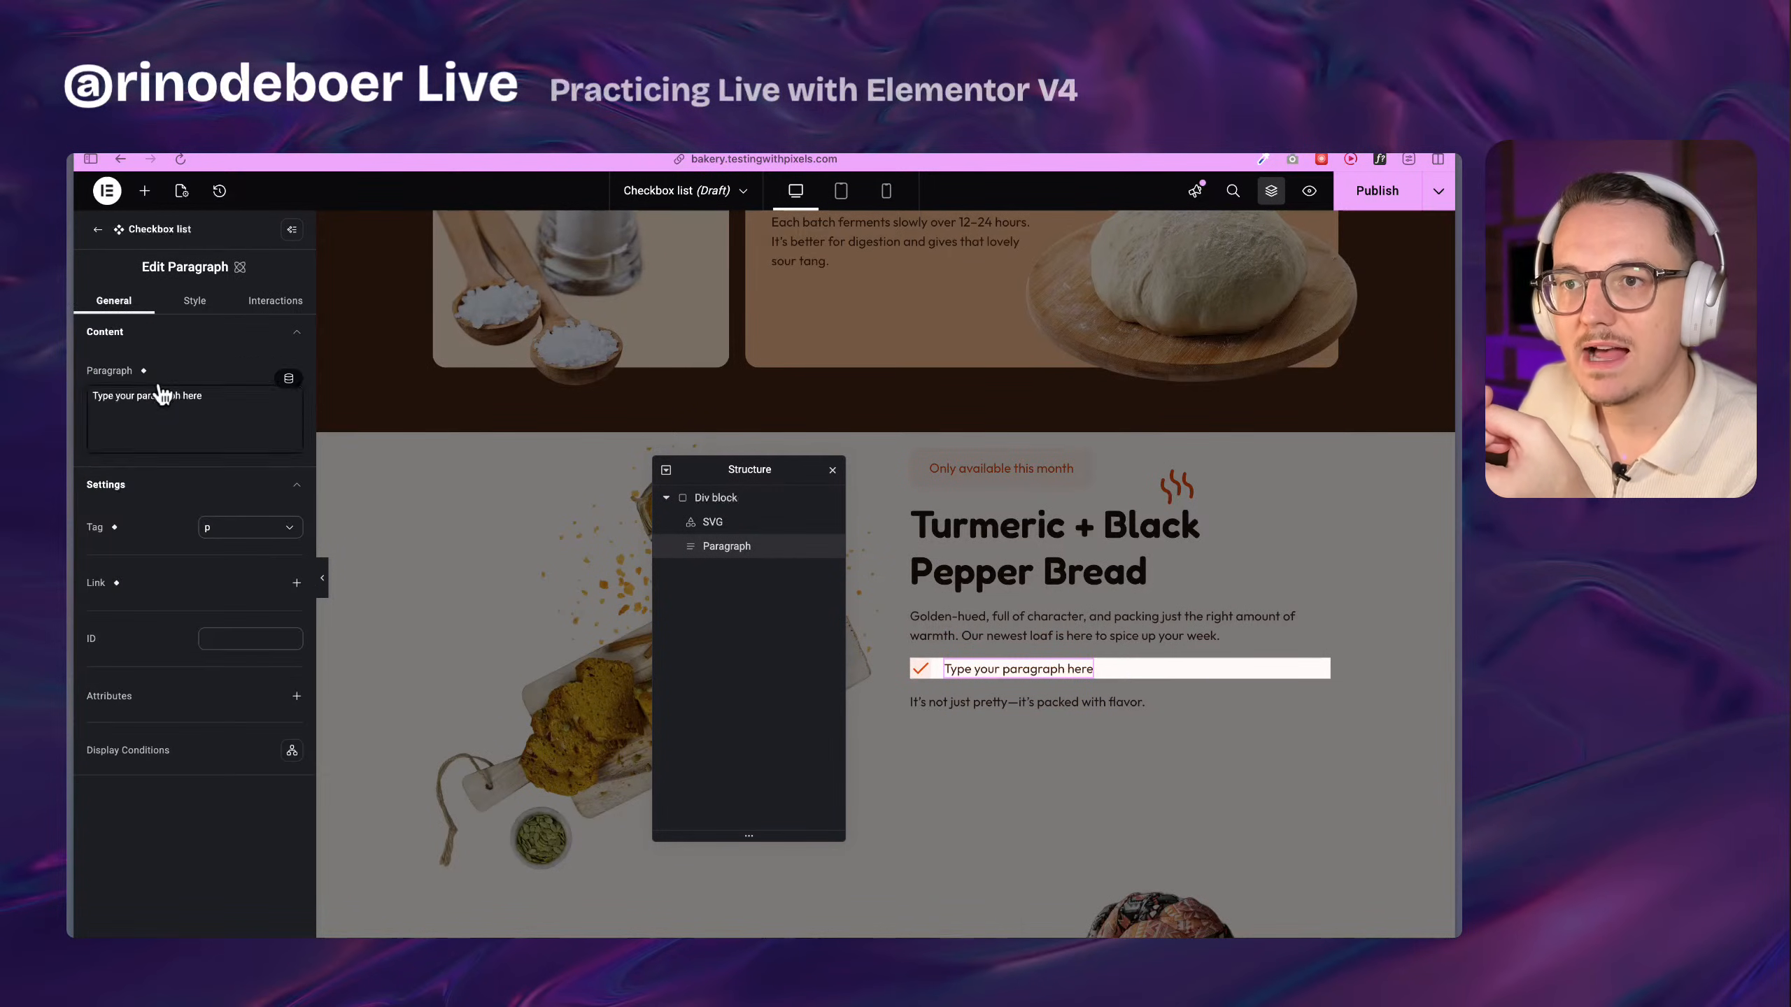
click(144, 370)
click(167, 458)
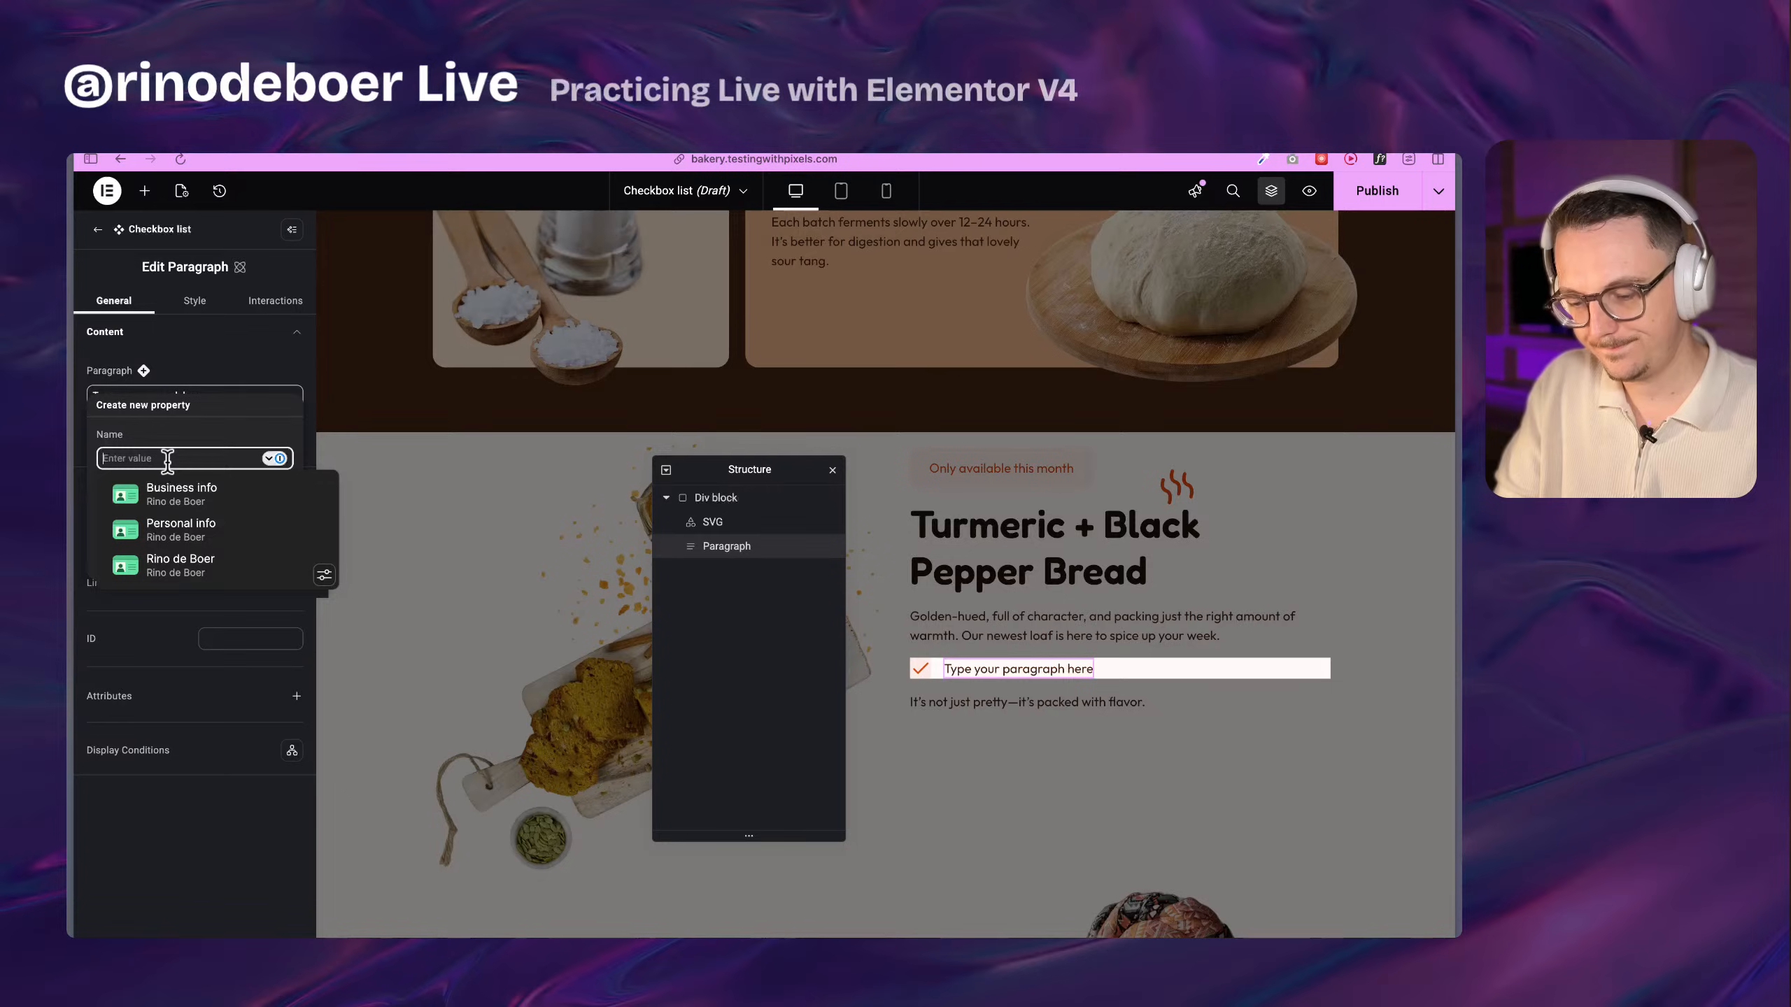
text(Text)
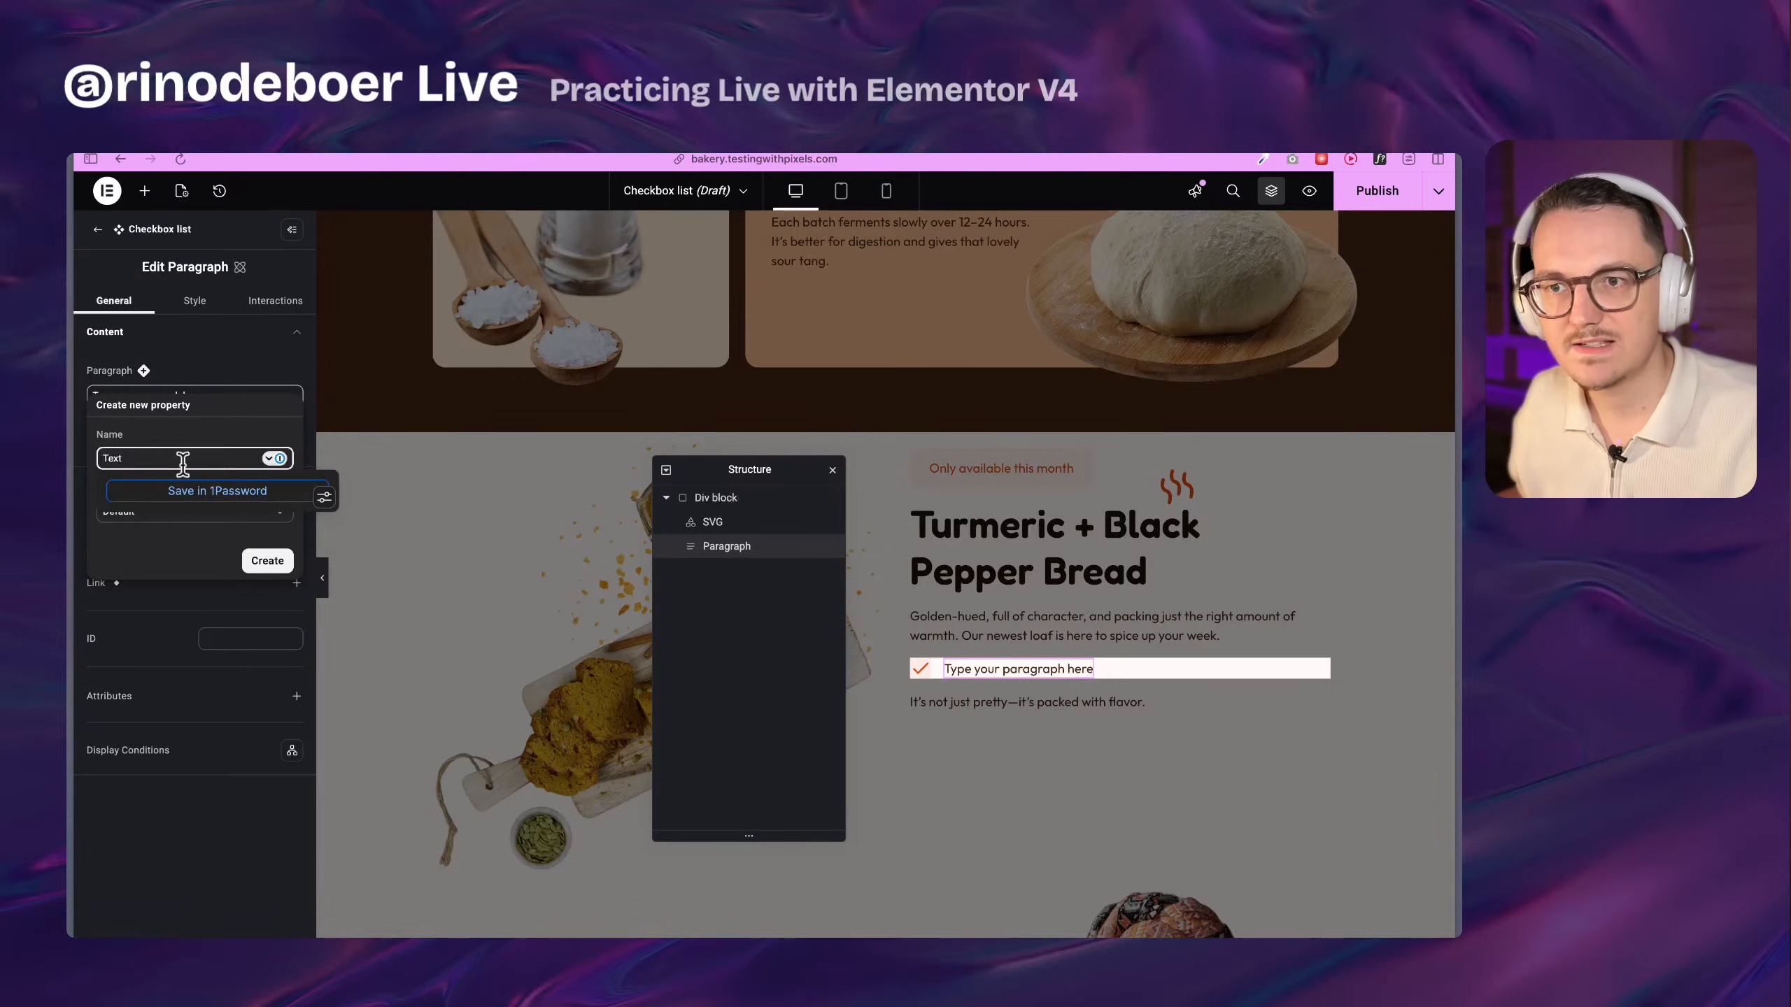
click(199, 514)
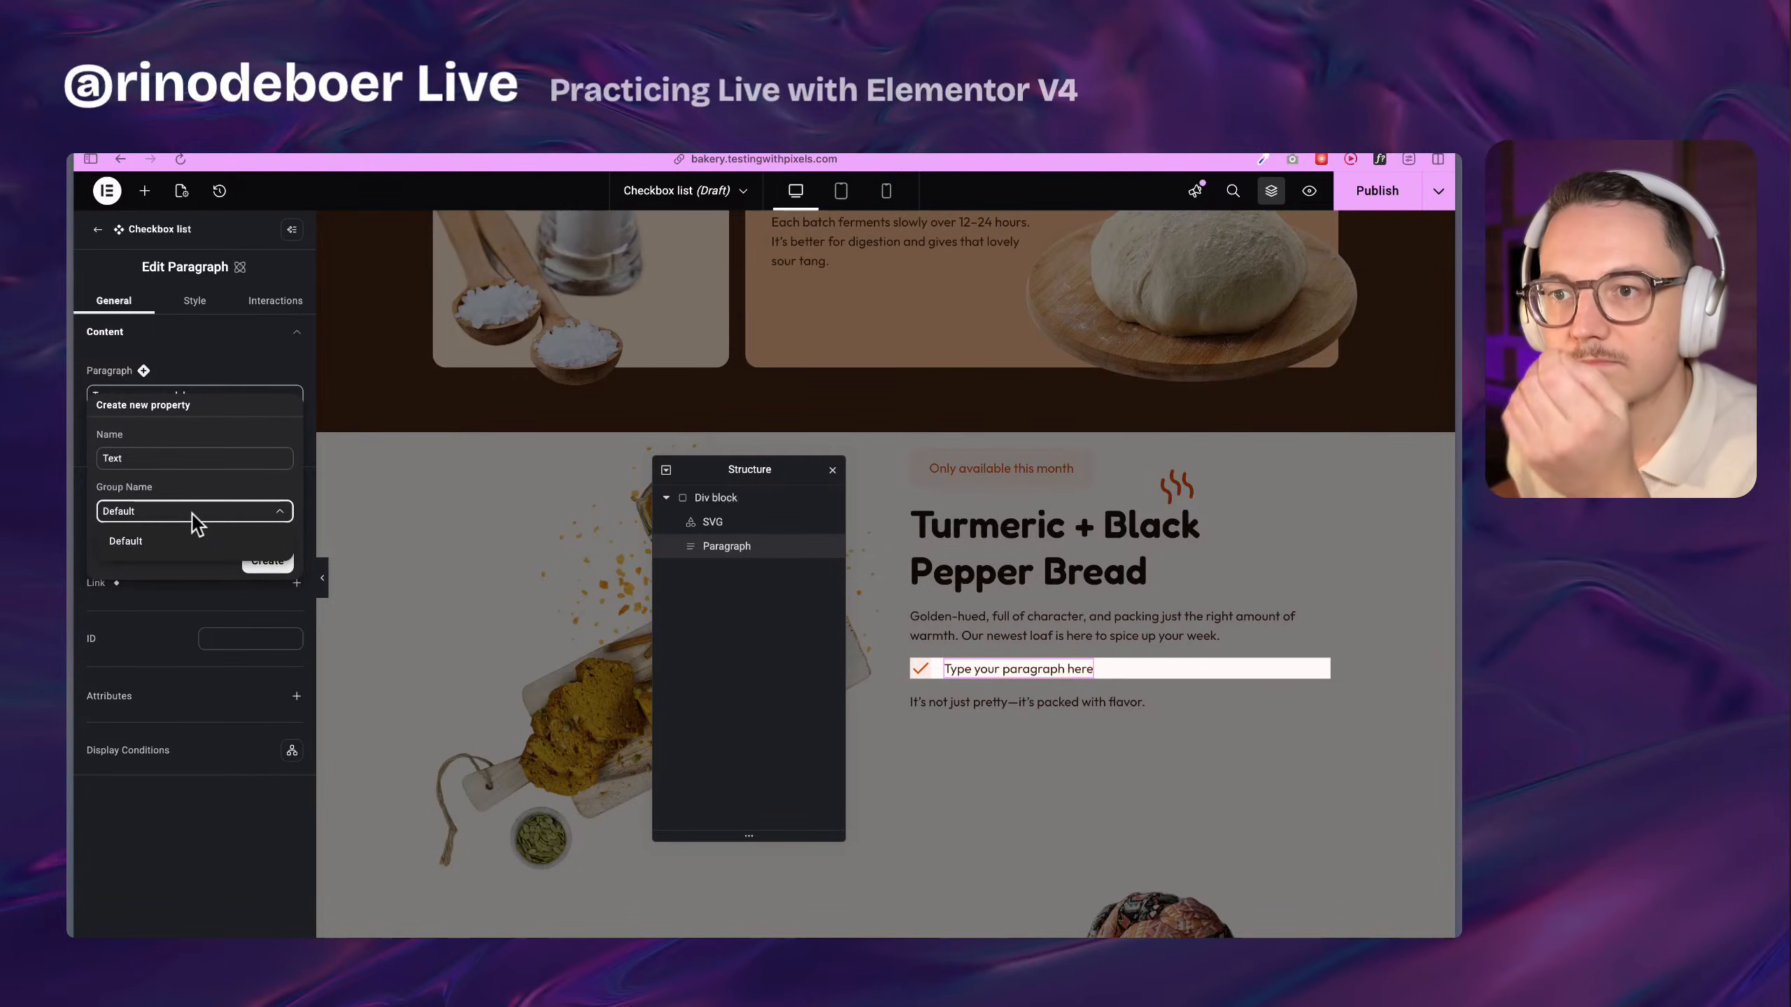
click(191, 514)
click(164, 520)
click(163, 519)
click(166, 511)
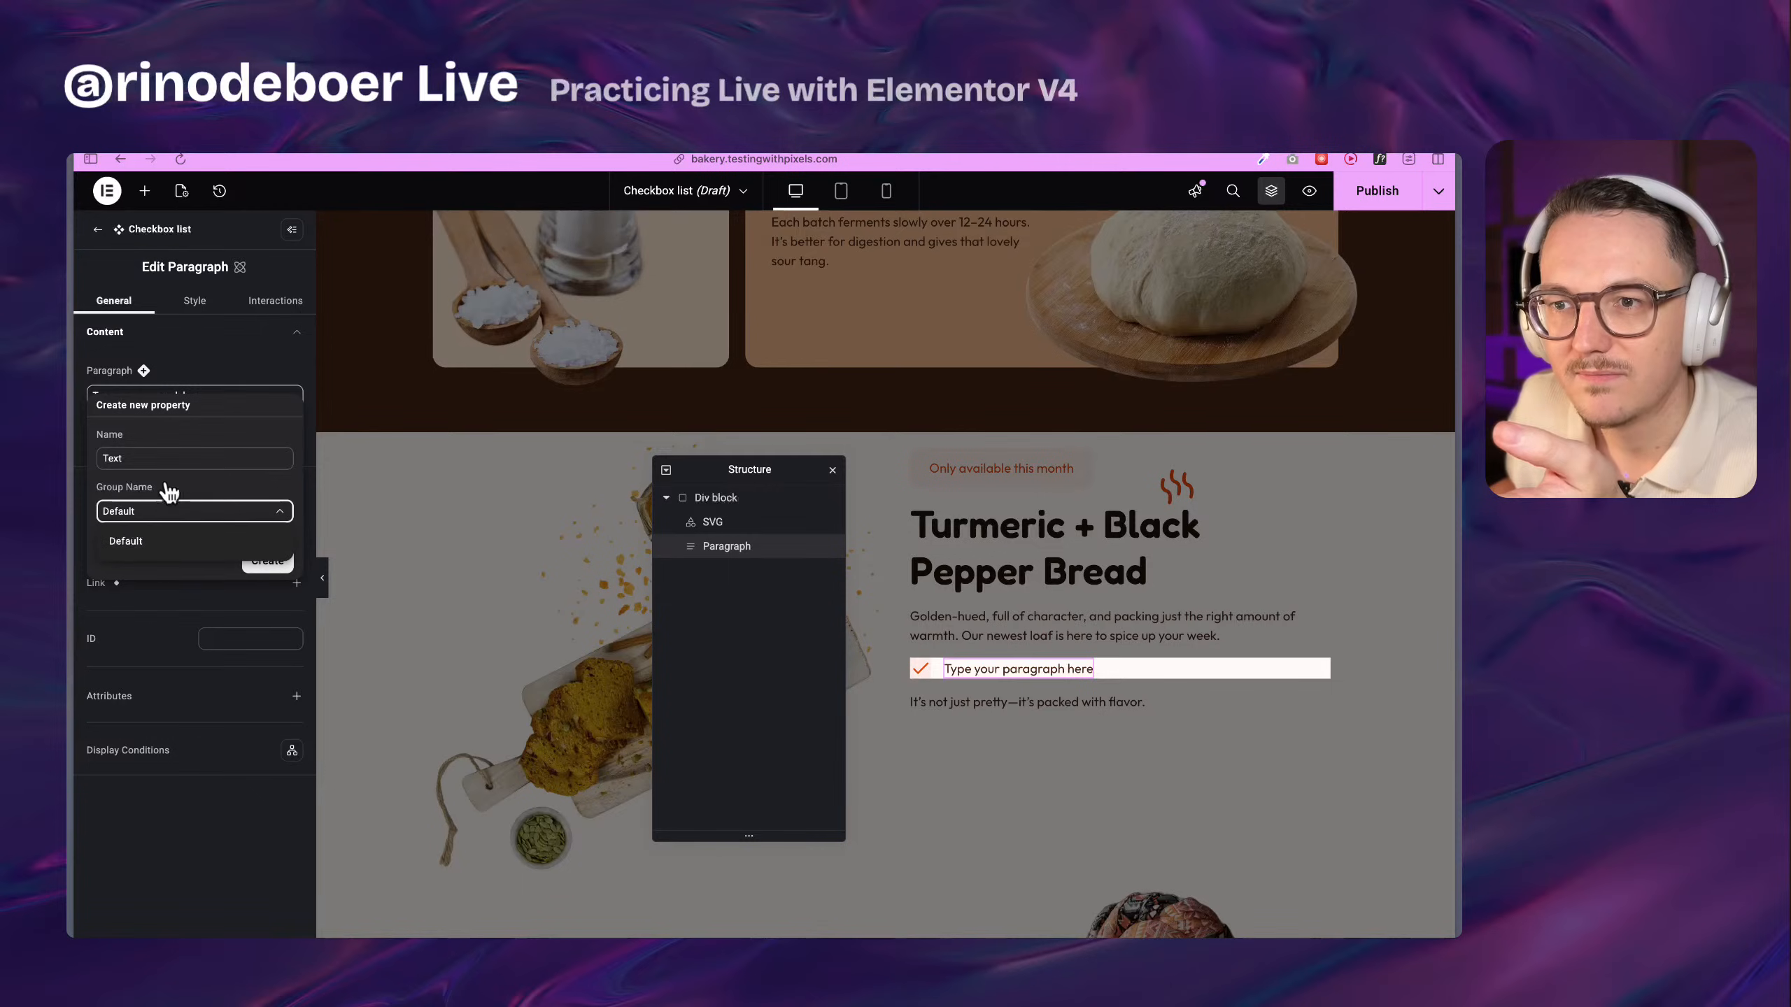
click(168, 505)
click(171, 512)
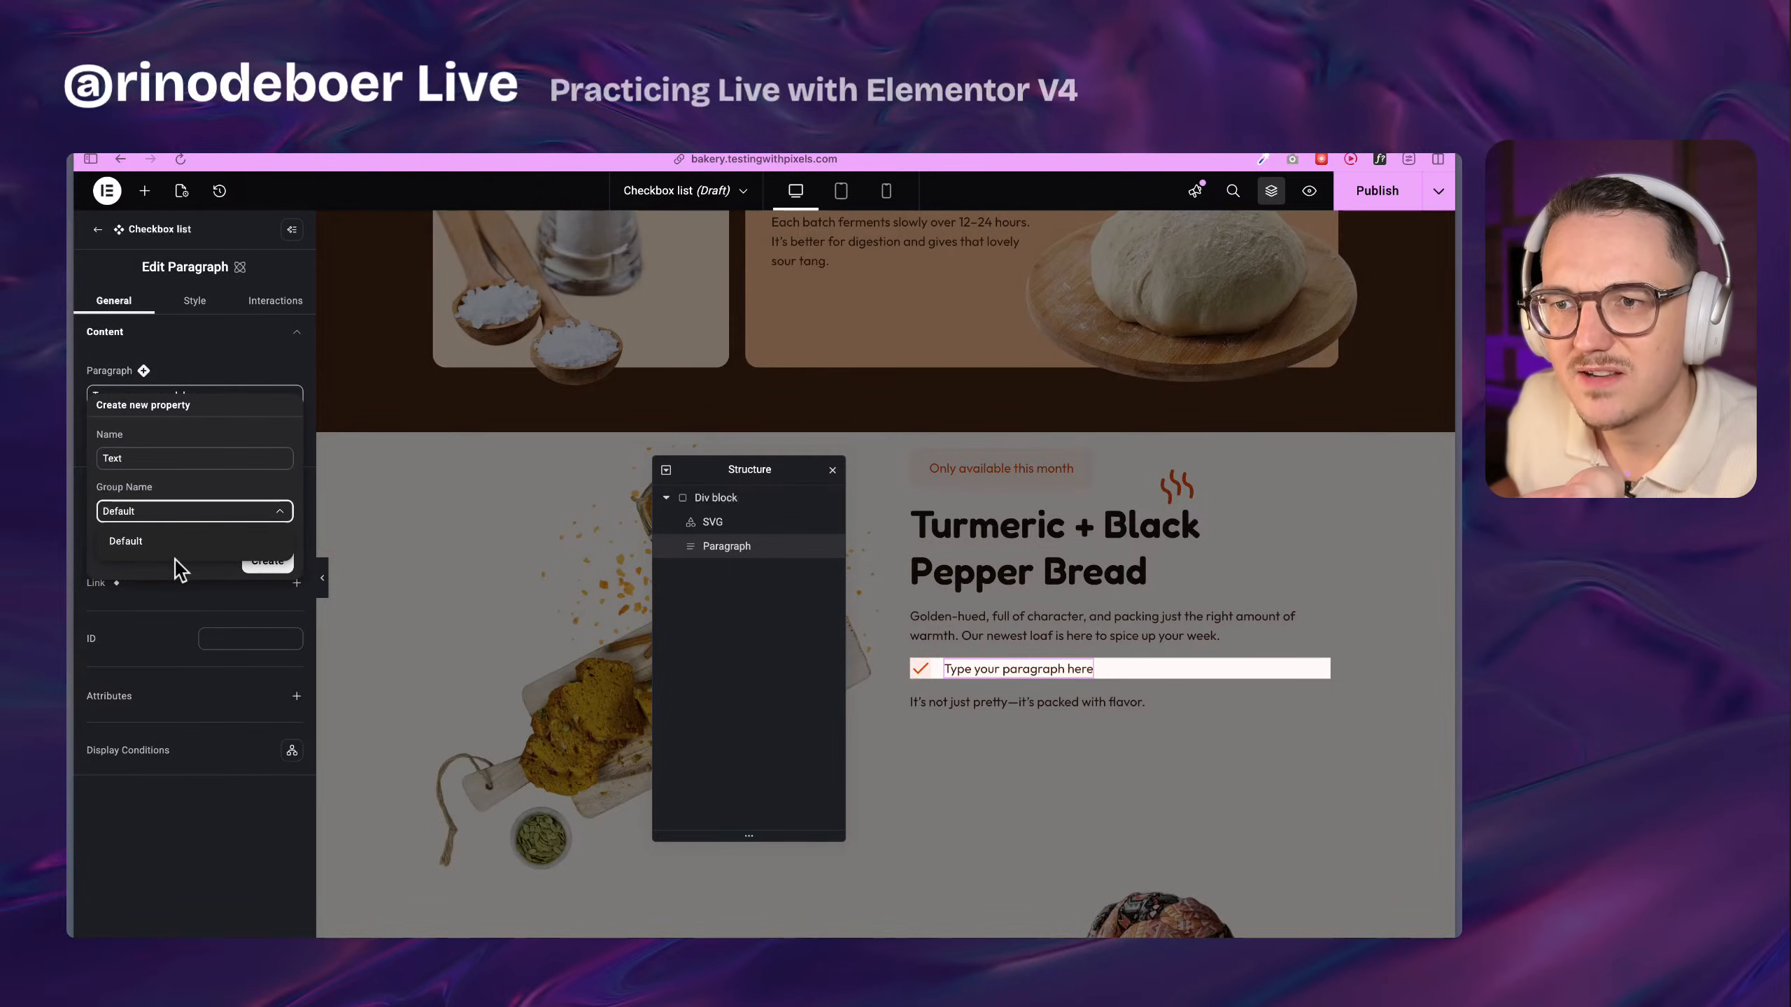
click(179, 576)
click(165, 516)
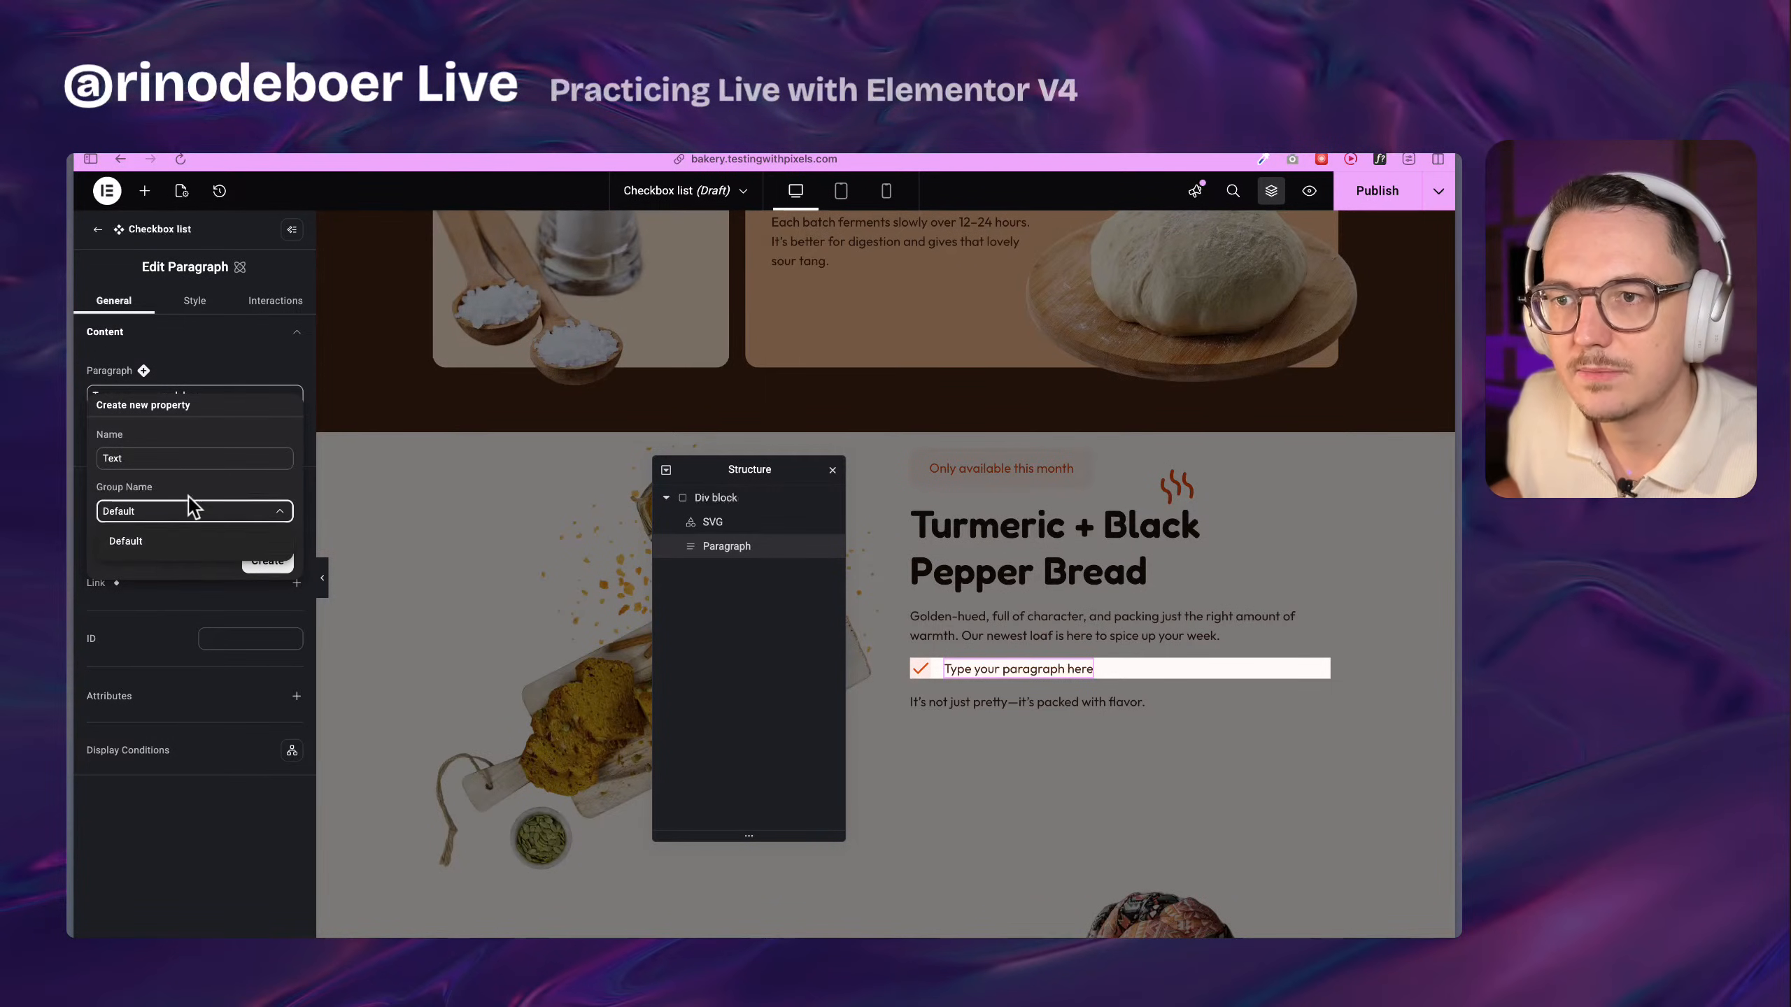
click(187, 571)
click(267, 563)
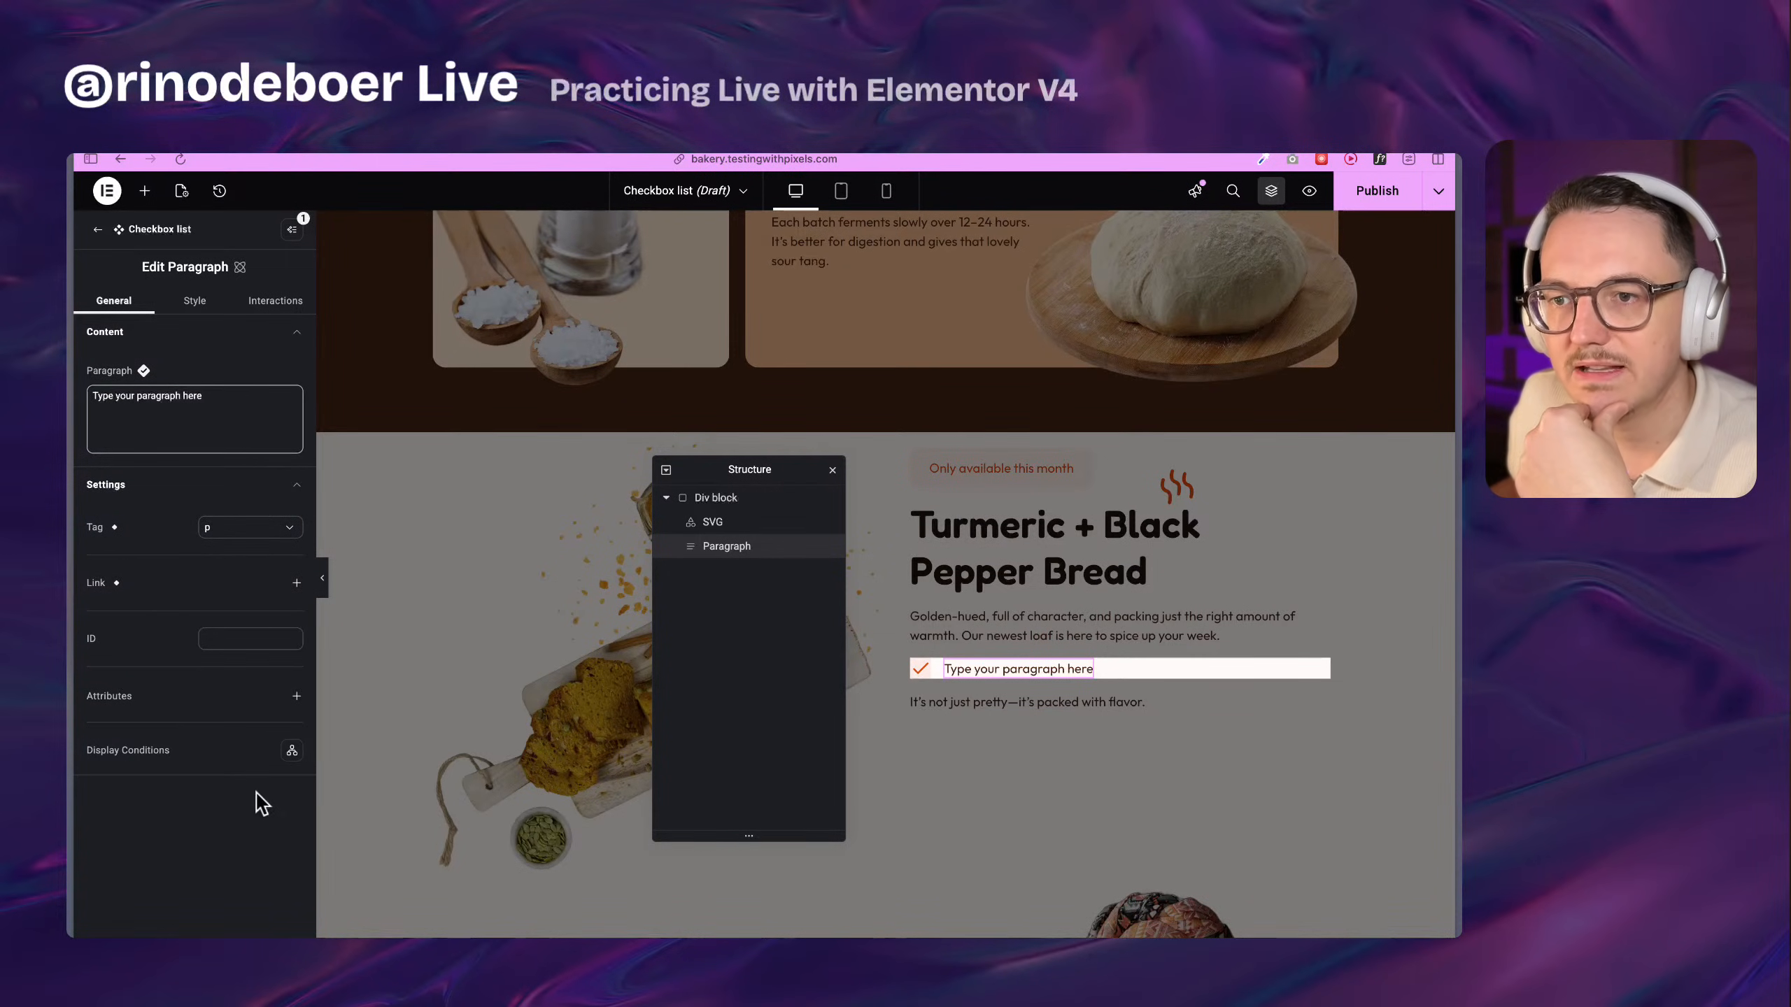
Examine the component paragraph's layout, spacing, size, position, typography and background styles, and its general settings, for overridable properties
click(205, 308)
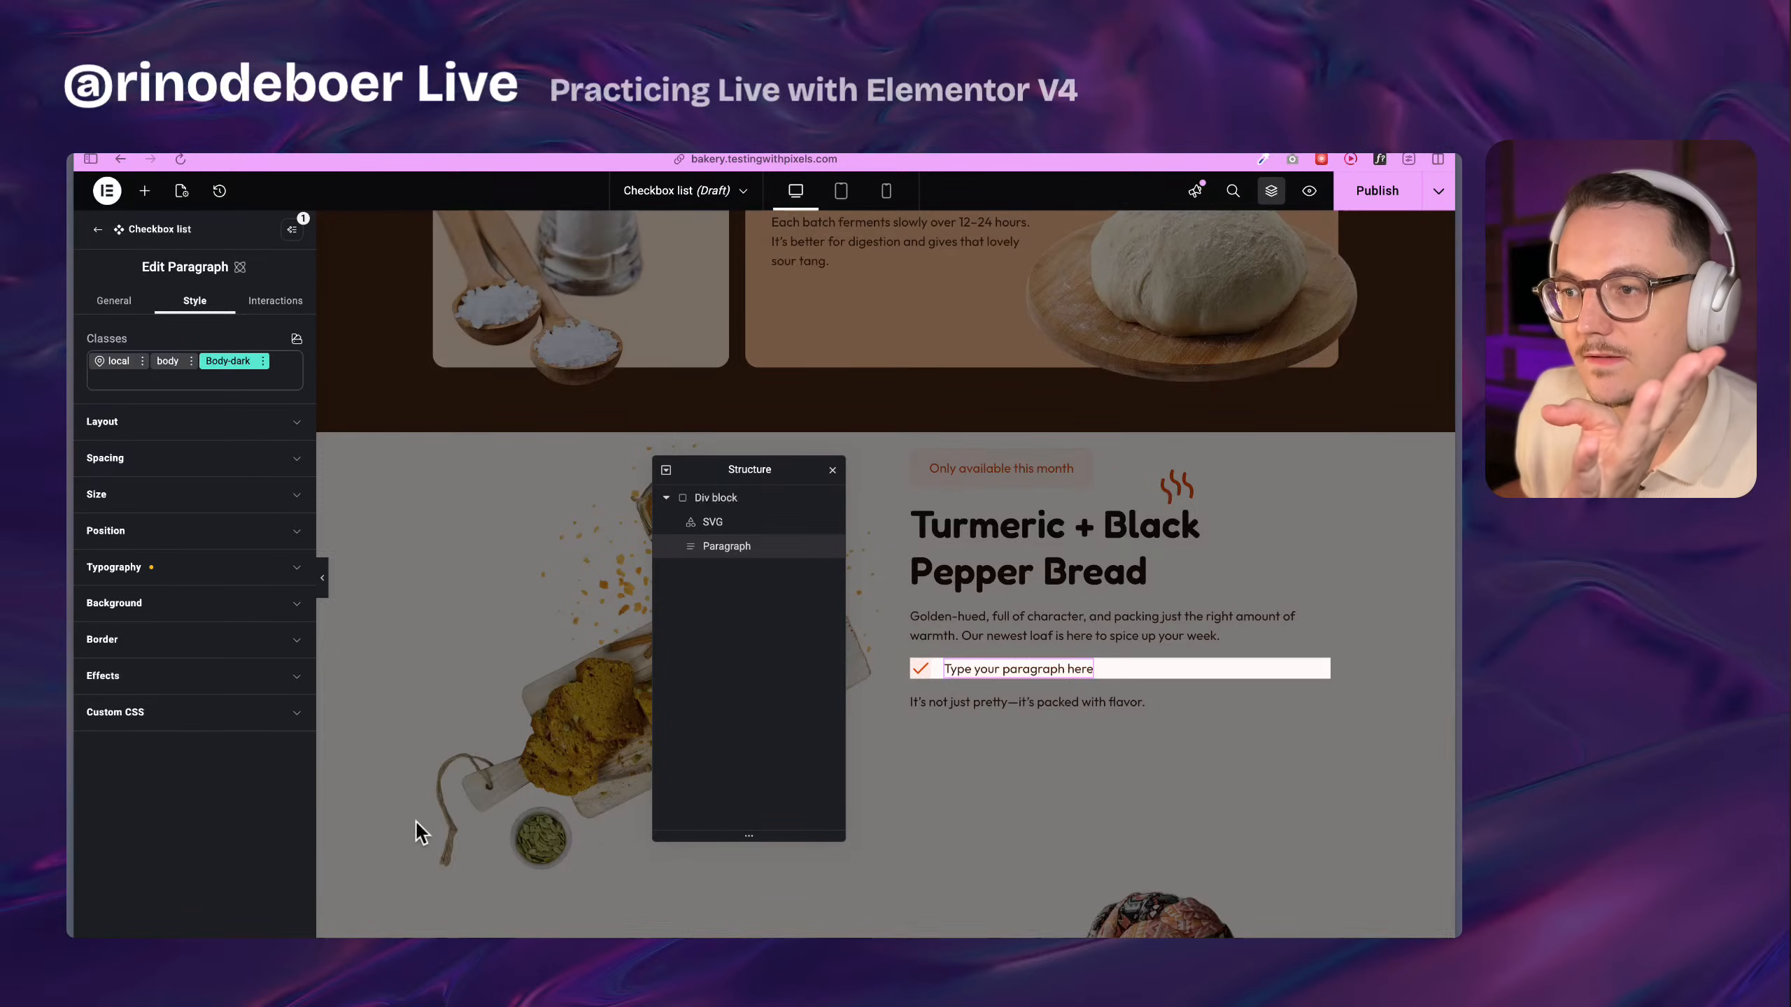
click(167, 618)
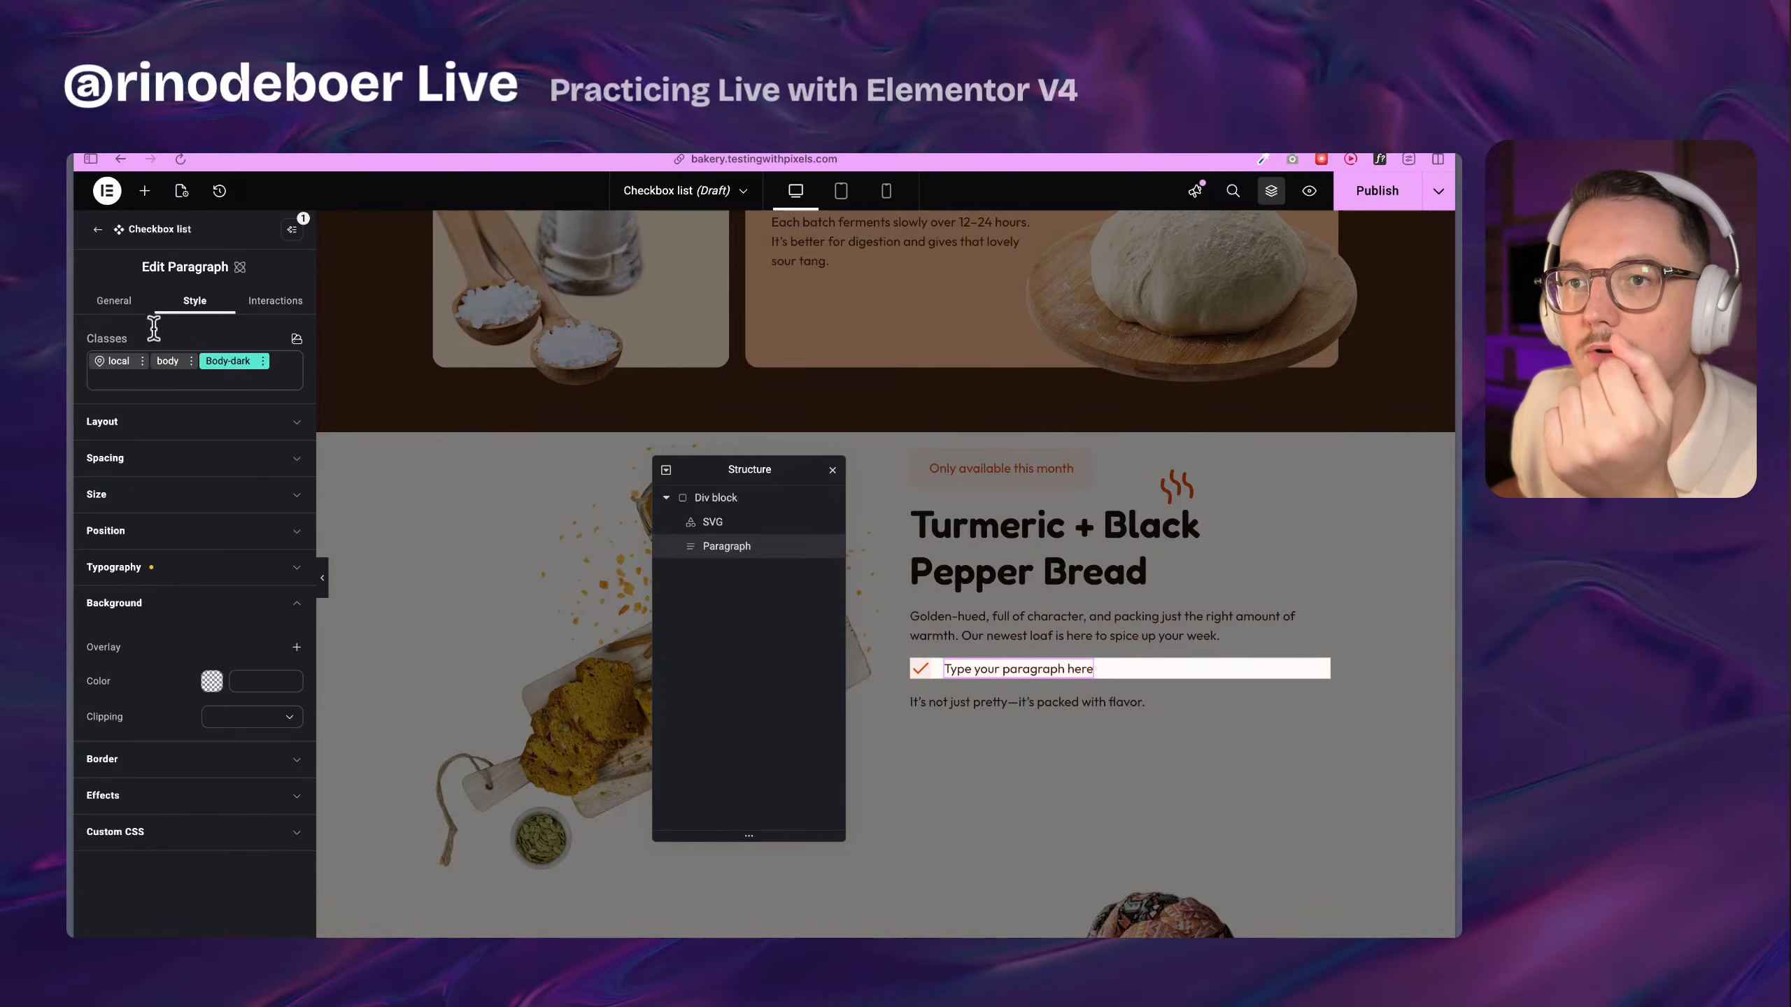
click(199, 535)
click(190, 494)
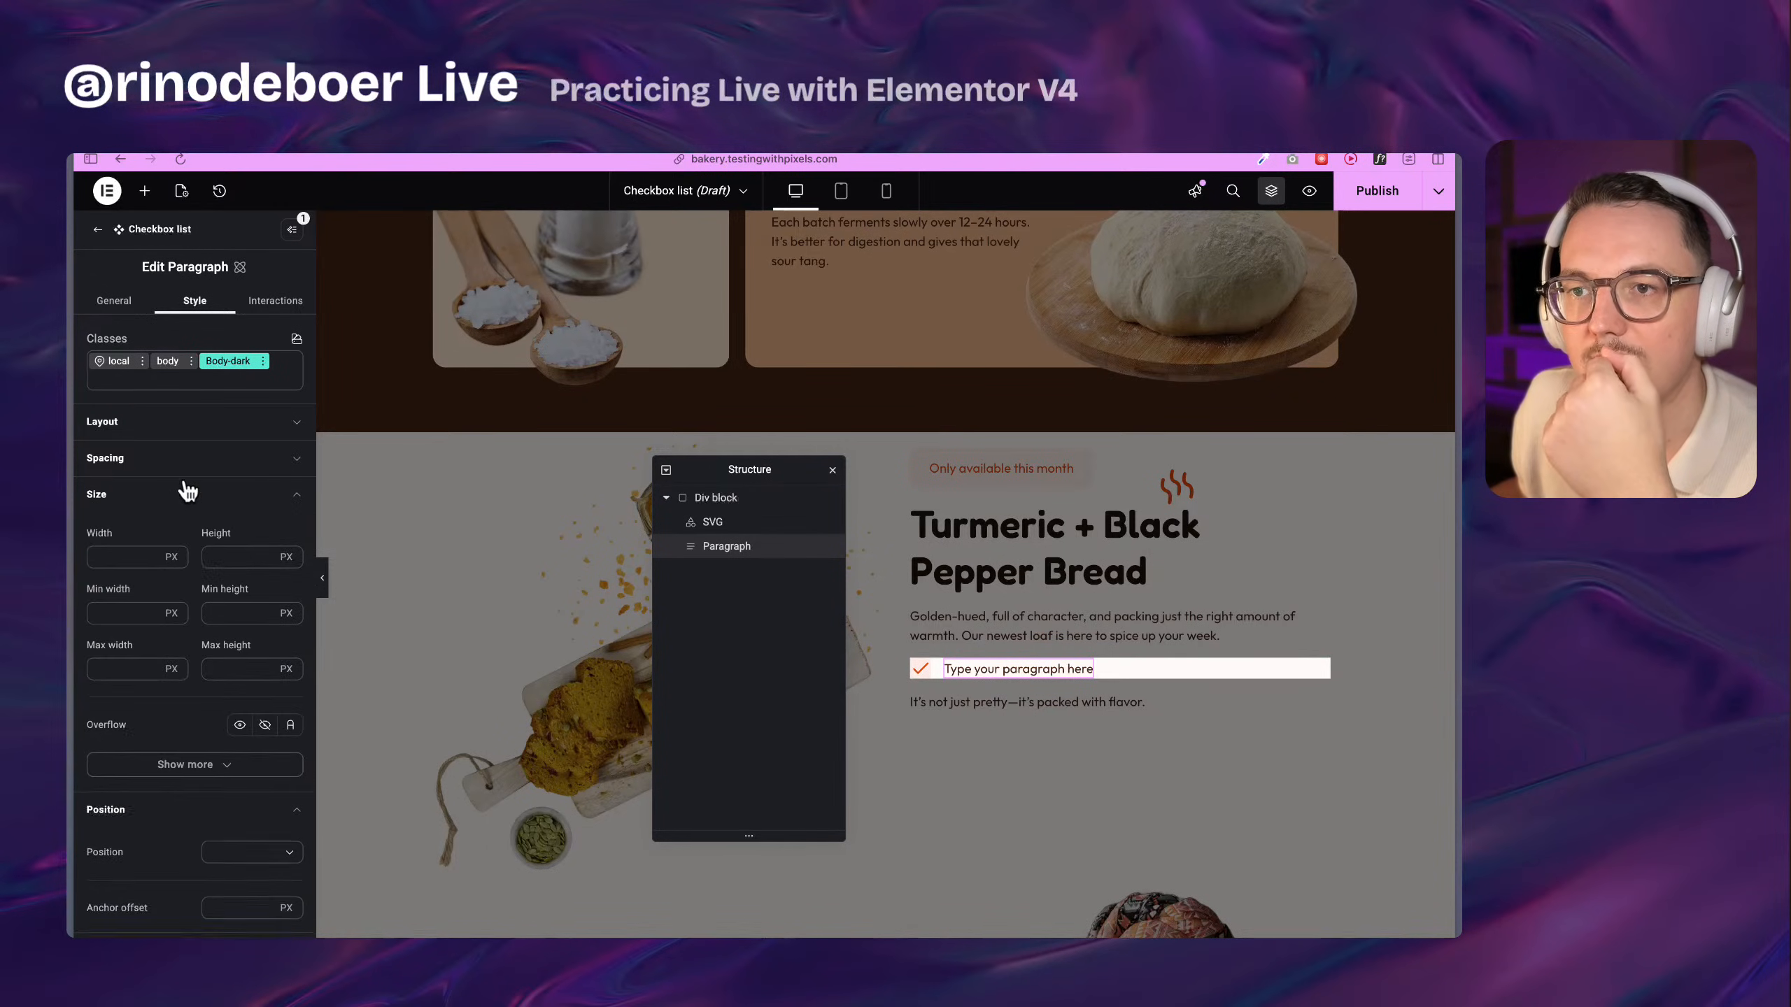
click(189, 457)
click(212, 423)
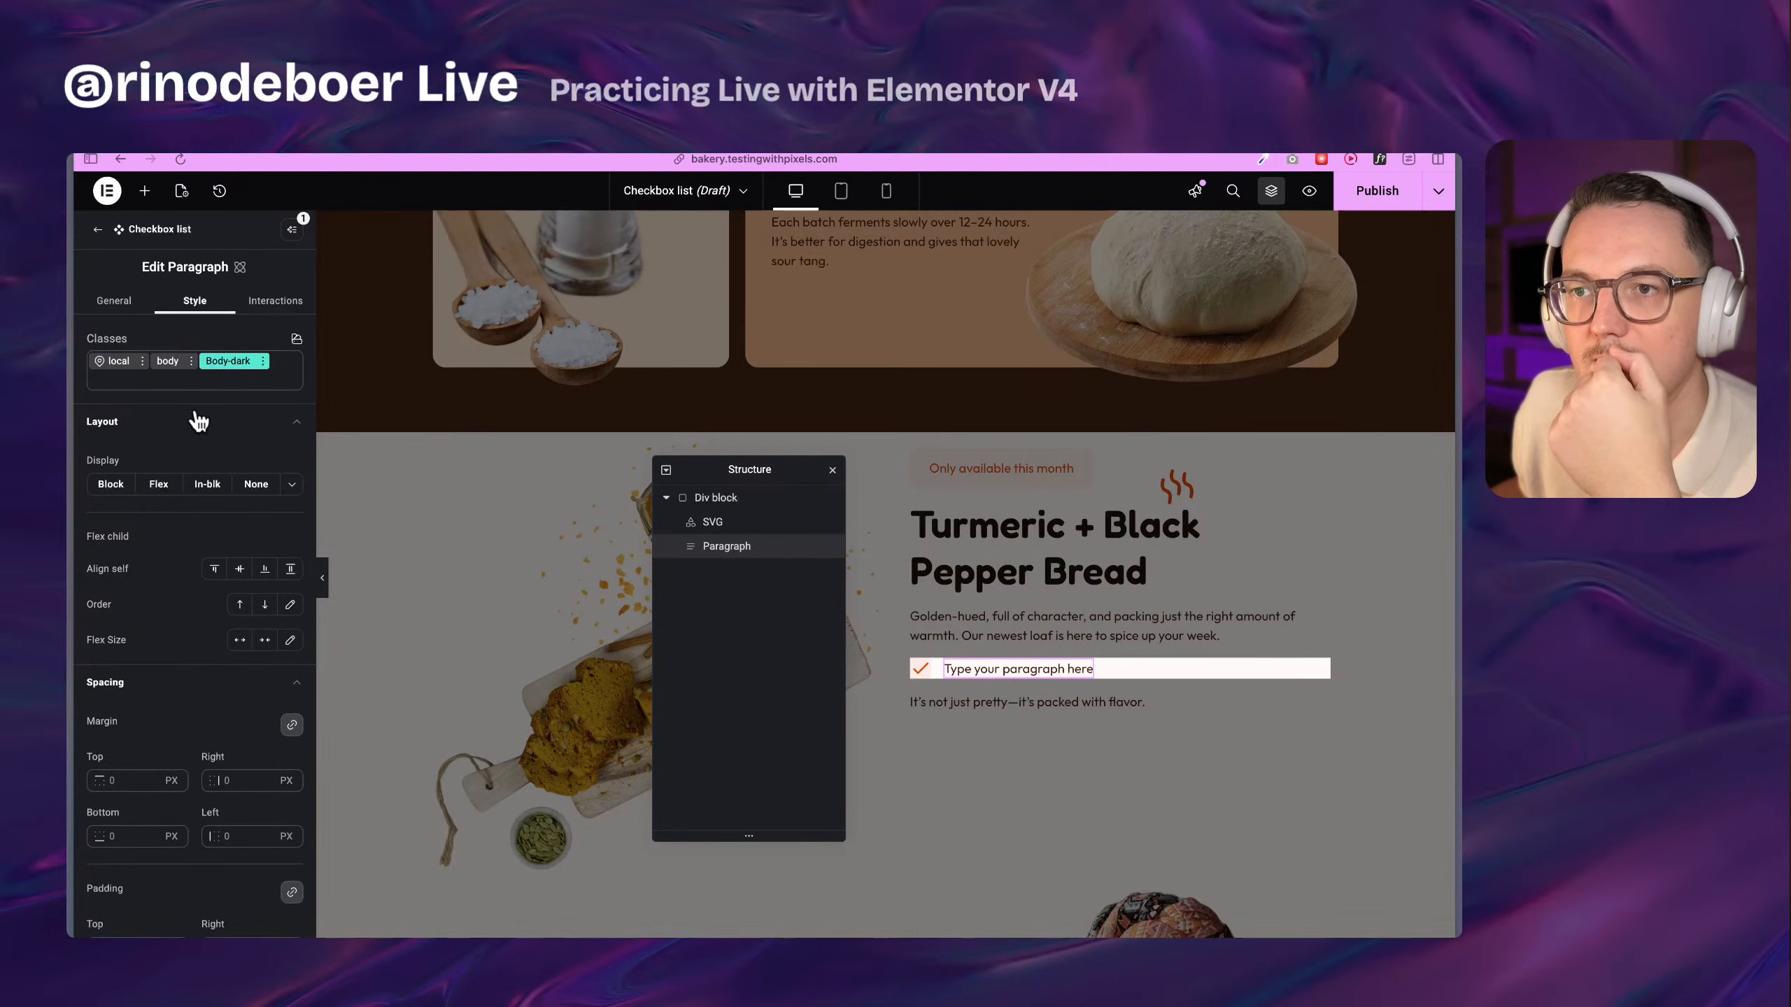
click(205, 423)
click(204, 457)
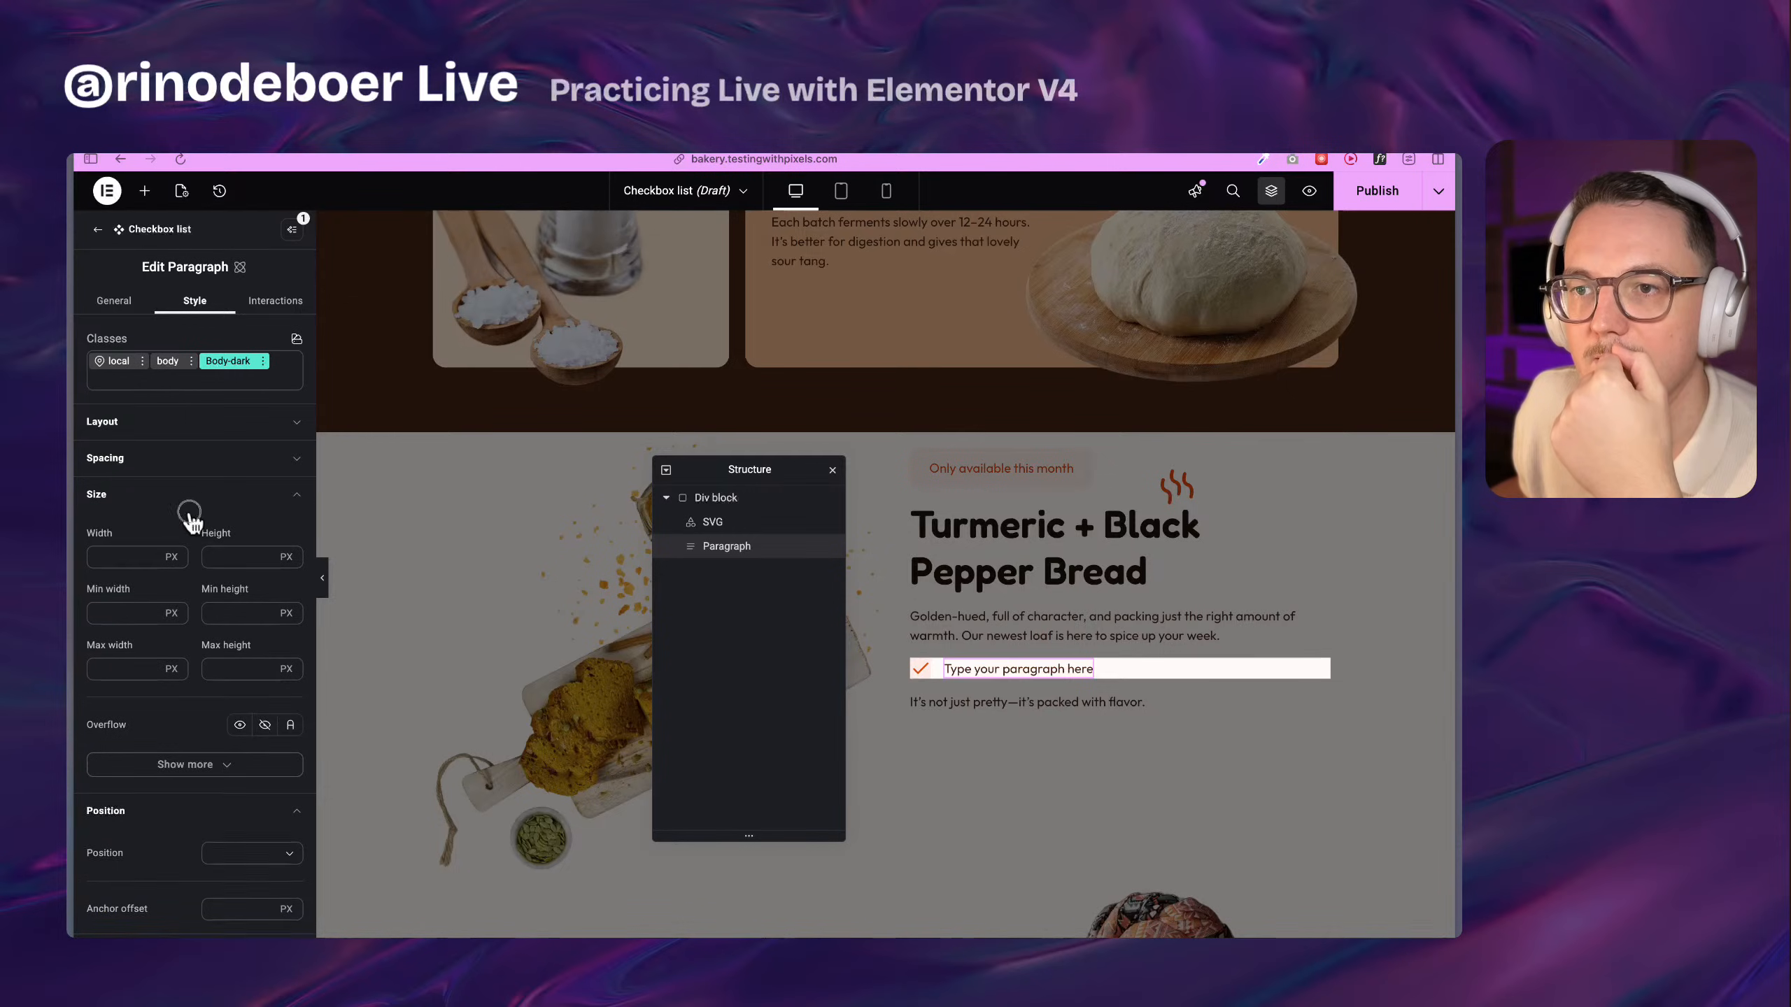
click(204, 495)
click(182, 530)
click(197, 568)
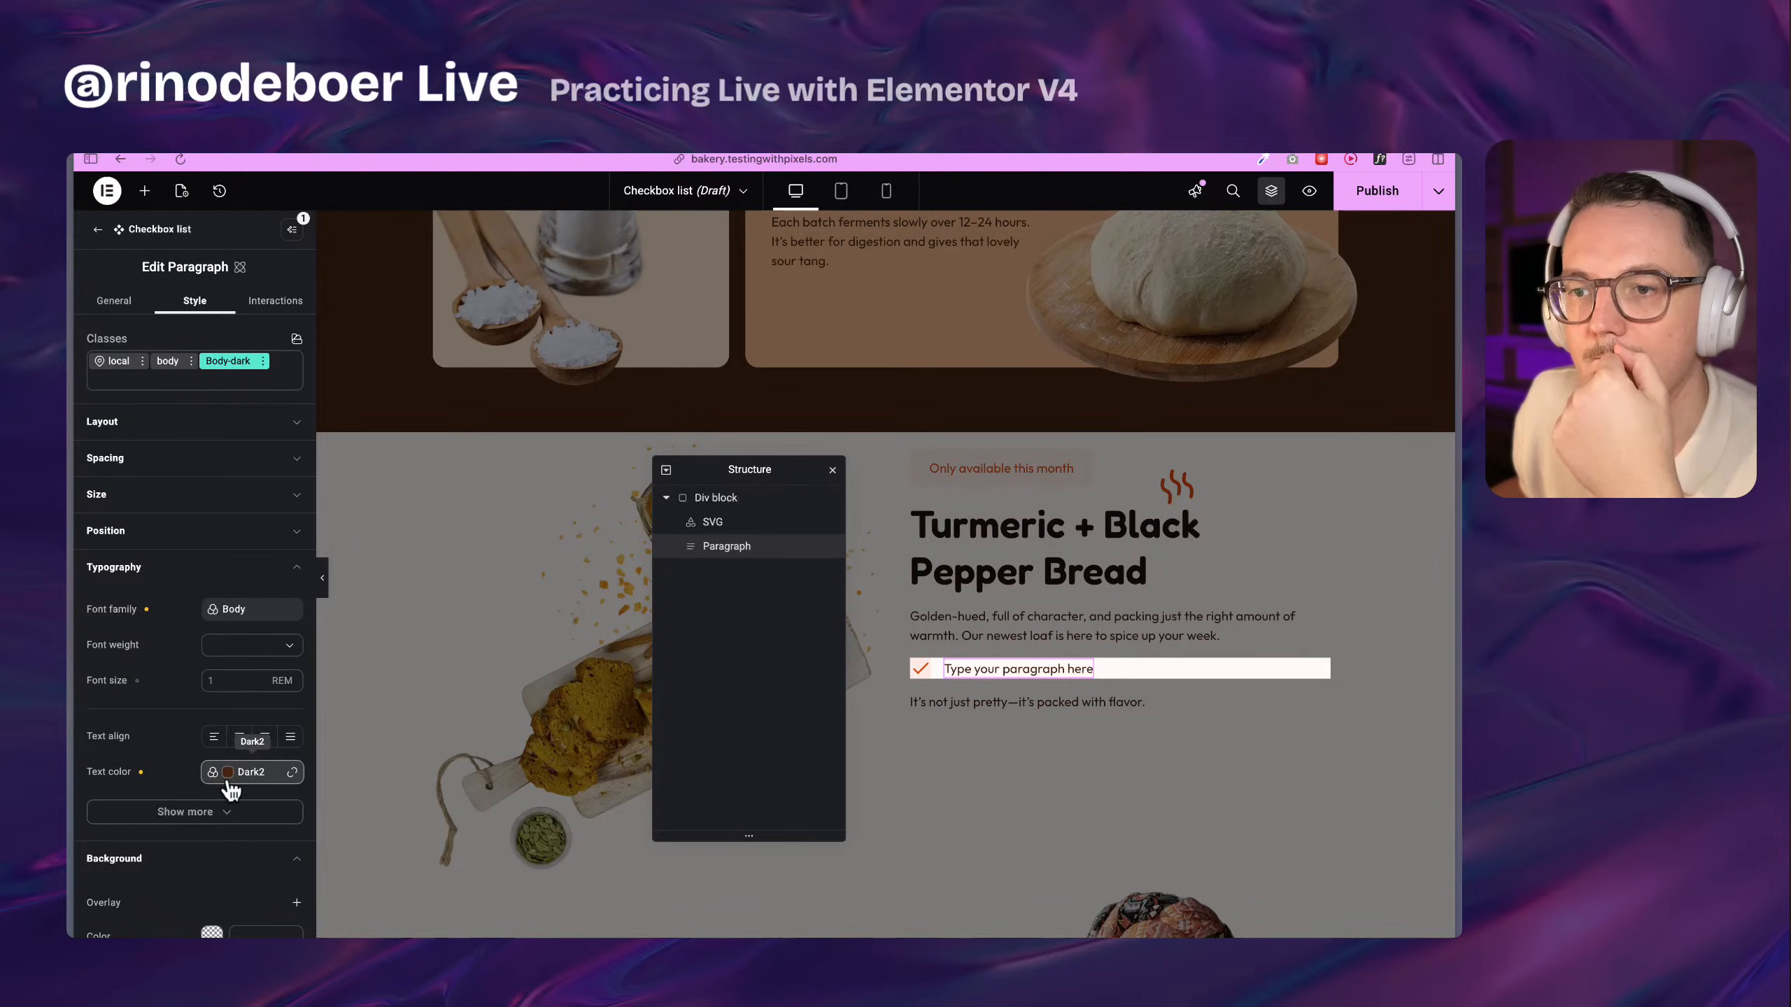
click(116, 302)
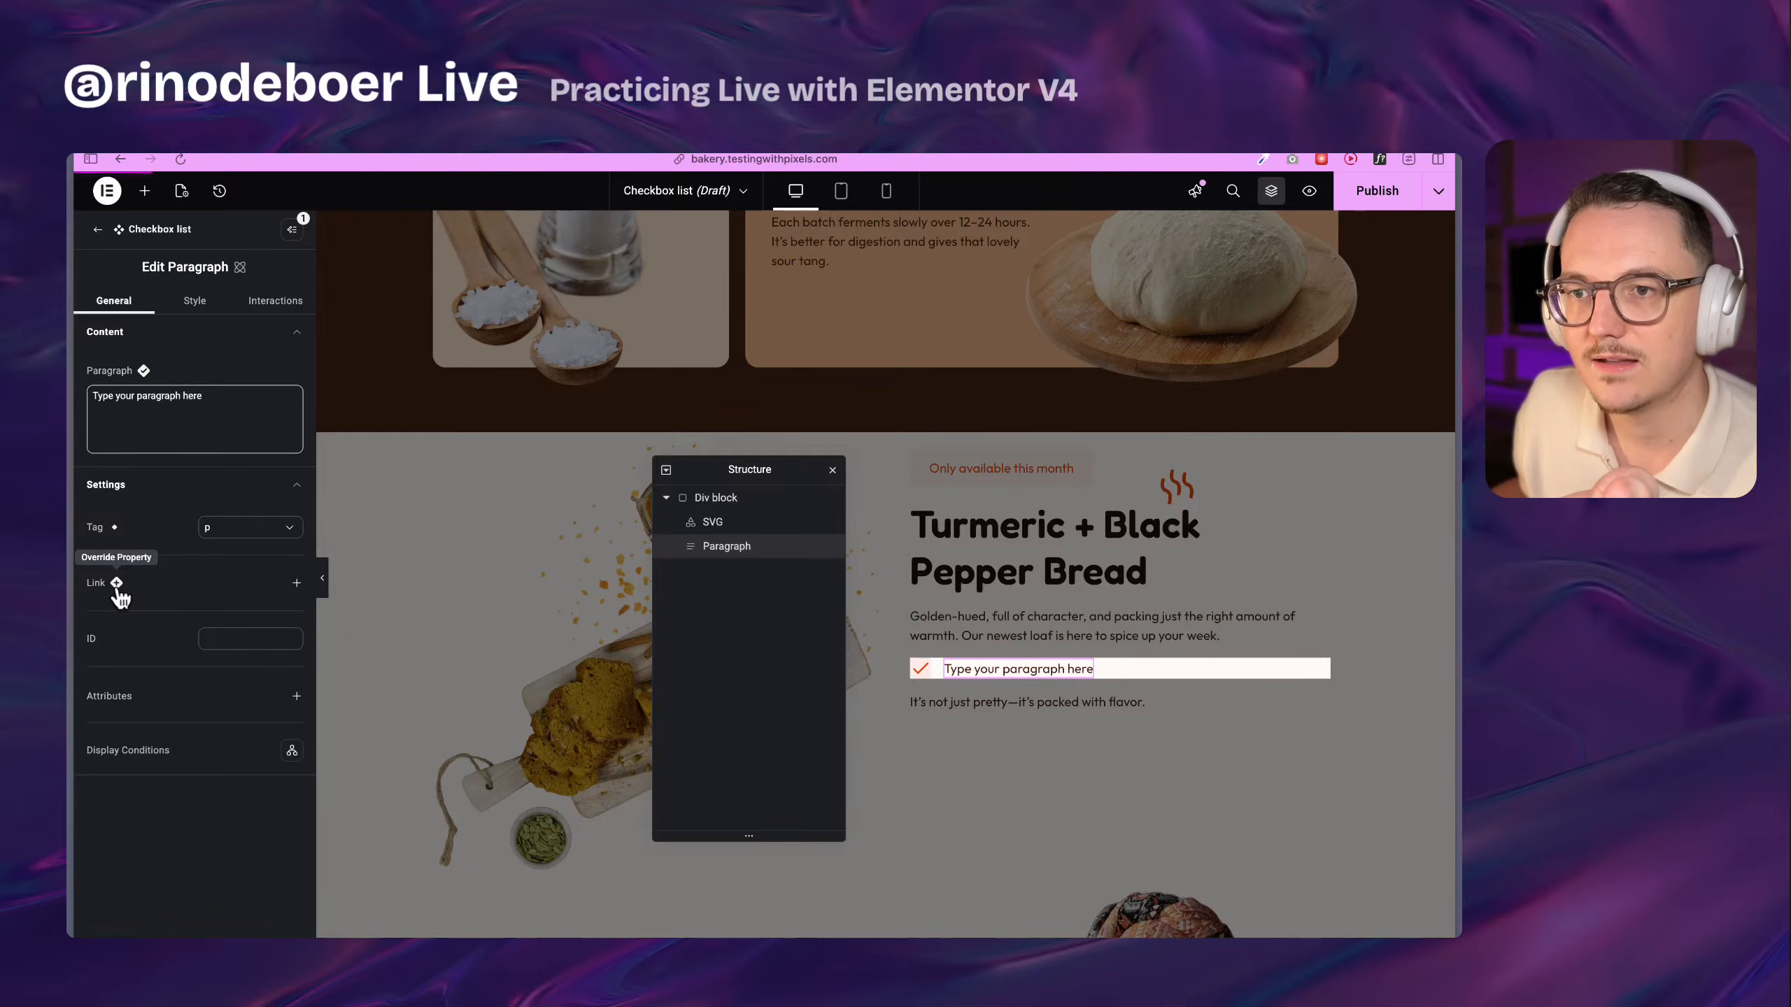
Return to the page and set the Checkbox list instance's text to "Made with organic turmeric"
click(98, 240)
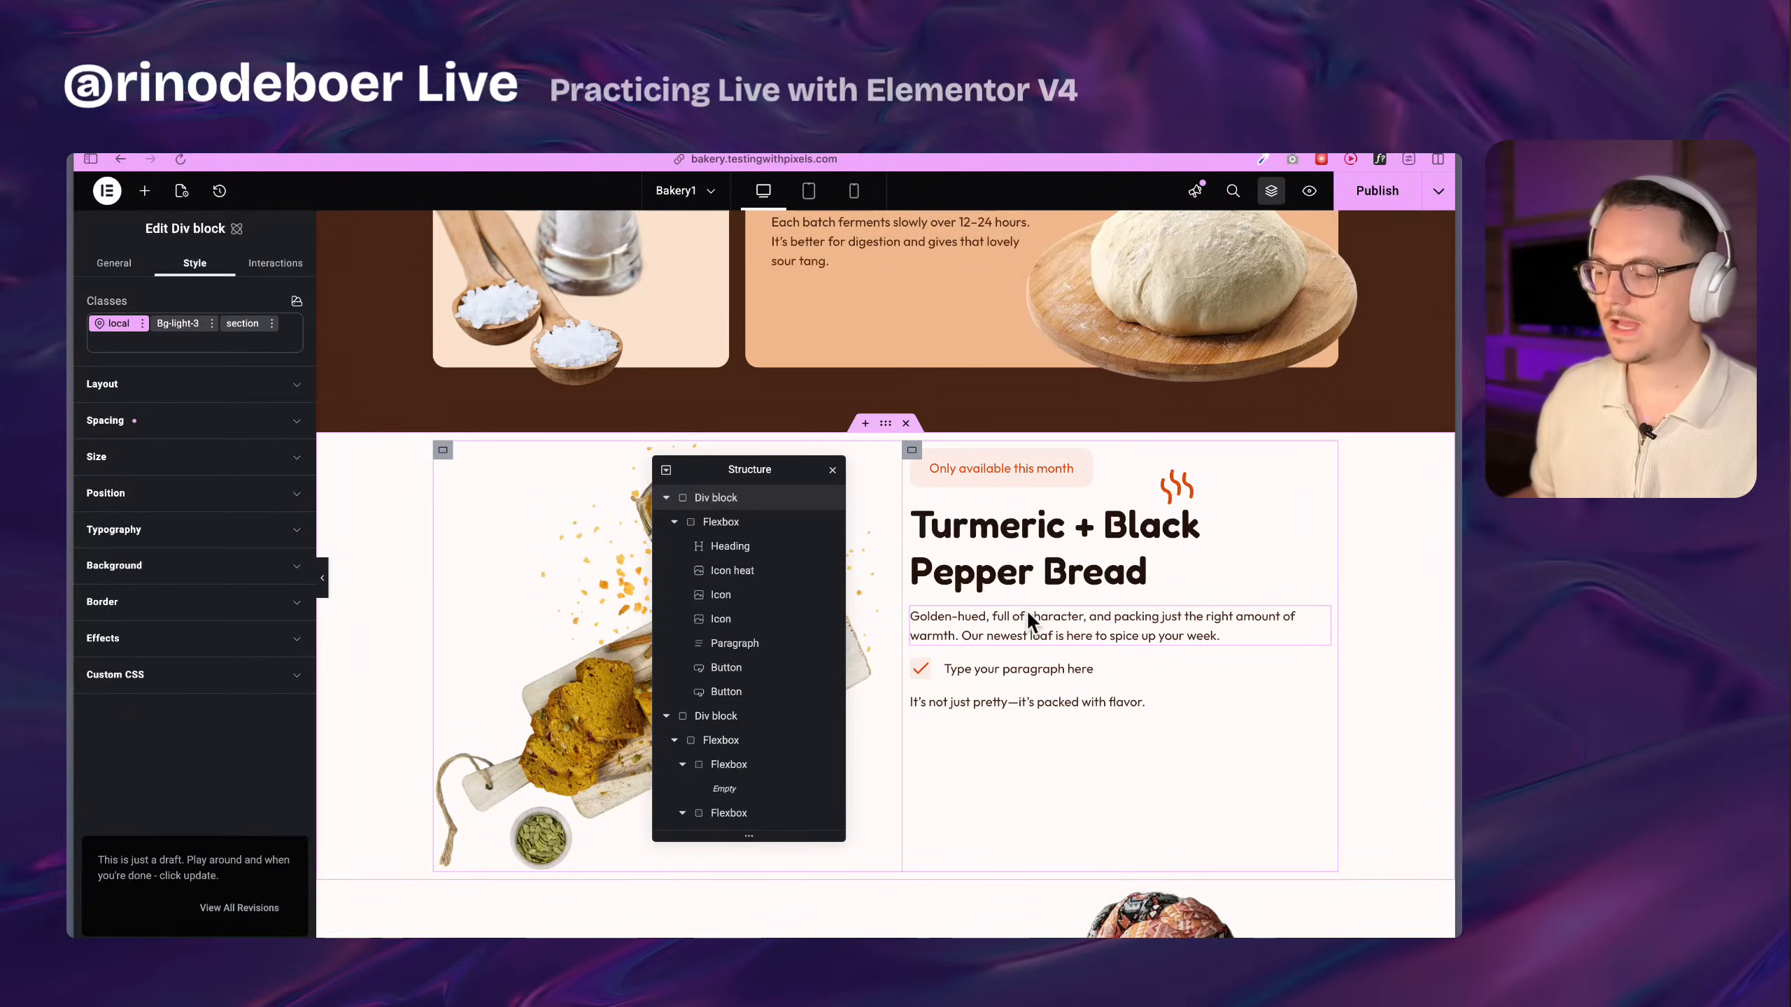
click(945, 669)
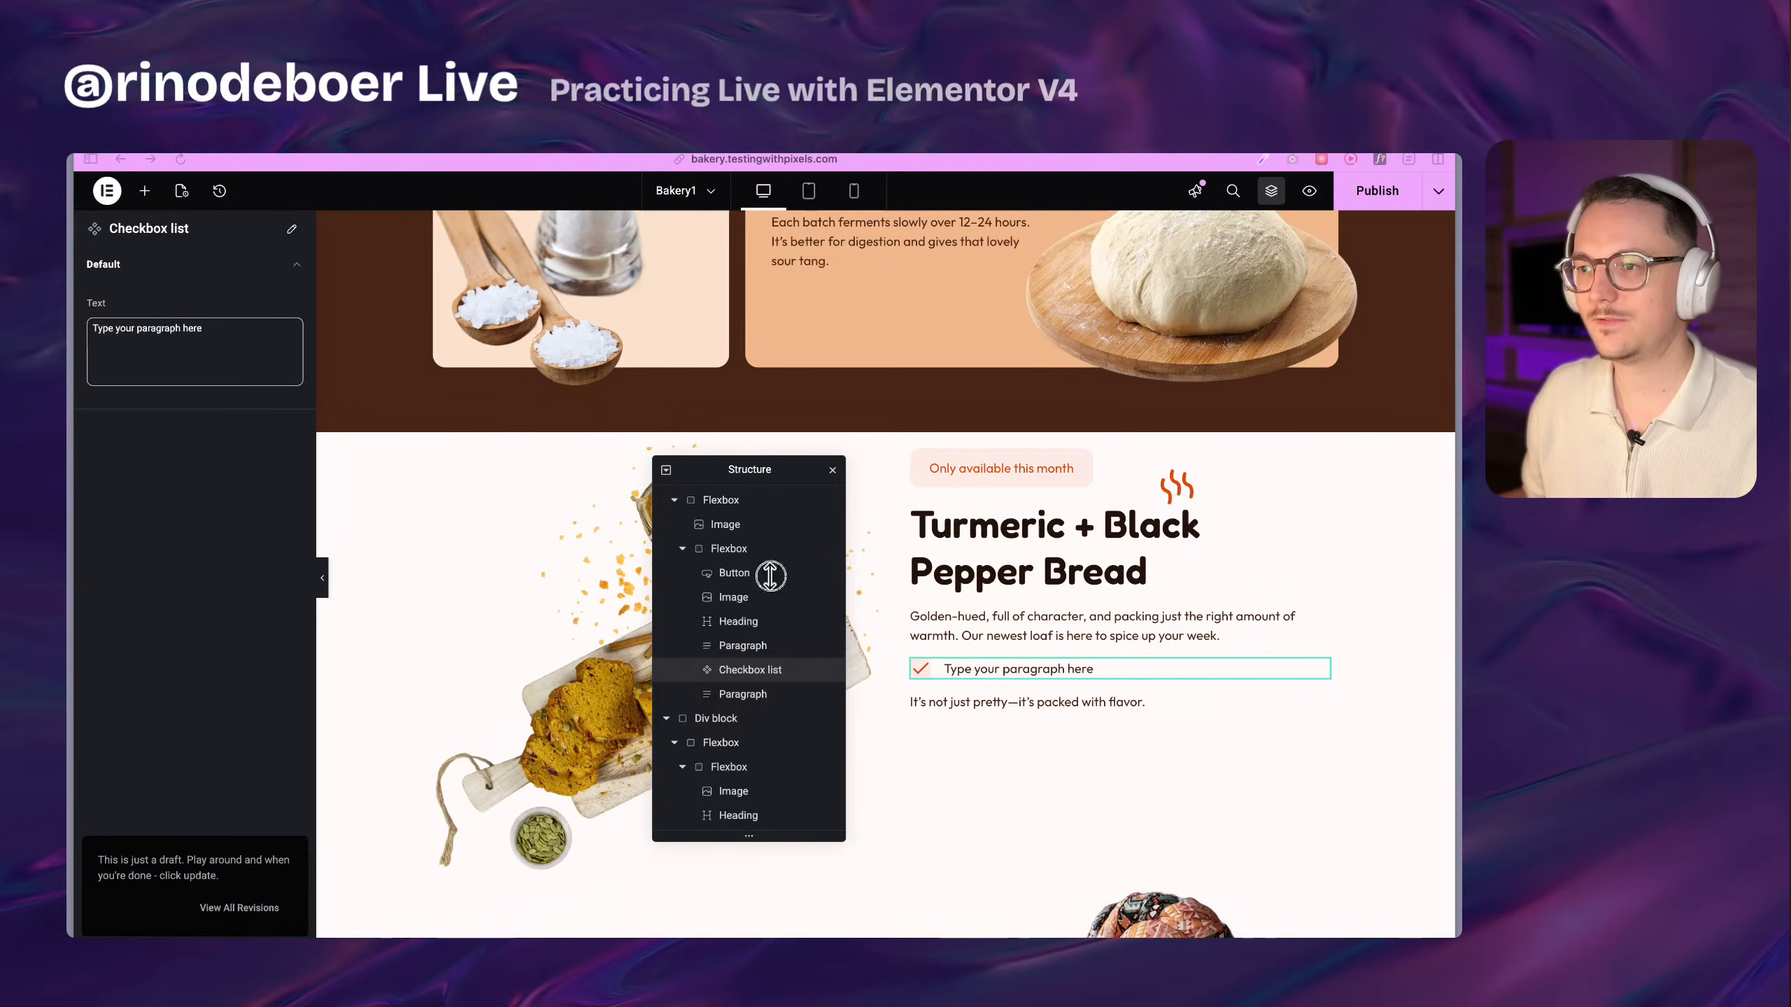
triple_click(204, 357)
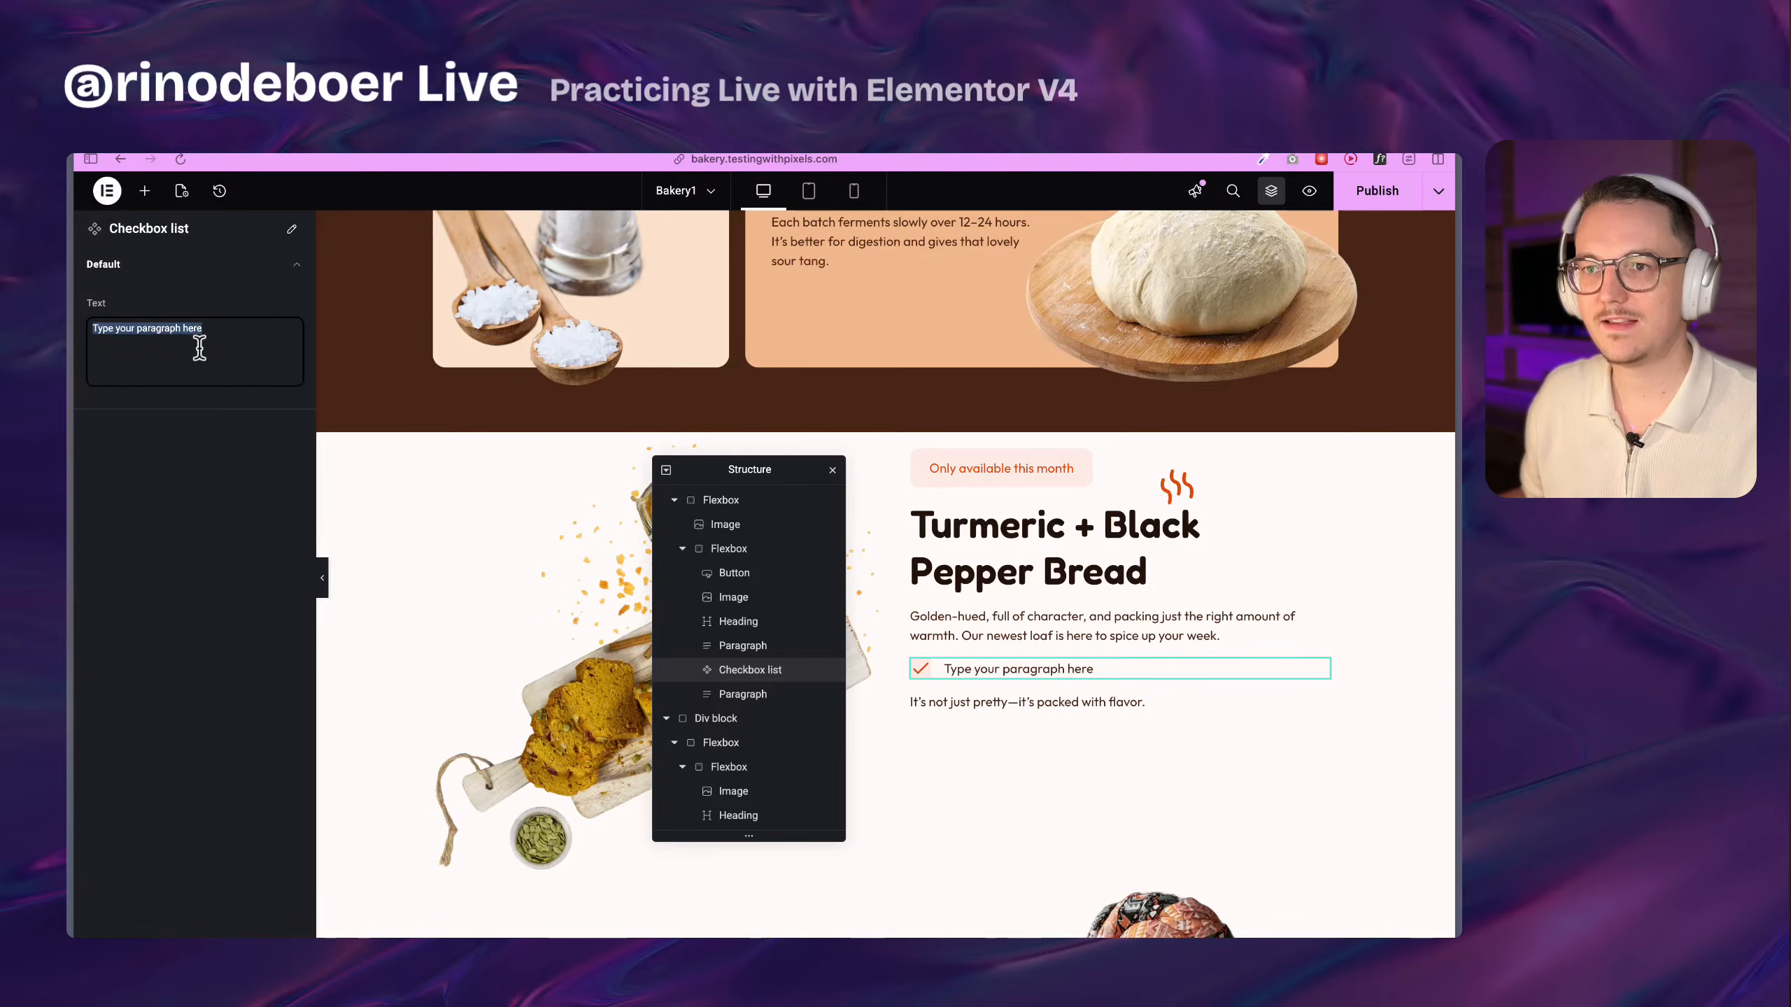
text(Made with organic turmeric)
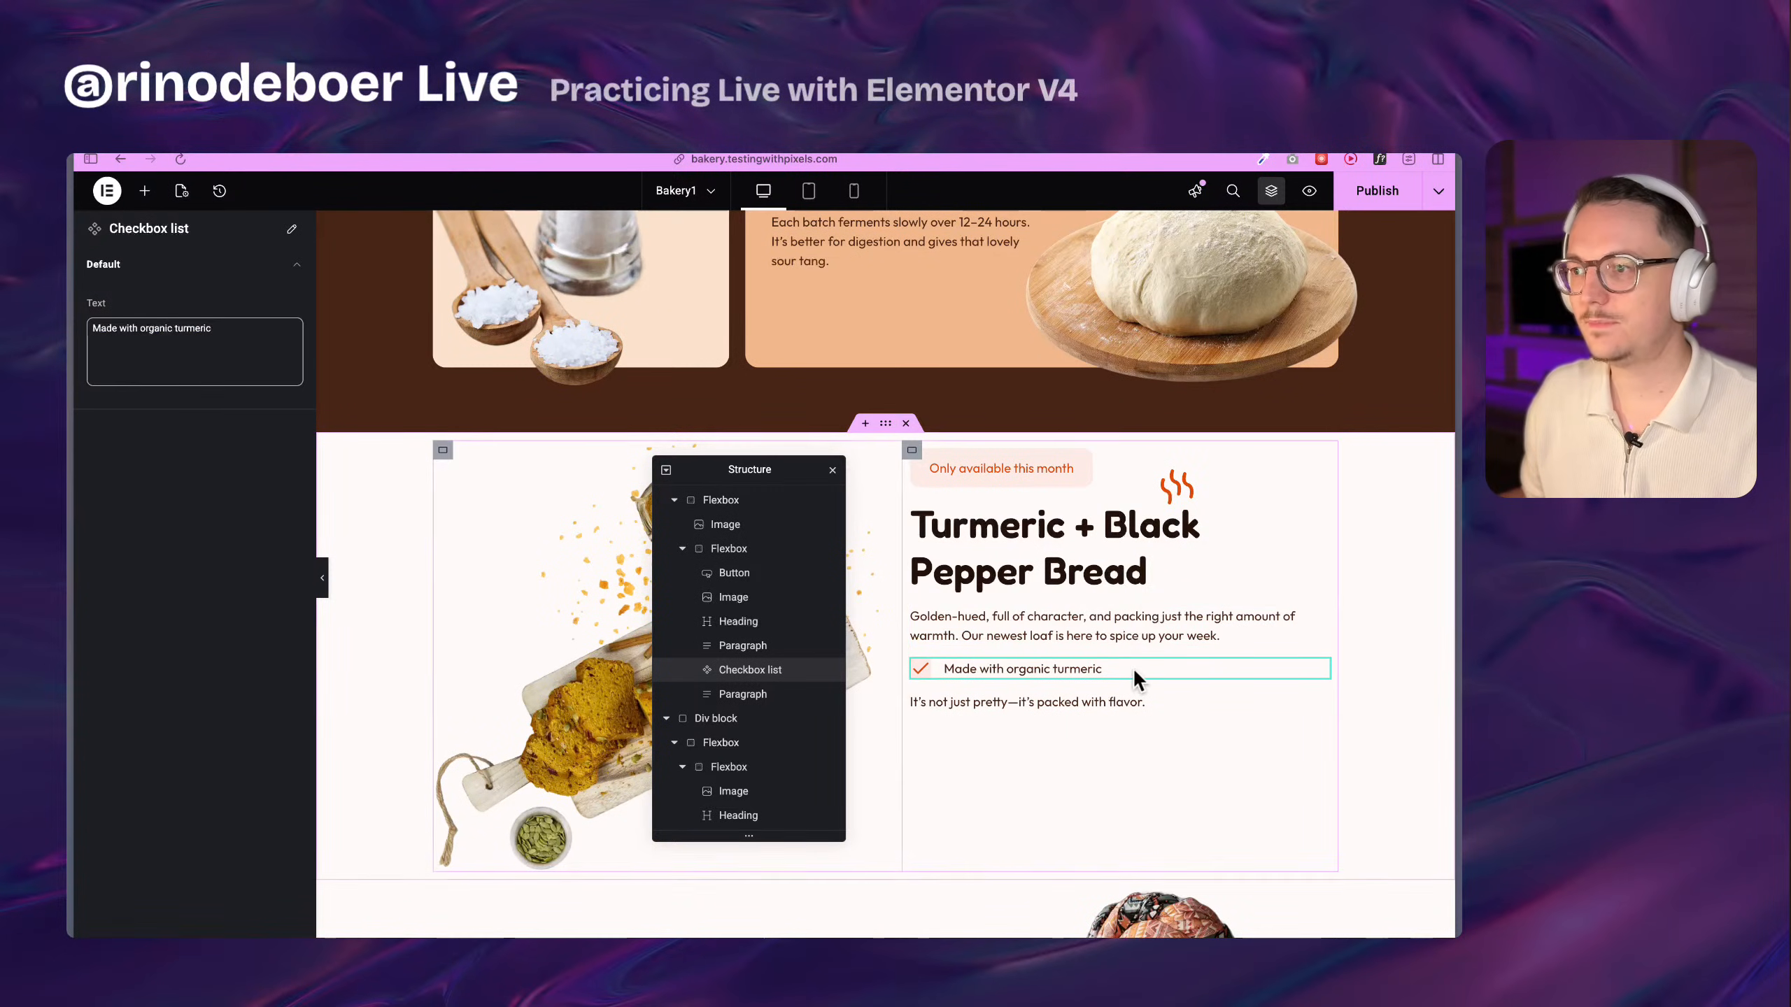
Duplicate the Checkbox list item and set the copy's text to "Naturally fermented over 24 hours"
key(super+d)
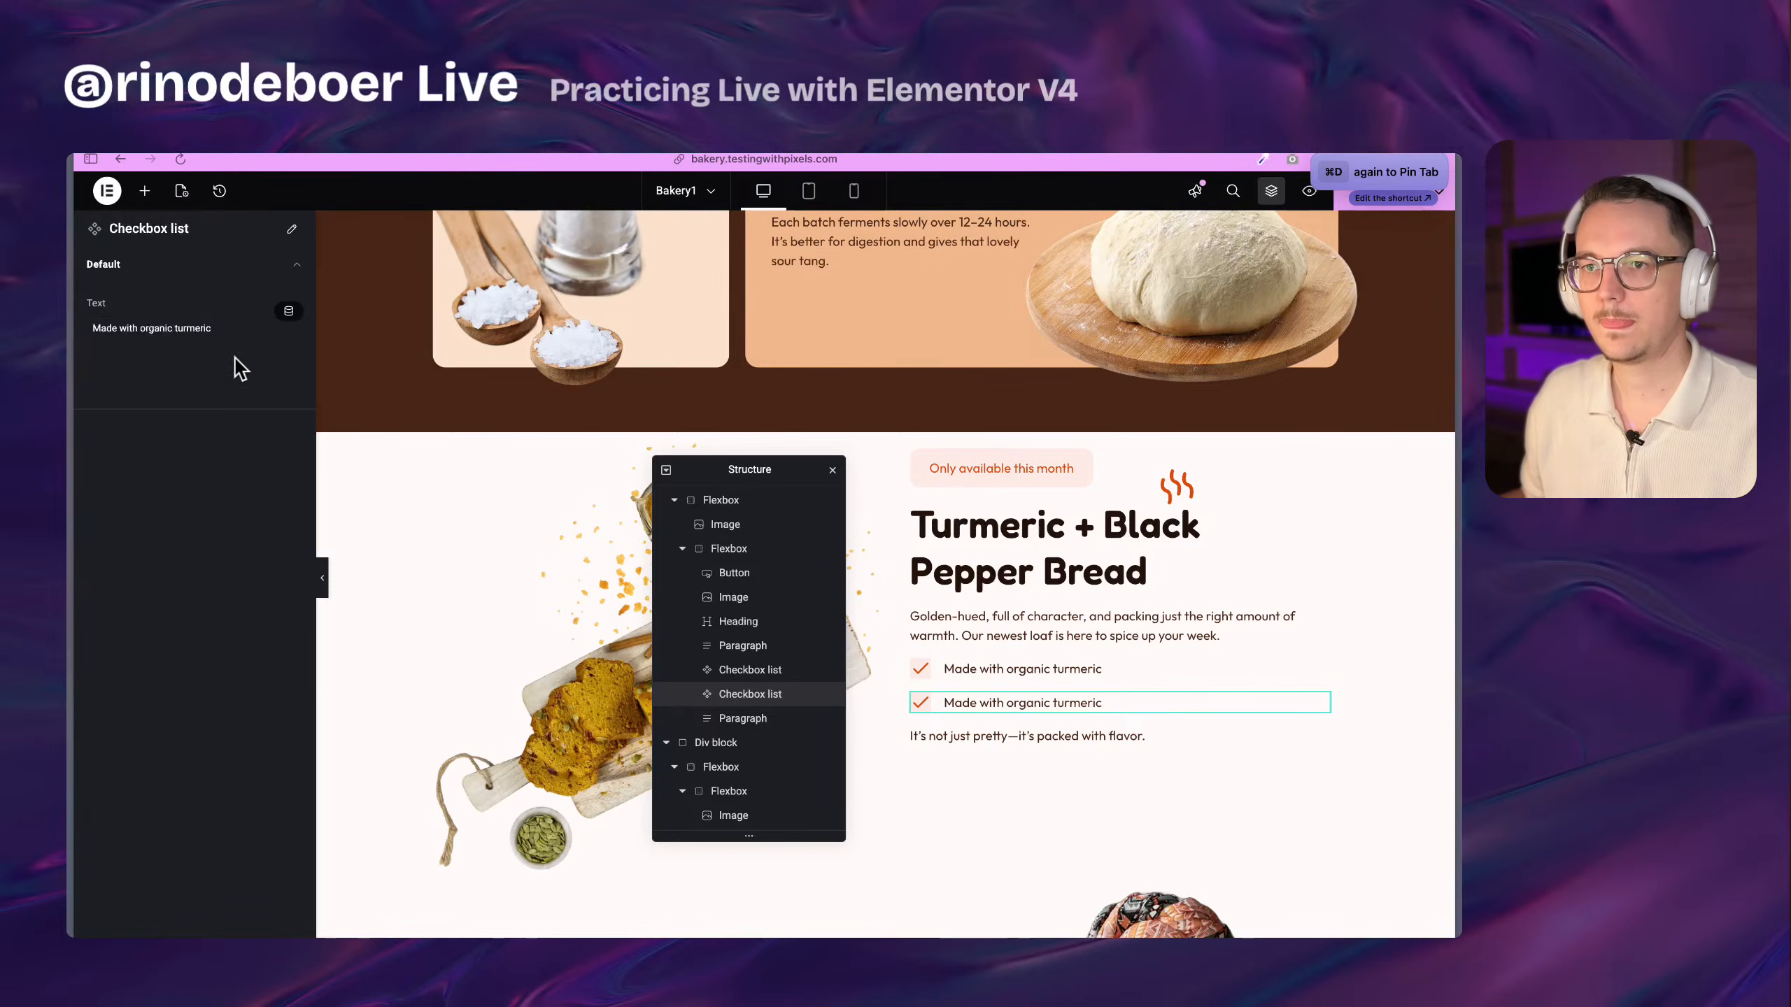
triple_click(219, 347)
text(Naturally fermented over 24 hours)
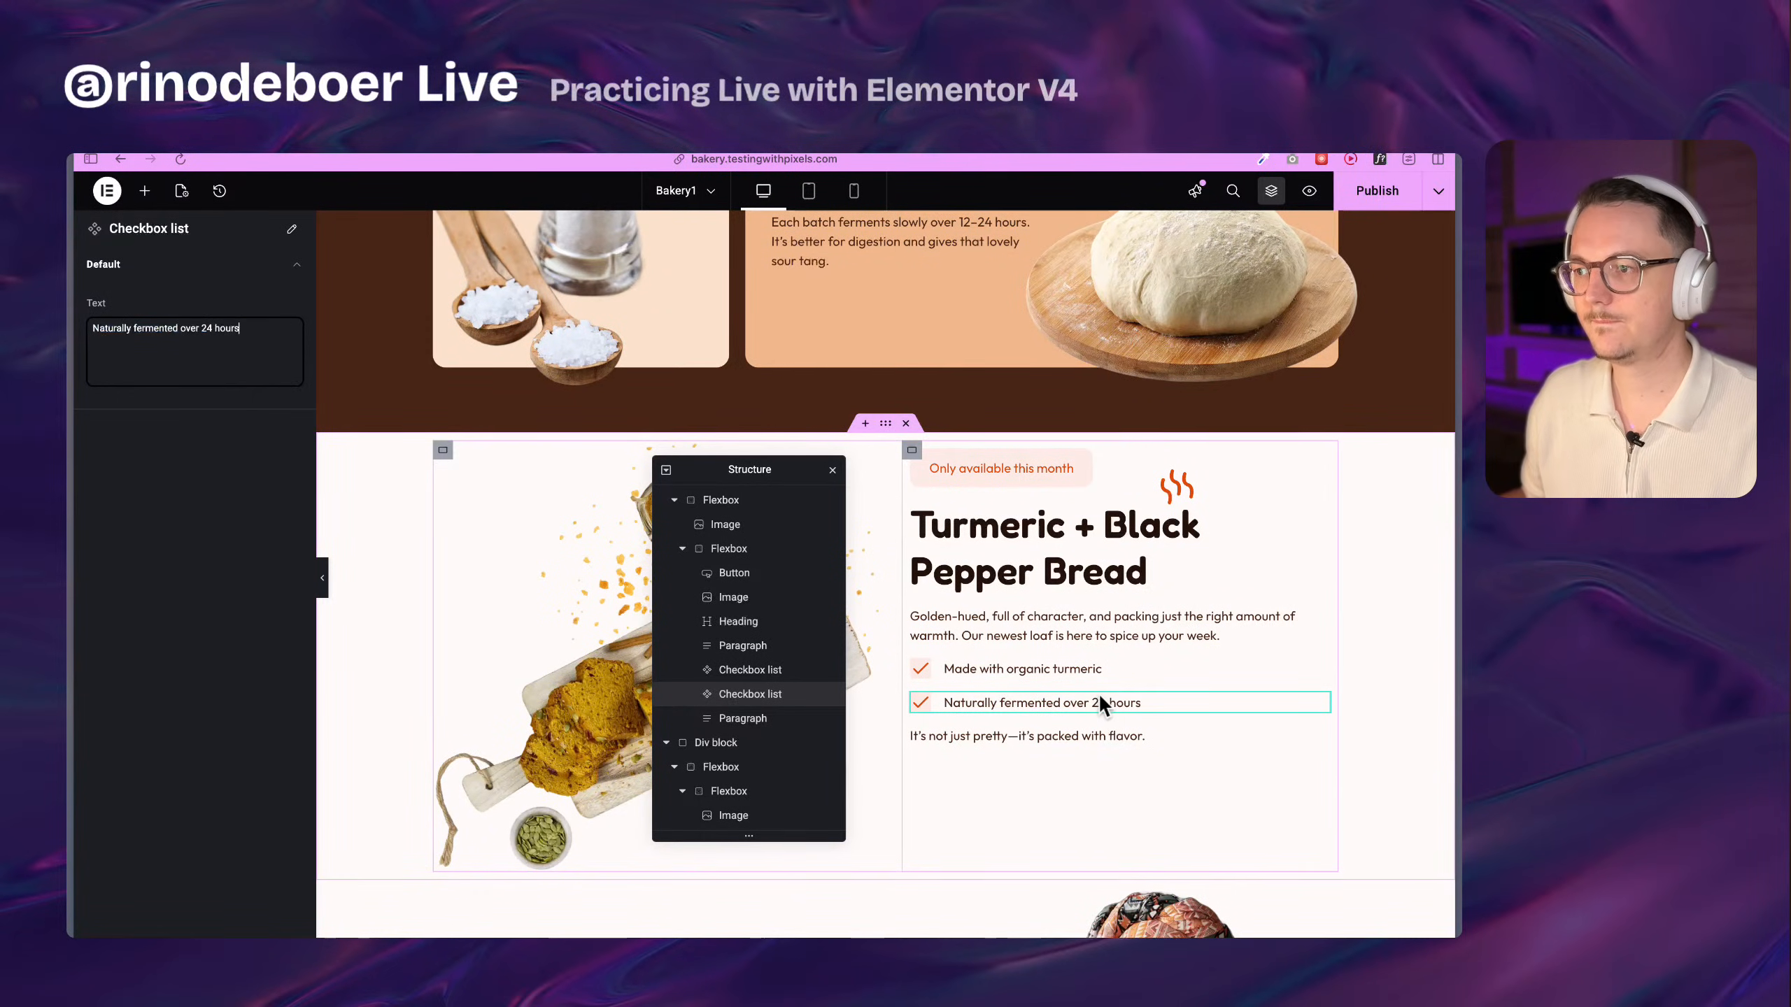
Duplicate the second Checkbox list item and set the copy's text to "Earthy, peppery, and deeply satisfying"
click(1155, 694)
key(super+d)
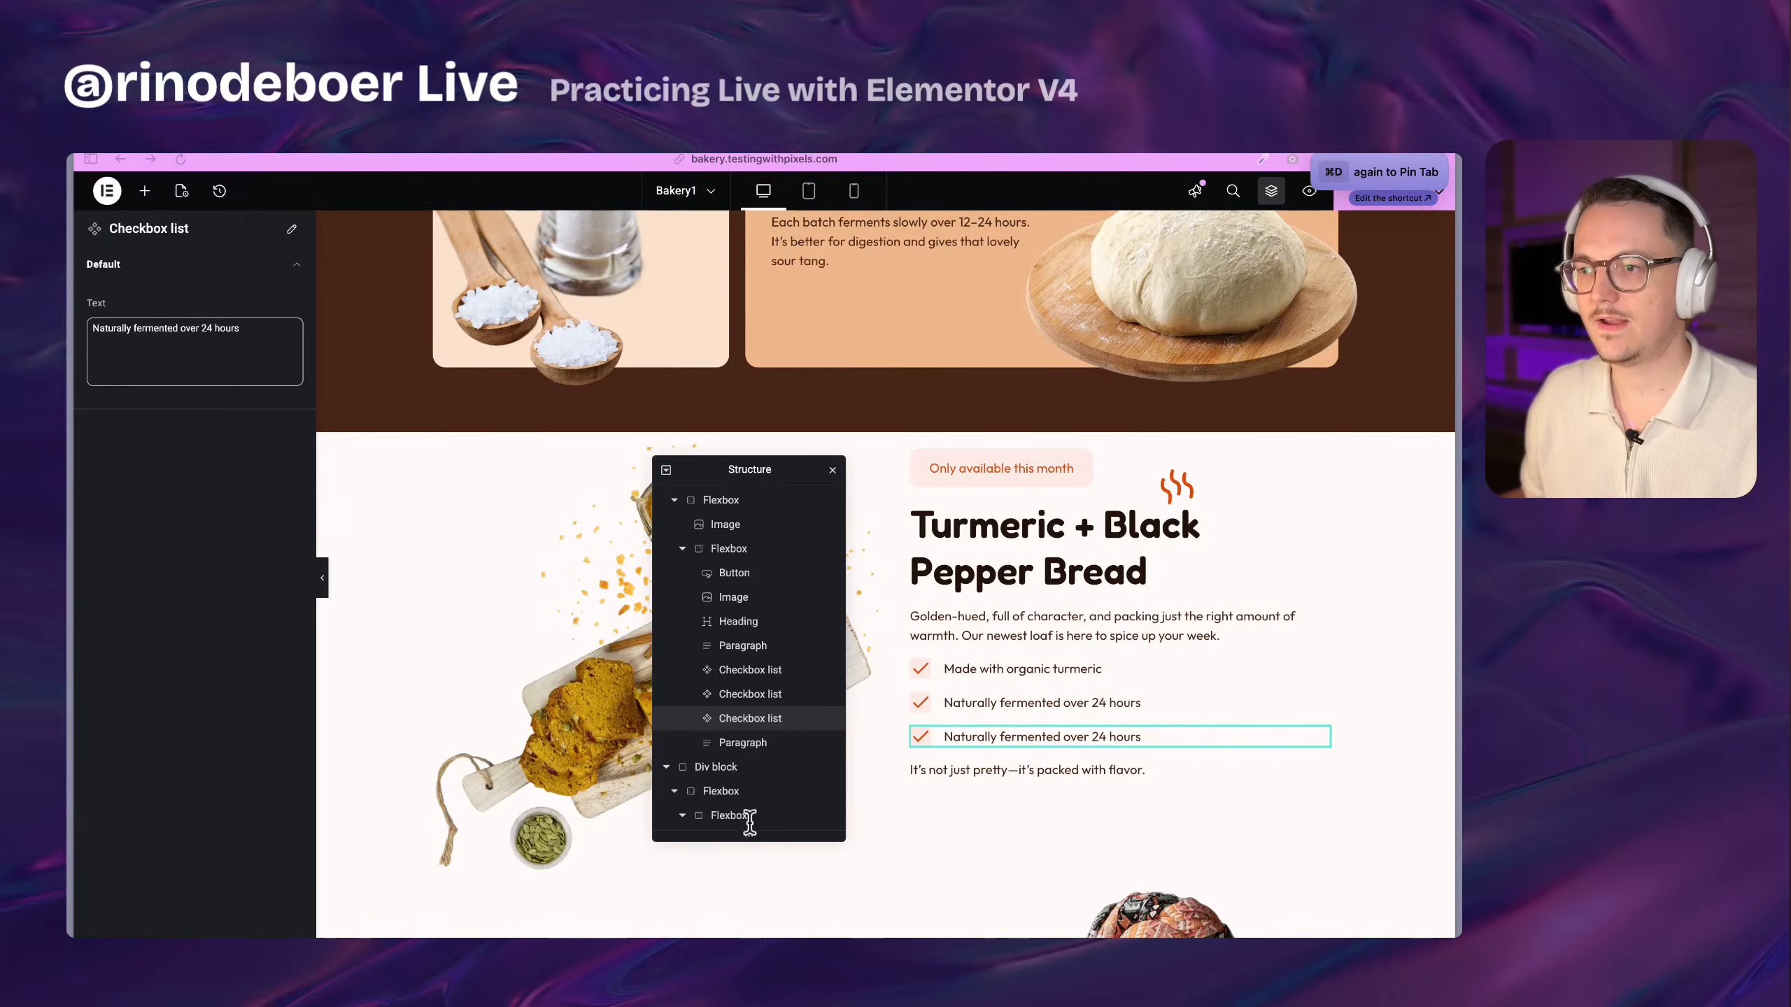
triple_click(209, 332)
text(Earthy, peppery, and deeply satisfying)
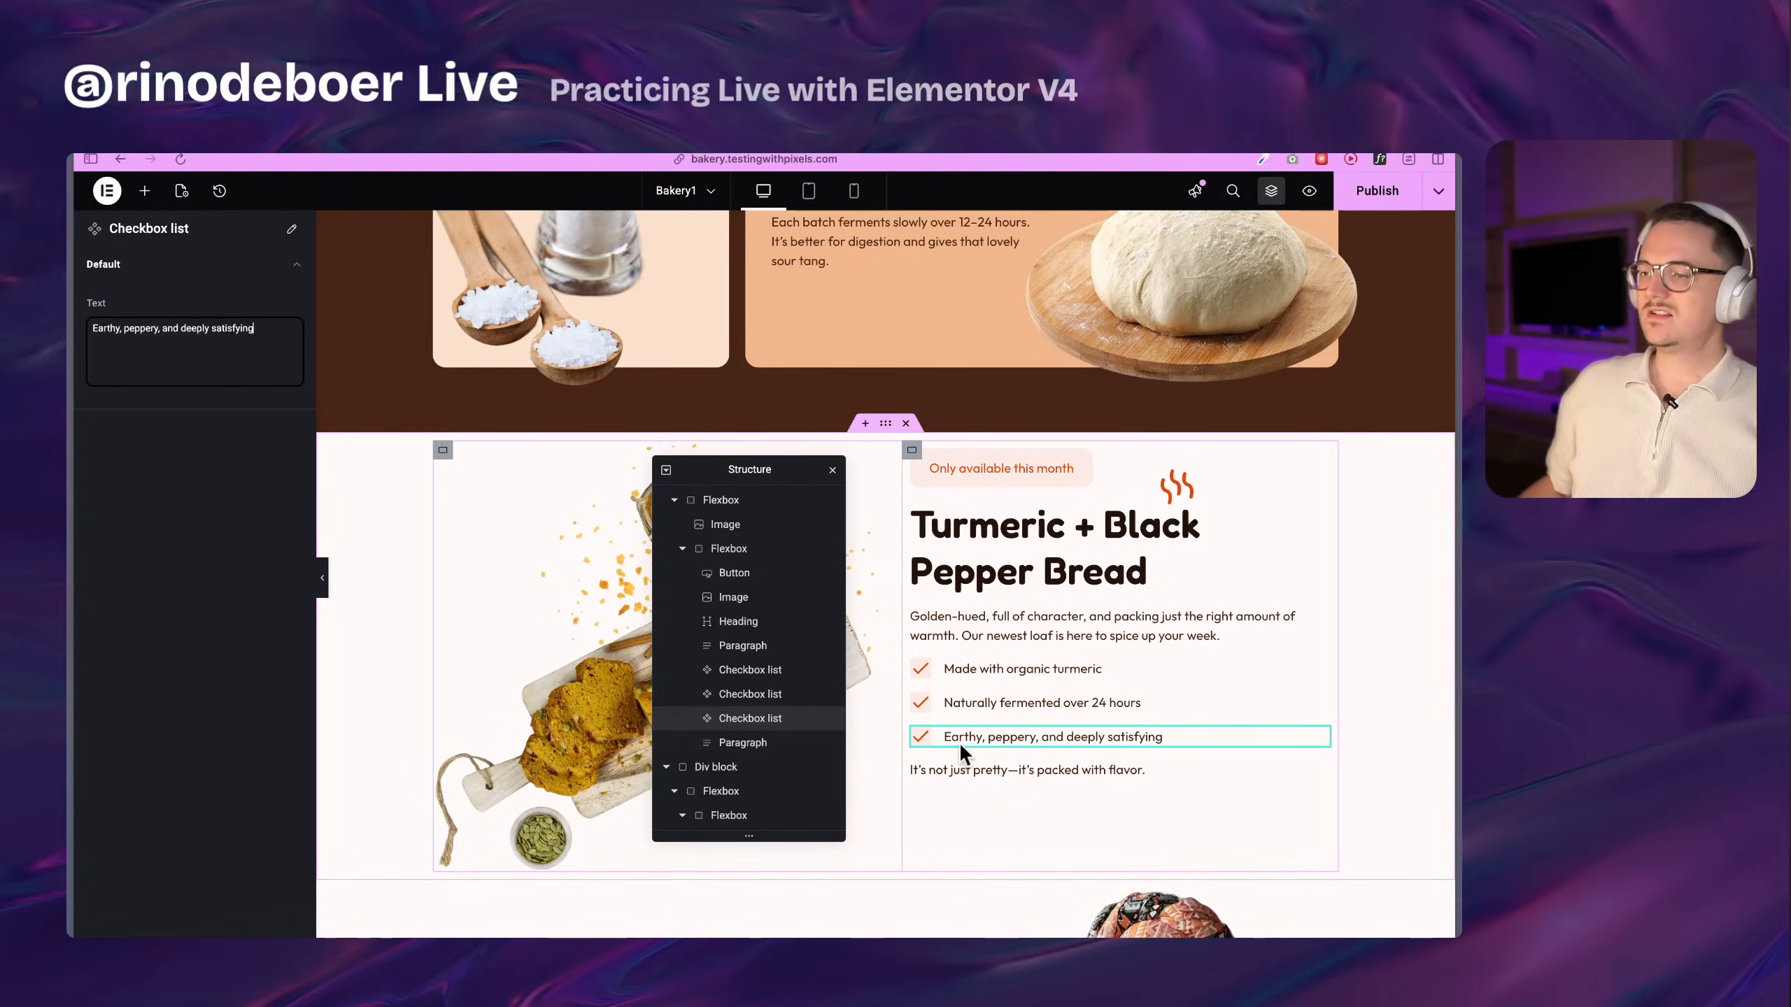
click(987, 667)
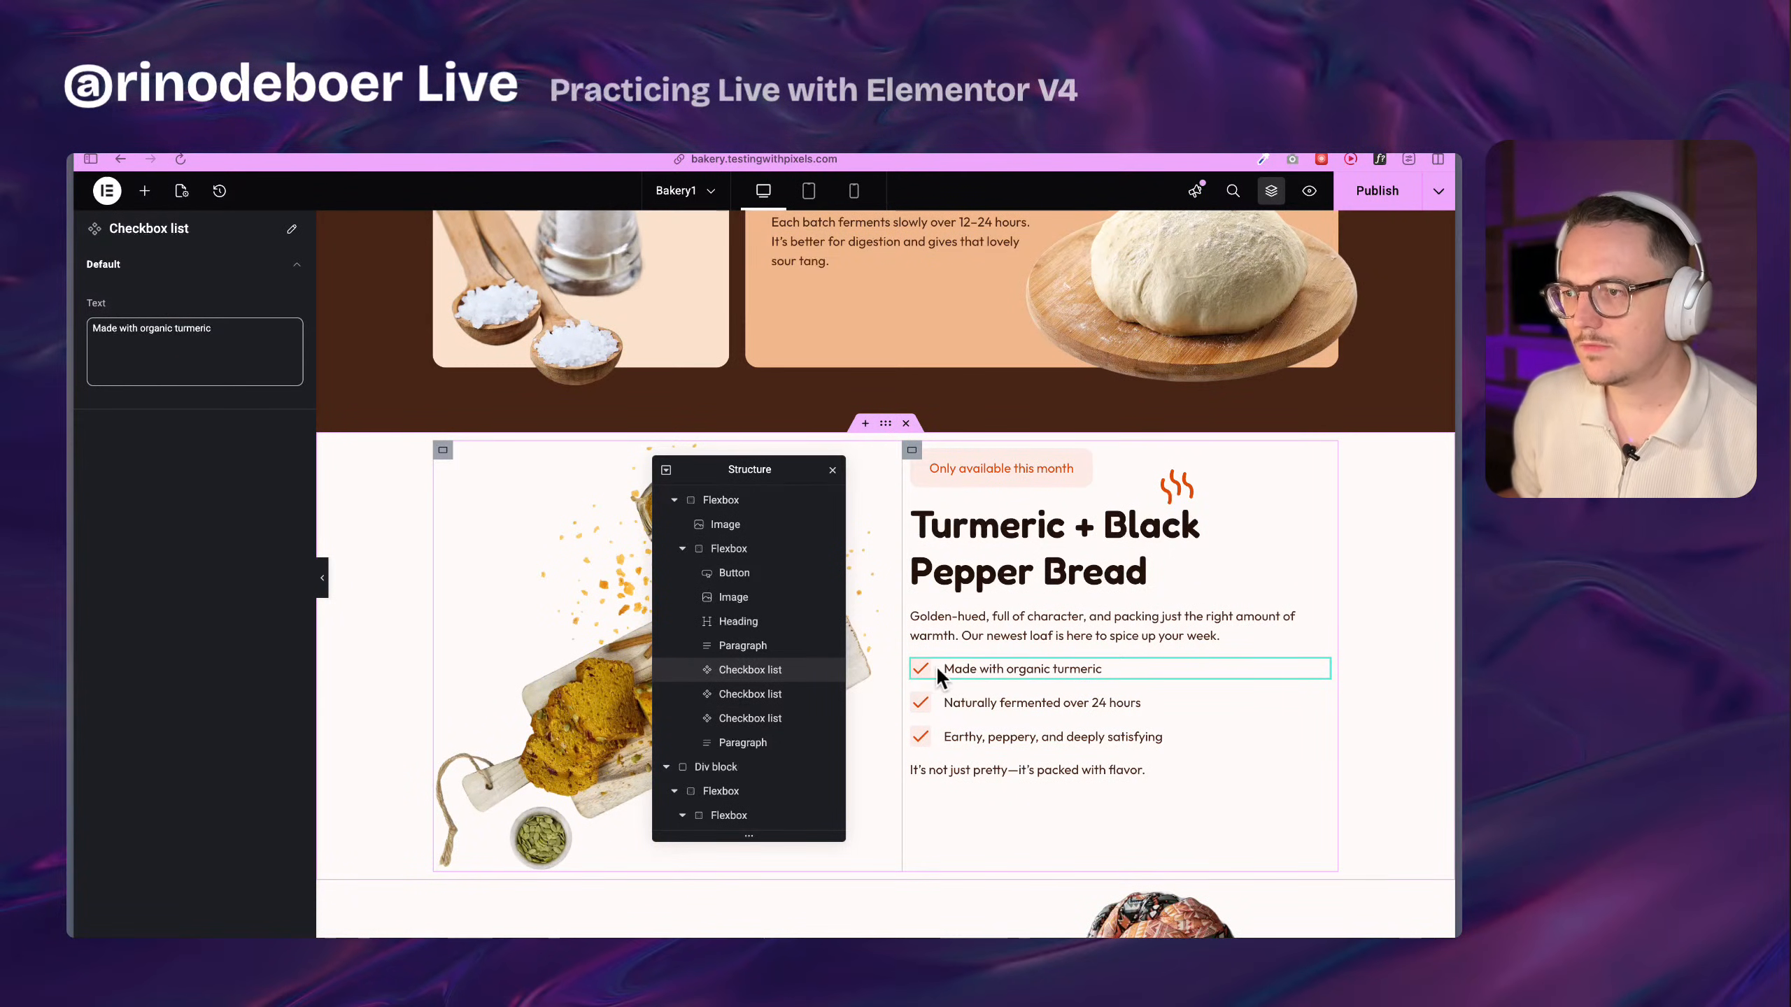
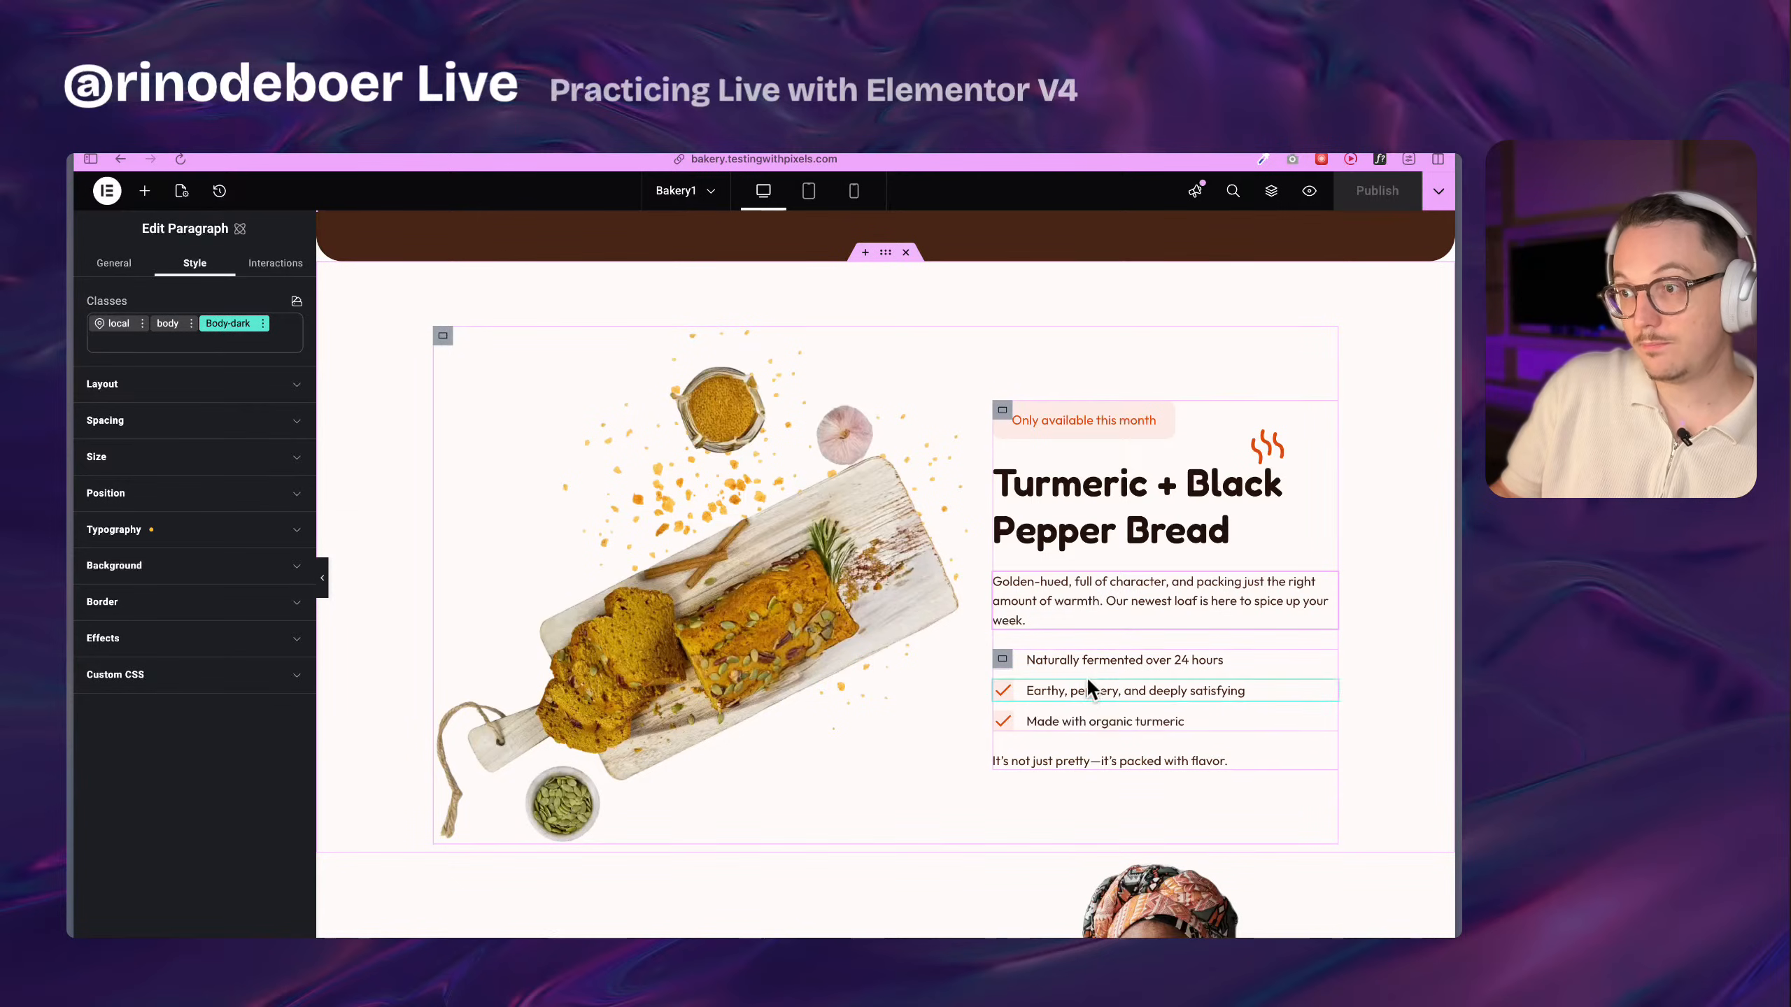
click(1127, 659)
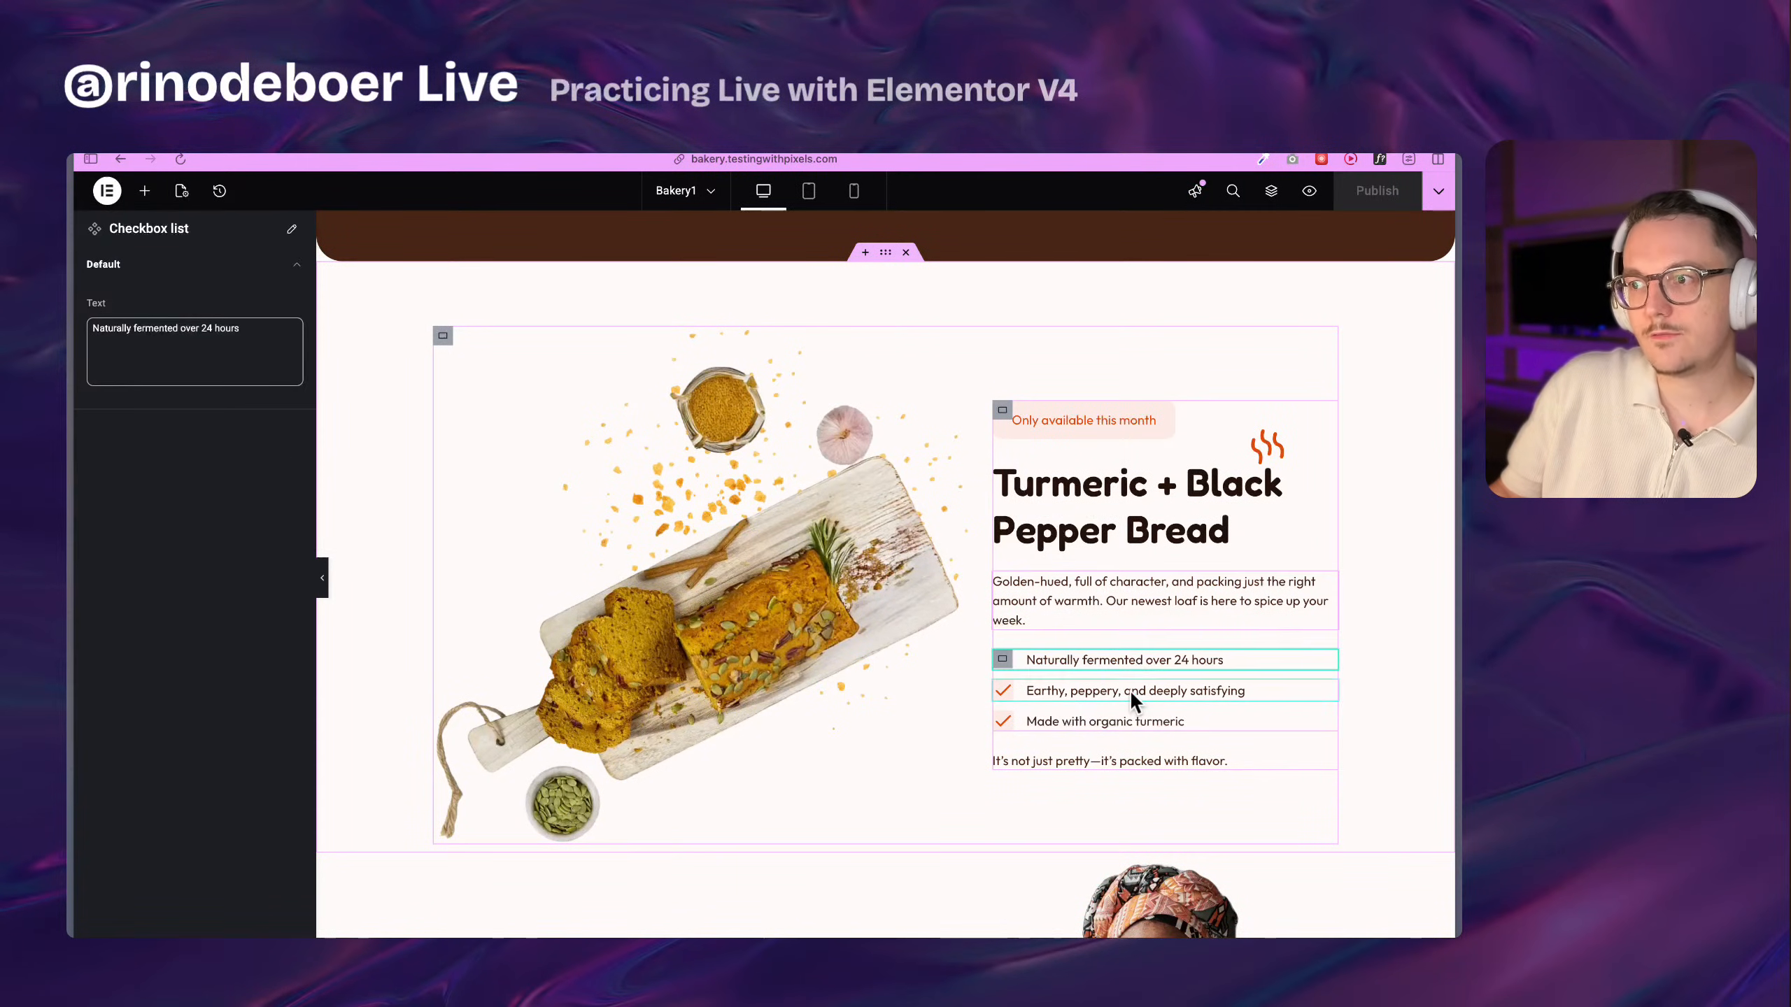
click(1131, 690)
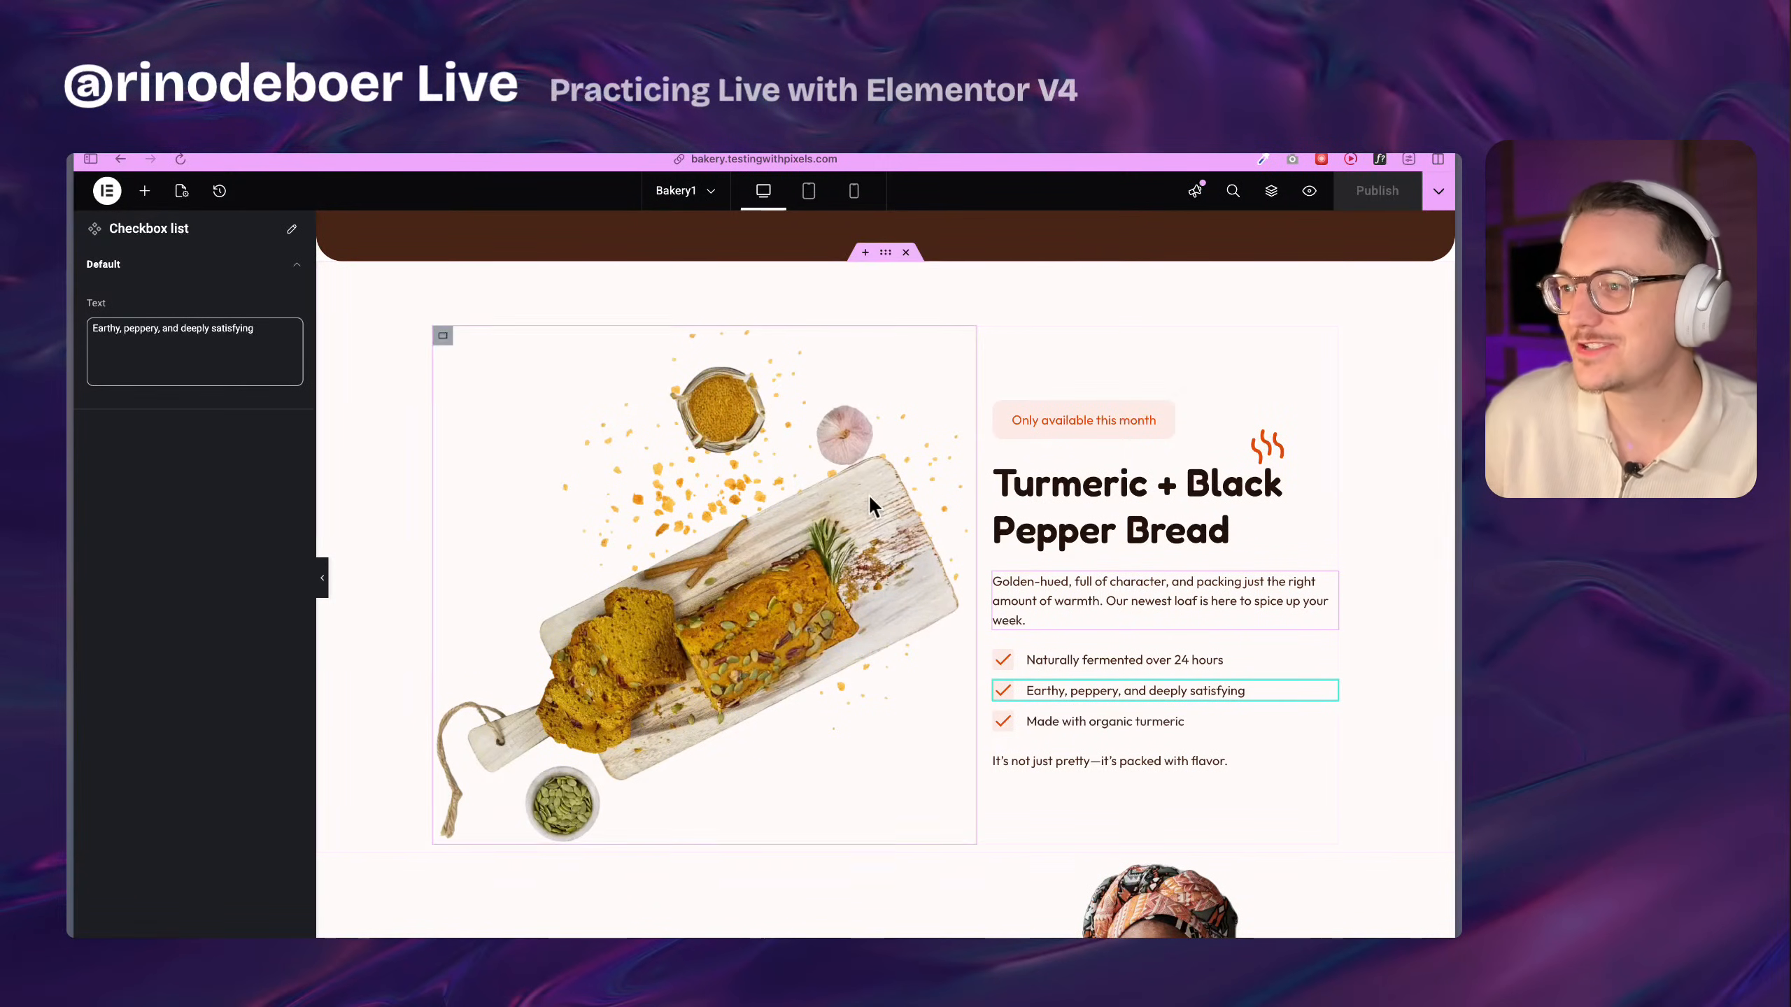
Add a Move transform effect to the turmeric bread image with a horizontal offset of 50%
click(871, 540)
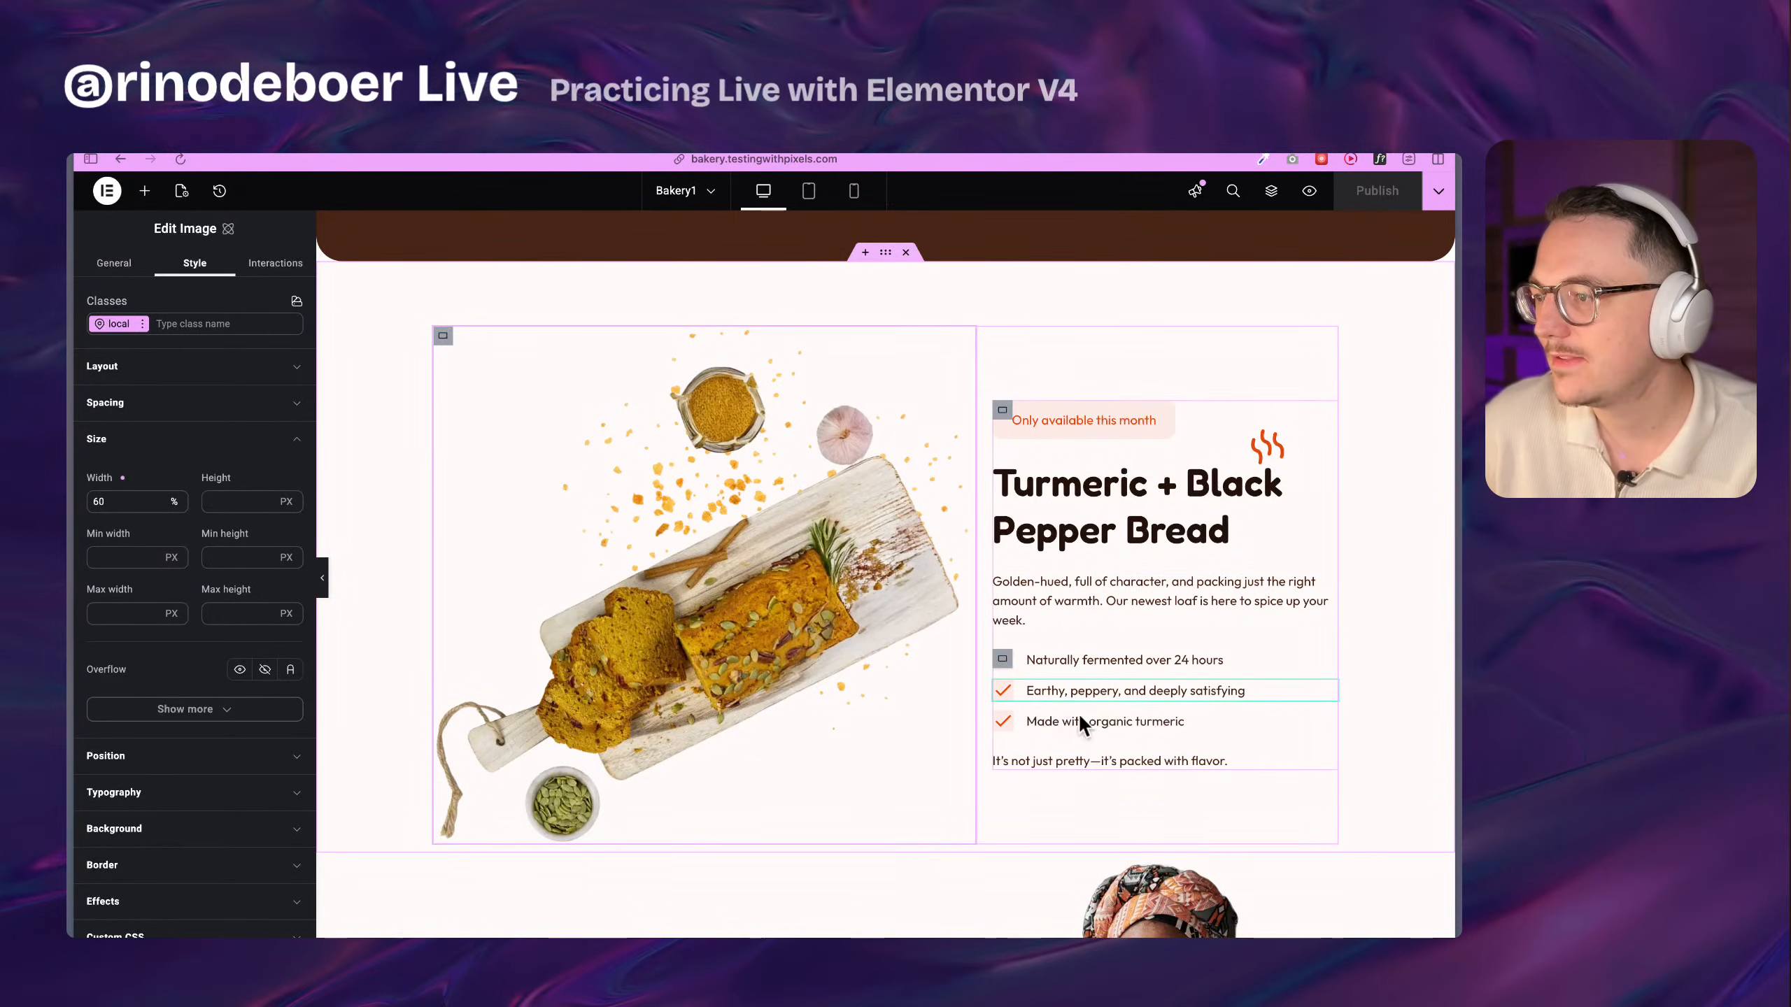
scroll(1106, 610, down, 1)
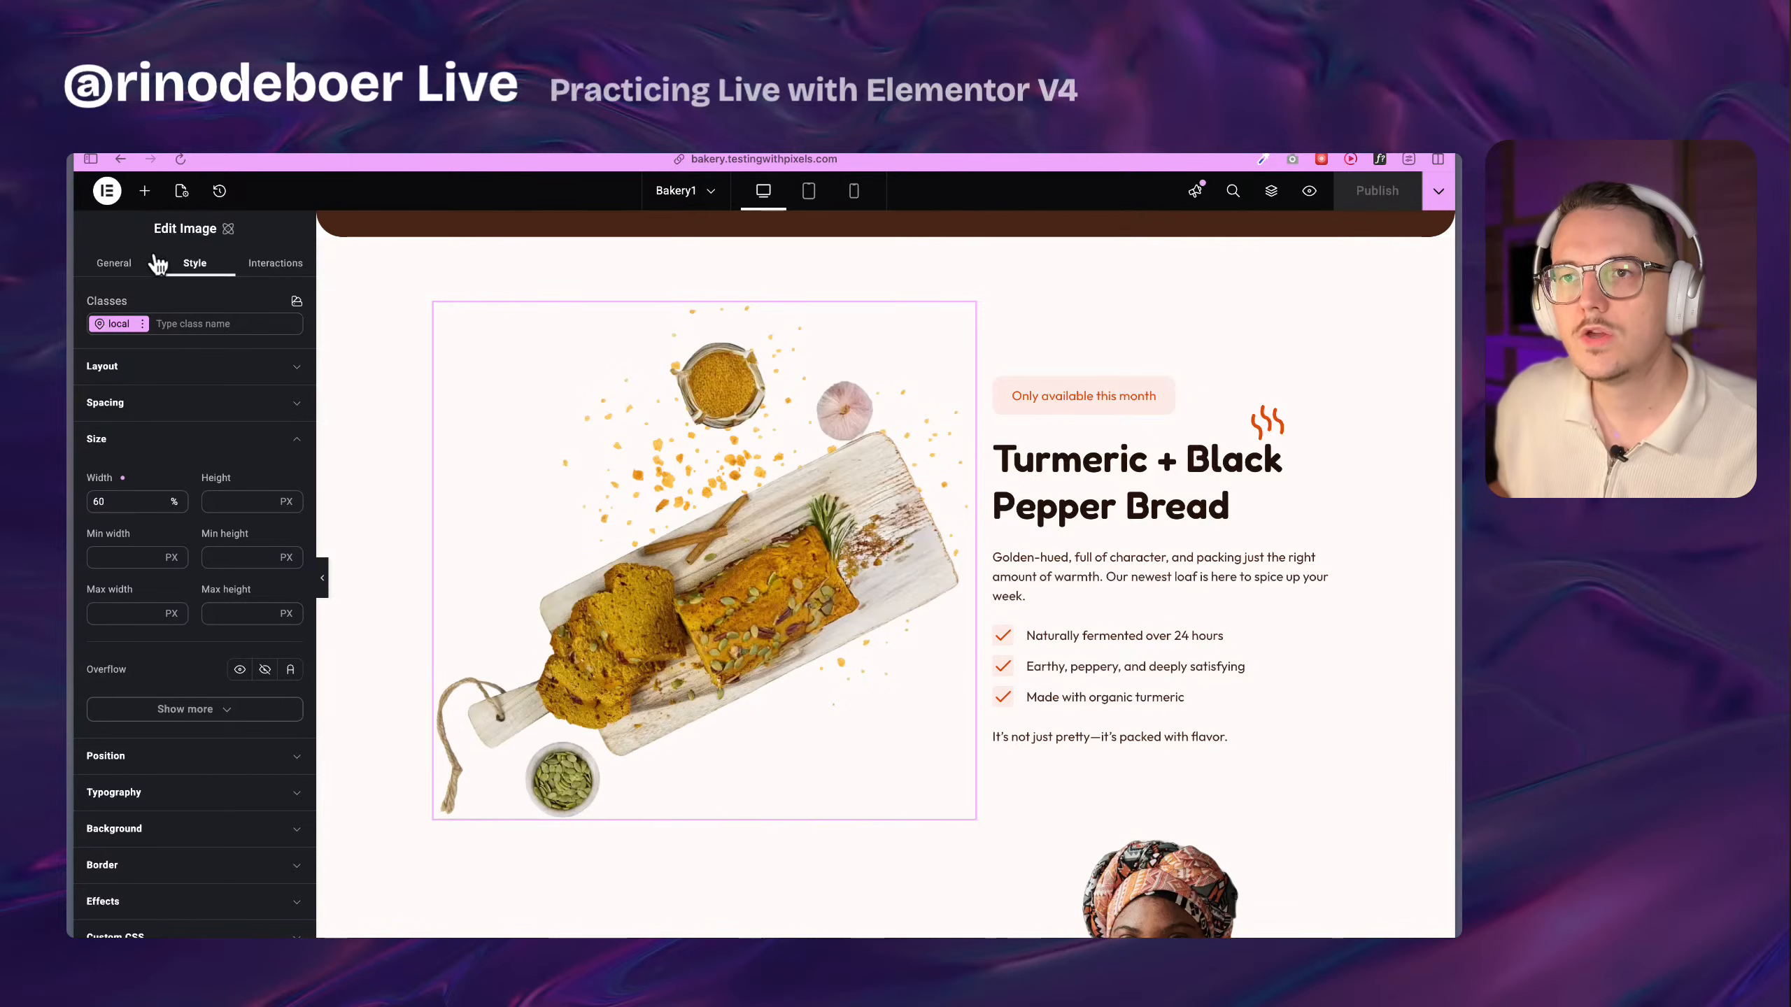
scroll(169, 701, down, 3)
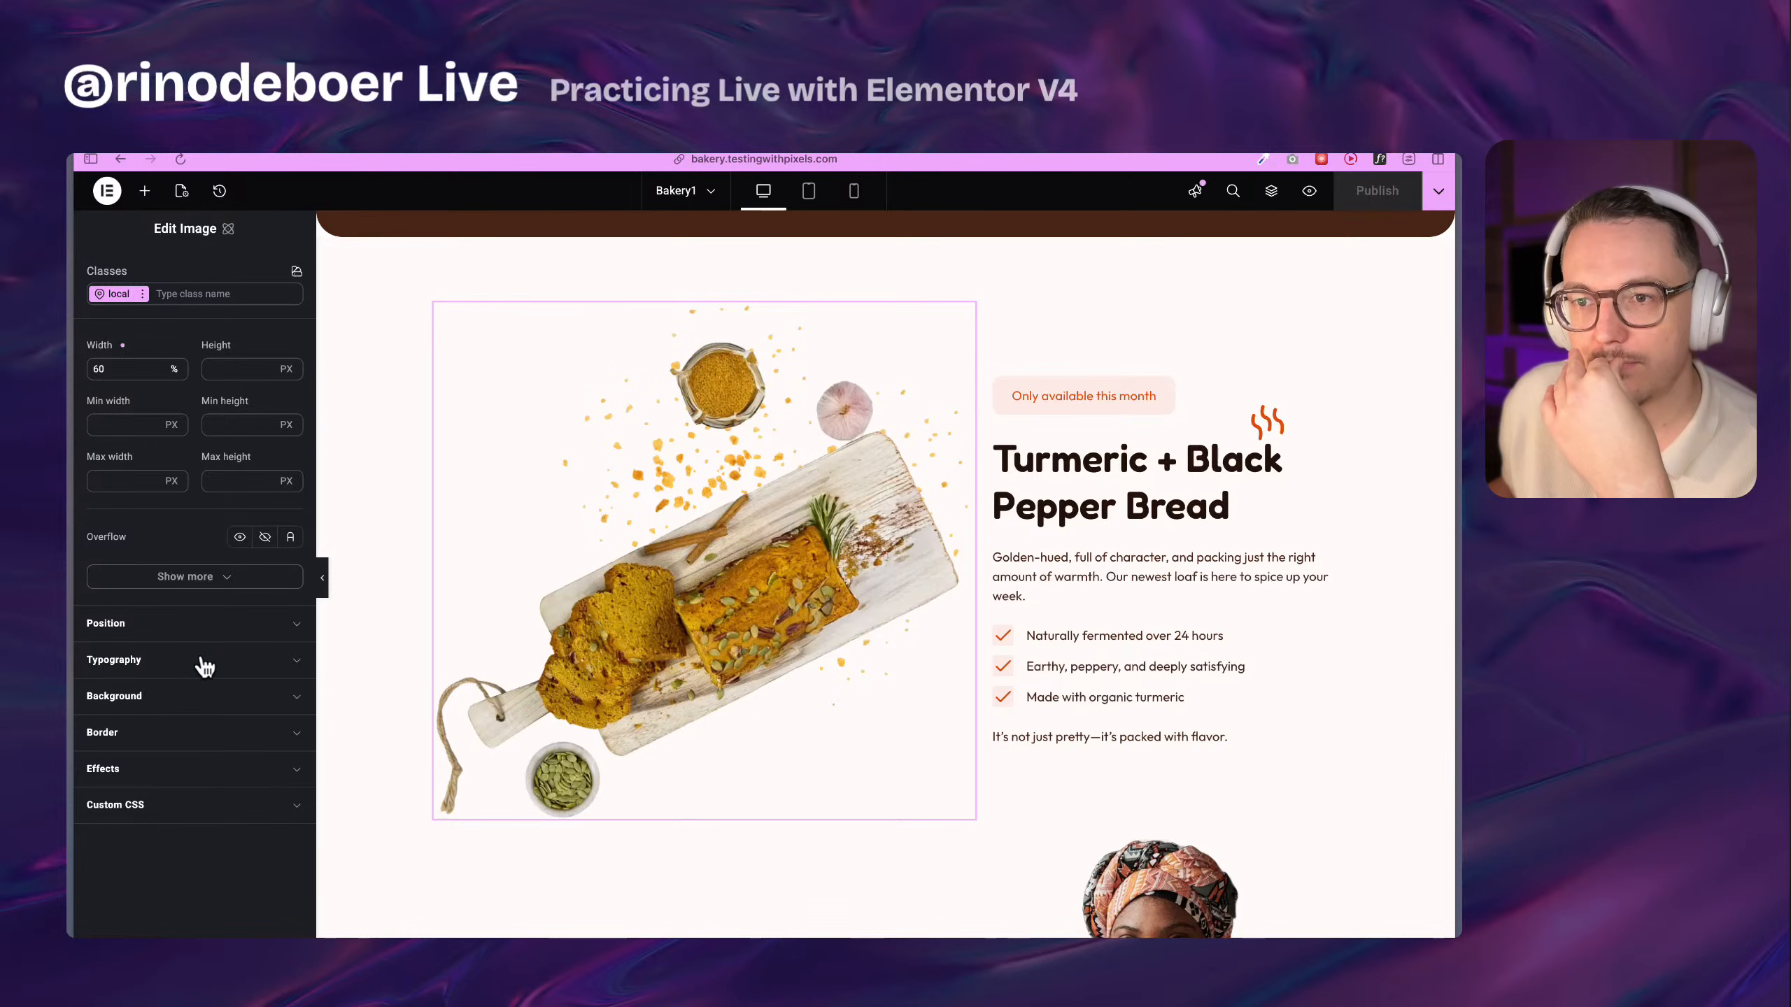
click(211, 772)
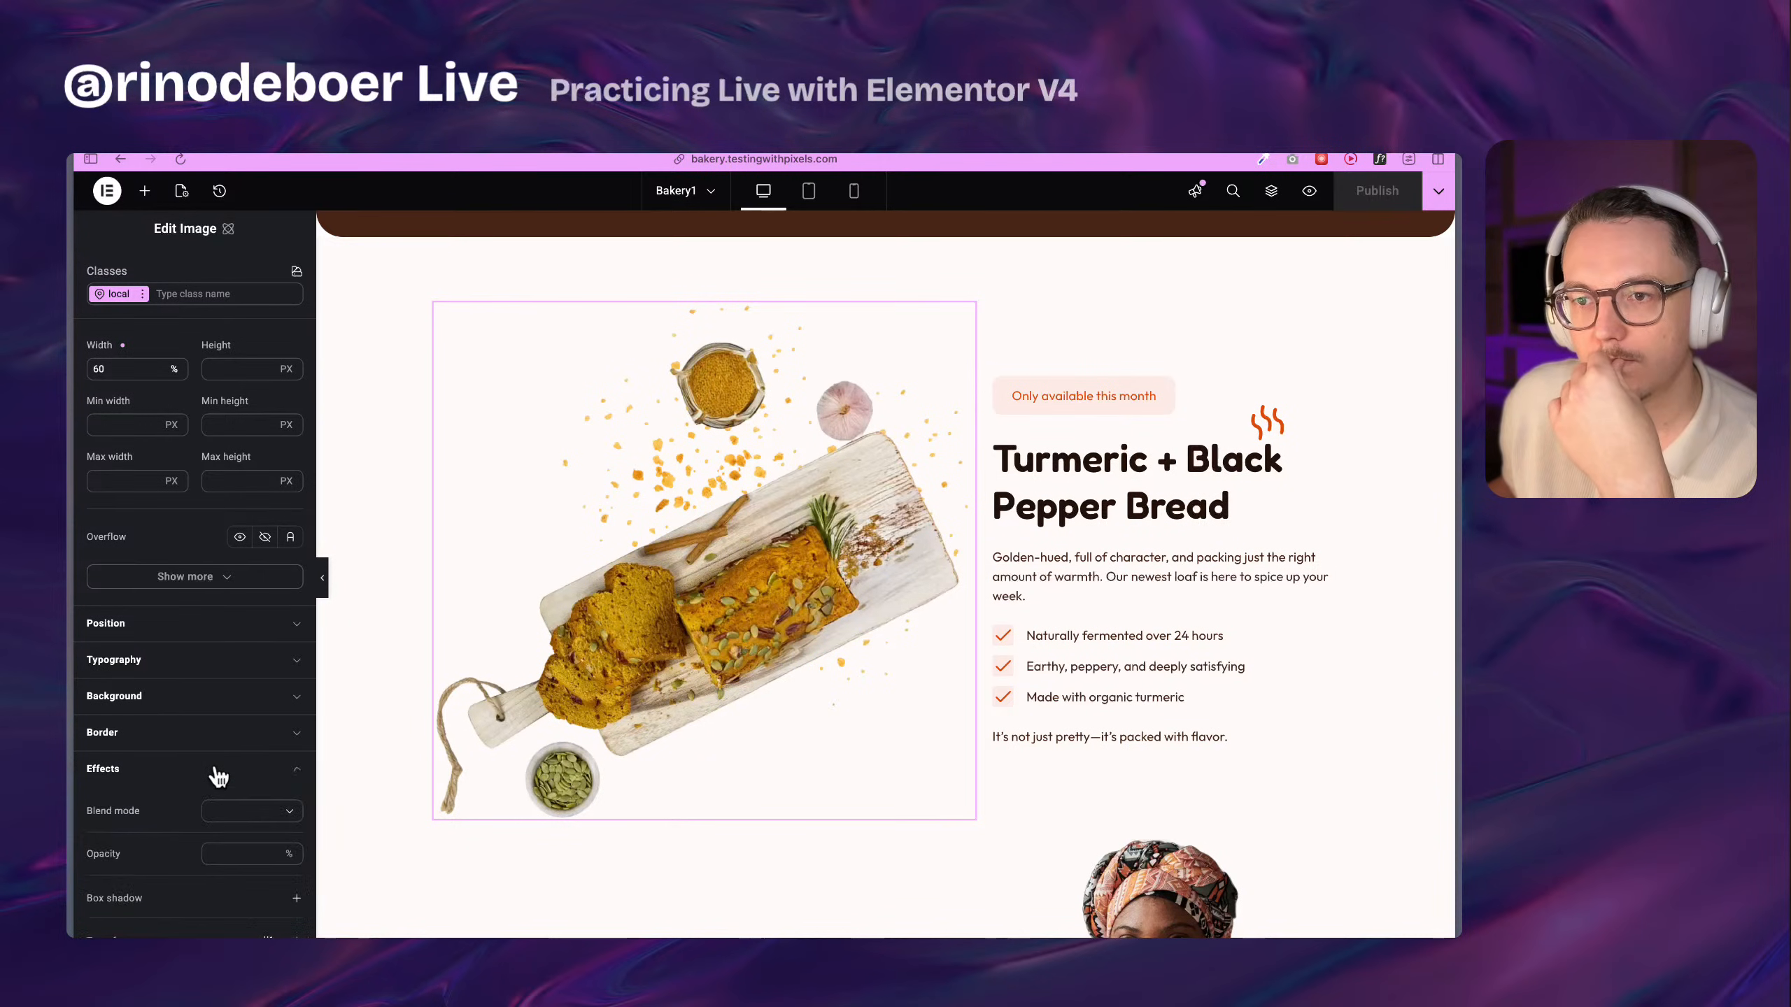
scroll(176, 748, down, 4)
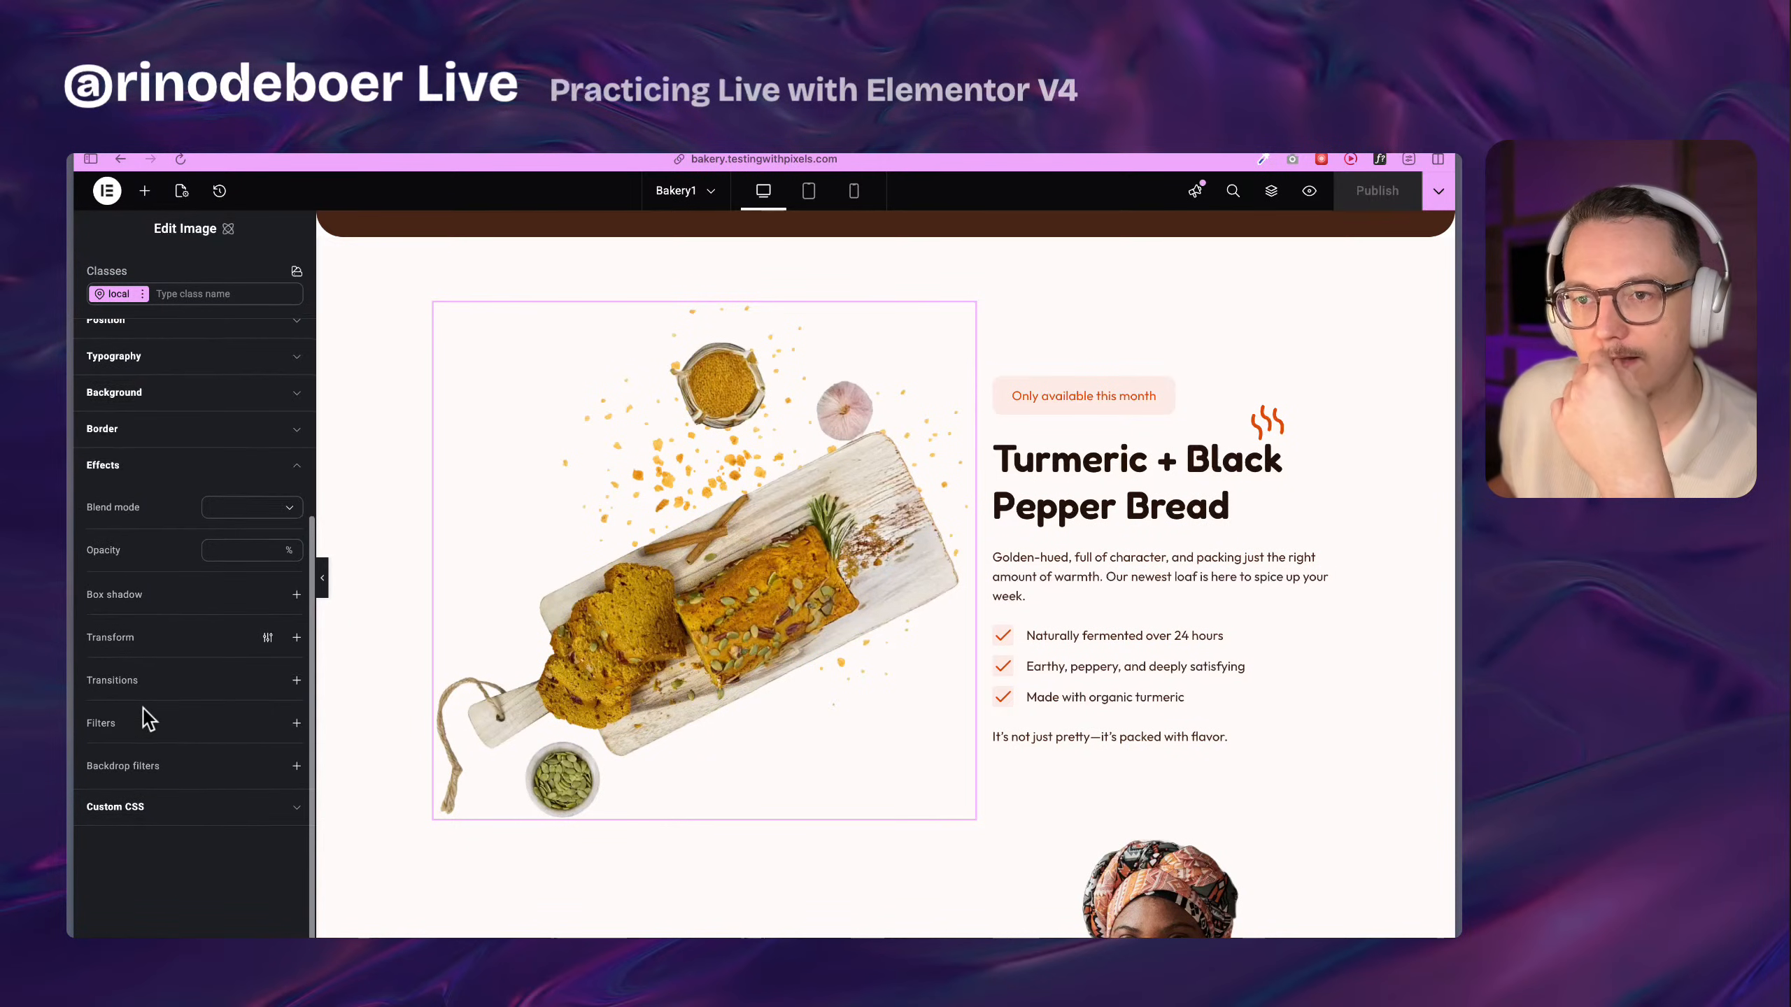
click(296, 636)
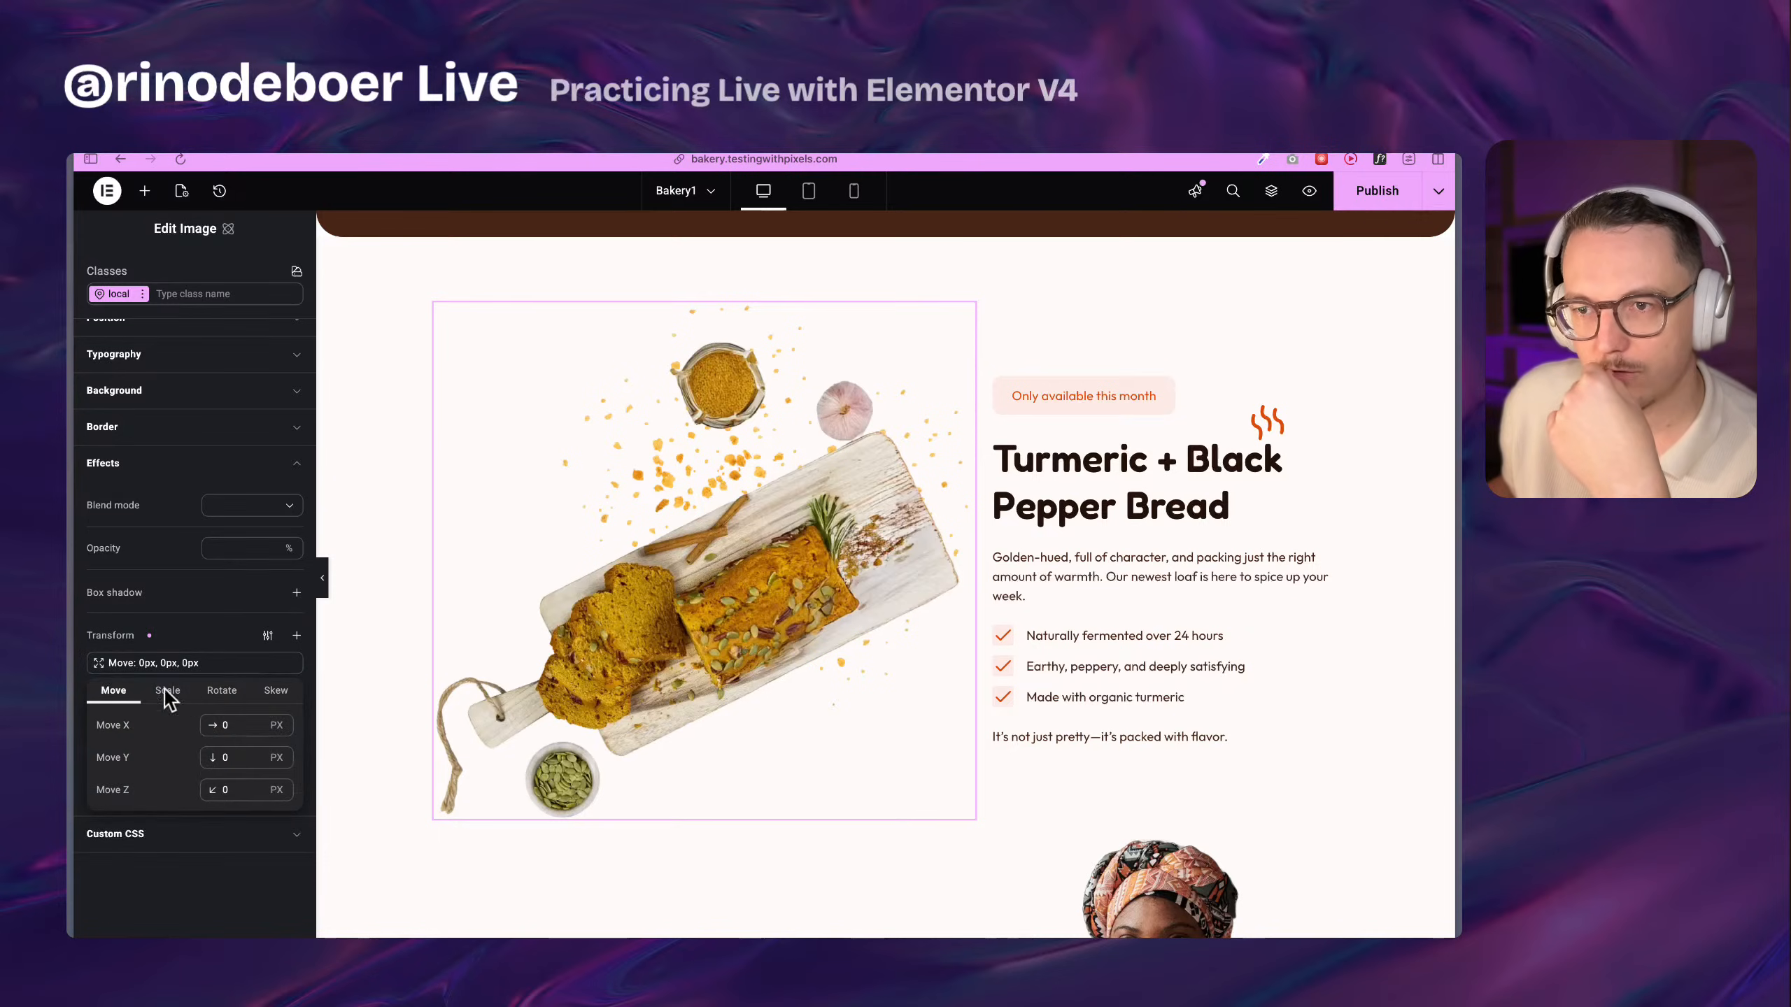
click(241, 725)
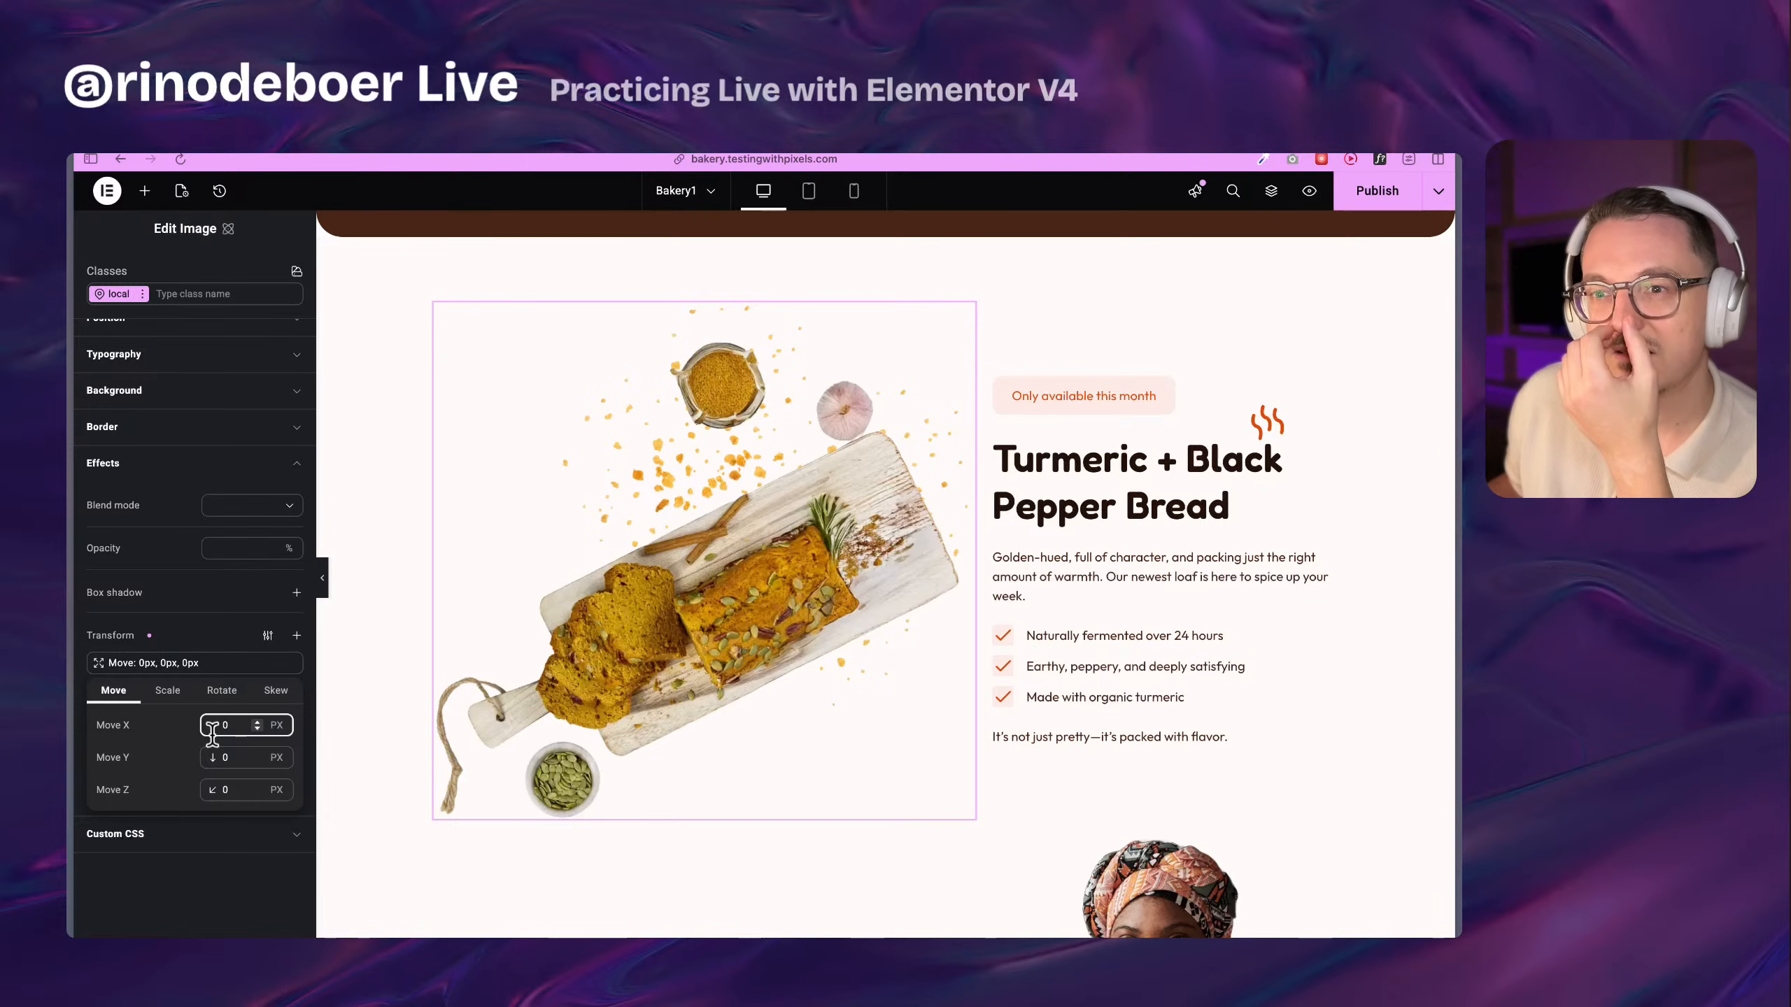
key(BackSpace)
text(50%)
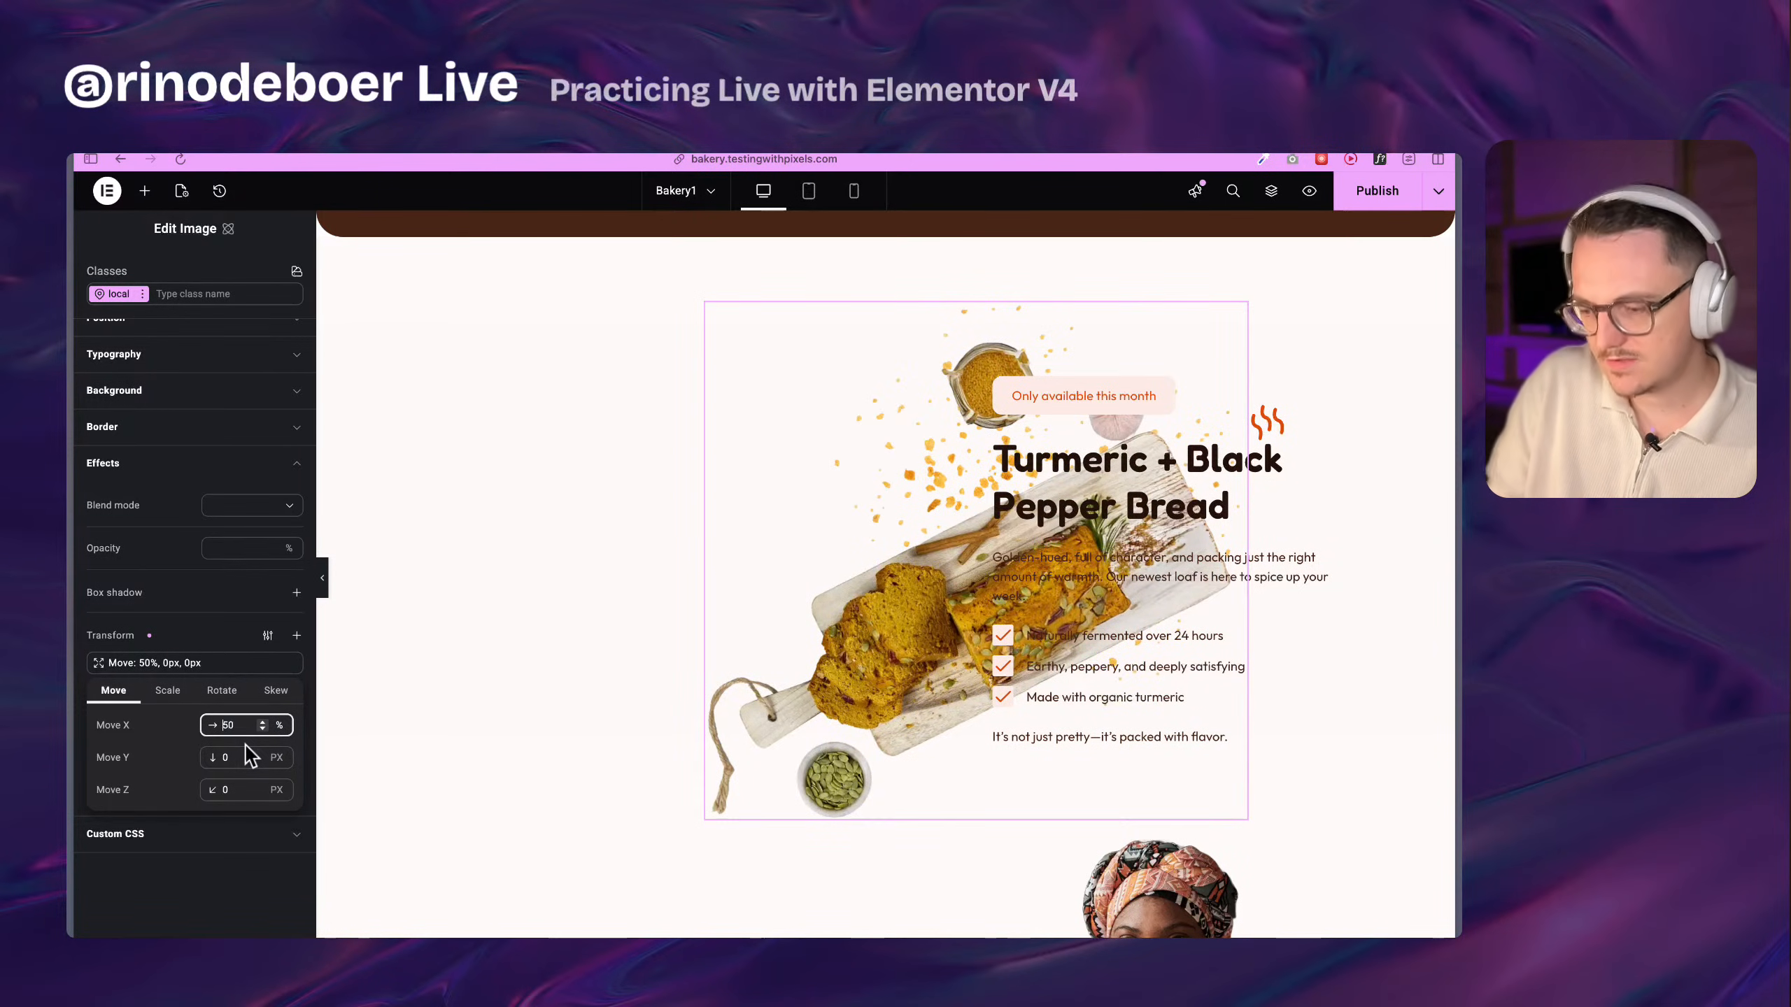
Try a negative horizontal offset of -50% in the bread image's Move transform
key(Left)
text(-)
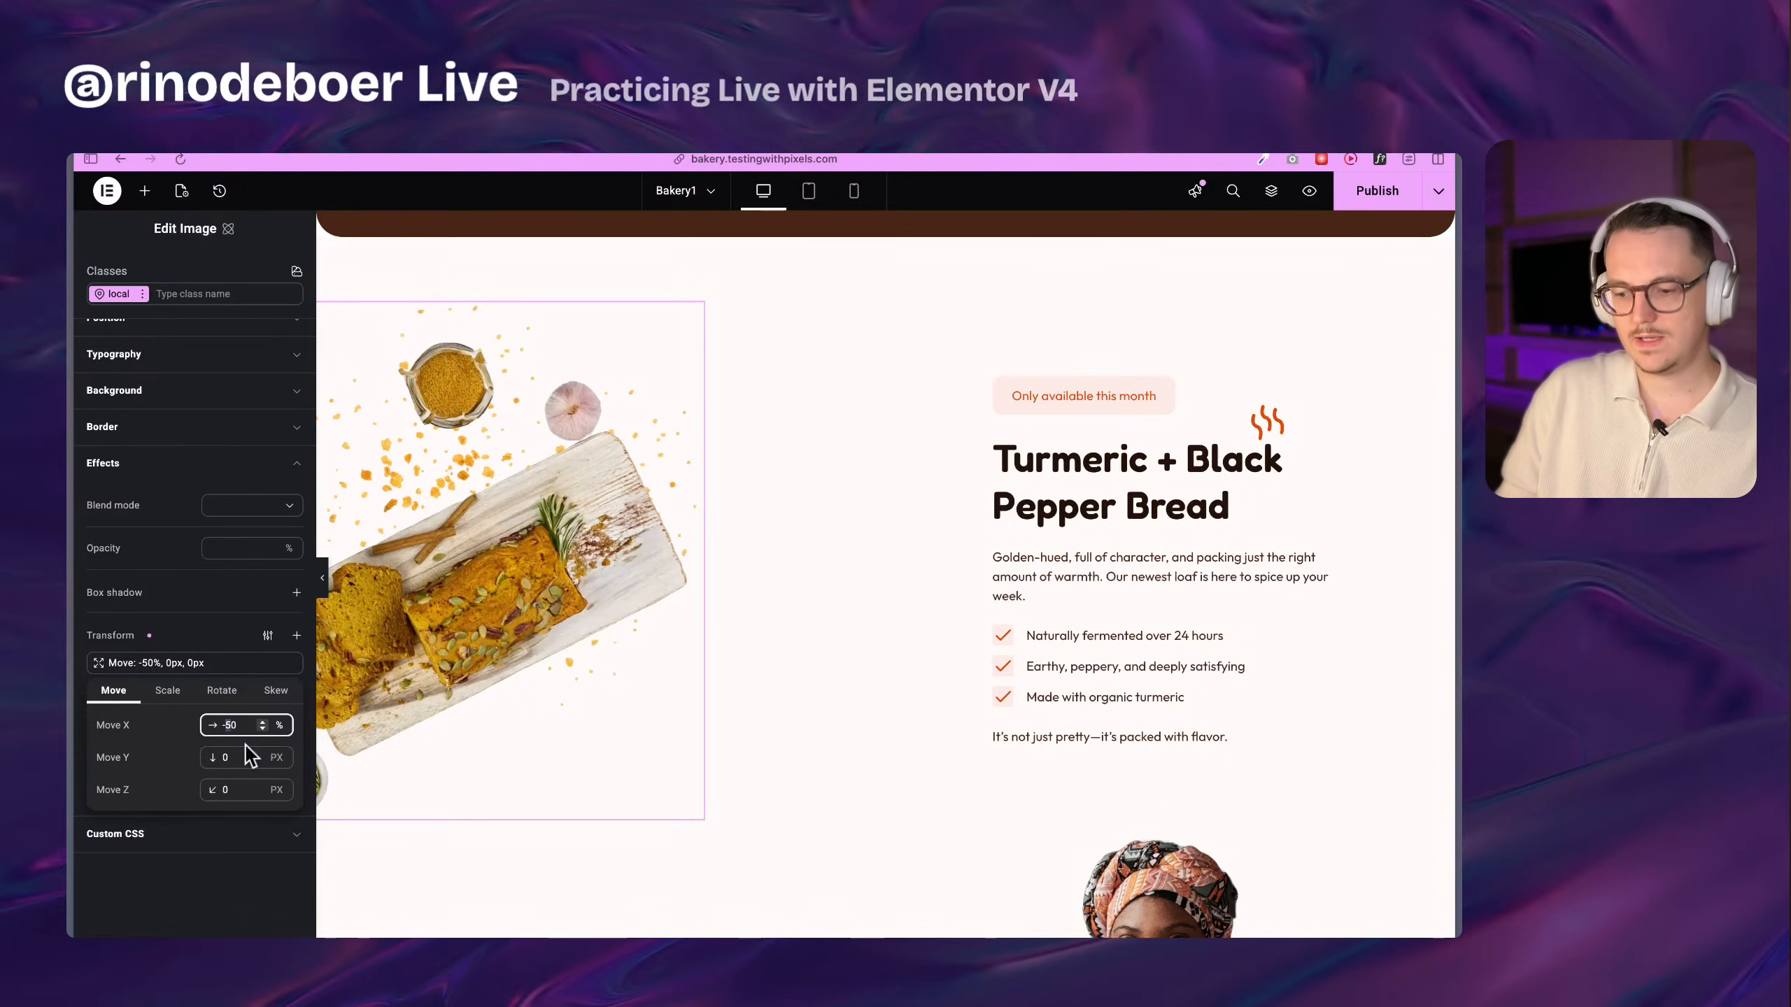
text(0)
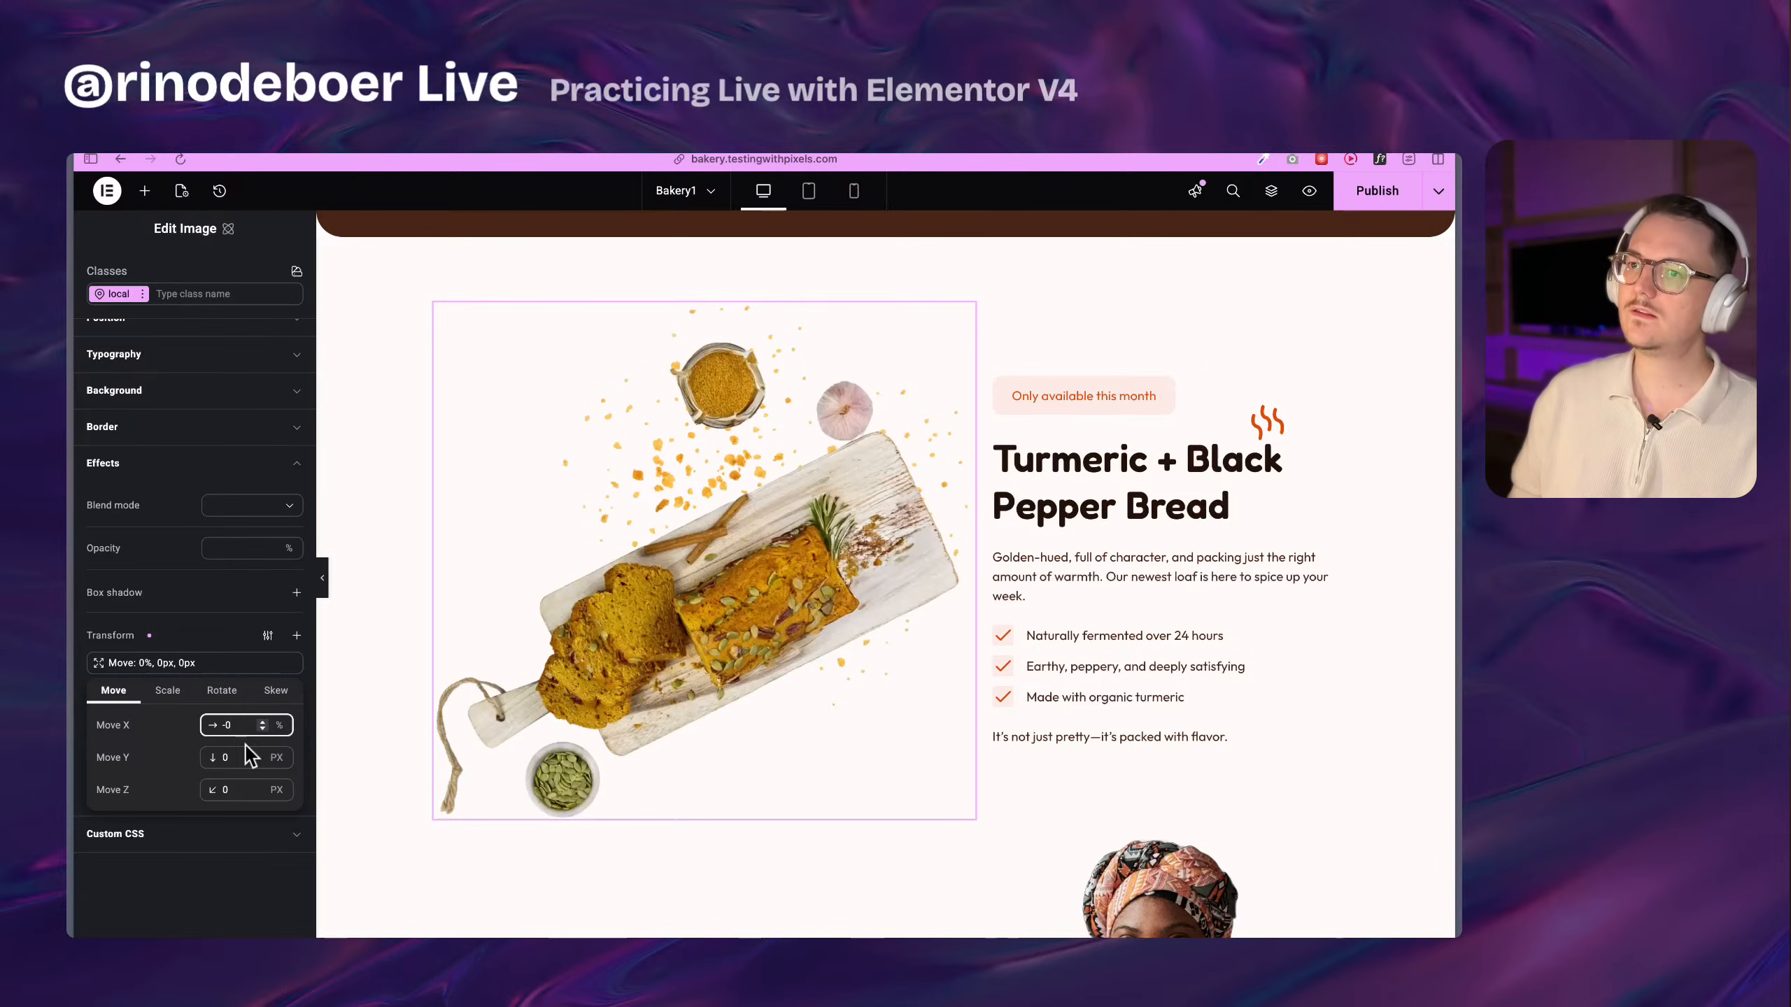
text(5)
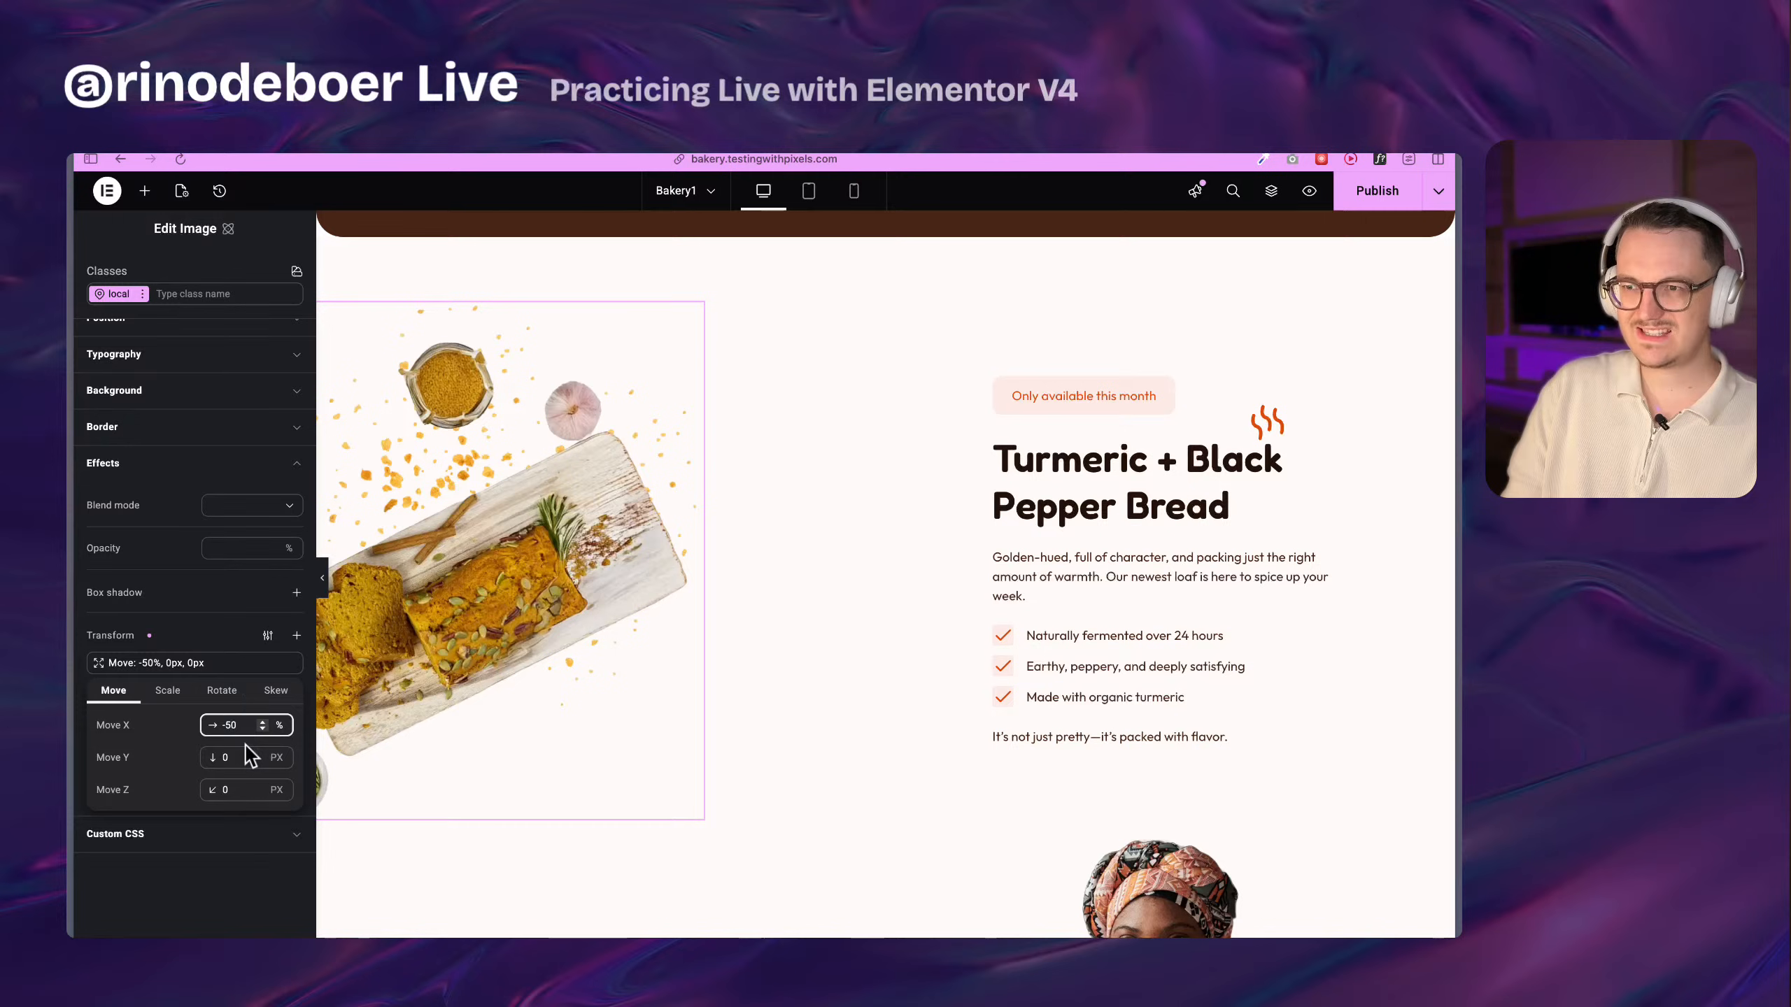
key(Left)
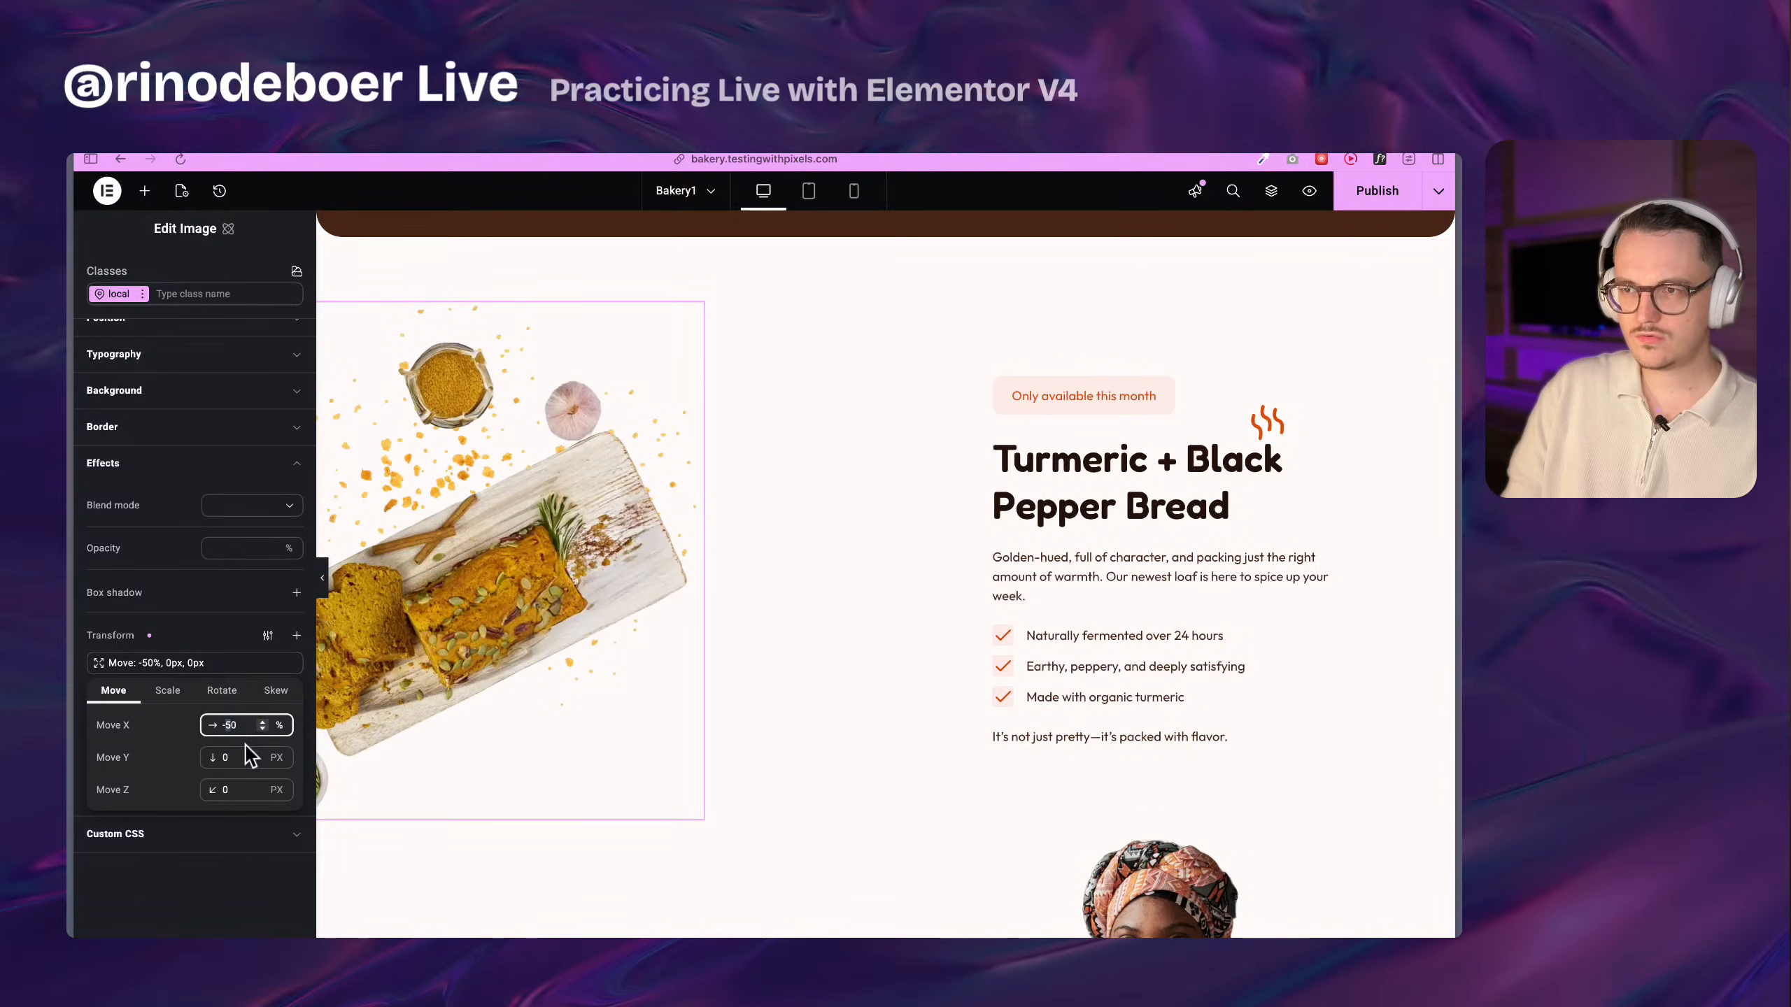
key(BackSpace)
key(BackSpace)
key(BackSpace)
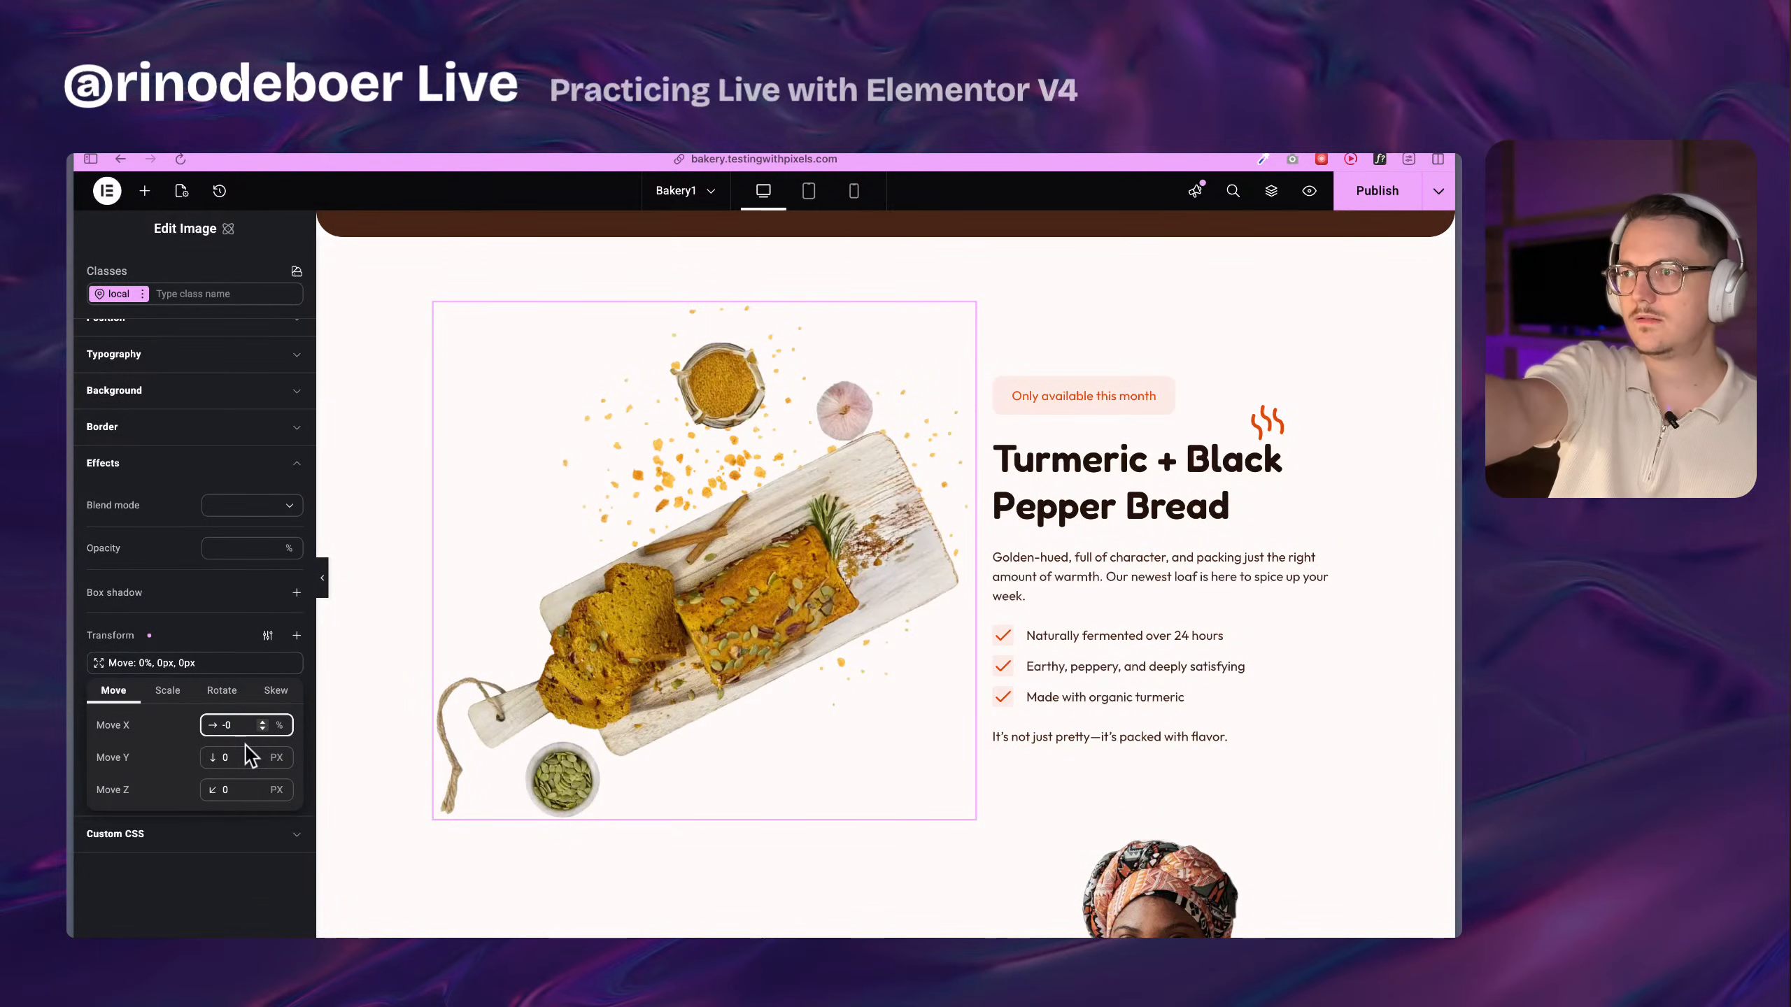
text(5)
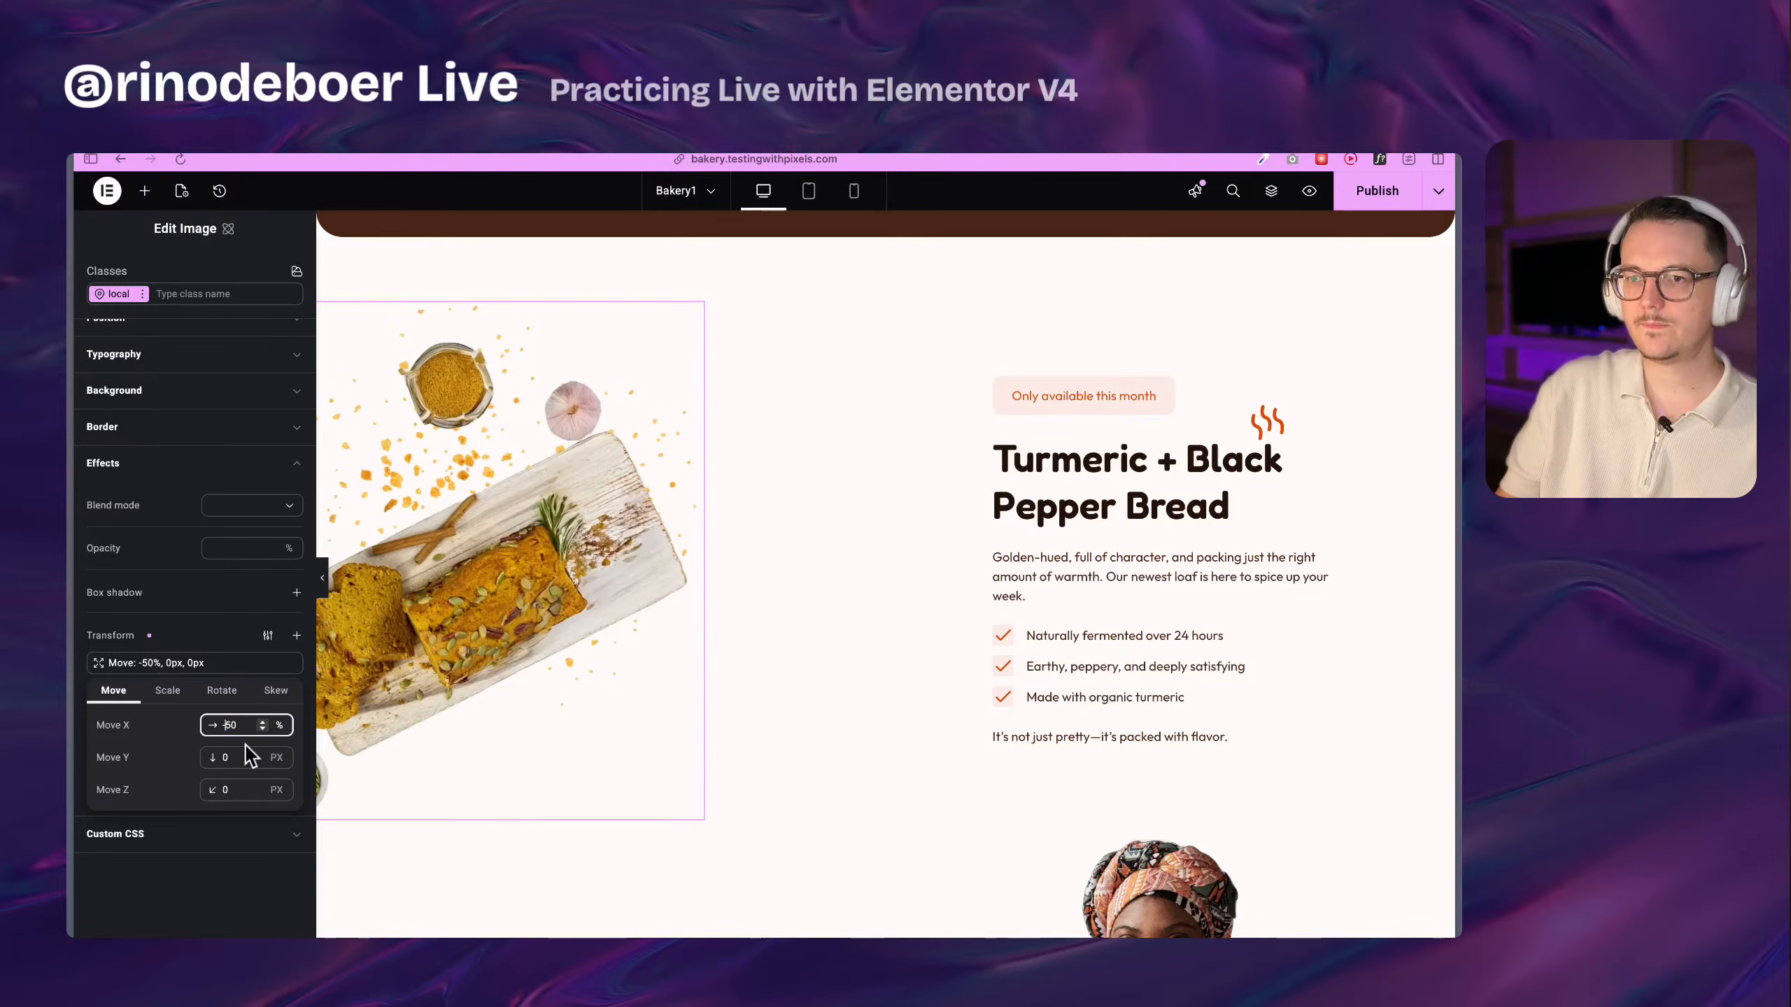
Set the bread image's horizontal Move offset to -10% and close the transform's settings
key(Delete)
key(Delete)
text(25)
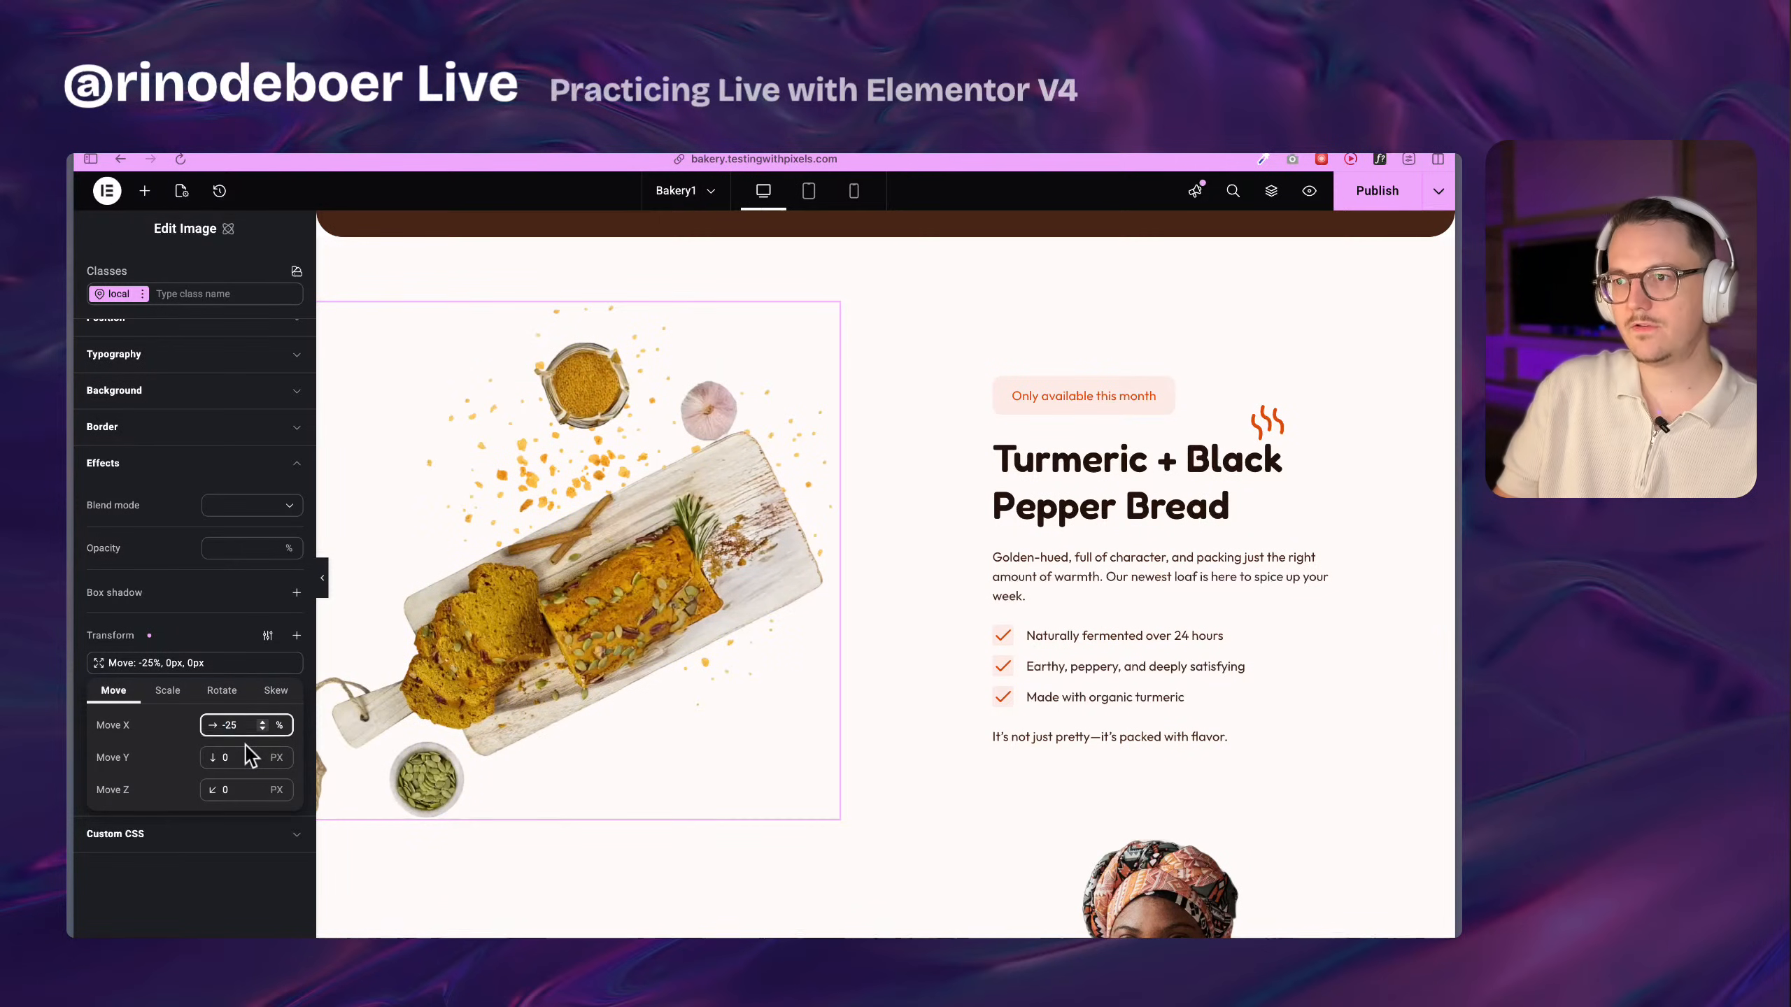
key(Up)
key(Up)
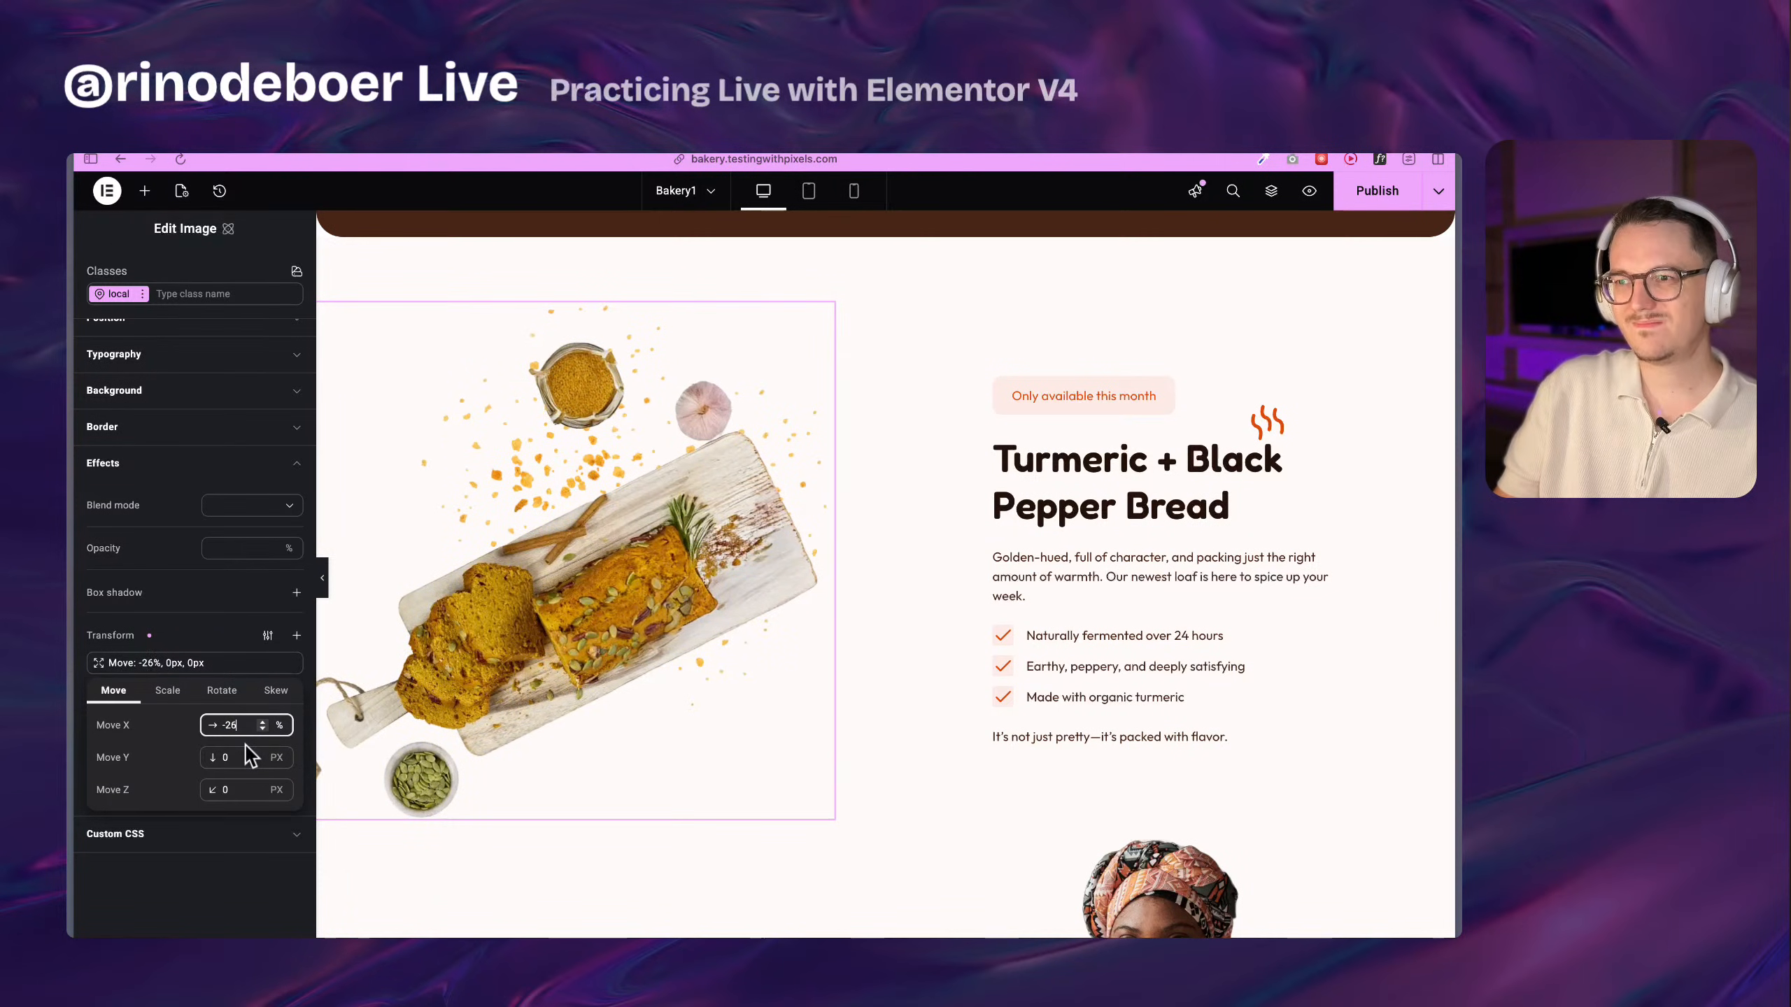
key(Up)
key(Up)
key(Up)
key(Up)
key(Up)
key(Up)
key(Up)
key(Up)
key(Up)
key(Up)
key(Up)
key(Up)
key(Up)
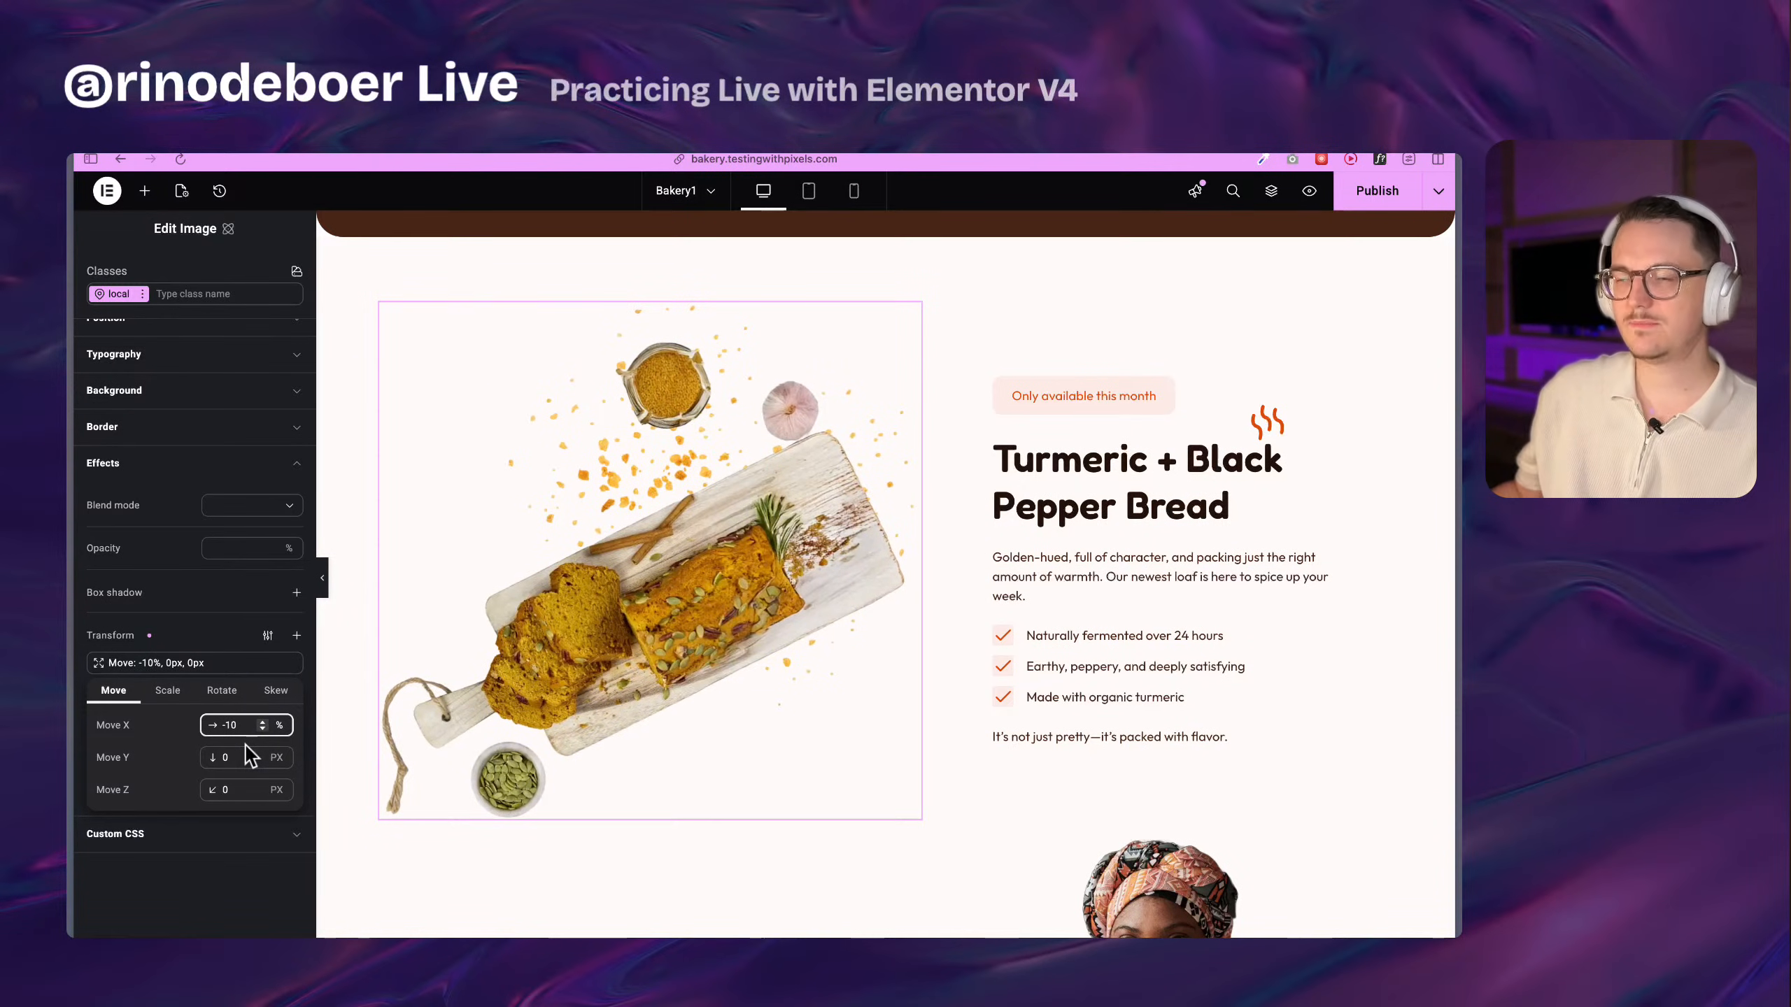
click(184, 740)
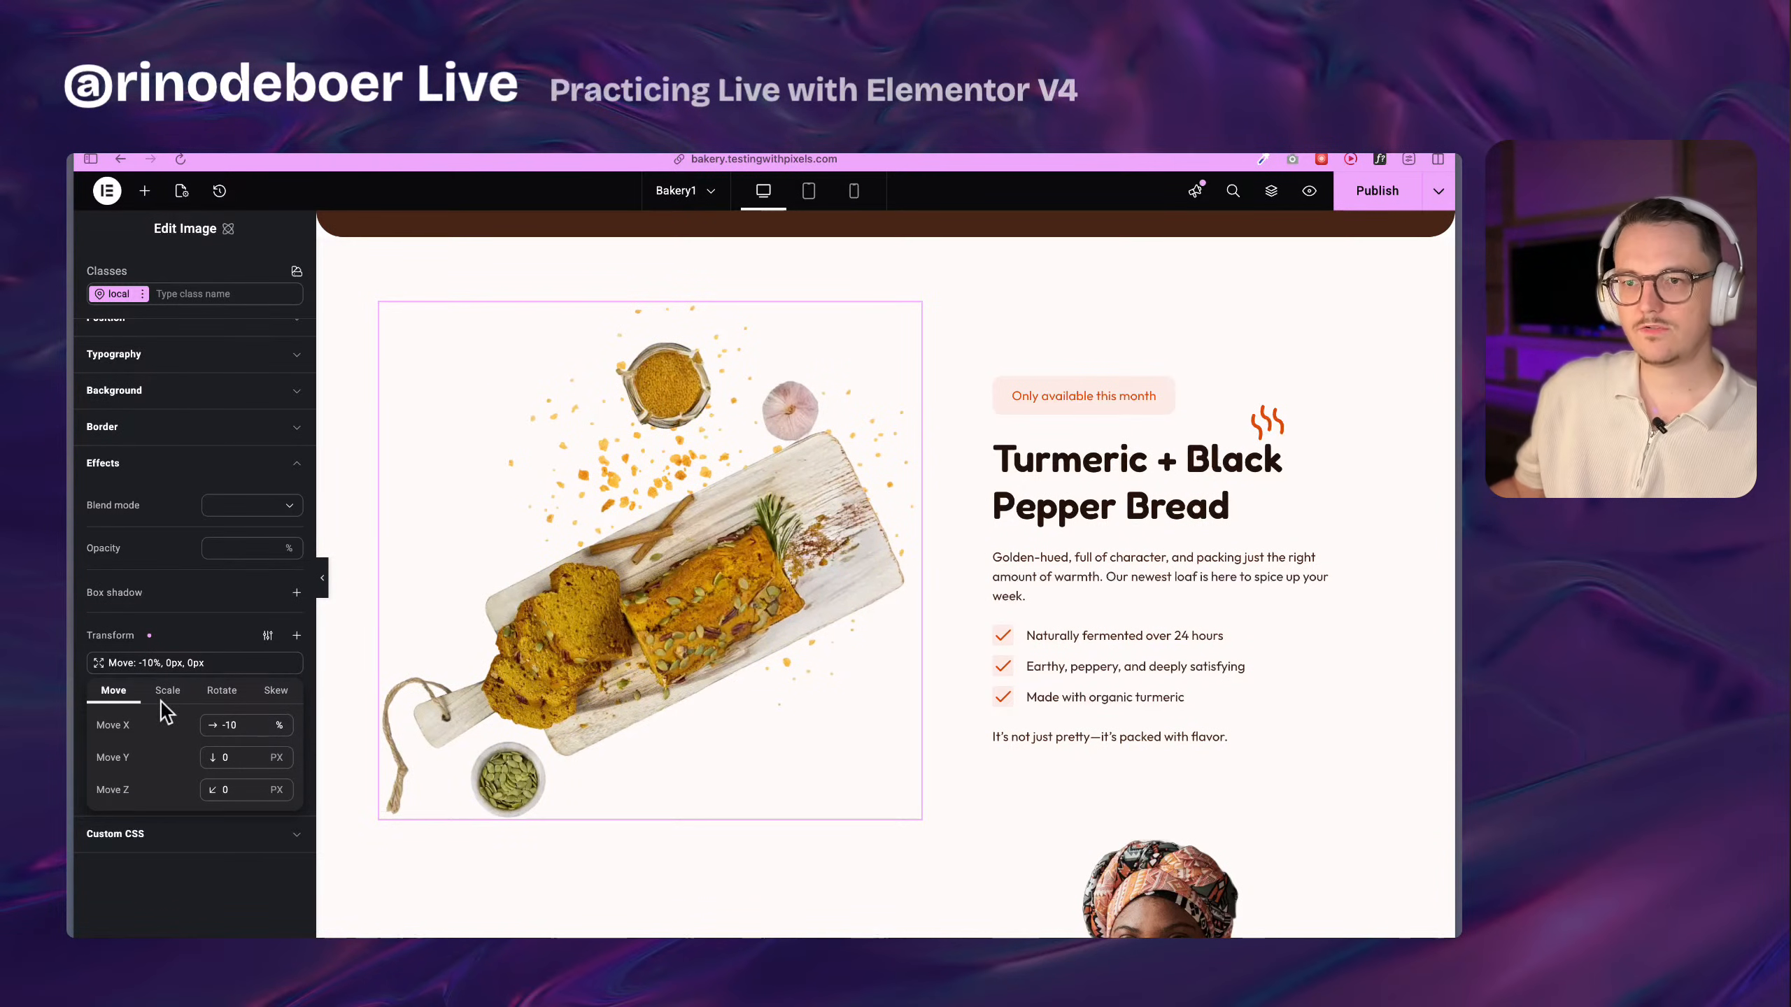
click(215, 638)
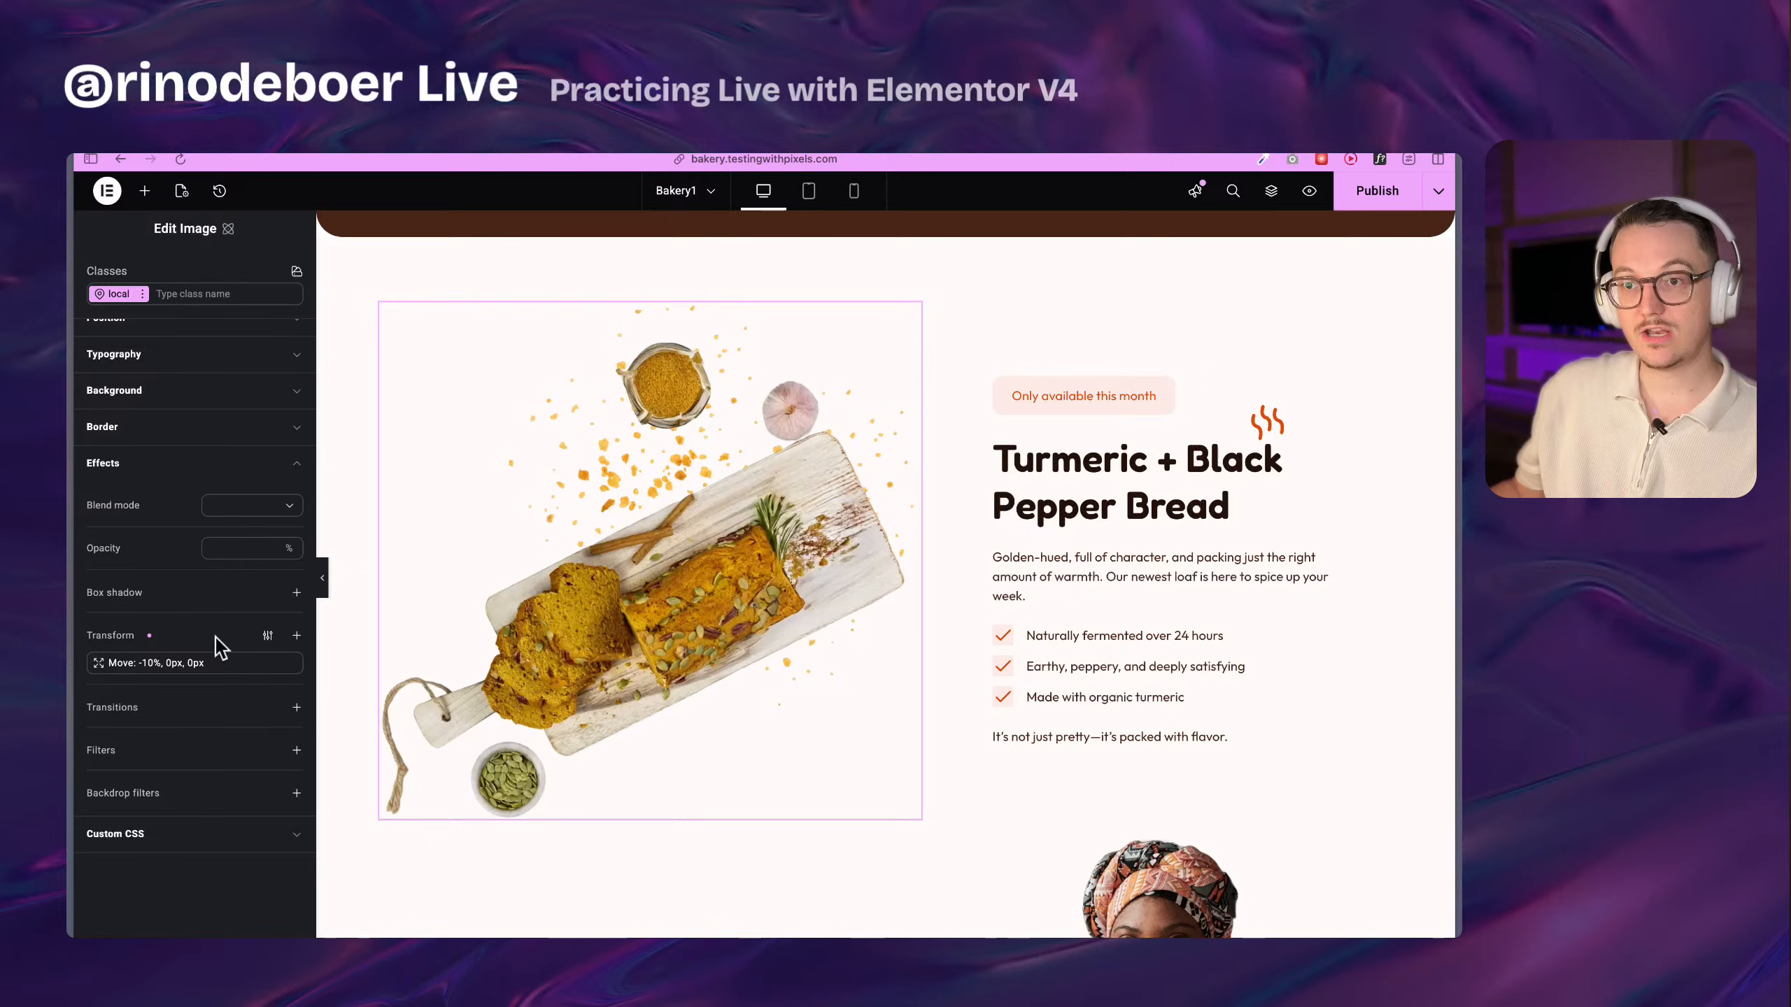
Add a Scale transform to the bread image with Scale X and Scale Y set to 1.2
click(296, 635)
click(242, 754)
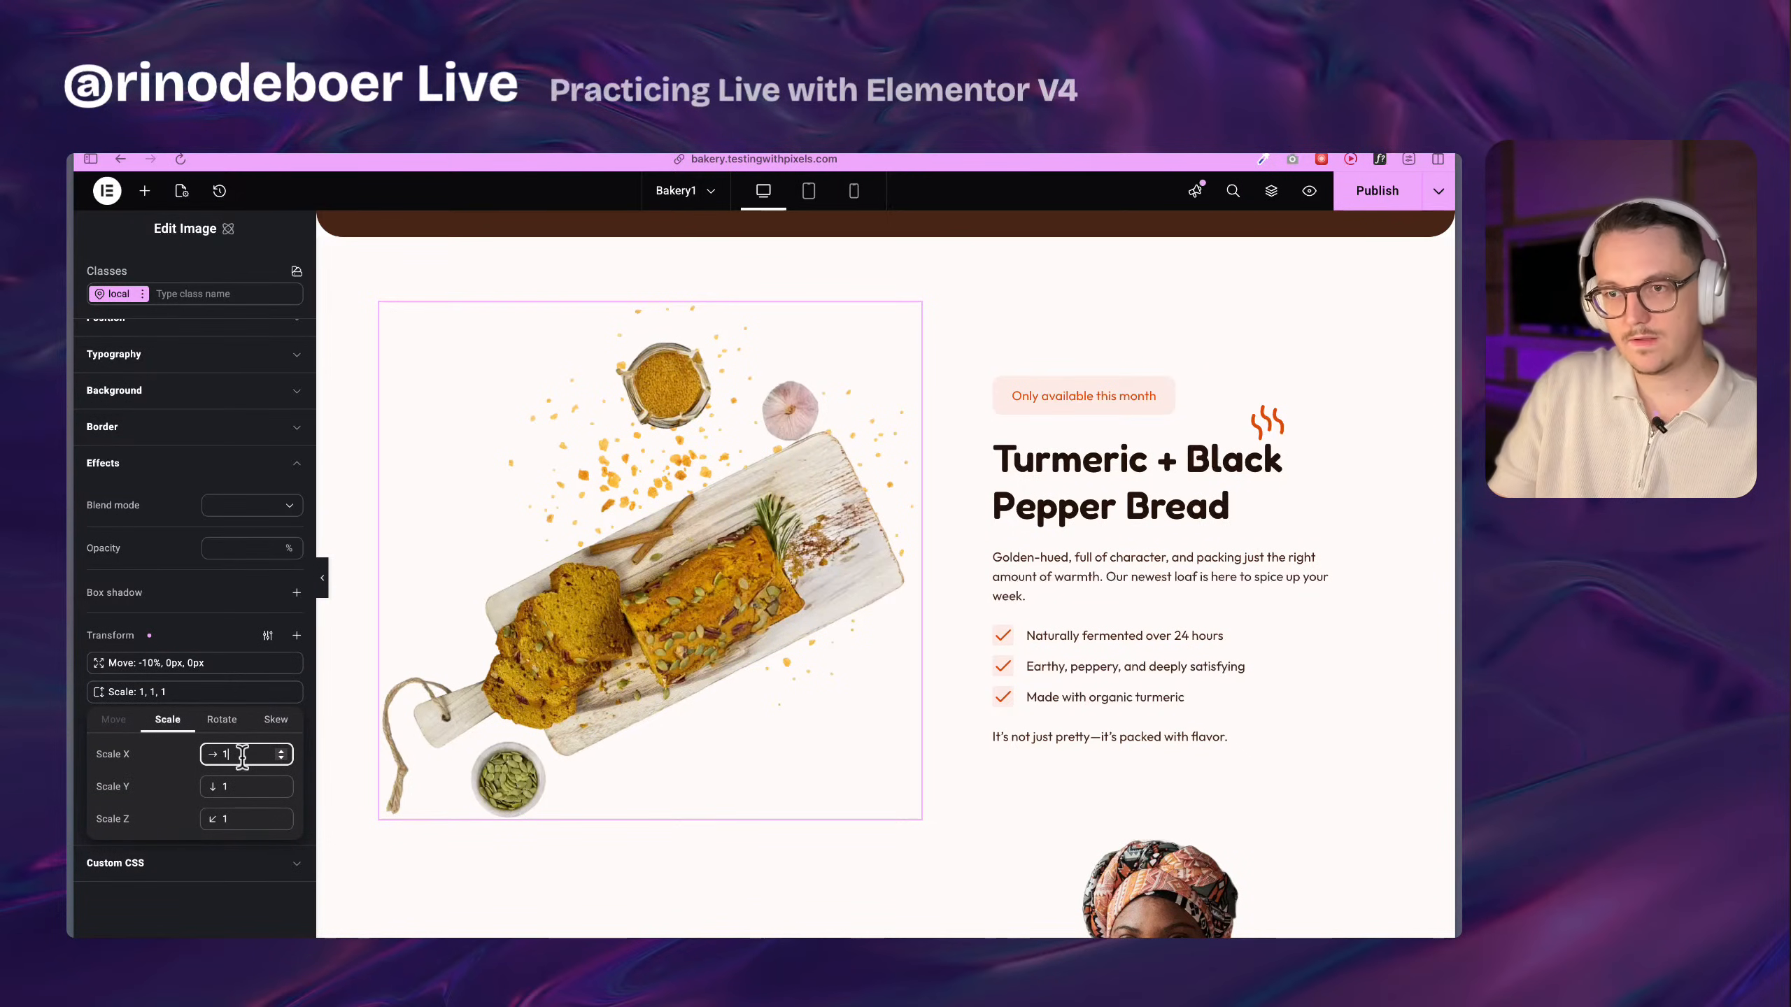
text(,2)
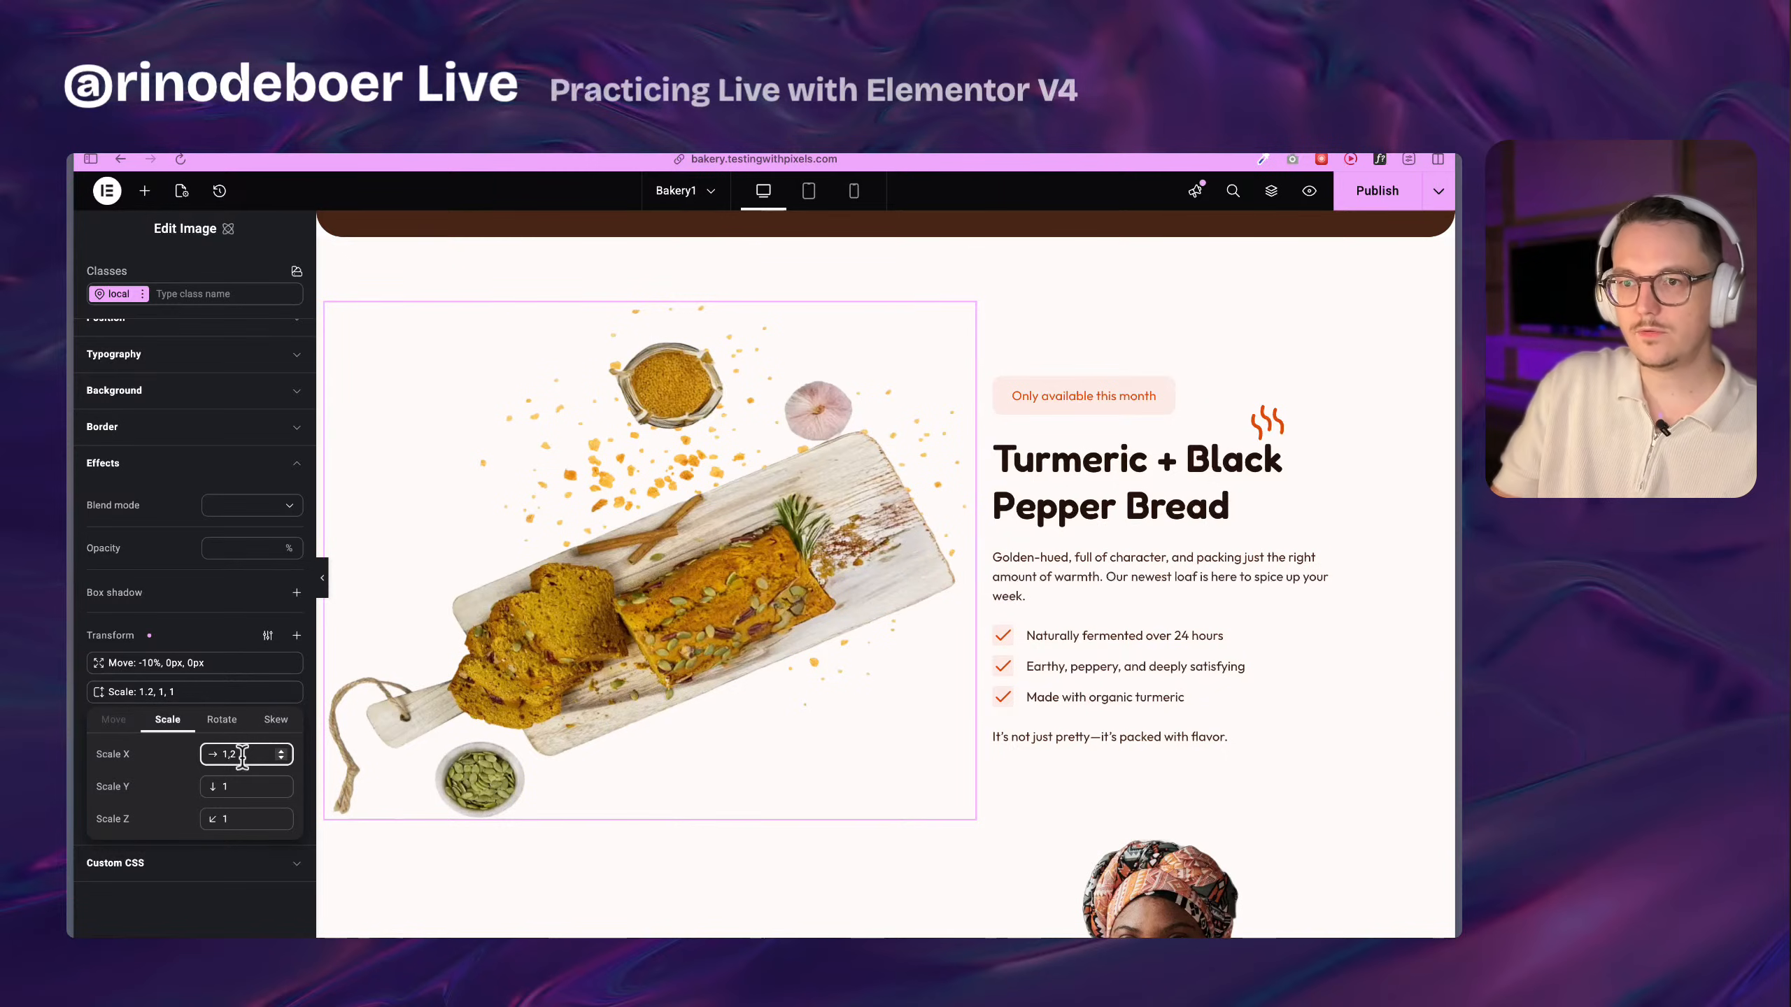
click(246, 786)
text(.2)
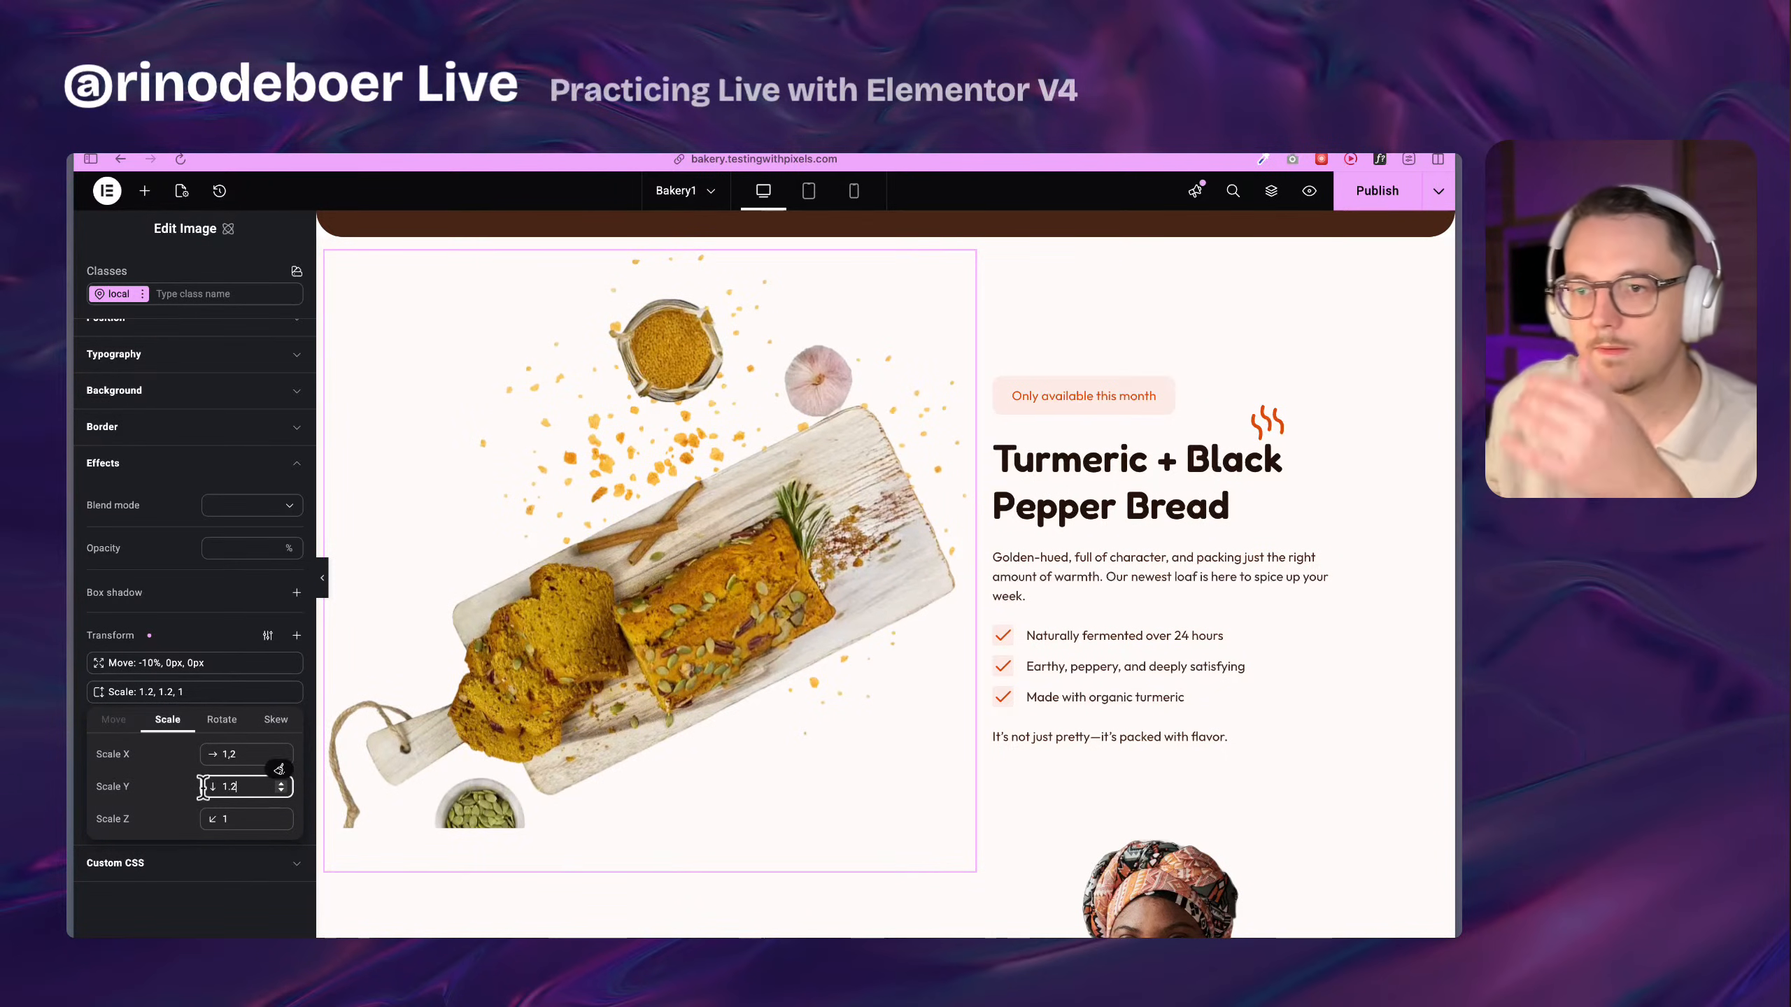
click(164, 784)
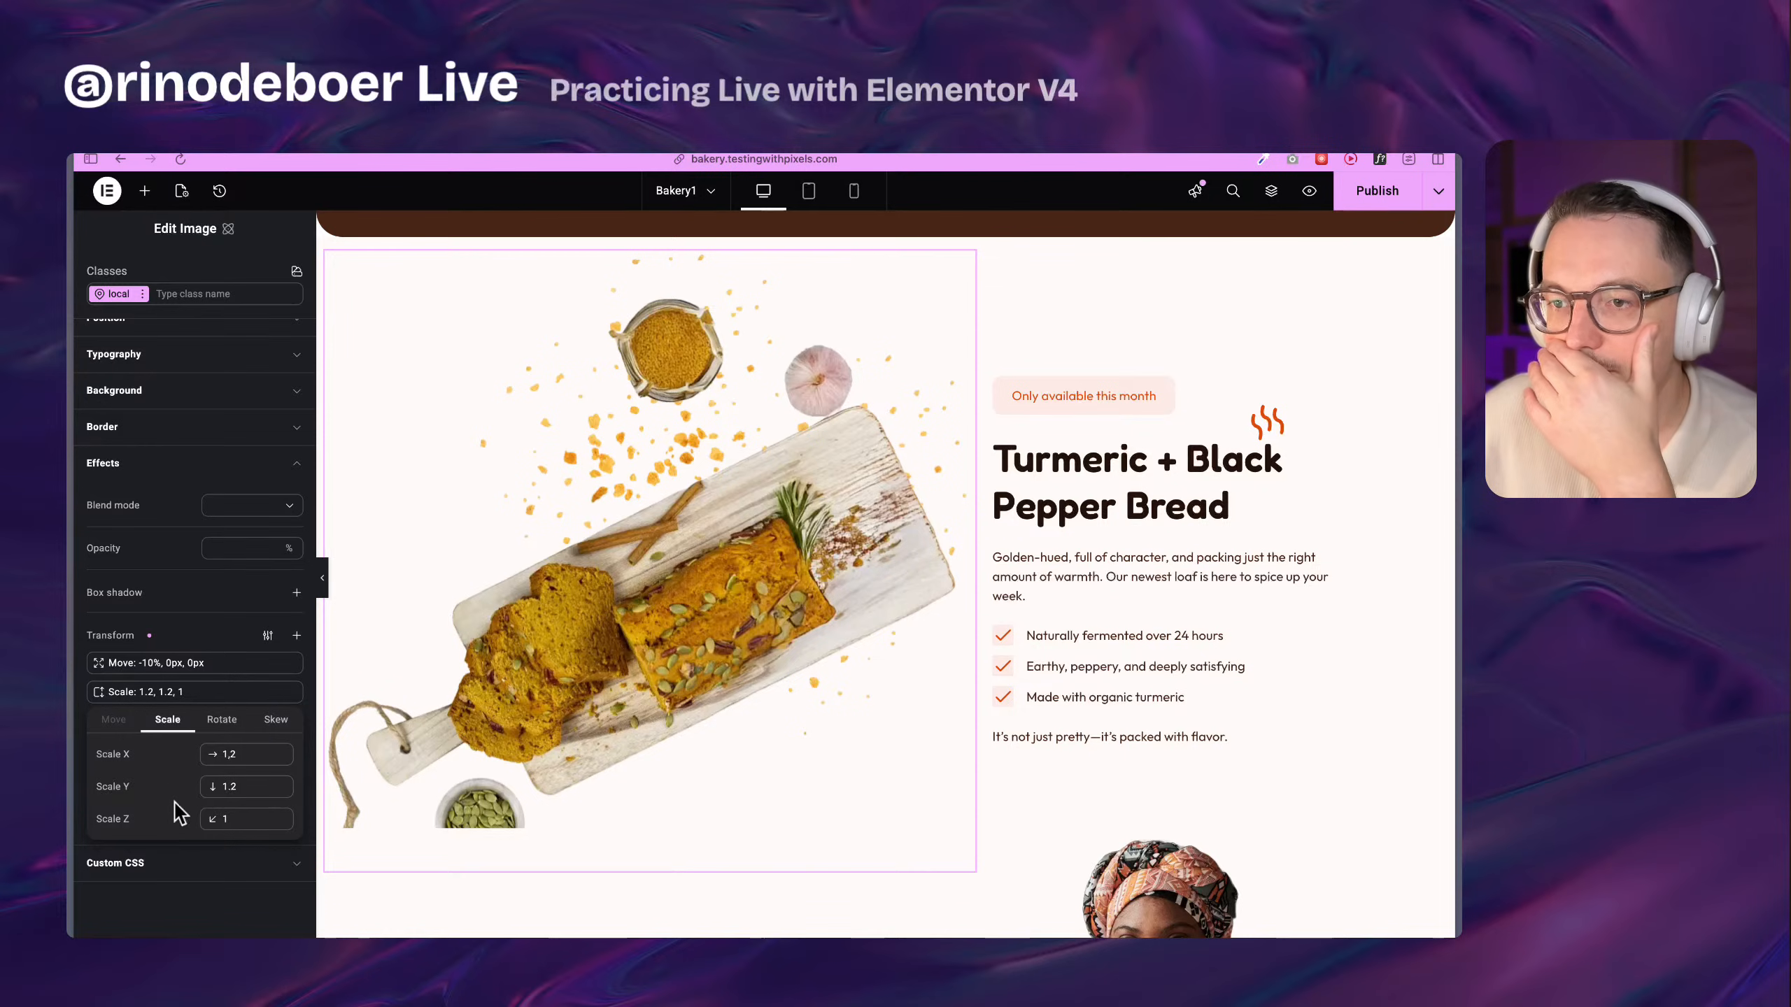
click(217, 914)
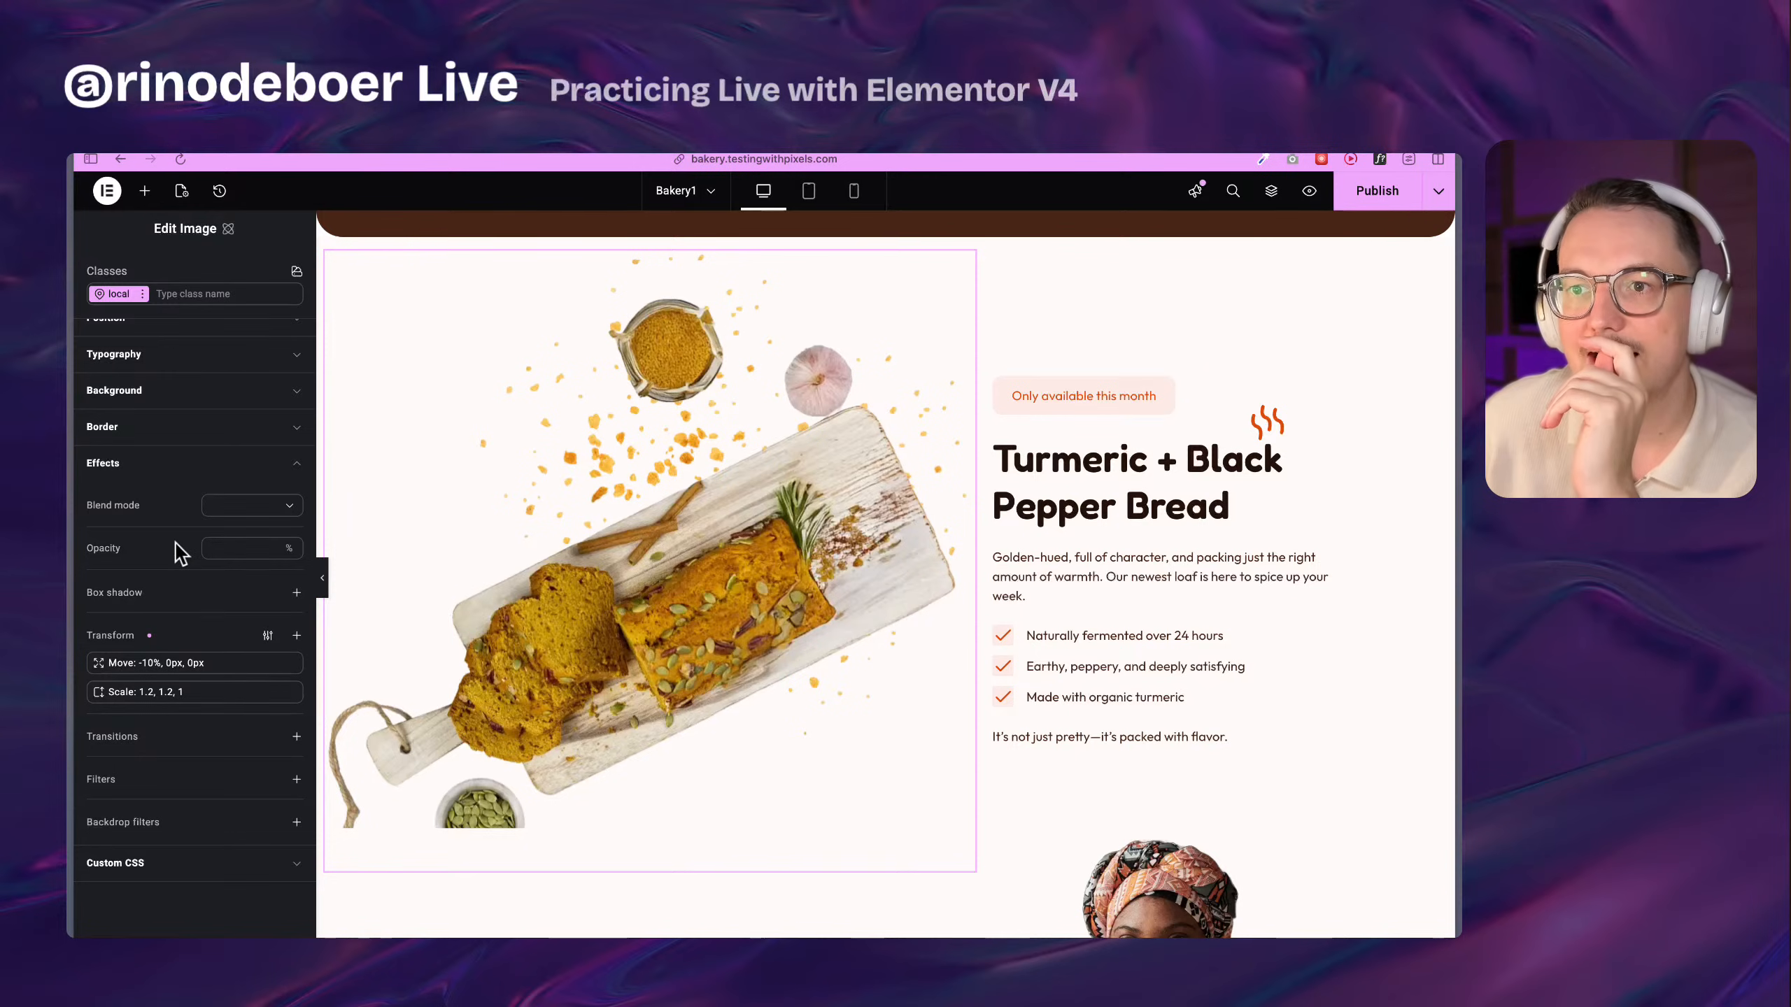
Examine the bread image's layout, spacing, size and object fit settings, including the available Object fit options
scroll(179, 554, up, 2)
scroll(212, 557, up, 3)
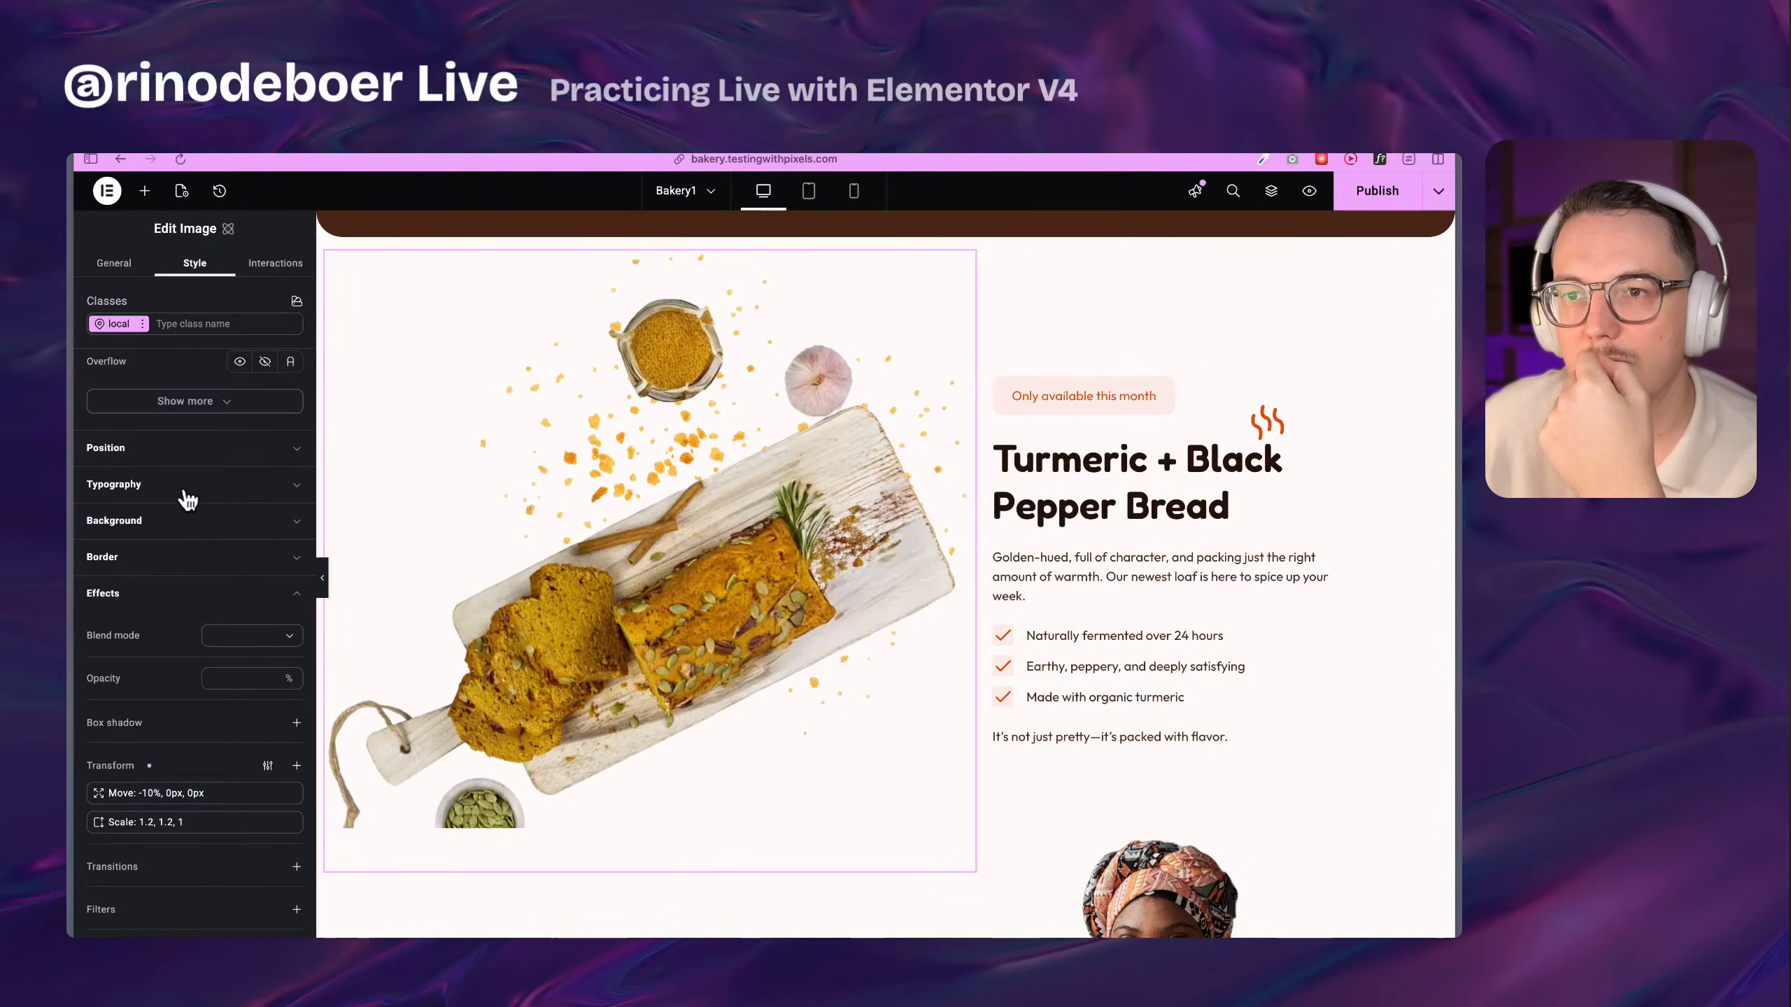
scroll(213, 499, up, 5)
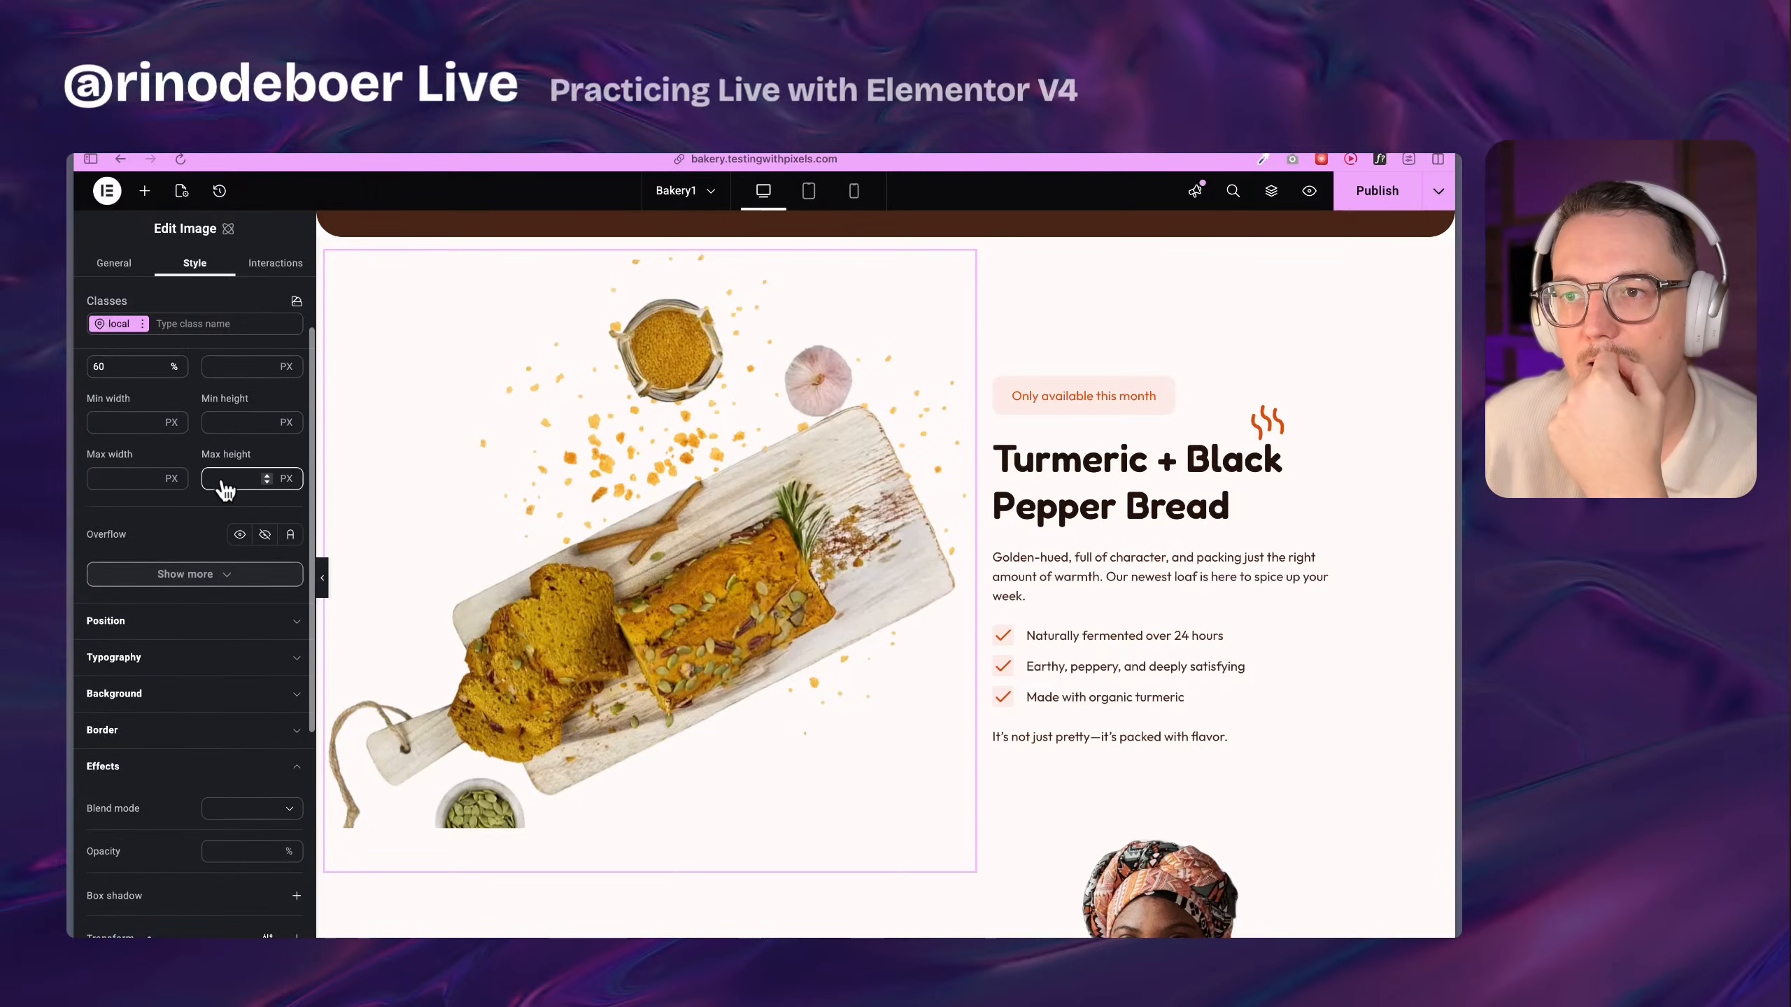
scroll(189, 592, up, 2)
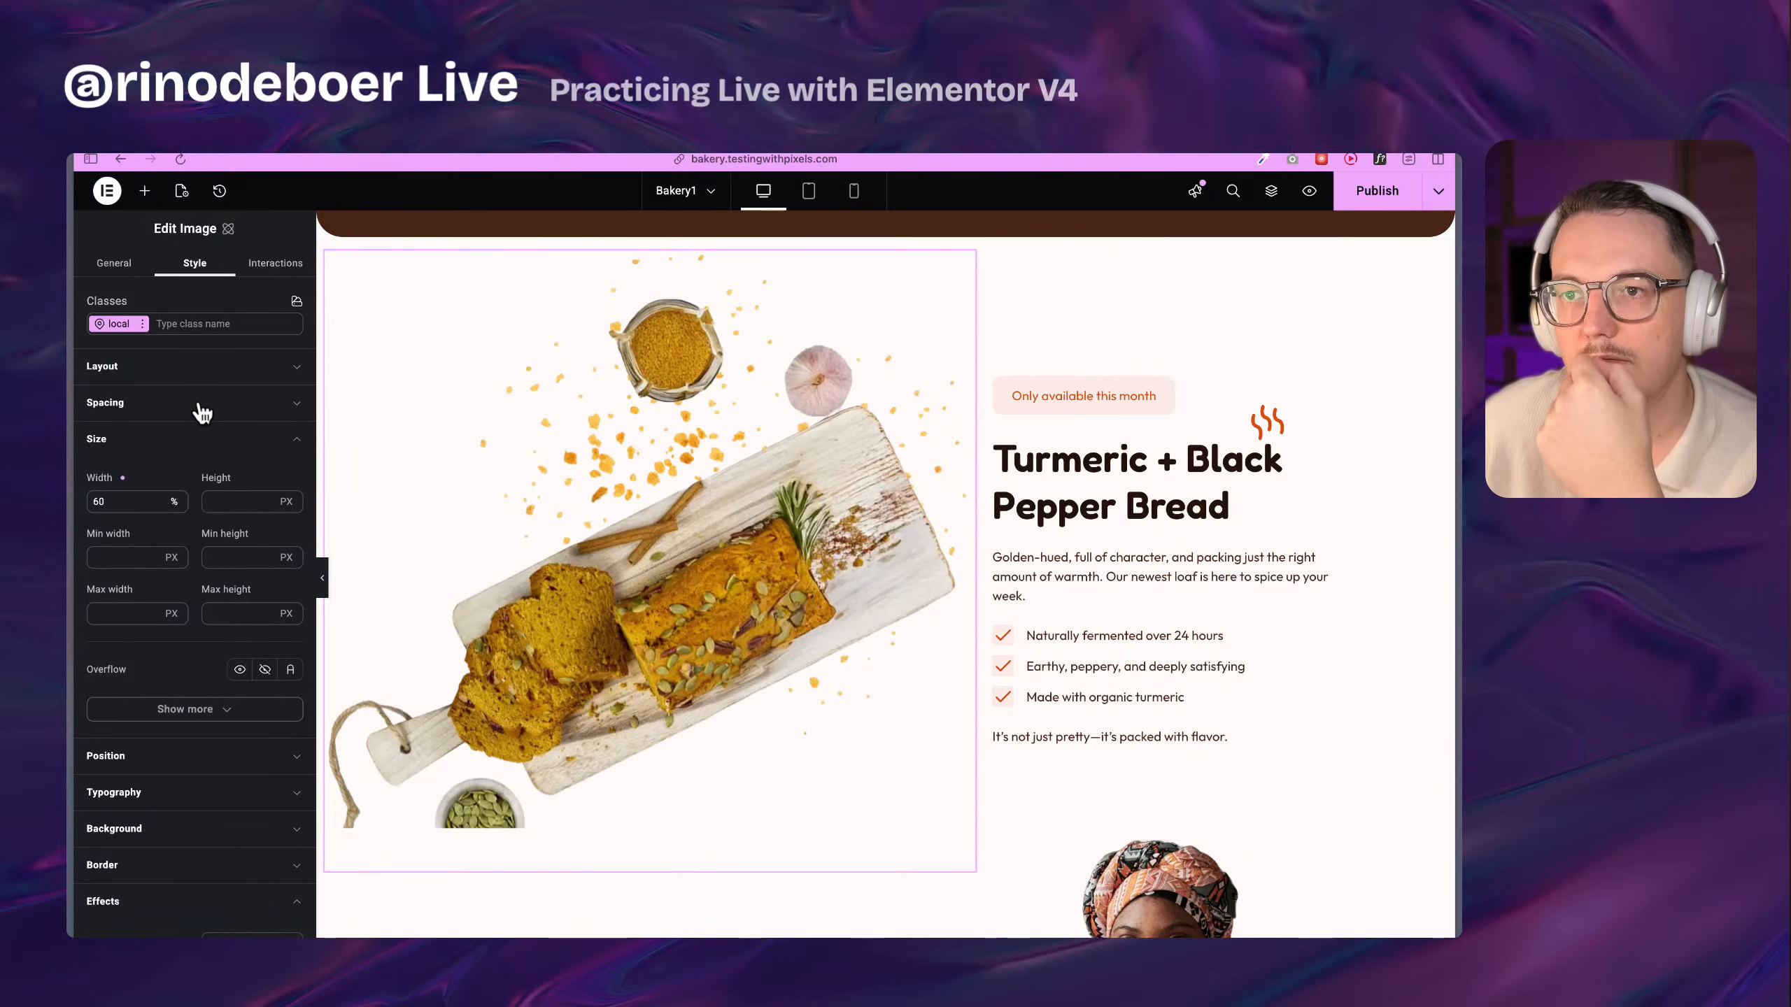
click(219, 370)
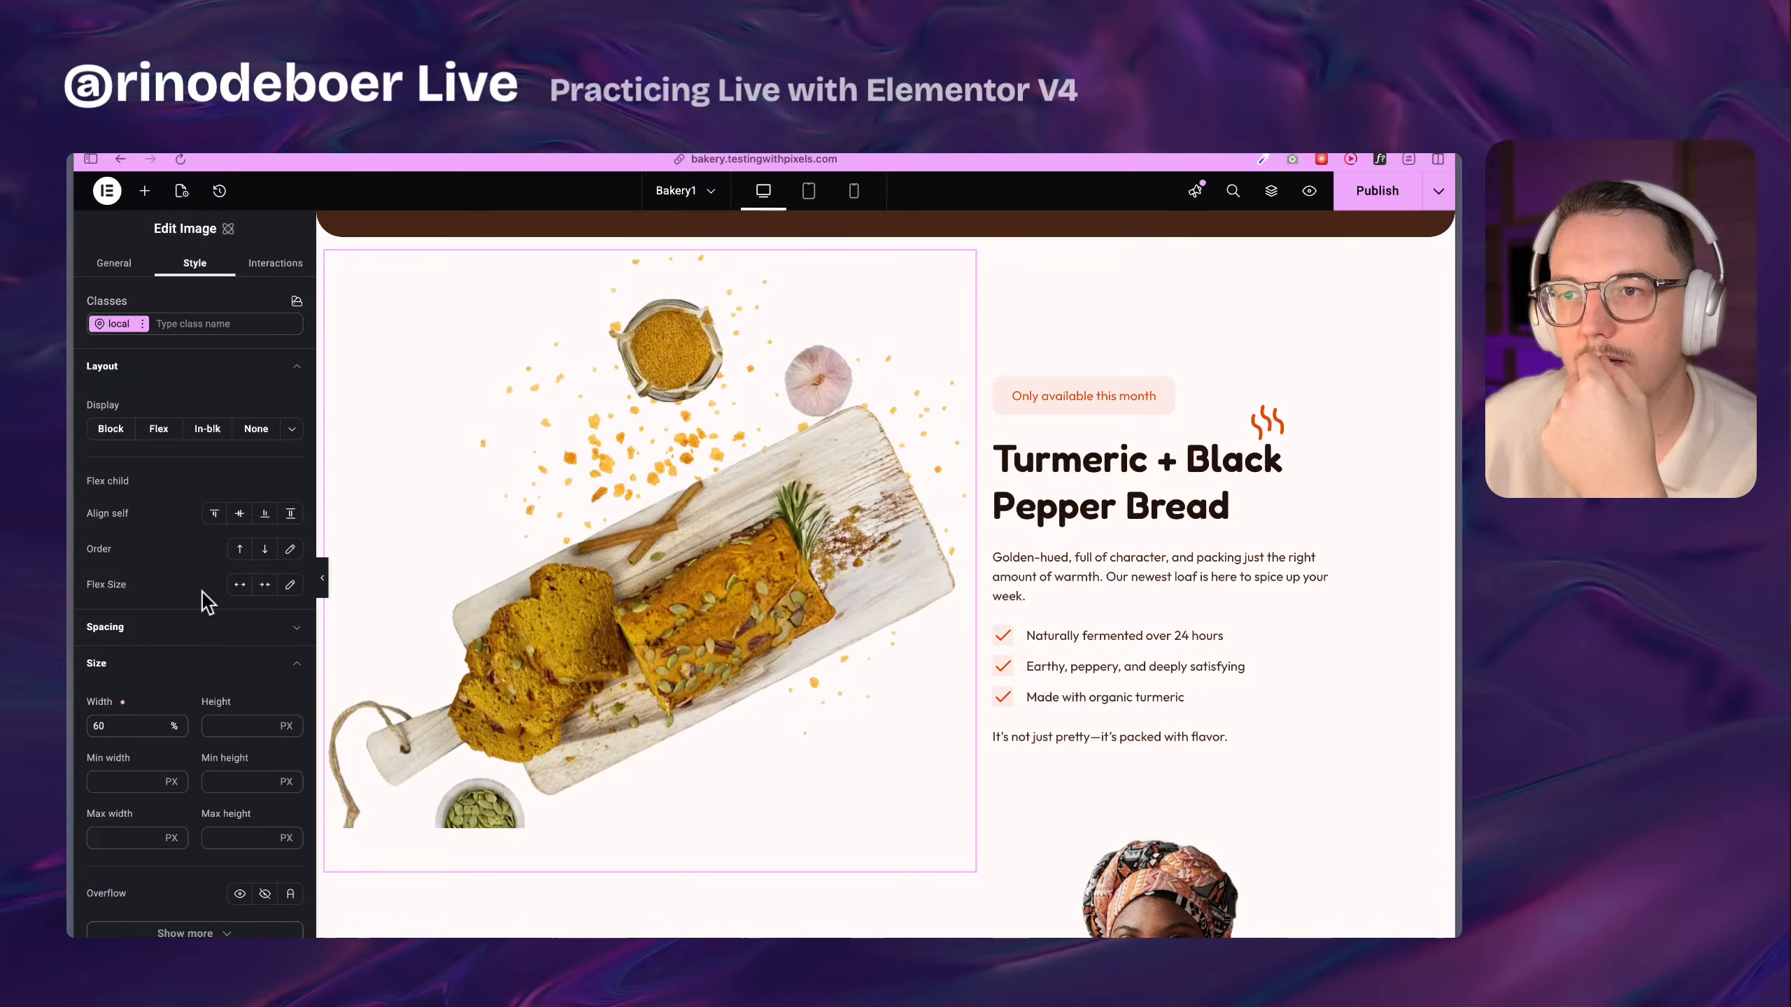
click(194, 627)
scroll(195, 626, down, 7)
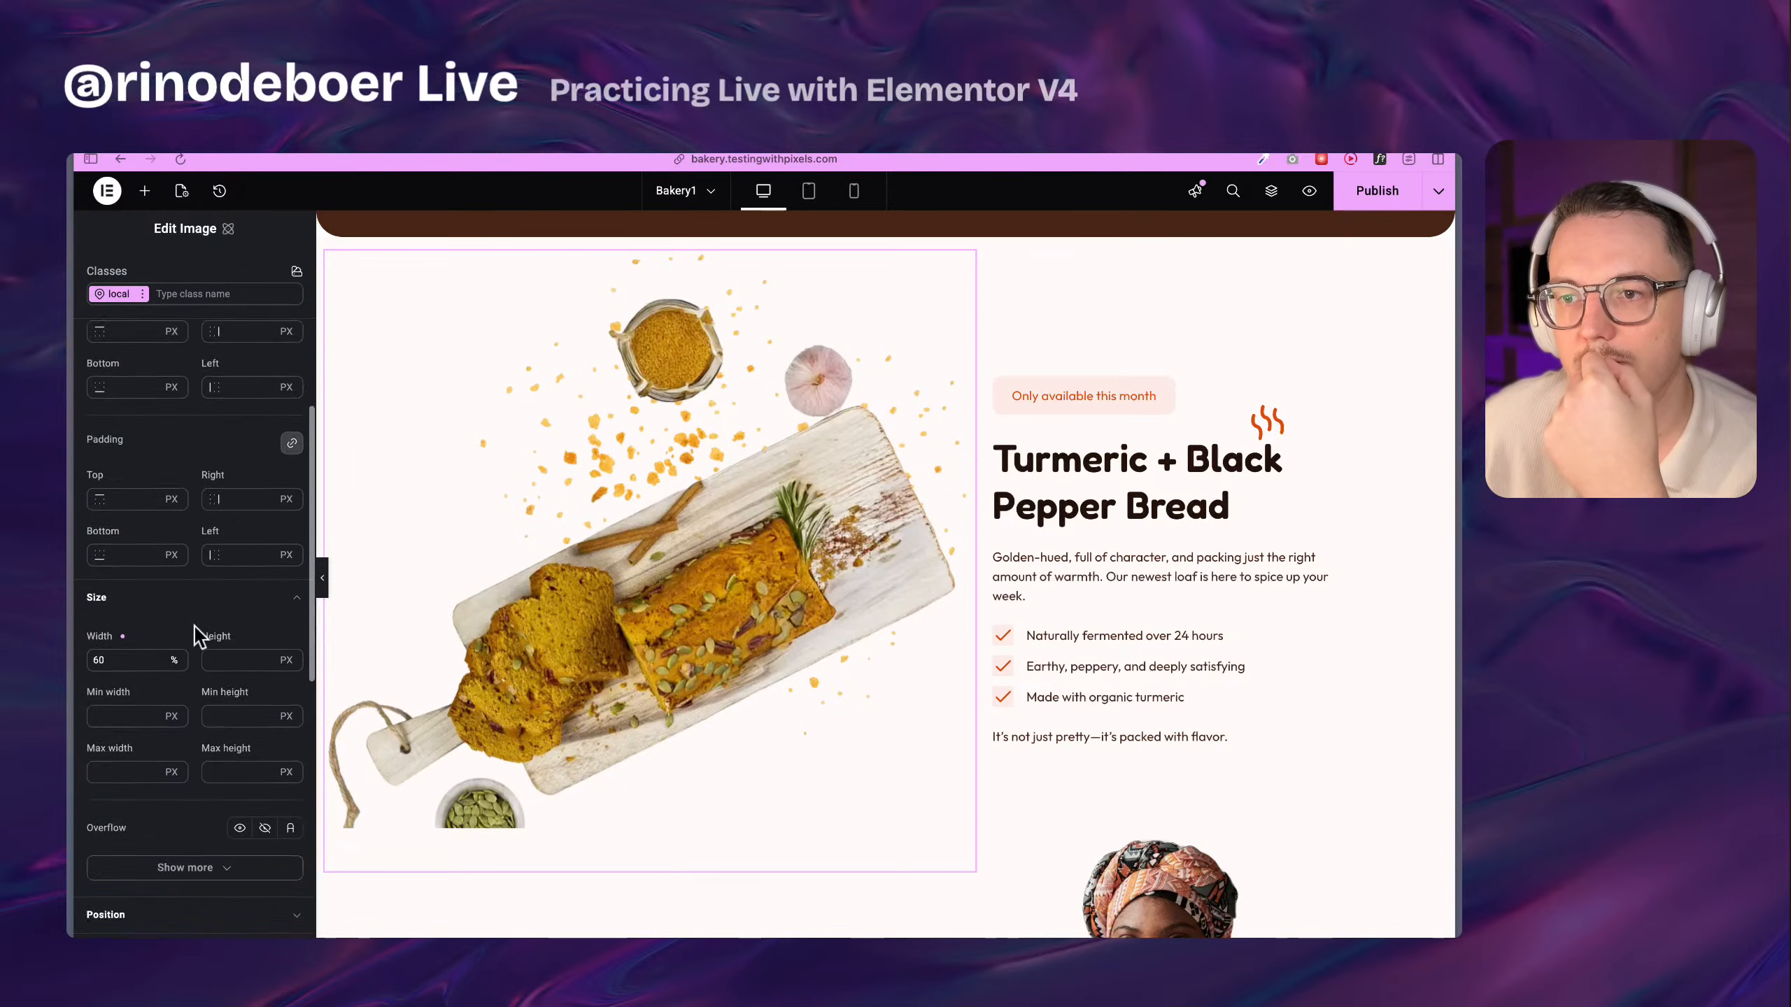
scroll(194, 626, down, 5)
click(212, 547)
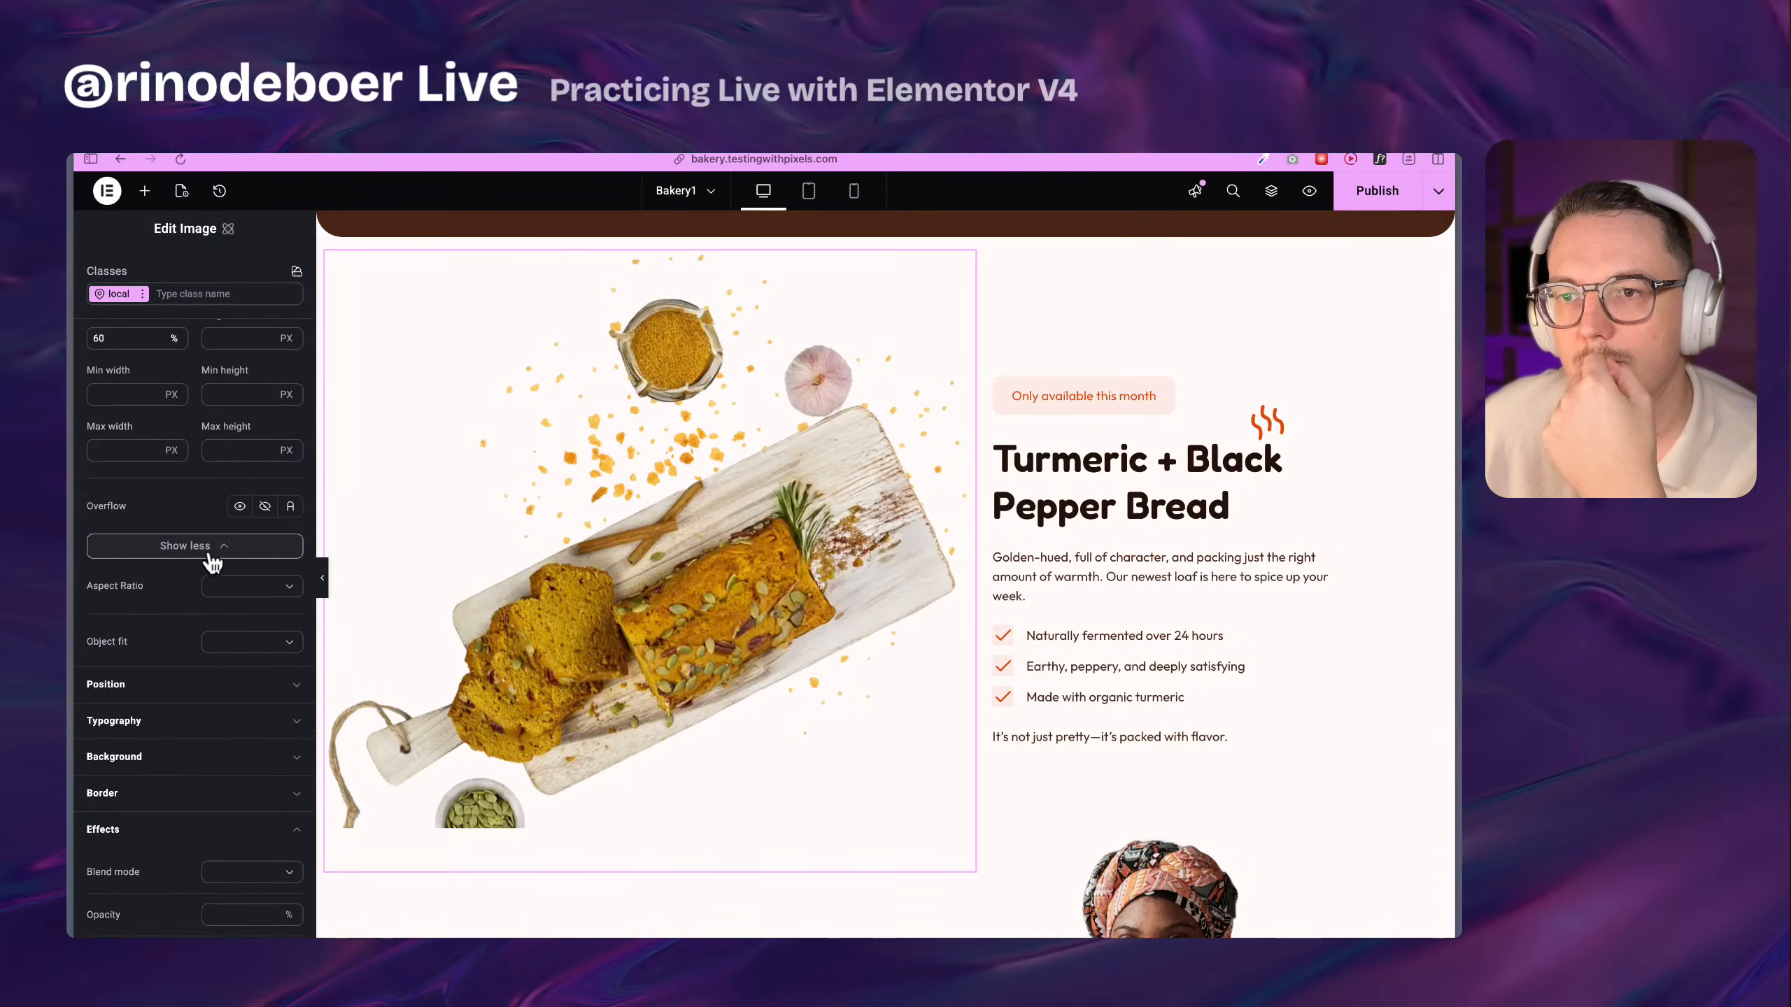
click(244, 643)
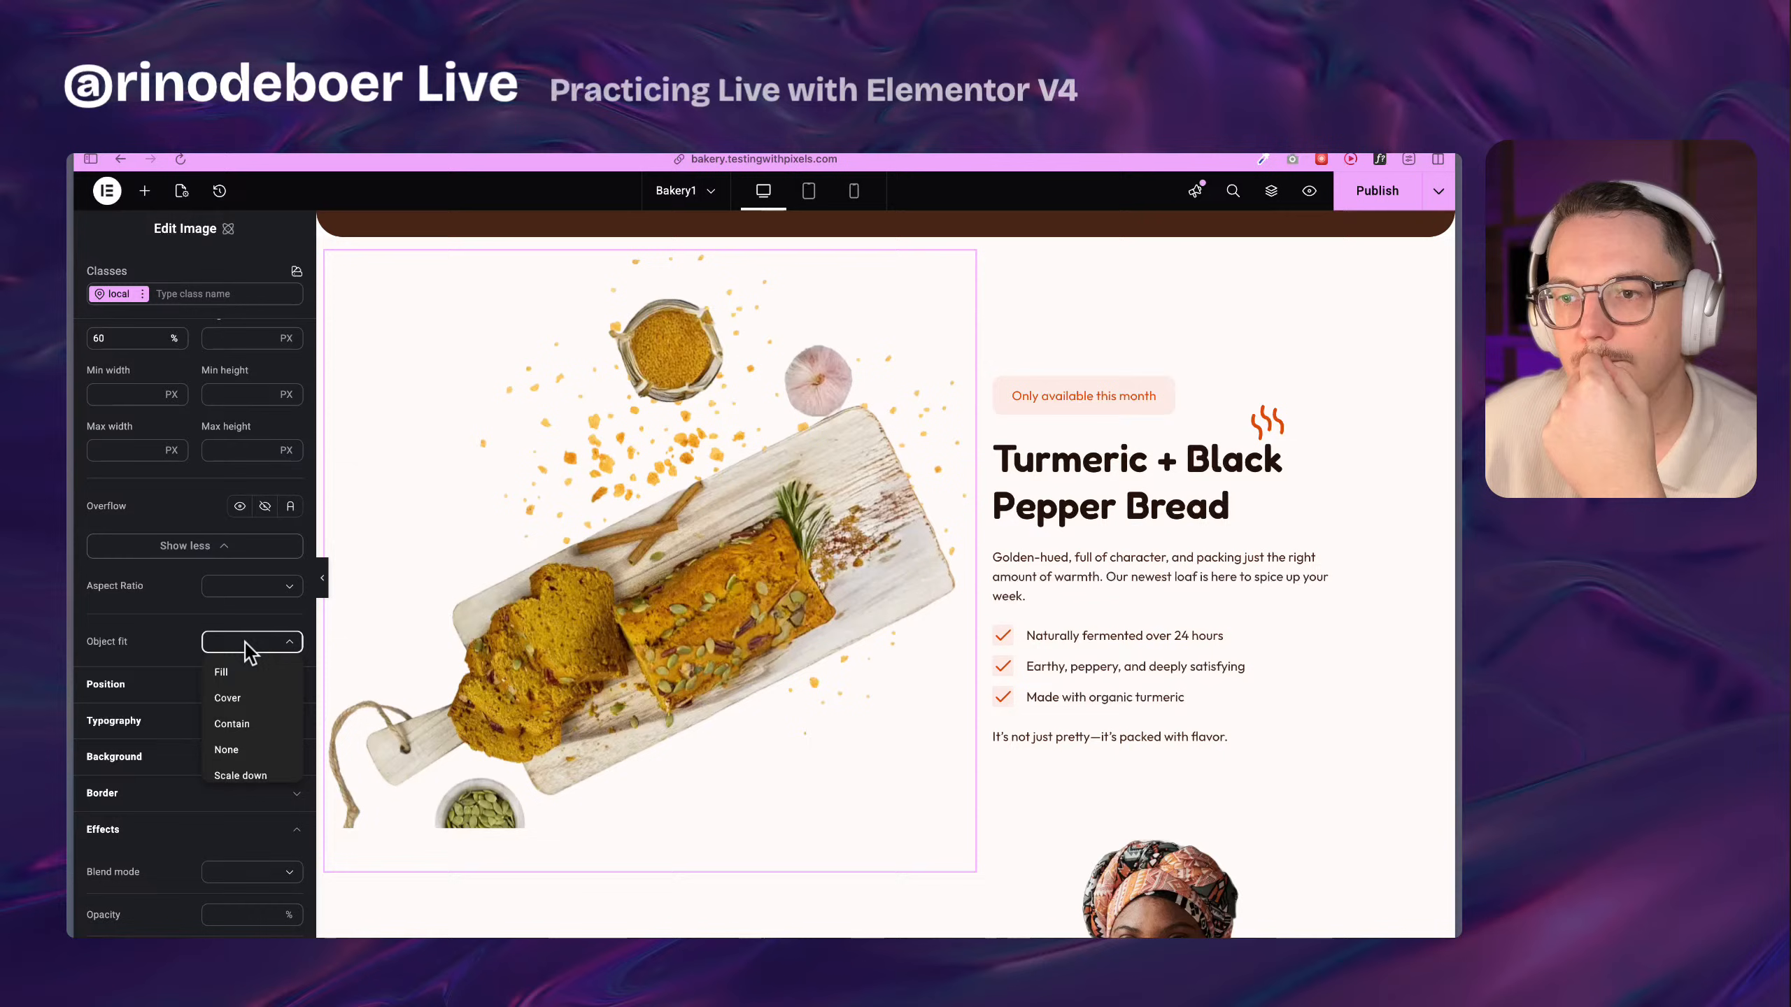
click(130, 615)
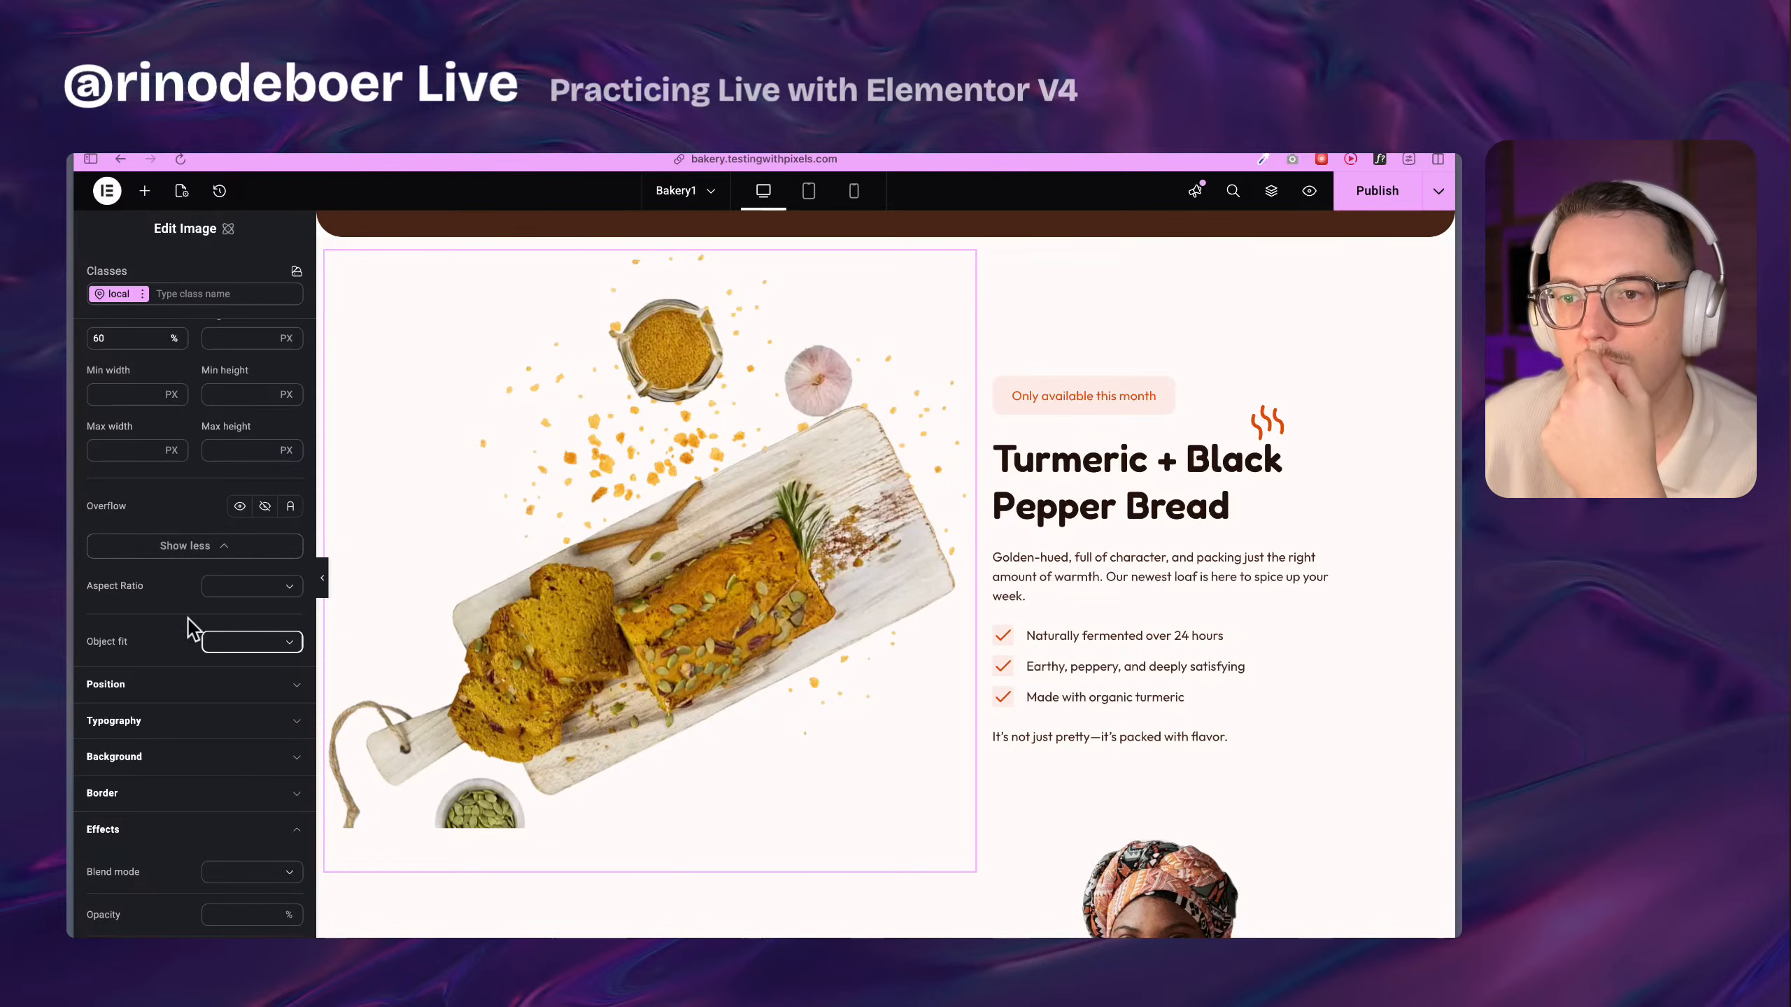
Set the bread image's position to Relative and its z-index to 9
click(180, 692)
scroll(151, 745, down, 1)
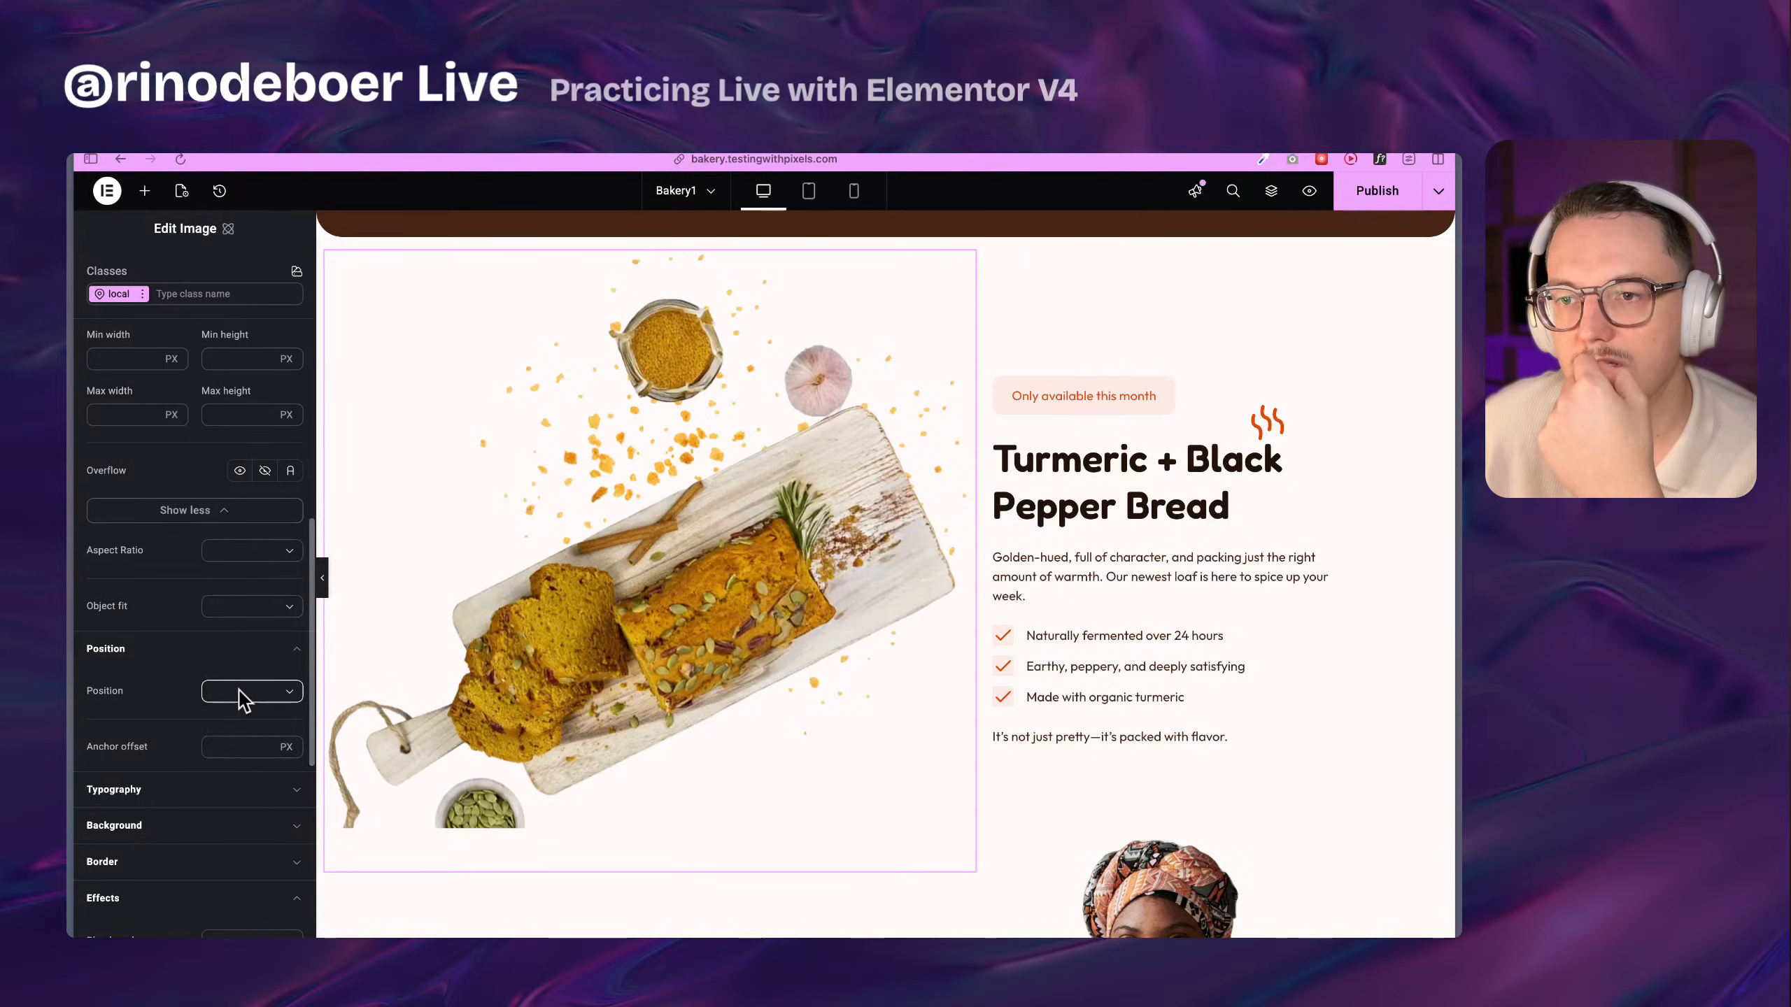
click(259, 692)
click(255, 741)
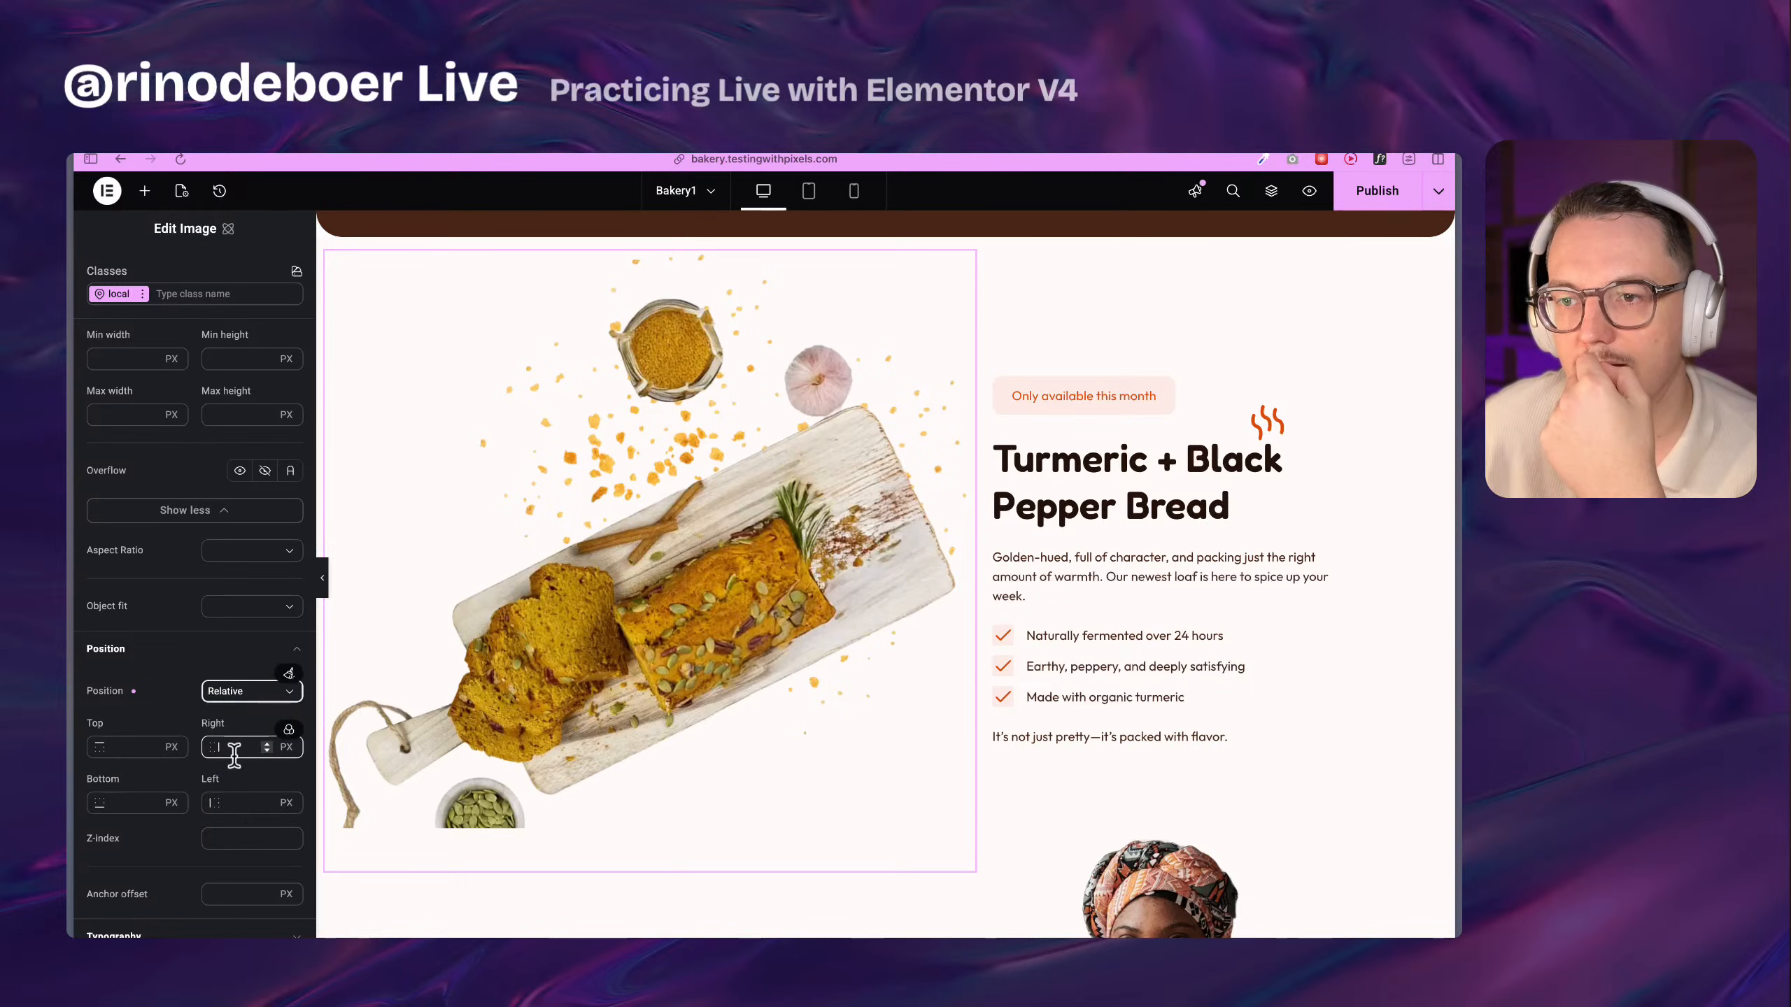
scroll(151, 749, down, 1)
click(229, 808)
text(9)
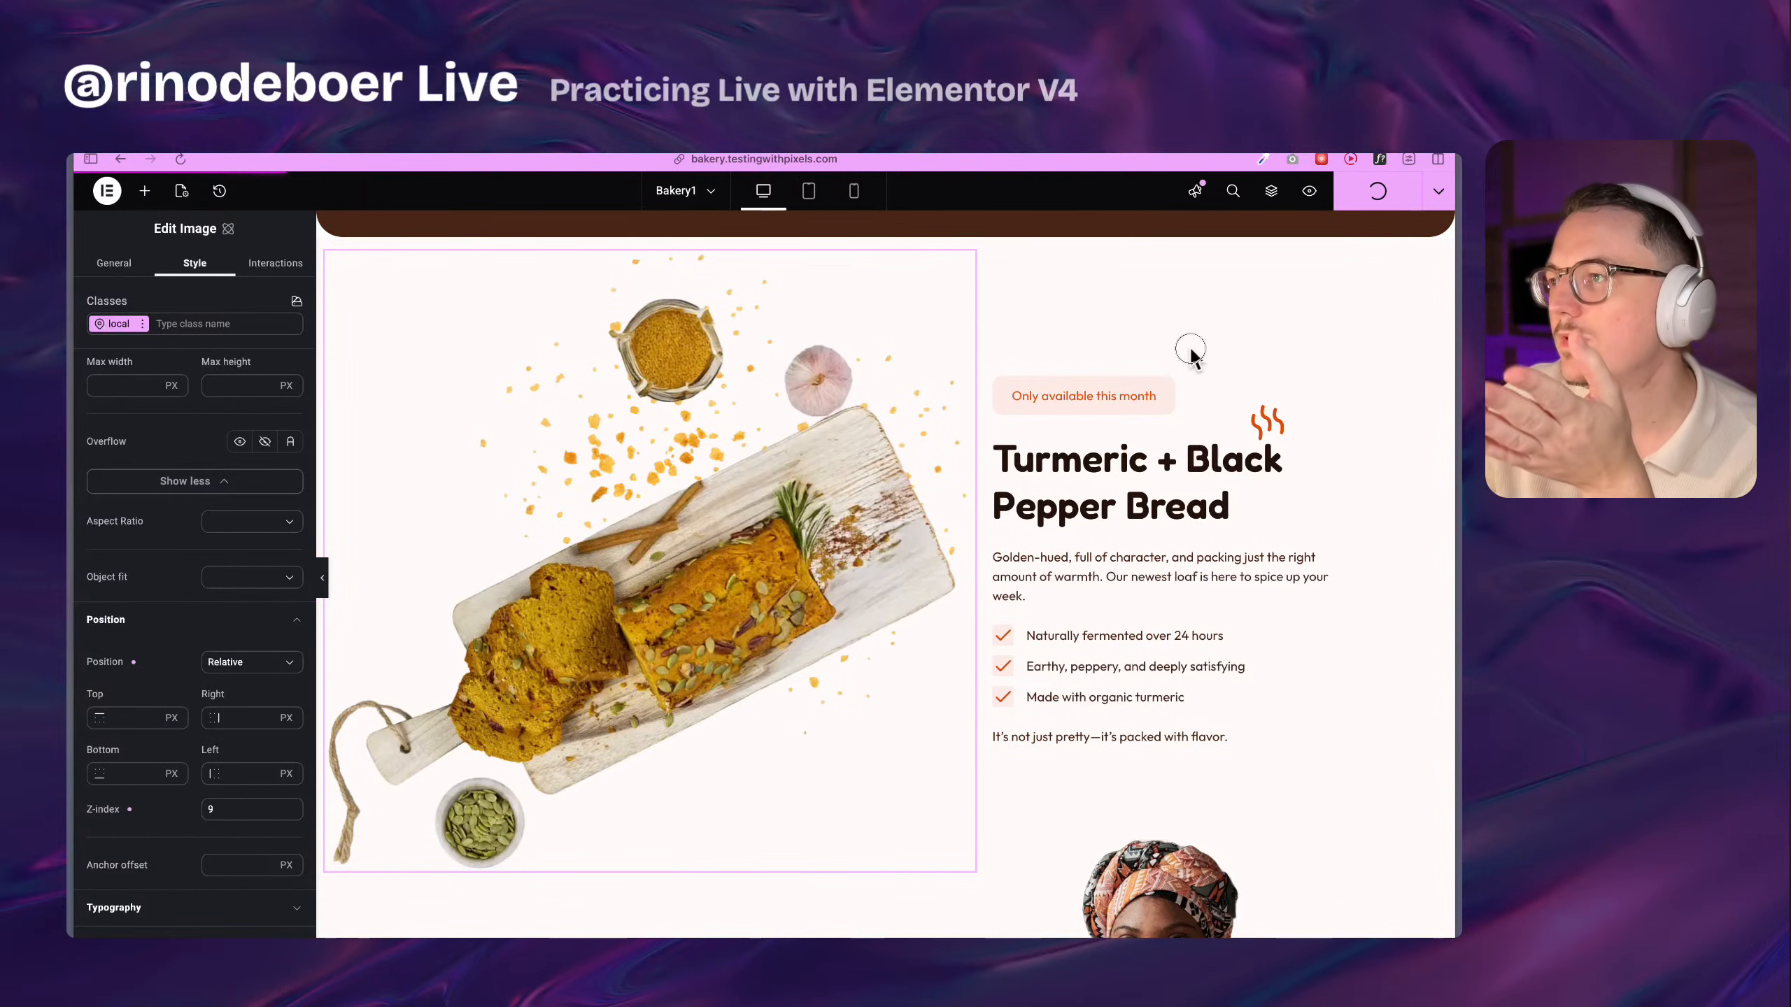
Preview the bakery page and check how the sections down to Turmeric + Black Pepper Bread display
click(1311, 192)
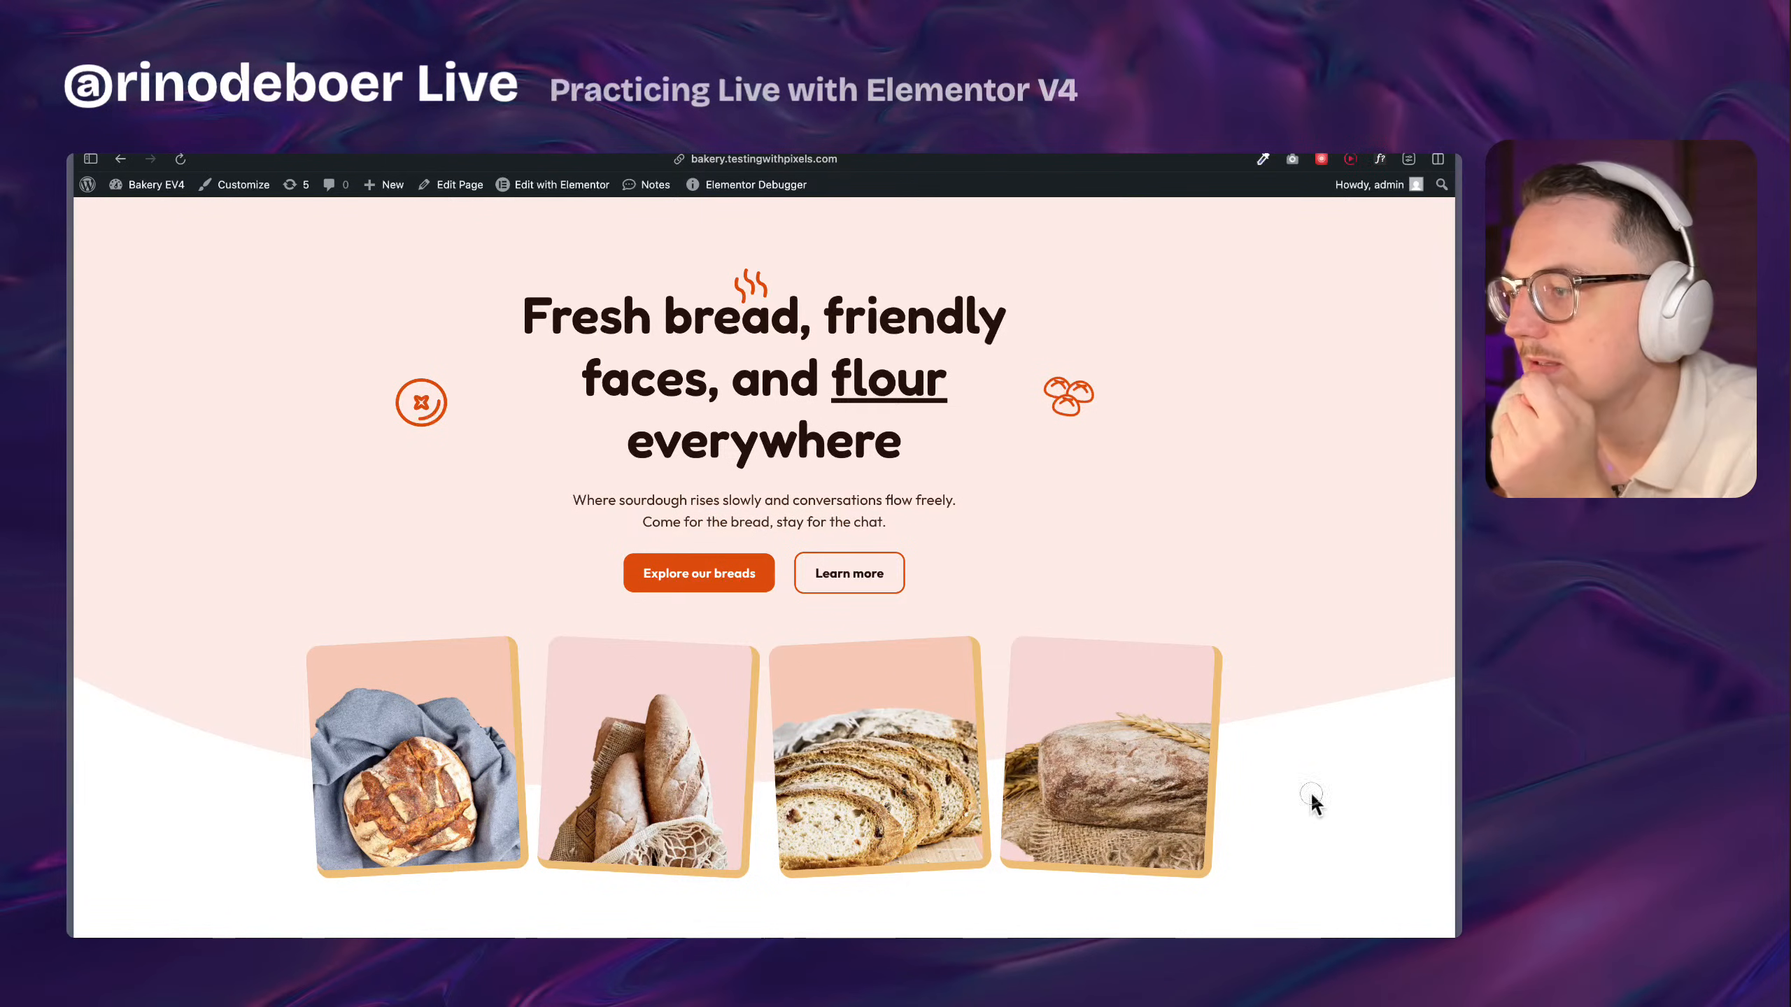
scroll(1300, 660, down, 15)
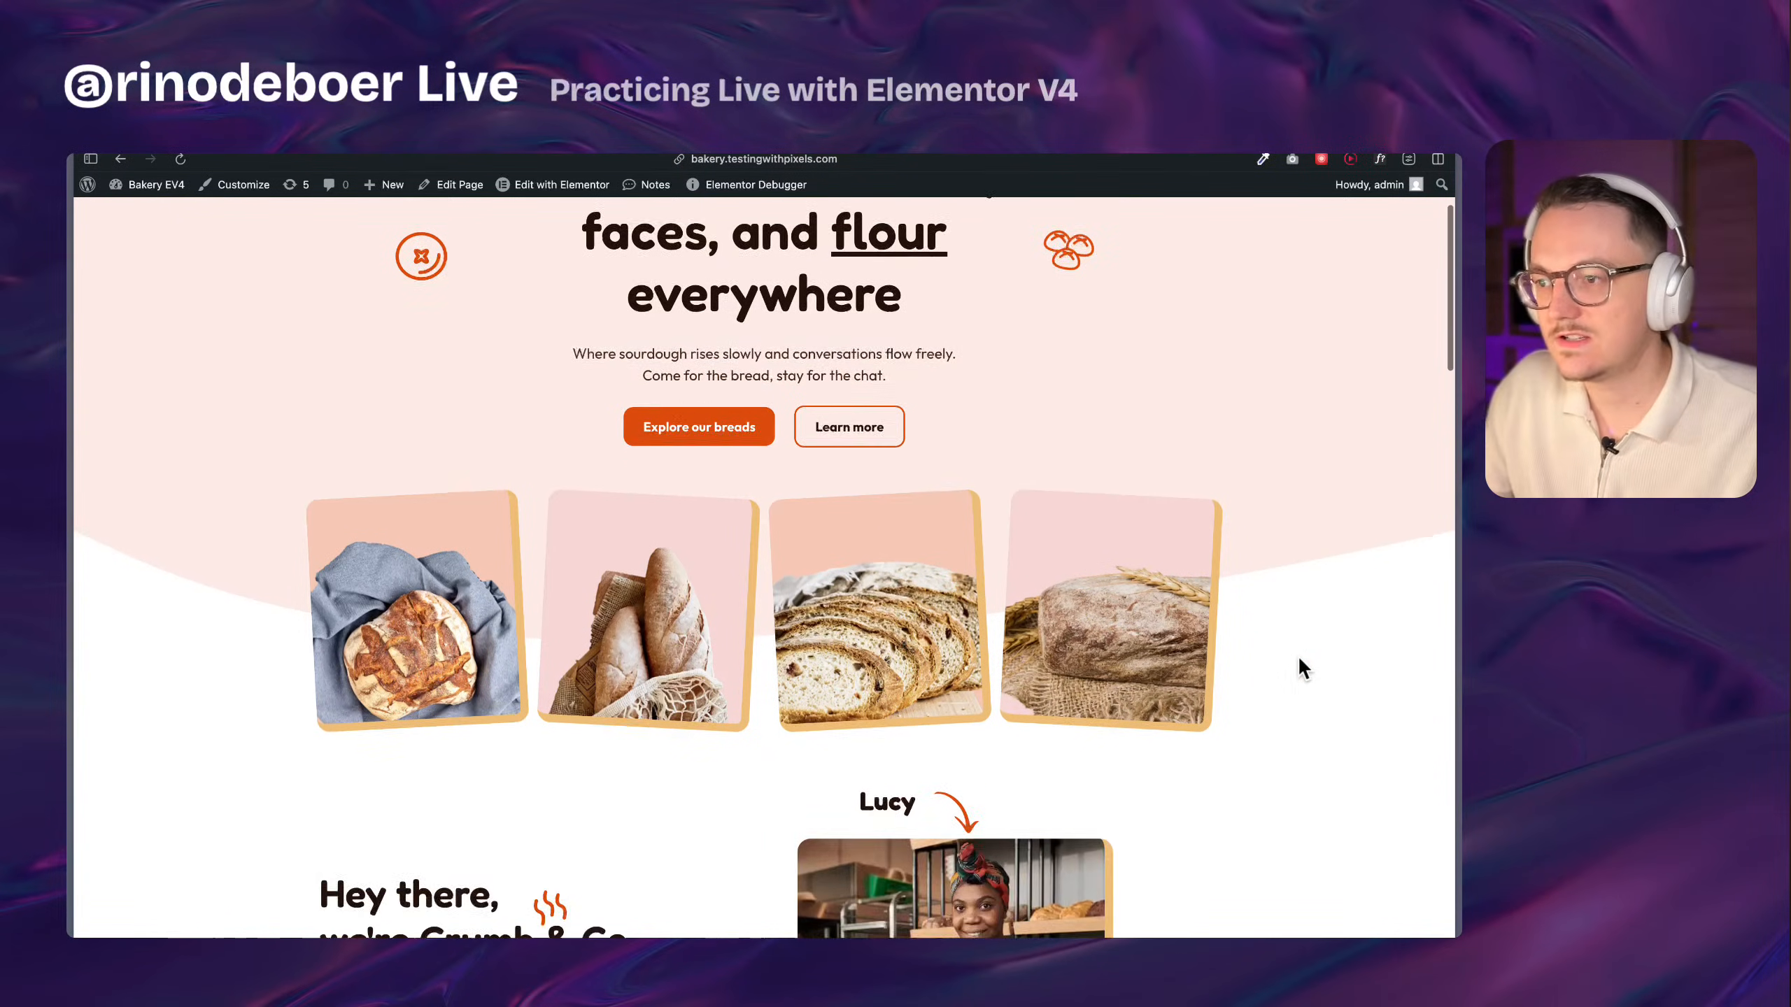
scroll(1303, 668, down, 3)
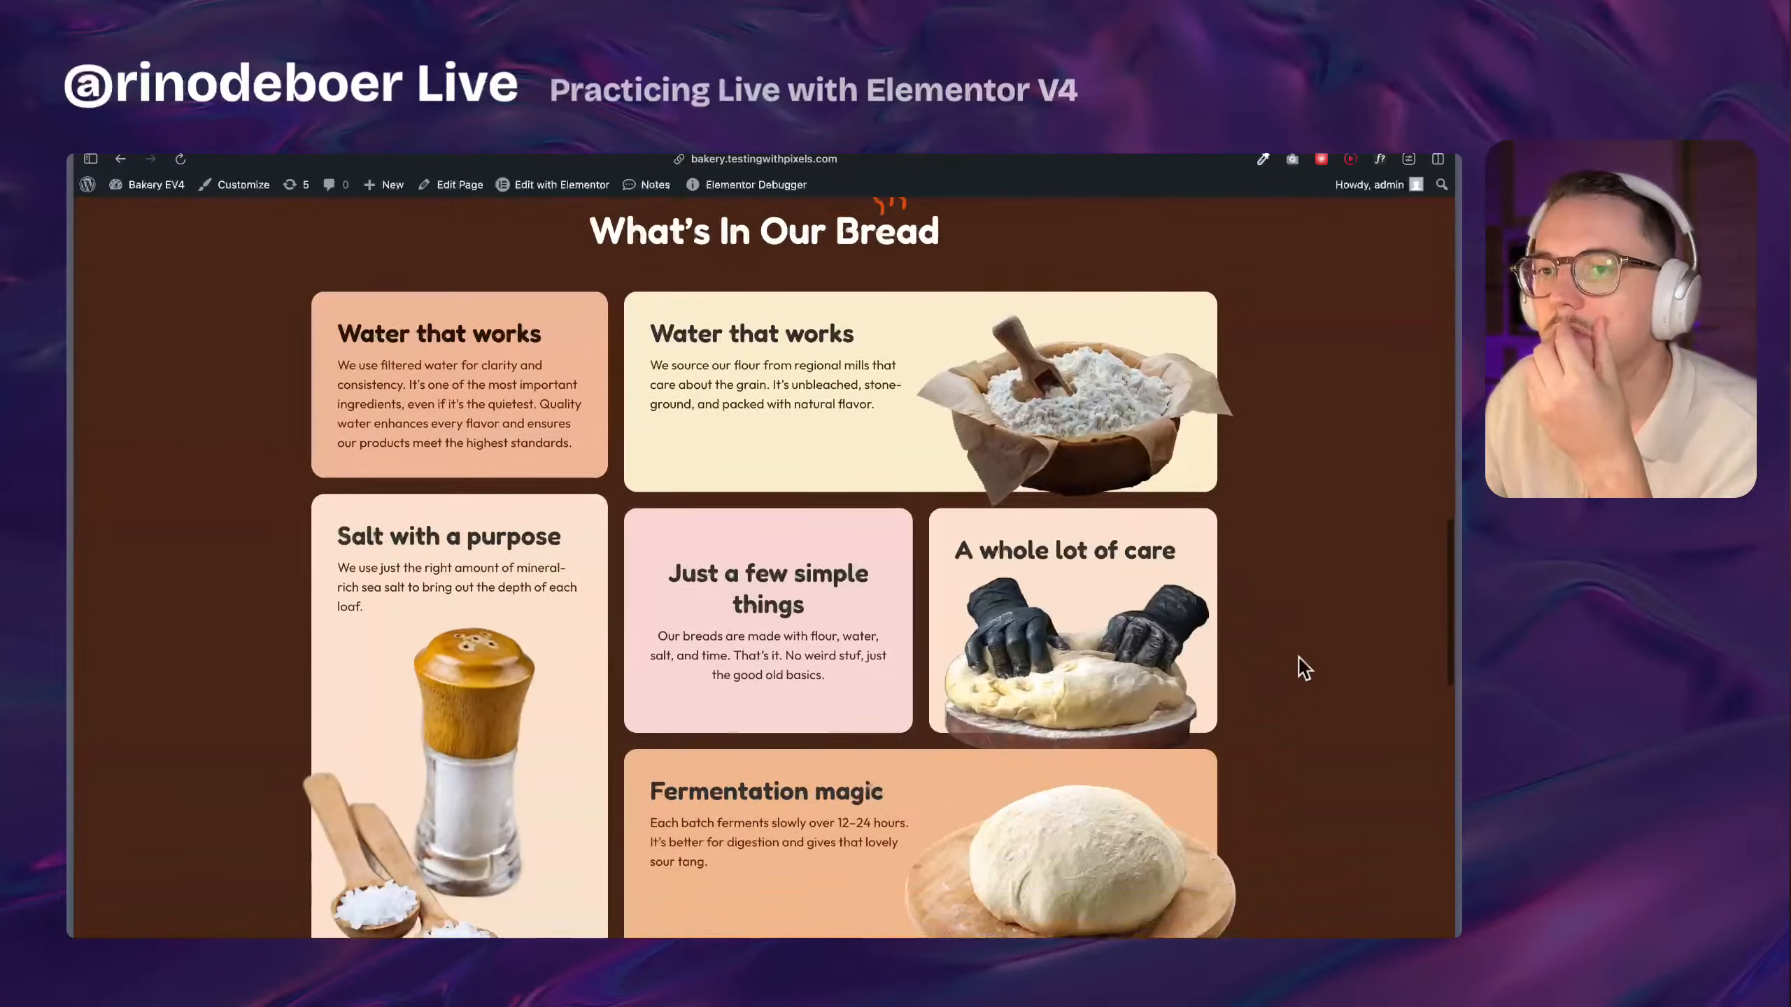
scroll(1303, 668, up, 5)
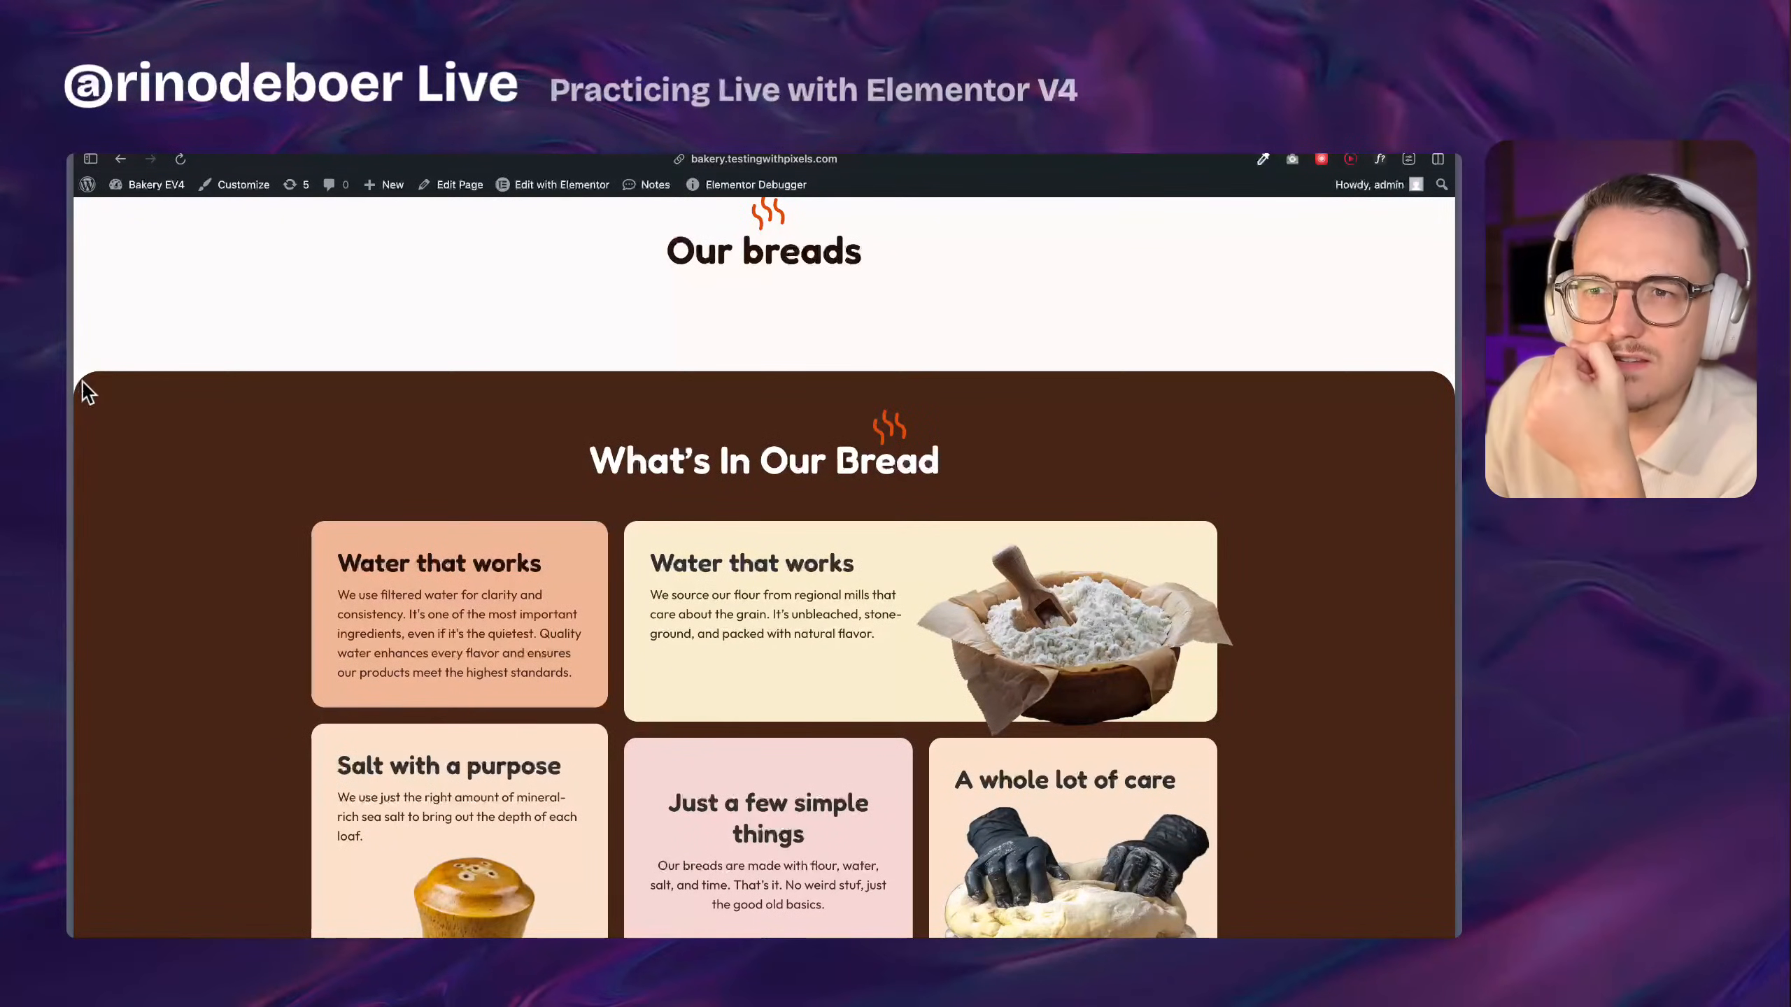
scroll(1371, 531, down, 10)
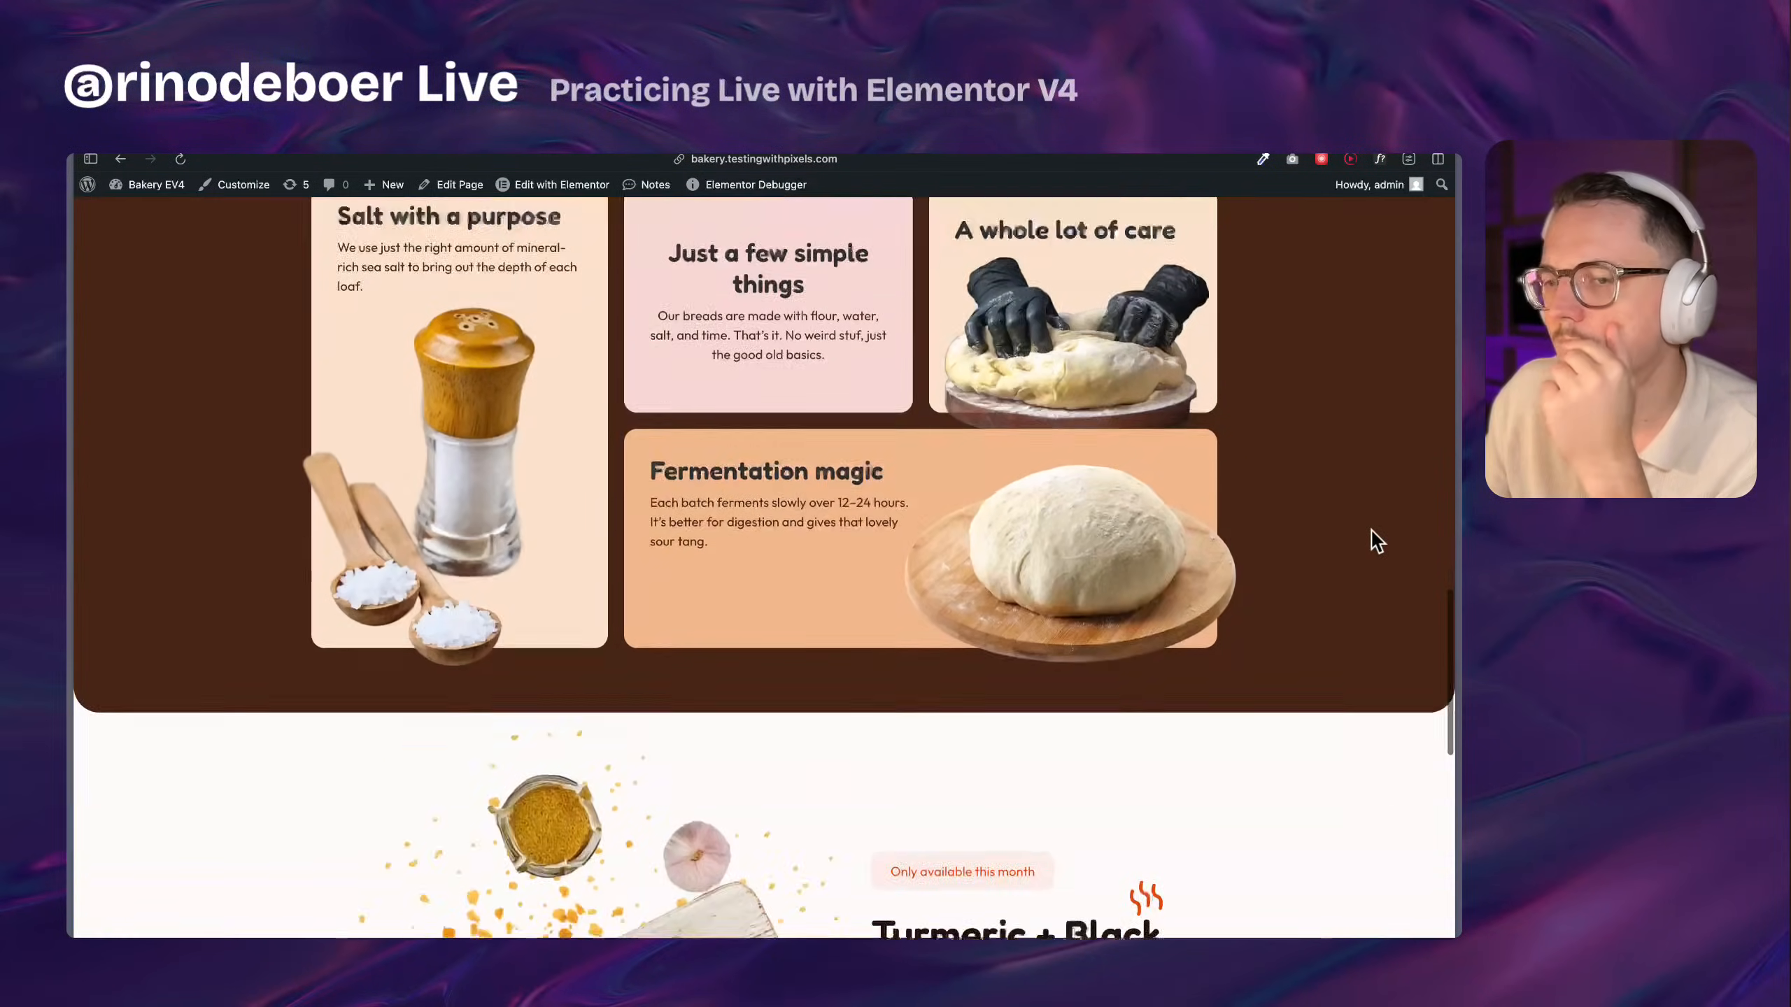
scroll(1373, 533, down, 2)
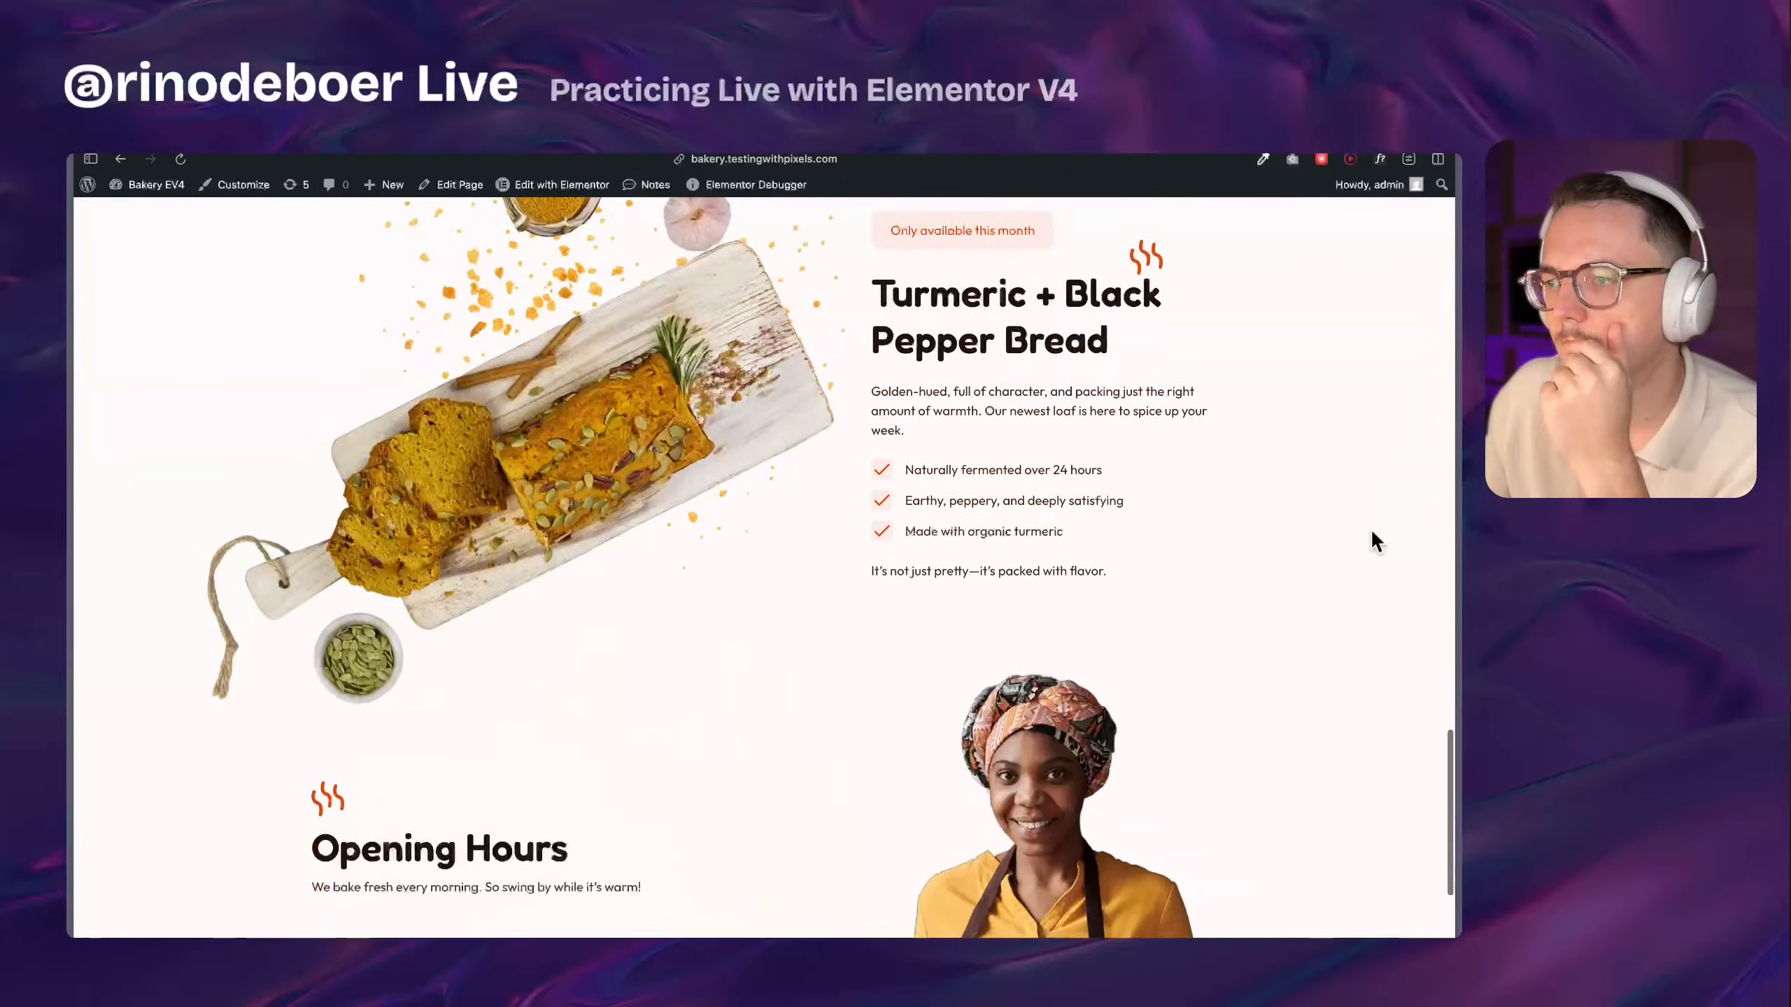
scroll(1373, 534, up, 3)
scroll(1373, 533, down, 1)
scroll(1373, 533, up, 2)
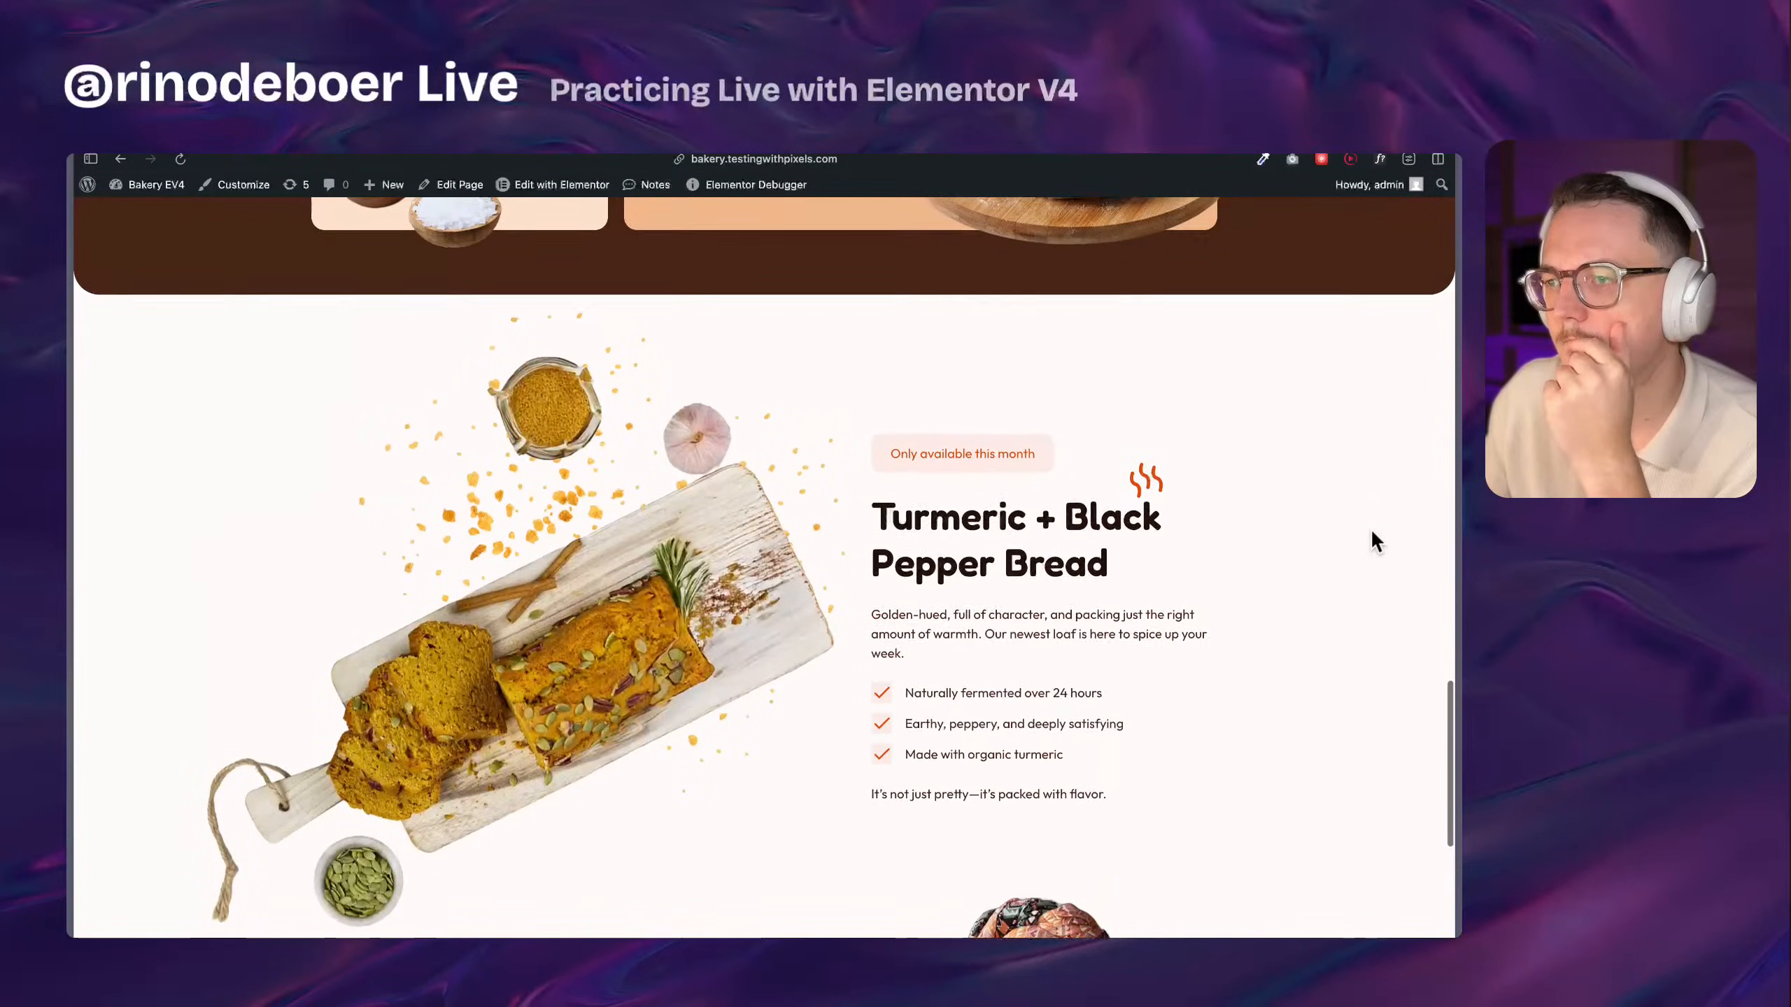
drag(901, 593, 1115, 871)
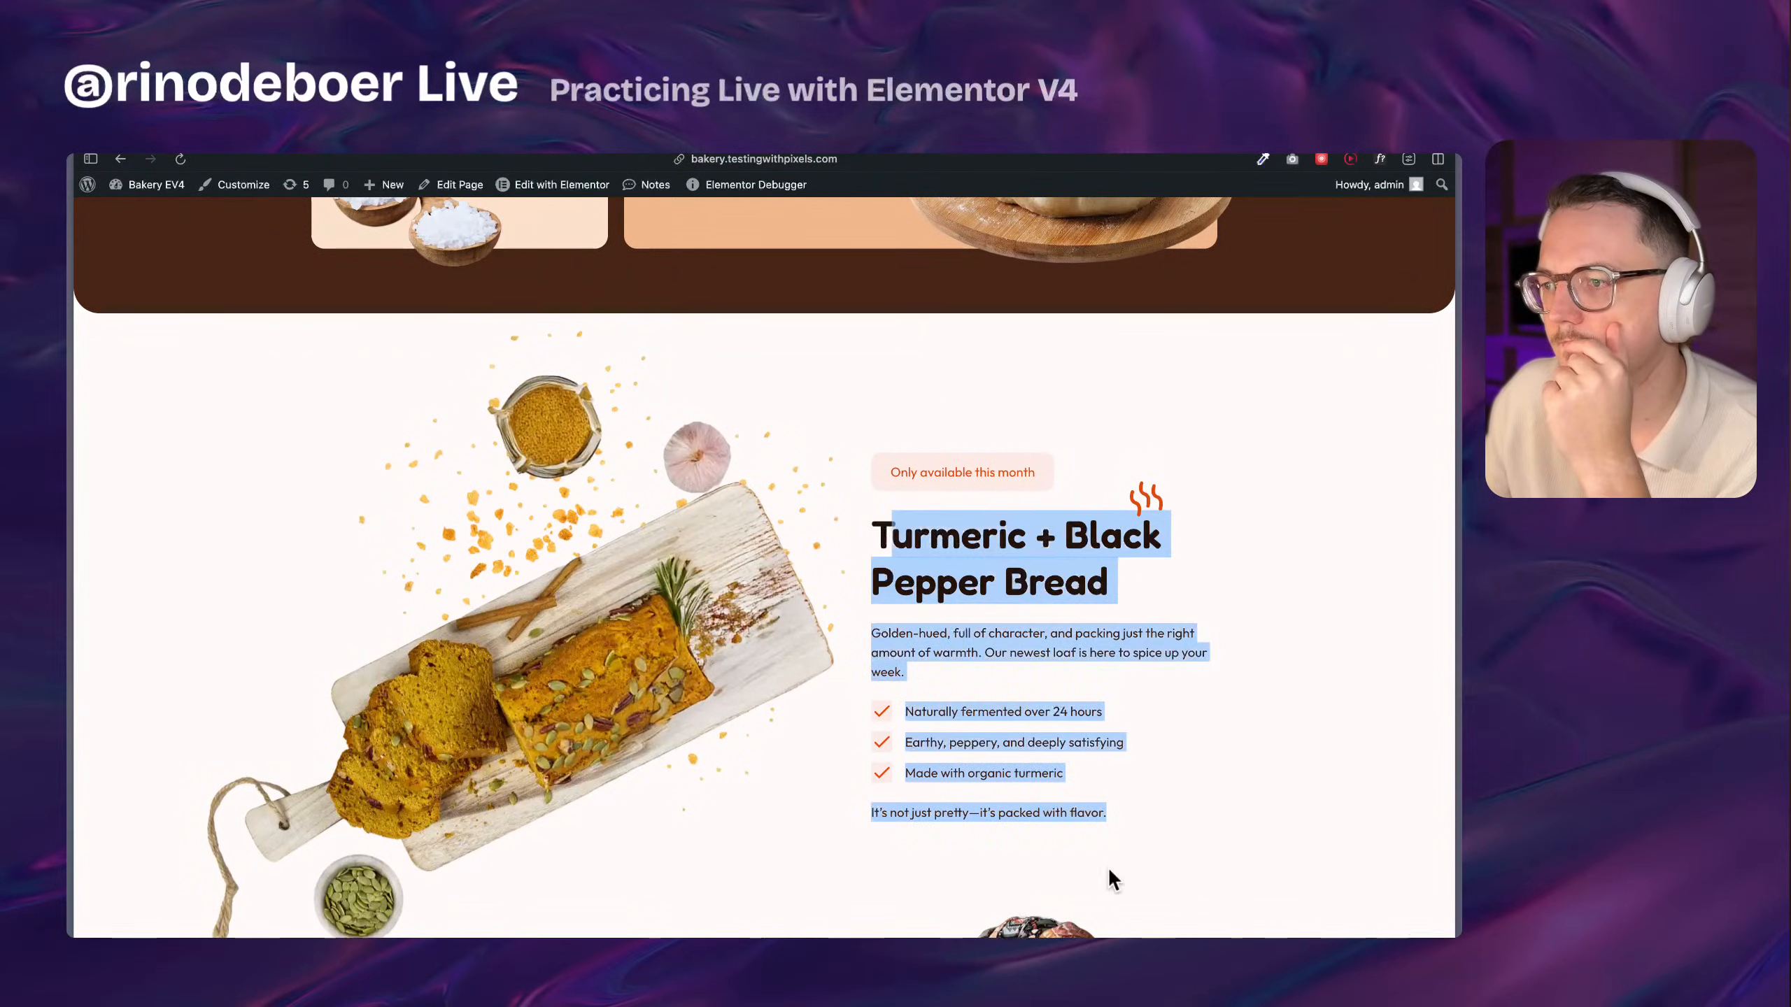
click(1115, 873)
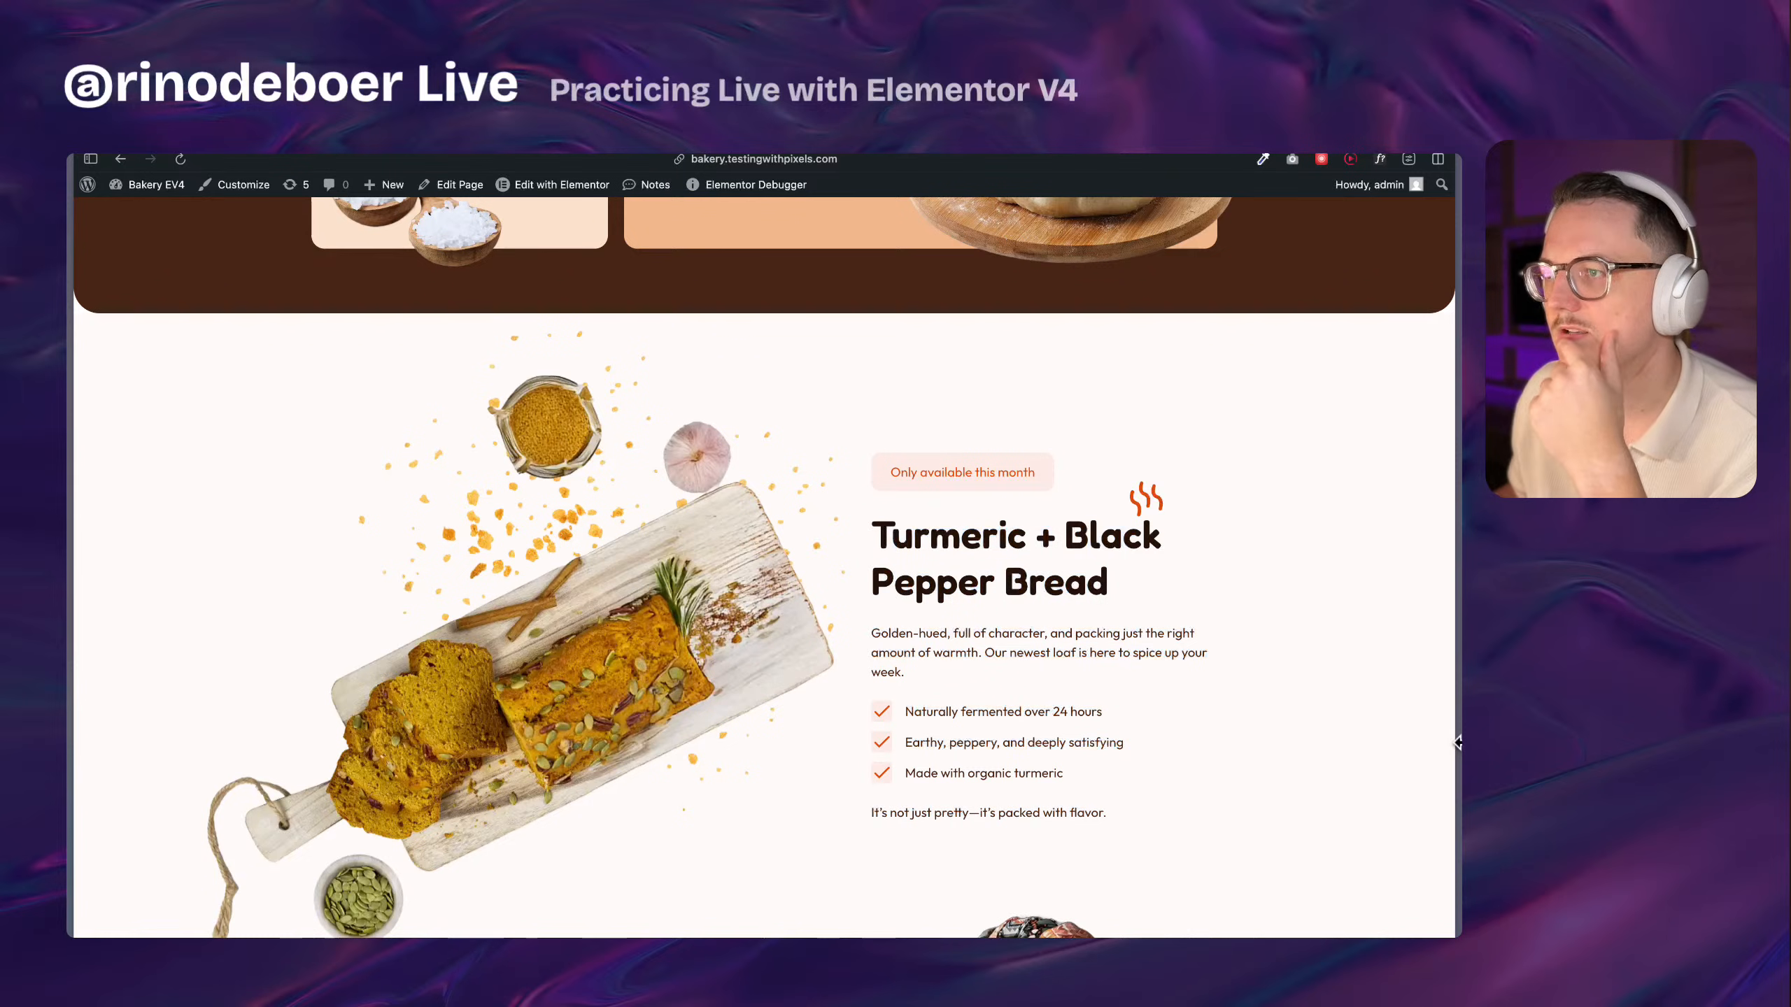
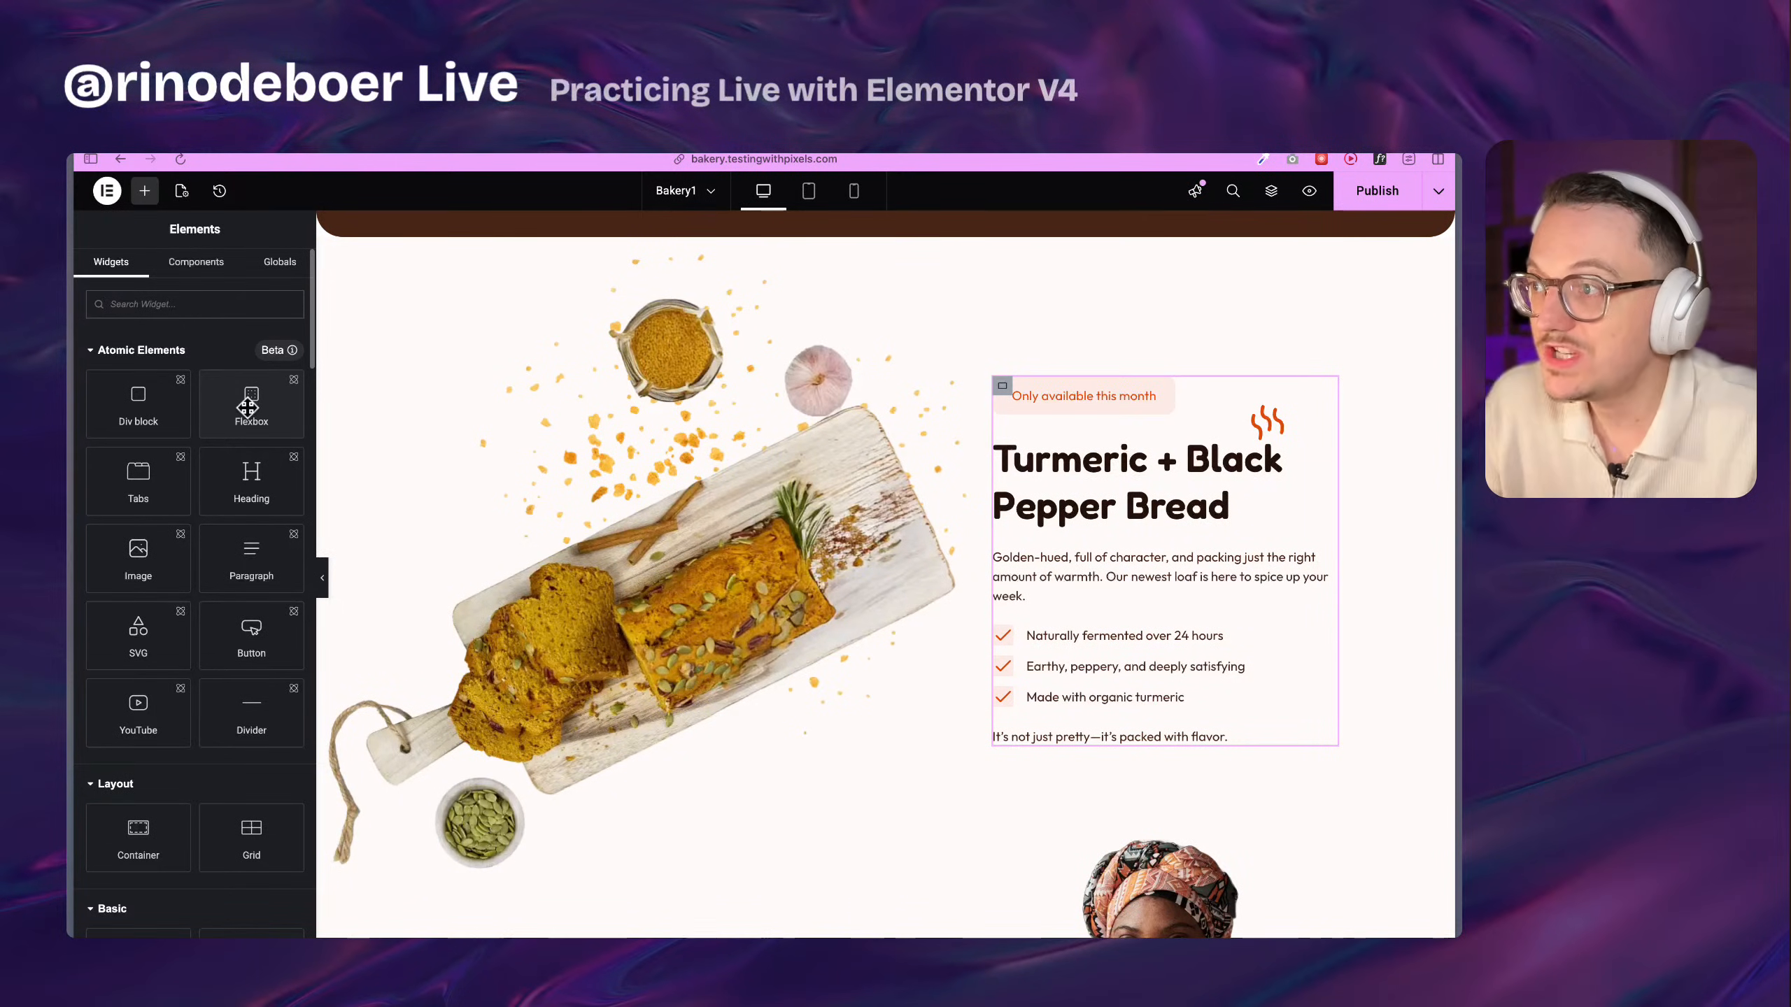
Switch to Figma and examine the slanted Seasonal Offering band and its heat icons below the turmeric bread section
click(845, 574)
scroll(881, 849, down, 5)
scroll(850, 852, up, 5)
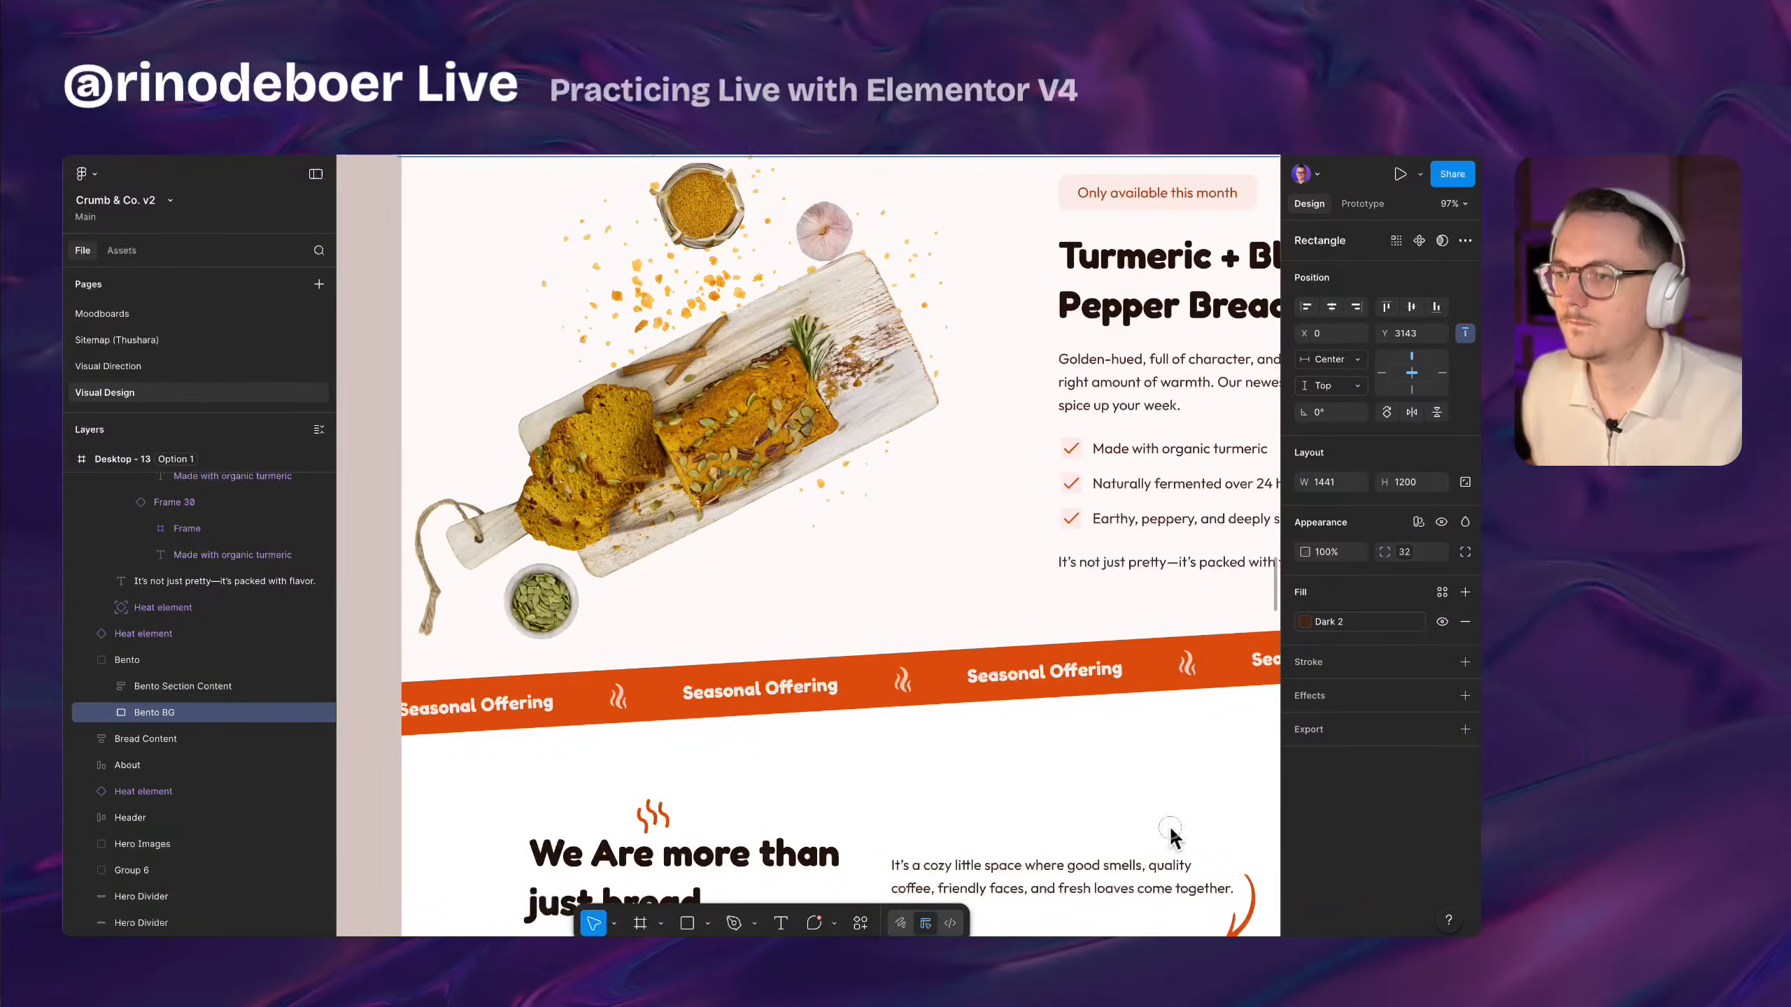
scroll(960, 732, down, 3)
scroll(1008, 617, down, 3)
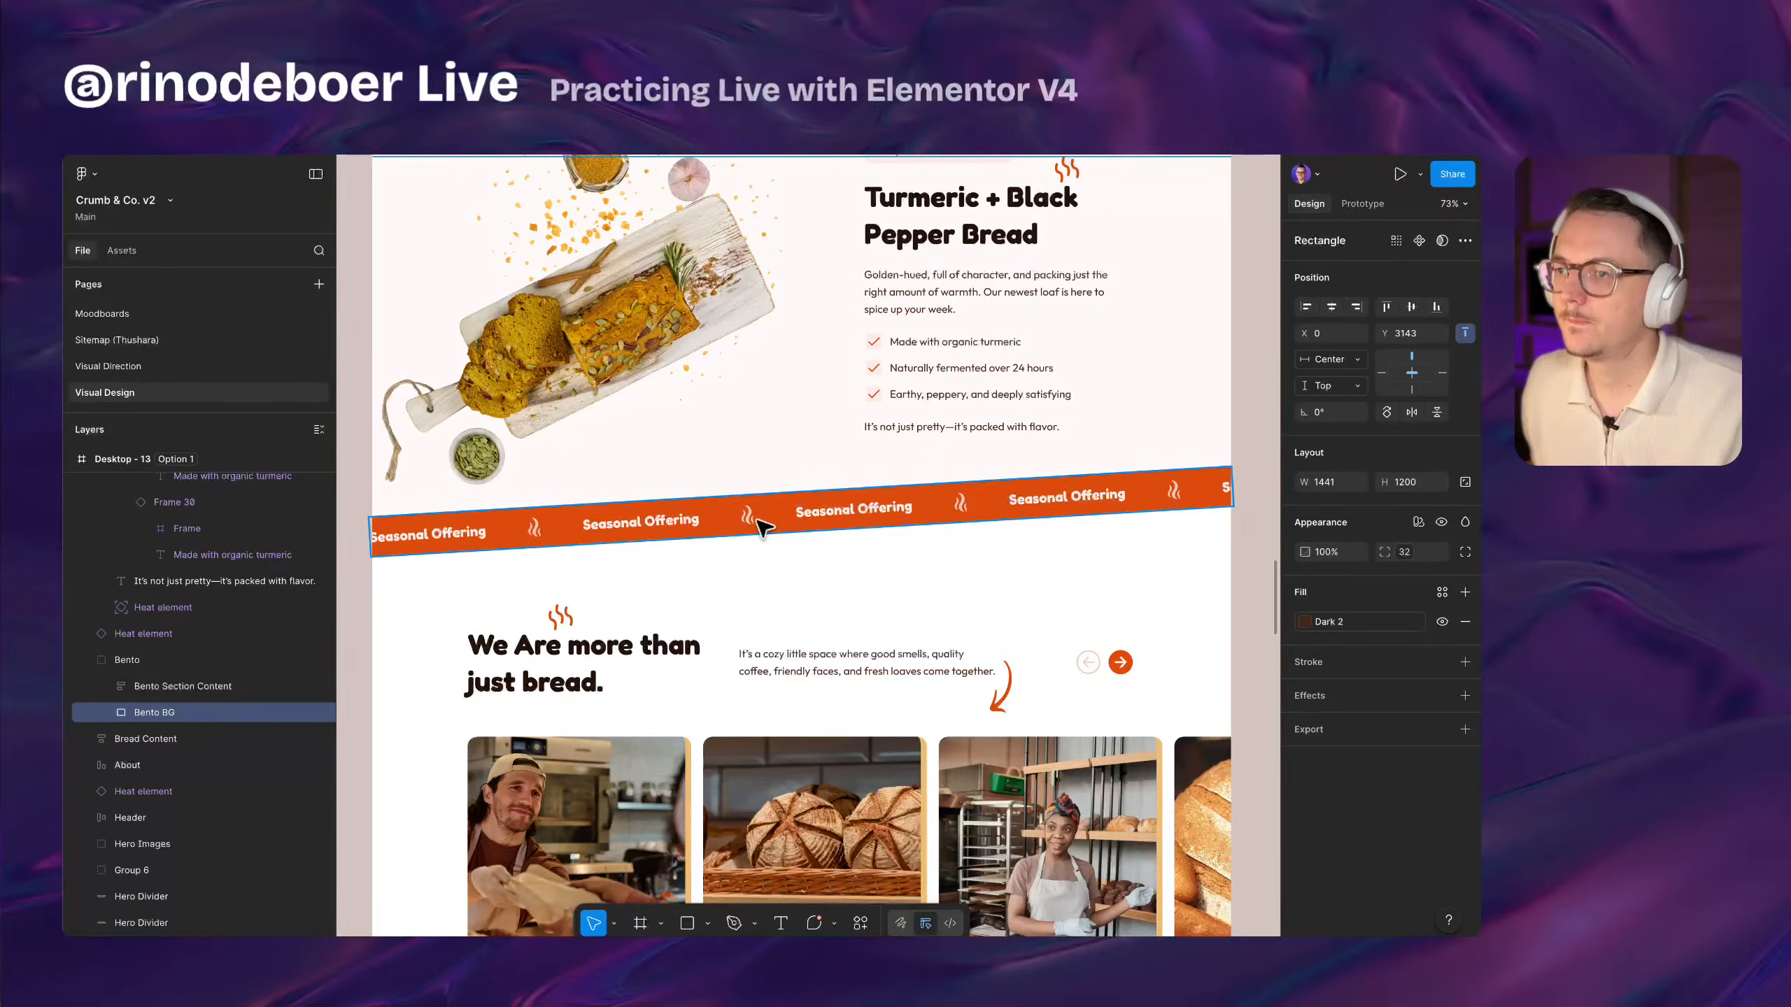
scroll(759, 519, up, 8)
super+click(709, 500)
scroll(707, 498, down, 6)
scroll(709, 500, down, 8)
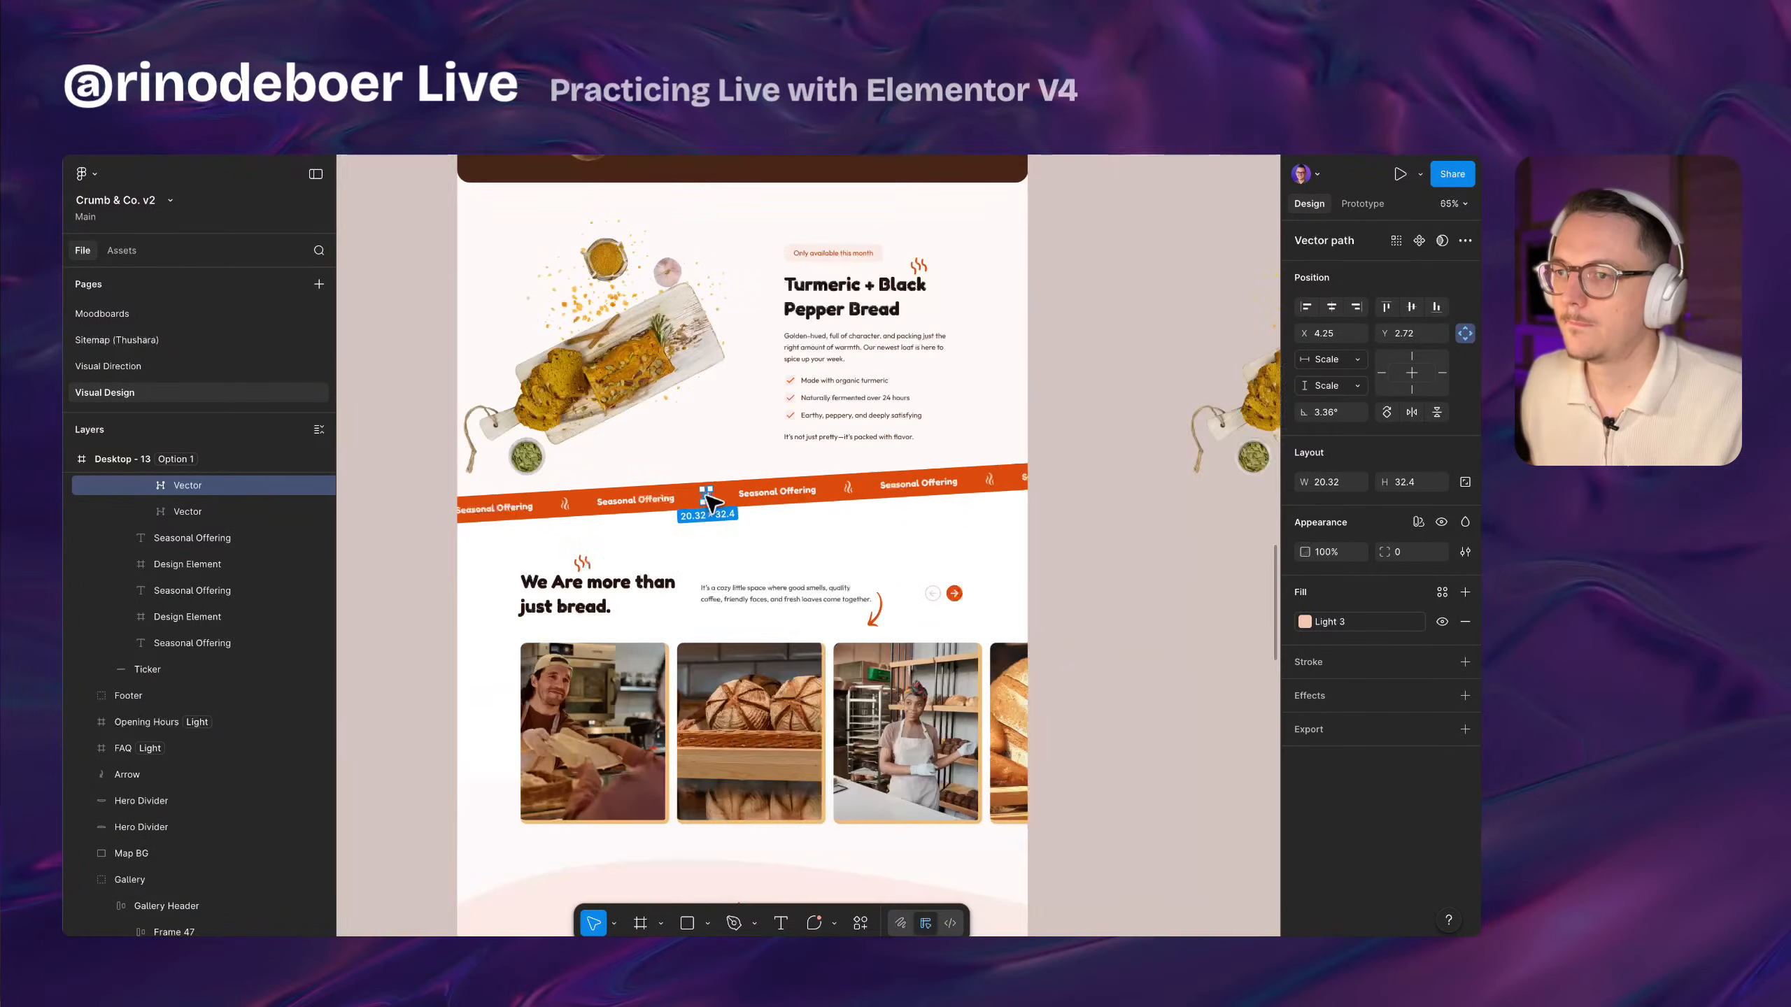
scroll(986, 522, up, 5)
Select the Seasonal Offering ticker's background rectangle and inspect its size, rotation and fill
click(1200, 525)
drag(905, 541, 935, 535)
scroll(930, 539, up, 1)
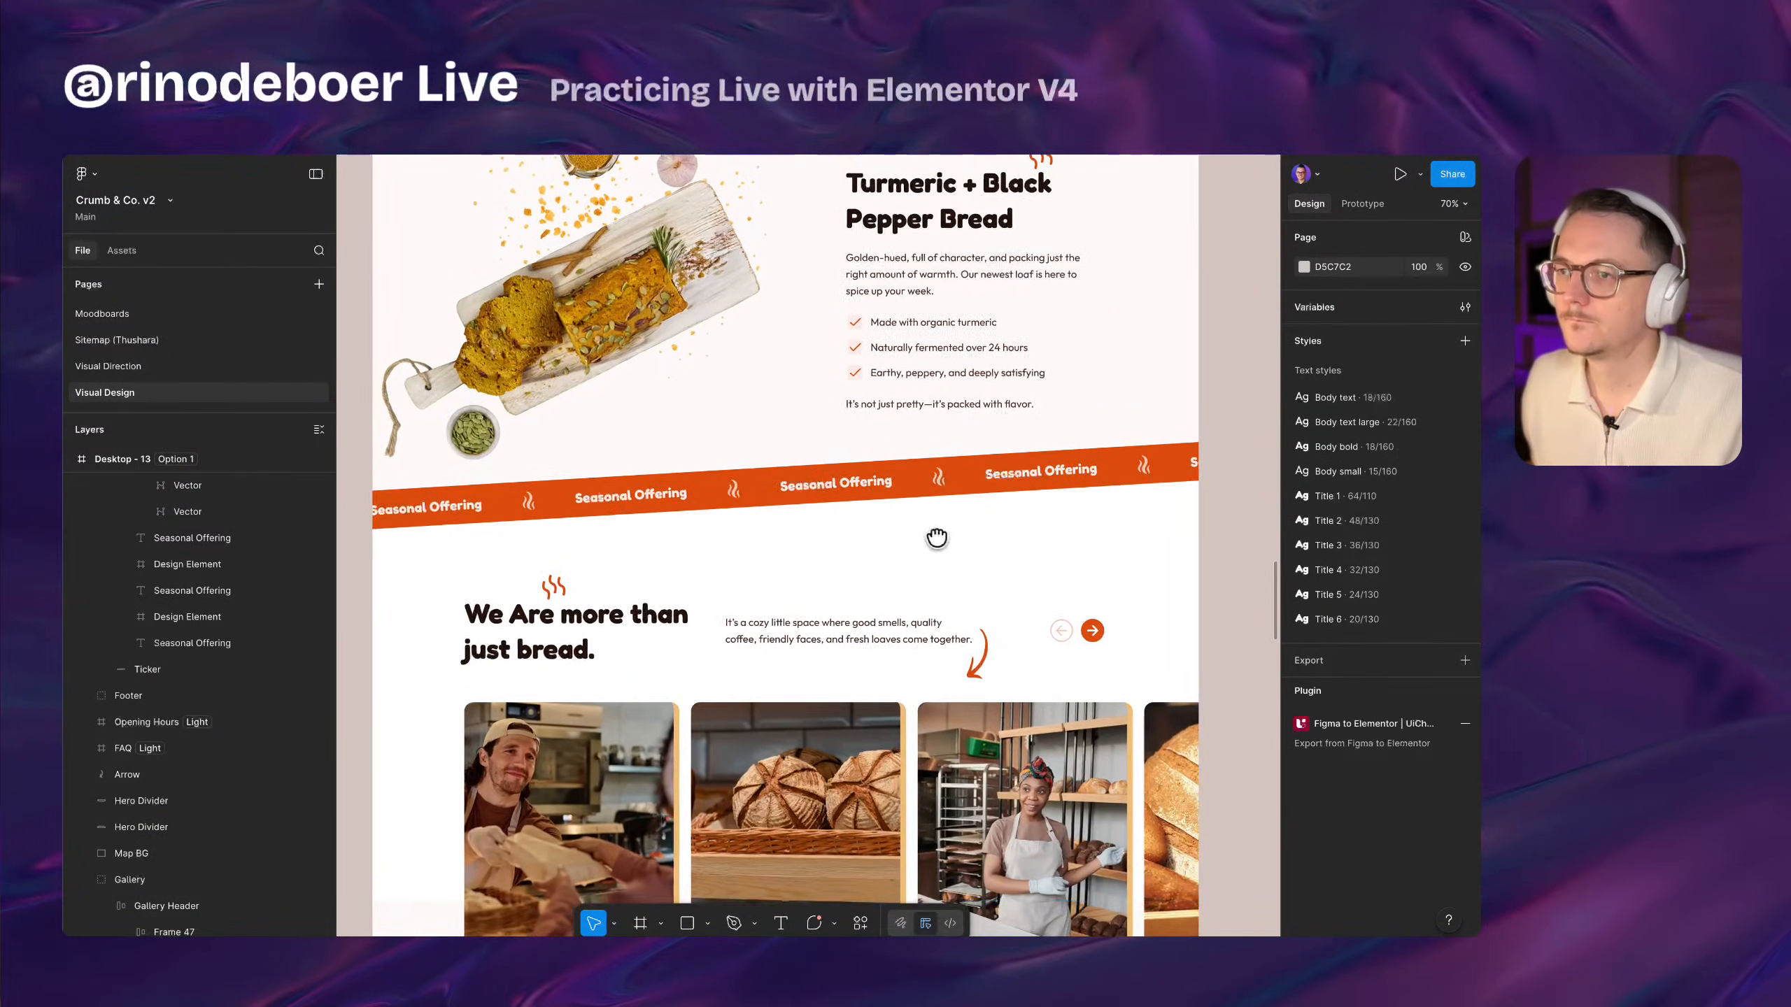
drag(620, 537, 636, 548)
scroll(632, 548, up, 1)
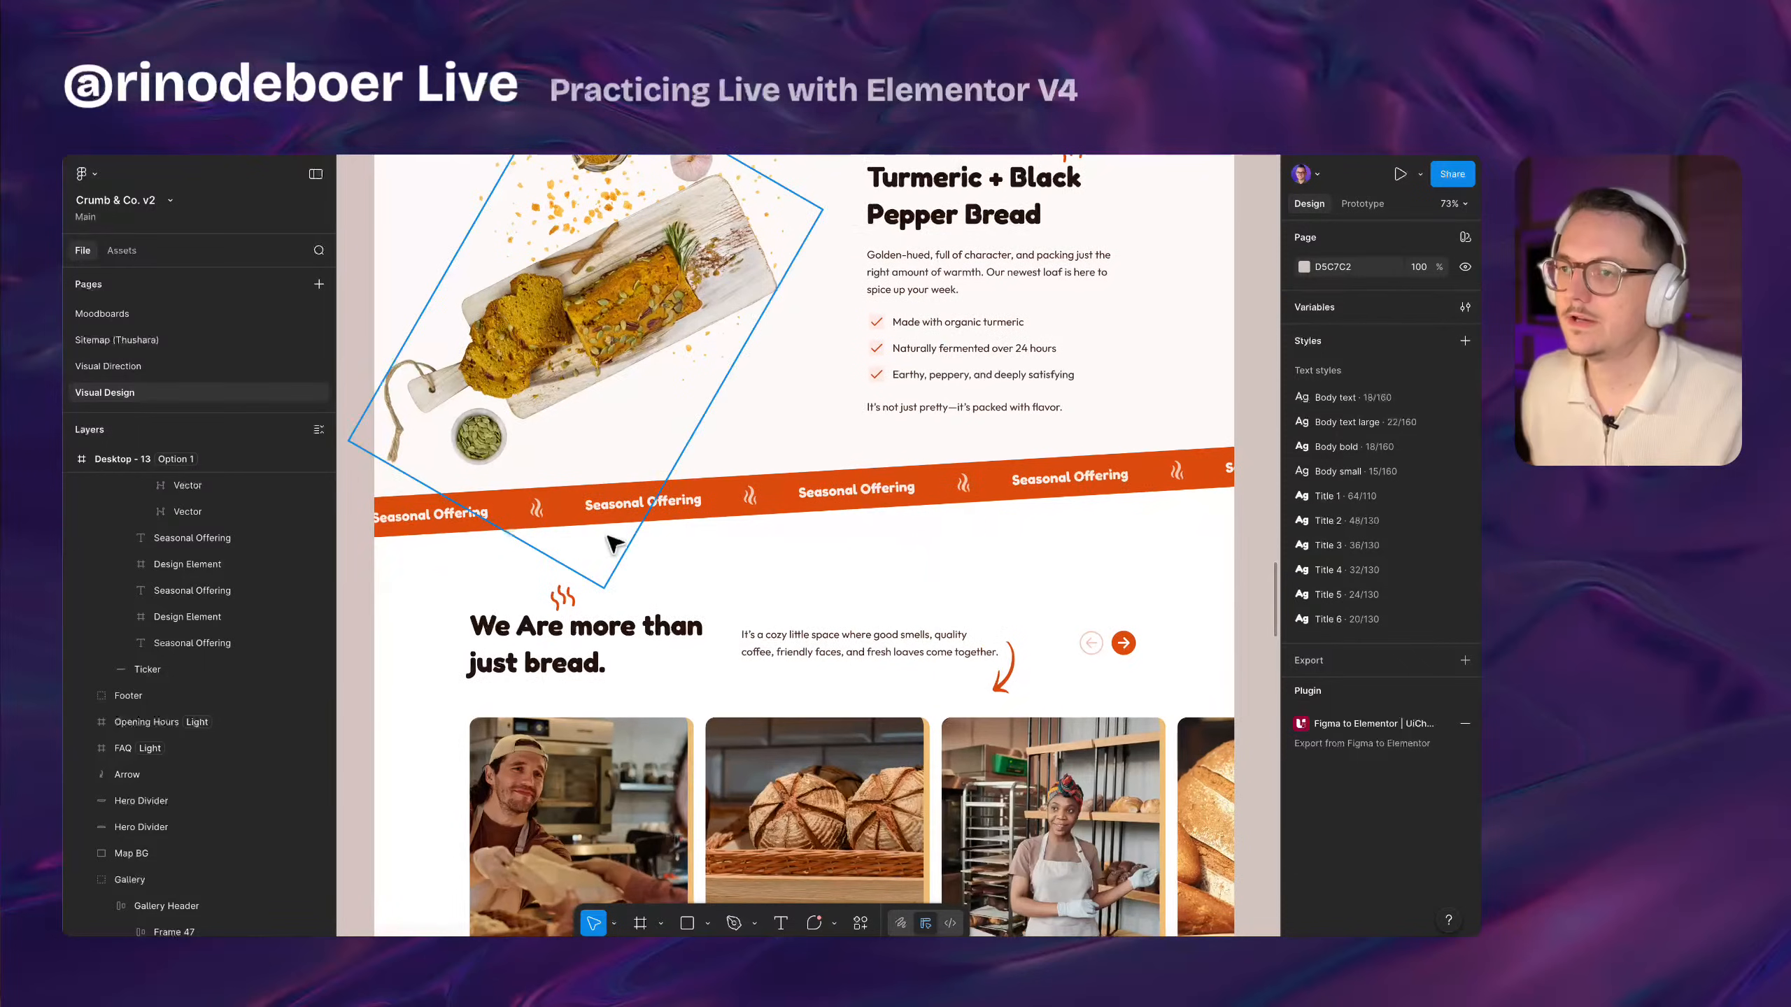
click(441, 530)
click(442, 534)
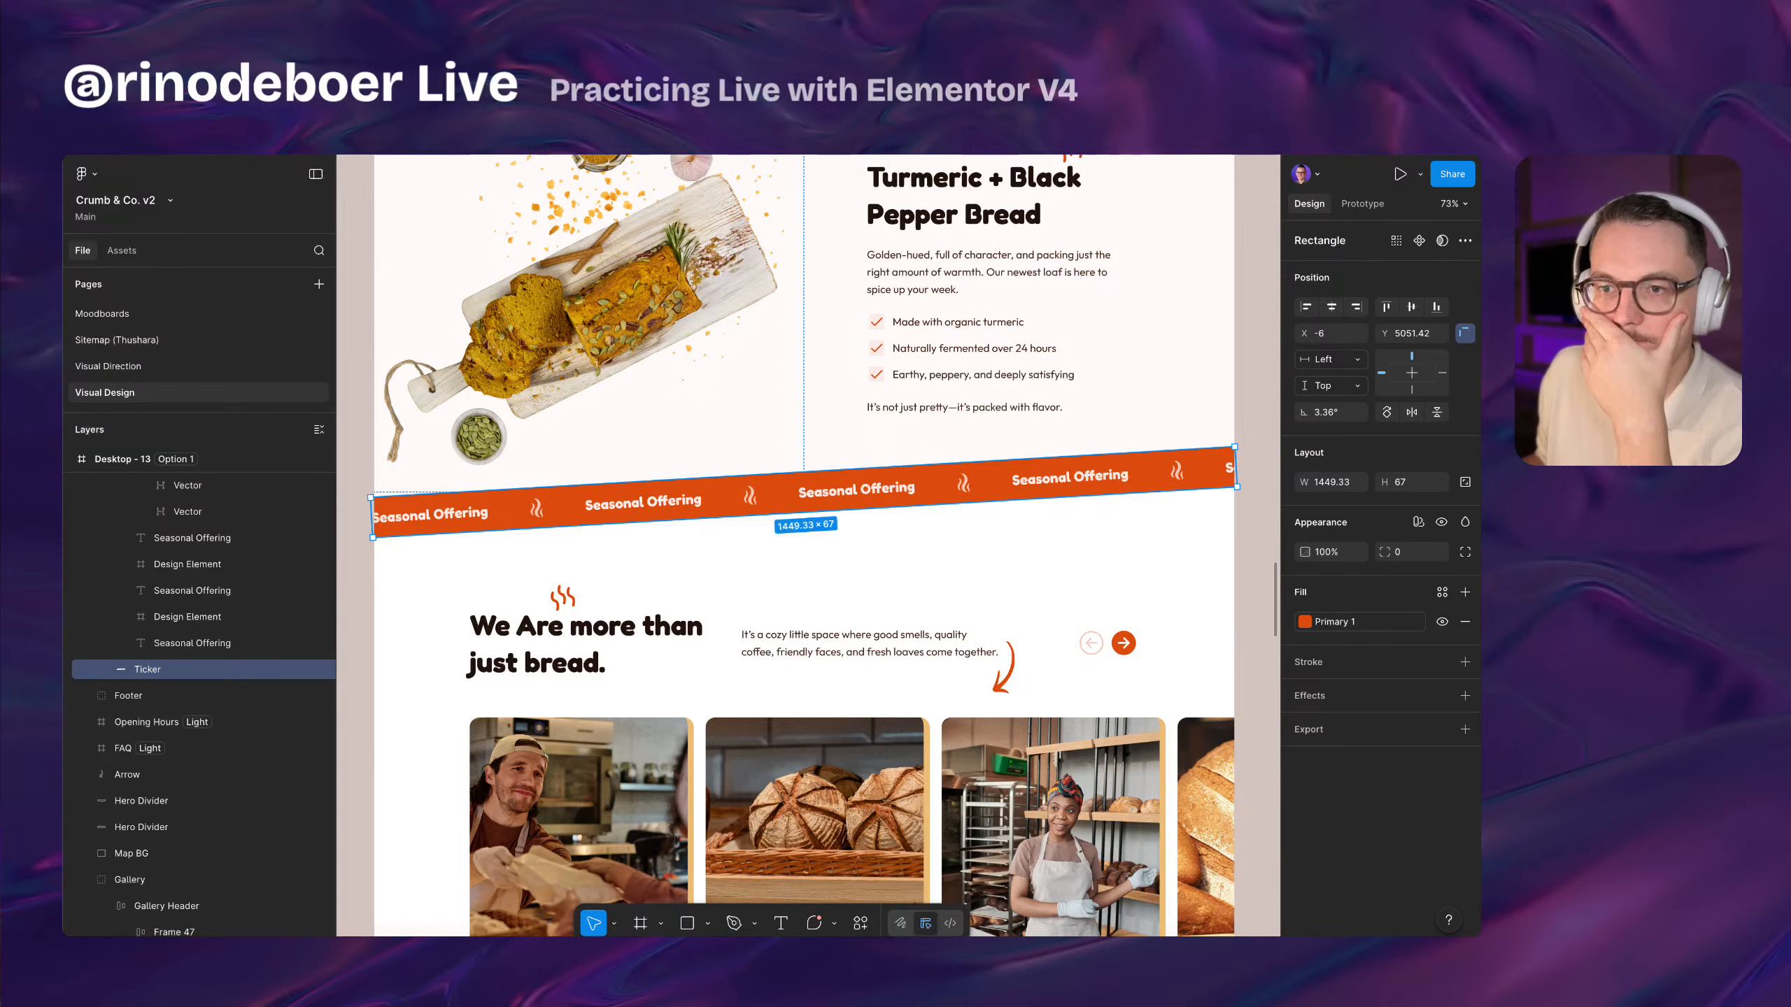
Switch back to Elementor and add a Container between the bread image and the turmeric text column
key(super+Tab)
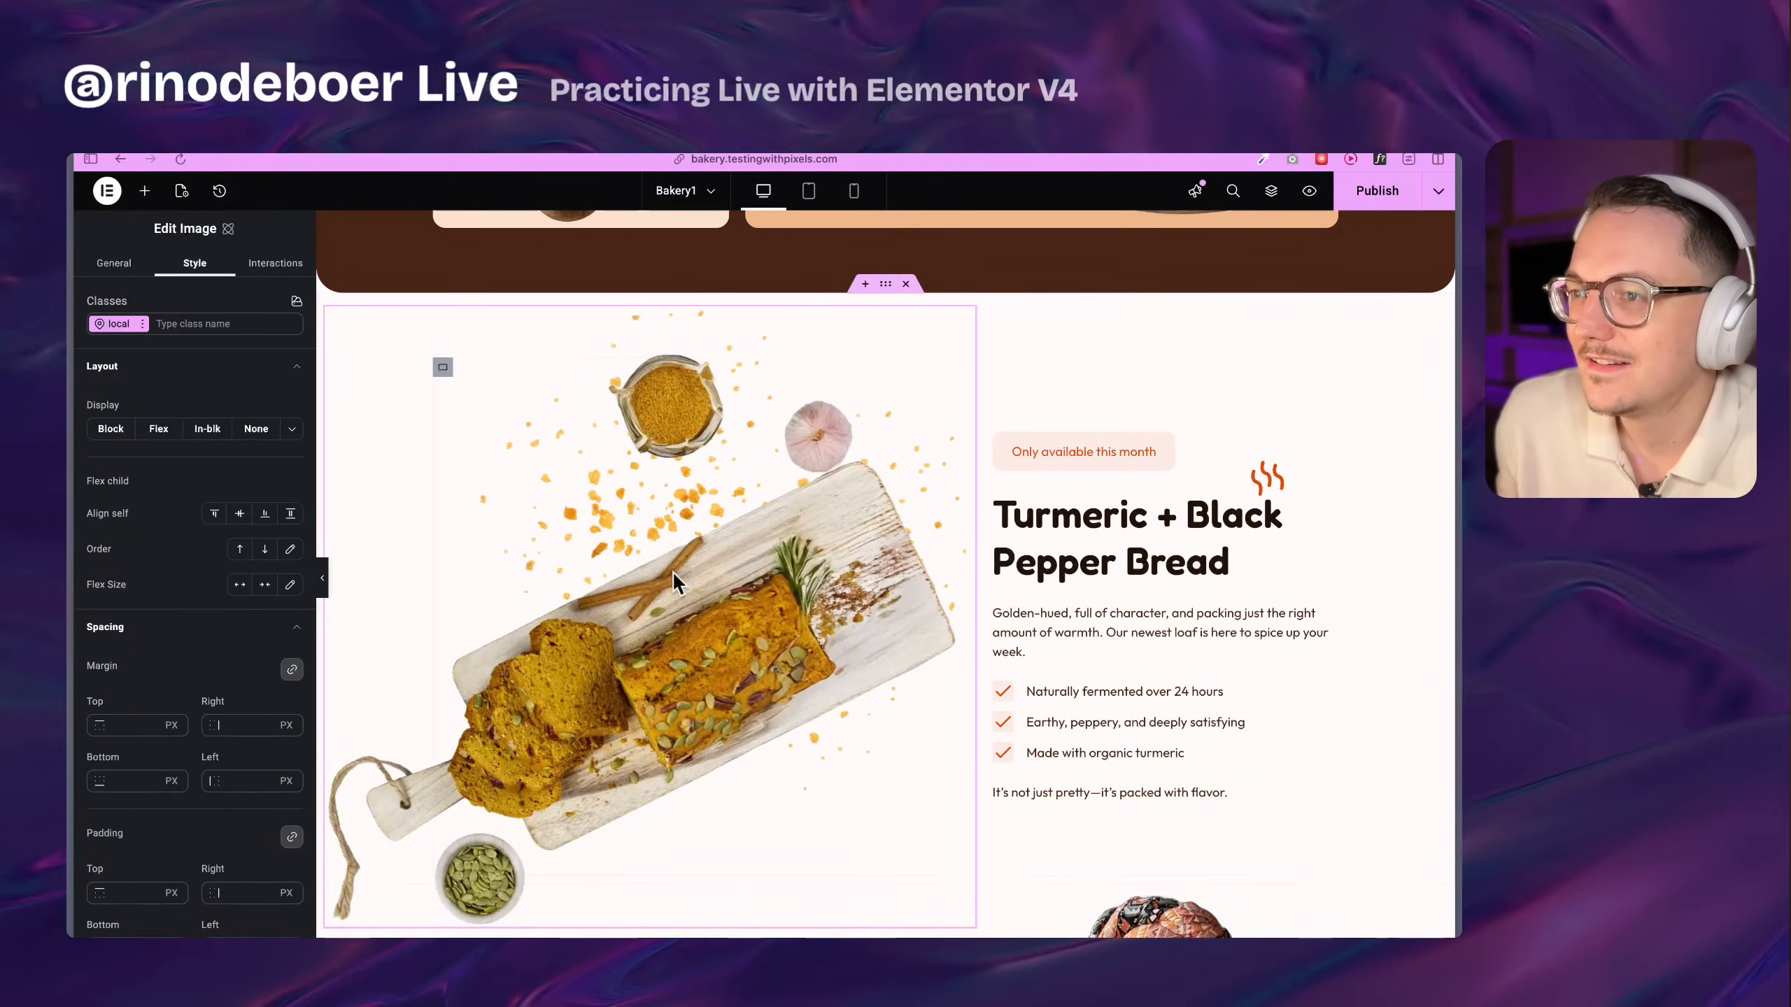
click(145, 190)
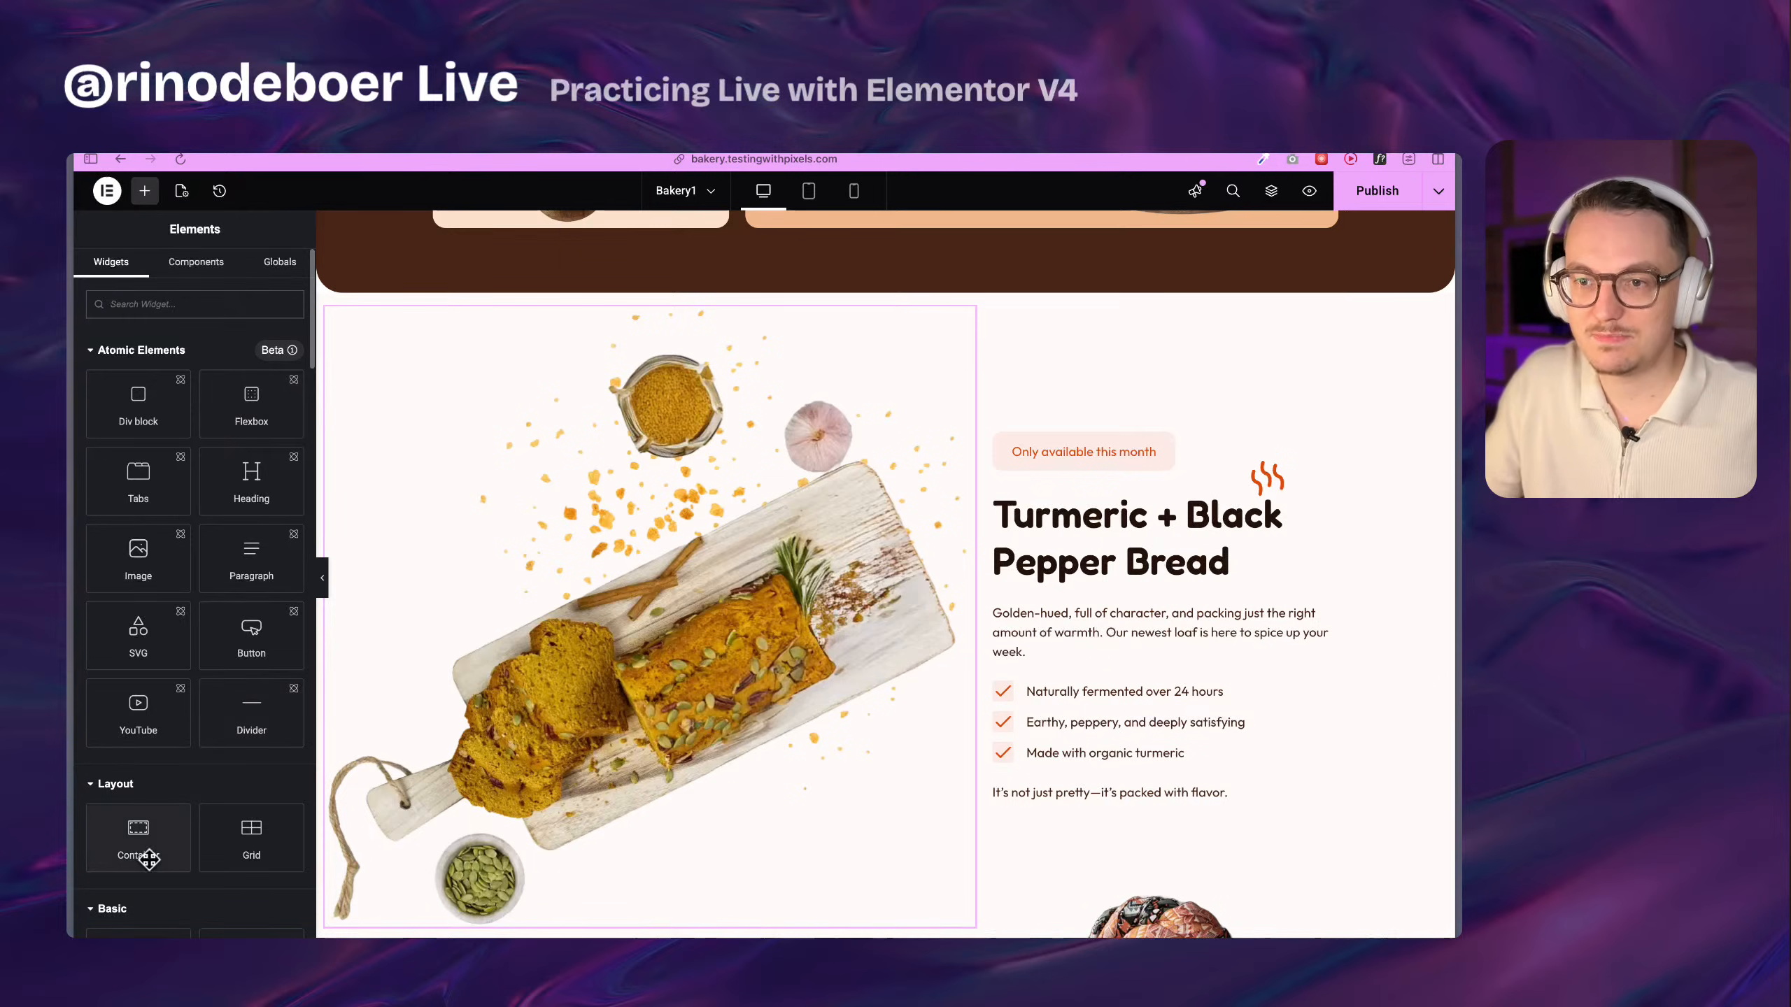
scroll(145, 840, down, 3)
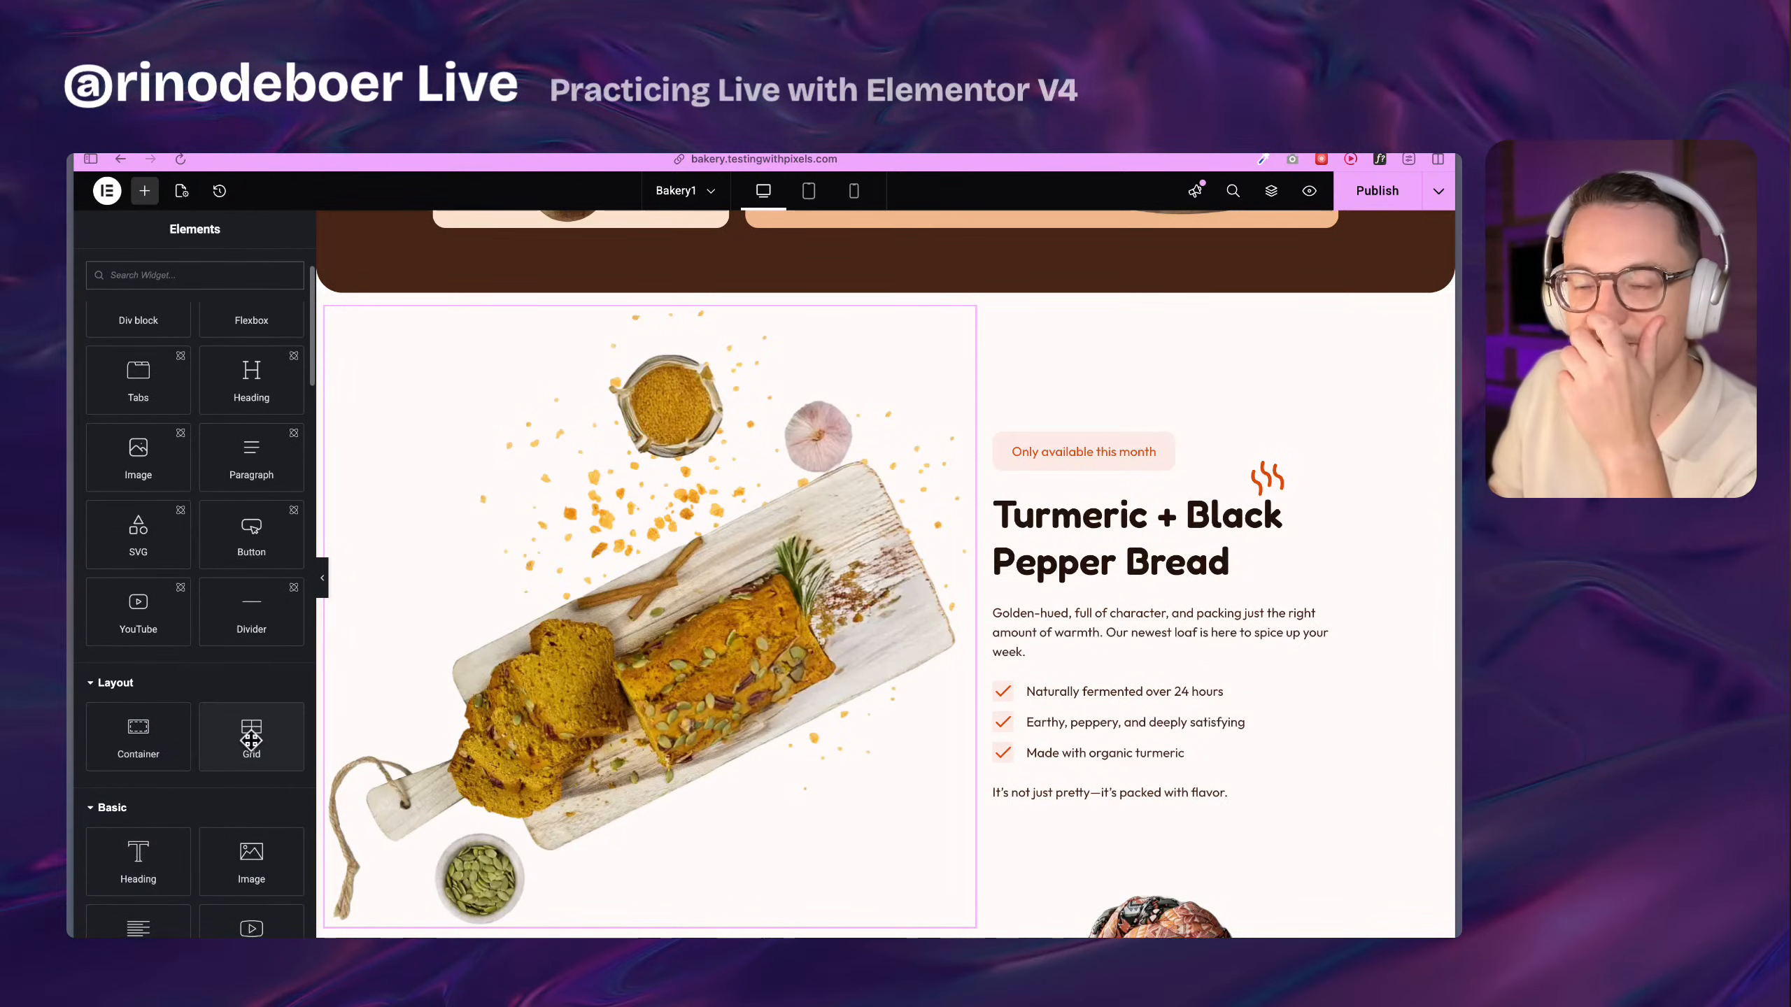
scroll(142, 735, up, 3)
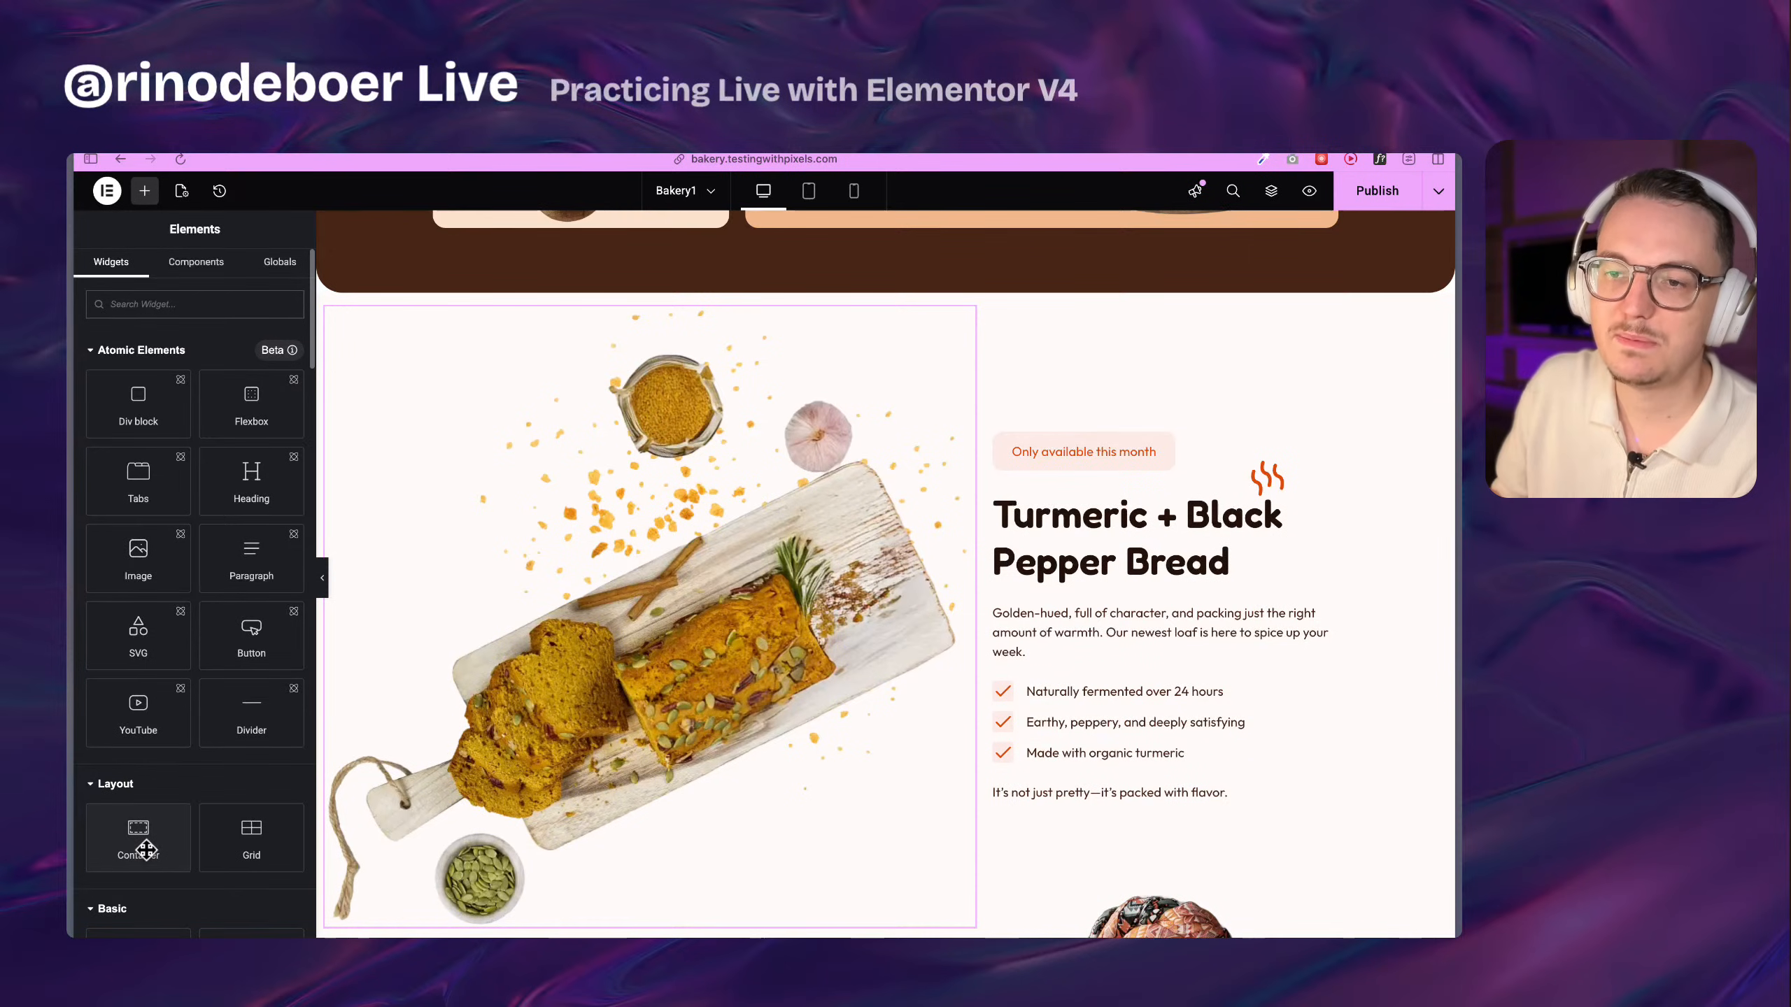
drag(138, 841, 1121, 741)
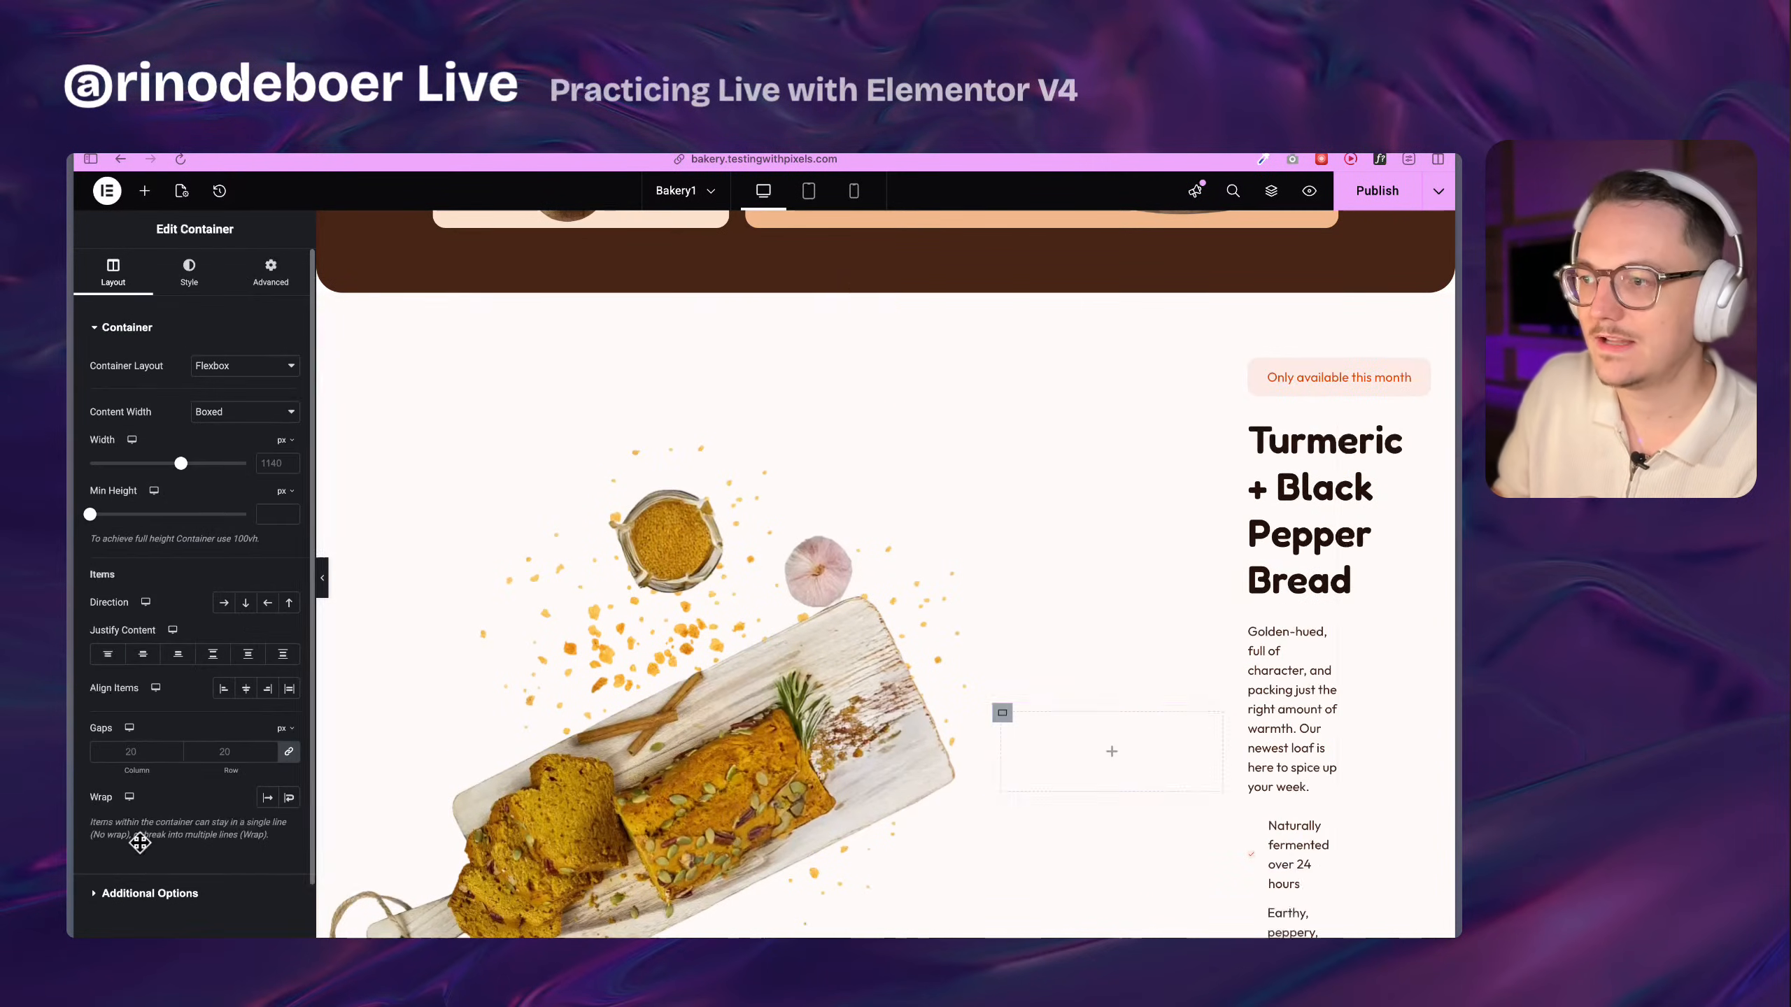
Look through the new container's Content Width and Container Layout options without changing them
click(228, 417)
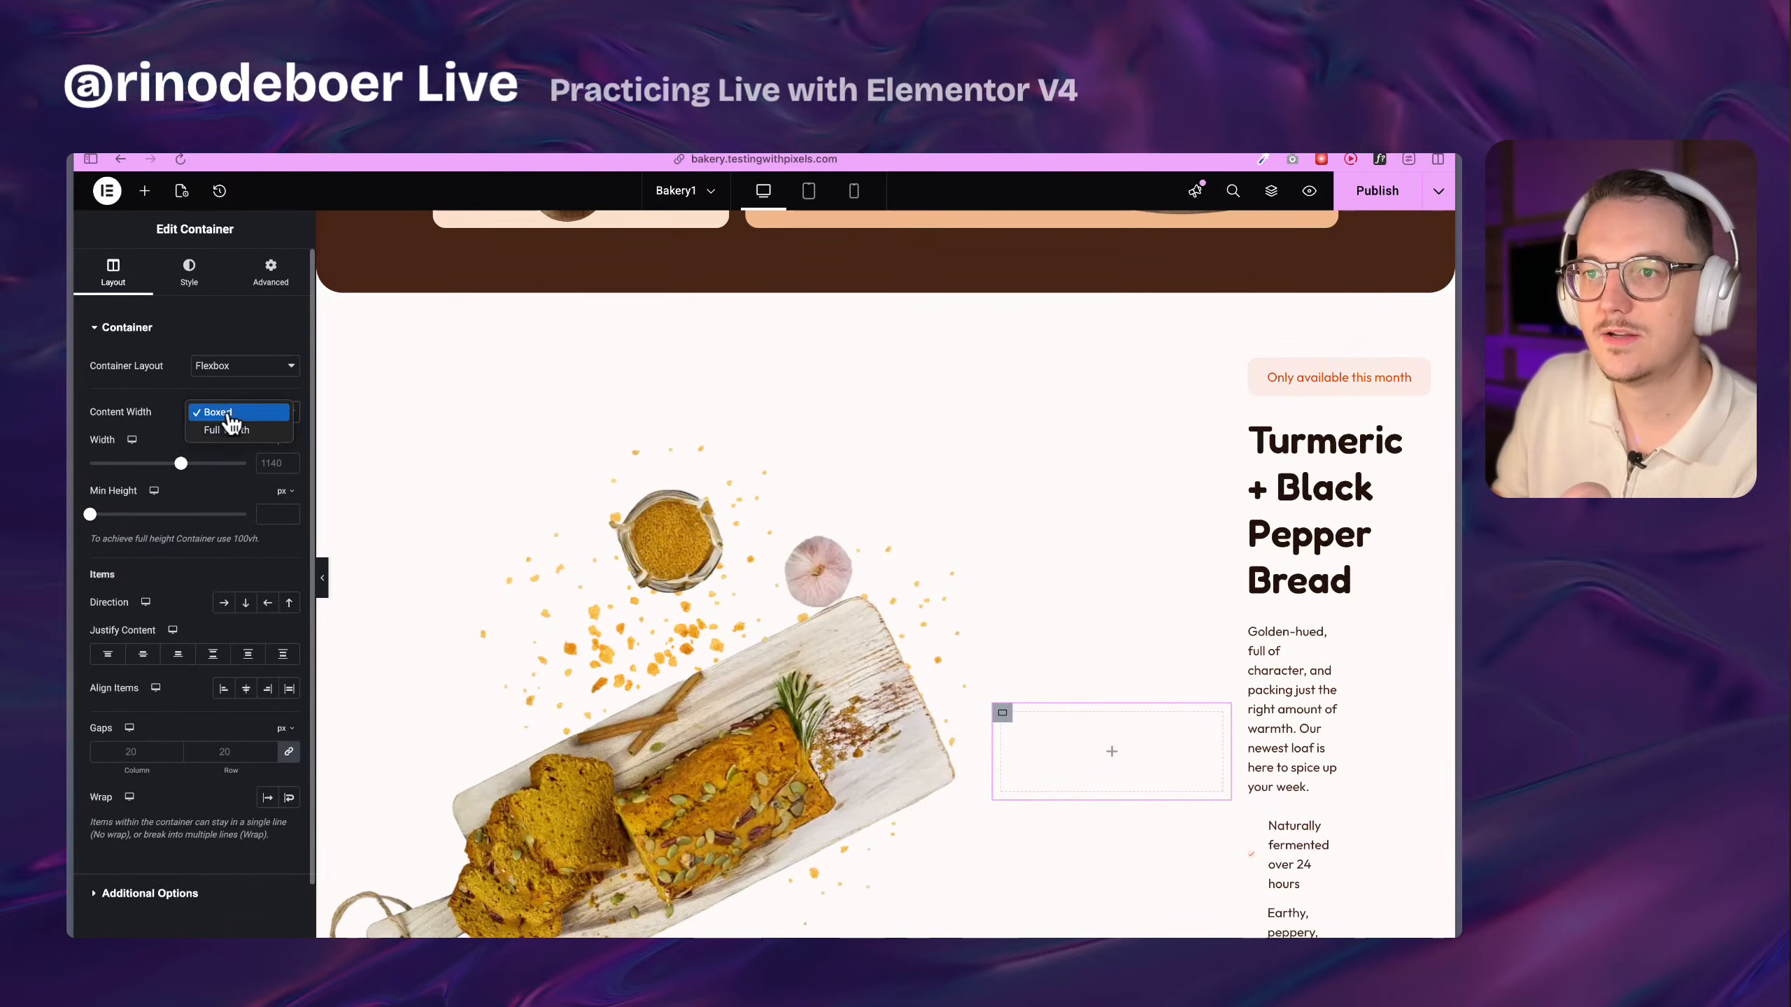
click(165, 411)
click(247, 370)
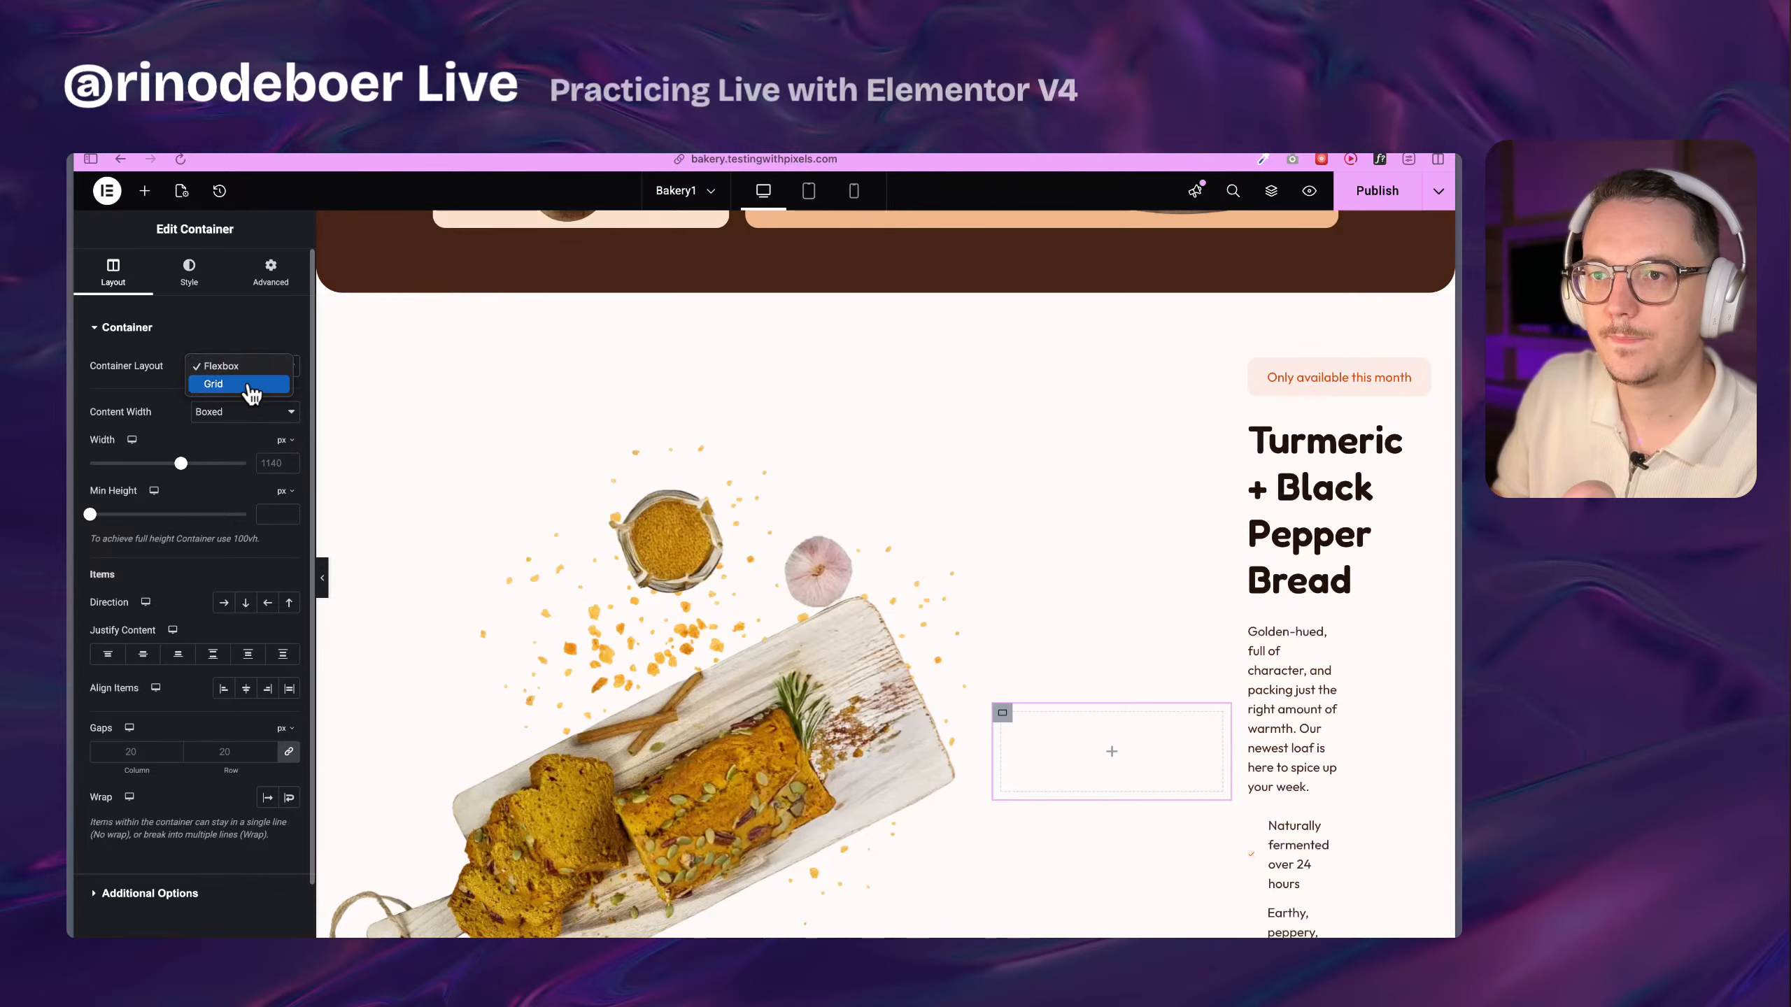
click(170, 379)
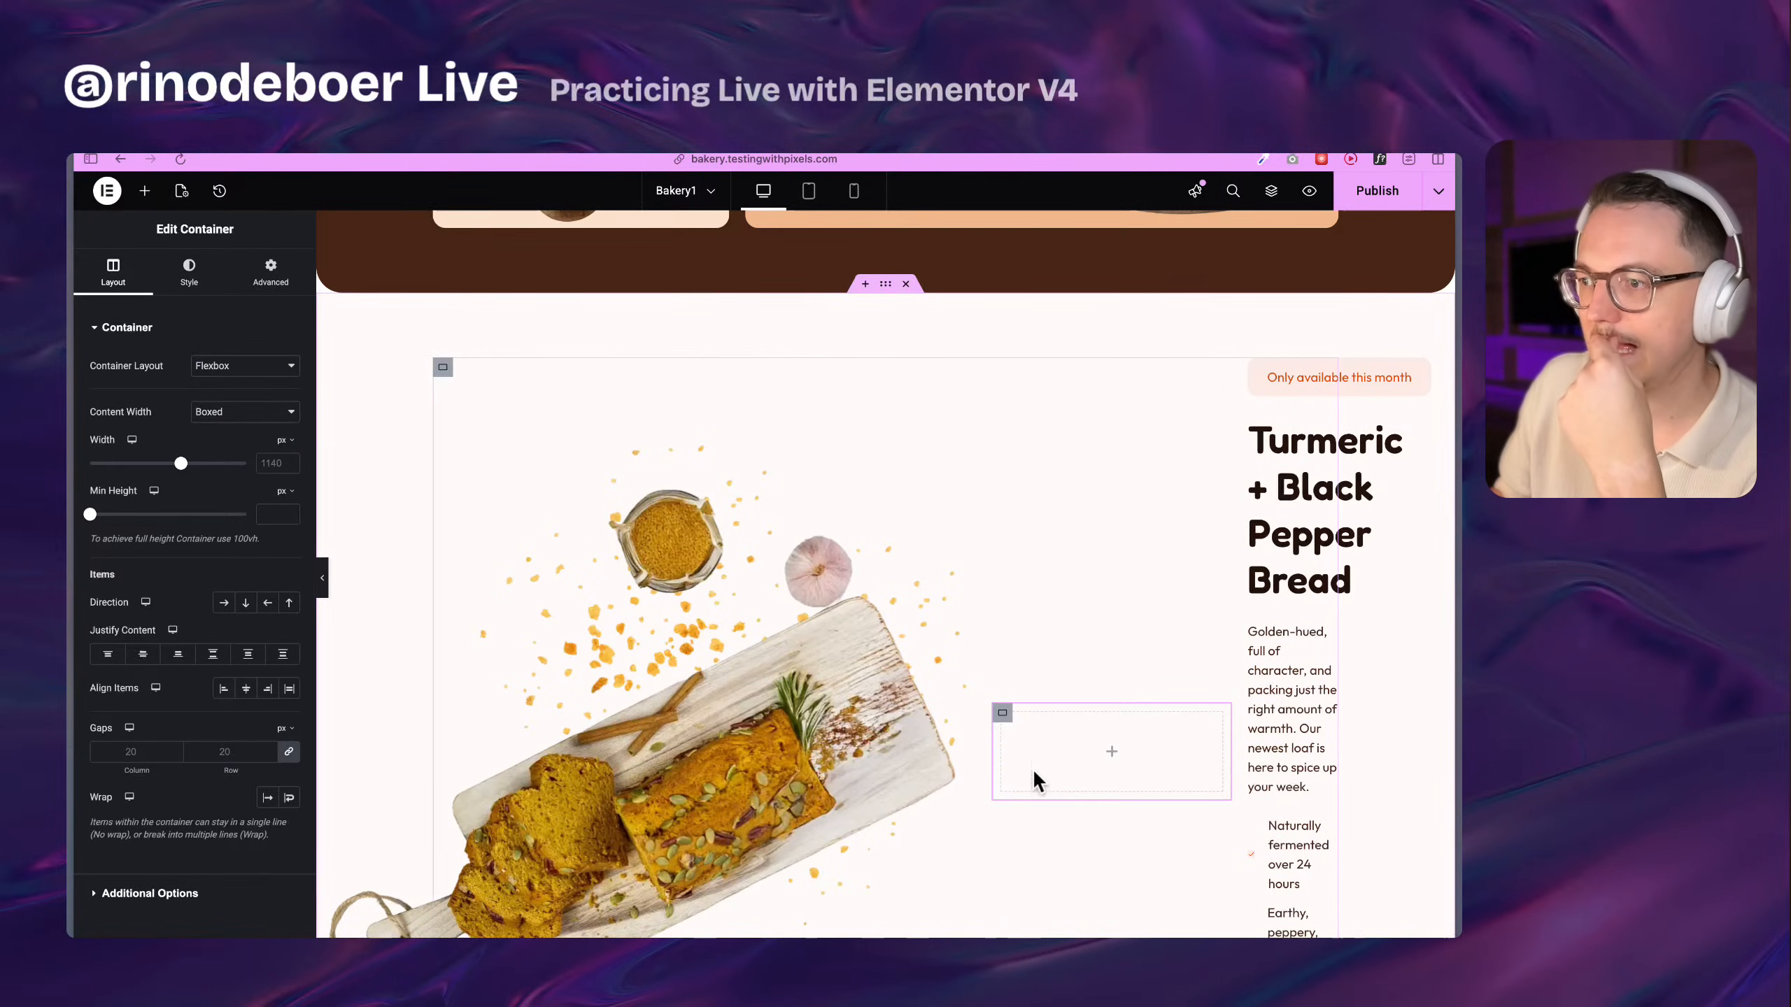
Delete the empty container between the turmeric bread image and the text column
right_click(1004, 720)
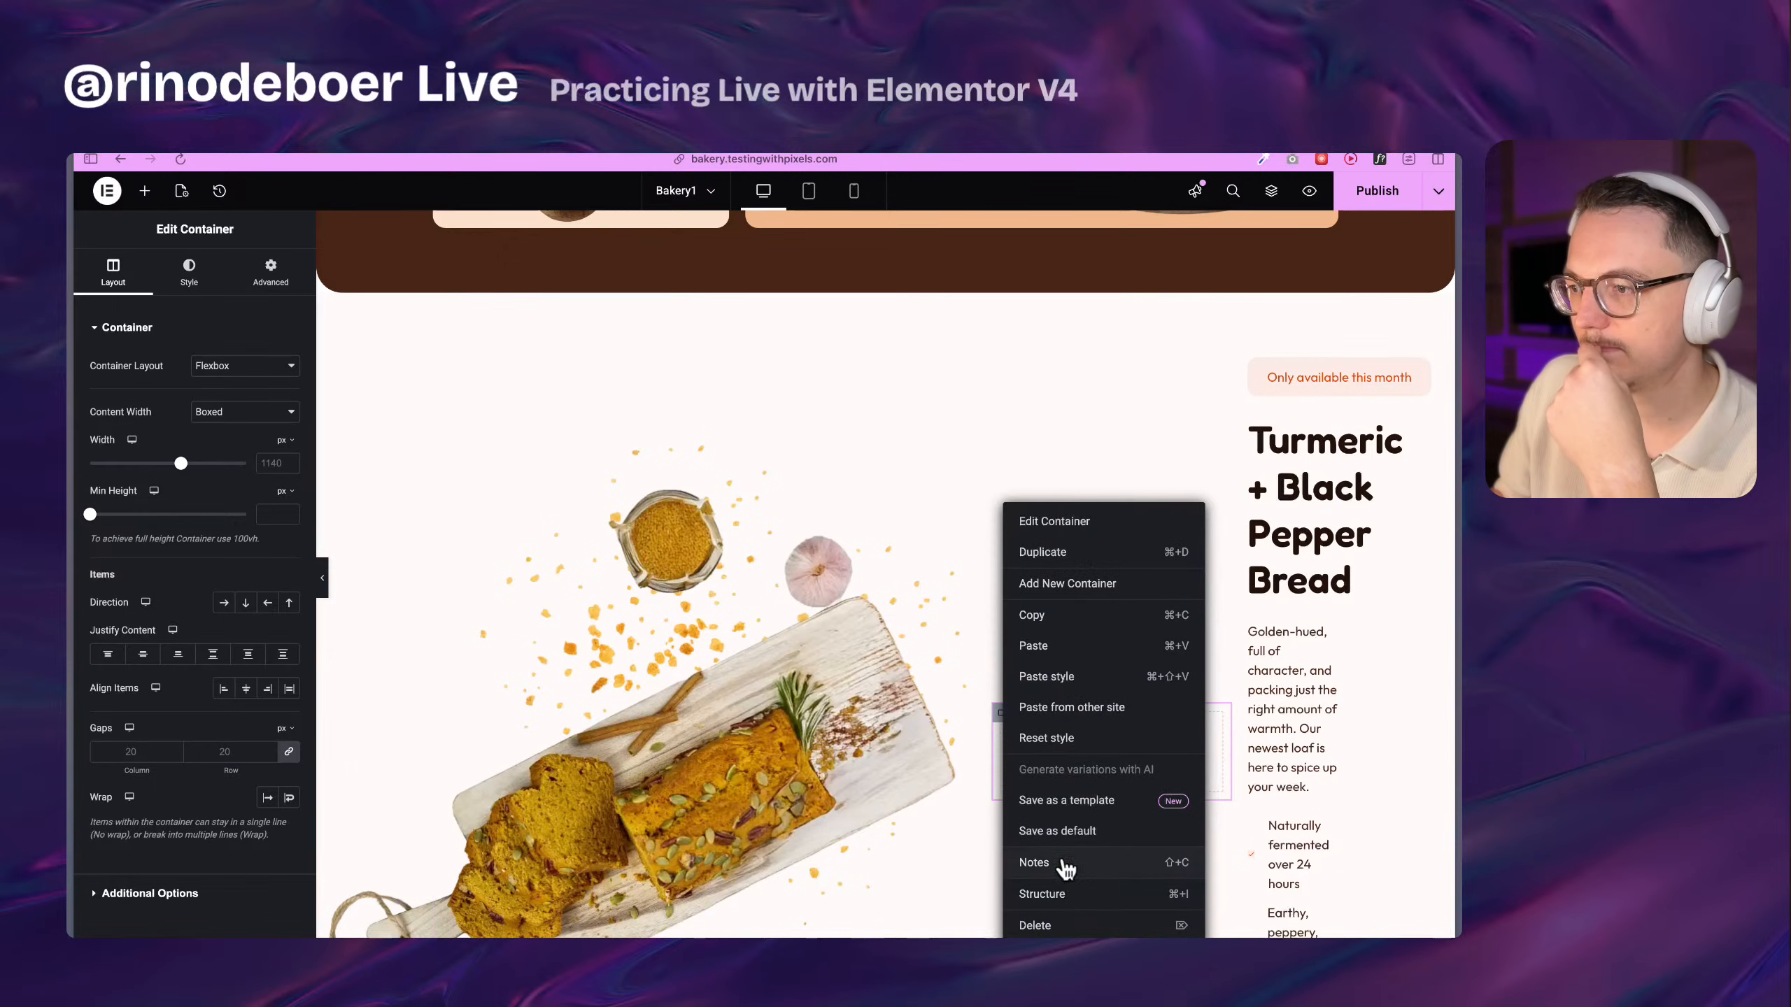
click(1061, 918)
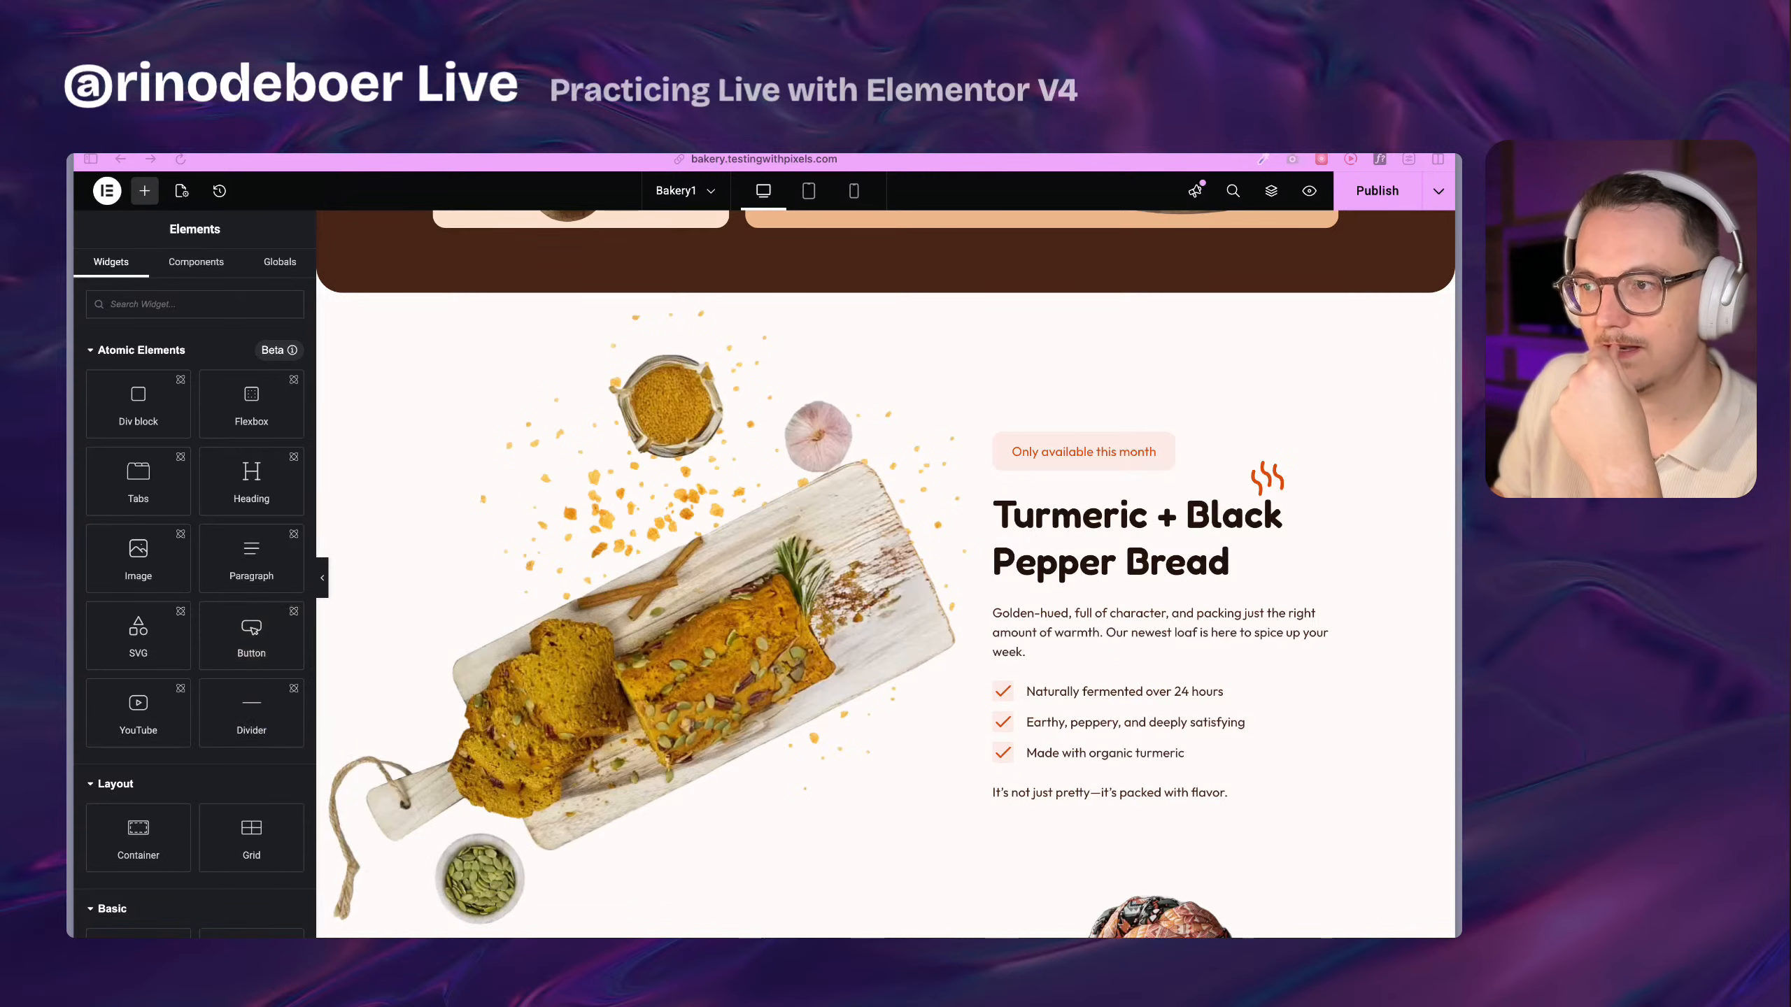
scroll(949, 526, down, 2)
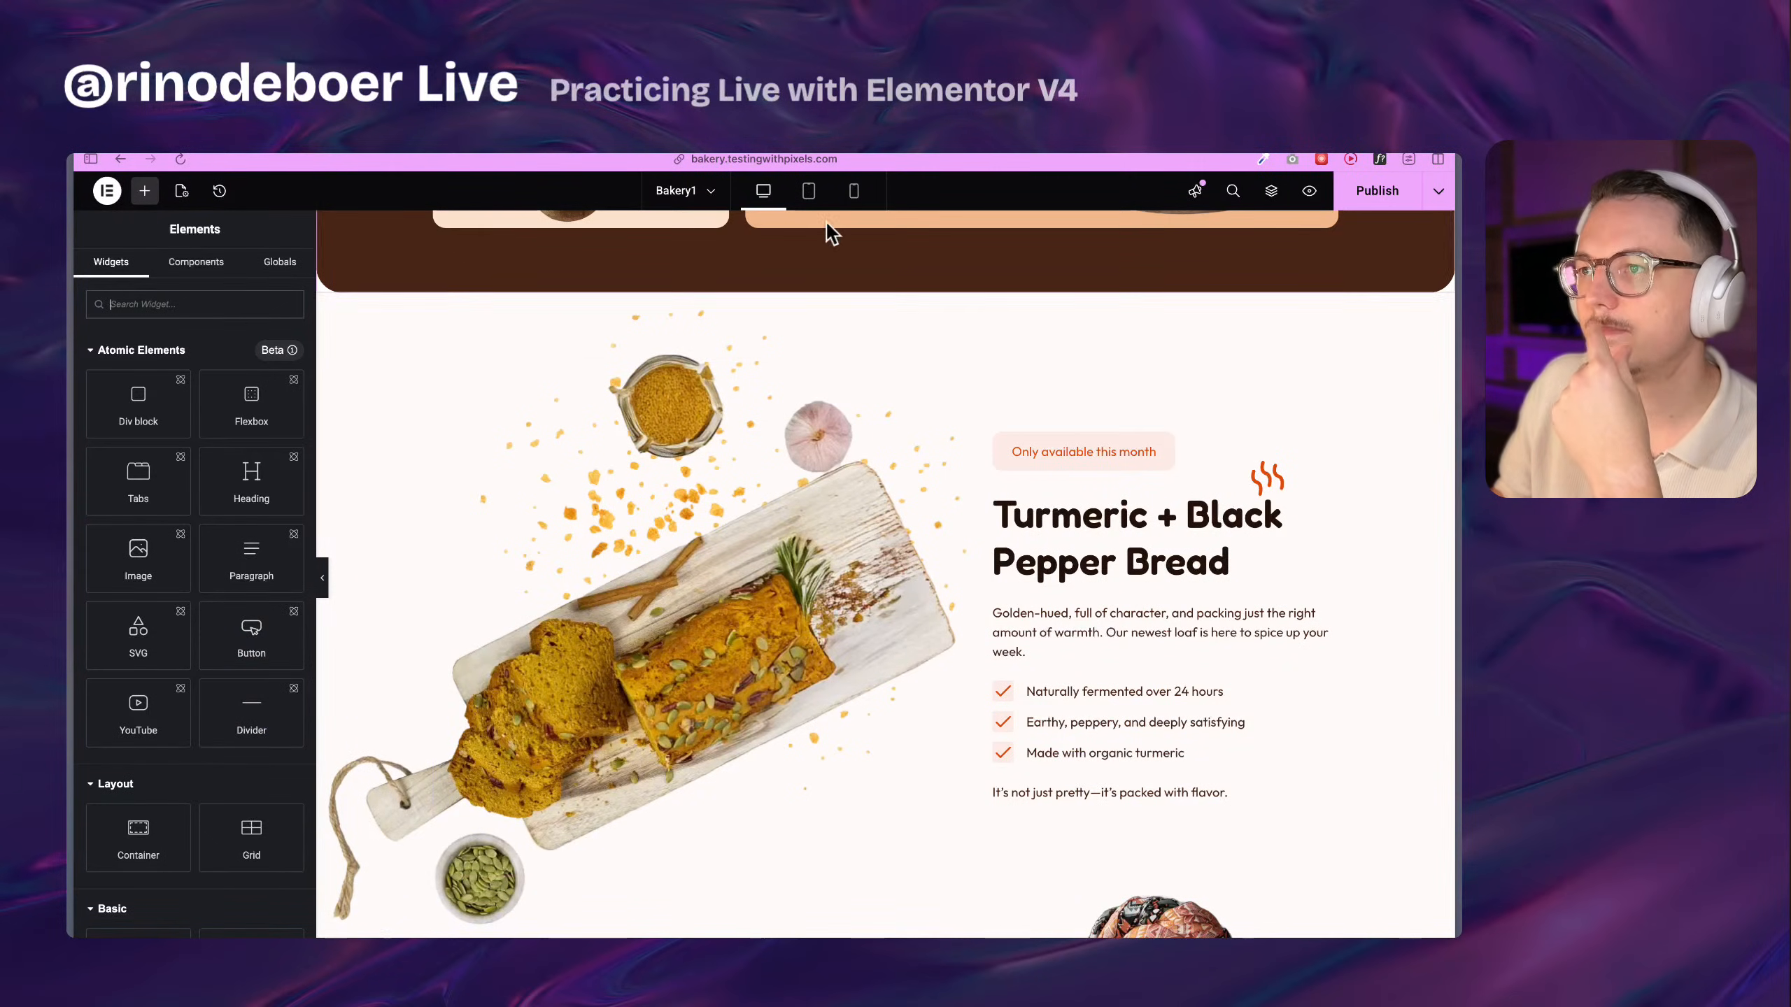
scroll(1008, 485, up, 2)
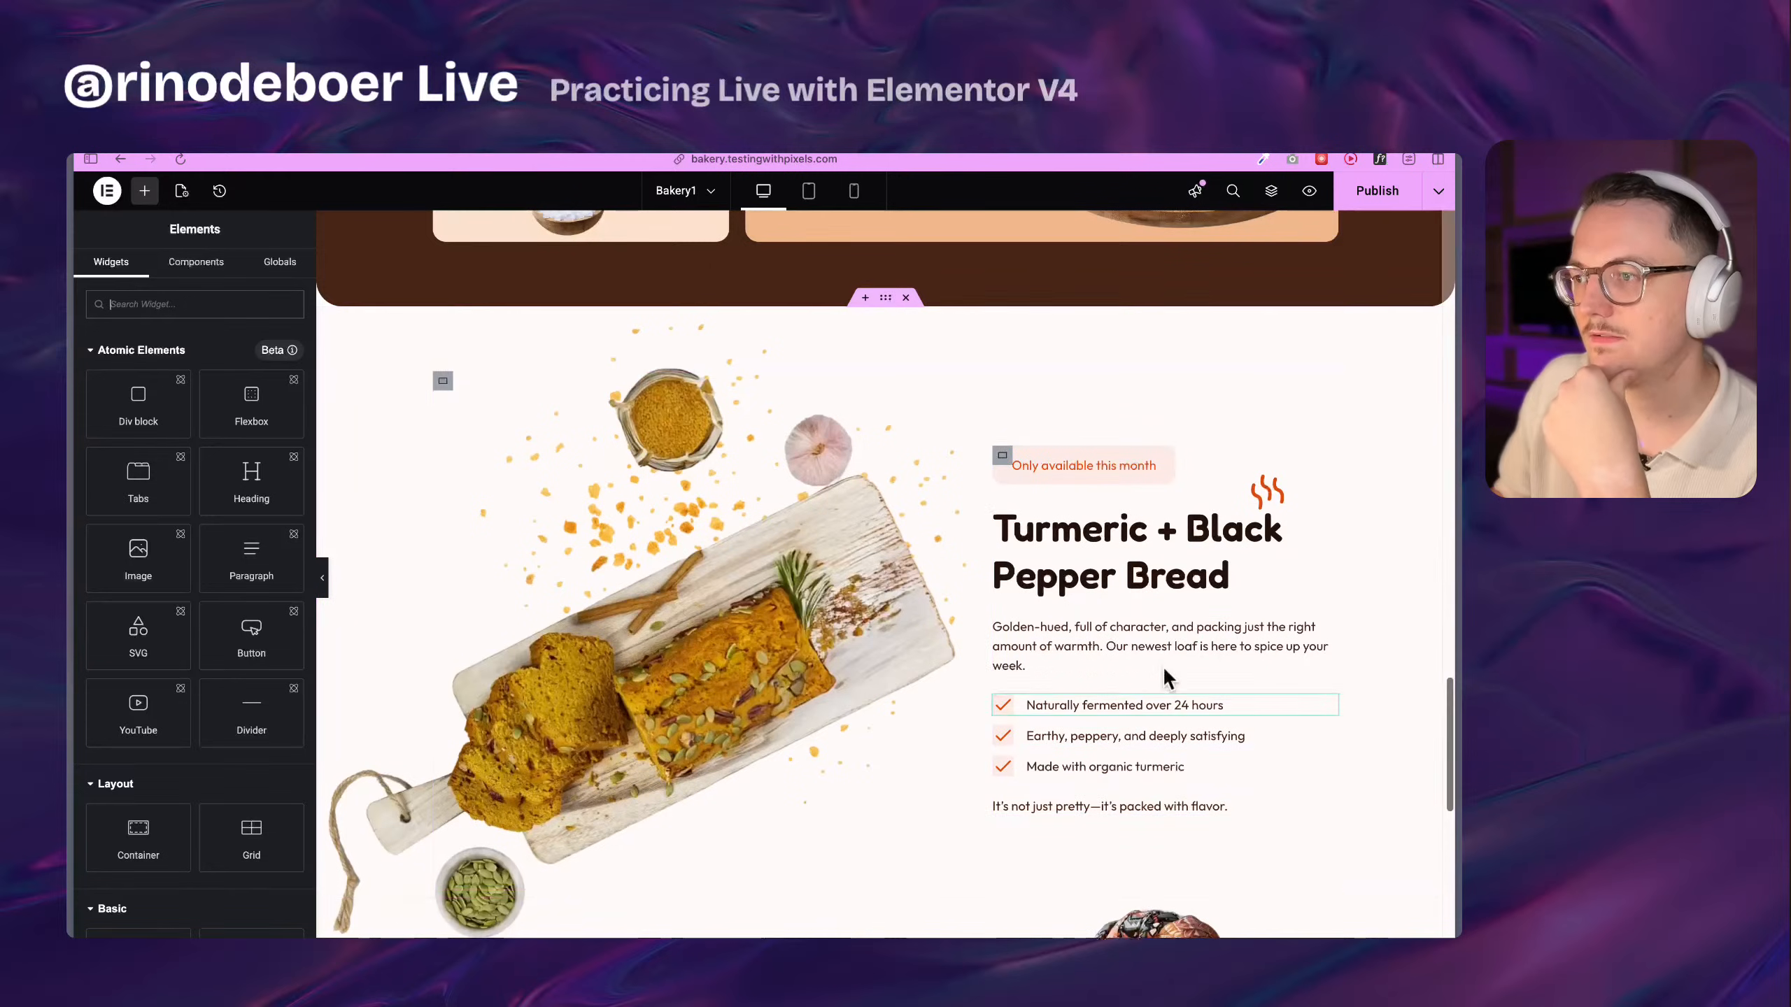
scroll(1231, 601, down, 7)
scroll(1231, 601, up, 5)
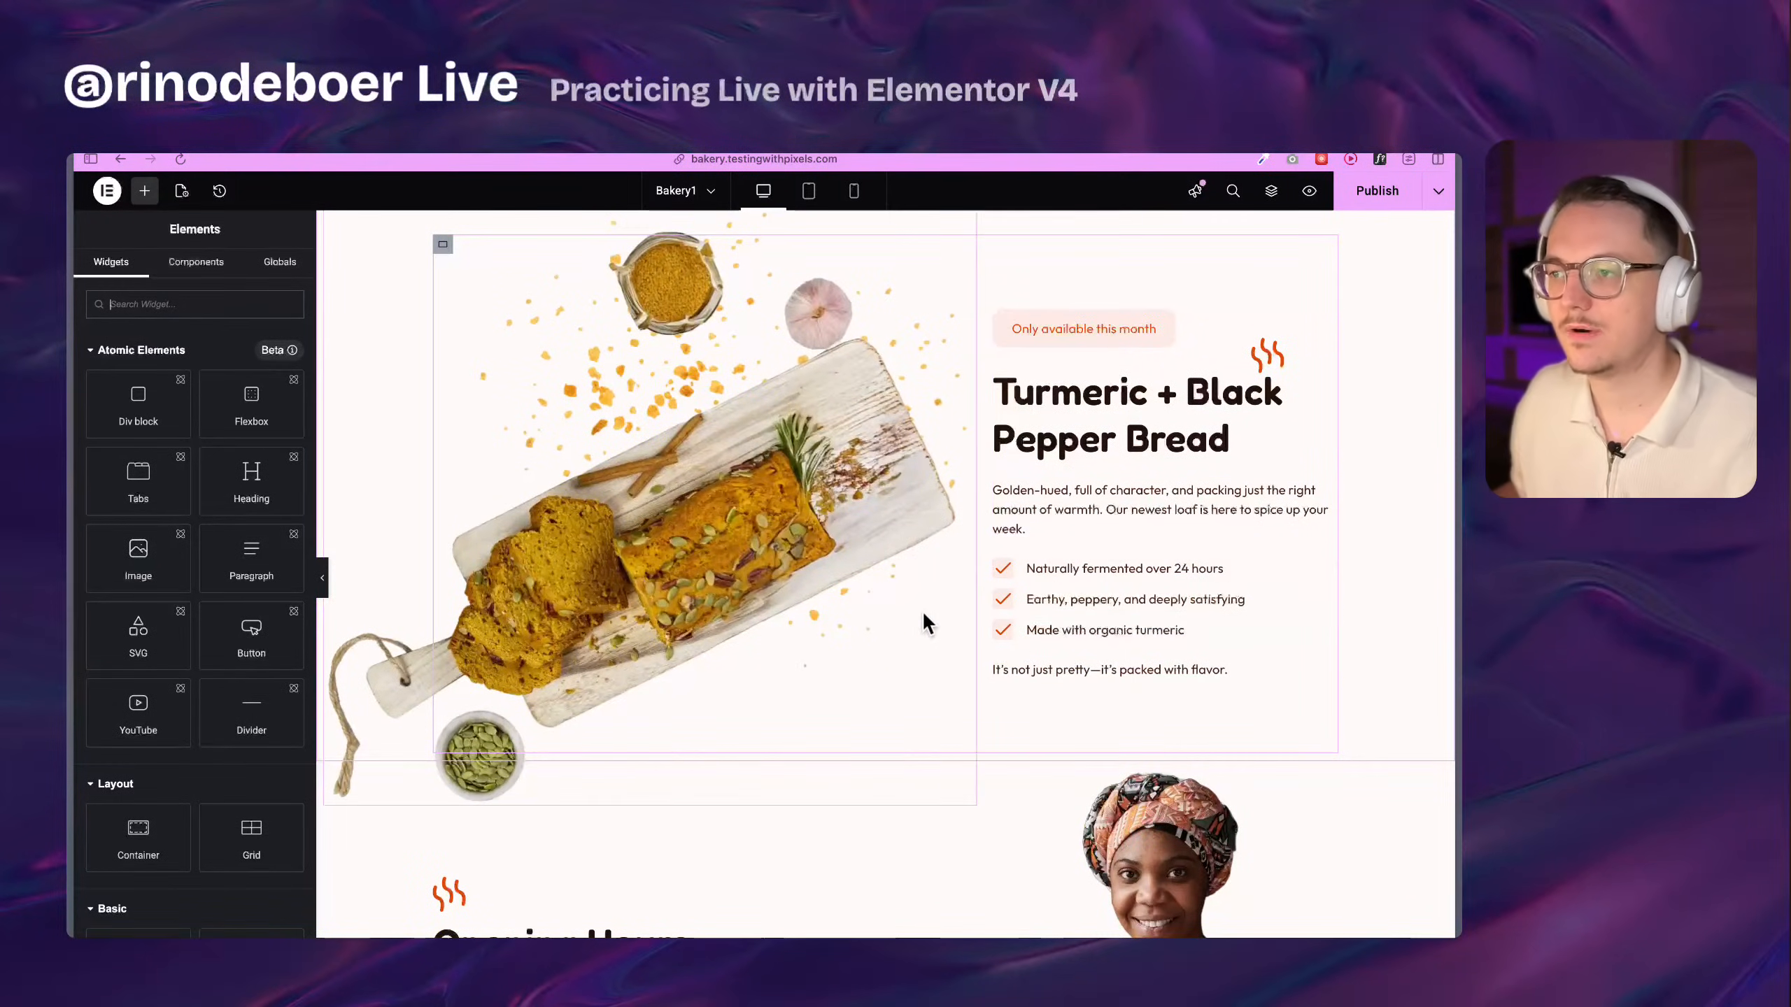
Add an interaction to the turmeric bread image with its trigger set to Scroll into view
scroll(921, 609, up, 3)
click(722, 506)
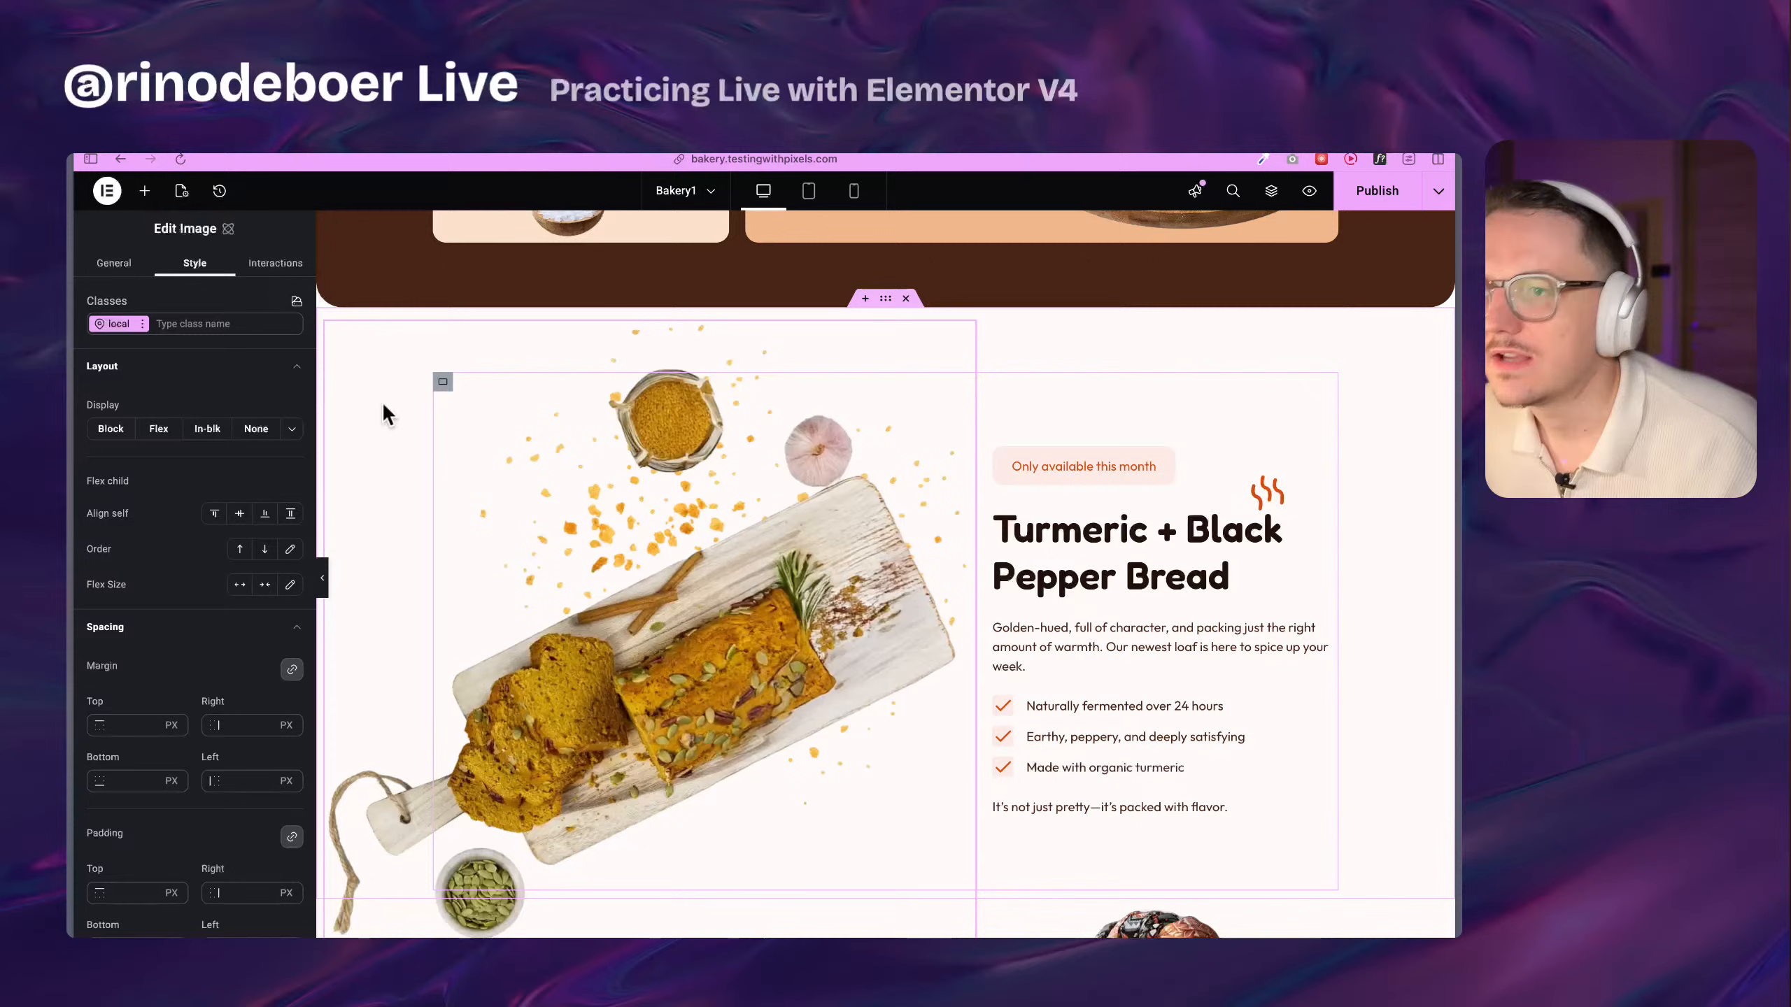
click(285, 268)
click(206, 481)
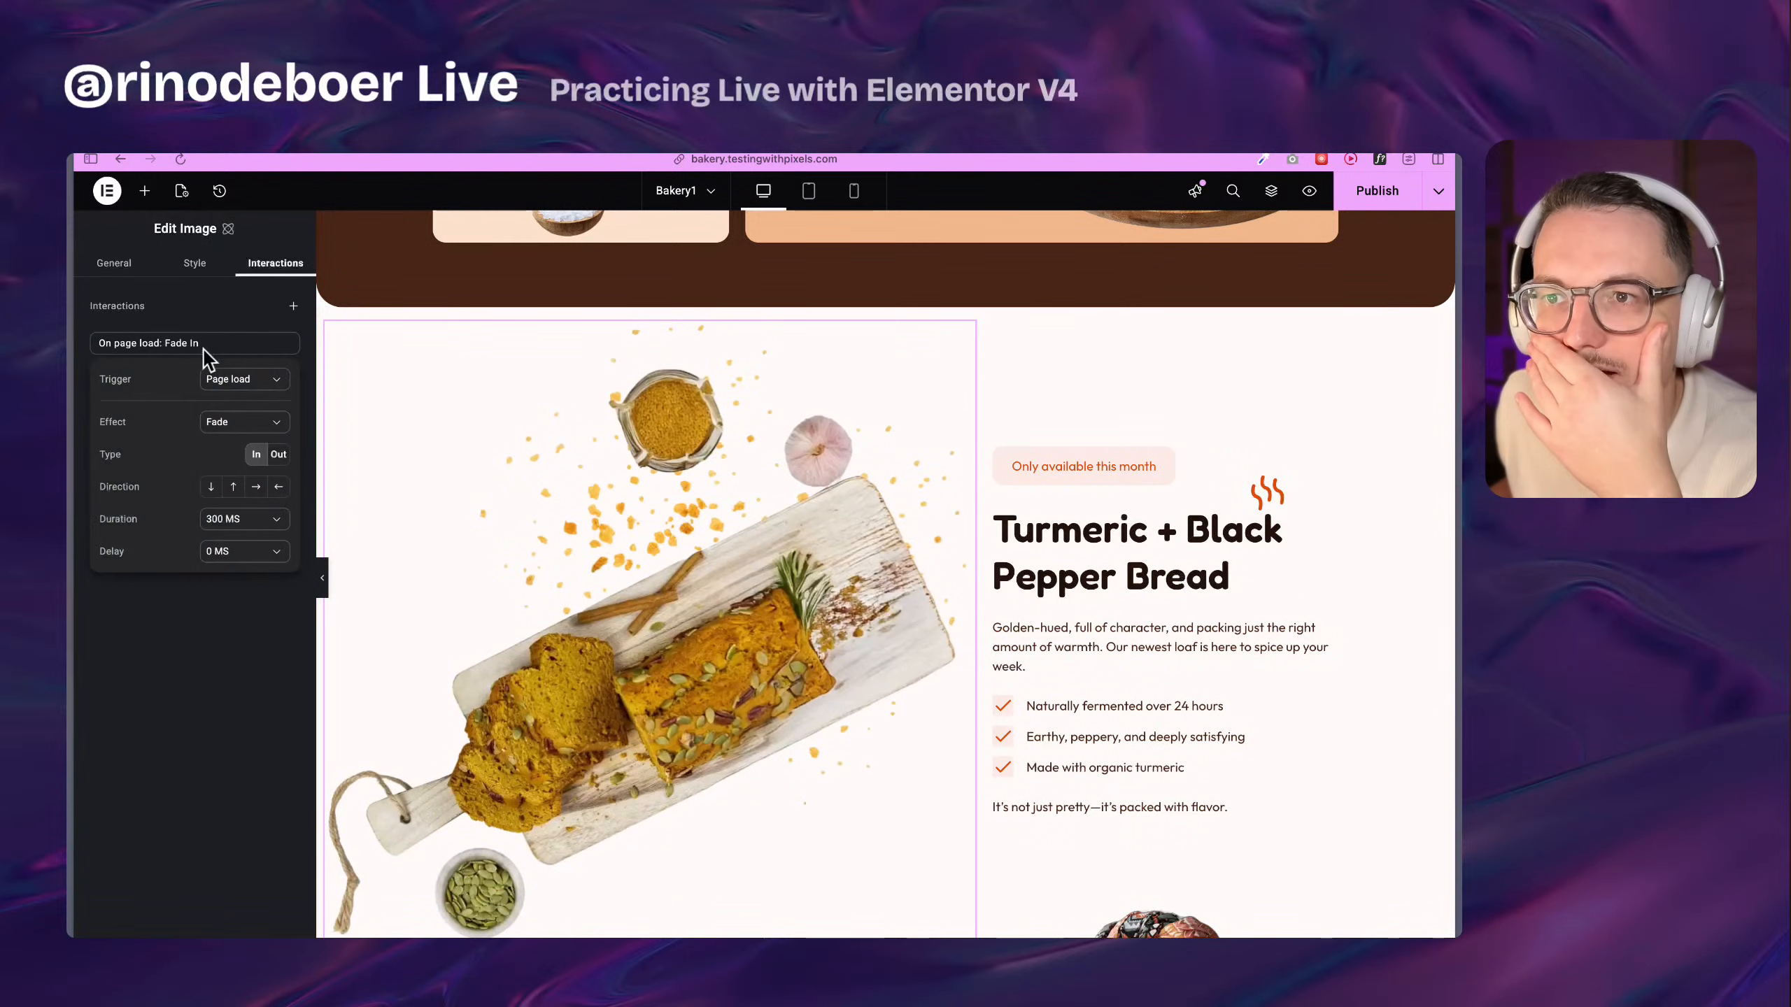
click(201, 344)
click(200, 345)
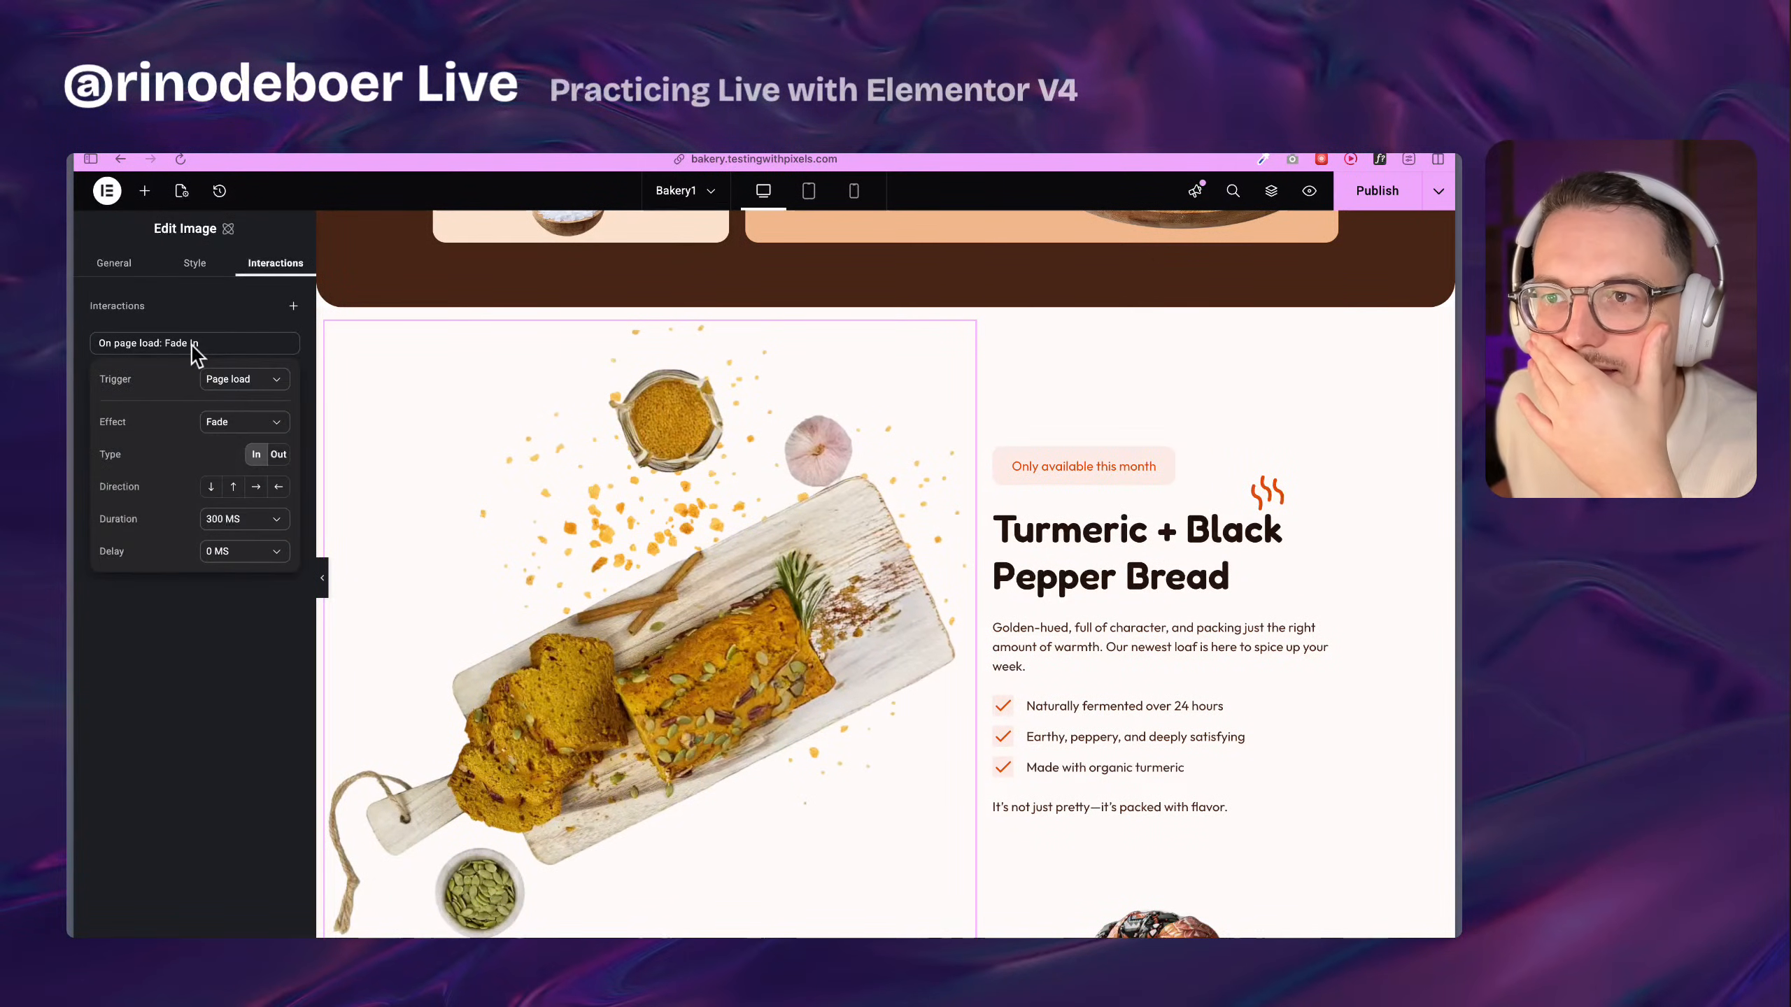
click(243, 380)
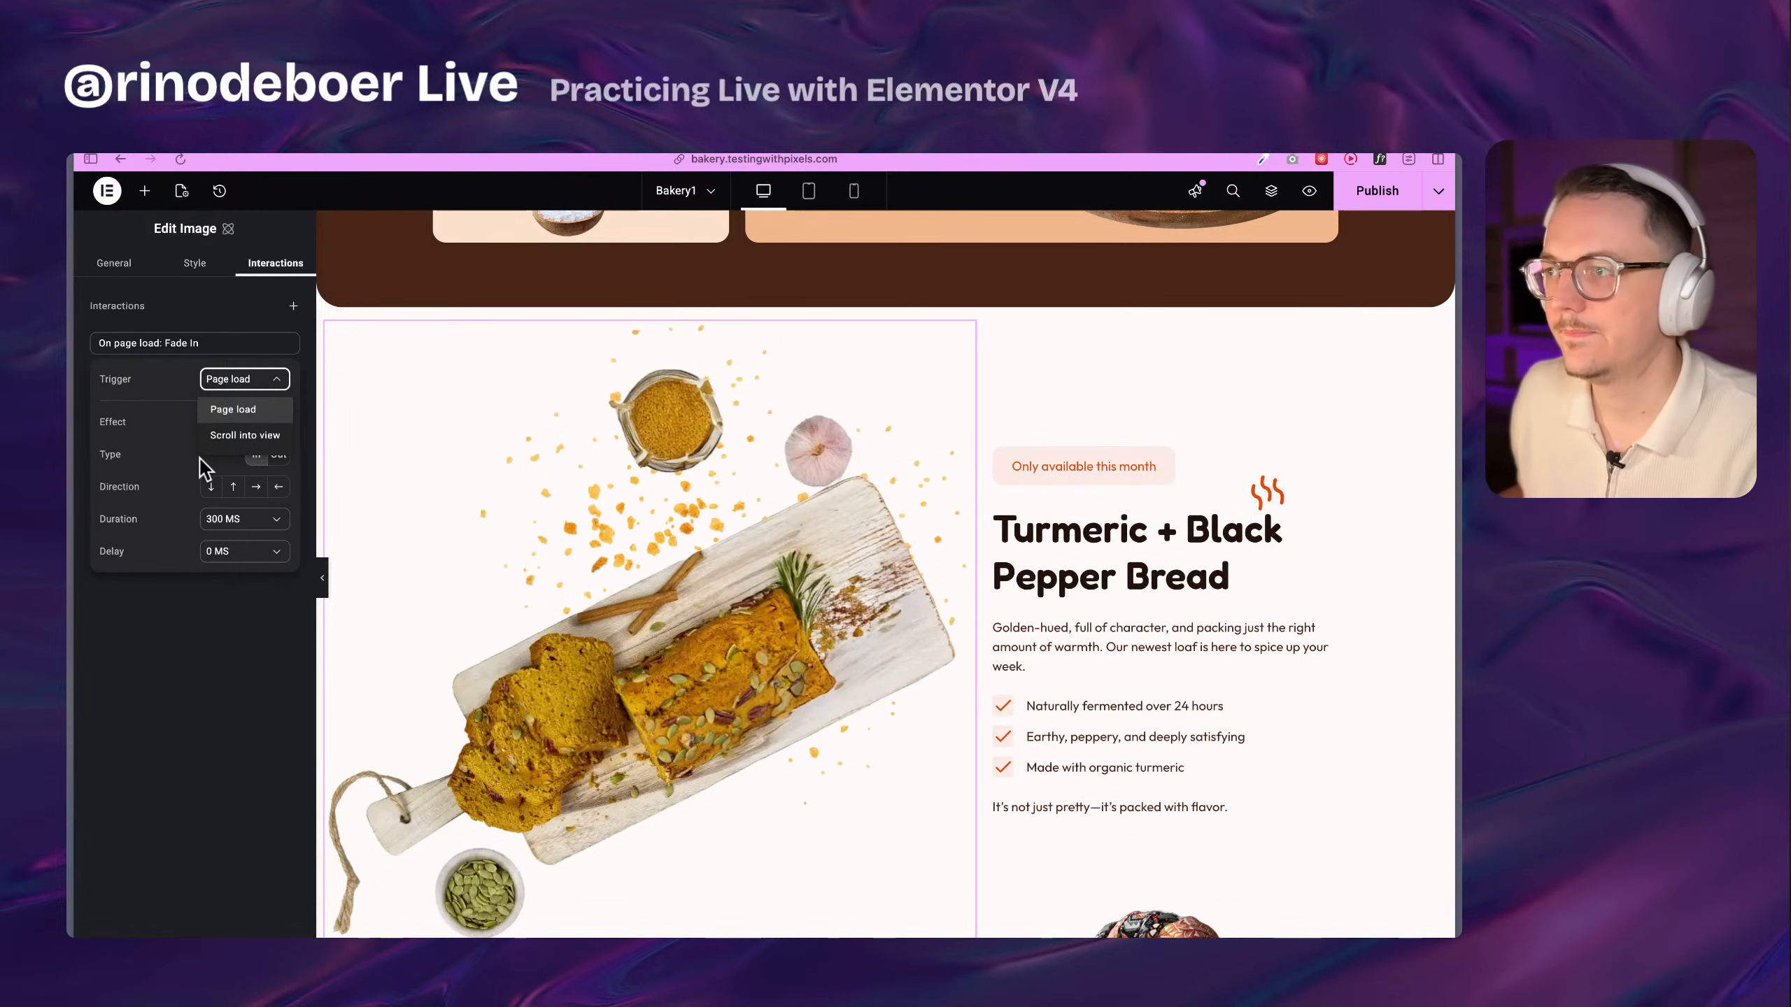
click(244, 436)
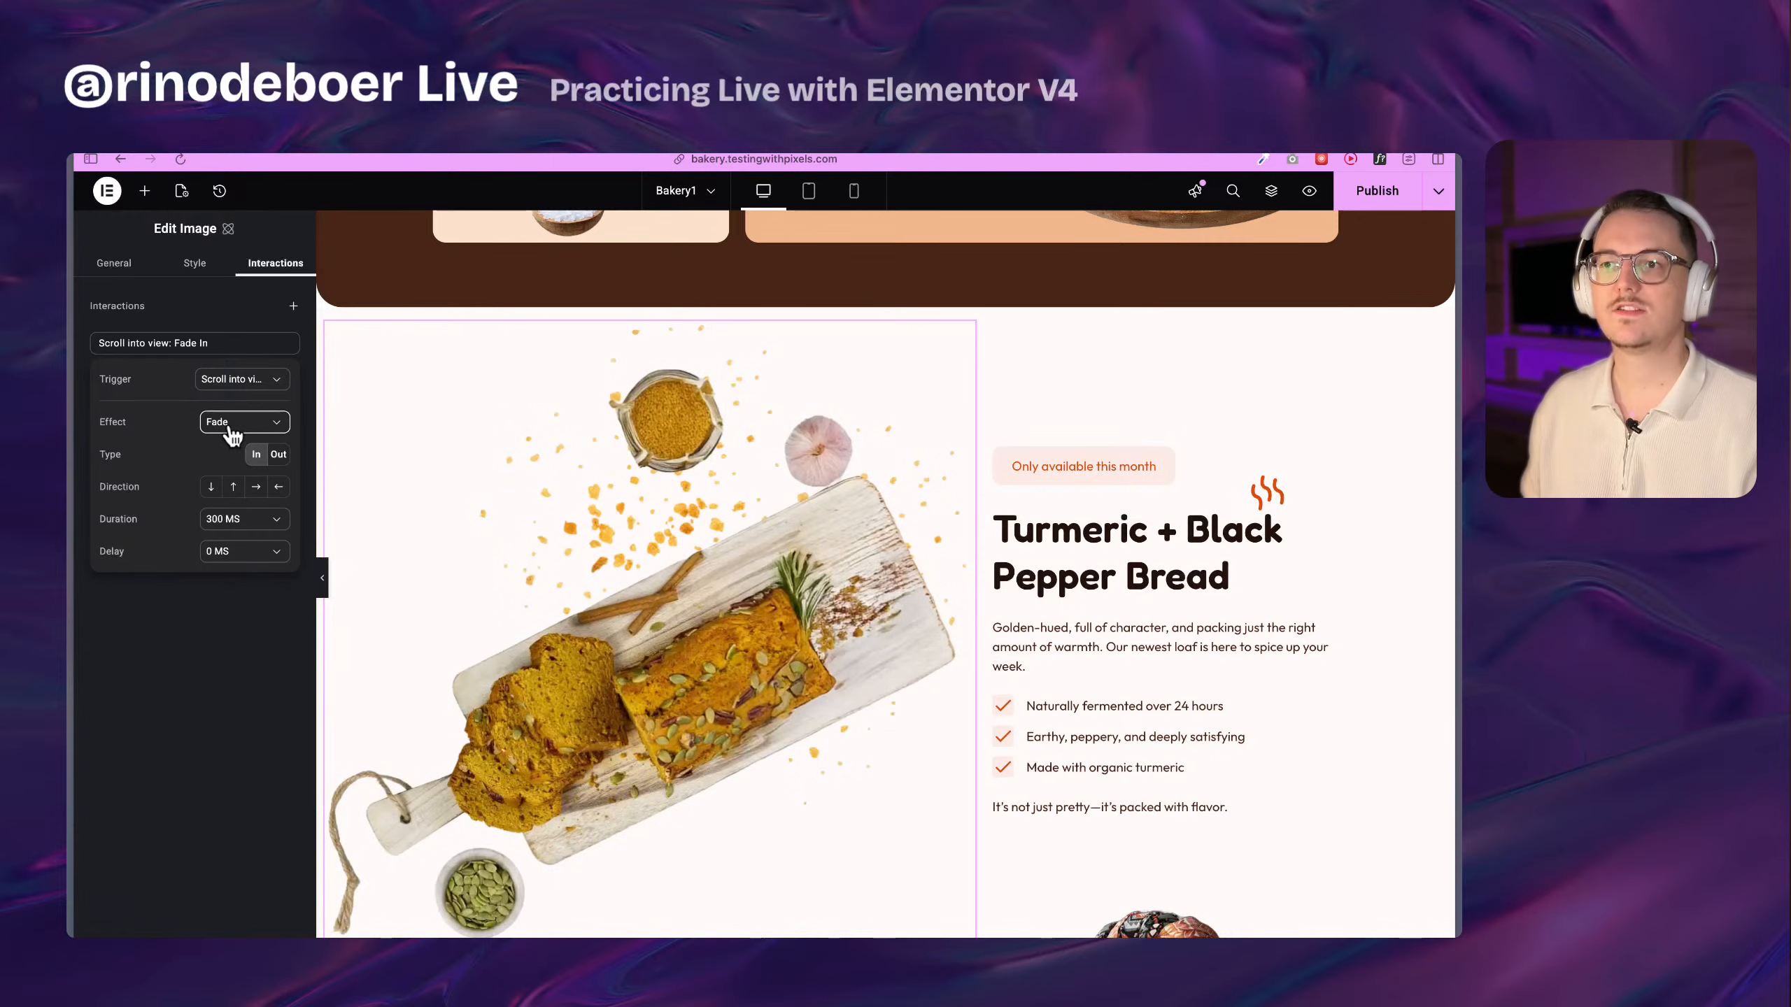
Make the bread image's interaction a Slide In from the left with a 300 MS delay
click(239, 424)
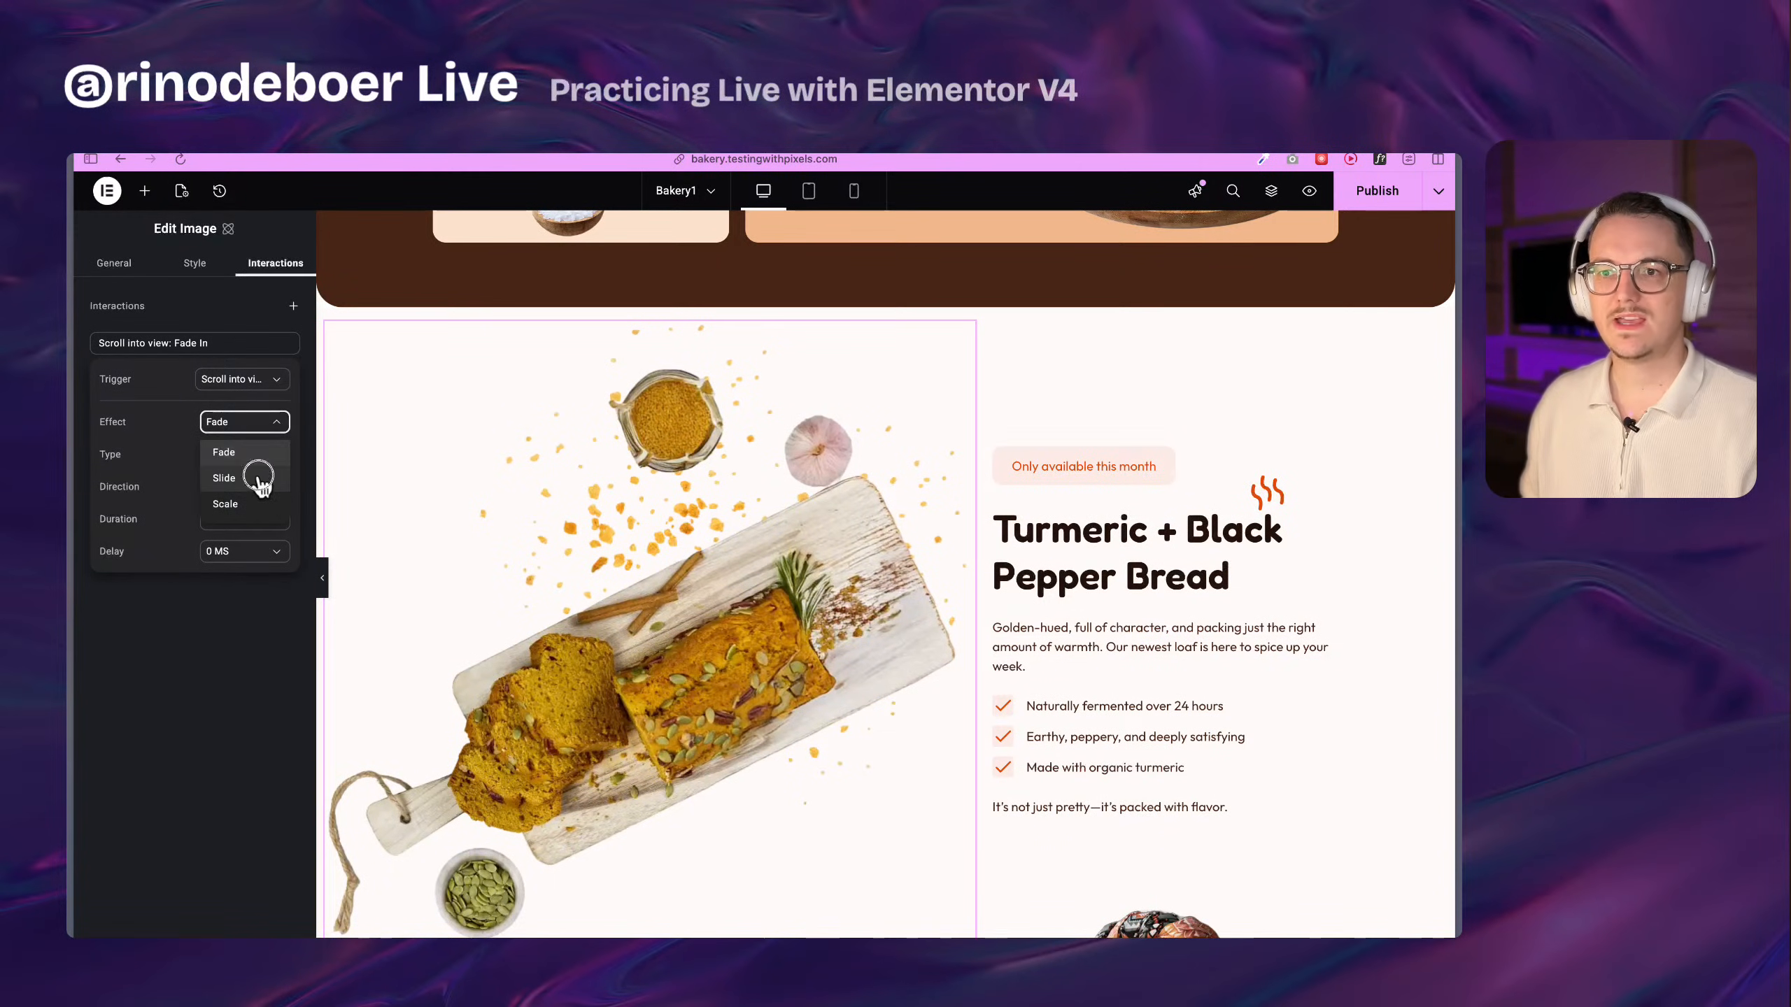
click(260, 480)
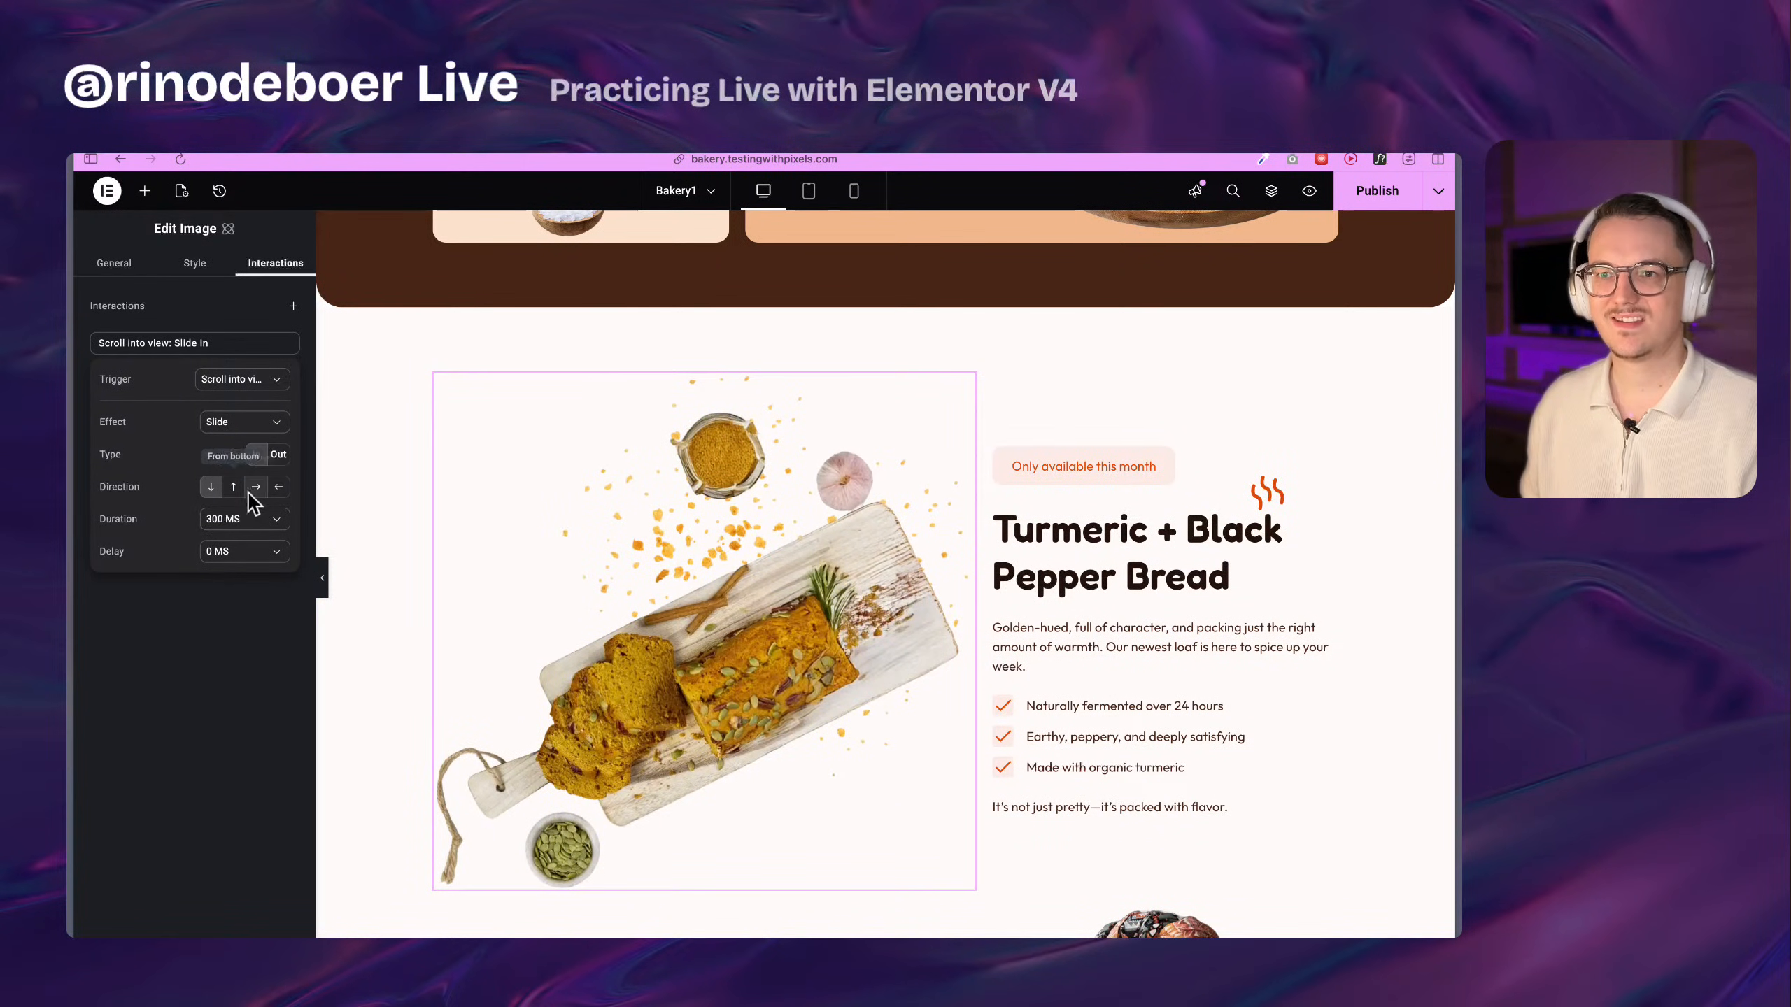
click(257, 487)
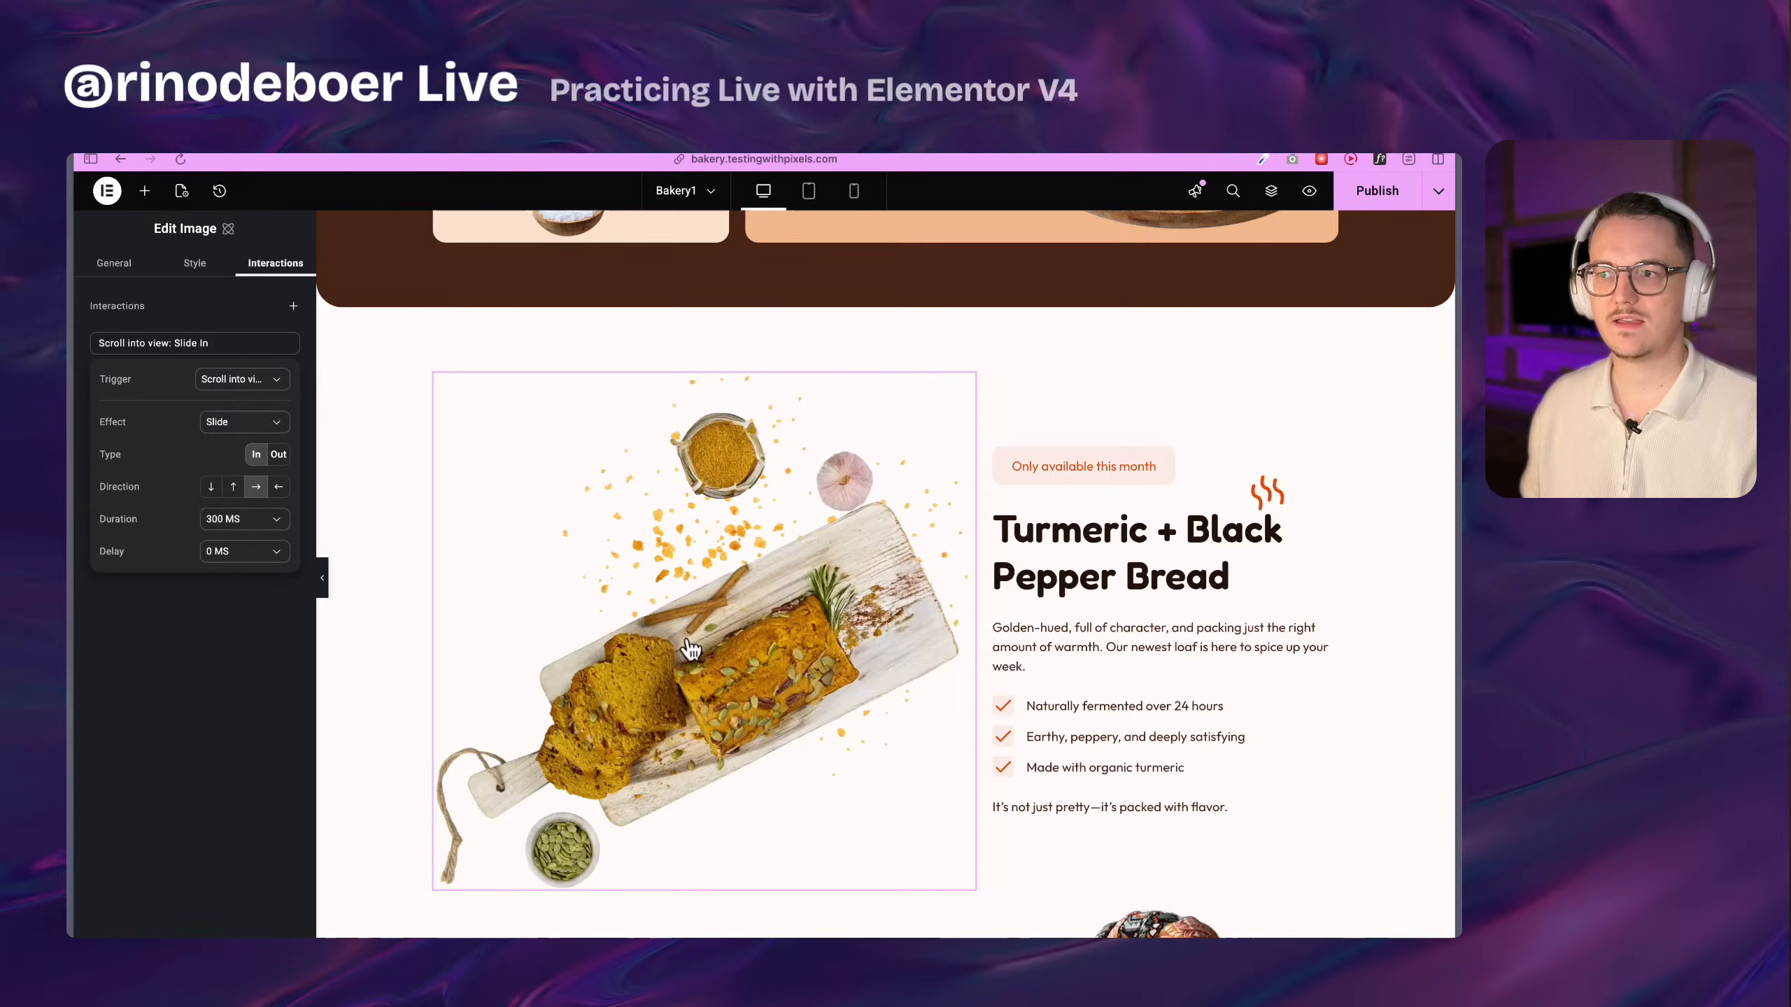
click(253, 559)
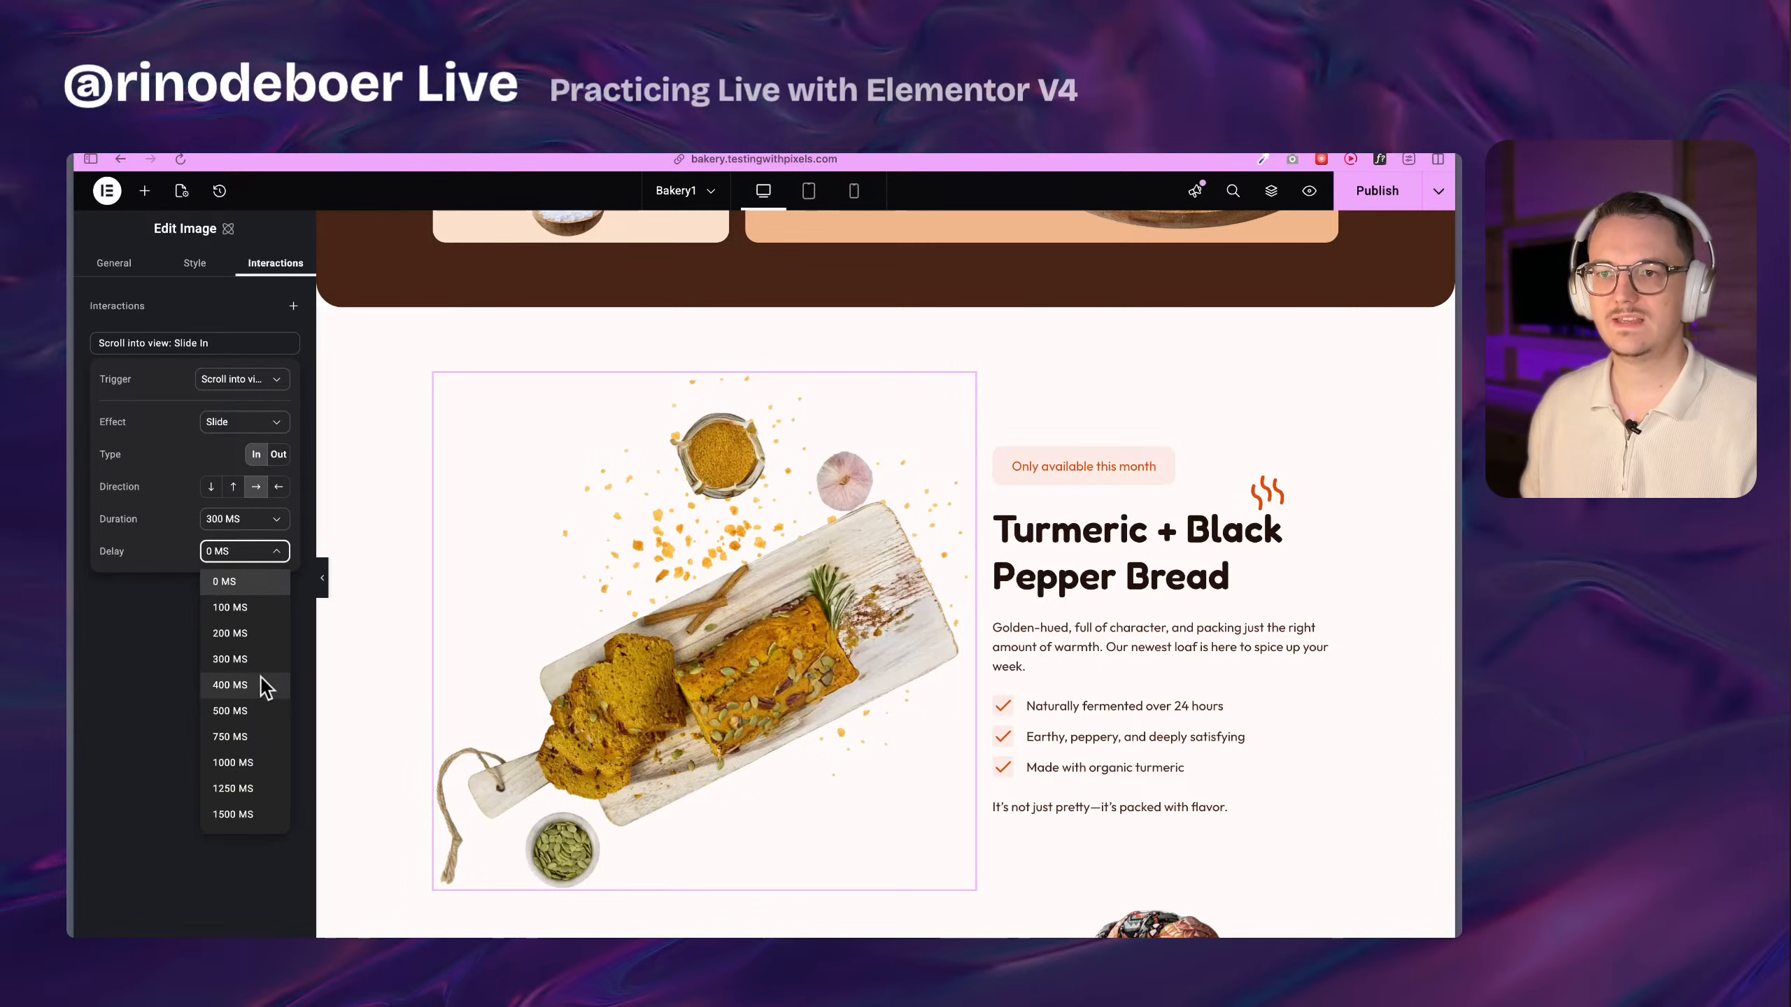
click(247, 659)
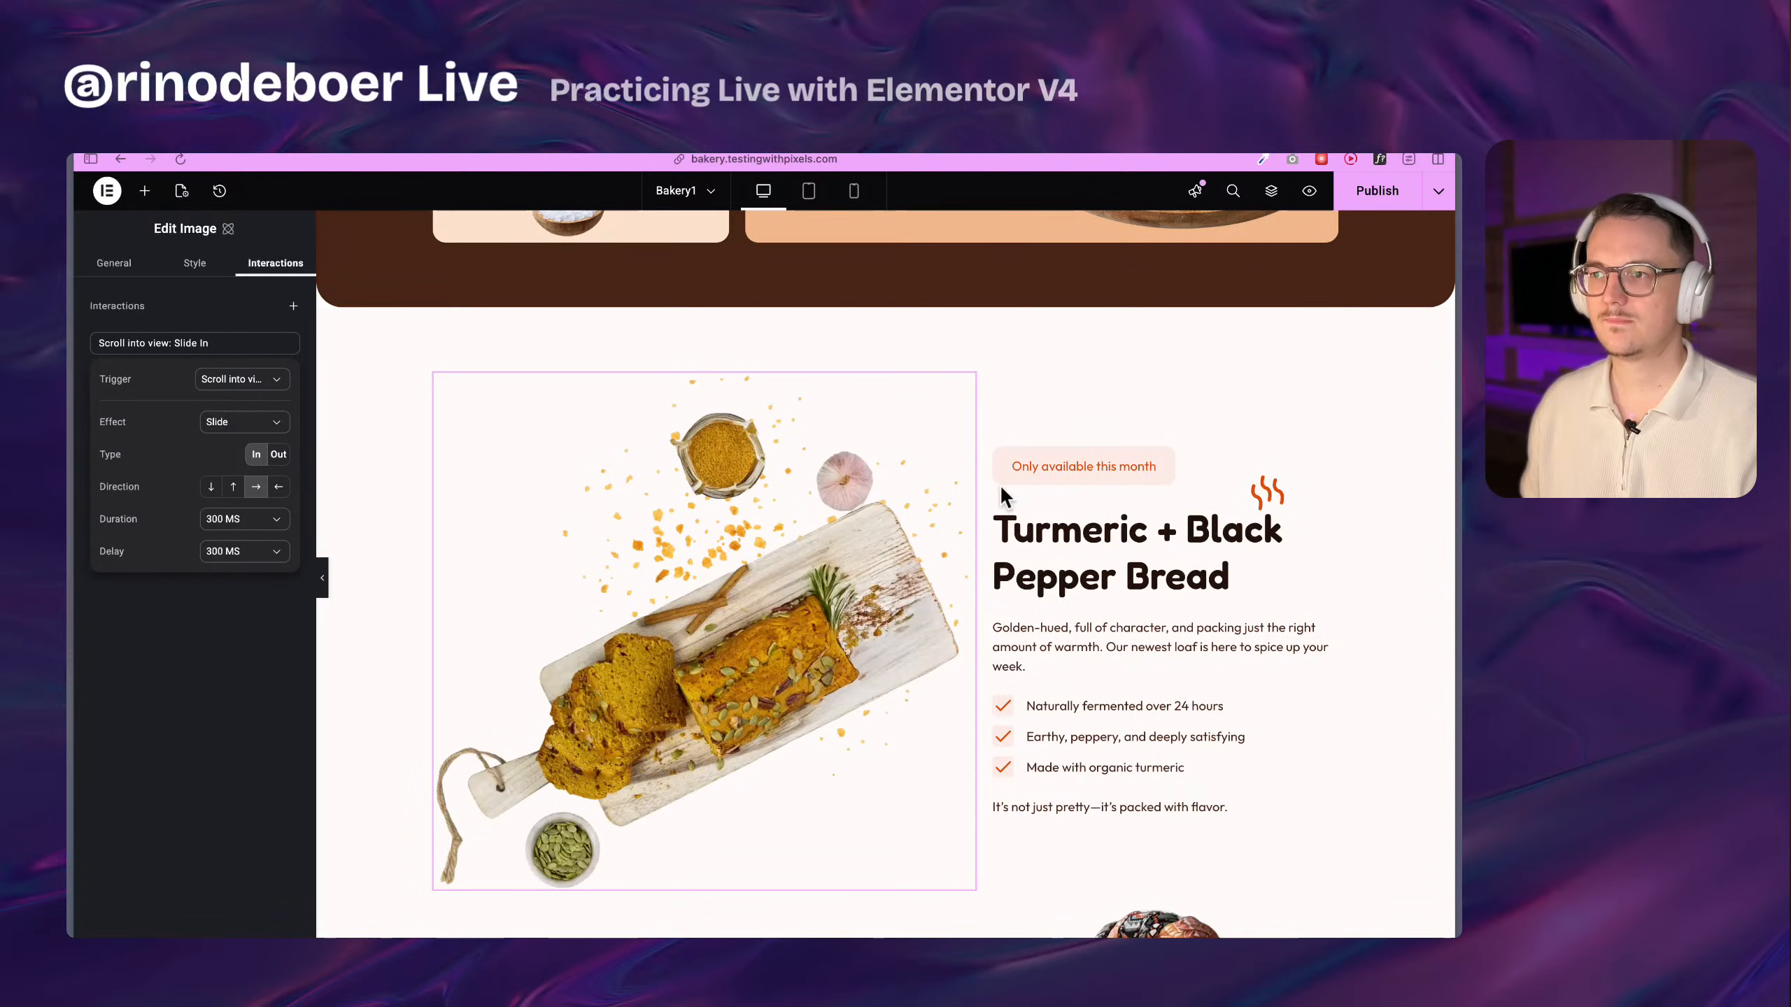
click(230, 599)
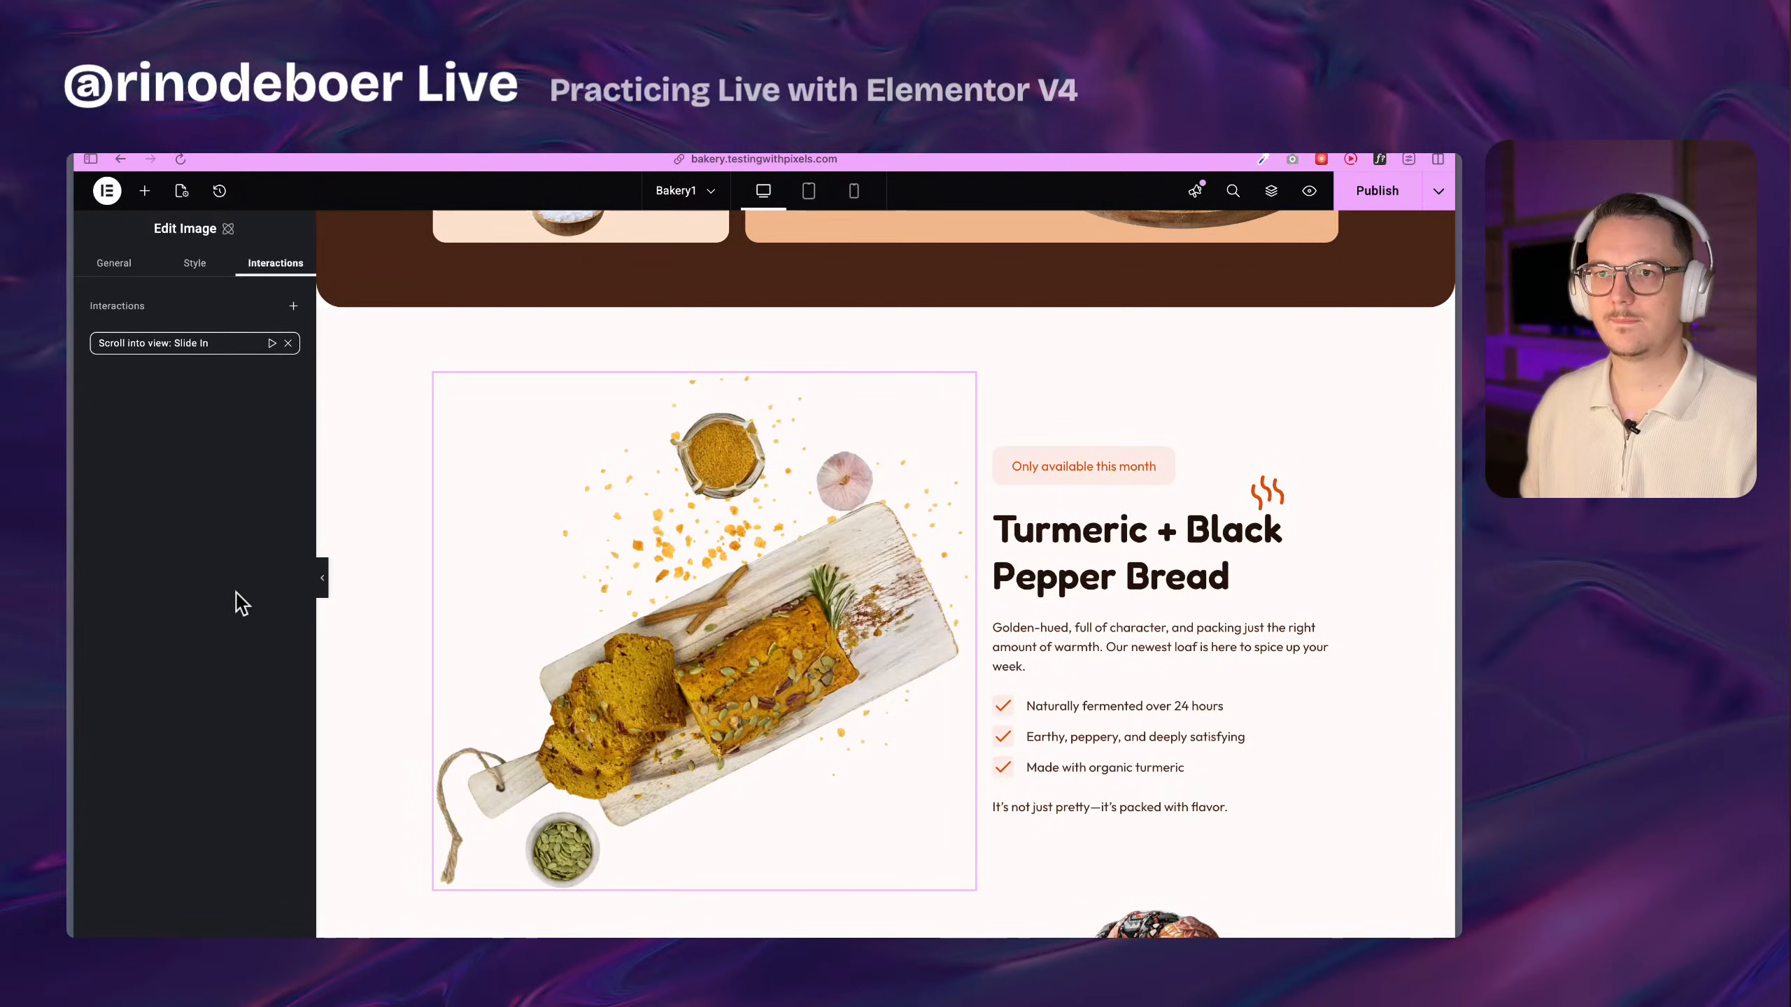
click(293, 309)
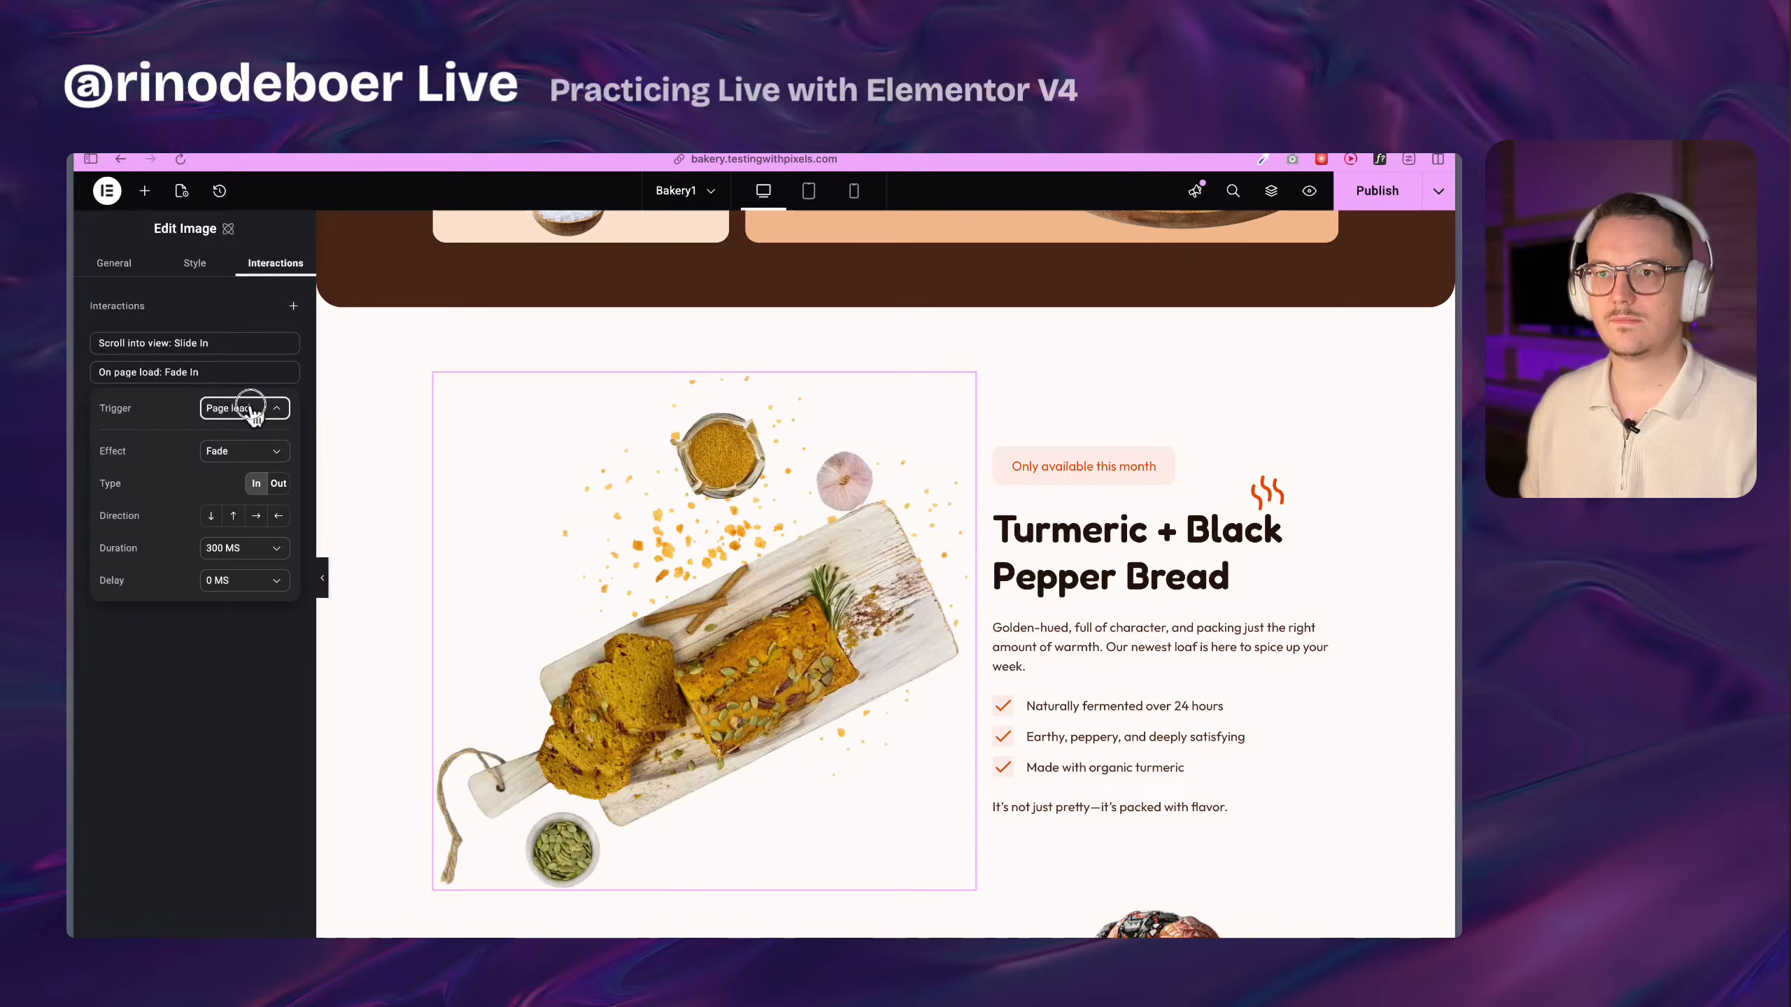
click(154, 422)
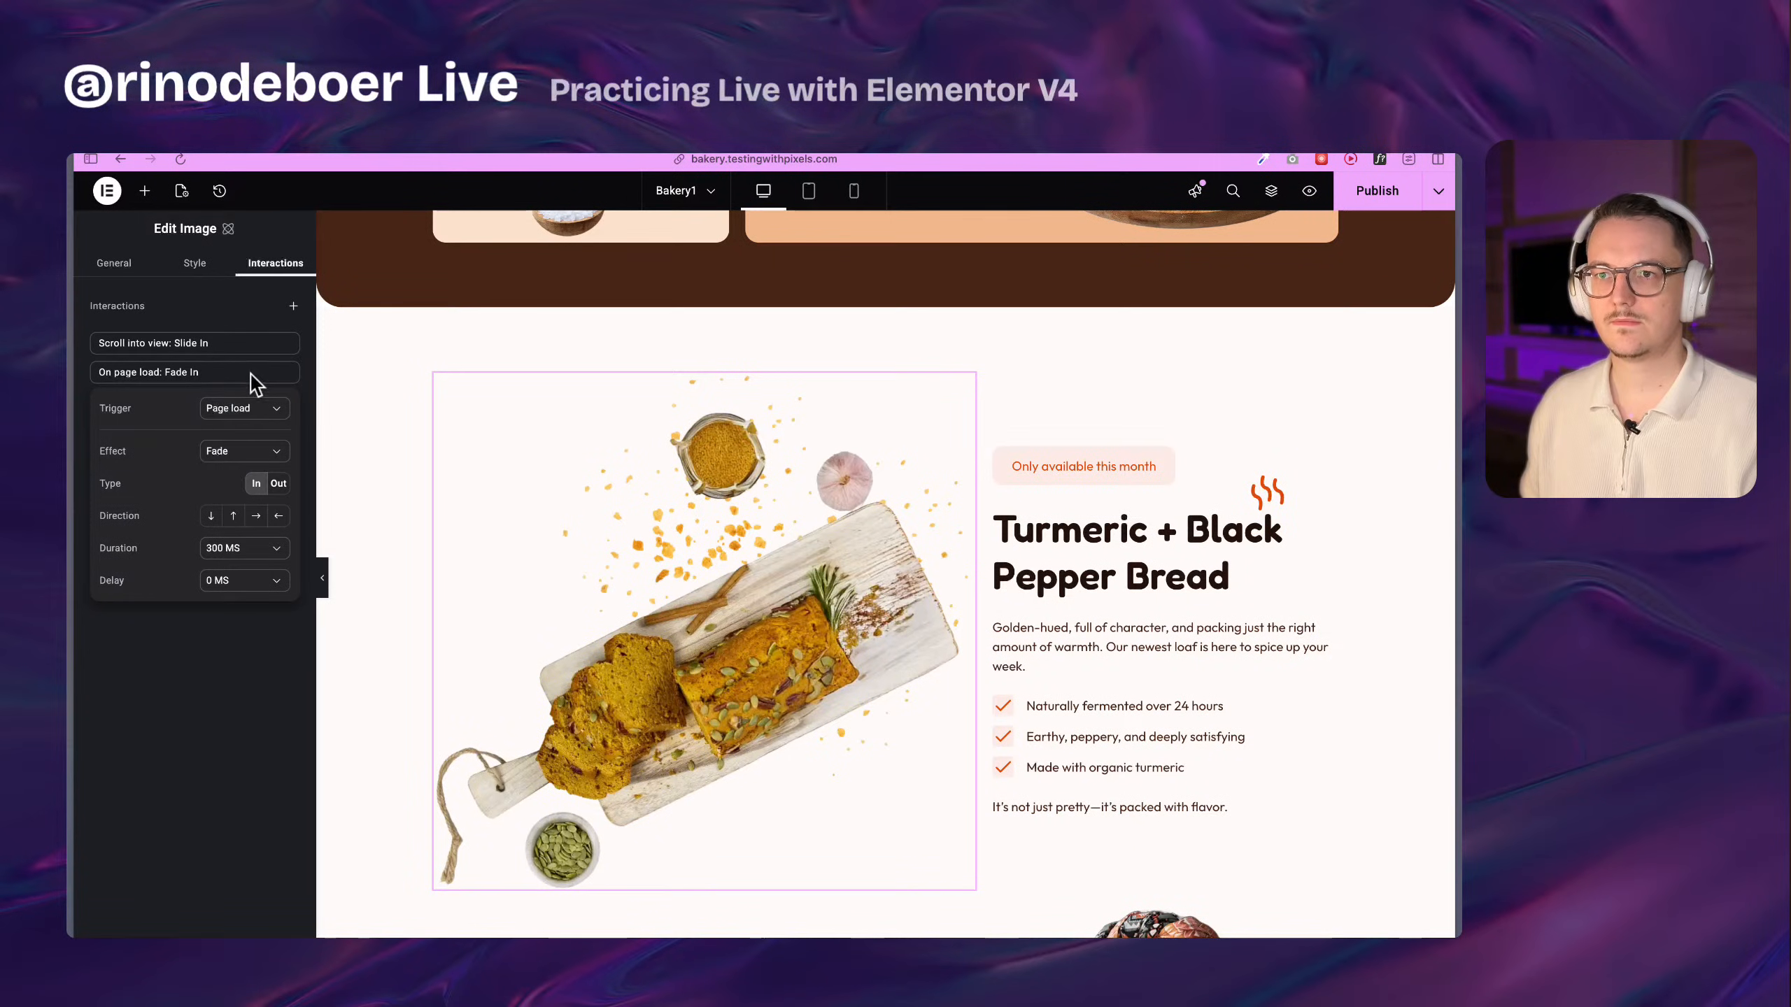
click(198, 374)
click(287, 372)
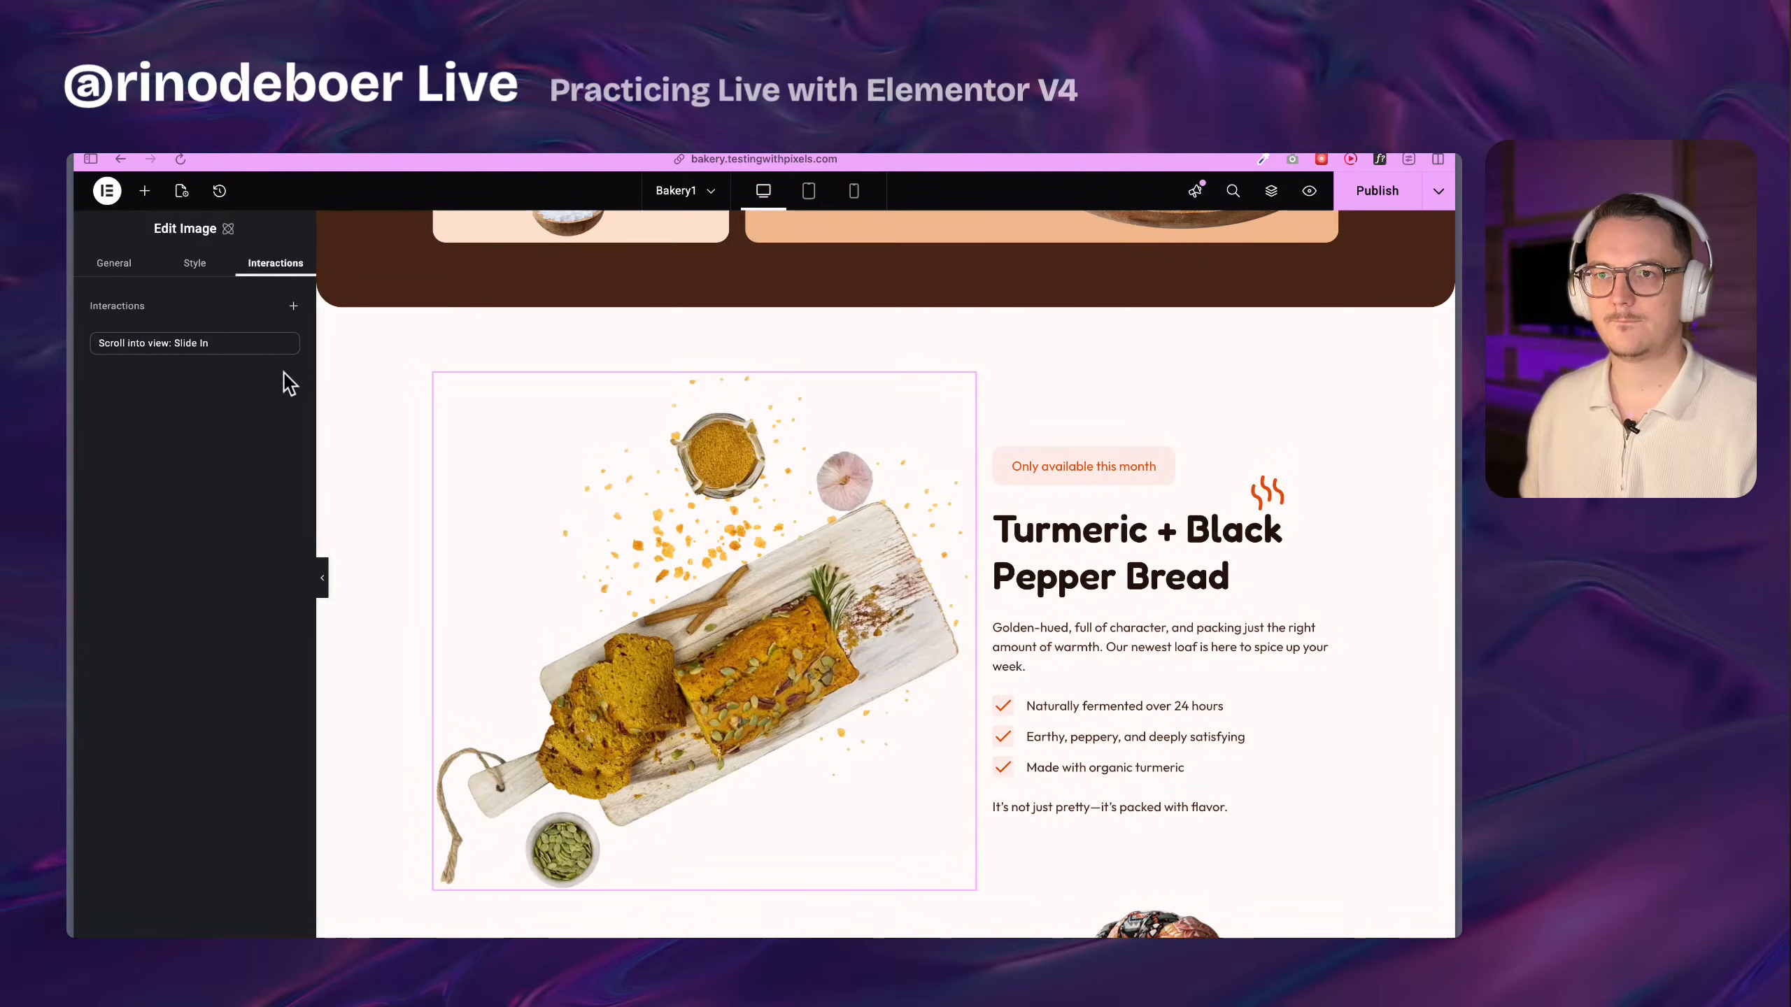
Add a Page load Fade In interaction coming from the bottom to the turmeric text column's flexbox
click(1001, 455)
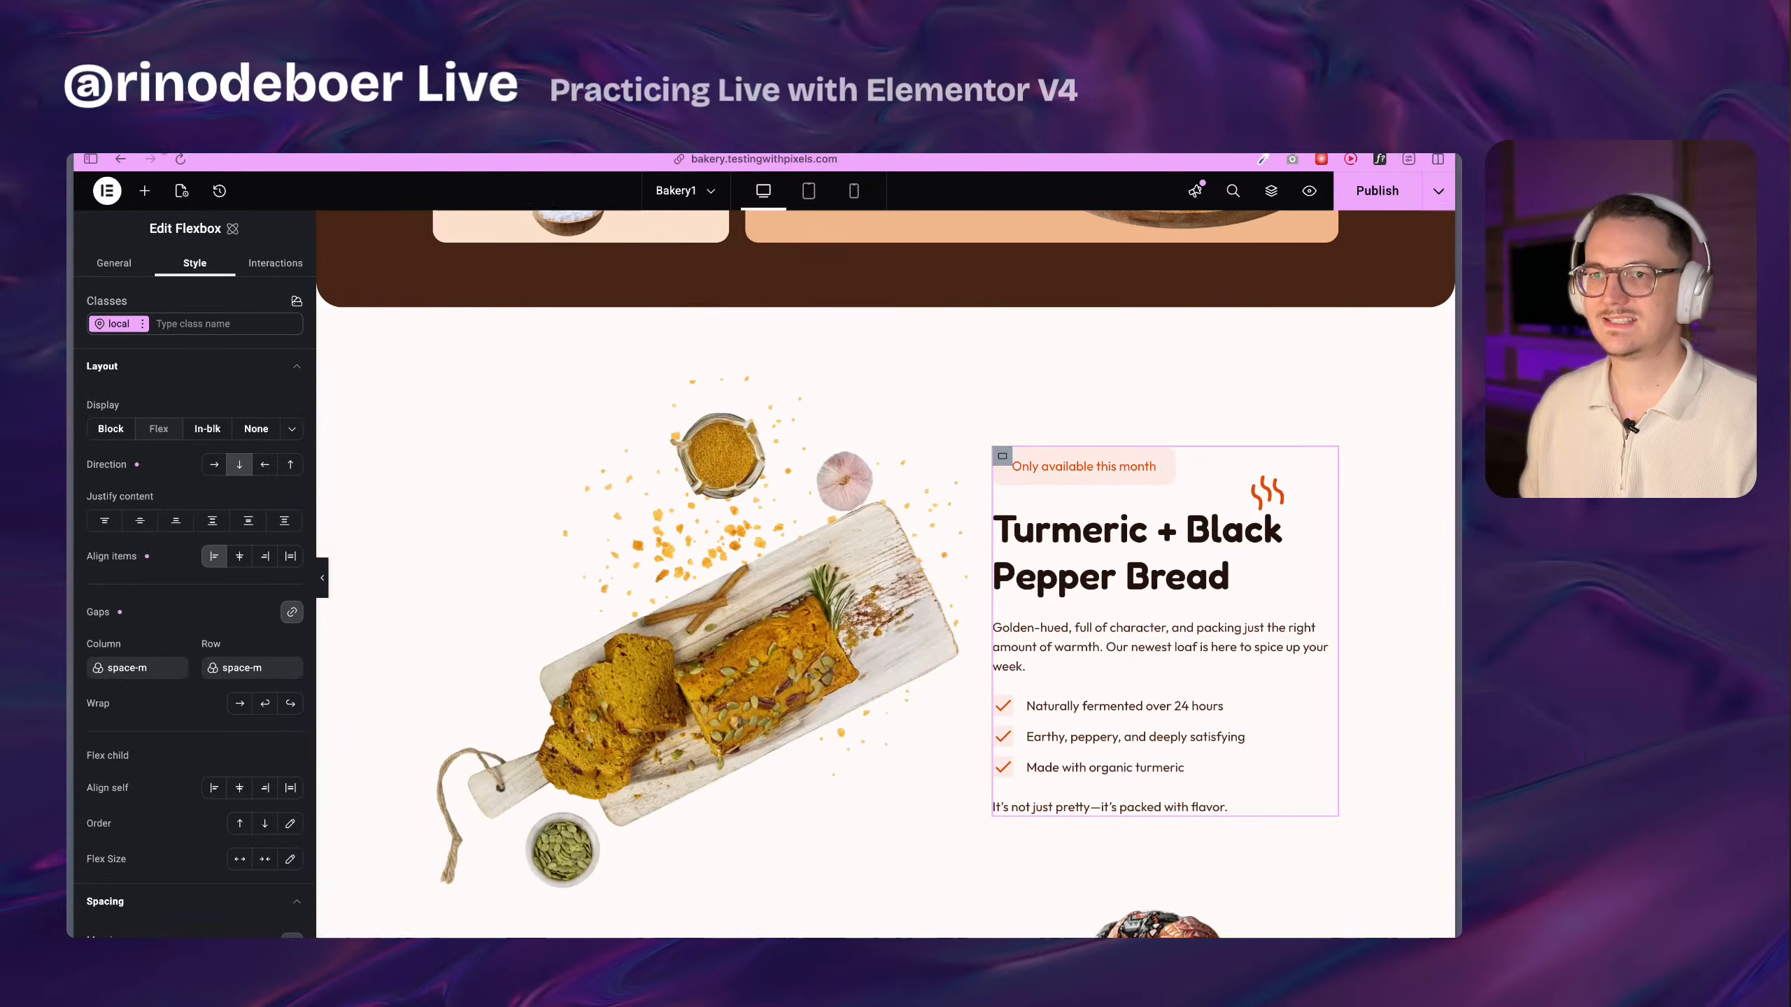
click(278, 266)
click(198, 494)
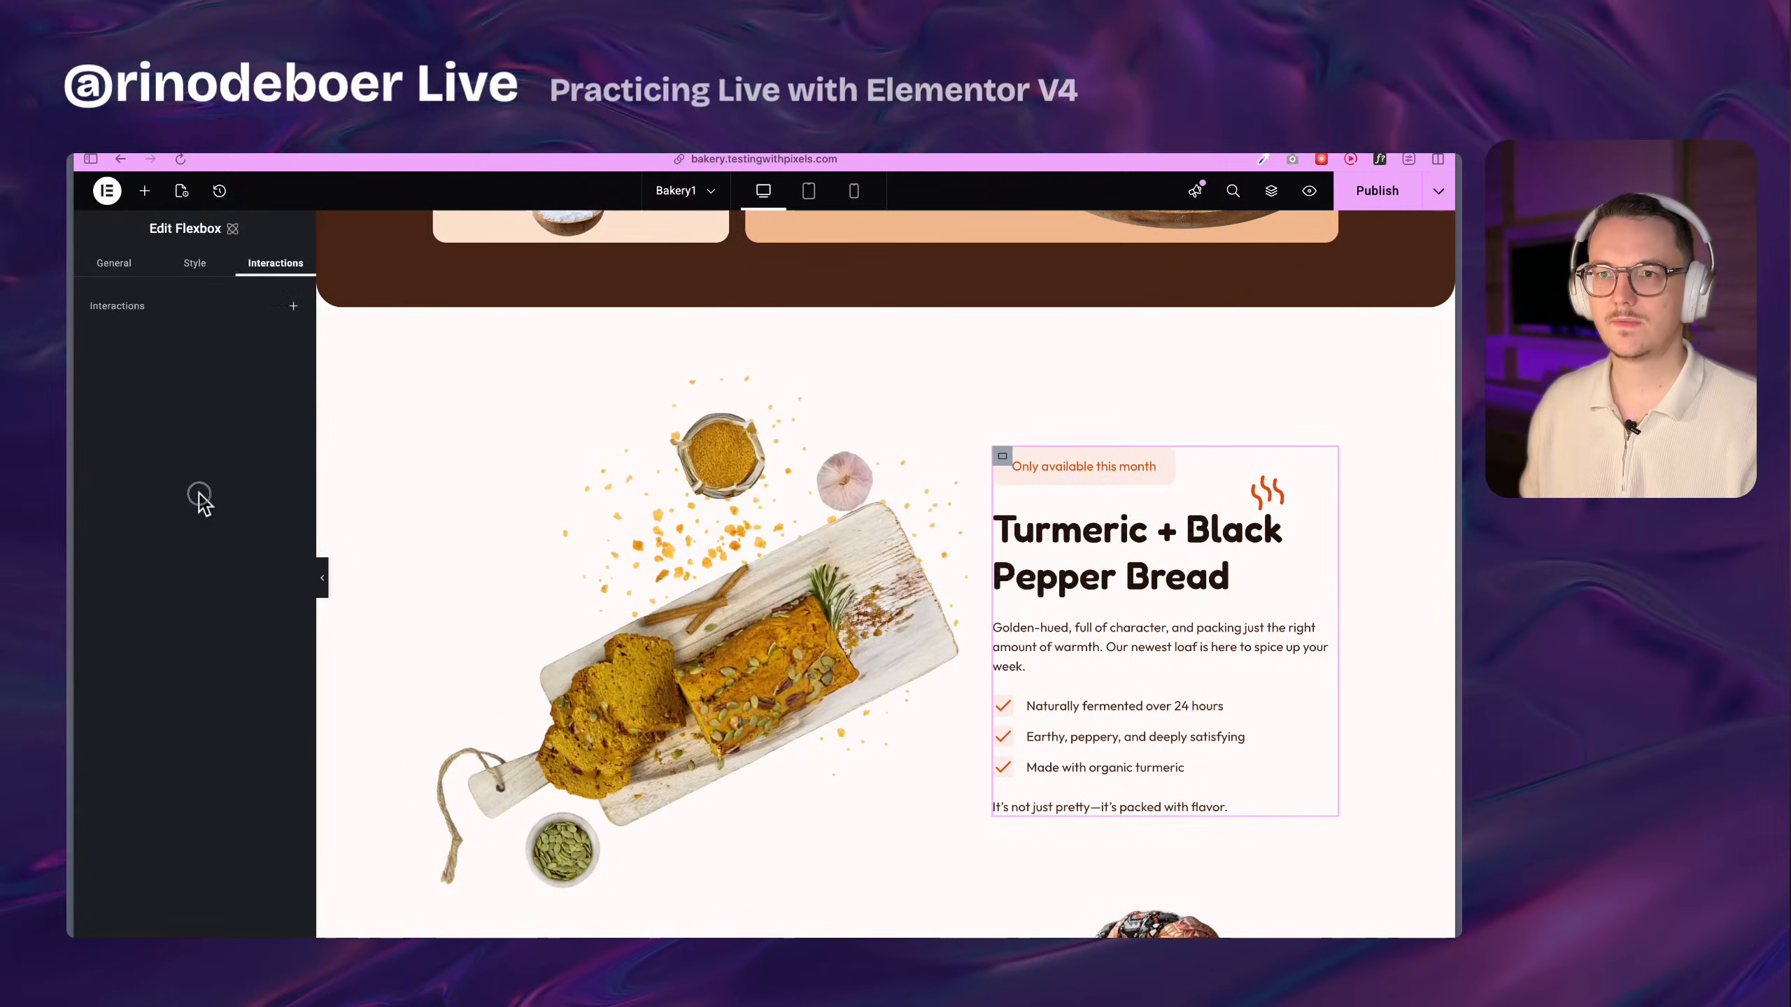
click(255, 380)
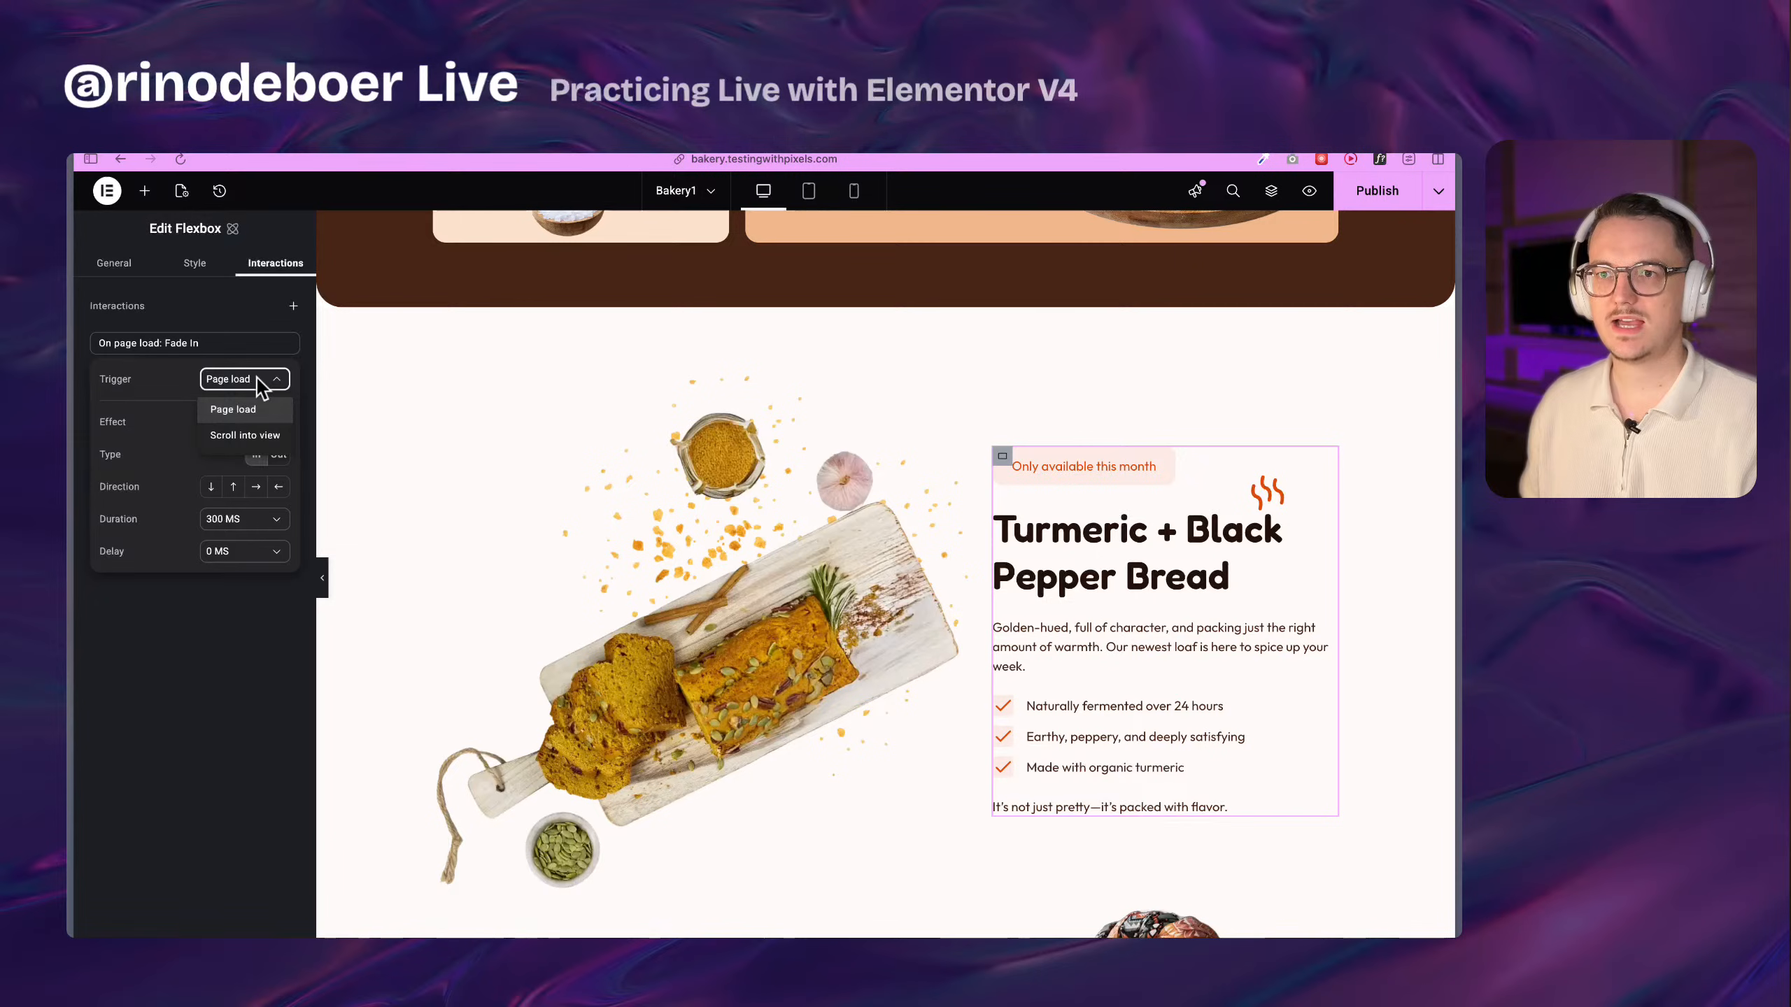
click(238, 410)
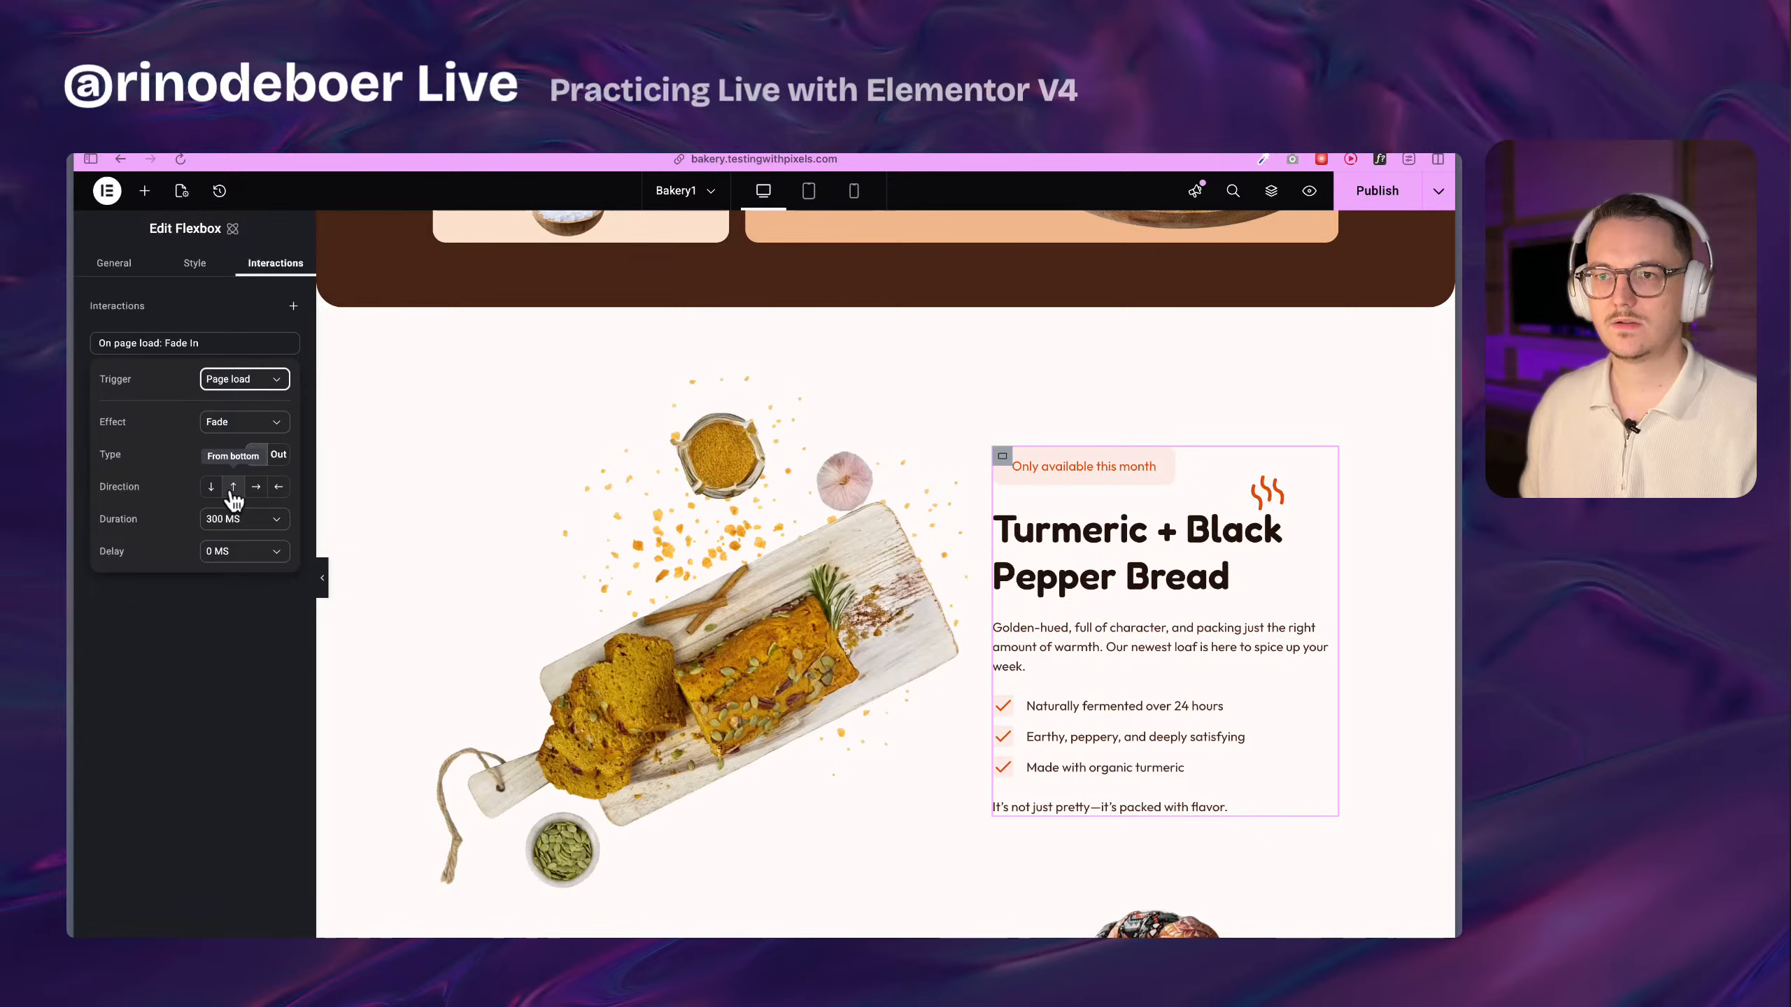
click(233, 492)
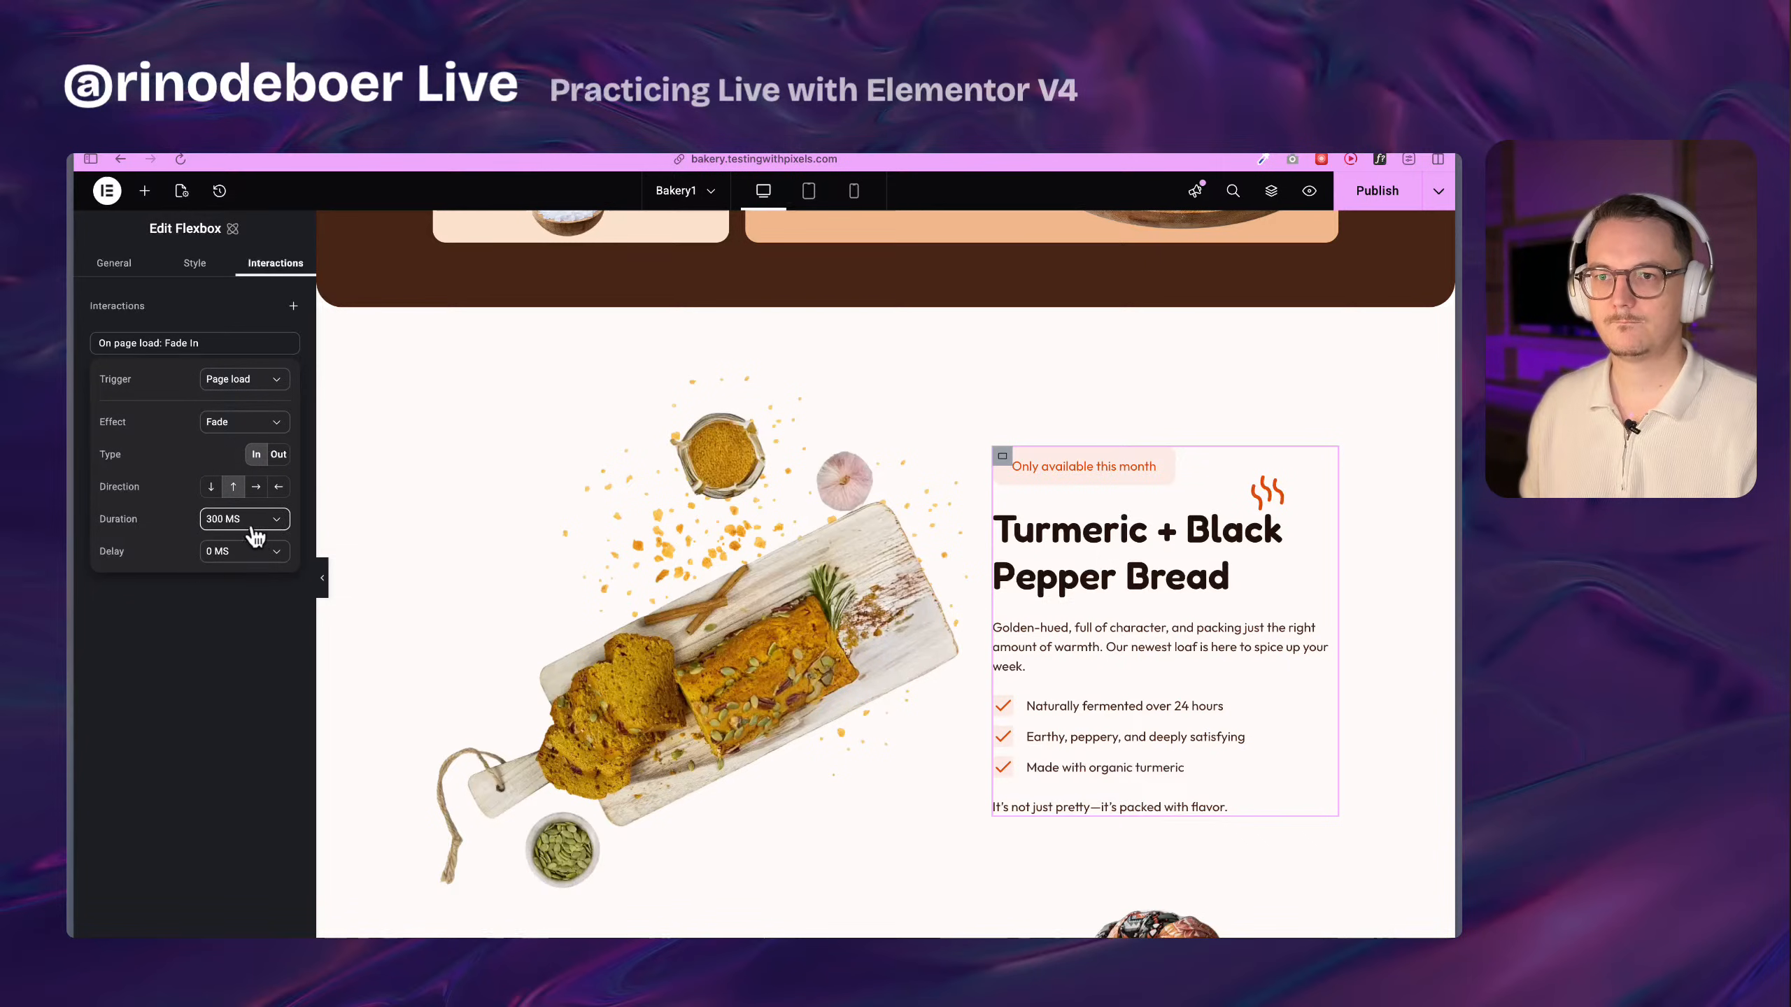
Set the text column interaction's duration to 500 MS and delay to 200 MS, and publish the page
click(250, 520)
click(247, 679)
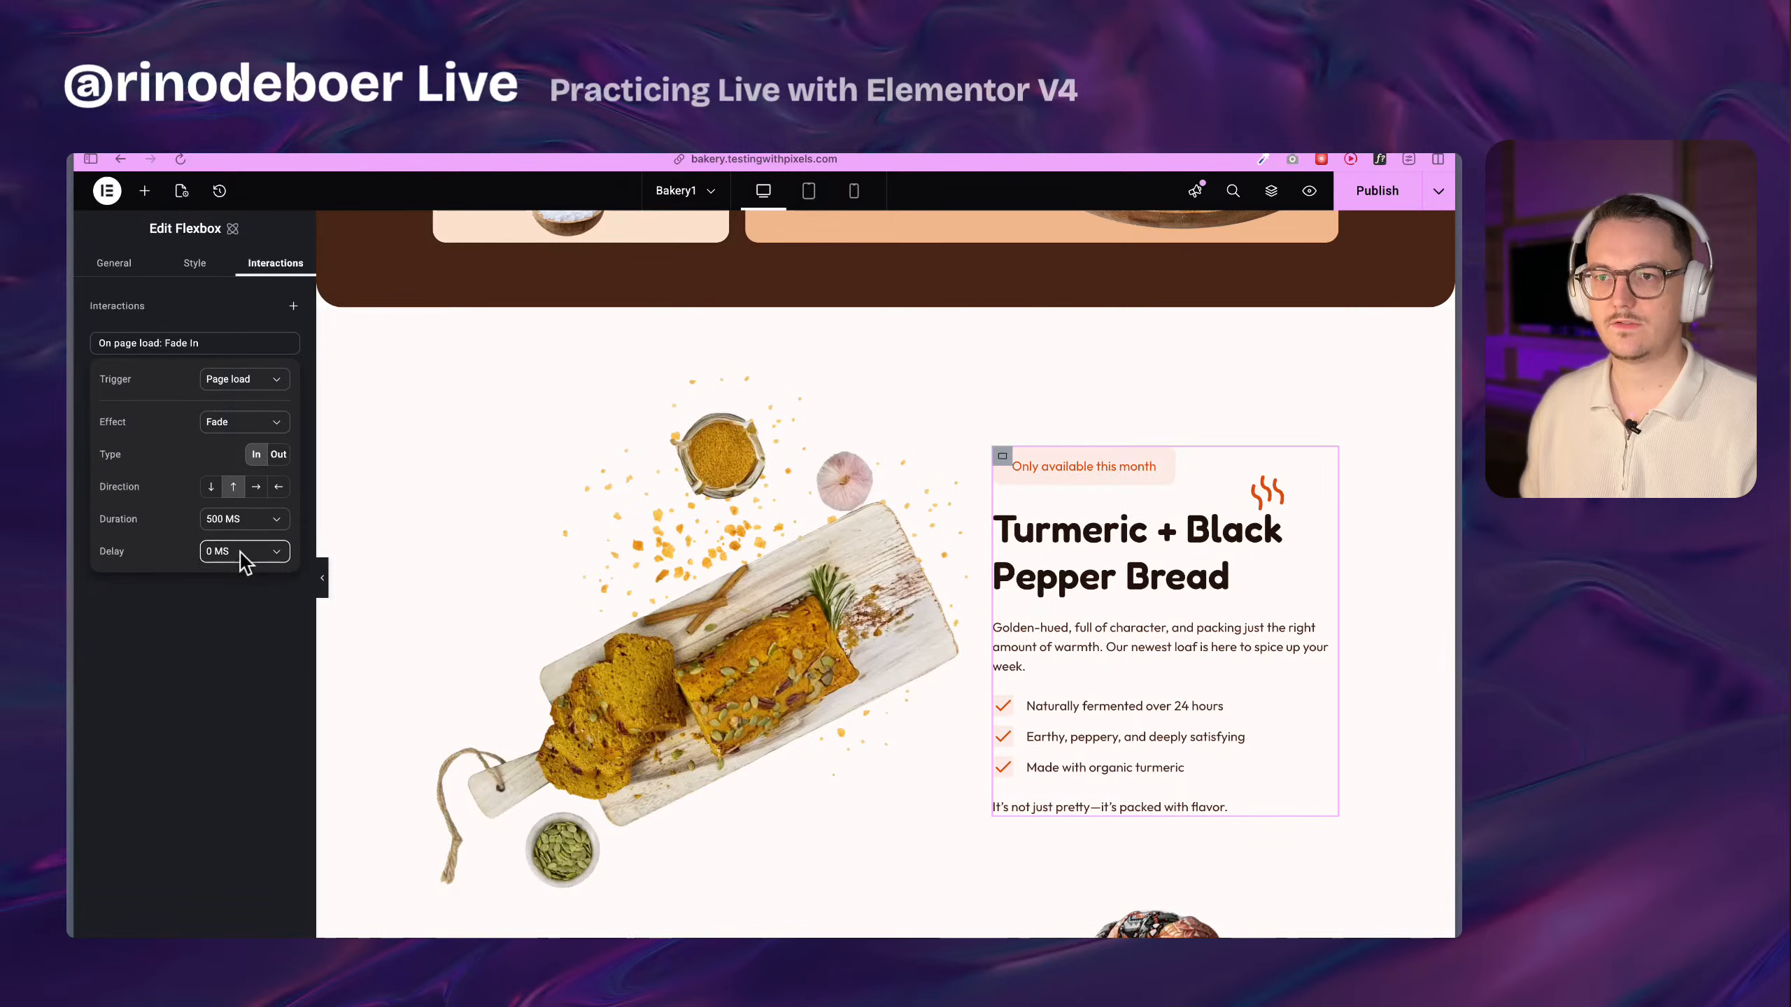
click(247, 554)
click(236, 641)
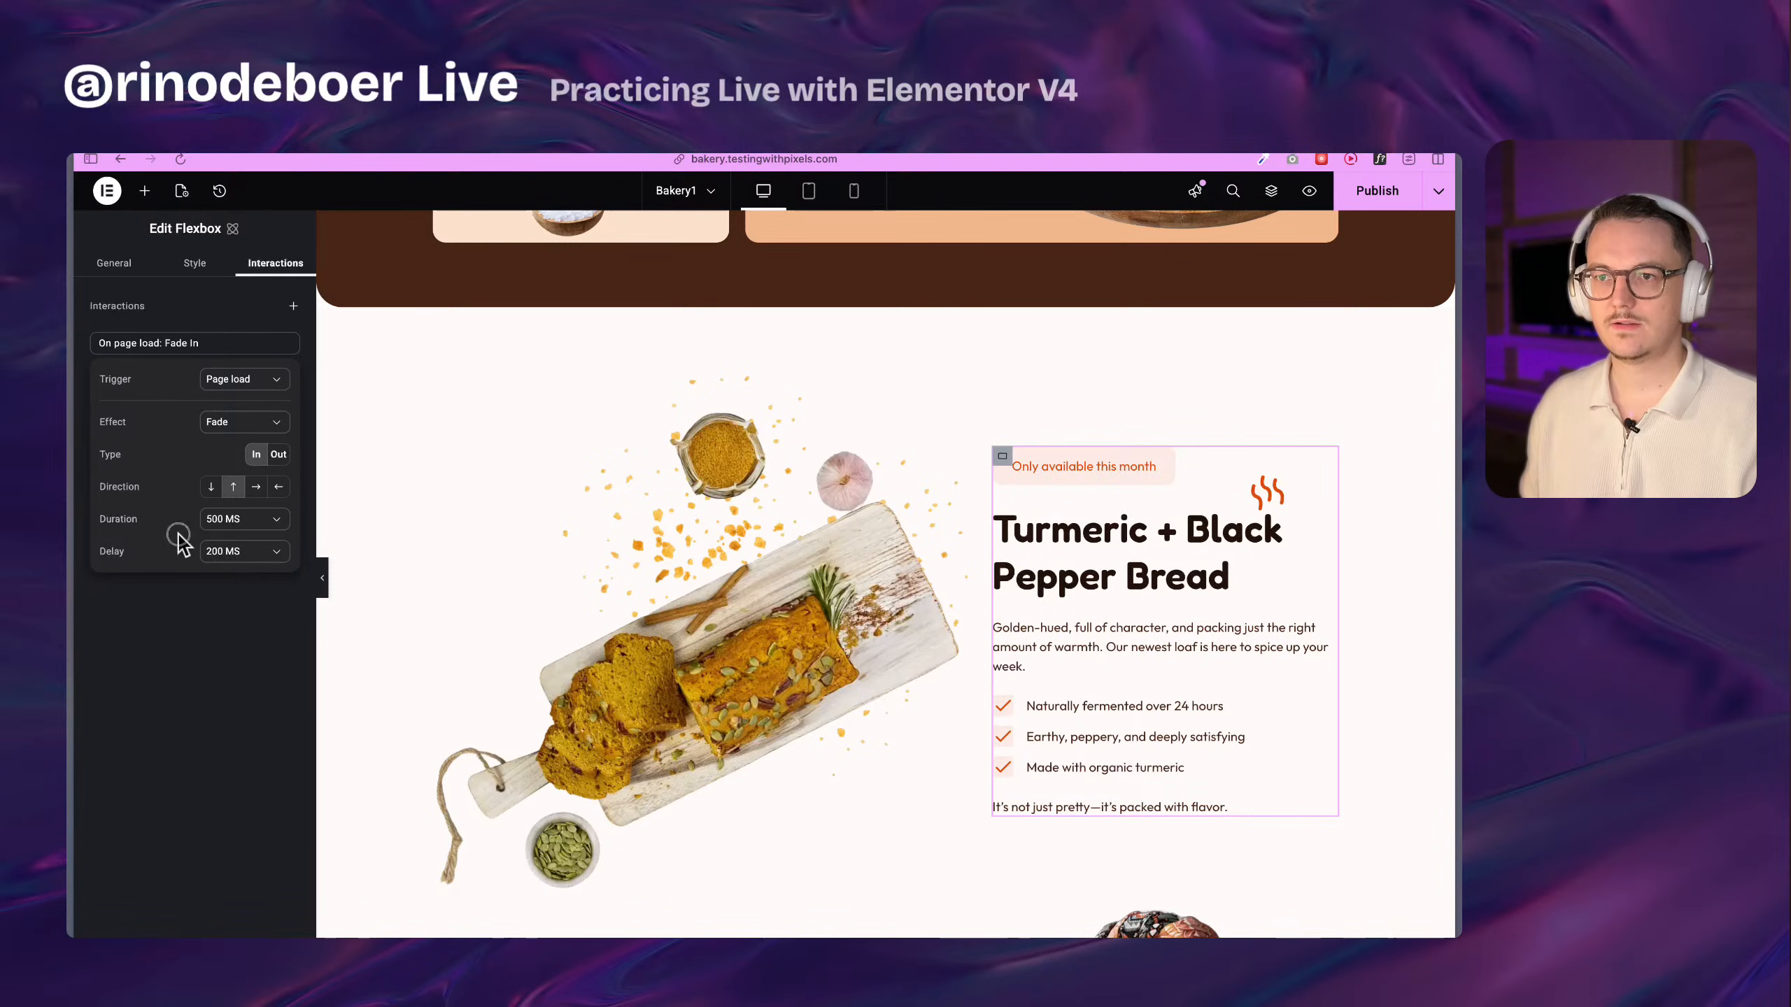
click(189, 634)
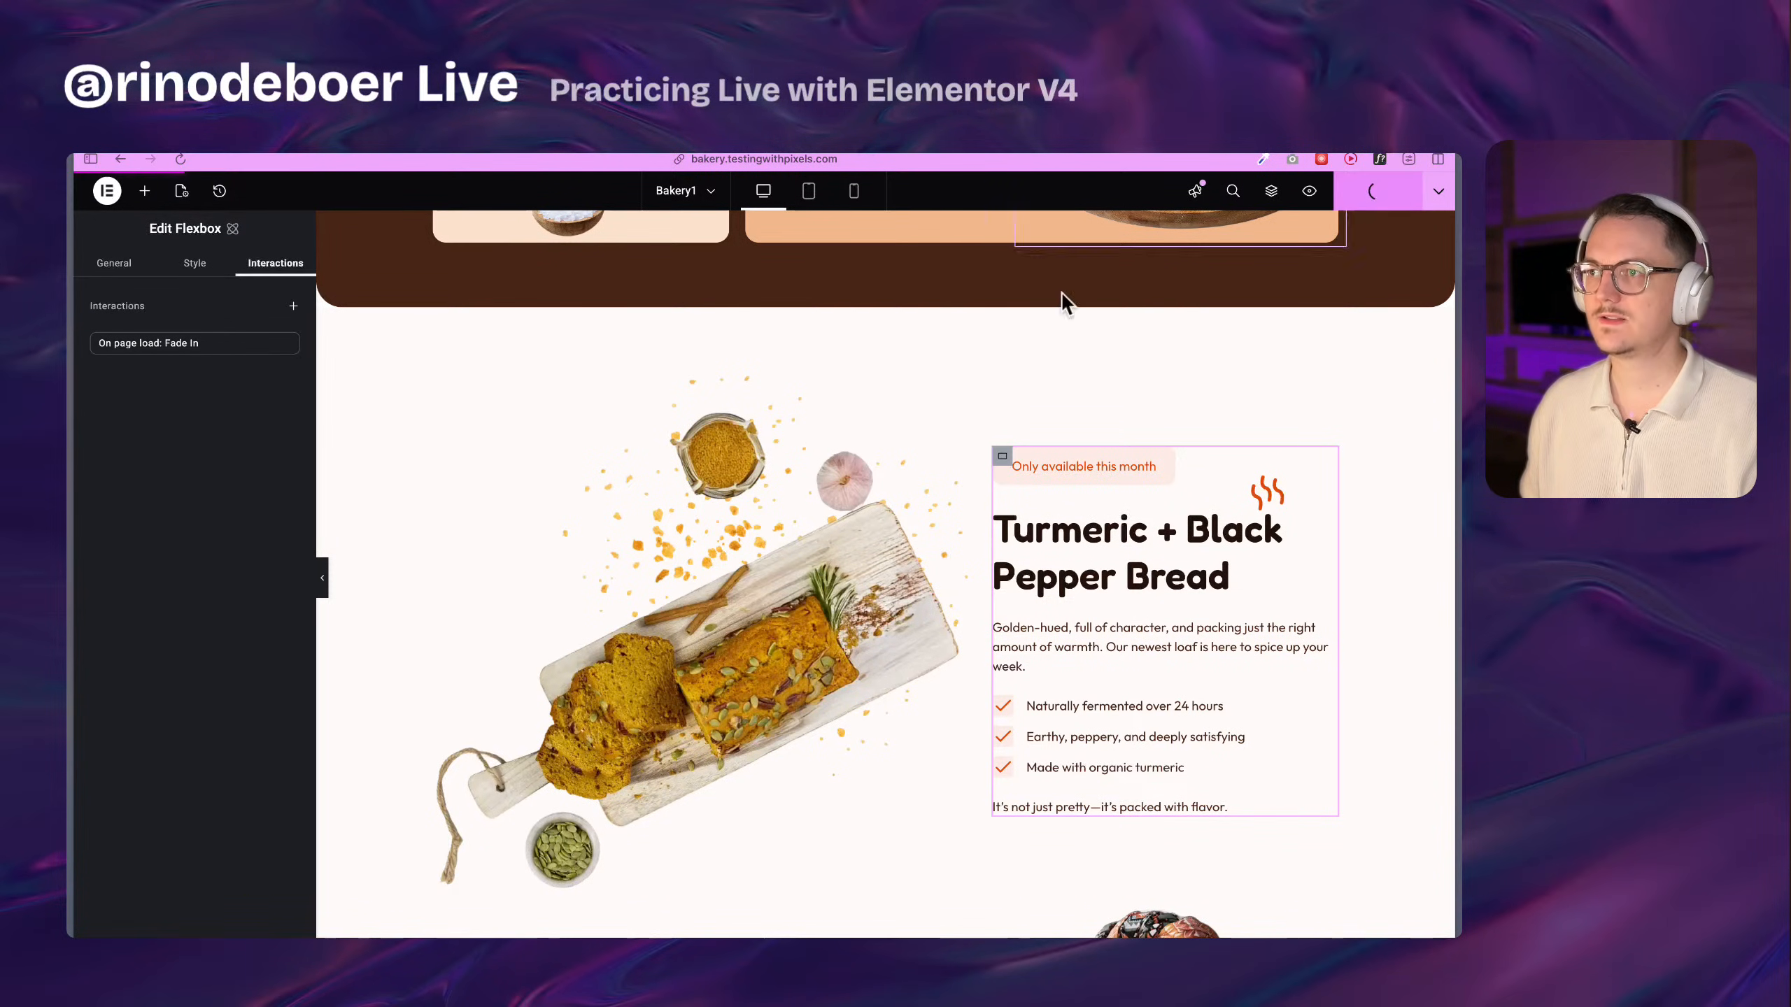
Switch to the live bakery page, reload it and examine how the turmeric bread image and text animate while scrolling past the section
mouse_move(71, 543)
click(169, 633)
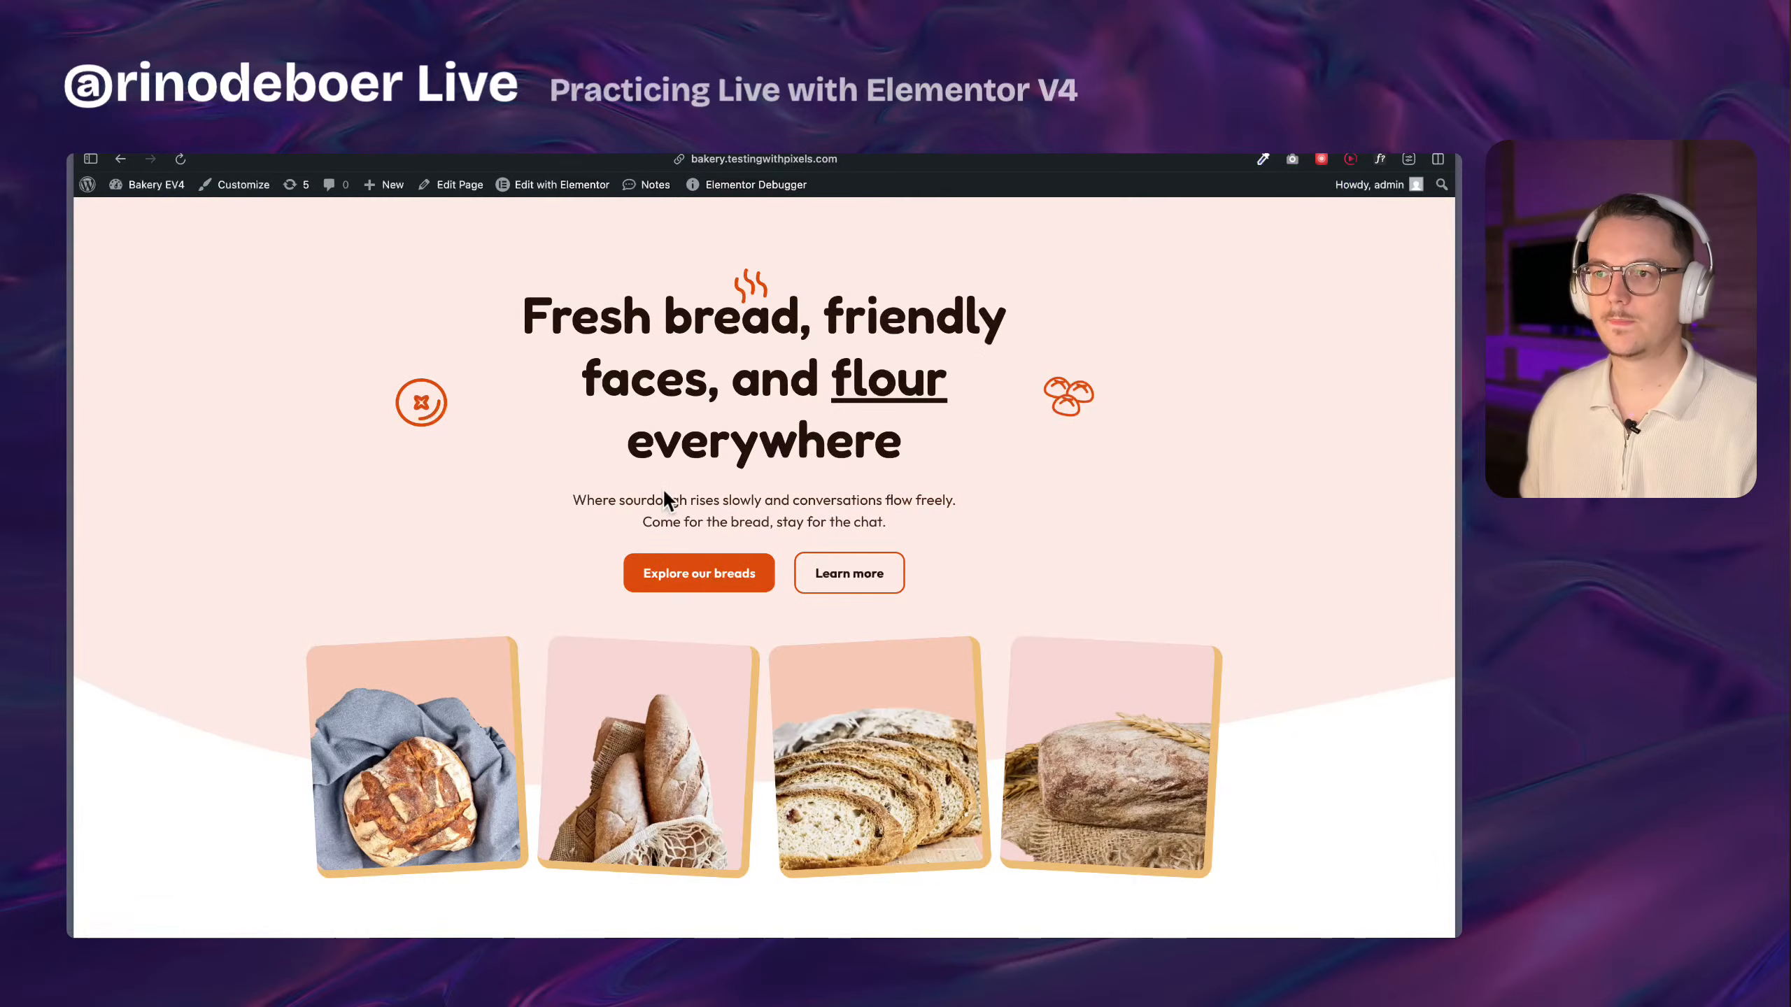
key(super+r)
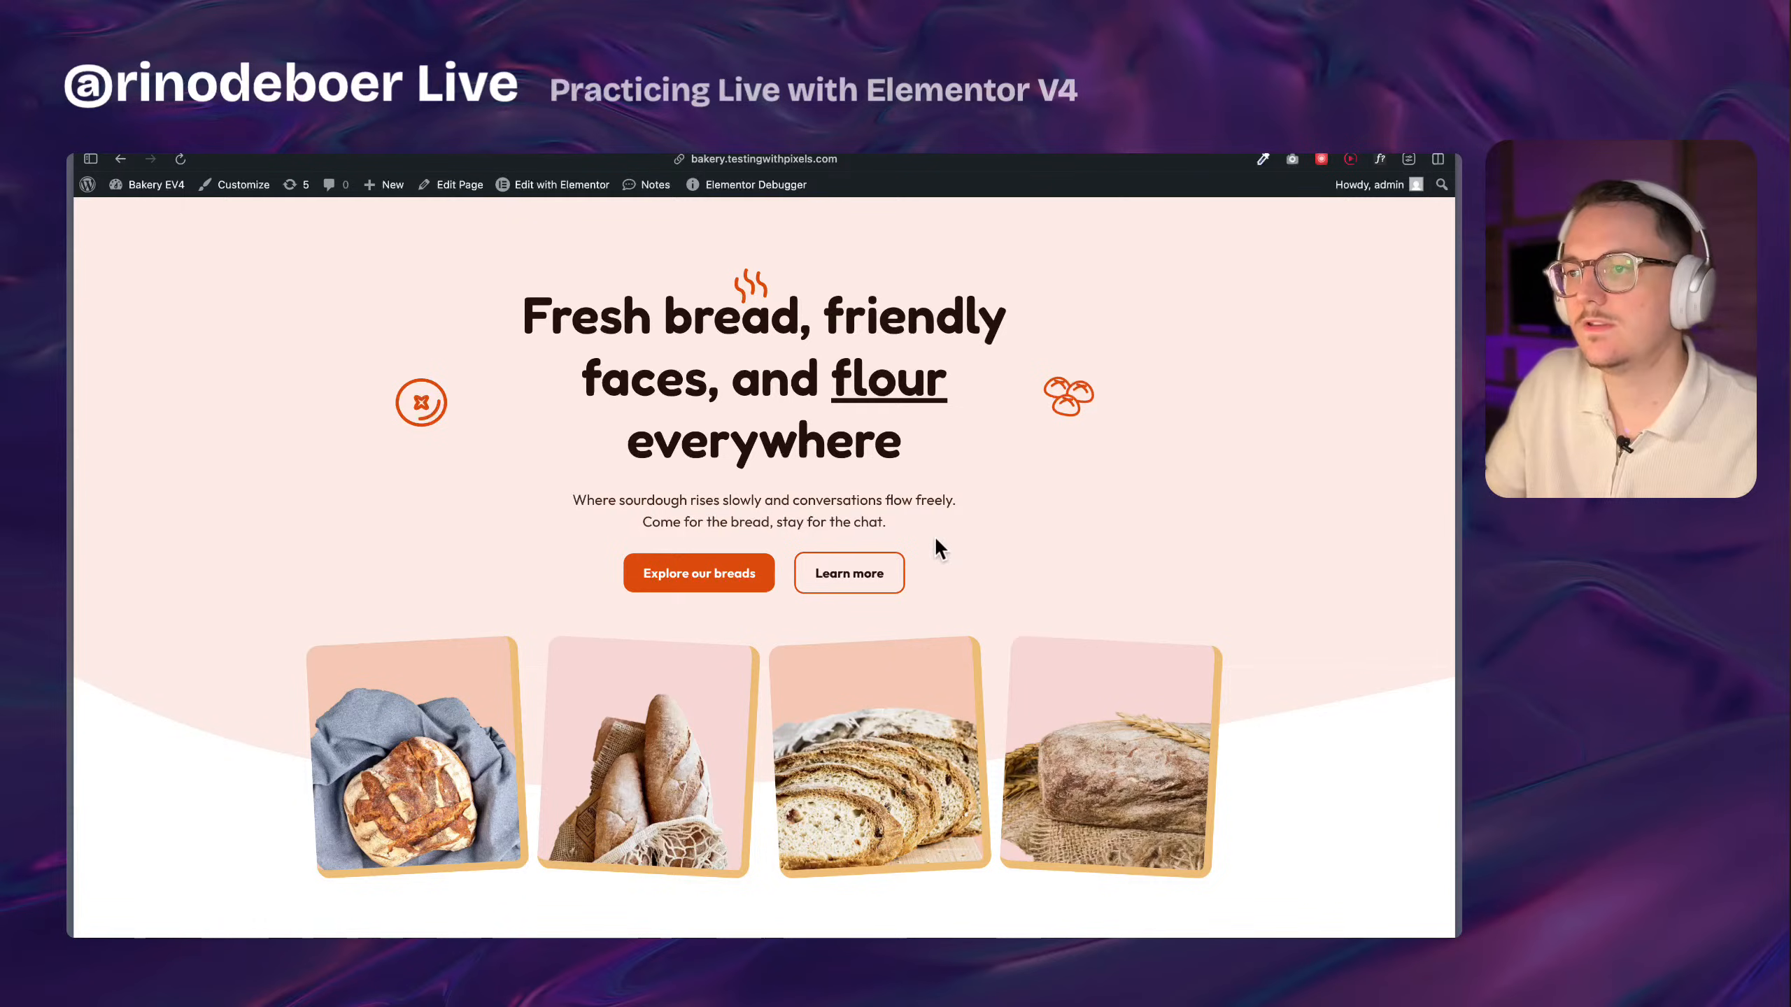
scroll(936, 542, down, 20)
scroll(936, 543, up, 8)
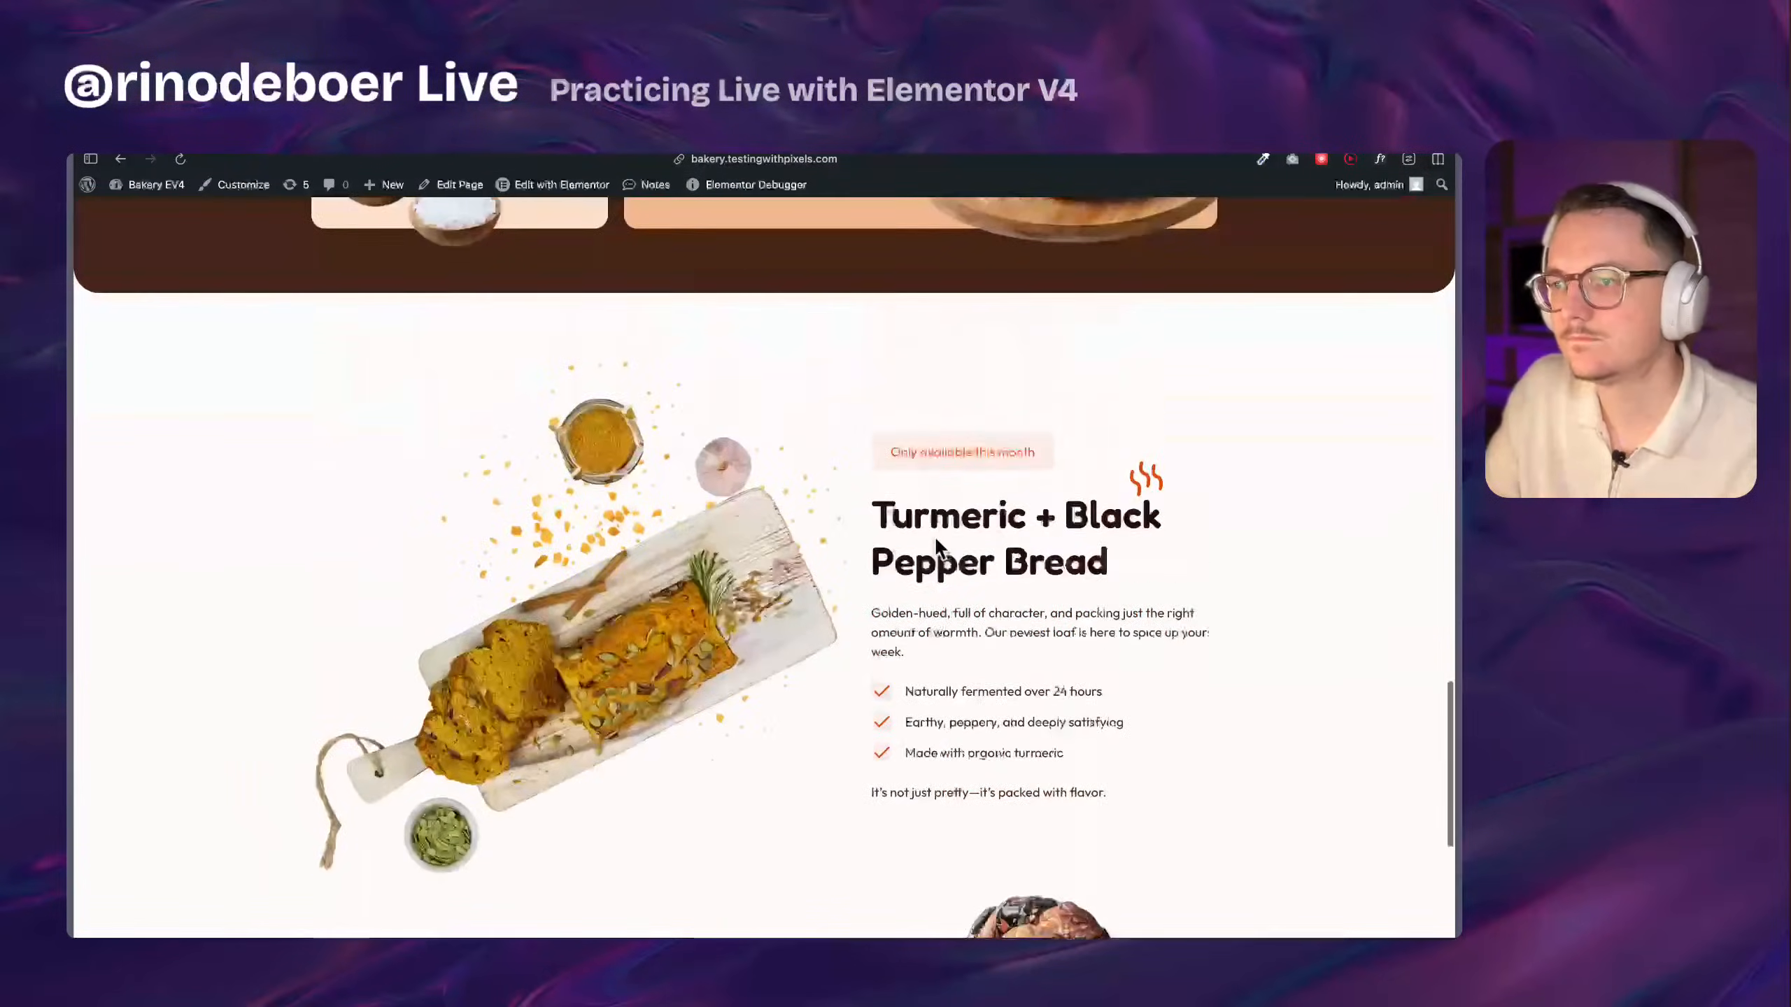
scroll(935, 535, up, 5)
scroll(934, 534, down, 8)
scroll(934, 534, up, 4)
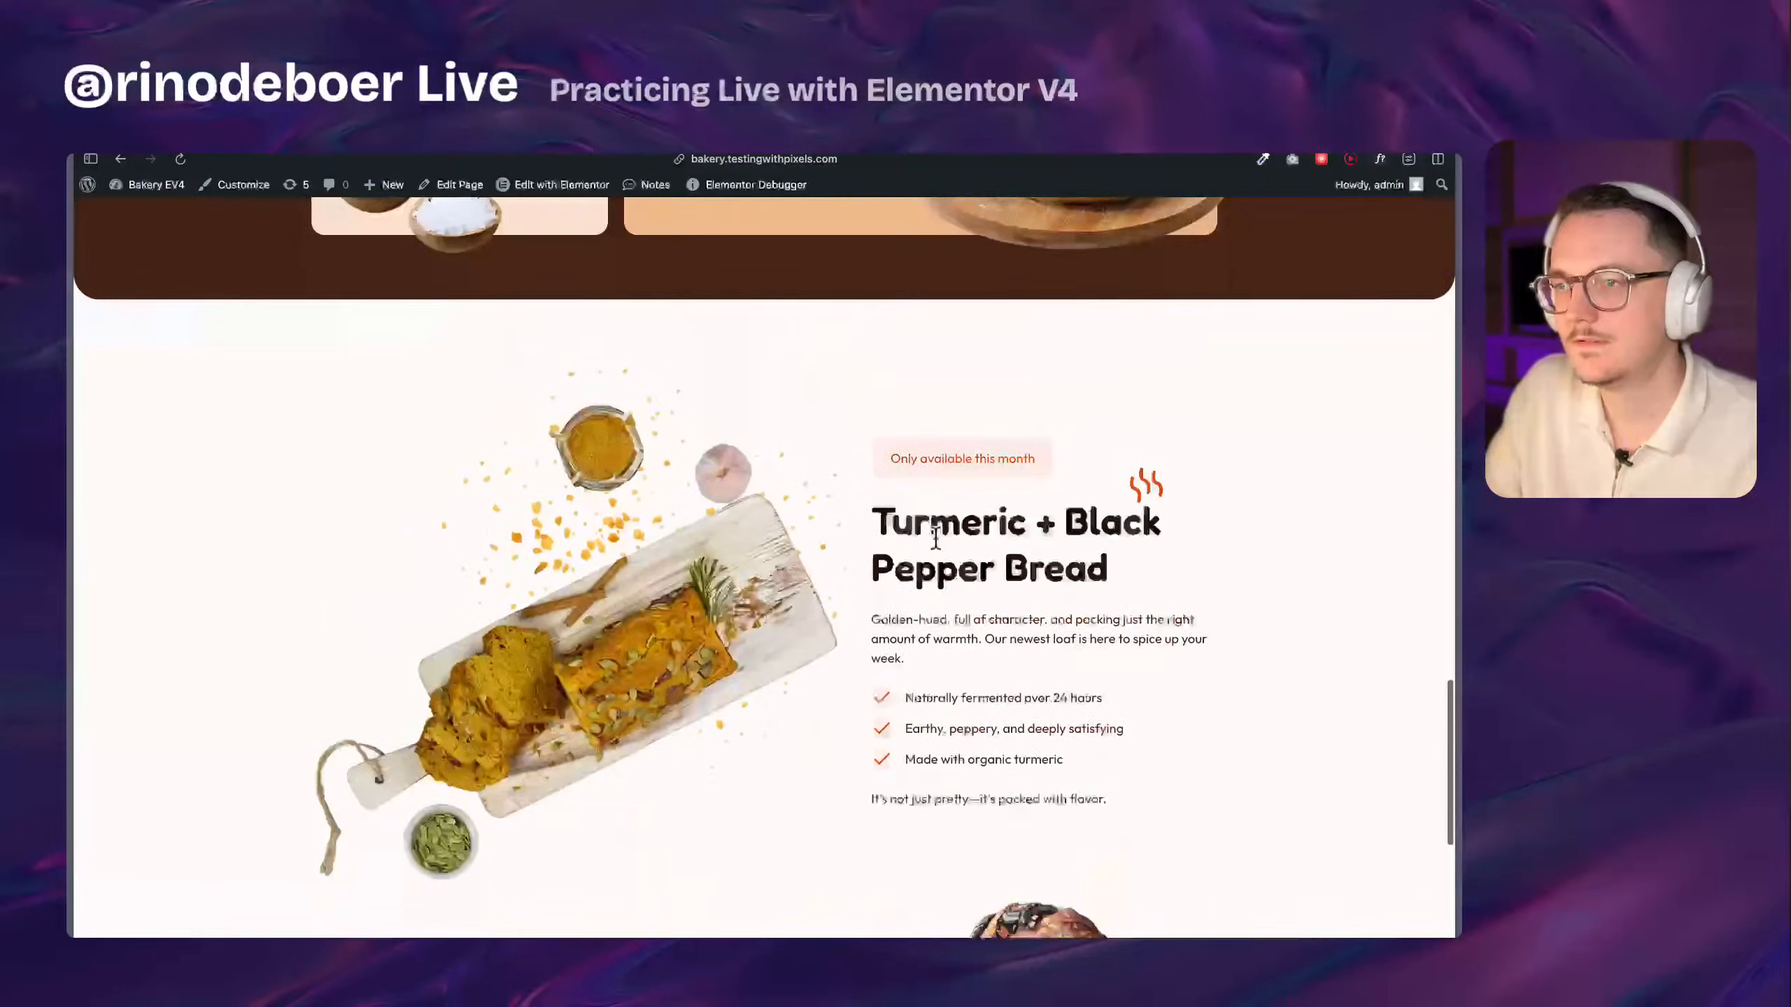
scroll(935, 534, up, 5)
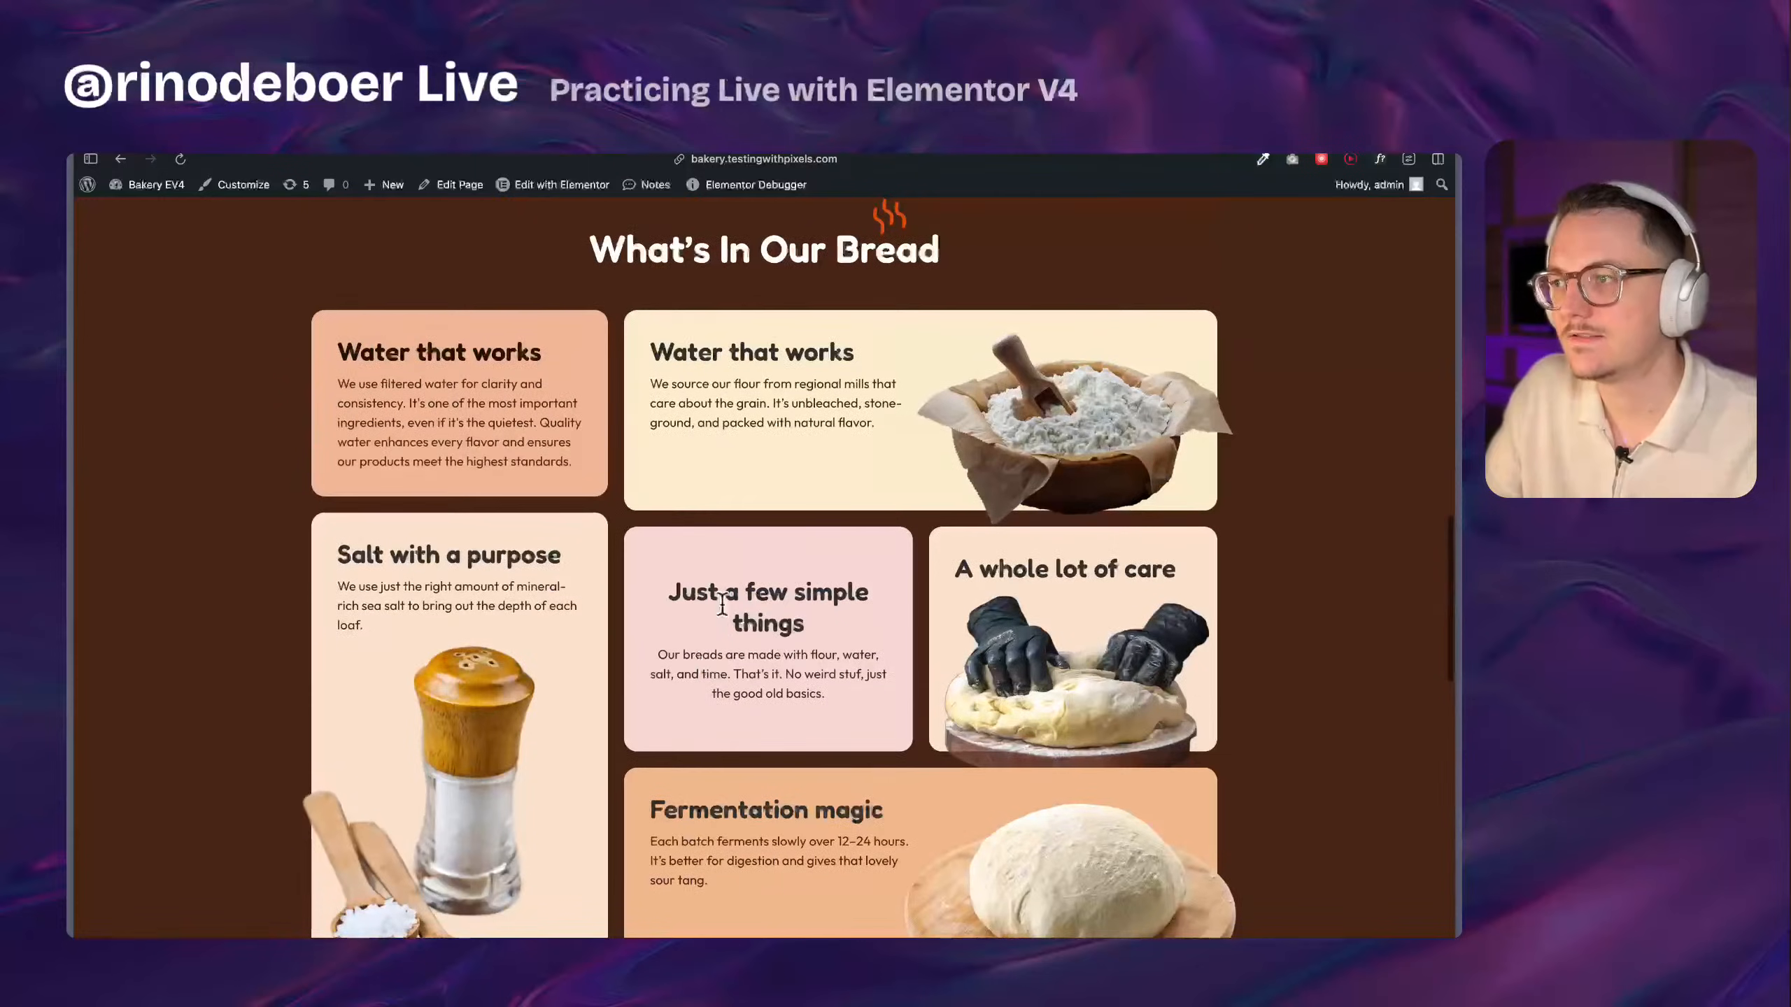
scroll(1325, 595, down, 1)
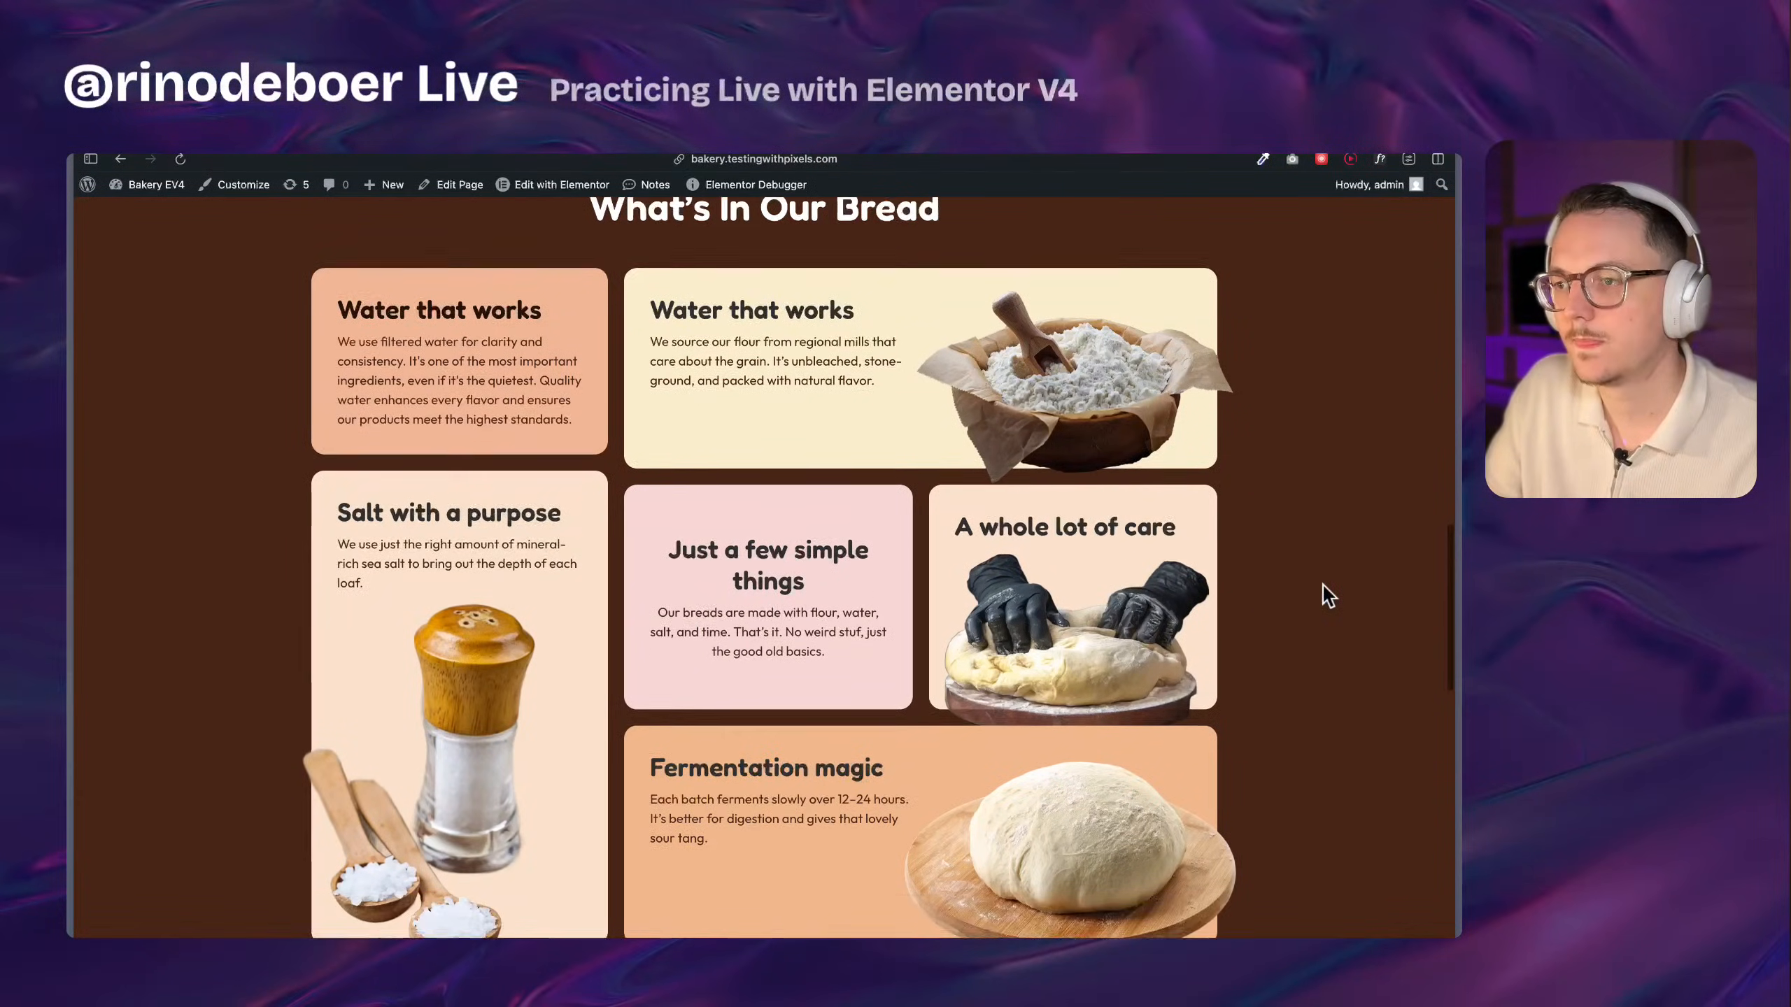
scroll(1323, 585, down, 10)
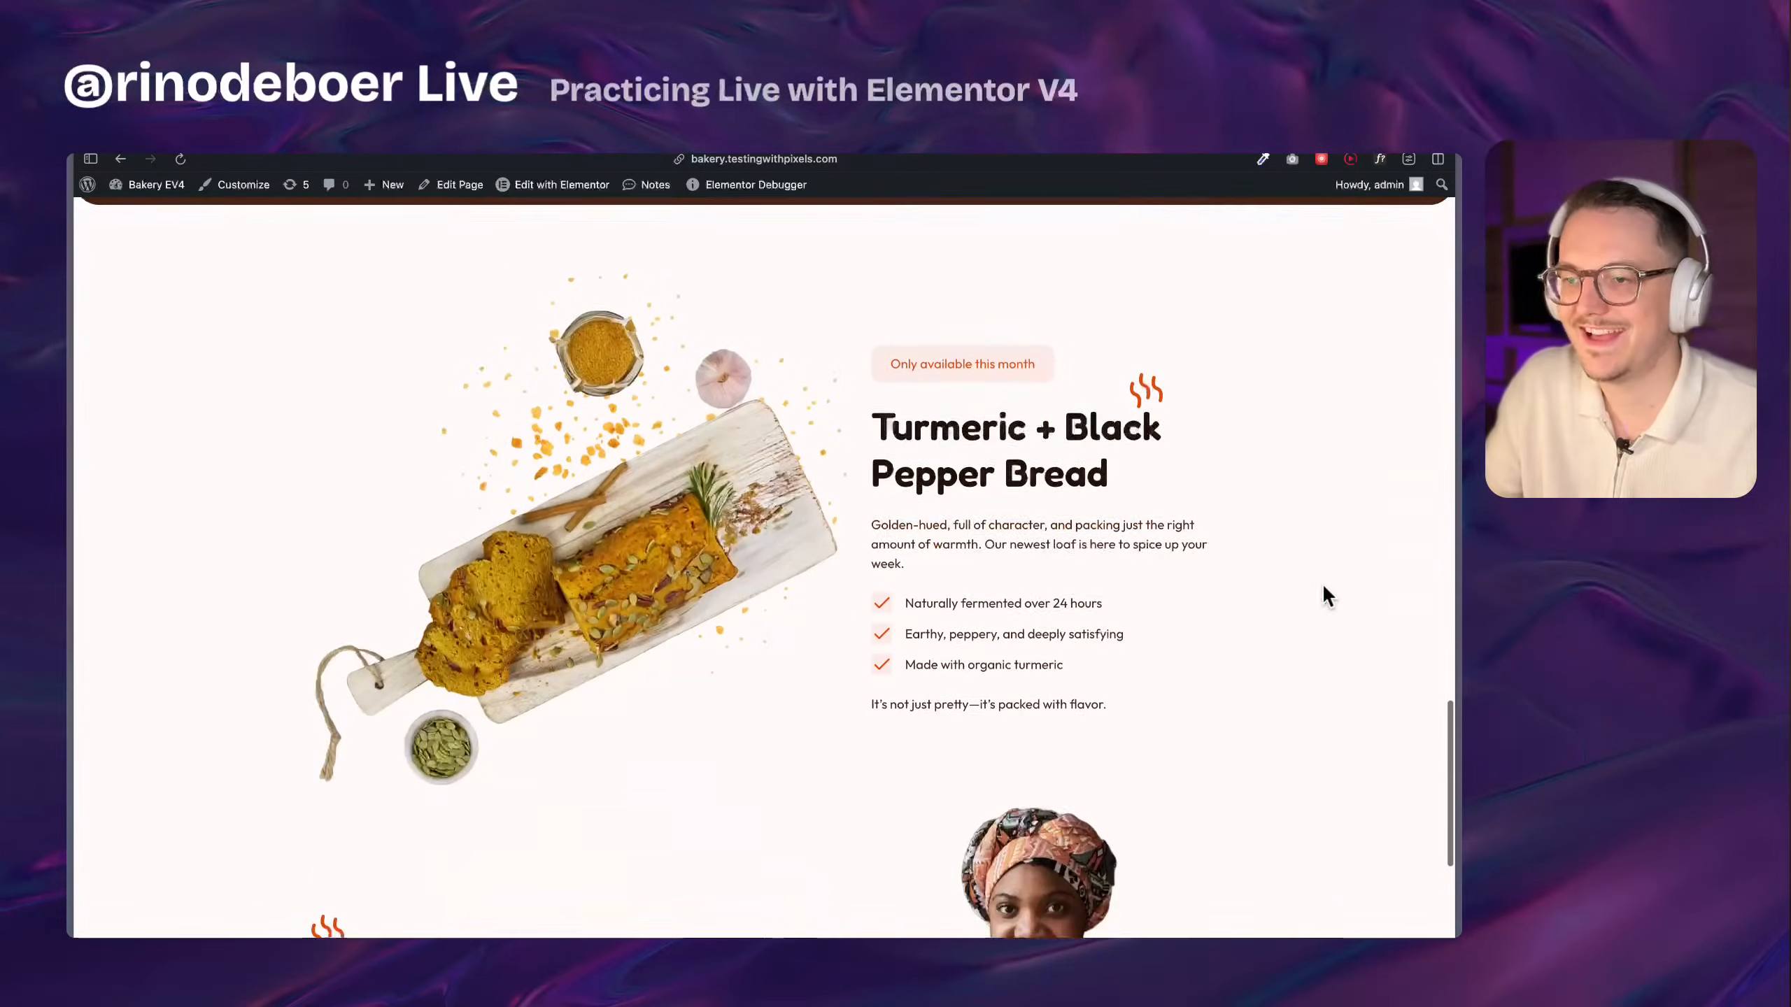
scroll(1323, 596, up, 15)
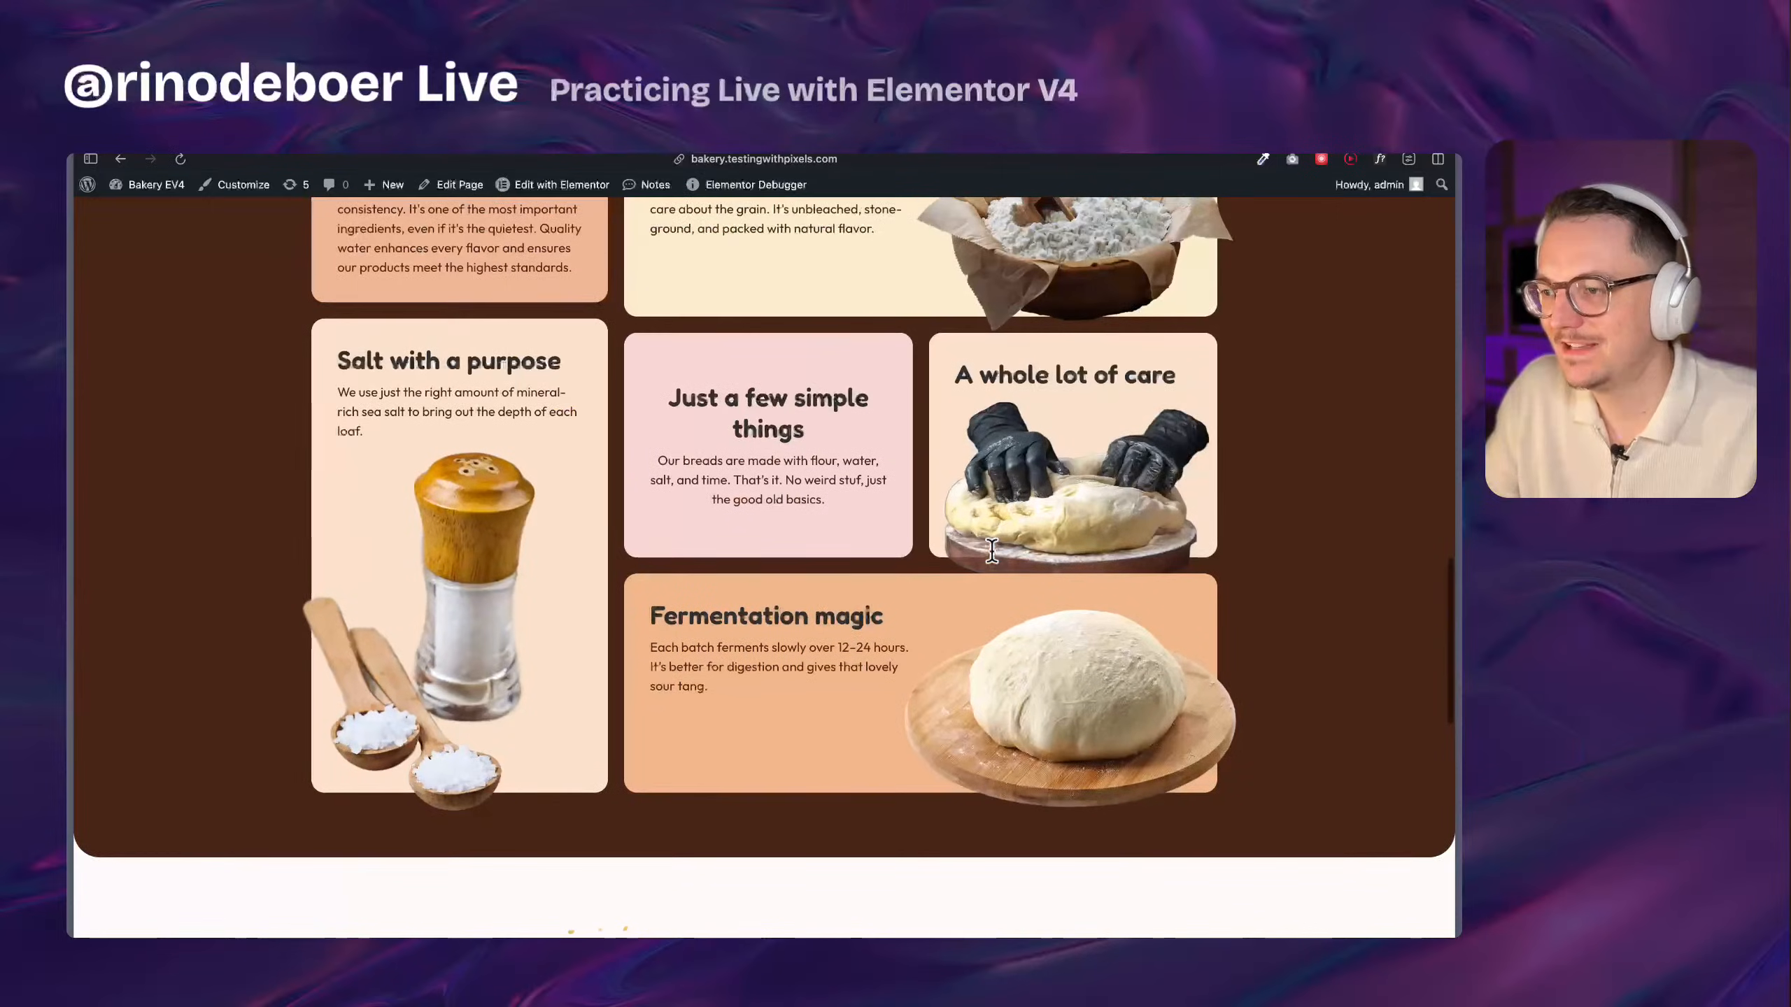
scroll(1290, 699, down, 8)
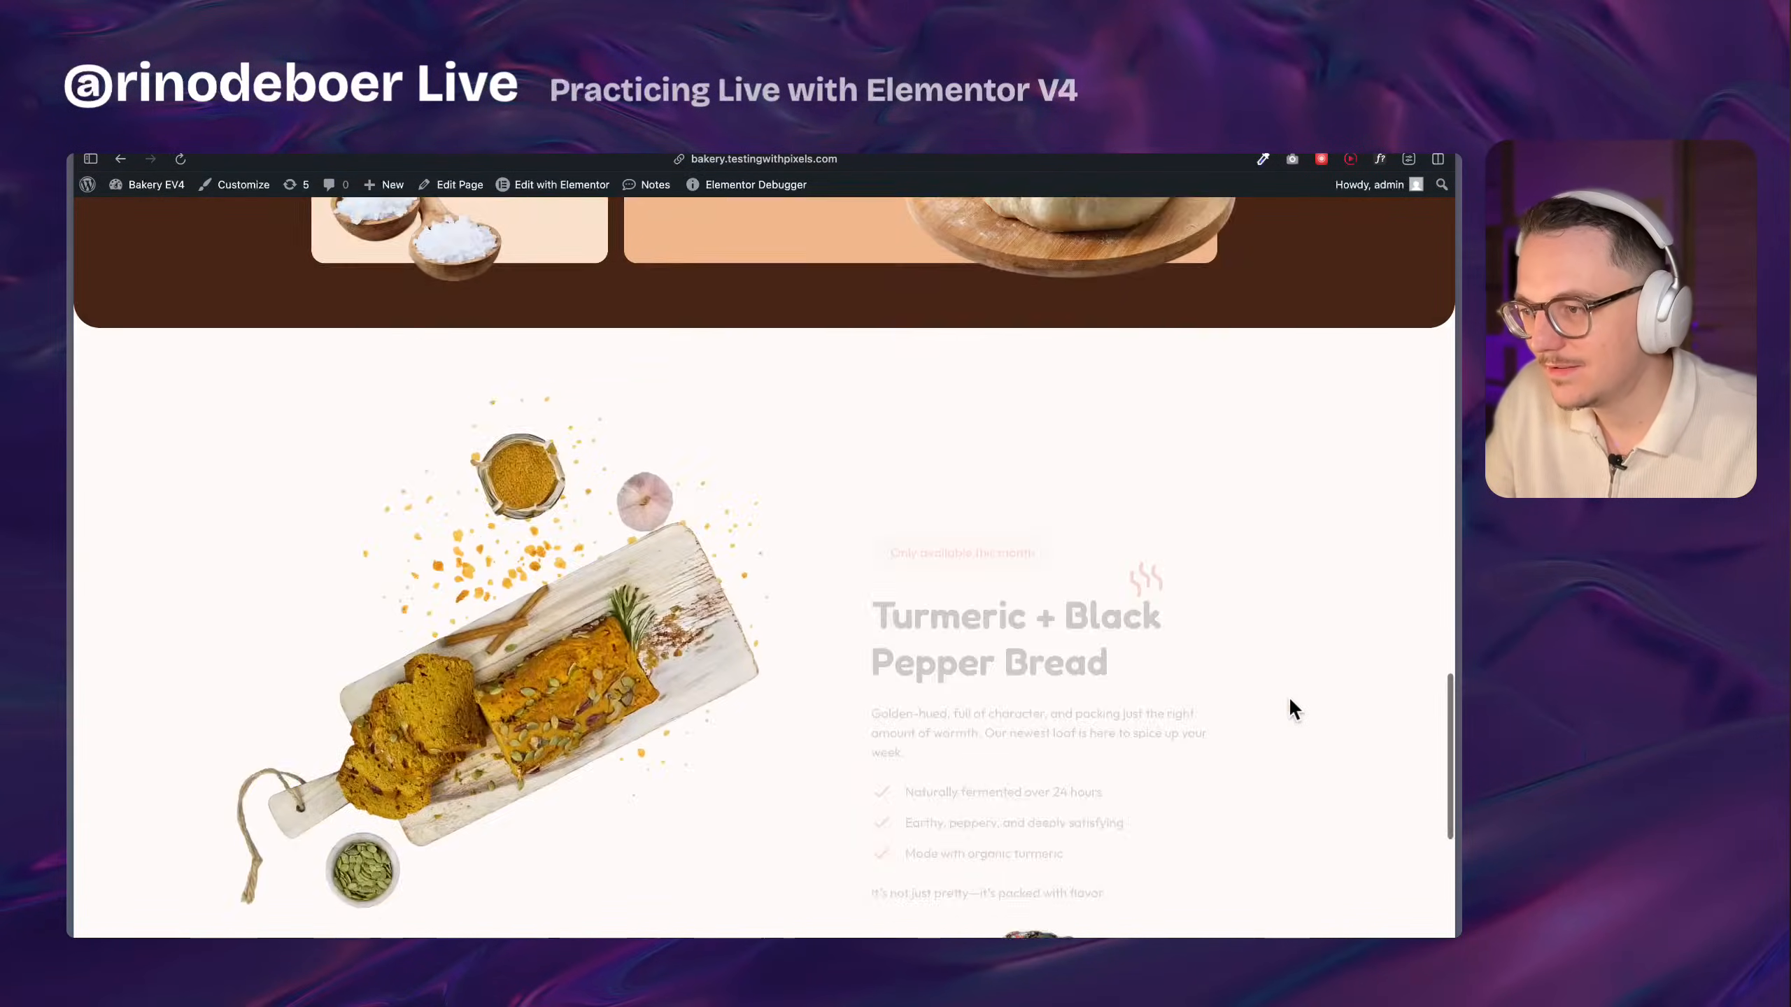
scroll(1290, 698, down, 5)
scroll(1290, 698, up, 15)
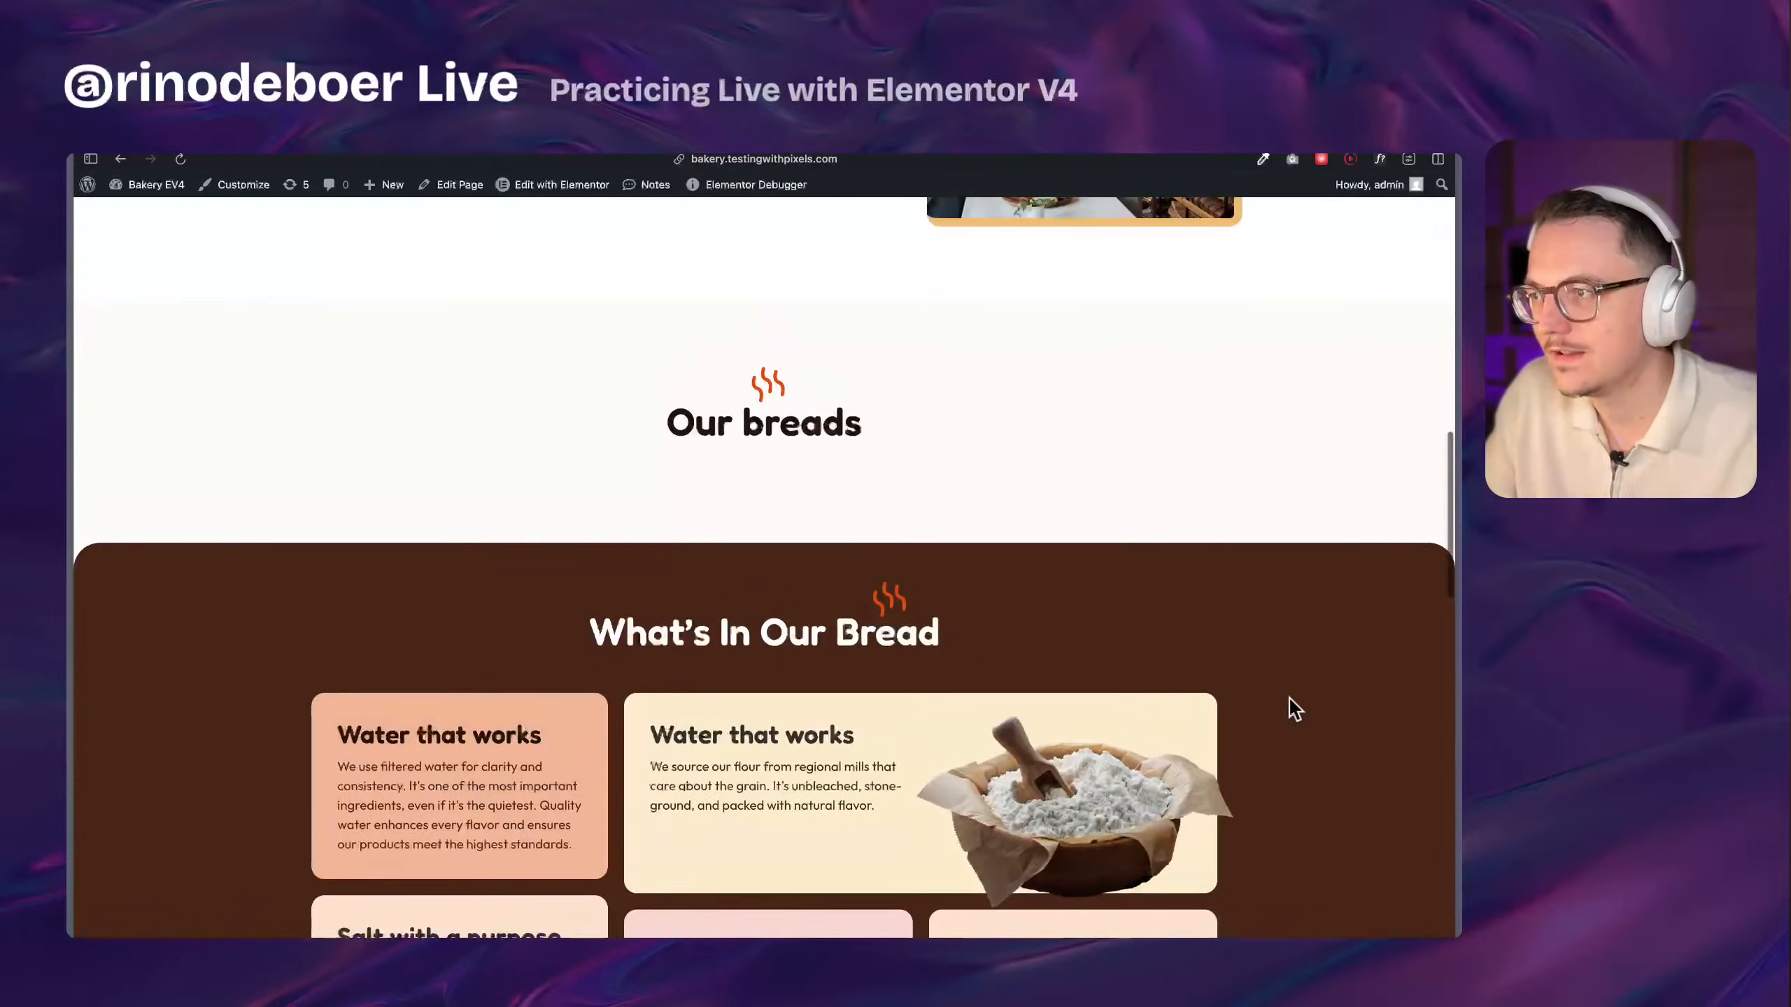
key(super+r)
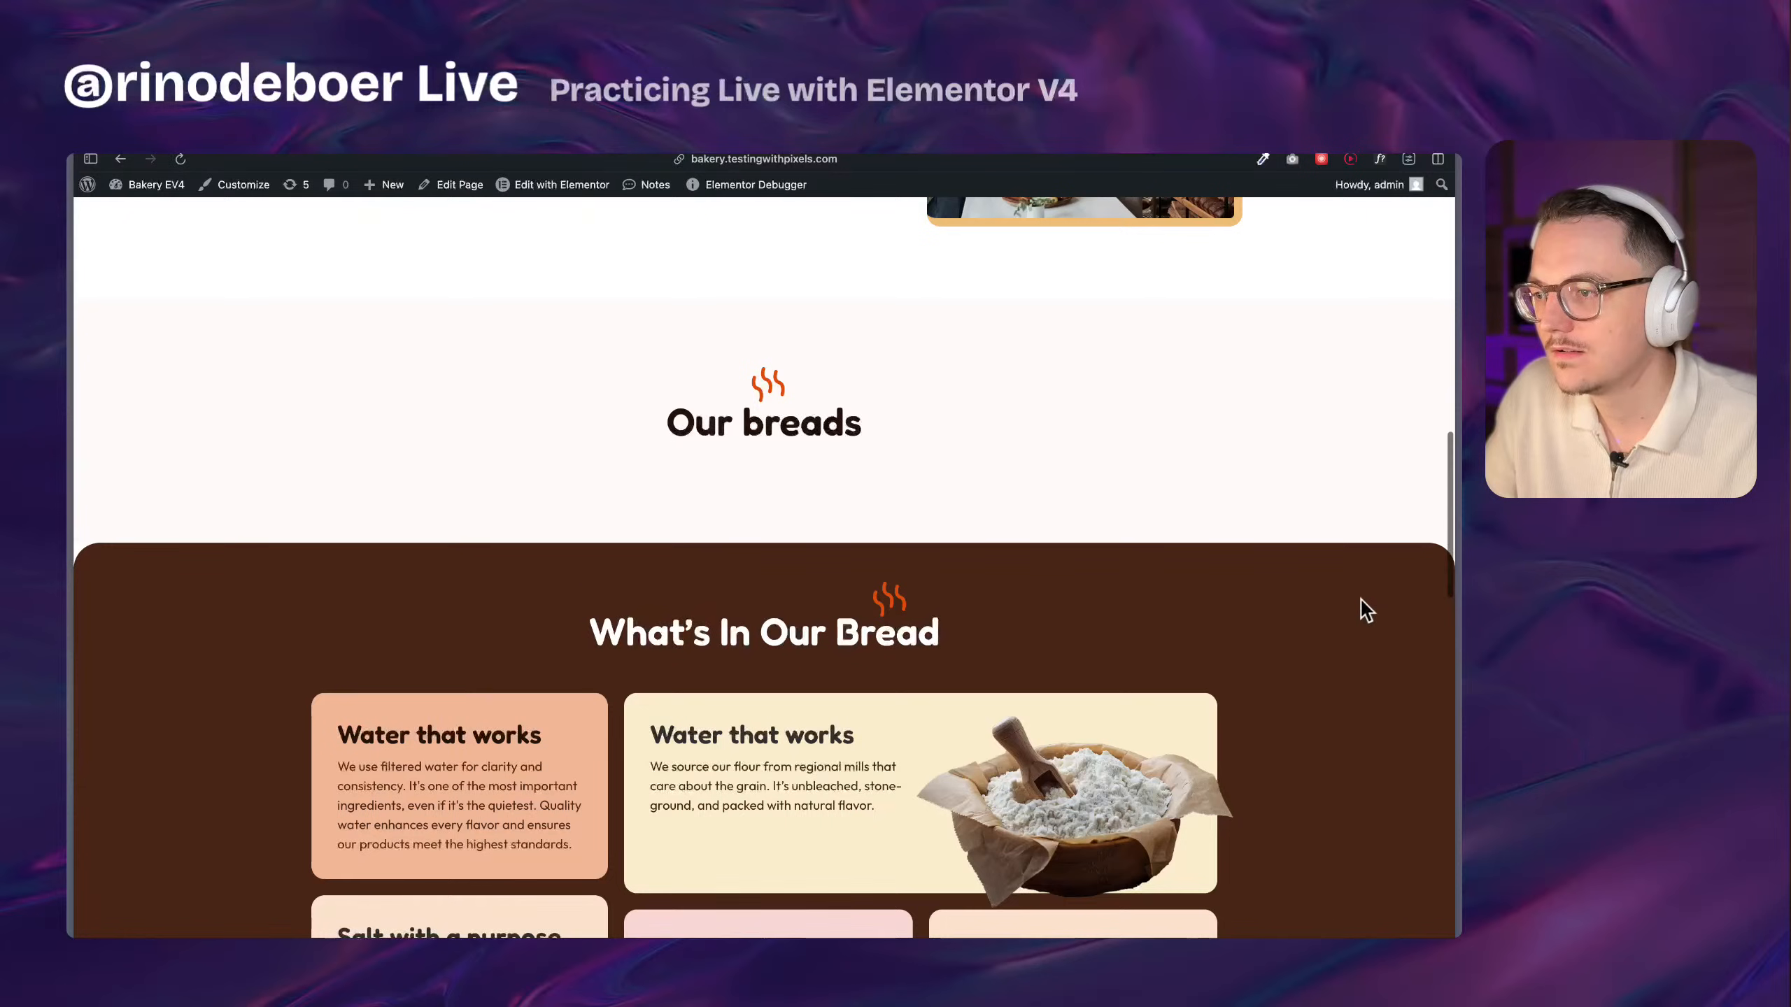
Review the live bakery page down to the Turmeric + Black Pepper Bread section and switch back to the page editor
scroll(1361, 600, down, 14)
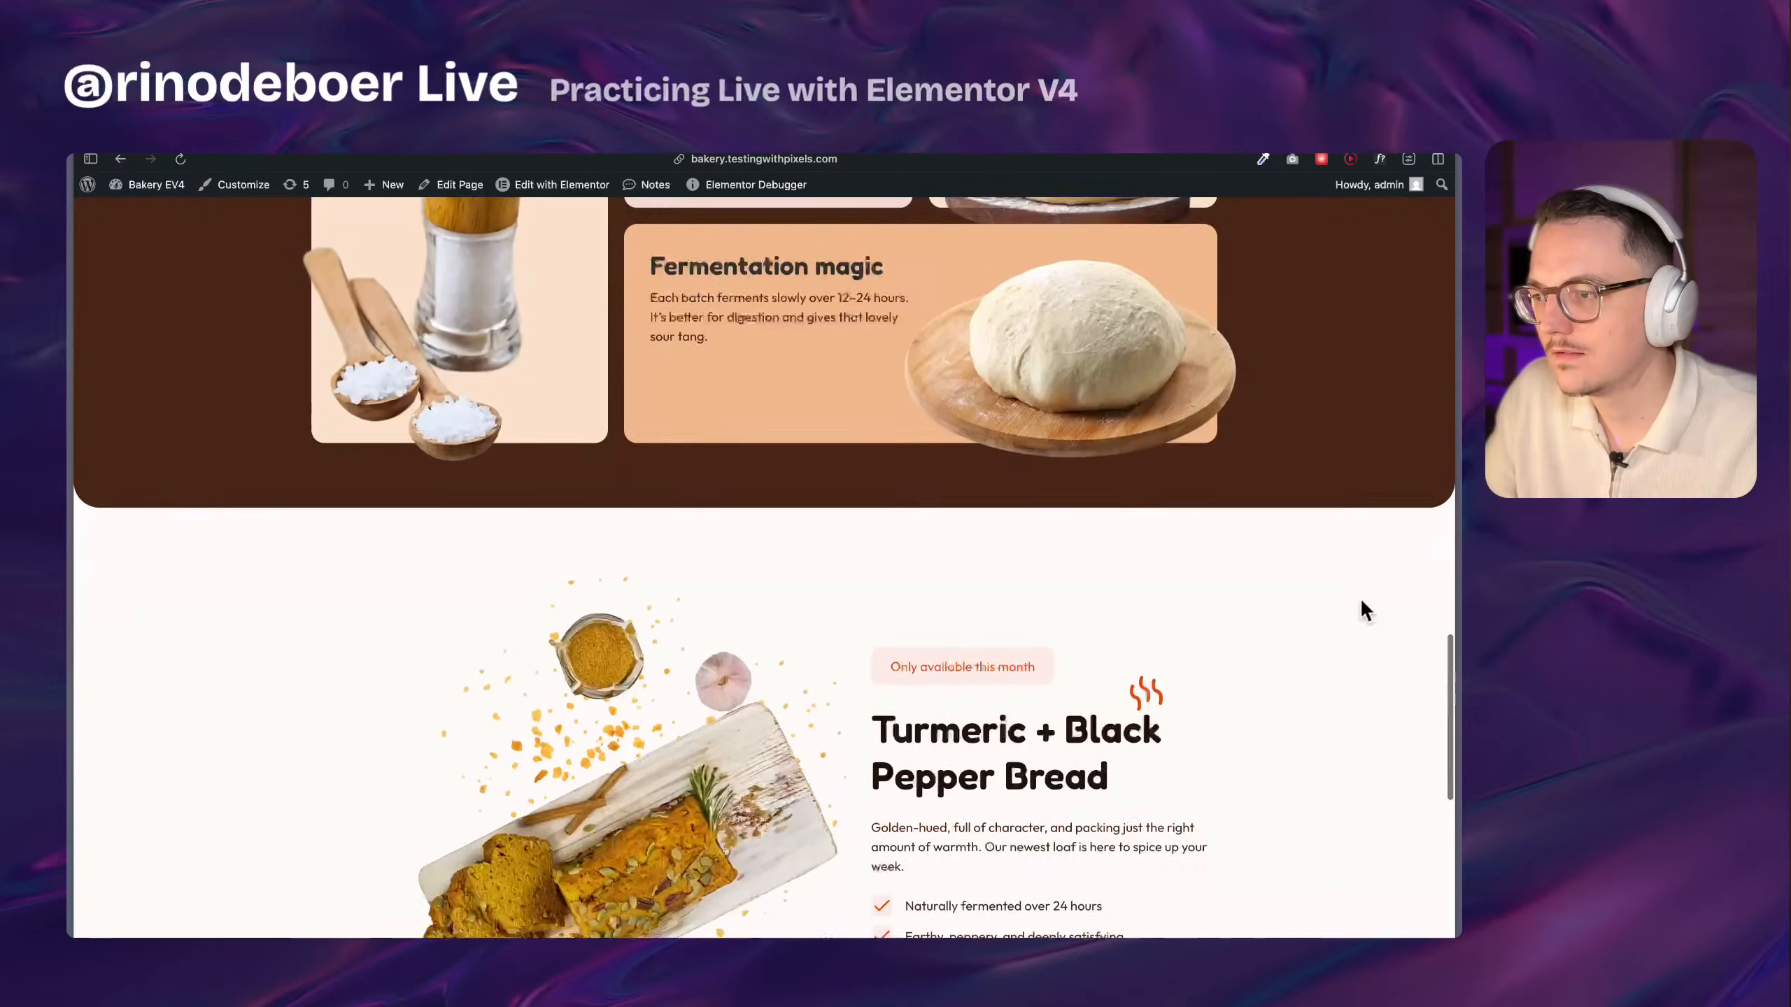
scroll(987, 656, down, 3)
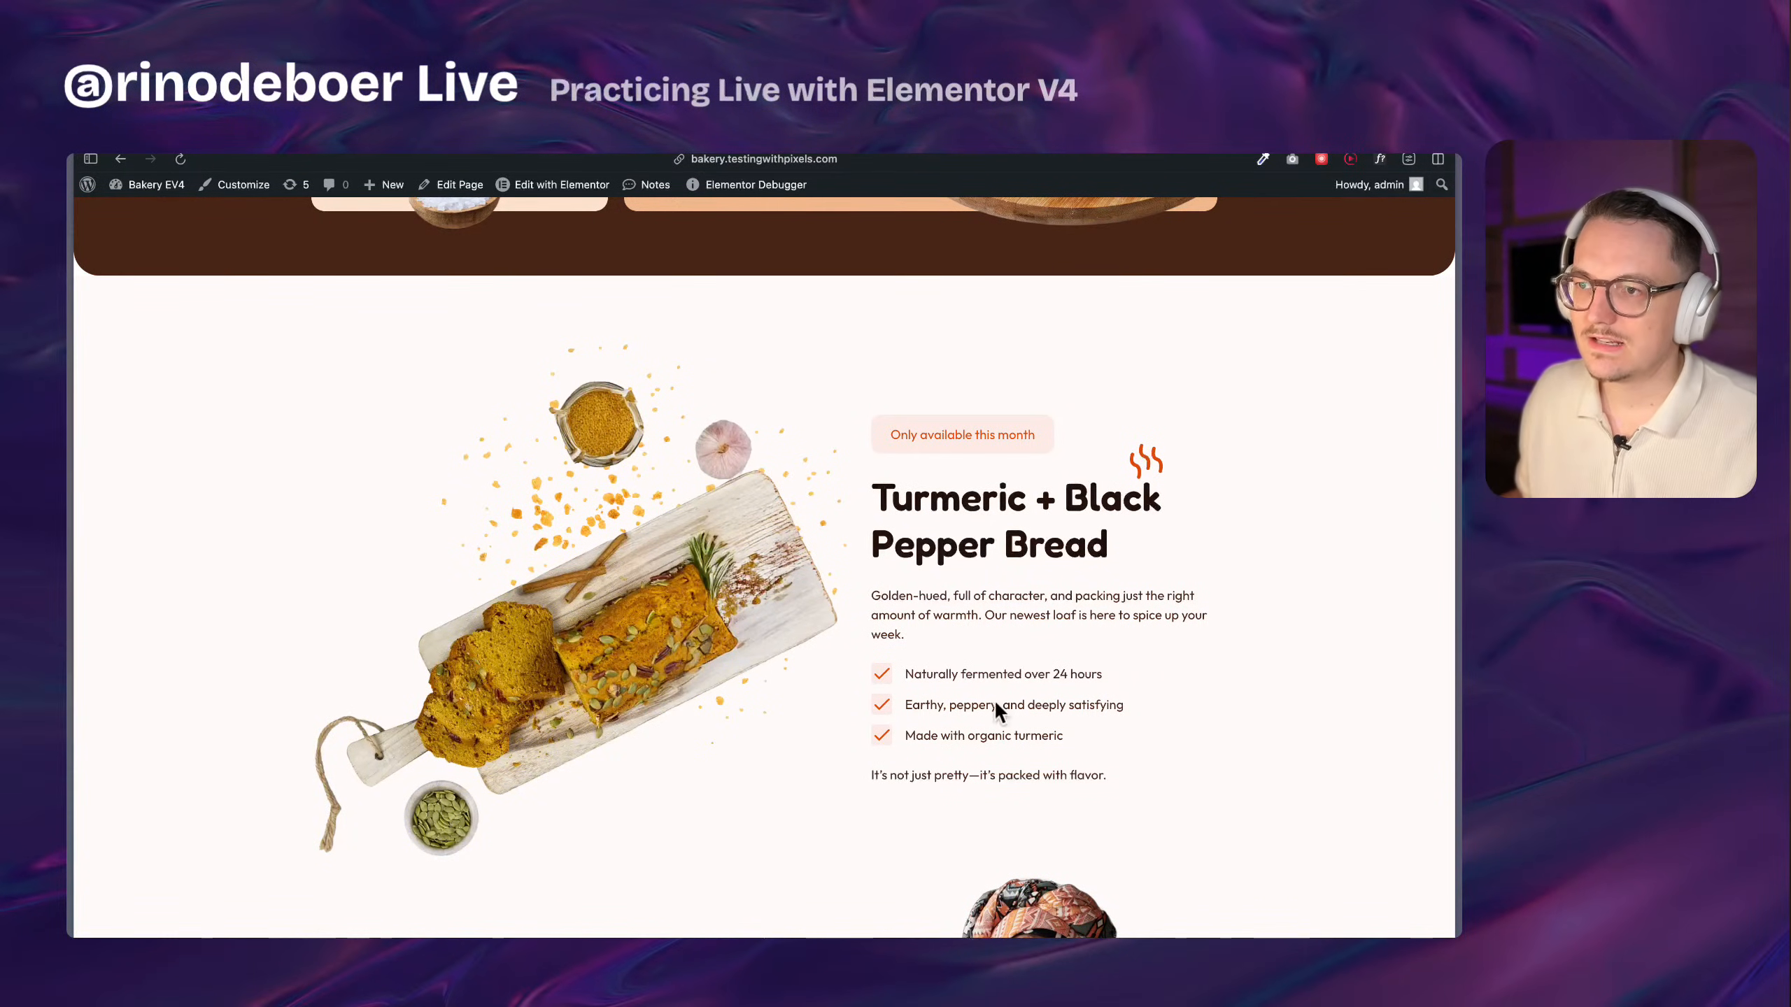
mouse_move(74, 522)
click(156, 568)
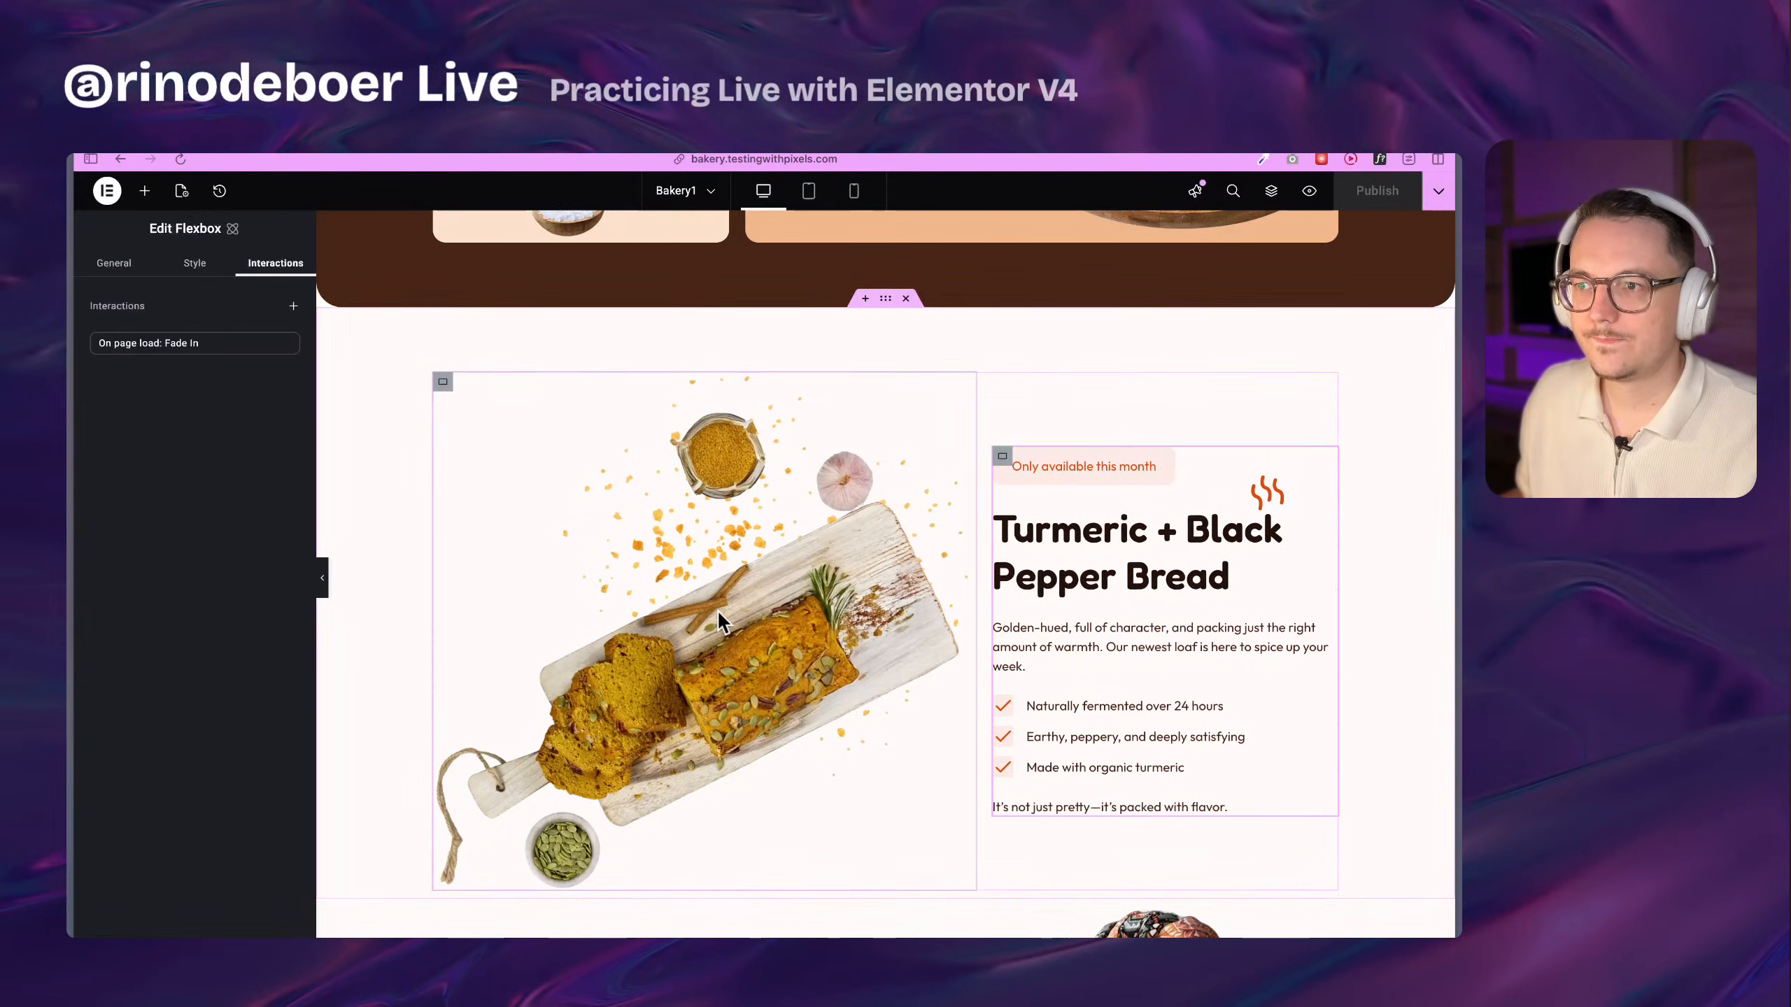
Check the interactions set on the turmeric bread image and on the flexbox holding the text beside it
click(717, 610)
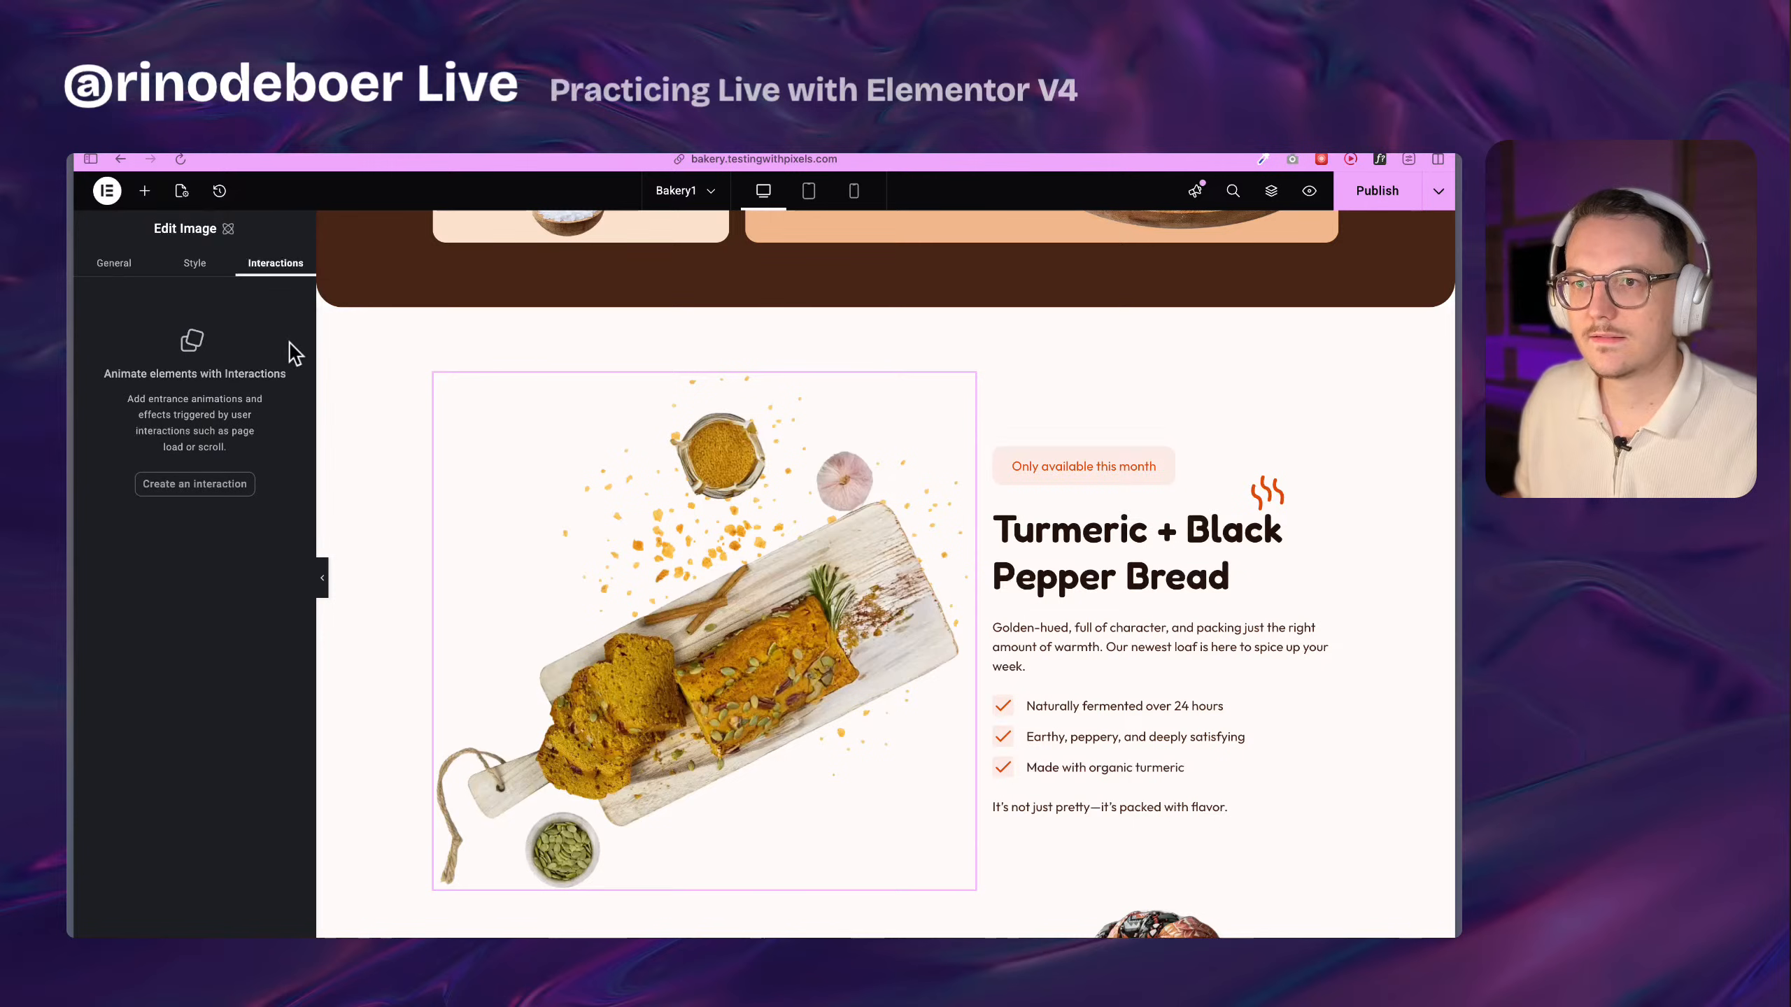
scroll(635, 651, down, 2)
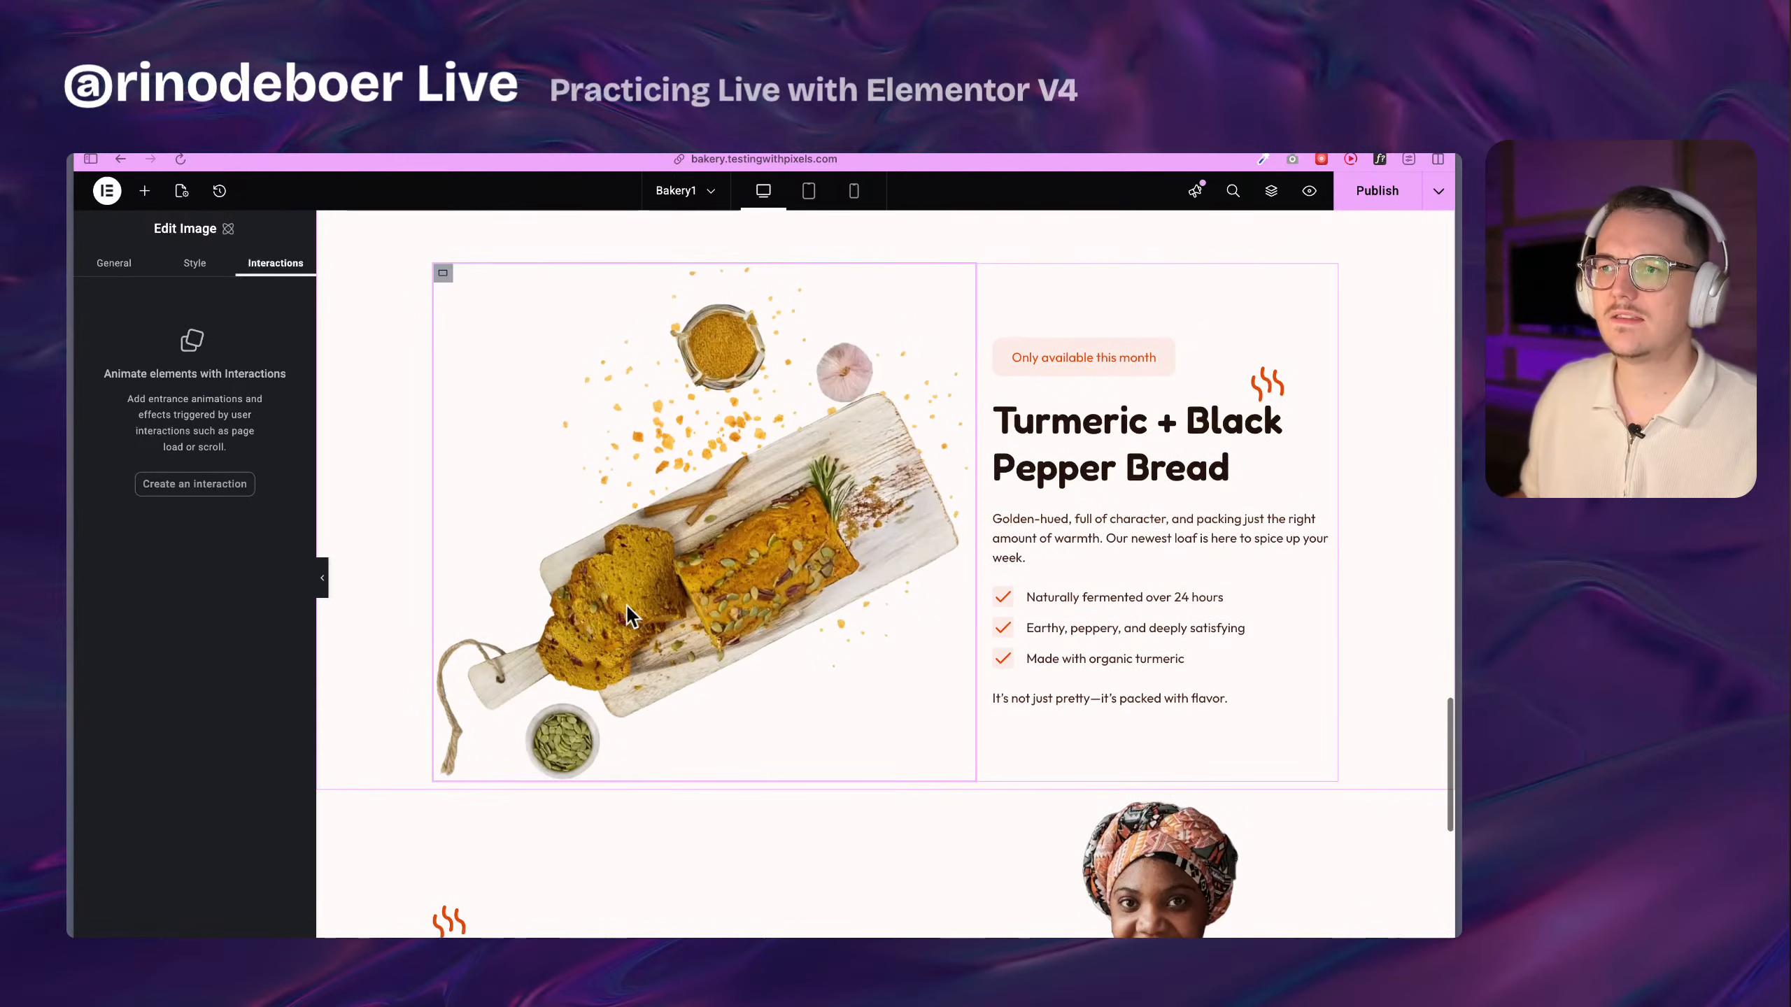
scroll(1057, 494, up, 2)
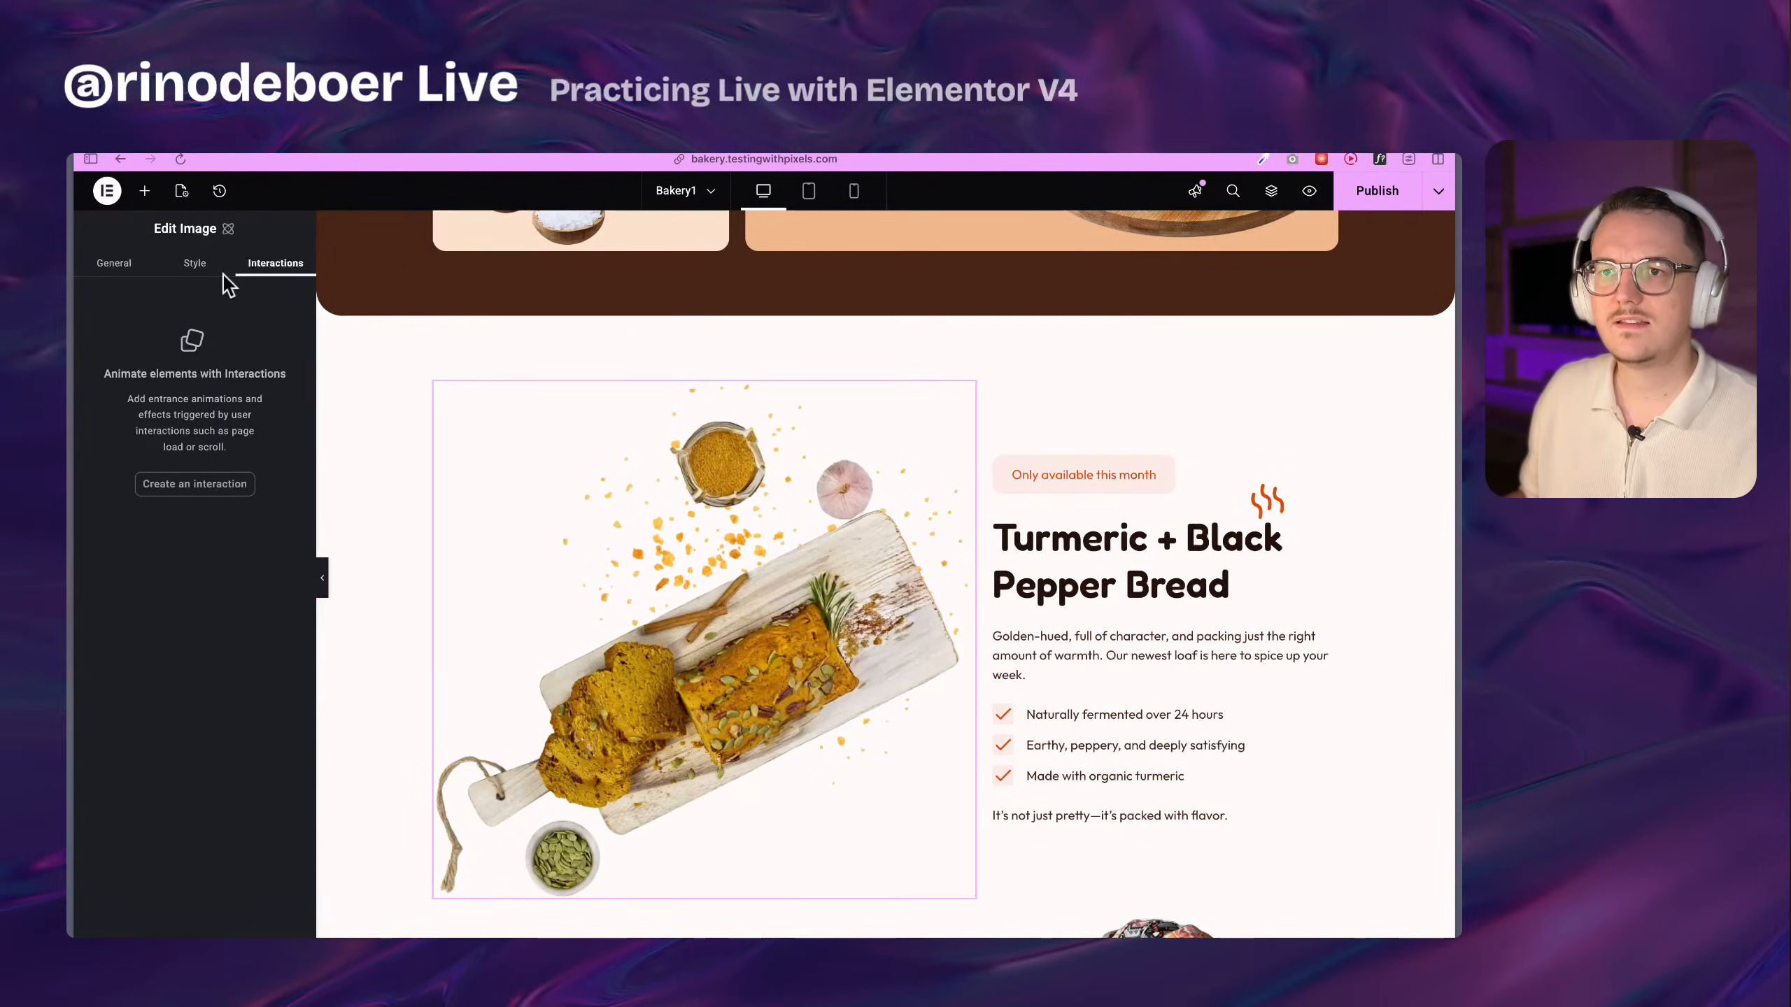
click(197, 263)
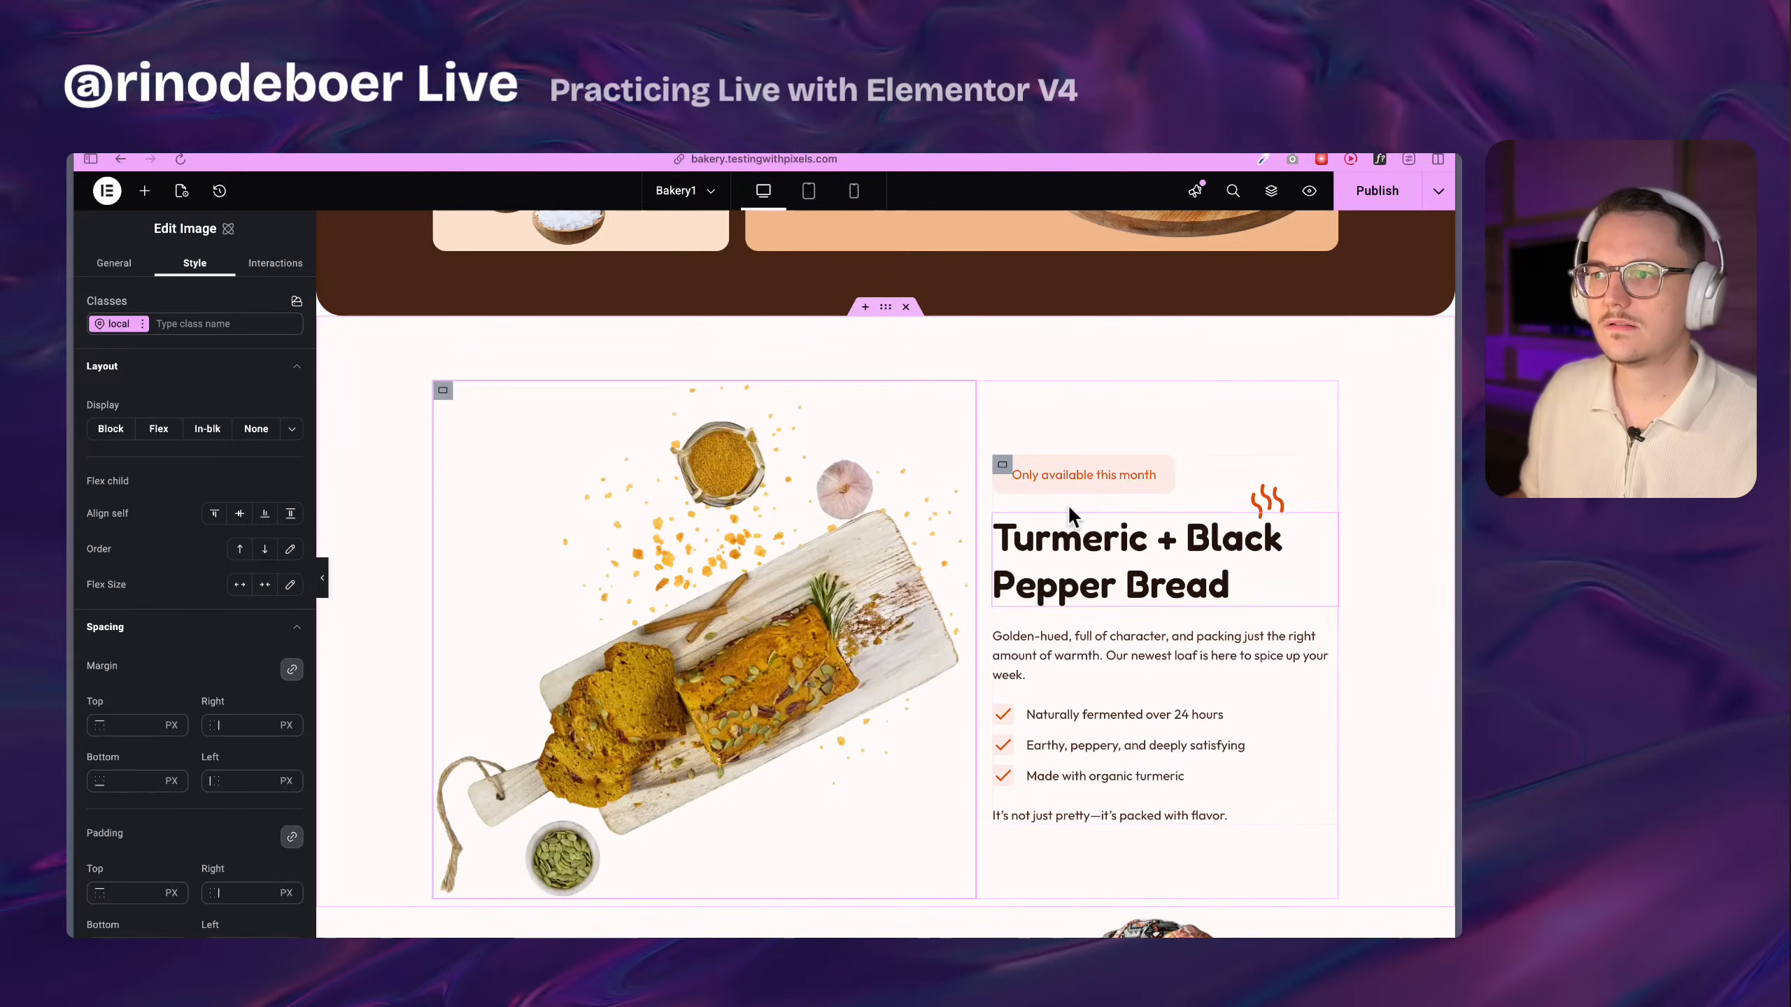
click(1001, 465)
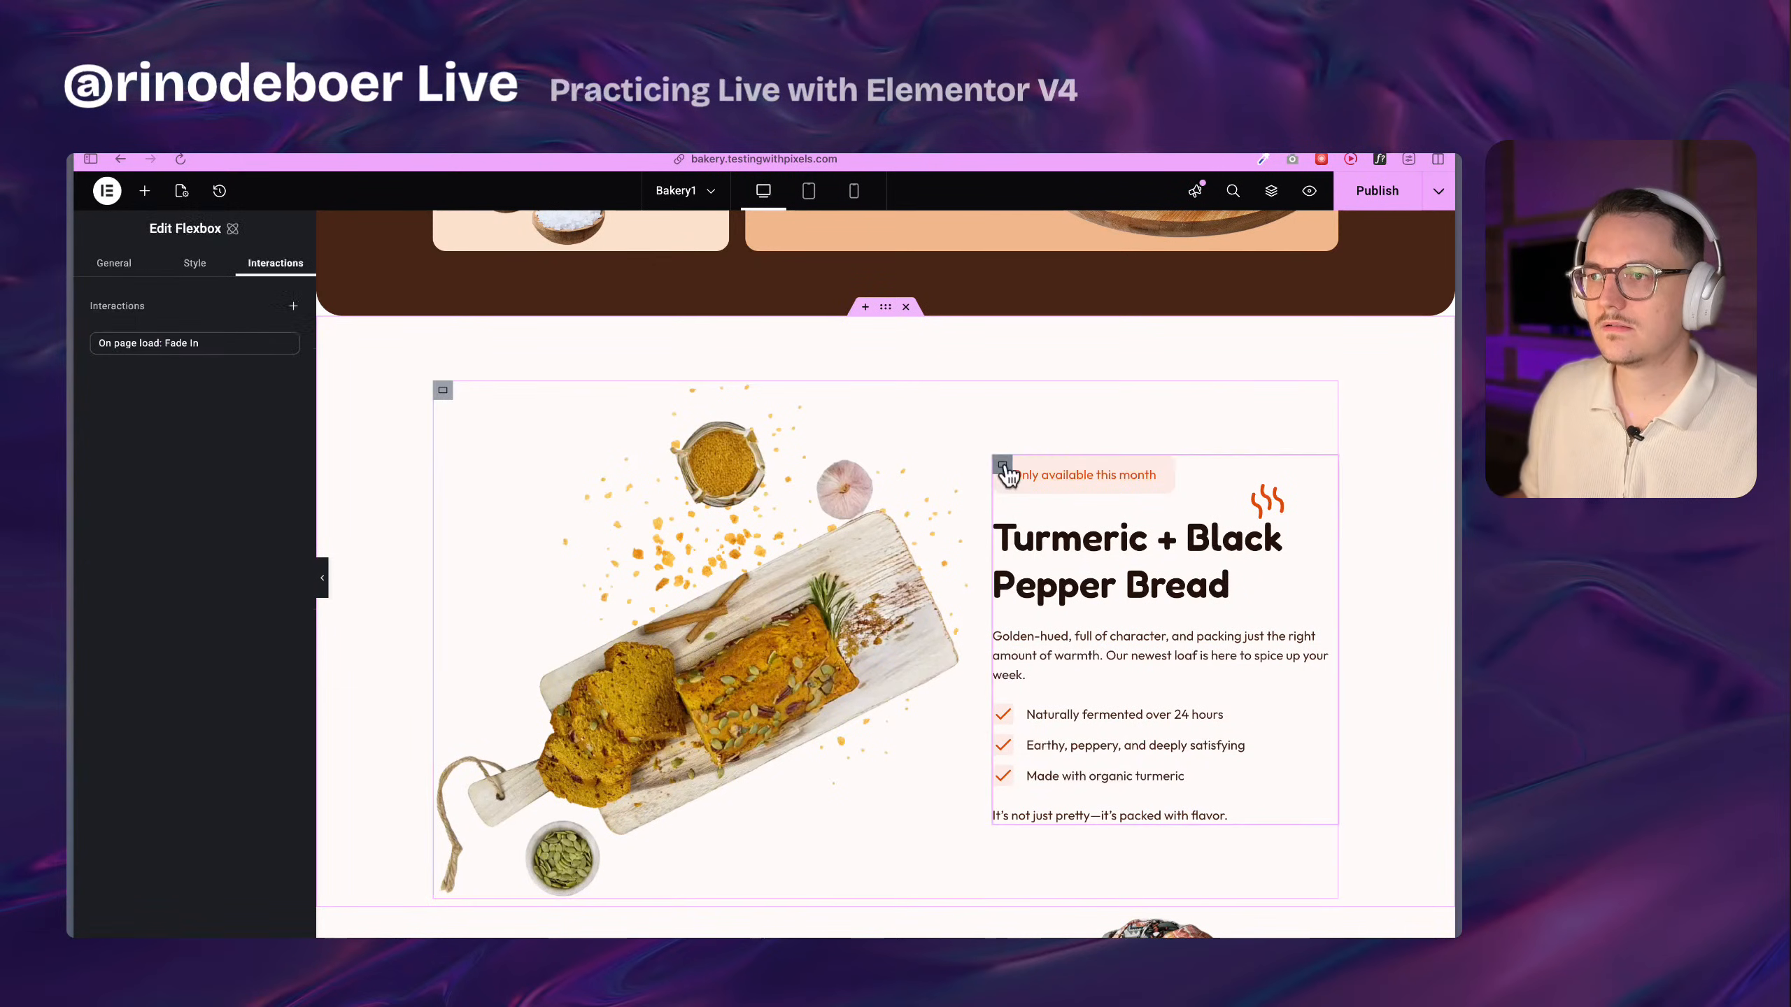
Inspect the Scale transform in the turmeric bread image's style effects
click(632, 648)
scroll(633, 648, down, 1)
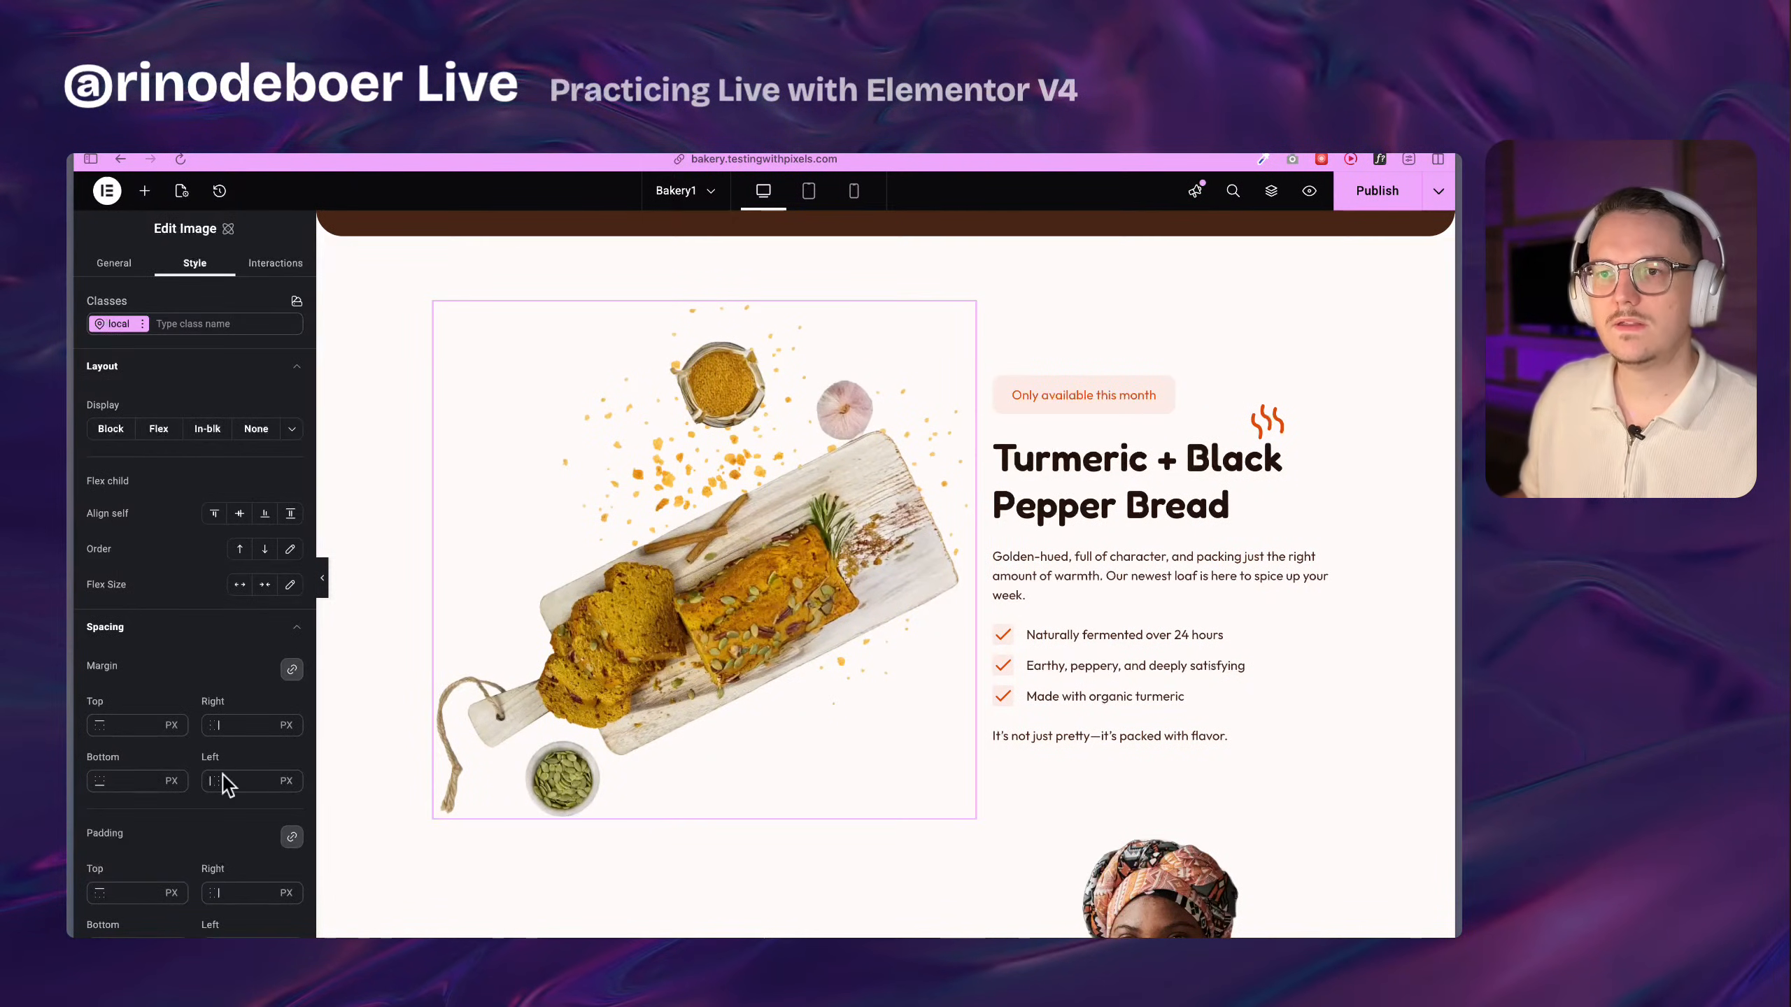
scroll(228, 783, down, 10)
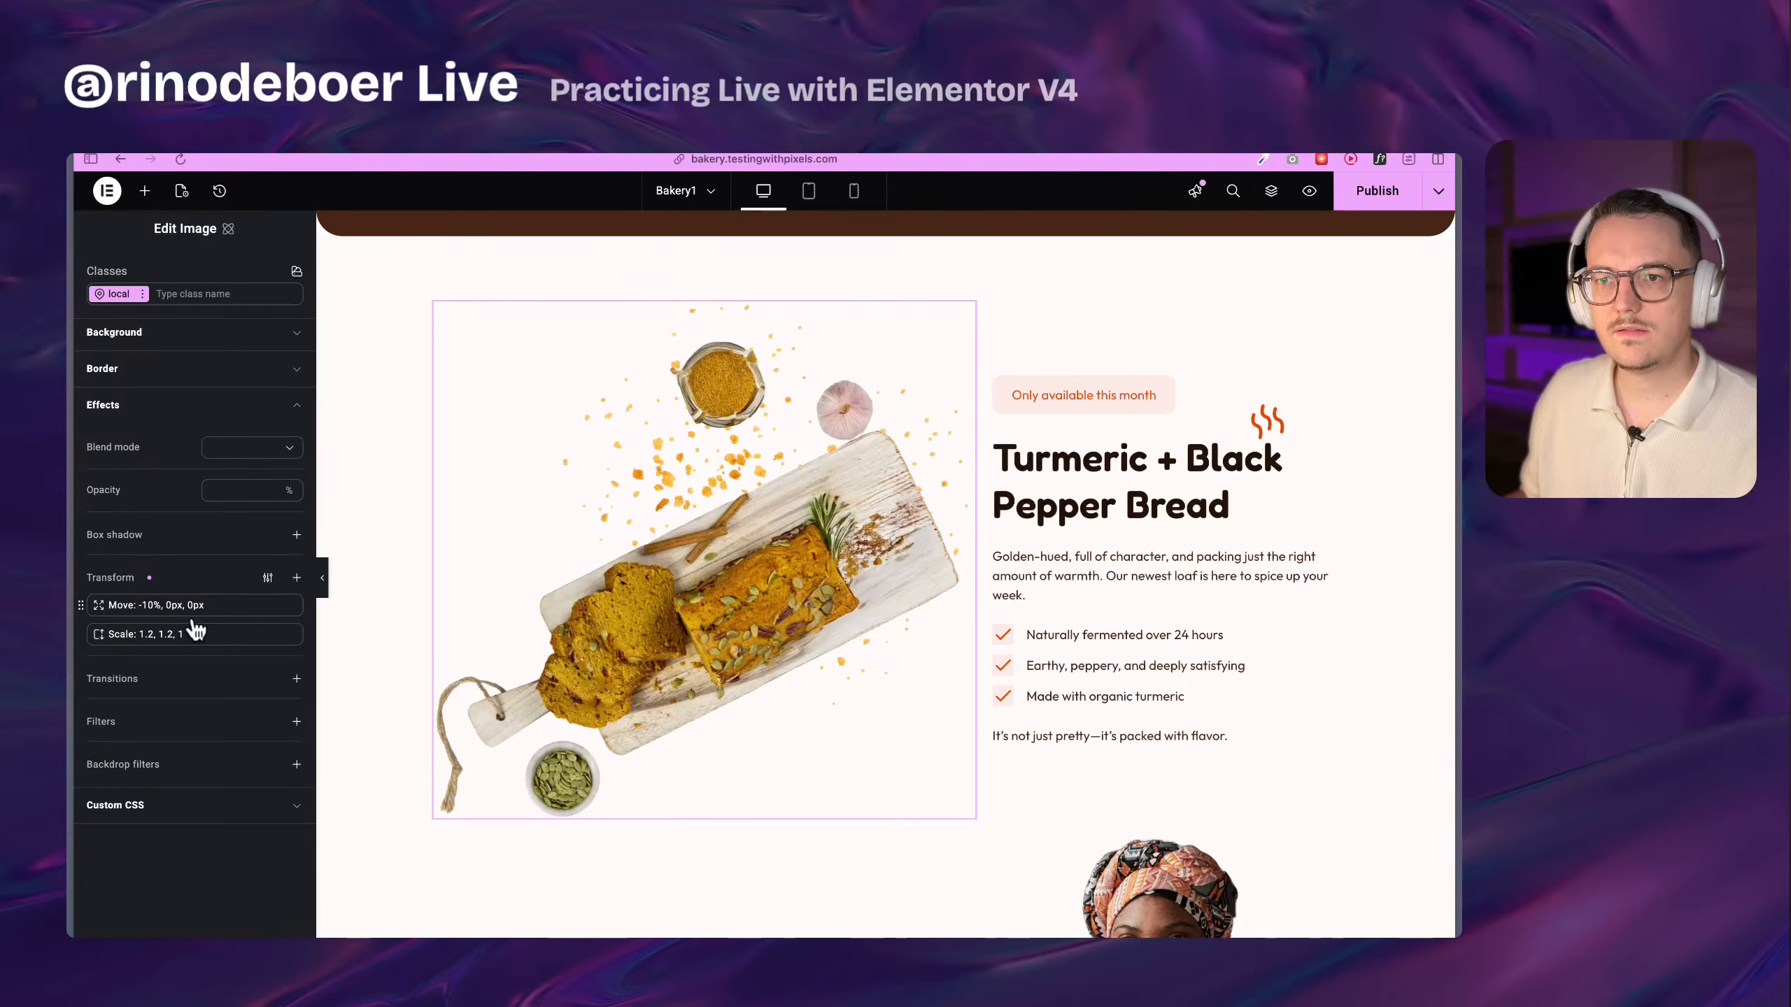
click(191, 634)
click(258, 728)
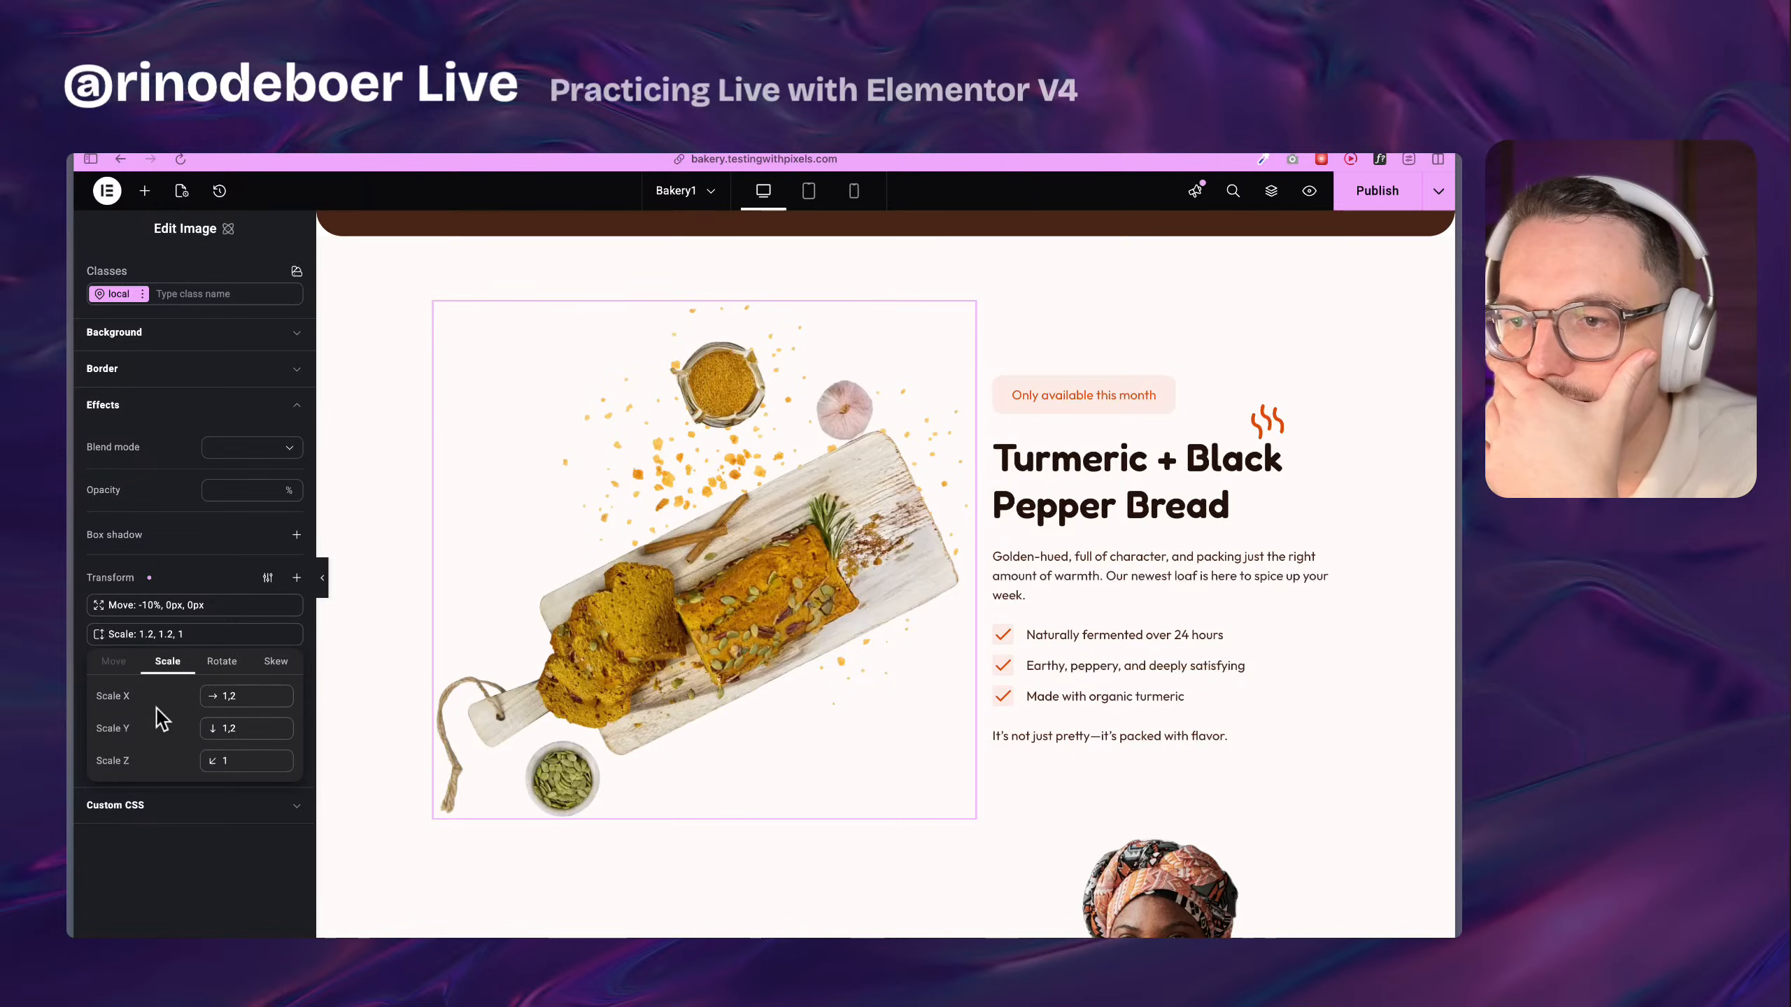
click(192, 855)
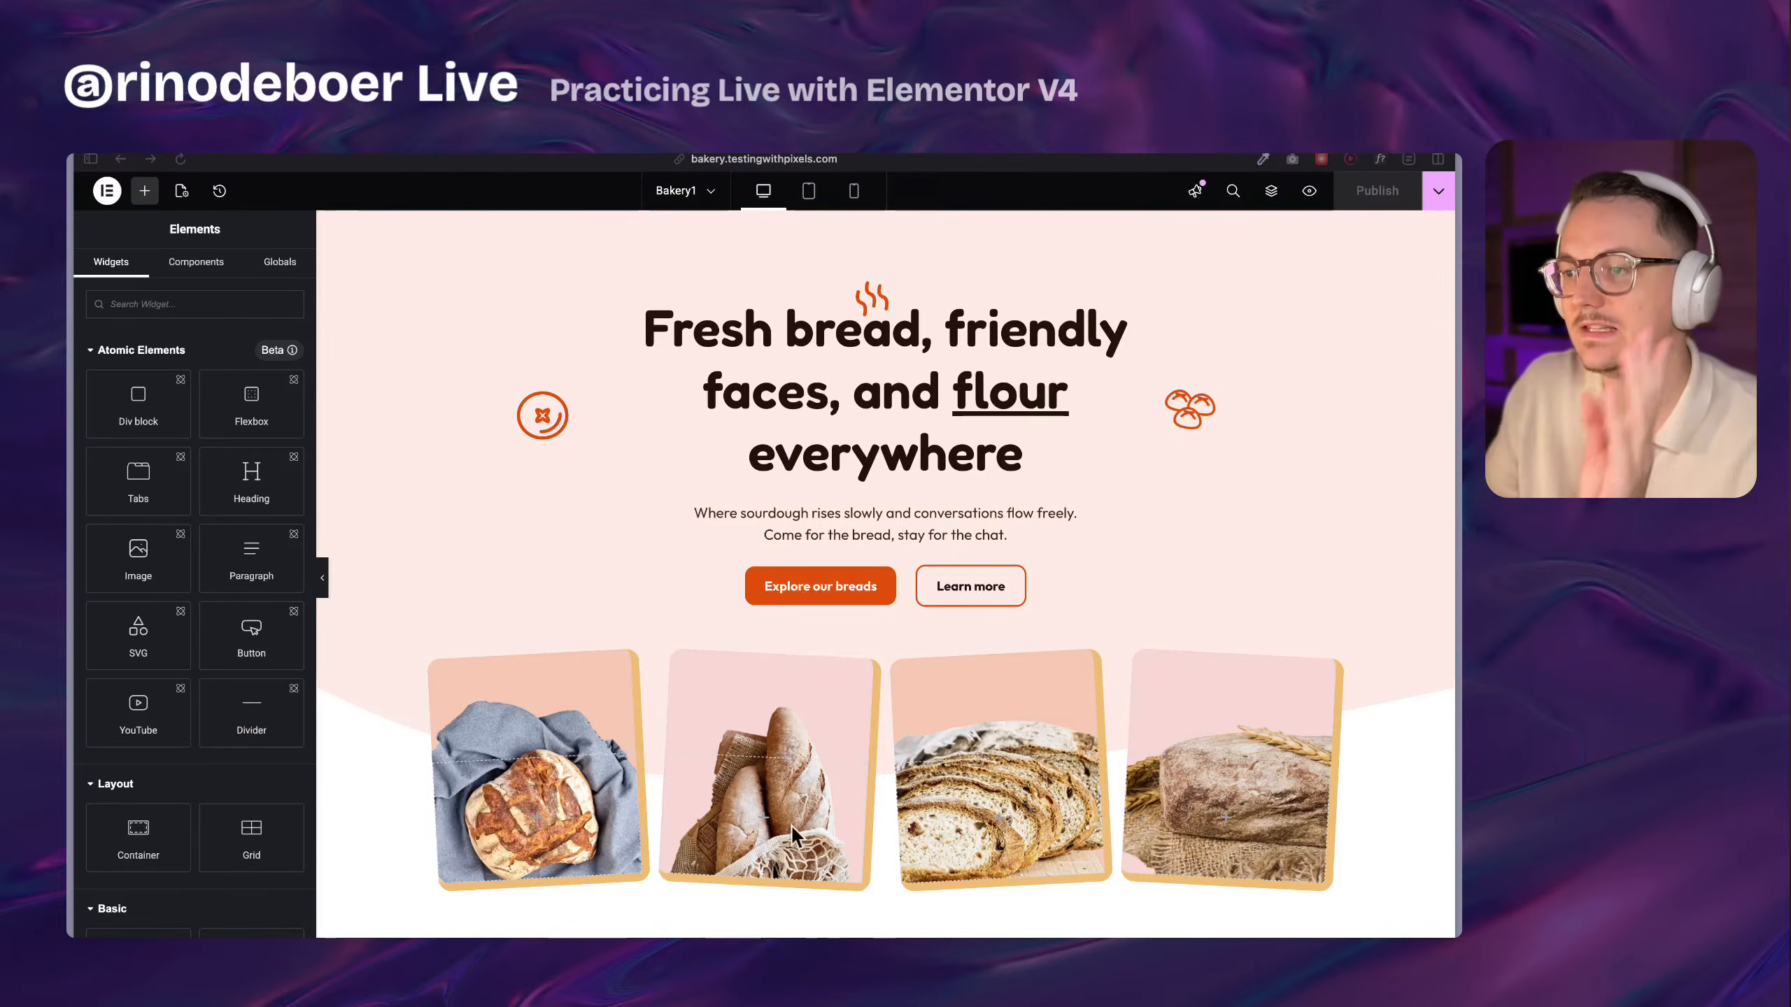
Select the turmeric bread image on the reloaded page and review its Move and Scale transforms and its interactions
scroll(1071, 665, down, 10)
scroll(1068, 653, down, 10)
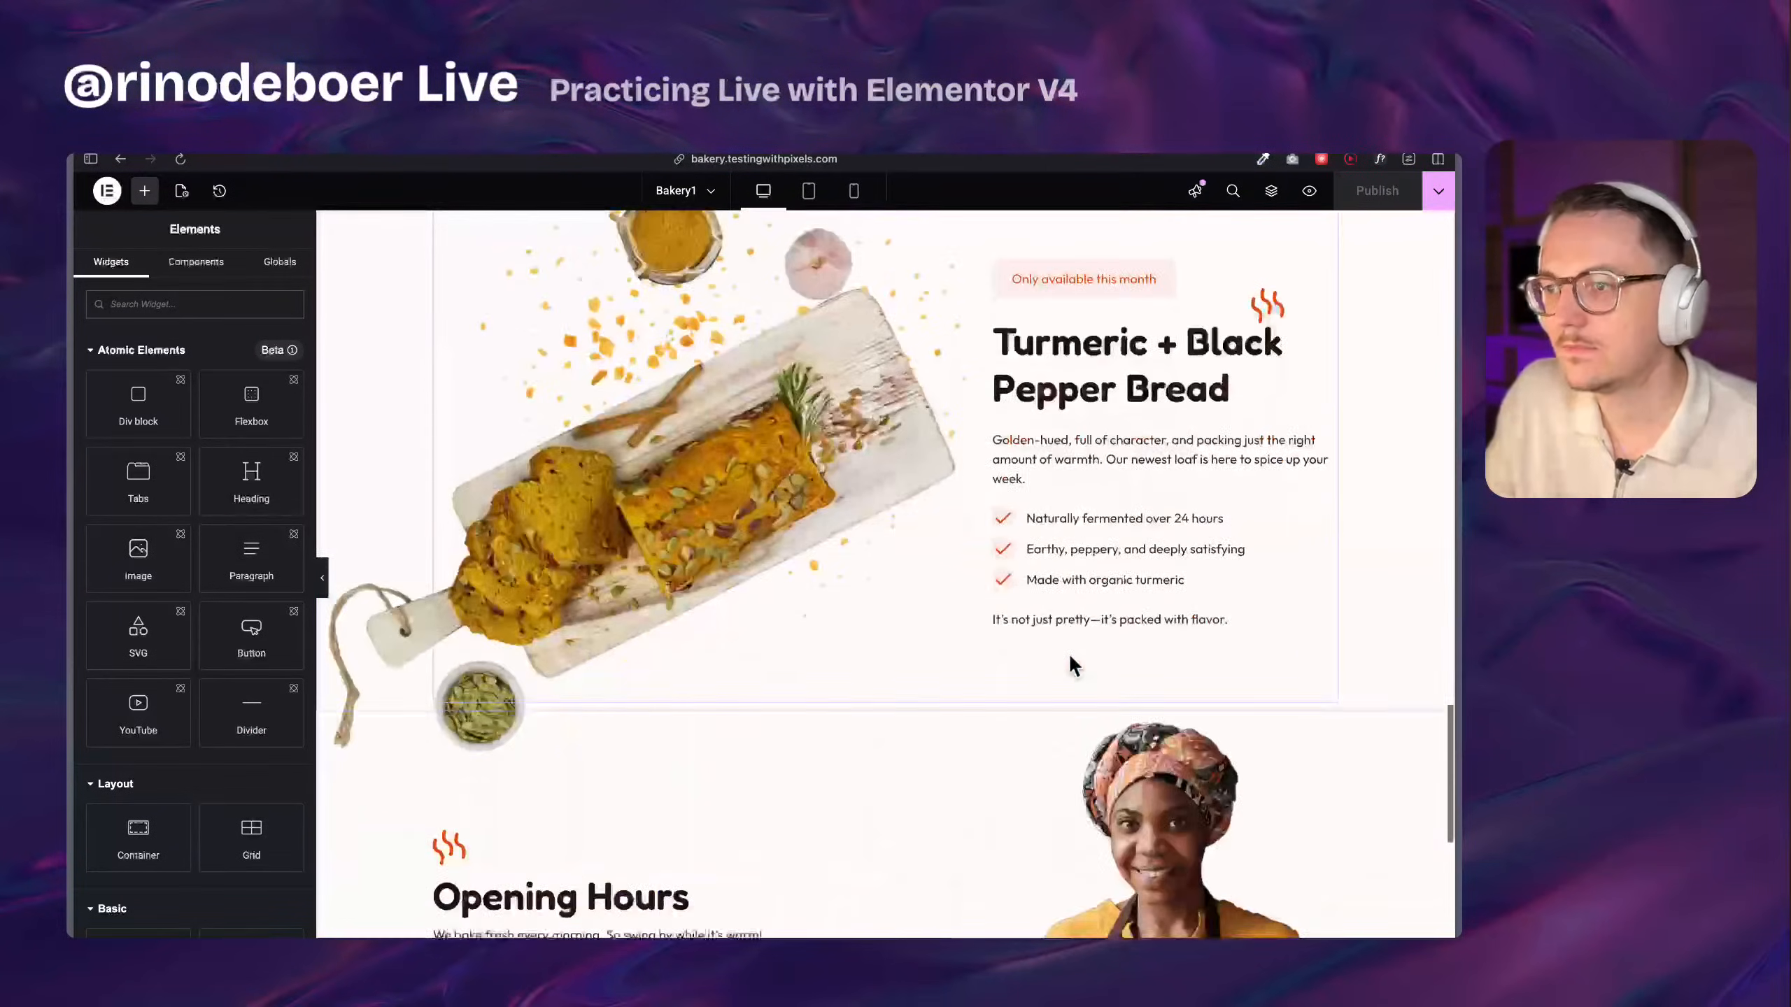
scroll(1069, 652, up, 3)
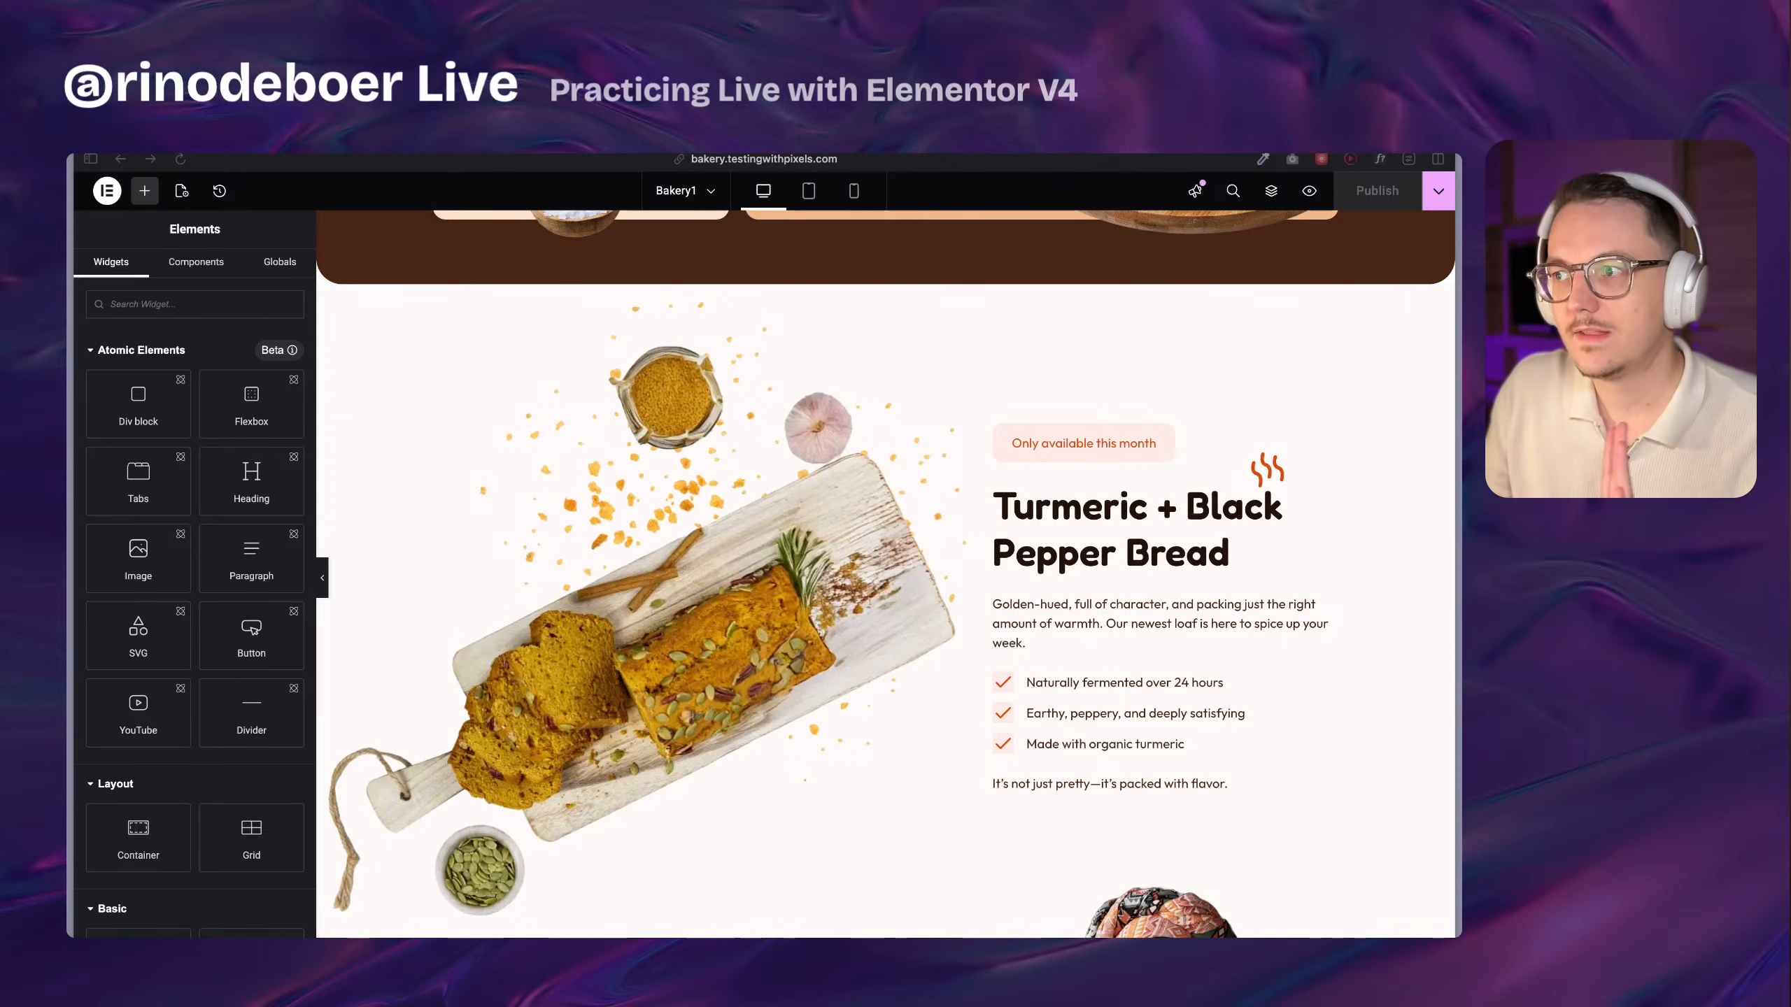
click(702, 684)
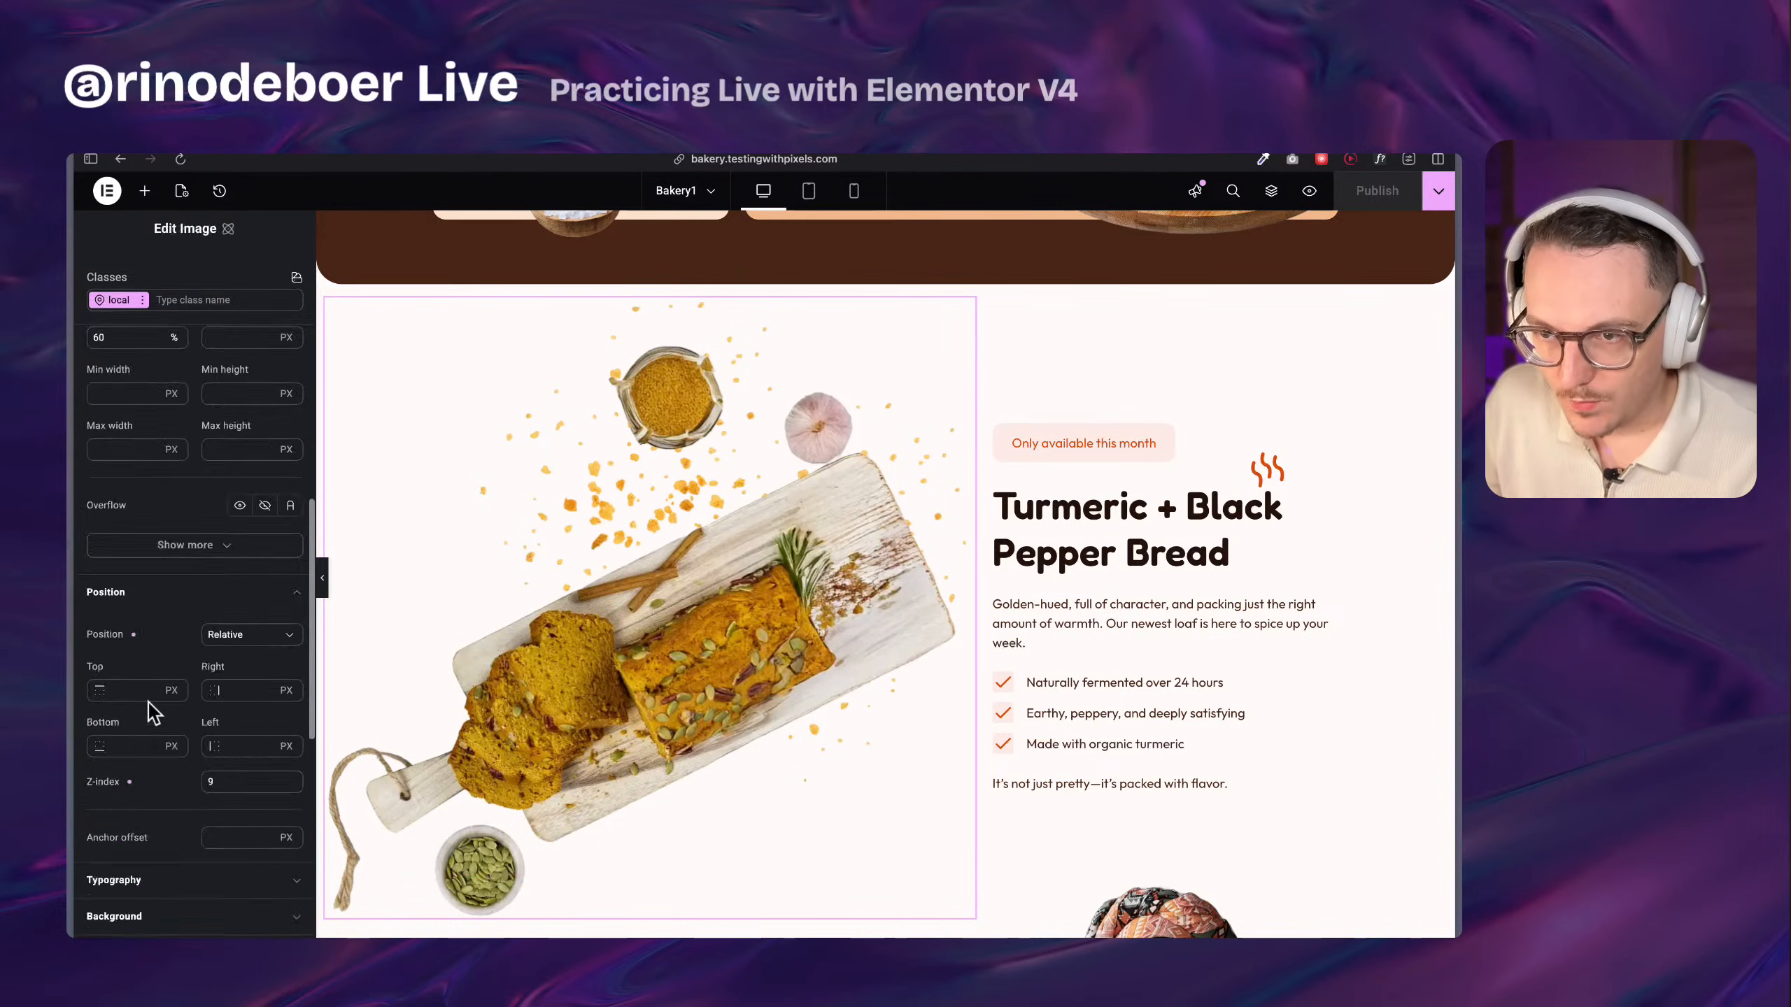
scroll(148, 702, down, 8)
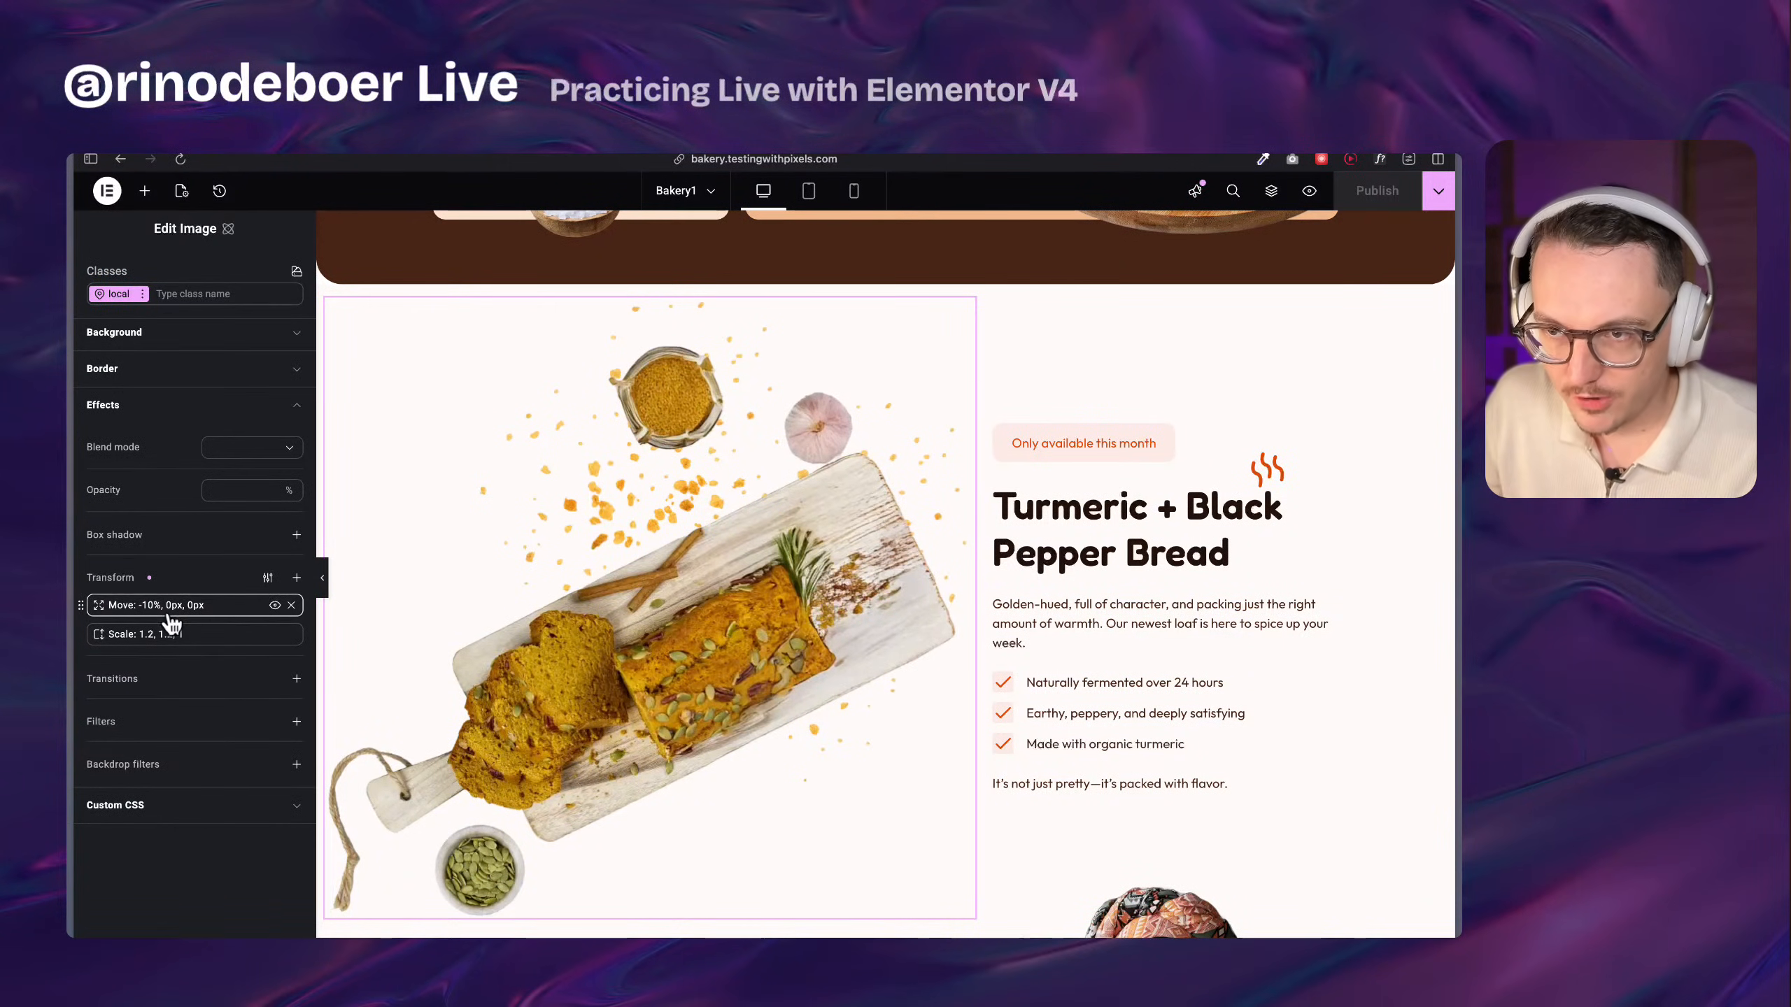
scroll(233, 458, up, 10)
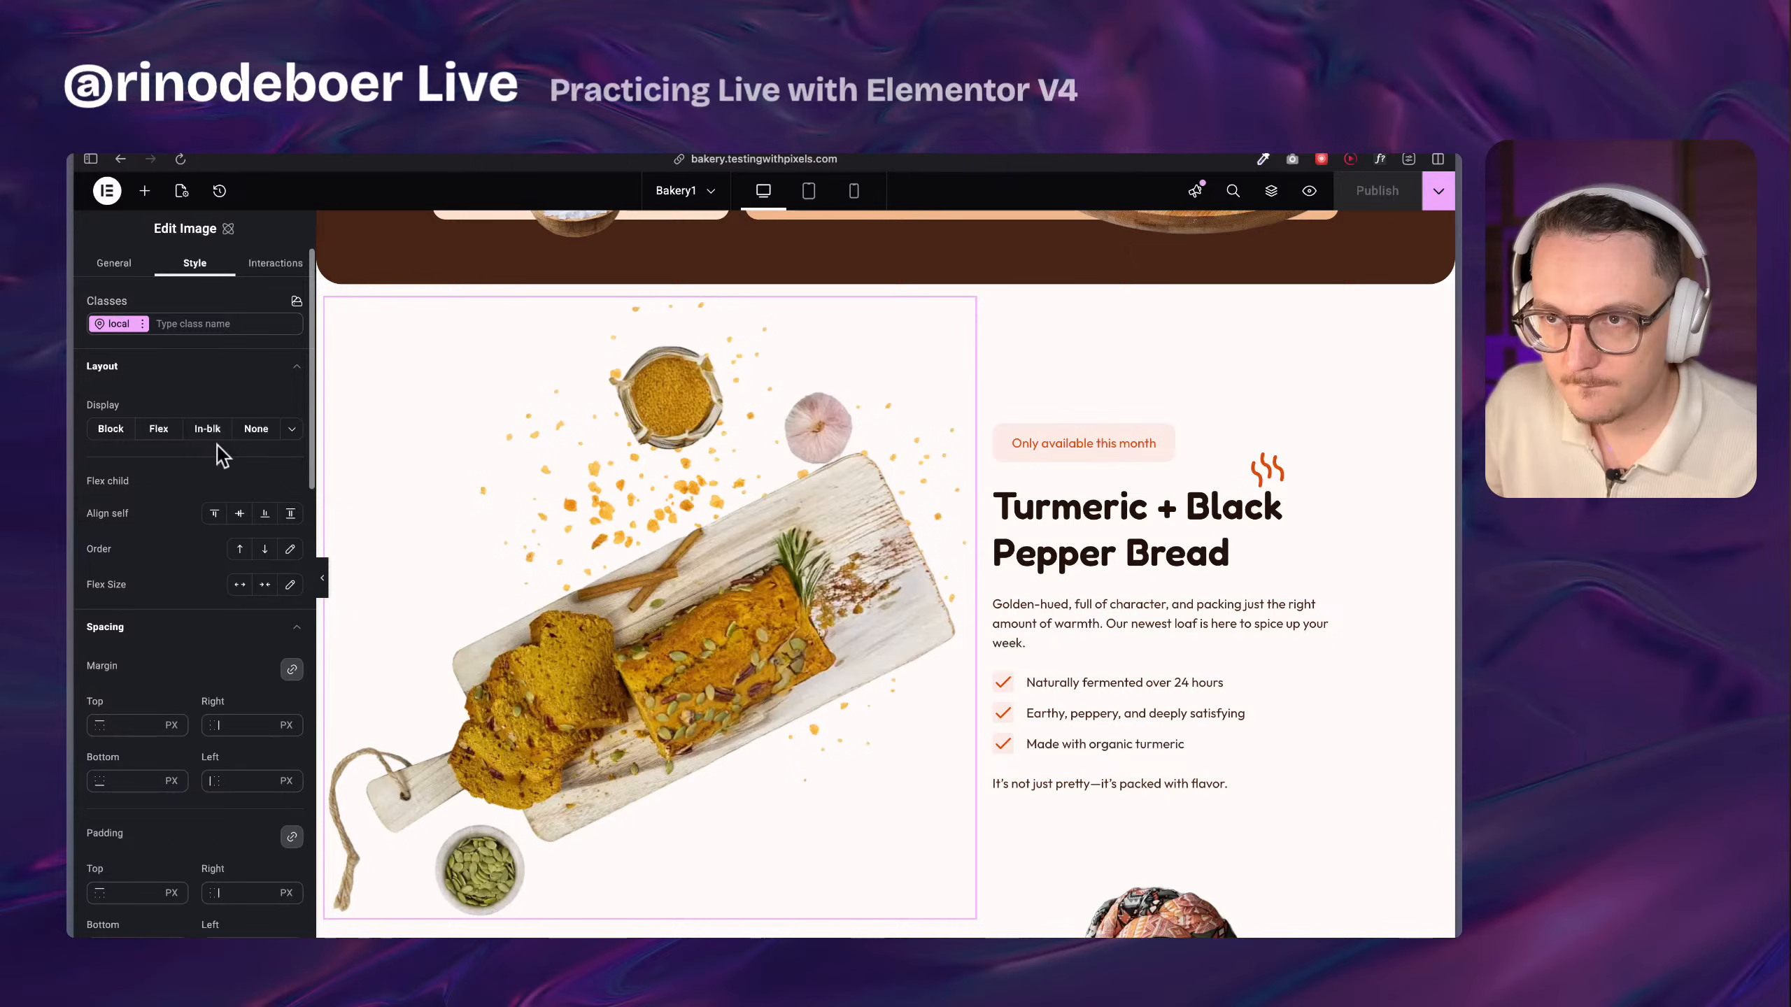
click(276, 274)
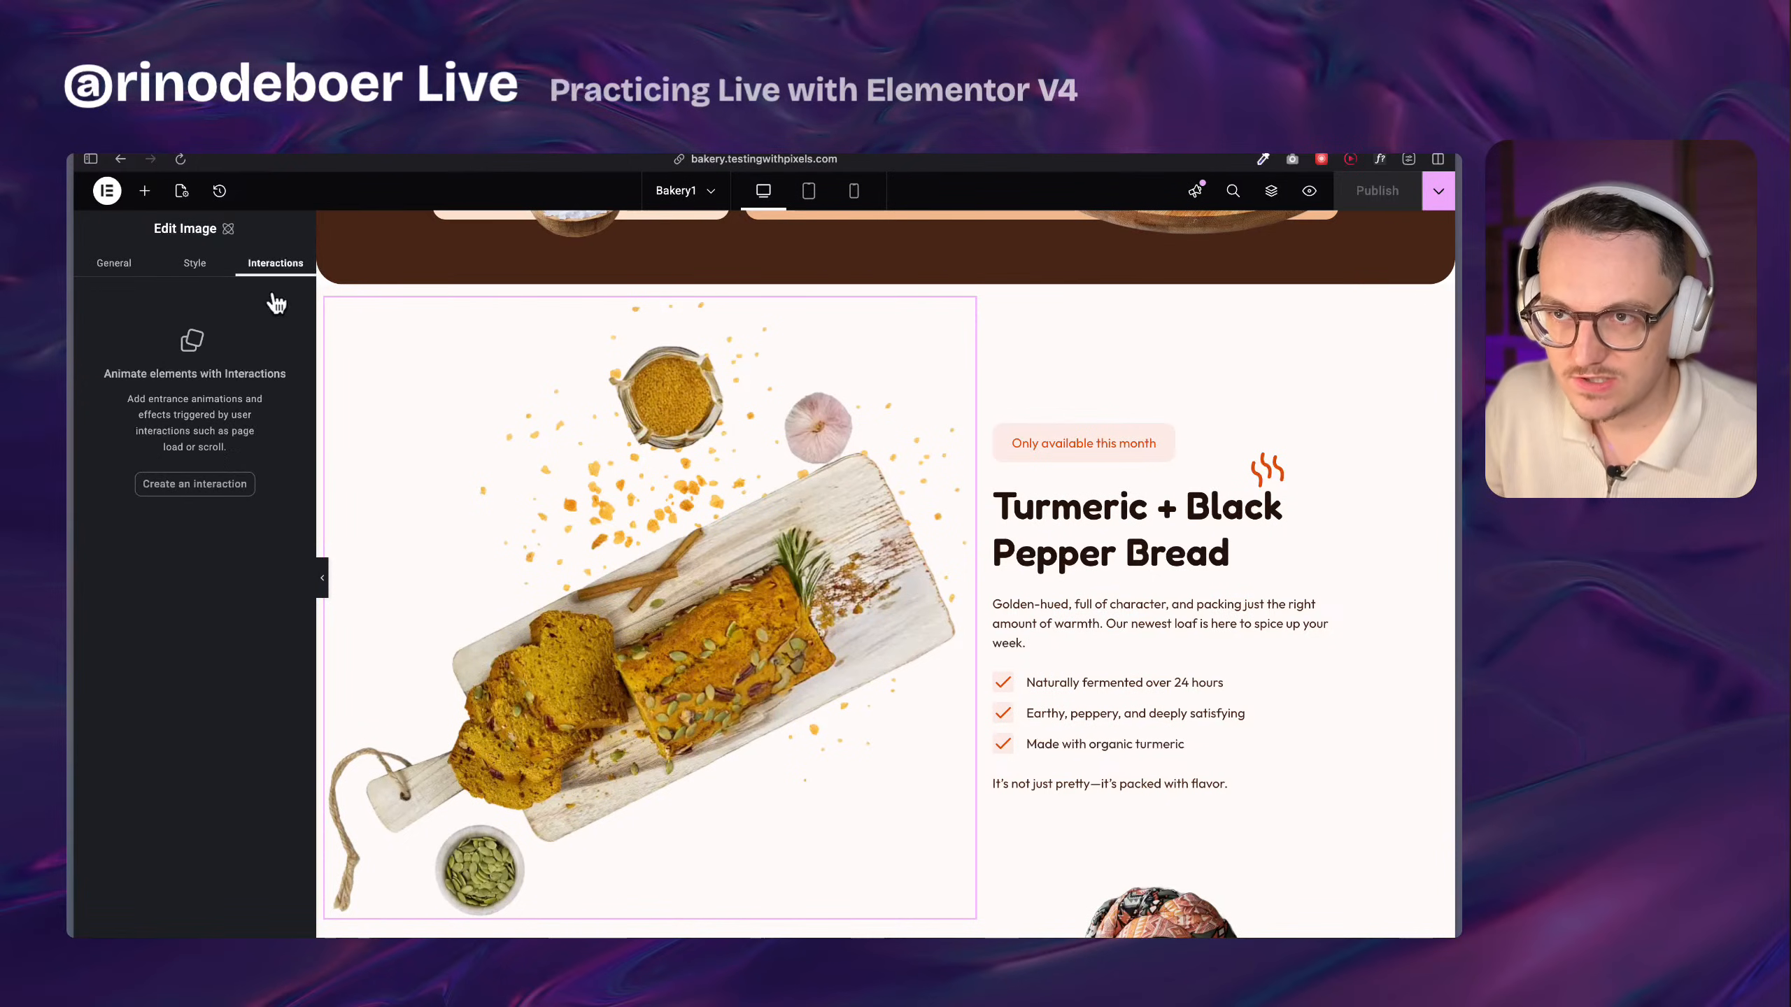
Try a page-load Fade In interaction on the turmeric bread image with vertical directions such as From bottom, and delete it
click(201, 487)
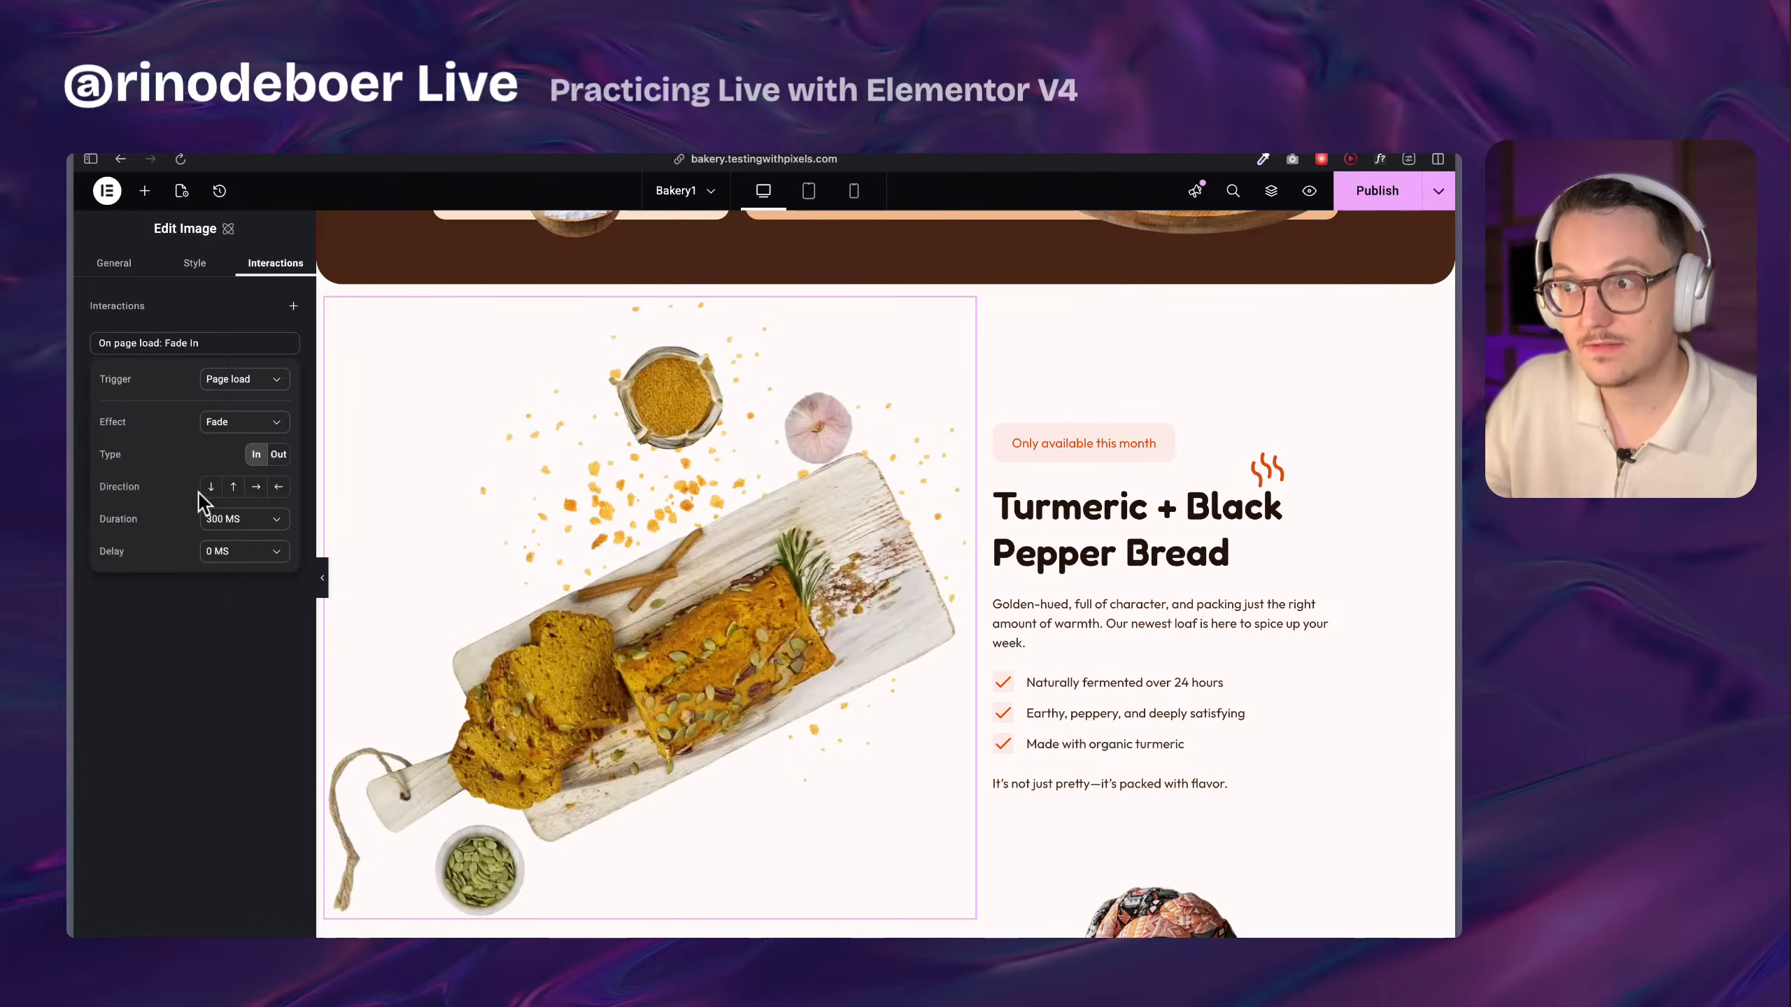
click(243, 379)
click(221, 442)
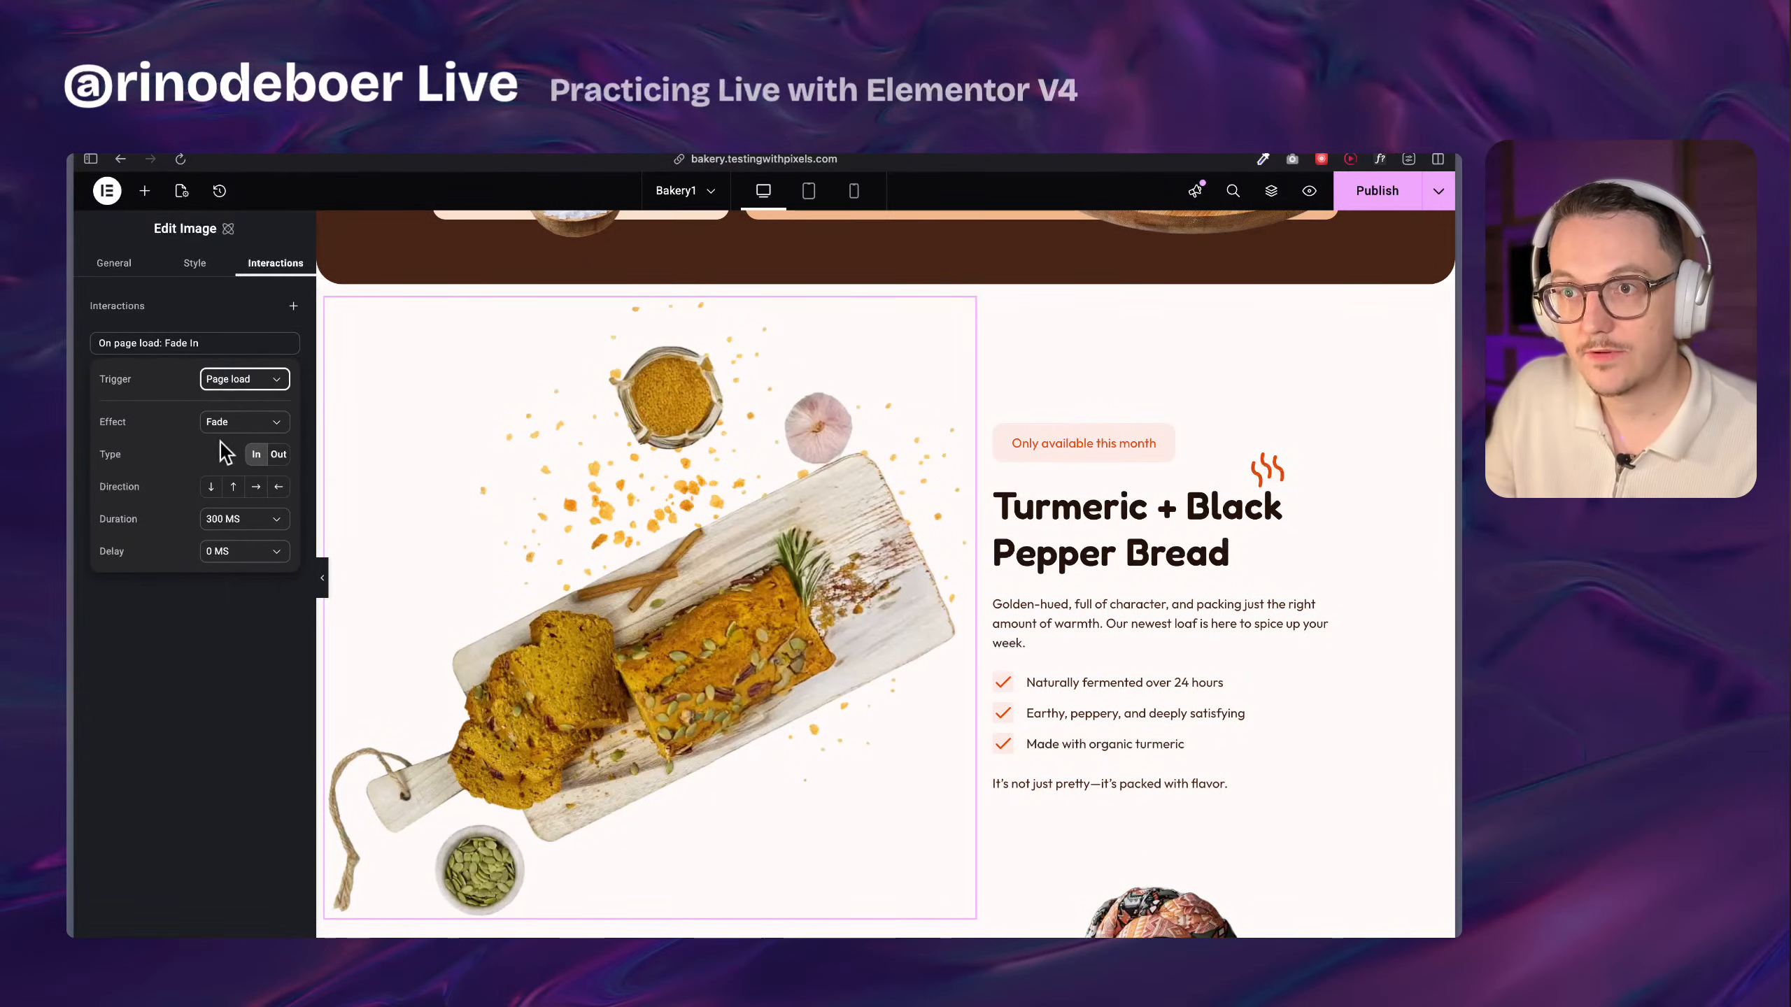
click(233, 488)
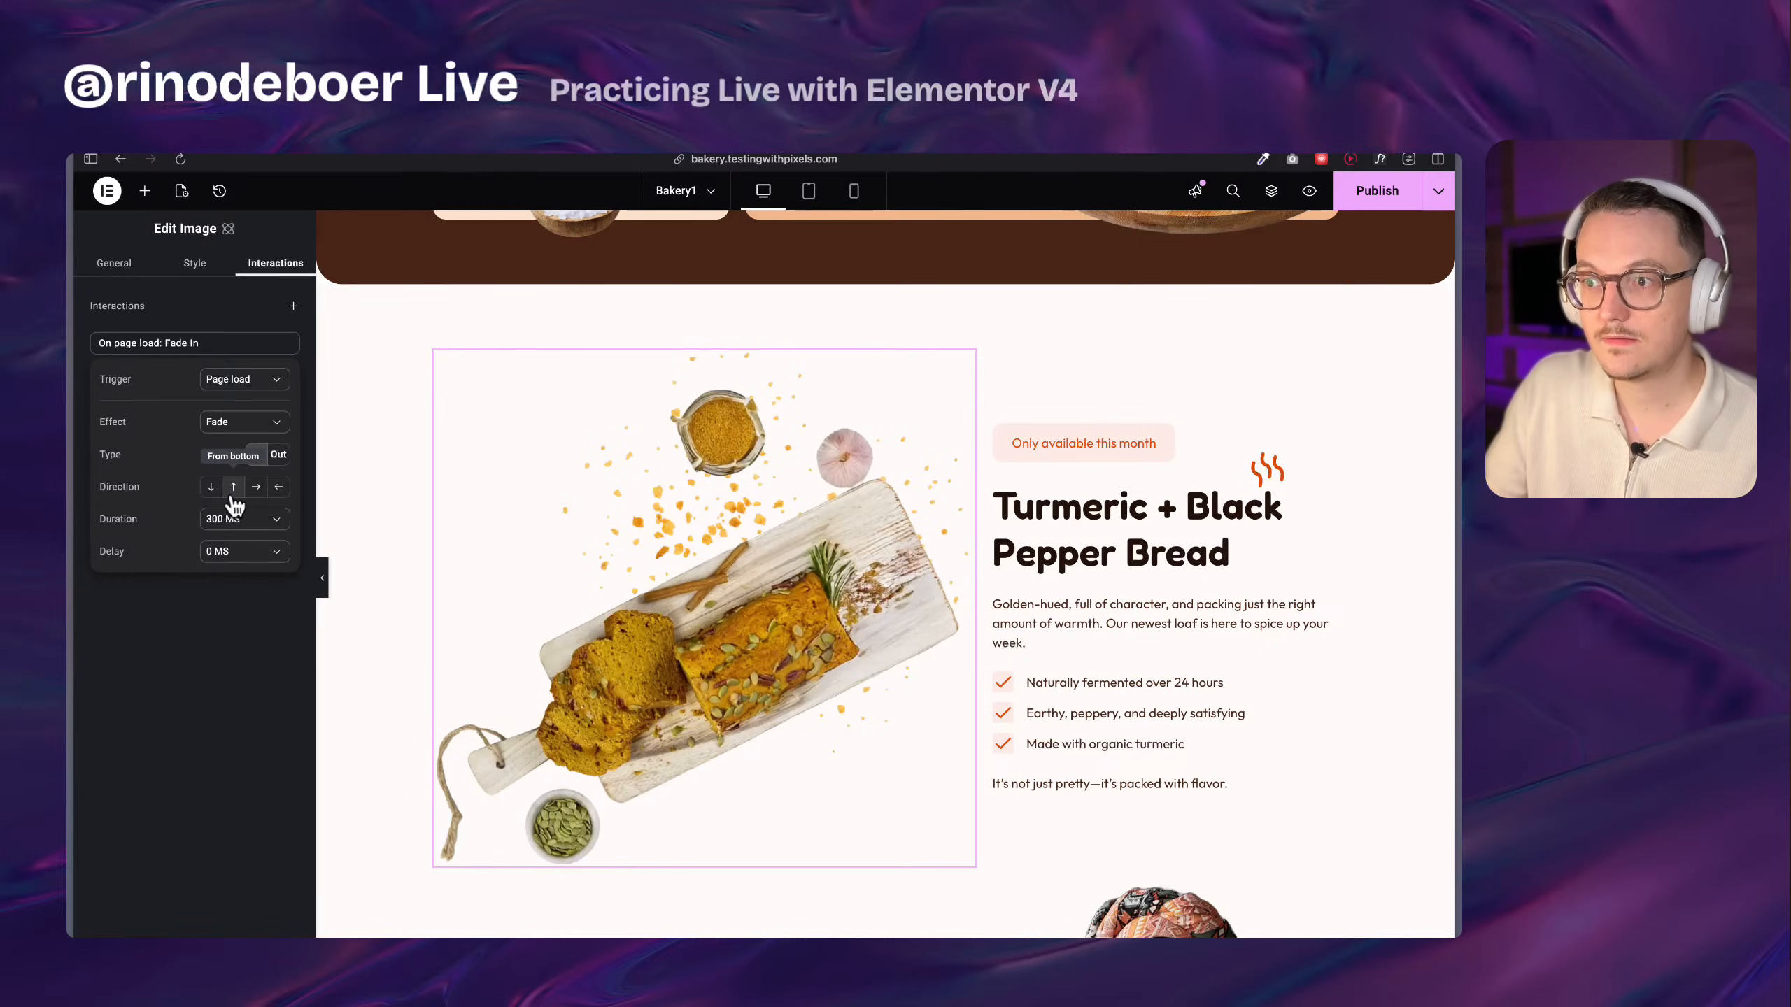
click(211, 494)
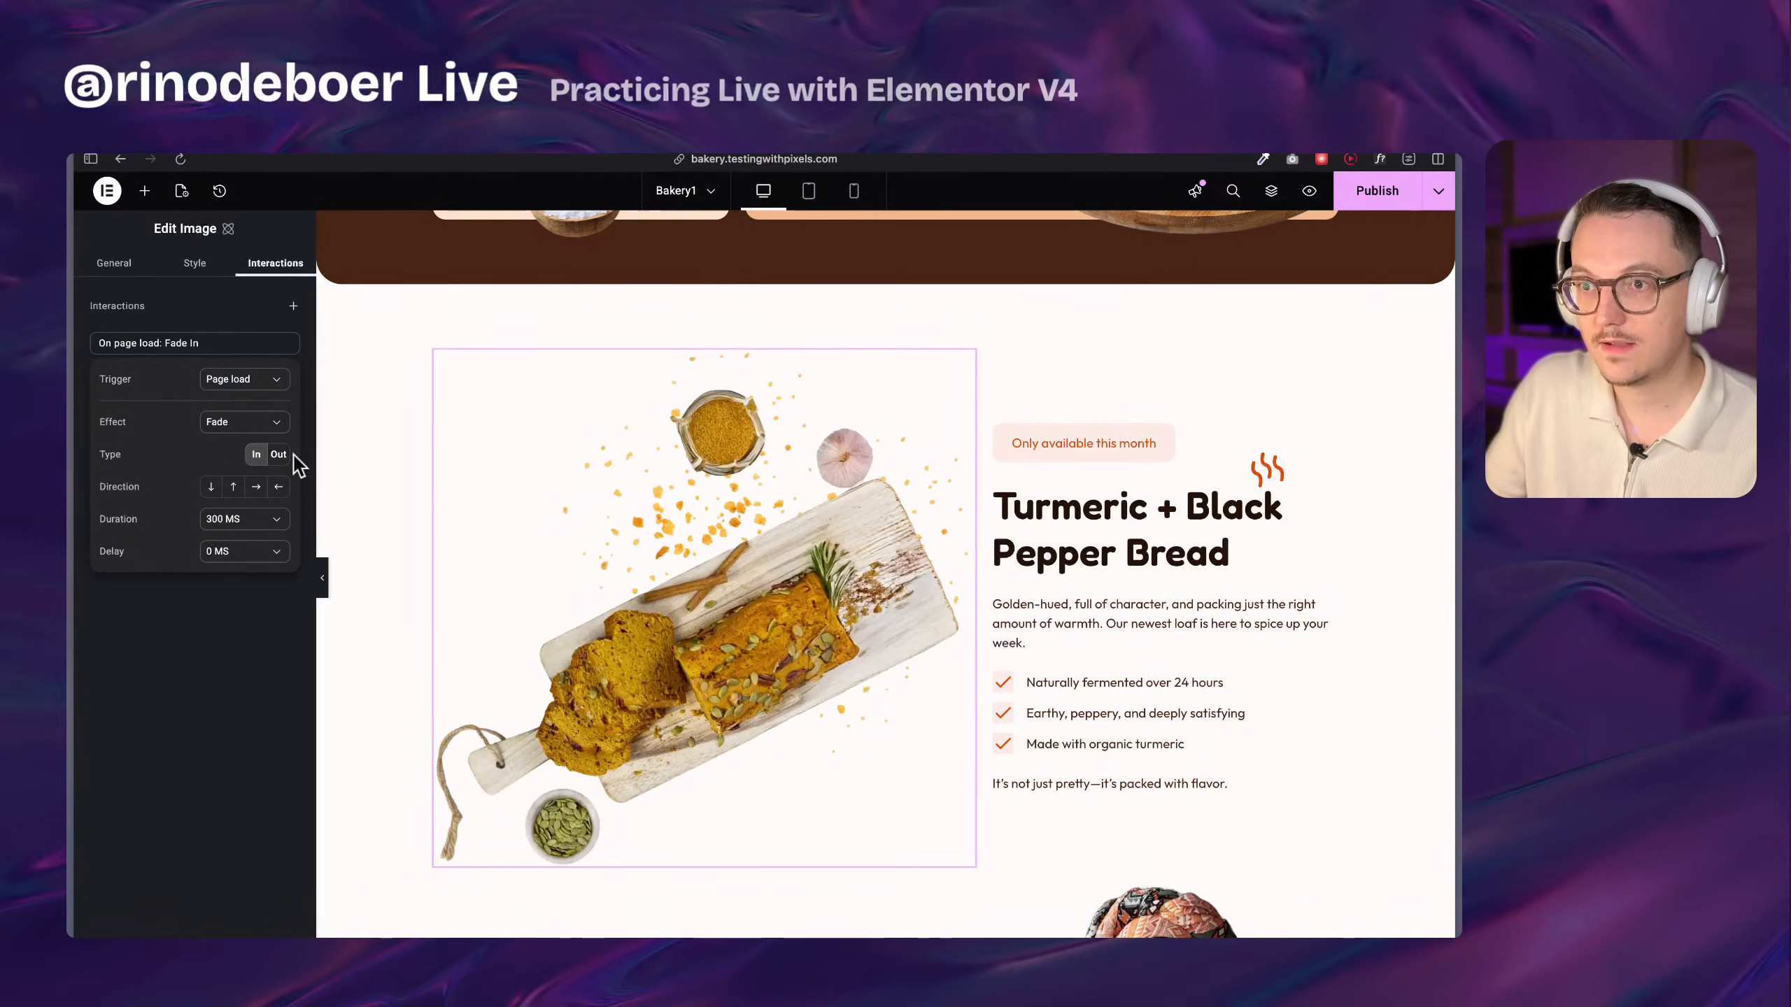
click(238, 345)
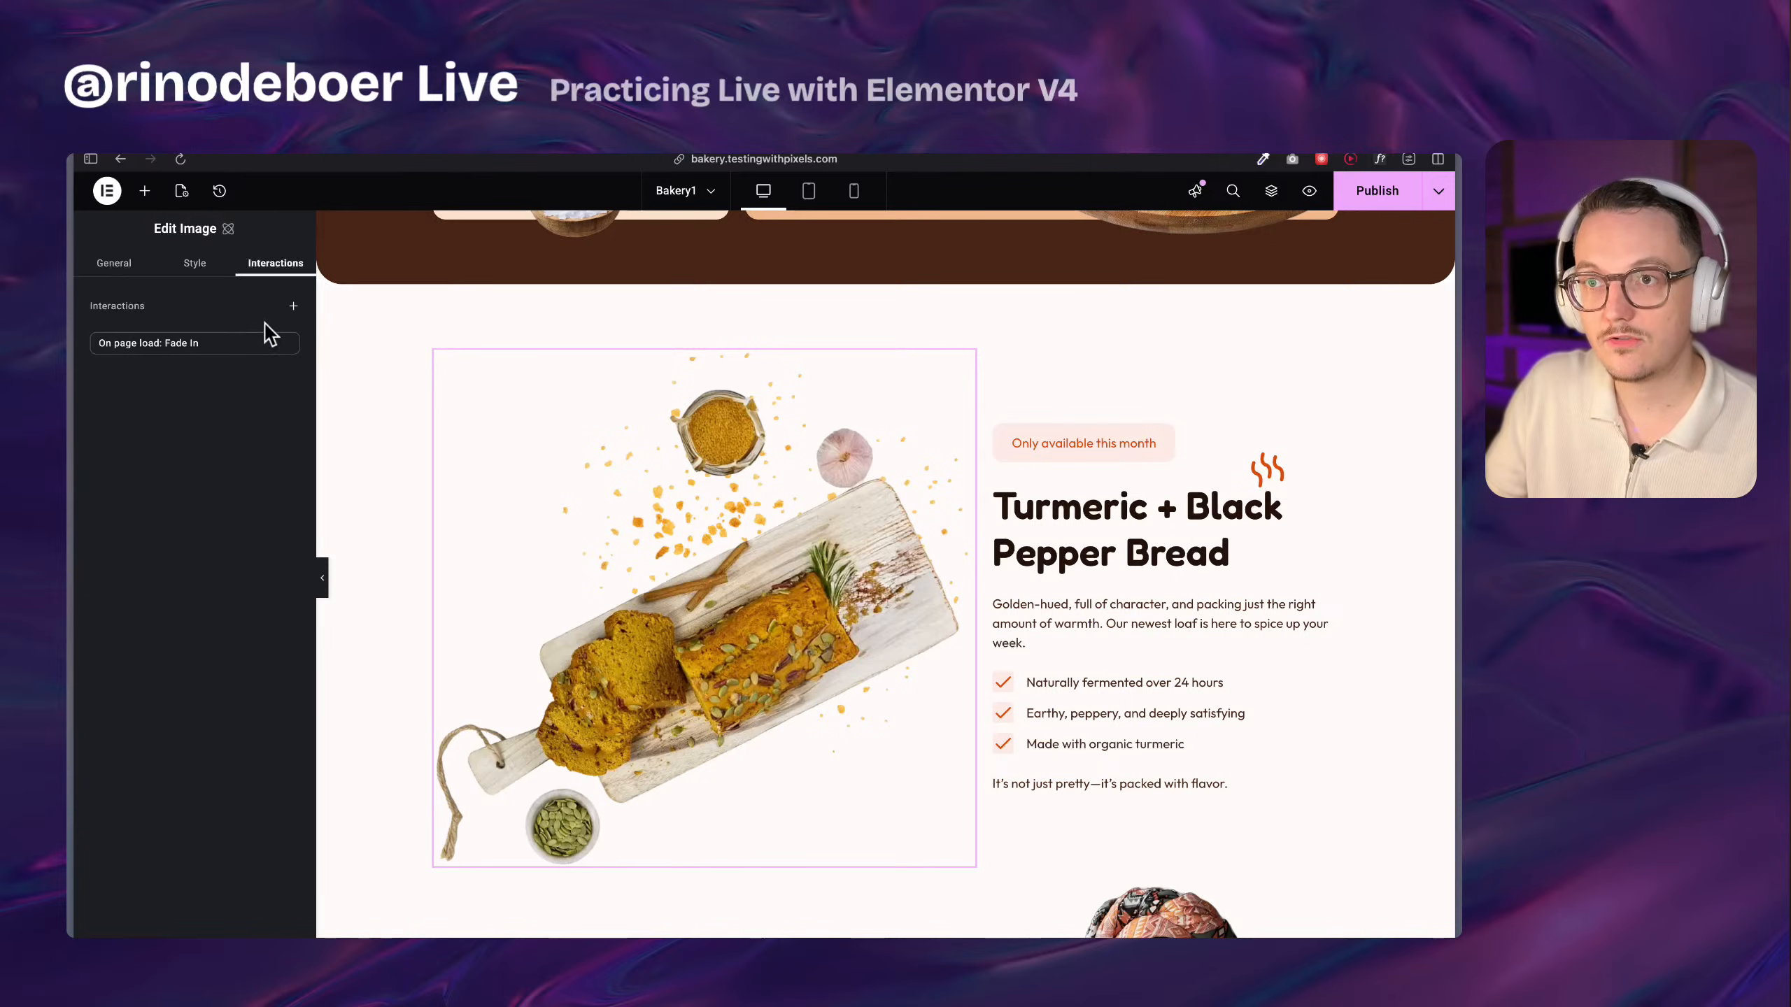
click(287, 343)
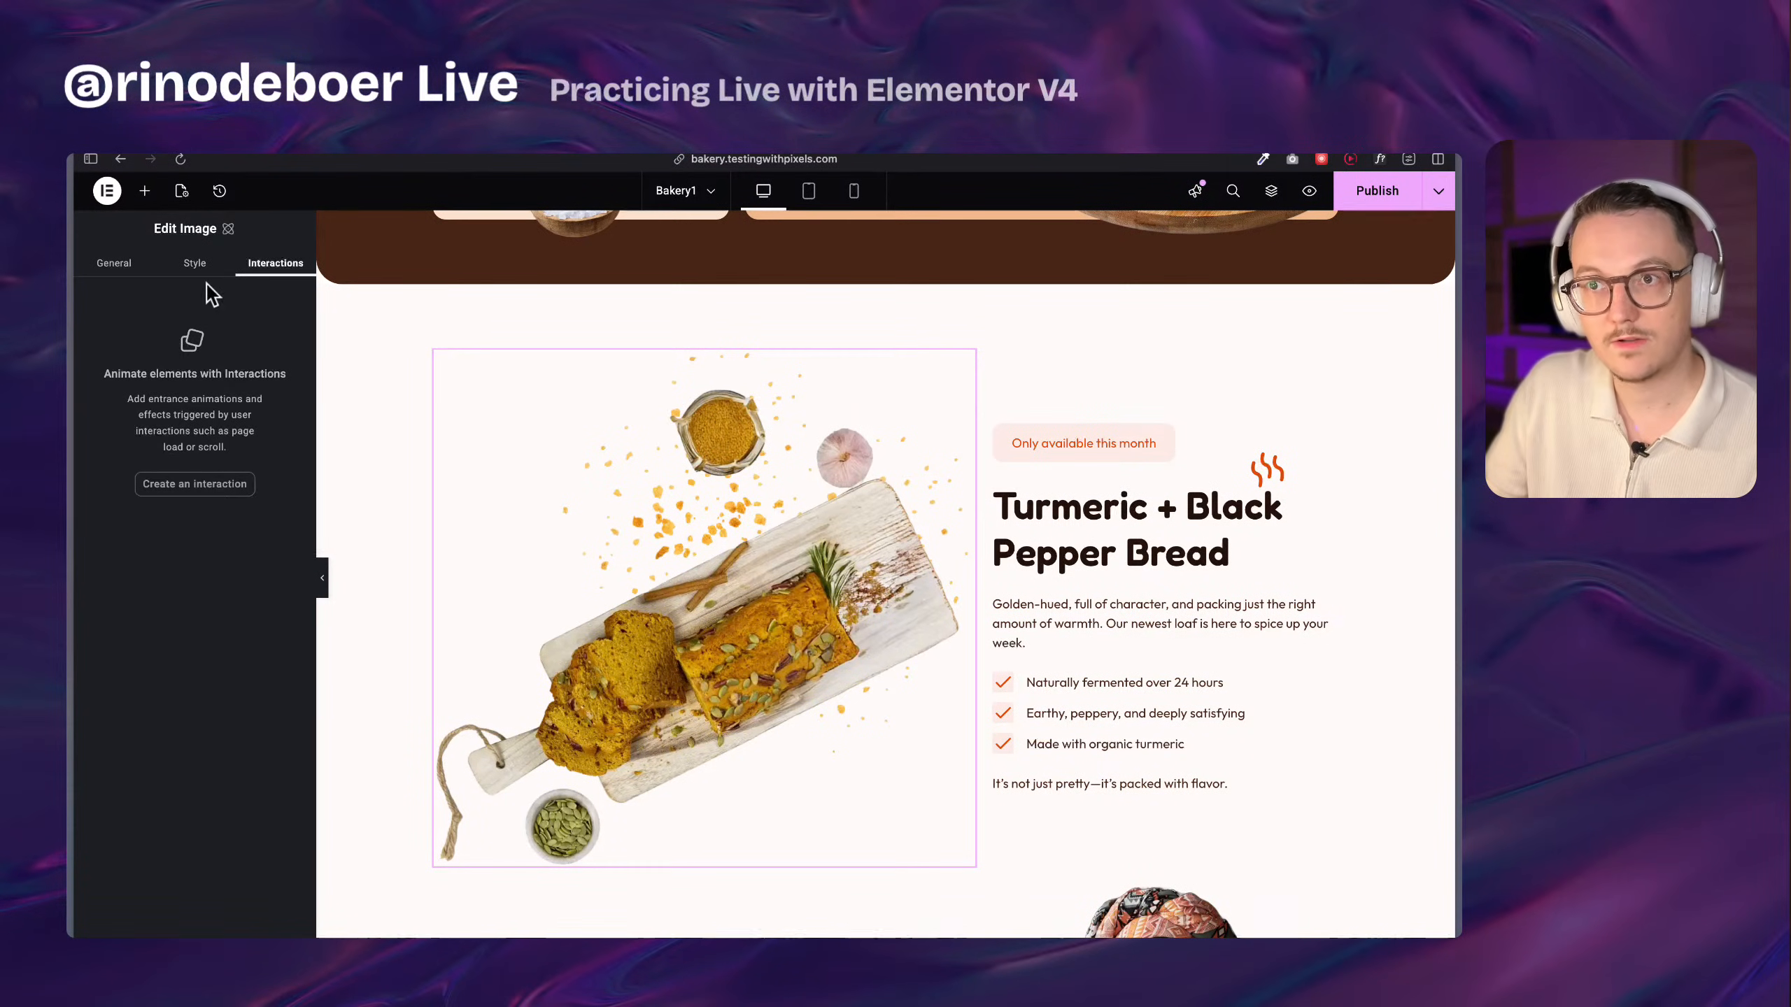
Return to the turmeric bread image's style settings and publish the page
click(195, 263)
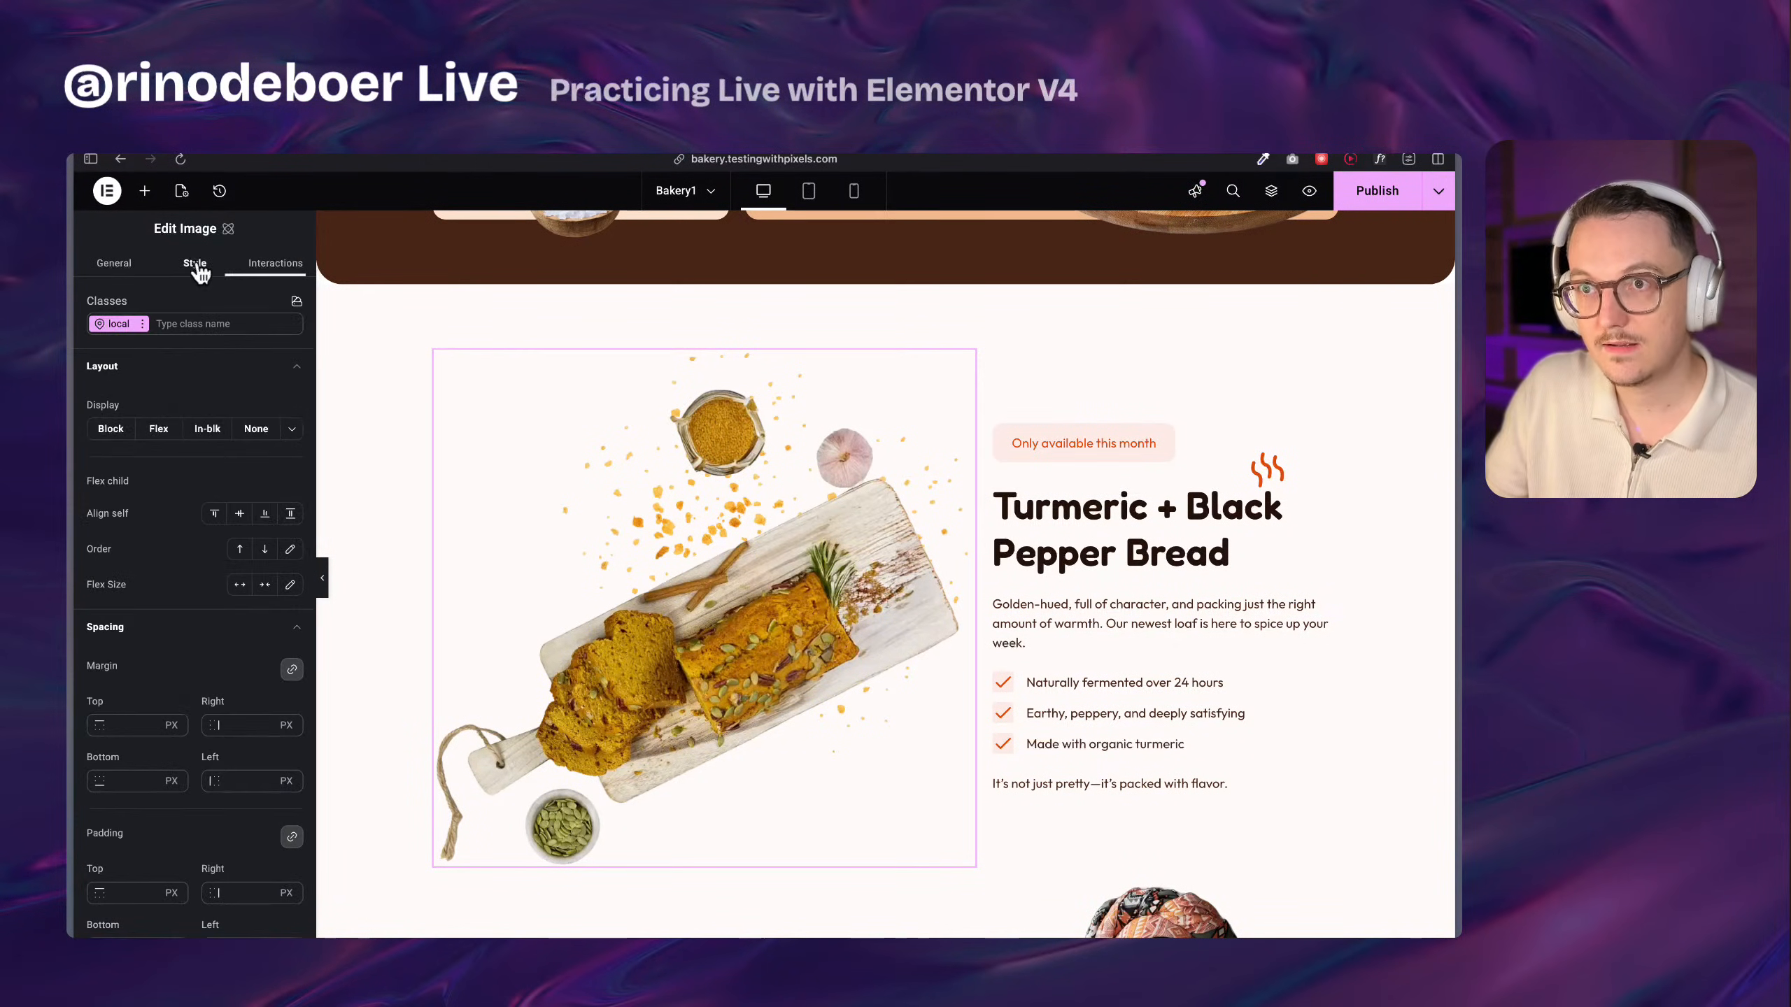
click(1374, 190)
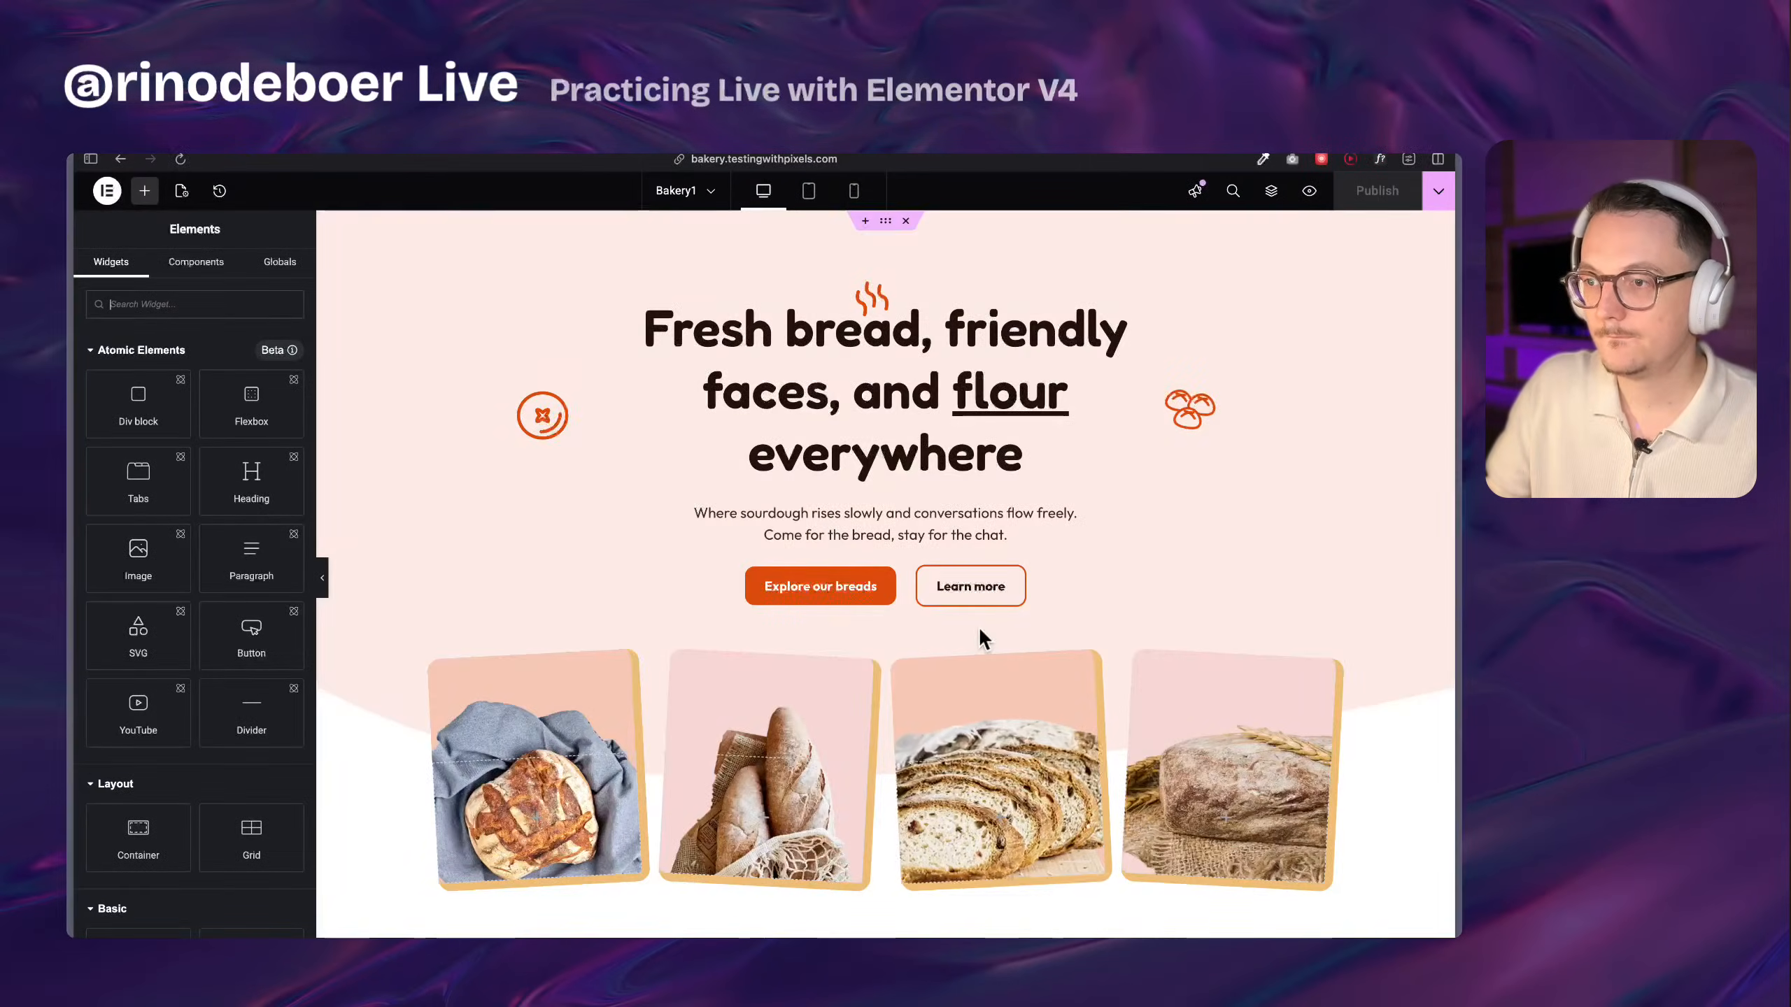
Examine the turmeric bread image's transforms and its rendering in the section after the page reloads
scroll(979, 627, down, 15)
scroll(981, 640, up, 10)
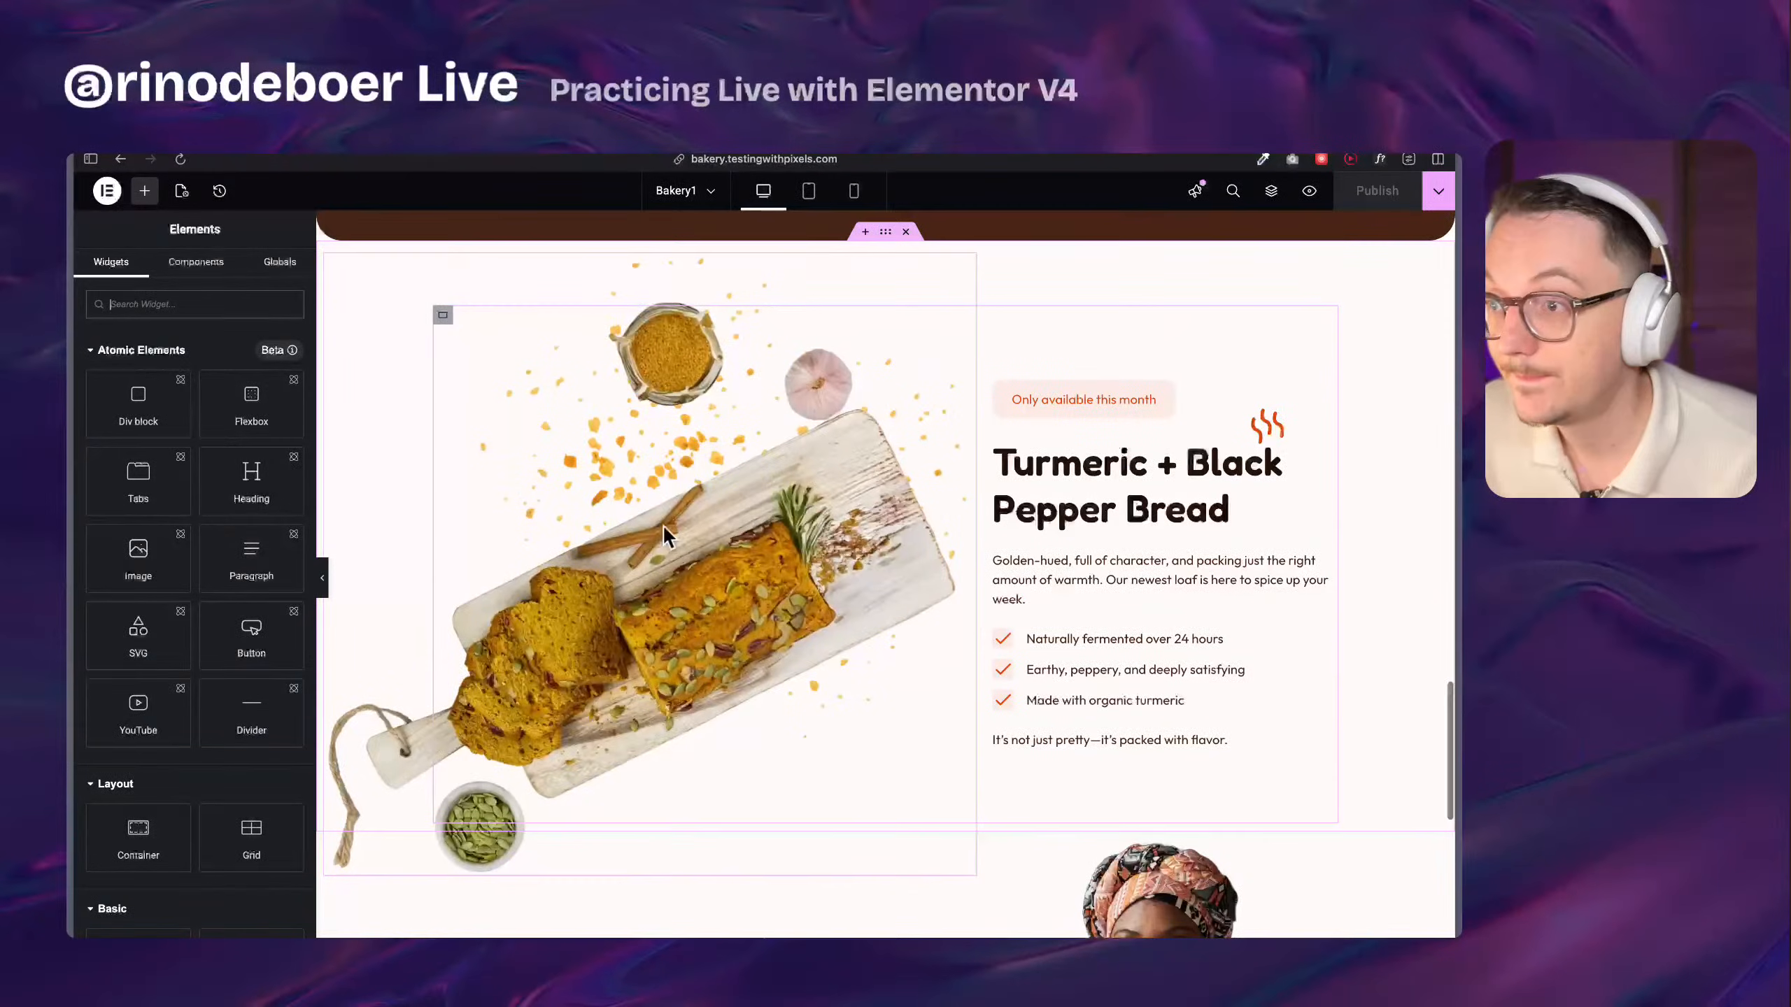
click(962, 666)
scroll(962, 670, up, 1)
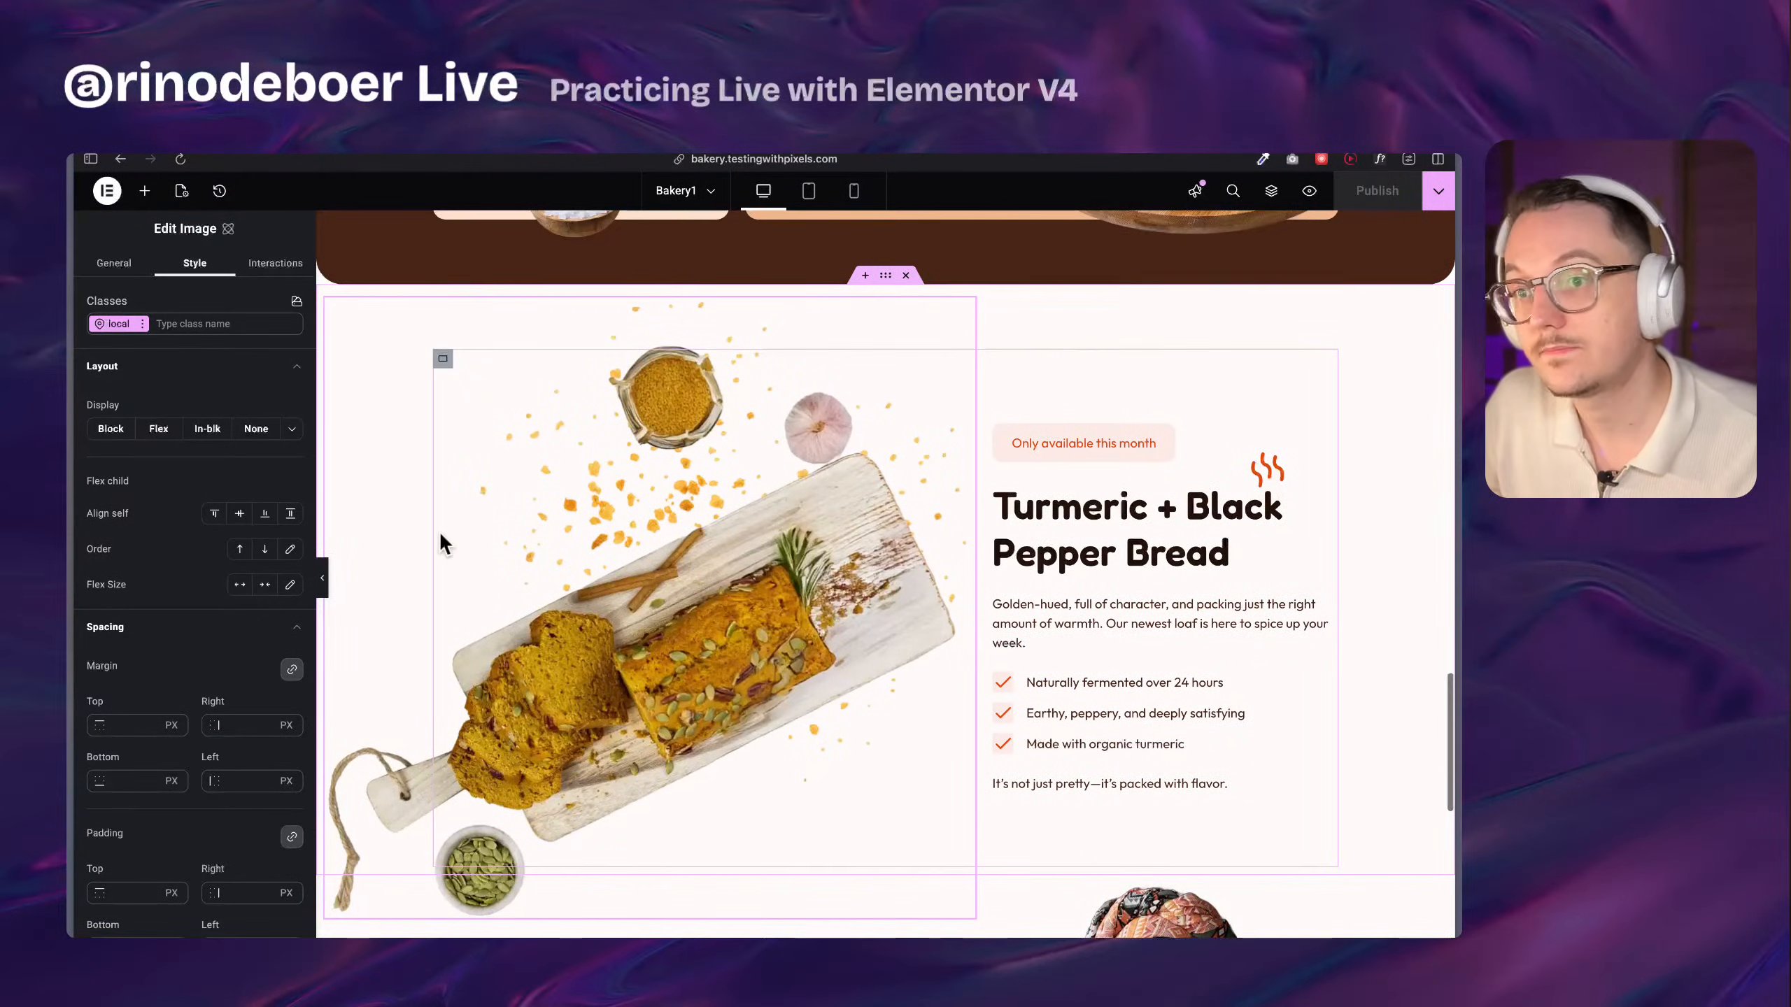
scroll(138, 606, down, 15)
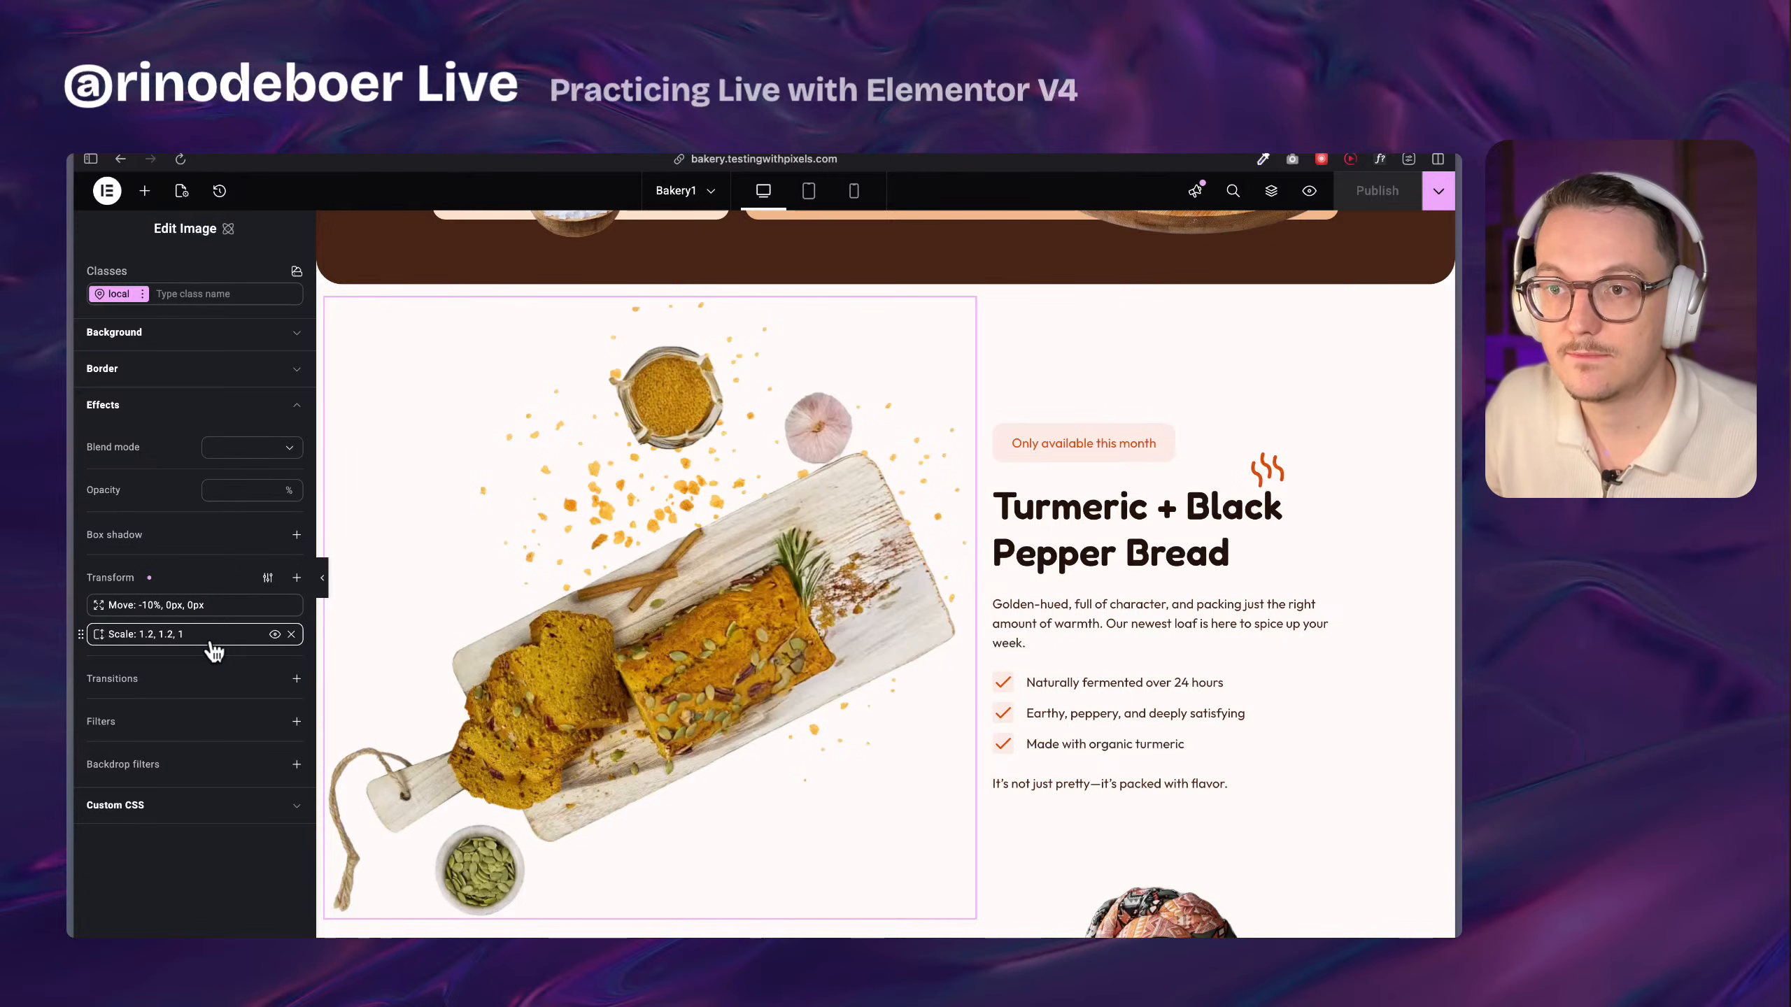
scroll(426, 503, down, 2)
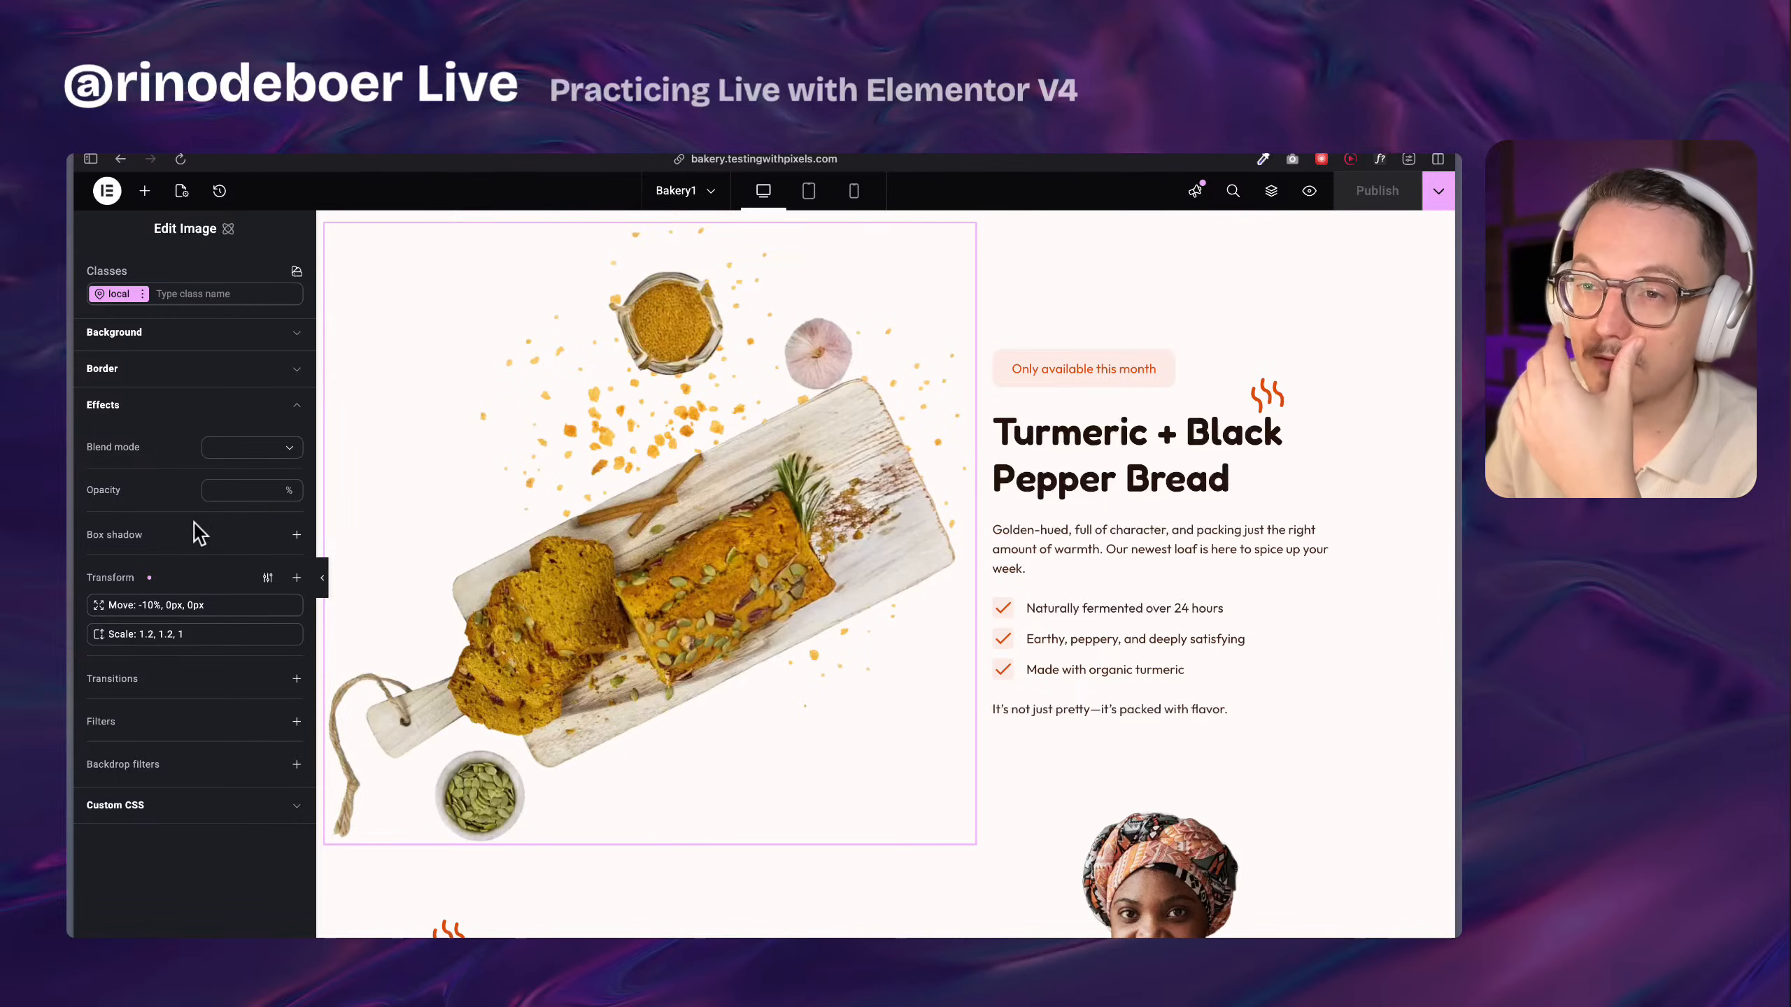
scroll(784, 570, up, 1)
scroll(784, 570, up, 2)
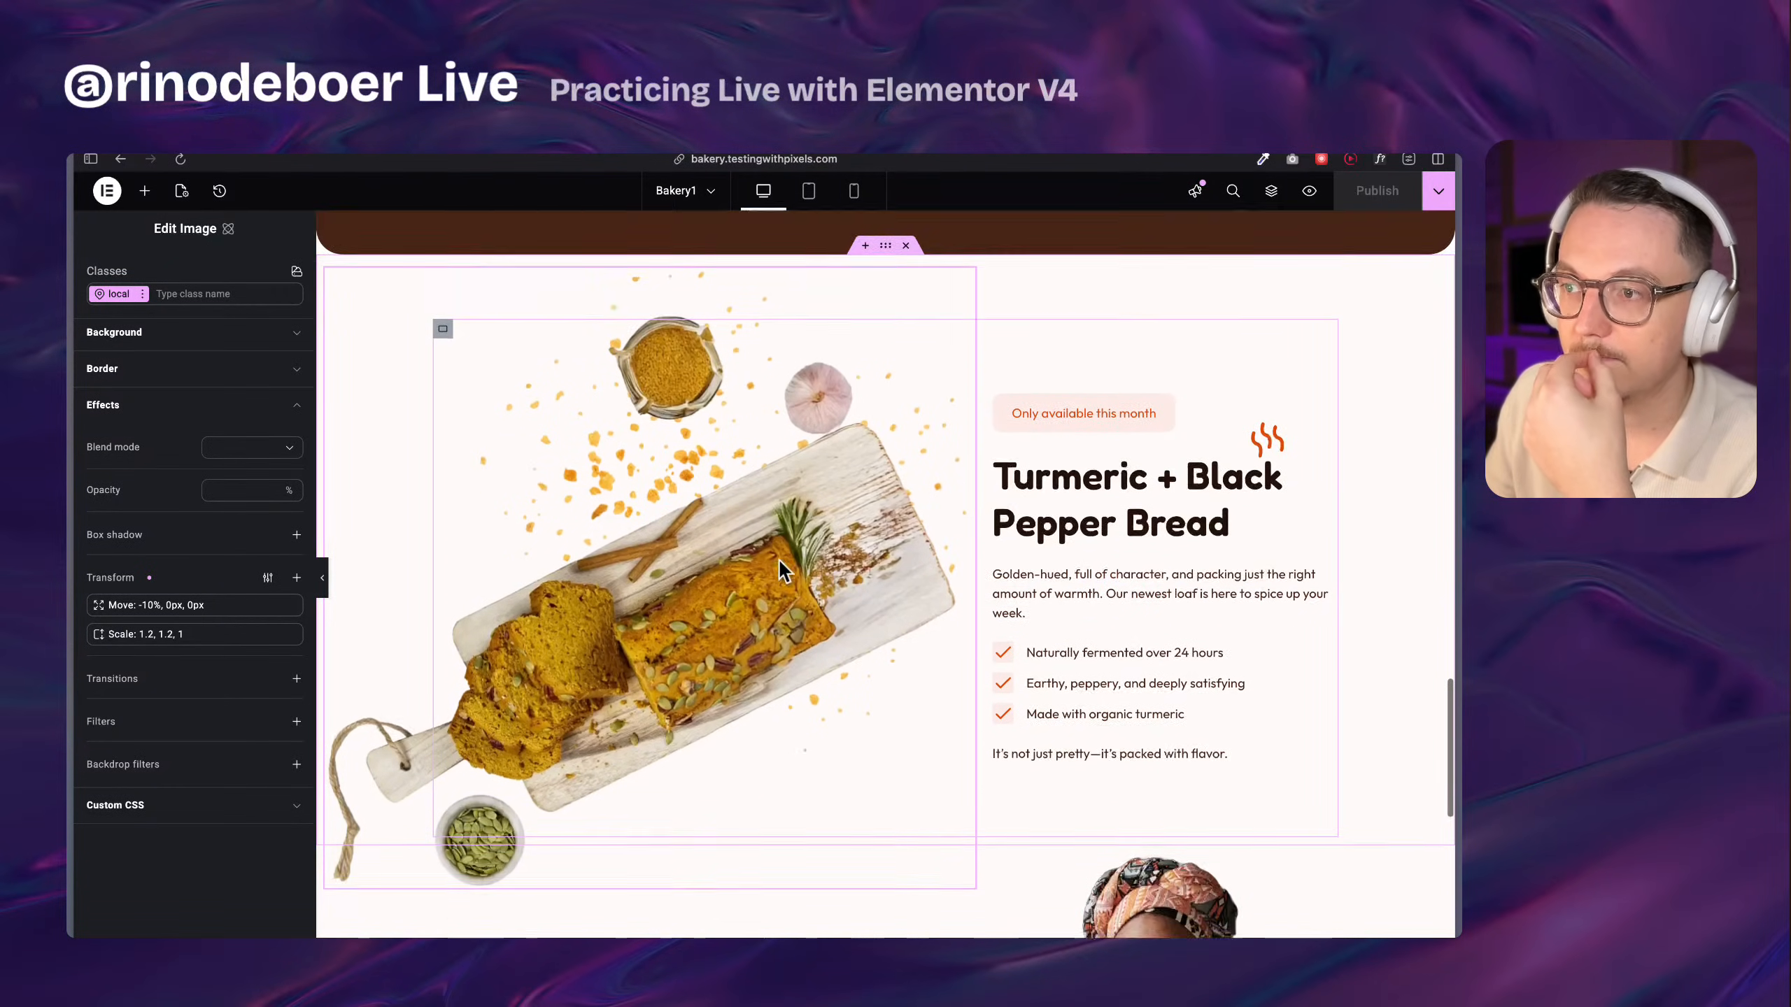
scroll(784, 570, down, 2)
scroll(783, 570, down, 5)
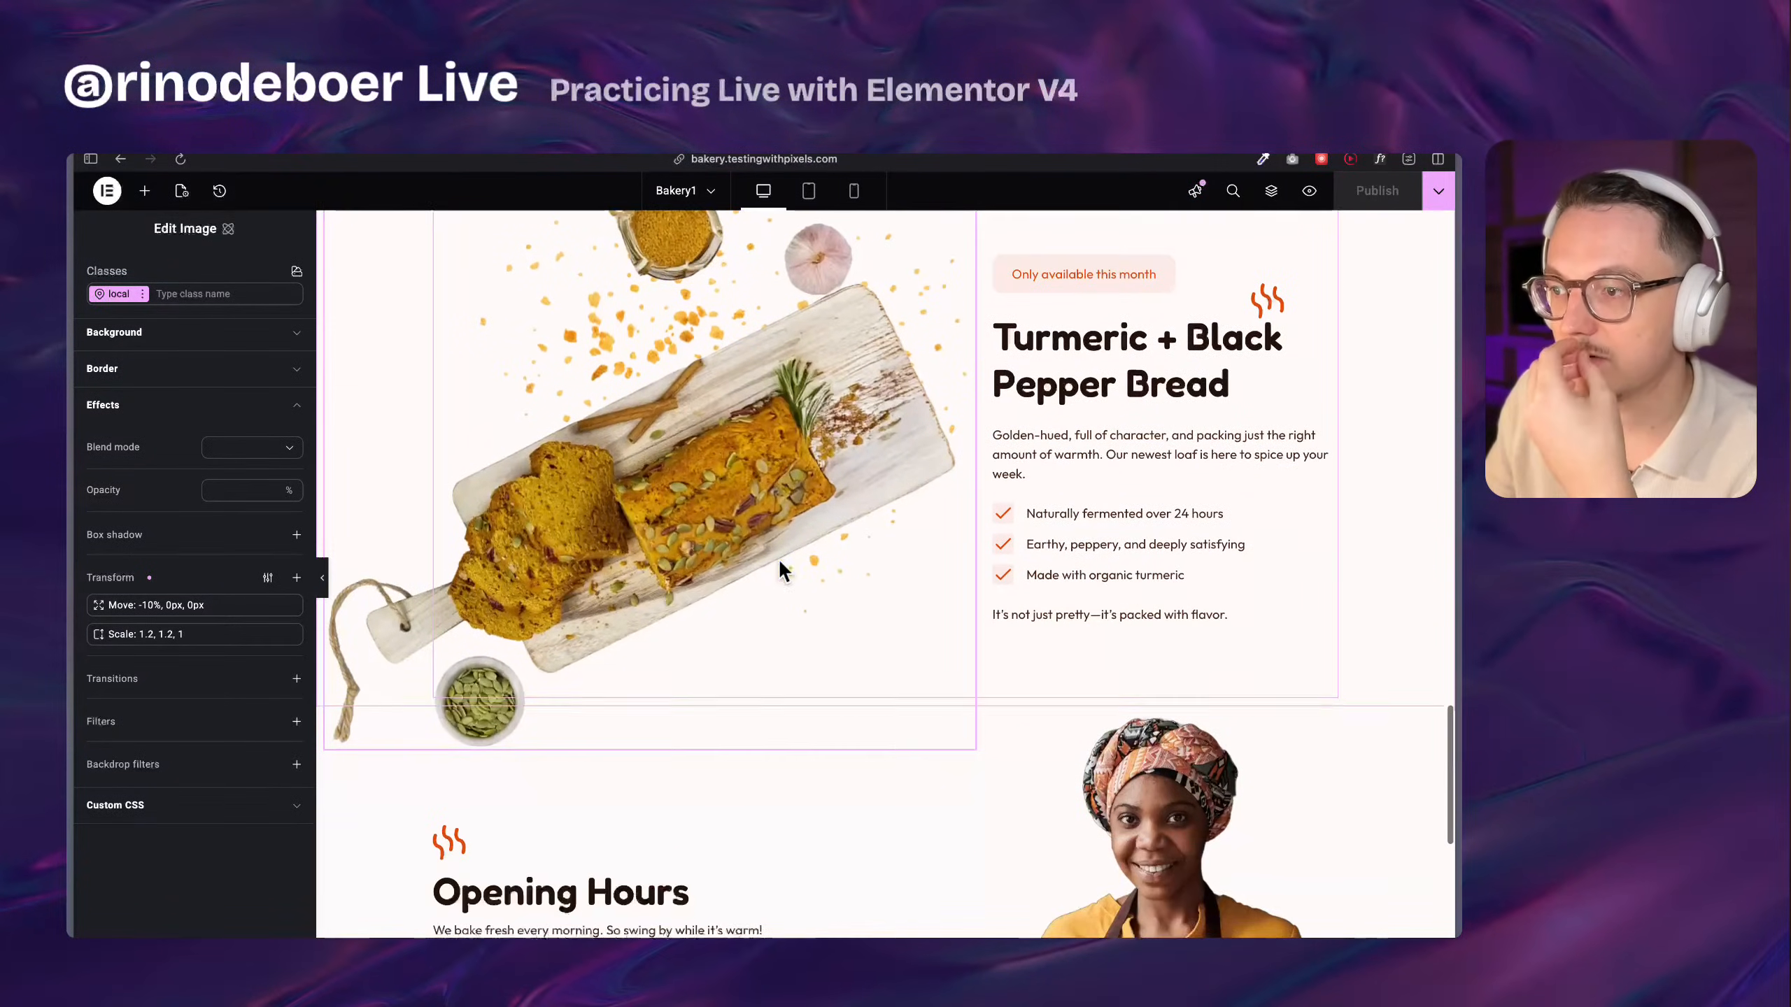
scroll(1026, 690, up, 5)
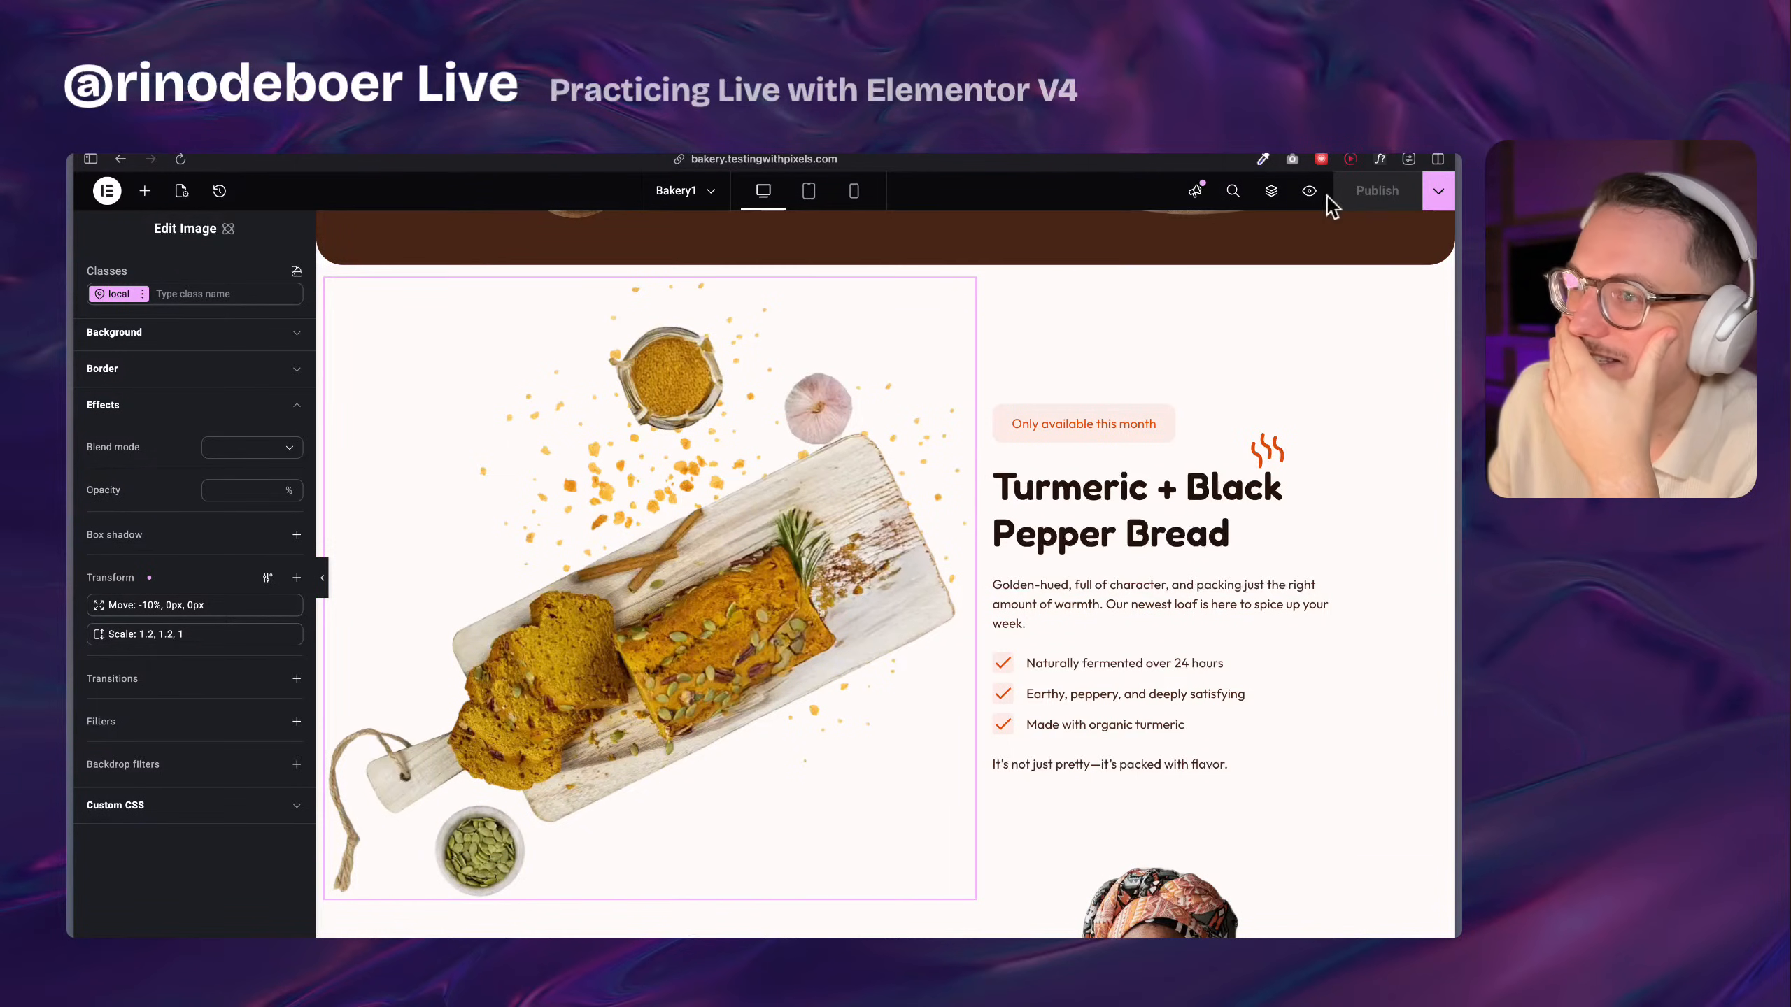
Exit the page editor to the WordPress list of pages
click(107, 190)
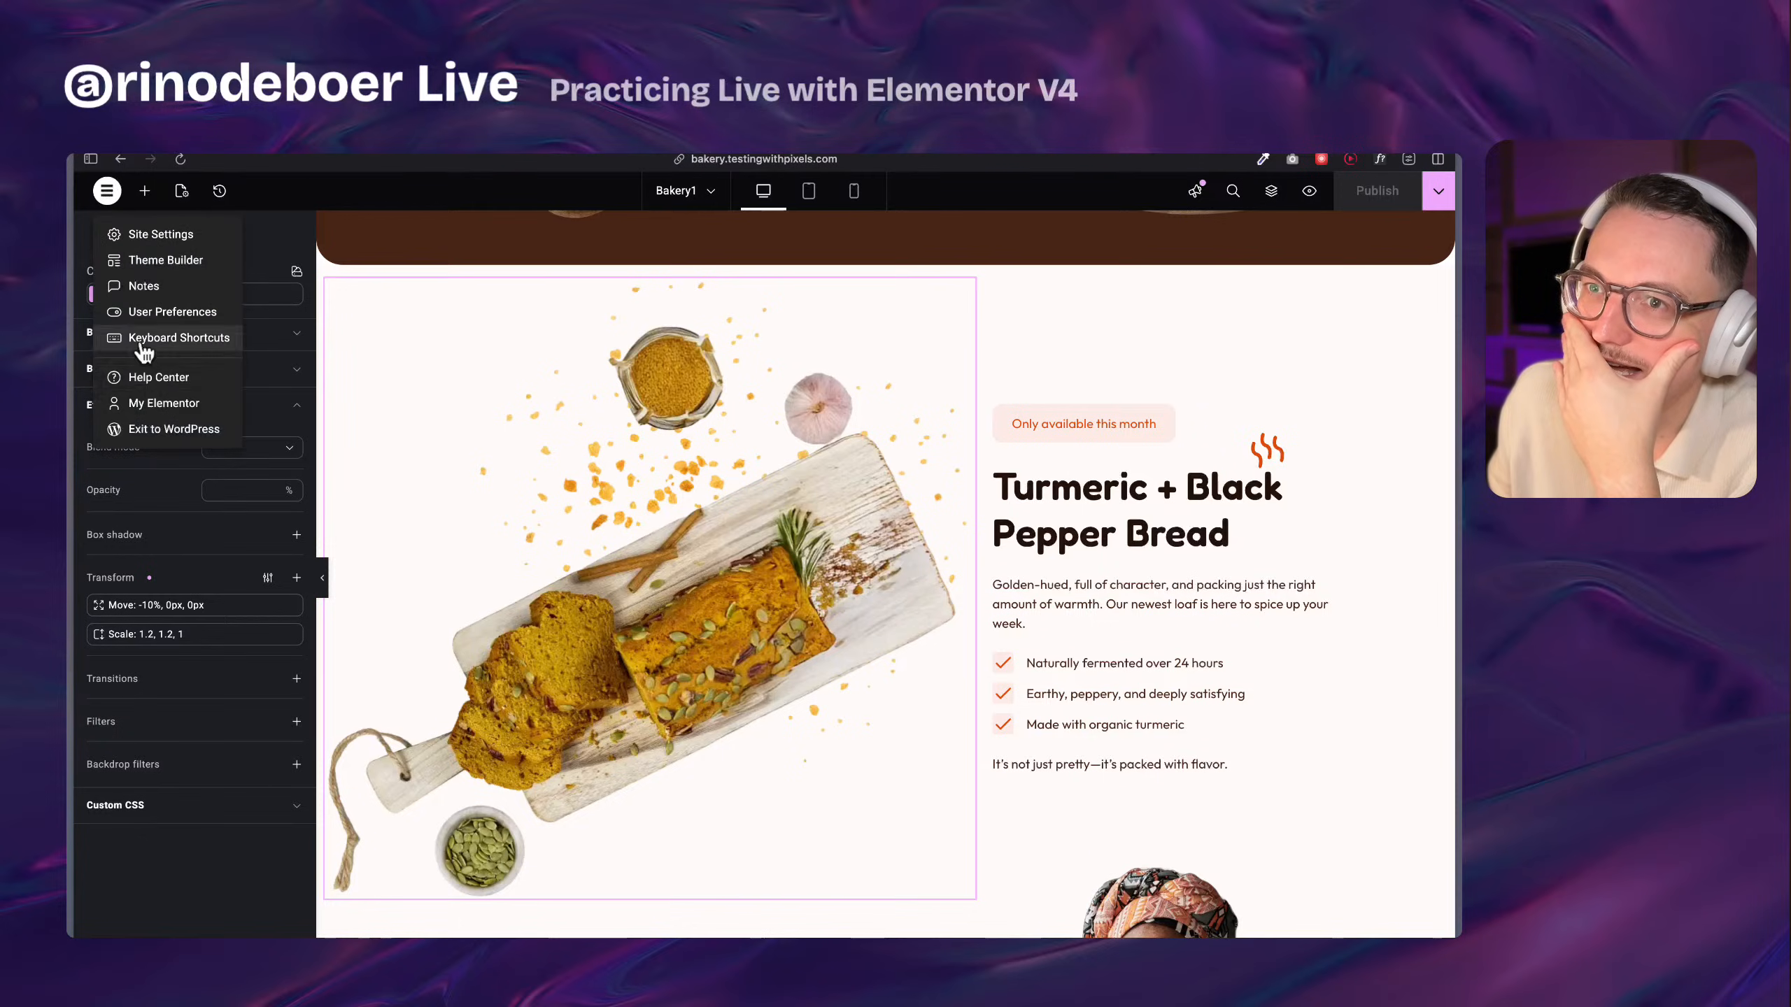
click(173, 430)
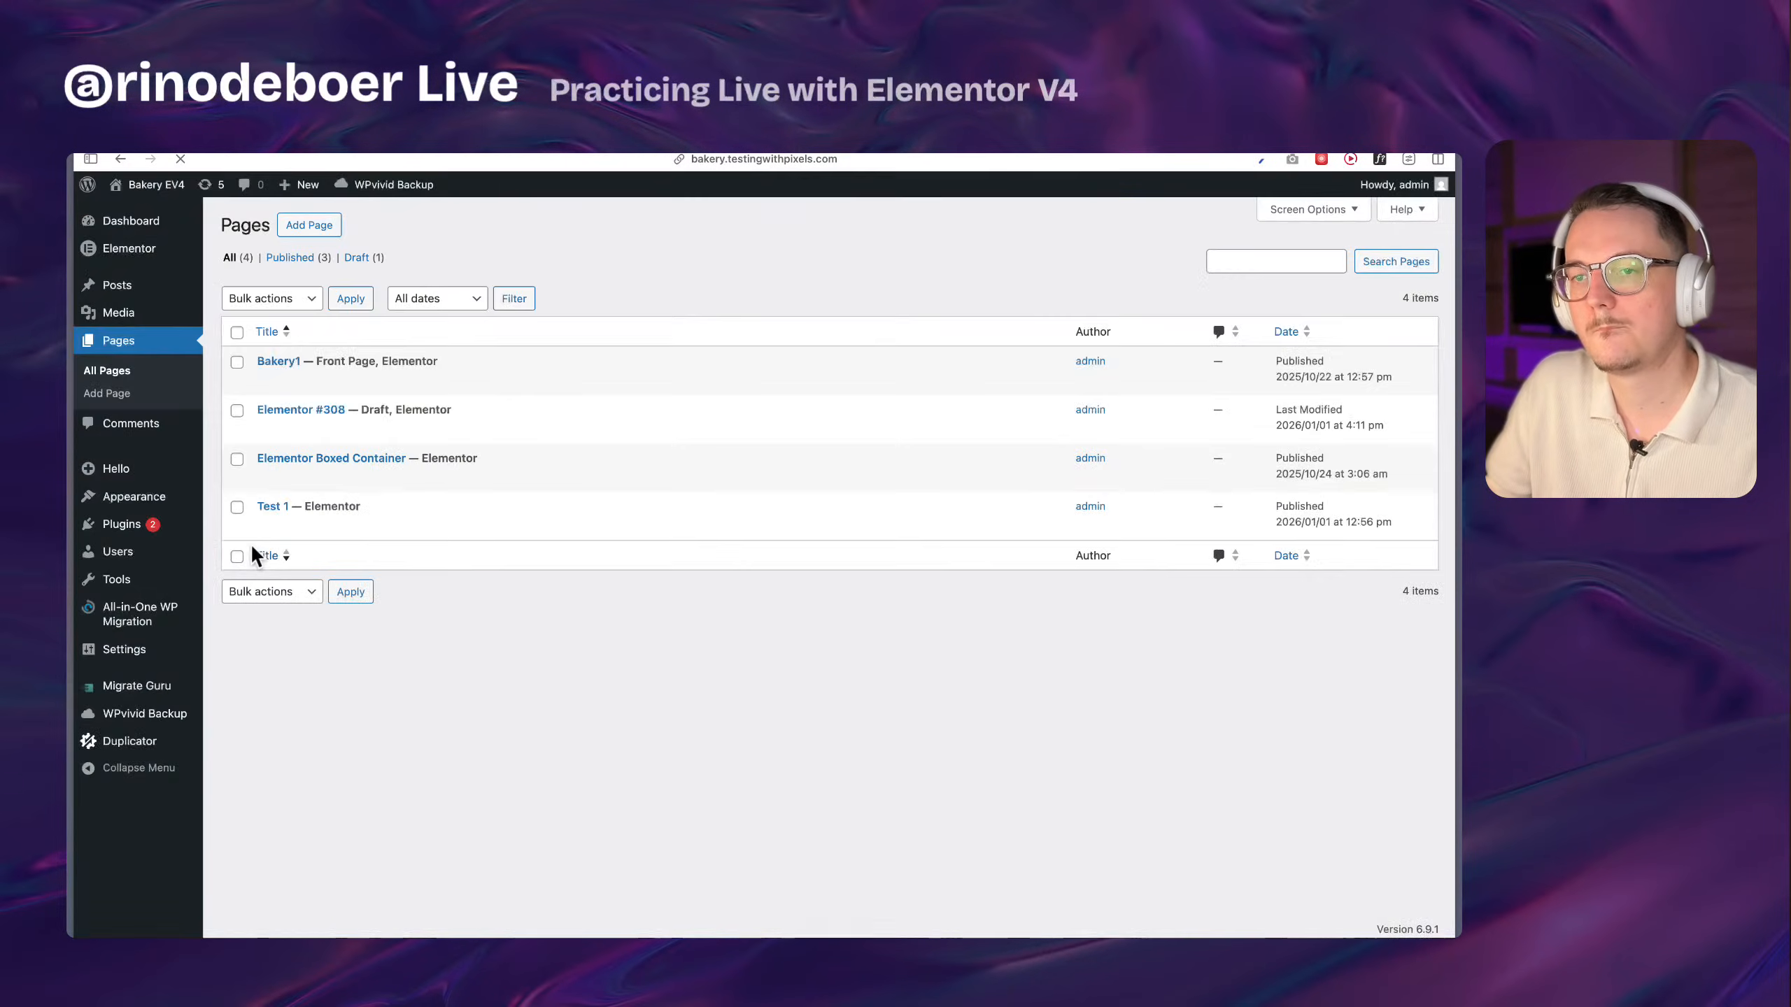
Search the WordPress plugin directory for "Animation add-ons" and look through the results
mouse_move(191, 533)
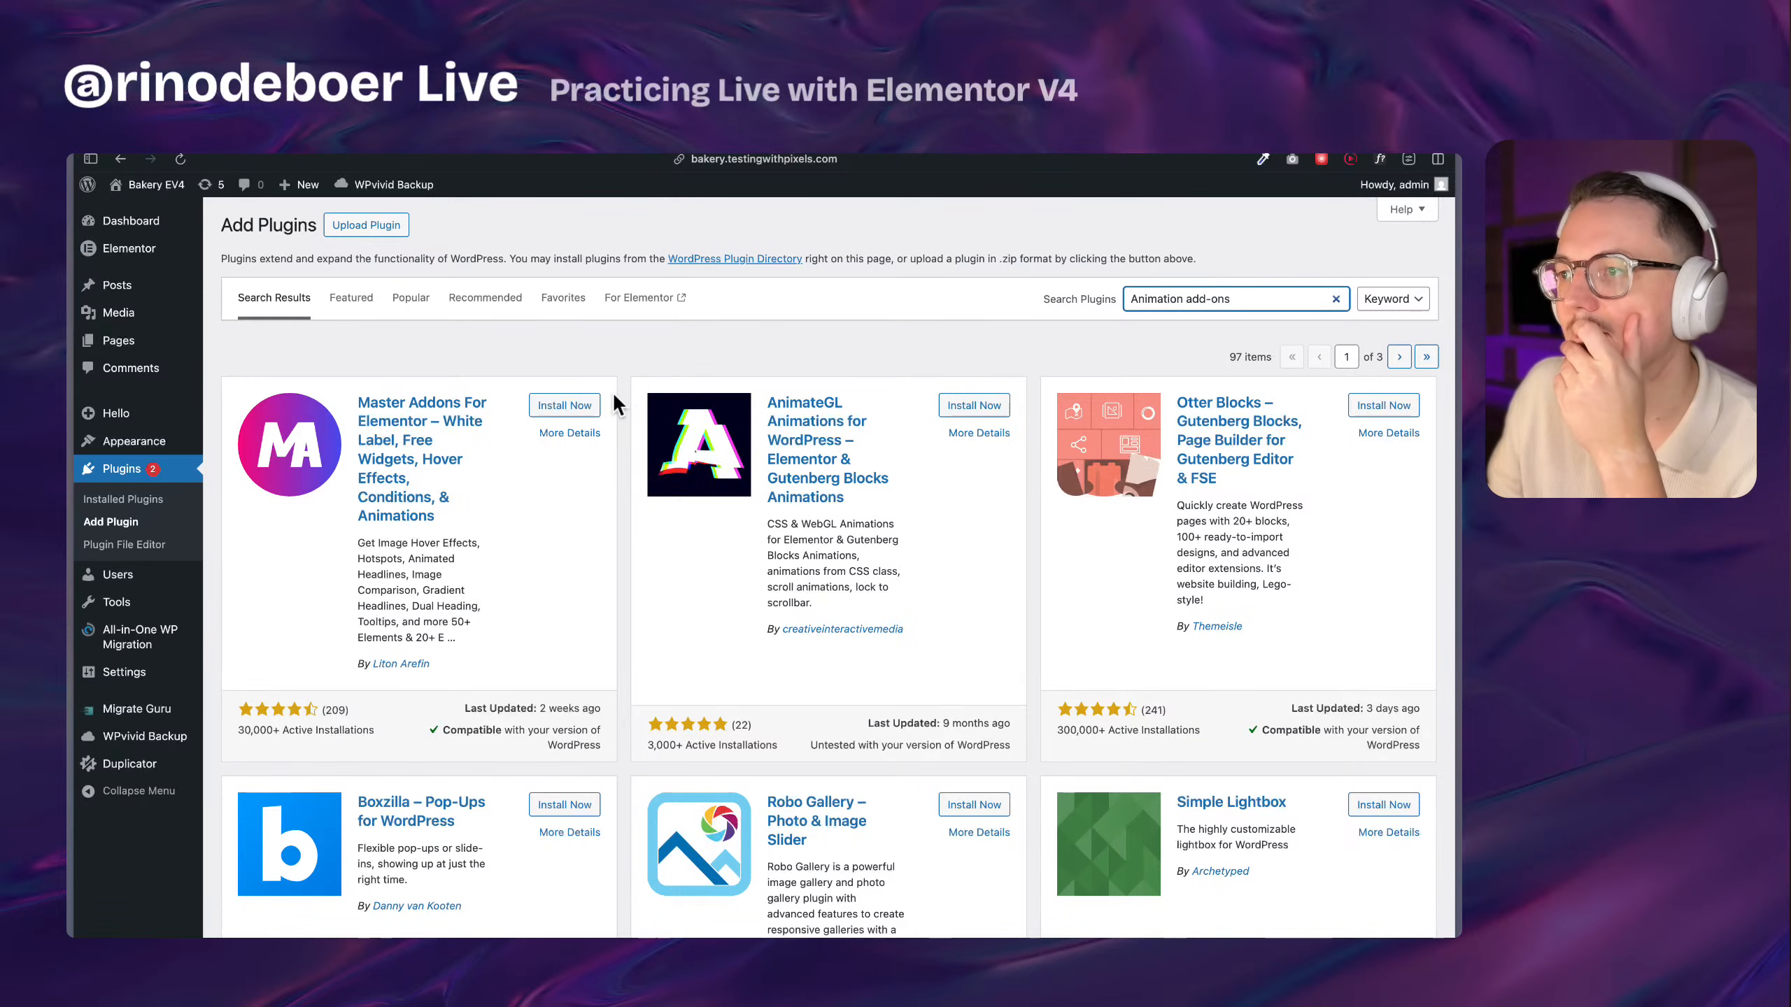
scroll(905, 635, down, 10)
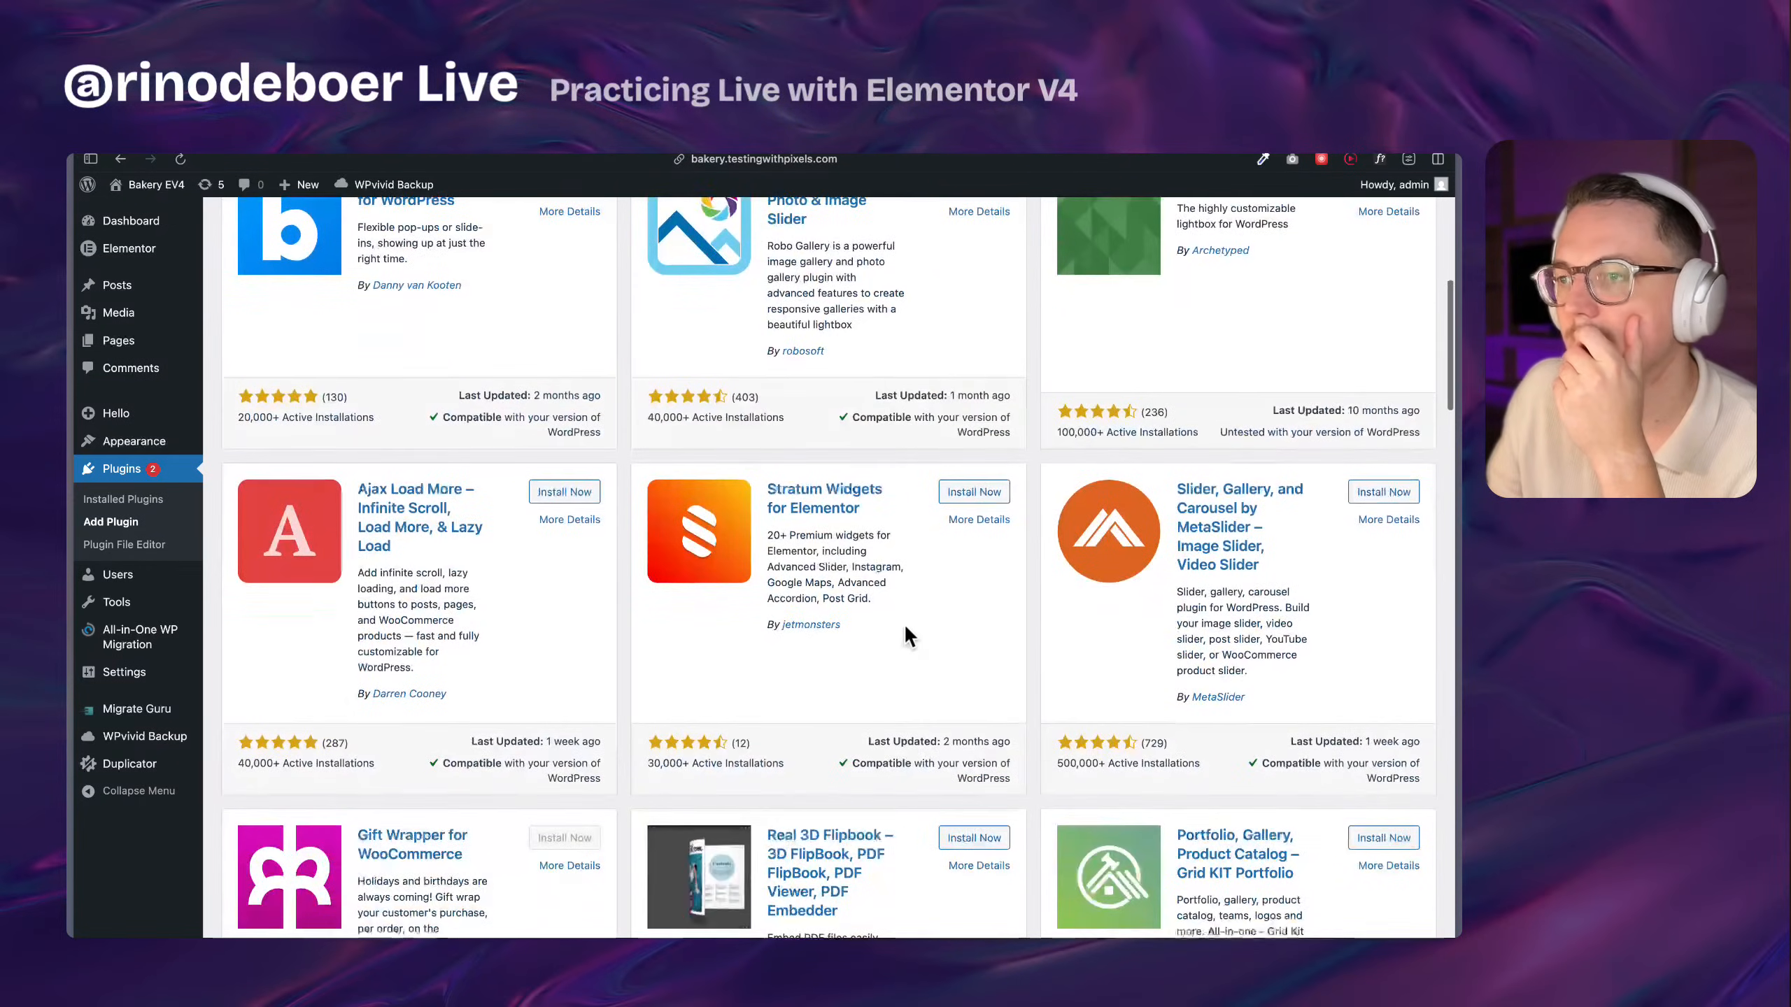
scroll(906, 635, down, 15)
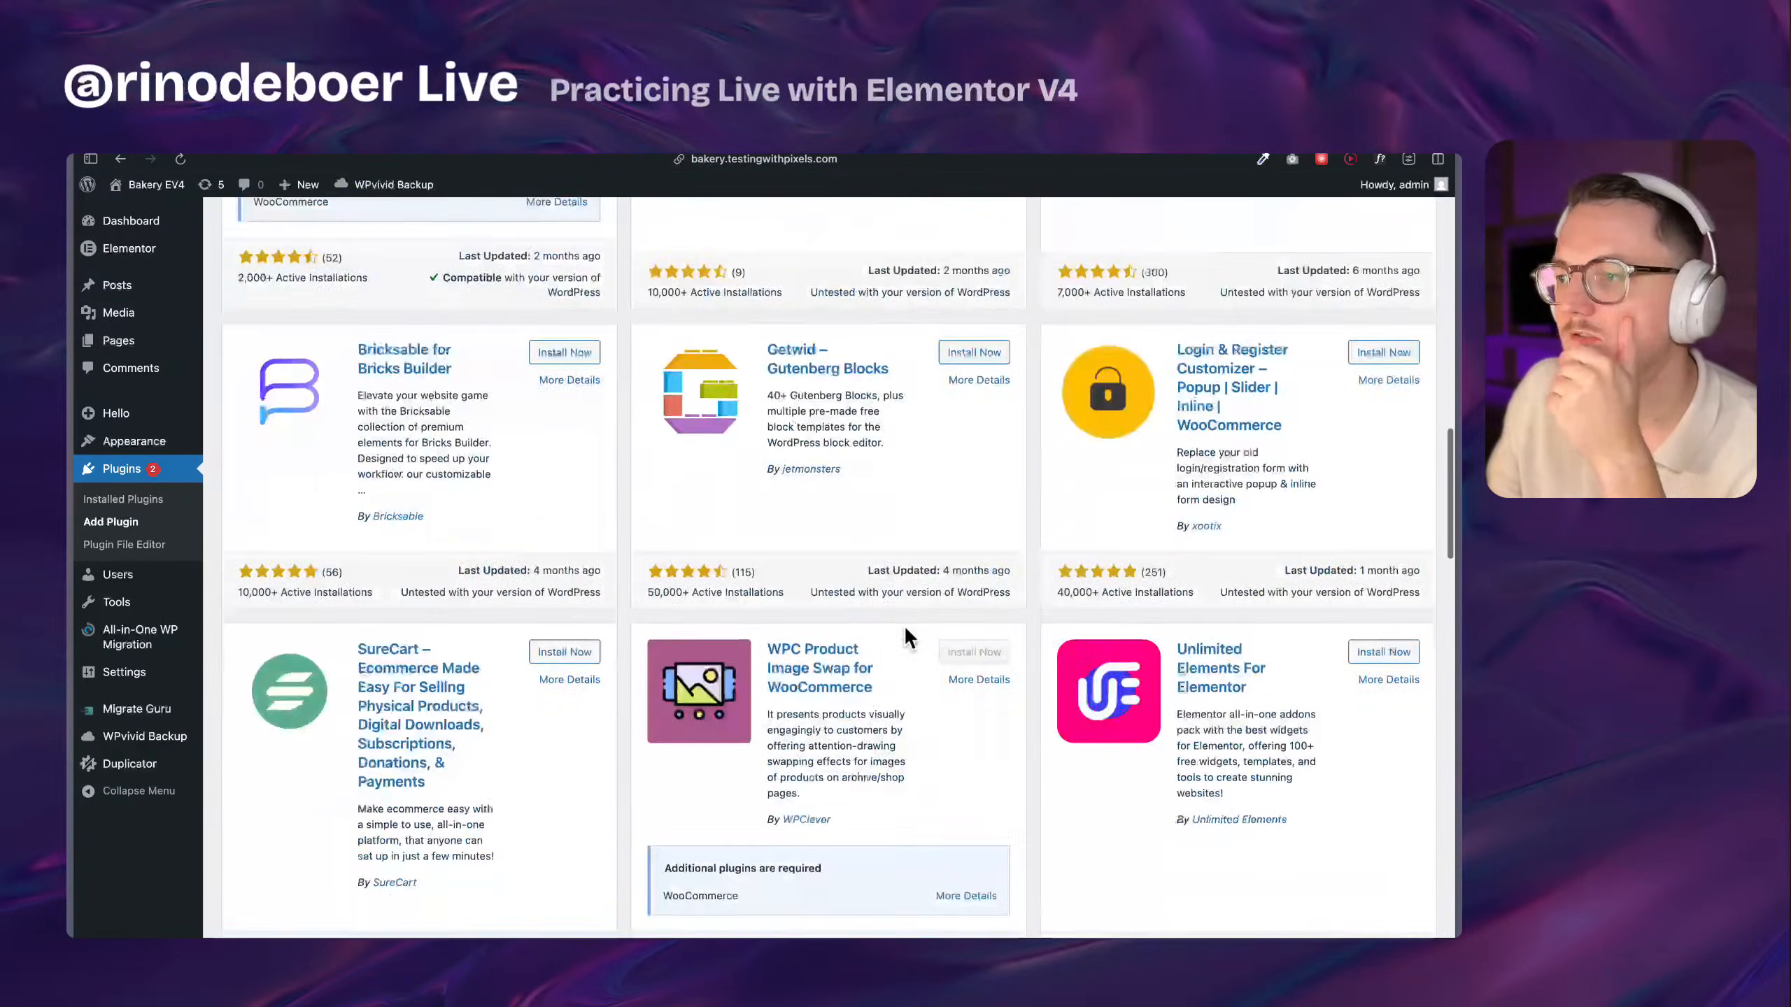
scroll(904, 624, up, 20)
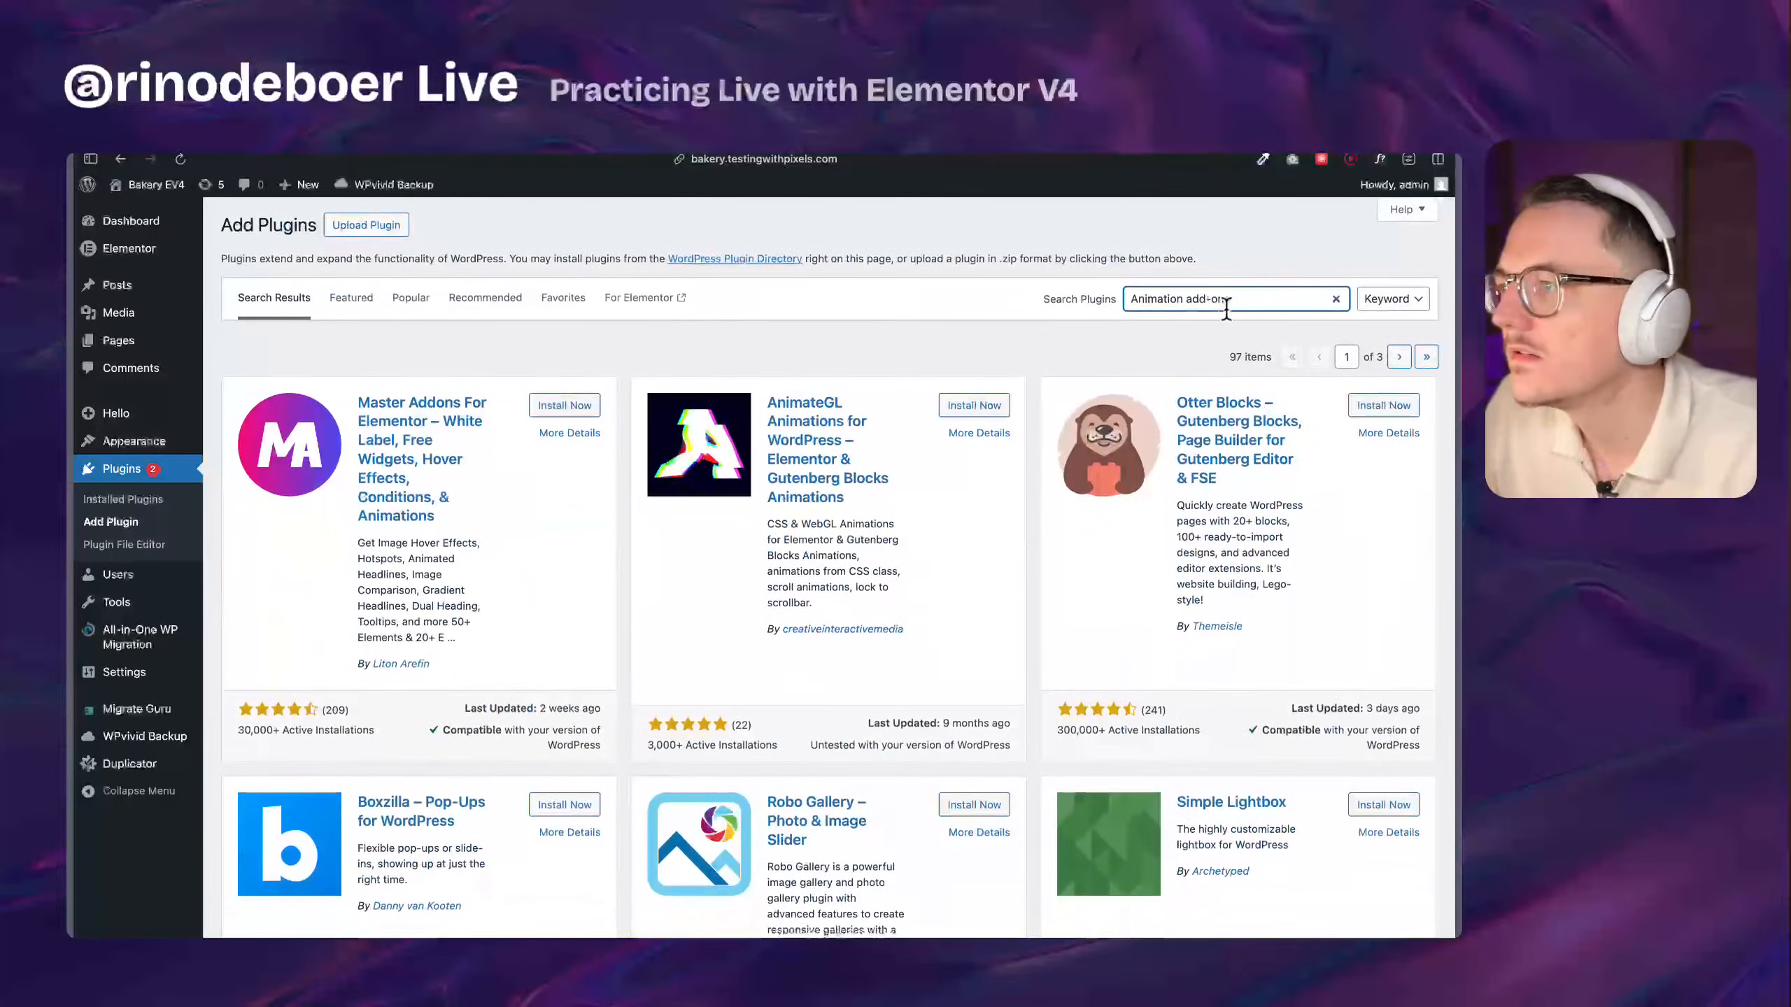
Search for "Animation addons" instead, and install and activate the GSAP-powered Animation Addons for Elementor plugin
key(BackSpace)
key(BackSpace)
key(BackSpace)
text(ons)
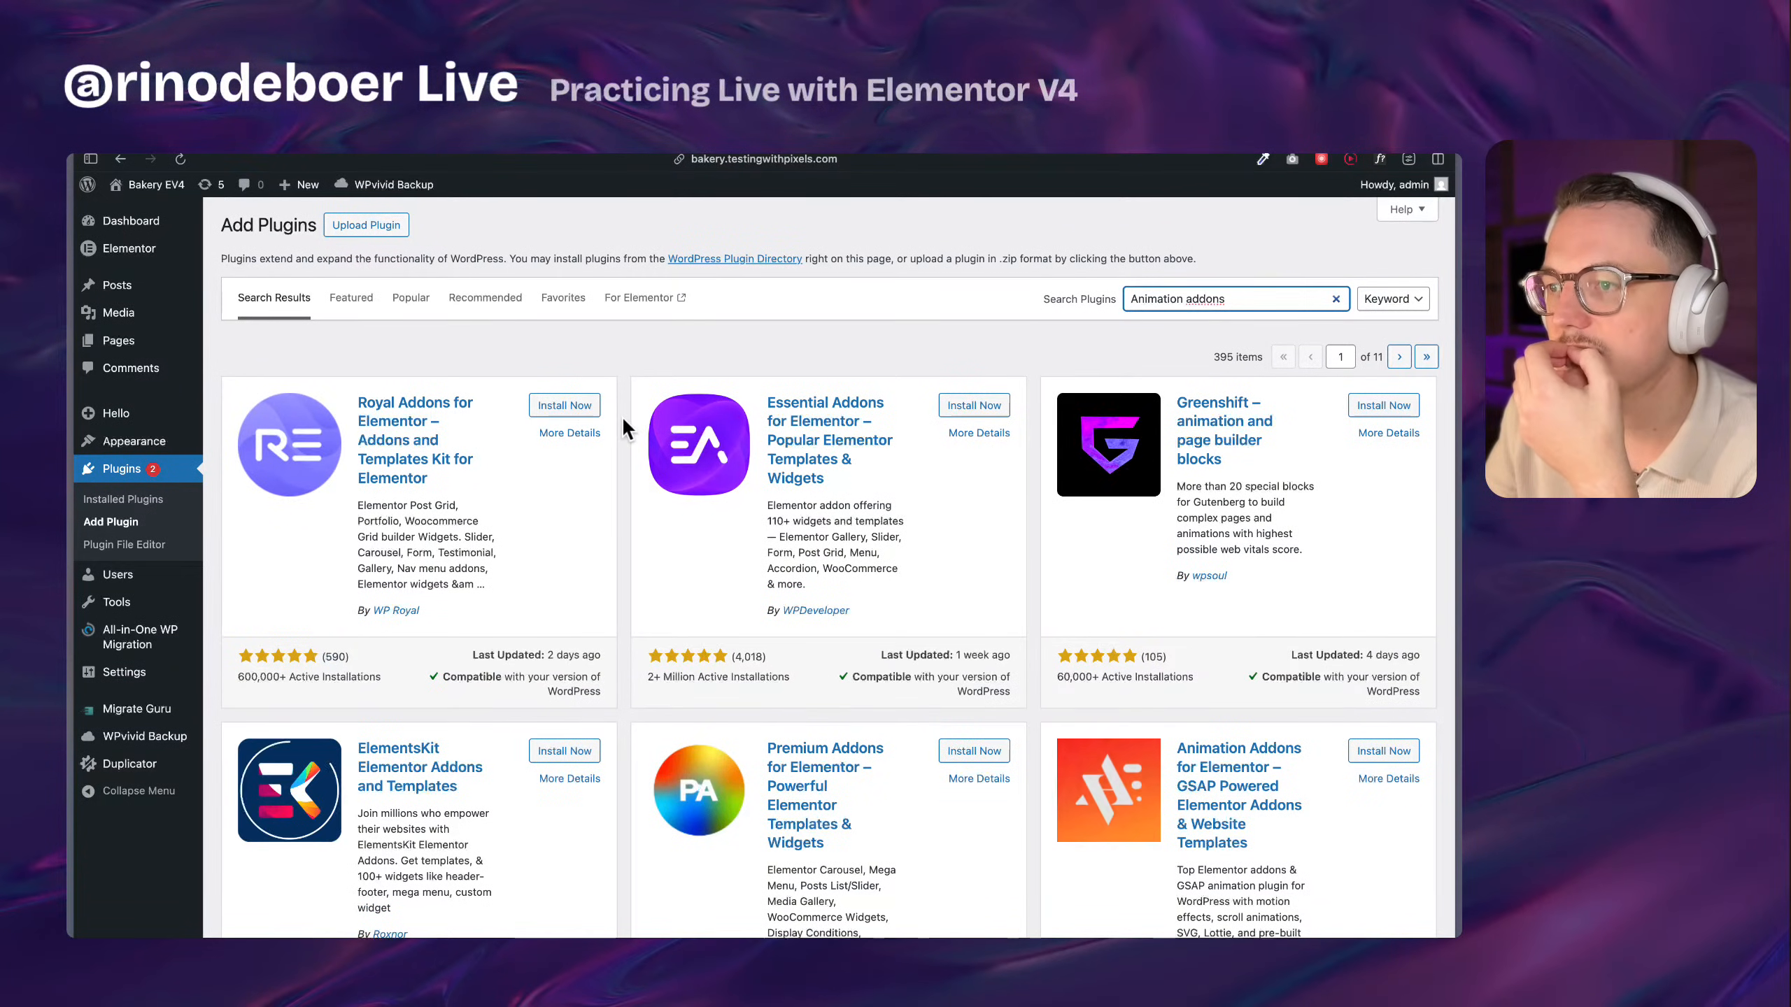
scroll(621, 416, down, 6)
click(1385, 322)
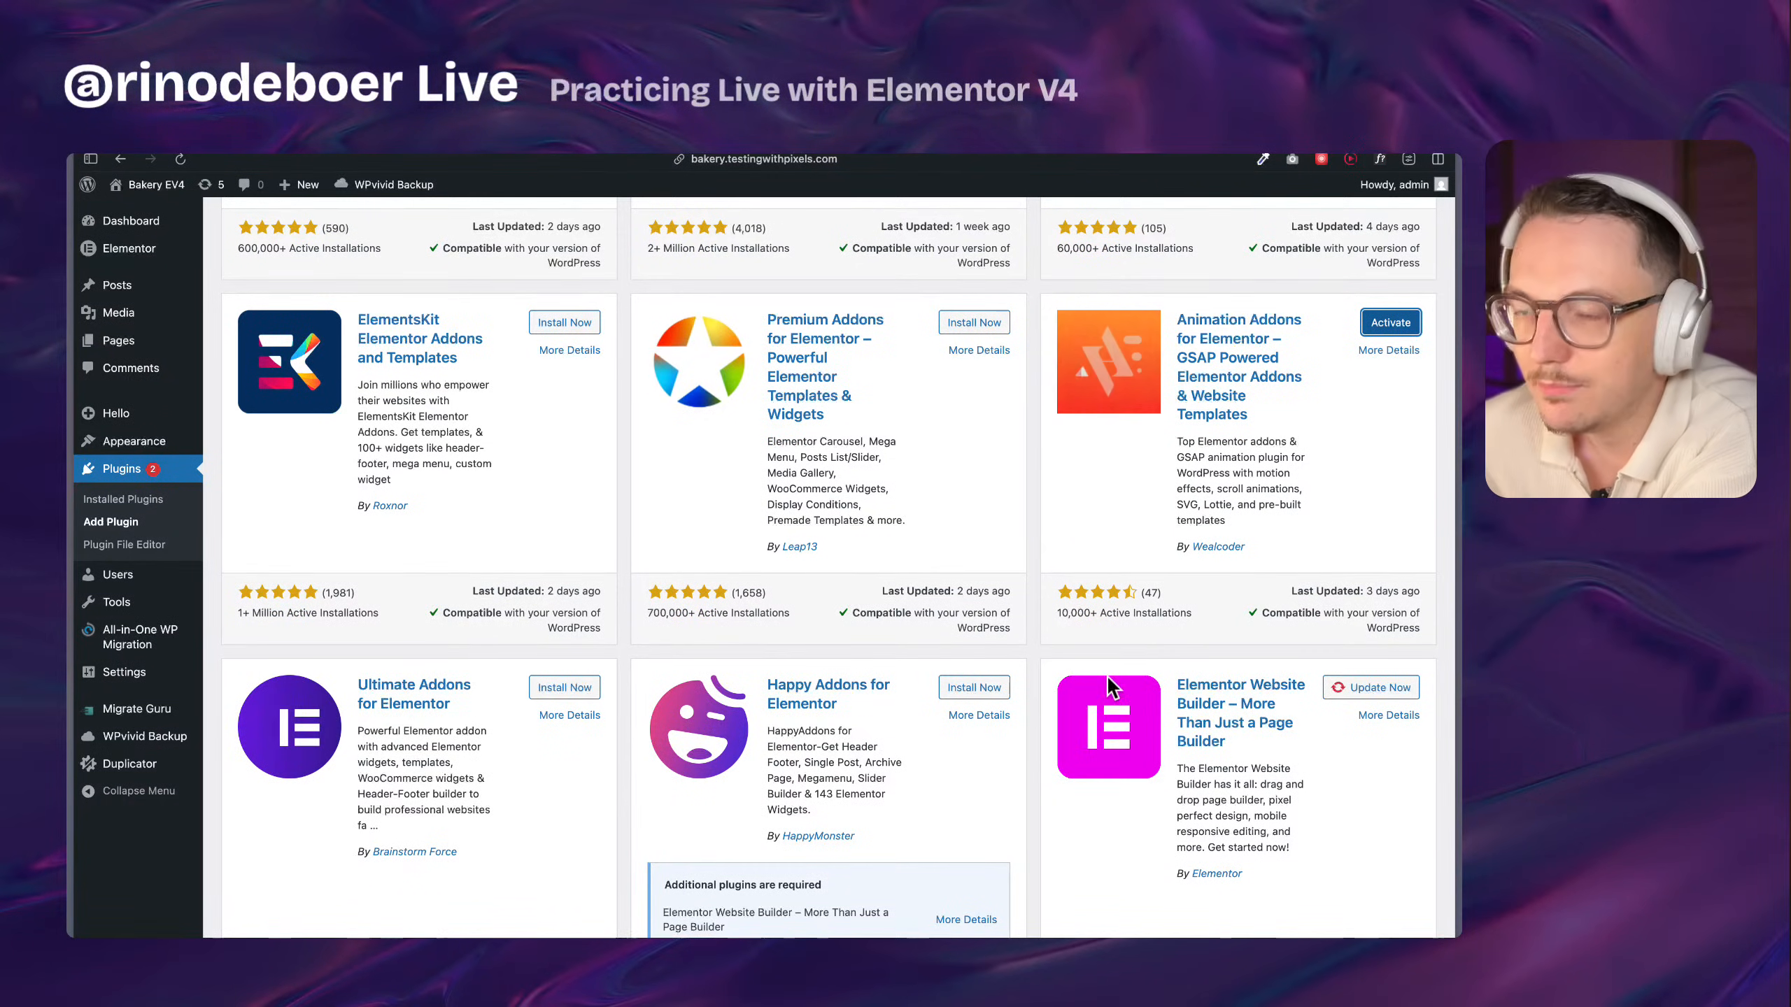
click(1385, 335)
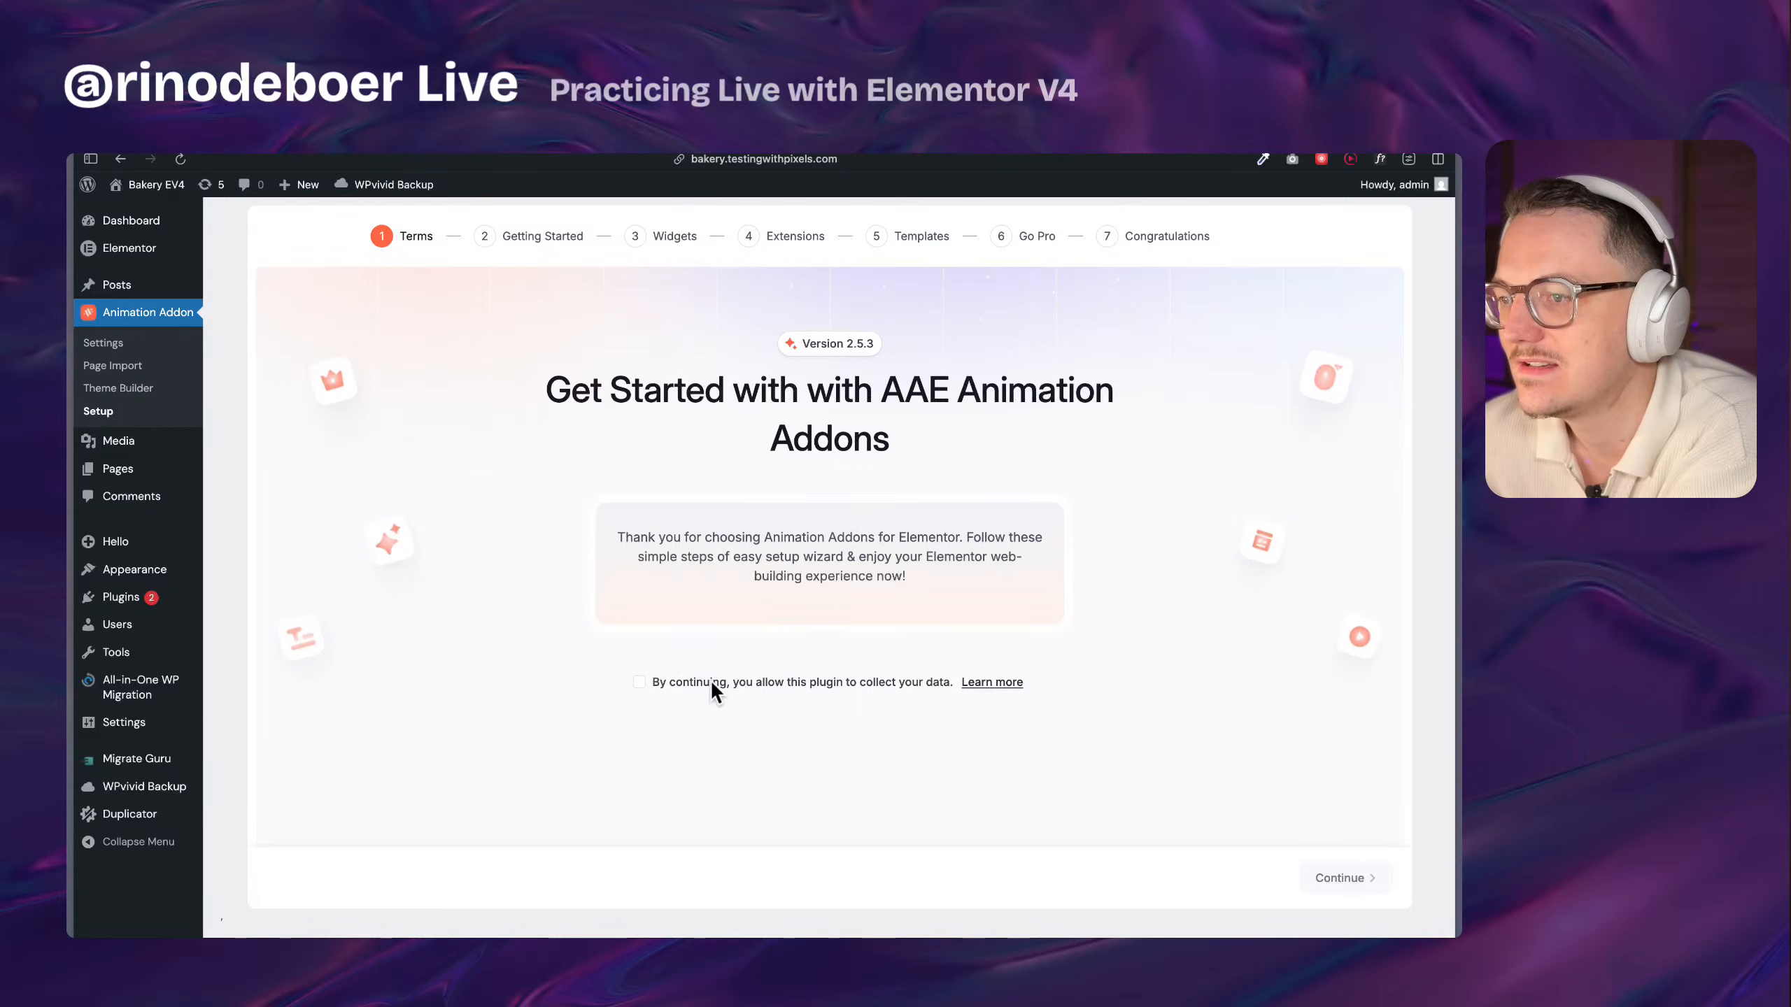
Get past the terms in the Animation Addons setup wizard and continue with Custom Configuration
click(929, 685)
click(668, 682)
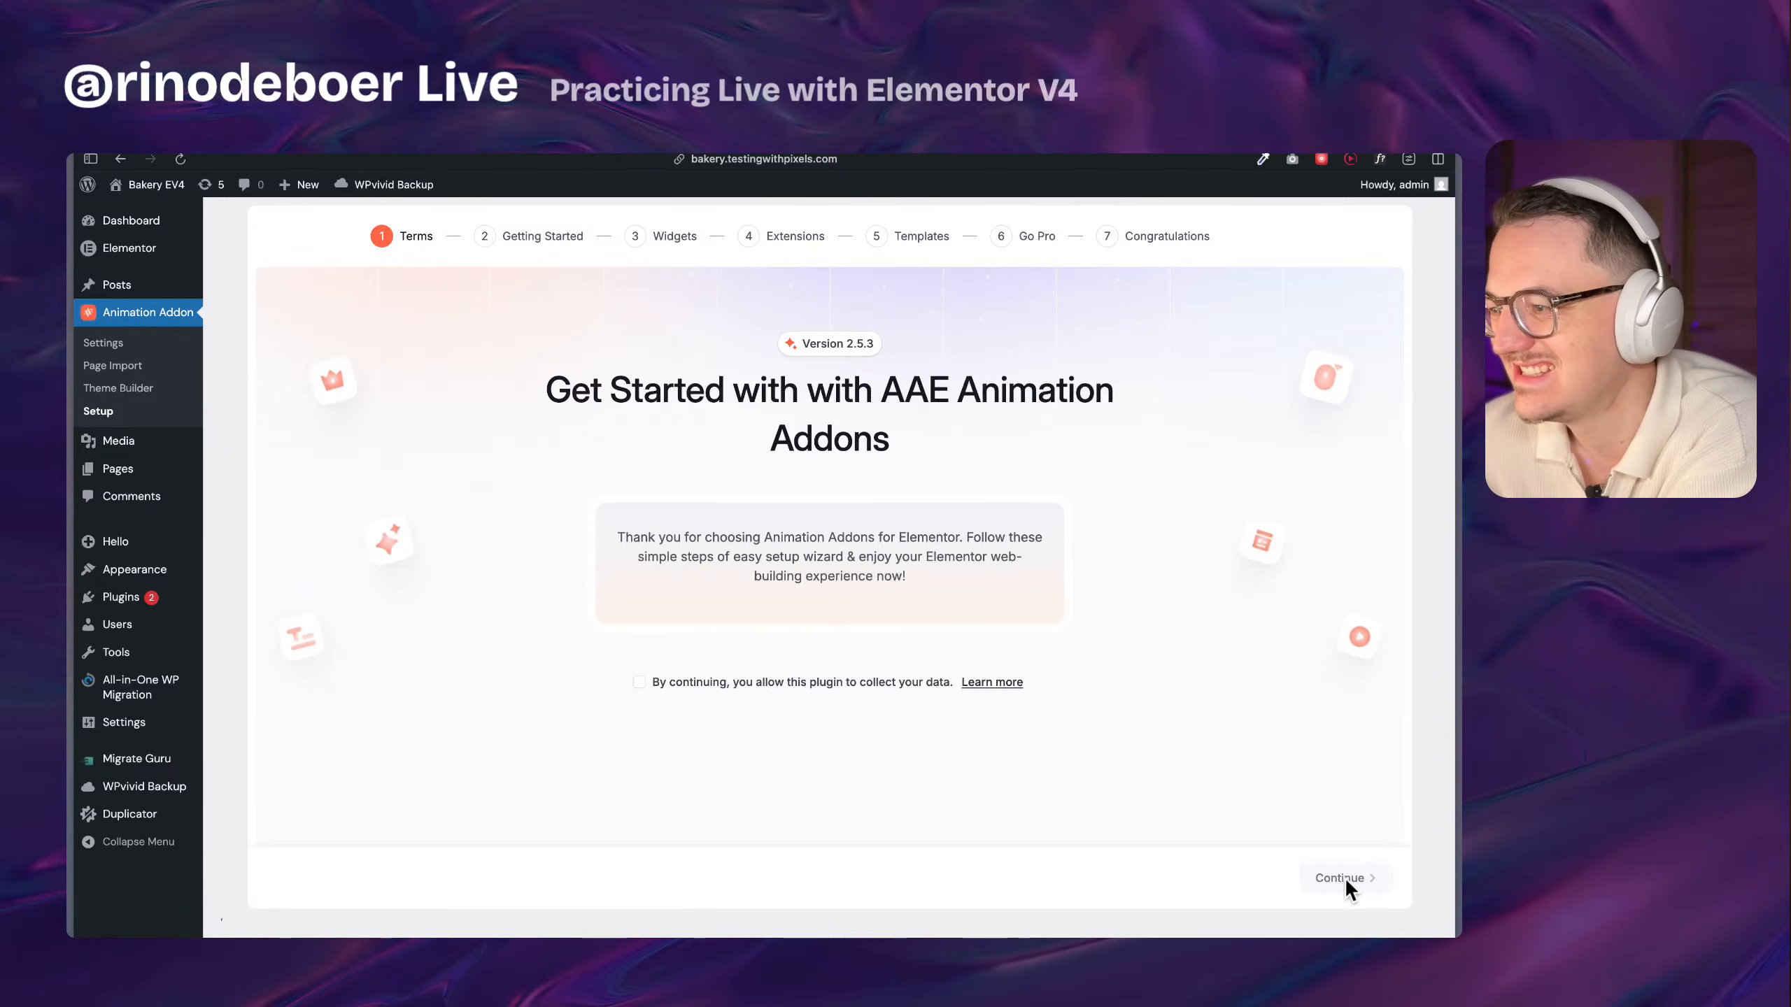
click(1345, 877)
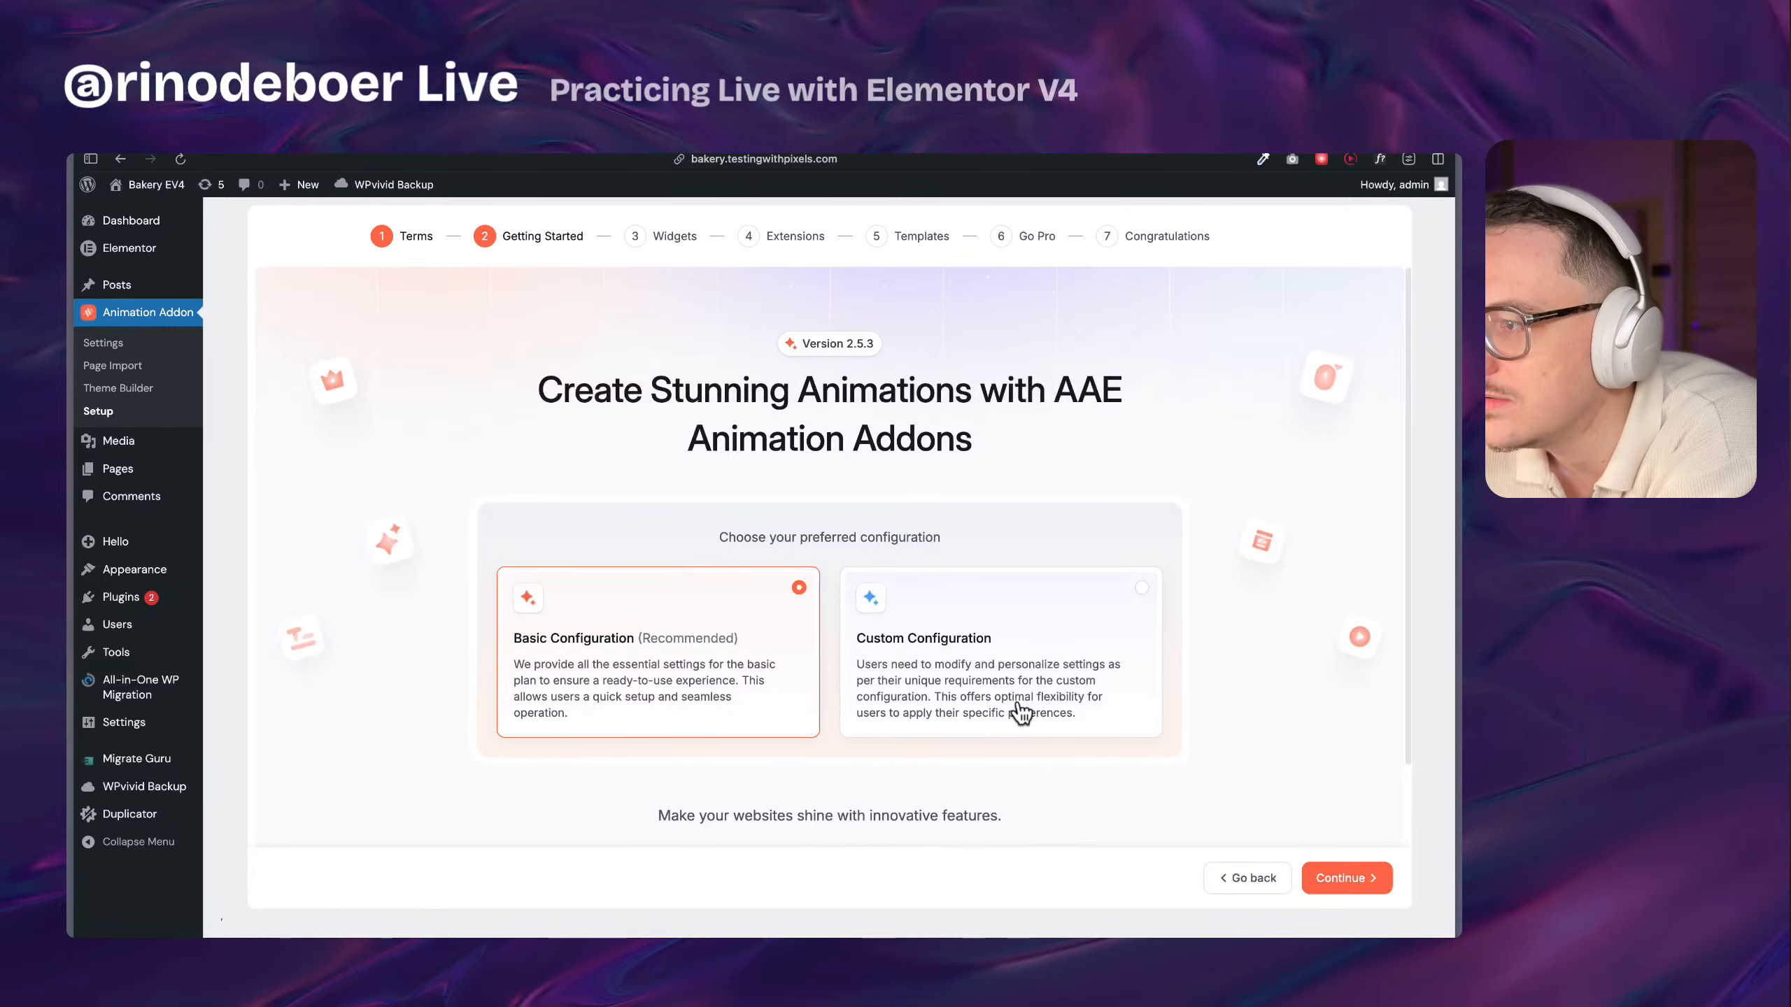
click(1096, 723)
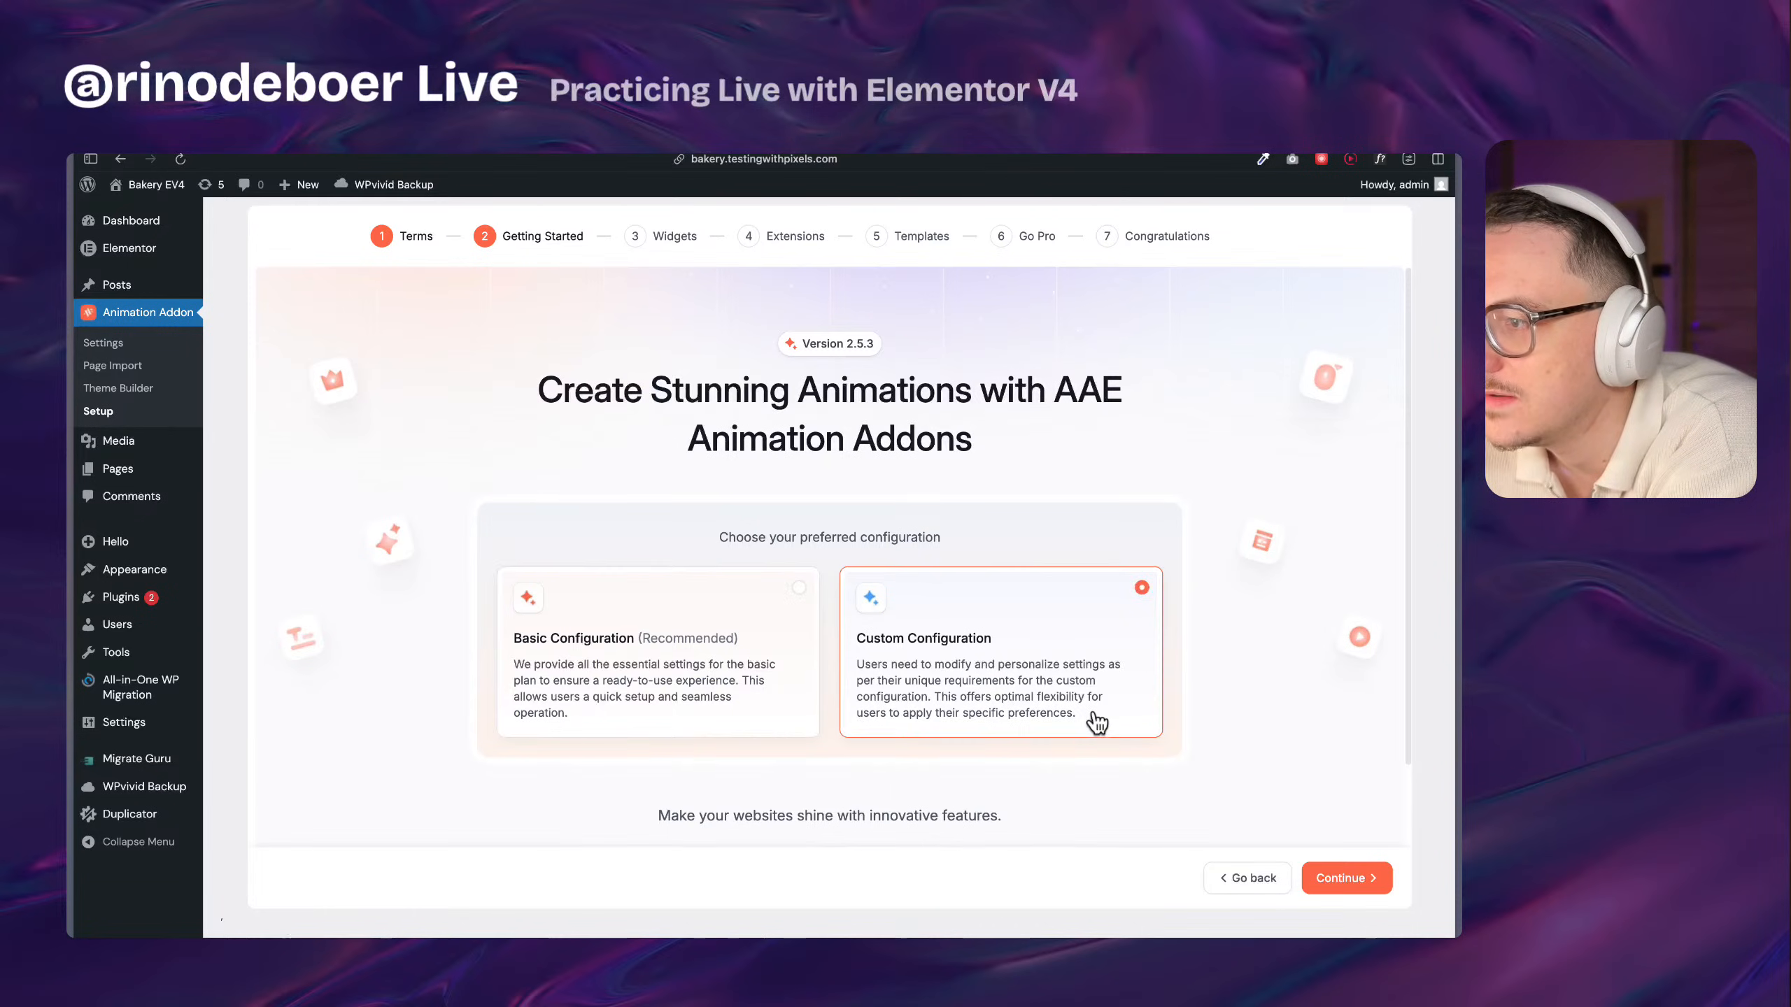
click(1352, 879)
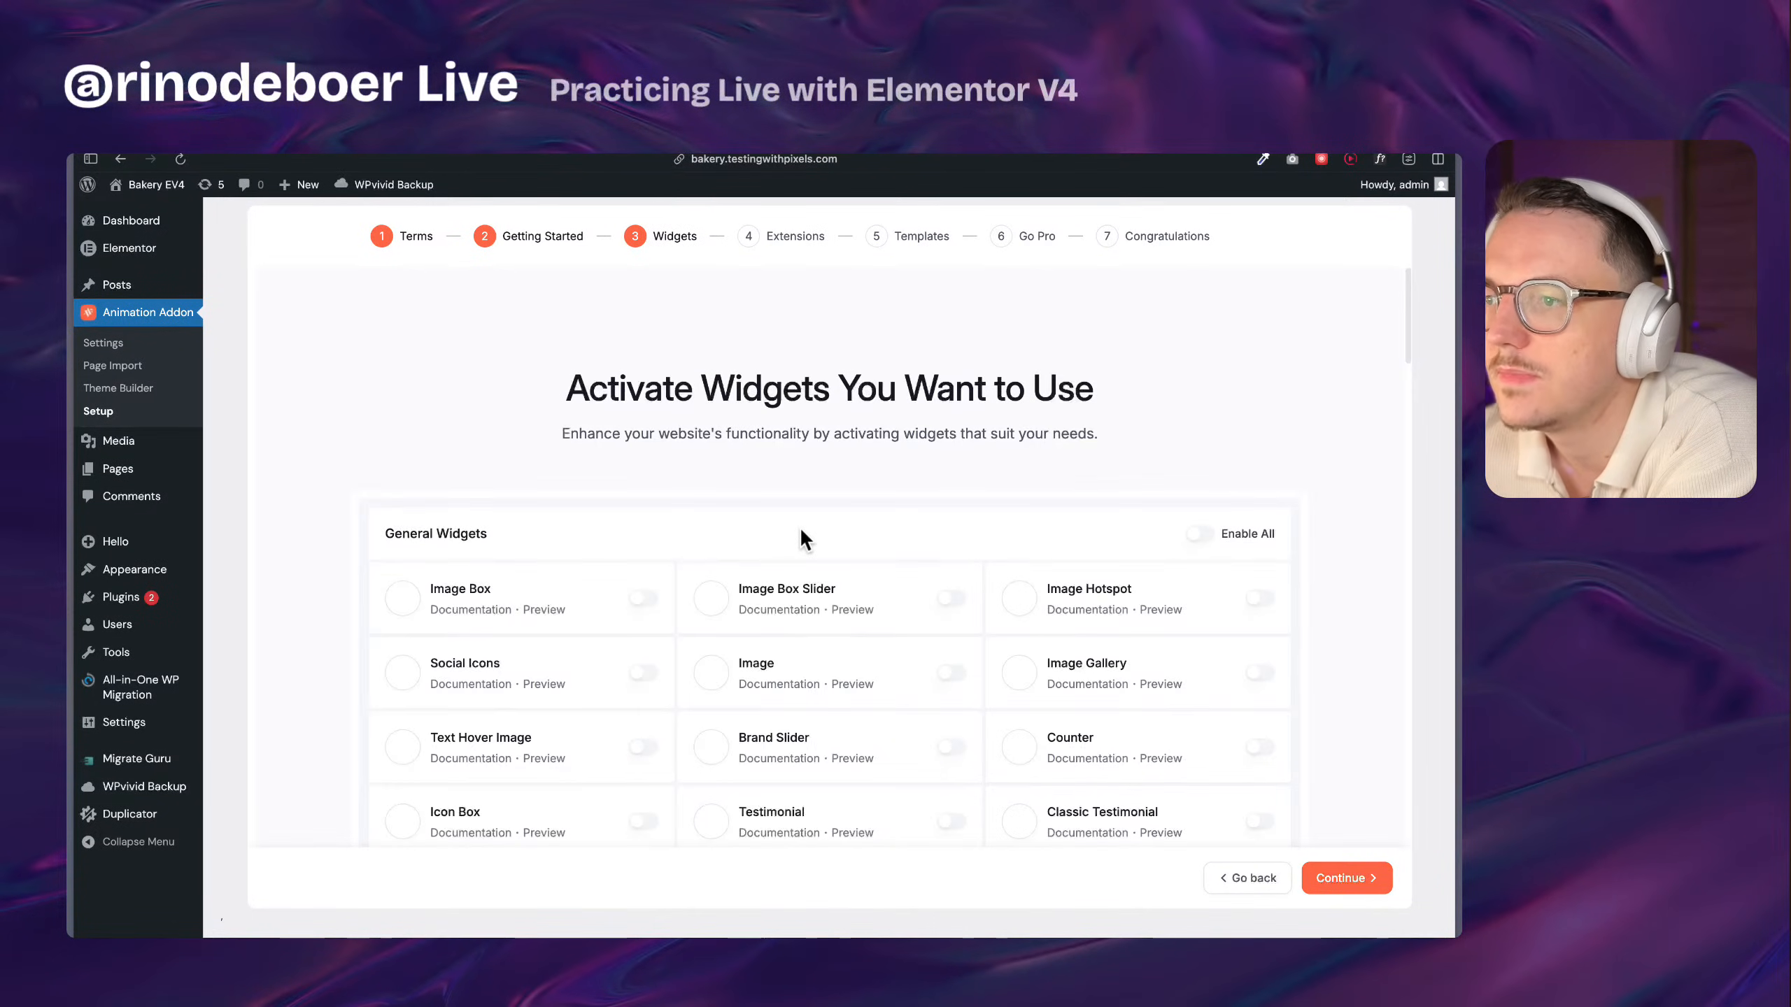
Look through the General Widgets offered for activation in the setup wizard
scroll(792, 650, down, 3)
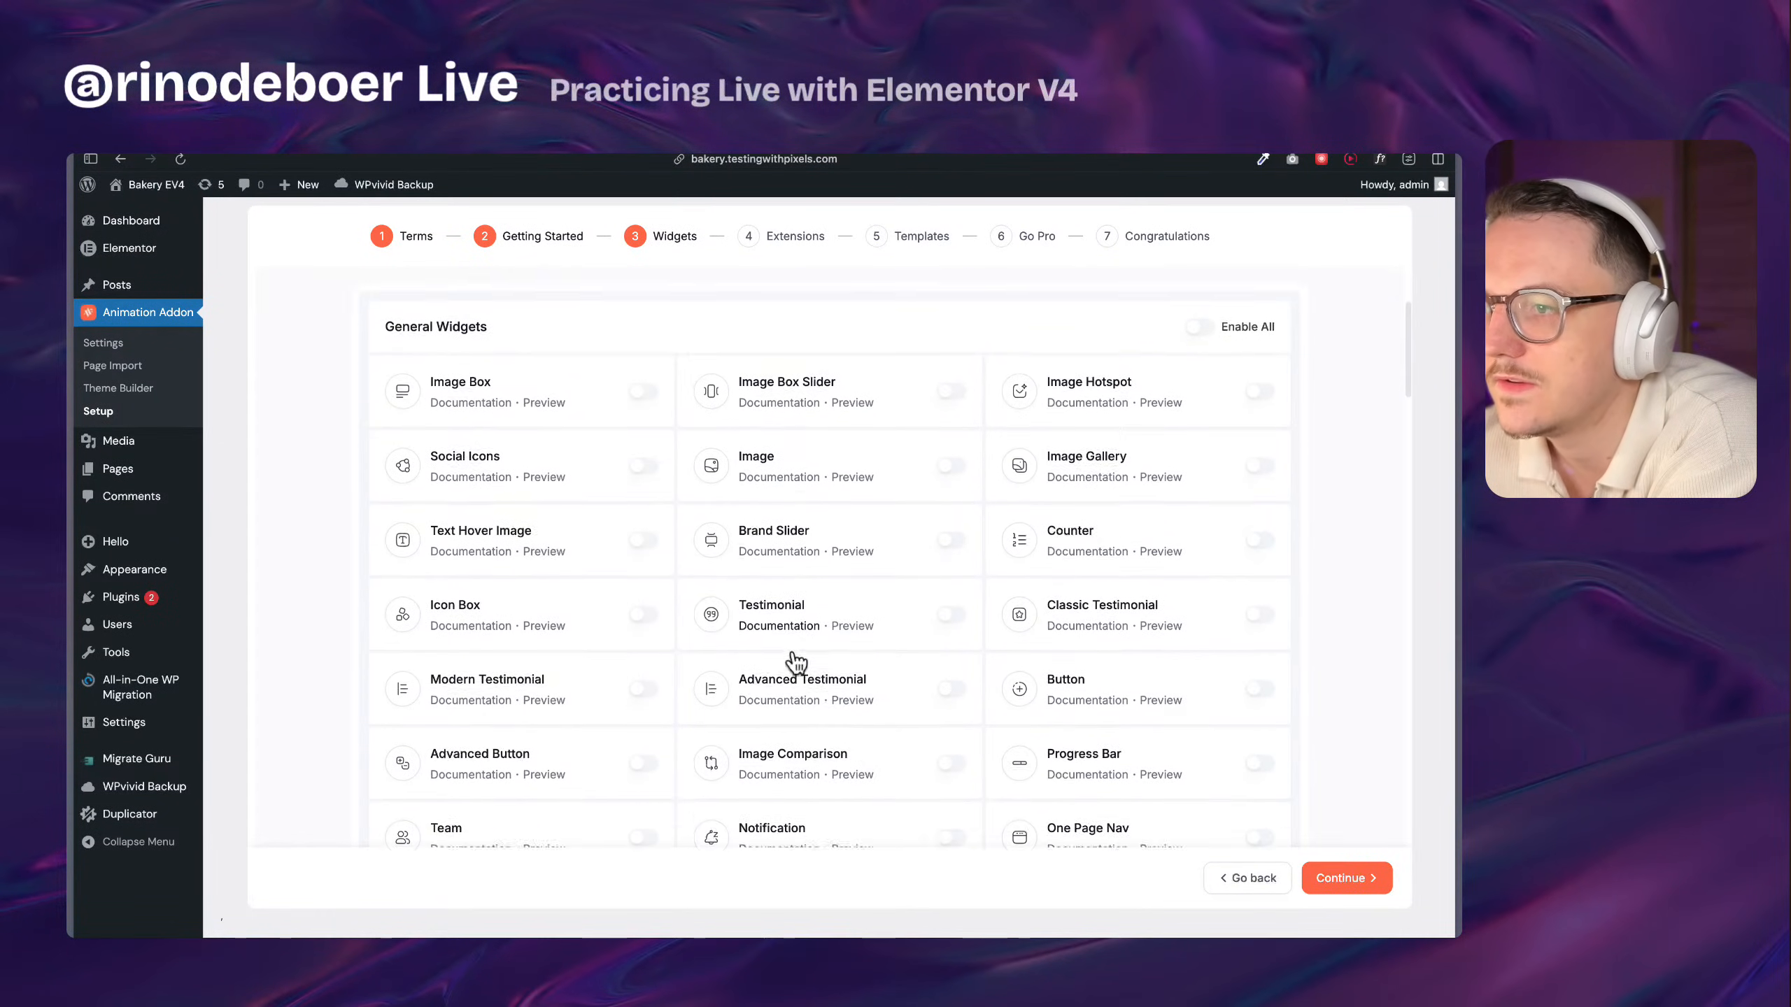
scroll(937, 670, down, 3)
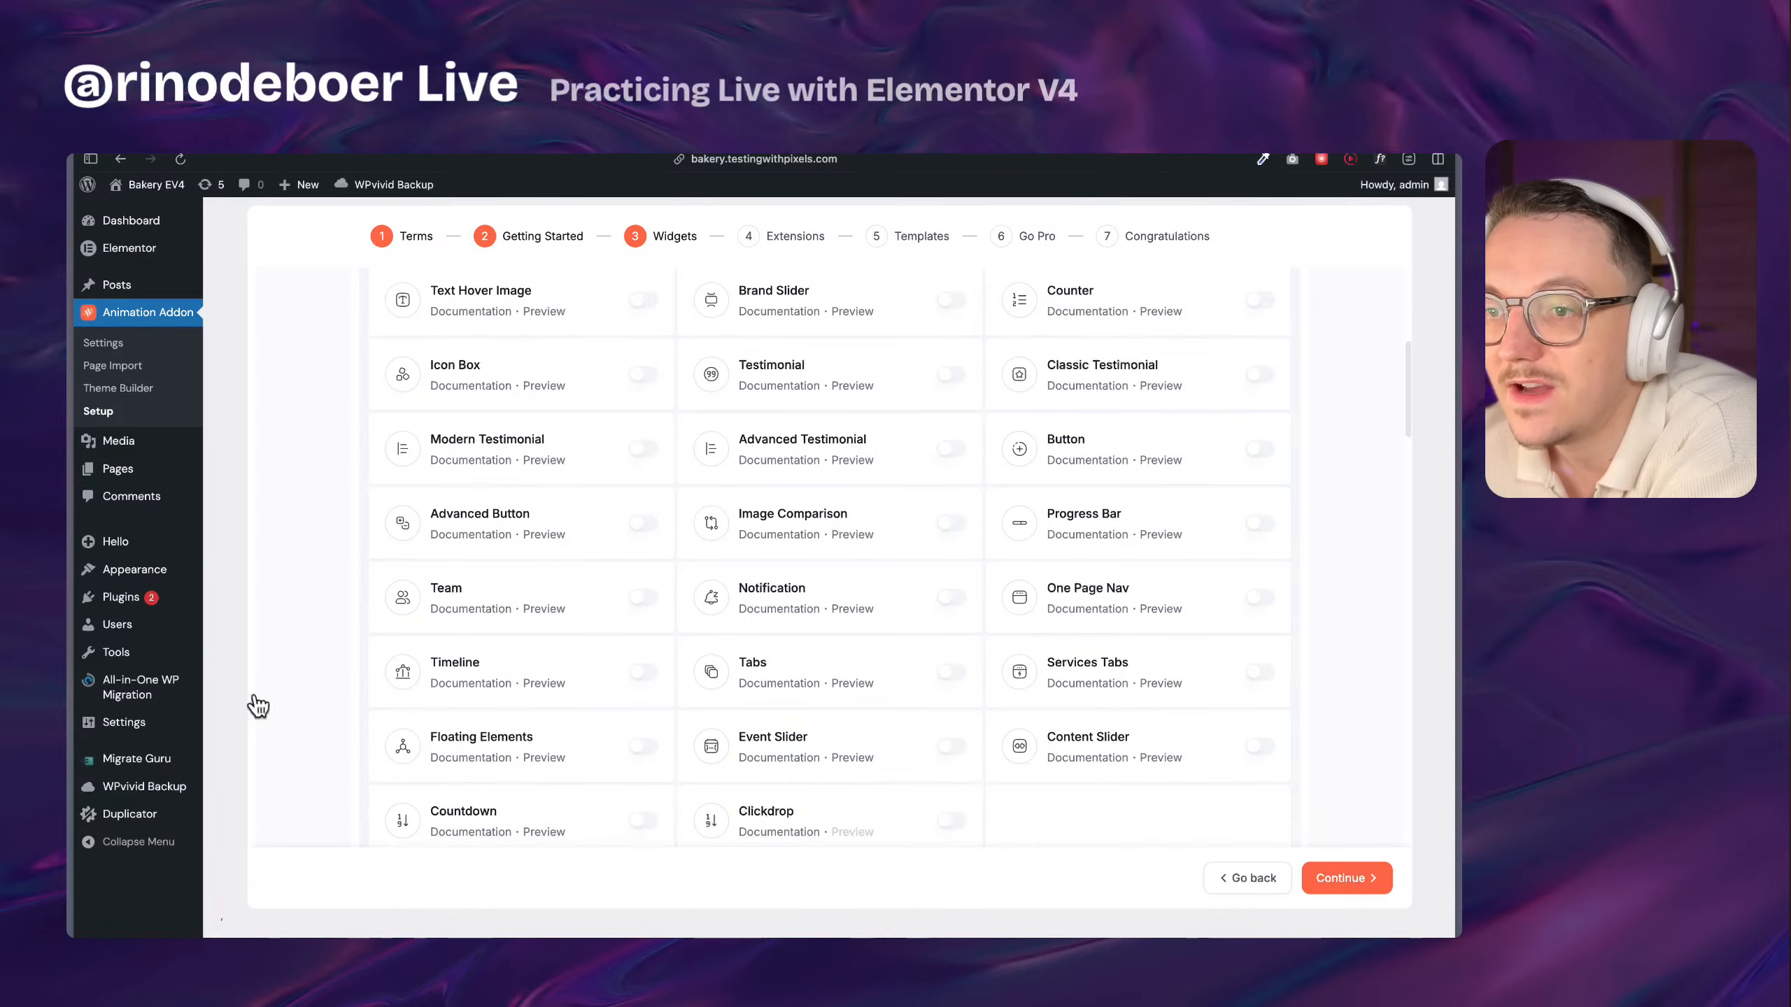
scroll(742, 632, down, 4)
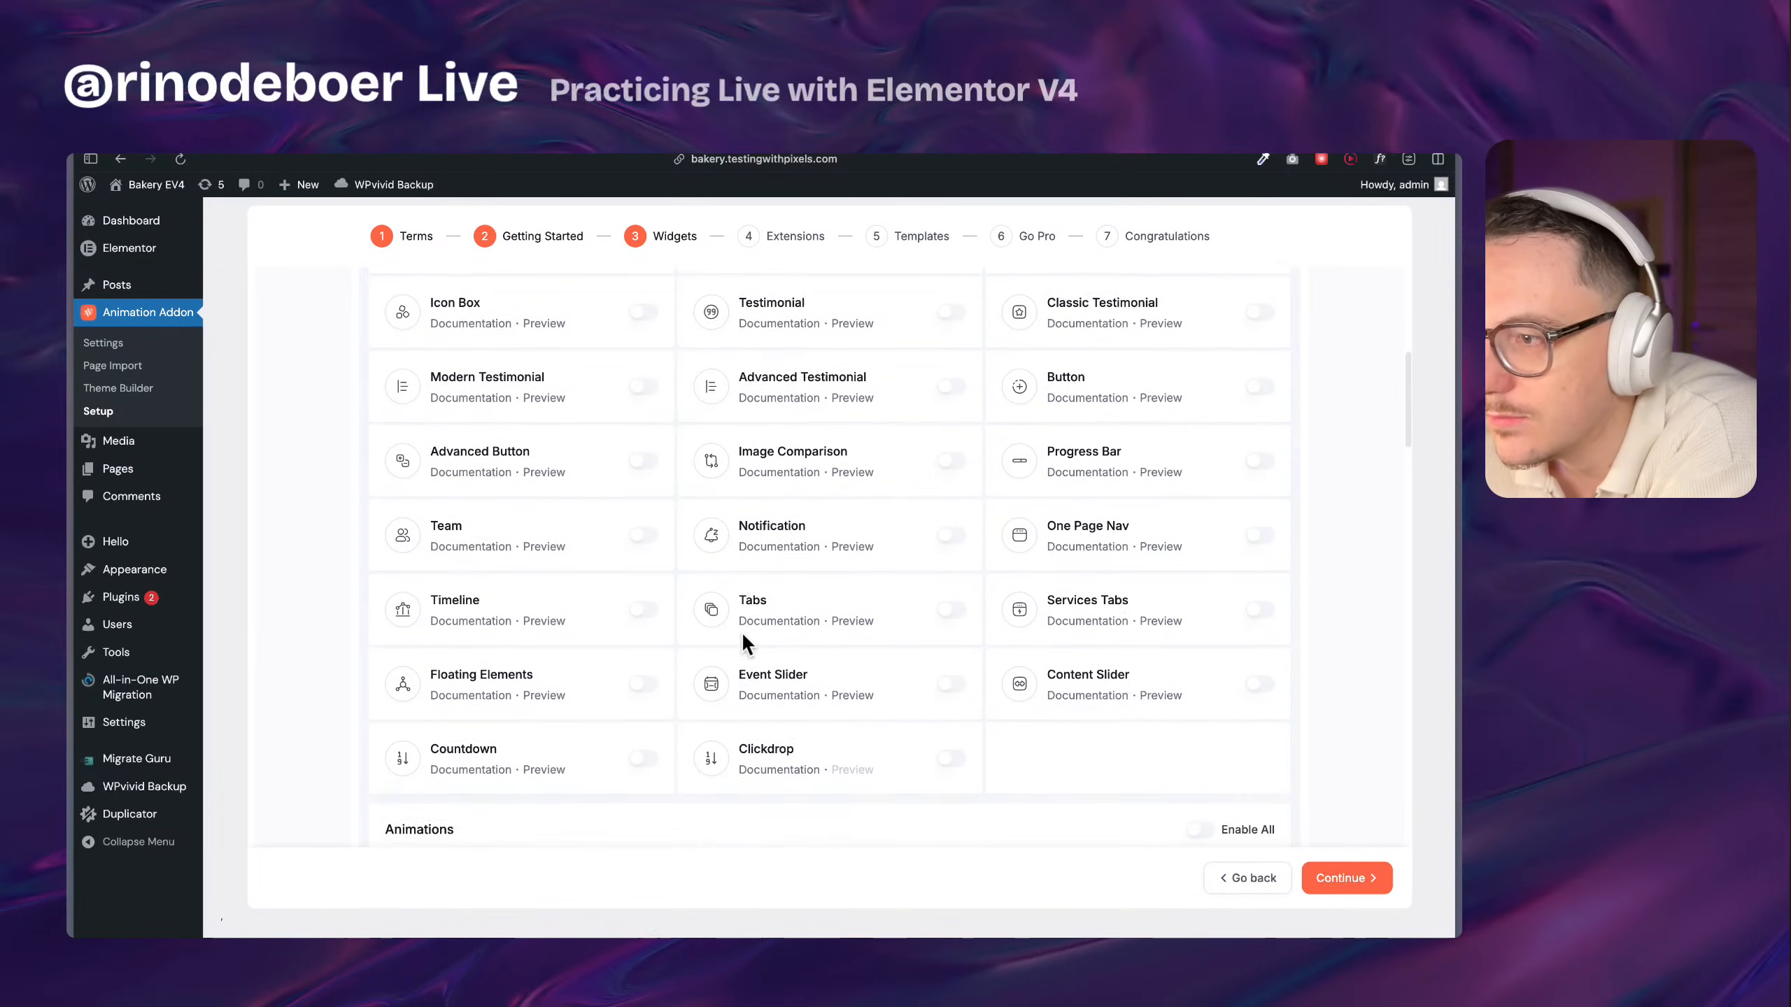
scroll(741, 633, up, 5)
scroll(742, 633, down, 1)
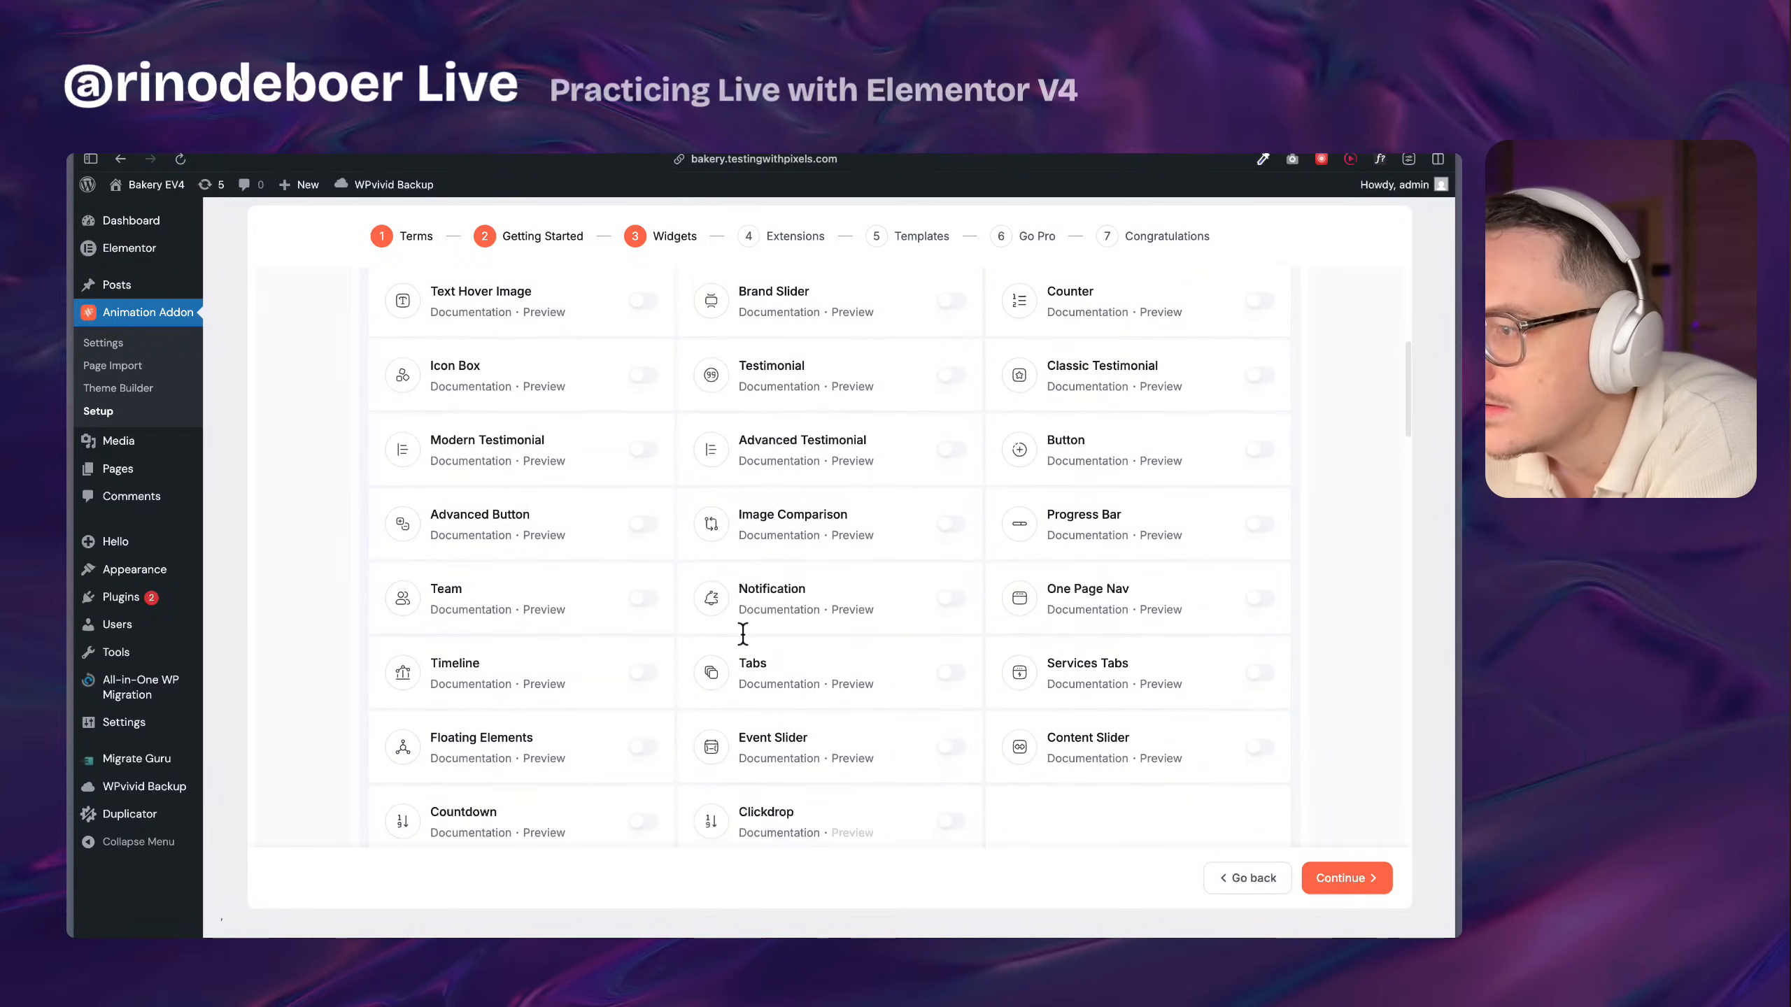
scroll(936, 700, up, 4)
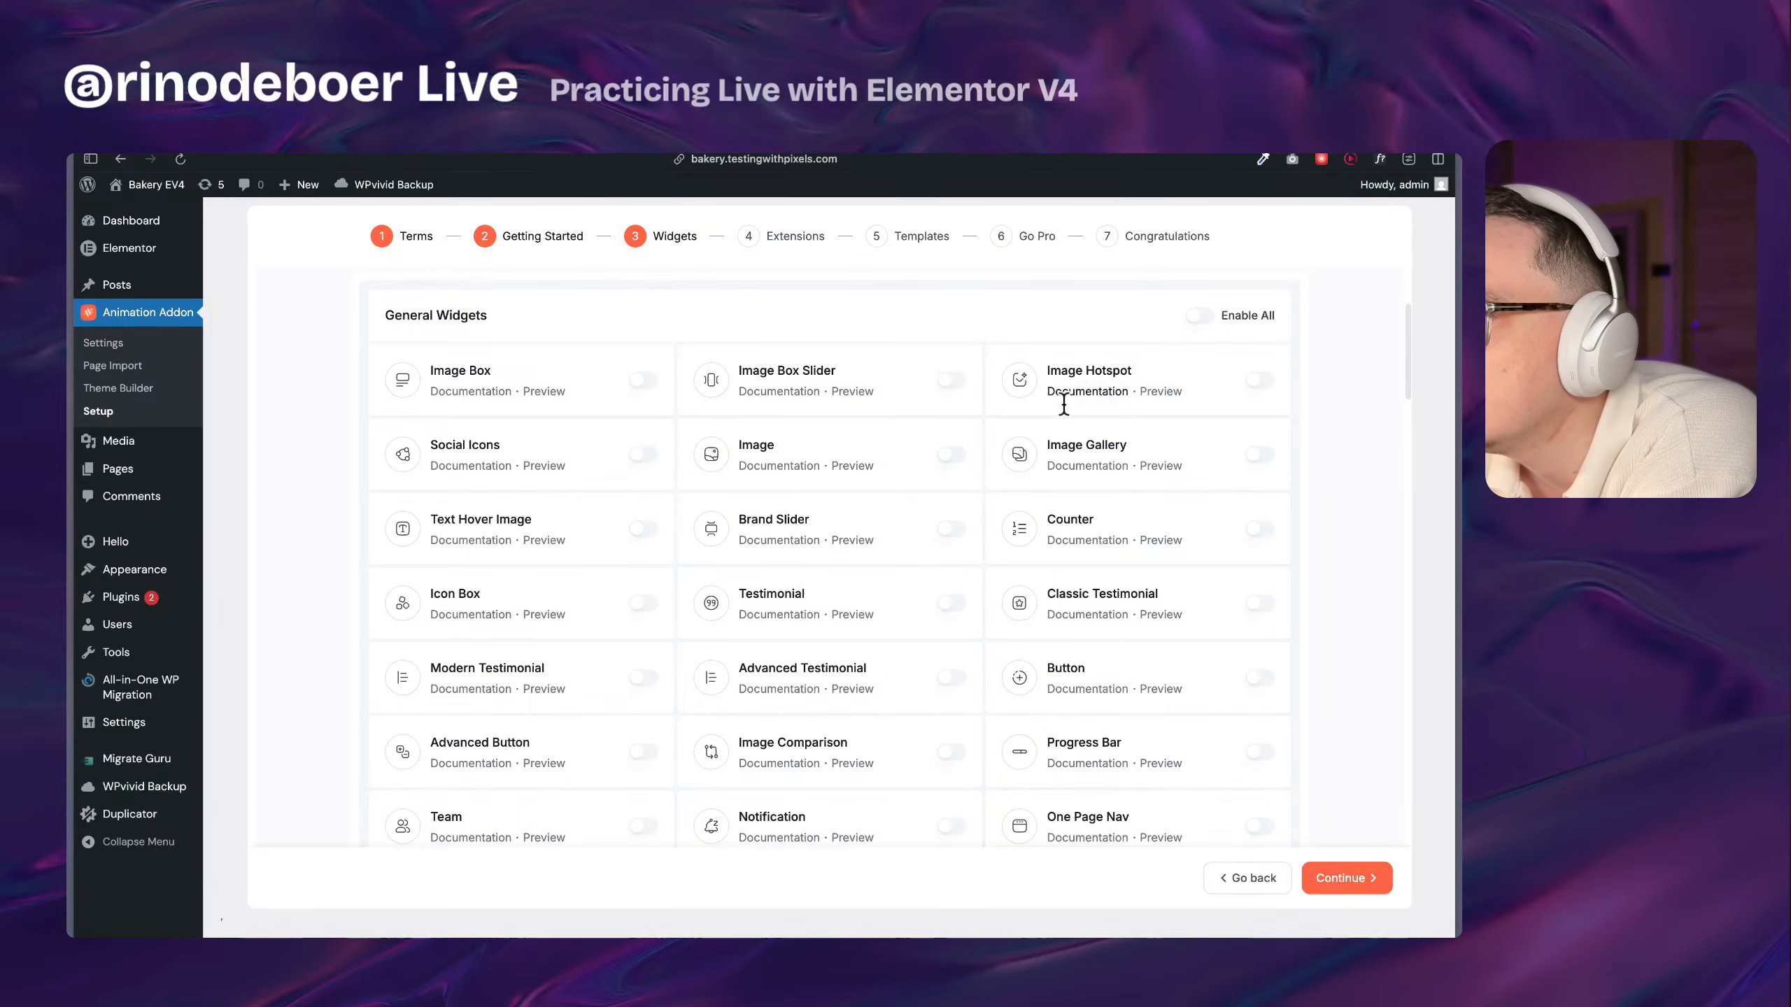
scroll(1068, 459, down, 1)
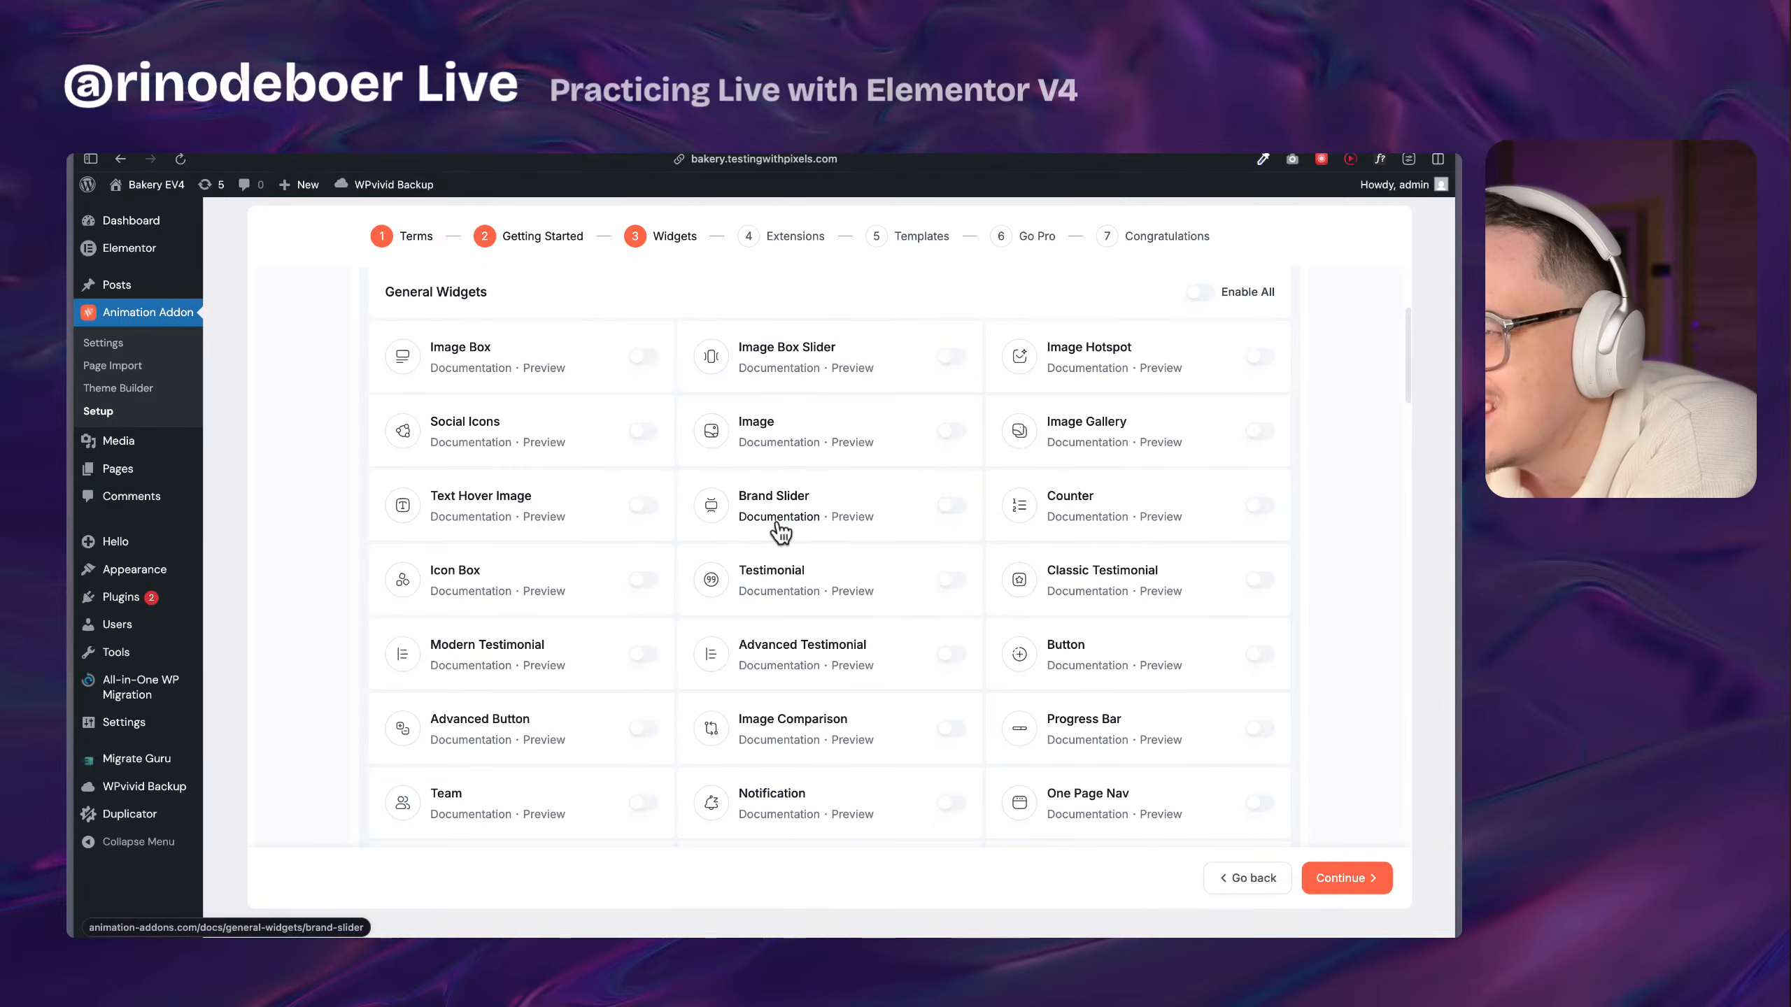
Look through the Brand Slider widget's preview demos, return to the setup wizard and enable Brand Slider
click(852, 518)
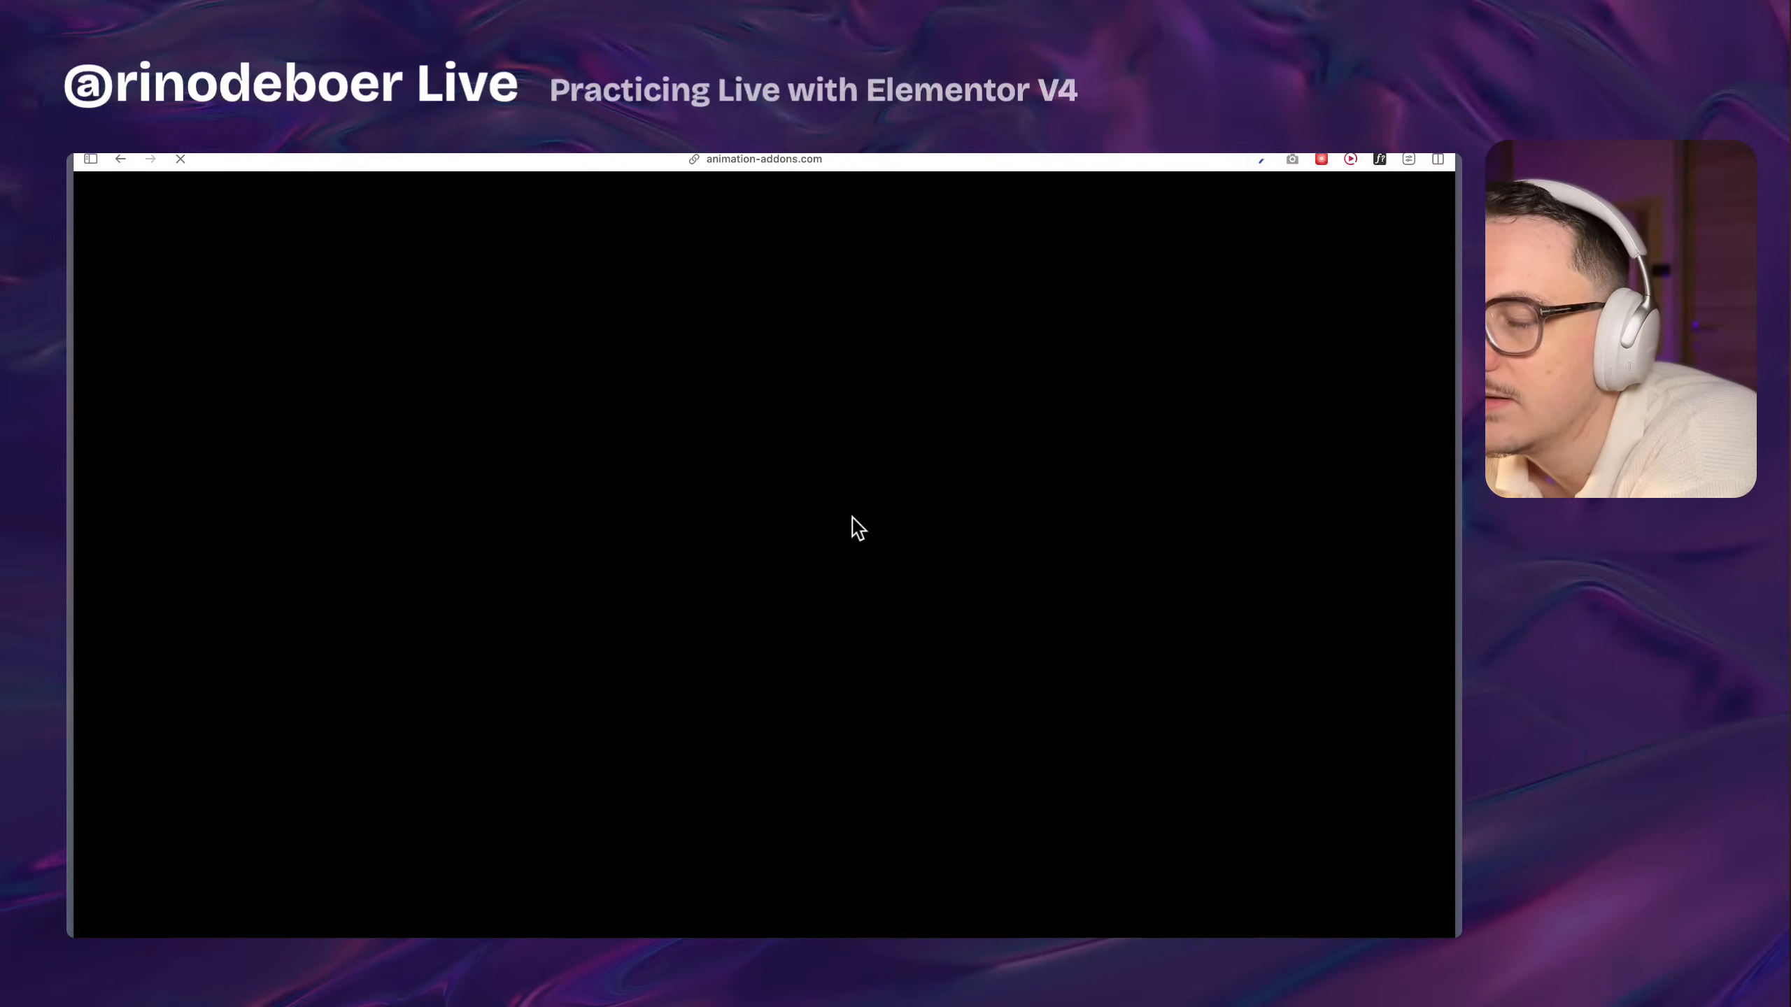
scroll(1013, 538, down, 10)
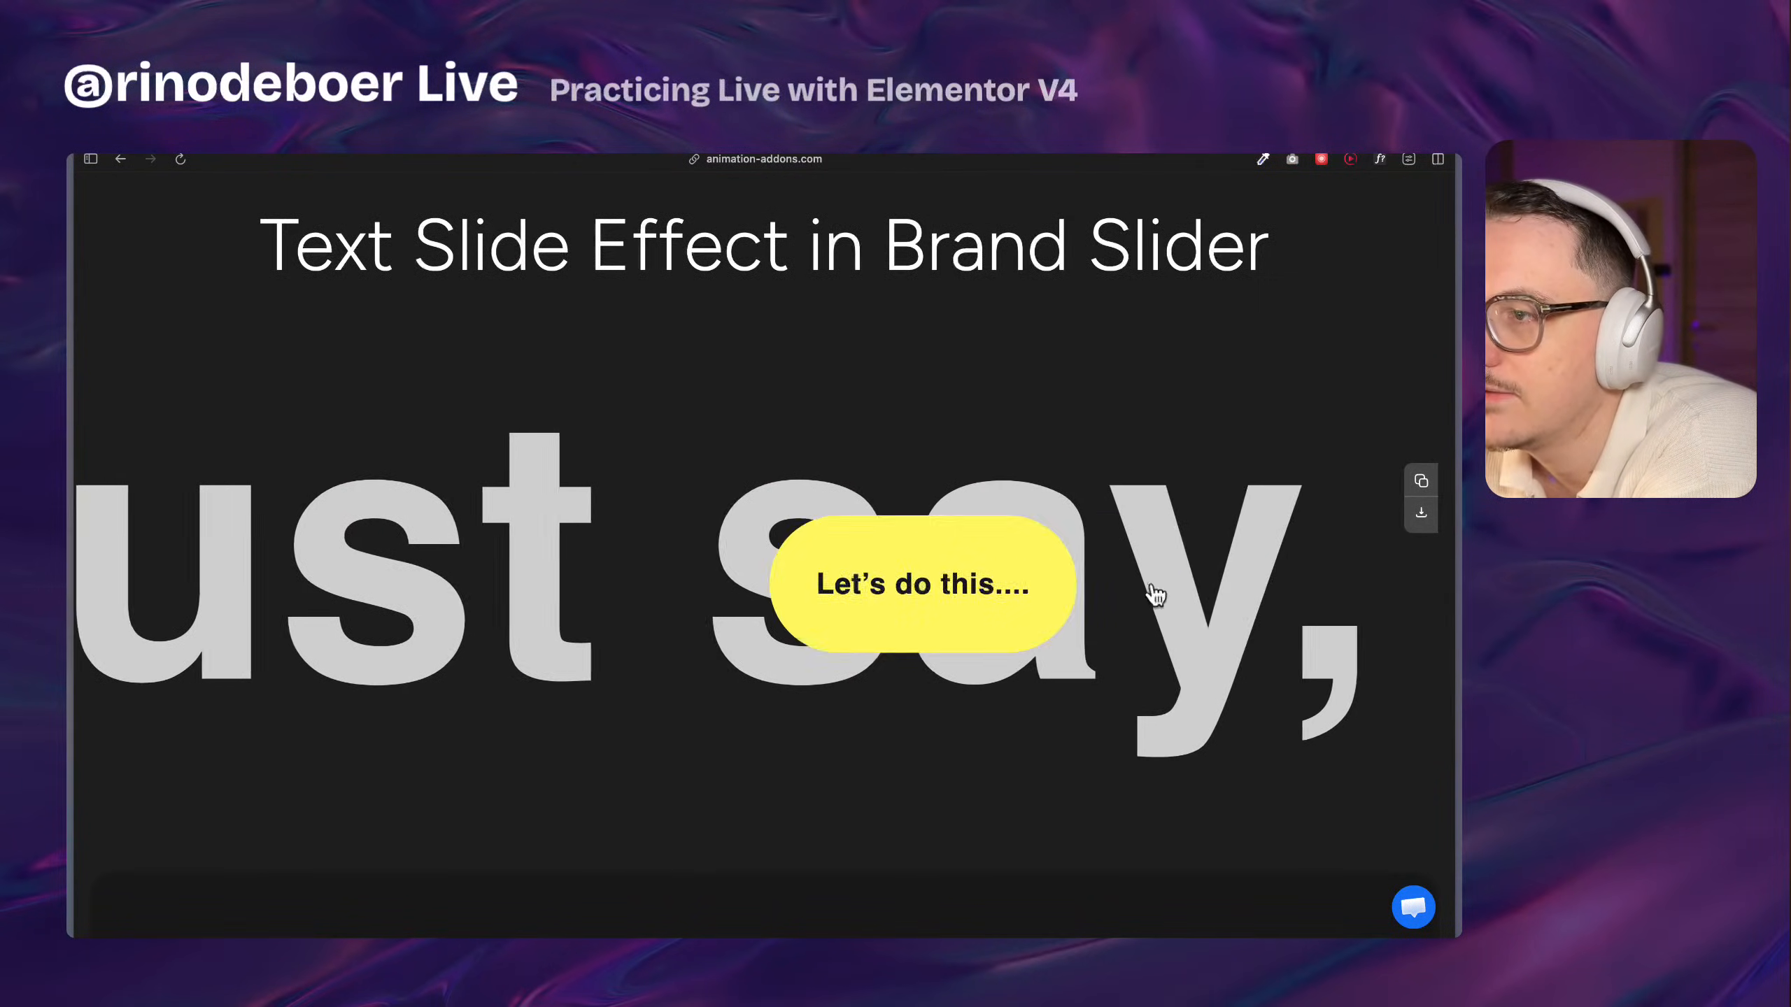
scroll(1160, 585, down, 10)
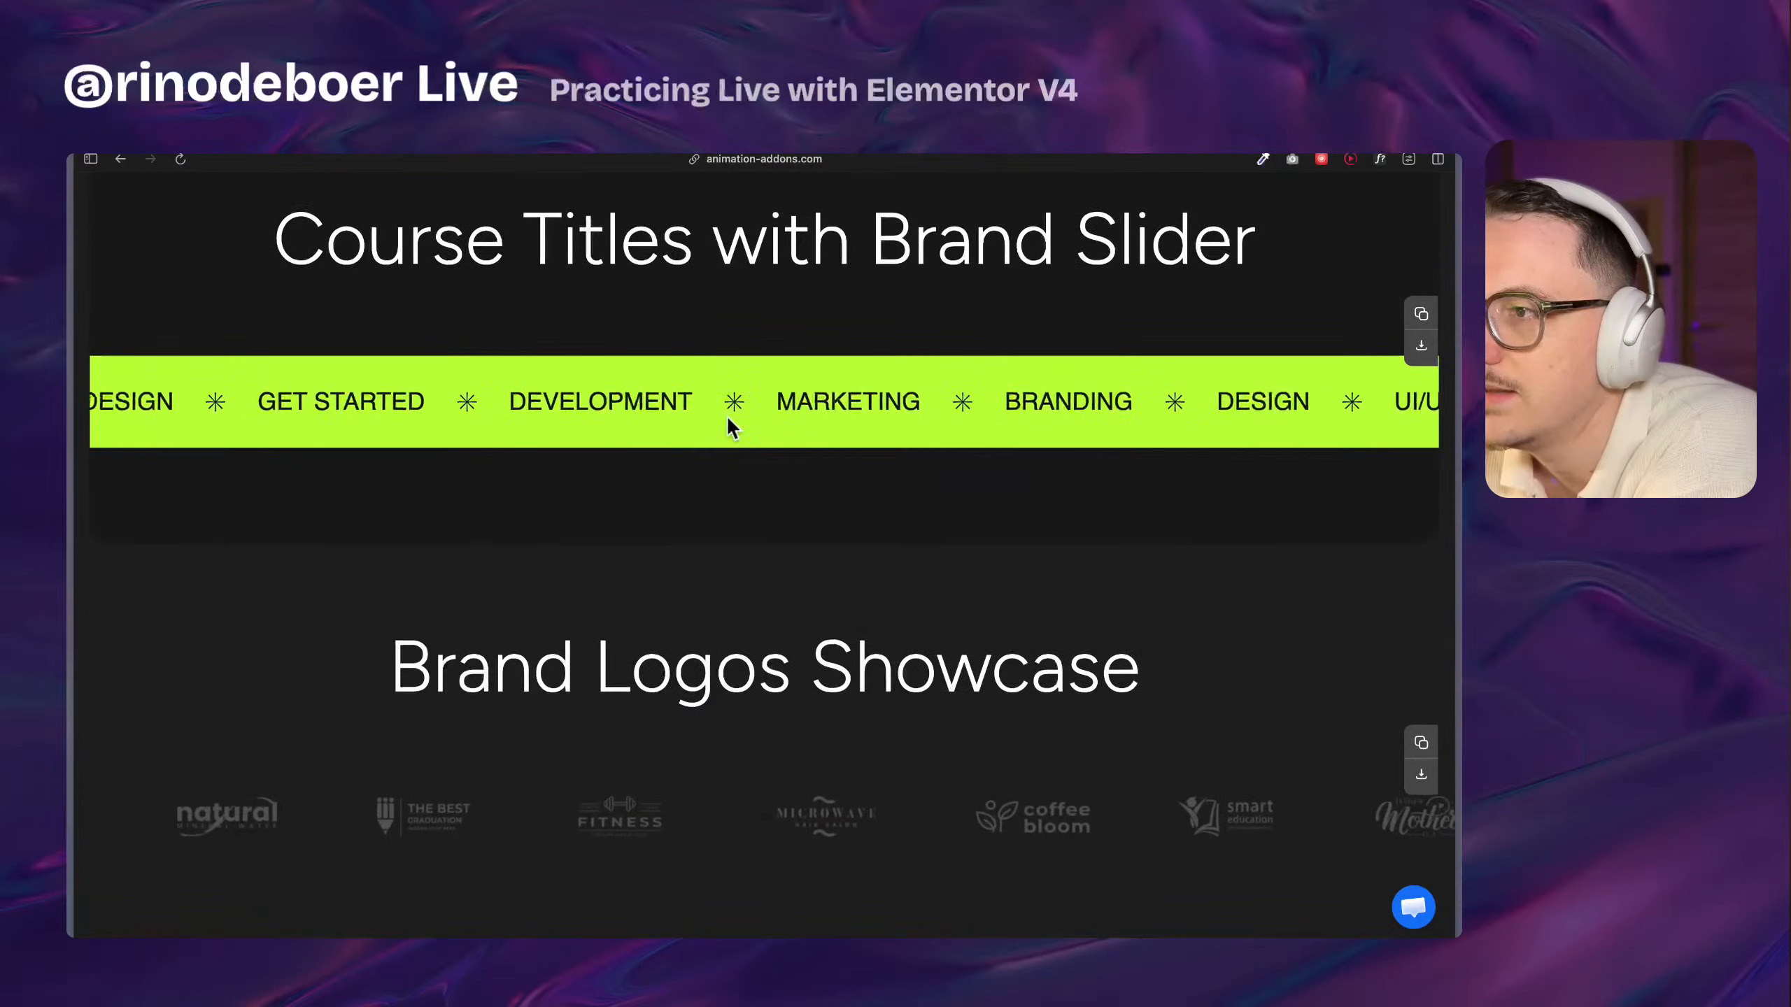
scroll(941, 512, up, 2)
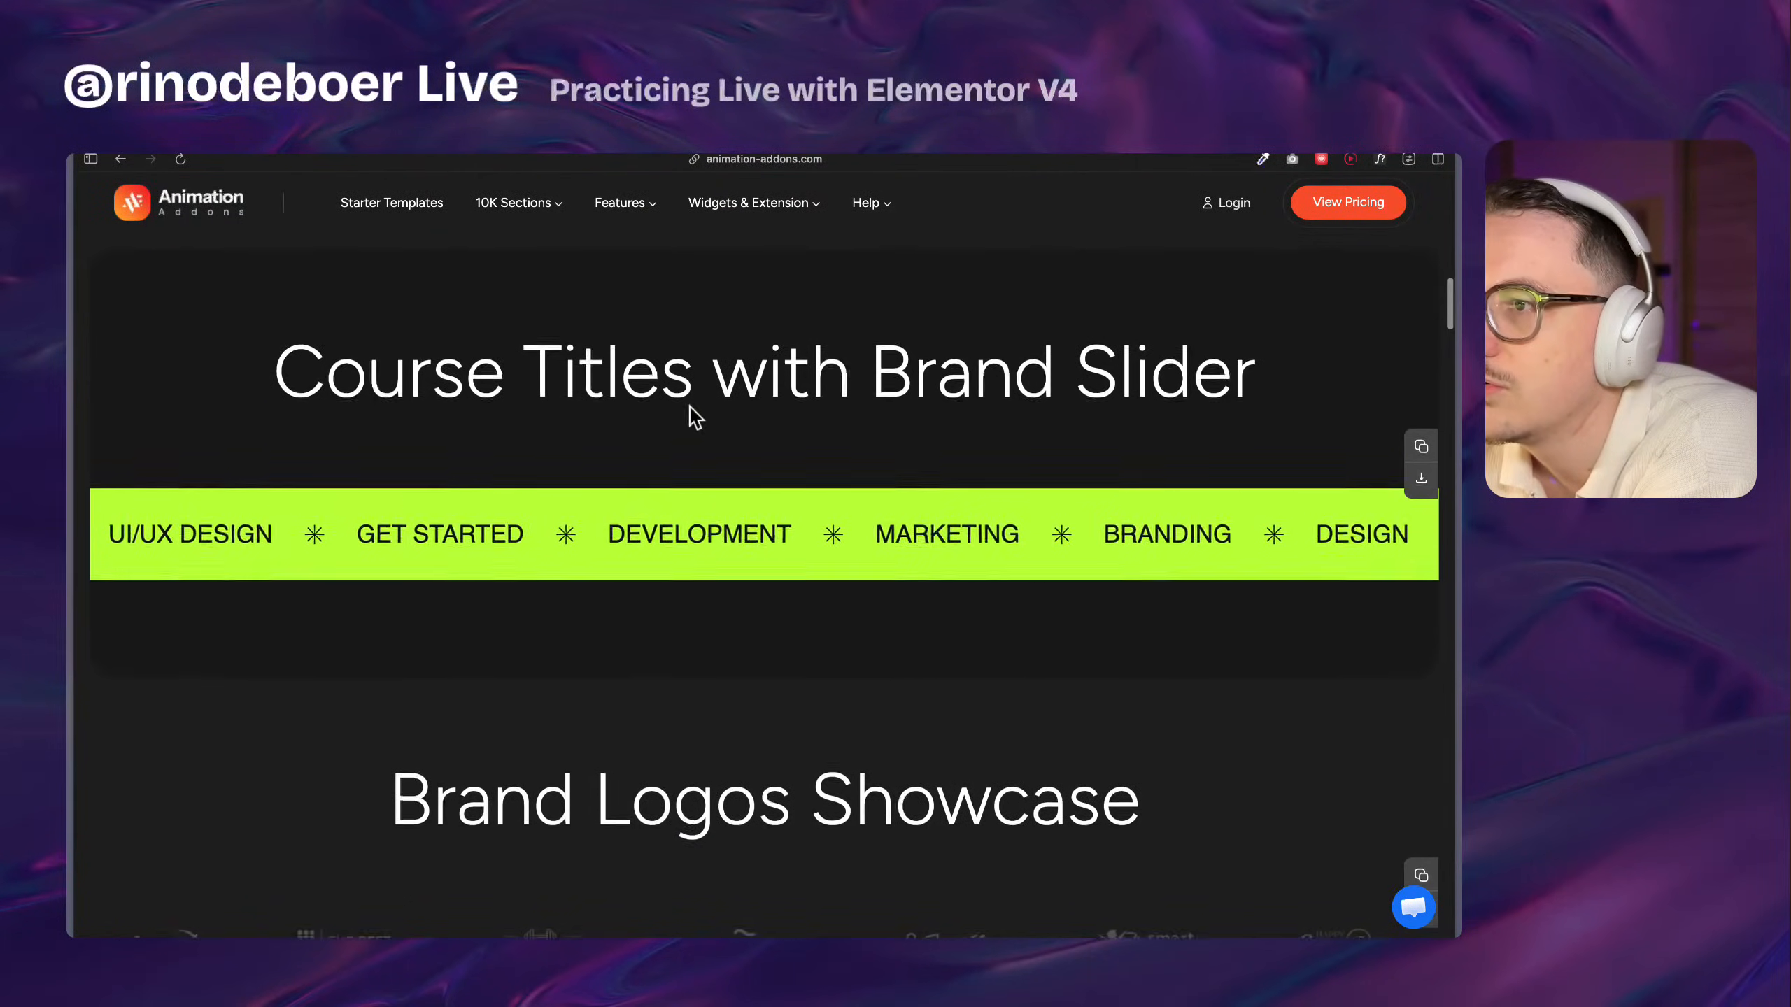
scroll(890, 566, down, 10)
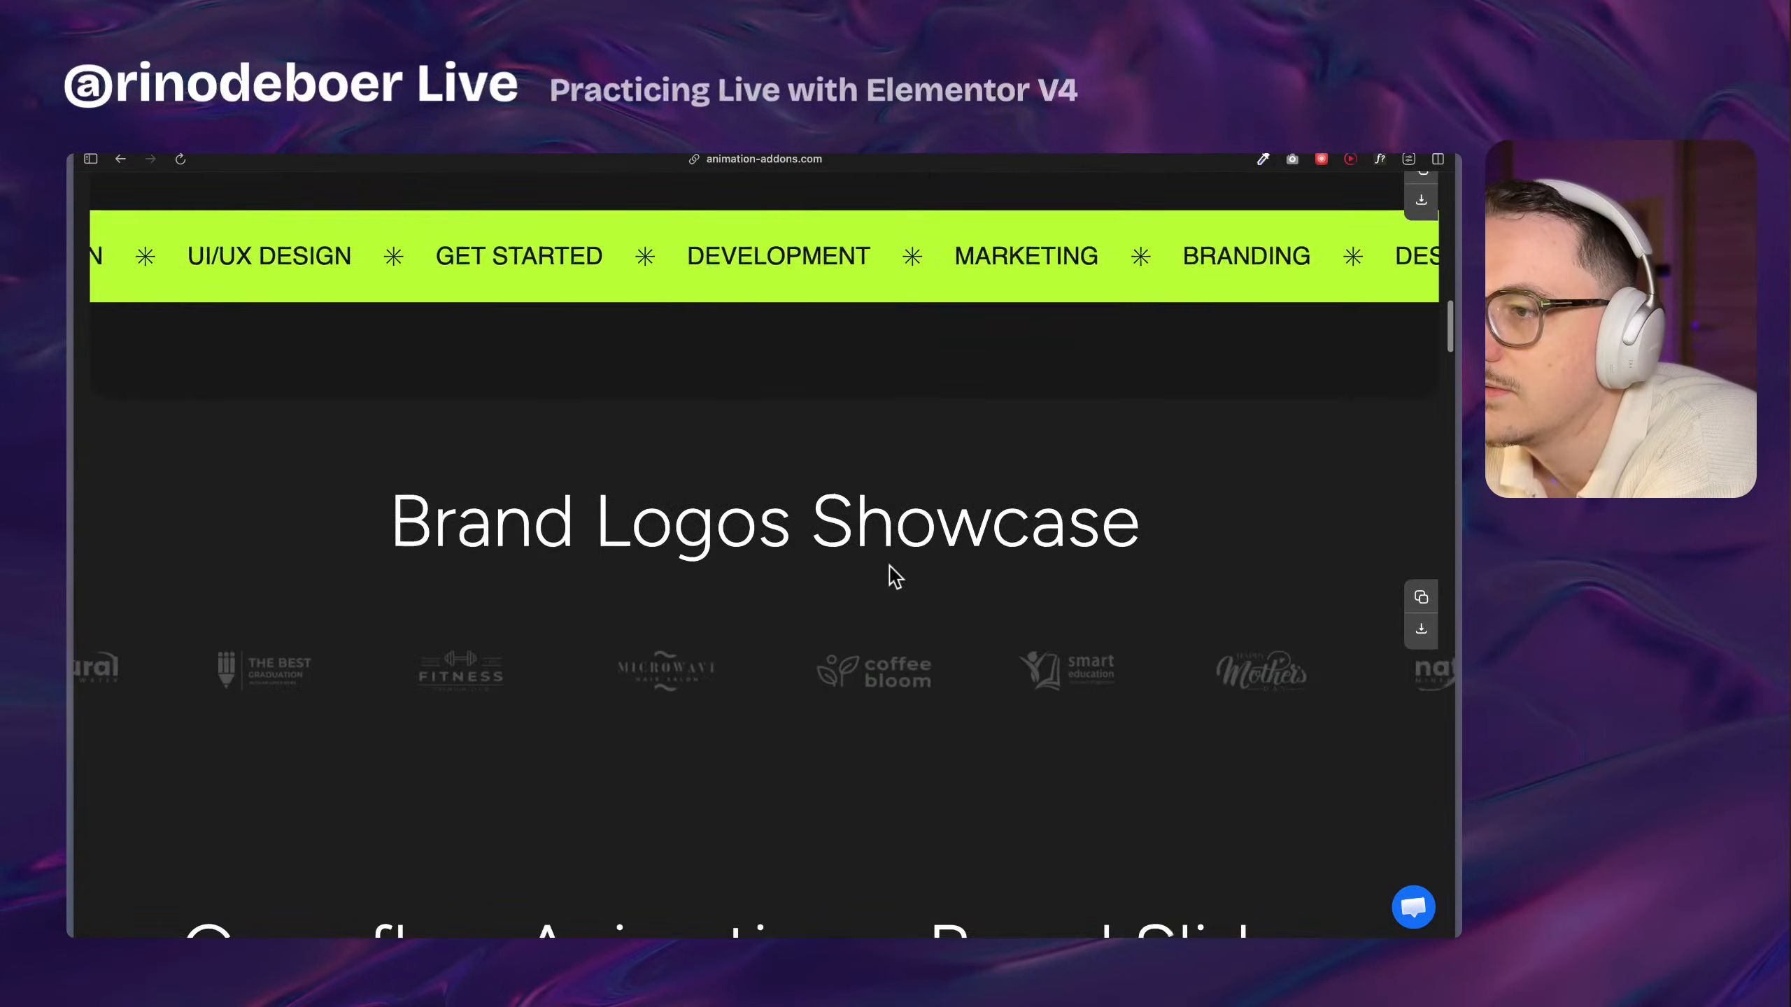
scroll(950, 707, down, 2)
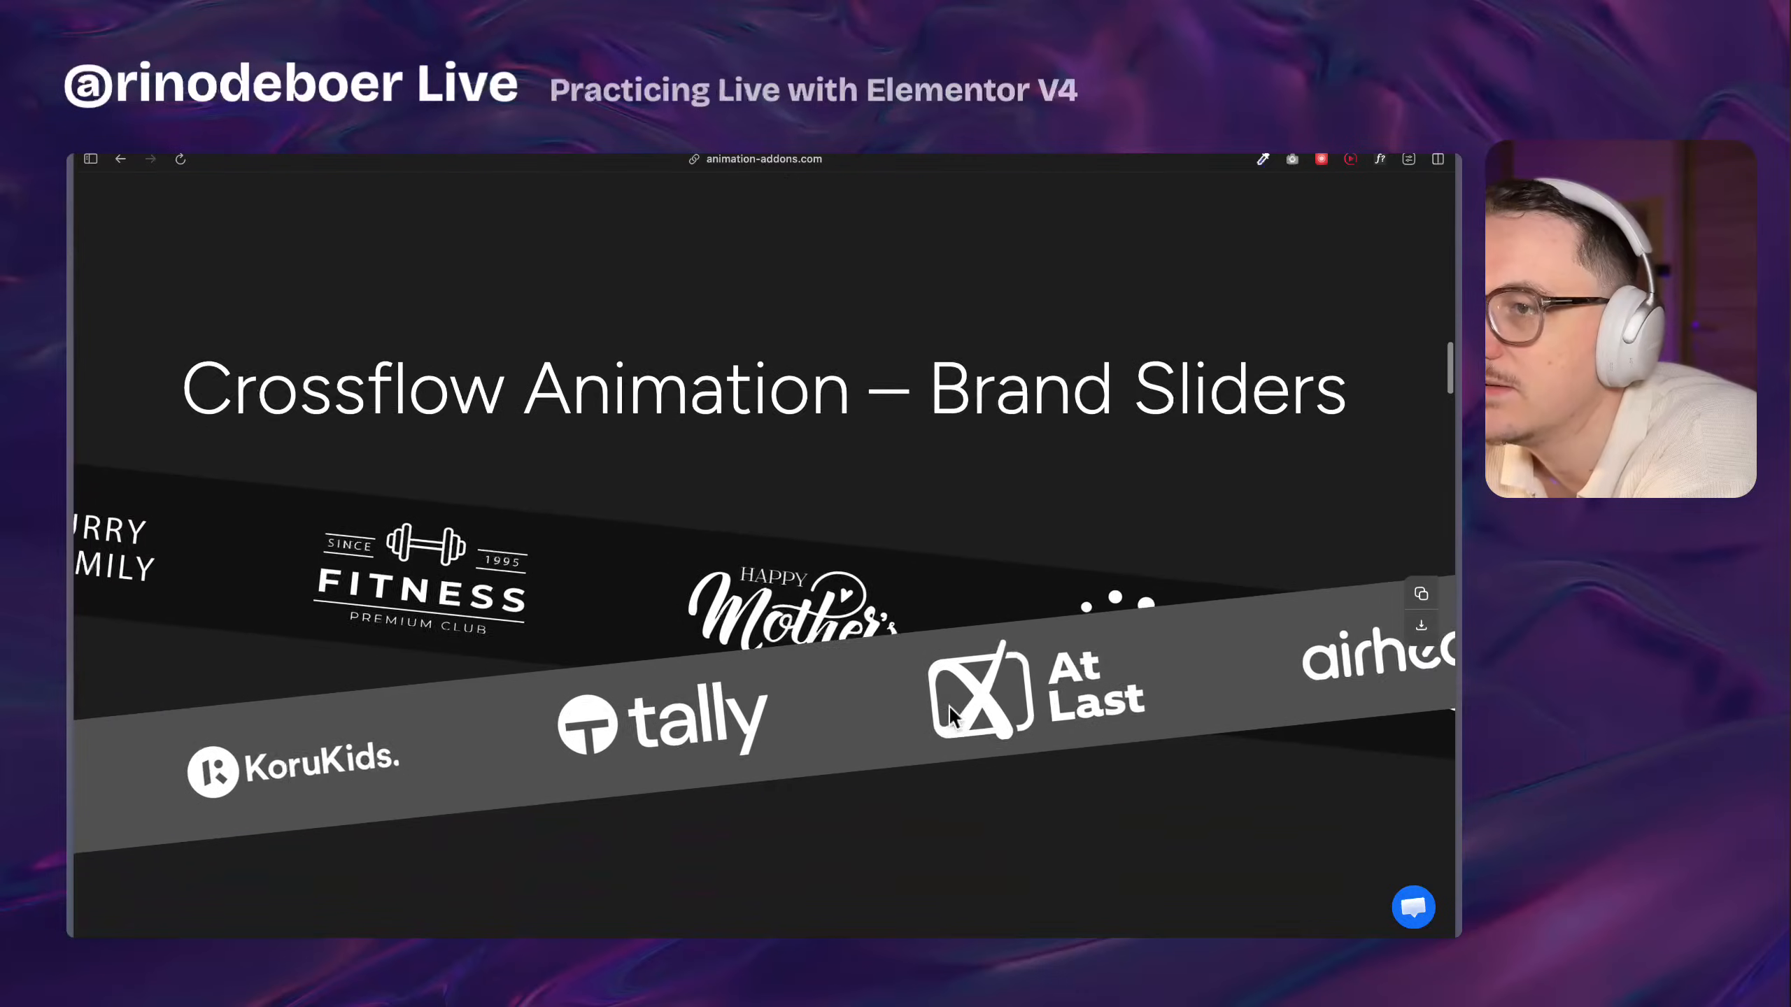
scroll(815, 698, up, 1)
scroll(814, 697, up, 15)
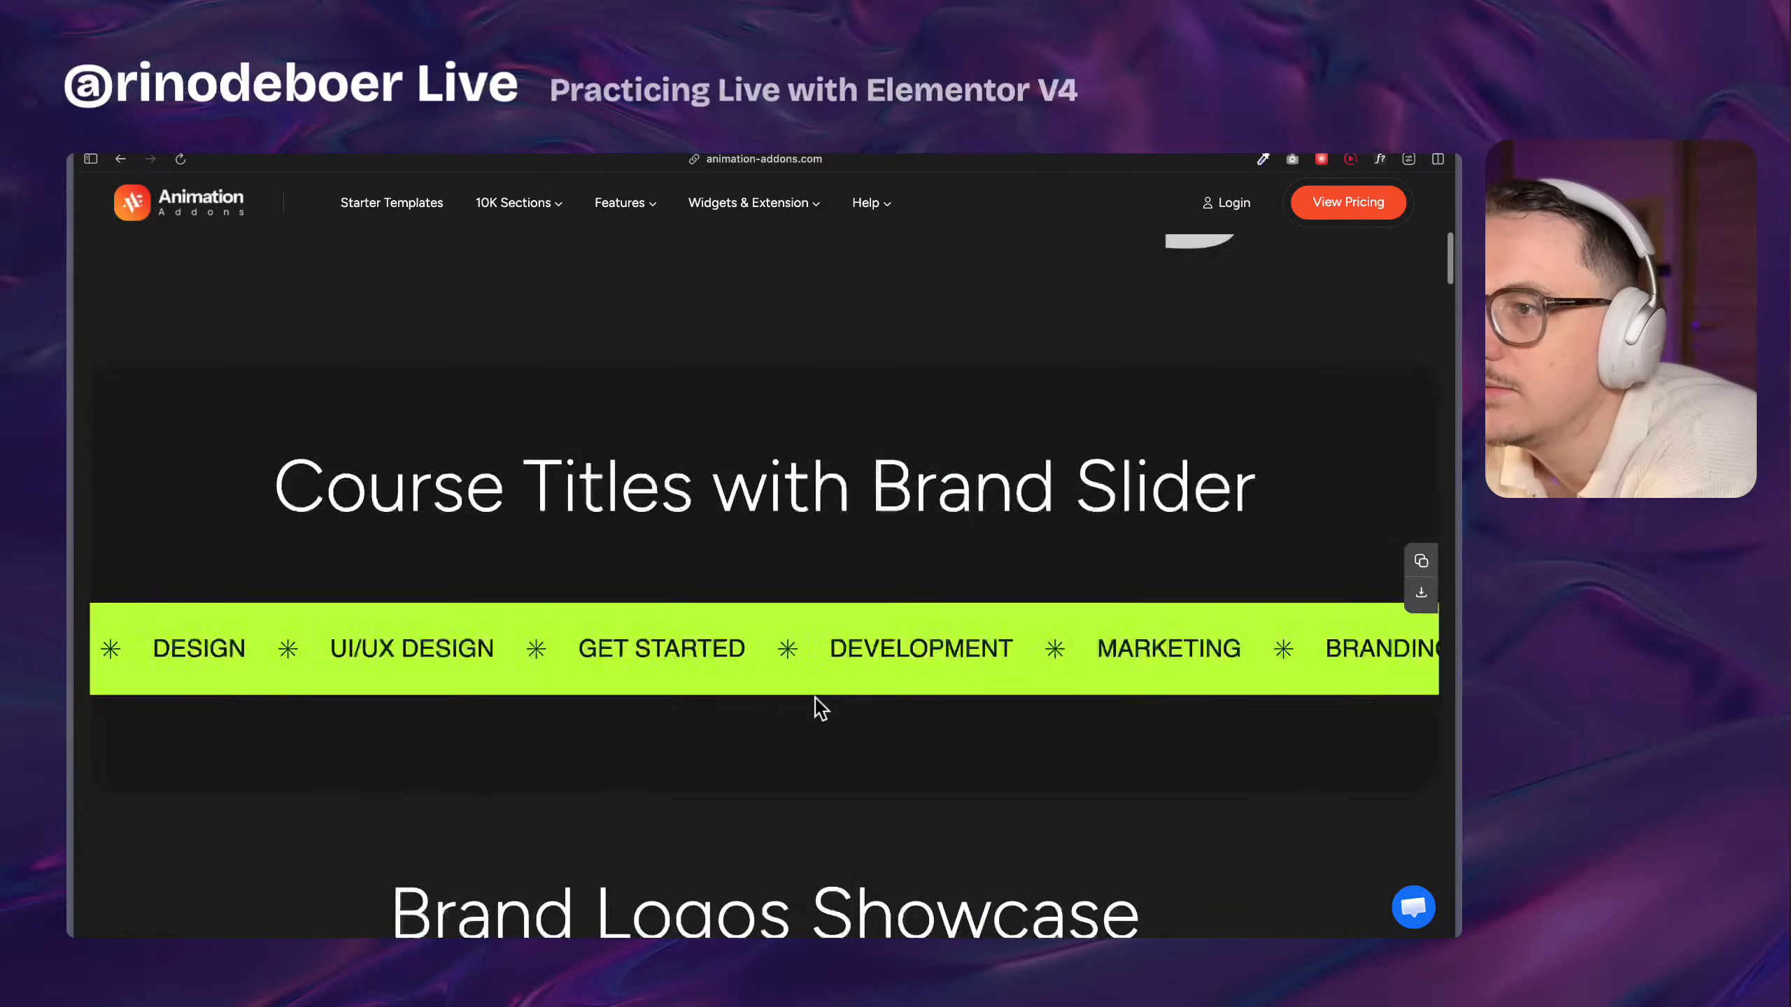
click(123, 160)
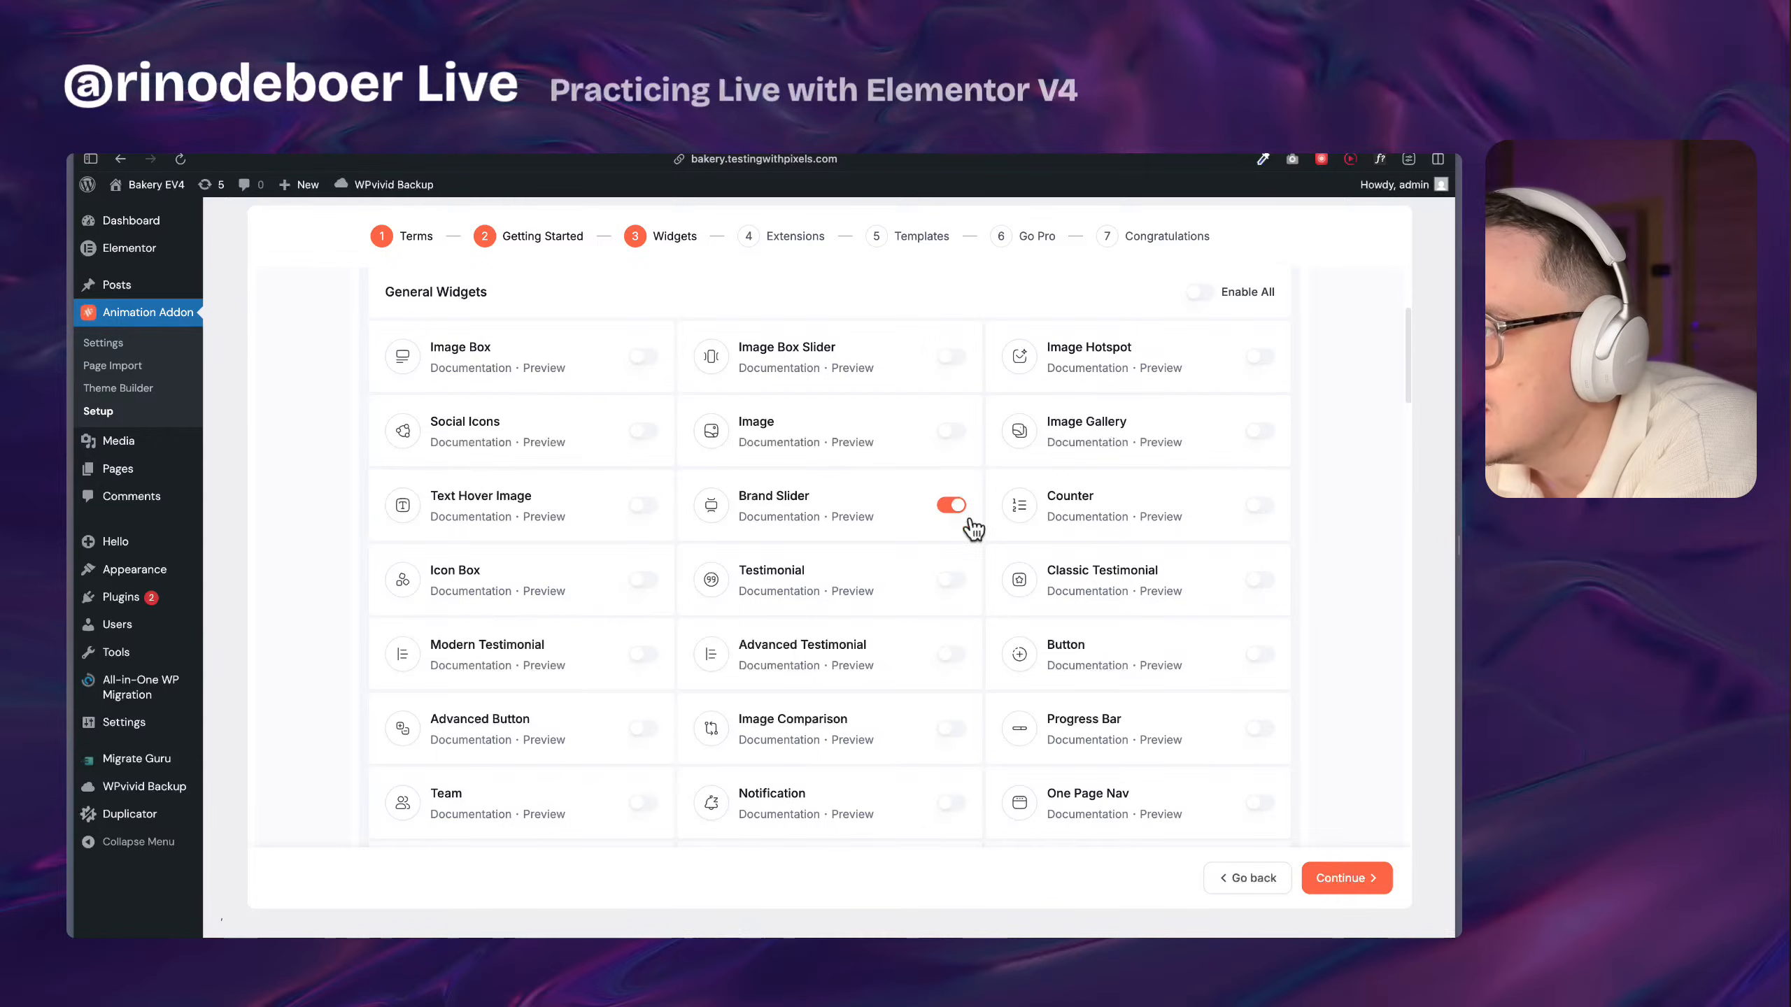
Look through the remaining widget categories offered for activation, from General Widgets and Animations down to Advanced Widgets
scroll(1168, 579, down, 2)
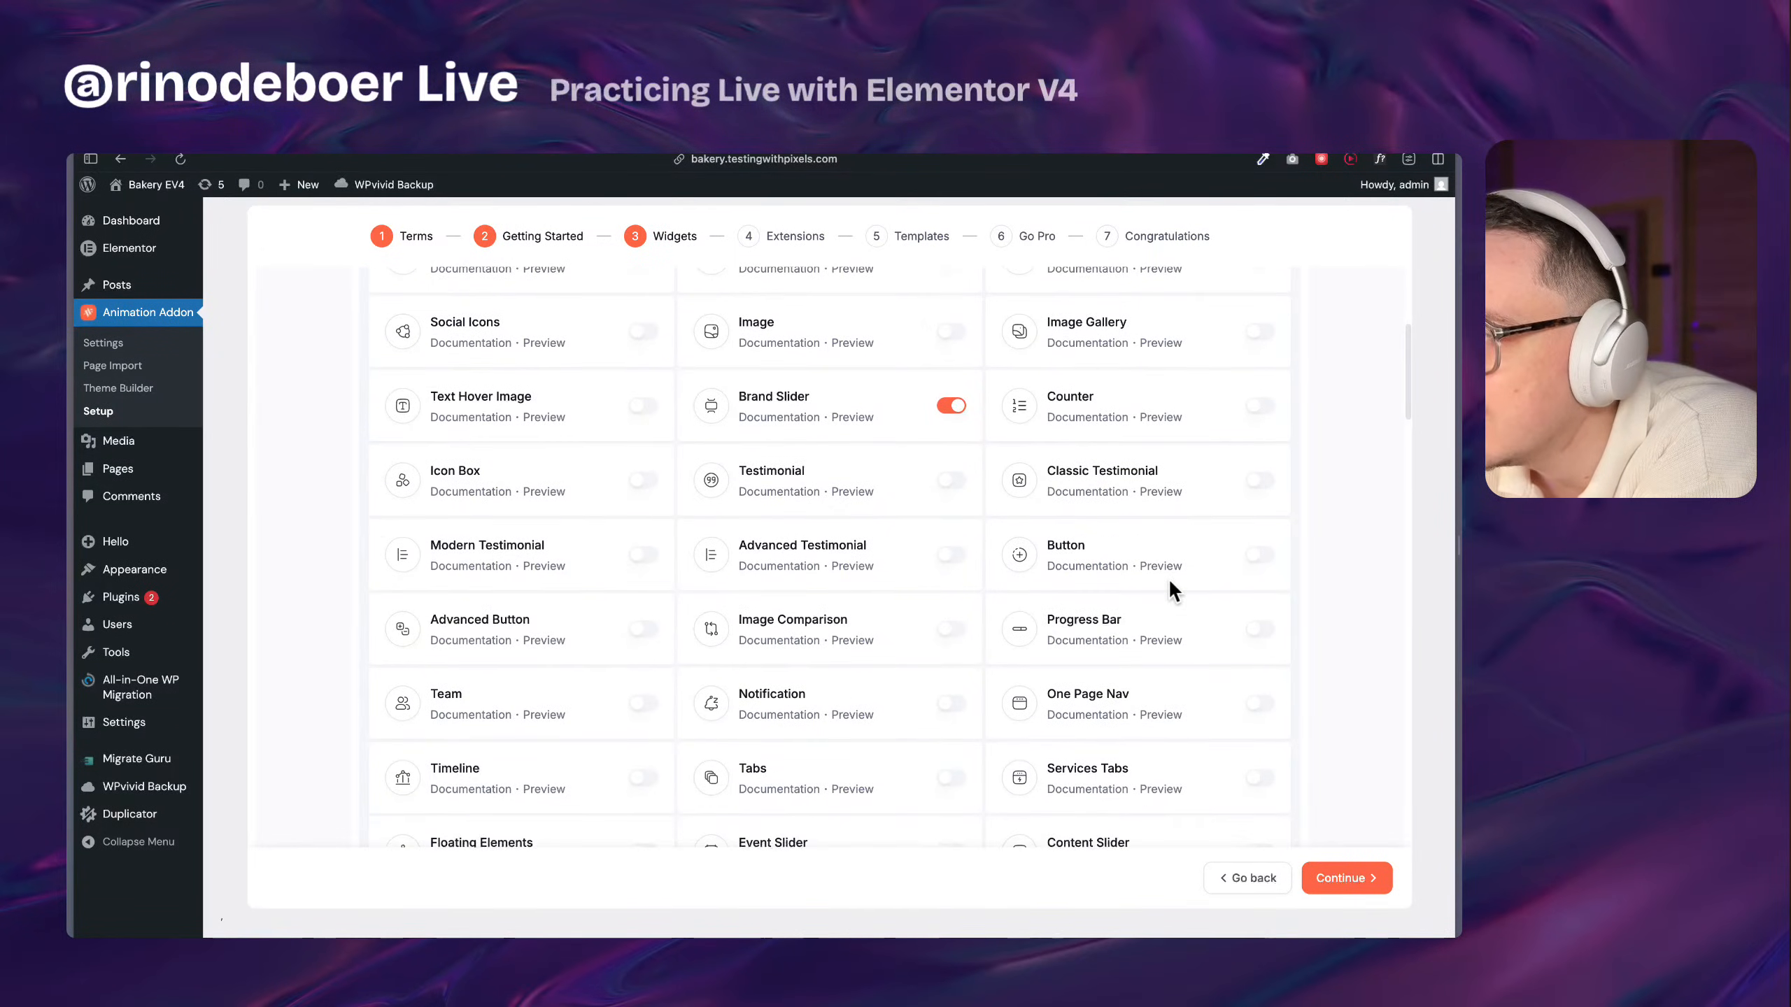
scroll(1117, 554, down, 2)
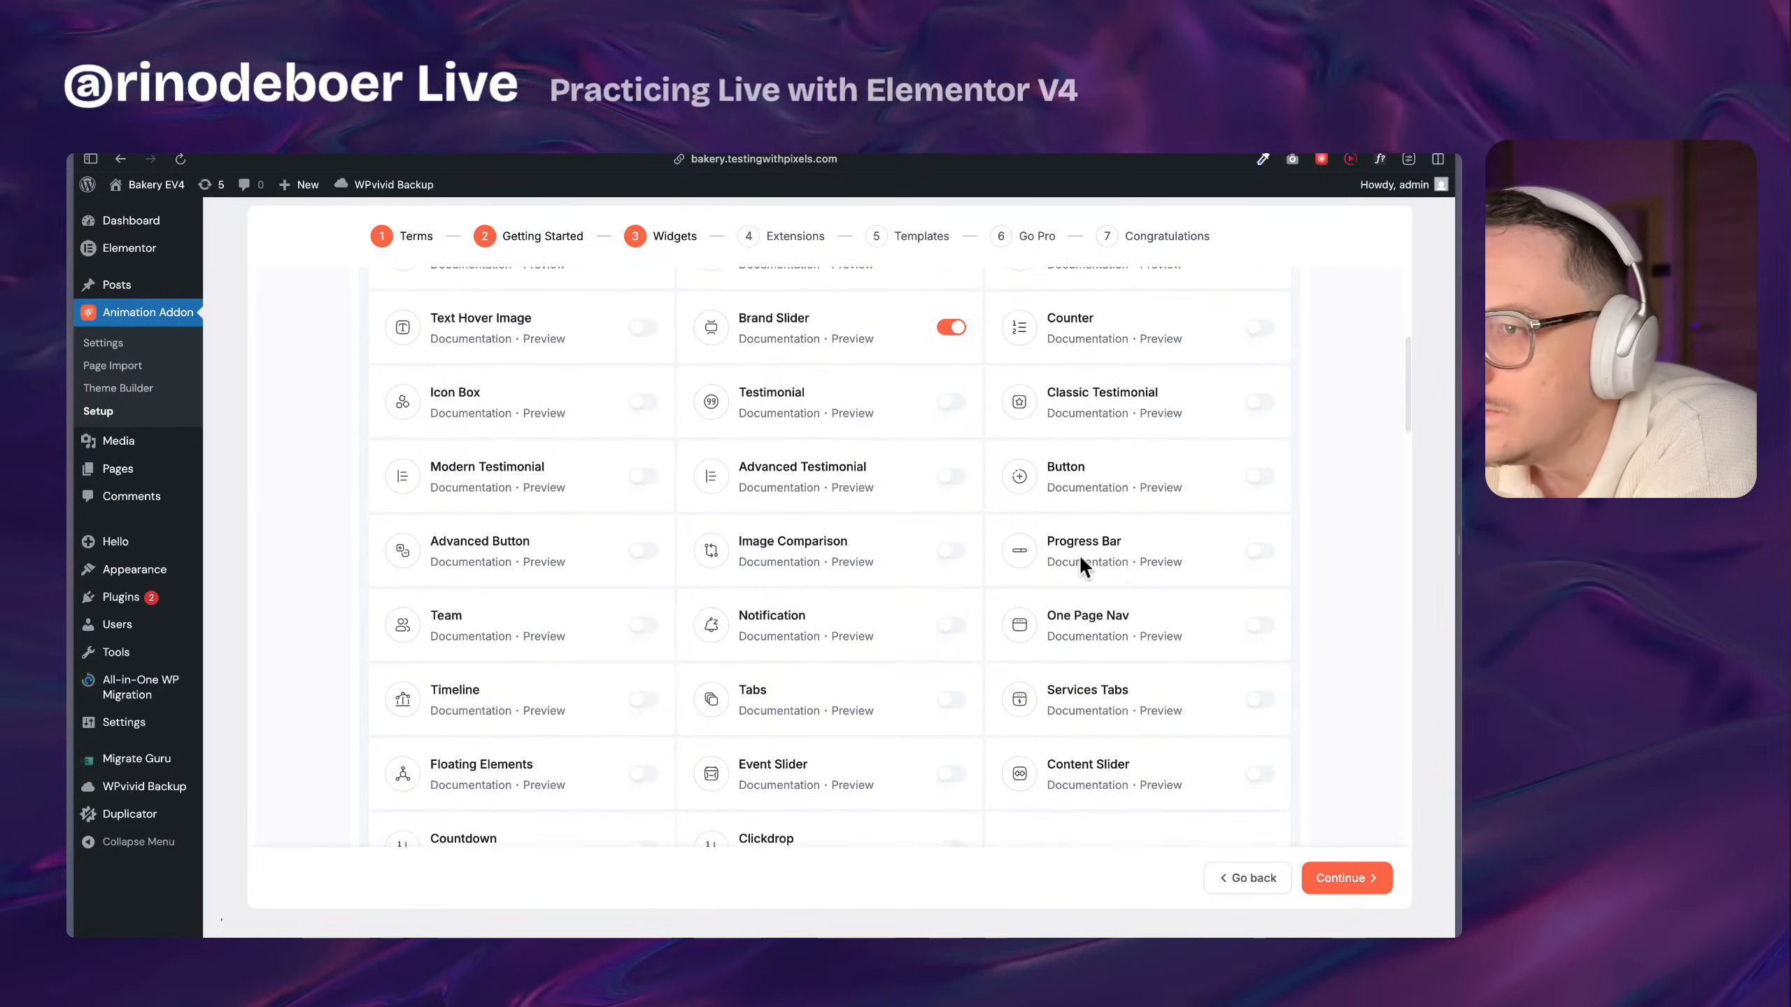
scroll(549, 536, down, 1)
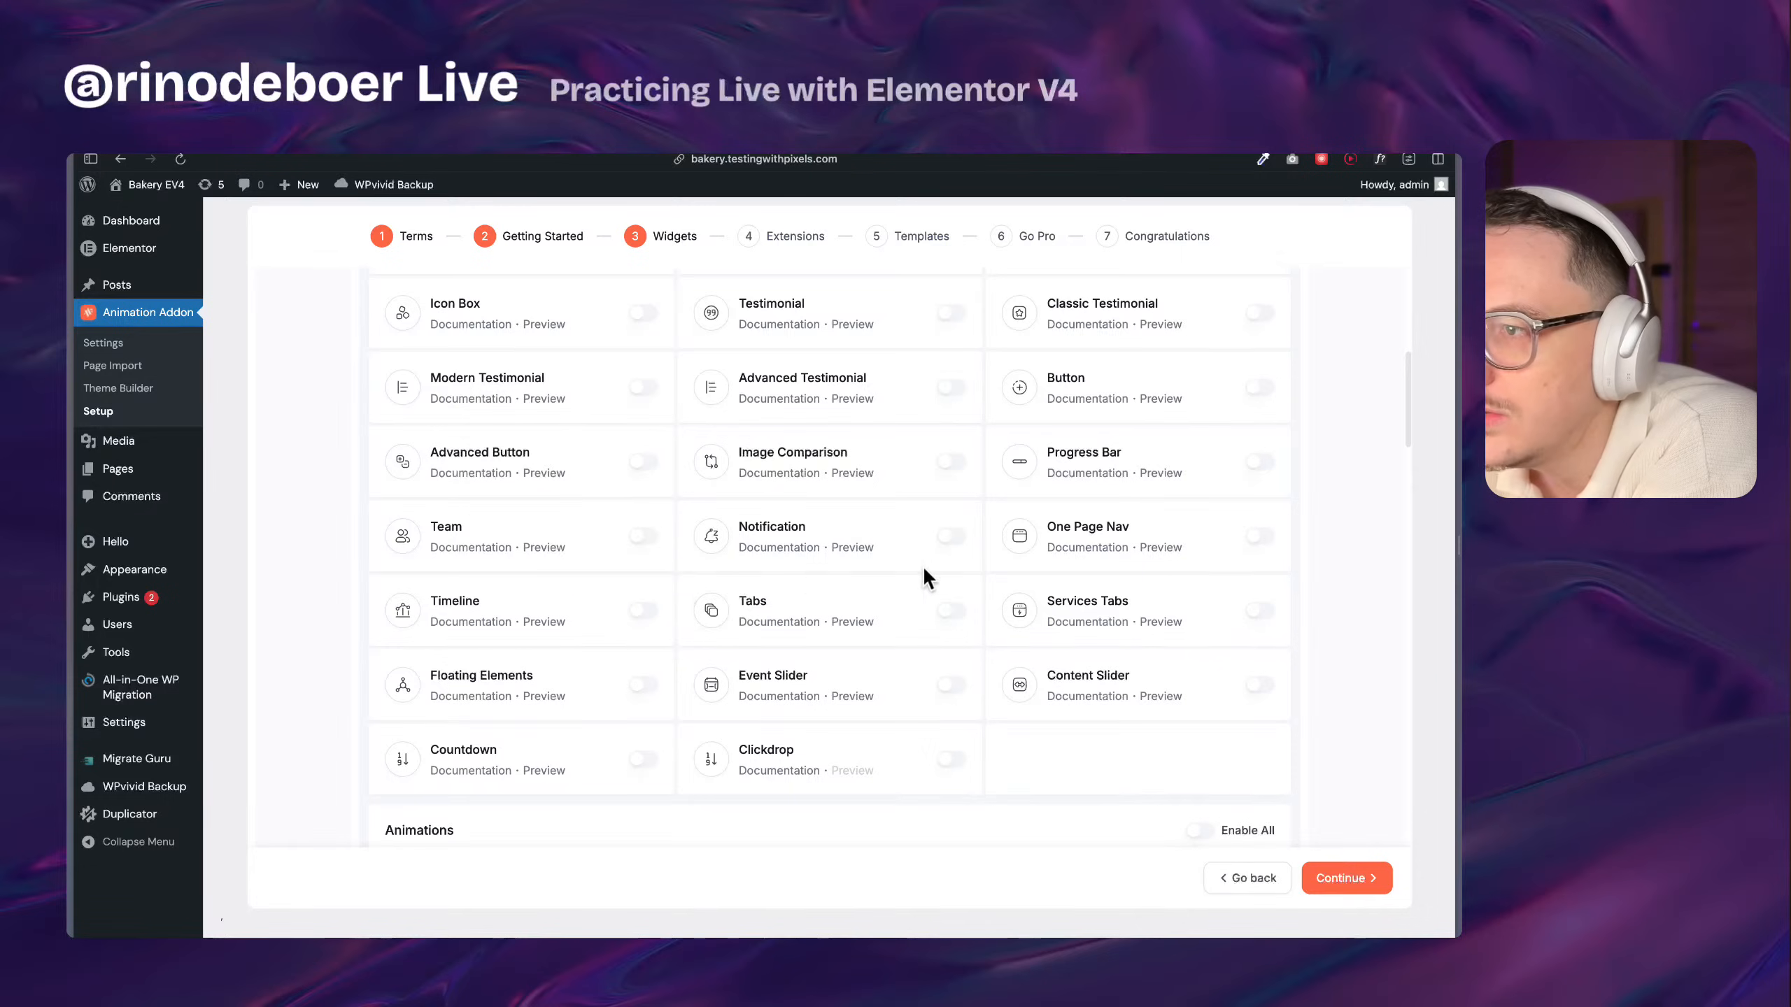
scroll(1196, 579, down, 3)
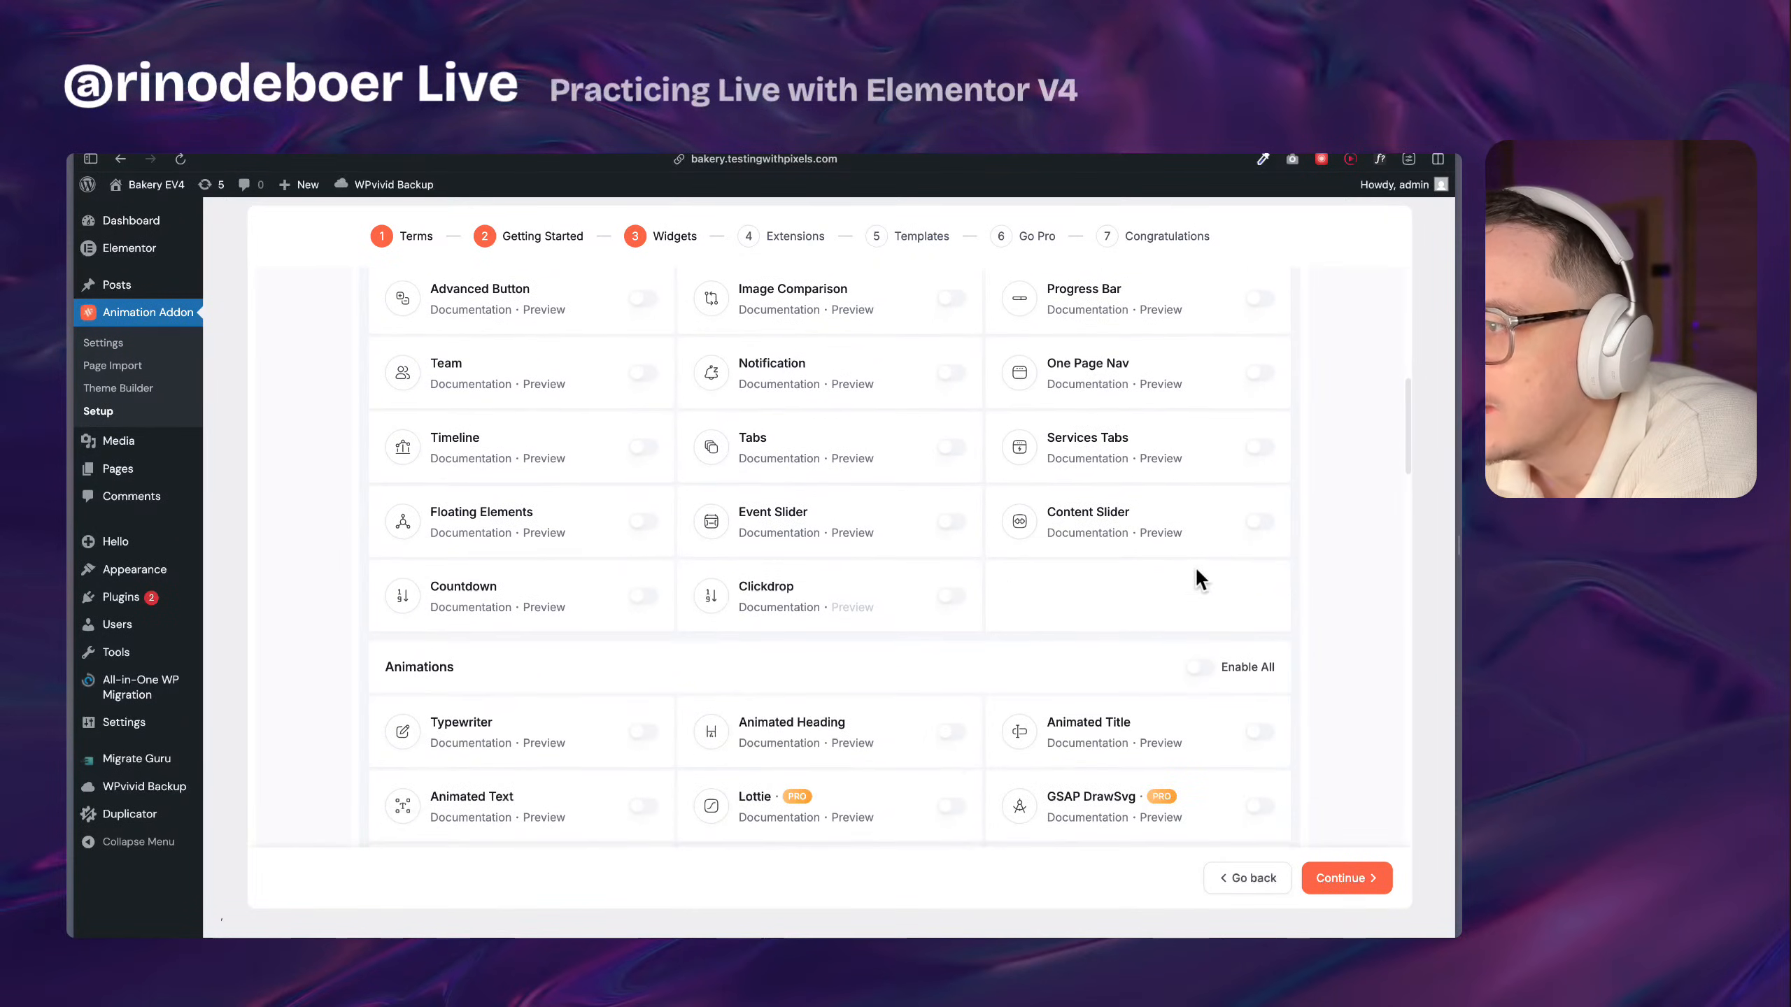
scroll(1118, 592, down, 3)
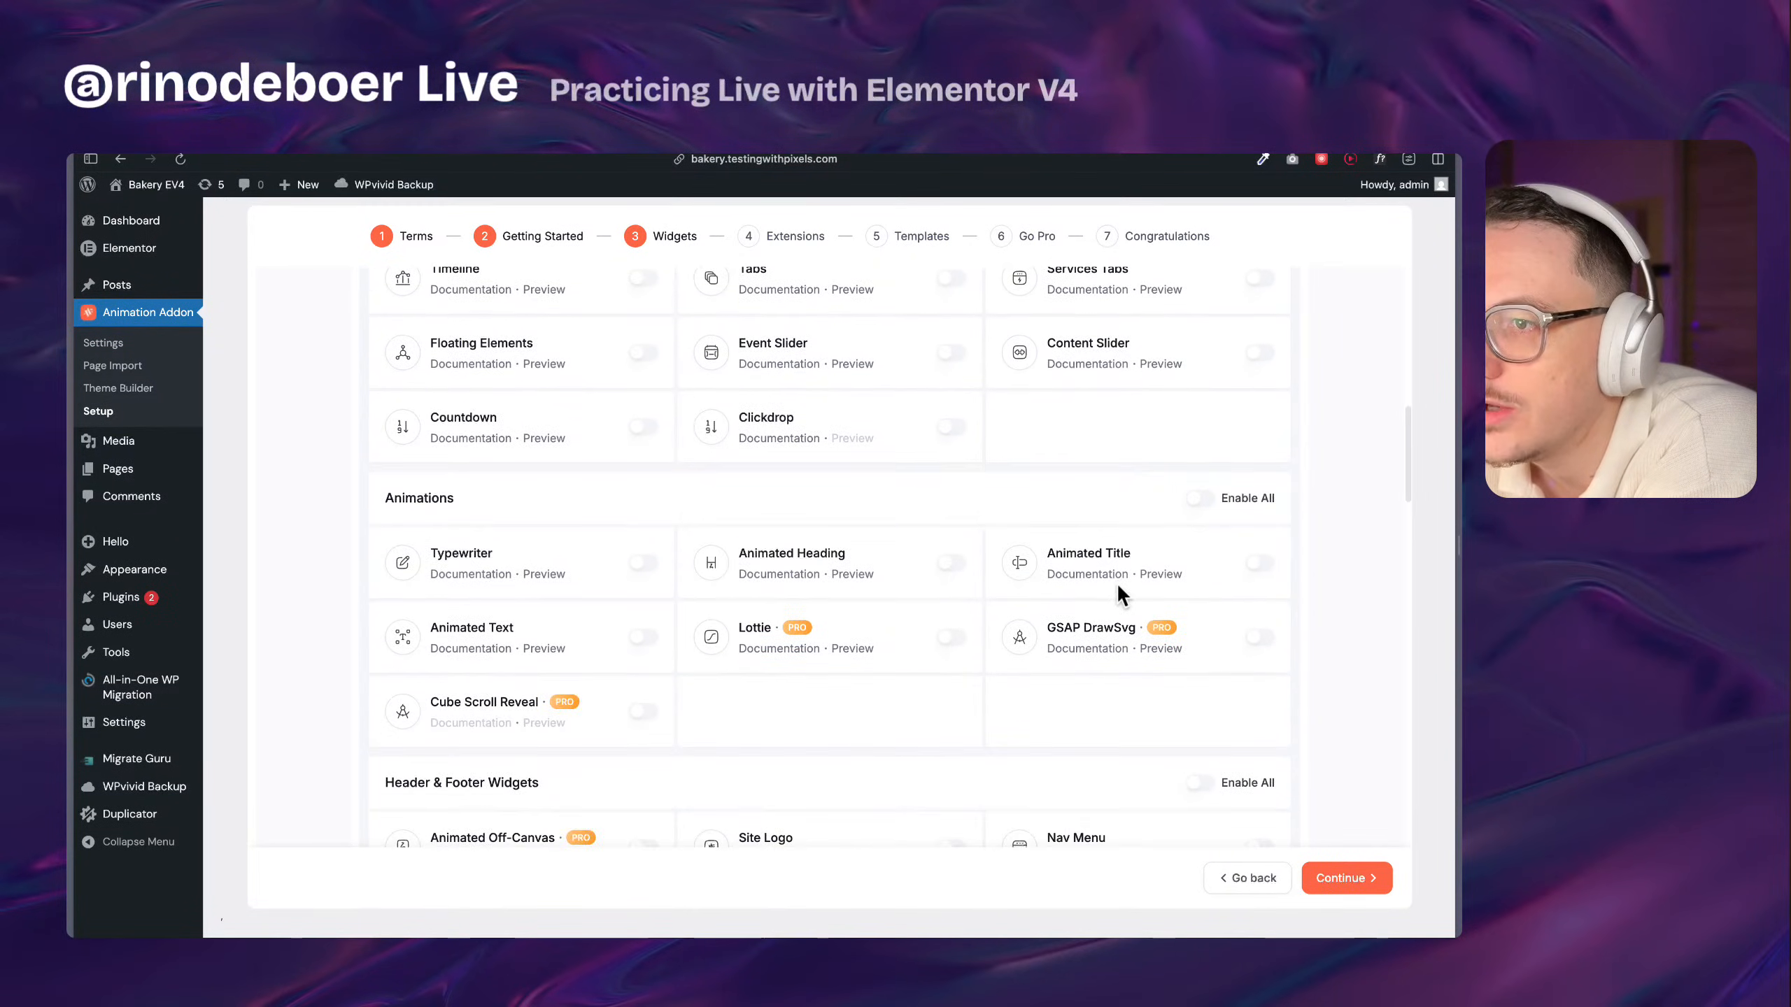
scroll(1085, 583, down, 2)
scroll(803, 553, down, 1)
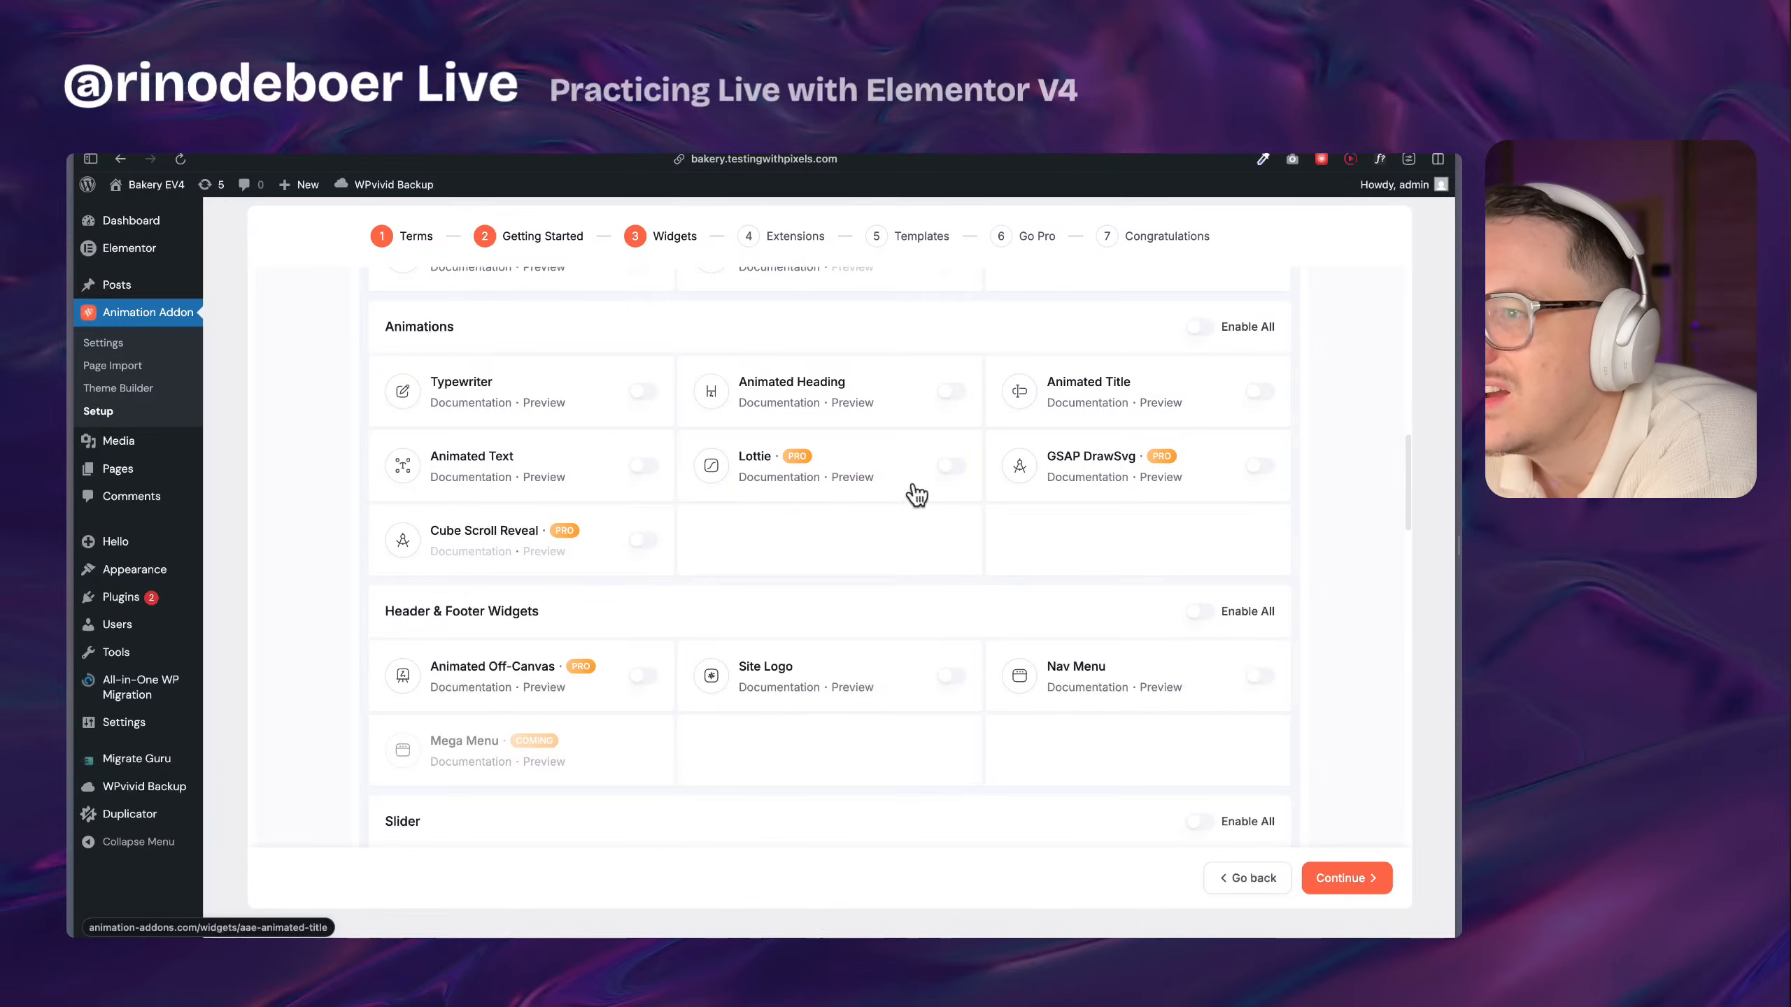
scroll(777, 626, down, 6)
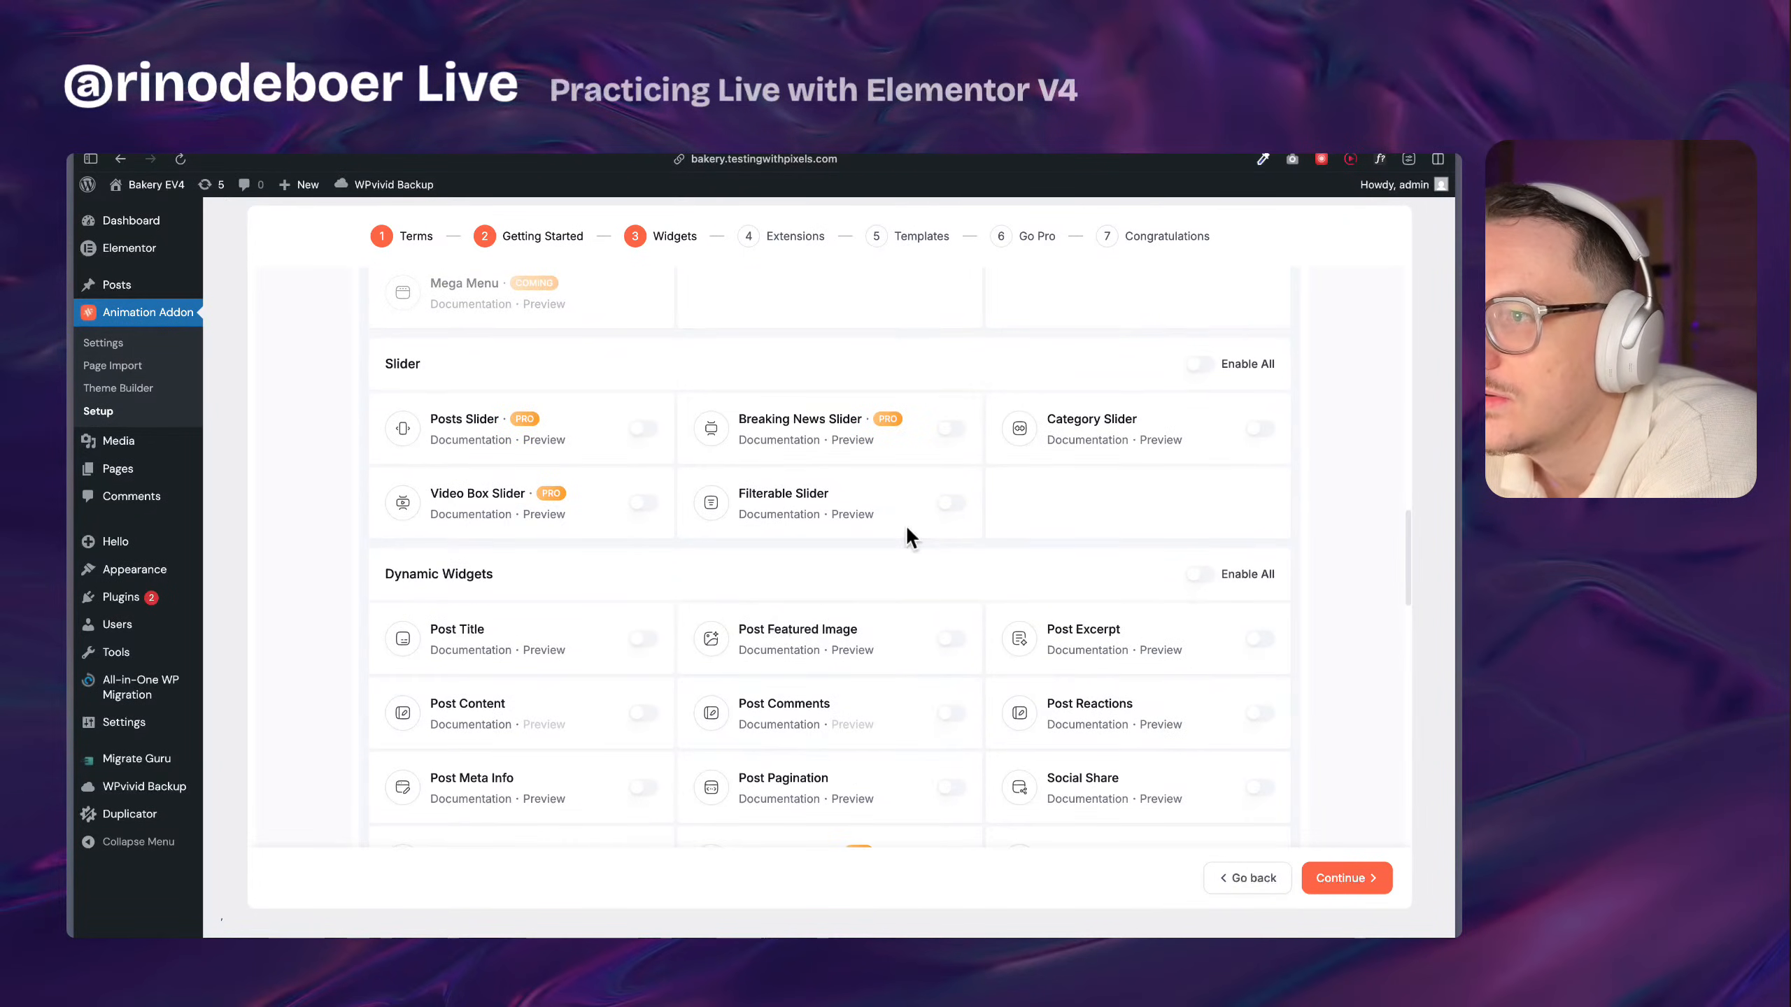
scroll(909, 536, down, 4)
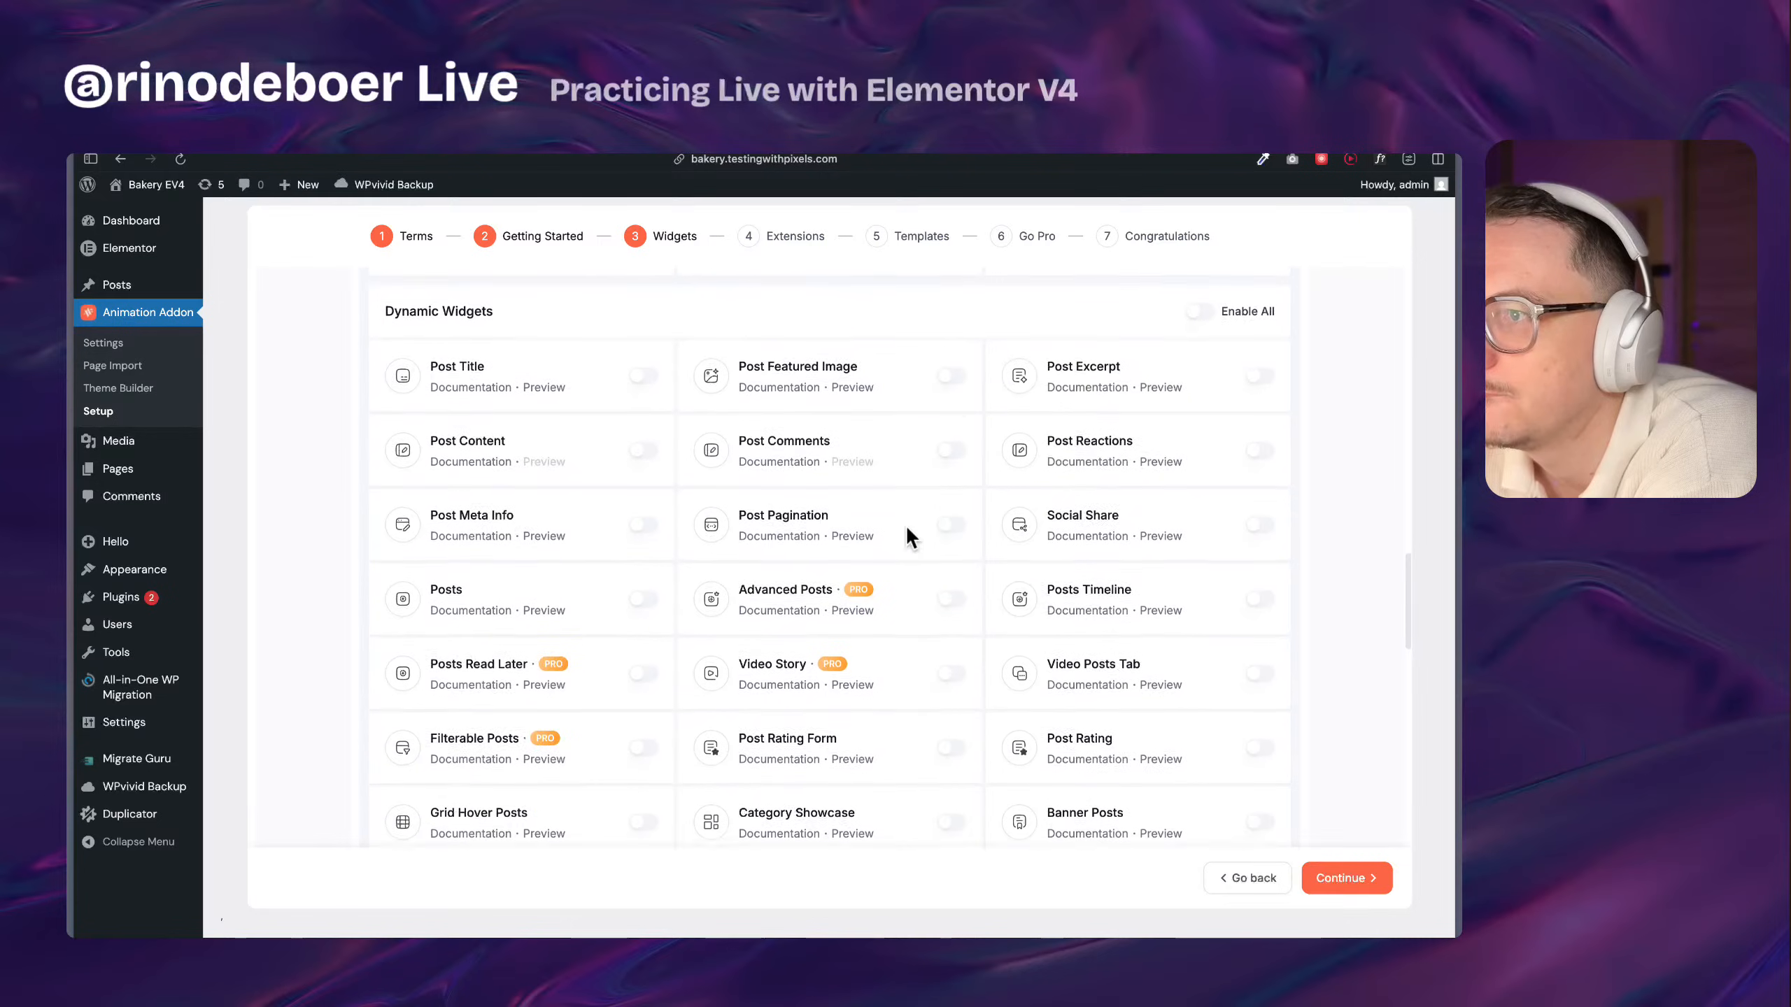
scroll(908, 534, down, 3)
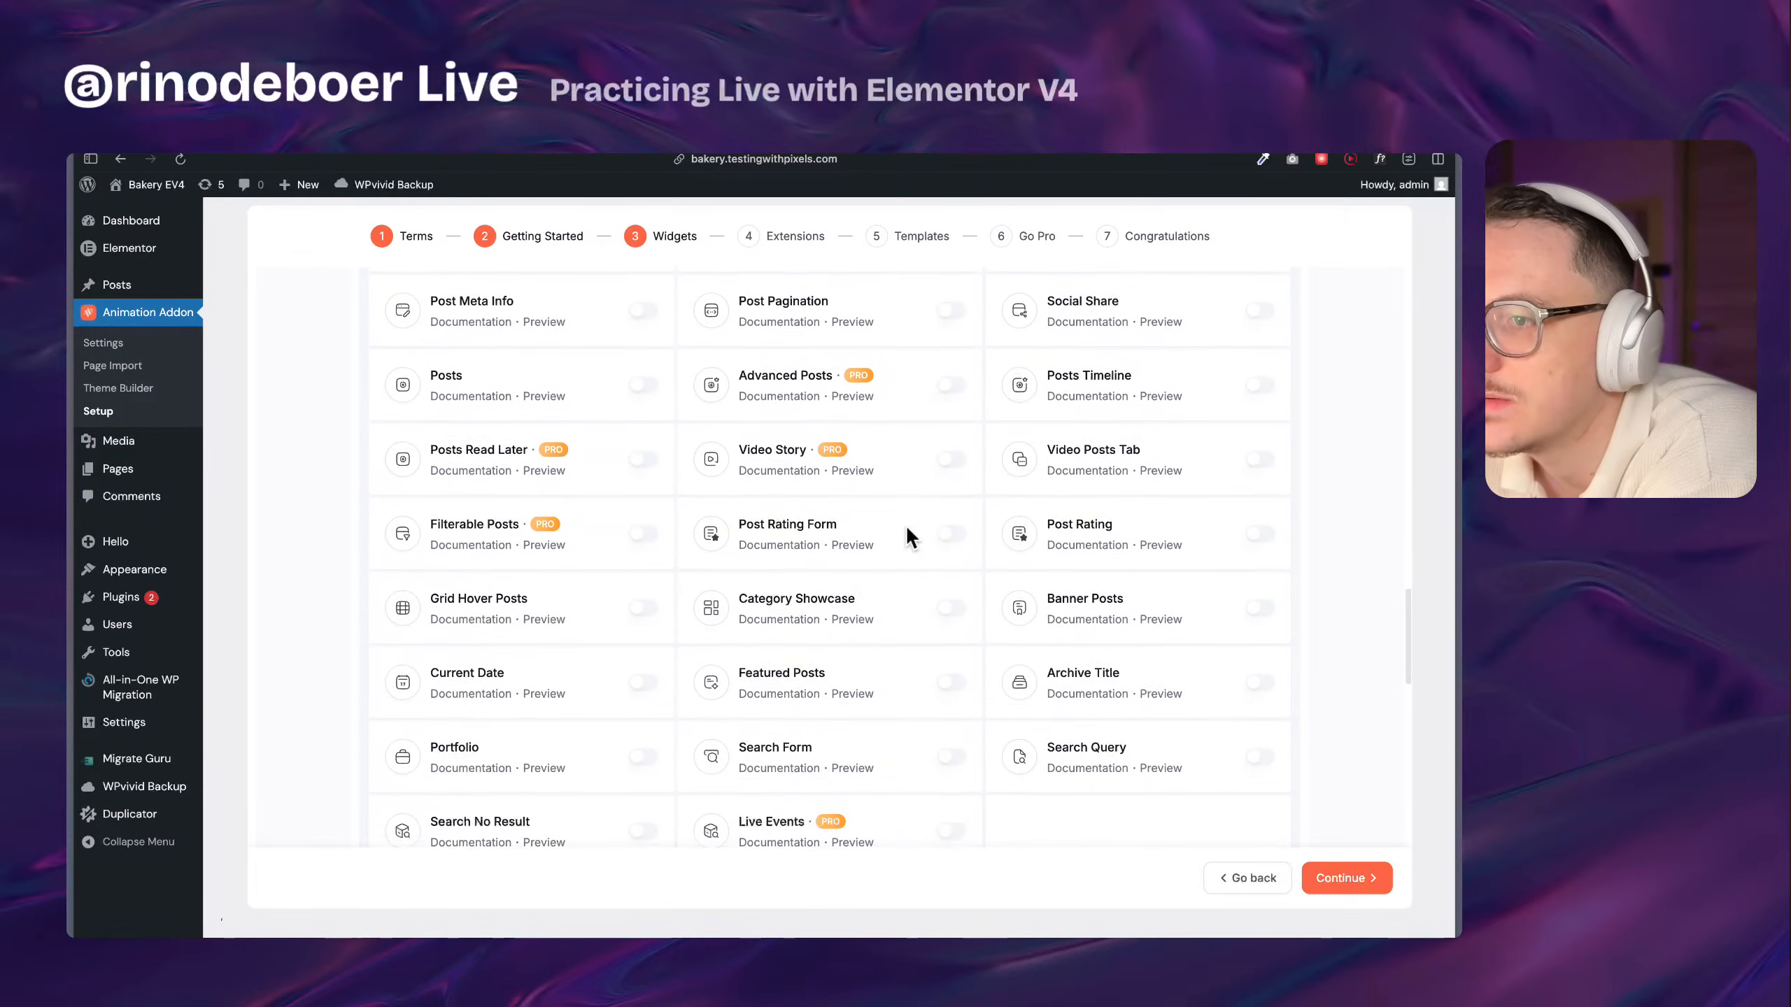
scroll(907, 530, down, 8)
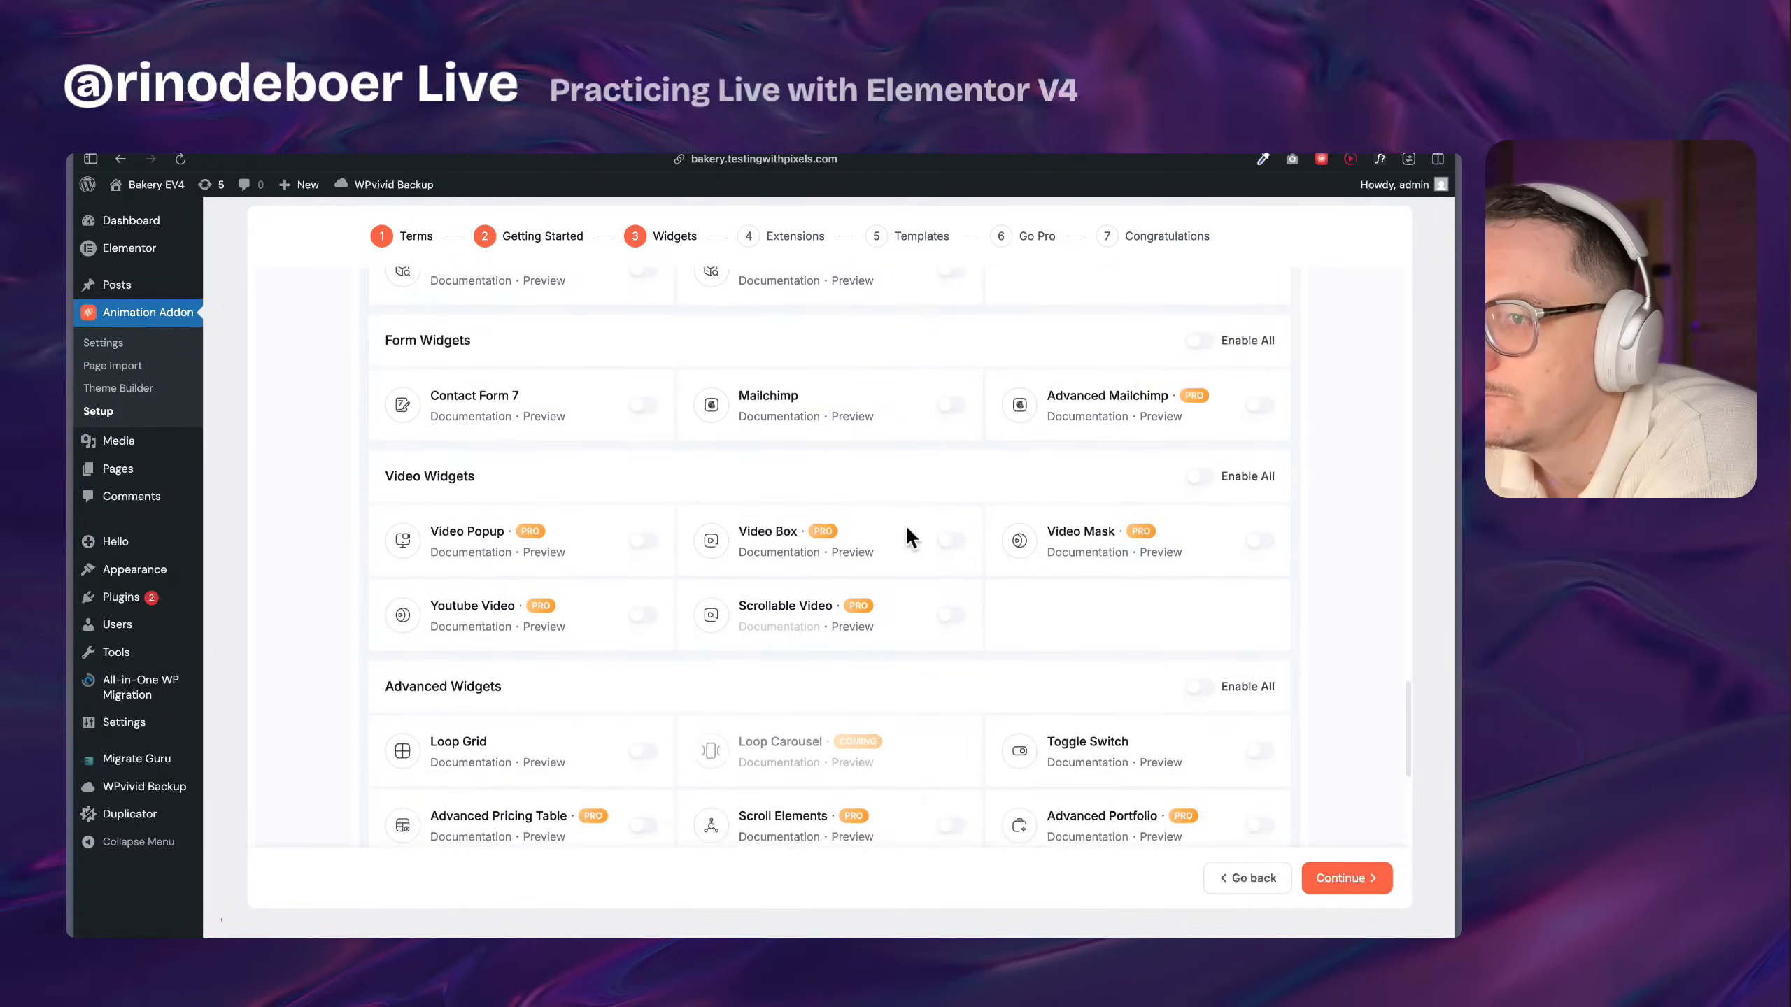
scroll(907, 537, down, 6)
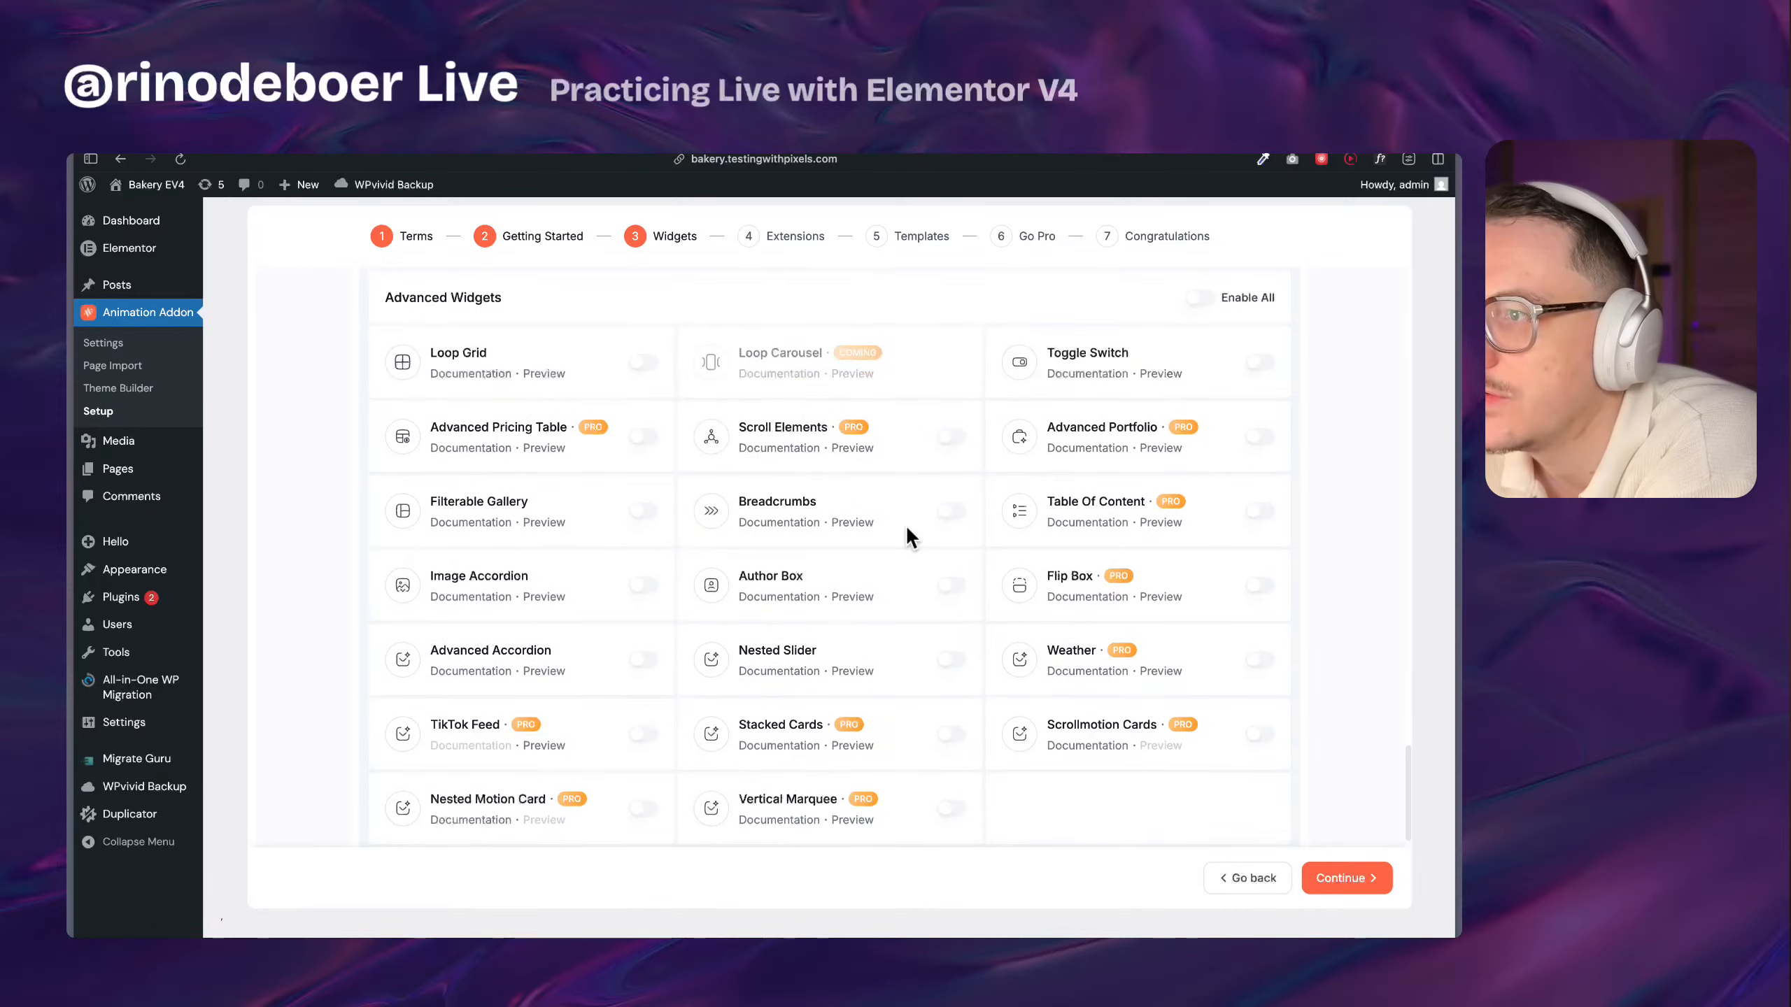
scroll(907, 530, down, 1)
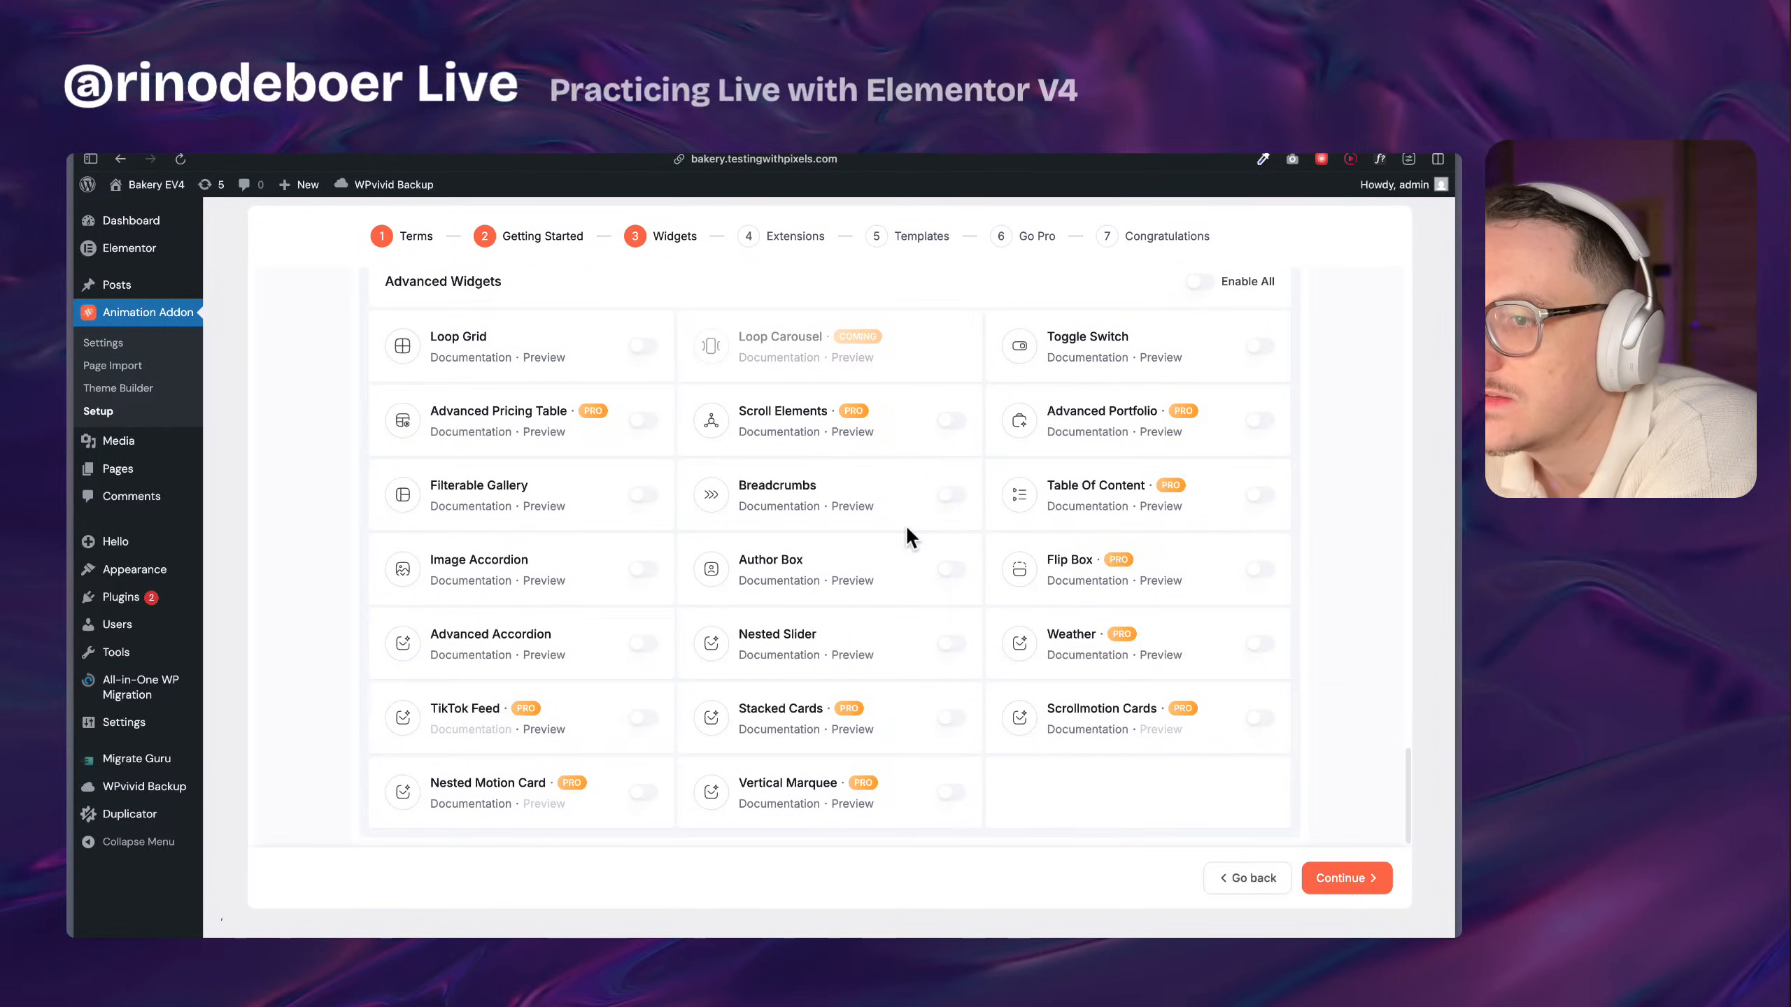
scroll(908, 530, down, 1)
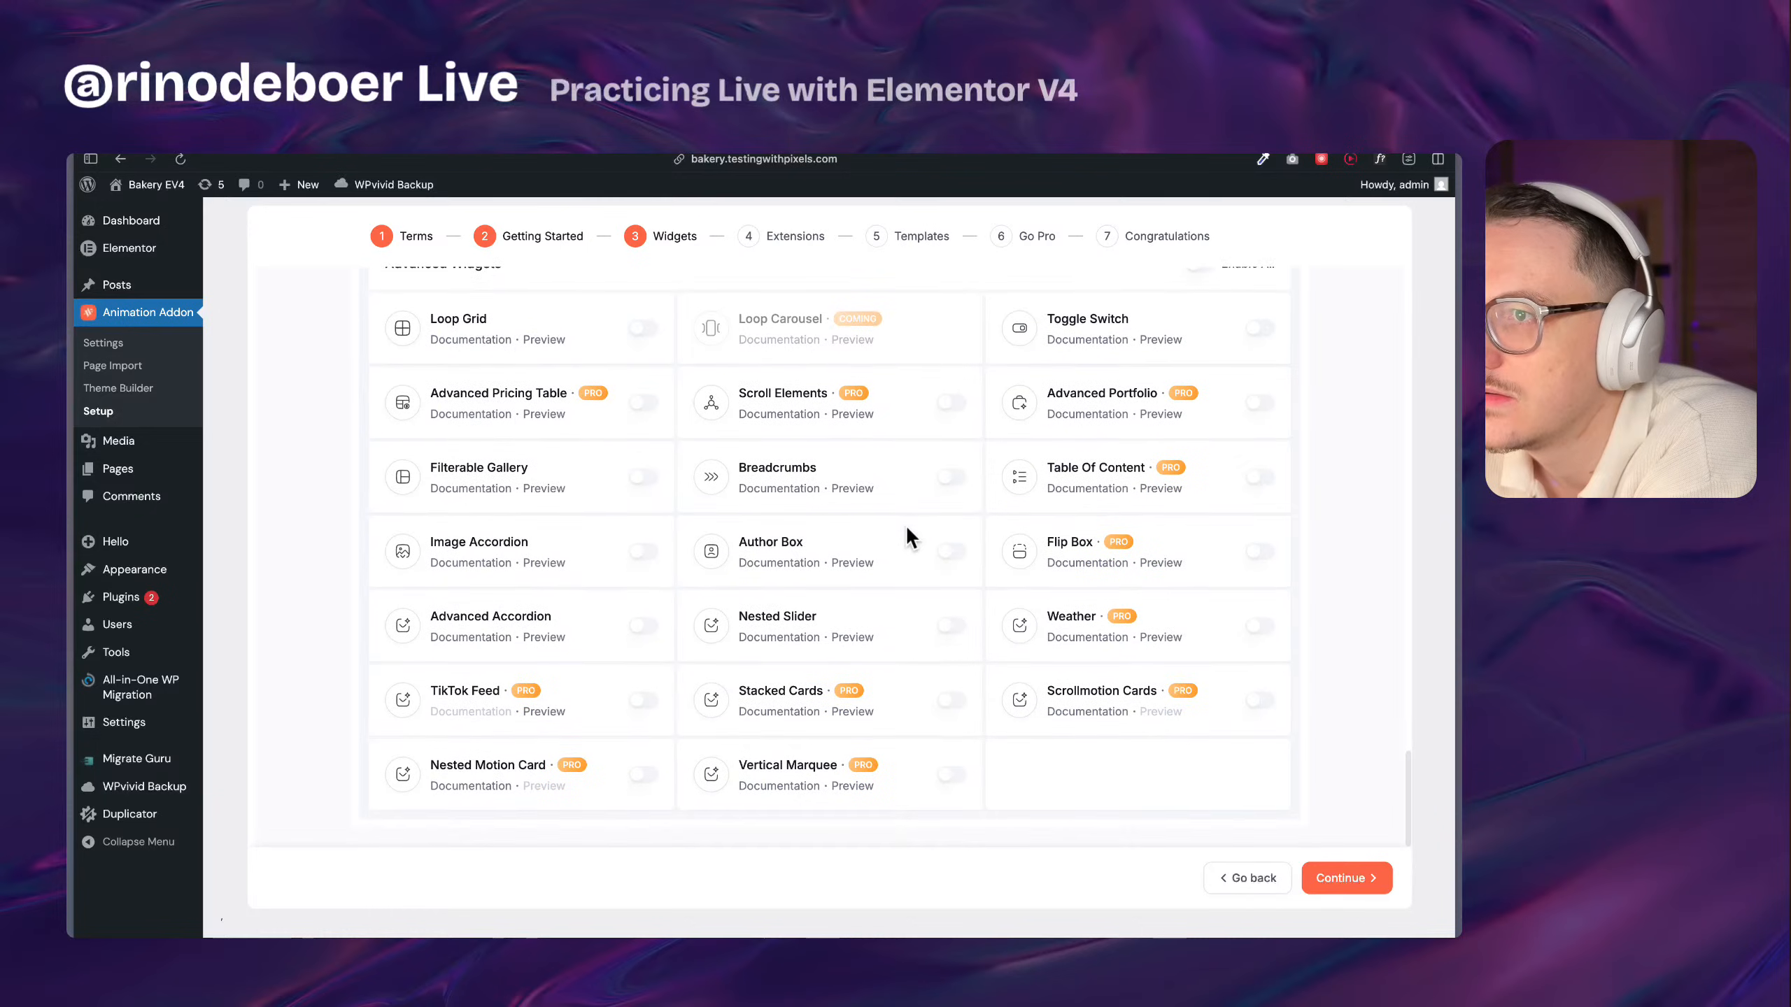
Continue to the wizard's extensions and disable Post Type Builder, Custom Fonts and Template library under General Extensions
click(1355, 882)
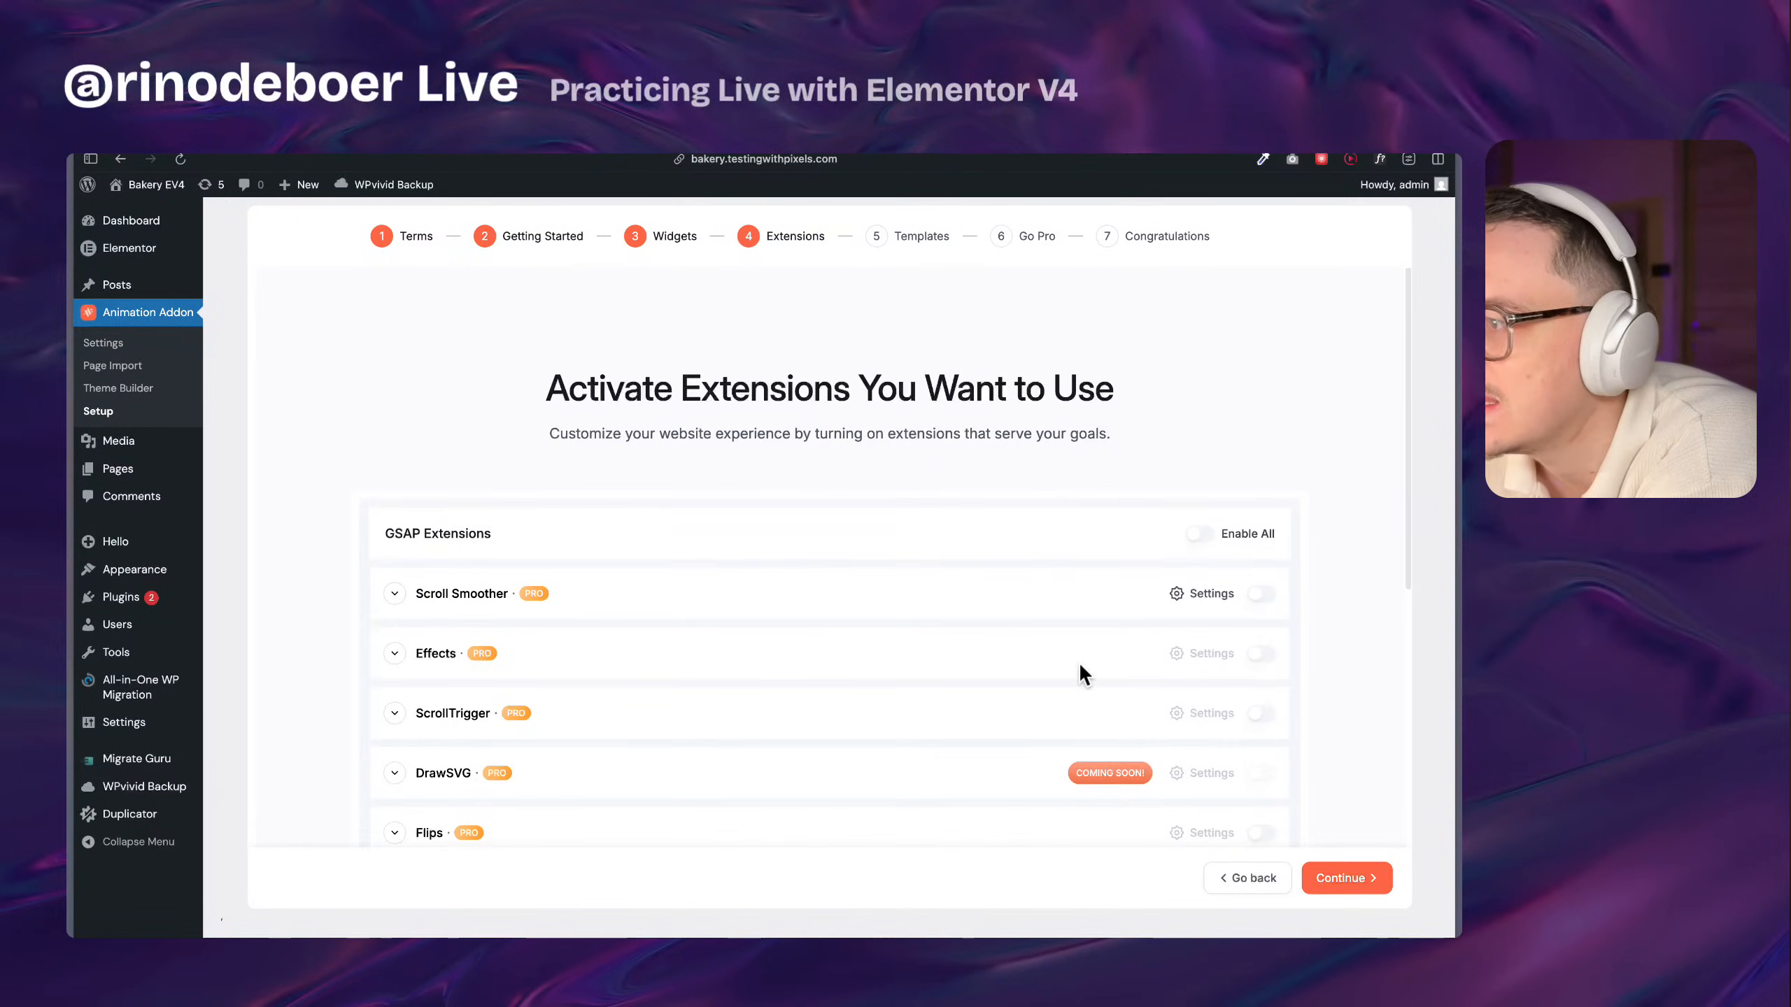
scroll(1069, 520, down, 3)
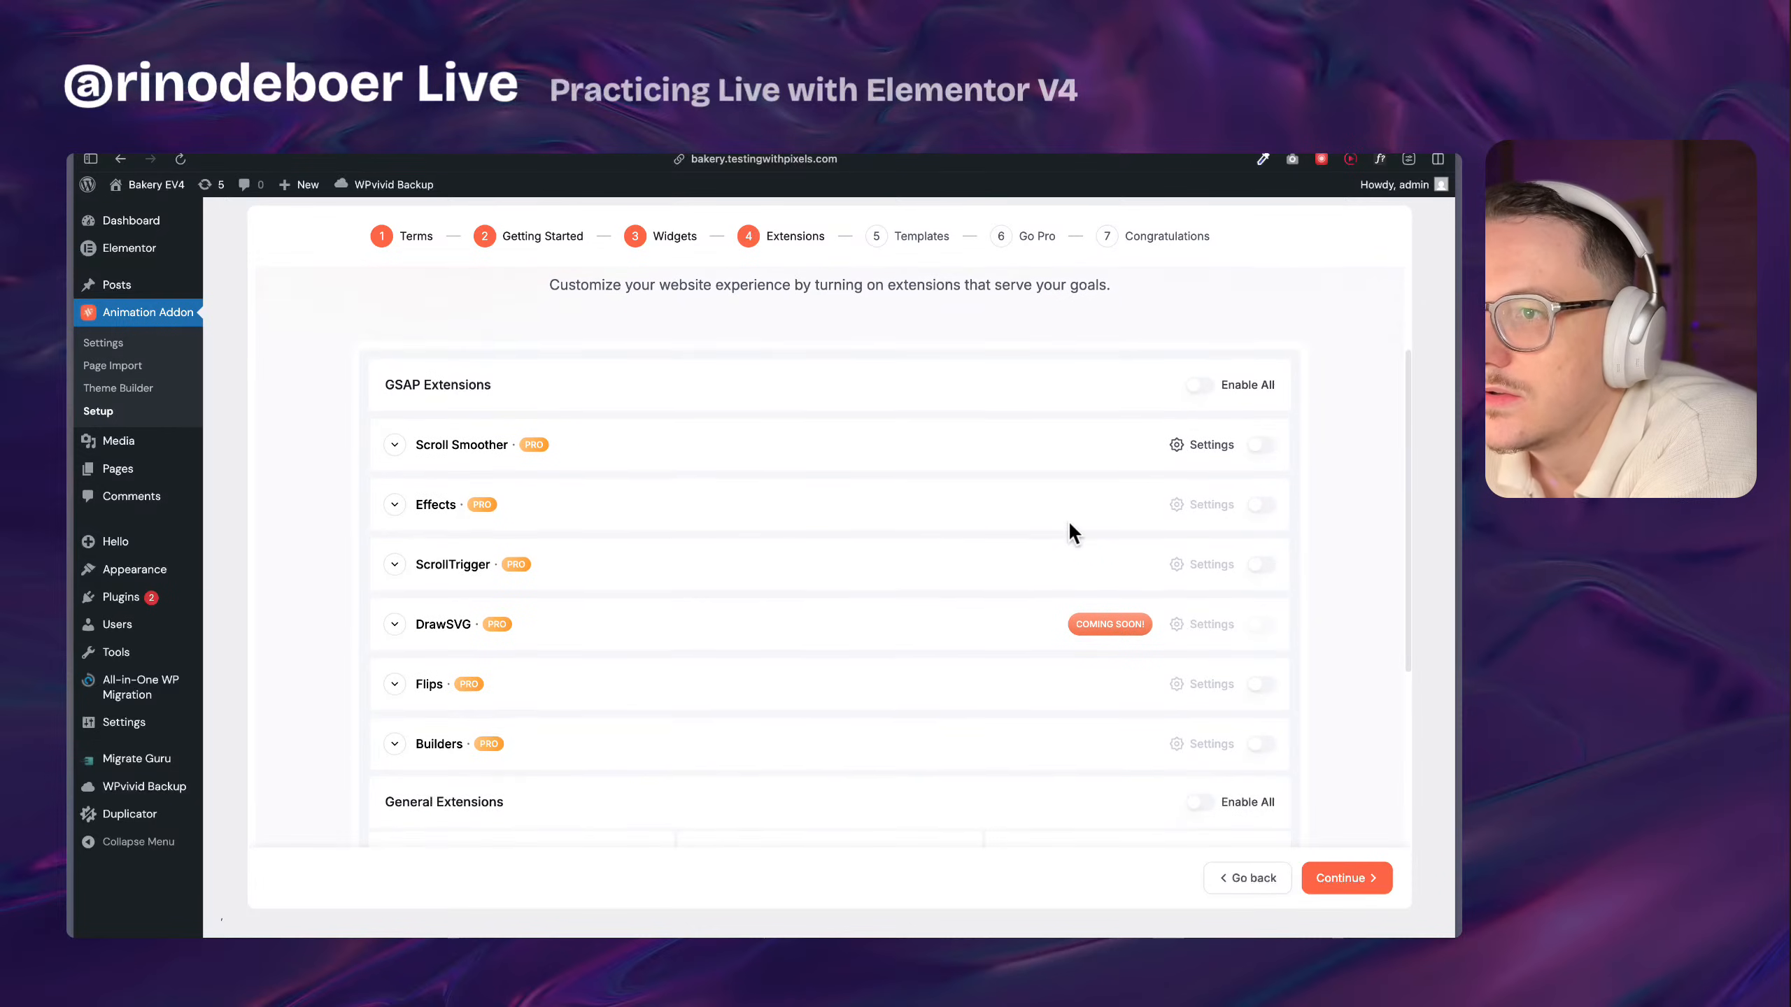
scroll(718, 606, down, 4)
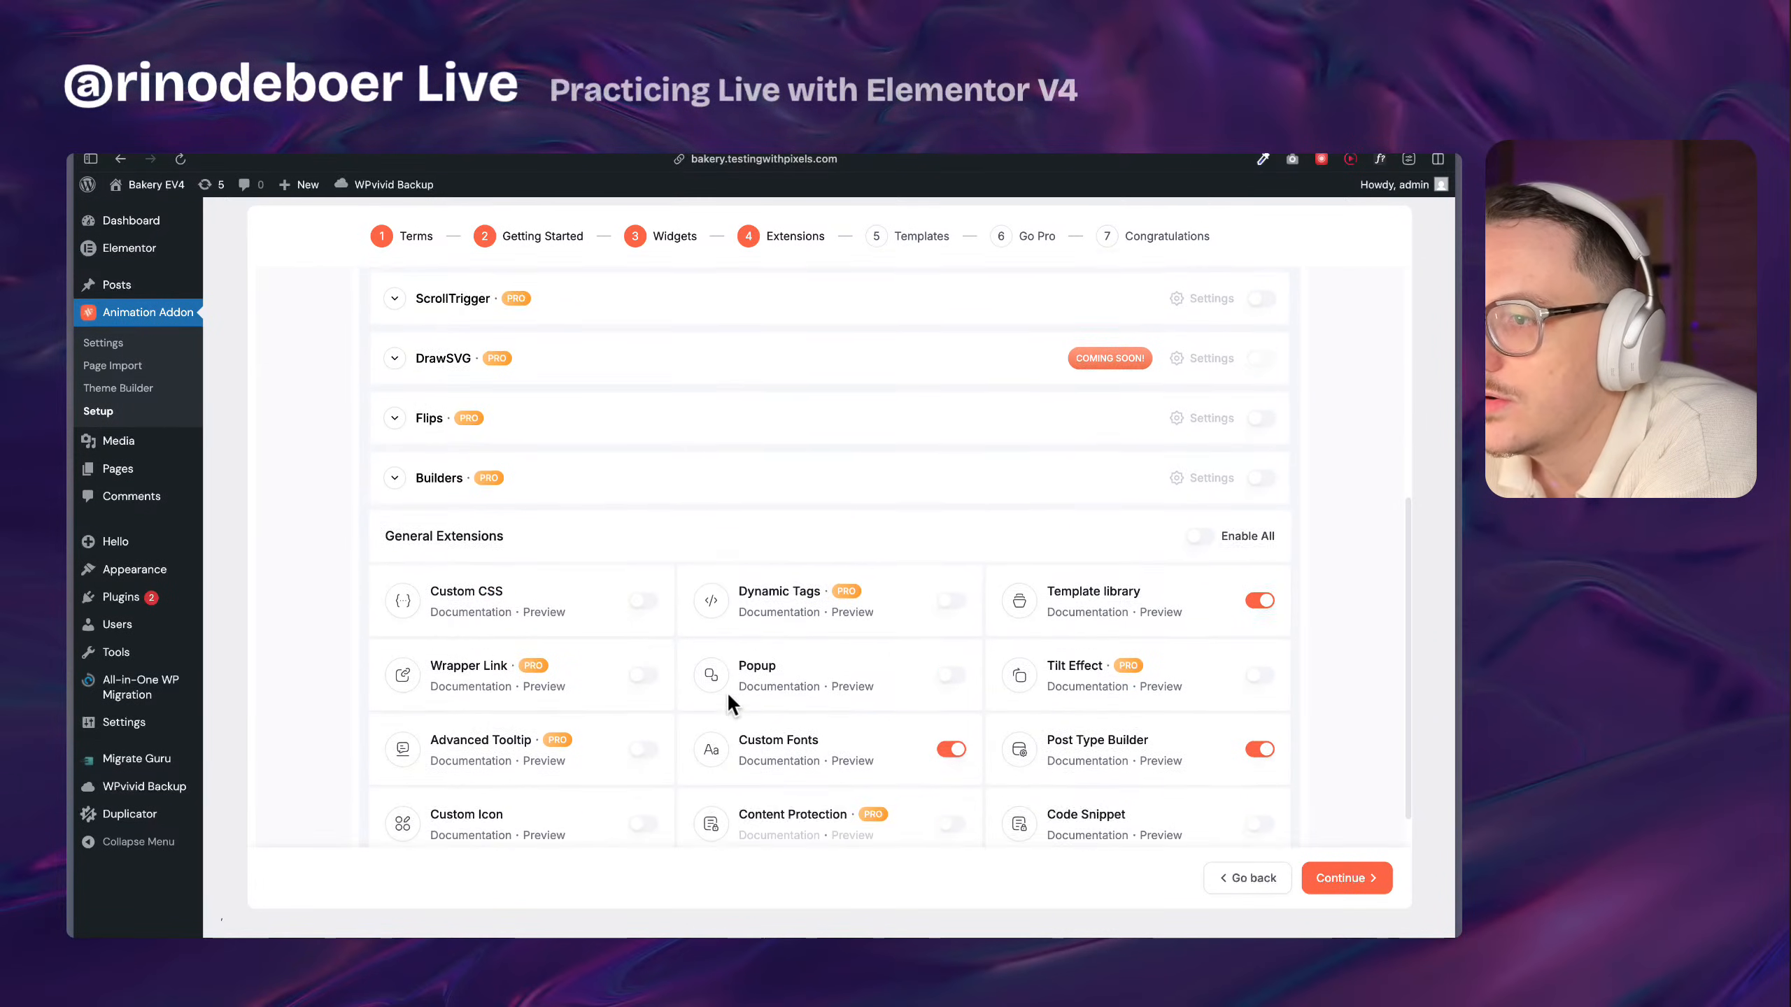
scroll(728, 695, down, 1)
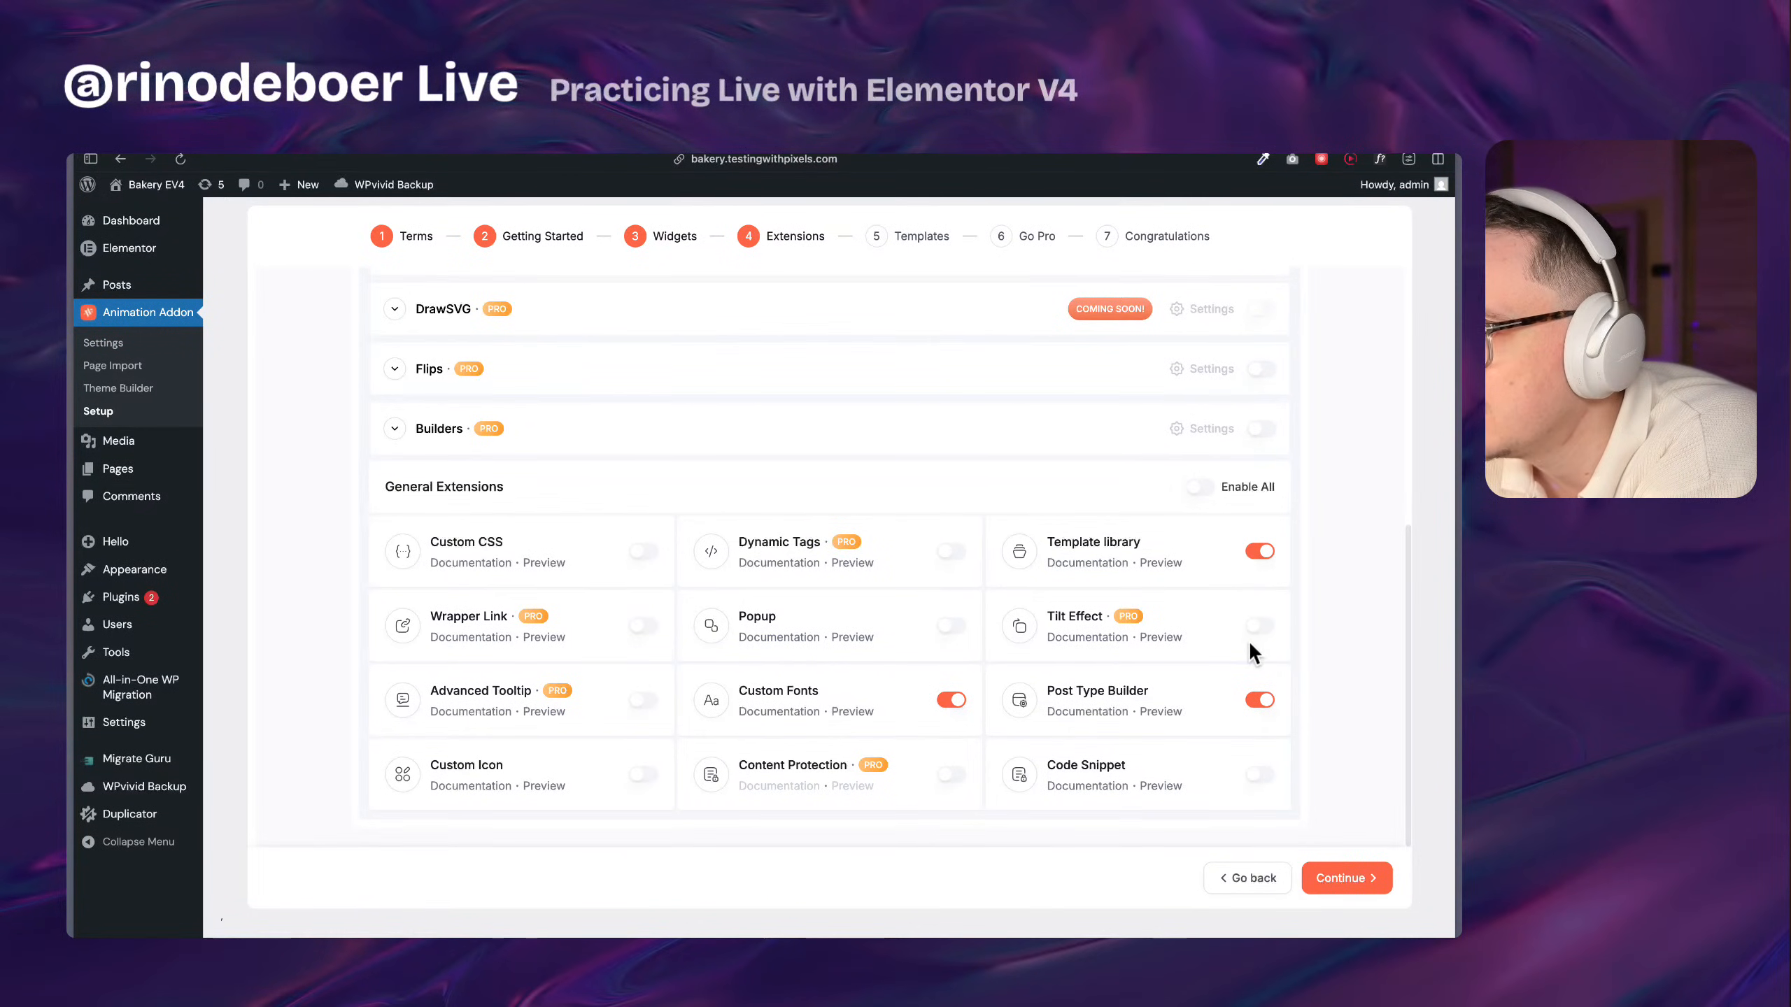
click(1260, 700)
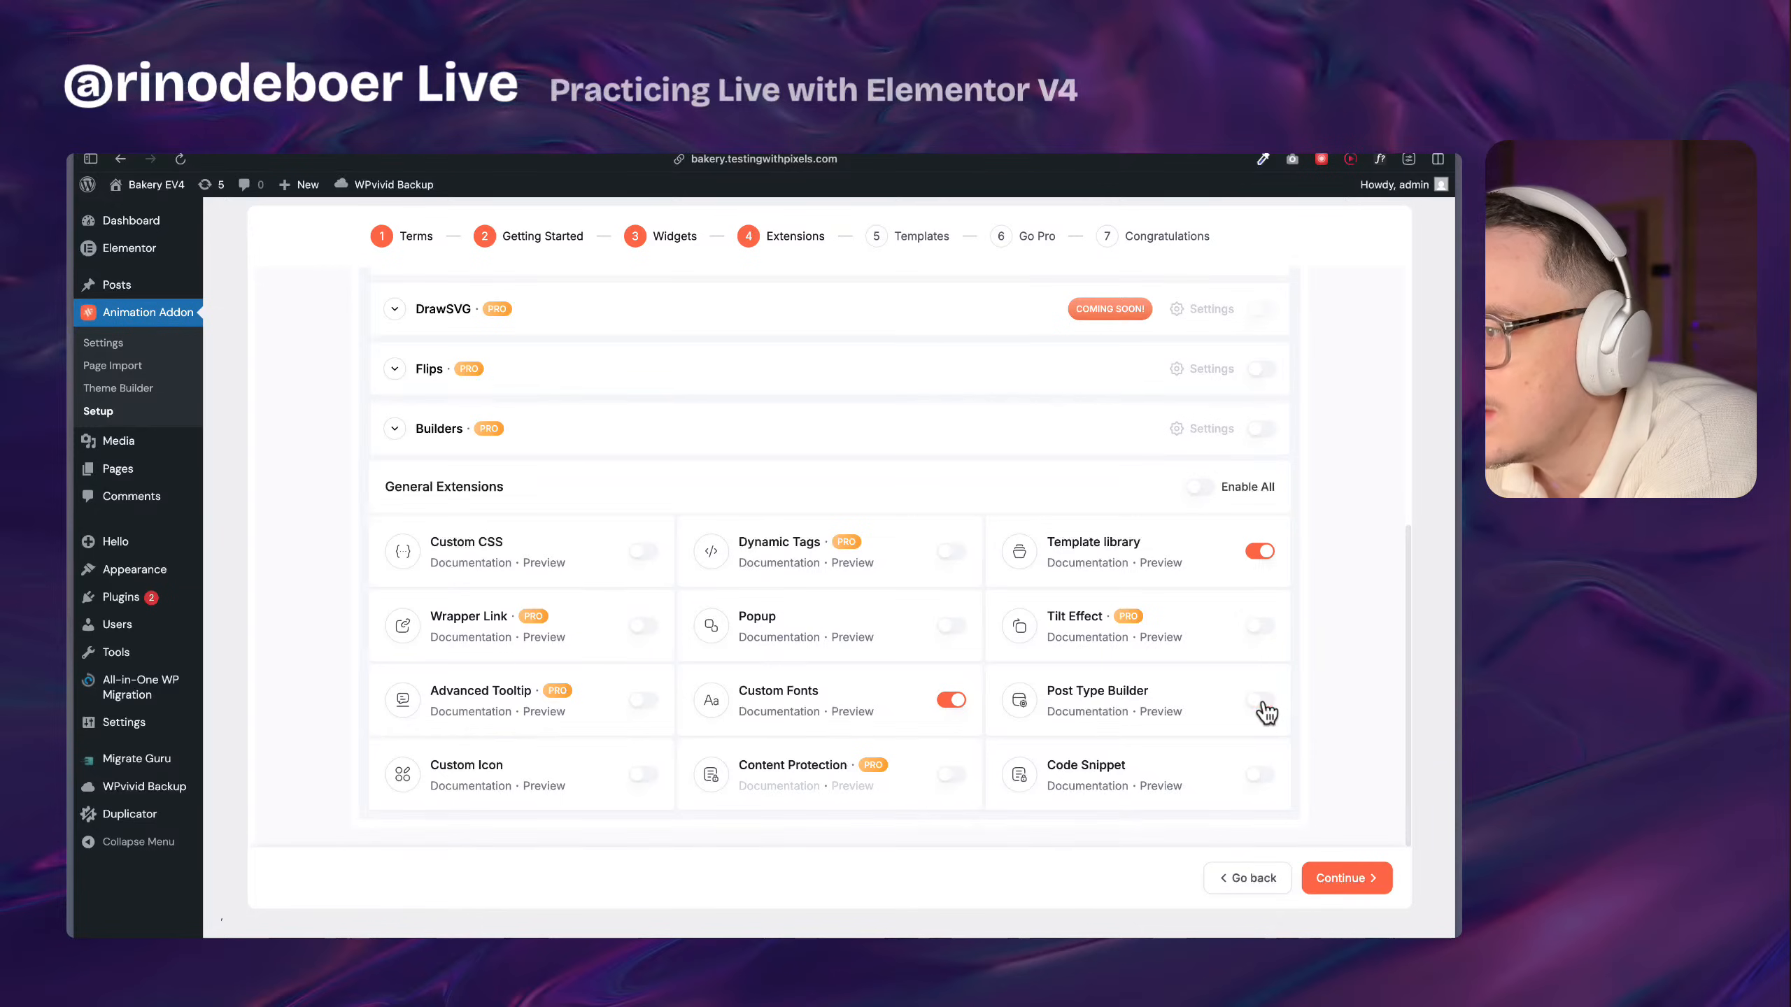
click(951, 700)
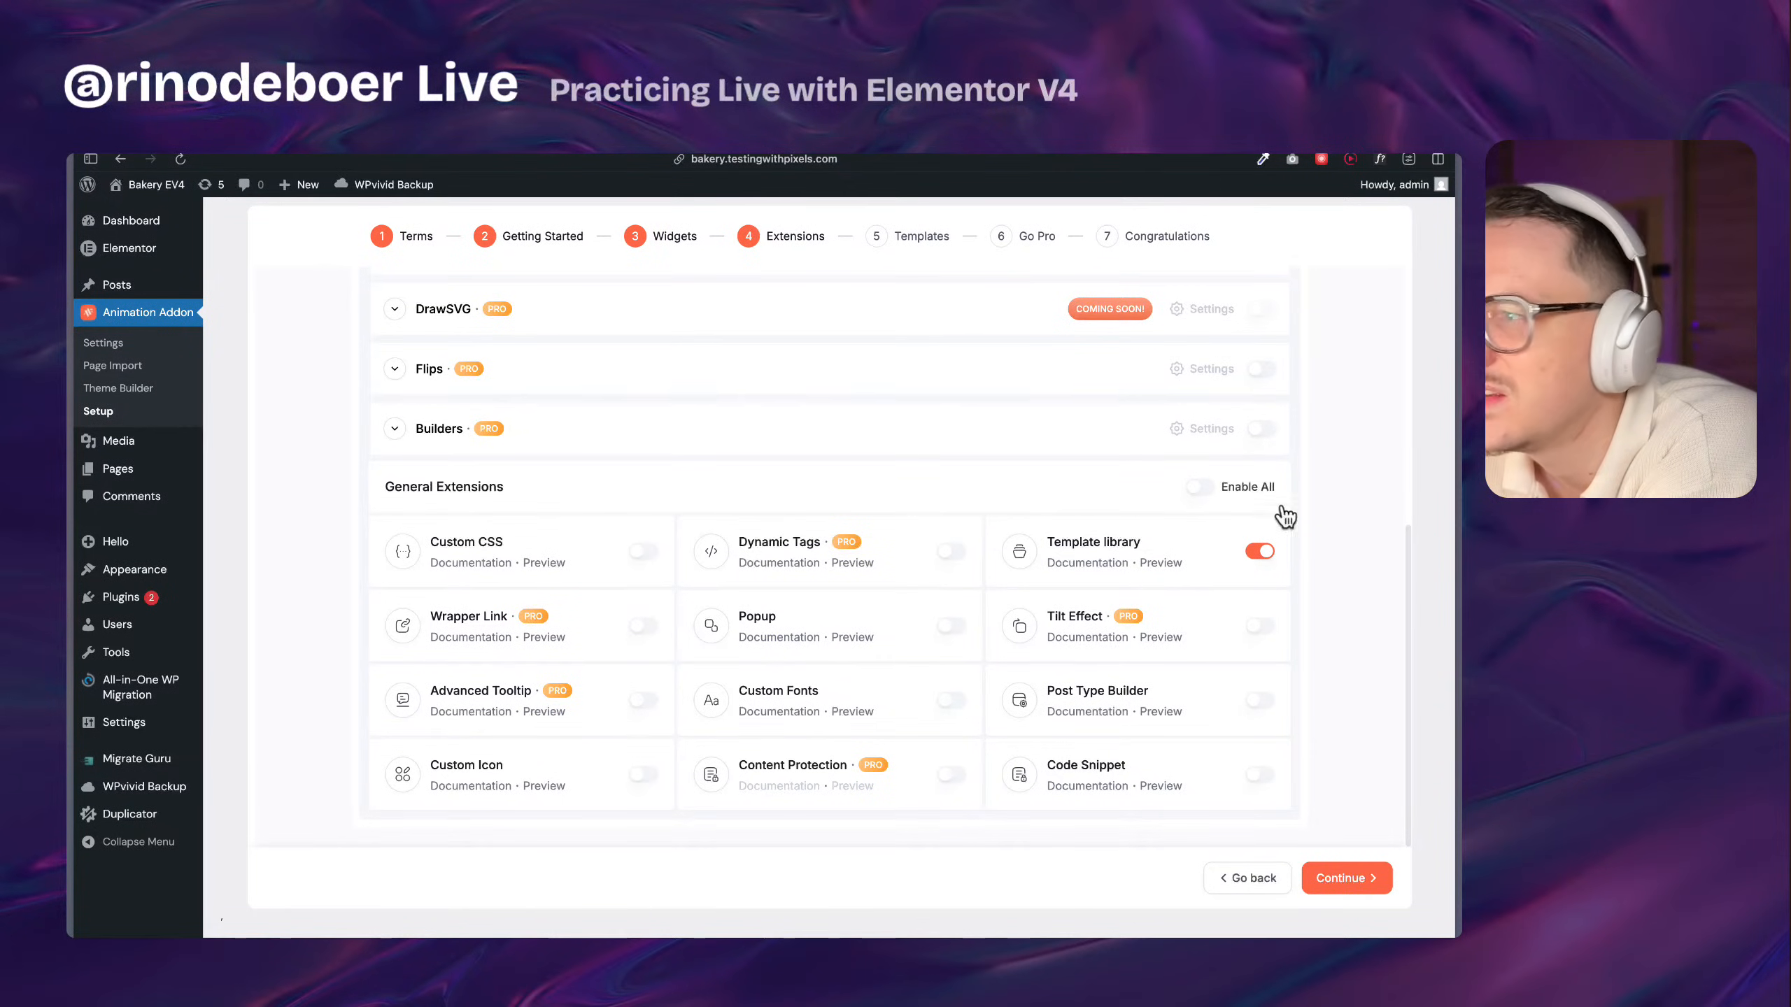
click(1199, 487)
click(1201, 488)
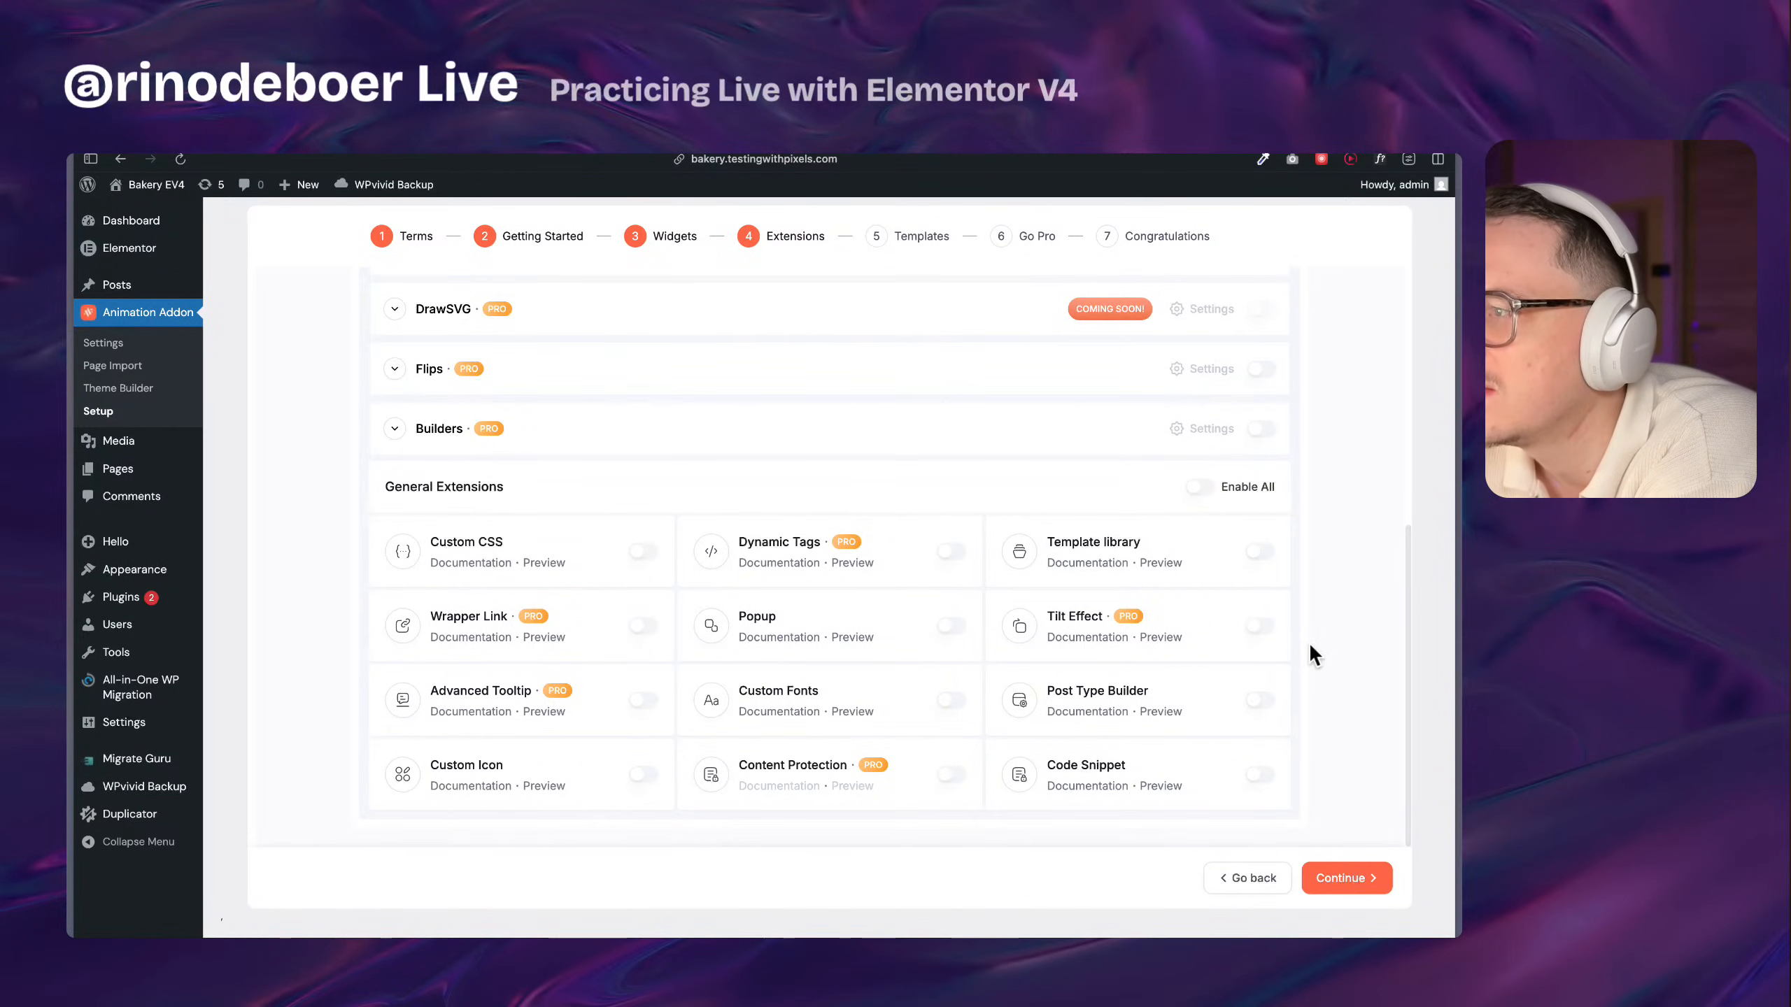
scroll(1205, 501, up, 5)
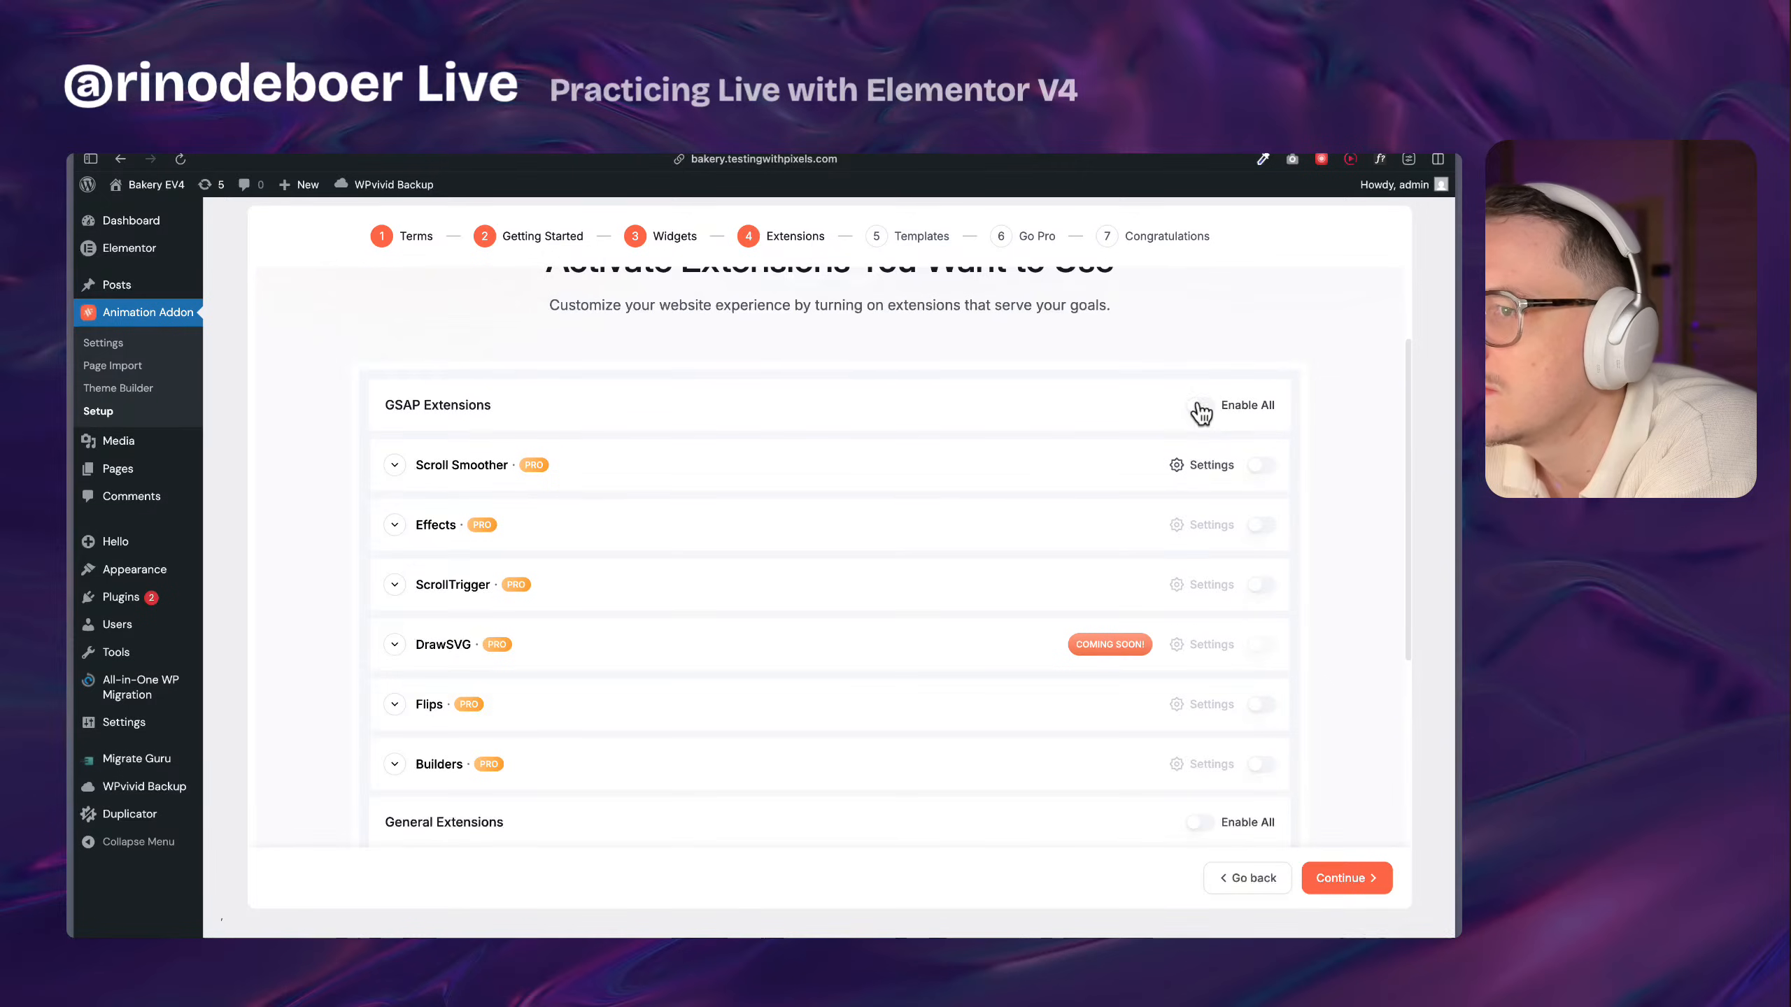
Continue past the Templates and Go Pro pages and complete the Animation Addons setup wizard
click(1346, 878)
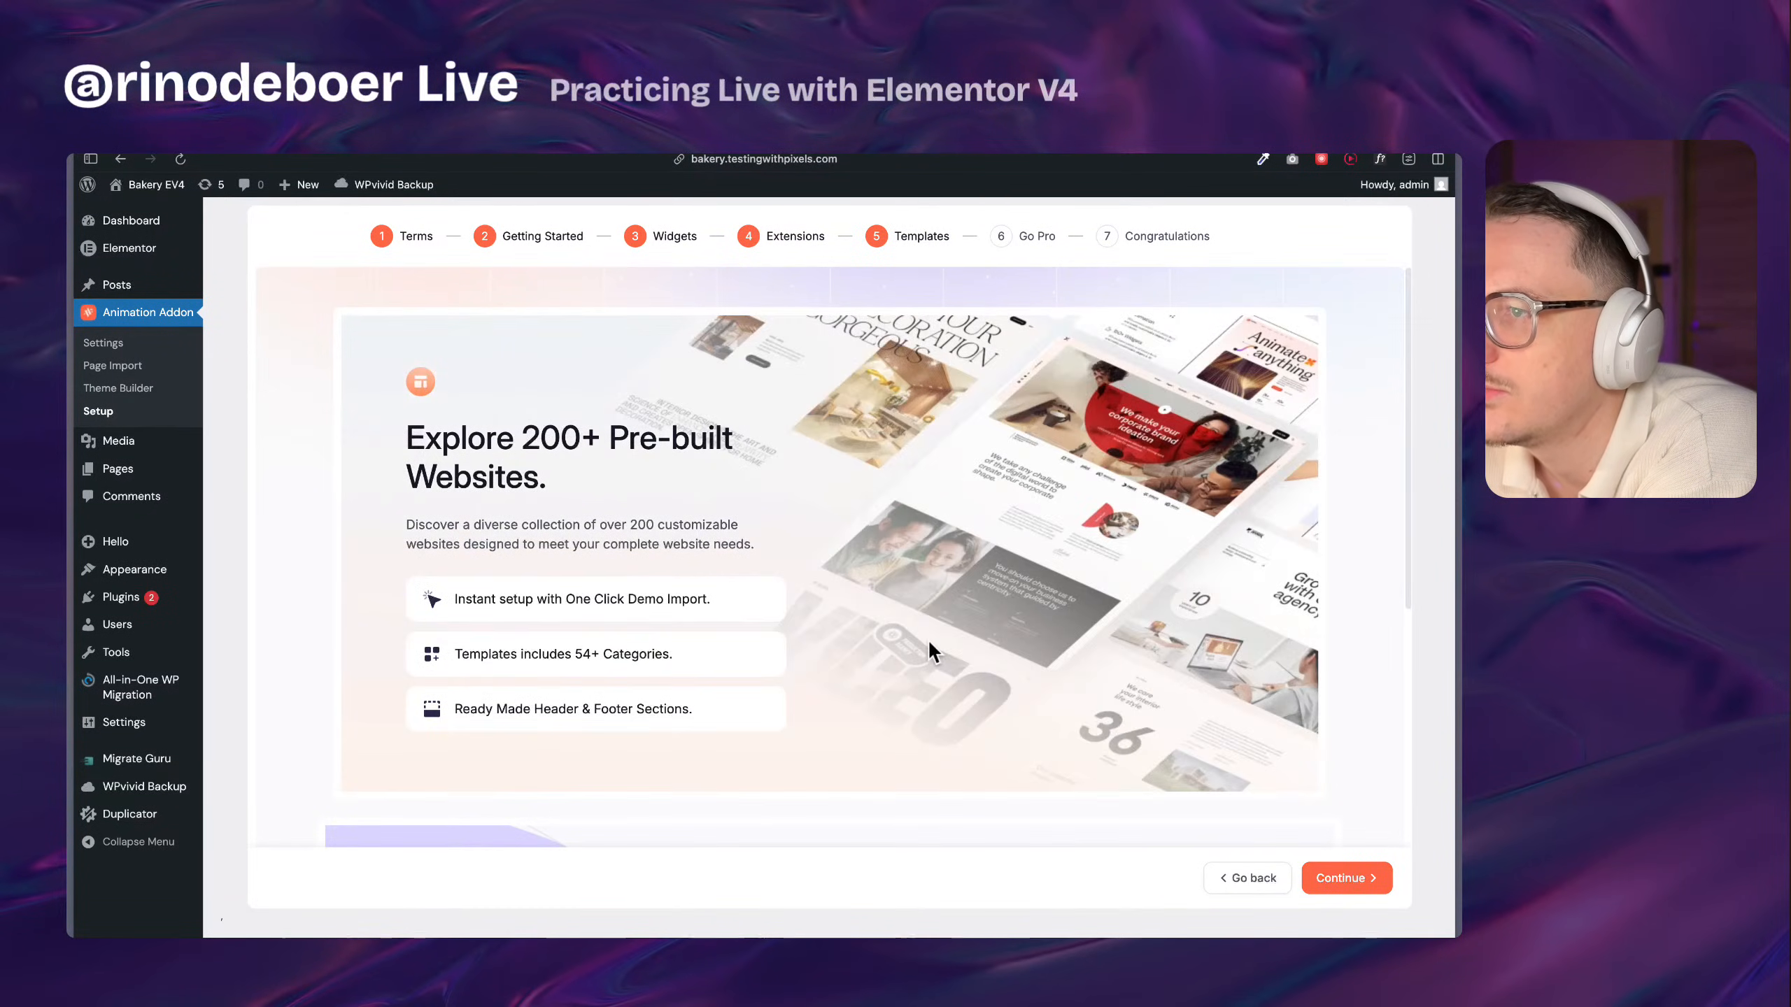
click(1354, 889)
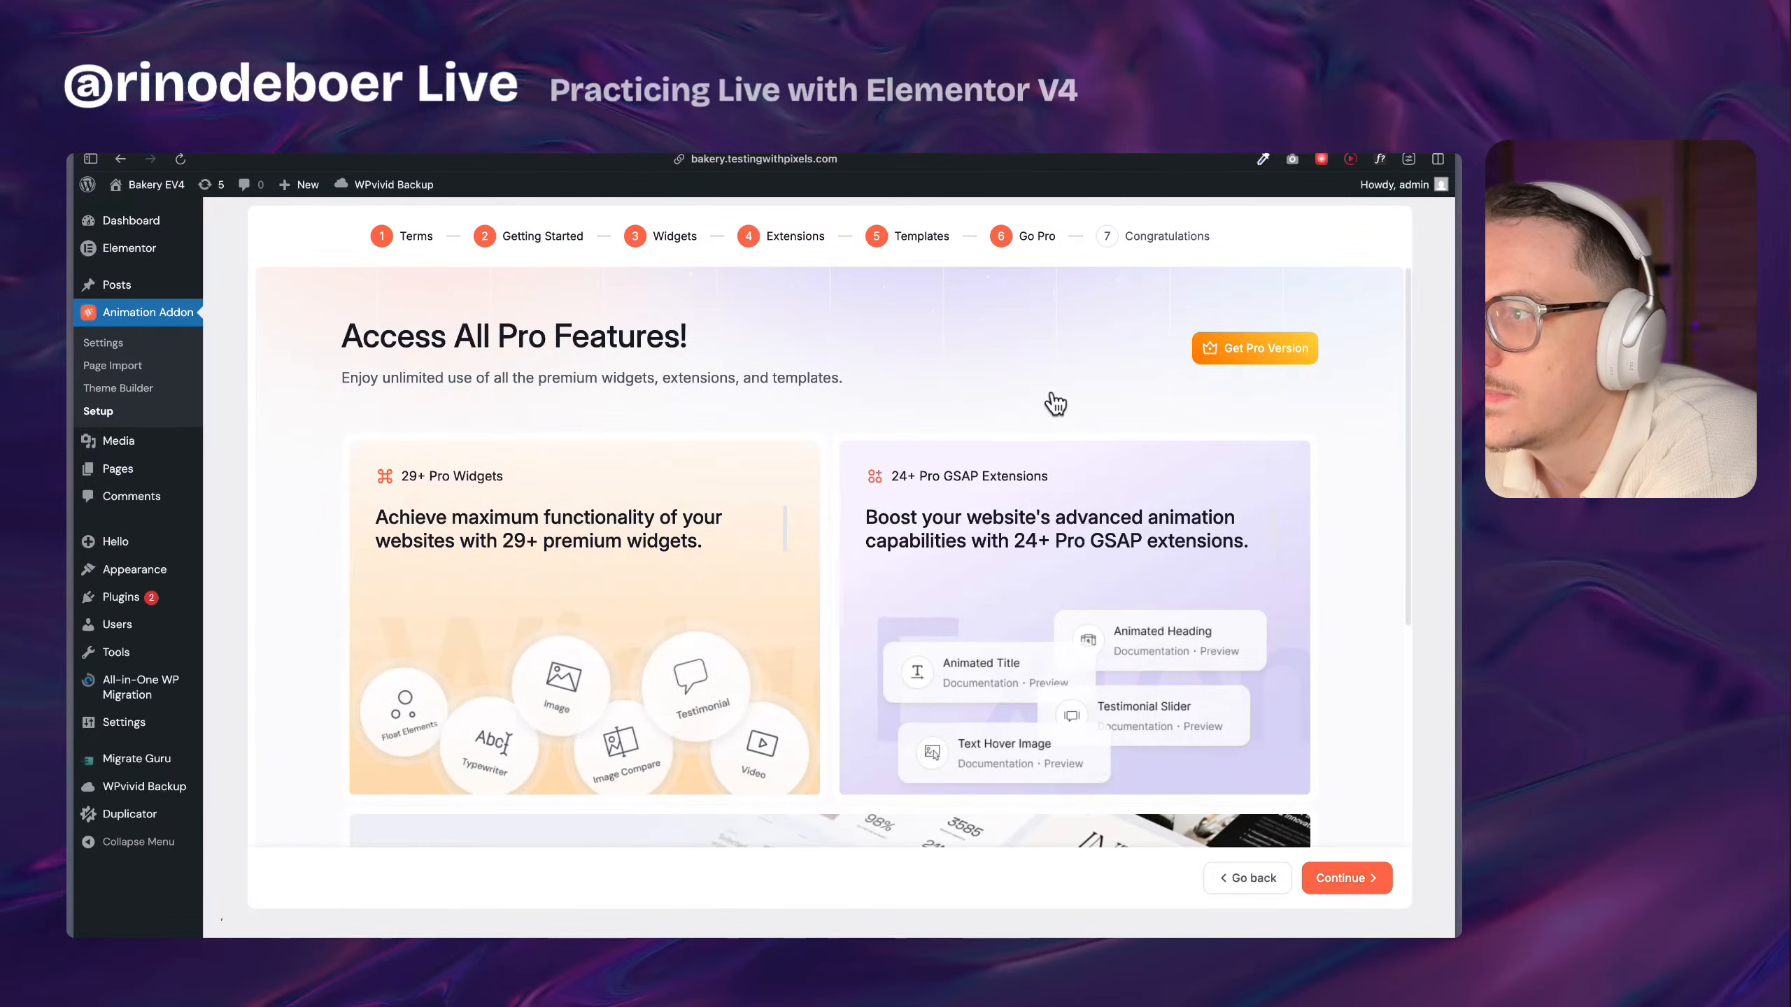
scroll(1154, 619, down, 5)
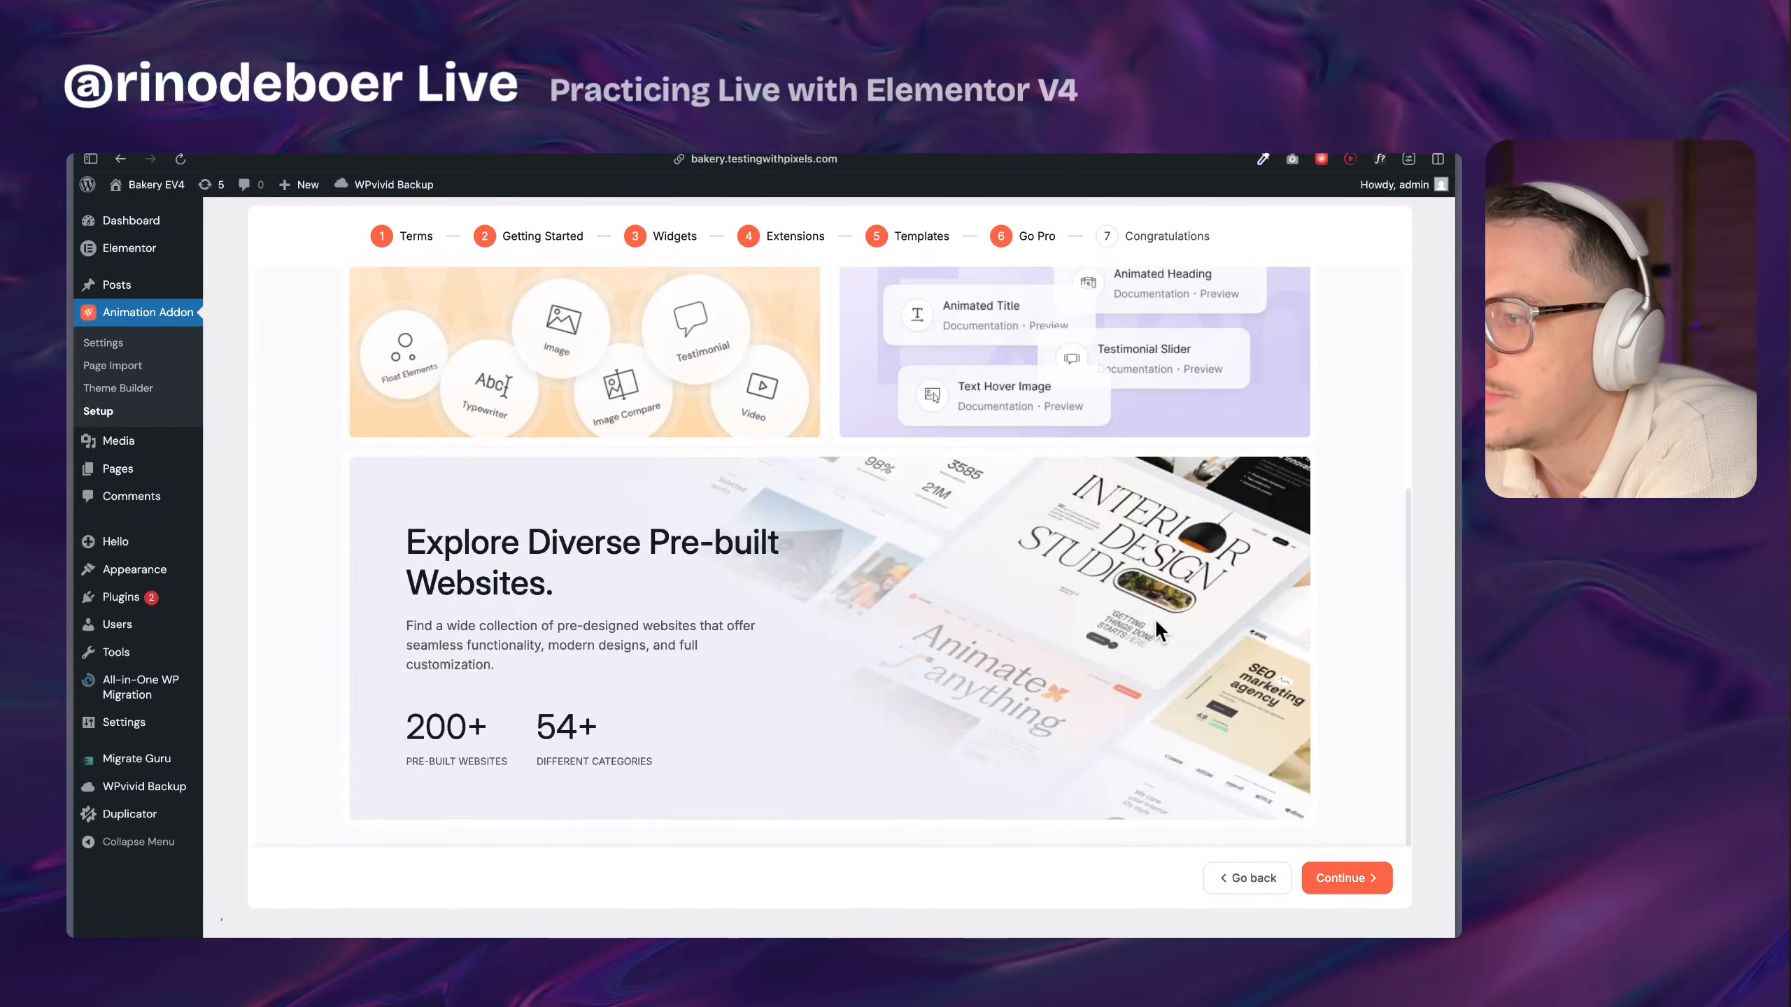
click(1361, 879)
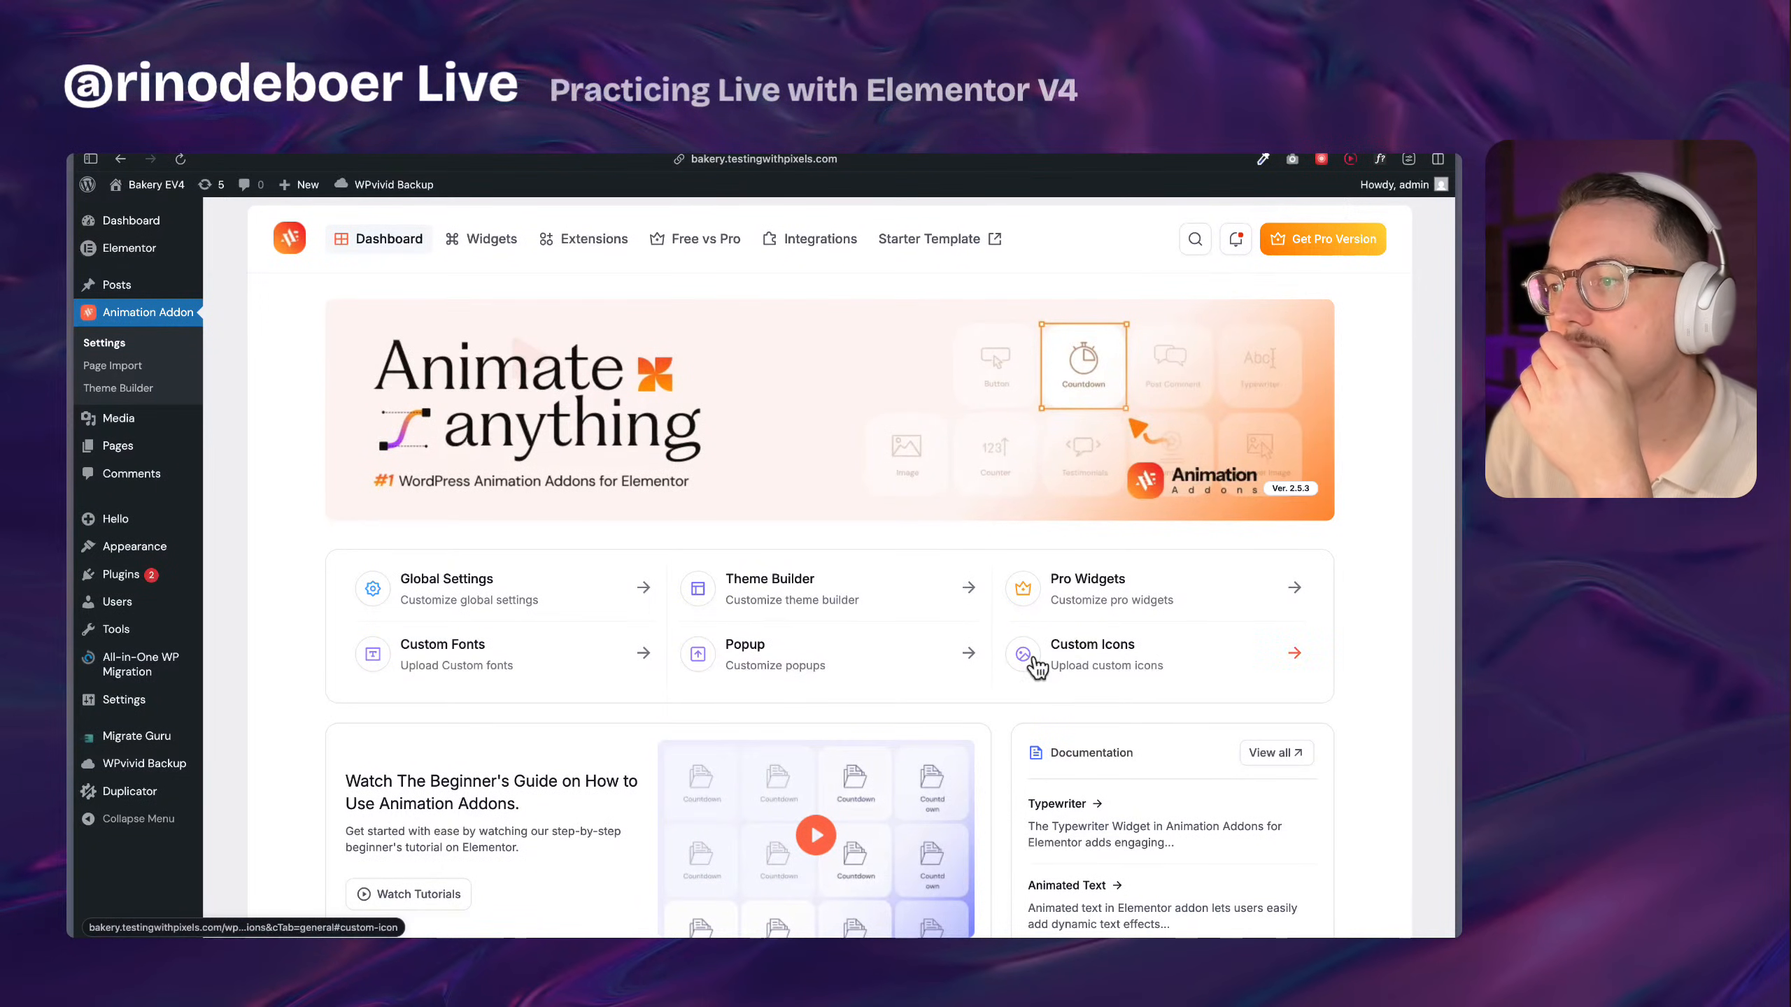
Check the live bakery front page in its own browser tab and return to the Animation Addons dashboard
mouse_move(72, 500)
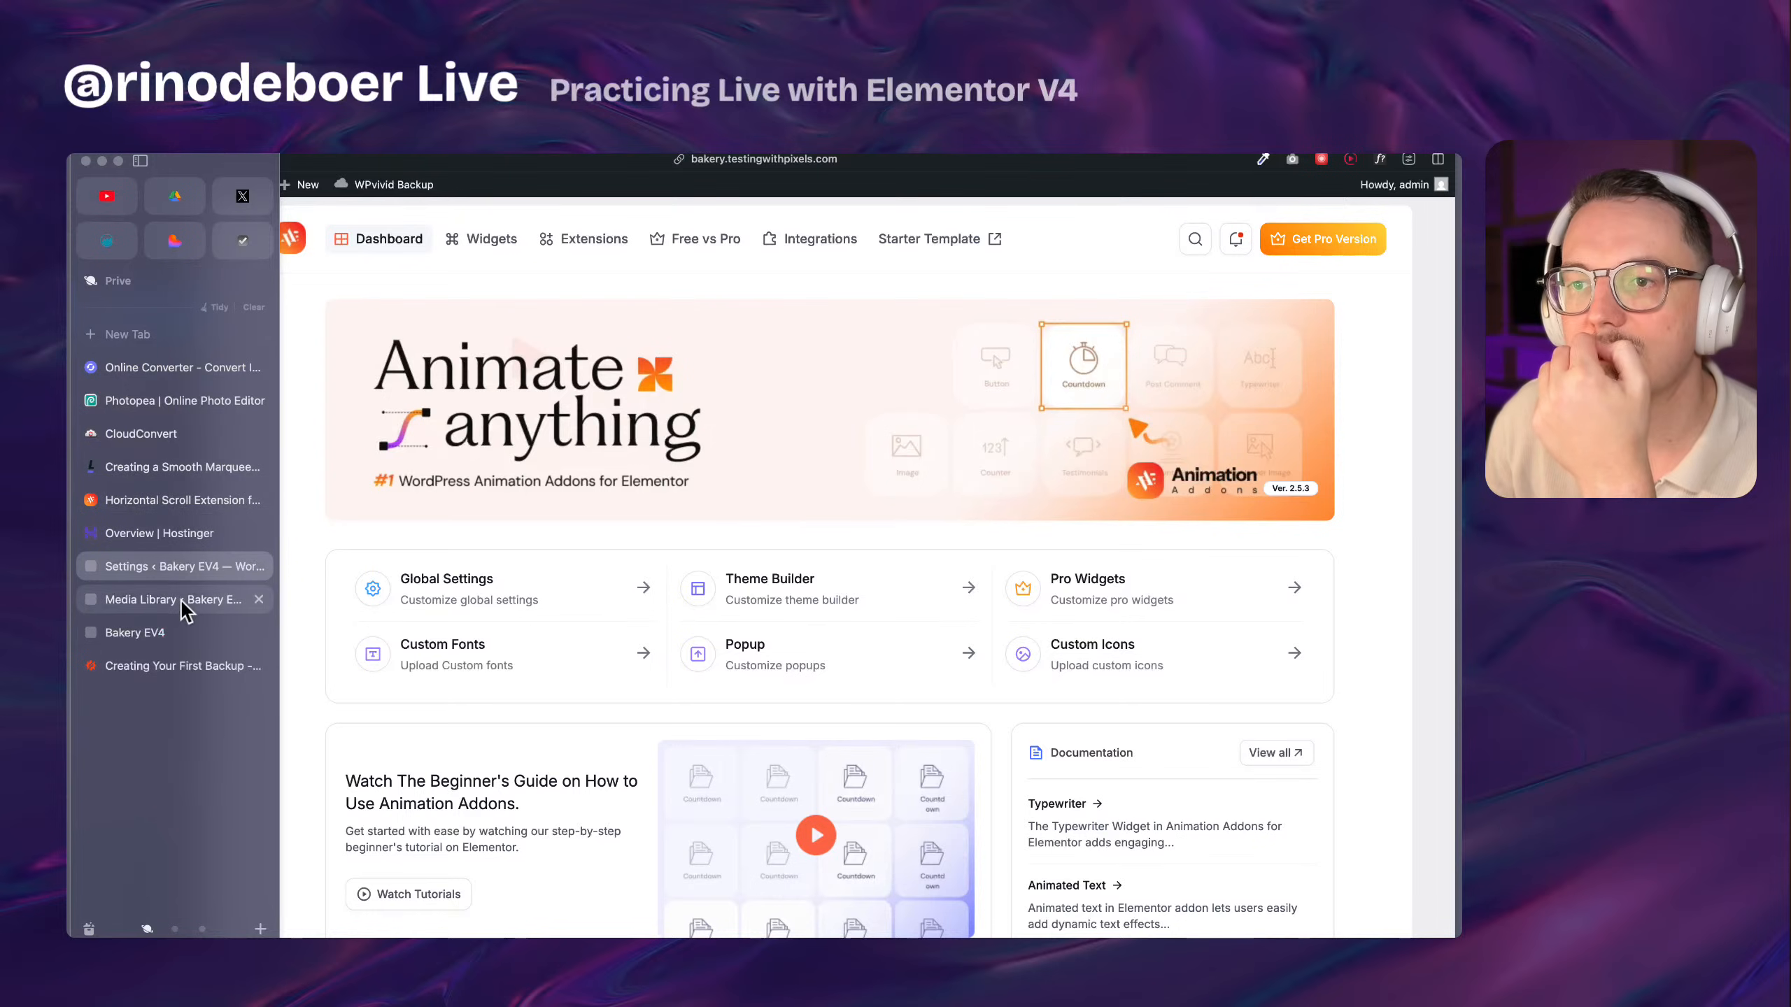
click(185, 635)
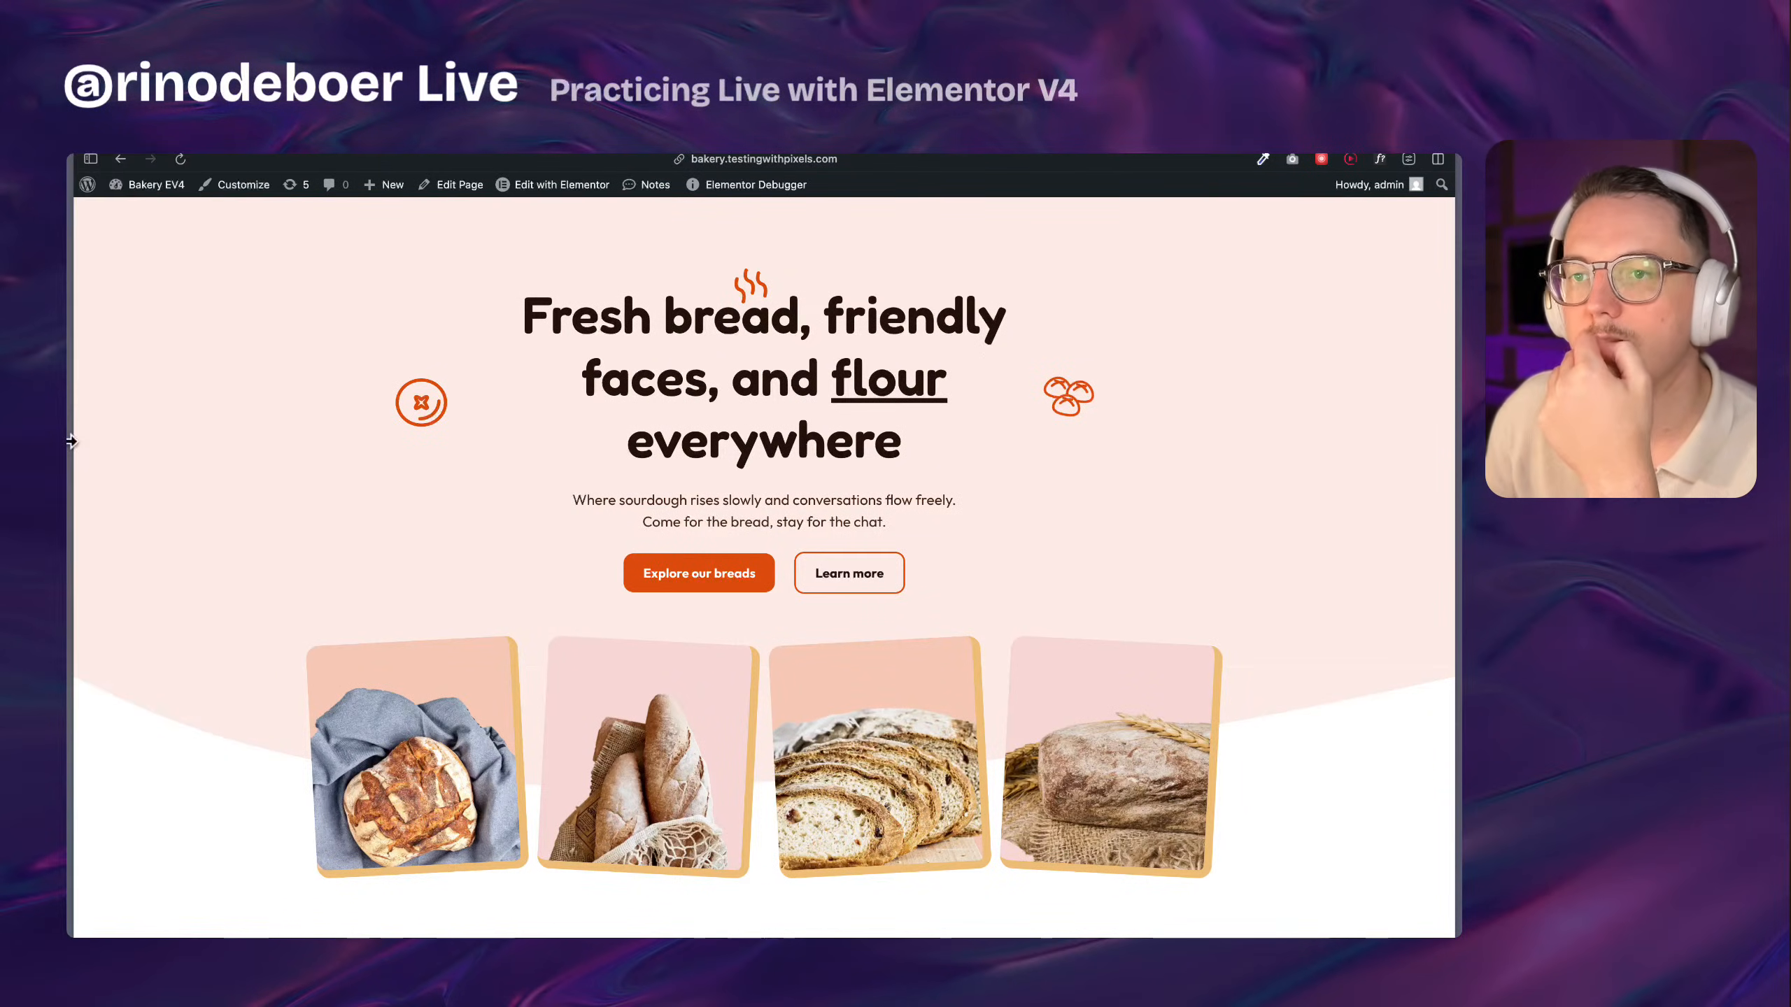
click(179, 570)
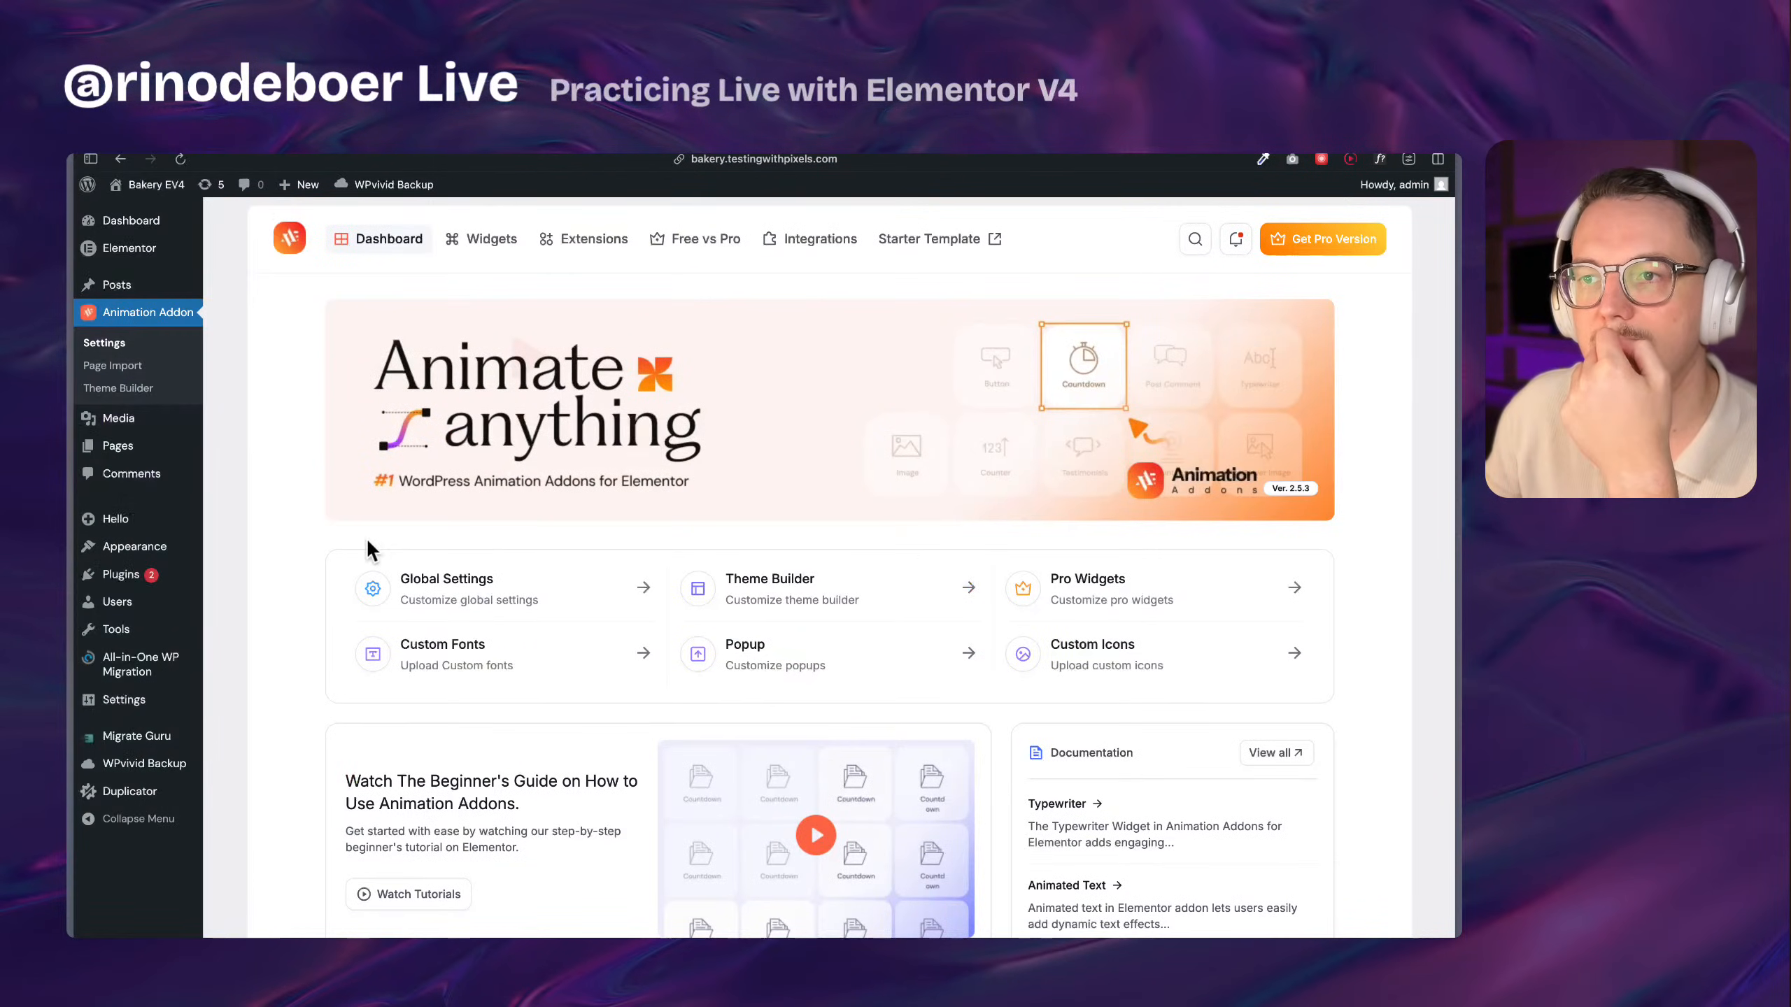
Open the Bakery1 front page in the Elementor editor from the Pages list and bring the Turmeric + Black Pepper Bread section into view
mouse_move(74, 551)
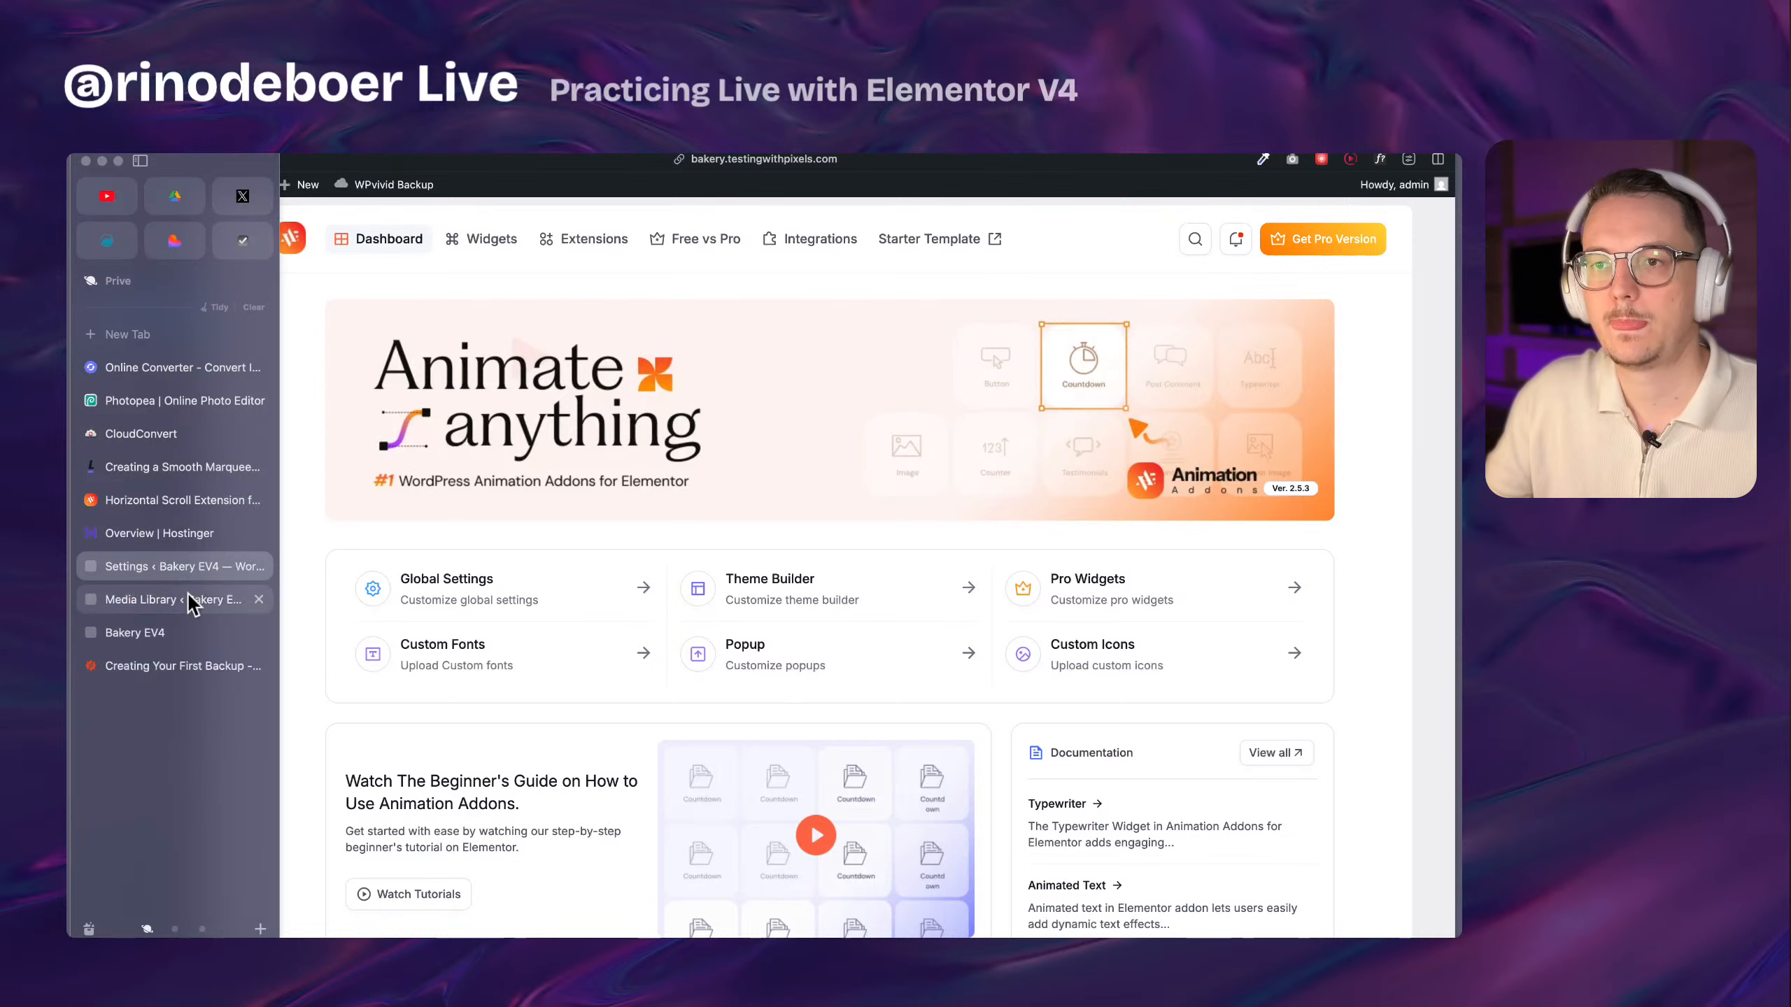
click(174, 598)
click(144, 406)
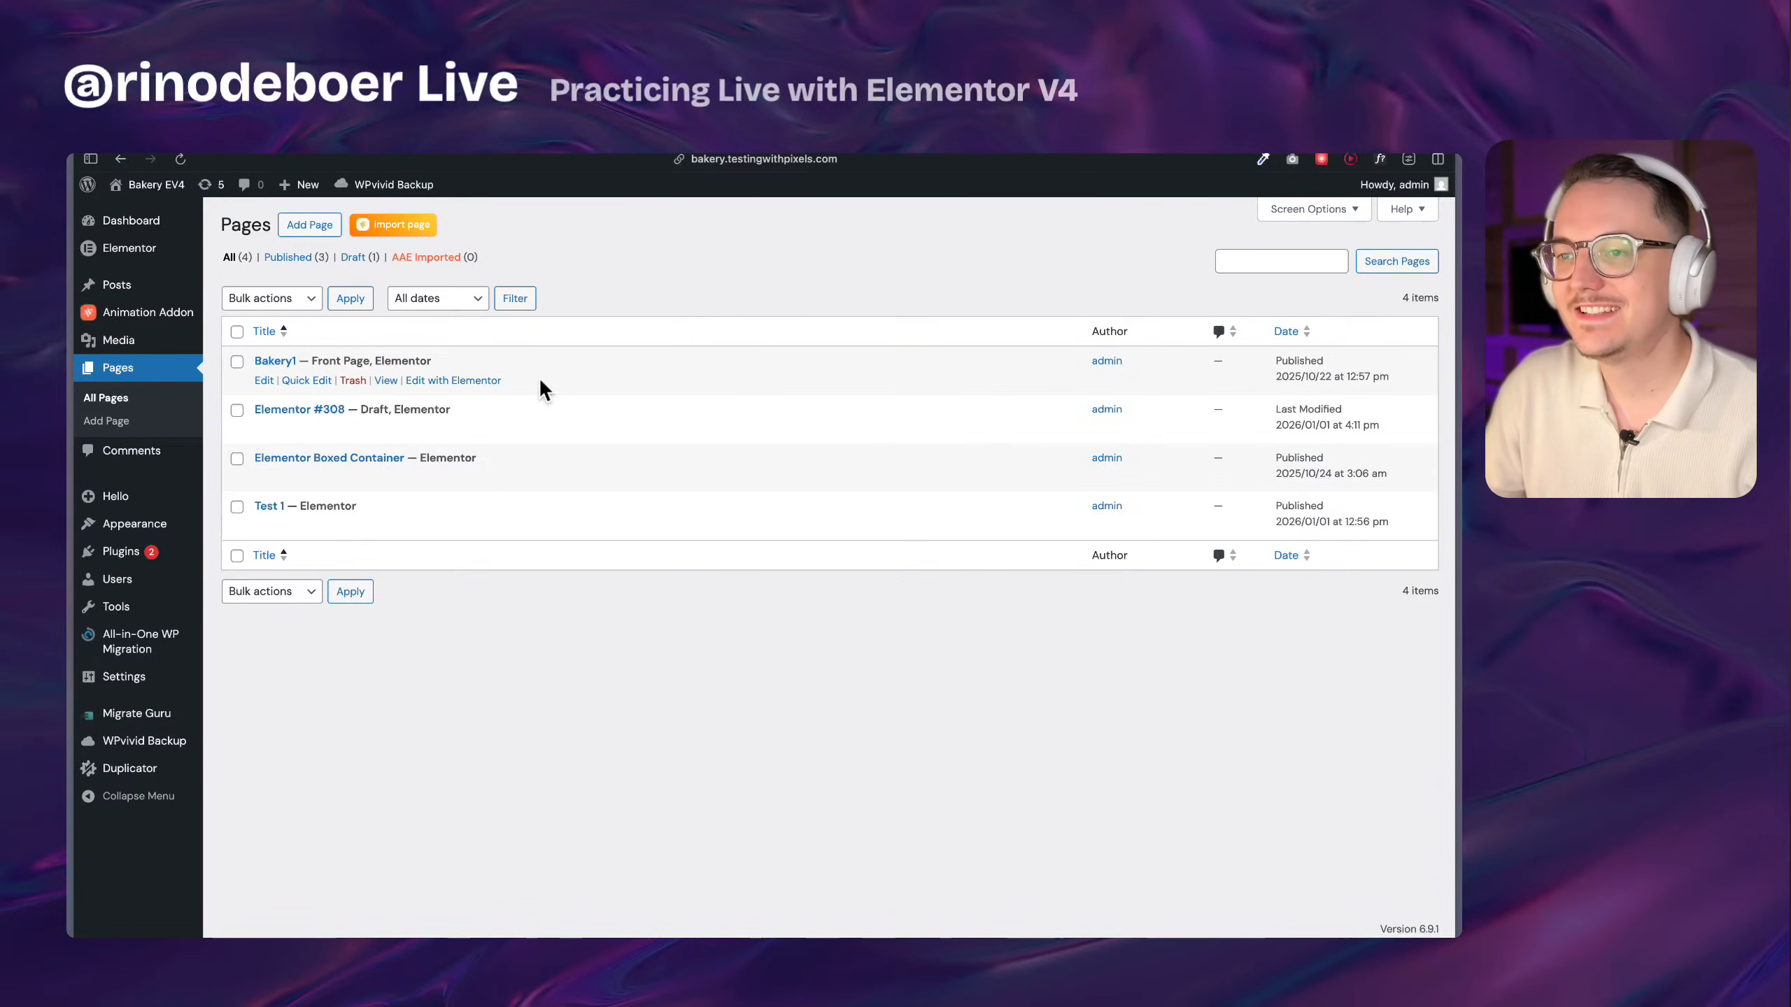
click(465, 381)
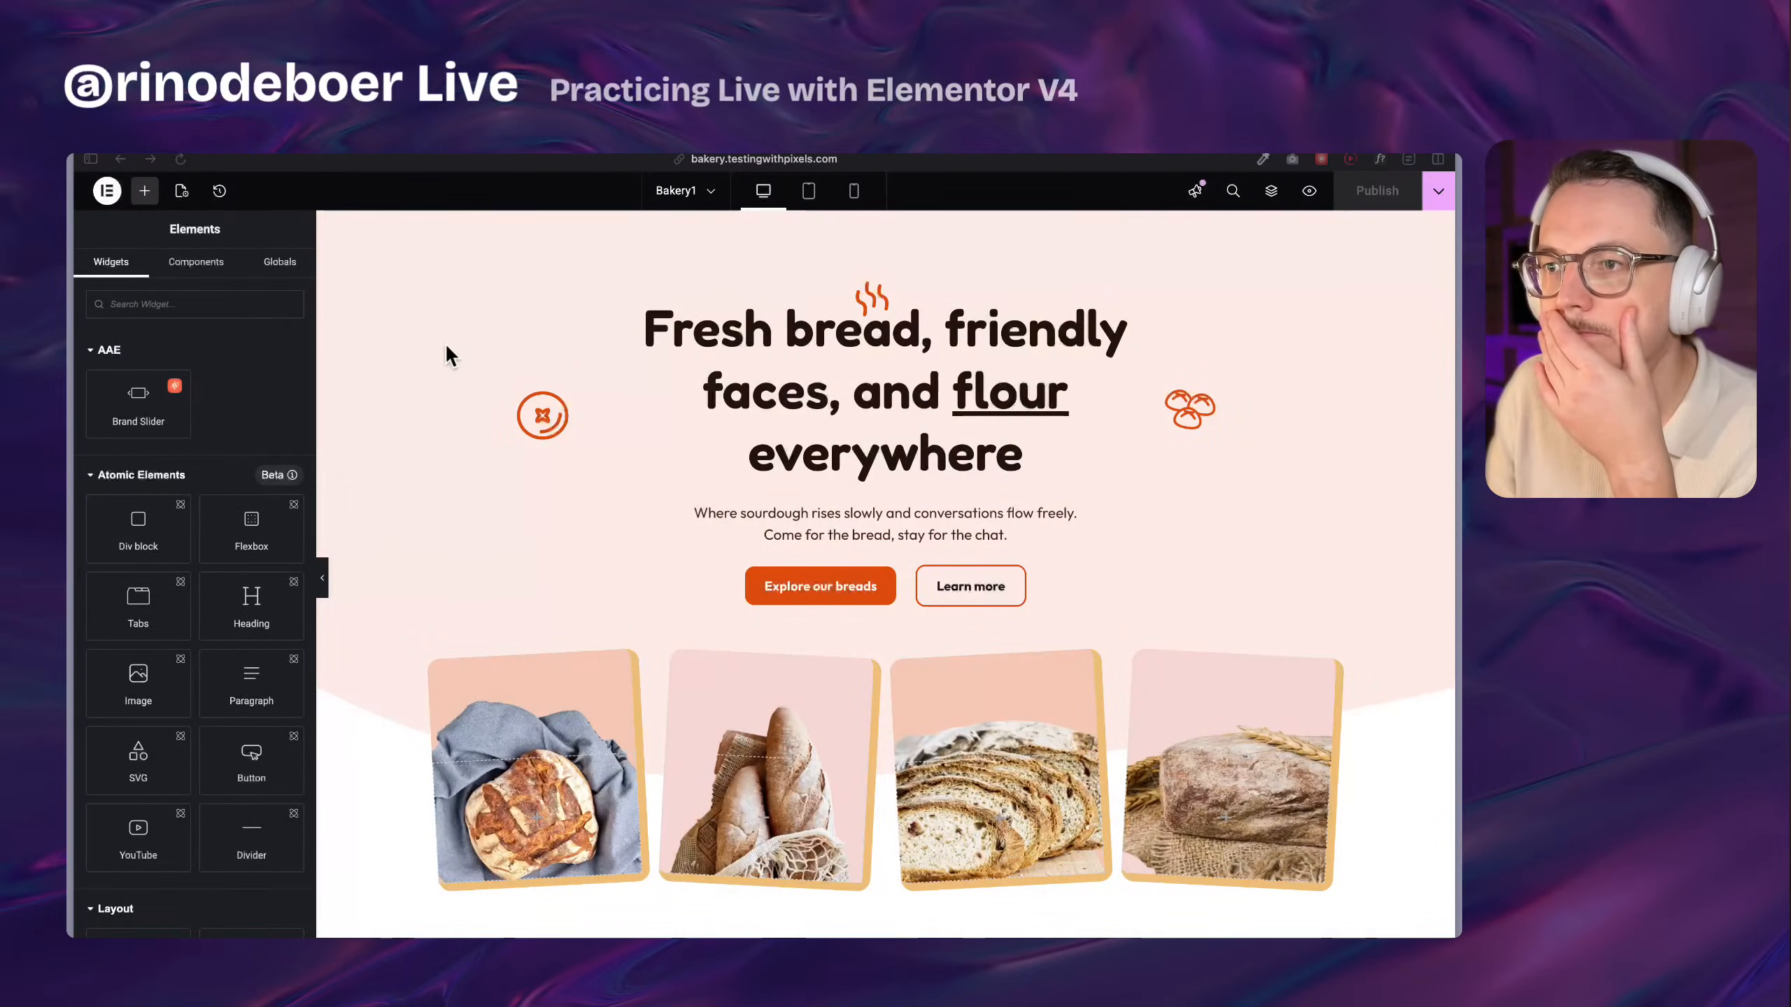
scroll(842, 509, down, 20)
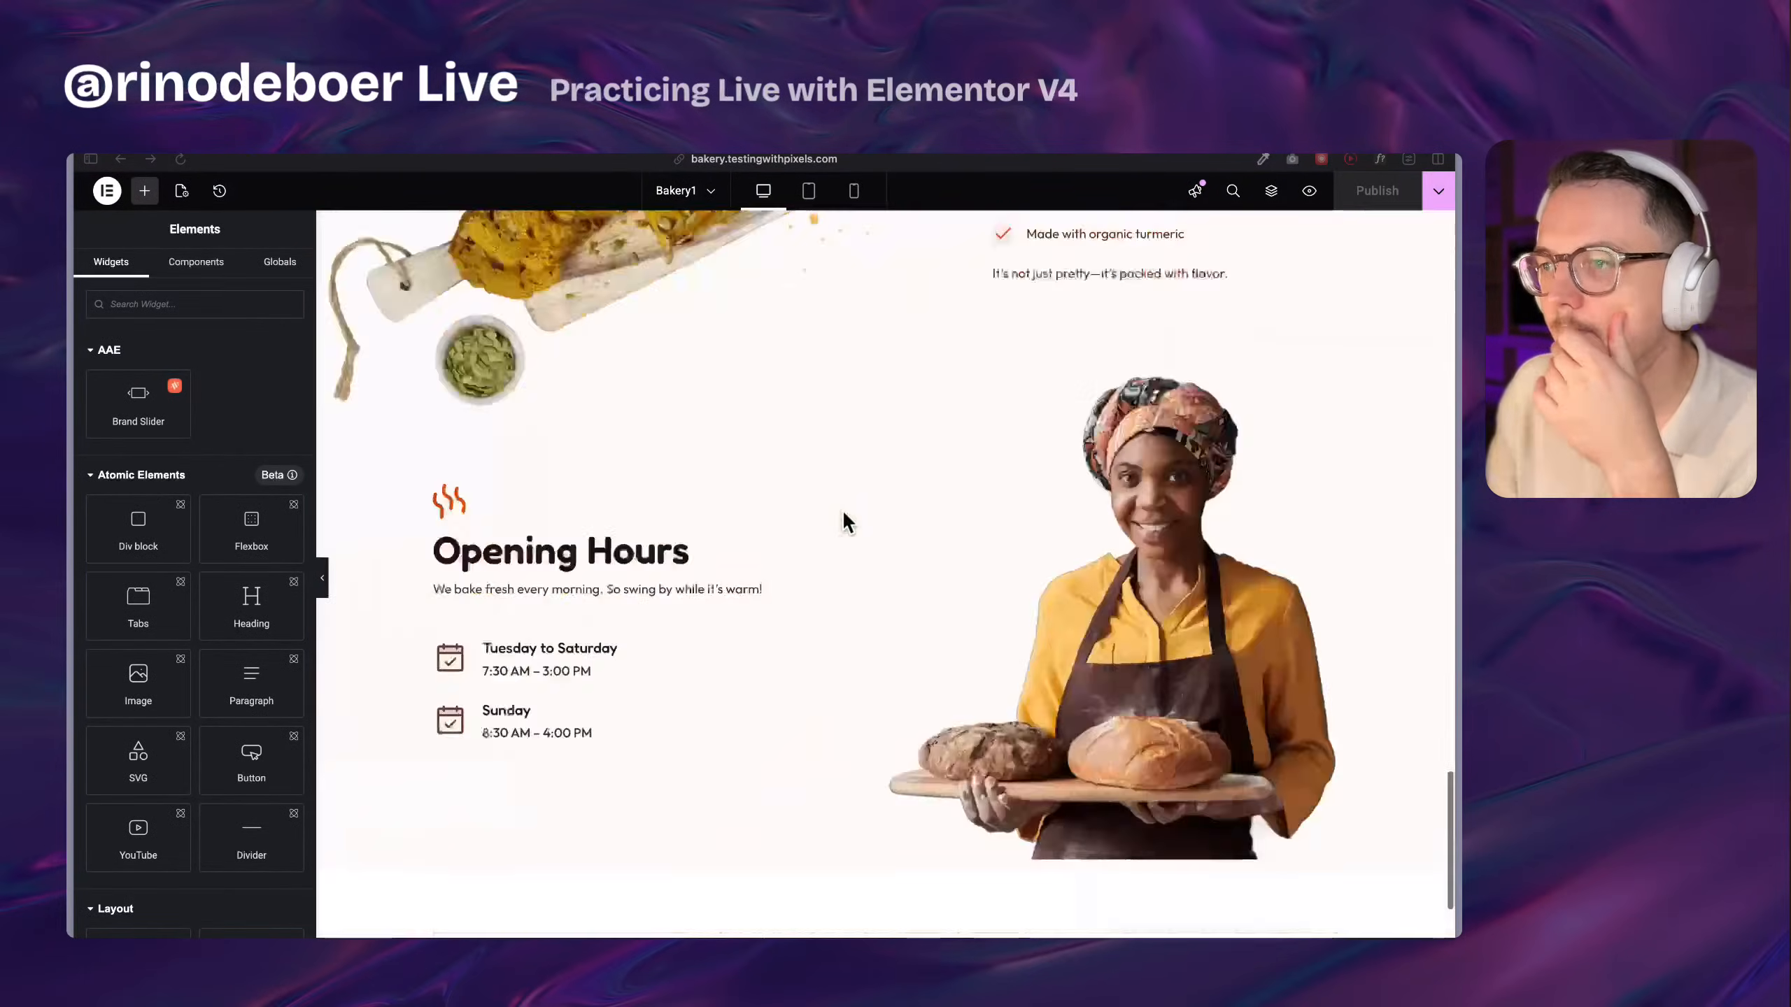
scroll(842, 509, up, 6)
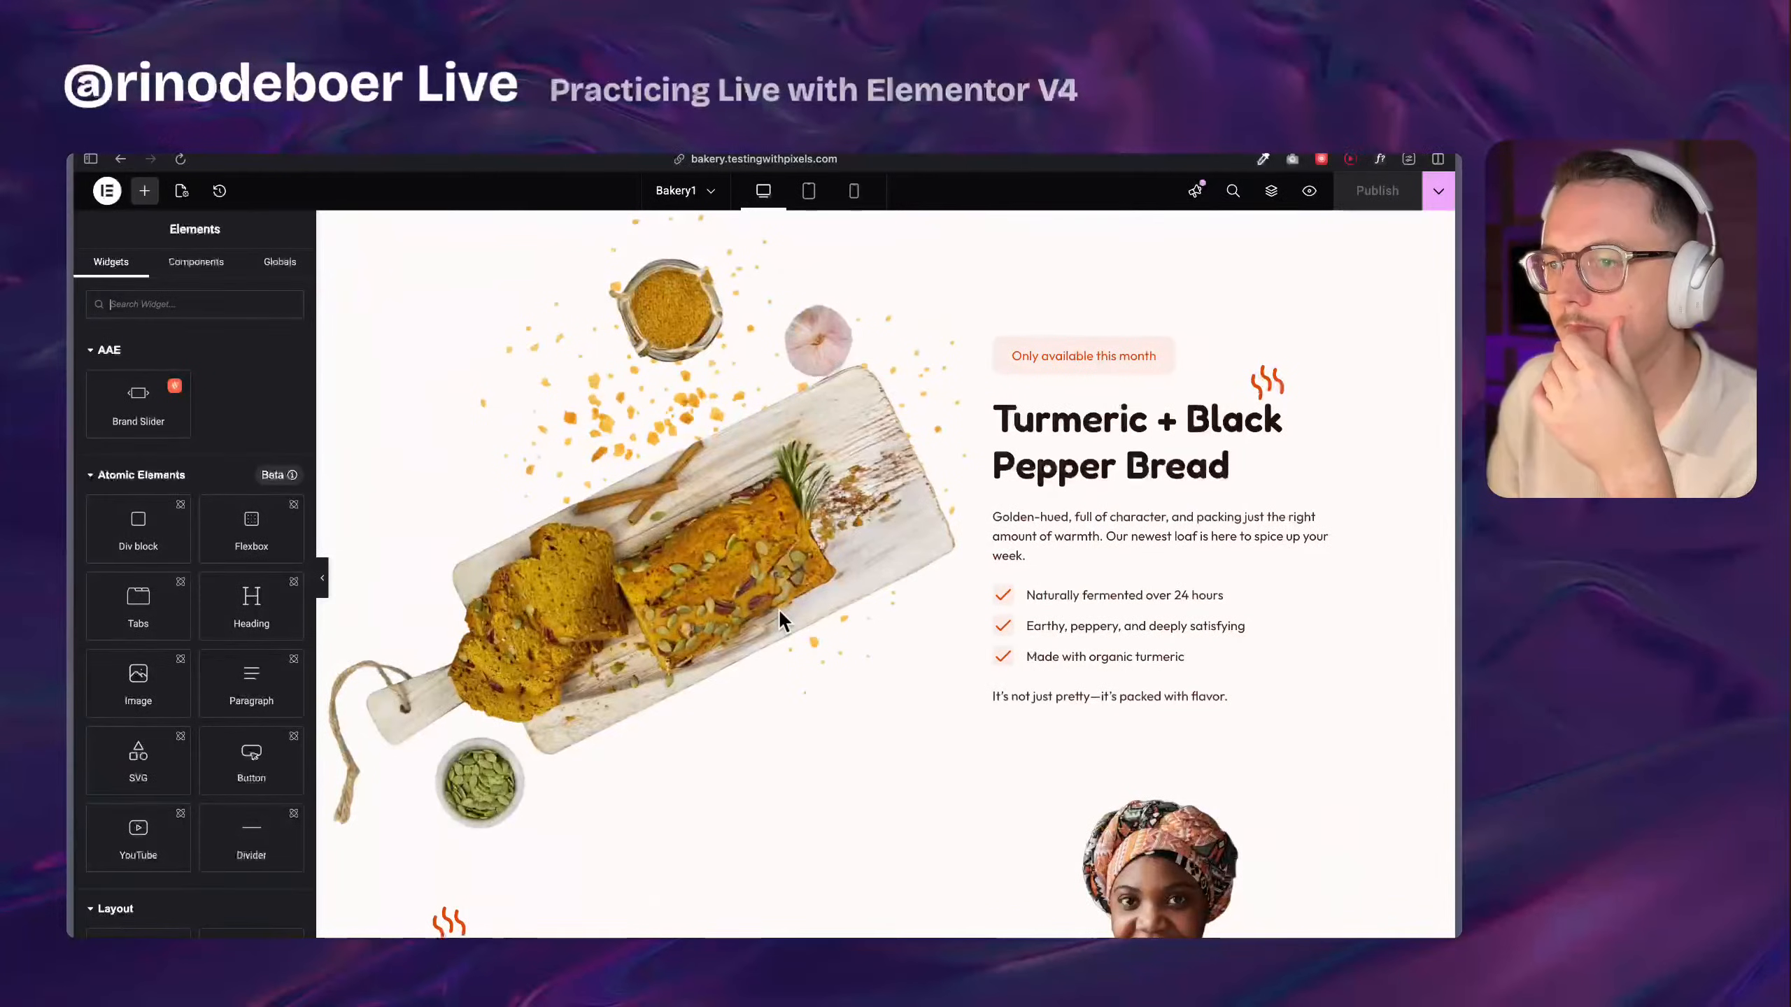
scroll(840, 580, down, 1)
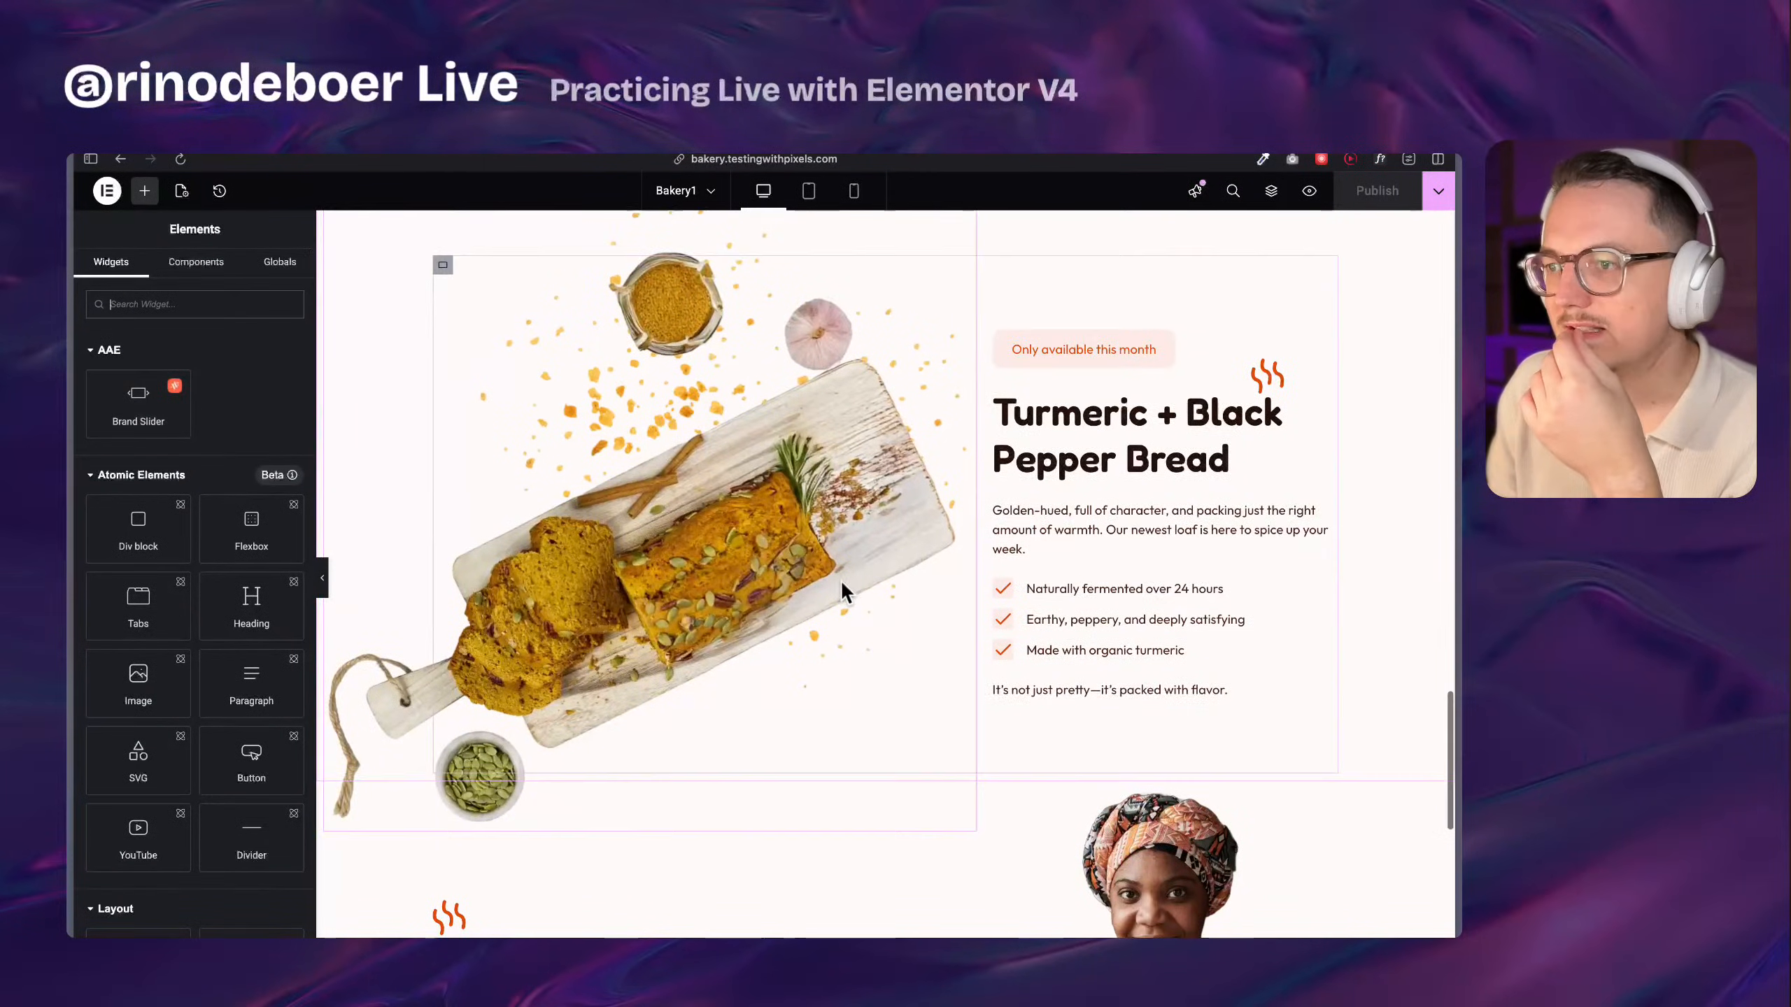
scroll(839, 579, down, 3)
scroll(781, 358, up, 4)
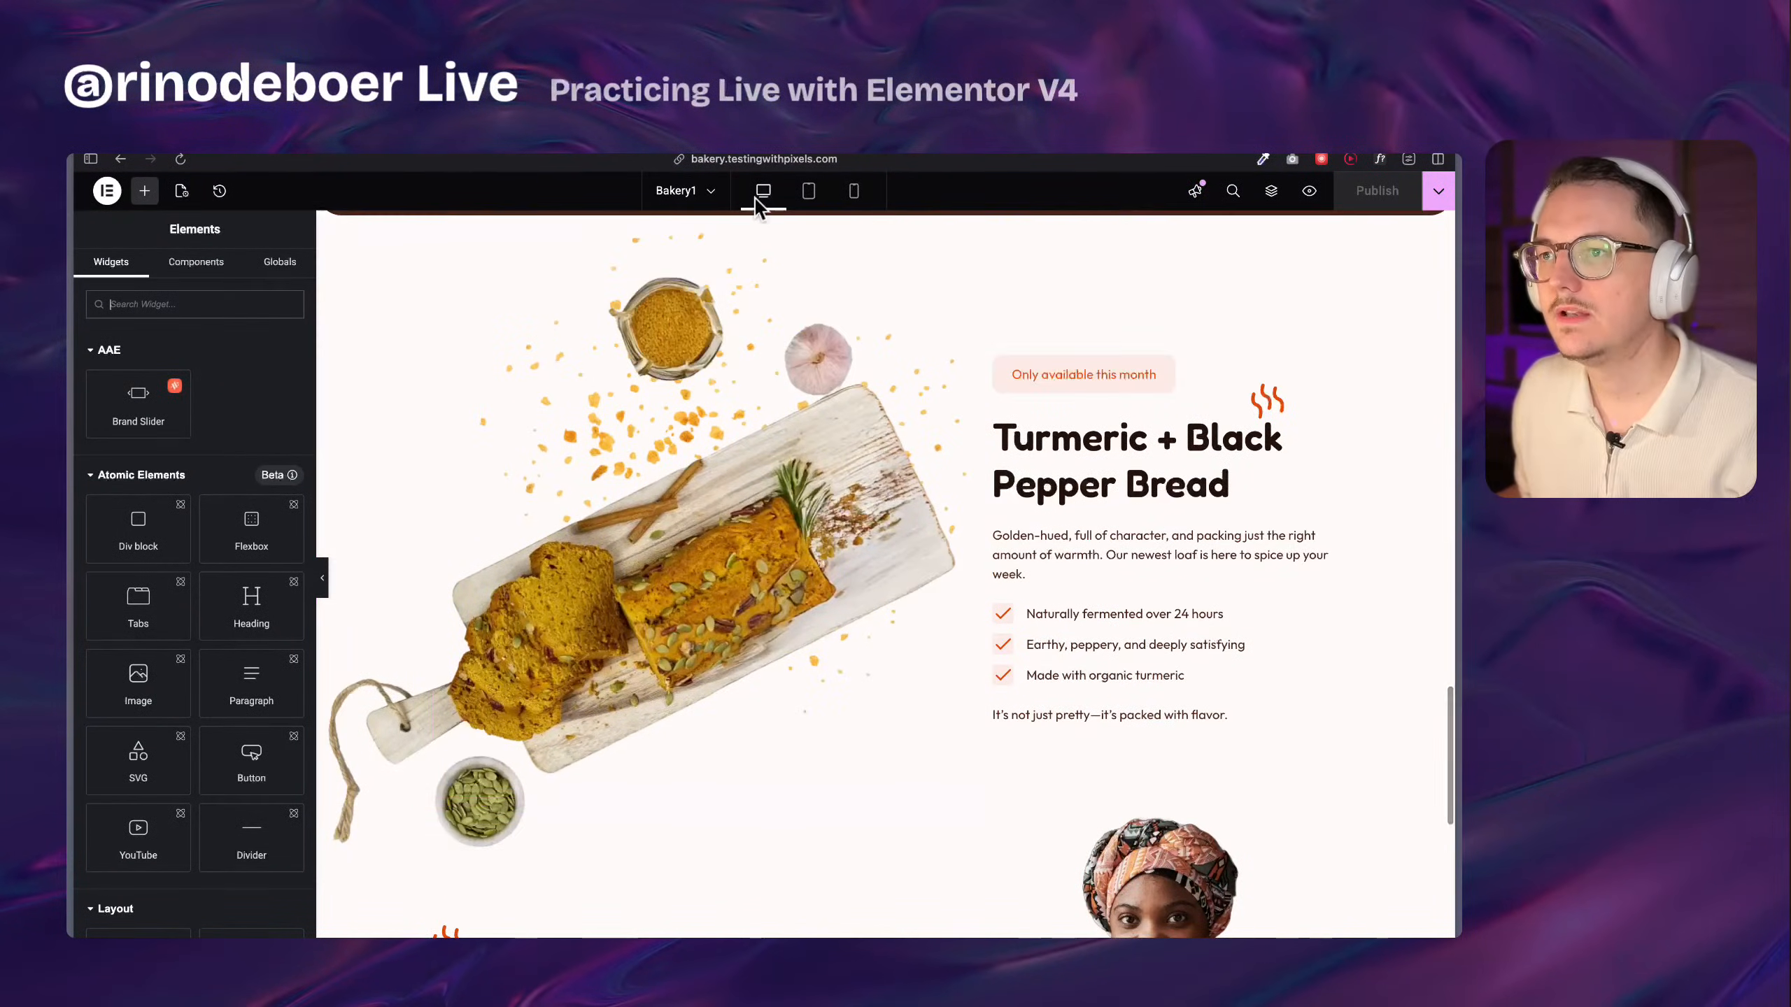
Show the page structure docked beside the canvas and select the Turmeric + Black Pepper Bread section's div block
scroll(874, 289, up, 2)
click(1271, 191)
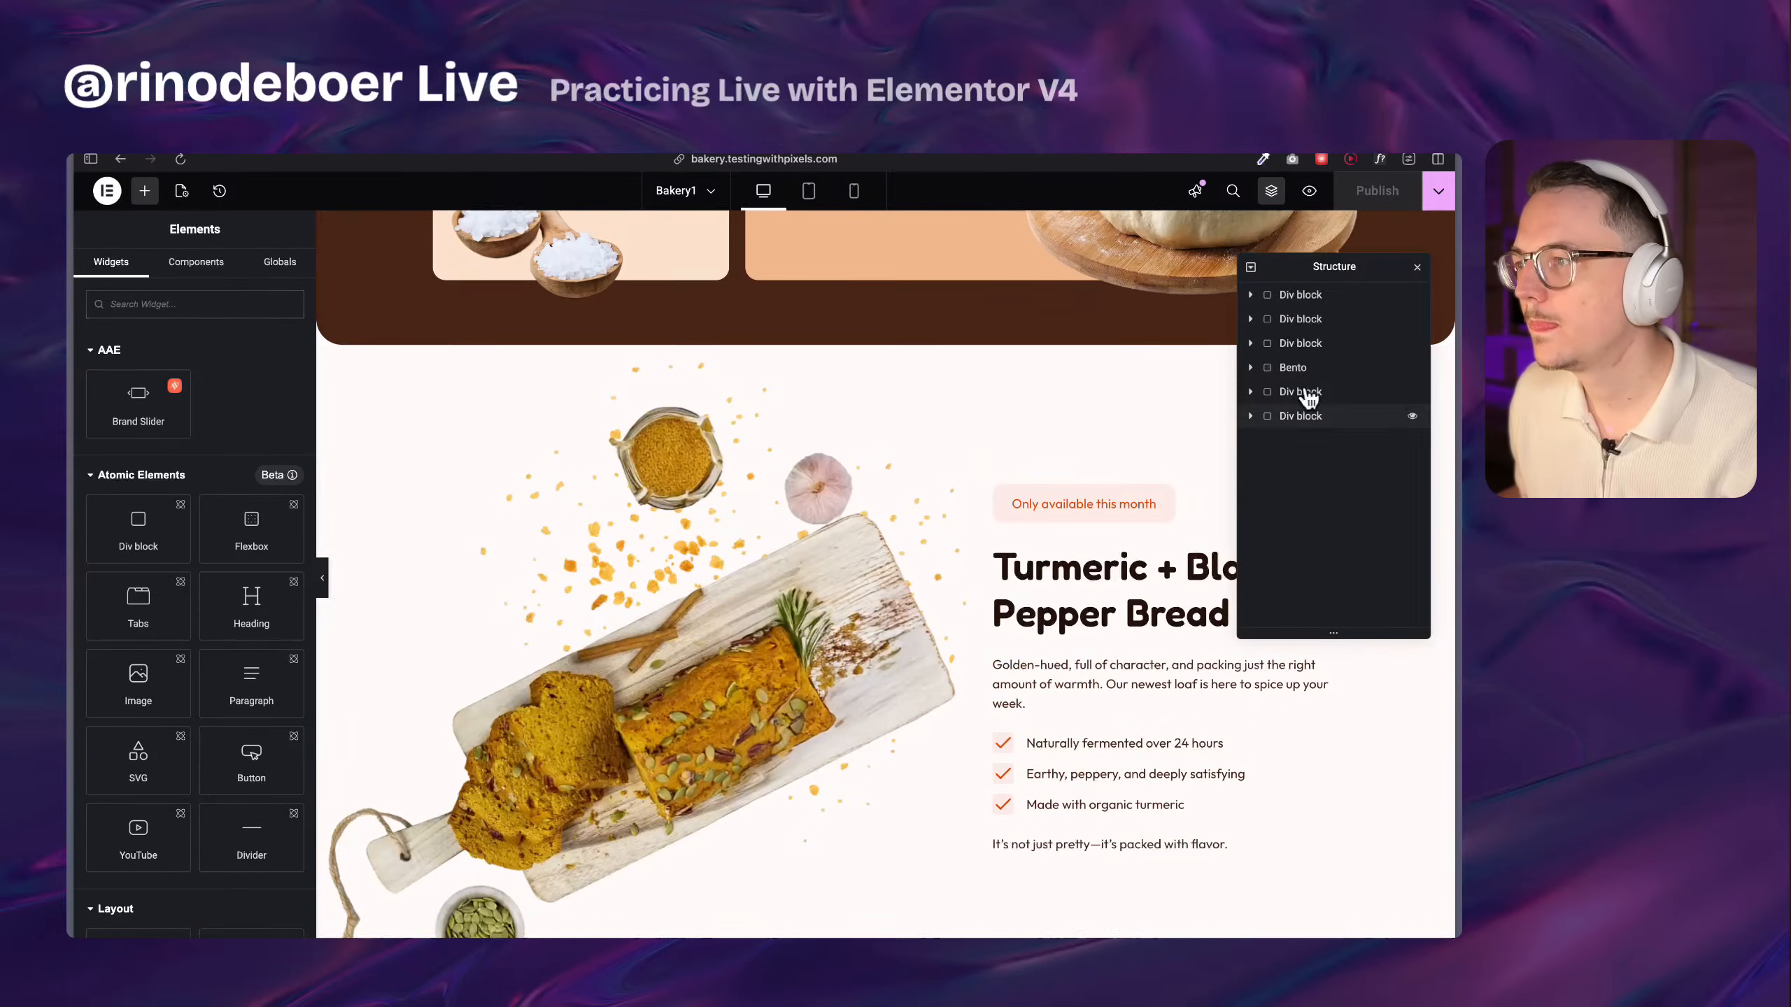
drag(1315, 265, 1357, 332)
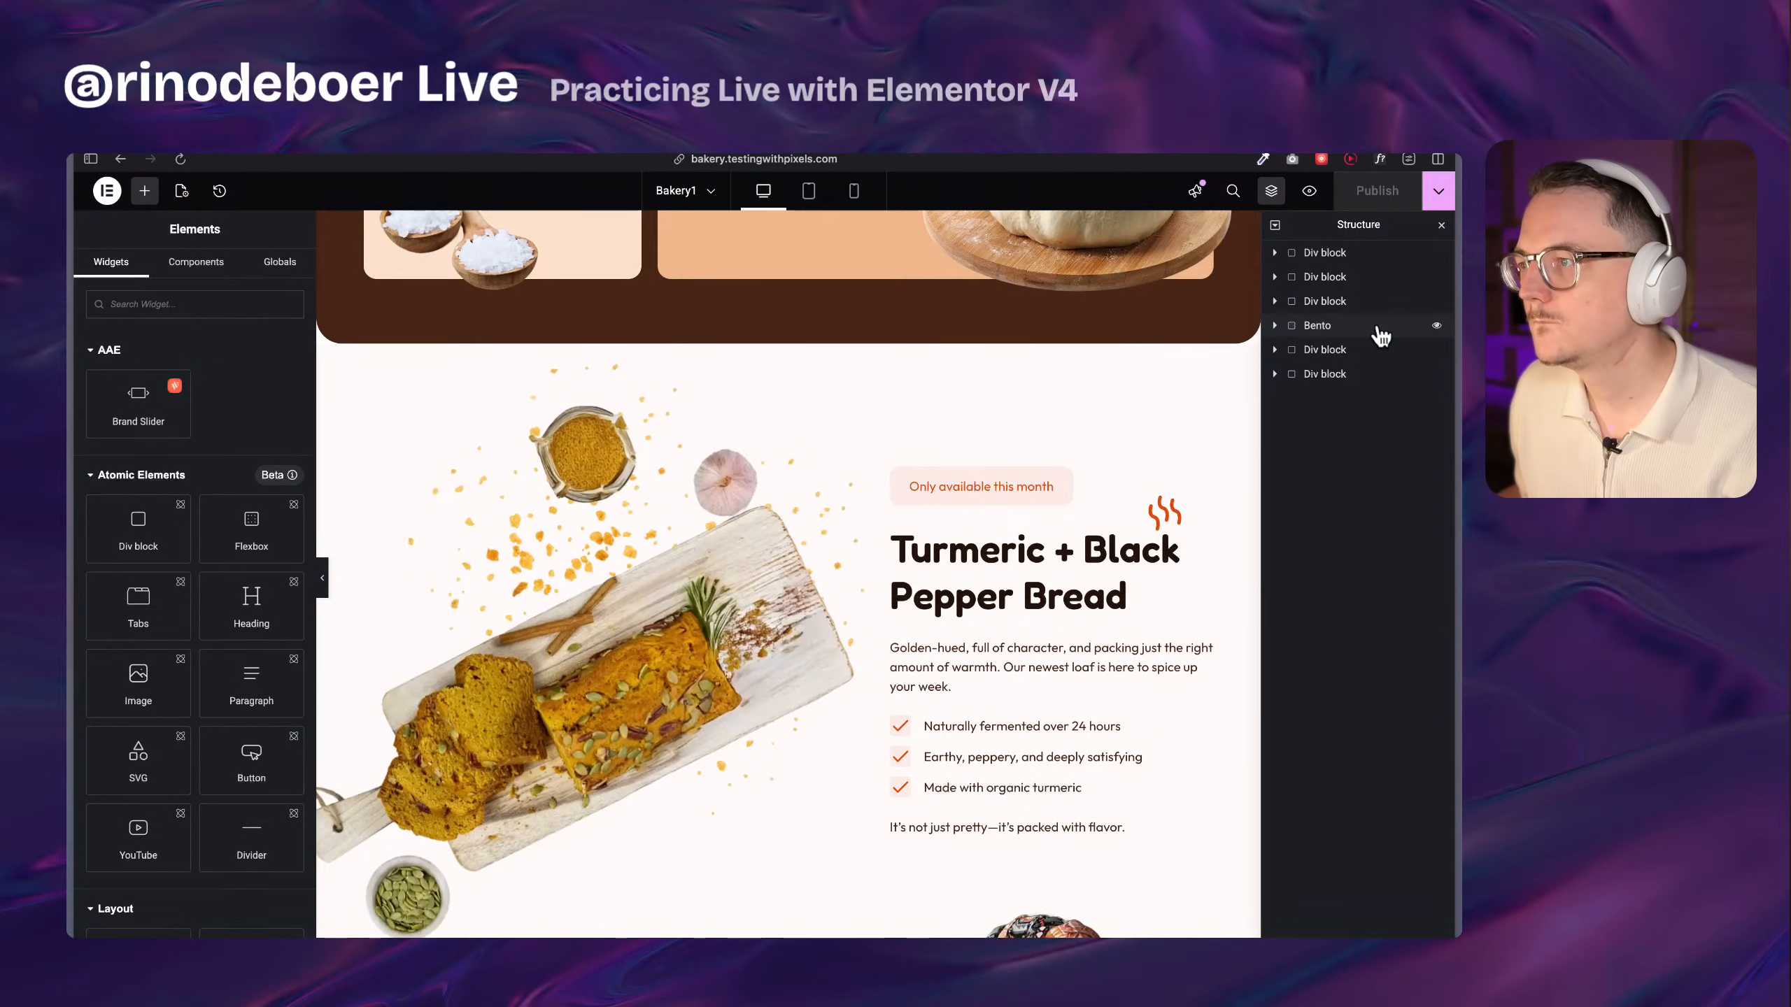
click(1348, 351)
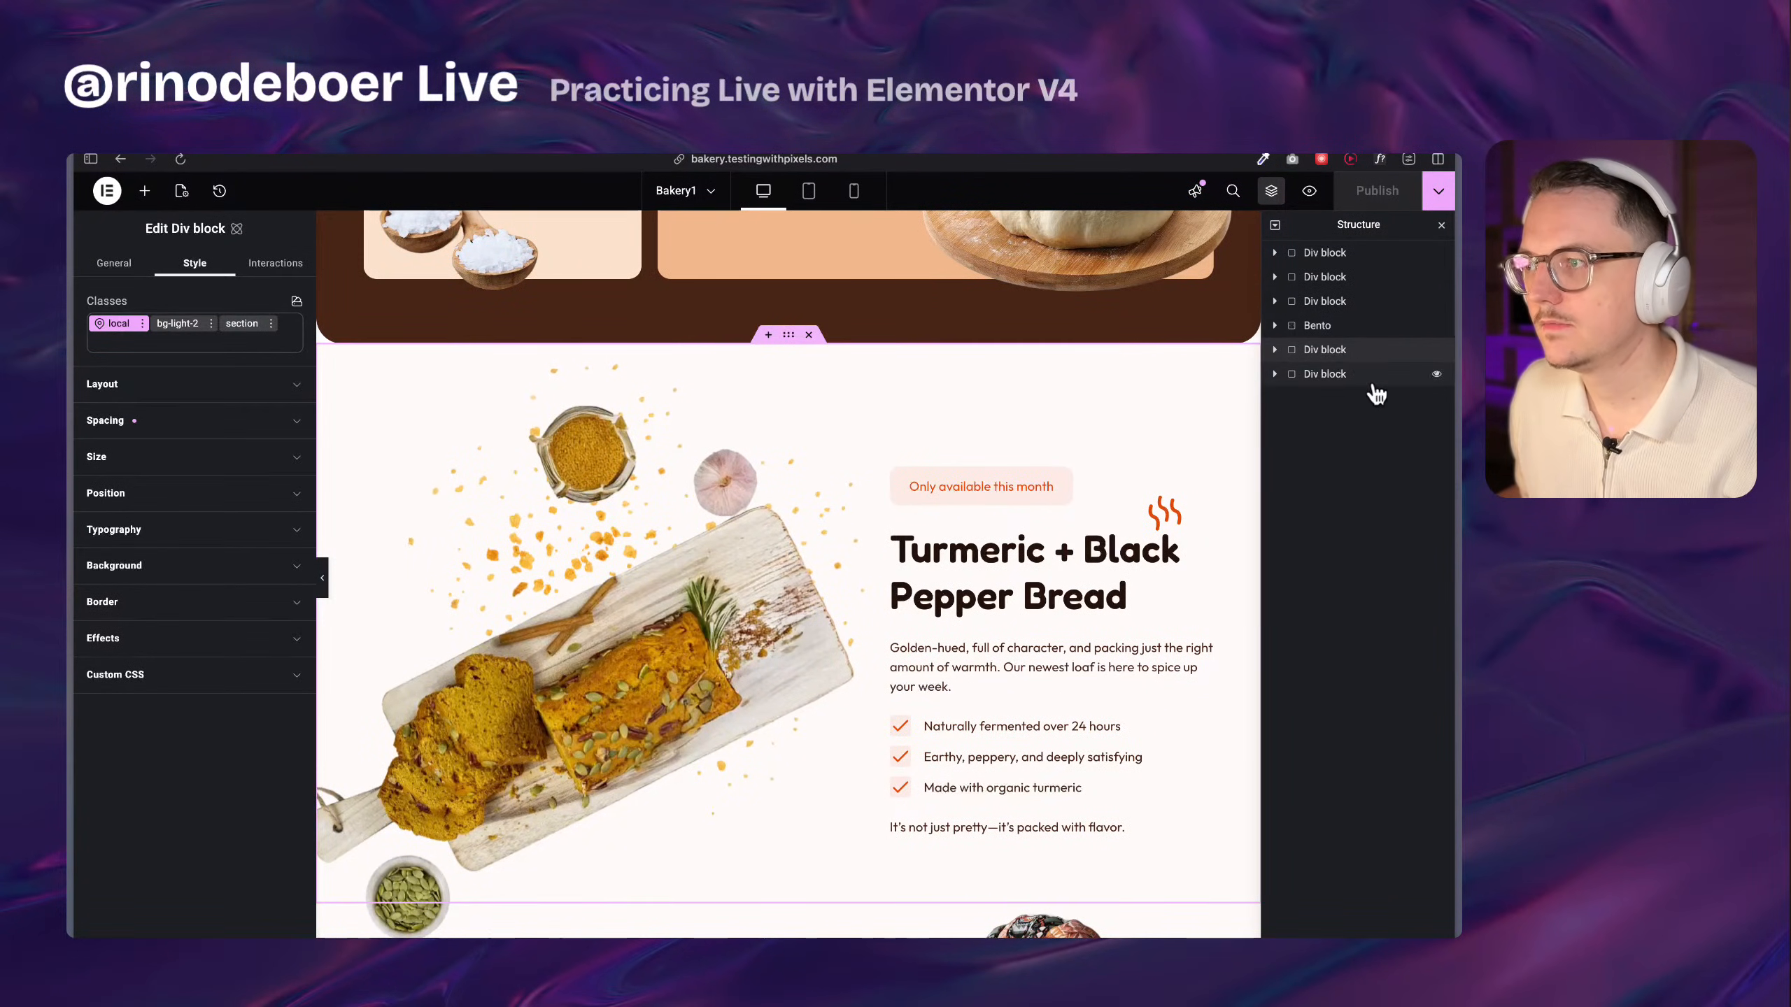
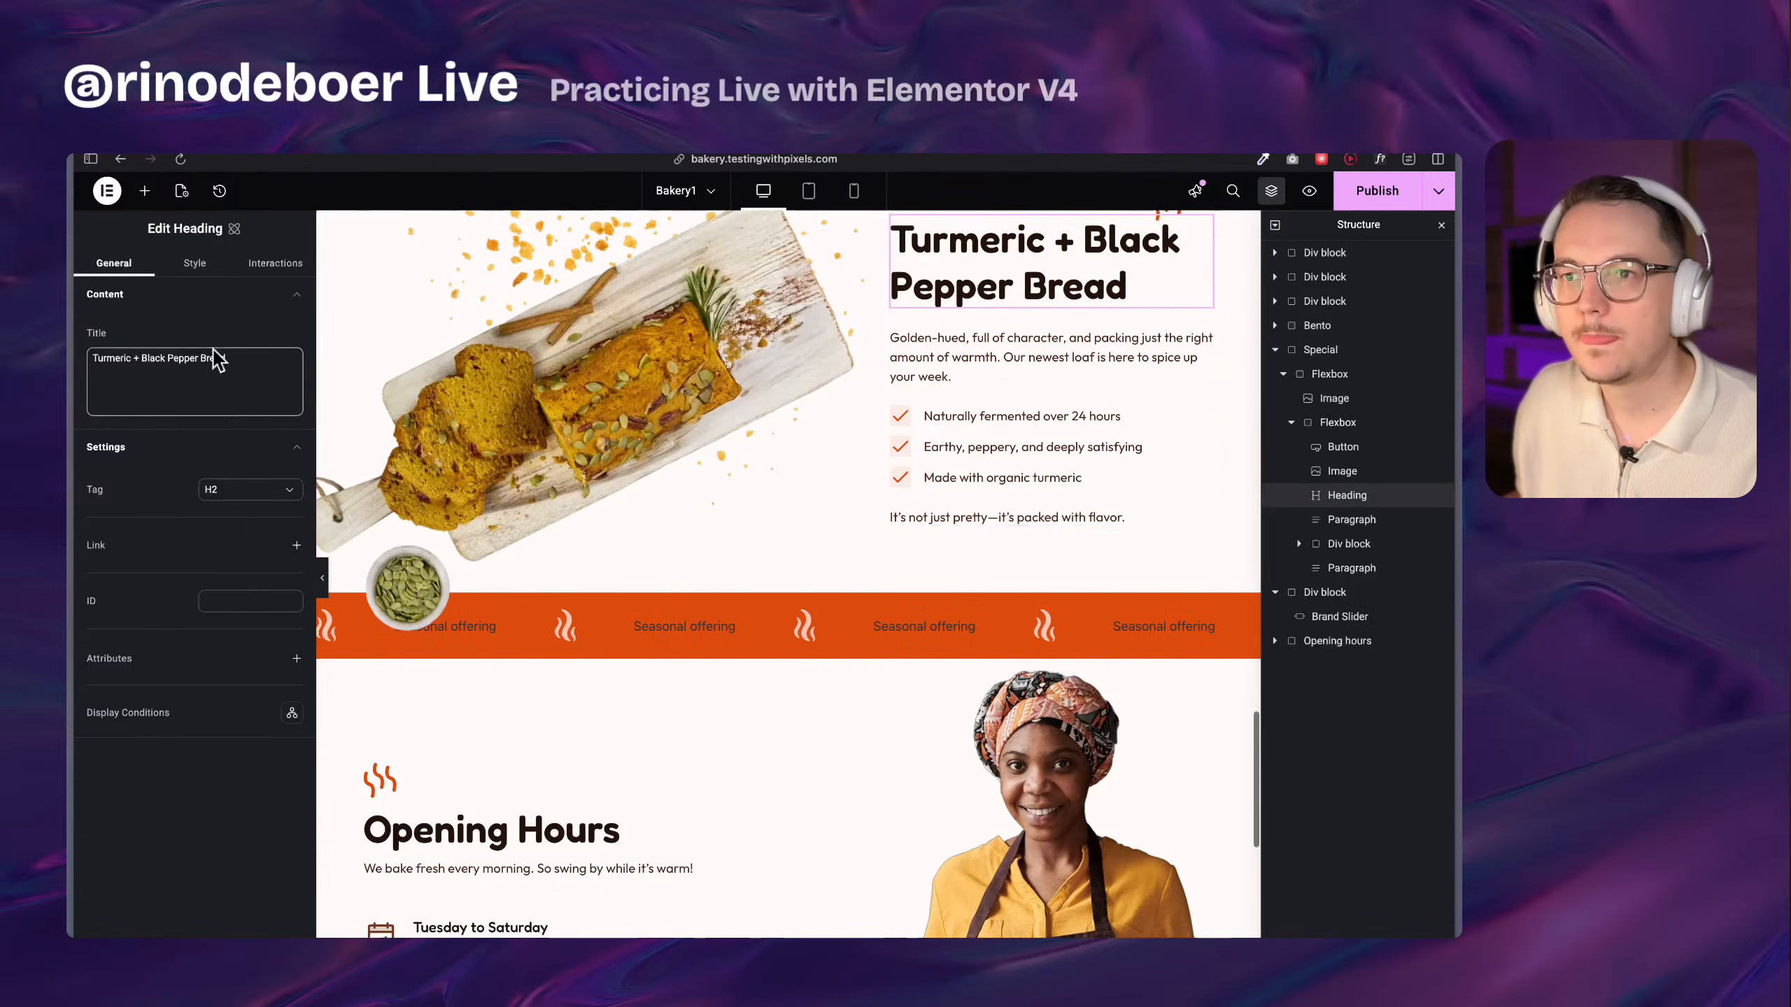
Examine the font family variable used by the H-dark class on the Turmeric + Black Pepper Bread heading
click(192, 265)
click(171, 325)
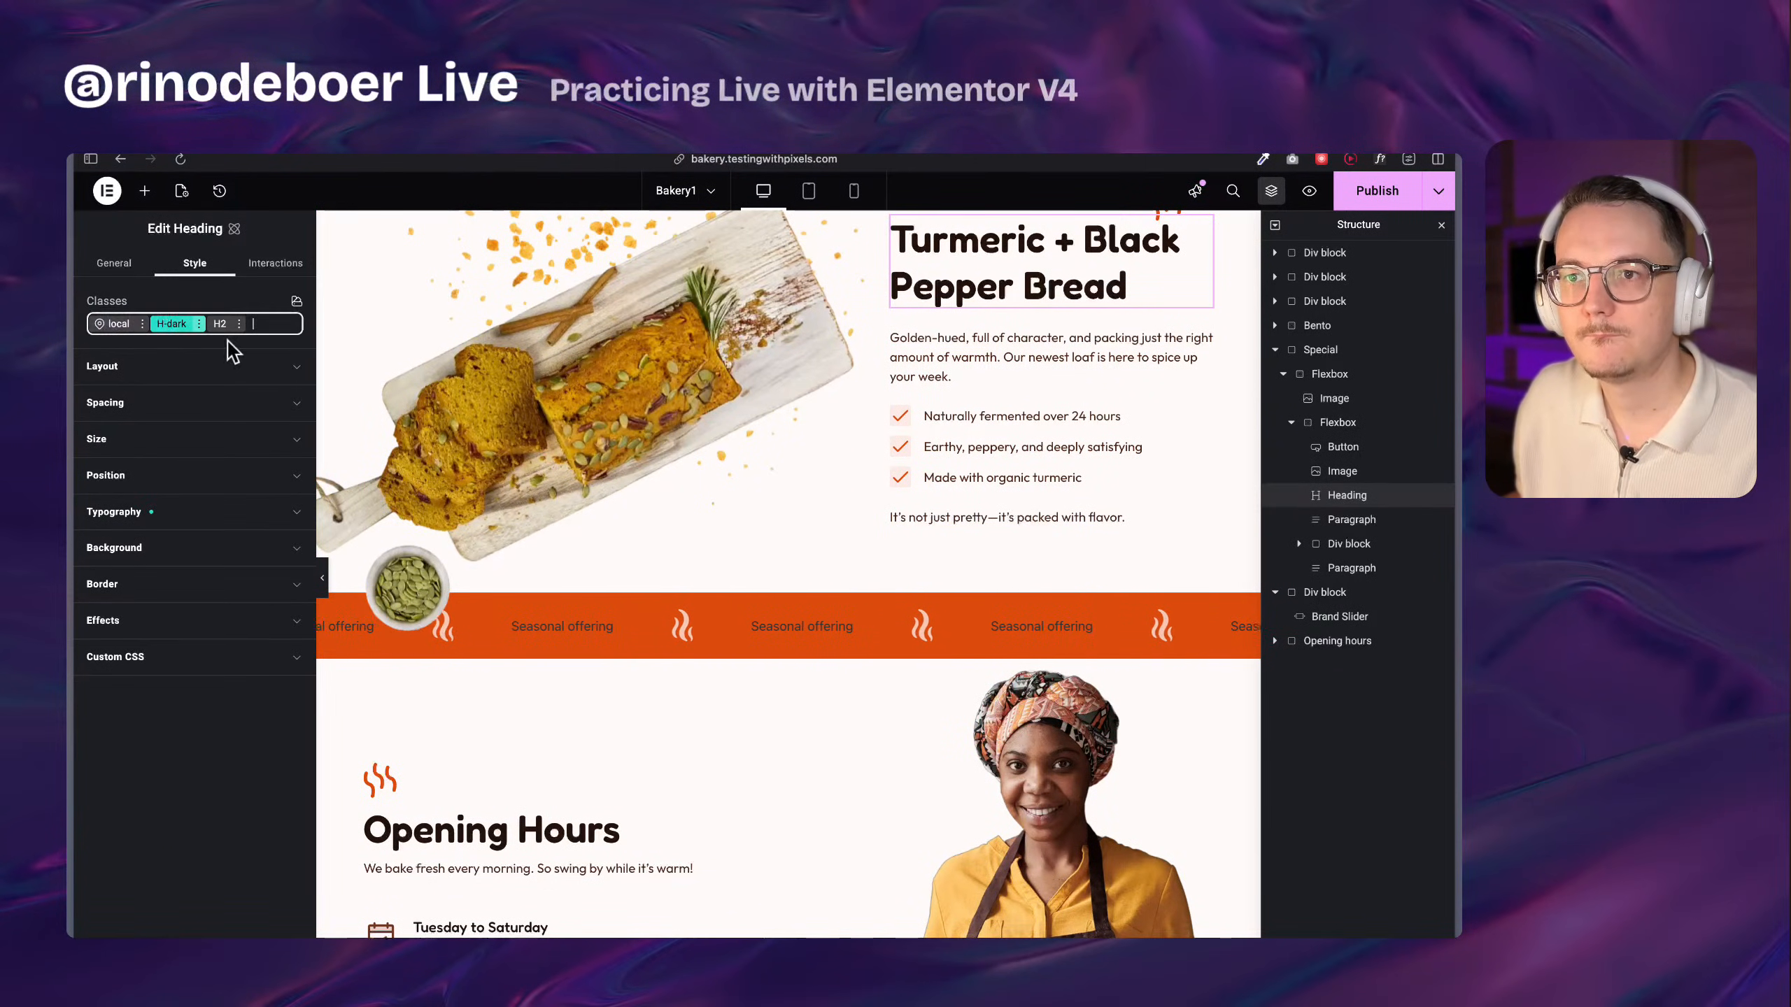
click(187, 511)
click(259, 557)
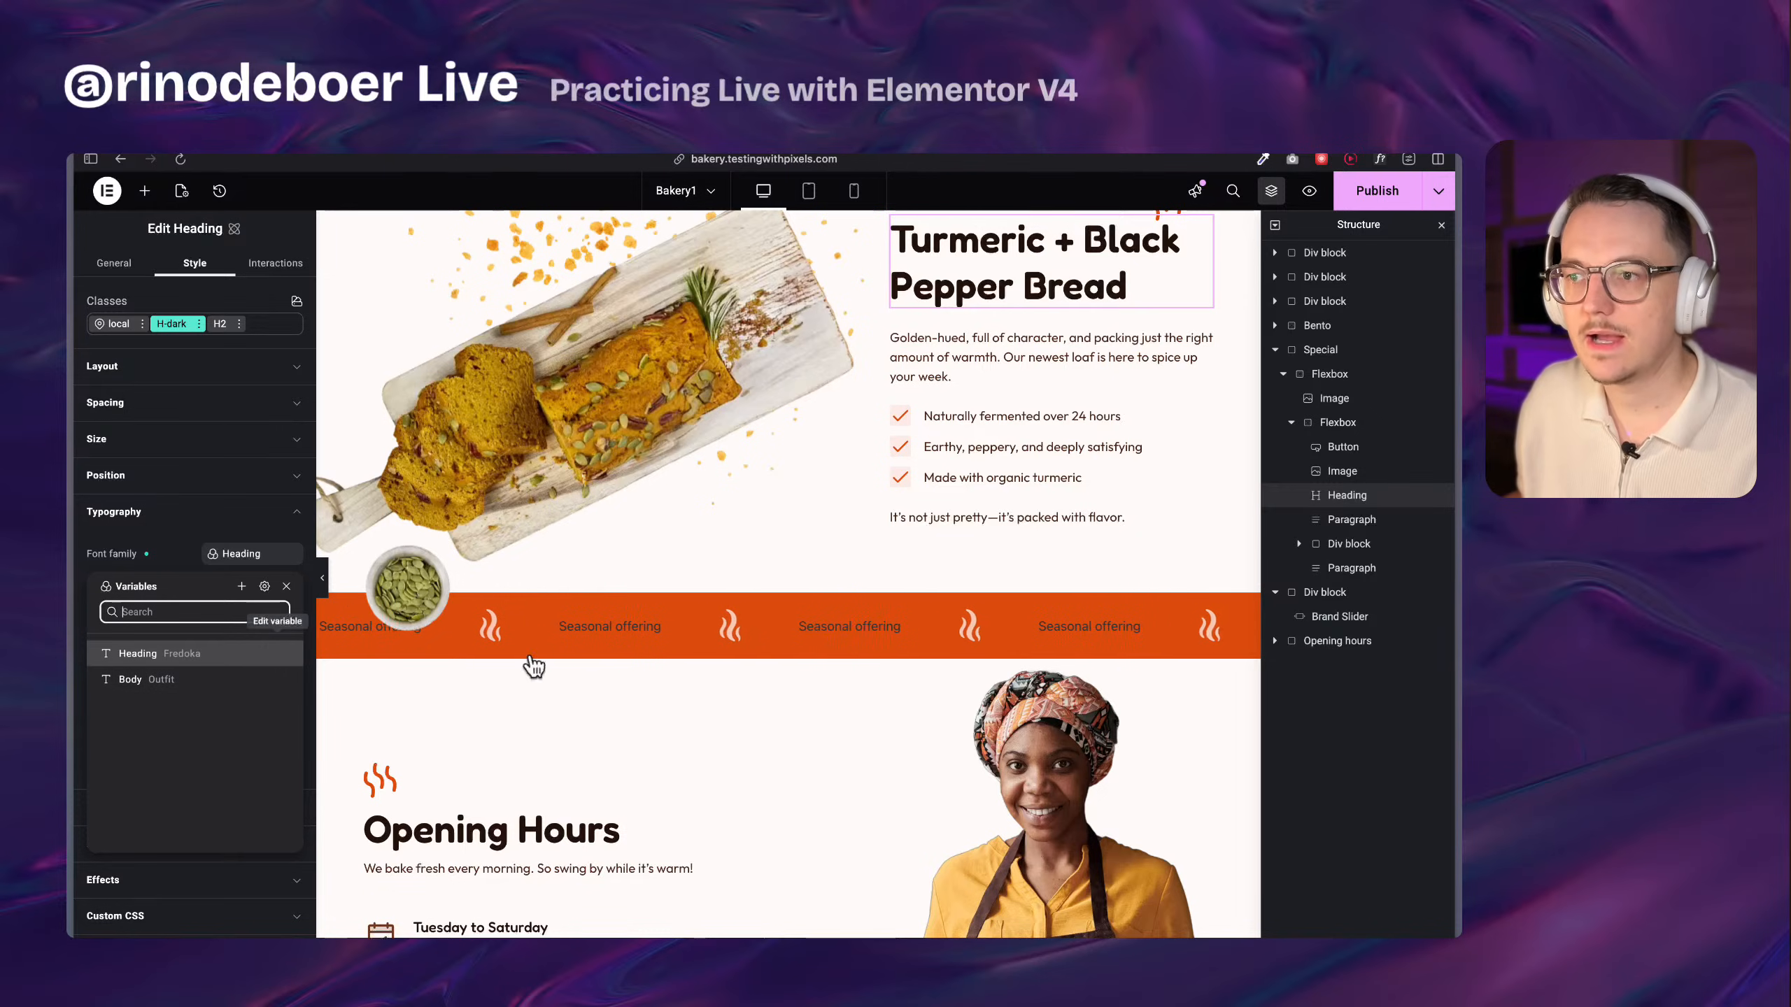
click(813, 626)
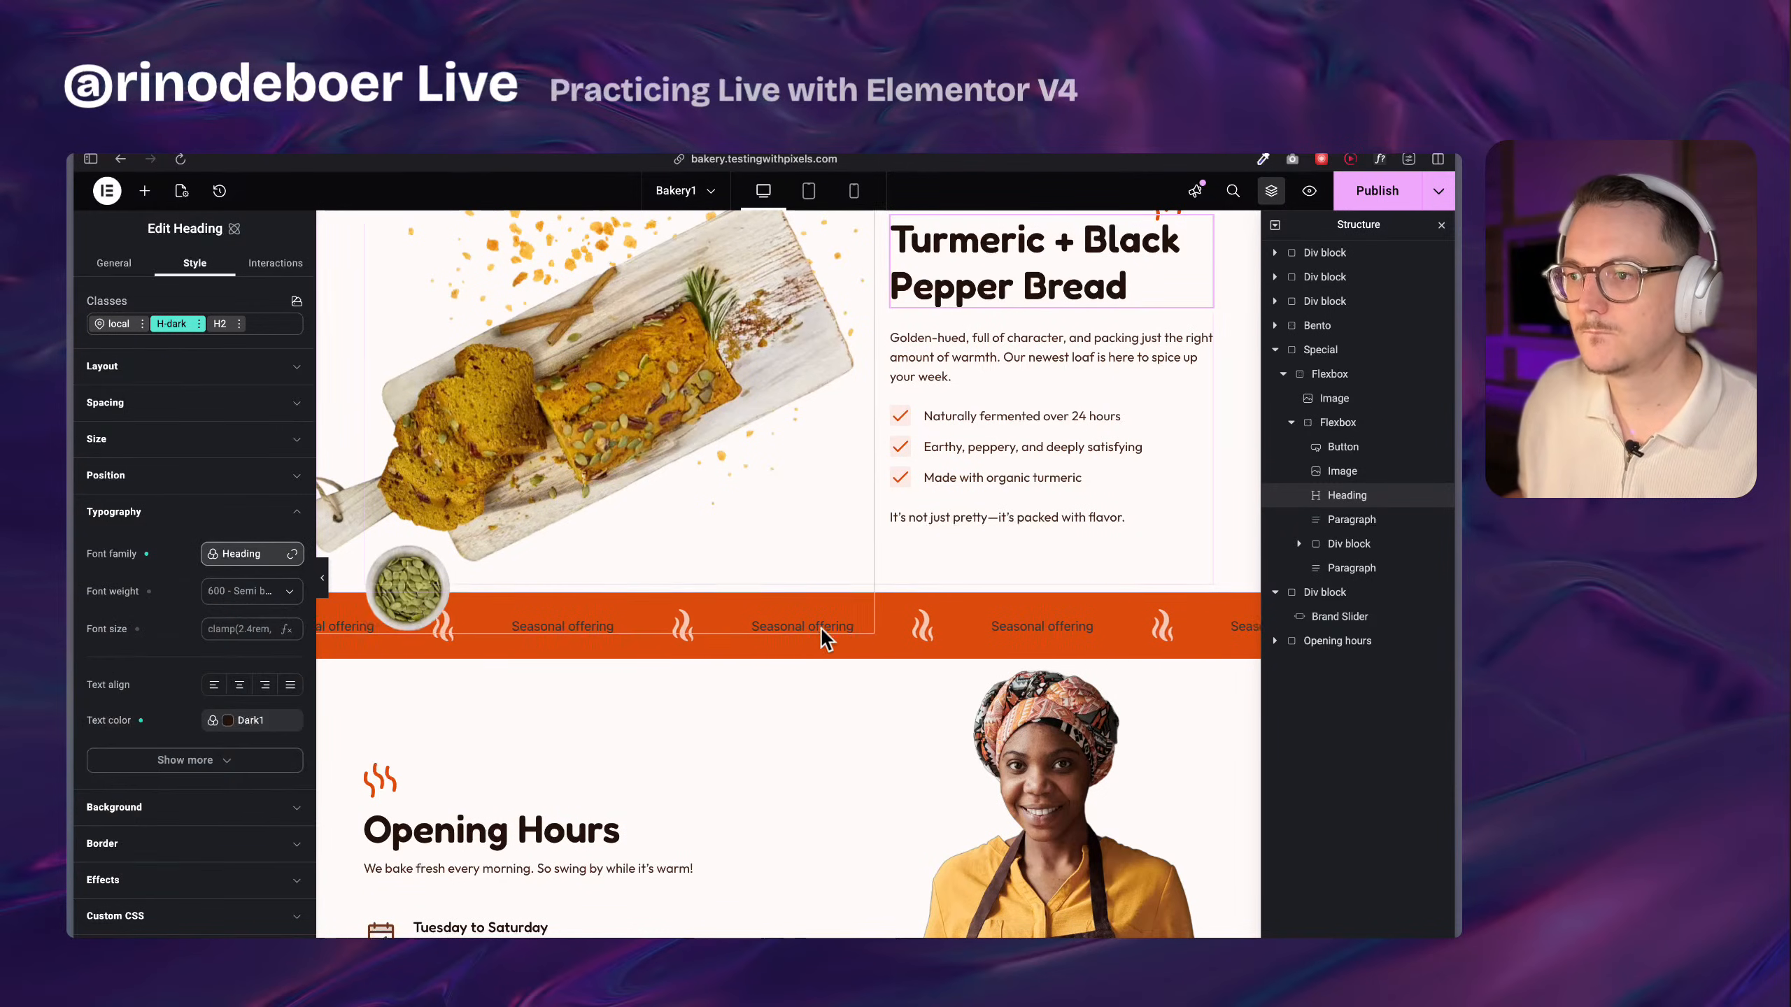
Apply the Secondary global font to the text of the Seasonal offering Brand Slider
click(1001, 624)
click(267, 400)
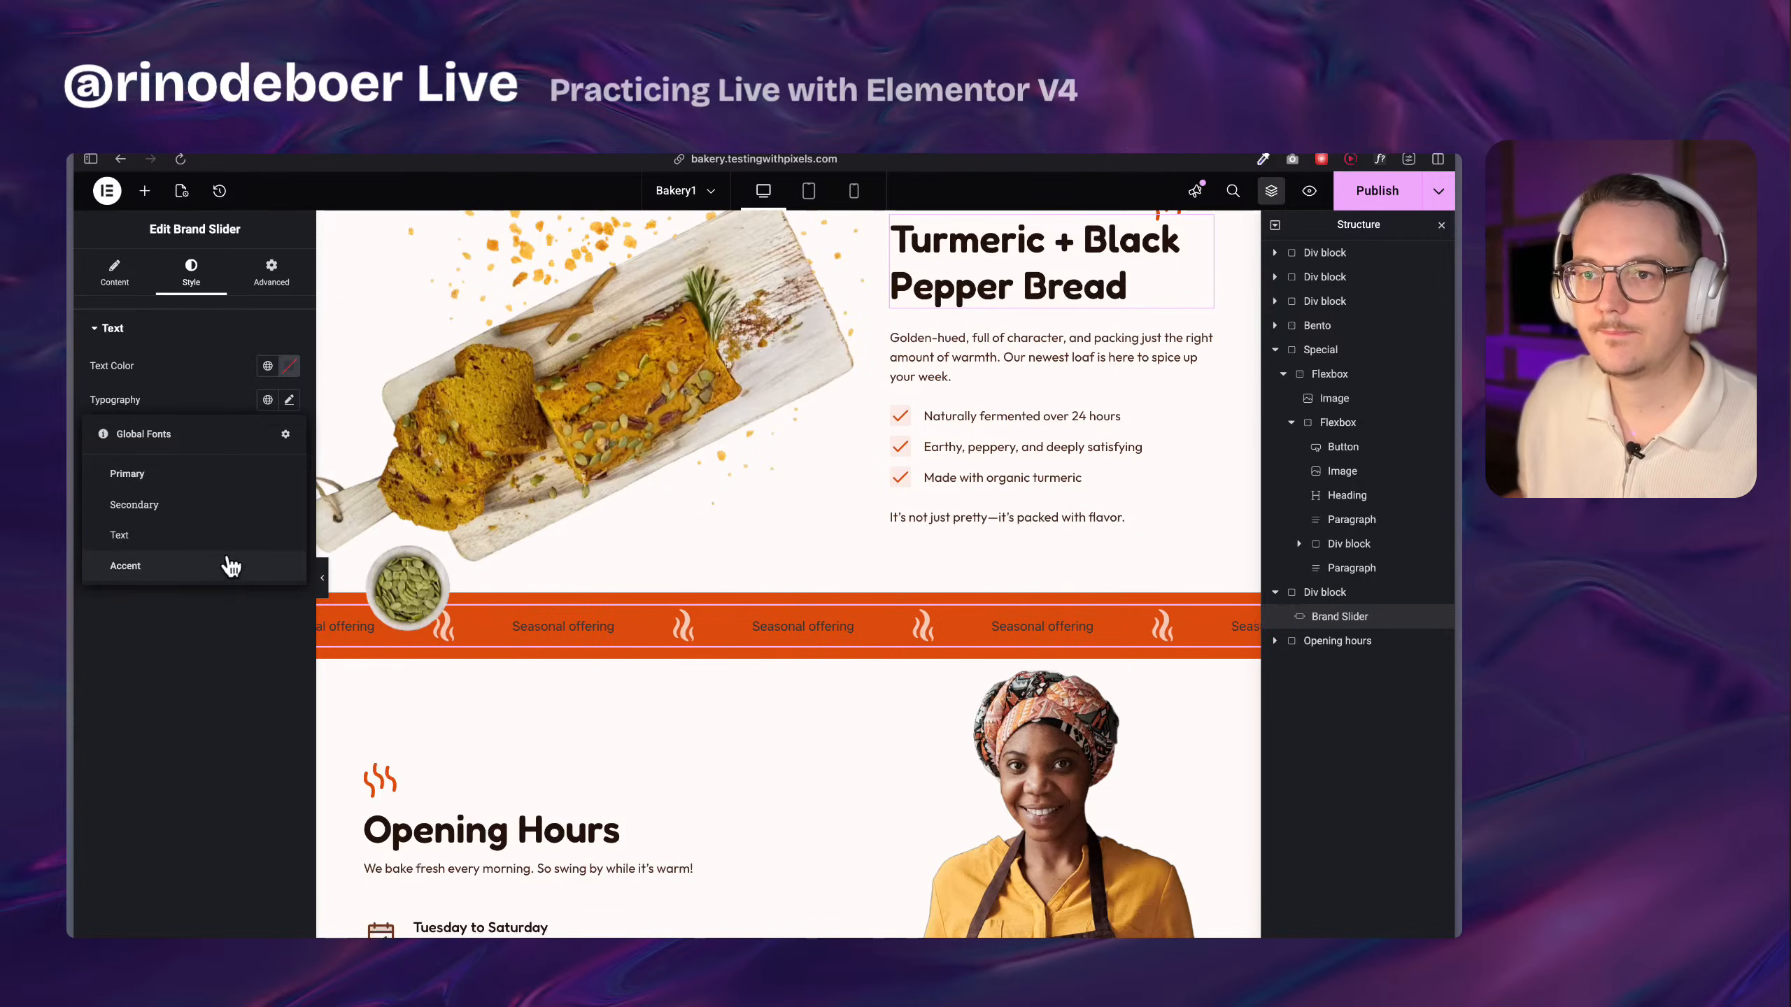
click(217, 505)
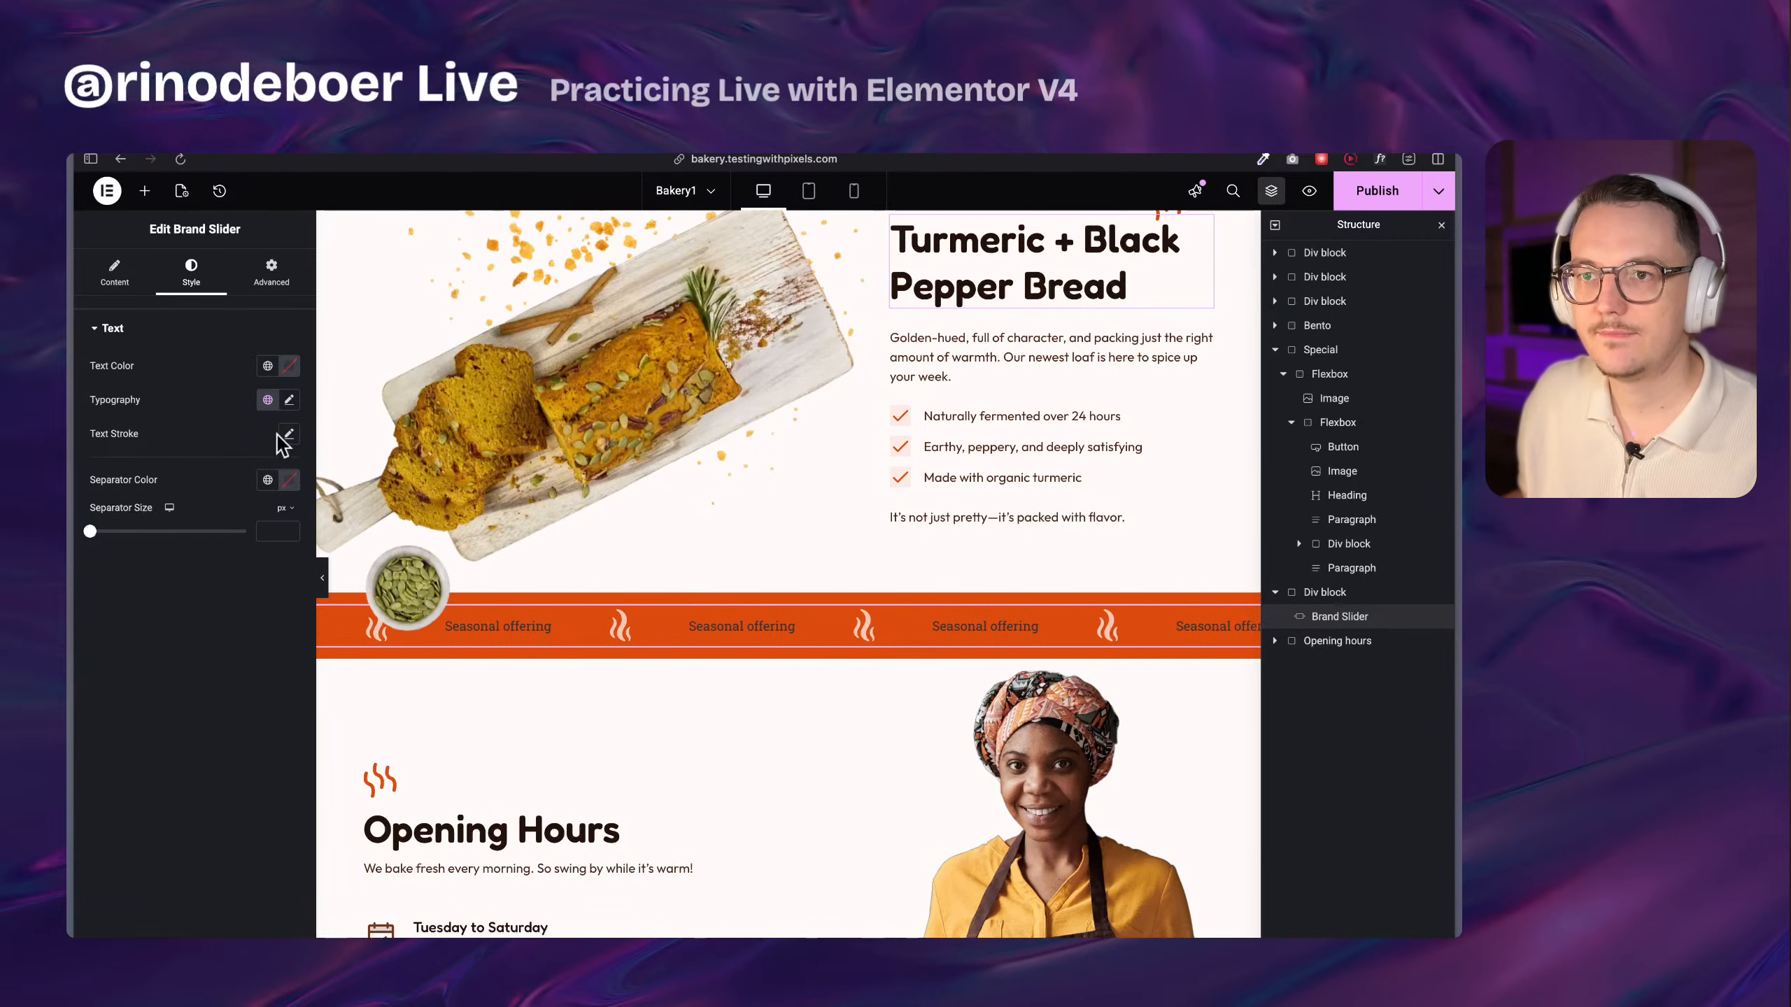
Change the Secondary global font's family to Fredoka in the site settings
click(268, 400)
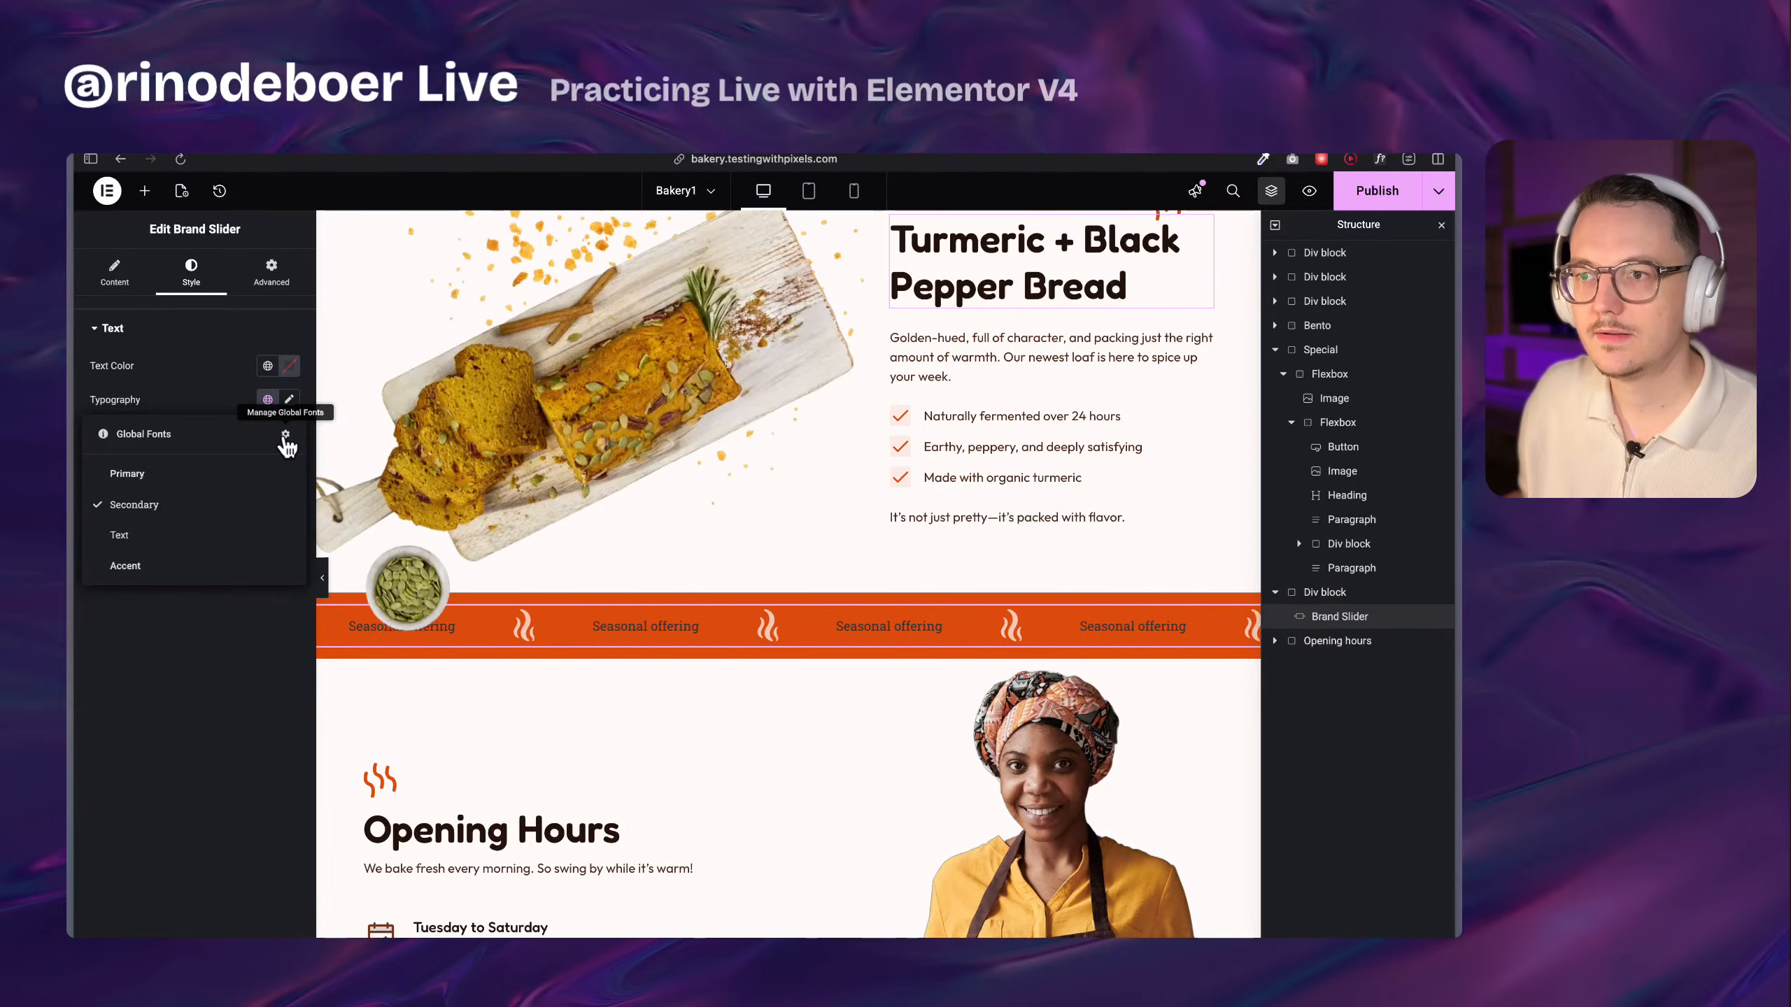
click(286, 435)
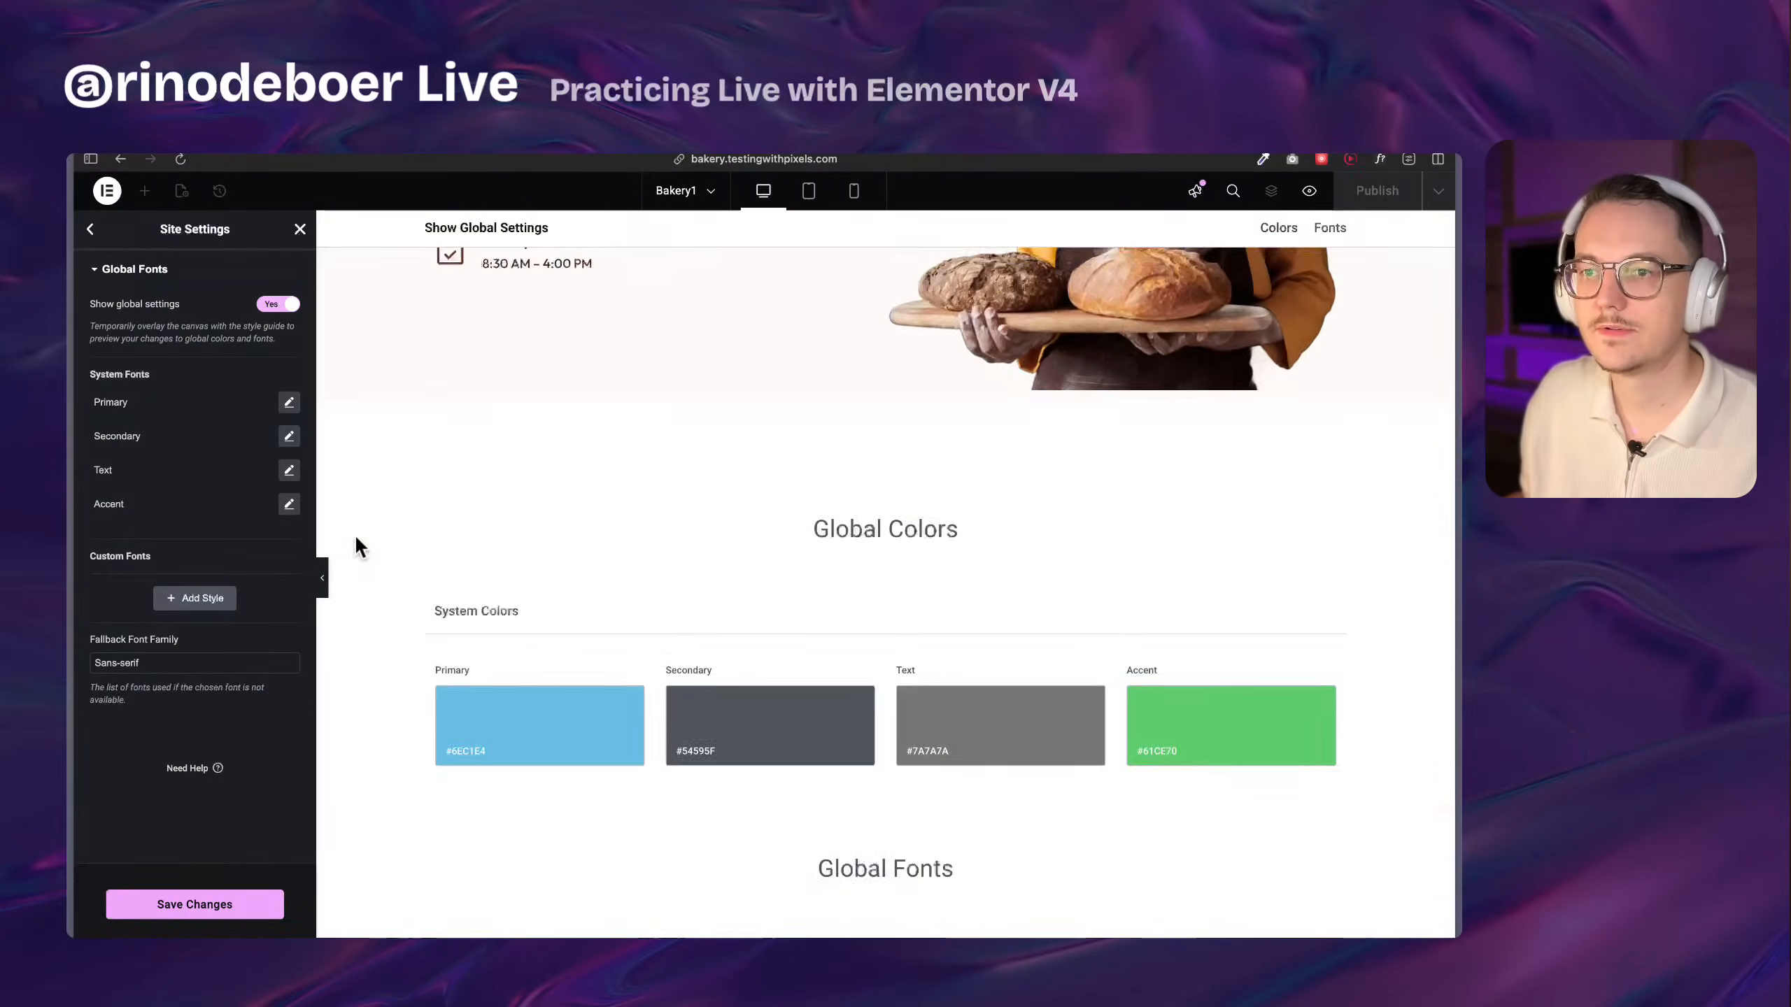
click(288, 437)
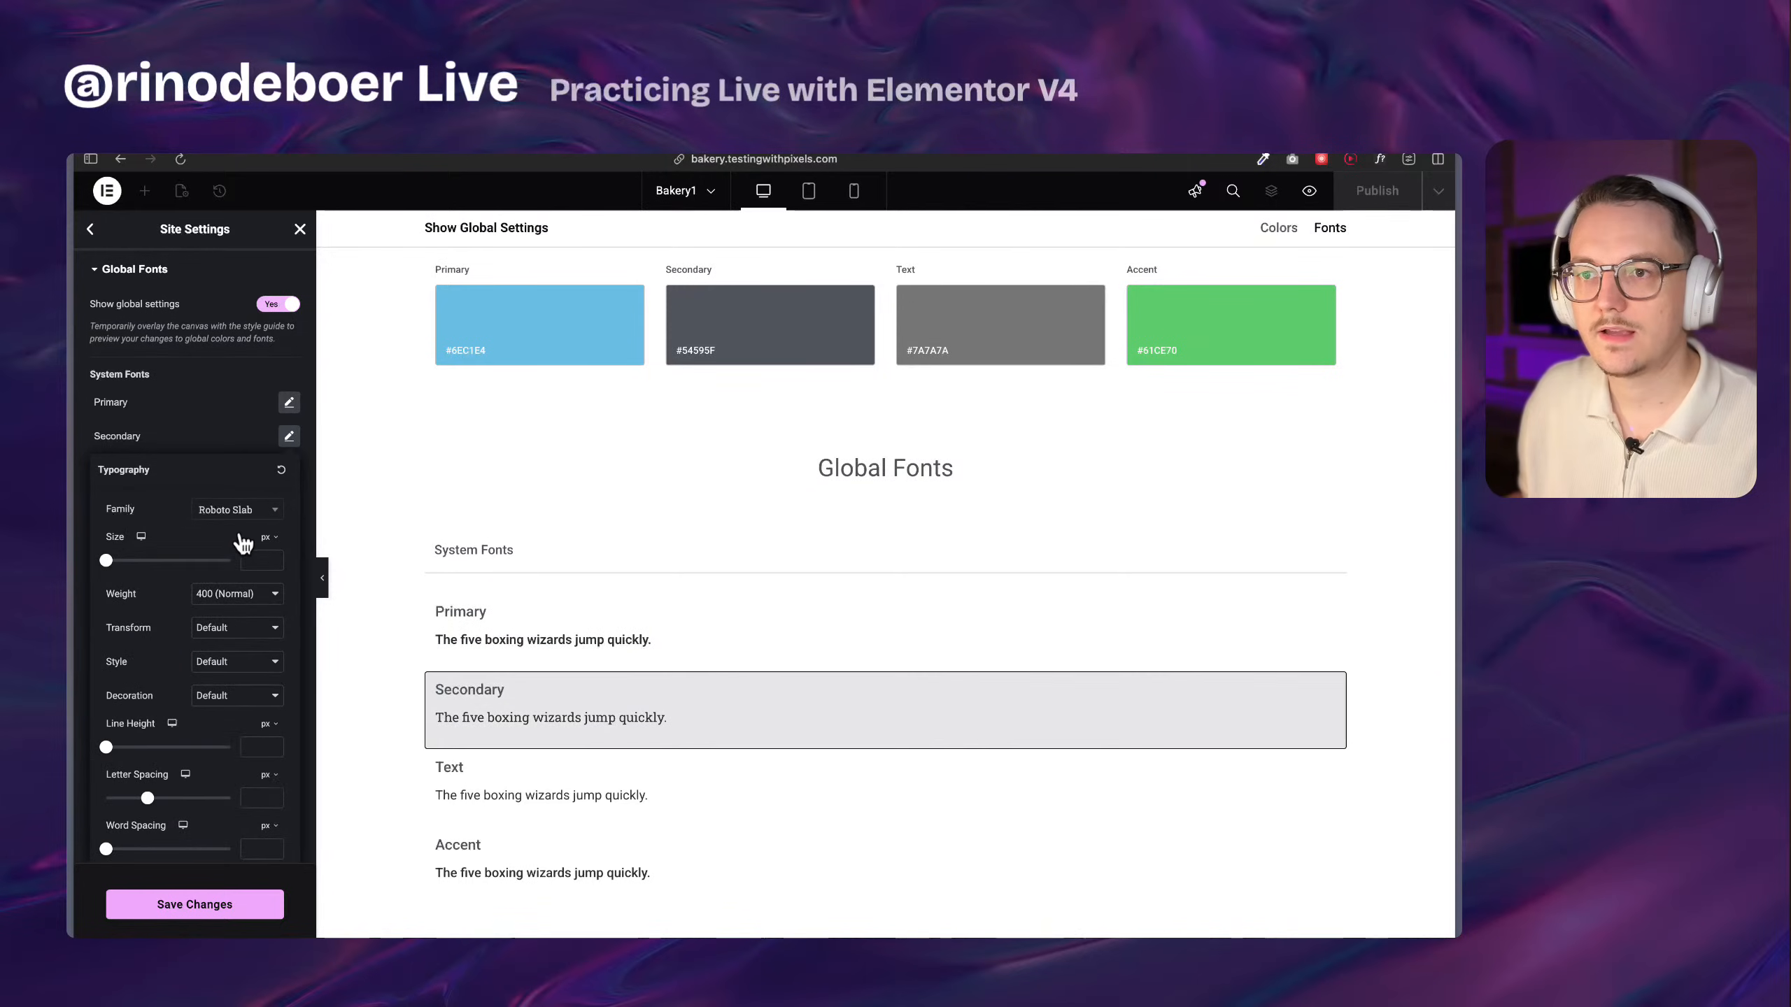
click(223, 517)
text(re)
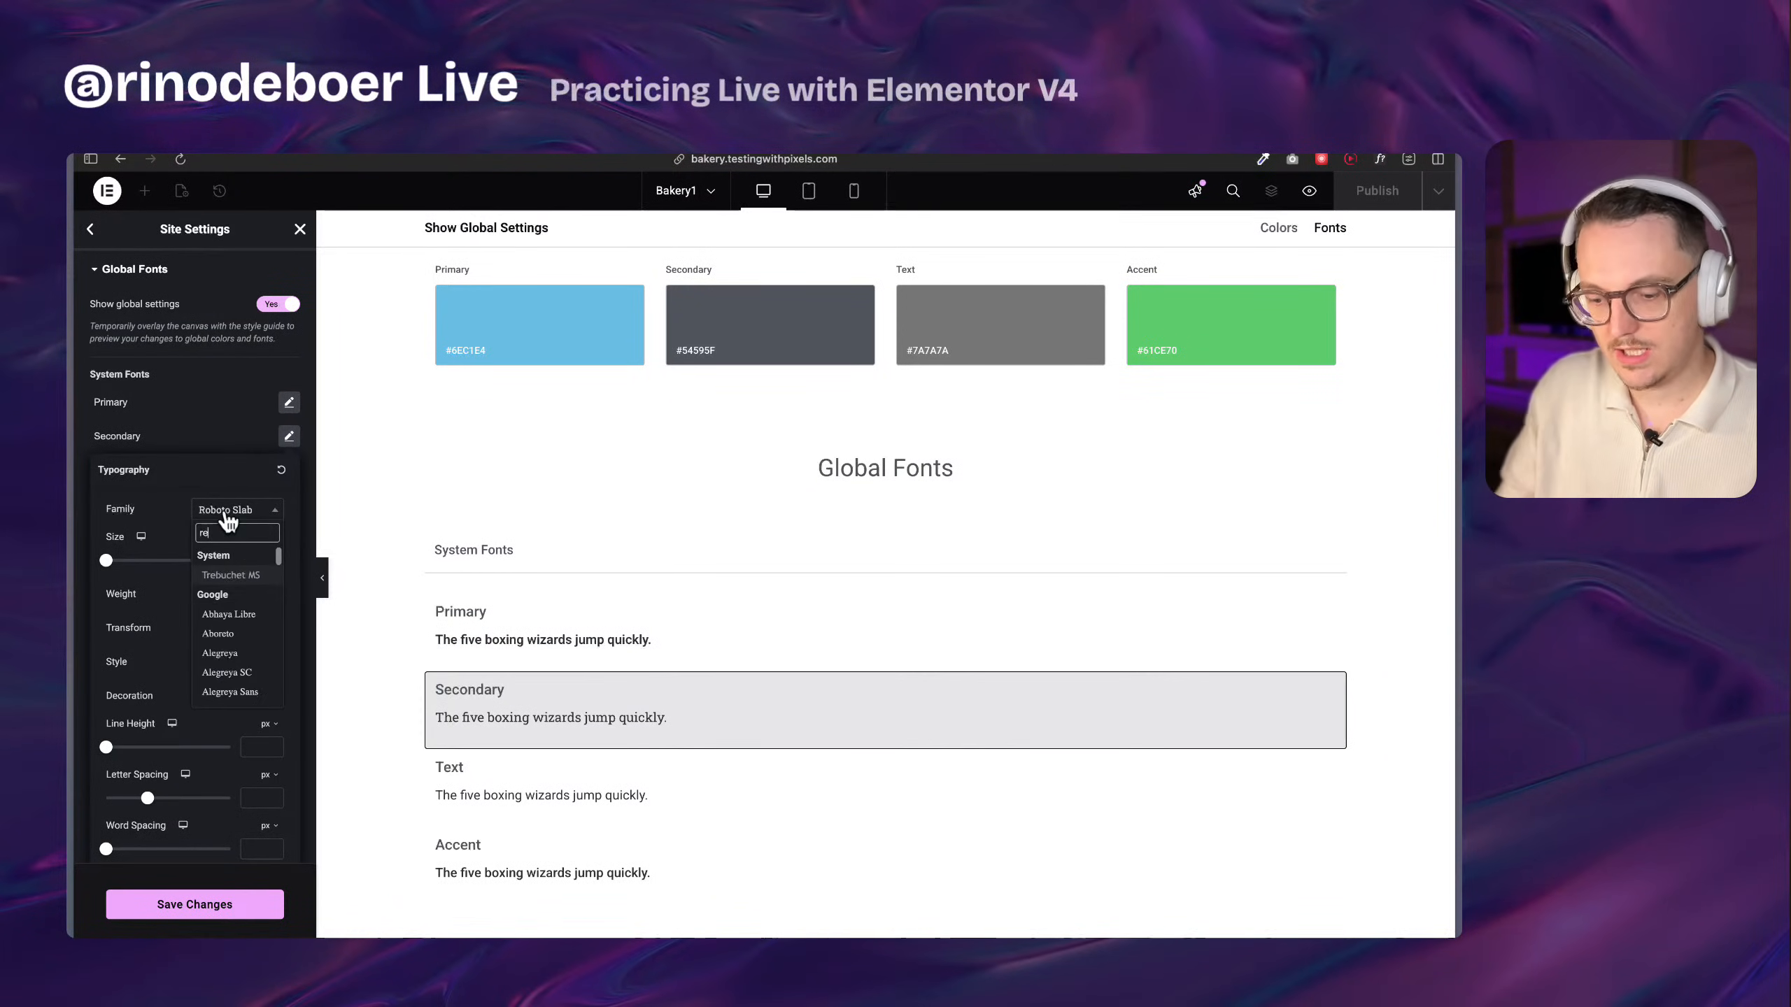
text(do)
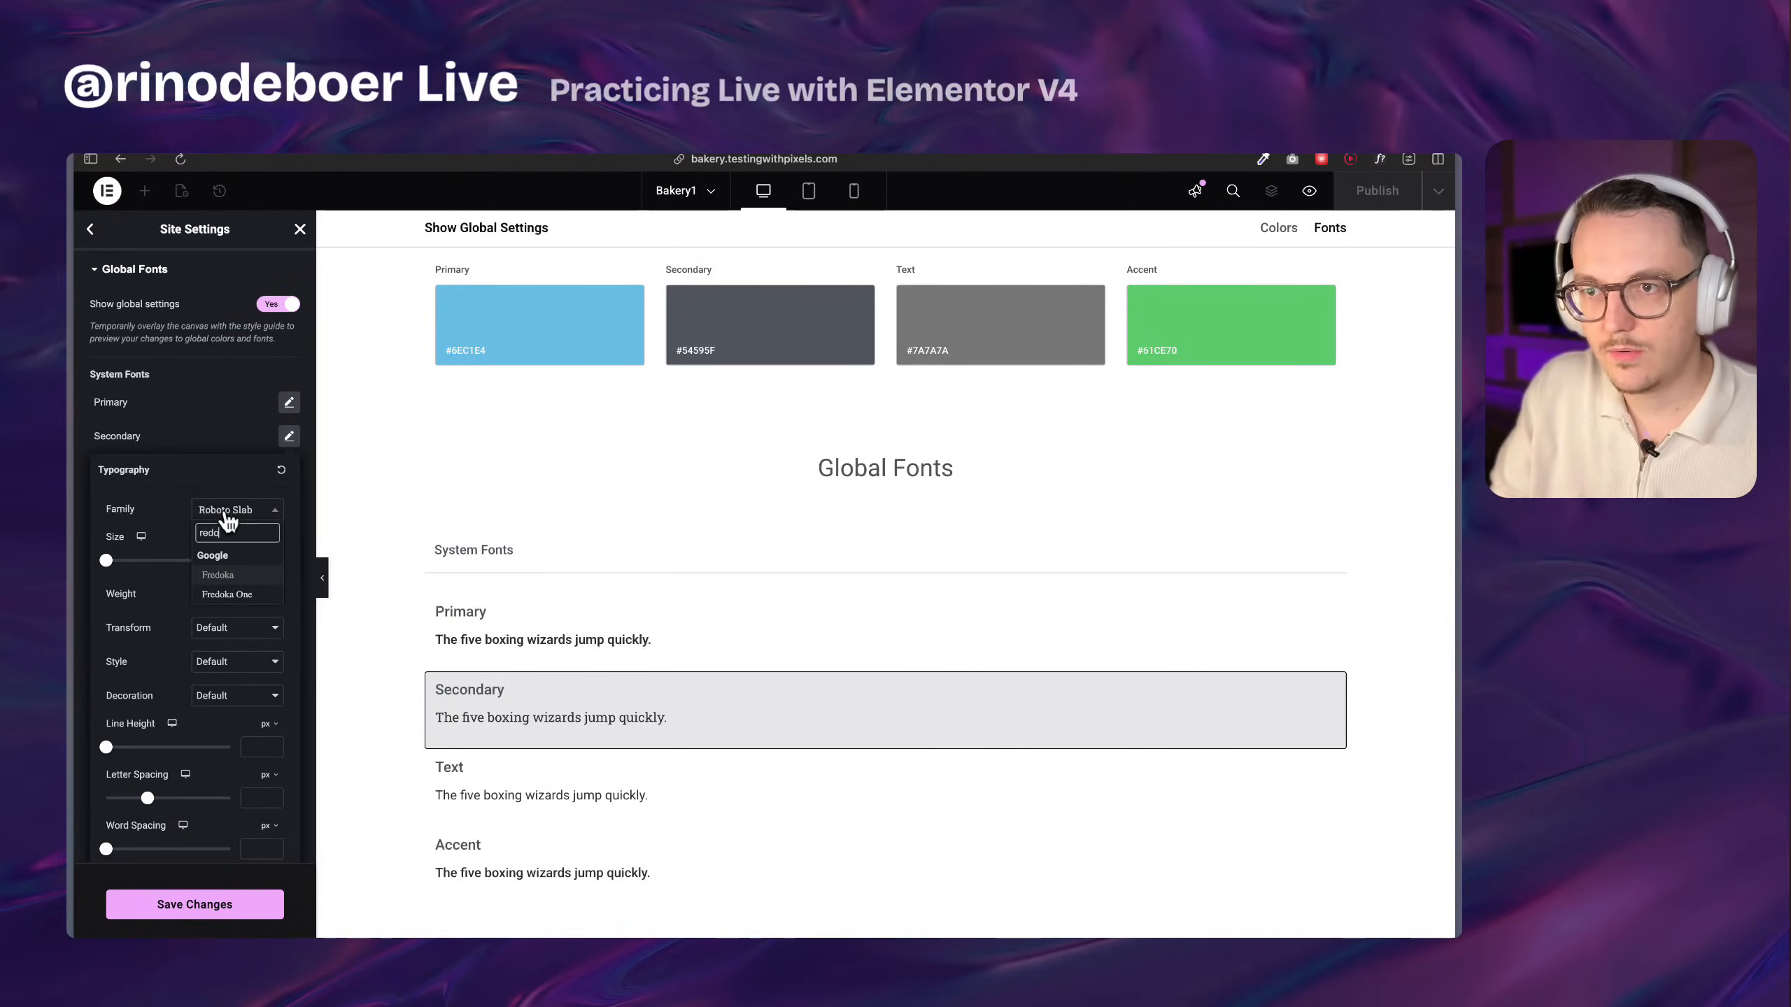
click(218, 575)
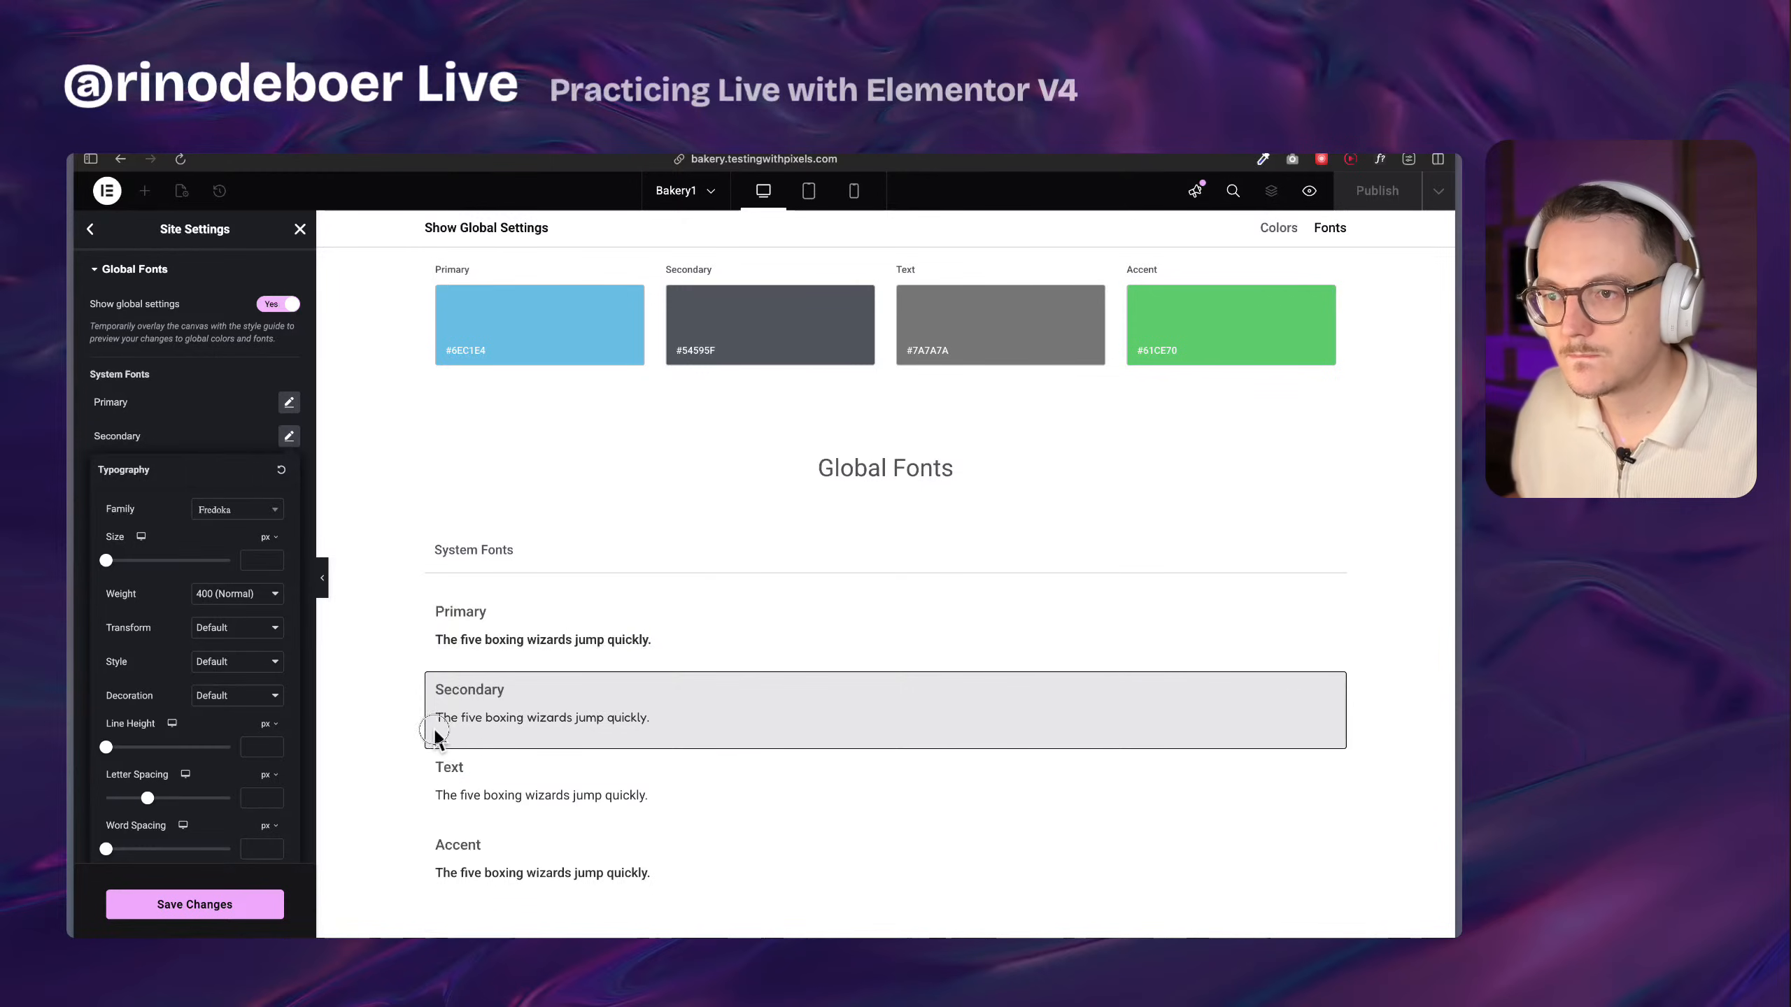
Set the Secondary global font's size to 24 px and its weight to Bold
click(254, 561)
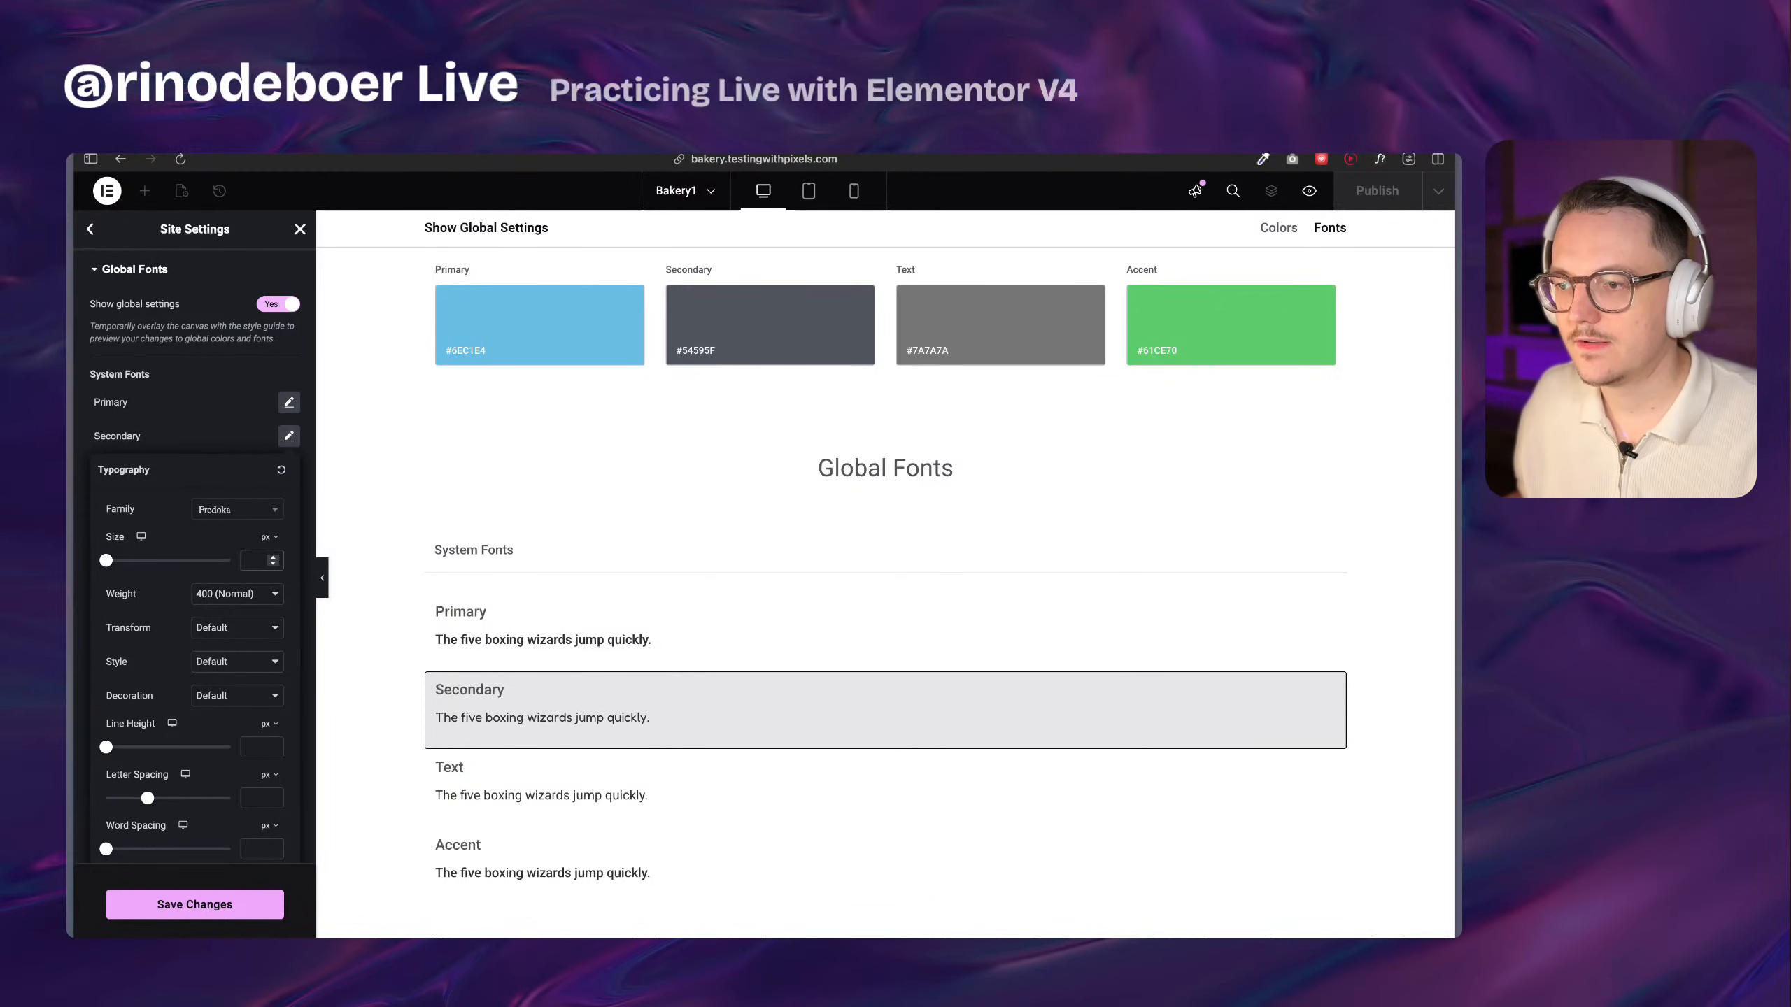
key(super+Tab)
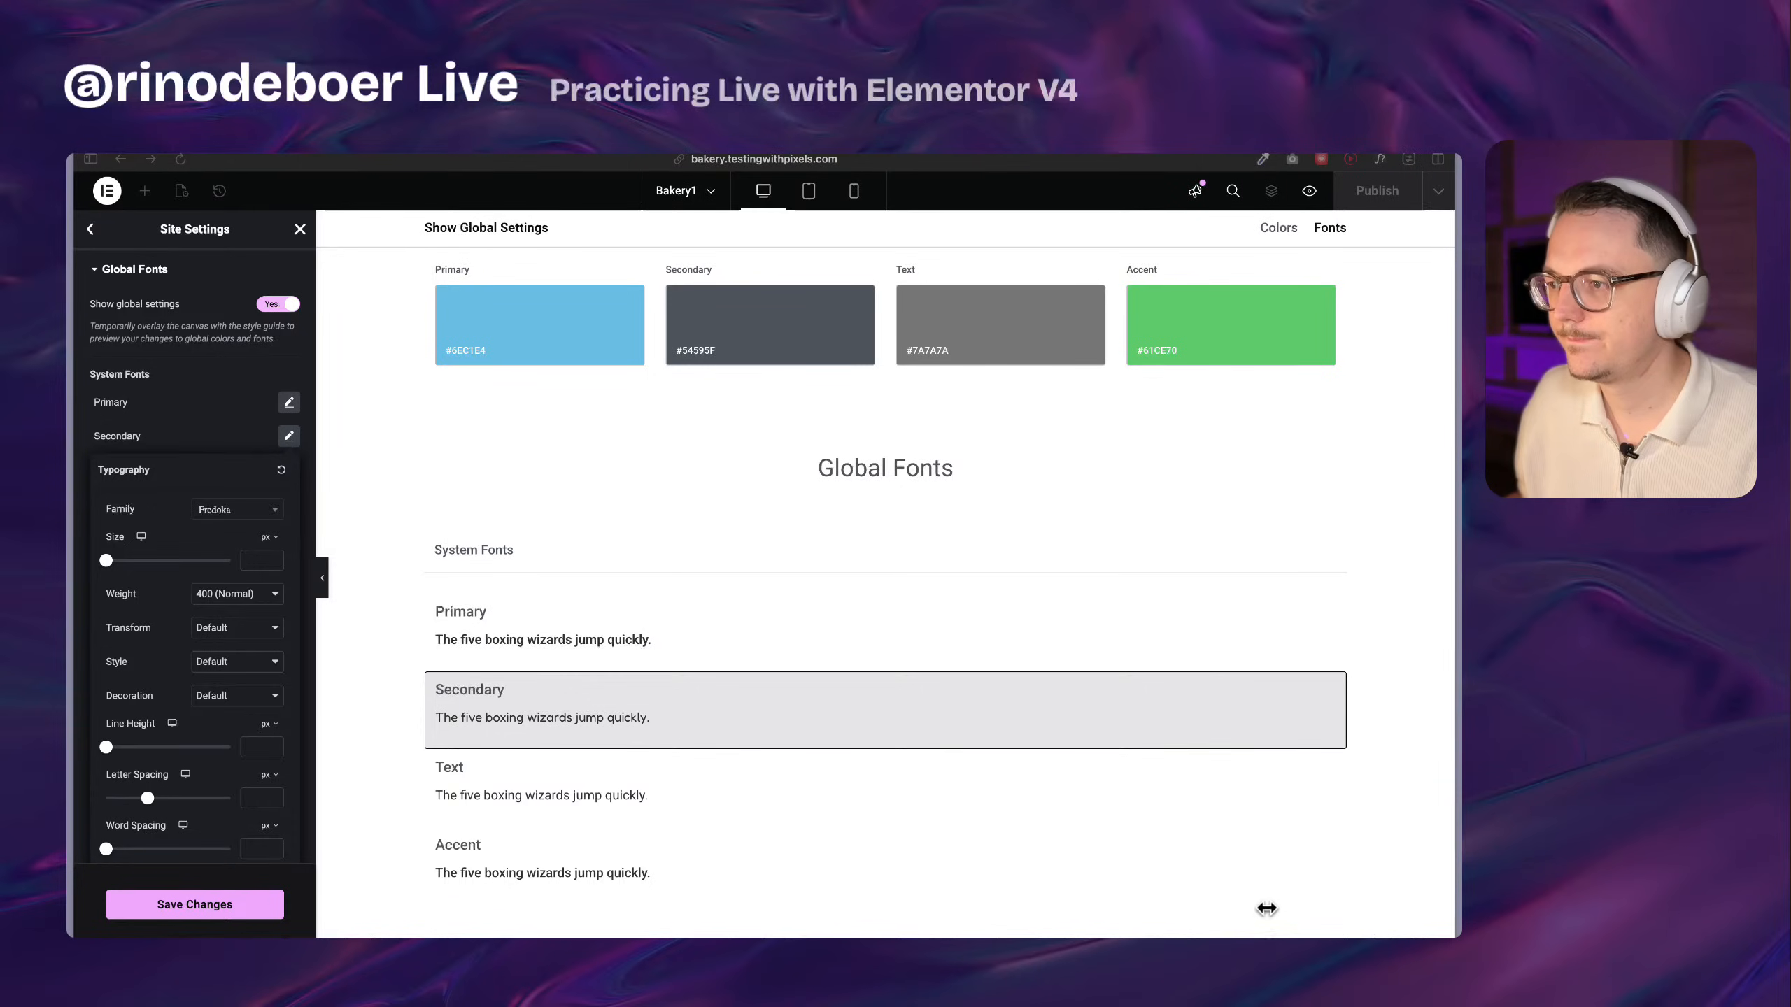
key(super+Tab)
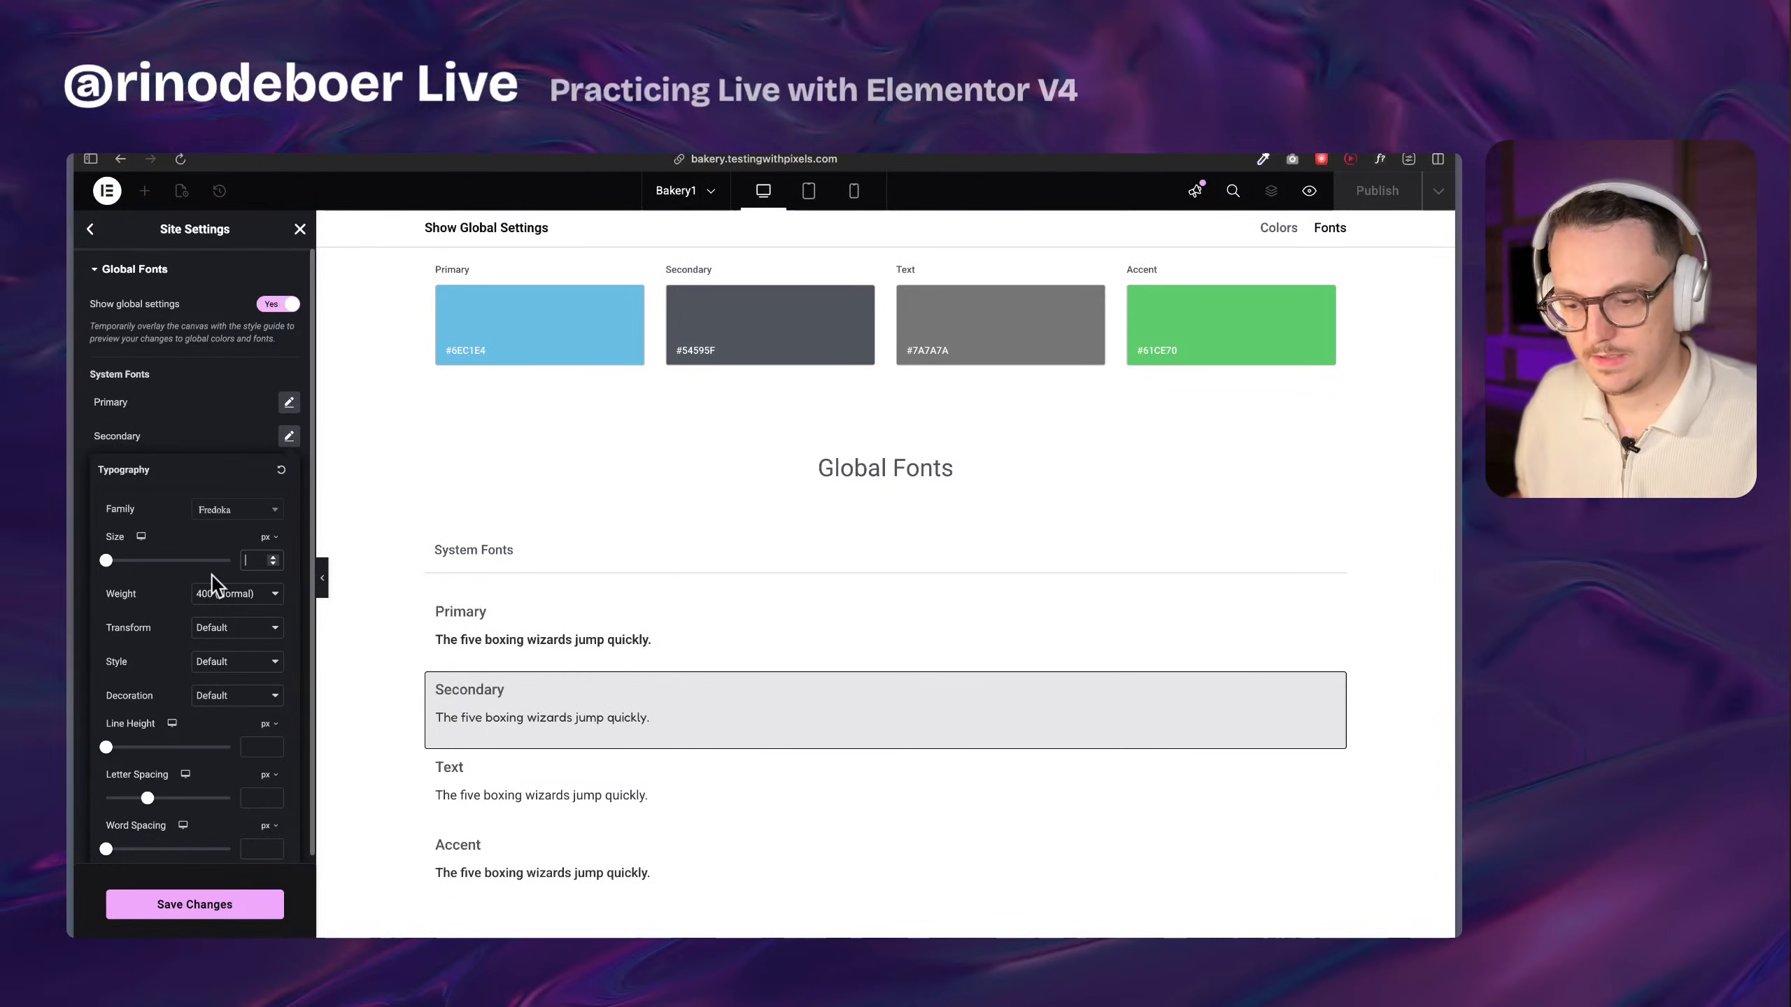
text(24)
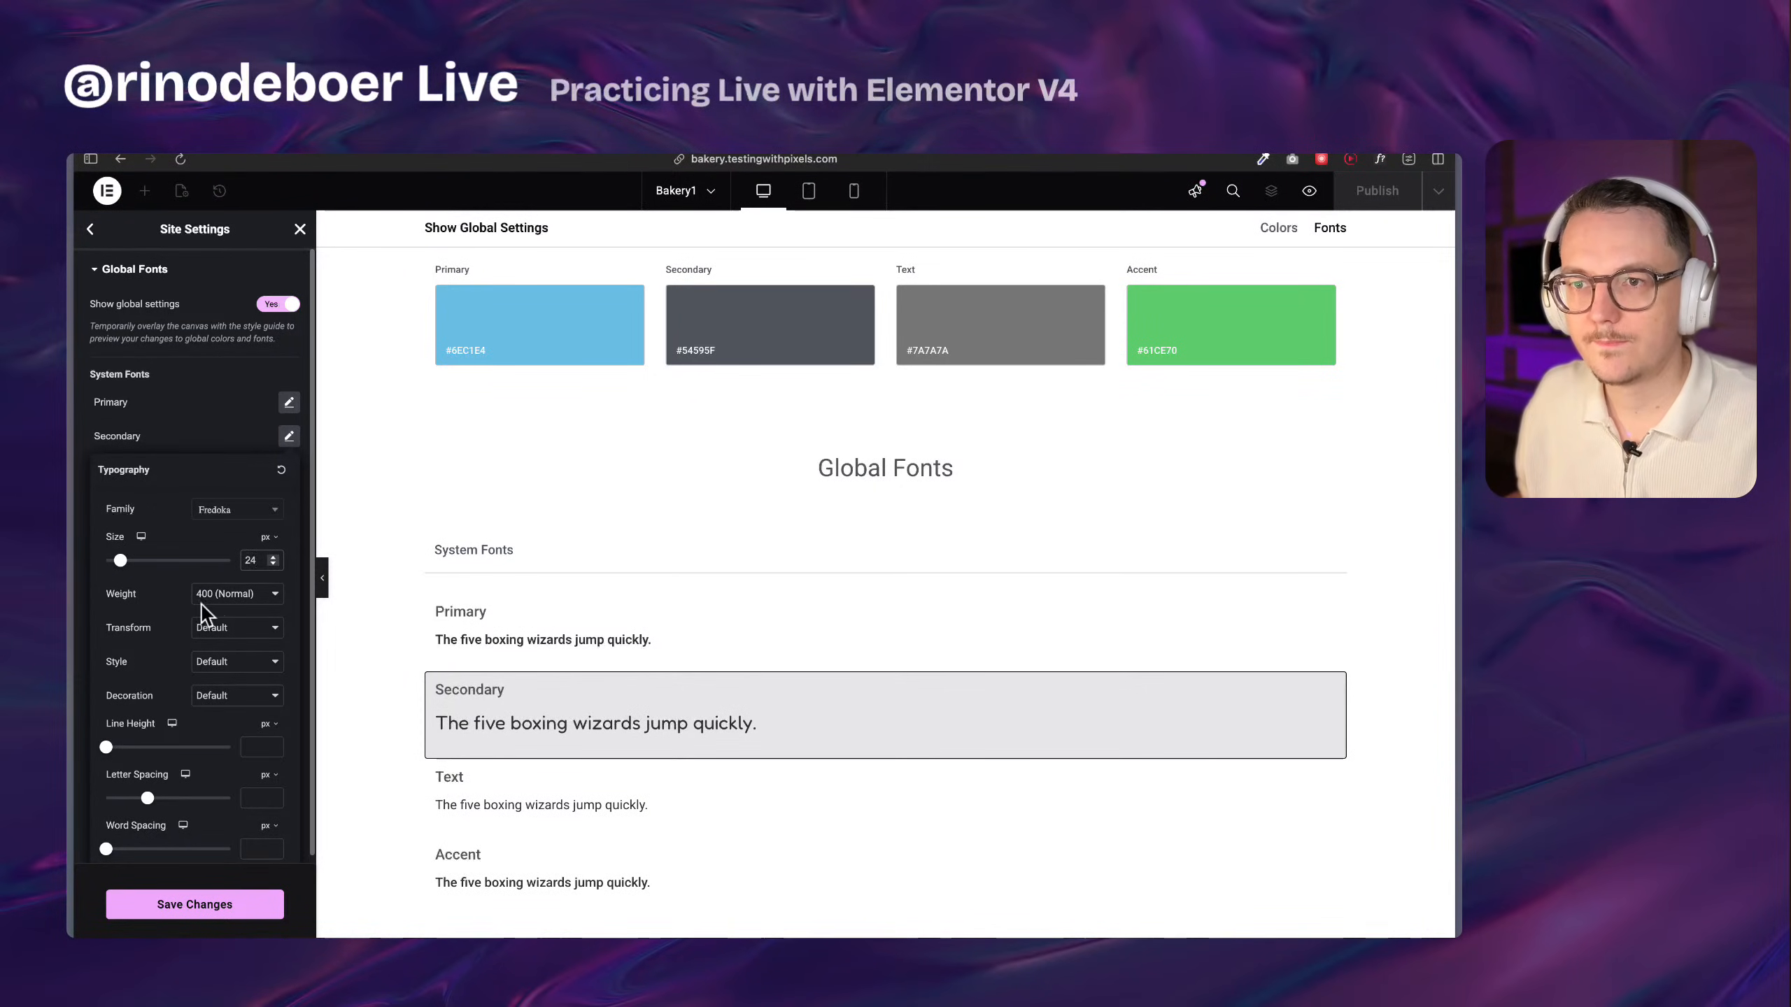
key(super+Tab)
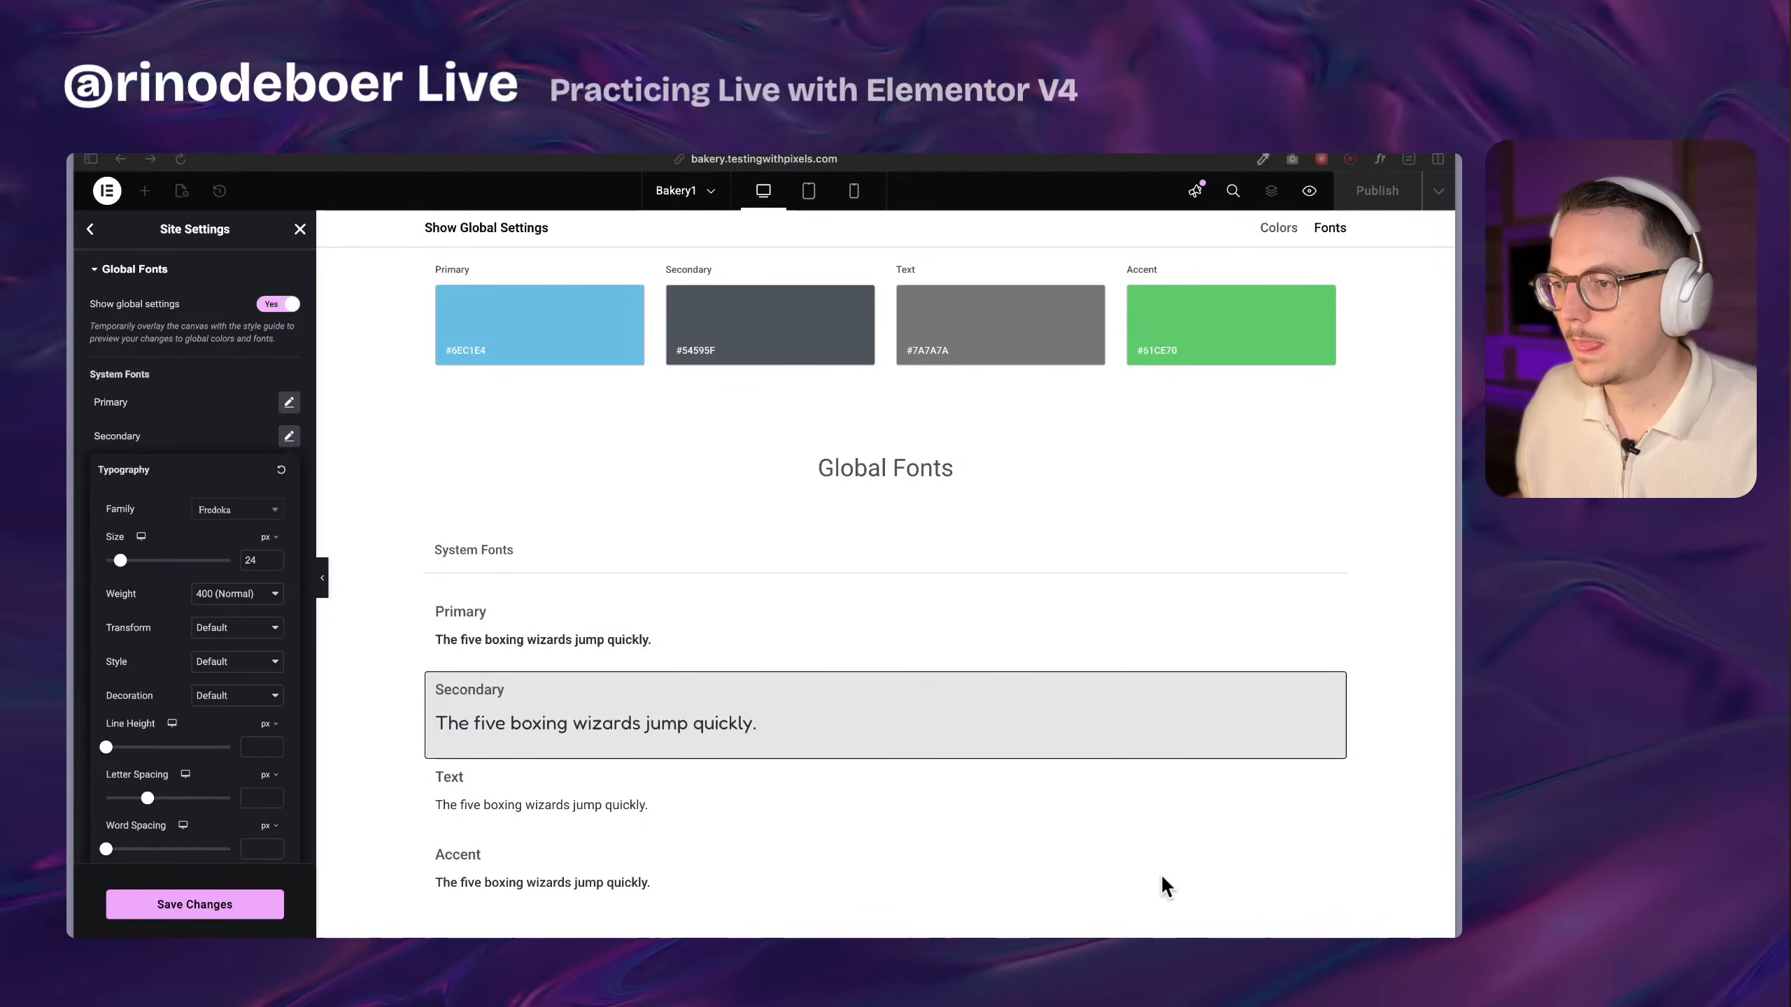
key(super+Tab)
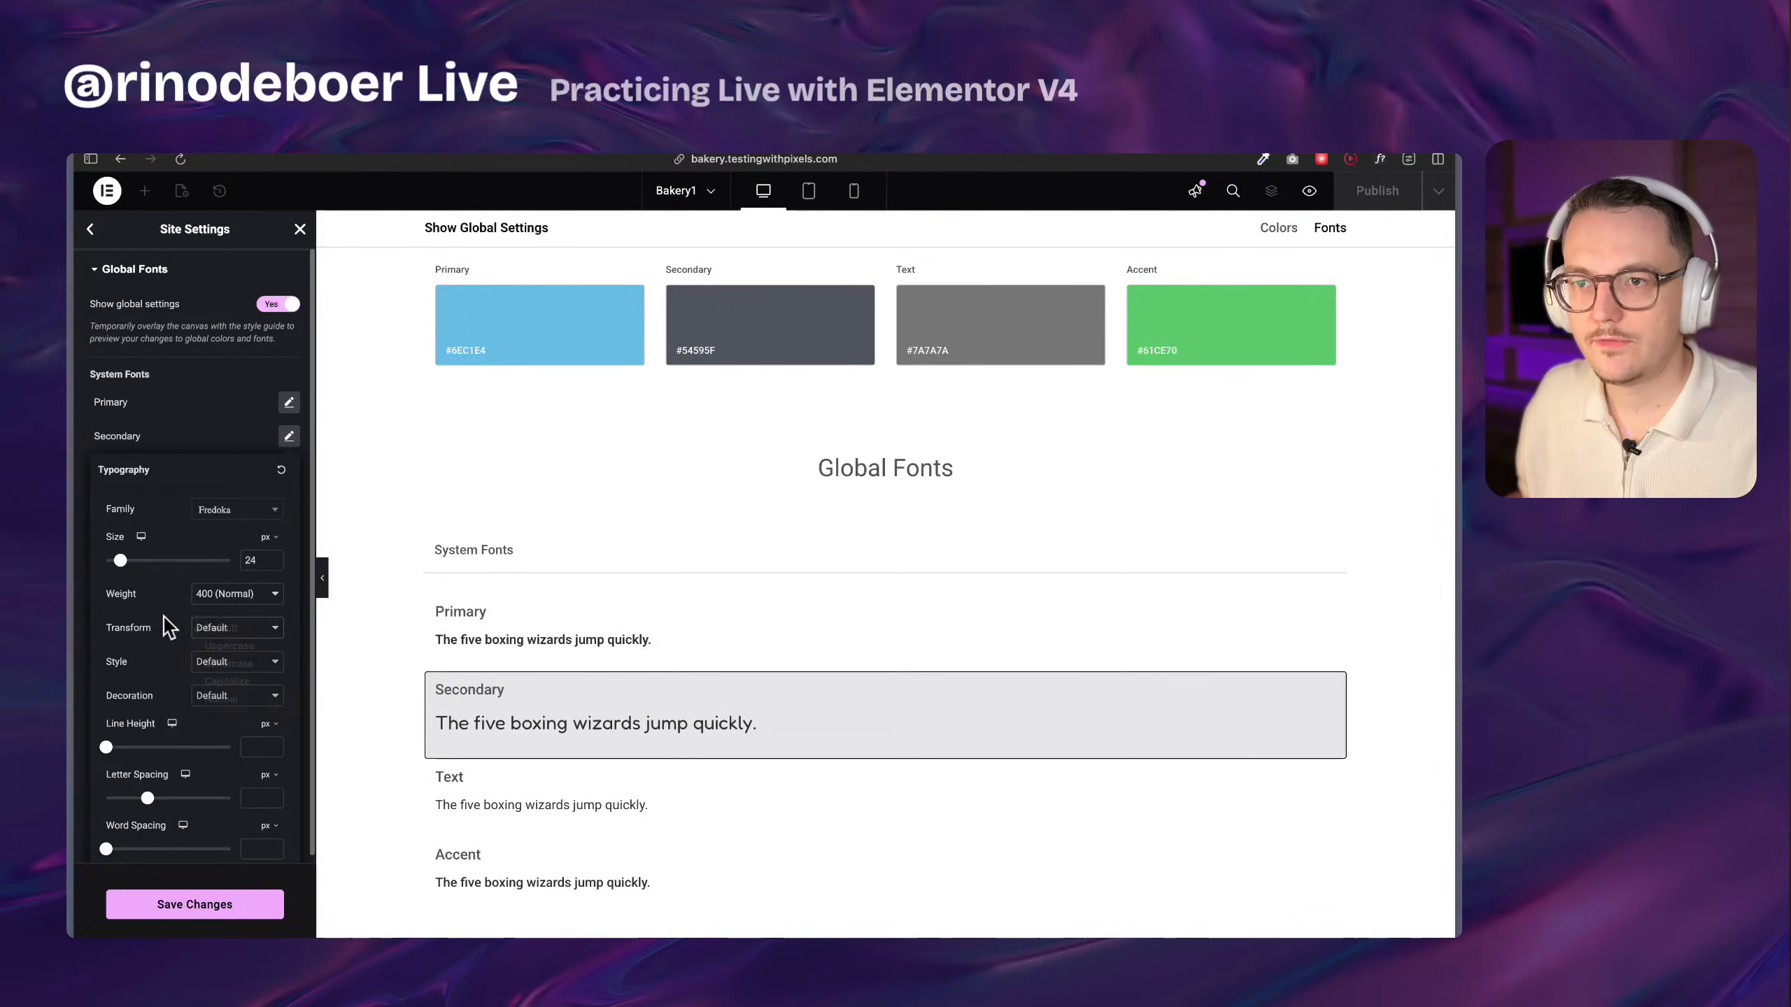
click(224, 594)
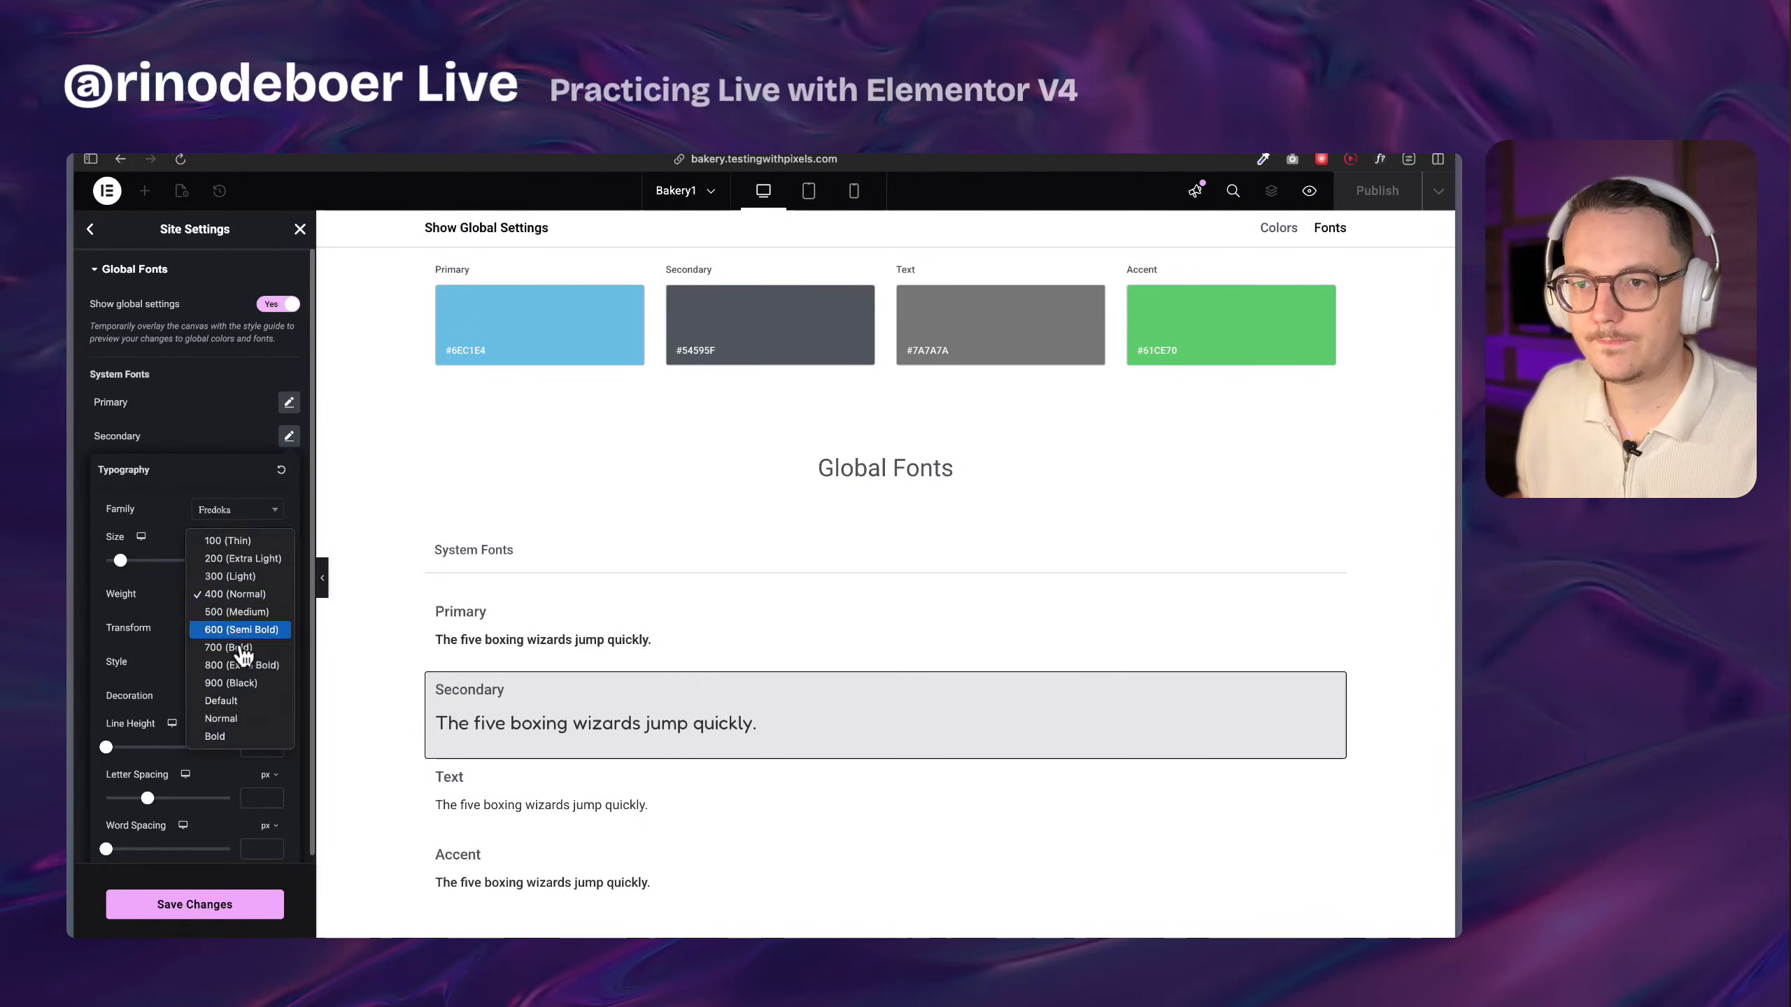
click(250, 736)
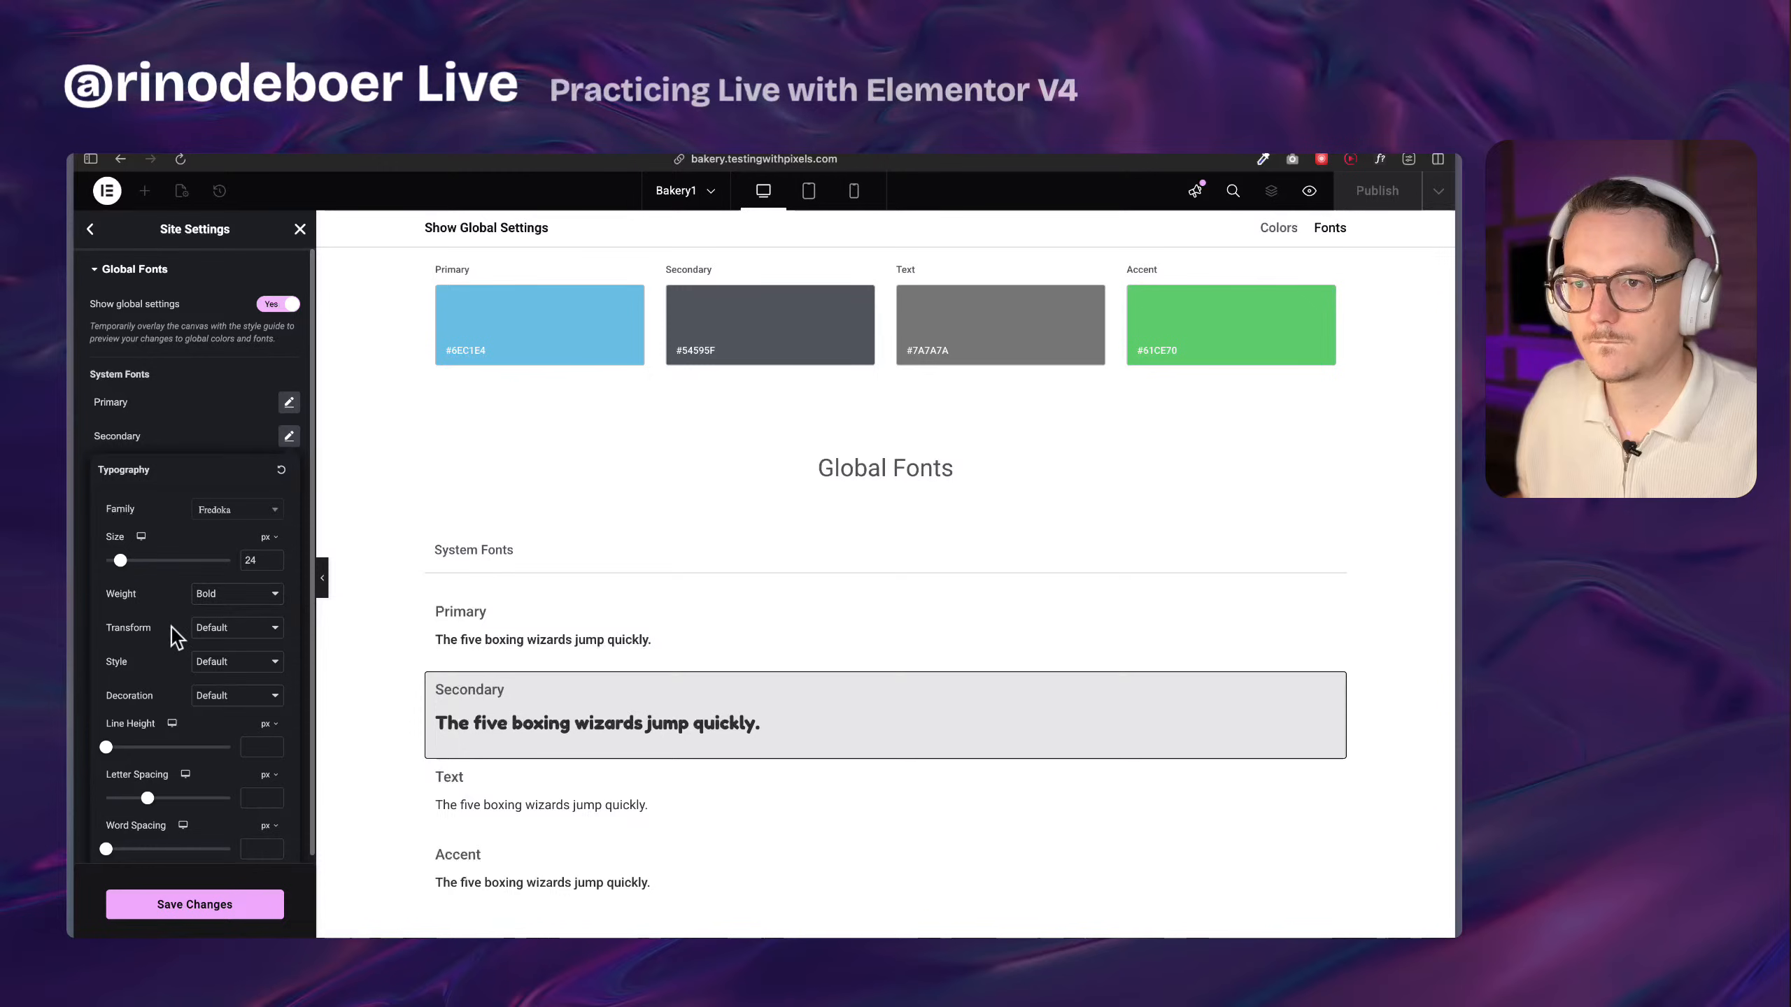
Save the global font changes and return from the site settings to the page editor
click(193, 439)
click(244, 905)
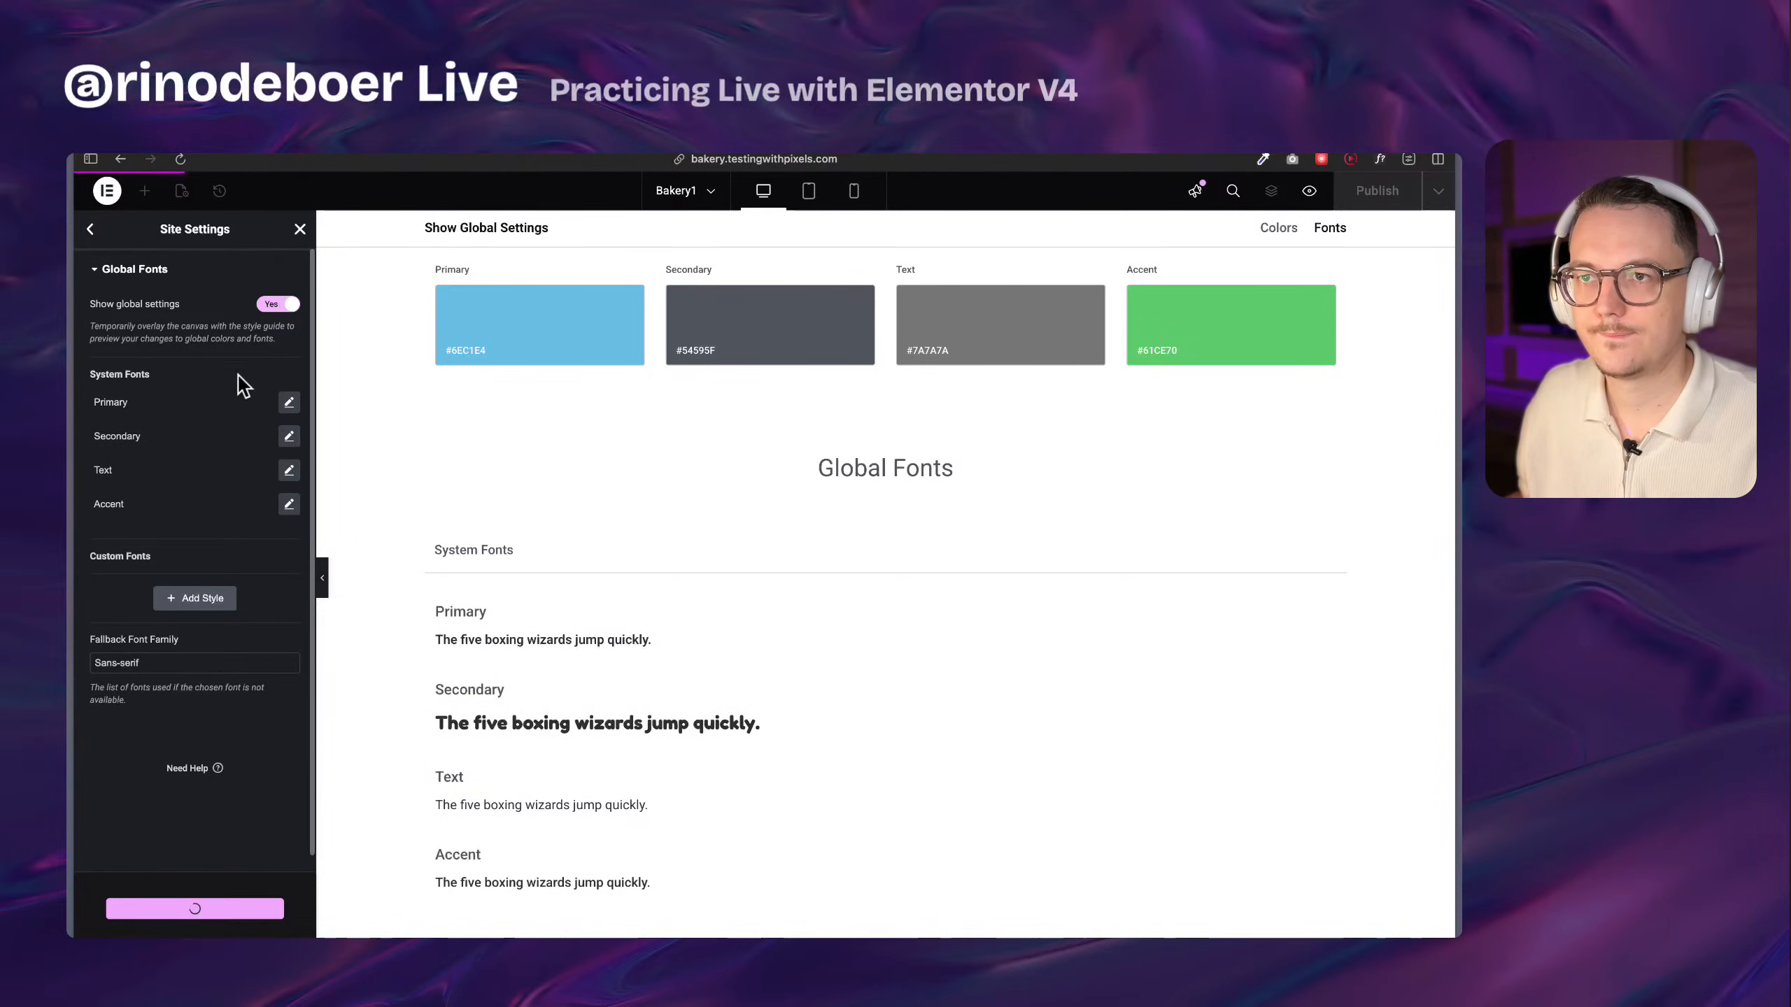
click(300, 230)
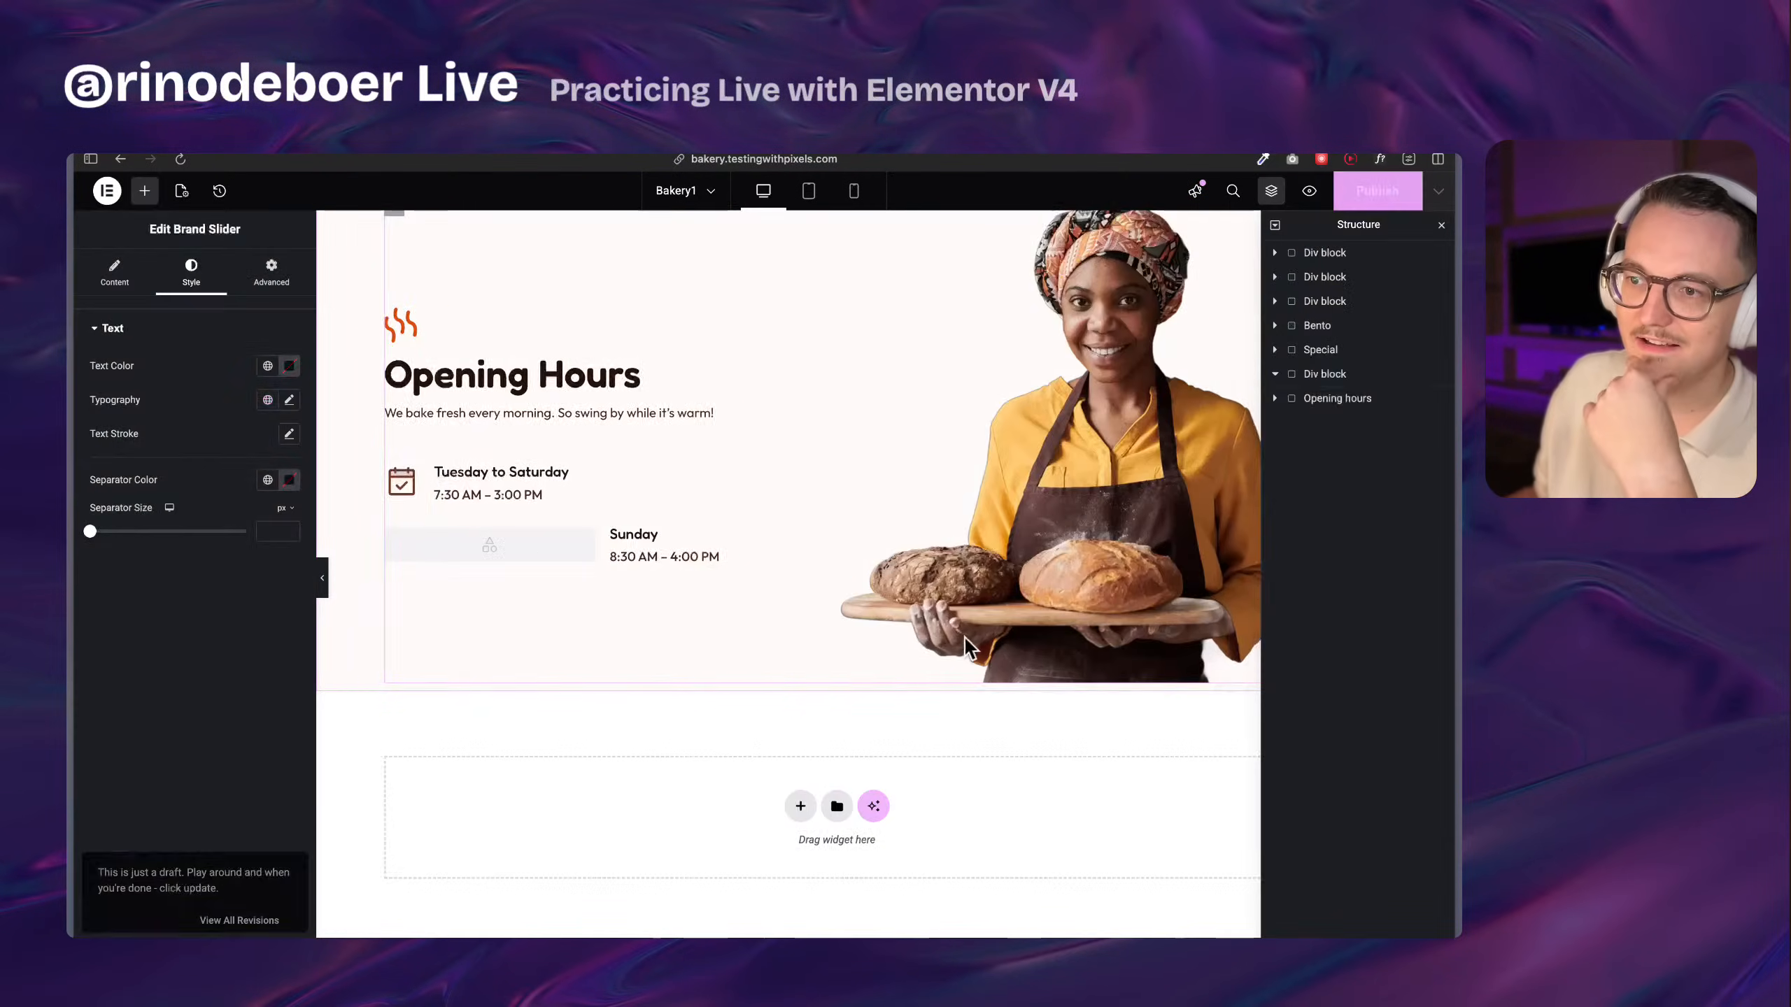
Apply the Secondary global color to the Seasonal offering Brand Slider's text
scroll(737, 557, up, 5)
scroll(645, 581, down, 1)
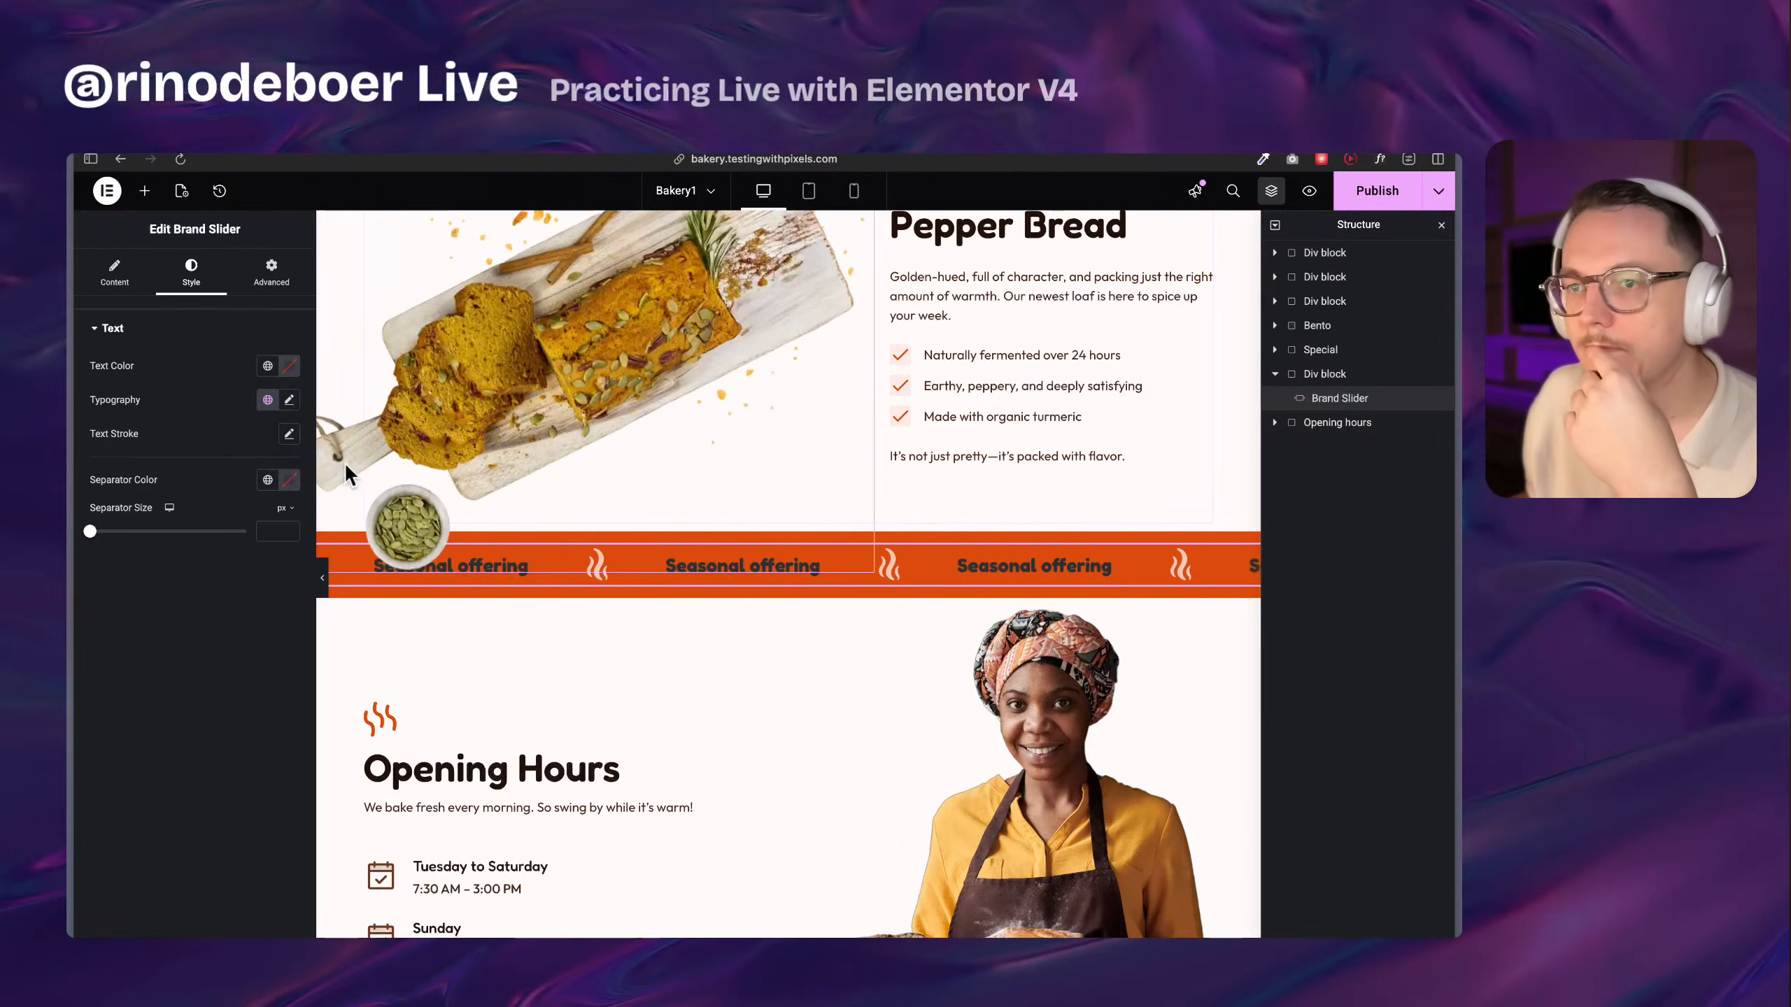
click(268, 366)
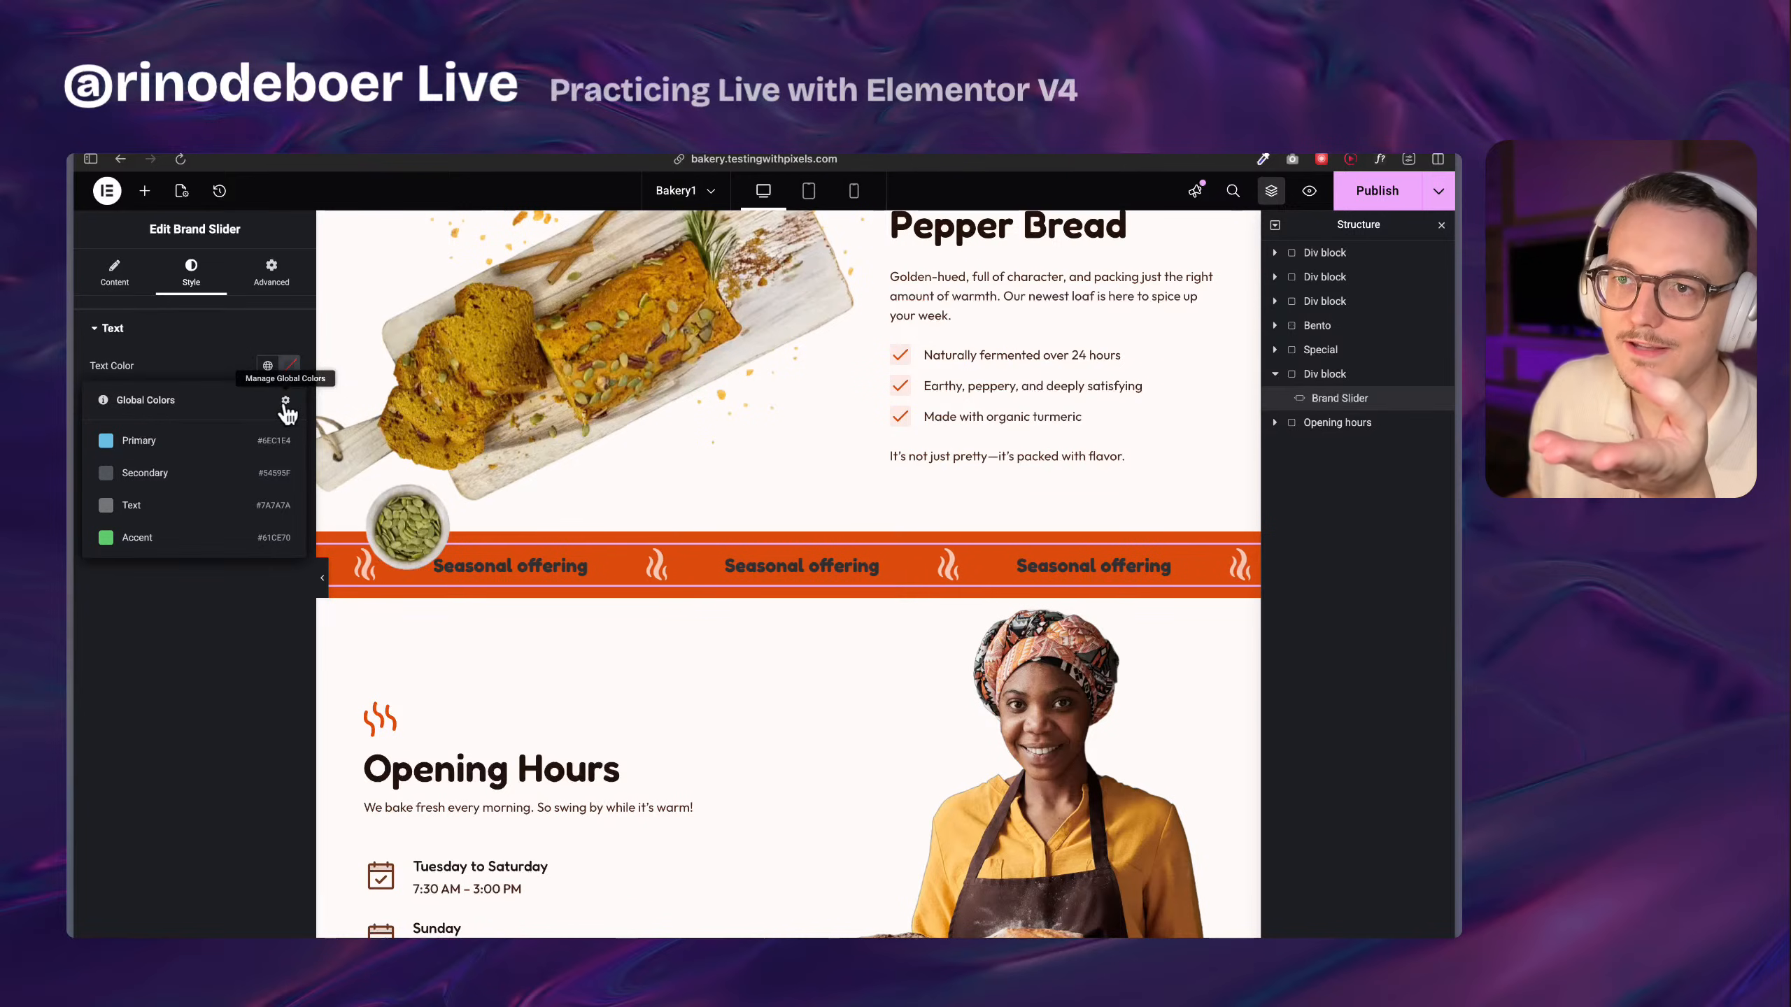
click(218, 482)
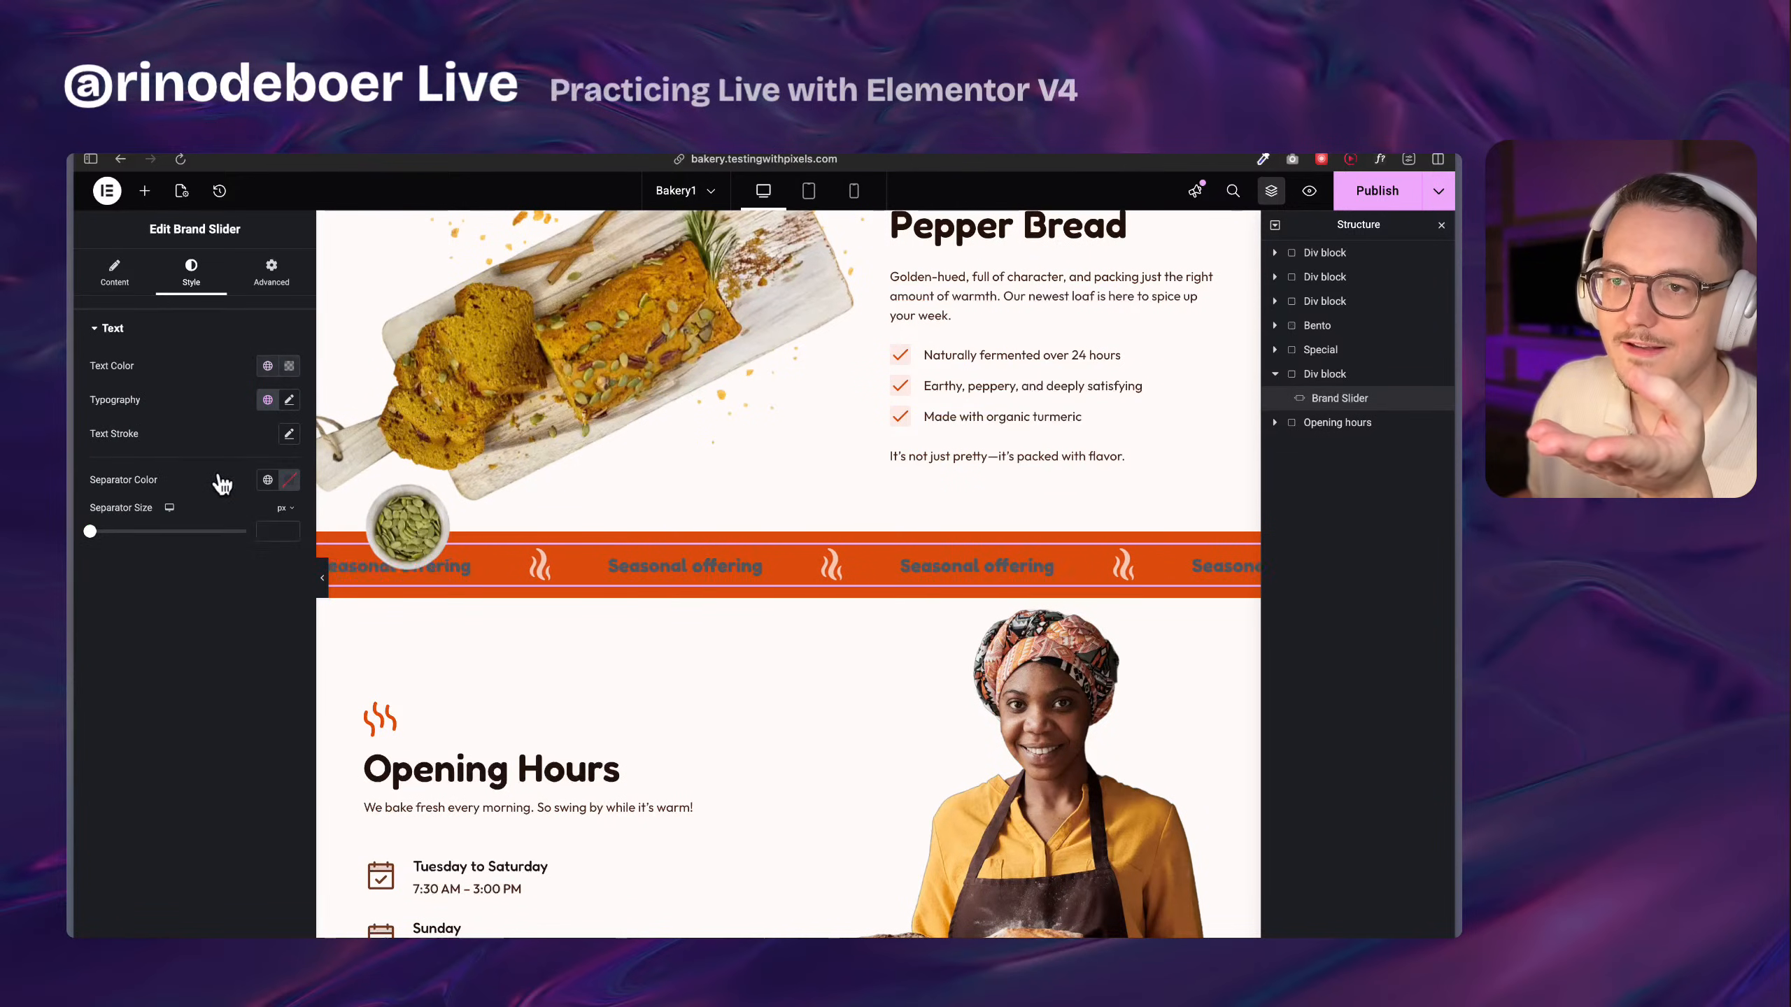
Change the Secondary global color to white (#FFFFFF), save the site settings and return to the page editor
click(275, 371)
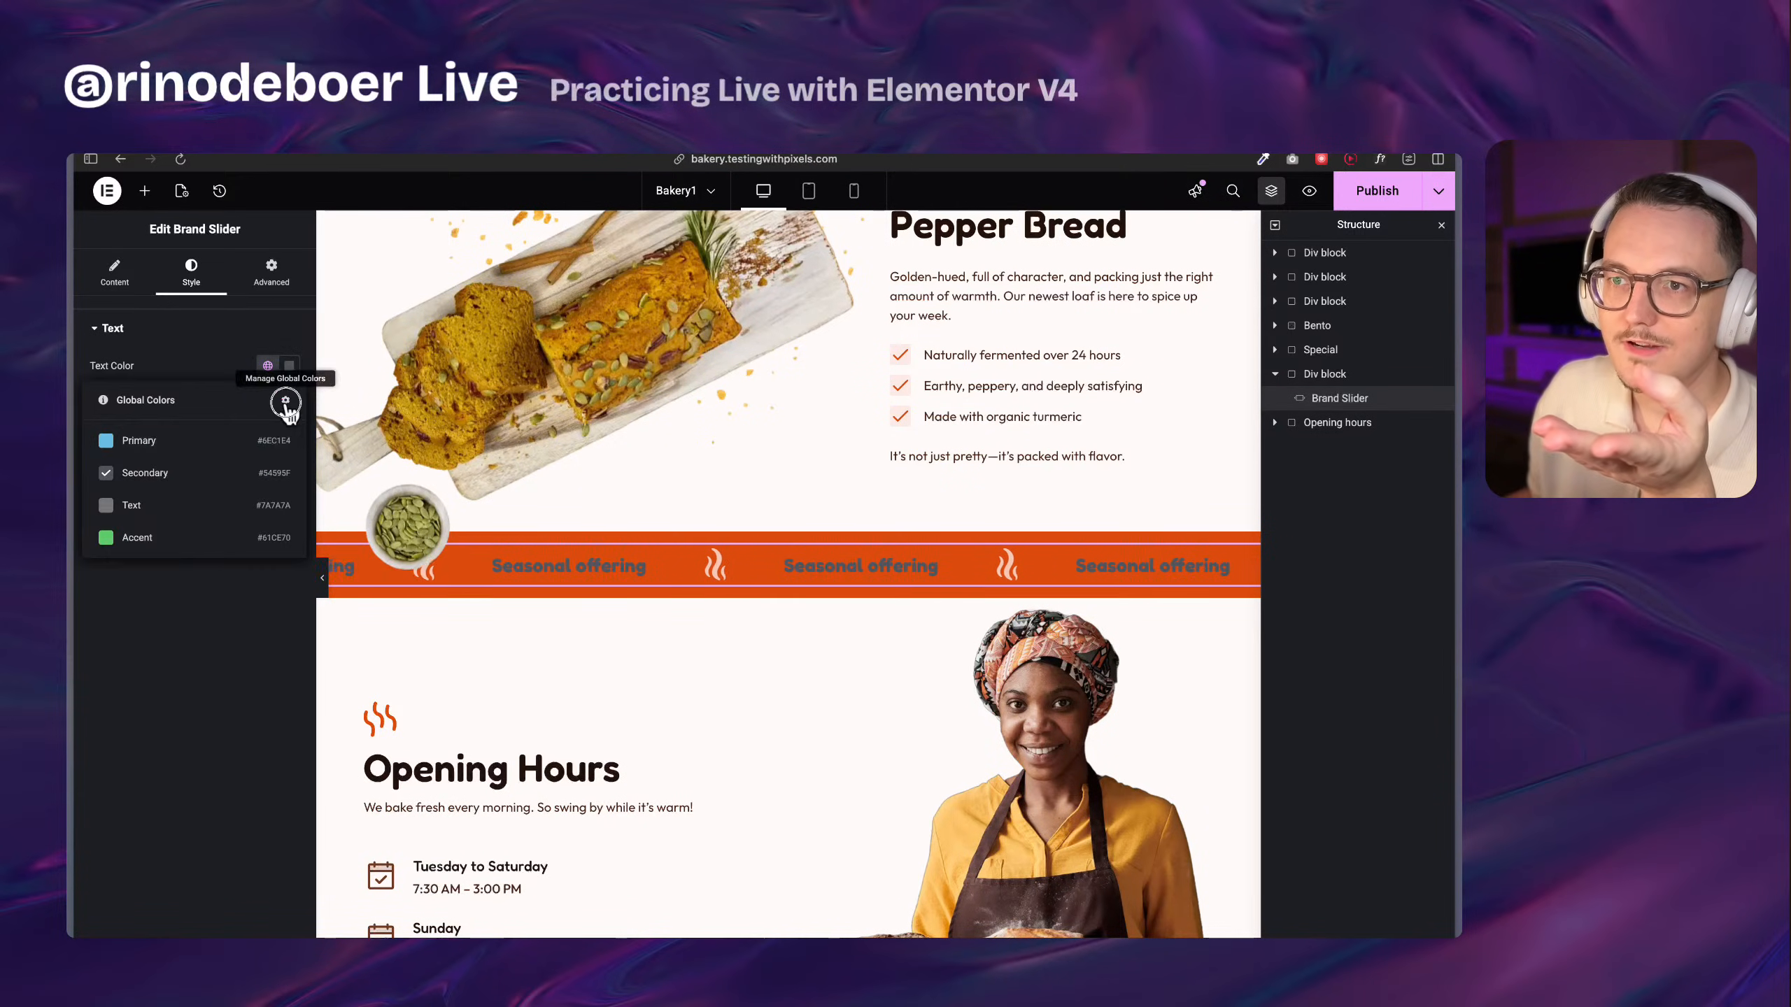
click(284, 401)
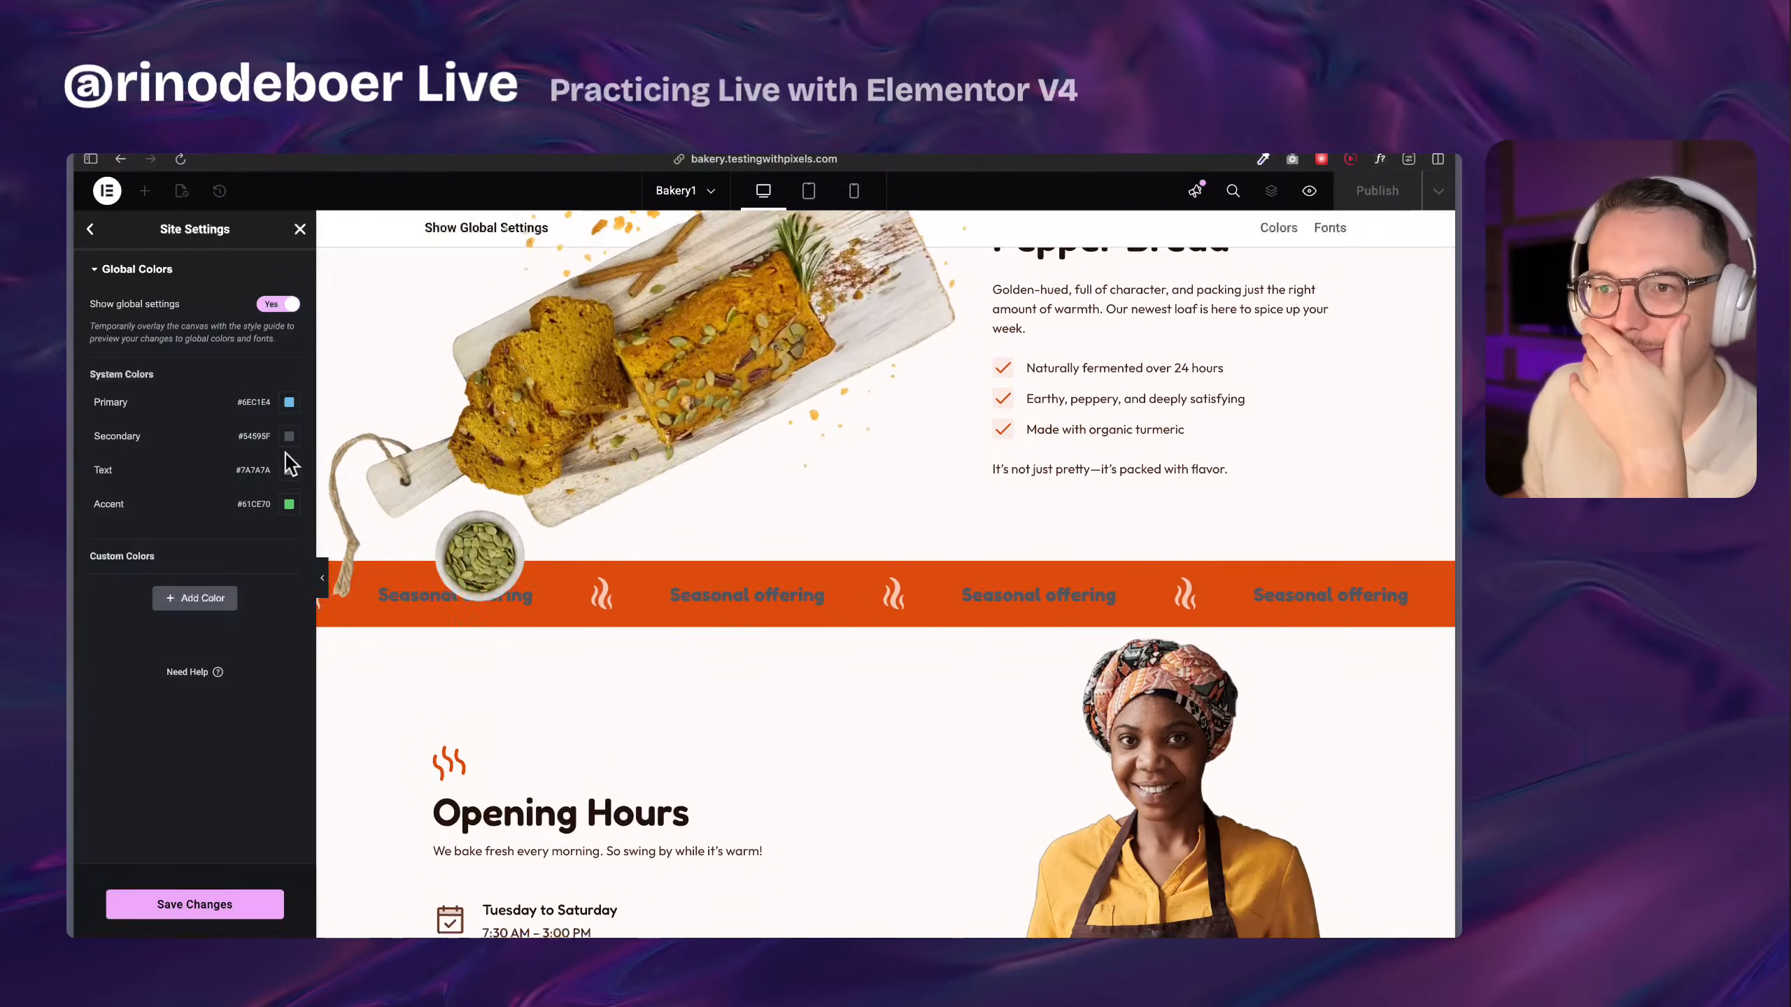
click(290, 435)
drag(249, 581, 155, 469)
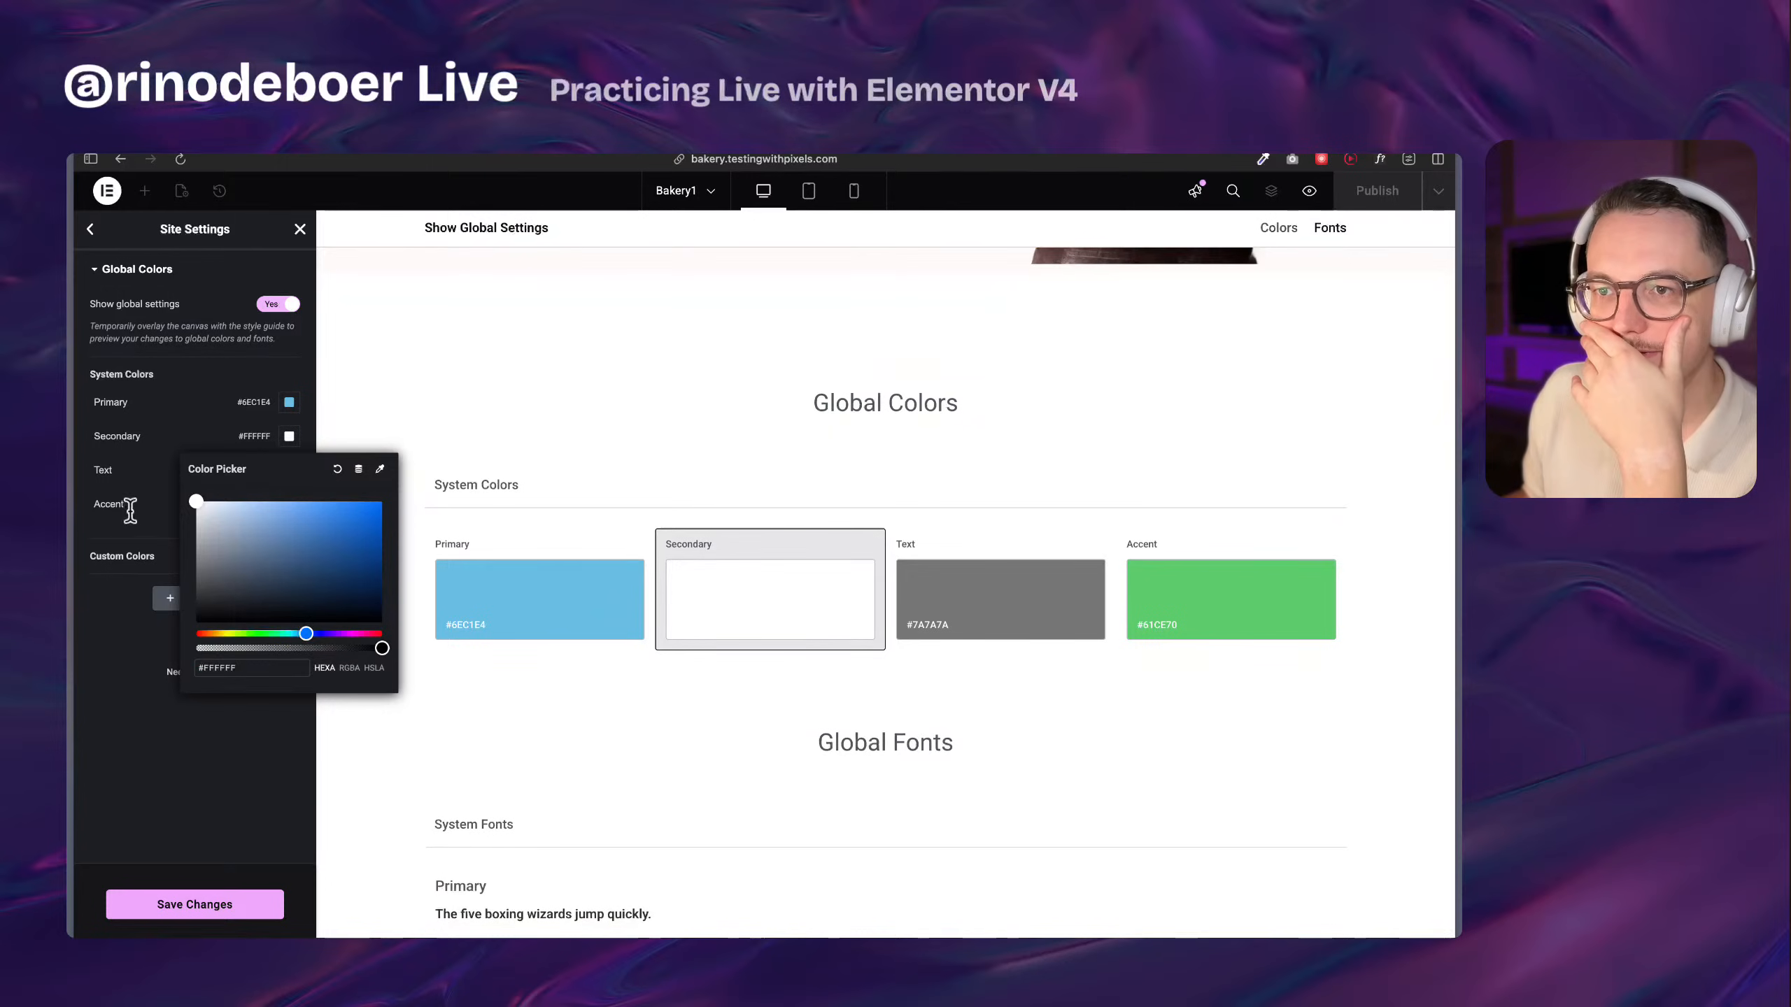
click(194, 905)
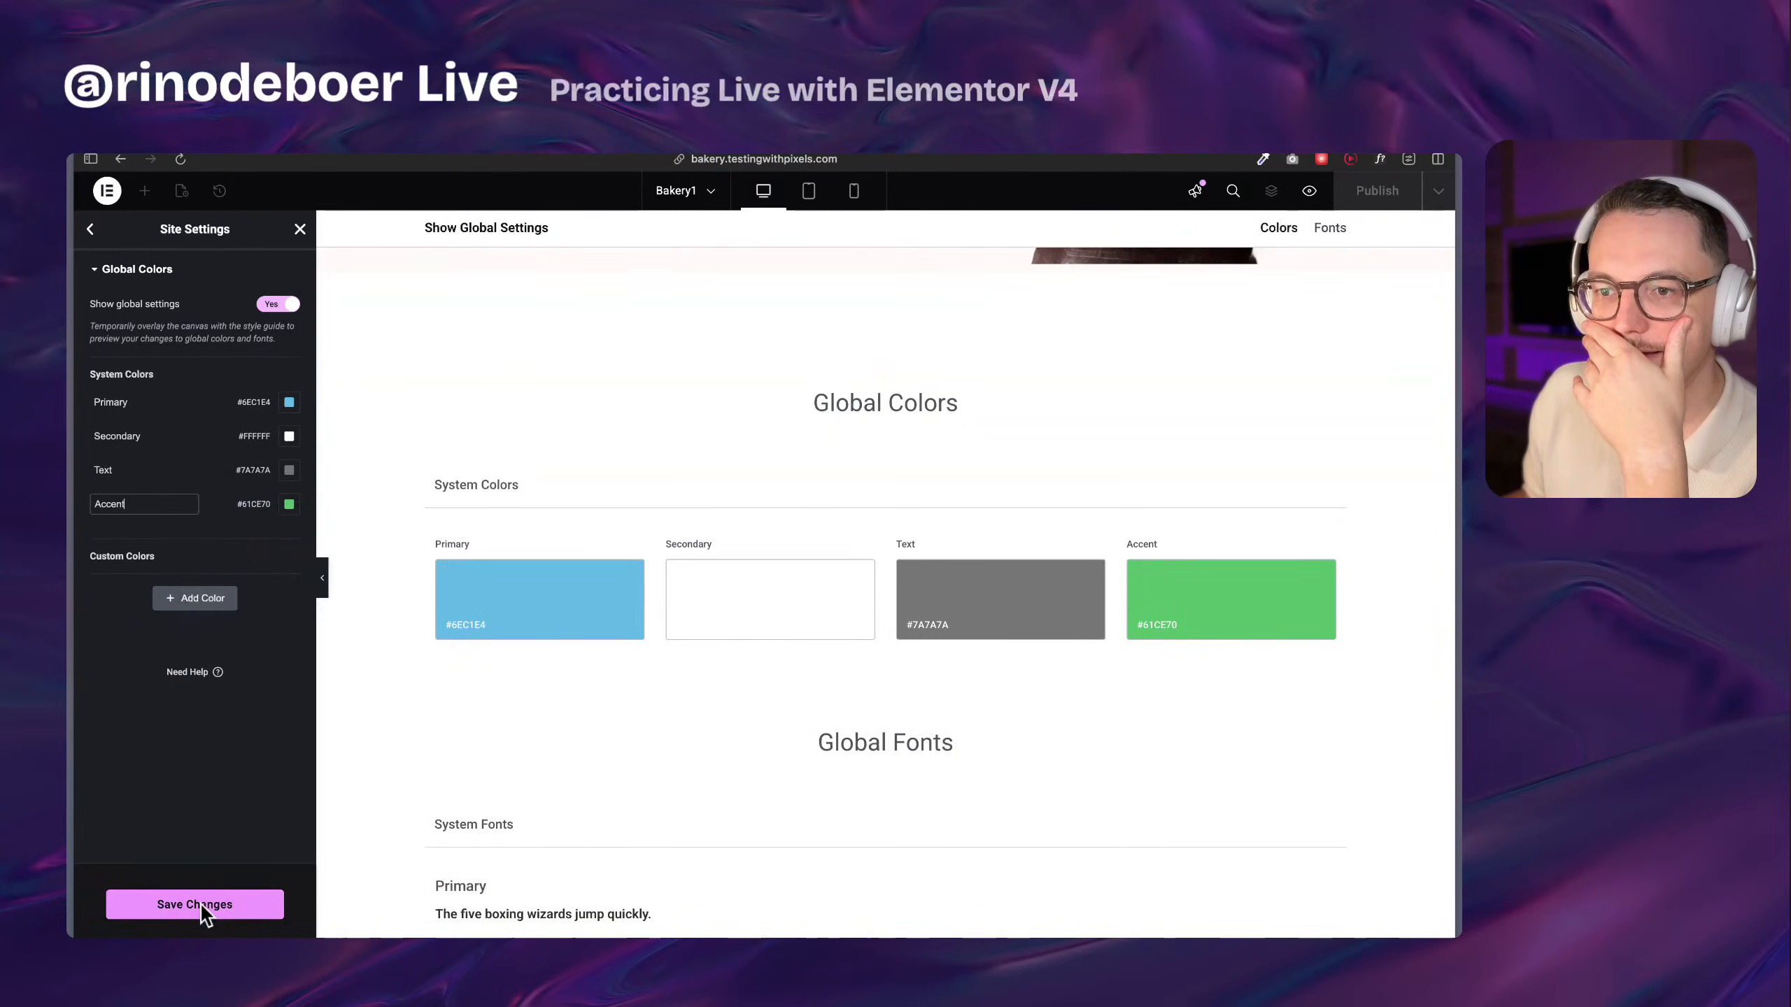
click(299, 231)
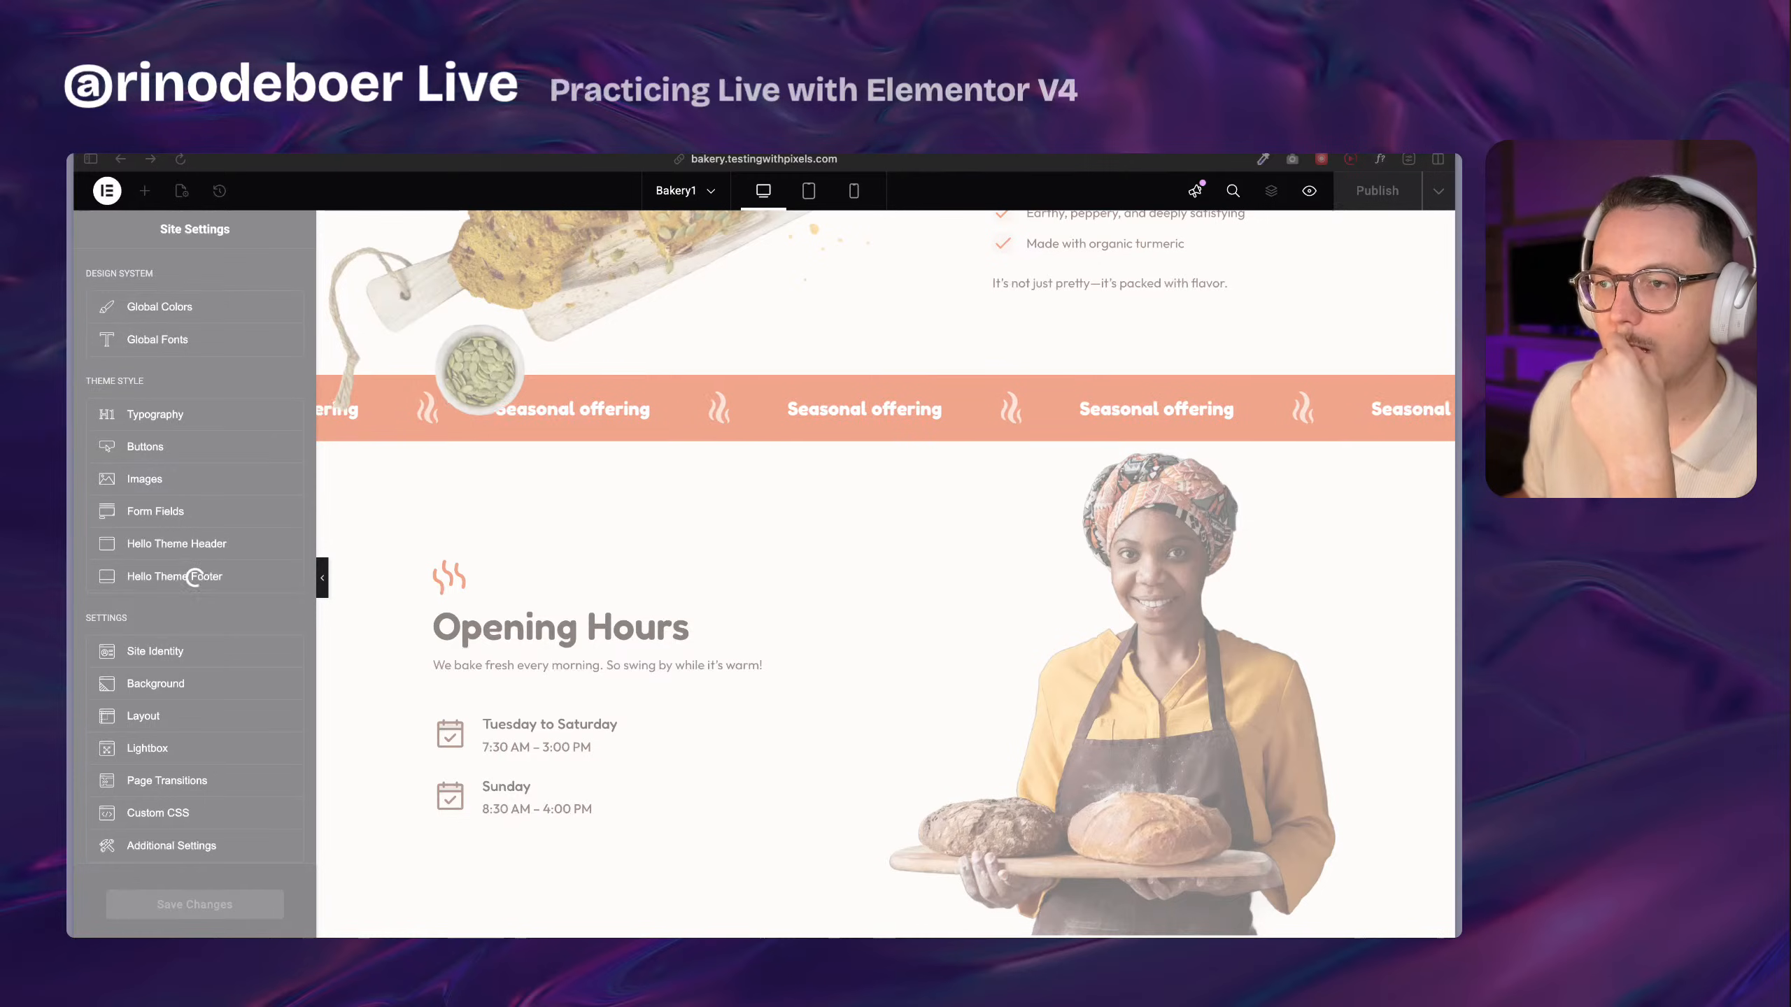
scroll(719, 544, up, 20)
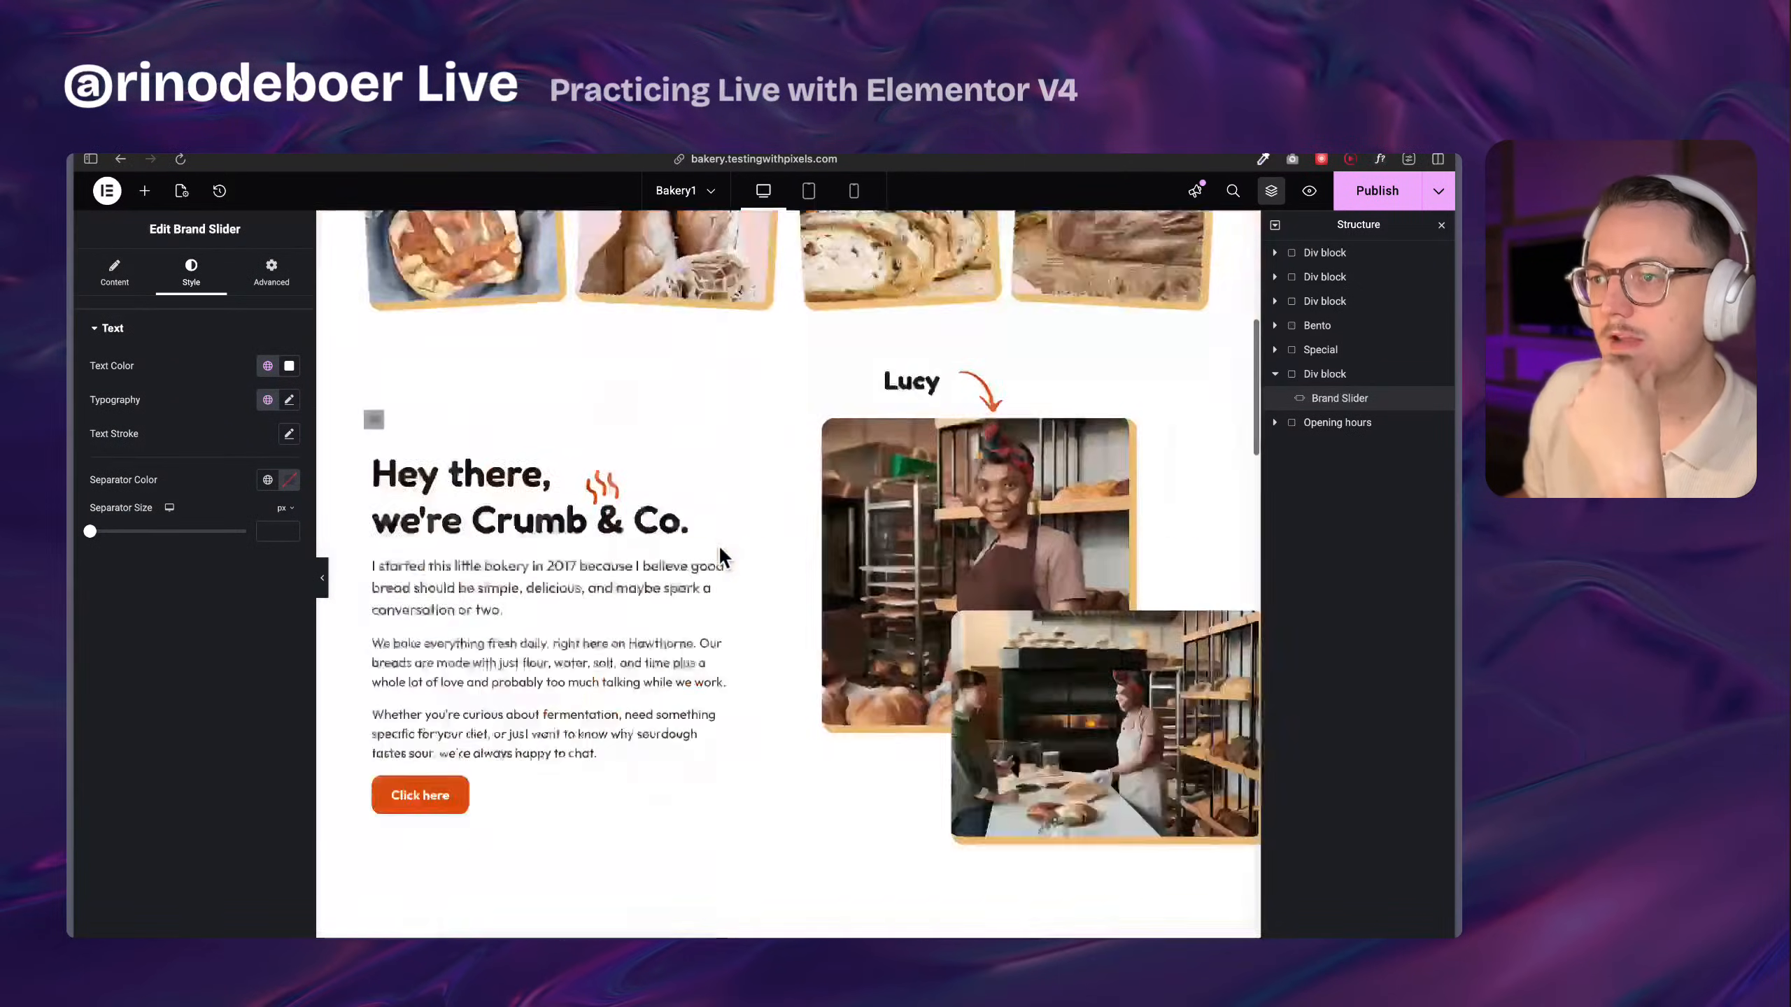
scroll(719, 545, up, 5)
scroll(719, 544, down, 15)
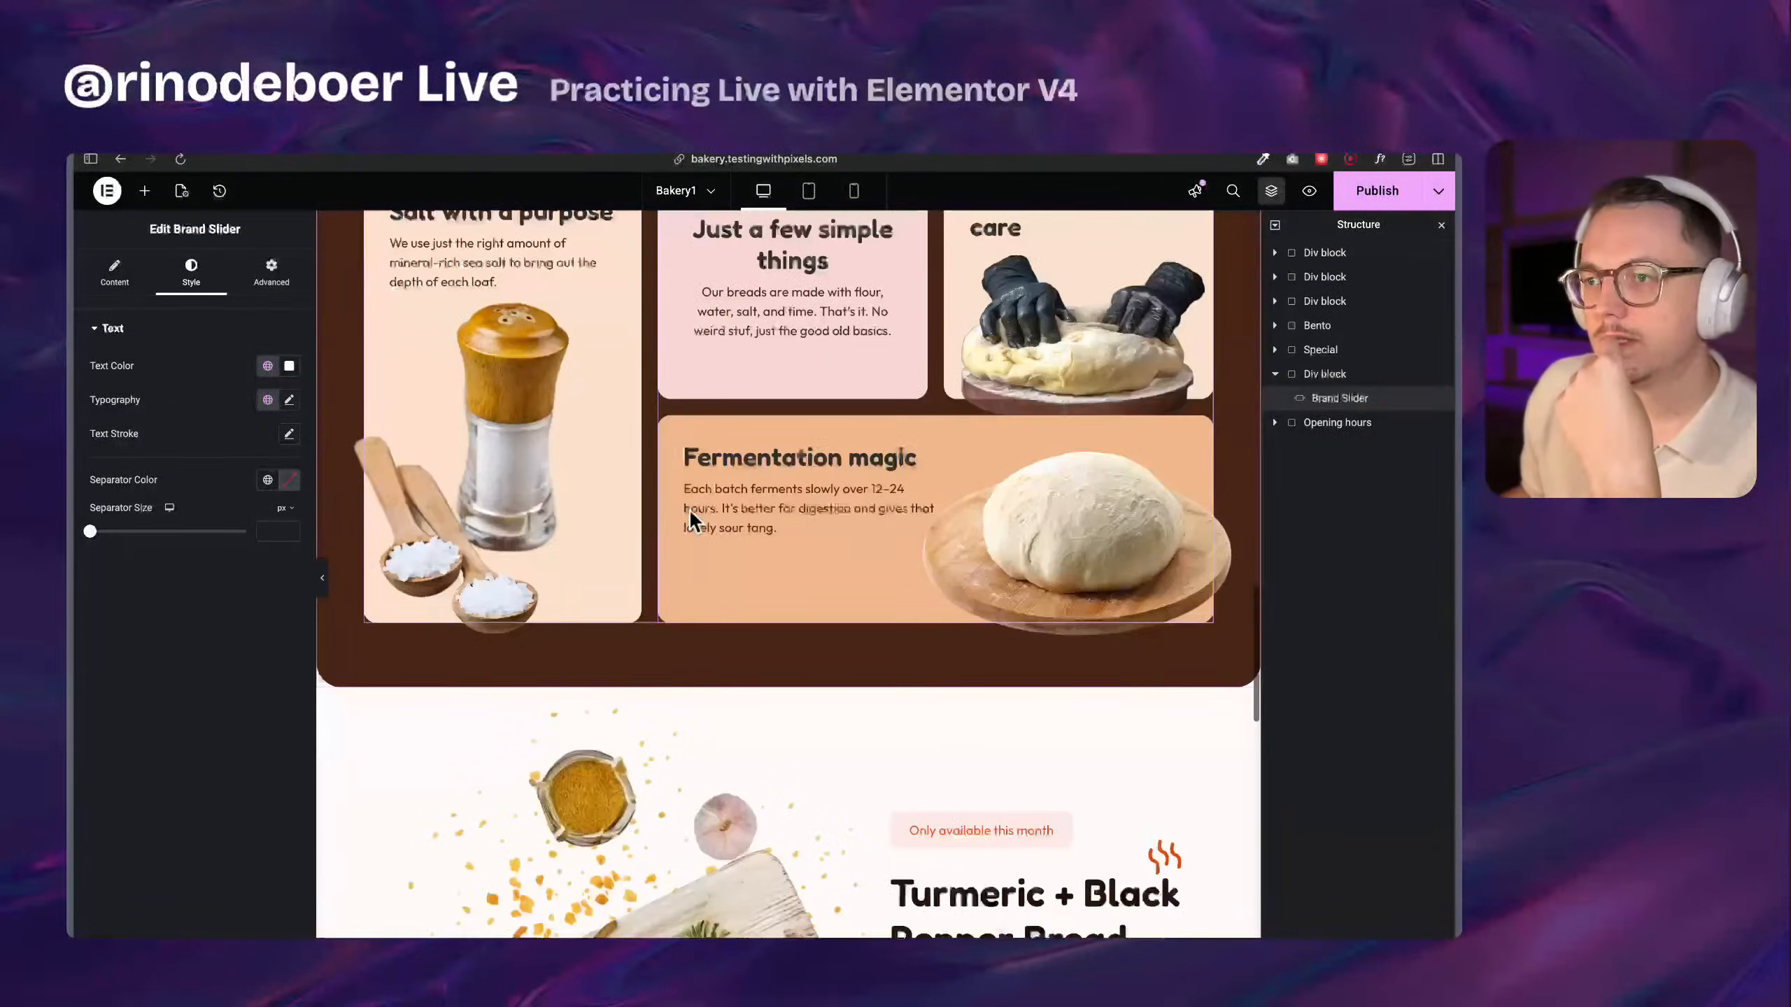
Examine how the Seasonal offering slider strip sits between the Turmeric + Black Pepper Bread section and the Opening Hours section
click(1441, 225)
scroll(649, 594, down, 8)
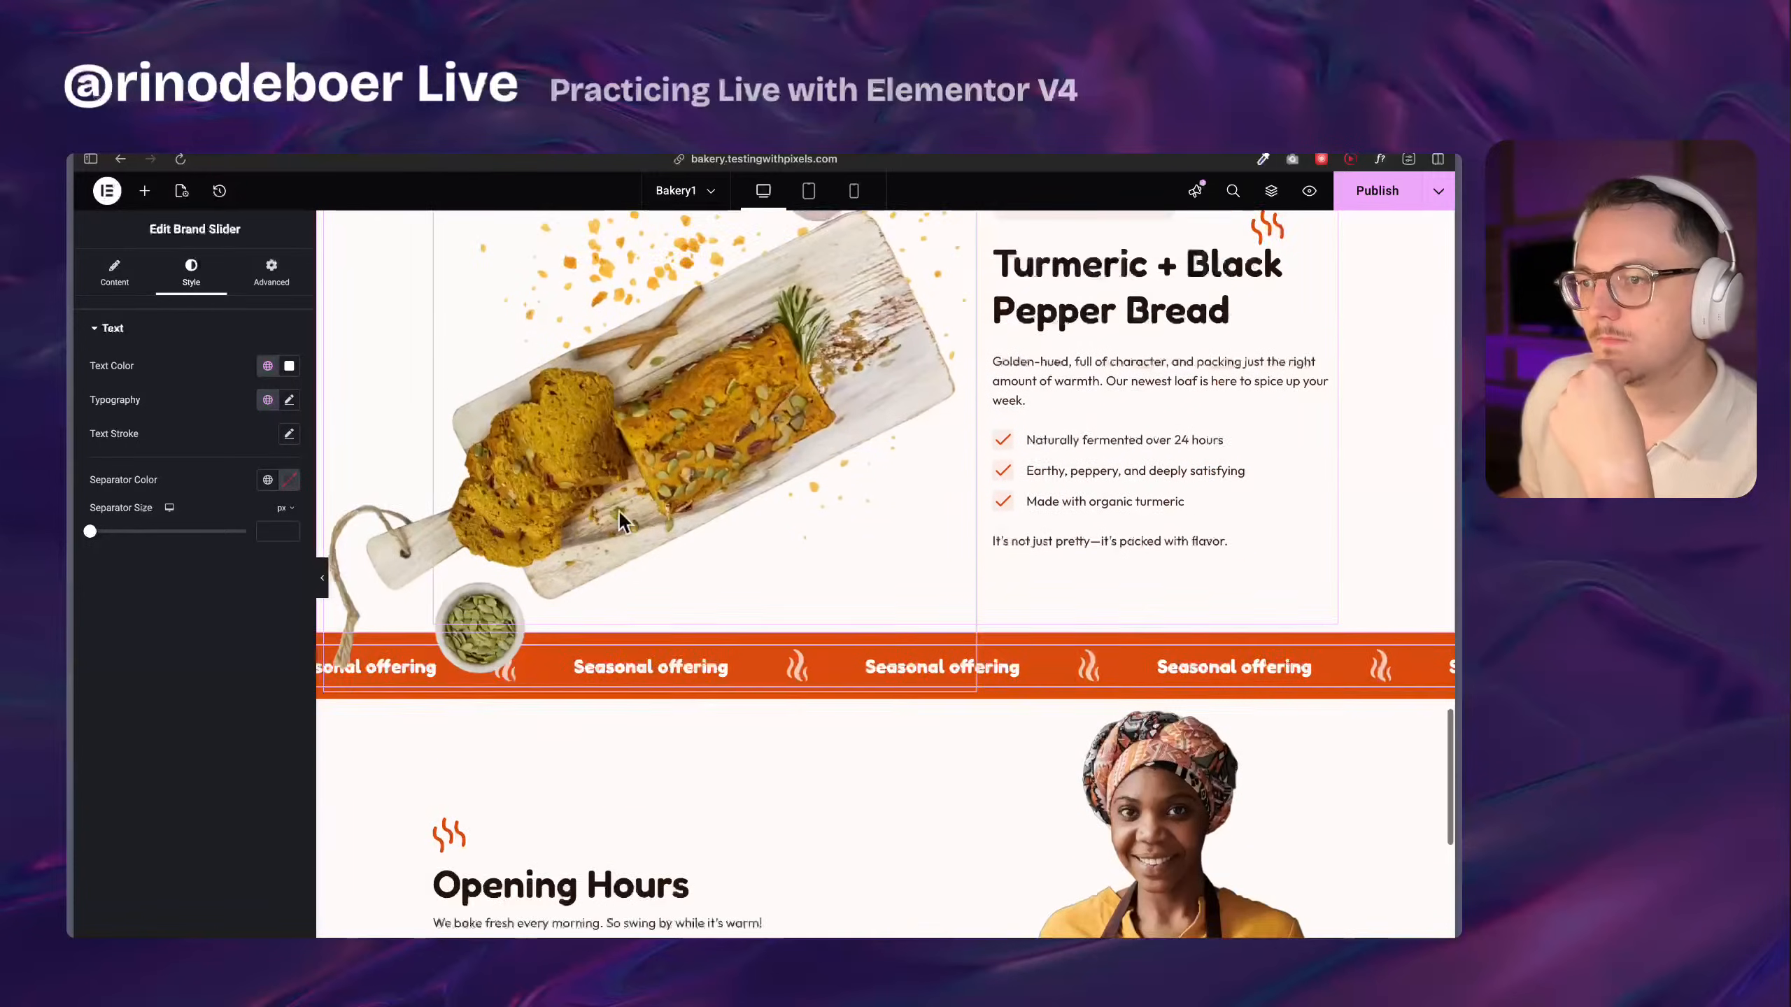
scroll(618, 520, down, 2)
scroll(562, 607, up, 1)
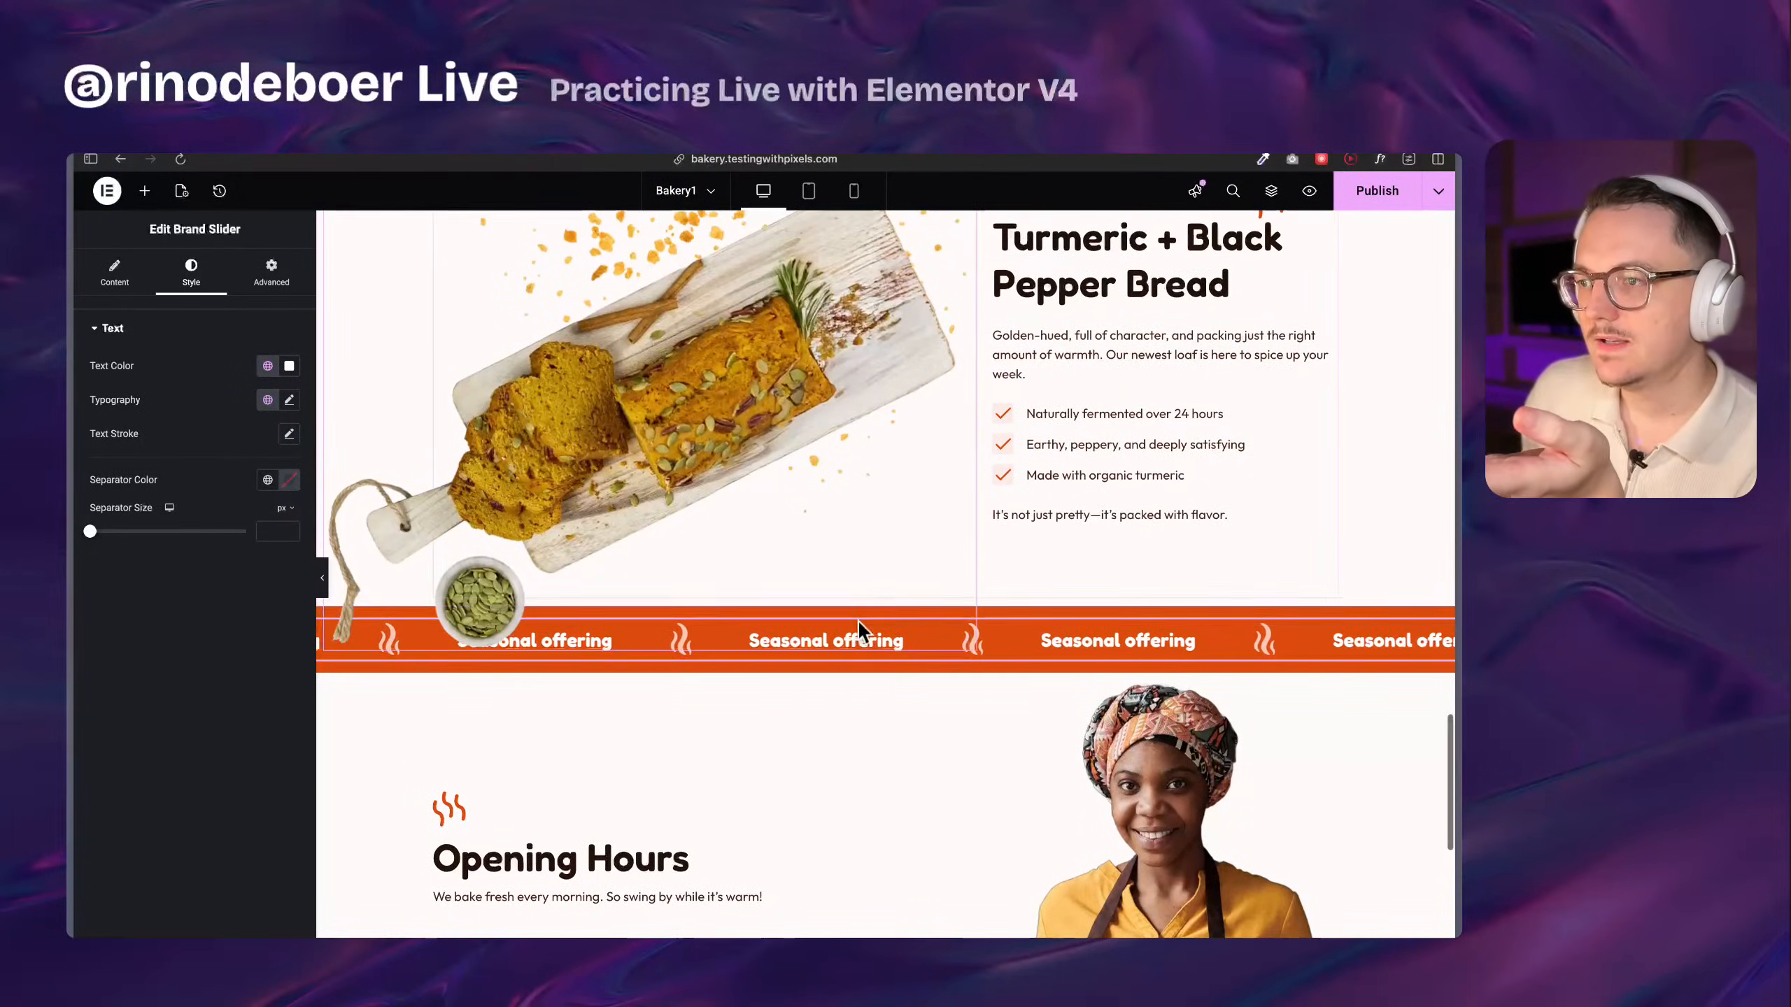
scroll(906, 639, up, 4)
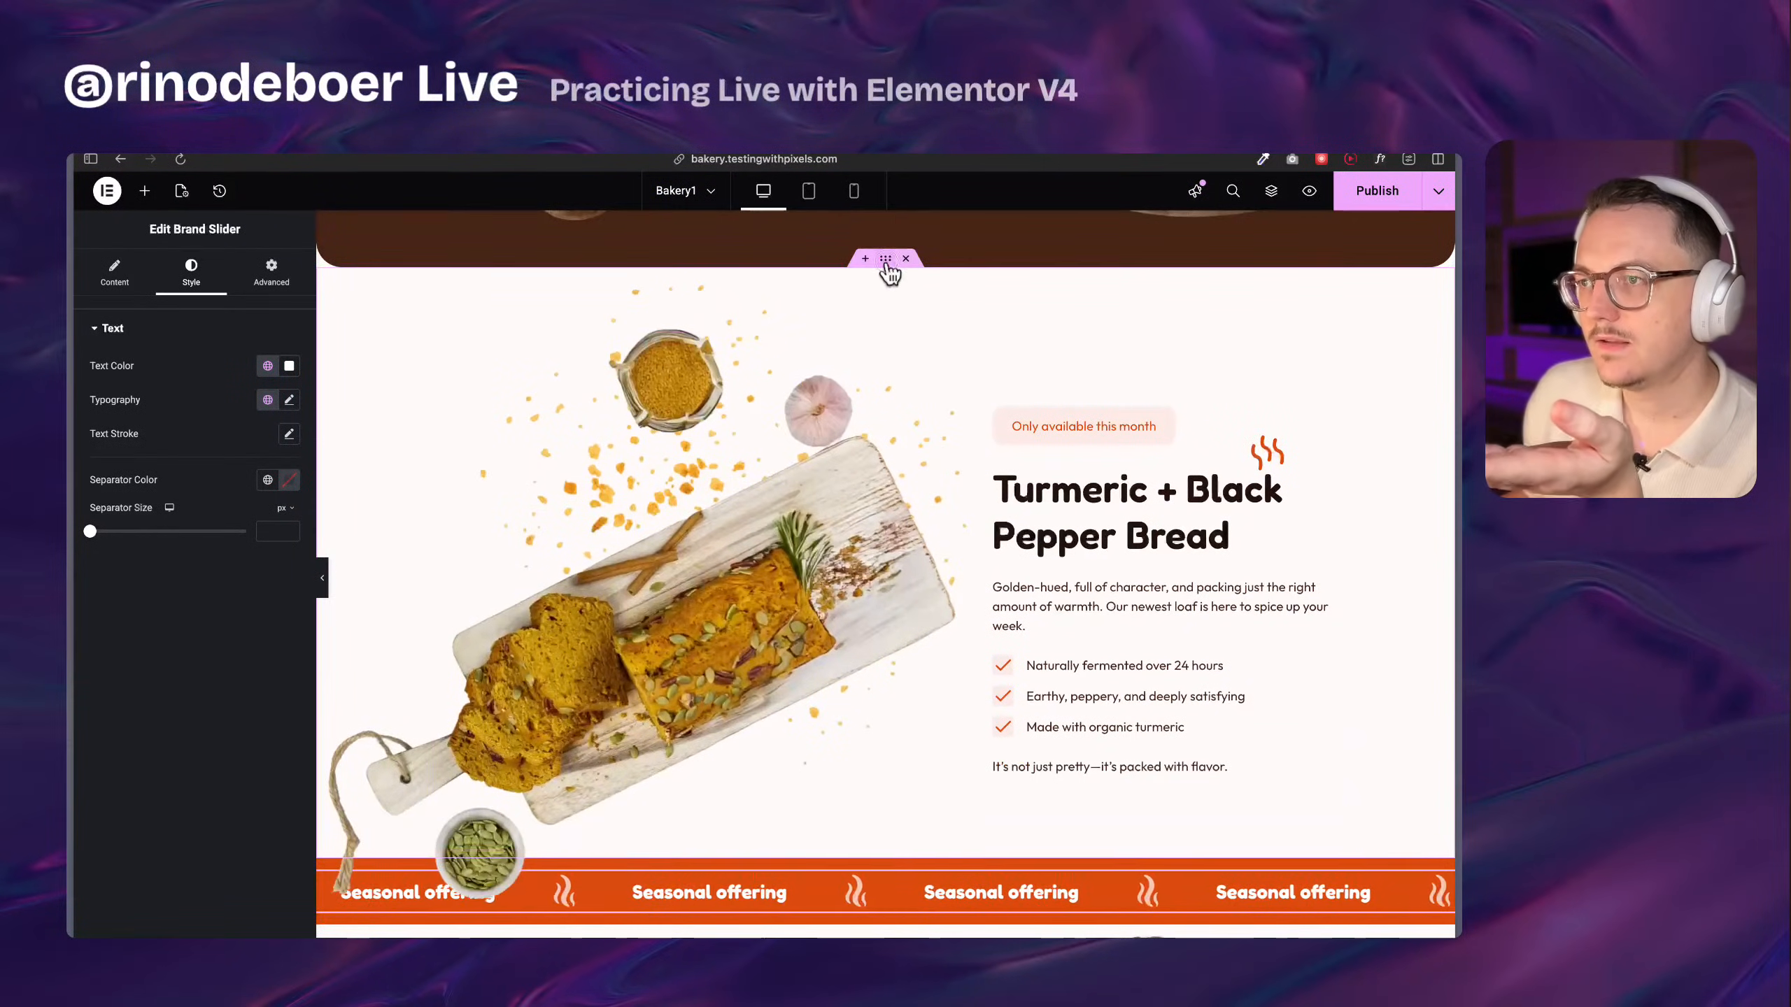
click(886, 258)
scroll(784, 607, down, 3)
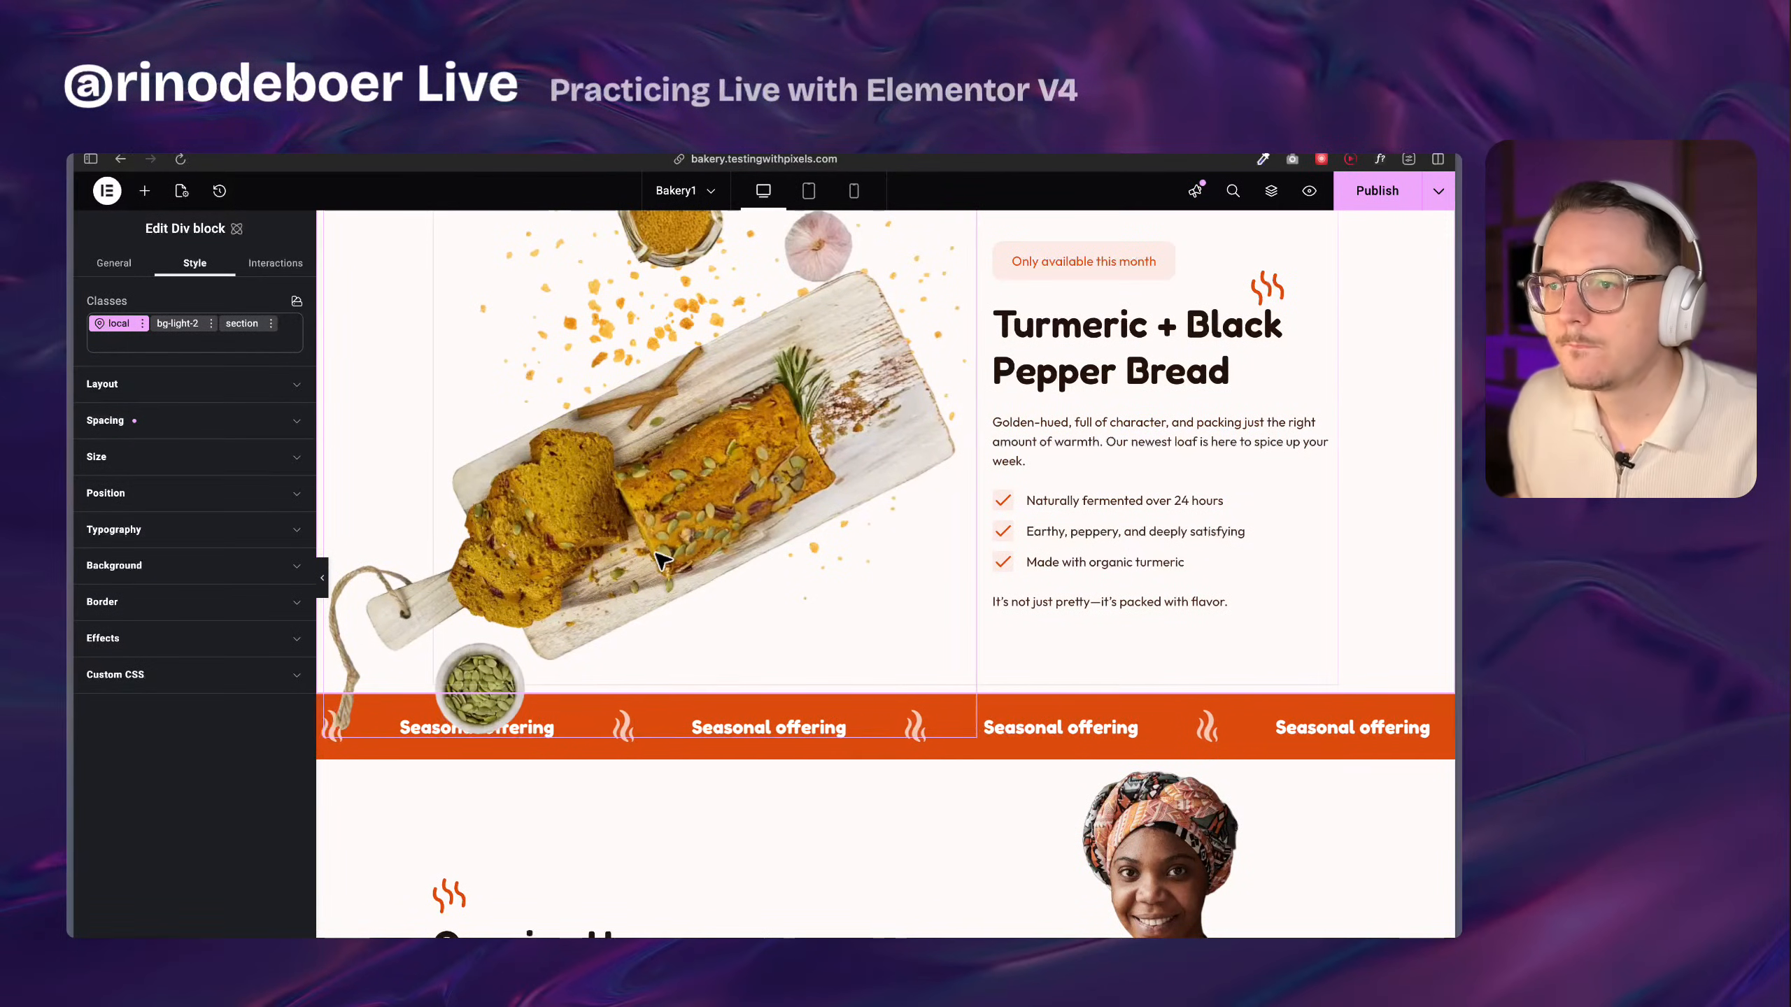
scroll(893, 669, down, 1)
click(1063, 715)
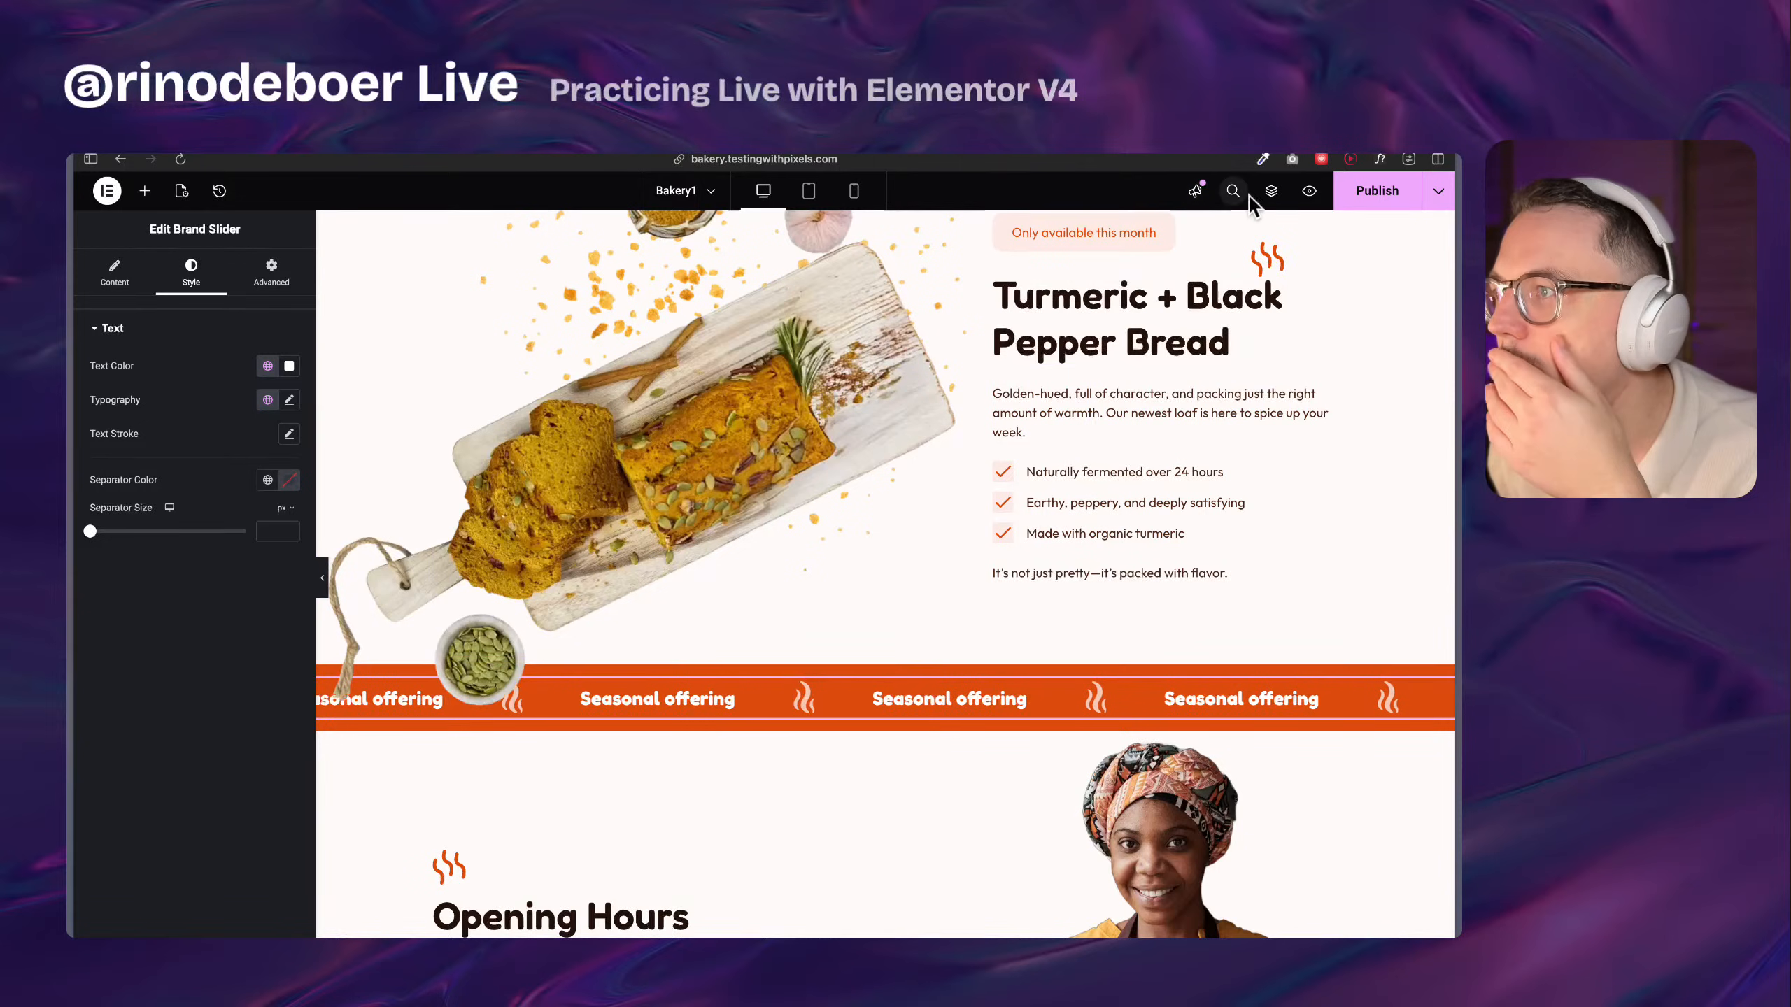
Inspect the general, layout, size, background and effects settings of the div block containing the Seasonal offering Brand Slider
click(1268, 191)
click(1332, 375)
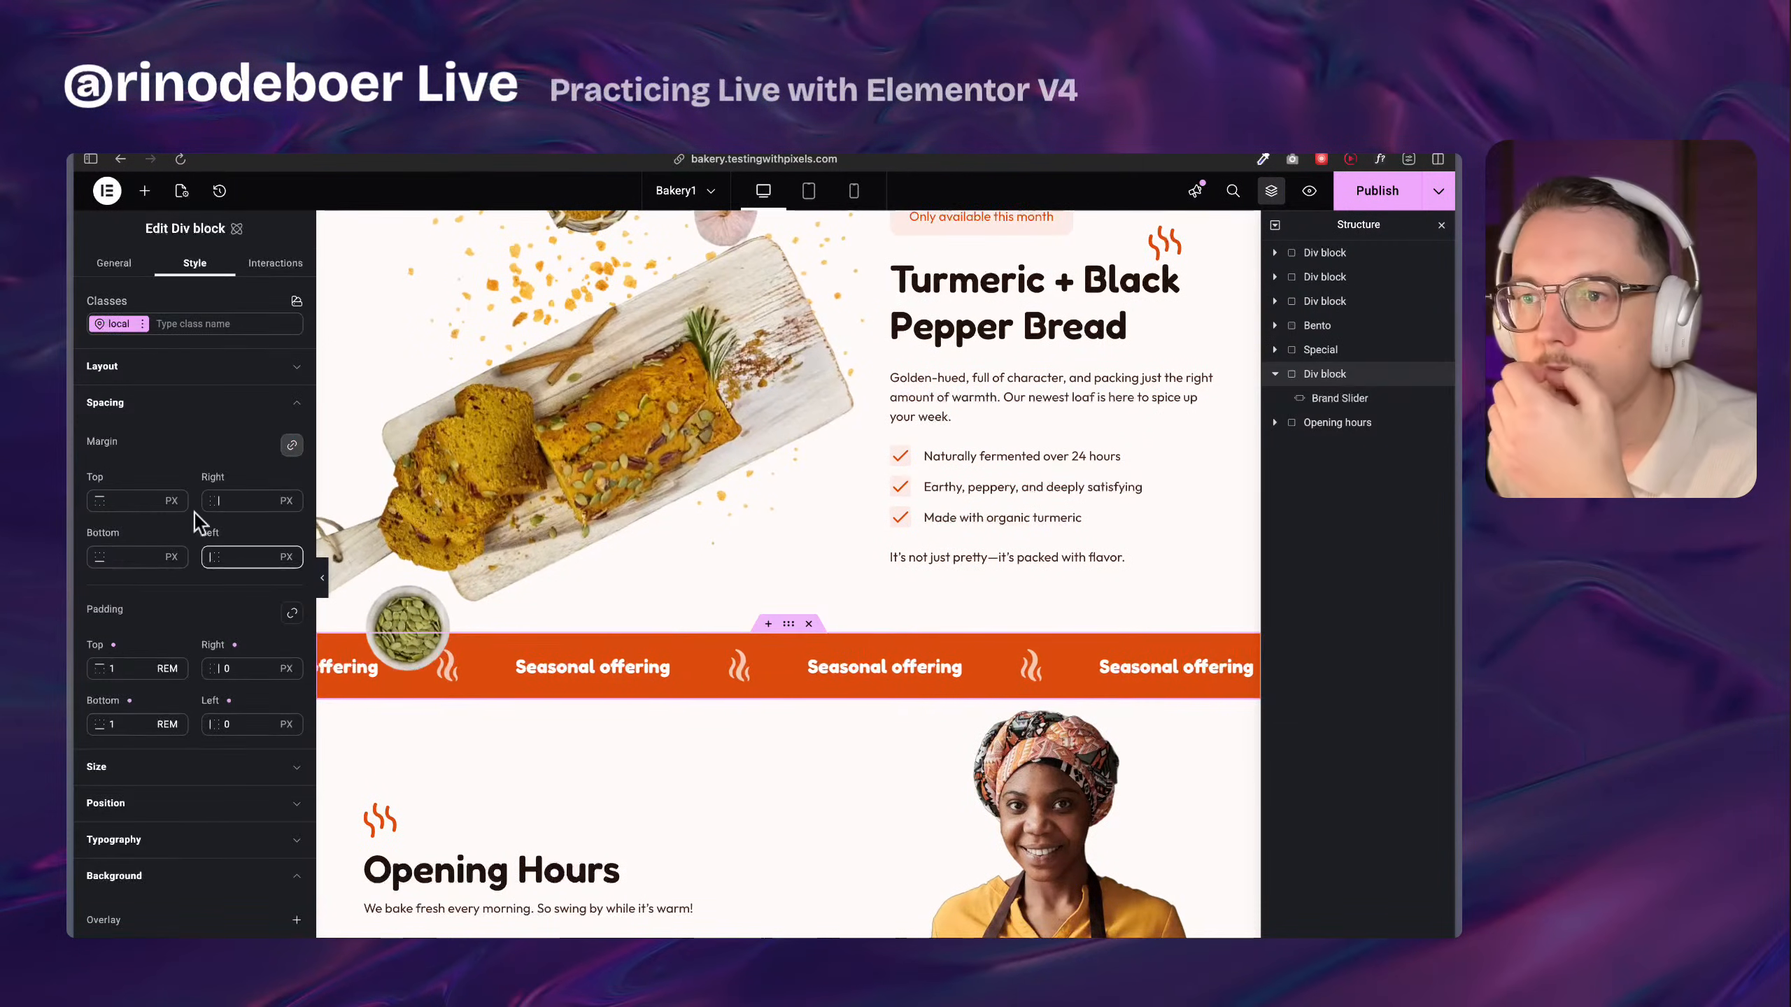
click(110, 260)
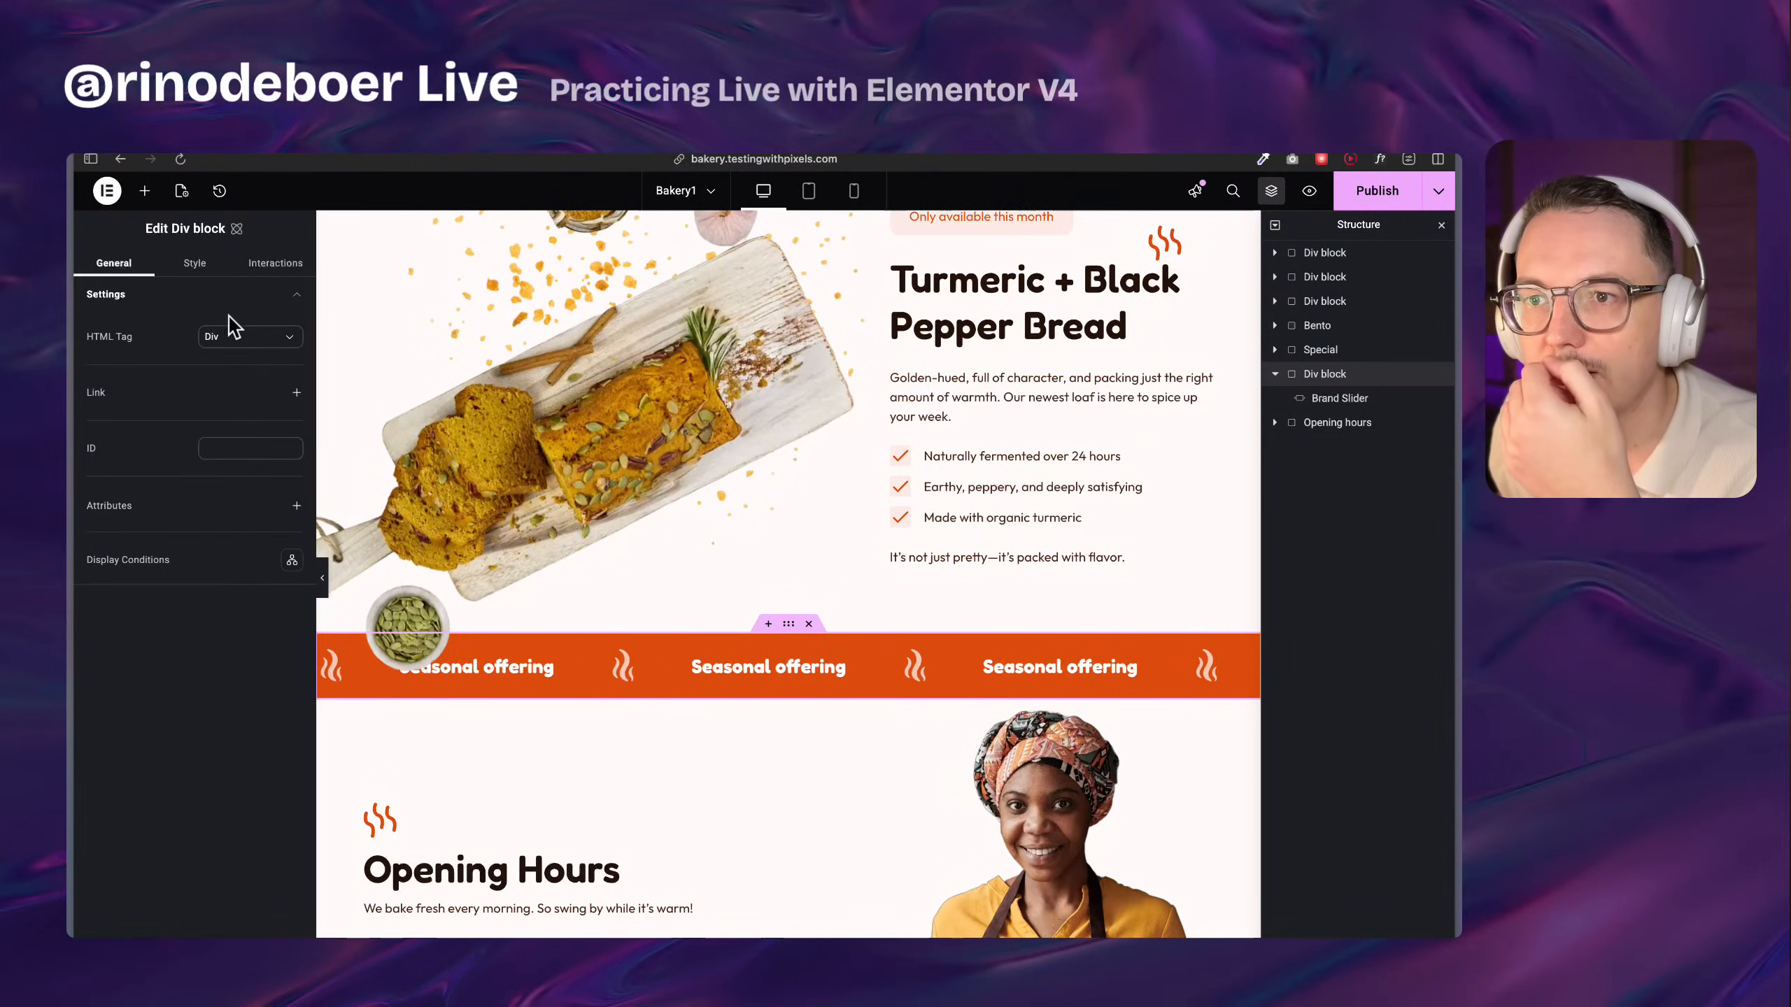
click(190, 264)
scroll(240, 705, down, 2)
scroll(228, 672, up, 2)
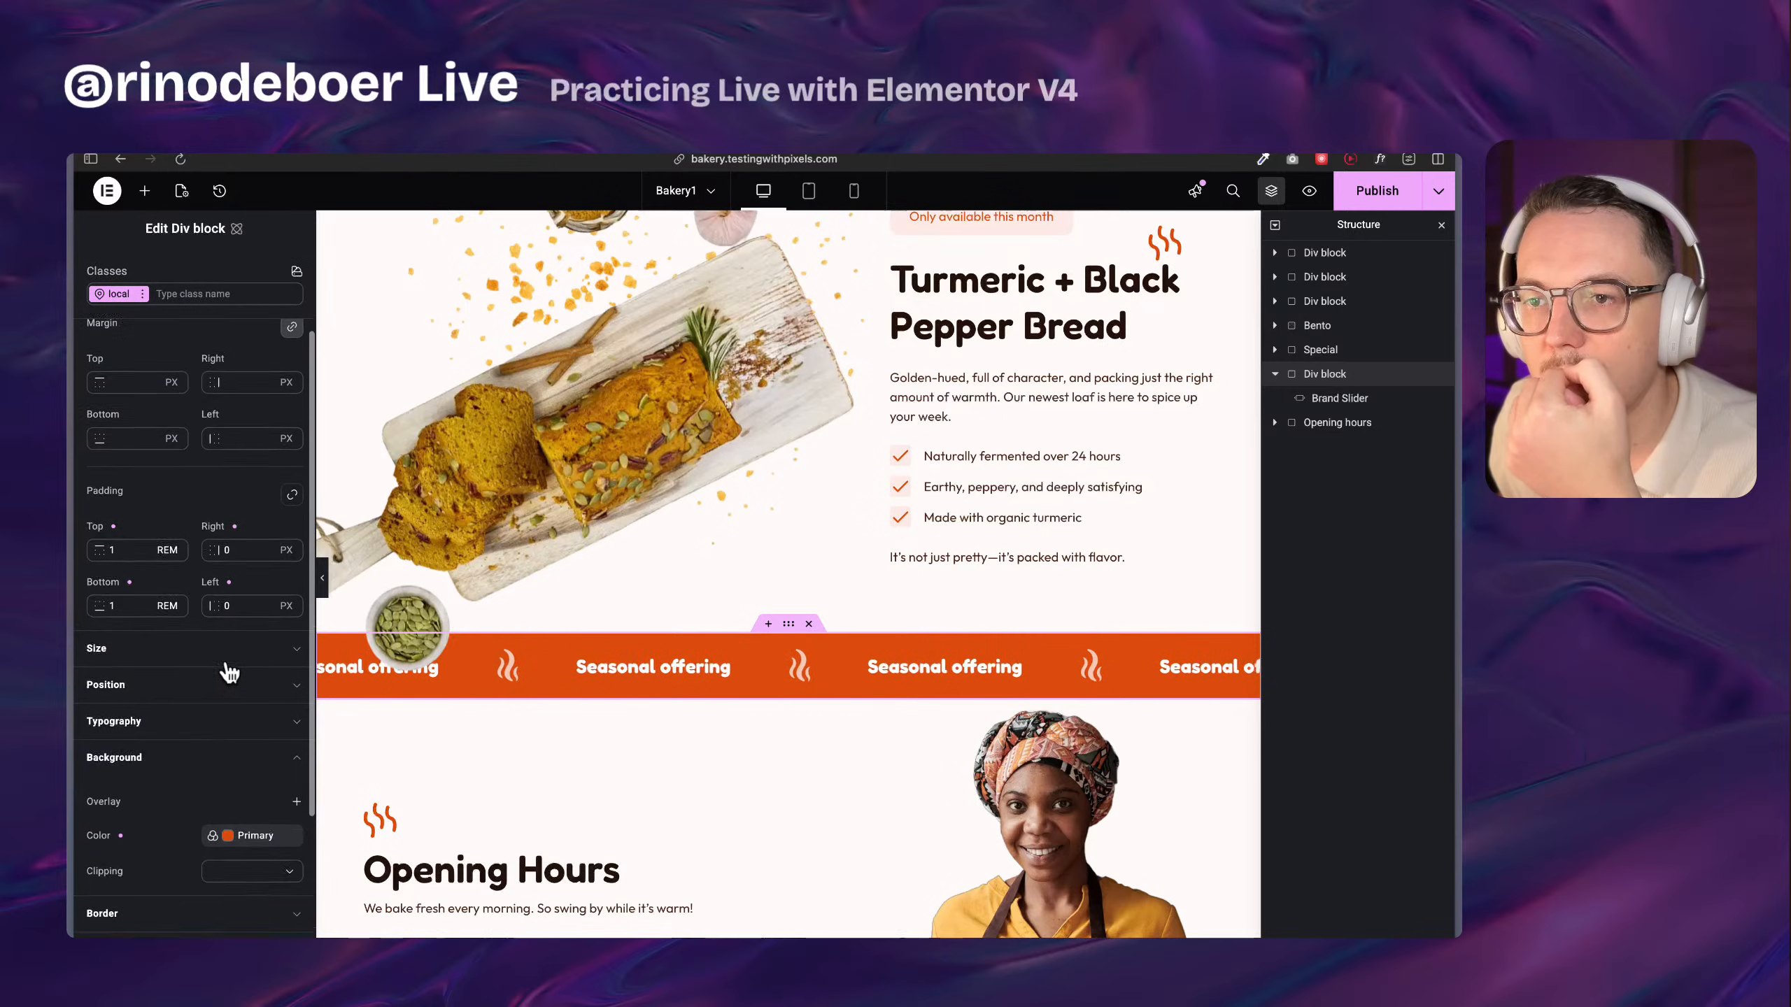
click(99, 366)
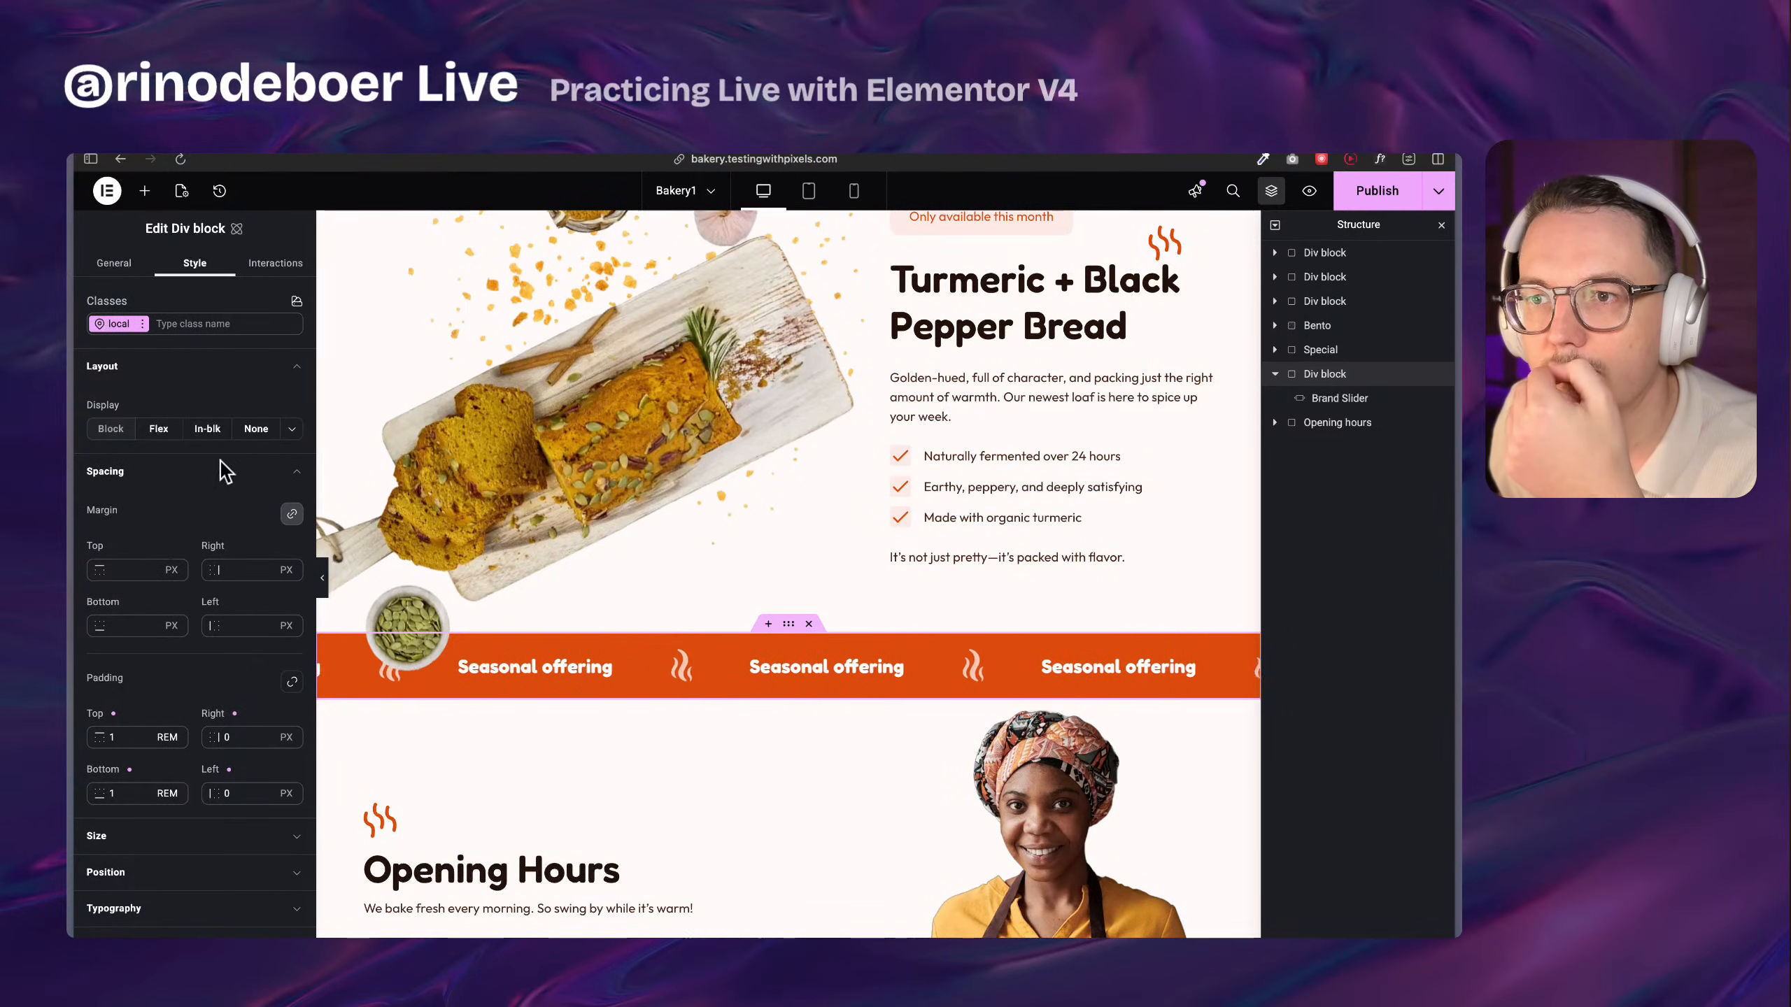
scroll(149, 635, down, 5)
click(152, 525)
scroll(152, 670, down, 4)
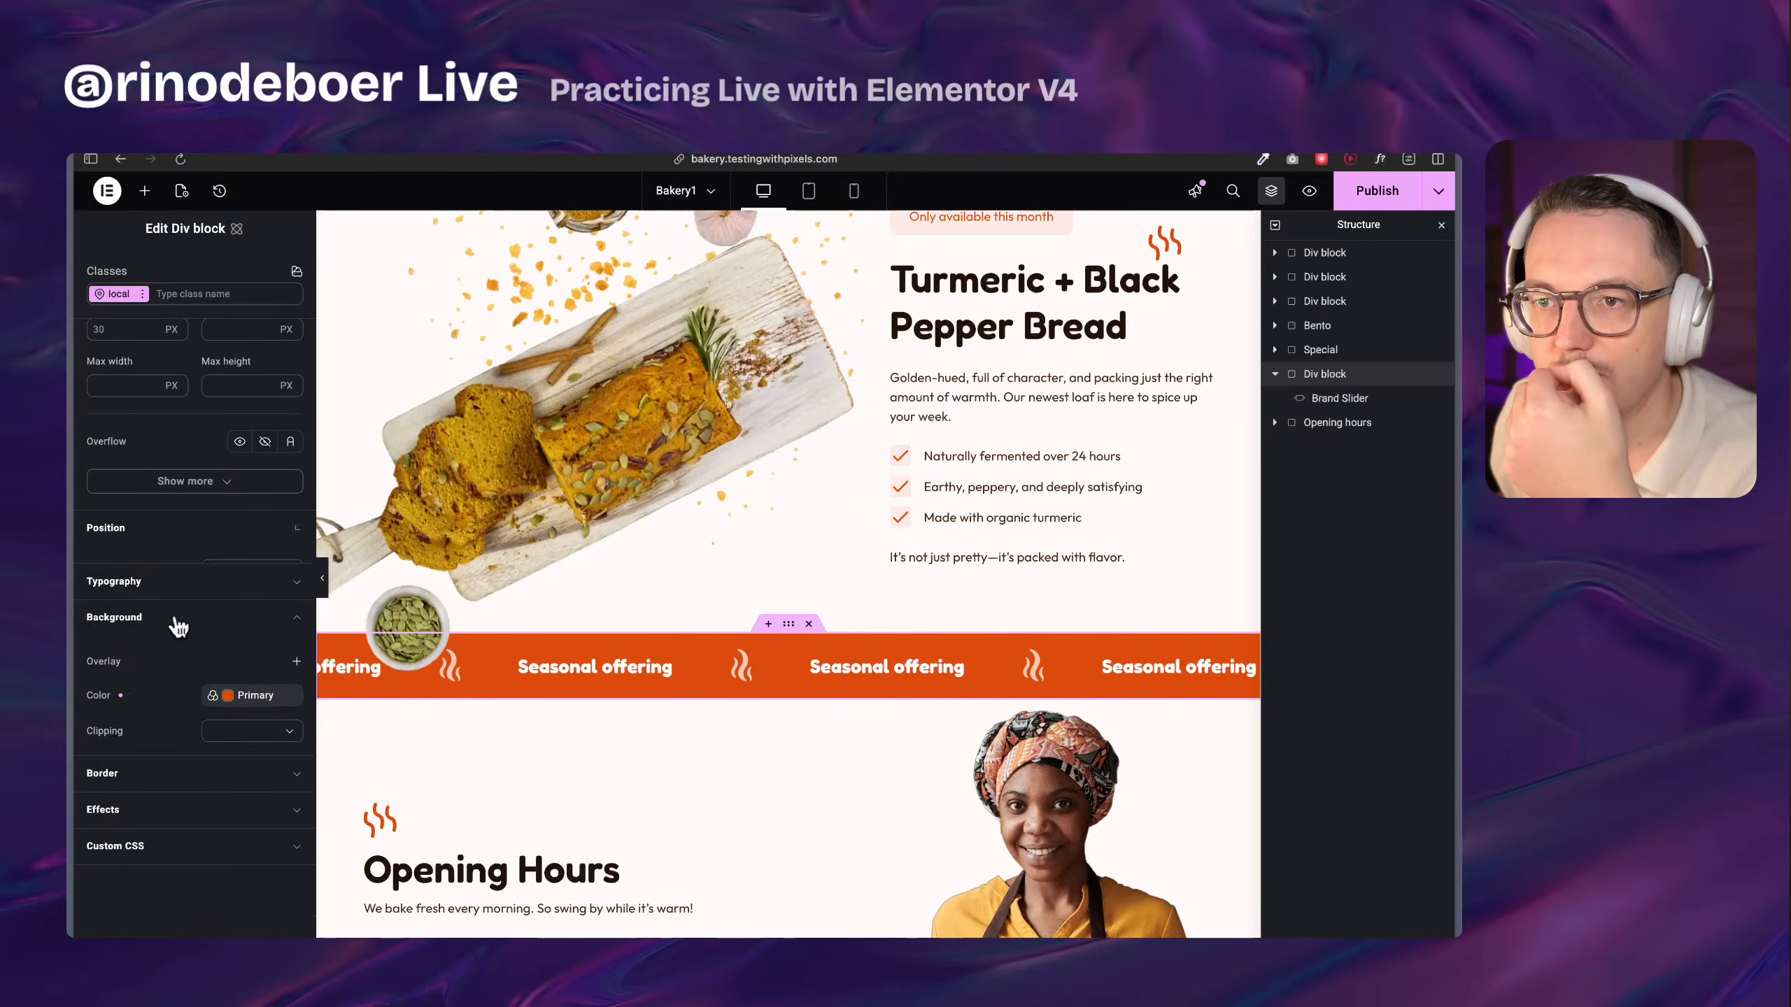
scroll(190, 740, down, 1)
click(189, 769)
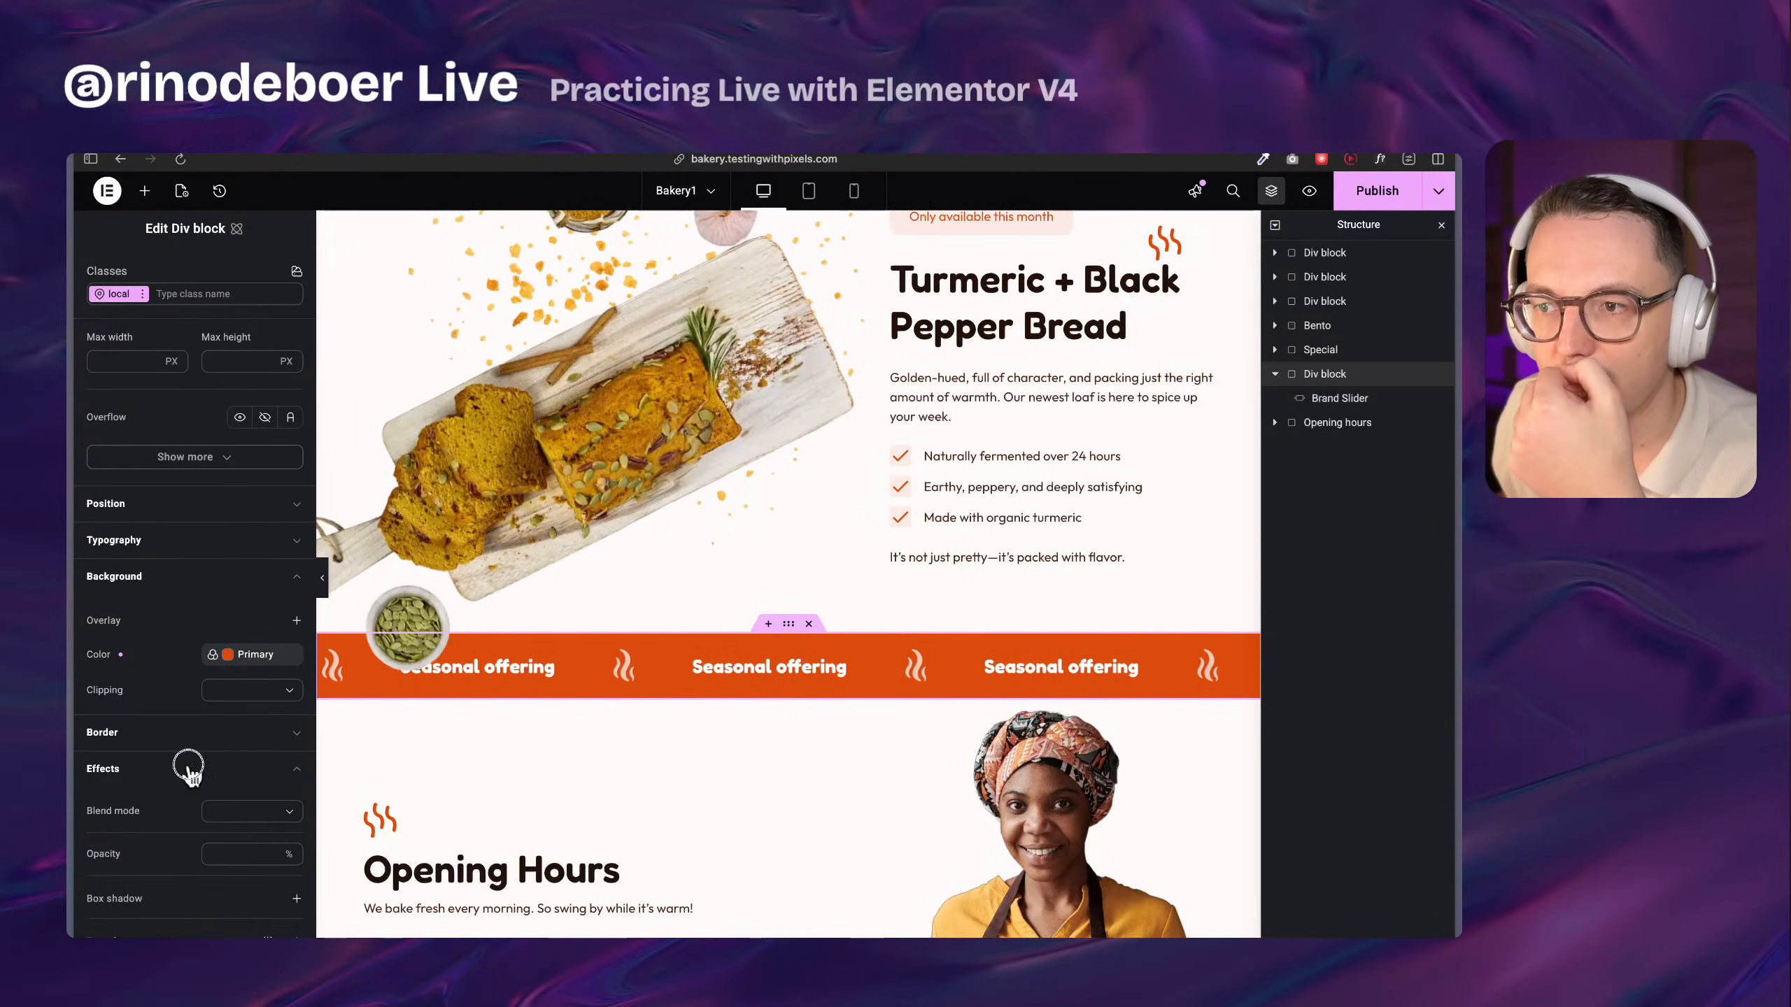
click(191, 770)
scroll(191, 741, down, 5)
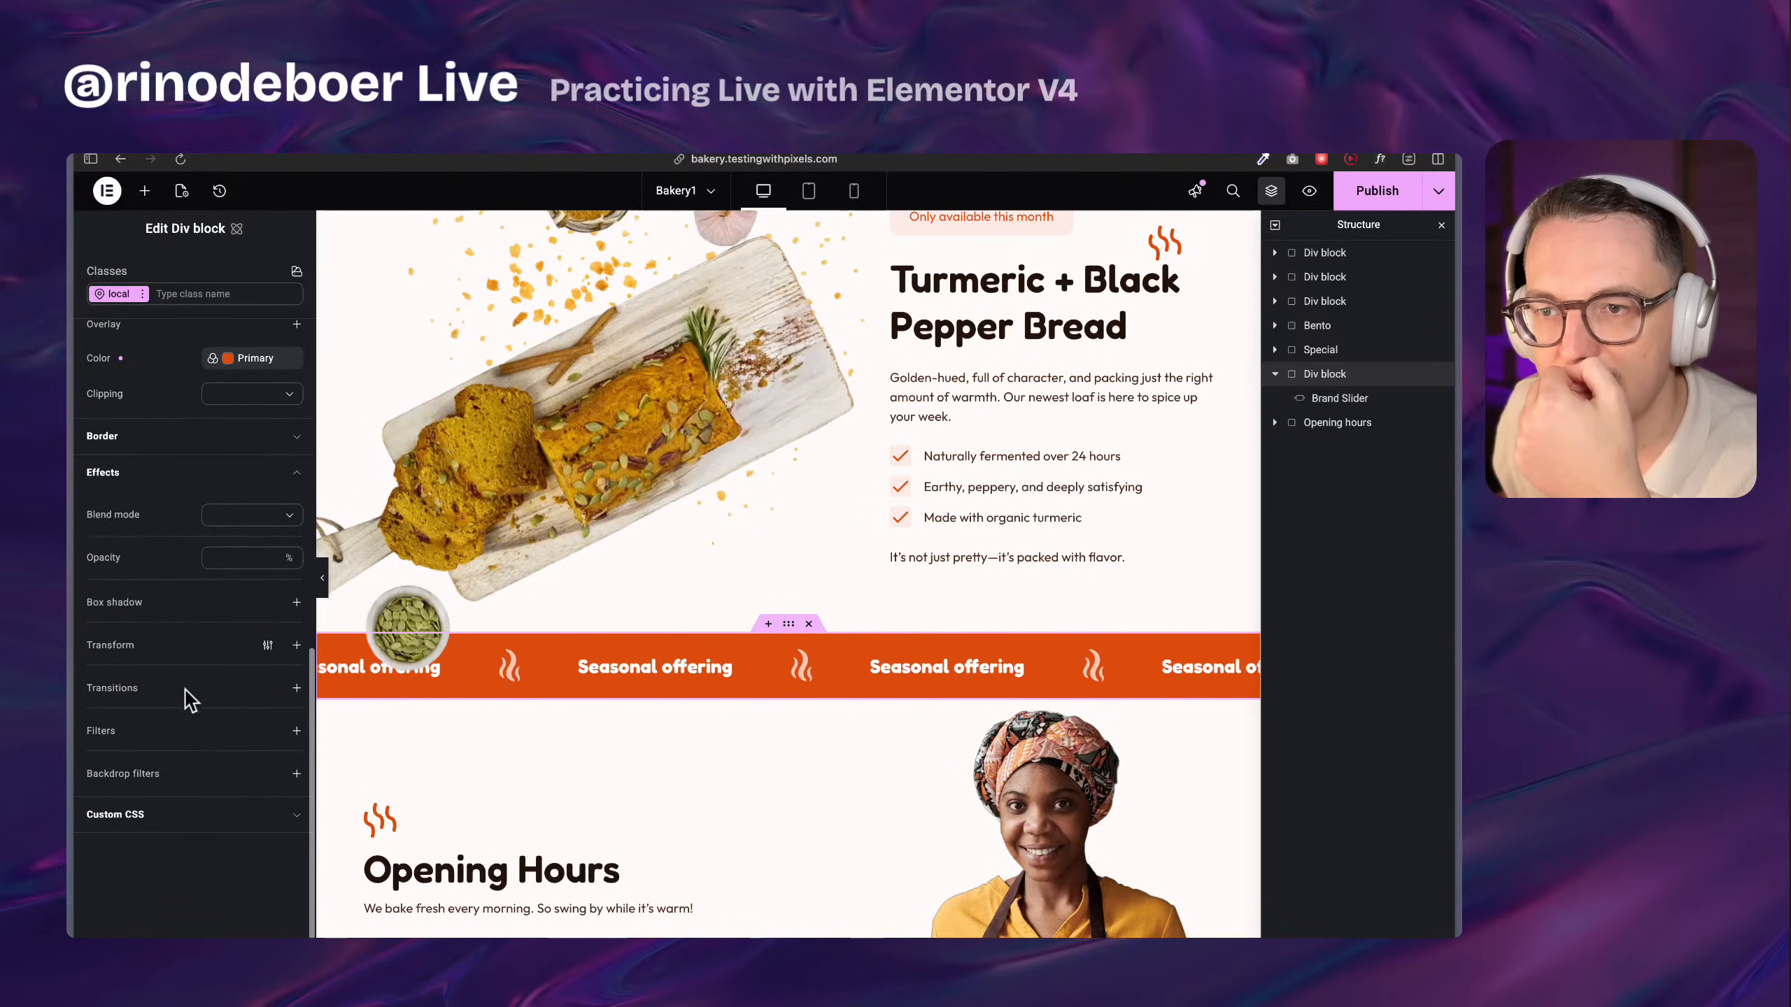
click(295, 688)
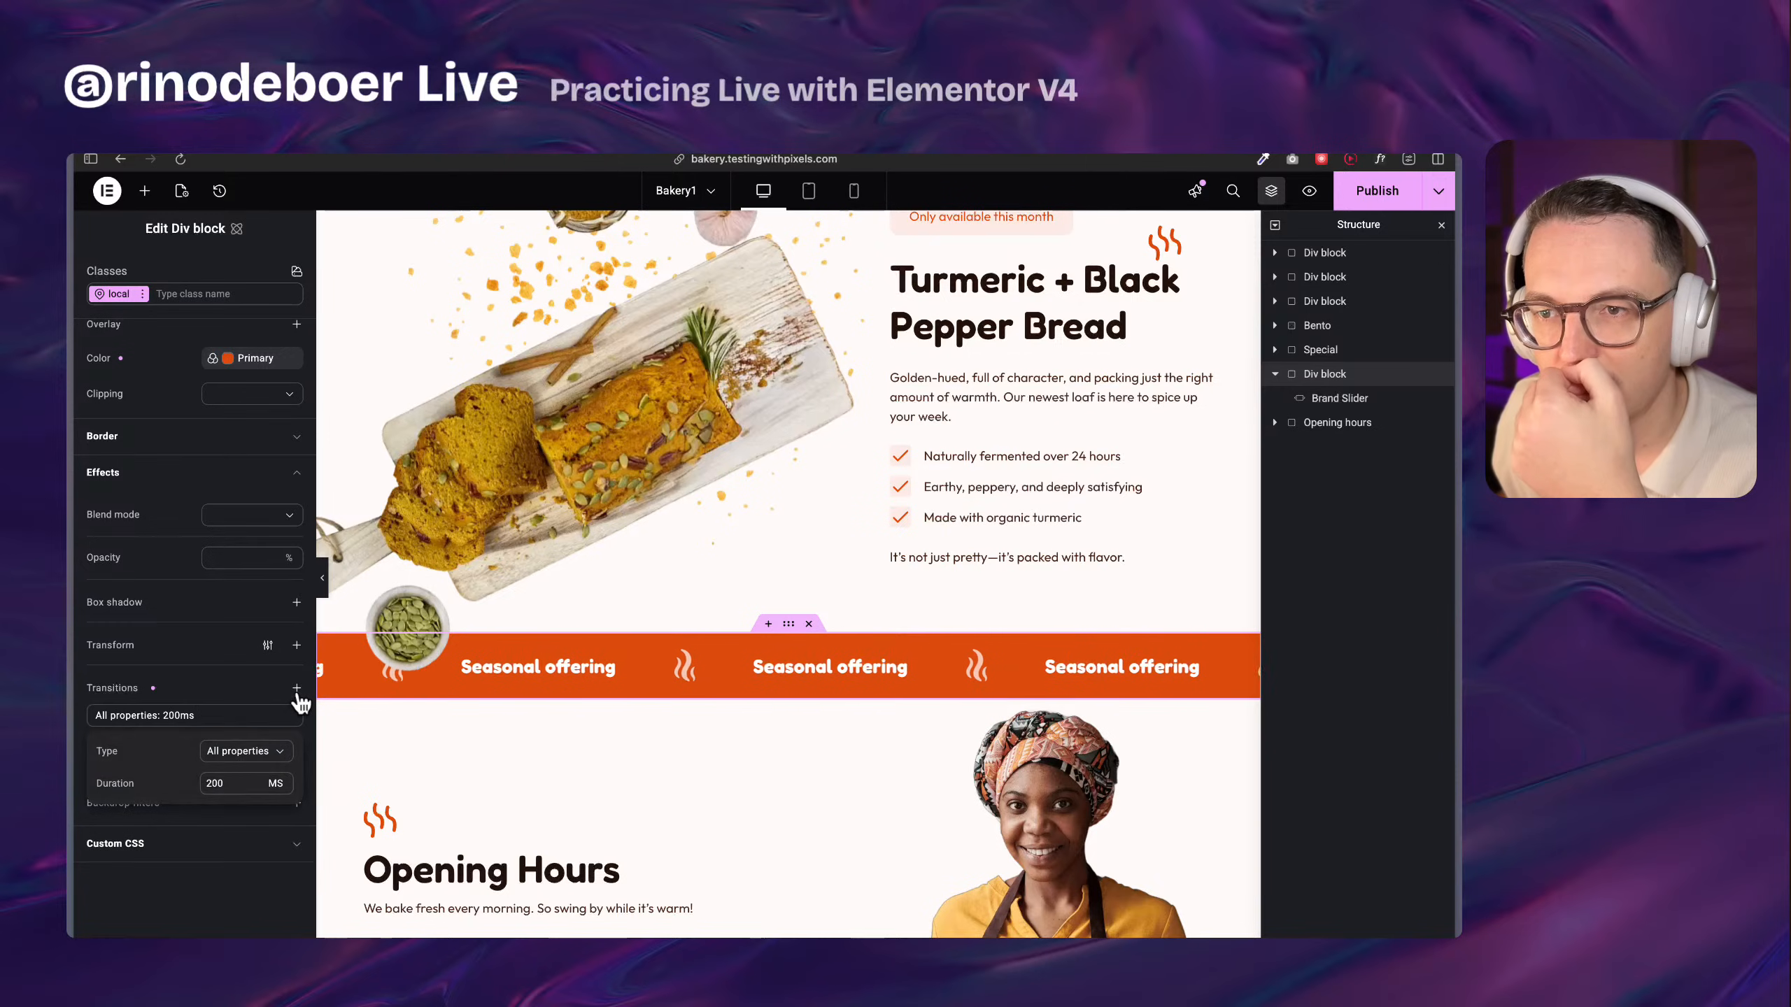
click(248, 696)
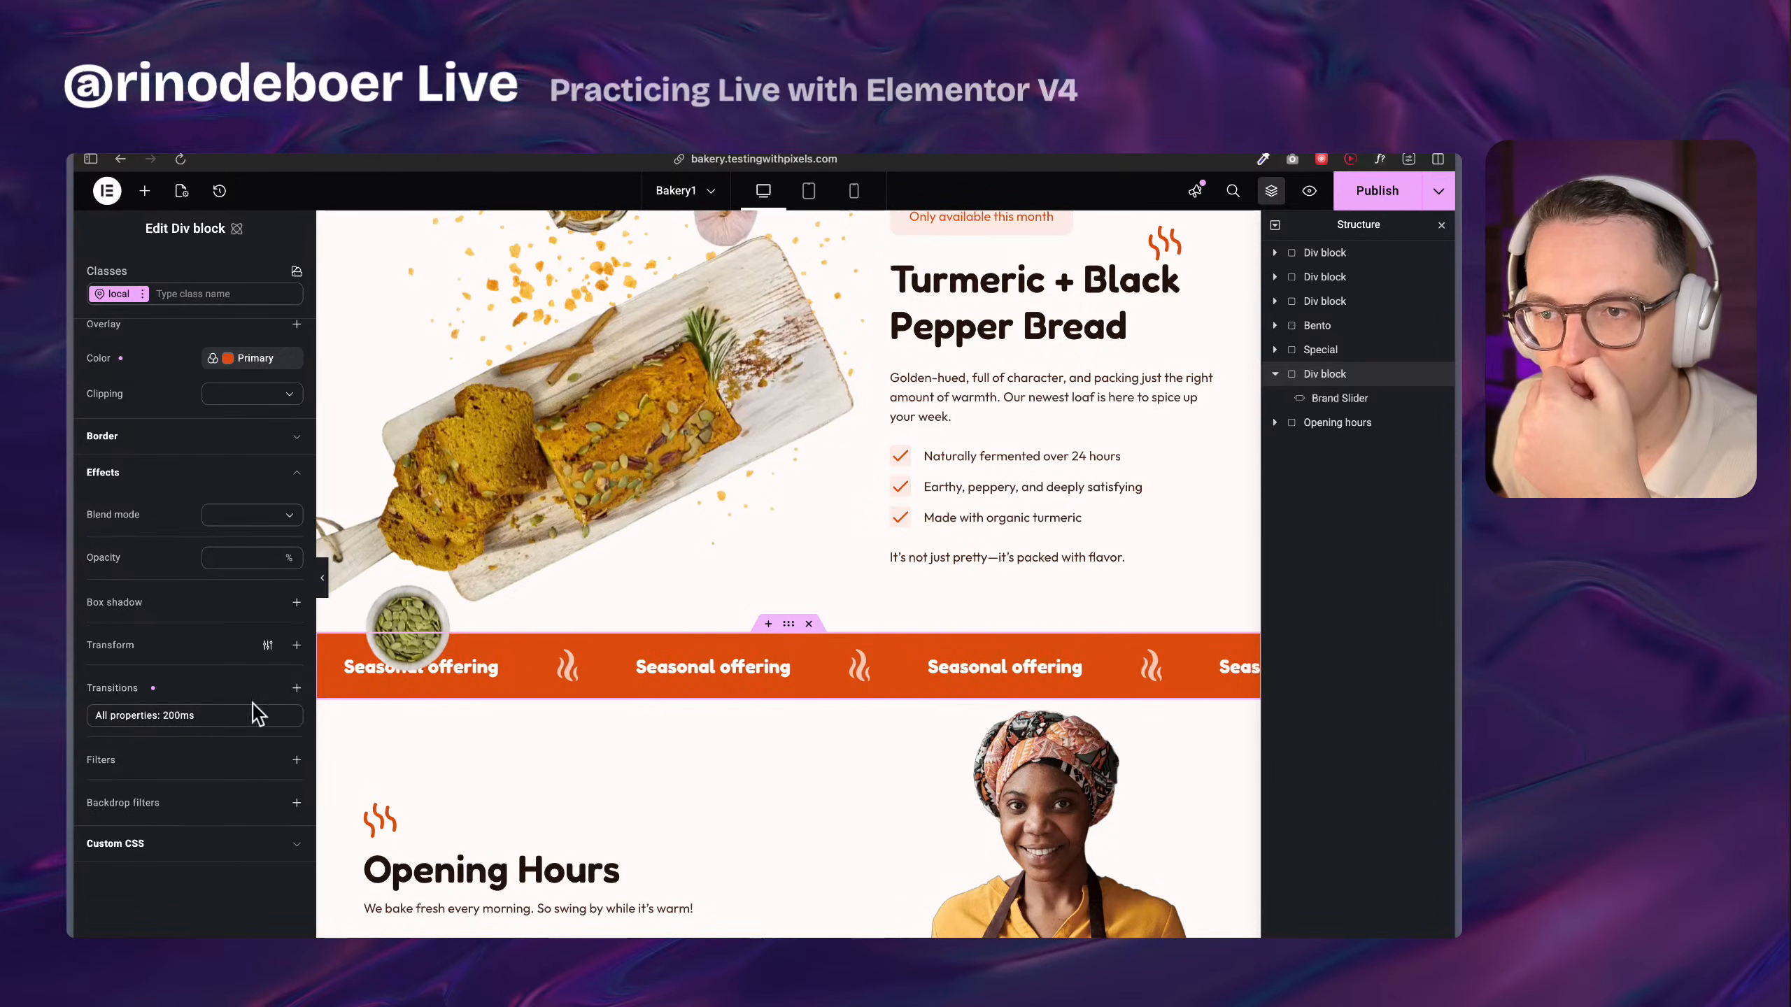
click(291, 716)
Try tilting the slider's div block with a rotate transform of -4 degrees around the Z axis
click(296, 644)
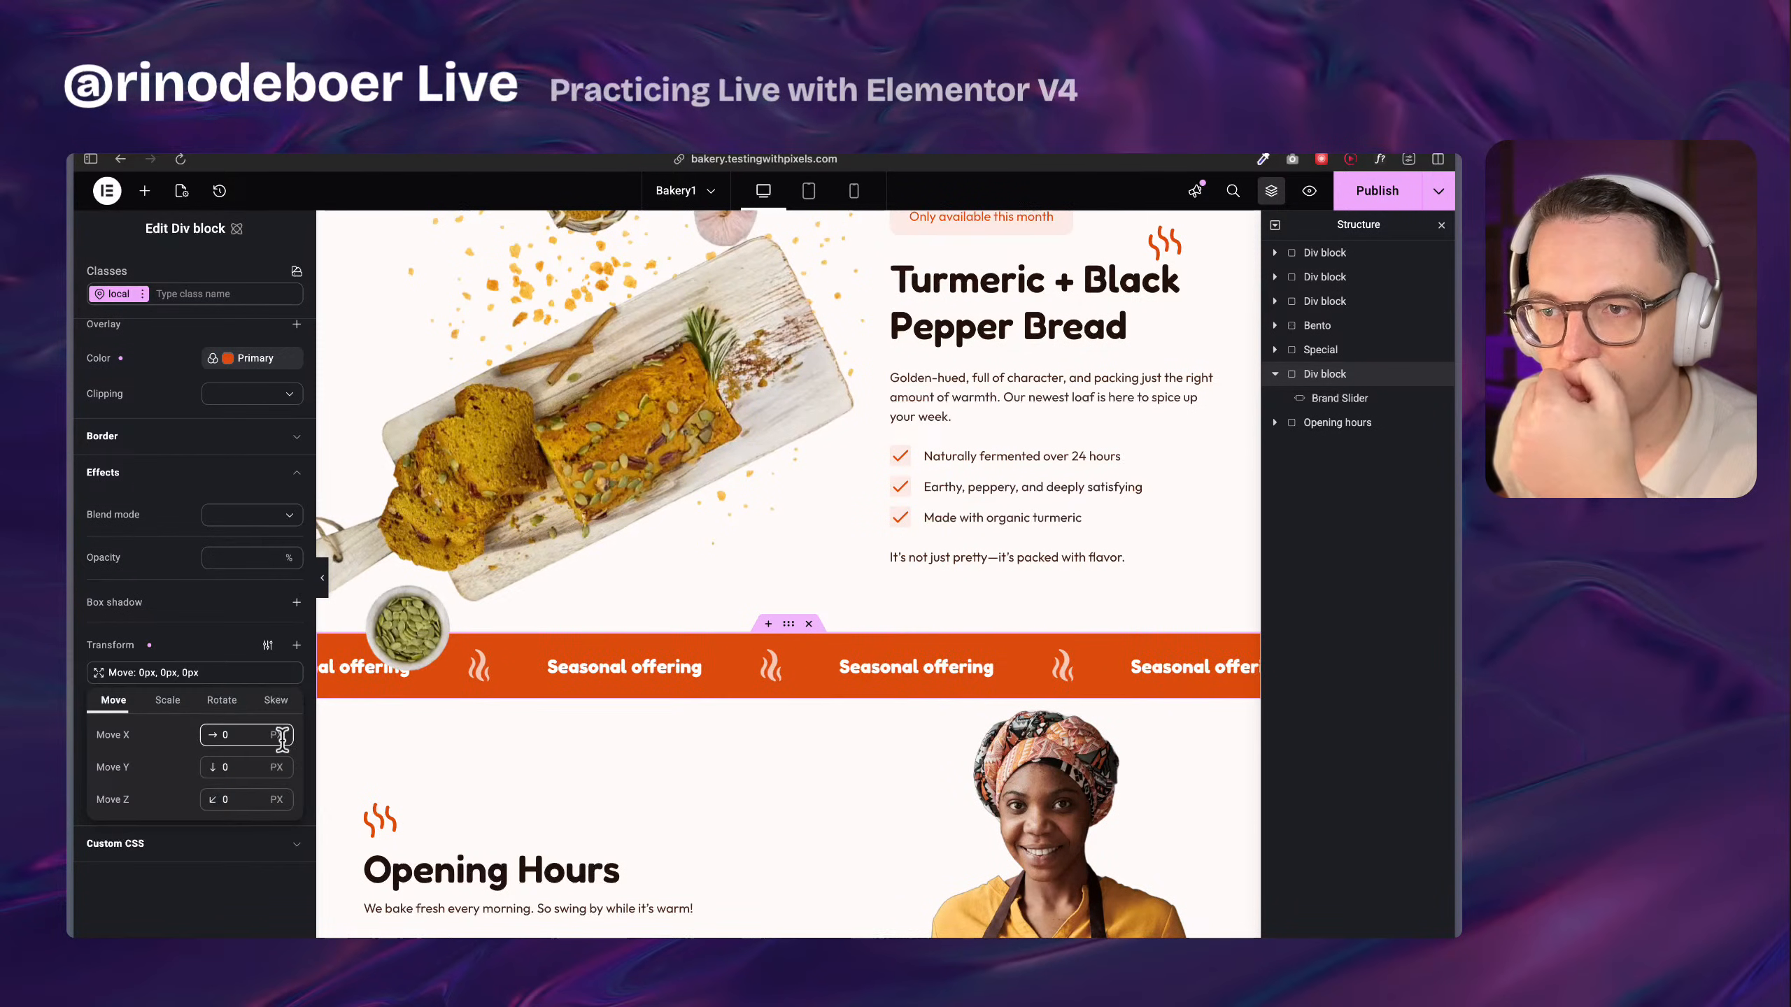
click(221, 699)
click(247, 798)
text(1)
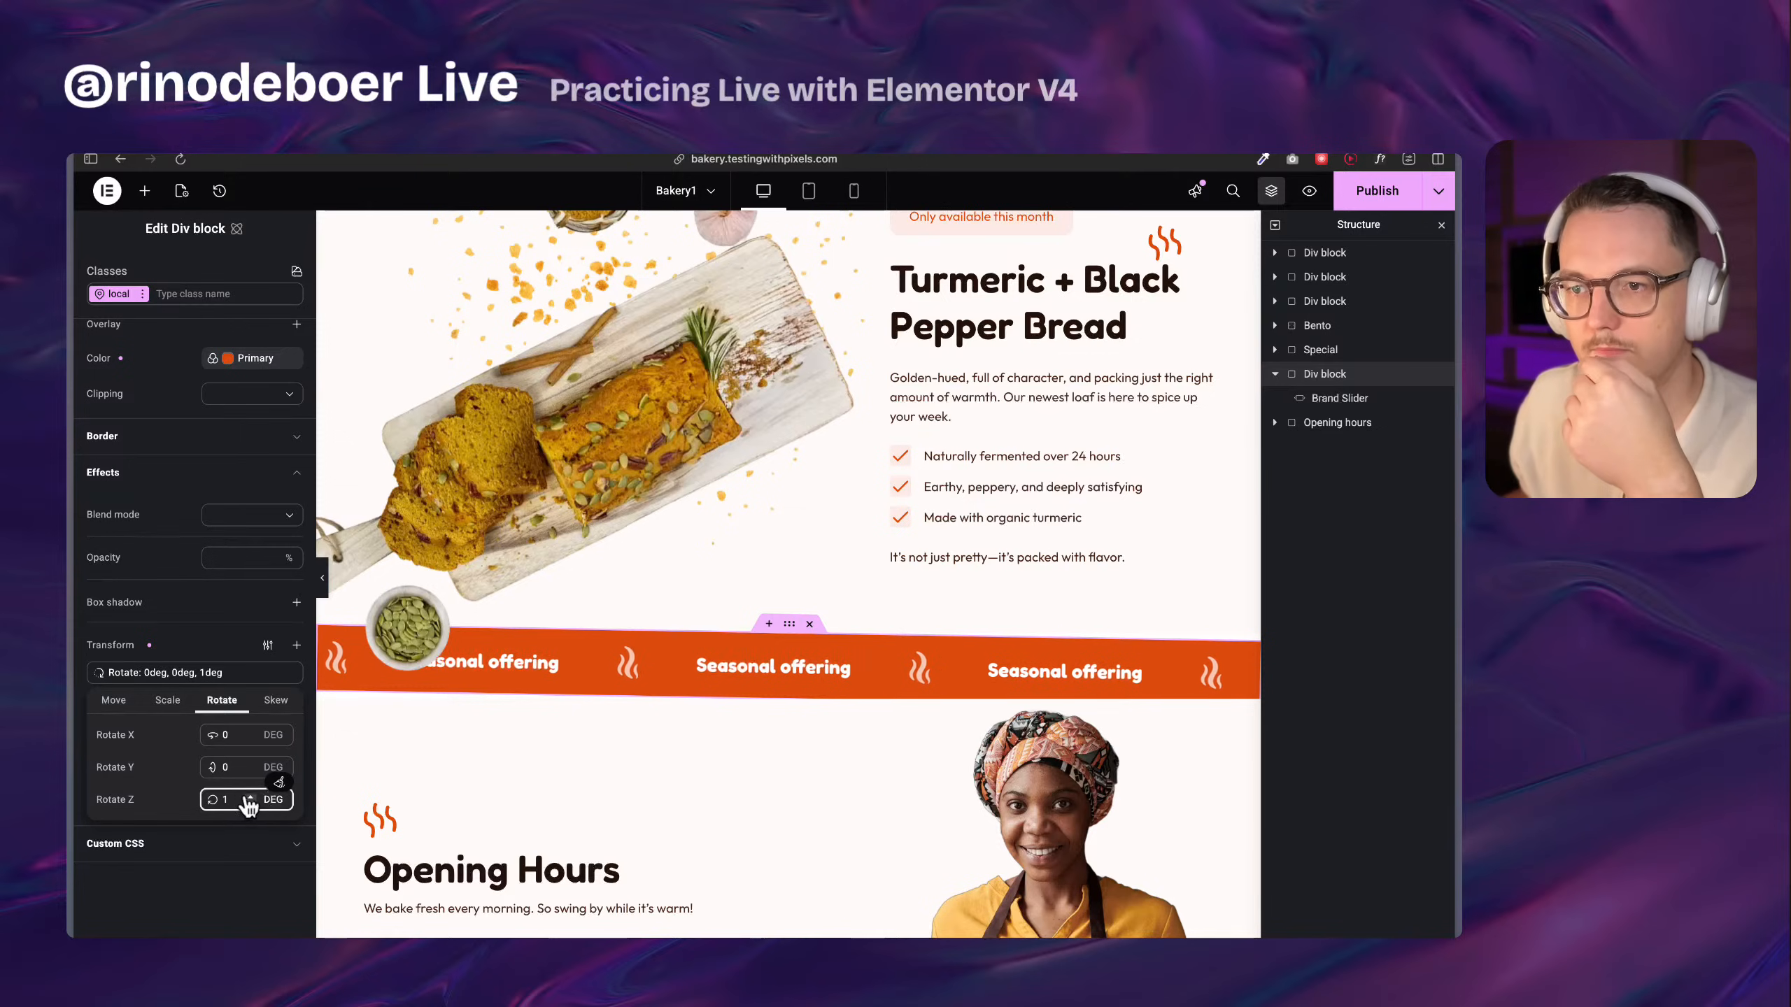
click(252, 804)
click(251, 804)
click(251, 803)
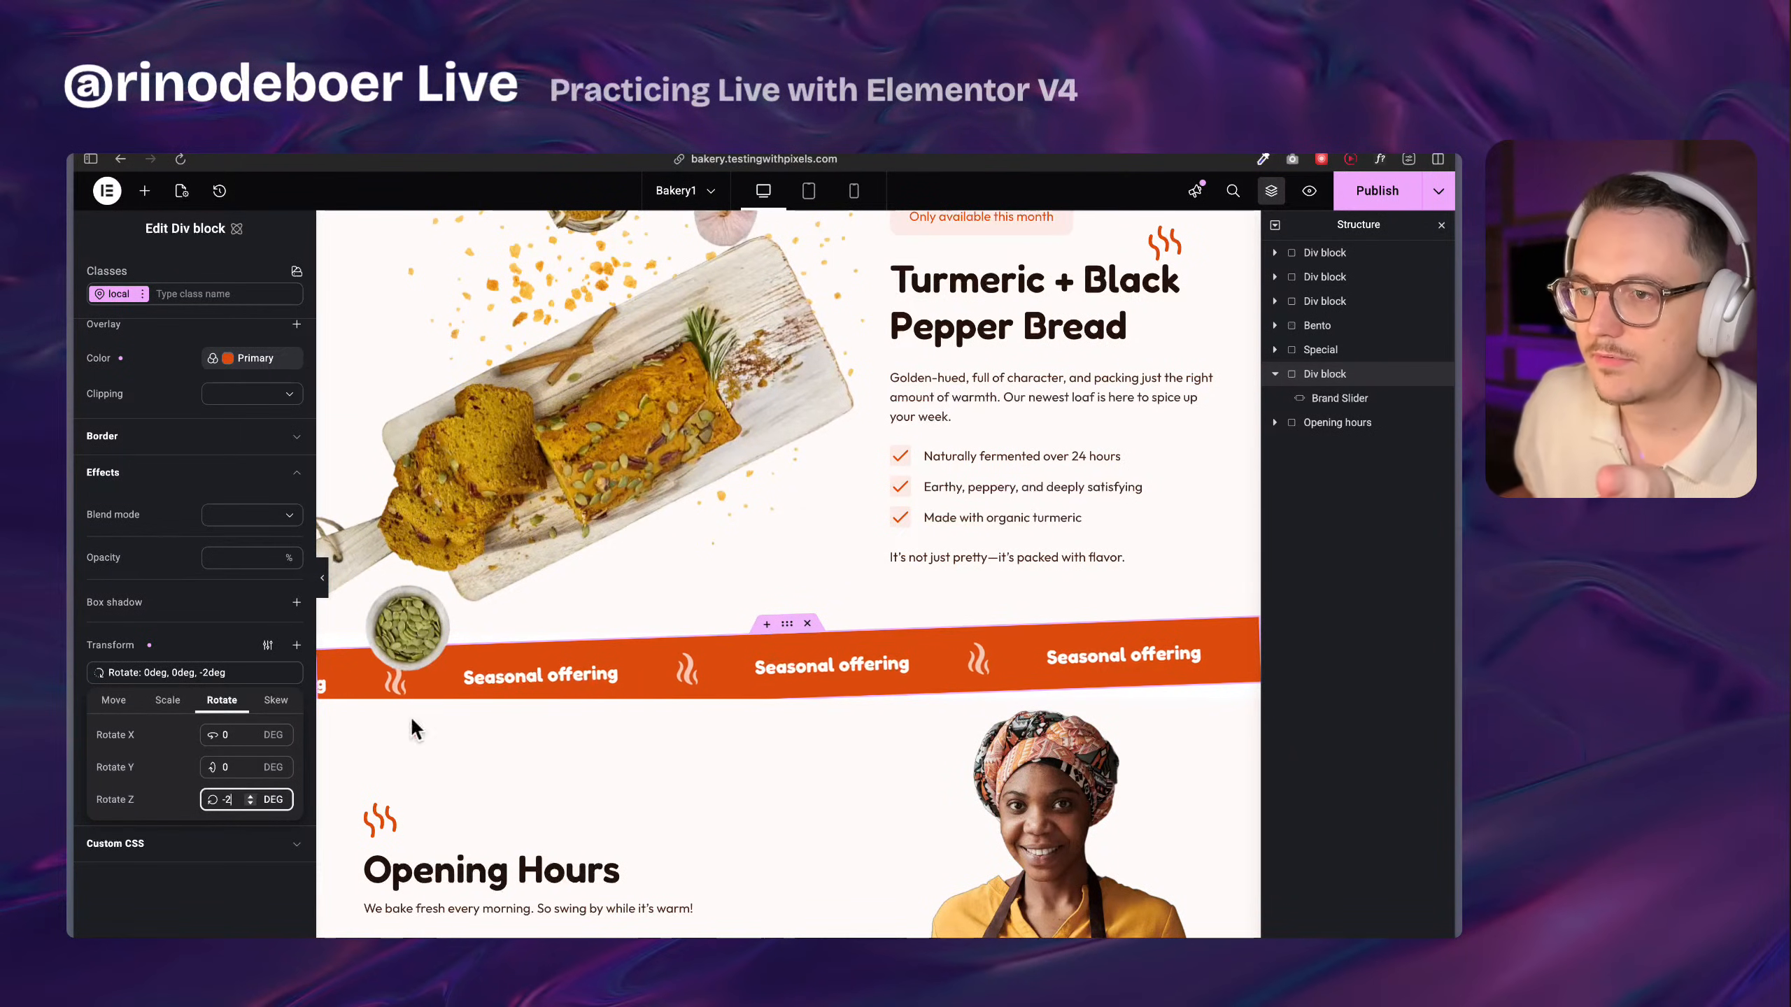
click(251, 805)
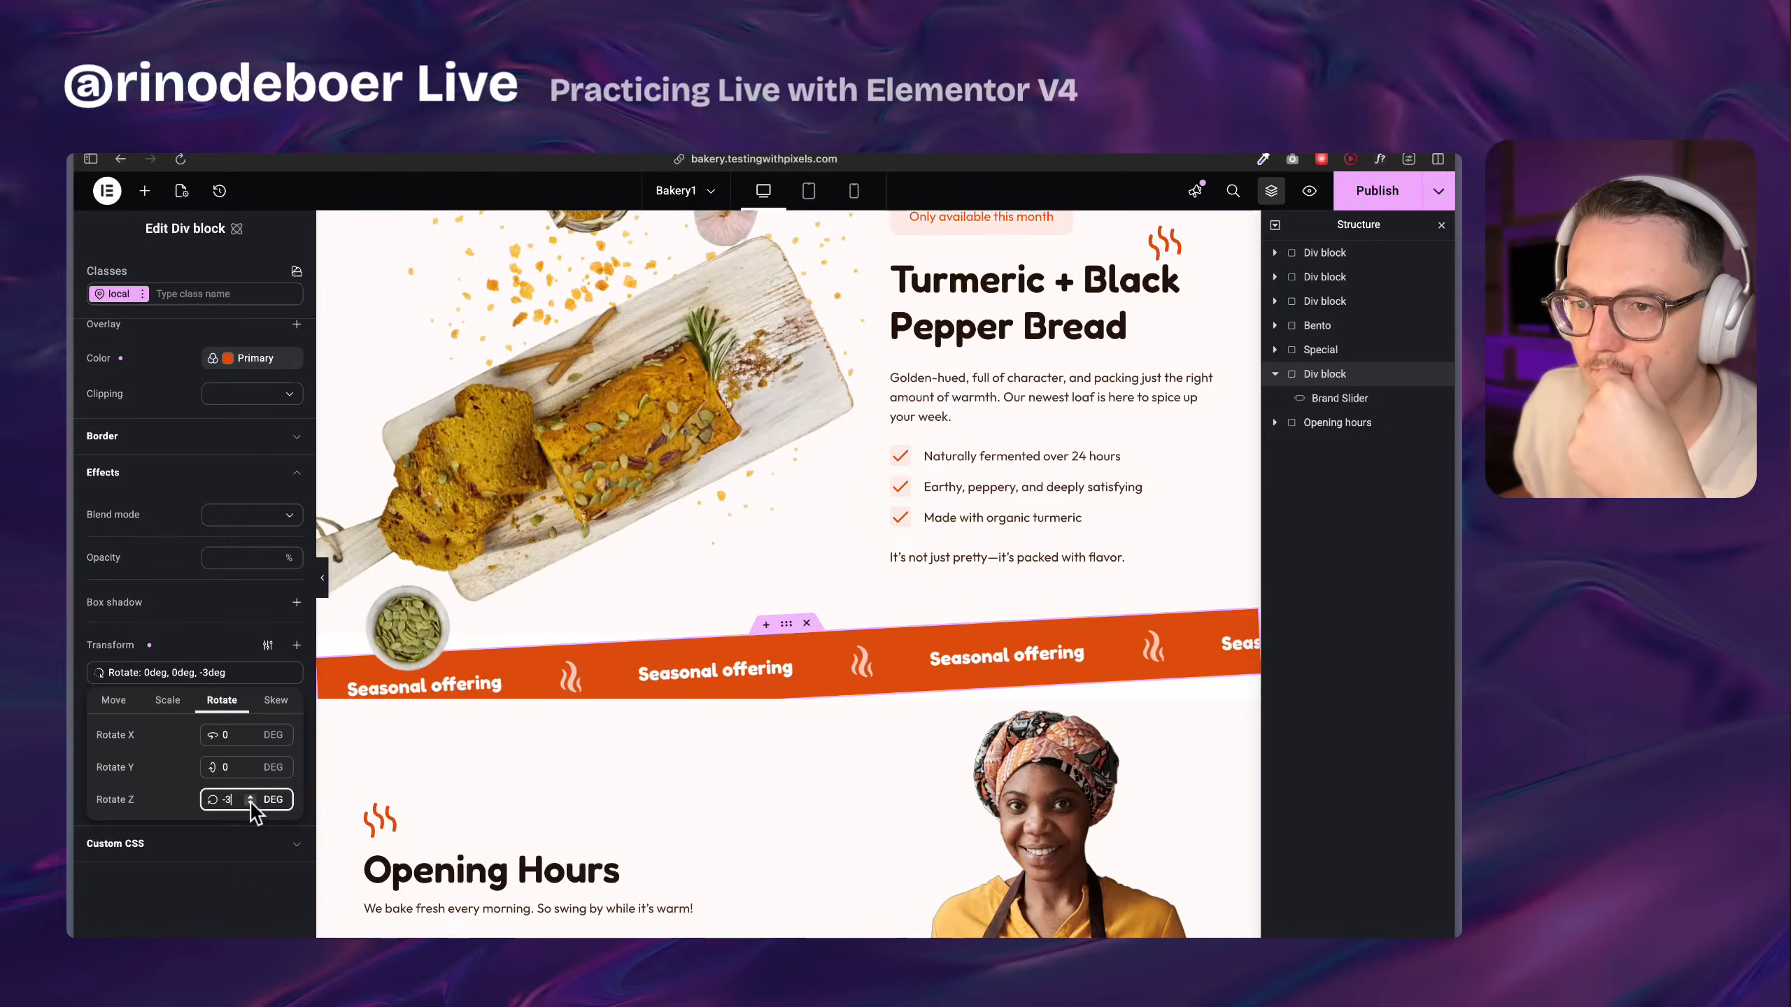
click(252, 804)
click(251, 805)
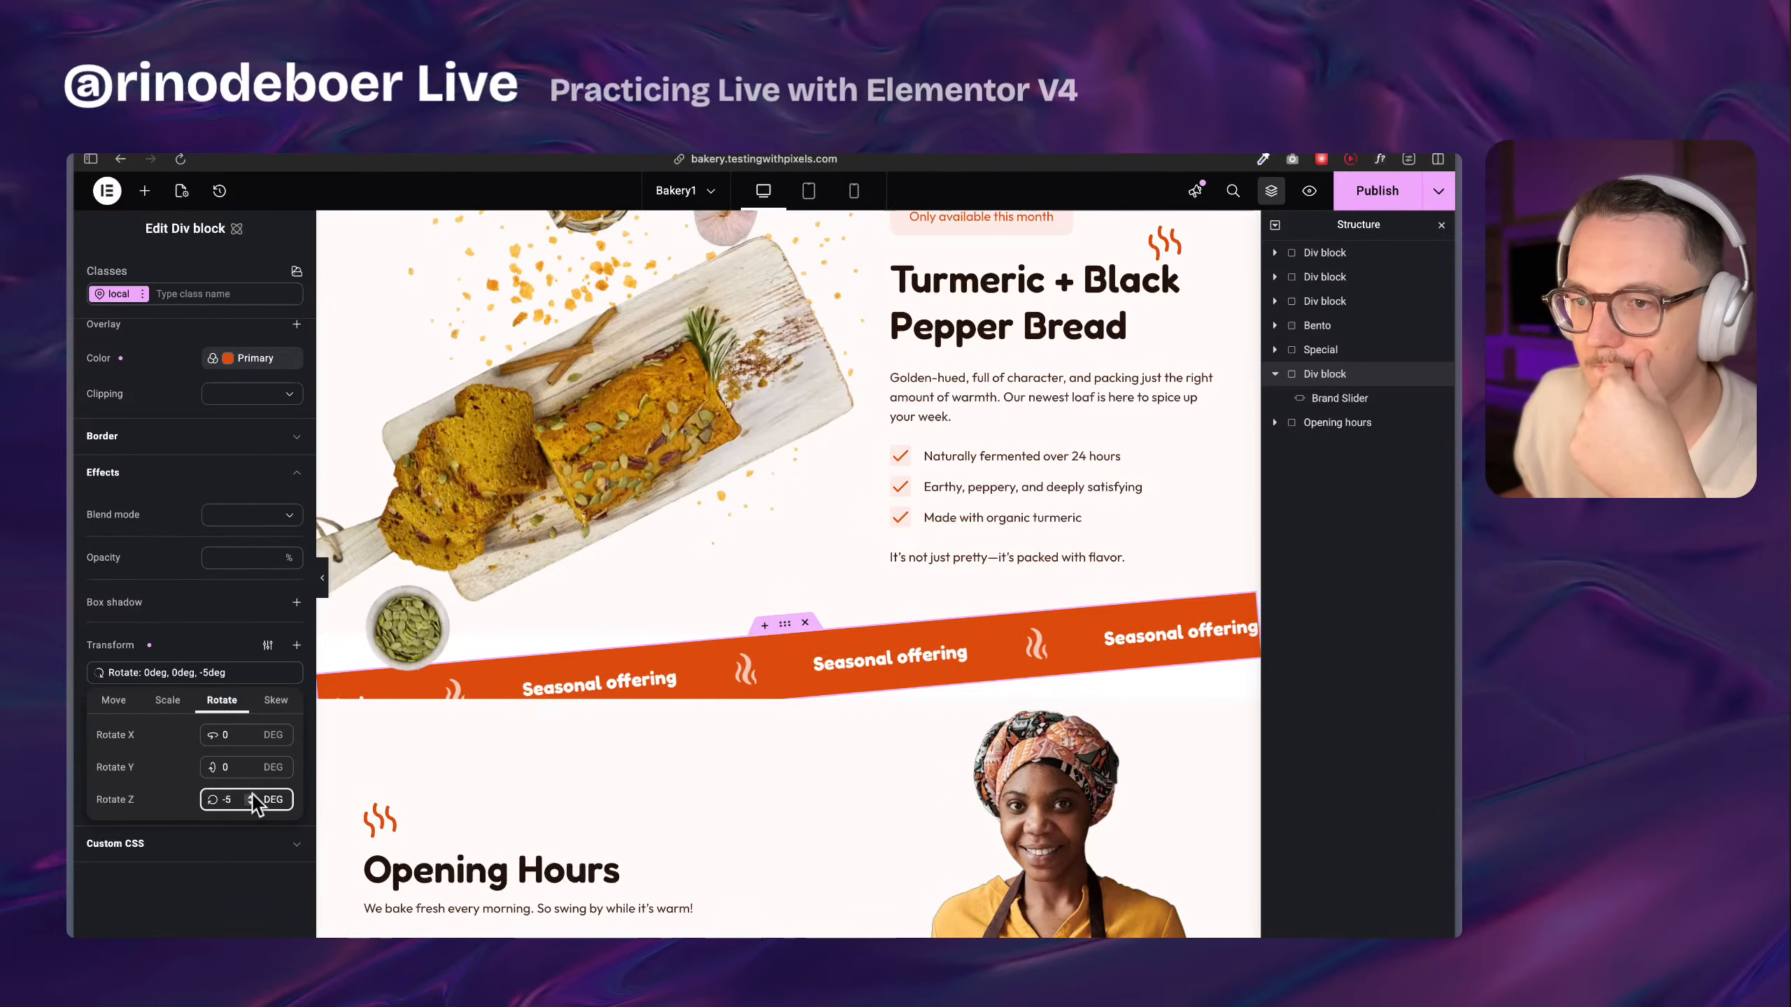
click(251, 796)
click(216, 887)
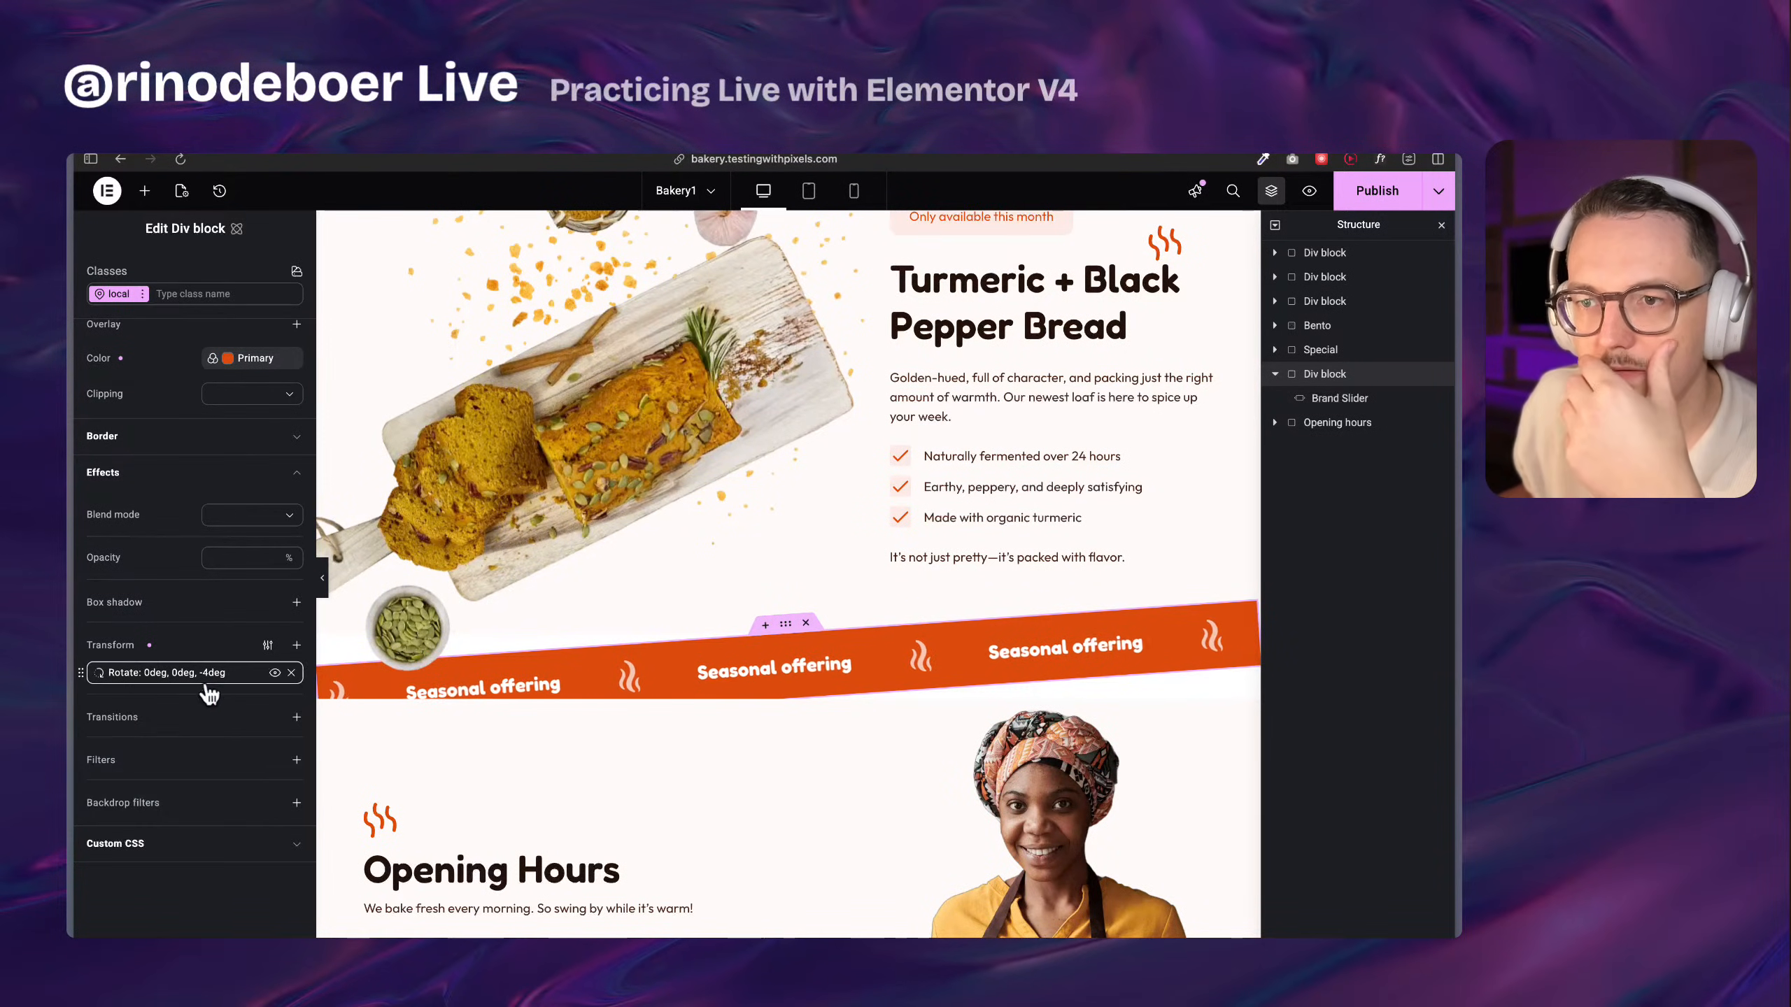
Try a Z rotation of -13 degrees on the slider's div block and remove the rotate transform
scroll(212, 611, up, 5)
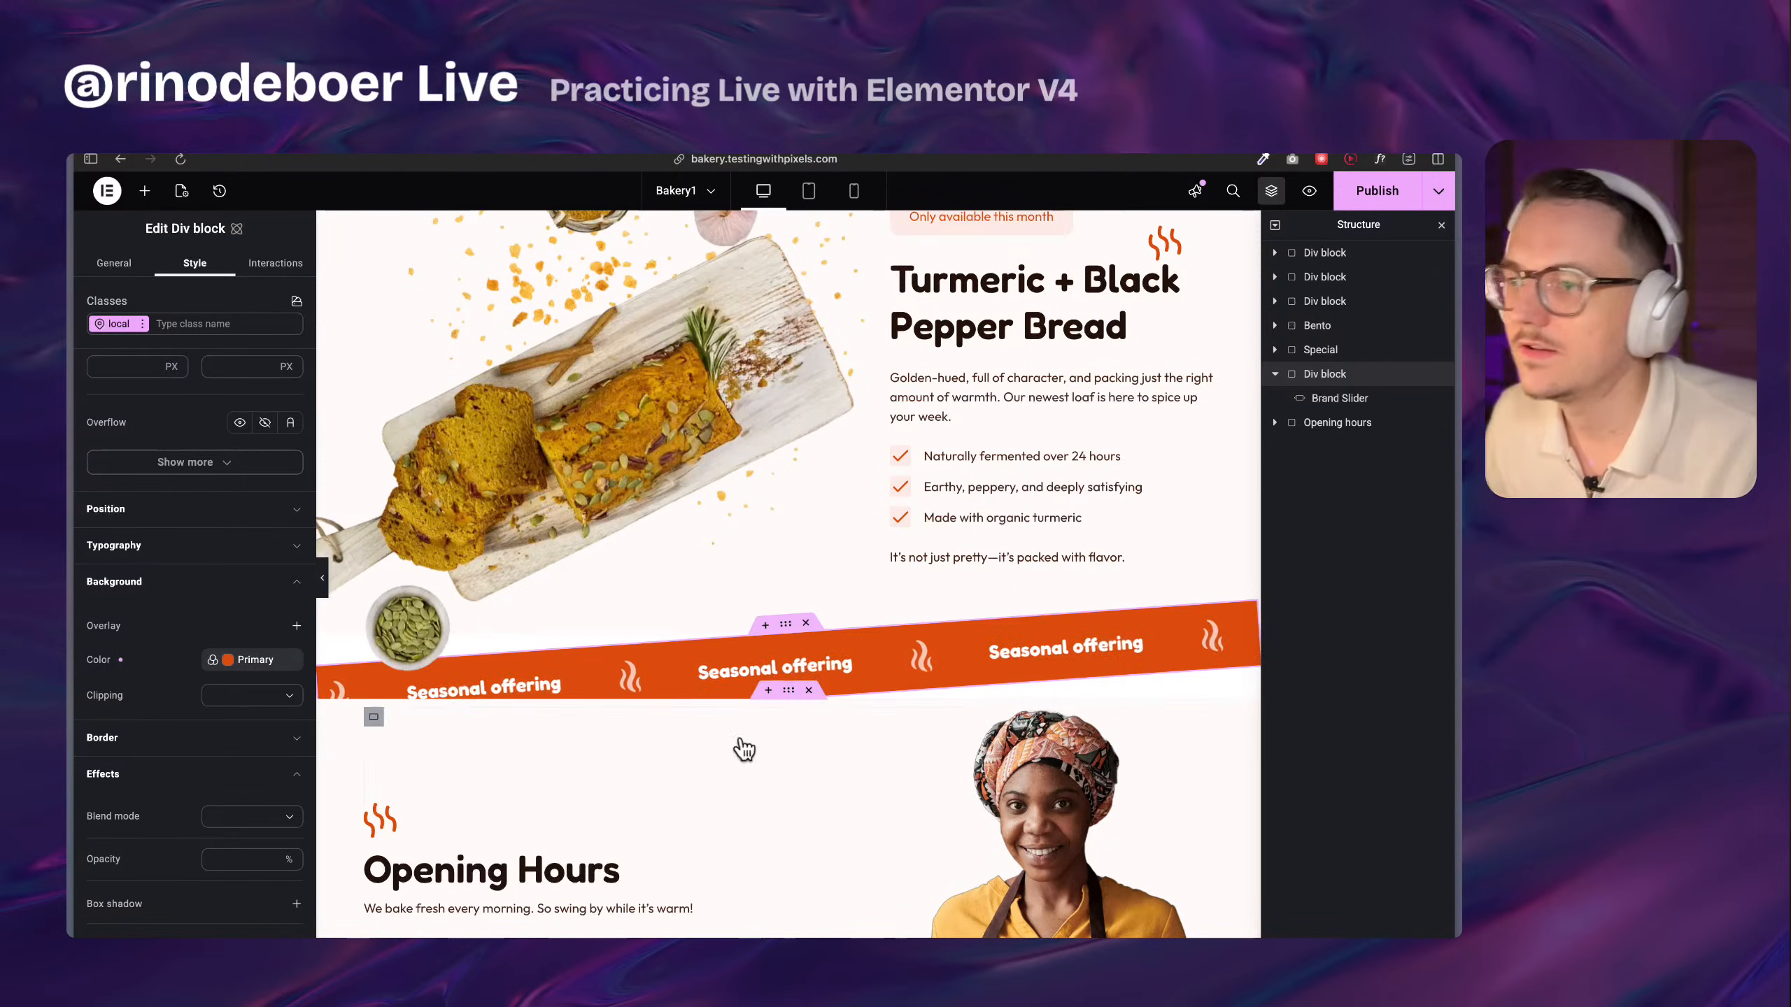
scroll(183, 726, down, 5)
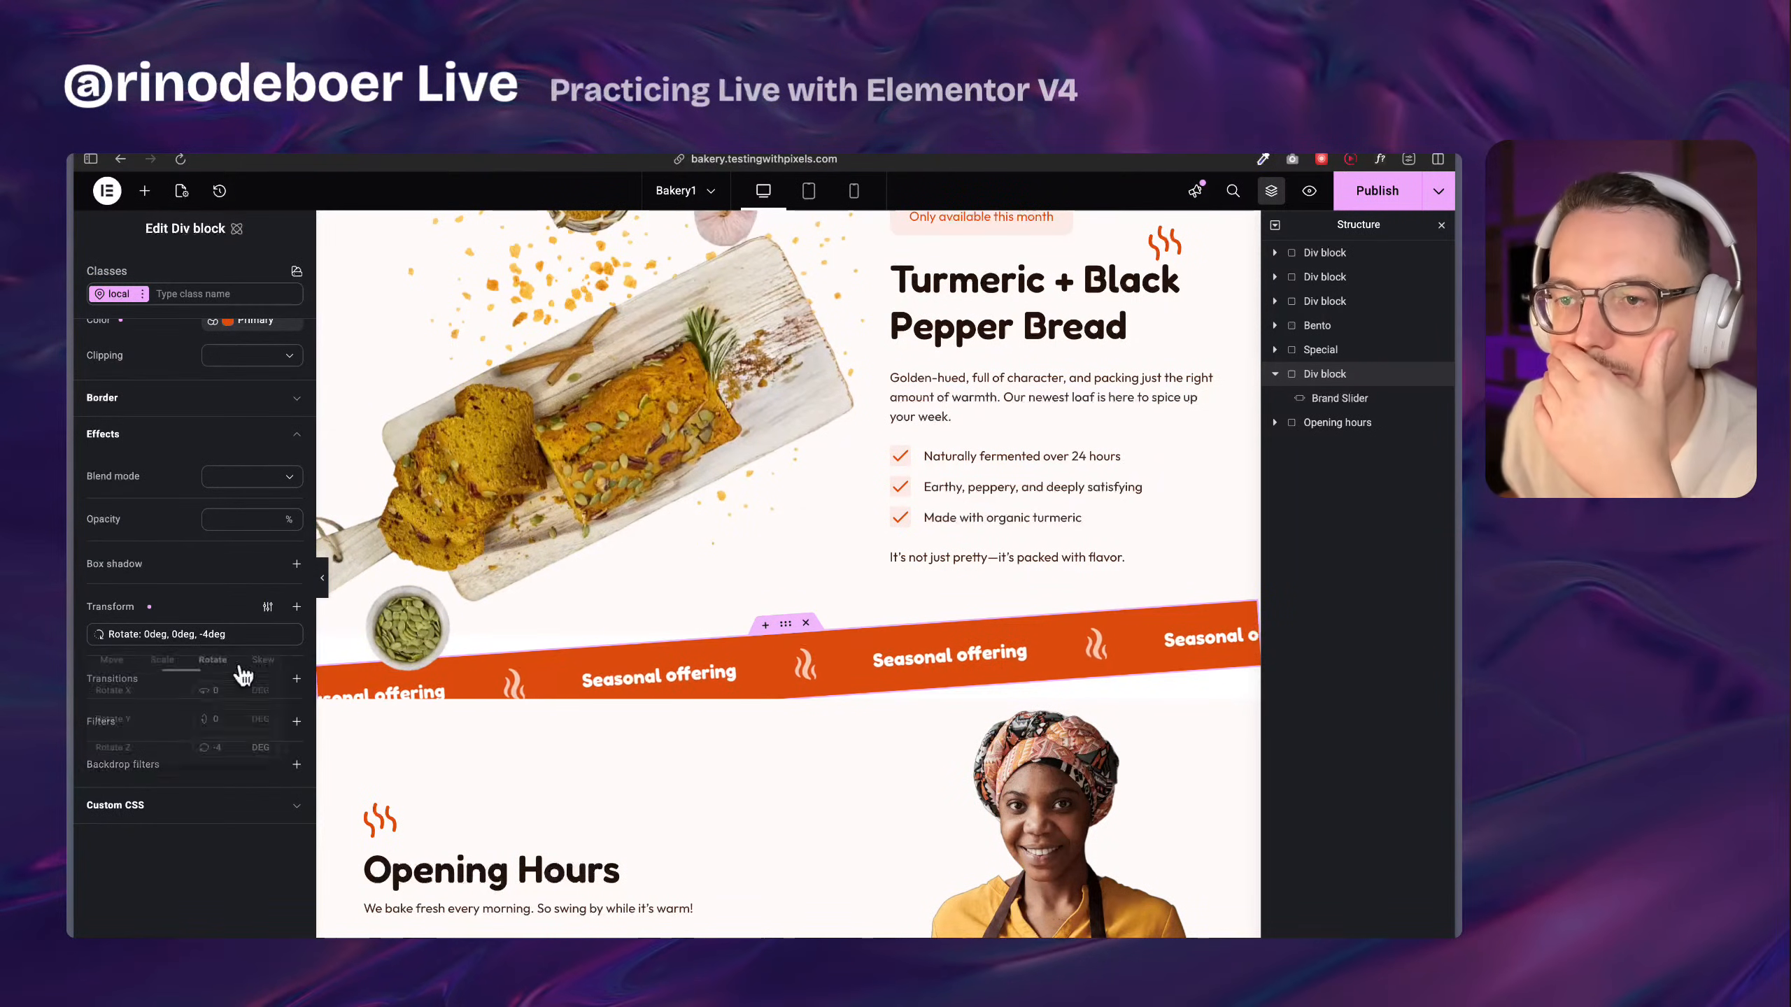
click(226, 634)
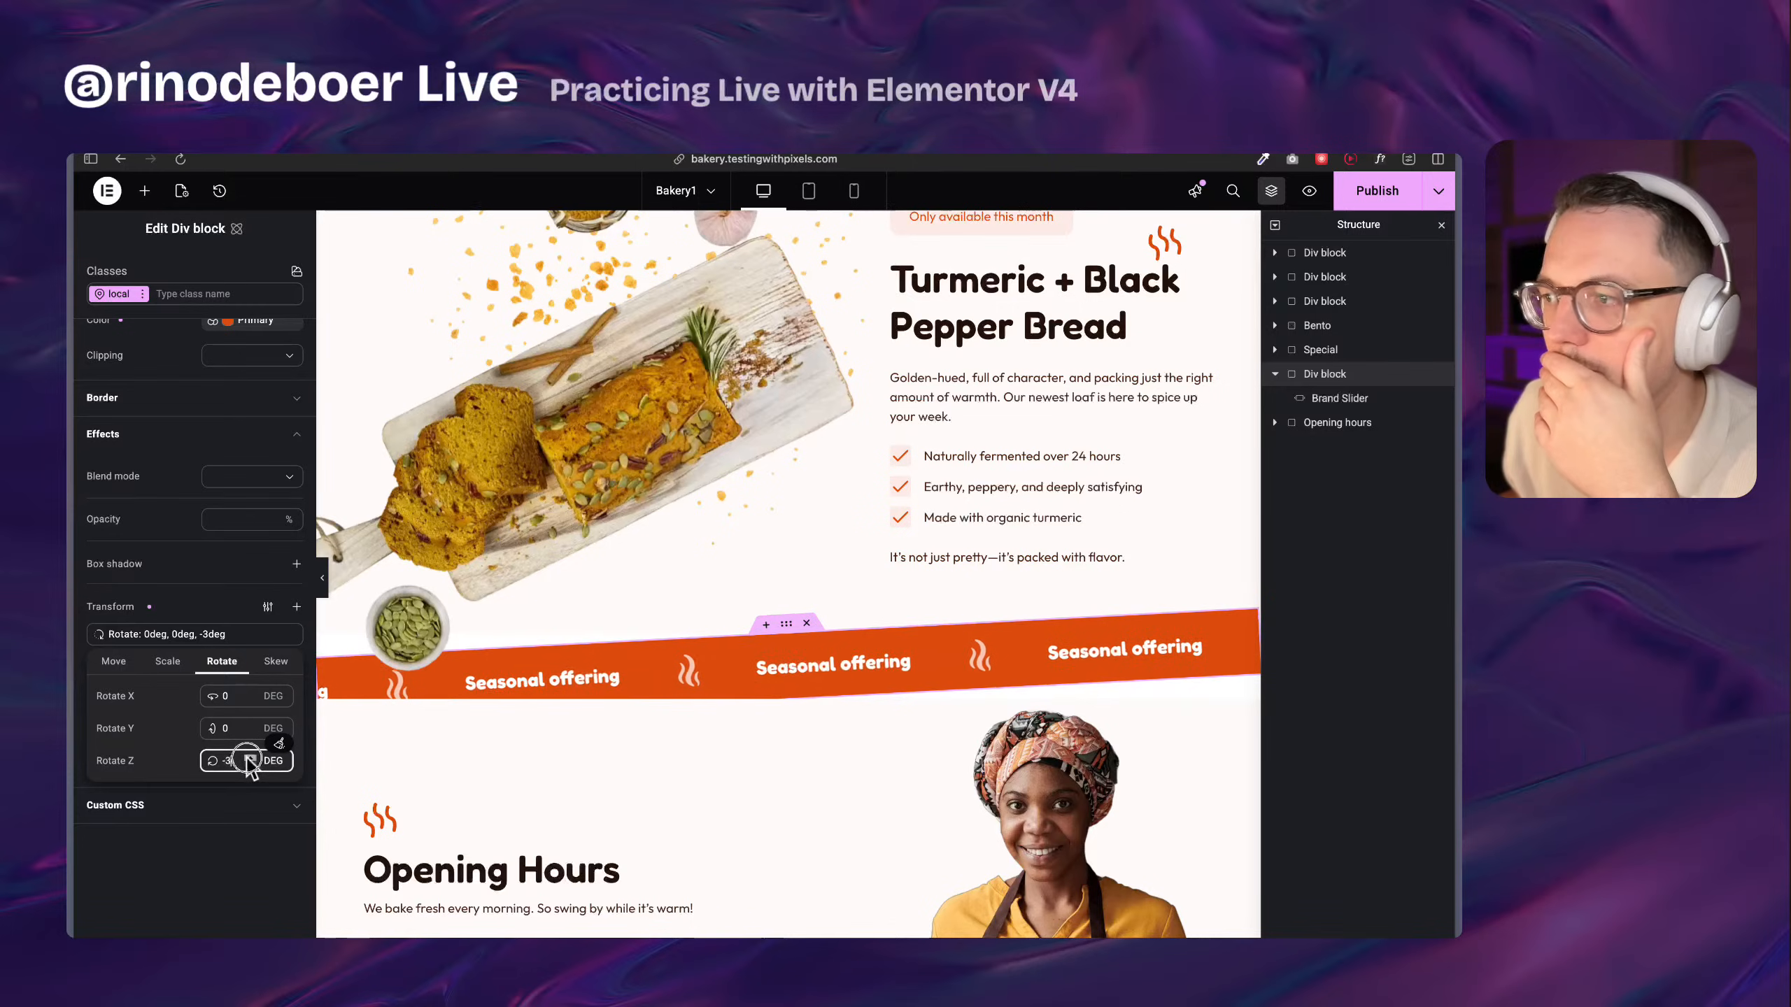
click(250, 758)
click(251, 765)
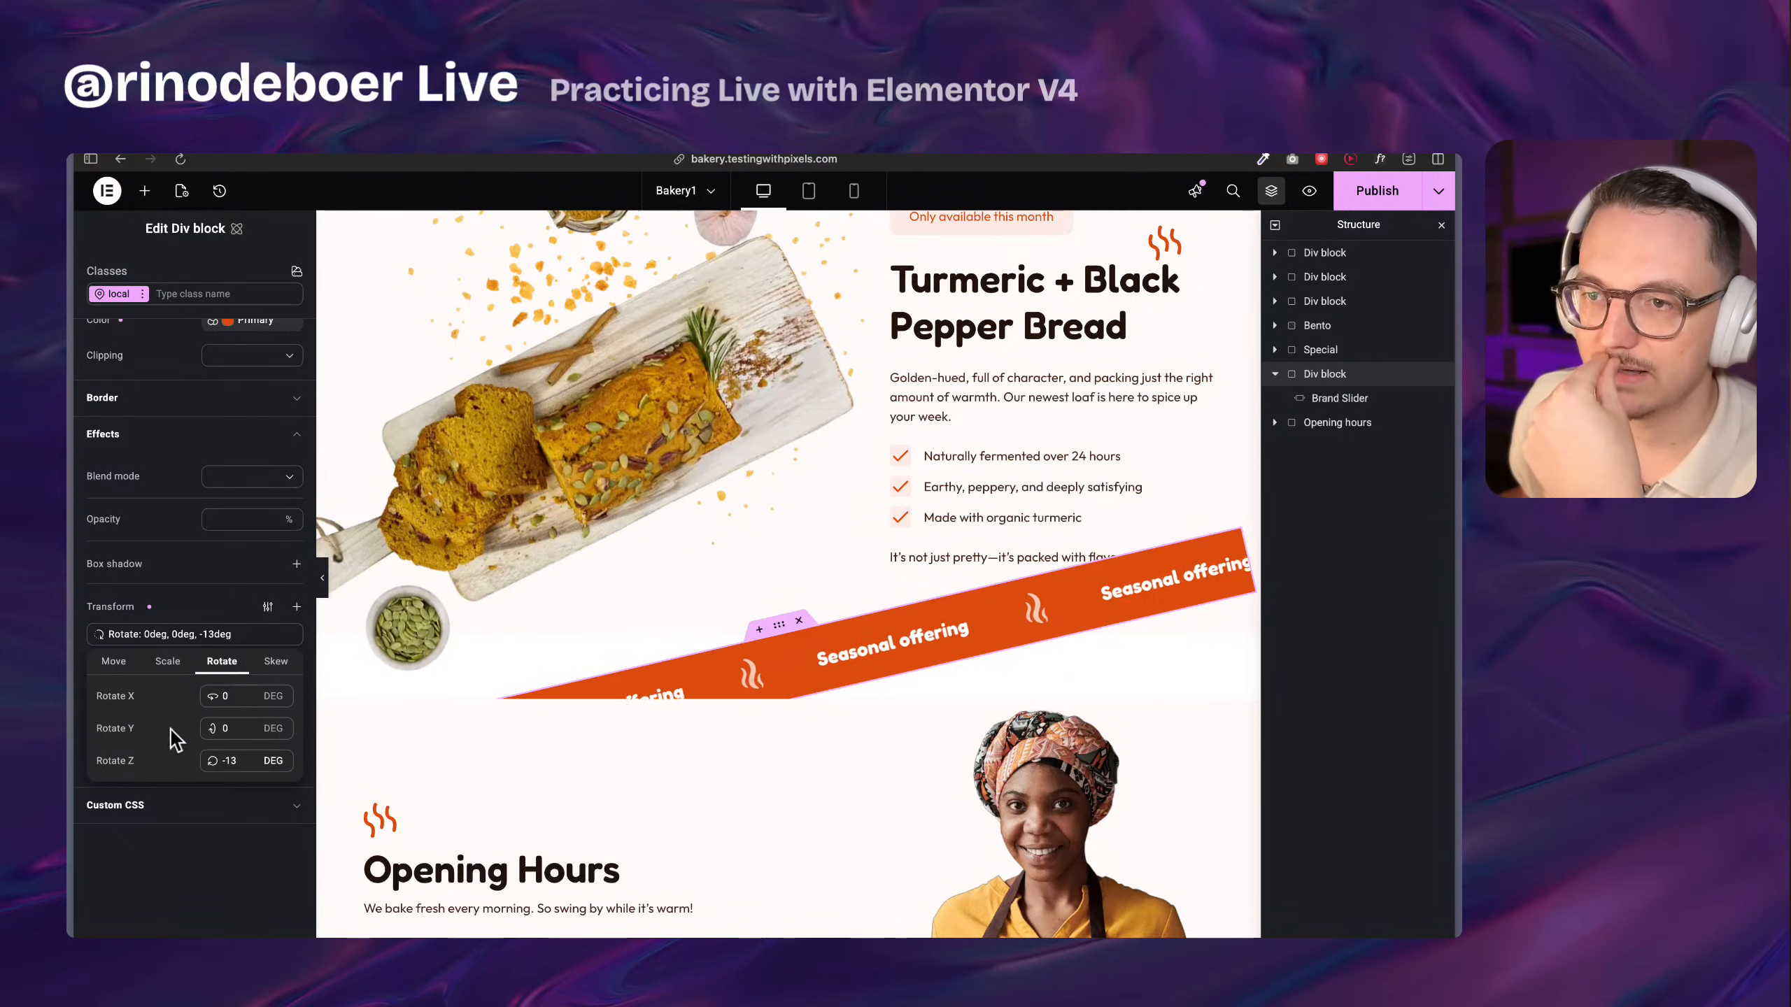
click(263, 637)
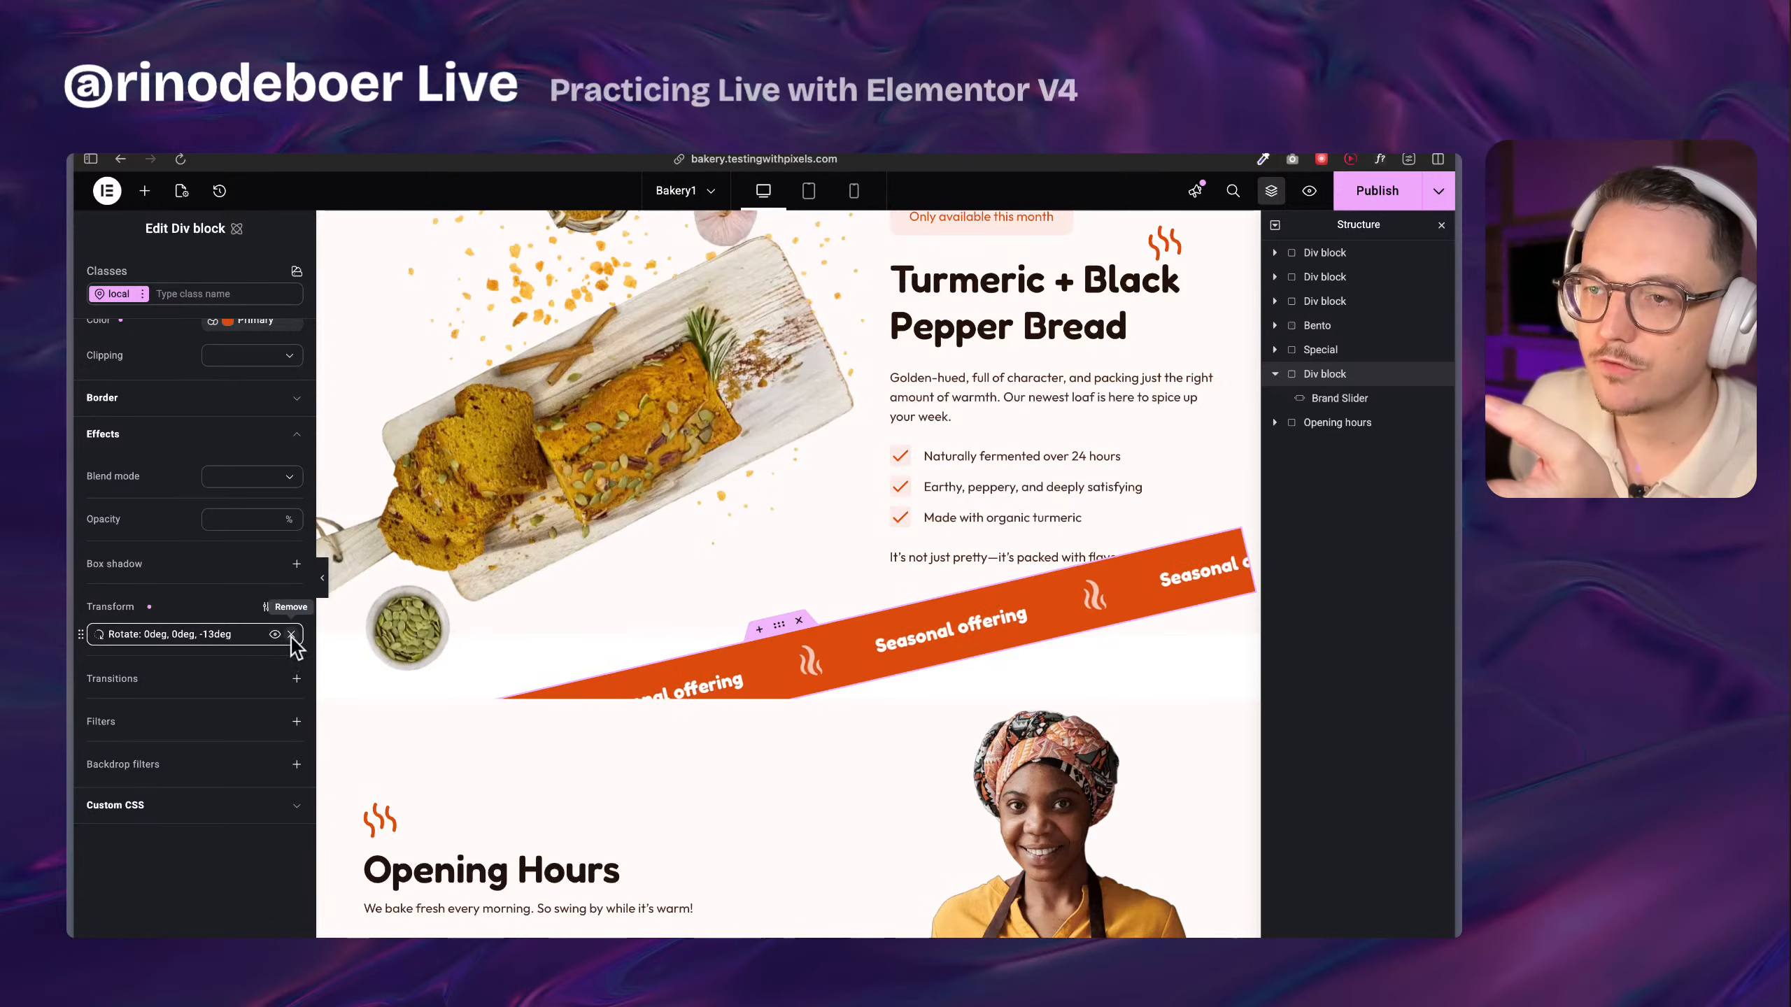
click(291, 635)
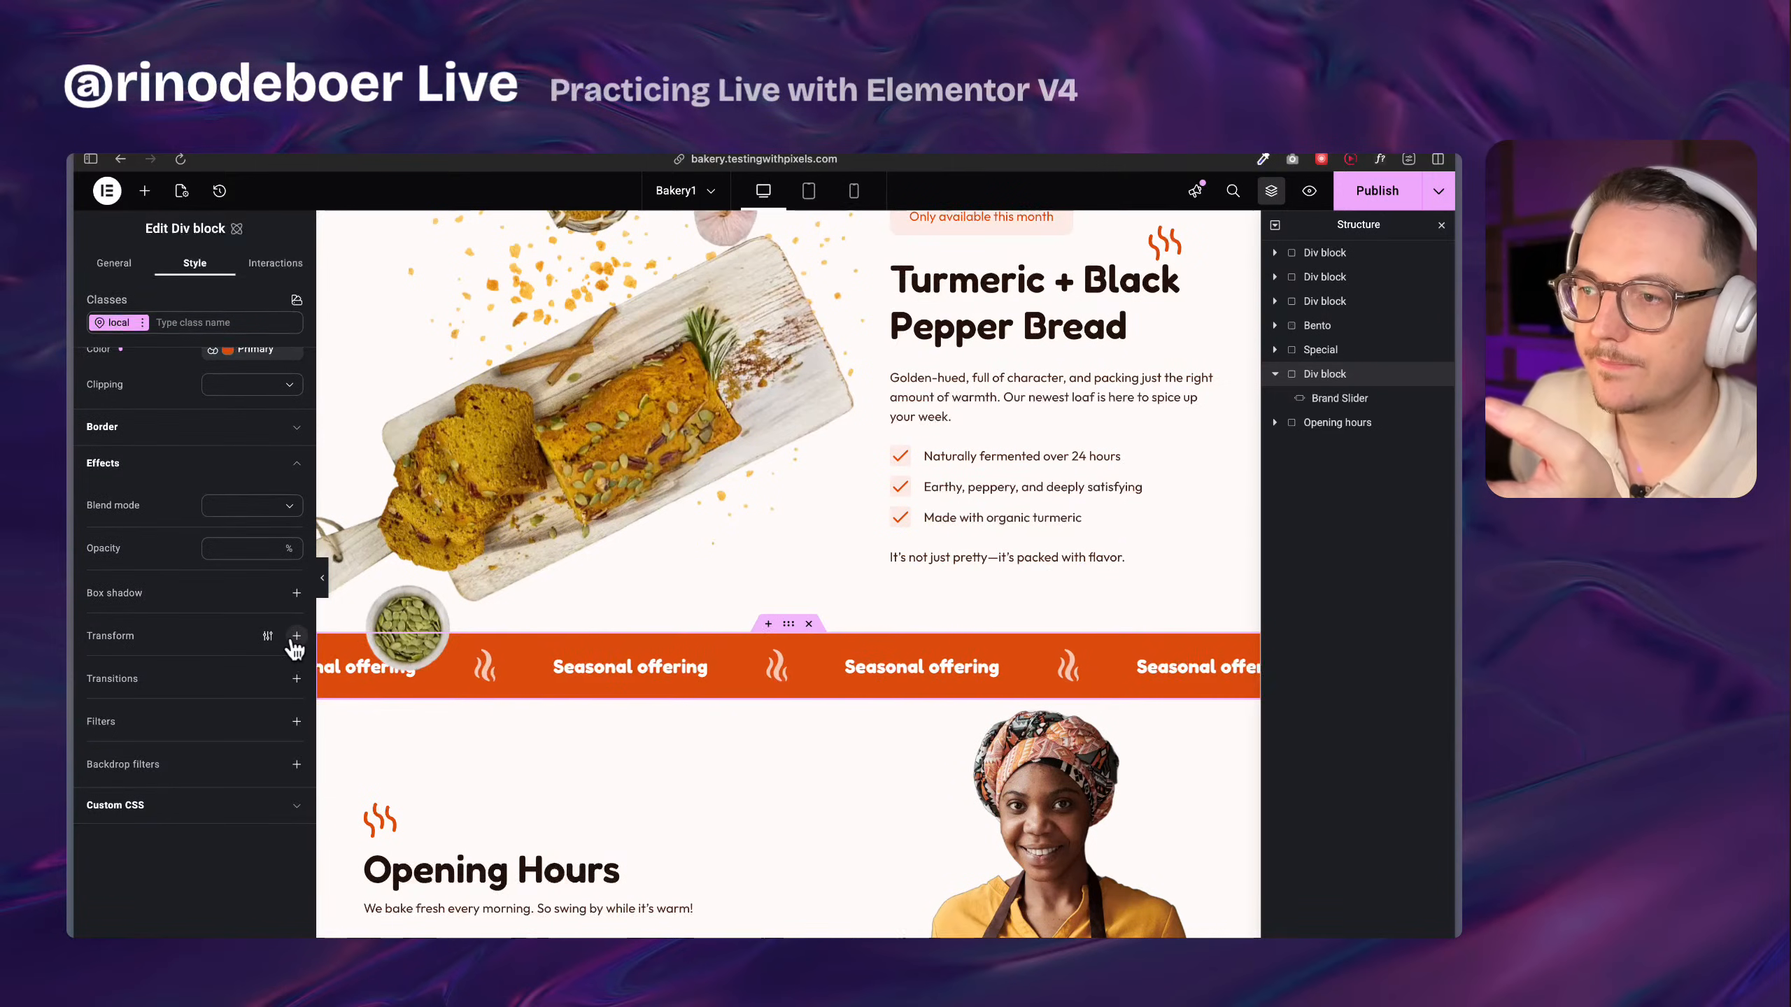
Add a new div block inside the slider's parent div block and nest the Brand Slider inside it
click(1376, 399)
click(144, 191)
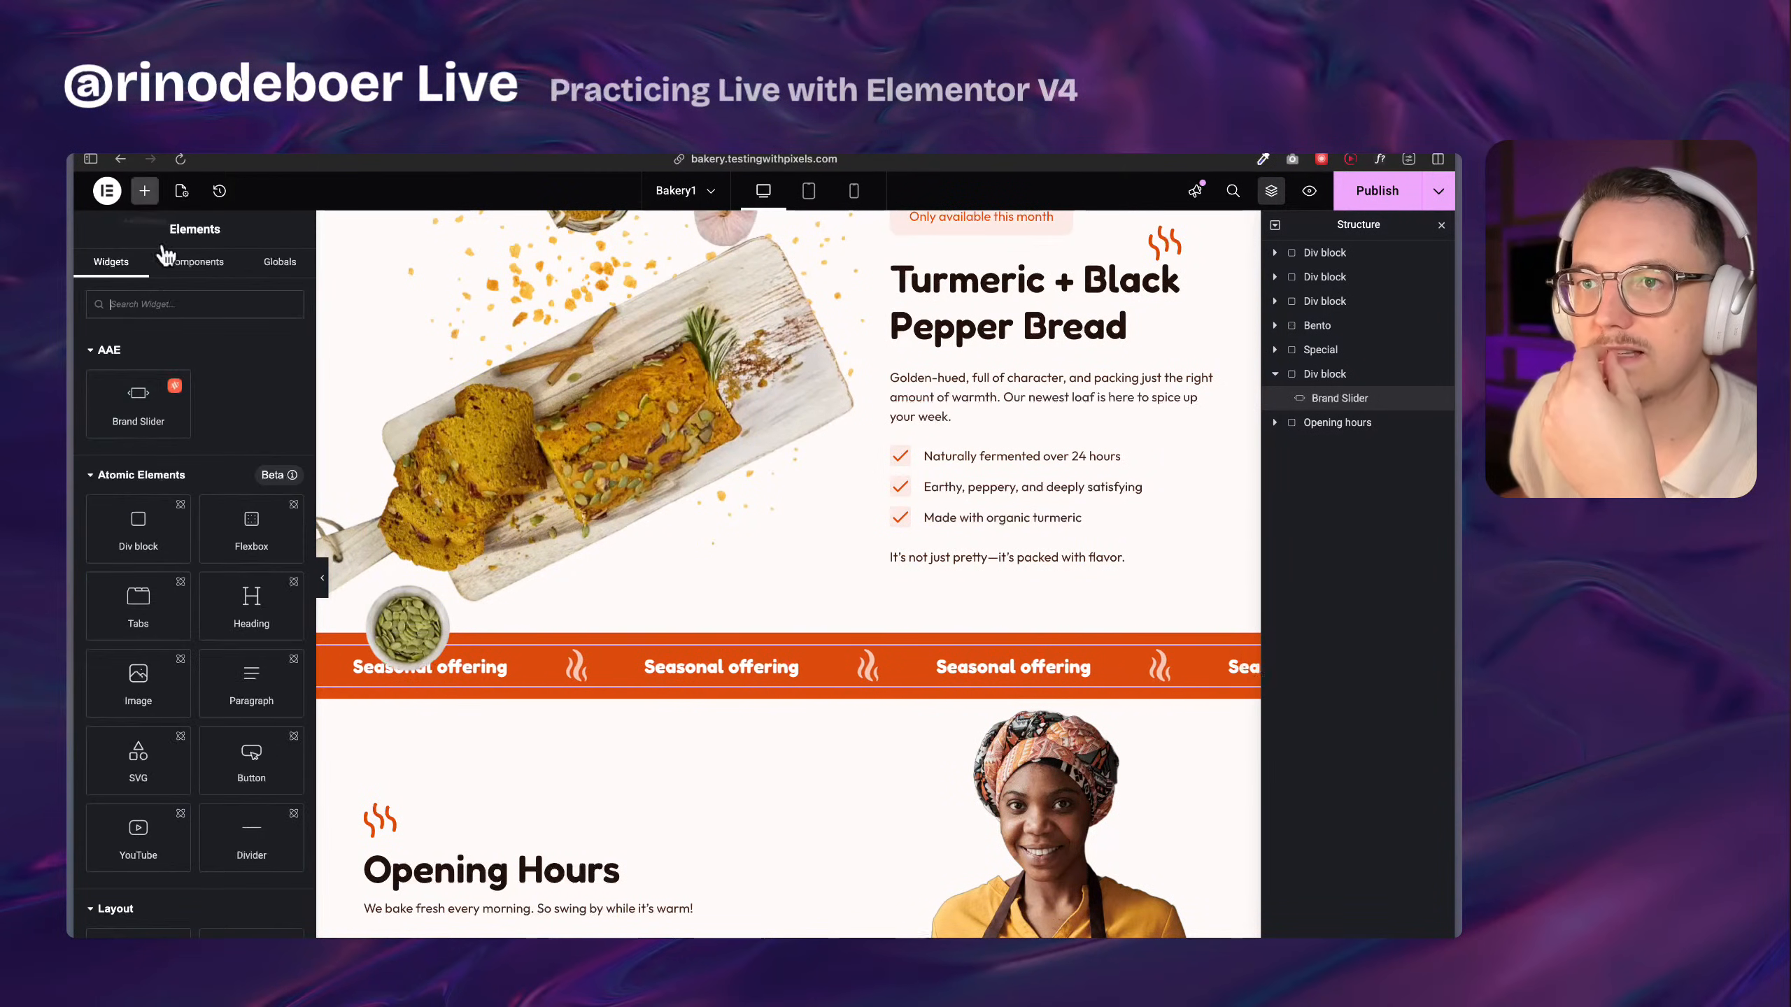
click(142, 532)
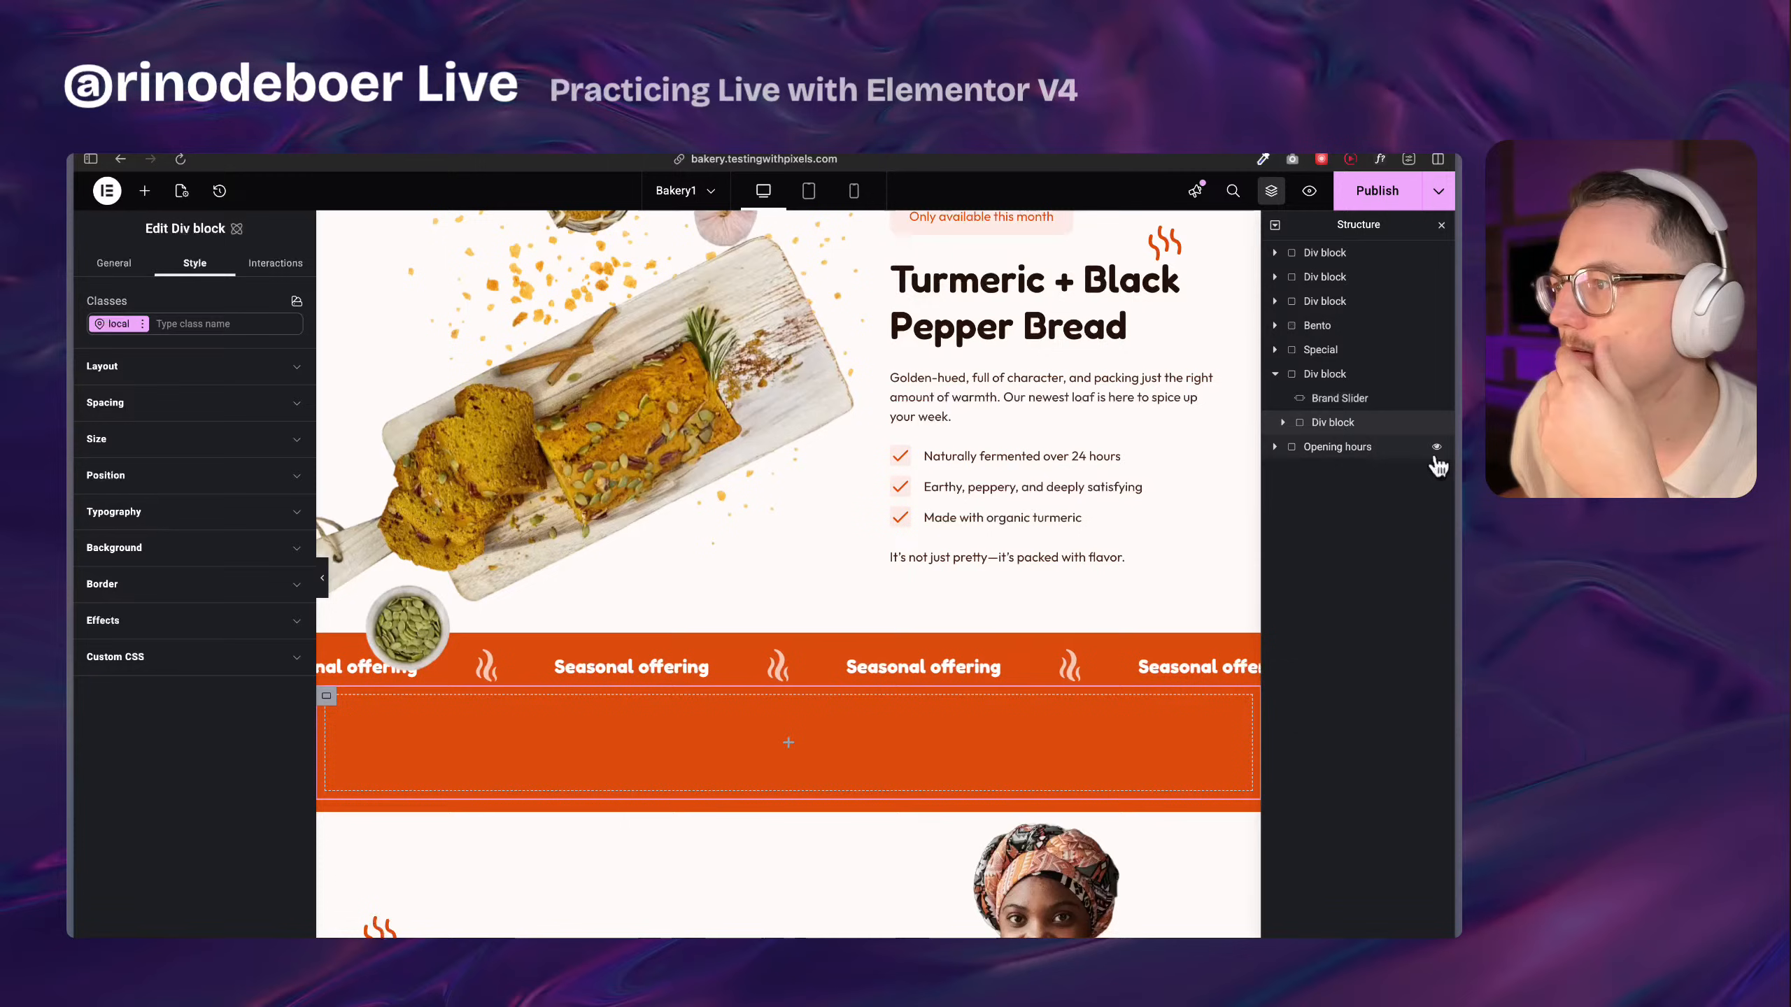
drag(1325, 422, 1329, 427)
click(1324, 423)
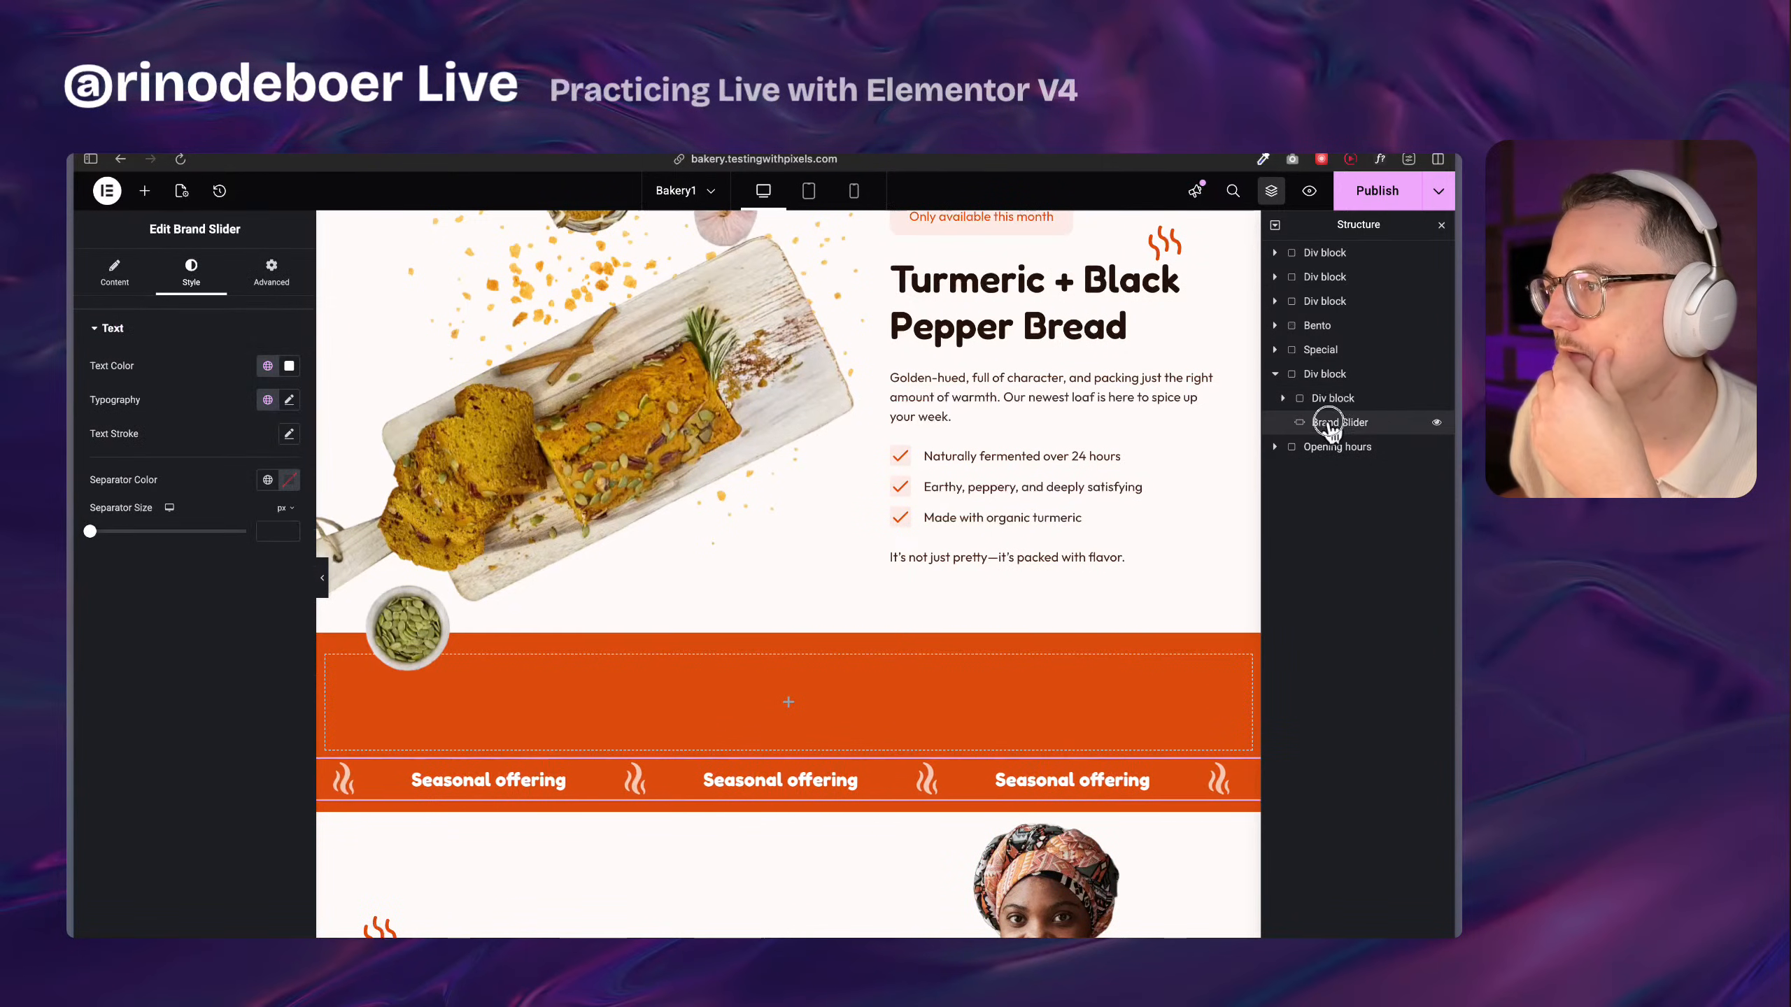
drag(1325, 422, 1348, 429)
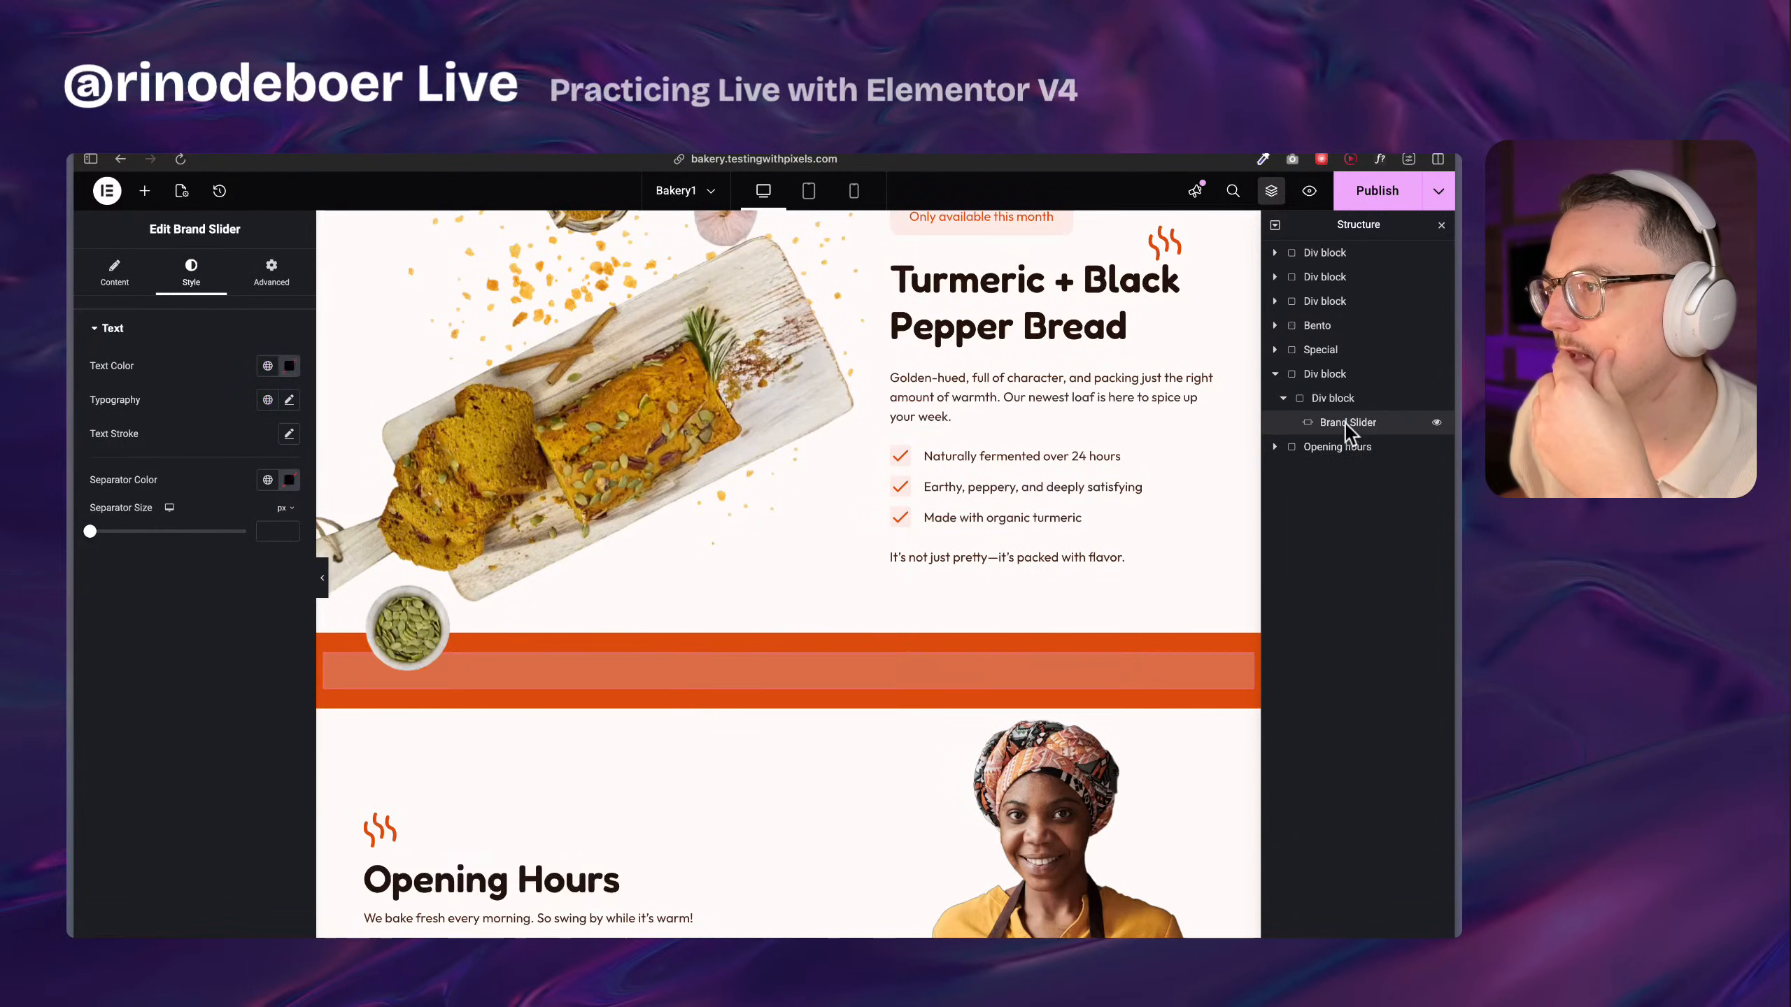
Set the outer div block's background color to the Light2 color variable
click(1334, 375)
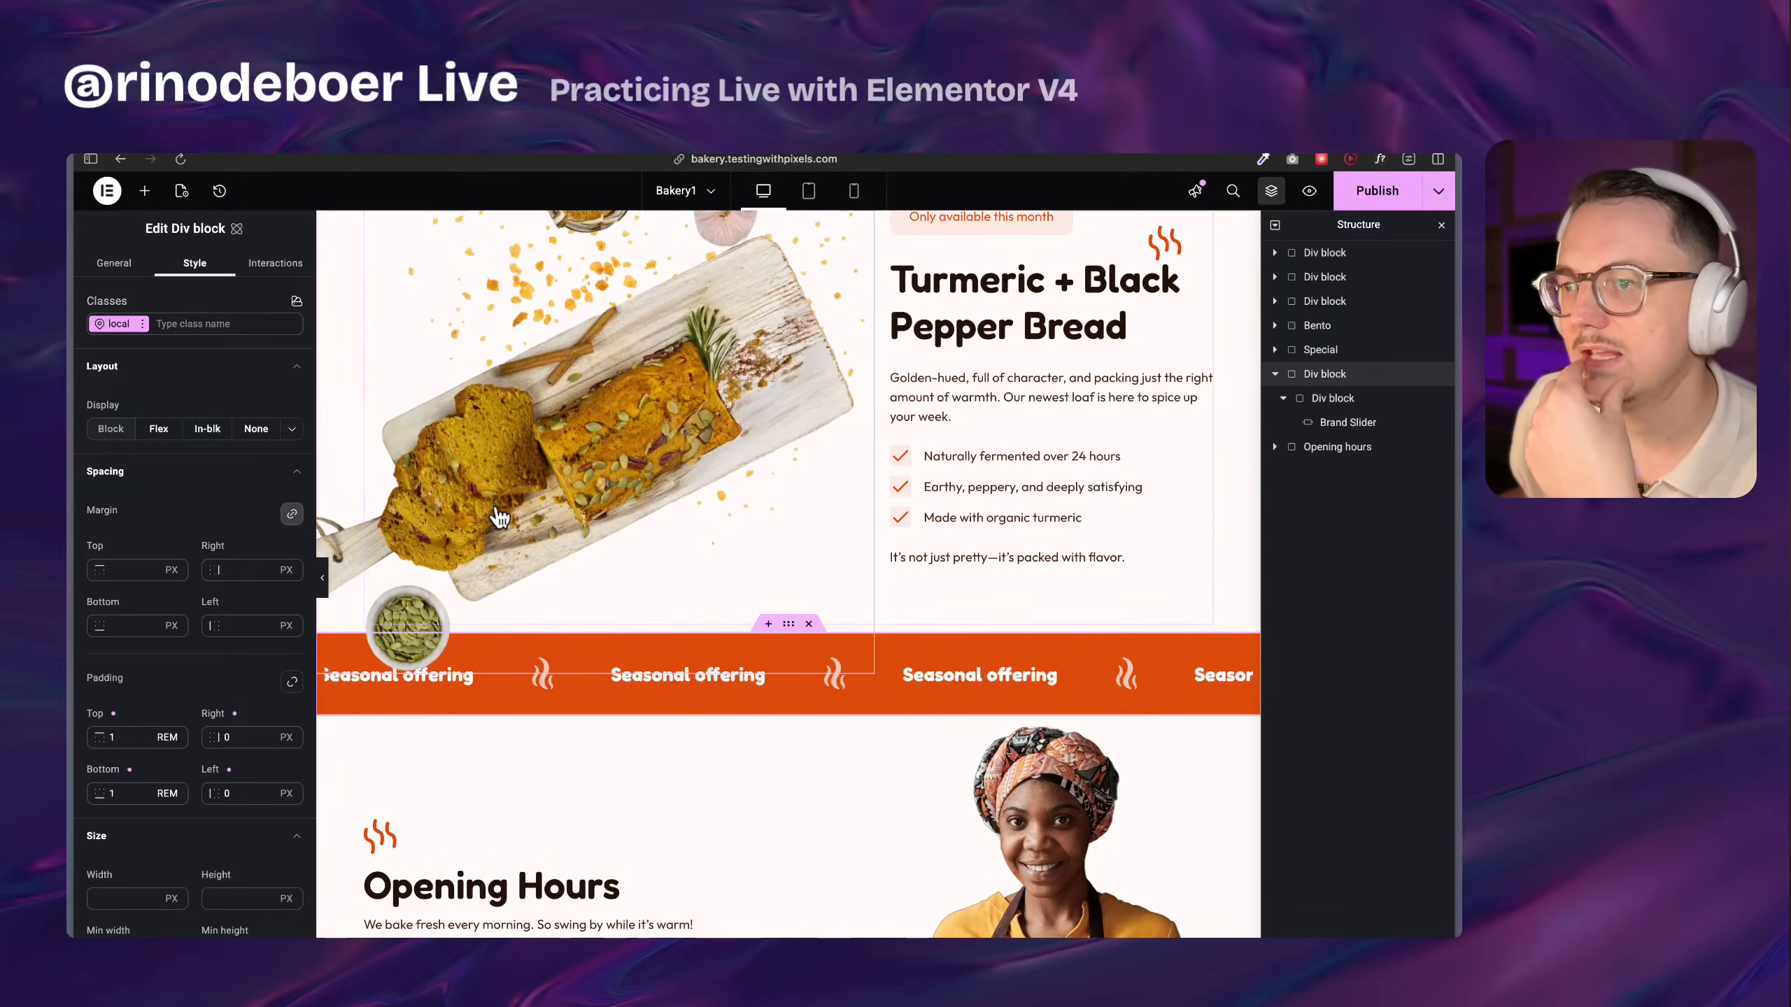
scroll(172, 620, down, 10)
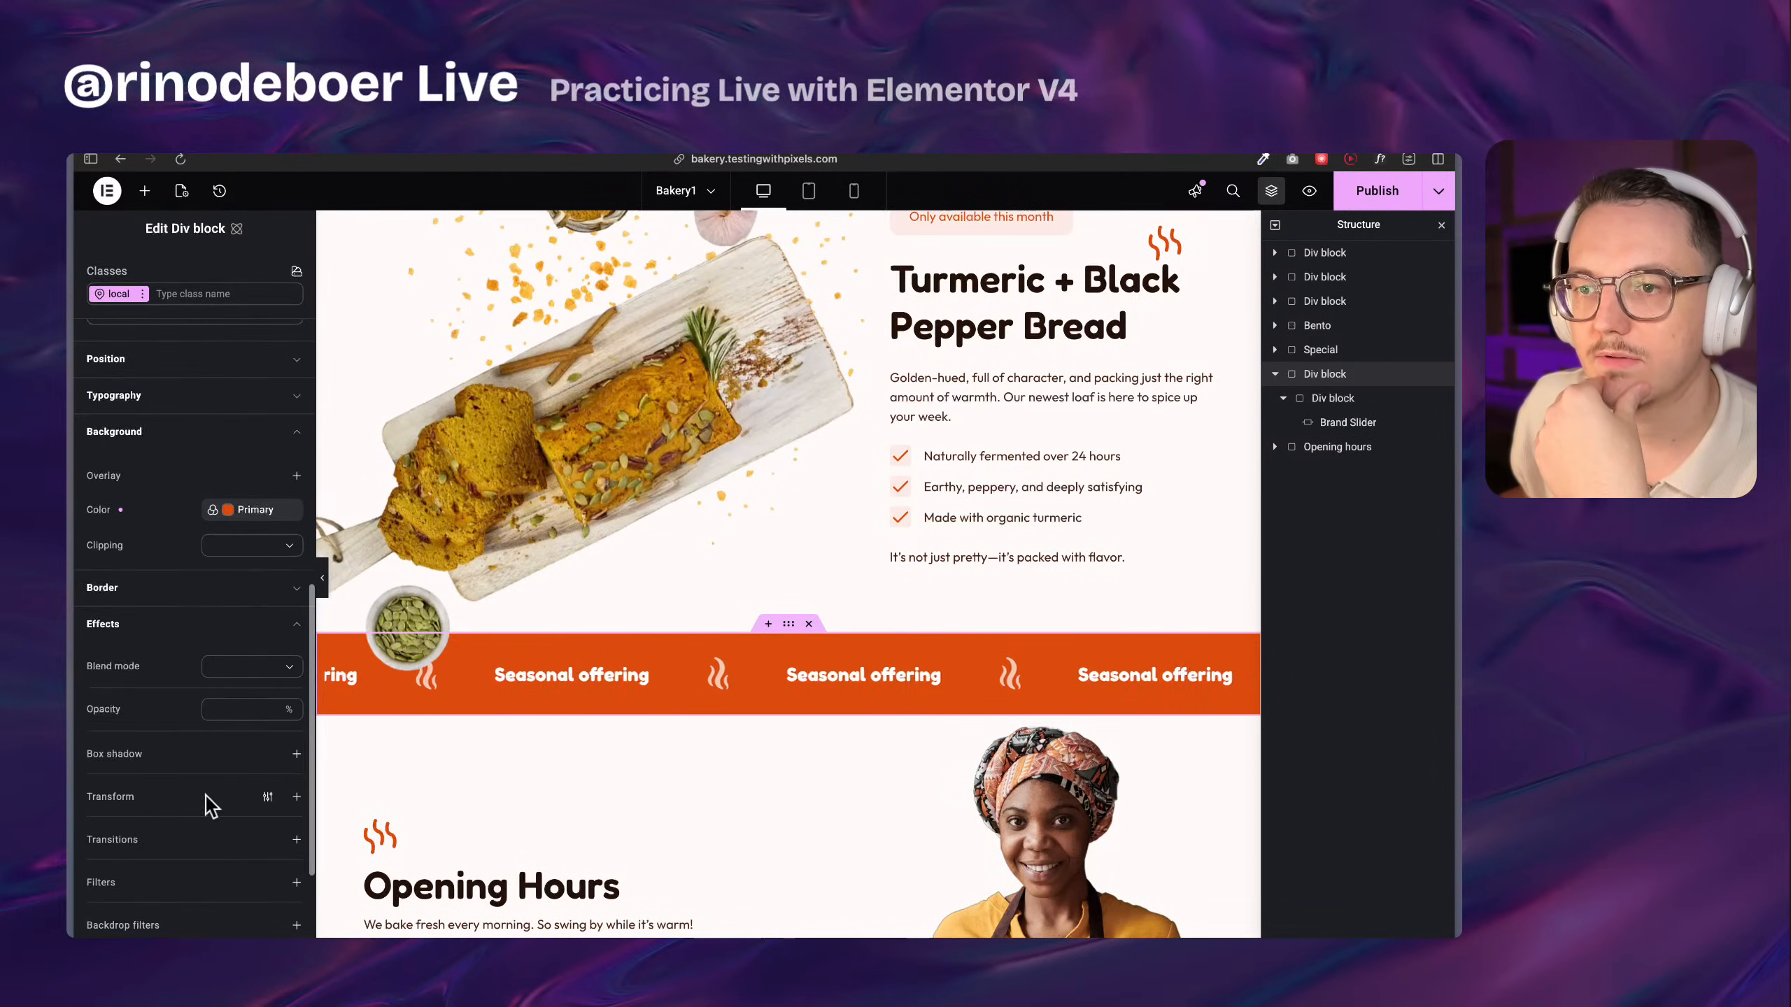
click(291, 511)
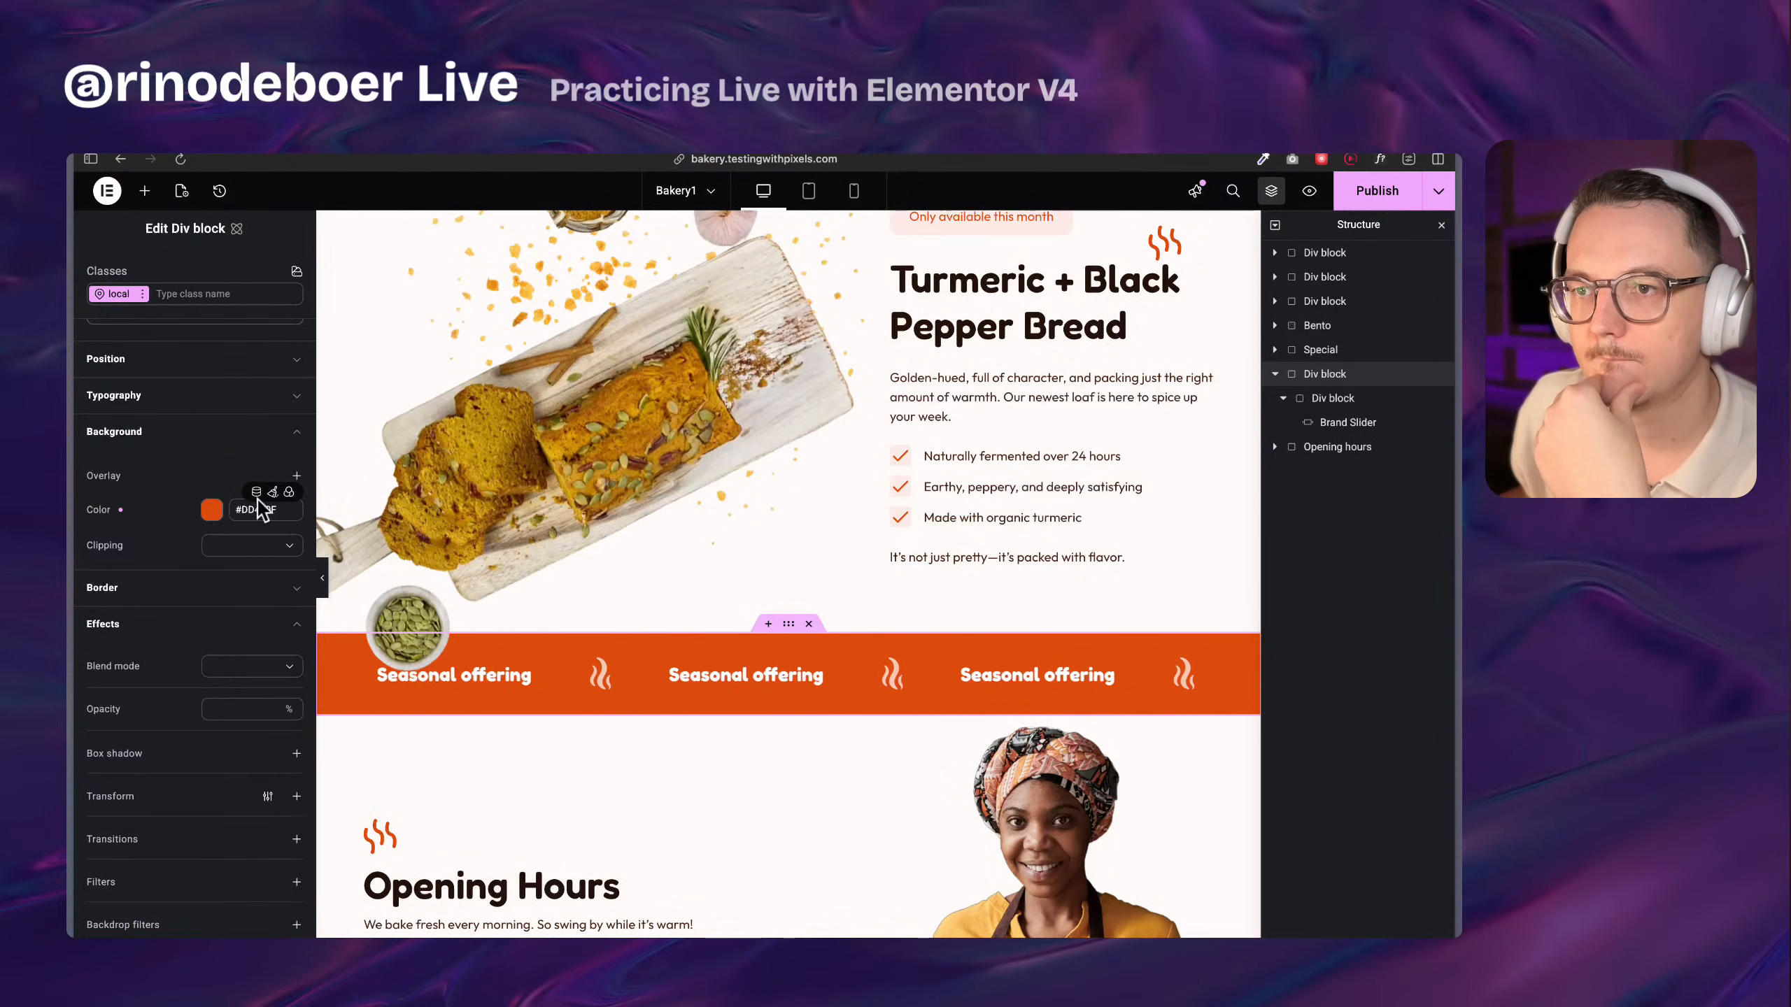
click(271, 492)
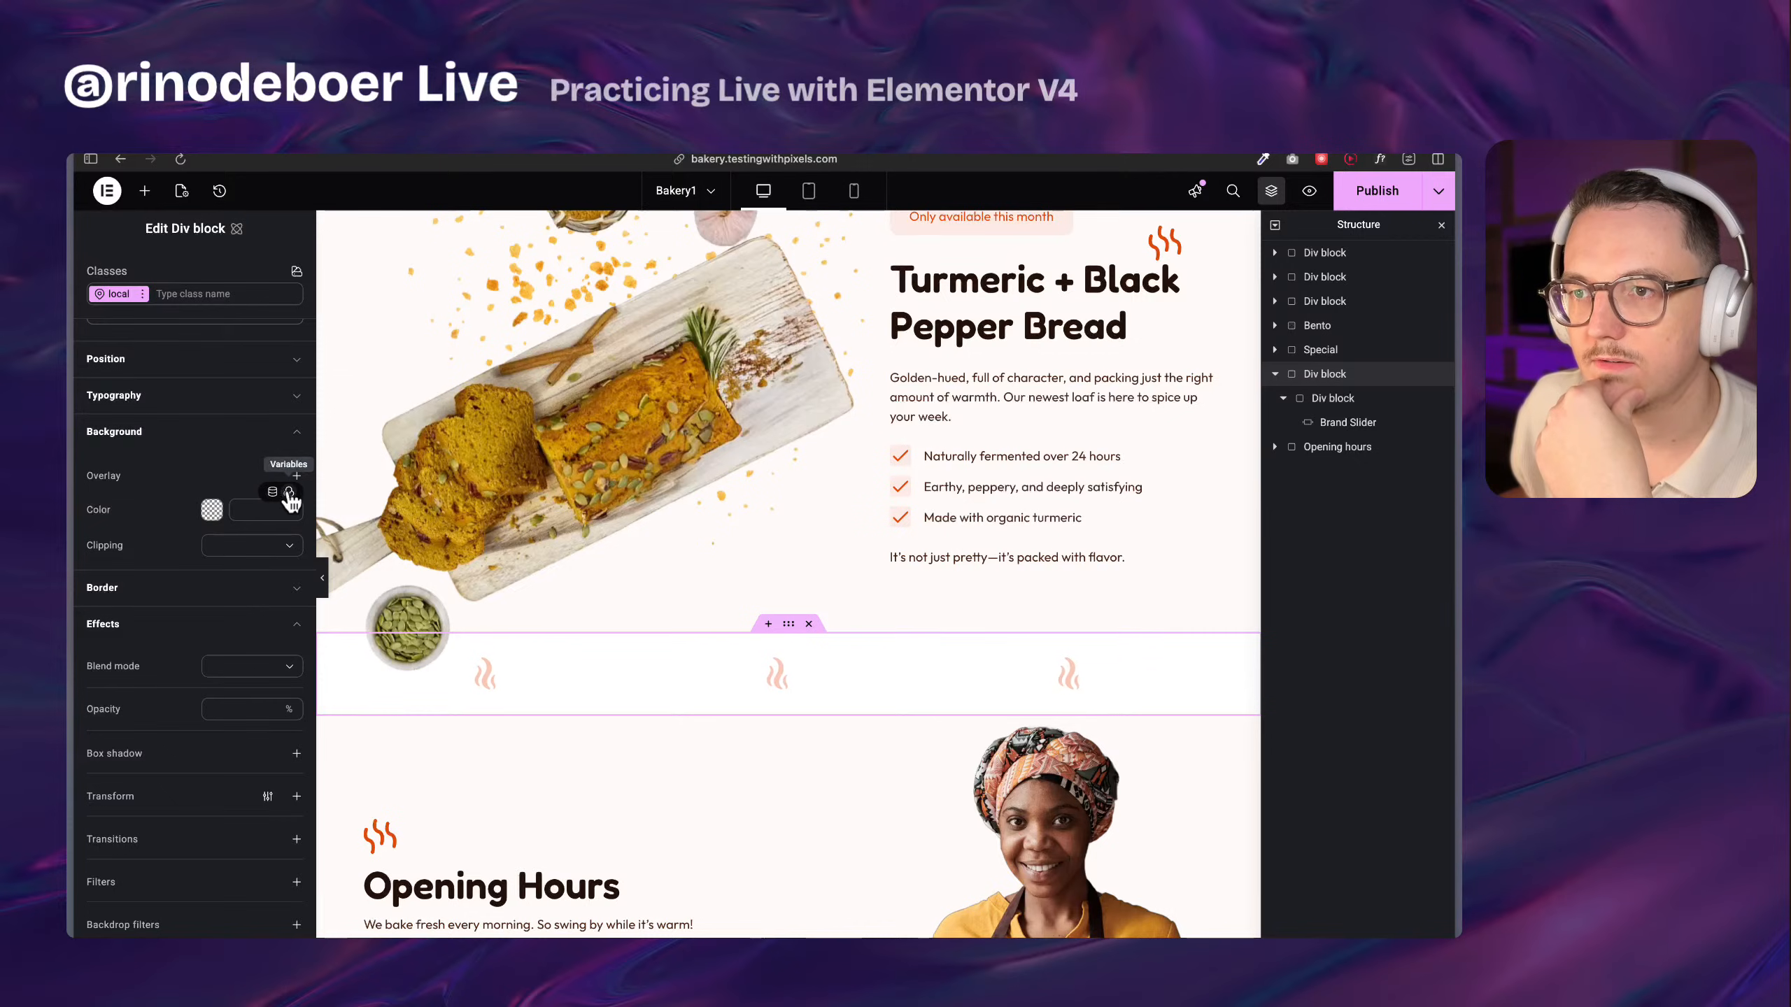
click(289, 494)
click(190, 712)
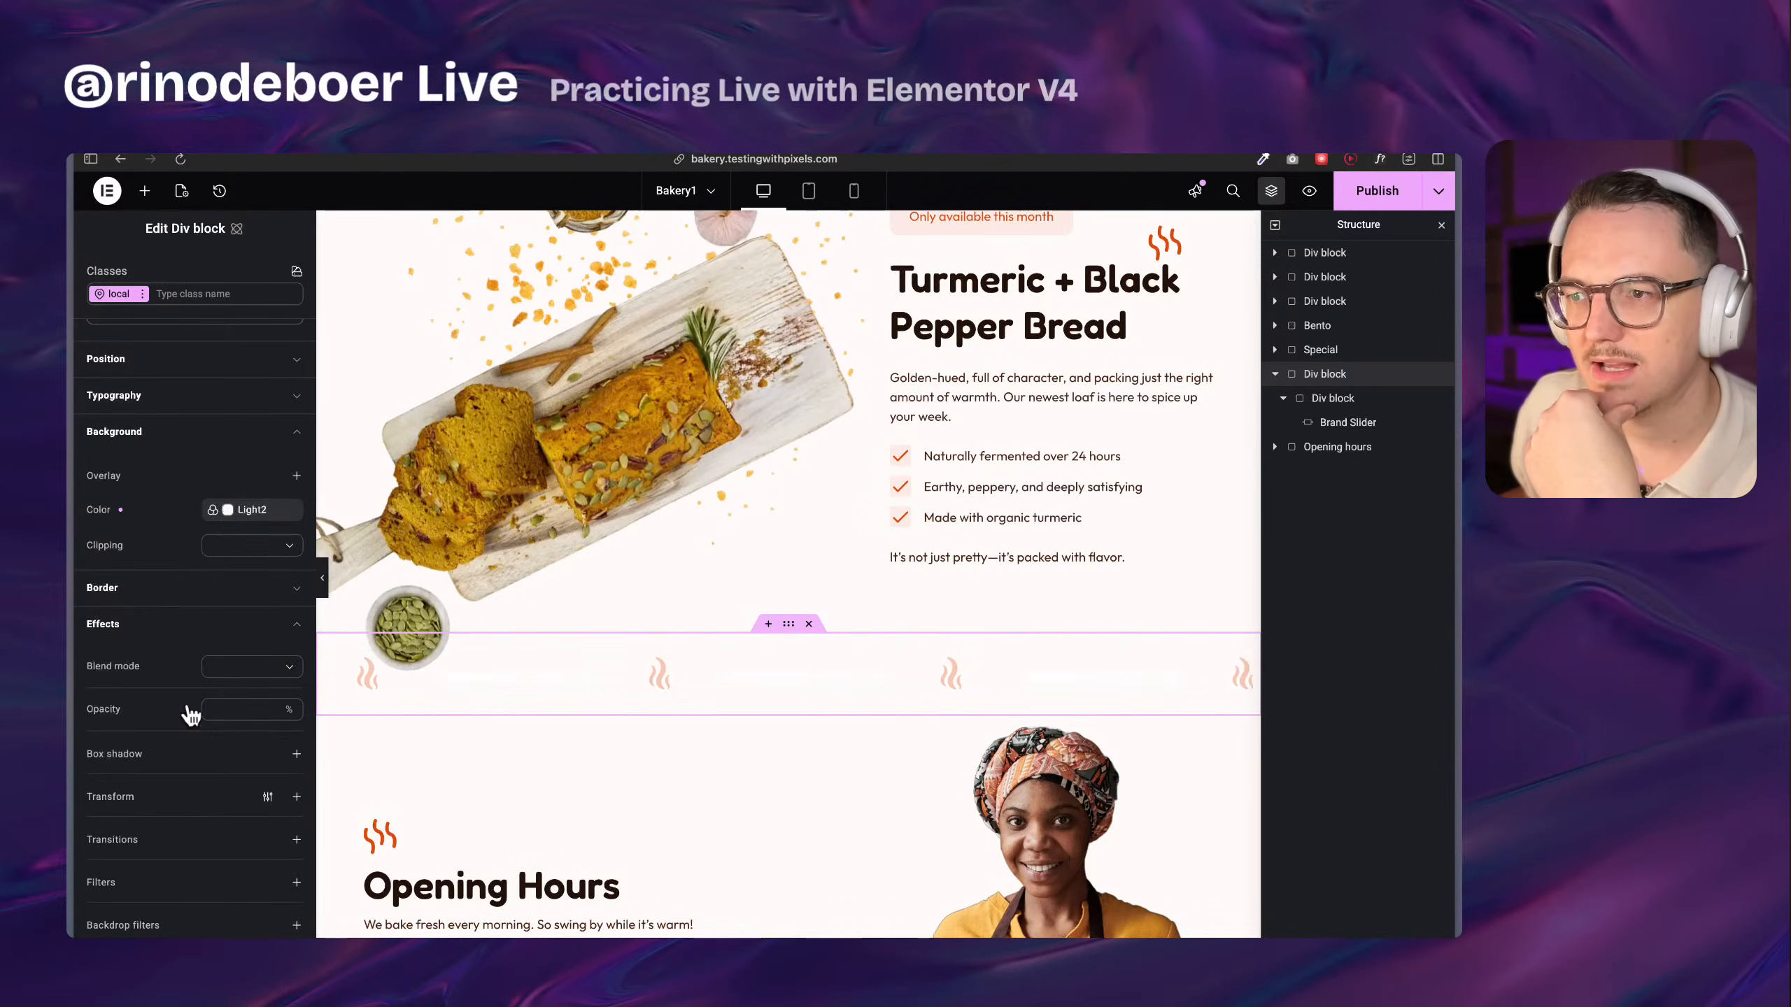
Set the background color of the inner div block around the Brand Slider to the Primary color variable
click(1350, 400)
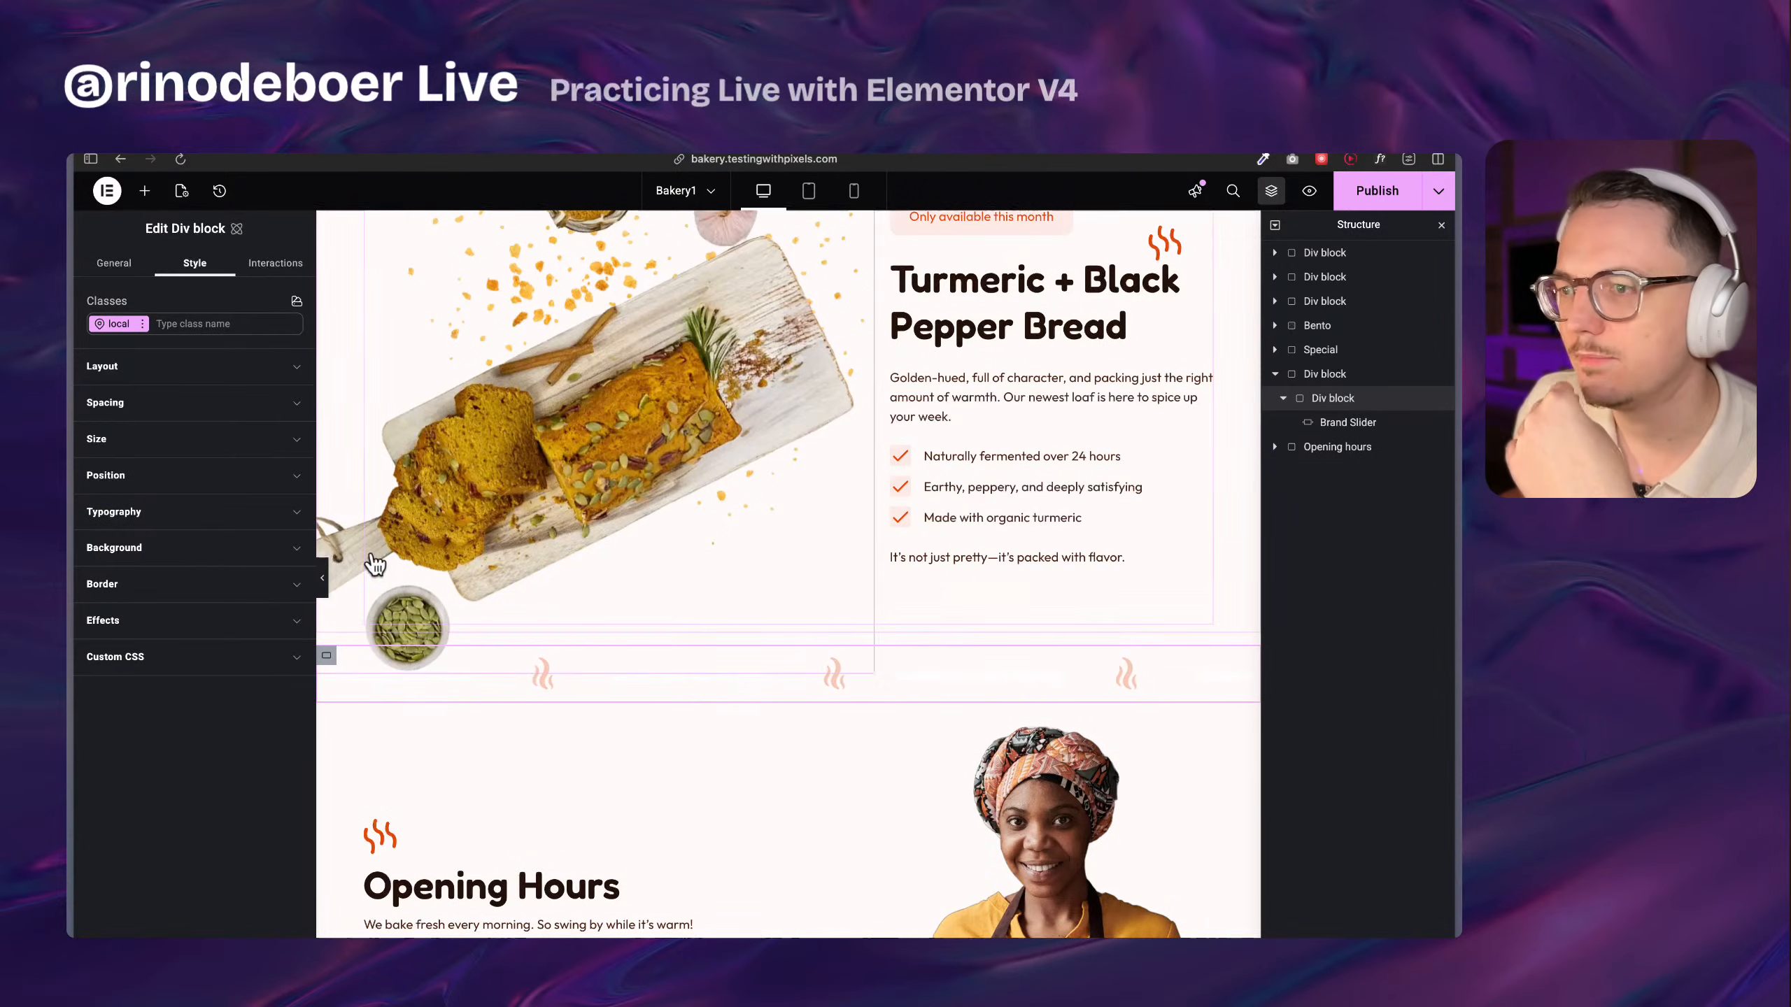
click(167, 549)
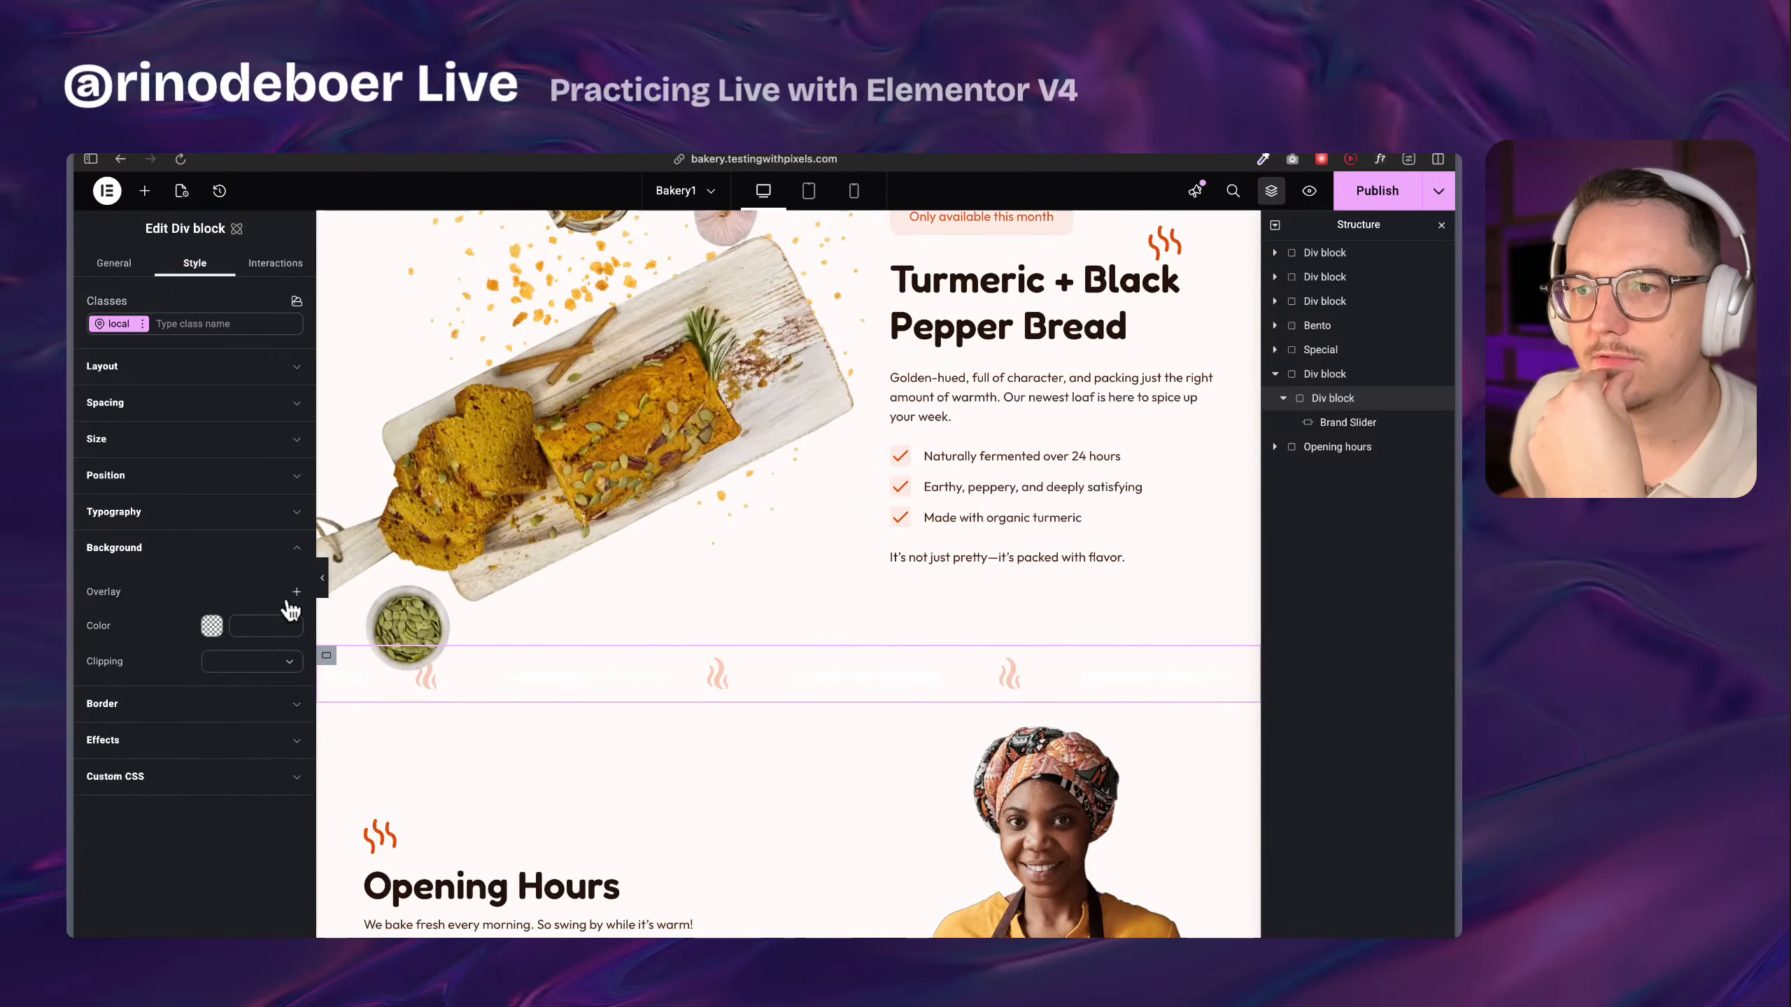
click(289, 611)
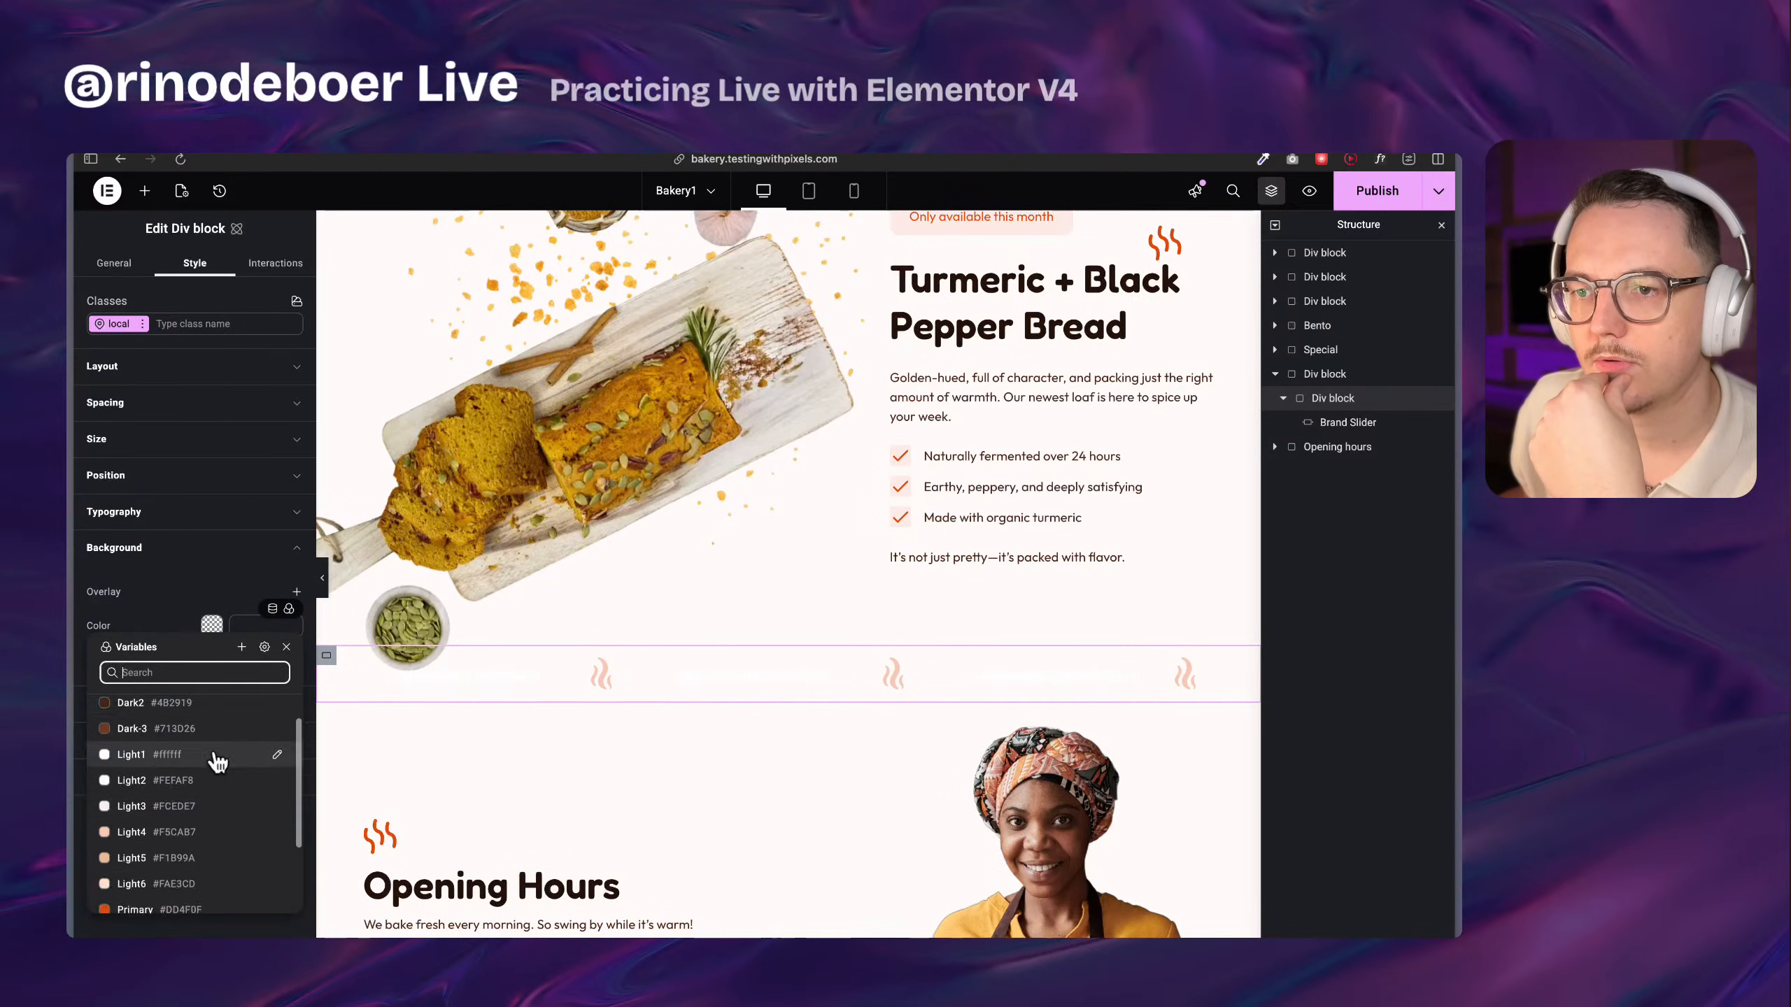
click(176, 828)
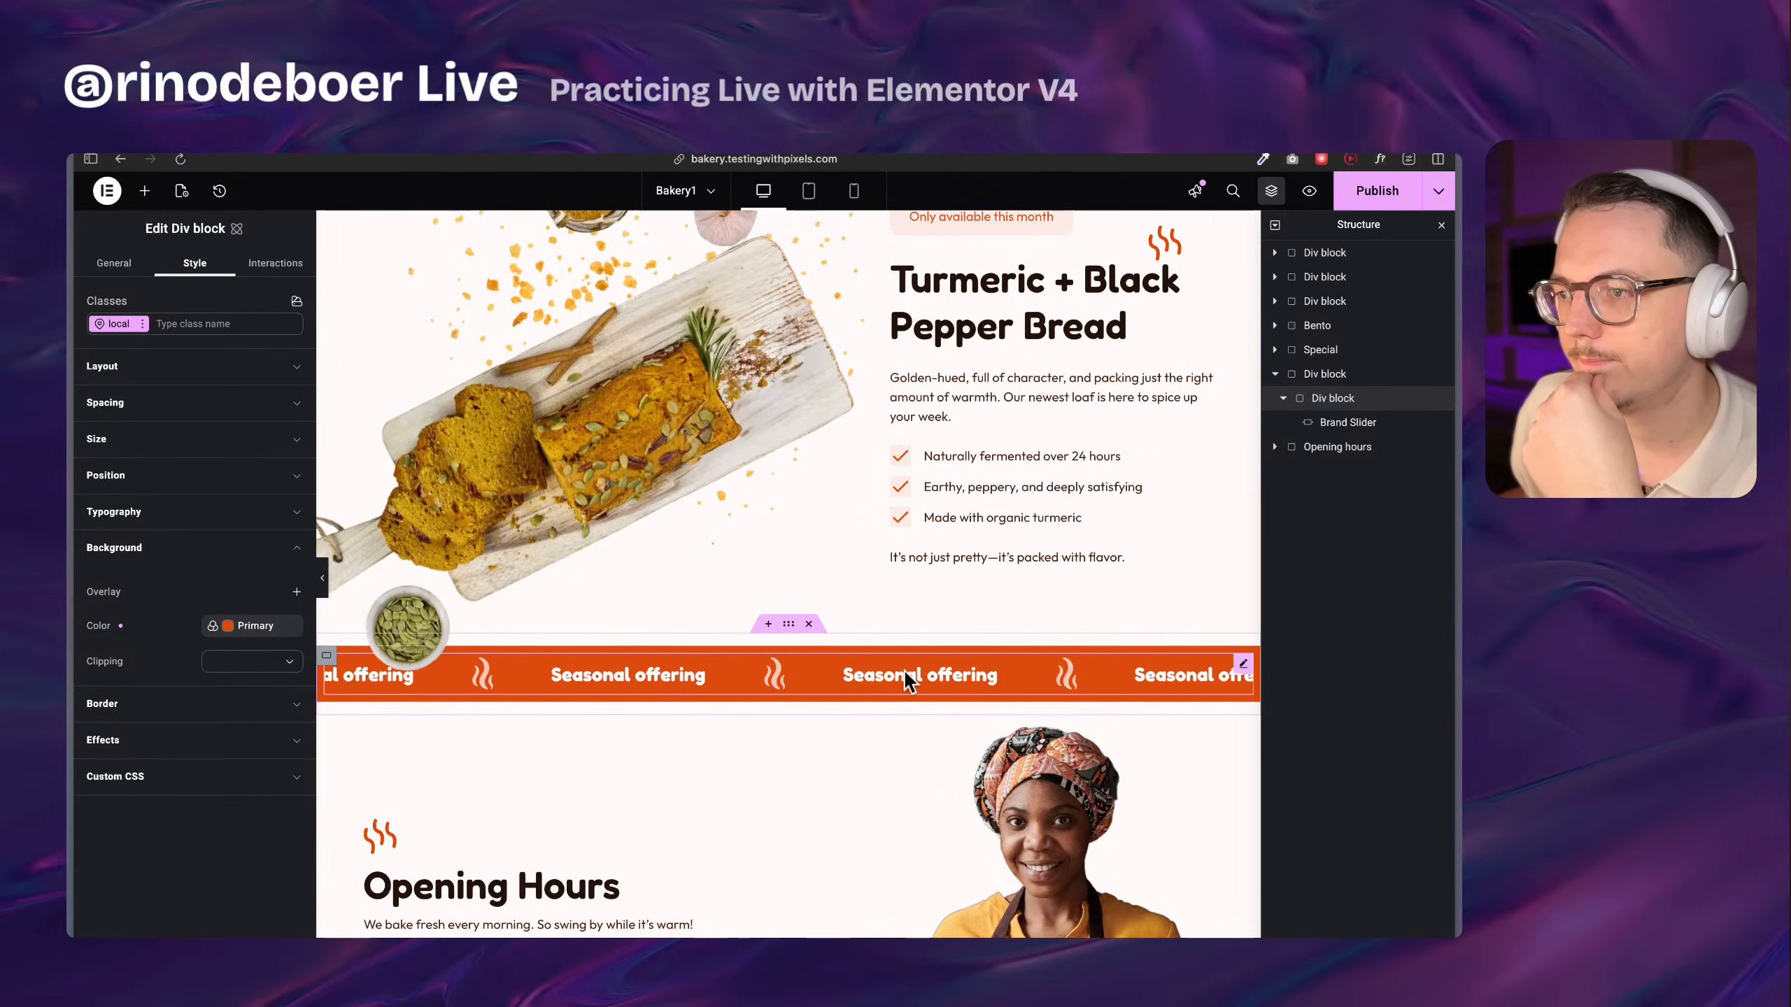
Clear the padding values on all four sides of the slider's outer div block
click(1349, 376)
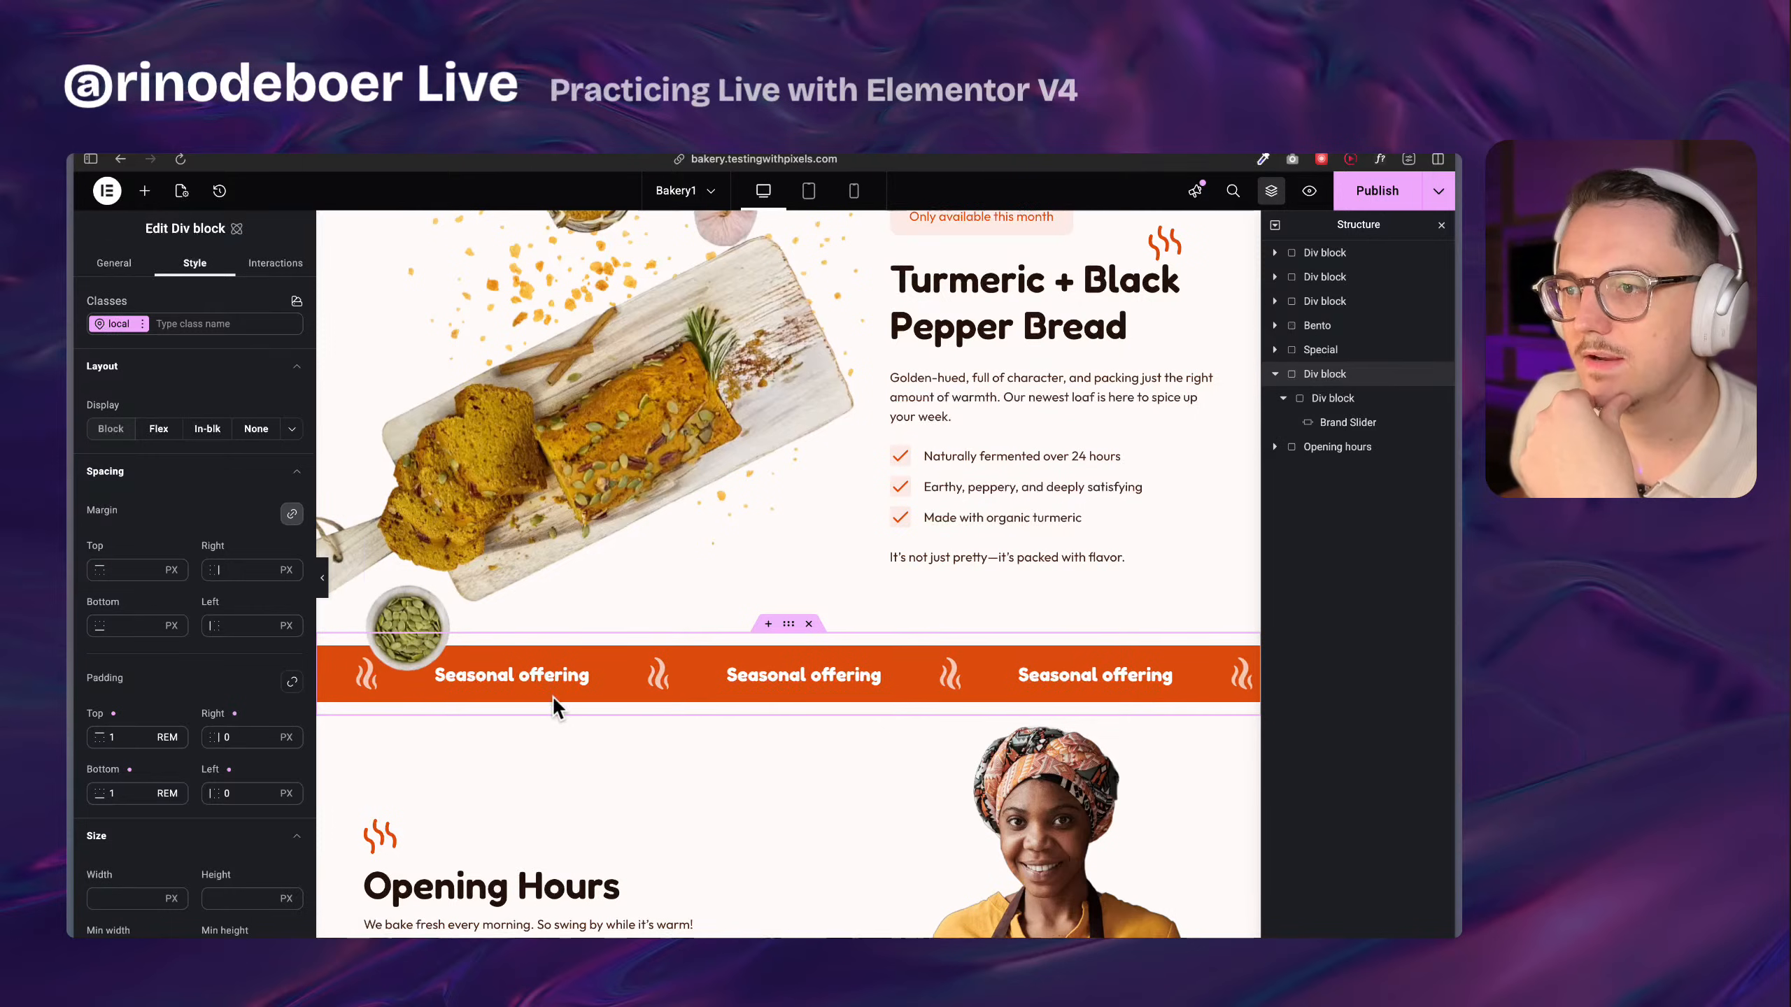
click(113, 738)
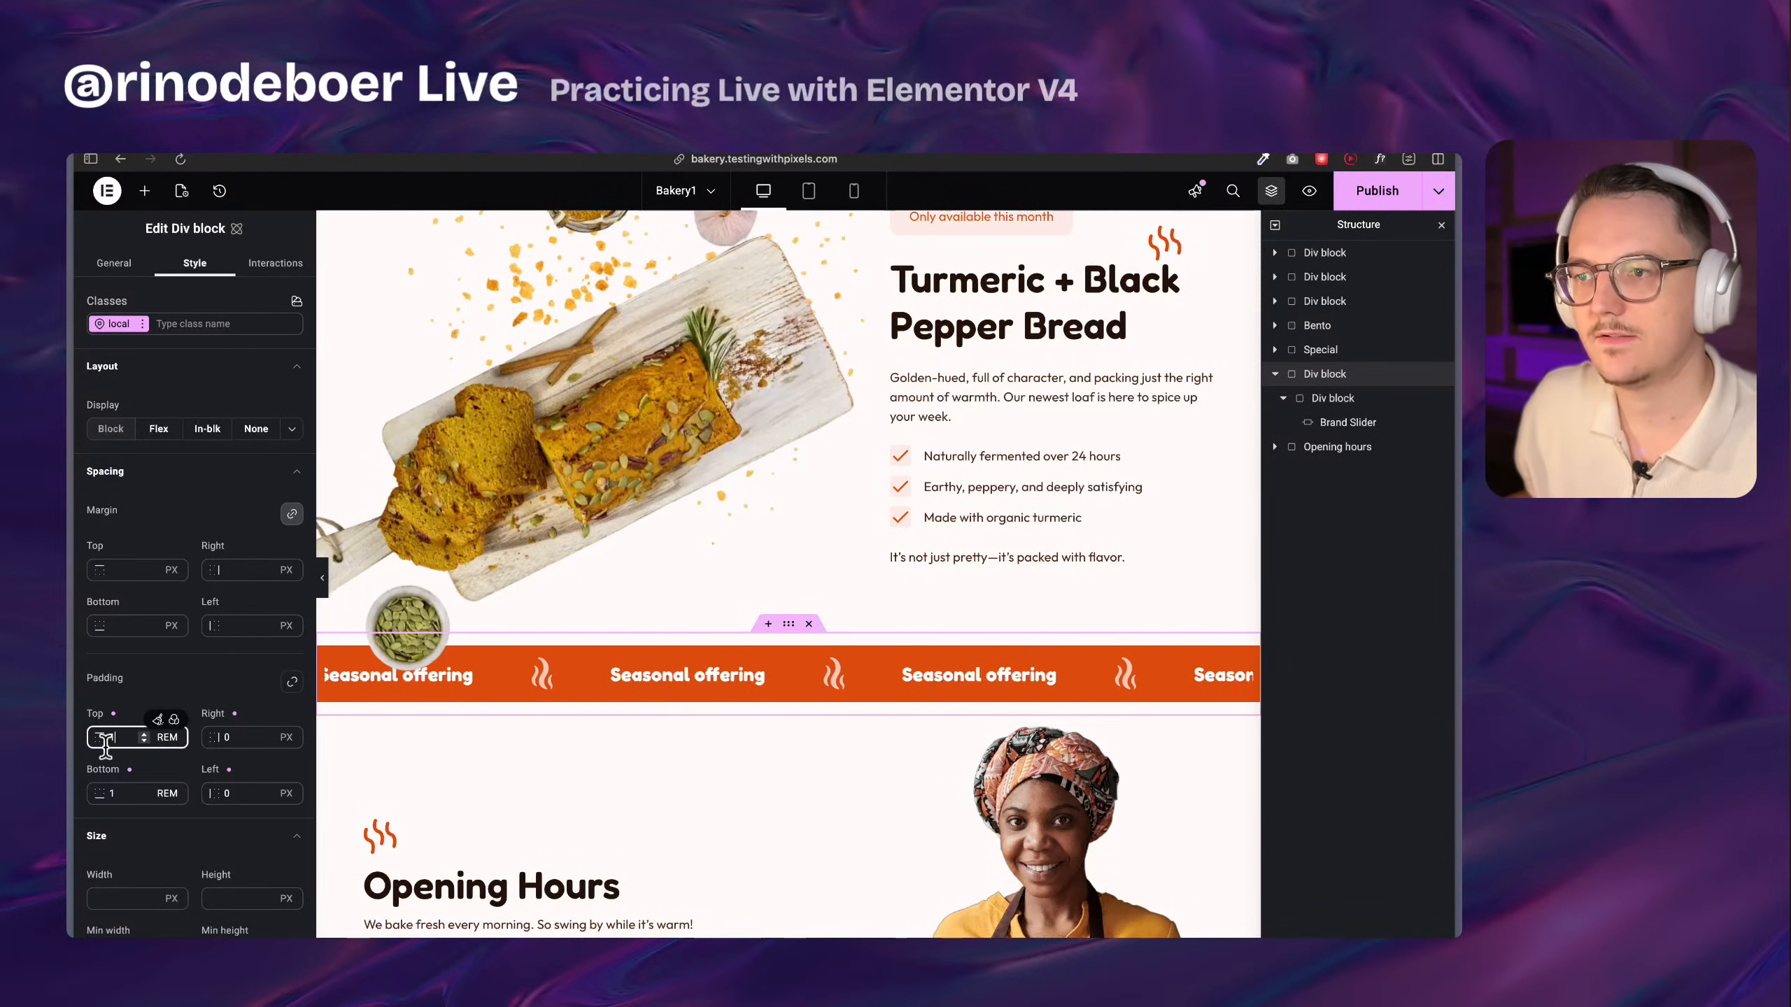
key(BackSpace)
click(134, 793)
key(BackSpace)
click(147, 836)
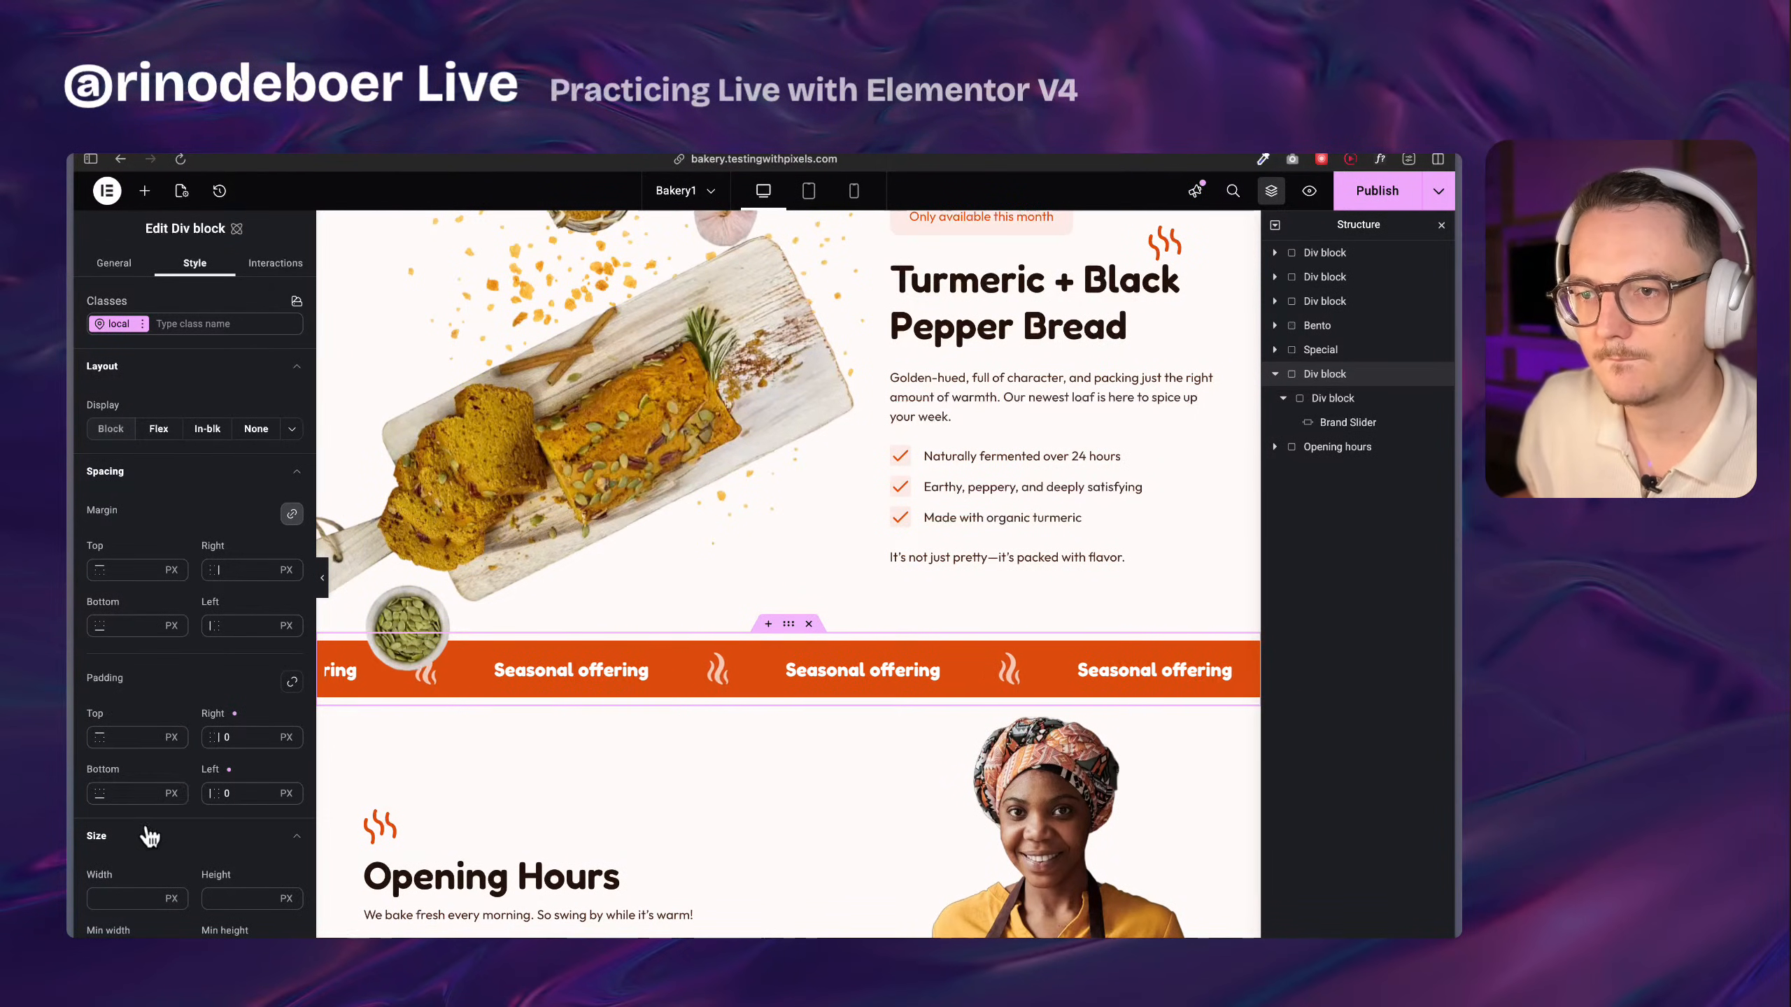
click(239, 794)
key(BackSpace)
click(242, 736)
key(BackSpace)
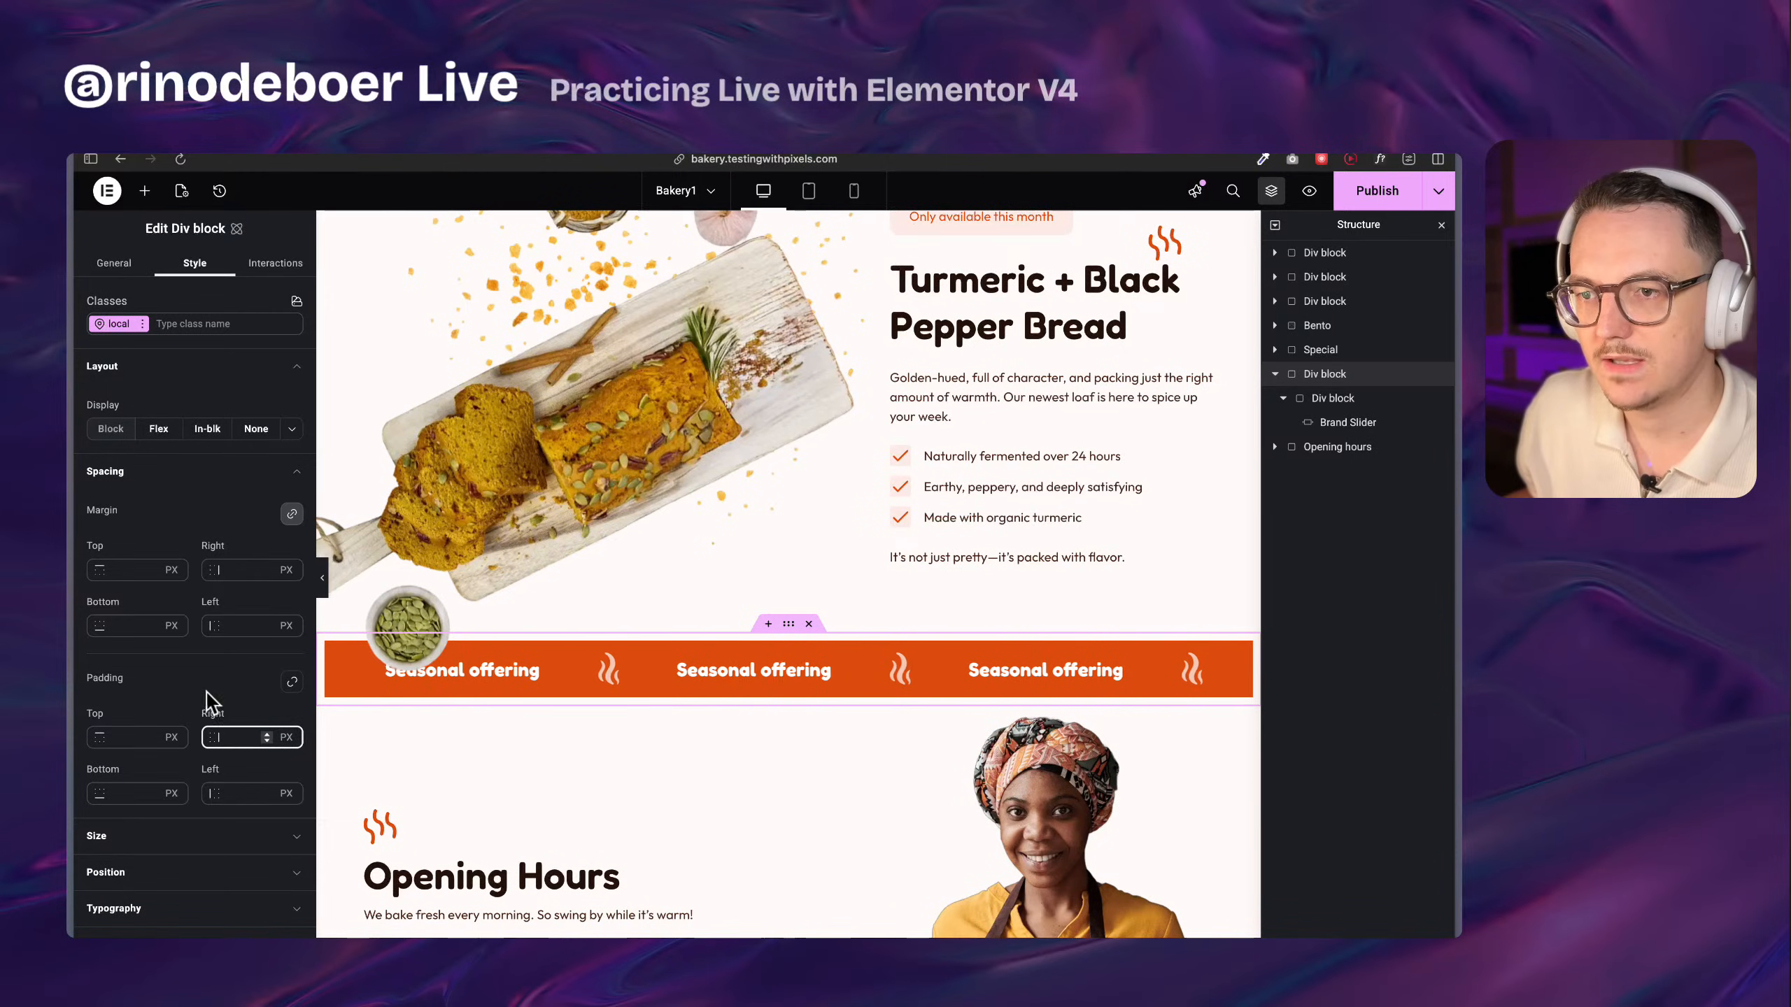
Set the outer div block's padding to 0 px on all four sides
click(244, 739)
text(0)
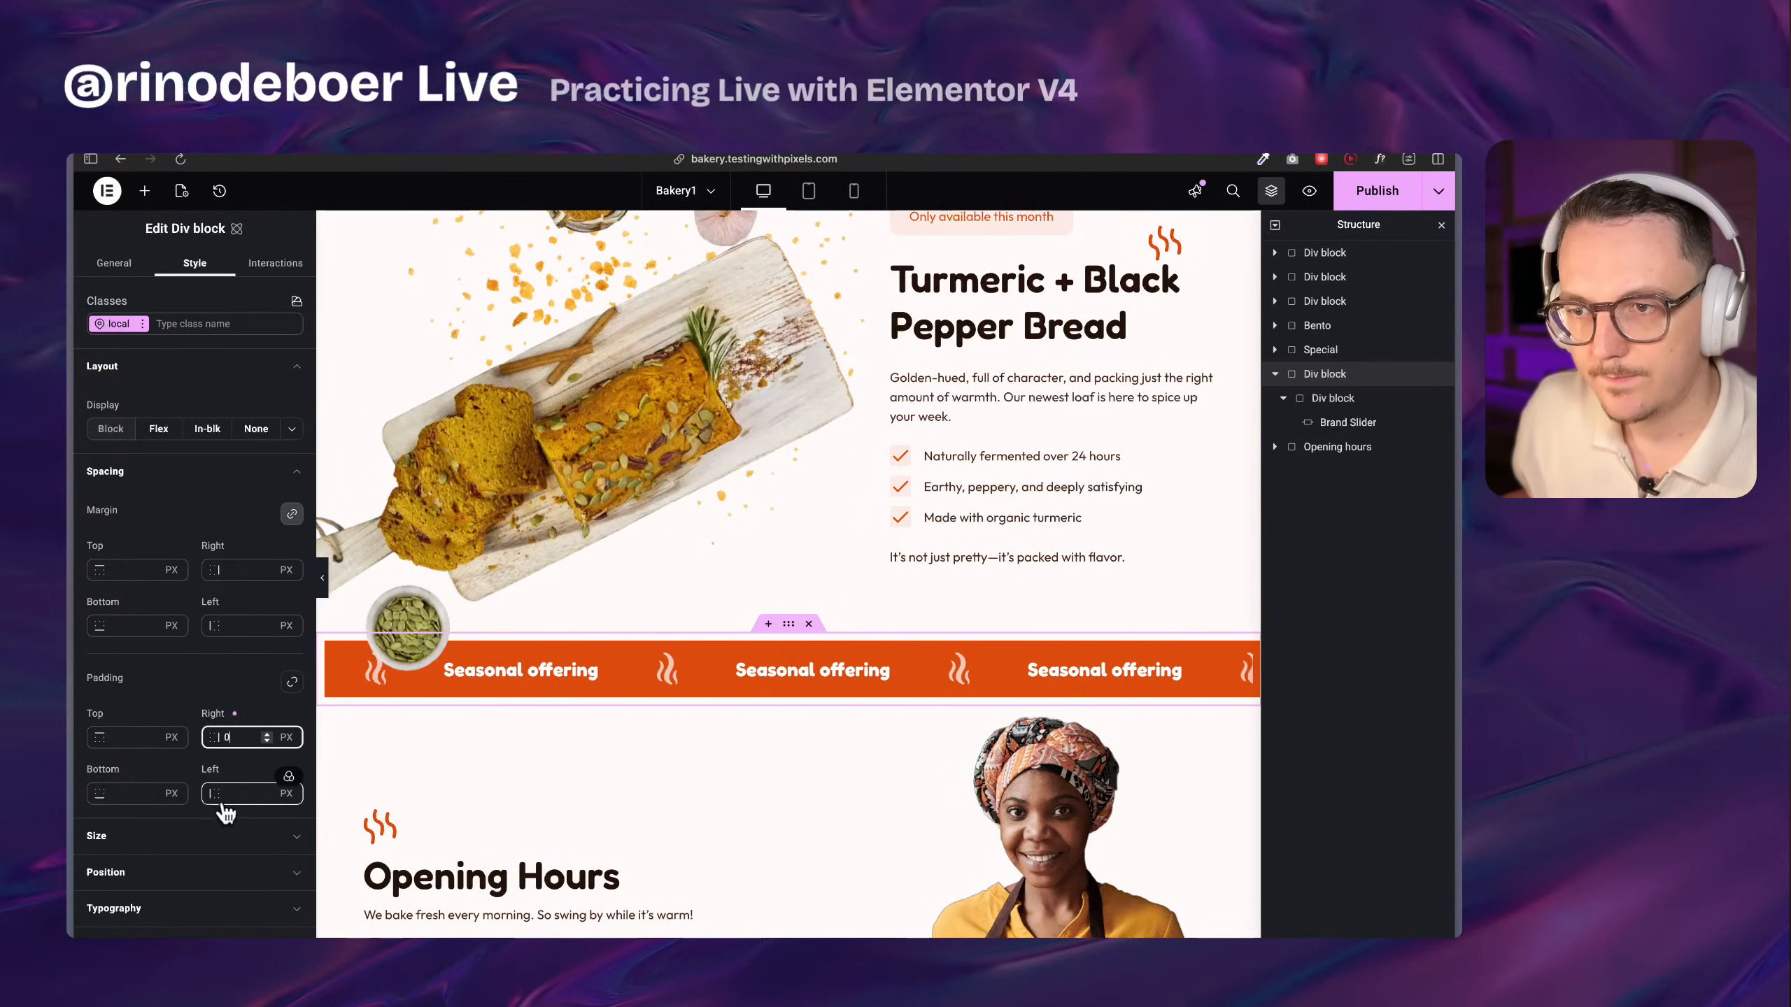
click(226, 795)
text(0)
click(145, 793)
text(0)
click(130, 737)
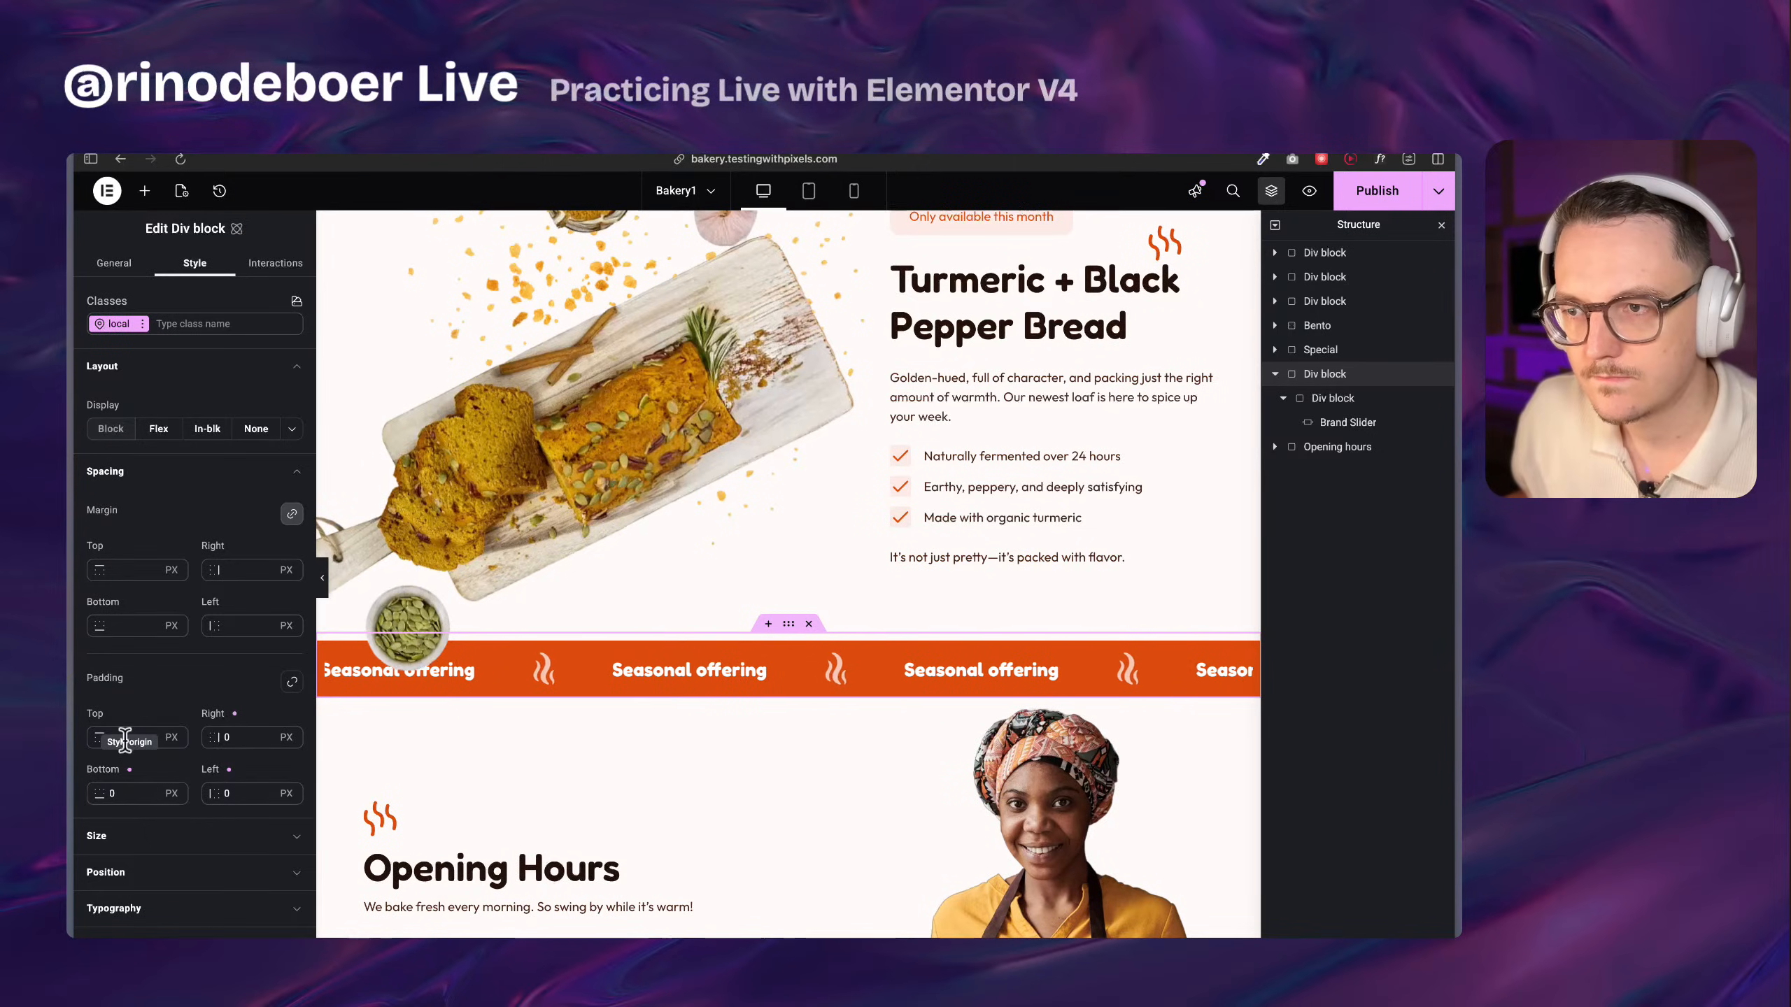
text(0)
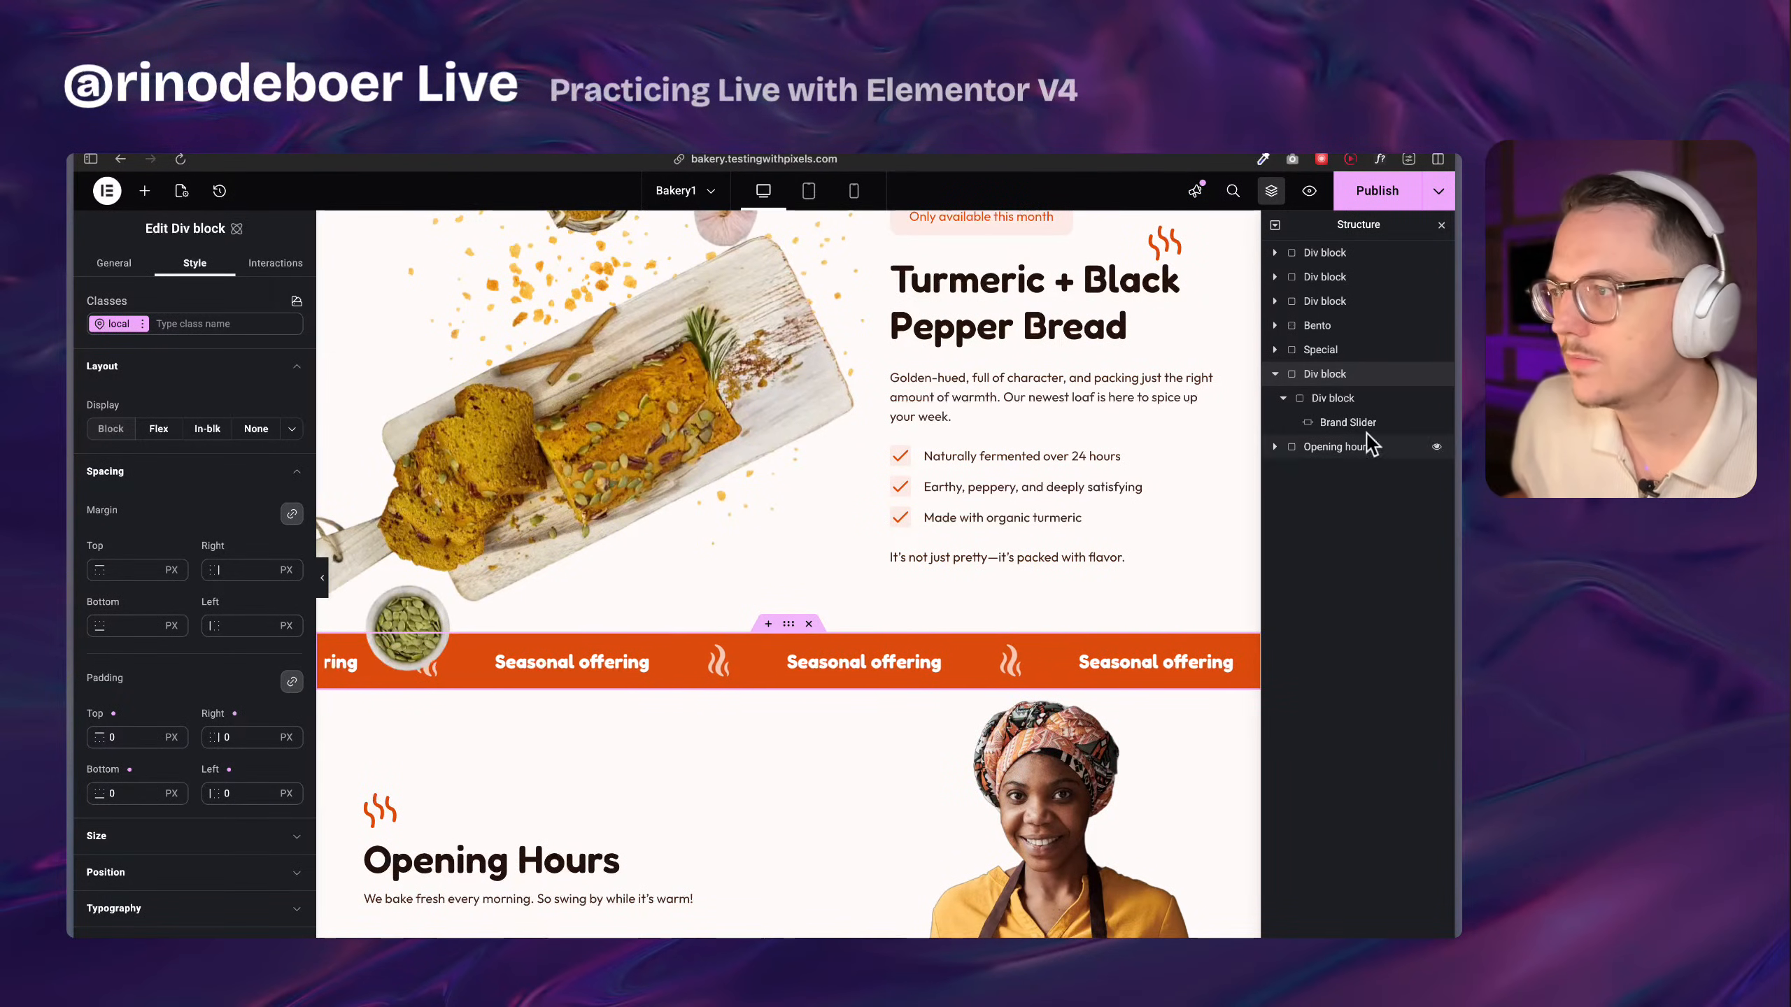
Give the inner div block around the Brand Slider 1 rem of top and bottom padding
click(1368, 398)
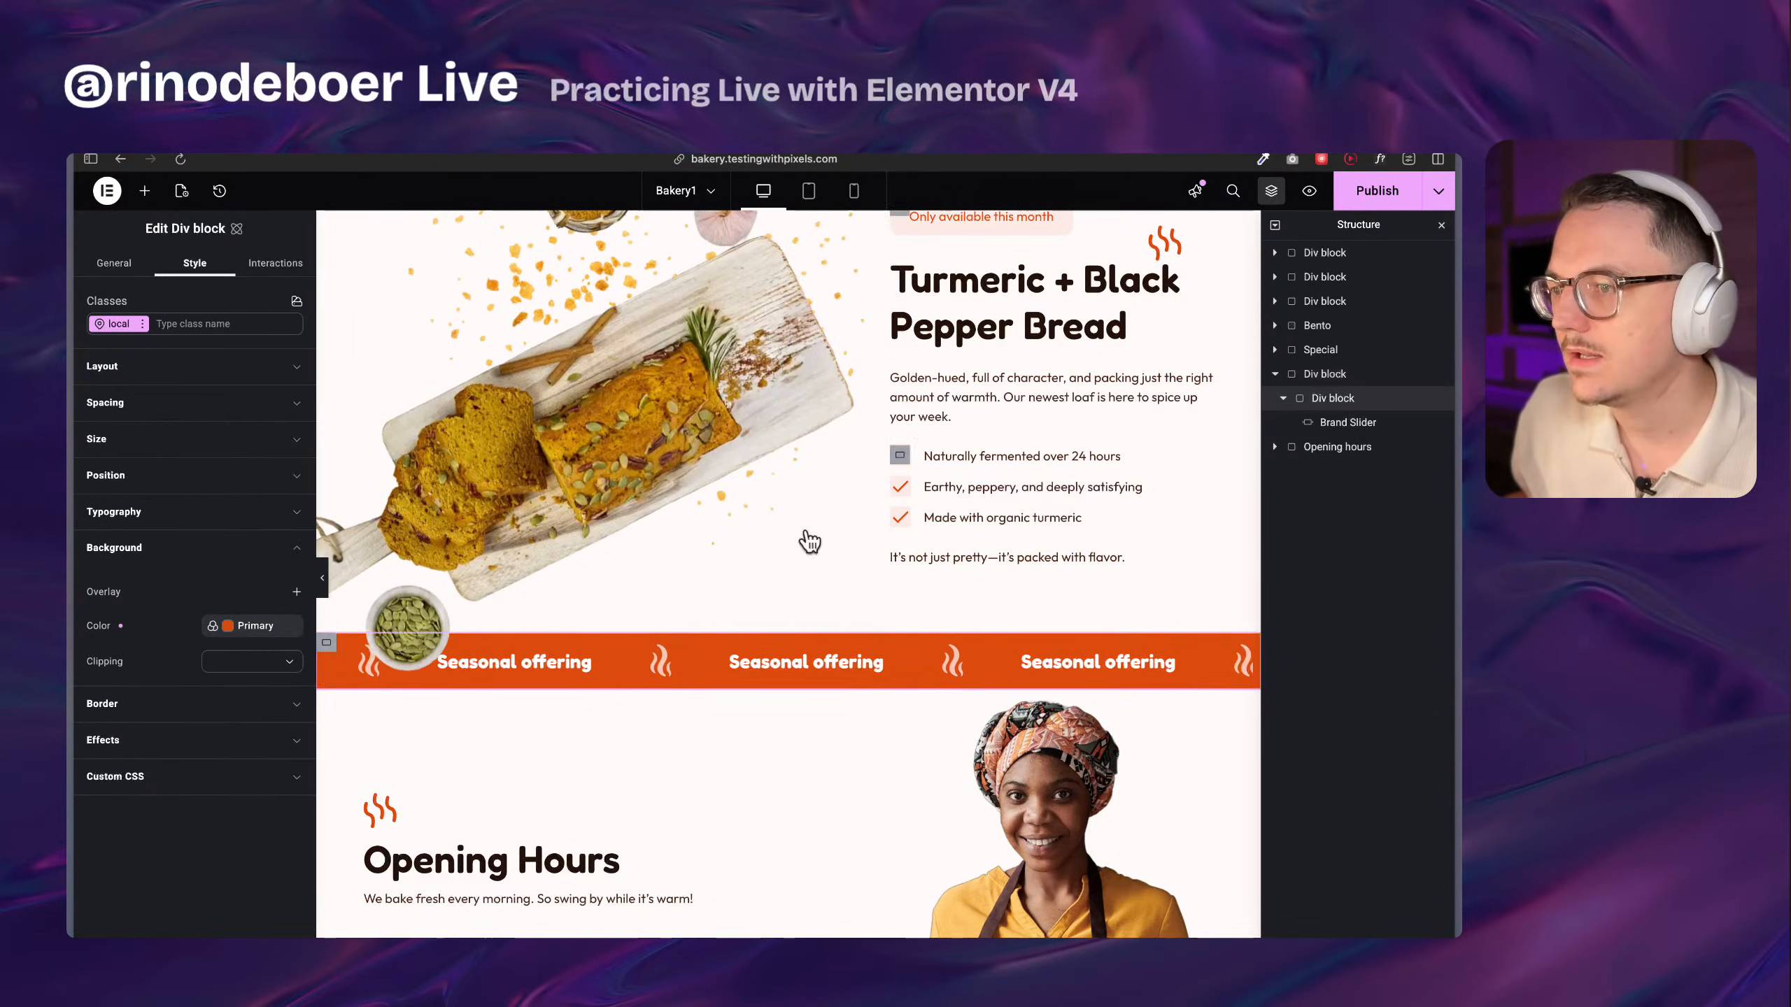
click(109, 404)
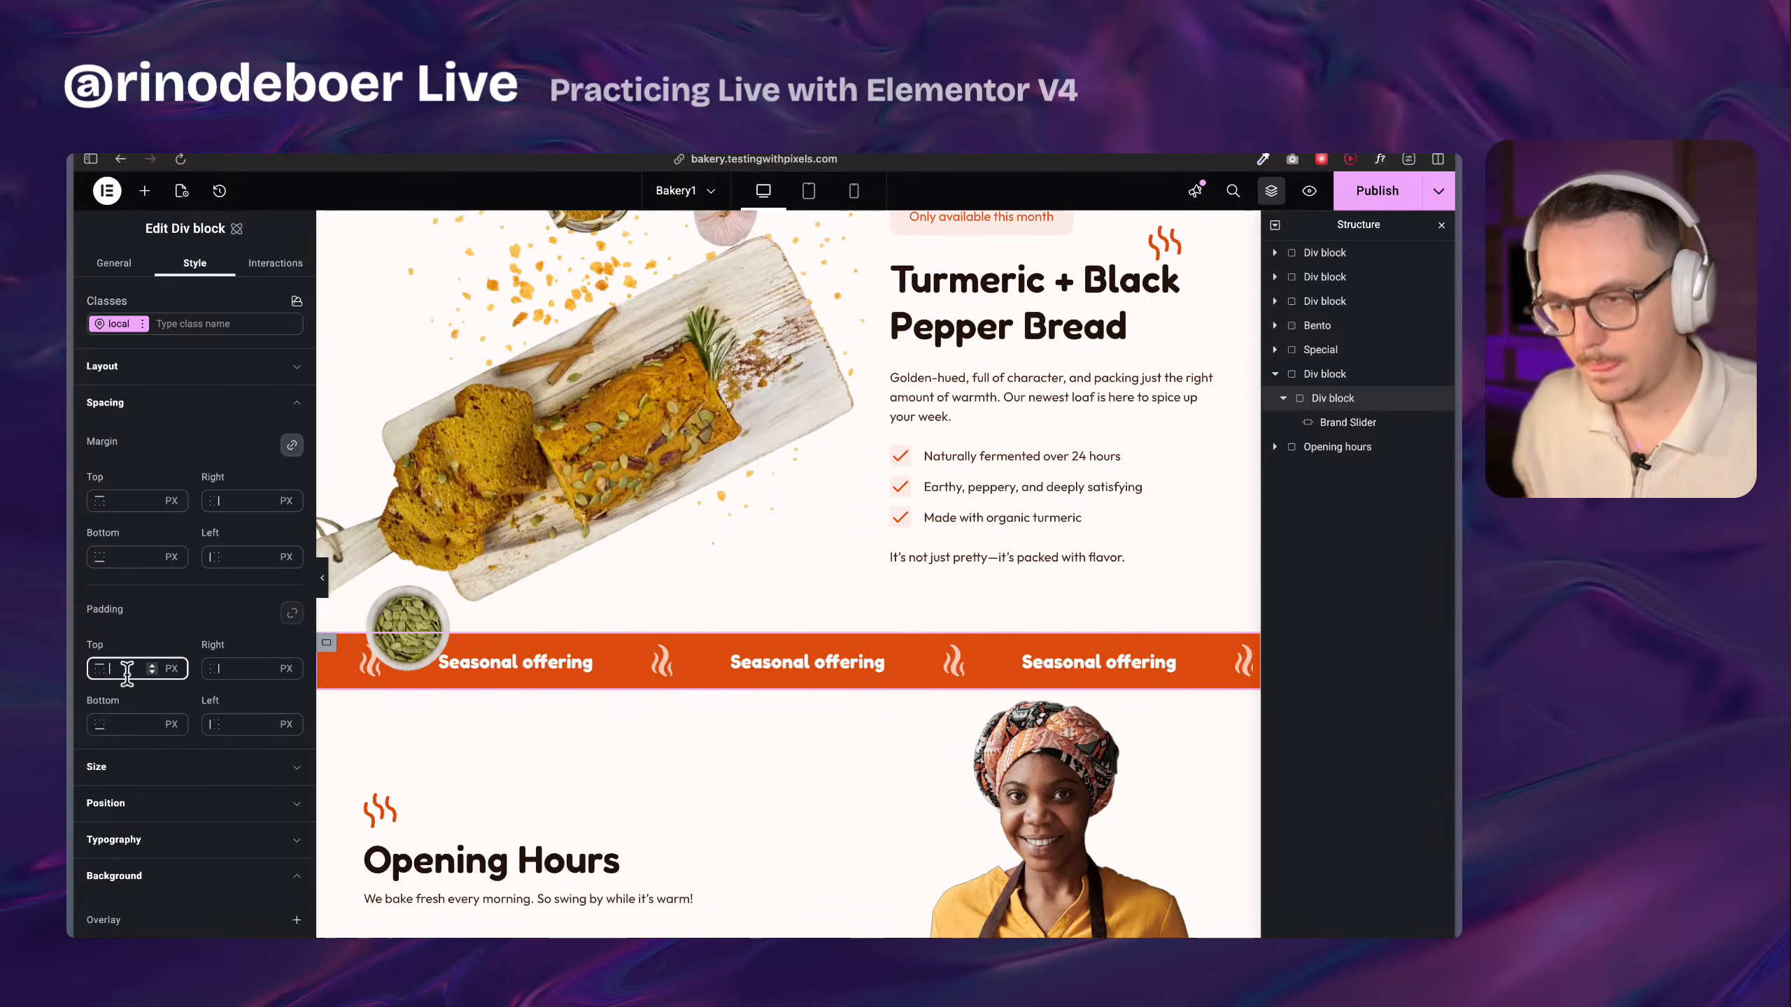
text(1rem1rem)
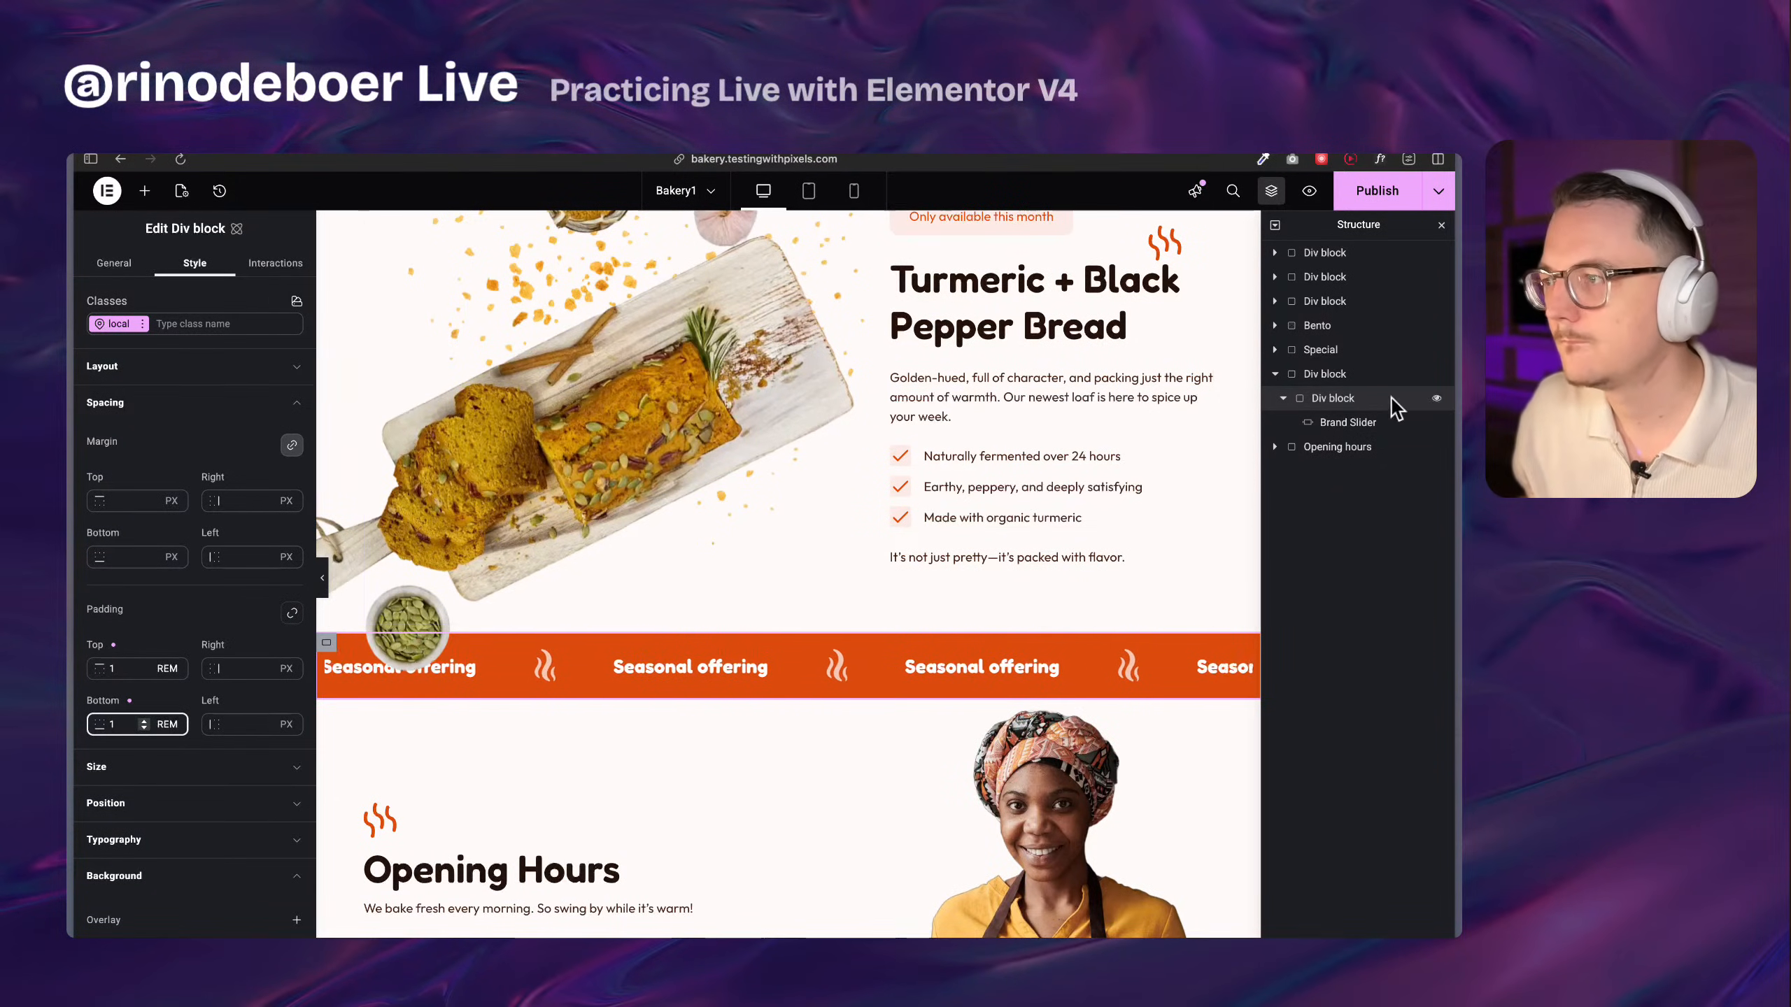
Add a rotate transform of 4 degrees around the Z axis to the inner div block
scroll(189, 761, down, 10)
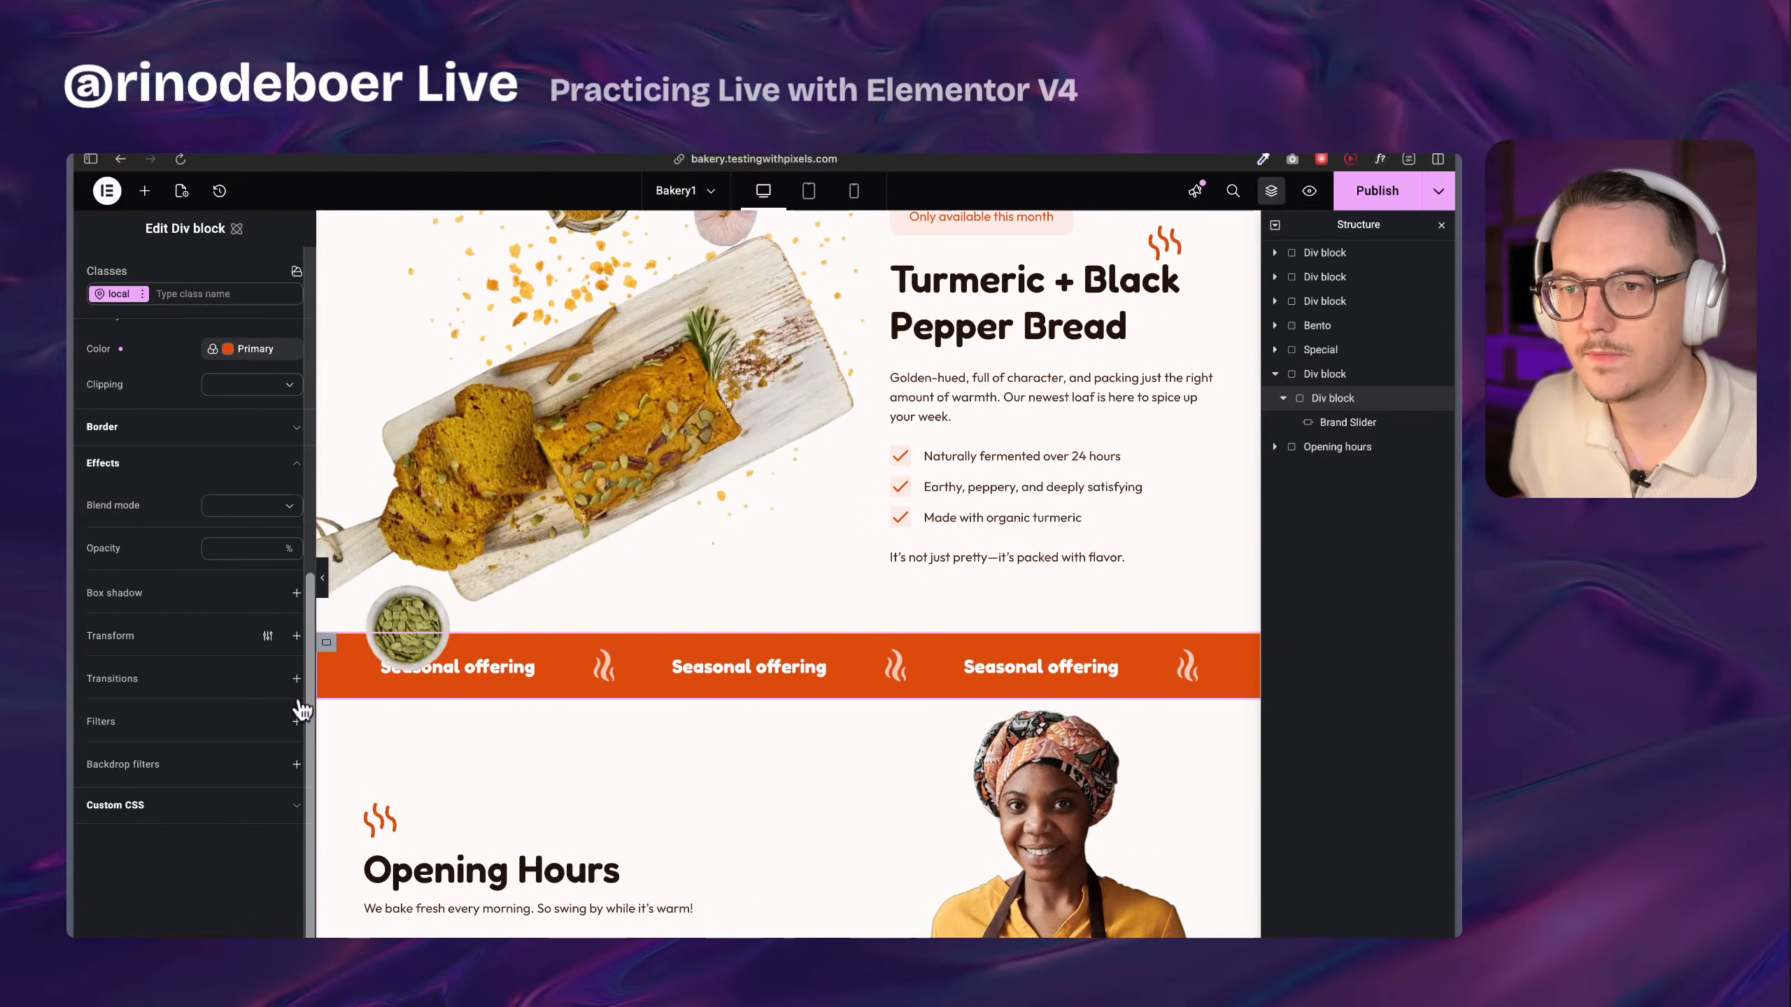
click(295, 679)
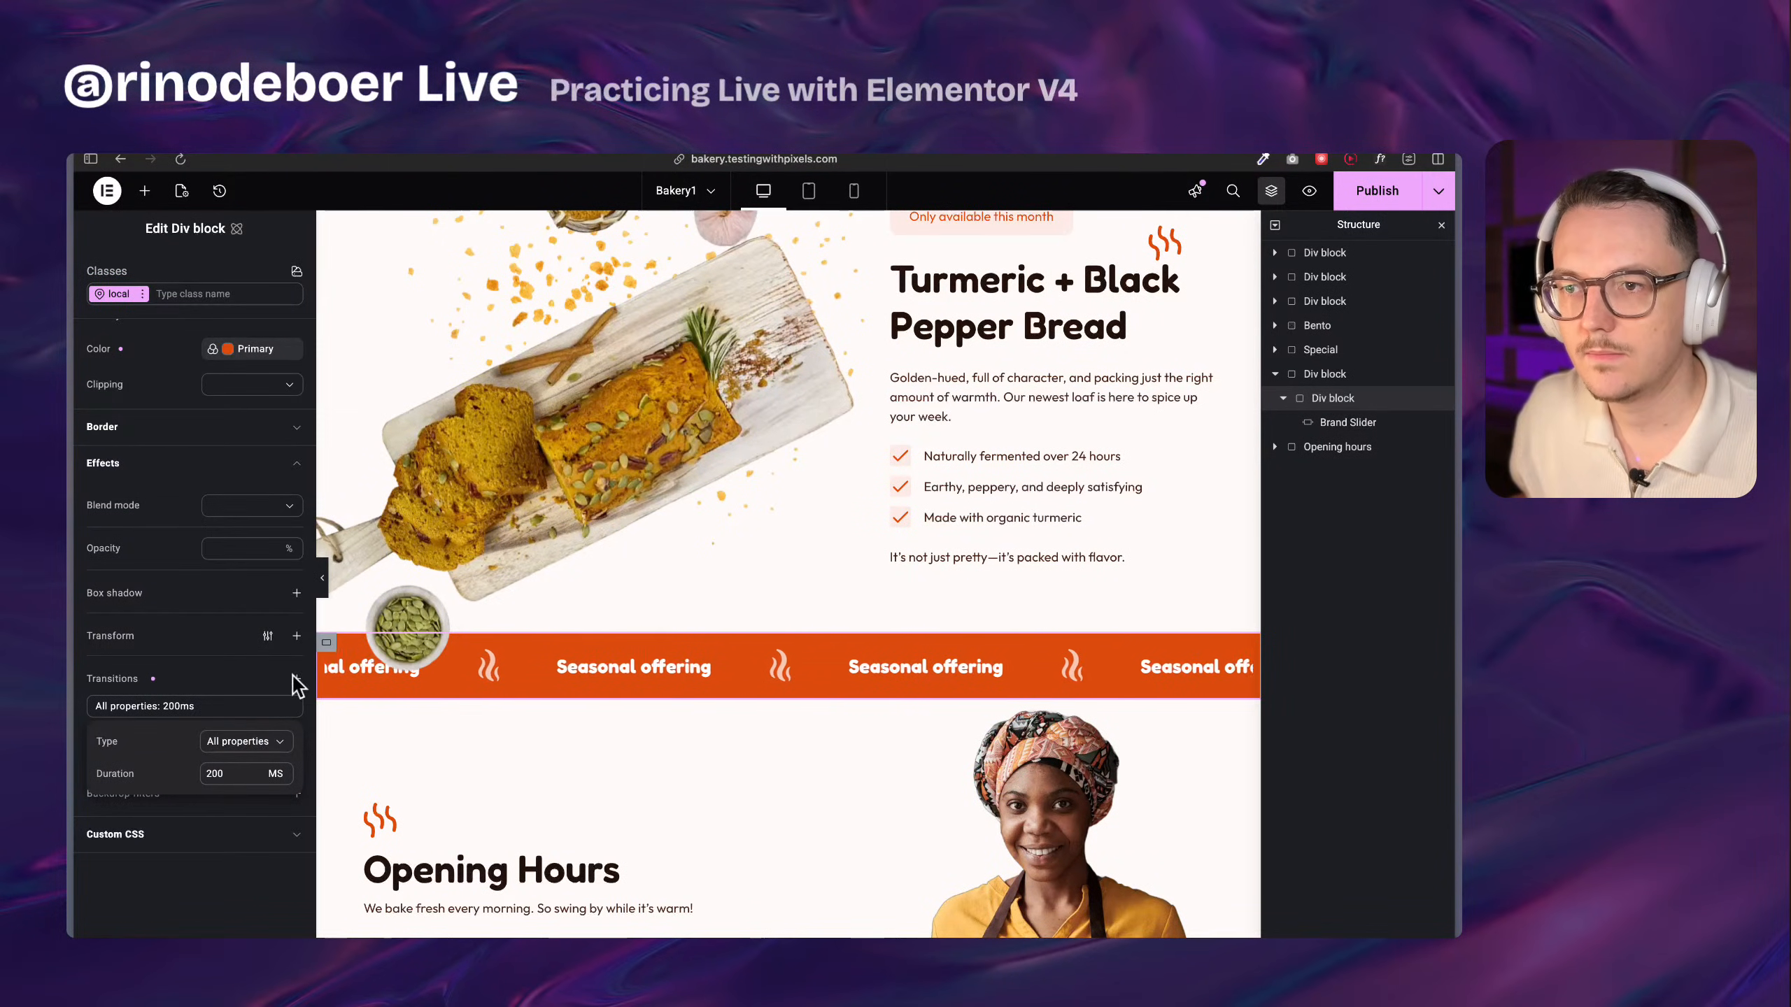
click(293, 706)
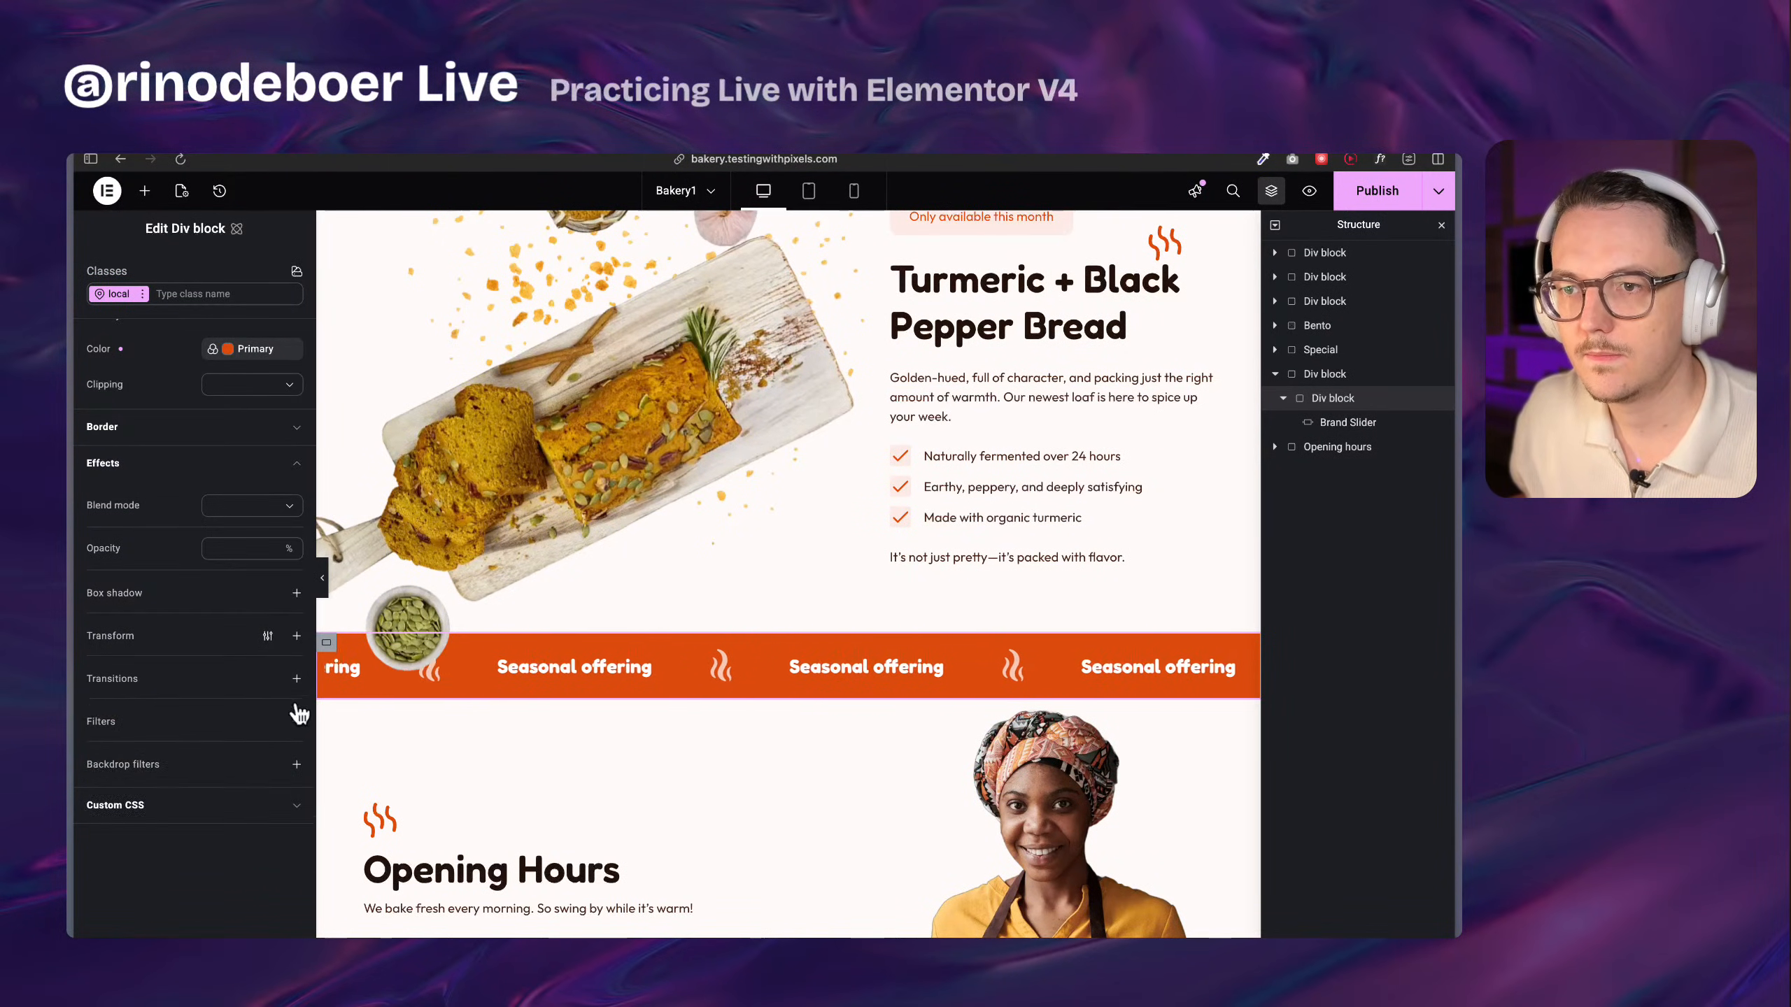
click(296, 637)
click(222, 691)
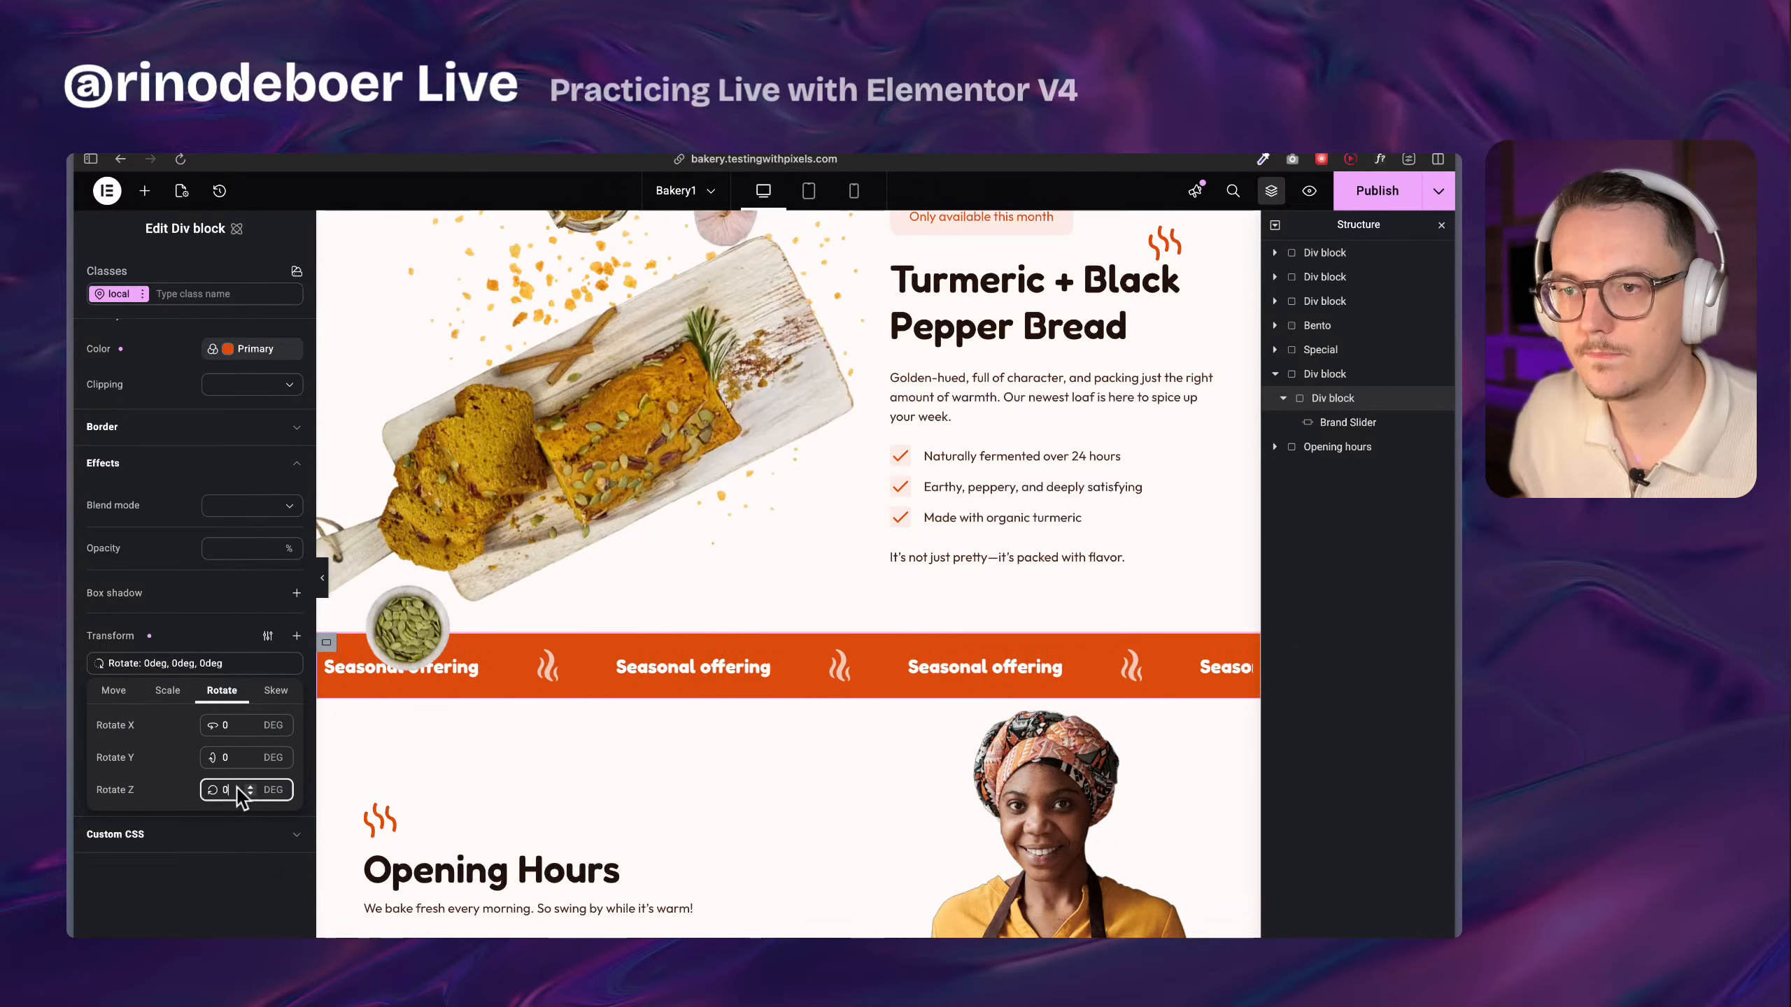
key(BackSpace)
text(4r)
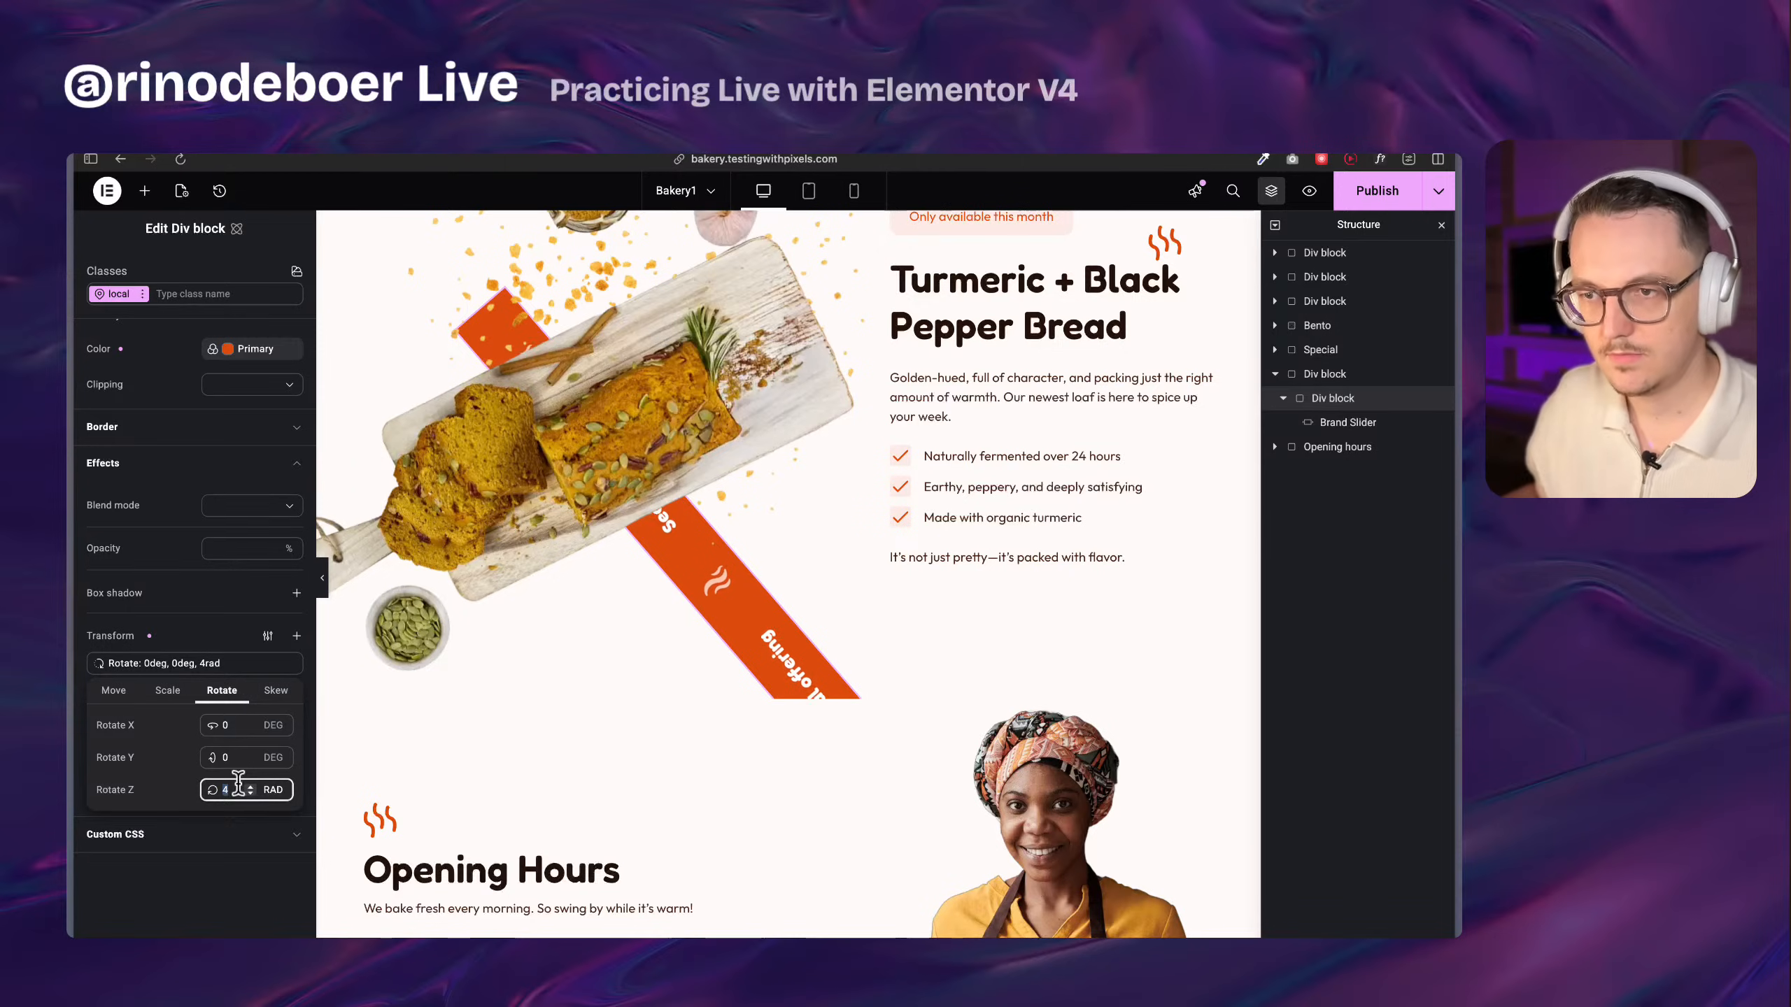
click(274, 792)
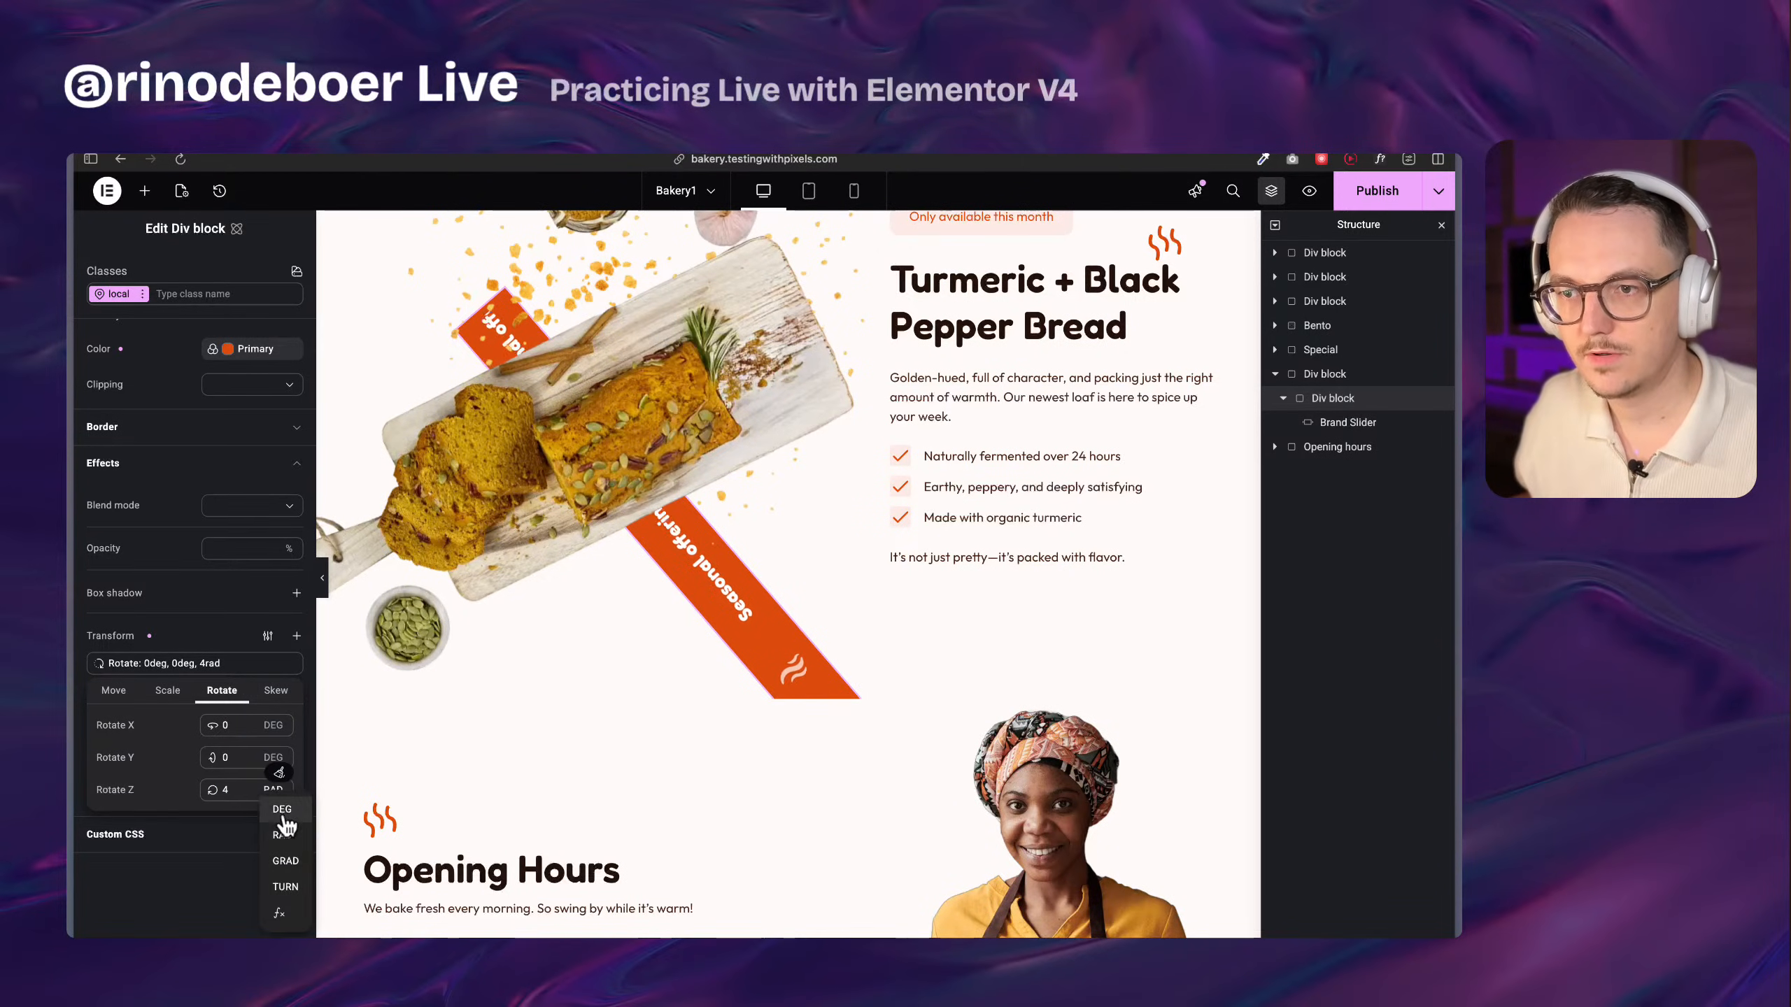
click(279, 814)
Set the inner div block's Z rotation to -4 degrees
click(233, 790)
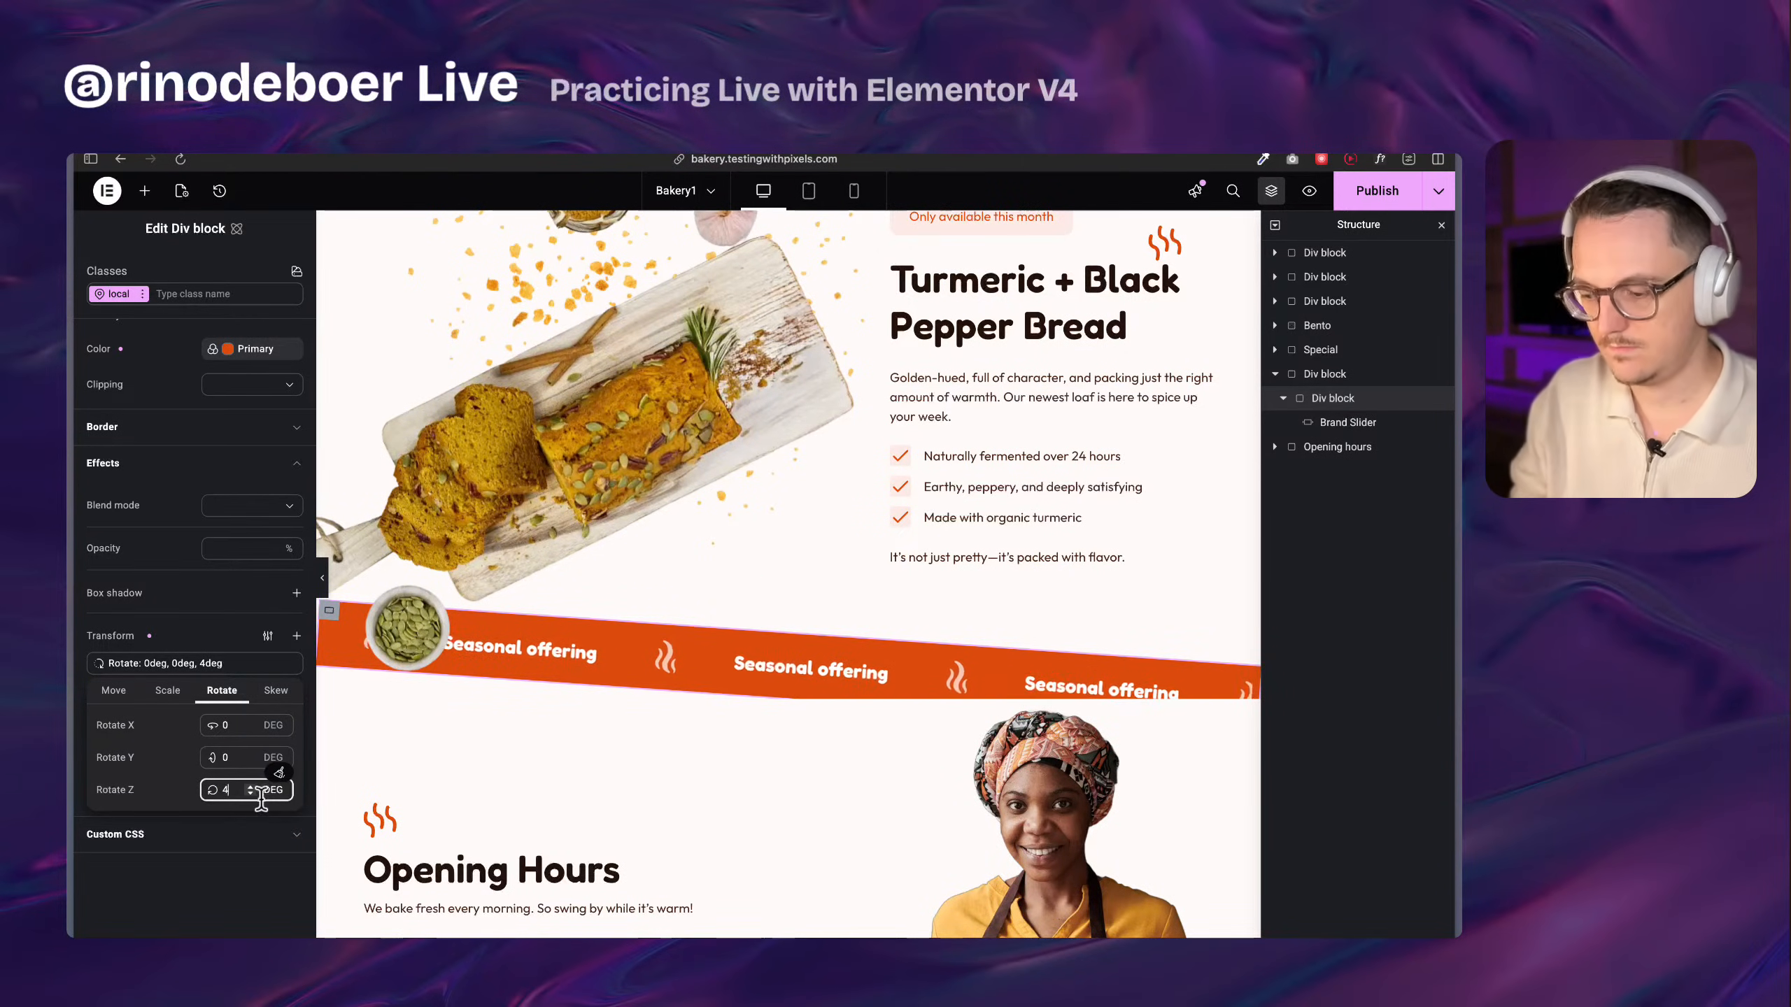
key(Left)
text(-)
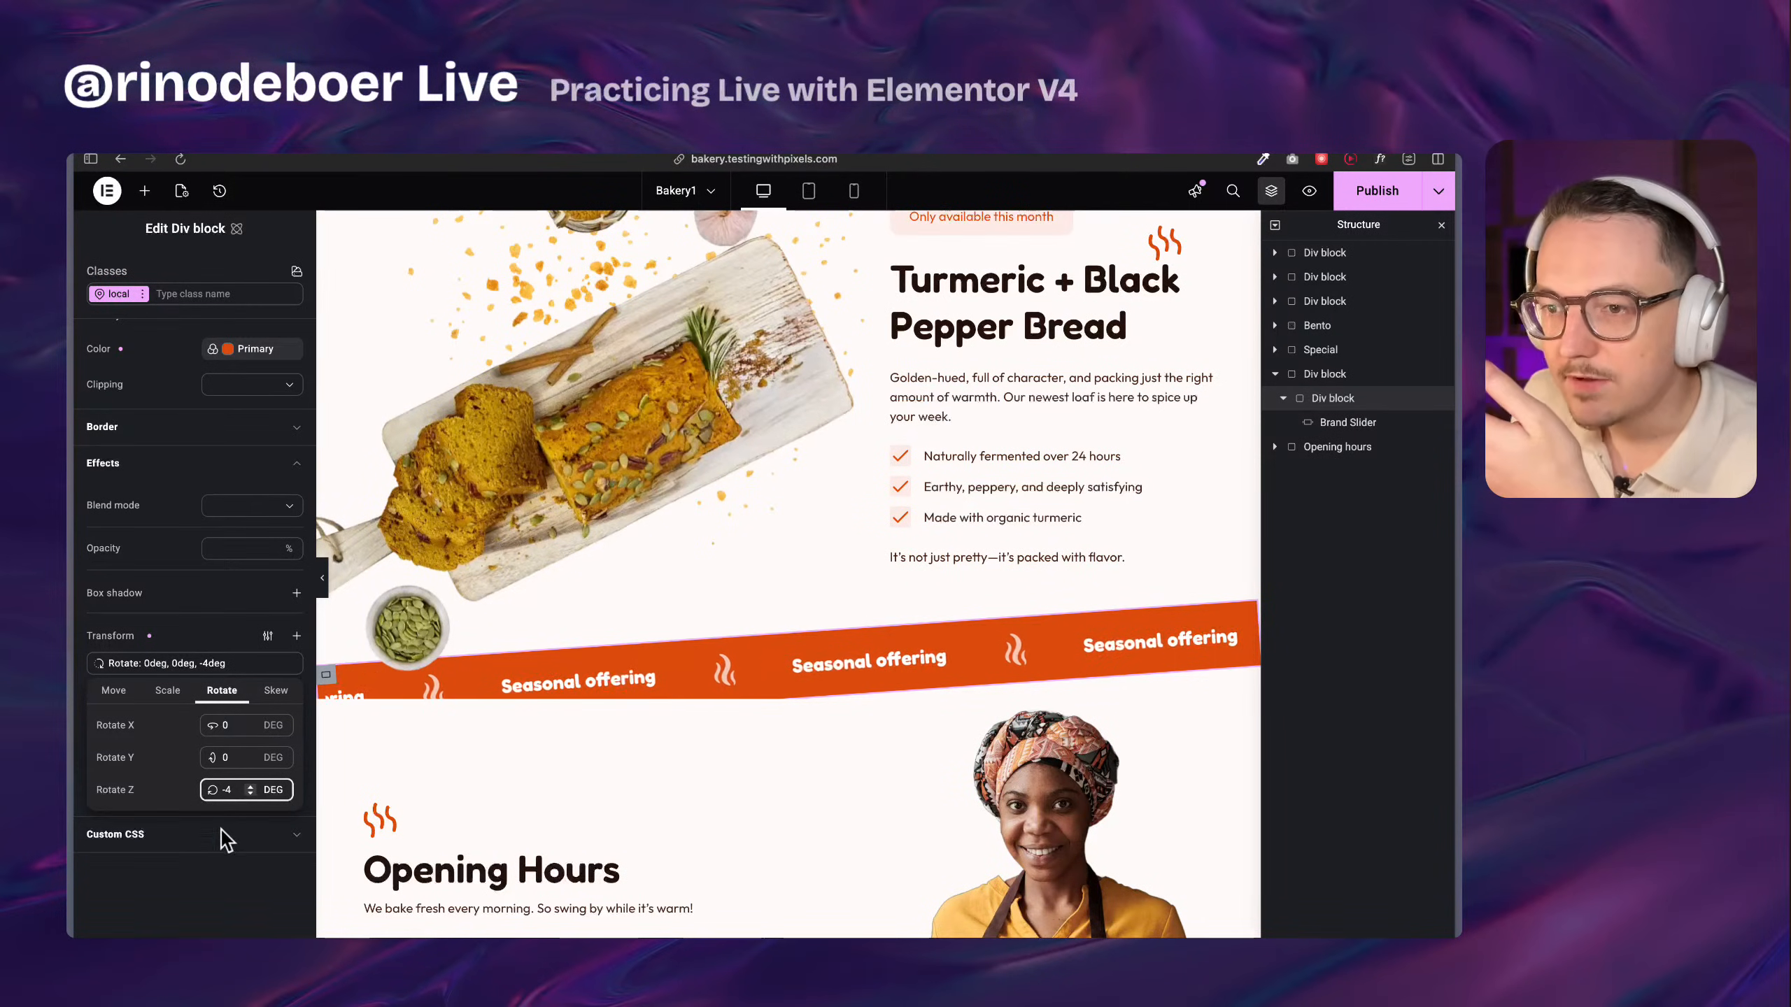
click(205, 878)
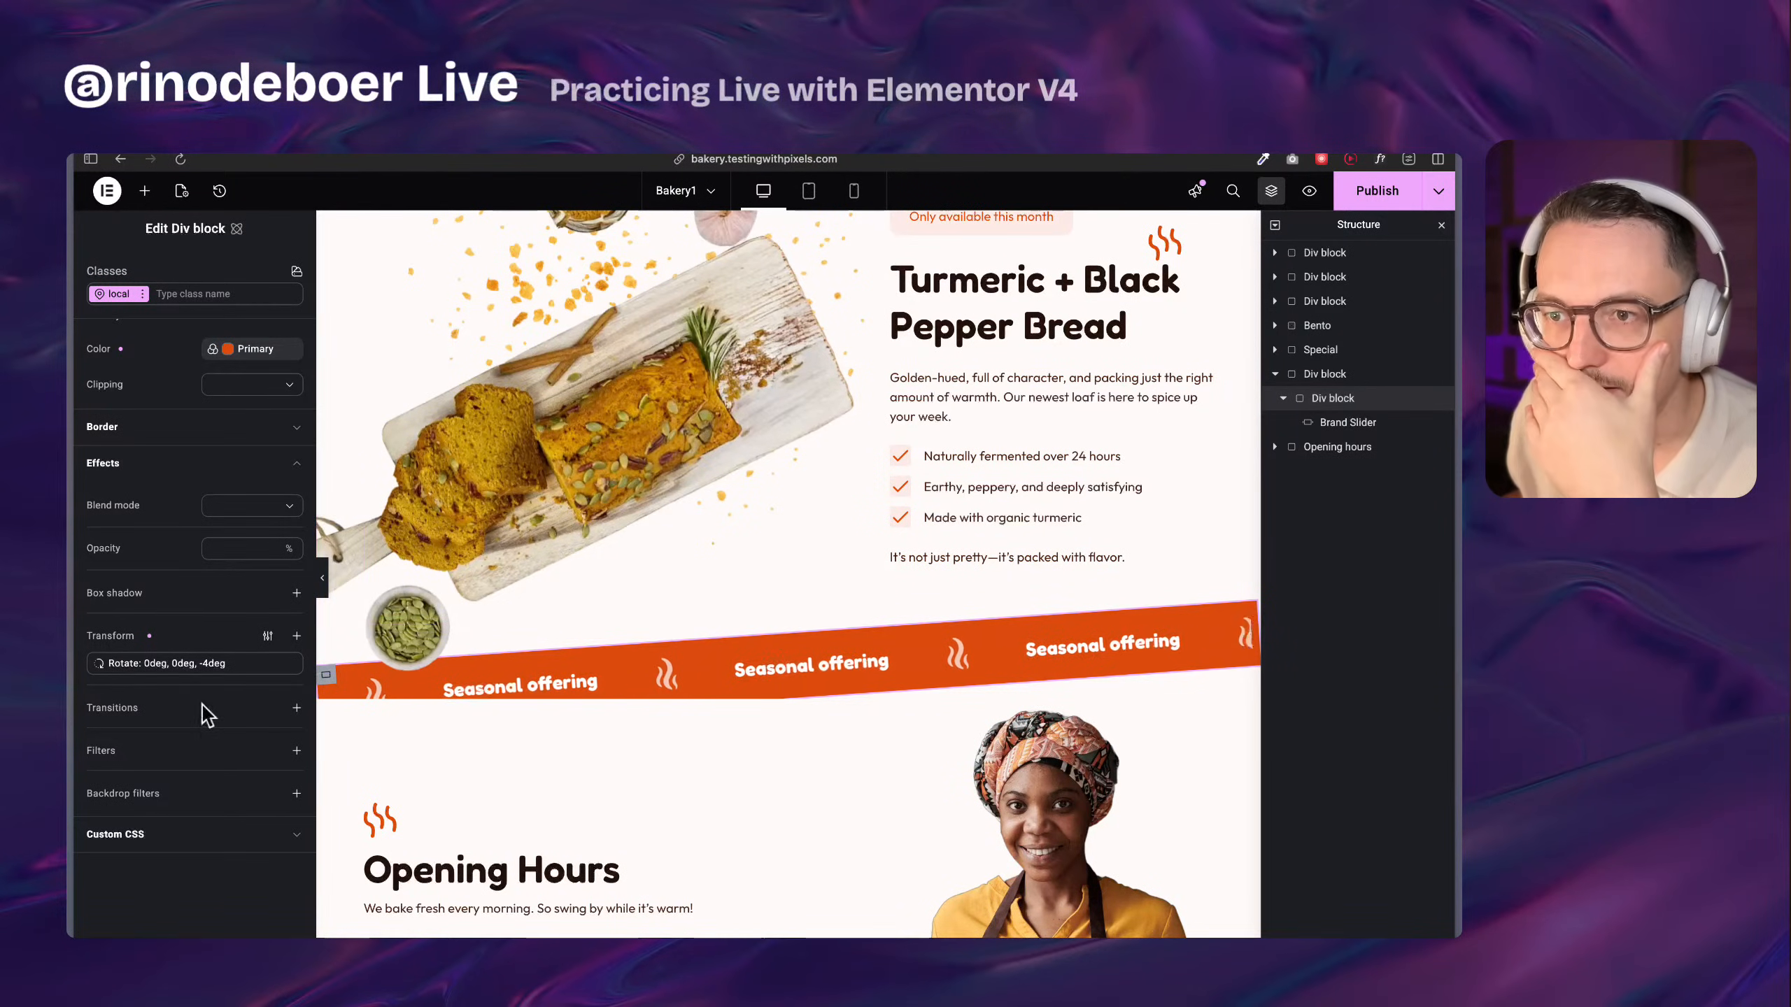
Set the inner div block's position to Relative with a z-index of 8
scroll(177, 635, up, 6)
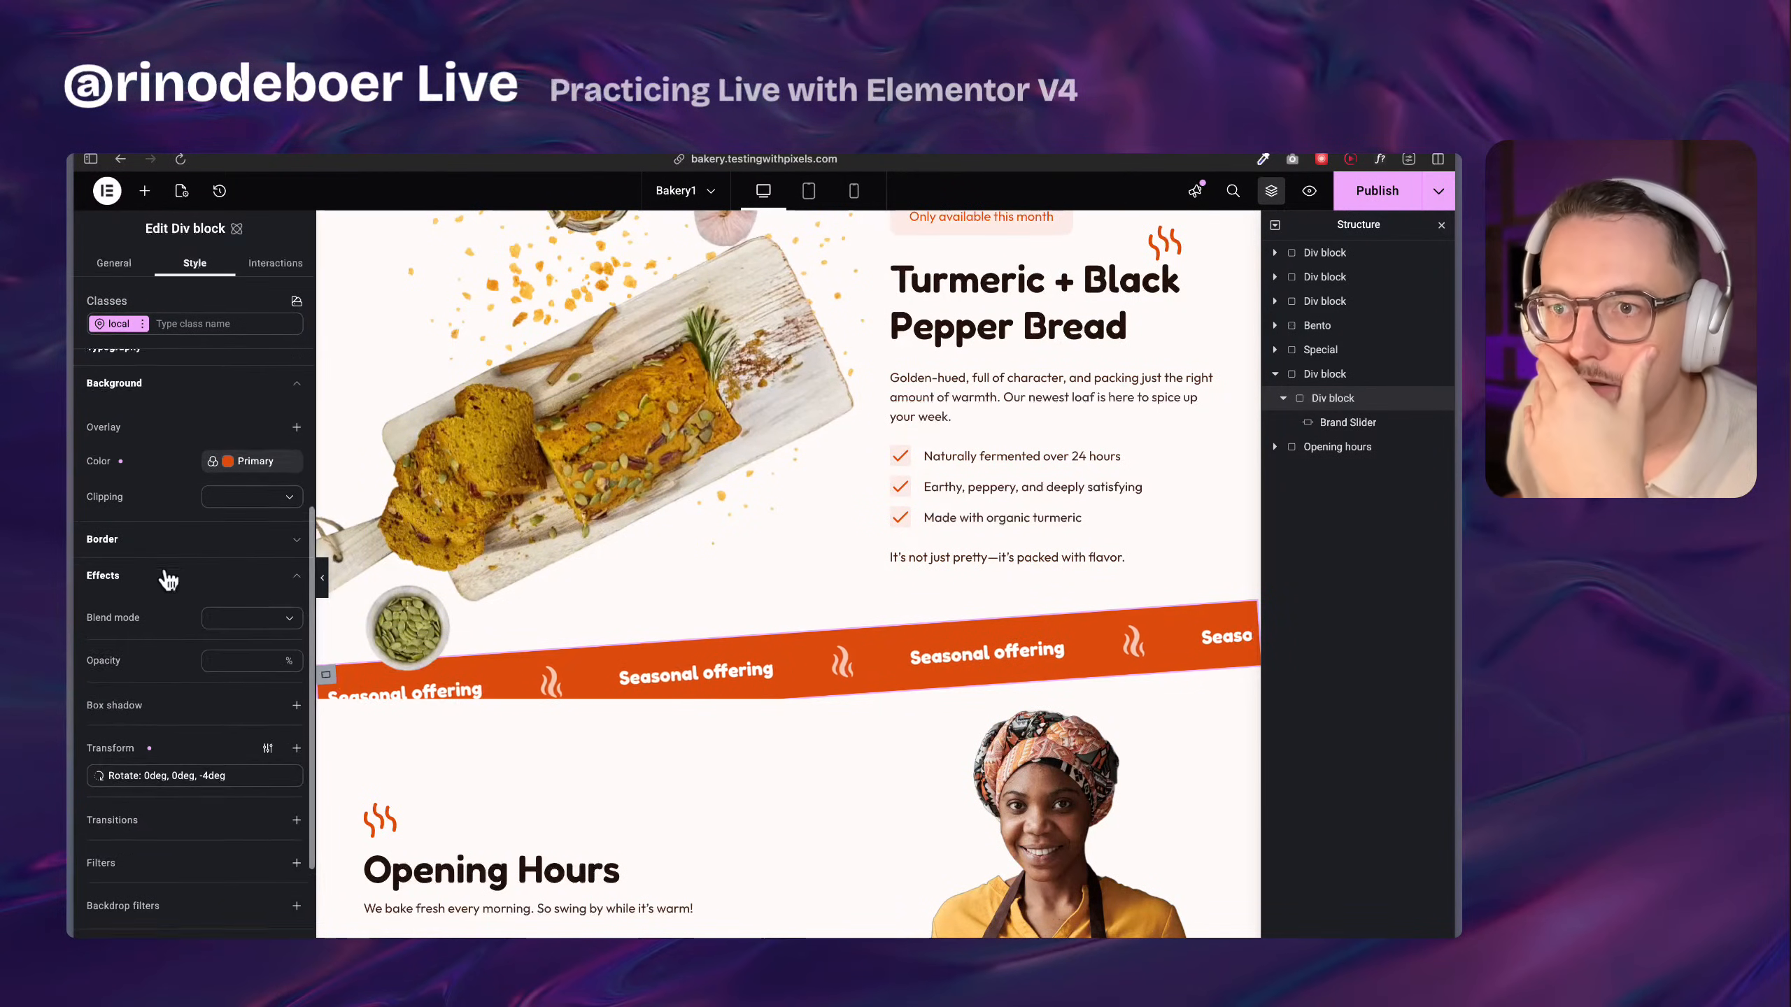
scroll(169, 579, up, 1)
click(190, 619)
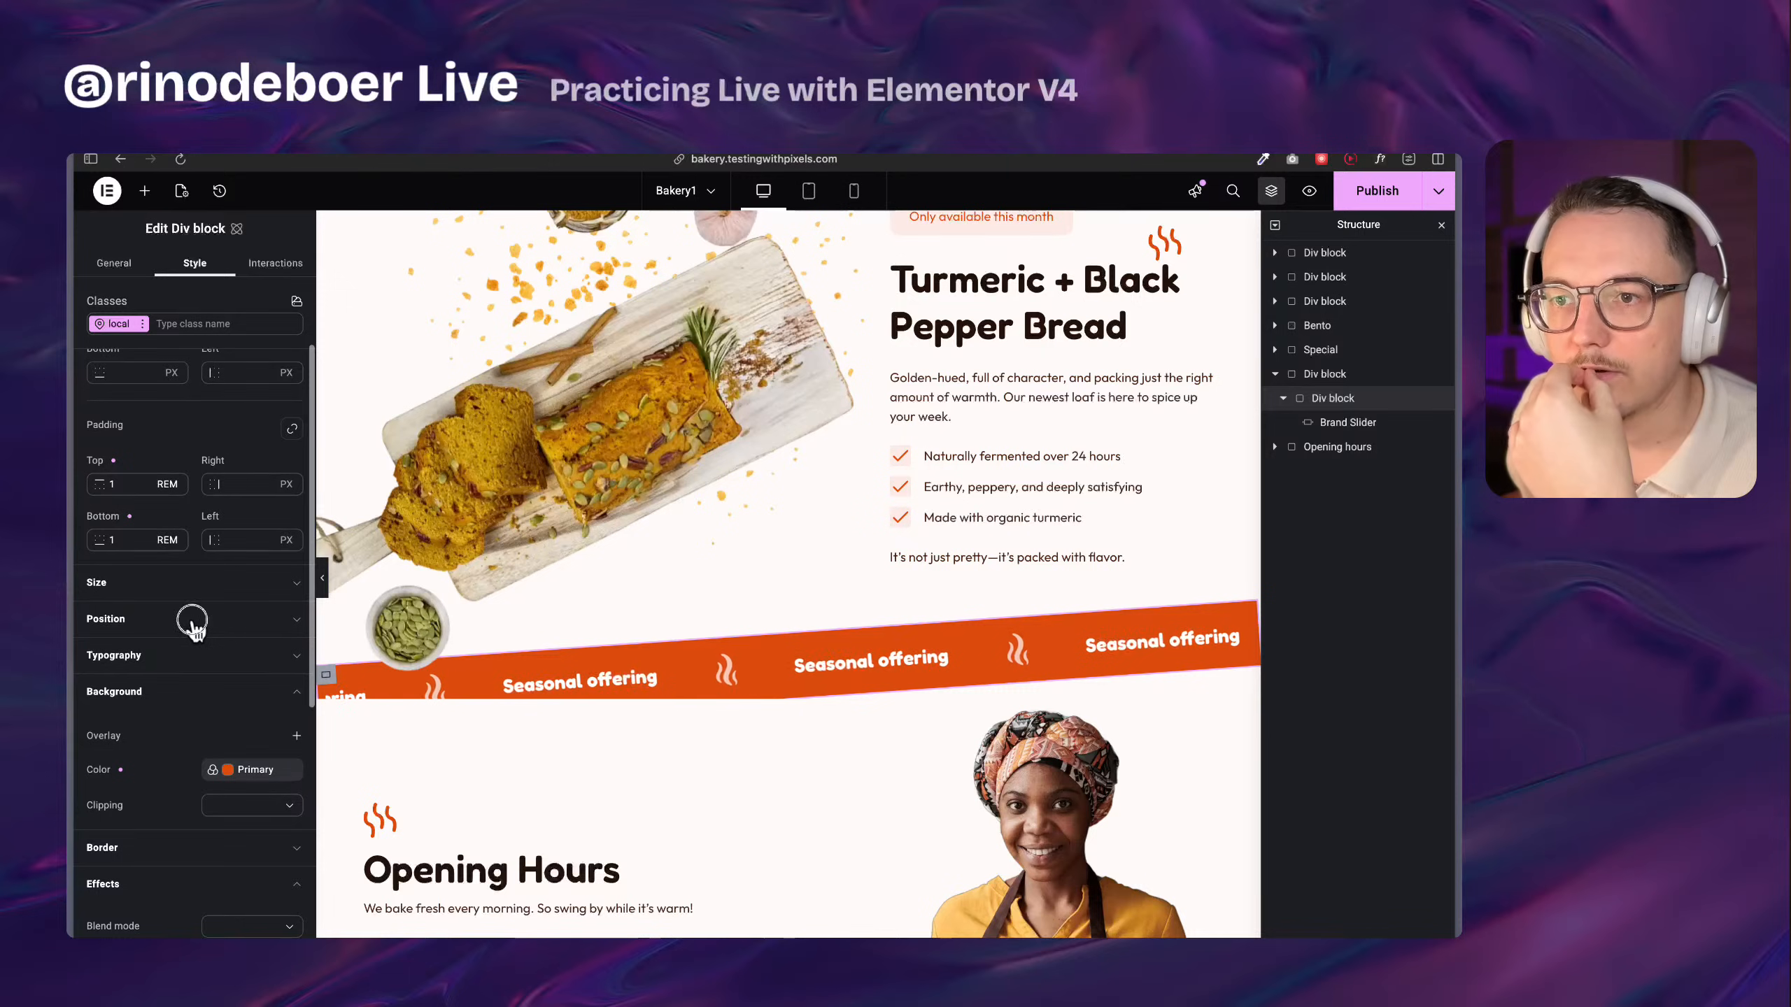
click(252, 661)
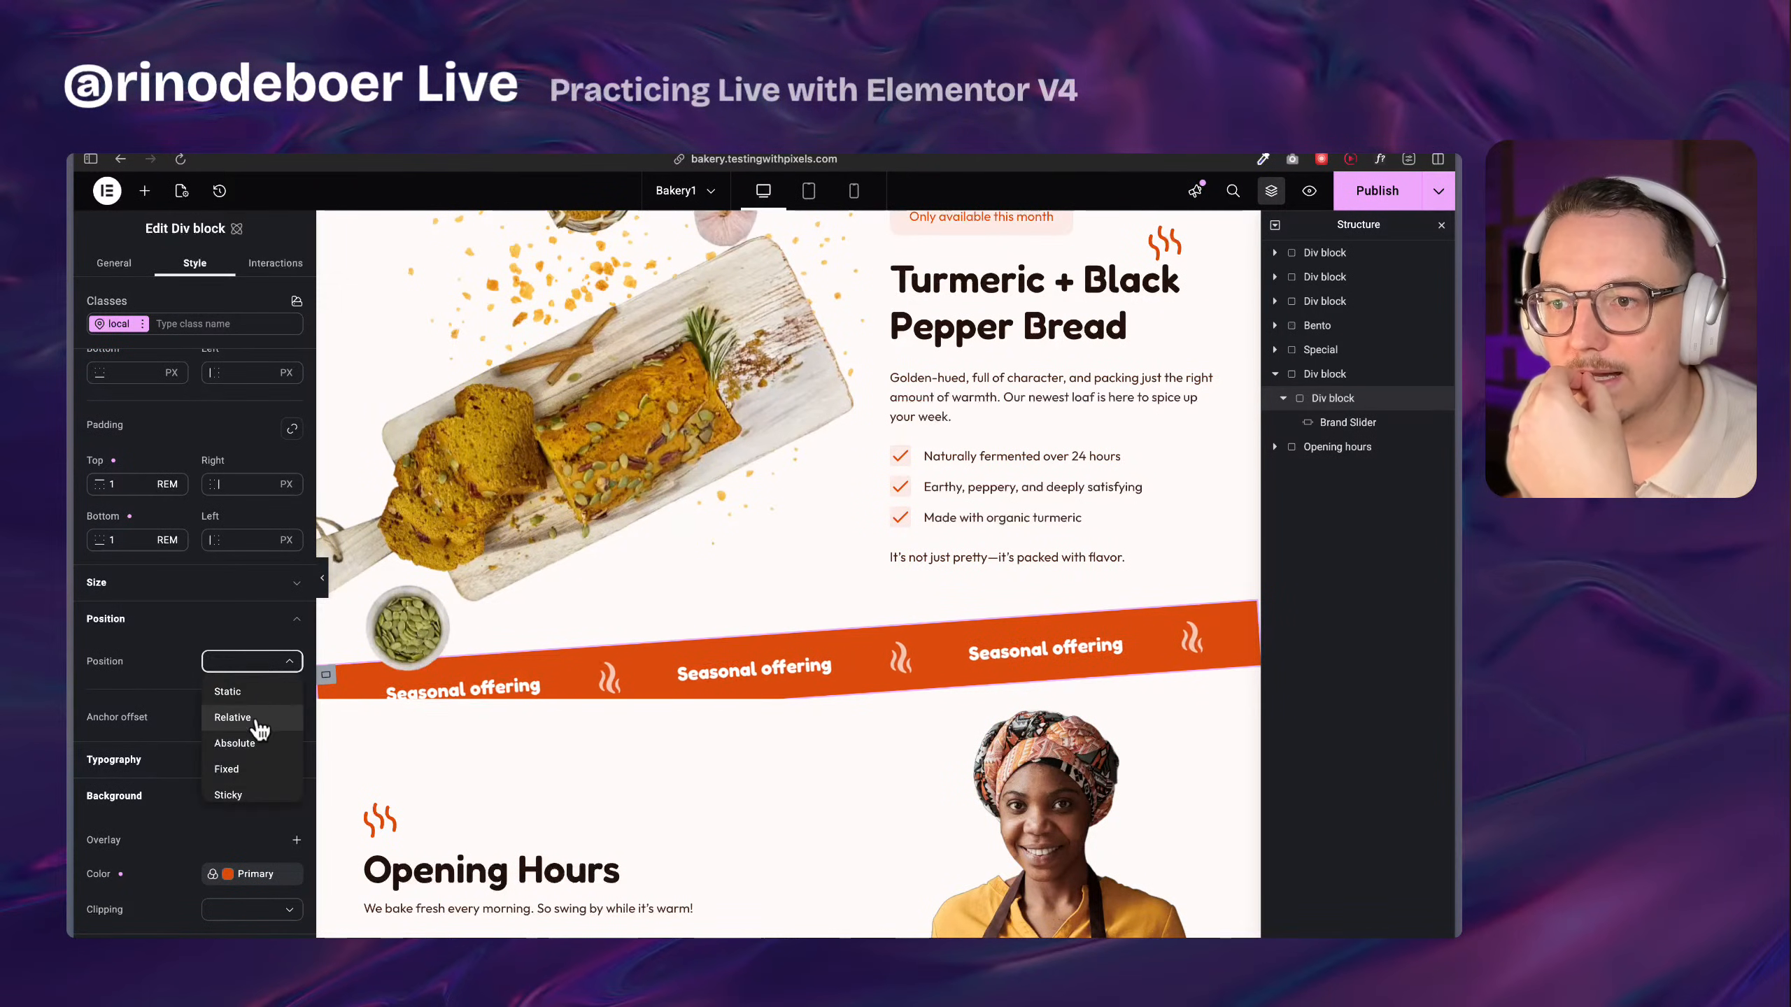
click(226, 716)
scroll(219, 764, down, 1)
click(245, 779)
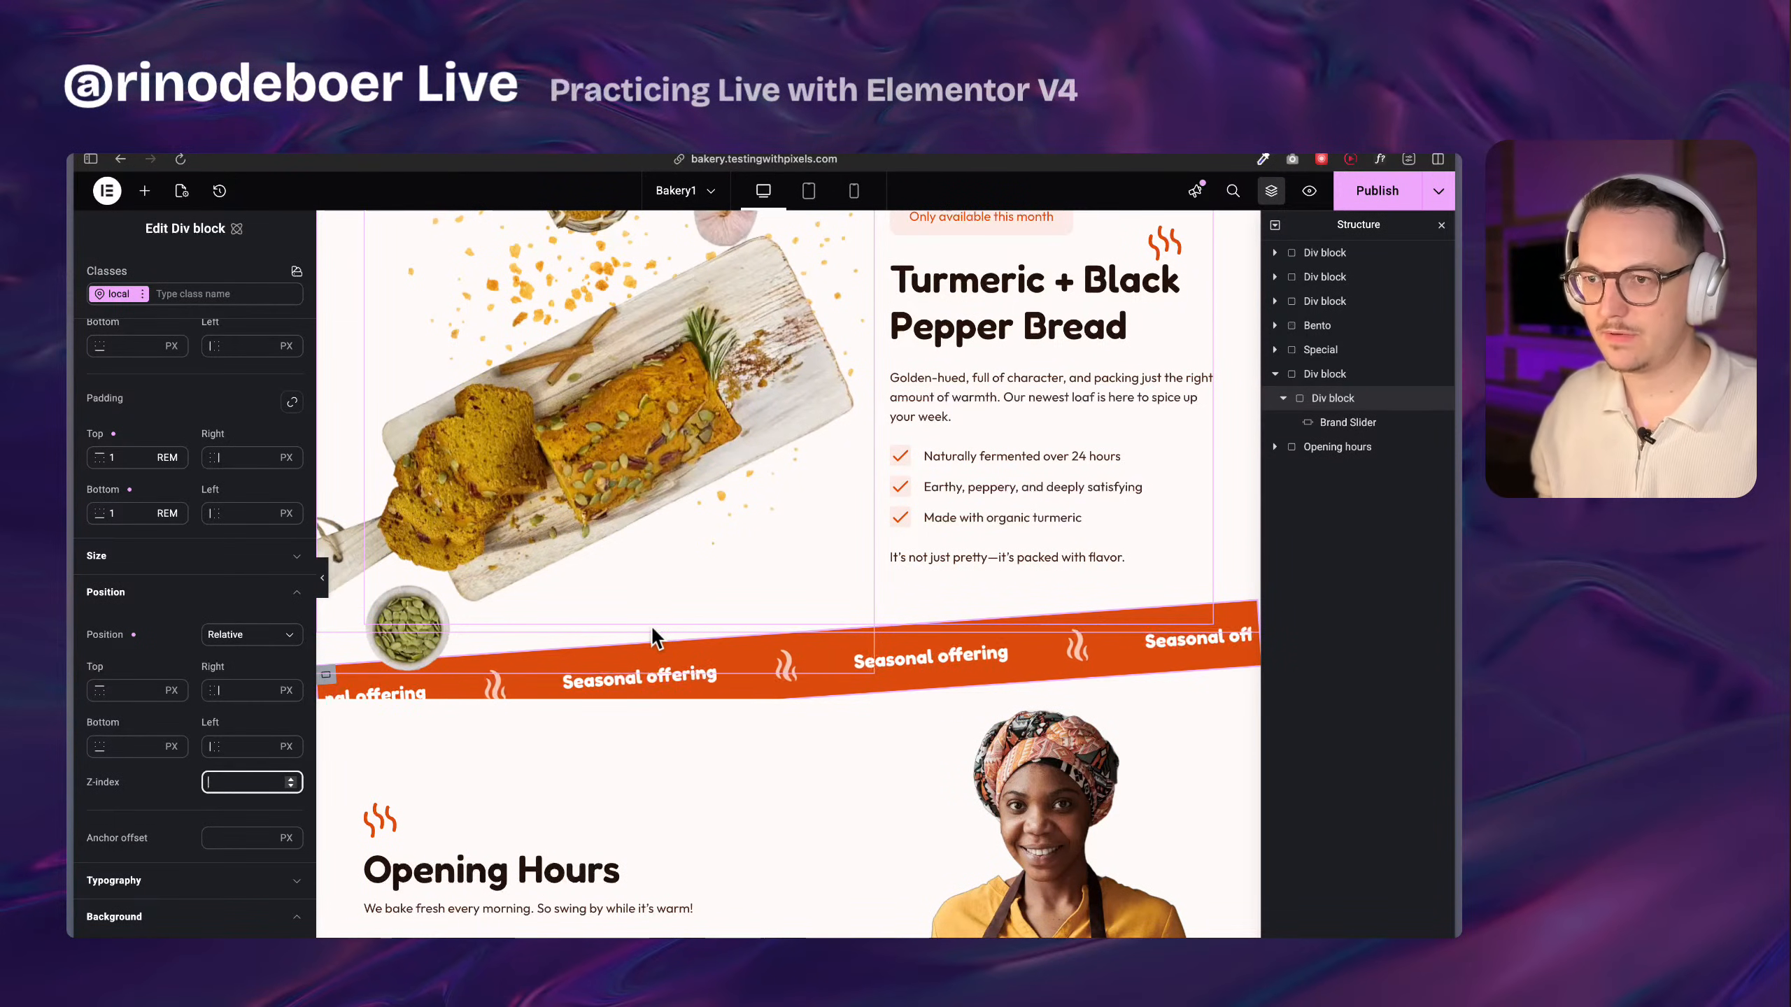
text(8)
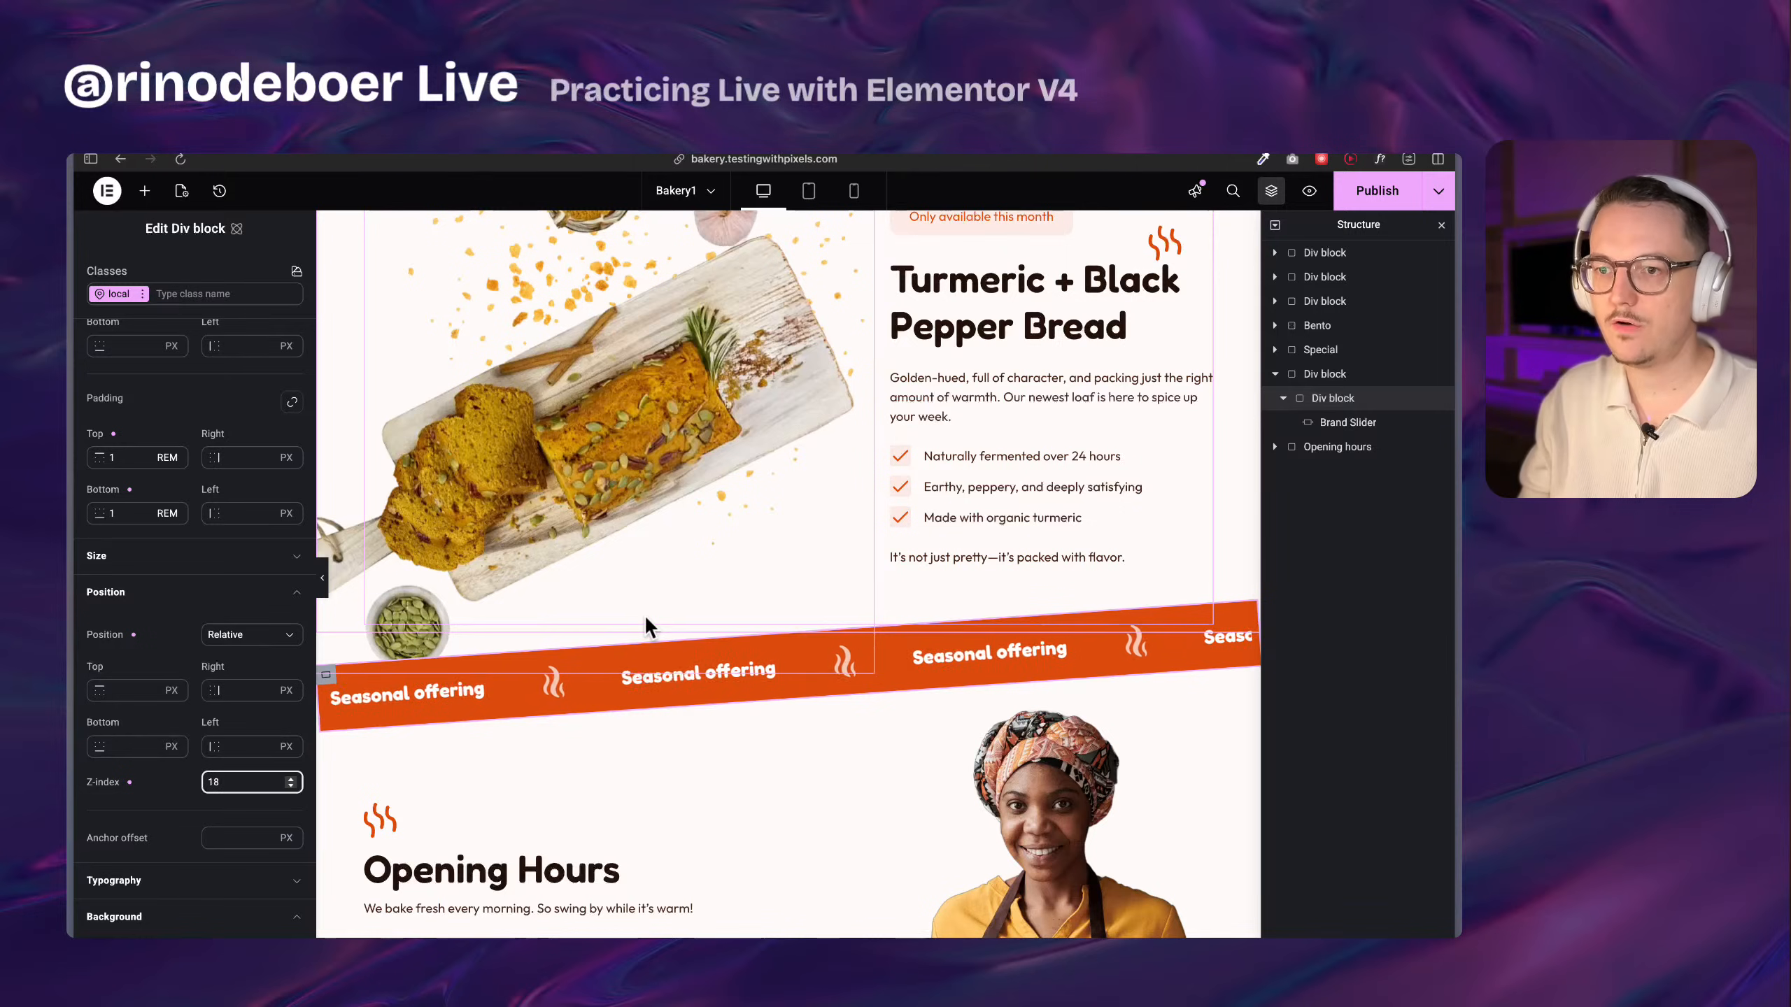
text(1)
key(BackSpace)
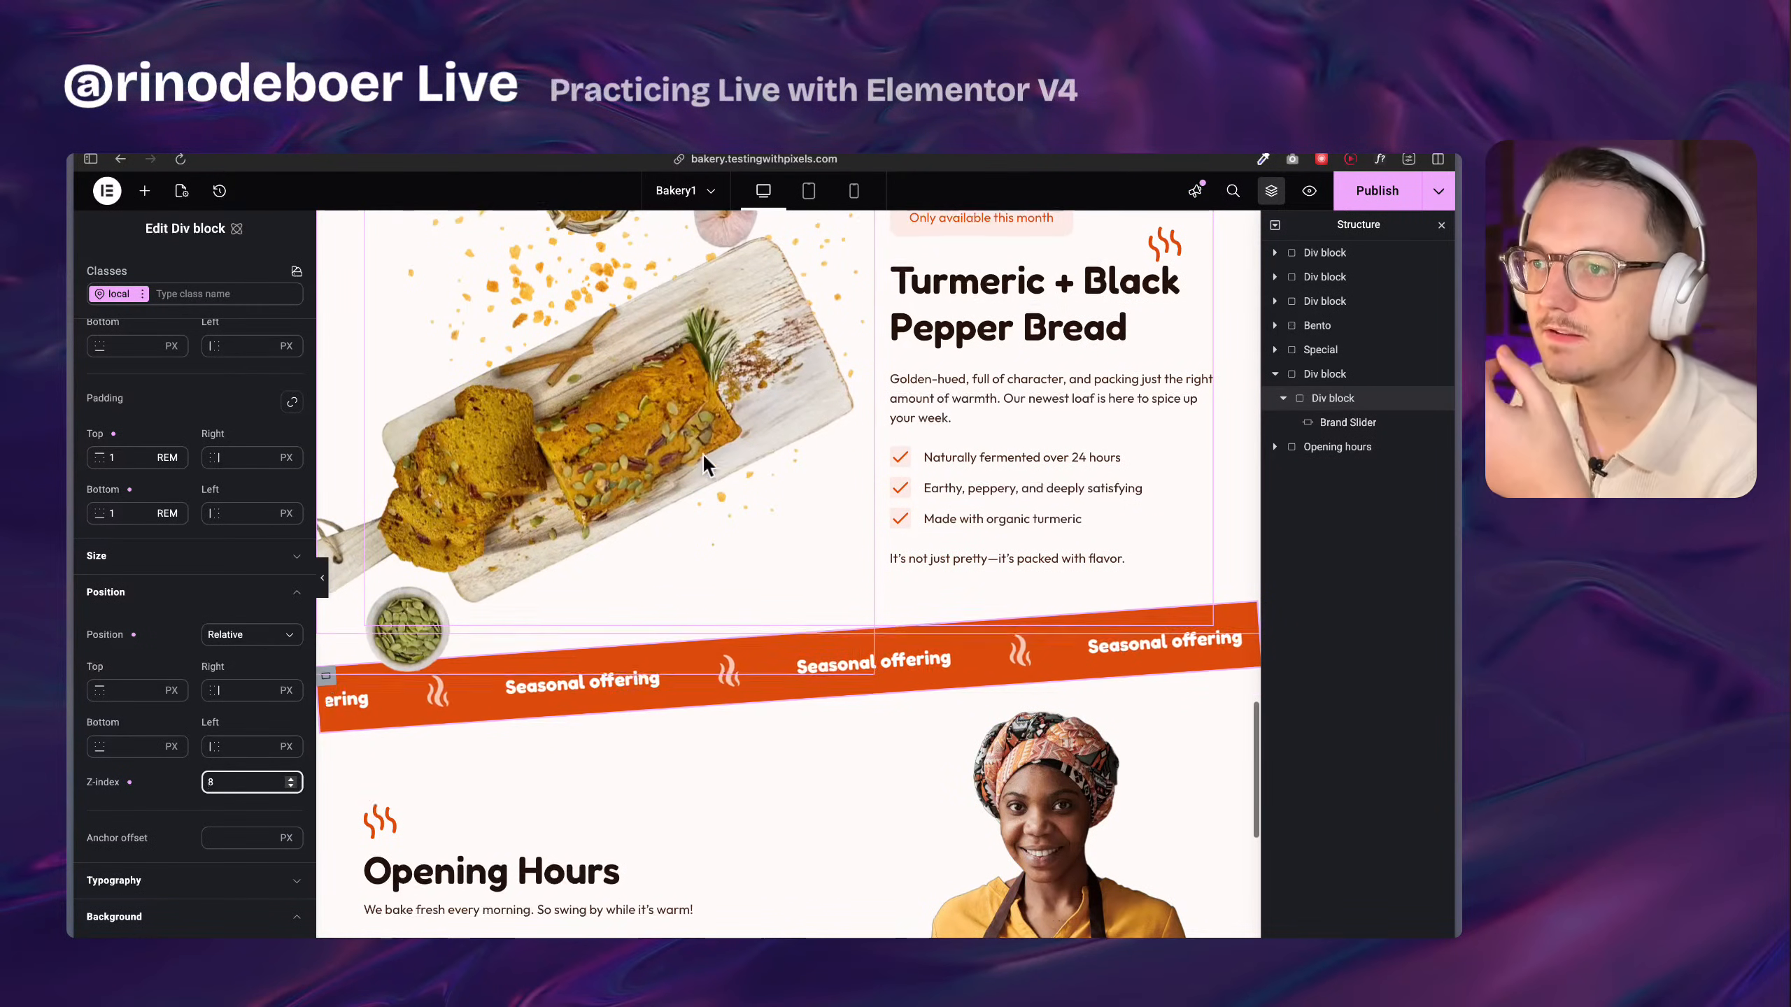
Examine how the tilted slider strip sits between the Turmeric + Black Pepper Bread and Opening Hours sections
scroll(728, 454, up, 1)
scroll(730, 455, up, 1)
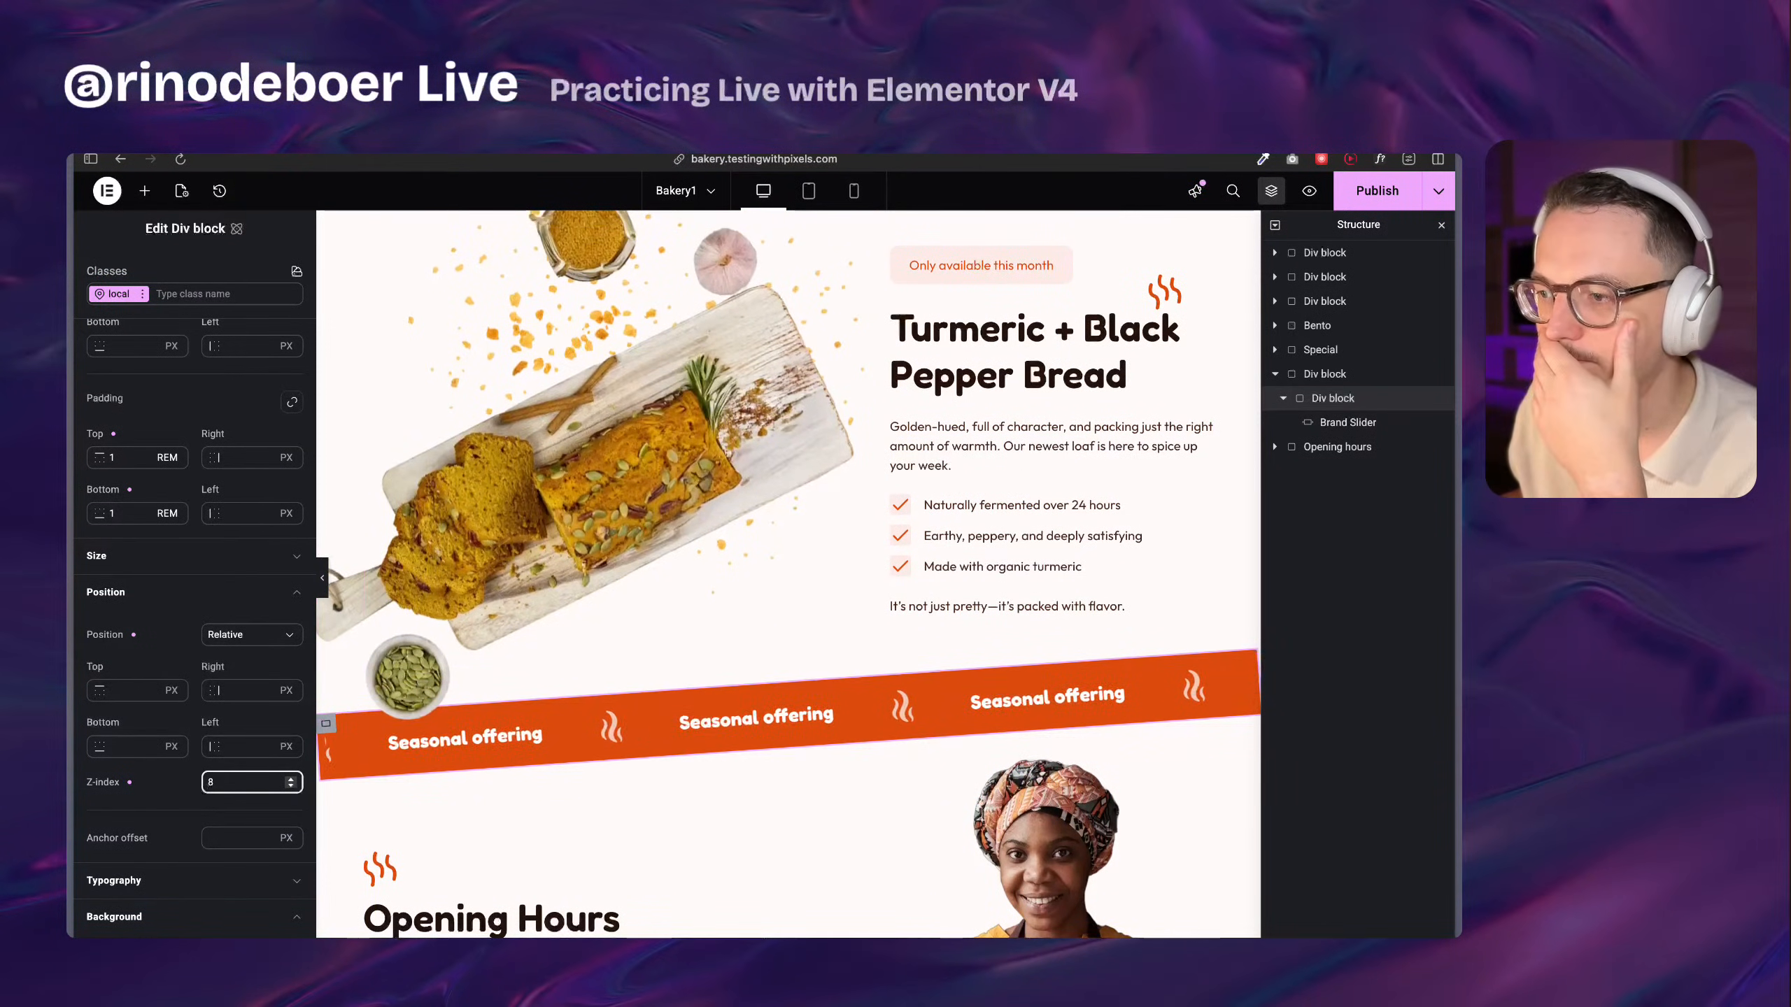
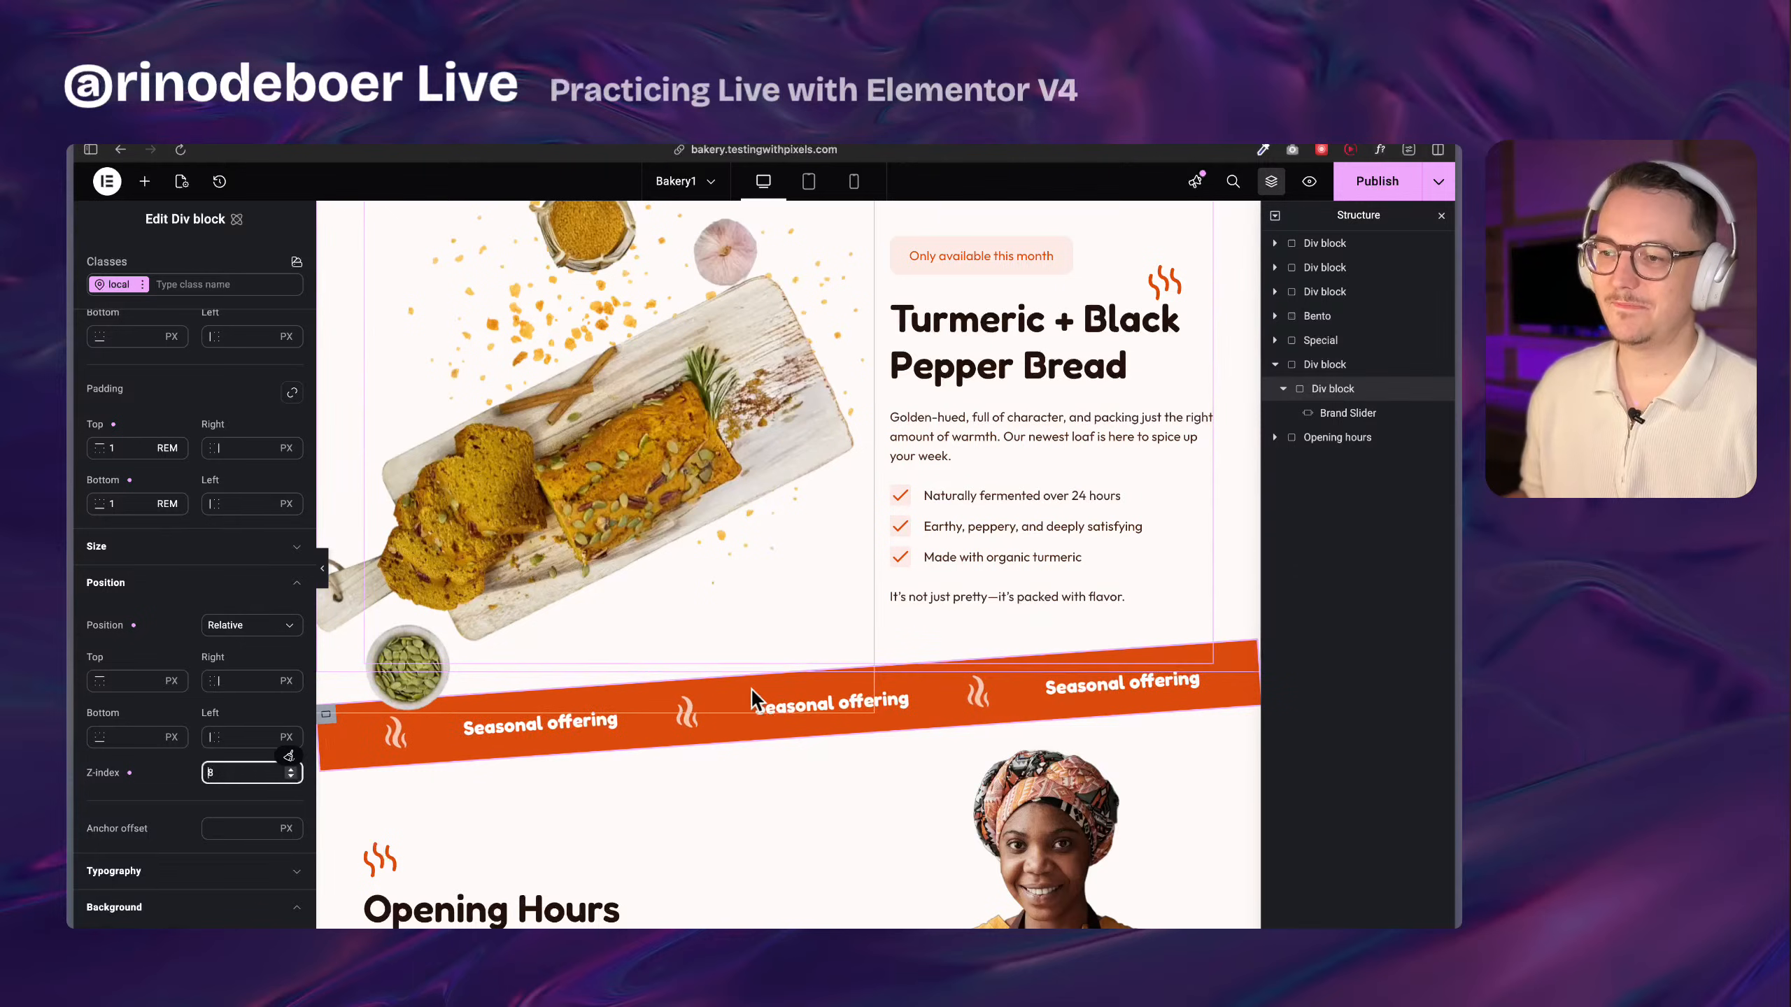
scroll(751, 693, down, 1)
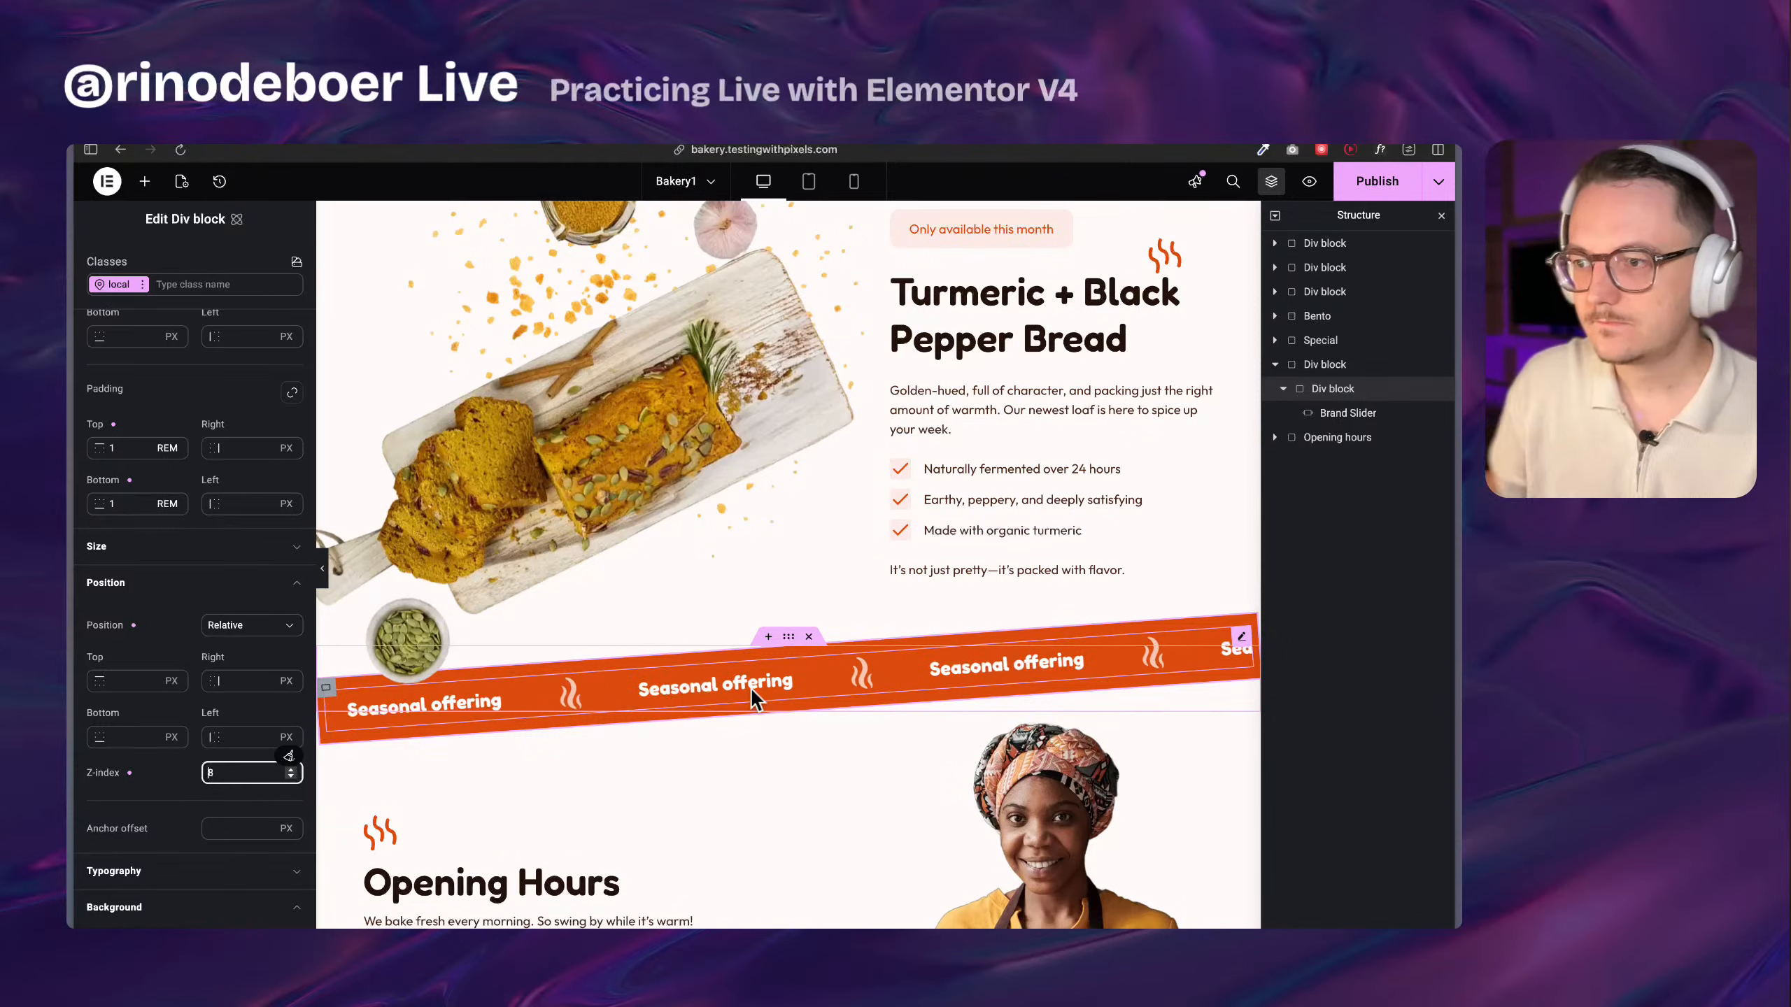
scroll(750, 687, down, 5)
scroll(752, 627, up, 5)
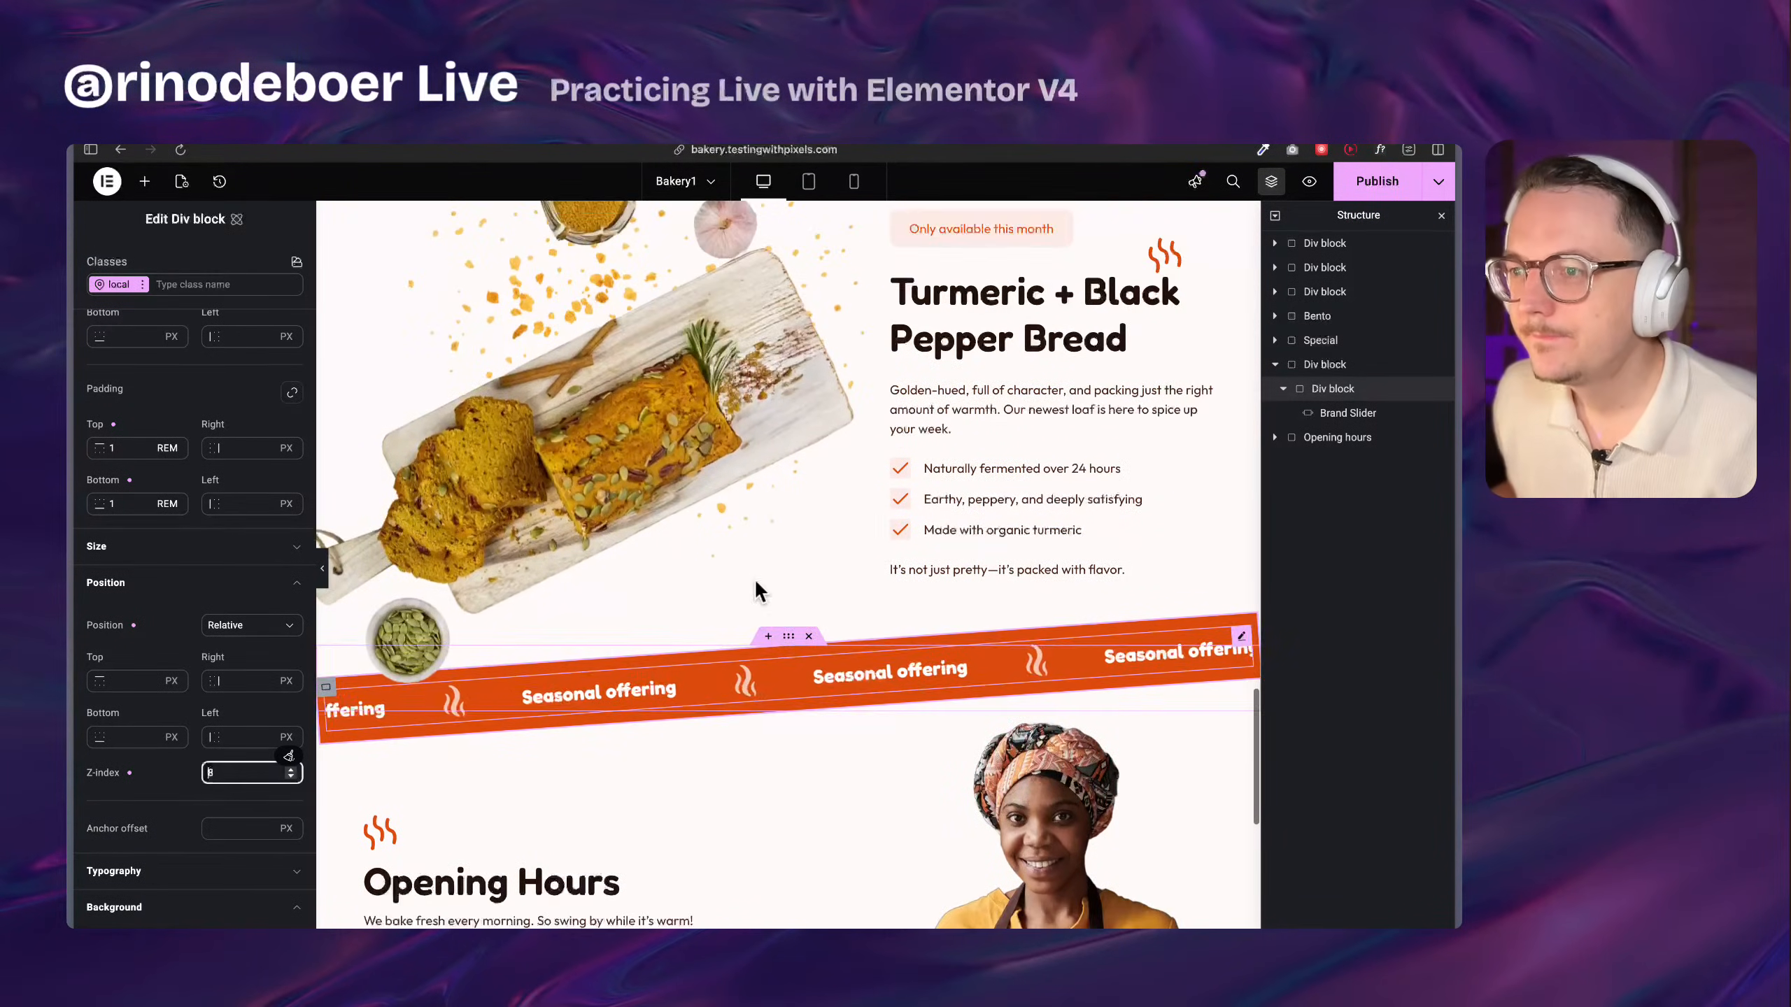
scroll(650, 653, down, 3)
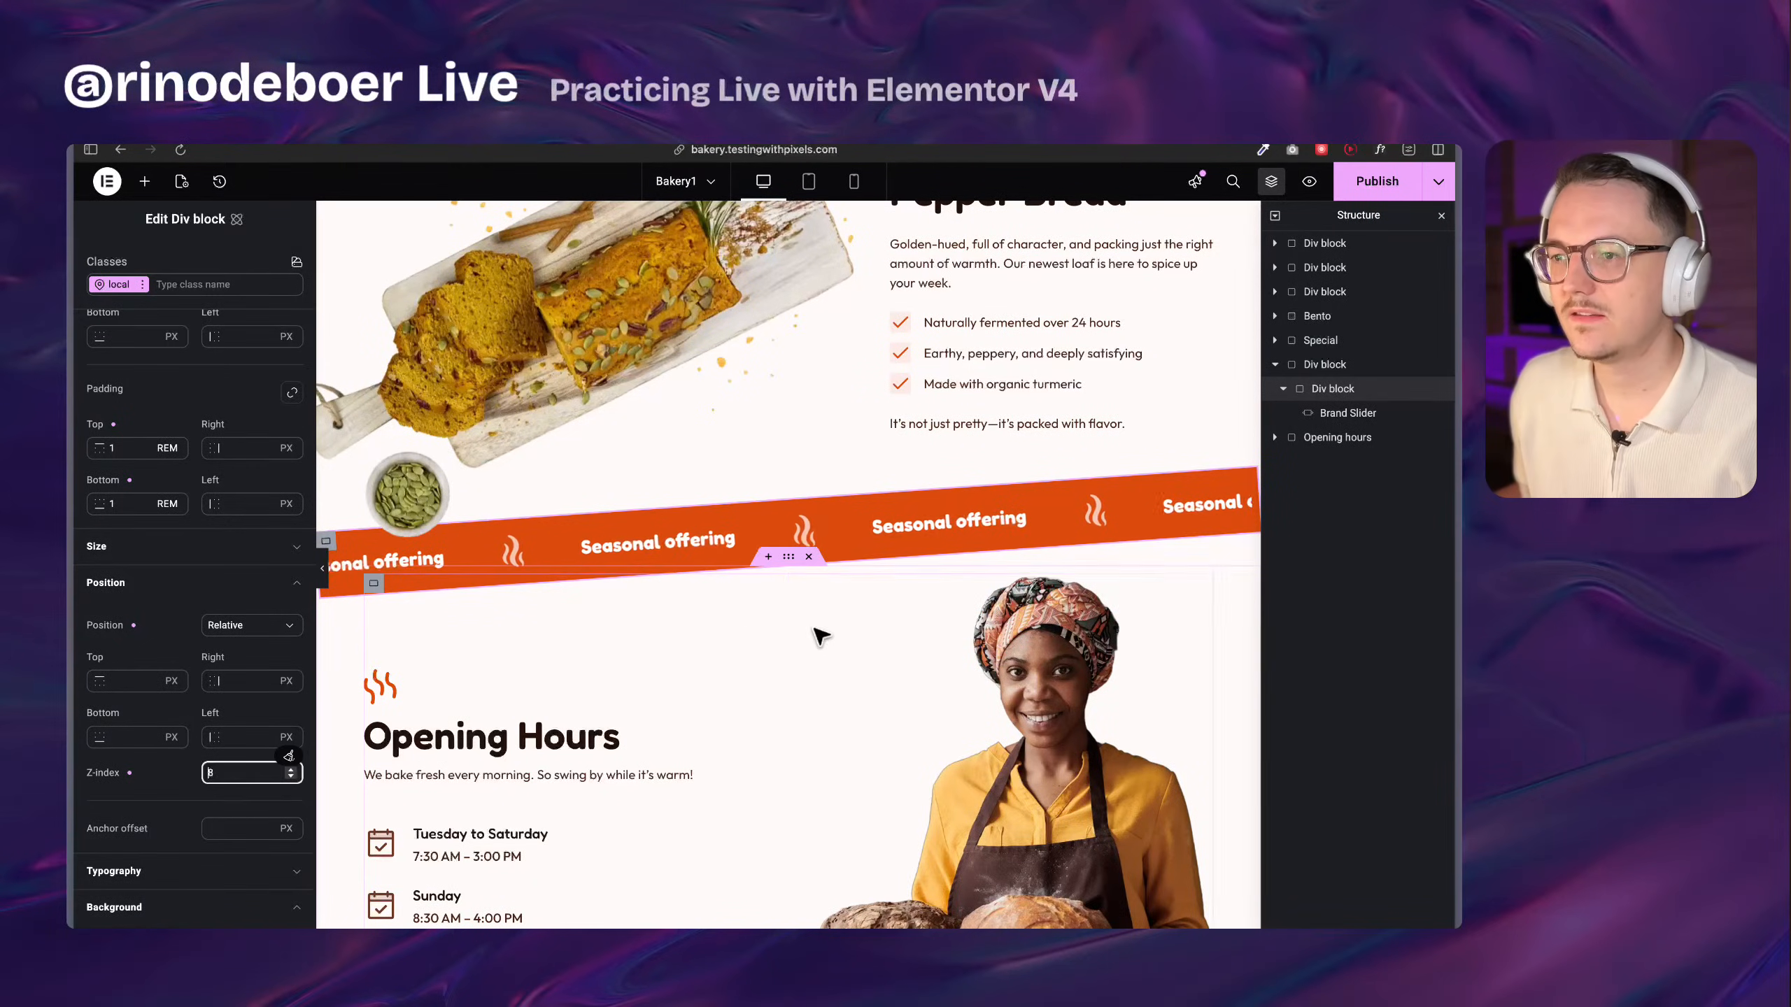
scroll(819, 633, up, 3)
Set the bottom padding of the Special section to 3 rem
click(1361, 340)
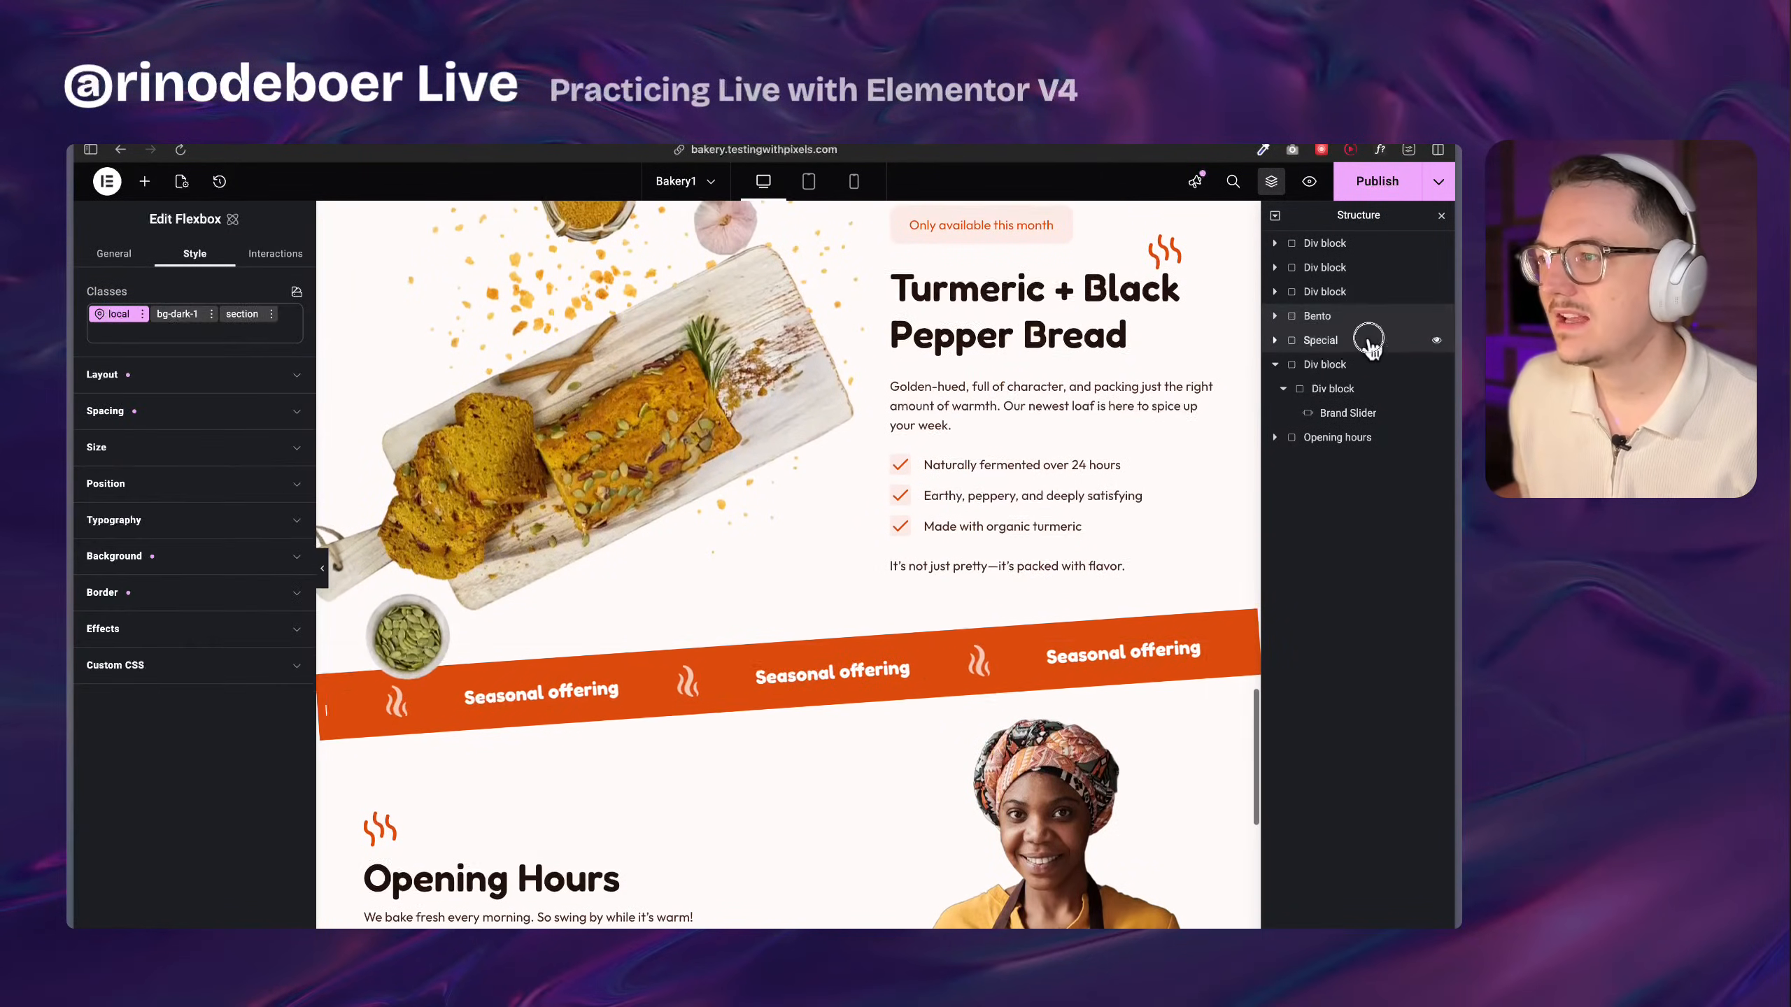
click(149, 412)
click(141, 731)
scroll(142, 713, down, 1)
scroll(674, 617, down, 4)
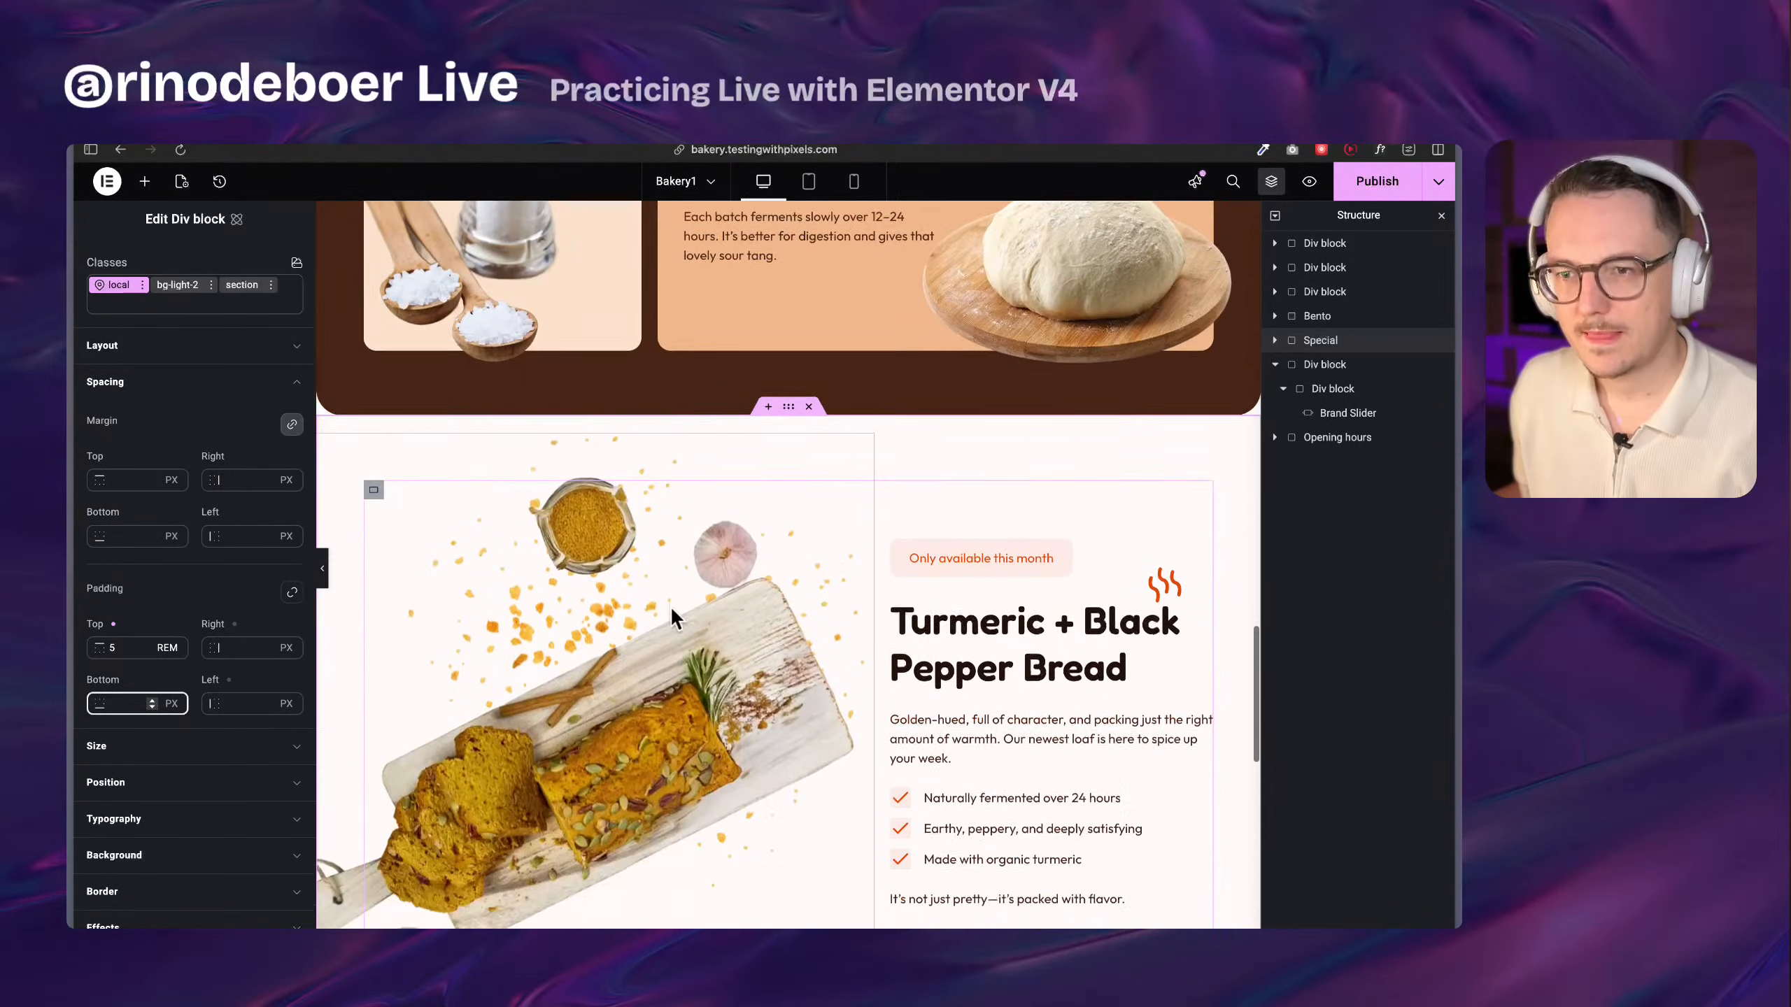
scroll(673, 617, down, 3)
text(3rem)
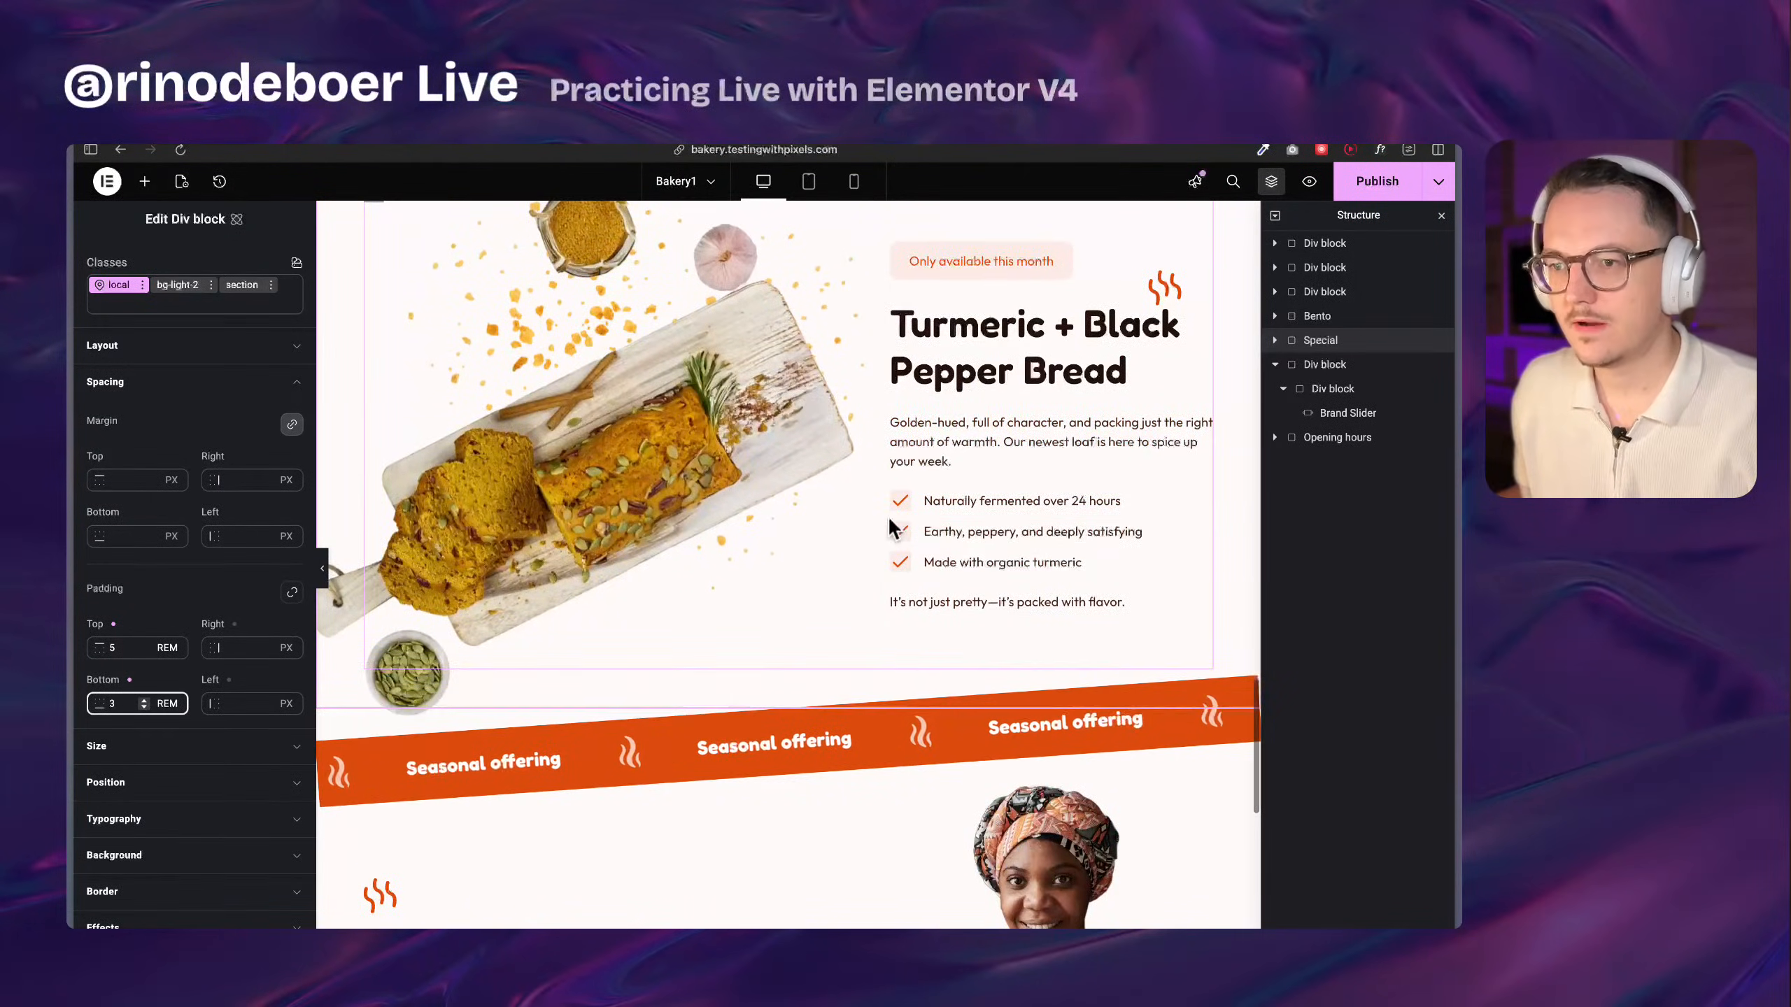
scroll(779, 687, down, 4)
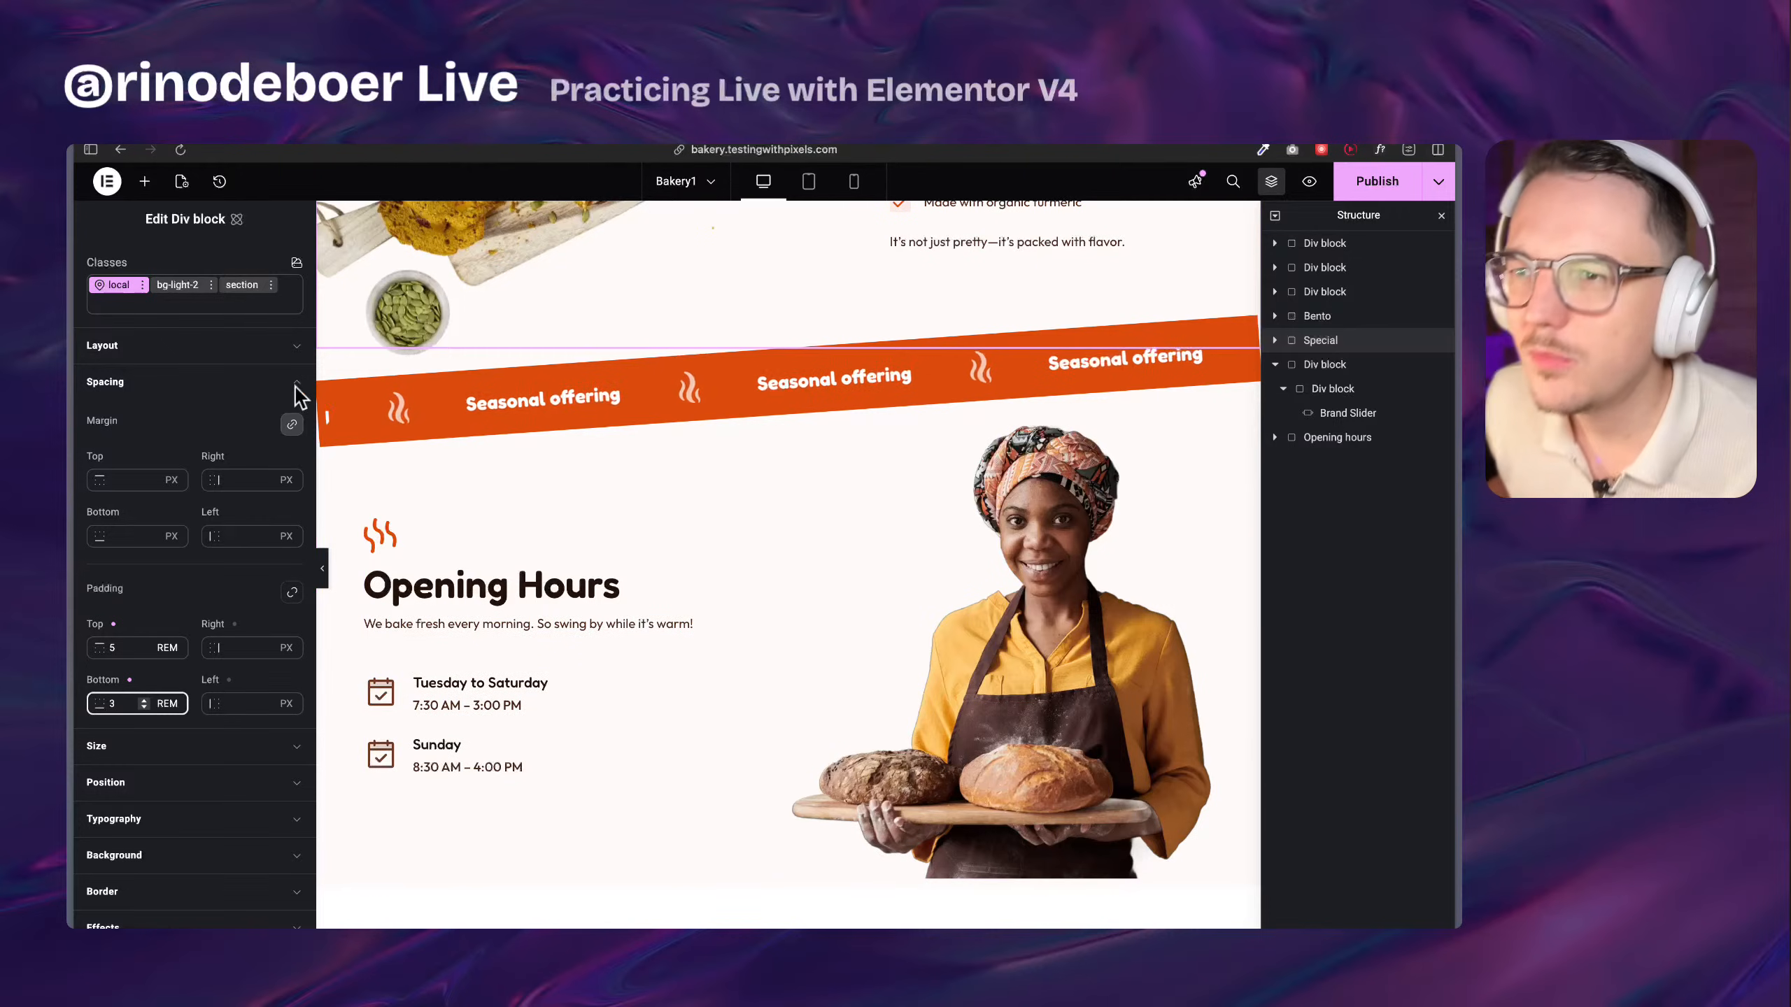
Try a steeper tilt on the inner div block by setting its Z rotation to -14 degrees
click(1386, 394)
scroll(1127, 471, up, 1)
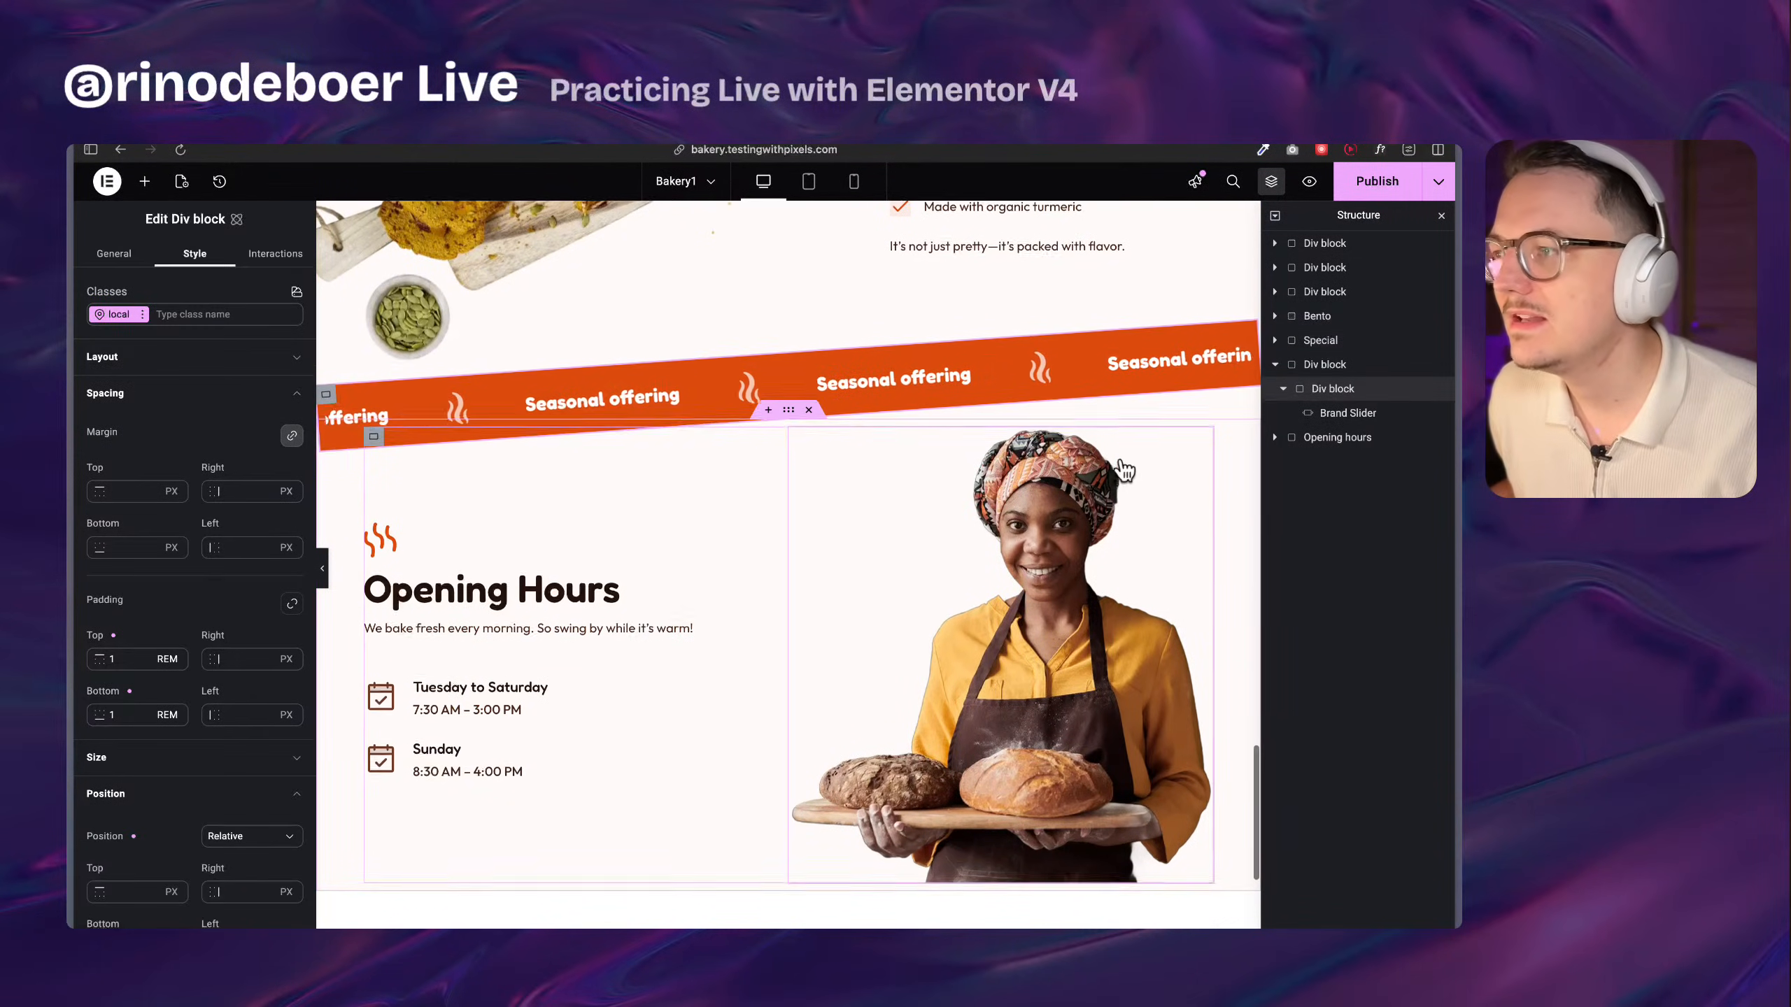
scroll(182, 793, down, 10)
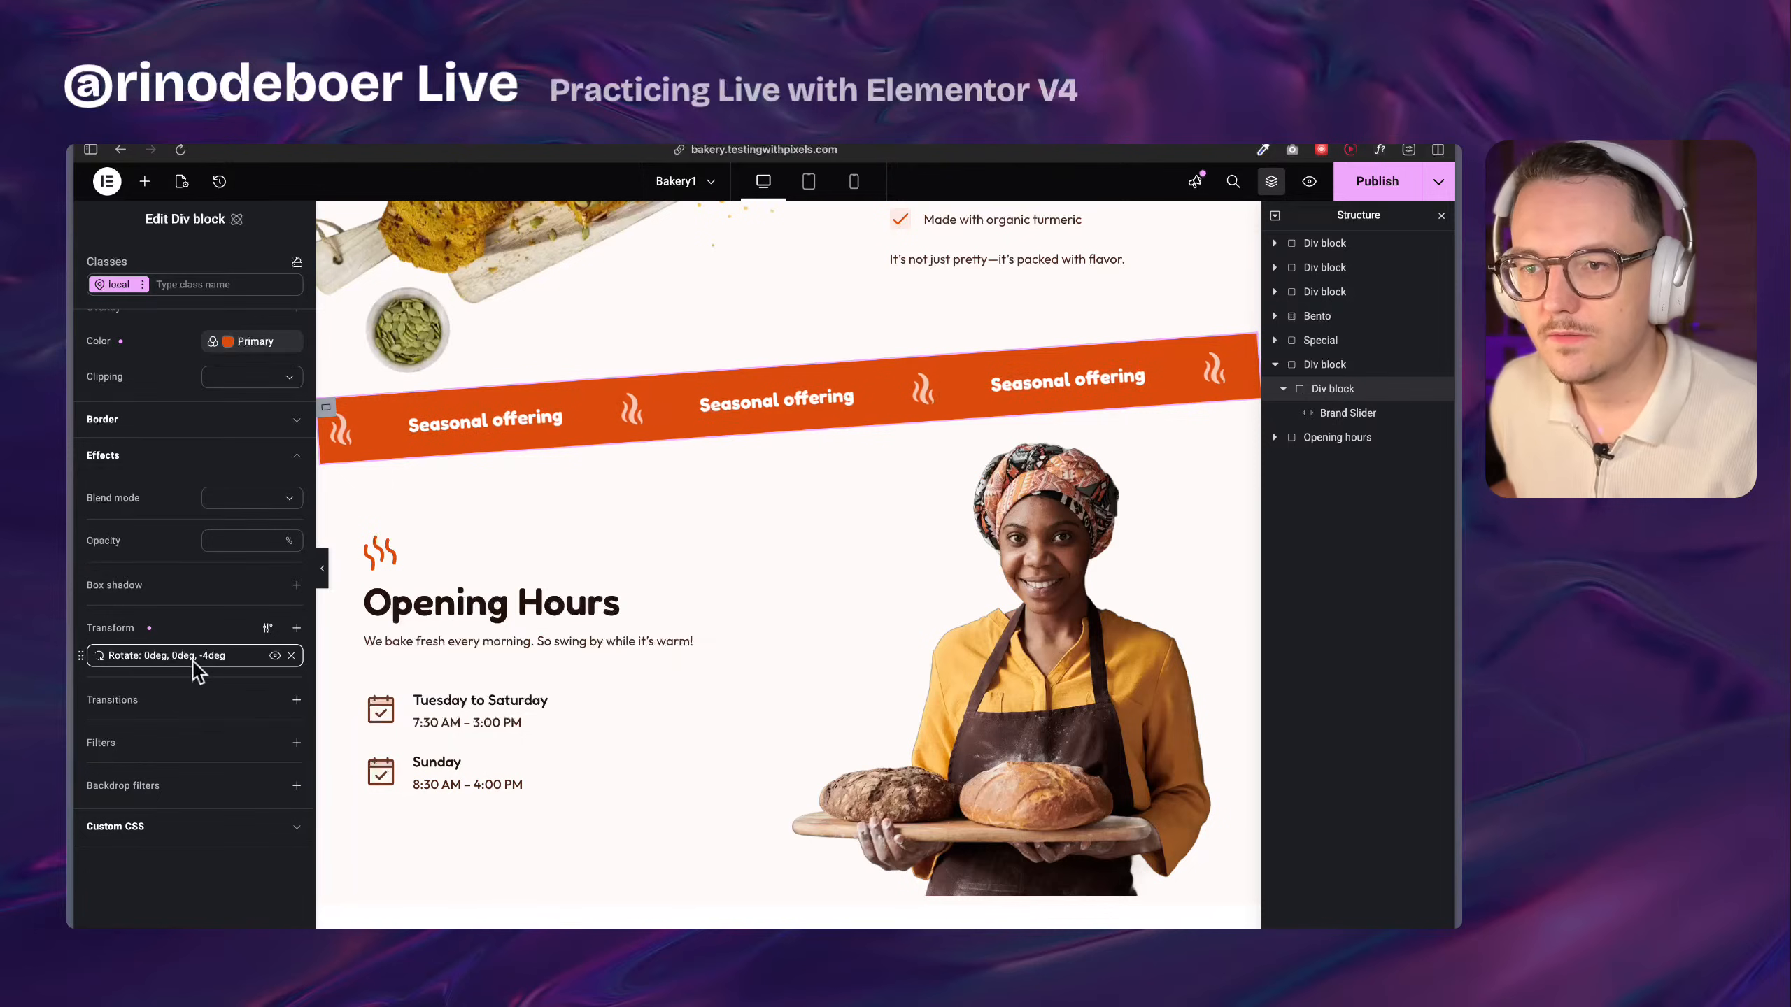
click(197, 656)
click(238, 782)
key(Left)
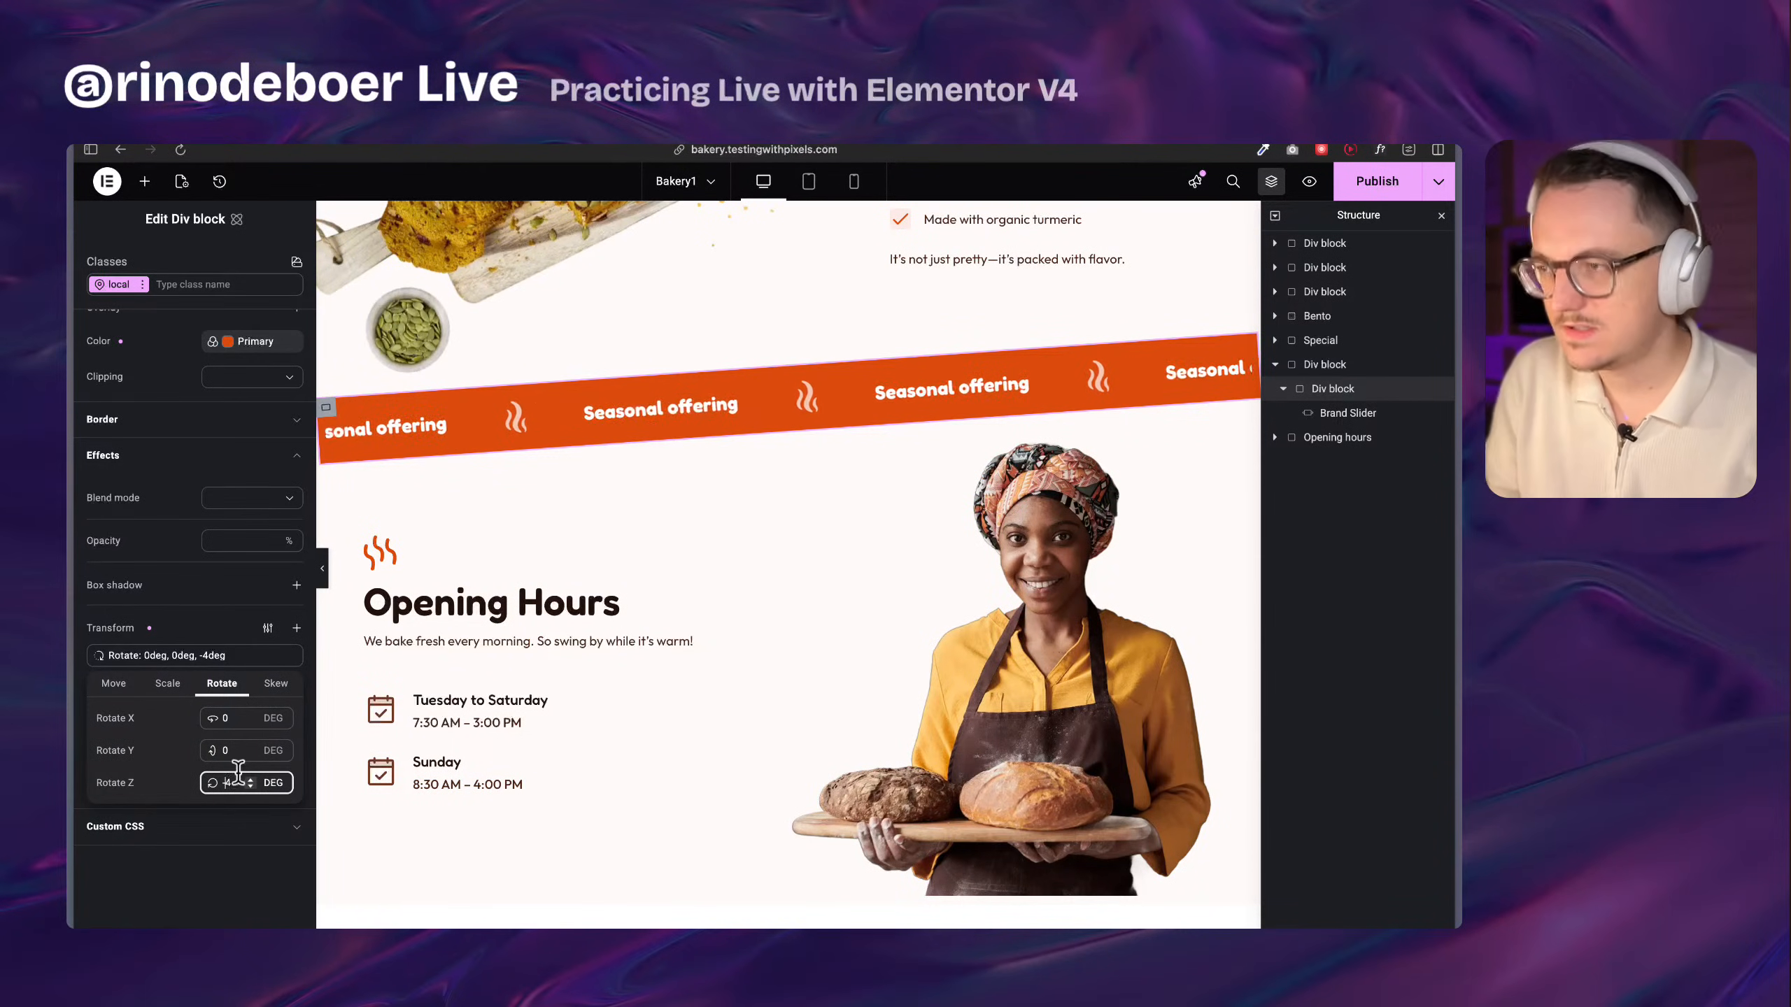
text(1)
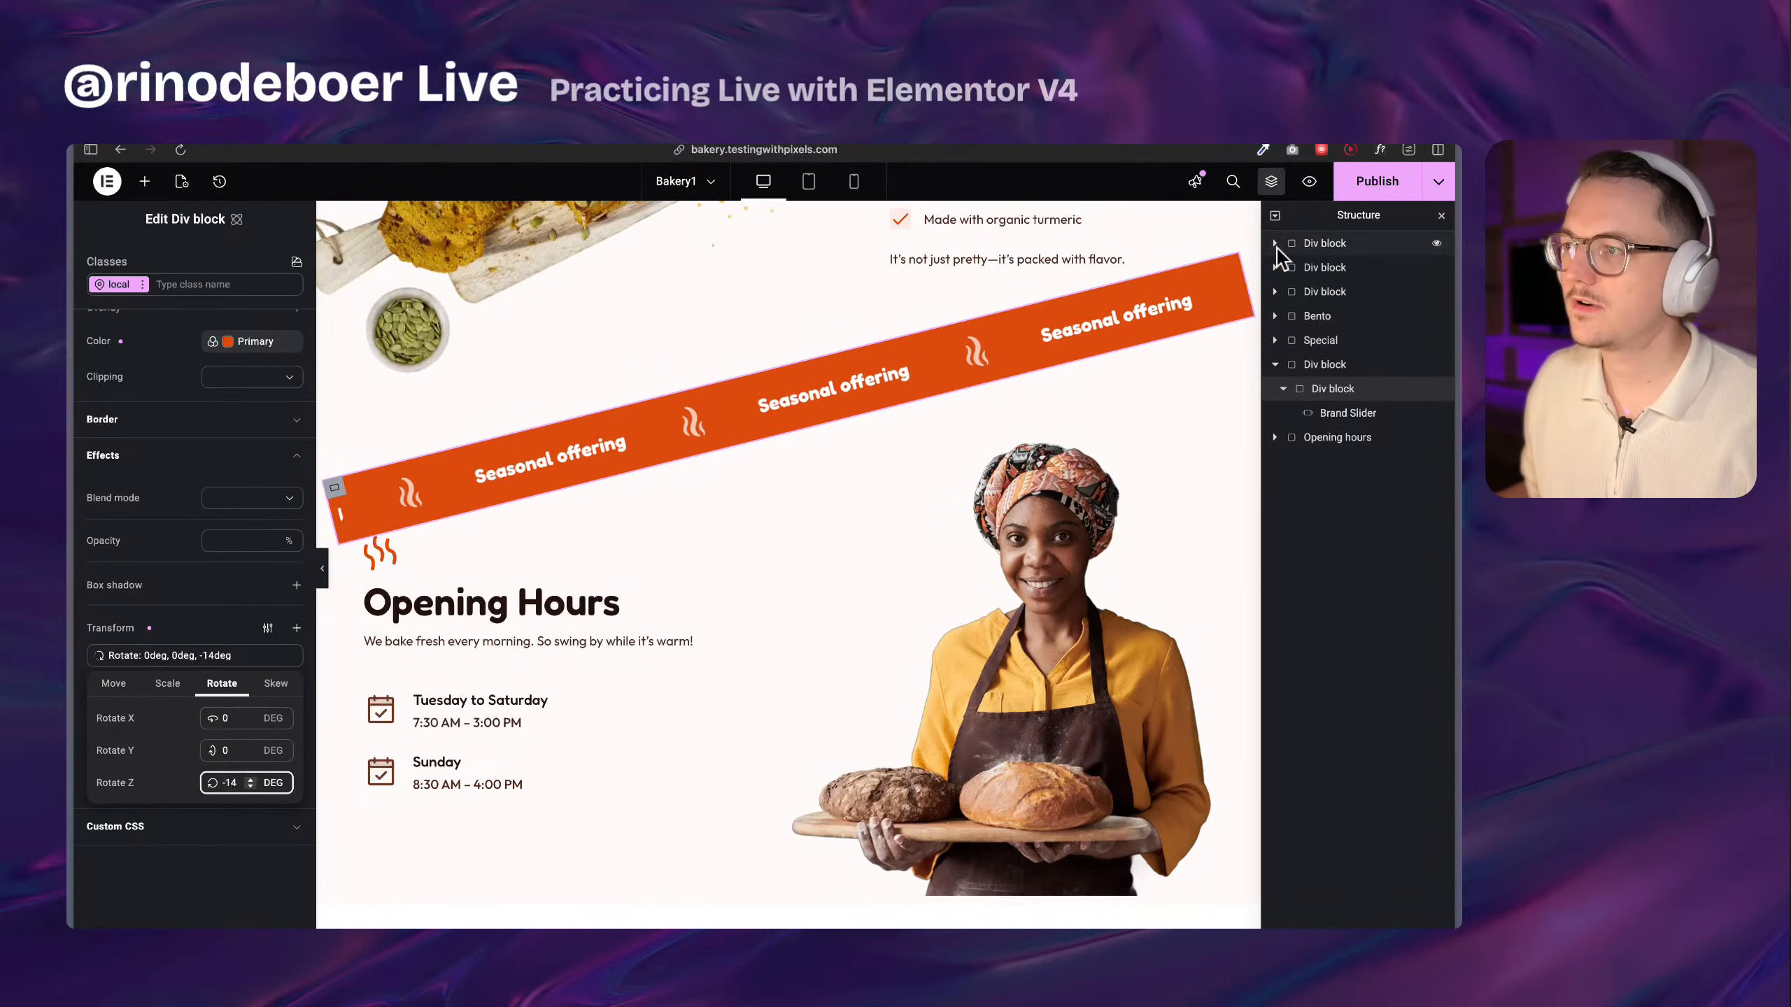
click(162, 776)
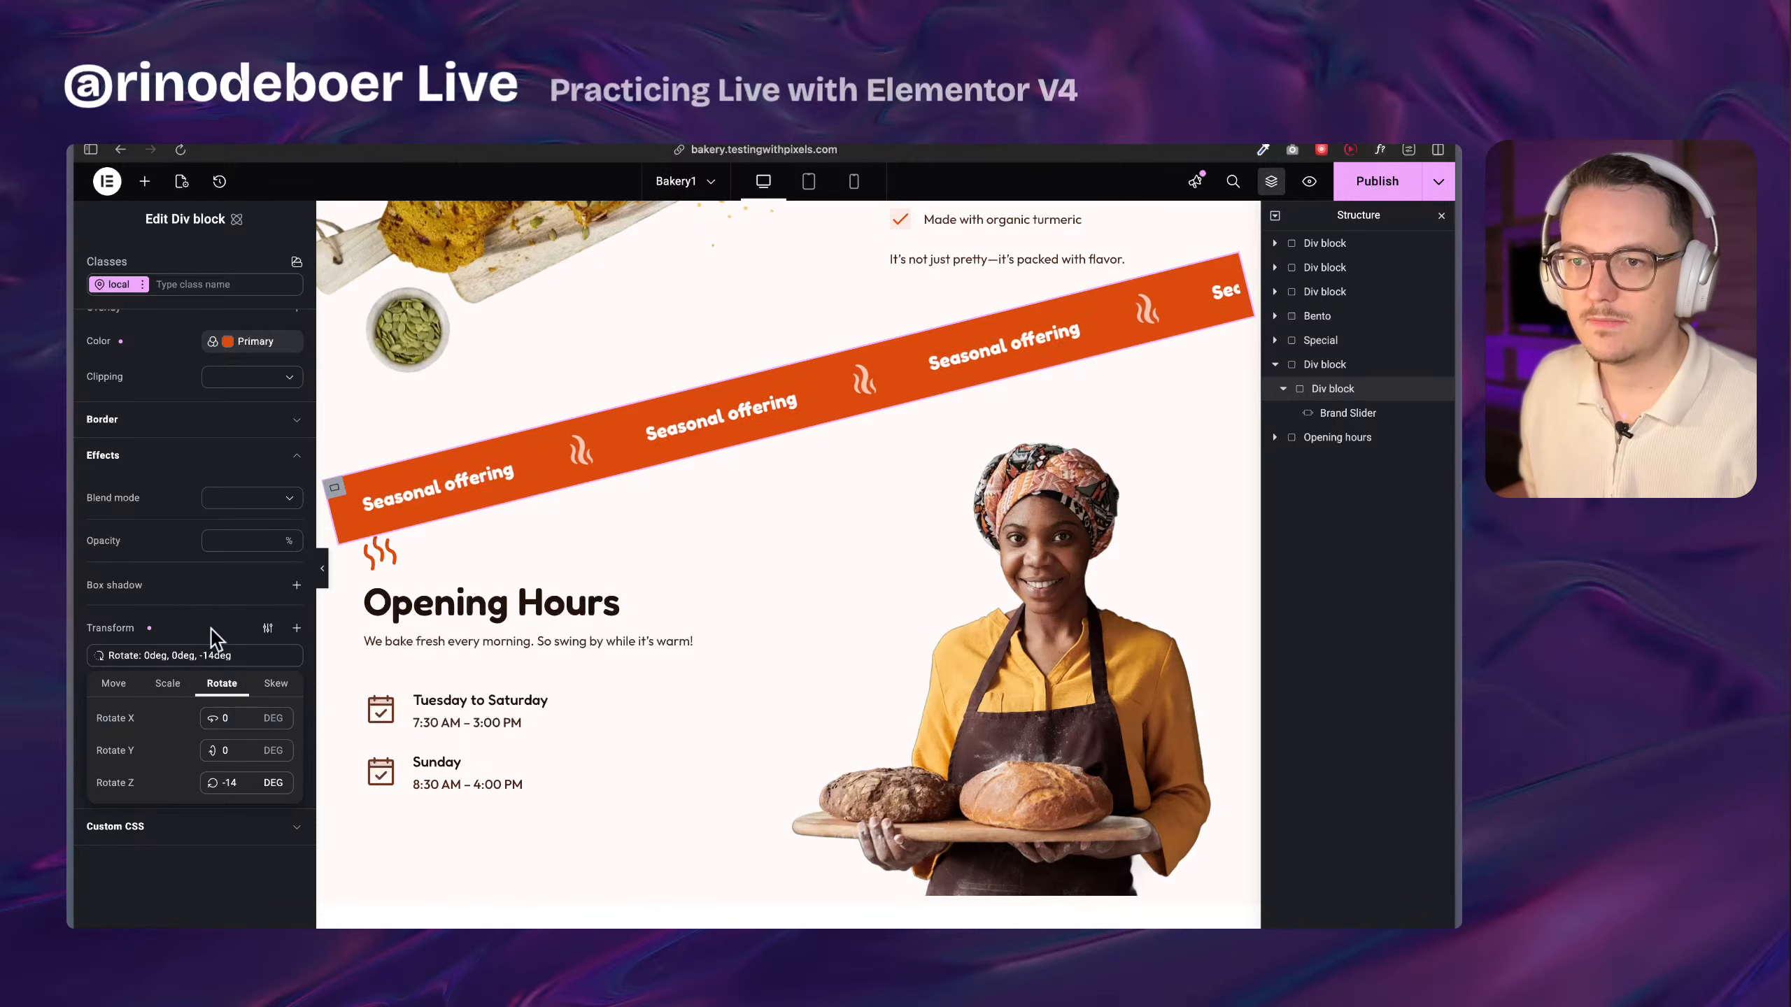
Add a scale transform to the inner div block with X and Y both at 1.05
click(296, 627)
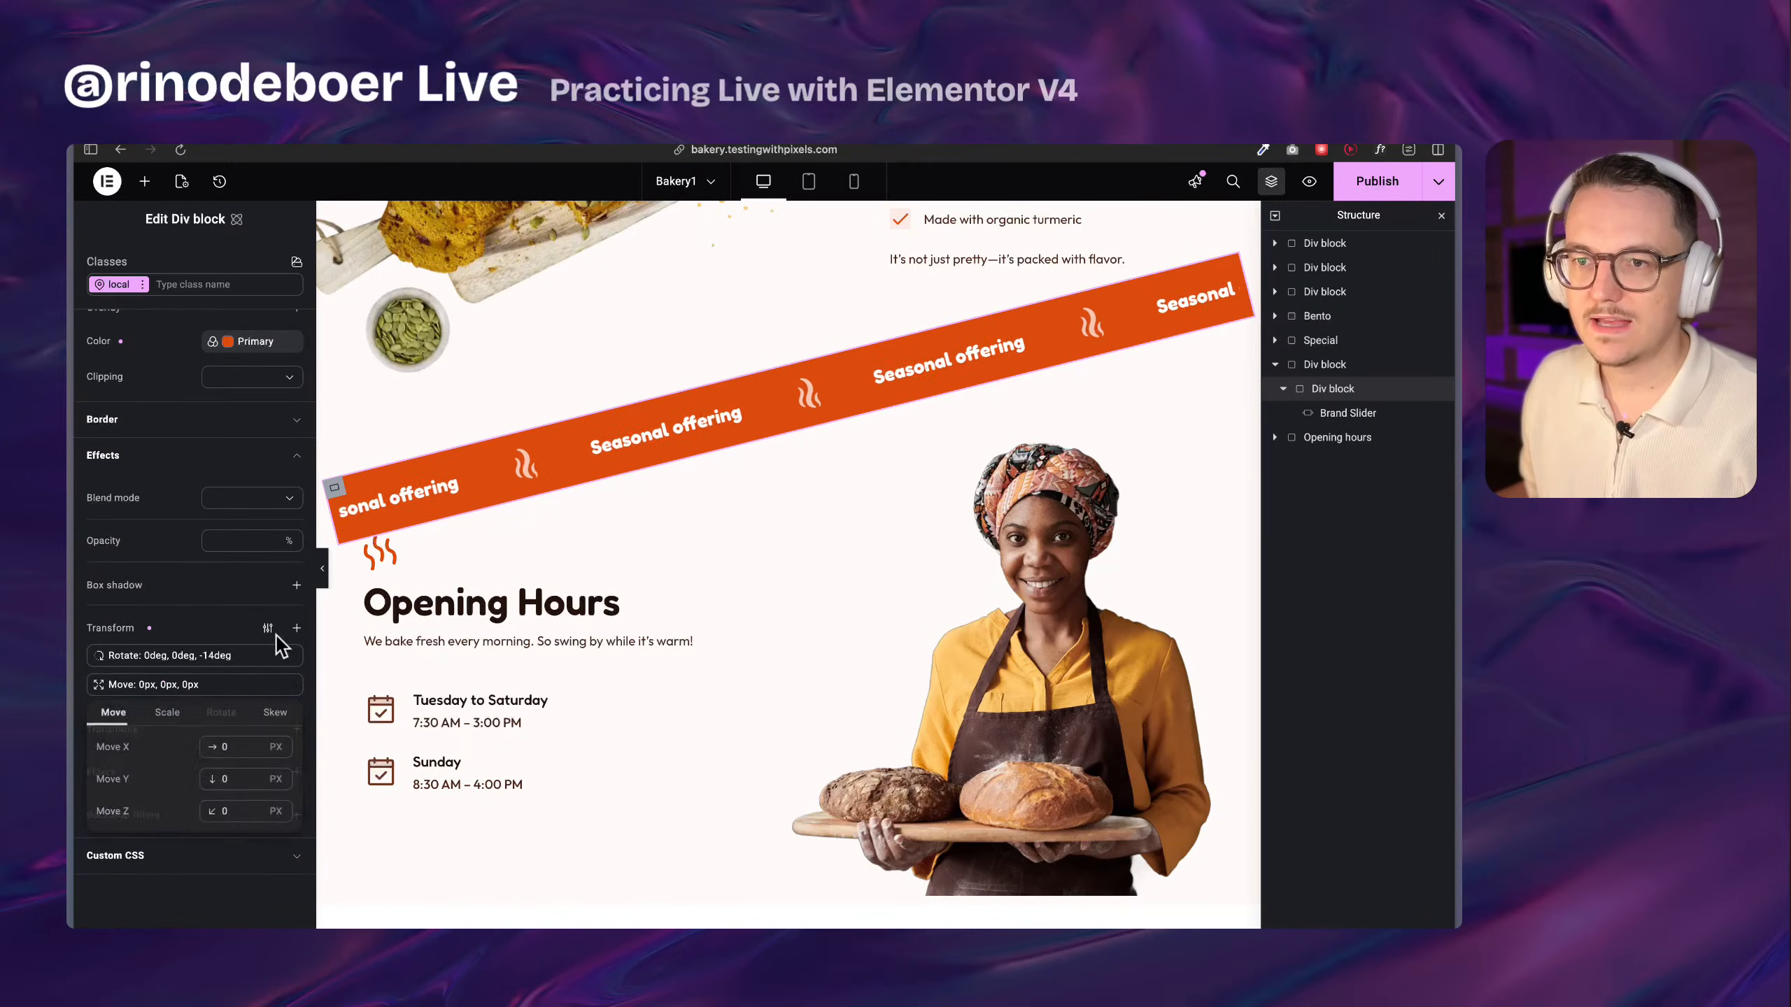
click(168, 712)
click(243, 747)
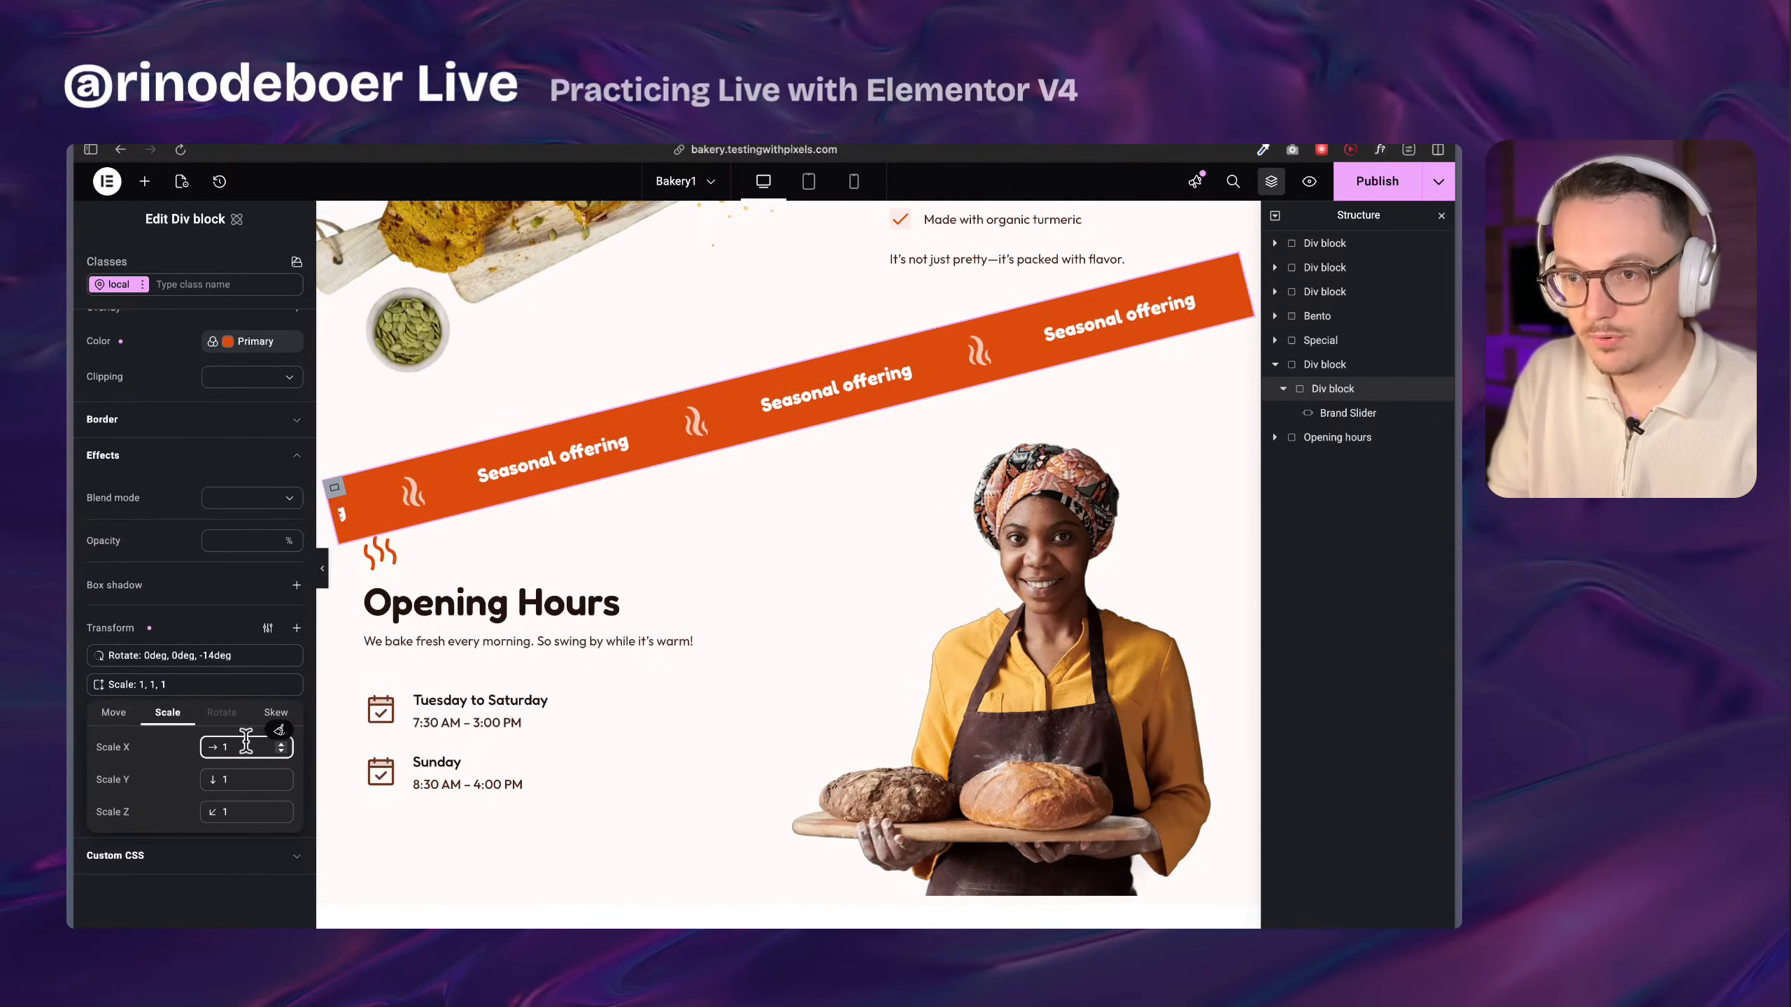
text(,)
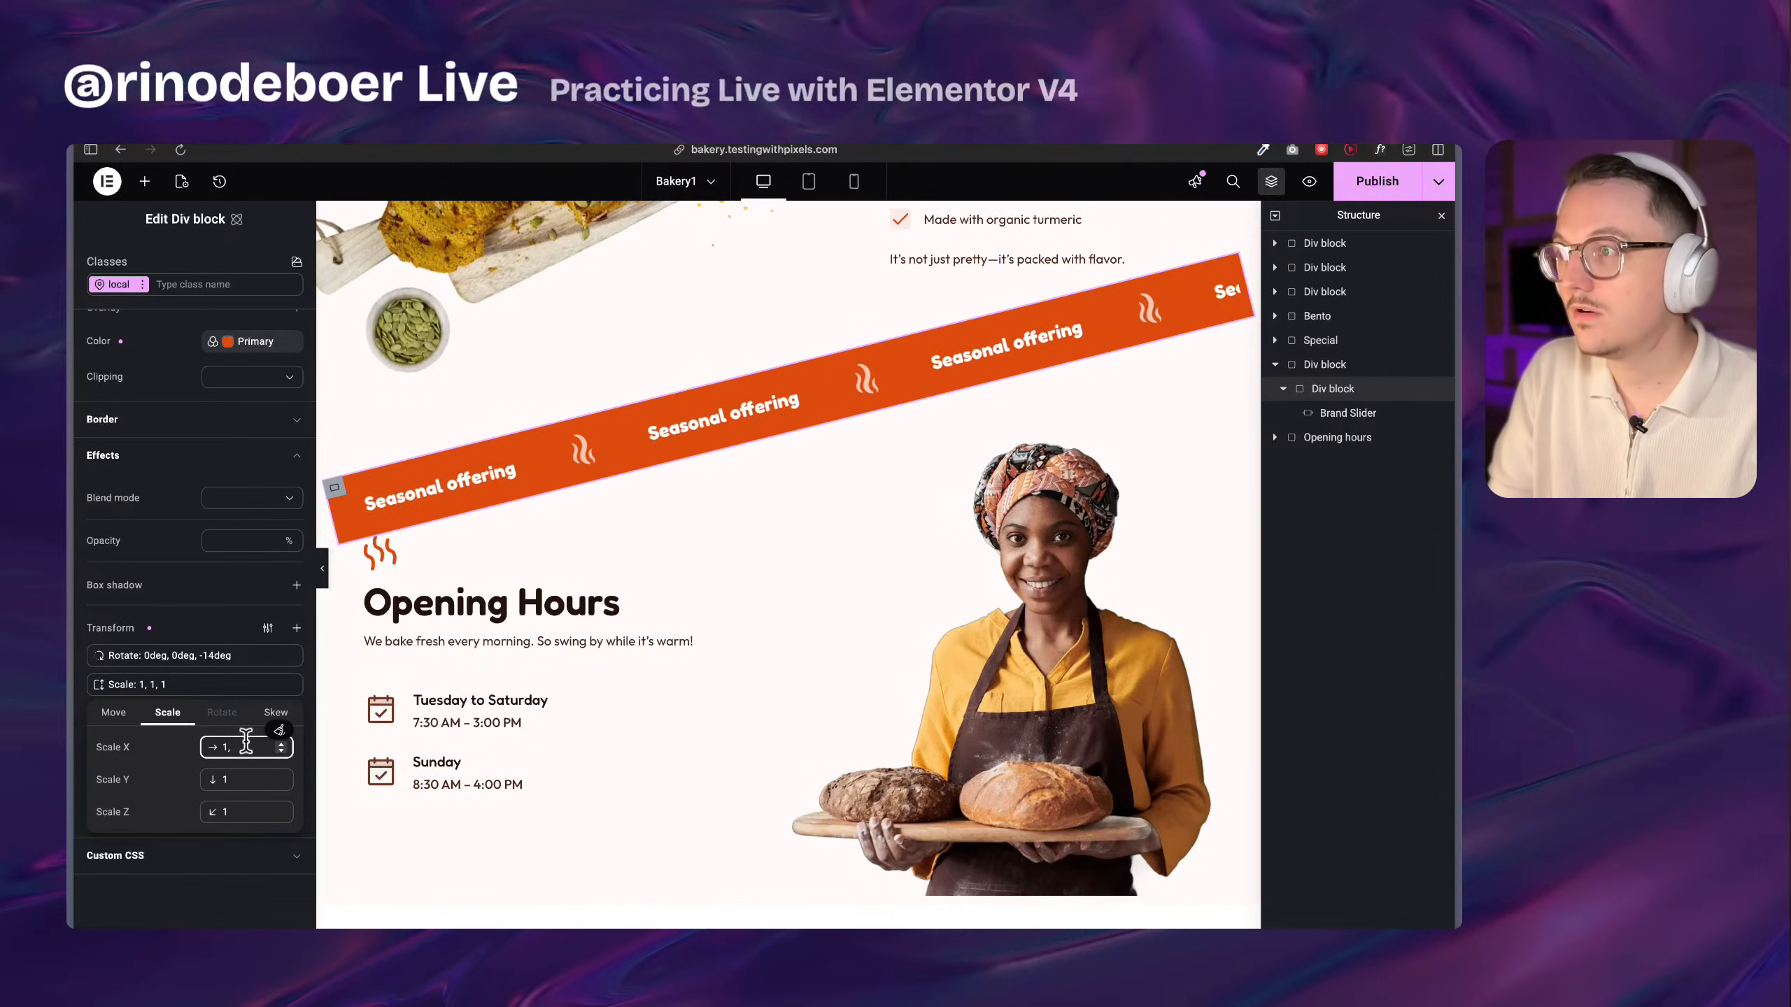
text(05)
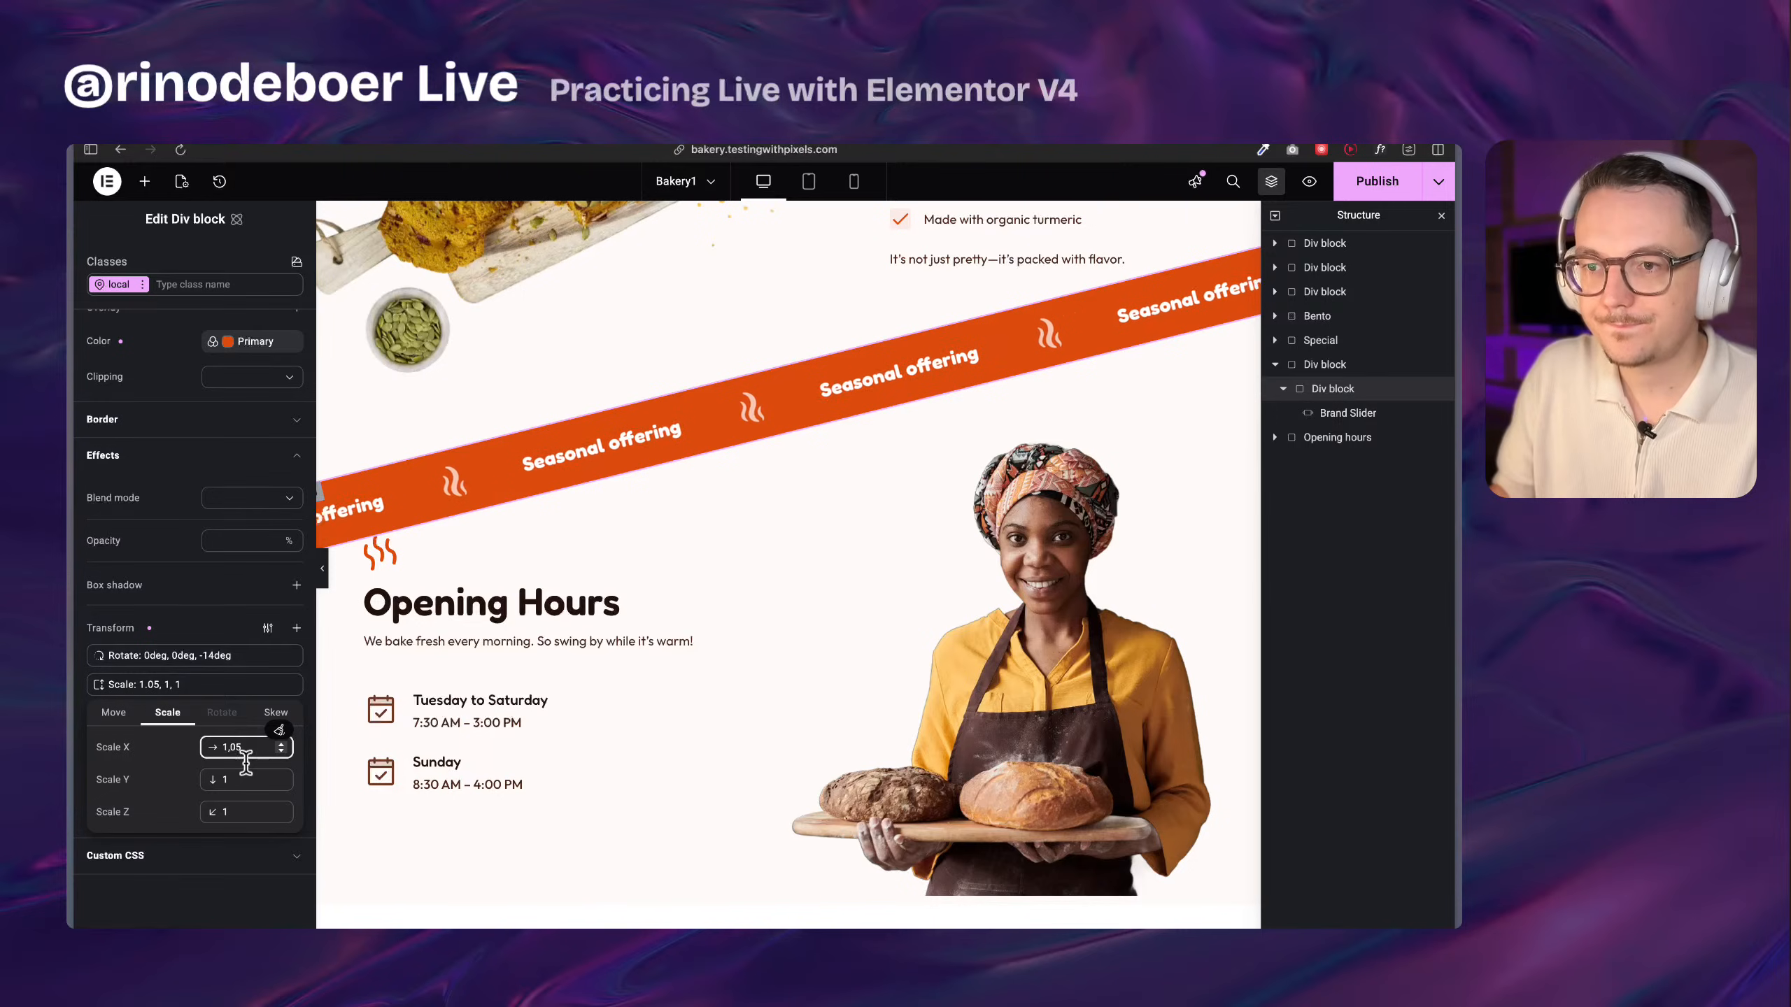
click(242, 778)
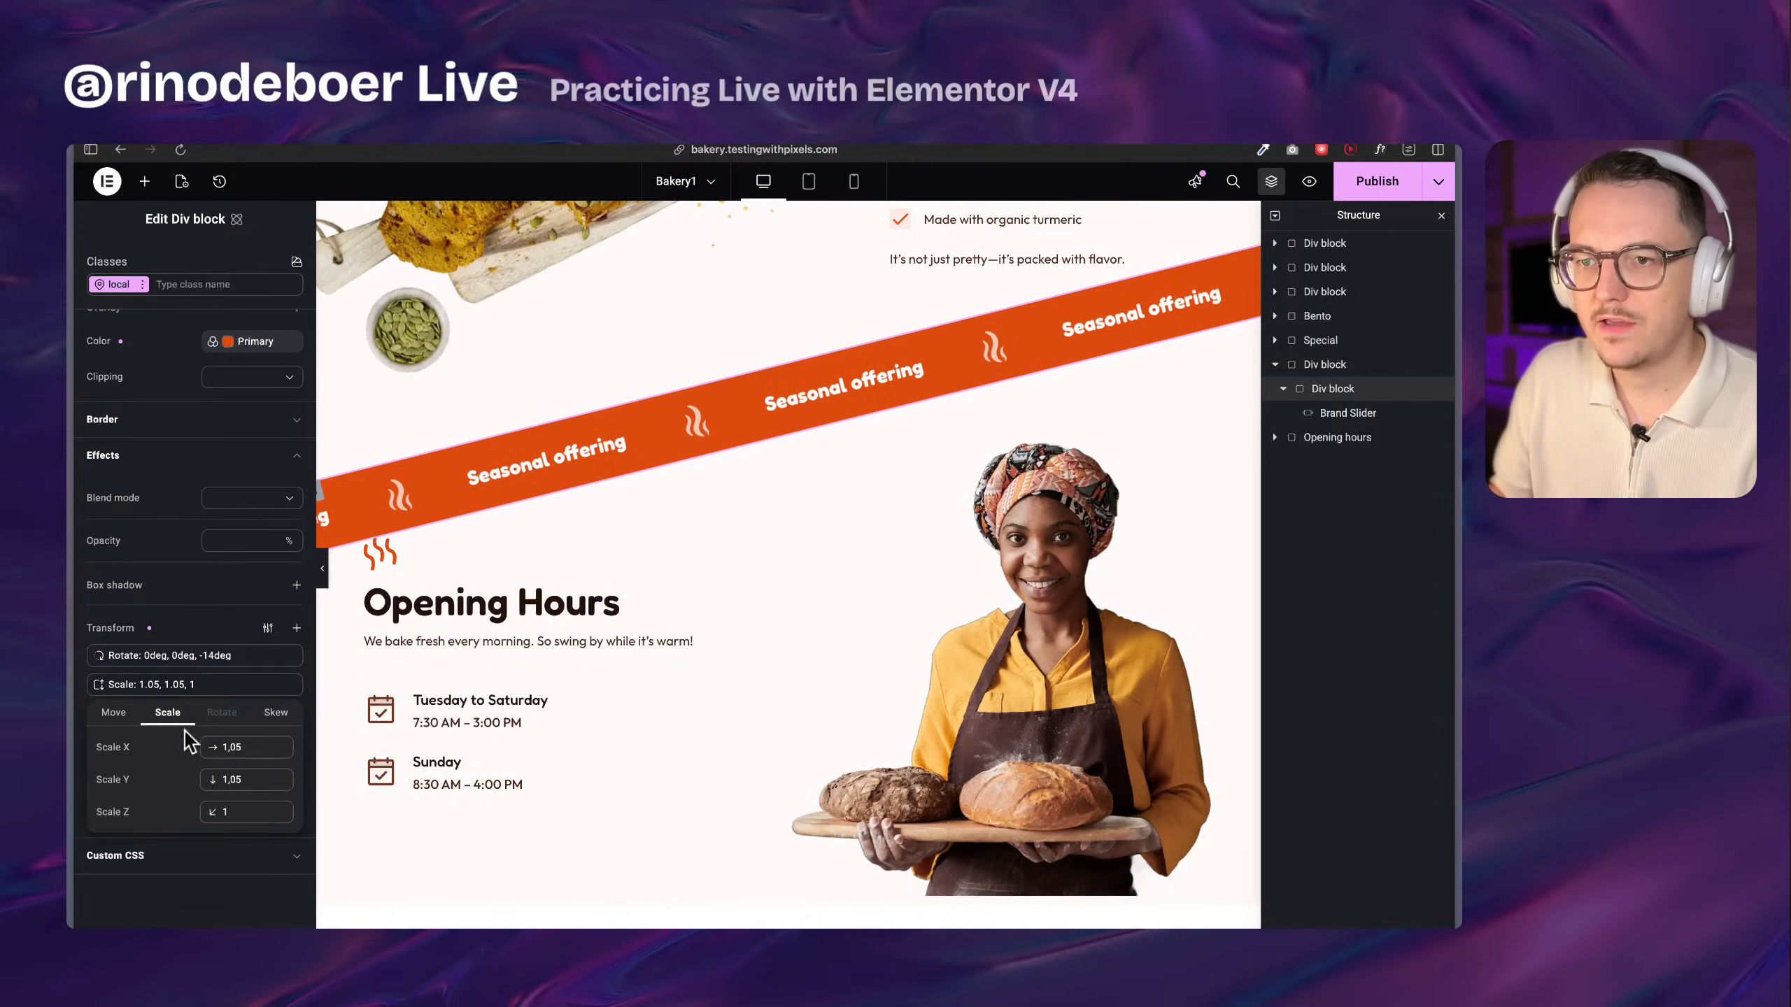
Set the inner div block's Z rotation back to -4 degrees
click(221, 712)
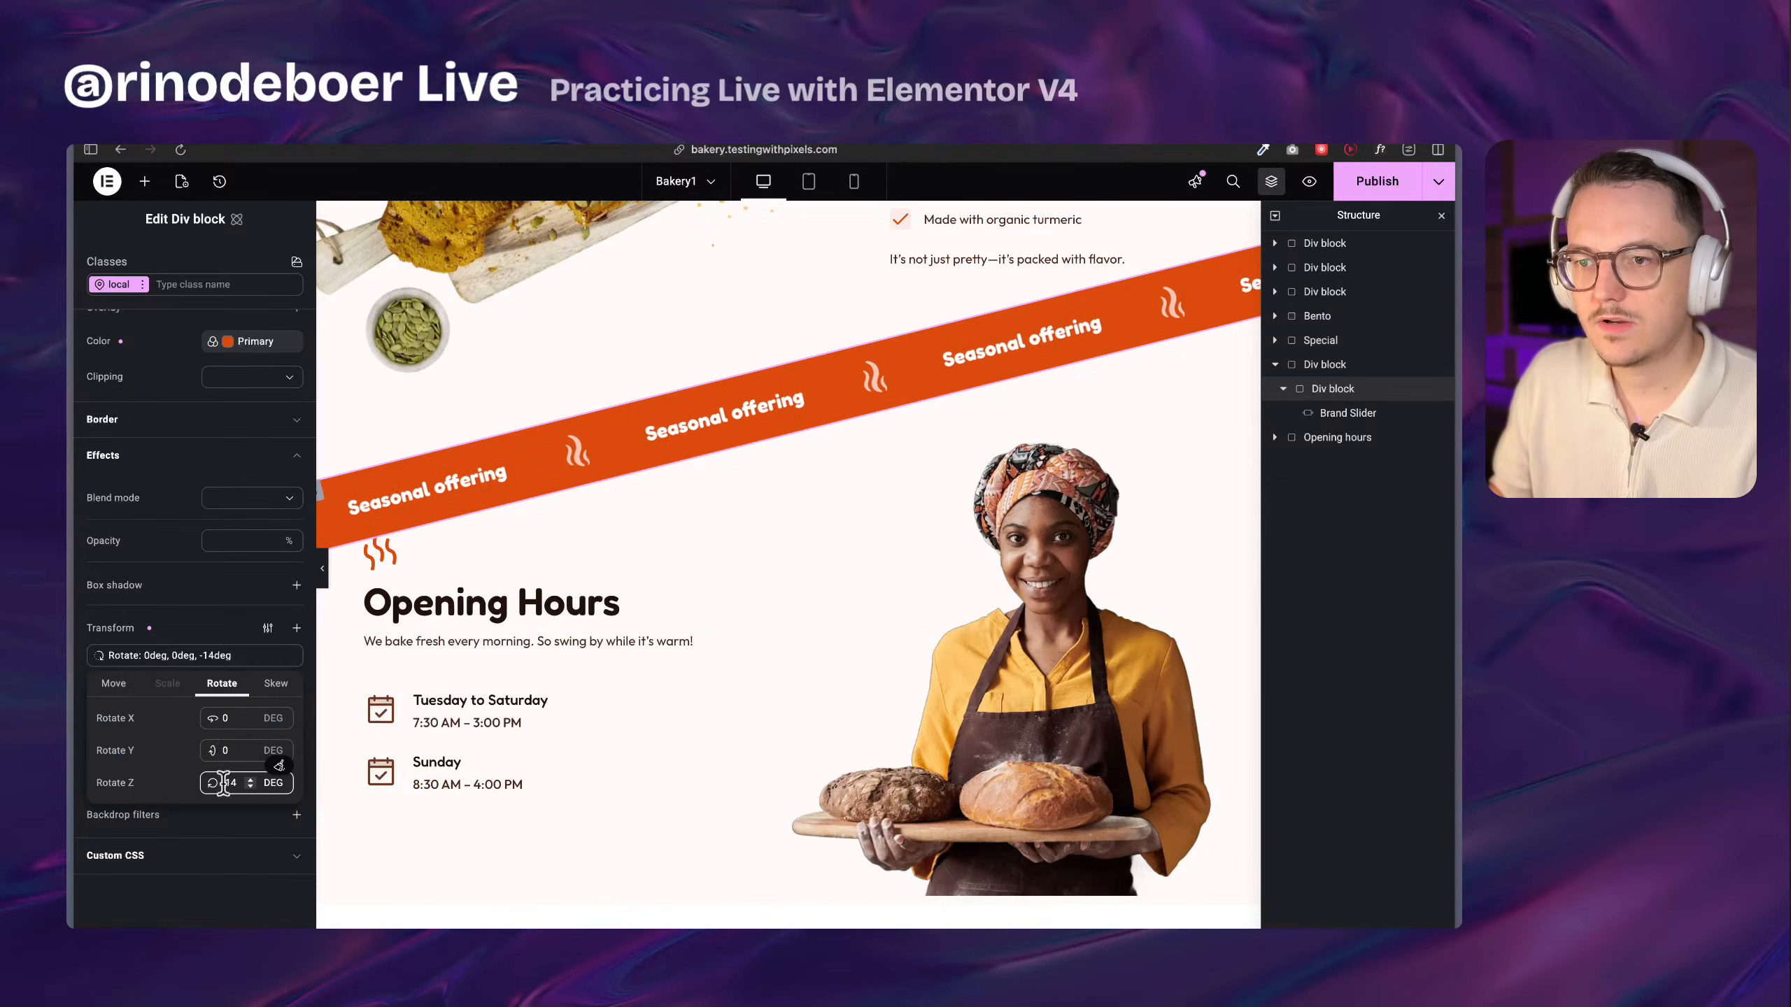
key(BackSpace)
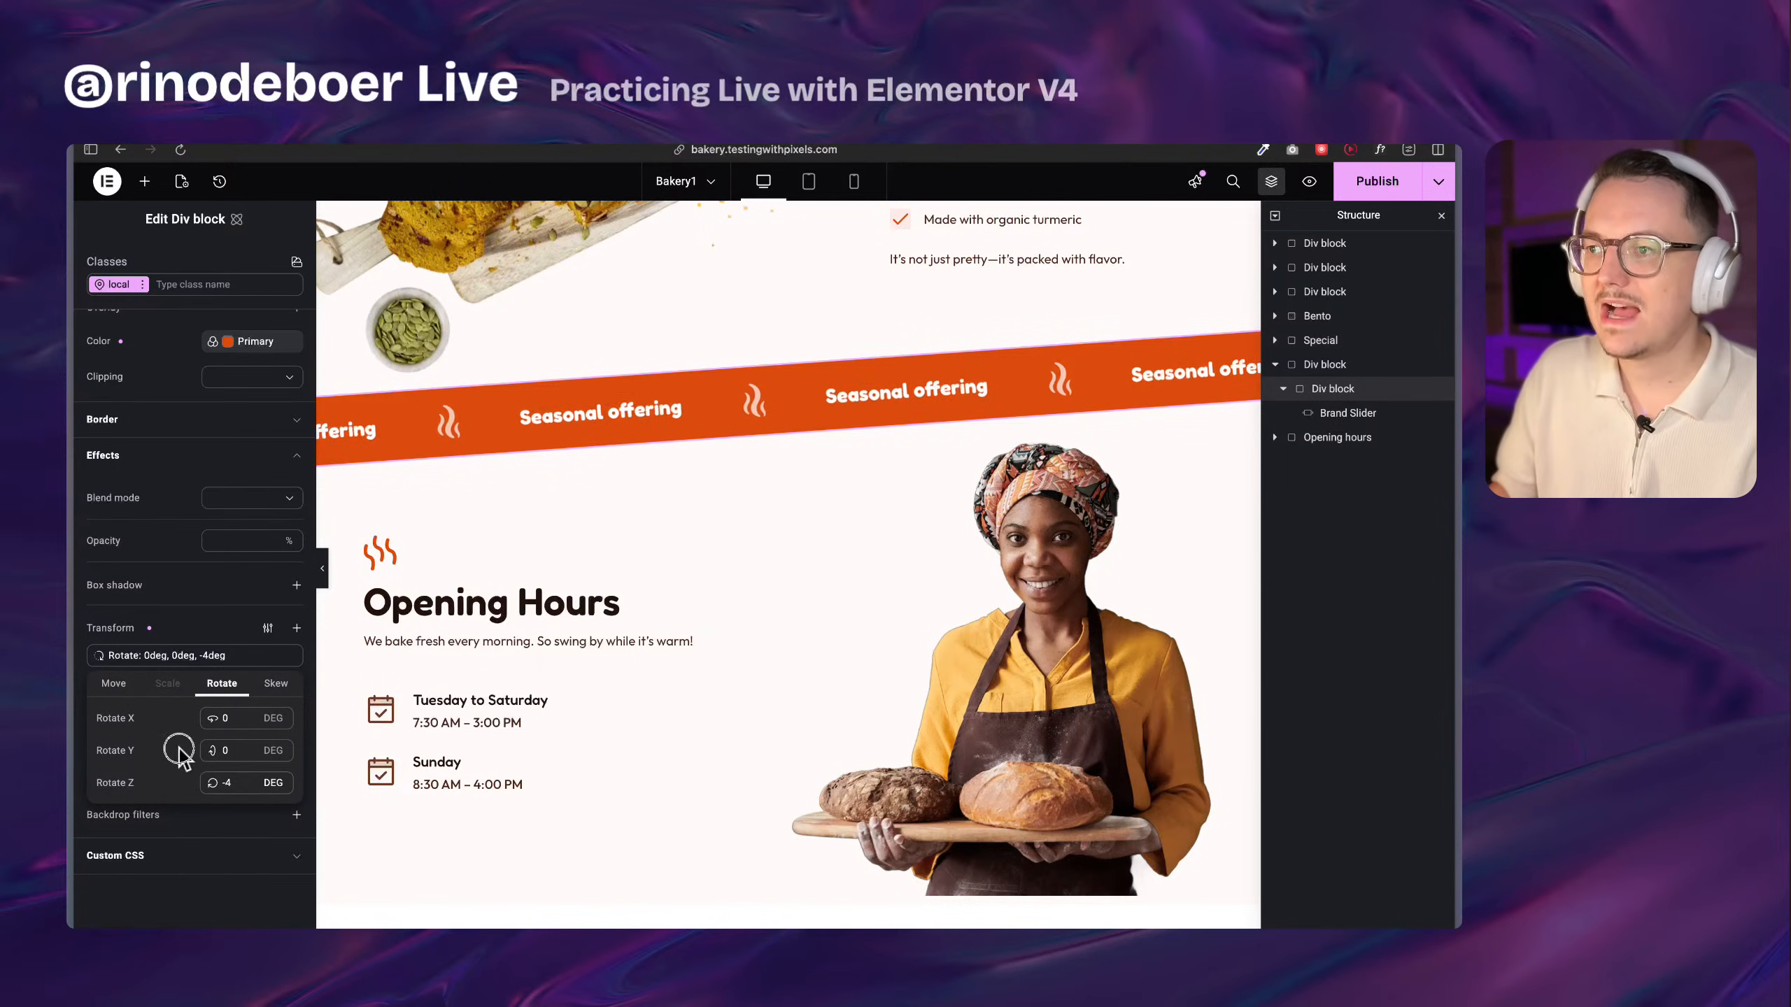
click(199, 878)
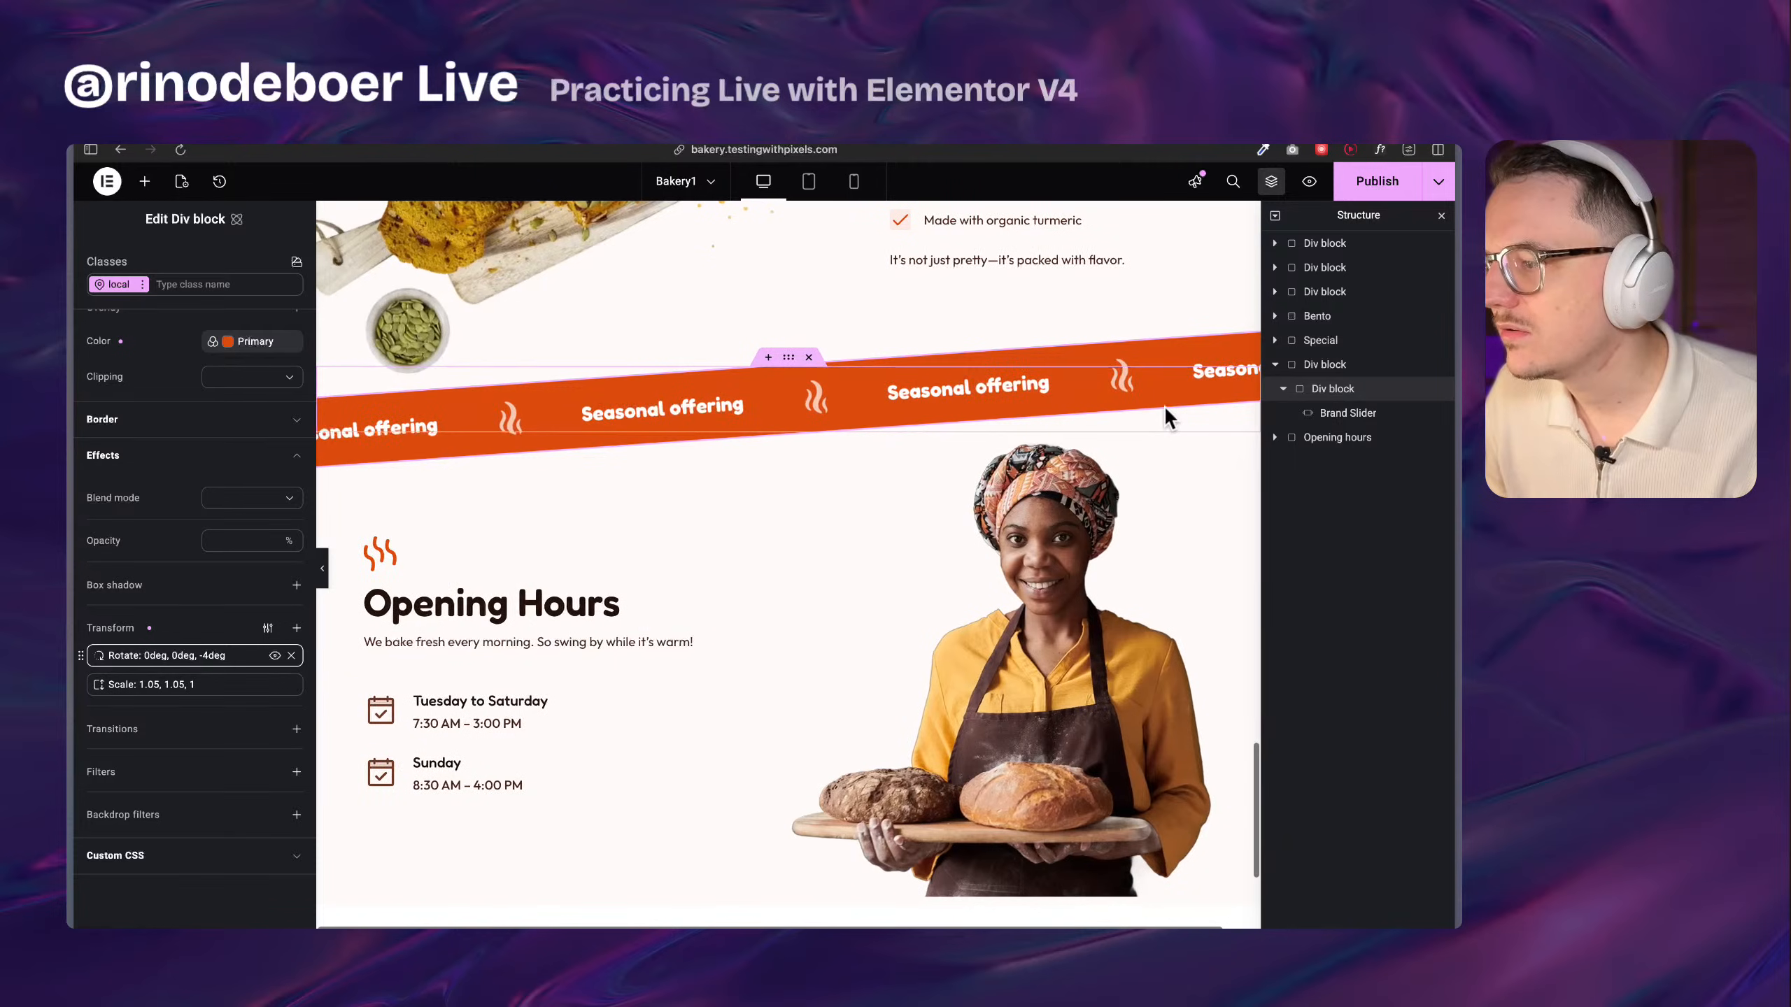
Try setting the outer div block's overflow to Hidden, and clear the setting again
click(1358, 368)
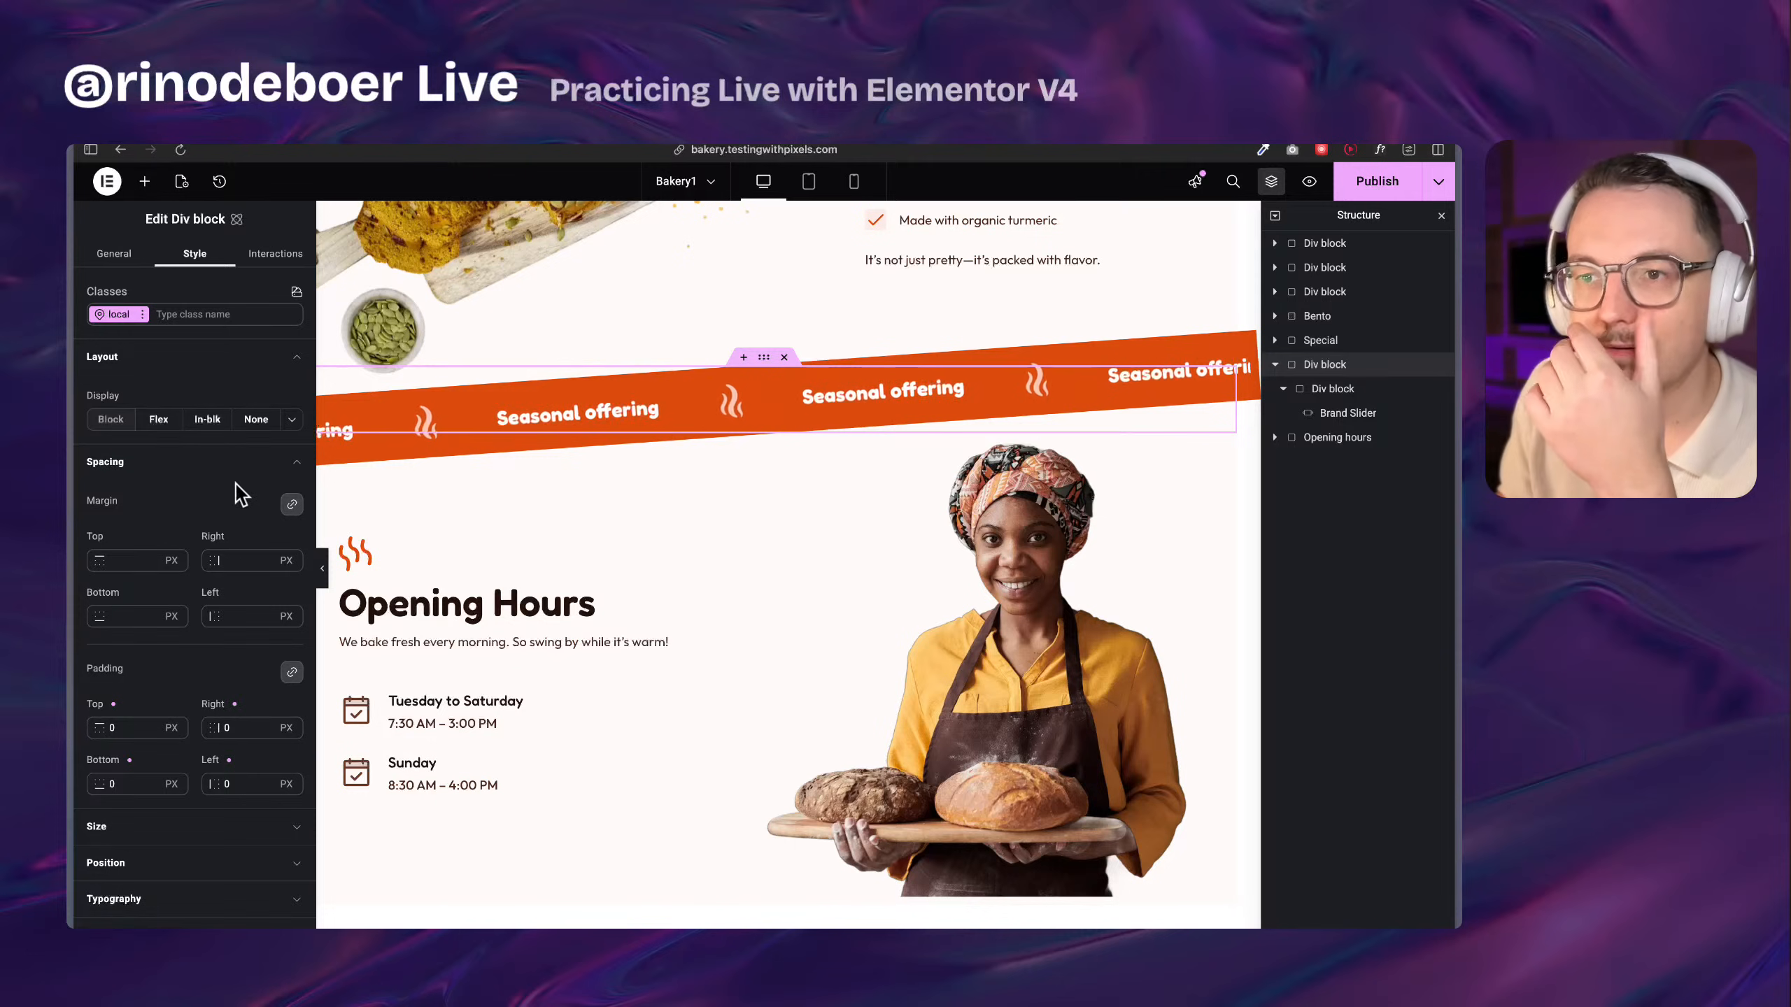
scroll(199, 582, down, 4)
click(170, 605)
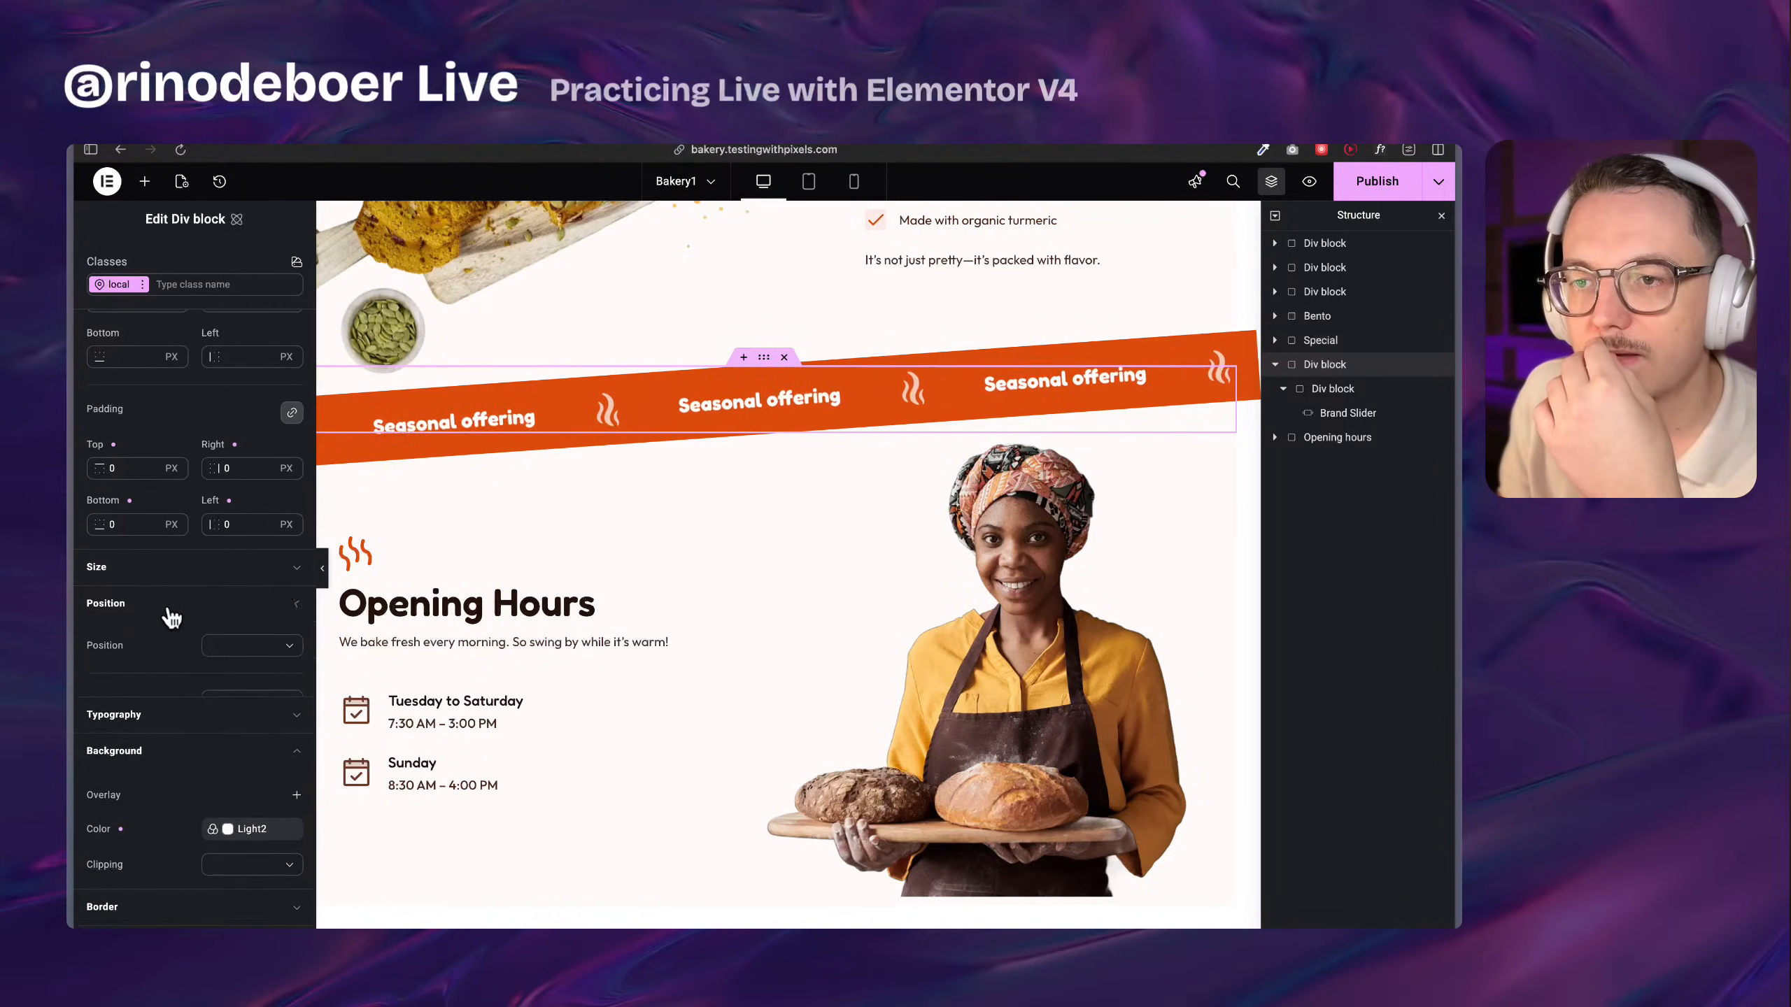
scroll(173, 617, down, 1)
click(271, 589)
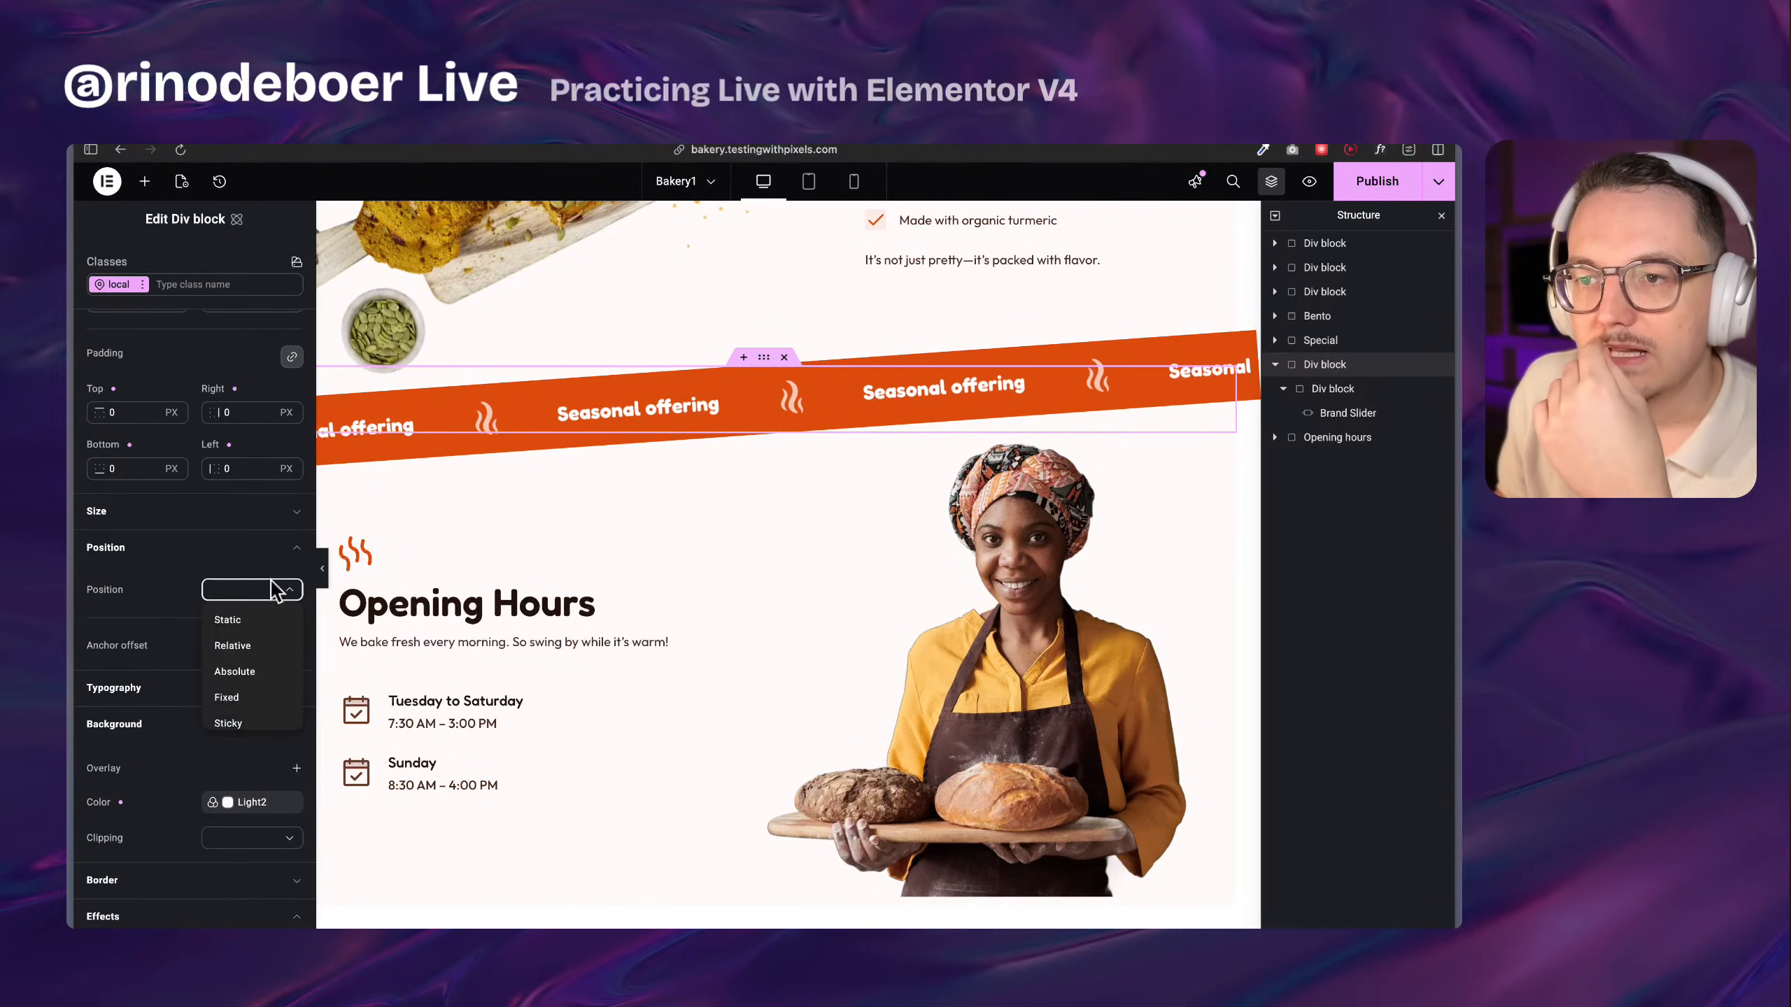
click(168, 612)
scroll(178, 583, up, 1)
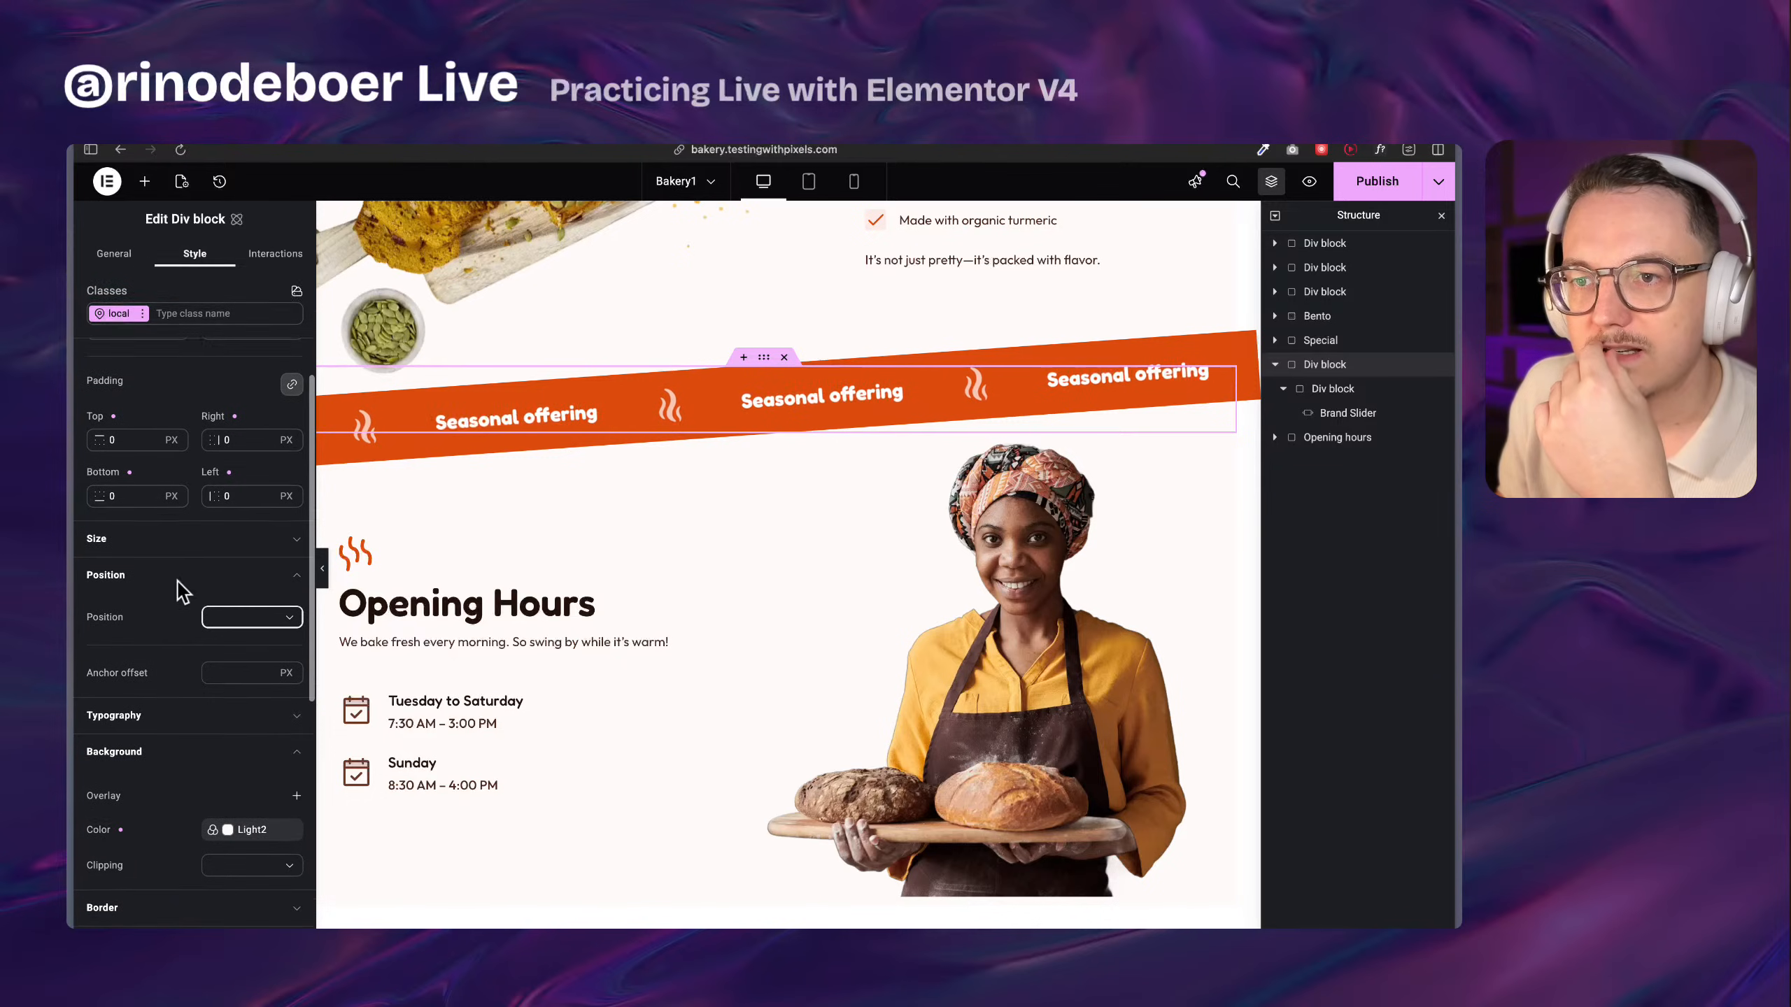
click(186, 547)
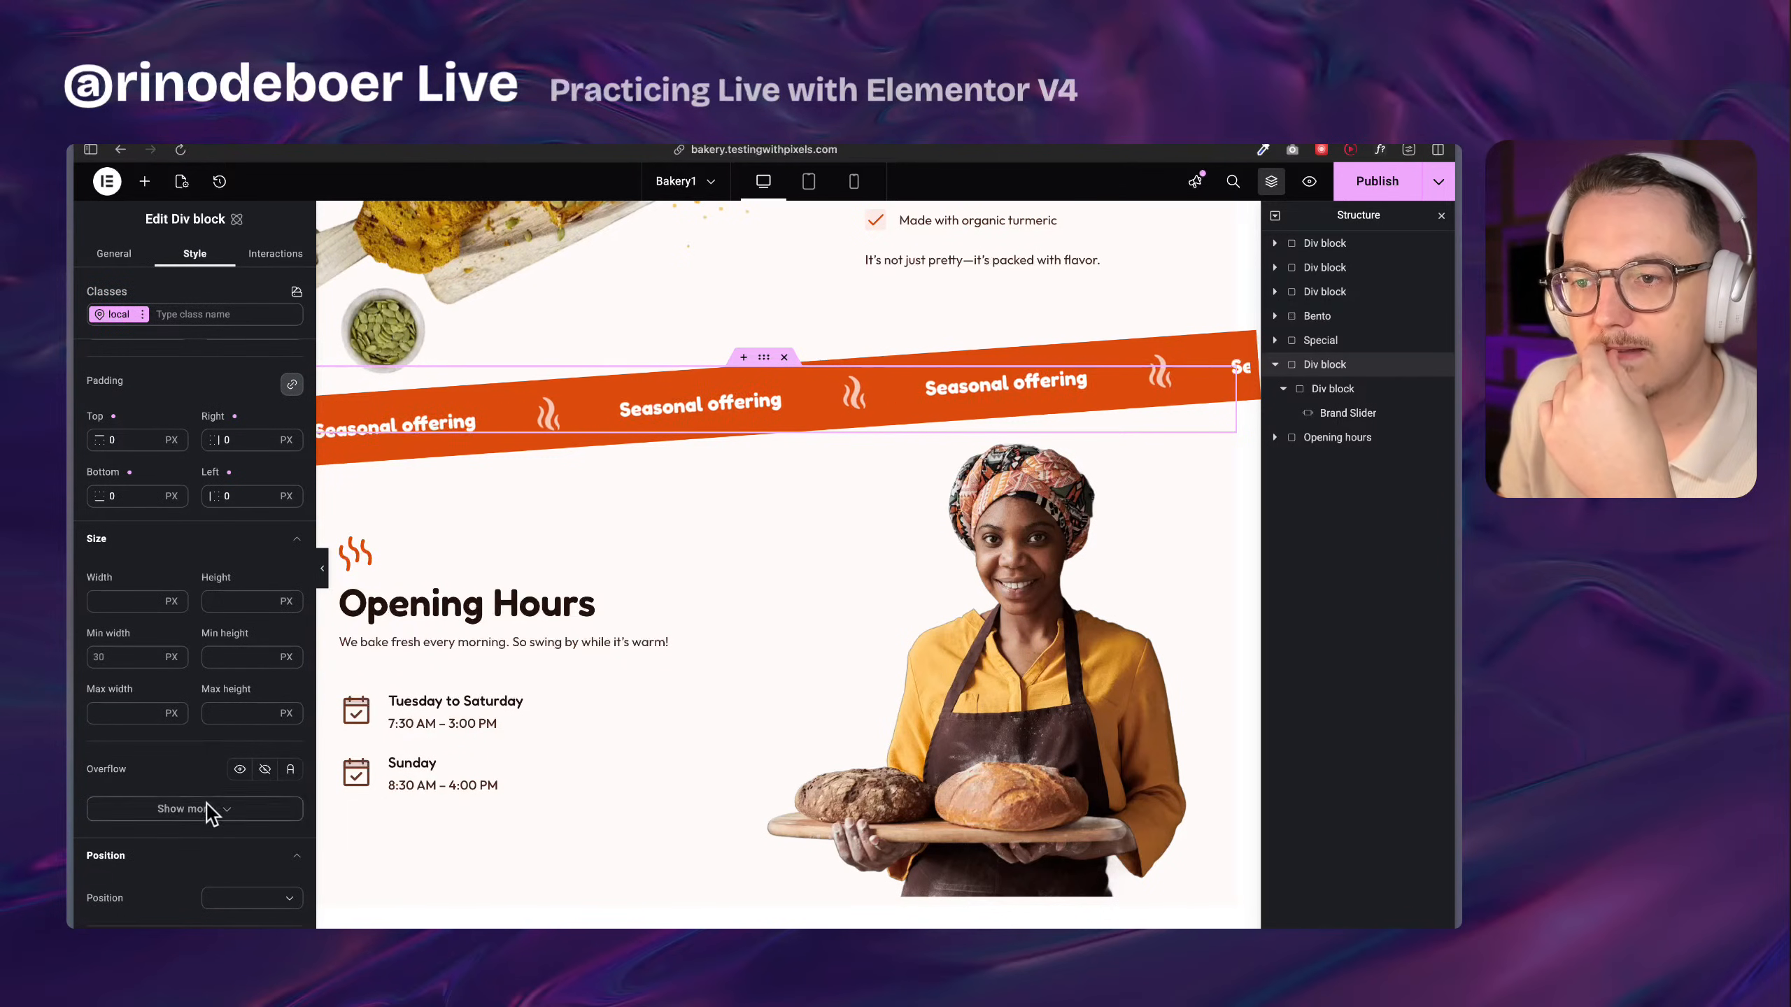
click(208, 808)
scroll(208, 808, down, 2)
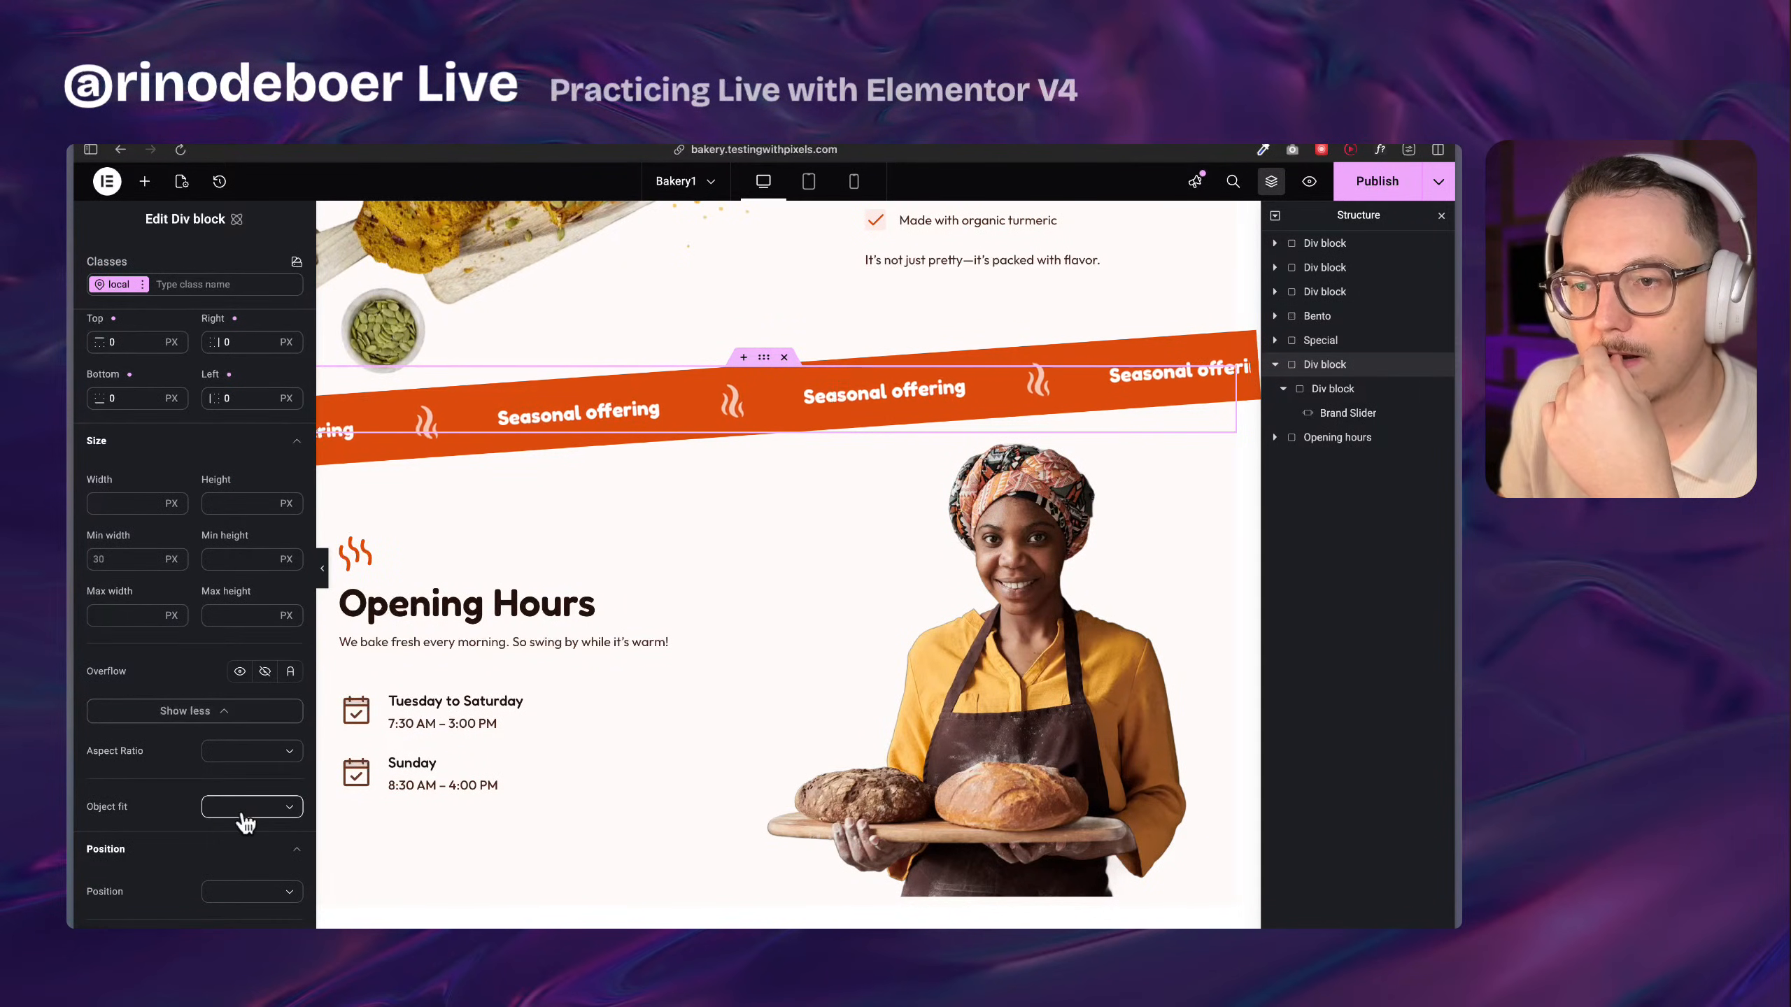
click(265, 671)
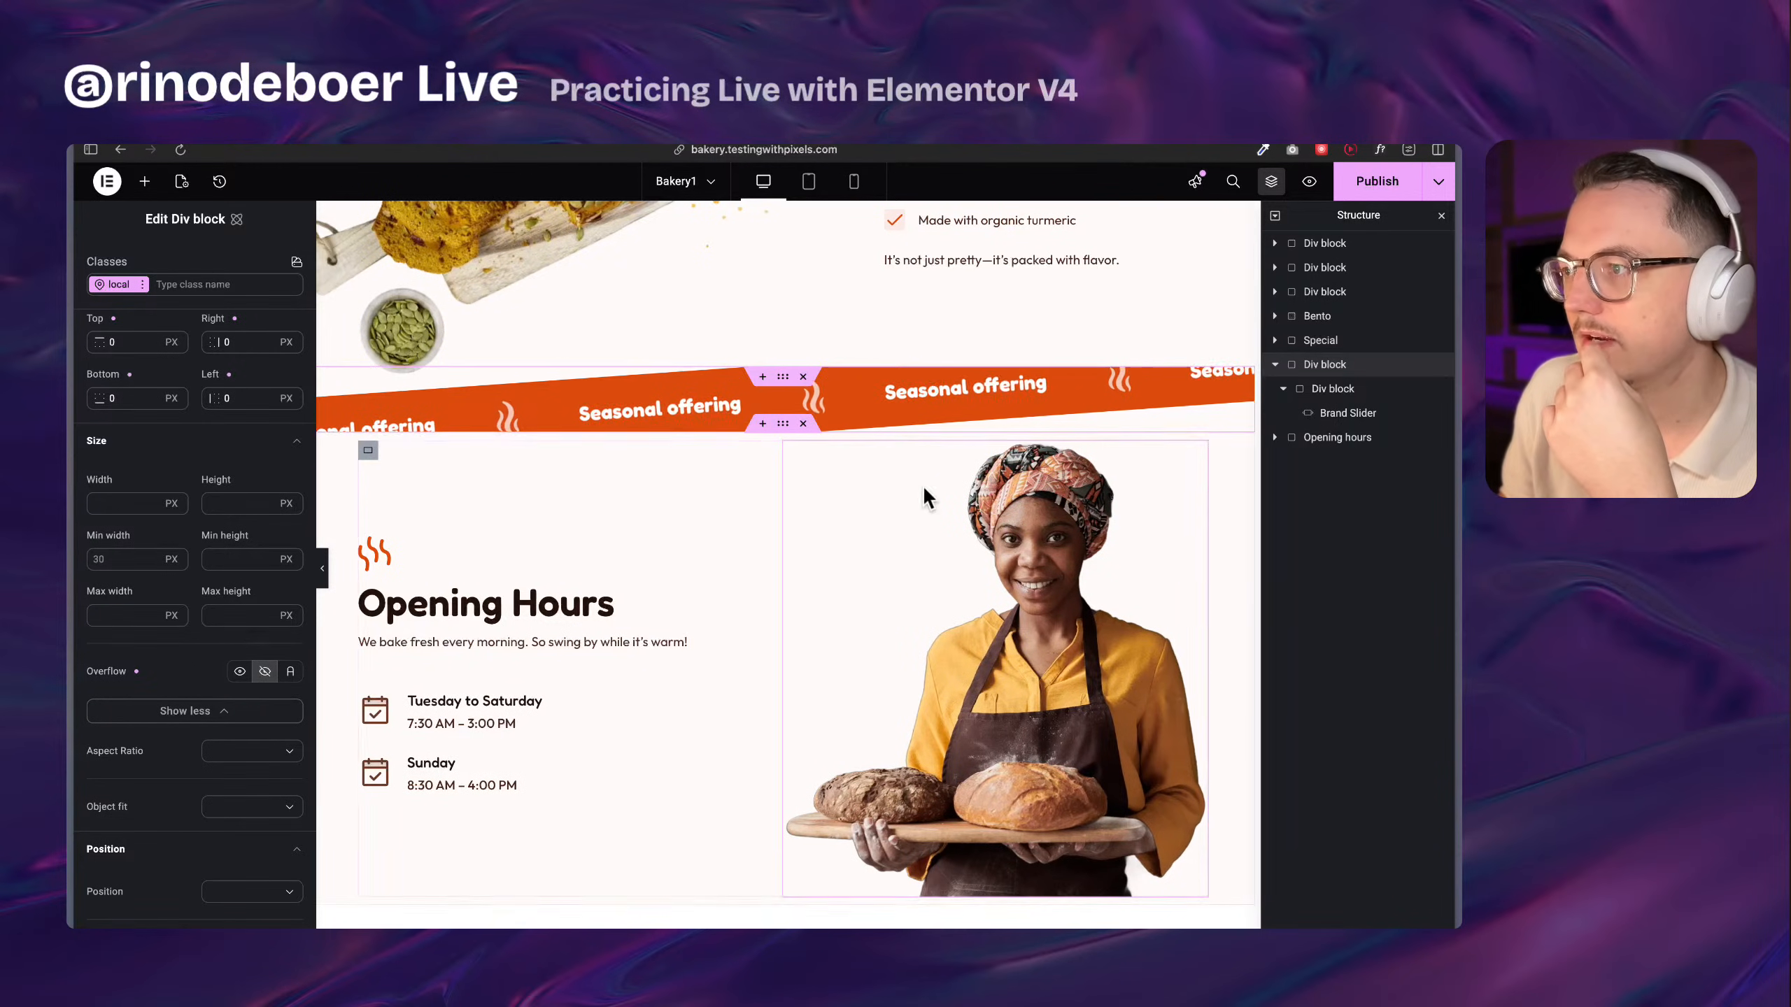
scroll(965, 435, up, 1)
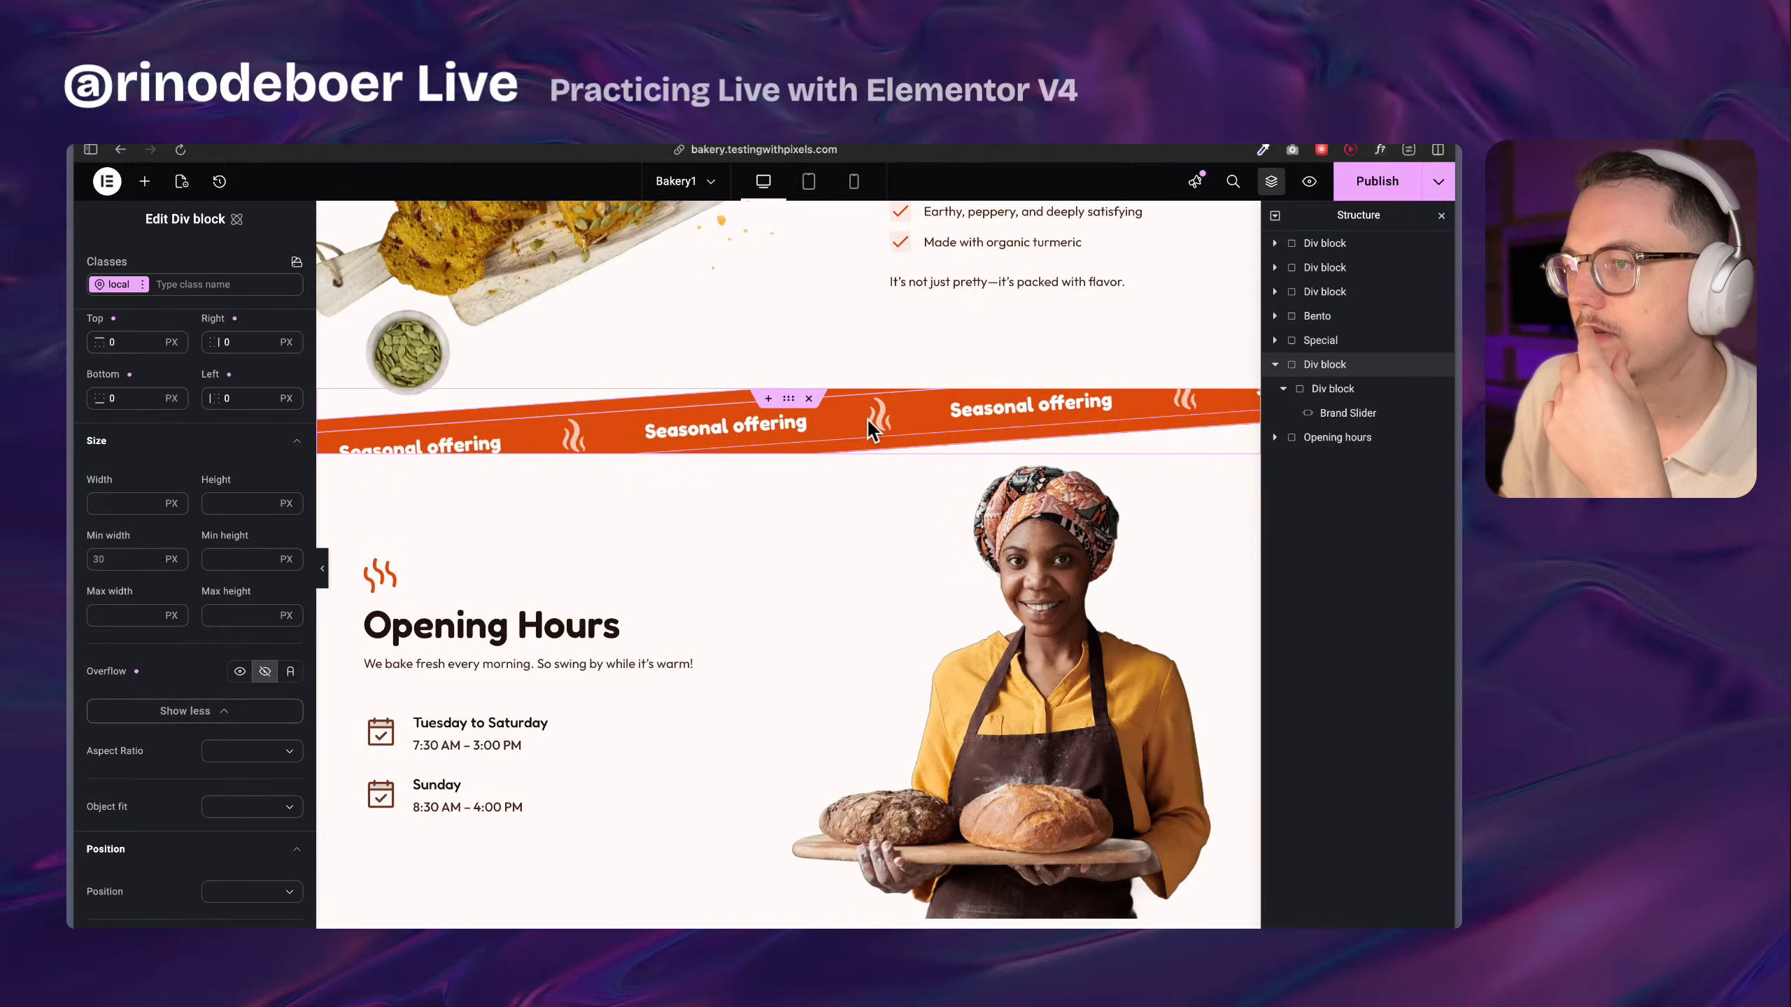
click(262, 677)
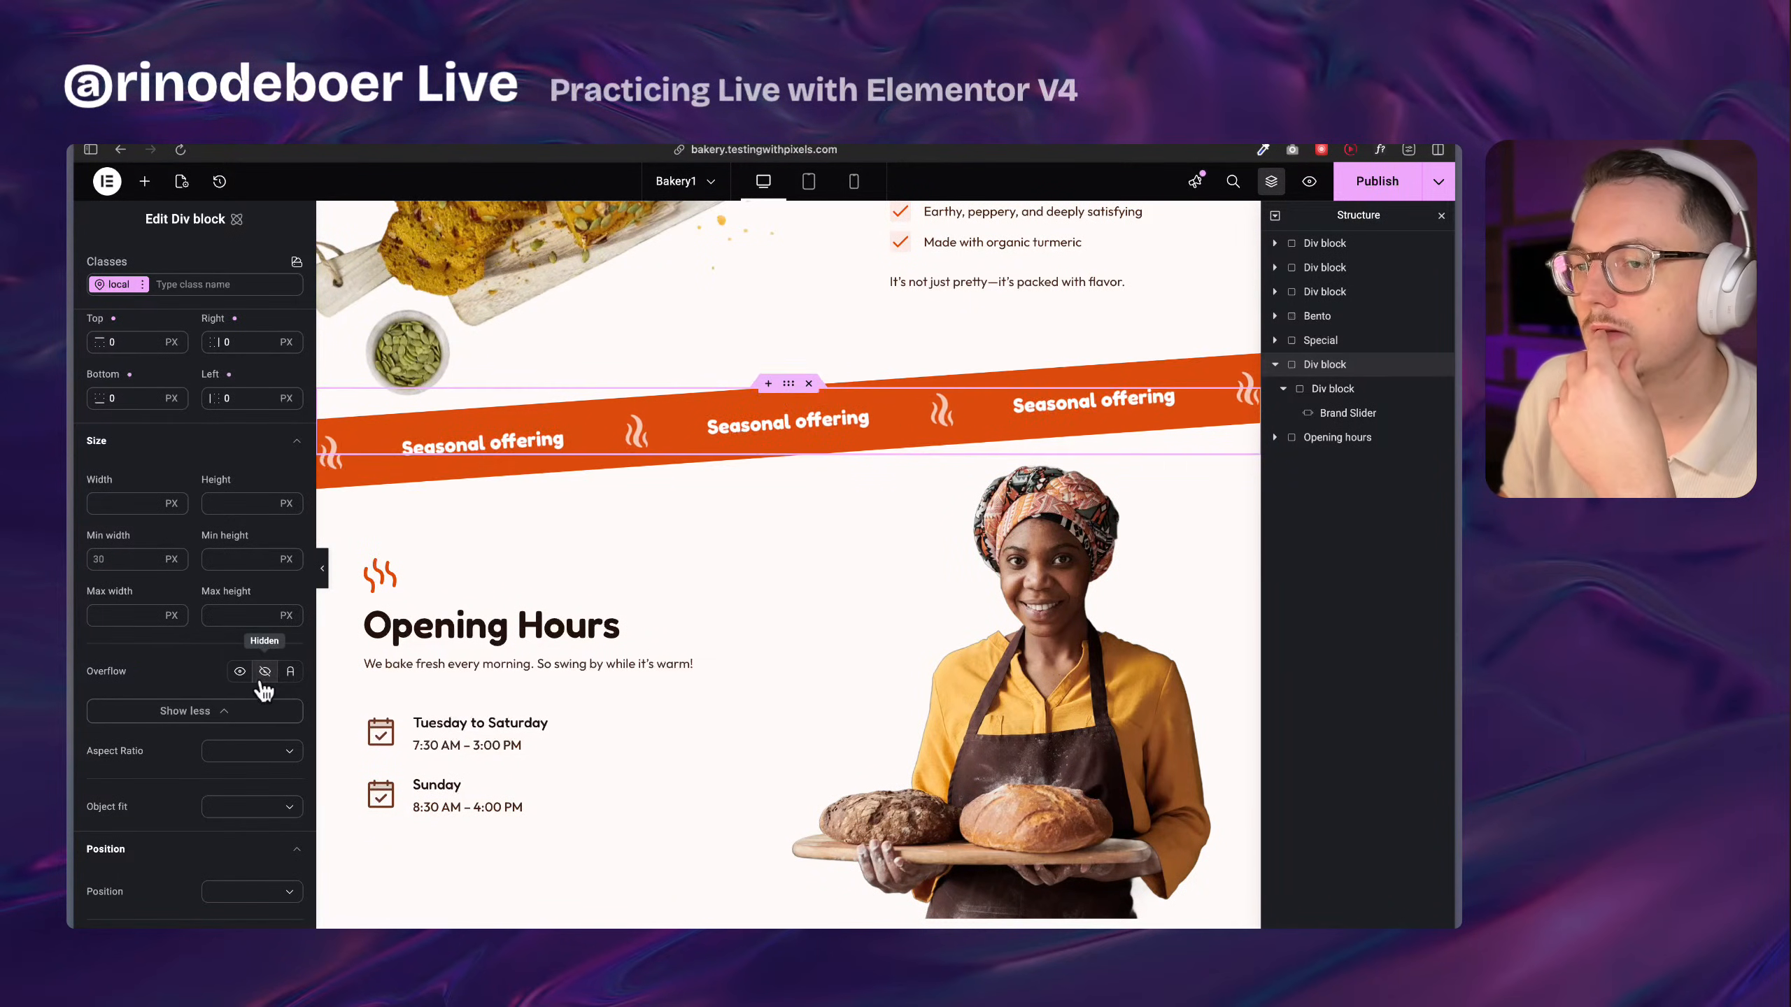
Set the overflow of the inner div block that holds the Brand Slider to Hidden
click(1378, 392)
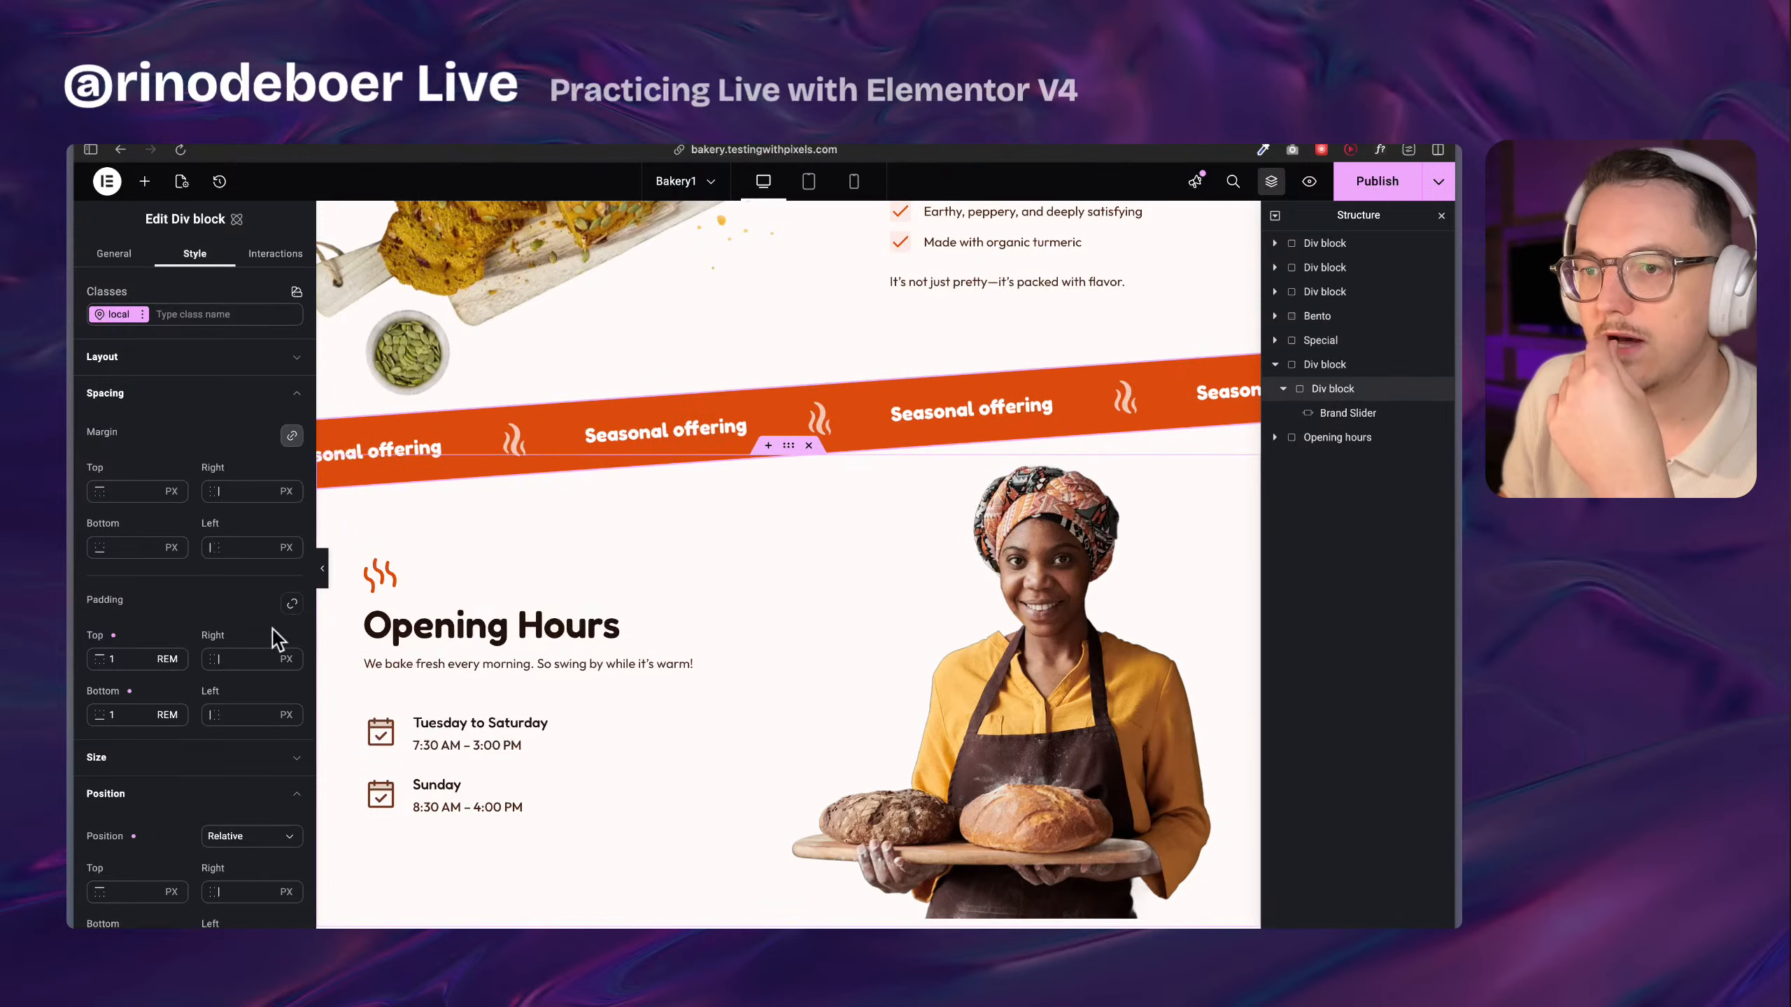
scroll(197, 601, down, 8)
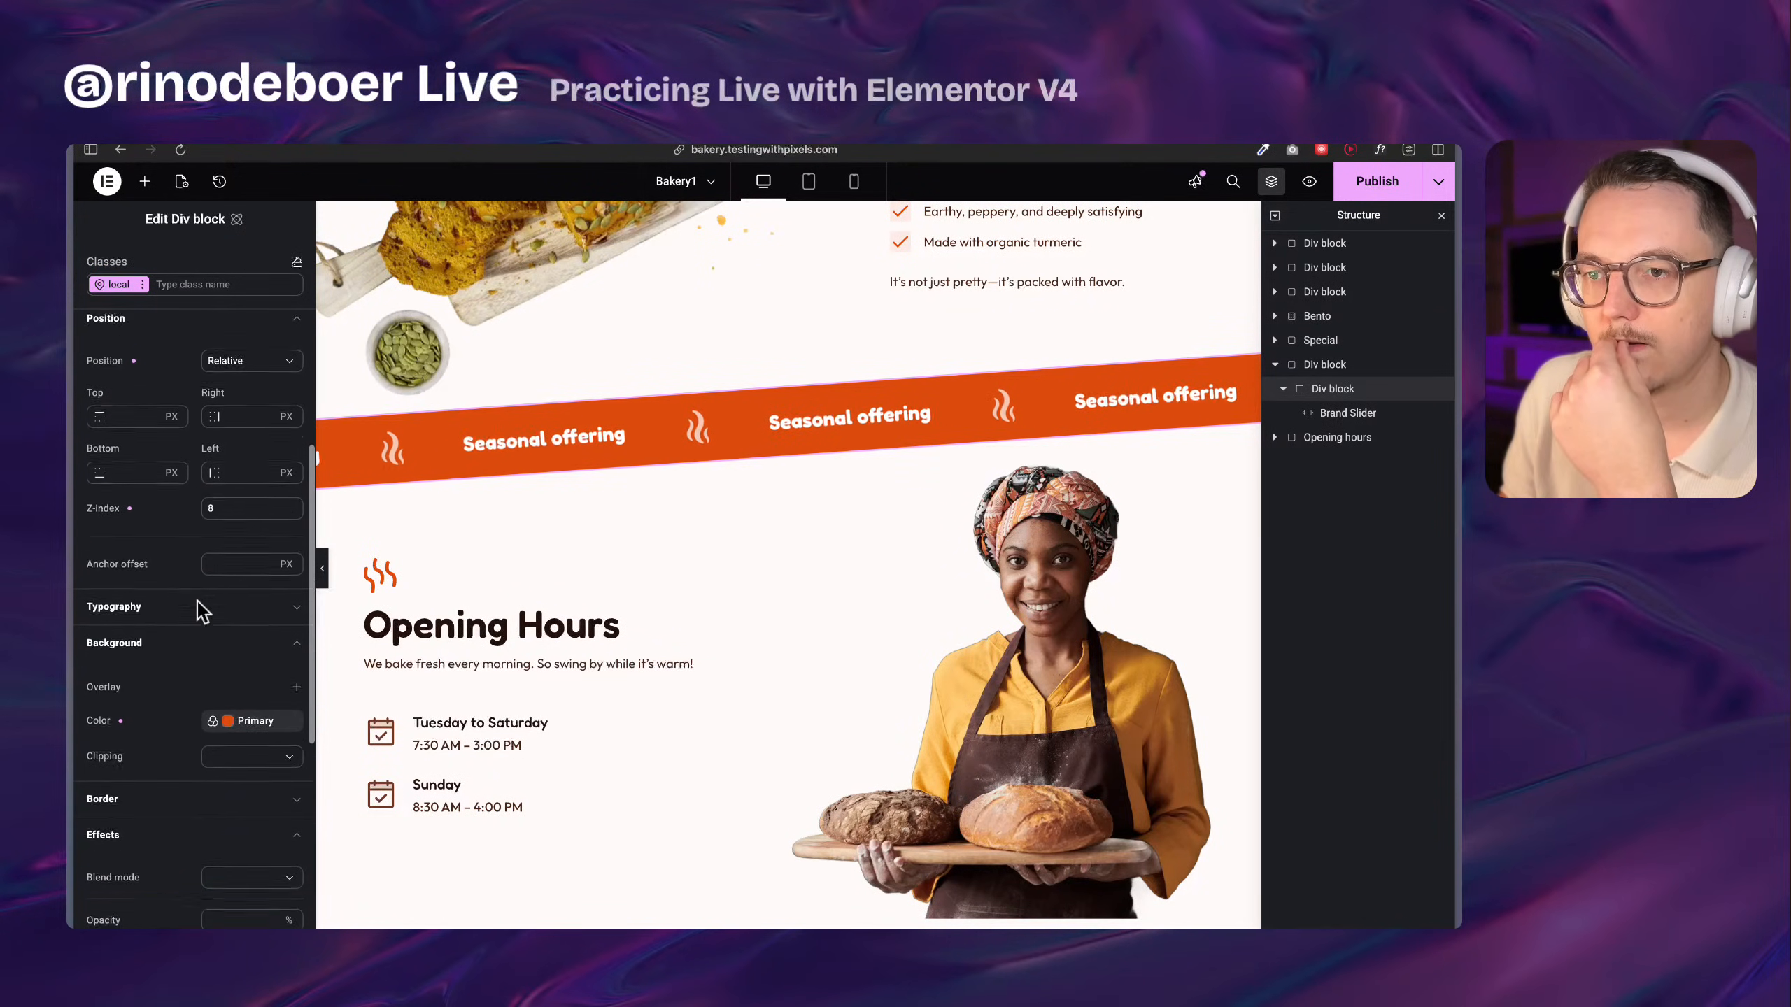
scroll(201, 612, down, 4)
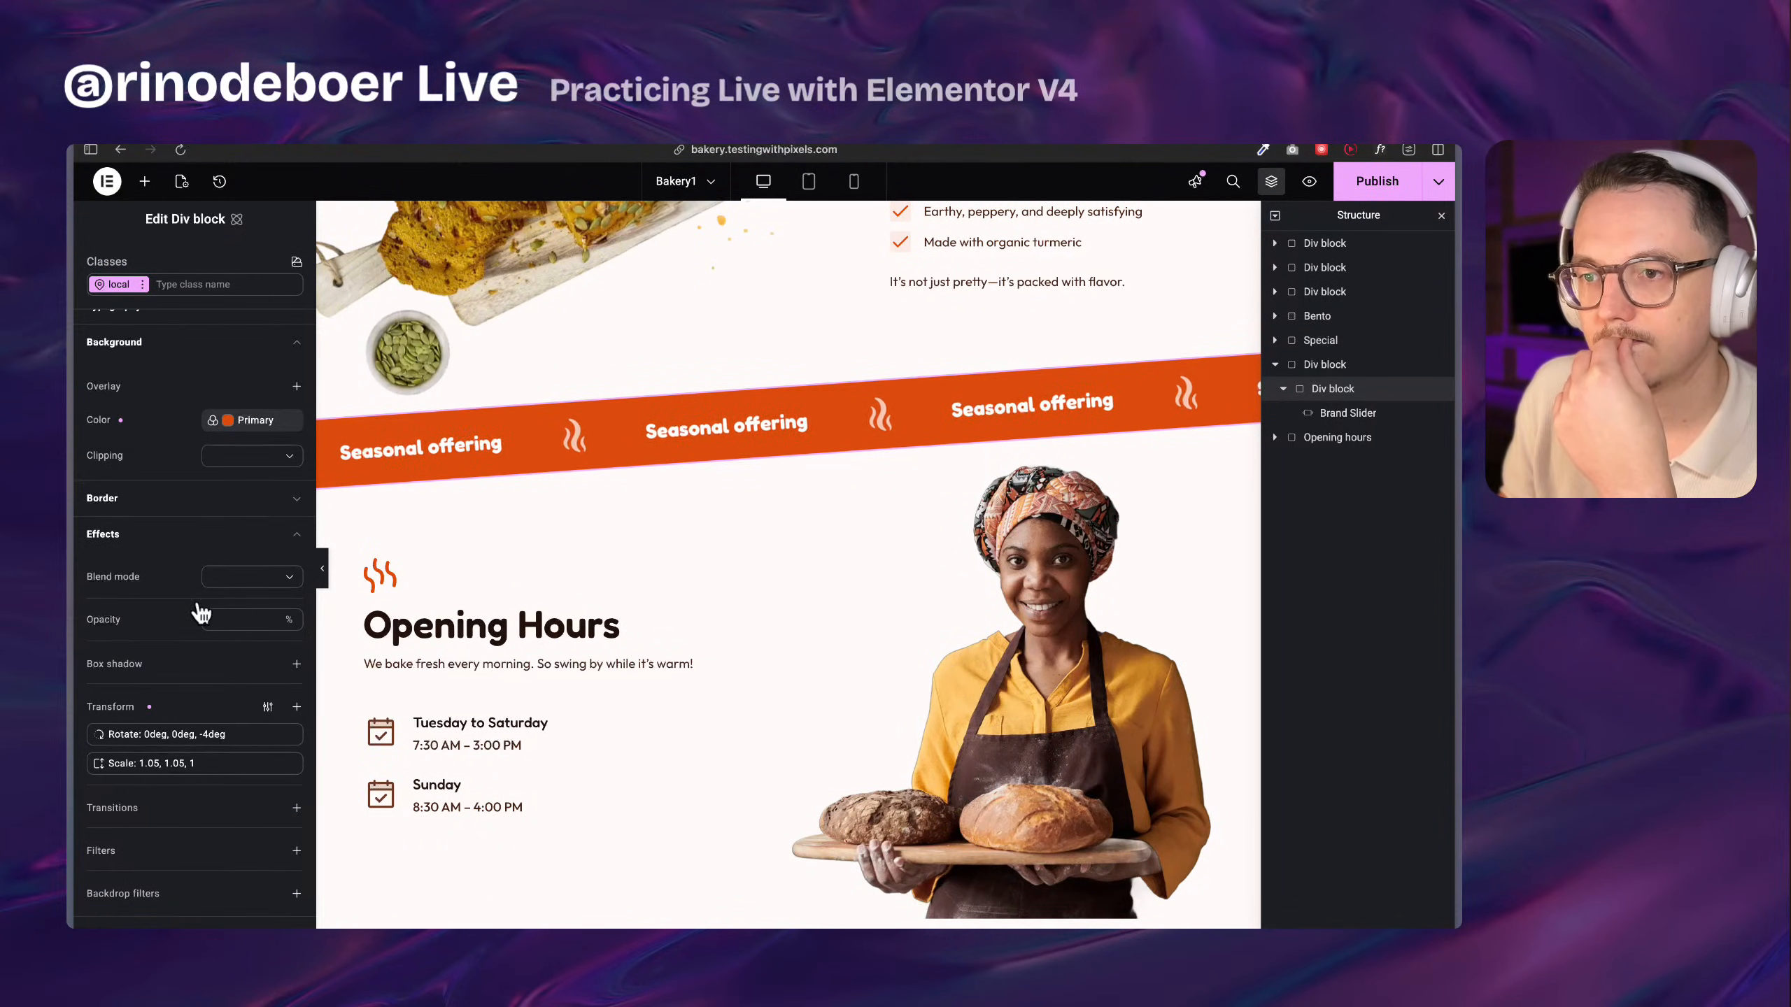
click(225, 498)
scroll(204, 508, up, 3)
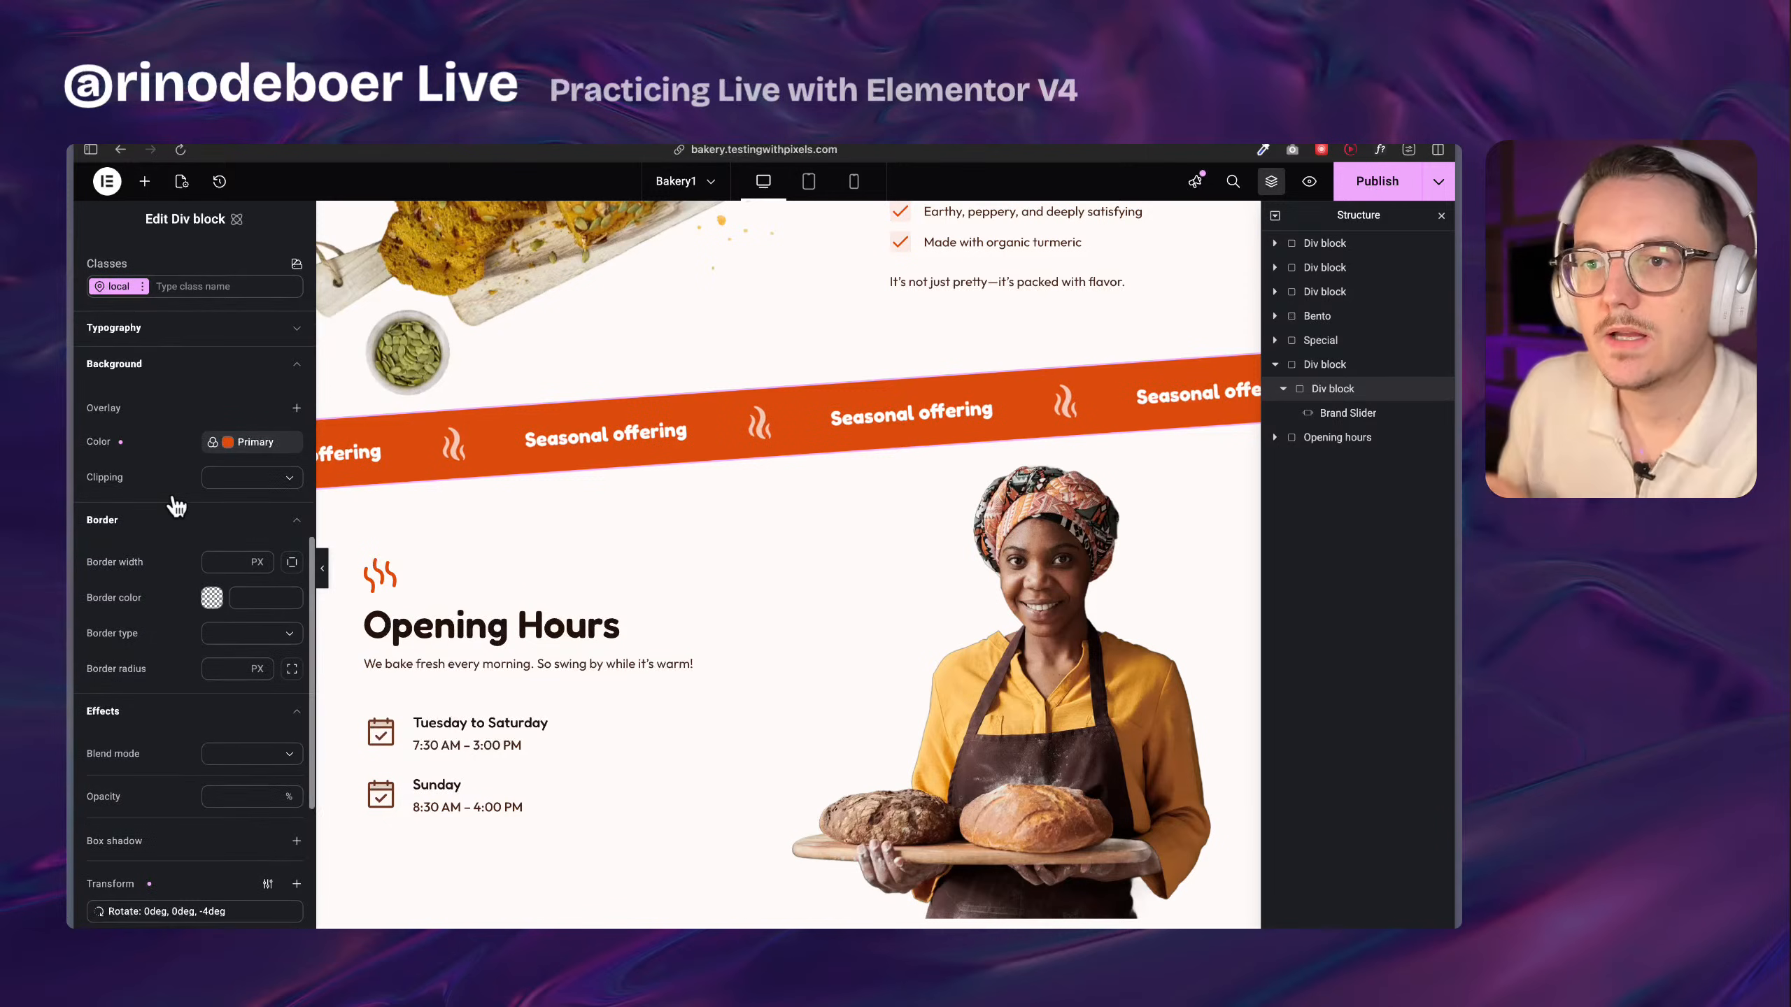
scroll(176, 507, up, 5)
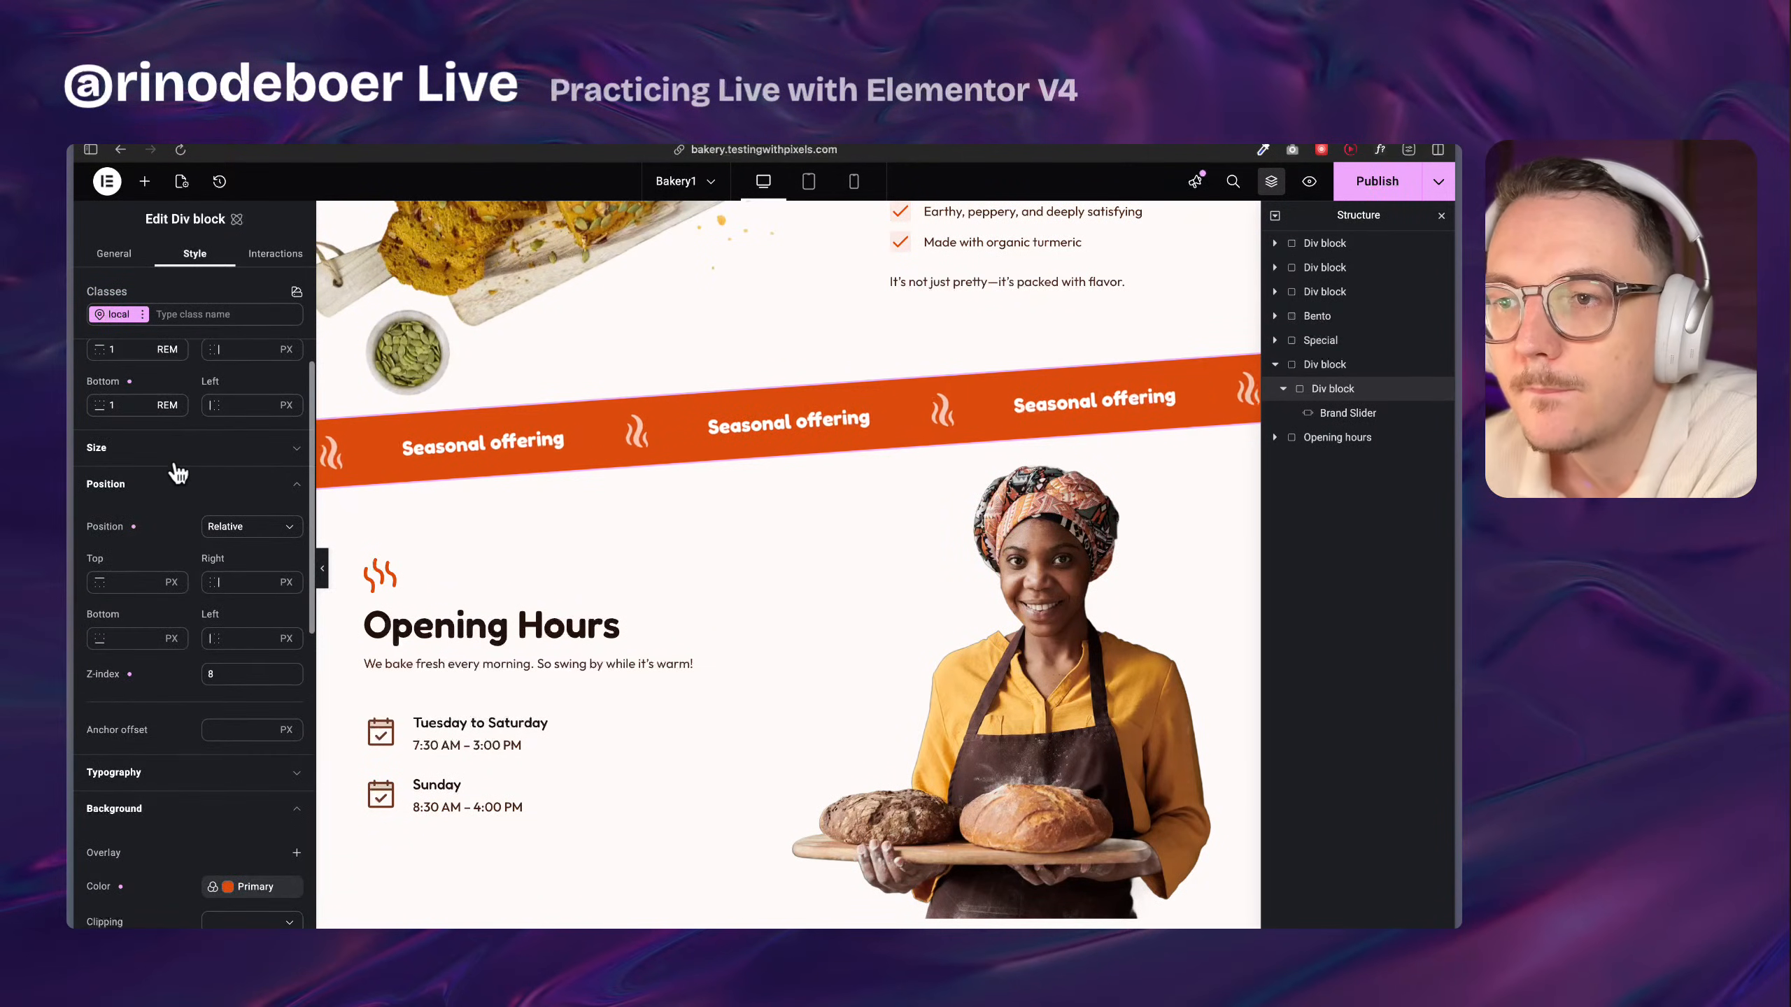
click(180, 458)
scroll(180, 536, up, 1)
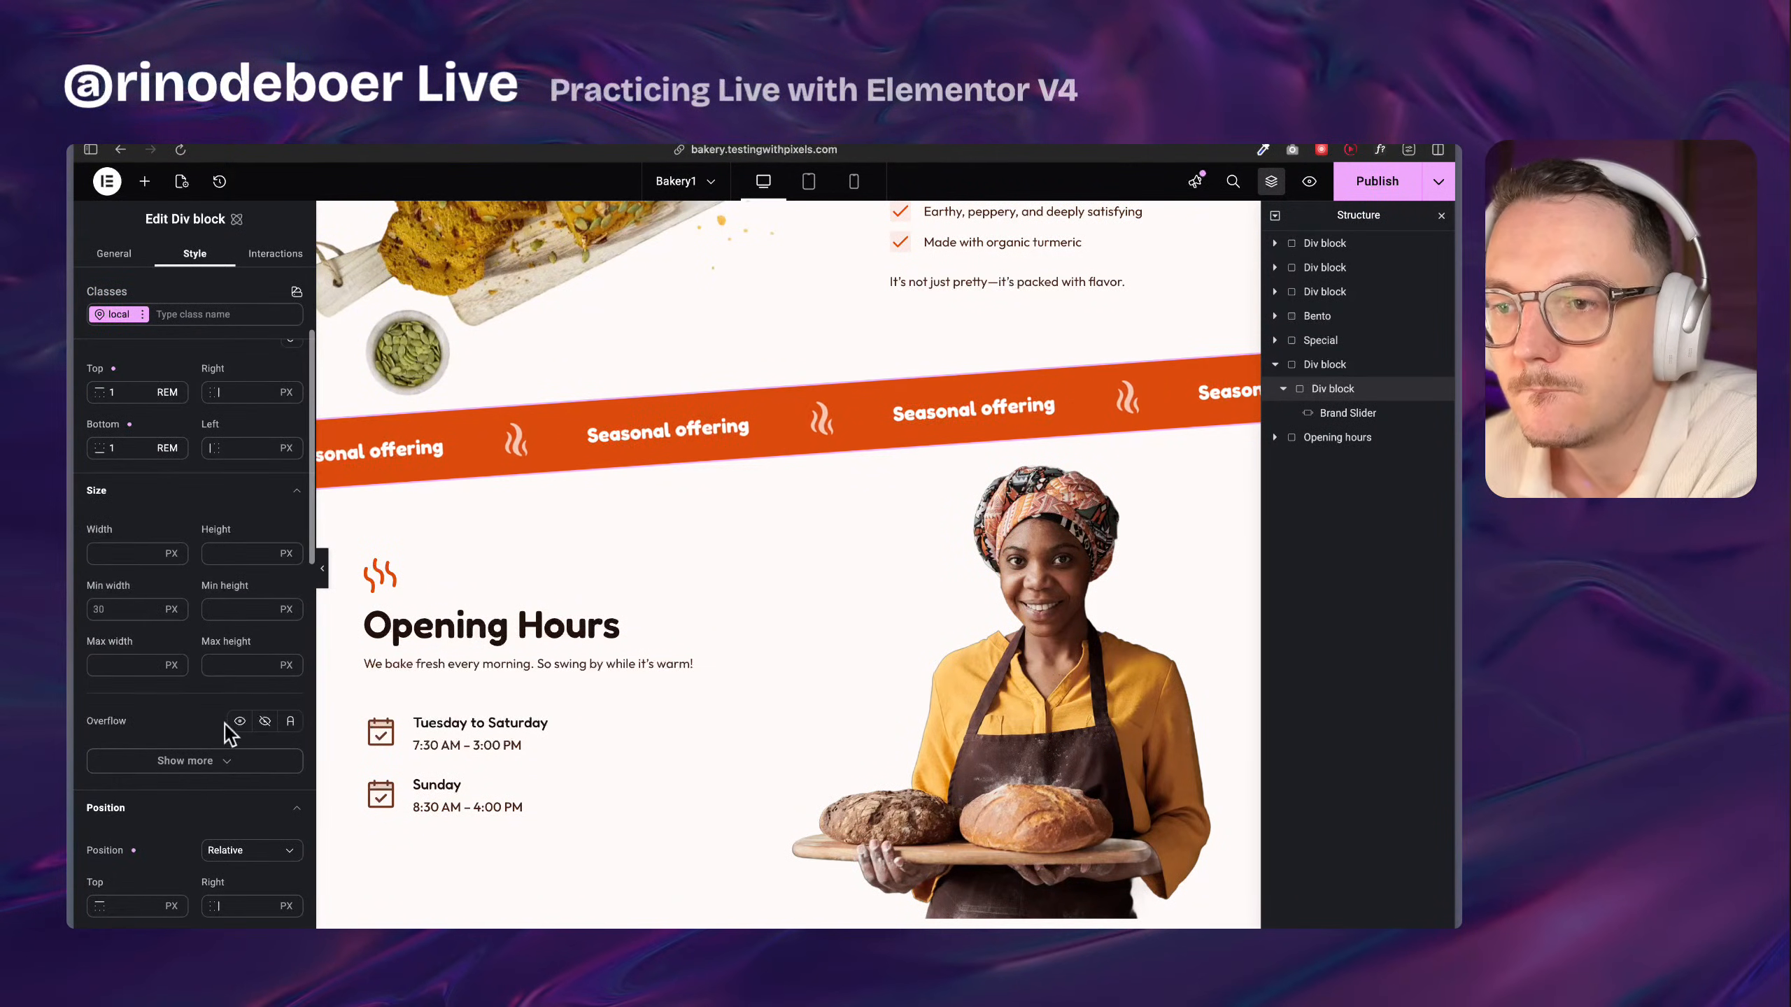
click(266, 724)
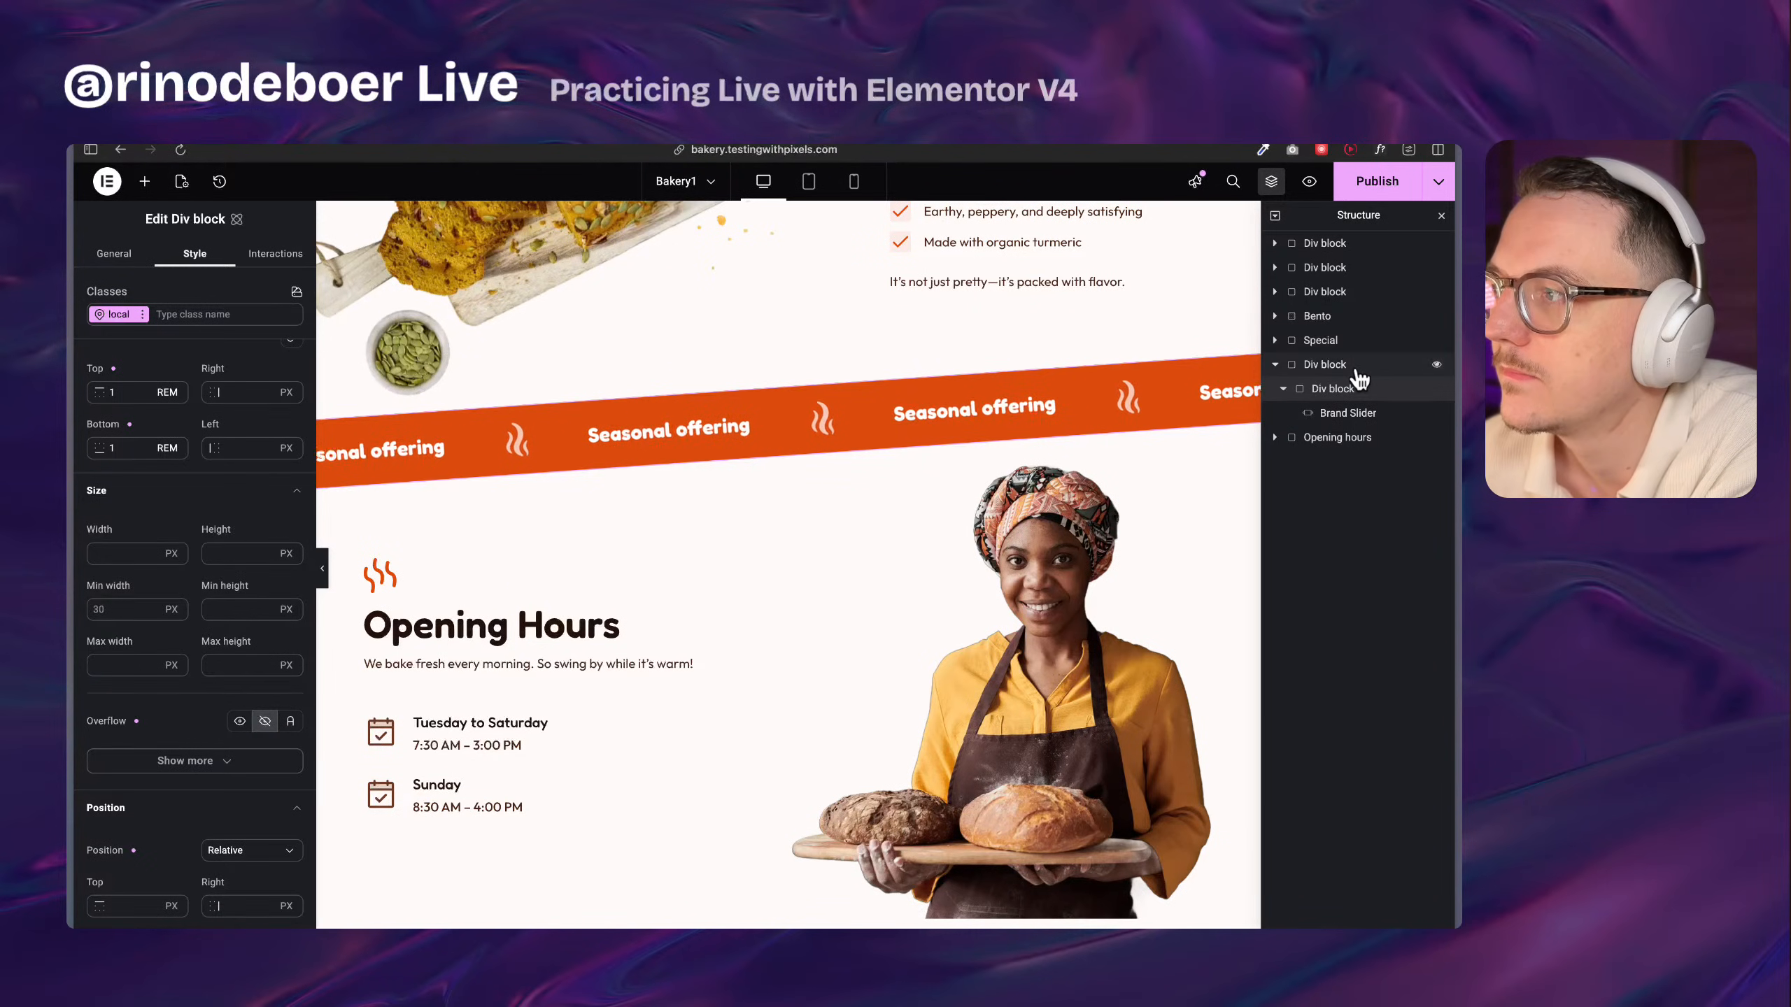
Publish the changes to the Bakery1 page
click(1377, 181)
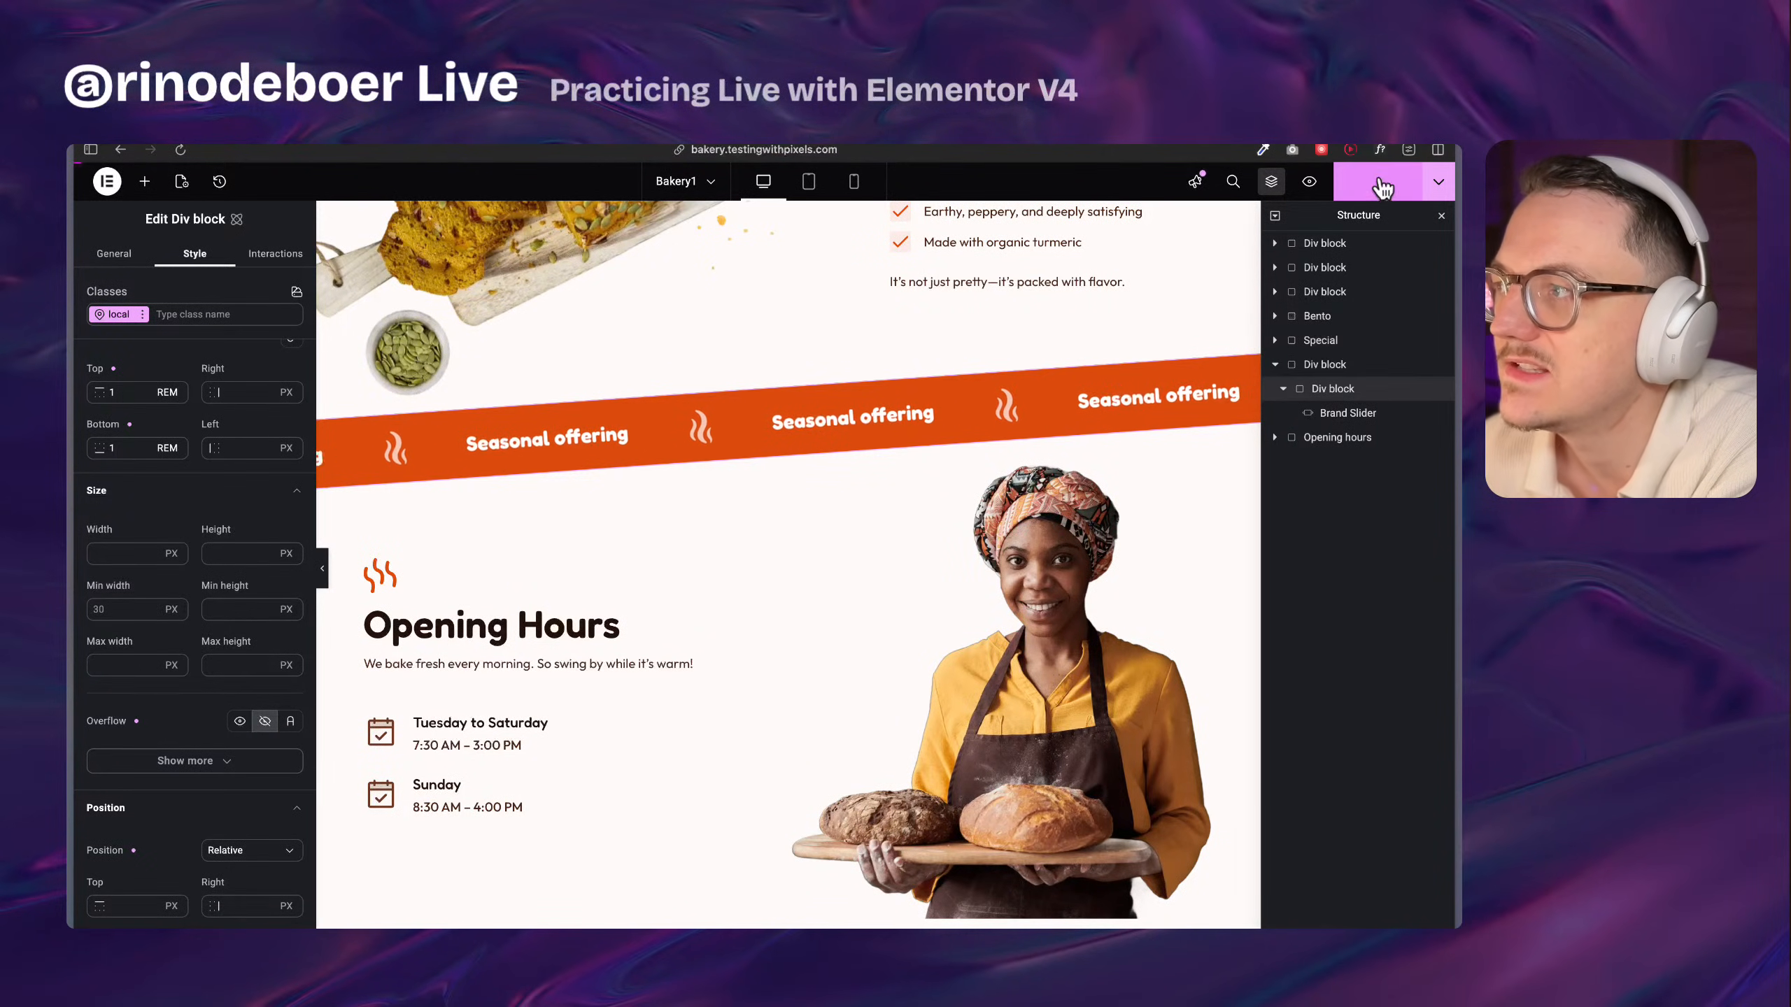
mouse_move(70, 561)
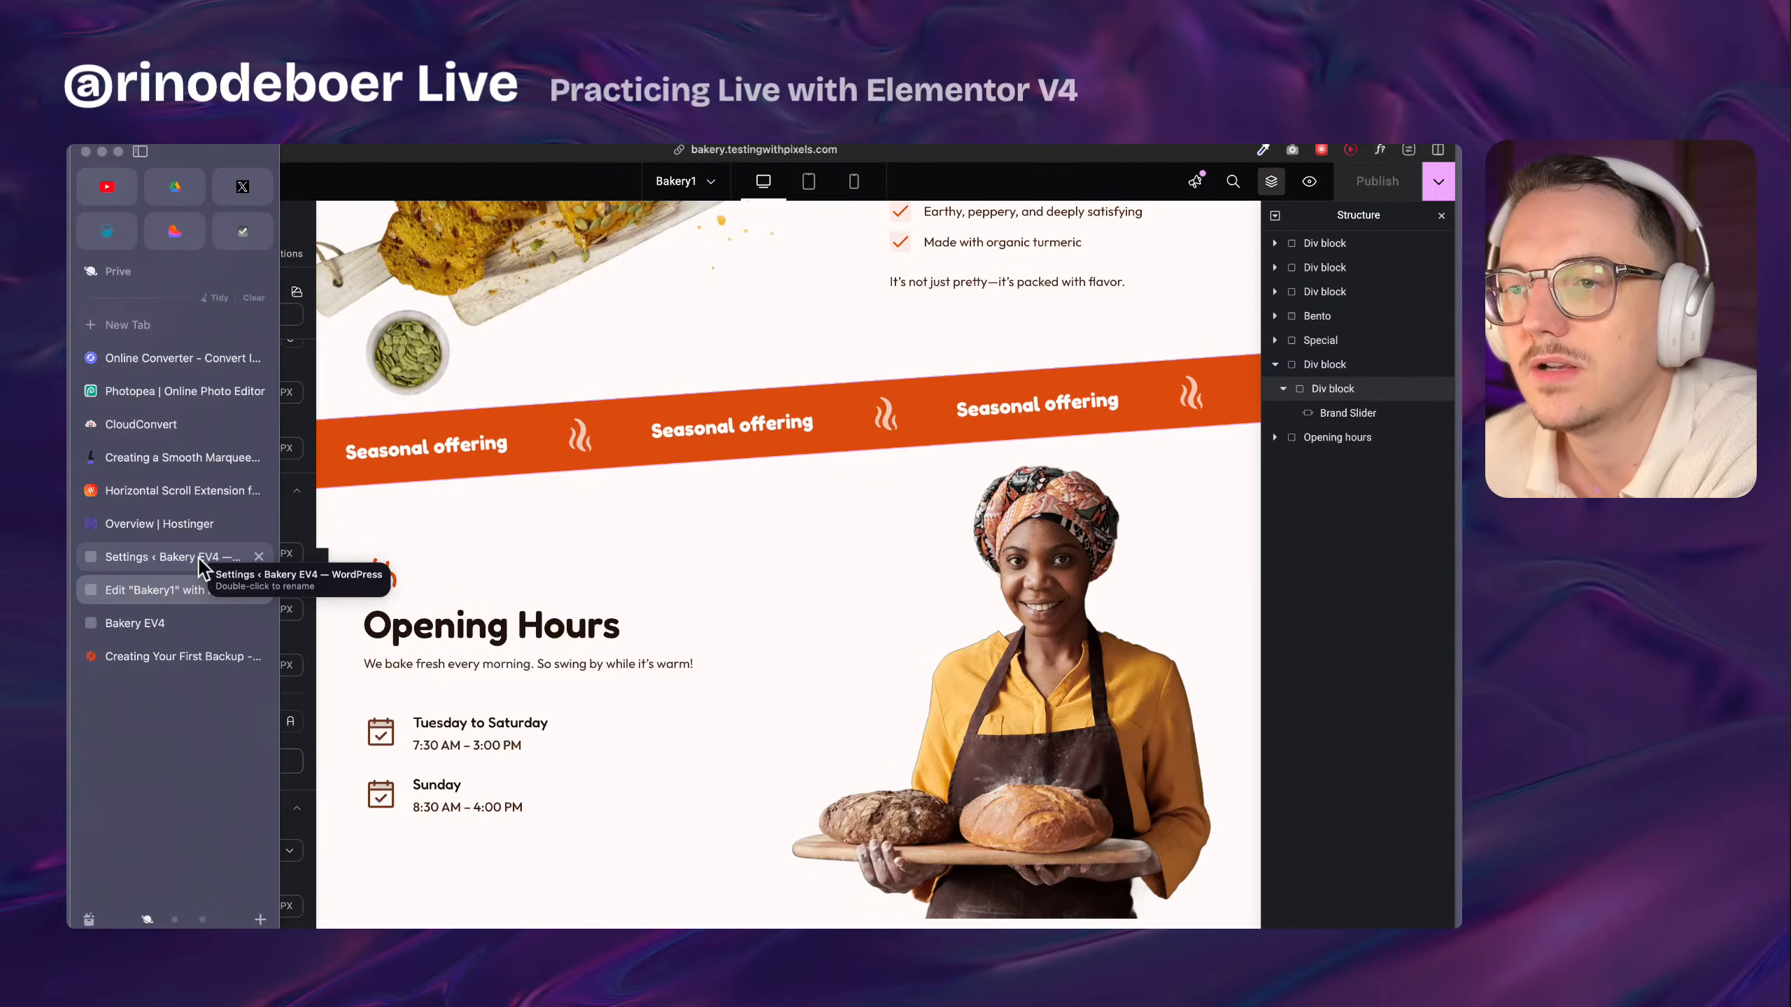
Examine the tilted Seasonal offering strip on the live Bakery EV4 page, checking for horizontal page overflow
click(180, 623)
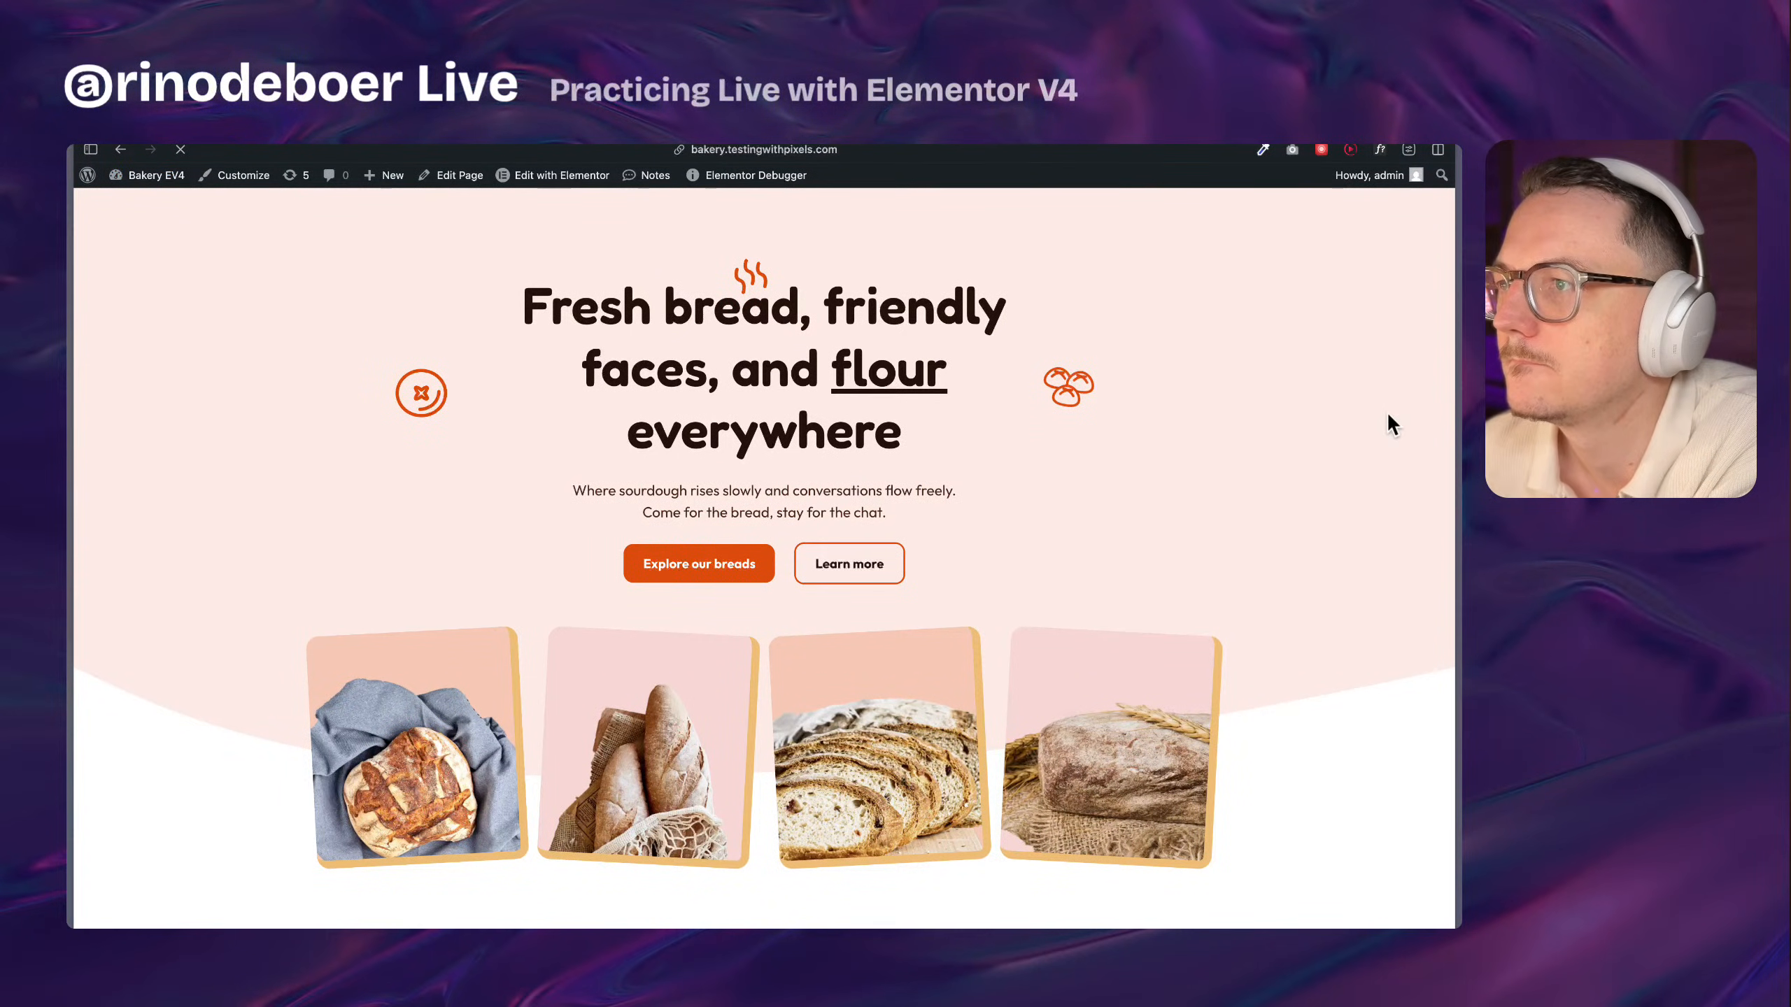
scroll(1372, 436, down, 15)
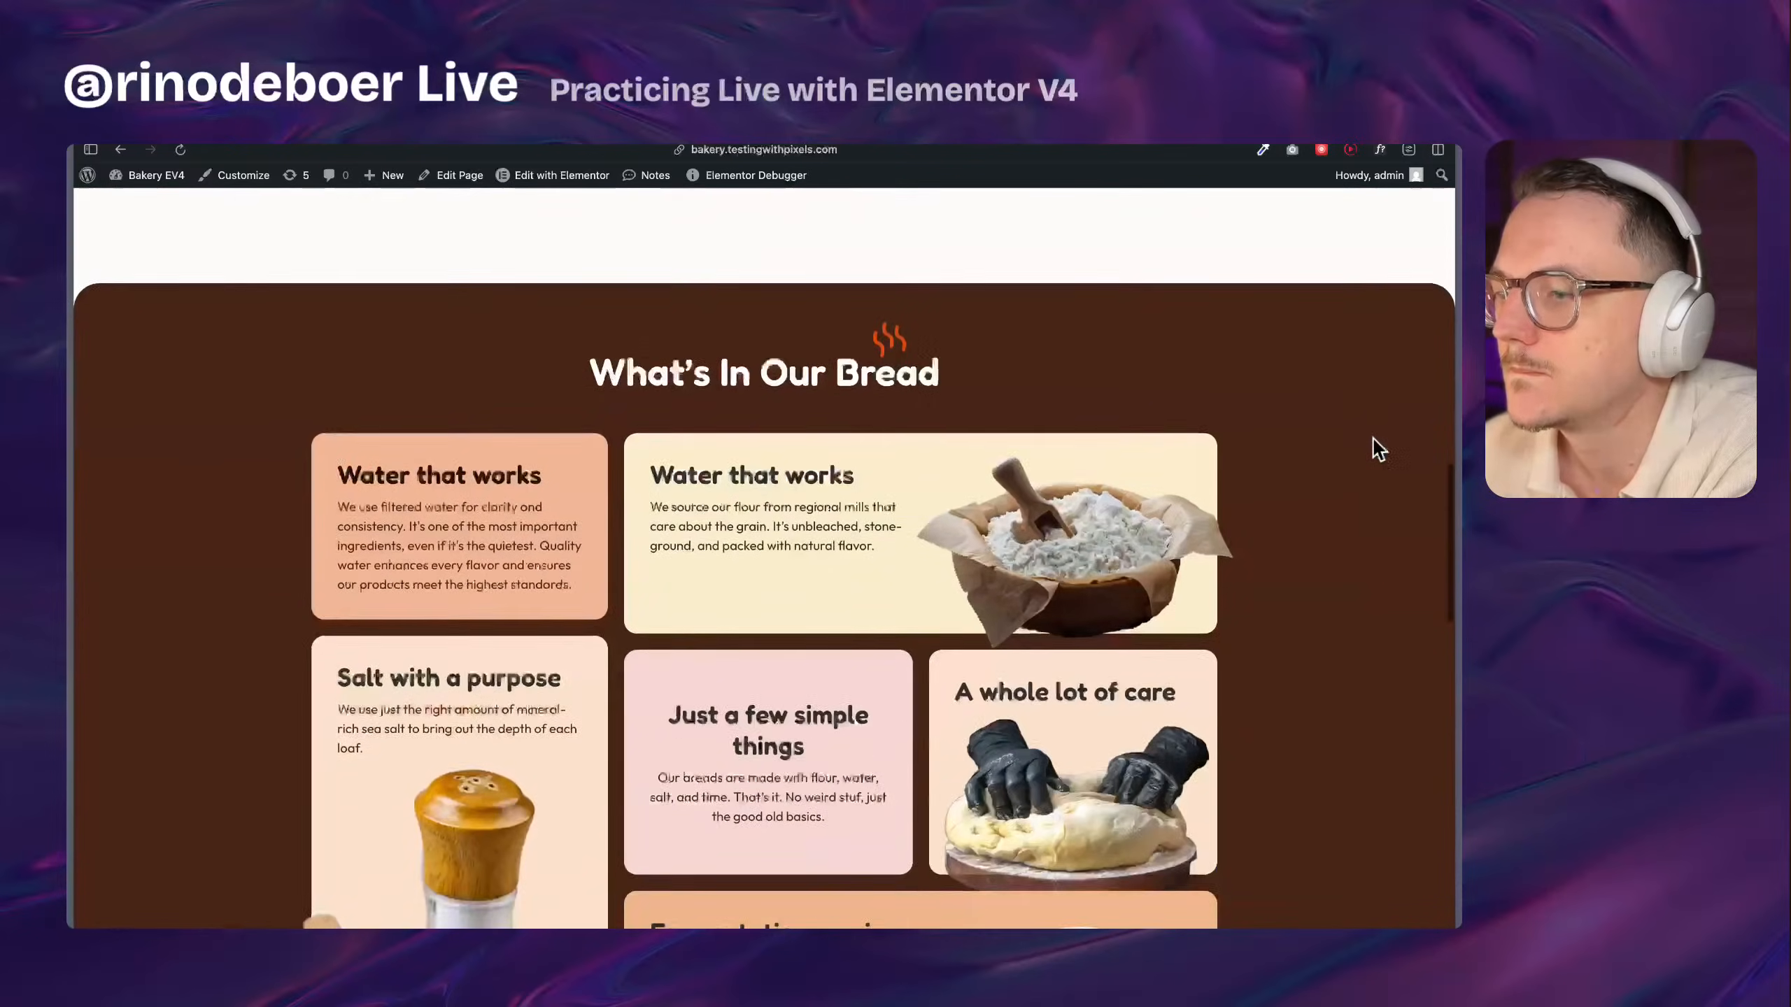
scroll(1372, 438, down, 10)
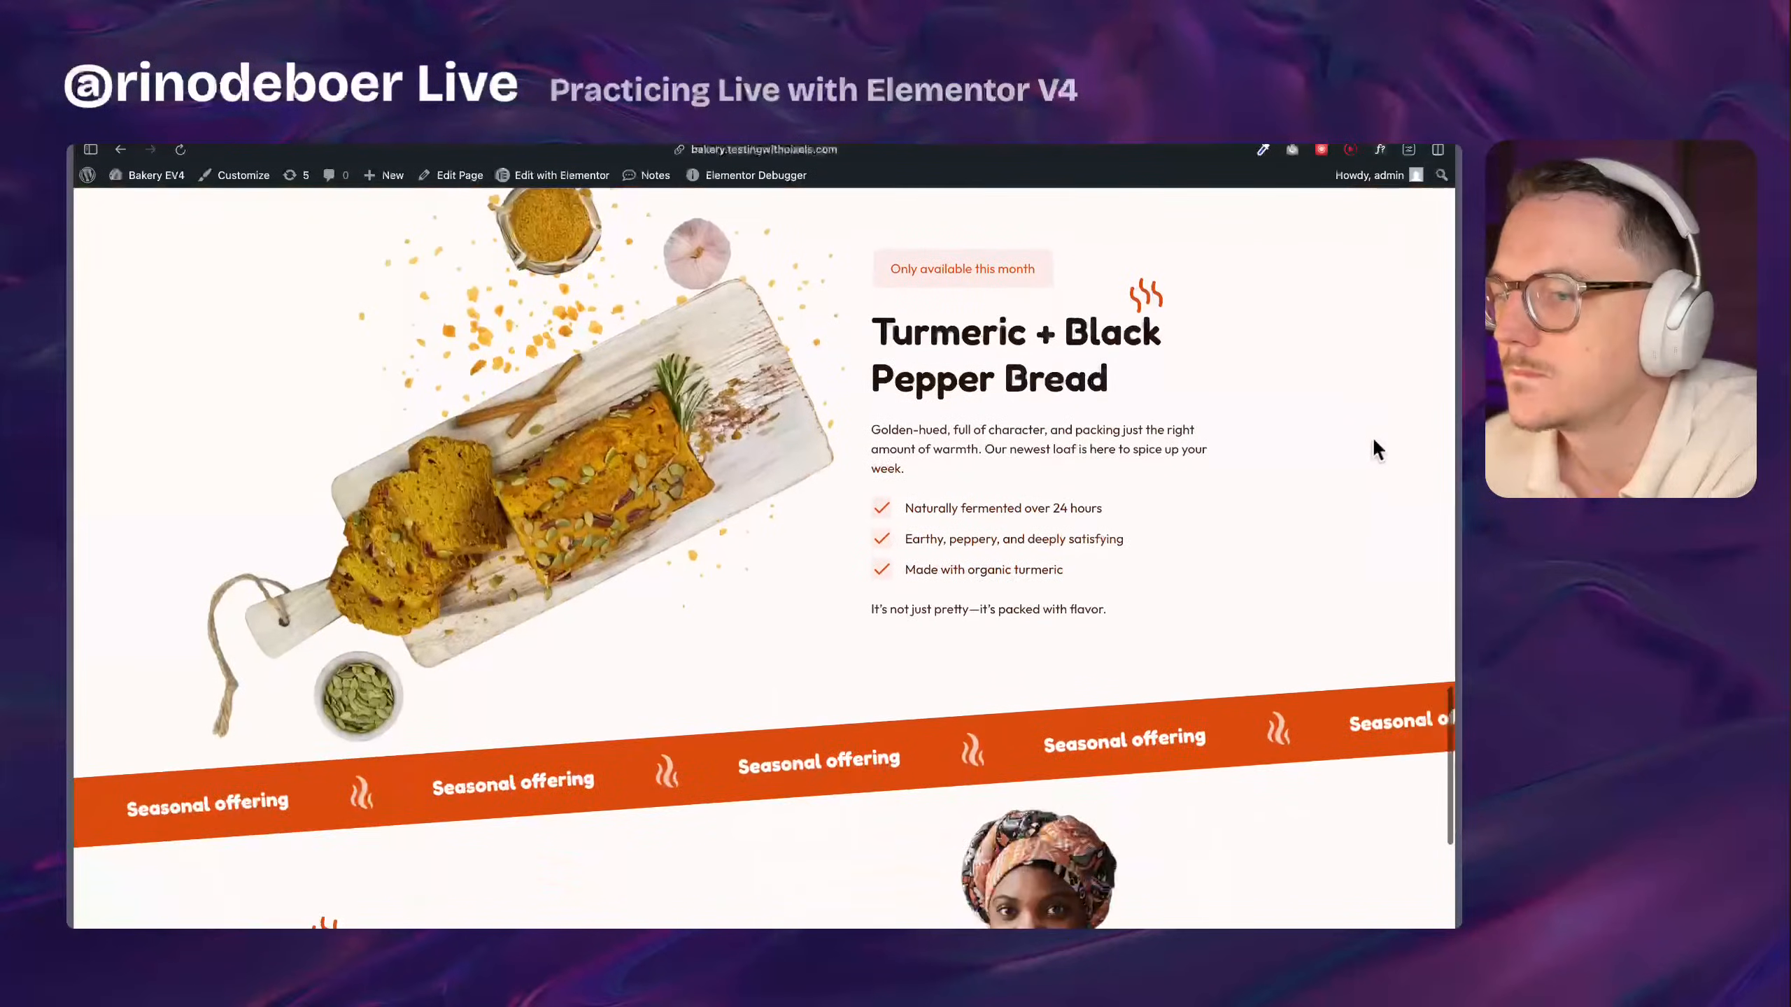
scroll(1375, 449, down, 2)
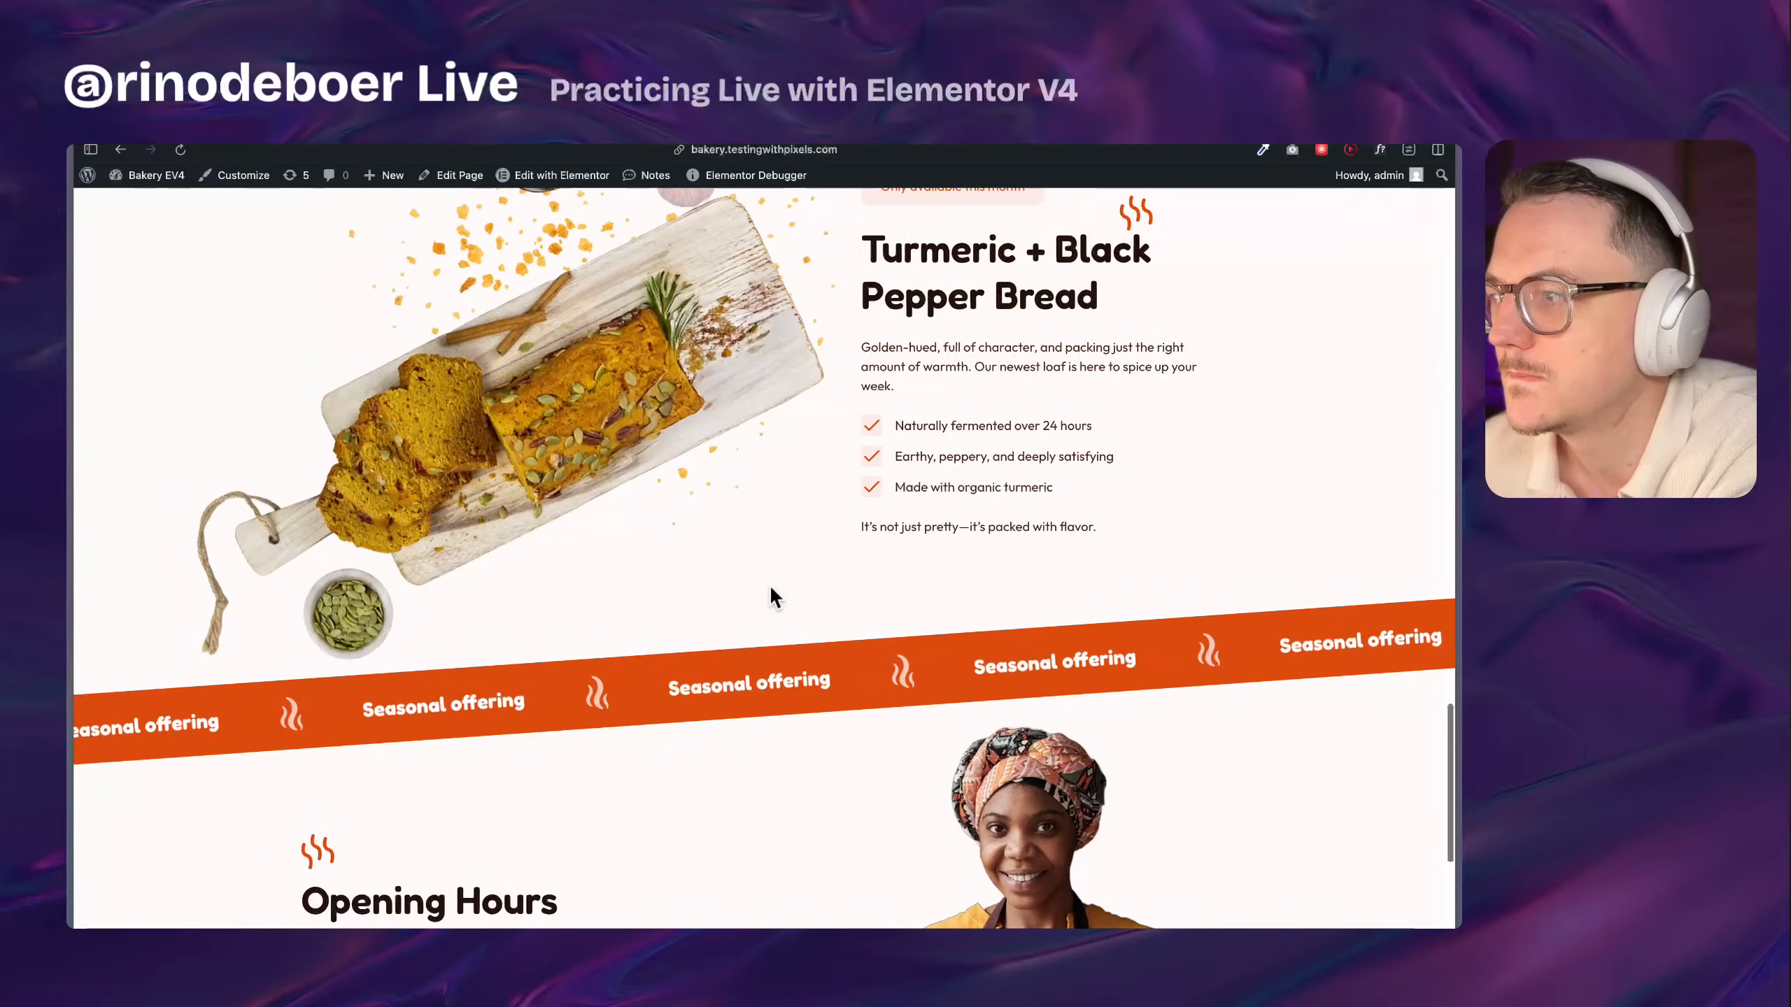
scroll(769, 585, left, 2)
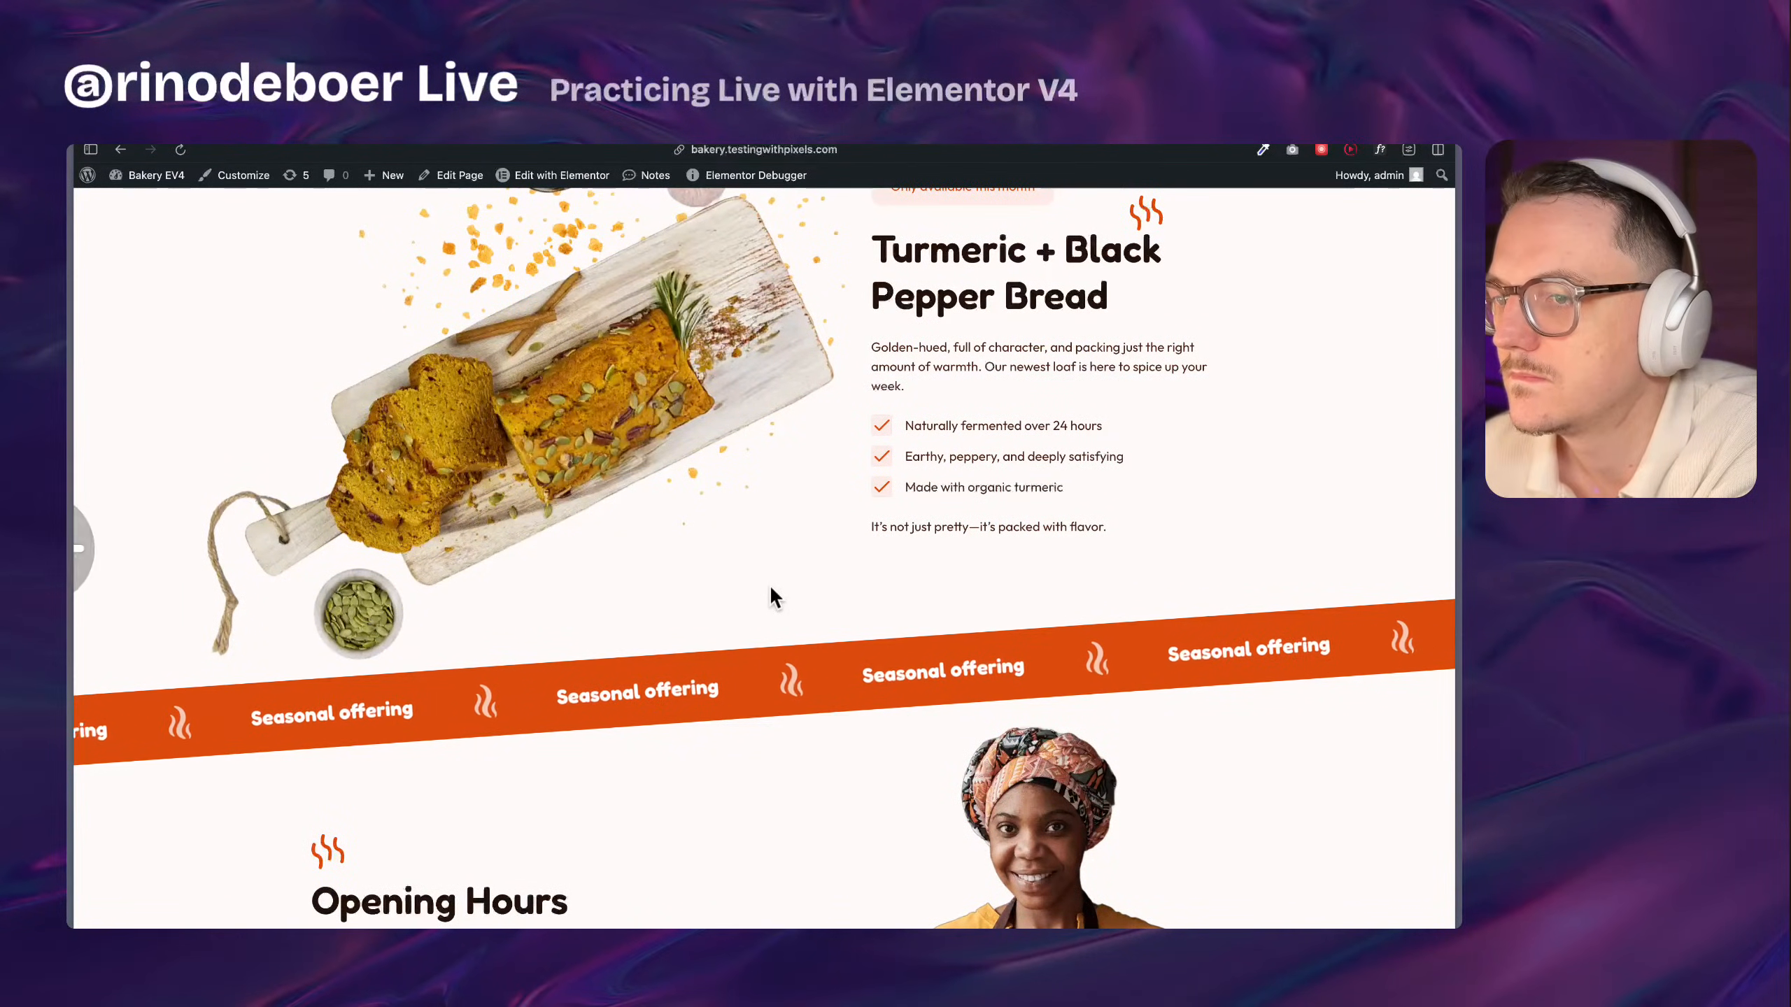
scroll(771, 591, right, 3)
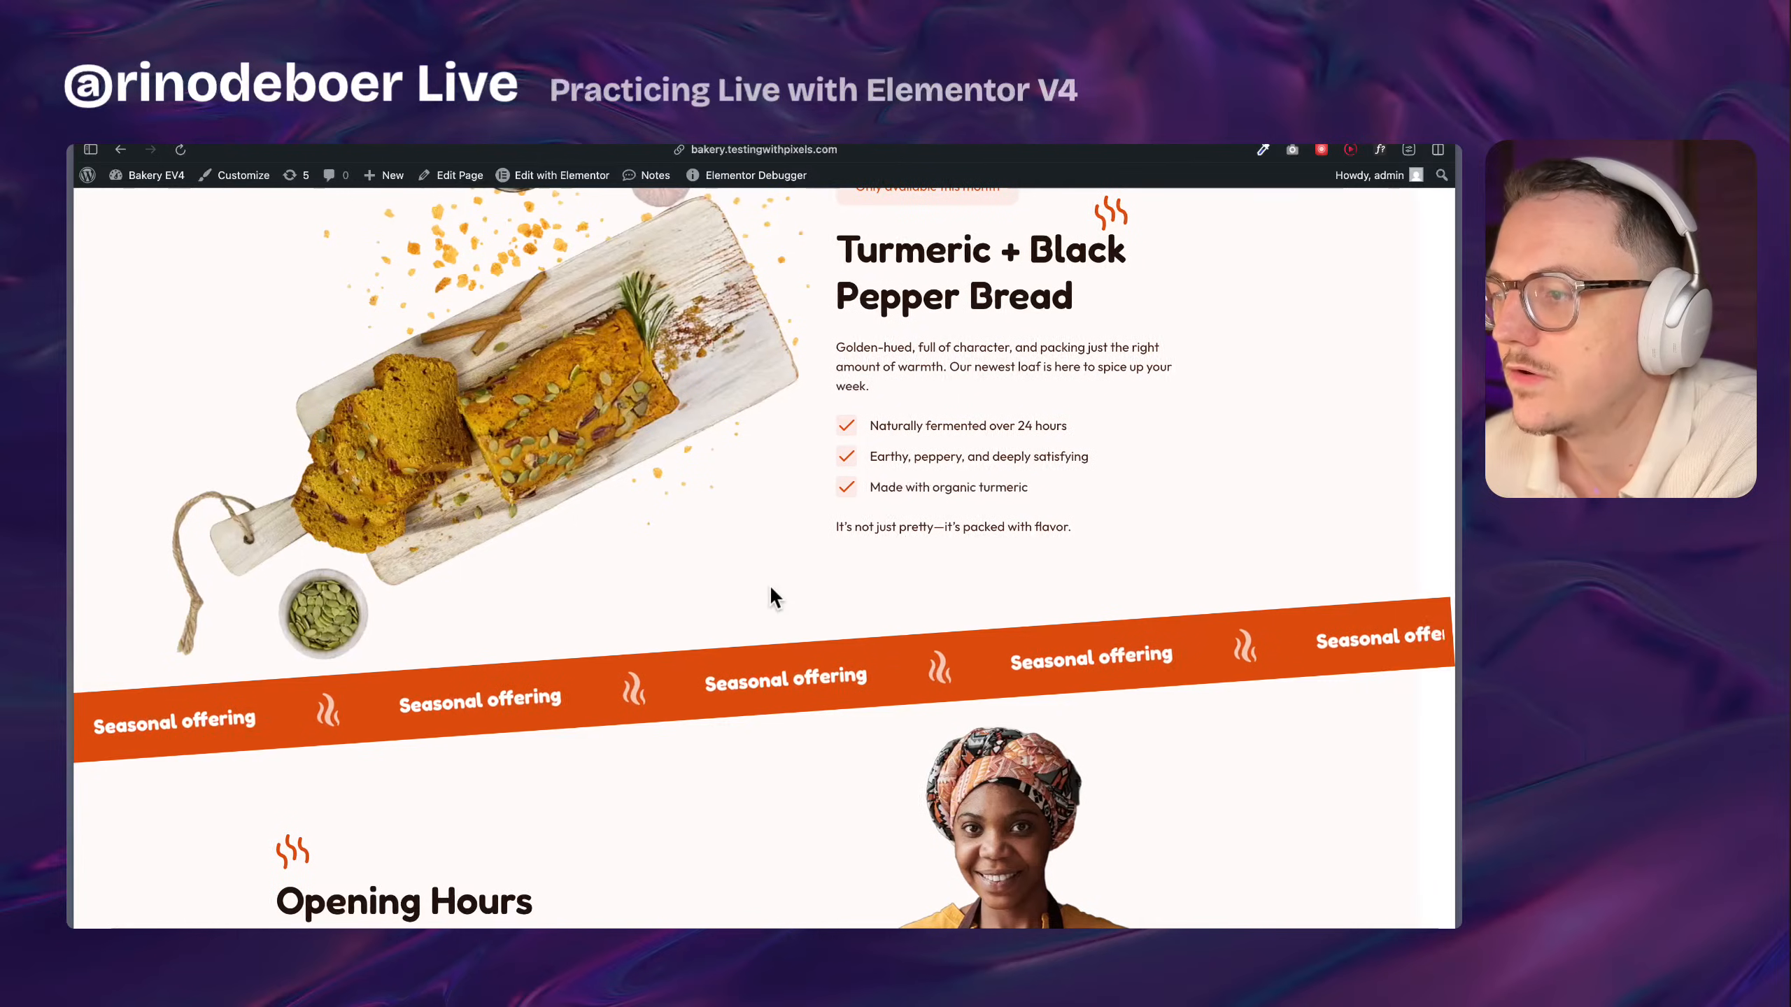
scroll(771, 593, left, 2)
scroll(771, 593, down, 4)
scroll(771, 593, up, 4)
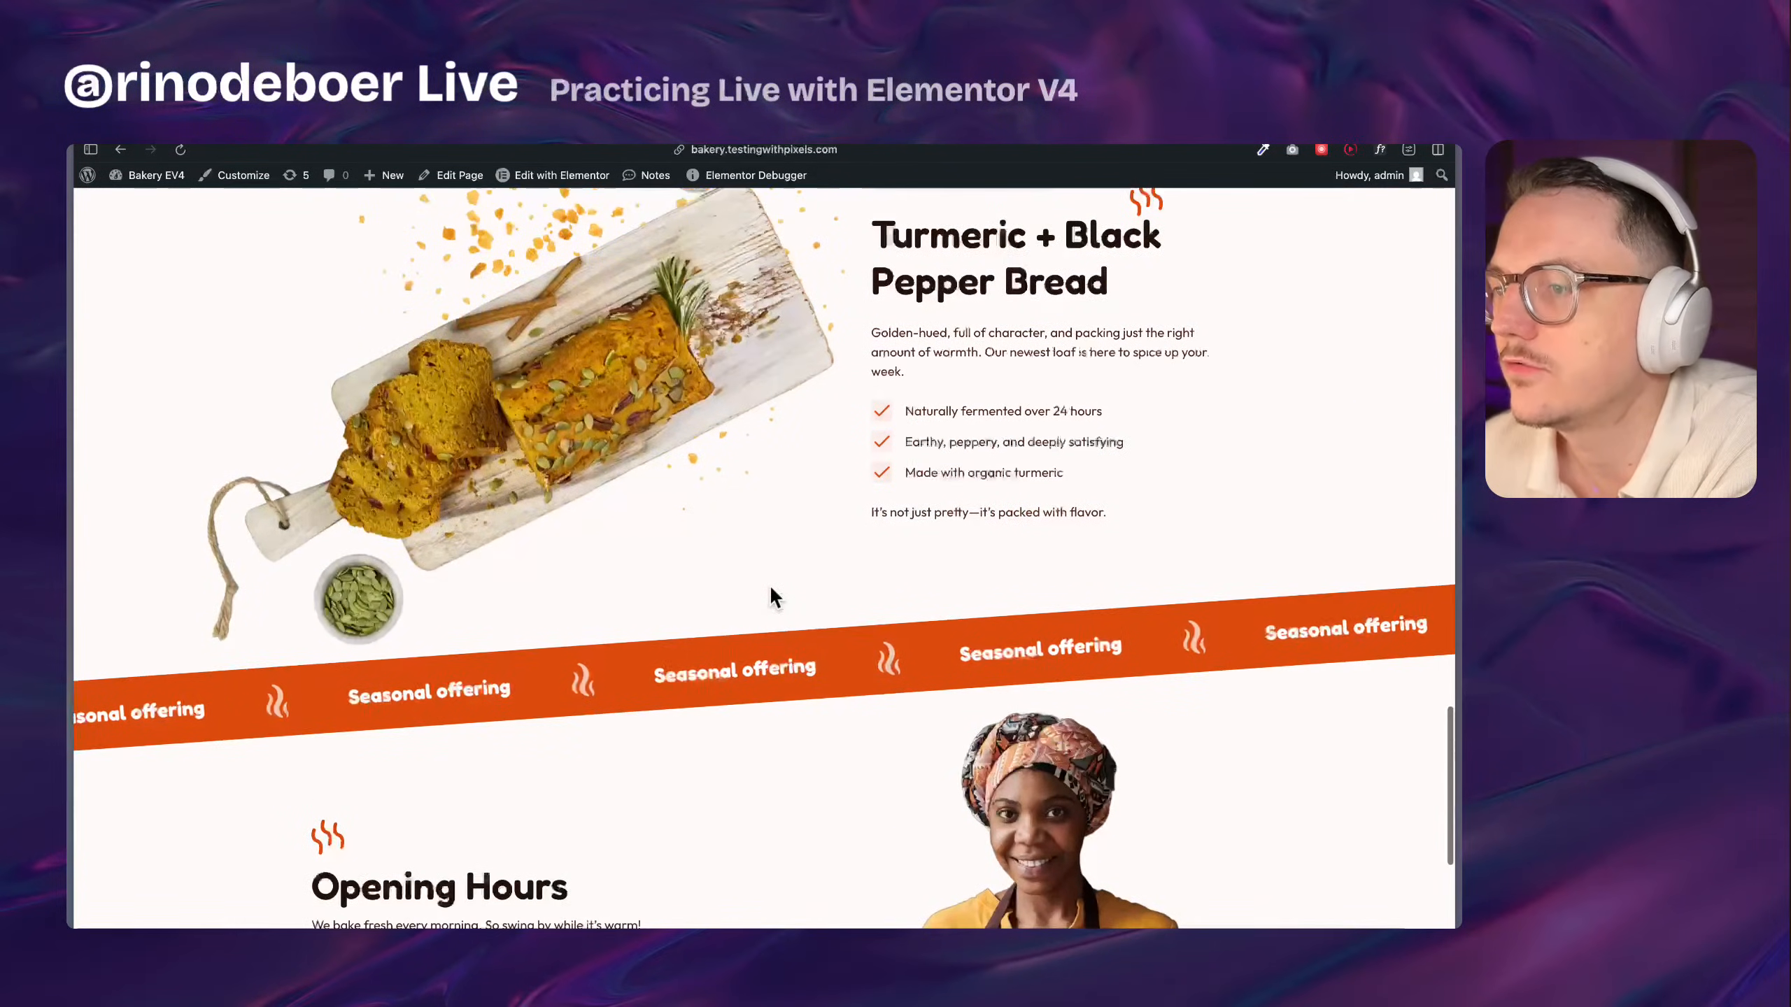
scroll(780, 796, down, 2)
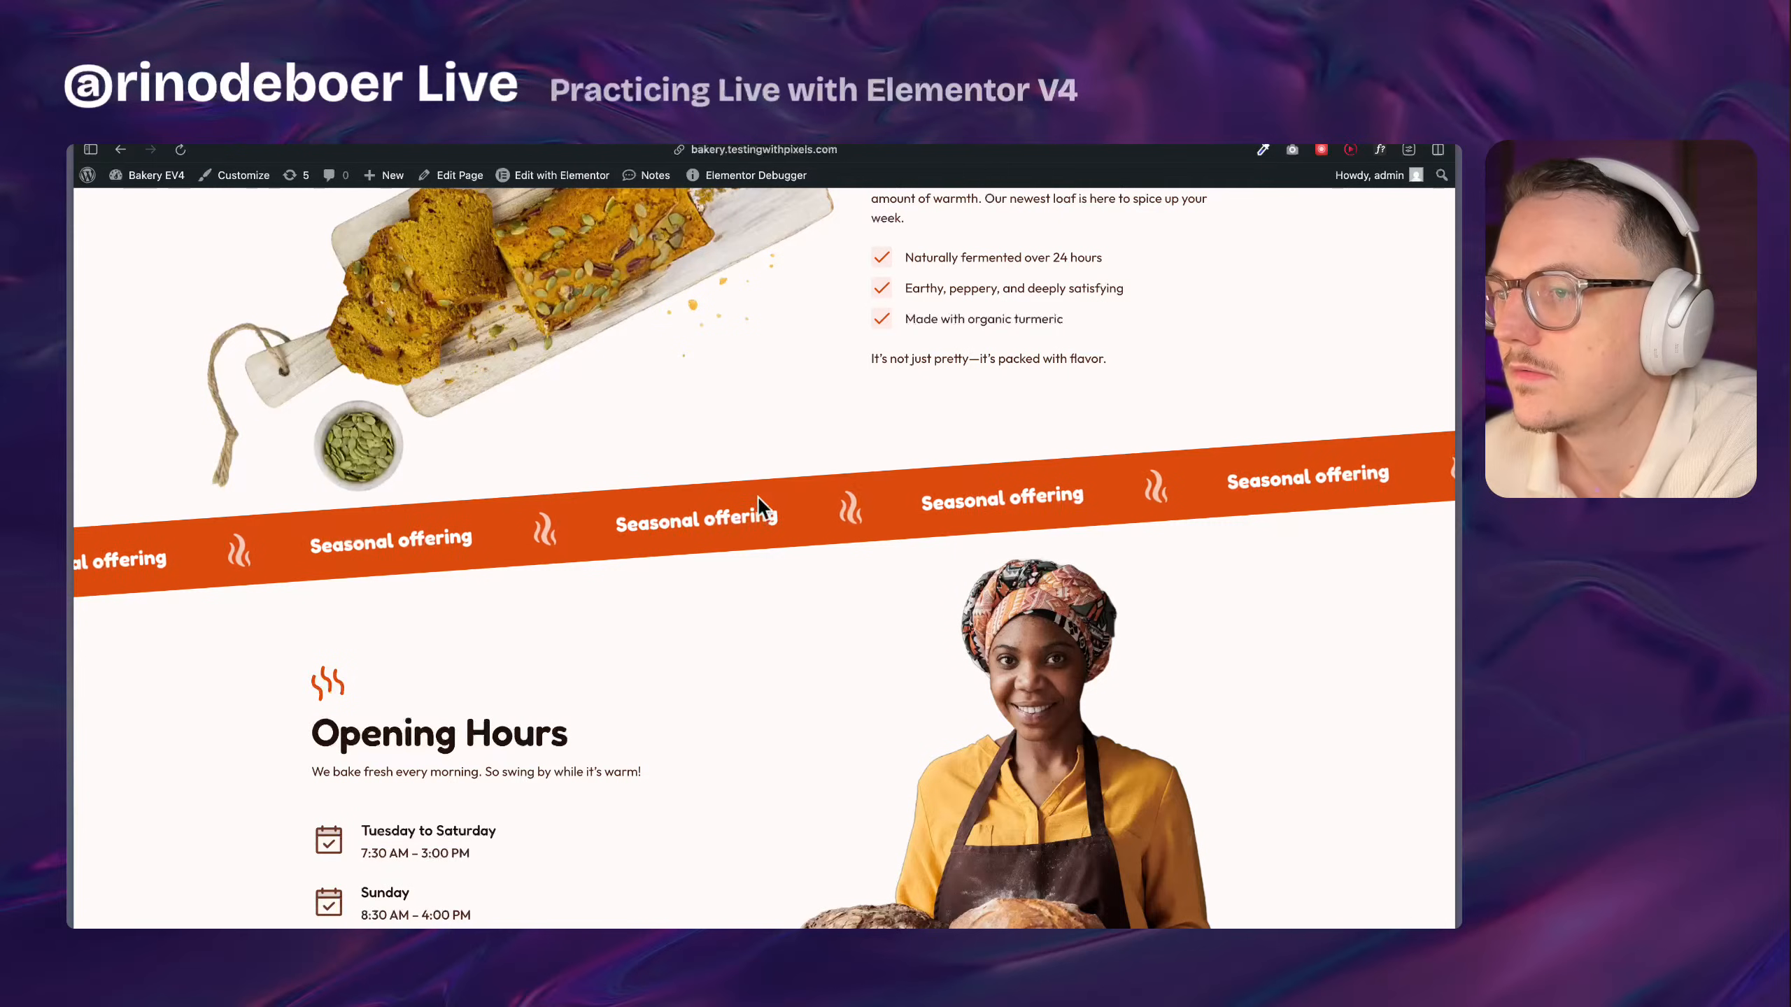
scroll(760, 497, up, 2)
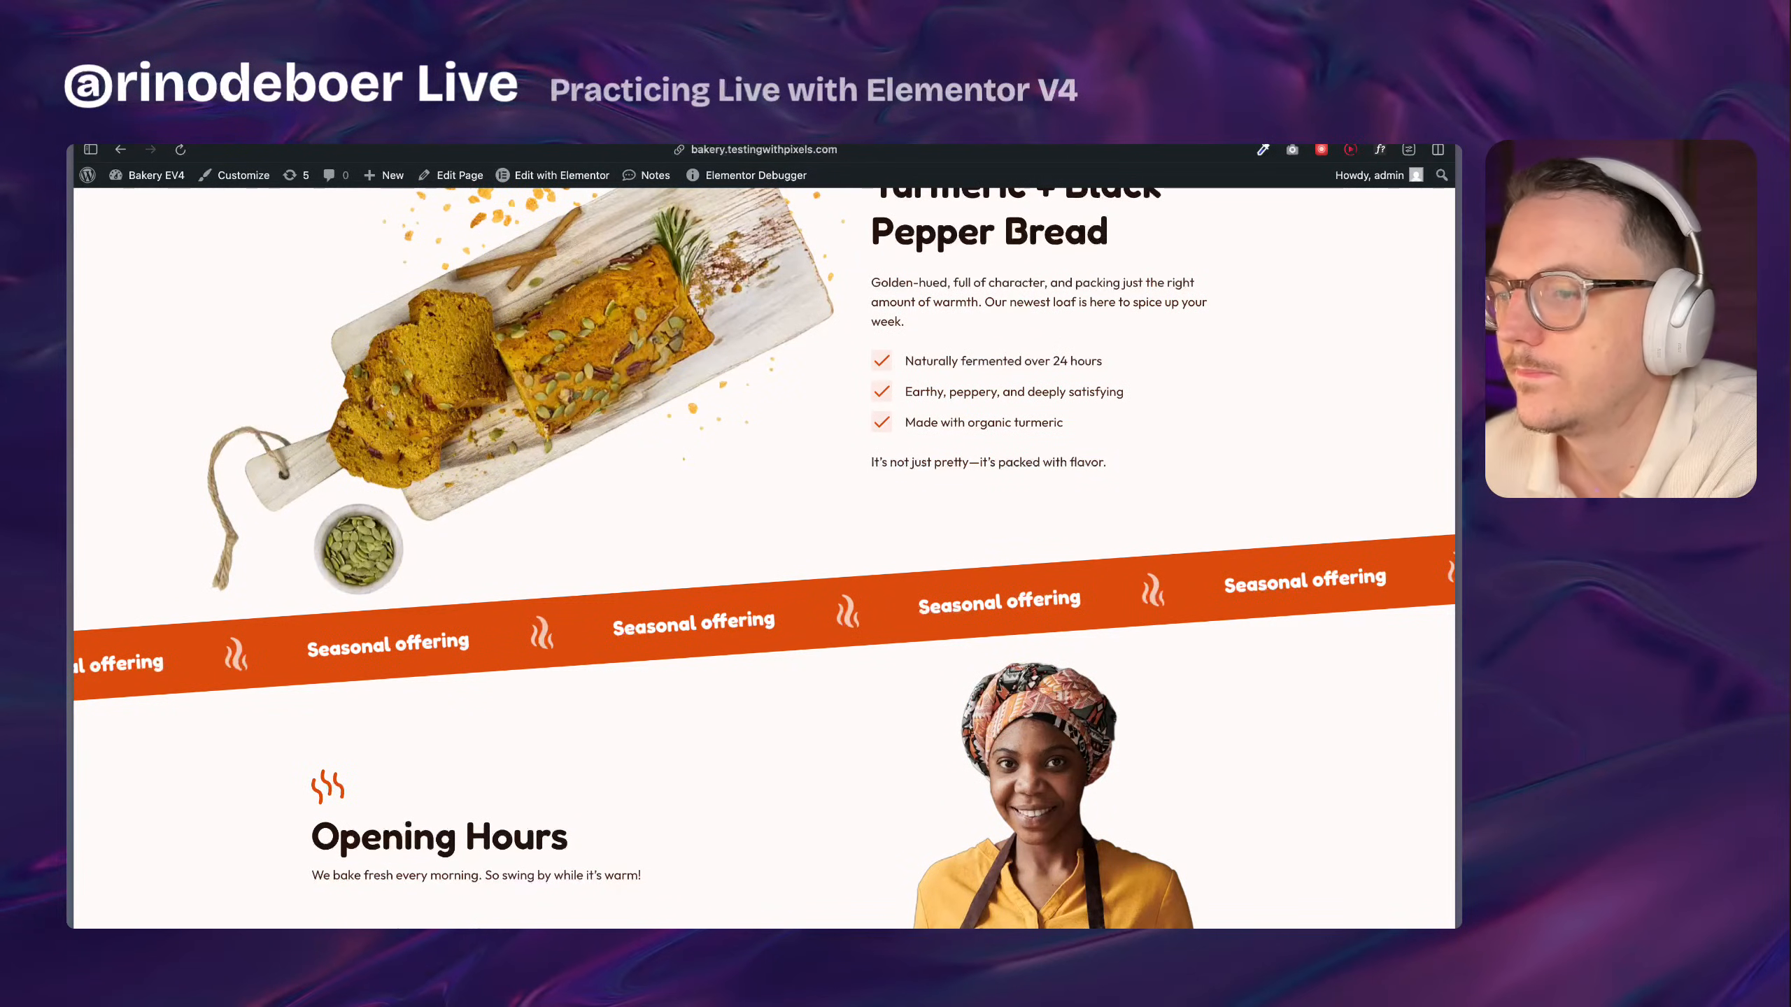
key(super+Tab)
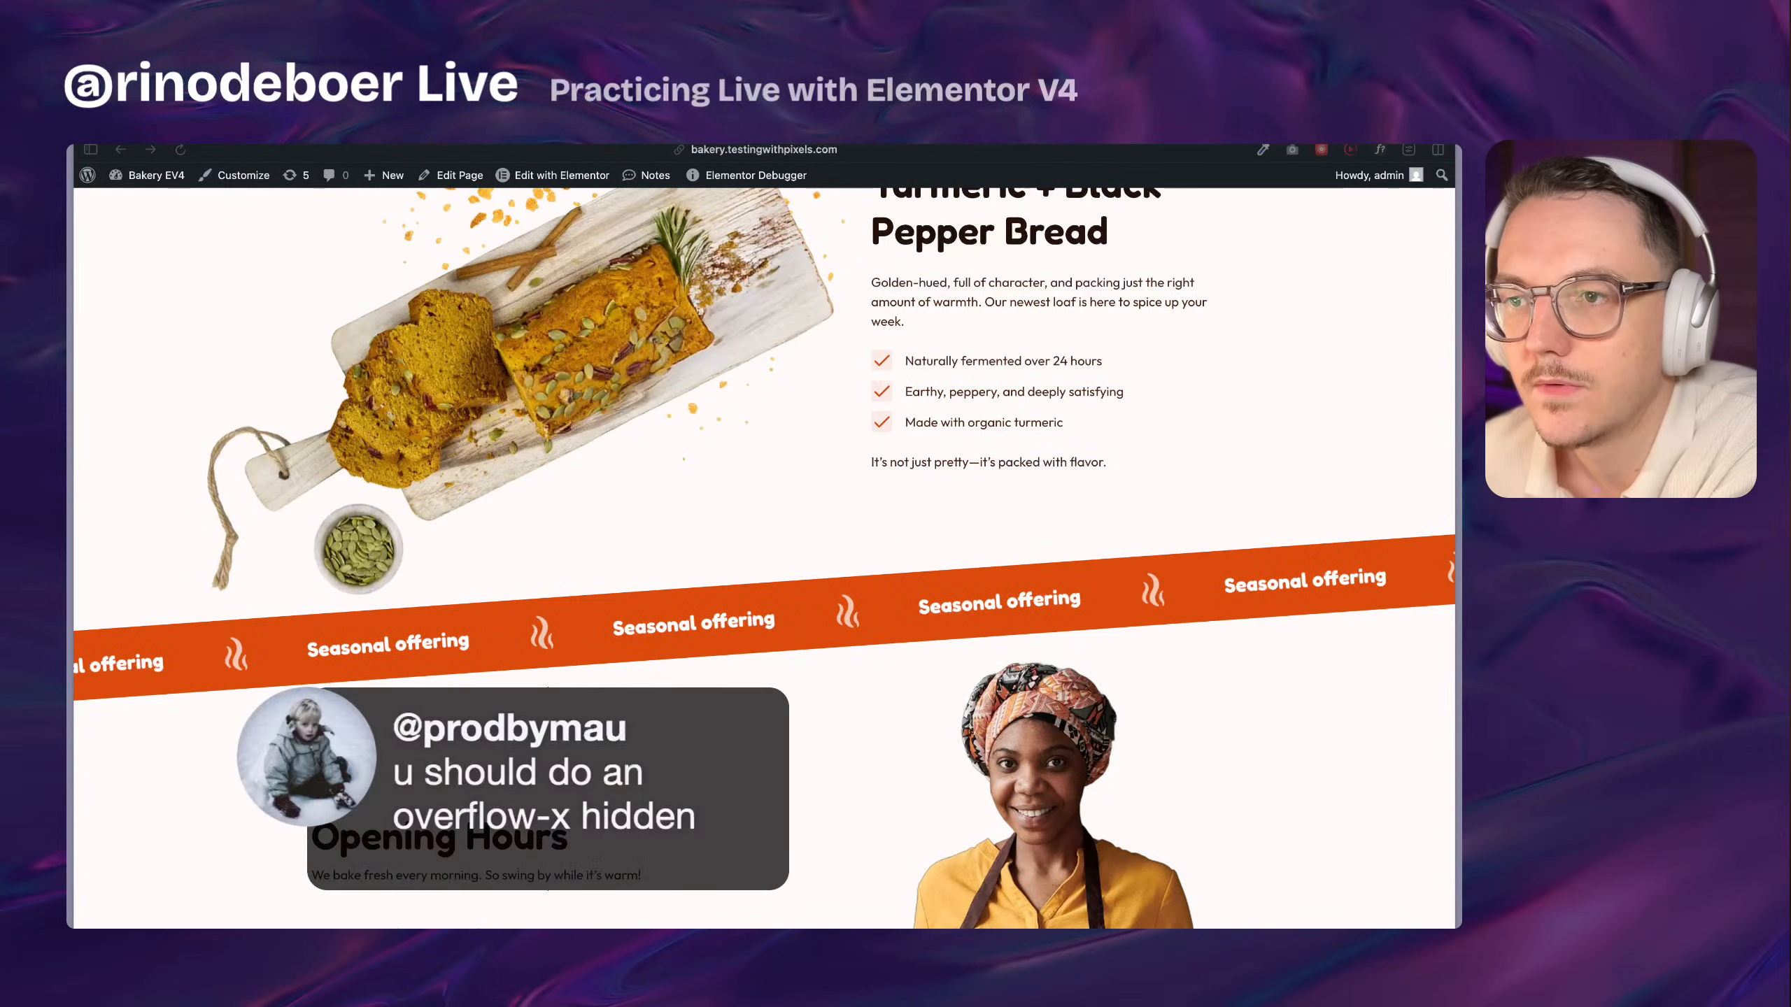
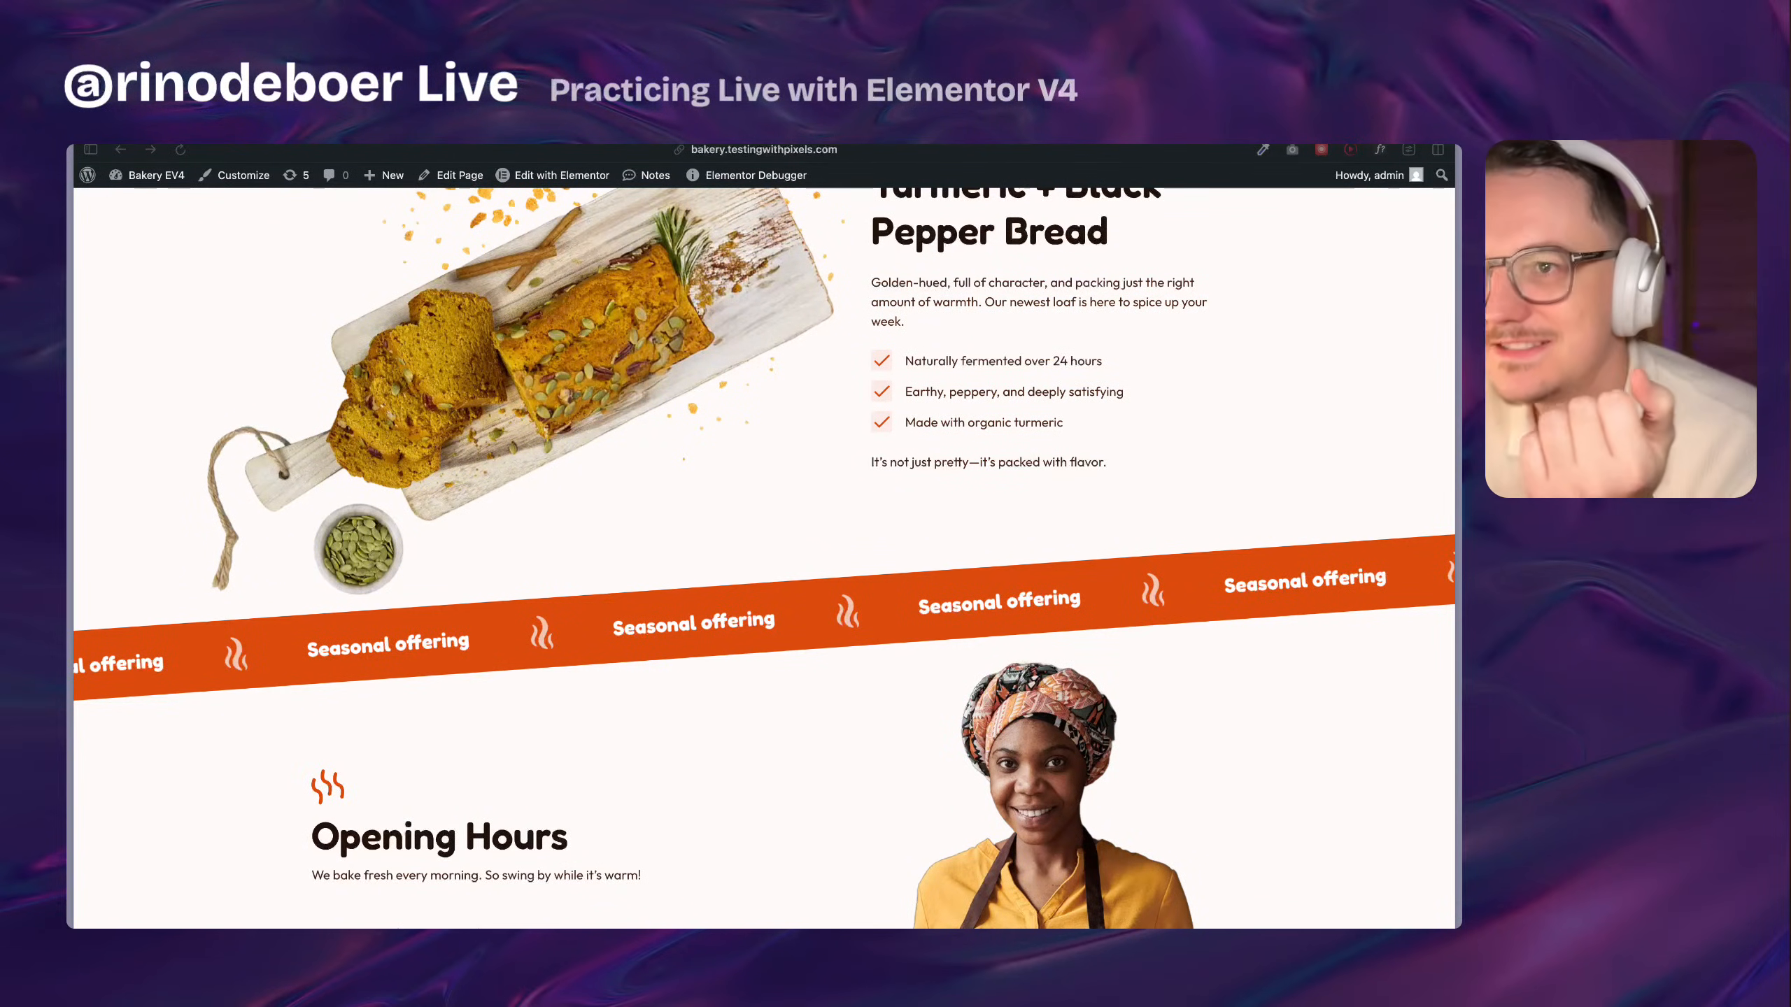
click(801, 795)
In the Bakery1 editor, try Auto overflow on the outer div block around the Brand Slider, and set it to Hidden
mouse_move(68, 558)
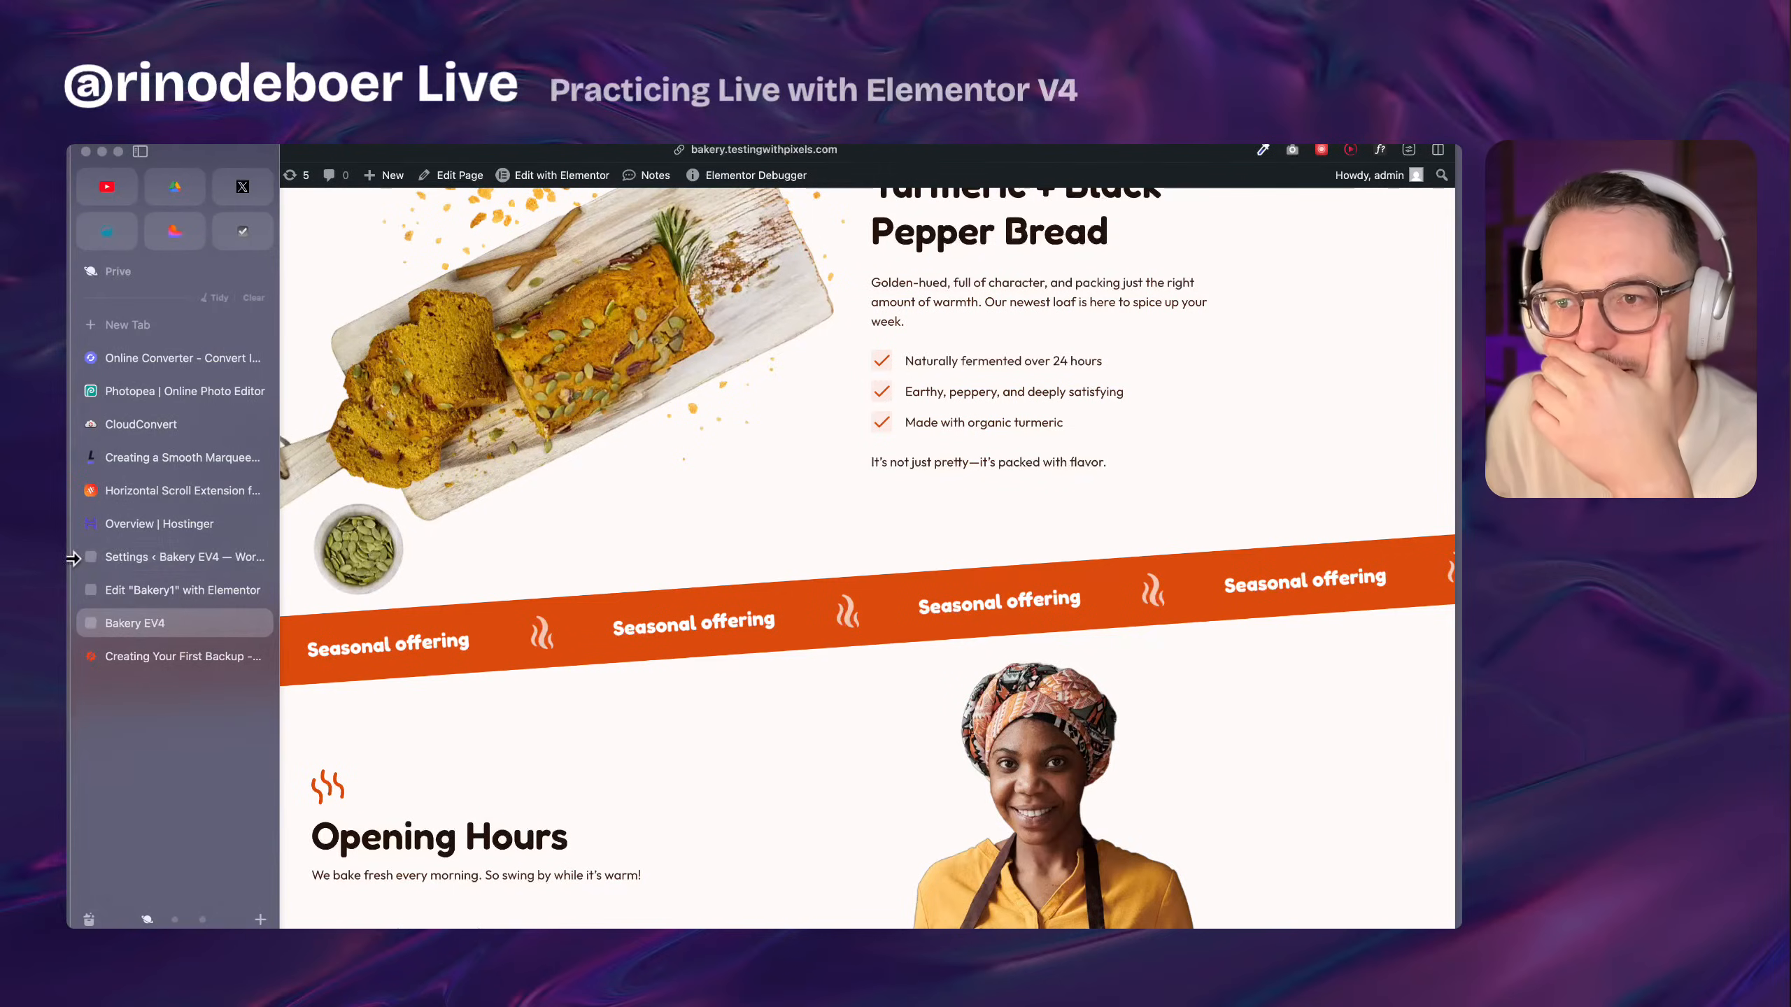
click(185, 589)
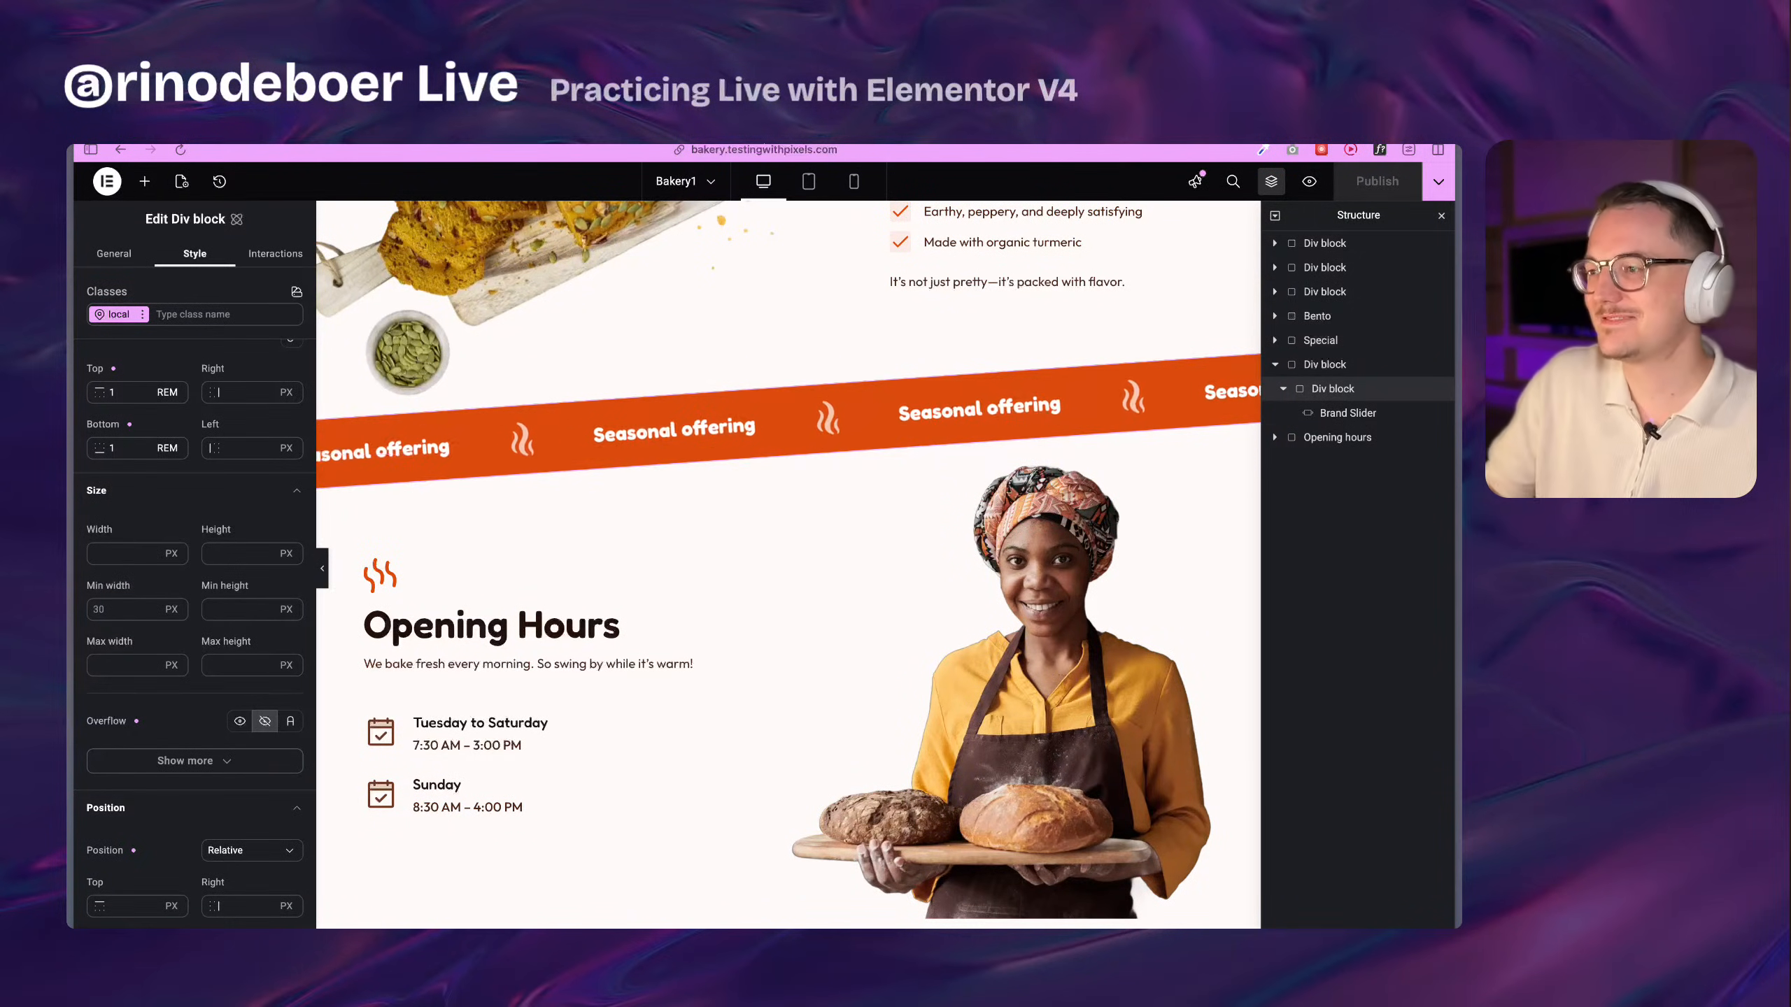
scroll(1088, 489, up, 1)
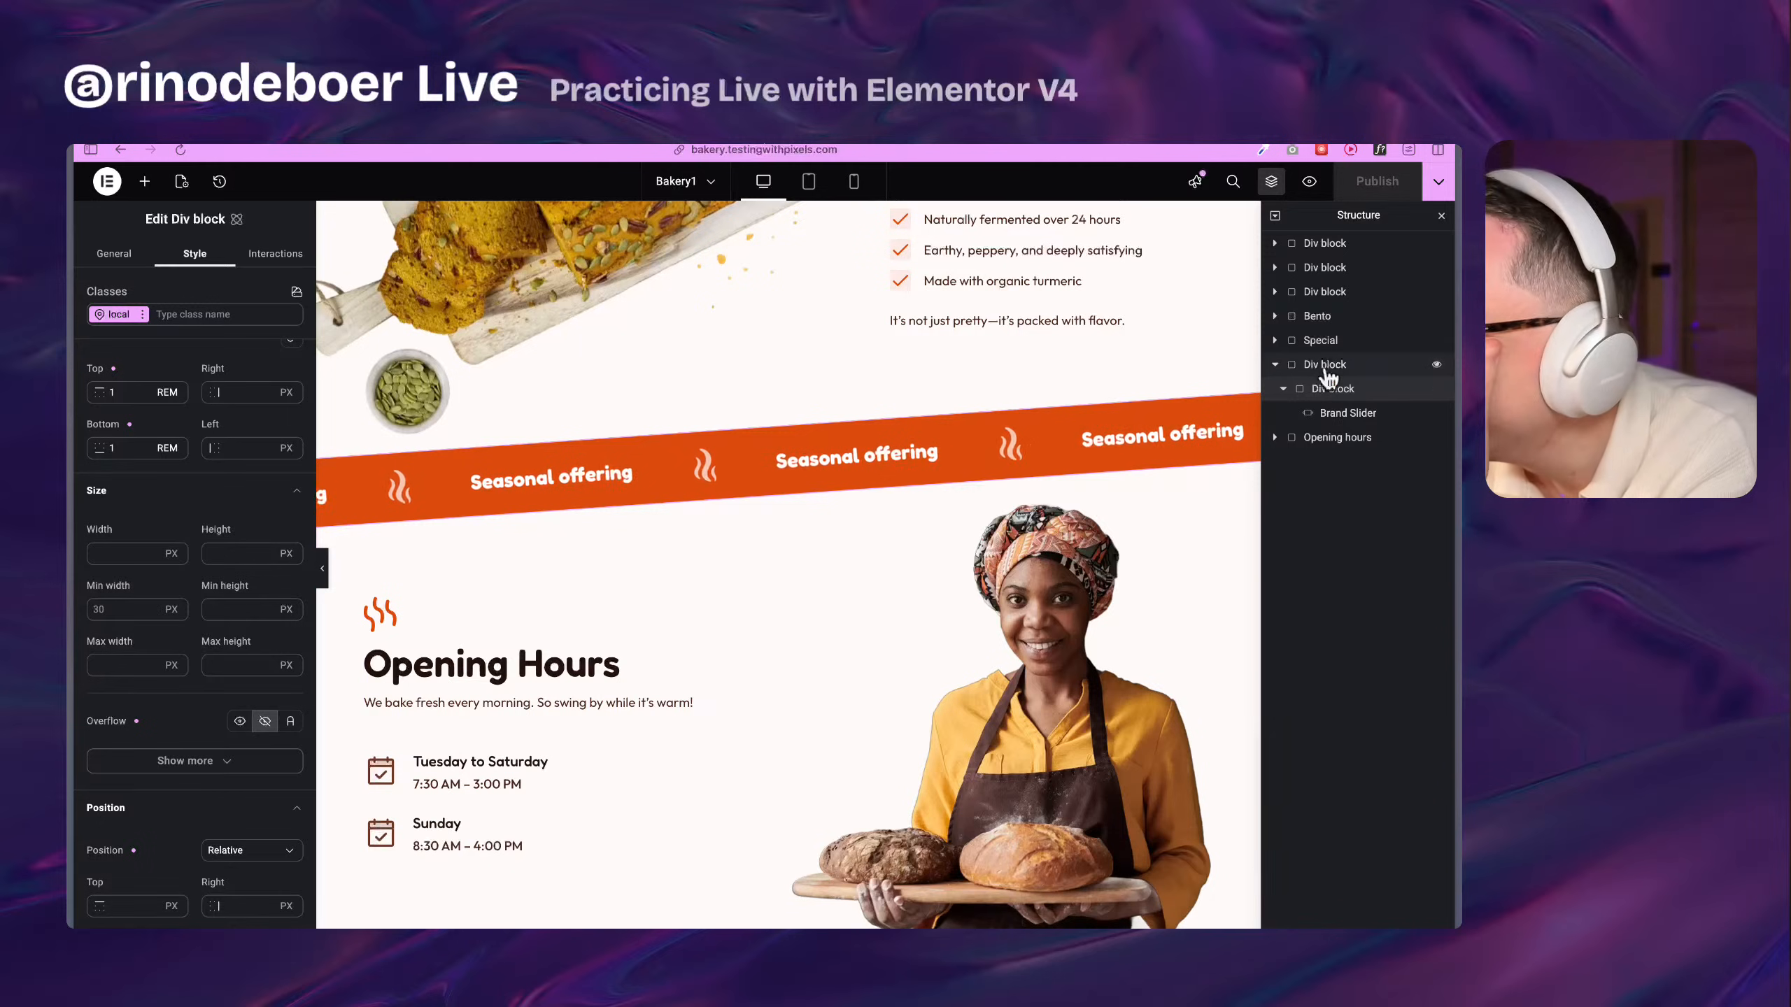
click(1324, 366)
scroll(1093, 526, up, 1)
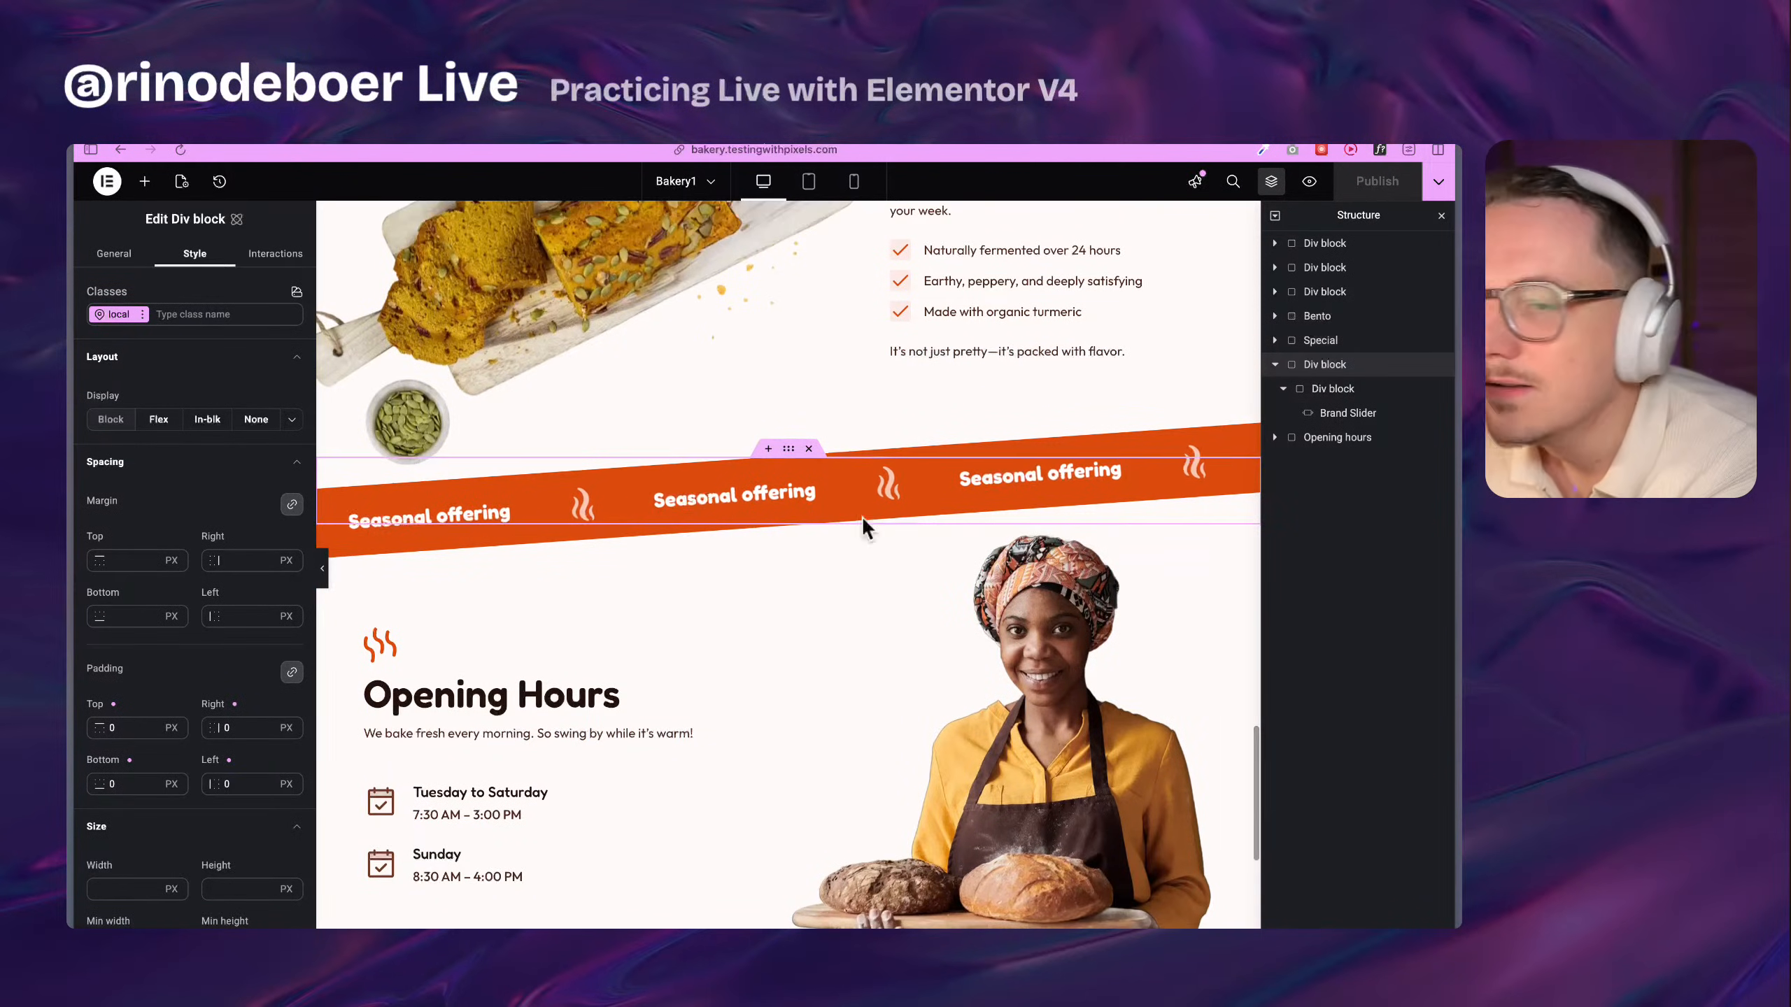
scroll(200, 490, down, 1)
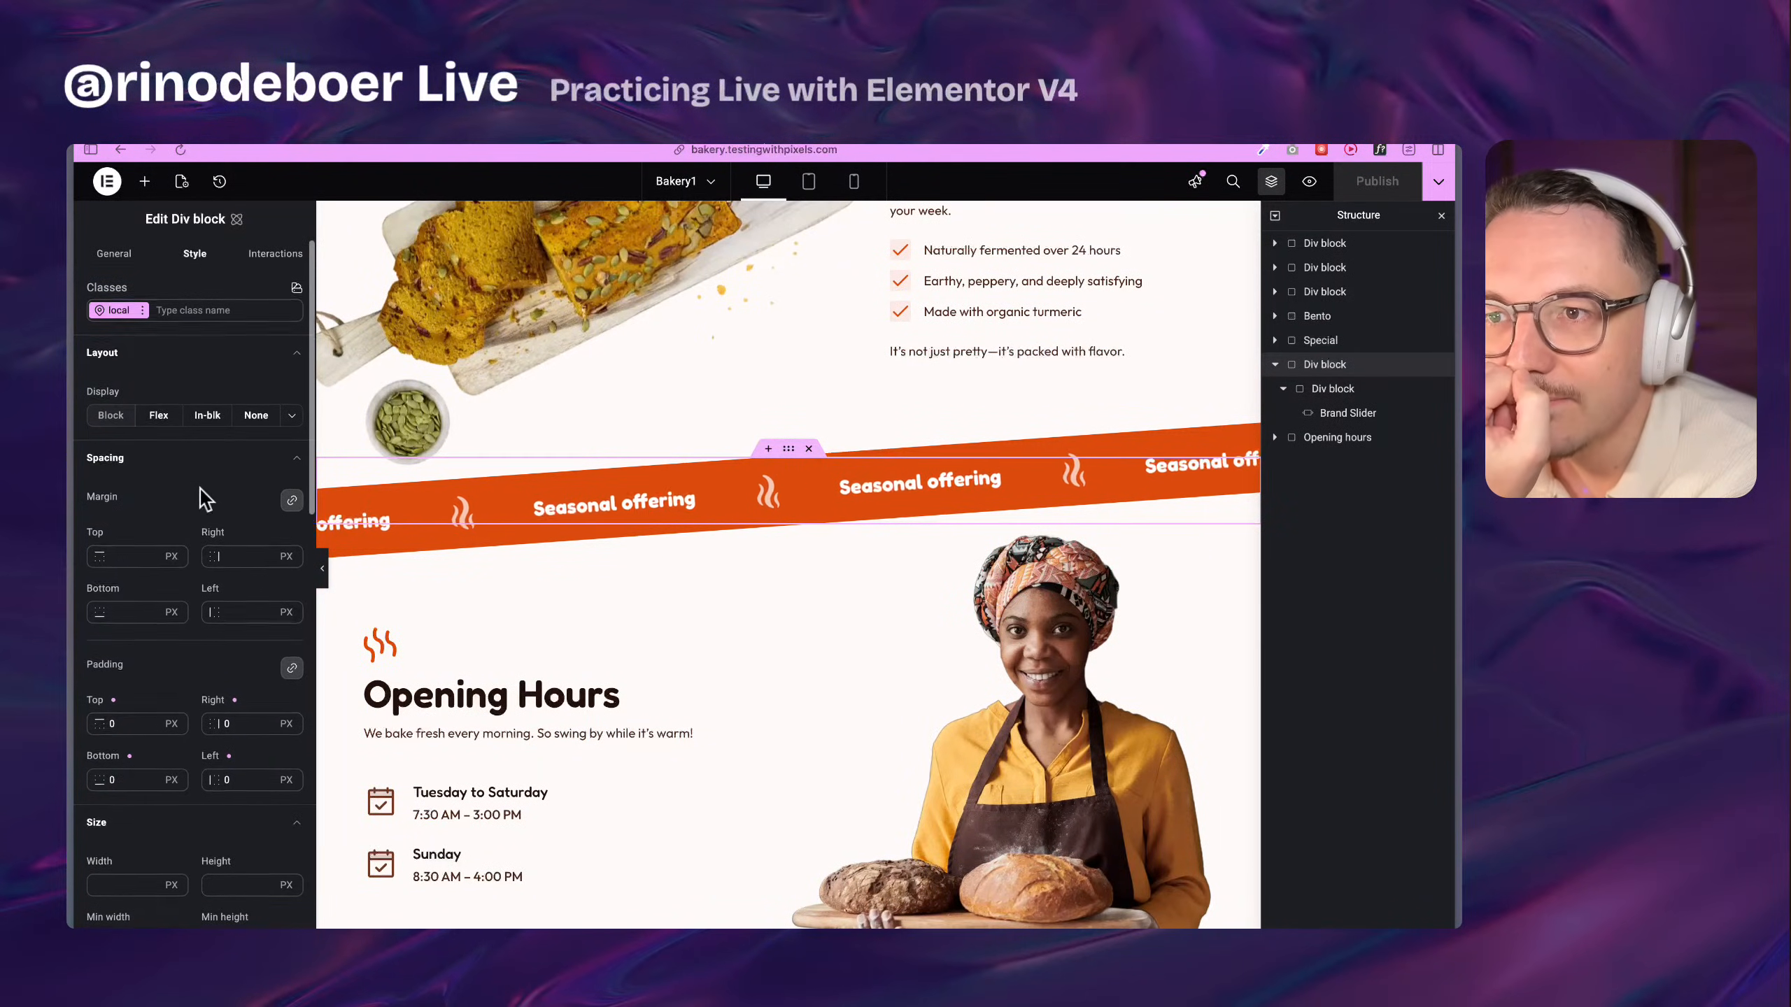
click(290, 405)
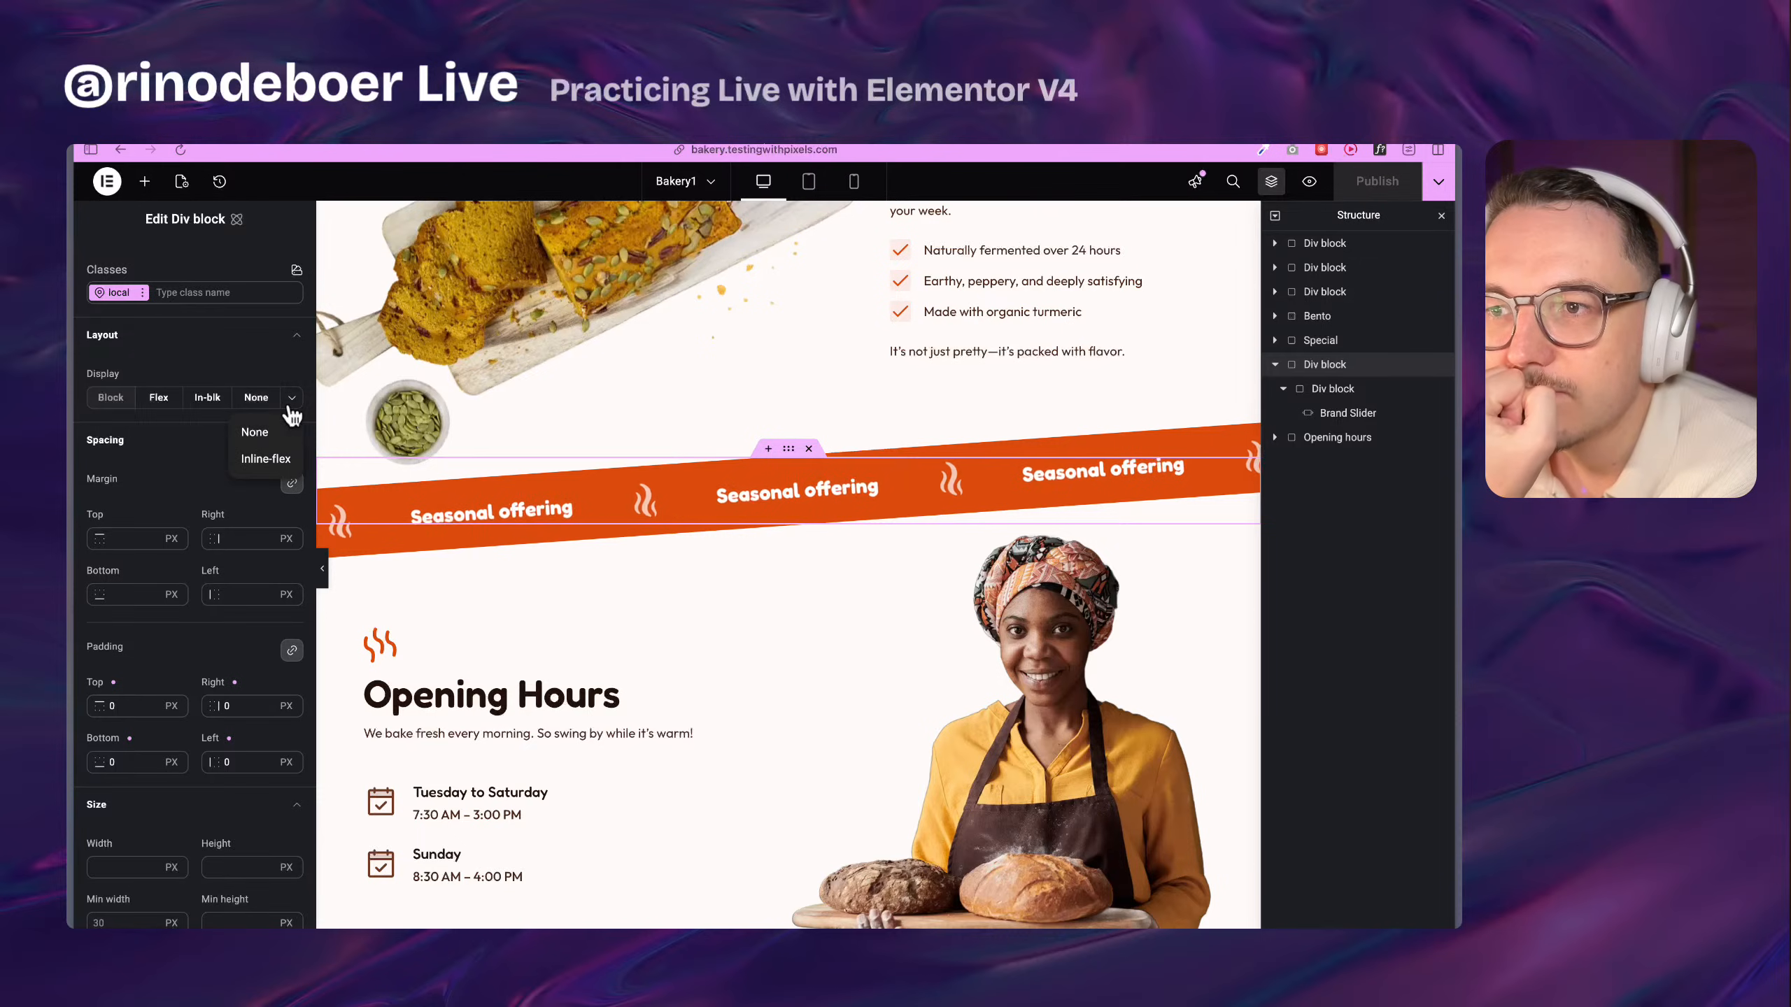
click(290, 405)
scroll(228, 547, down, 5)
scroll(228, 545, down, 1)
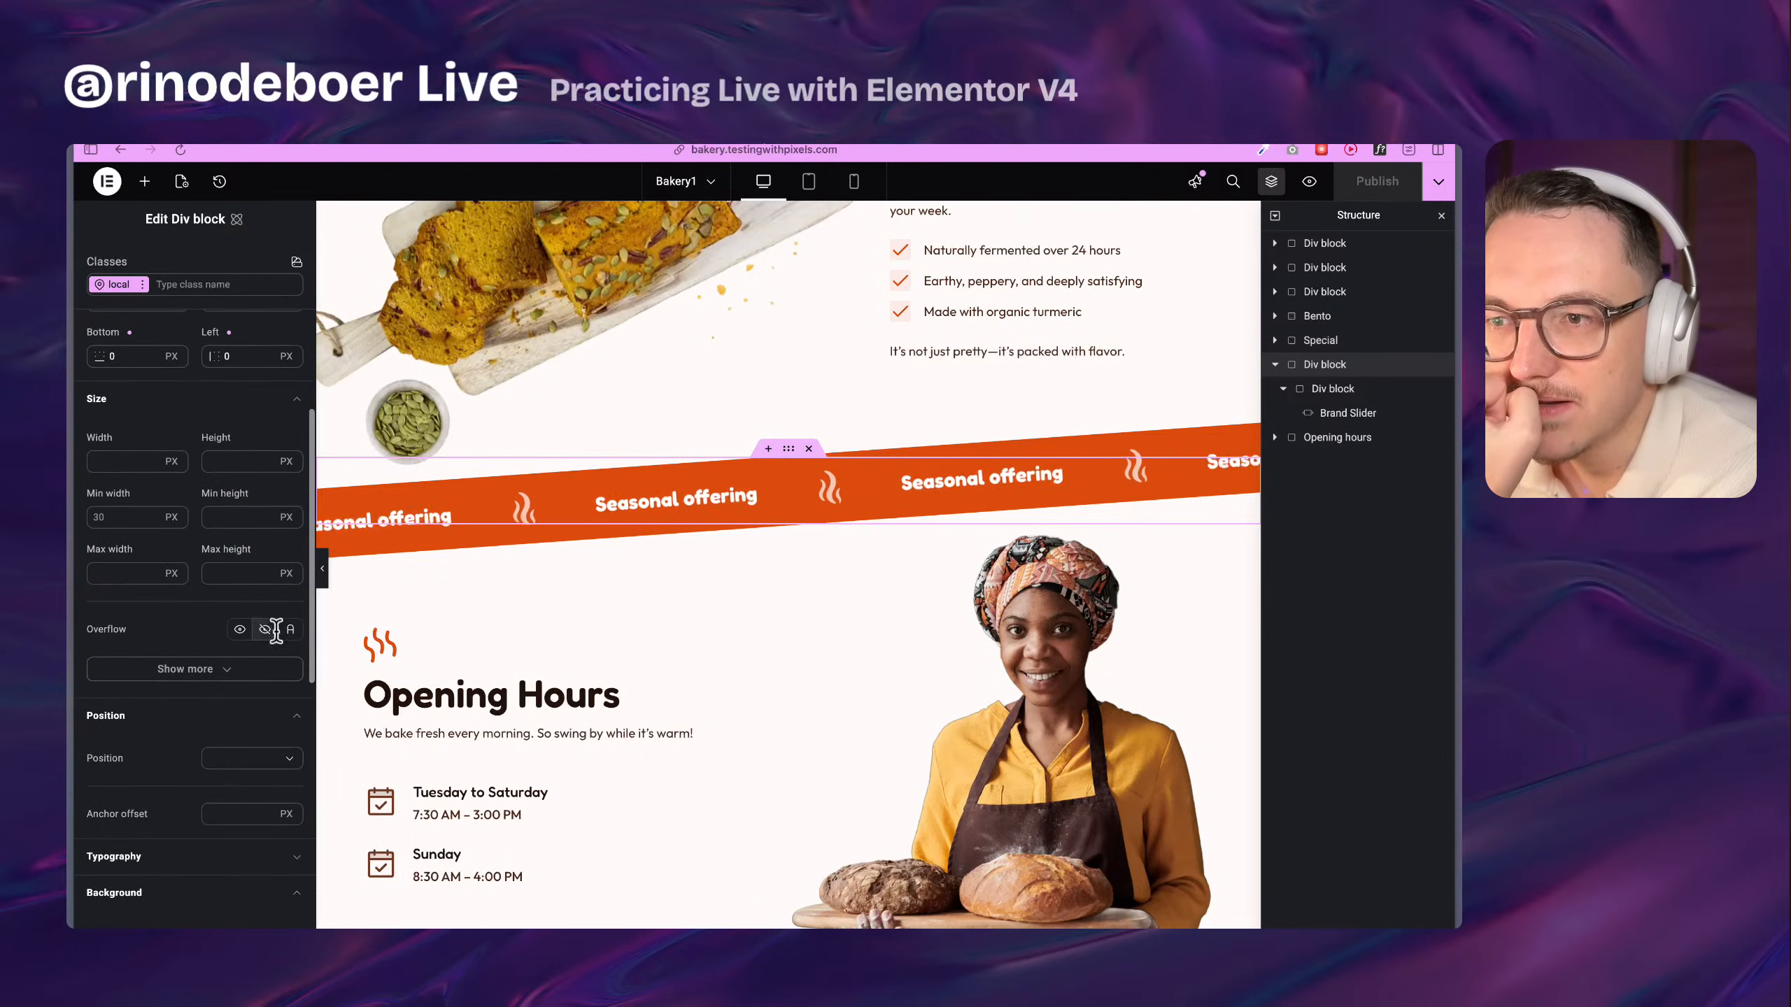
click(289, 630)
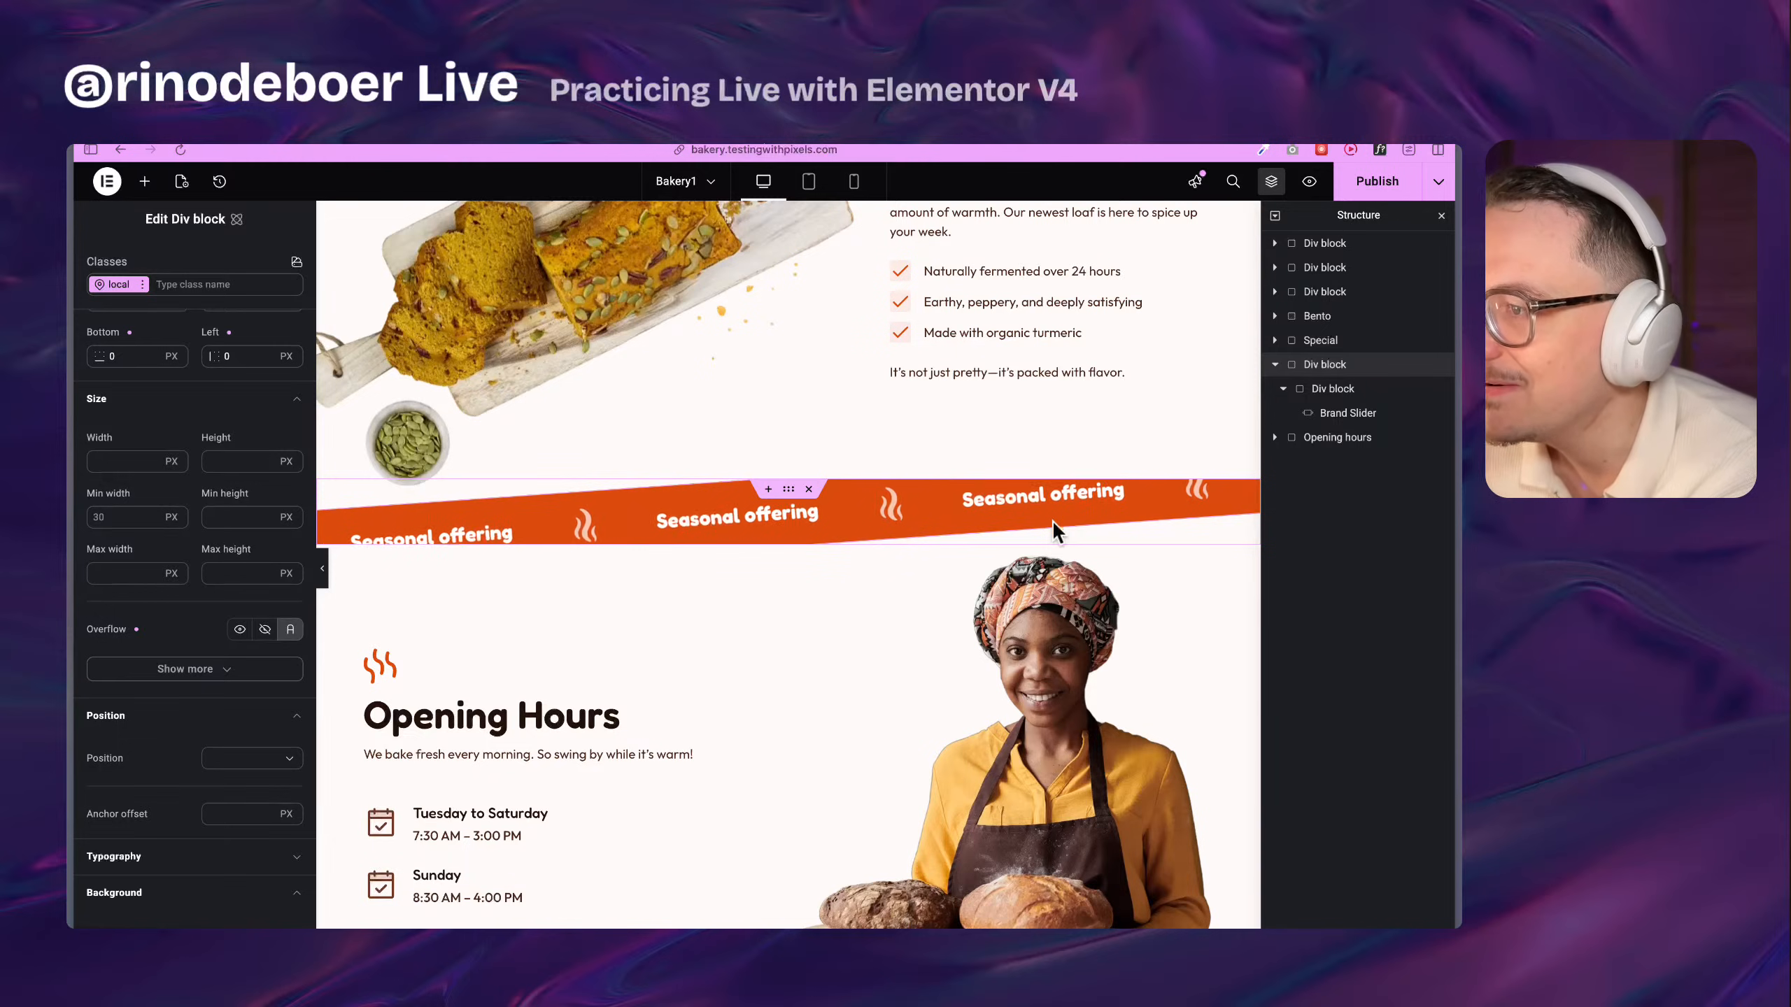
click(265, 630)
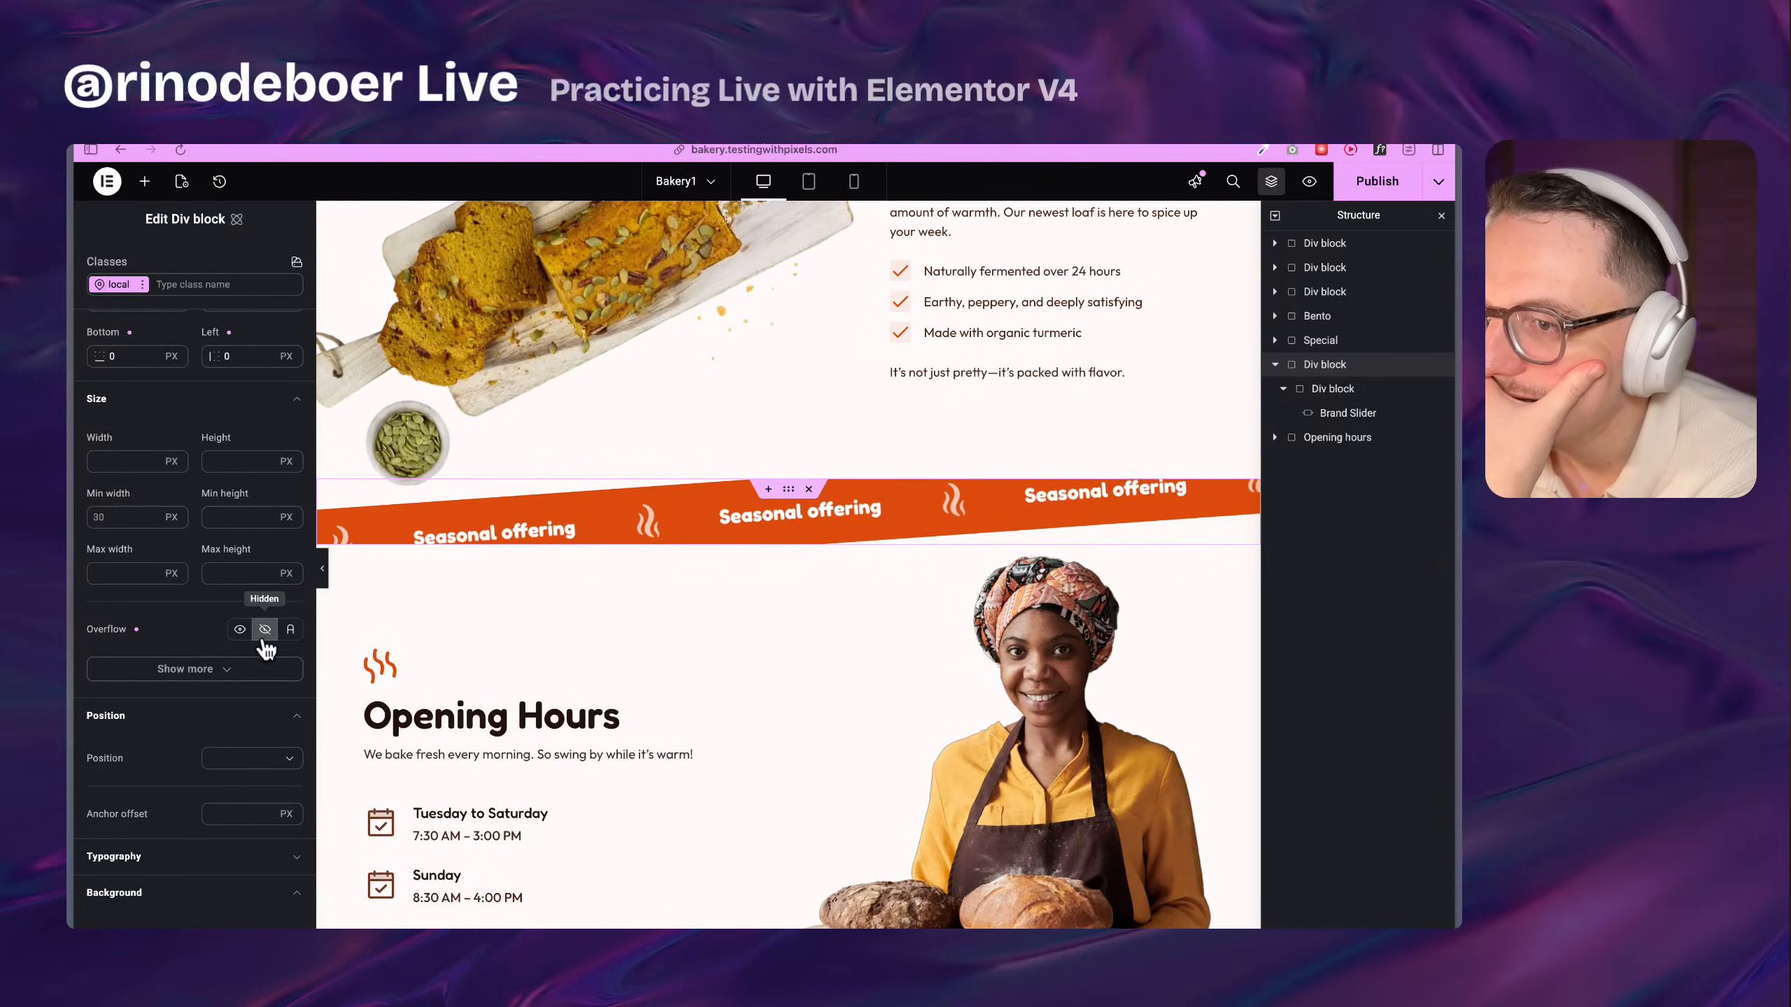
Clear the overflow setting of the inner div block that holds the Brand Slider
click(1376, 390)
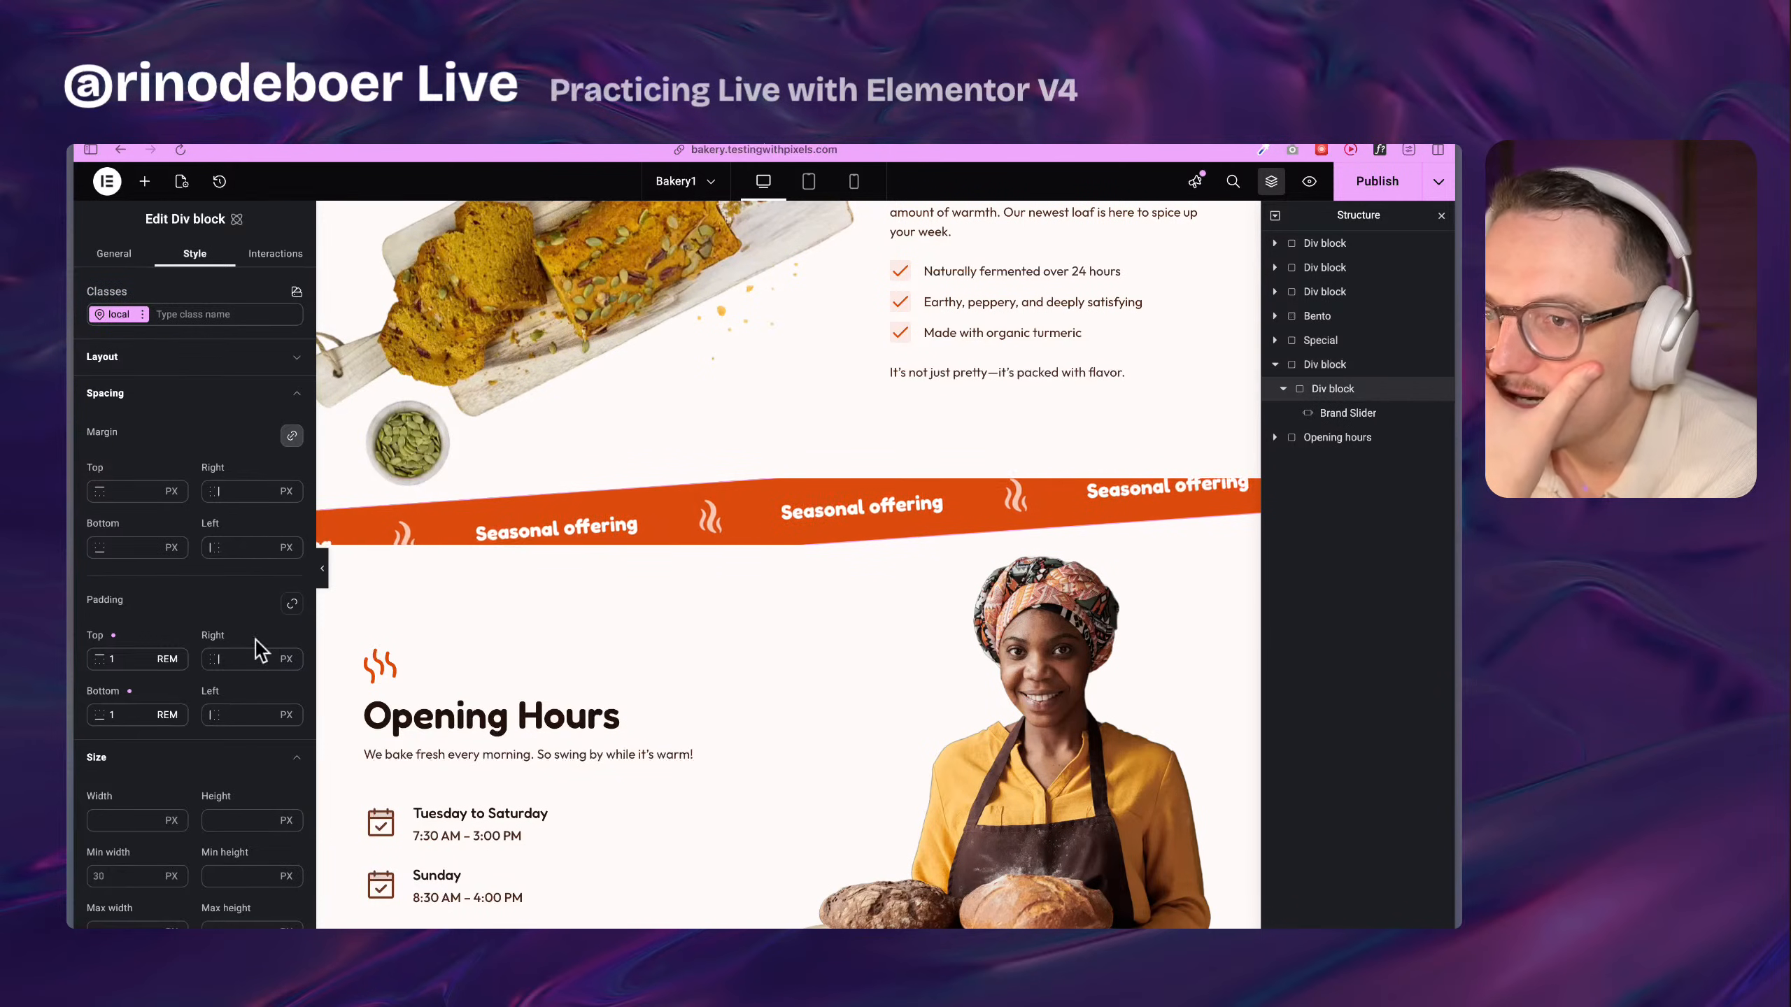
scroll(166, 635, down, 10)
scroll(167, 649, down, 10)
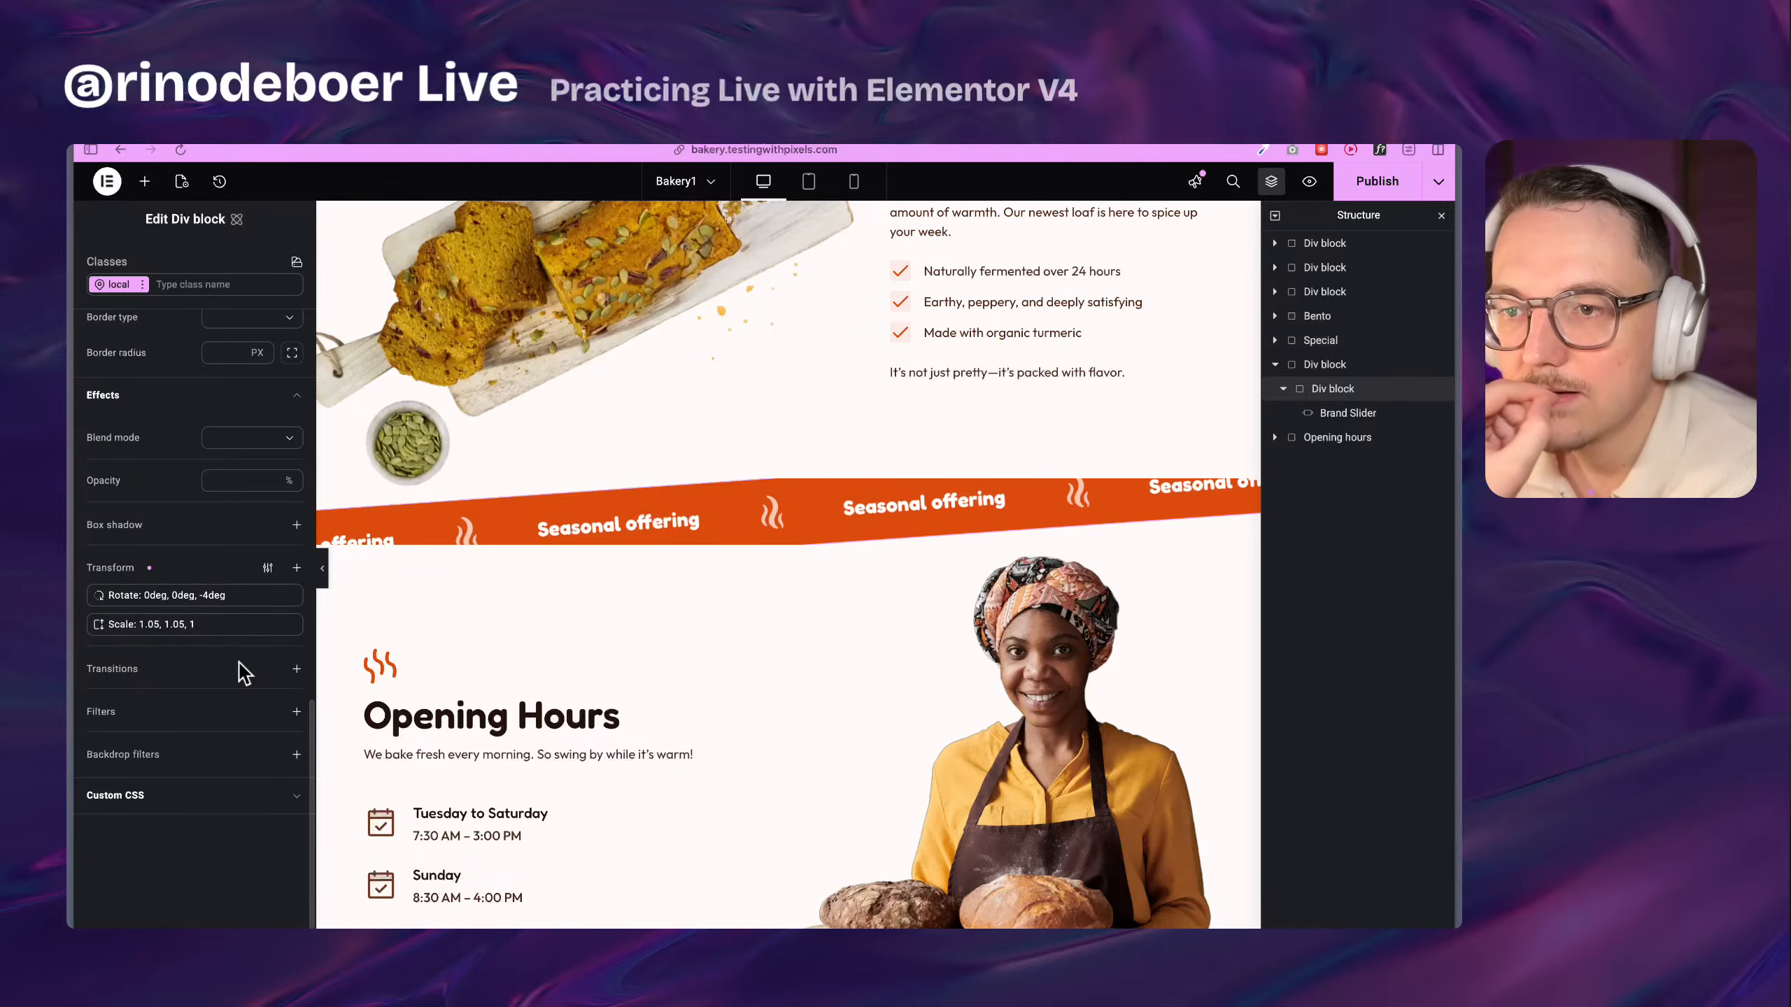
scroll(184, 627, up, 5)
scroll(190, 621, up, 5)
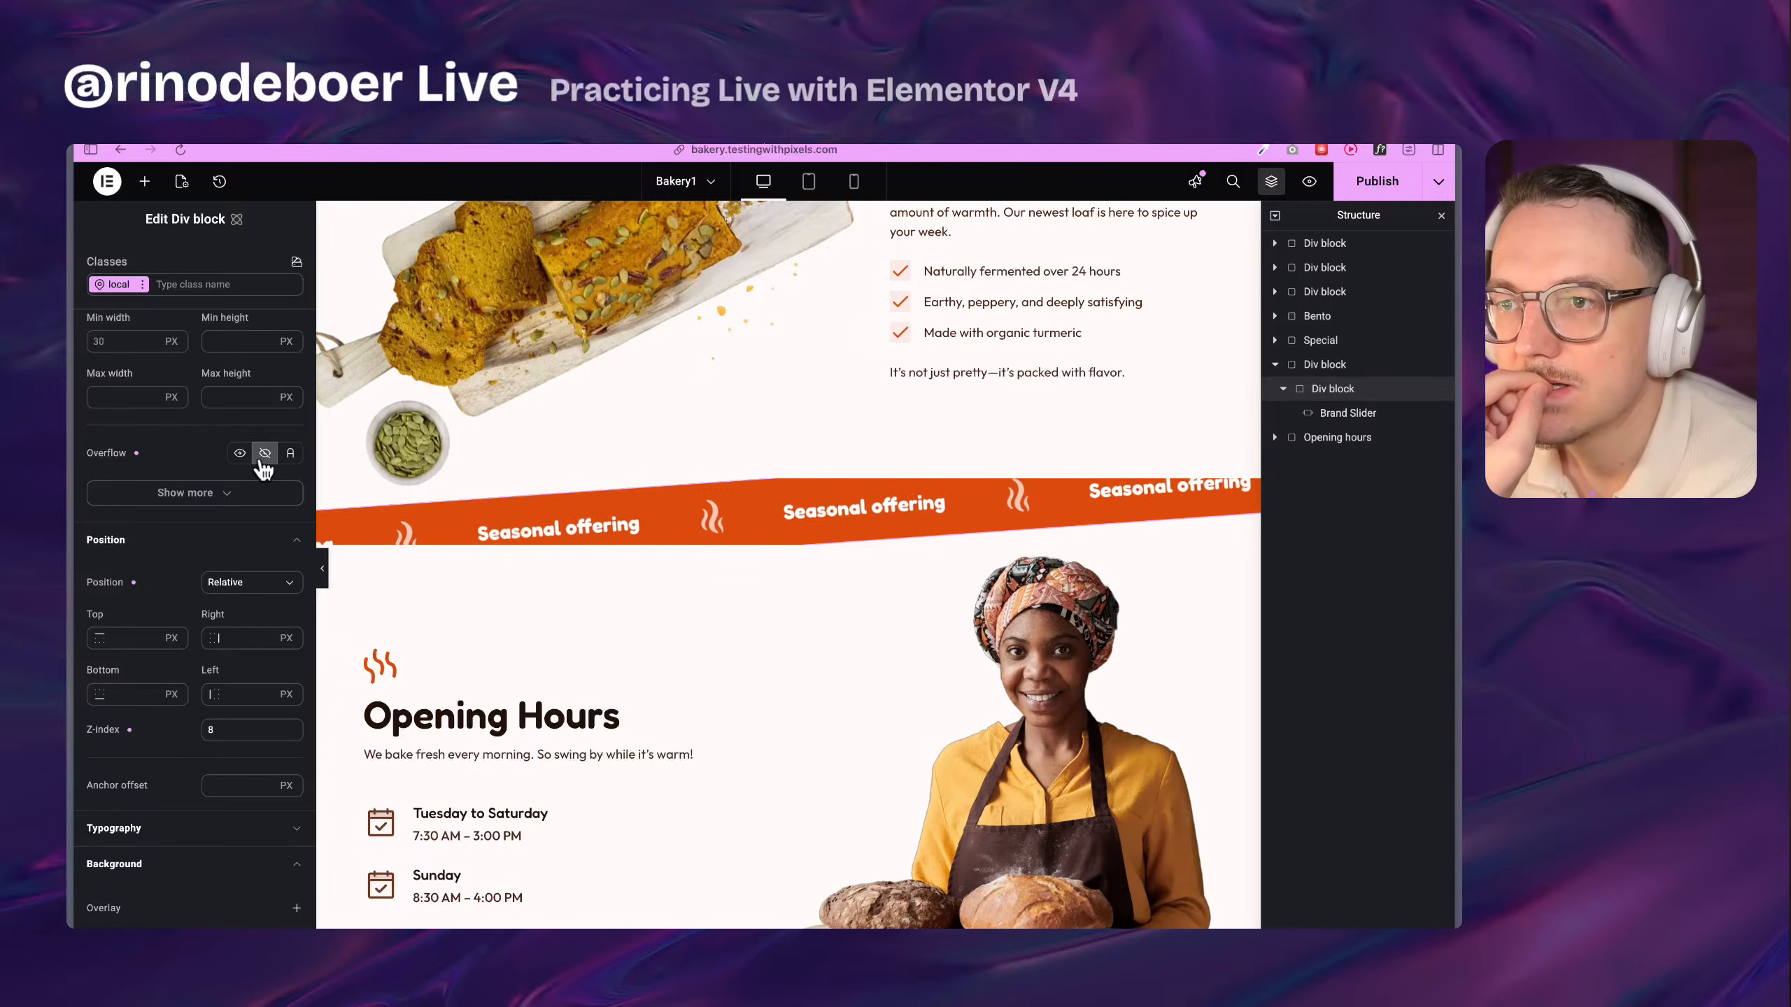
click(240, 453)
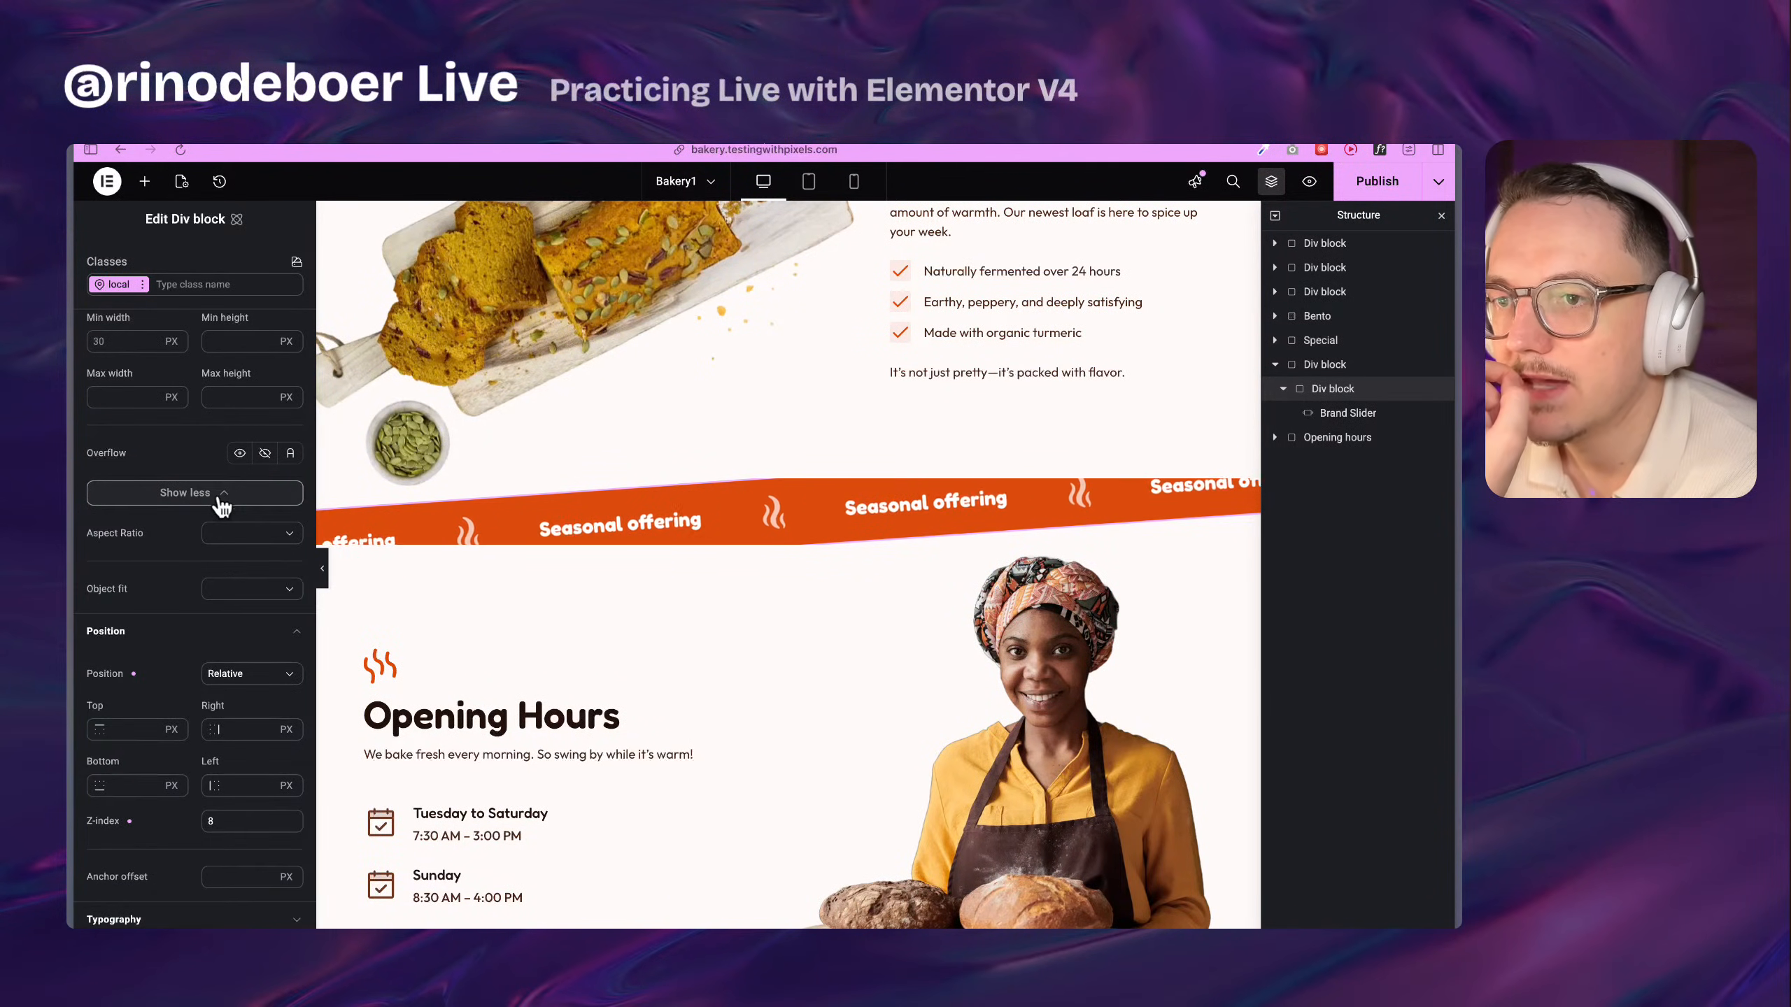
Review the outer div block's additional size options and the choices for its Object fit
click(1325, 364)
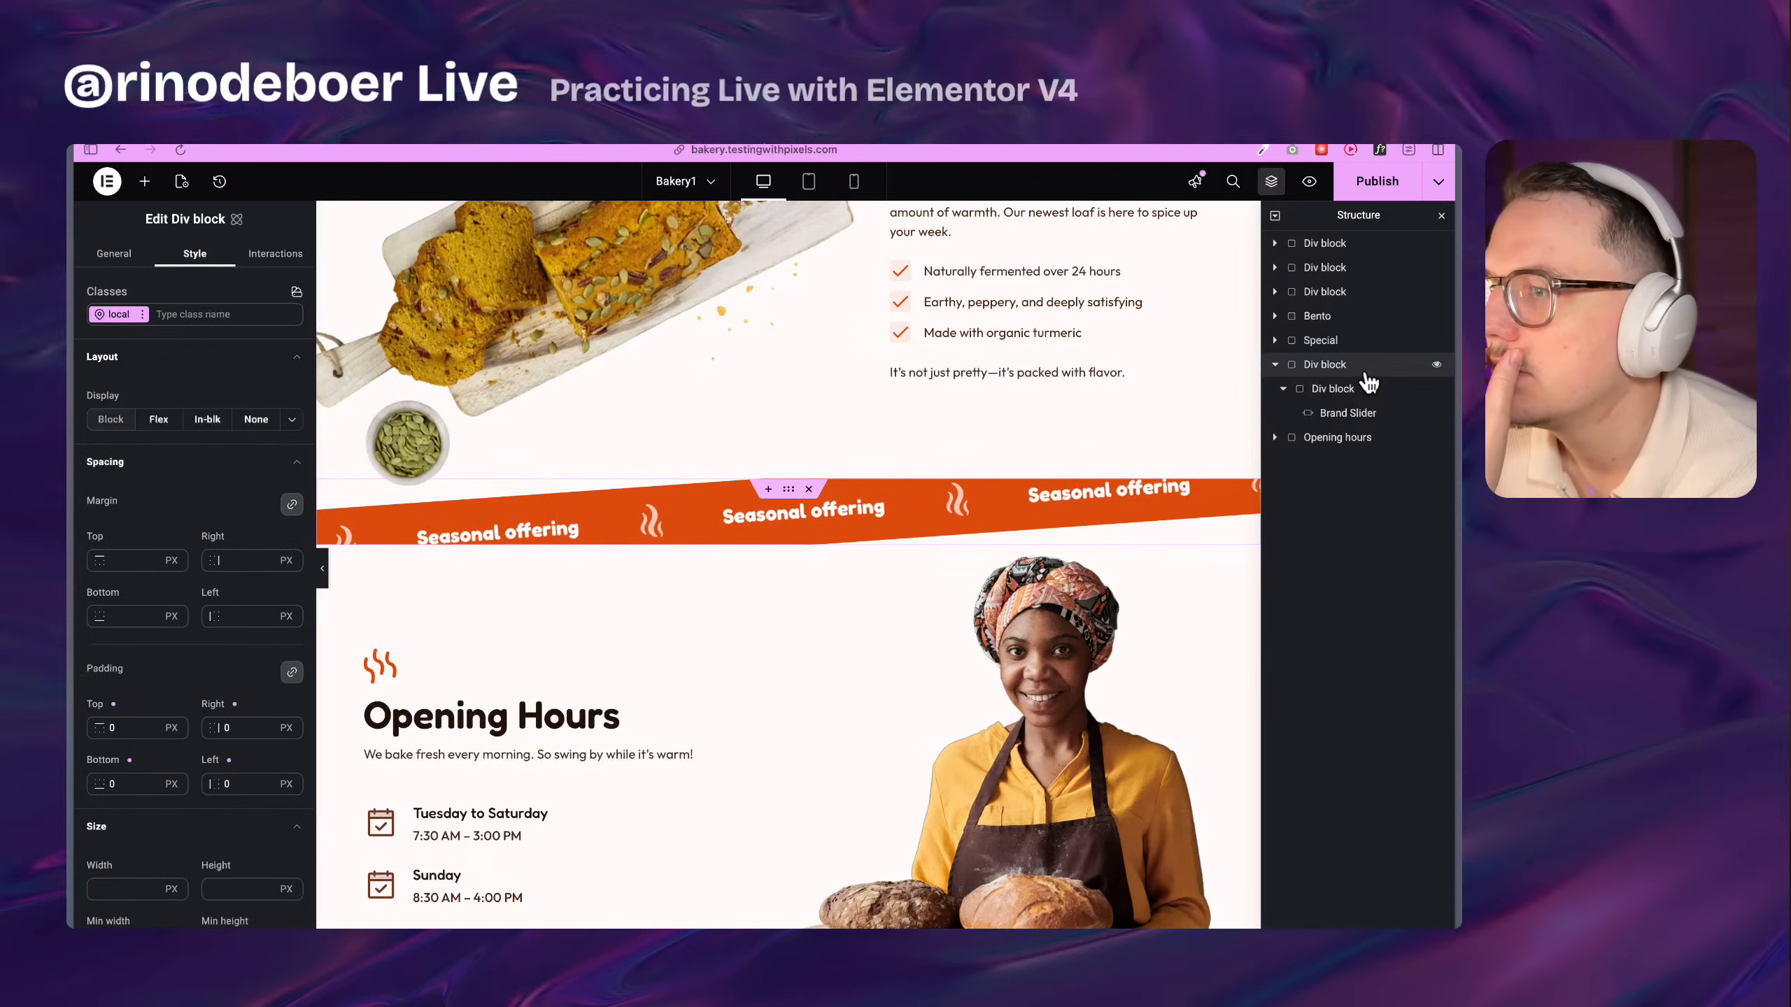
scroll(252, 678, down, 8)
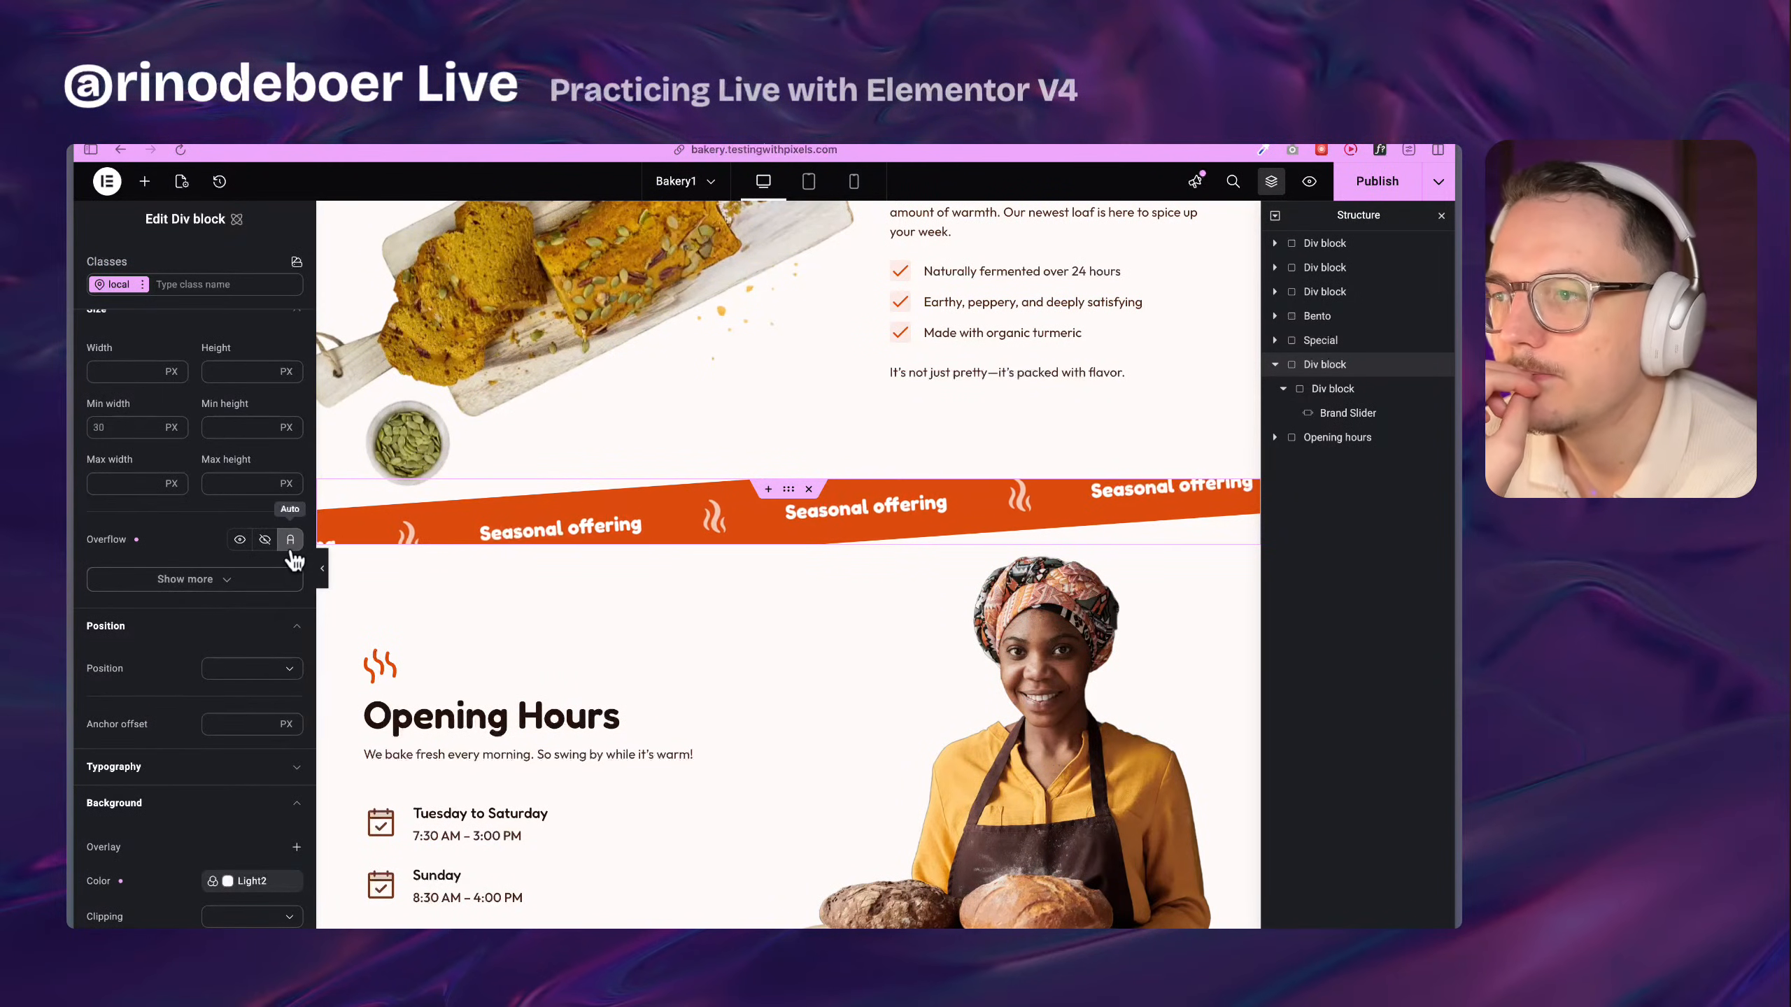
click(229, 575)
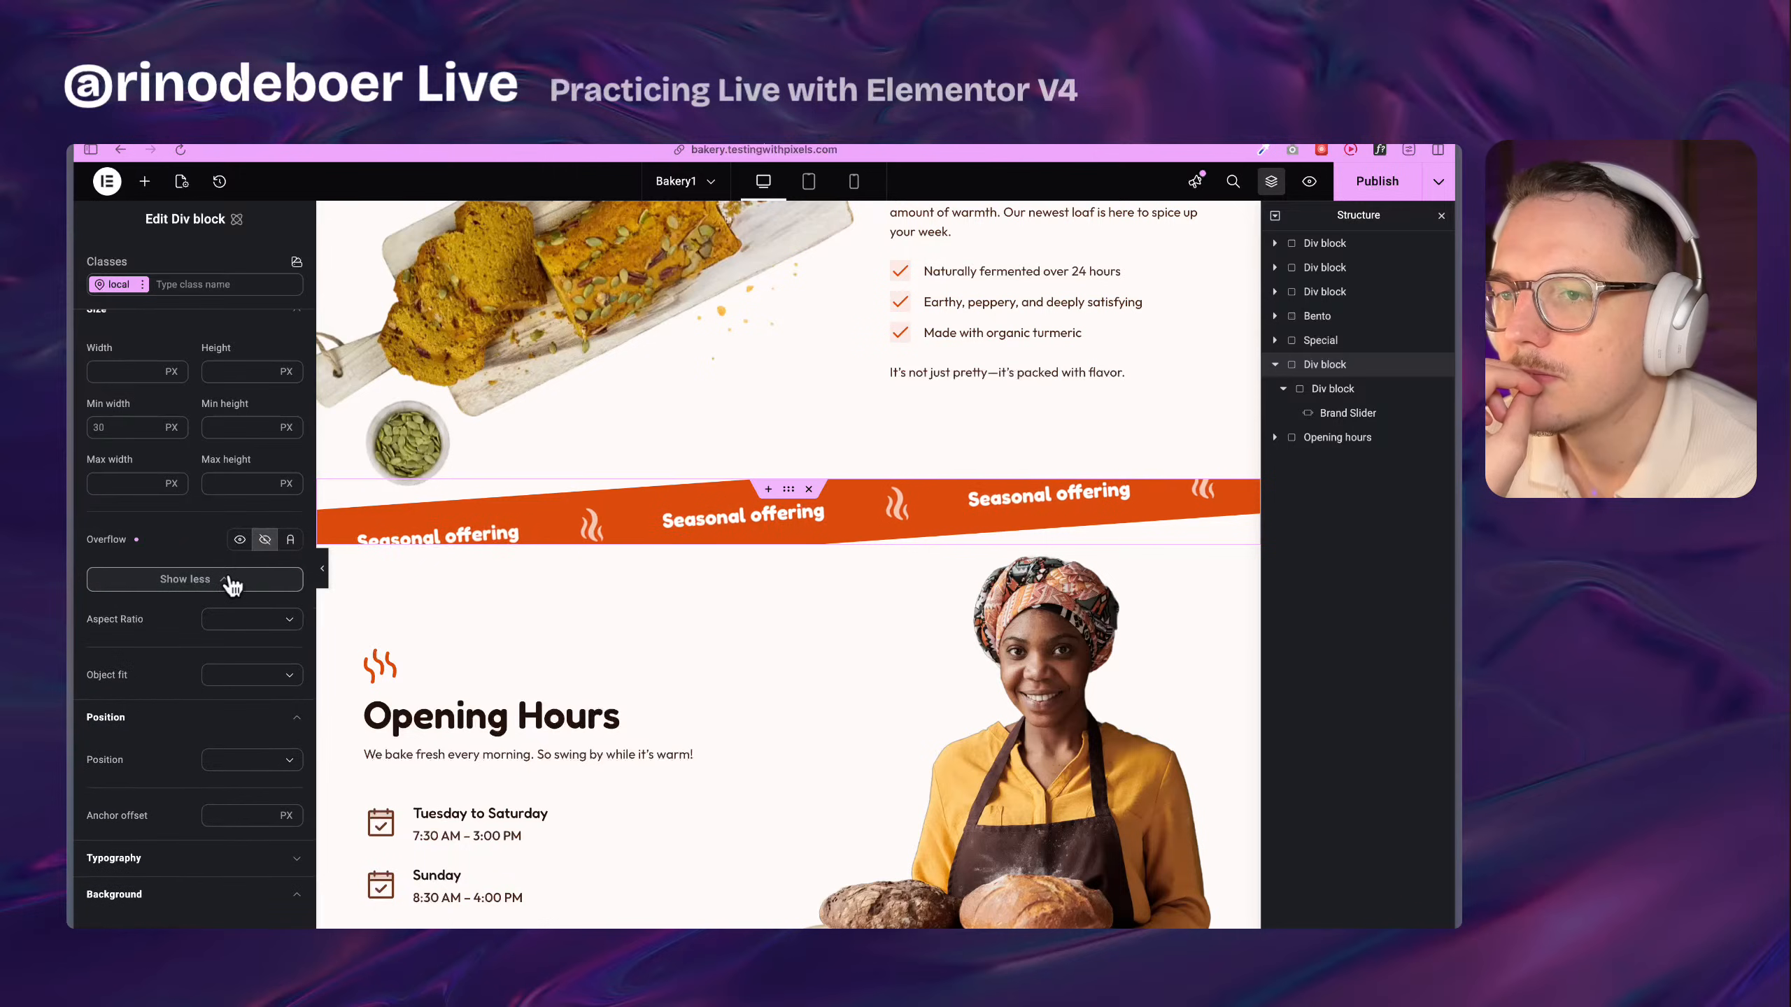
click(258, 678)
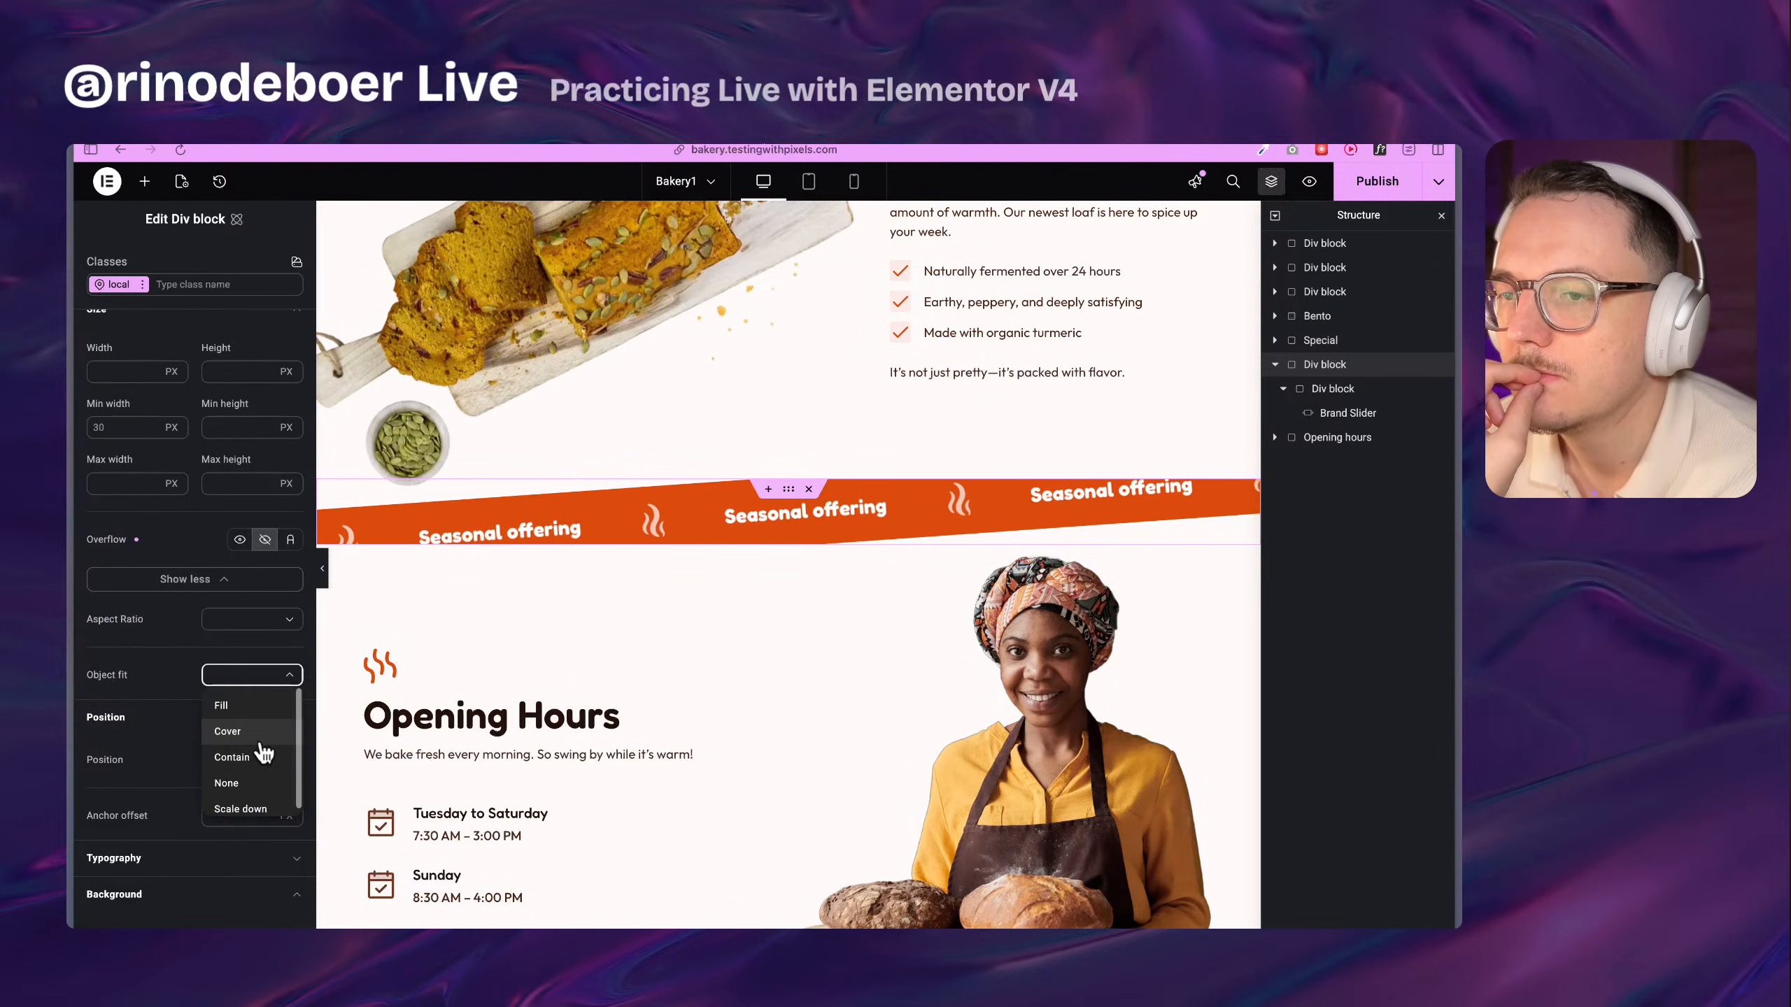
click(187, 680)
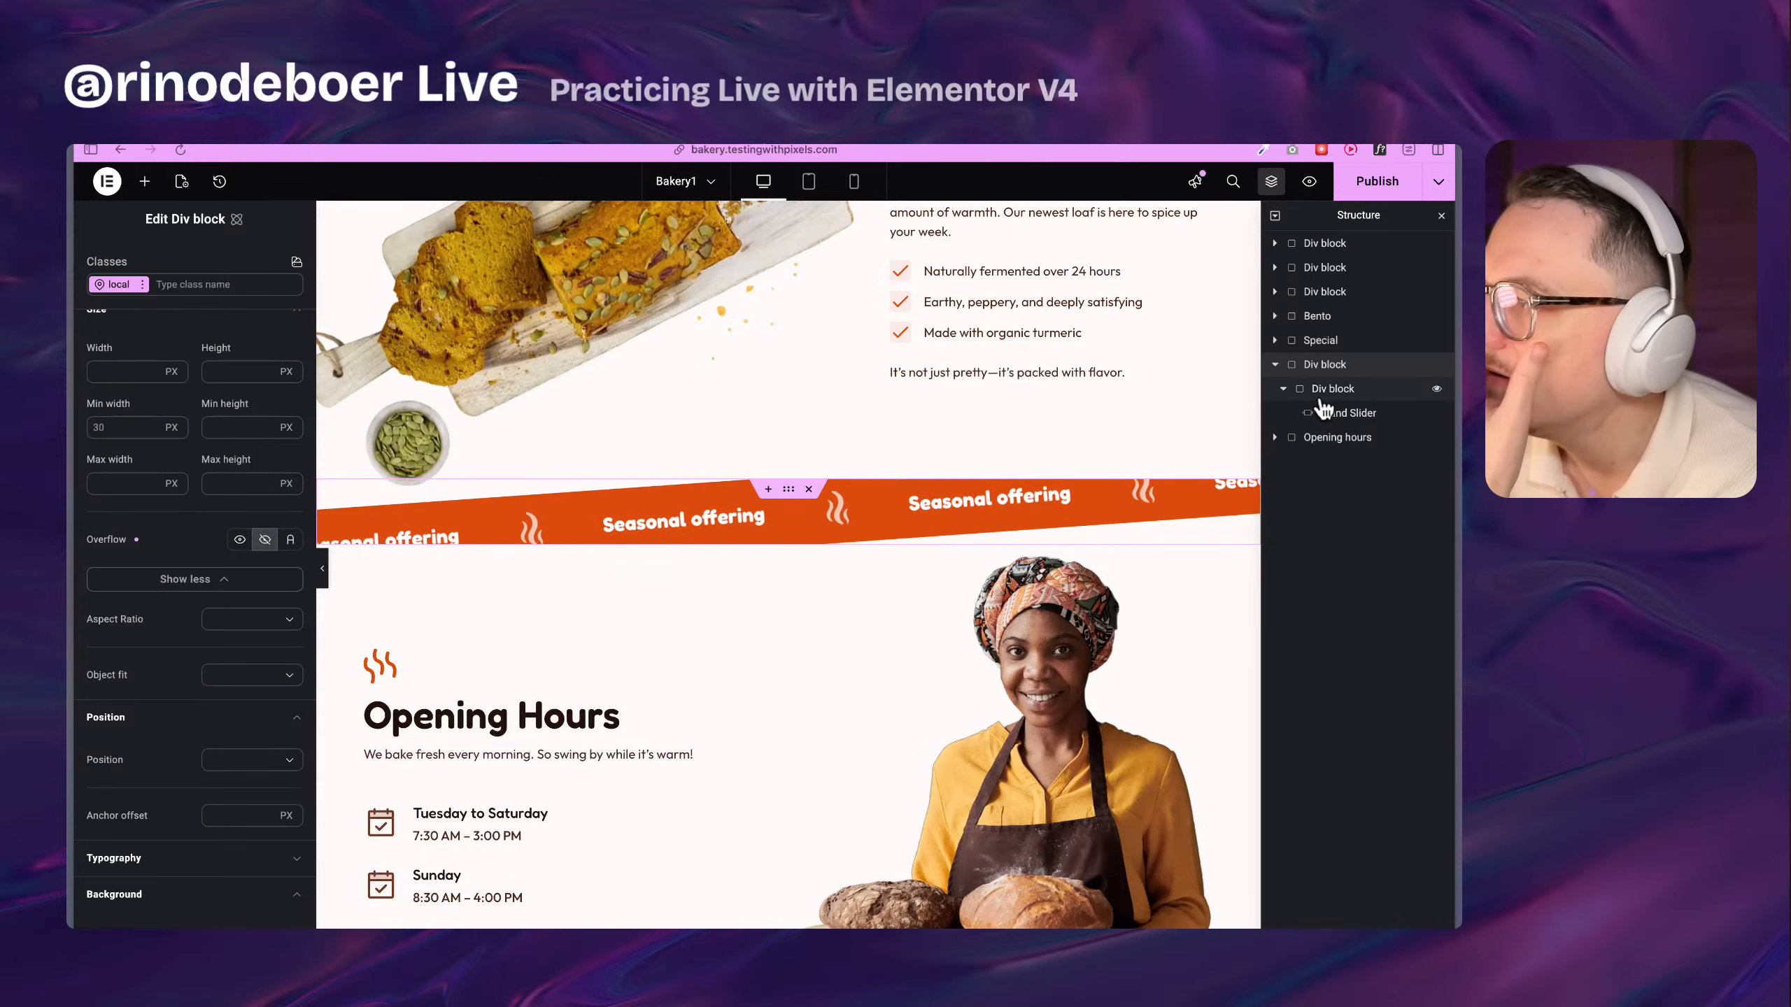
Set the position of the outer div block around the Brand Slider to Relative
click(1362, 393)
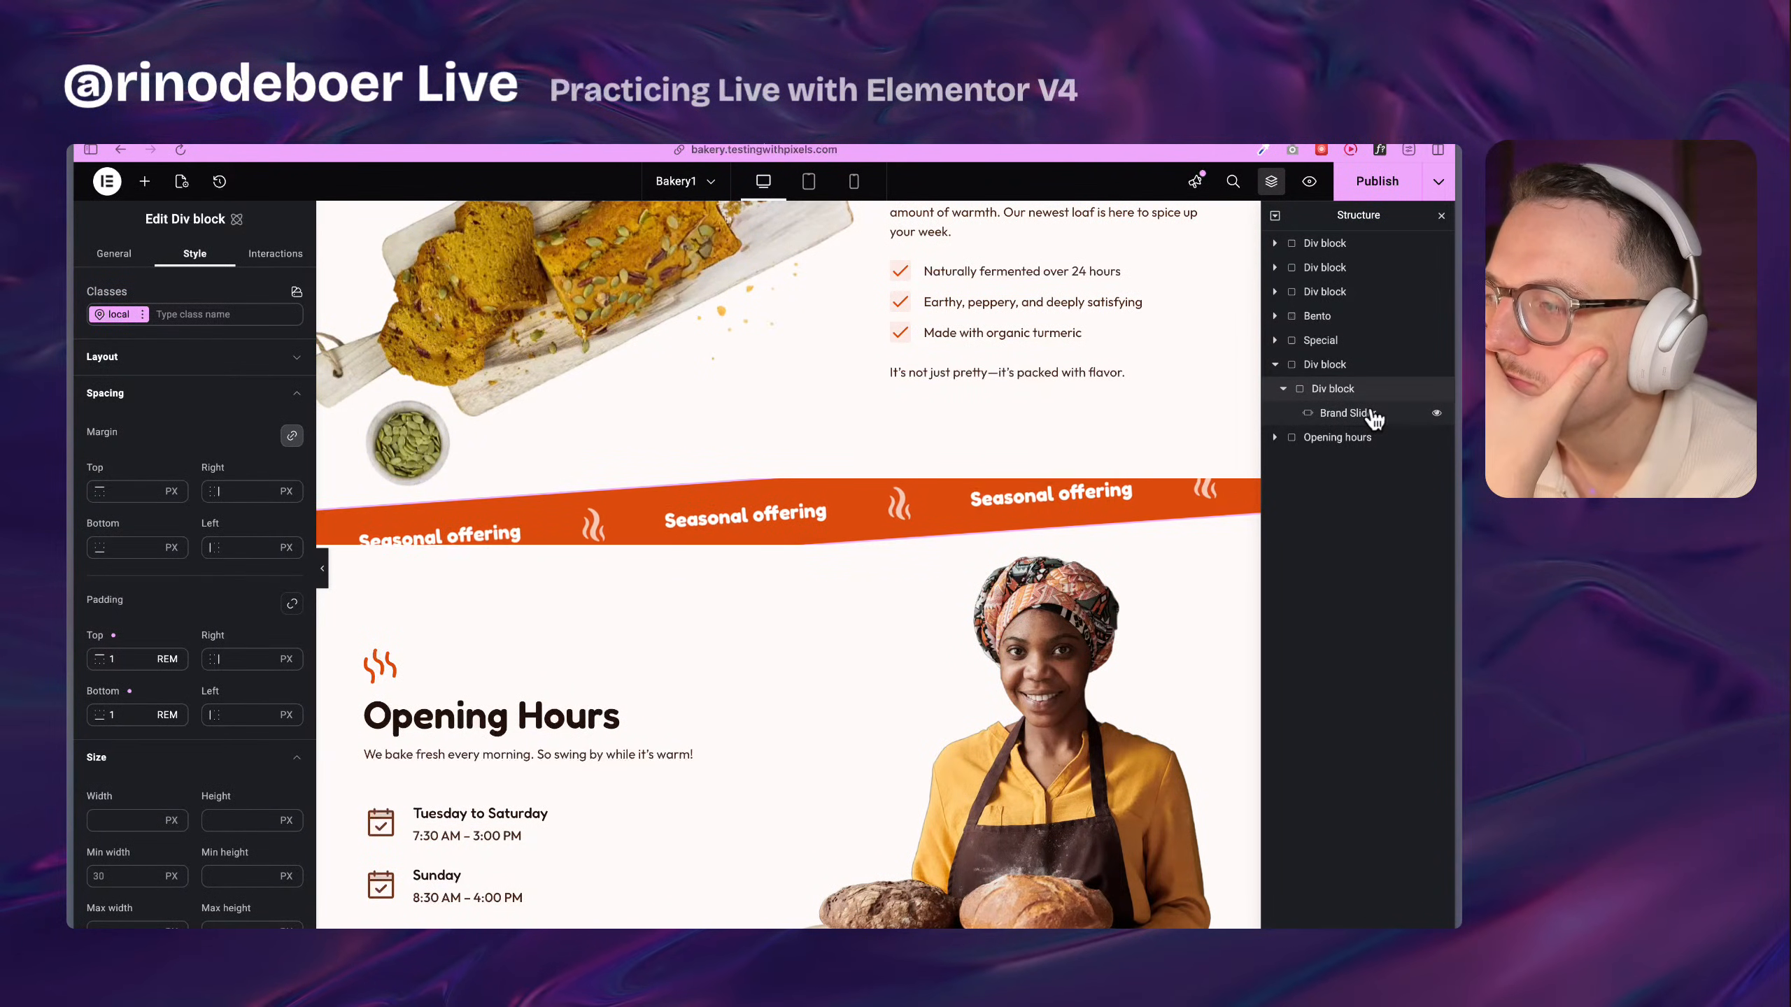
click(1324, 364)
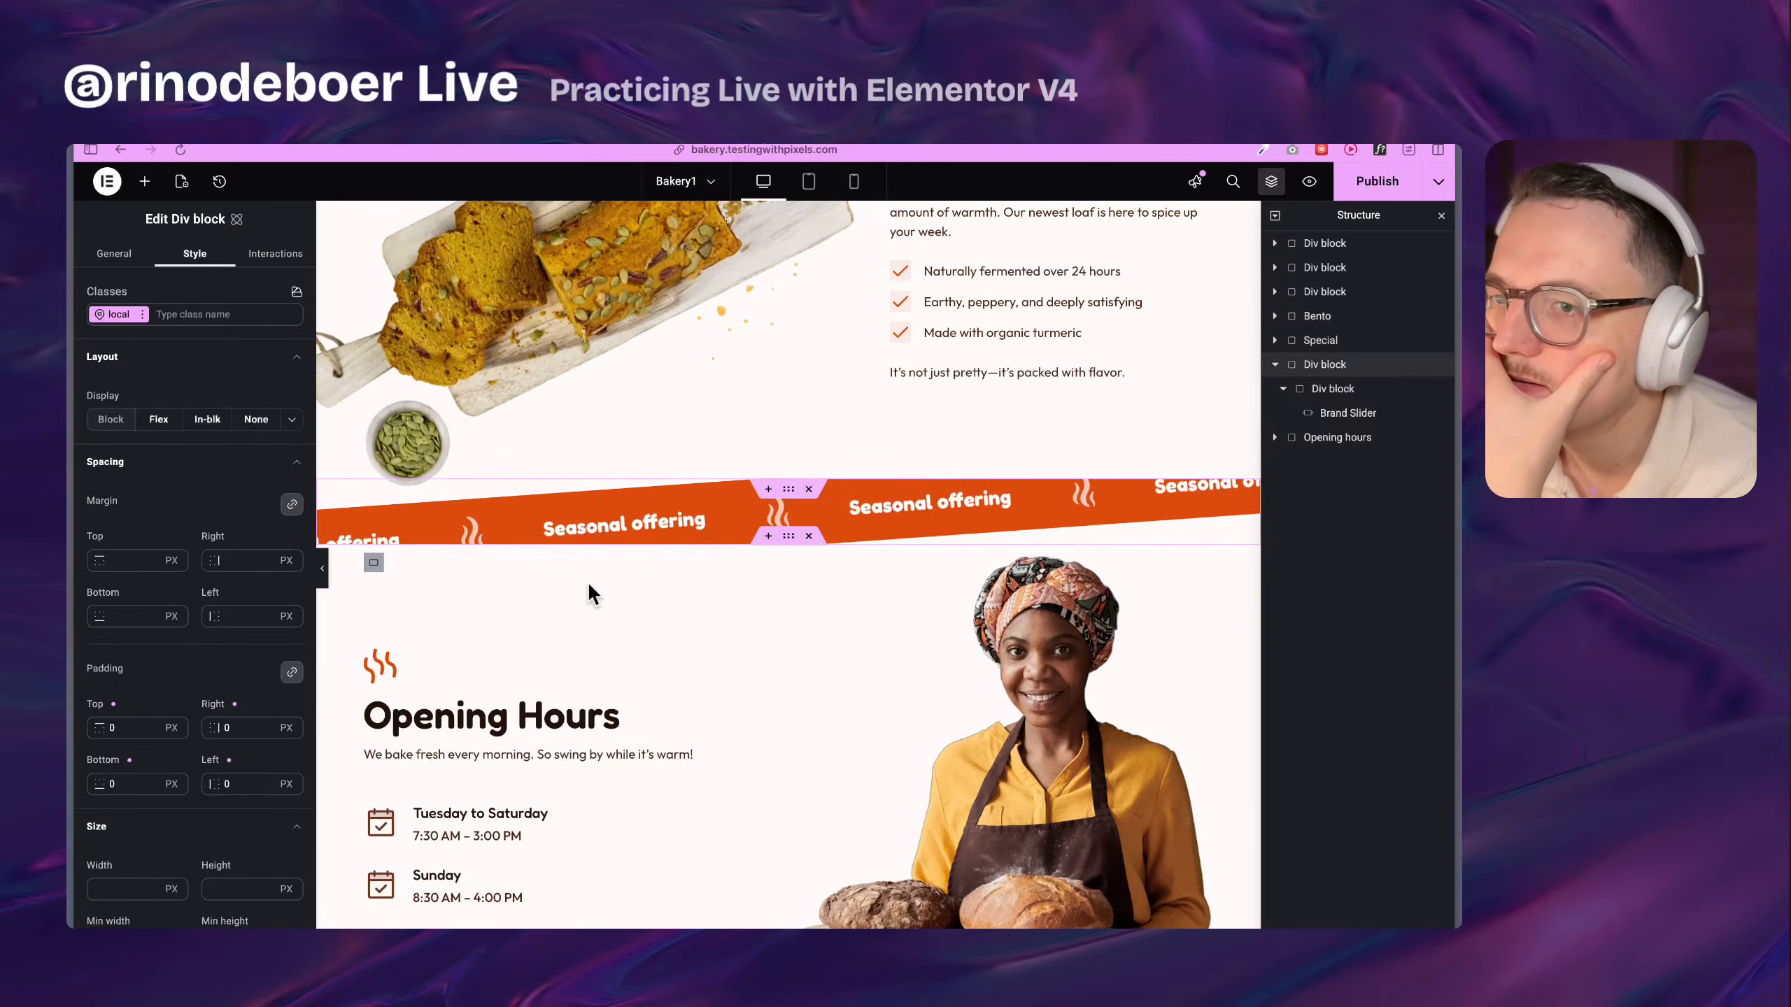
scroll(200, 680, down, 8)
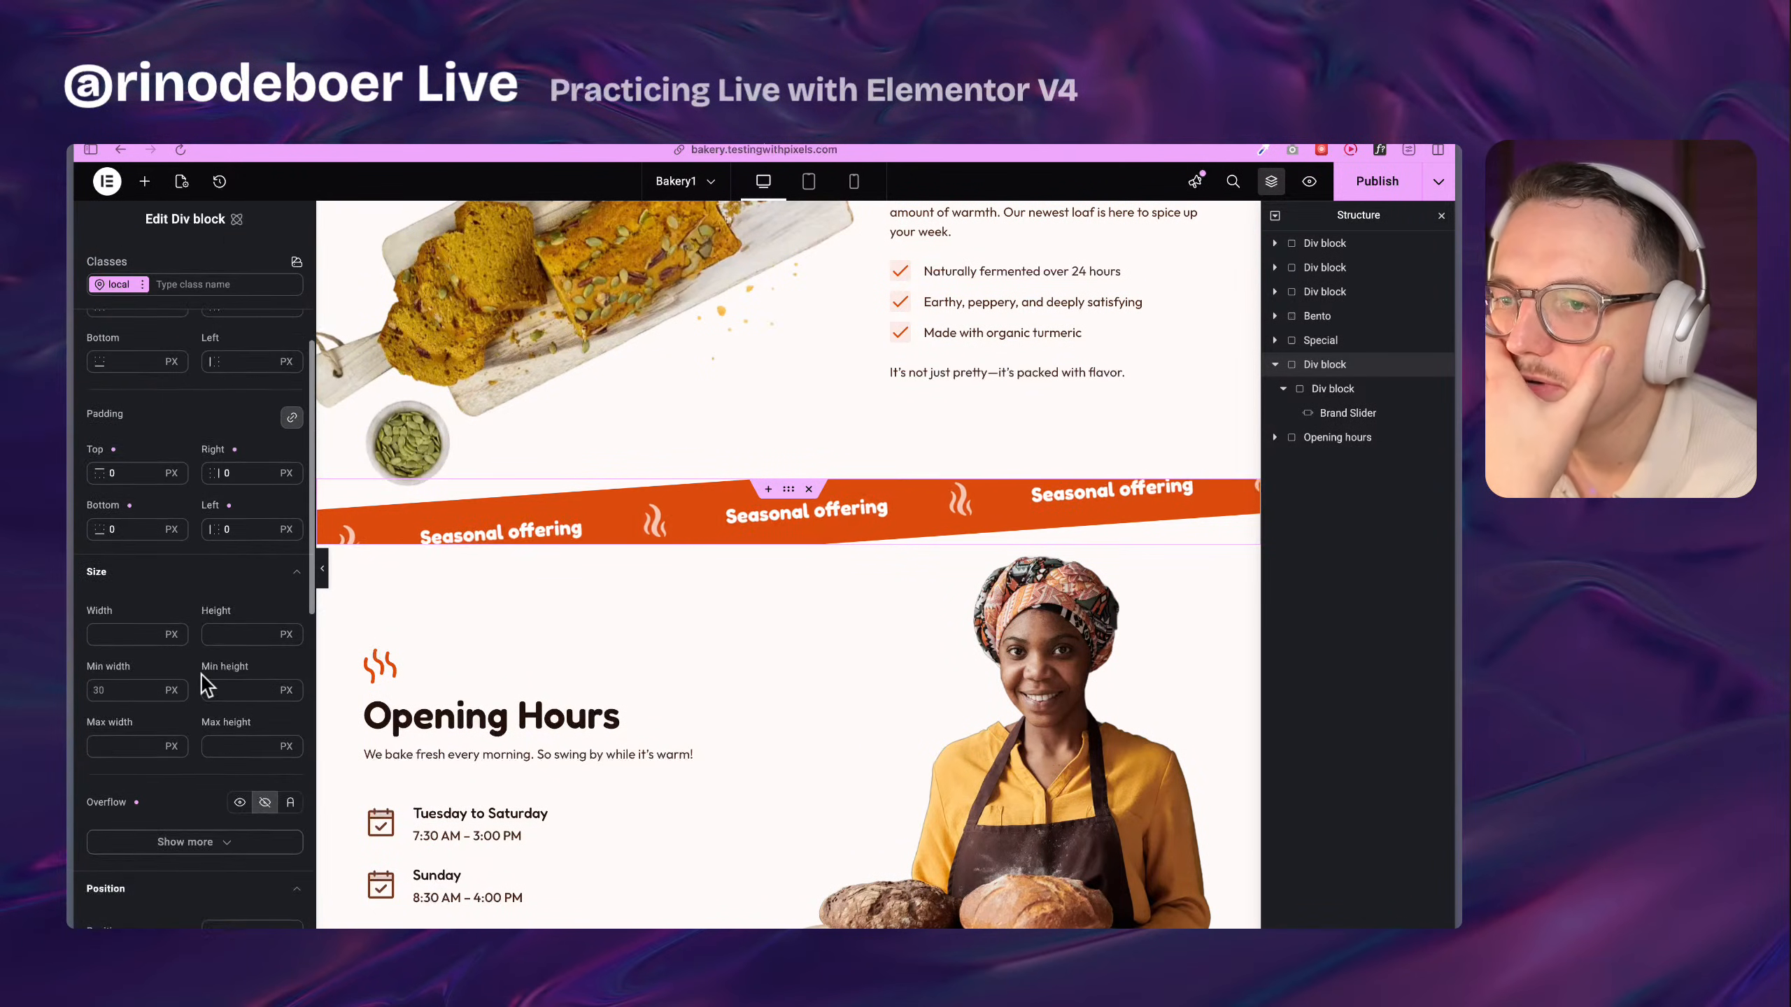
scroll(200, 734, down, 3)
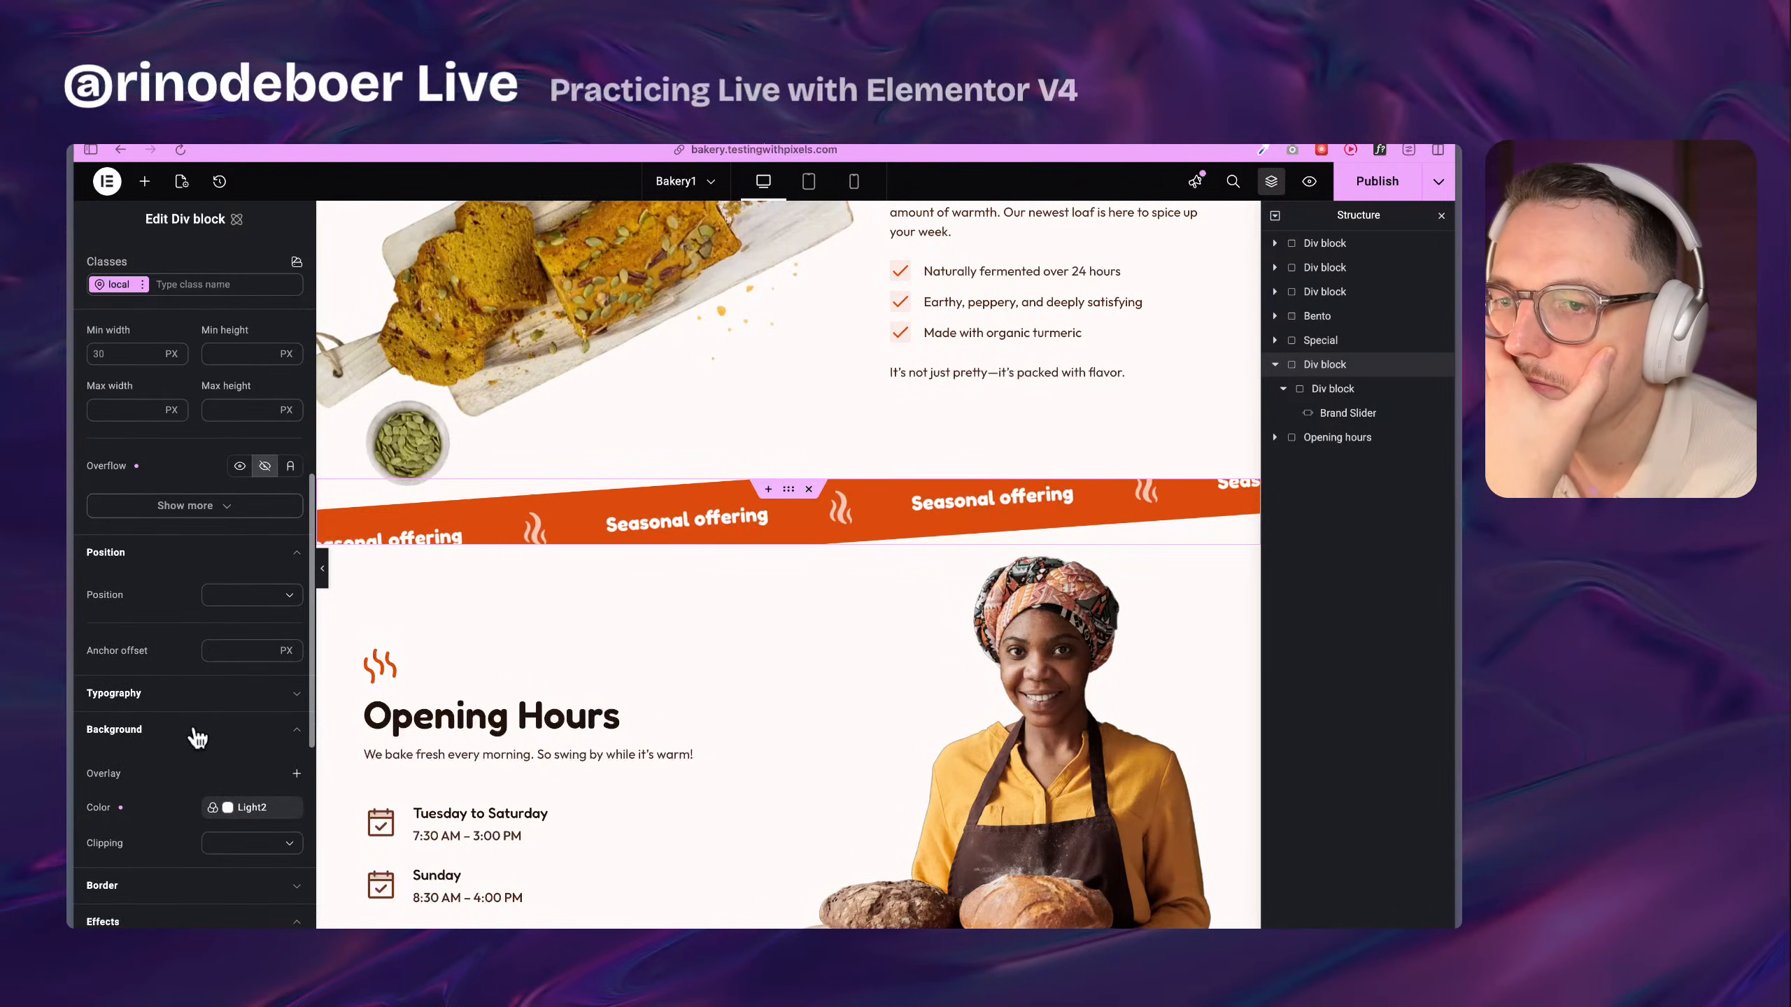
scroll(199, 734, up, 2)
scroll(195, 727, up, 1)
click(256, 721)
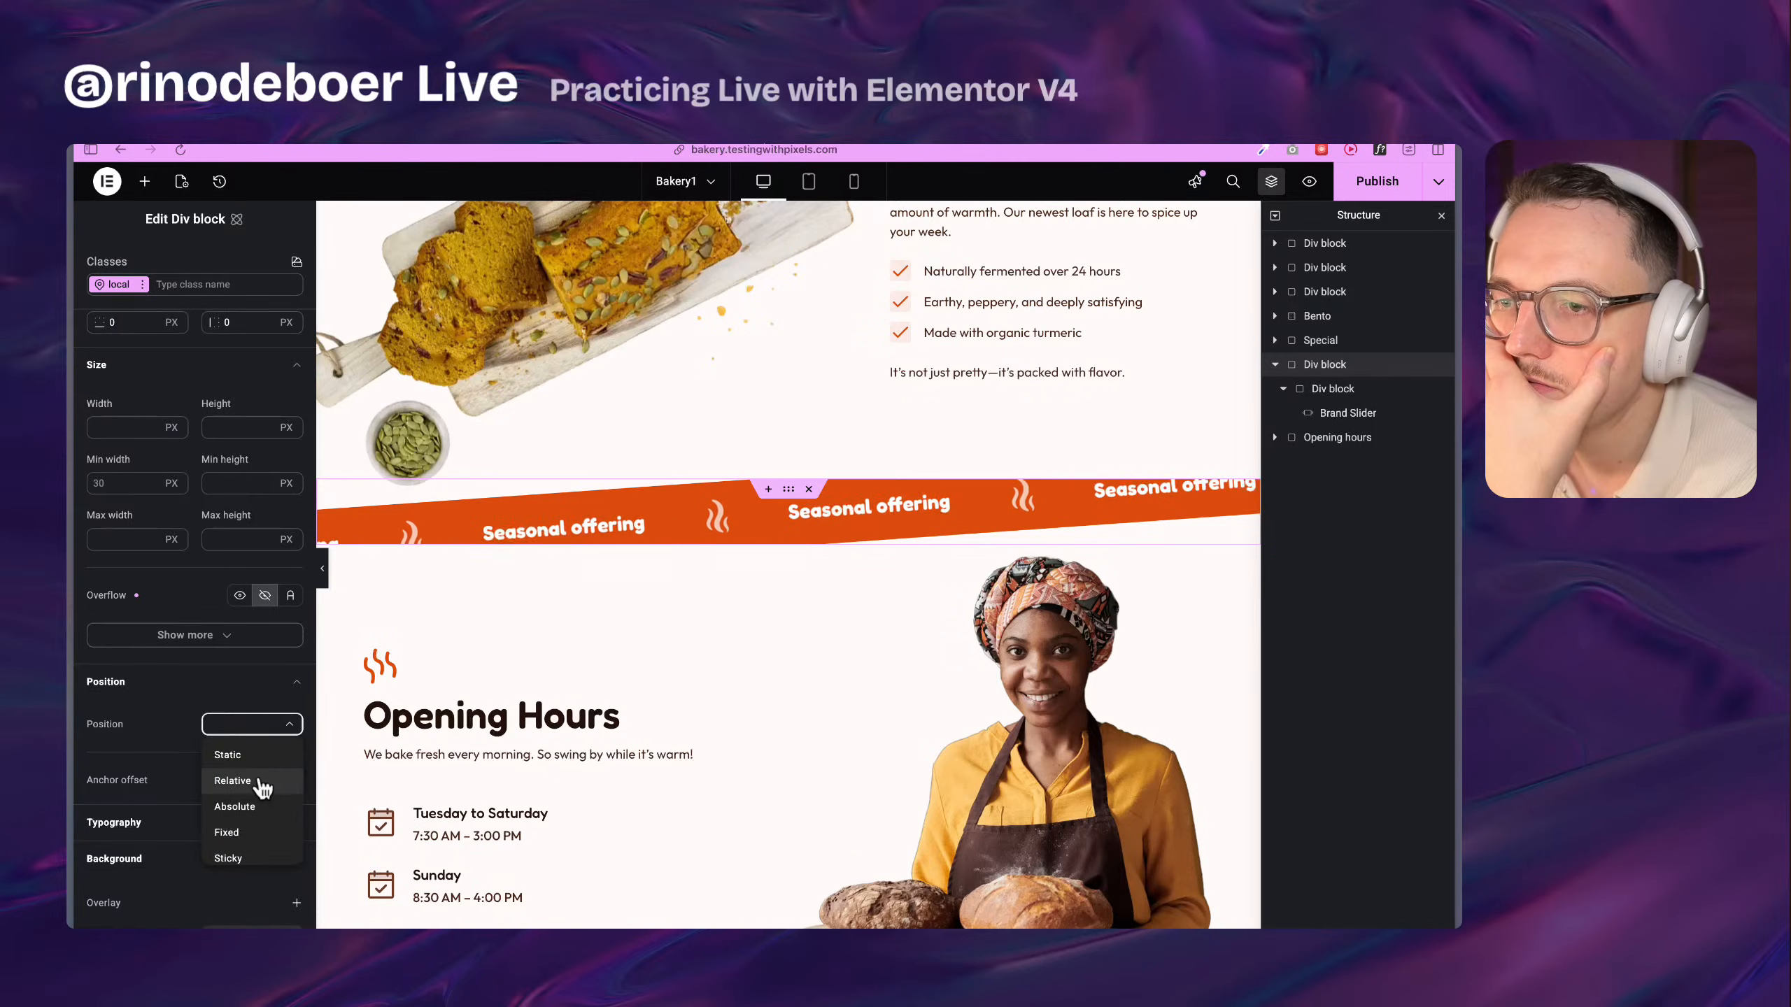
click(233, 780)
scroll(165, 768, down, 2)
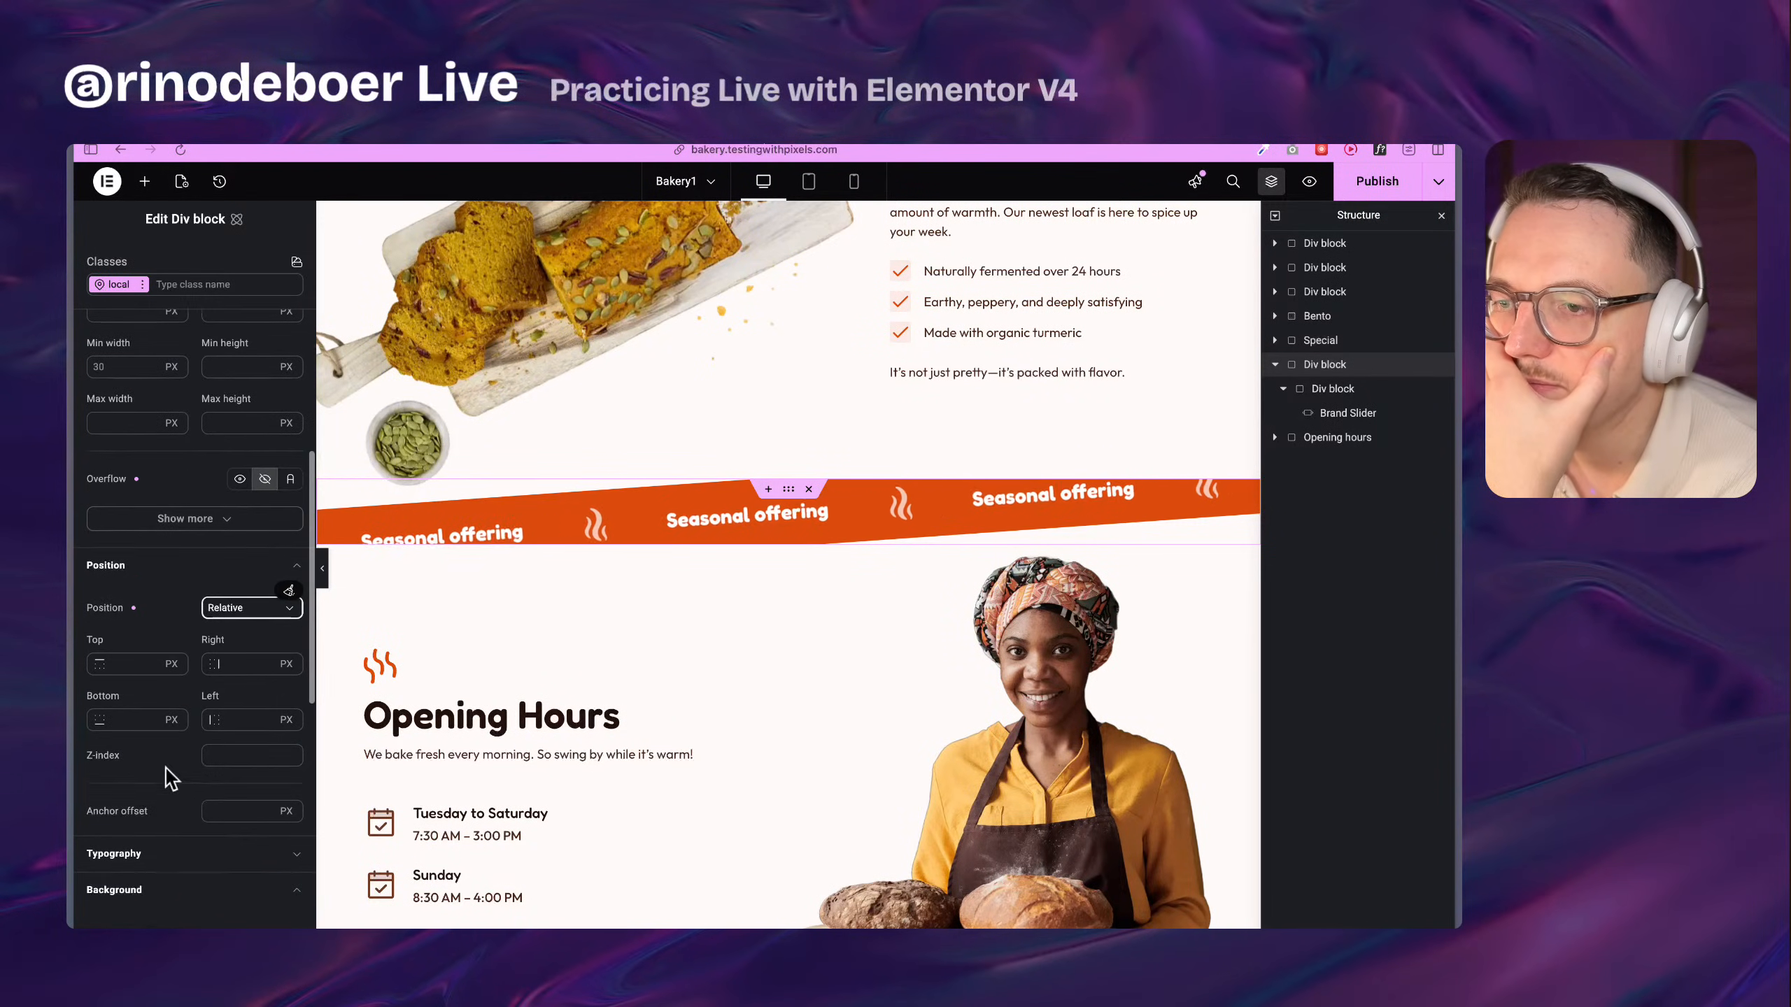
Try a z-index of 7 and Static positioning on the outer div block around the Brand Slider, and clear its position setting
click(239, 757)
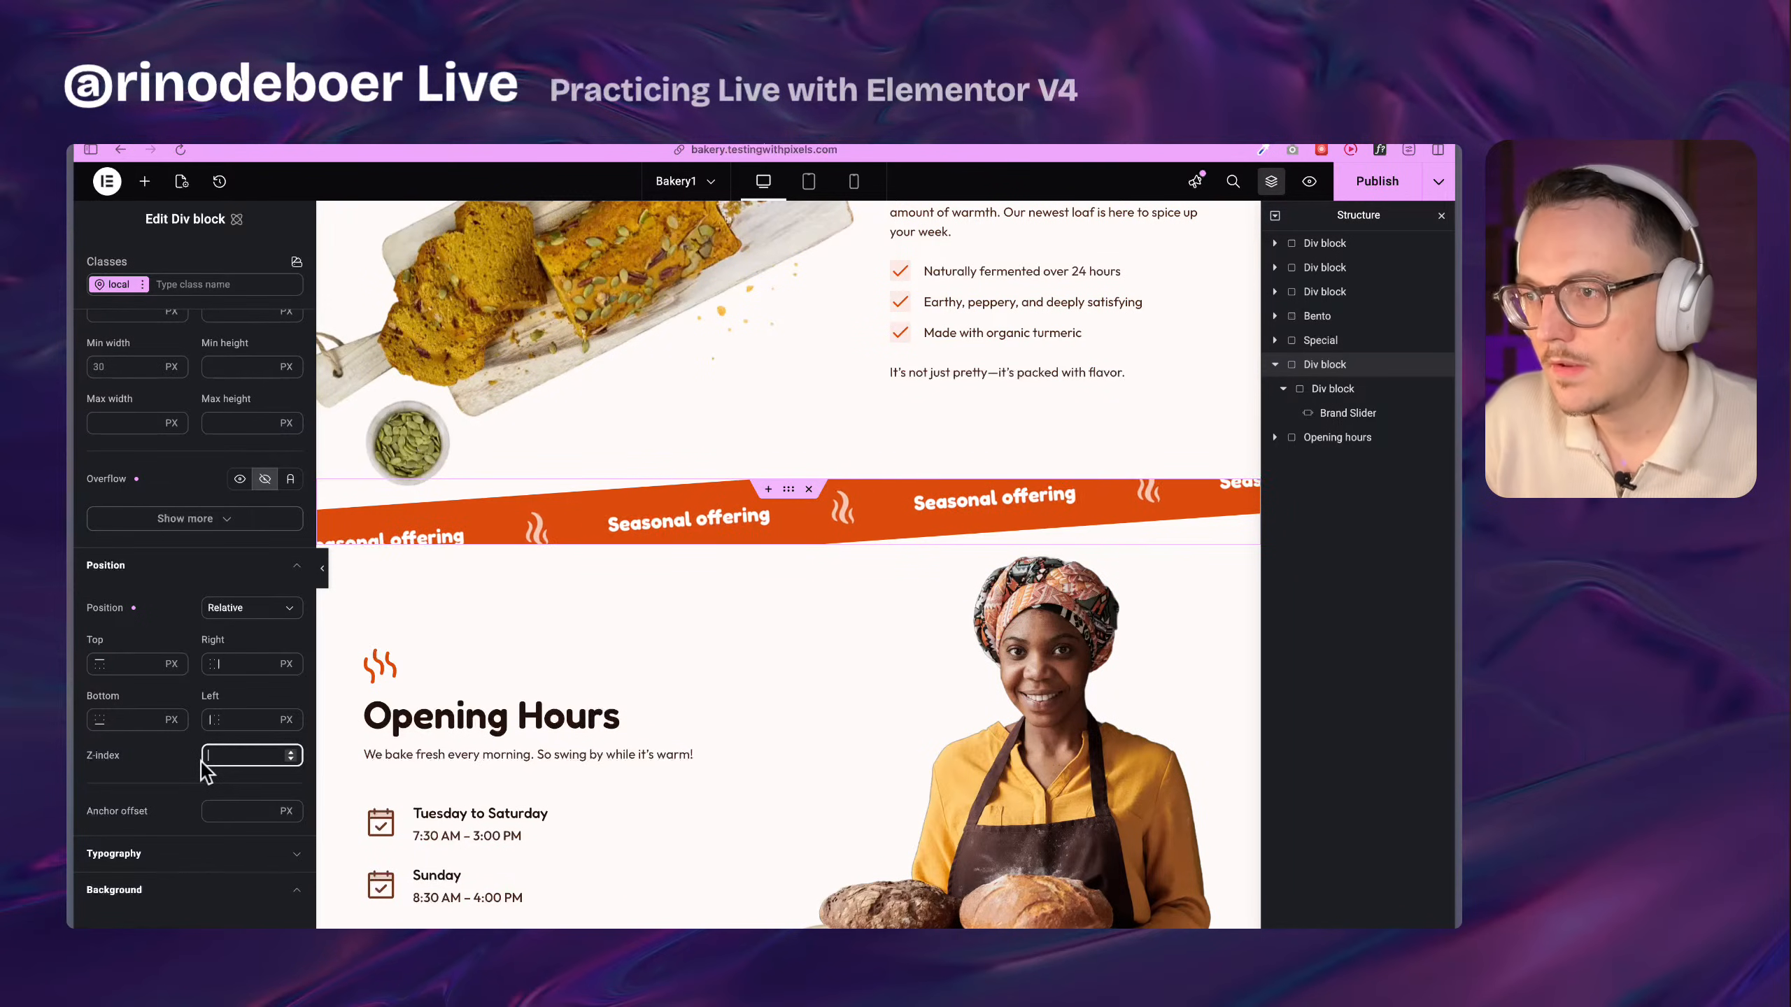
text(7)
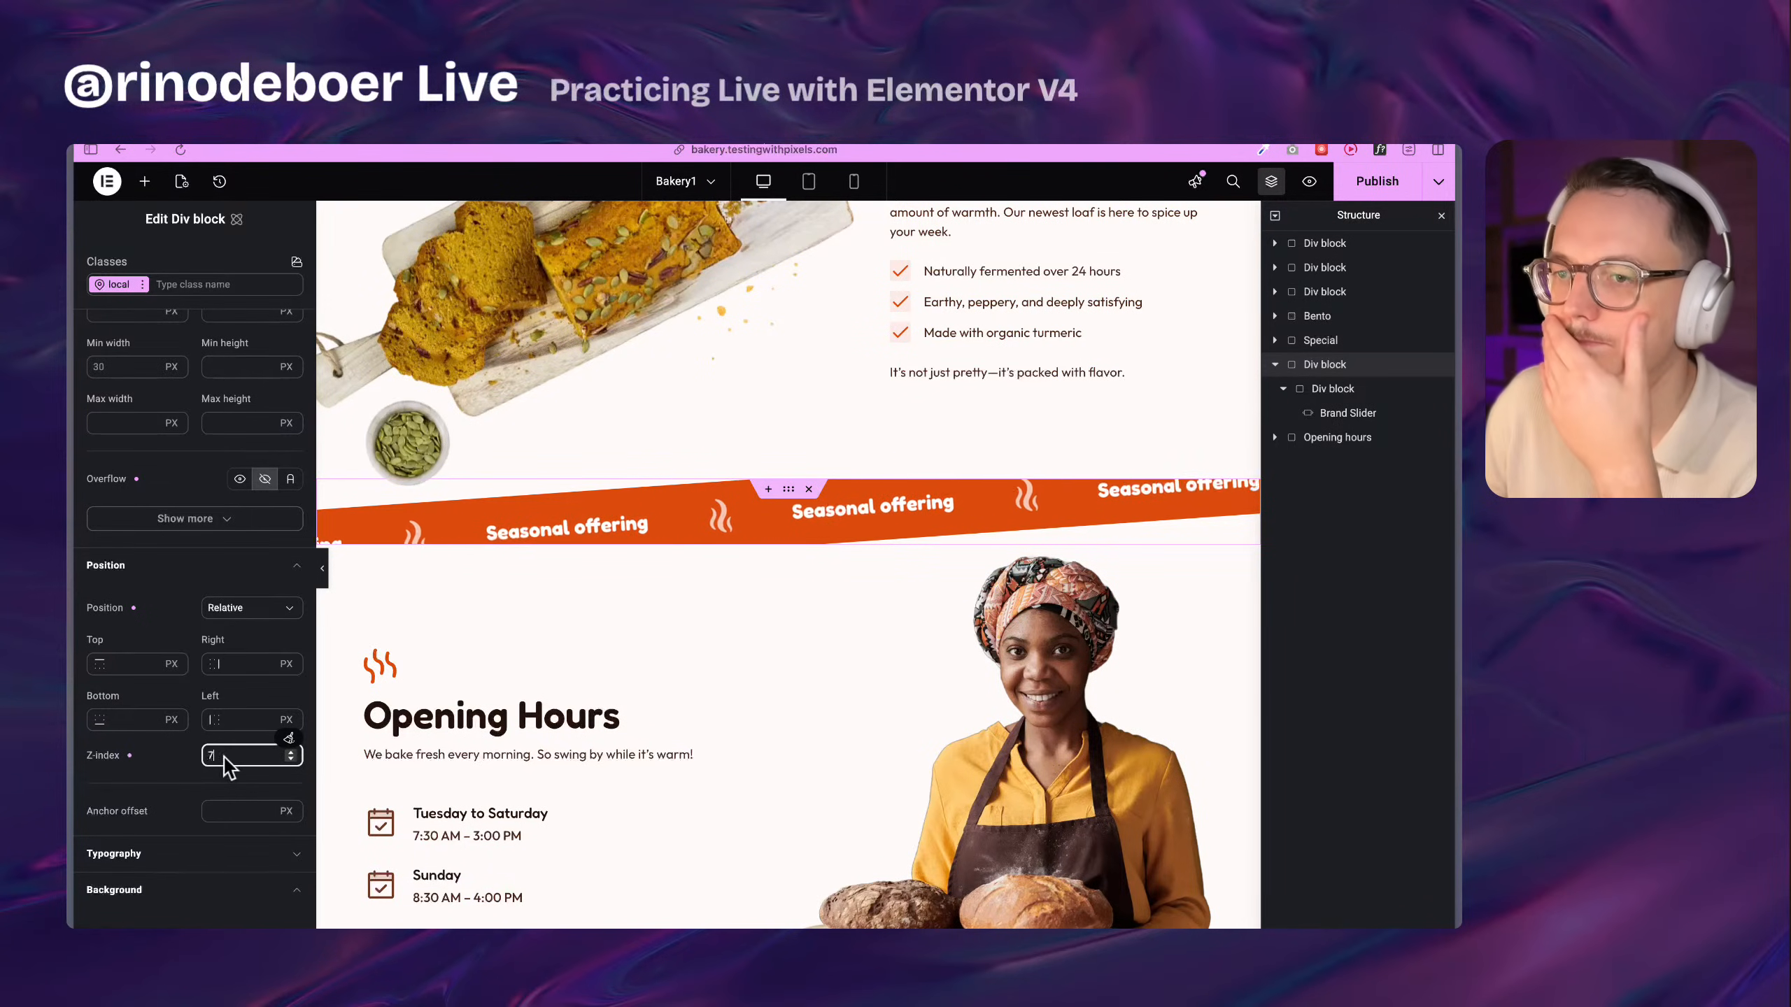
click(240, 614)
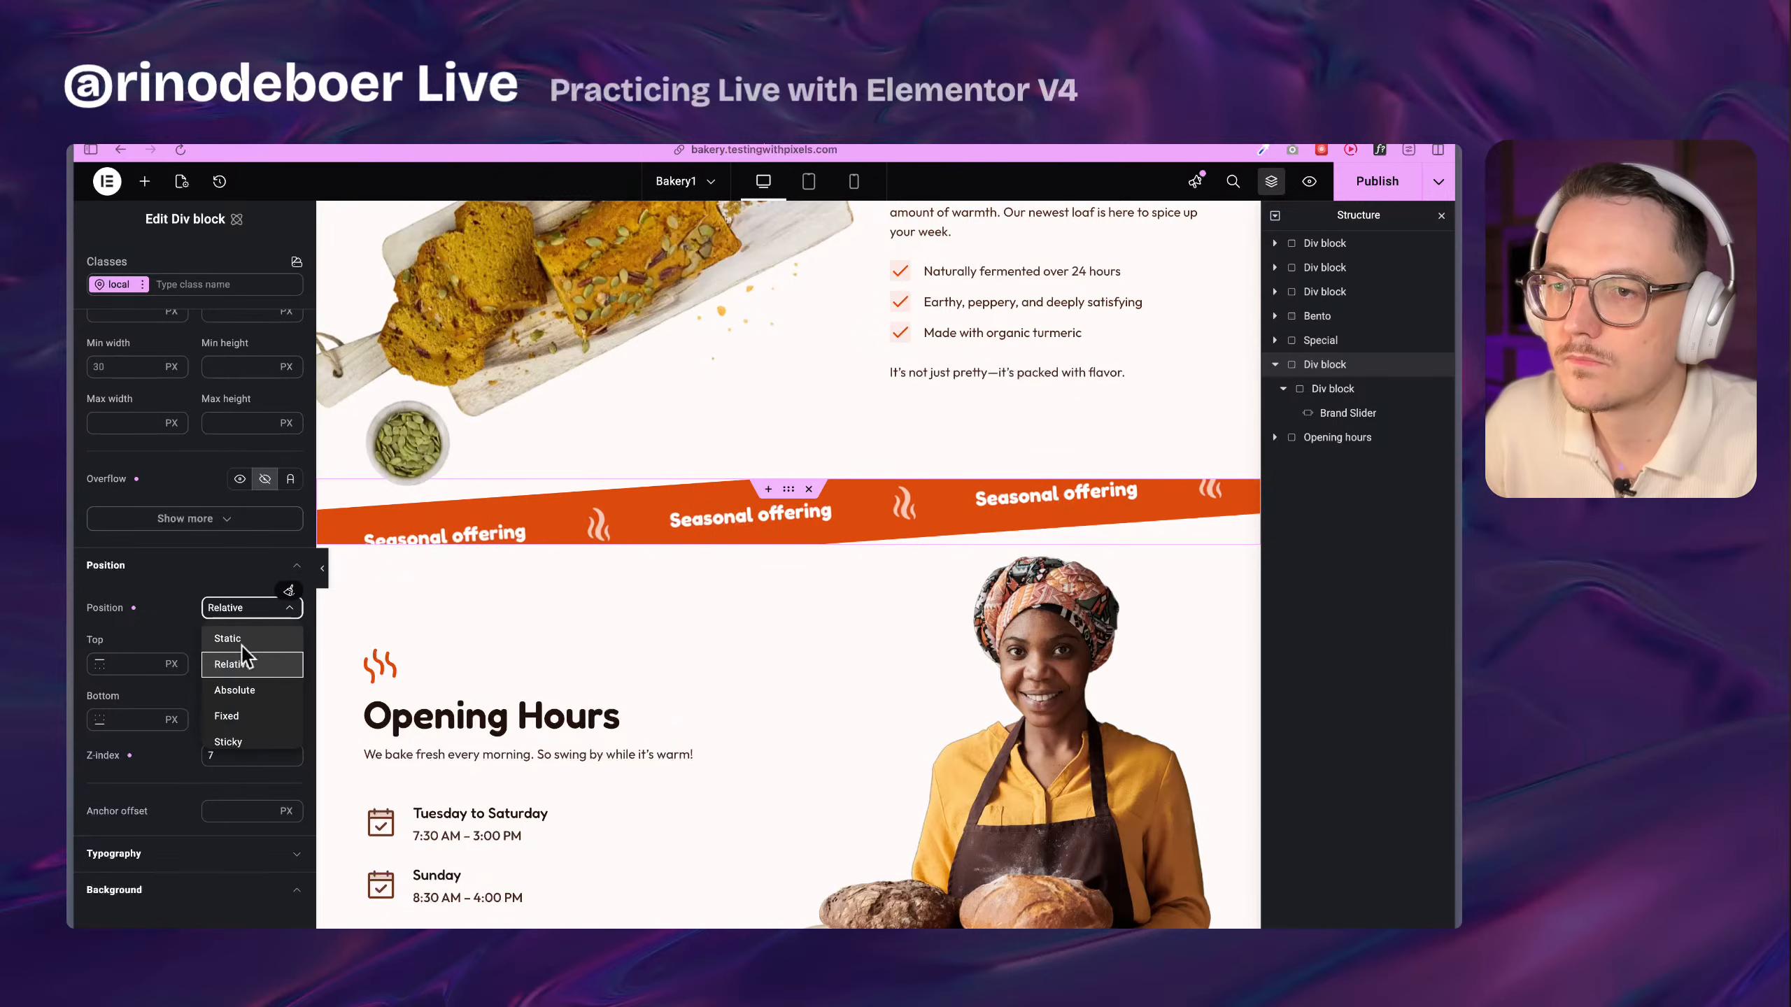
click(229, 638)
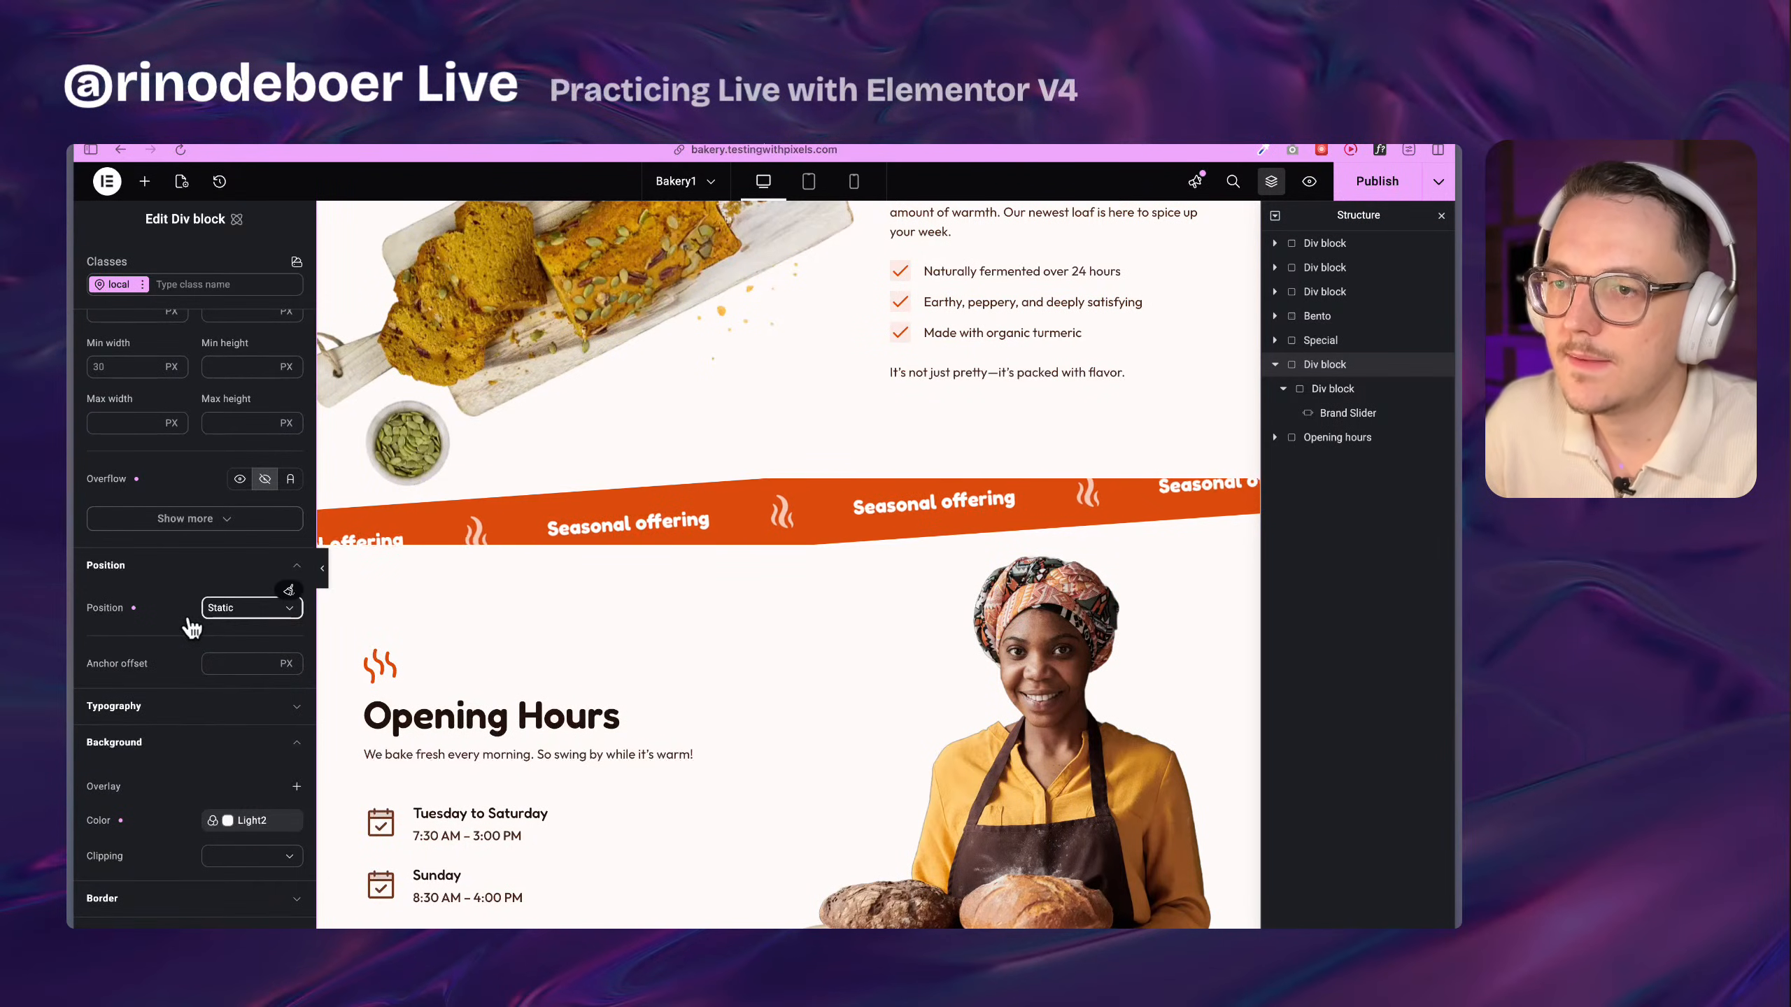
click(247, 613)
click(255, 608)
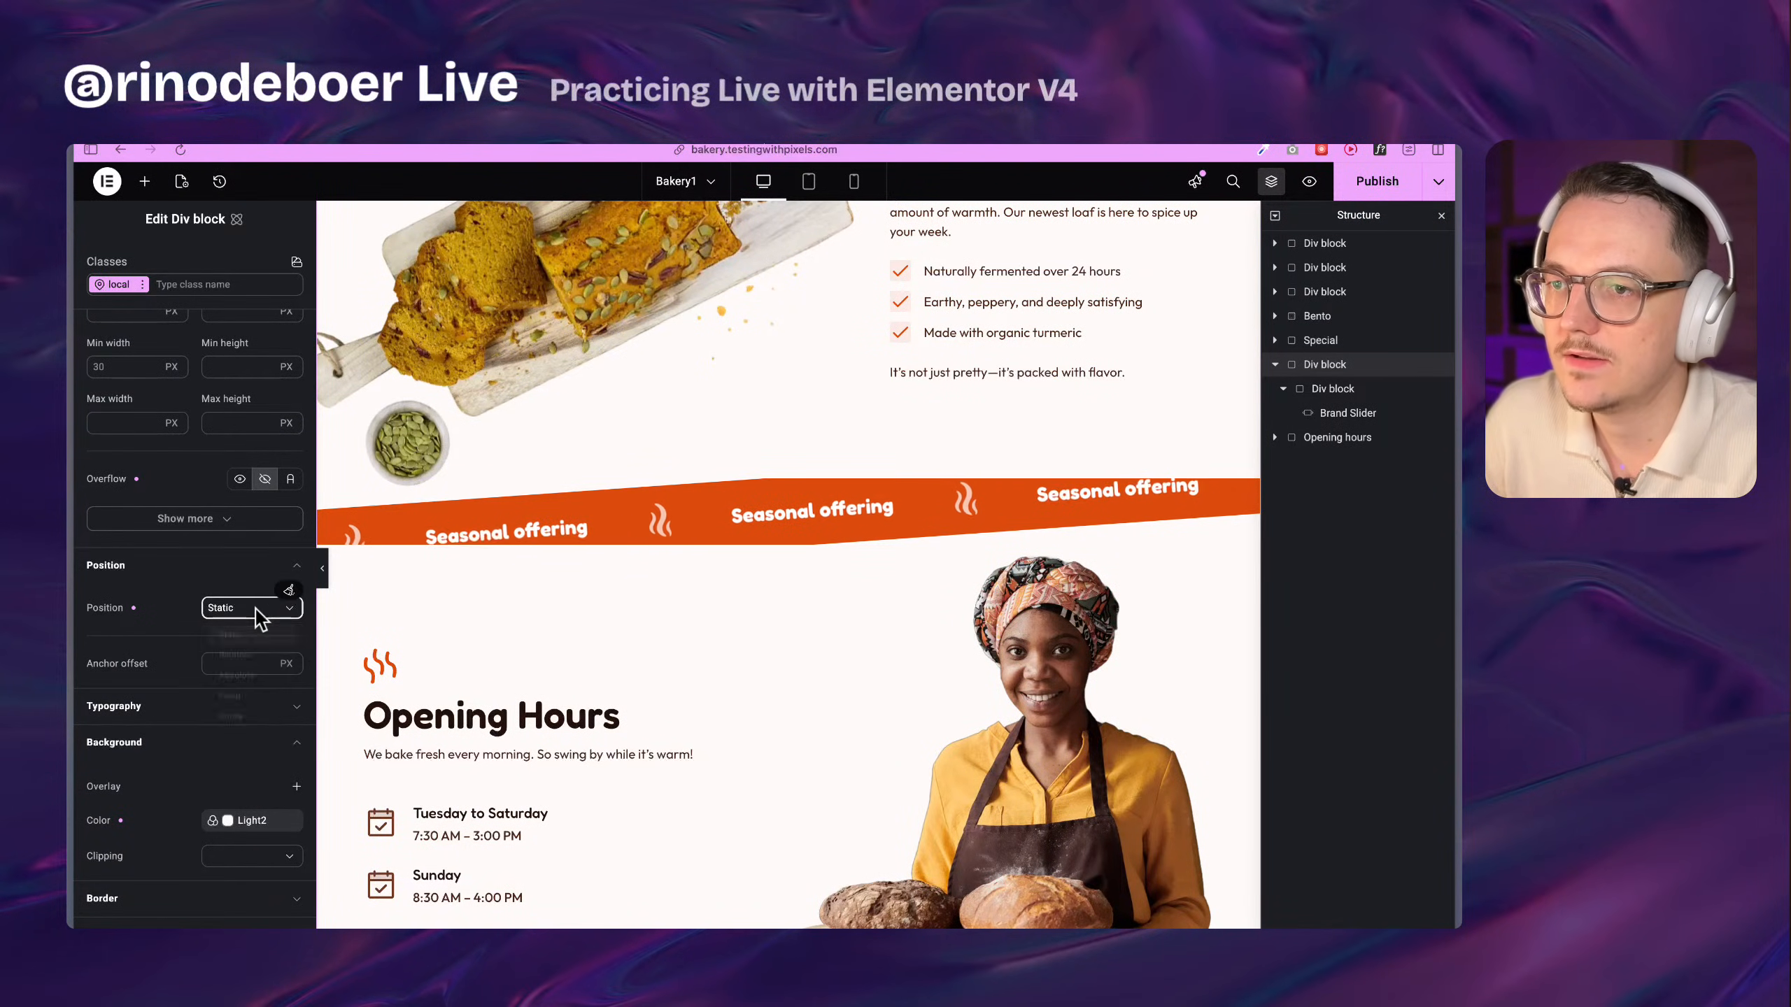
click(288, 590)
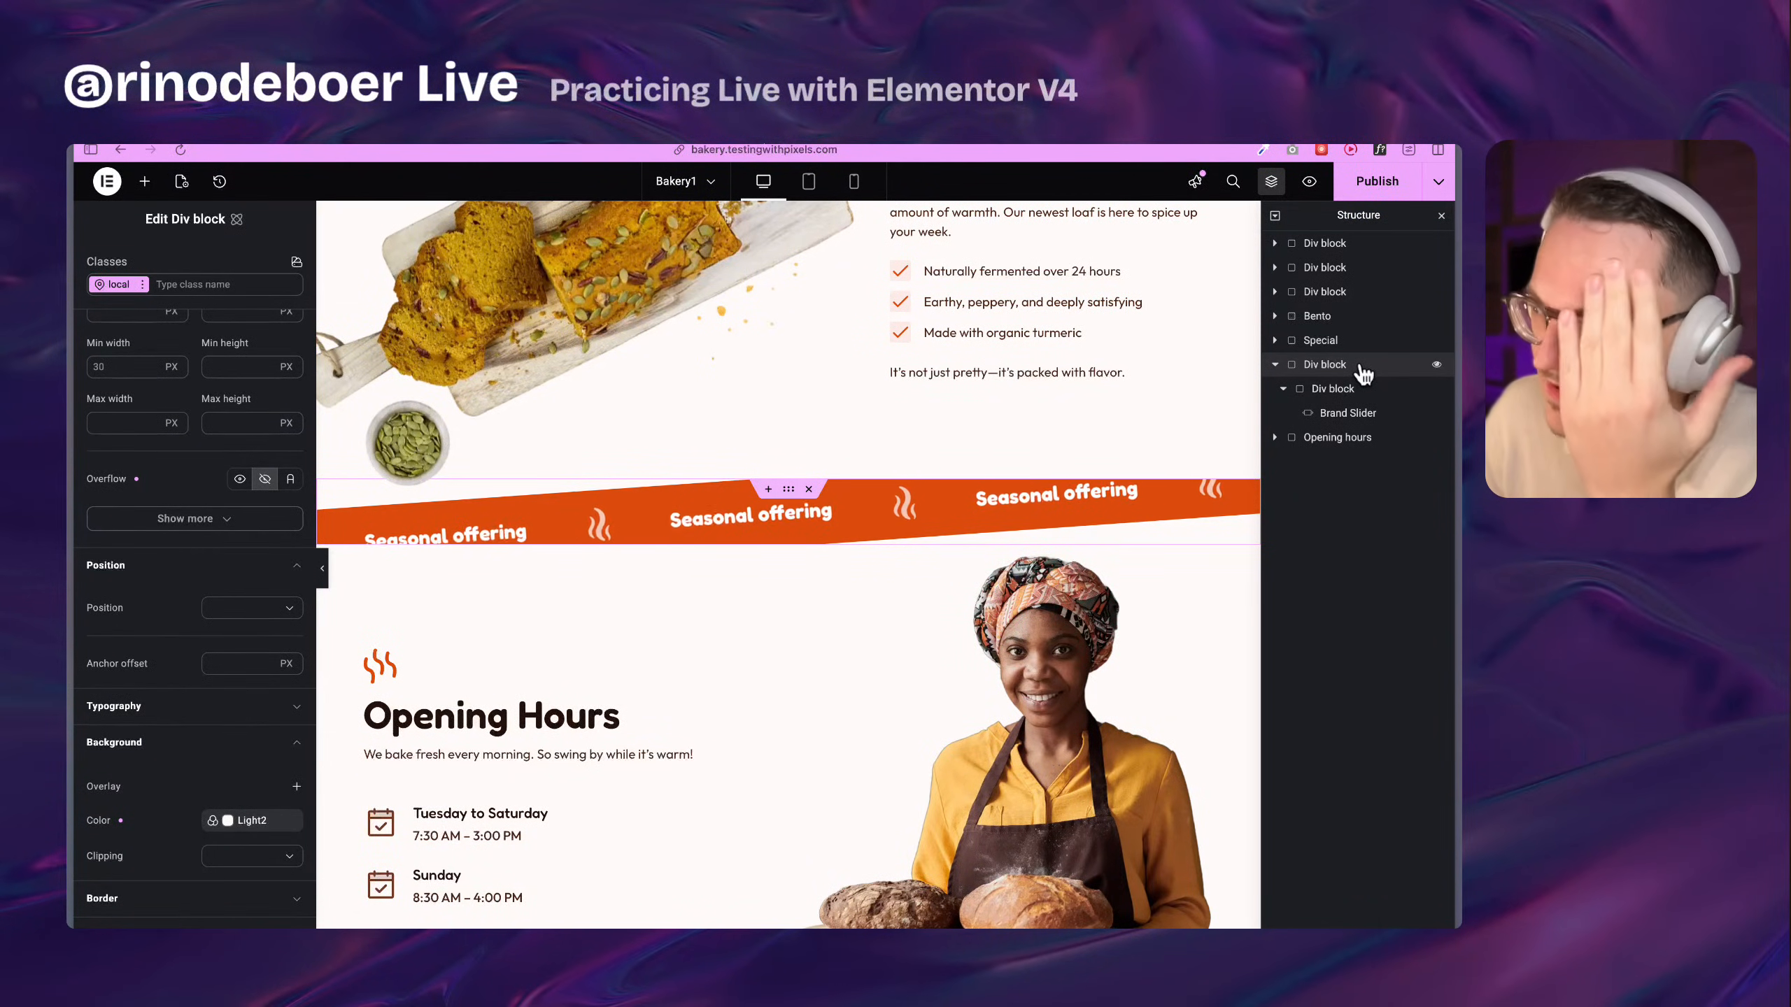
Clear the overflow setting of the outer div block and set the inner div block's overflow to Hidden
click(265, 479)
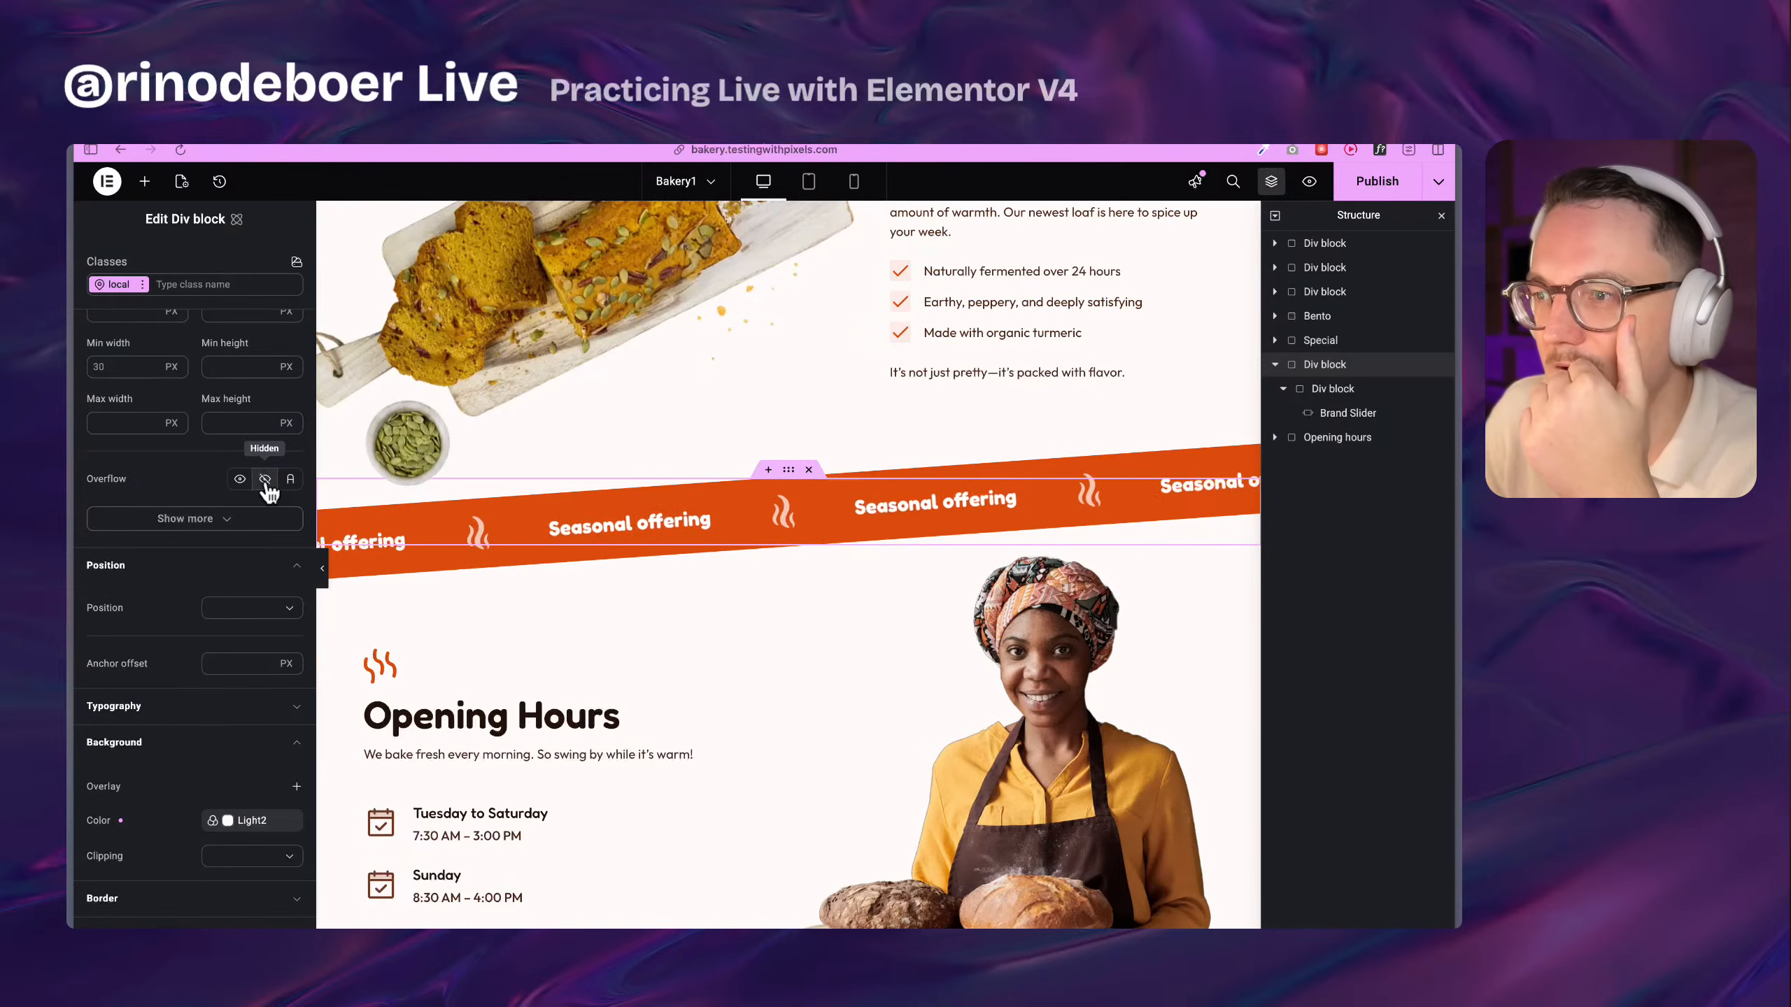
click(1360, 395)
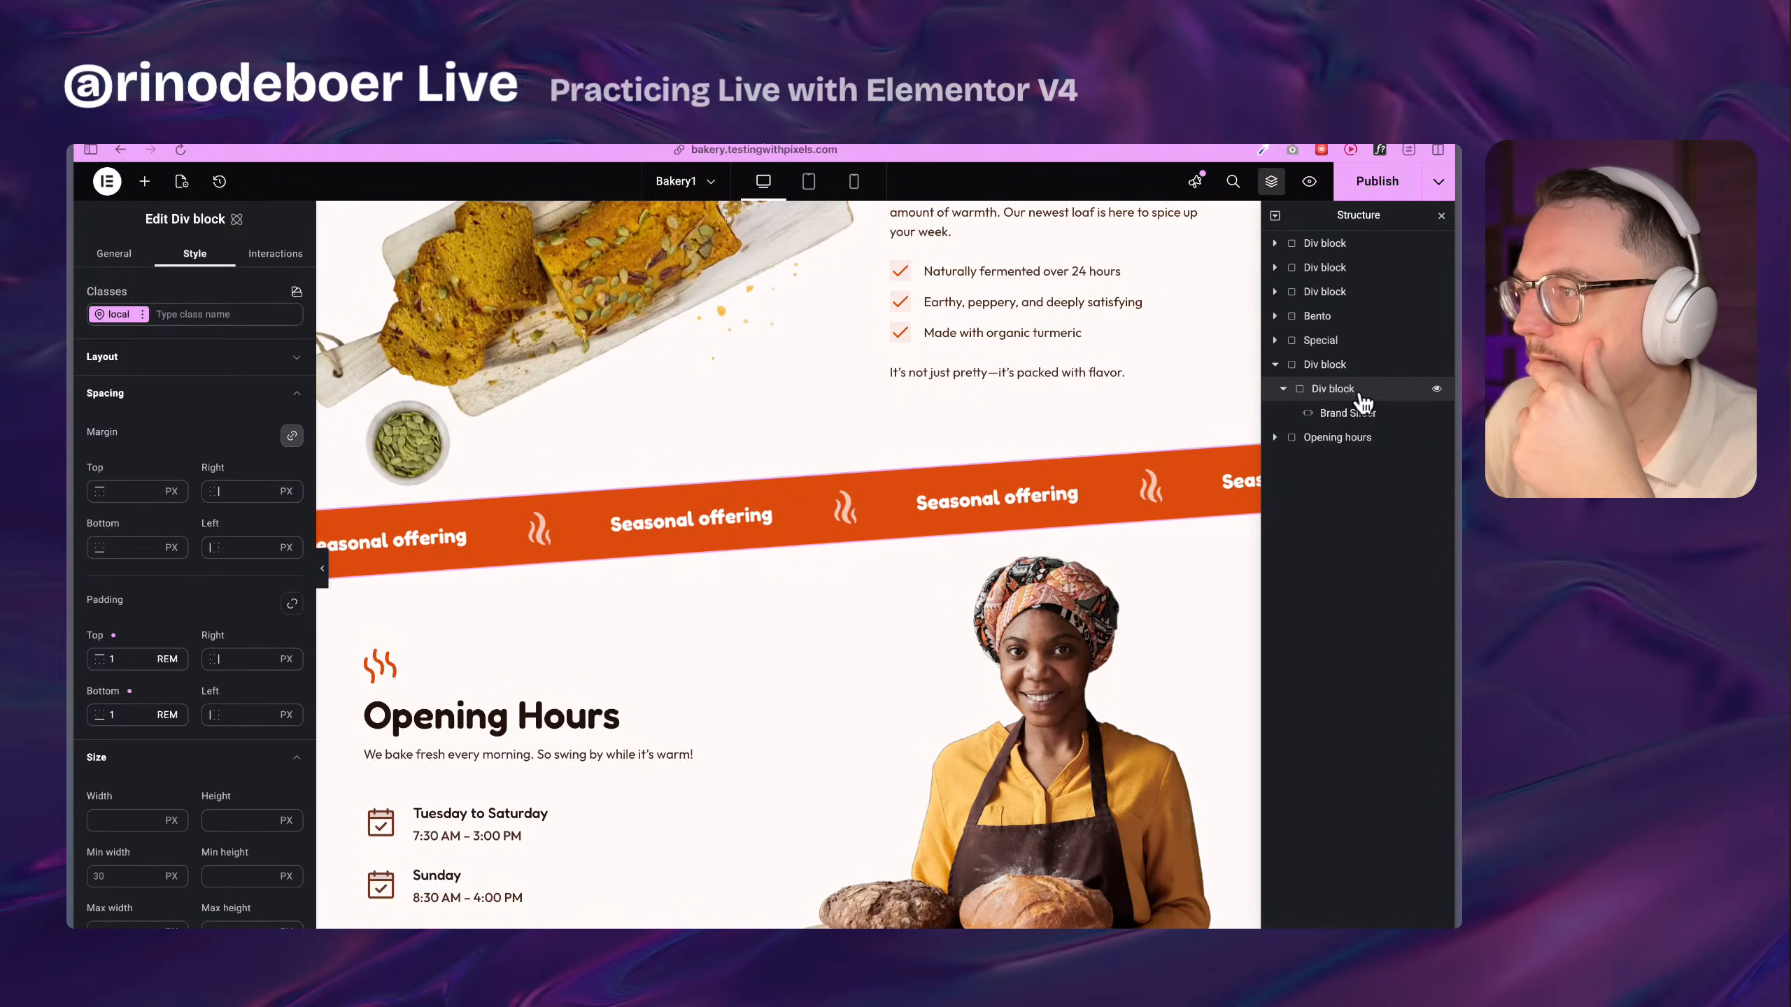
scroll(152, 626, down, 5)
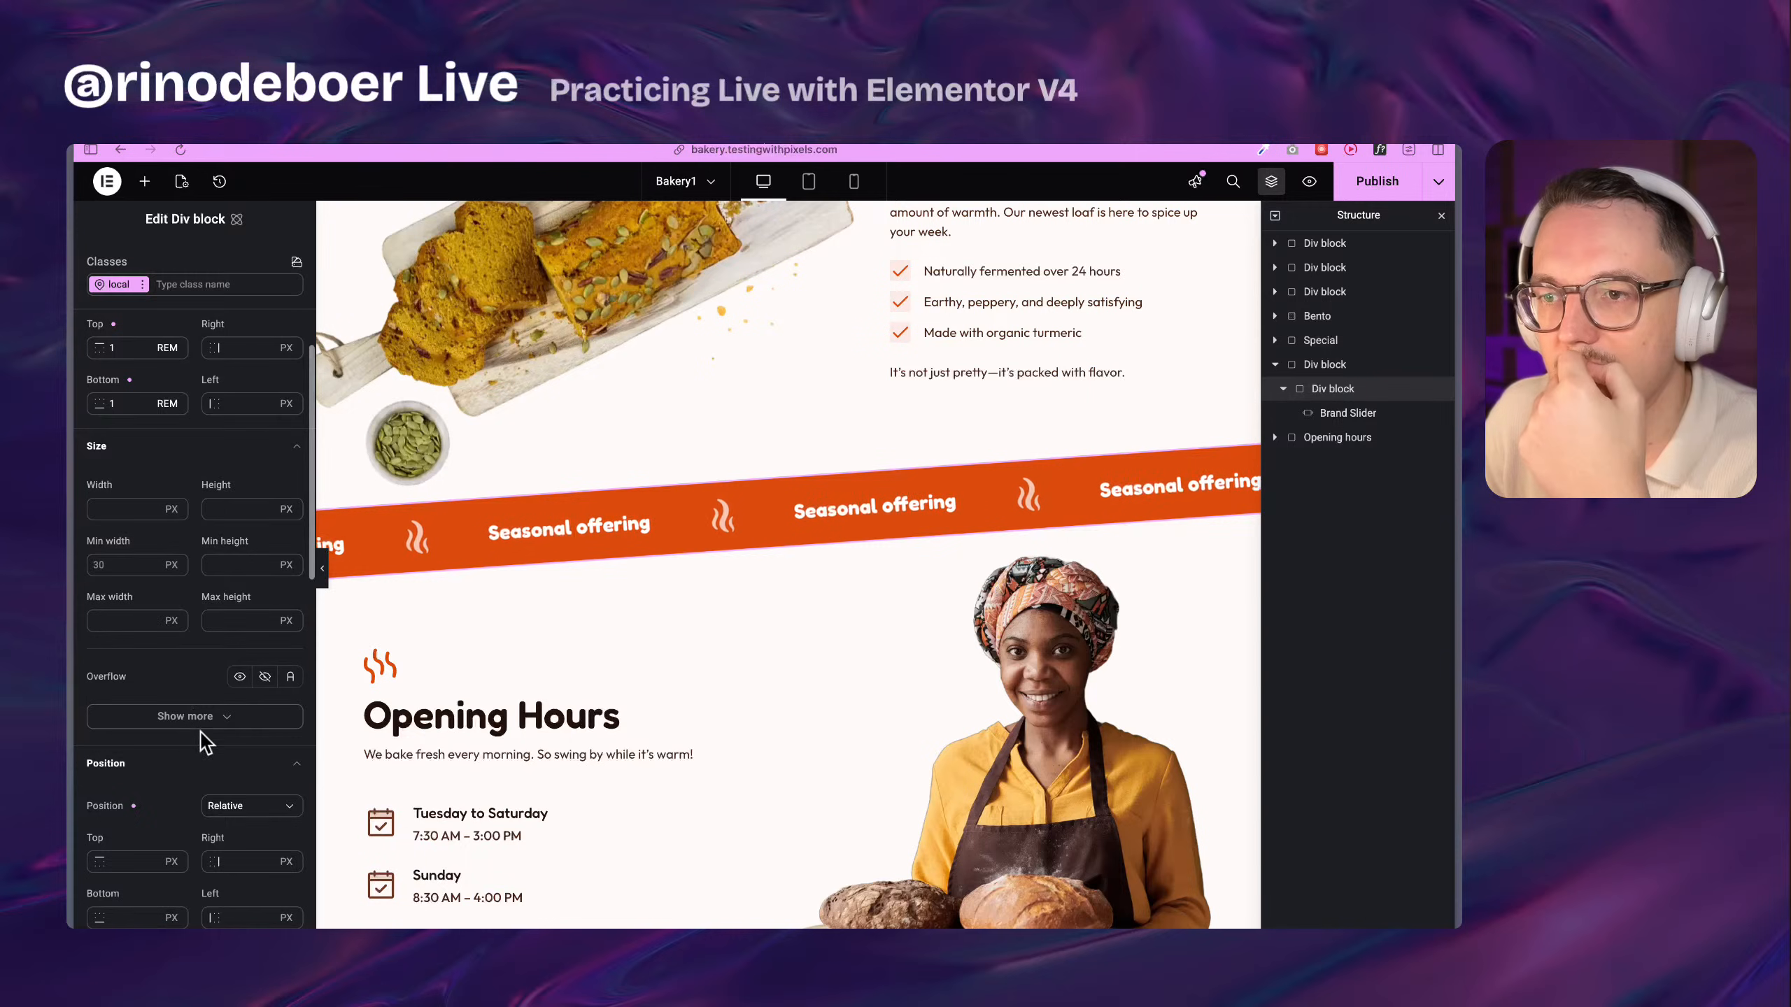
click(265, 677)
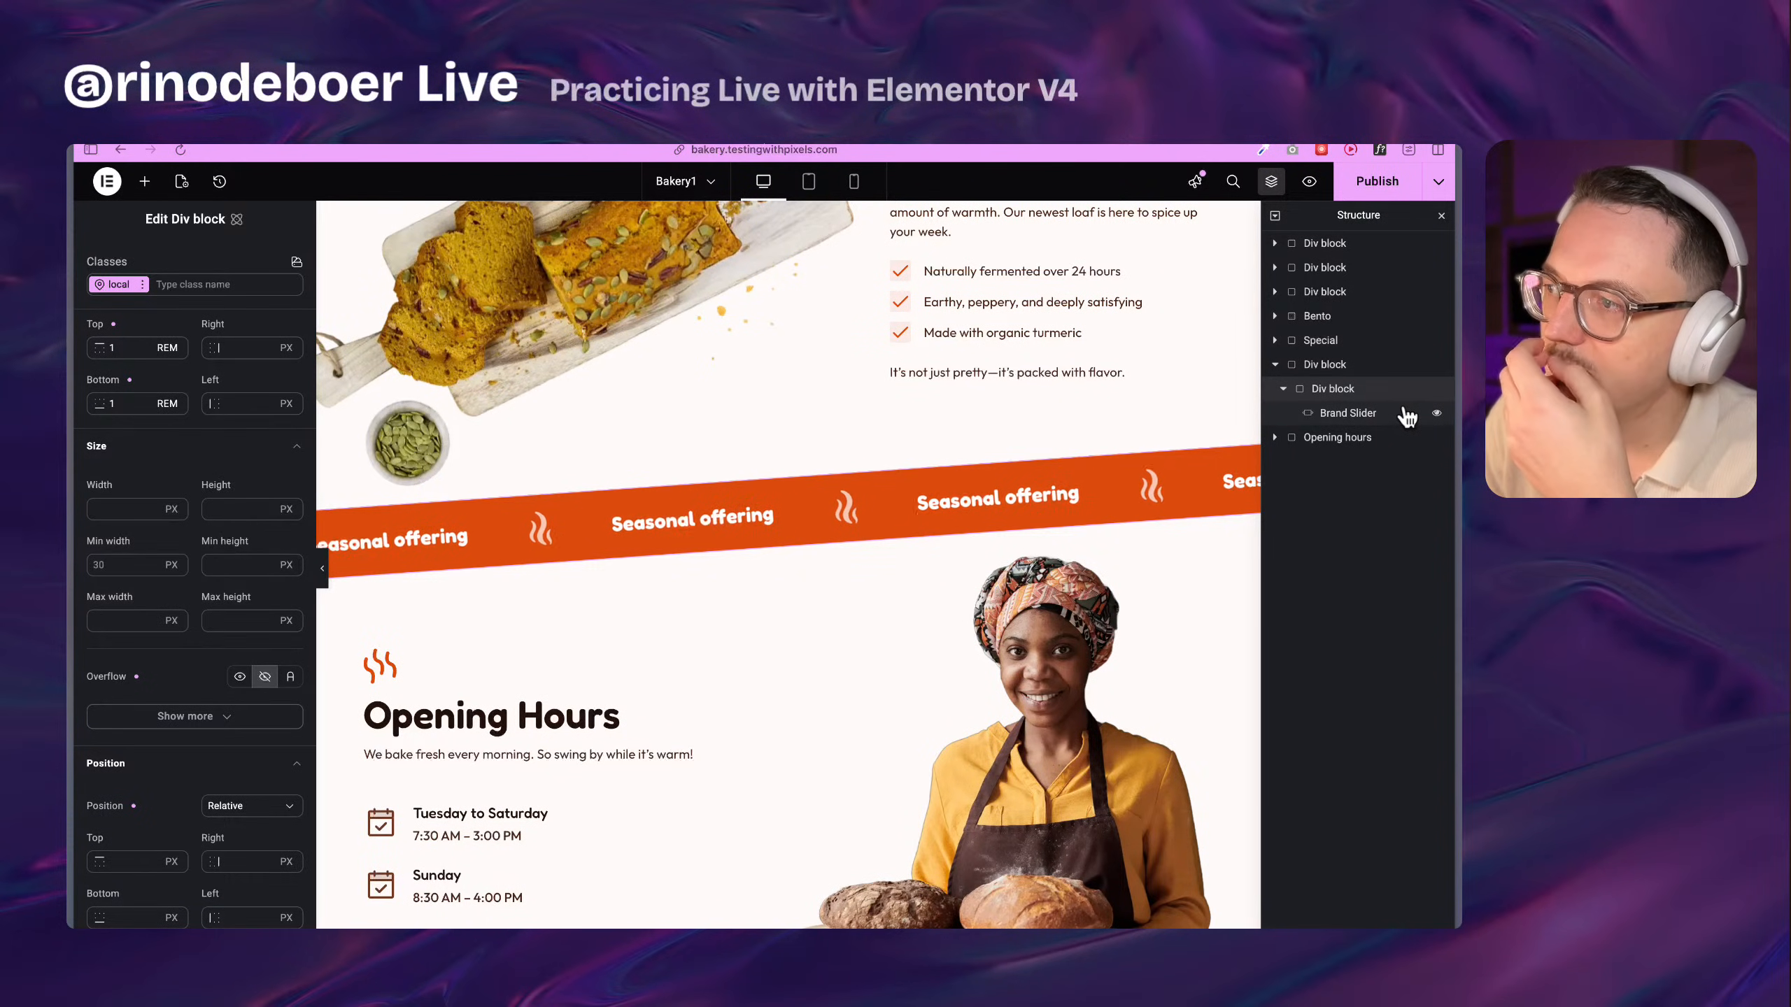
Review the inner div block's transform effects and the Brand Slider's style settings
scroll(228, 703, down, 10)
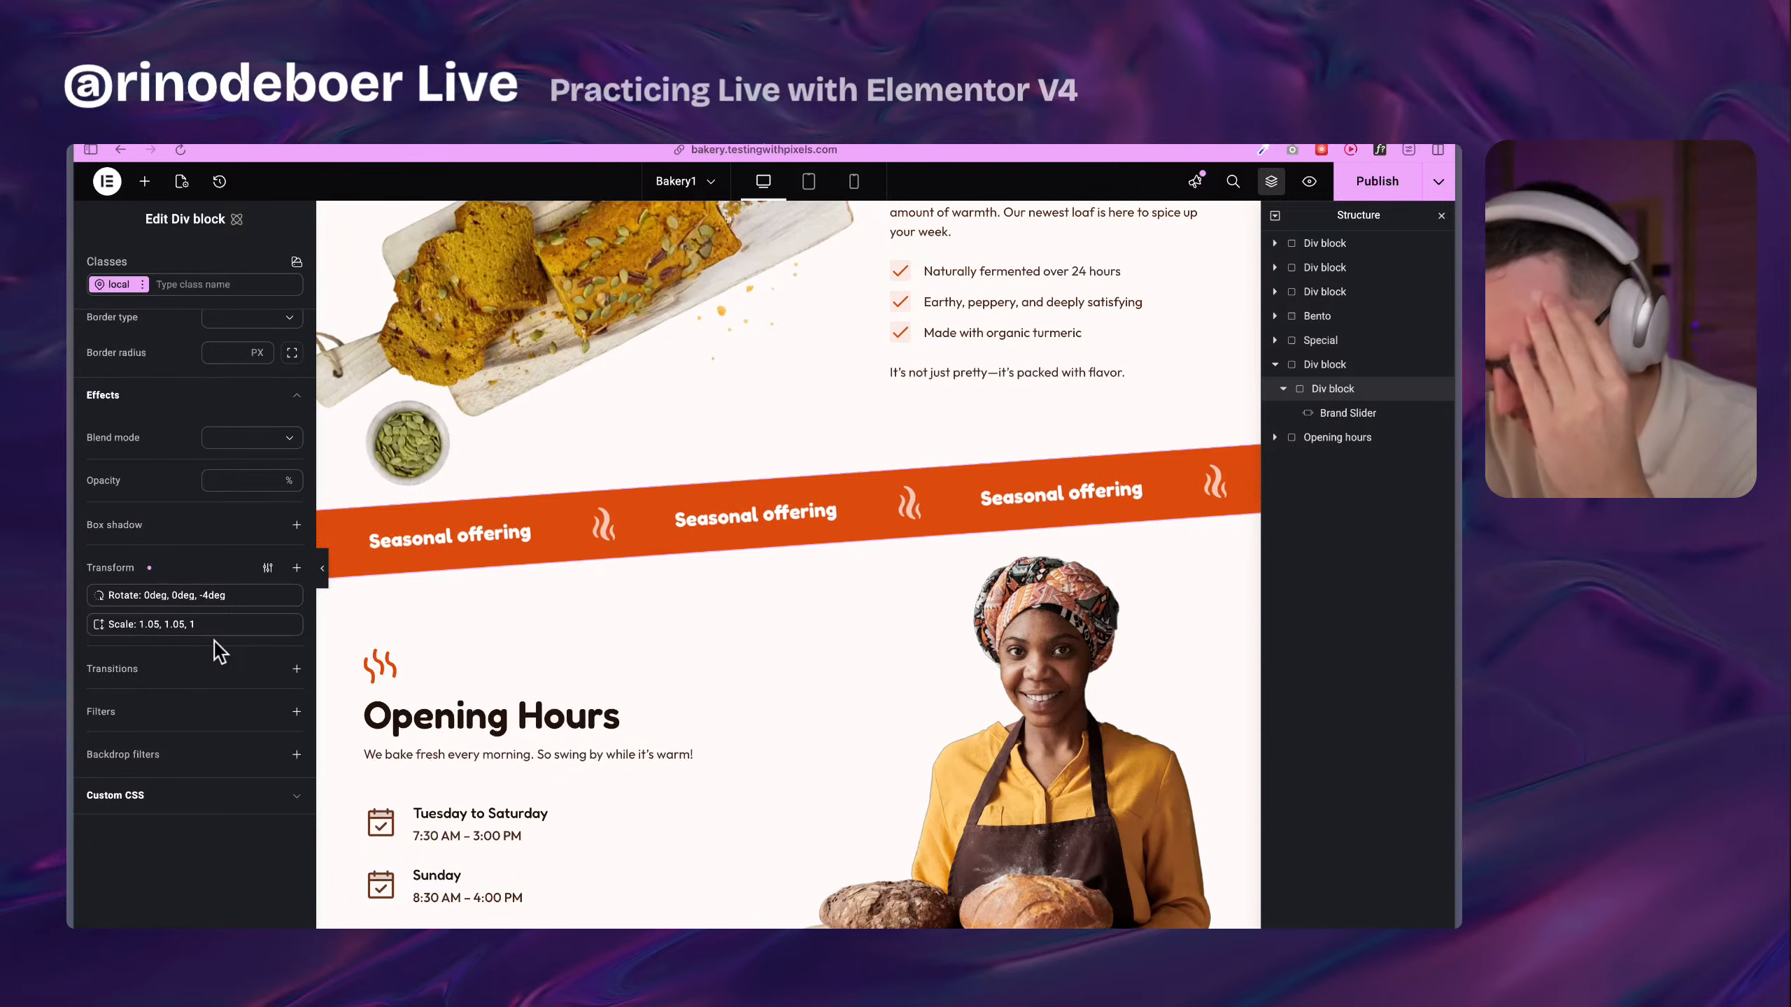
click(1349, 414)
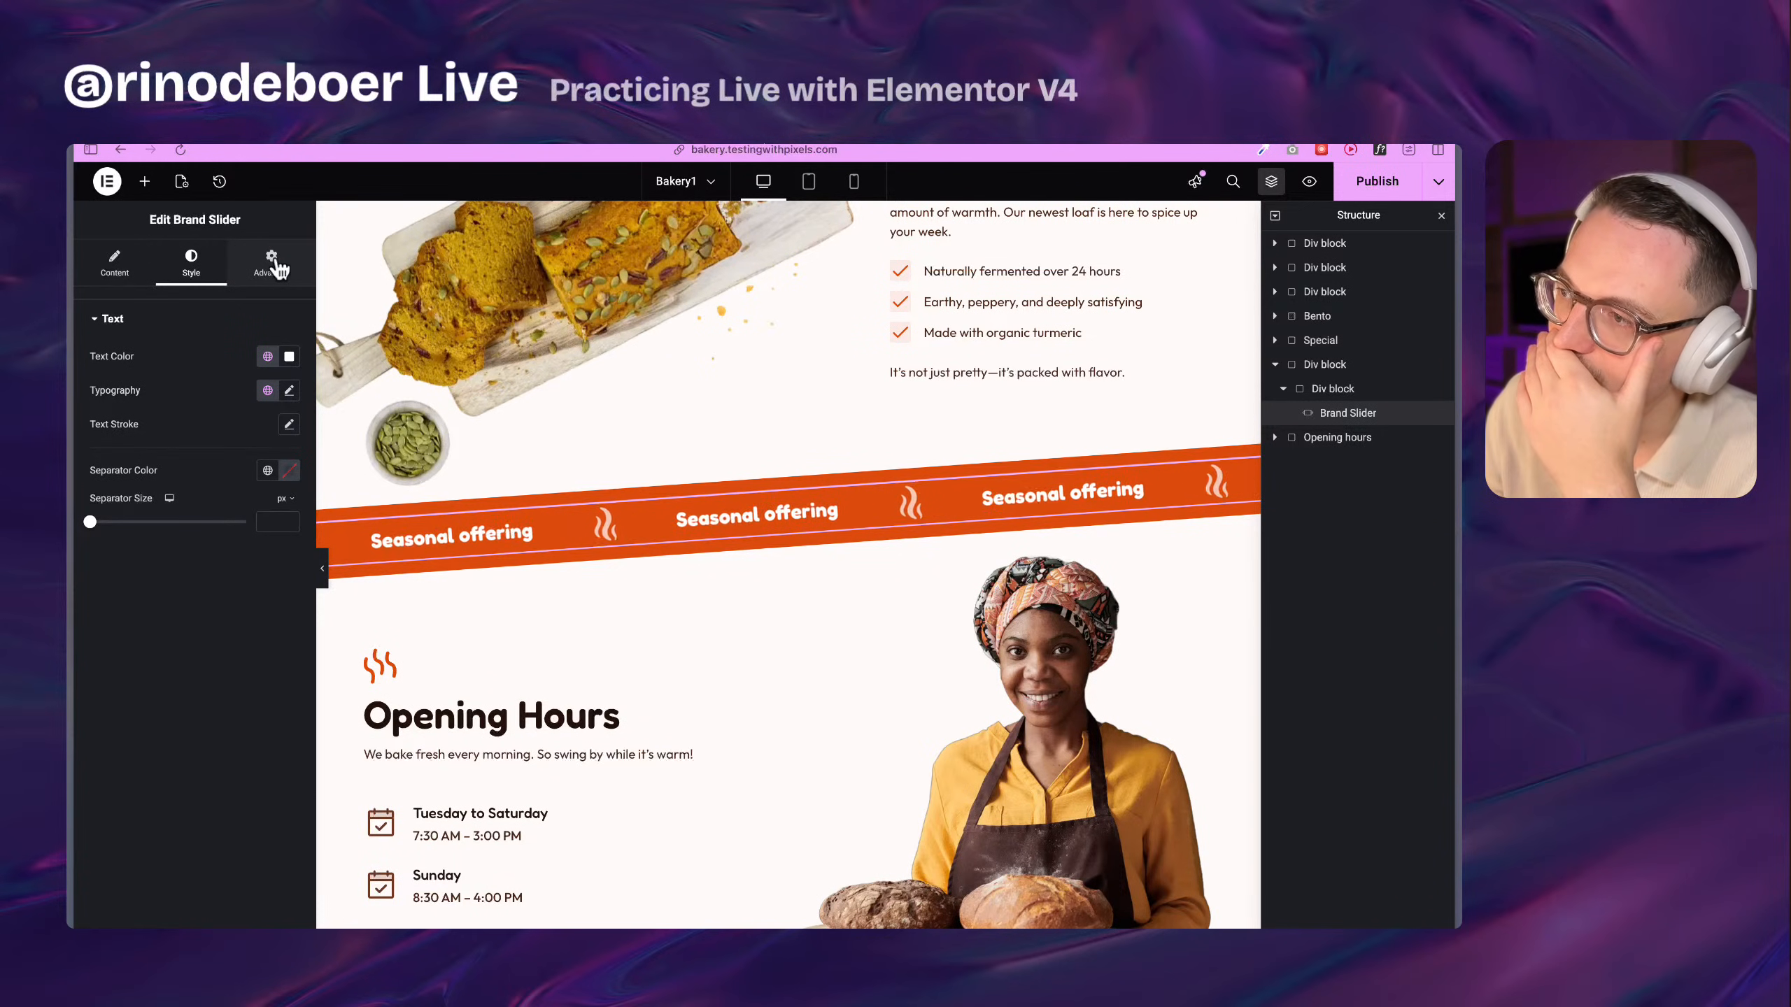
click(1368, 394)
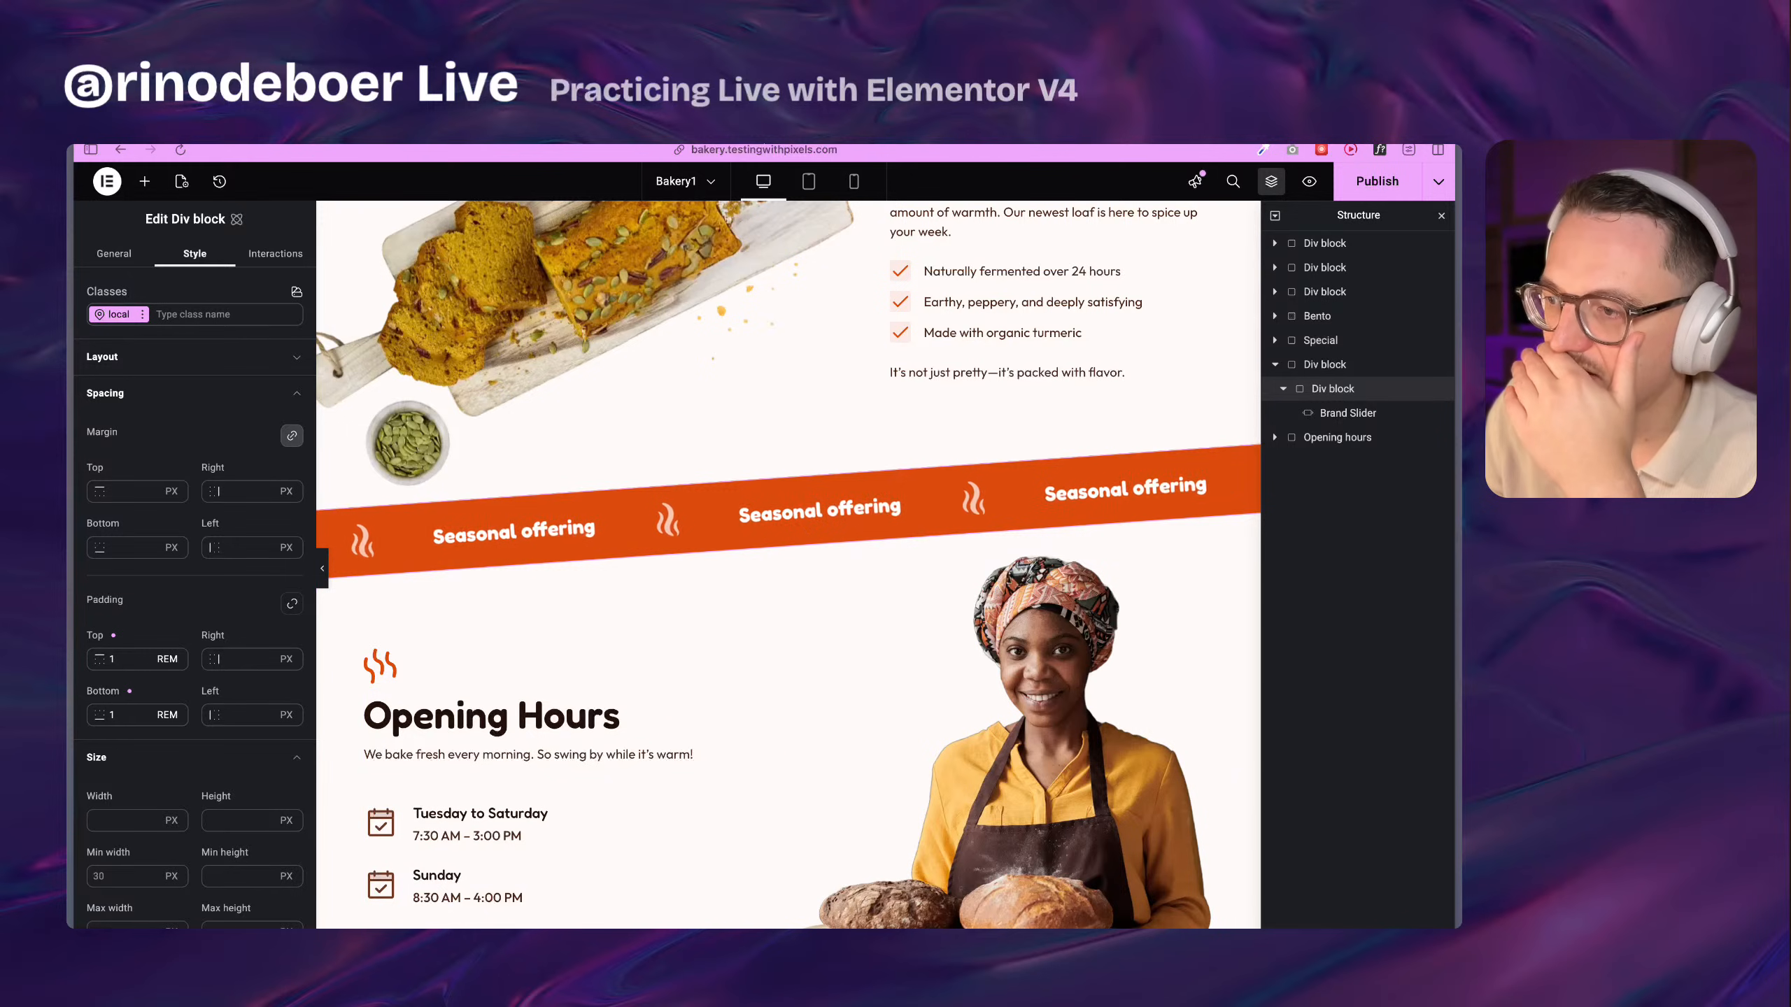
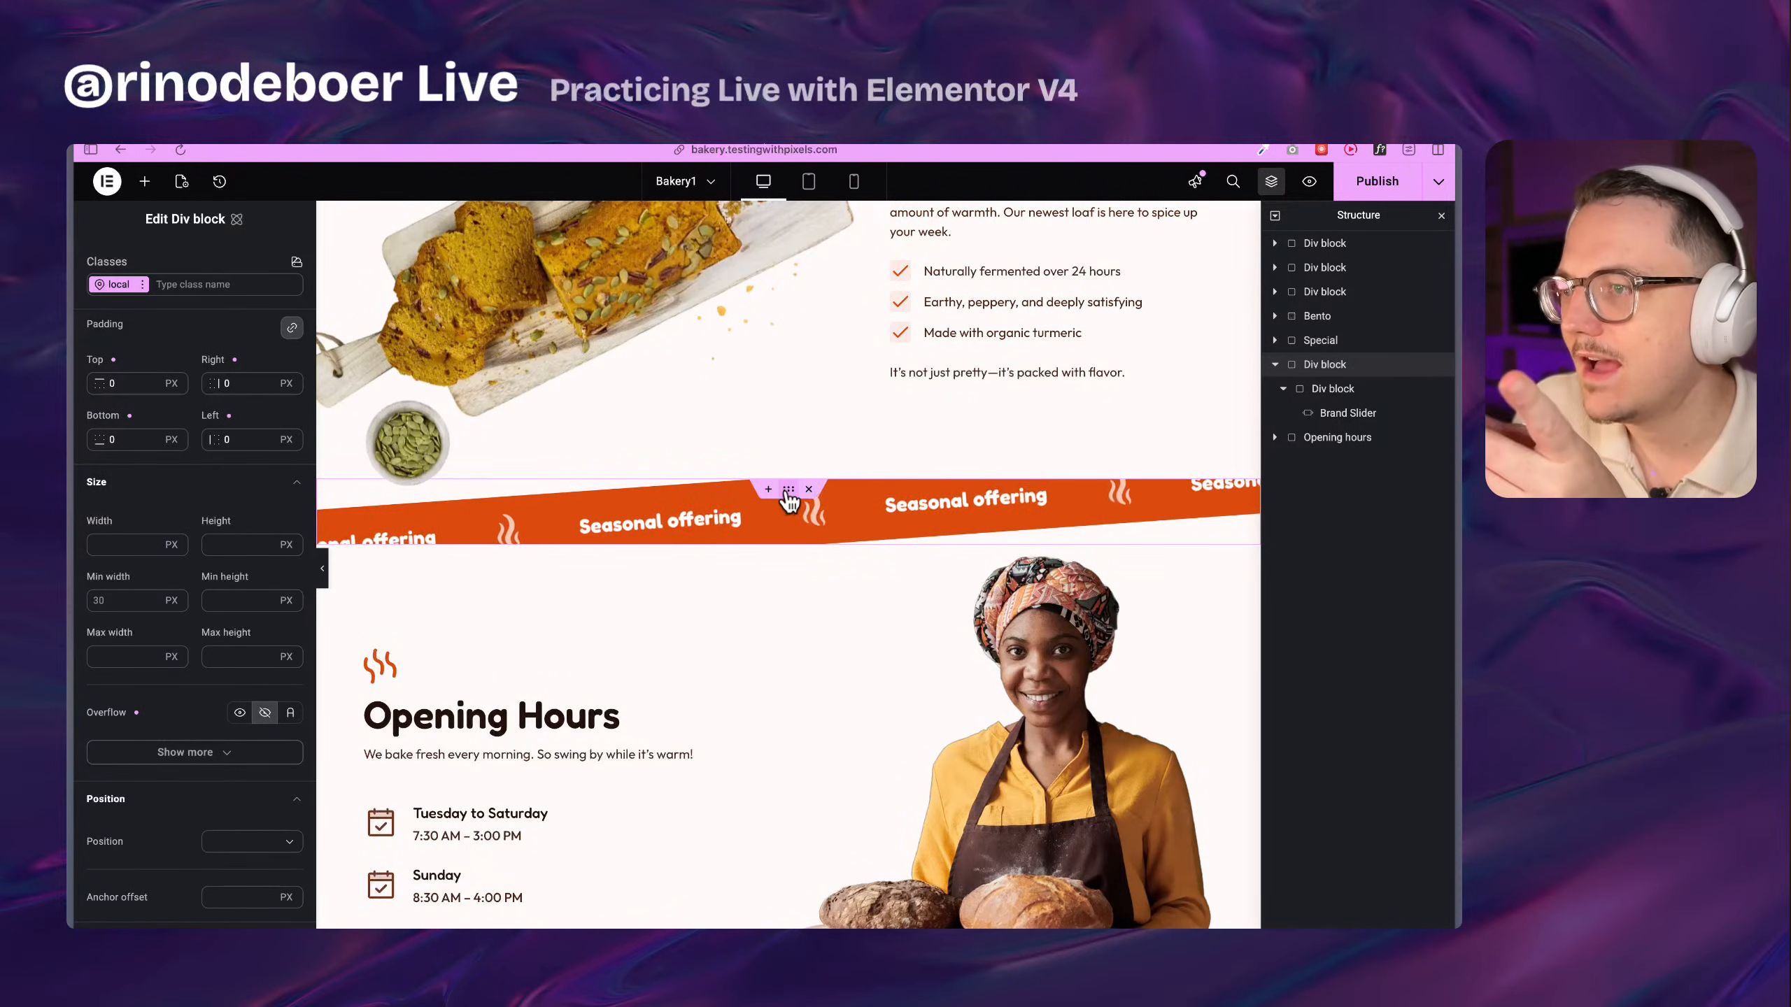
Unlink the outer div block's padding sides and set only its top and bottom padding to 4 rem
scroll(126, 451, up, 1)
click(126, 415)
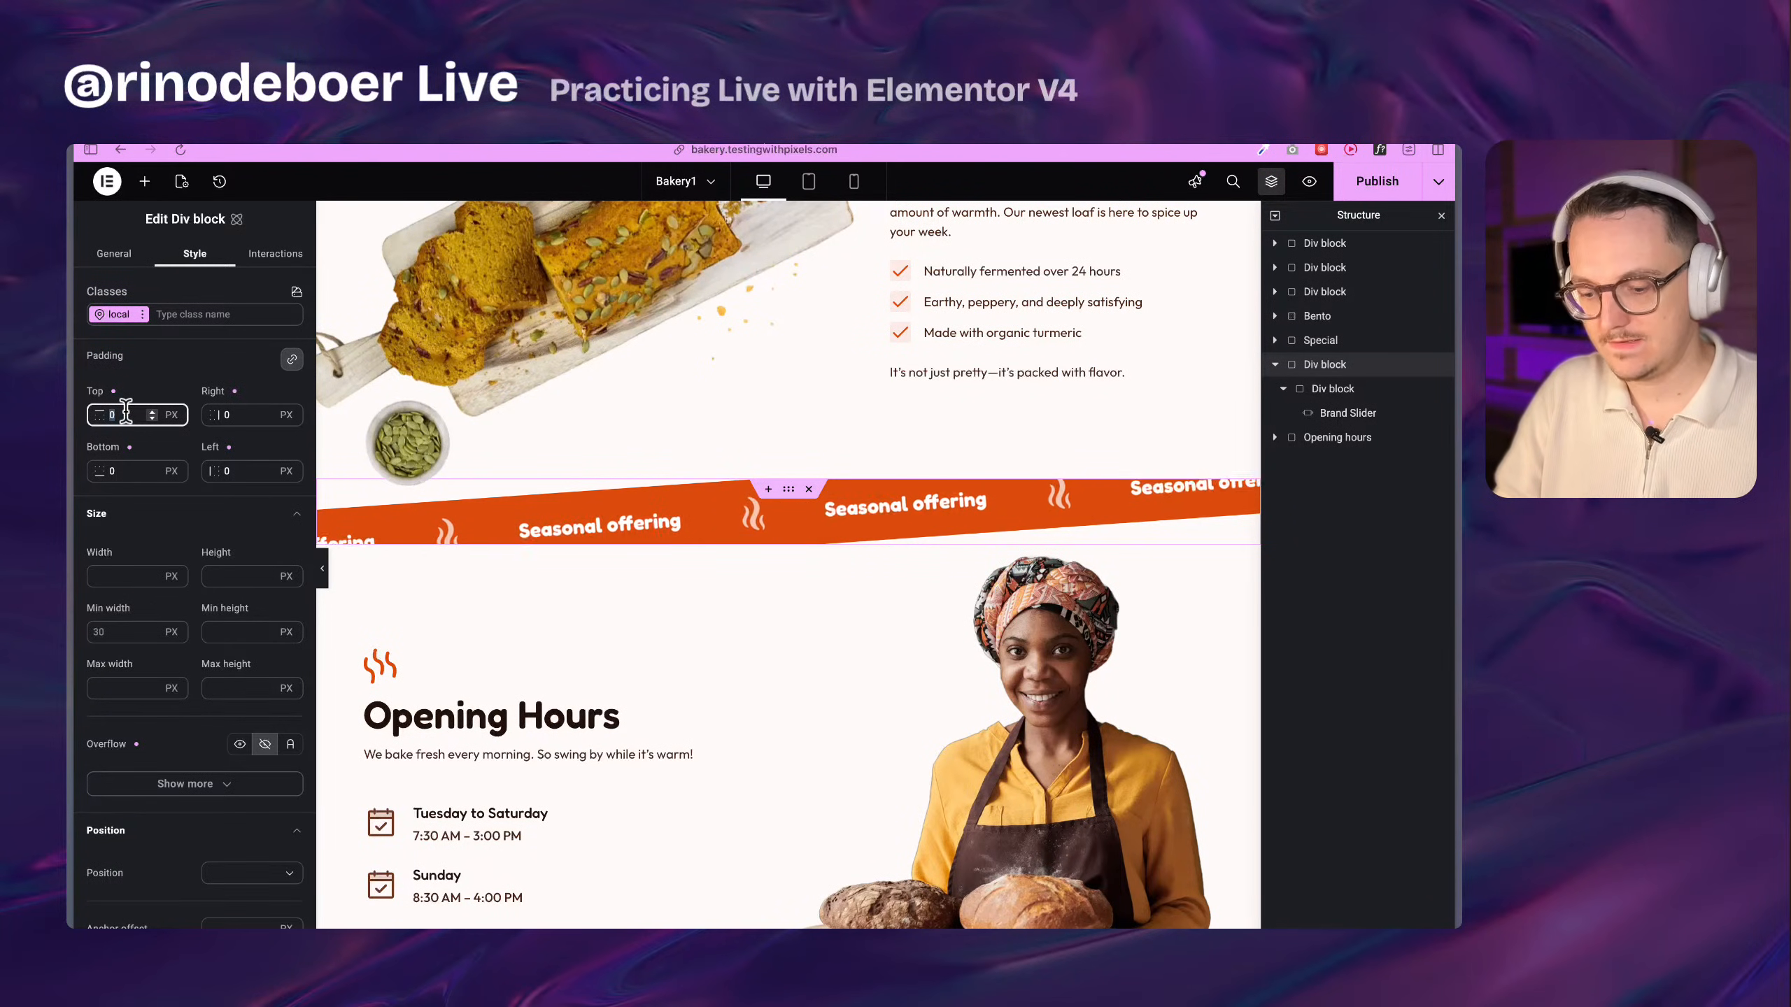
text(4rem)
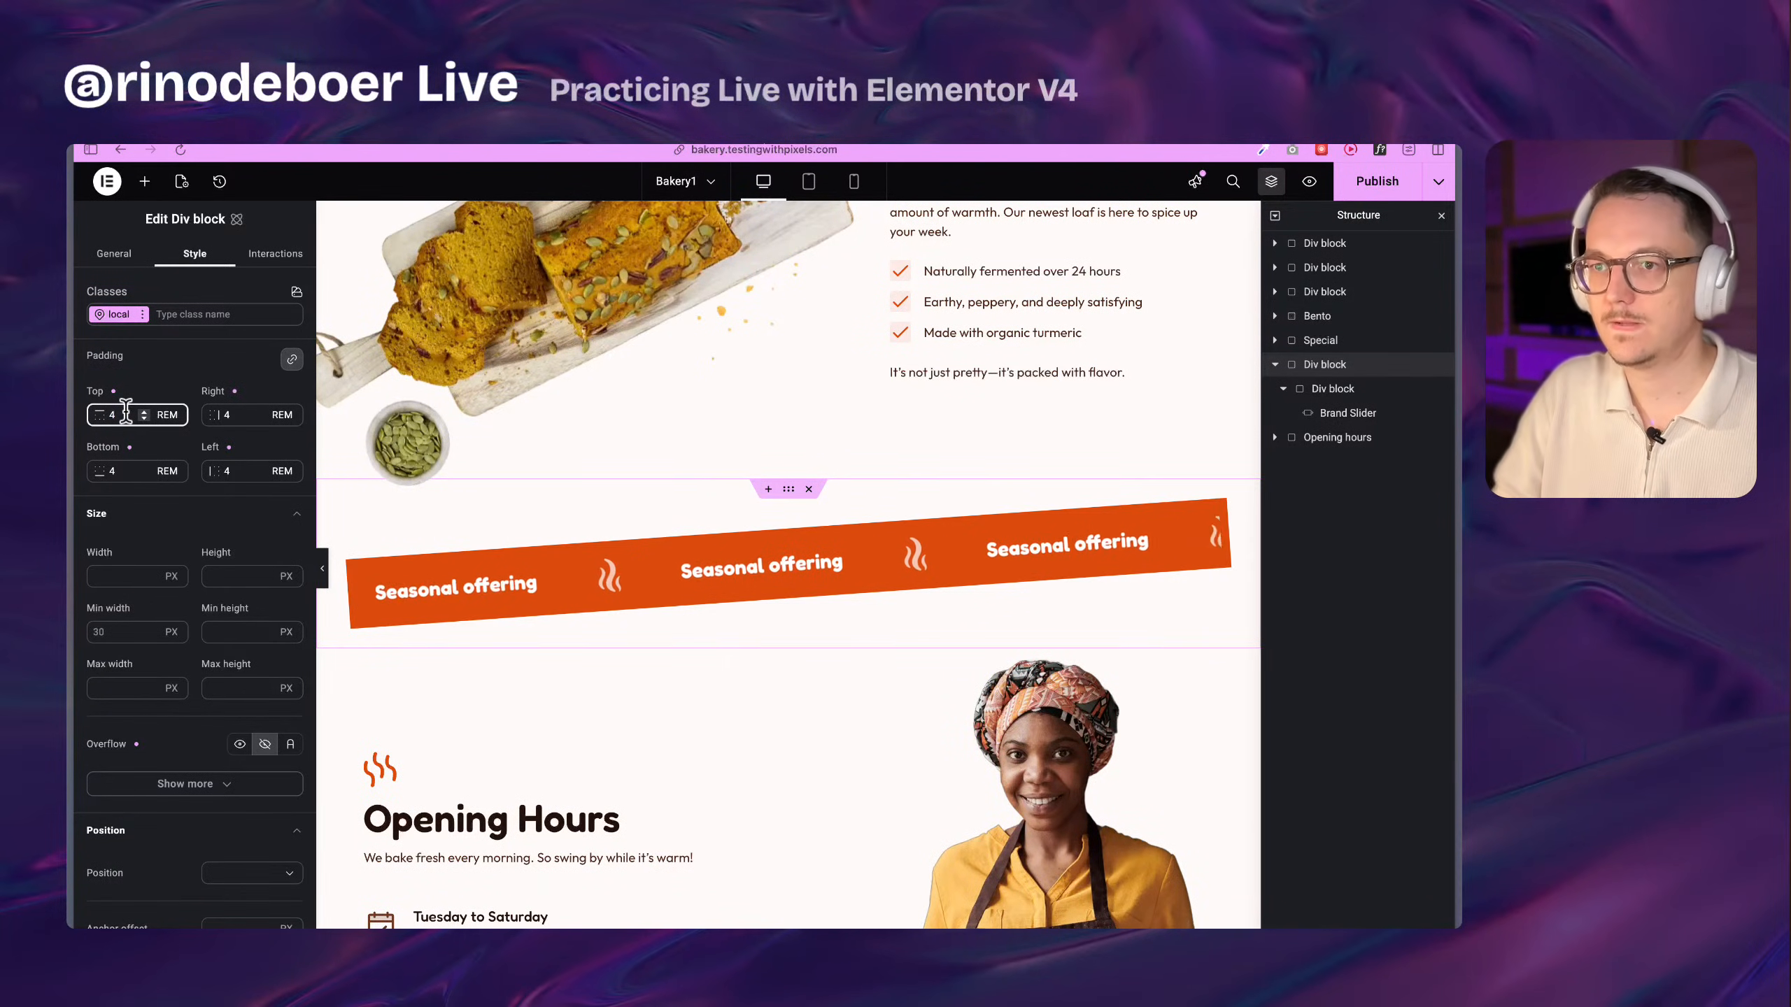
key(BackSpace)
click(291, 358)
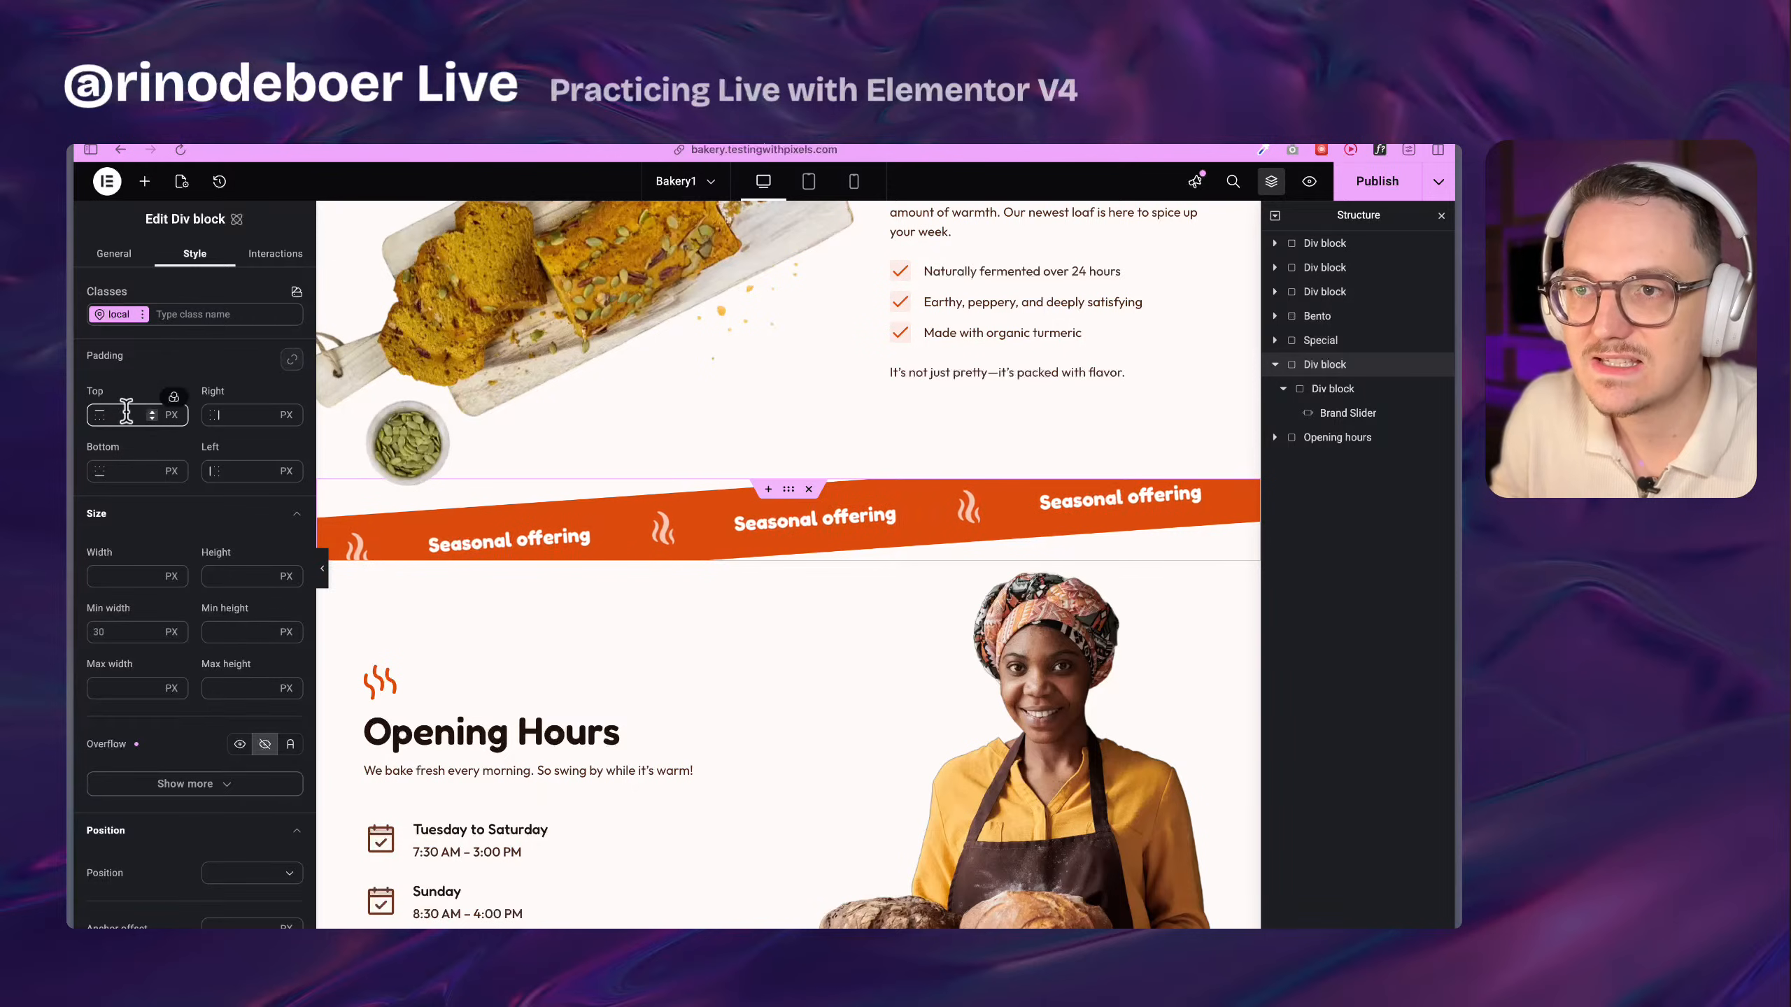
text(4rem)
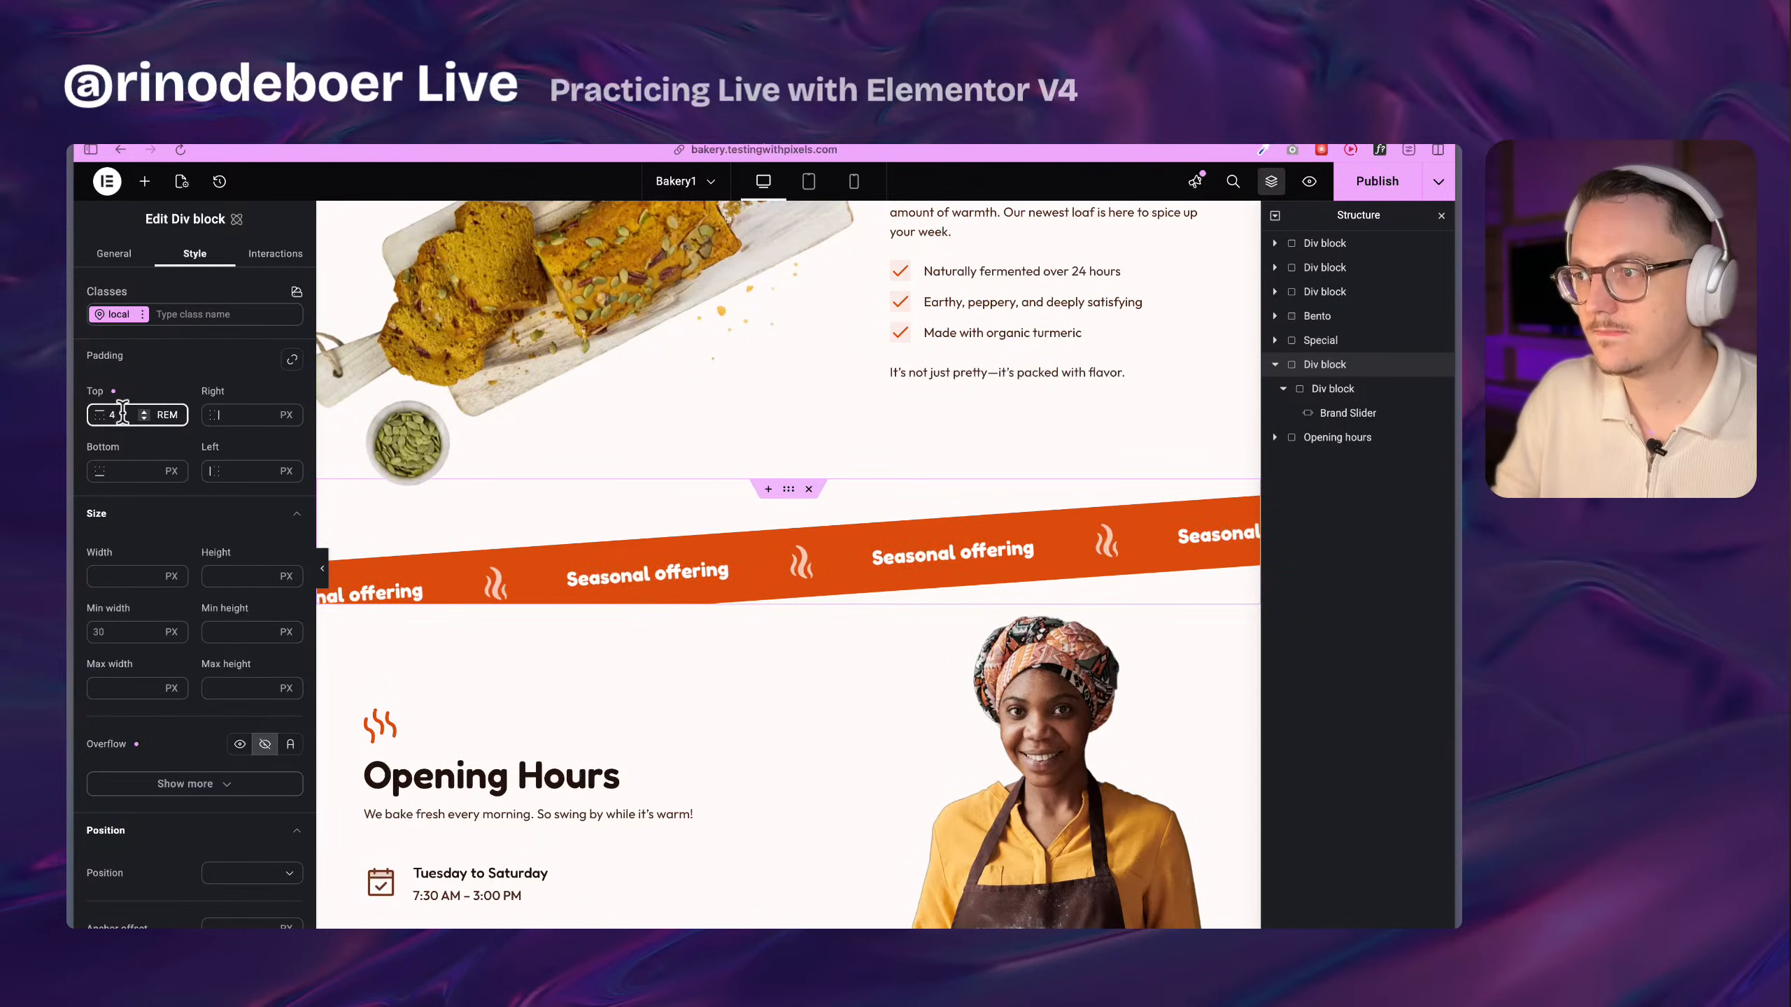
click(123, 469)
text(4rem)
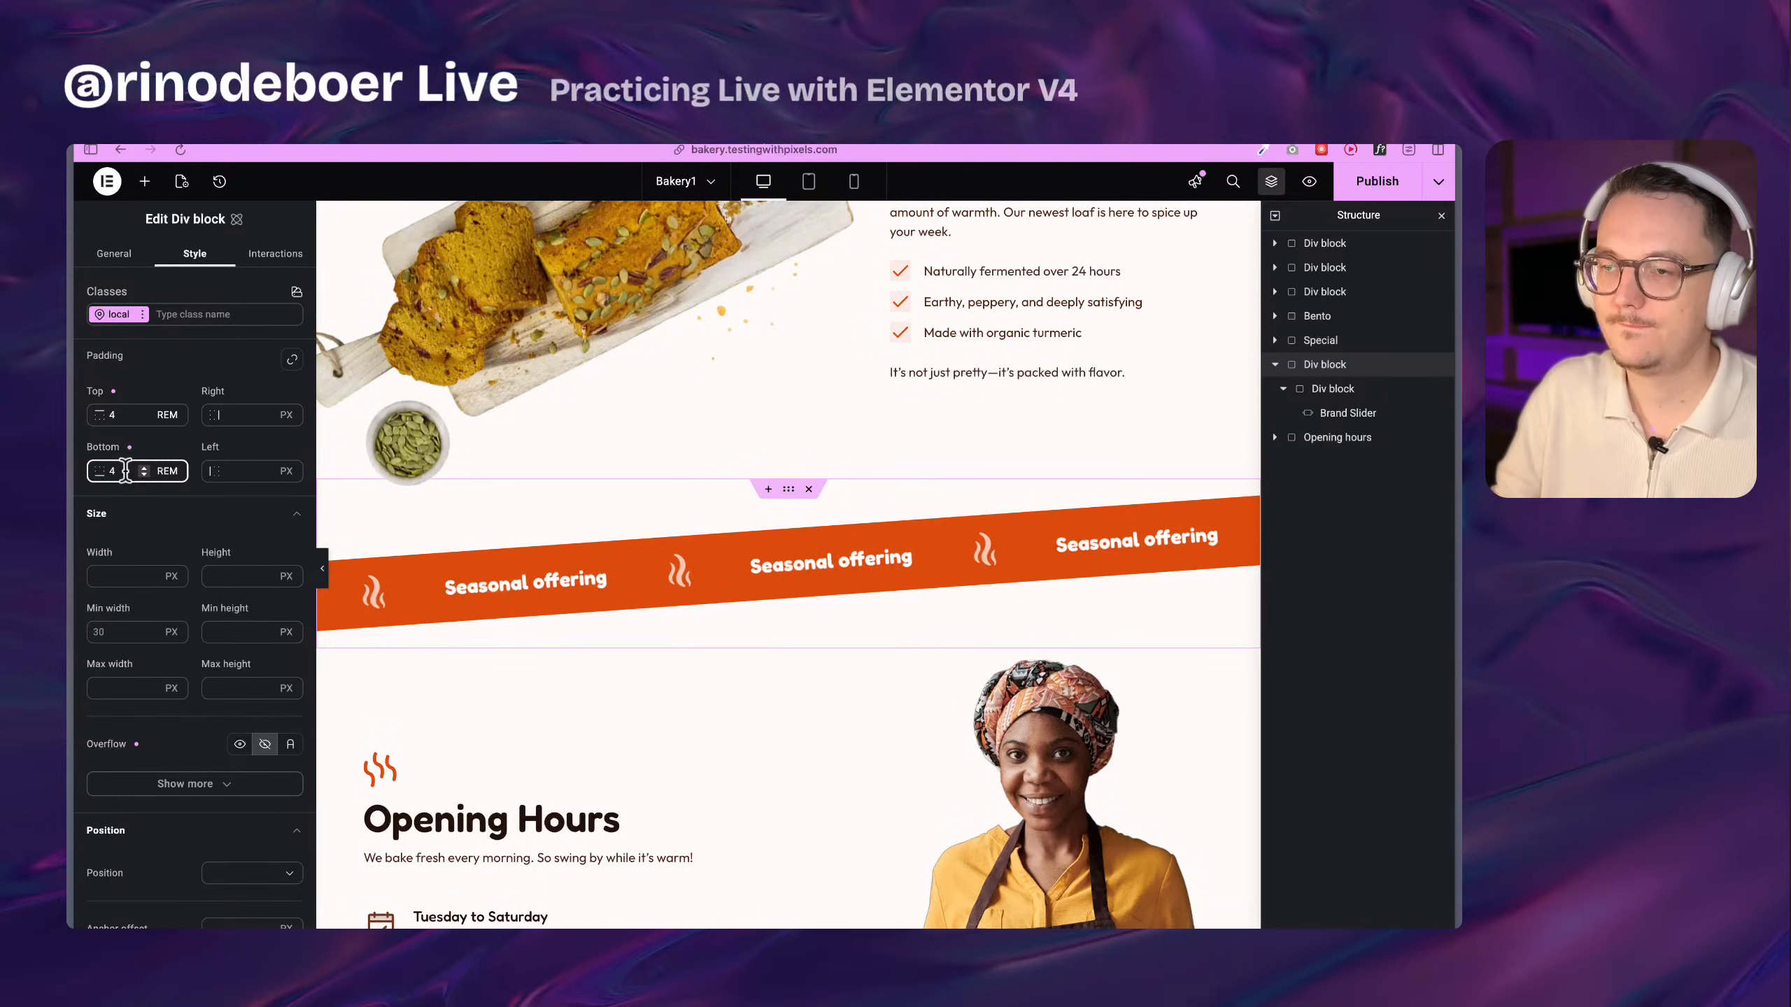
Set the top and bottom margins of the outer div block around the Brand Slider to -4 rem
click(140, 513)
scroll(141, 494, up, 3)
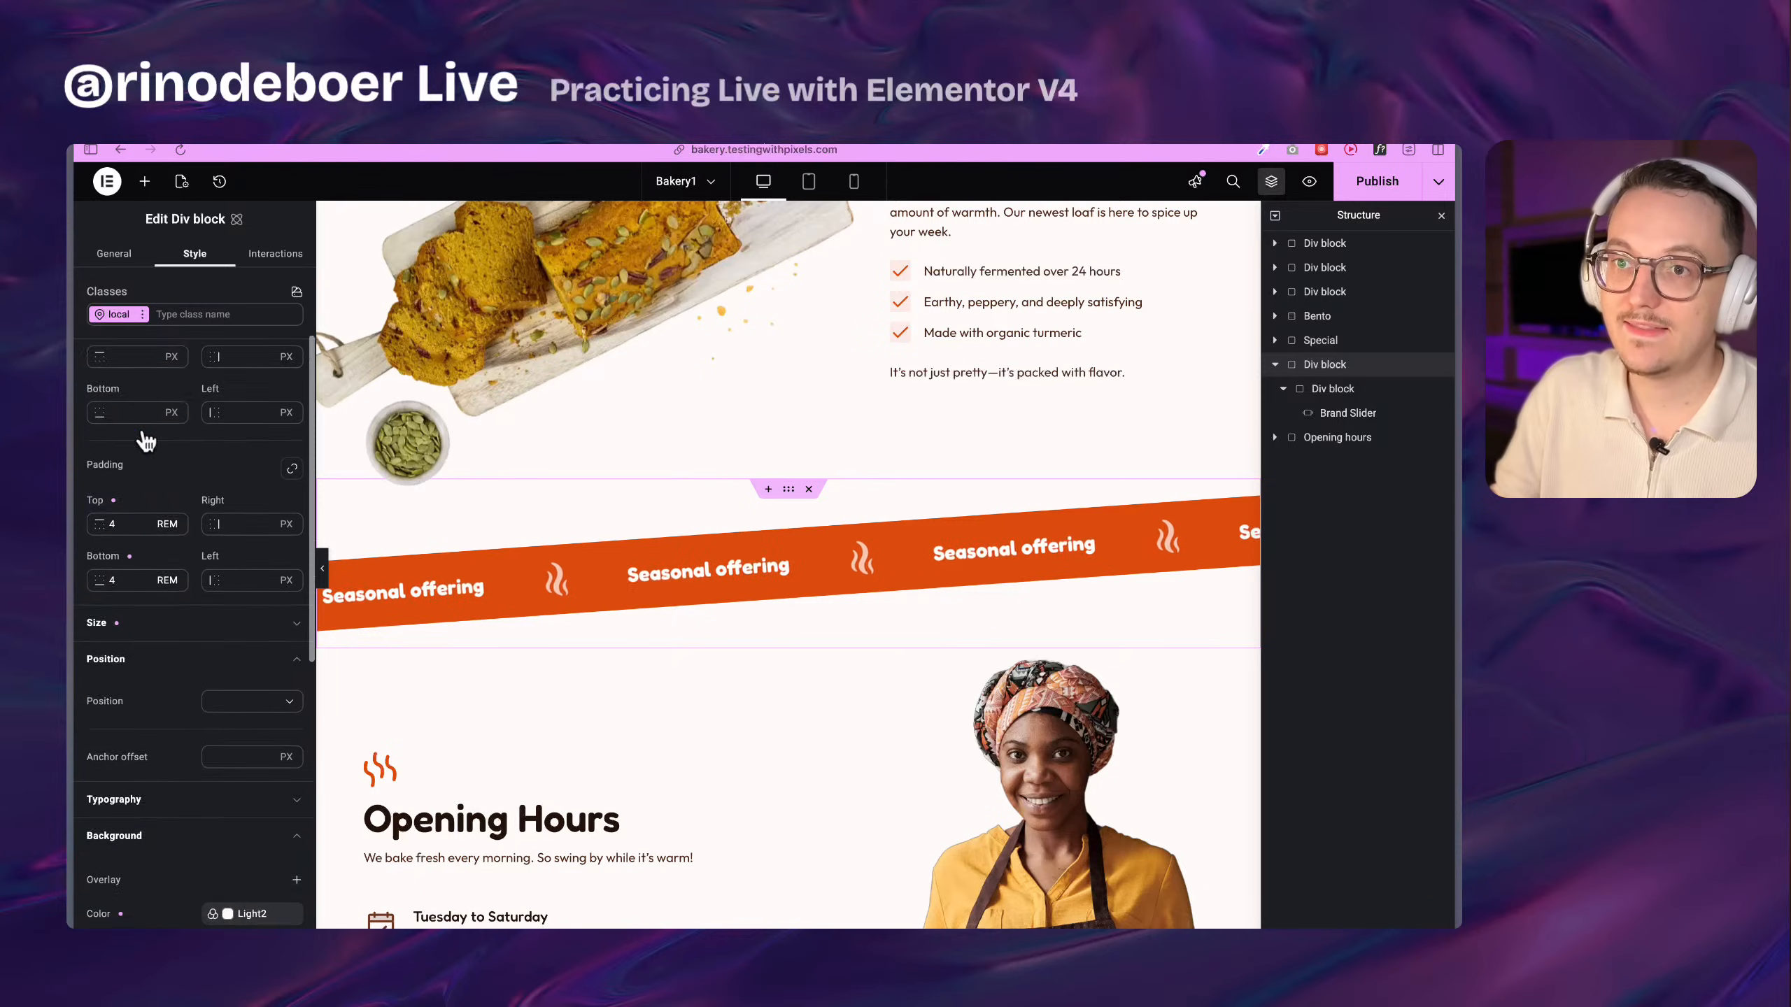
scroll(141, 423, up, 1)
click(129, 392)
scroll(153, 458, up, 2)
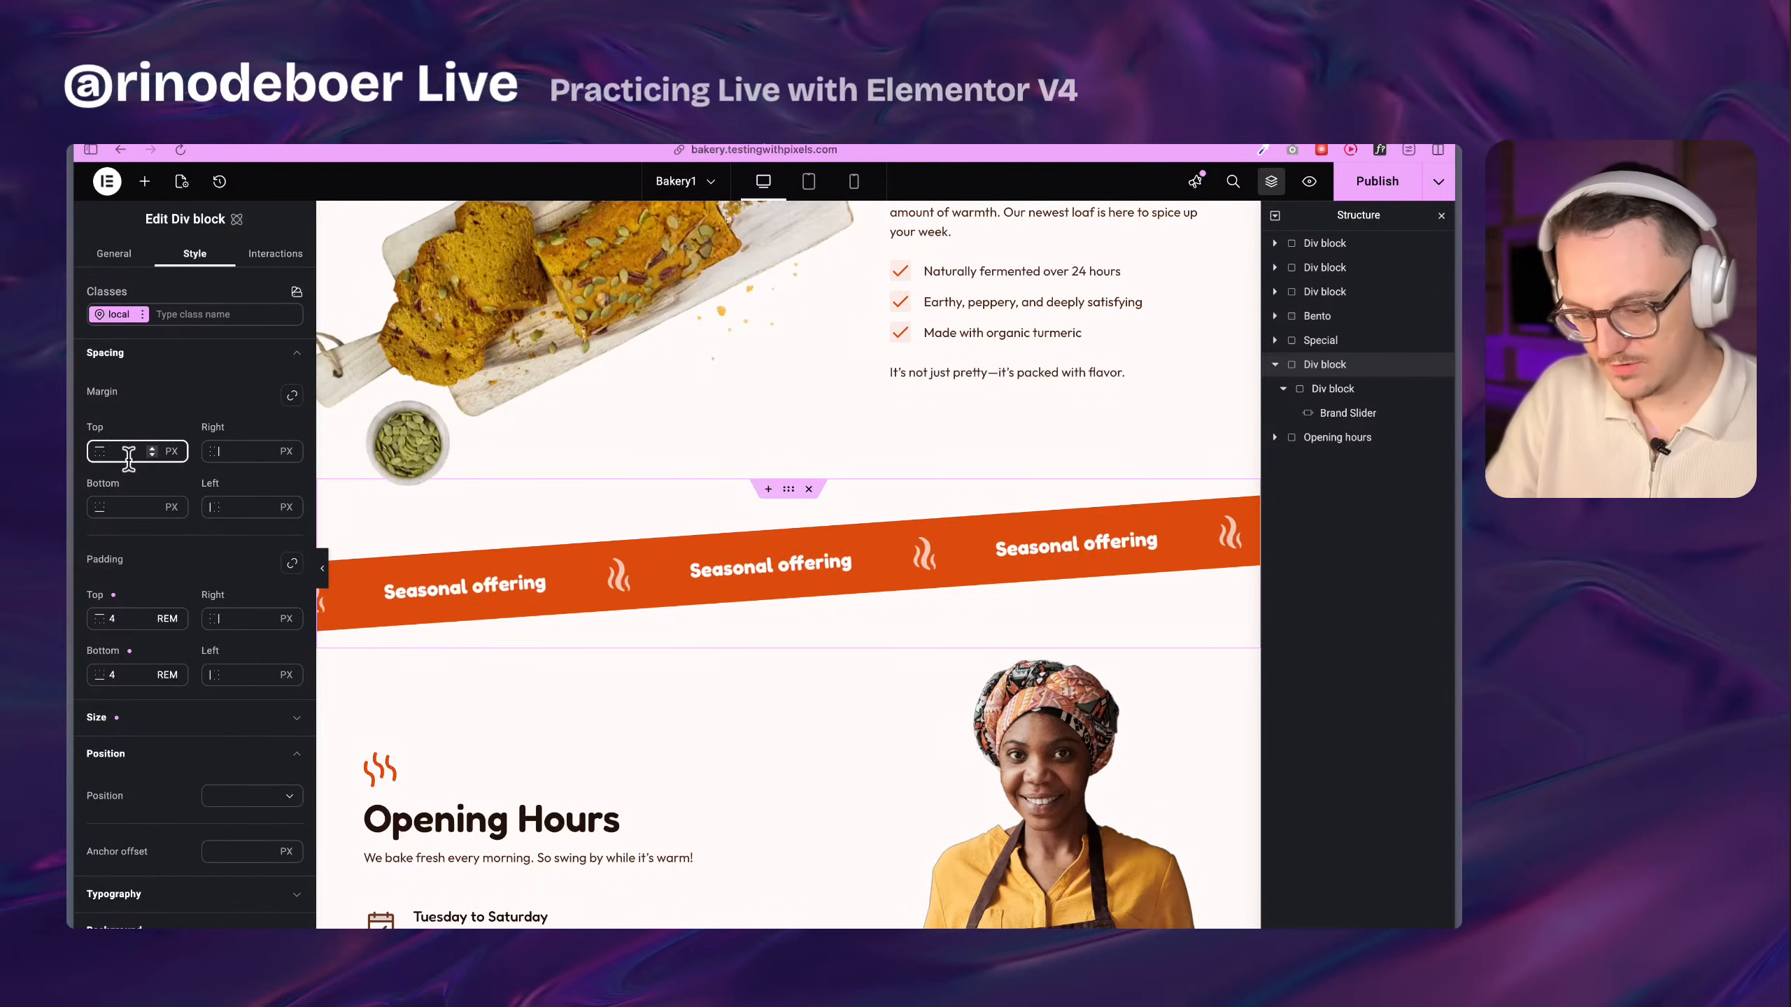
text(-4rem)
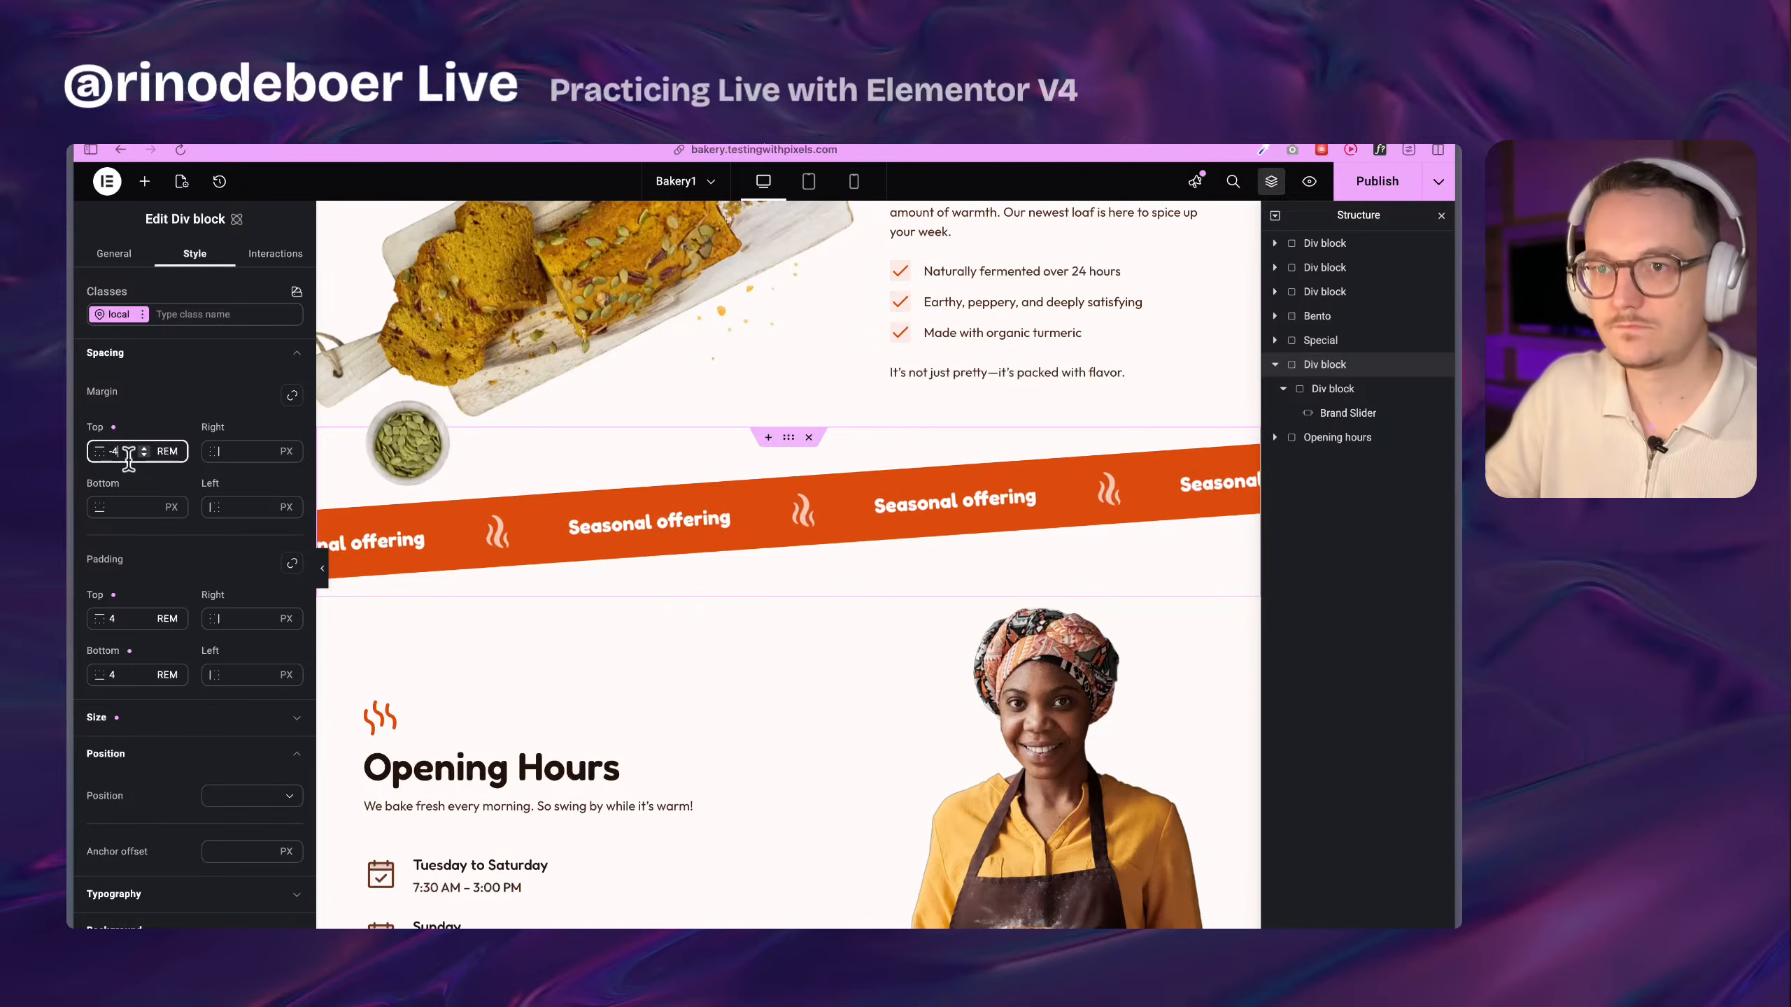
click(125, 507)
text(-4rem)
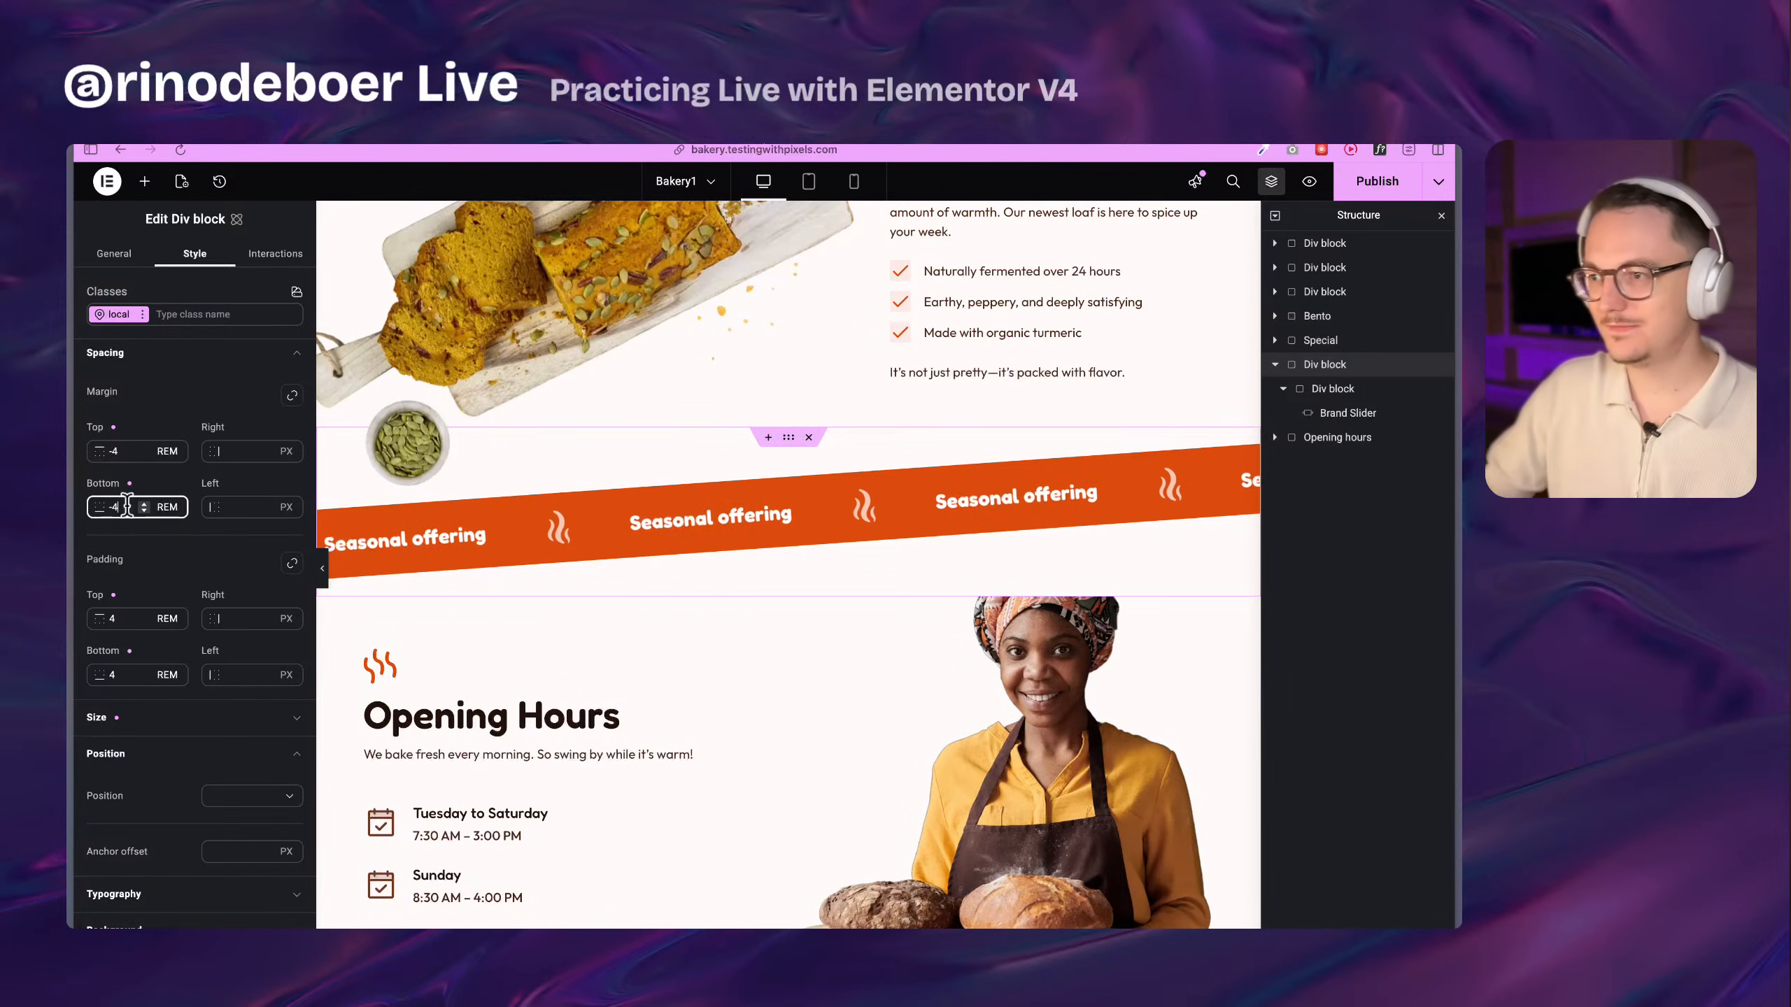
scroll(1047, 669, down, 2)
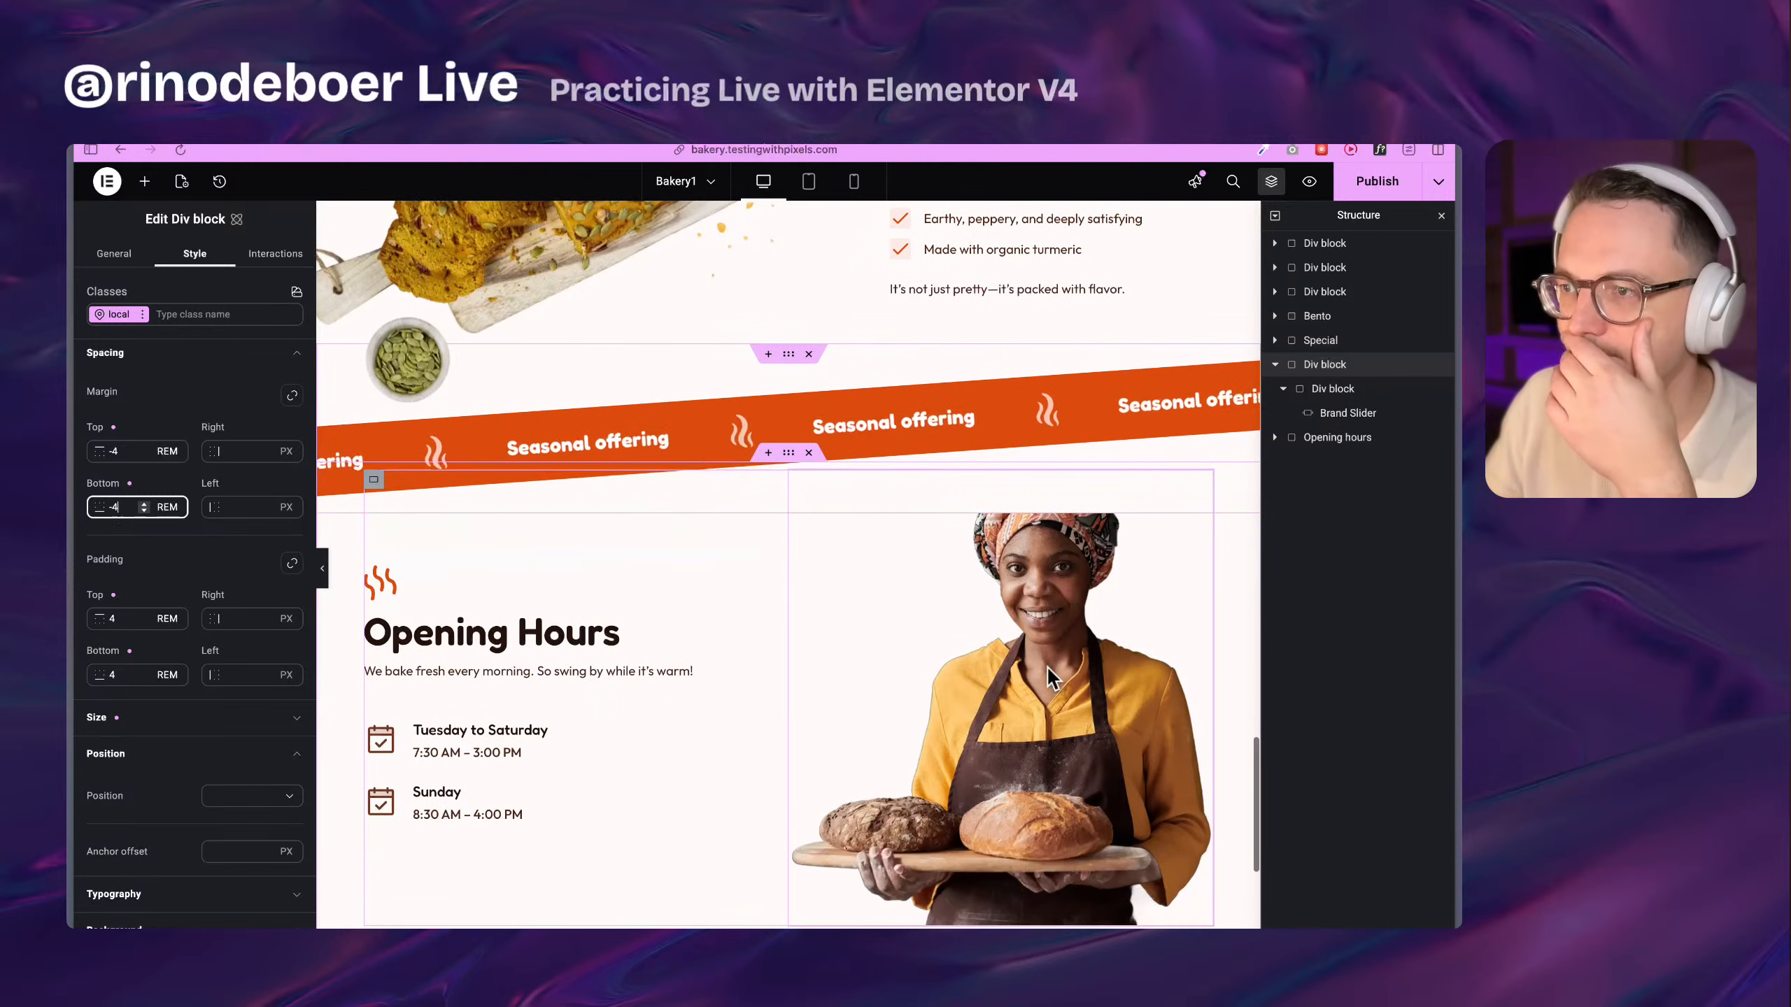
Rename the outer div block around the Brand Slider as Text slider in the page structure
click(1348, 441)
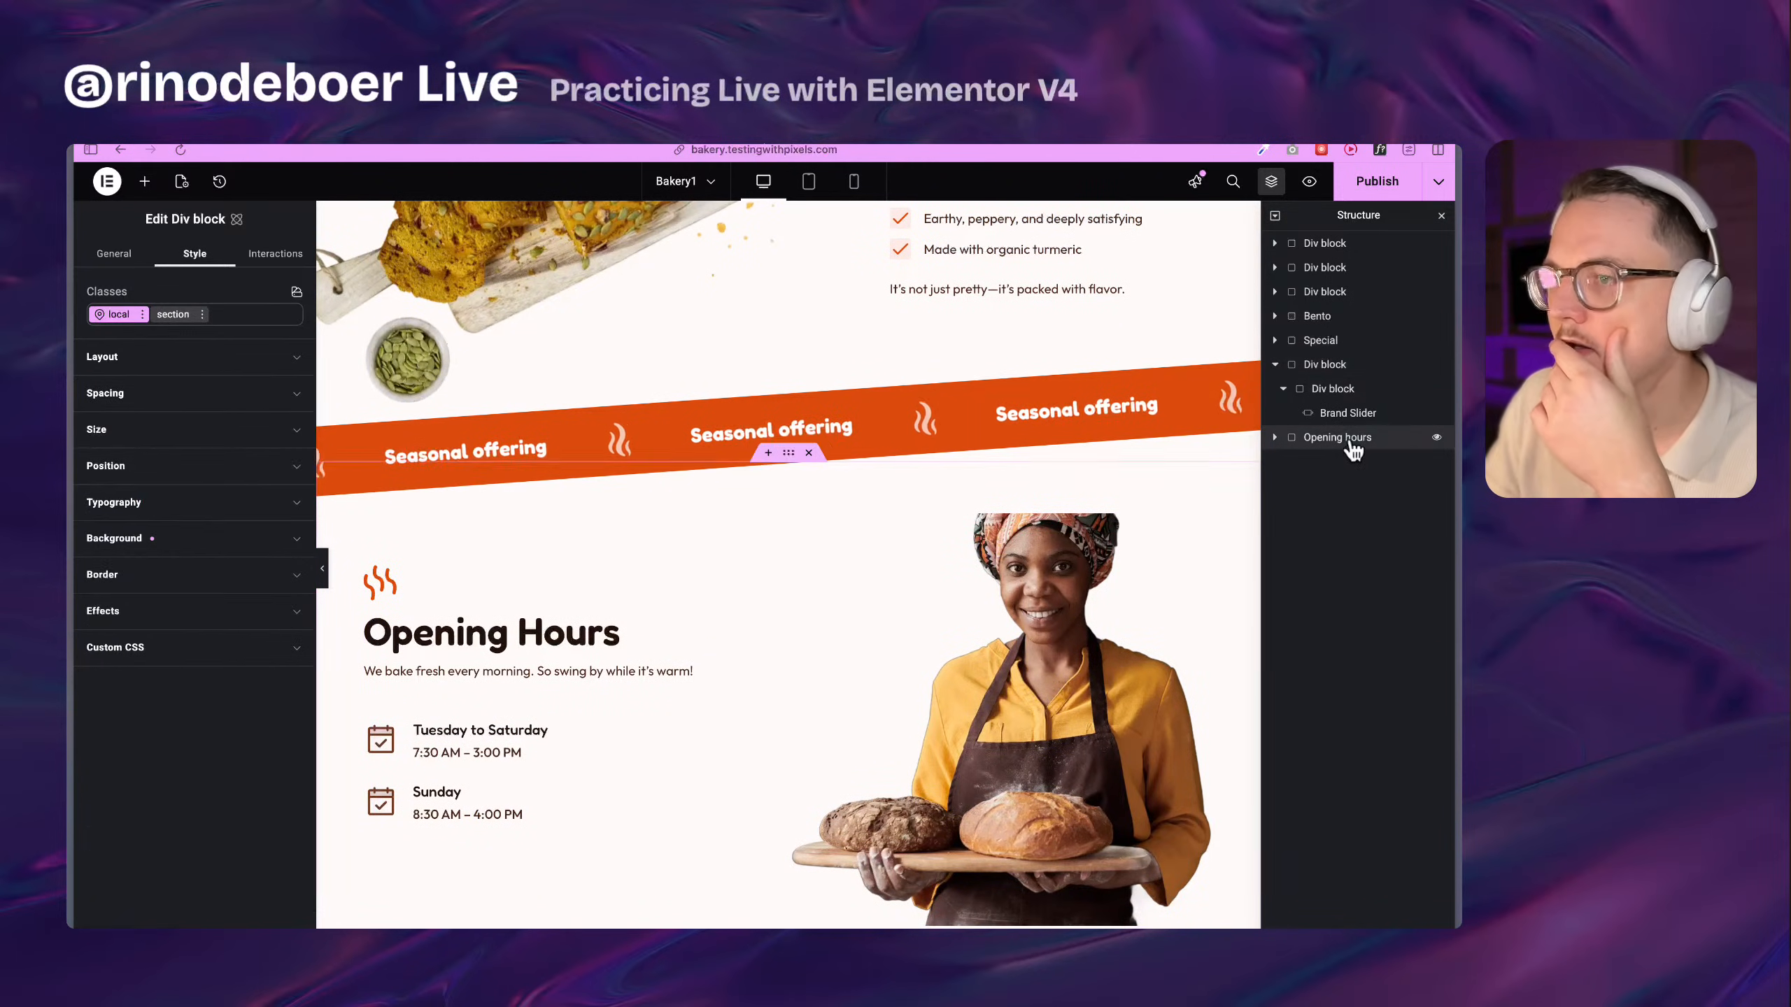
click(1348, 387)
click(1275, 365)
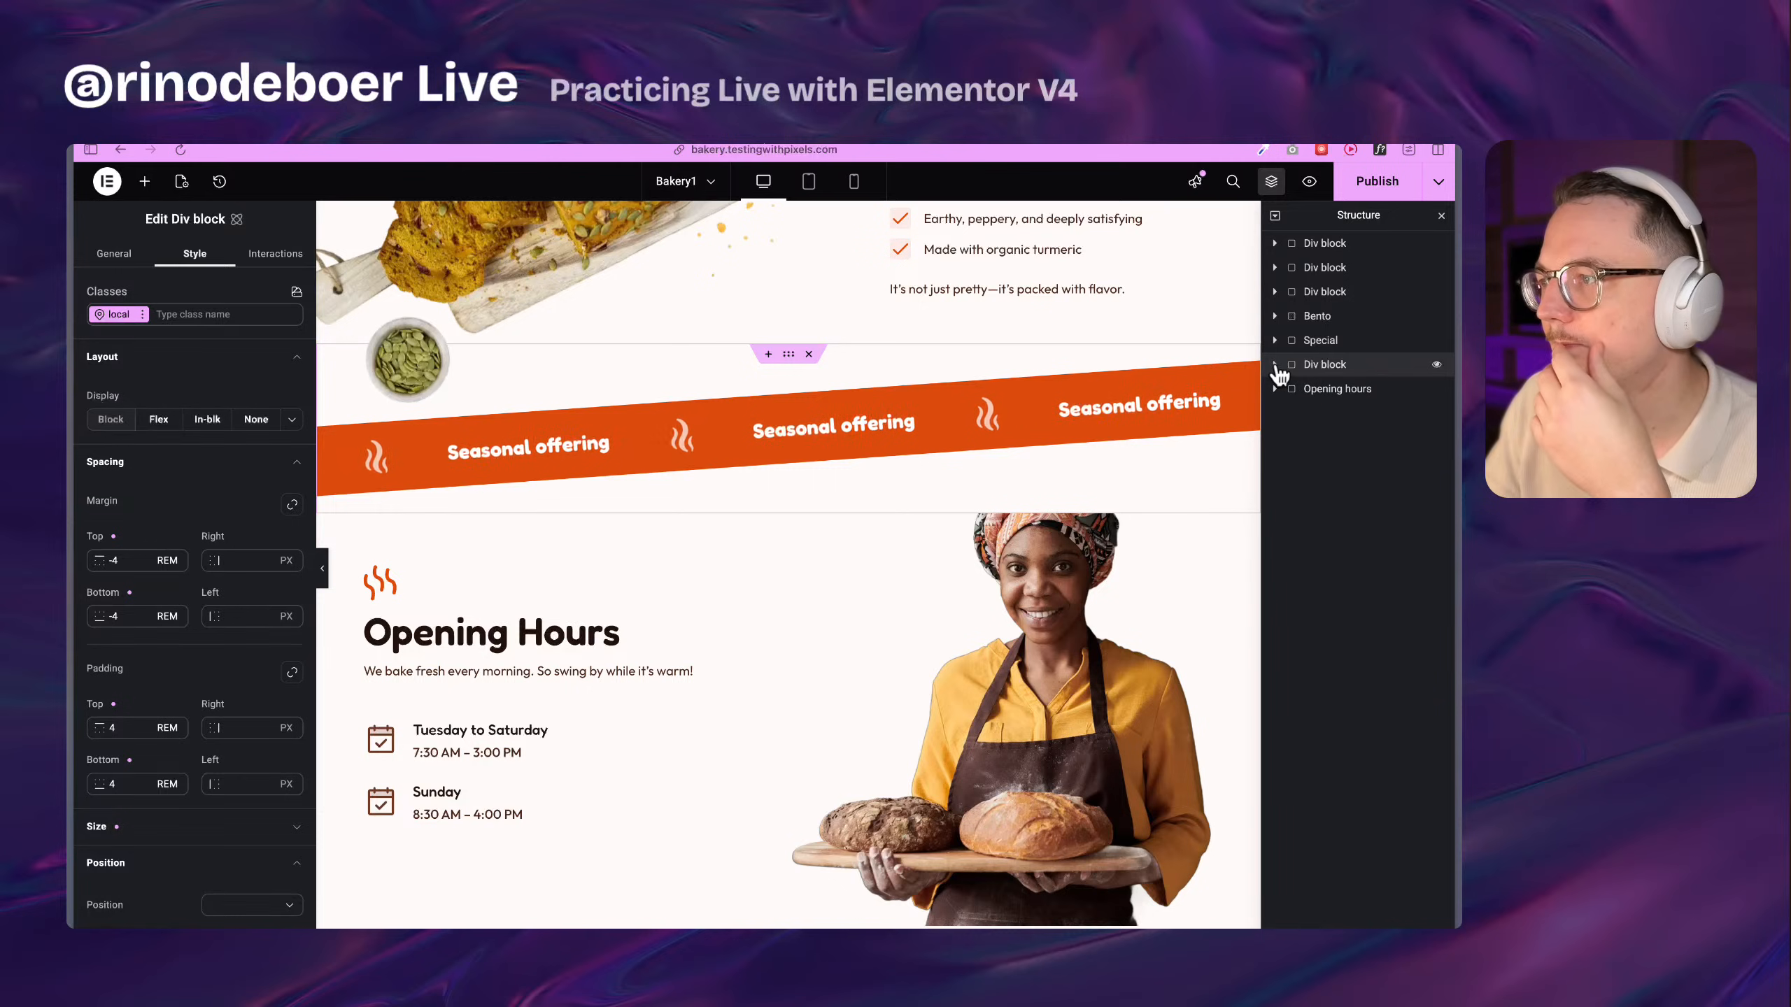
click(1337, 345)
click(1335, 370)
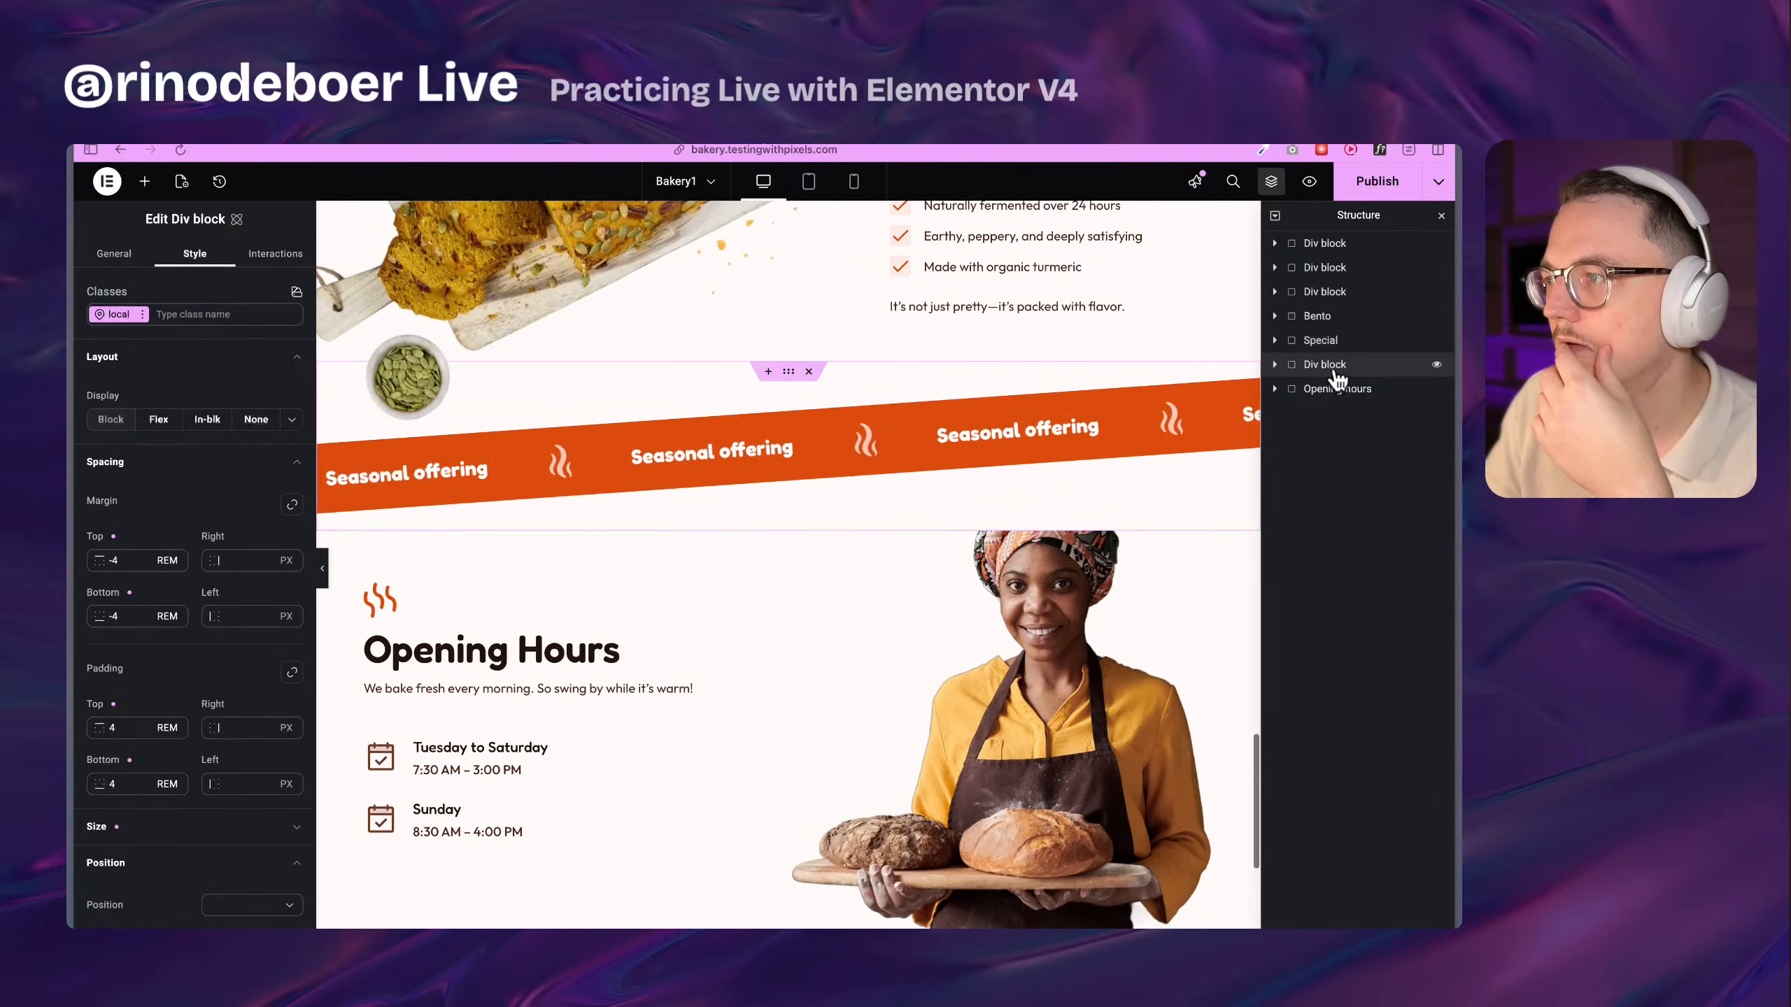
double_click(1335, 371)
text(Text slider)
key(Return)
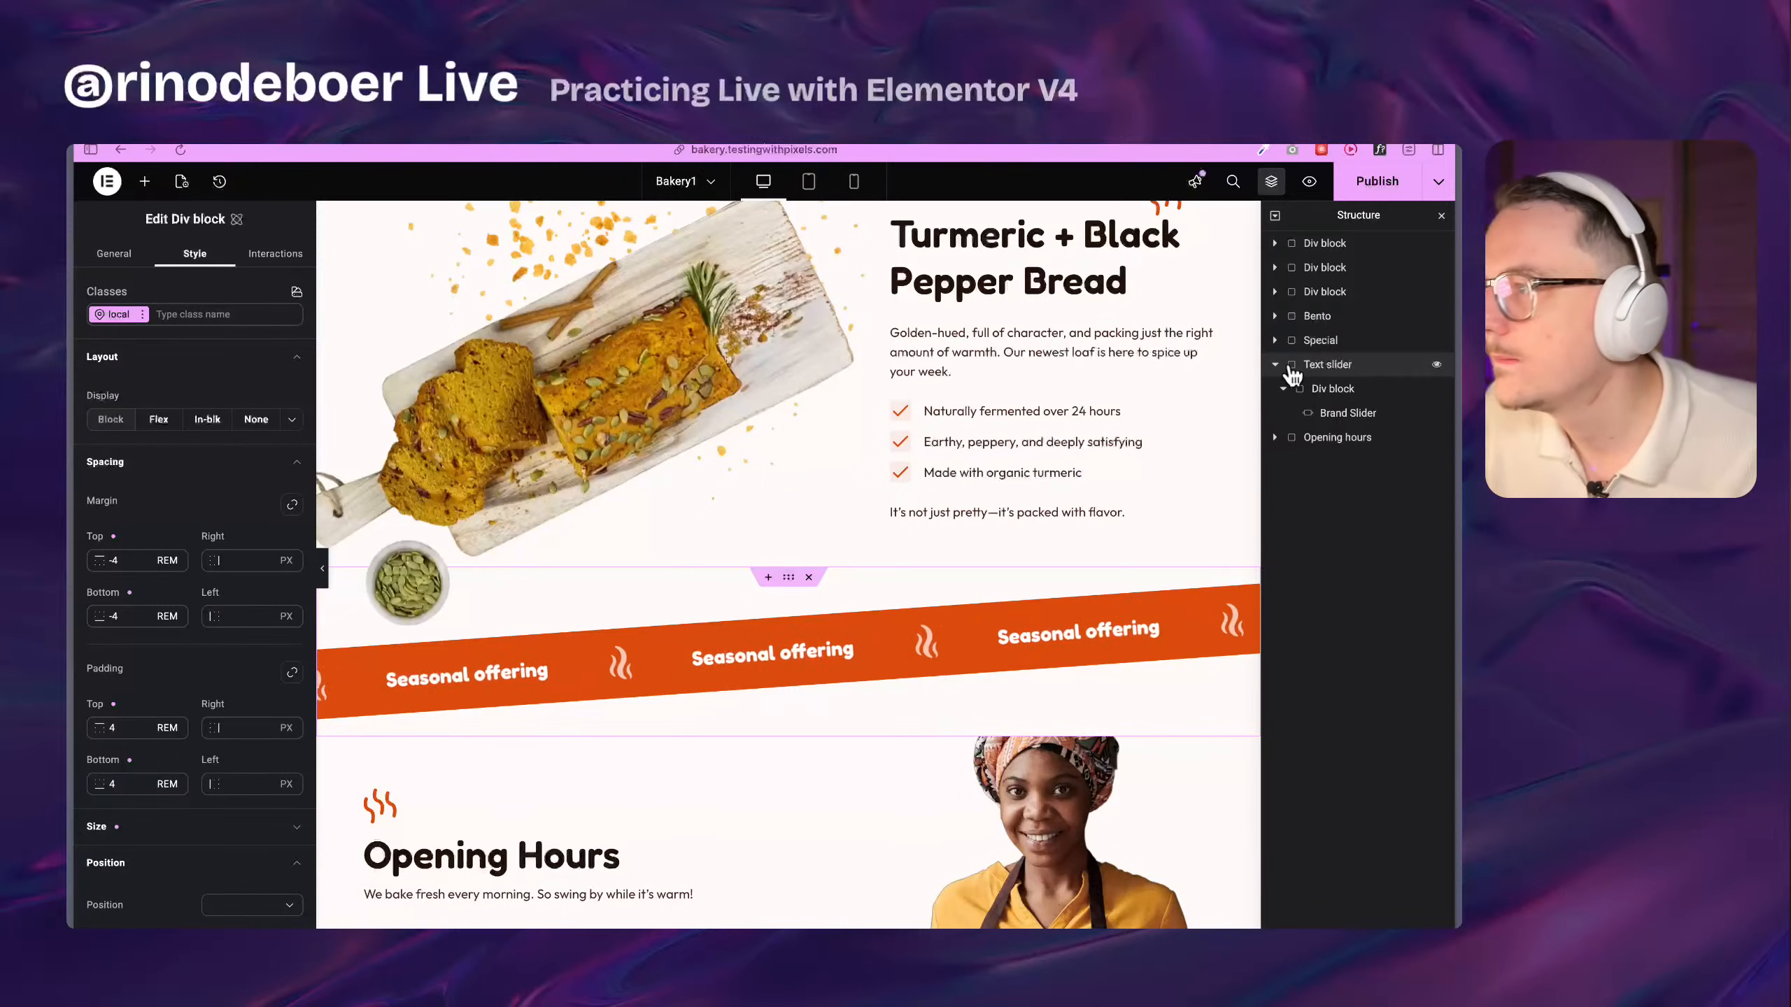
click(1275, 365)
click(1362, 392)
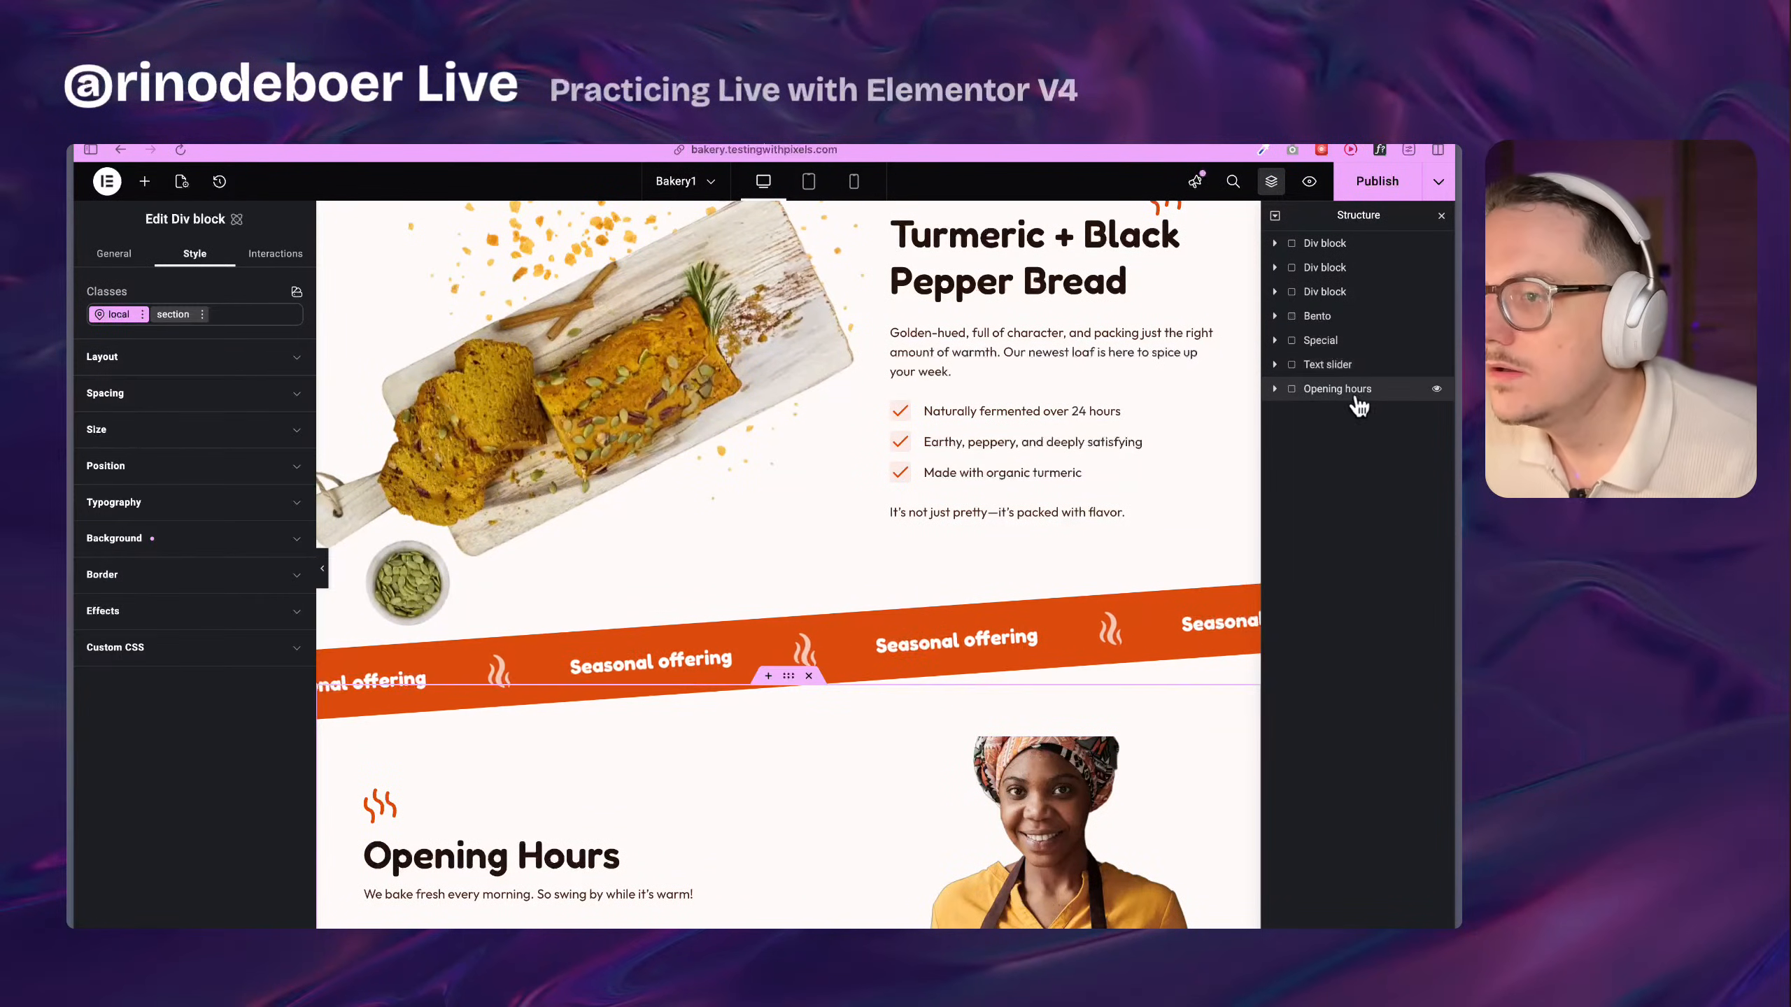
scroll(611, 720, down, 2)
click(1387, 366)
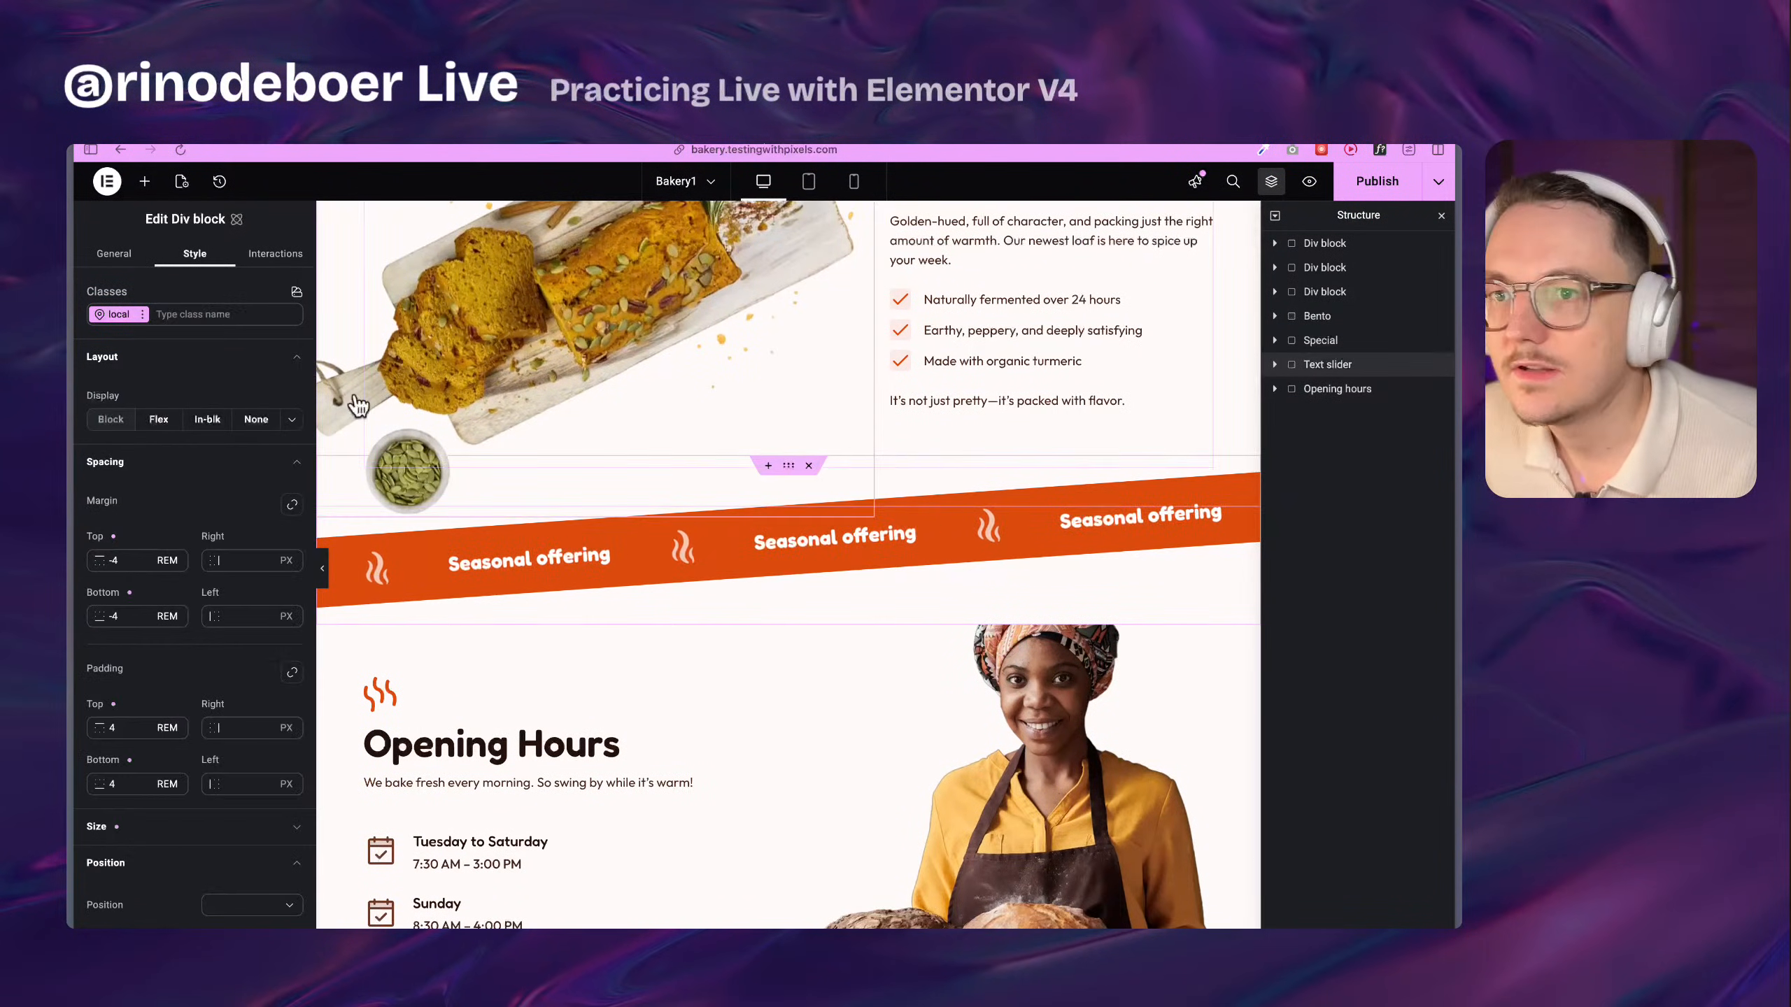
scroll(212, 575, down, 5)
scroll(185, 557, down, 1)
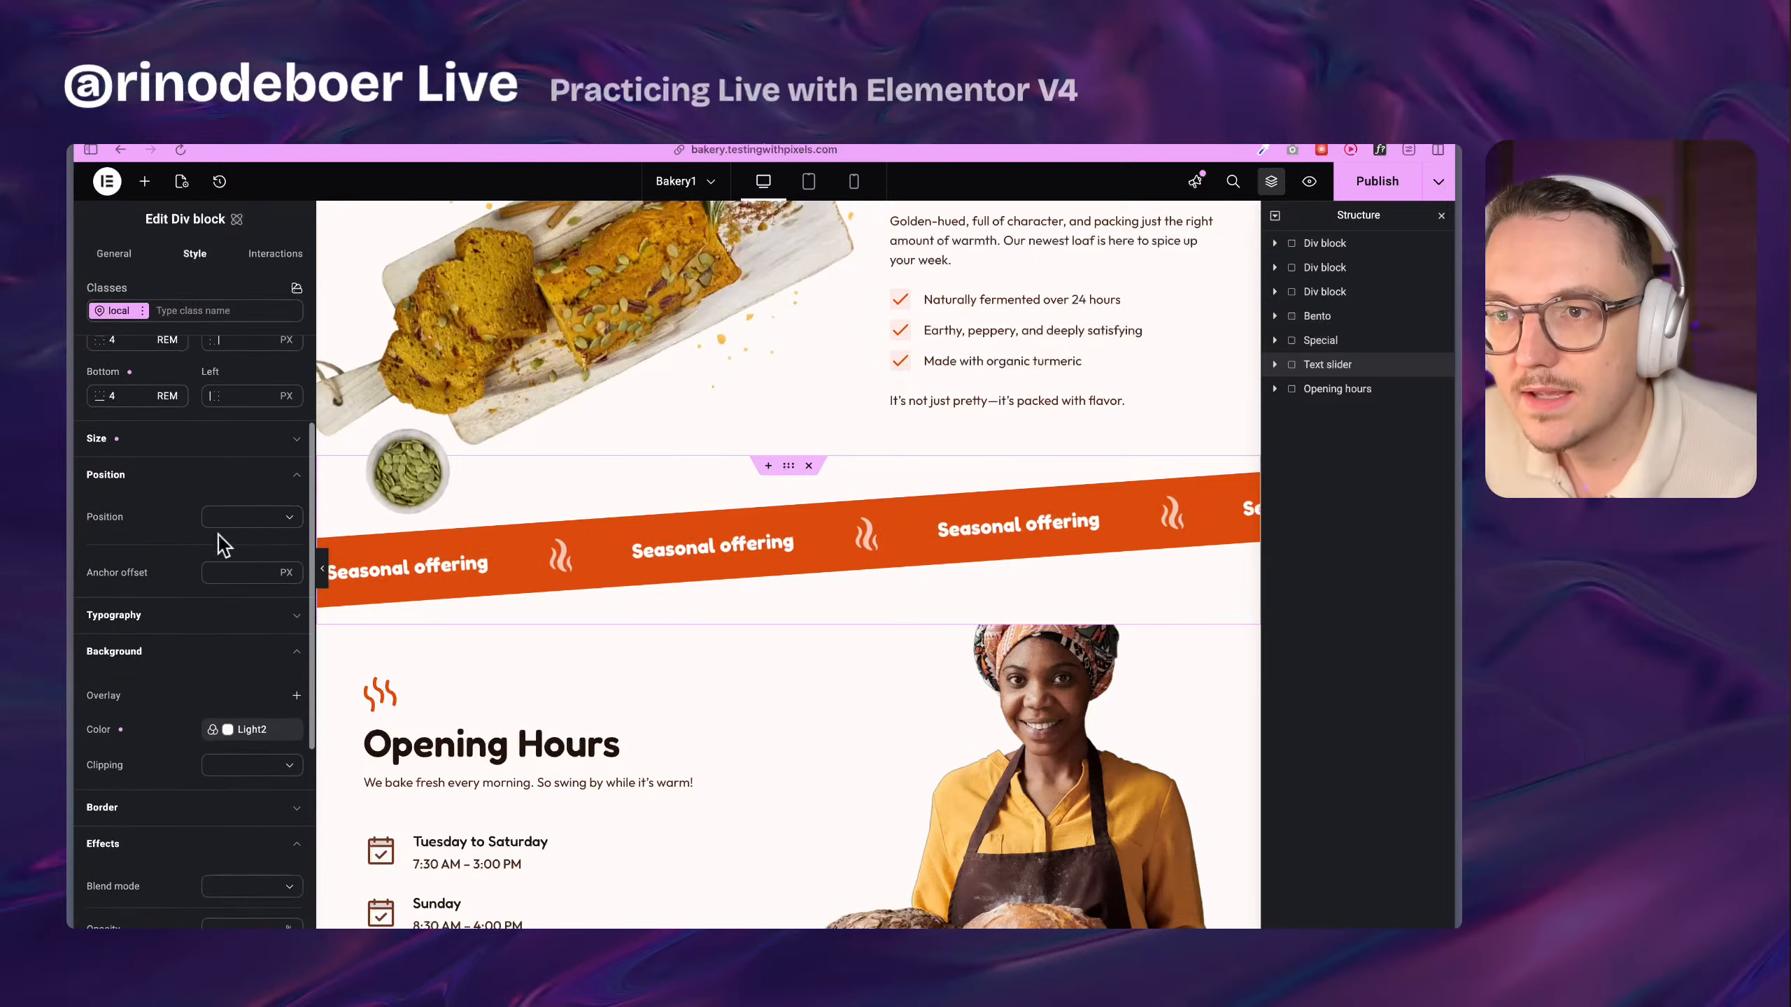
click(258, 521)
click(168, 522)
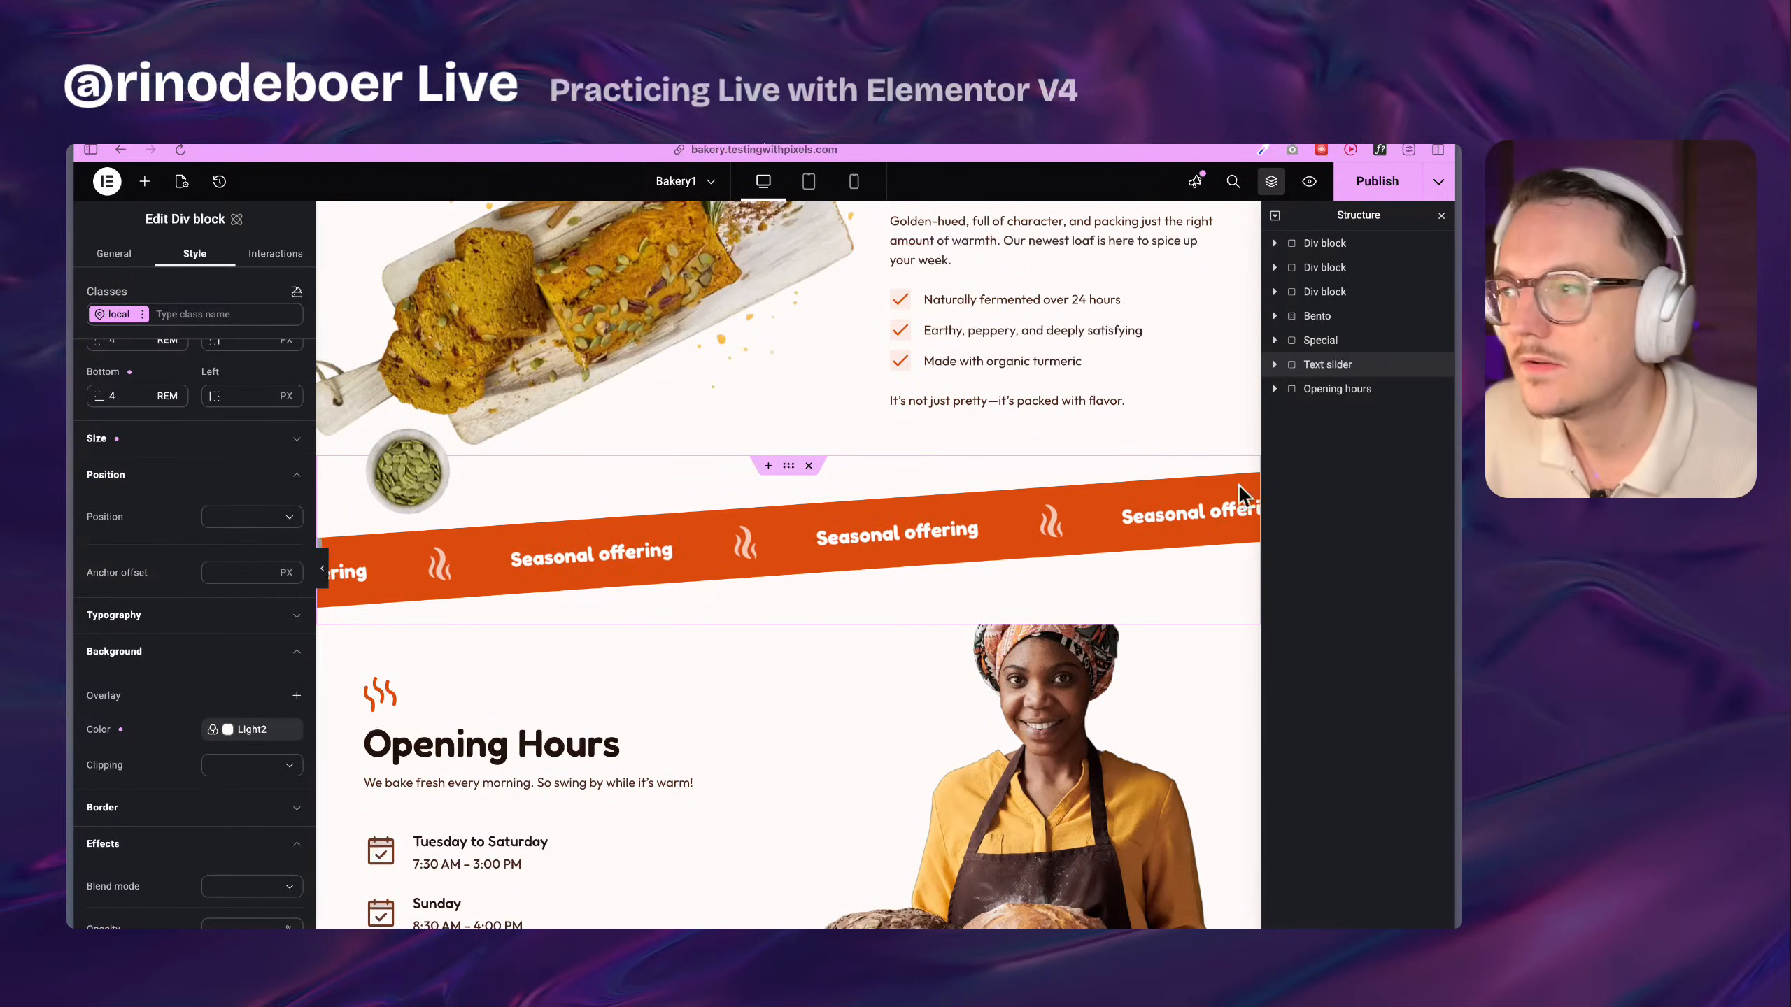
Set the position of the Opening hours section to Relative and open its z-index for editing
click(1382, 389)
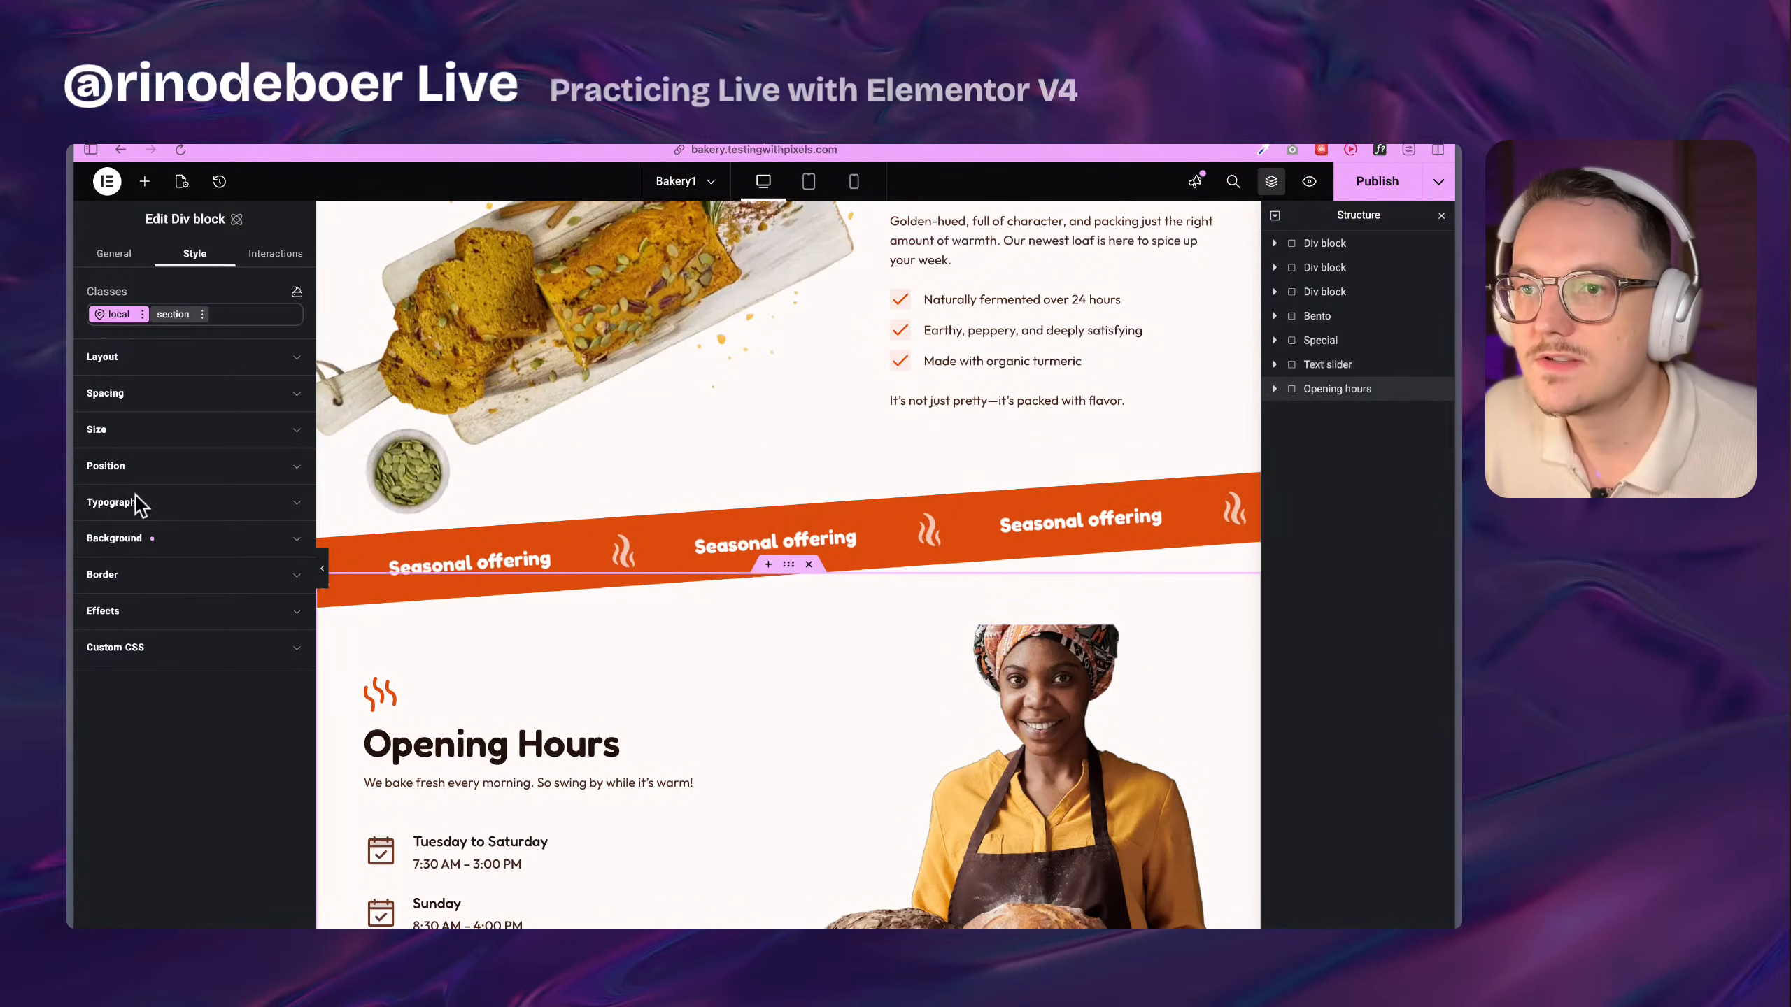
click(191, 466)
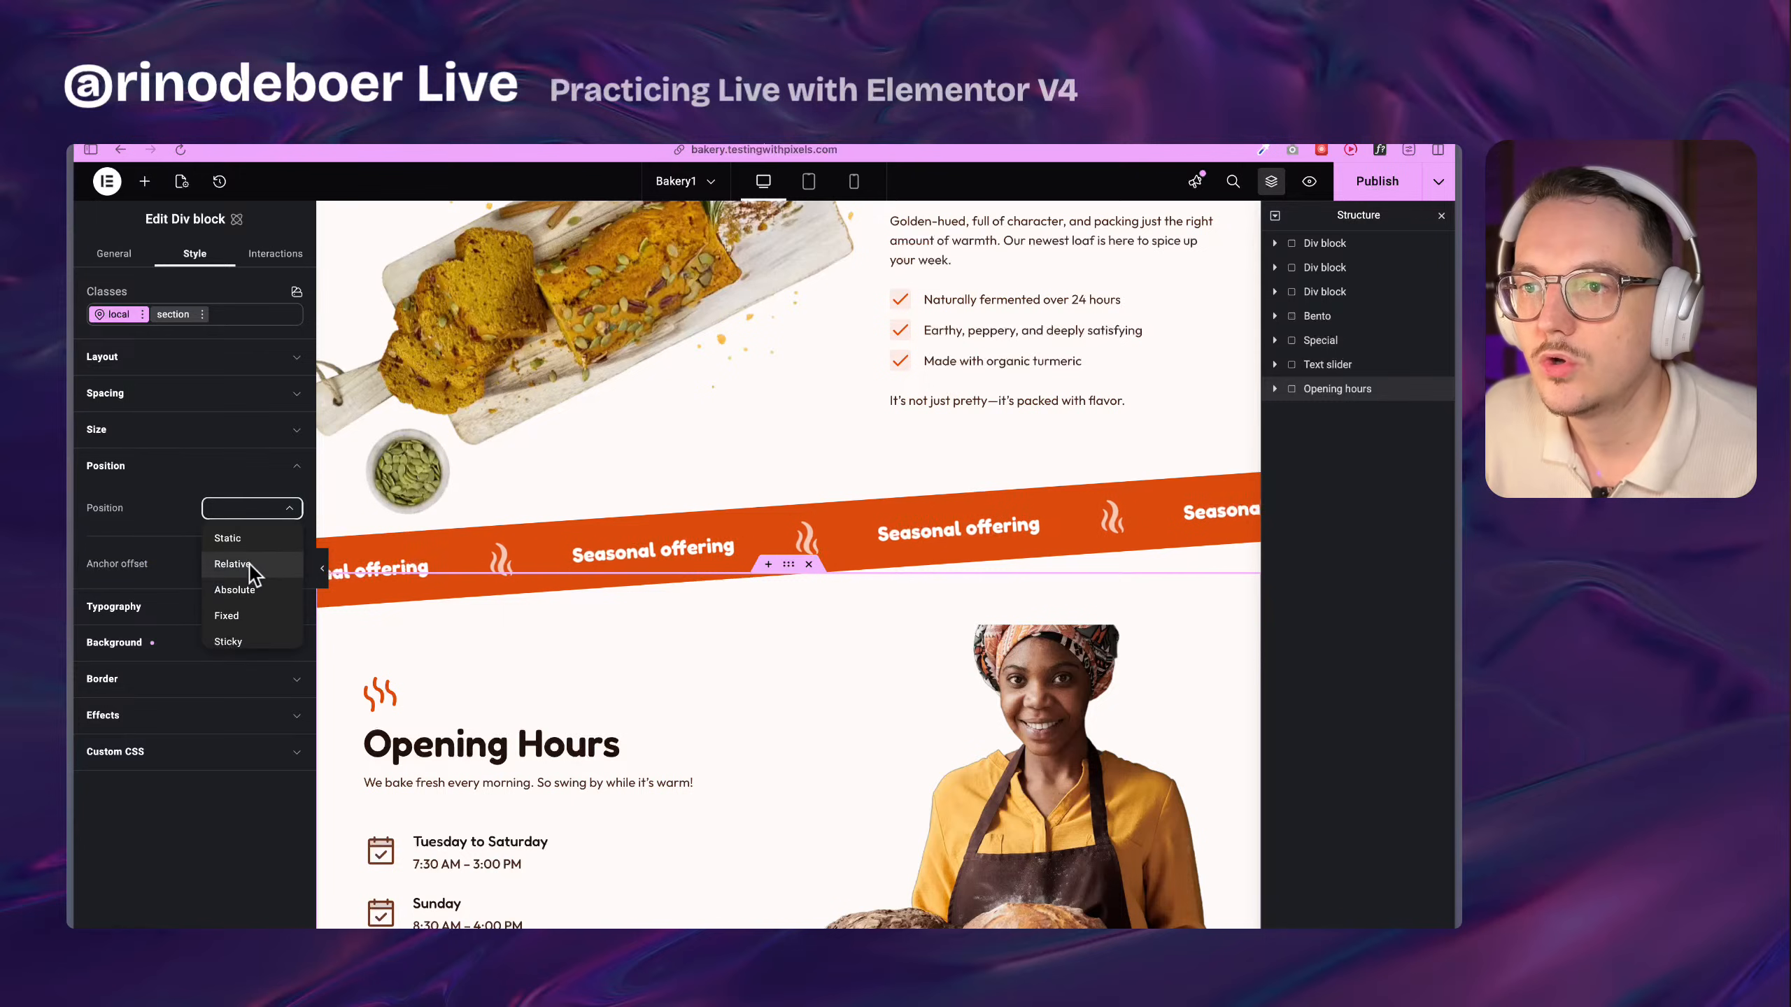
click(247, 568)
click(240, 655)
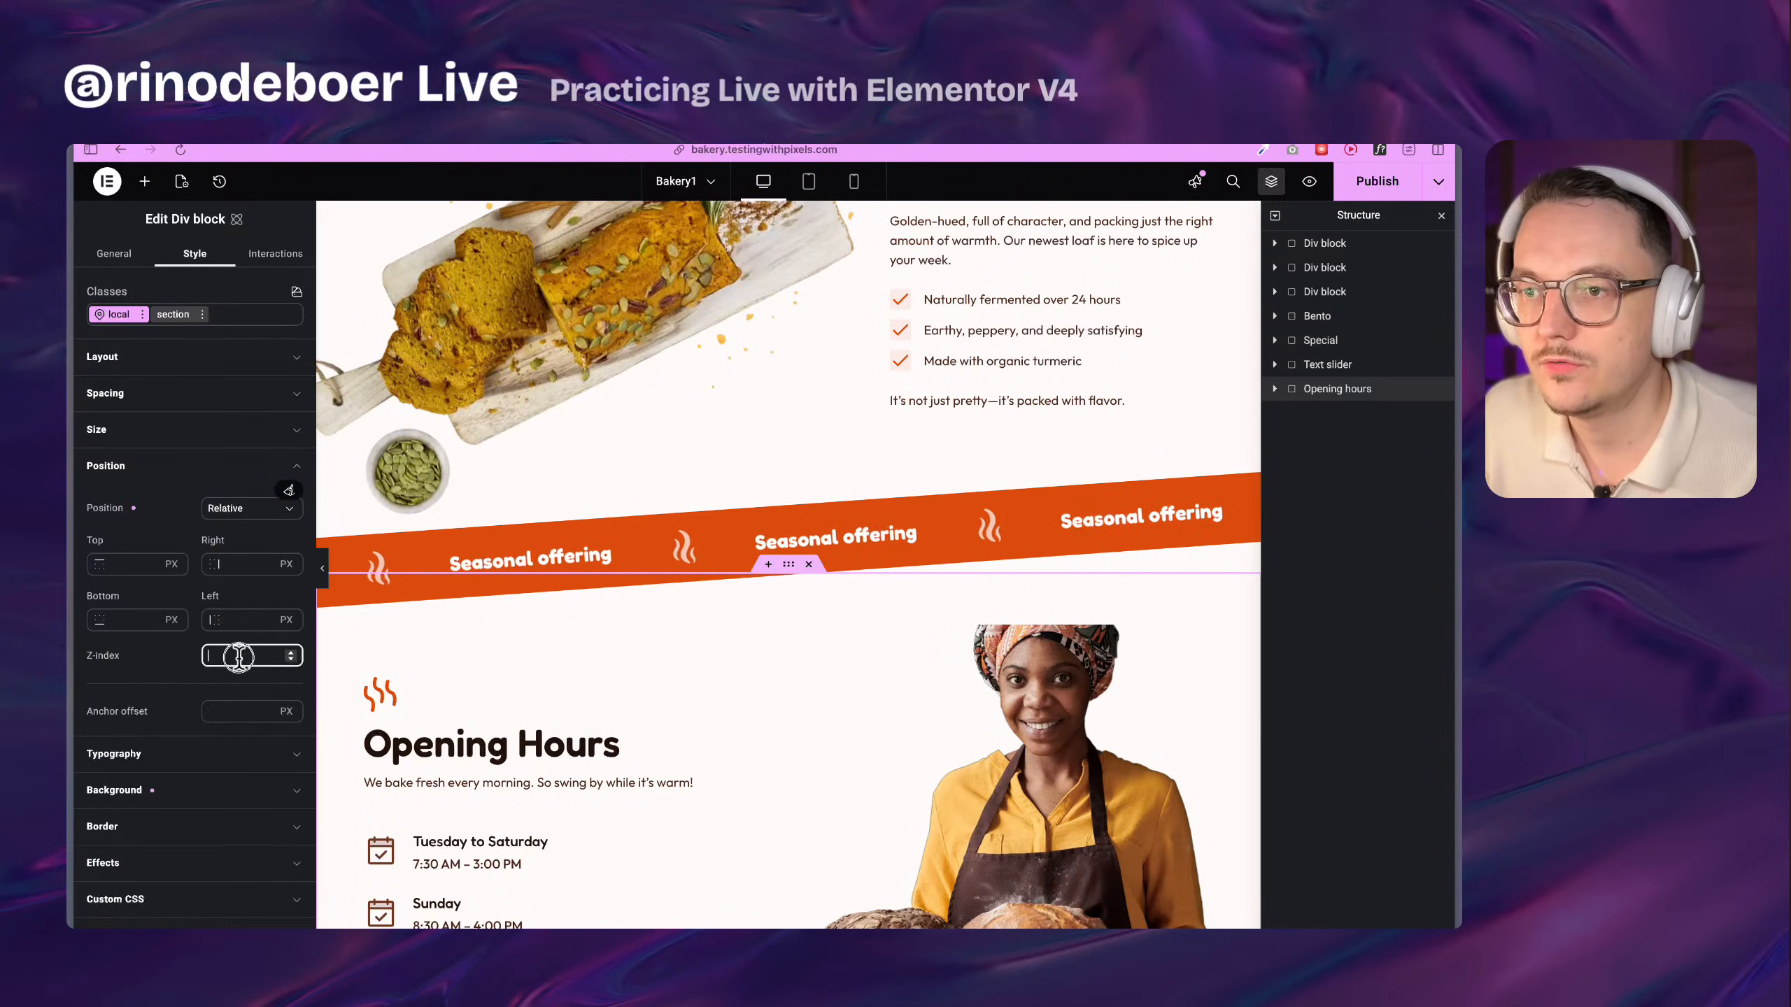
Try a z-index of 2 on the Opening hours section and examine how it overlaps the slanted banner
text(2)
scroll(658, 598, down, 5)
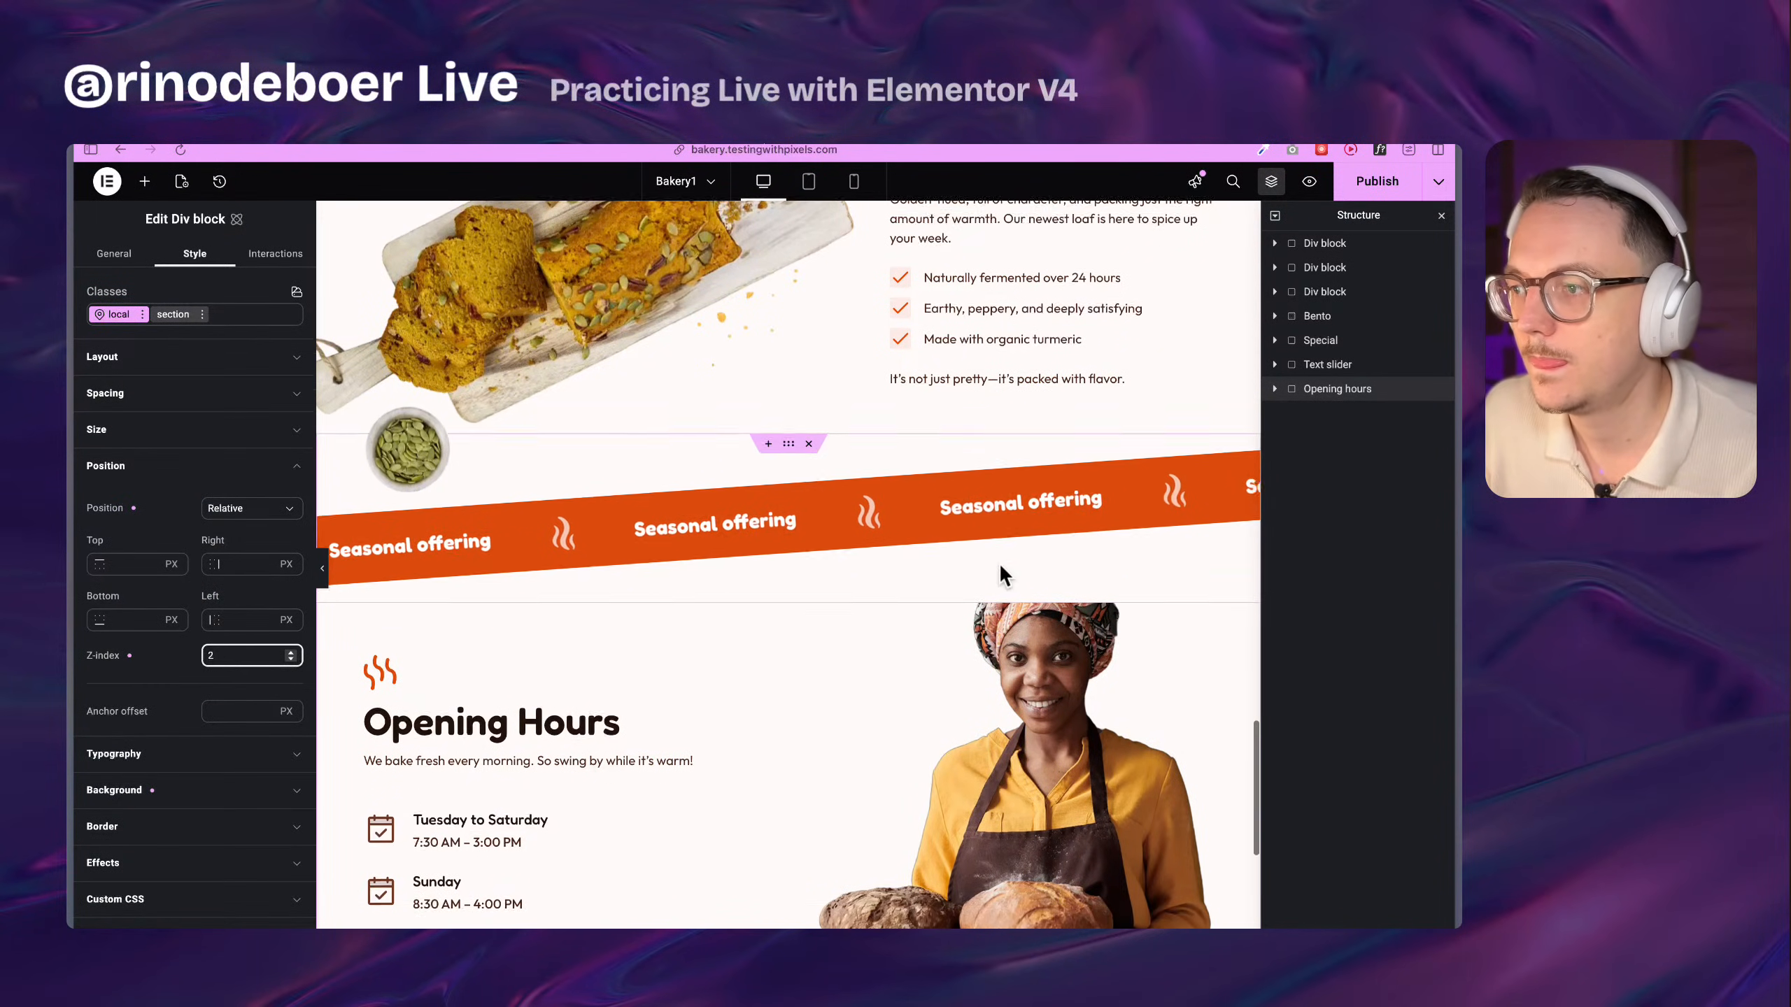
scroll(822, 519, down, 2)
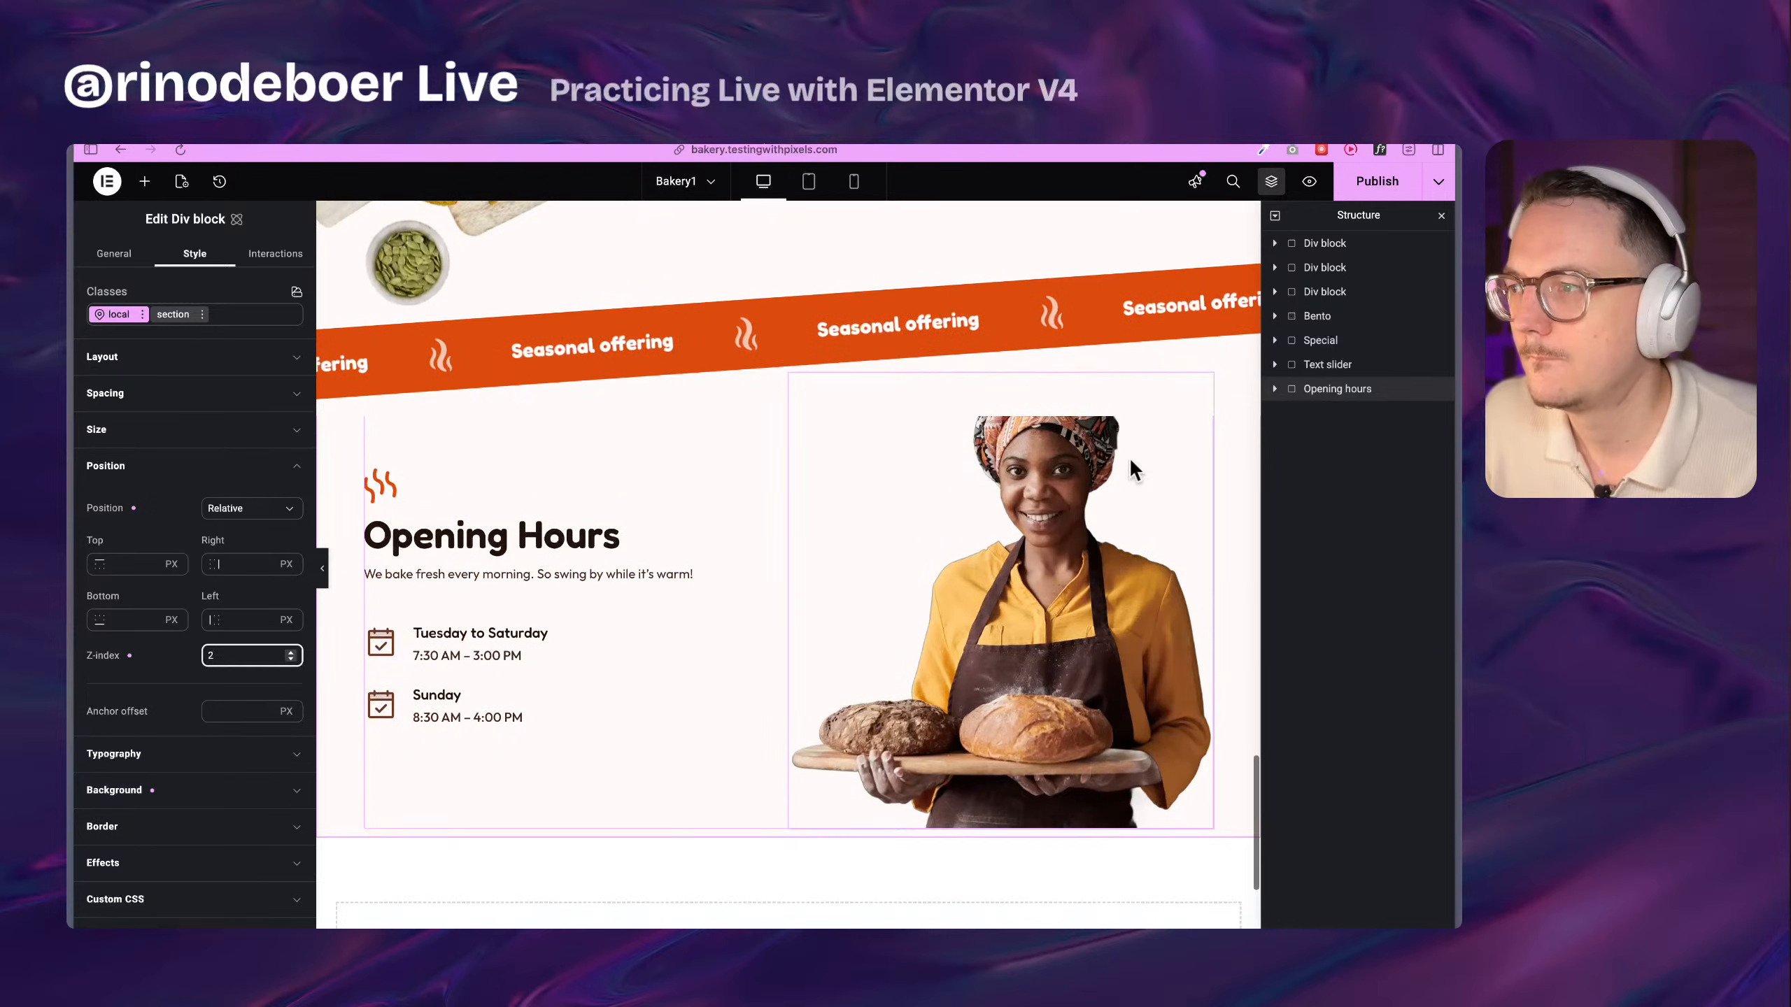
scroll(951, 540, down, 4)
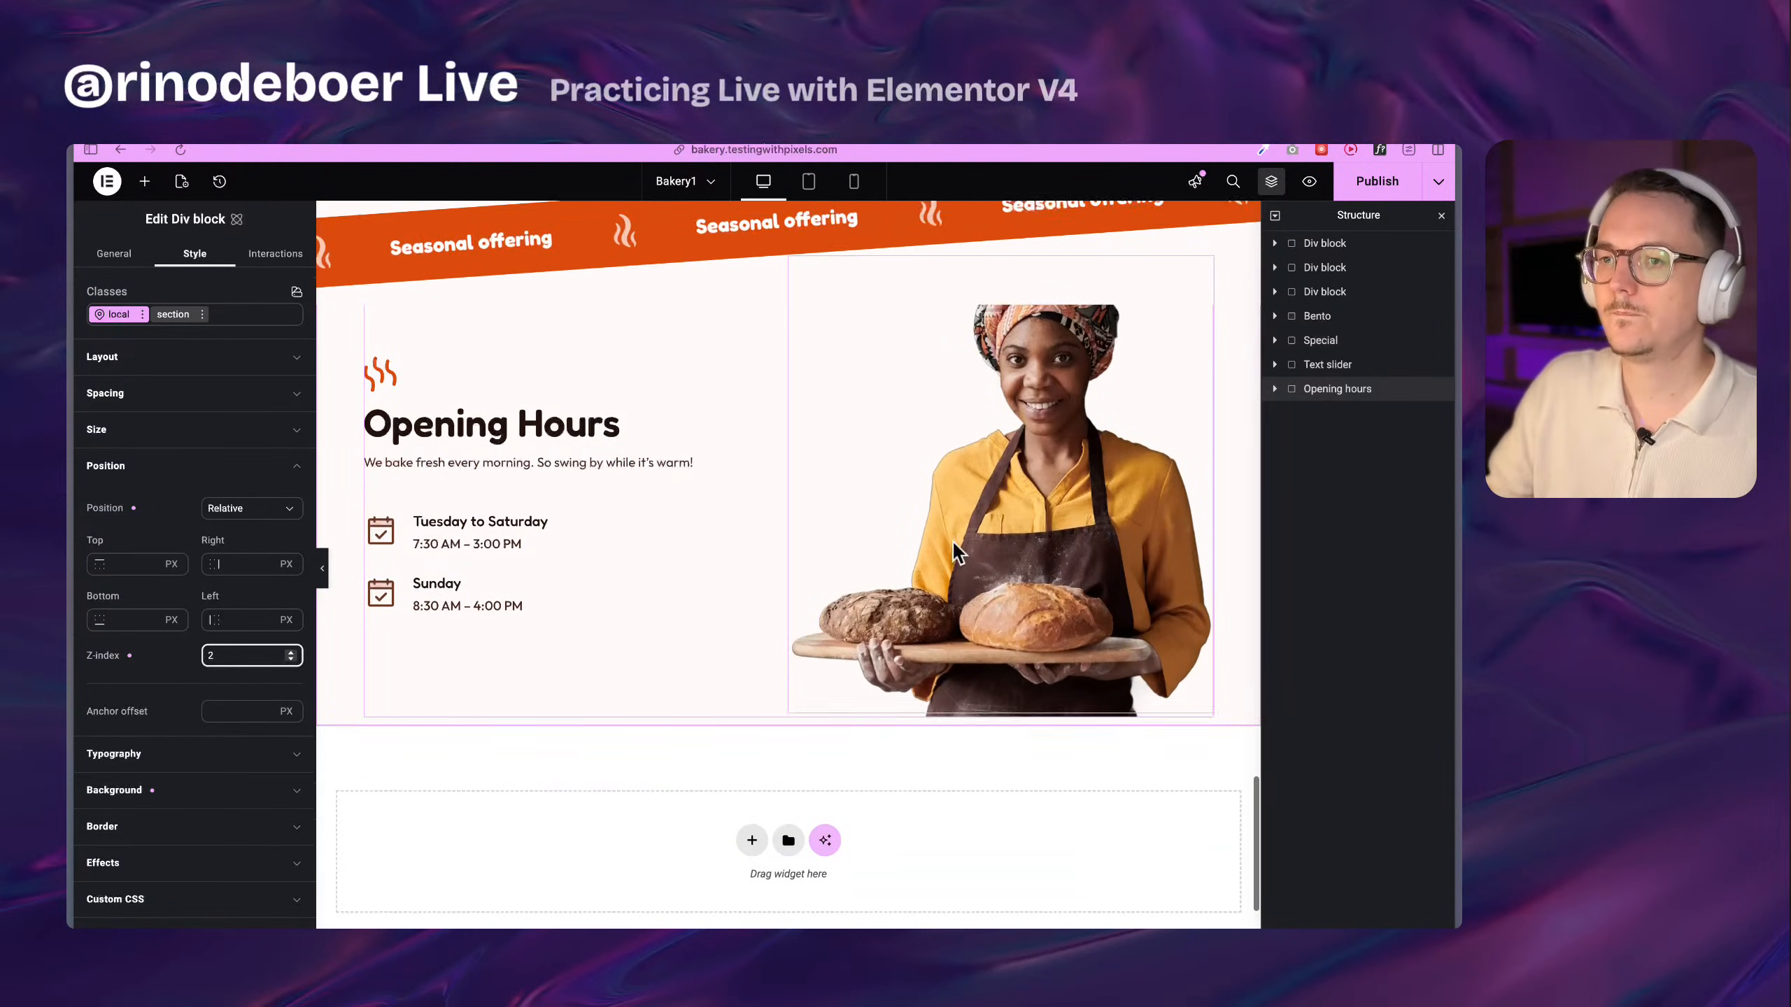
scroll(951, 540, up, 3)
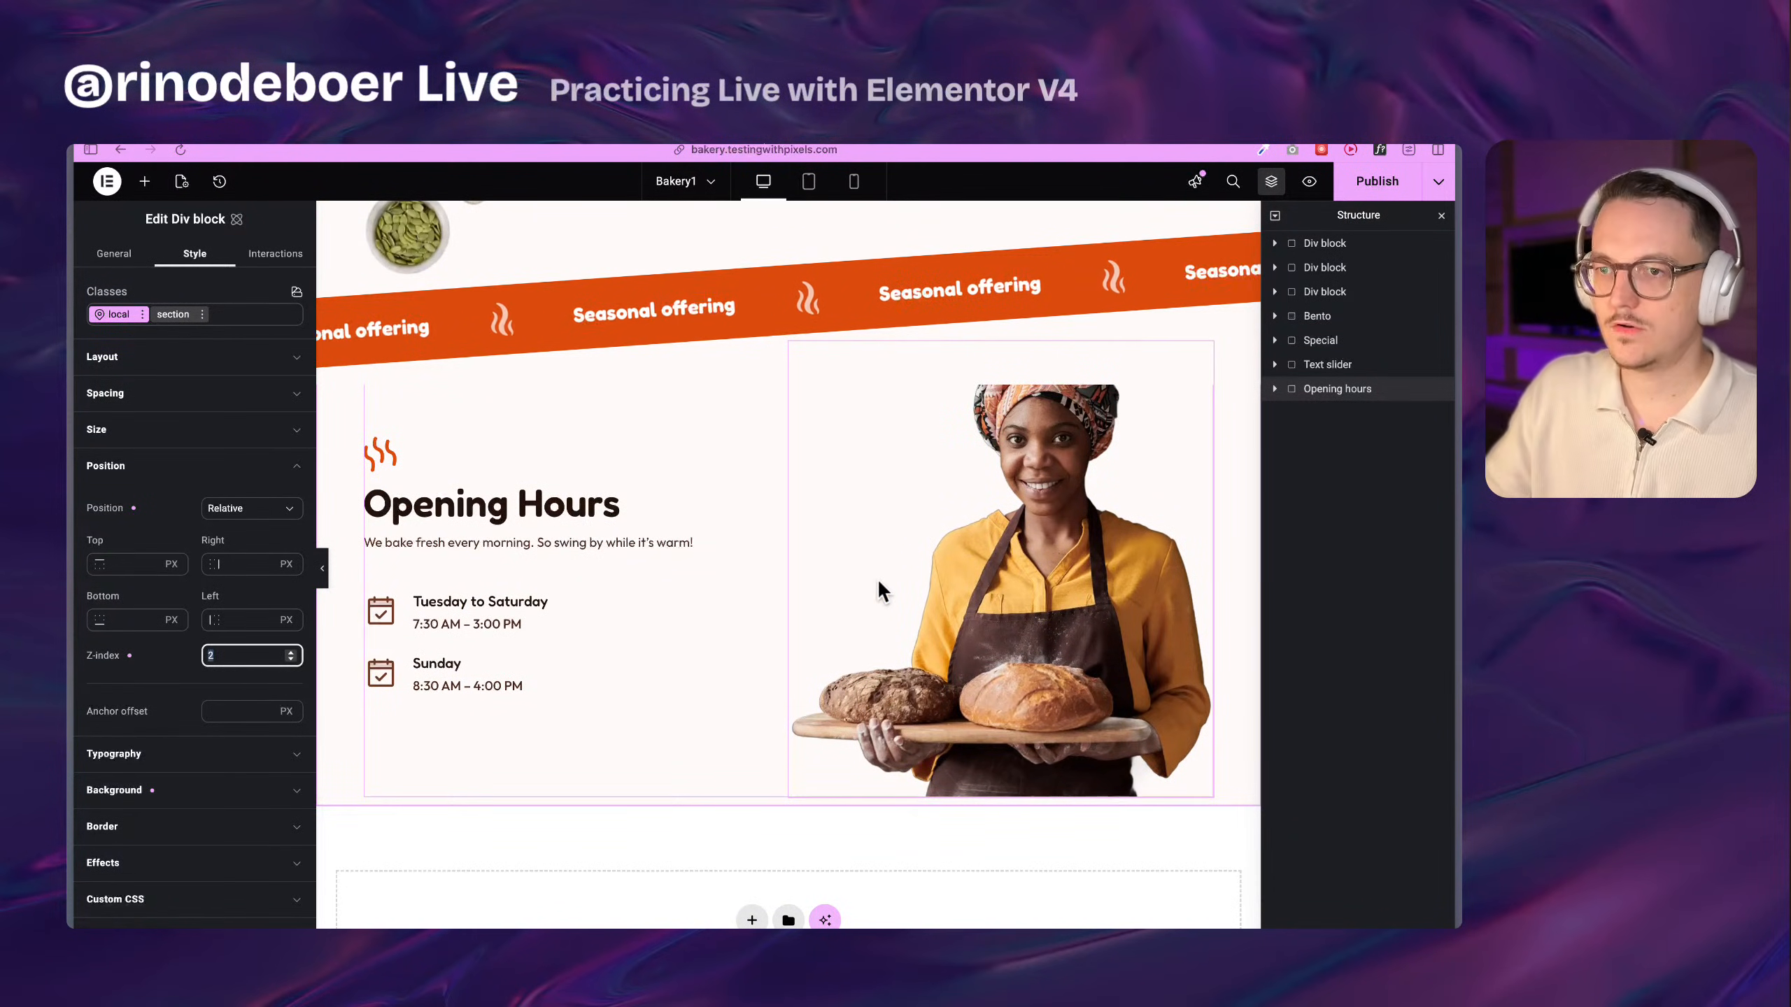
Try a z-index of 11 on the Opening hours section and clear the value again
key(super+a)
text(11)
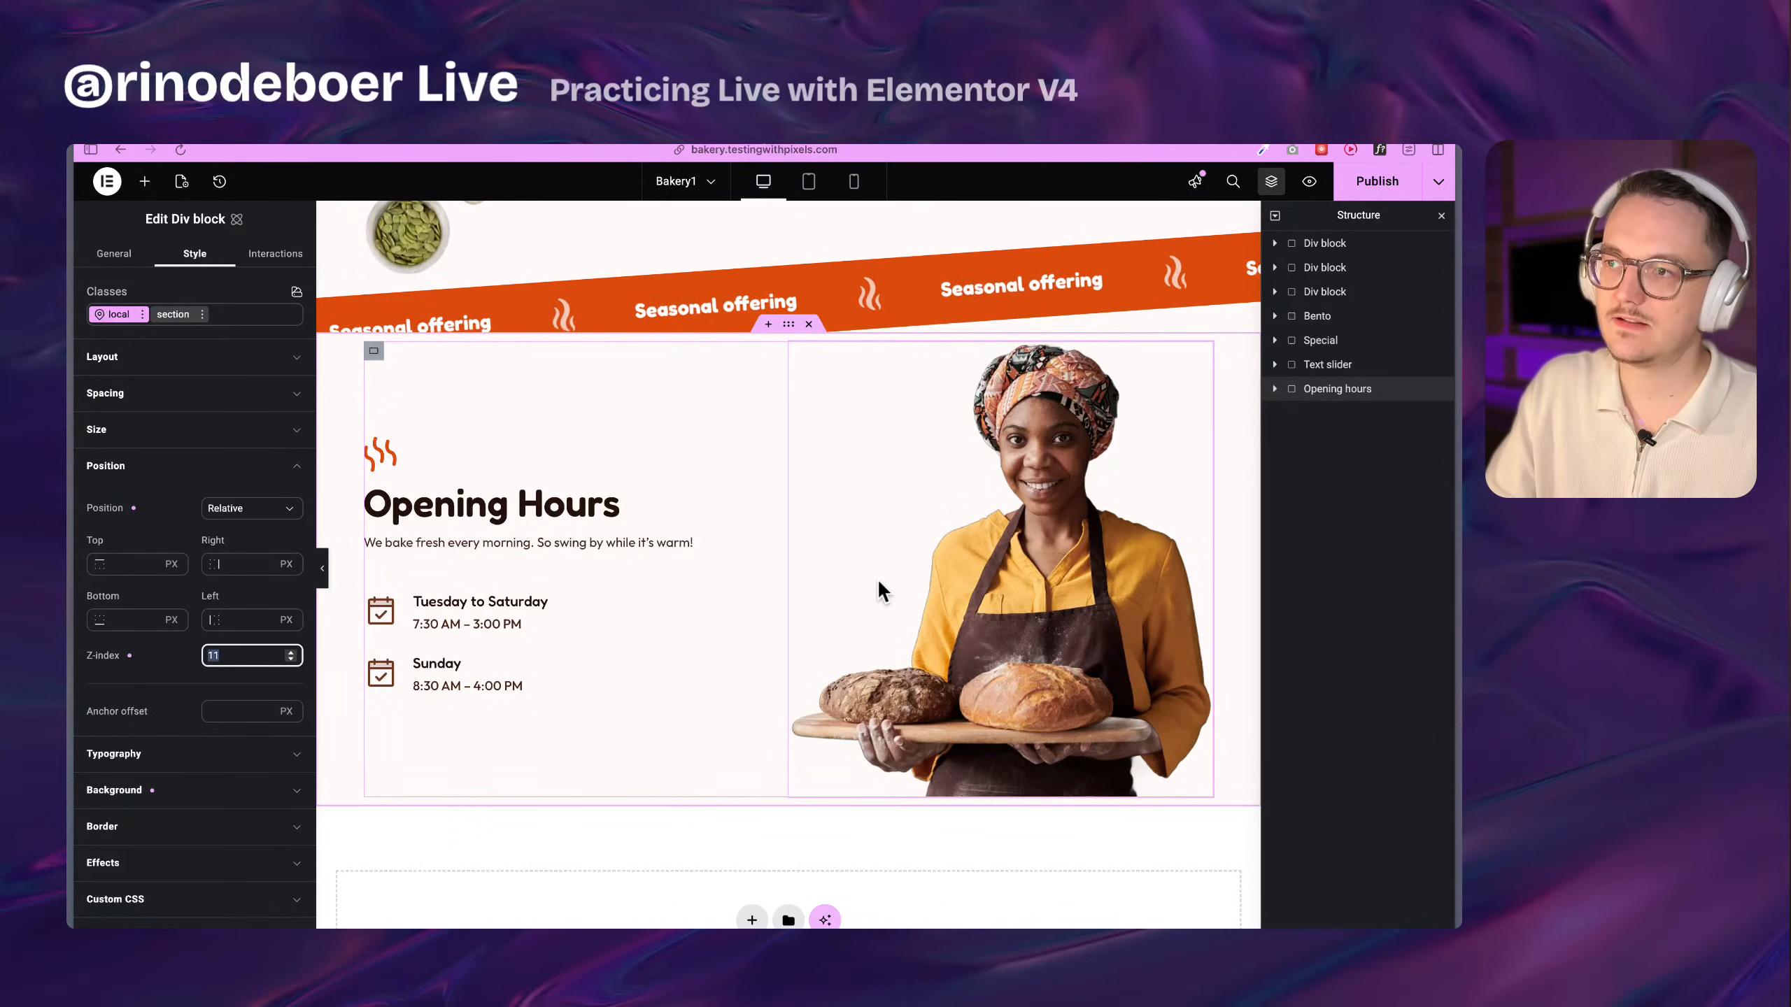
key(BackSpace)
scroll(803, 518, up, 3)
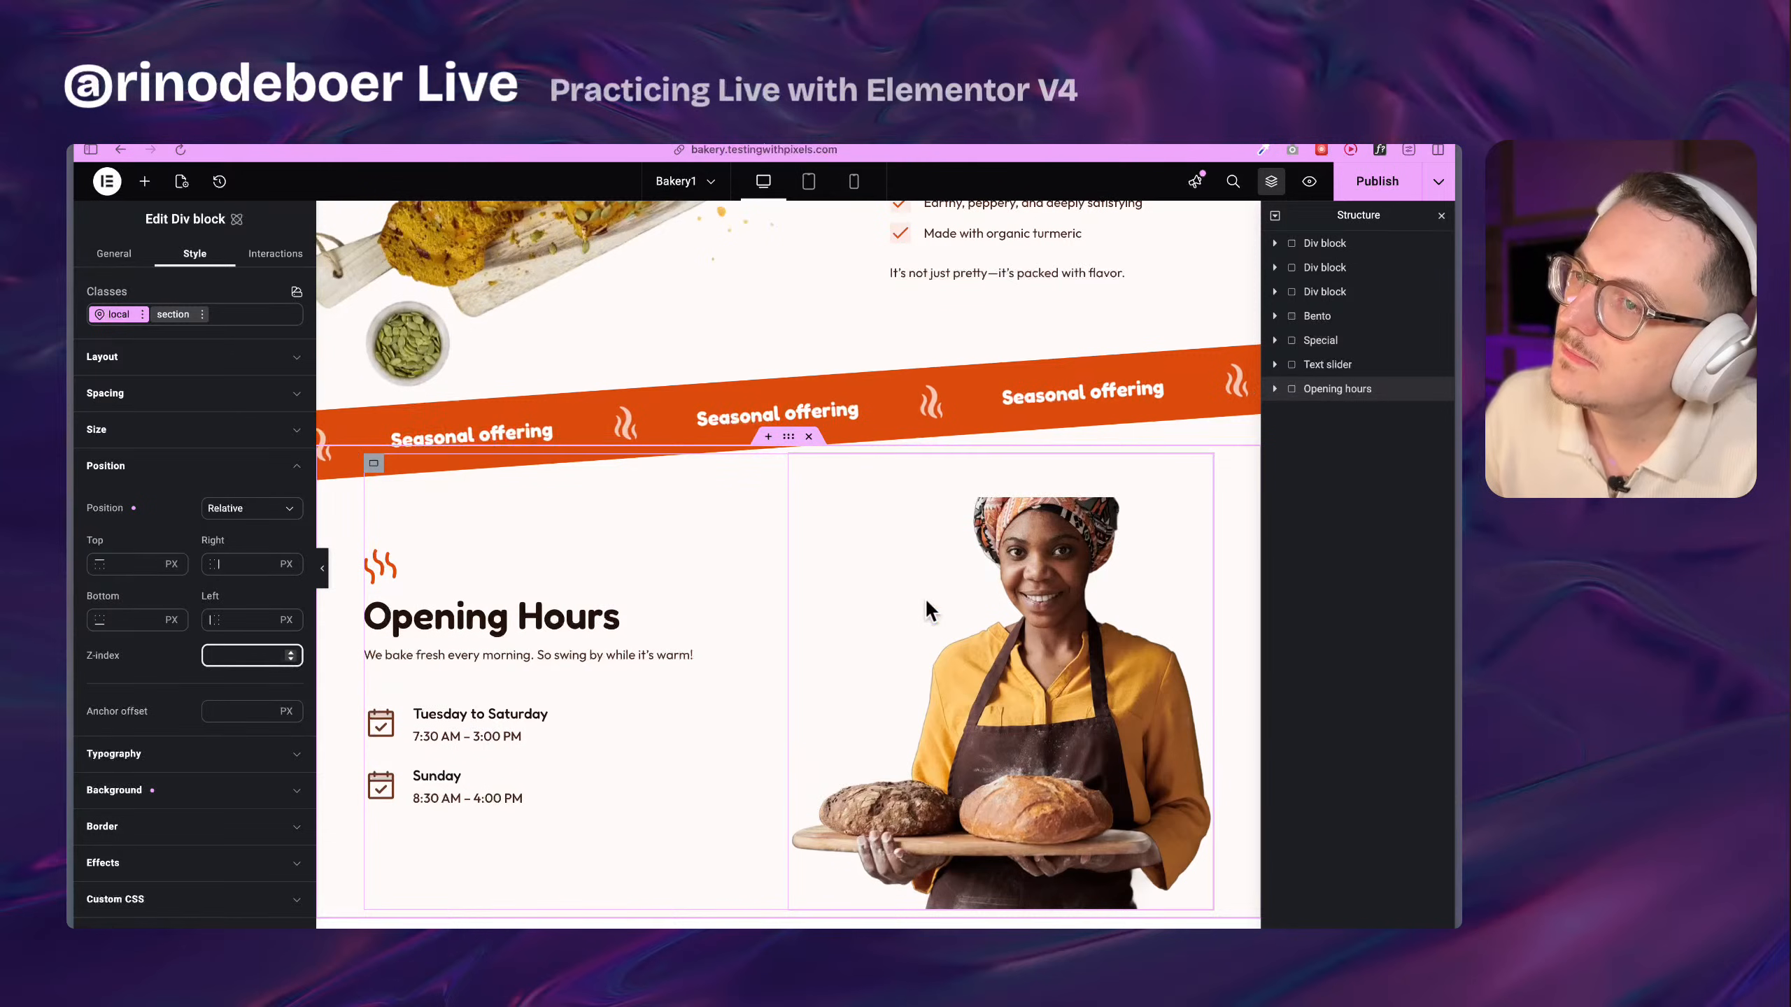
scroll(927, 601, up, 1)
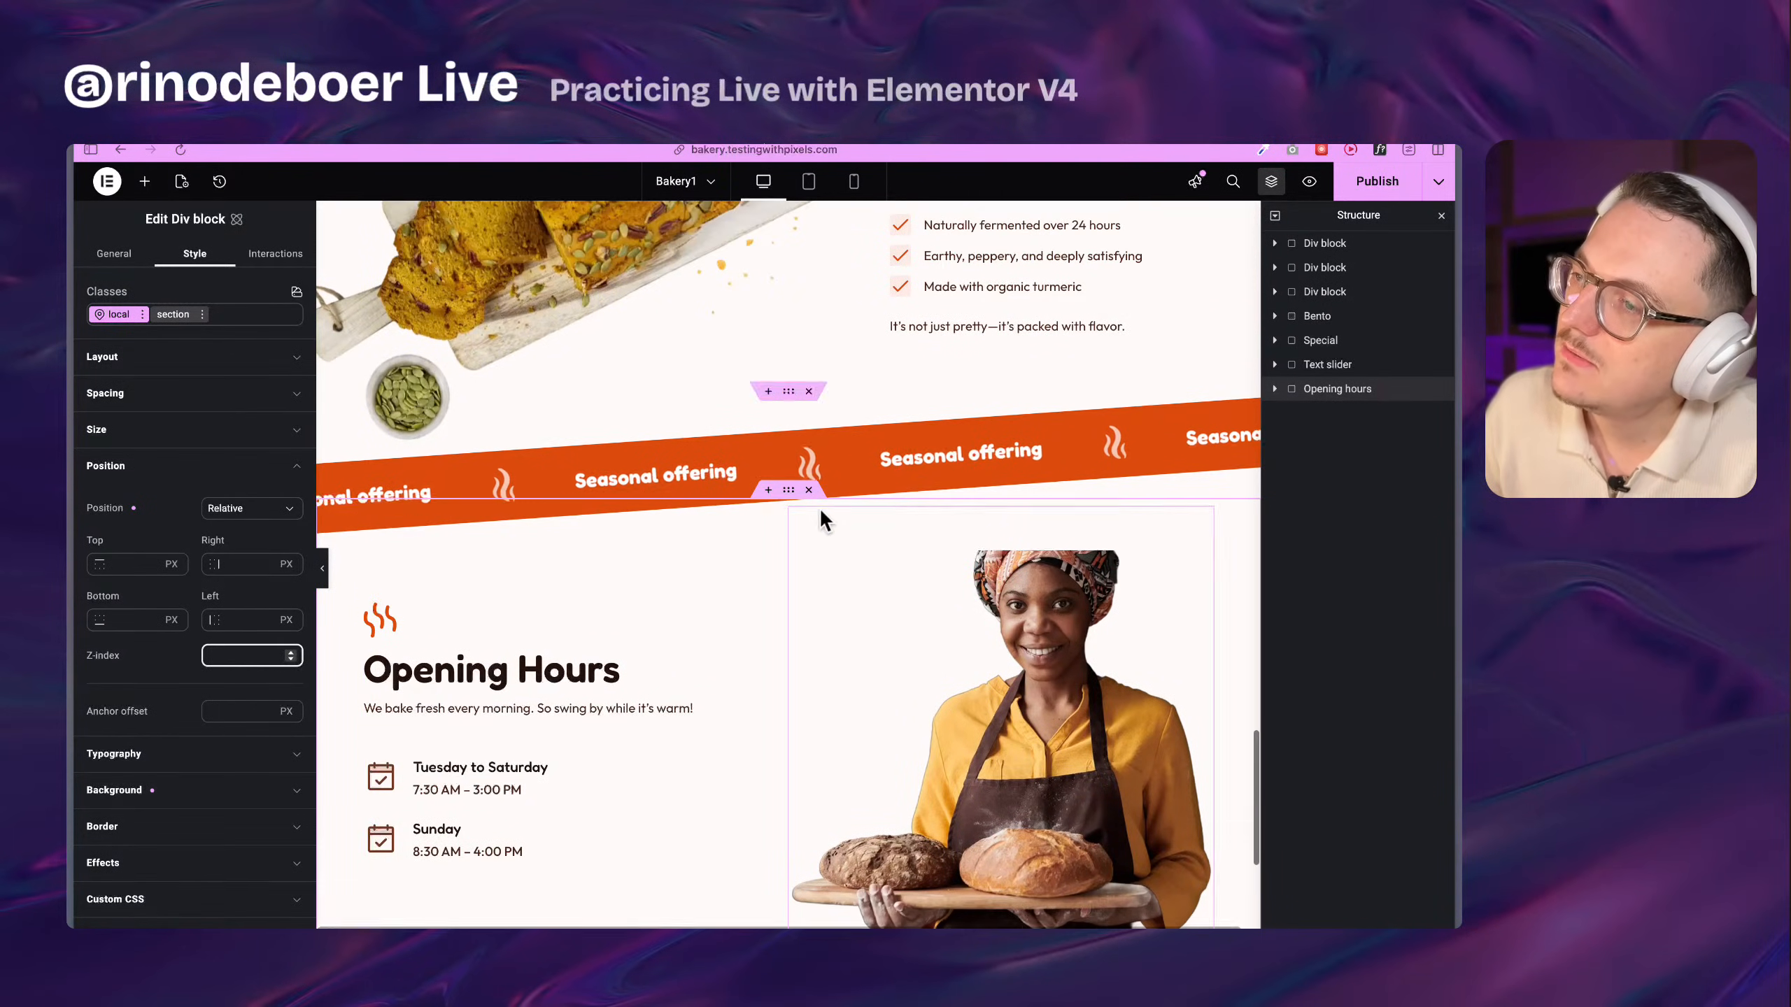
scroll(879, 607, up, 1)
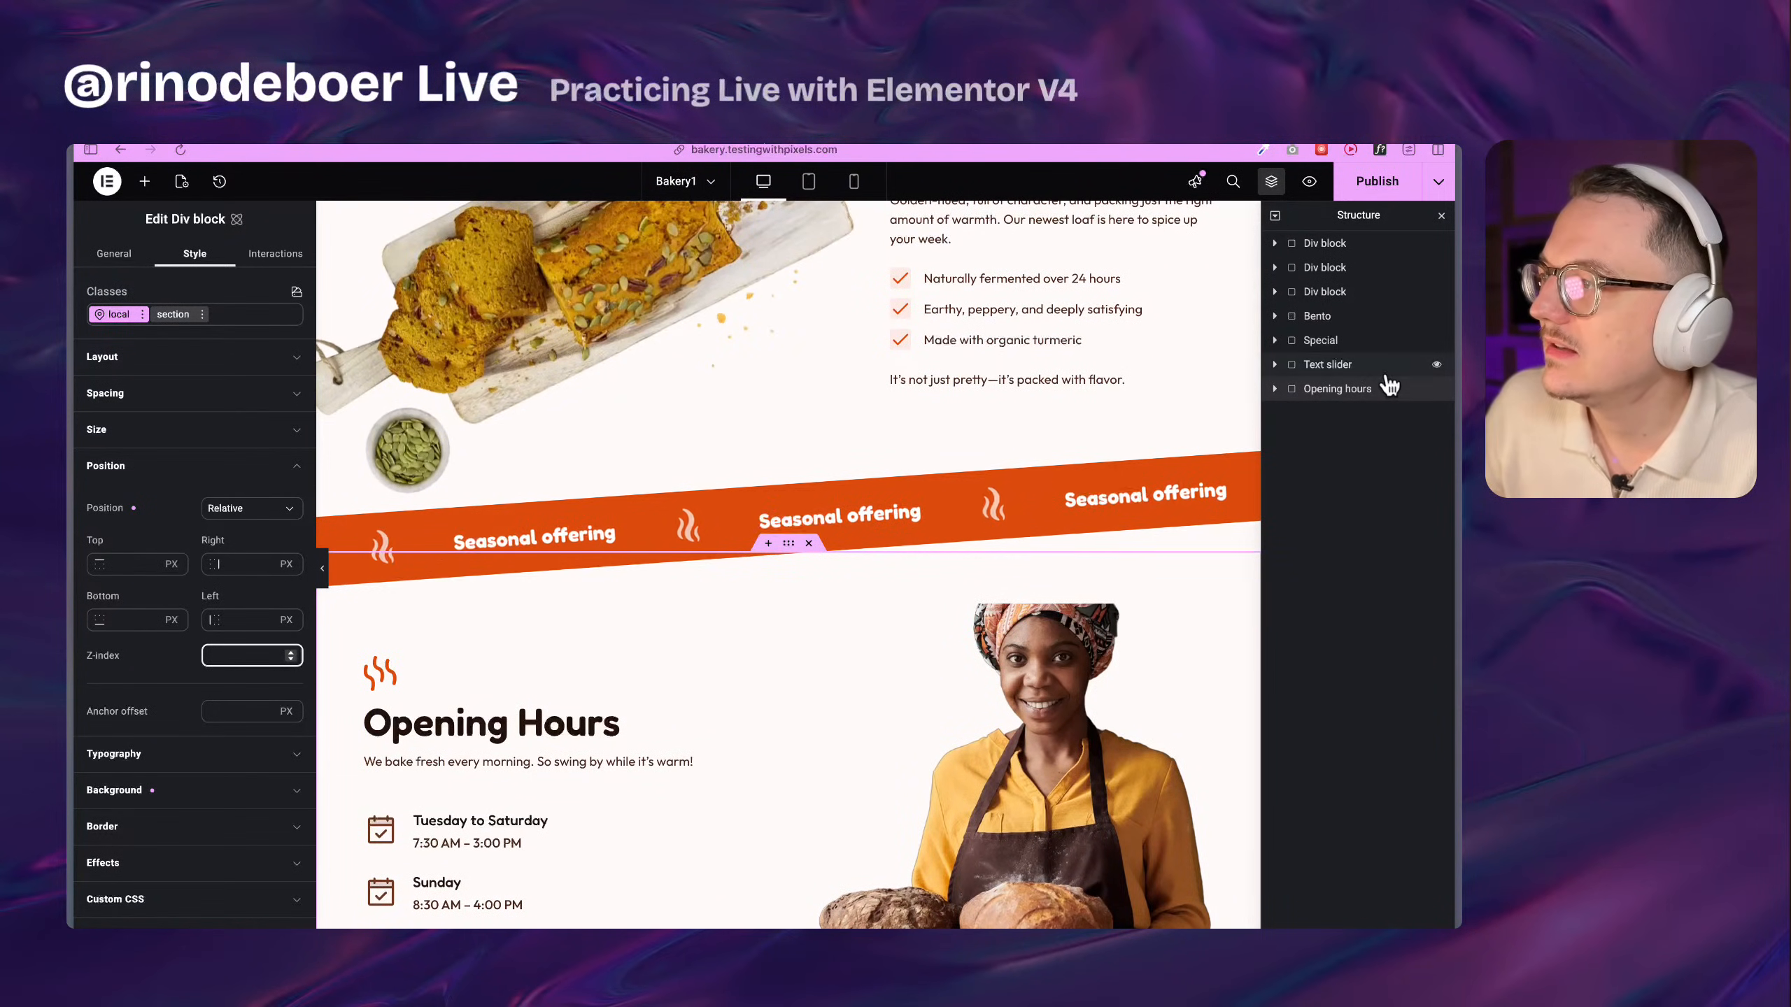
Remove the bottom margin from the Text slider block and publish the page
click(1384, 367)
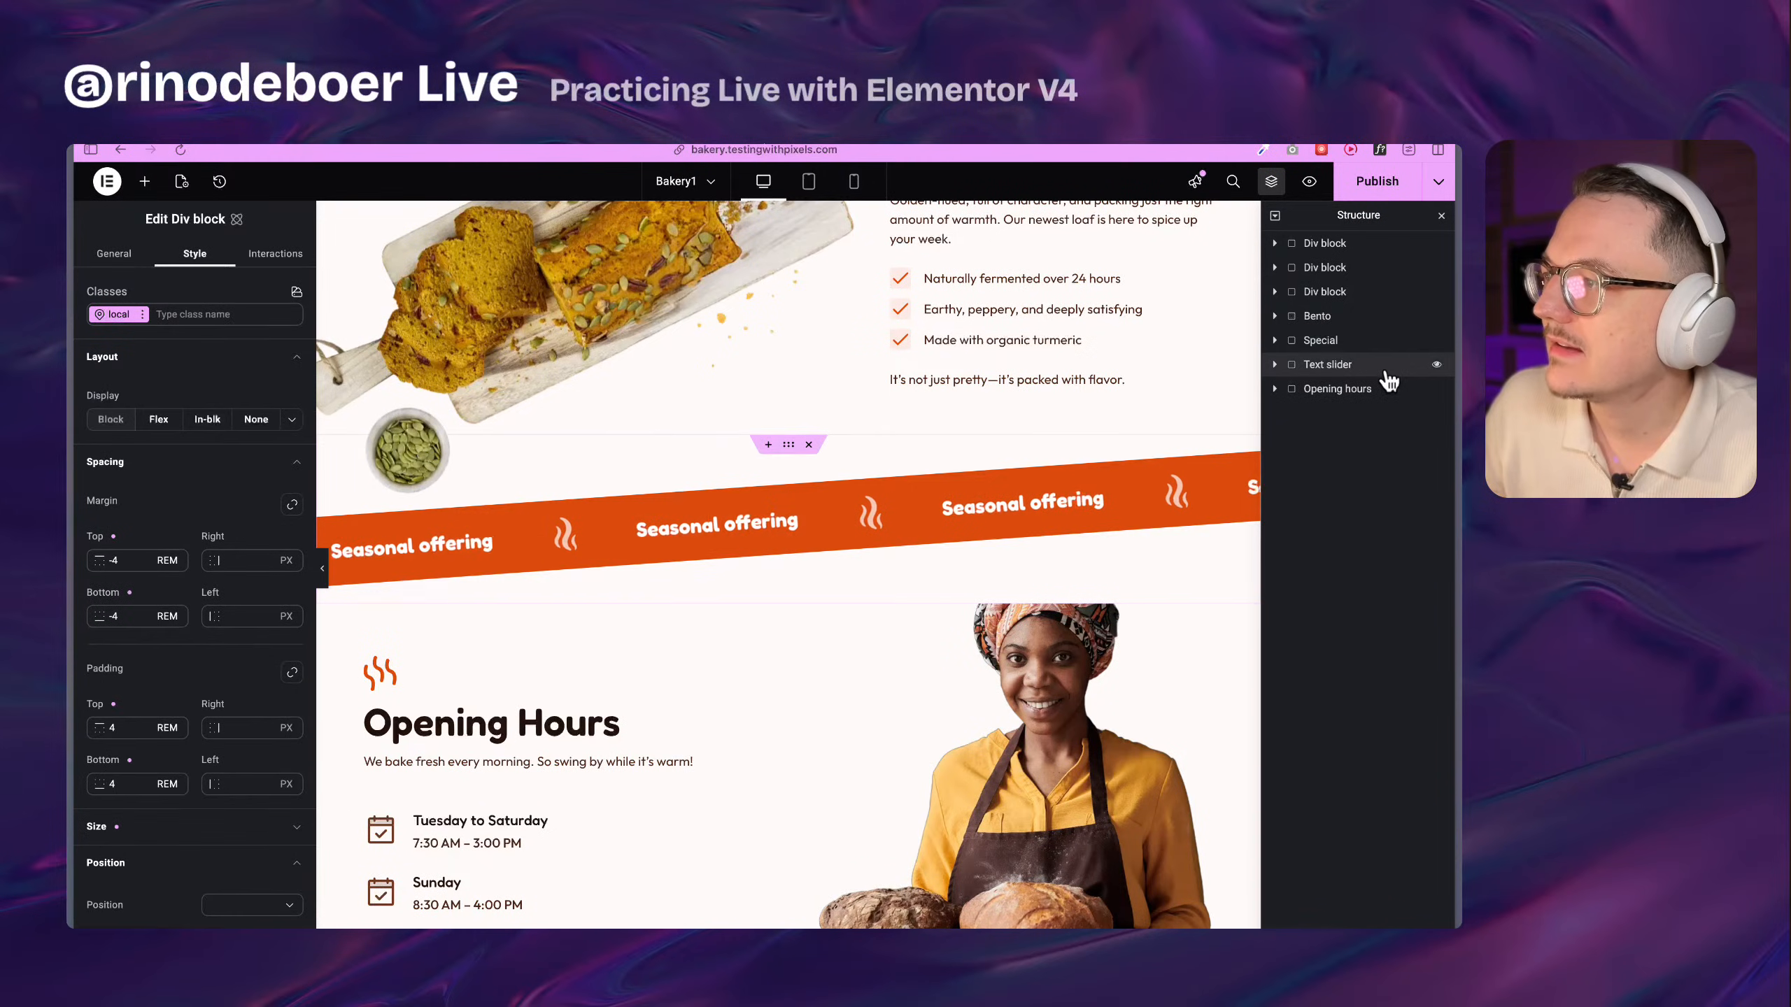
click(132, 616)
key(BackSpace)
key(BackSpace)
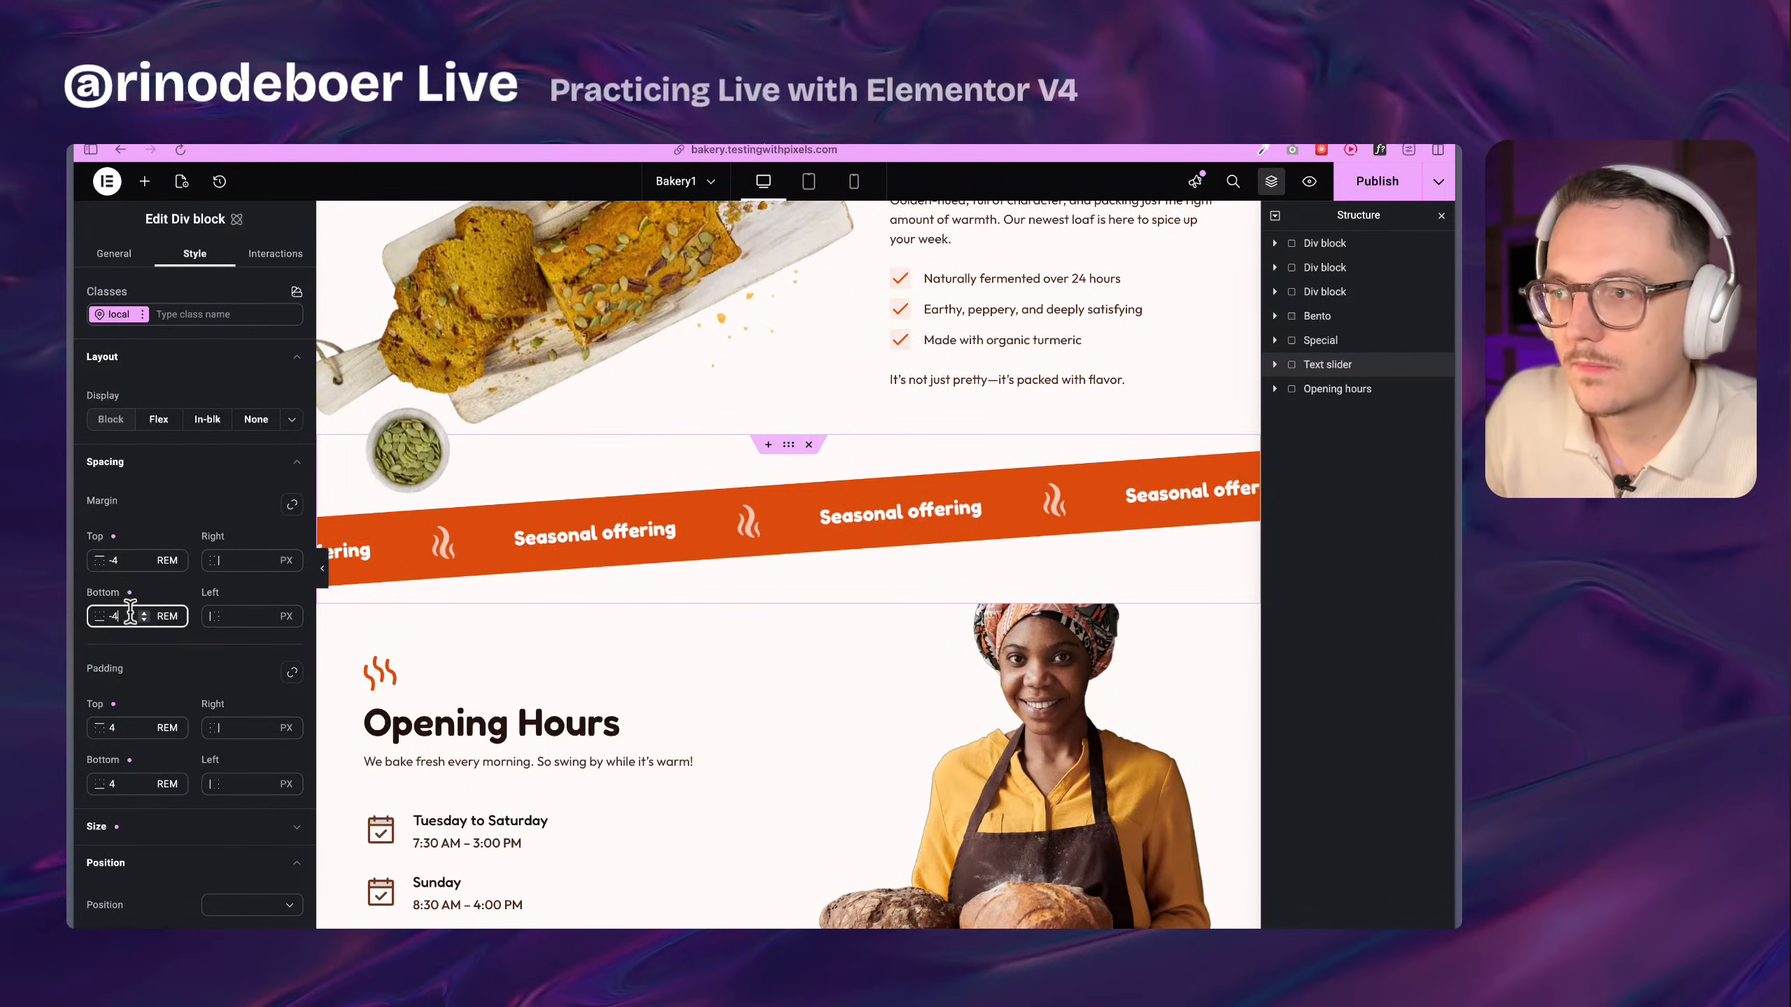
scroll(946, 647, down, 2)
scroll(704, 660, up, 2)
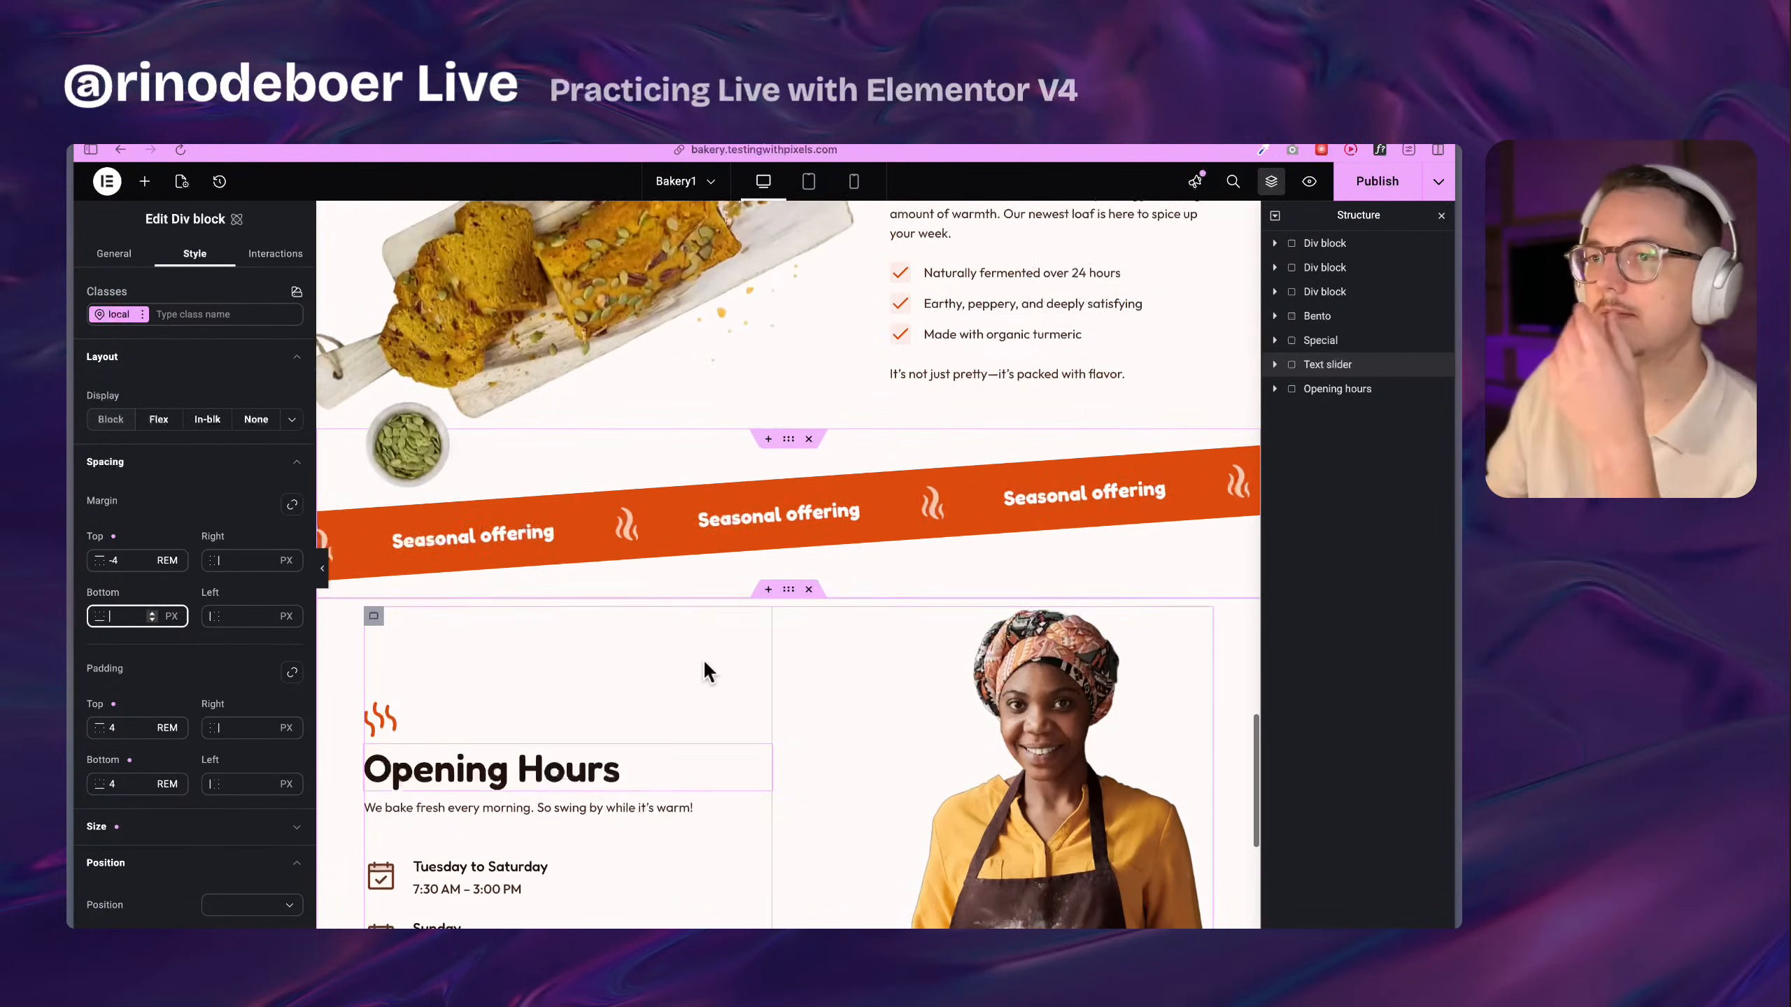
click(1375, 188)
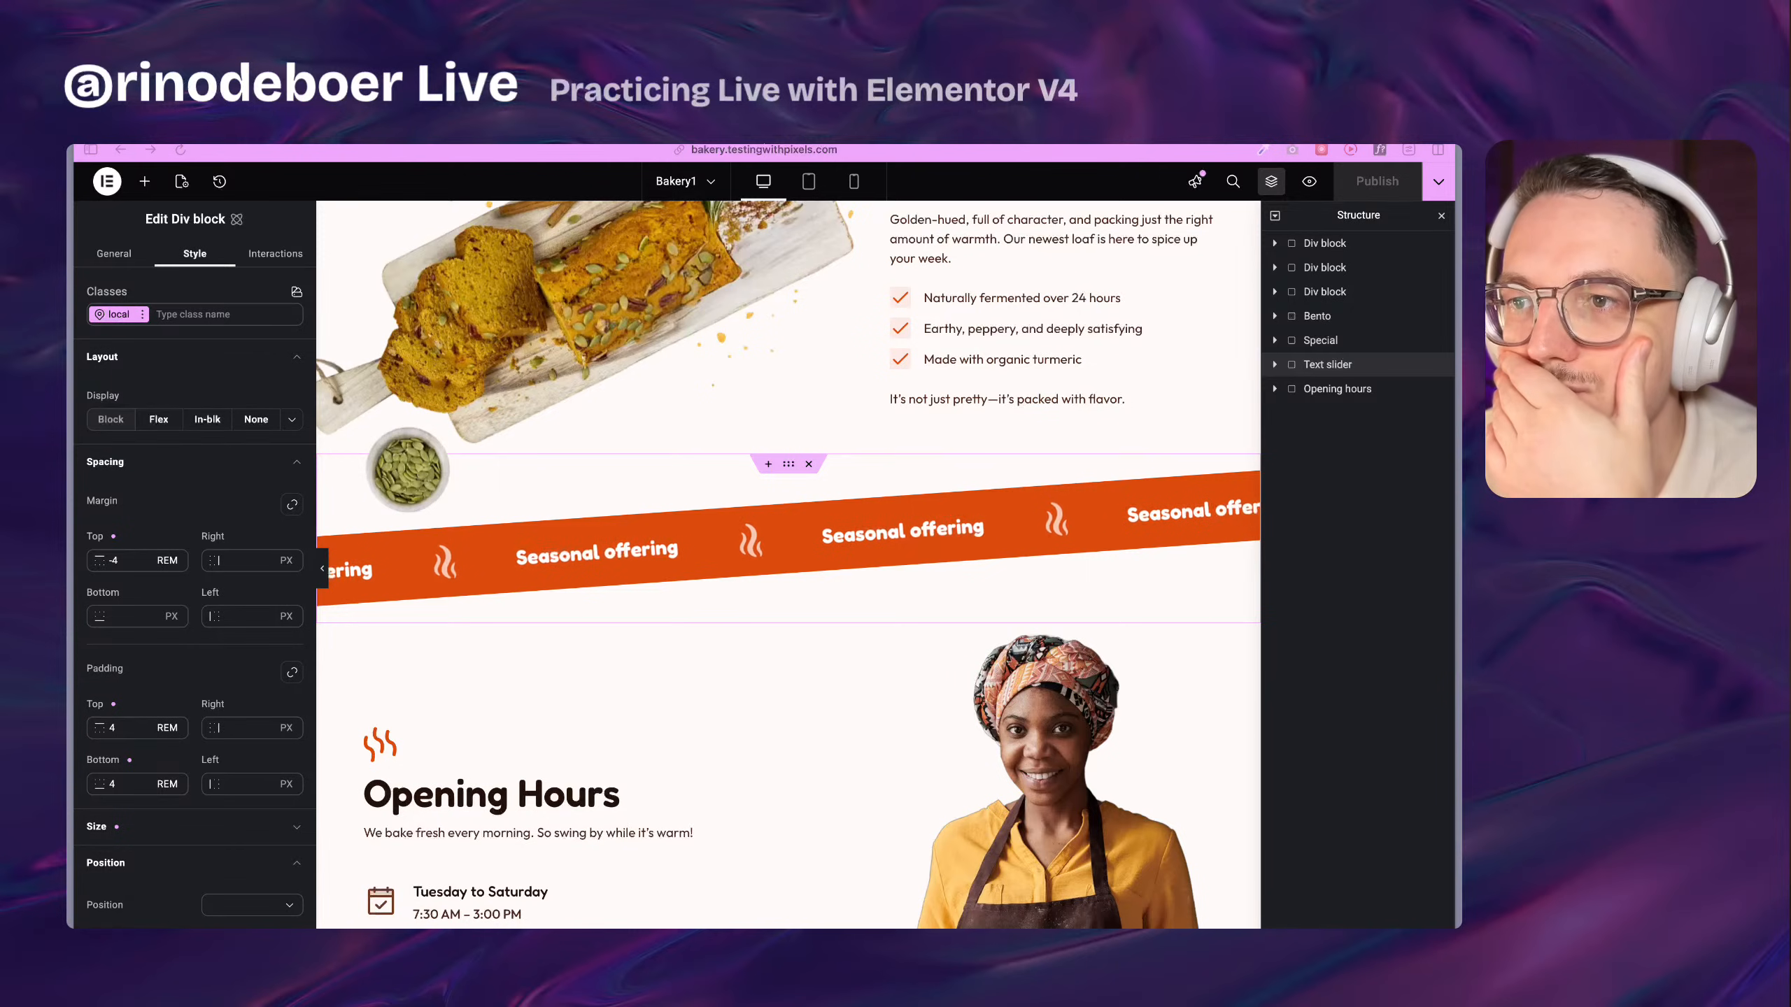
Switch to the live Bakery EV4 page and examine the spacing around the Turmeric bread section, Seasonal offering banner and Opening Hours section
mouse_move(71, 564)
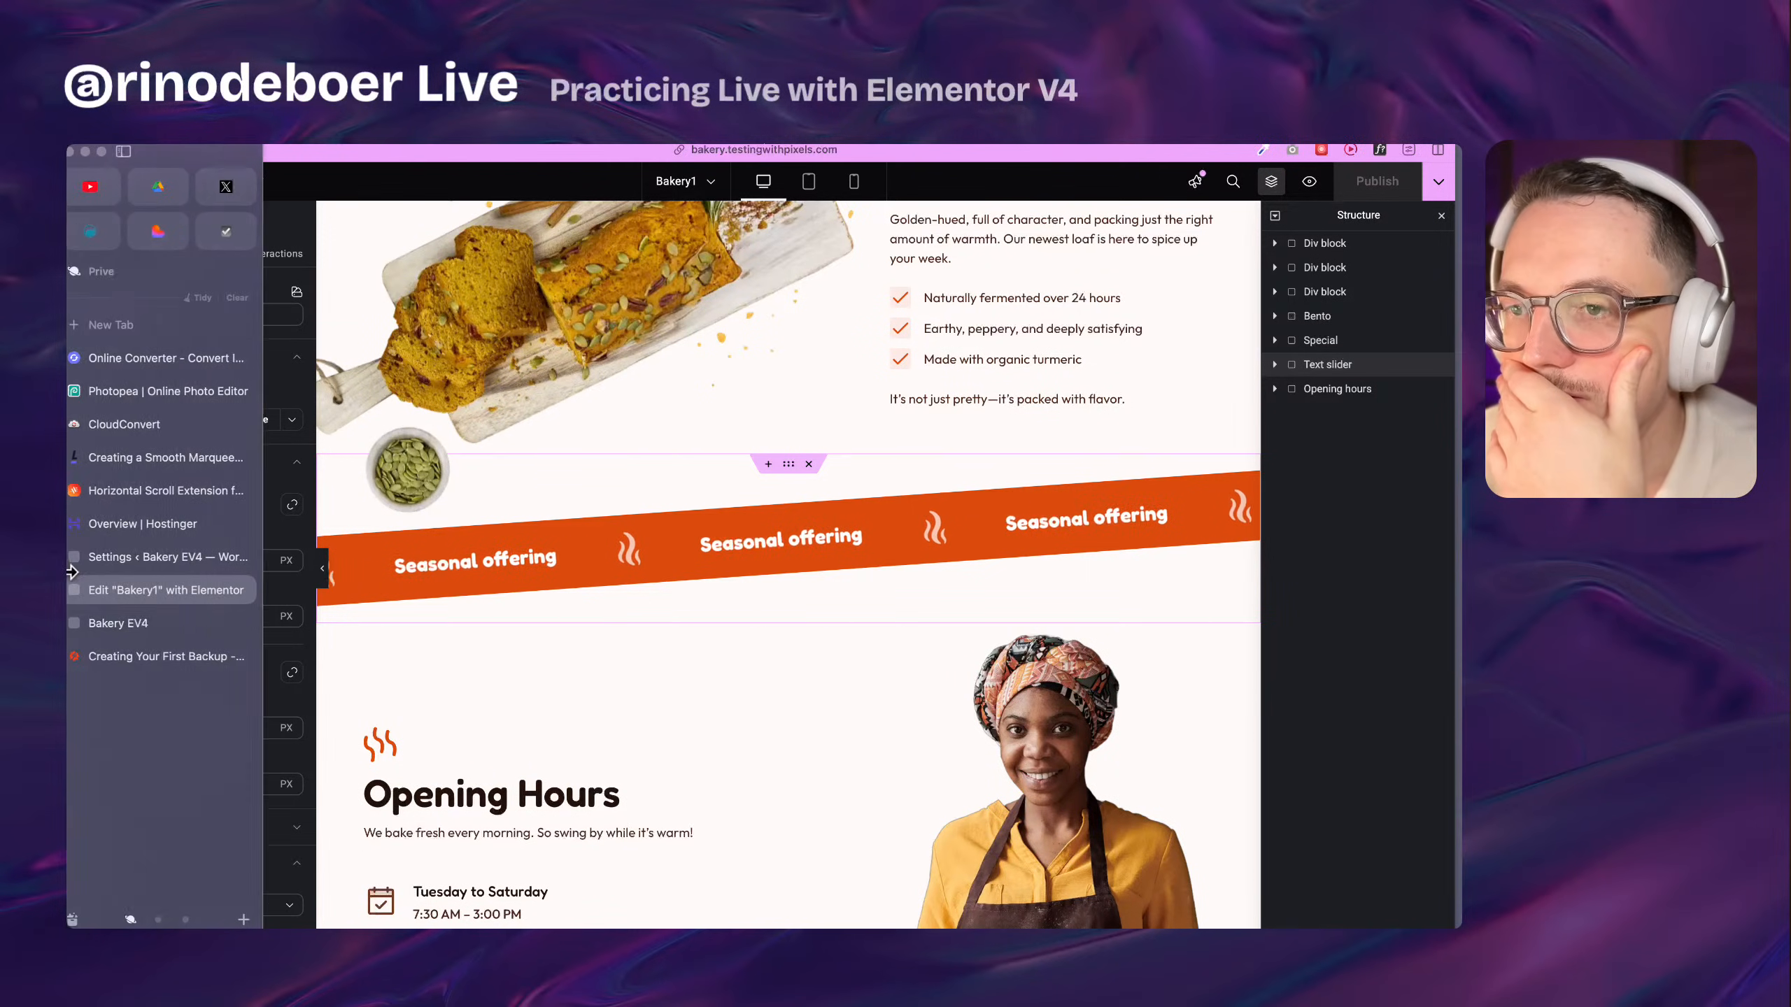
click(160, 613)
scroll(893, 459, up, 7)
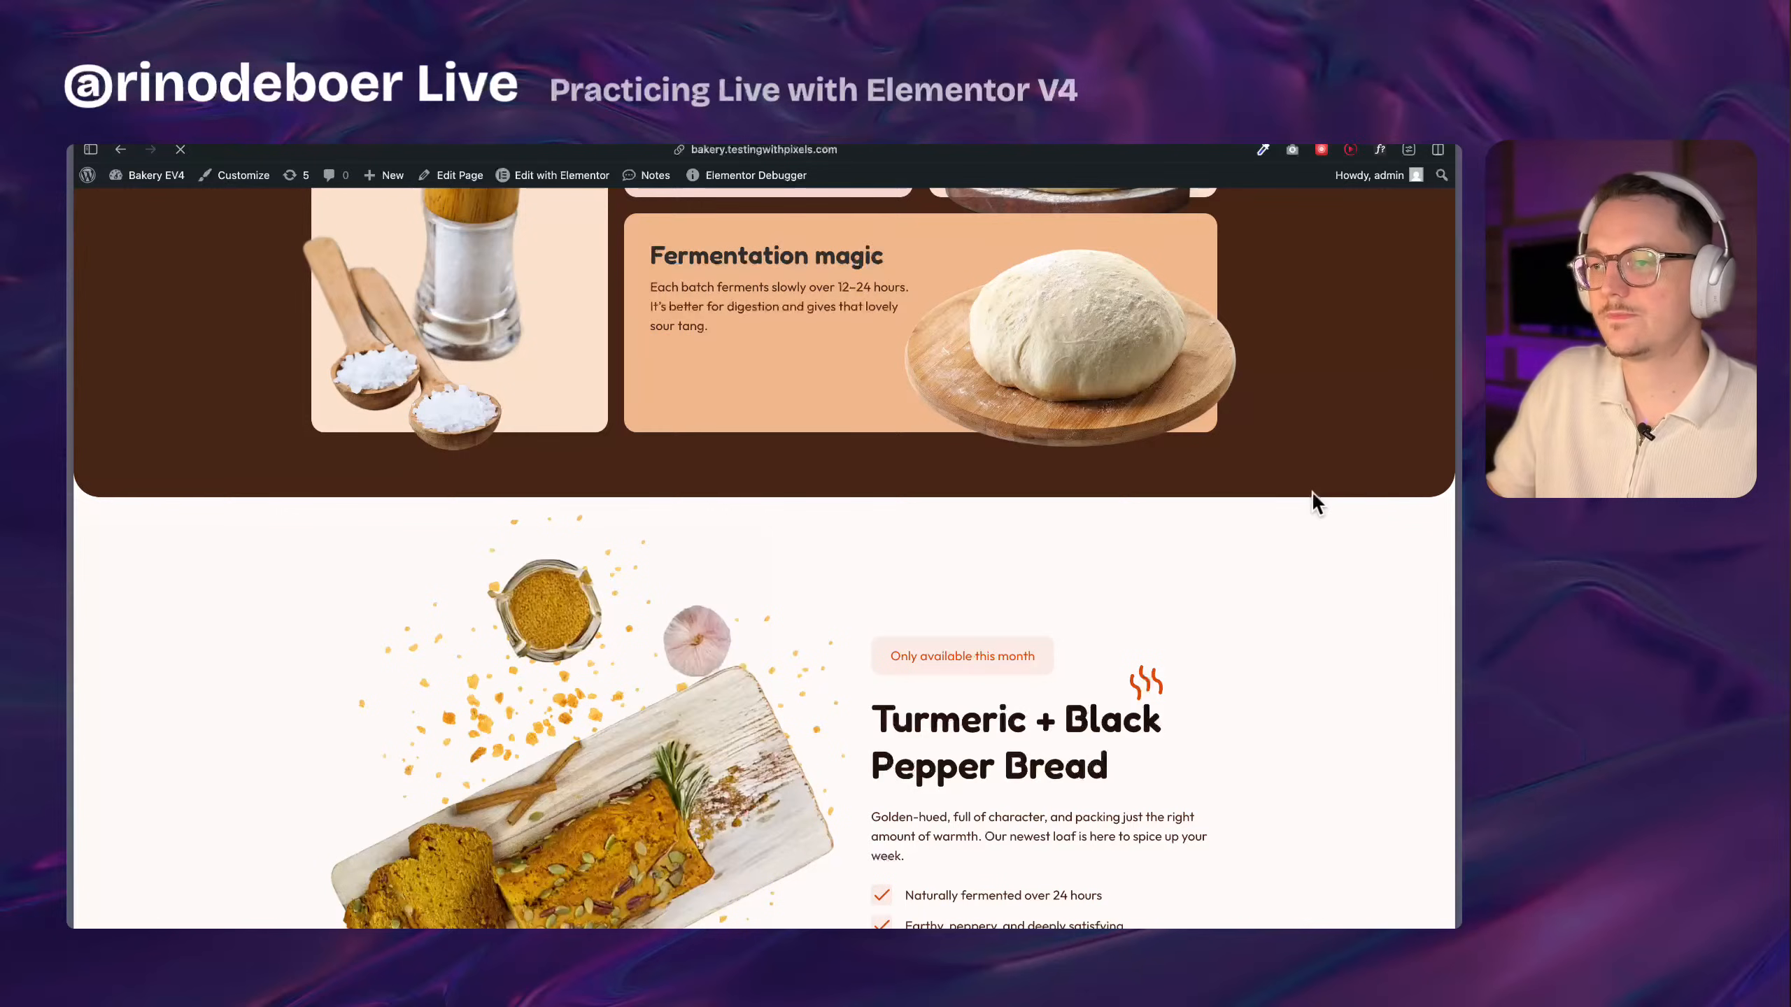
scroll(1306, 569, down, 4)
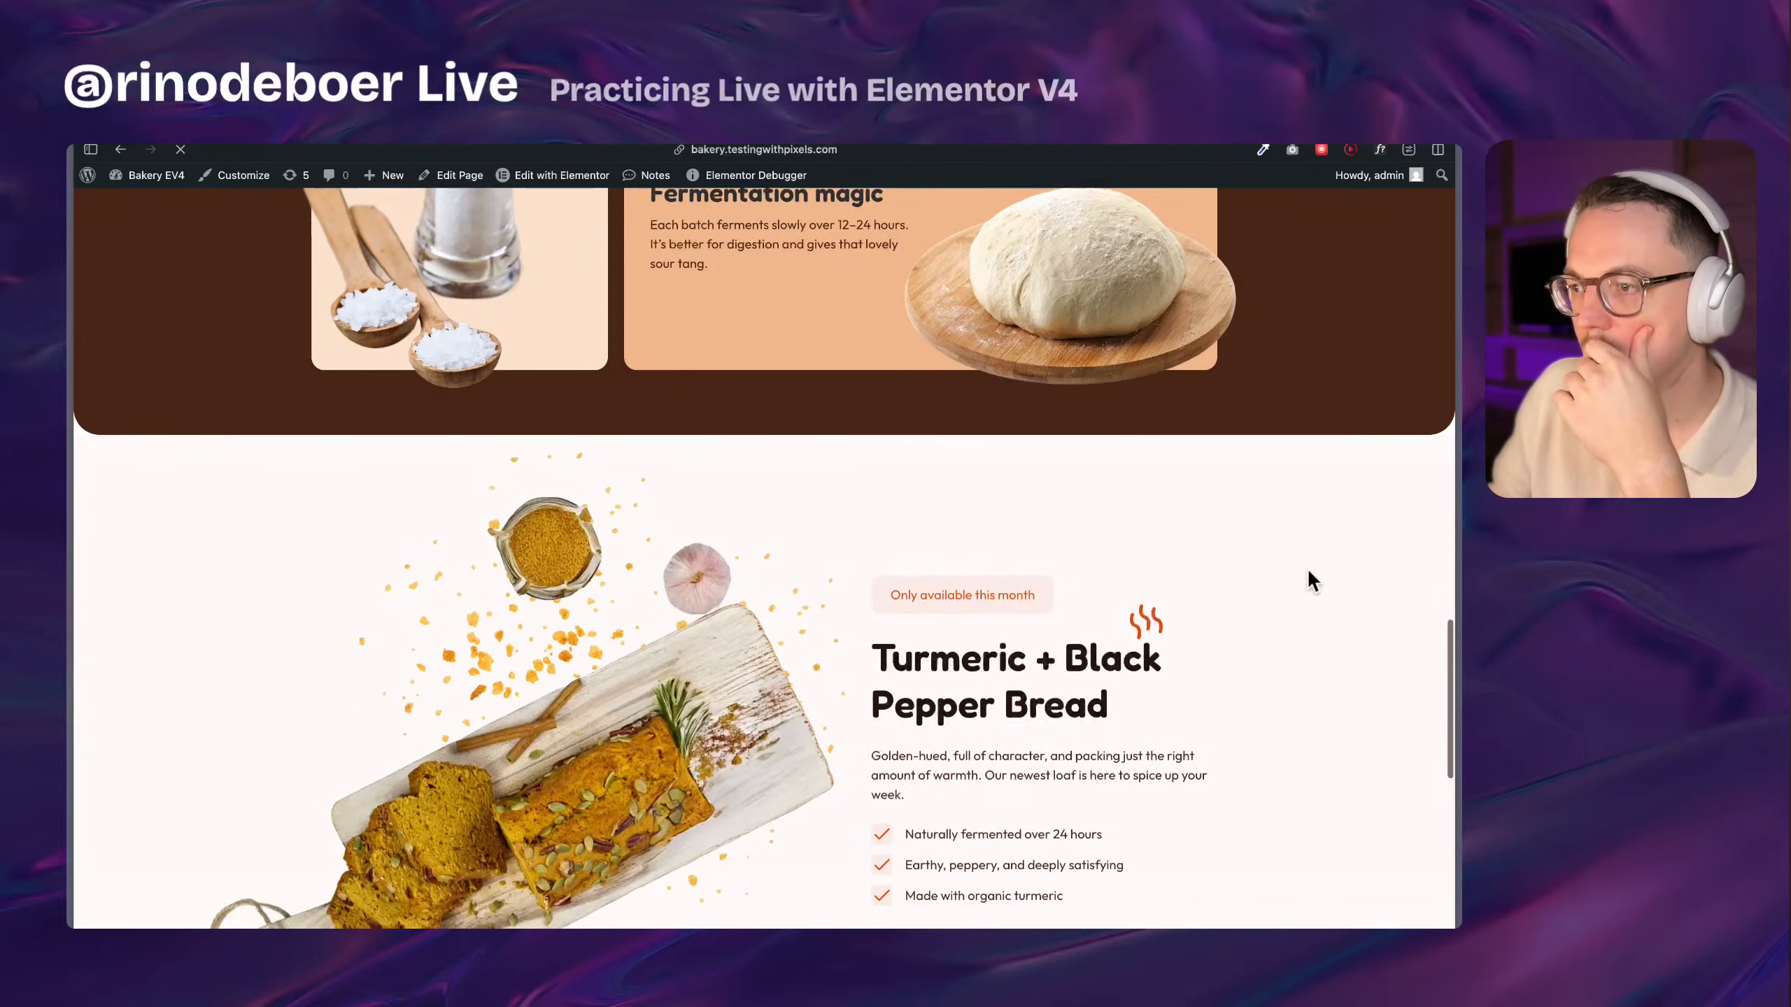
scroll(1310, 582, down, 4)
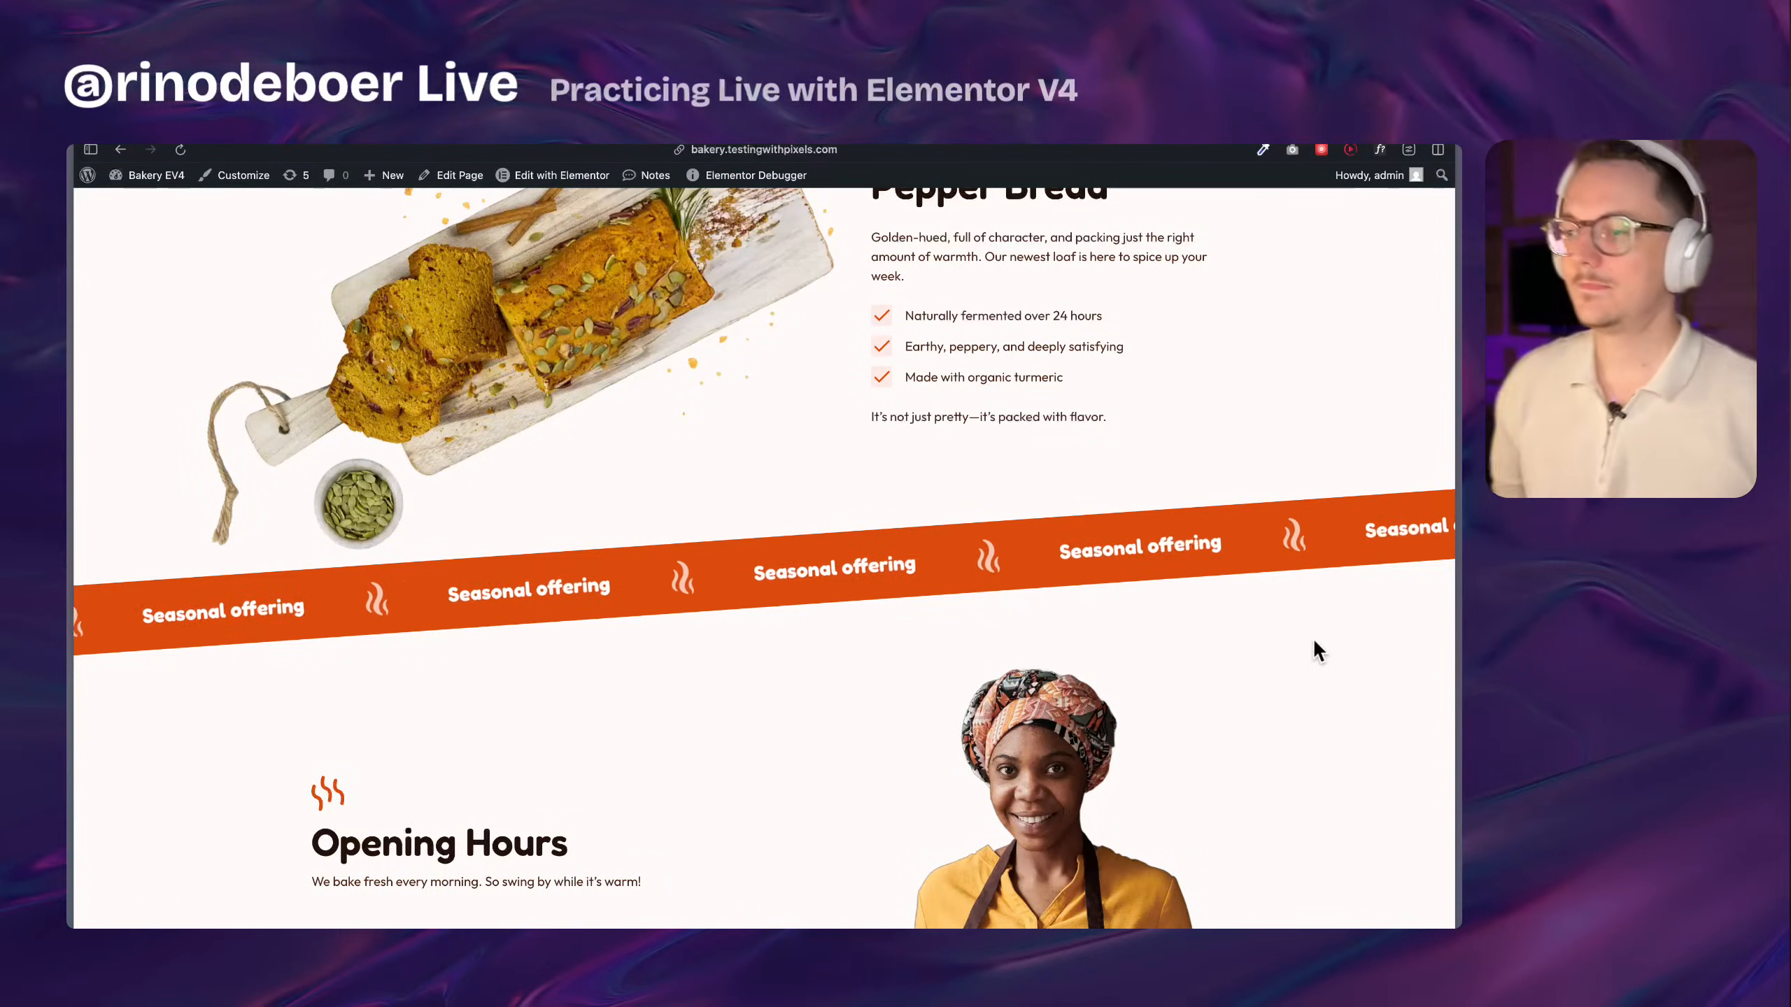
scroll(1312, 639, up, 5)
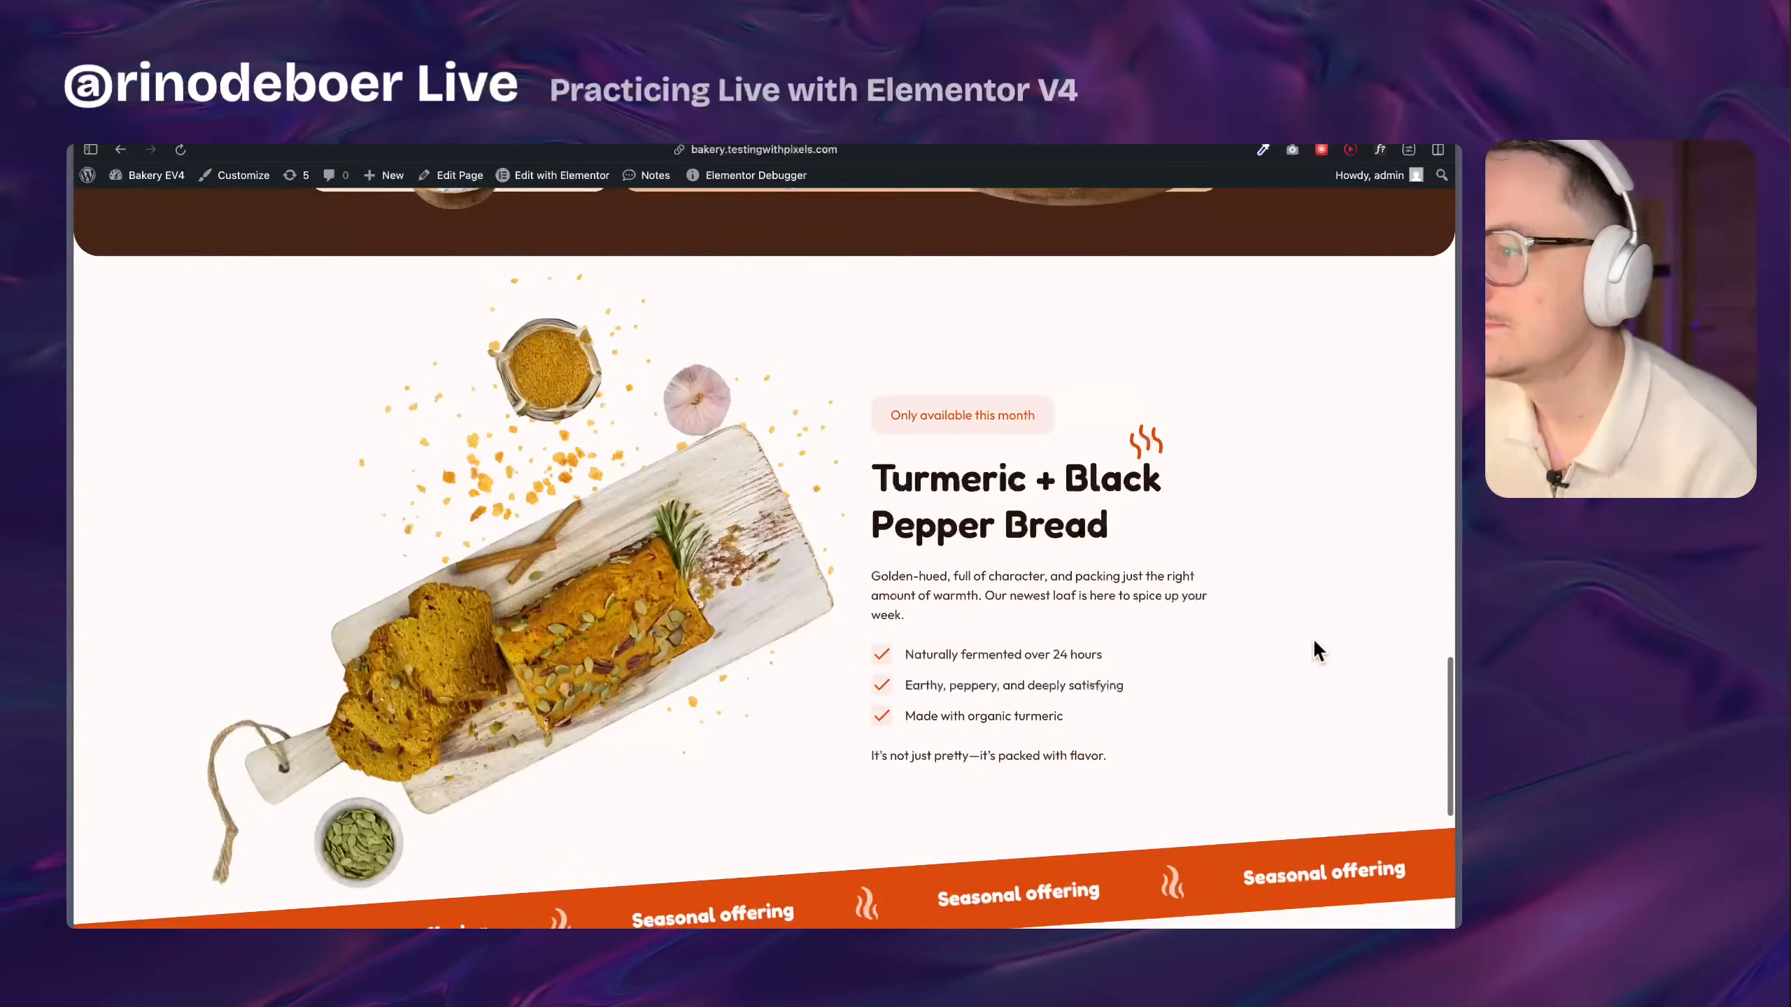
scroll(1313, 639, down, 2)
scroll(1312, 649, up, 1)
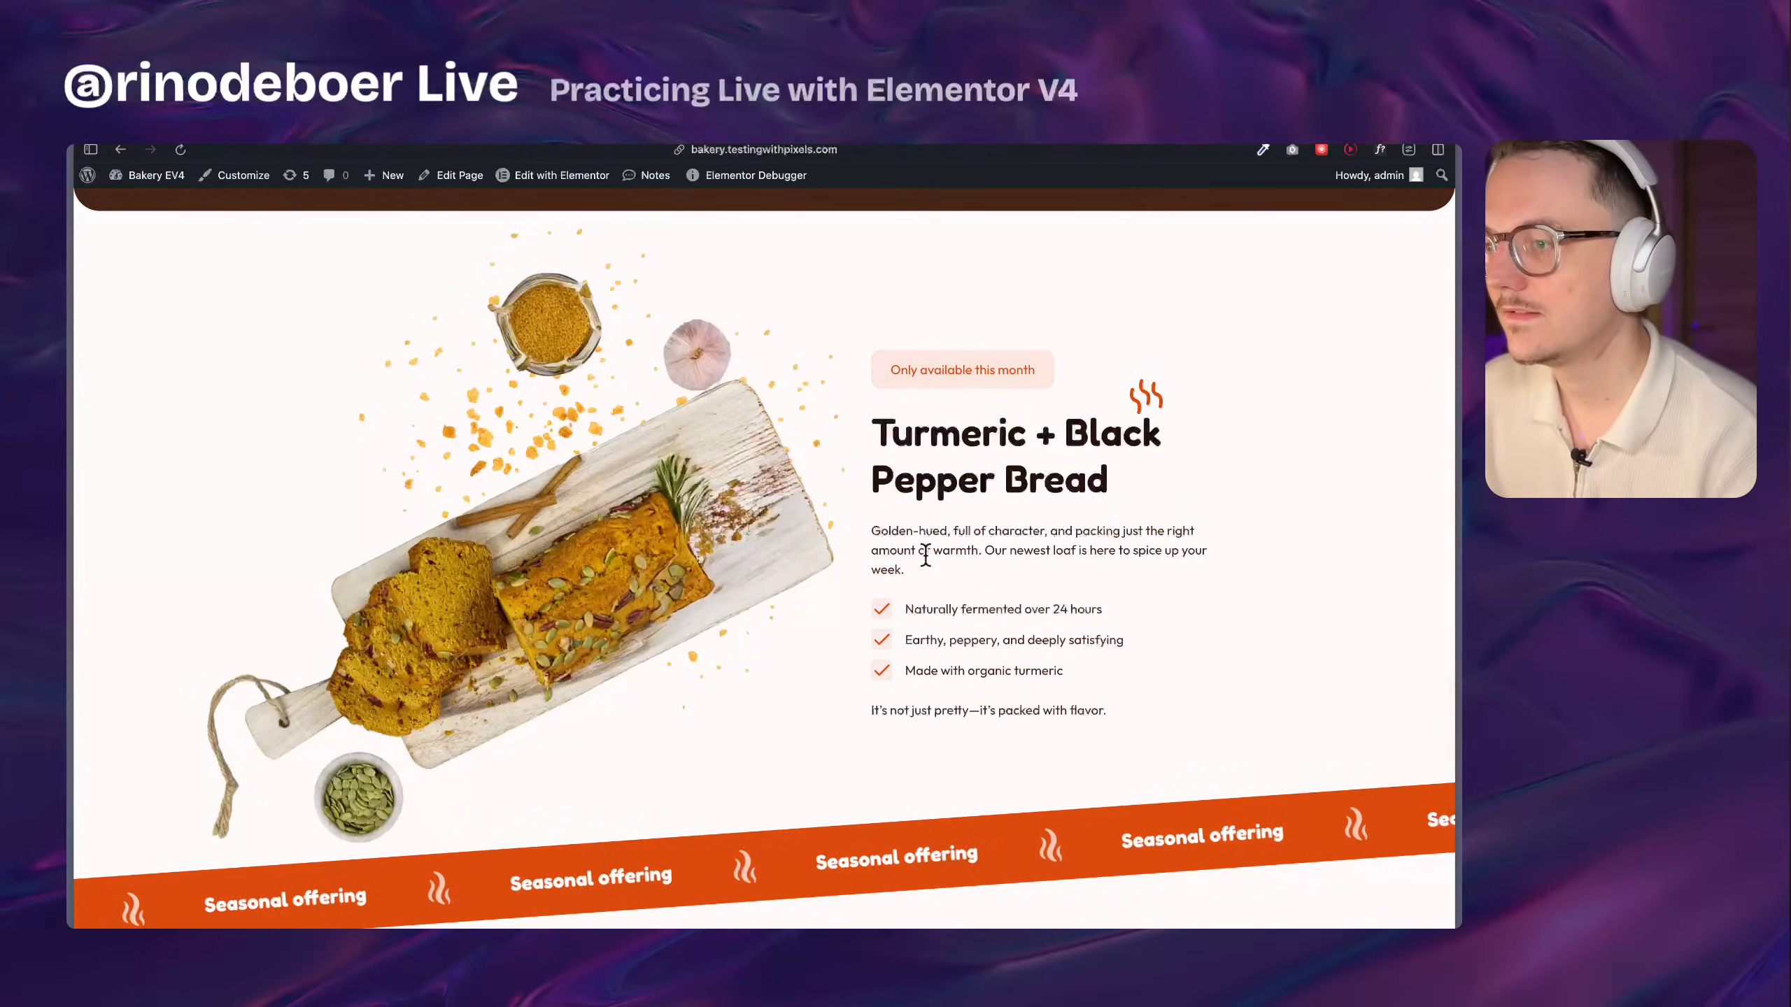
scroll(816, 698, down, 6)
scroll(815, 698, up, 5)
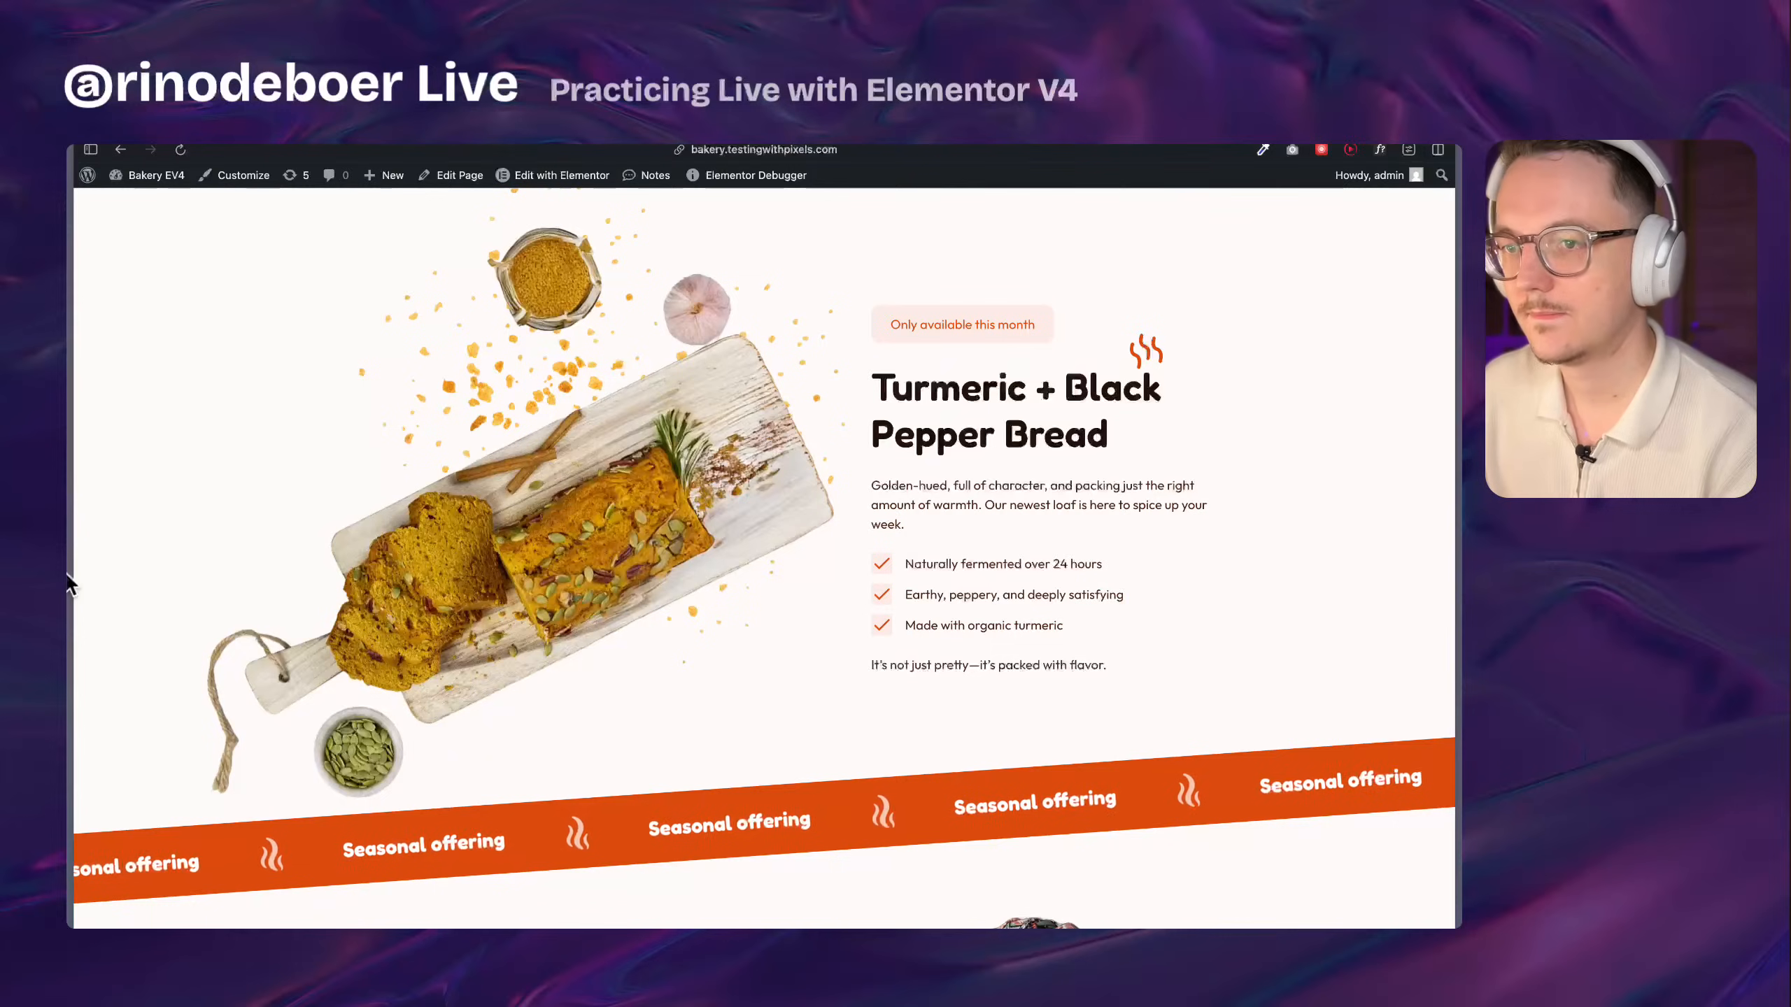
Return to the Elementor editor, switch to the tablet layout and examine the Special section and the banner below it
mouse_move(71, 563)
click(169, 591)
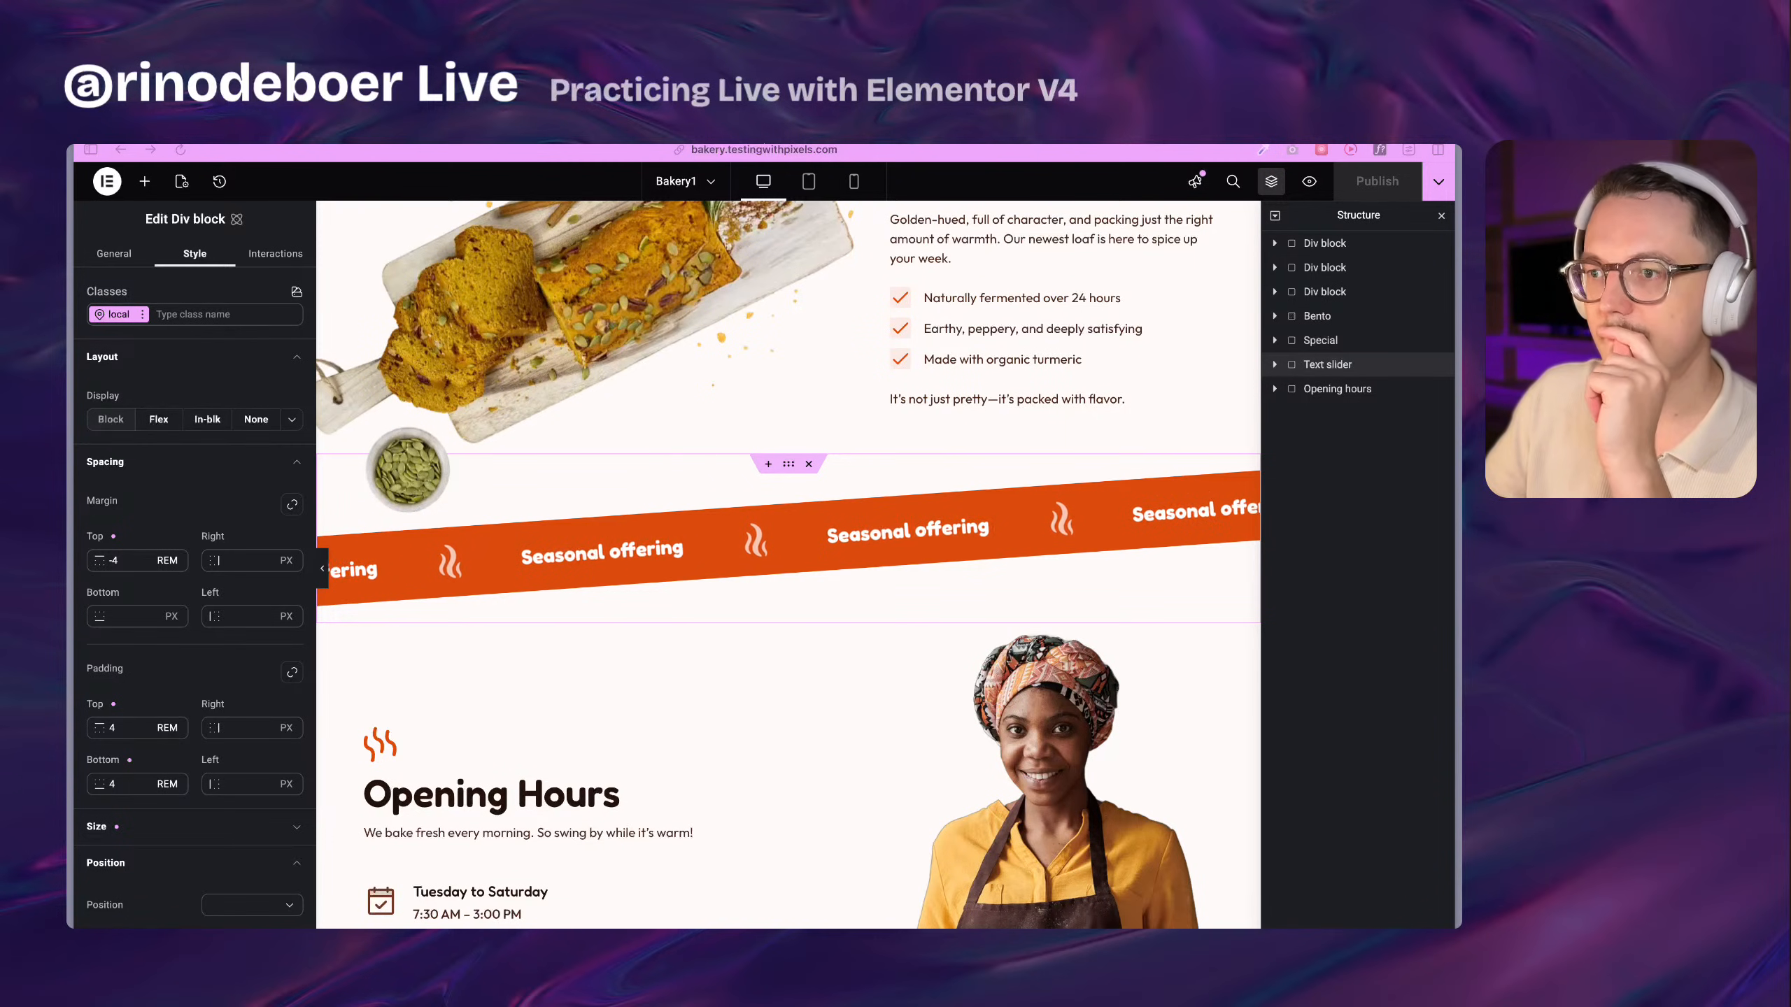
click(811, 179)
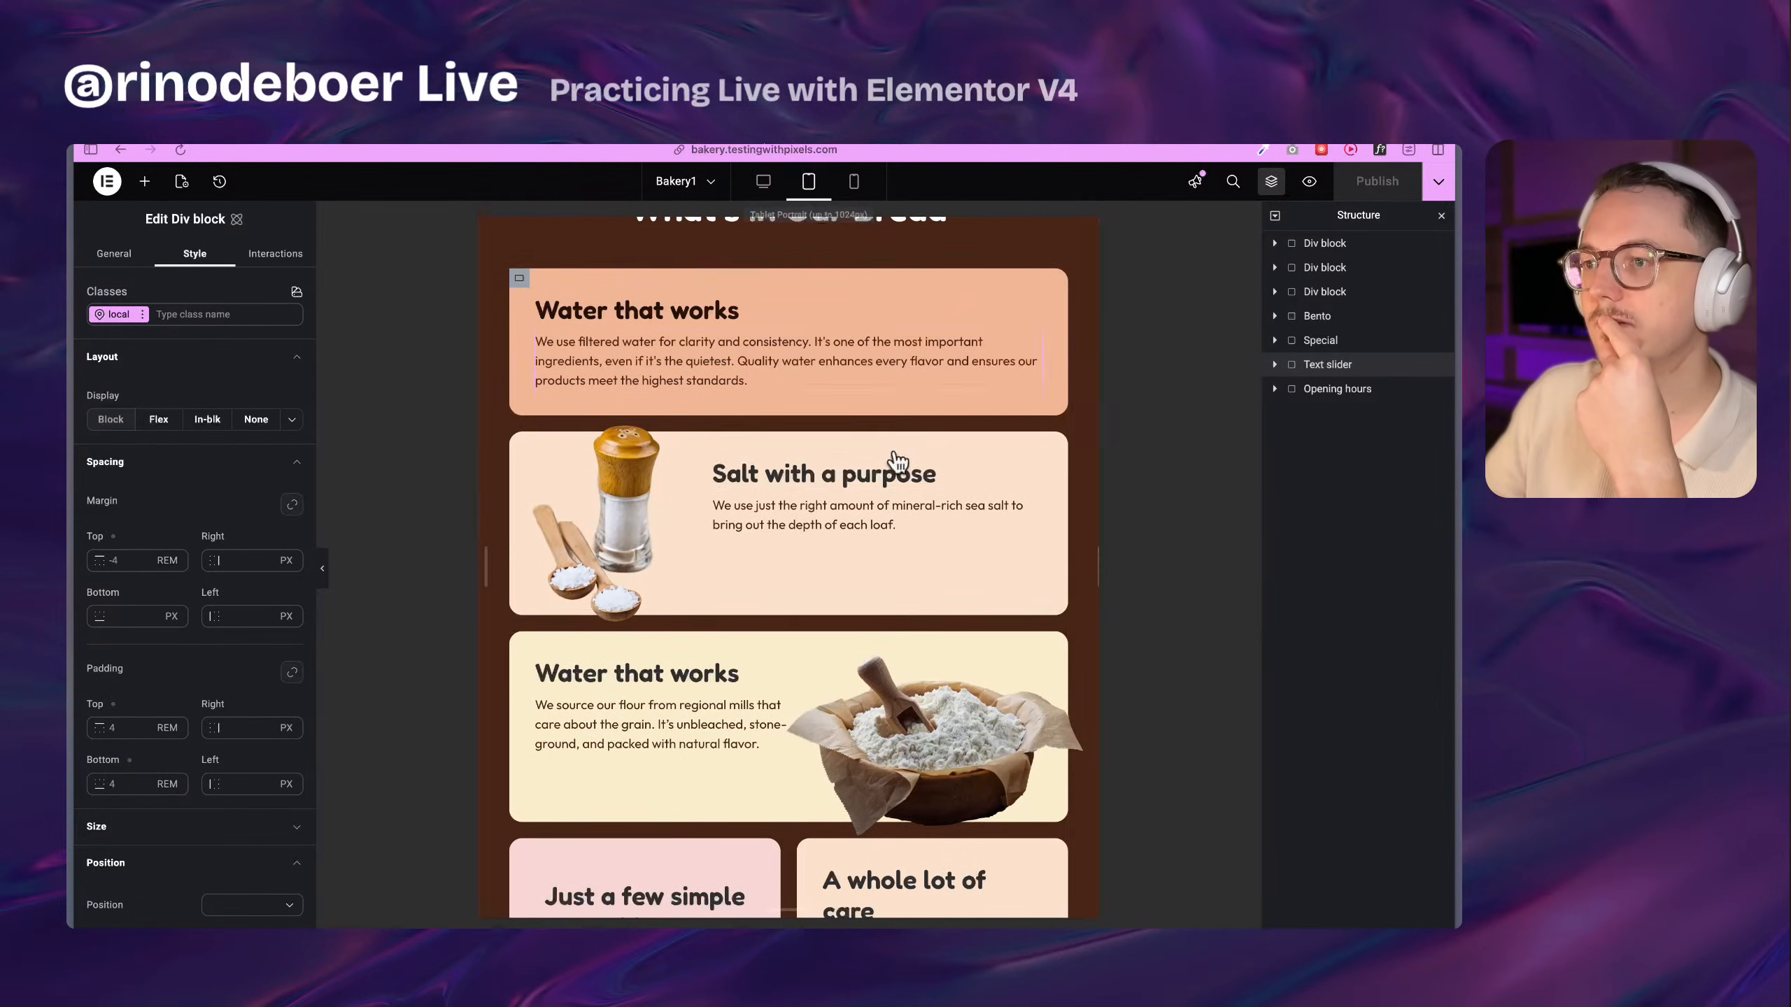
scroll(967, 500, down, 18)
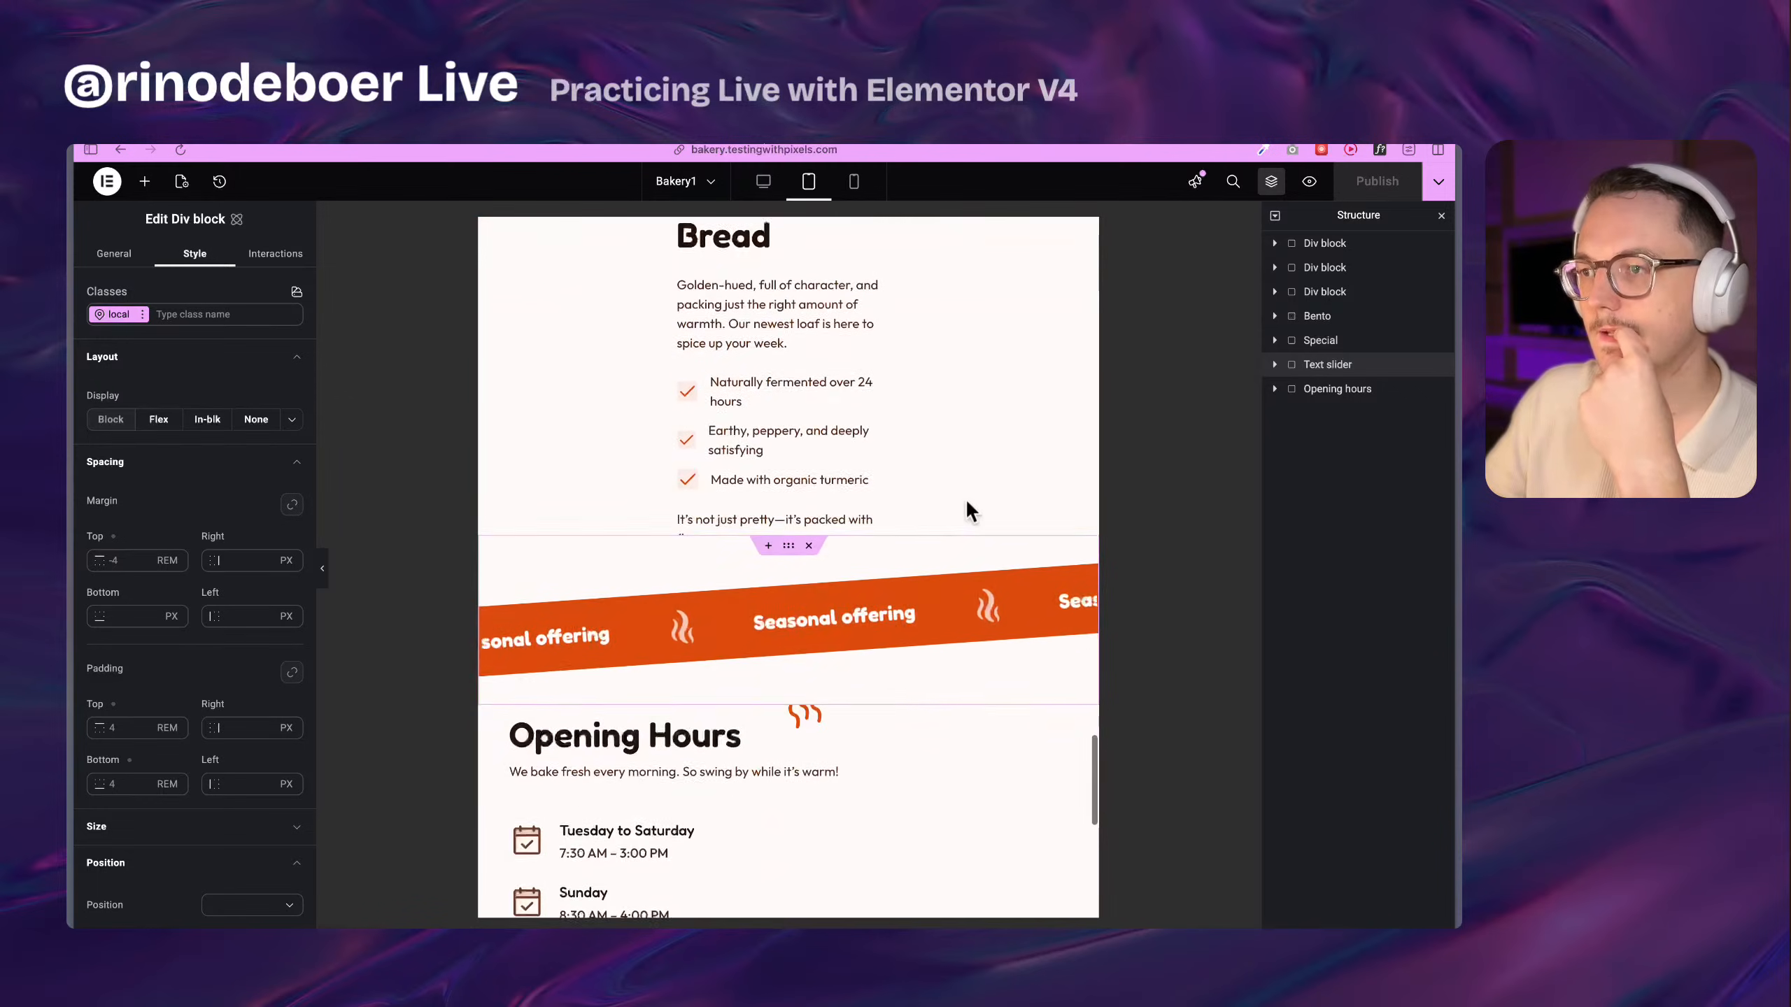
scroll(966, 501, up, 6)
scroll(966, 498, up, 4)
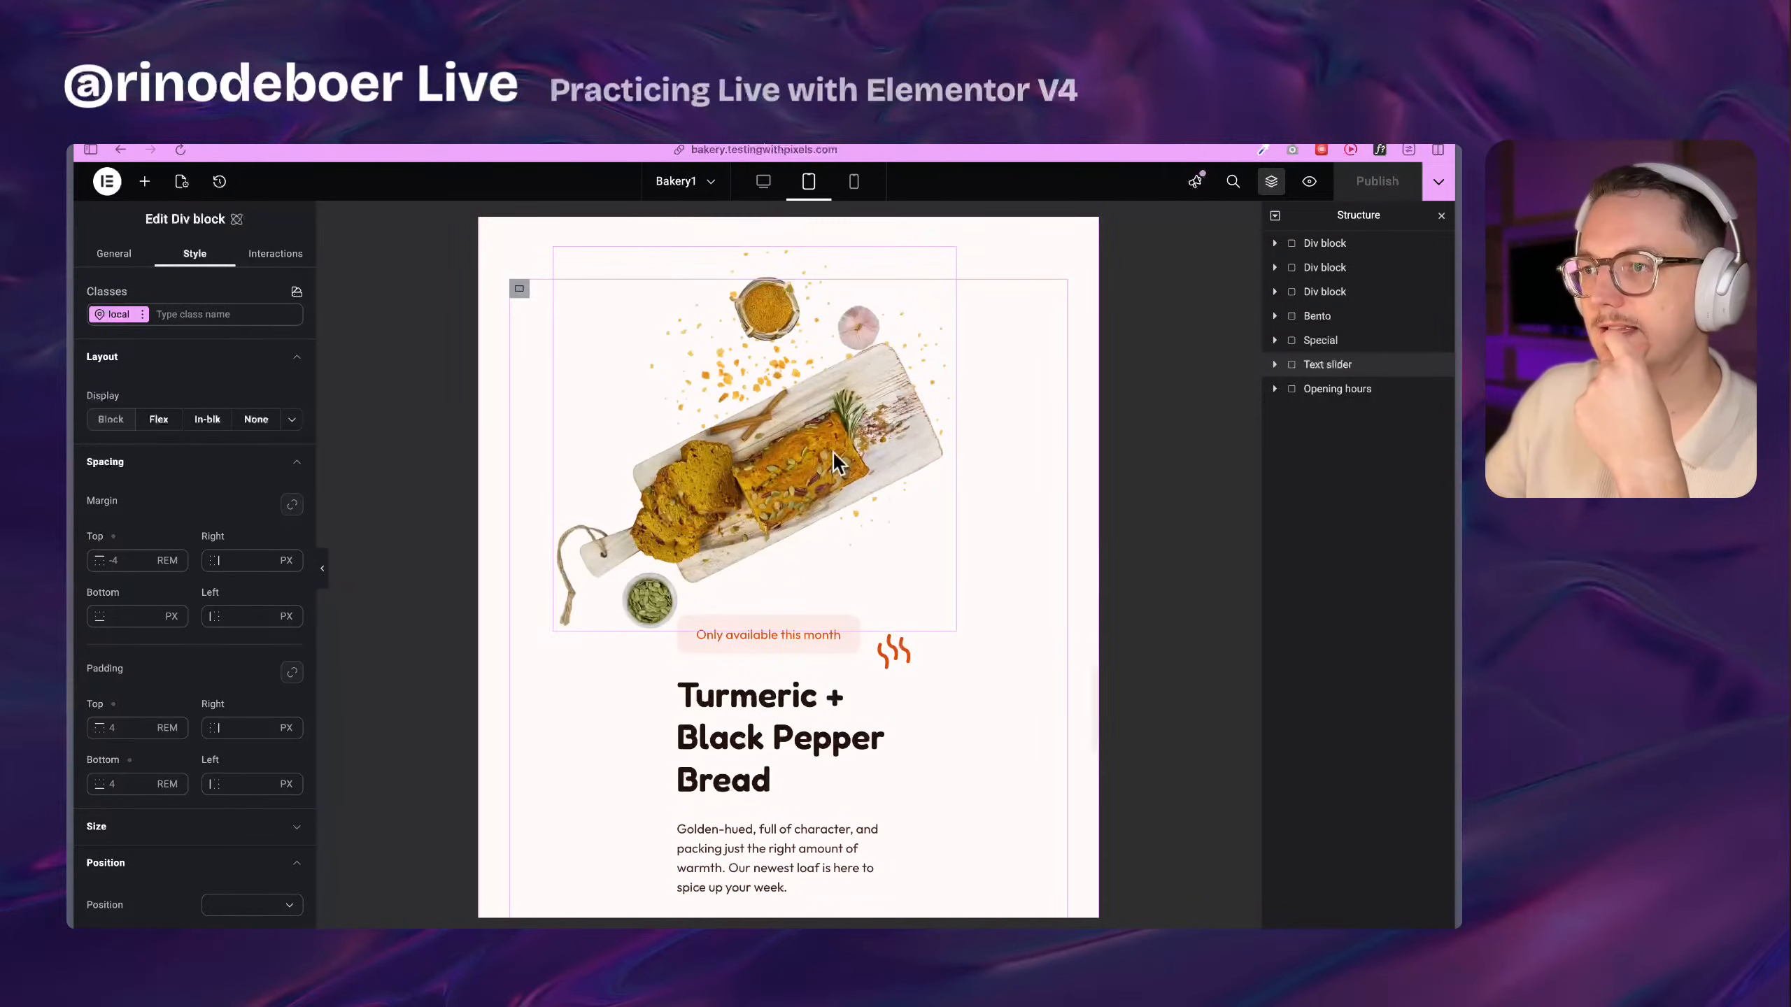
scroll(833, 451, down, 8)
scroll(707, 488, down, 2)
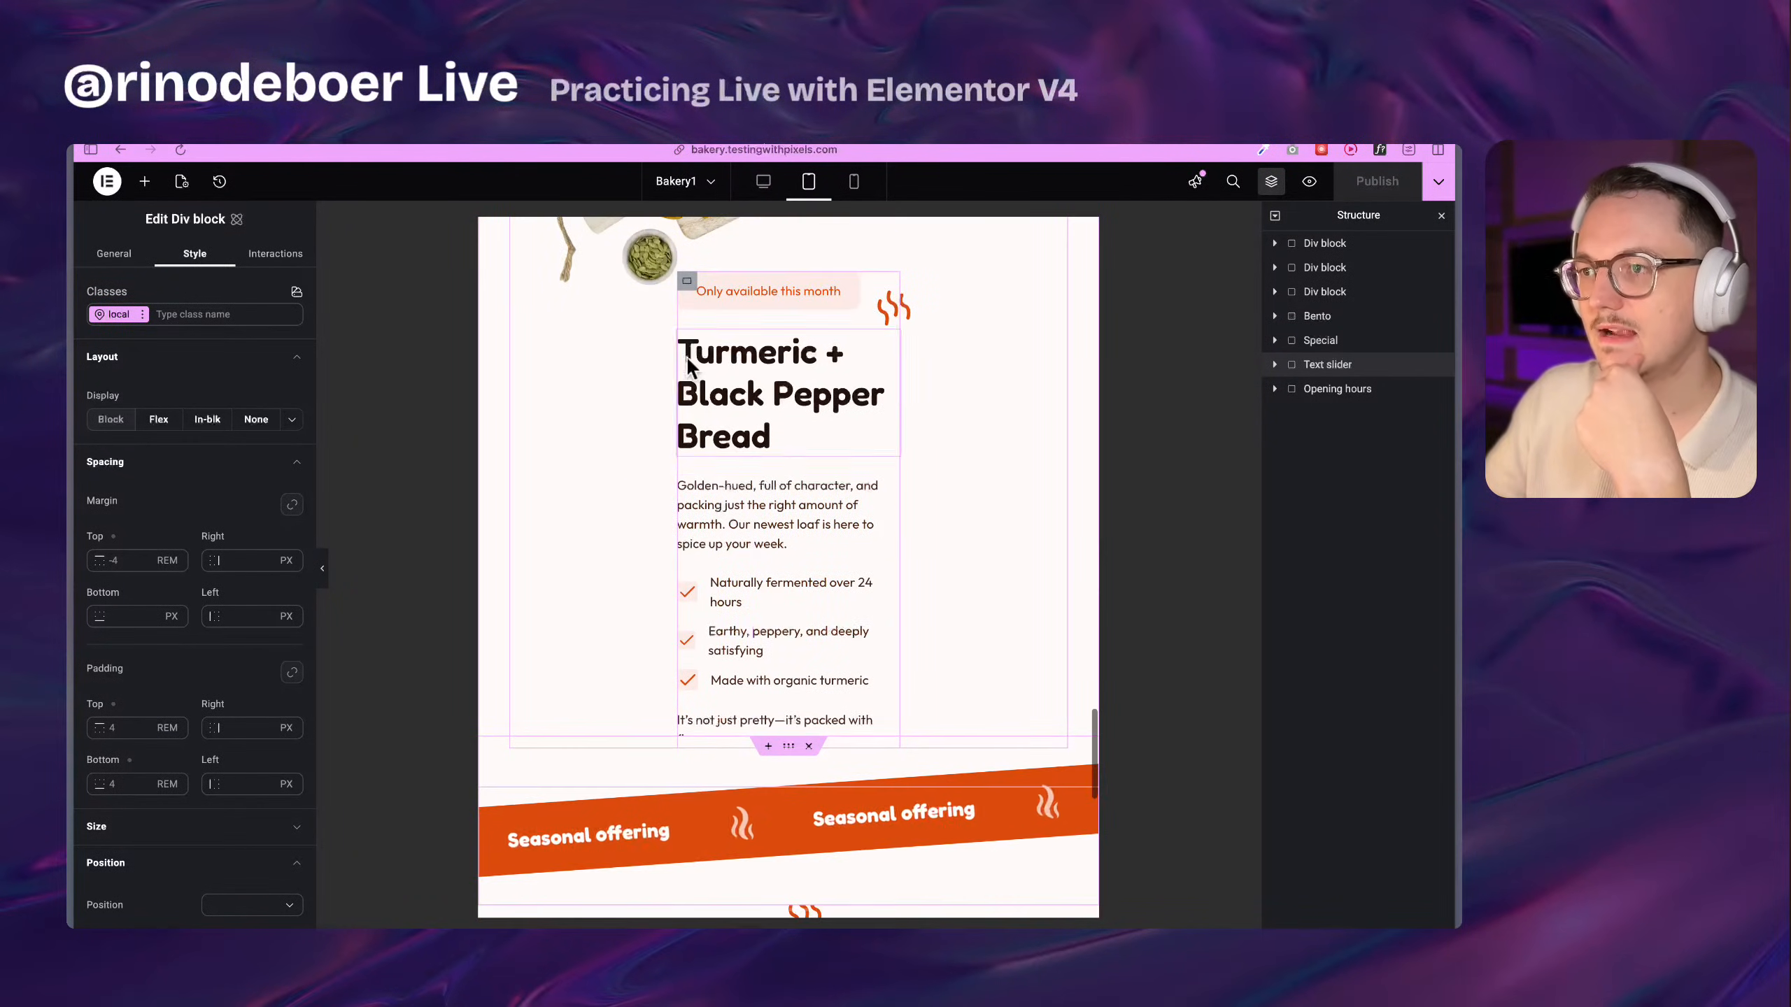
Set the width of the Special section's text flexbox to 80% for tablet
click(689, 285)
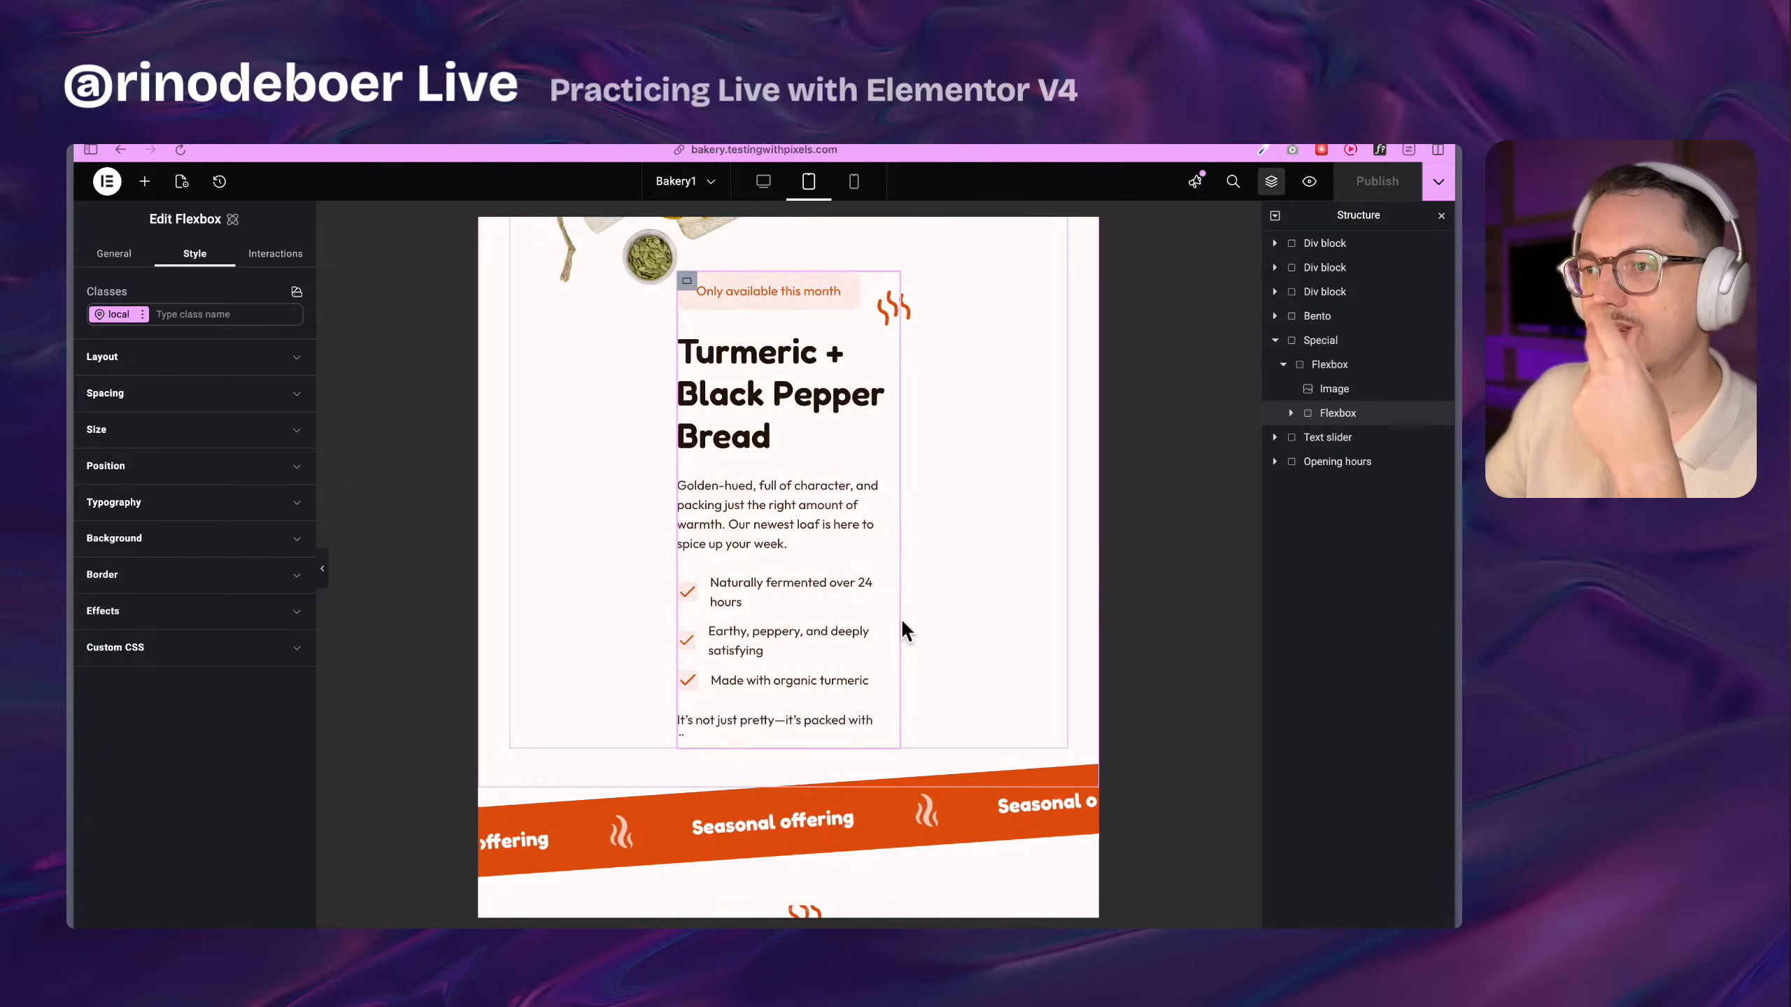
scroll(680, 526, up, 1)
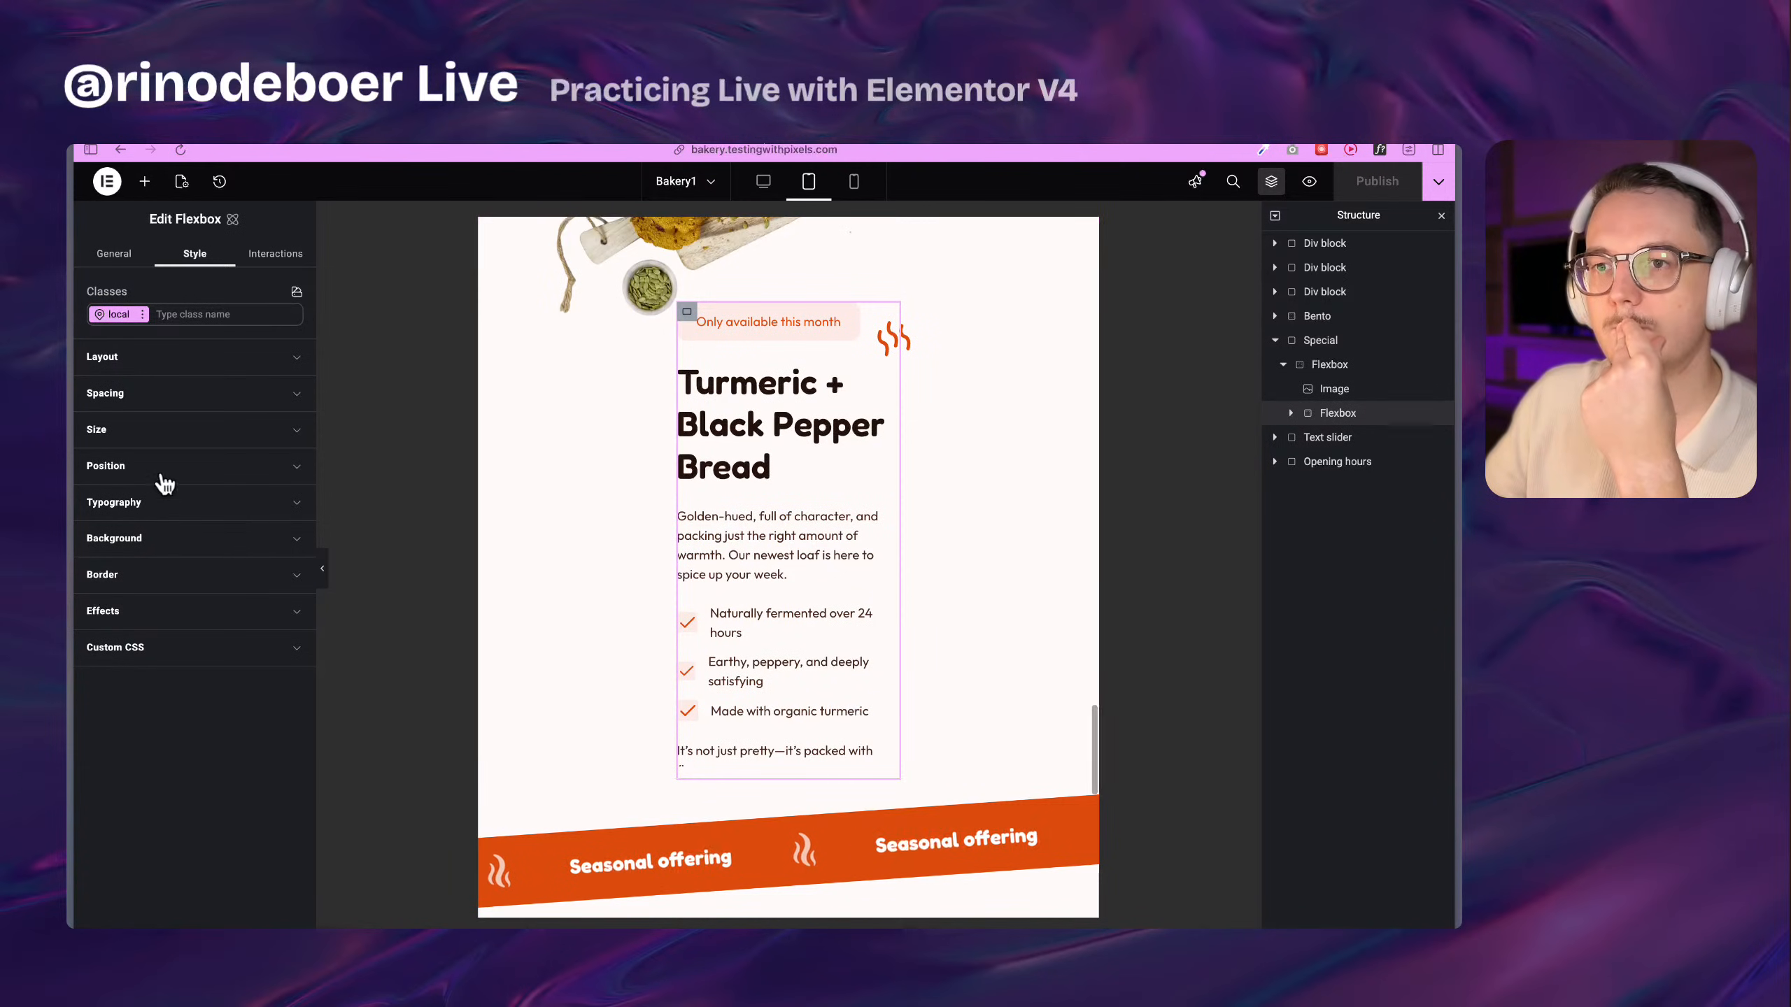
click(161, 444)
click(123, 492)
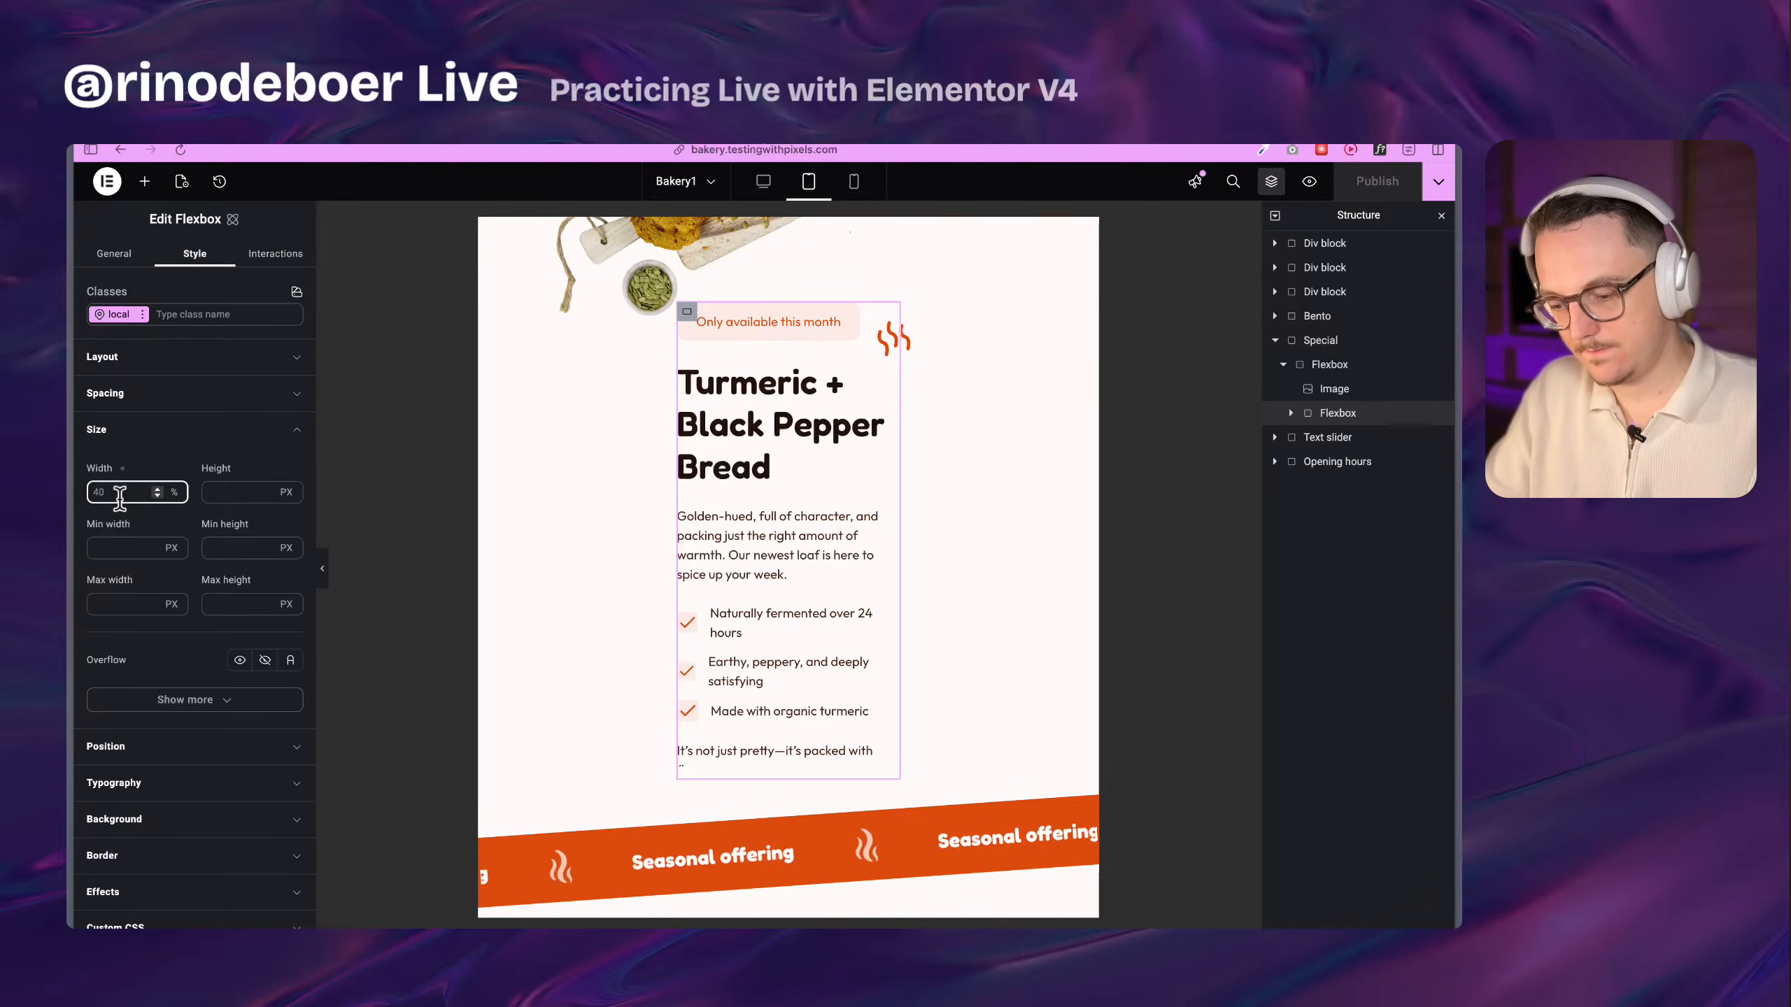
text(80)
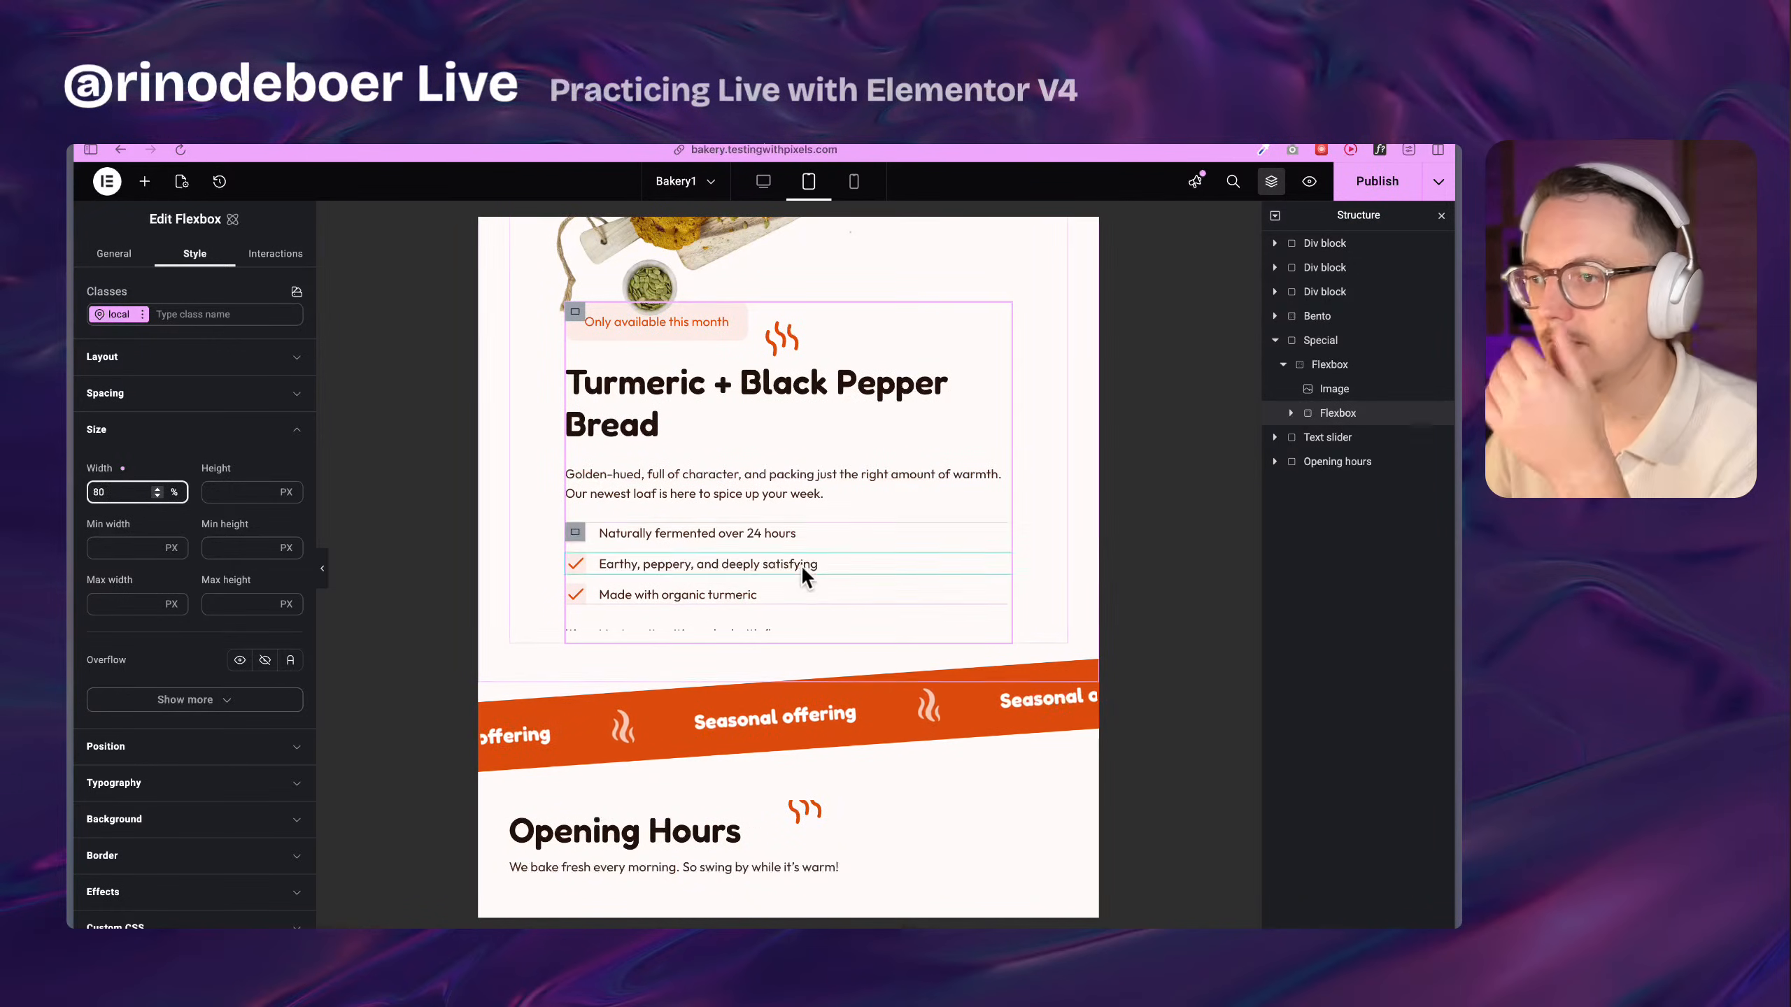
scroll(800, 566, down, 3)
scroll(709, 513, up, 1)
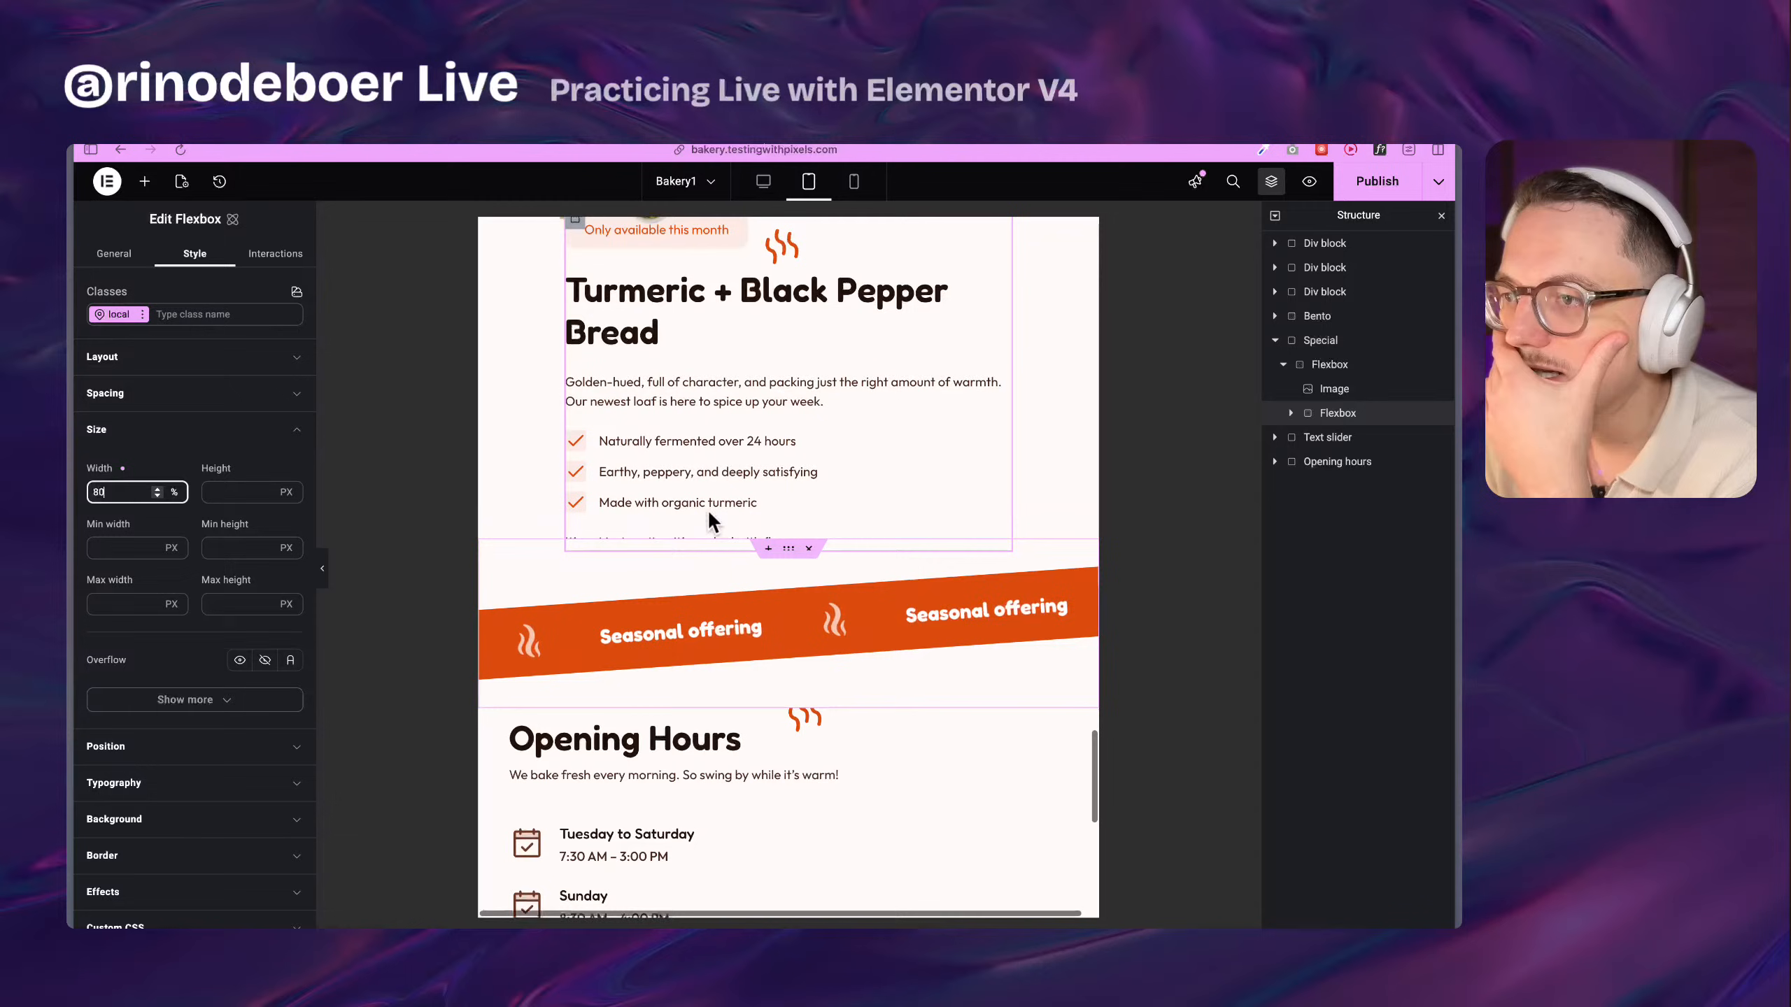
Set the Text slider block's top margin to 0 rem for tablet
click(791, 561)
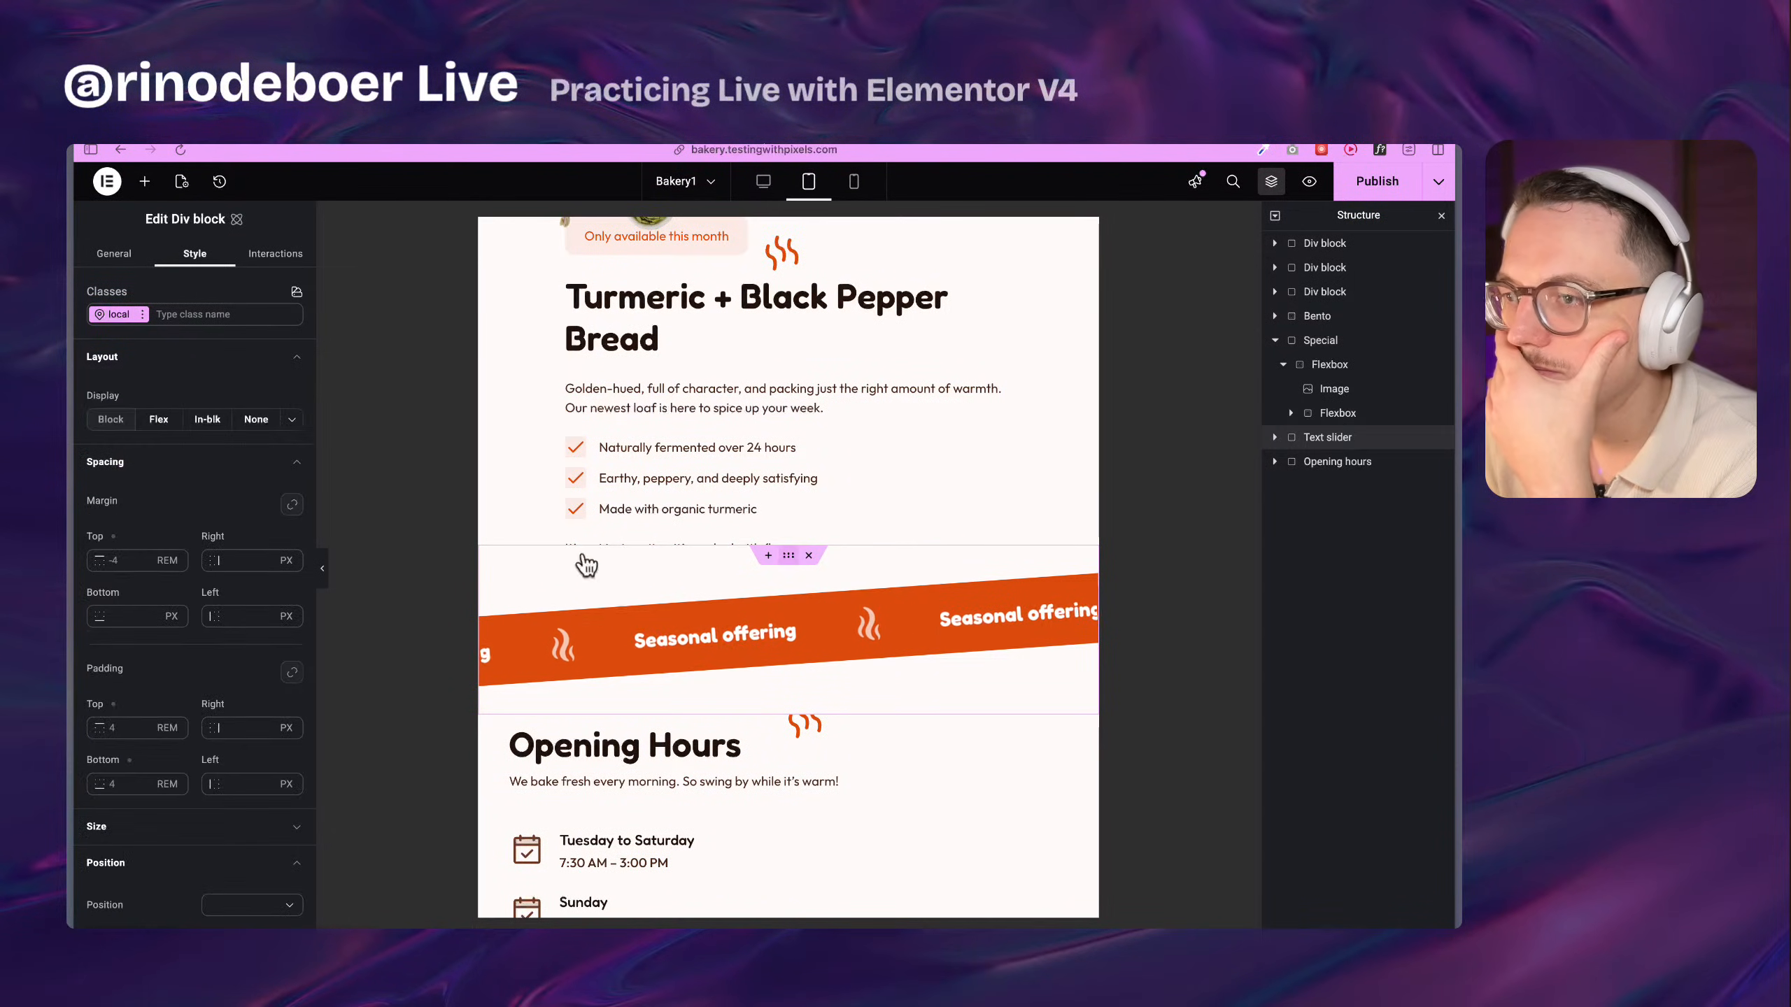
click(128, 560)
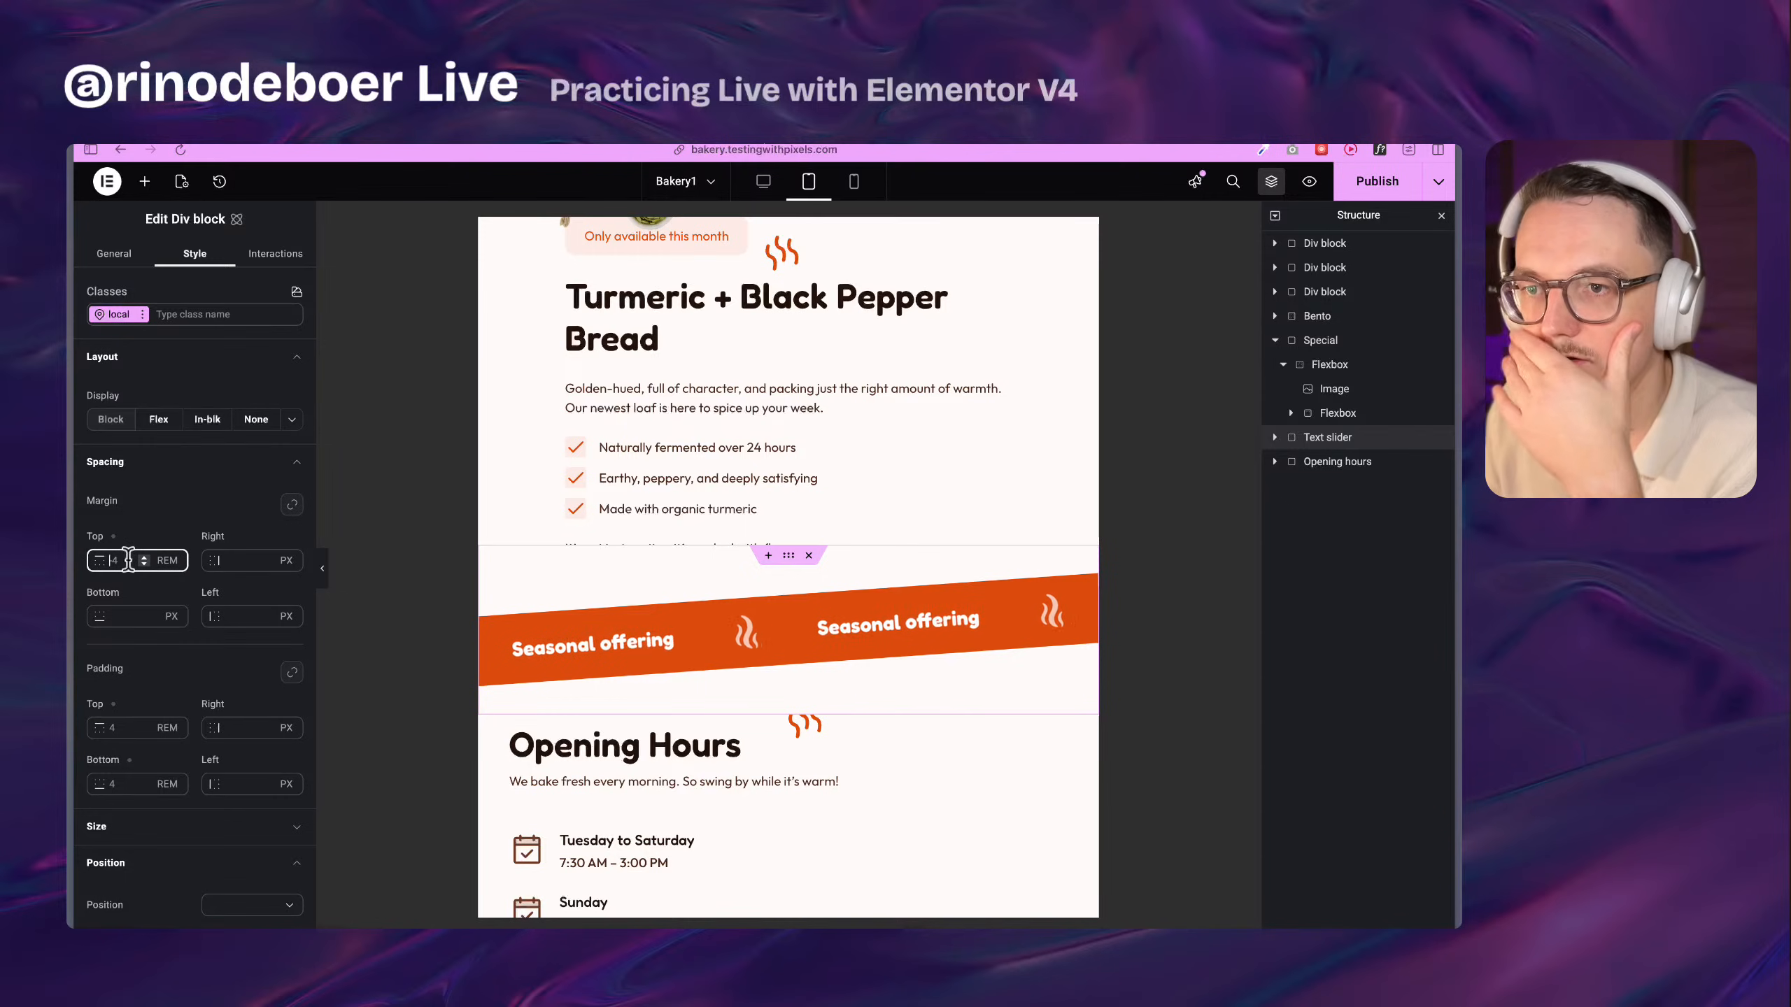
key(Delete)
text(0)
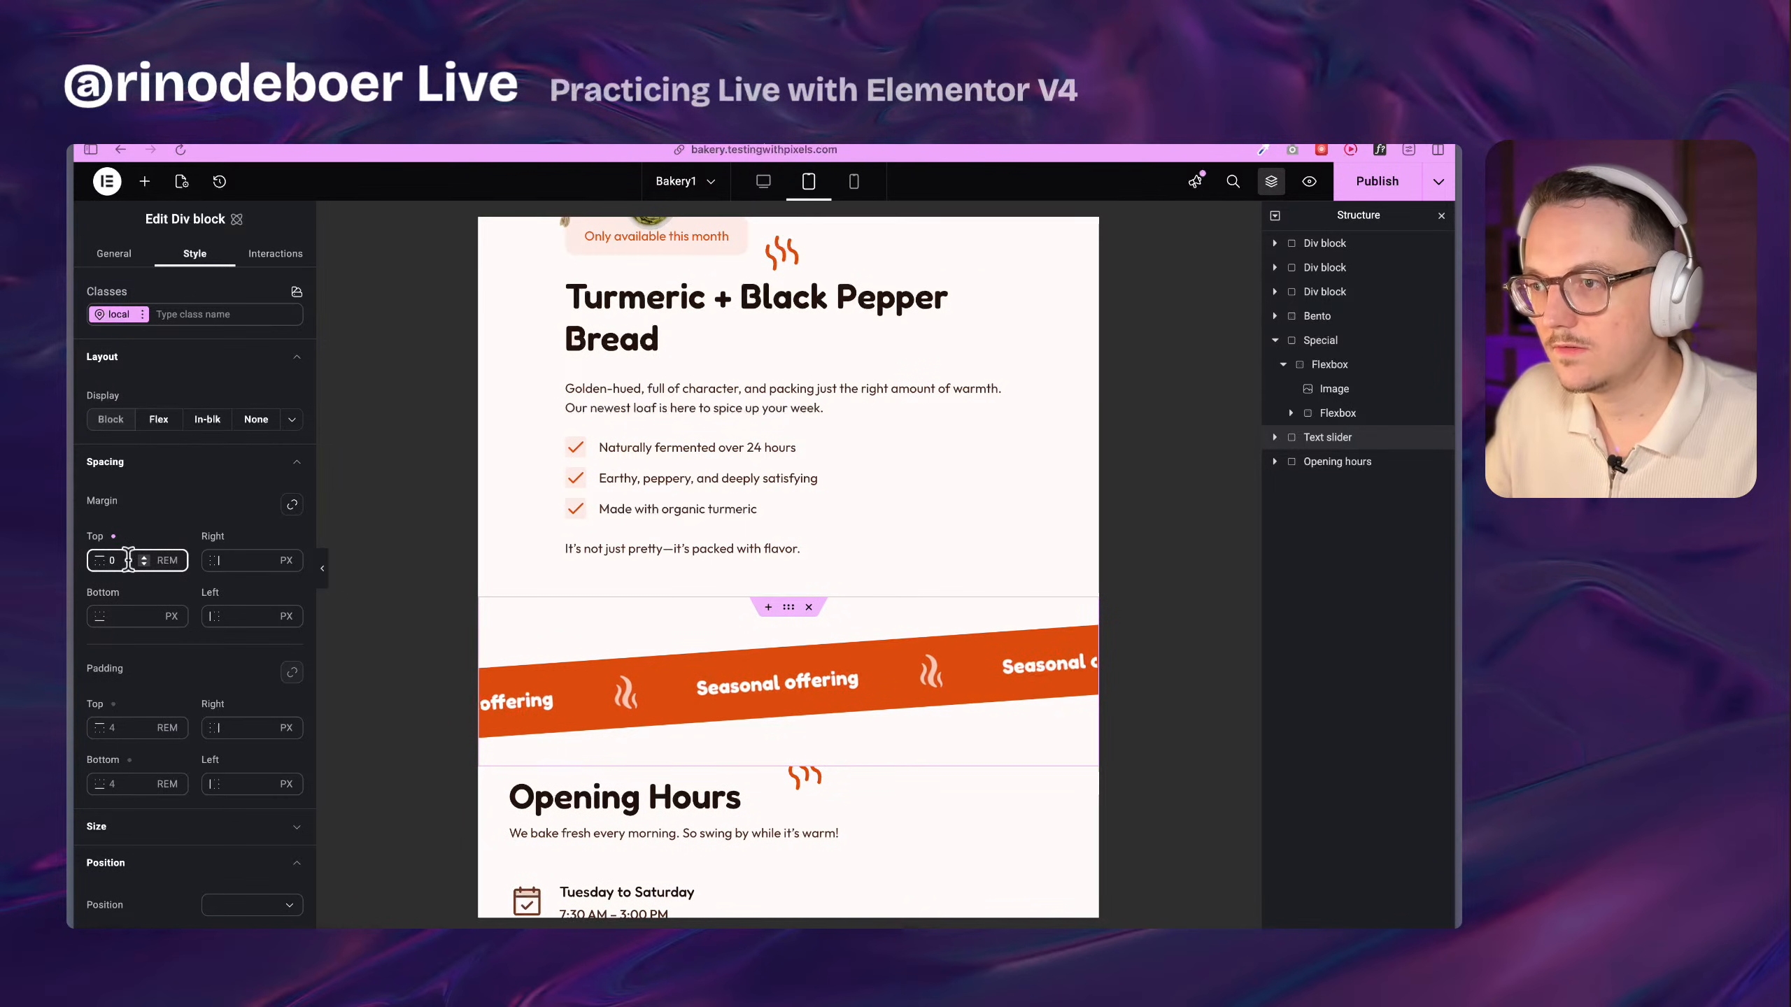
Try a 10 px top offset on the steam image beside the Opening Hours heading for tablet, and clear the field
scroll(1011, 526, down, 2)
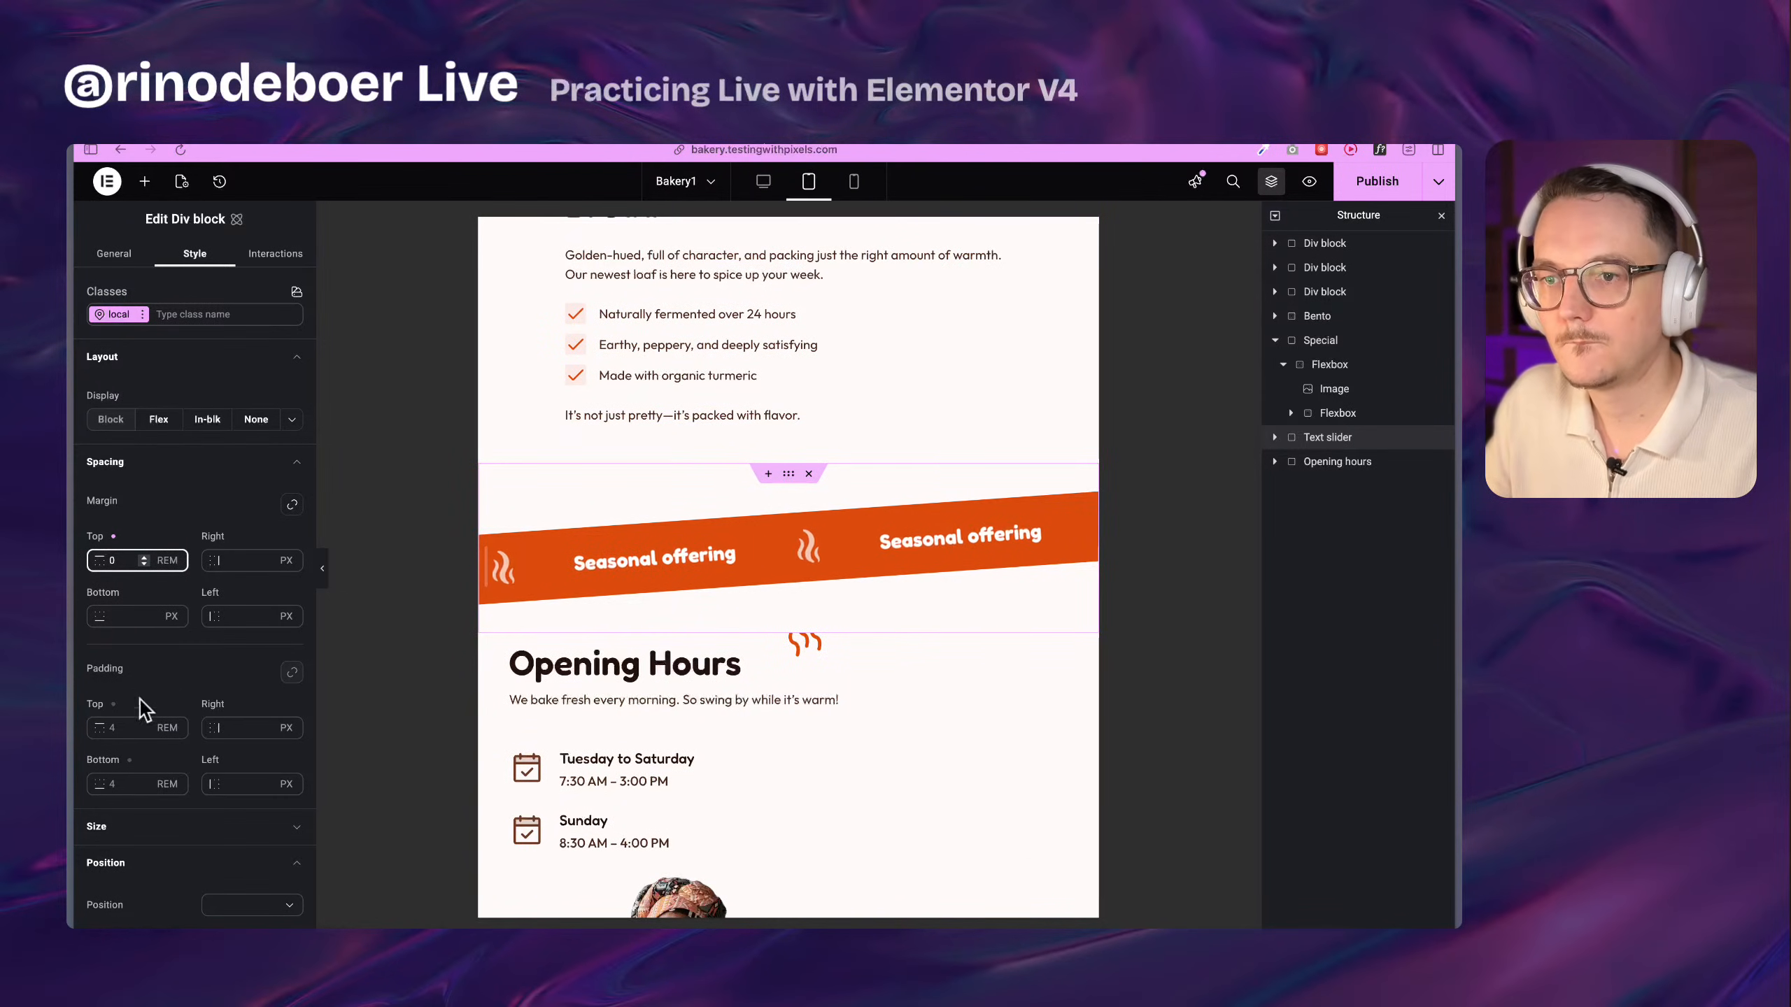
scroll(781, 615, down, 2)
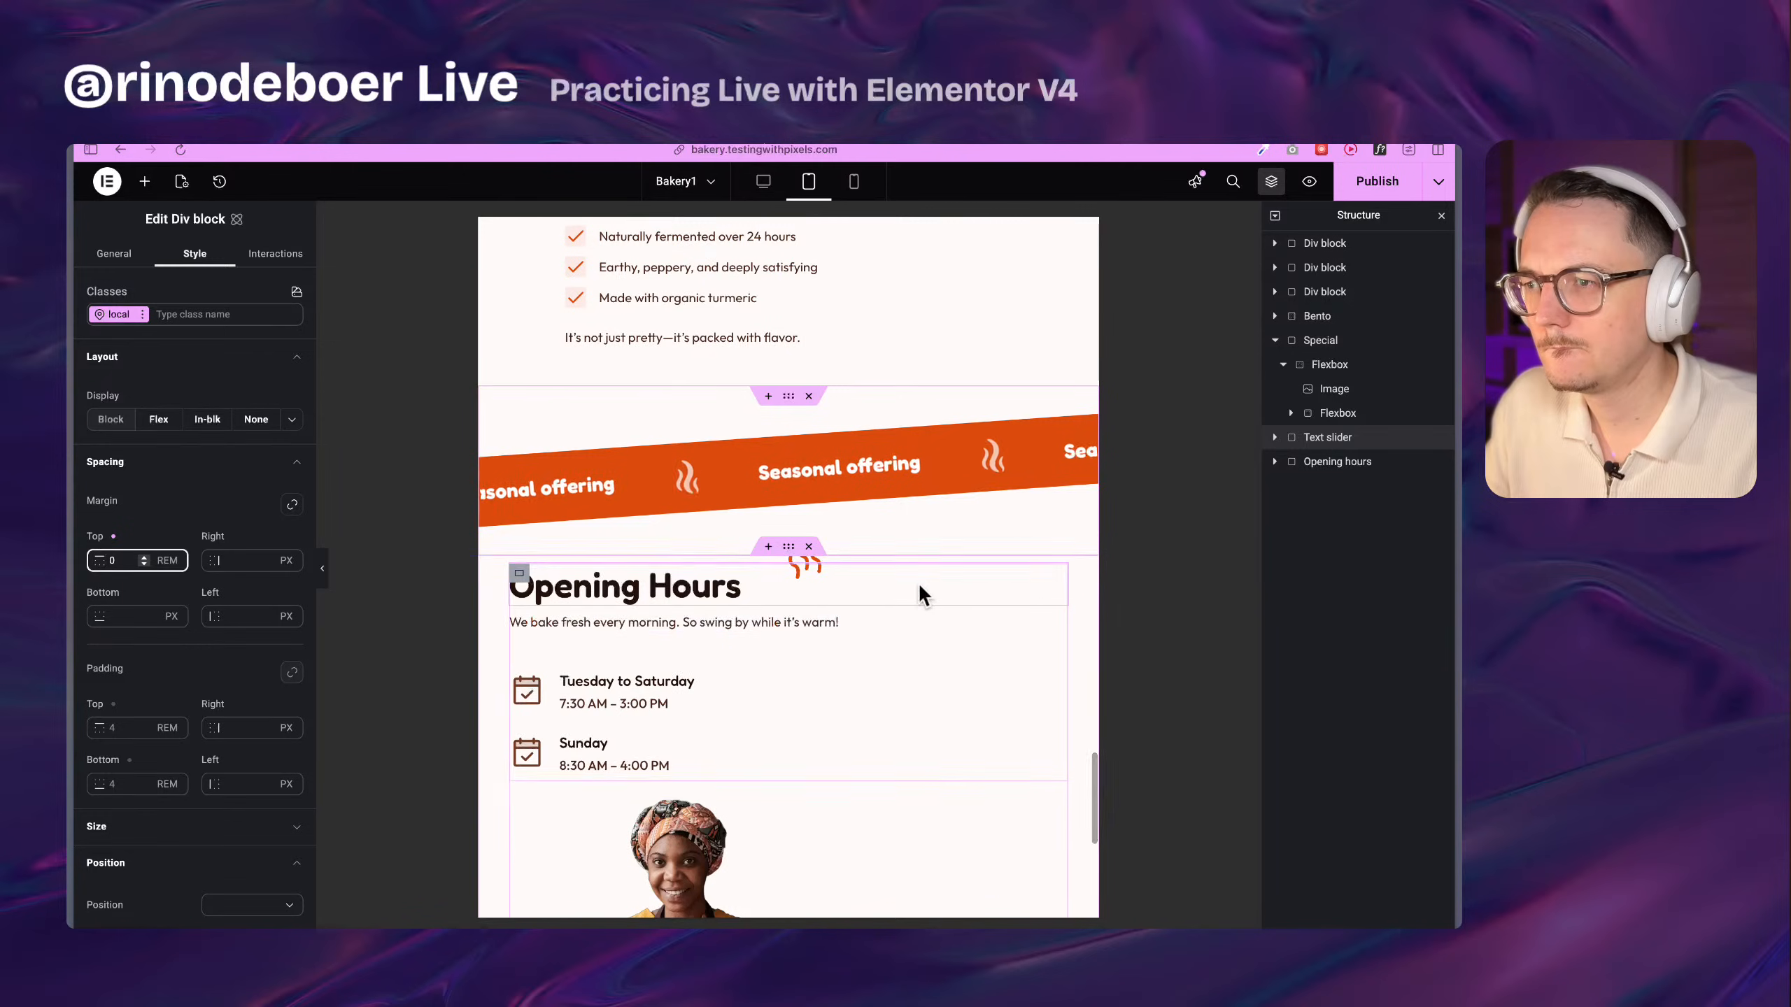
click(107, 619)
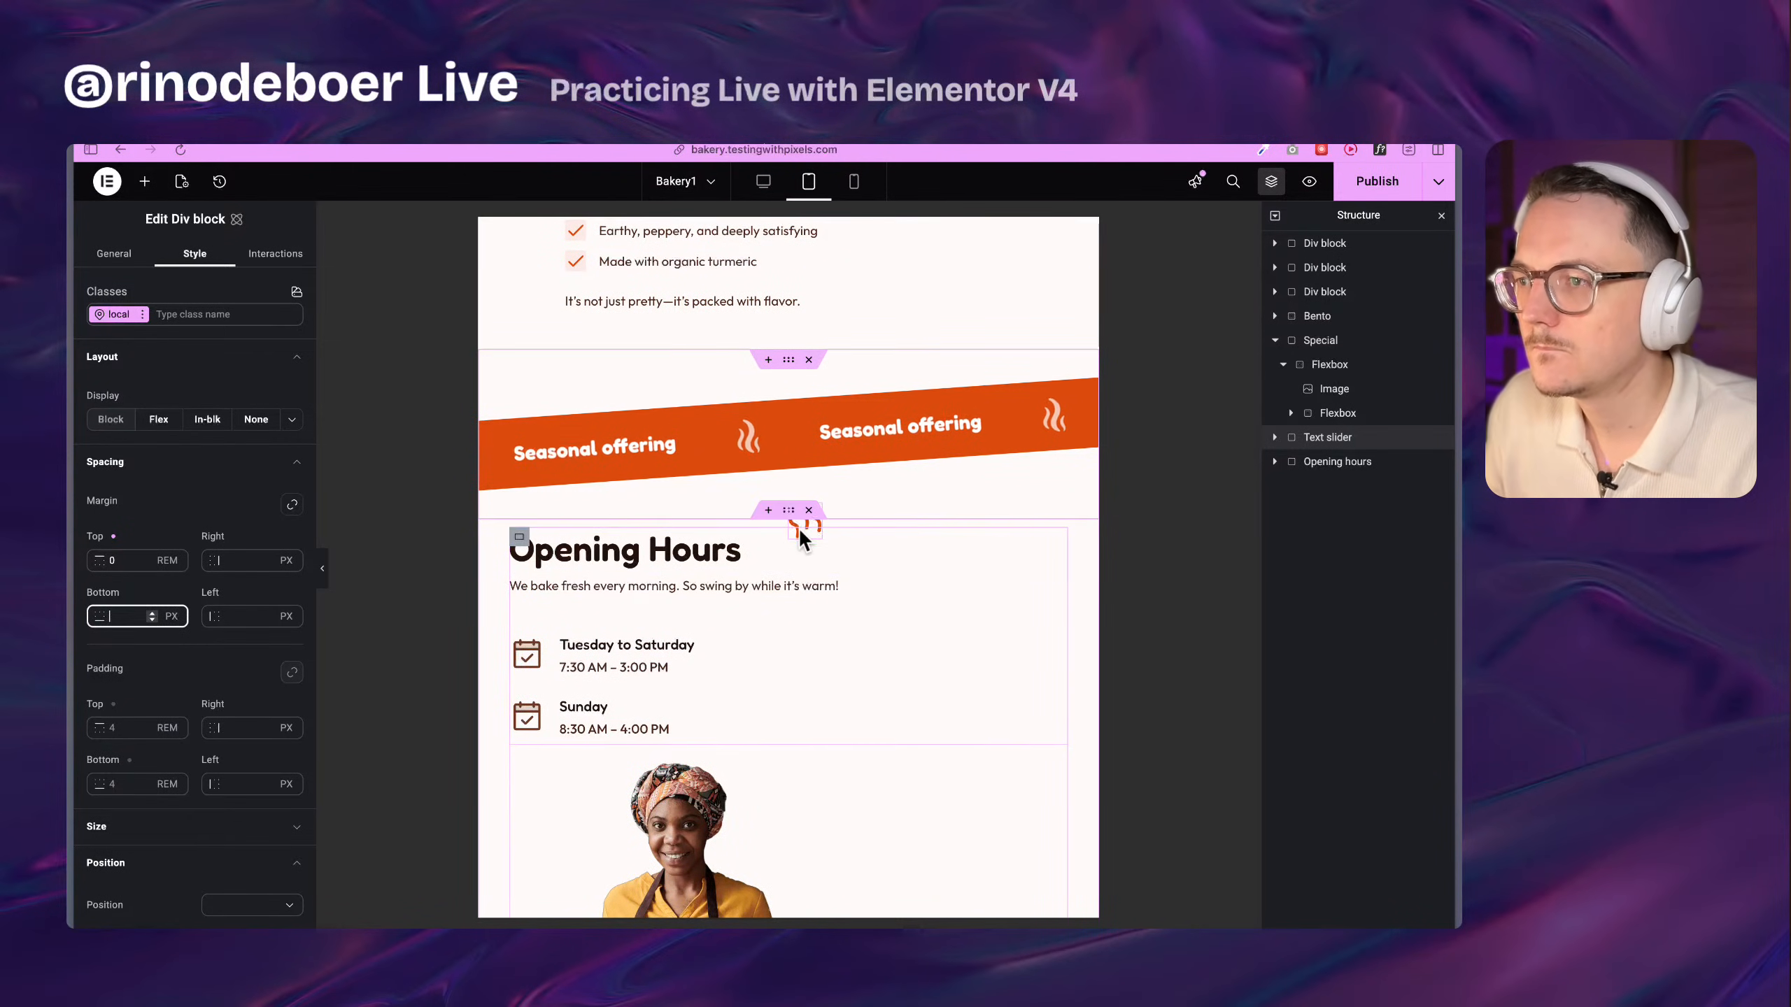
scroll(706, 582, down, 2)
scroll(700, 591, down, 4)
scroll(912, 525, up, 4)
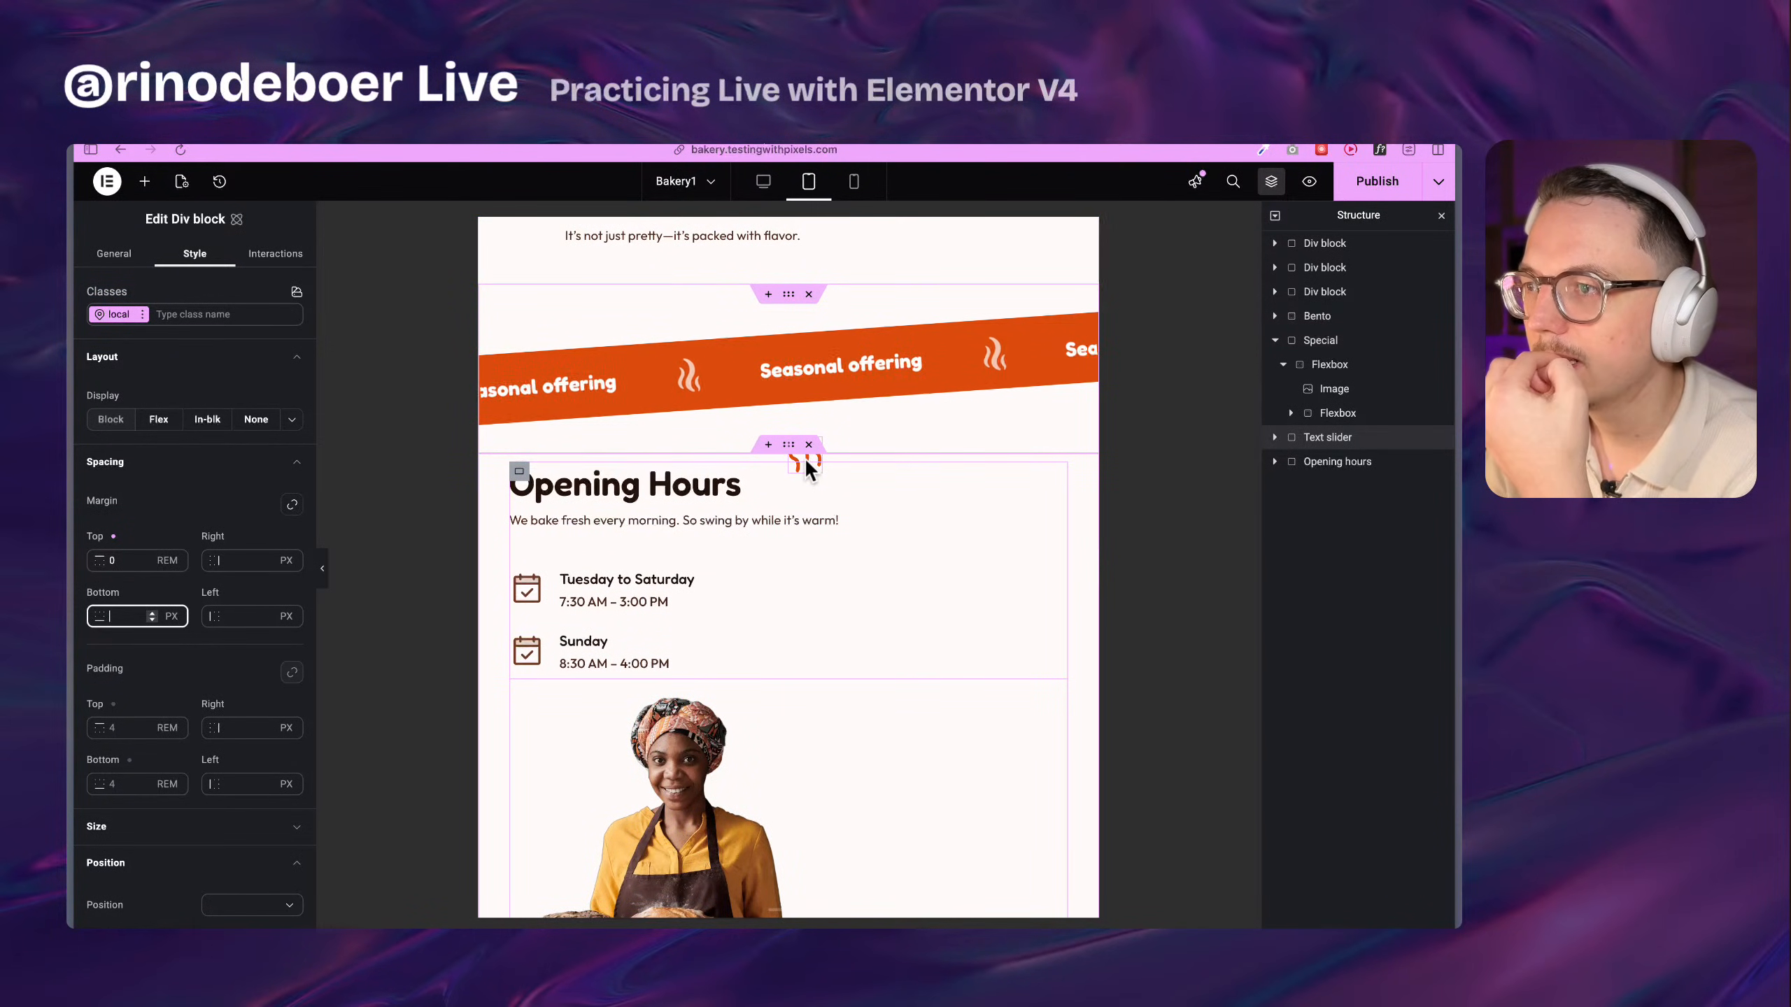
click(804, 457)
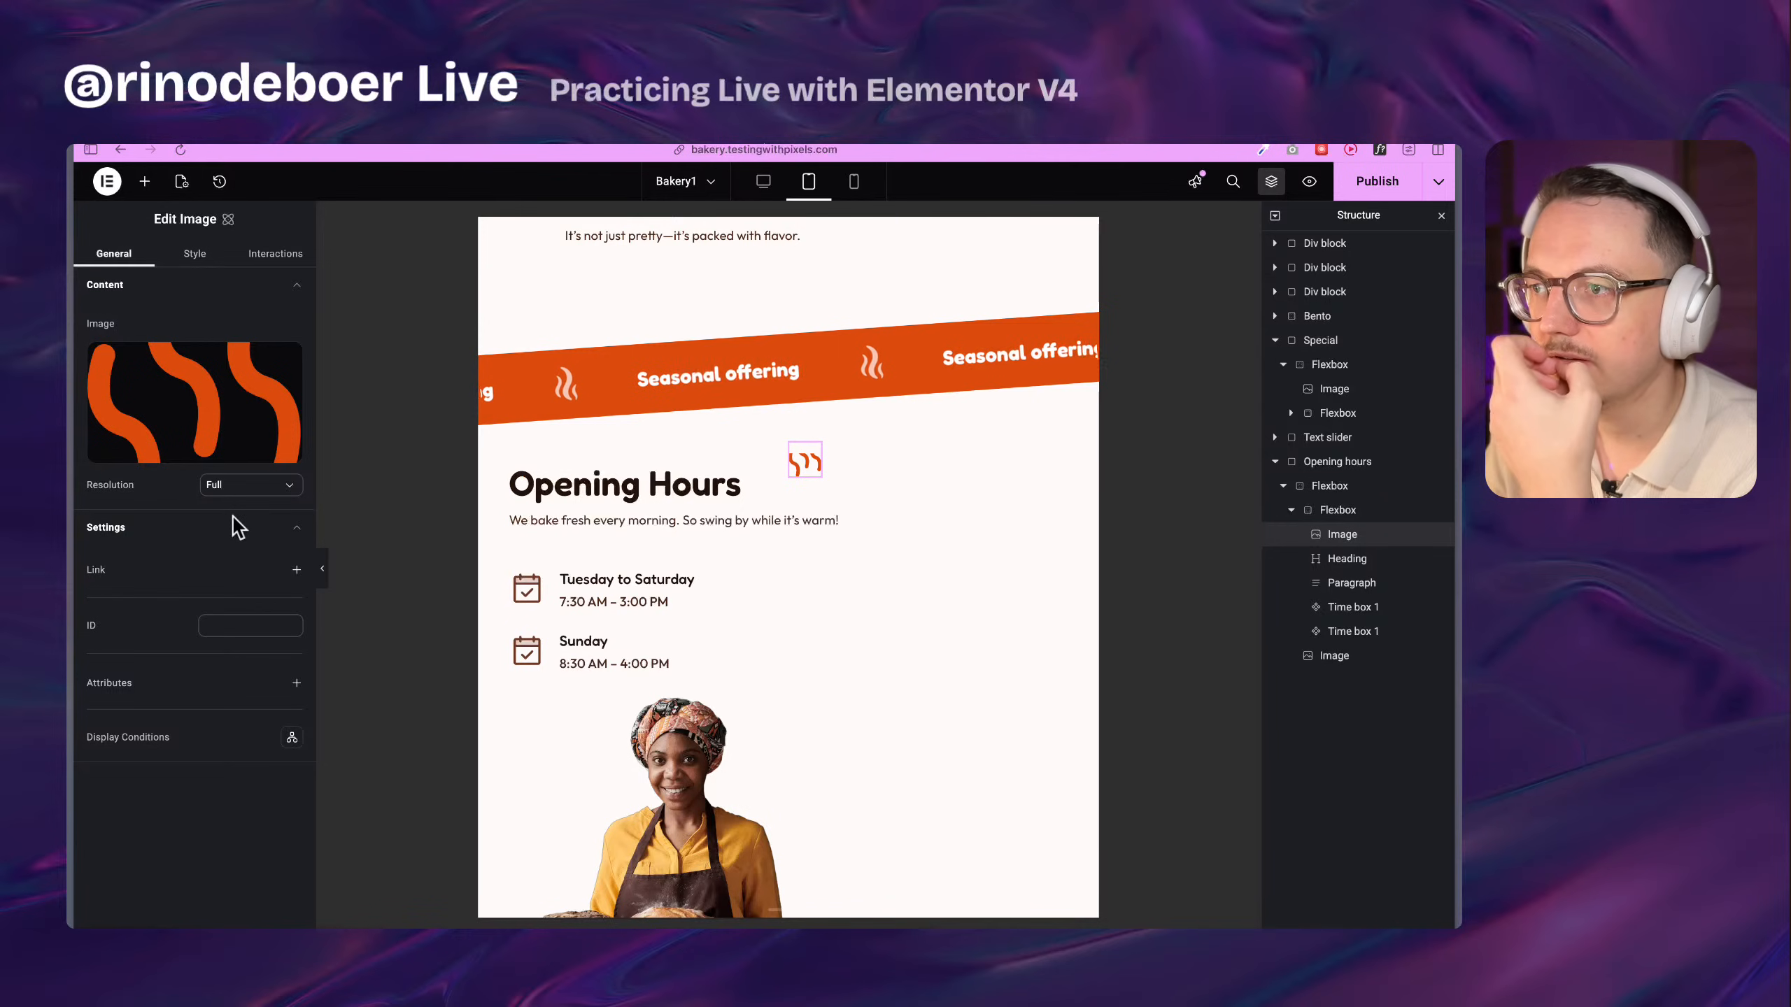
click(197, 255)
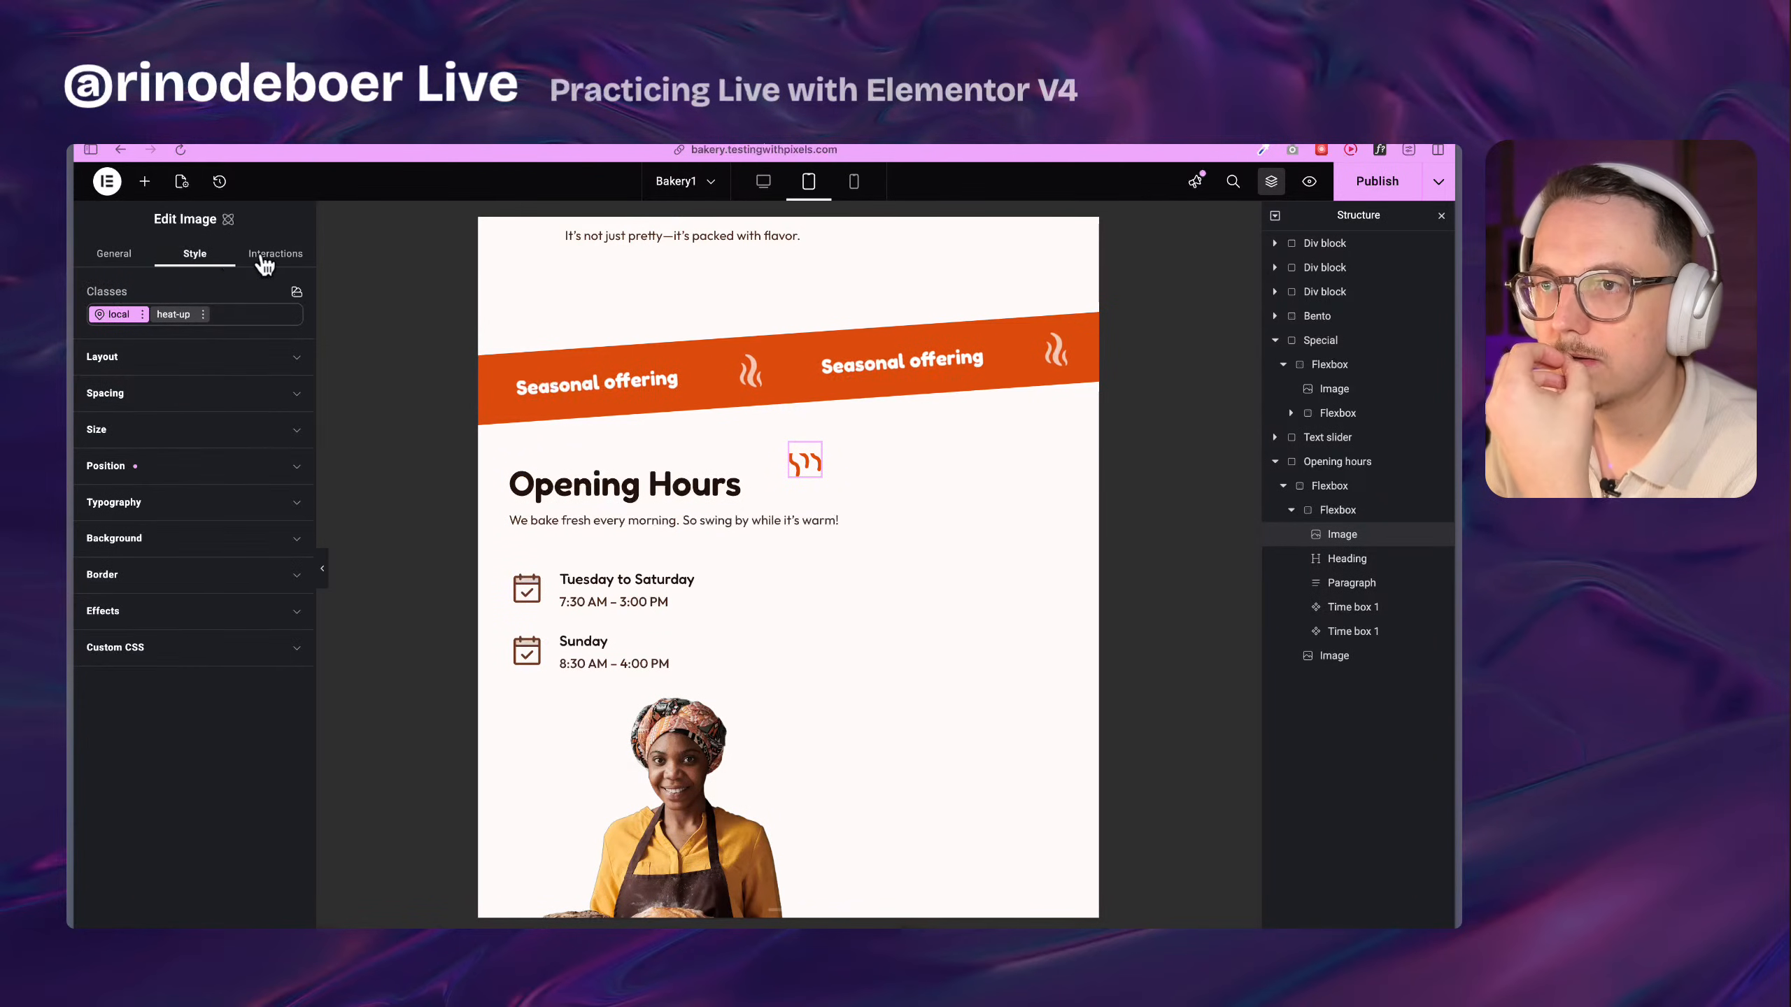
click(163, 466)
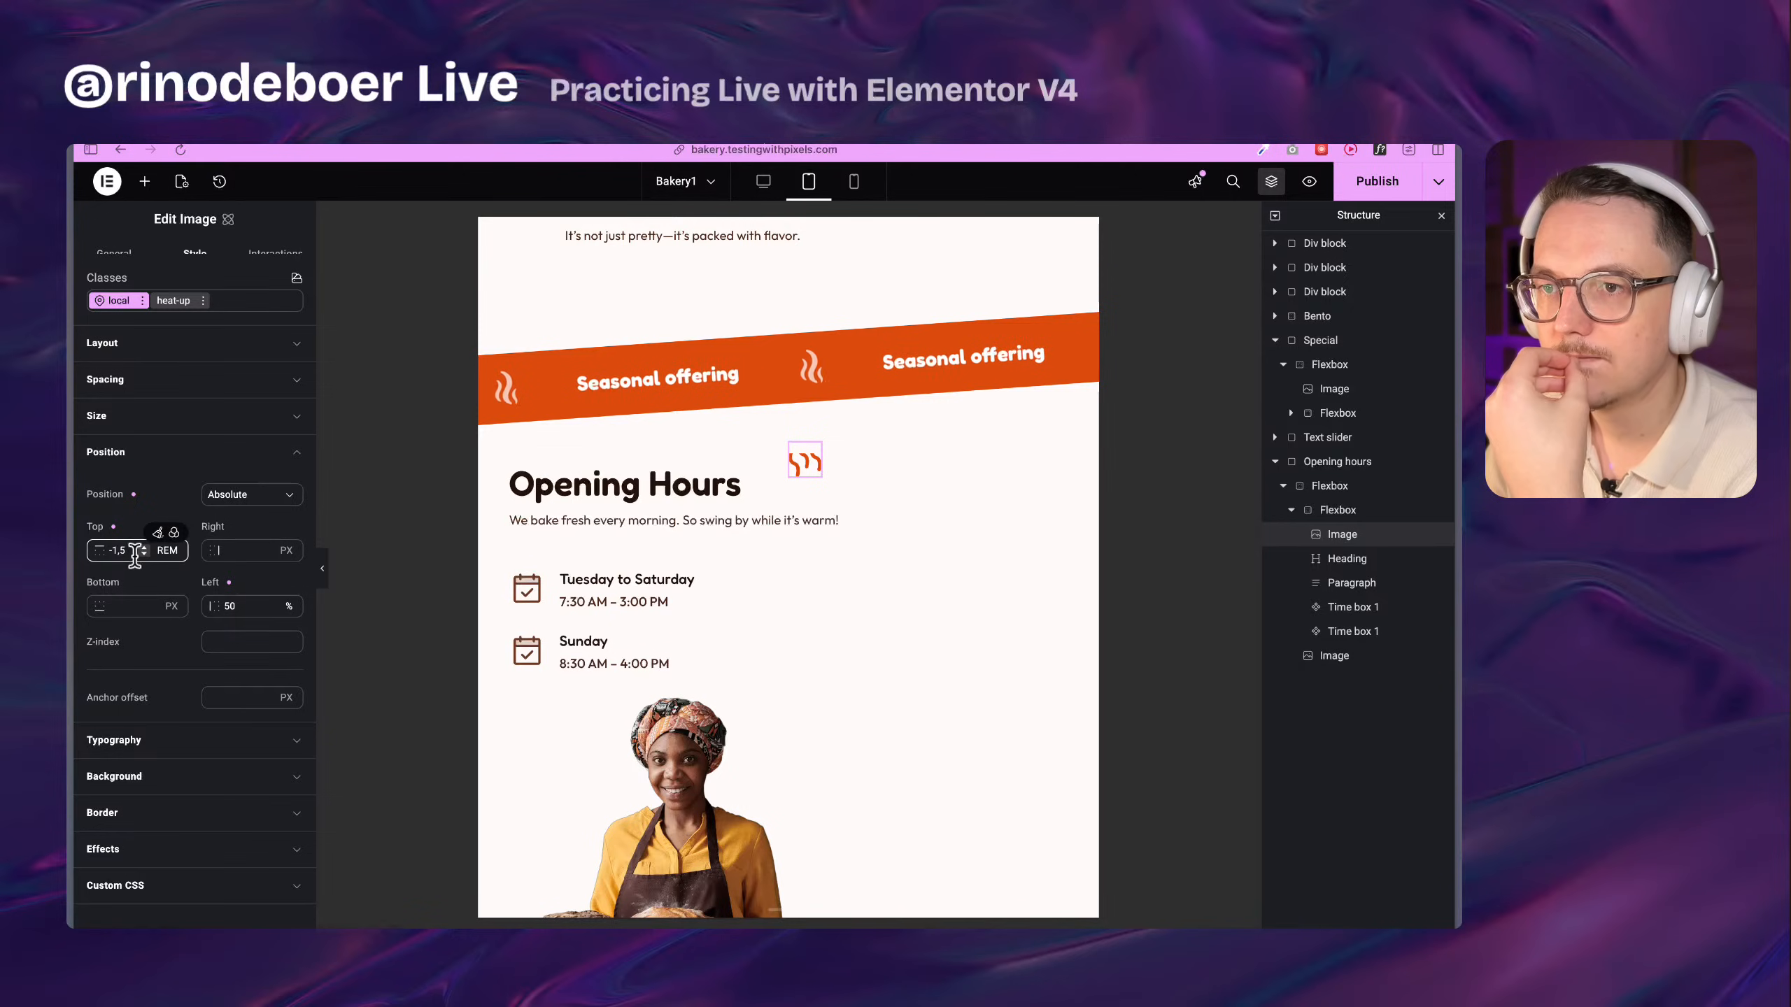
key(BackSpace)
key(BackSpace)
key(BackSpace)
key(BackSpace)
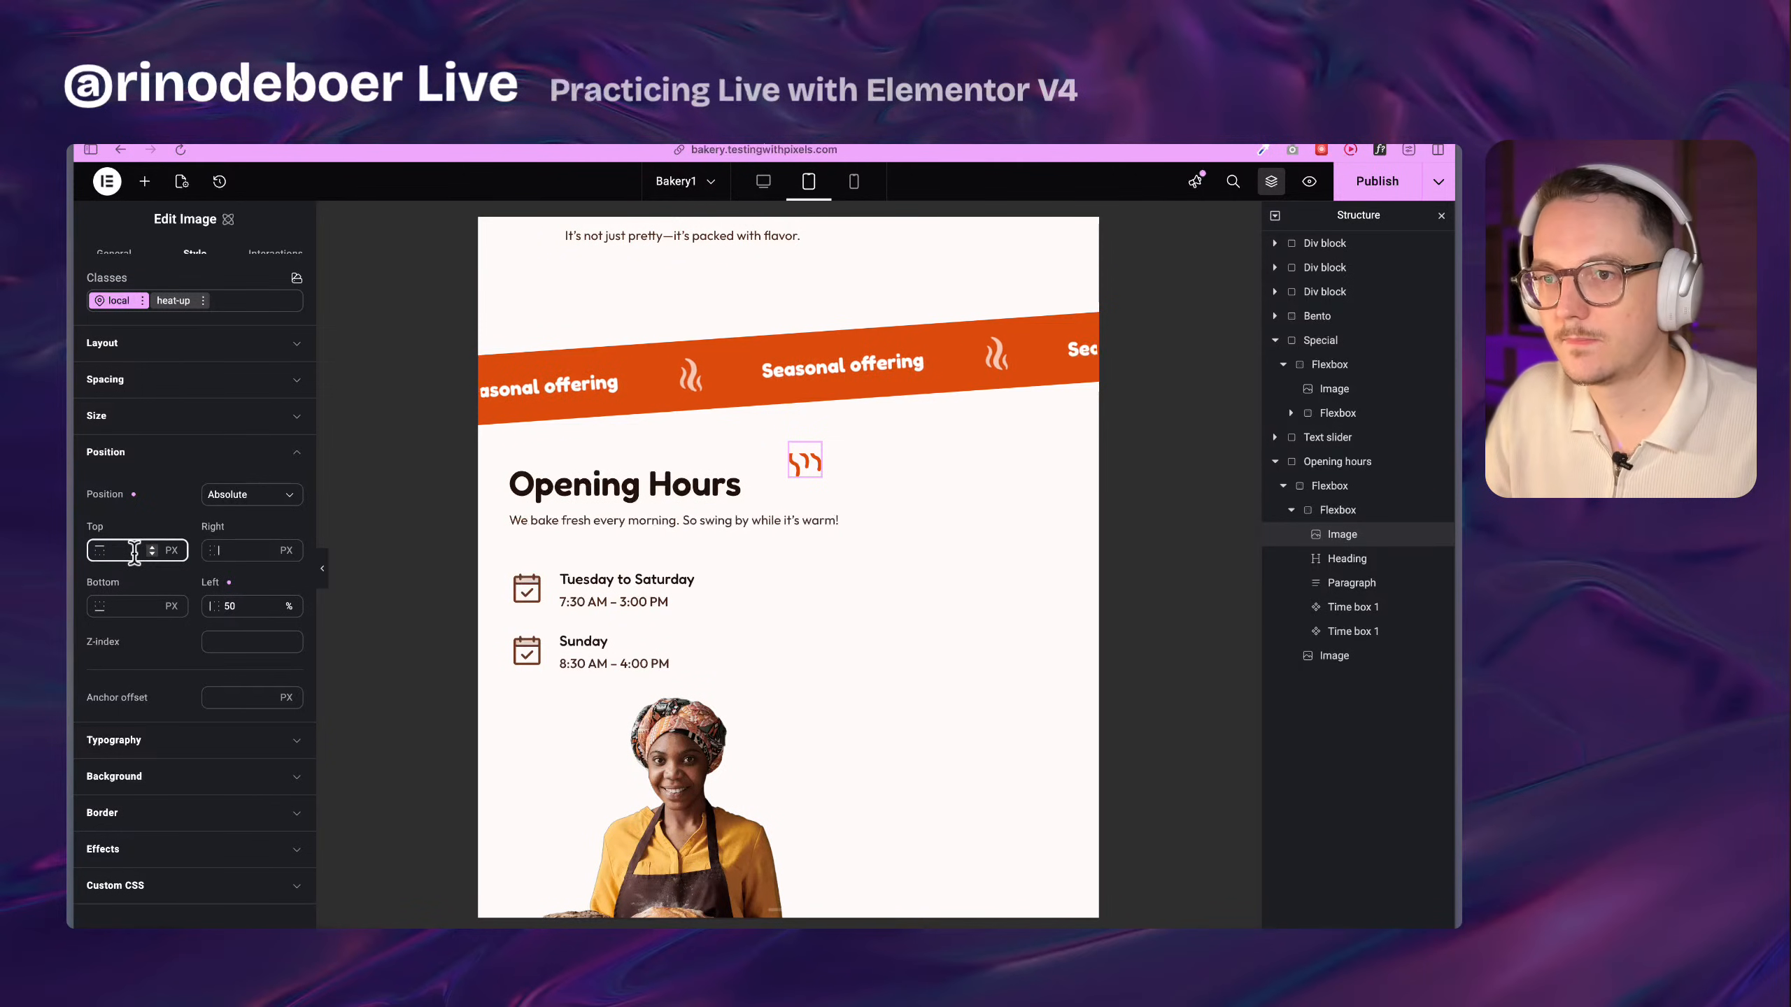
text(10)
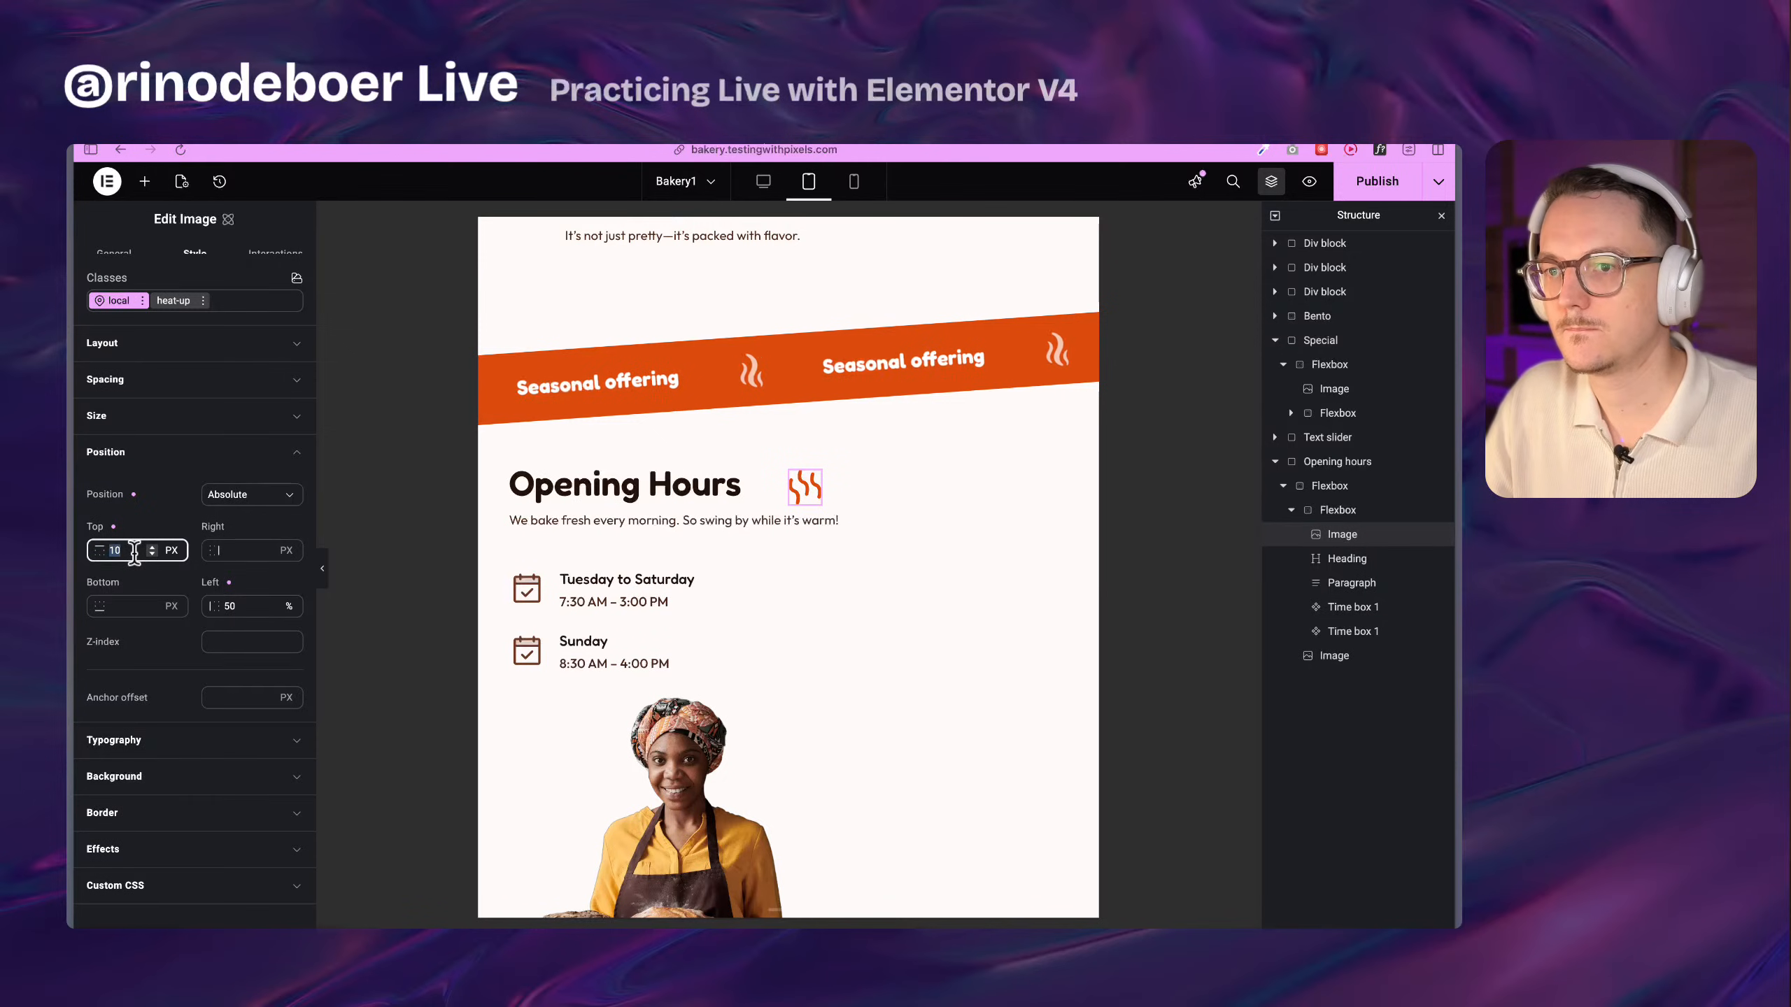
key(BackSpace)
key(BackSpace)
Set the Opening hours block's top and bottom padding to 2 rem for tablet
scroll(693, 619, down, 2)
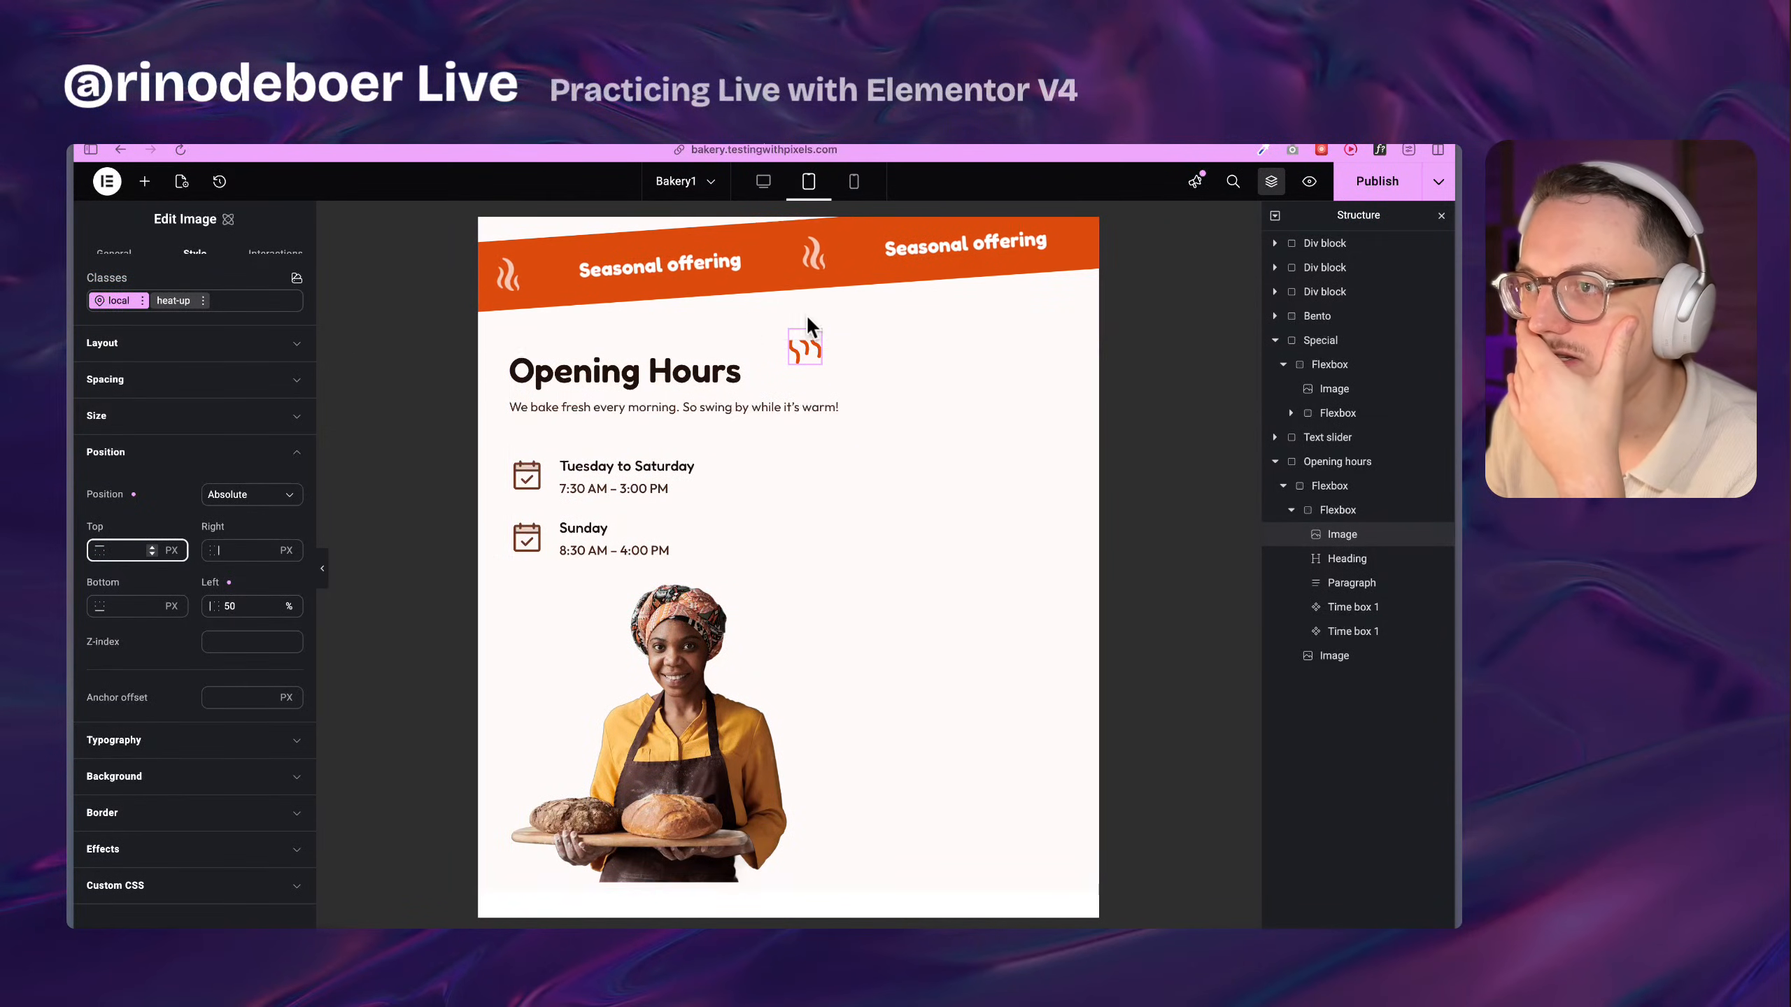
click(1339, 461)
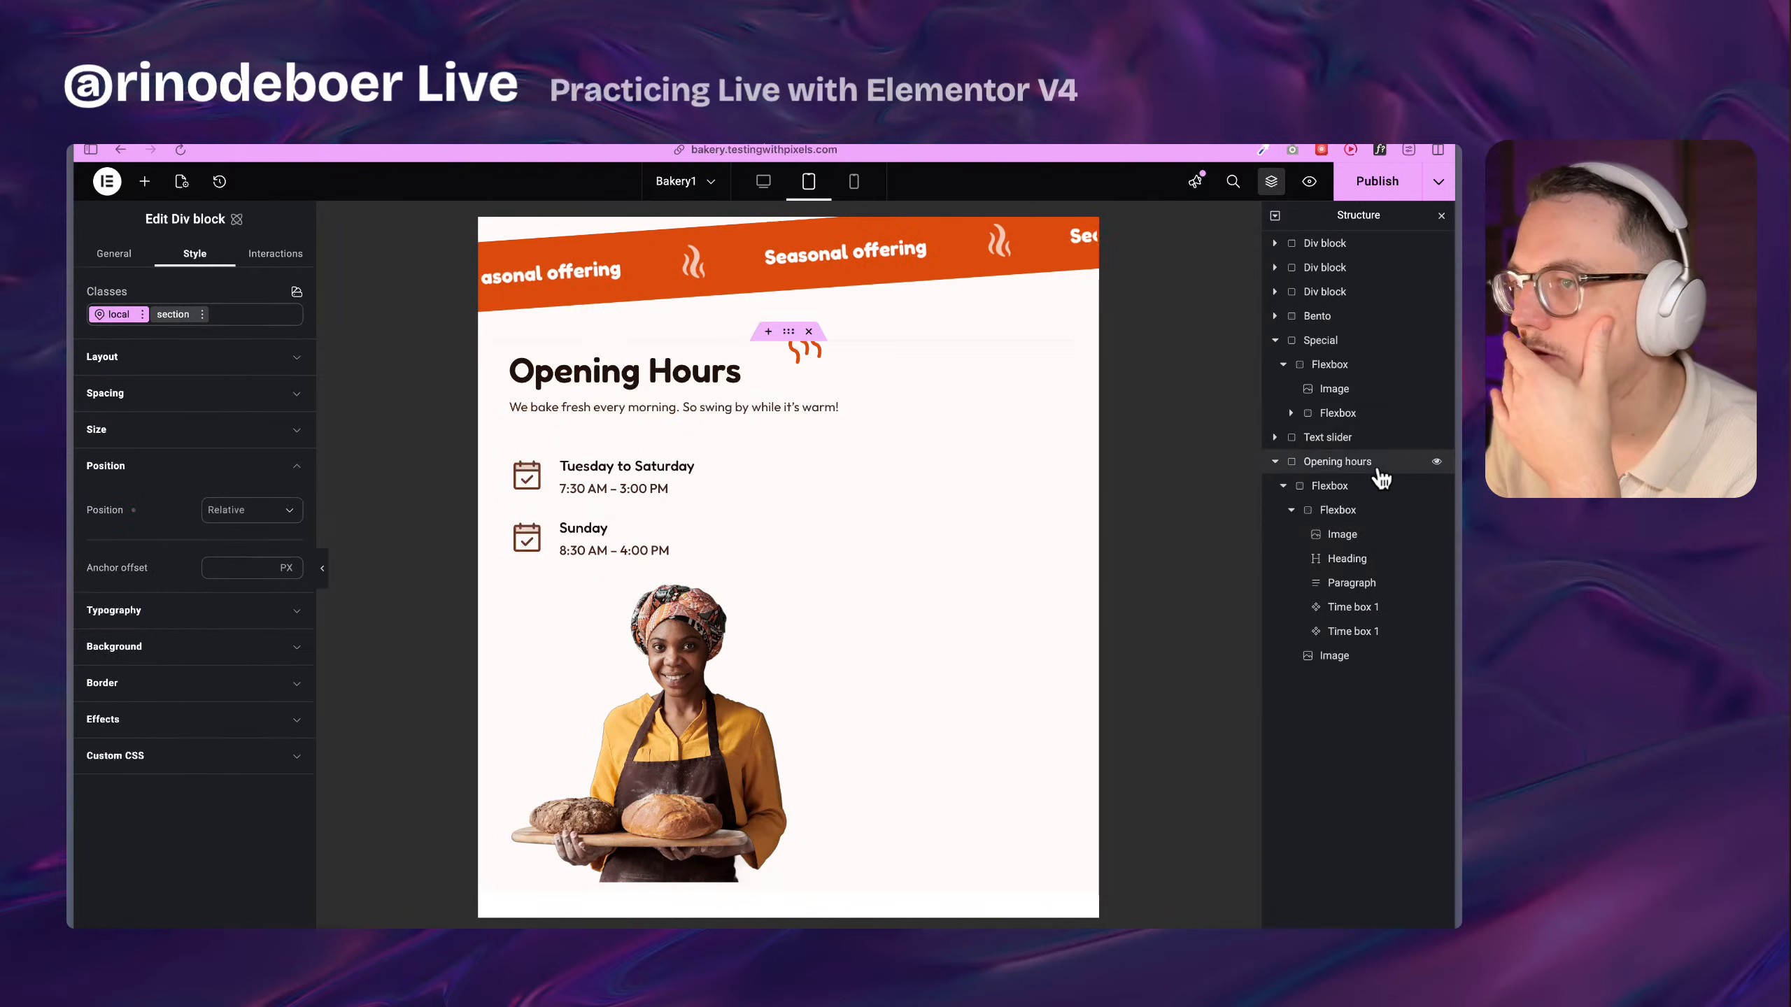
click(161, 390)
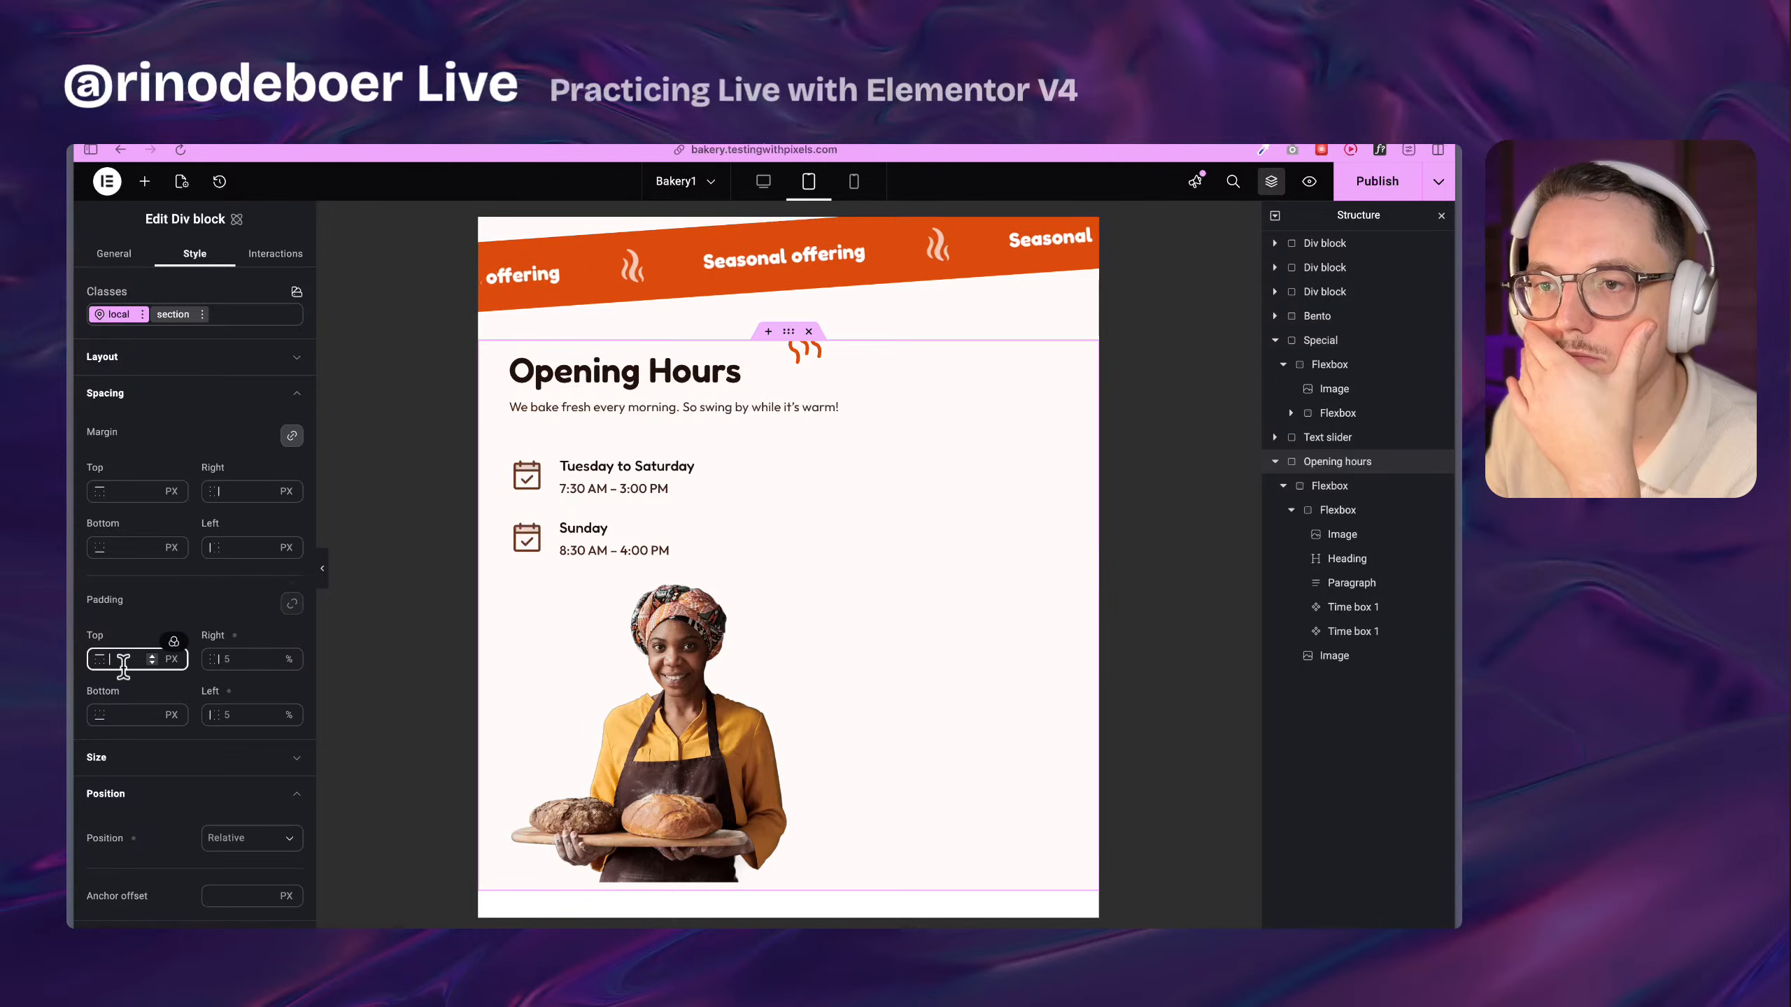
text(2rem)
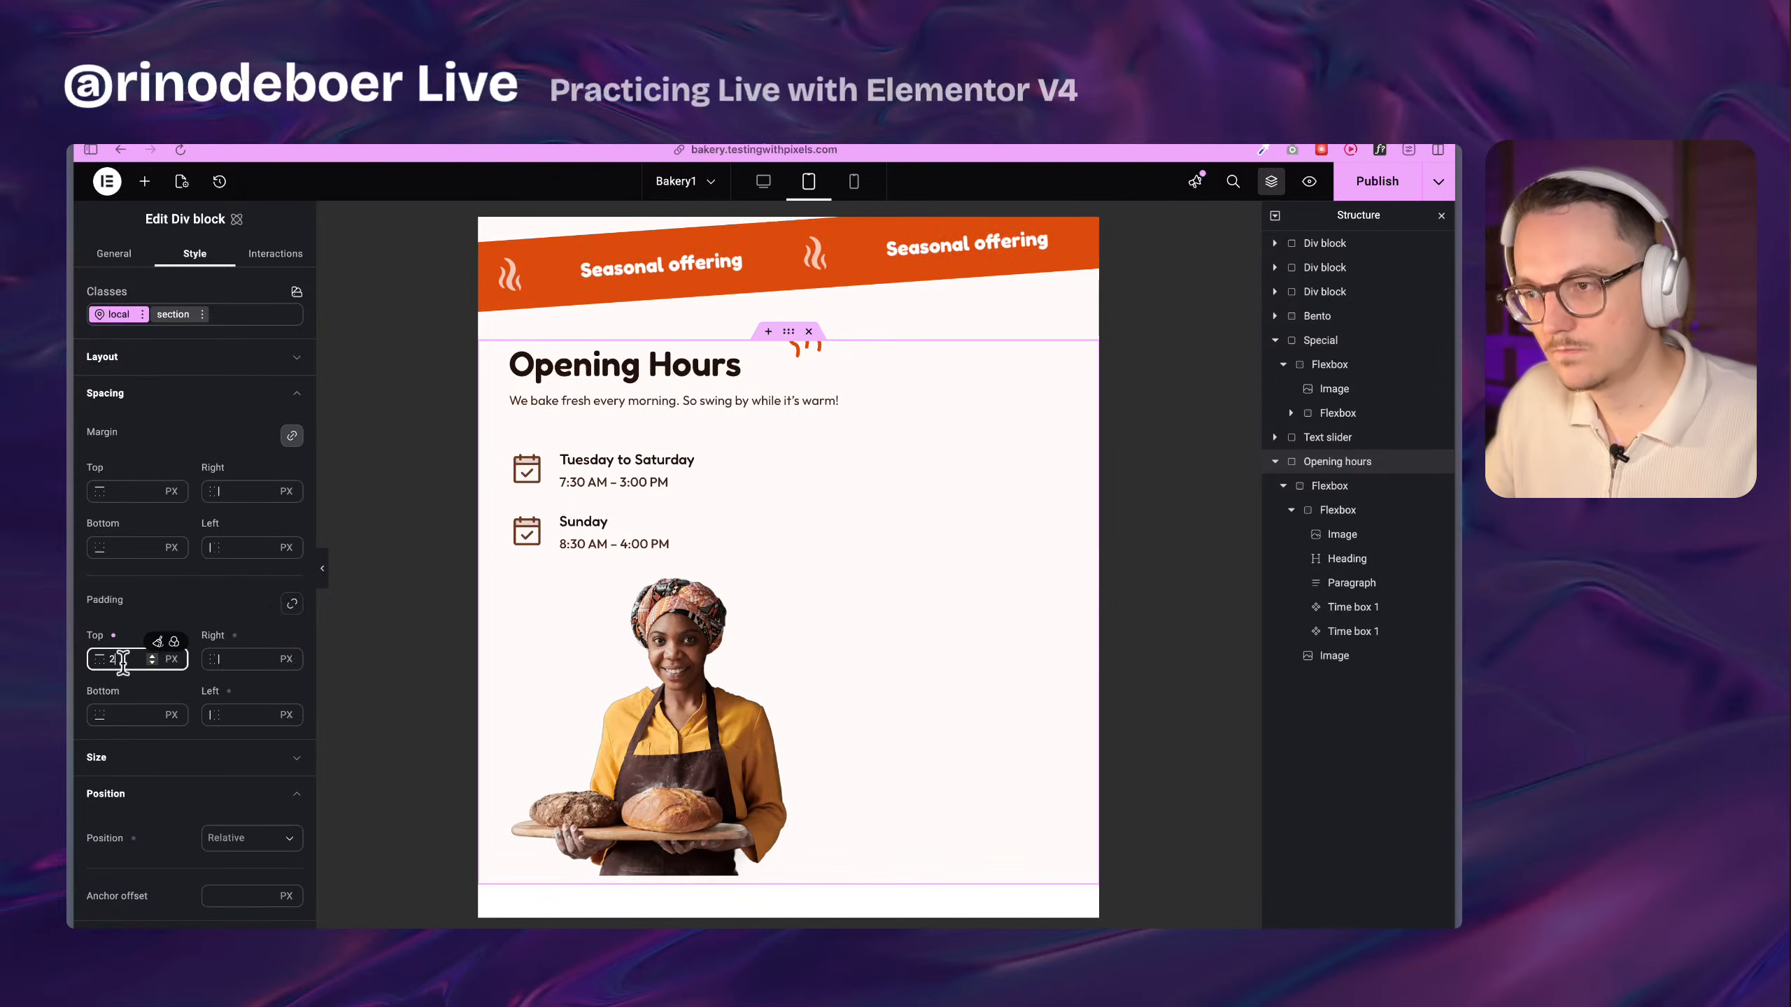
click(131, 715)
text(2)
Try the space-l and space-xl variables for the column and row gaps of the Special section's outer flexbox on tablet
scroll(893, 588, up, 10)
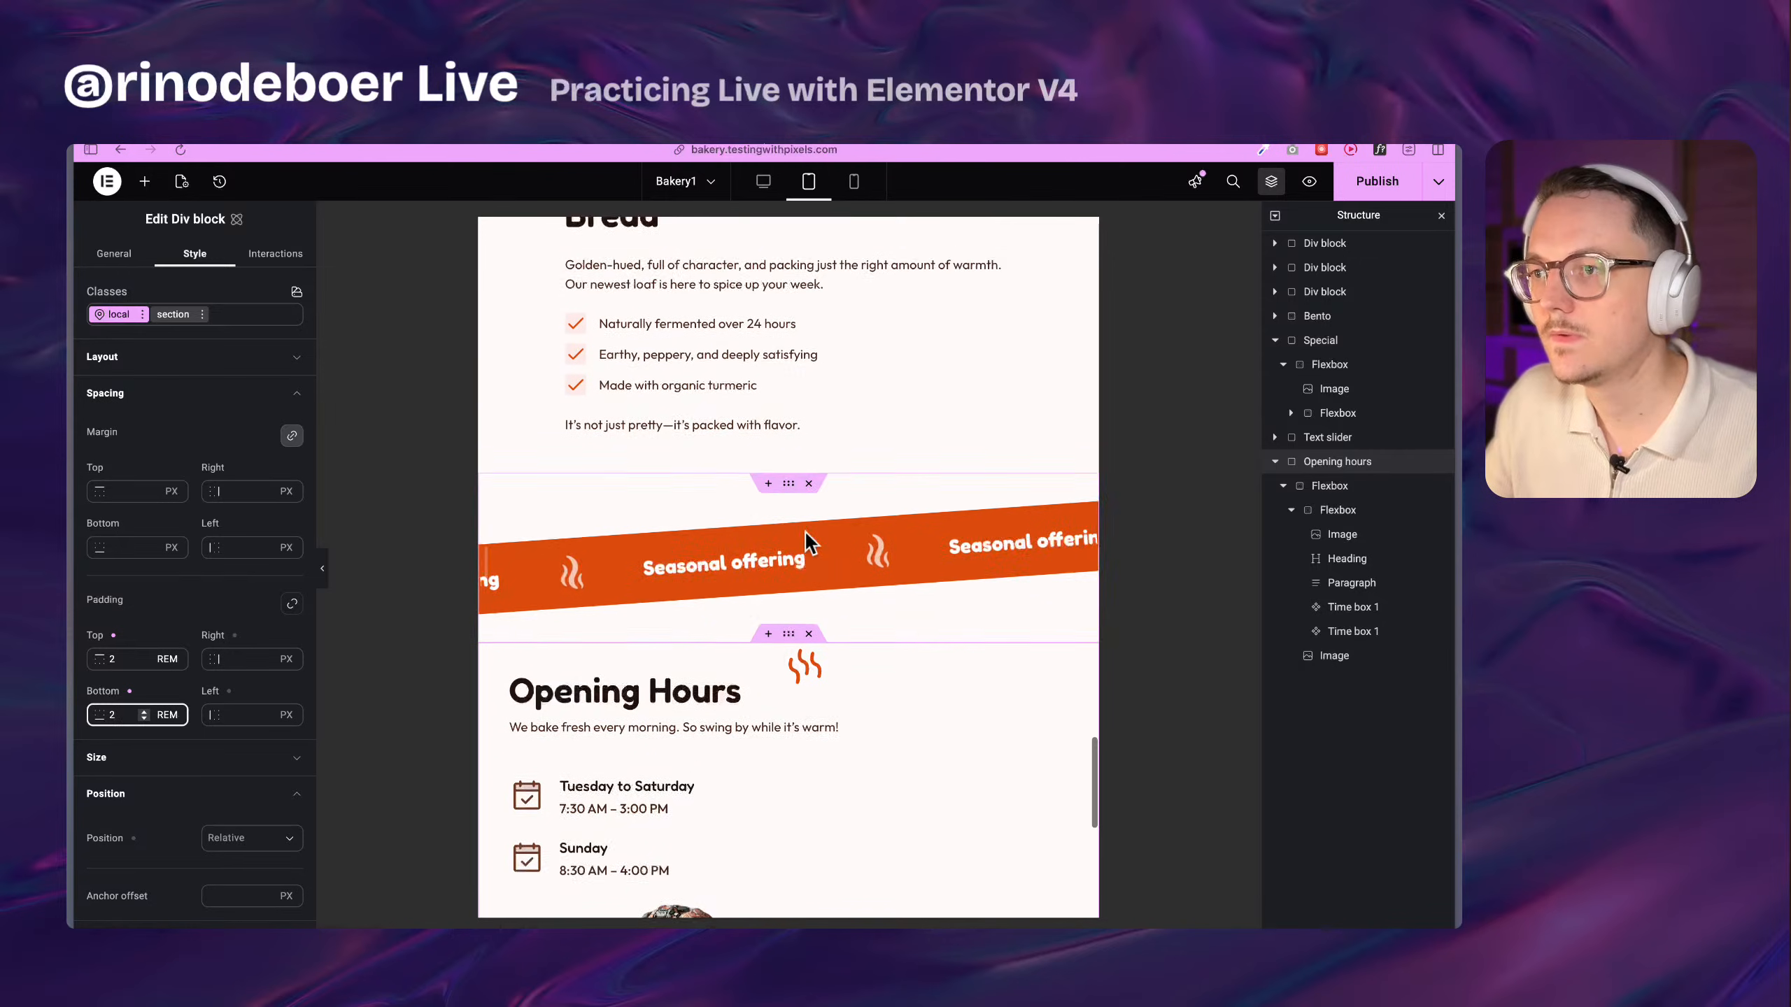
scroll(691, 526, up, 5)
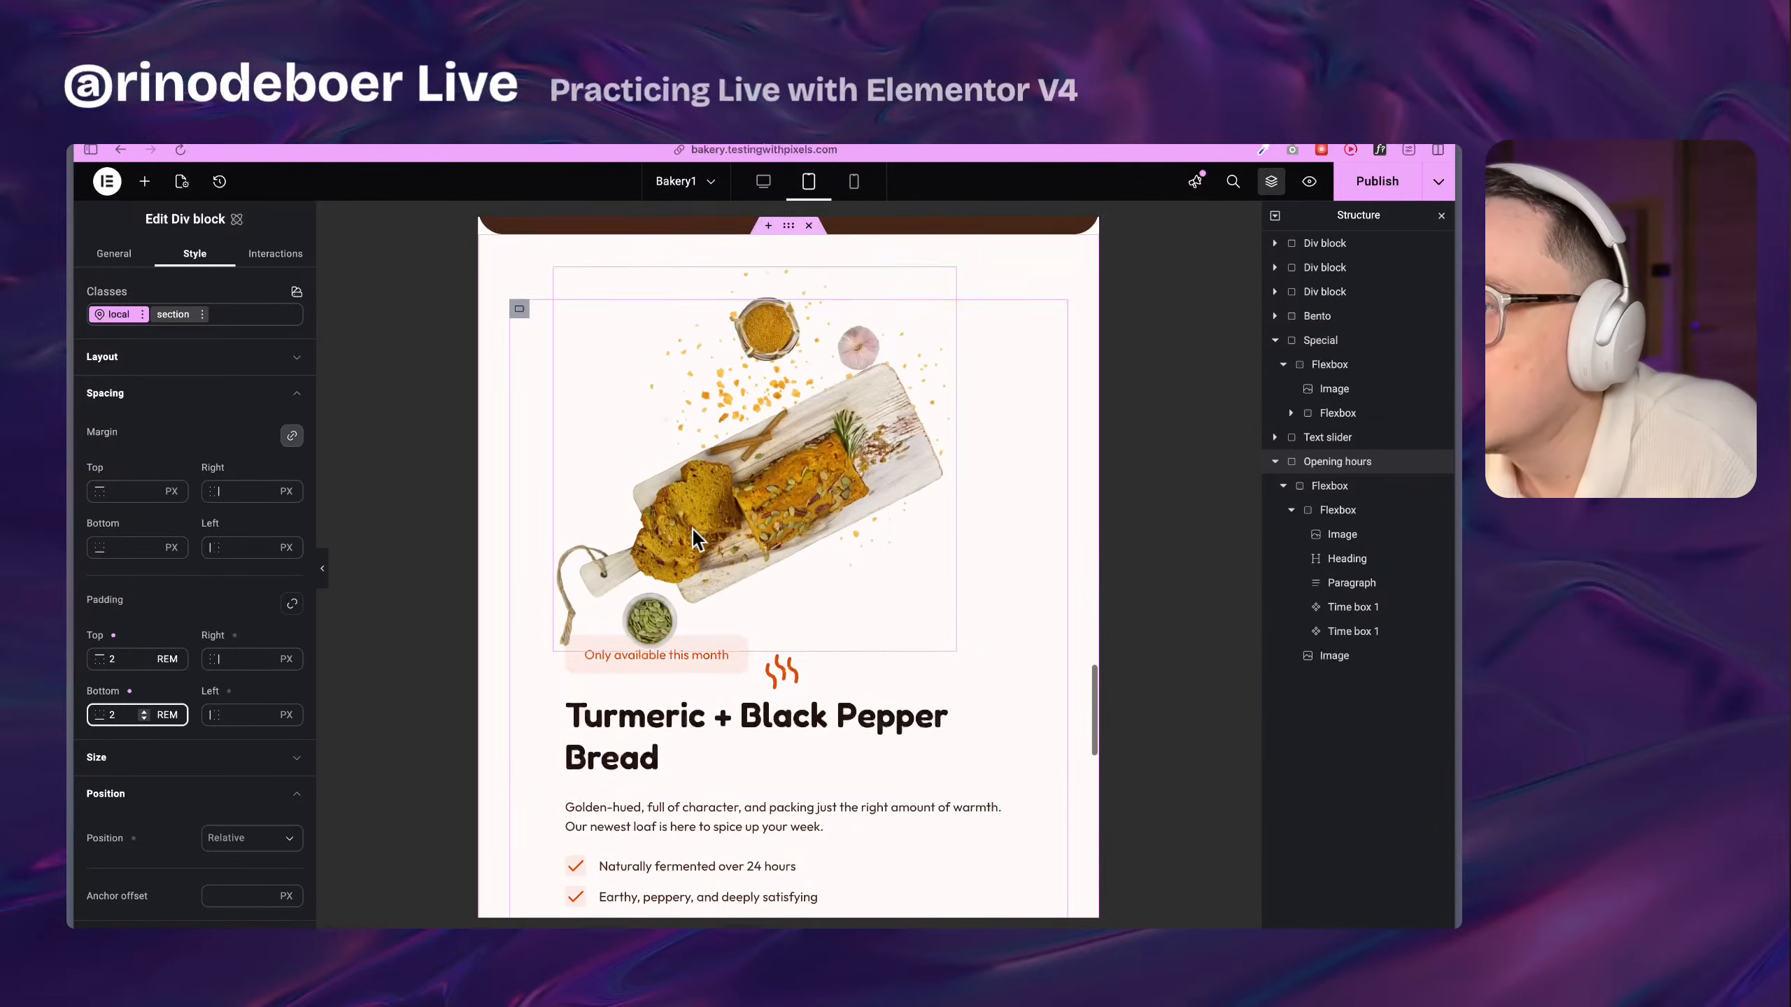
click(758, 442)
scroll(758, 444, down, 5)
scroll(667, 519, up, 3)
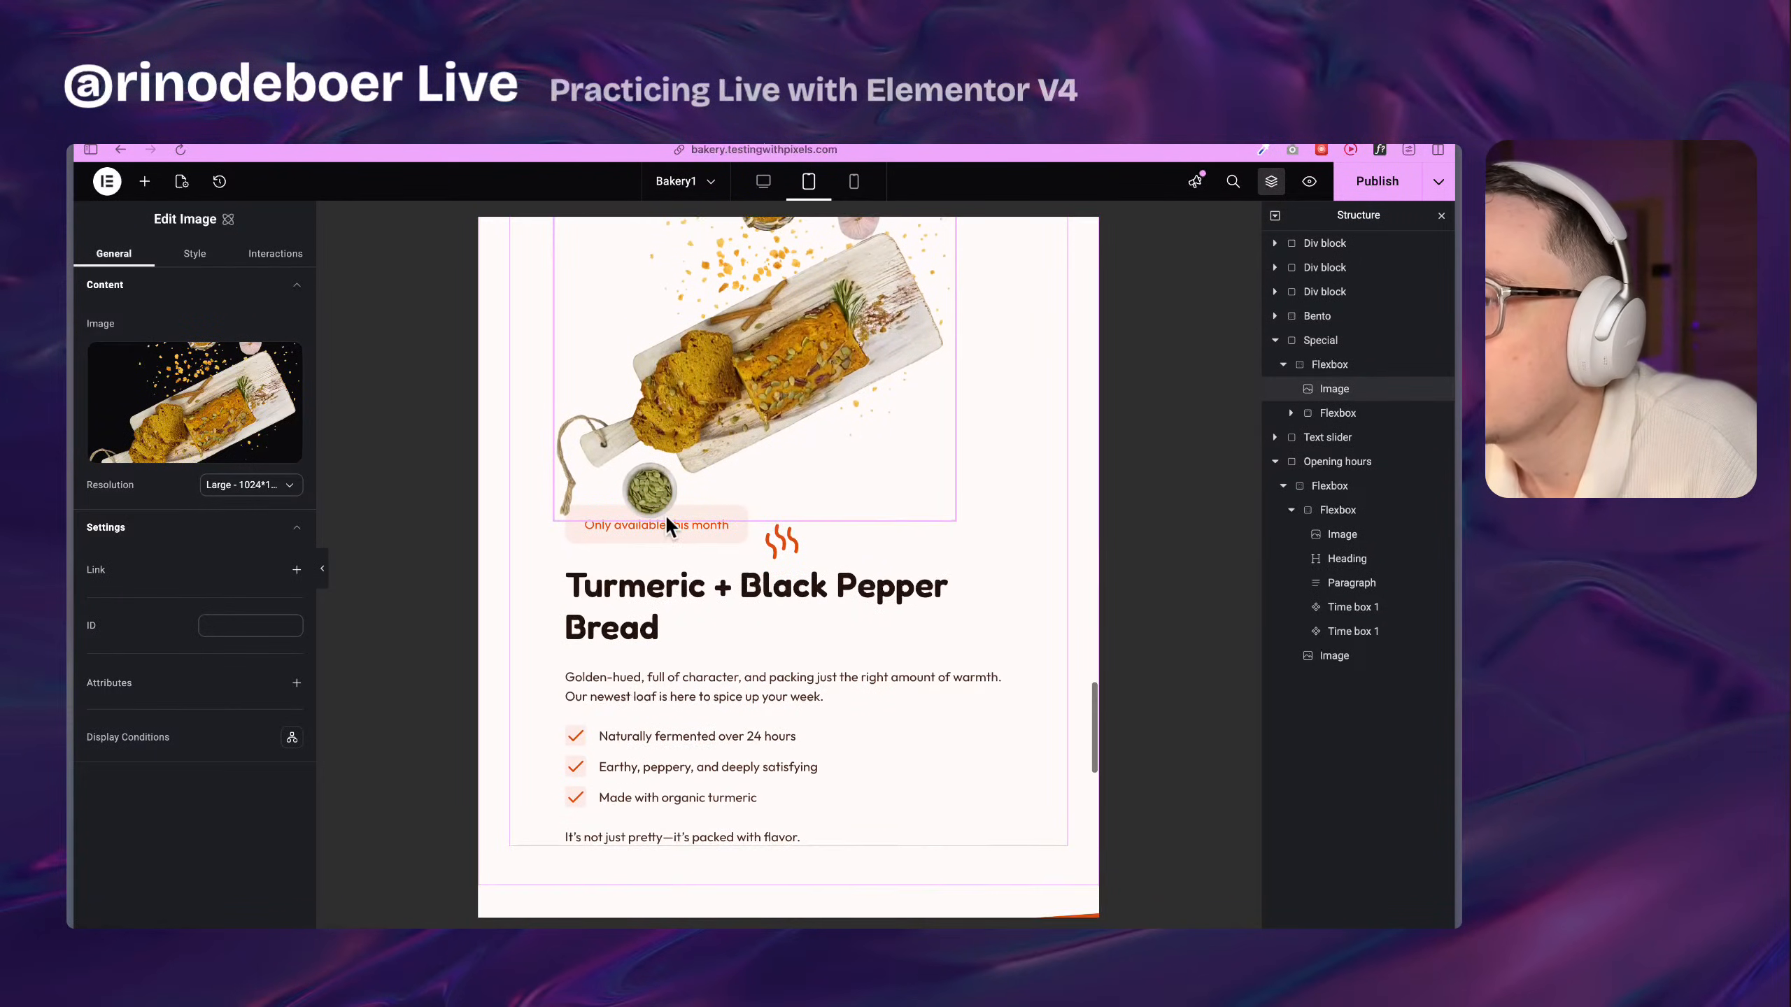
click(1406, 368)
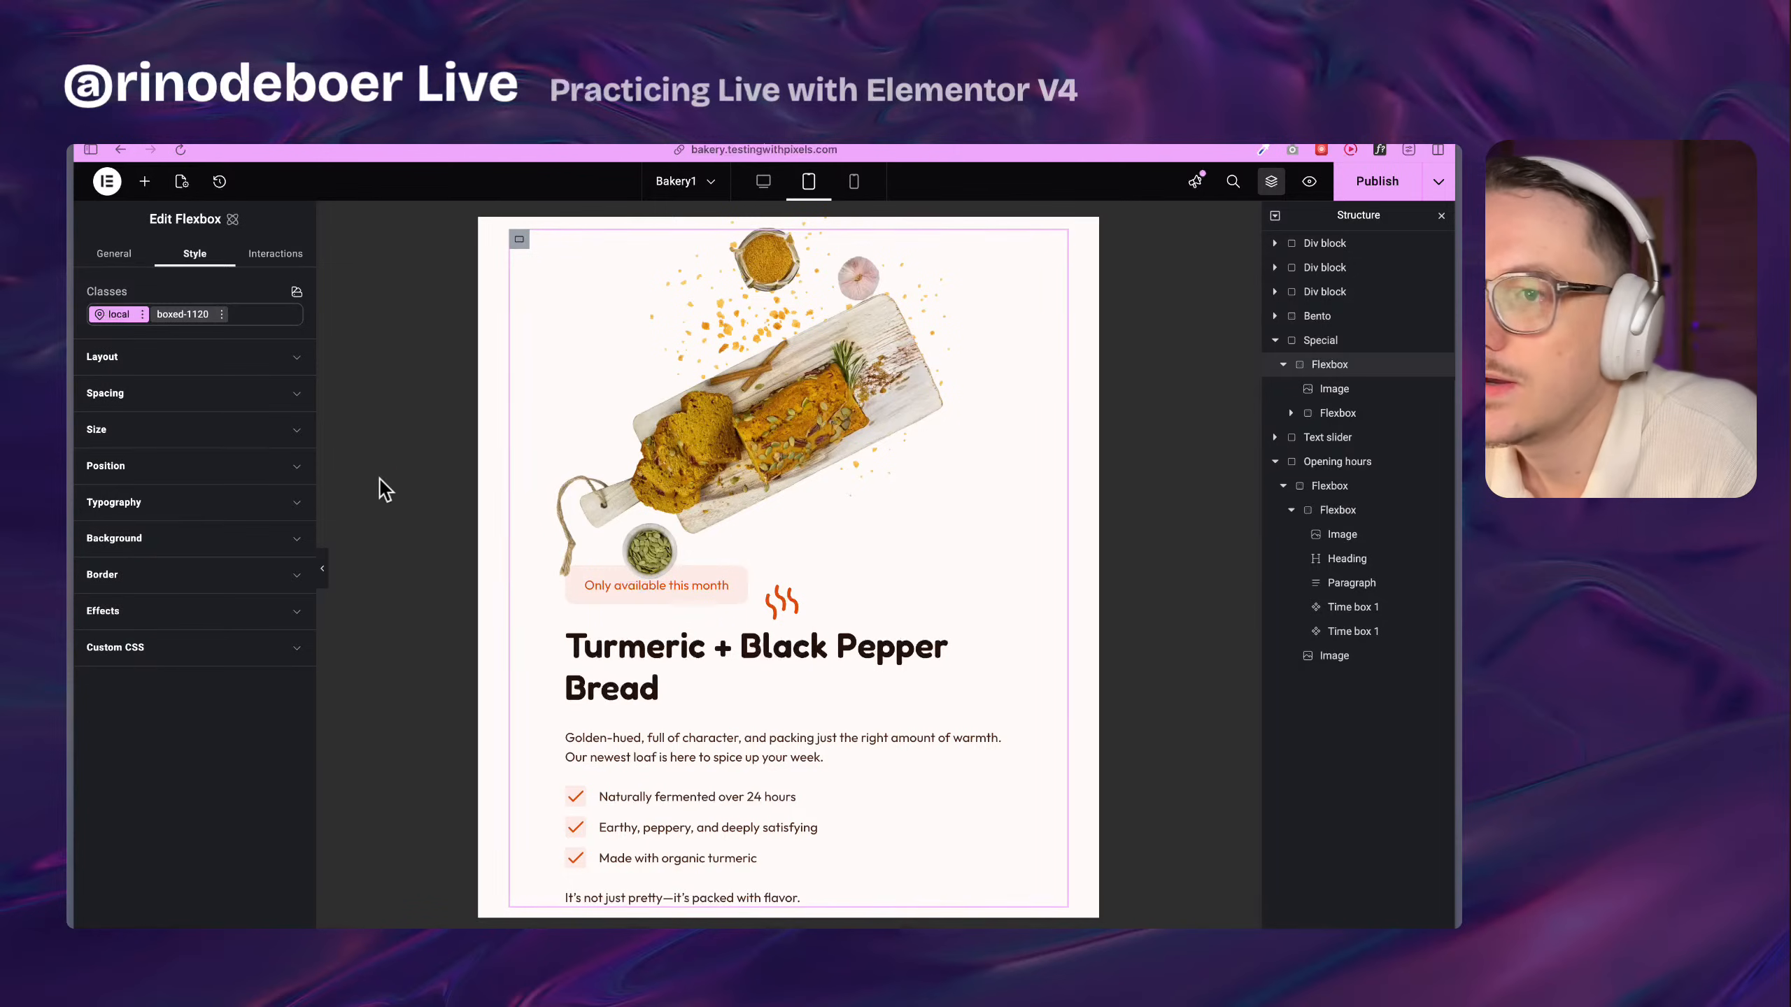
click(151, 401)
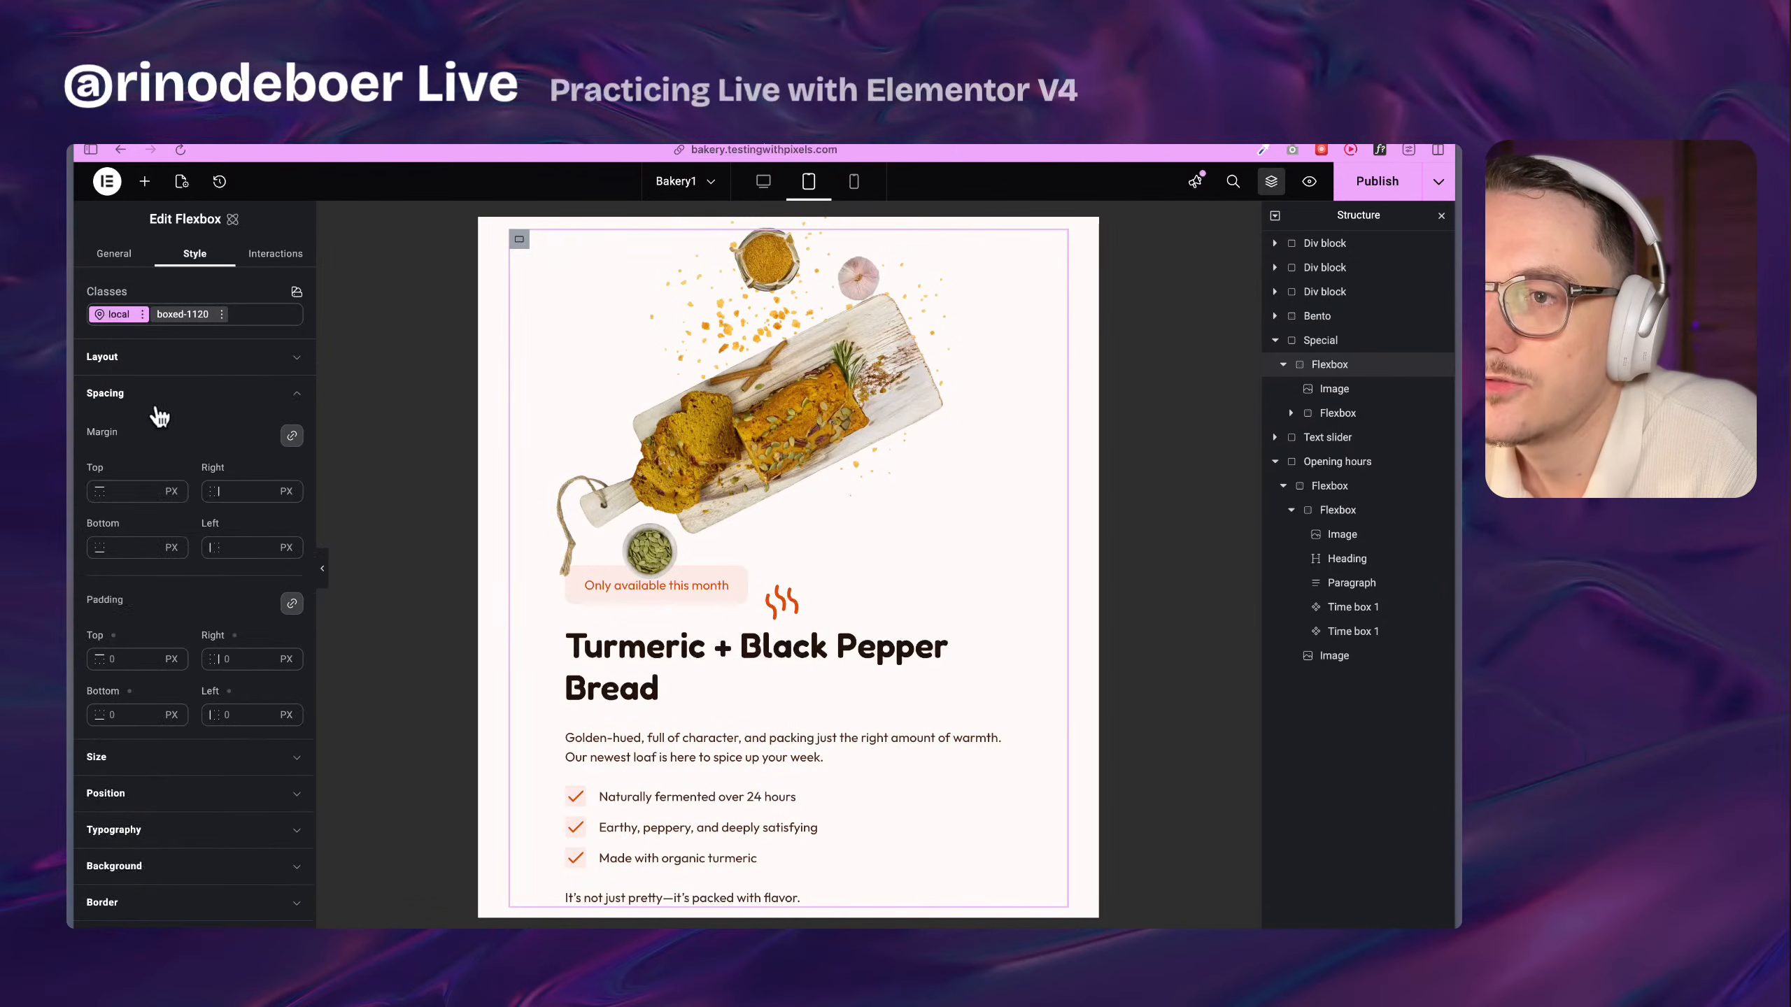
click(160, 360)
scroll(188, 534, down, 1)
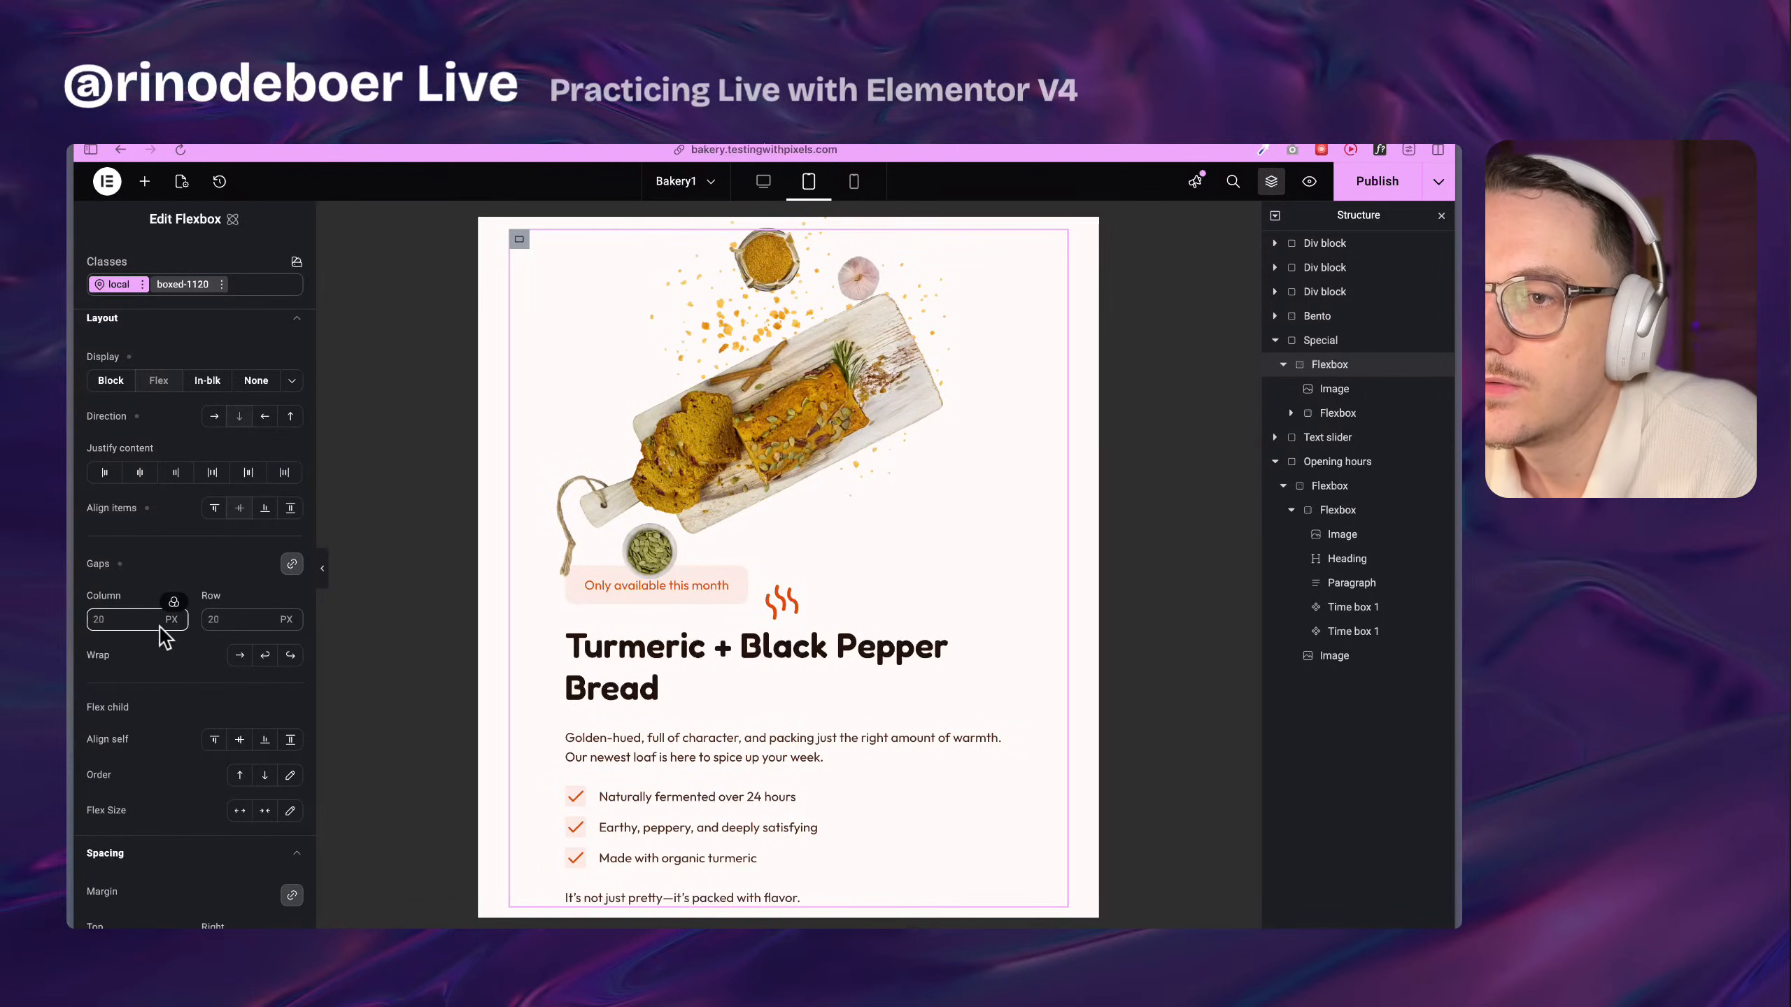
click(173, 603)
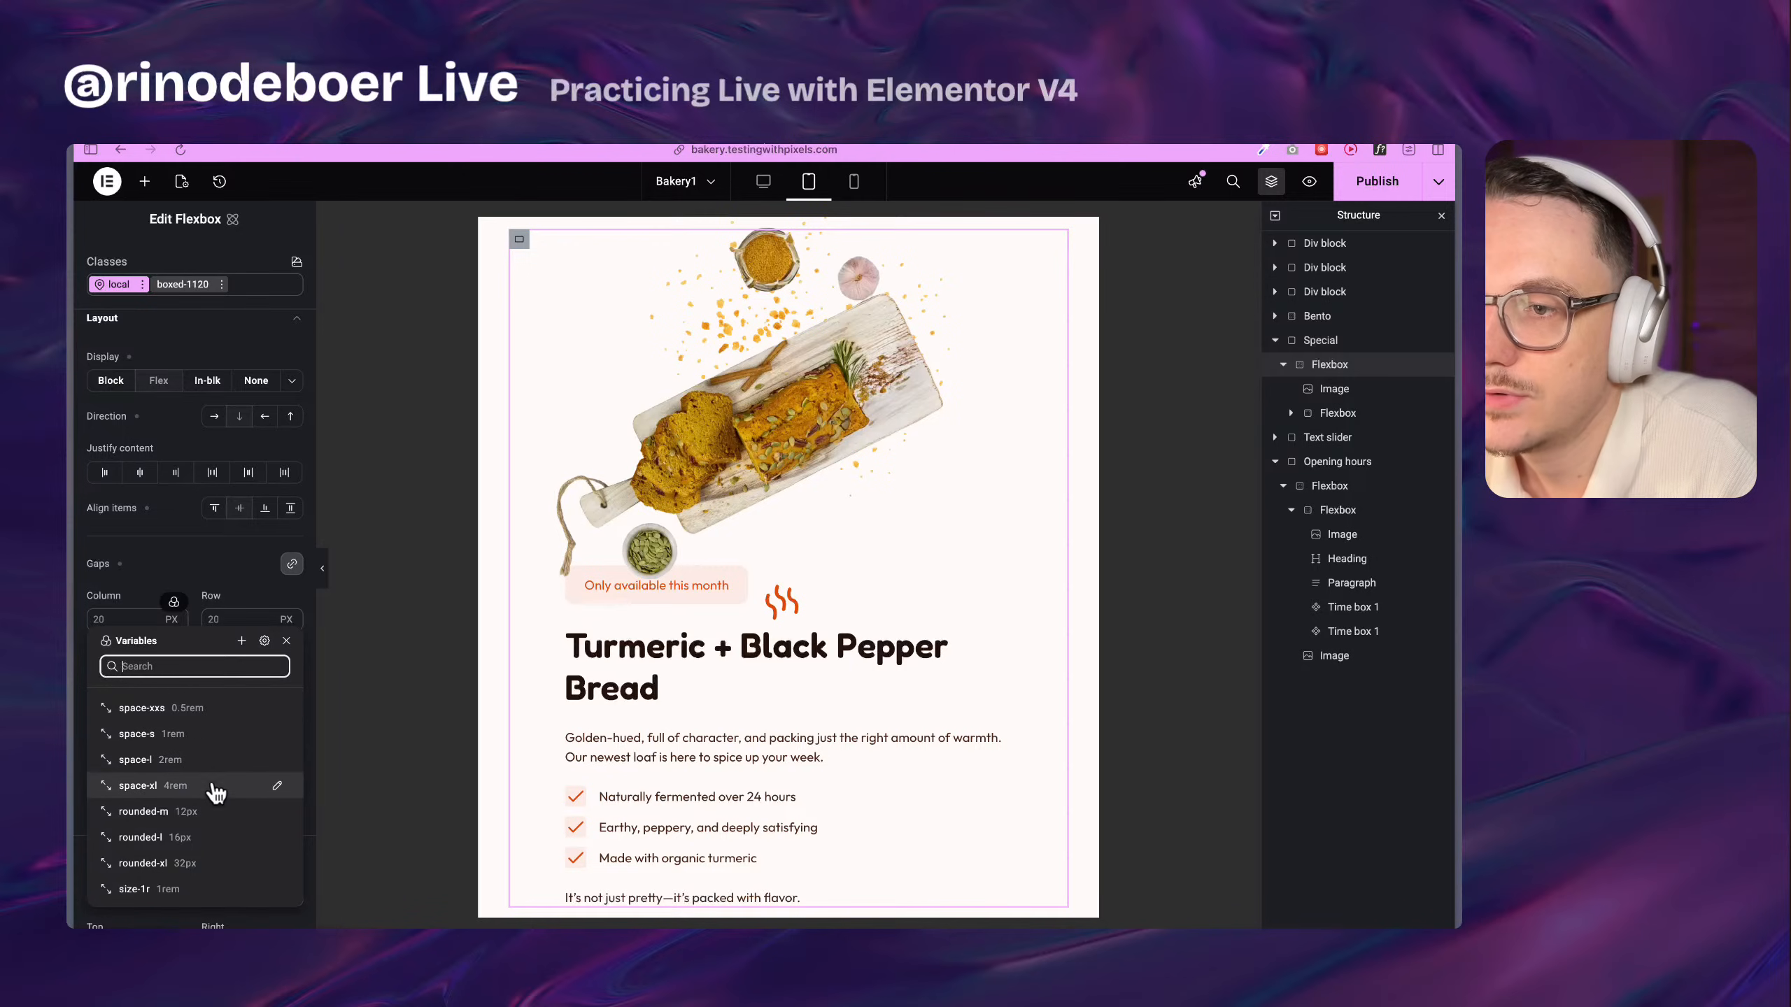
click(199, 760)
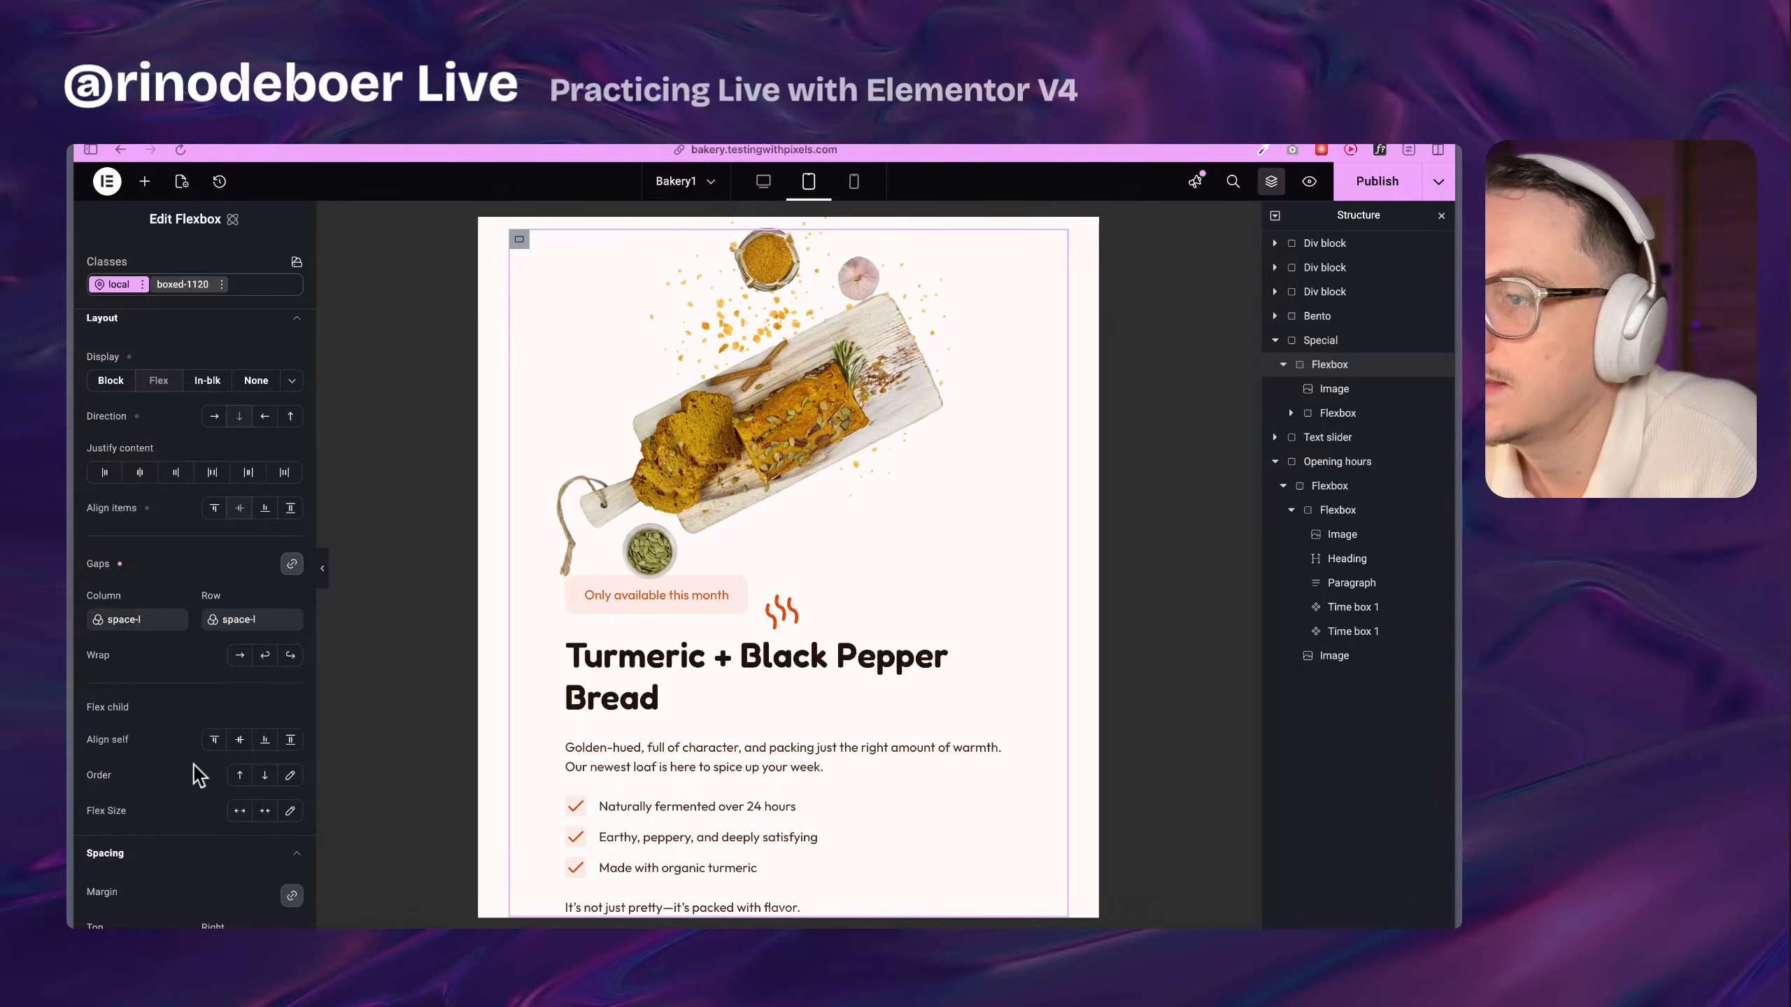
click(134, 621)
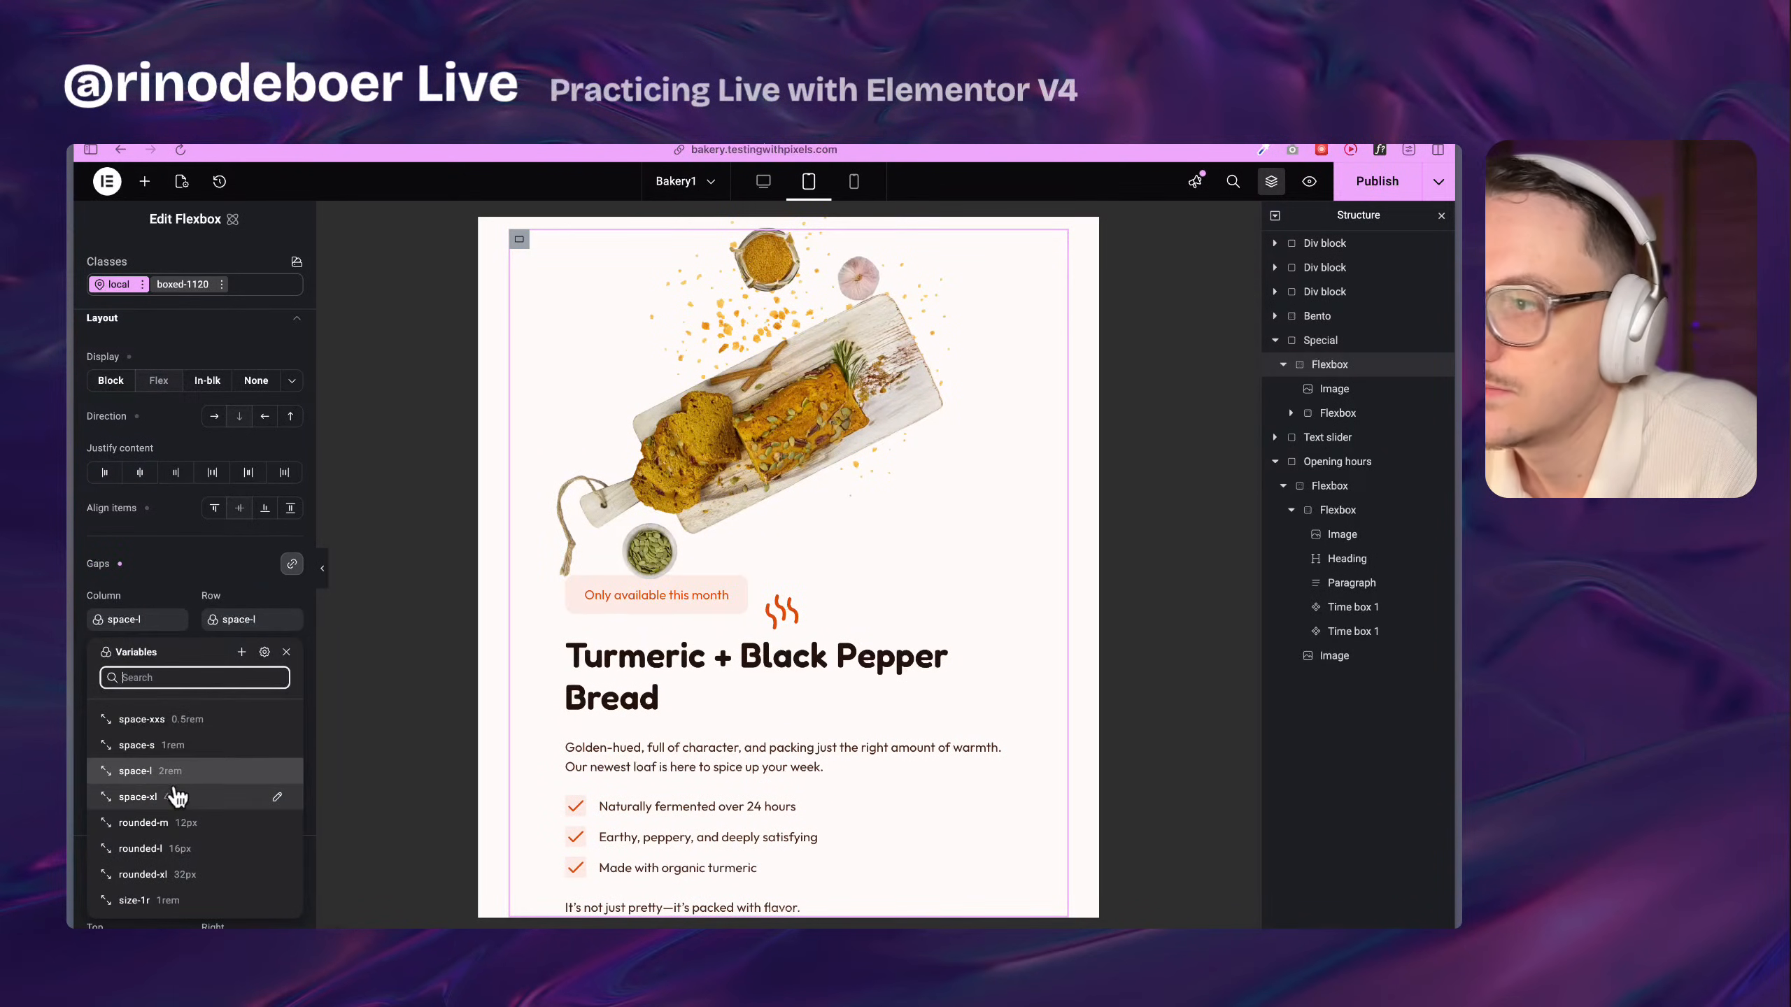
click(176, 795)
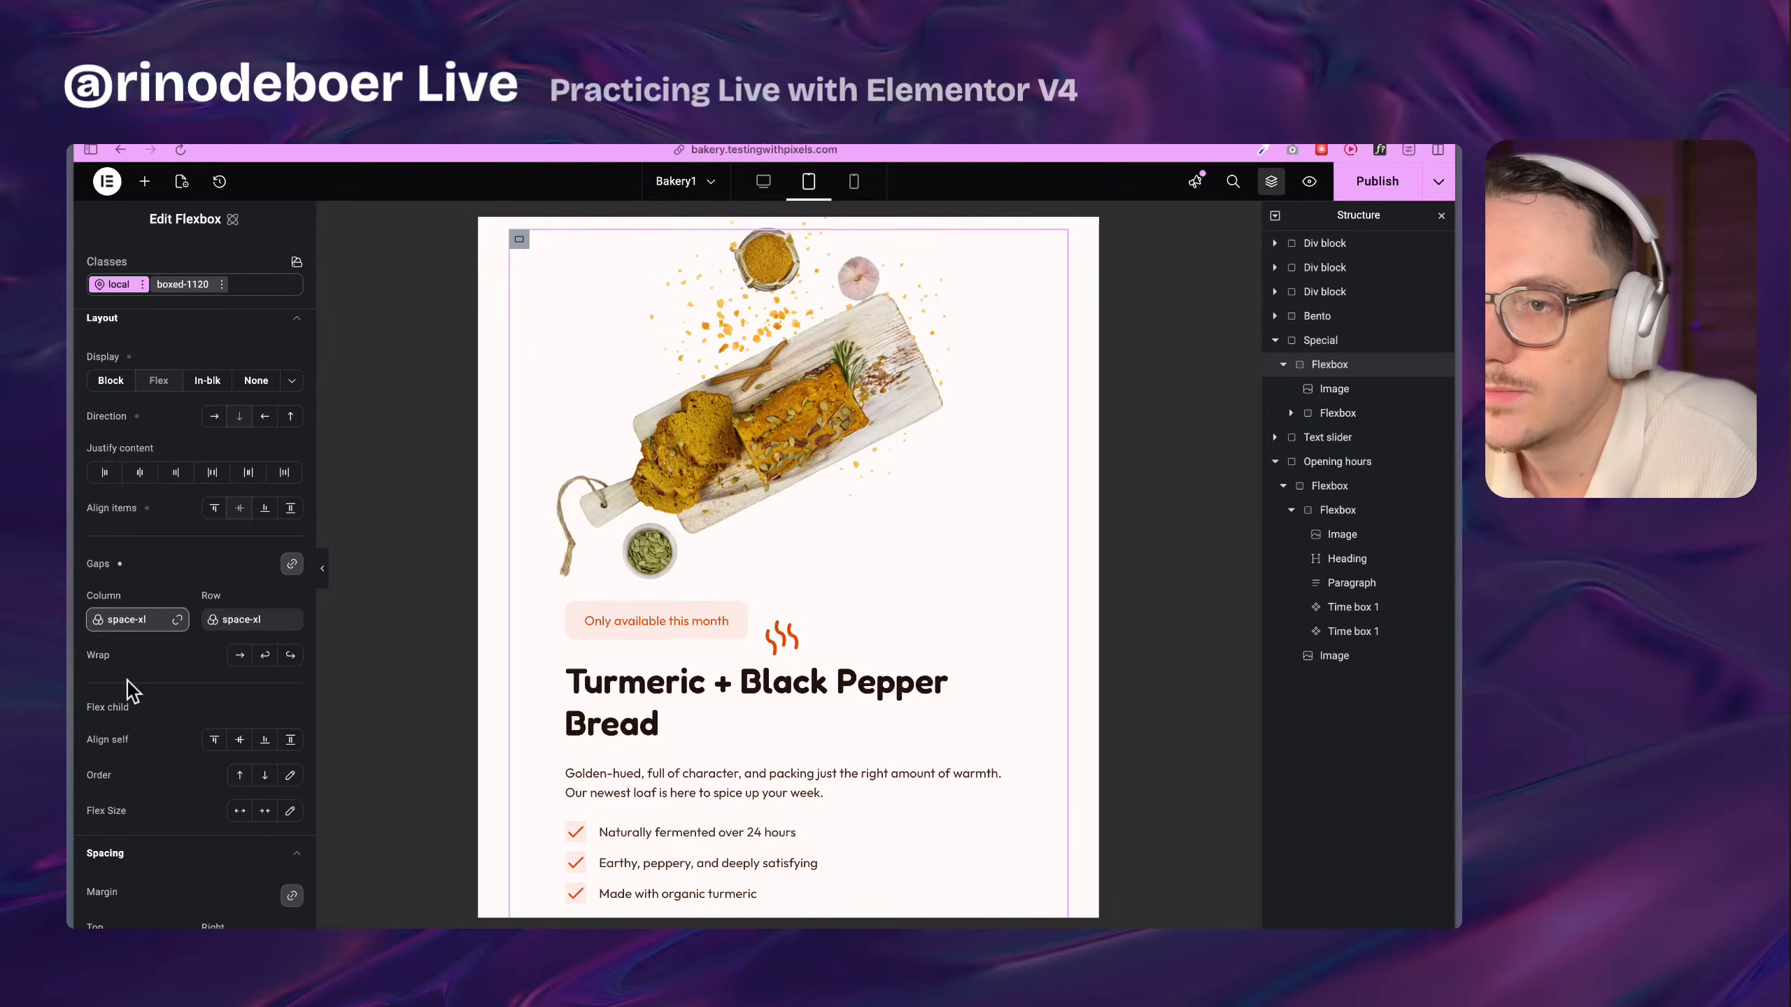
Create a size variable named space-xxl with a value of 8 rem and apply it to the Special flexbox's gaps
click(148, 620)
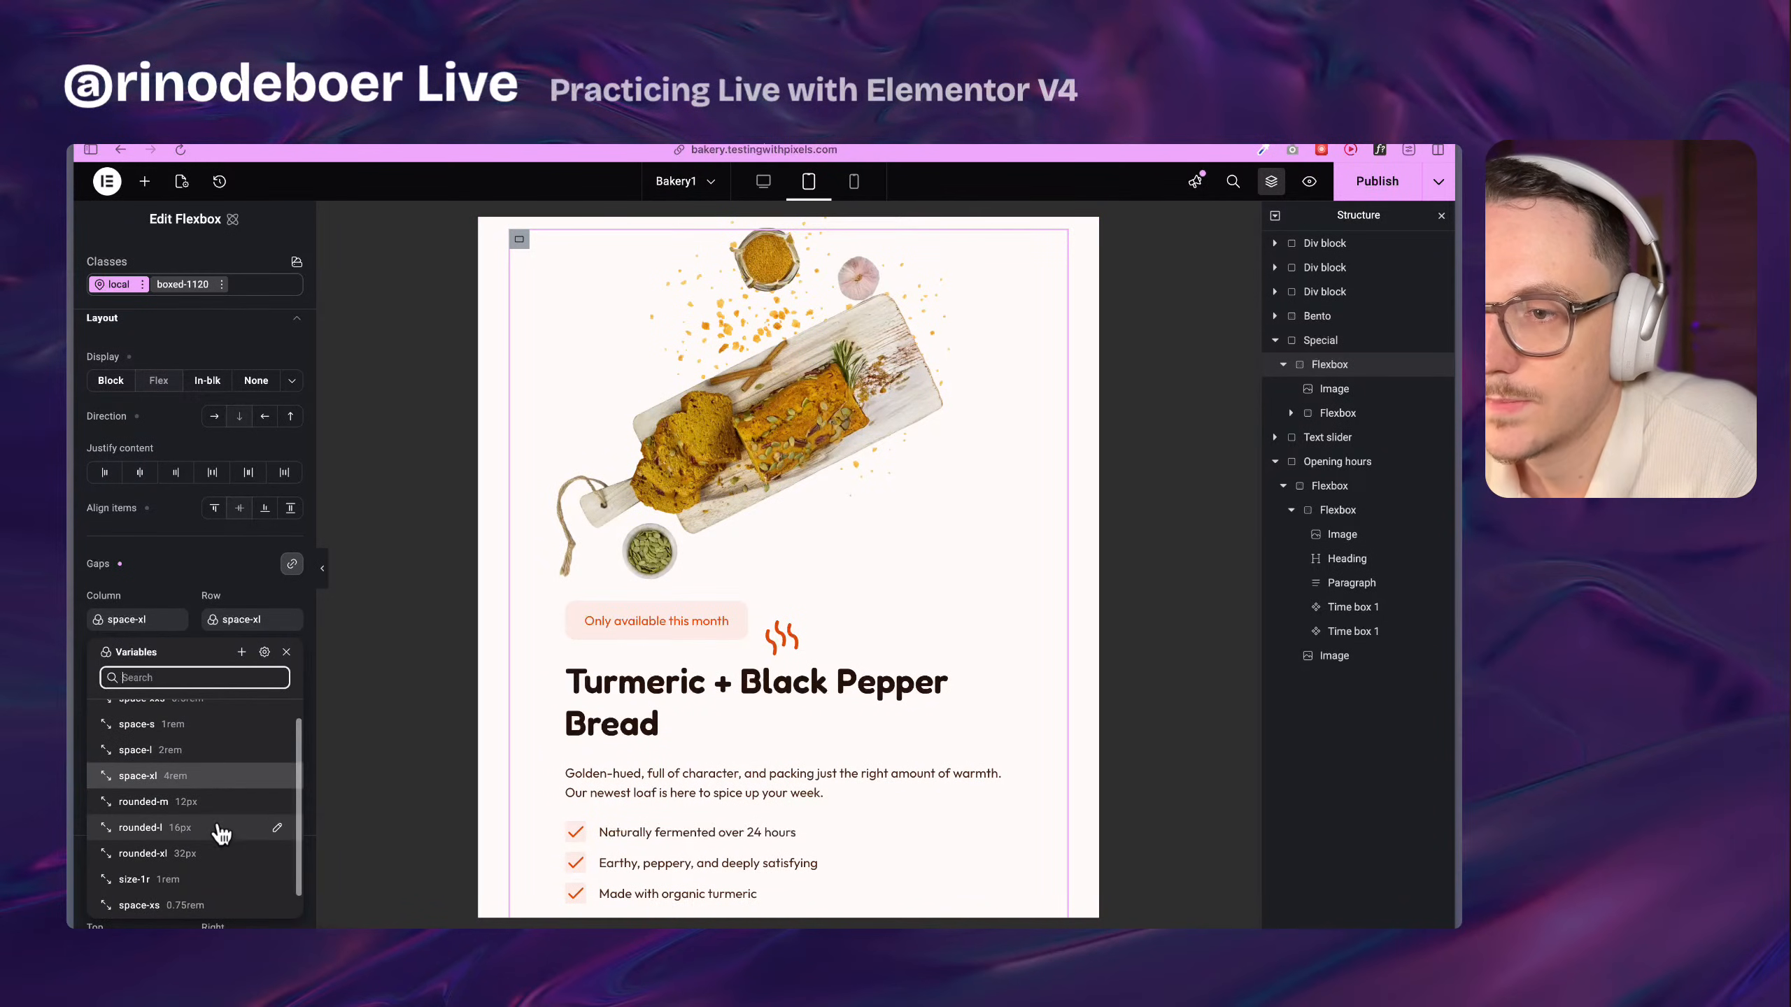
scroll(204, 781, up, 1)
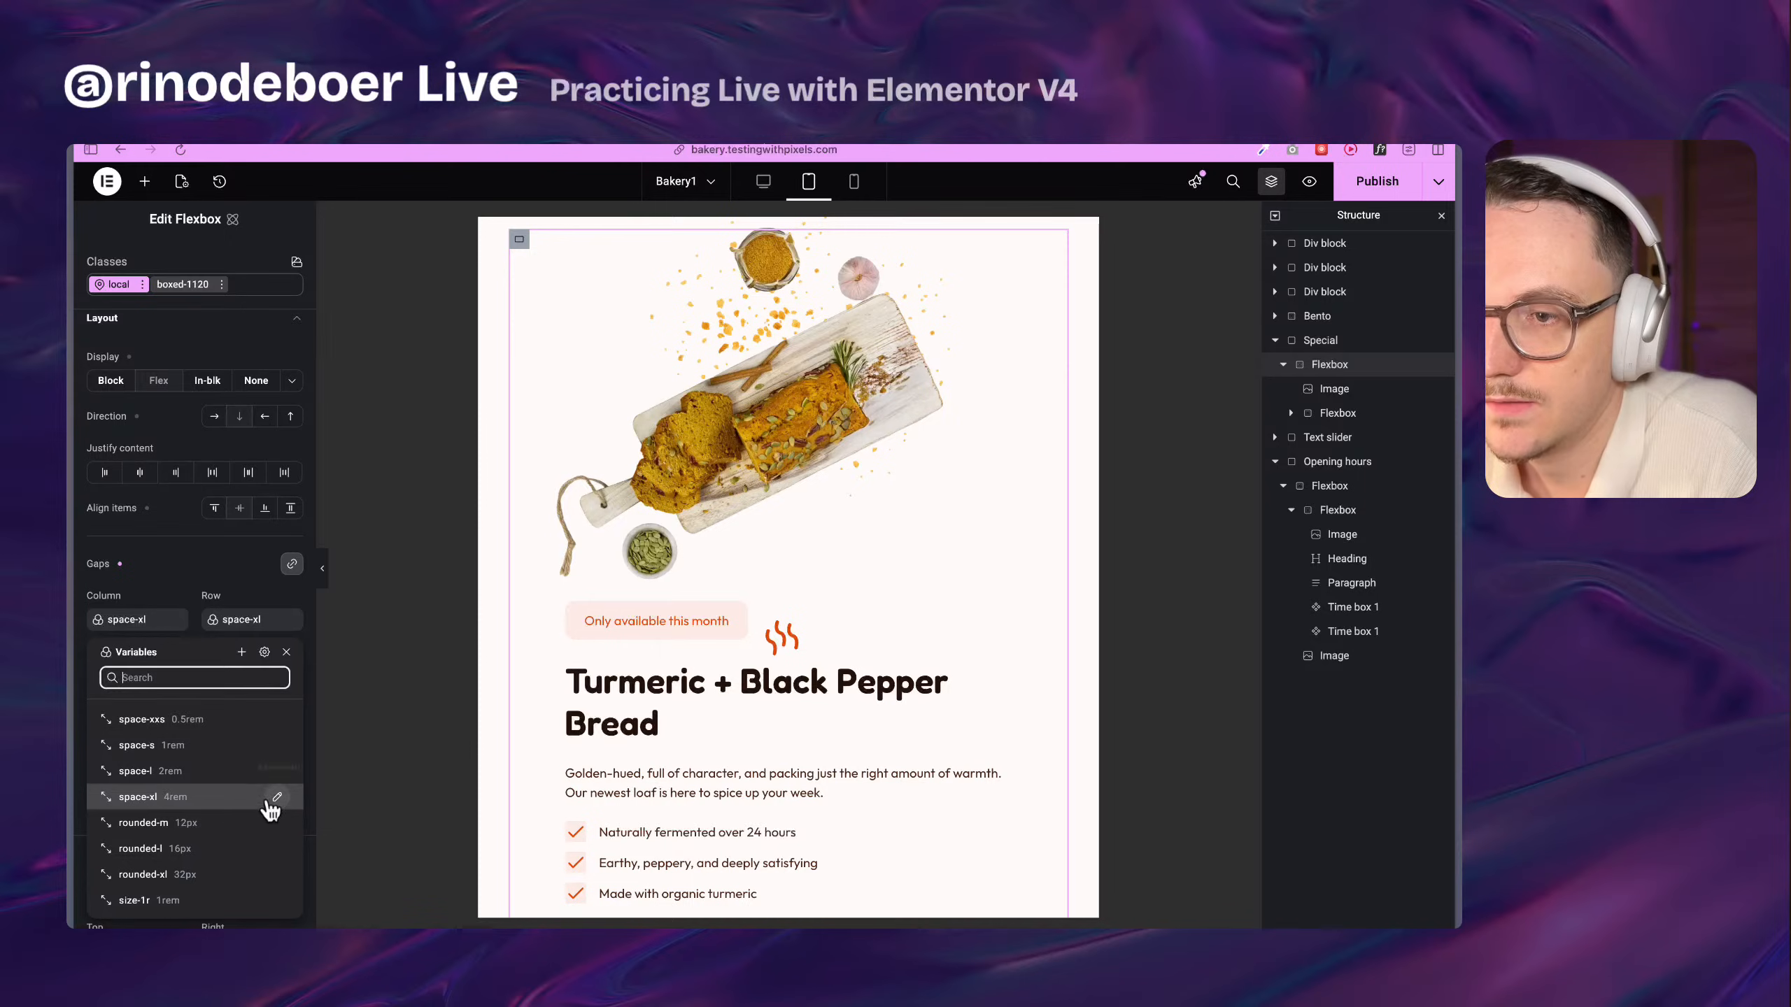
click(241, 652)
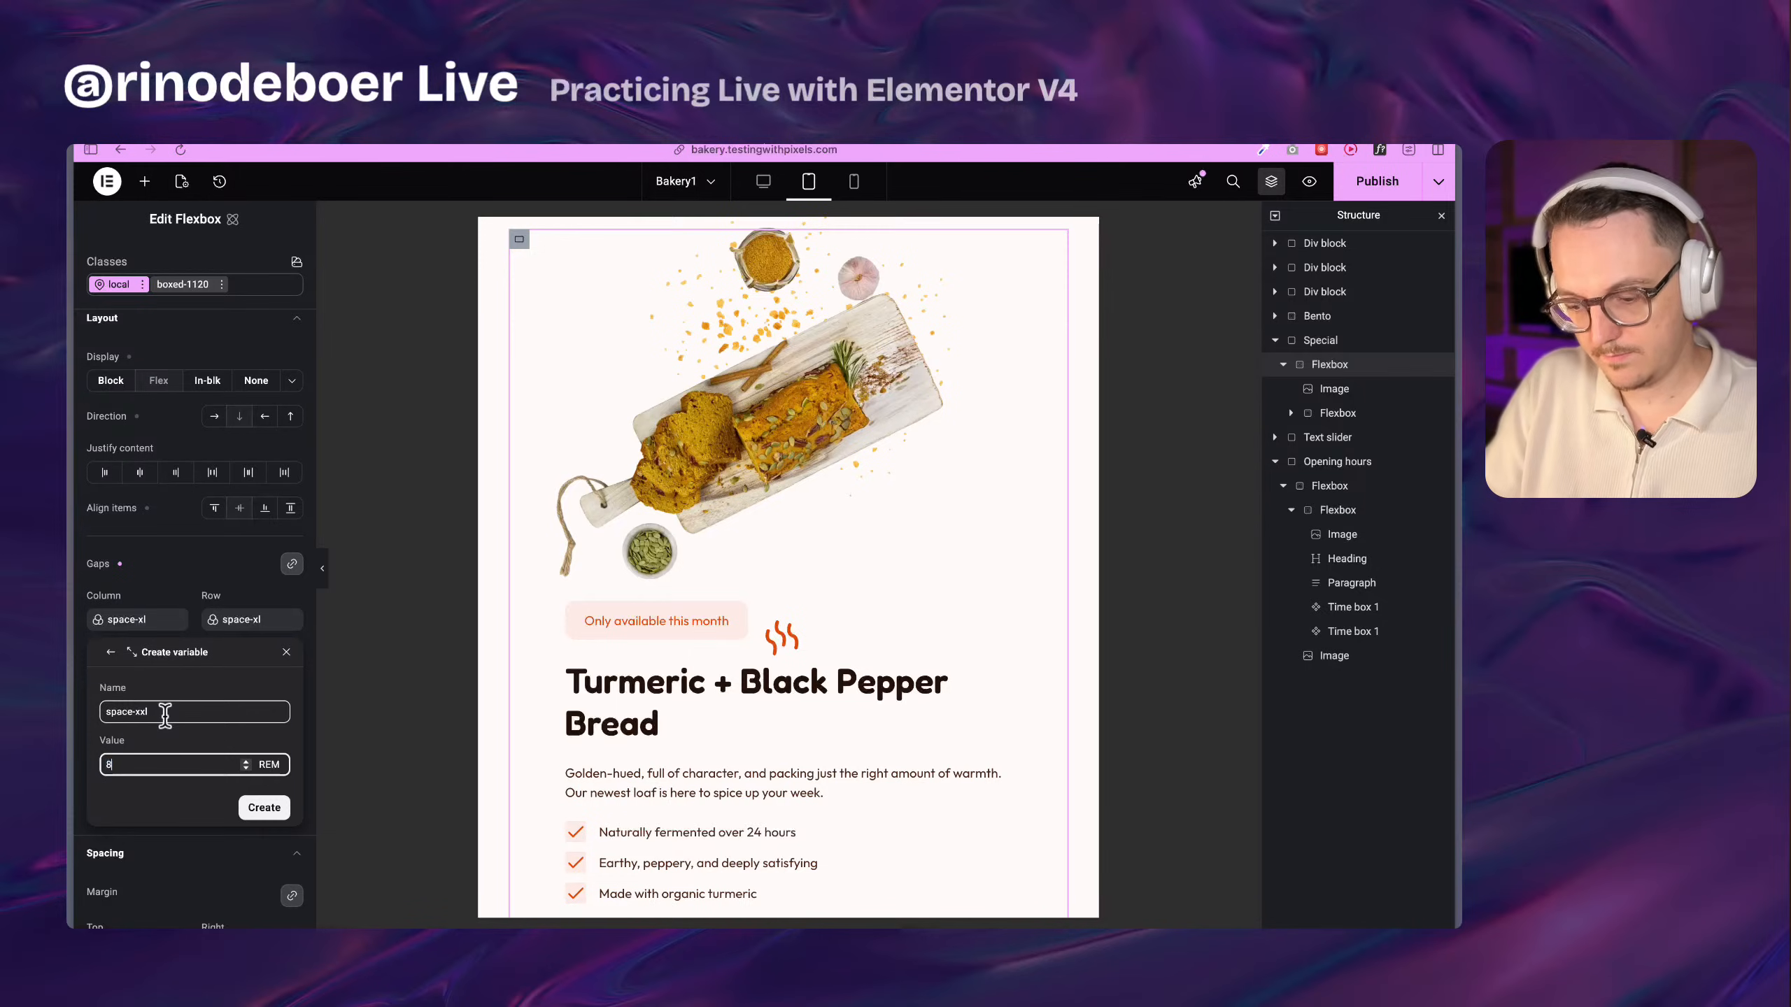
click(264, 808)
Add a Scale transform of 1.4 on X and 1.4 on Y to the Special section's bread image for tablet
click(802, 468)
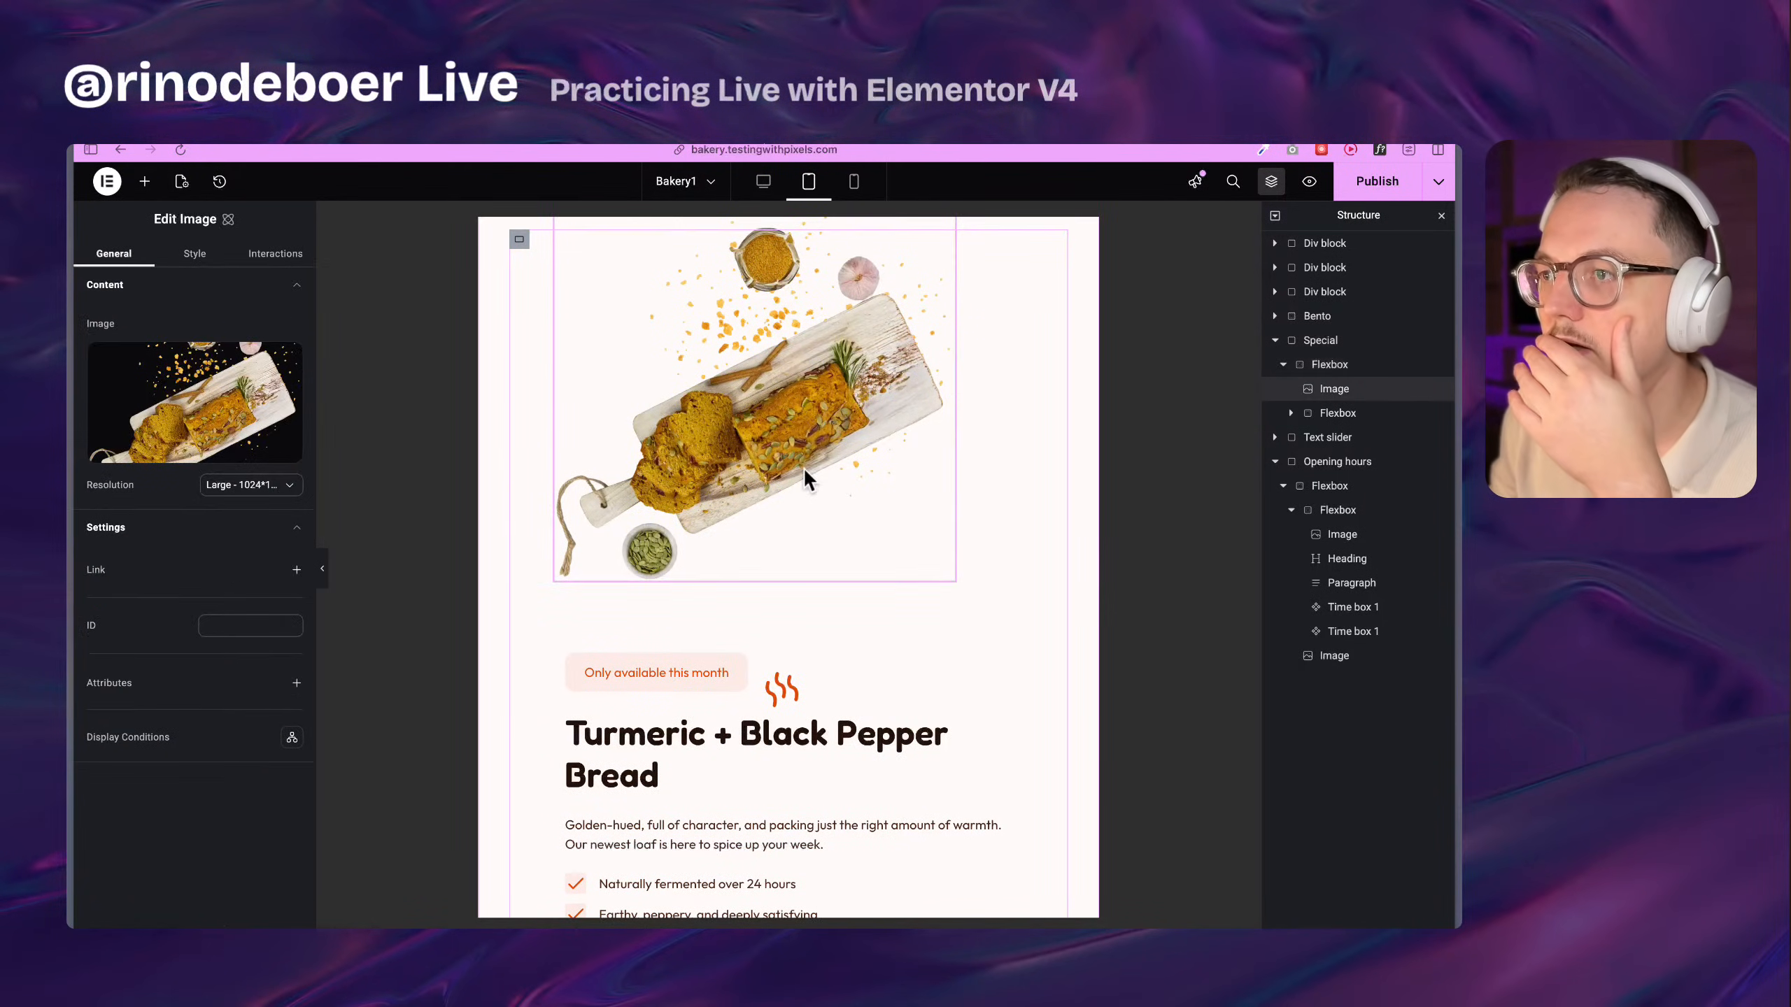
scroll(802, 468, up, 2)
scroll(803, 468, down, 1)
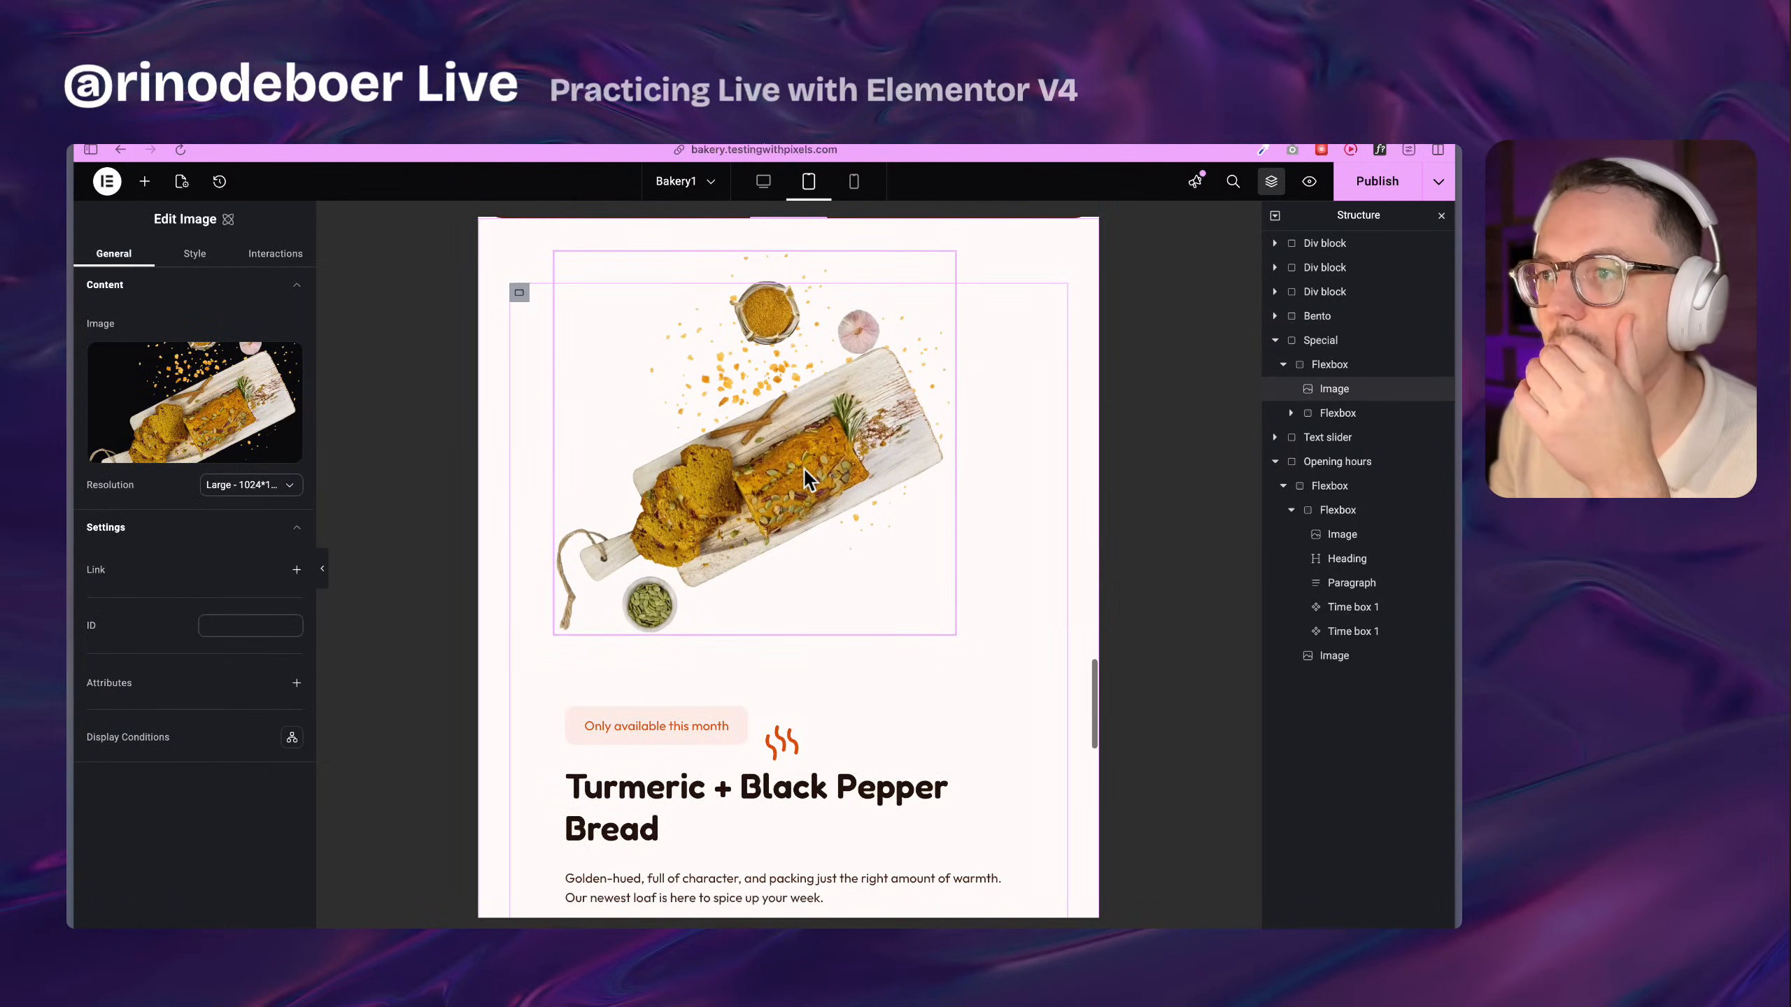
click(194, 254)
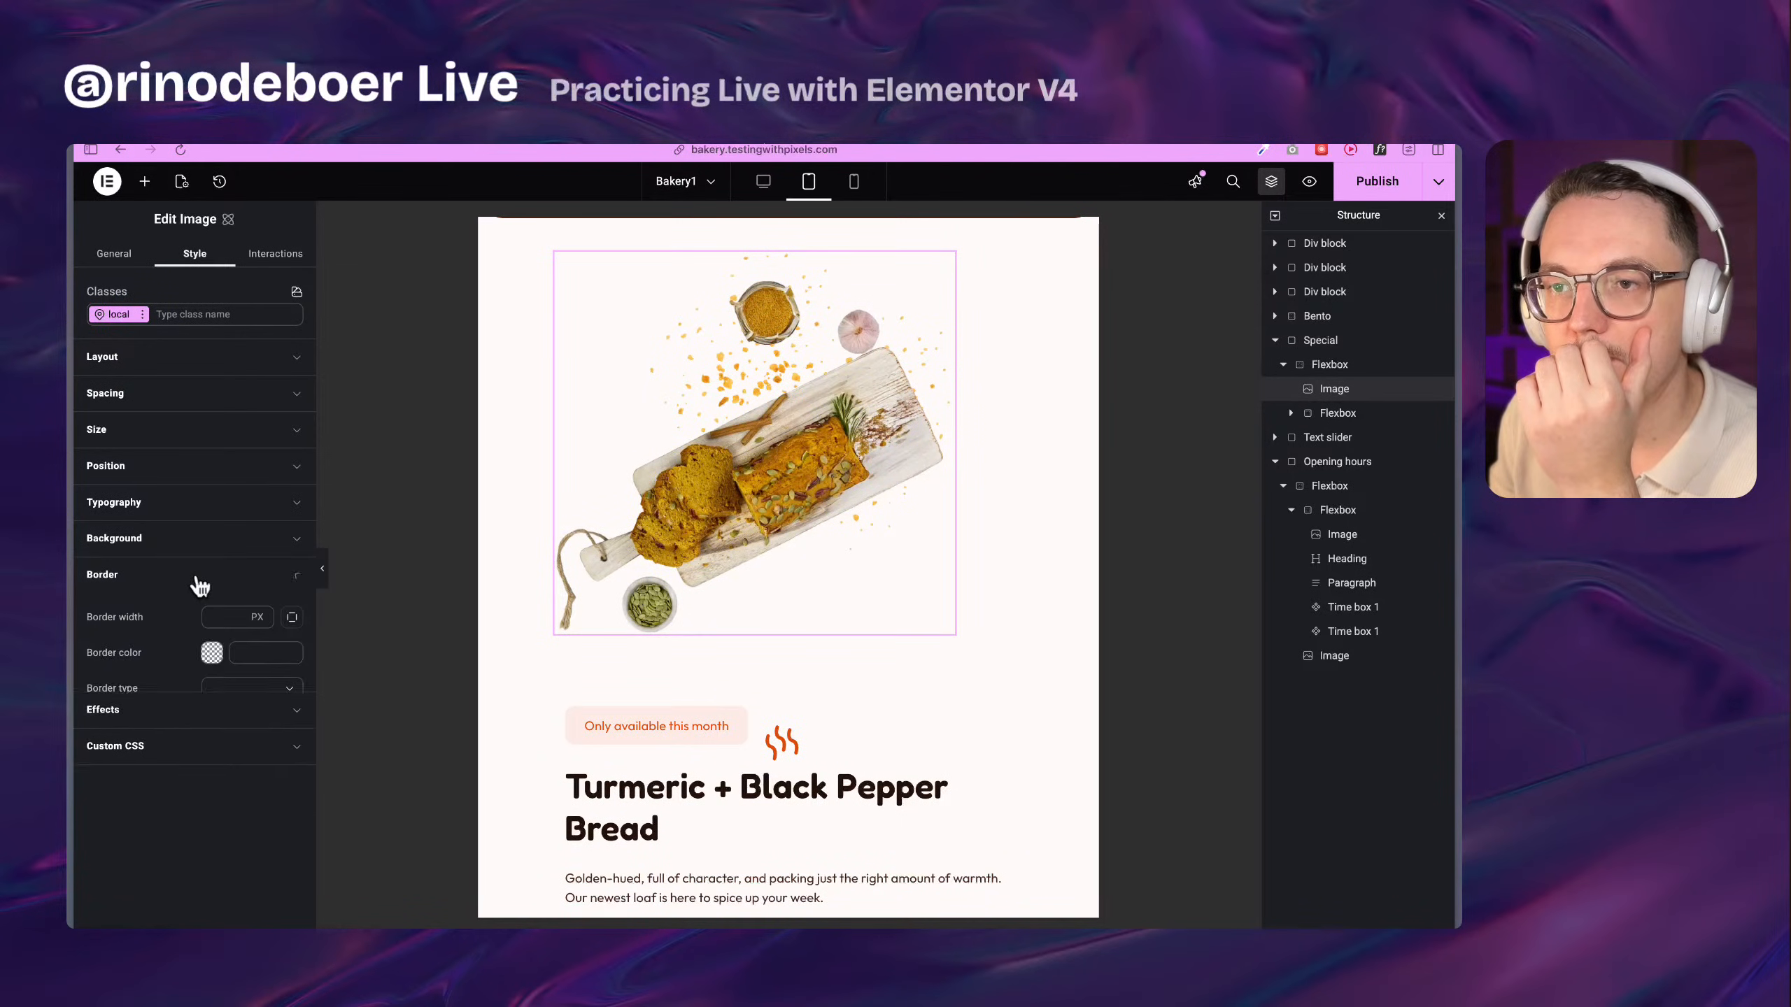
scroll(178, 800, down, 3)
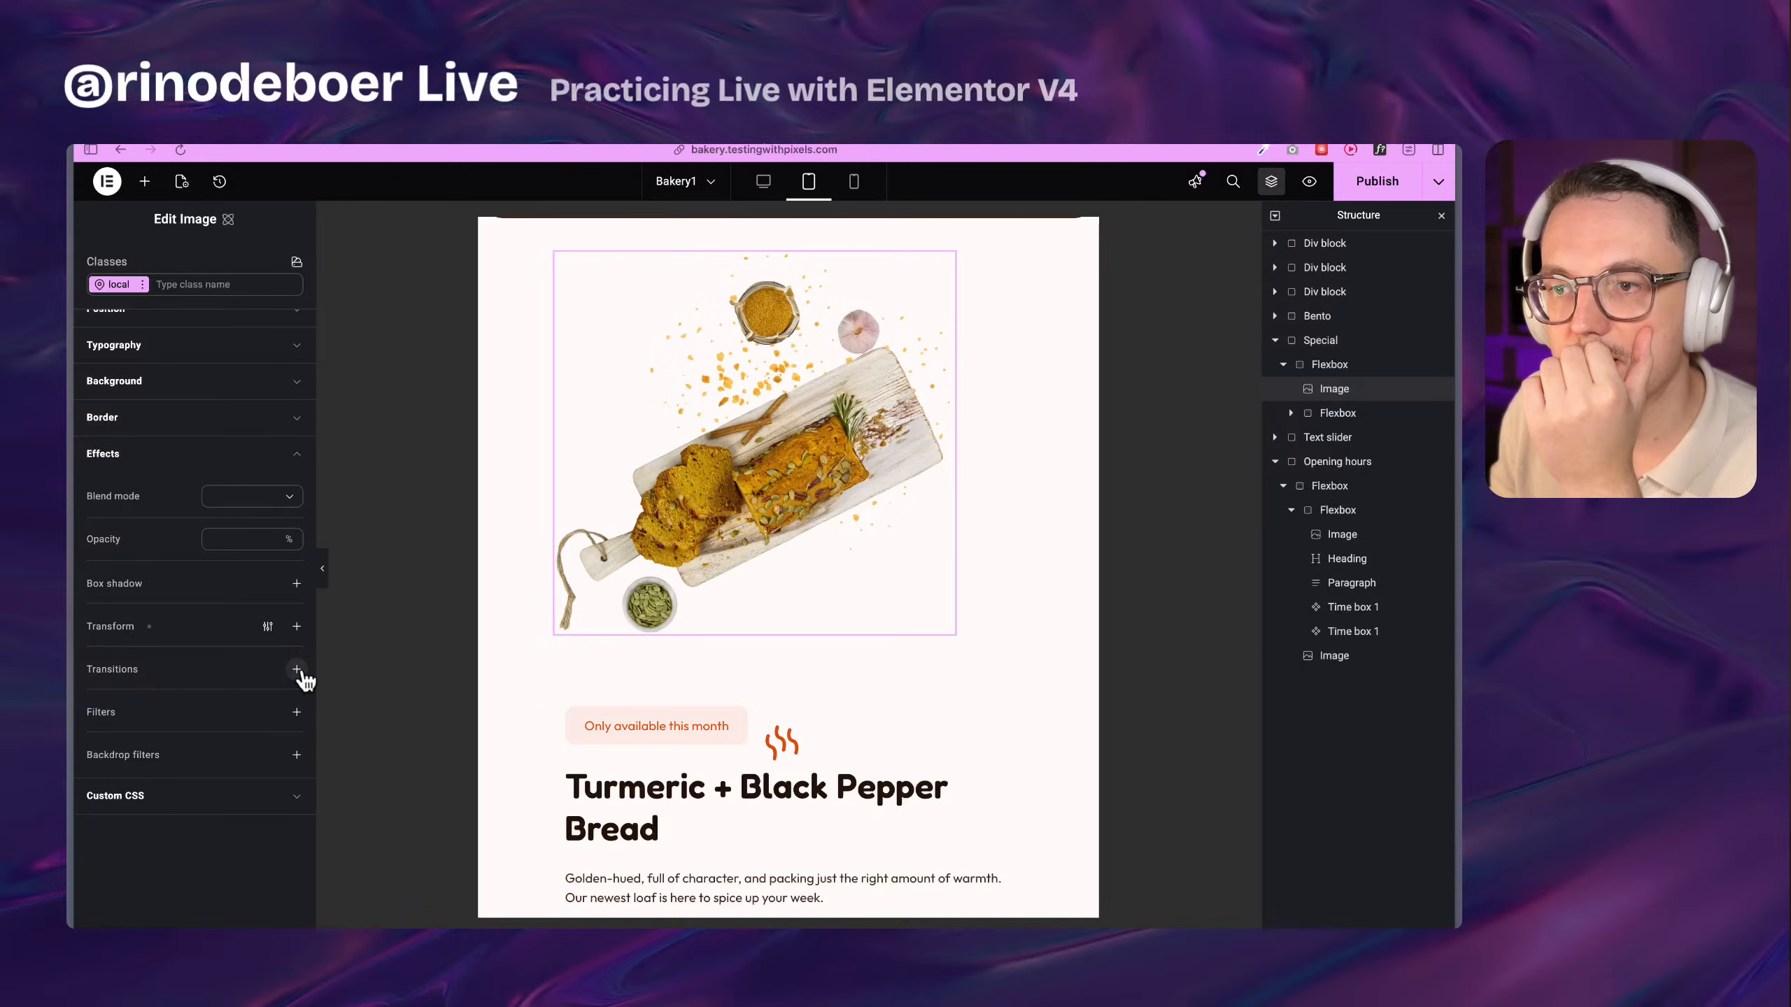
click(295, 627)
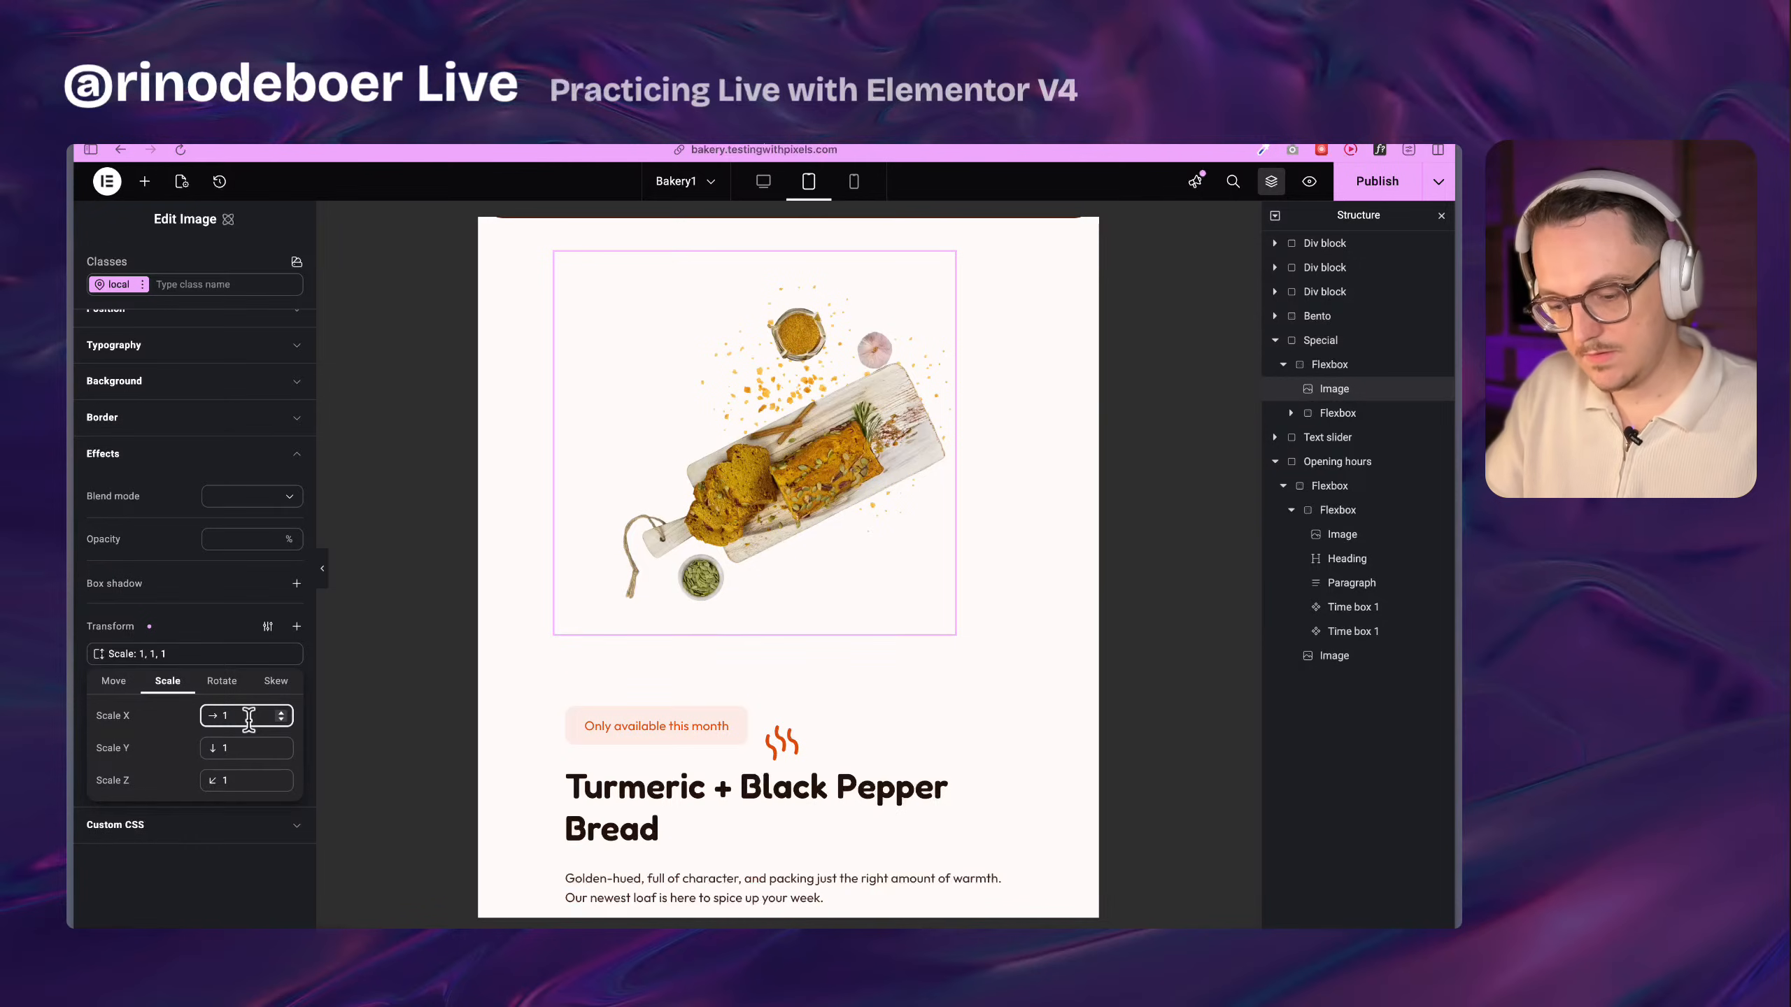
text(.4)
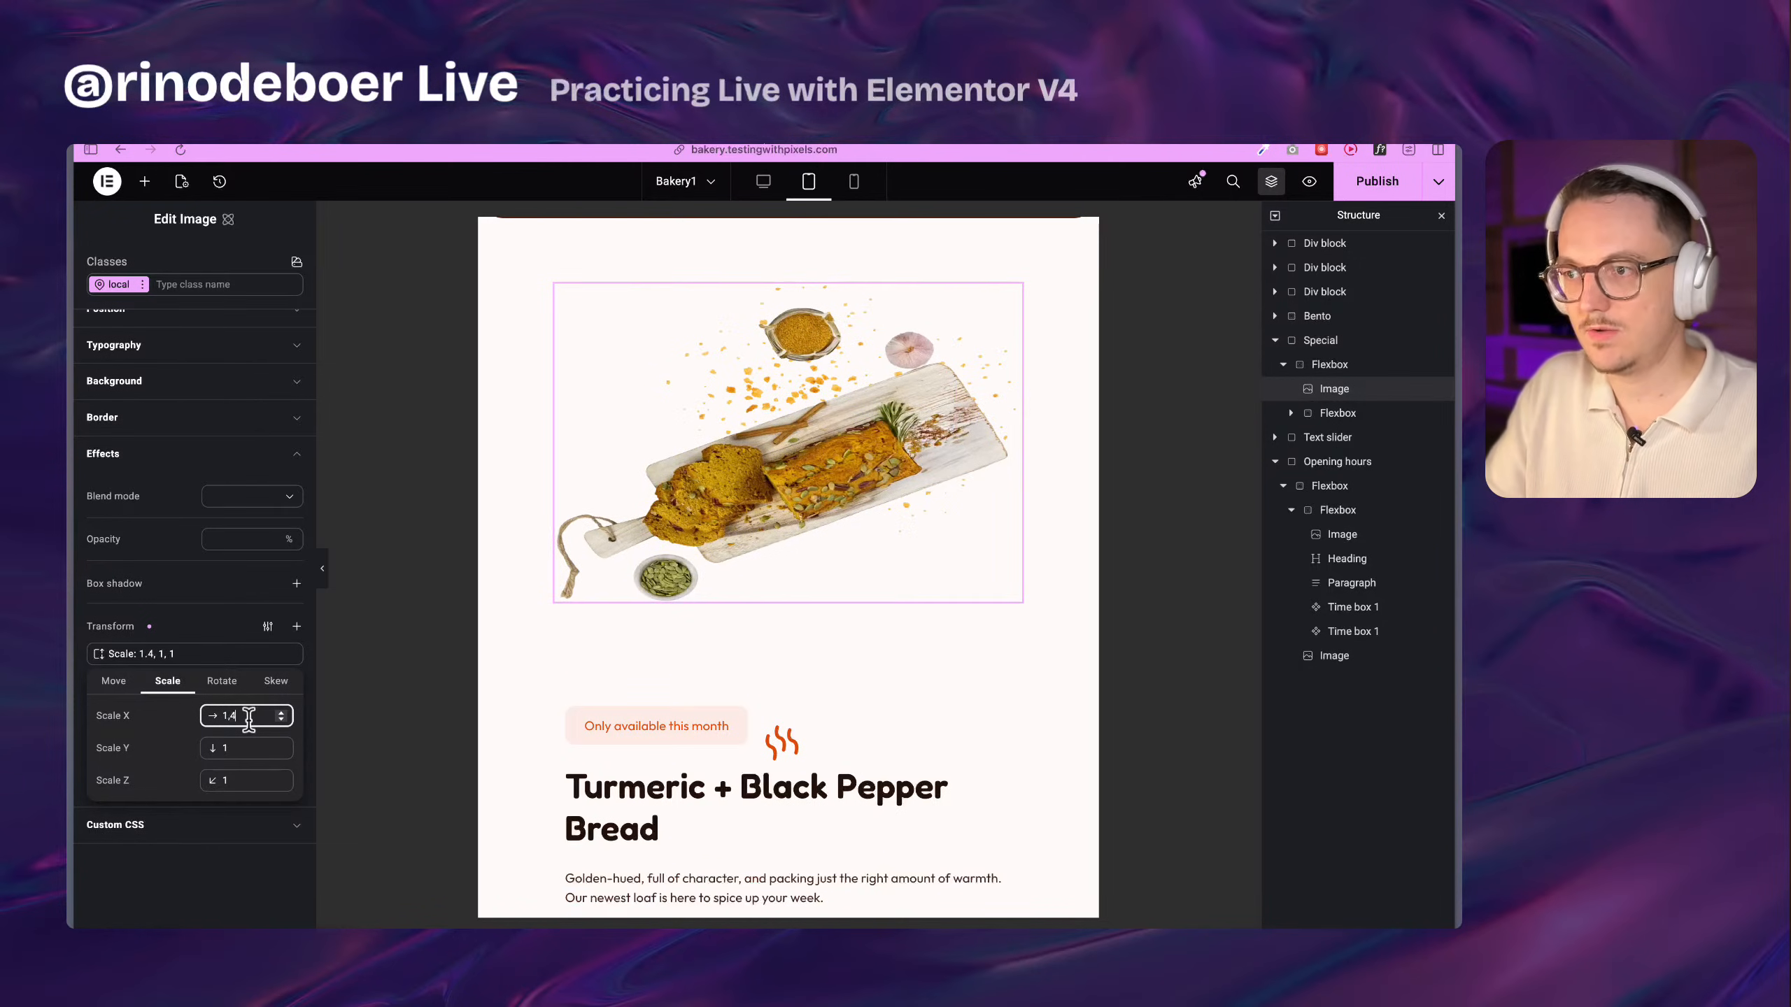
text(,4)
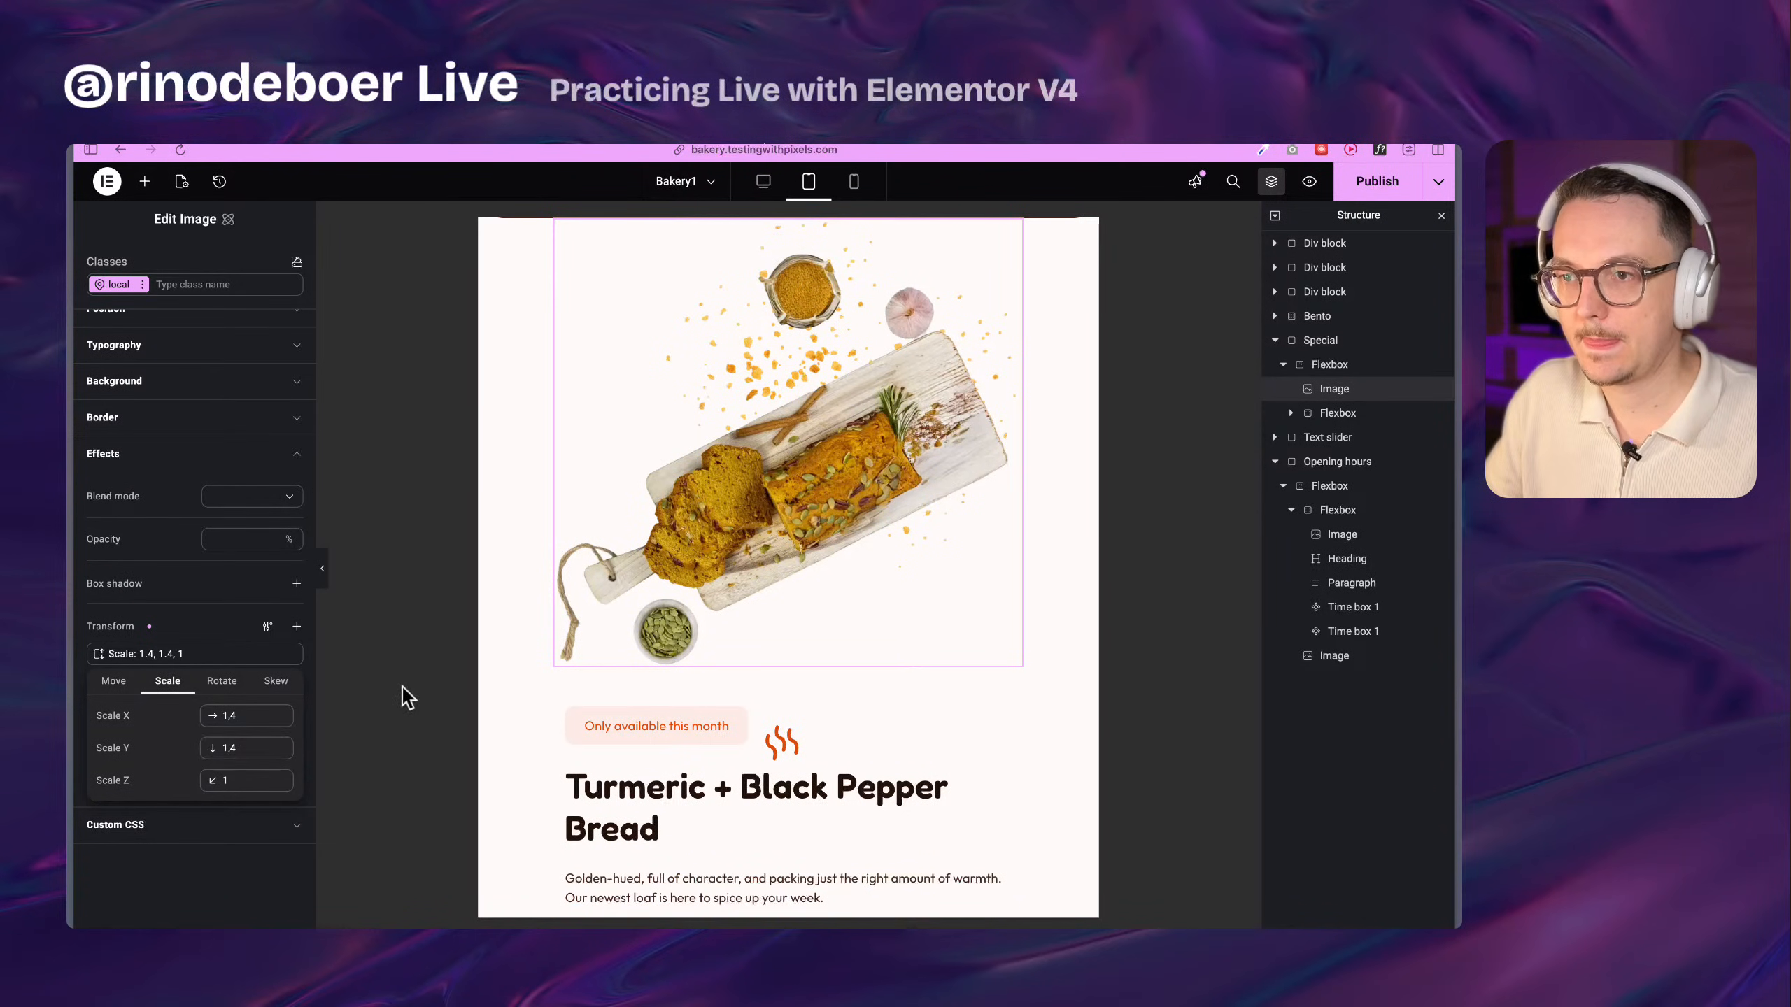
click(189, 853)
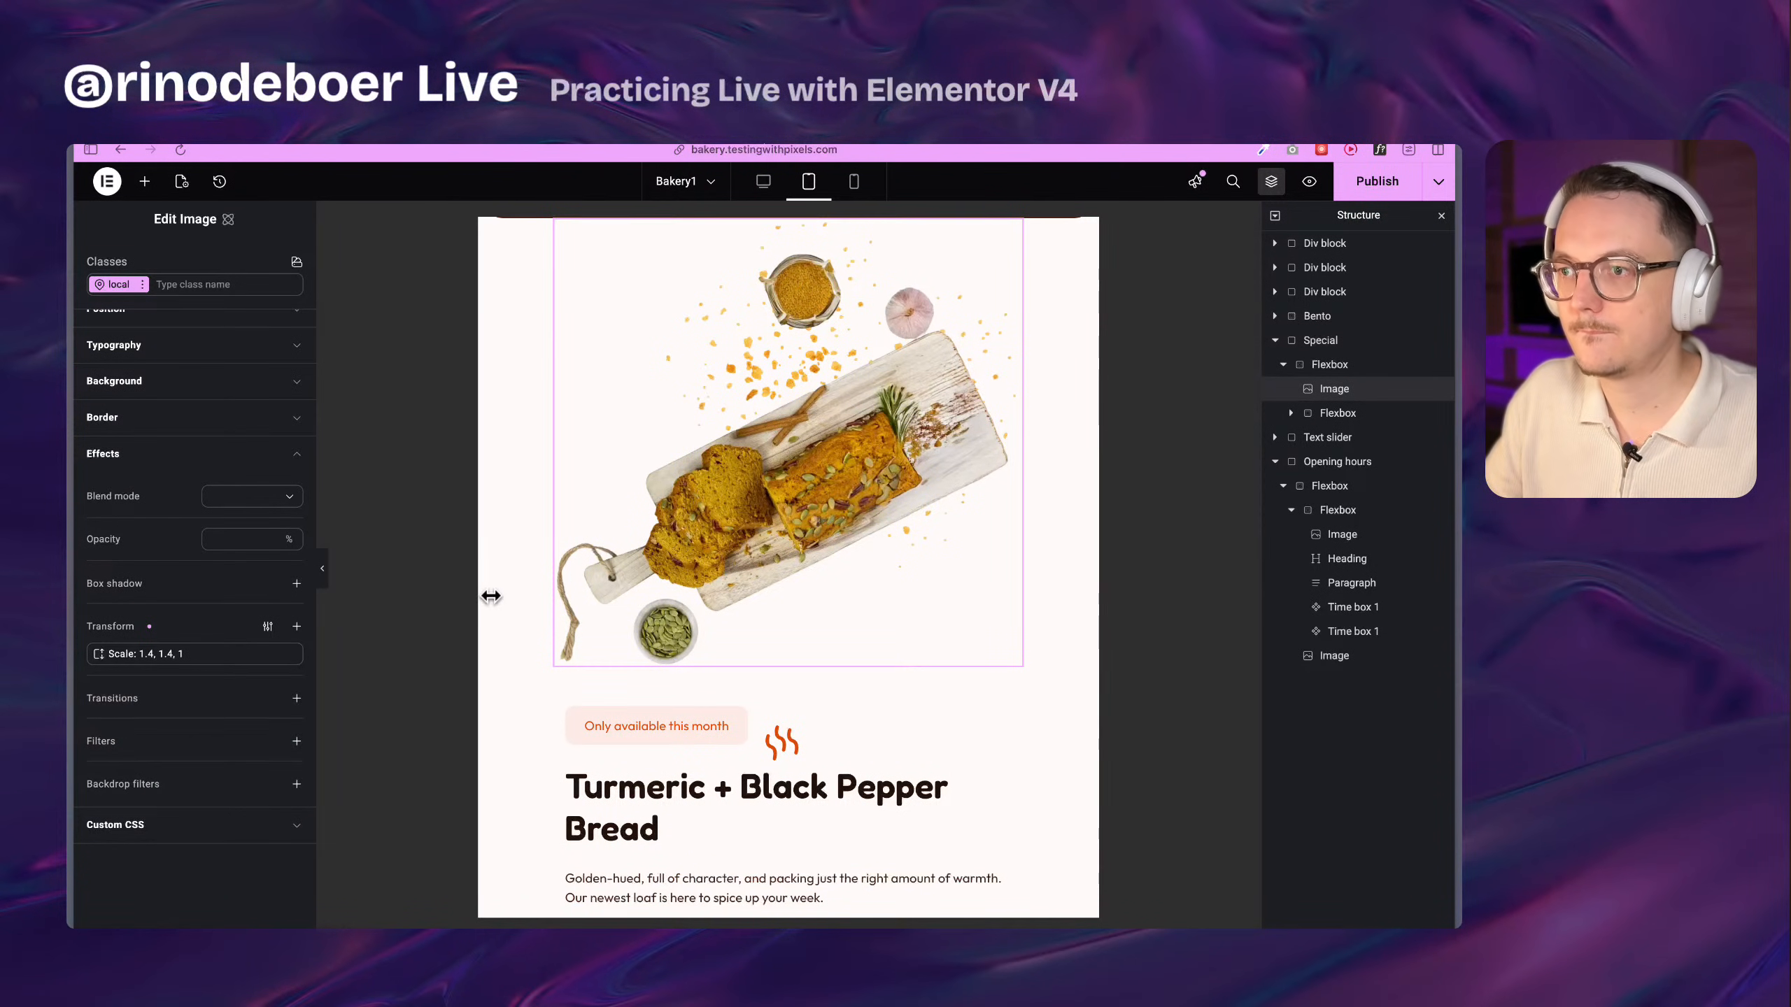
scroll(690, 528, up, 3)
scroll(689, 529, down, 4)
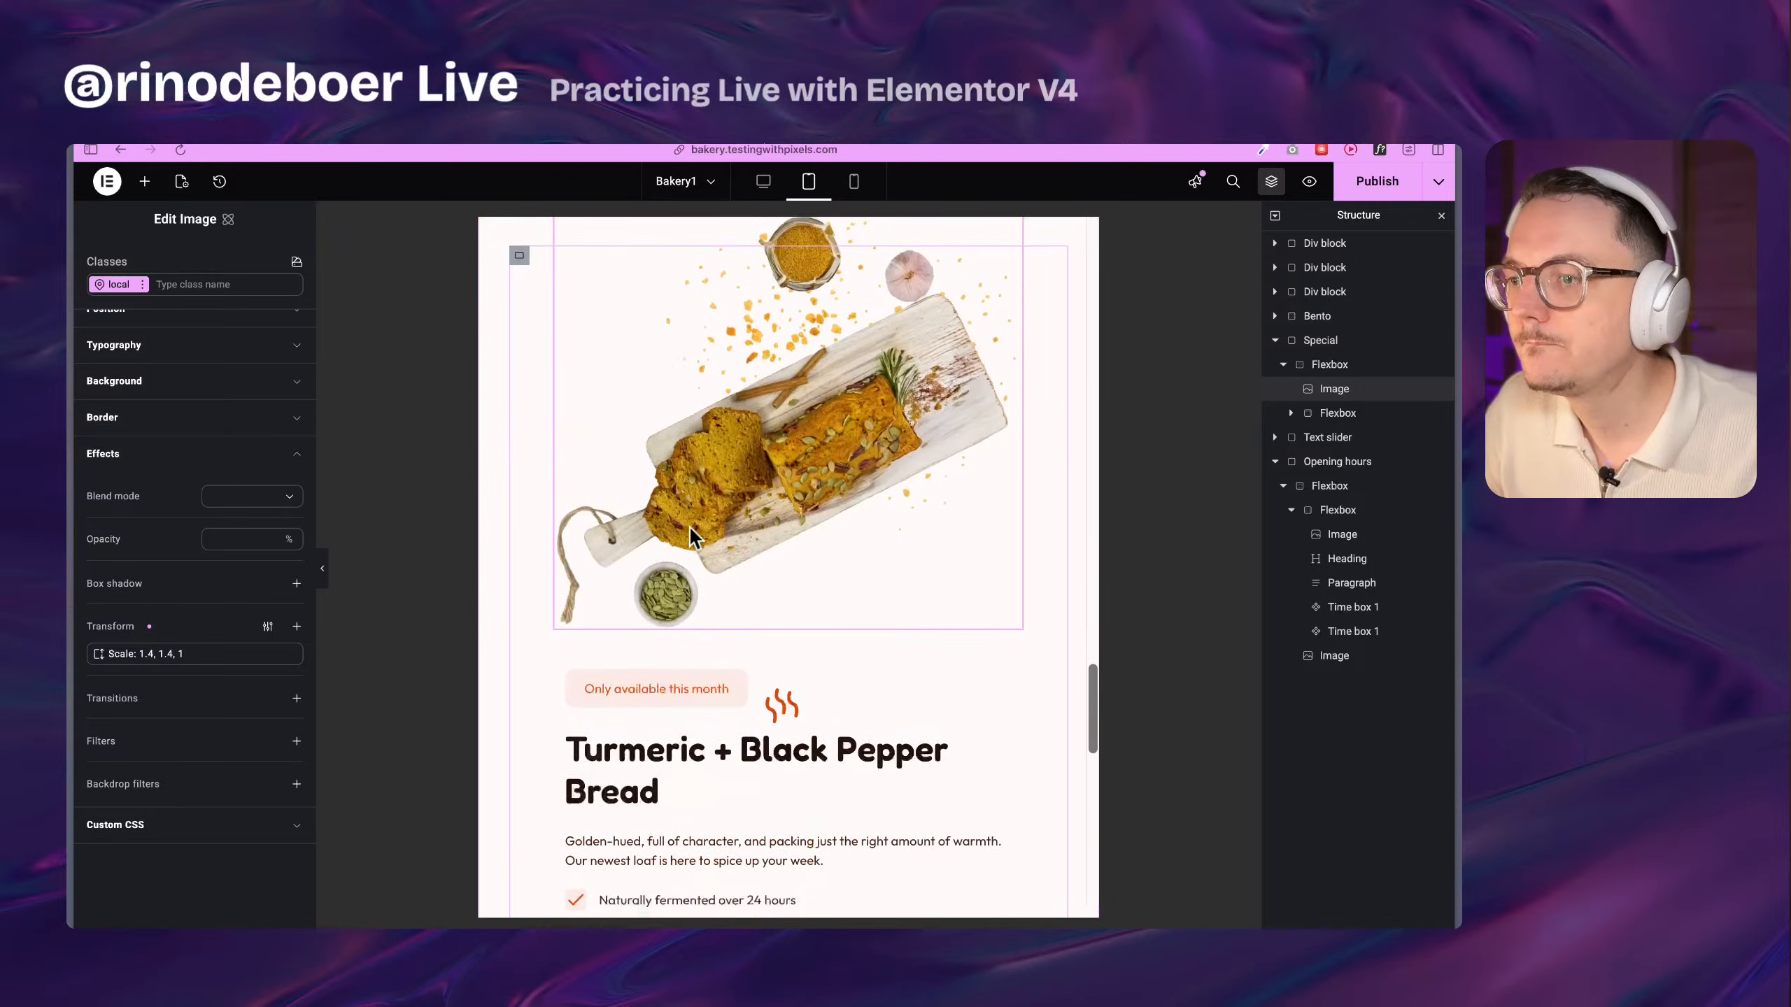
Increase the Special section bread image's Scale transform to 1.5 on X and 1.5 on Y for tablet
click(141, 656)
key(BackSpace)
text(5)
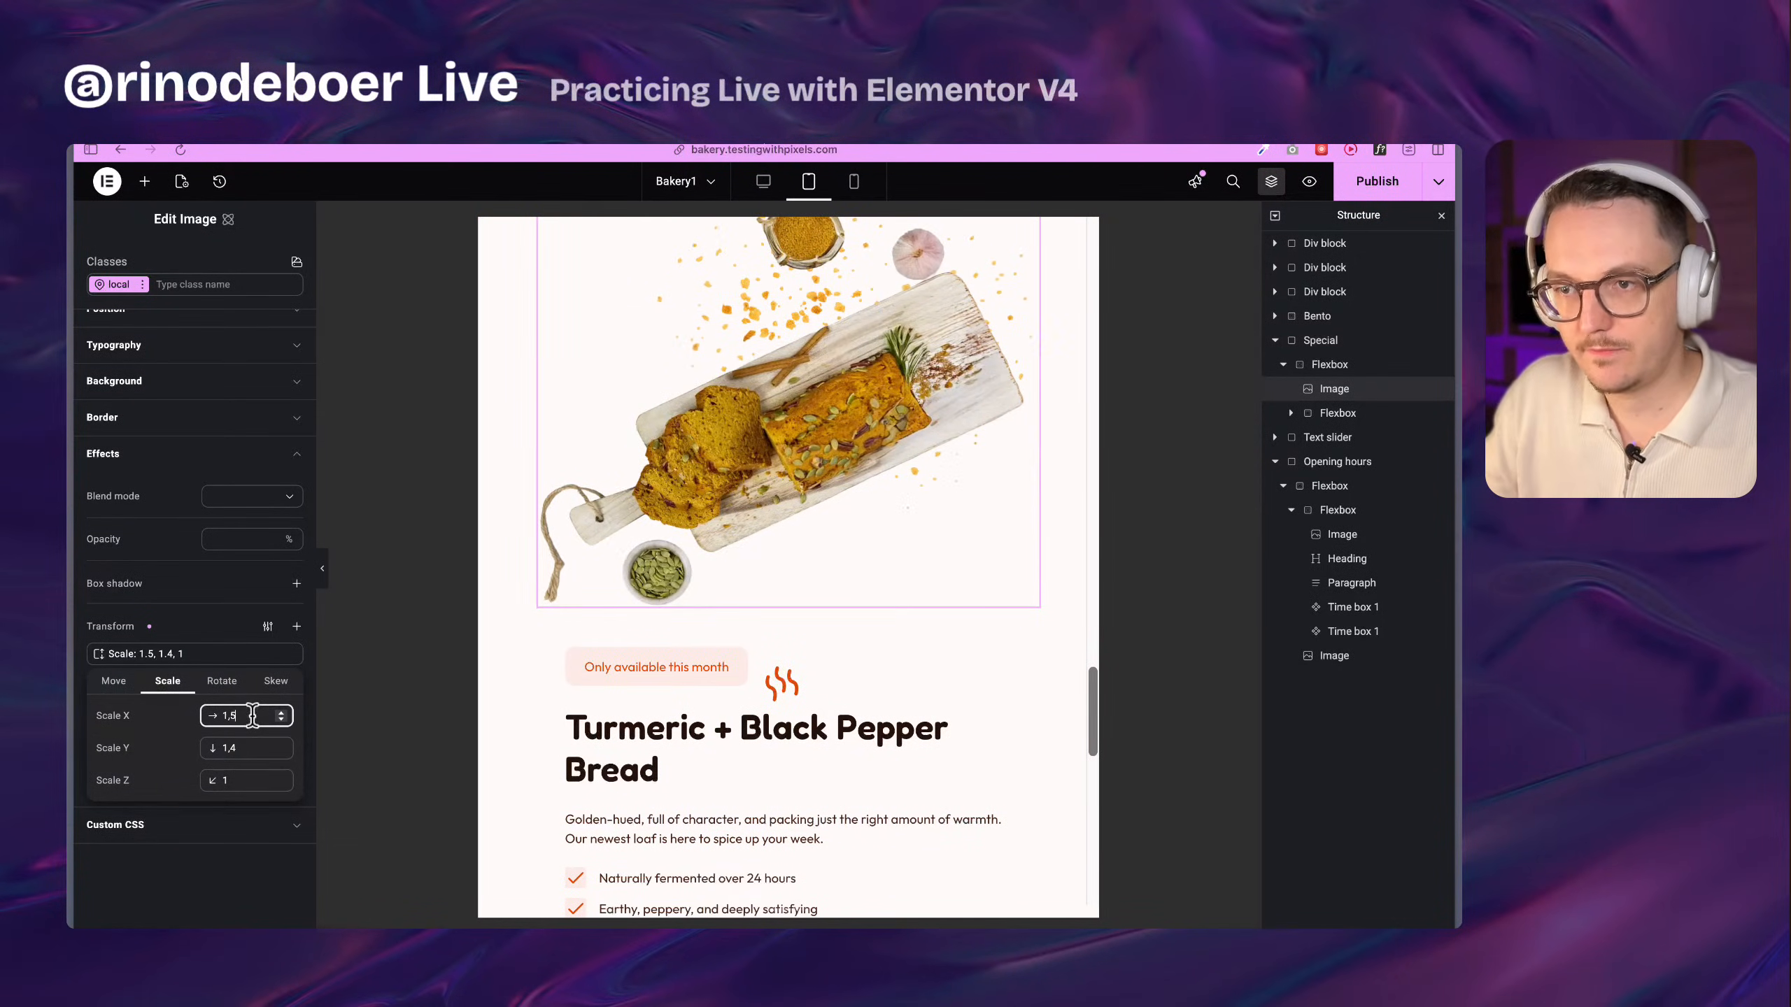
key(BackSpace)
text(5)
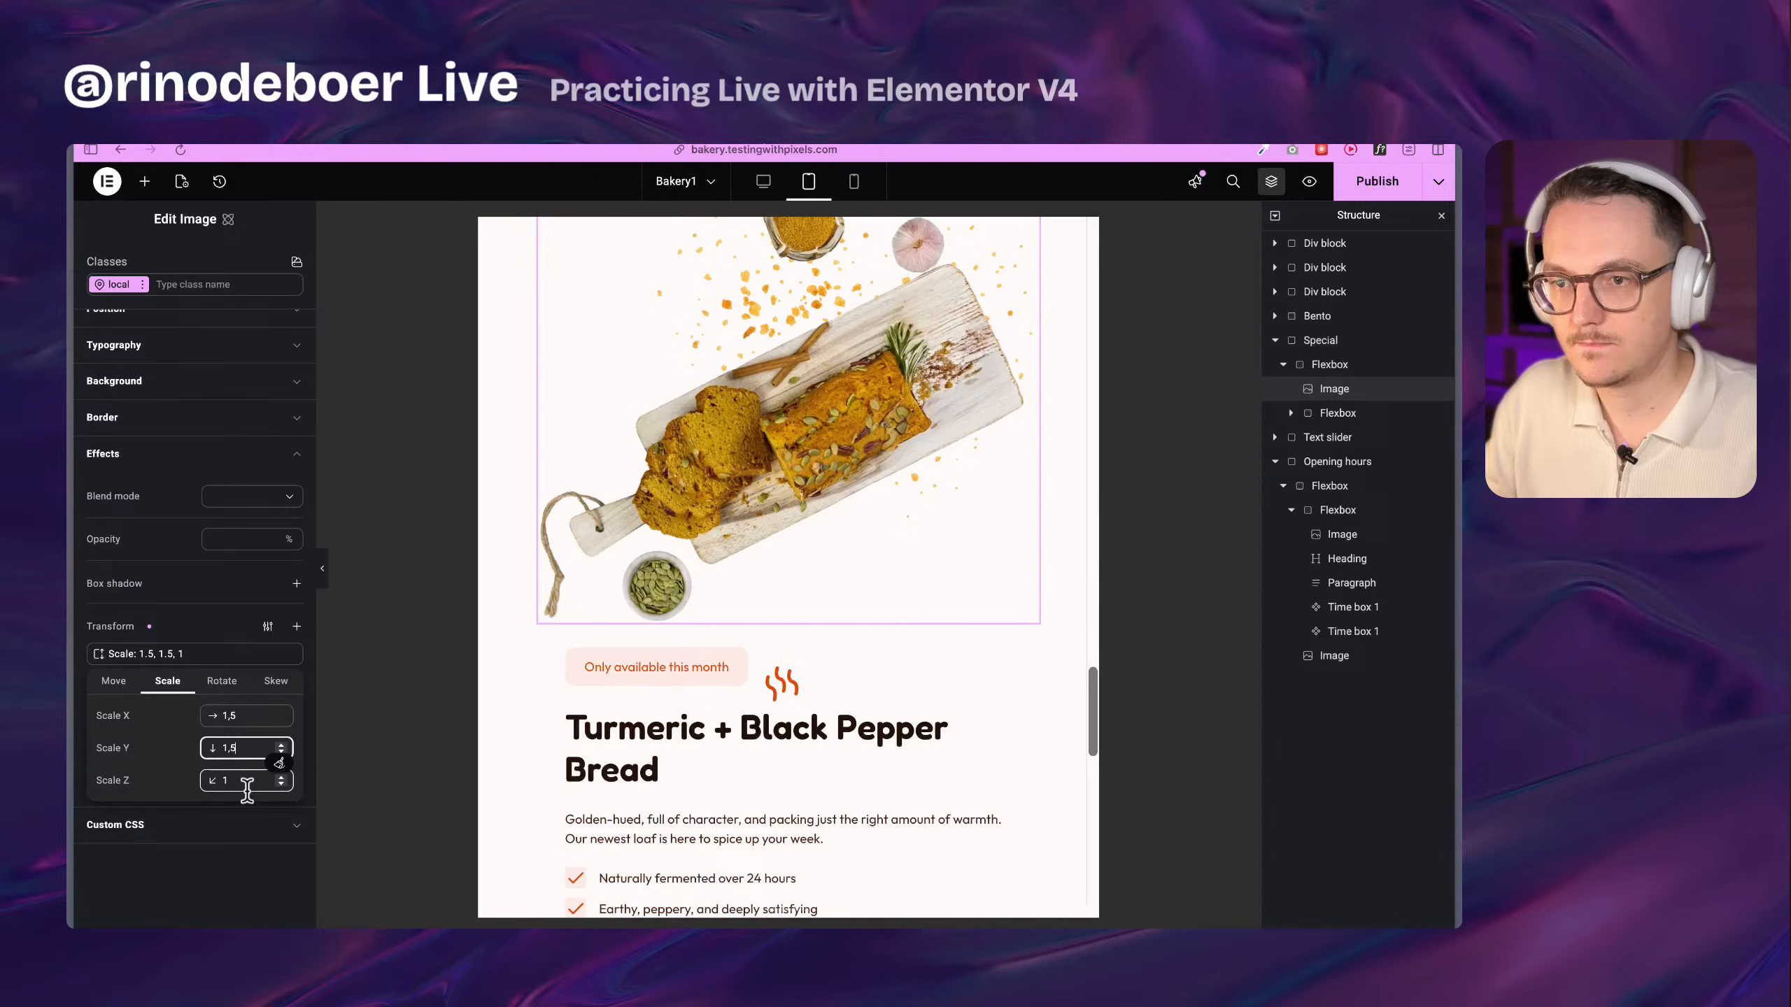
click(221, 867)
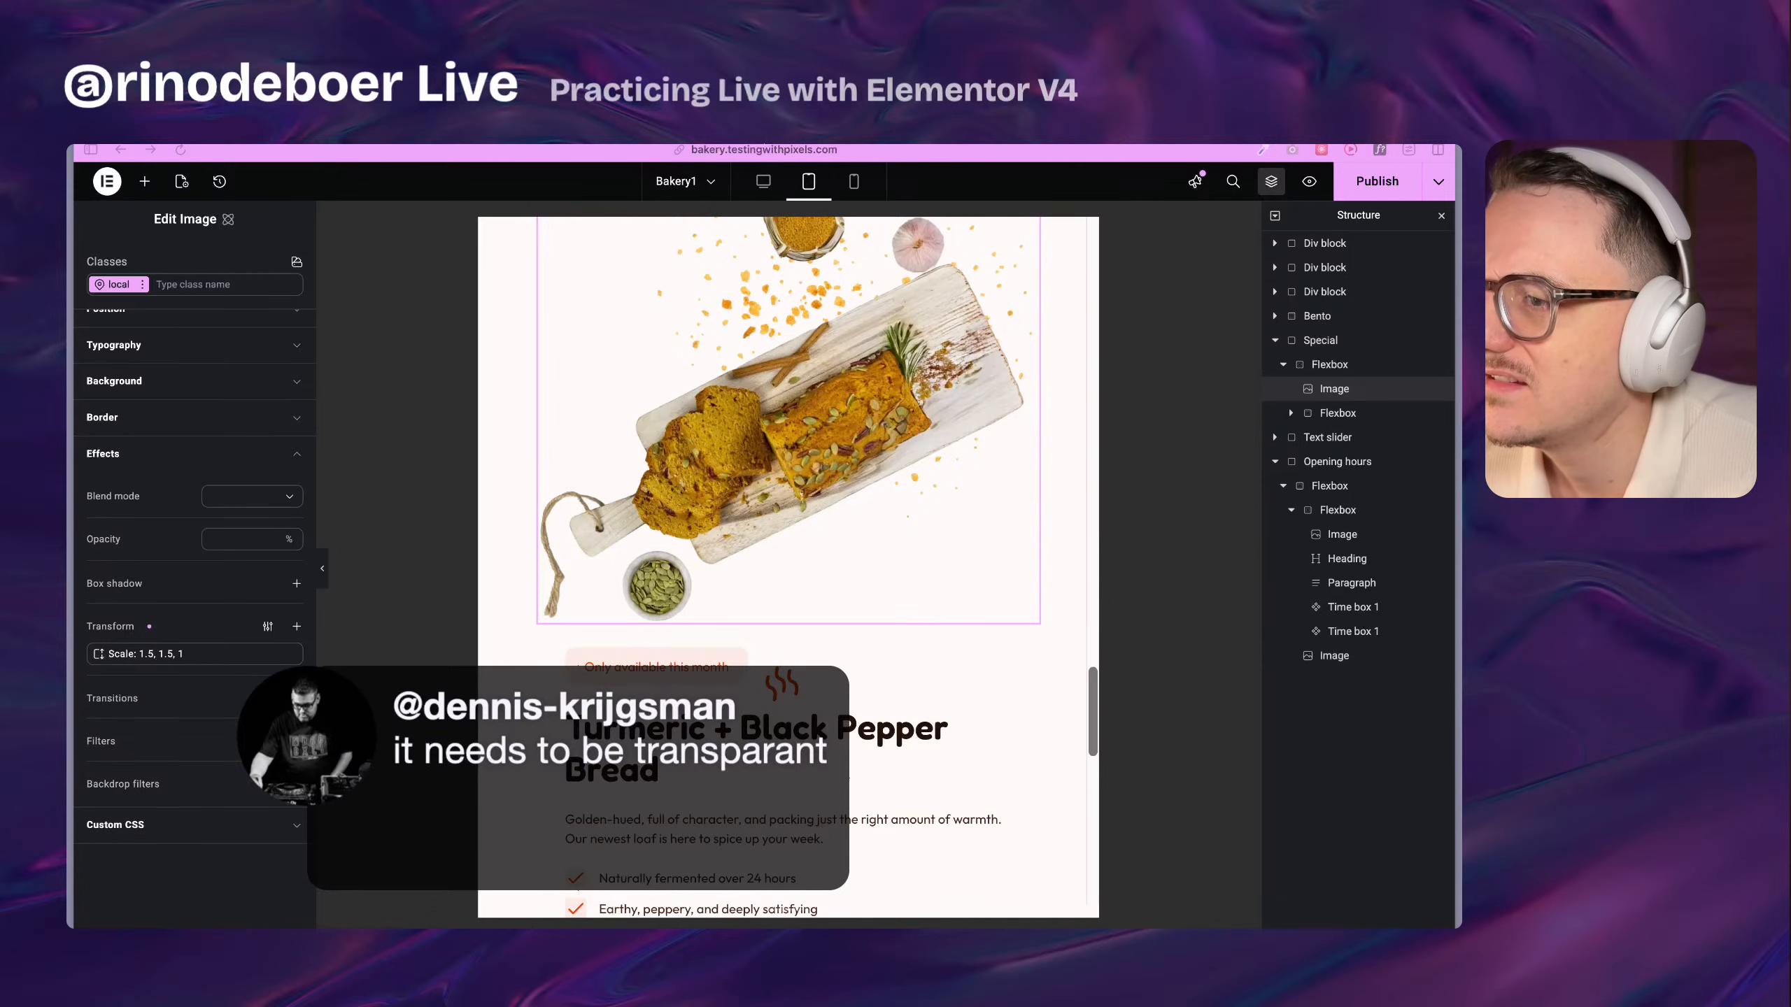
click(761, 683)
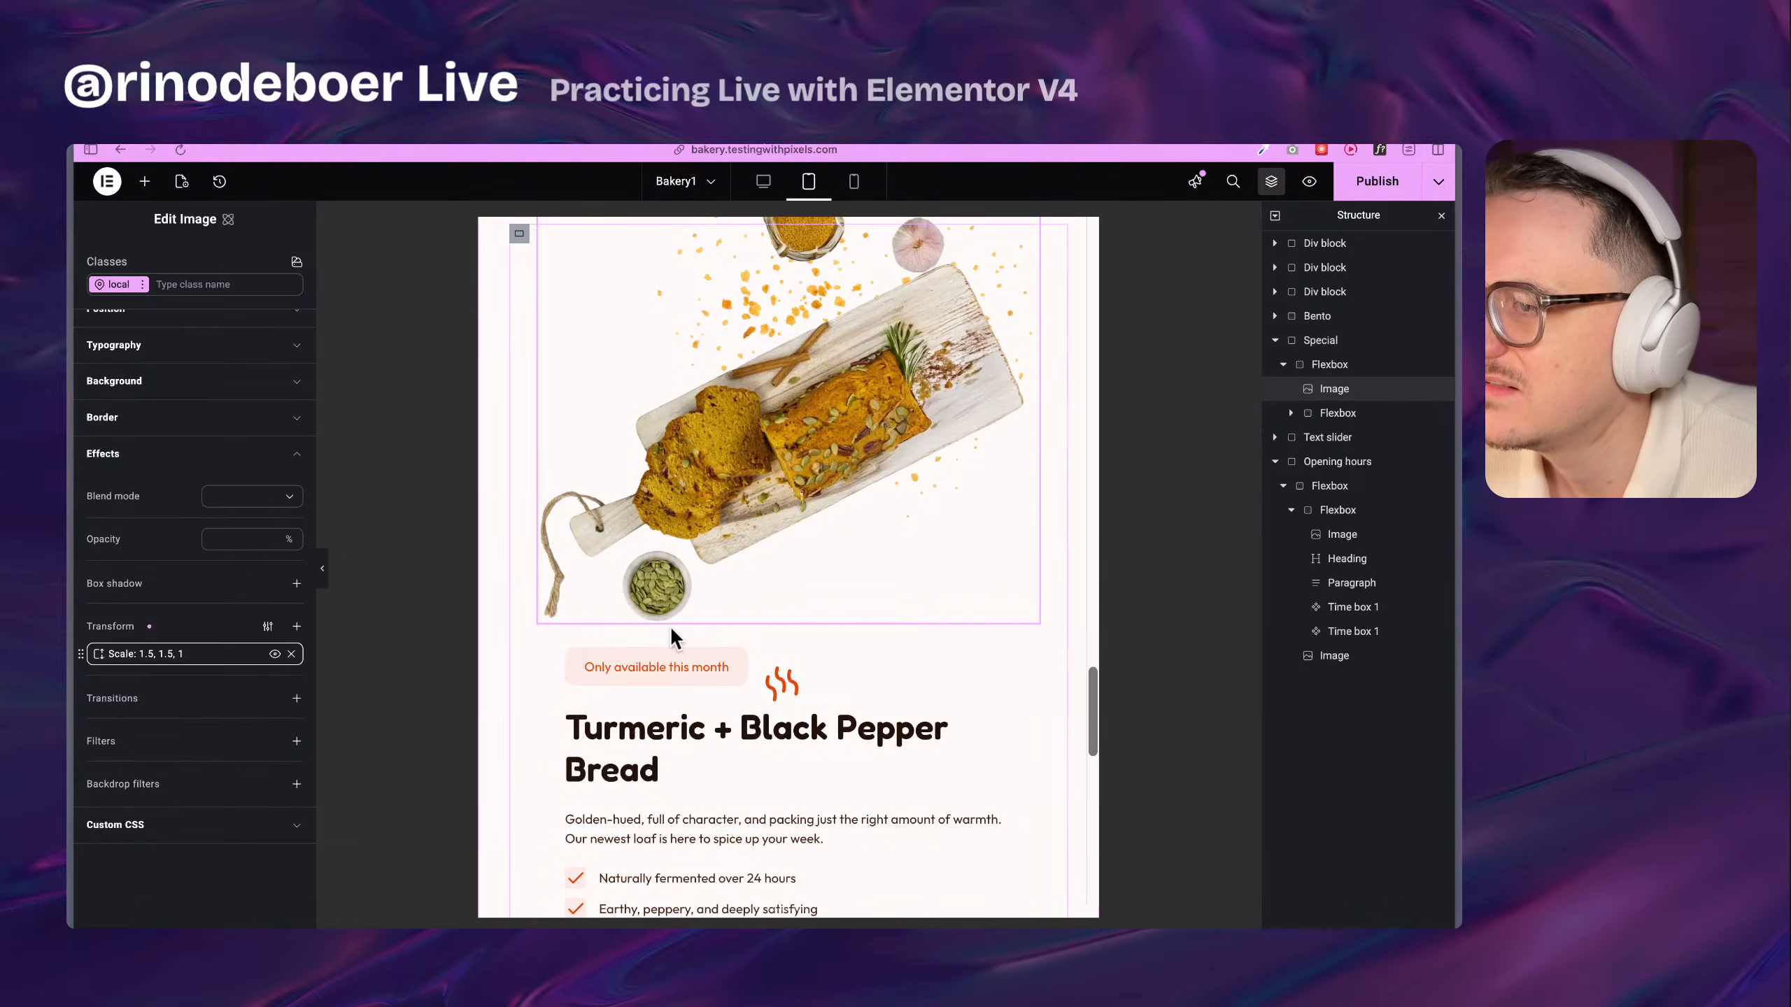
Set the top position of the Opening hours section's steam icon to -3 rem for tablet, after trying -2 and -4 rem
scroll(668, 626, up, 5)
scroll(669, 626, down, 8)
scroll(668, 625, down, 5)
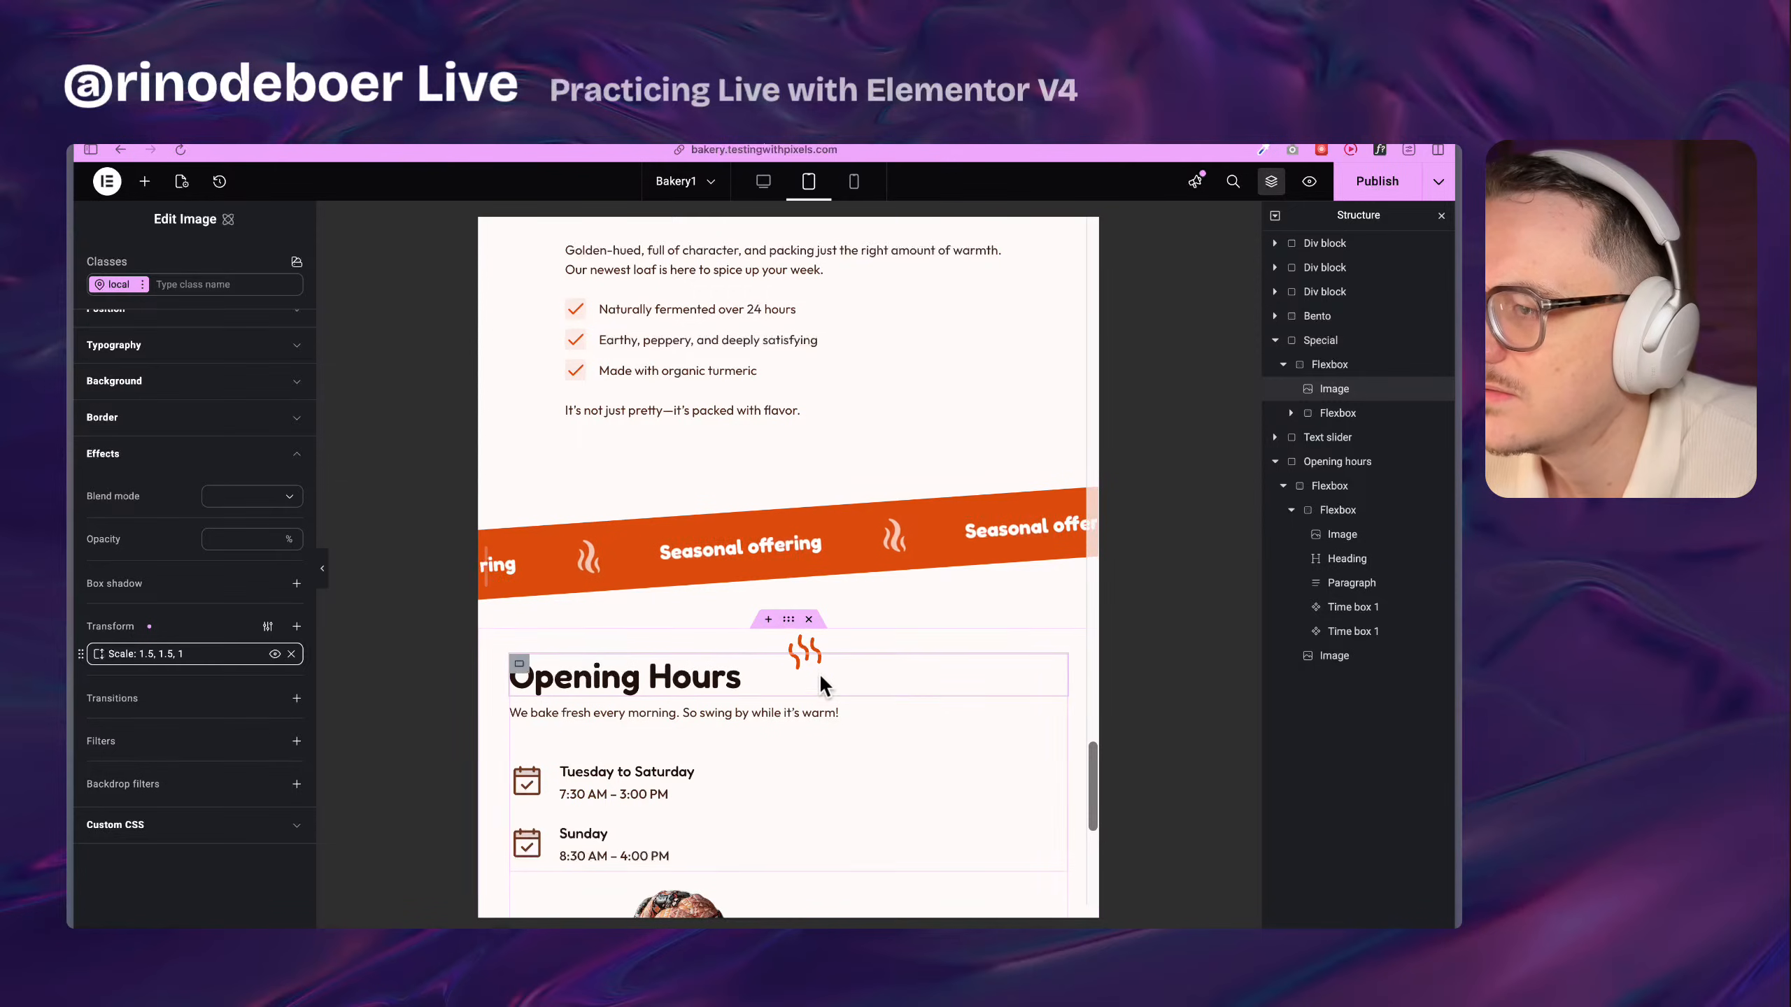
click(809, 658)
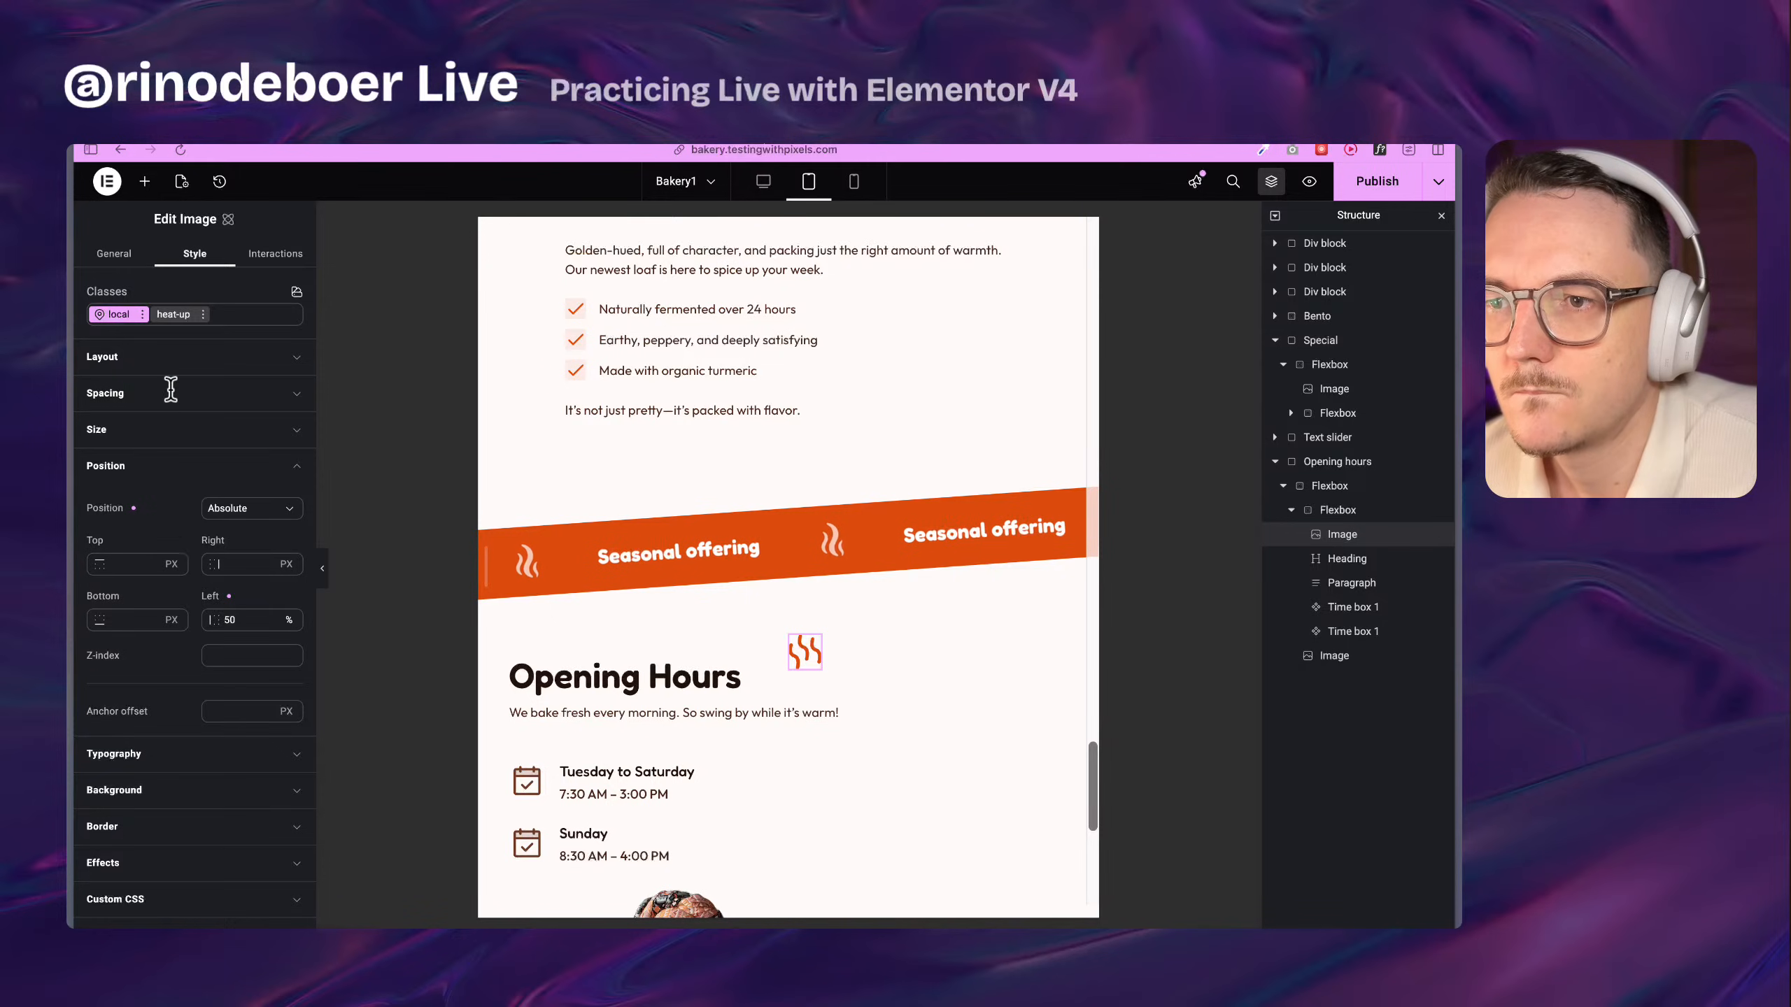
click(141, 371)
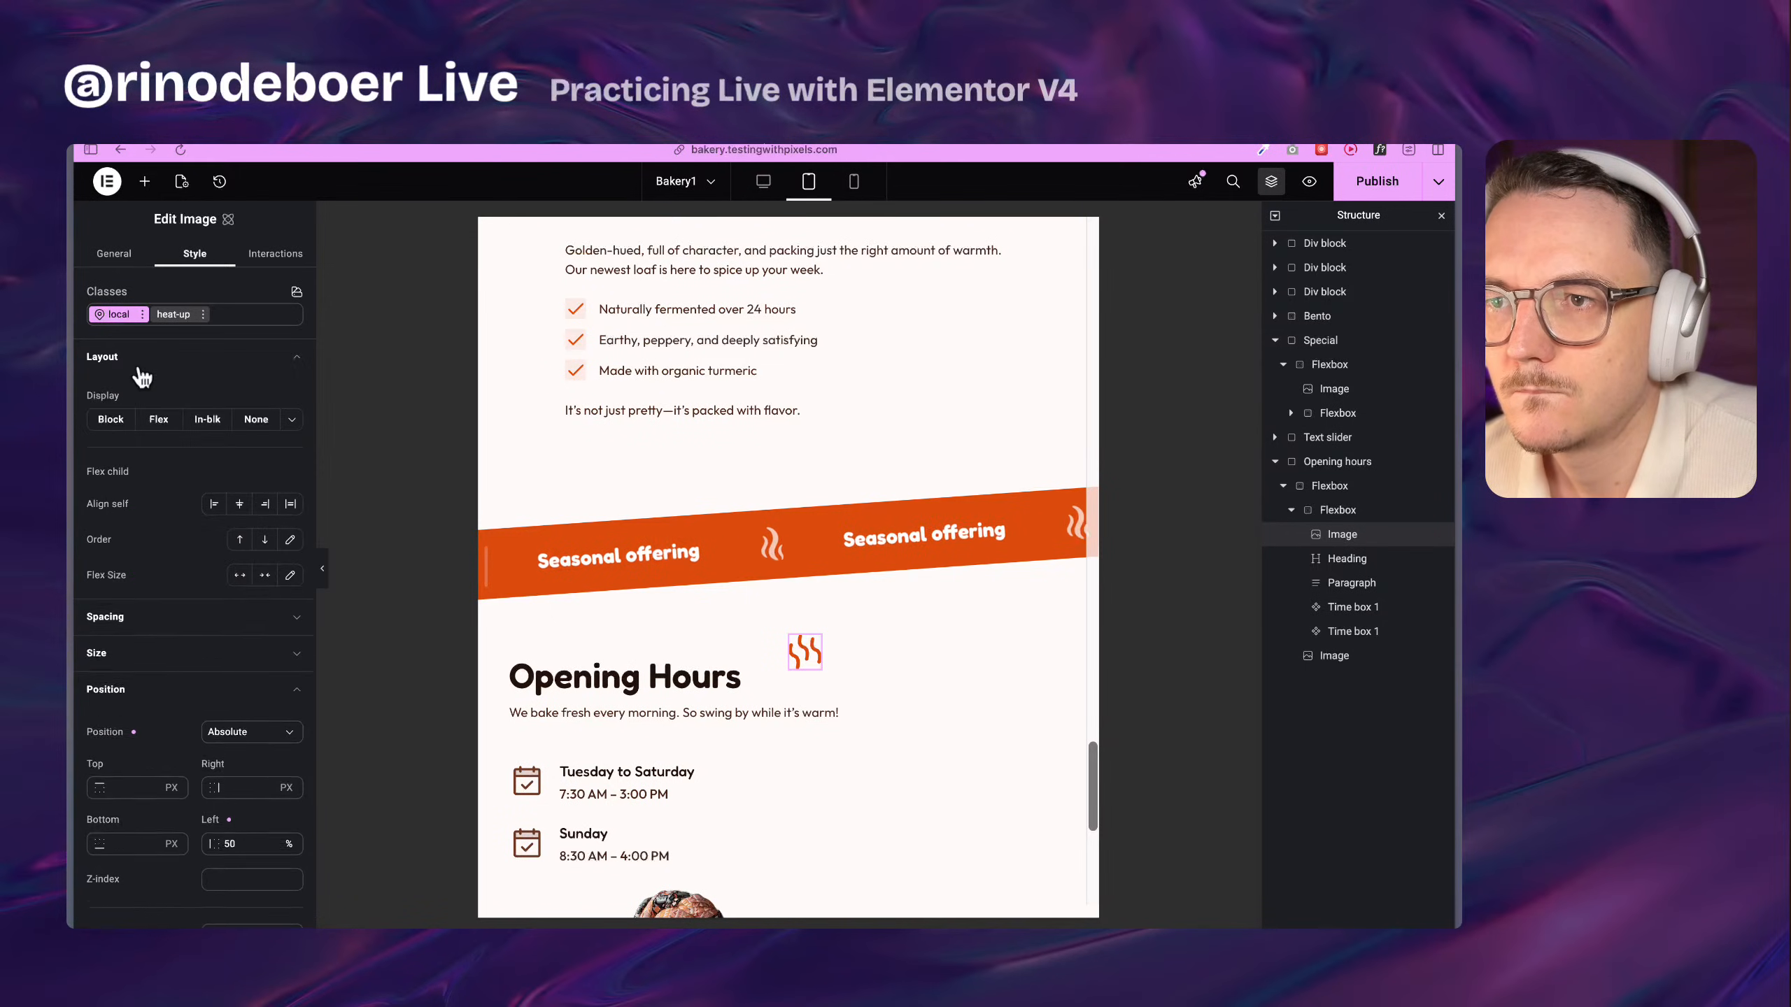
click(167, 617)
scroll(166, 612, down, 5)
scroll(165, 609, down, 2)
click(138, 687)
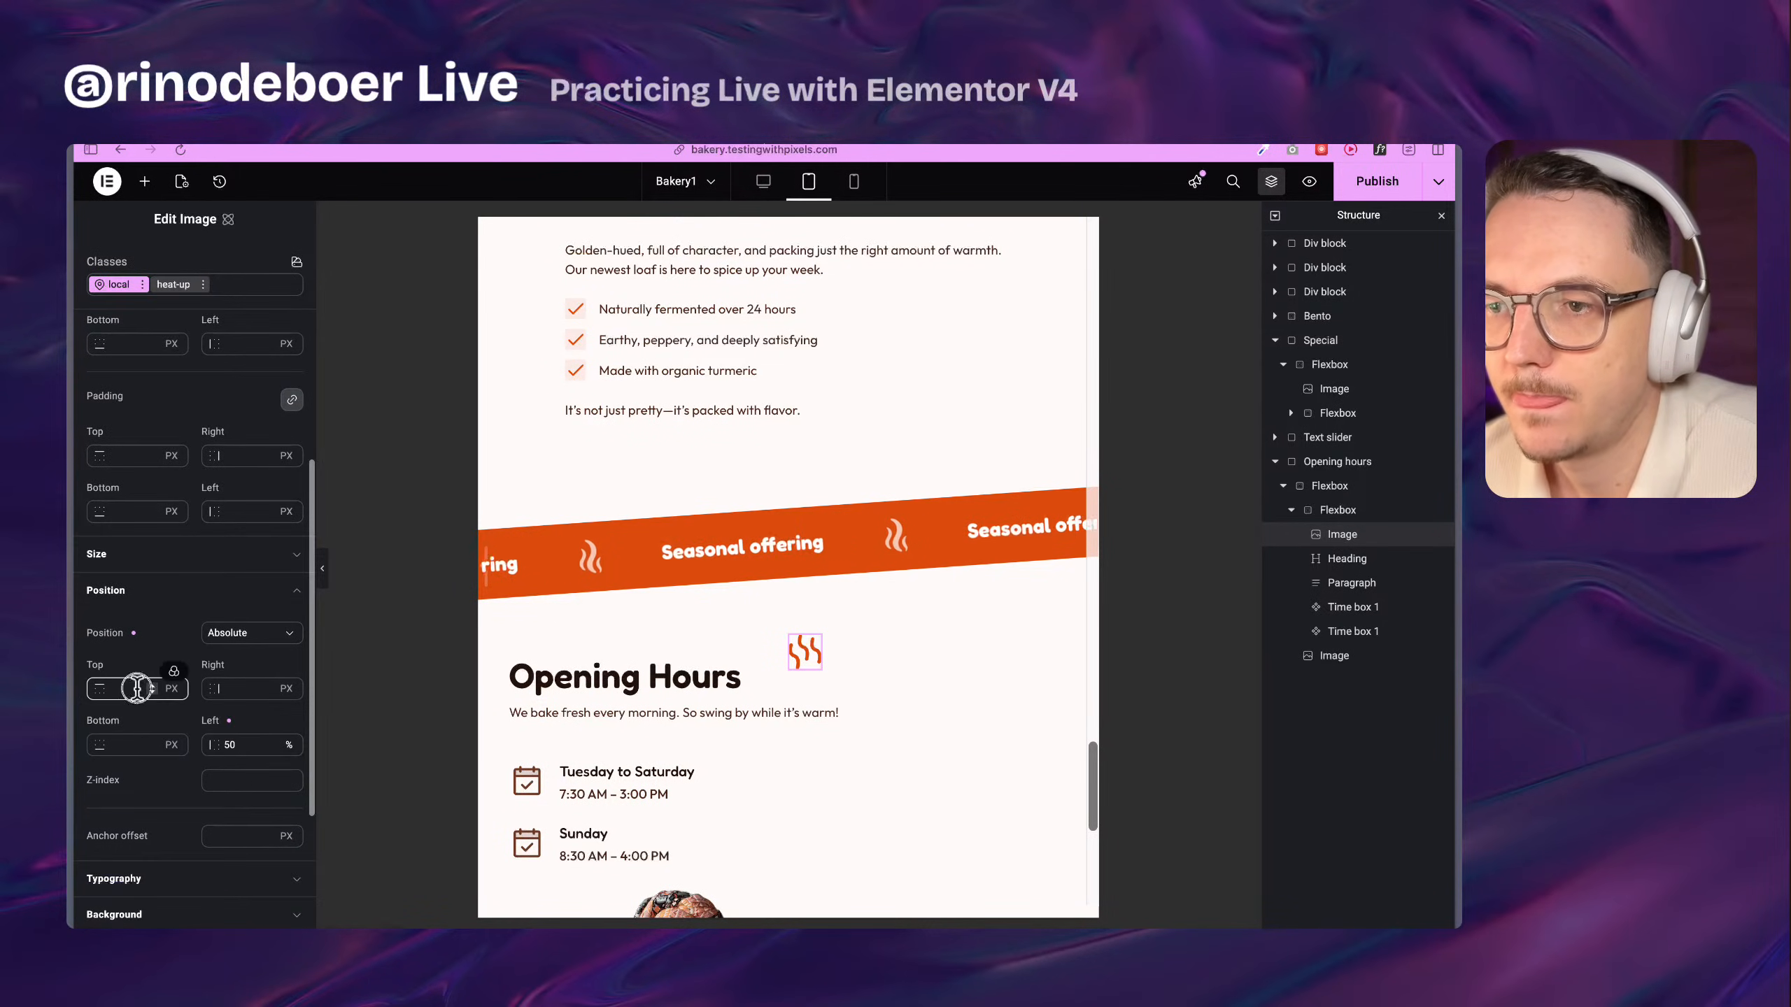
text(-2rem)
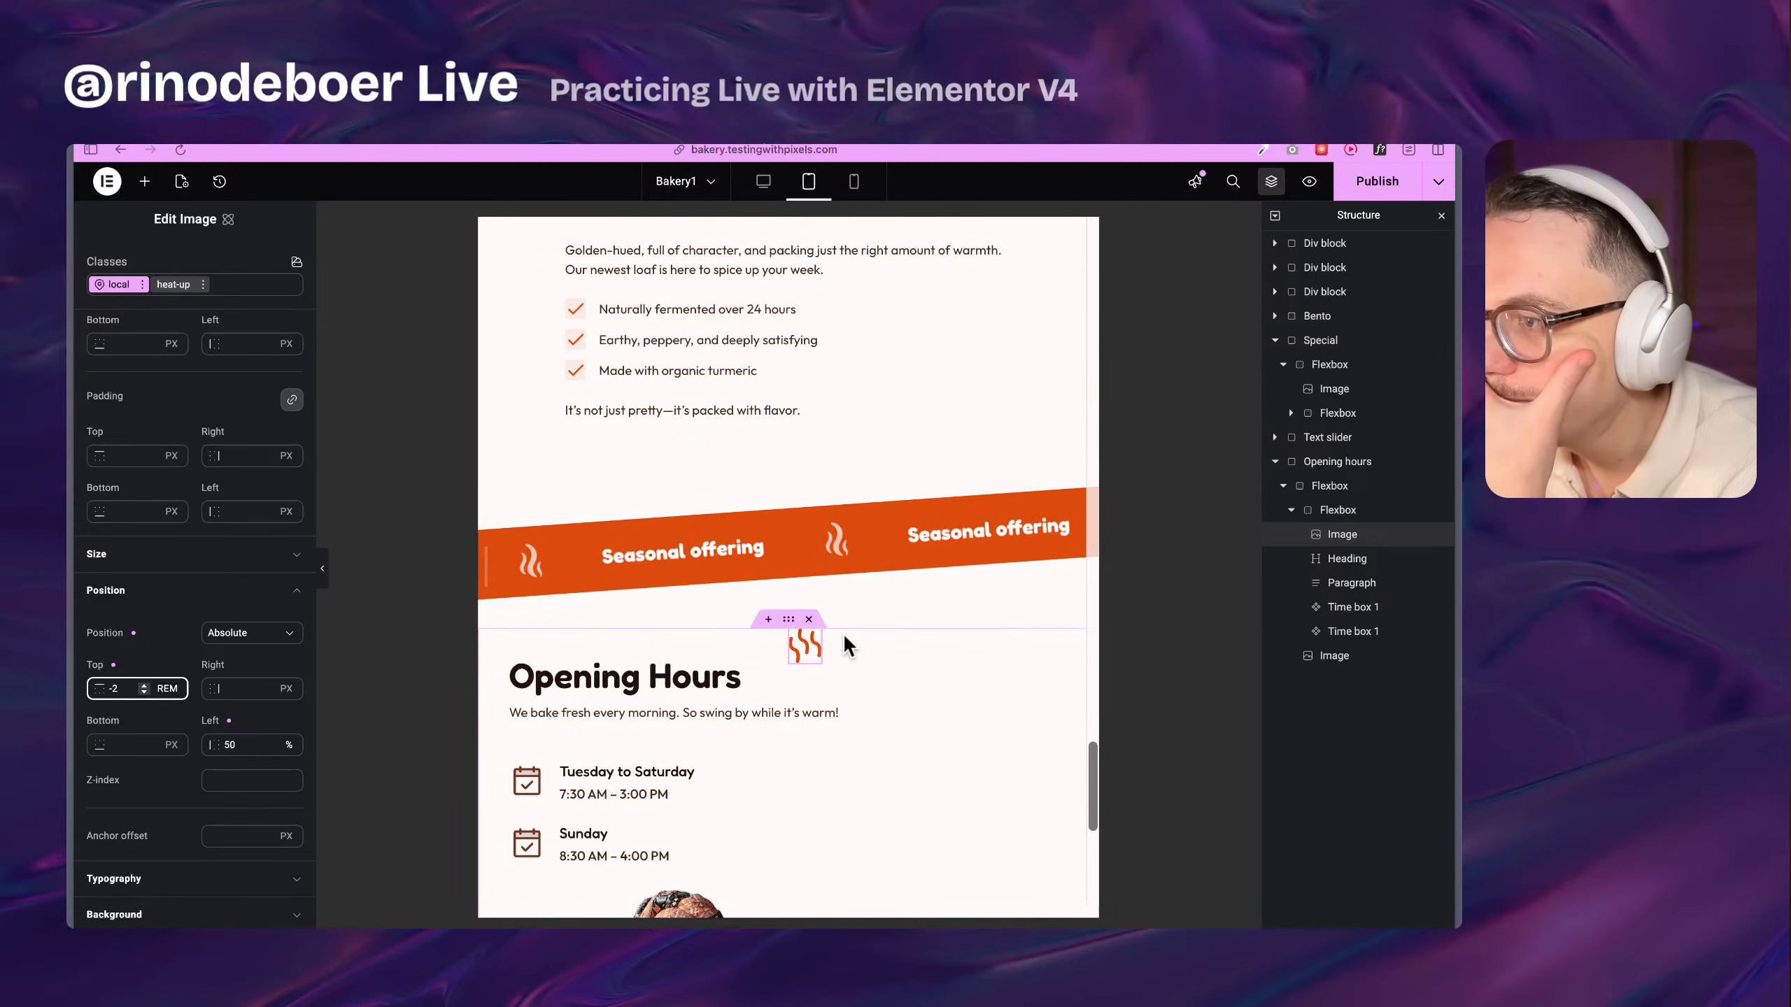
key(BackSpace)
text(4)
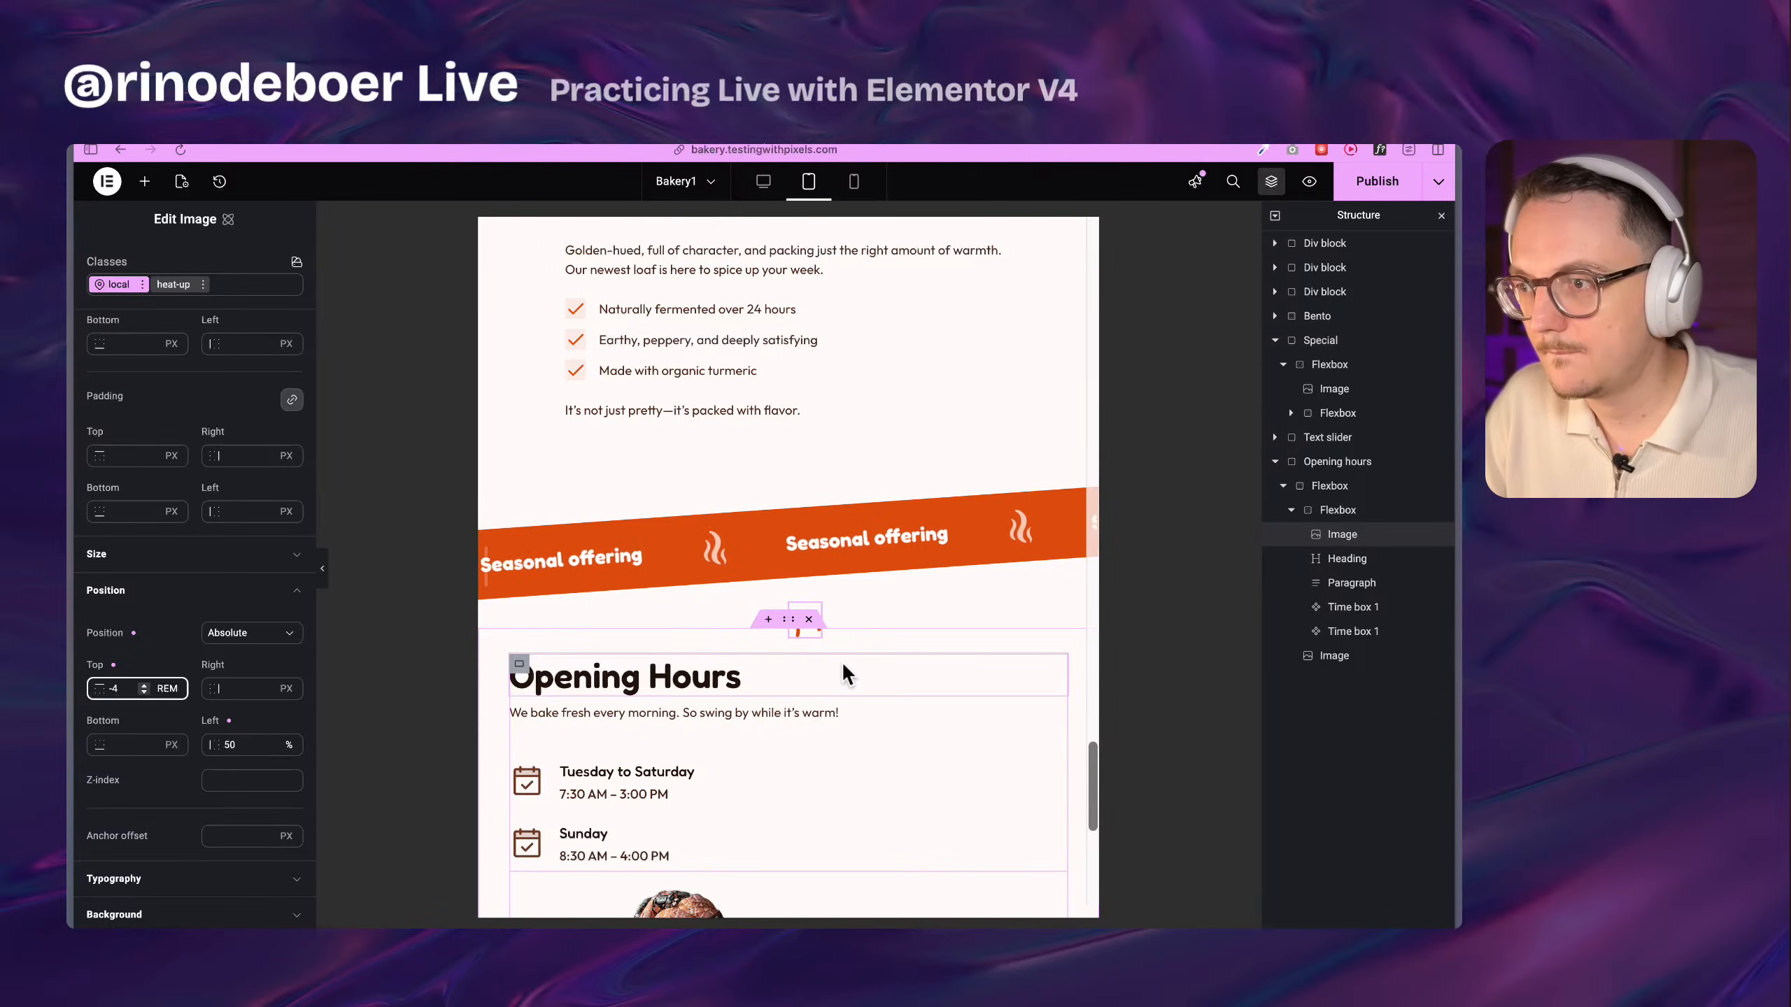
key(BackSpace)
text(3)
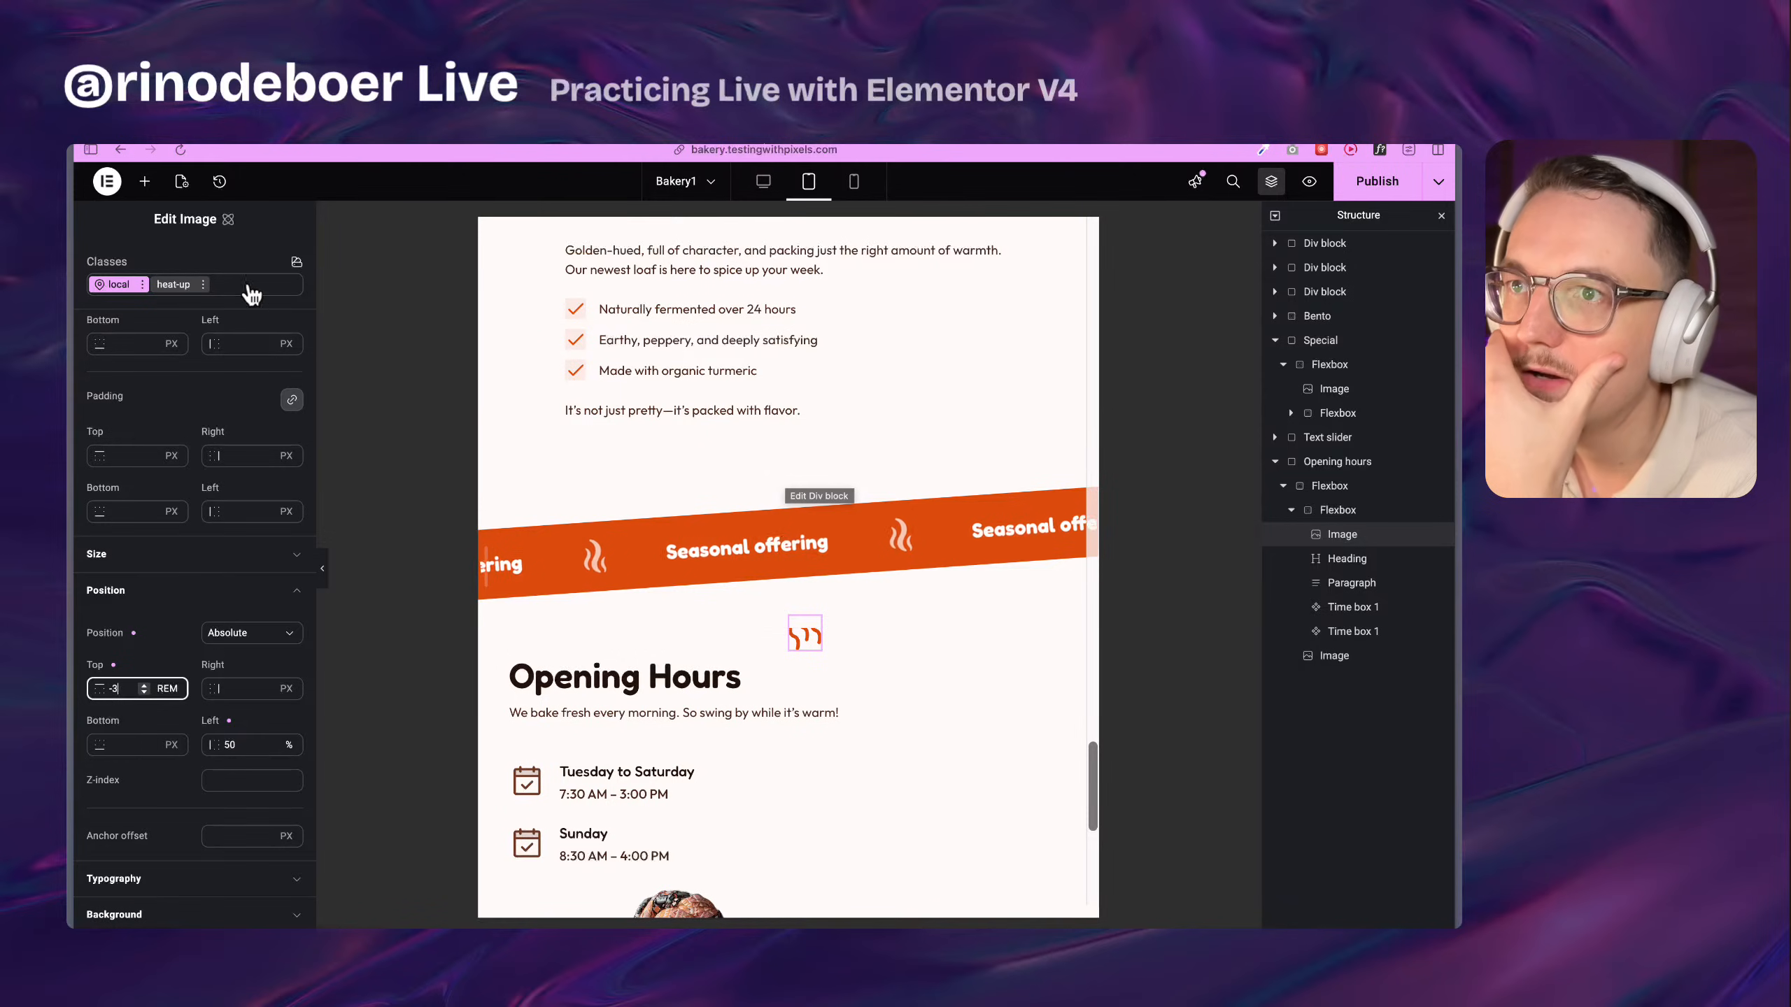
Select the Text slider block and inspect the color variable used for its background
click(181, 181)
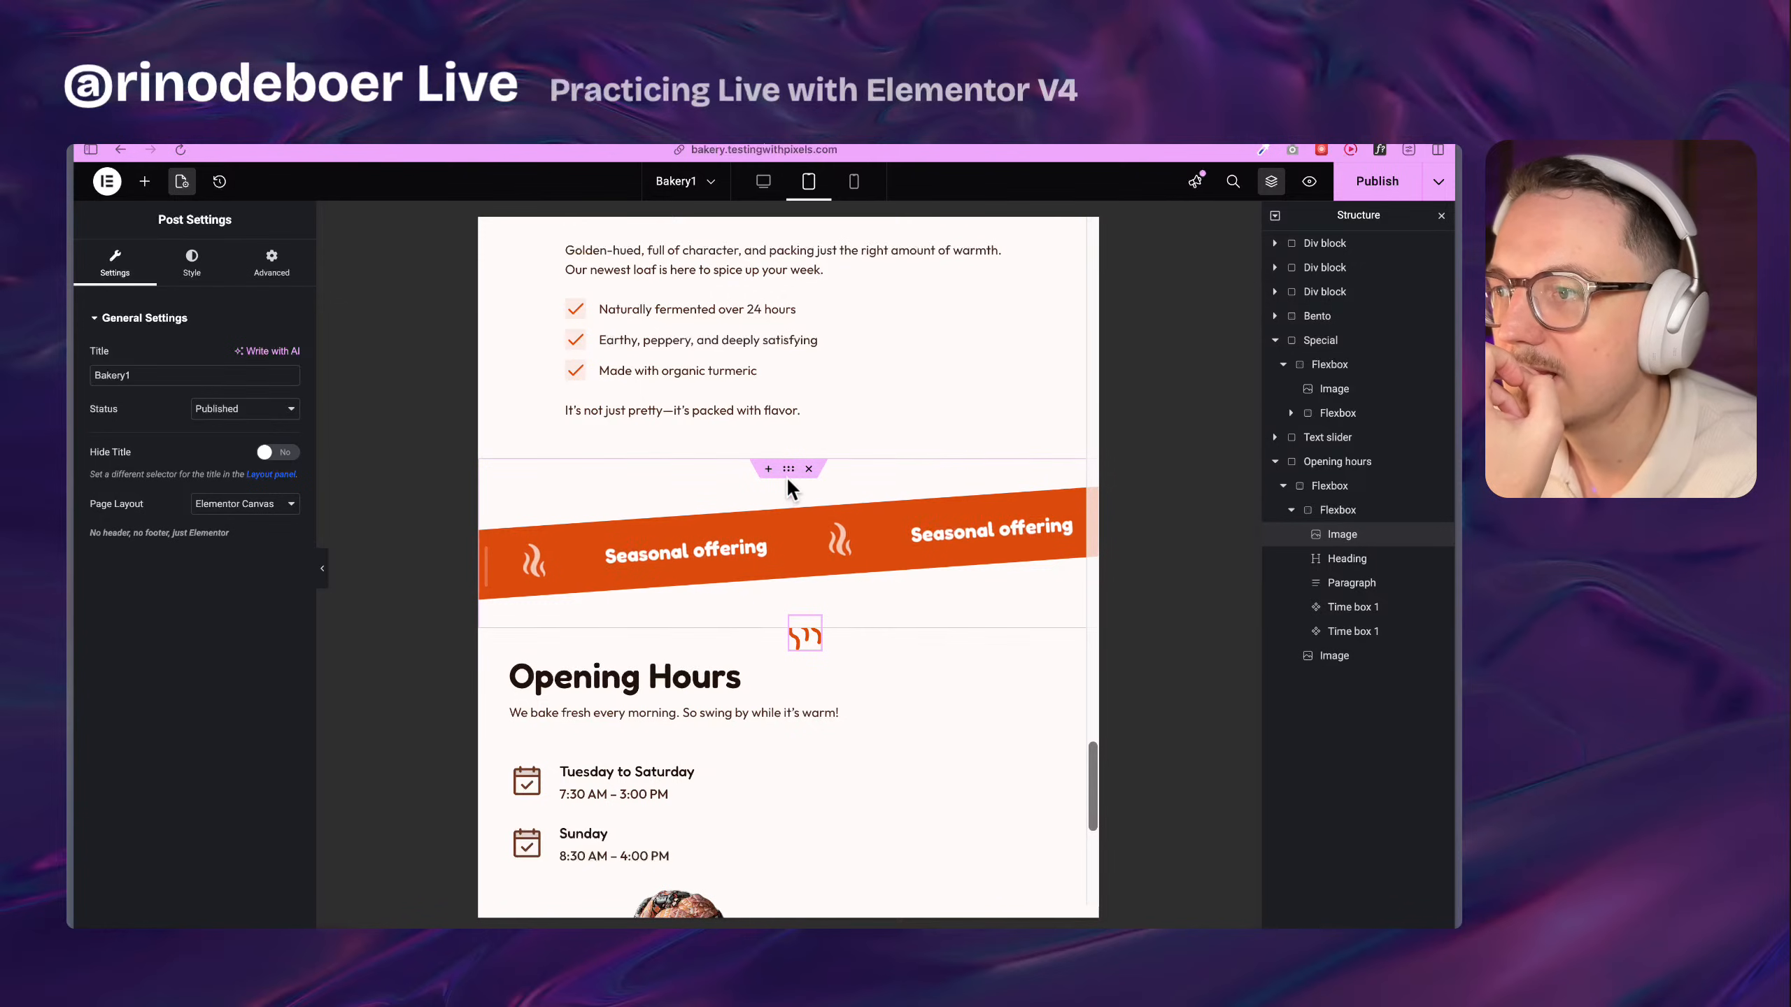
click(788, 480)
scroll(195, 667, down, 8)
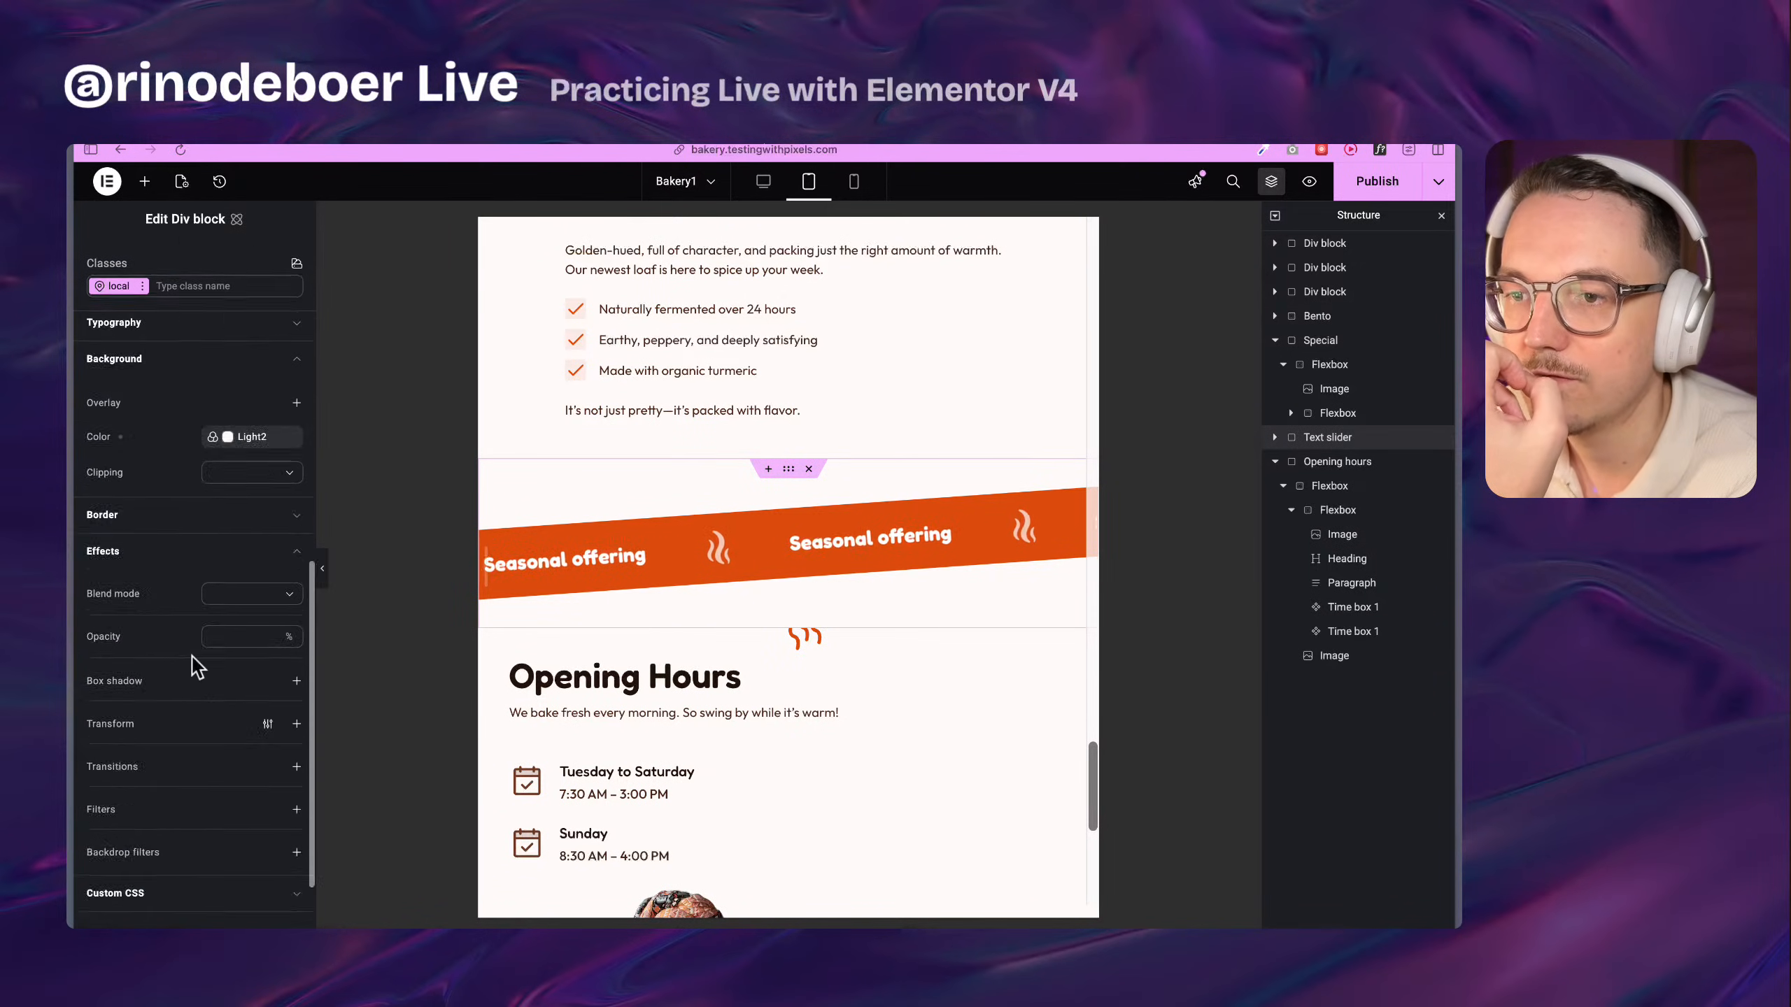
scroll(240, 617, up, 1)
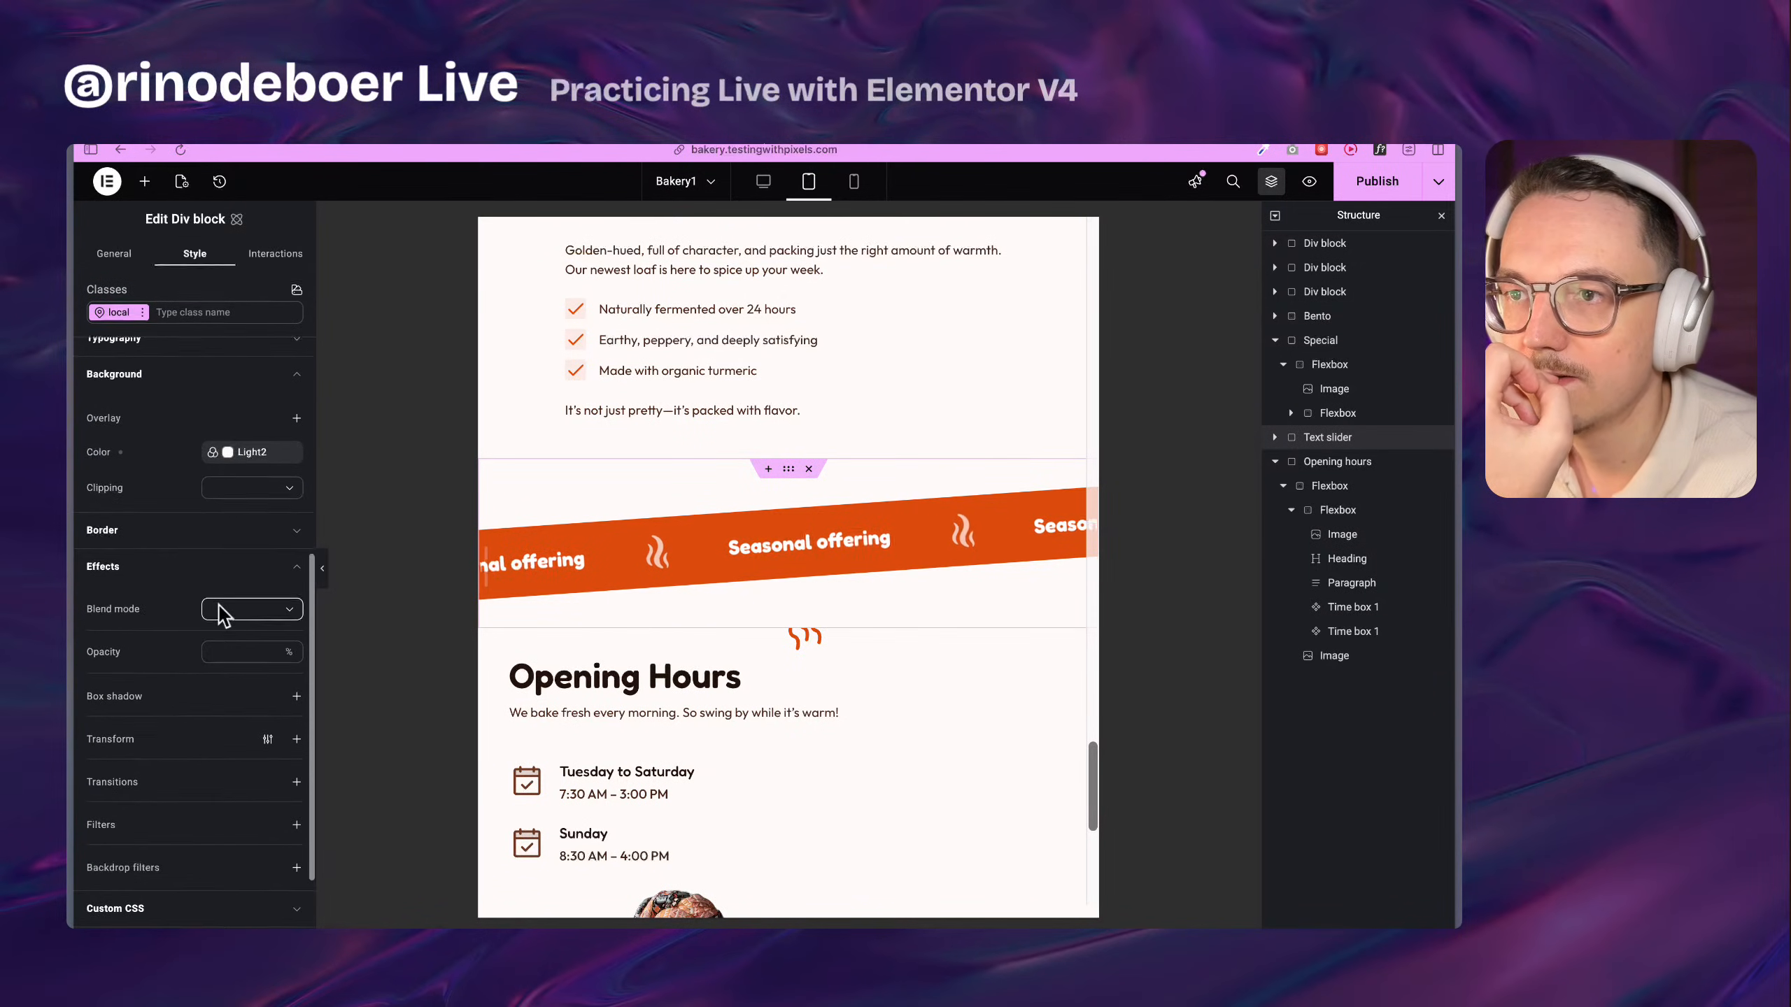
click(285, 454)
click(292, 454)
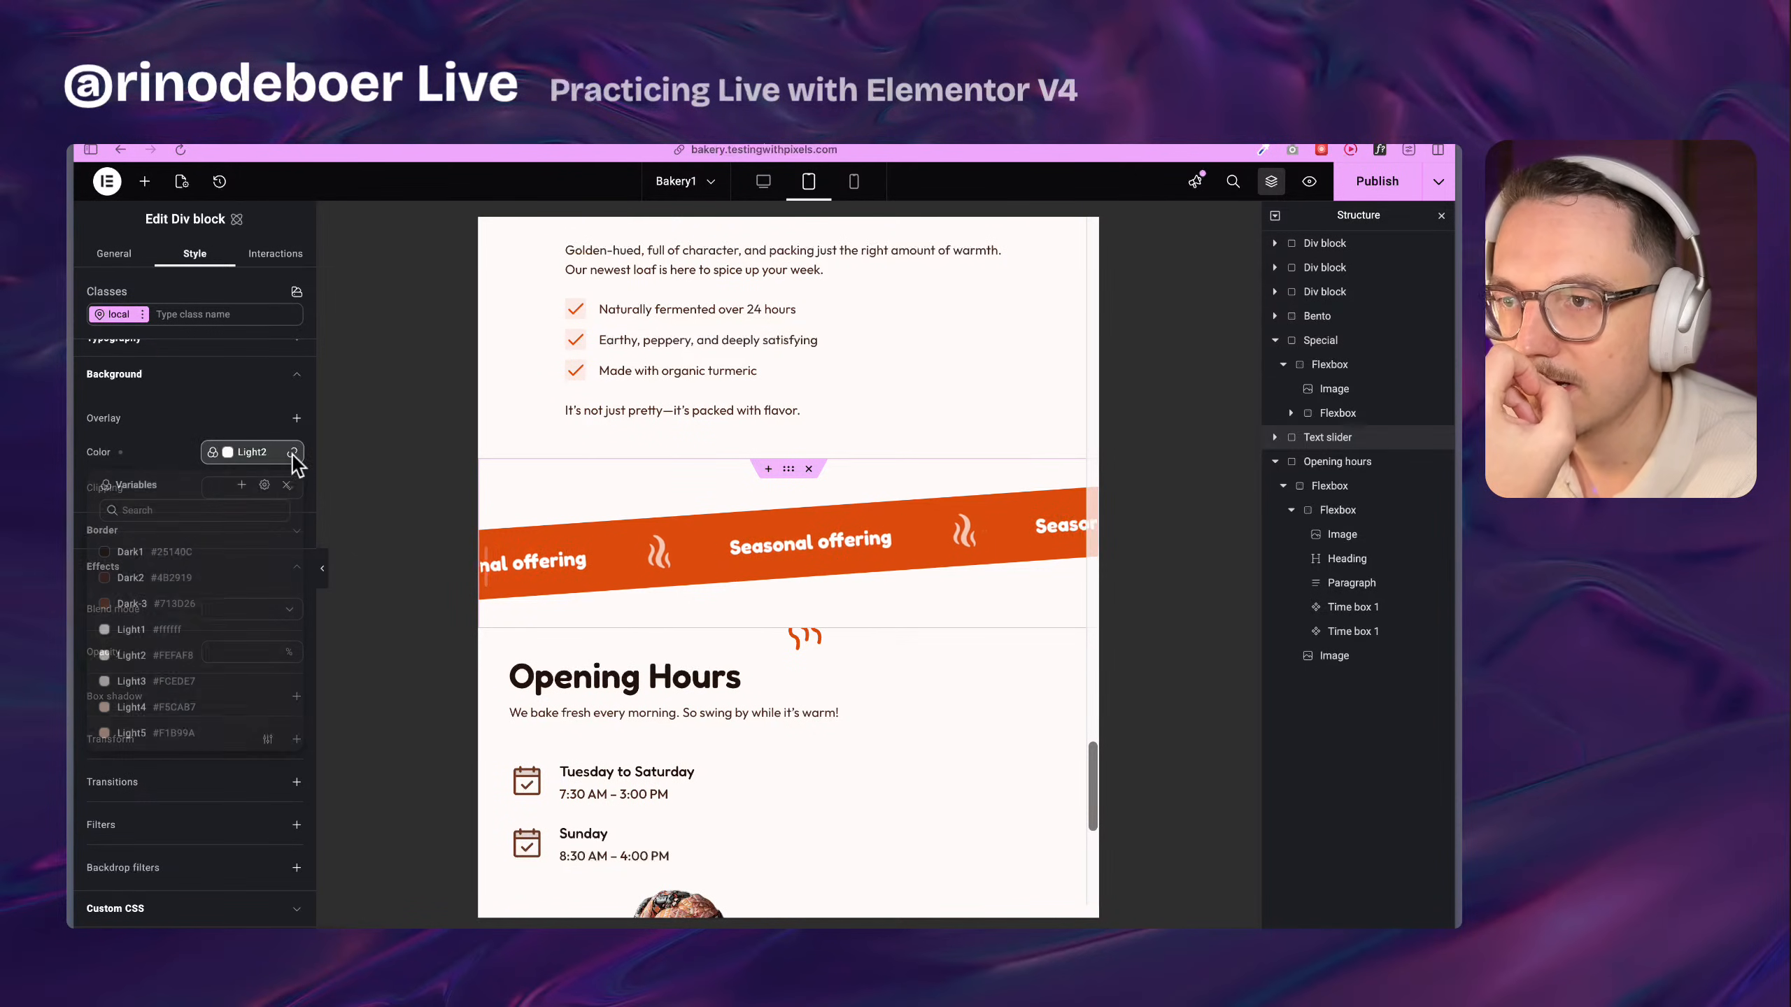
click(297, 454)
click(273, 435)
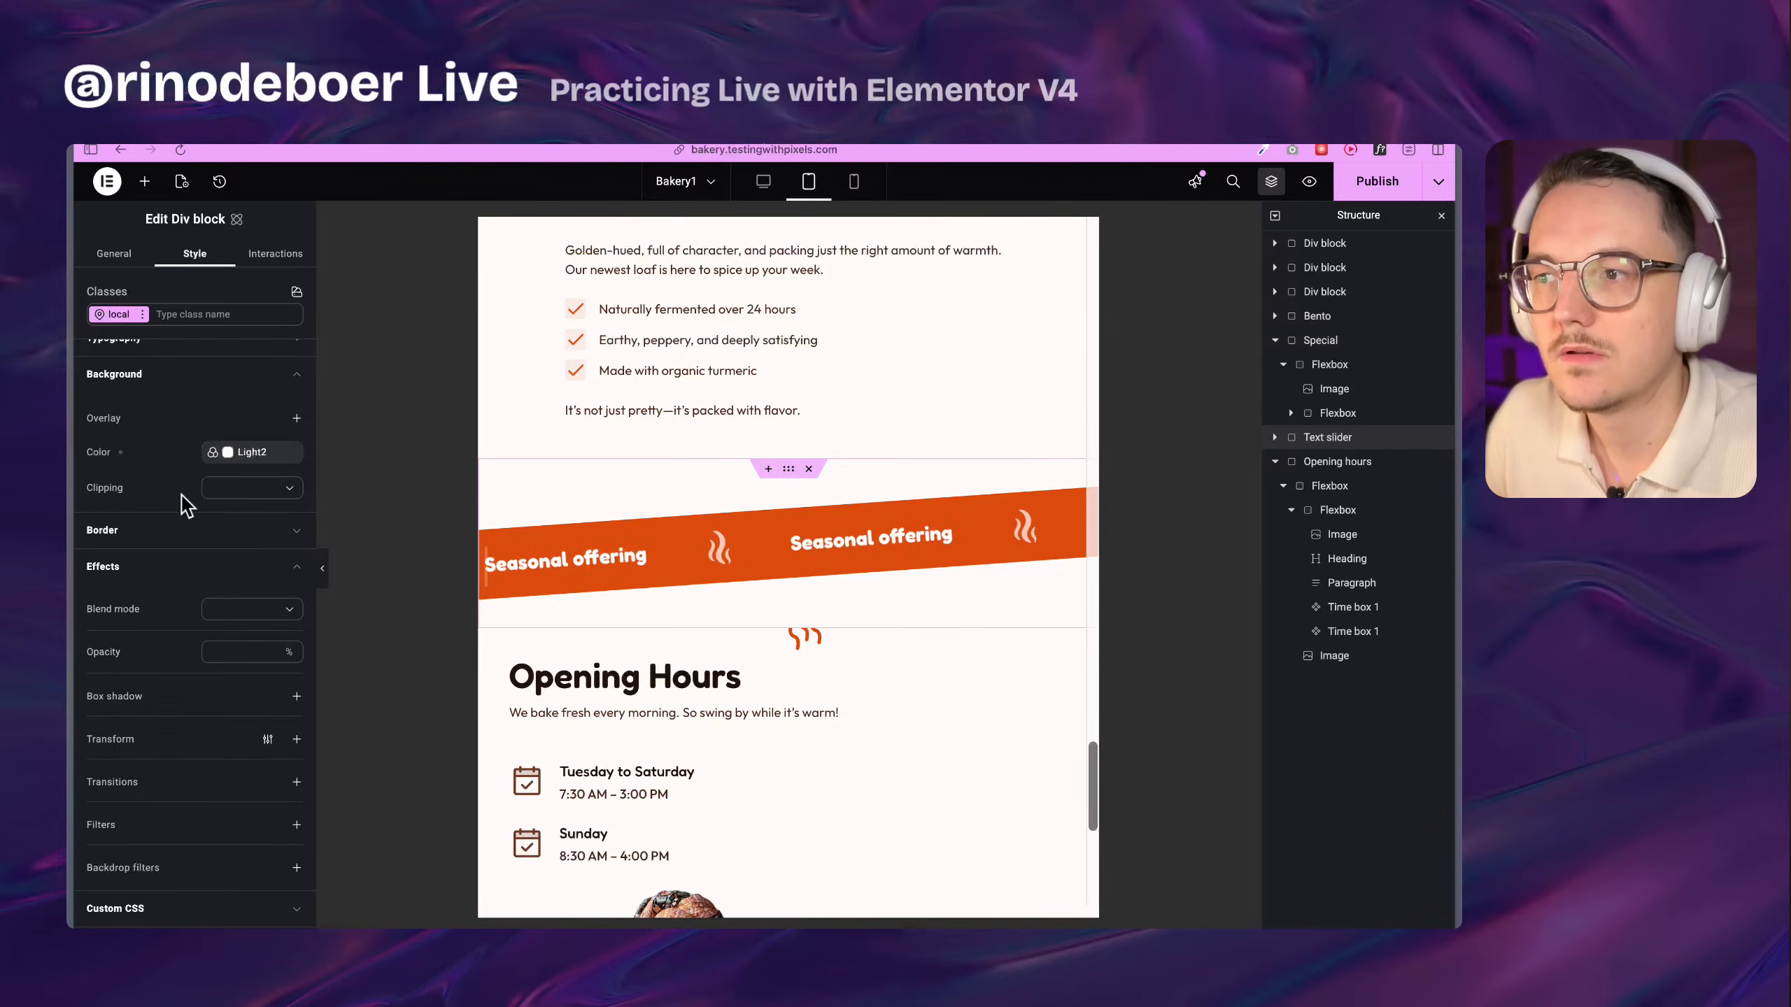
scroll(254, 480, up, 1)
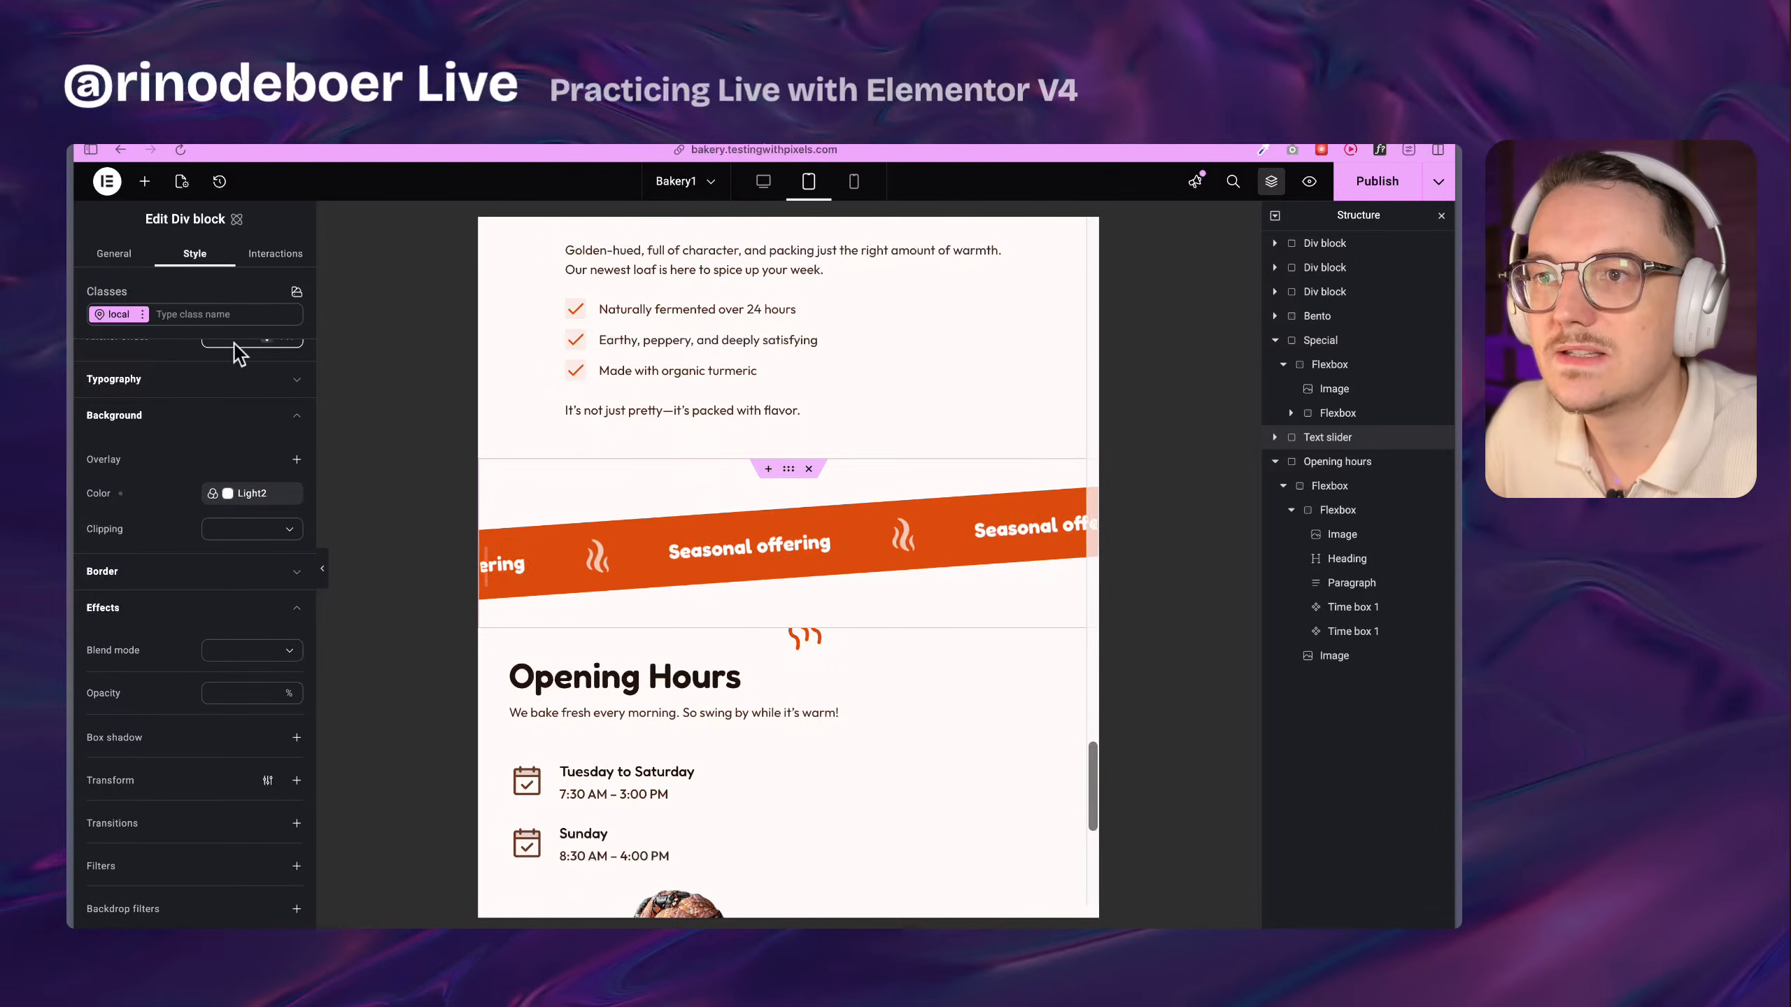
scroll(751, 548, up, 1)
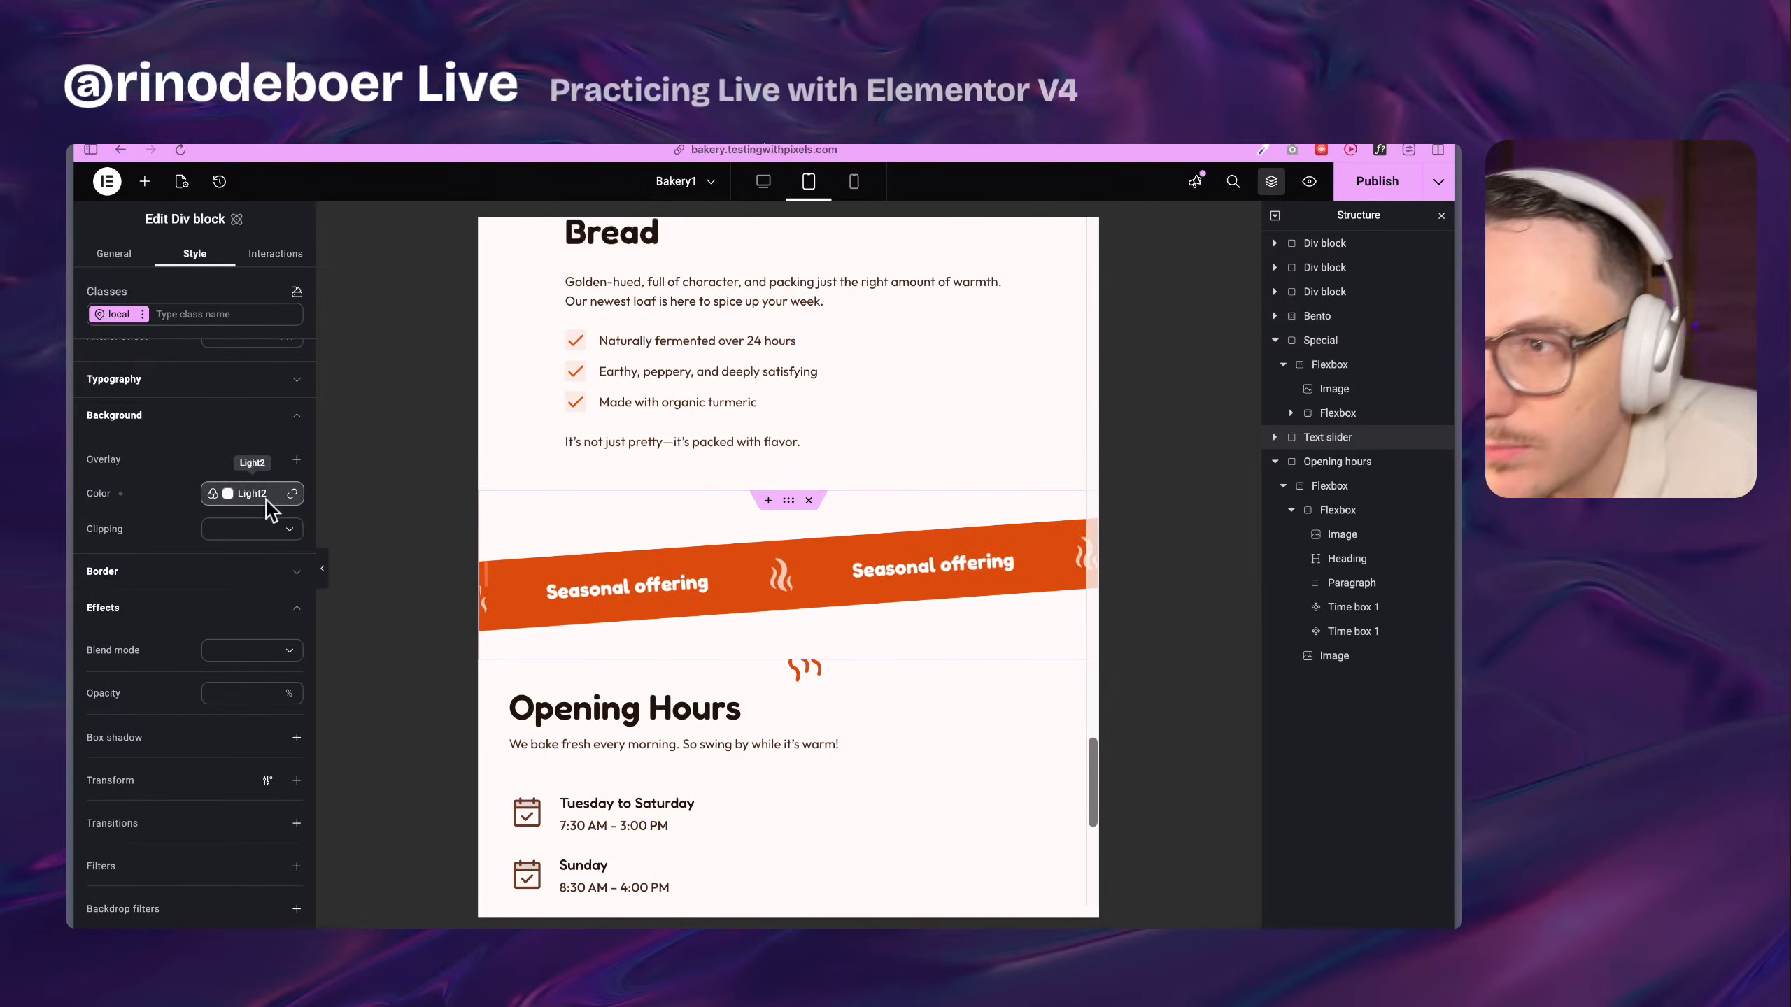
Try to unlink the Text slider's background color from the Light2 variable and clear it for tablet
click(291, 497)
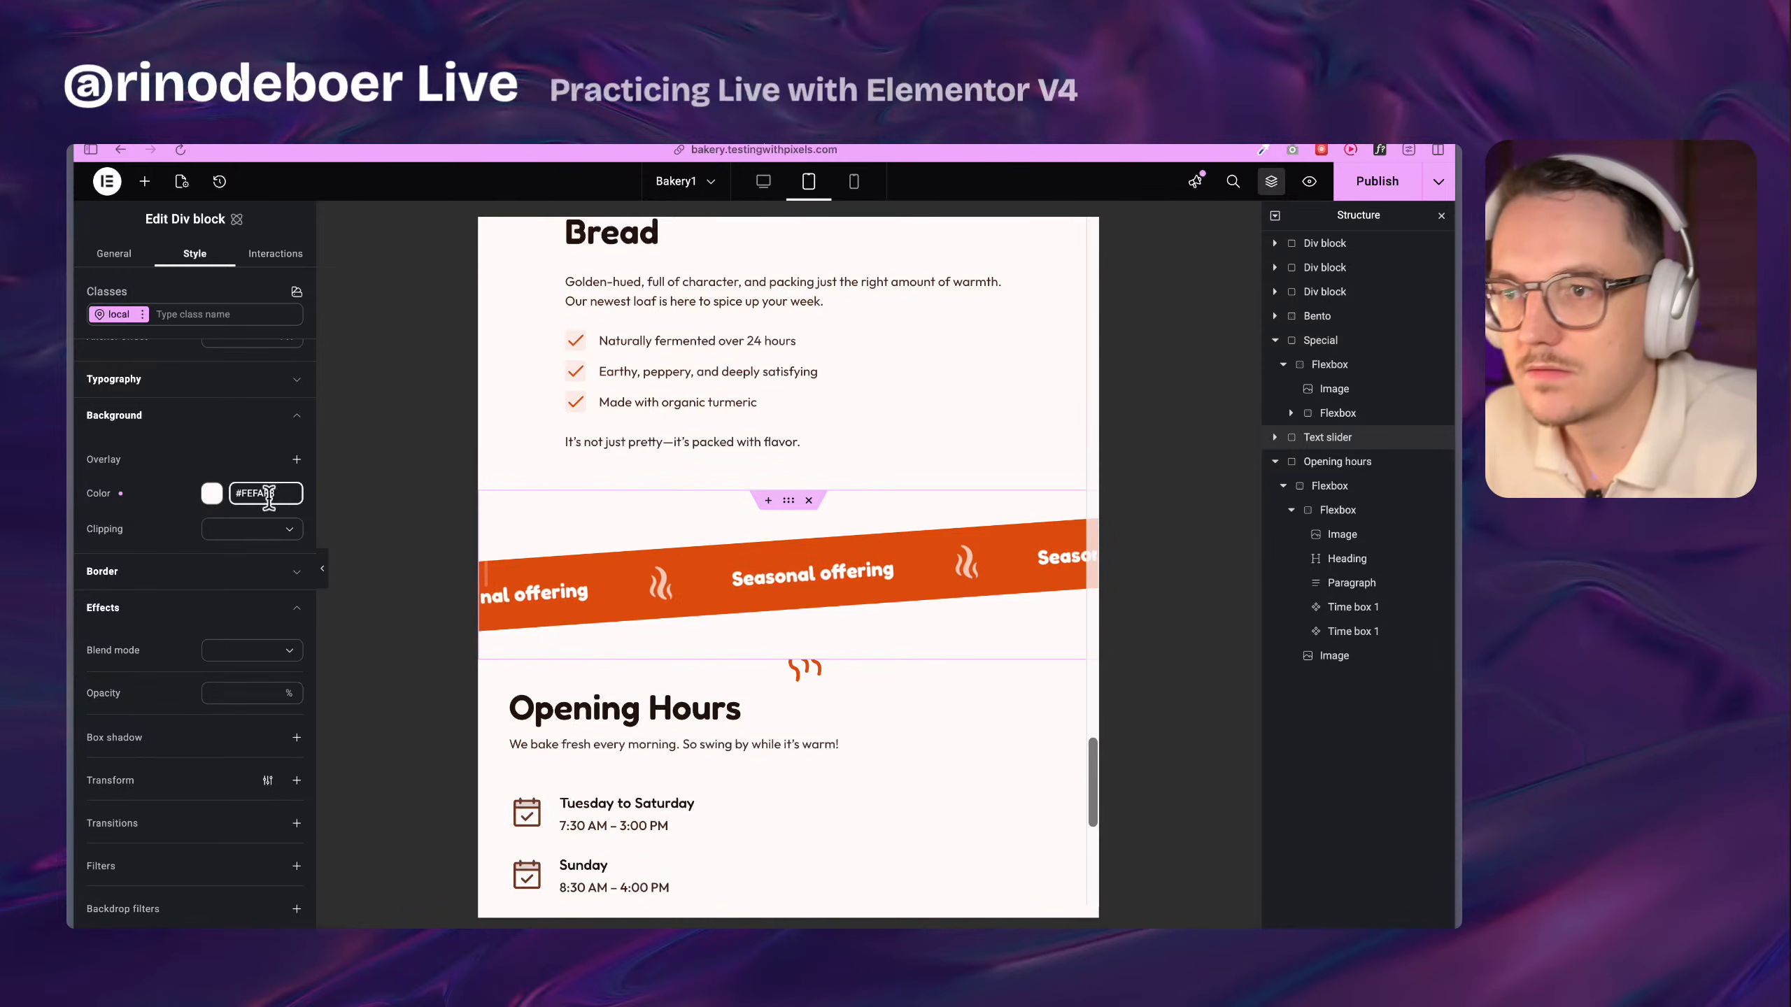
key(BackSpace)
key(BackSpace)
key(BackSpace)
key(BackSpace)
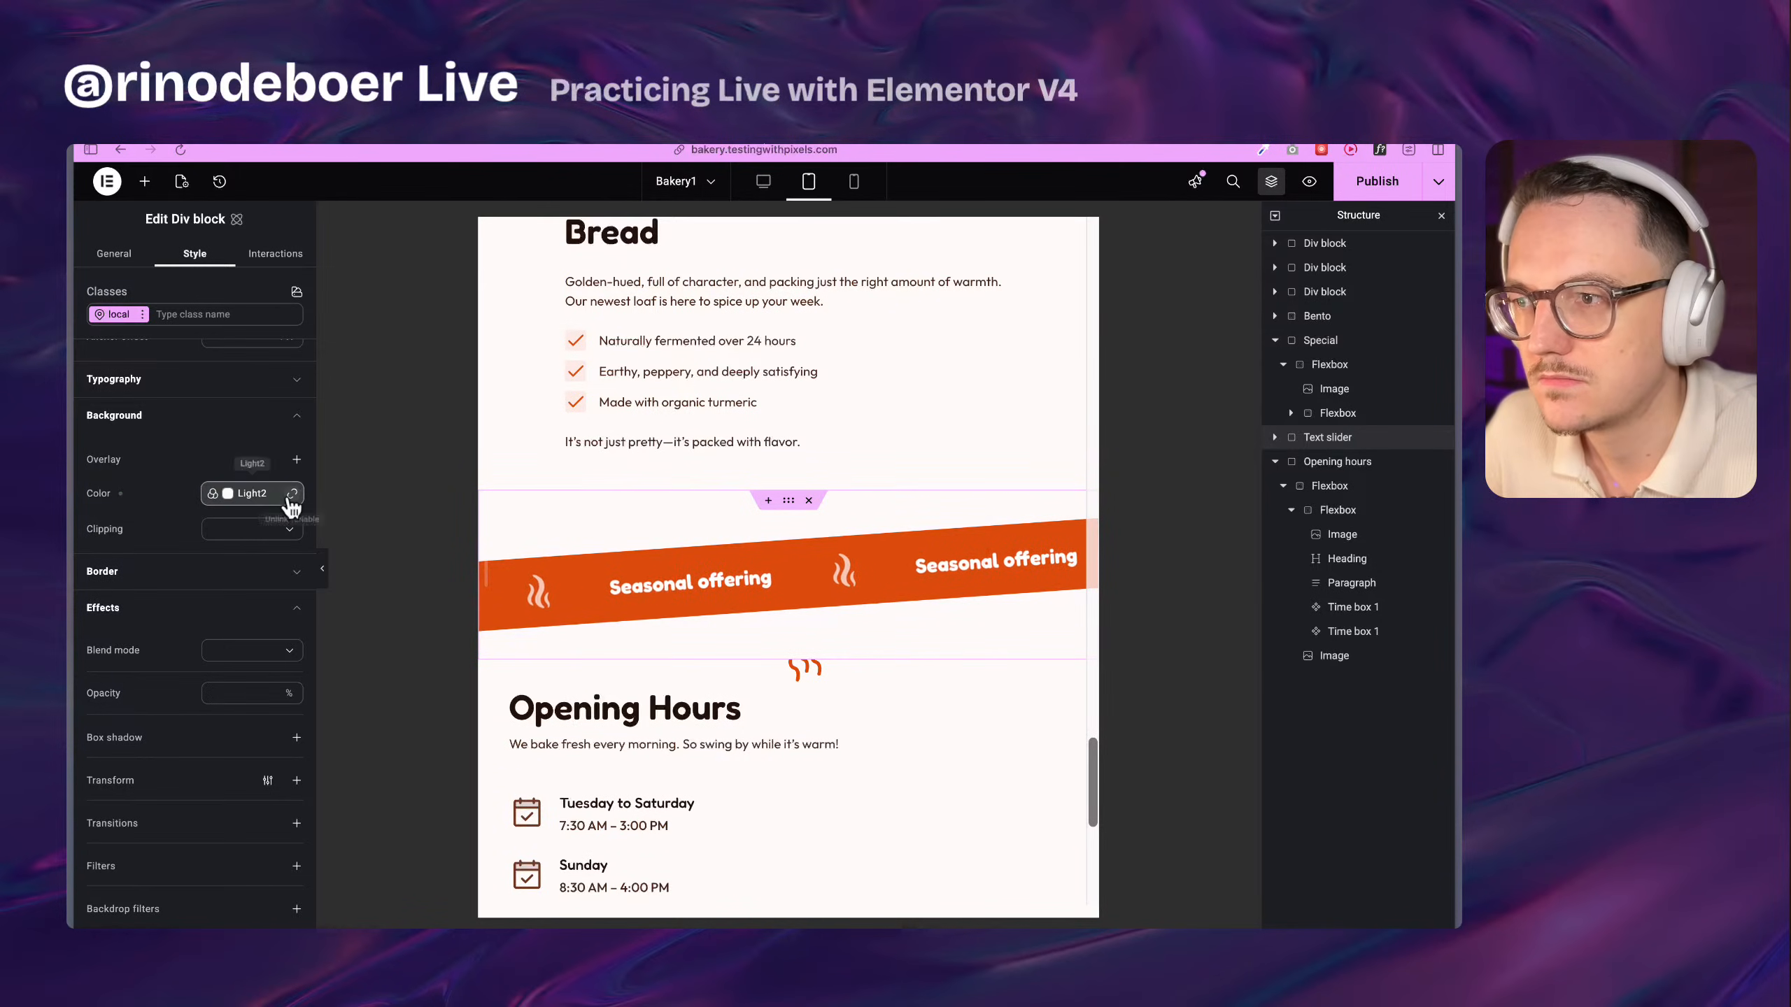
click(291, 496)
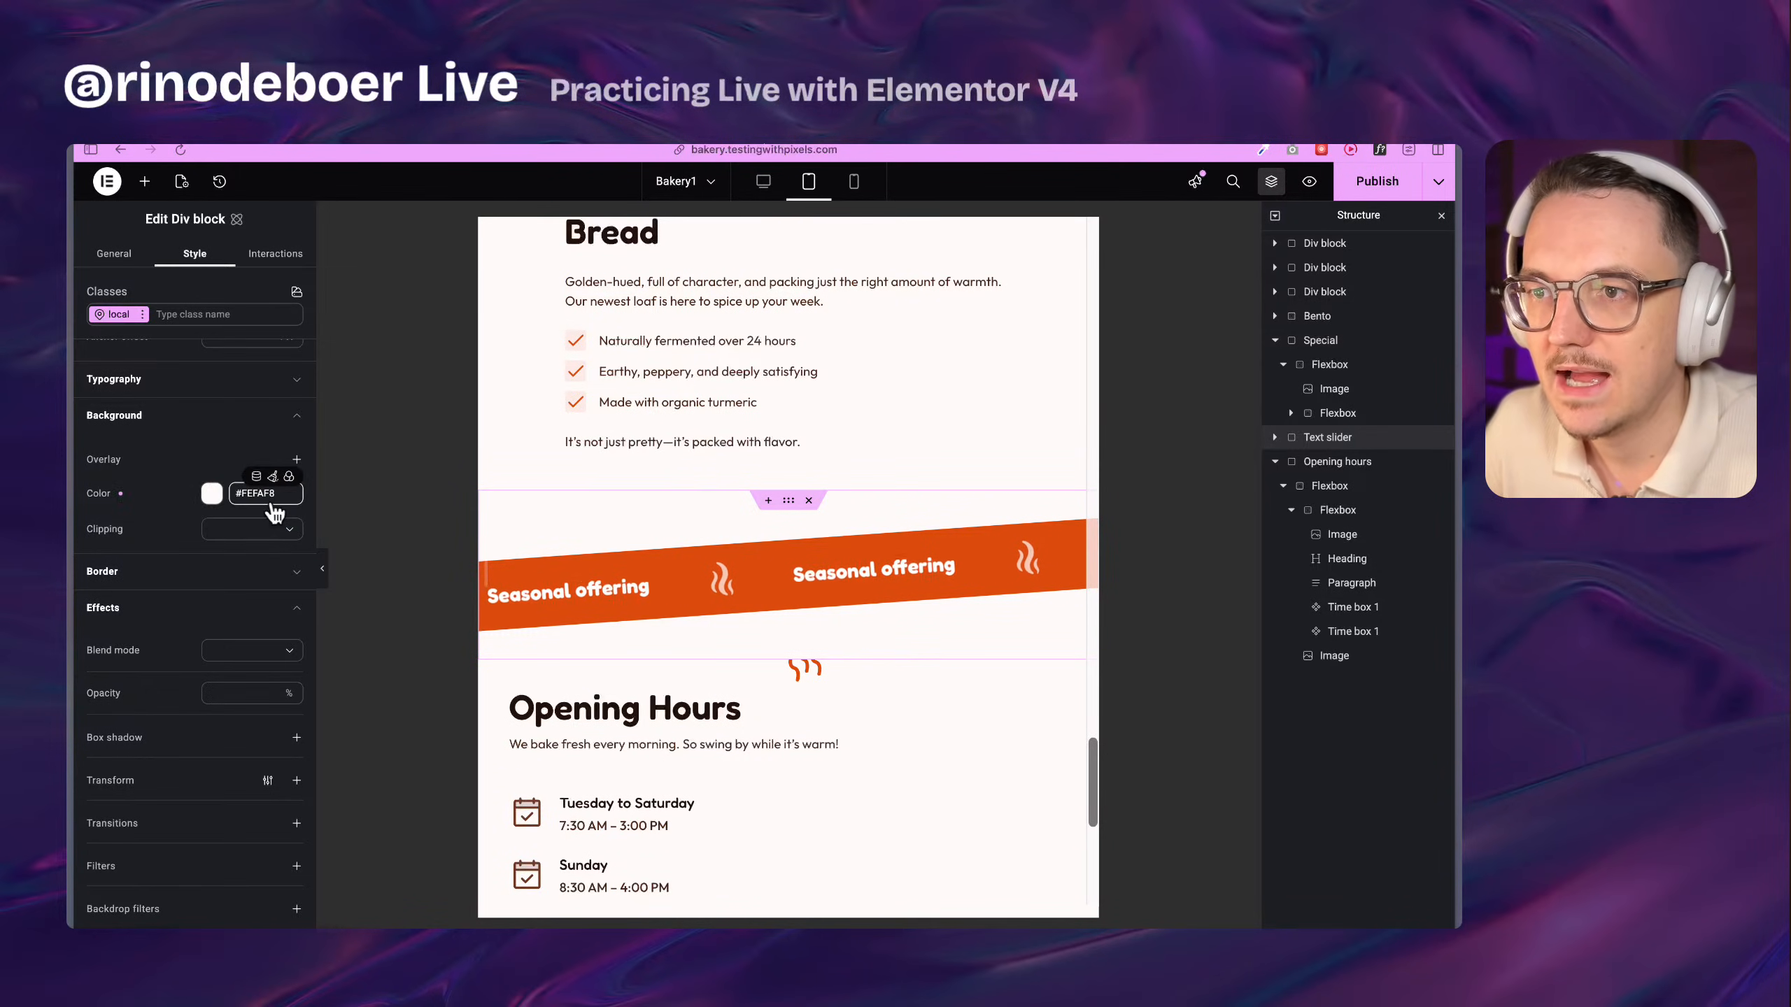
double_click(272, 493)
key(BackSpace)
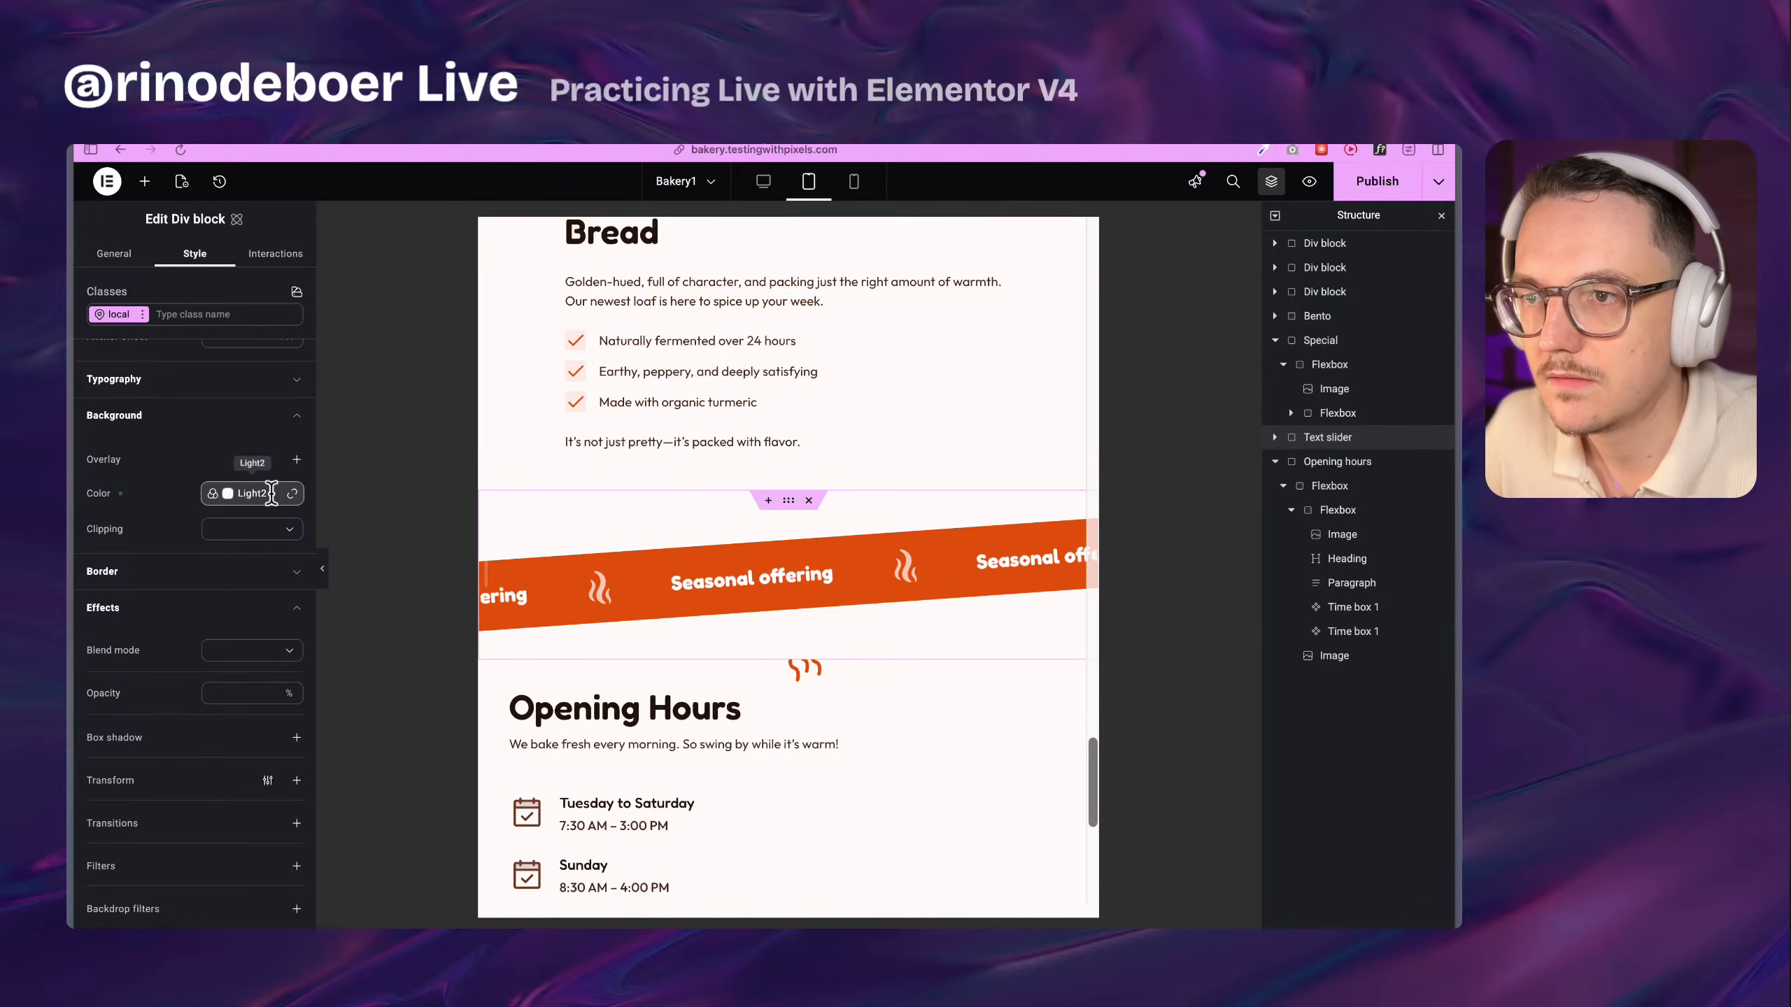
click(291, 494)
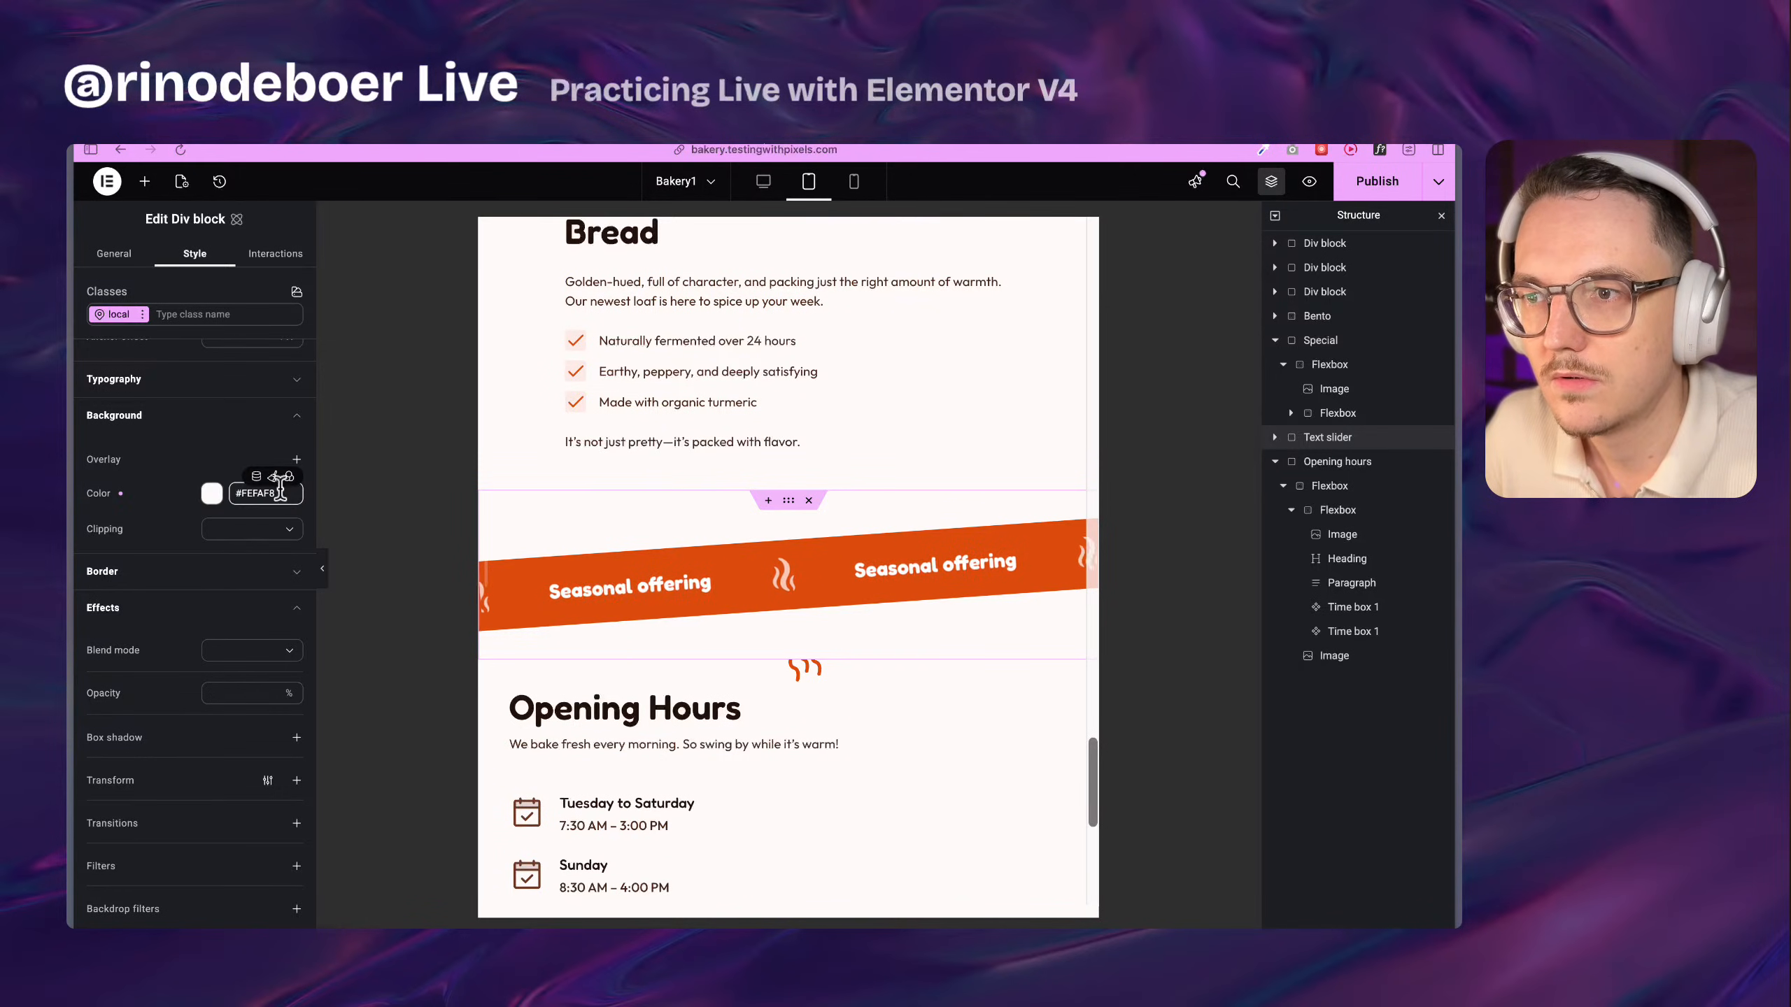
click(273, 478)
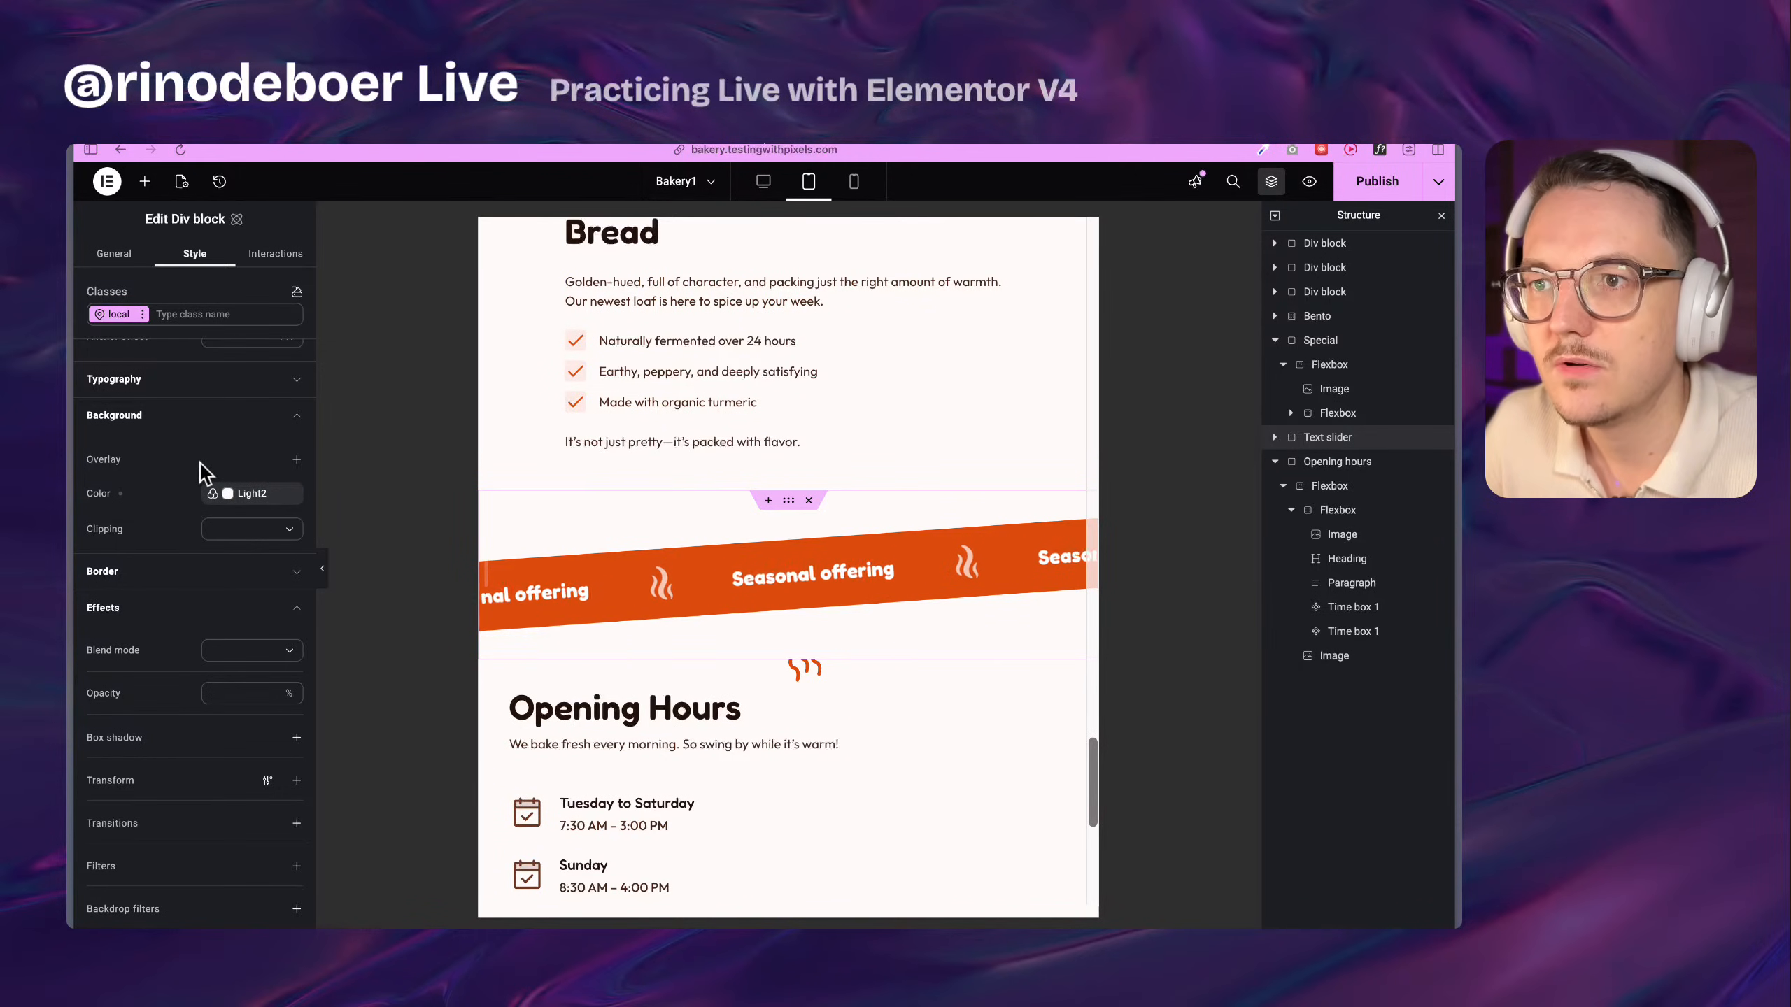
Check the Text slider block's spacing, background and effects settings in the desktop view
scroll(200, 463, up, 10)
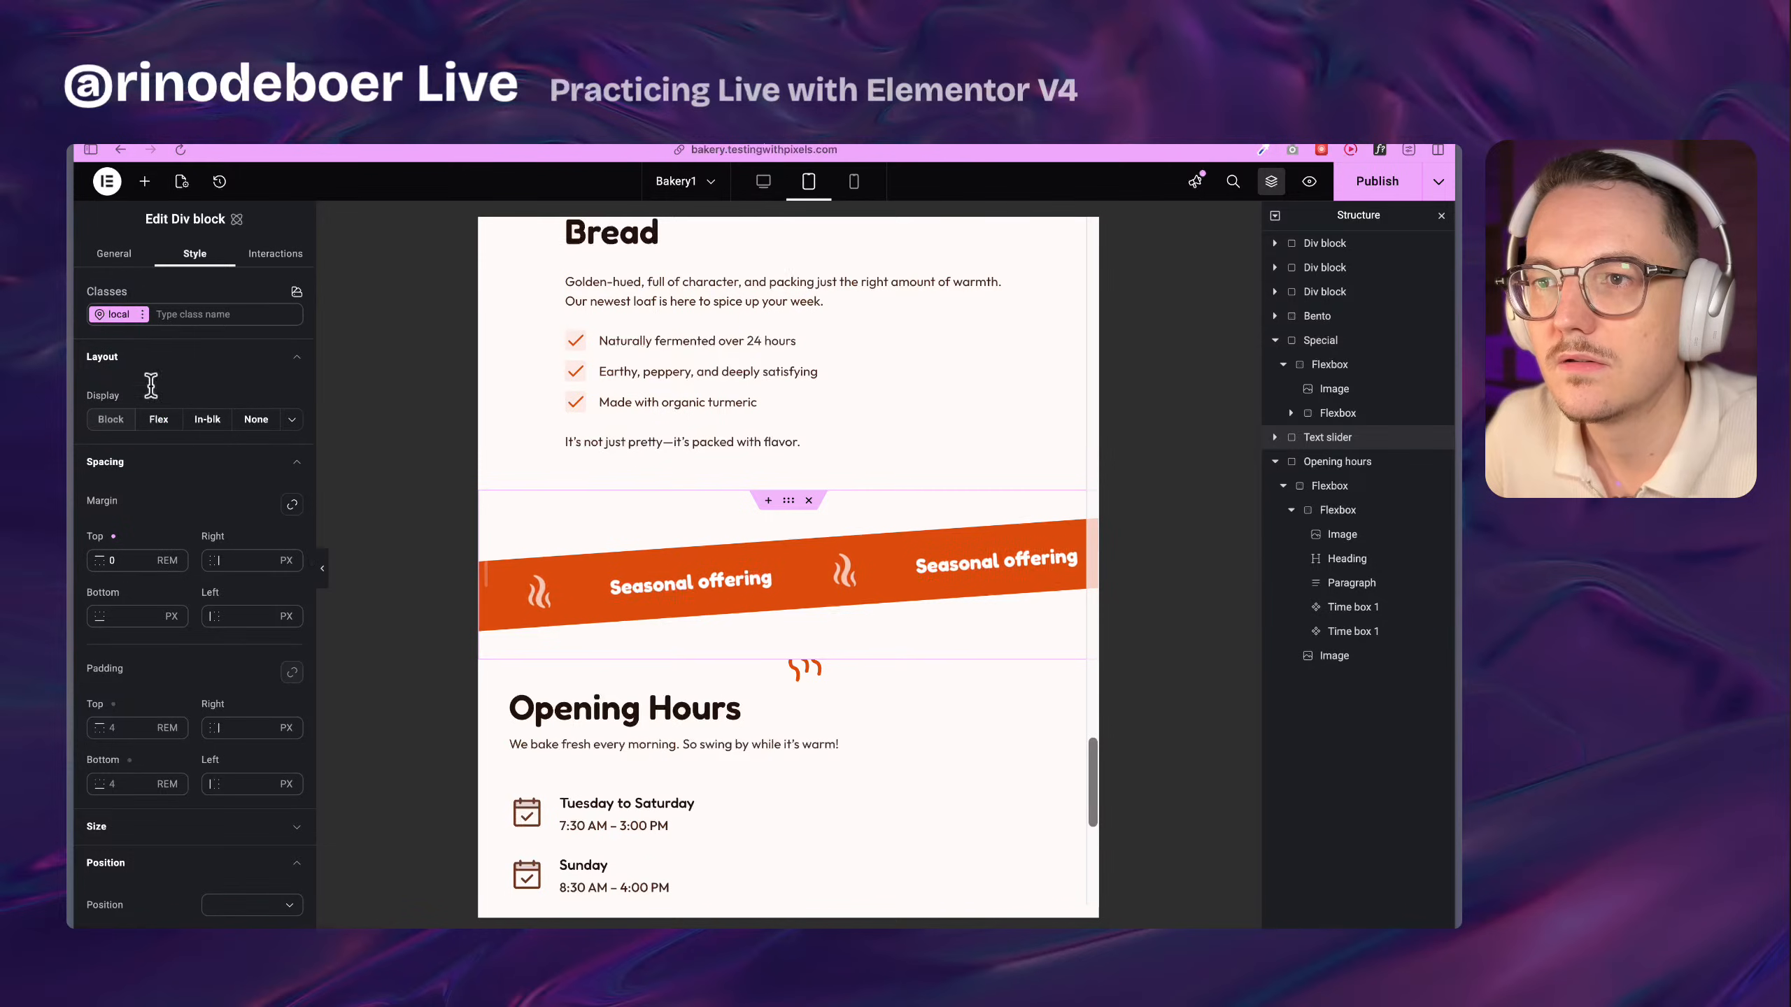
click(182, 315)
click(181, 317)
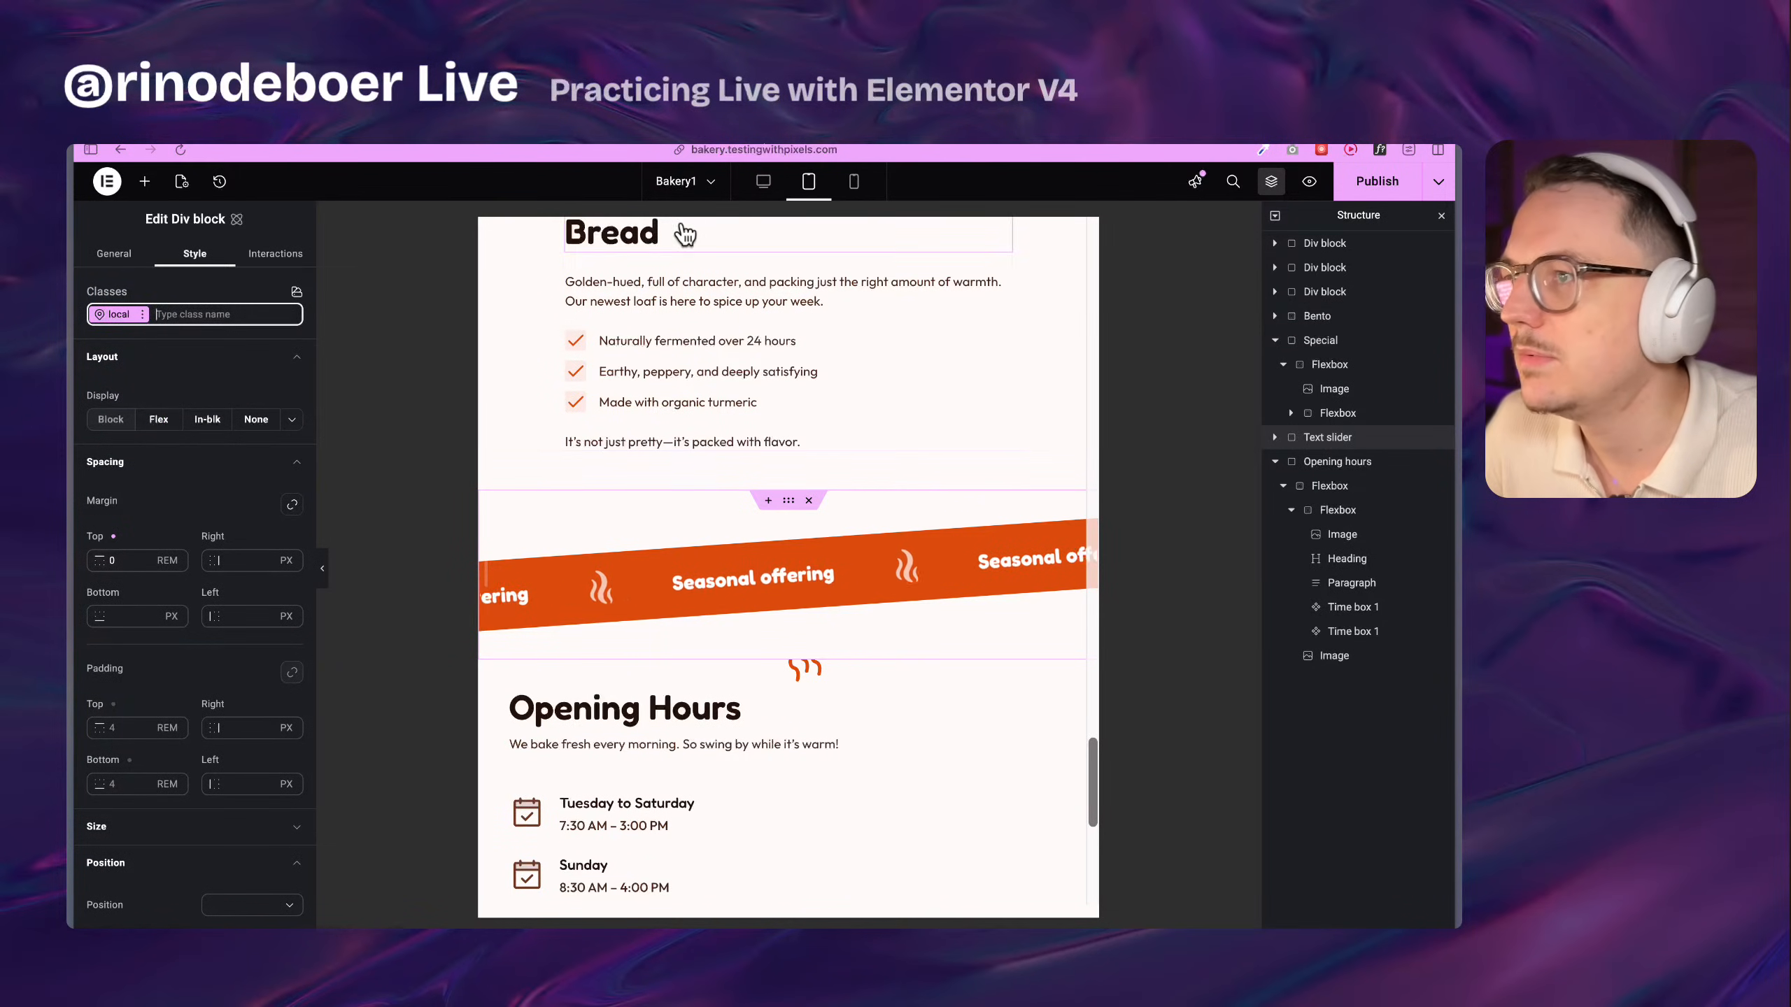
click(765, 182)
scroll(775, 468, up, 3)
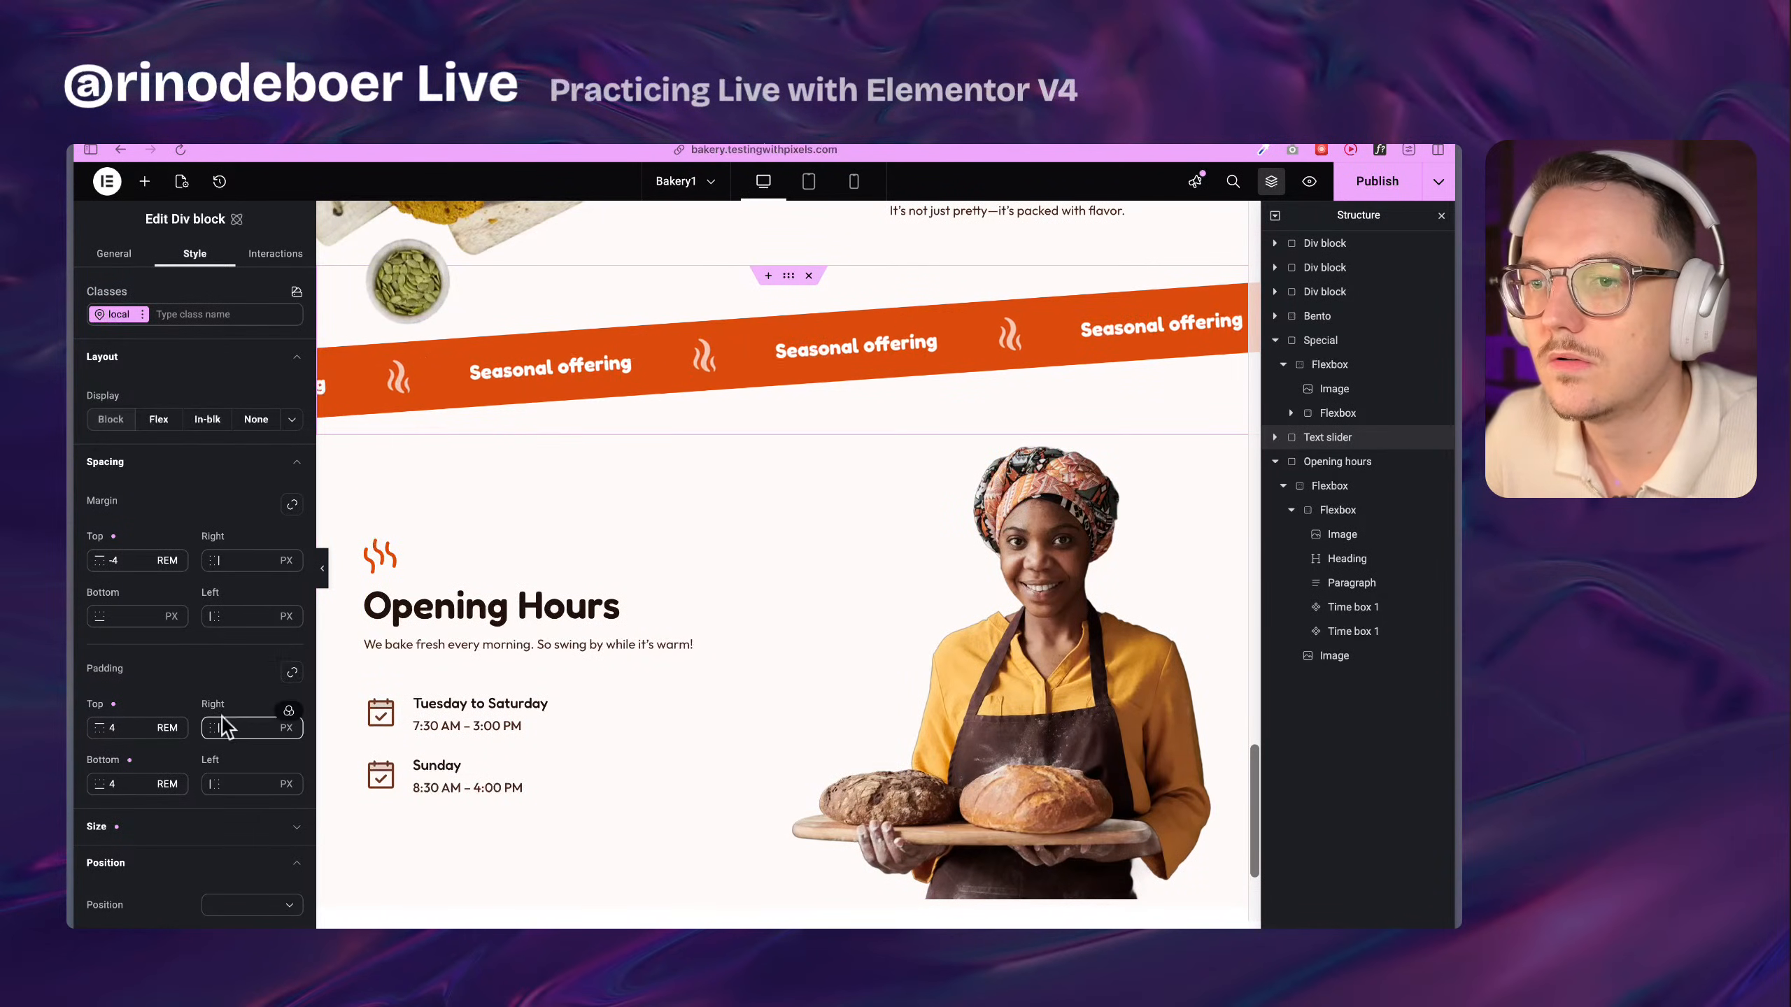
scroll(215, 712, down, 8)
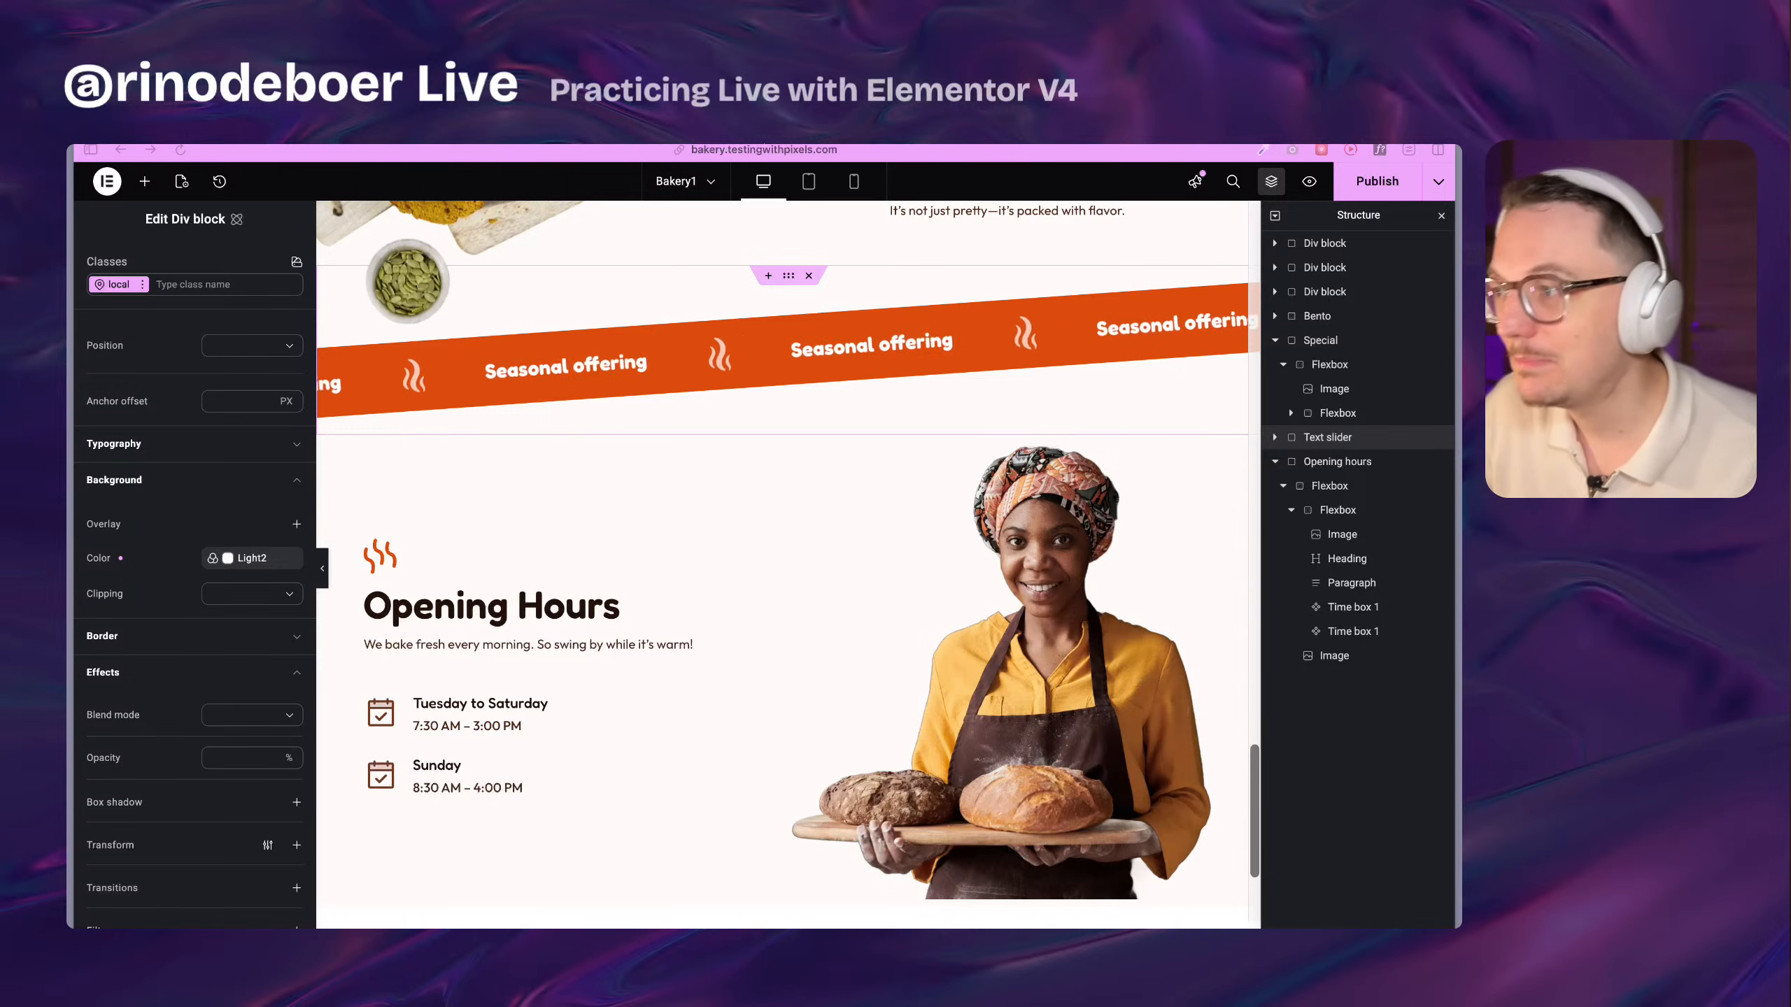
scroll(705, 434, up, 3)
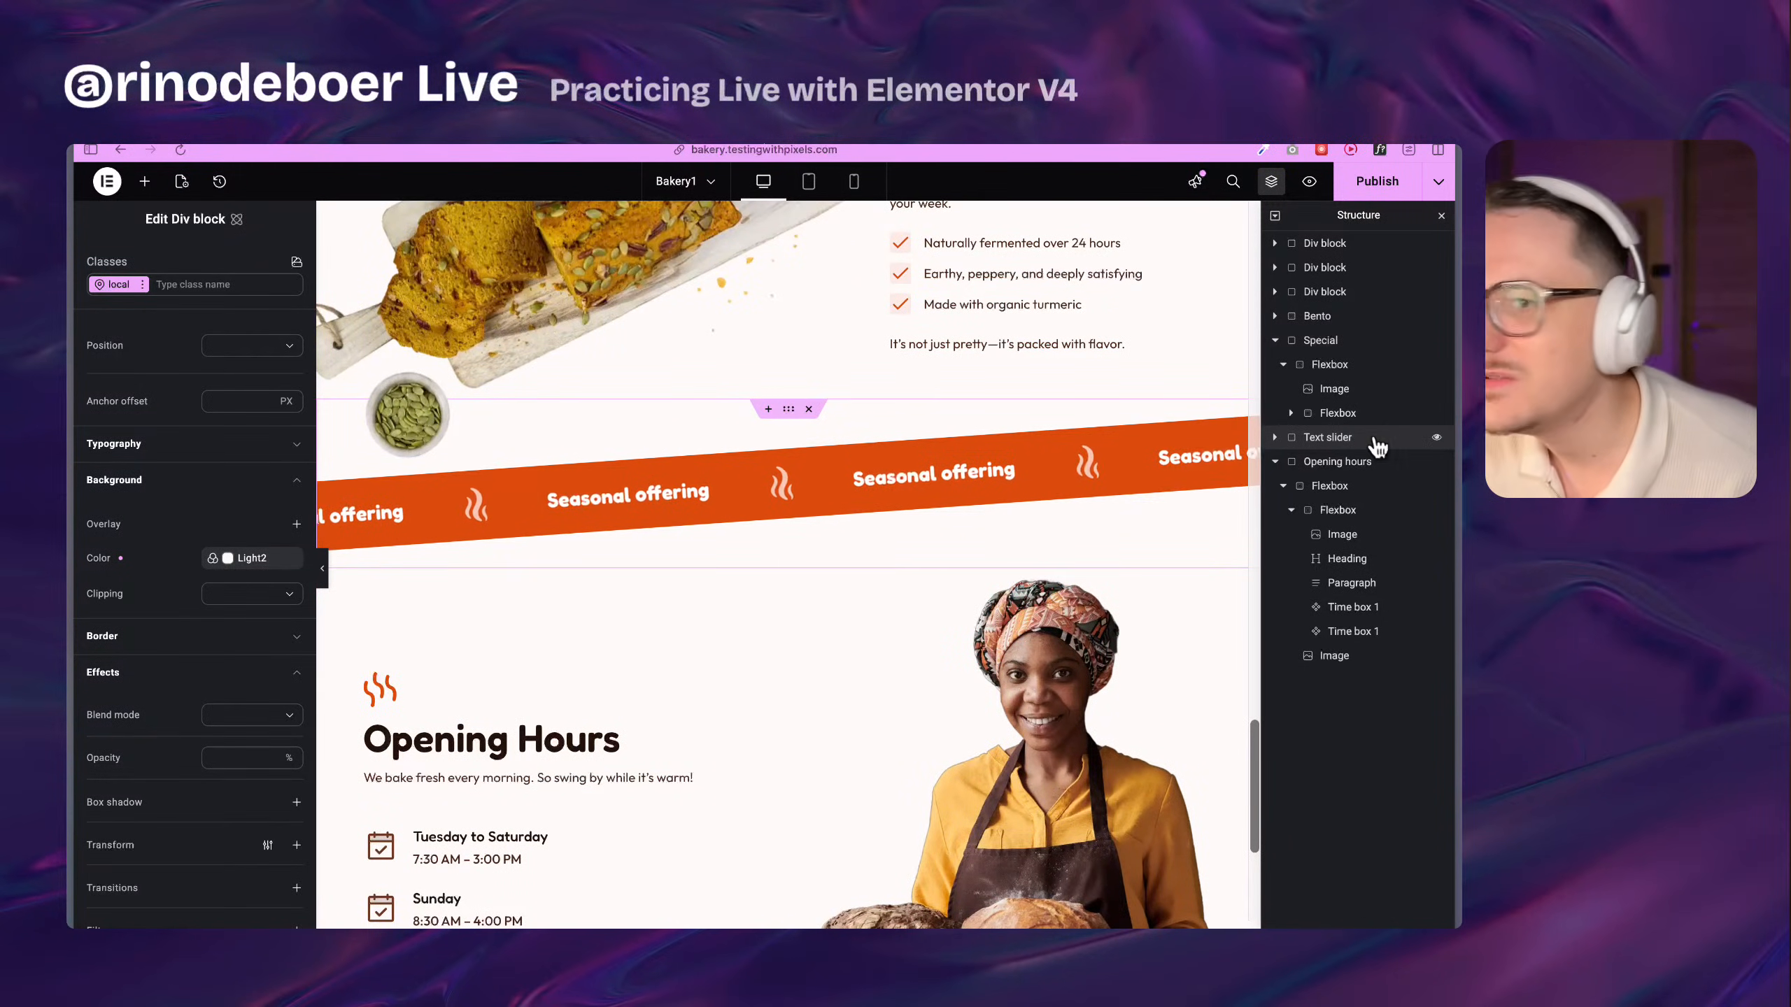
Return to the tablet view and review the Special section, Seasonal offering banner and Opening hours section
click(809, 185)
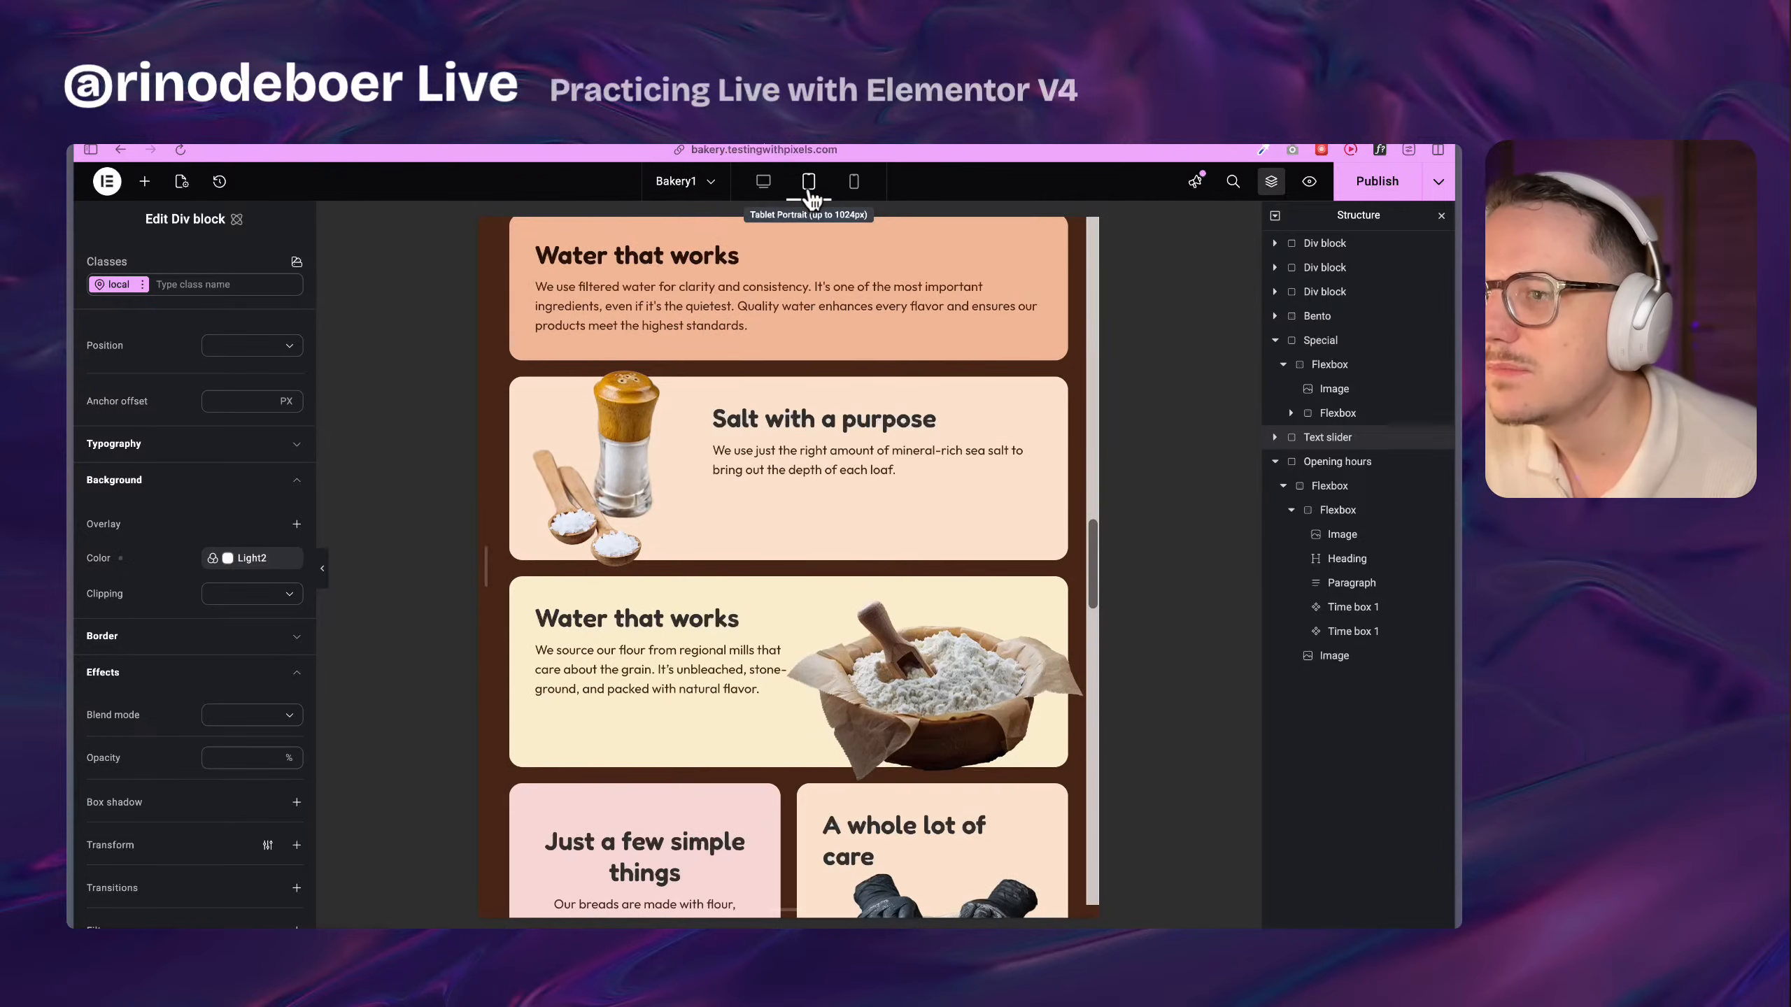
scroll(812, 446, down, 20)
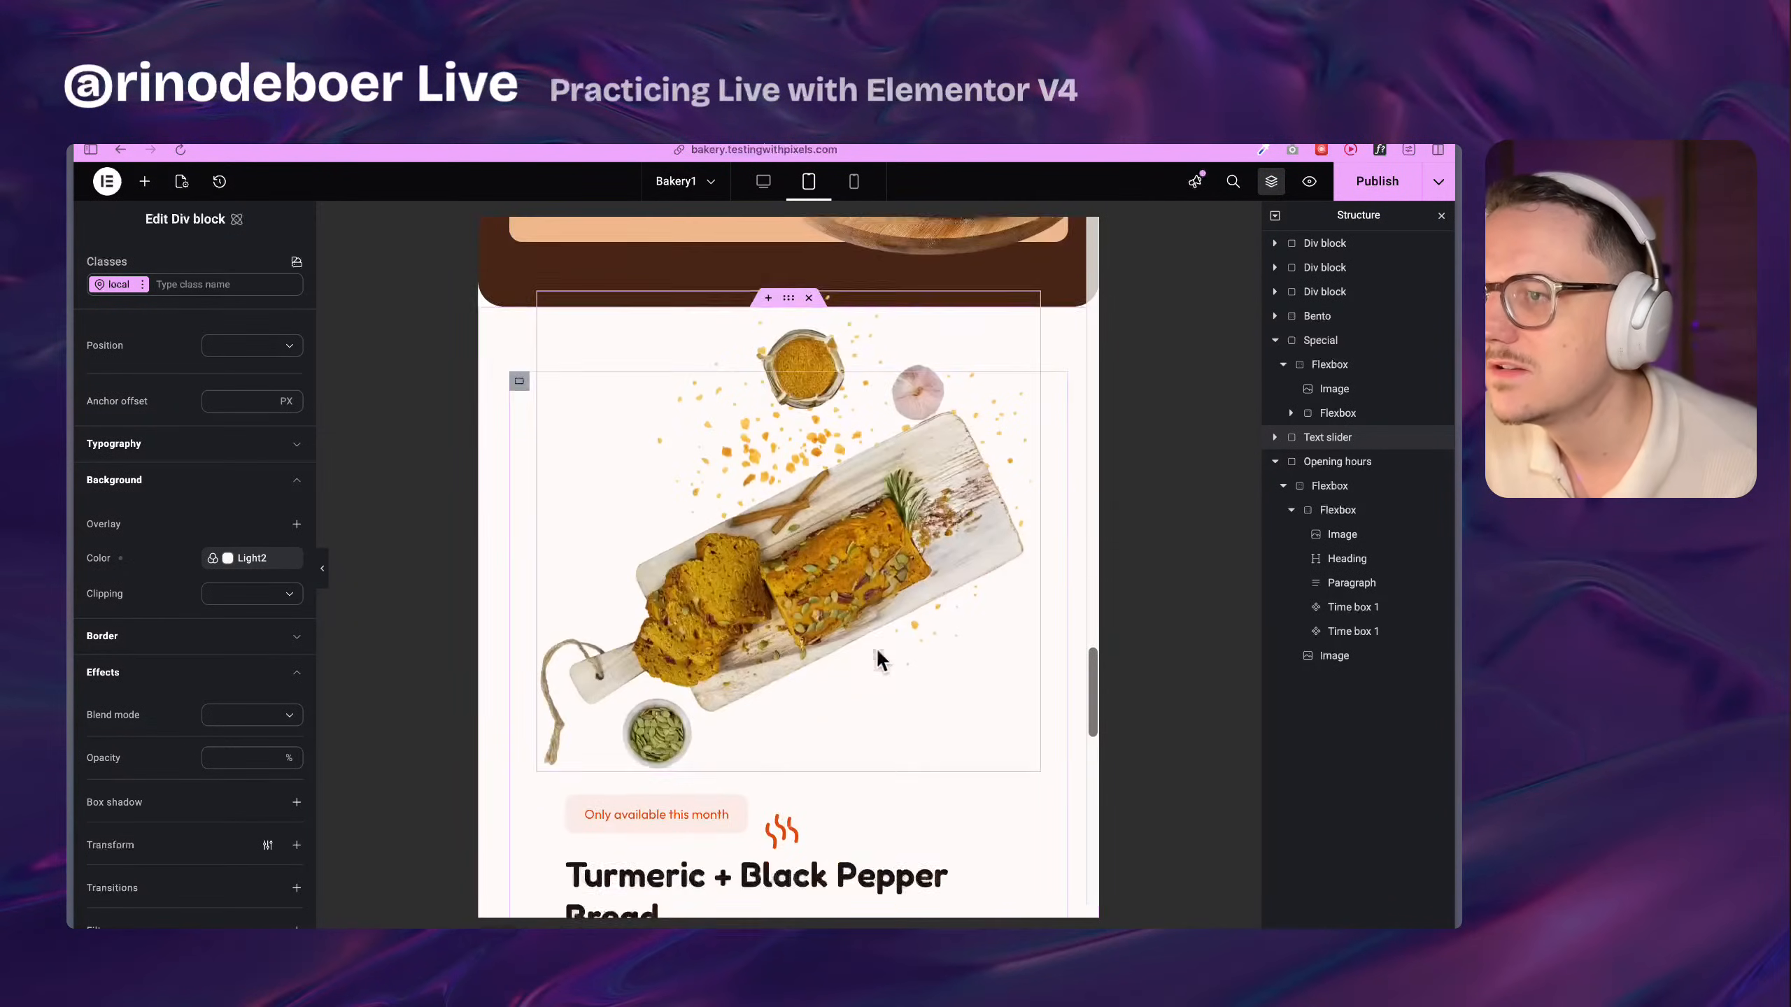
scroll(881, 660, down, 10)
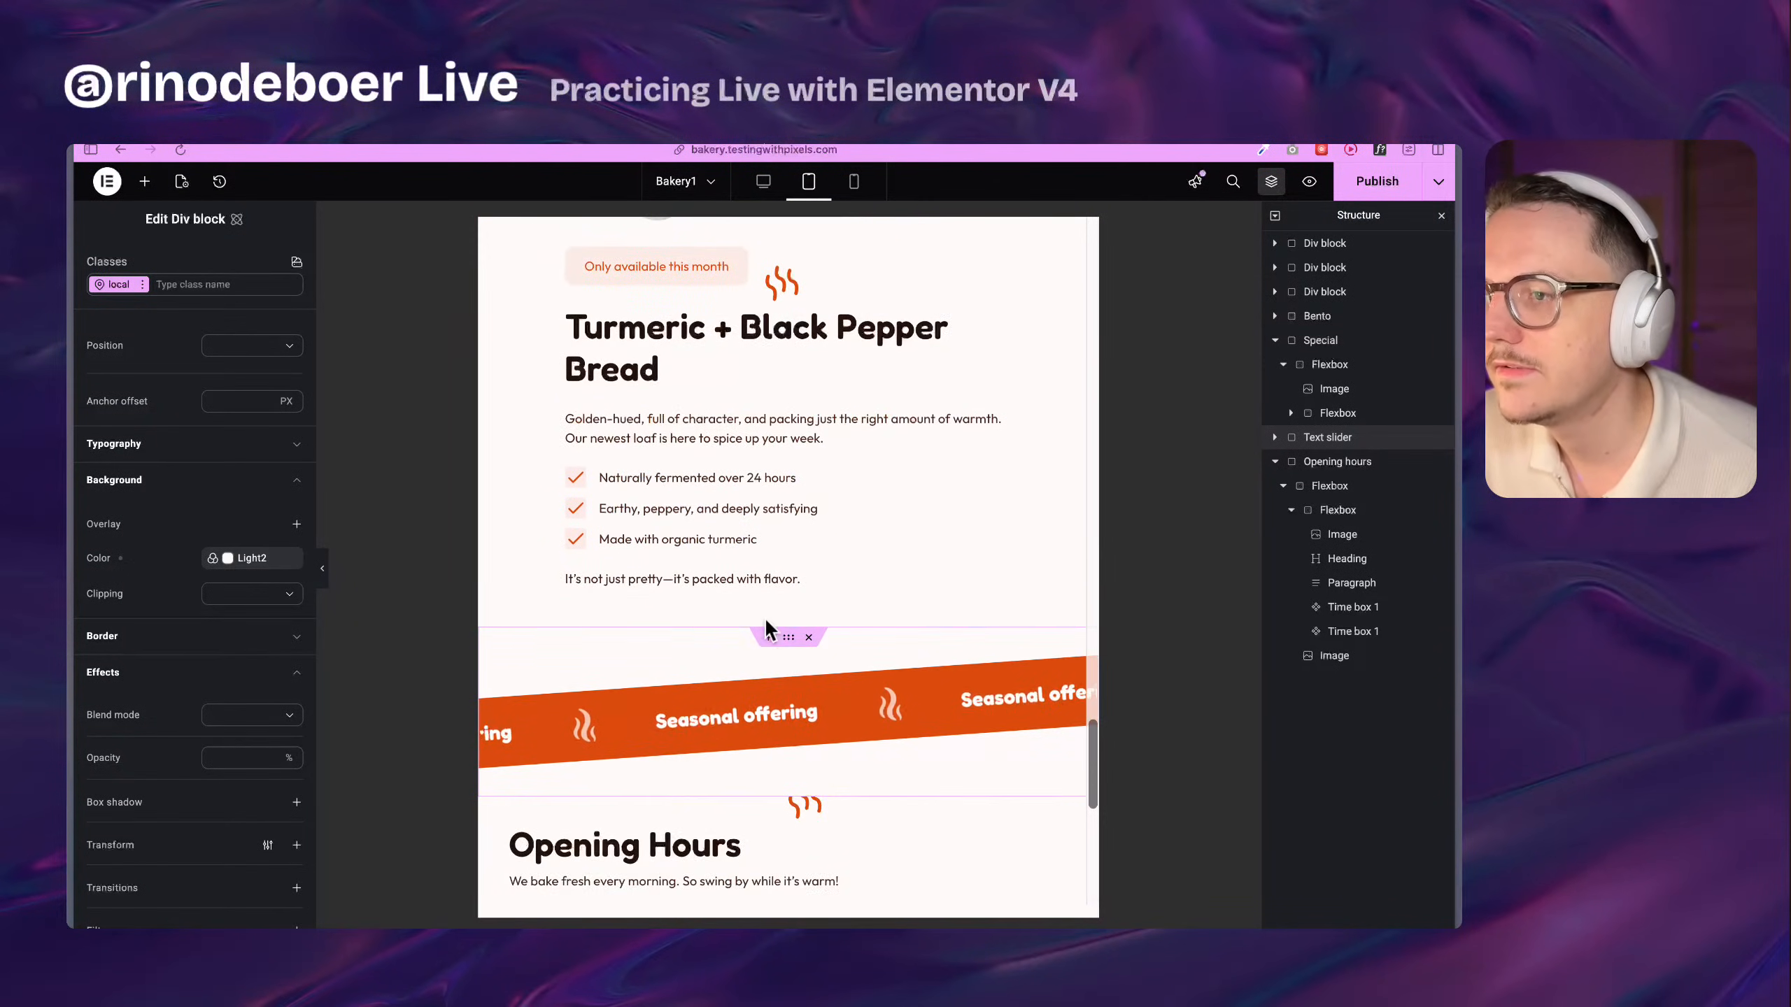
scroll(765, 615, up, 2)
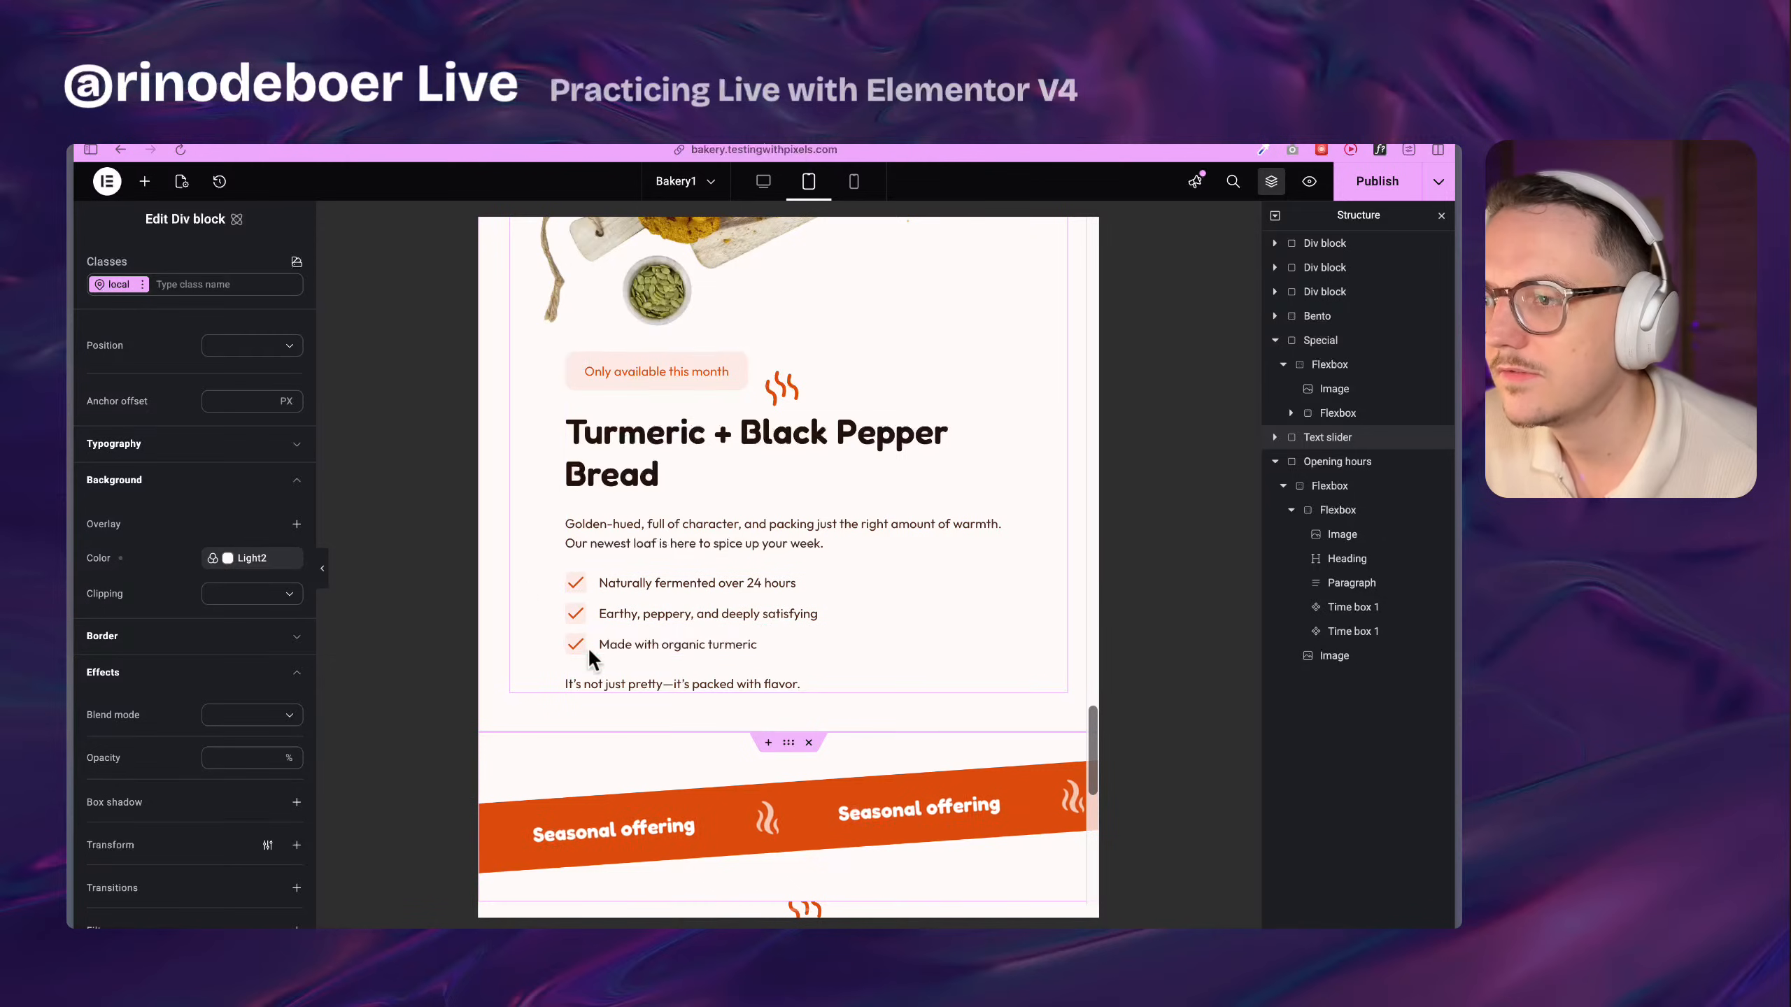
scroll(635, 639, down, 5)
scroll(810, 649, down, 1)
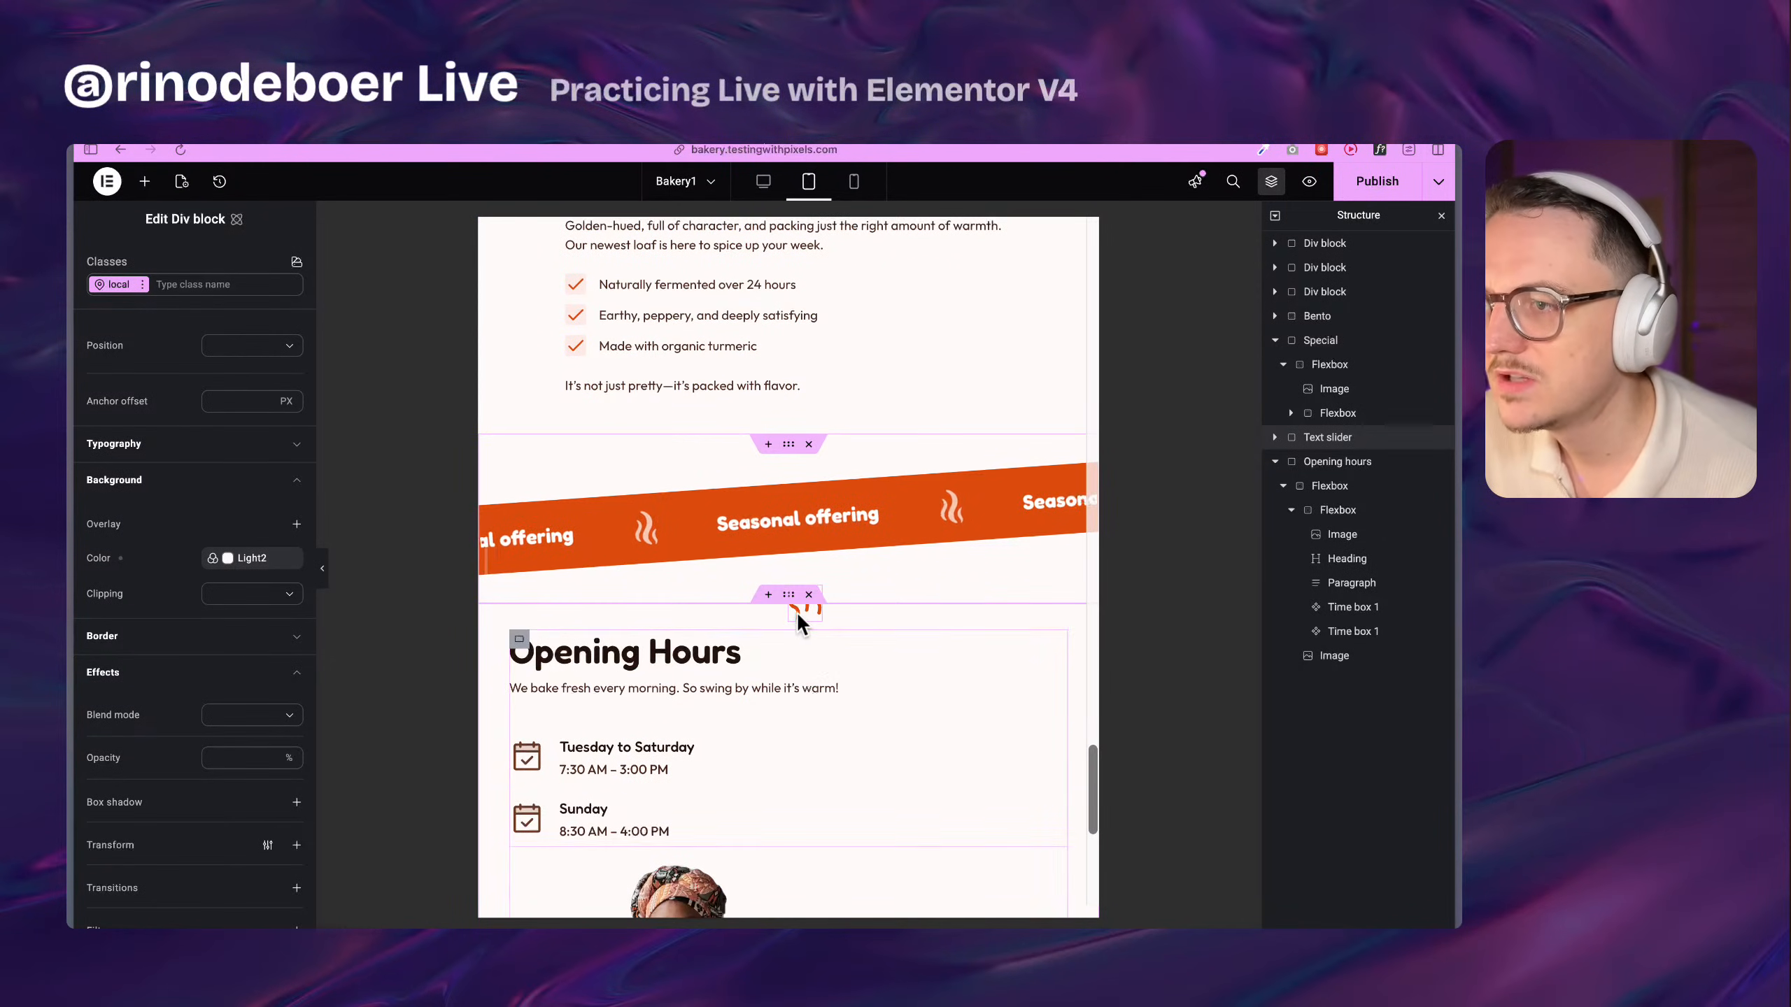
scroll(860, 748, down, 1)
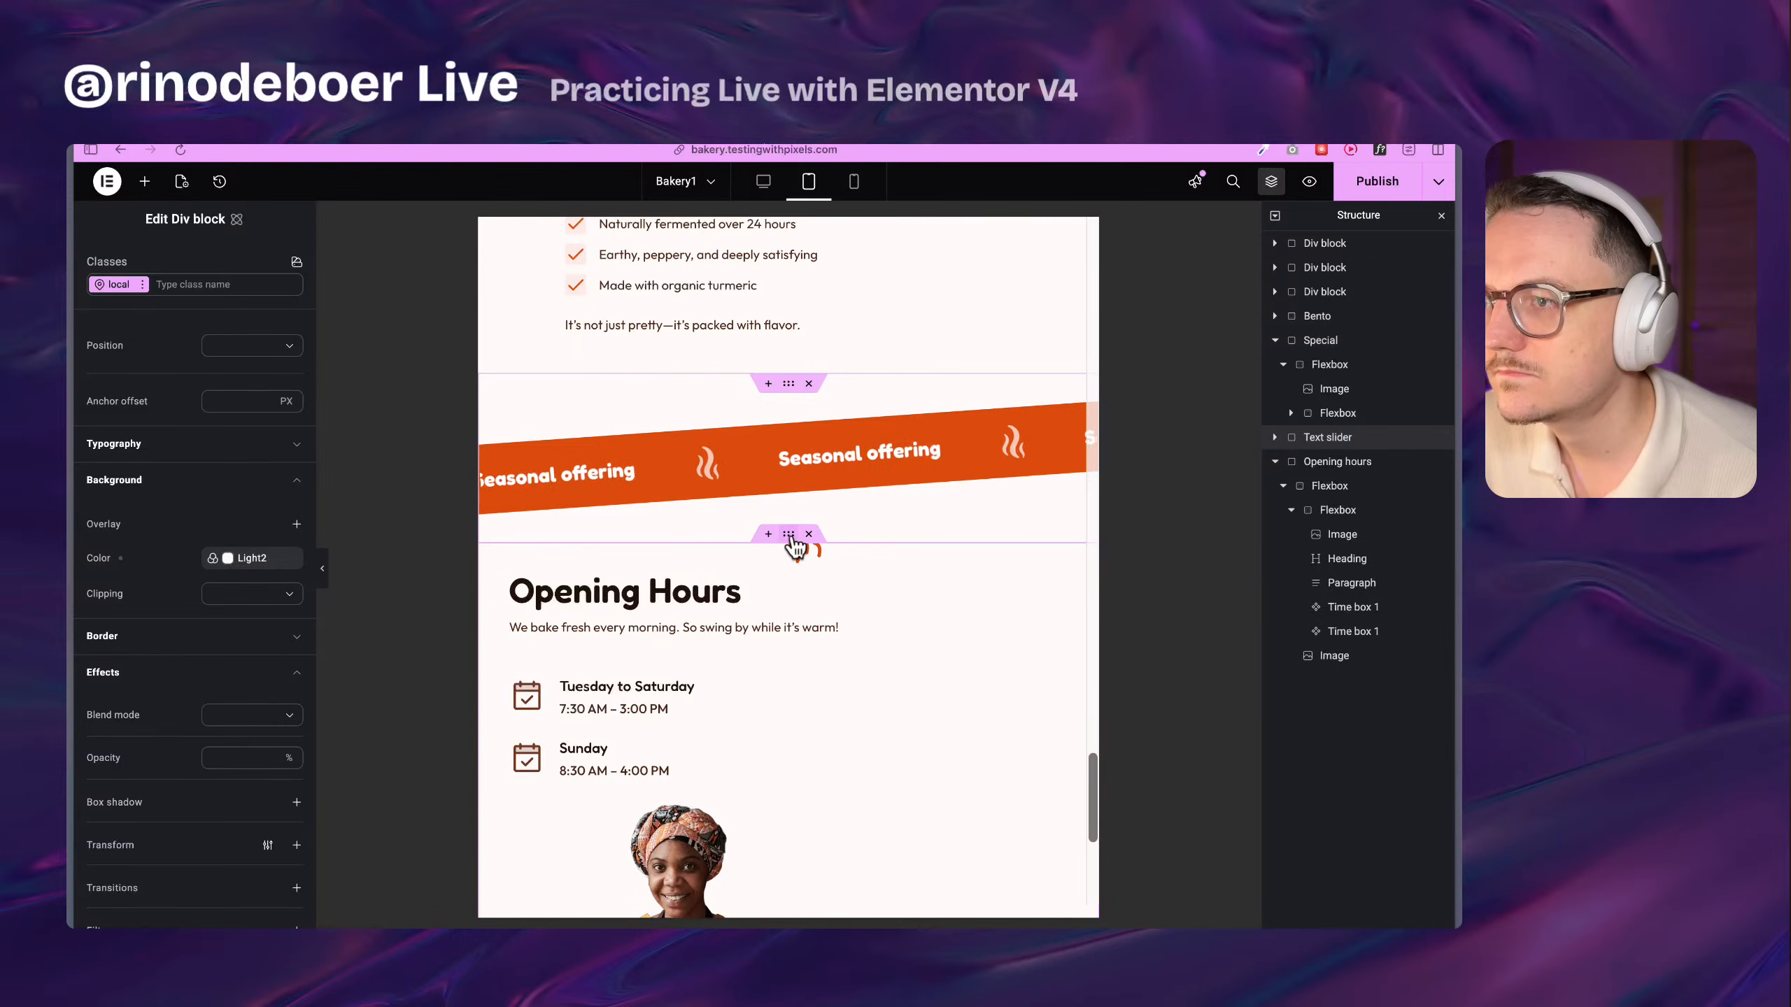
Switch to the mobile view and add a transform to the bread image in the Special section
scroll(793, 395, up, 10)
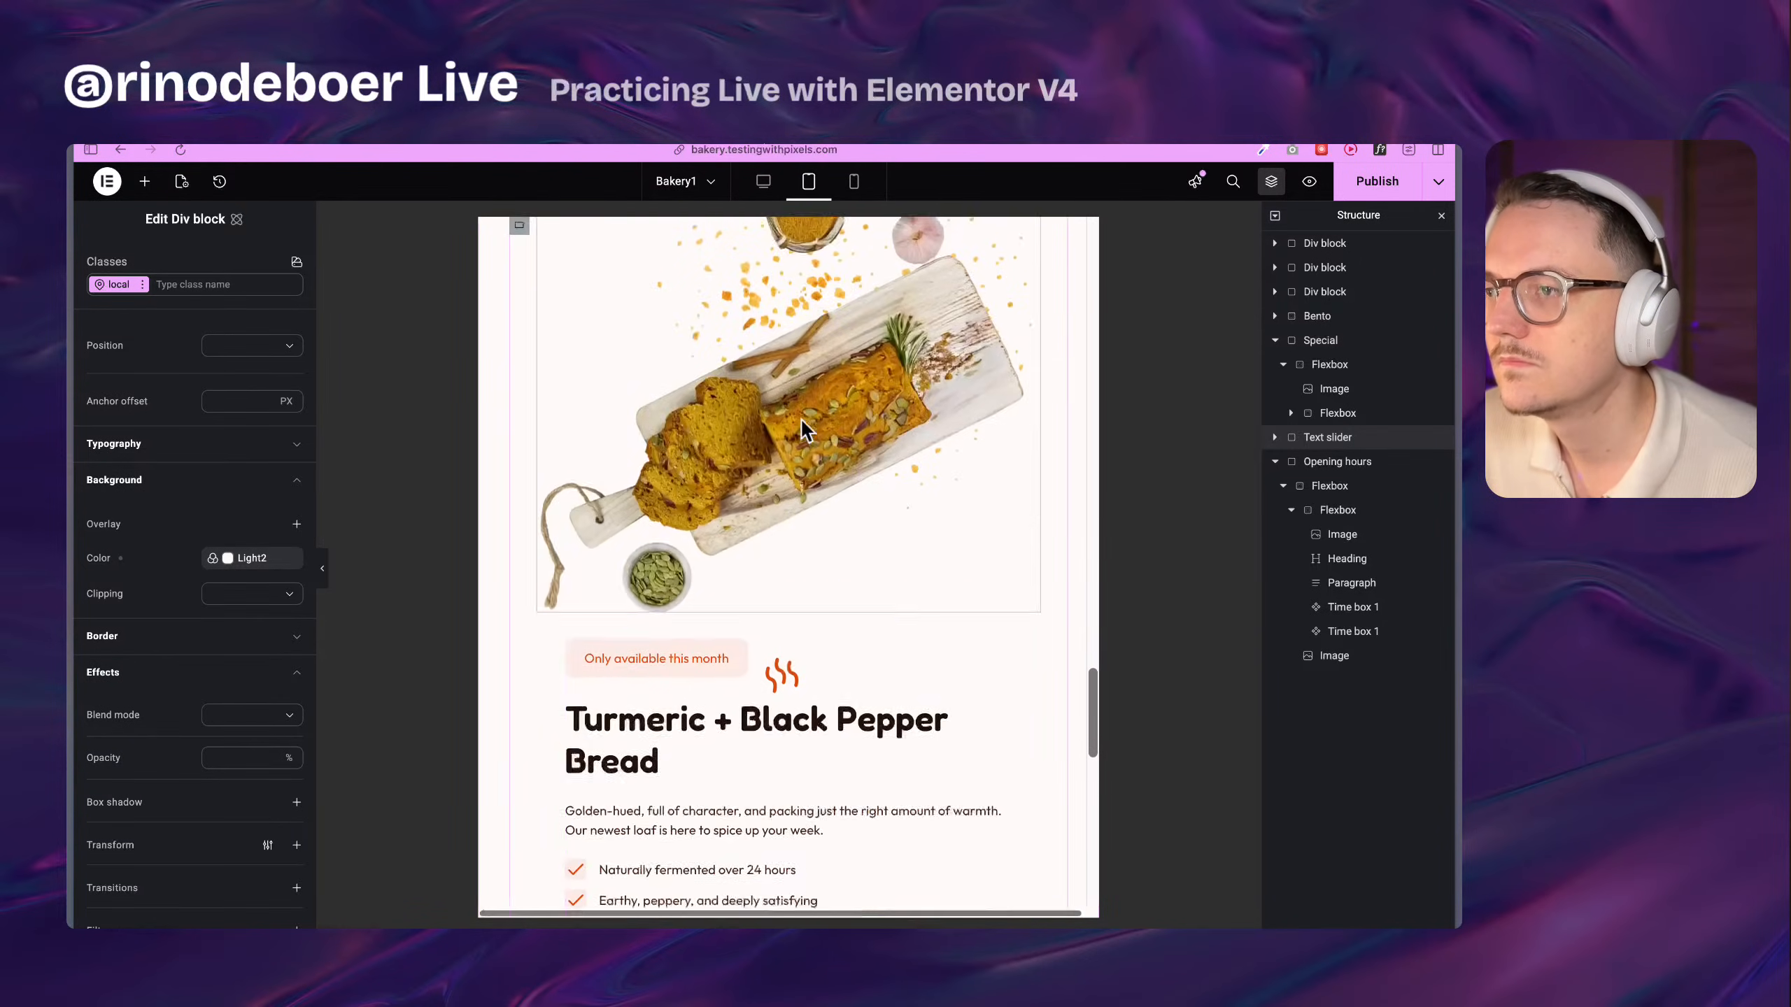
click(853, 182)
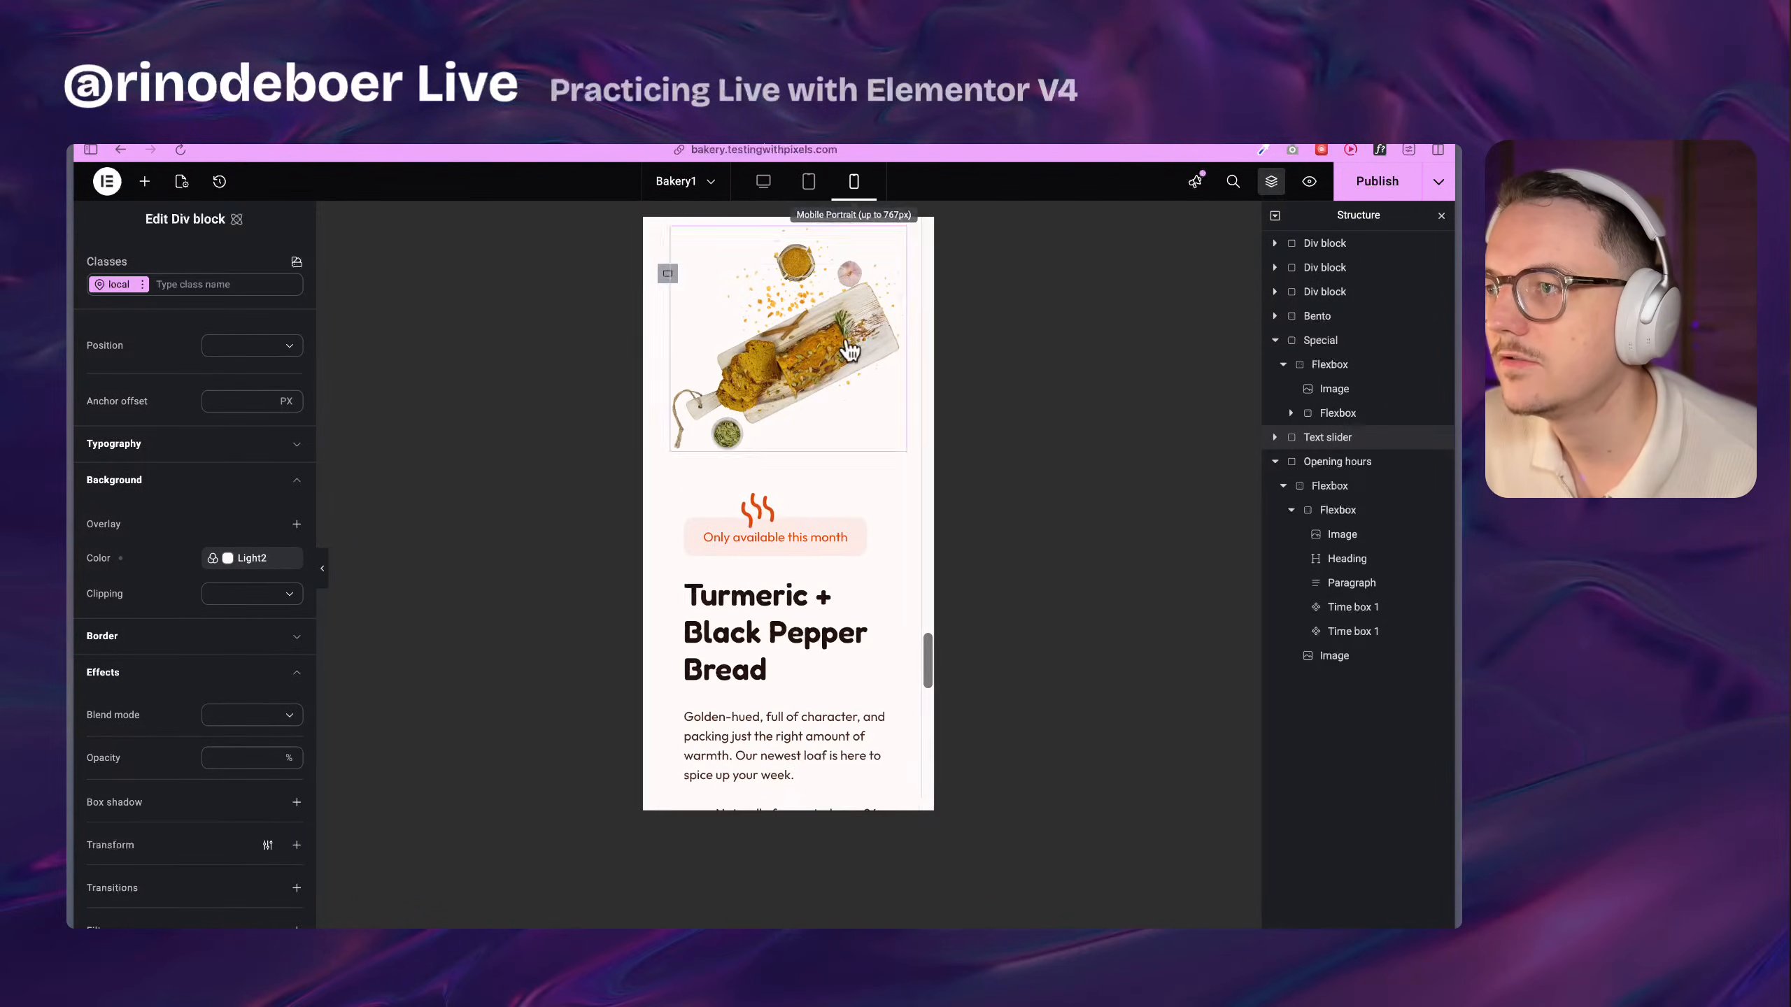
scroll(849, 351, up, 3)
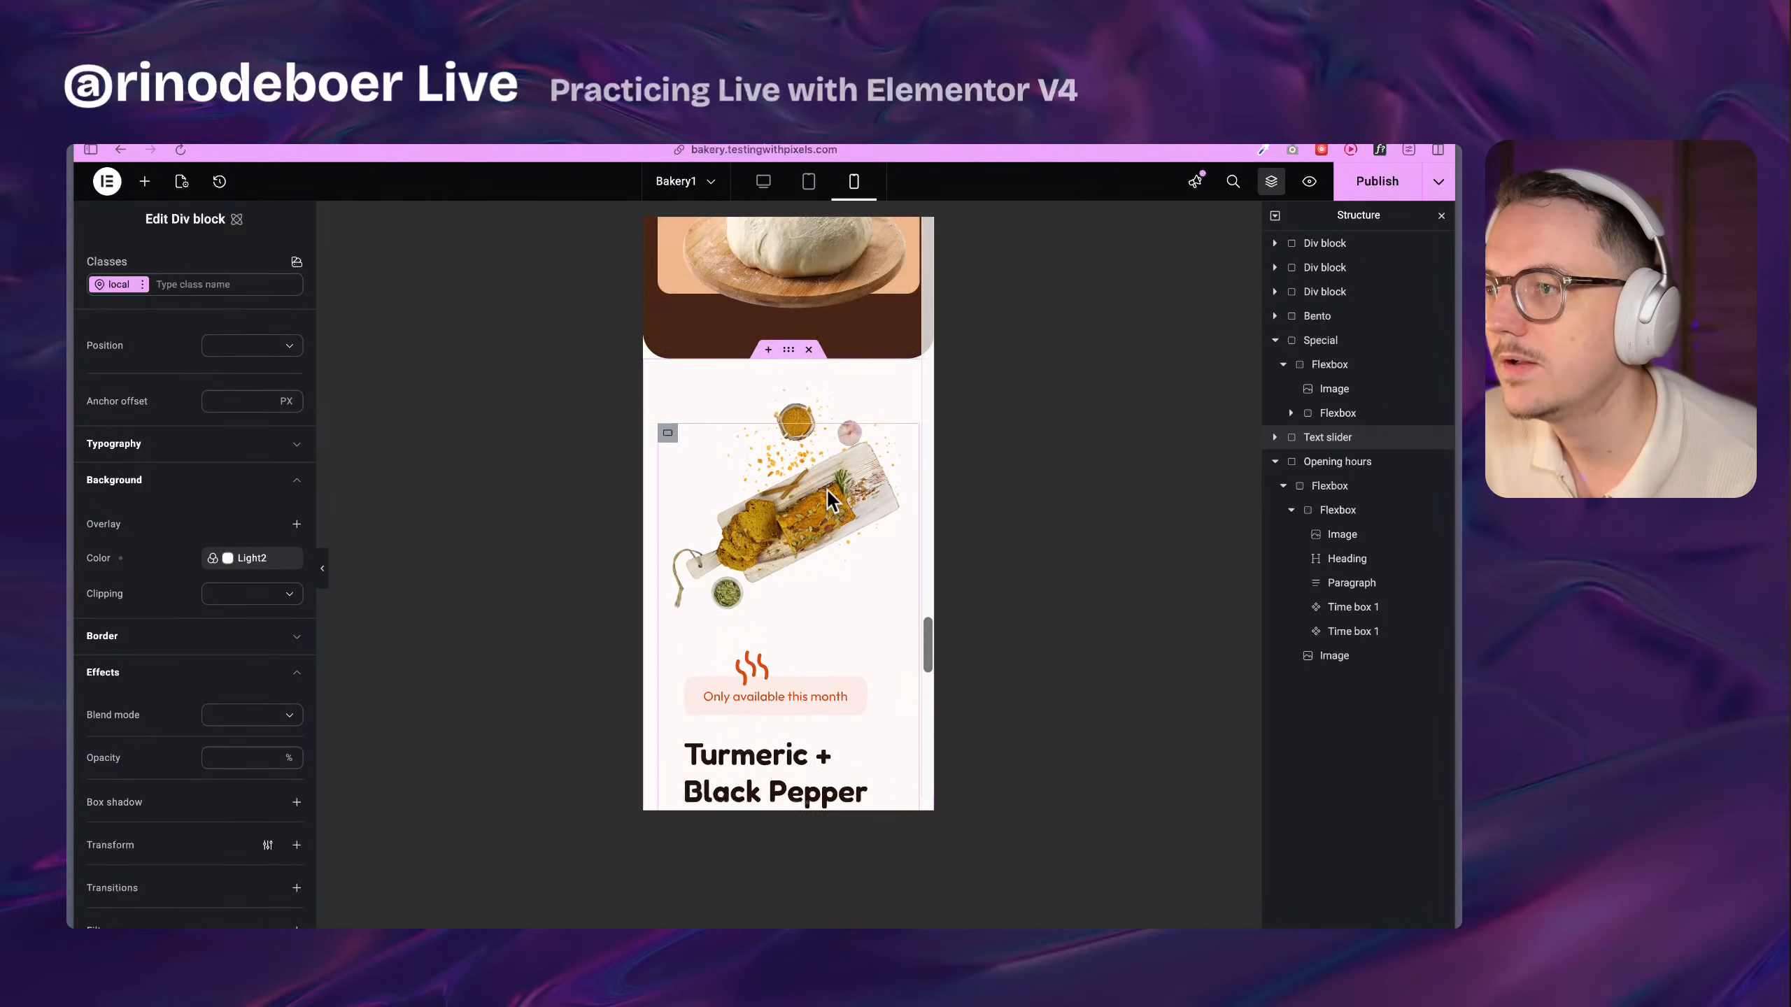
click(789, 522)
scroll(747, 515, down, 2)
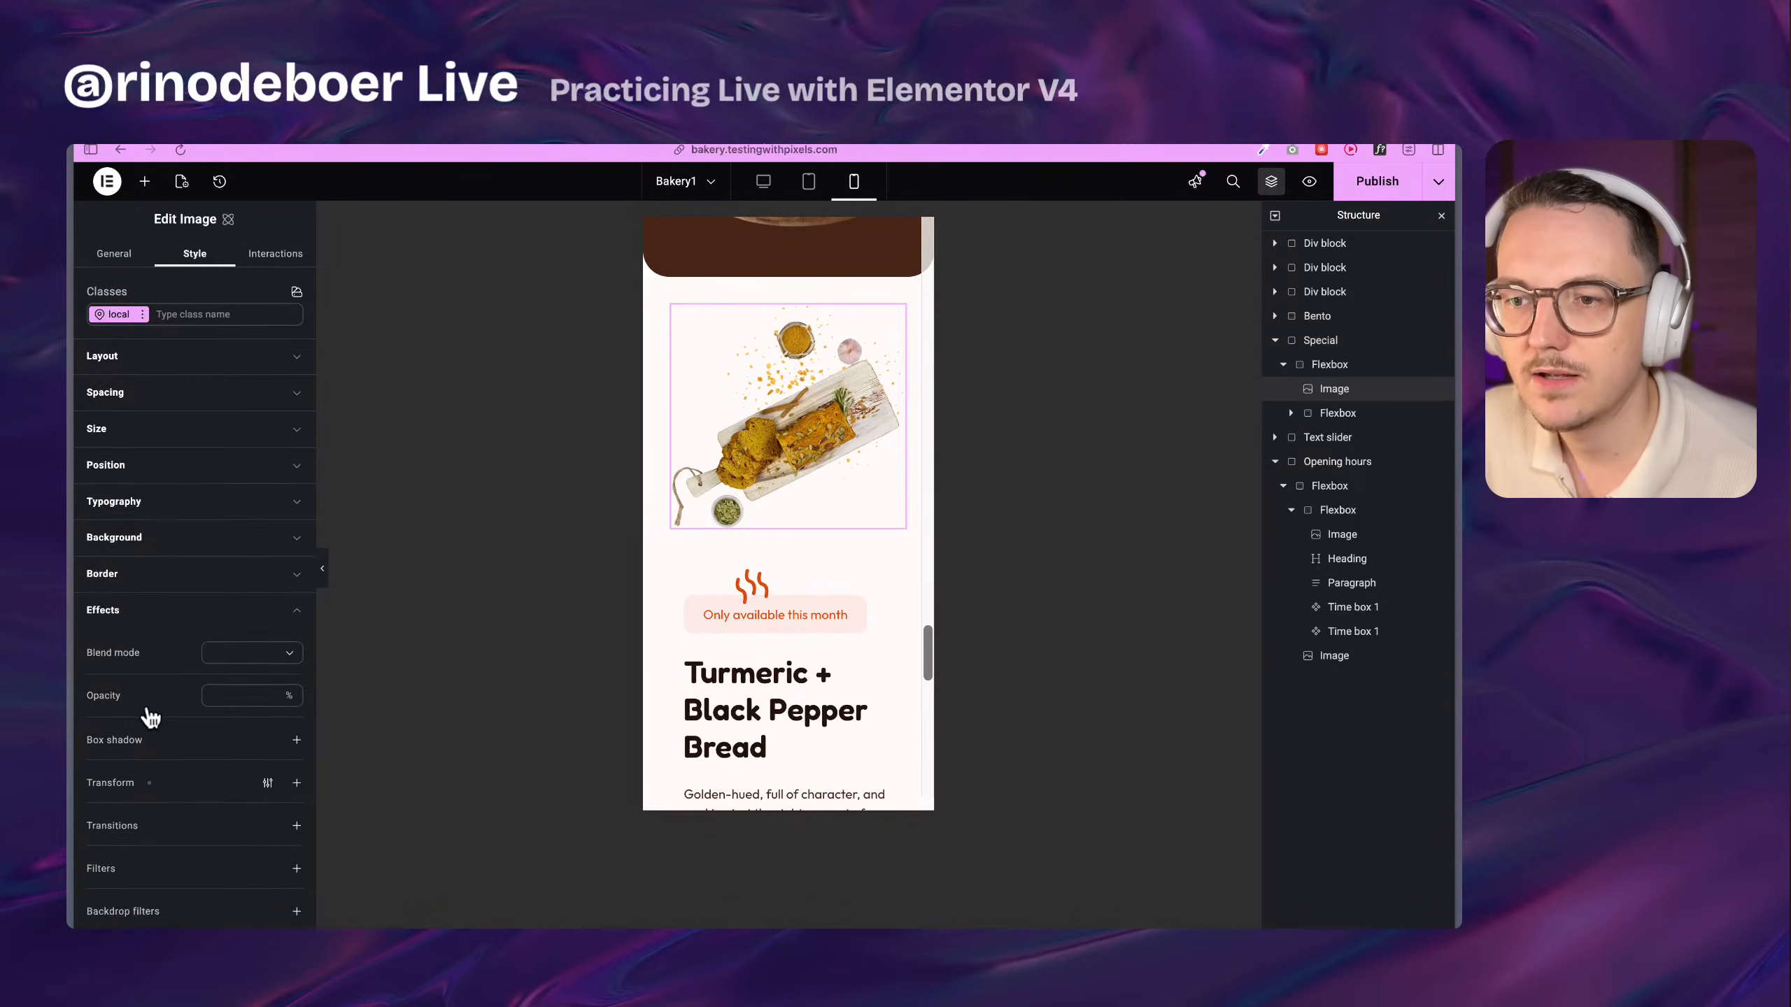
scroll(150, 717, down, 4)
click(295, 626)
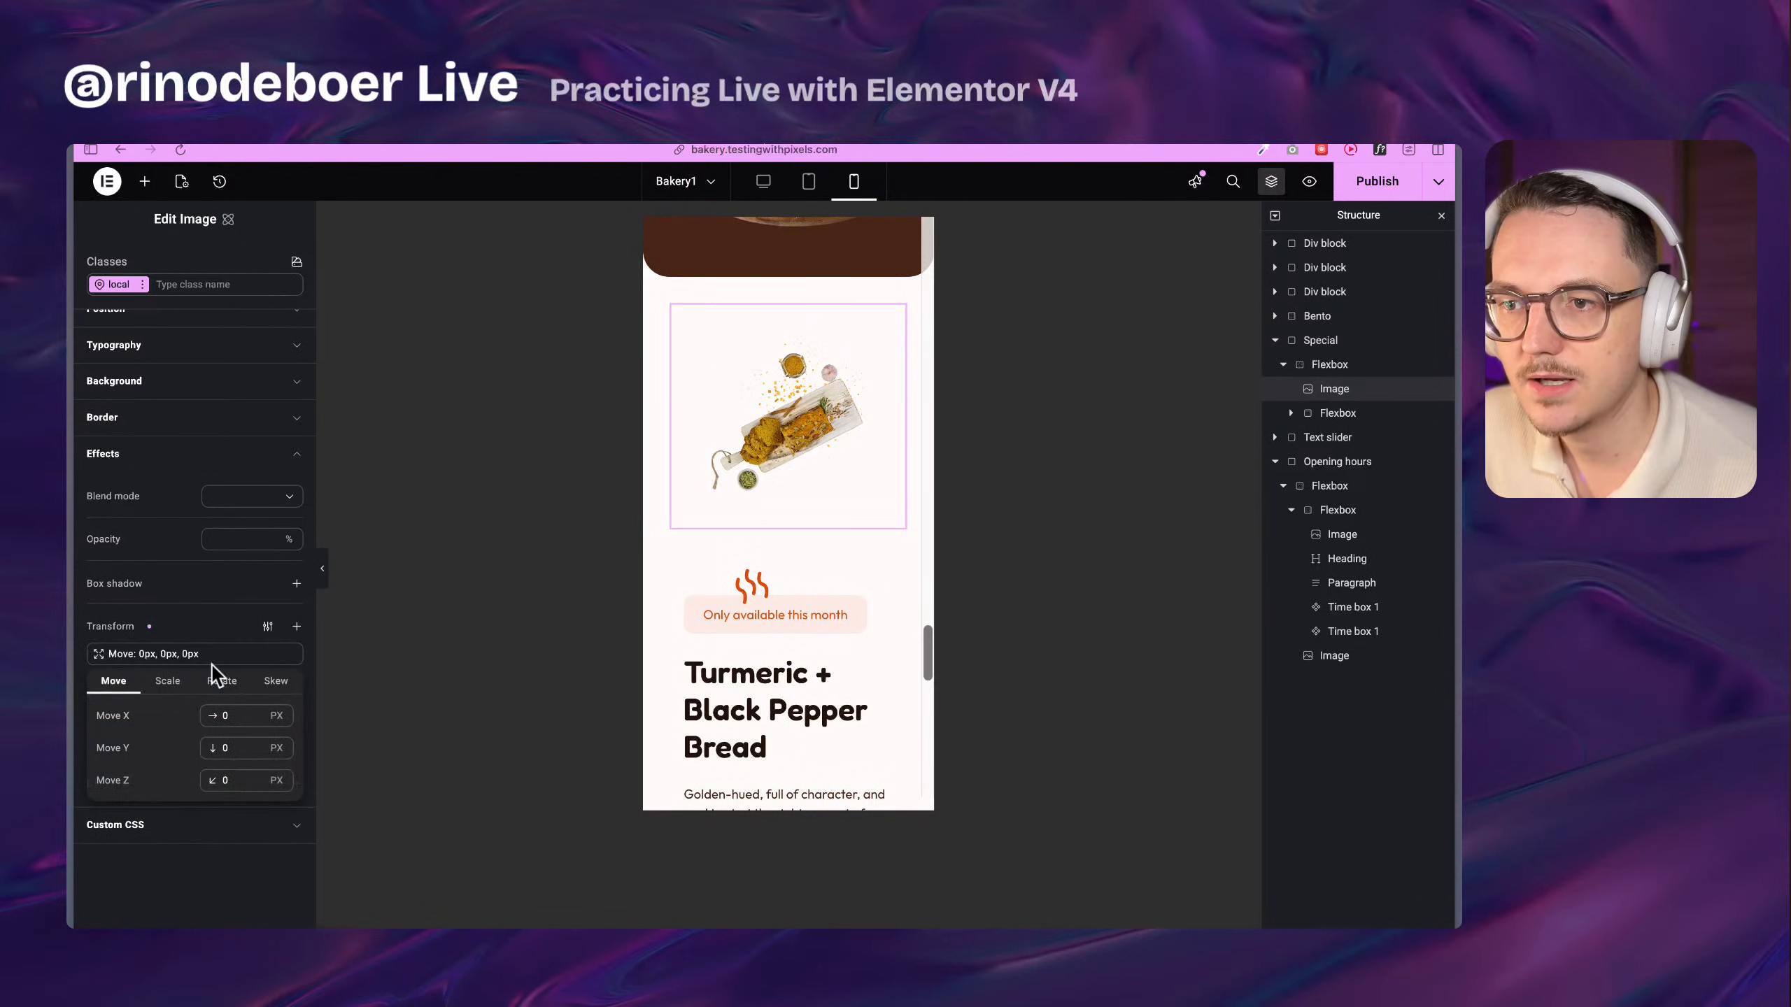
Scale the bread image to 1.8 on both the X and Y axes
click(172, 682)
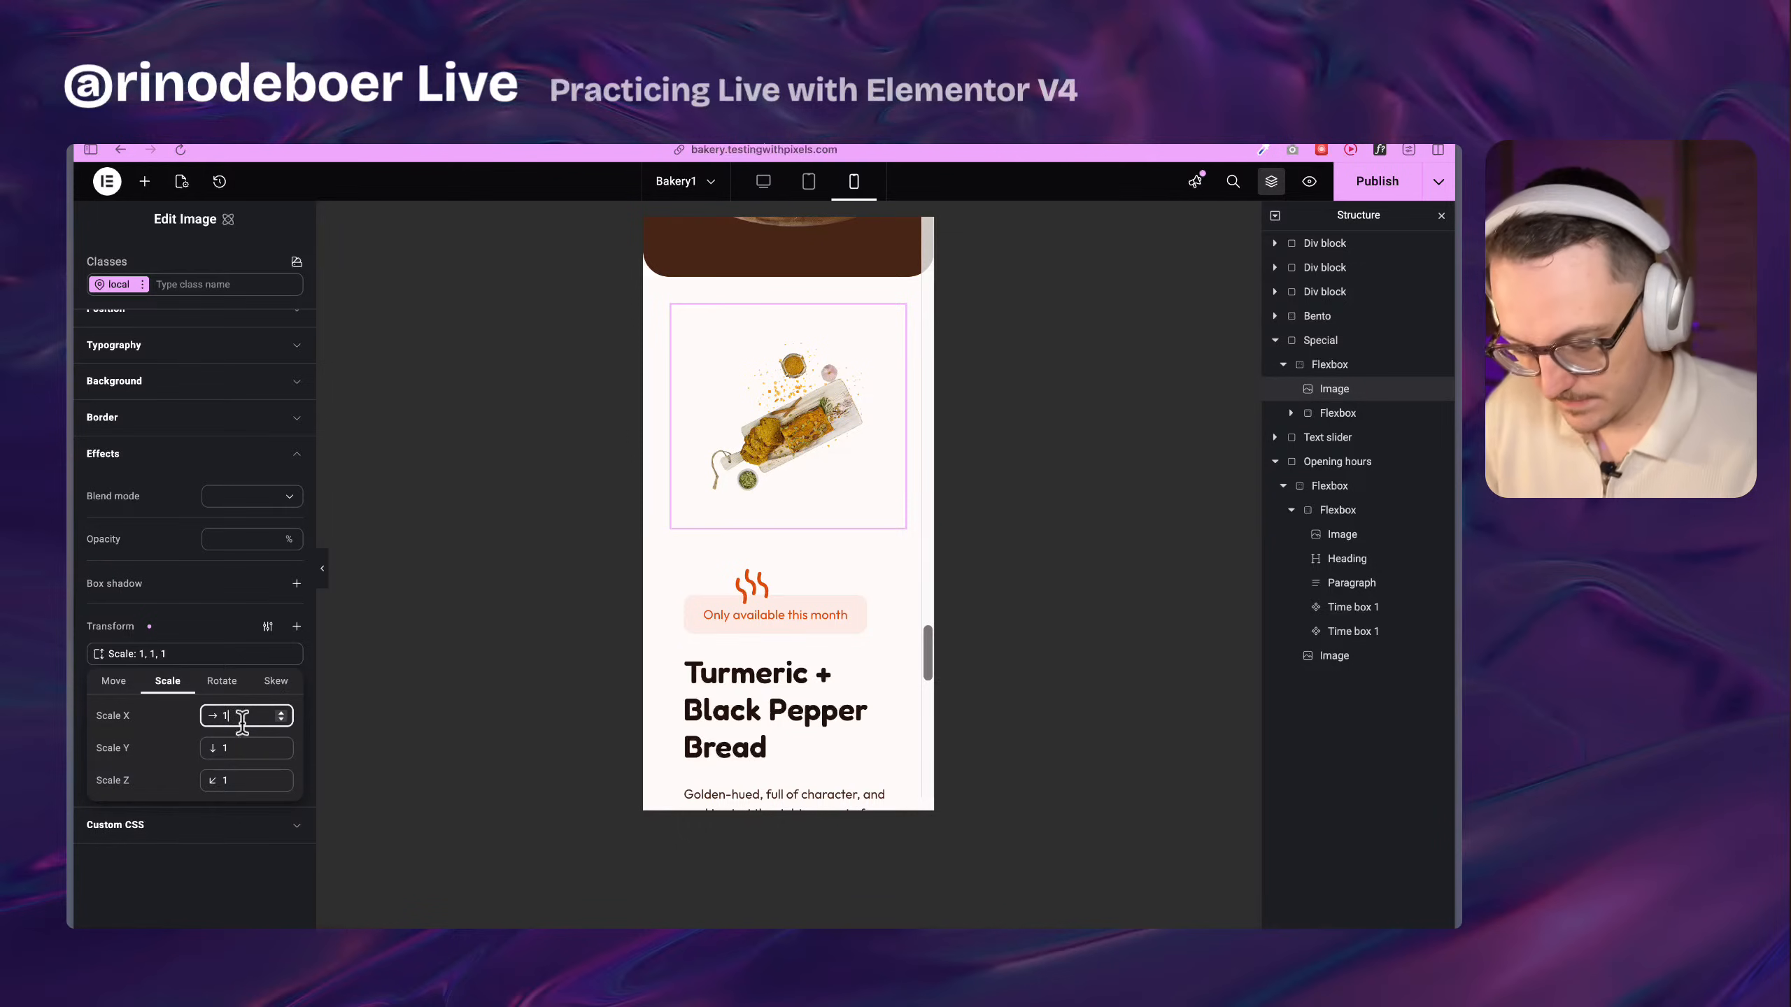
text(.5)
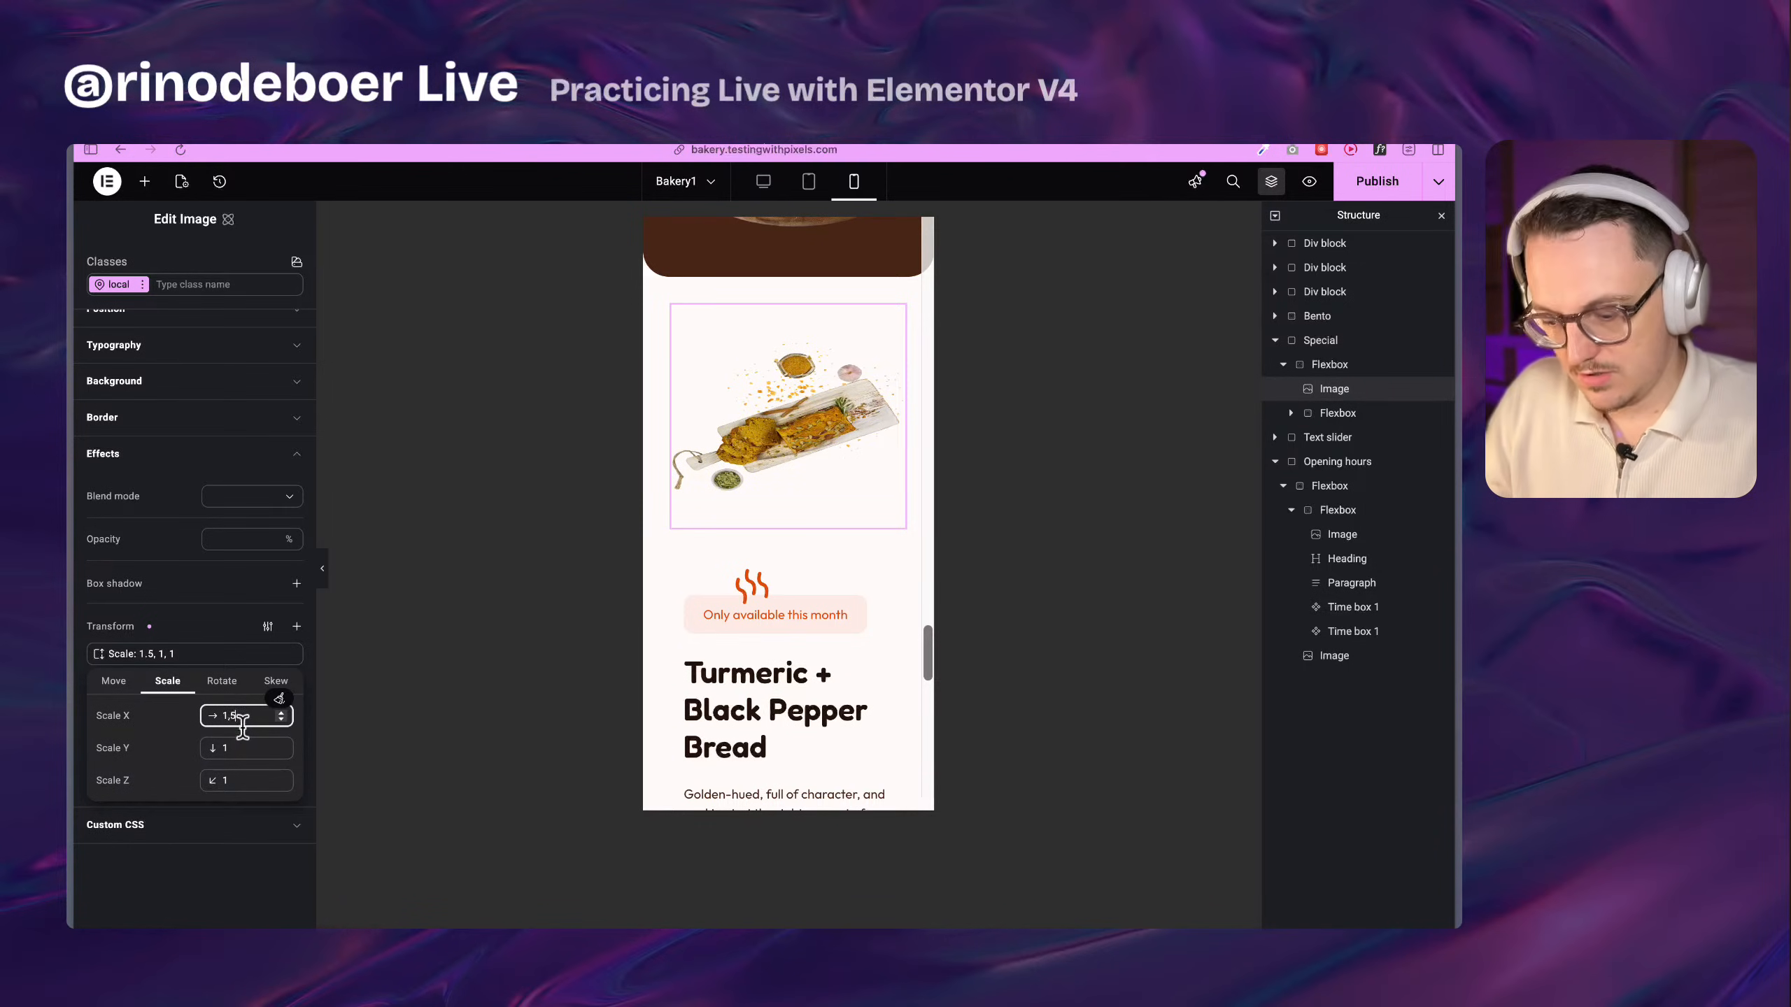
key(BackSpace)
text(7)
click(240, 746)
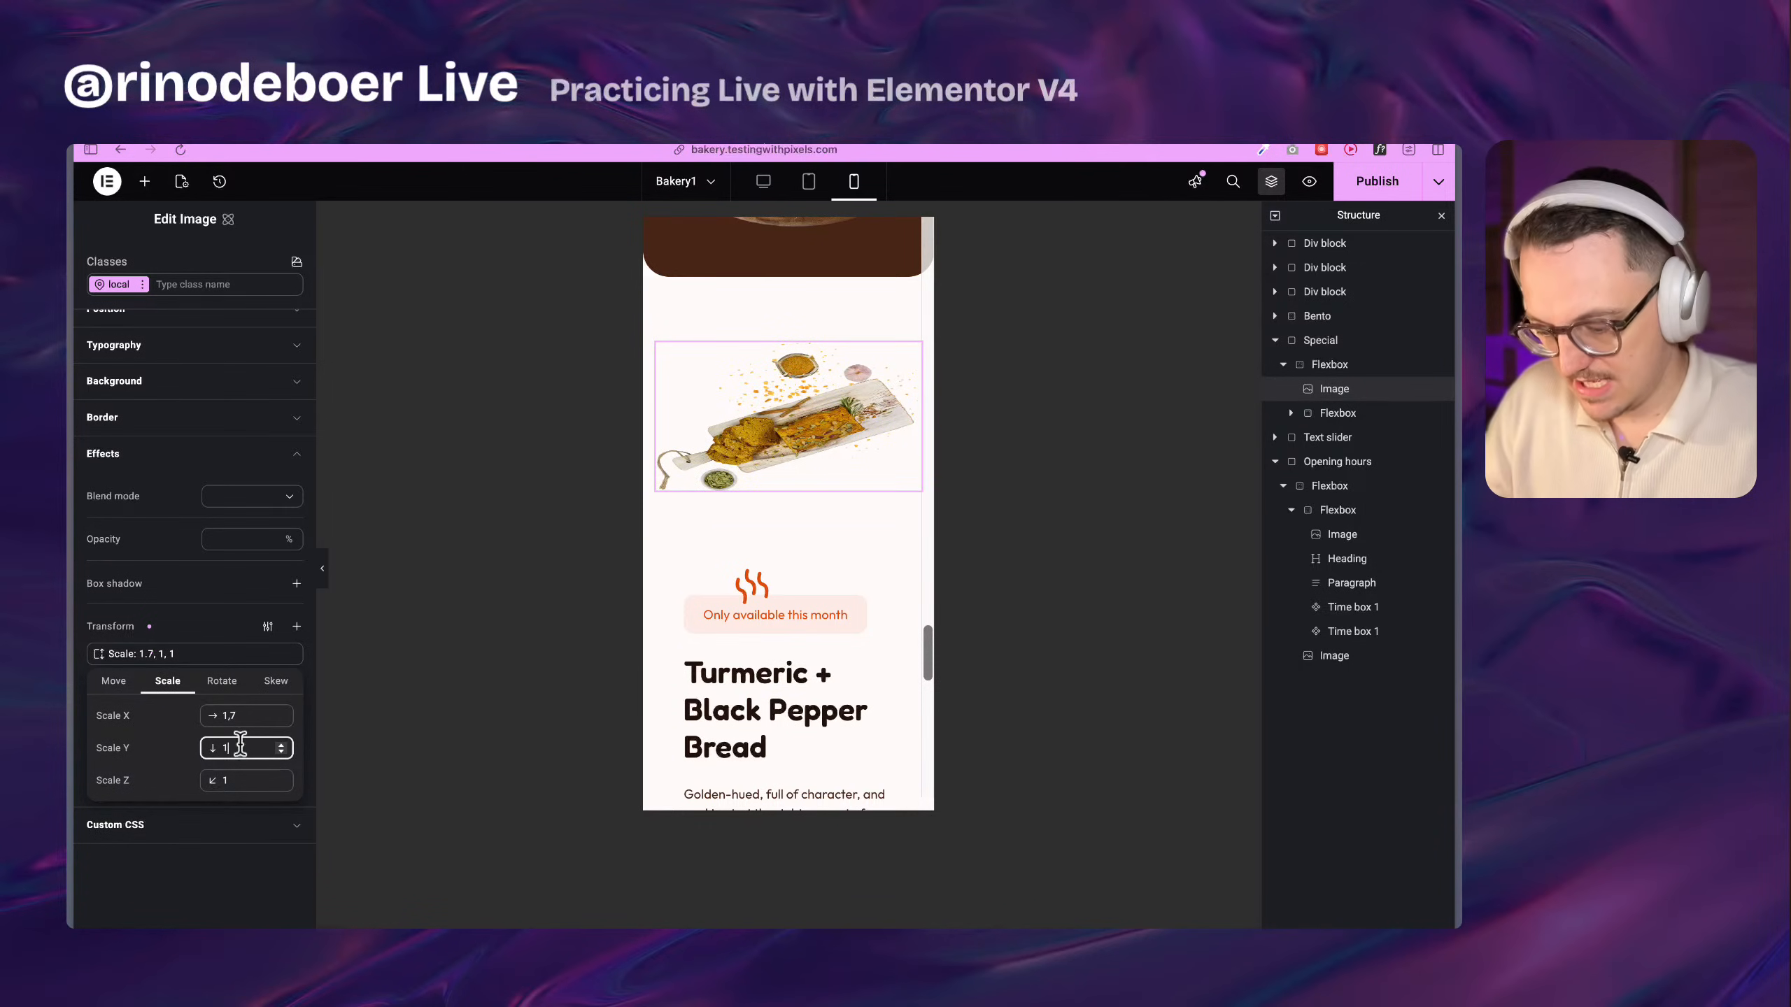
text(,7)
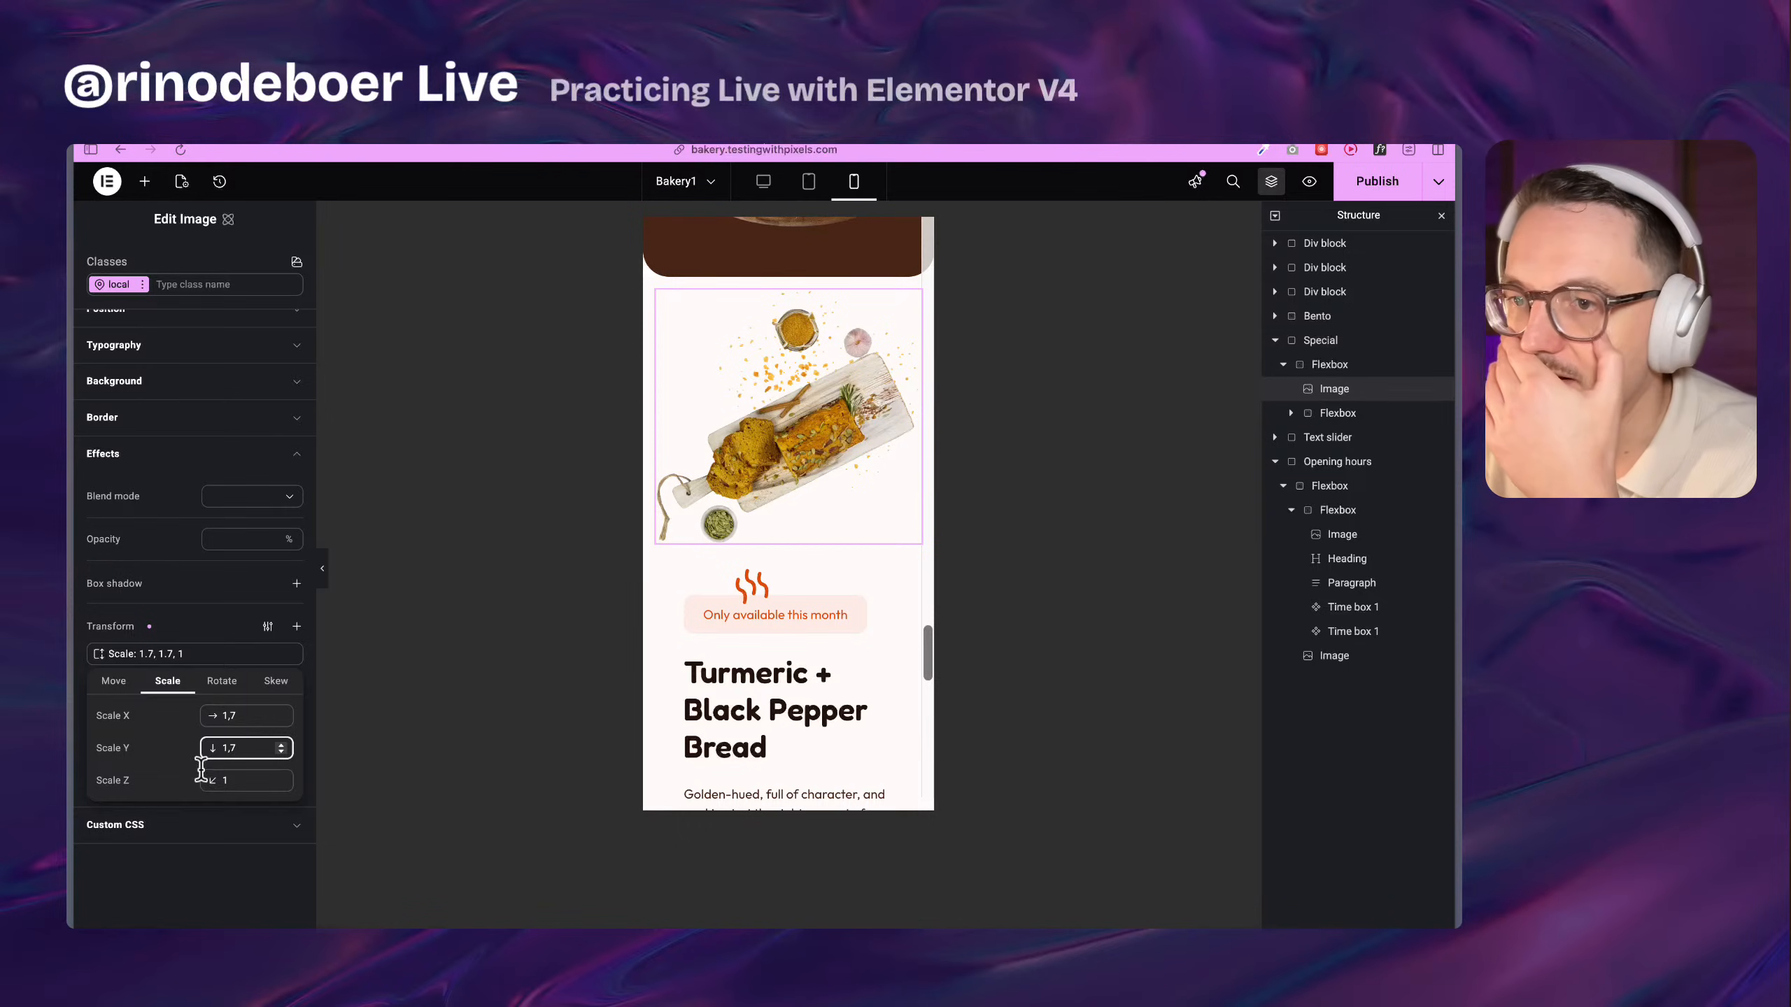
key(BackSpace)
text(8)
double_click(248, 716)
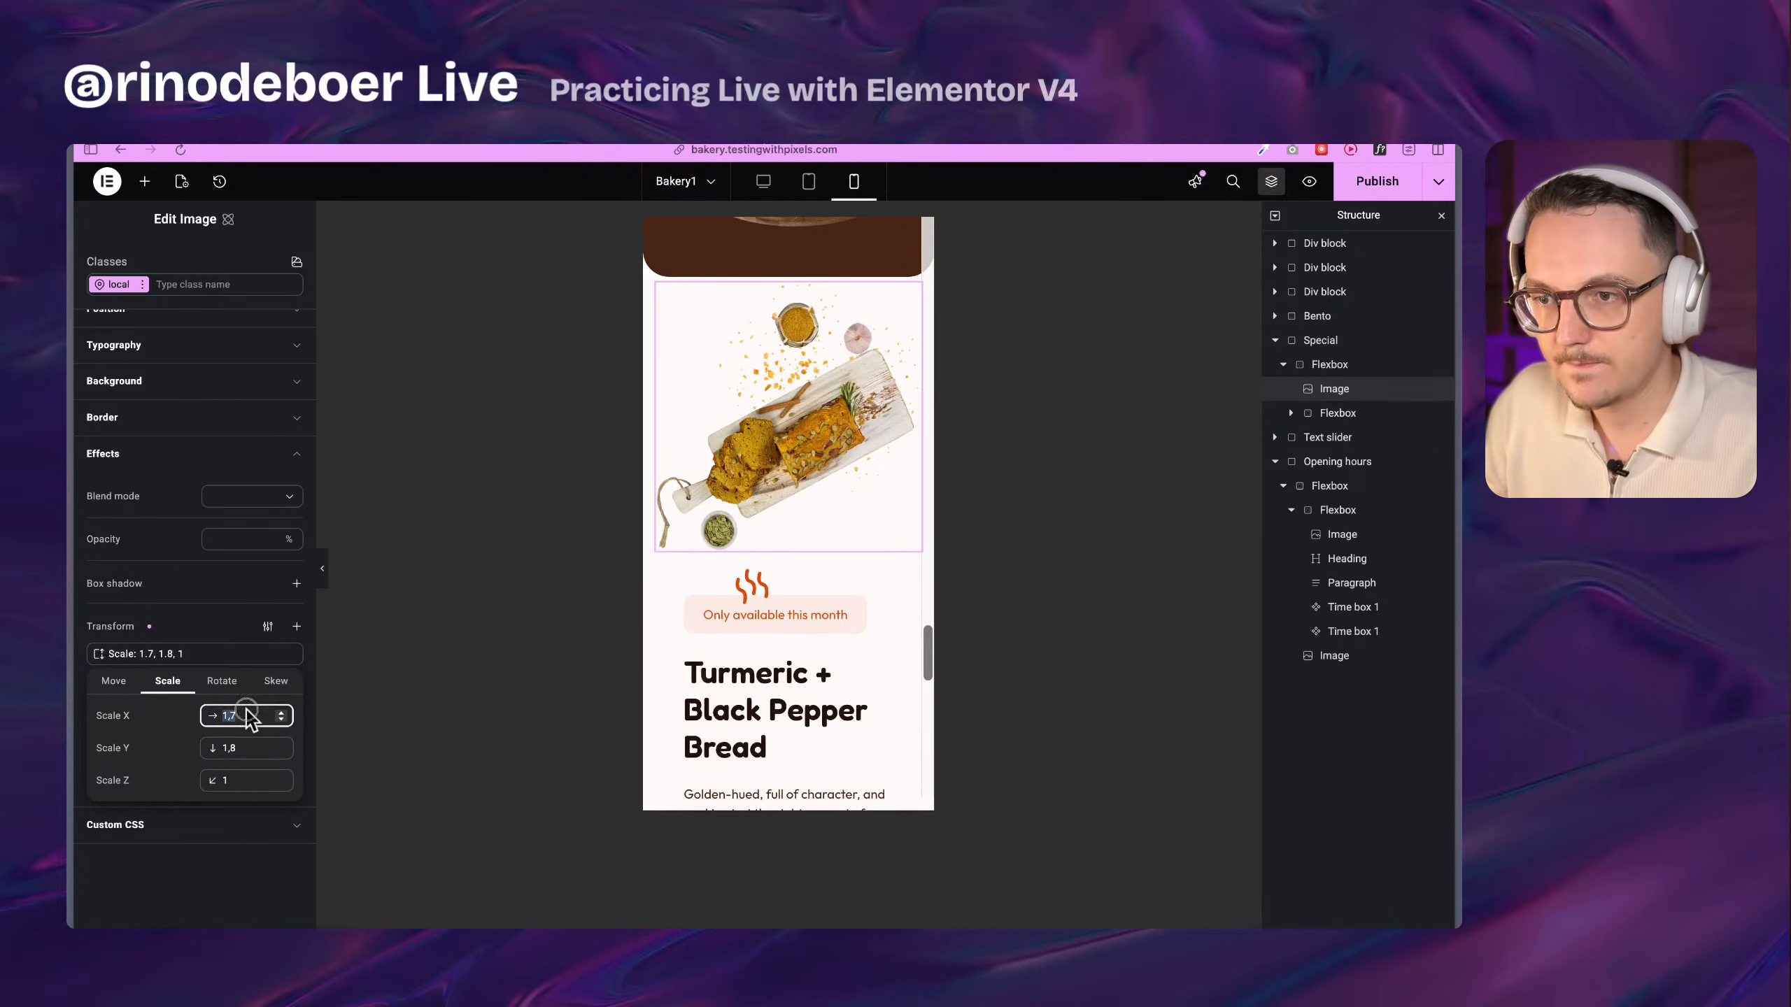
text(1,8)
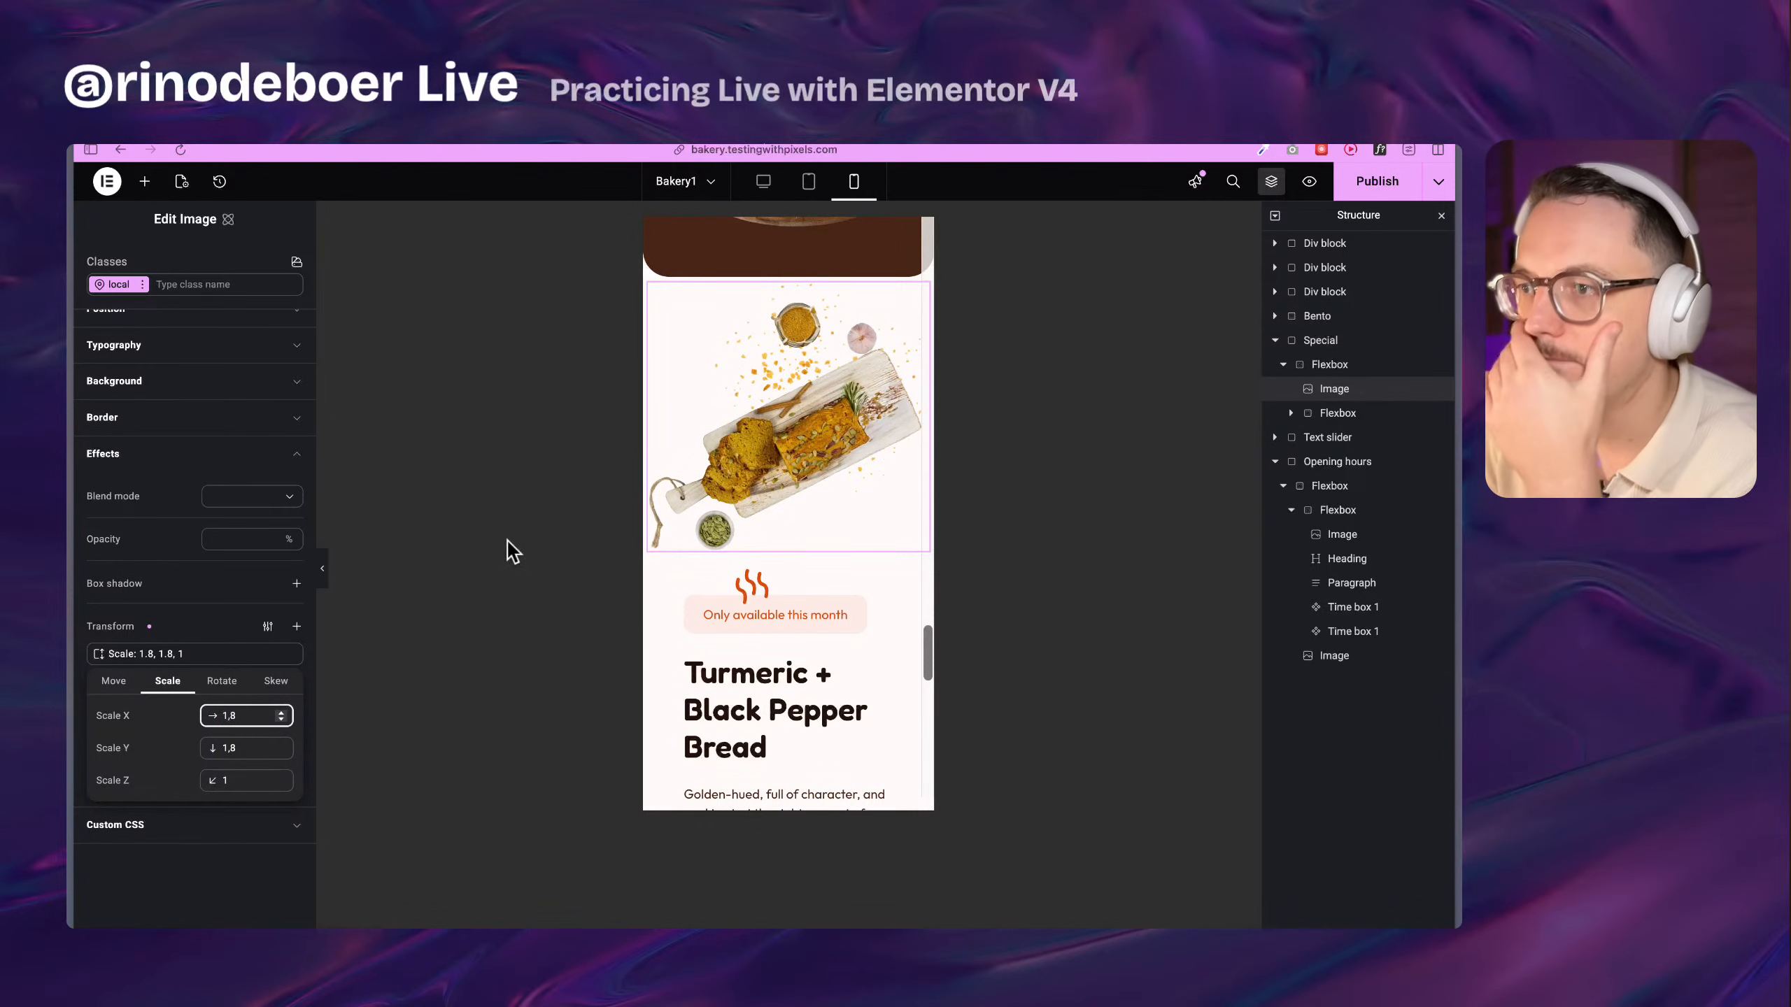
click(539, 520)
Select the steam icon above the "Only available this month" badge and set its left offset to 0
scroll(859, 579, down, 3)
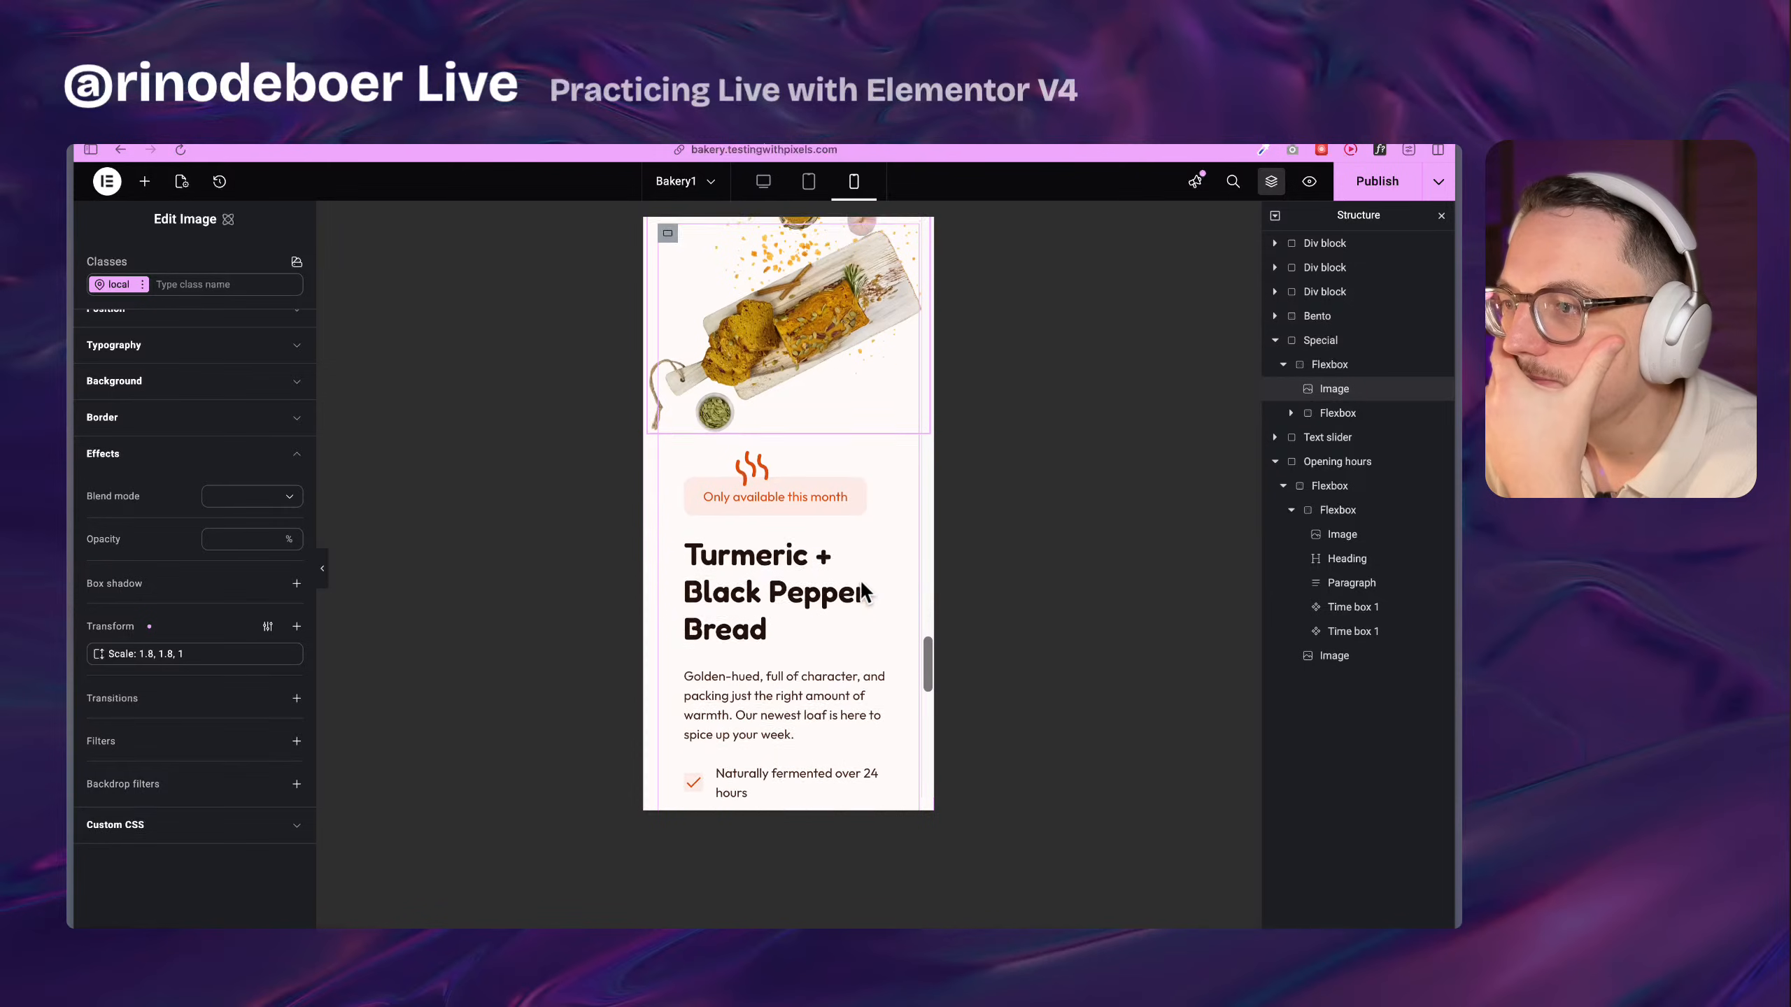
click(755, 433)
scroll(815, 493, down, 2)
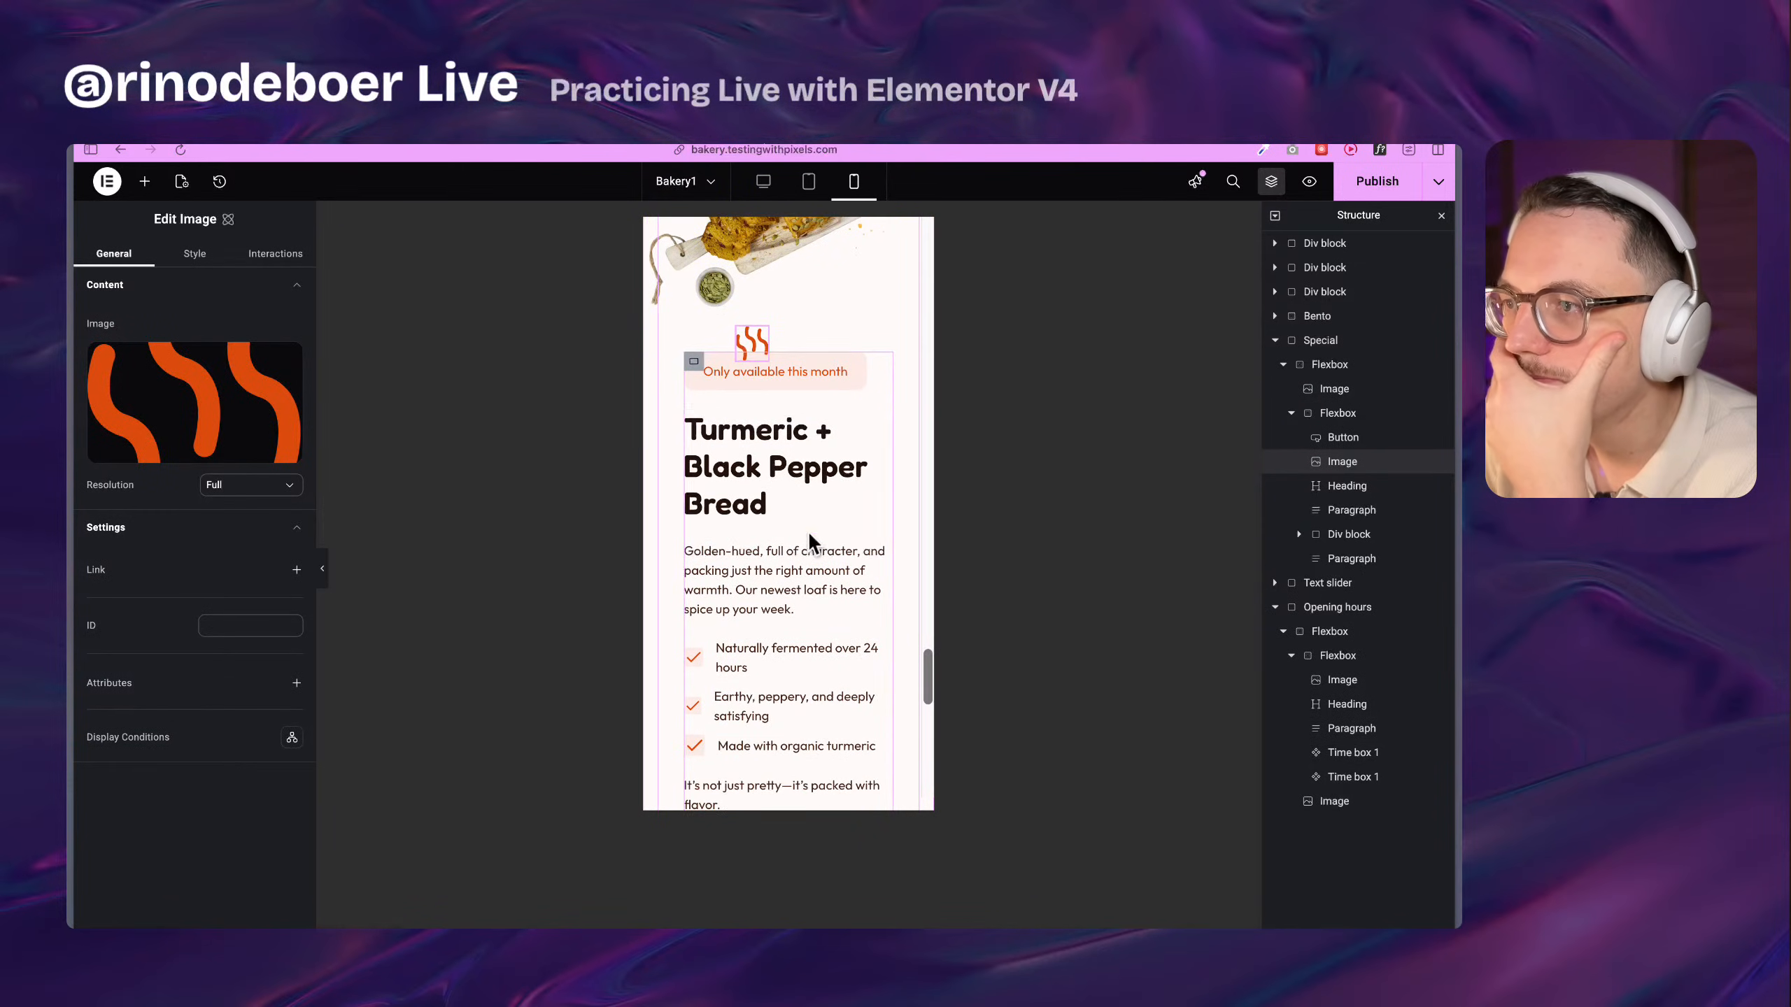
click(199, 264)
click(176, 467)
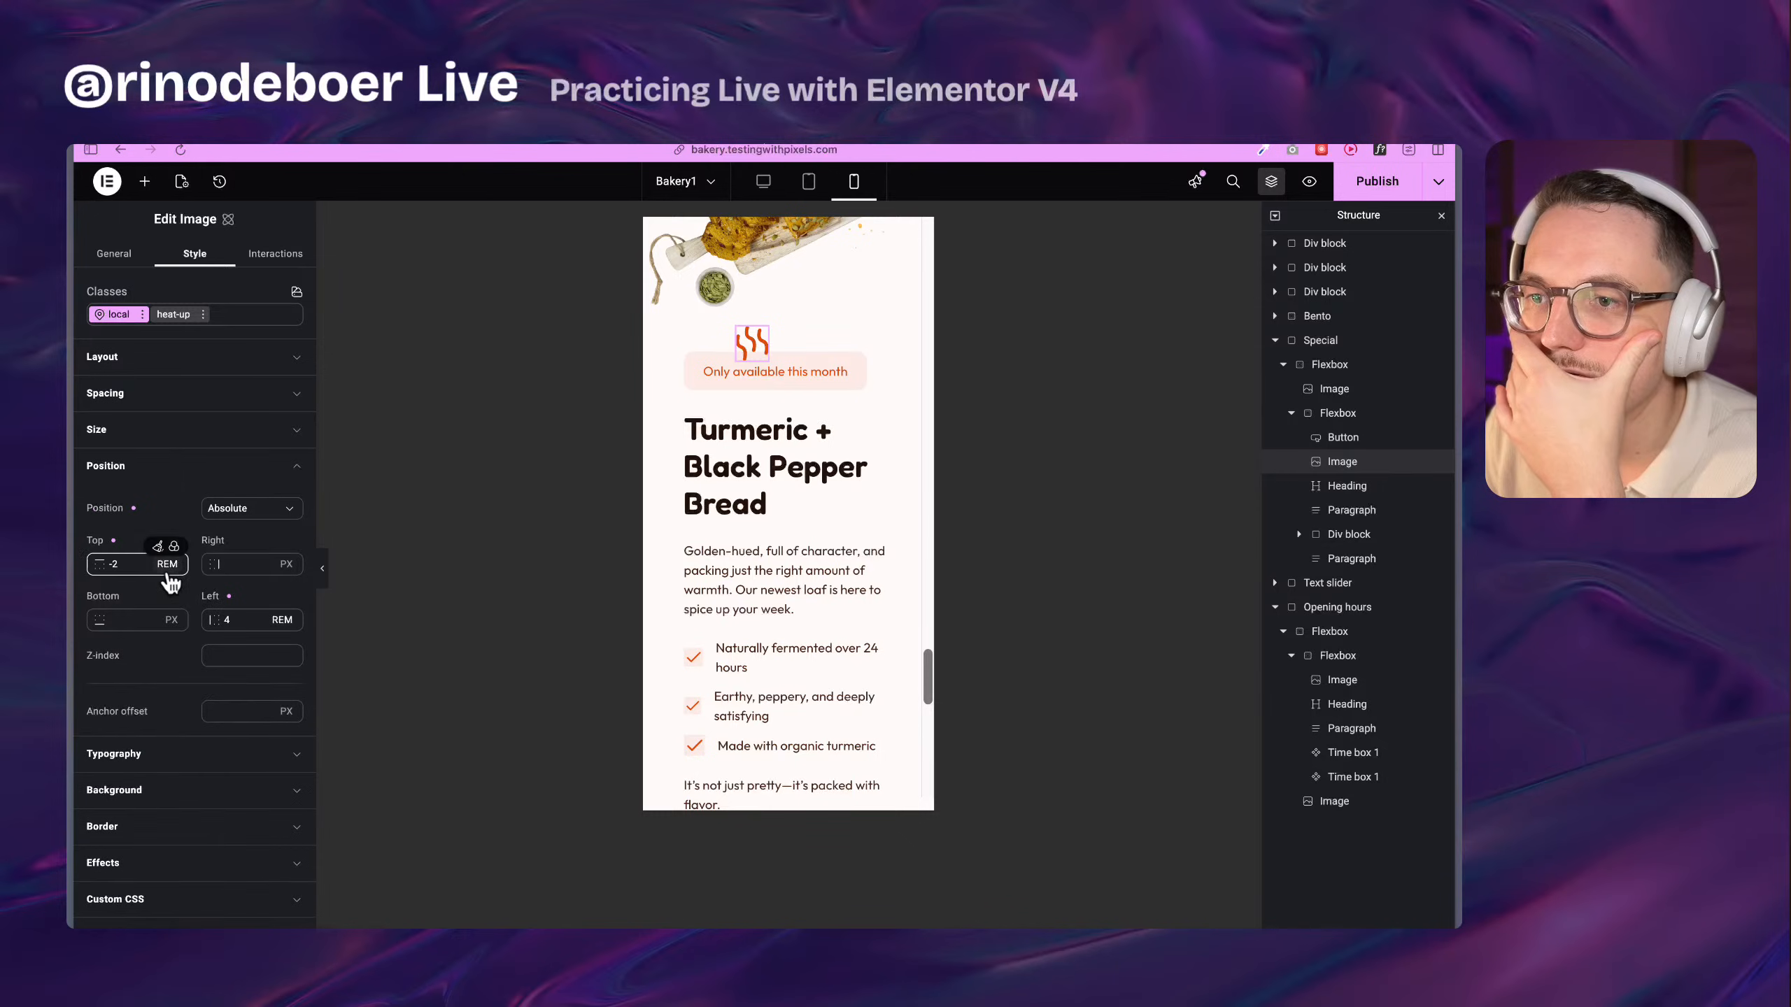
scroll(184, 575, down, 1)
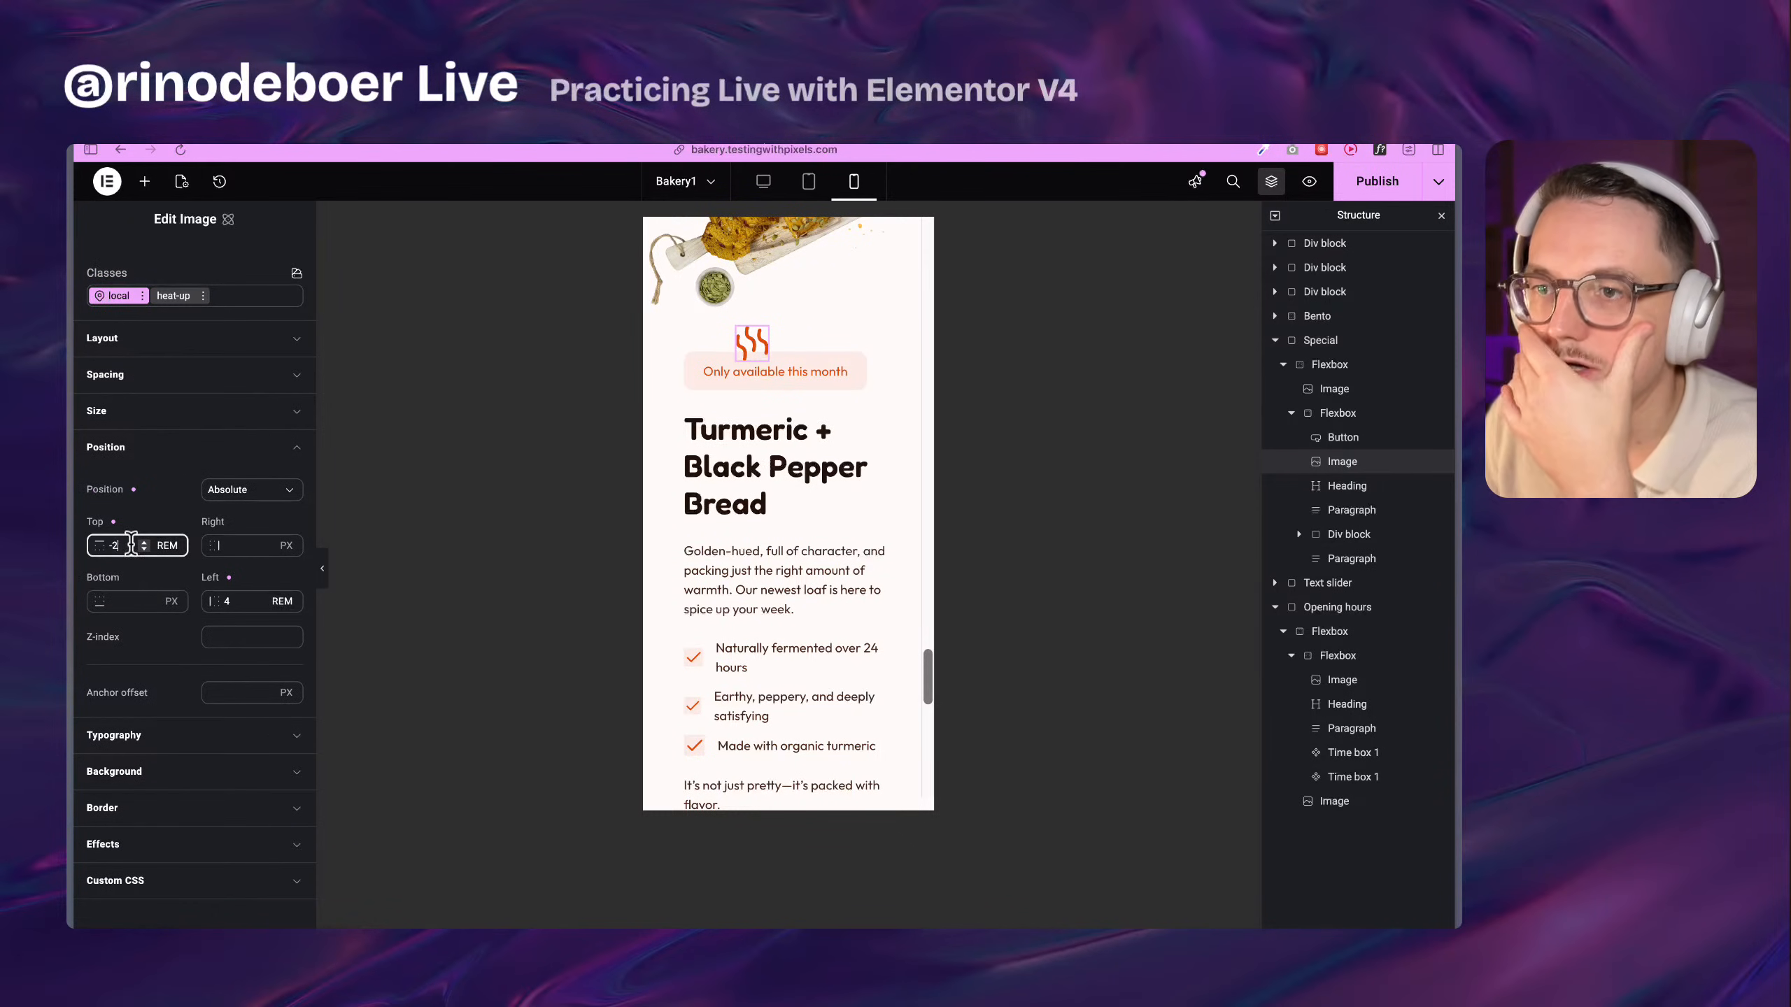
click(238, 601)
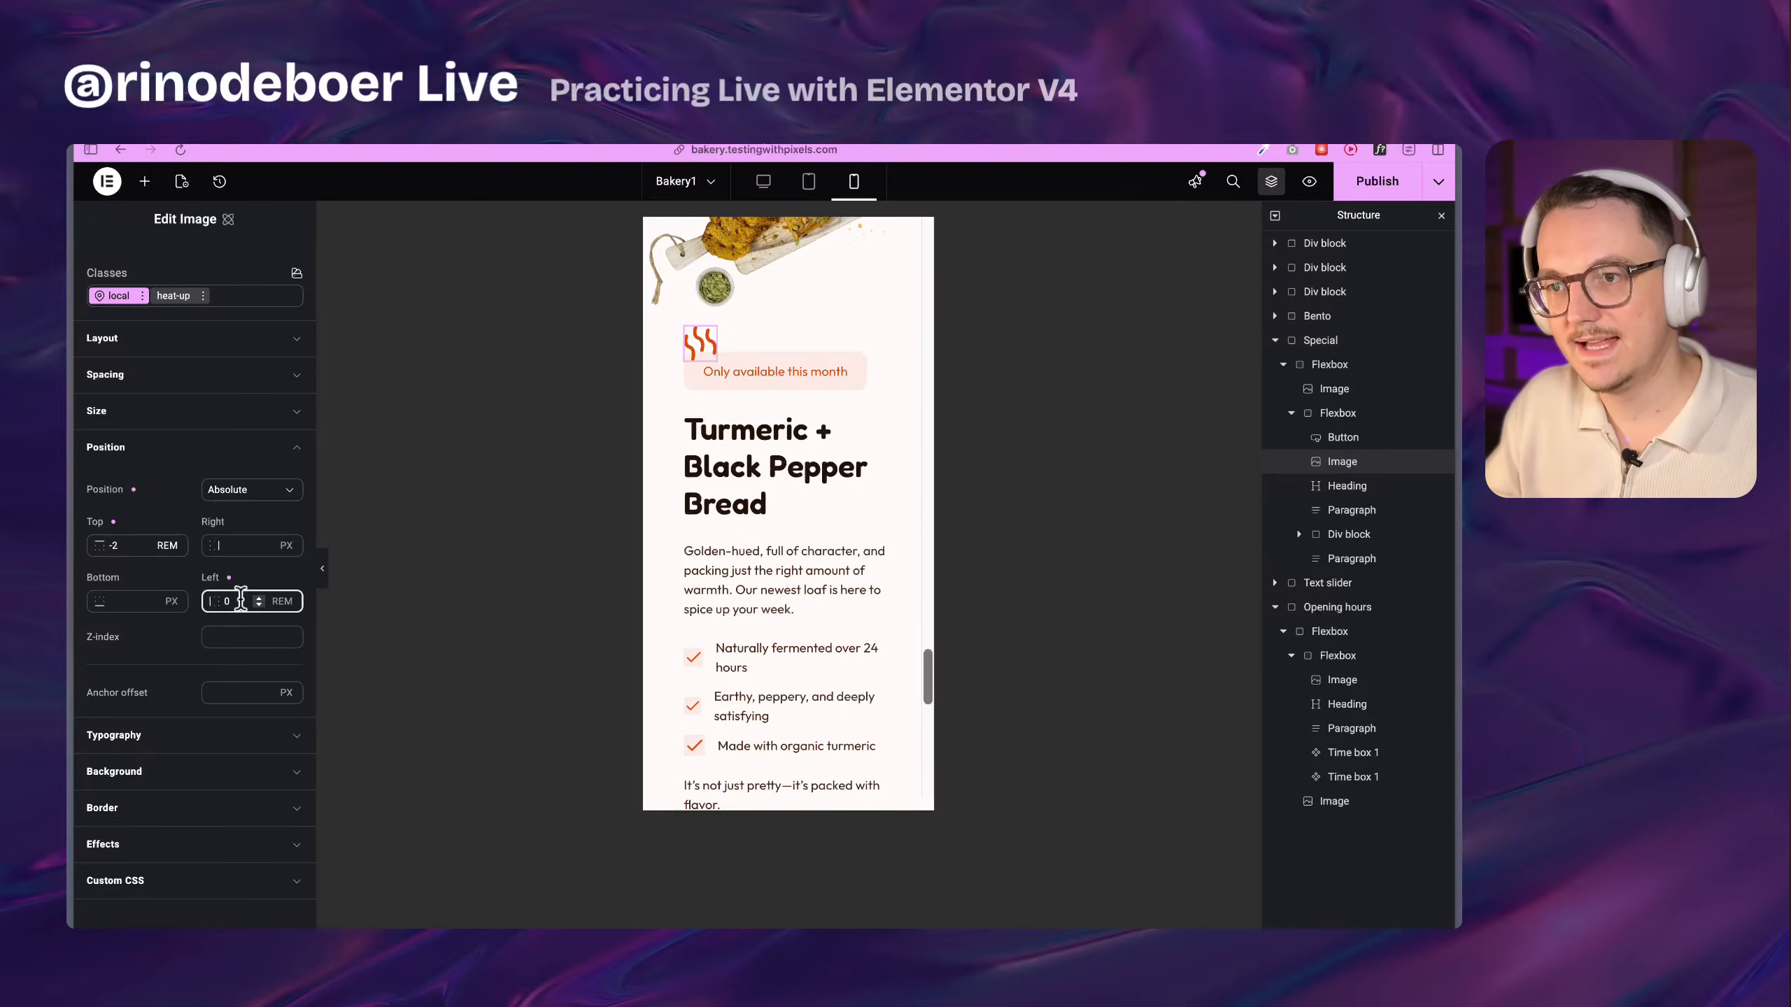
Try the steam icon beside the start of the heading with a 3 REM top offset and a negative left offset
click(124, 550)
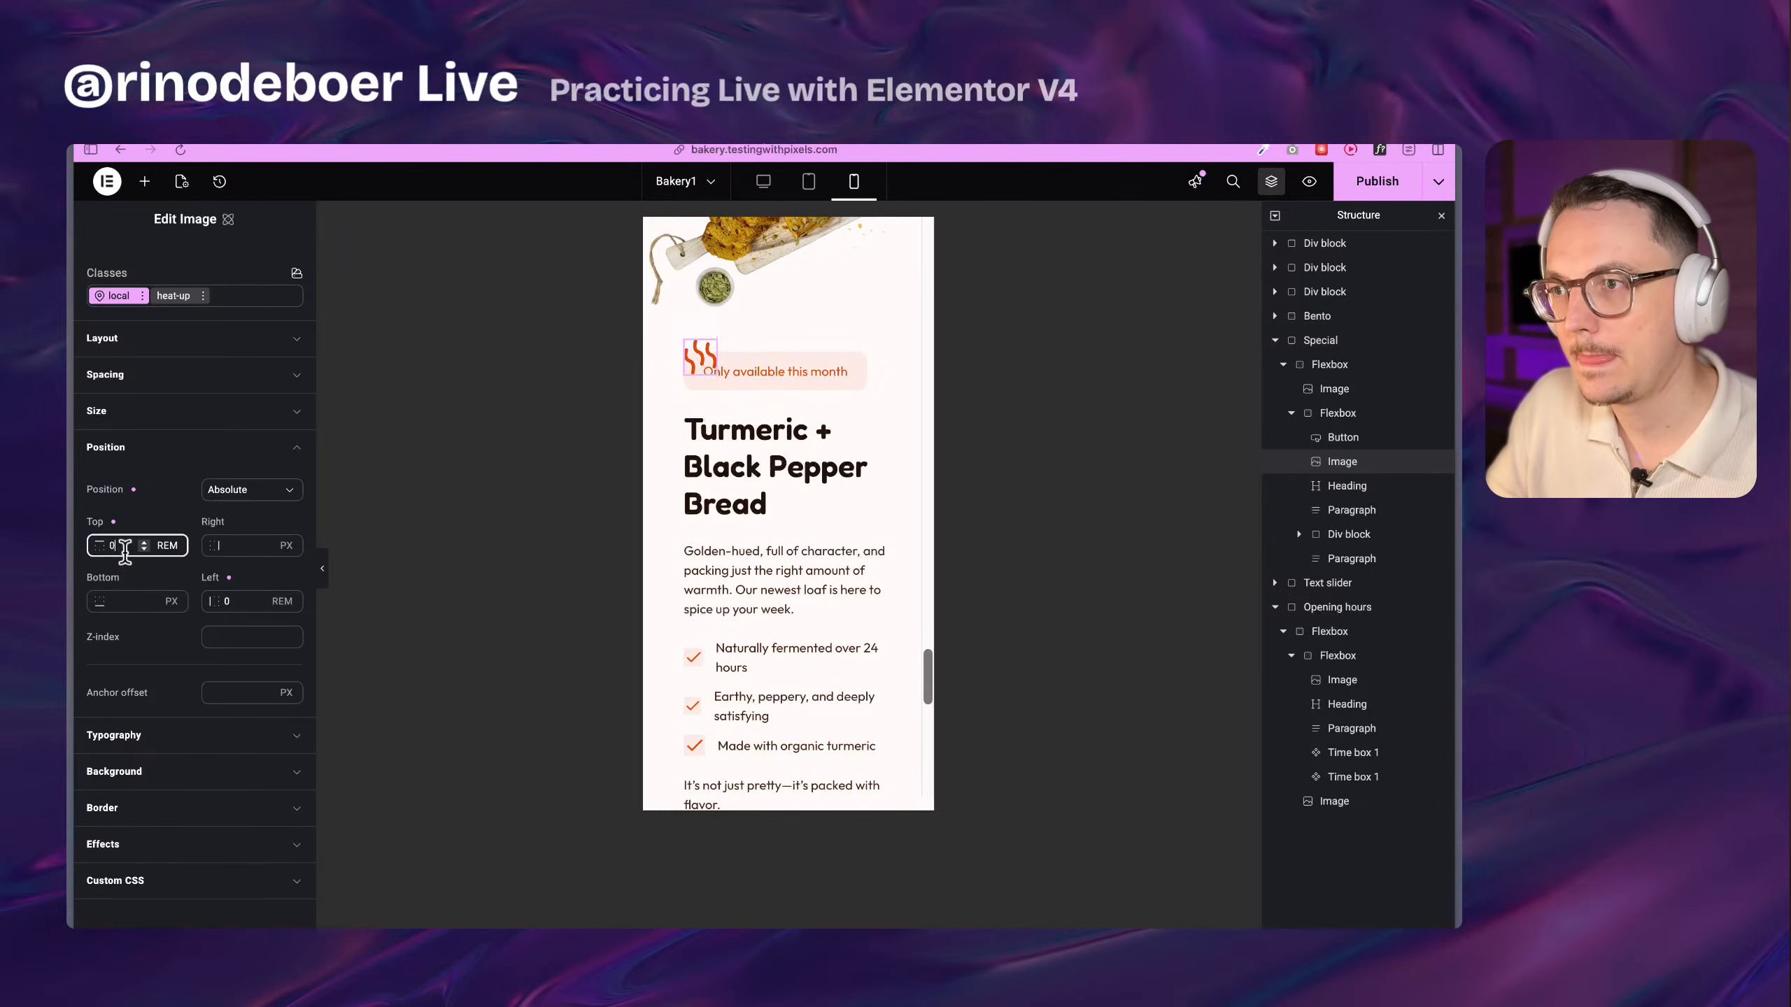
key(Down)
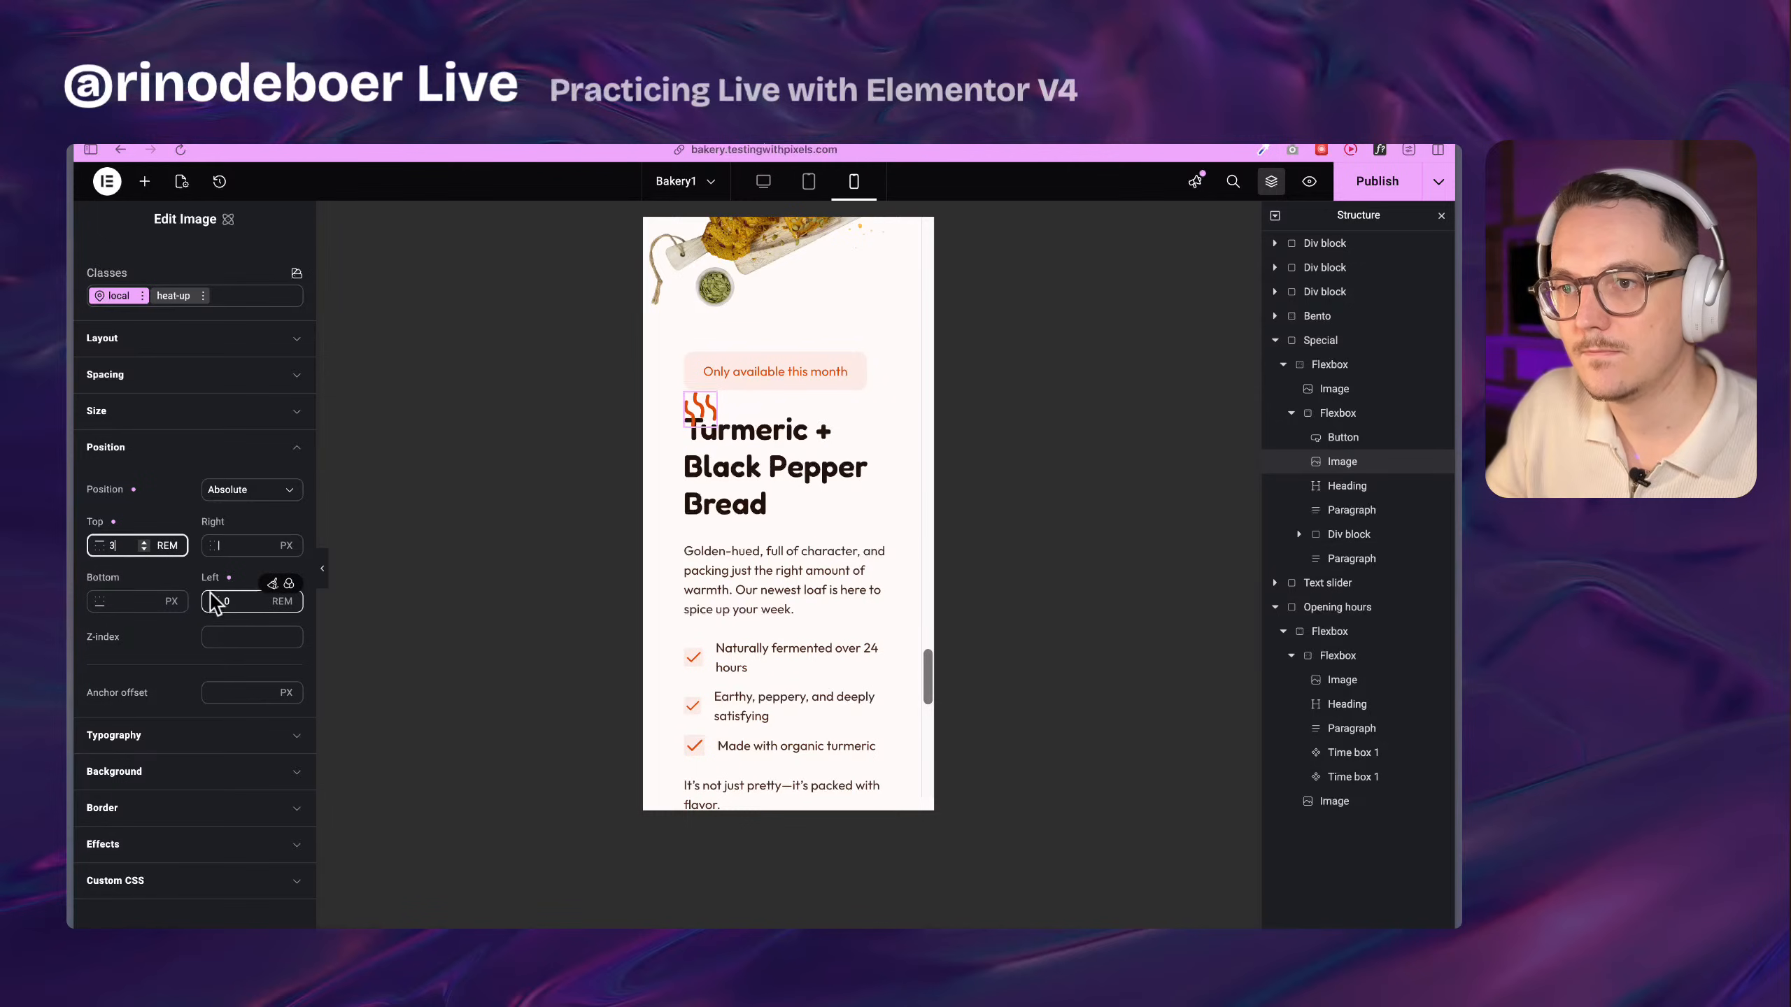
click(232, 601)
key(Up)
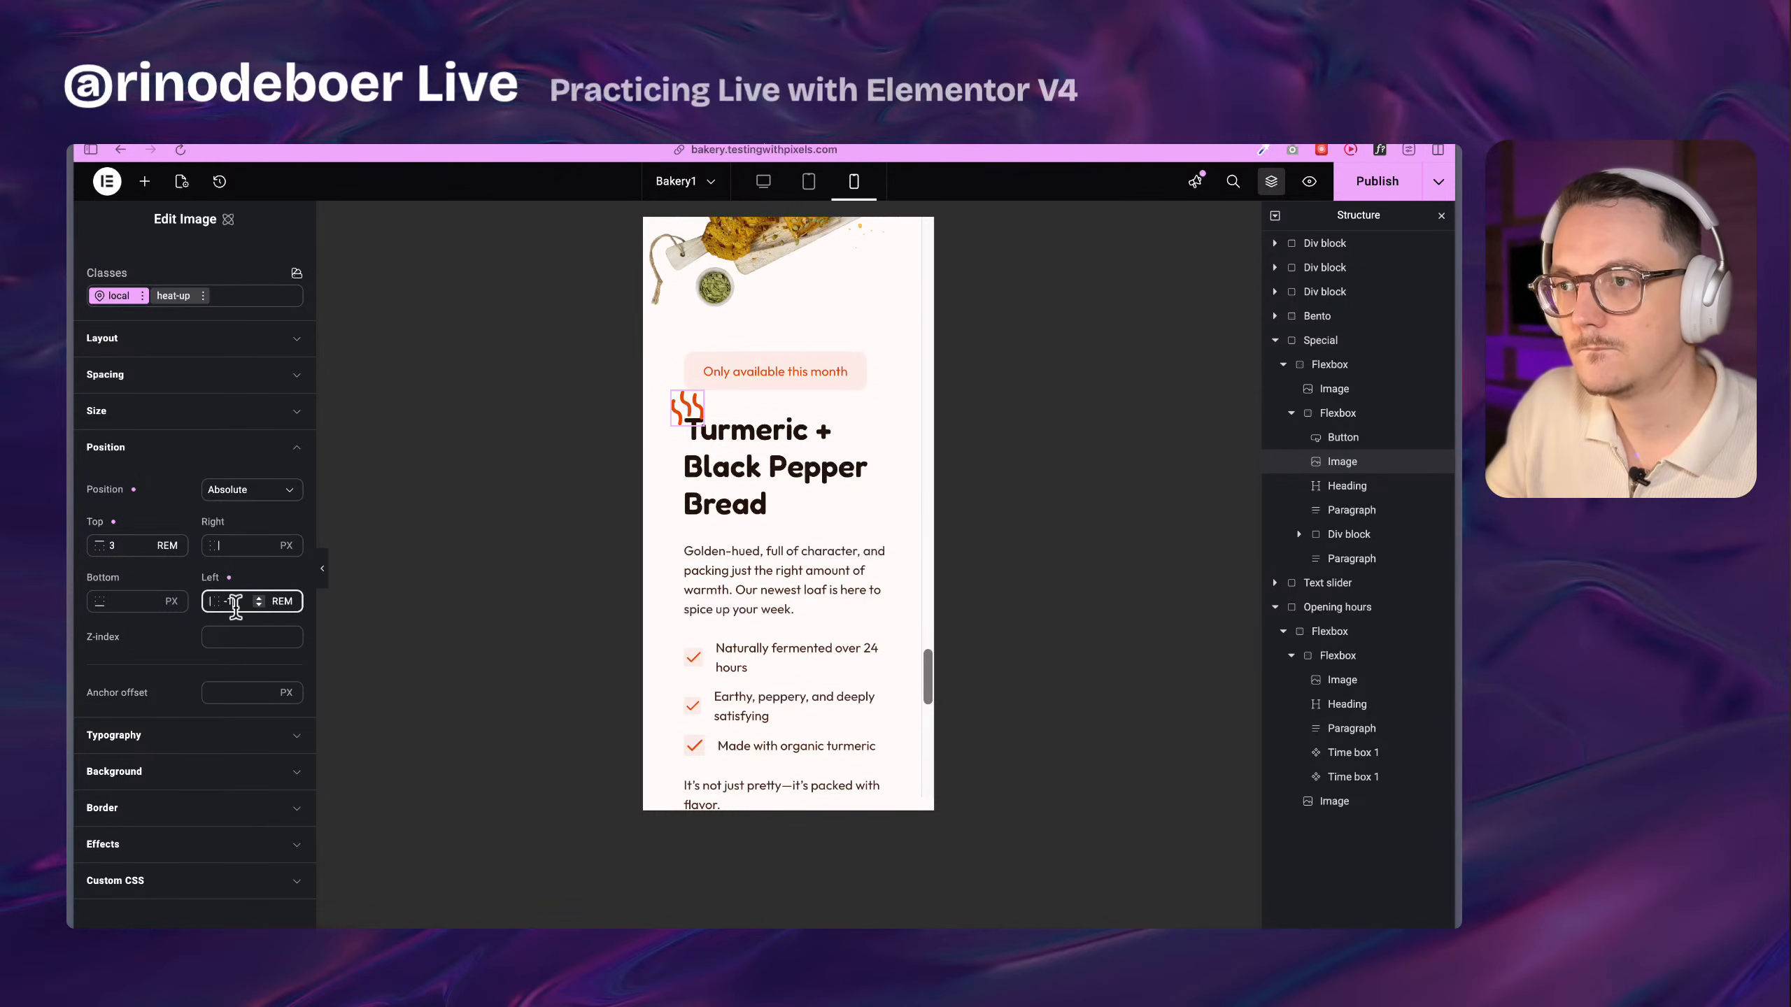
Place the steam icon near the end of the heading's first line with a top offset of 4 REM and left of 77%
click(136, 548)
key(Up)
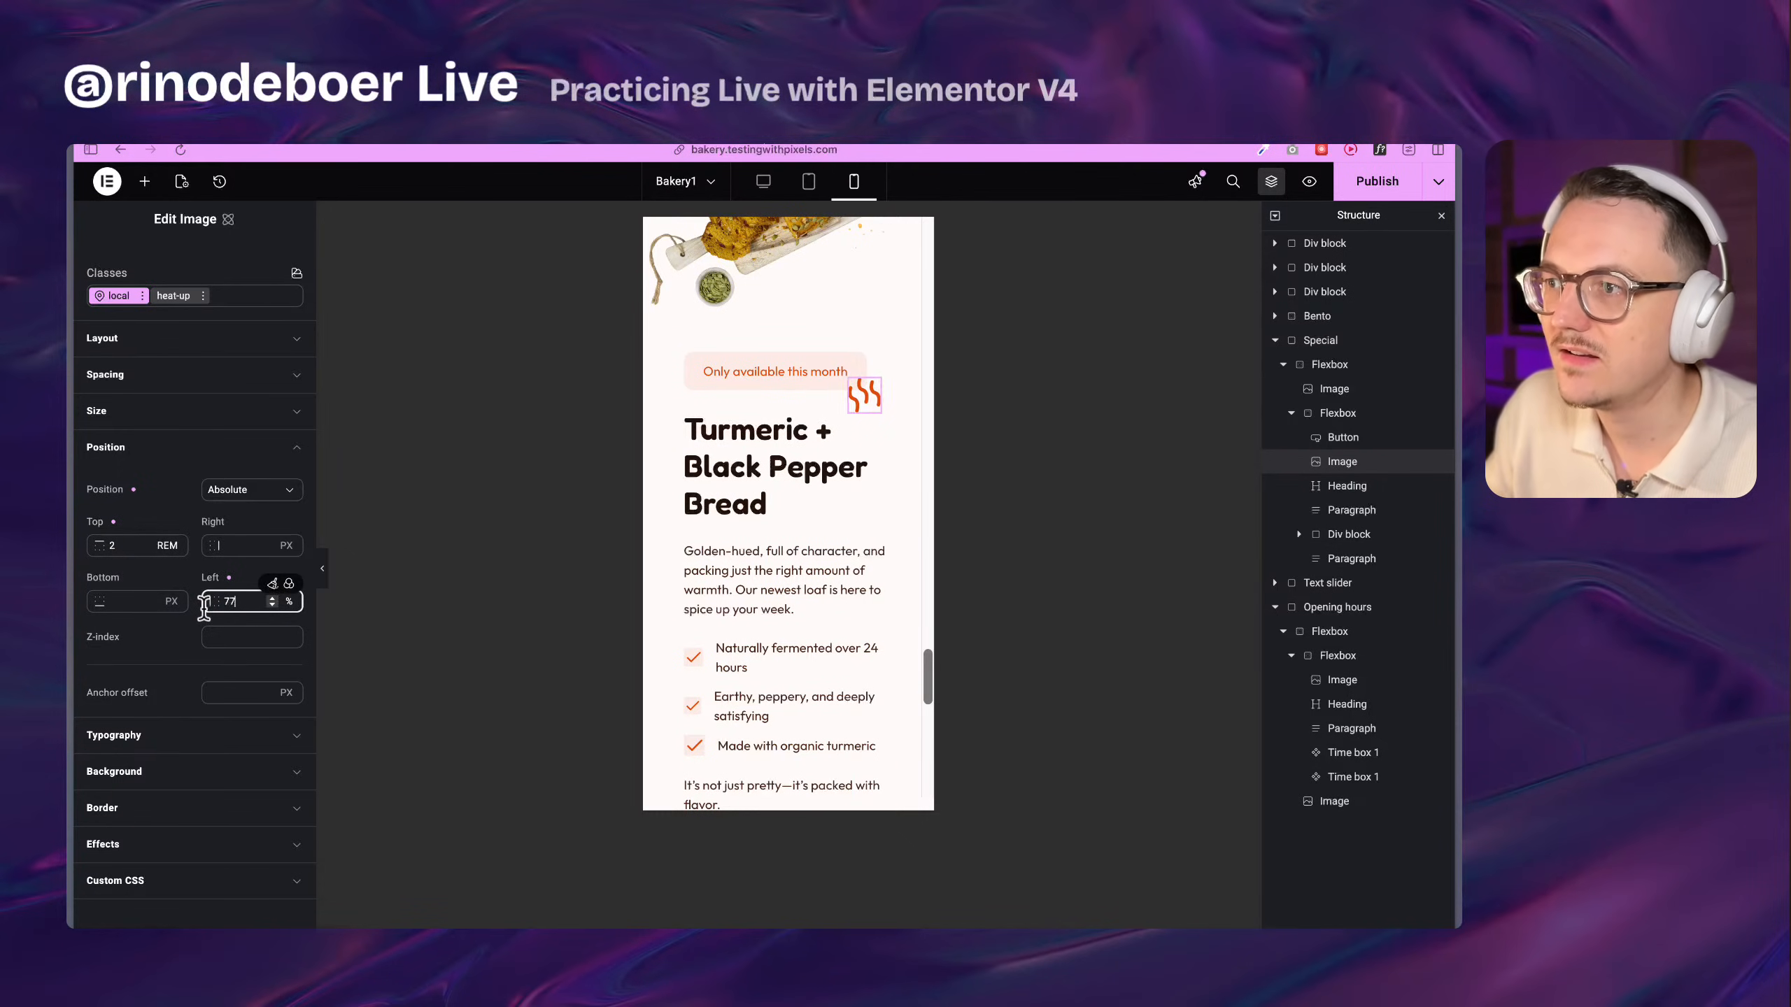
click(127, 544)
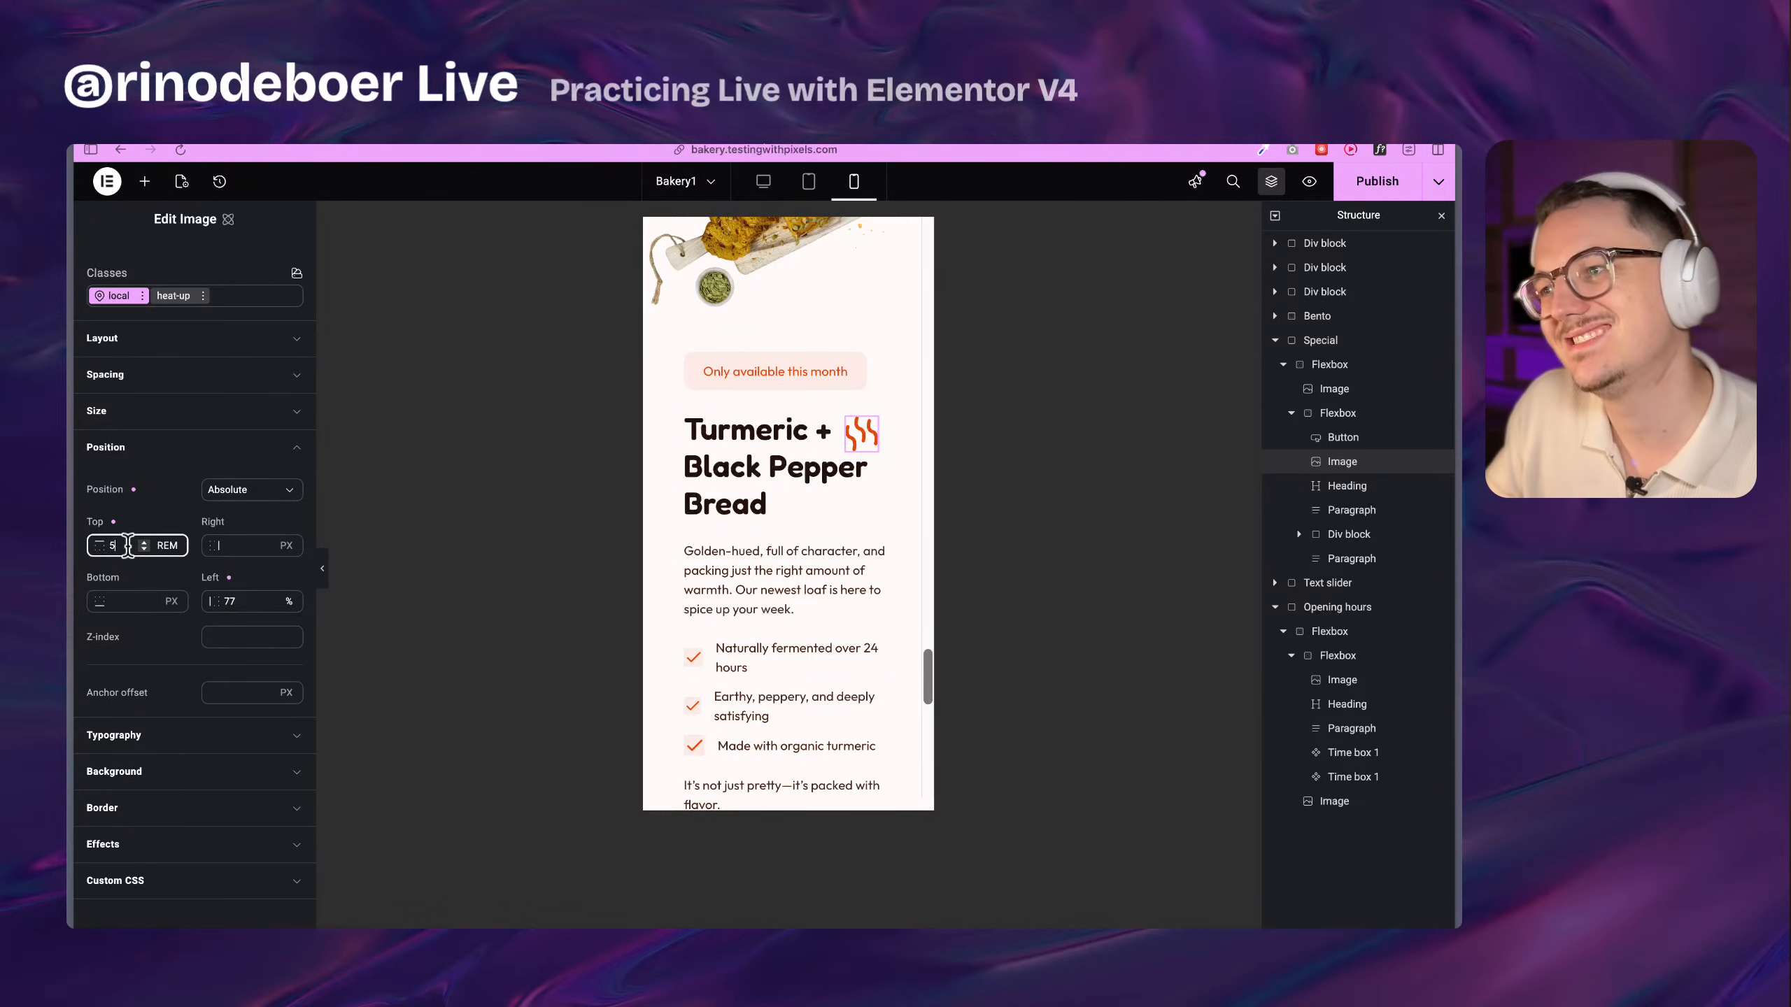
key(Down)
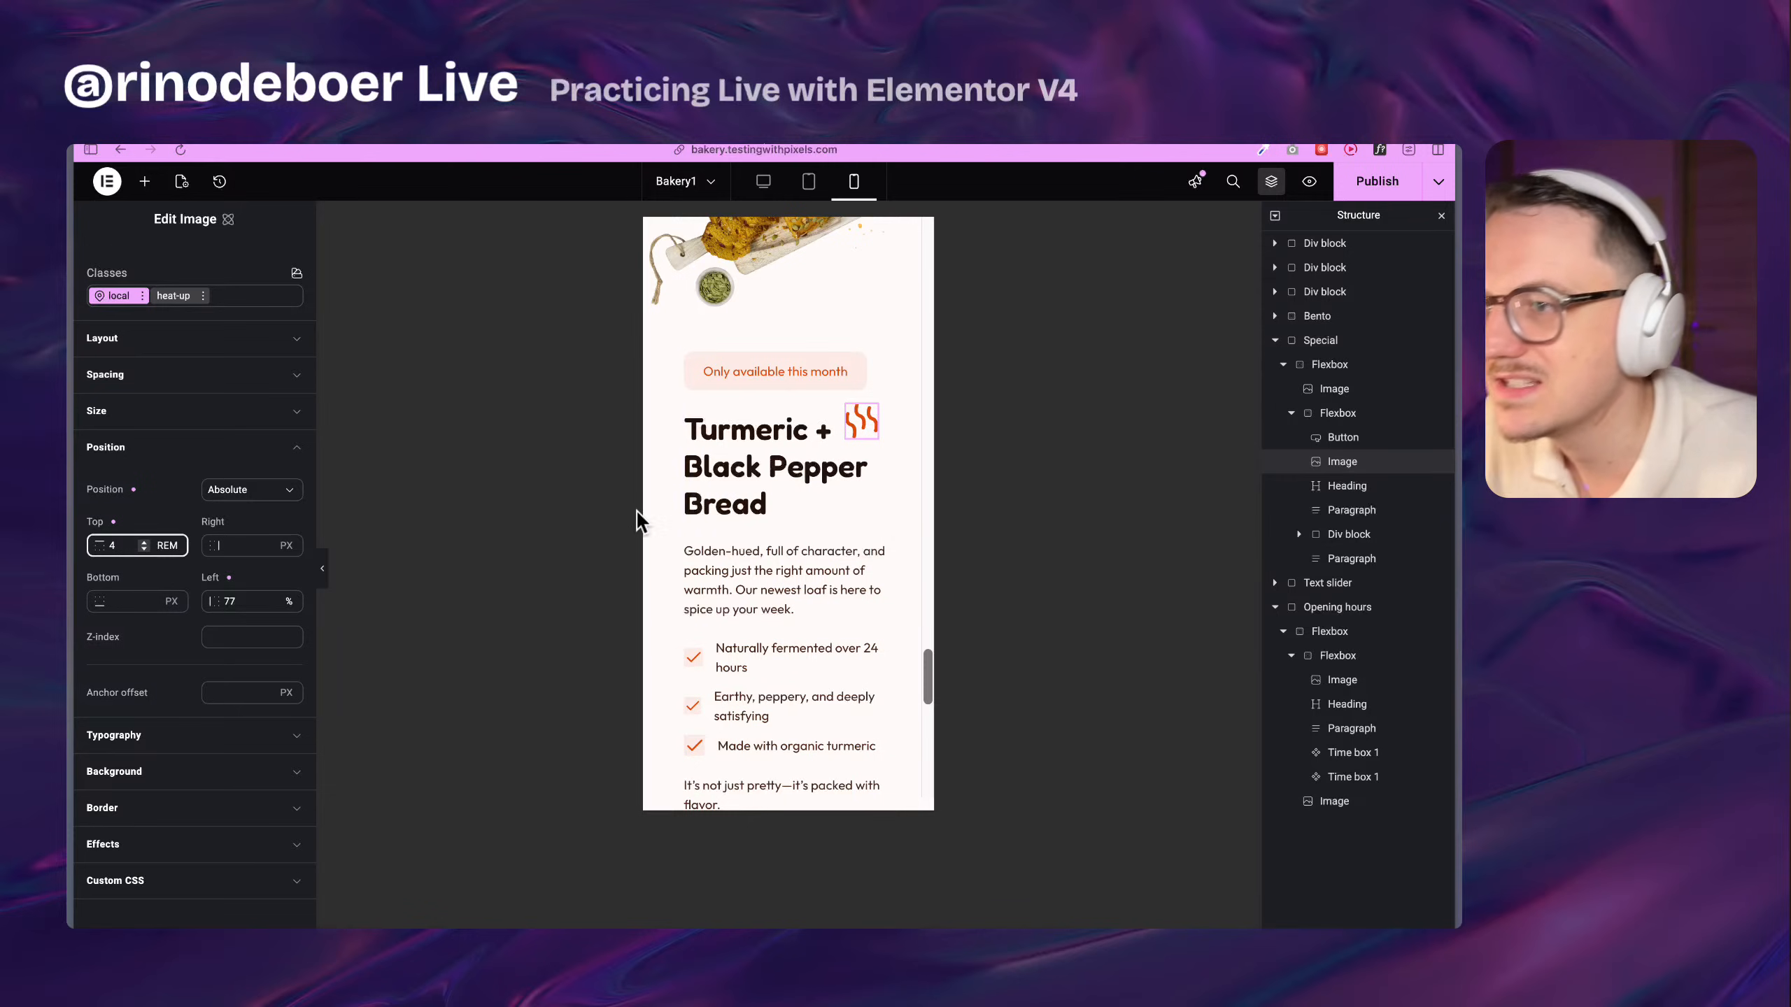
Resize the mobile preview to check how the steam icon sits against the heading at other widths
drag(645, 510, 604, 508)
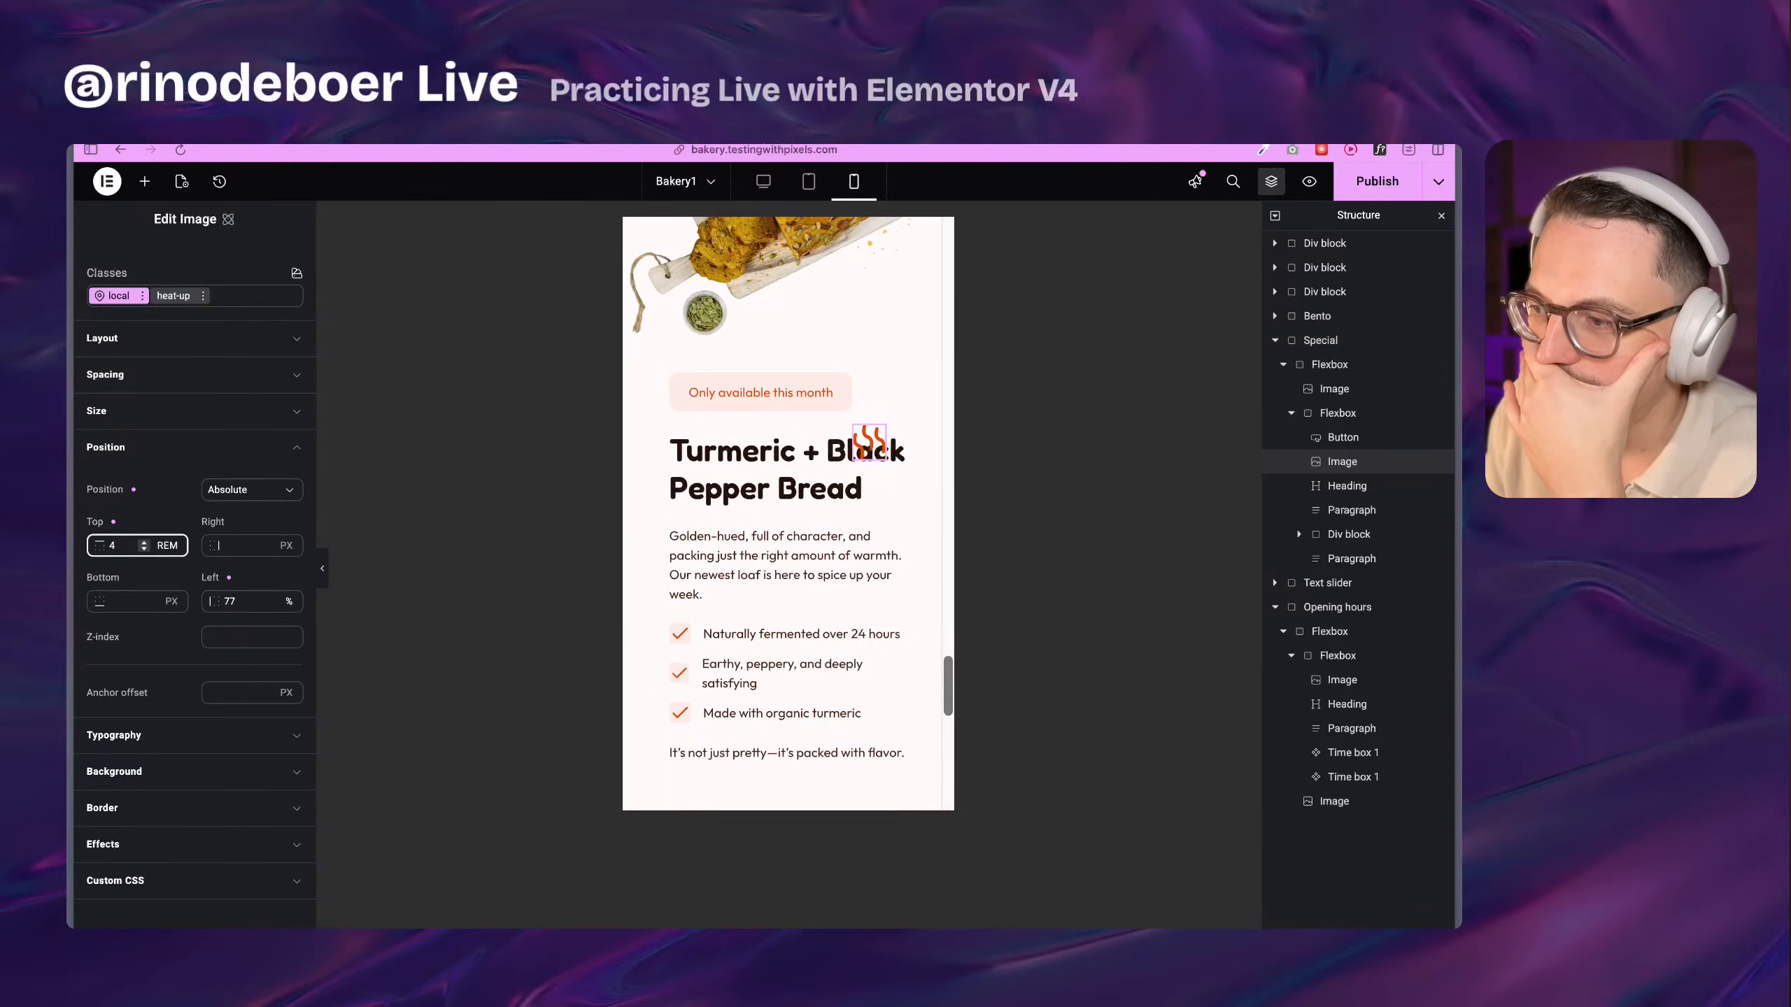
key(super+Tab)
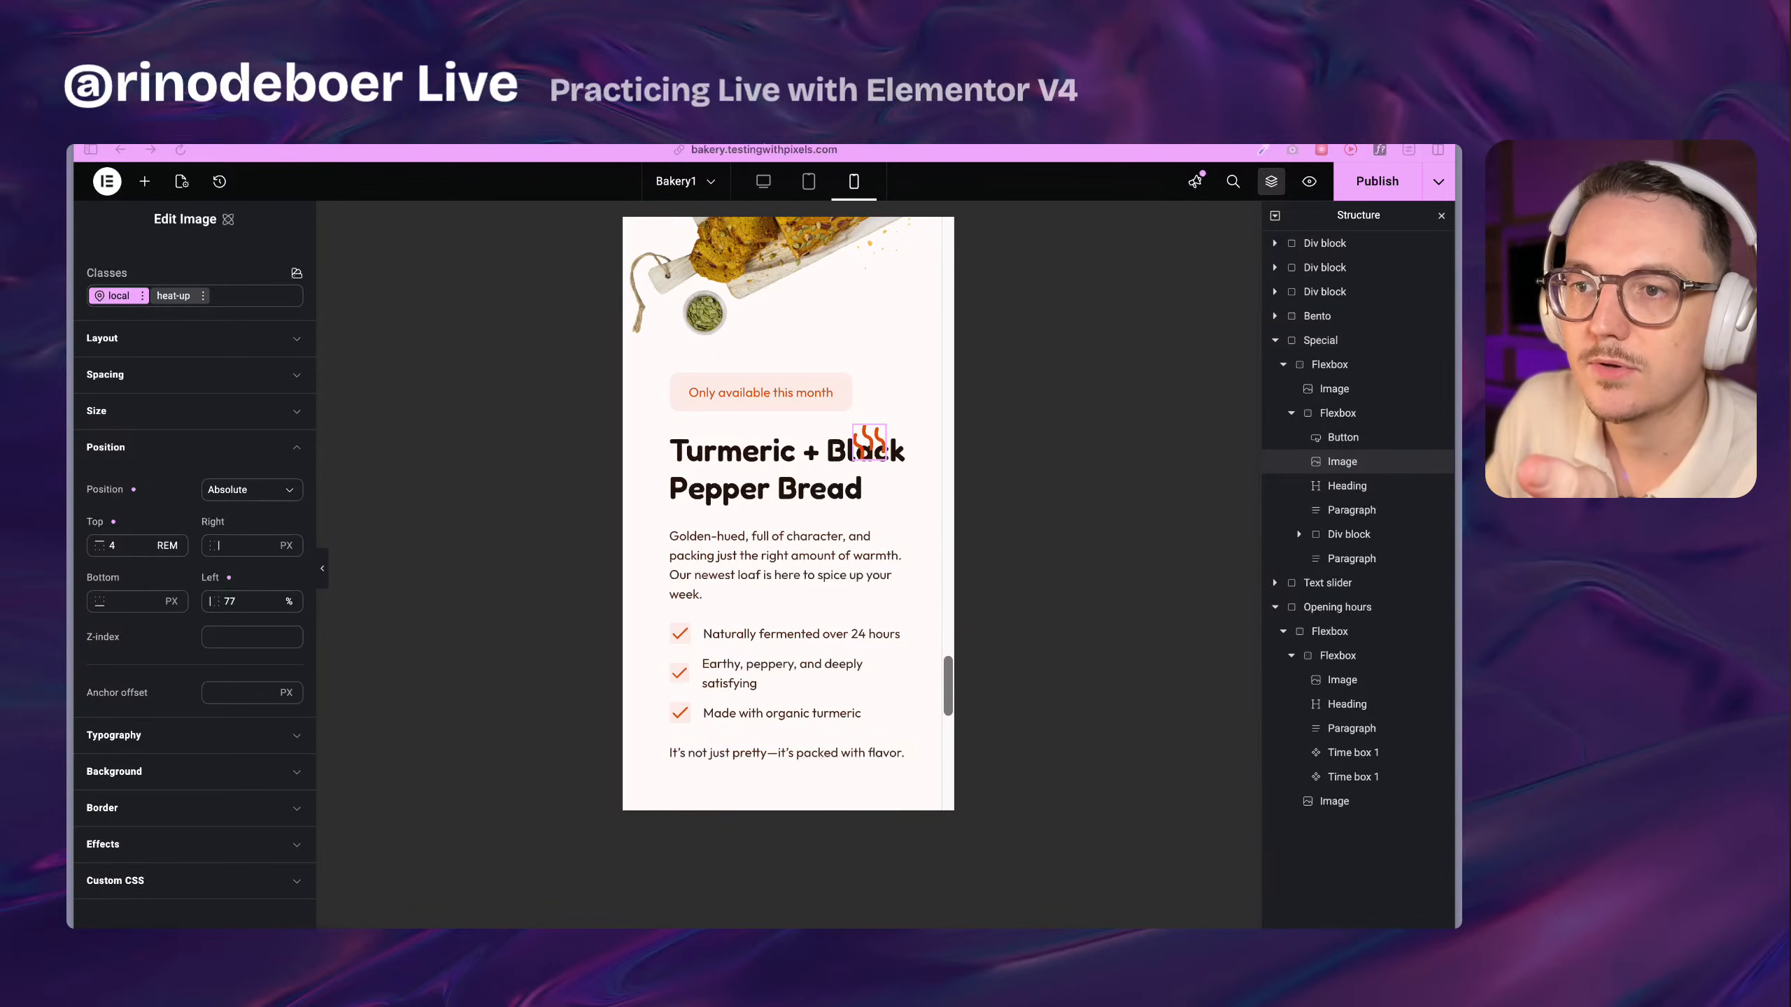
click(799, 861)
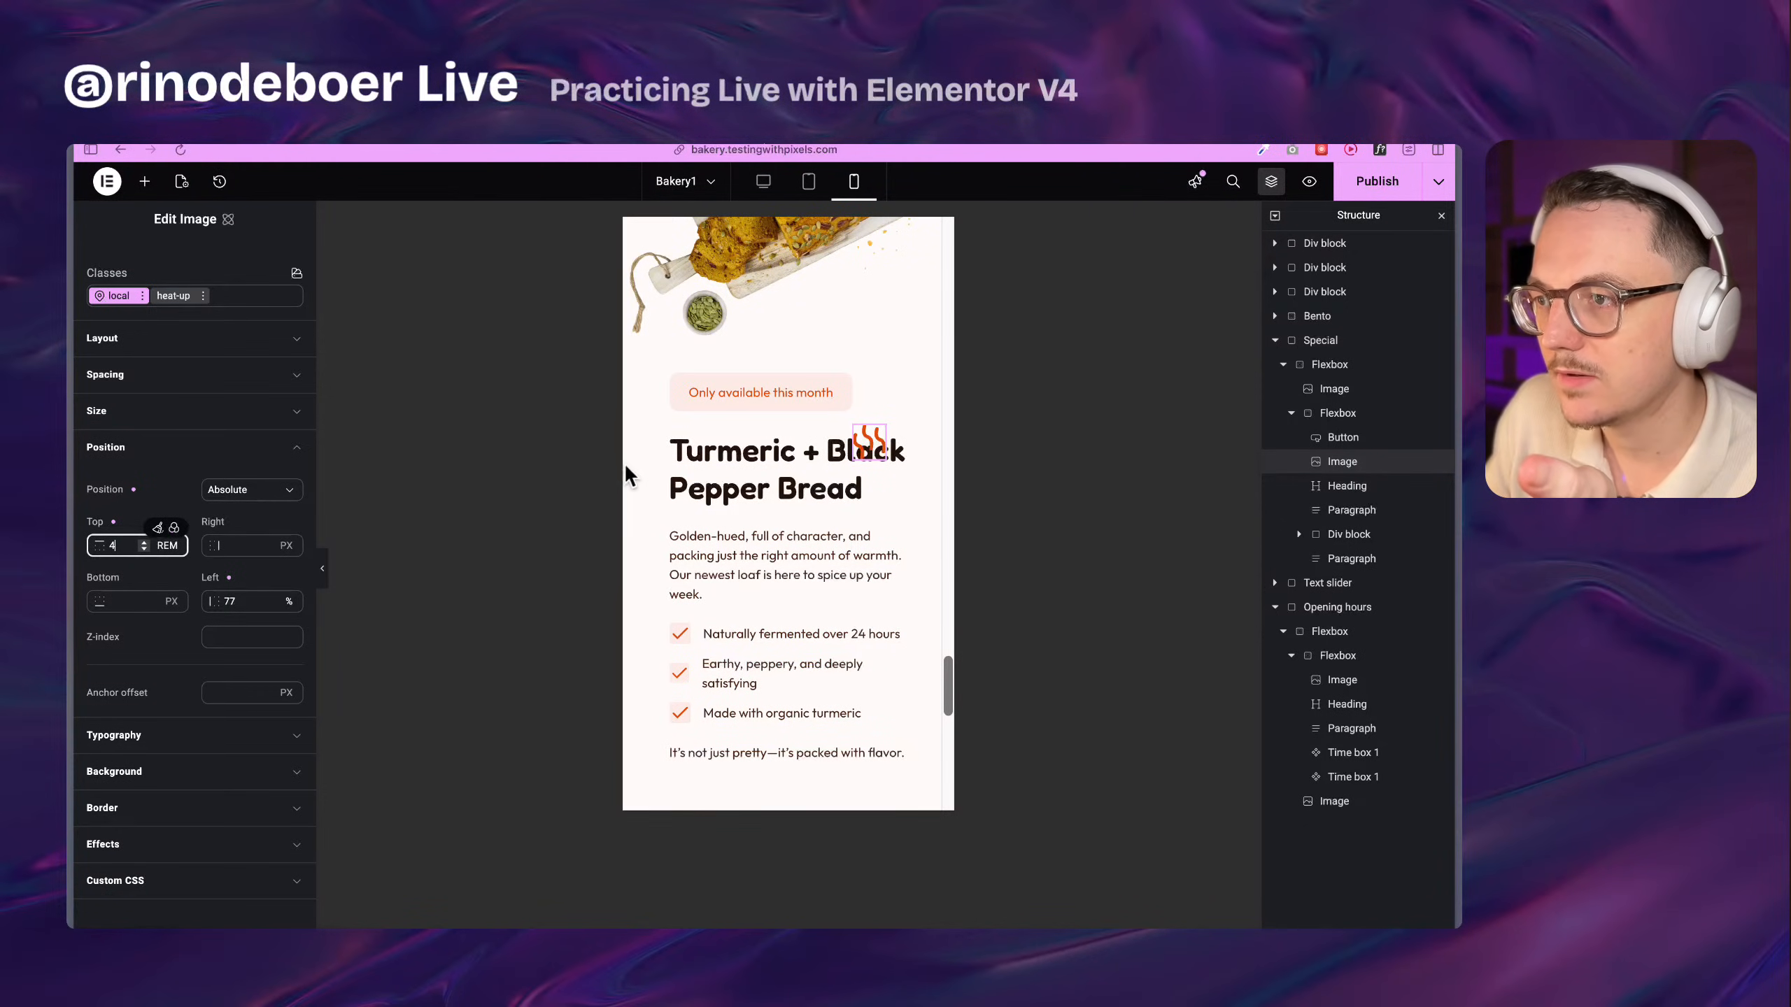
drag(622, 464, 629, 421)
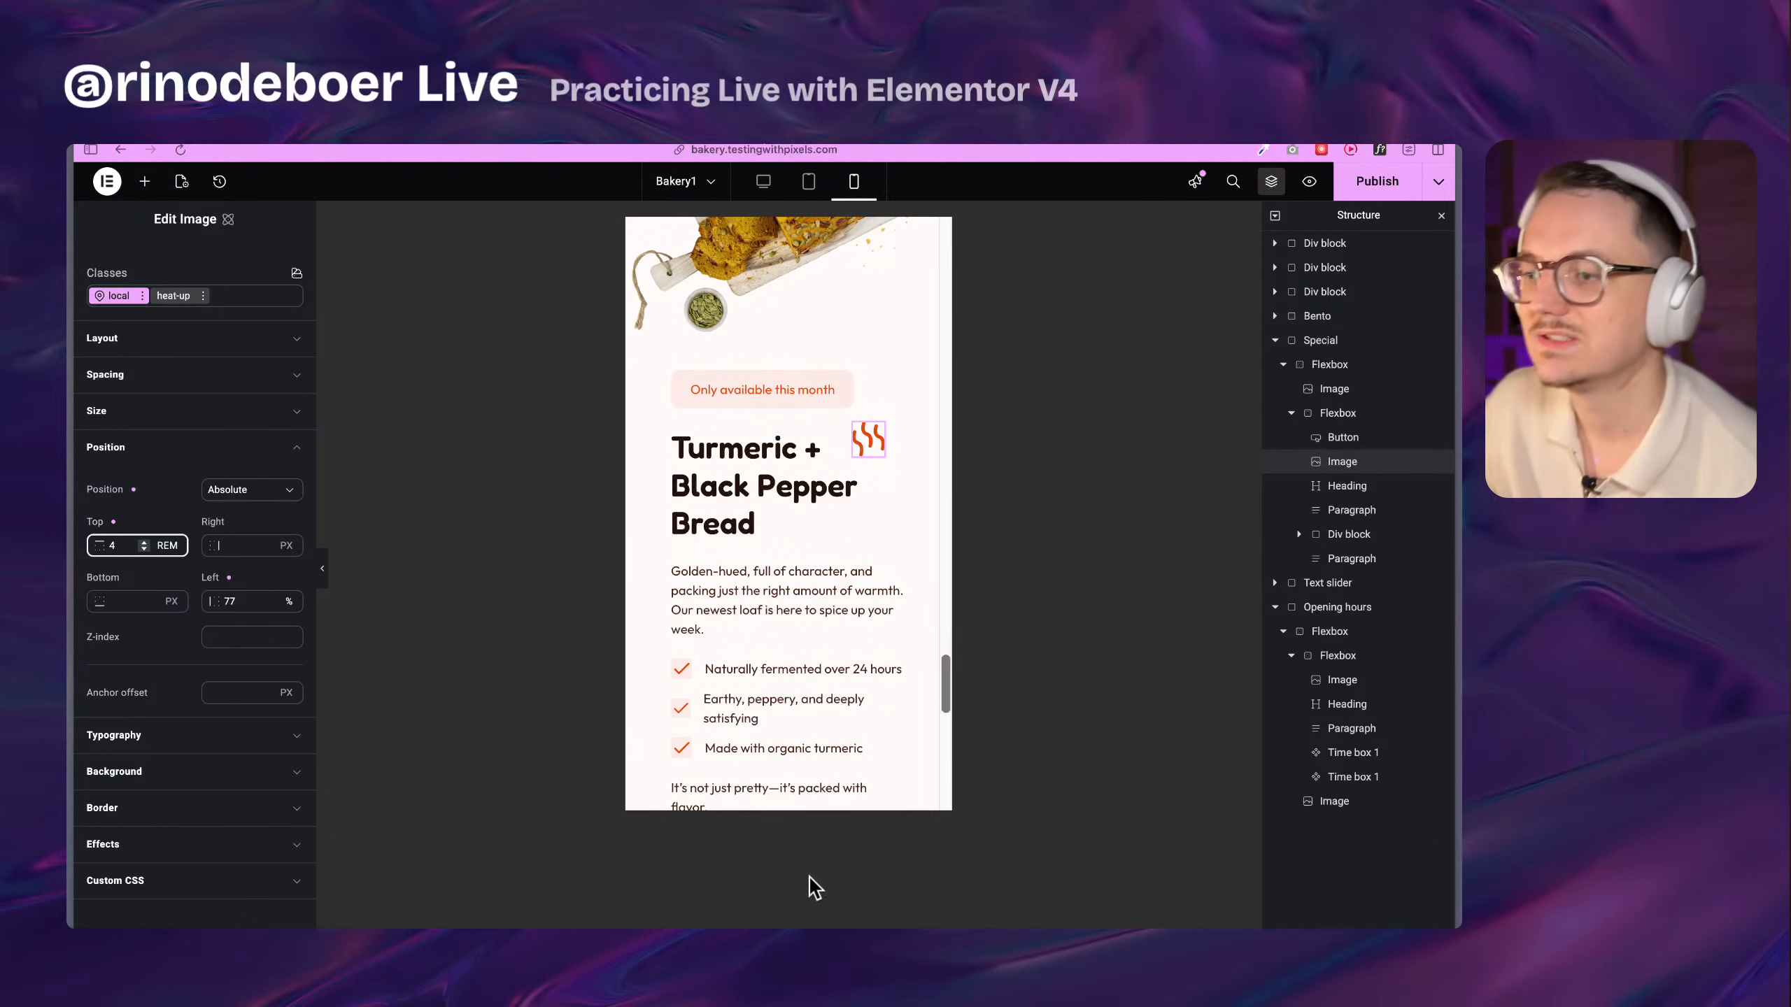
key(super+Tab)
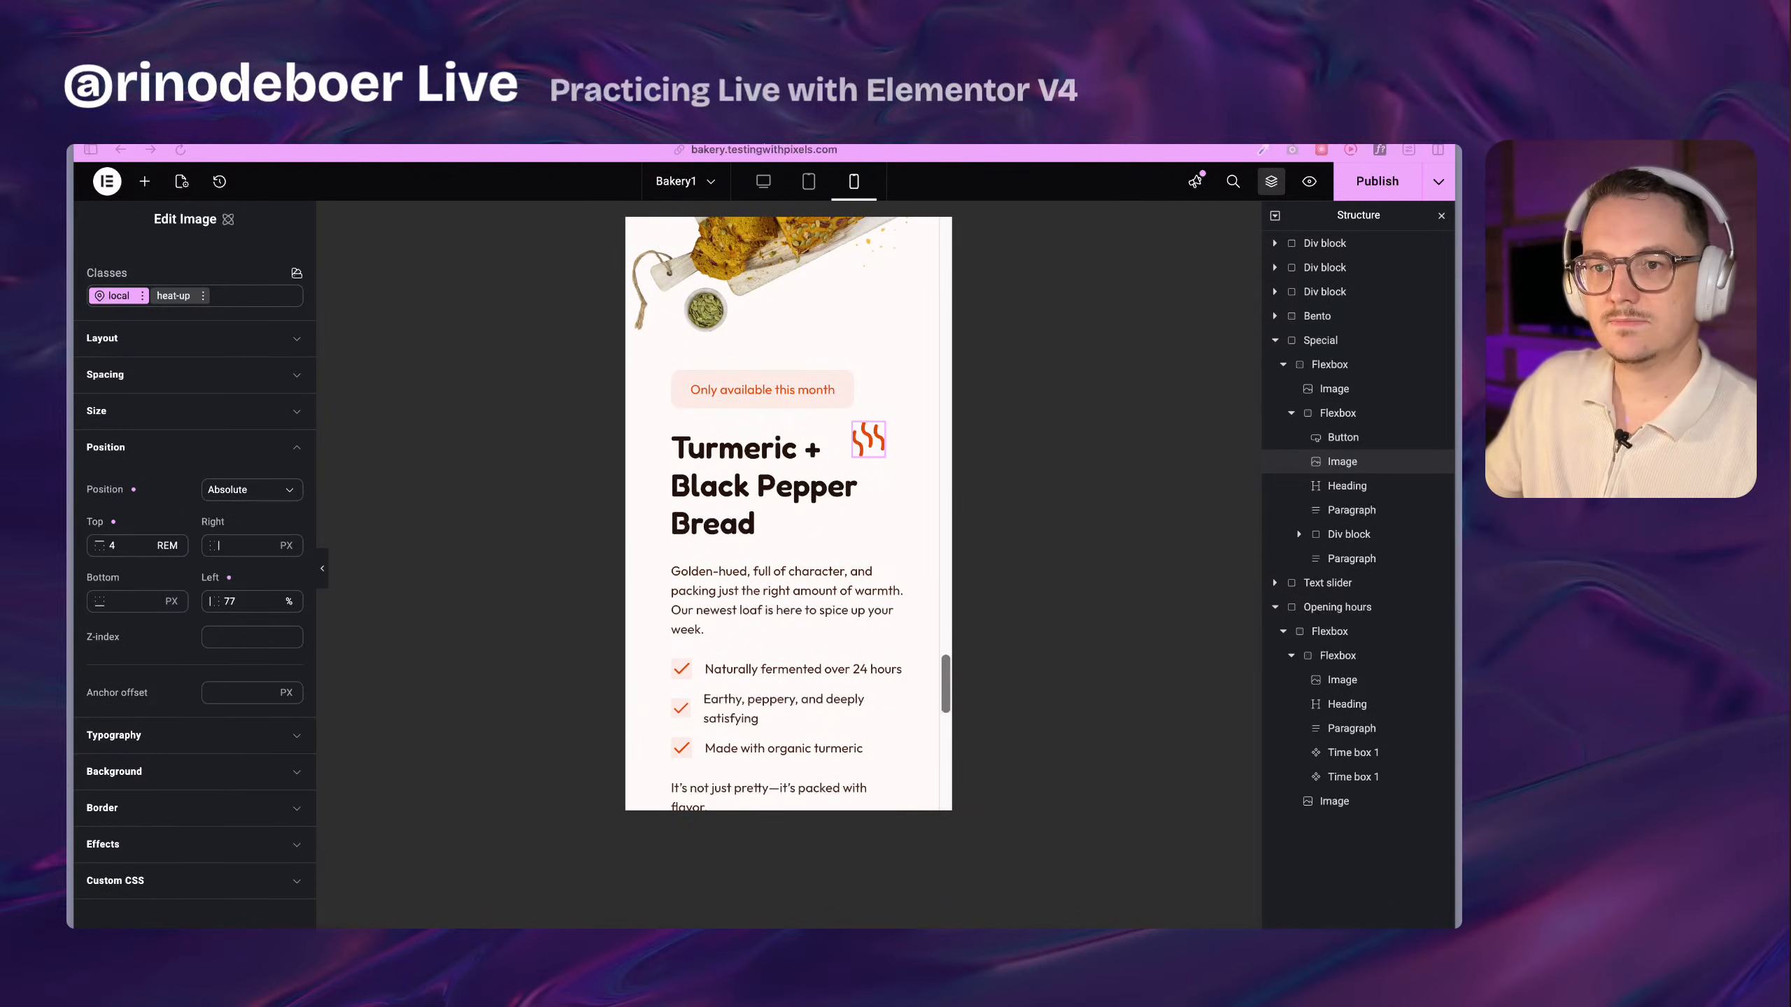
click(933, 595)
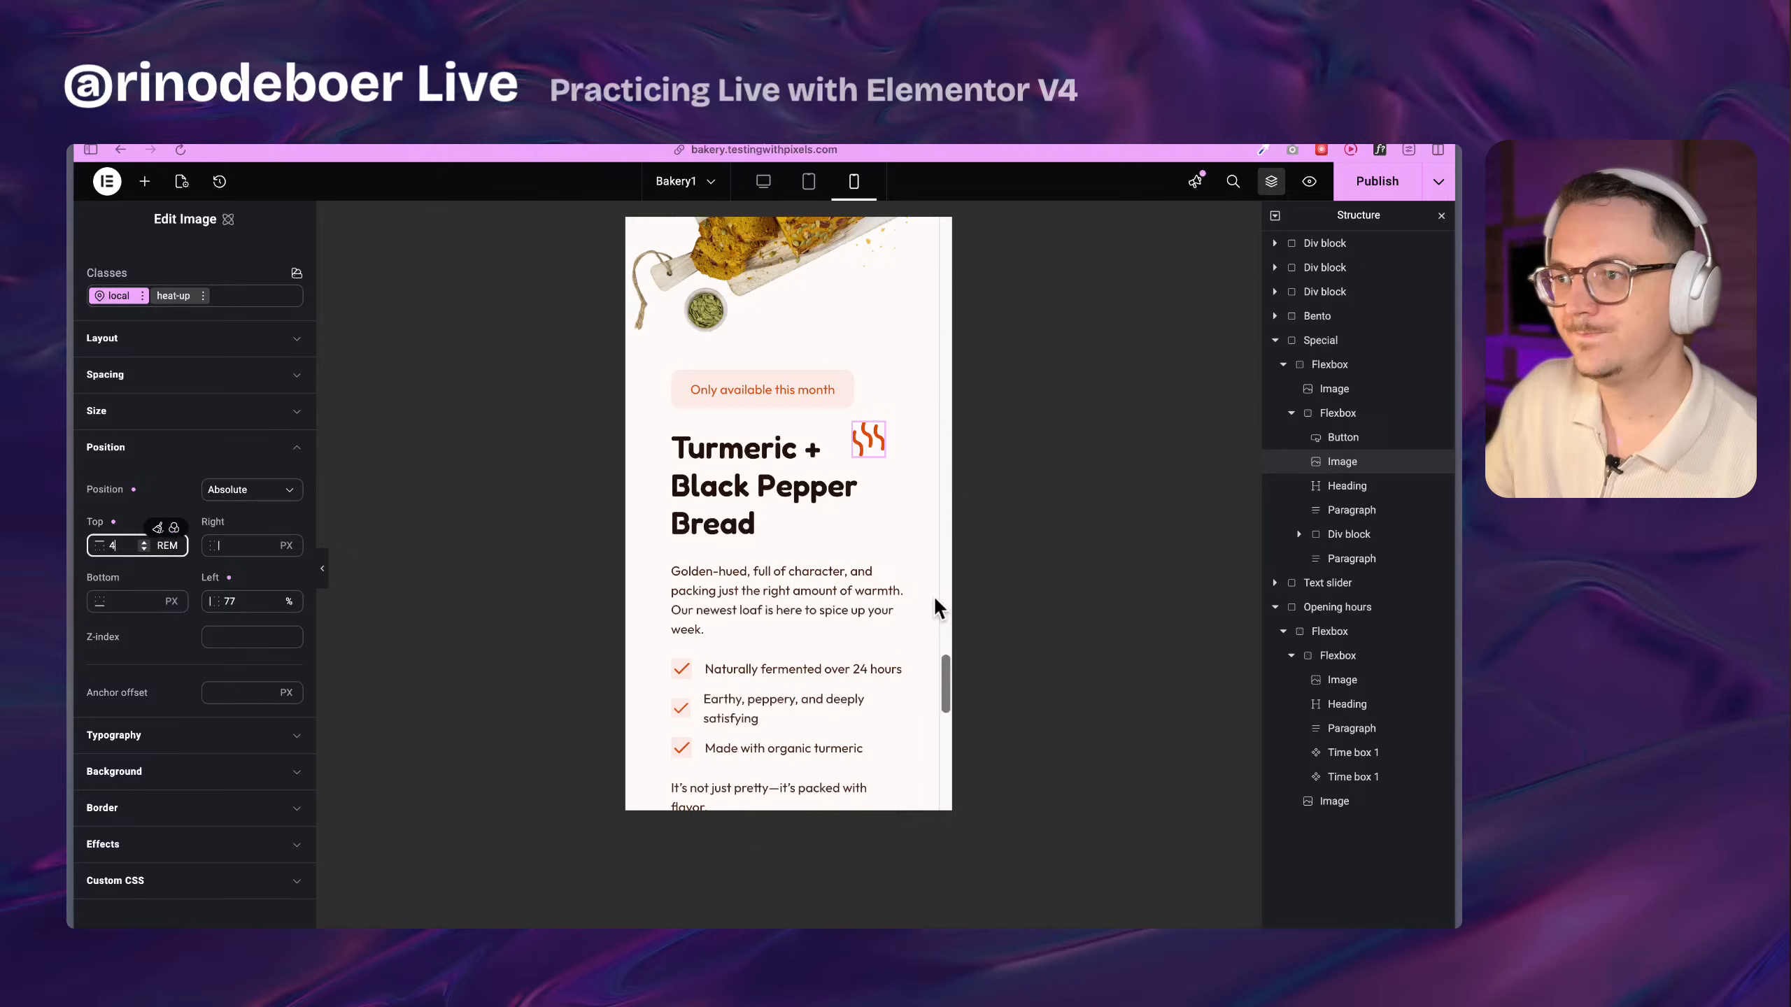
Examine the steam icon's position, size and spacing settings in the mobile view
click(859, 431)
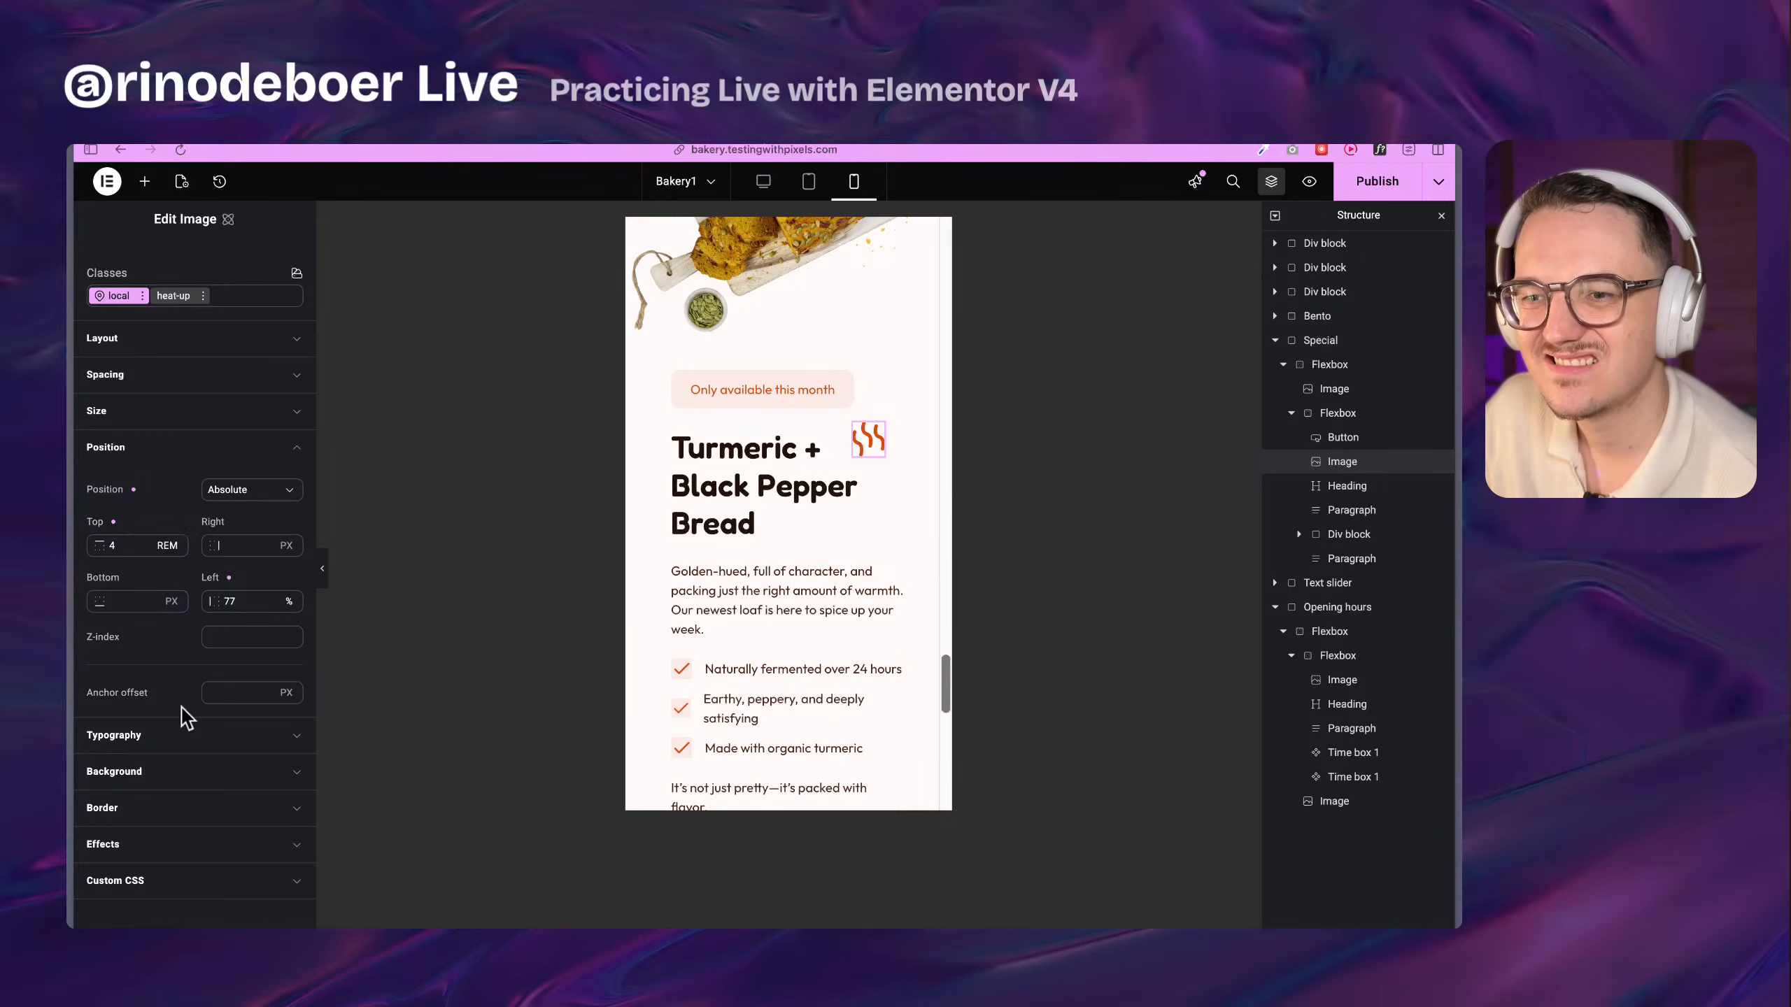
scroll(182, 762, down, 1)
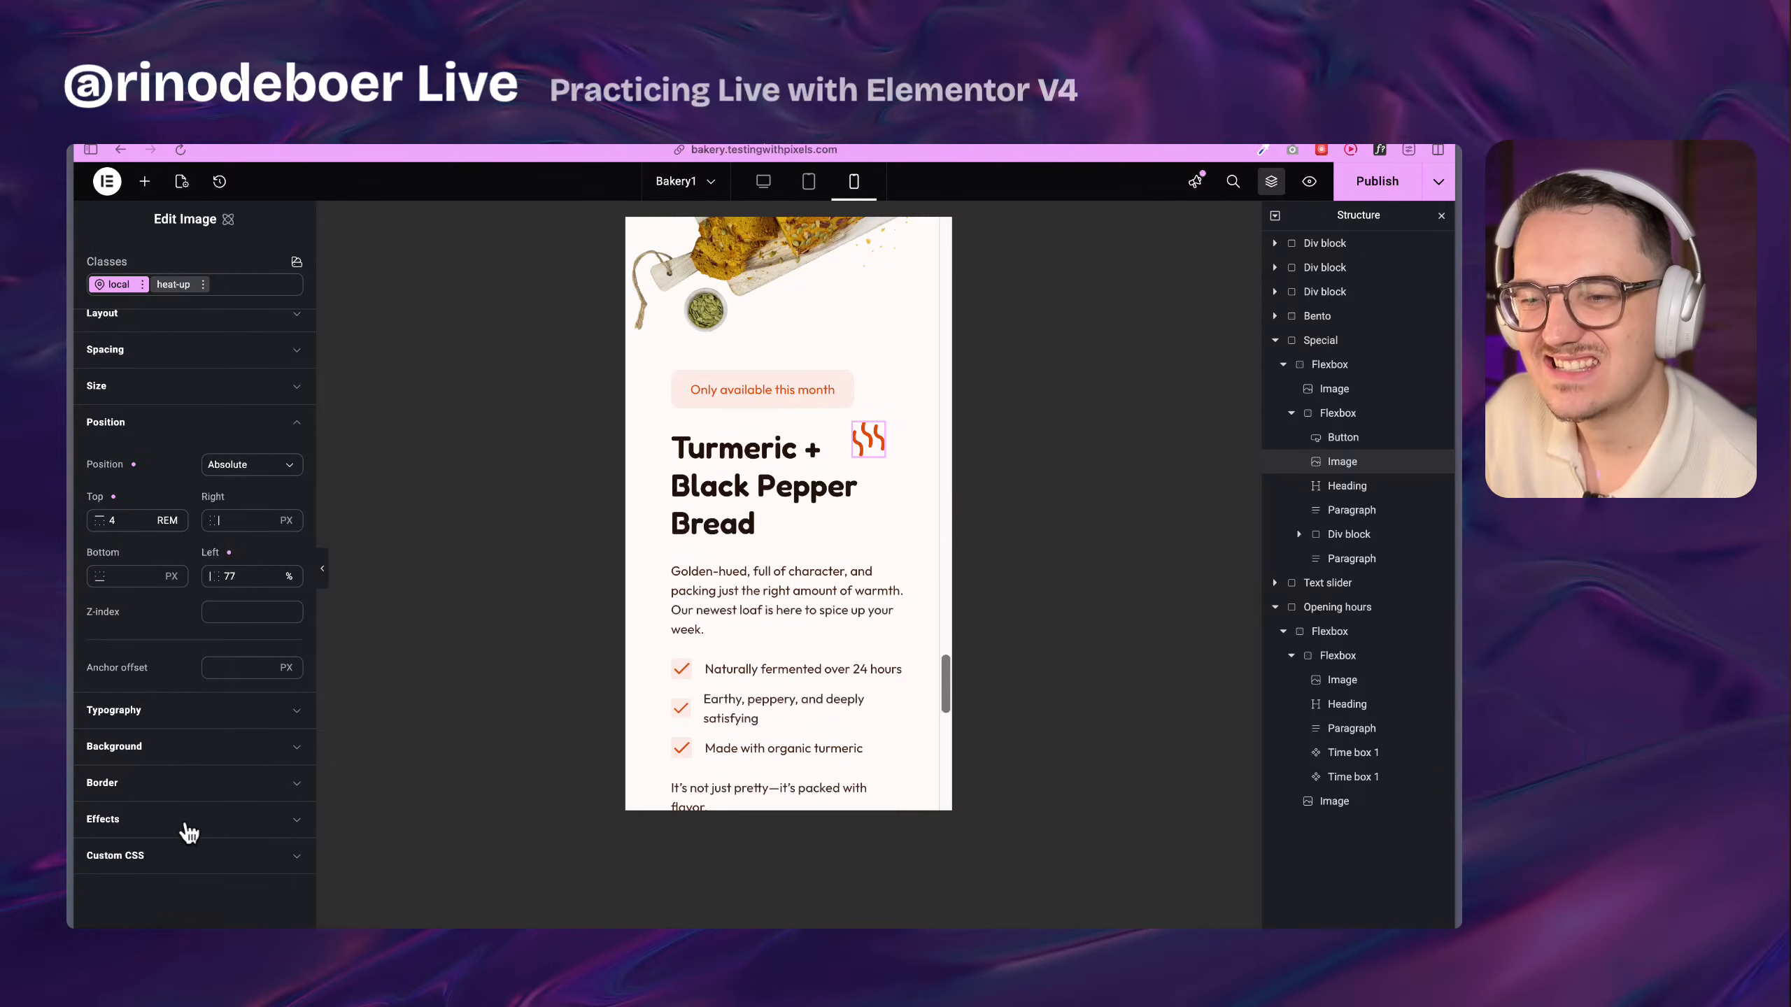
scroll(174, 599, up, 1)
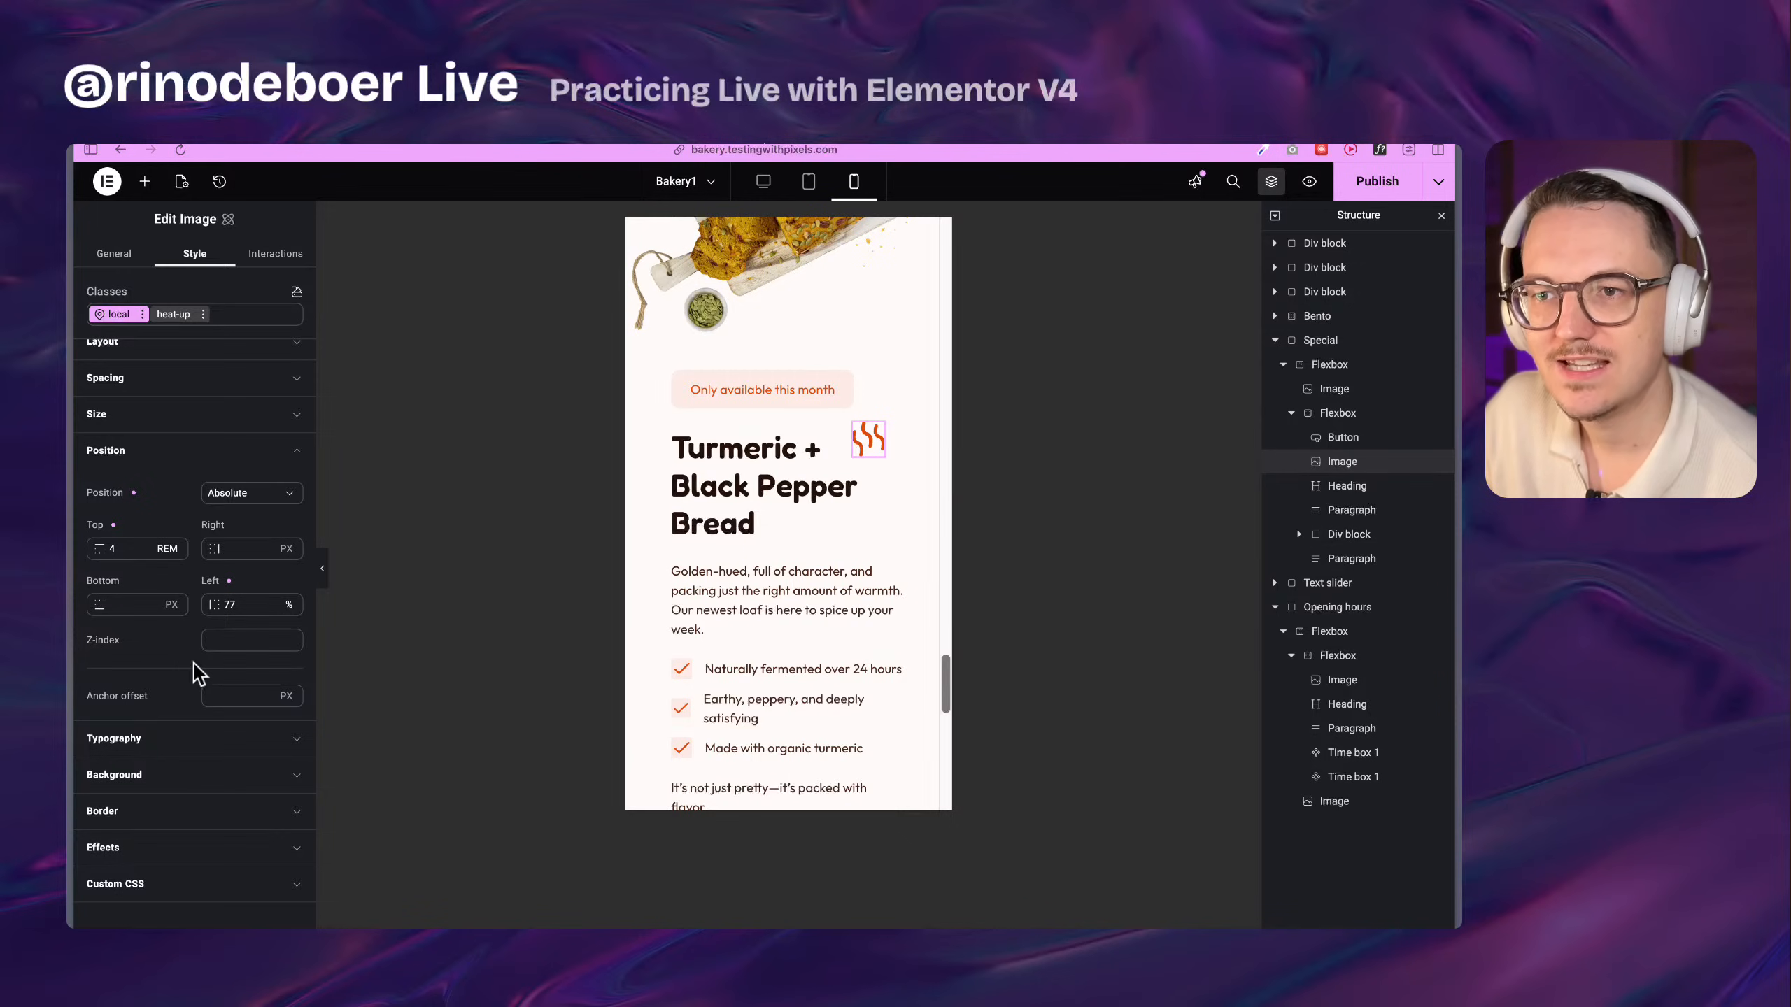
scroll(193, 664, up, 1)
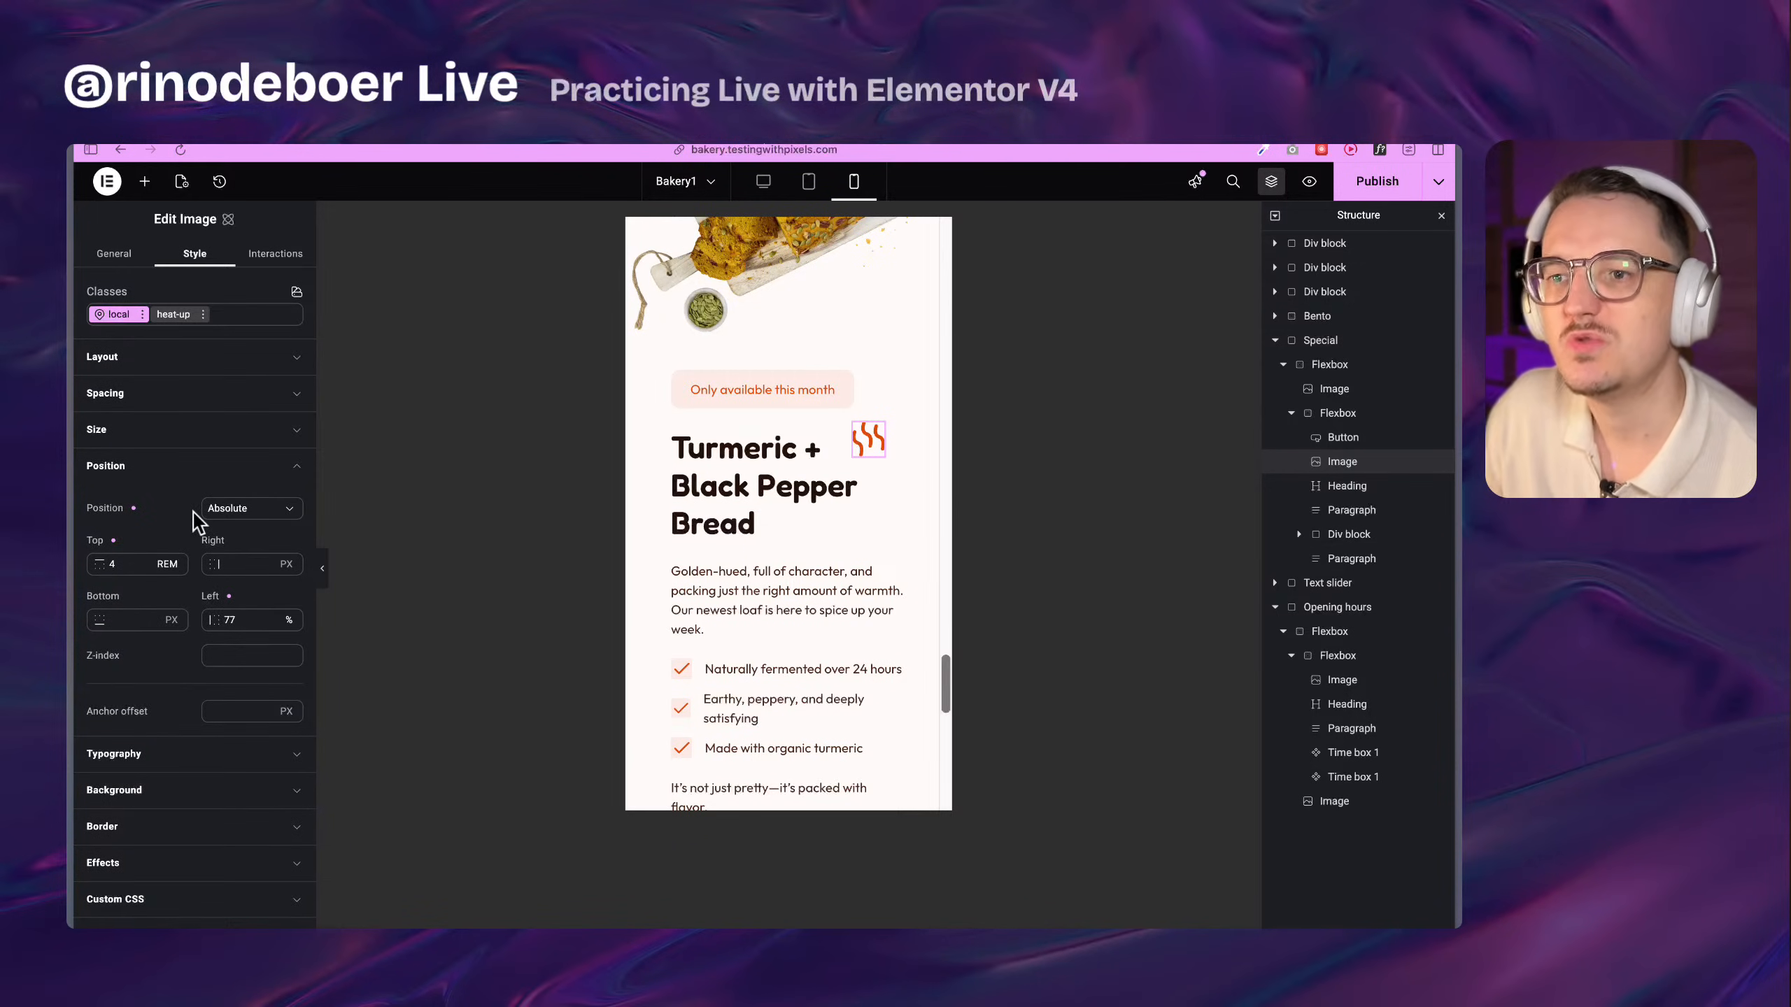
click(173, 432)
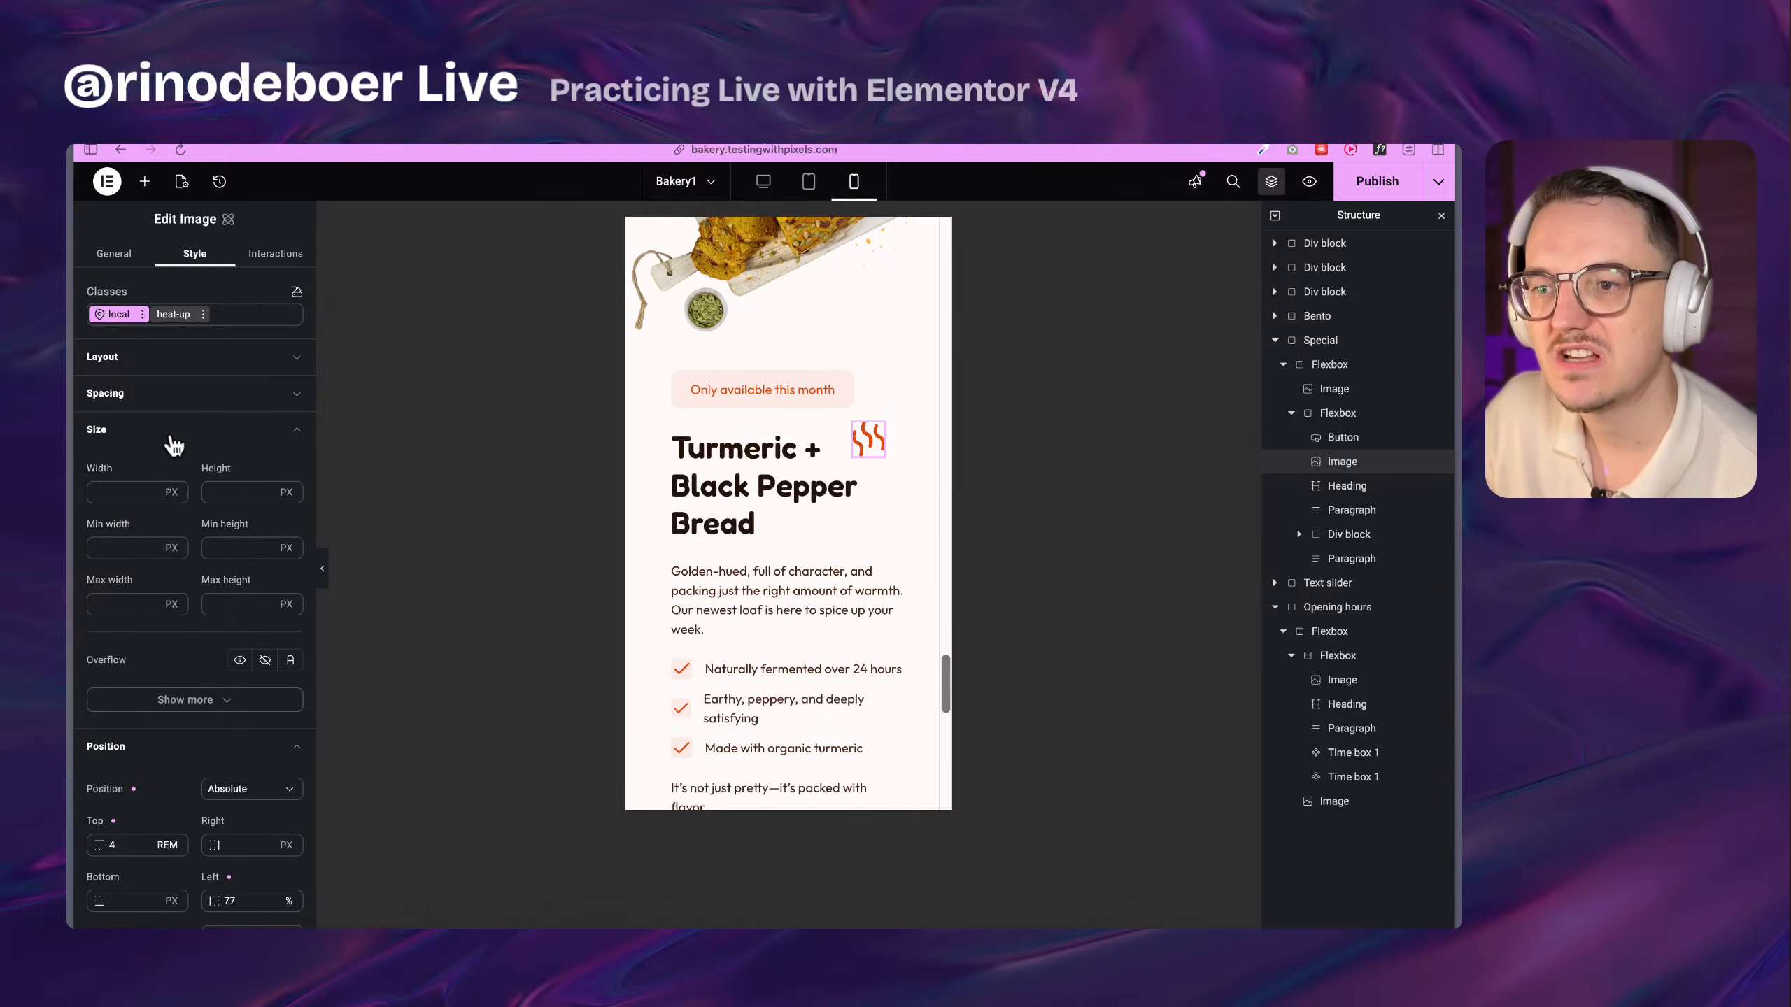
click(206, 702)
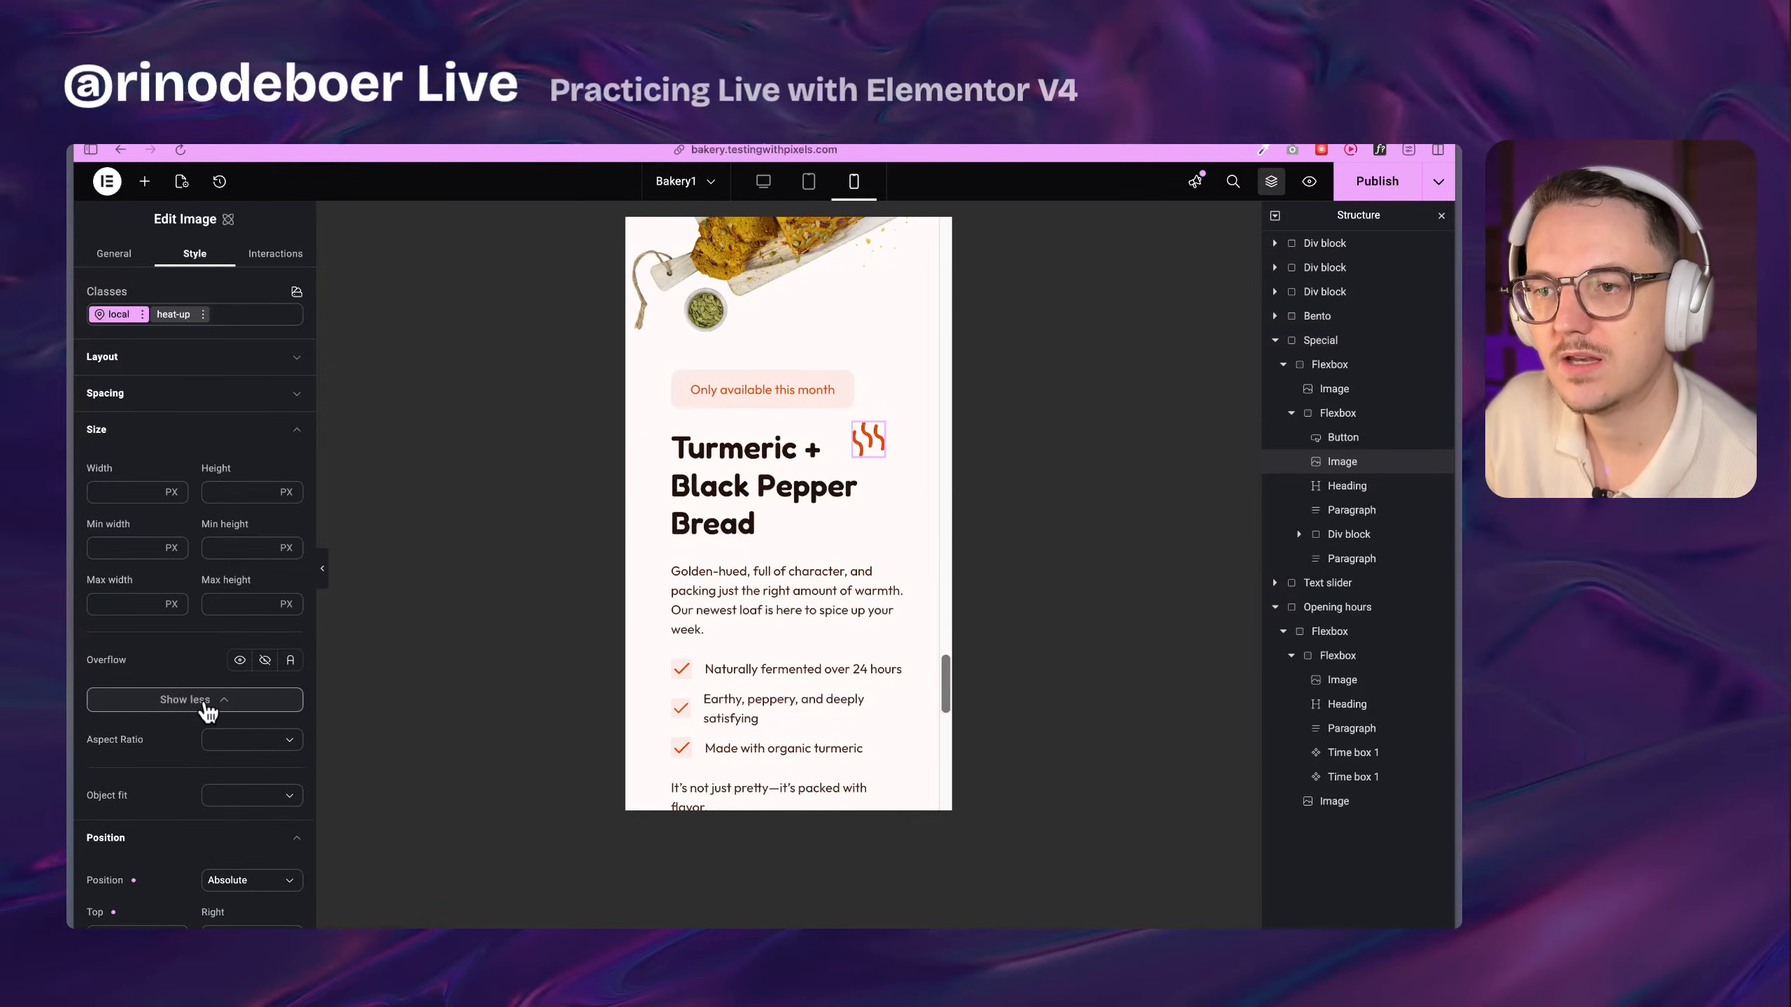
click(178, 400)
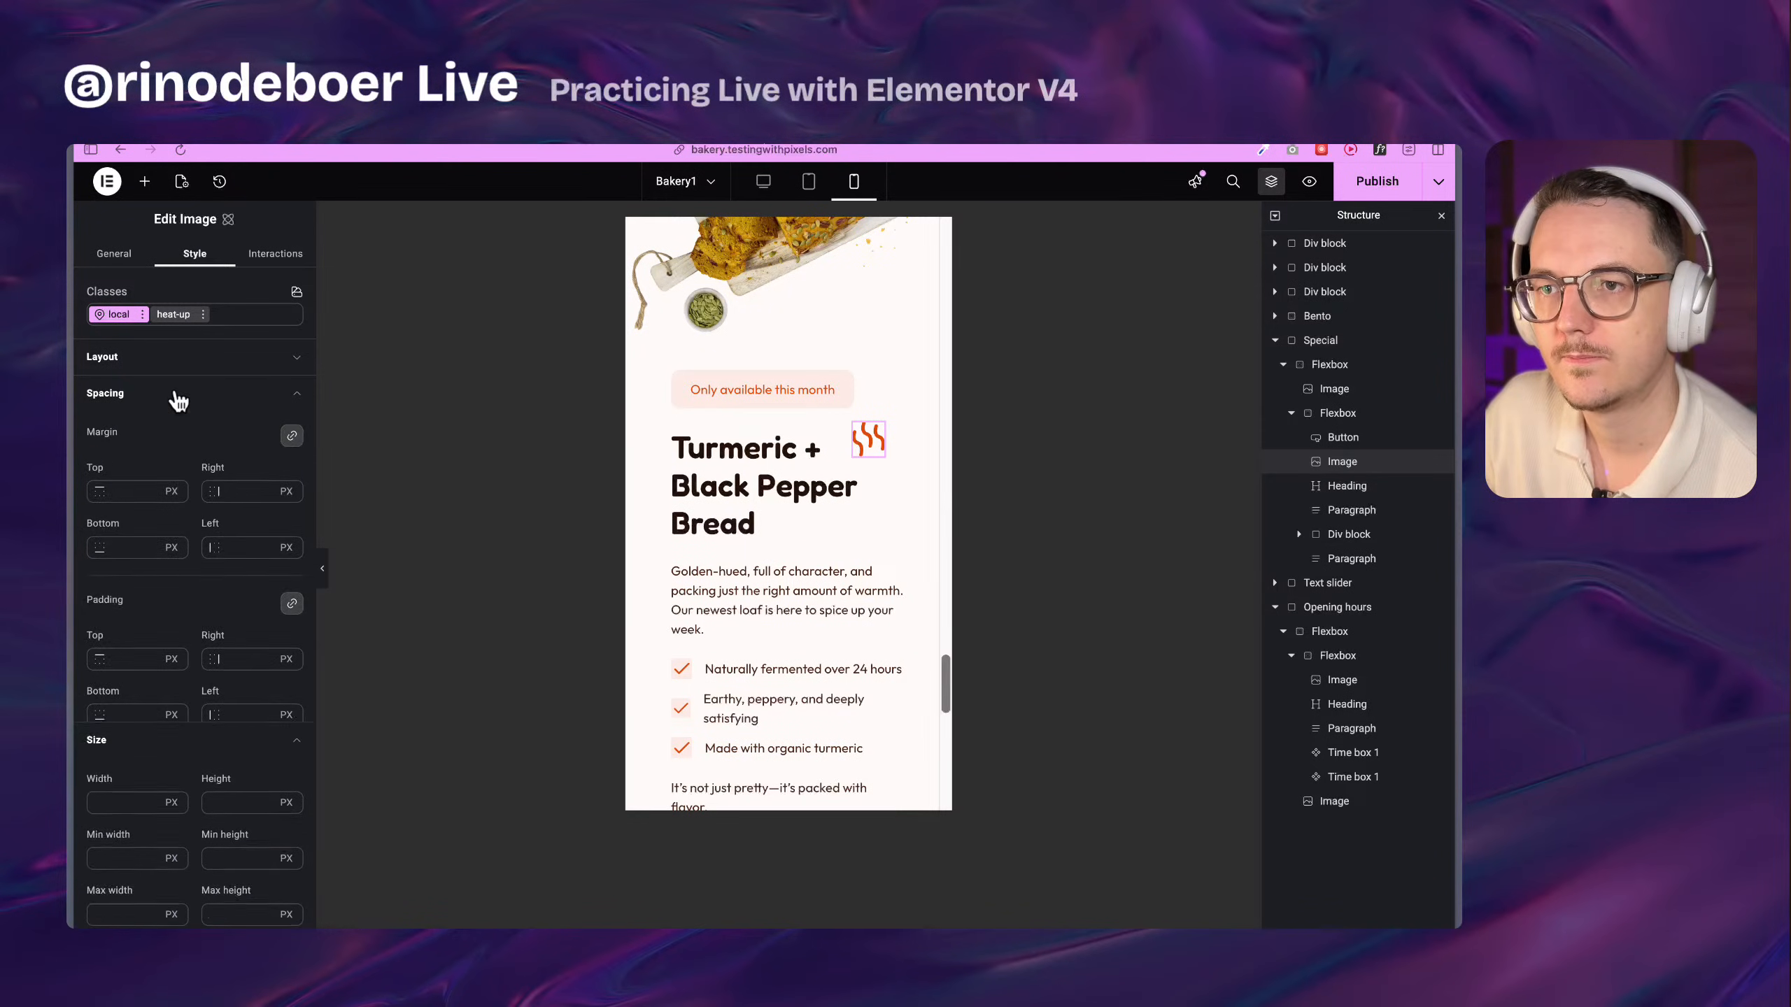
Move the steam icon above the heading on mobile with a top offset of -3 REM and left of 72%, checking a narrower preview
click(182, 365)
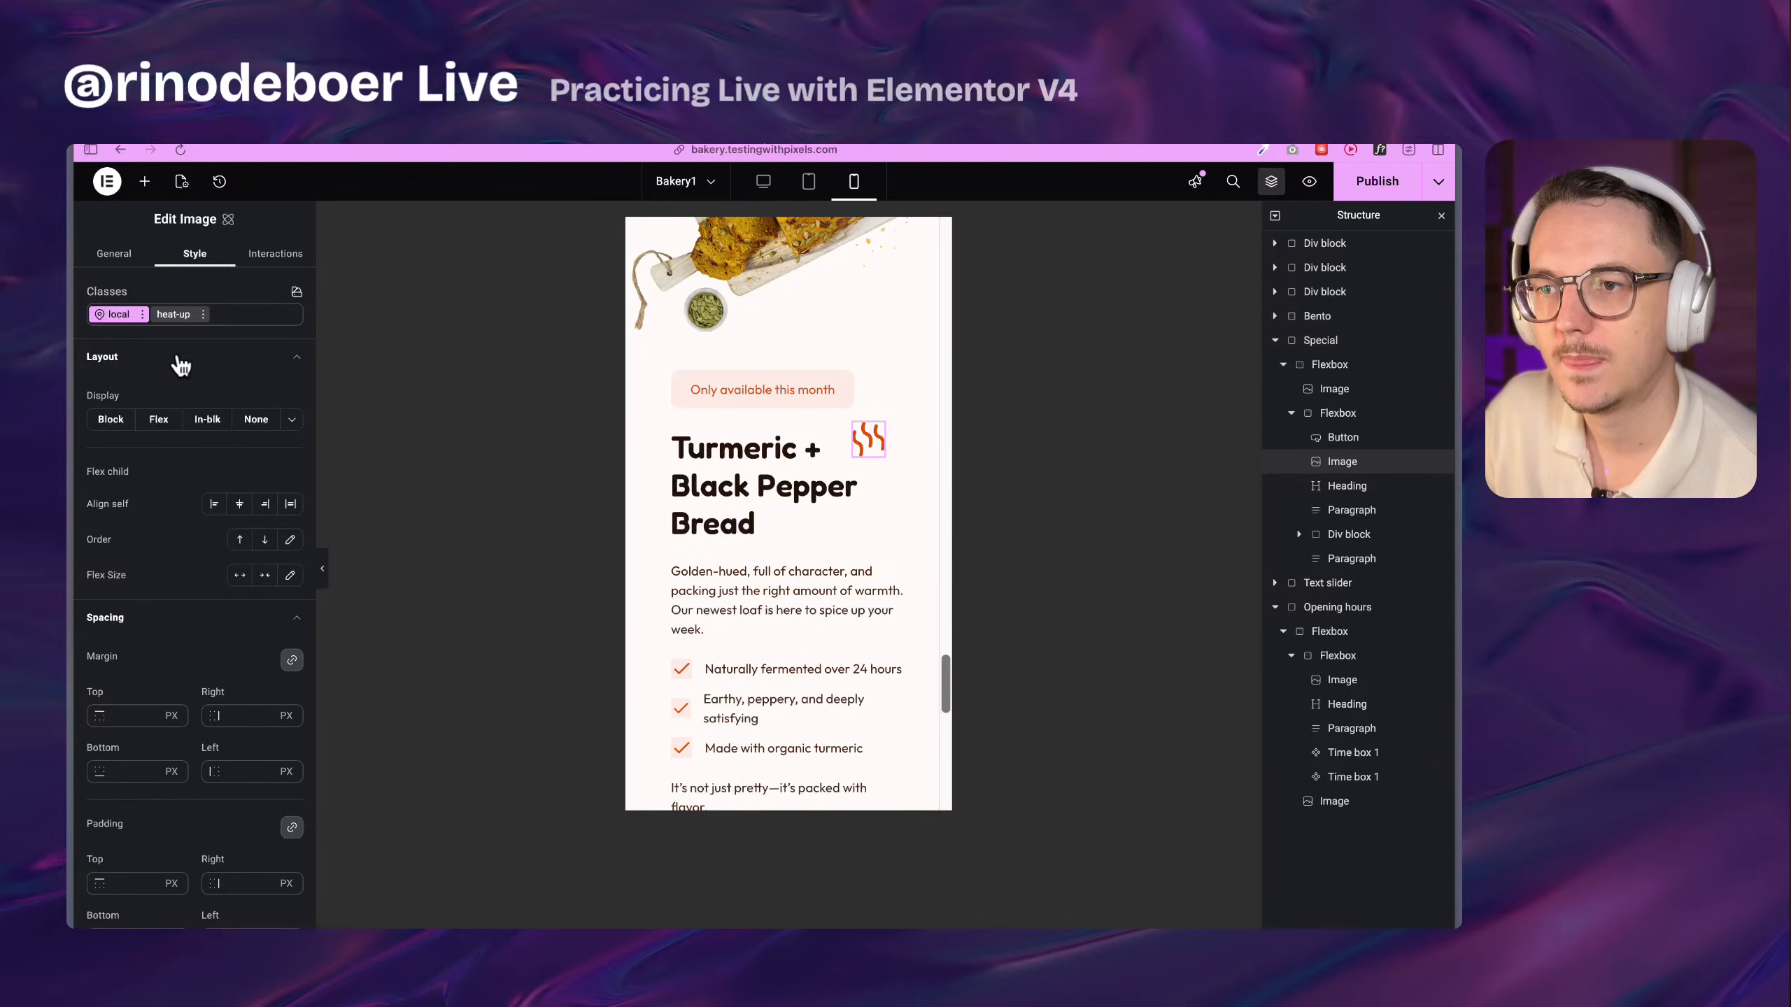
scroll(193, 654, down, 10)
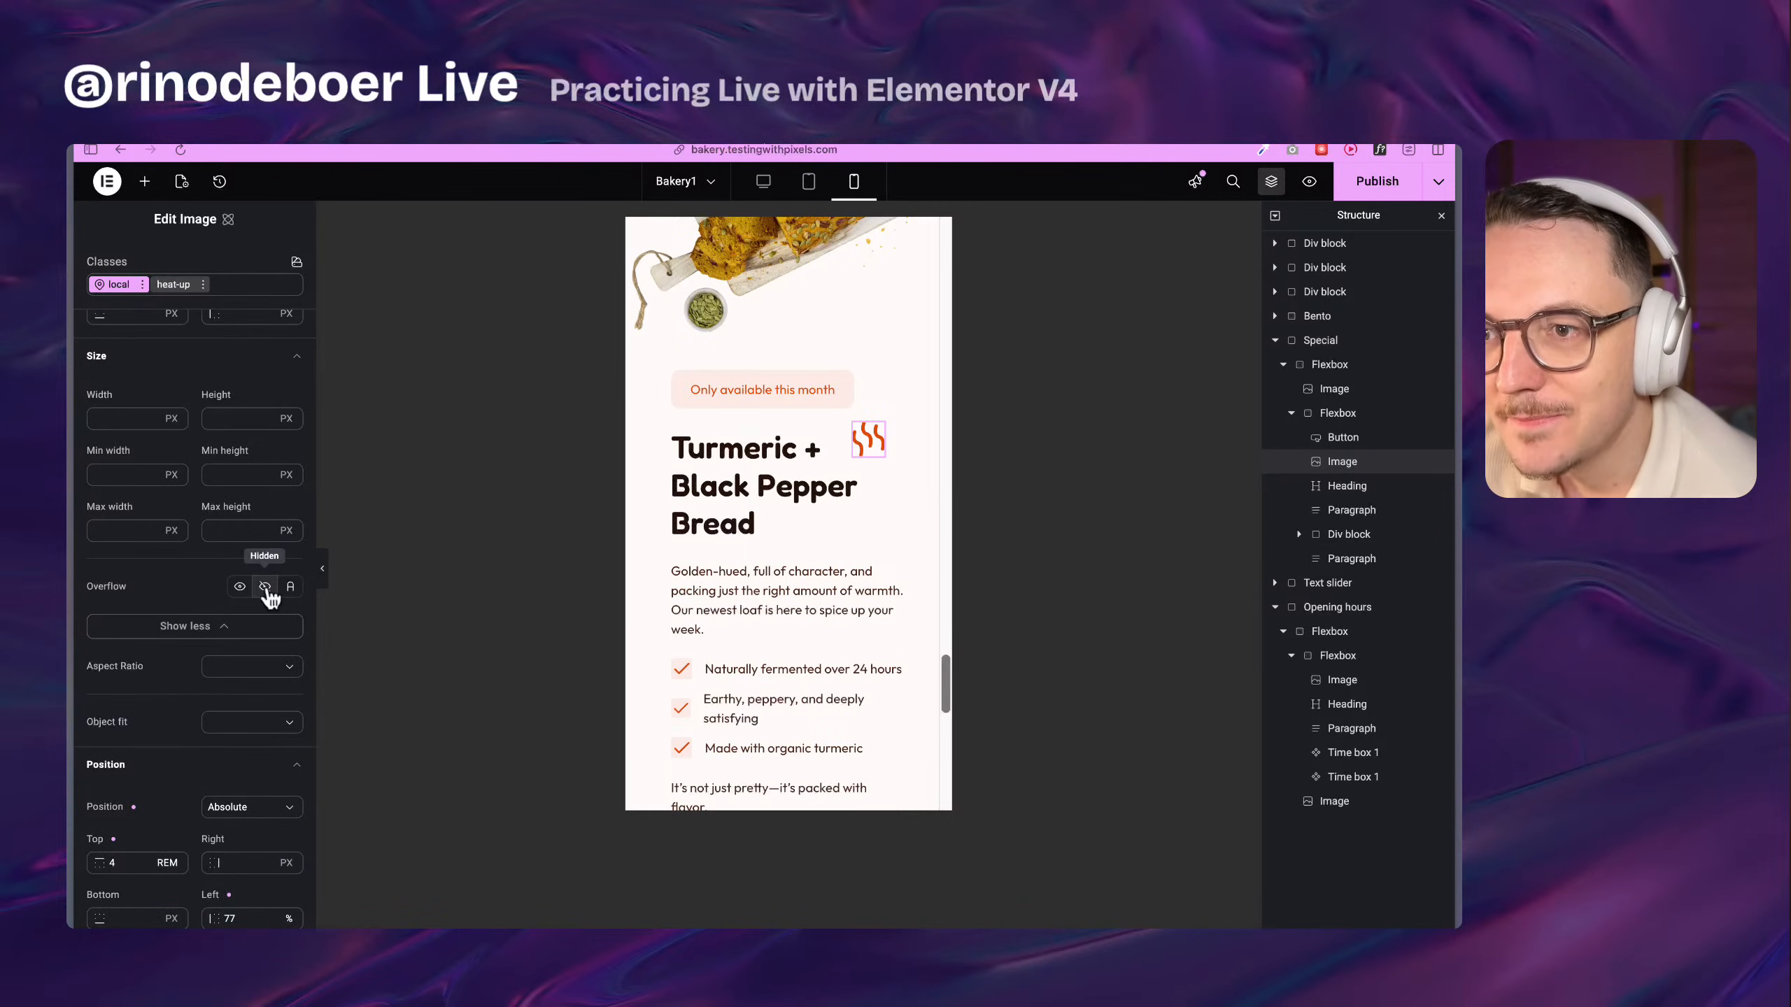
scroll(187, 732, down, 4)
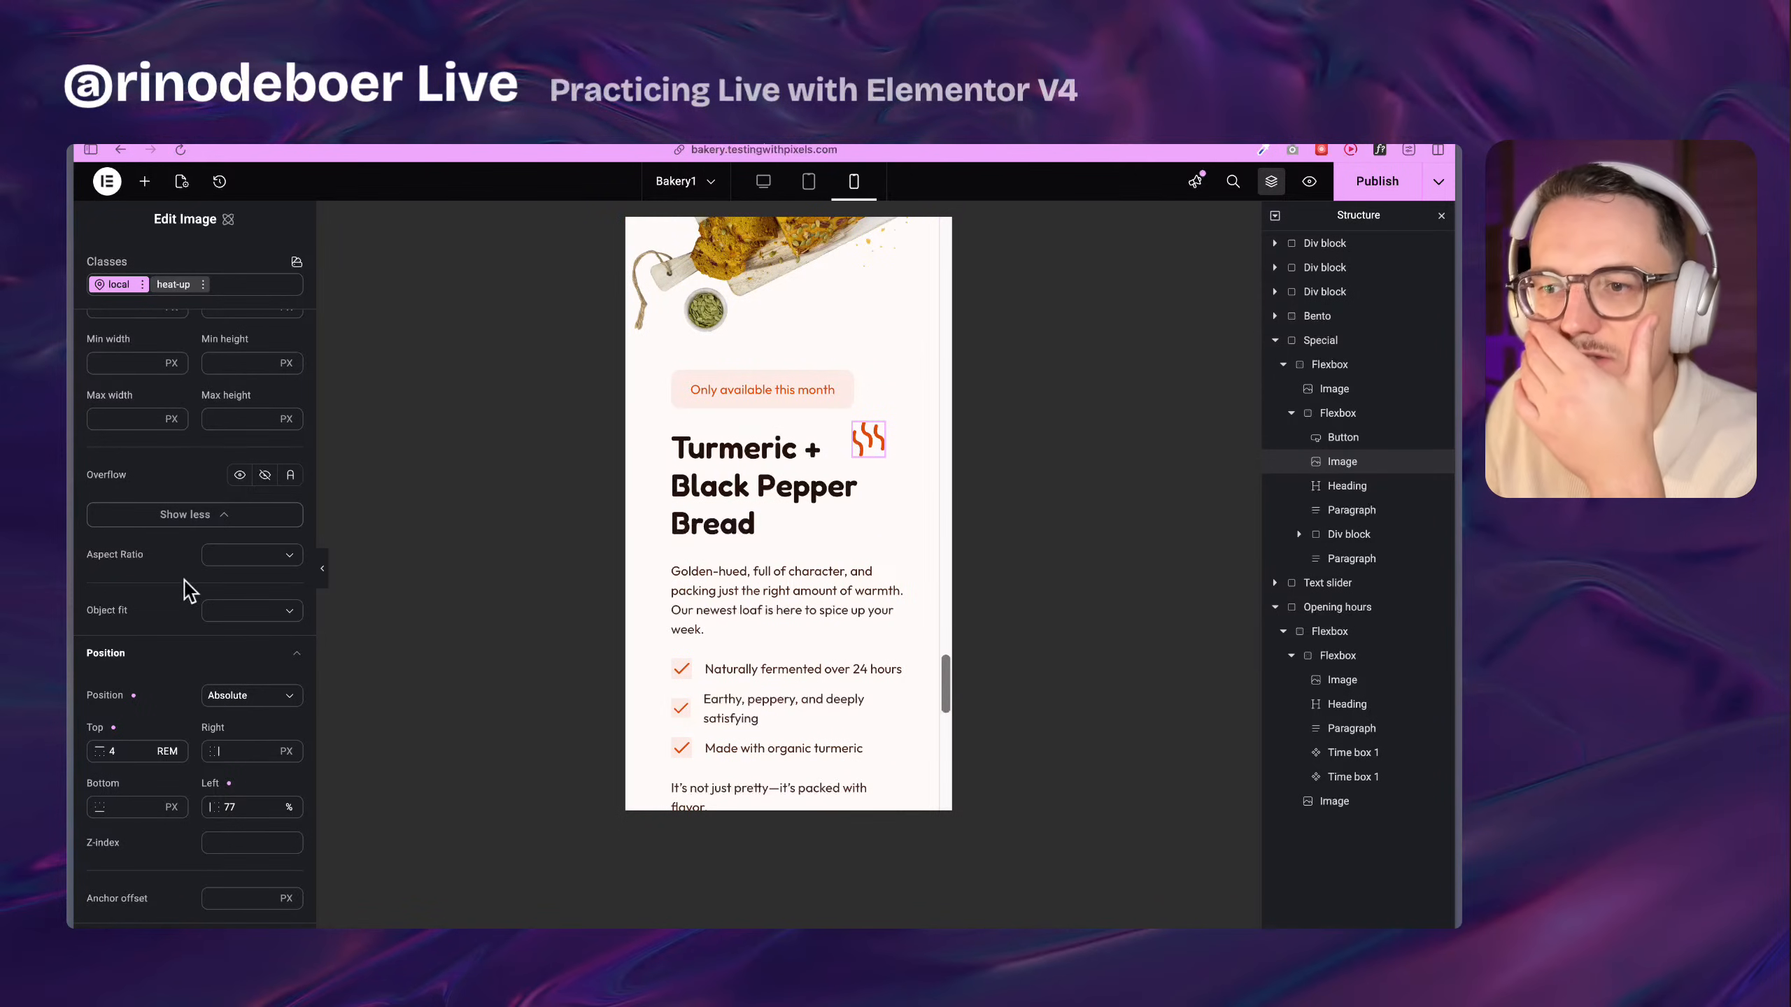
scroll(189, 592, down, 1)
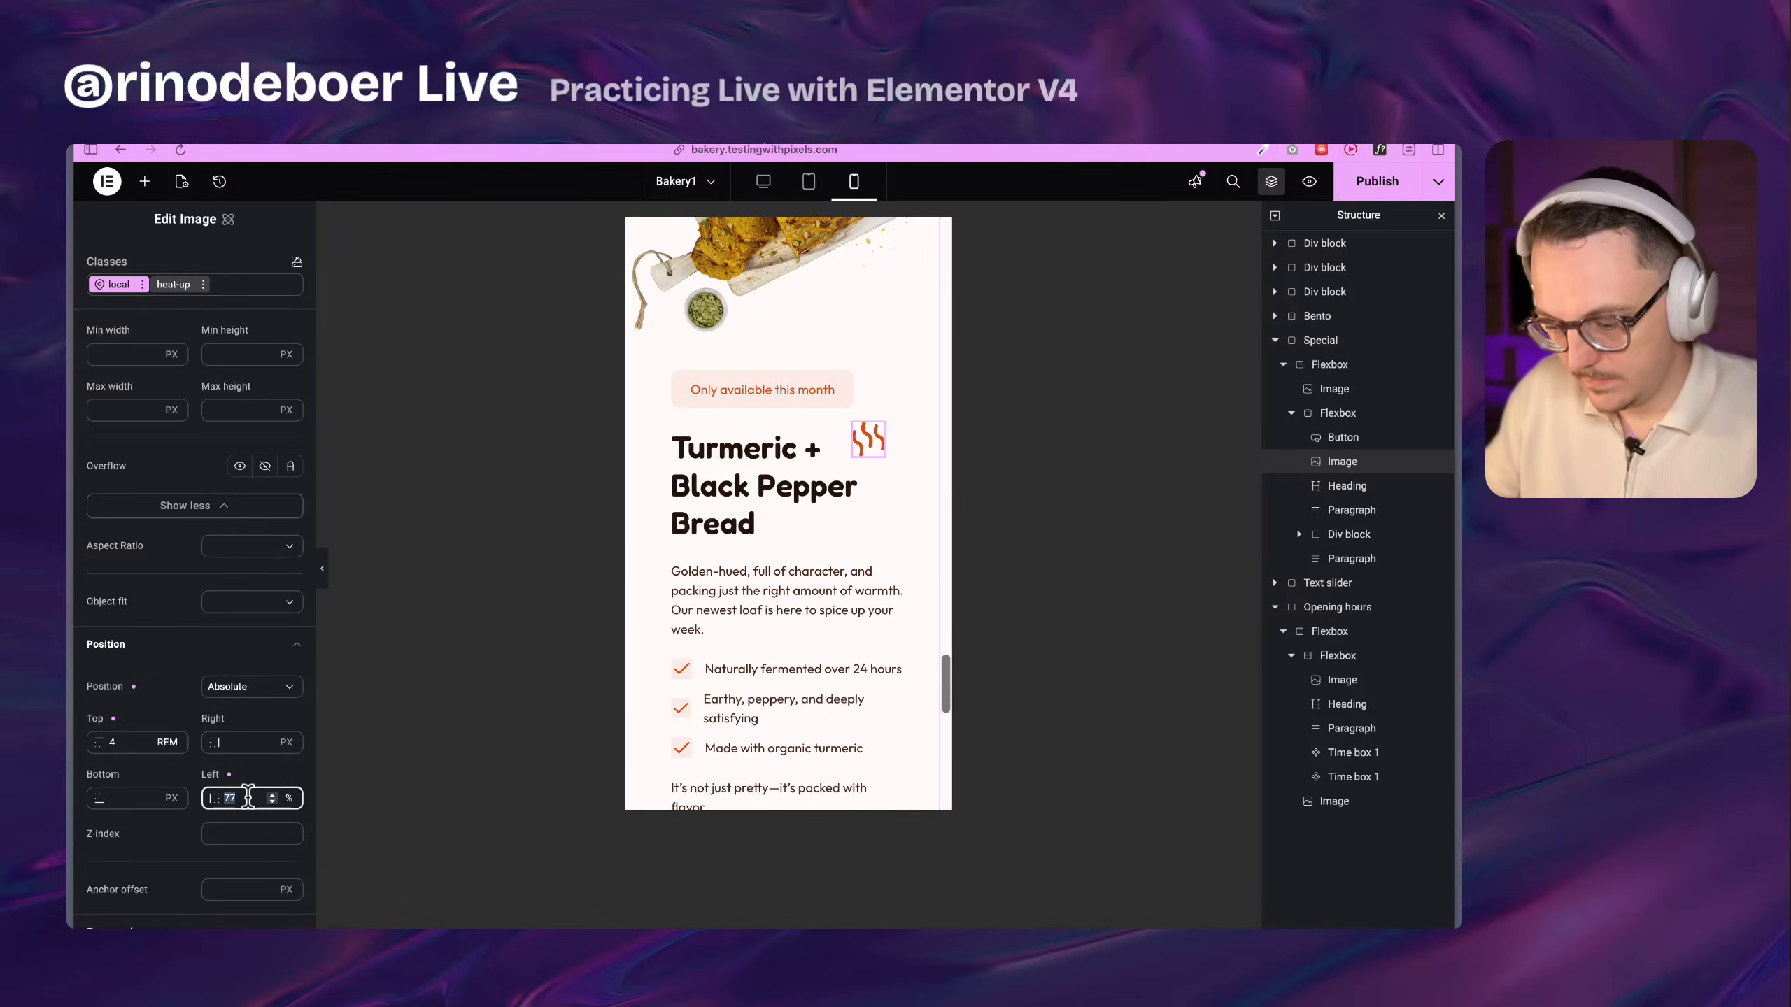
click(133, 742)
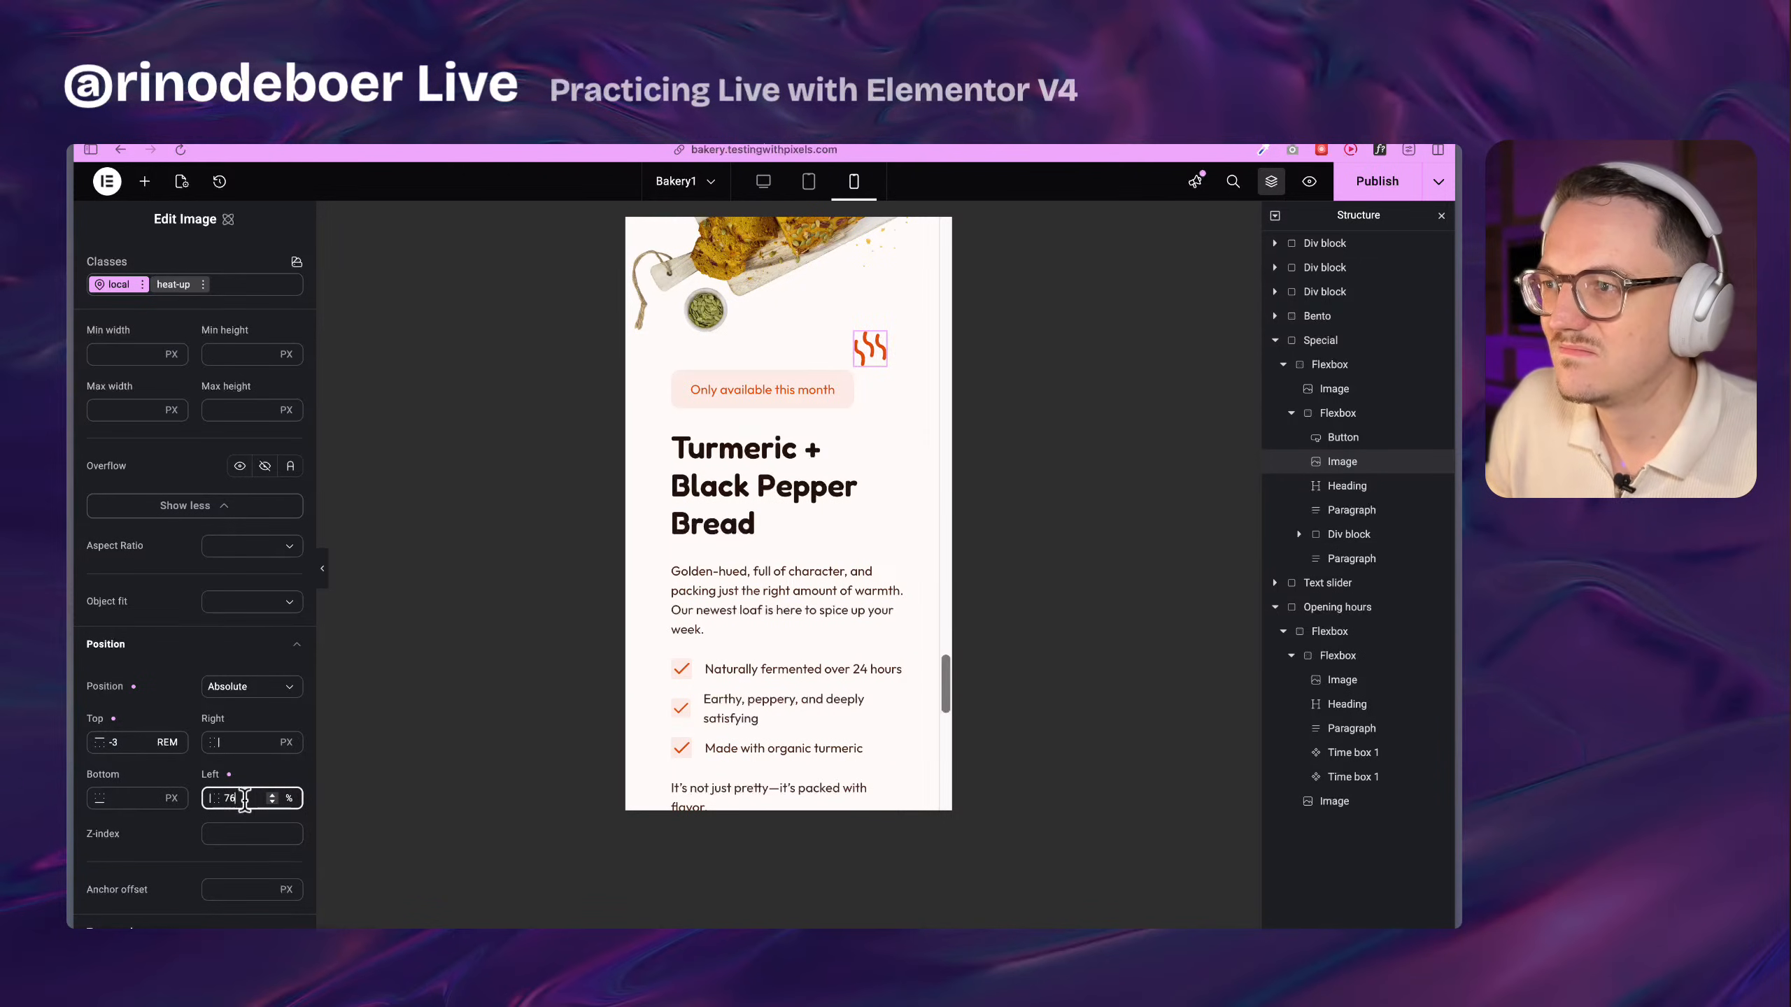
key(Down)
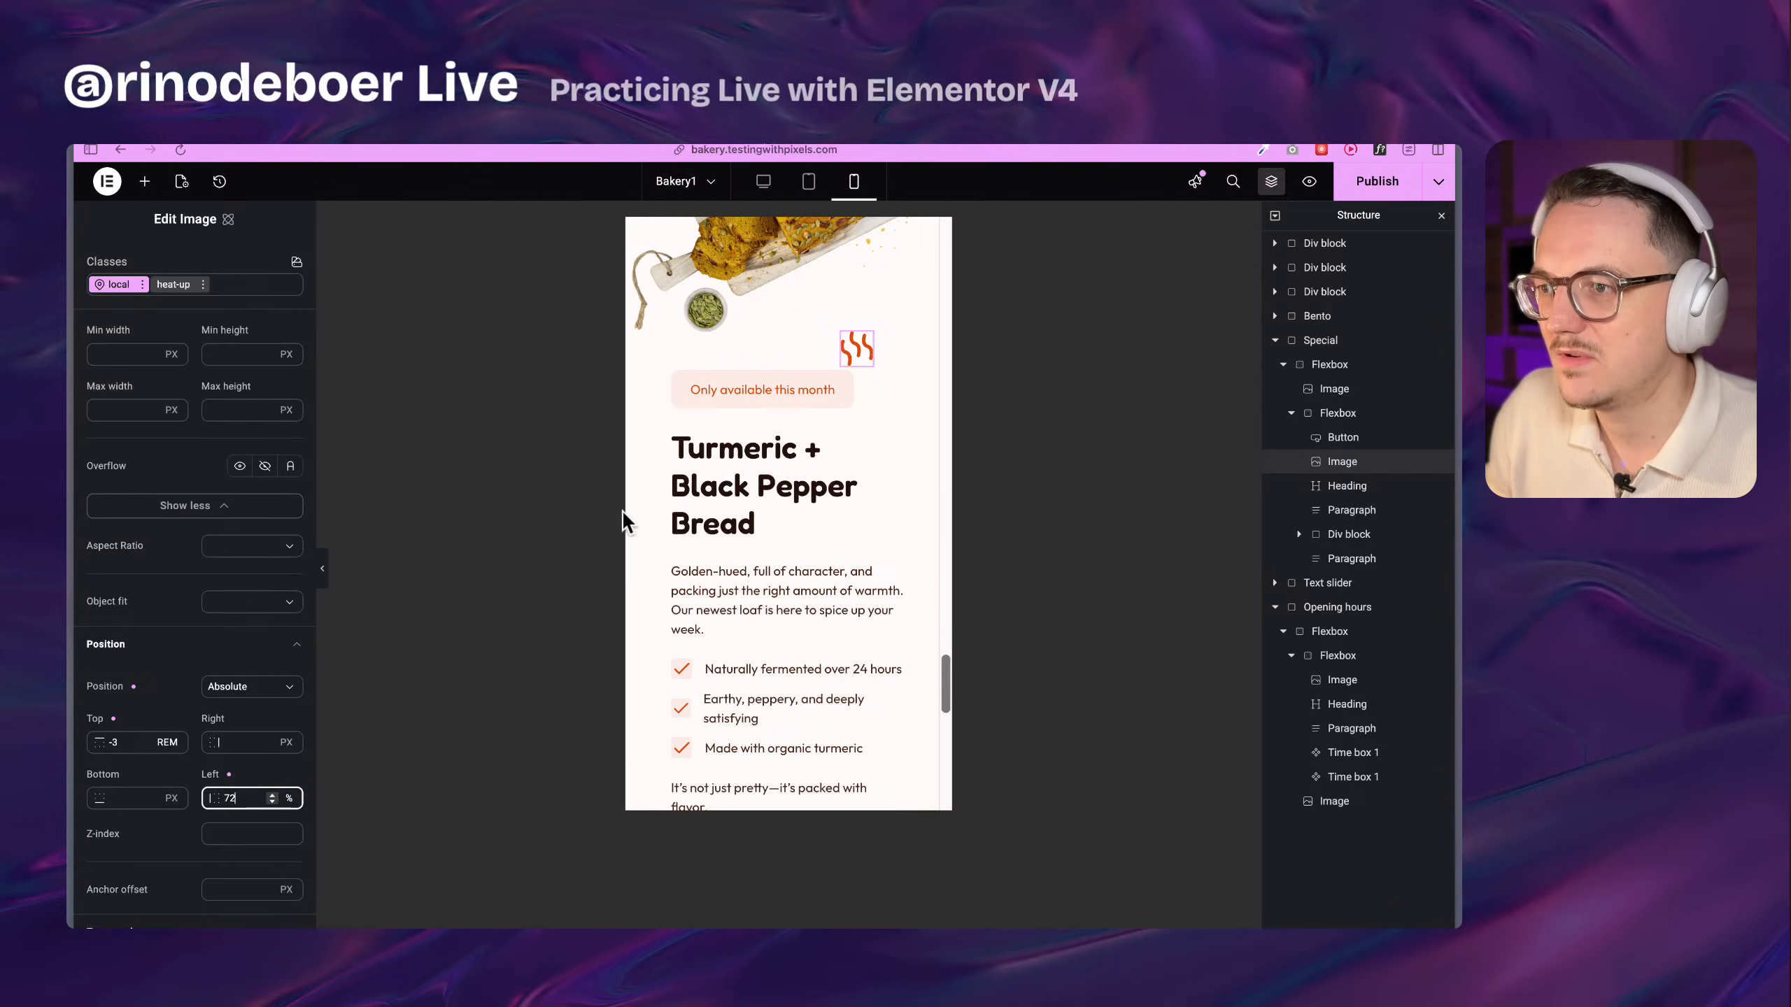
drag(621, 507, 637, 442)
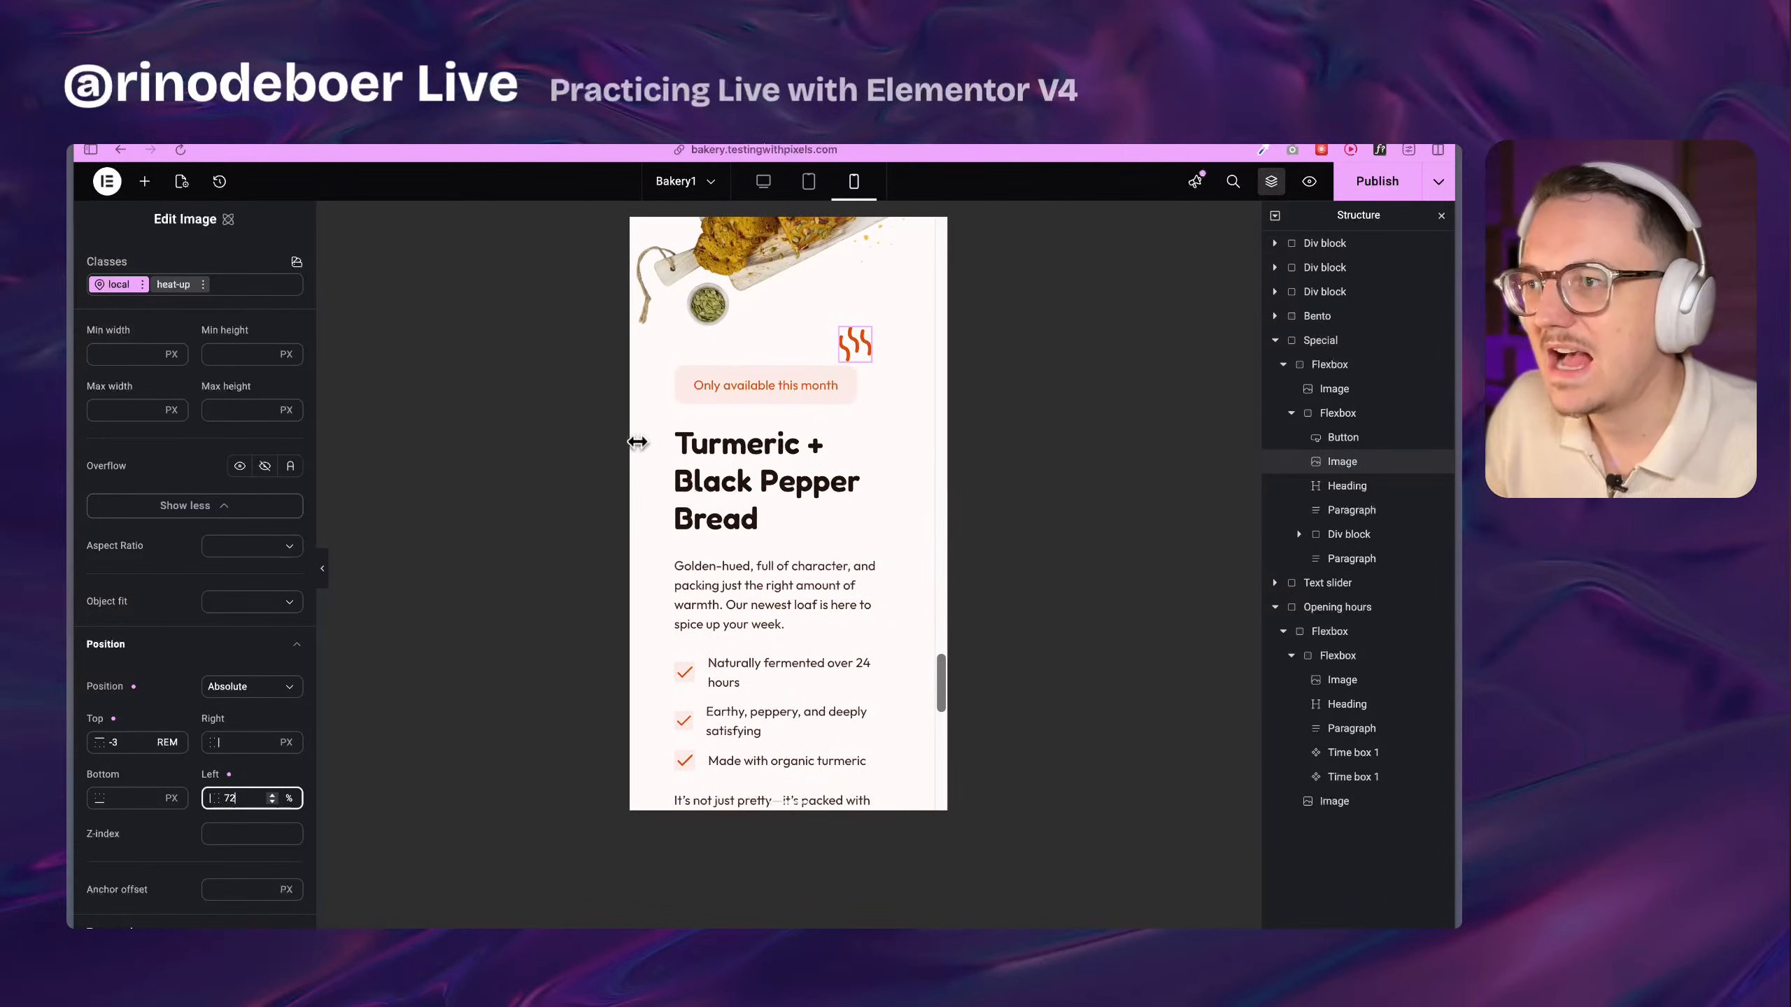
Hide the steam icon on mobile by setting its opacity to 0%
scroll(204, 748, down, 5)
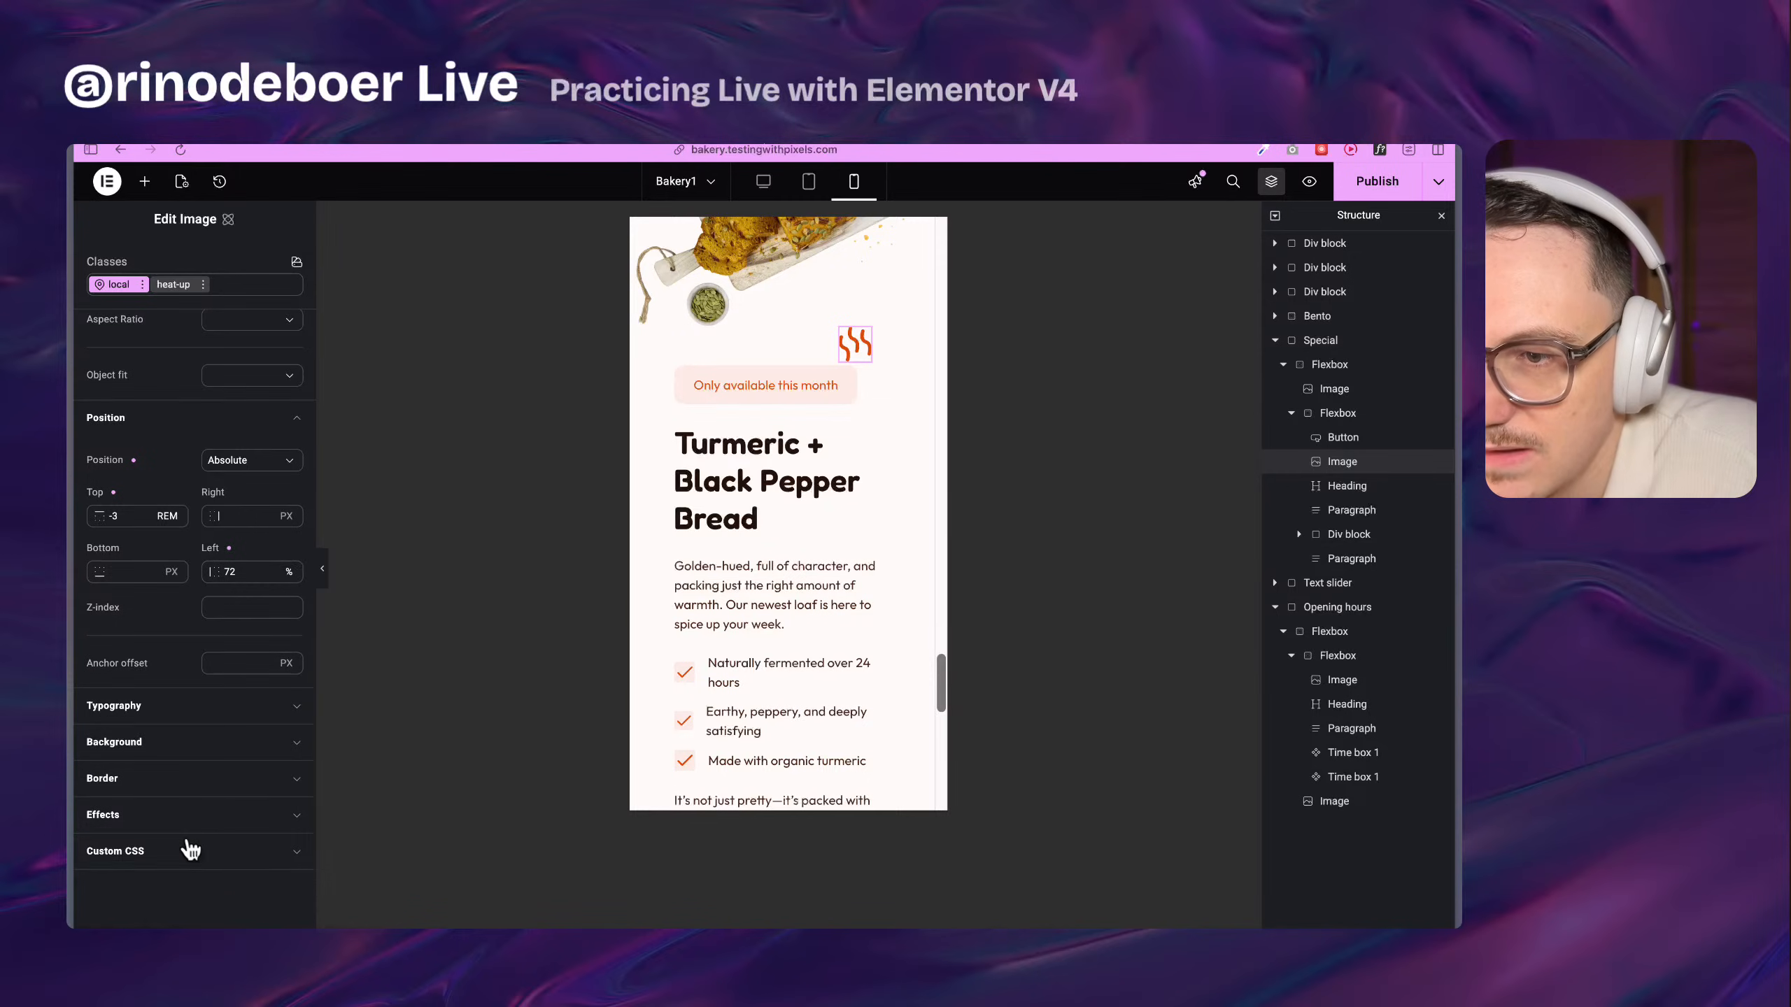
click(188, 849)
scroll(191, 850, down, 3)
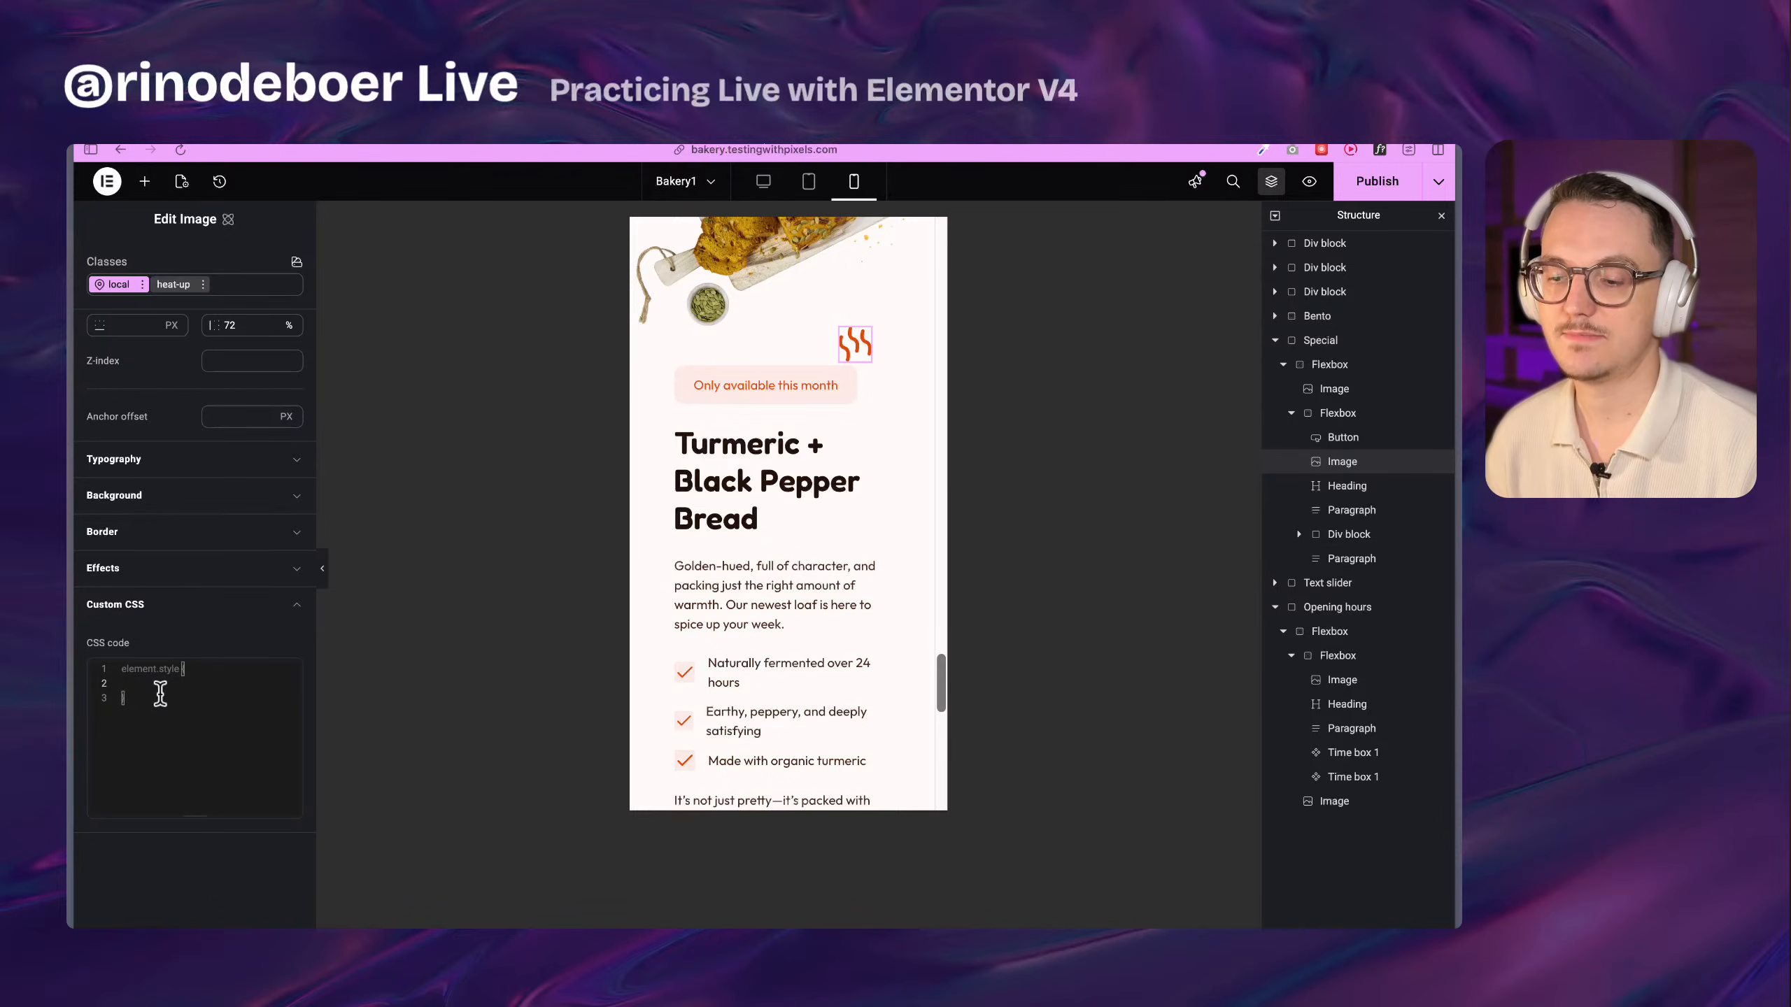
click(162, 575)
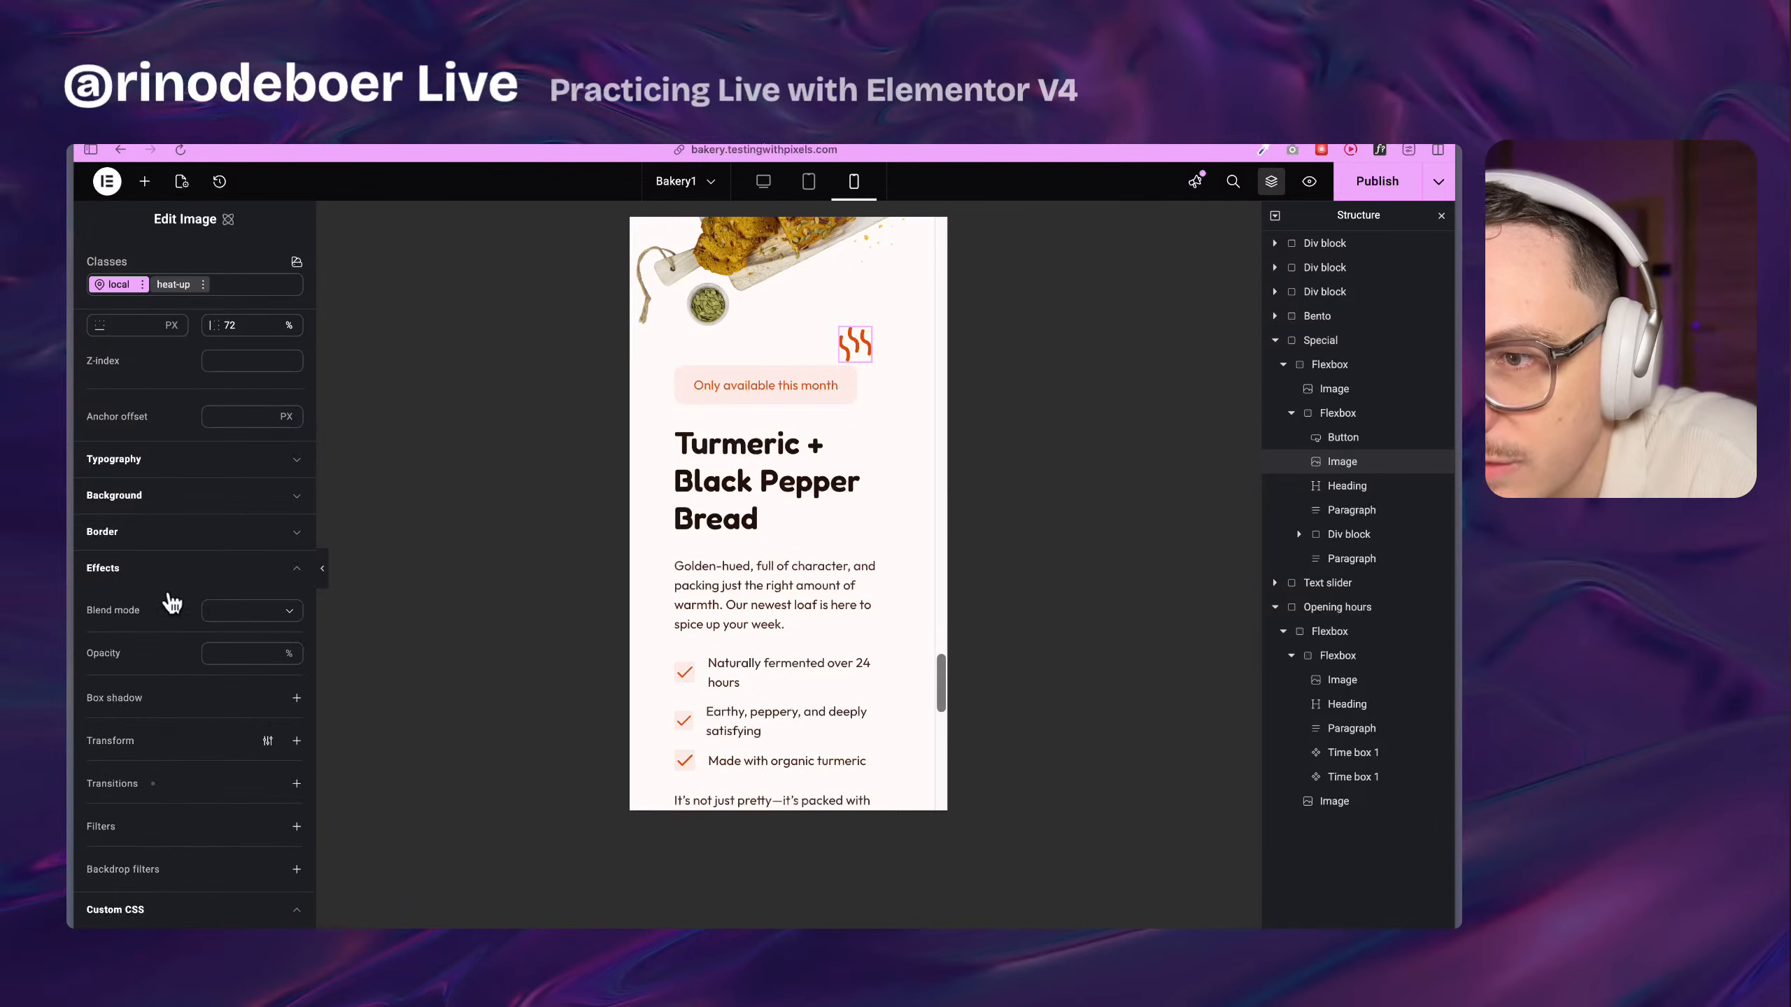
scroll(233, 535, down, 3)
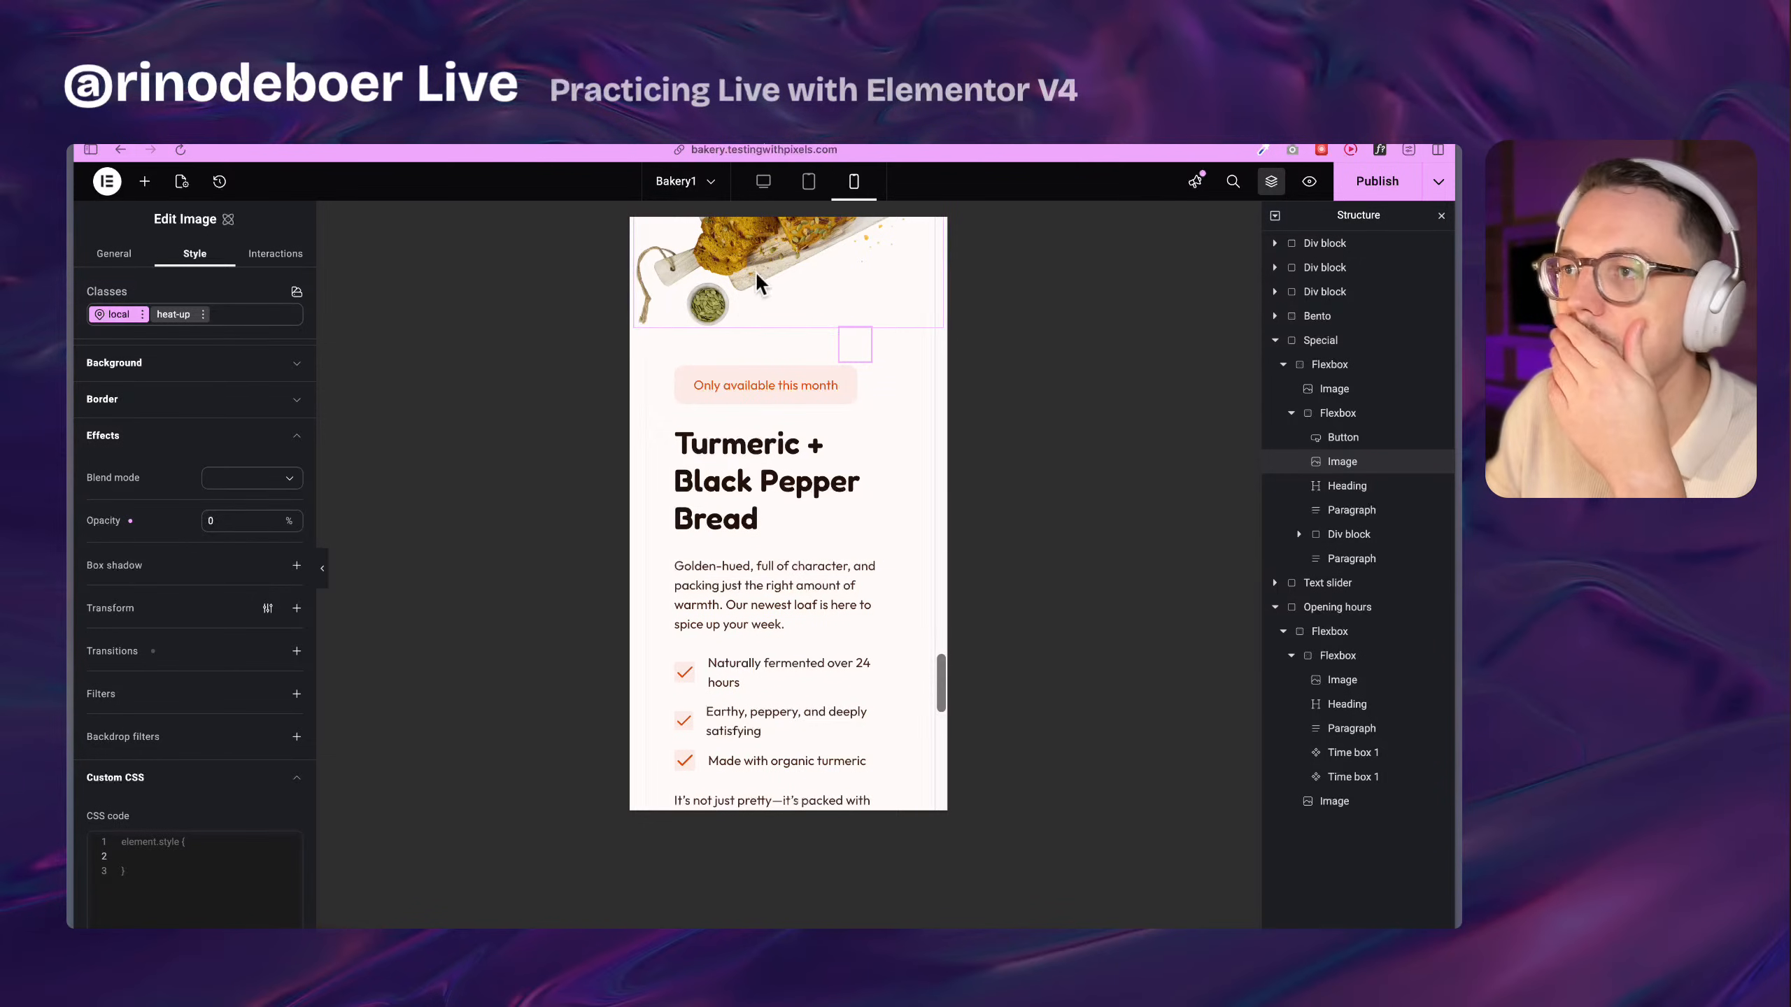
In the tablet view, set the steam icon's left offset to 24 REM and try resizing the preview
click(810, 181)
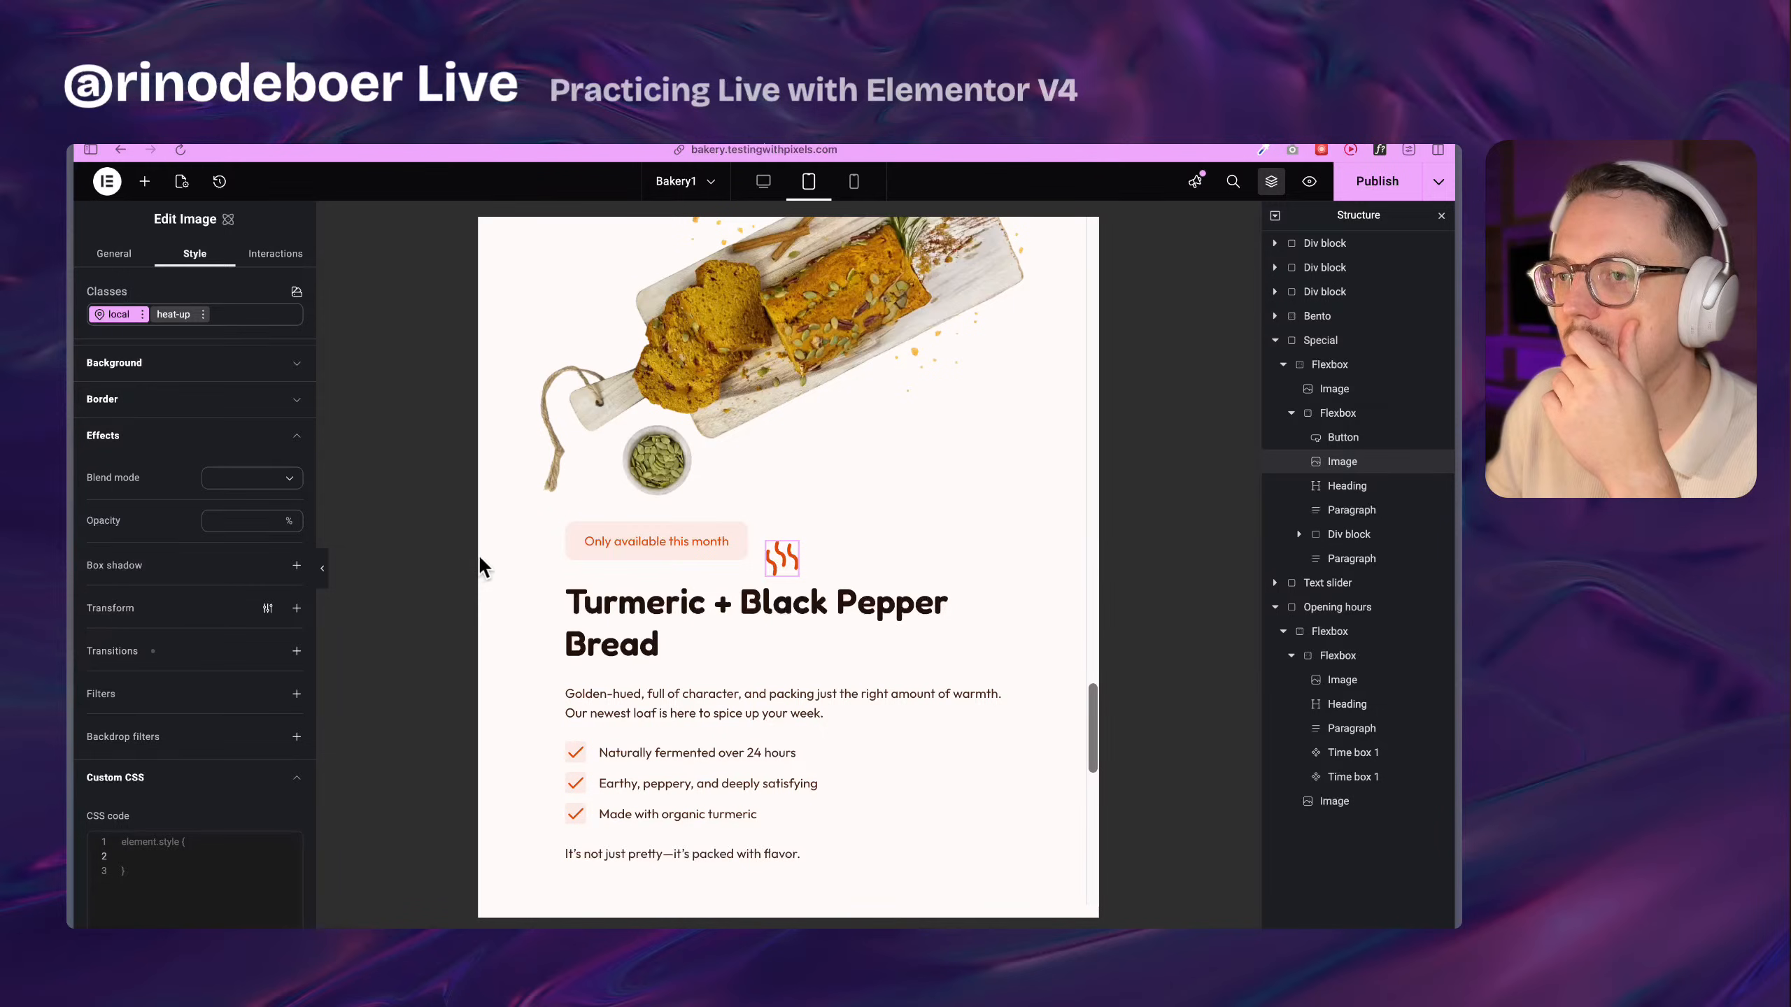
drag(478, 554, 526, 502)
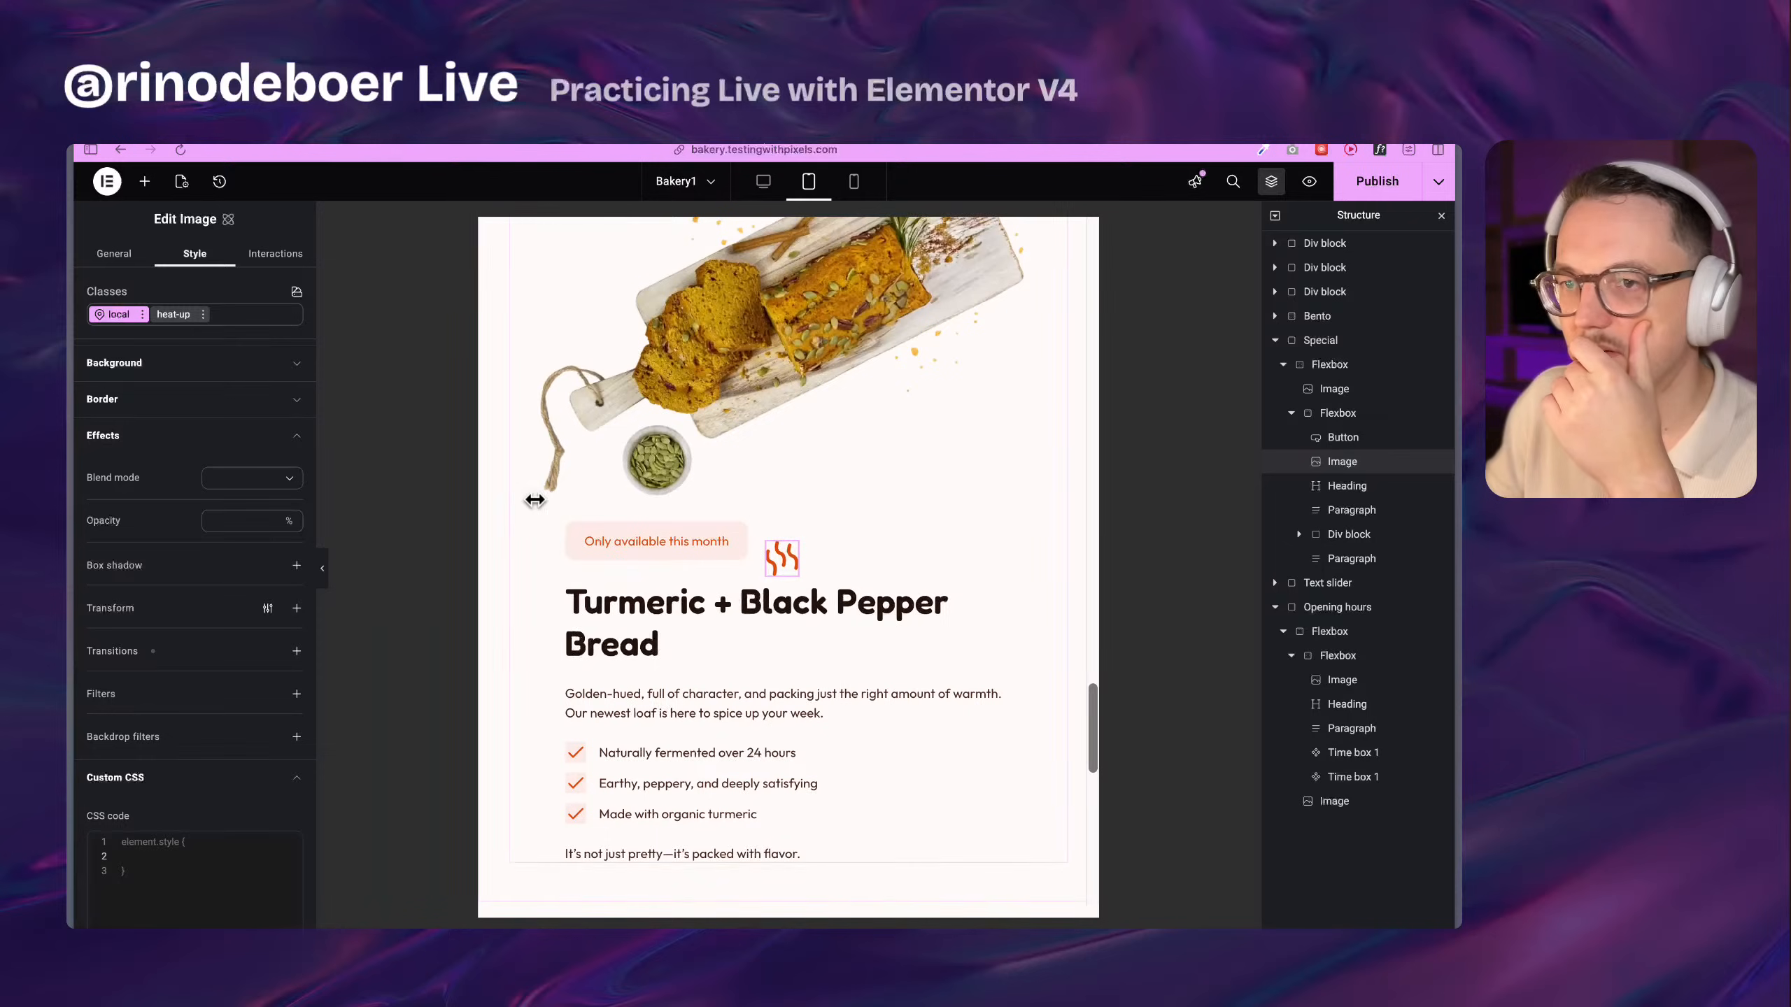
scroll(175, 663, up, 5)
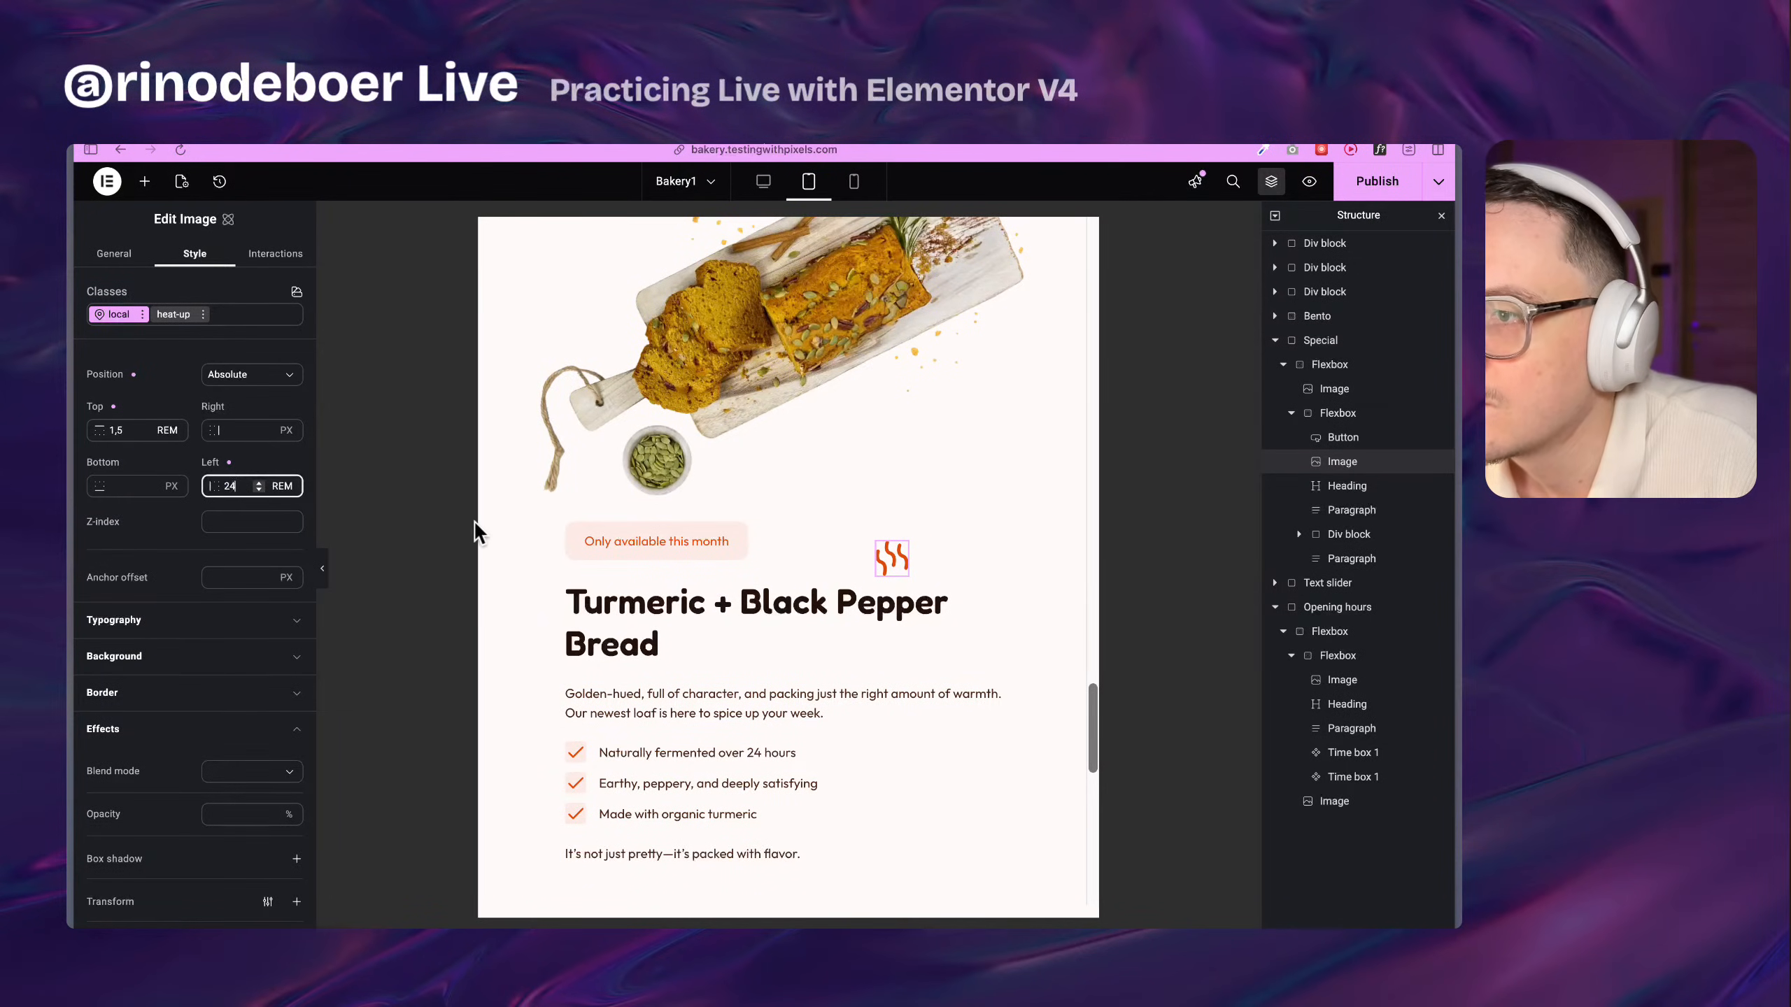
drag(477, 520, 562, 492)
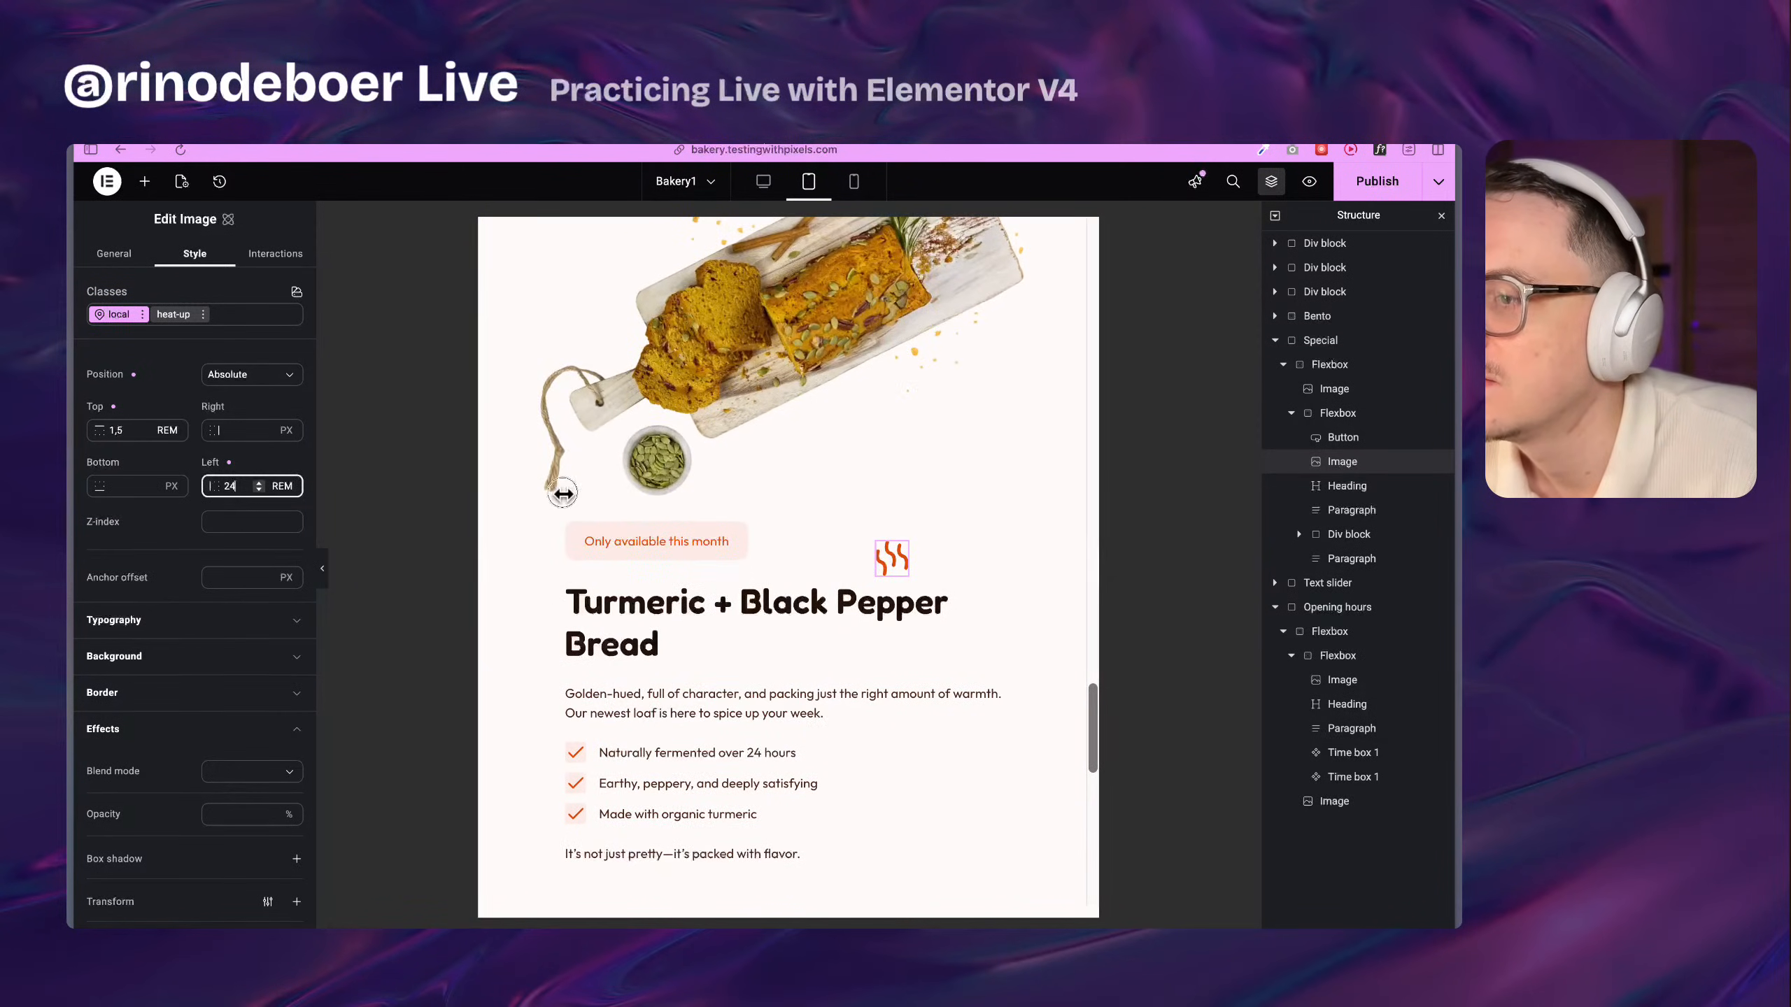
In the desktop view, set the Special section's bottom padding to 5 REM and publish the page
click(763, 181)
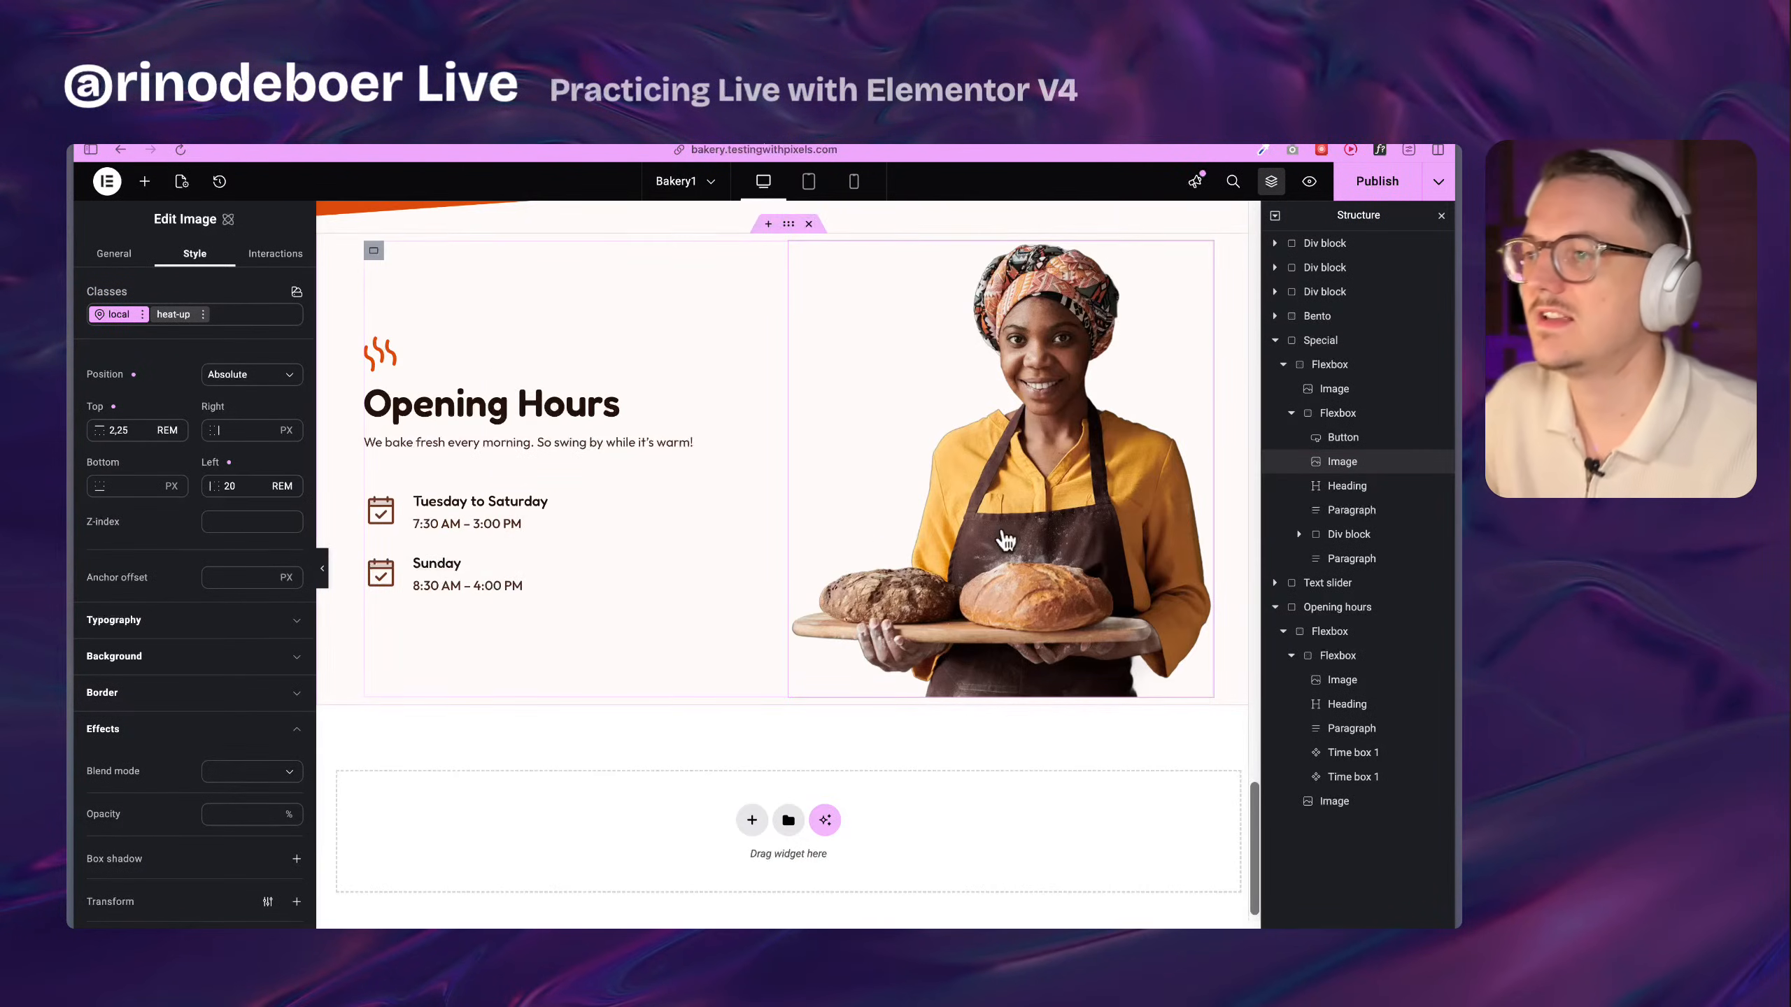
scroll(1089, 413, up, 3)
scroll(1090, 406, up, 5)
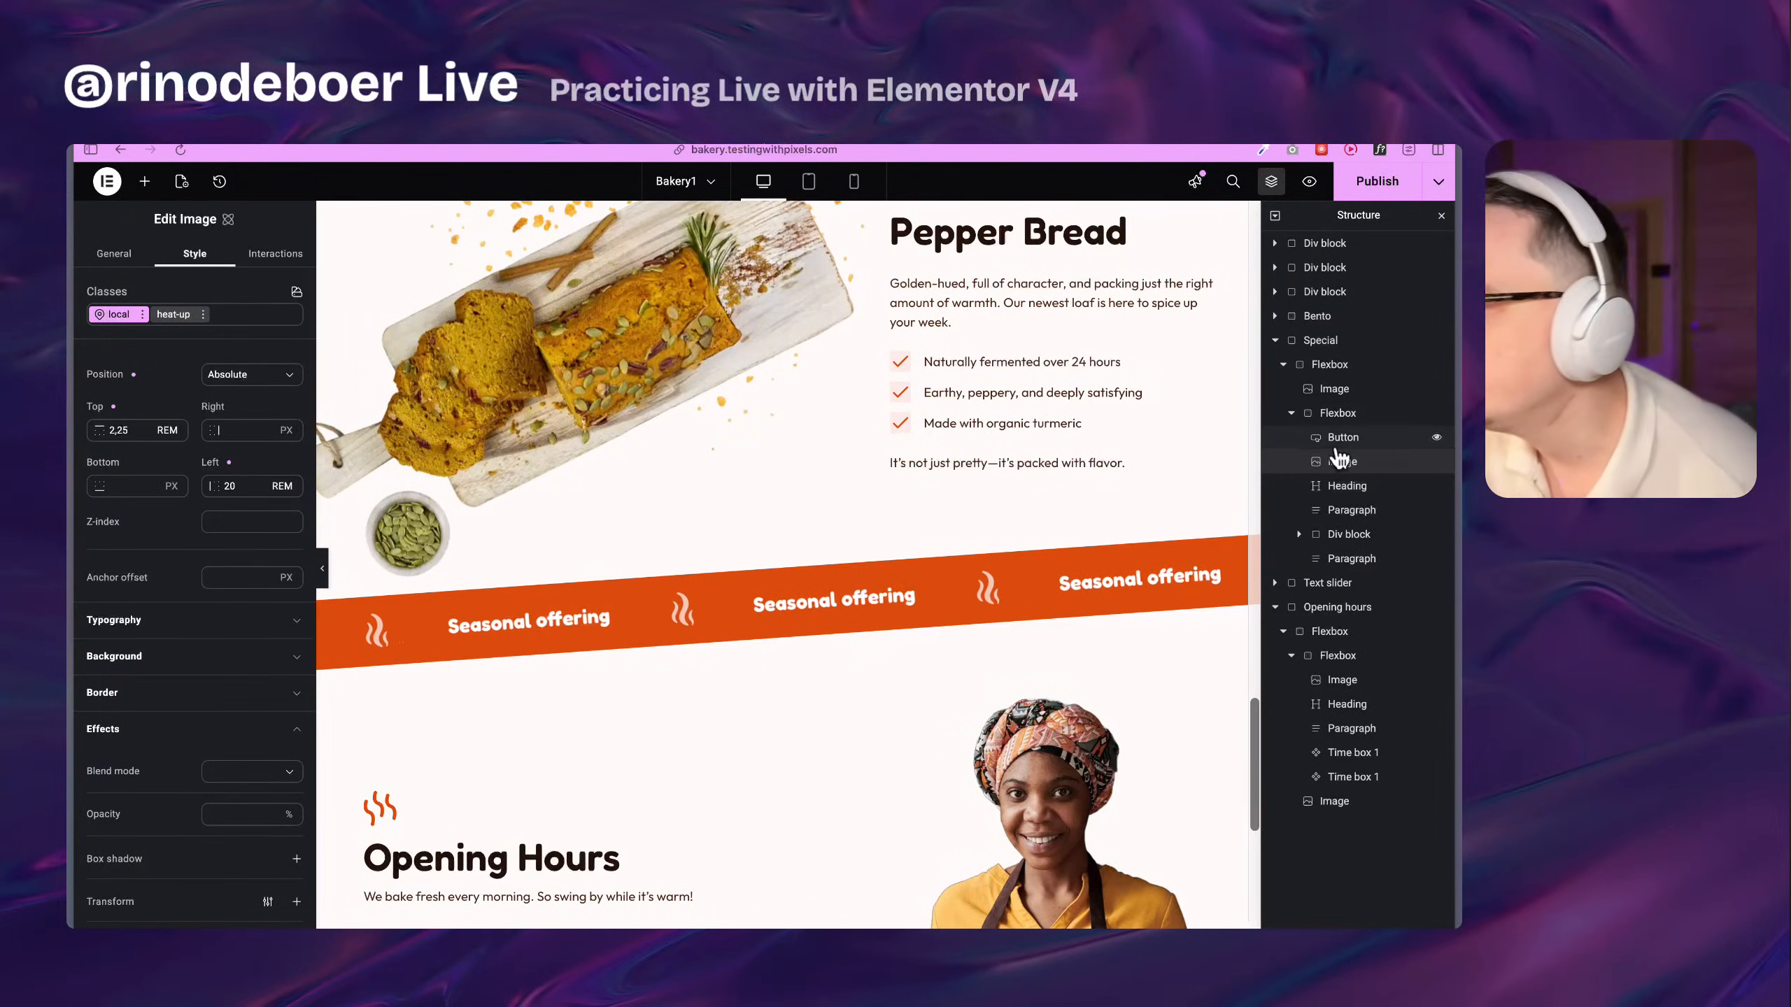
click(1340, 364)
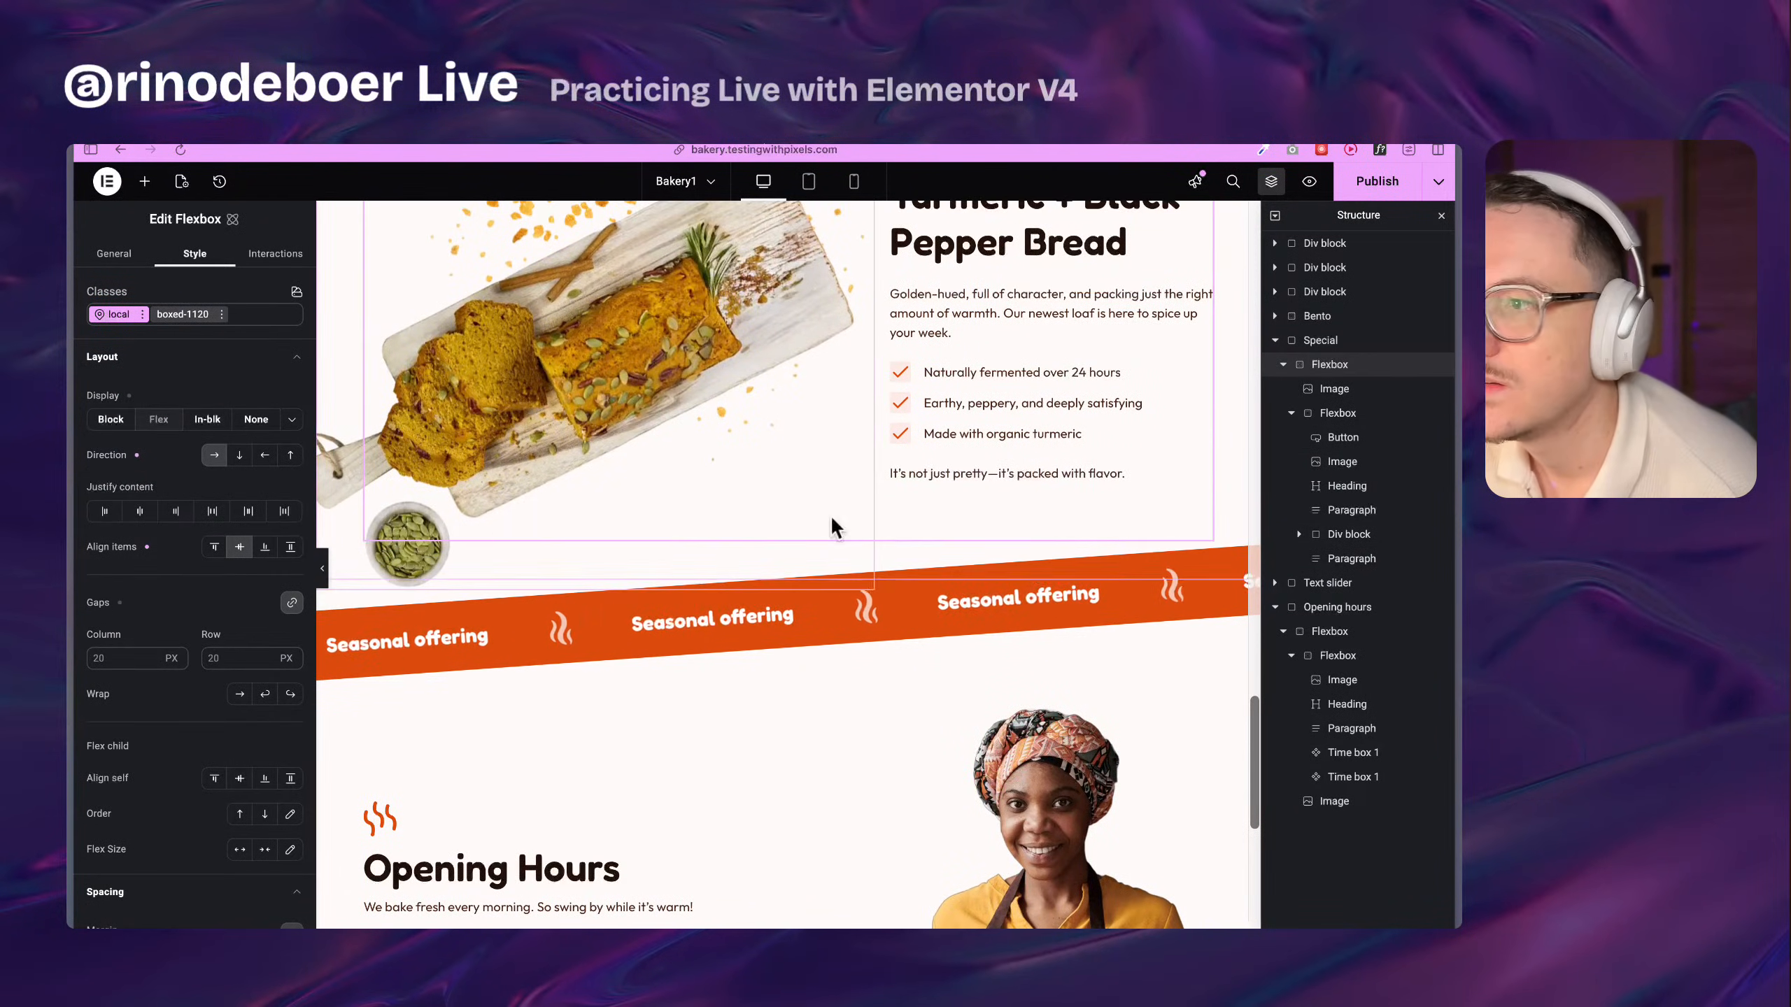
click(1361, 342)
scroll(754, 568, down, 5)
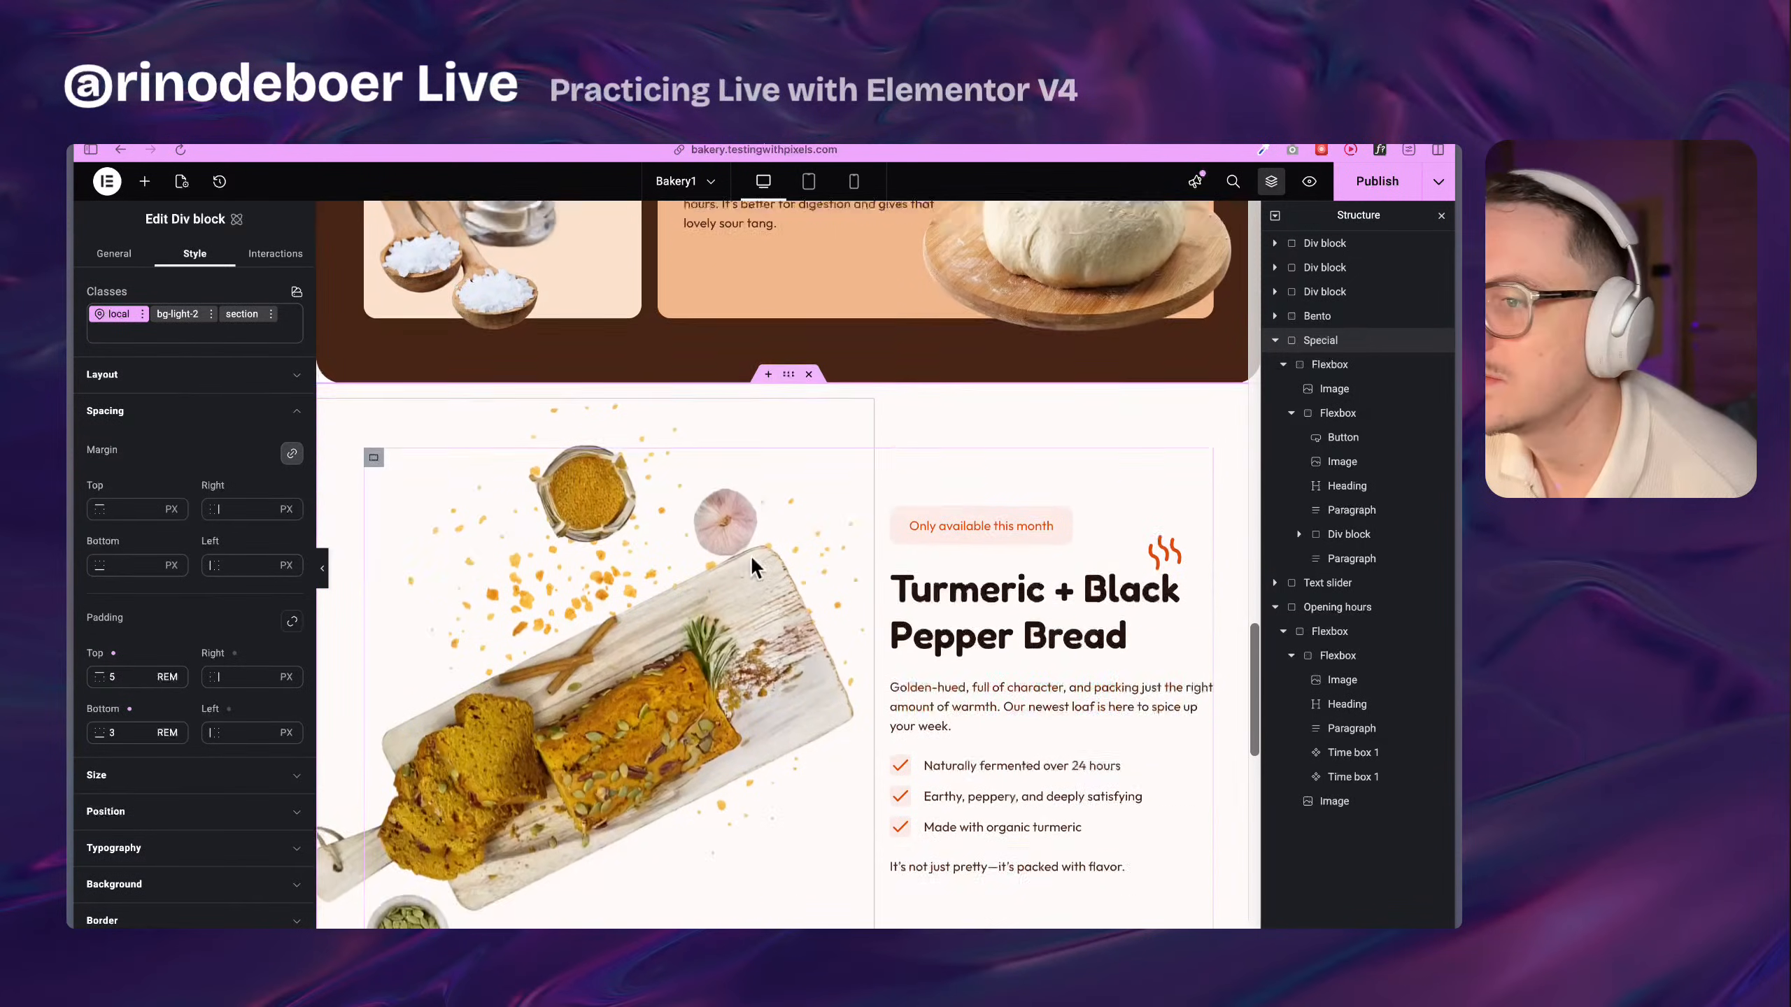
click(116, 733)
text(5)
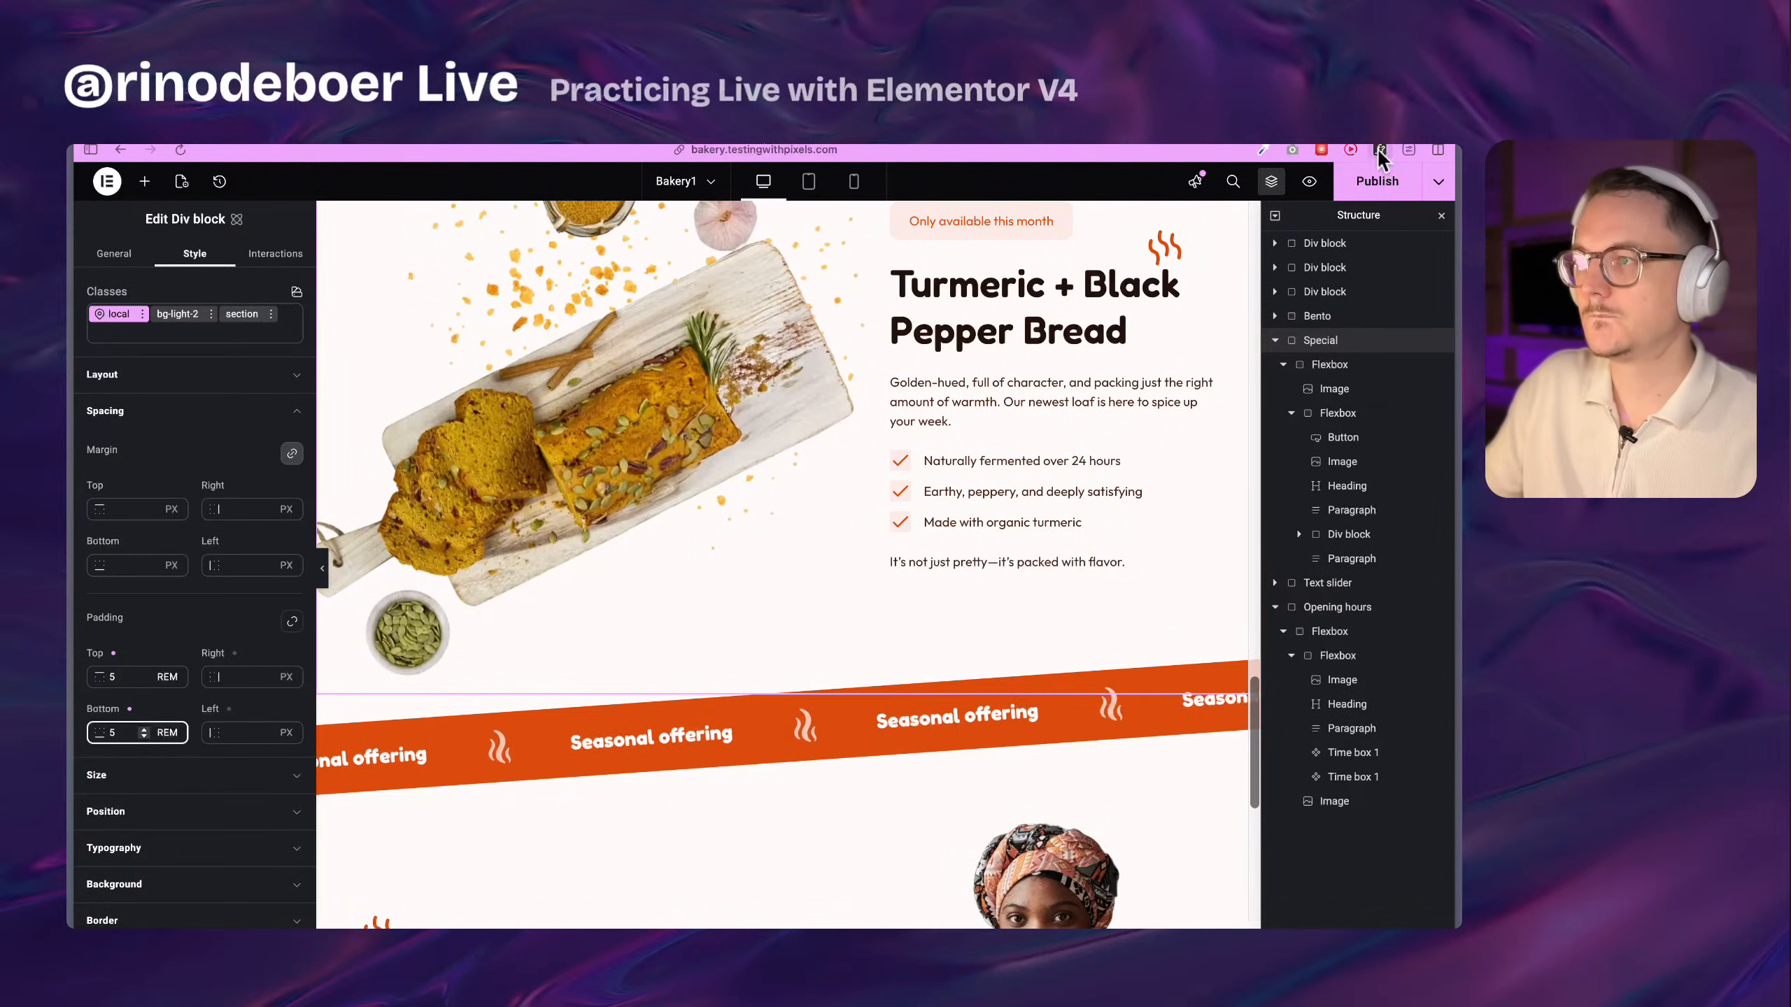
click(1362, 187)
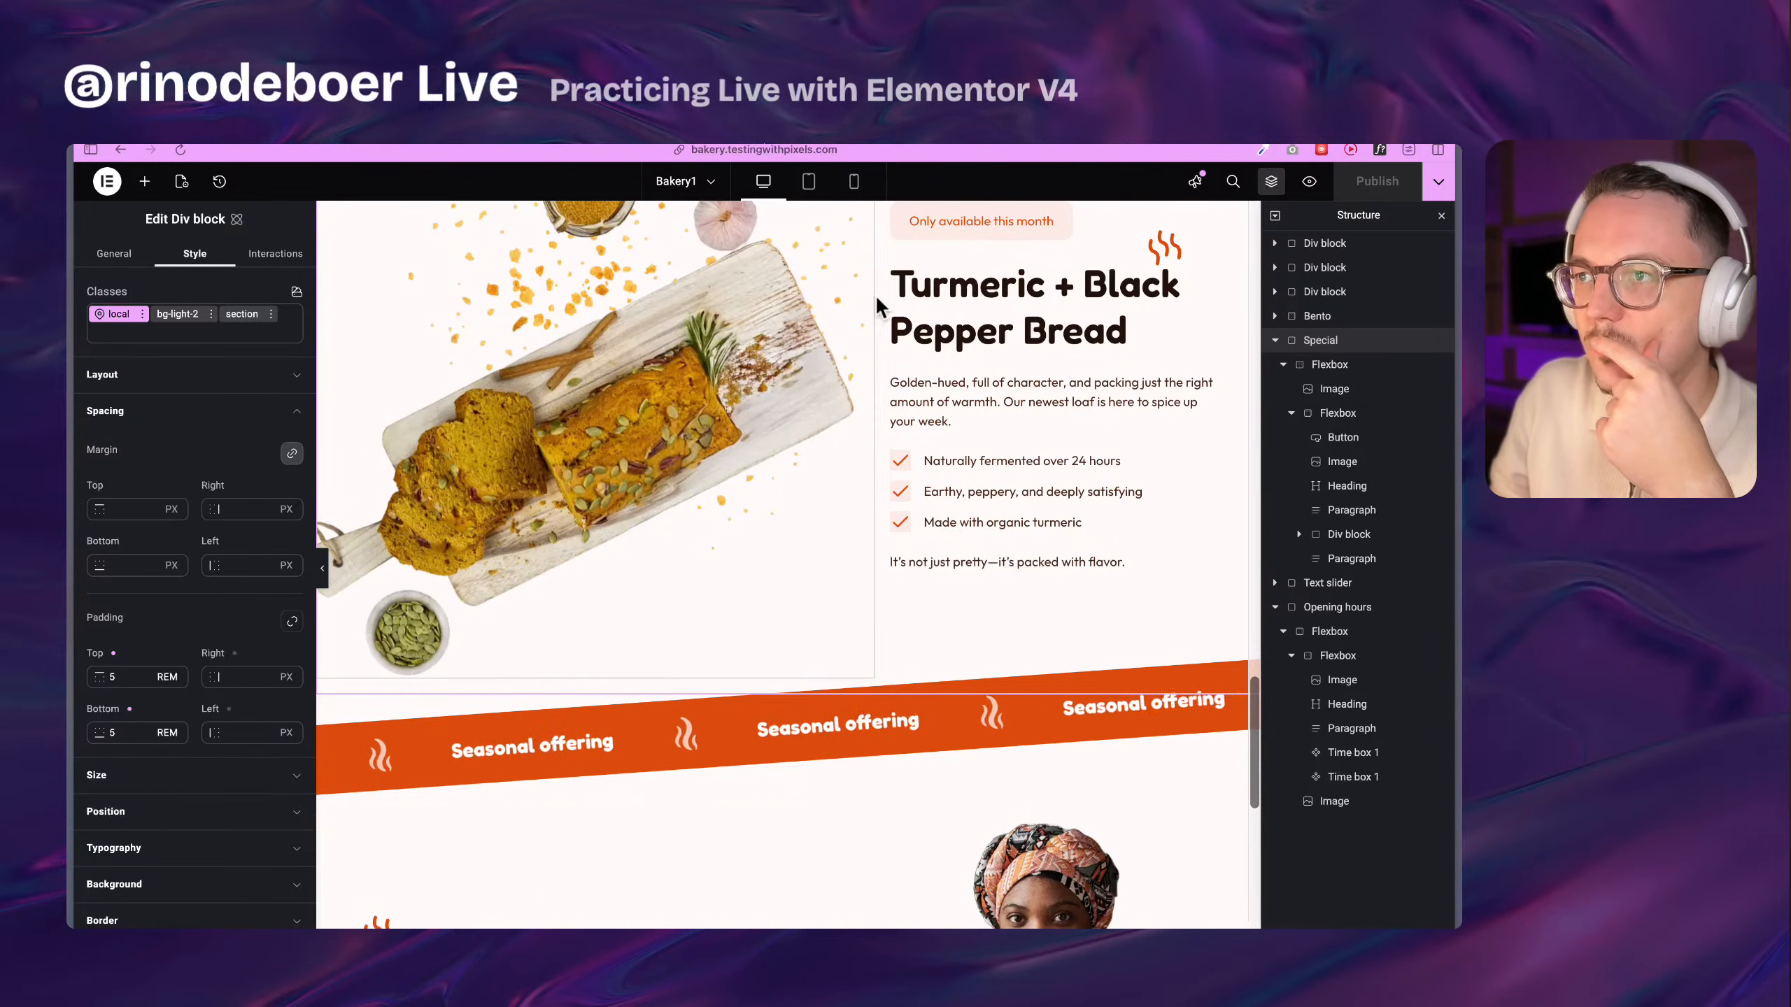
Switch to the live bakery page and reload it to check the Special section's spacing at desktop width
mouse_move(72, 494)
click(179, 624)
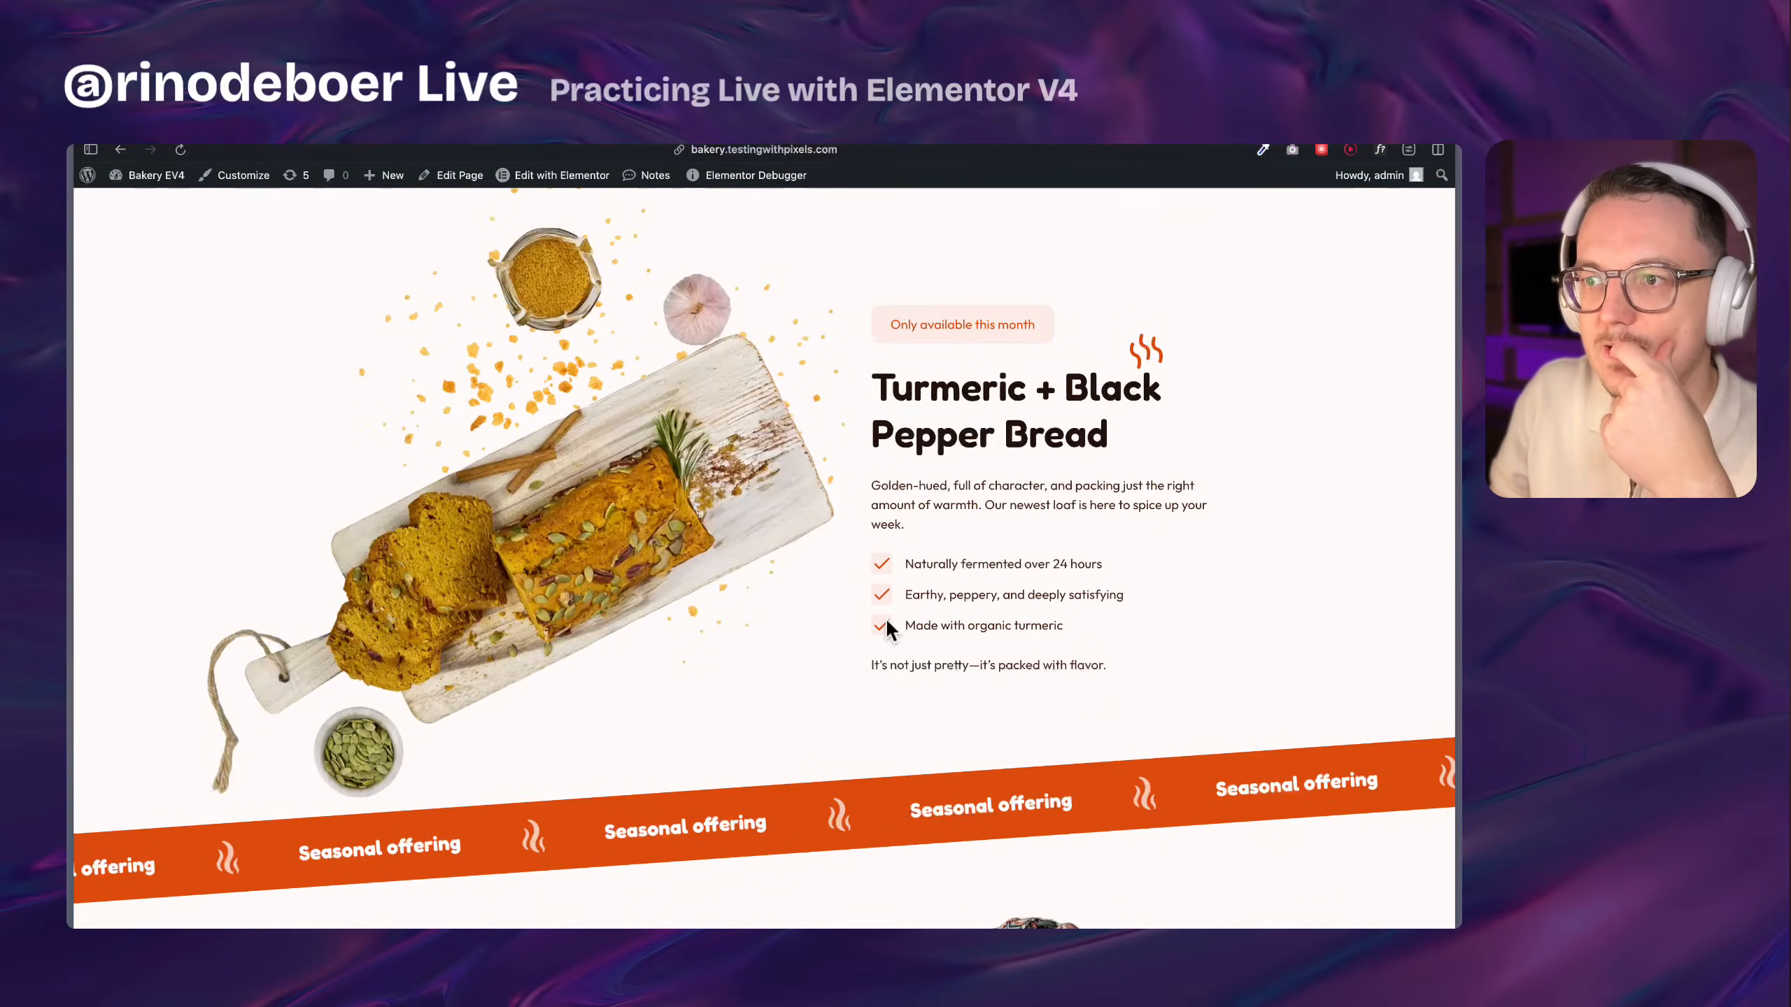
scroll(1287, 559, up, 1)
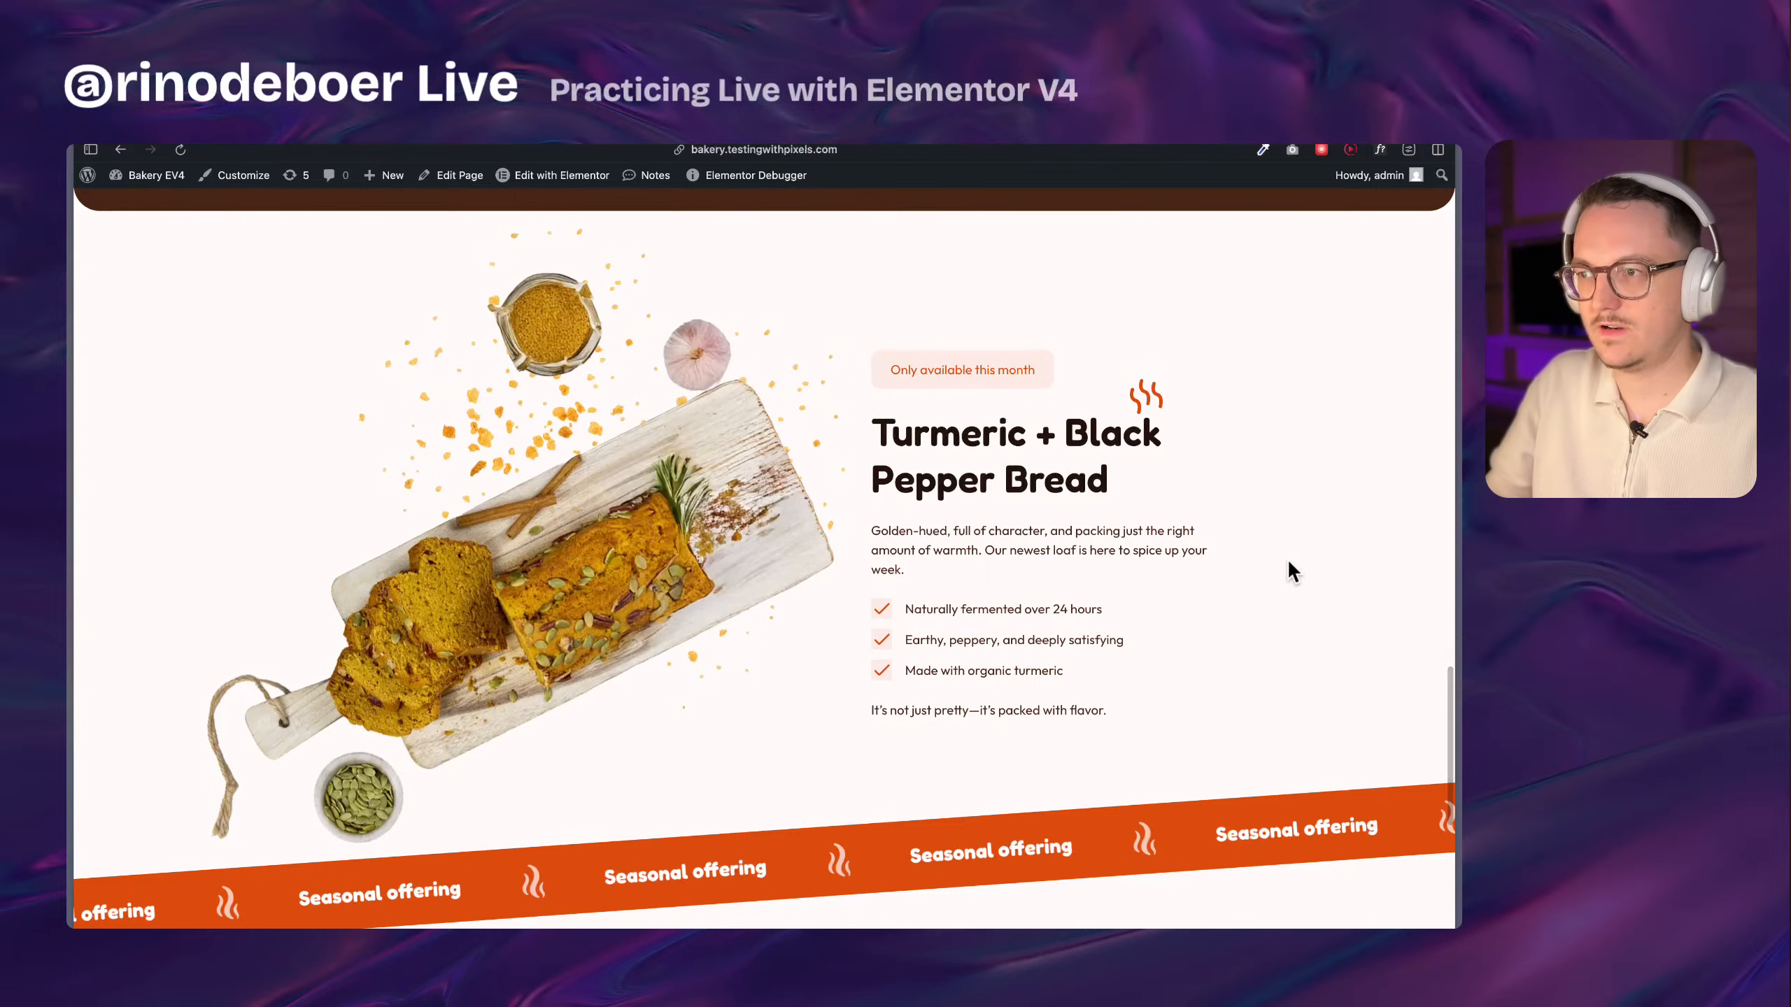
key(super+r)
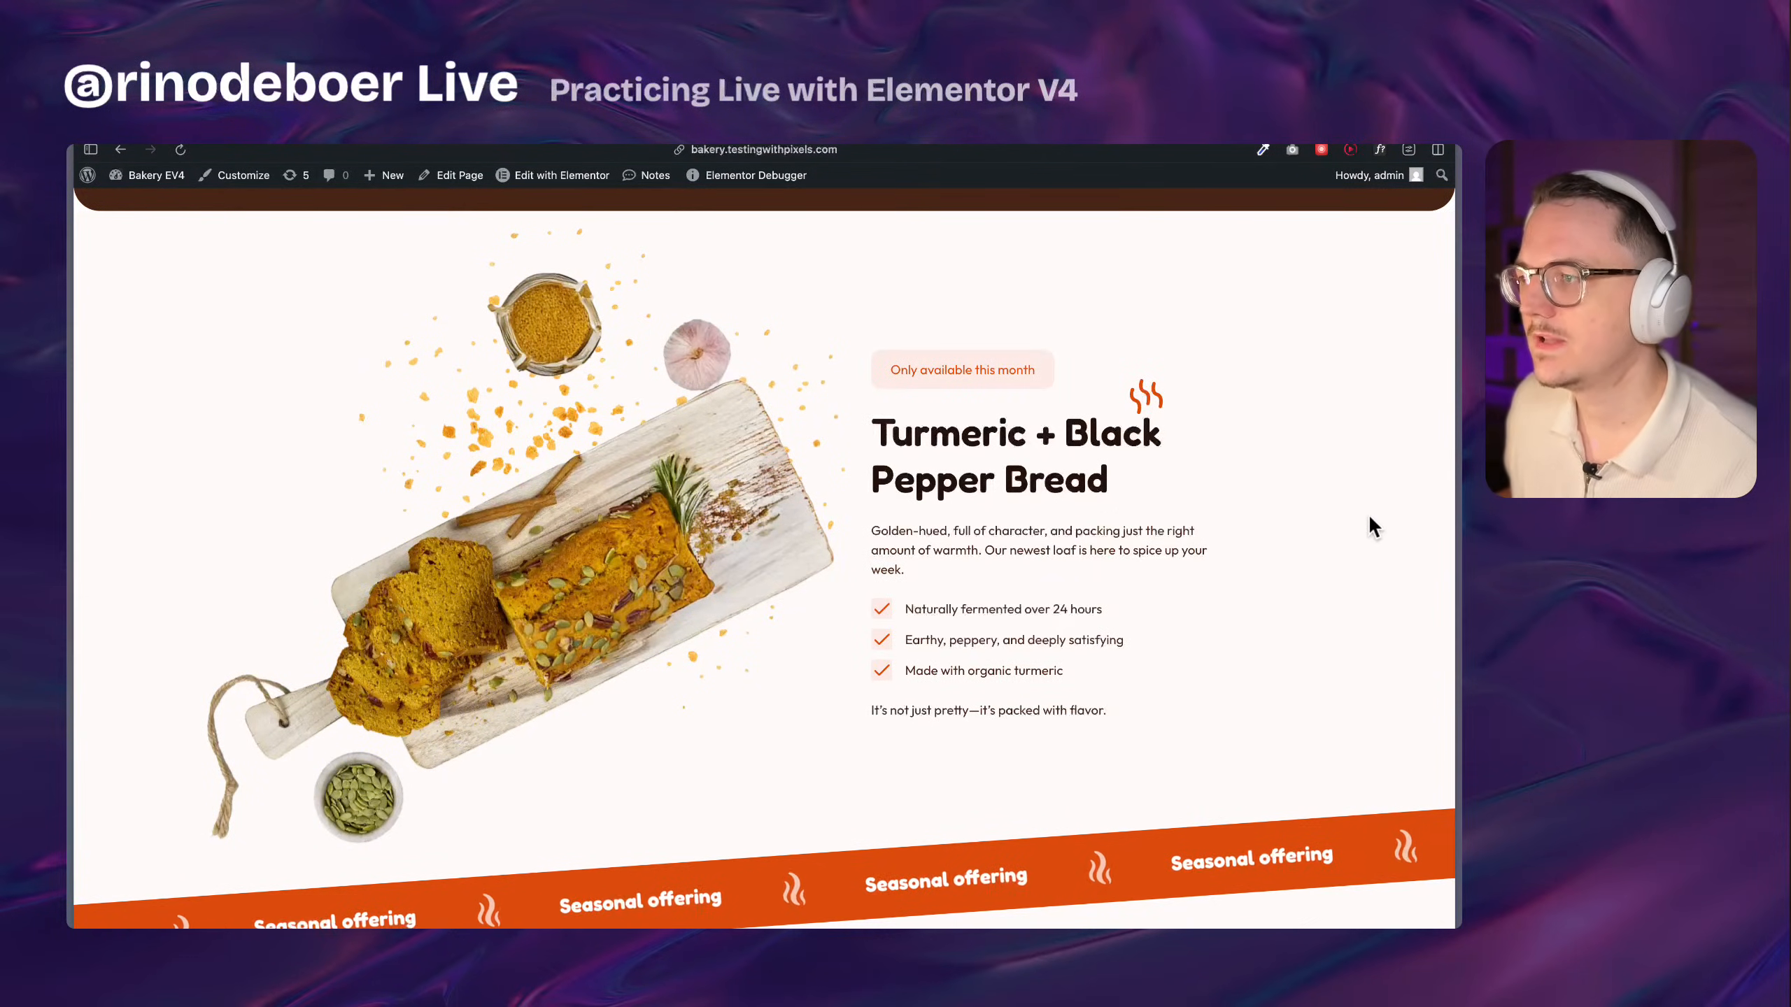
scroll(1371, 512, down, 3)
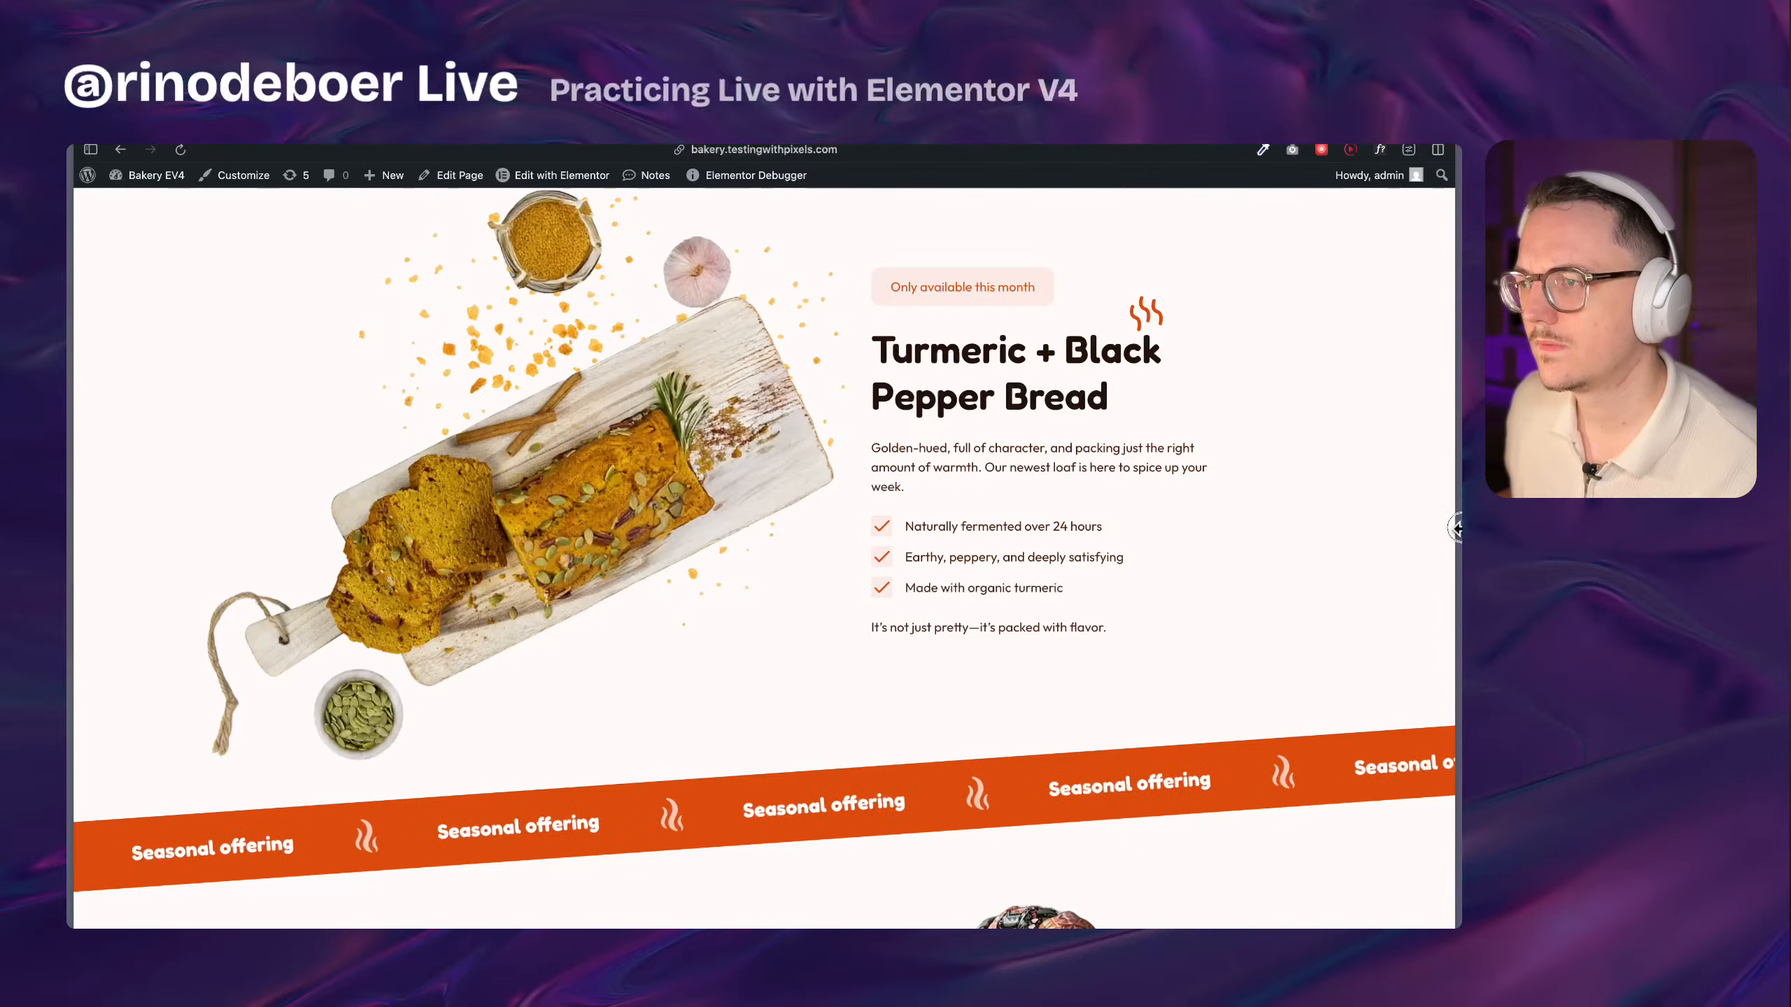
Narrow the browser window to tablet width and examine the Special section's image, steam icon and spacing above the text slider
drag(1455, 524, 881, 484)
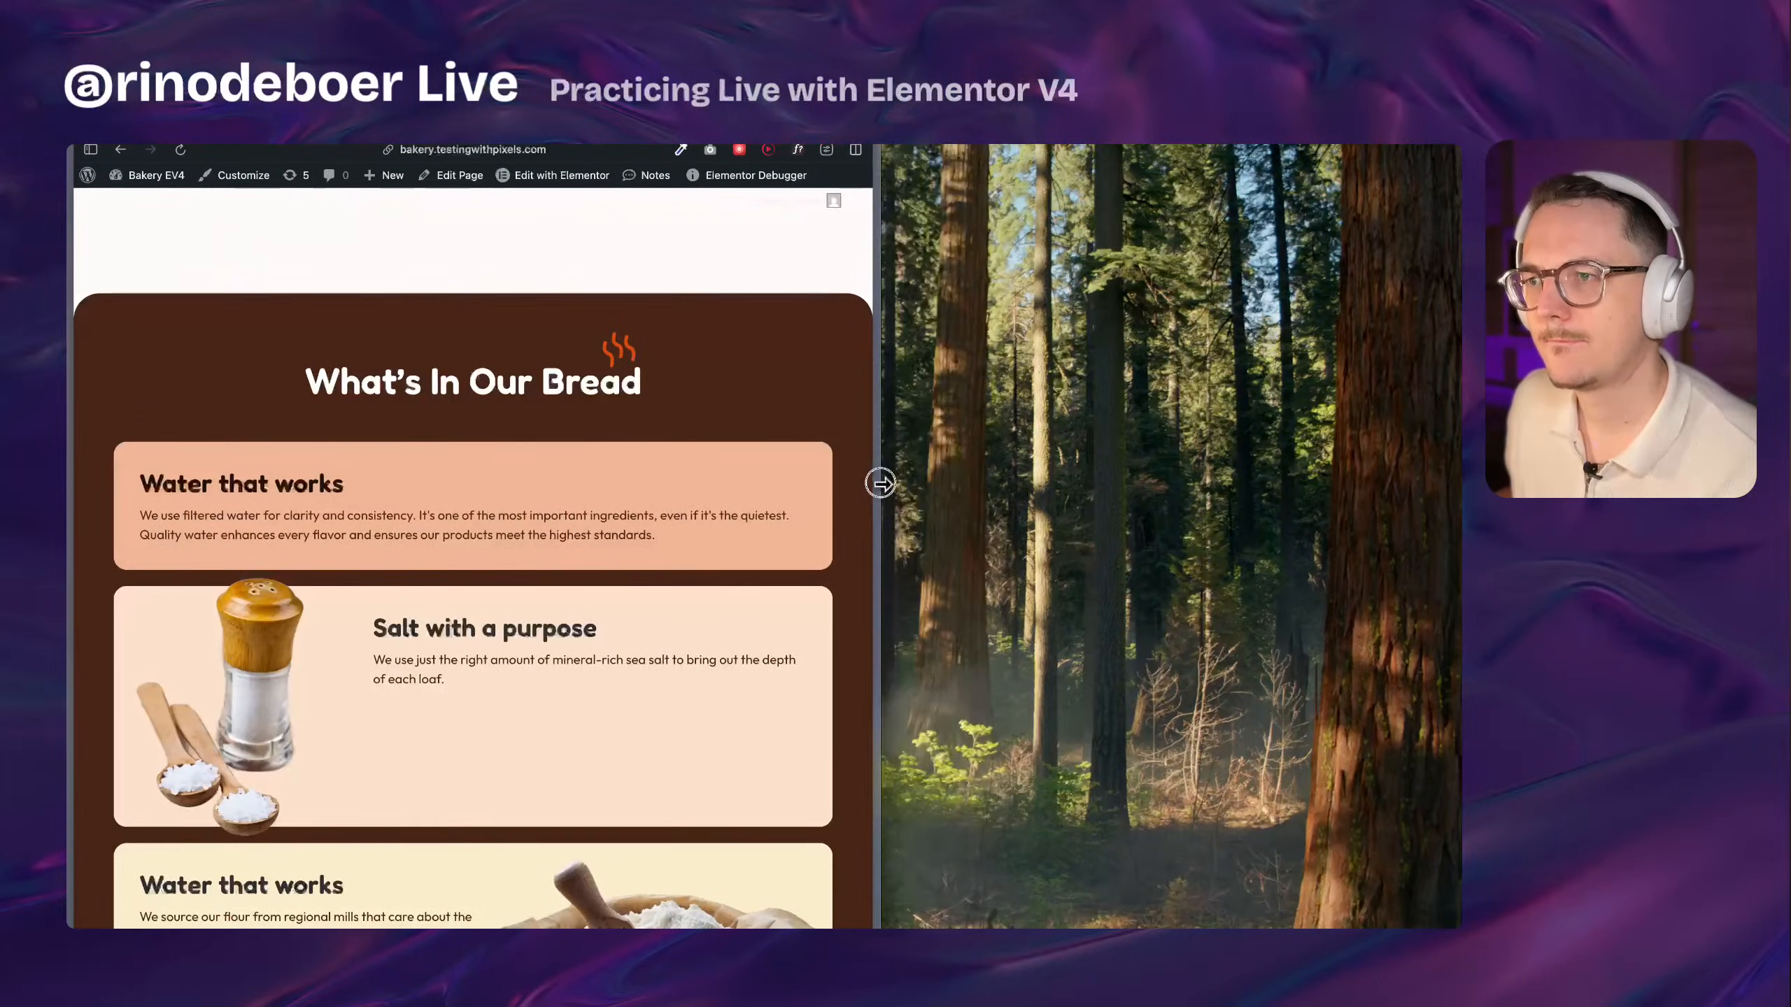
scroll(740, 514, down, 15)
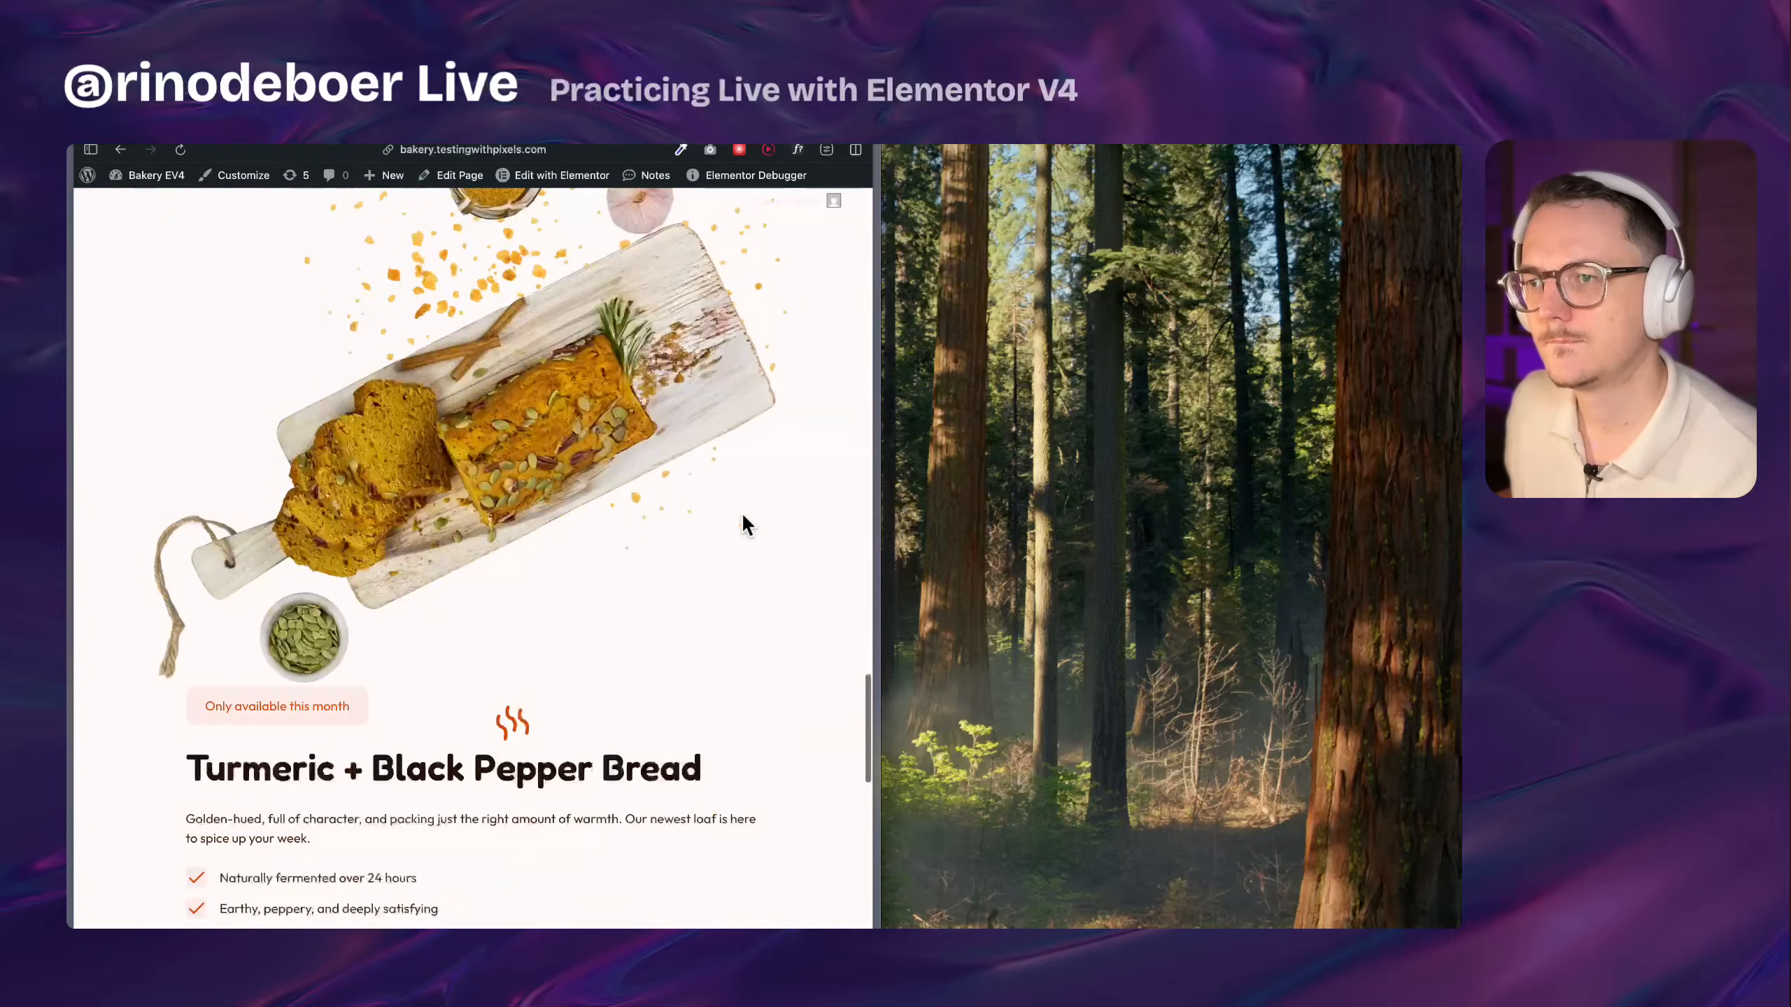
scroll(747, 521, up, 4)
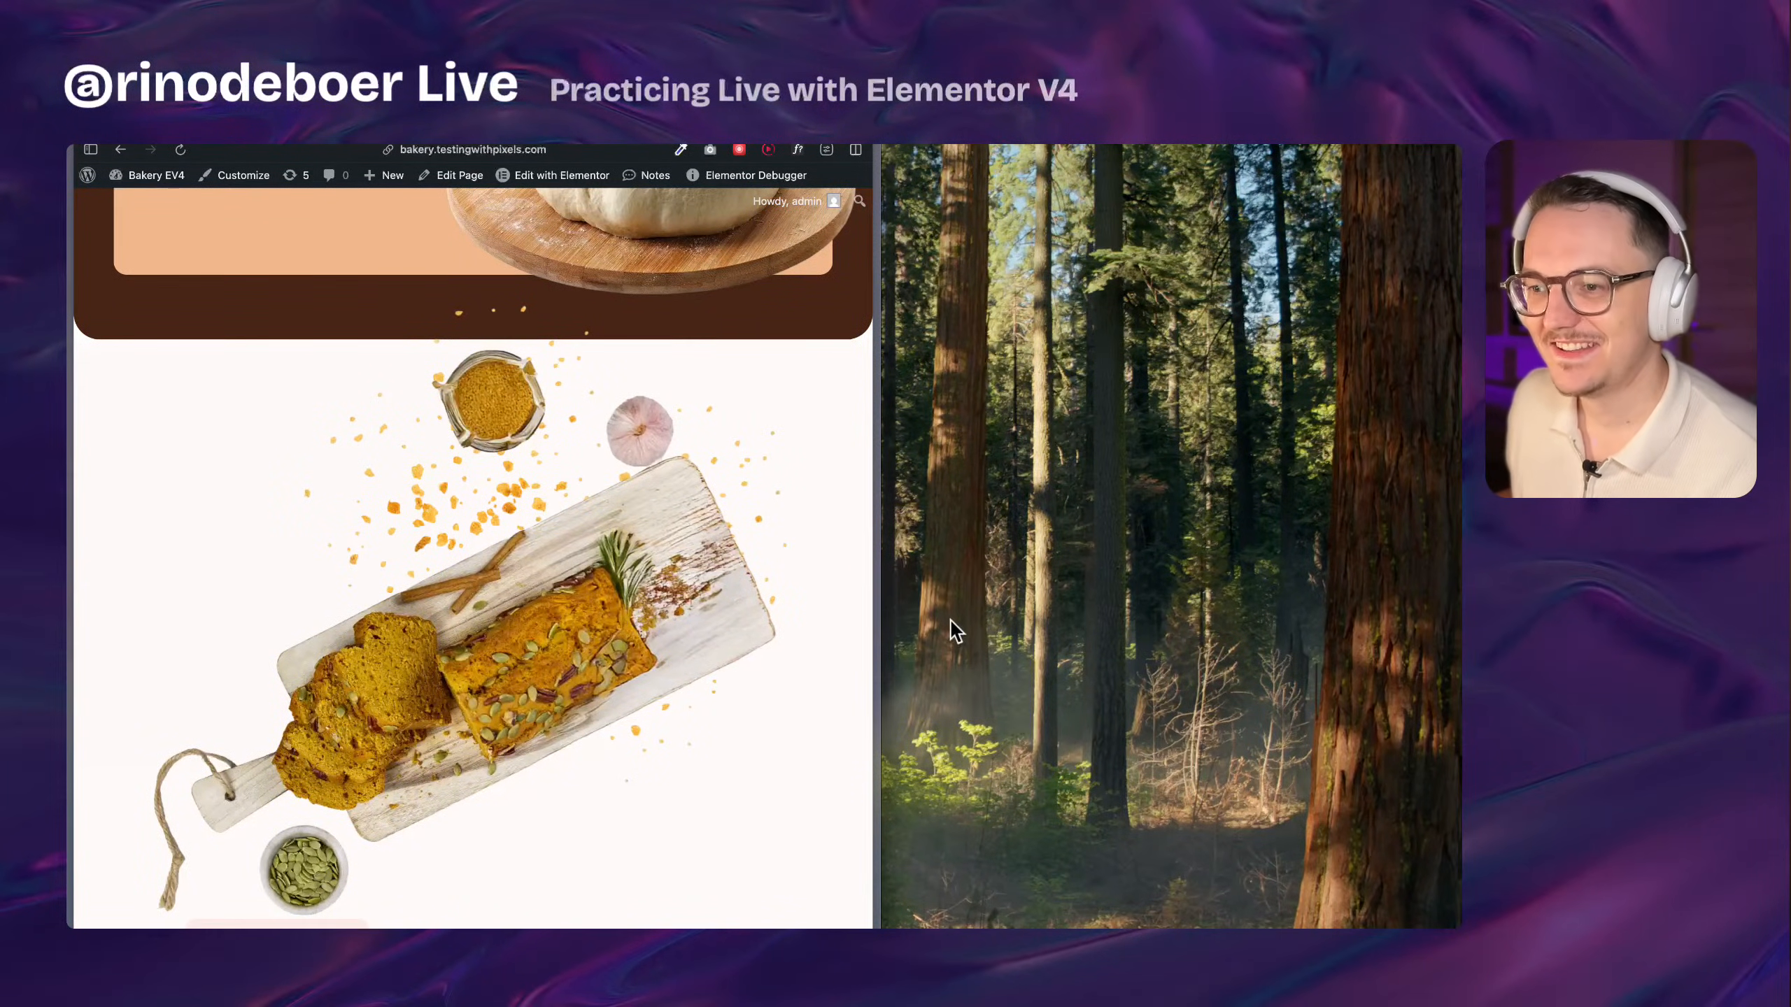
scroll(755, 494, down, 5)
scroll(755, 496, up, 1)
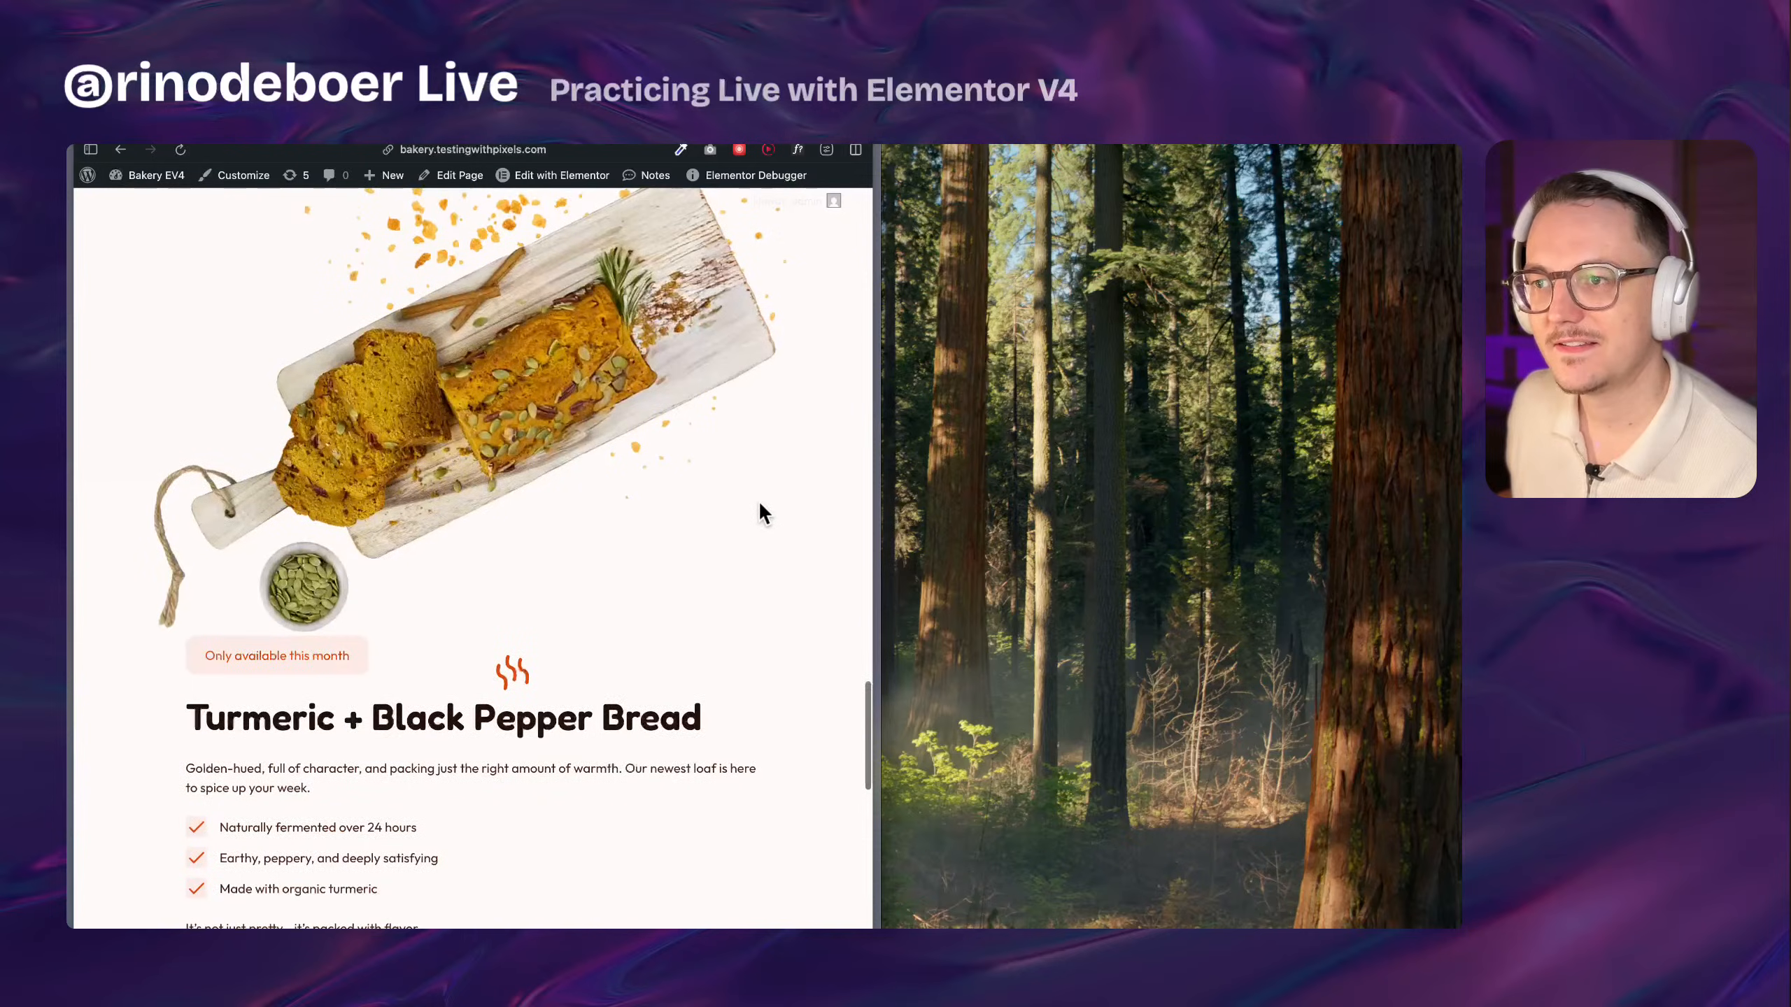
scroll(817, 497, down, 5)
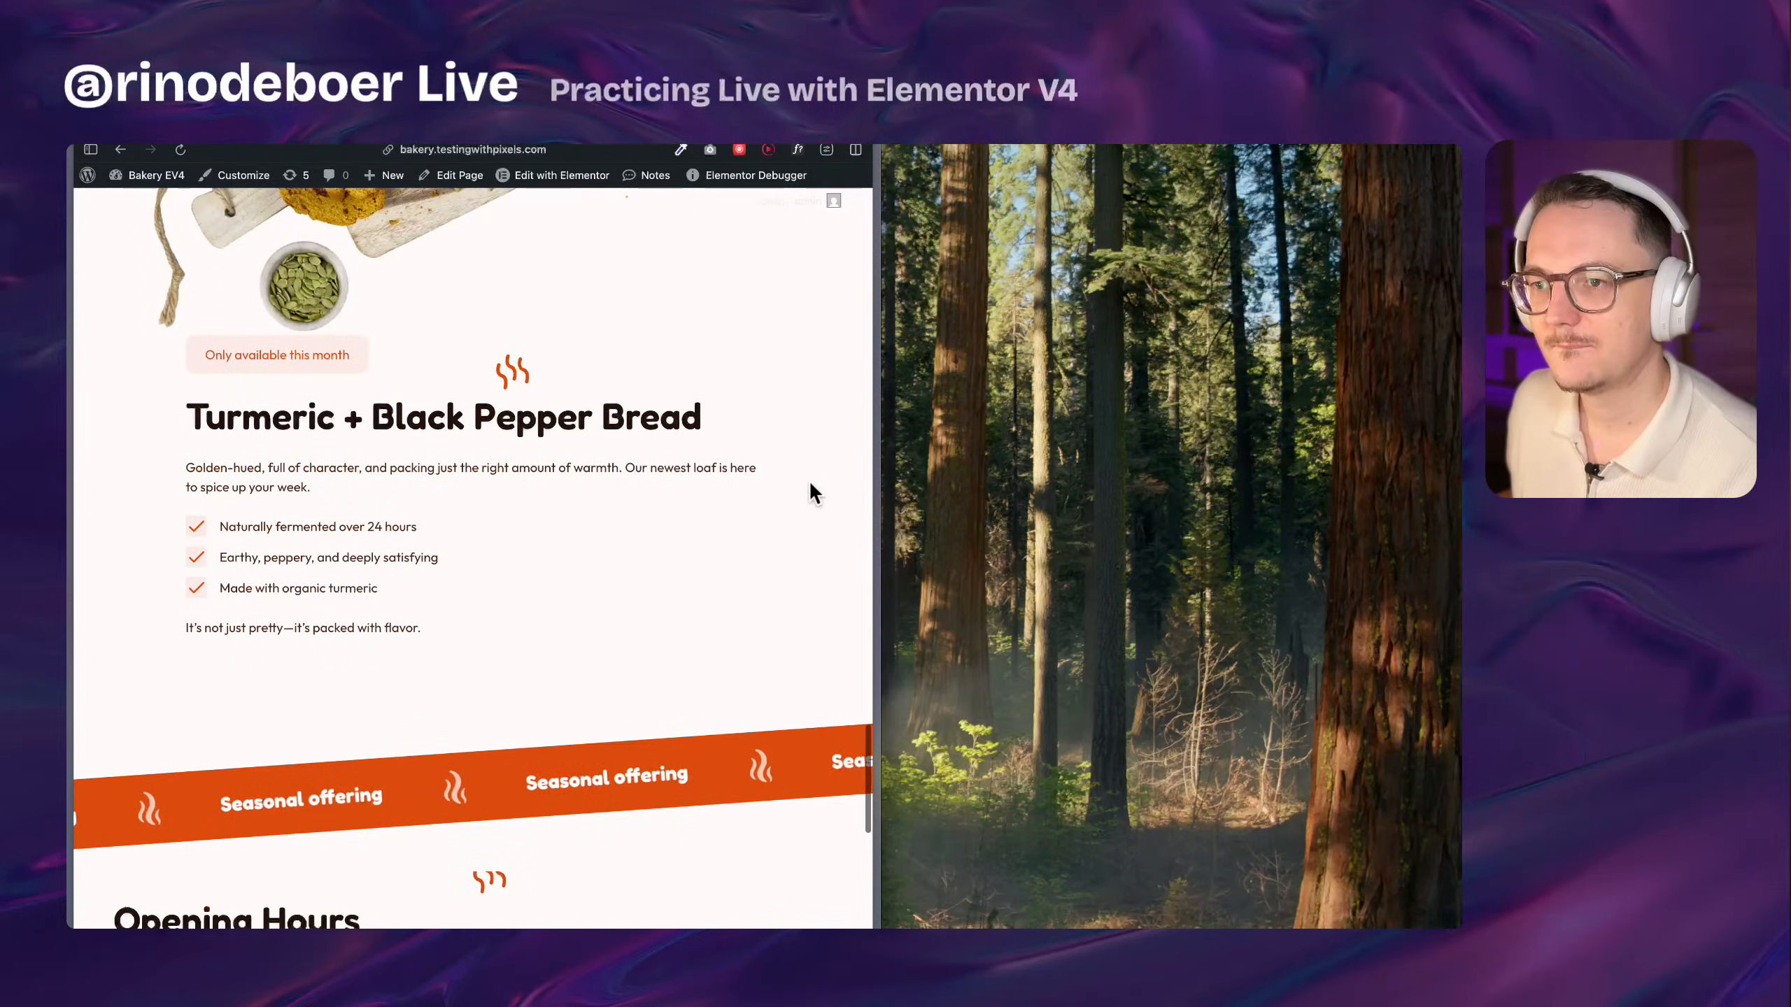
scroll(836, 495, up, 1)
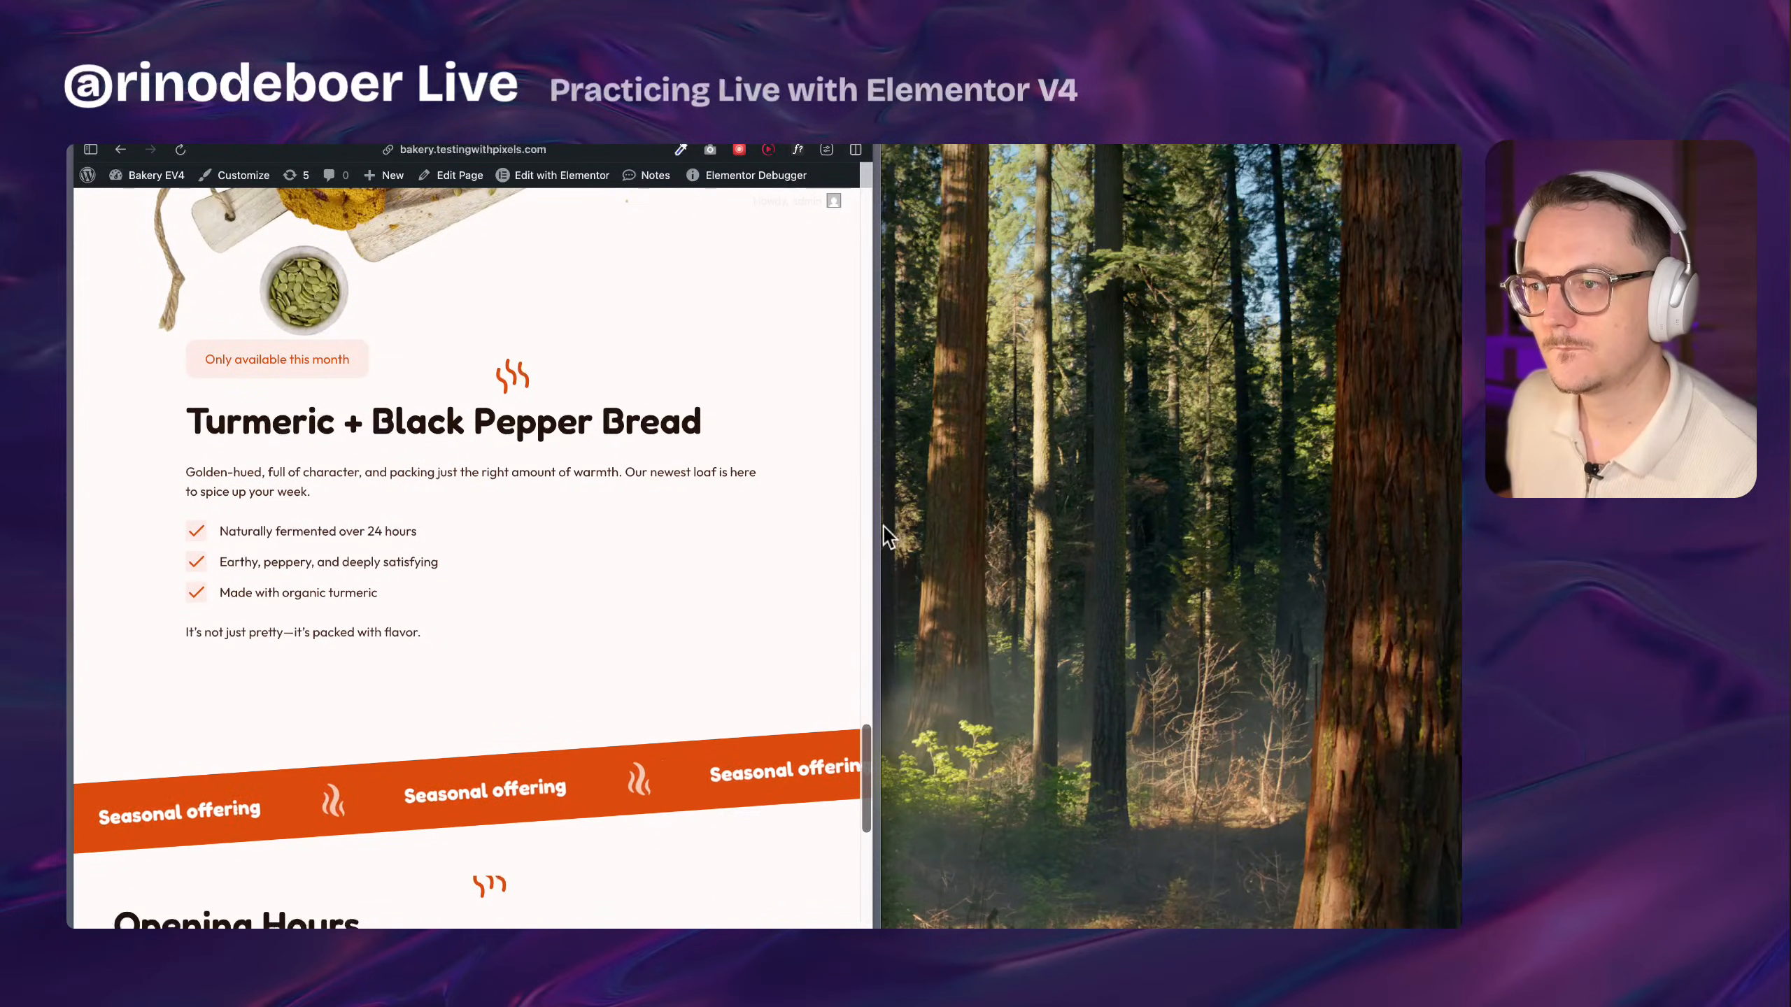
Narrow the browser window further towards mobile width and review the Special section, text slider and Opening Hours layout
drag(876, 508, 664, 492)
scroll(573, 524, down, 9)
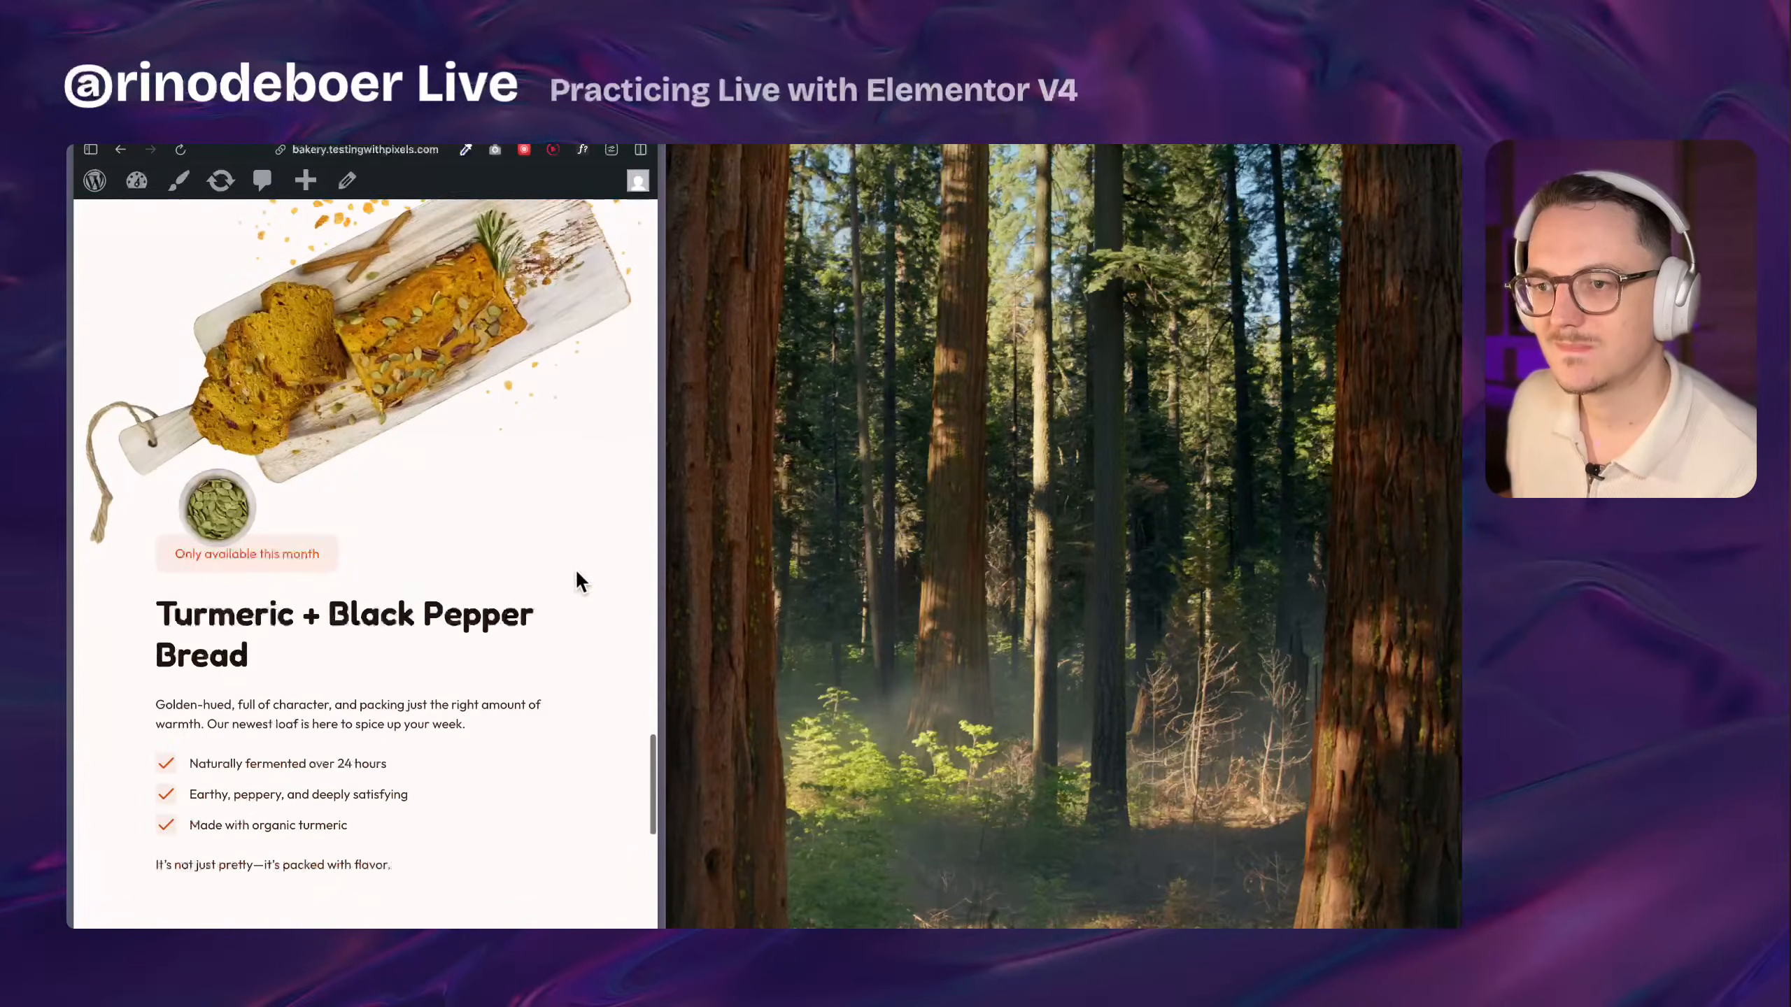
scroll(535, 494, up, 2)
scroll(396, 421, down, 8)
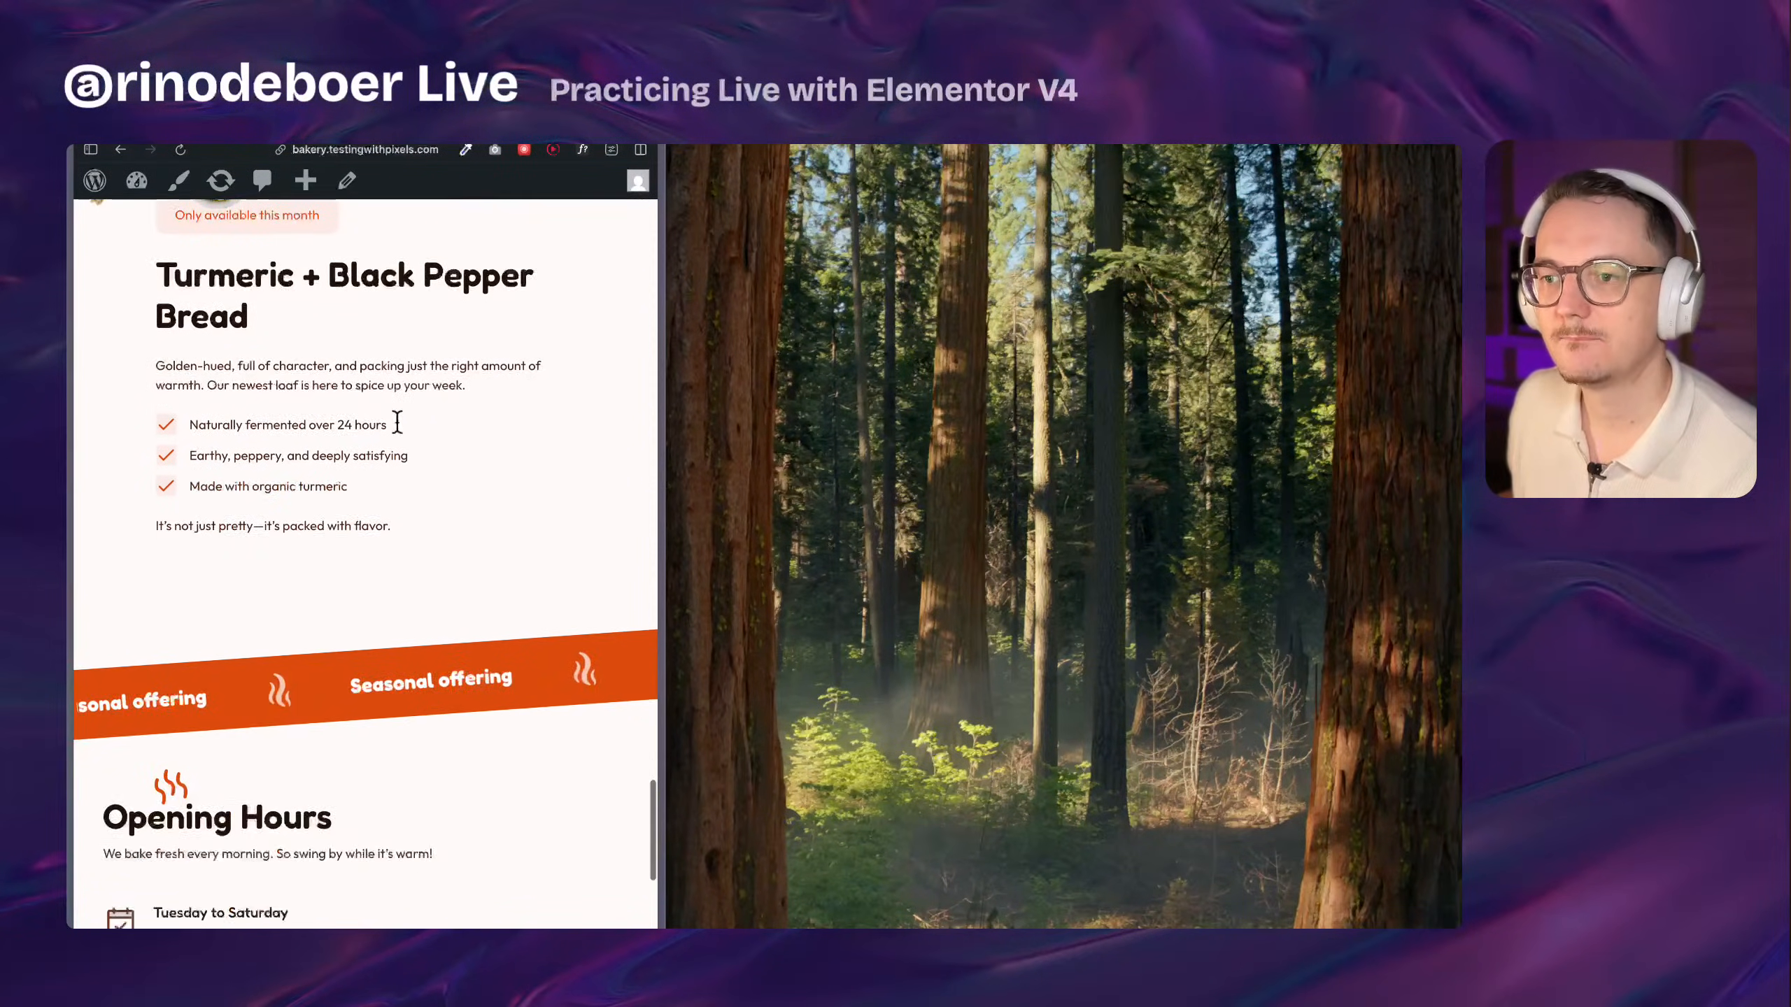
scroll(396, 424, up, 2)
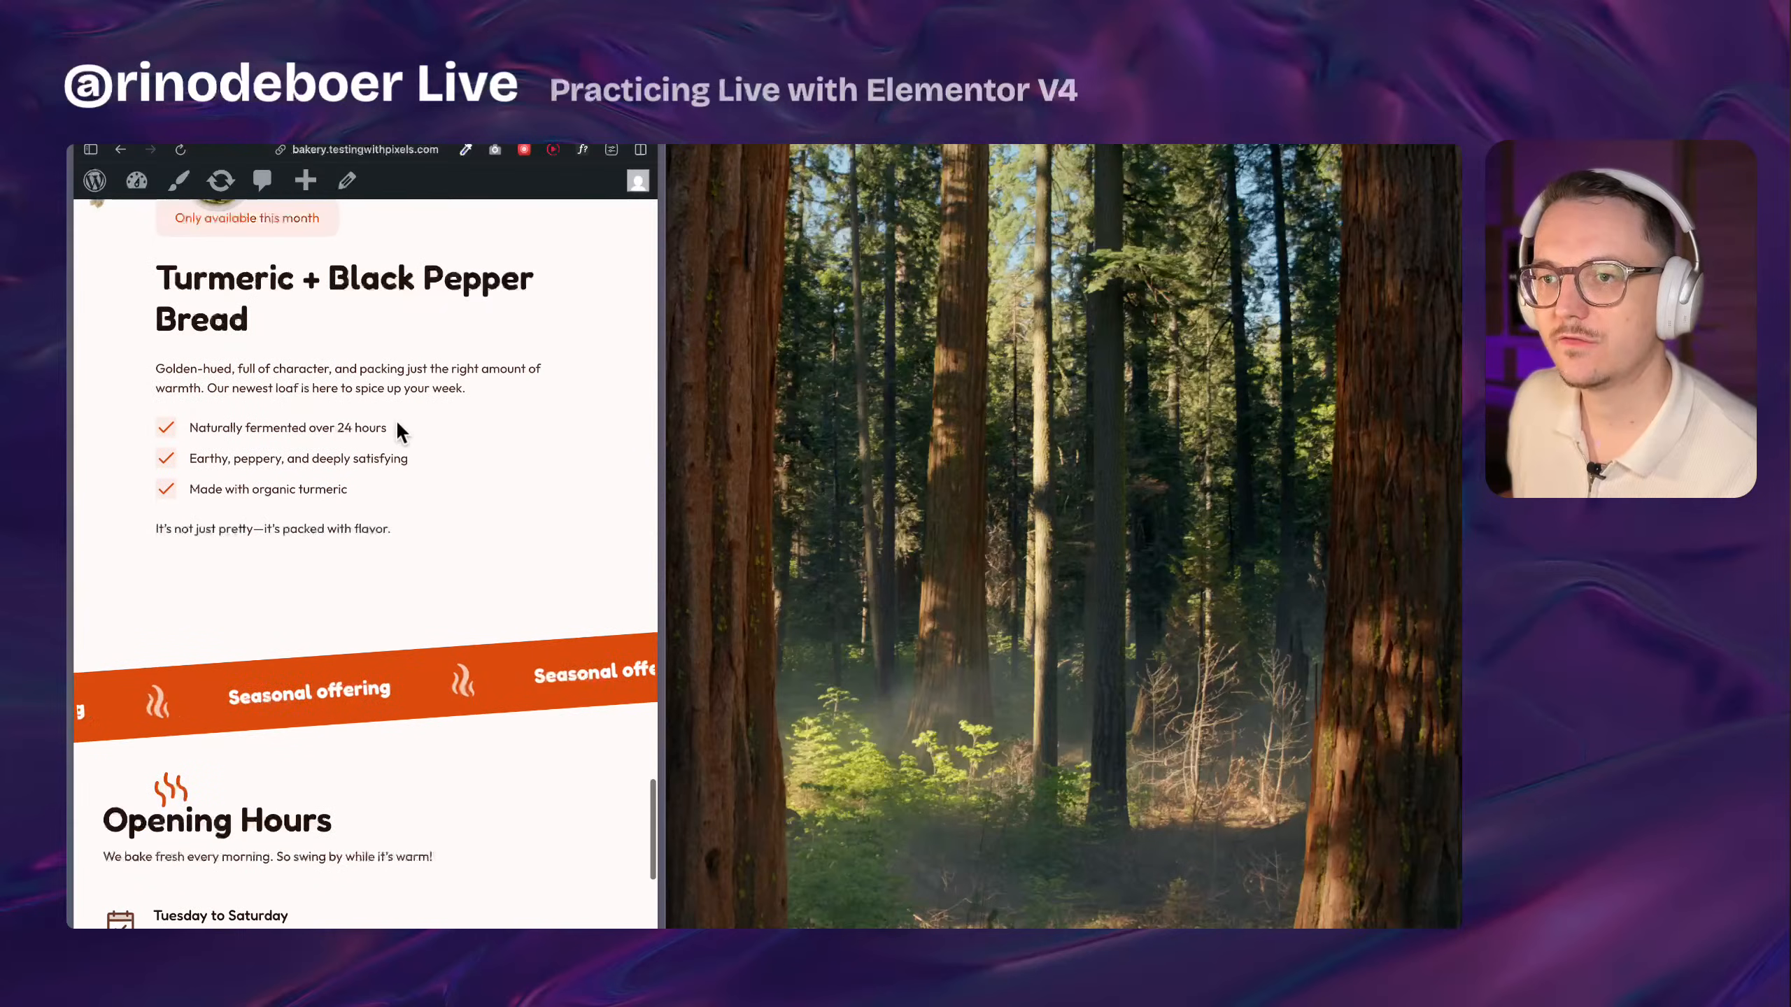
scroll(276, 579, down, 6)
scroll(344, 428, up, 5)
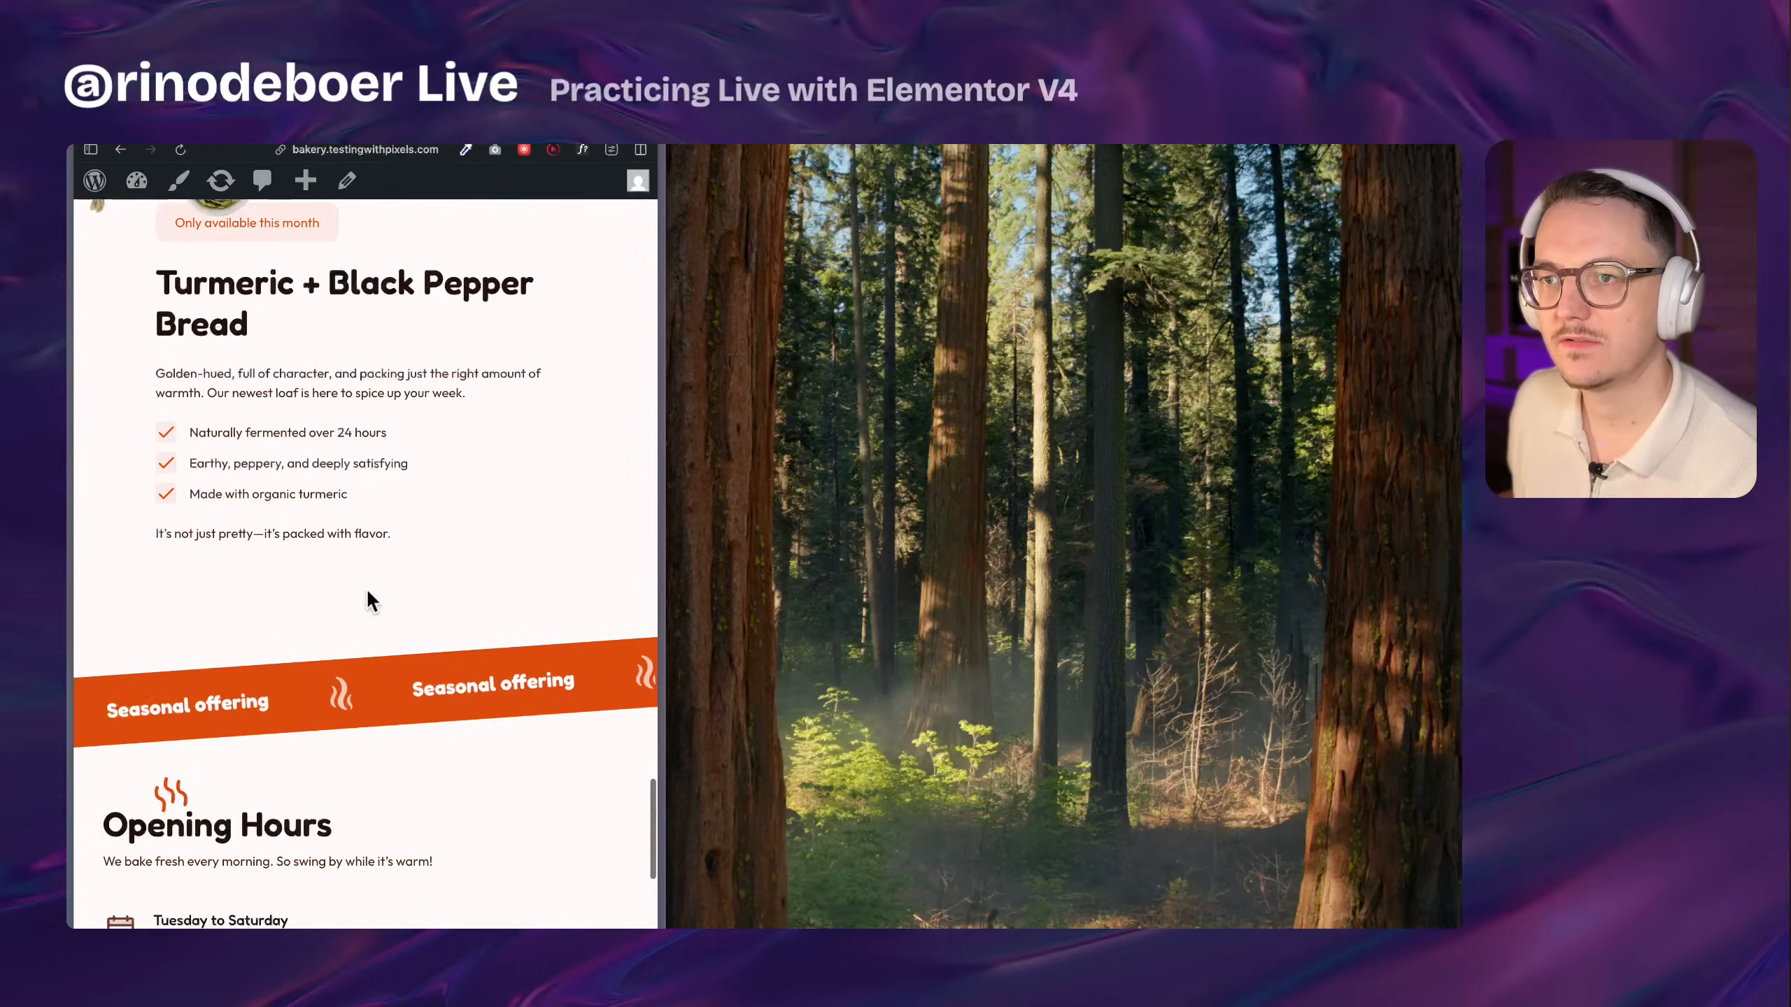
Review the published Special section and text slider at mobile width, and widen the browser window back to desktop width
scroll(303, 661, up, 4)
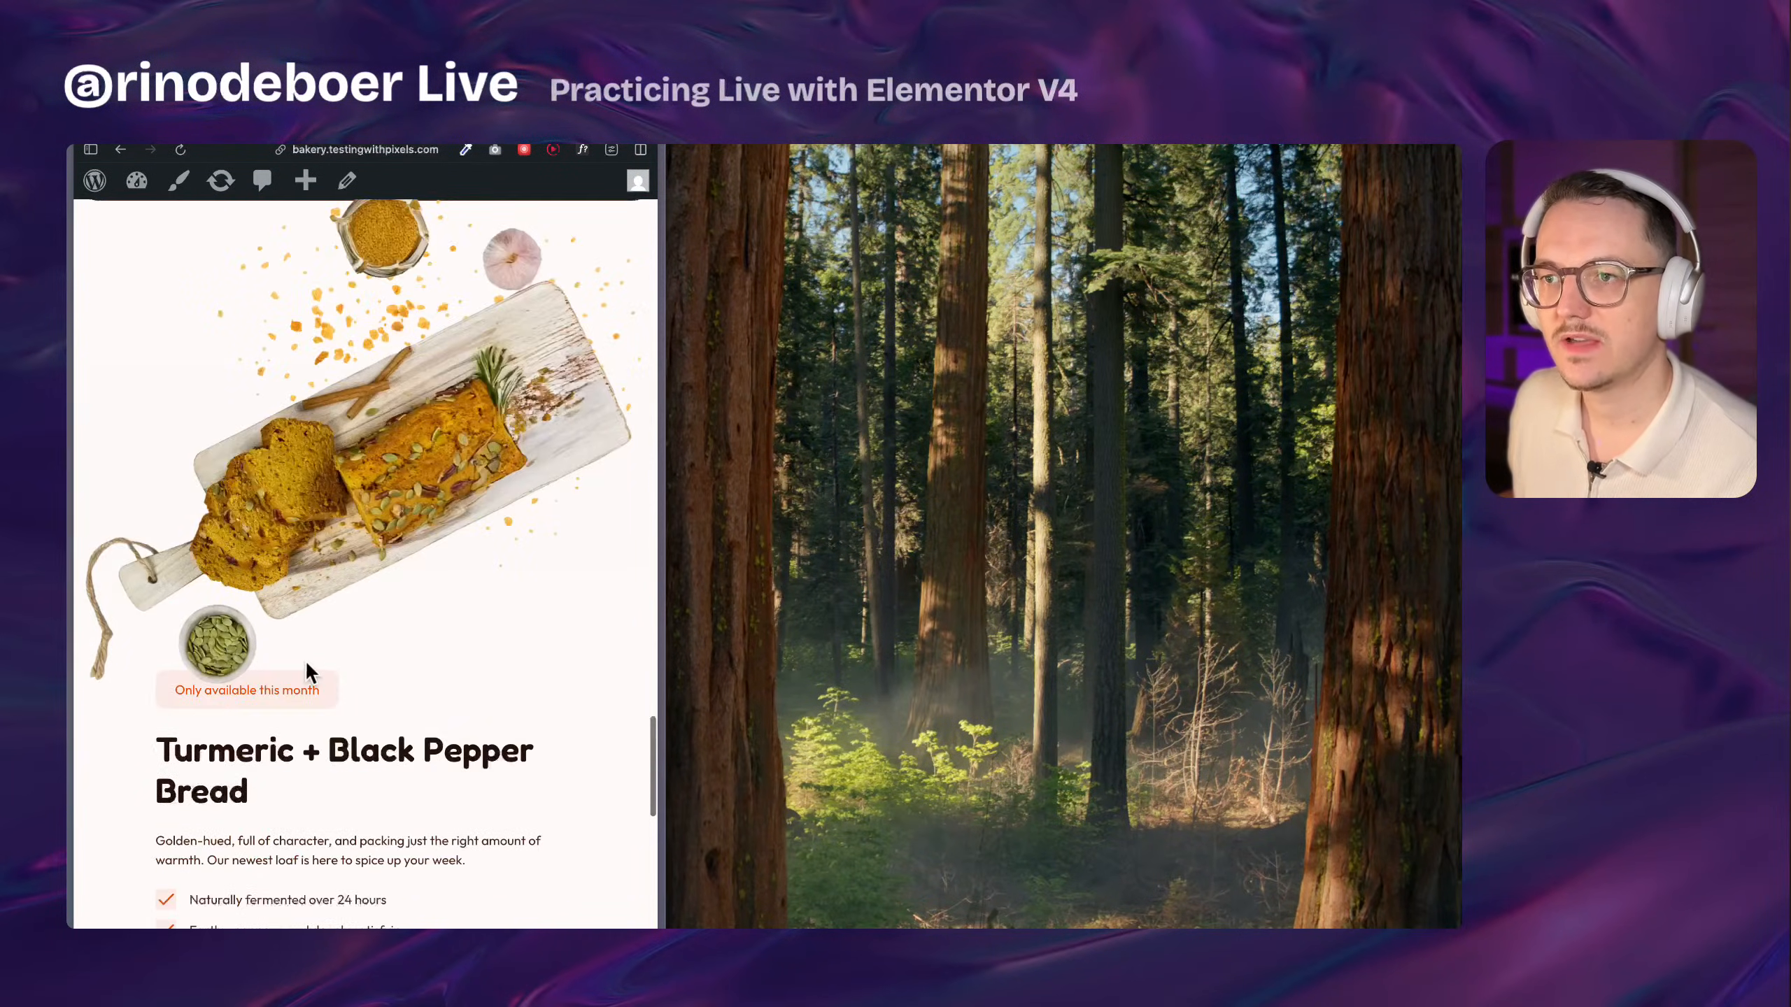
scroll(510, 573, down, 5)
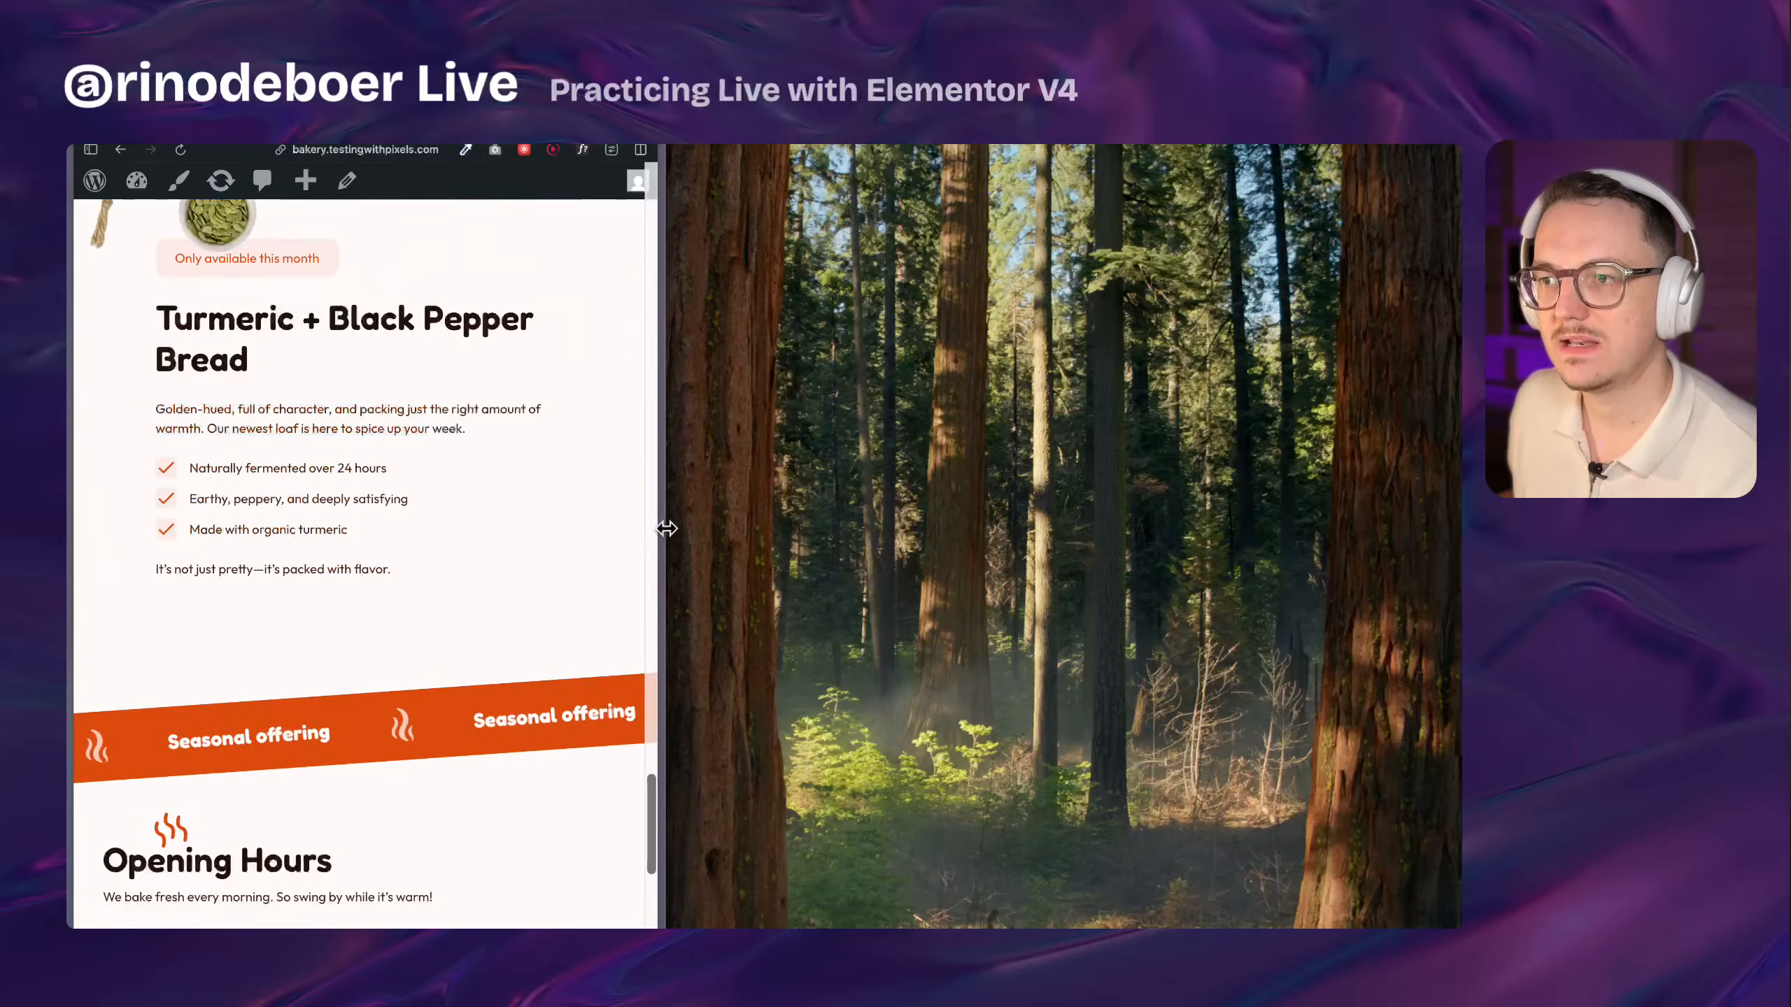
drag(660, 524, 1456, 518)
scroll(1153, 606, up, 5)
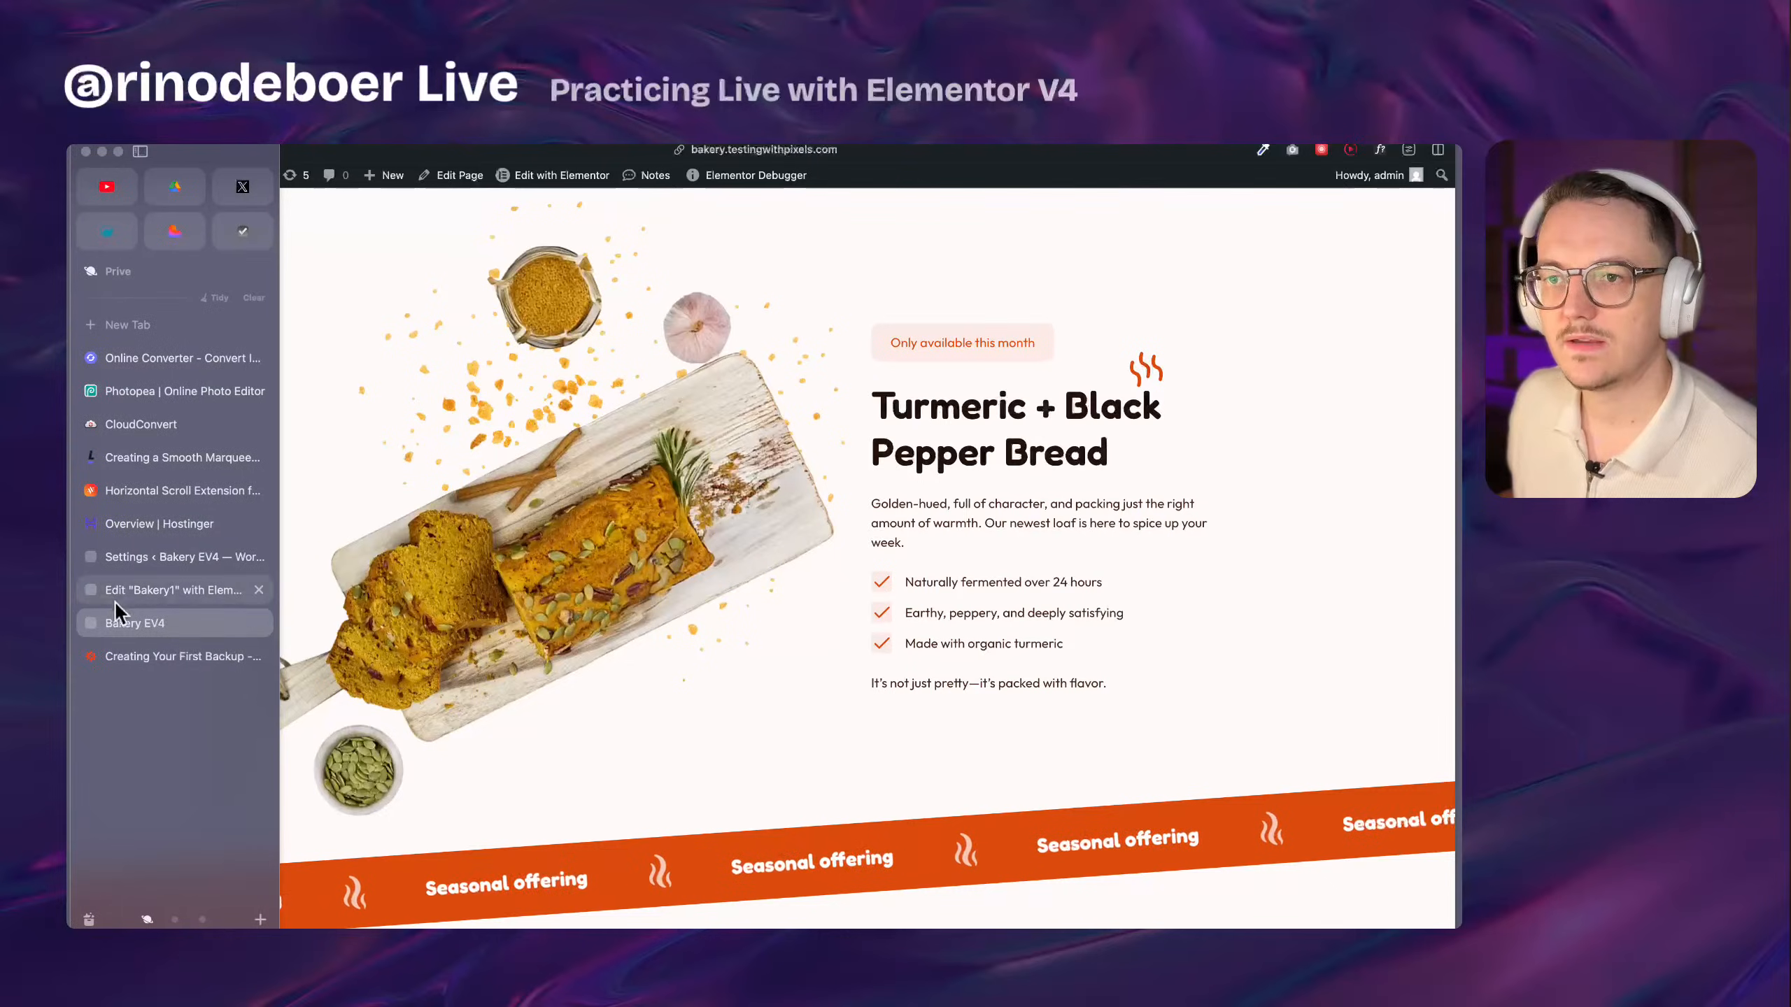
Return to the Elementor editor and set the Special section's bottom padding to 1 REM in the mobile view
click(115, 600)
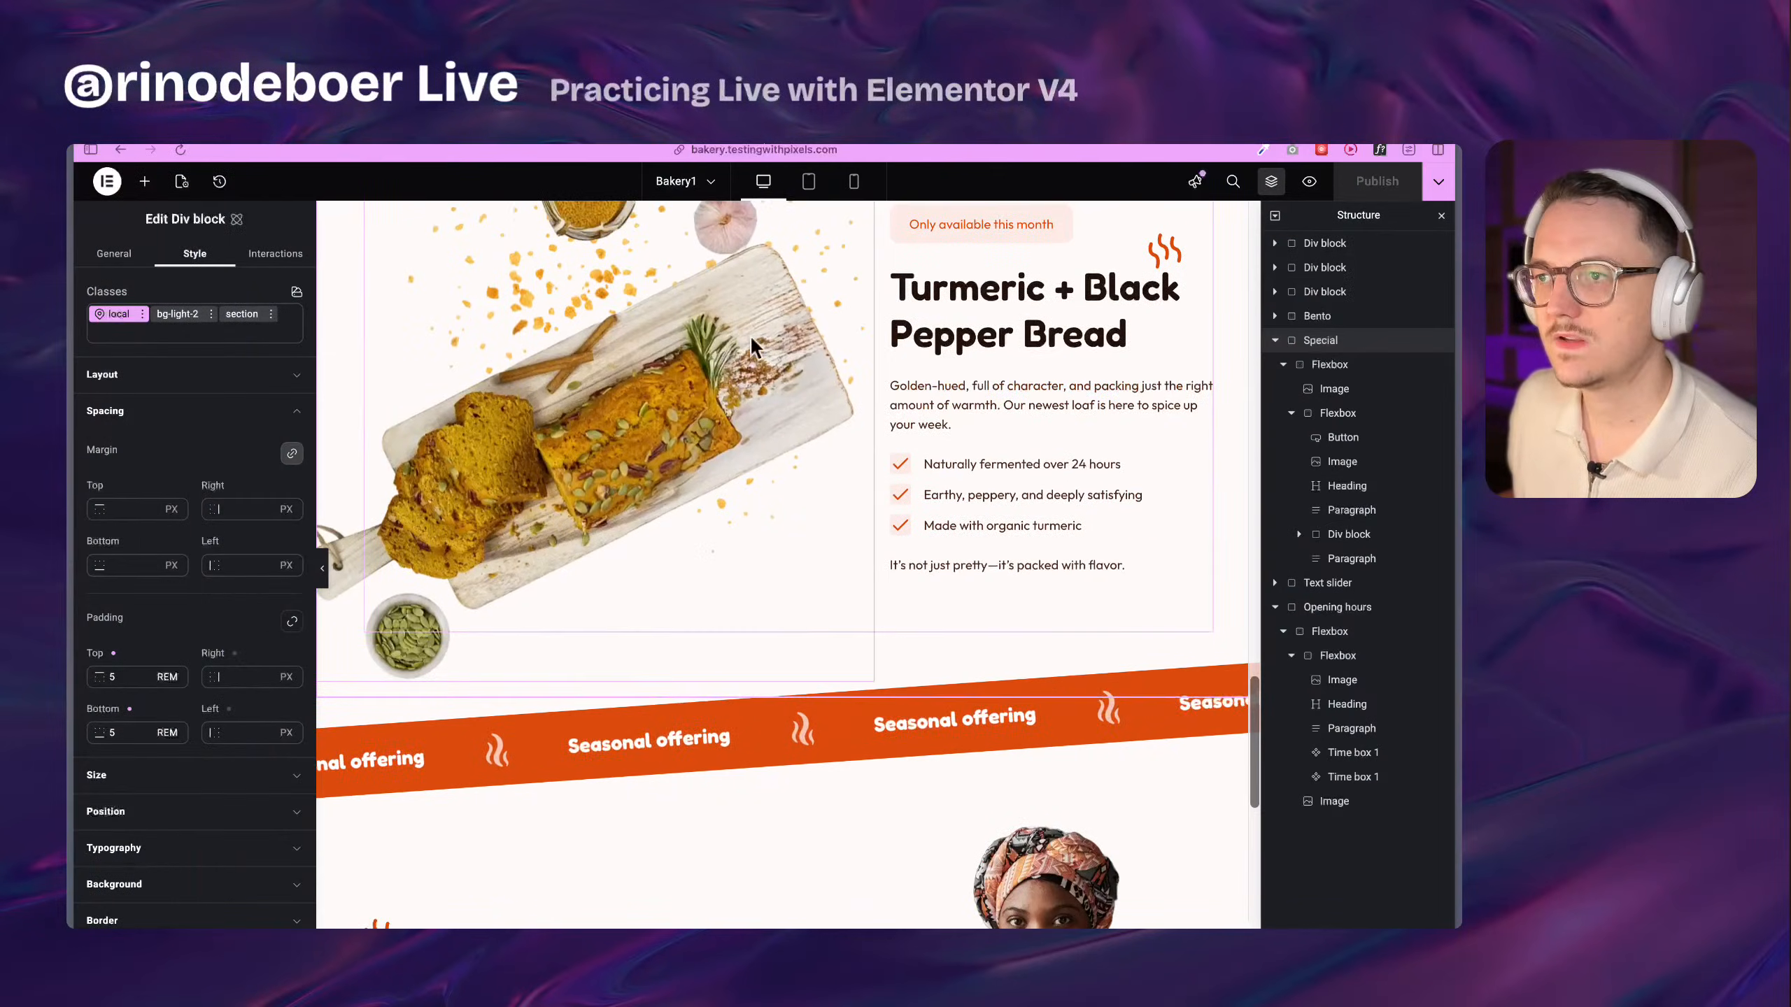
click(853, 182)
scroll(756, 491, down, 15)
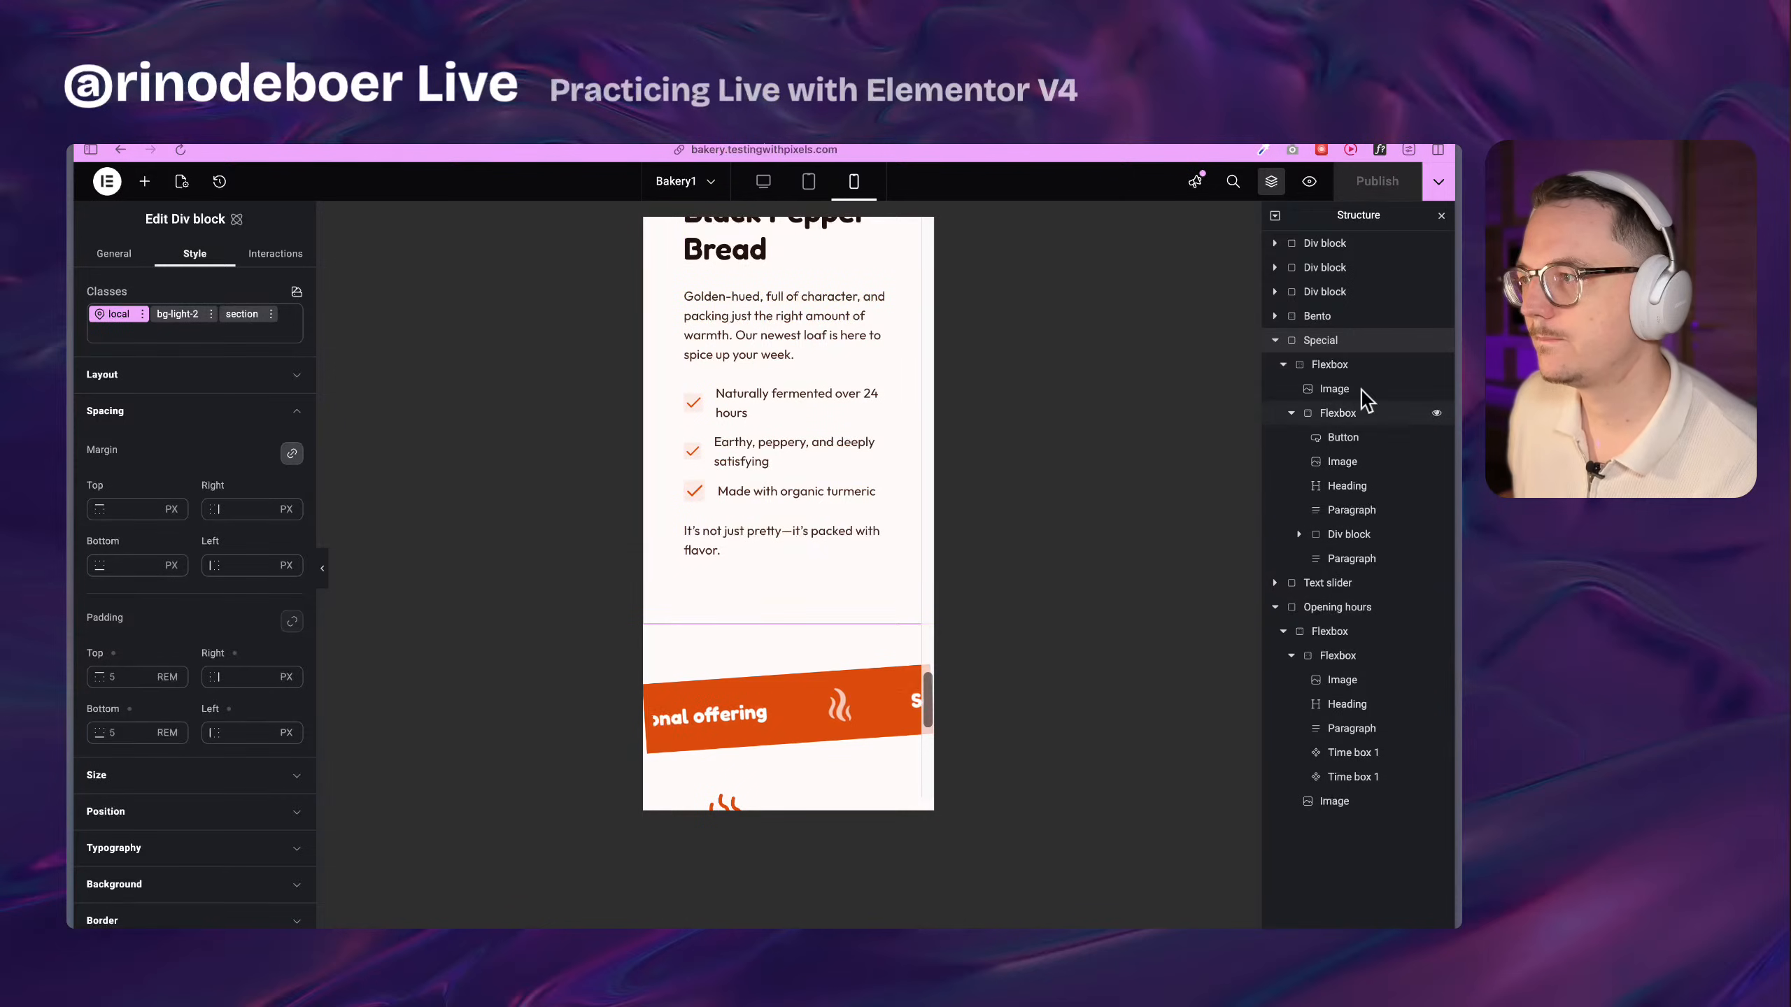
click(1359, 341)
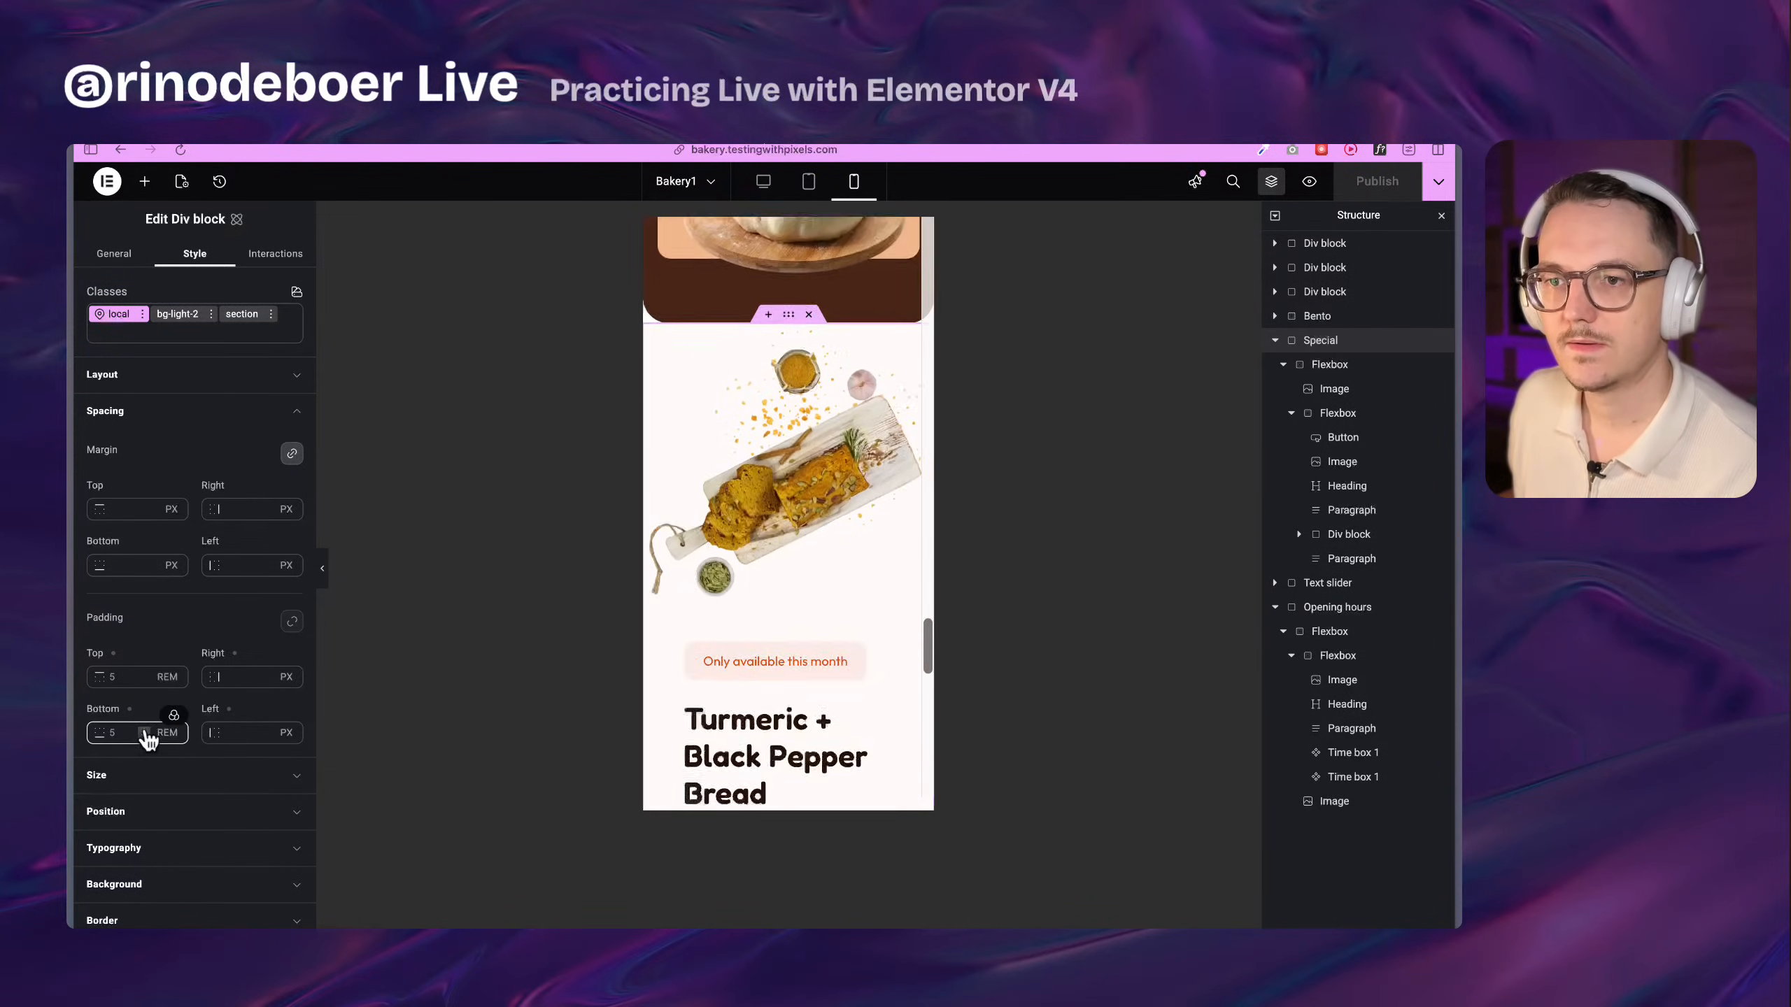
scroll(776, 557, down, 5)
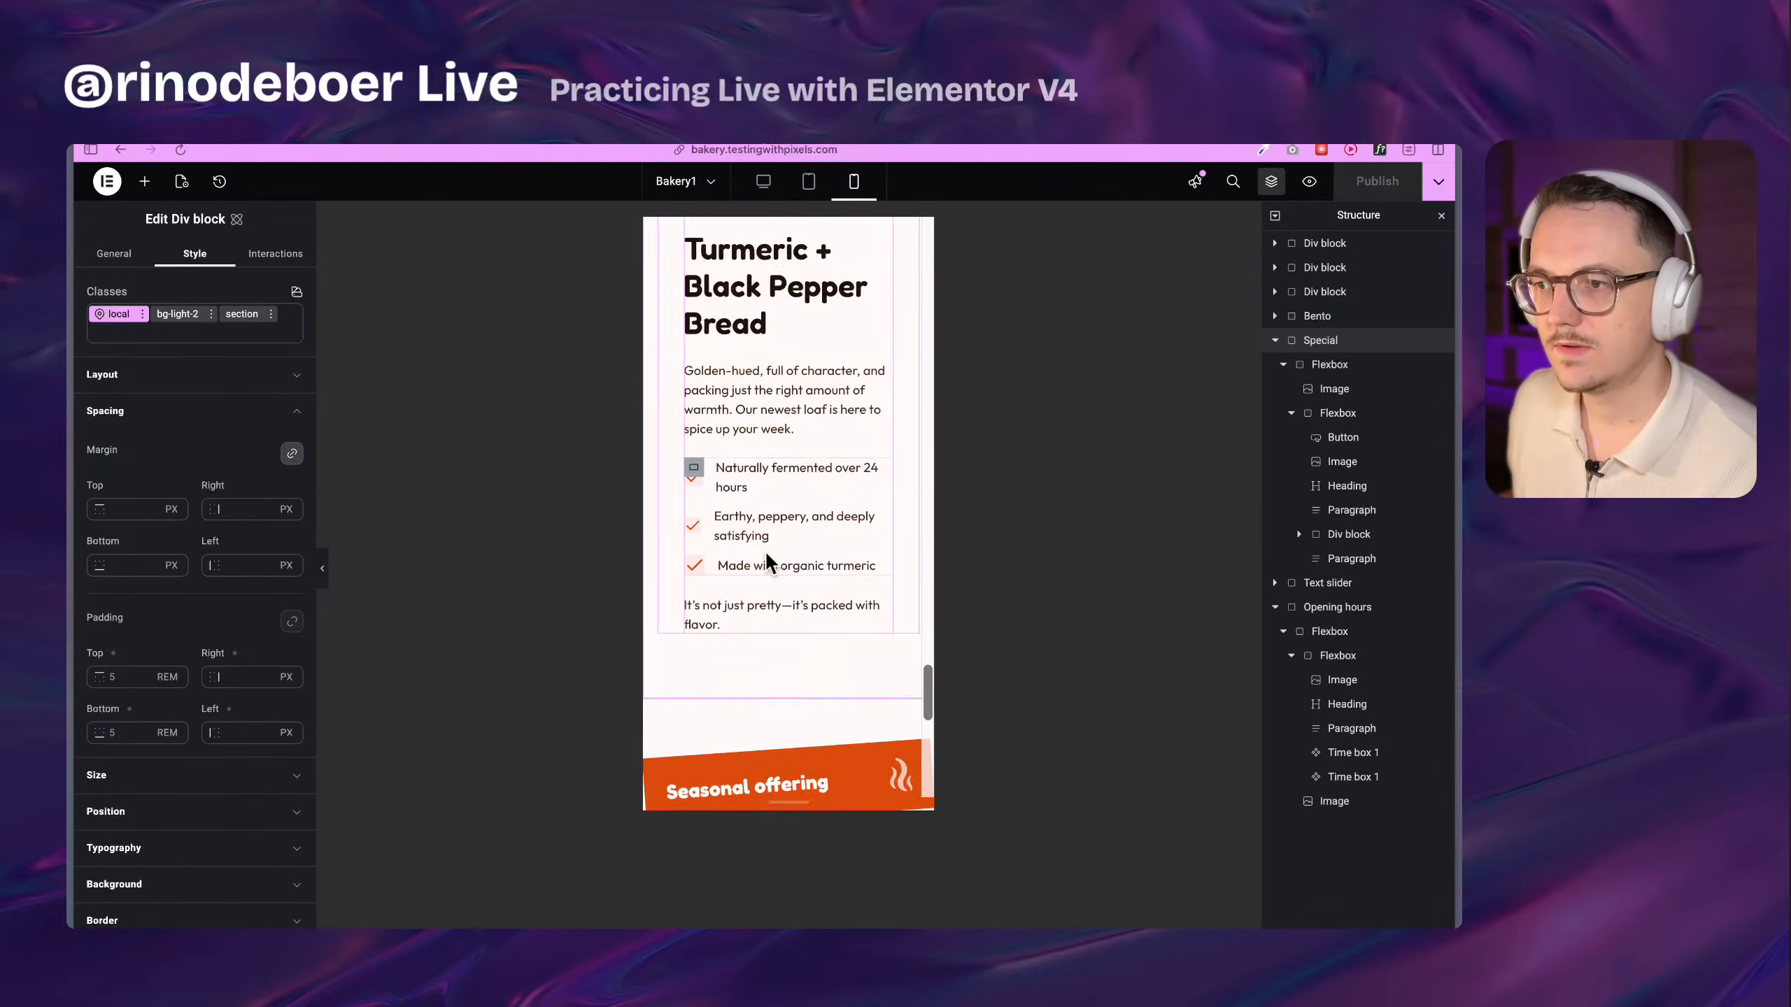
double_click(124, 739)
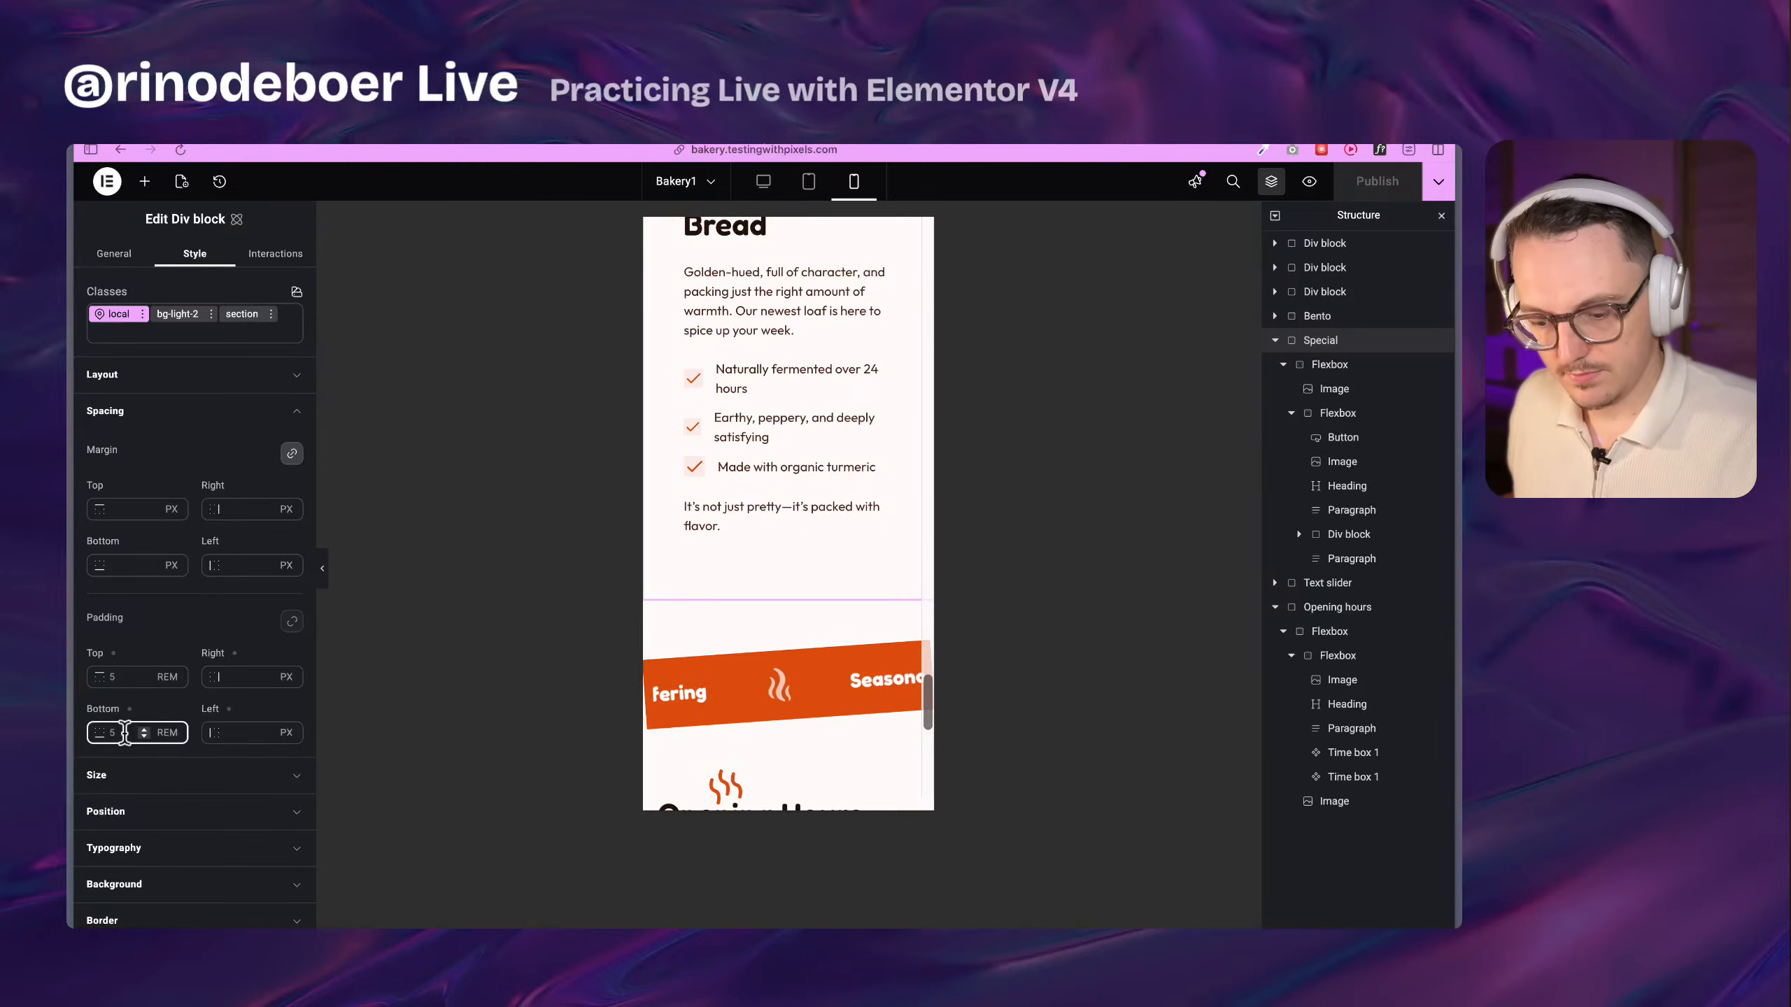
text(1)
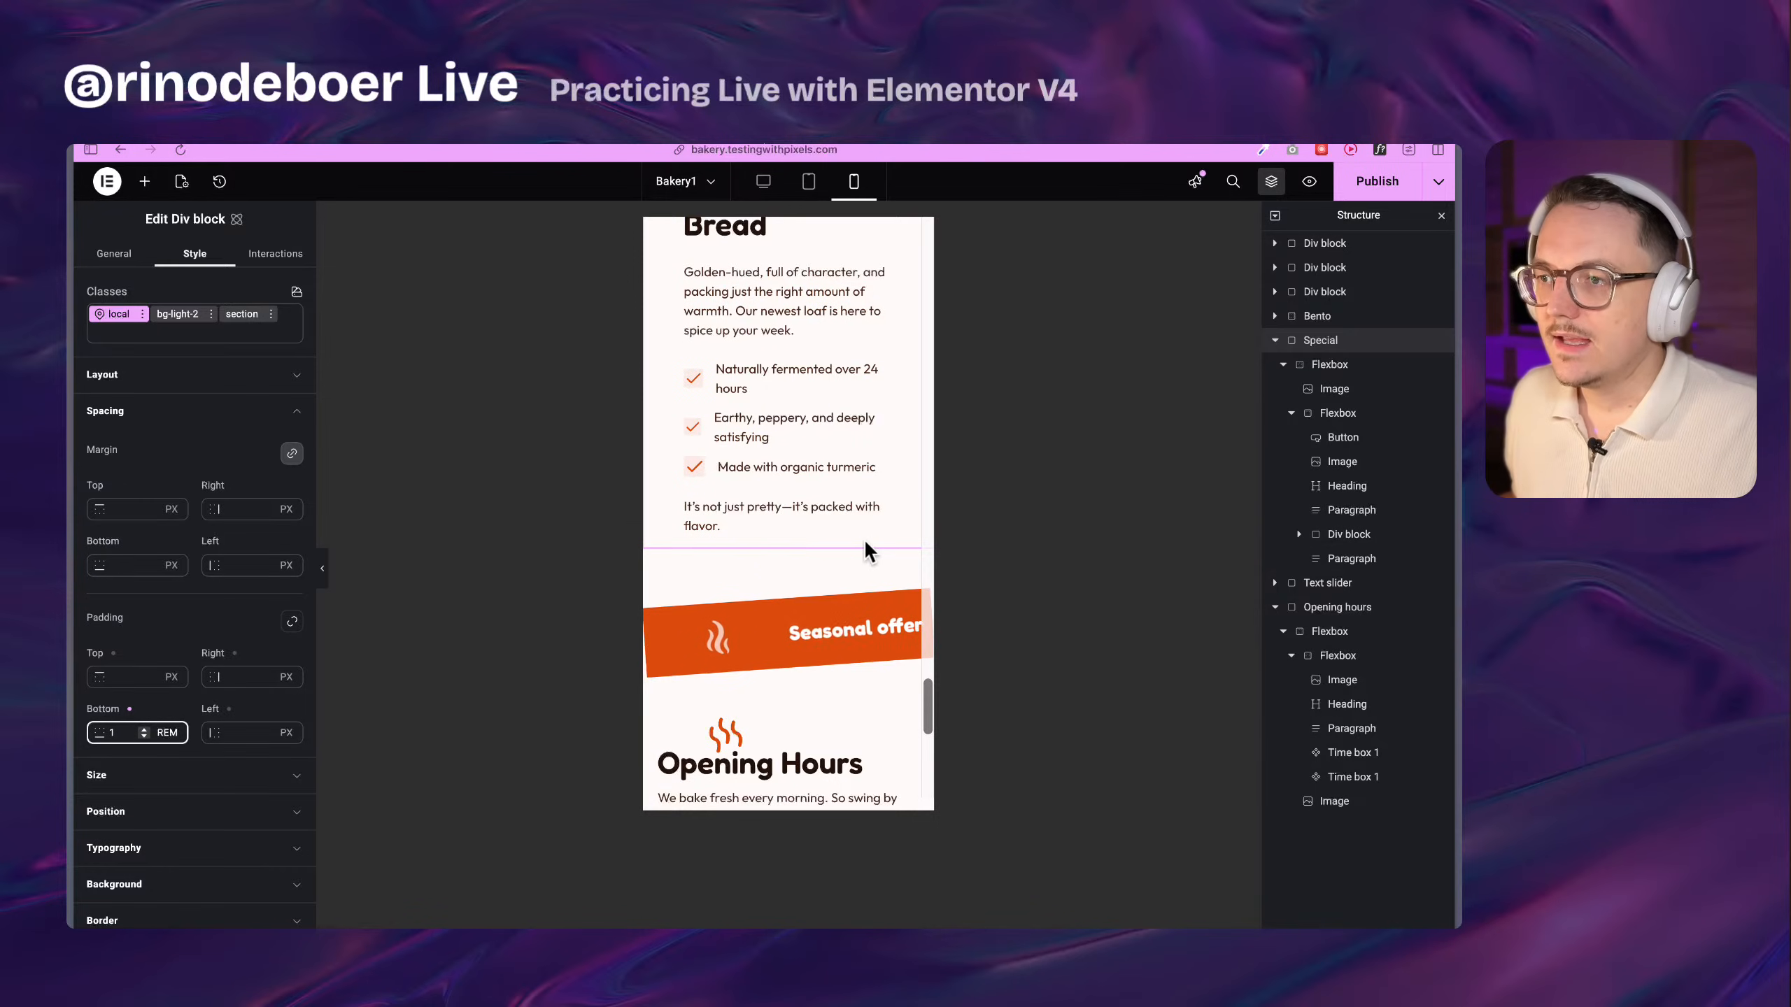
In the mobile view, set the Special section's bread image transform scale to 1.6 on both X and Y
scroll(865, 539, up, 2)
scroll(870, 556, up, 7)
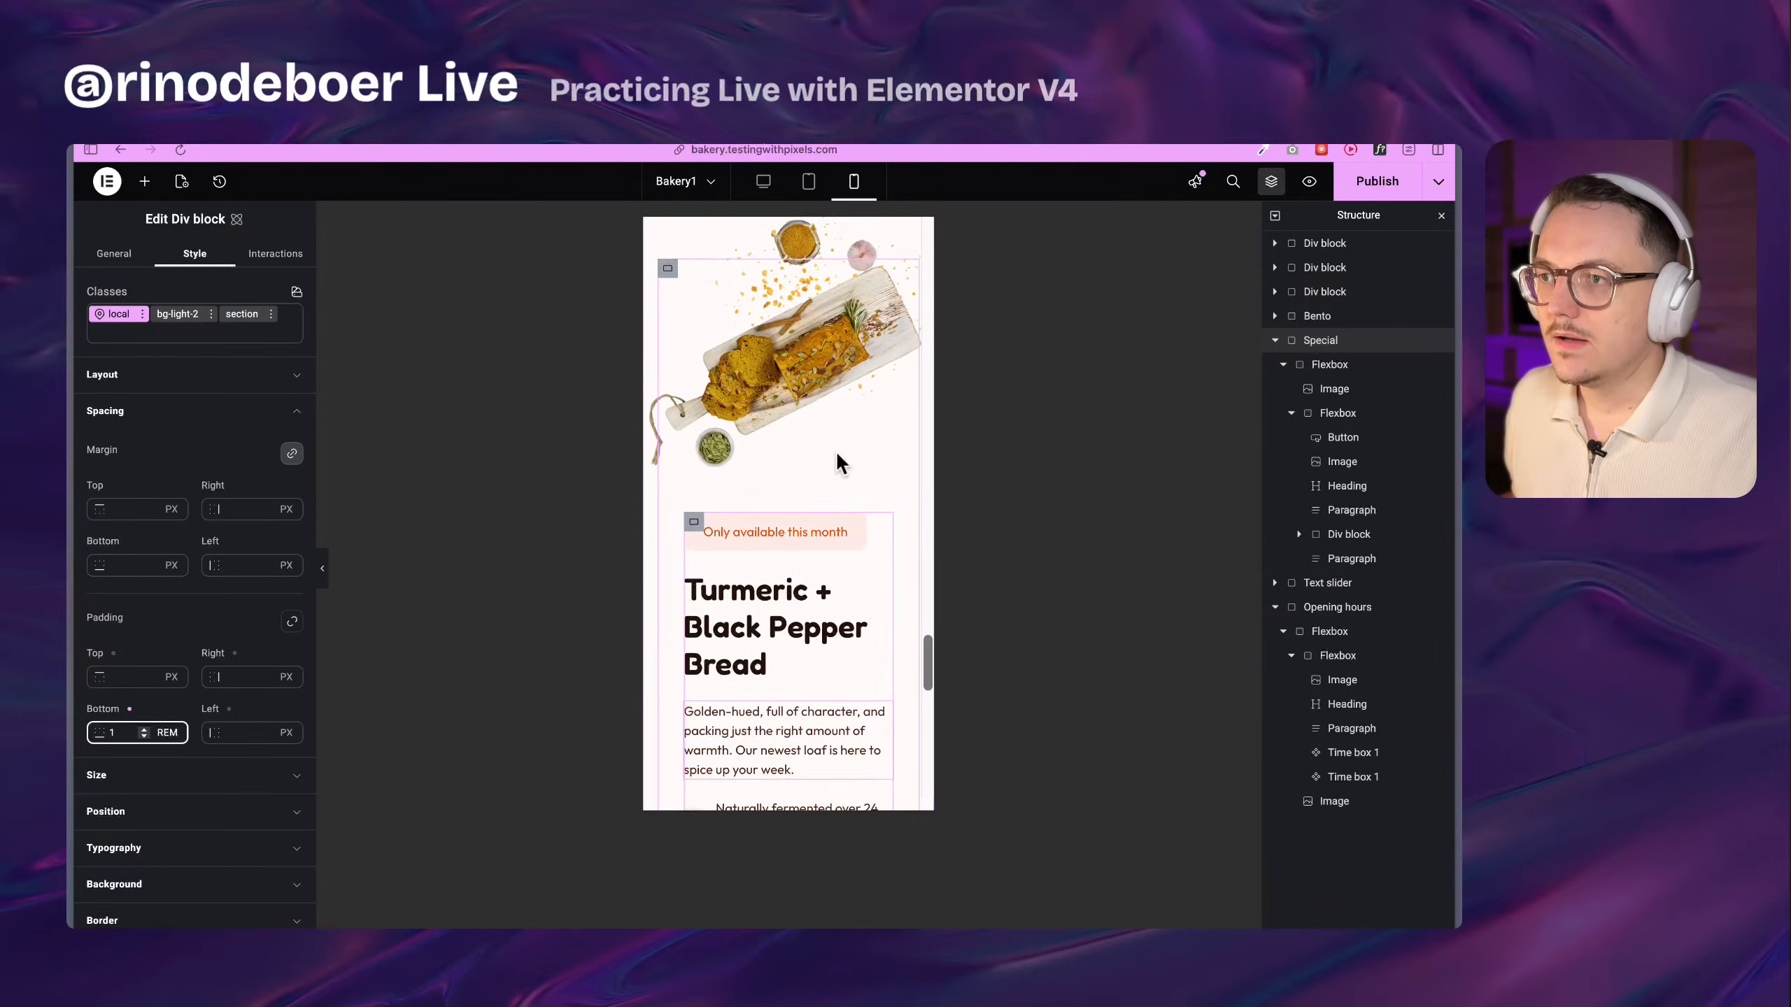
click(666, 478)
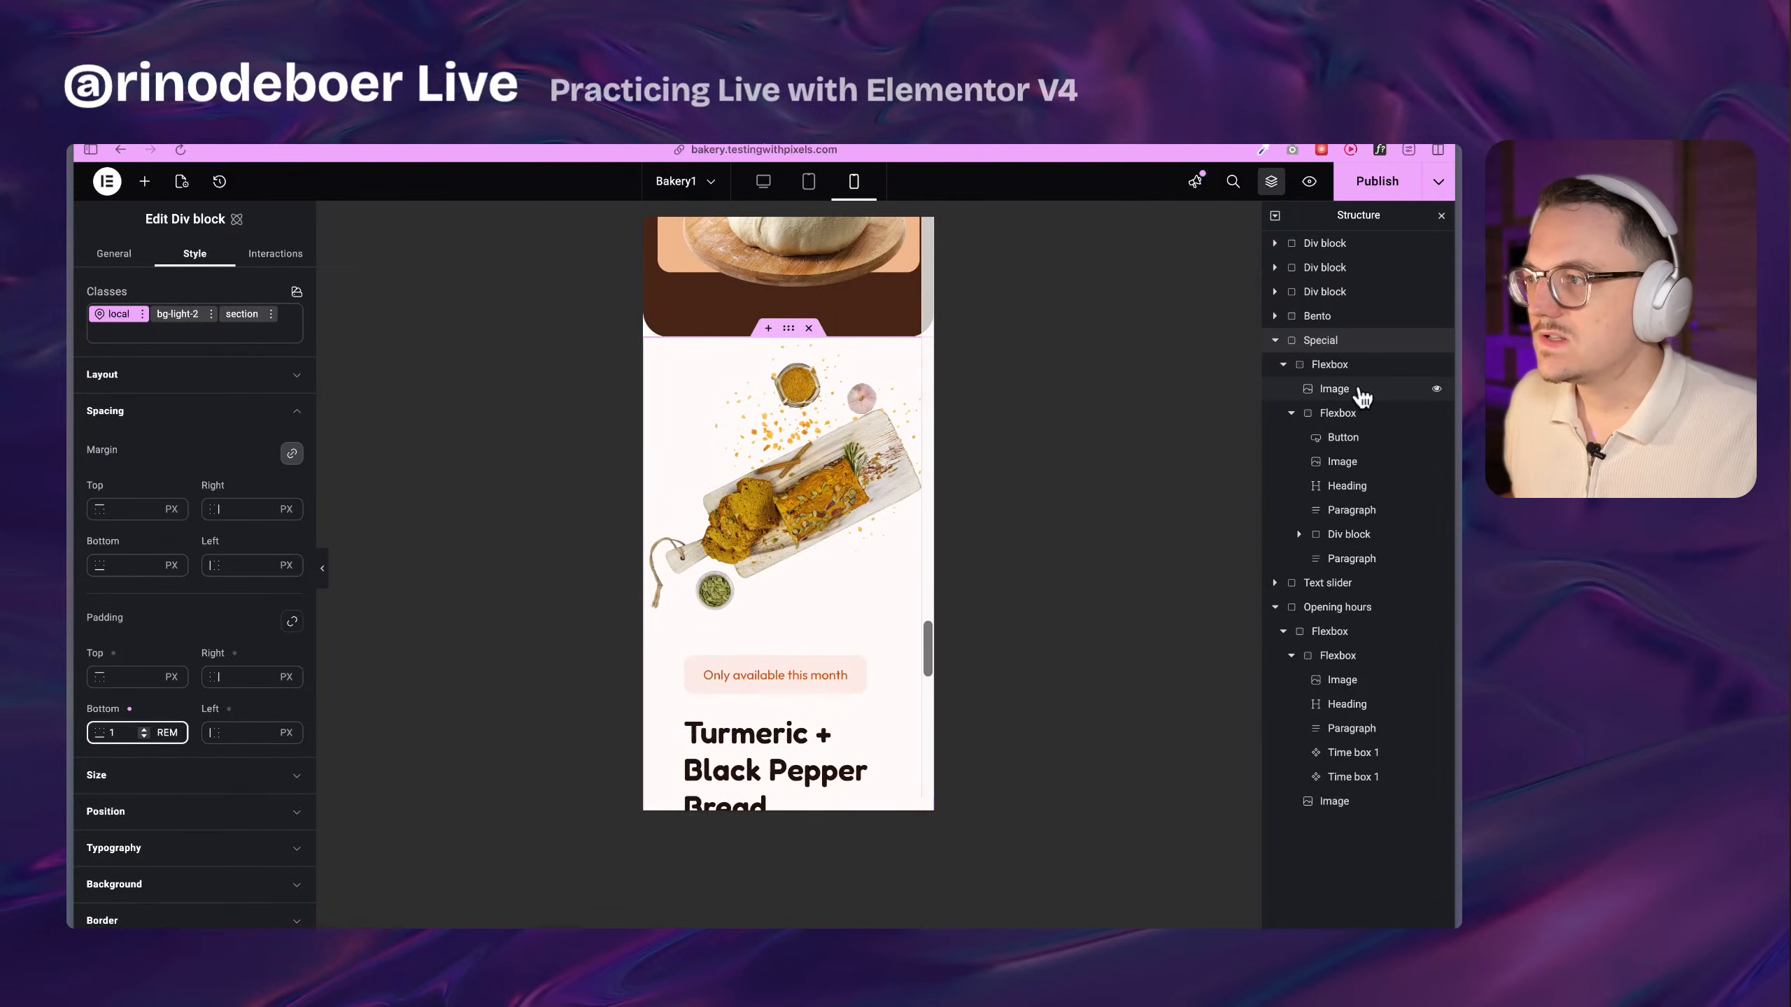
click(196, 816)
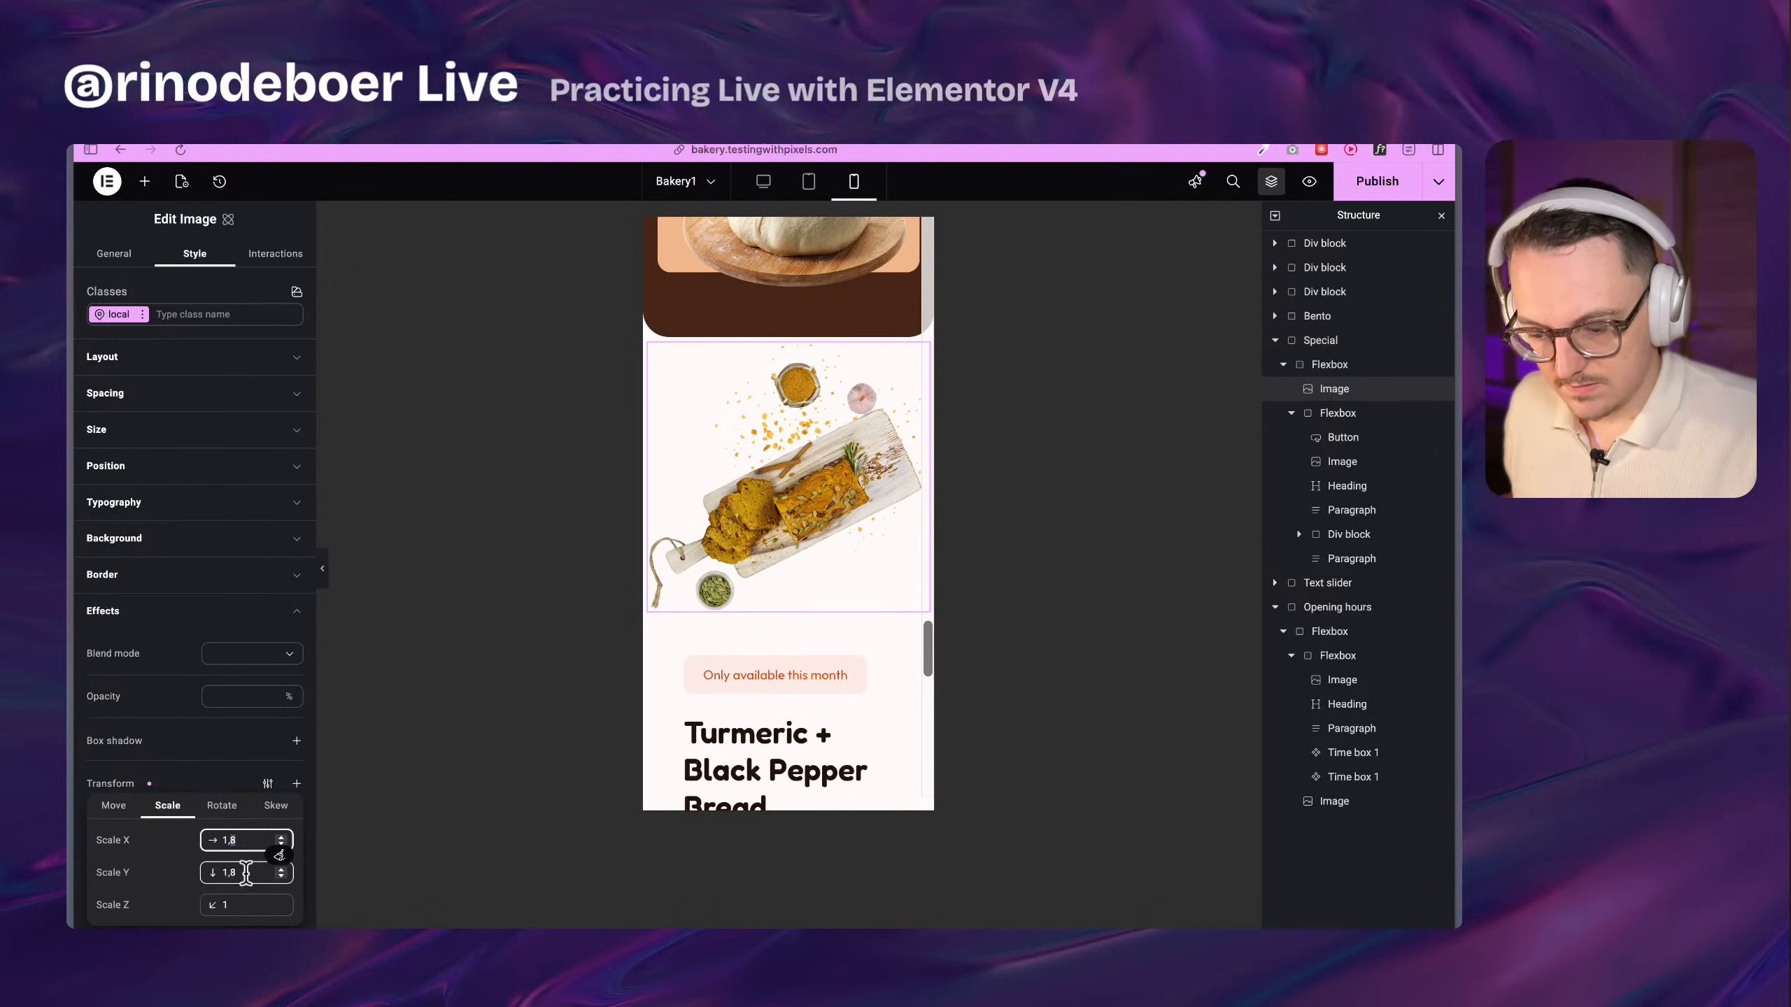
key(BackSpace)
text(6)
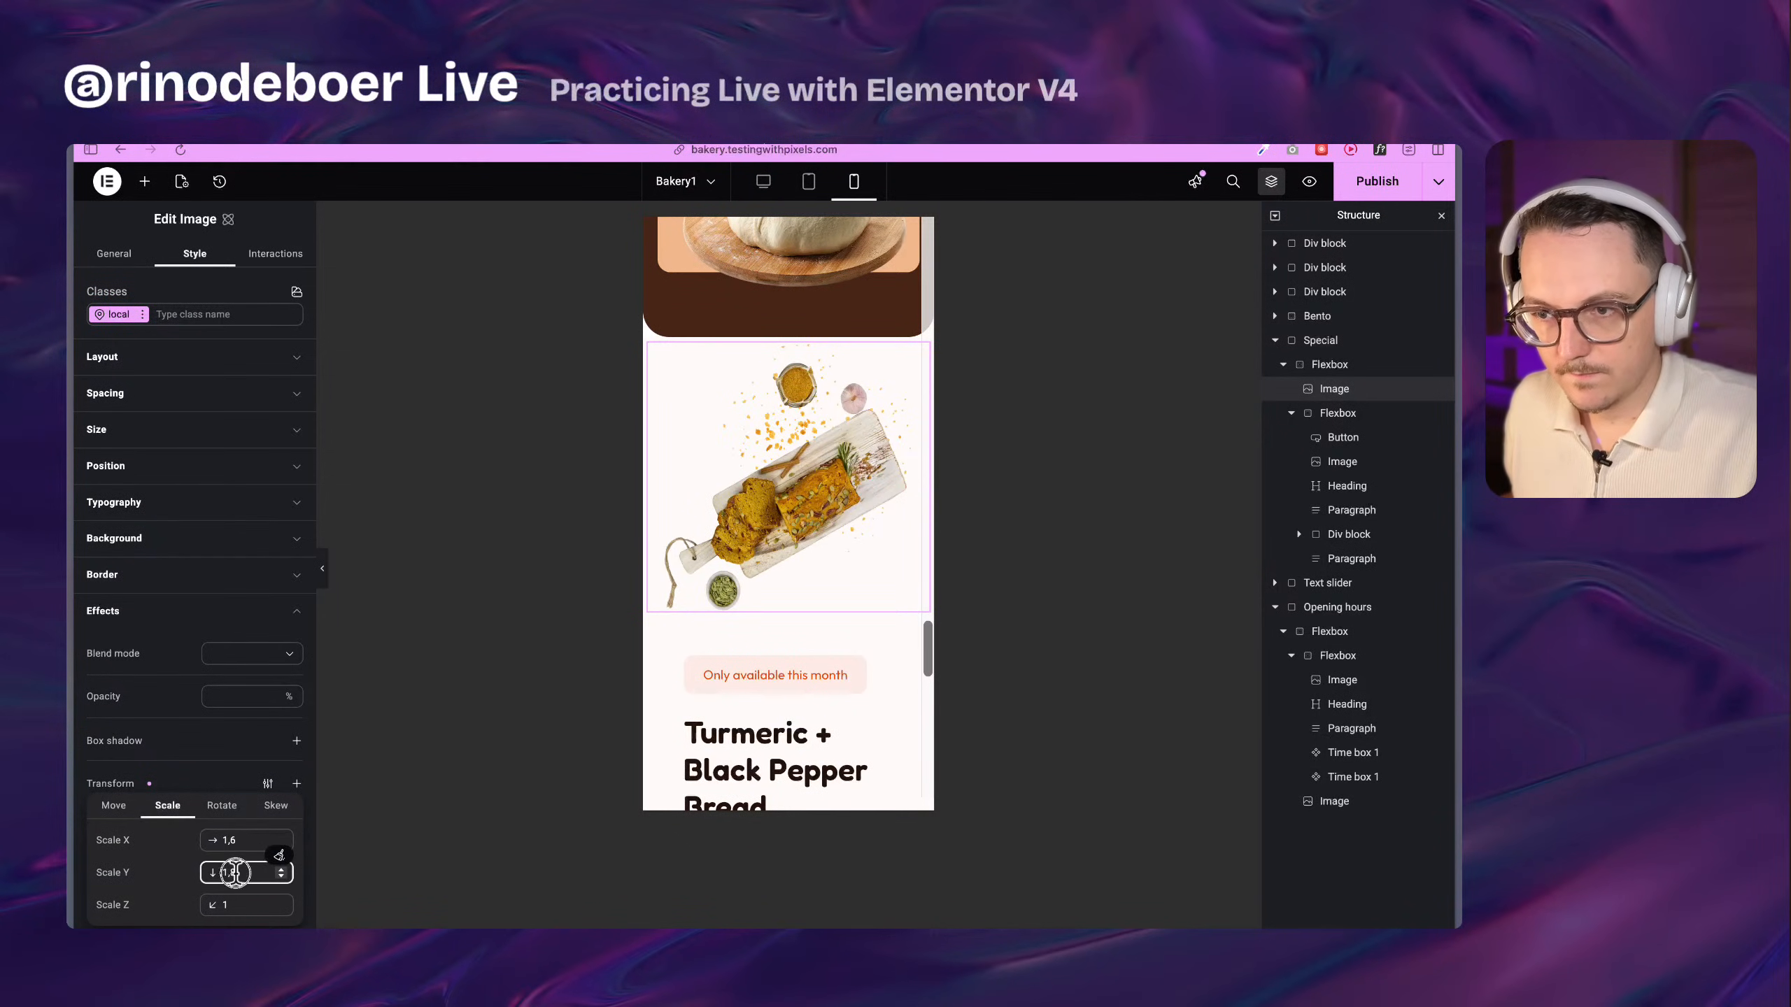
key(BackSpace)
text(6)
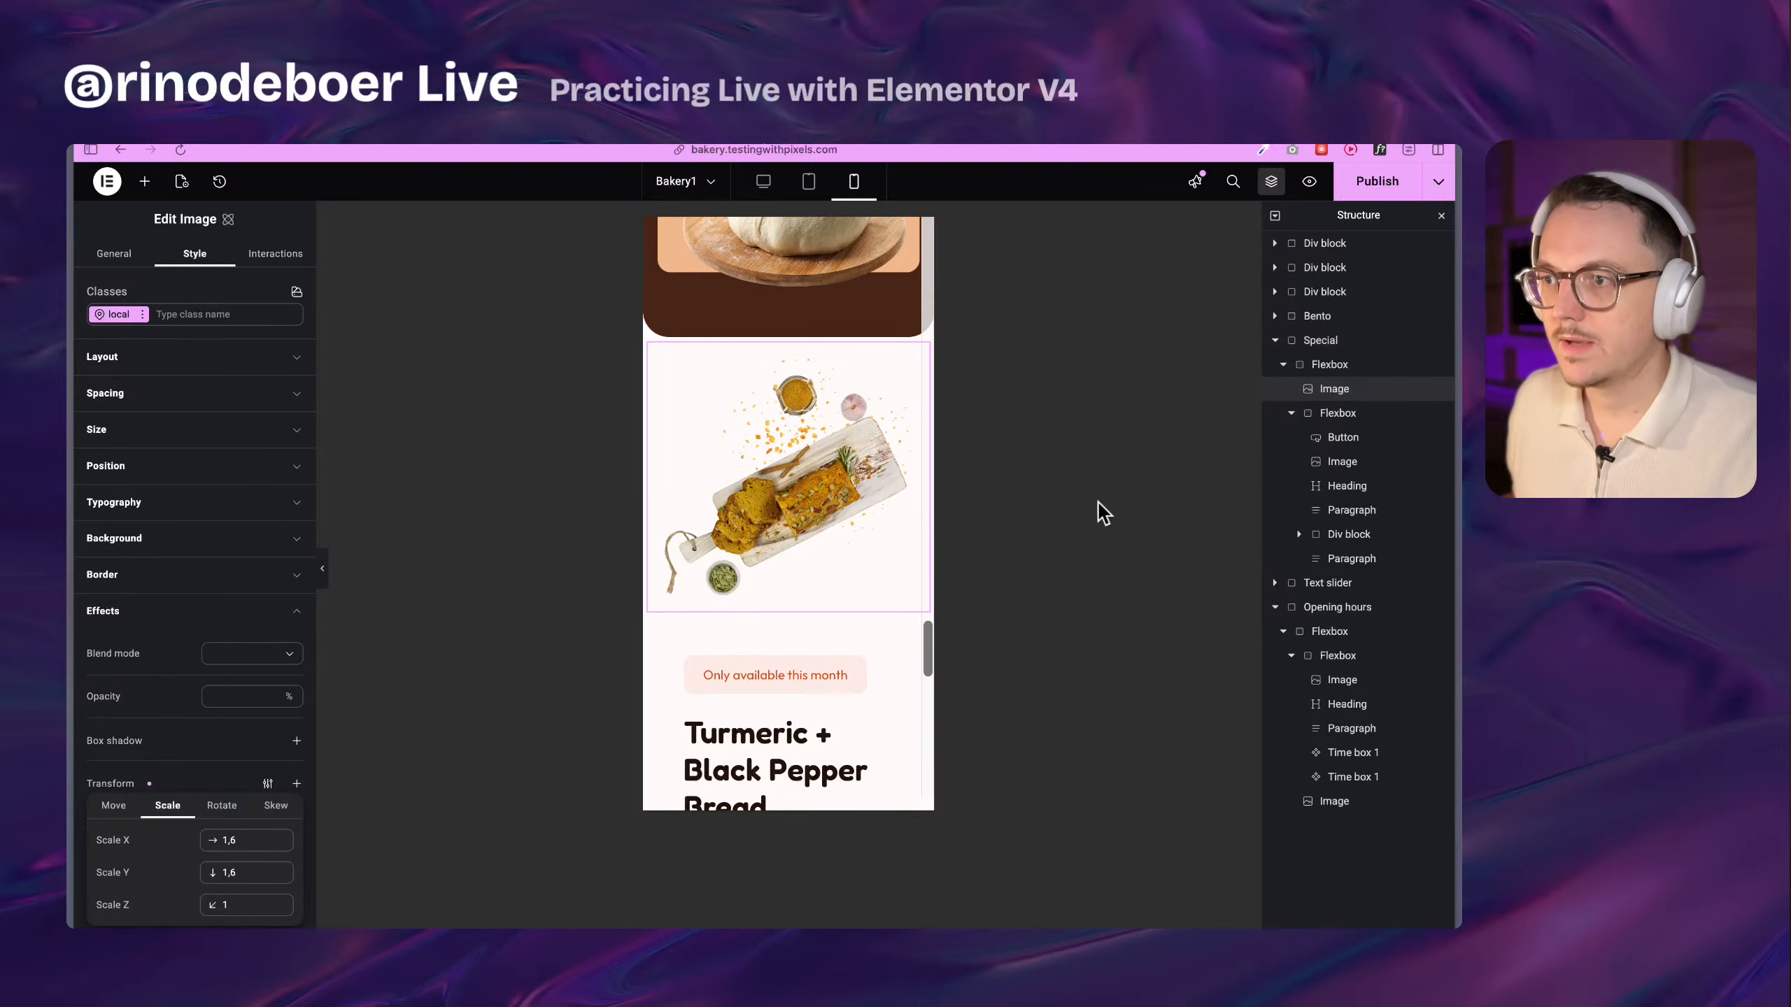
In the tablet view, set the bread image's transform scale to 1.4 on both X and Y
click(804, 194)
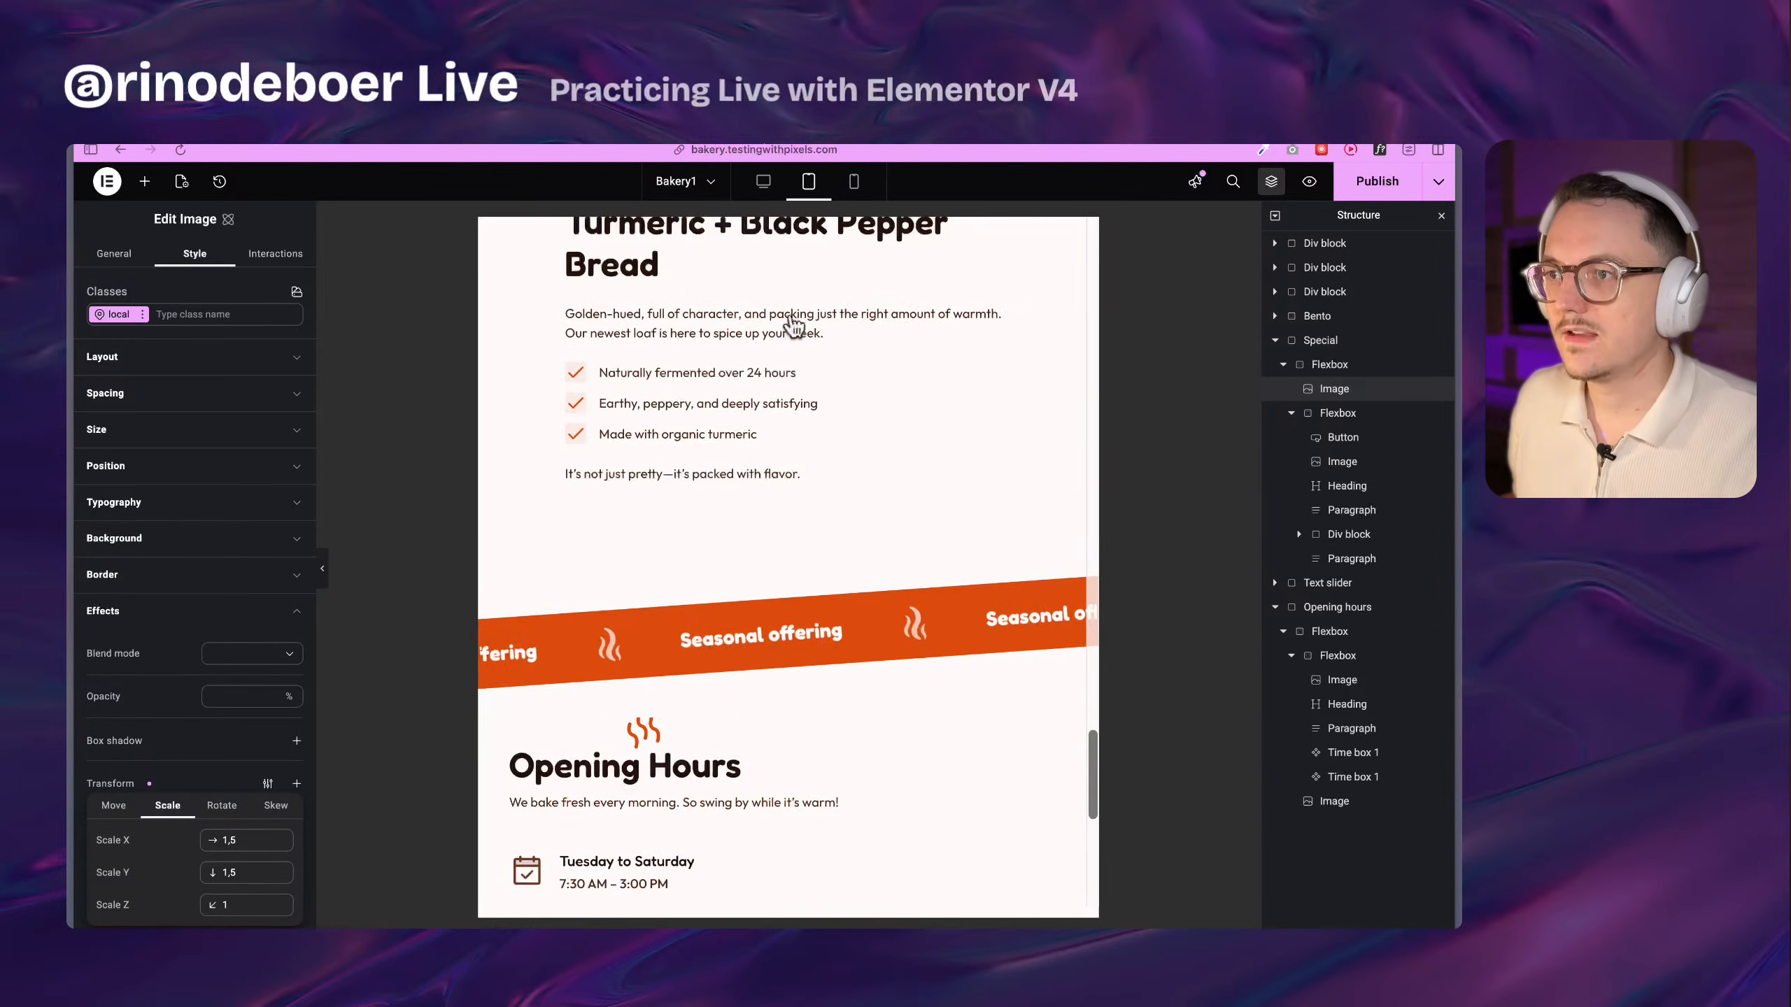
scroll(1020, 558, up, 6)
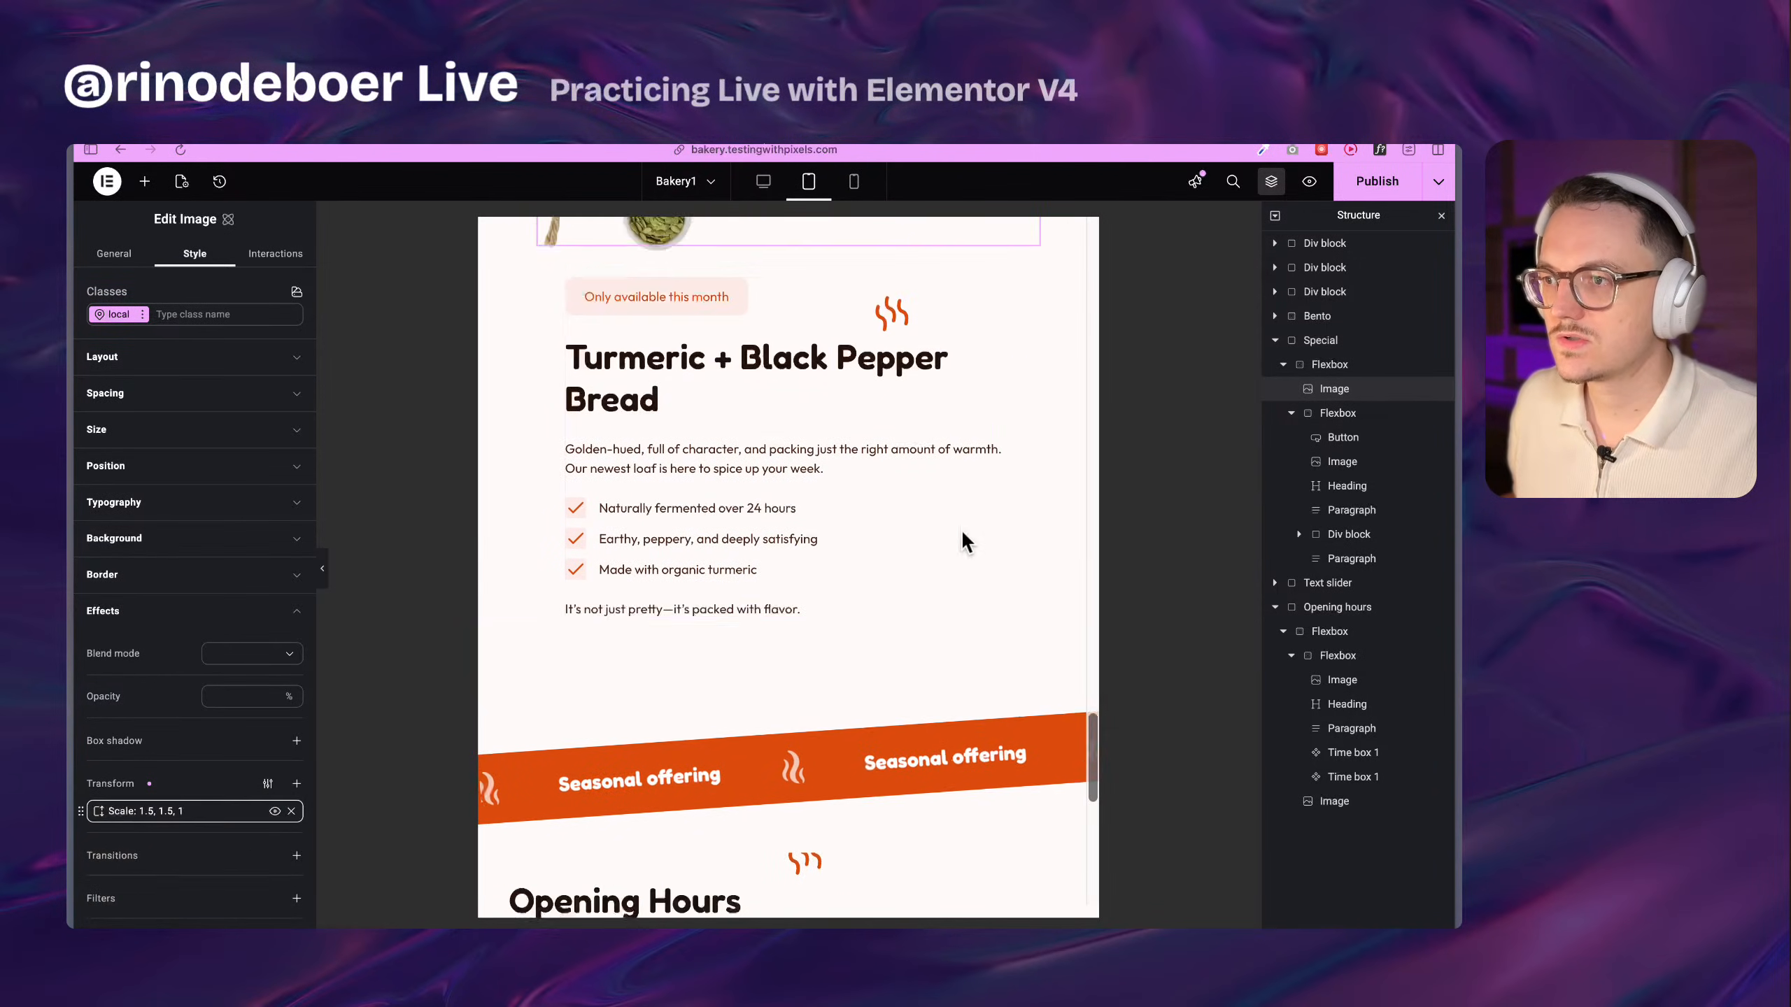
click(146, 813)
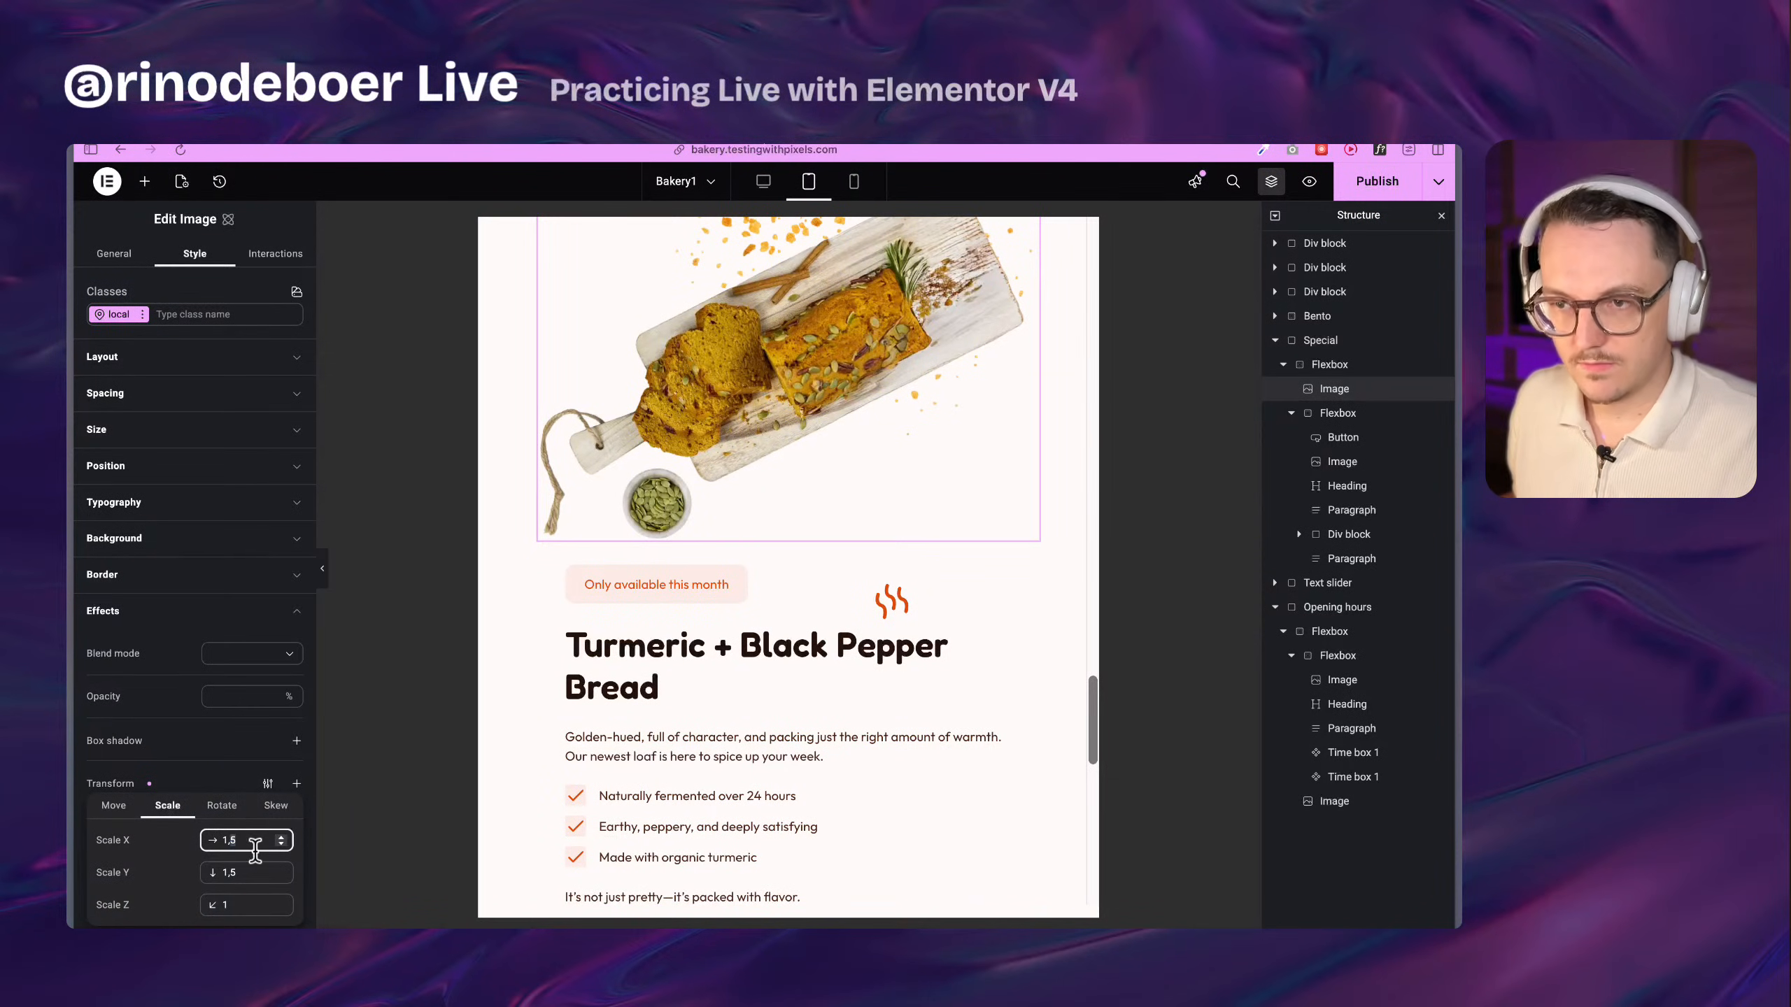
key(BackSpace)
text(4)
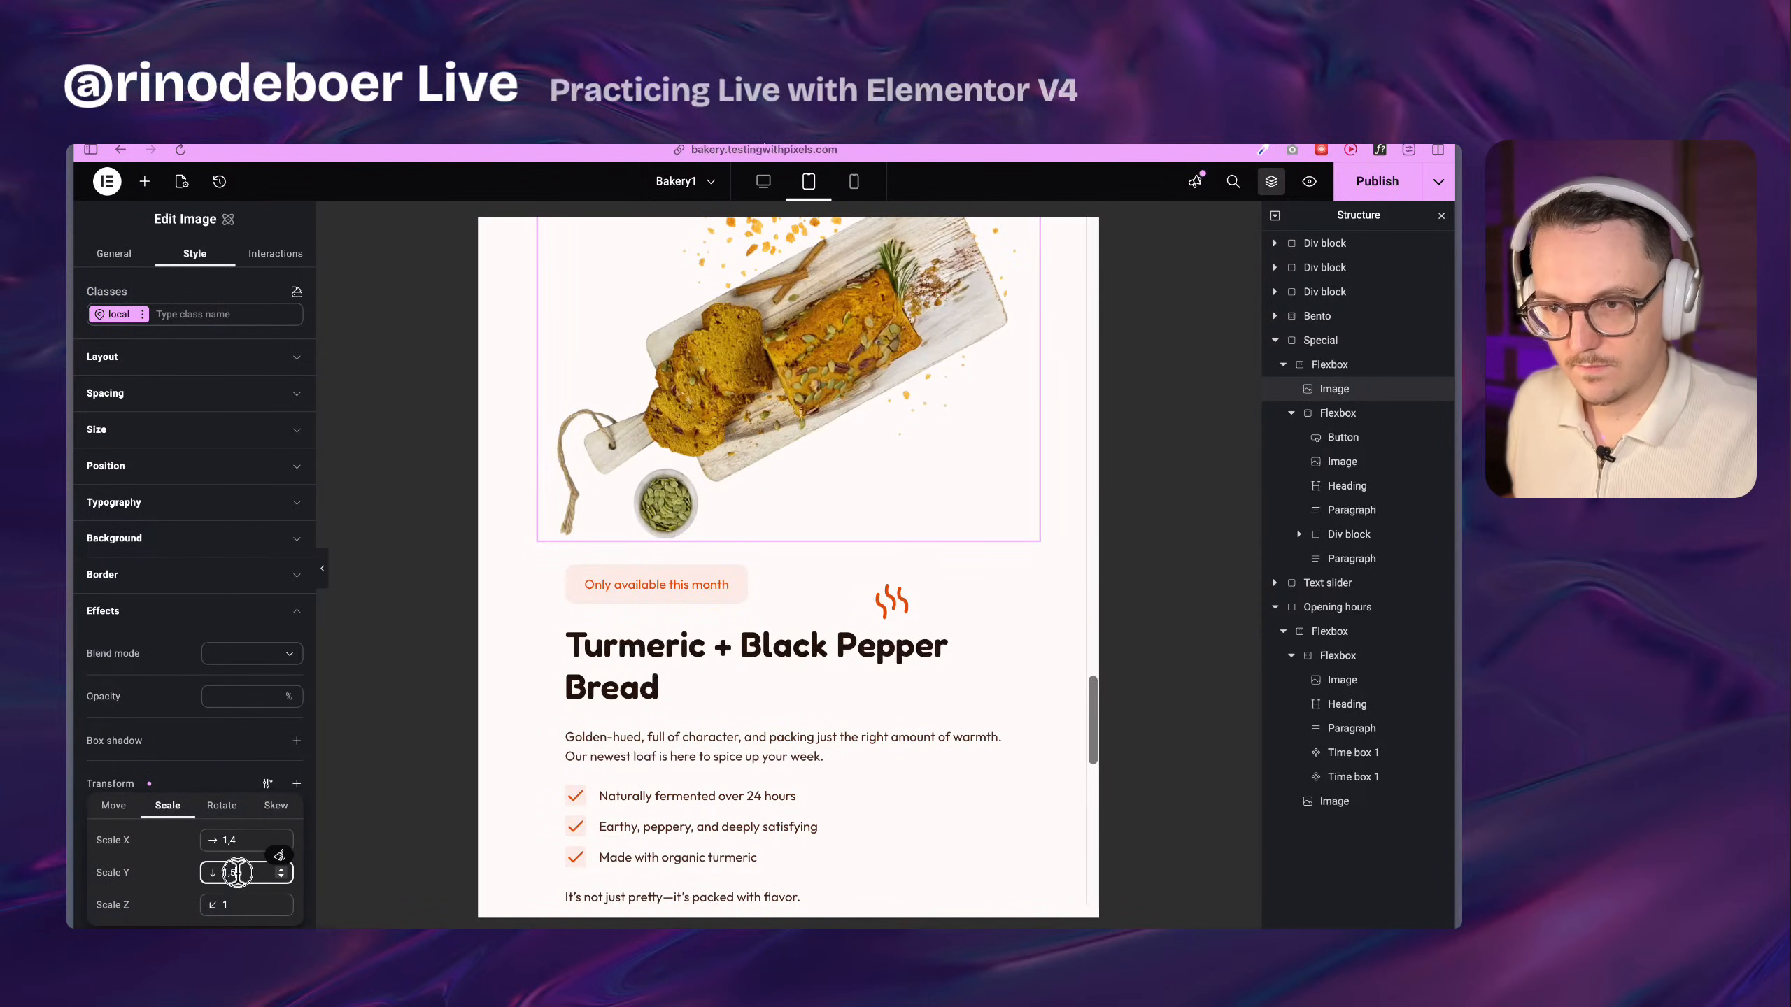
text(4)
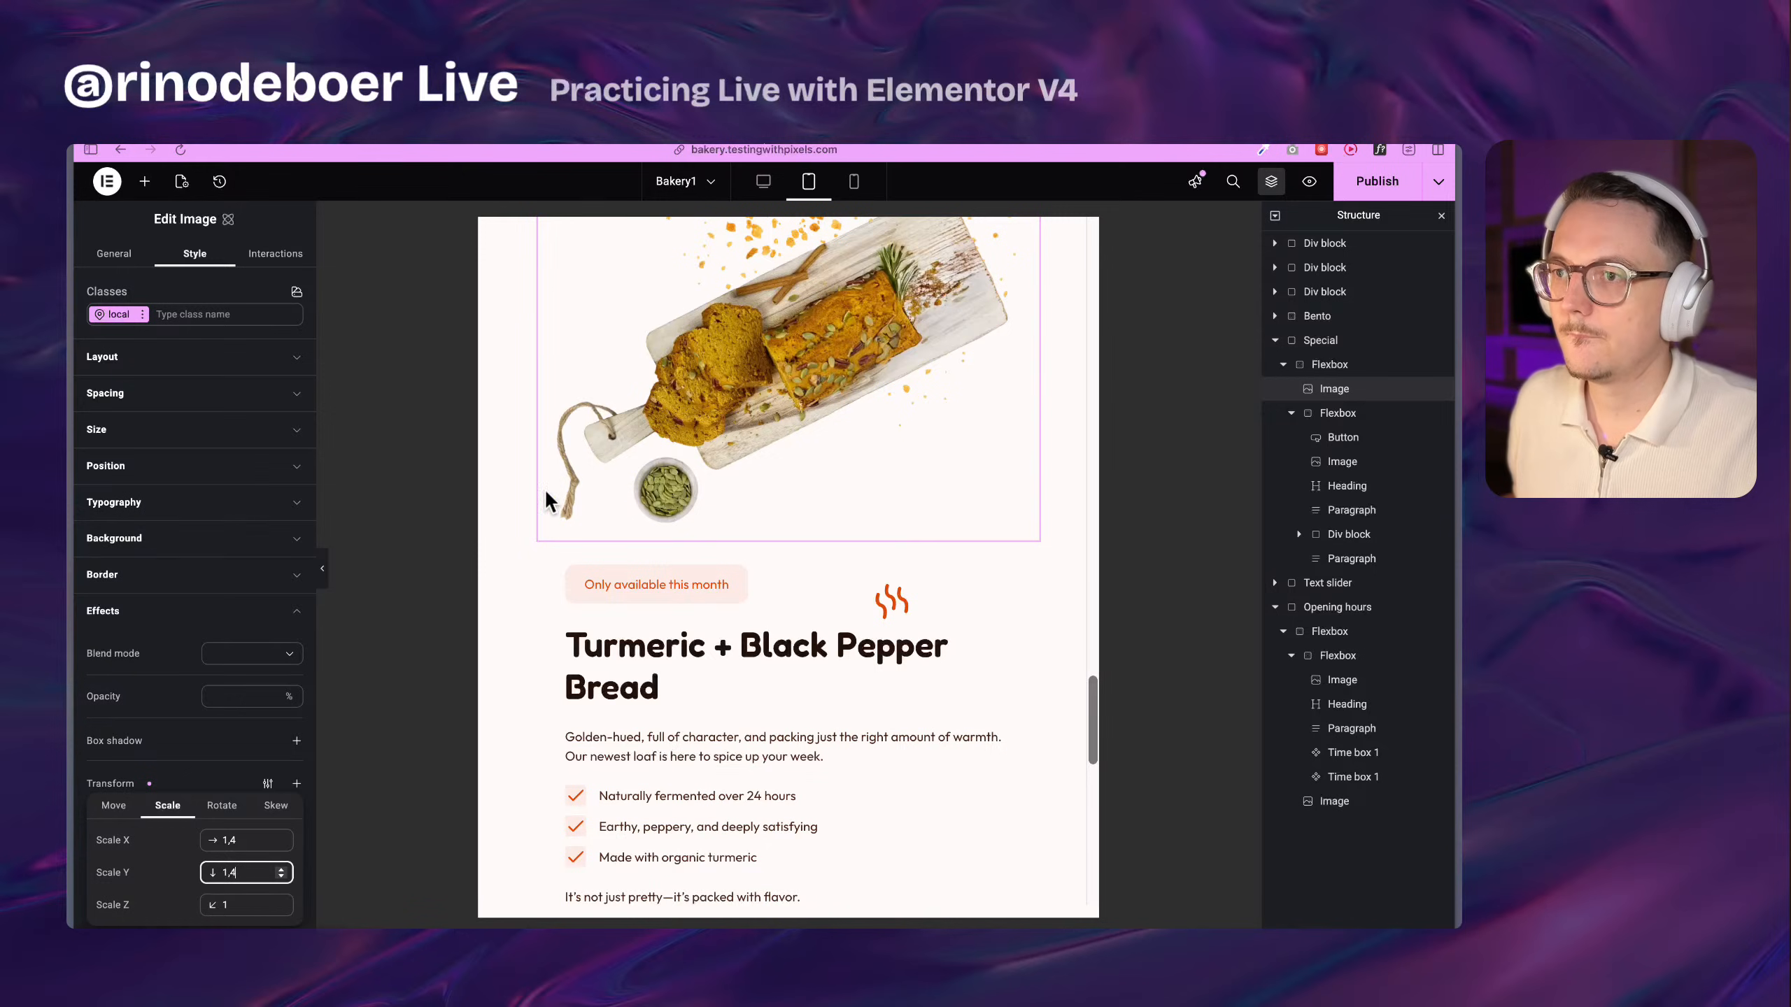
click(647, 502)
scroll(726, 539, up, 4)
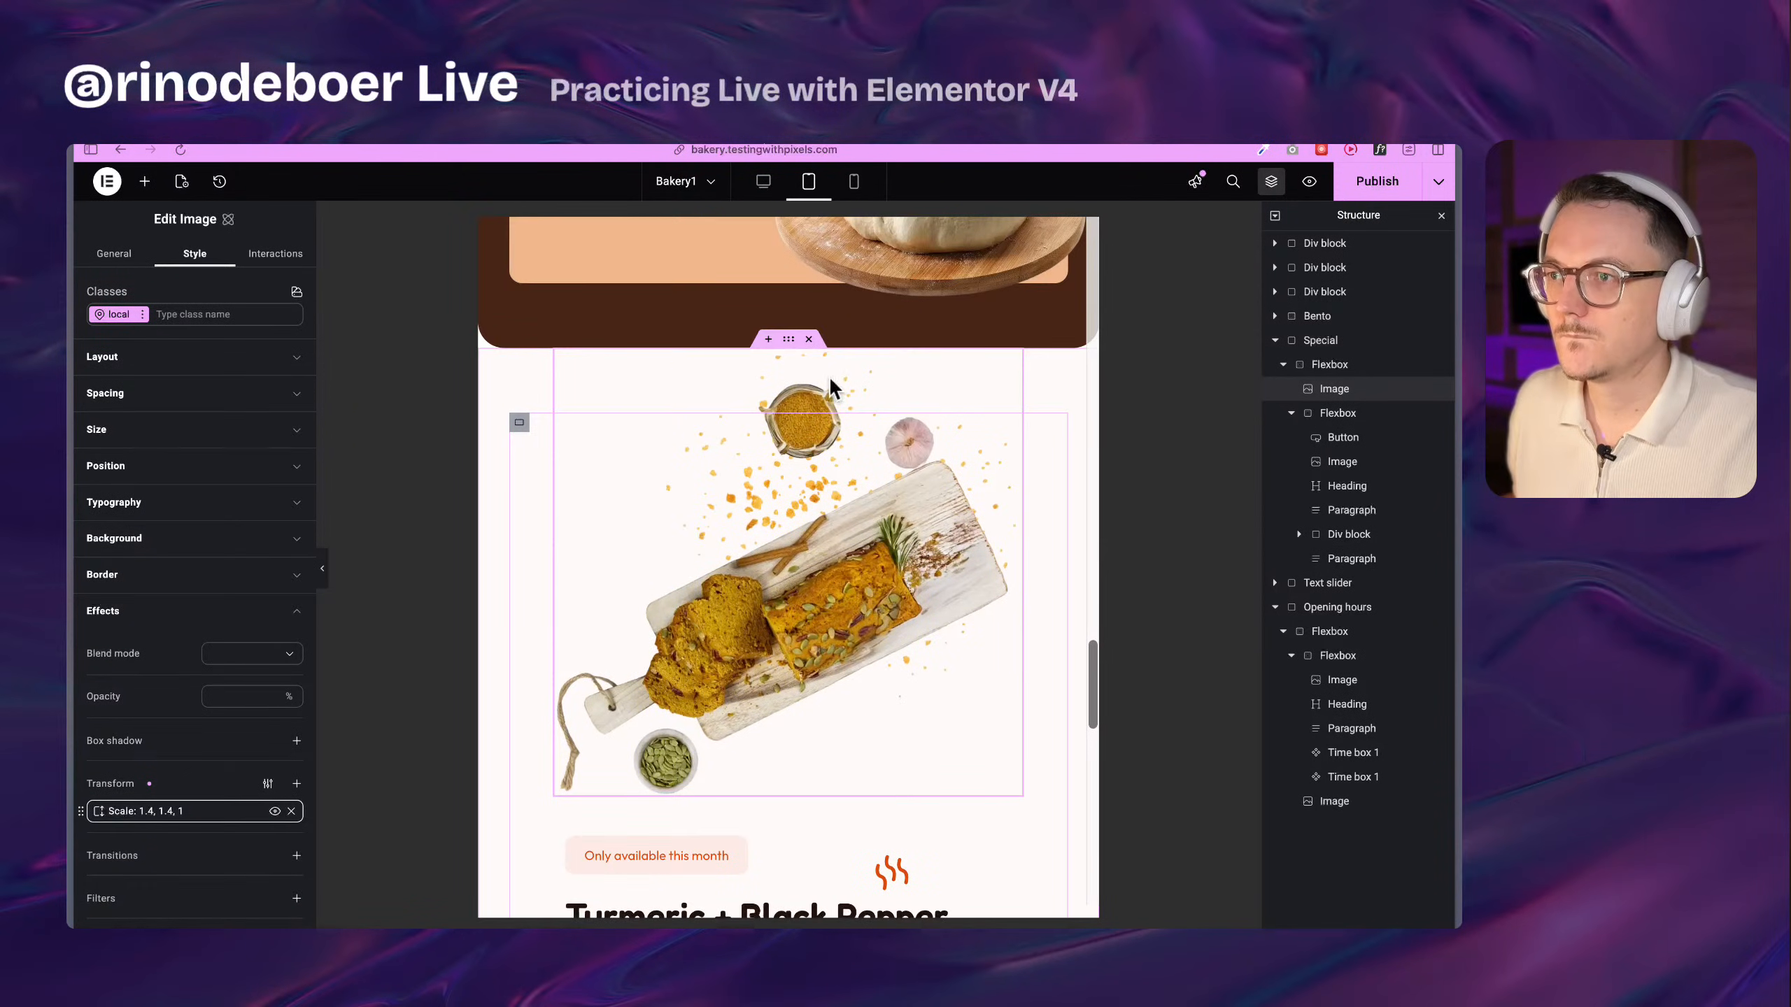
Unlink the padding of the Special section's outer flexbox in the tablet view and set only its top padding to 2 REM
click(1377, 365)
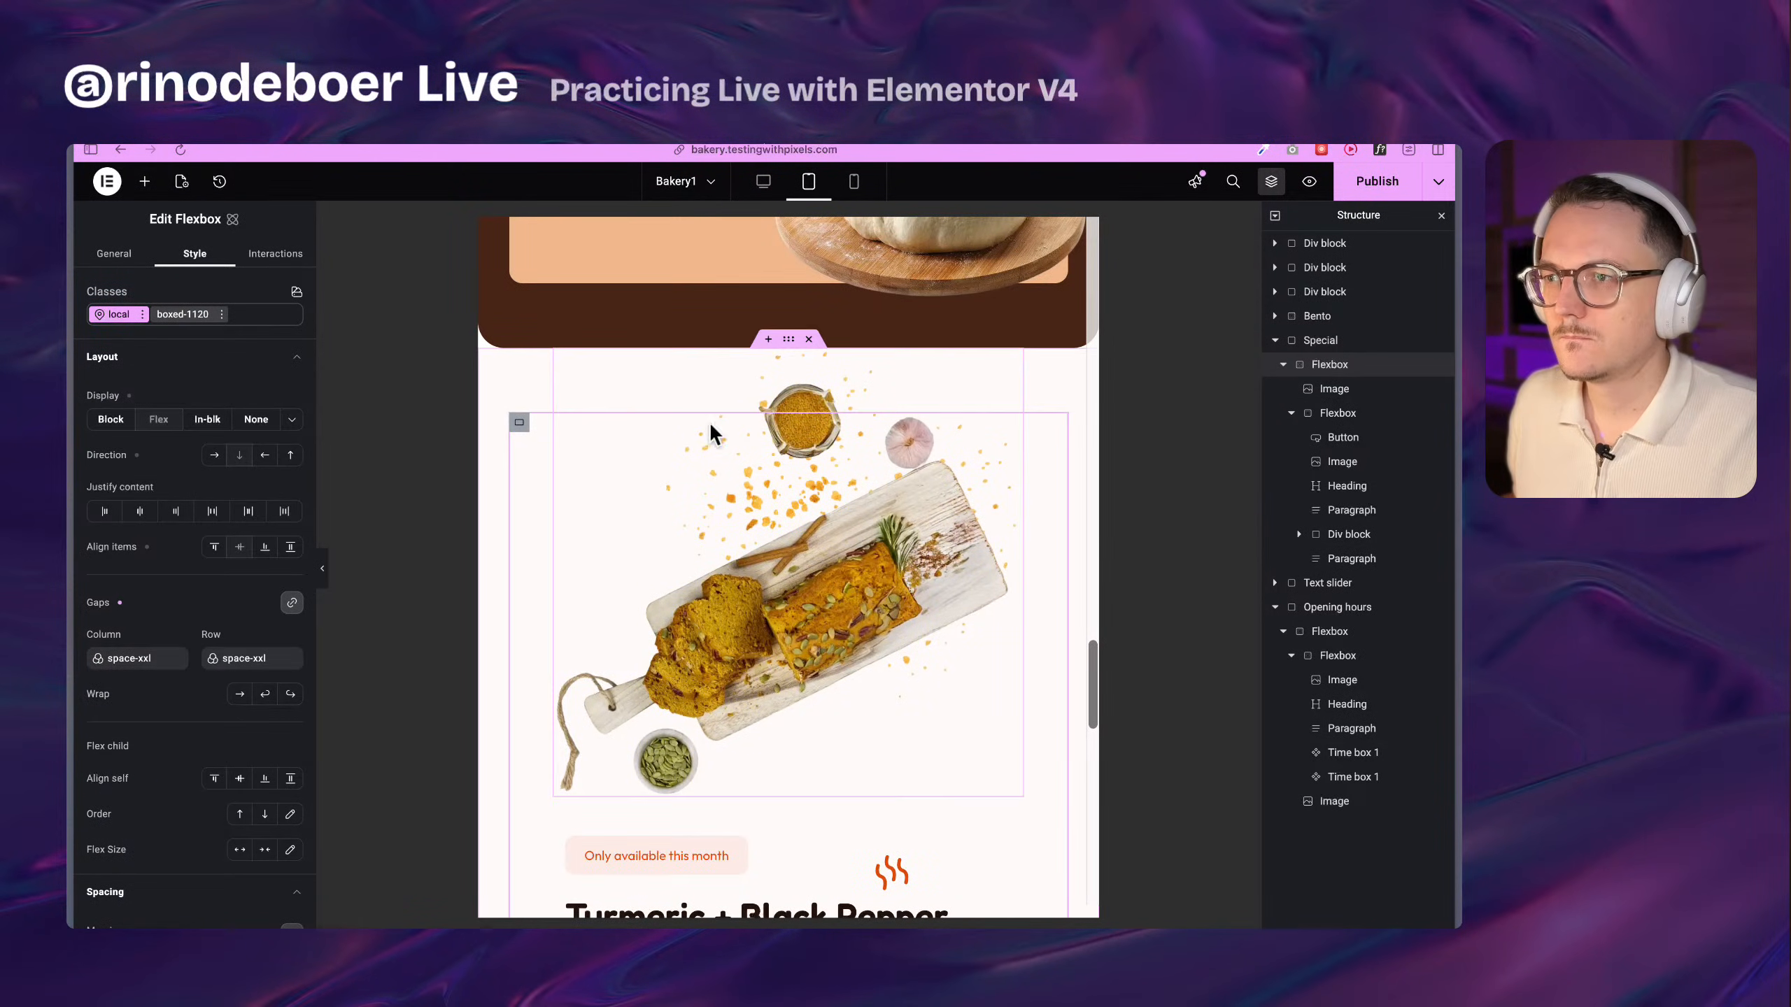
scroll(201, 614, down, 10)
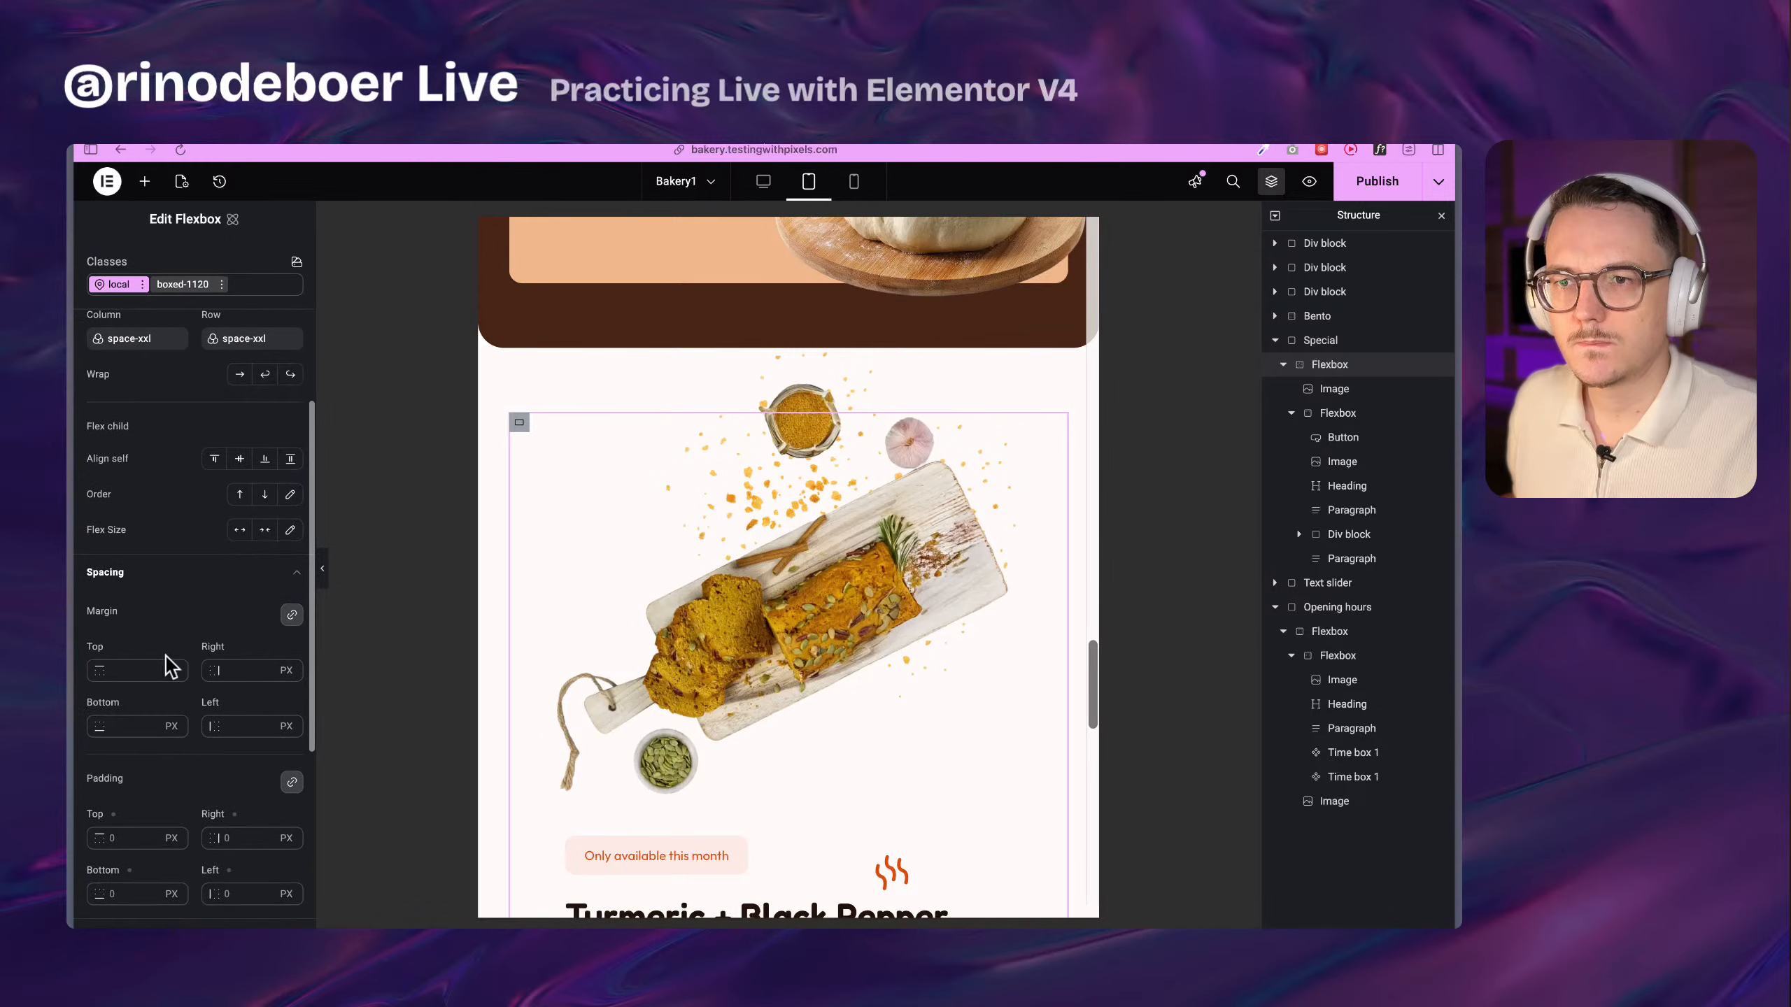
click(136, 728)
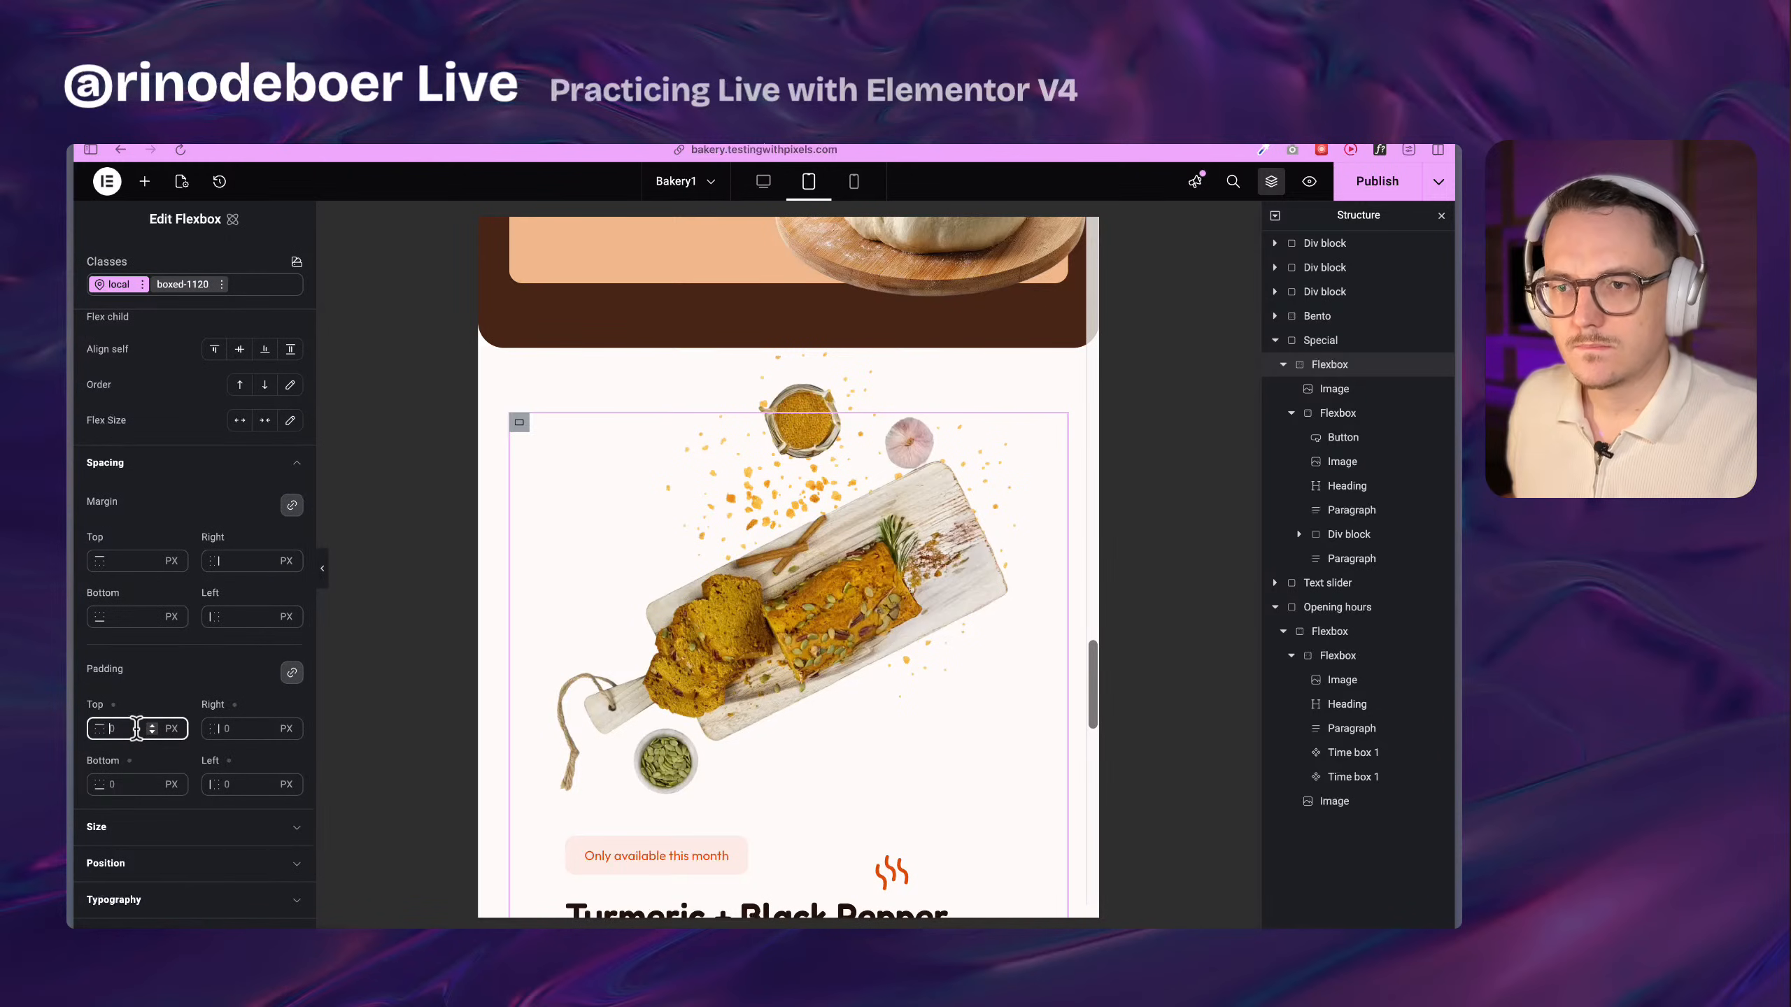
text(1rem)
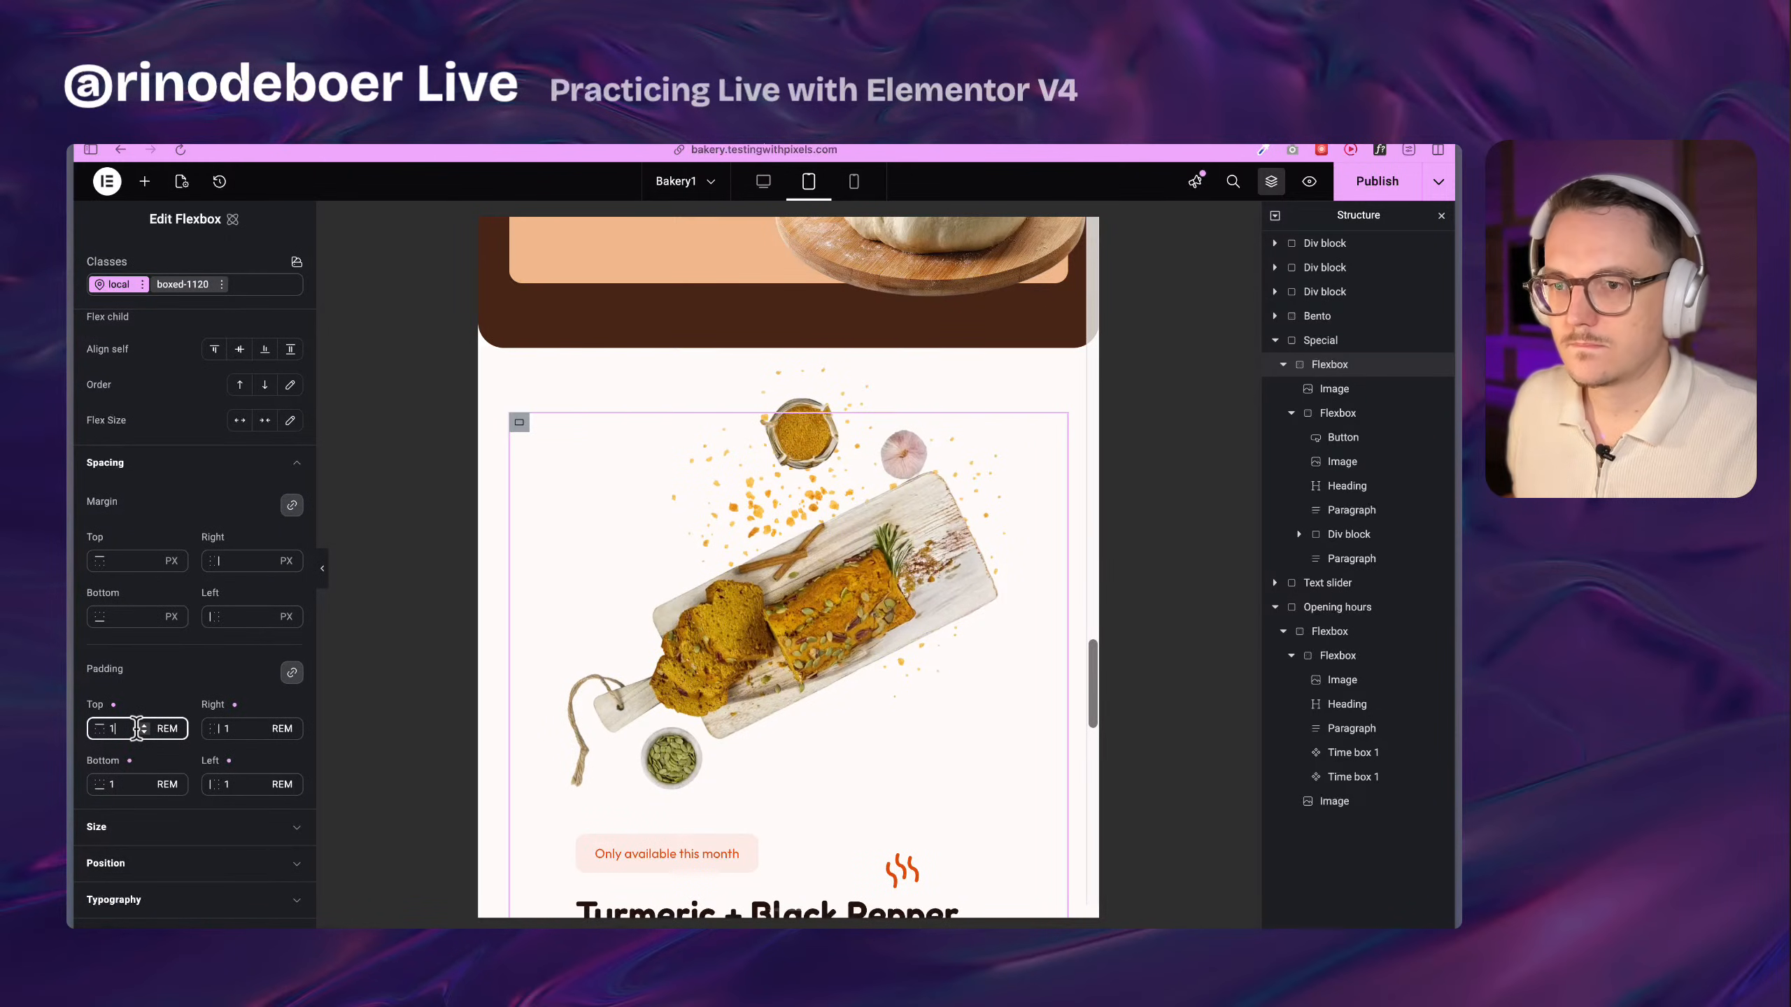
key(BackSpace)
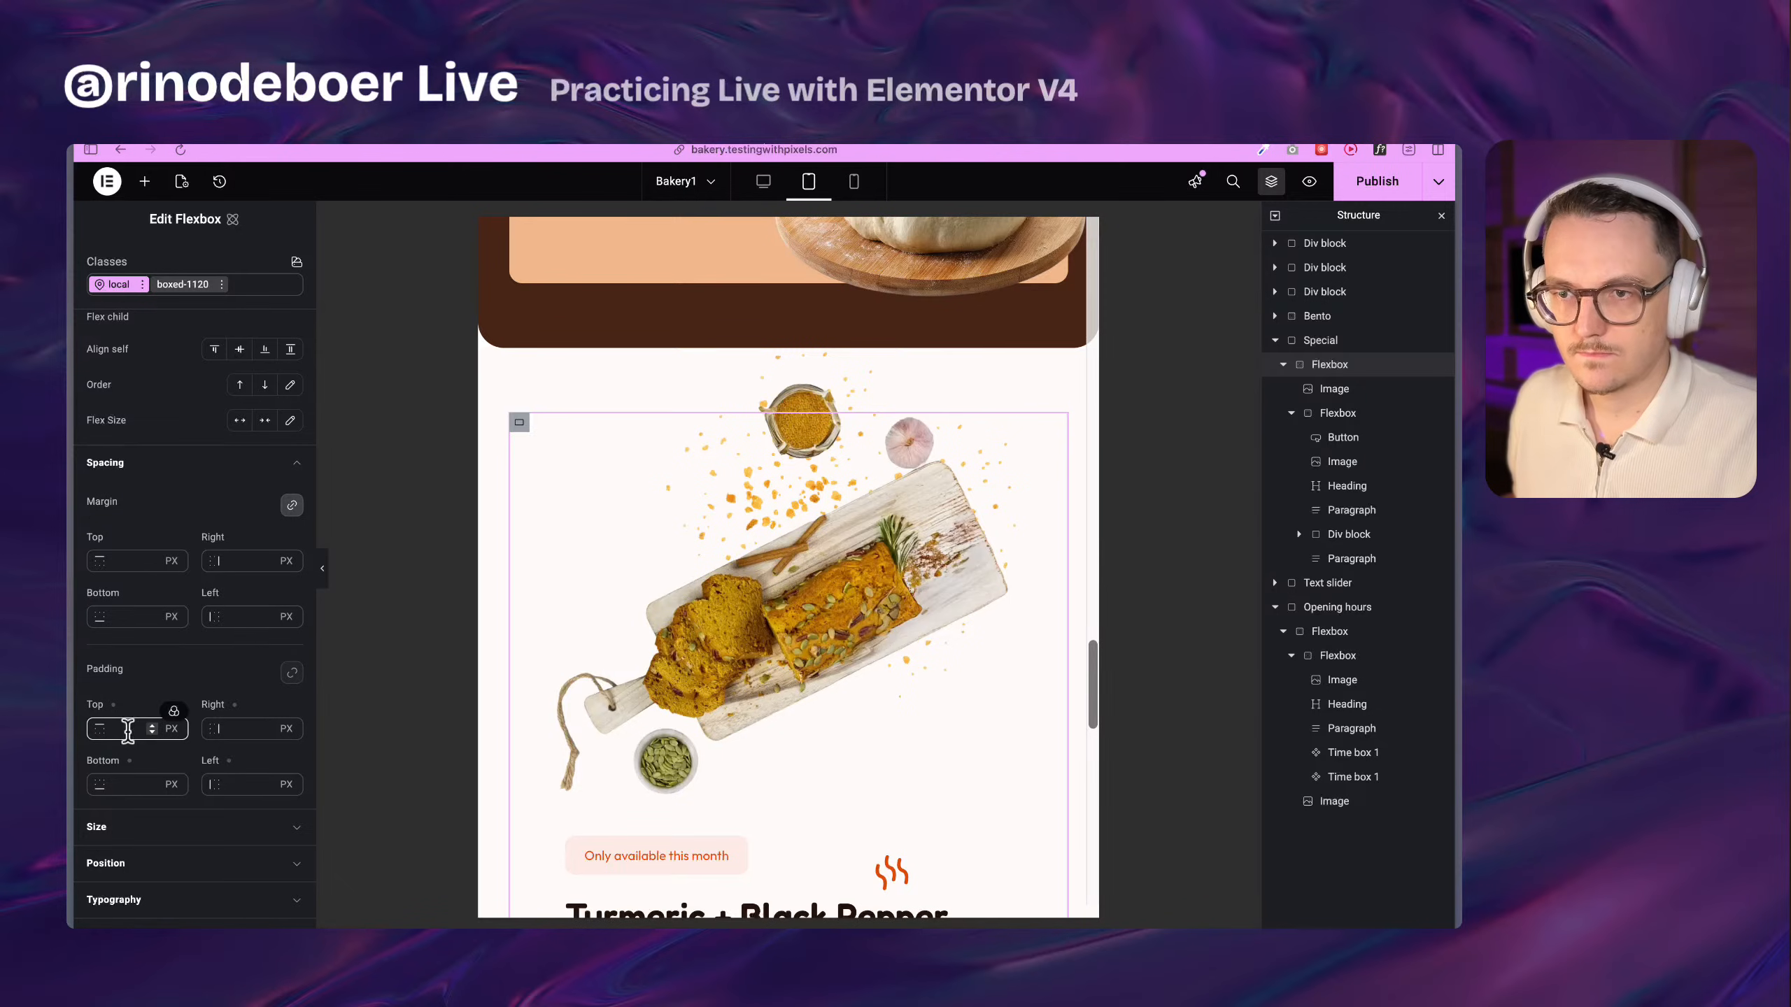
text(1rem)
scroll(955, 627, down, 3)
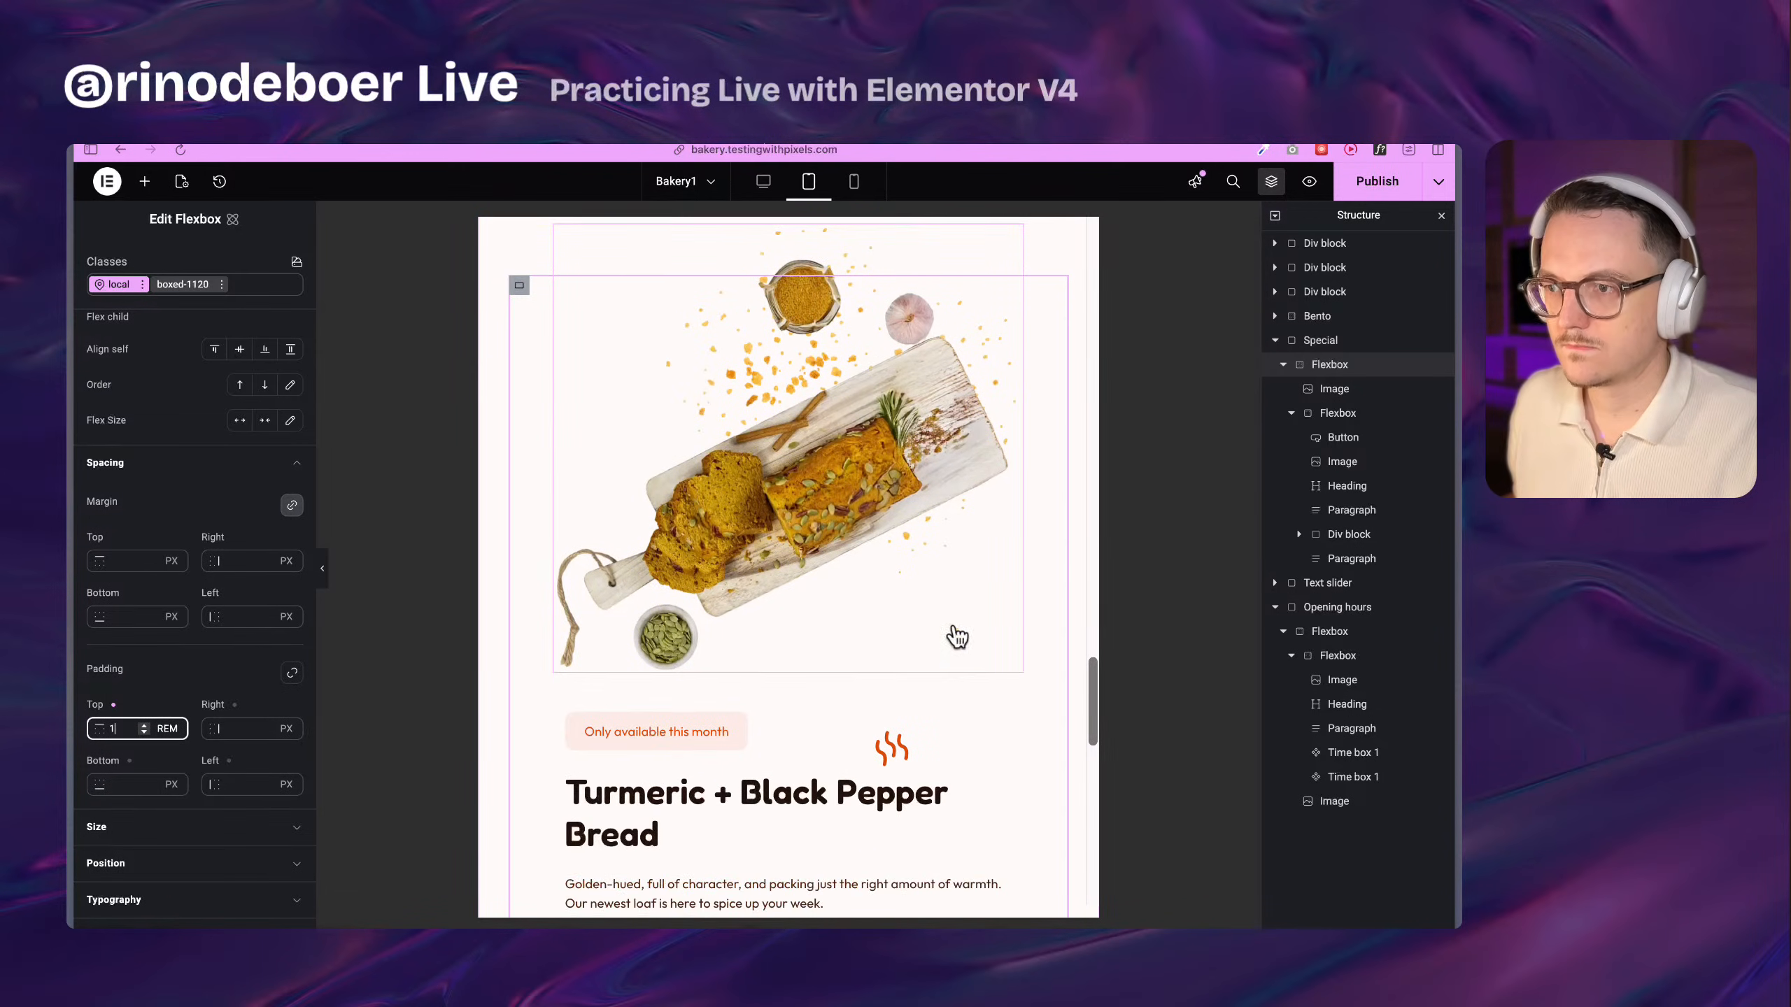
scroll(951, 621, up, 1)
key(Up)
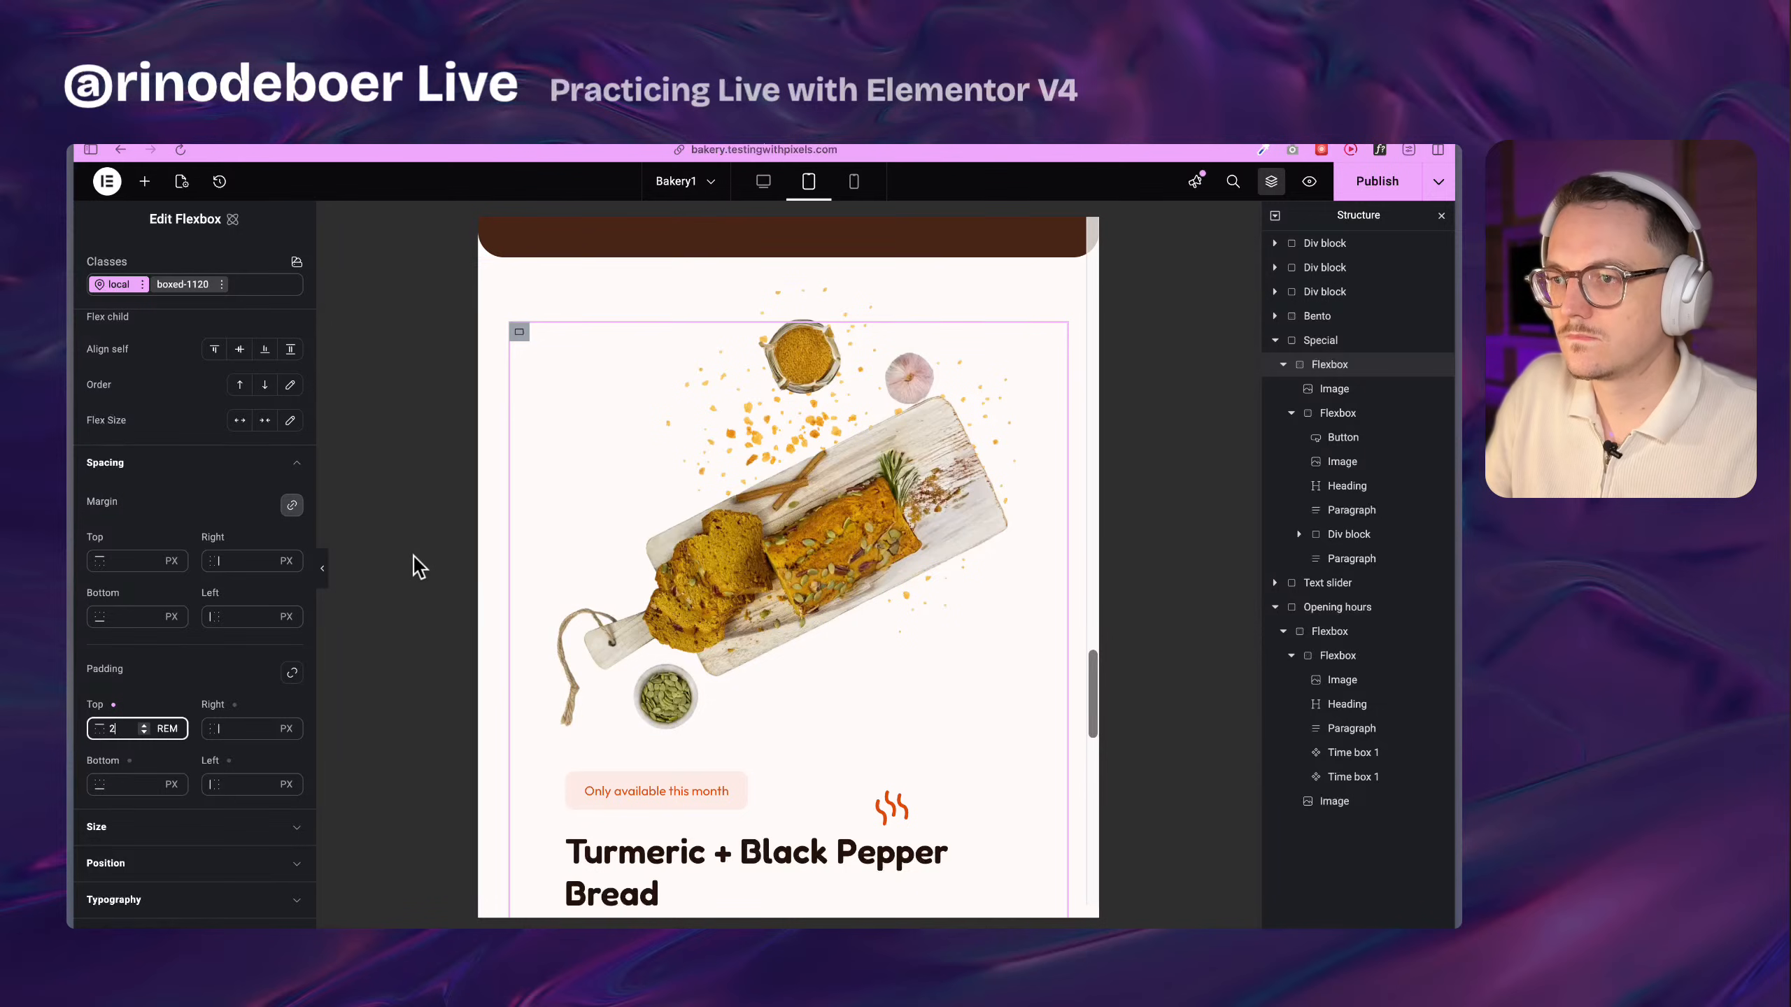
scroll(634, 508, down, 2)
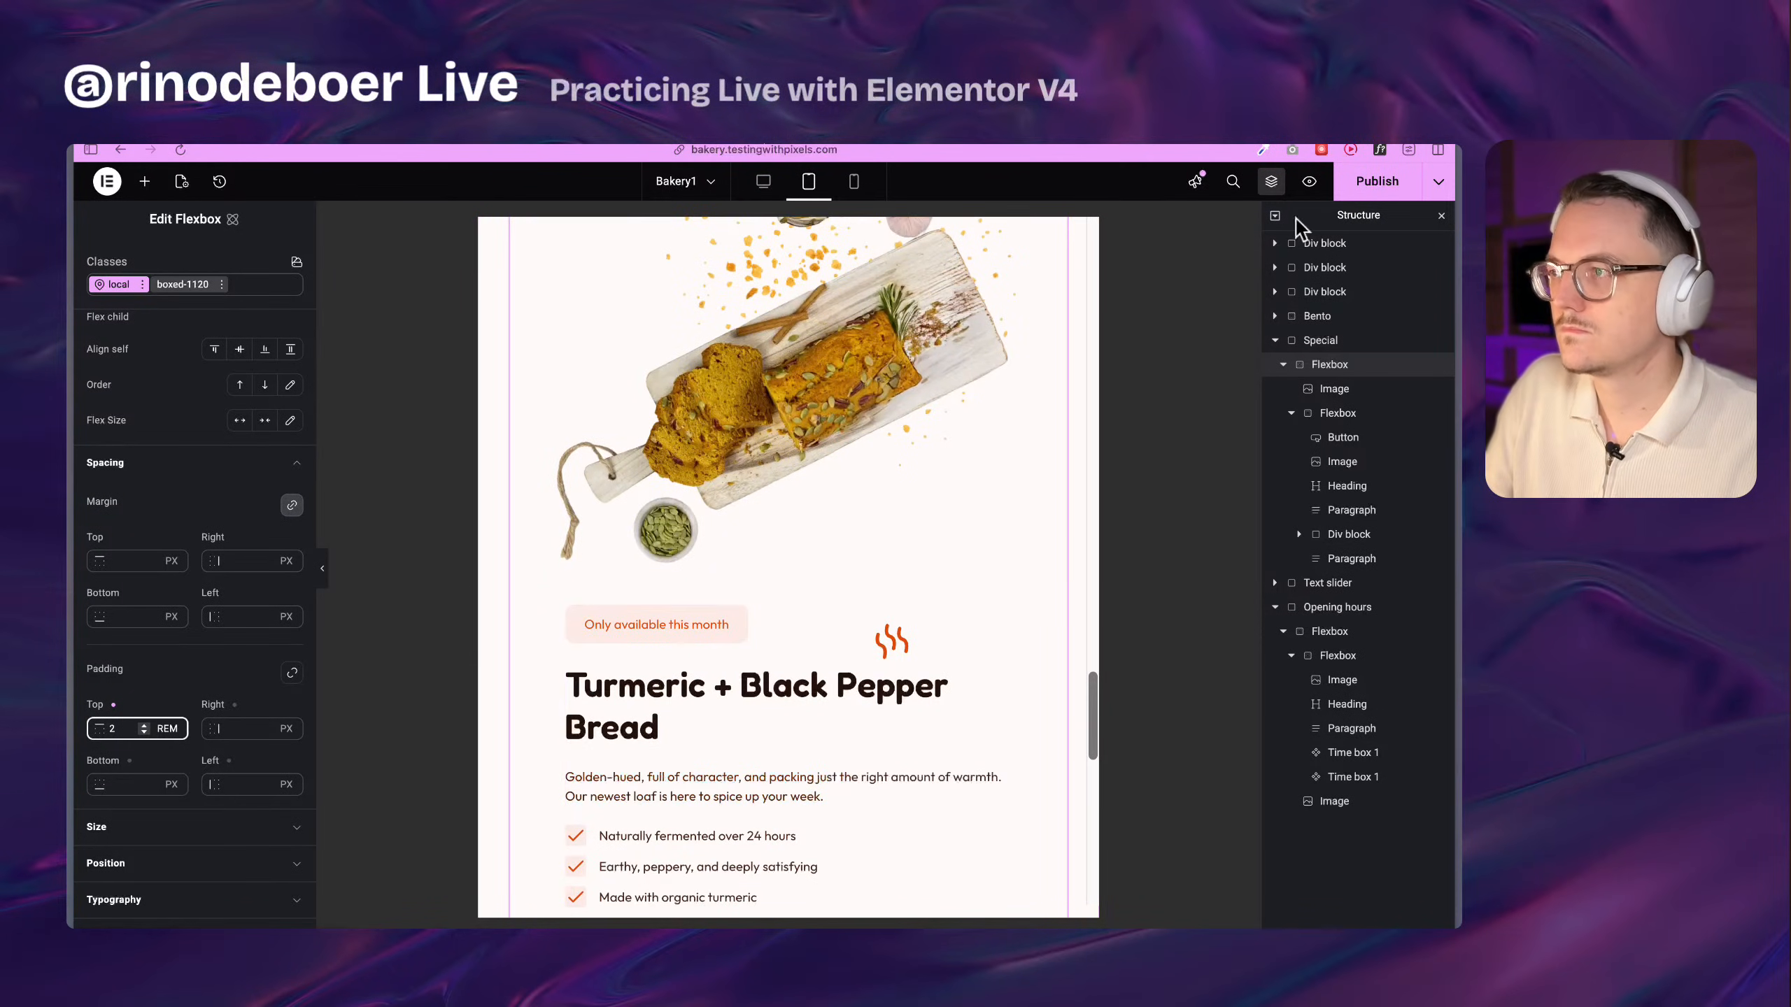
Publish the page, switch to the live bakery page and reload it
click(1368, 192)
mouse_move(74, 505)
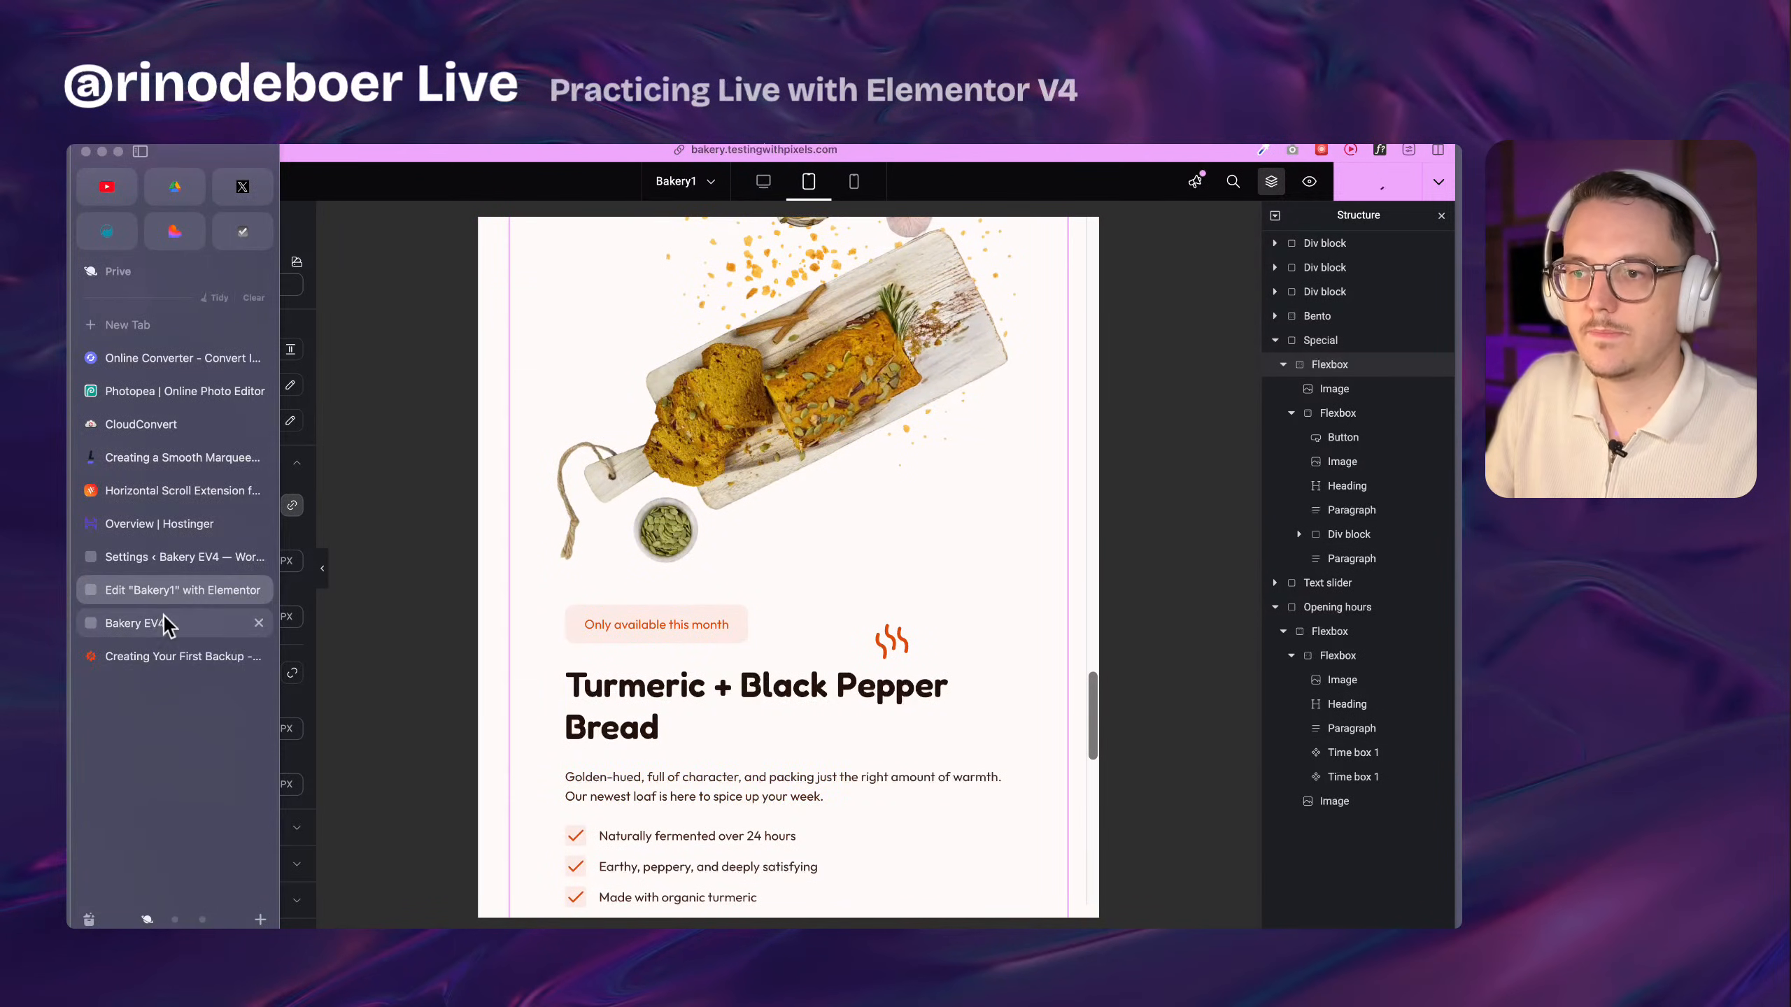
click(168, 624)
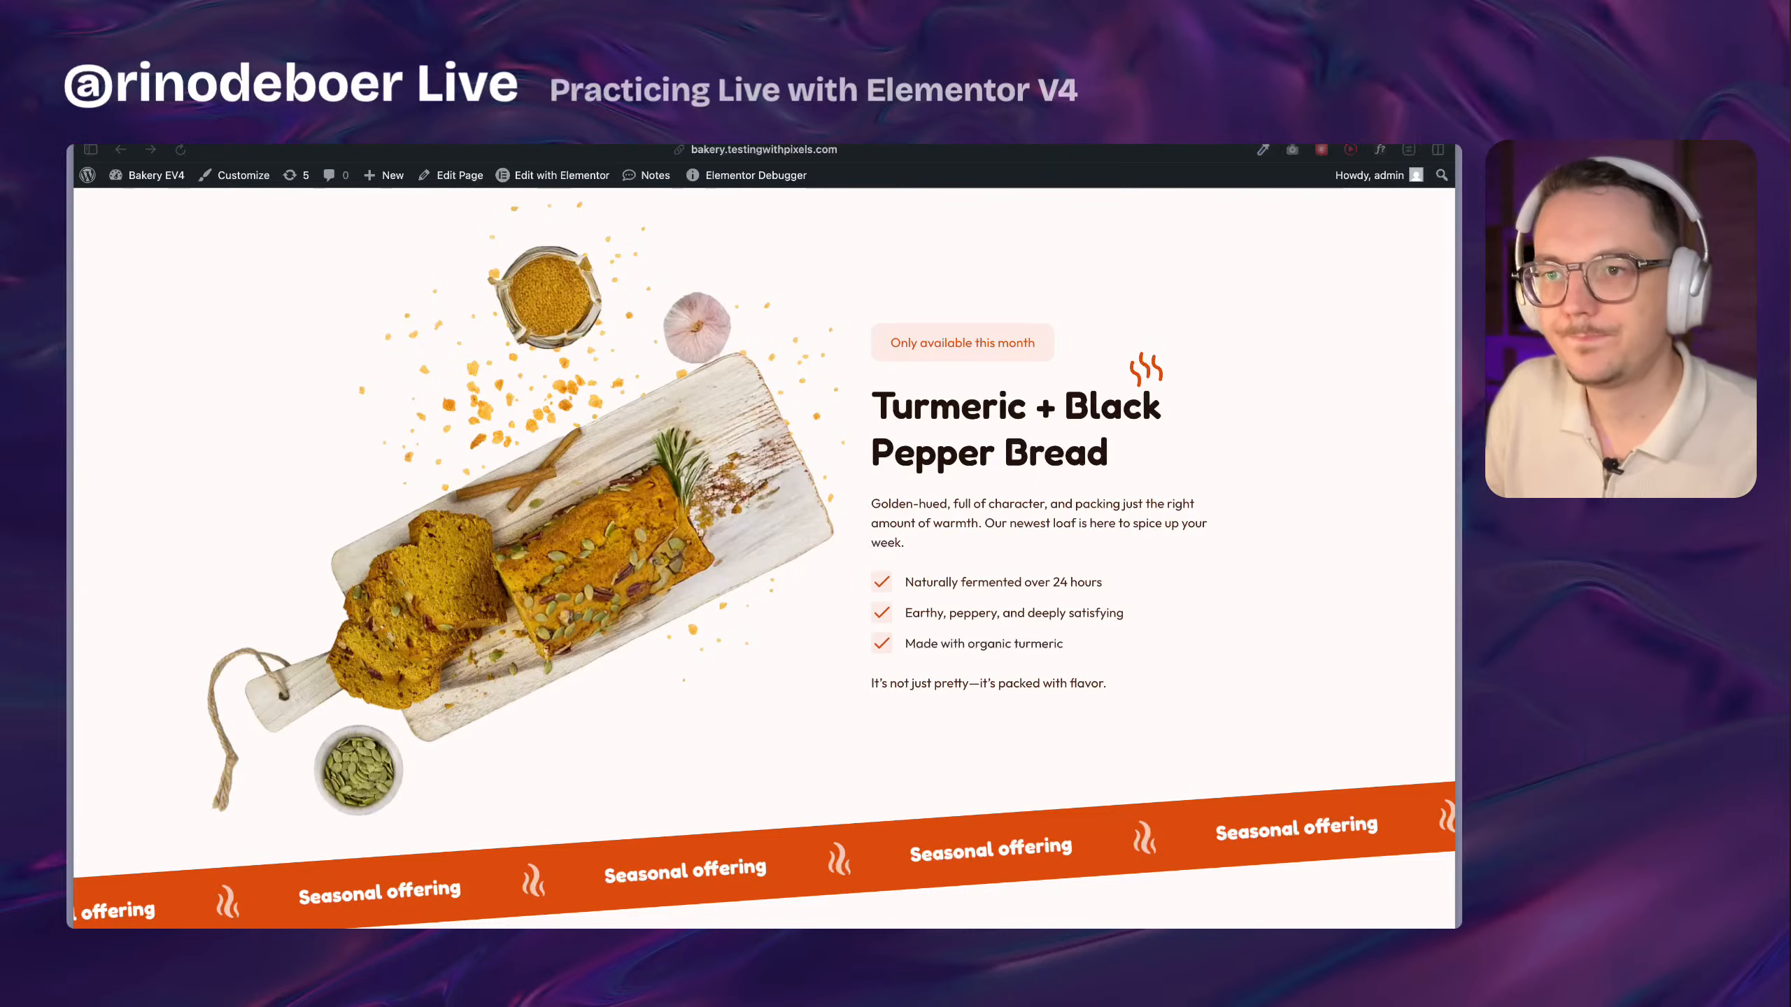
click(1009, 684)
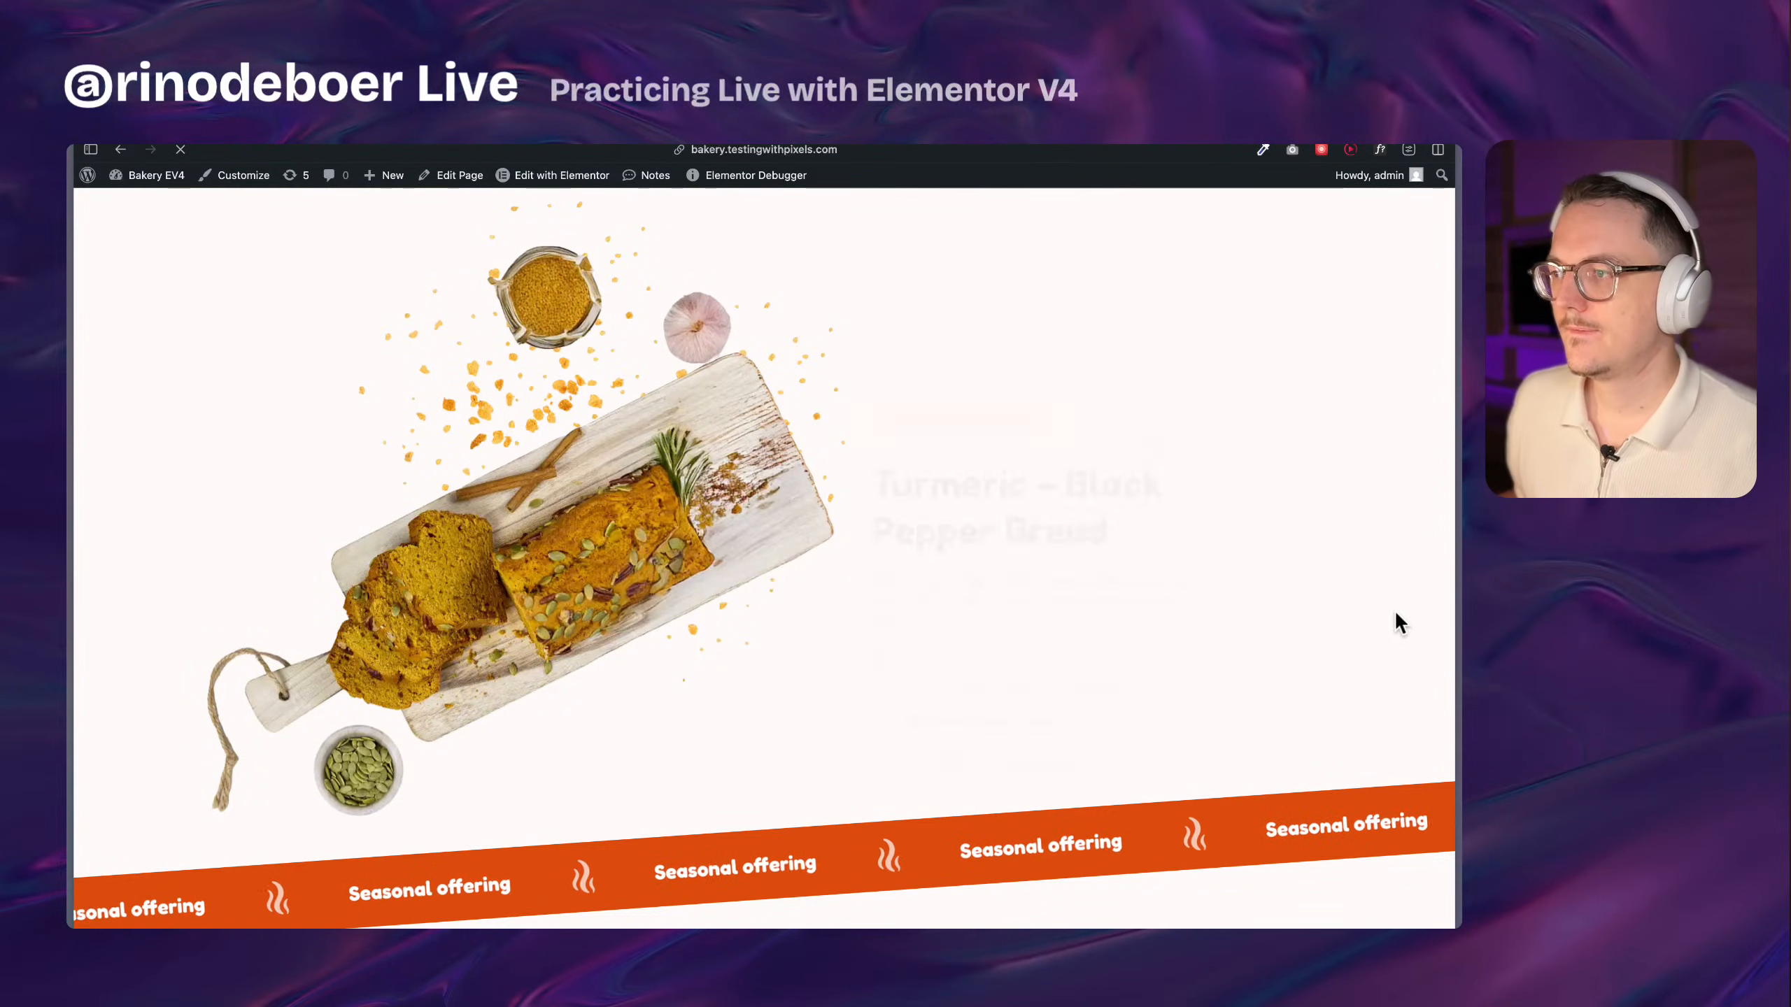
Narrow the browser window to tablet width and examine the Special section's image size, top spacing and steam icon
drag(1460, 617, 865, 601)
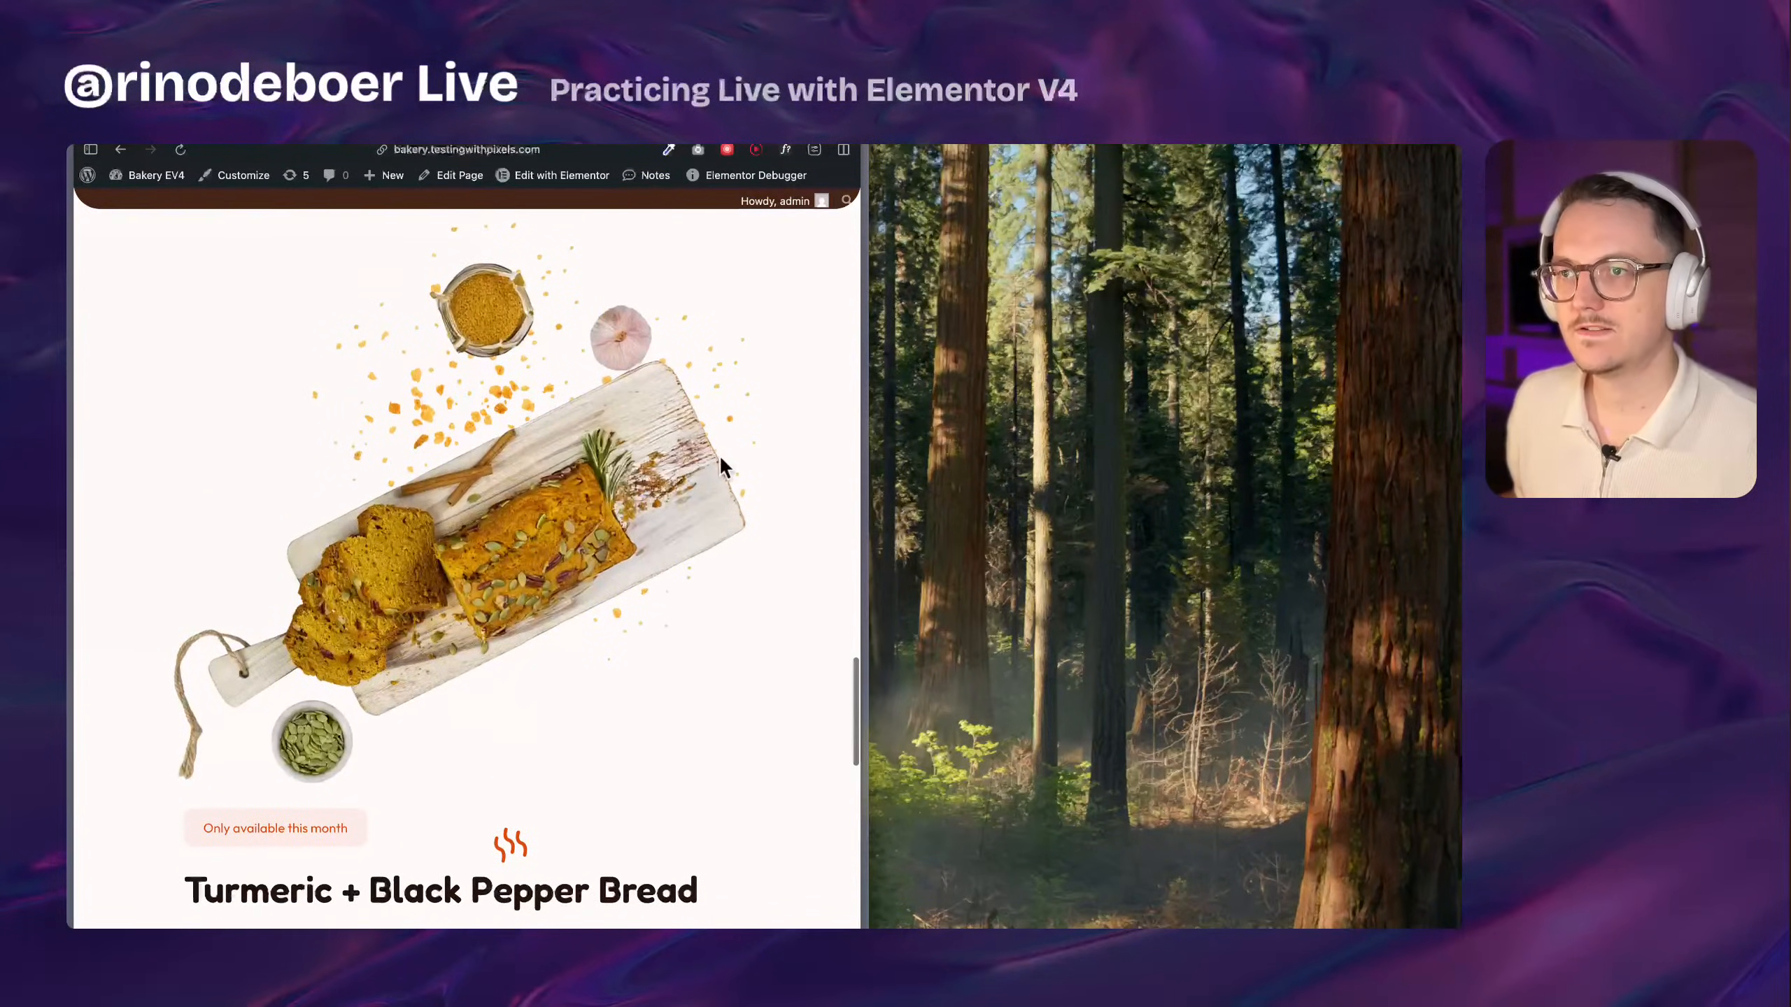
scroll(505, 238, up, 1)
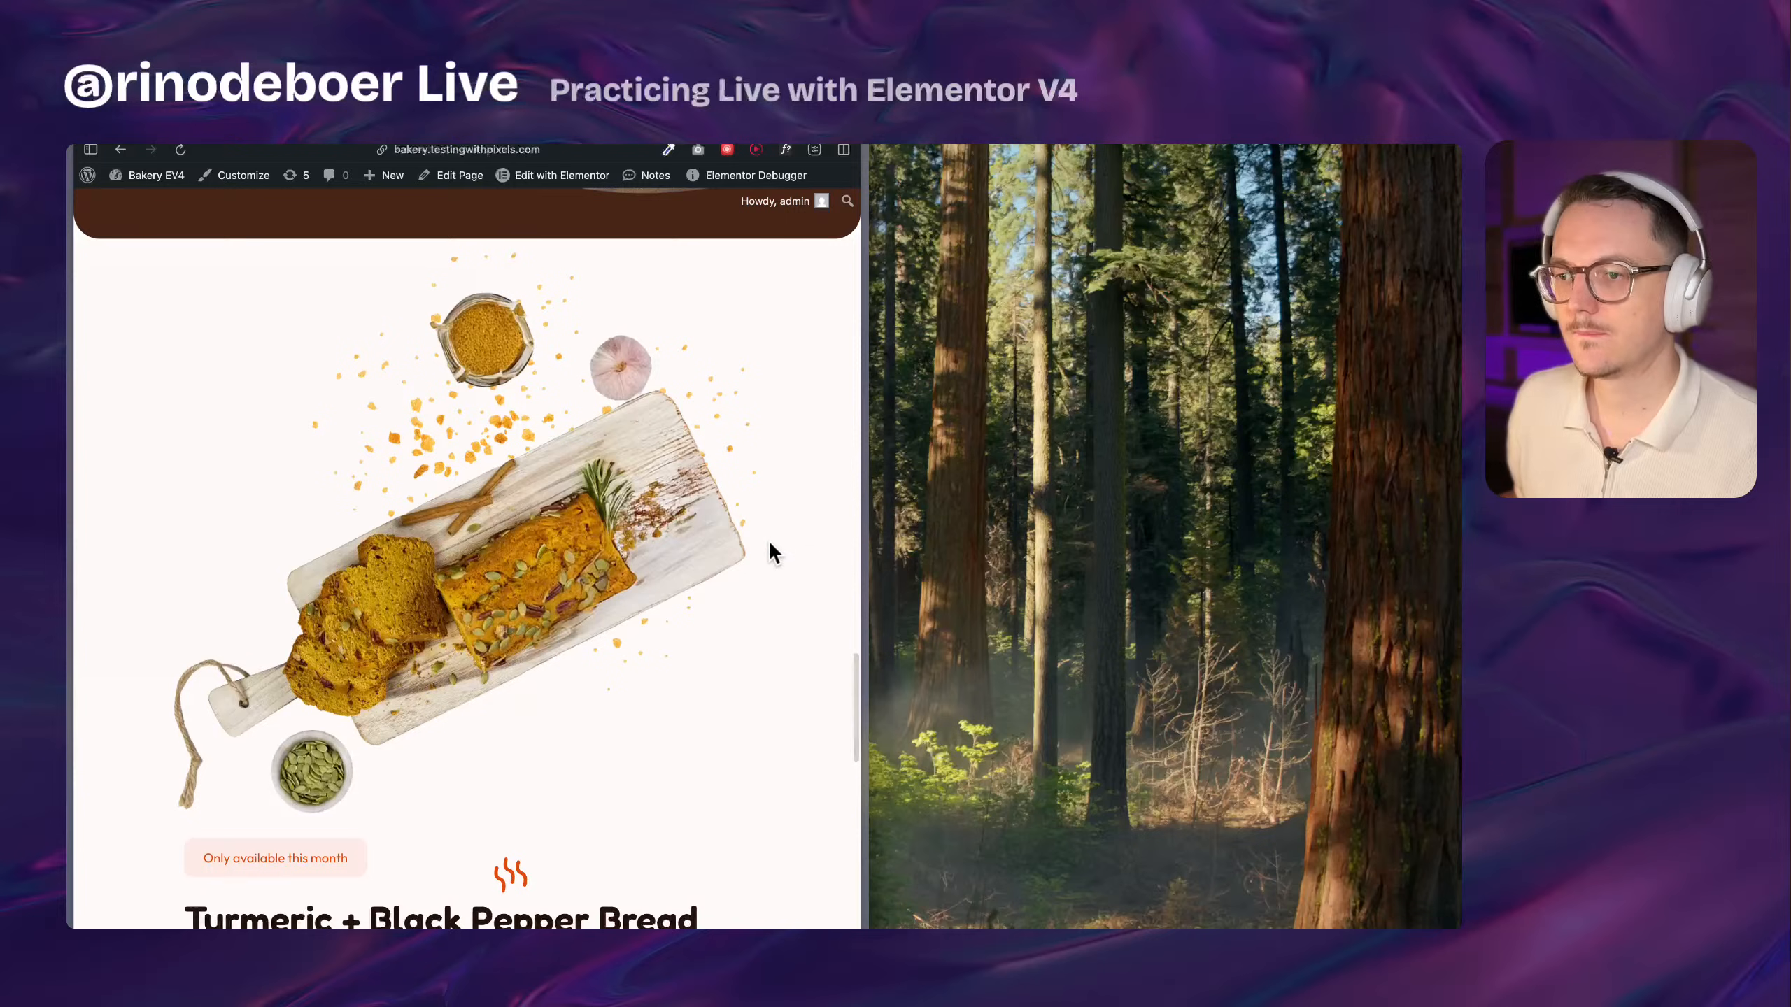
drag(866, 748, 945, 763)
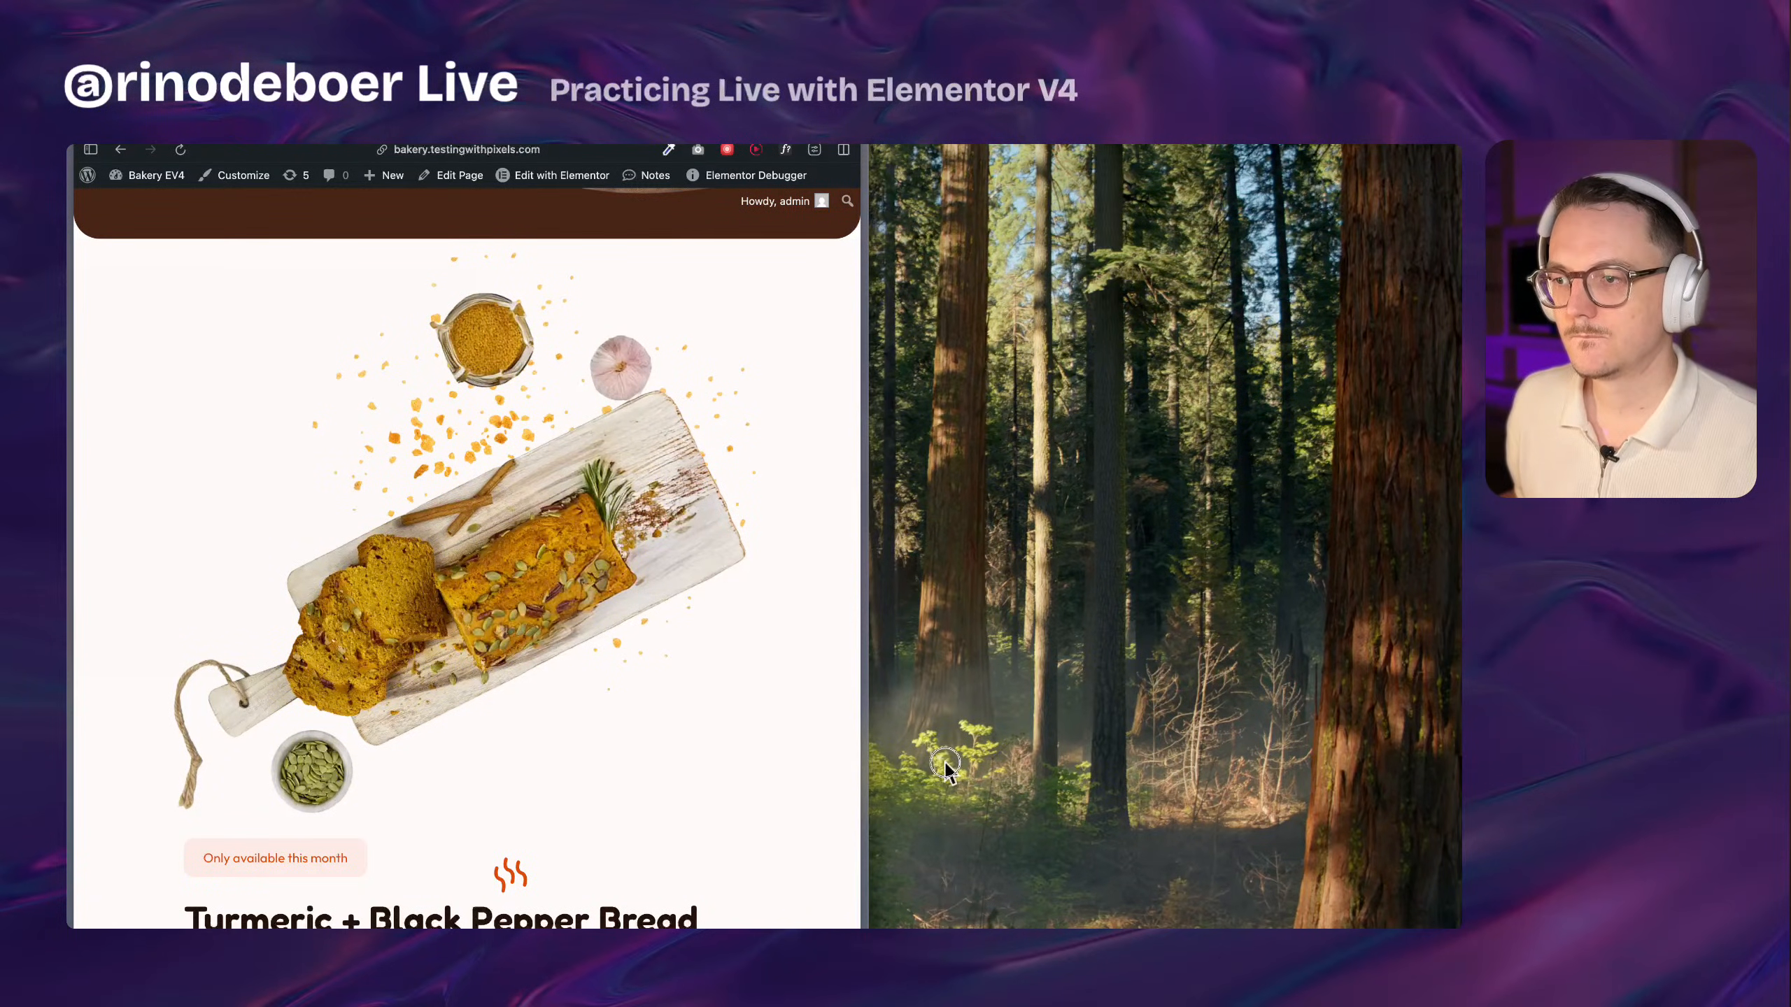
scroll(634, 536, down, 5)
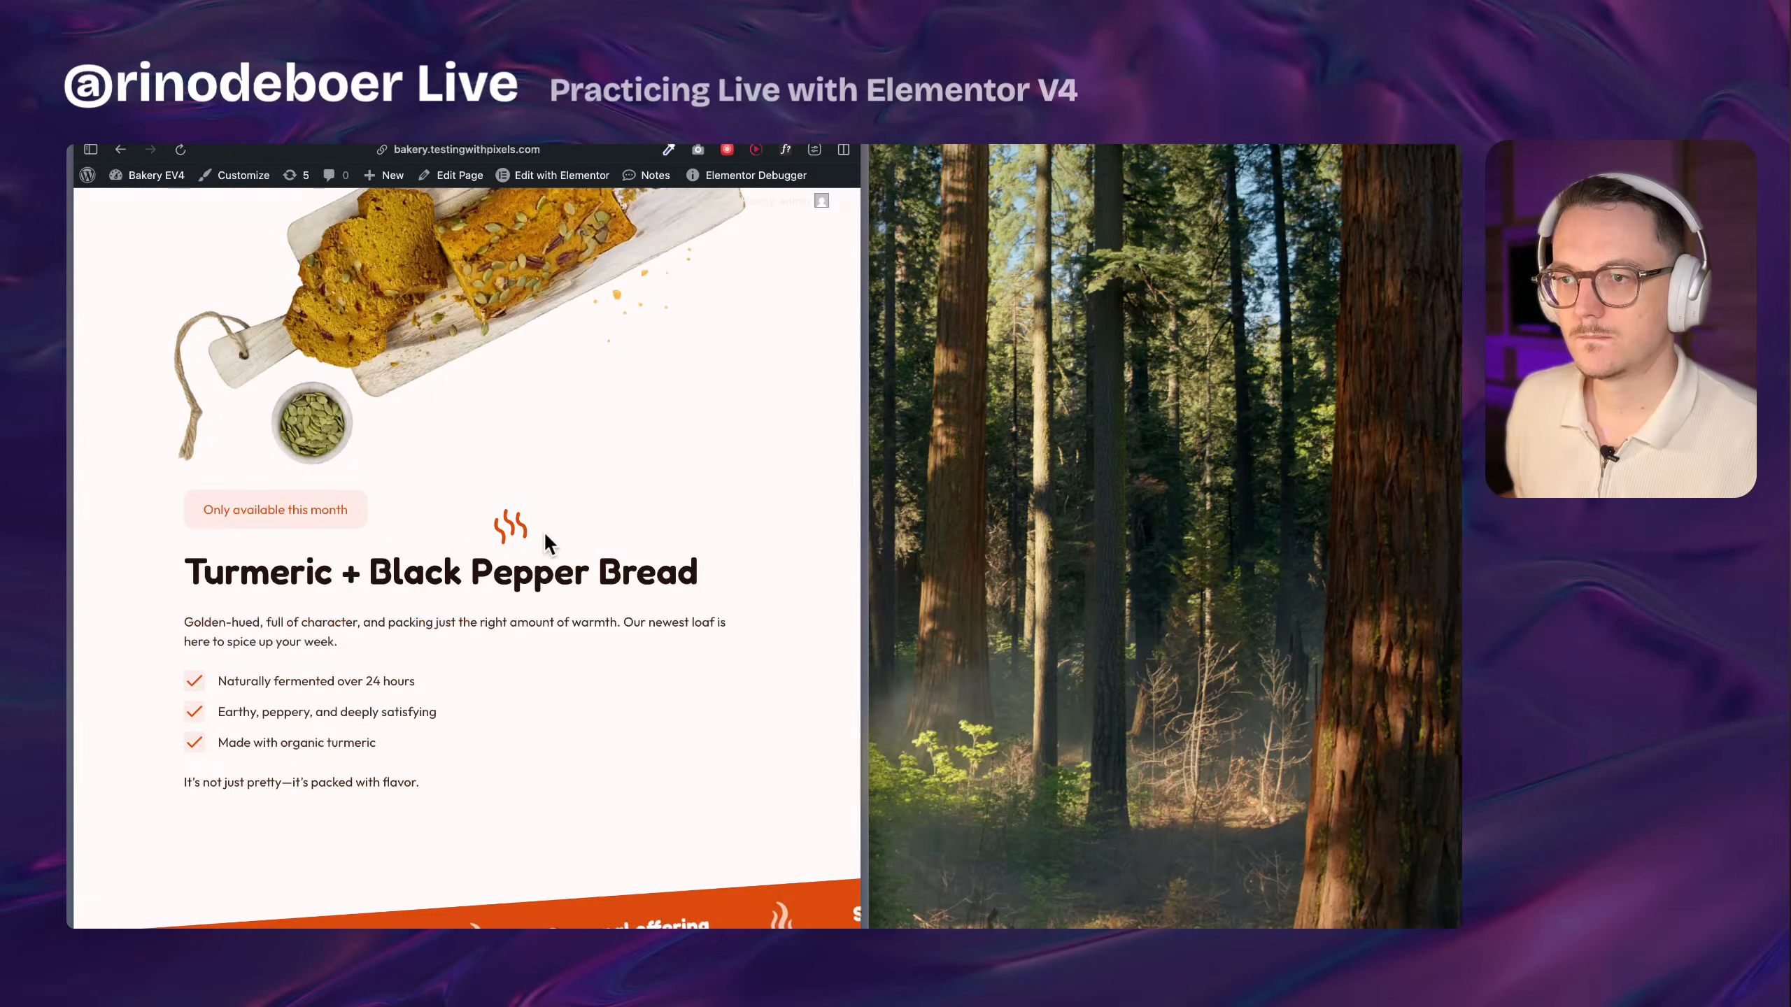
Narrow the browser window further to about large-phone width and examine the Special section's layout on the live page
scroll(593, 607, up, 2)
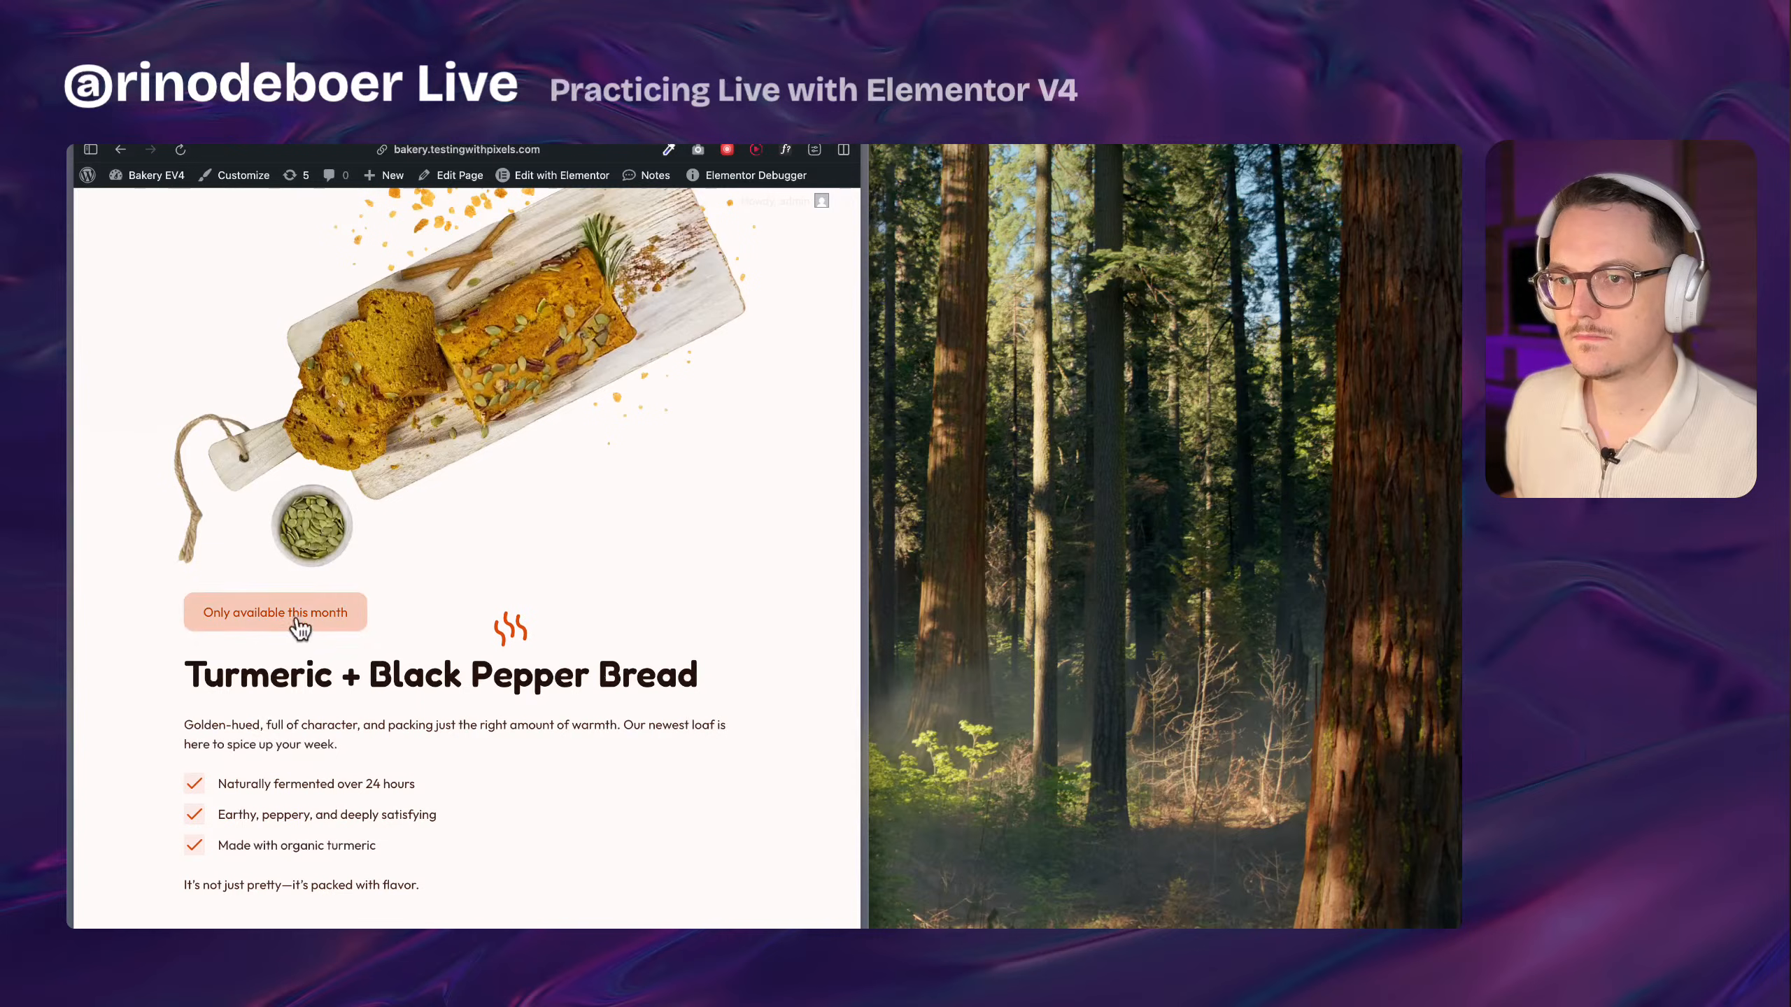
scroll(299, 627, up, 2)
drag(875, 549, 627, 554)
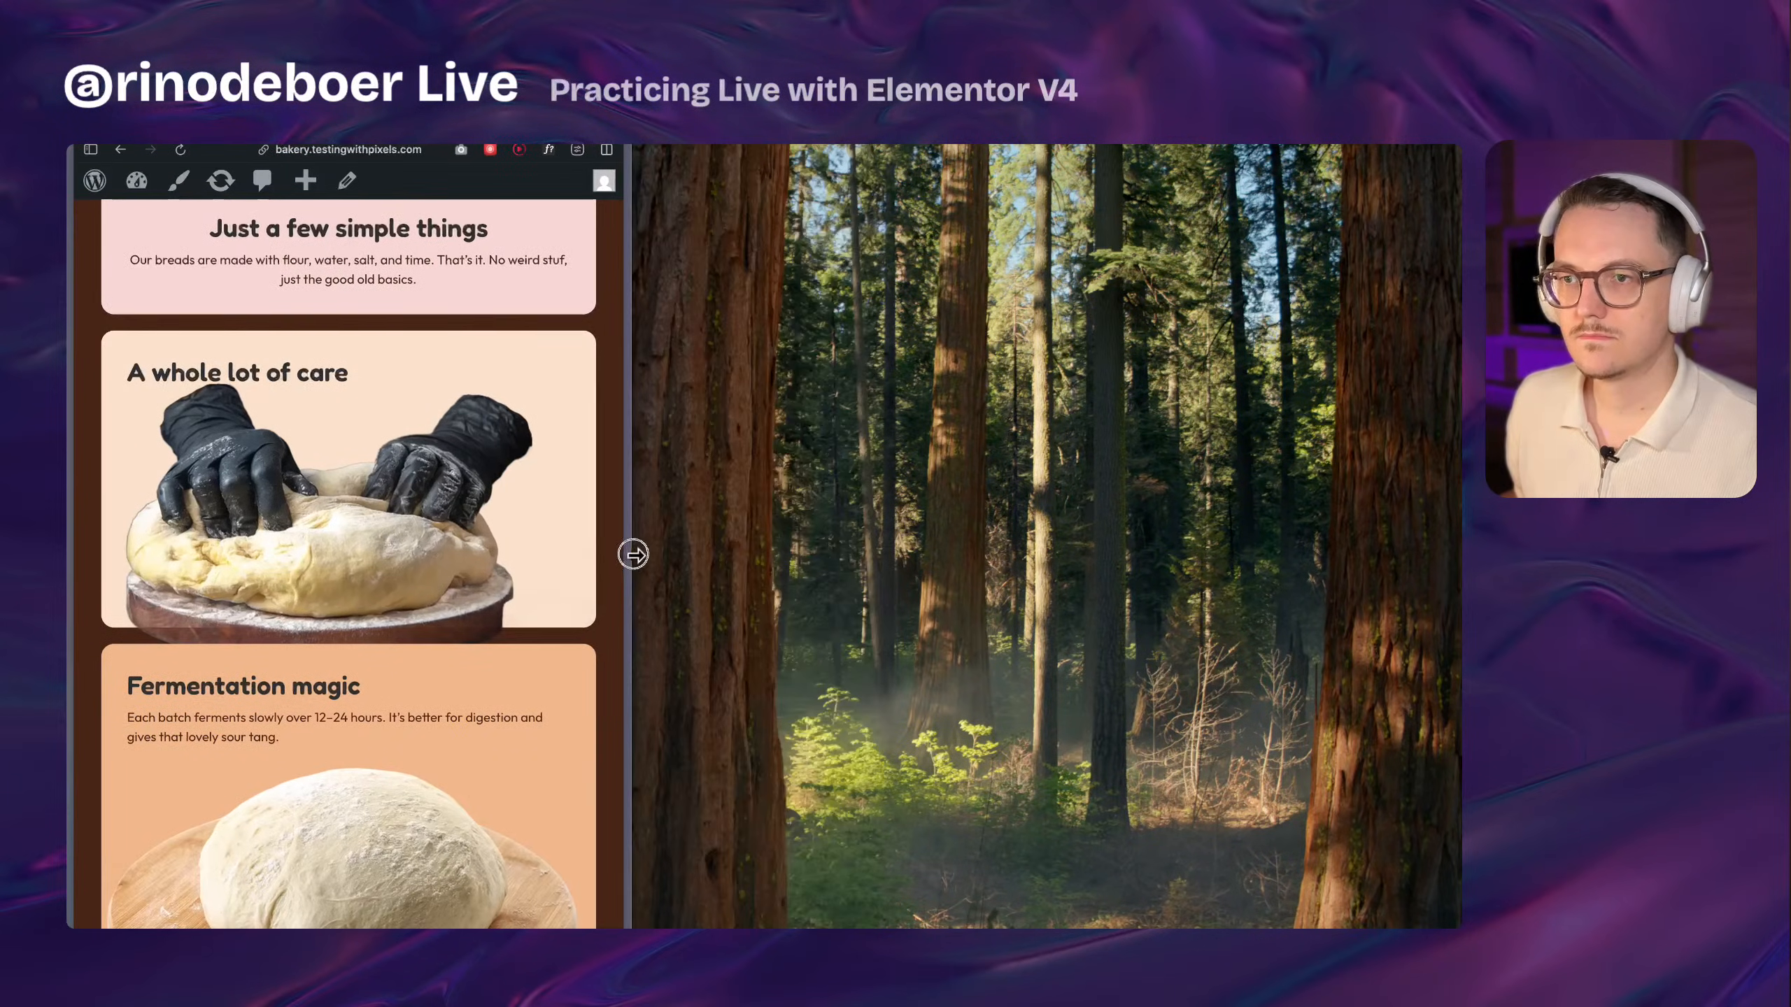
scroll(430, 580, down, 11)
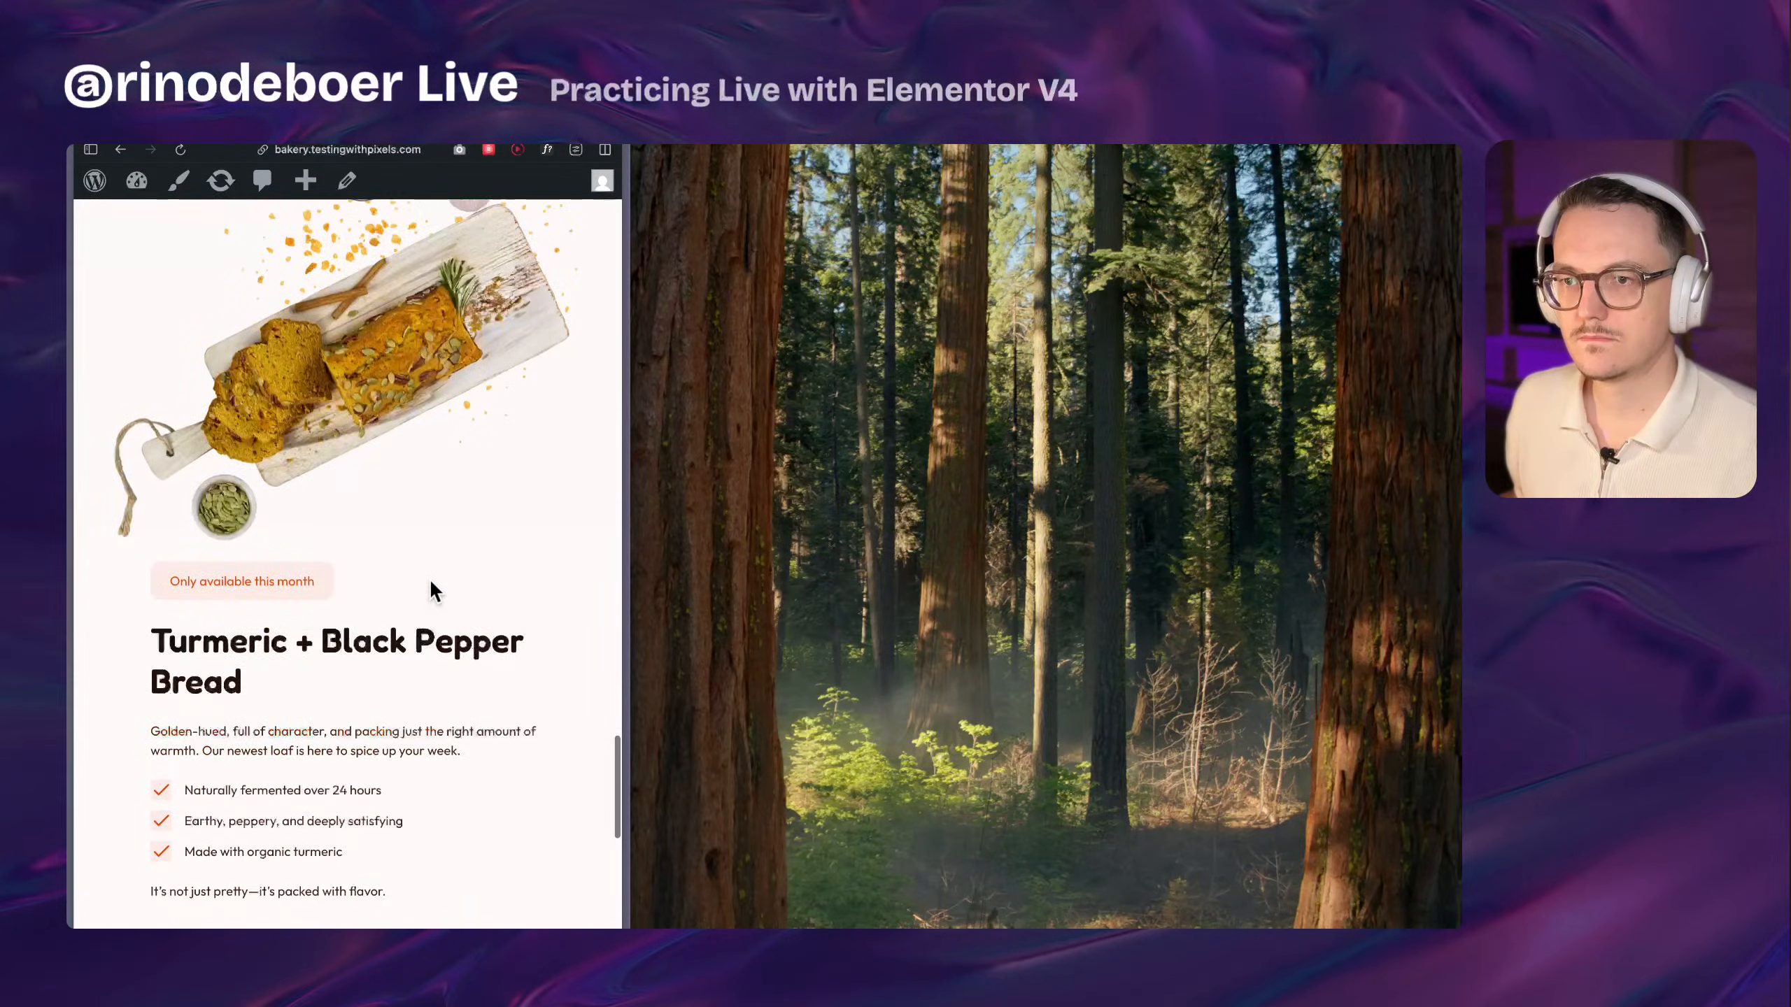
scroll(428, 663, down, 4)
scroll(424, 659, up, 11)
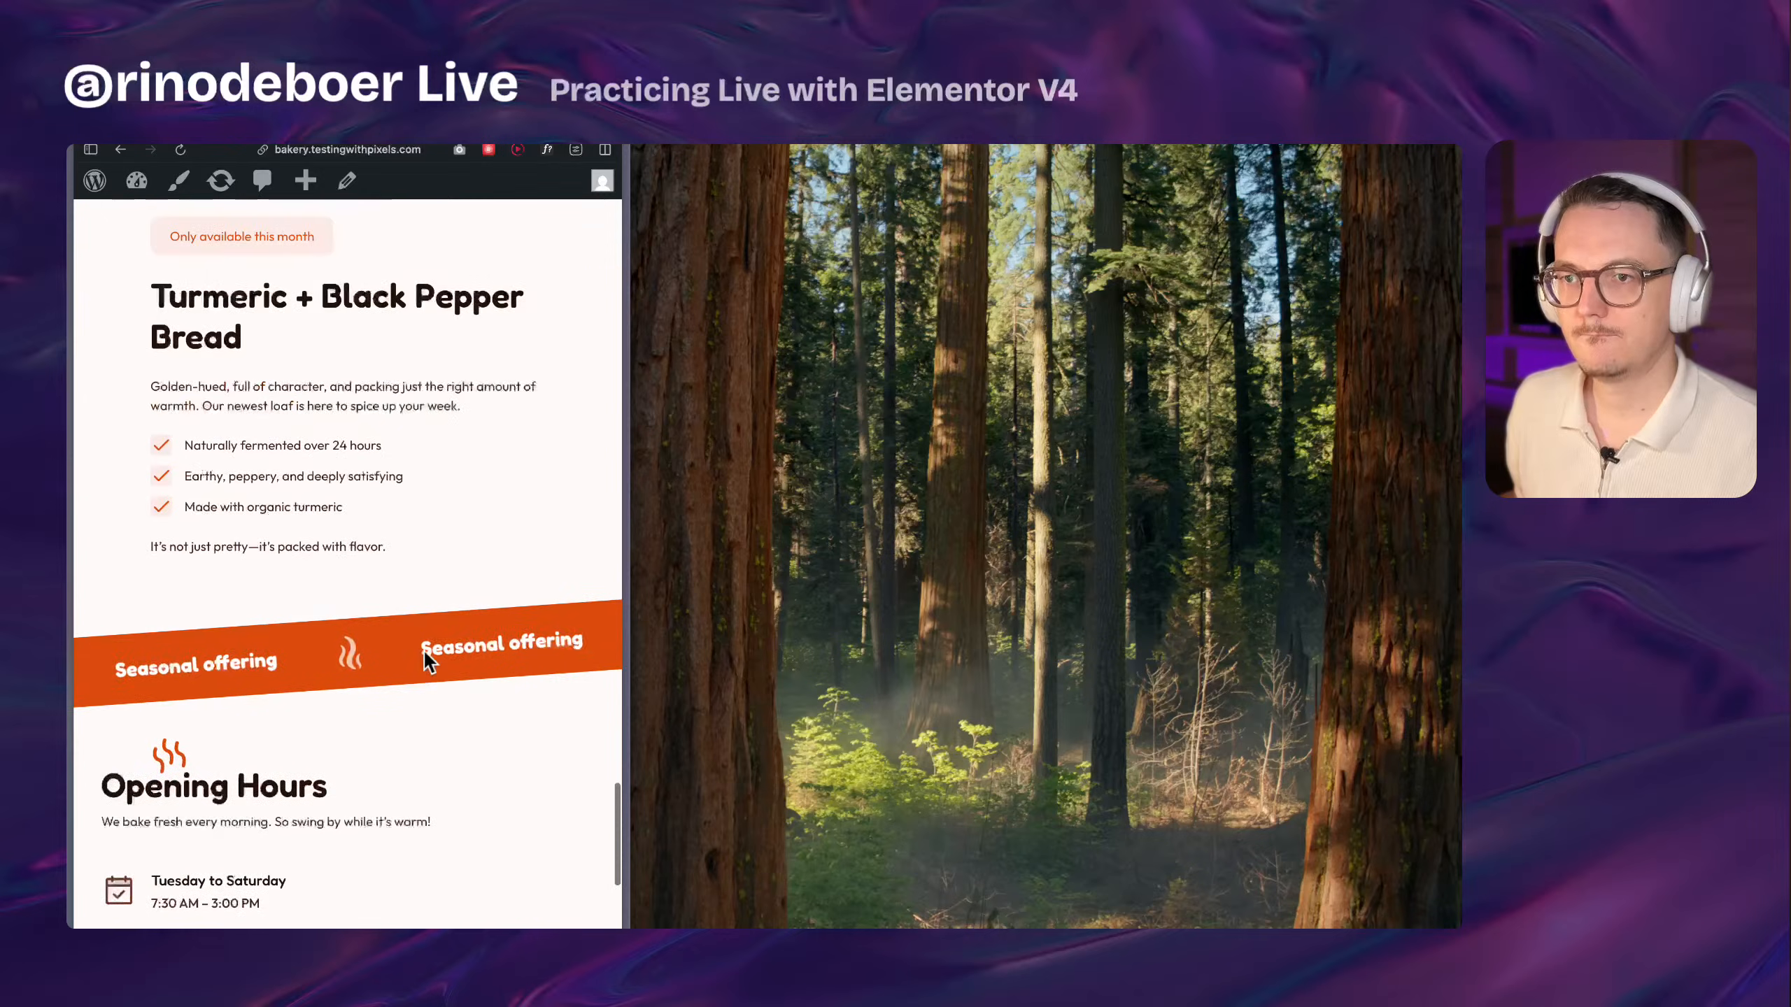
scroll(549, 614, up, 2)
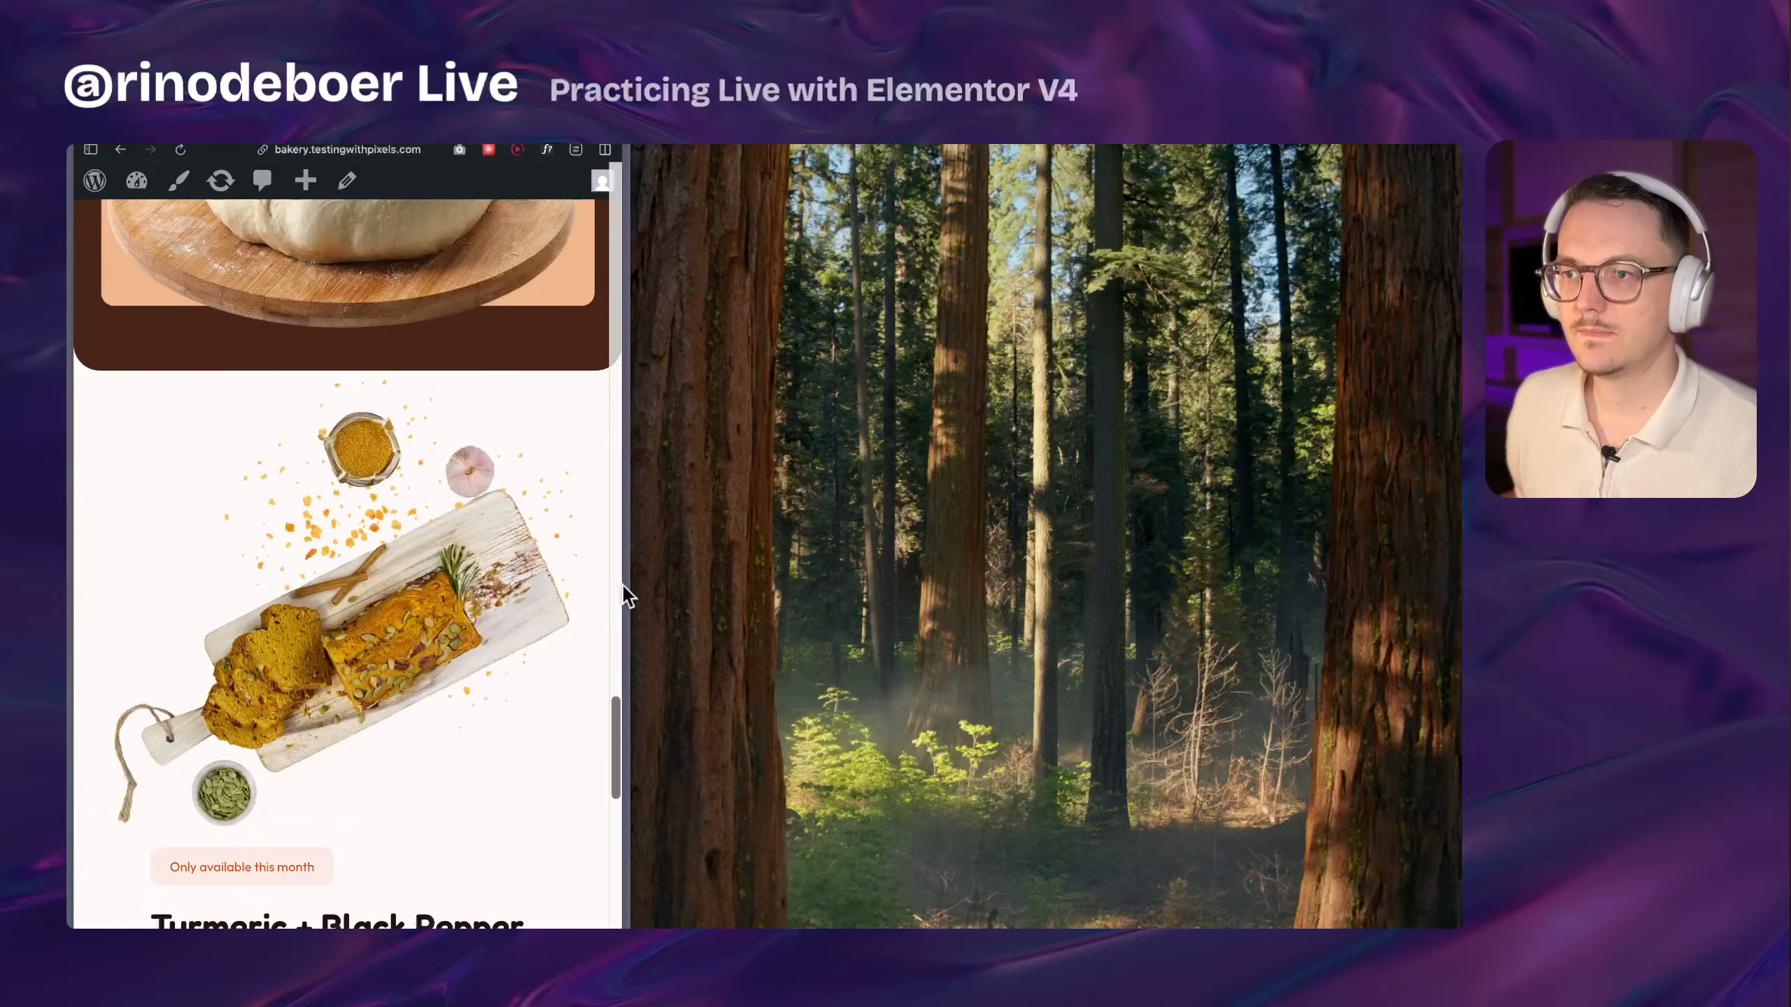
Shrink the browser window to phone width and examine the bread image, text and Seasonal offering banner
drag(626, 585, 440, 573)
scroll(393, 575, down, 2)
scroll(393, 585, down, 4)
scroll(395, 587, up, 3)
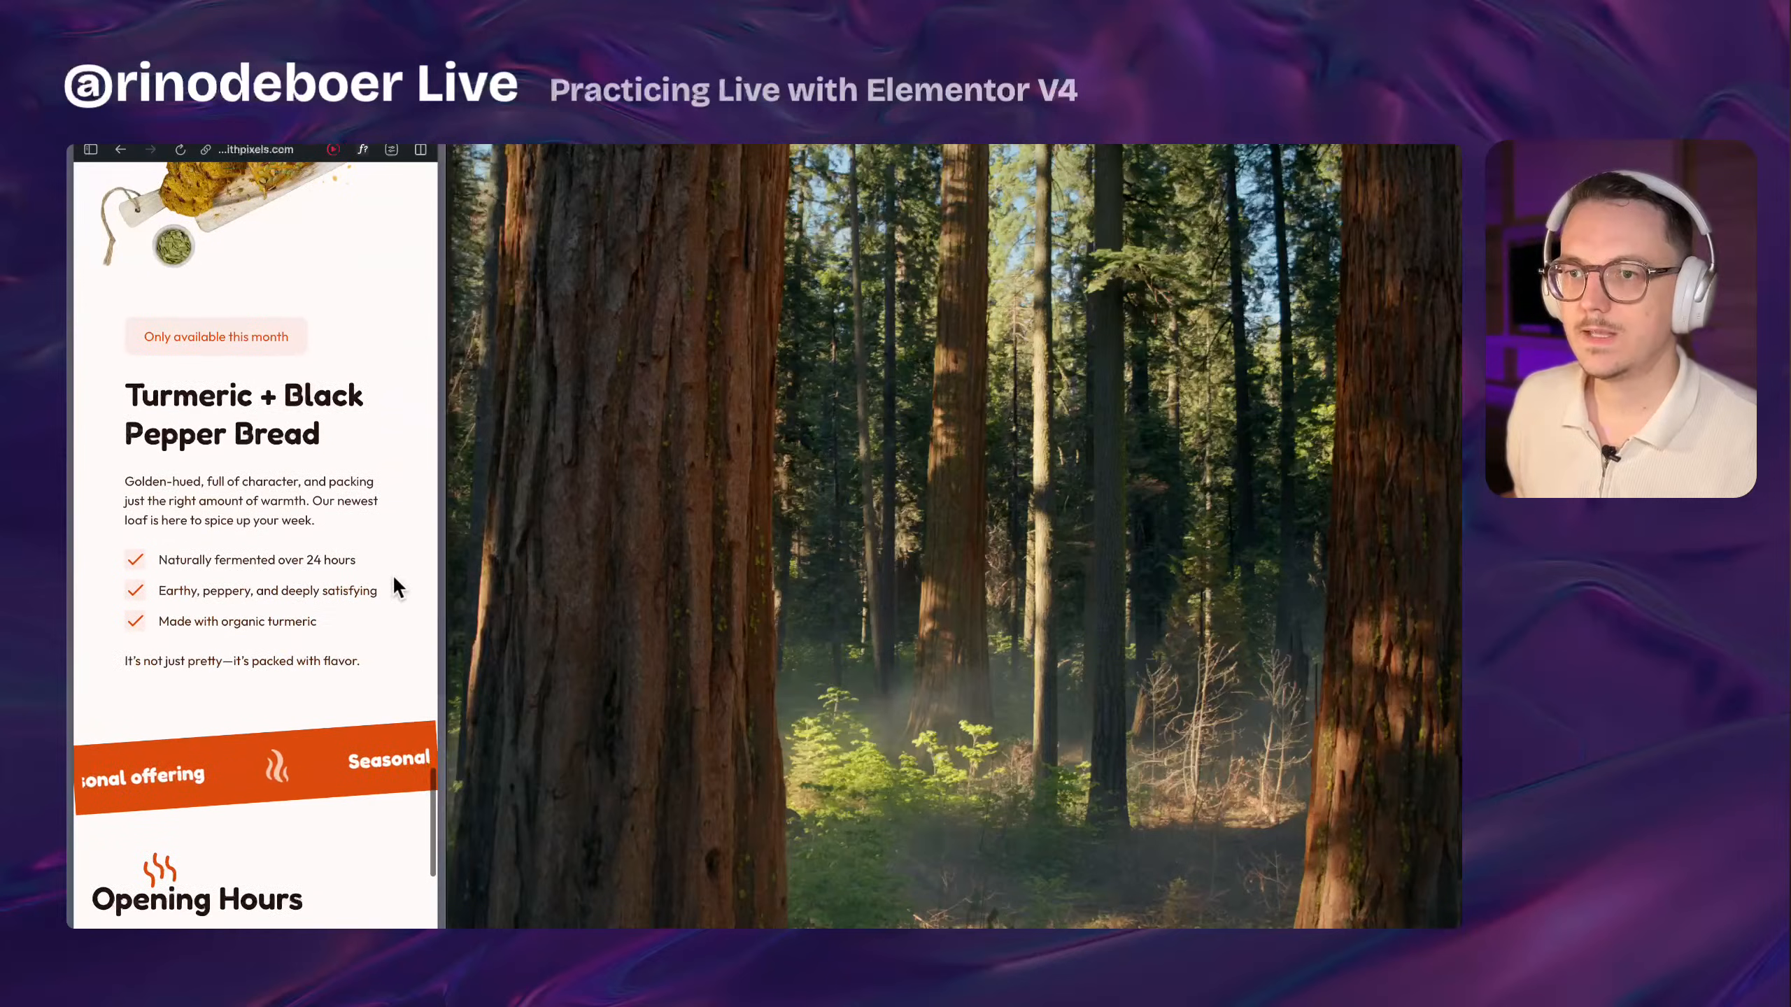
scroll(394, 575, up, 6)
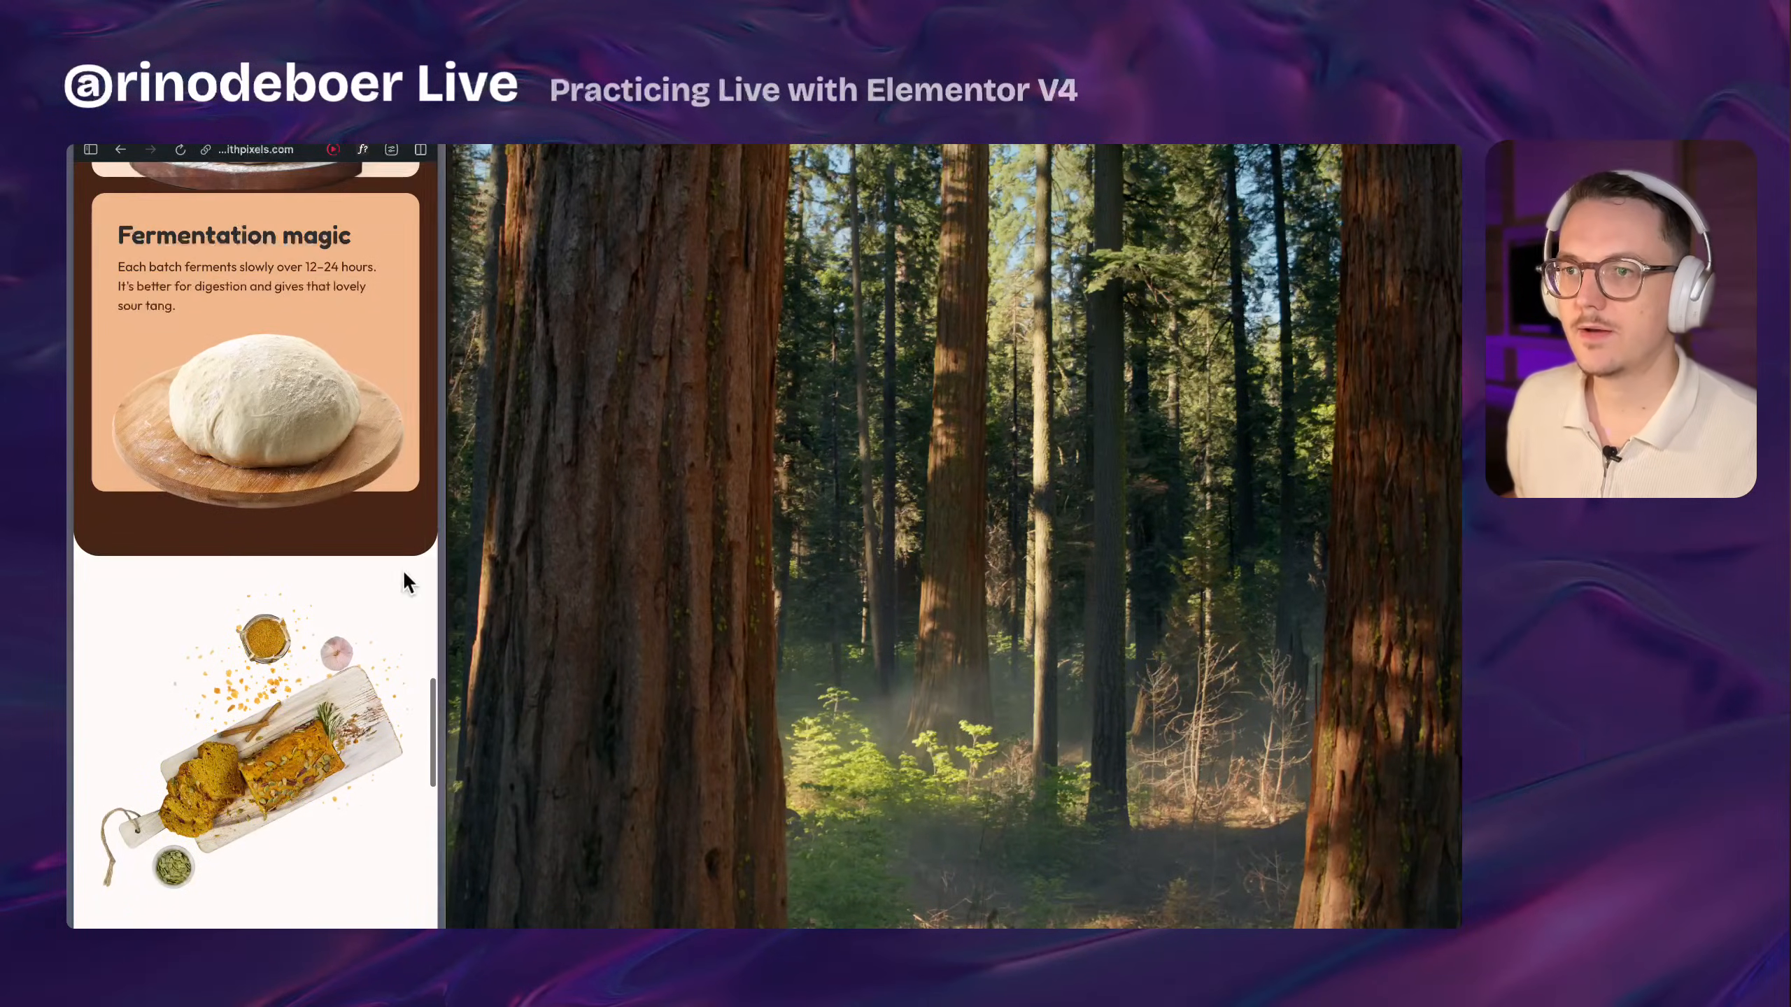
Restore the browser window to full desktop width and examine the Special section and Seasonal offering banner
drag(448, 543, 1456, 518)
scroll(832, 515, up, 2)
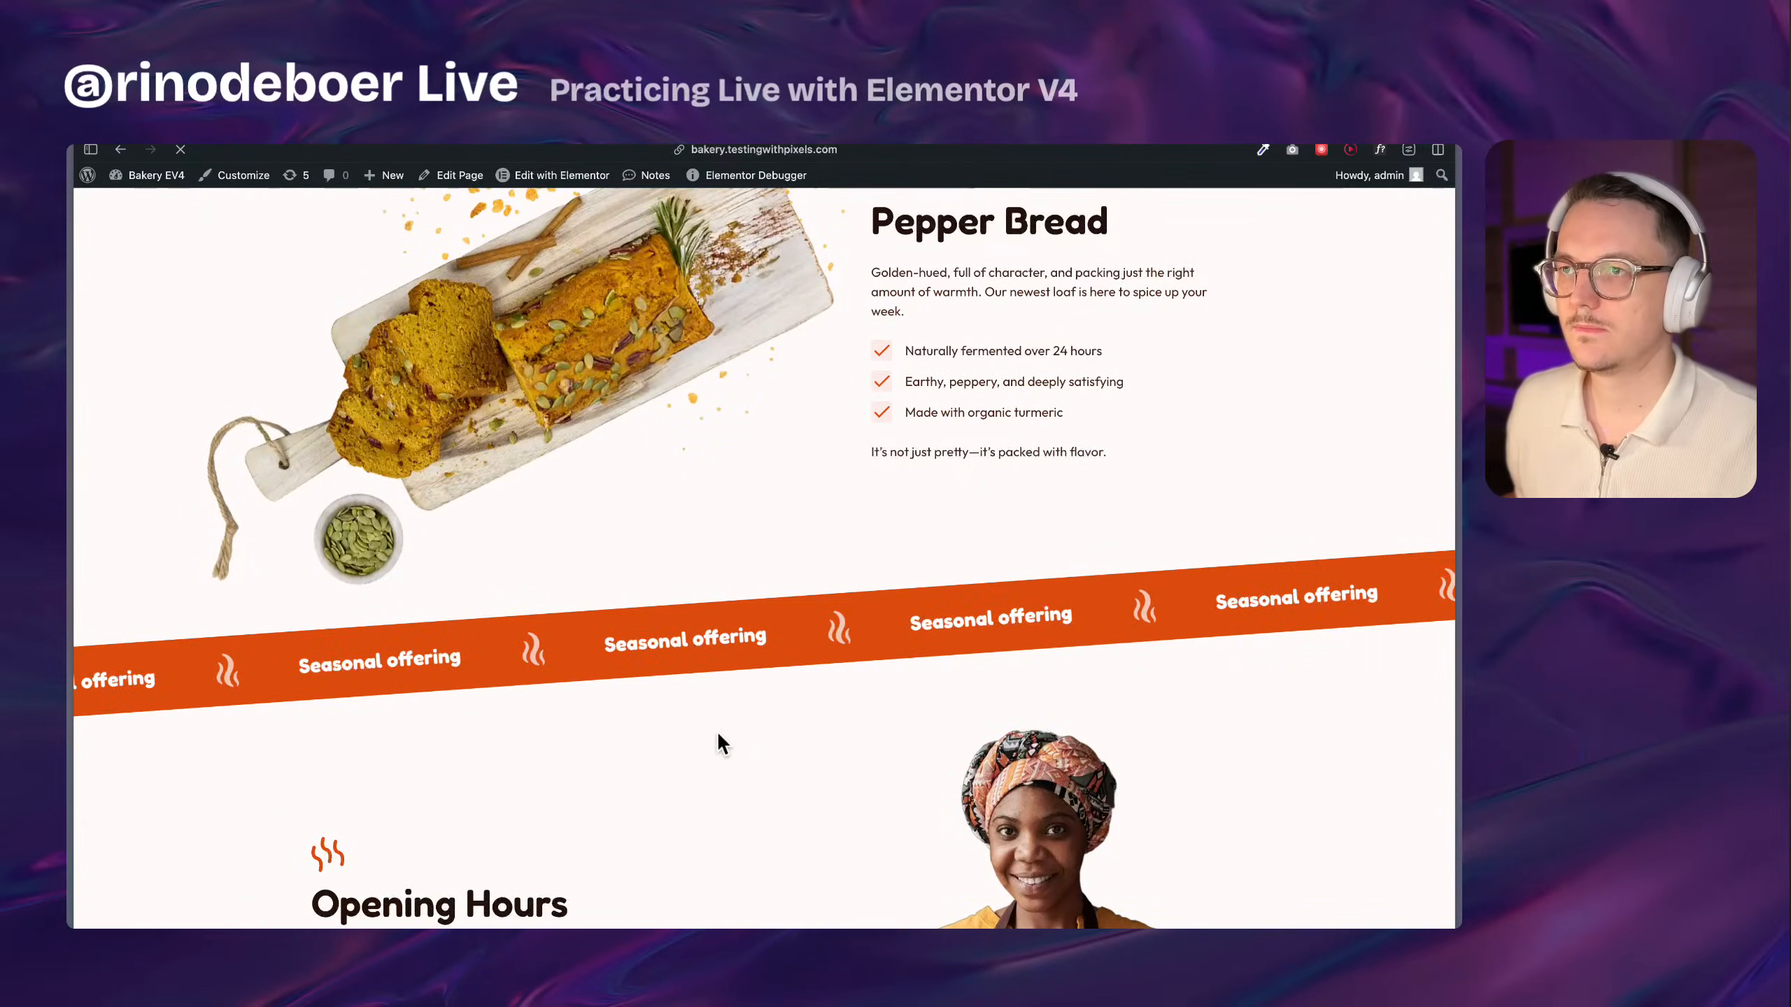
scroll(495, 650, down, 4)
scroll(522, 557, up, 2)
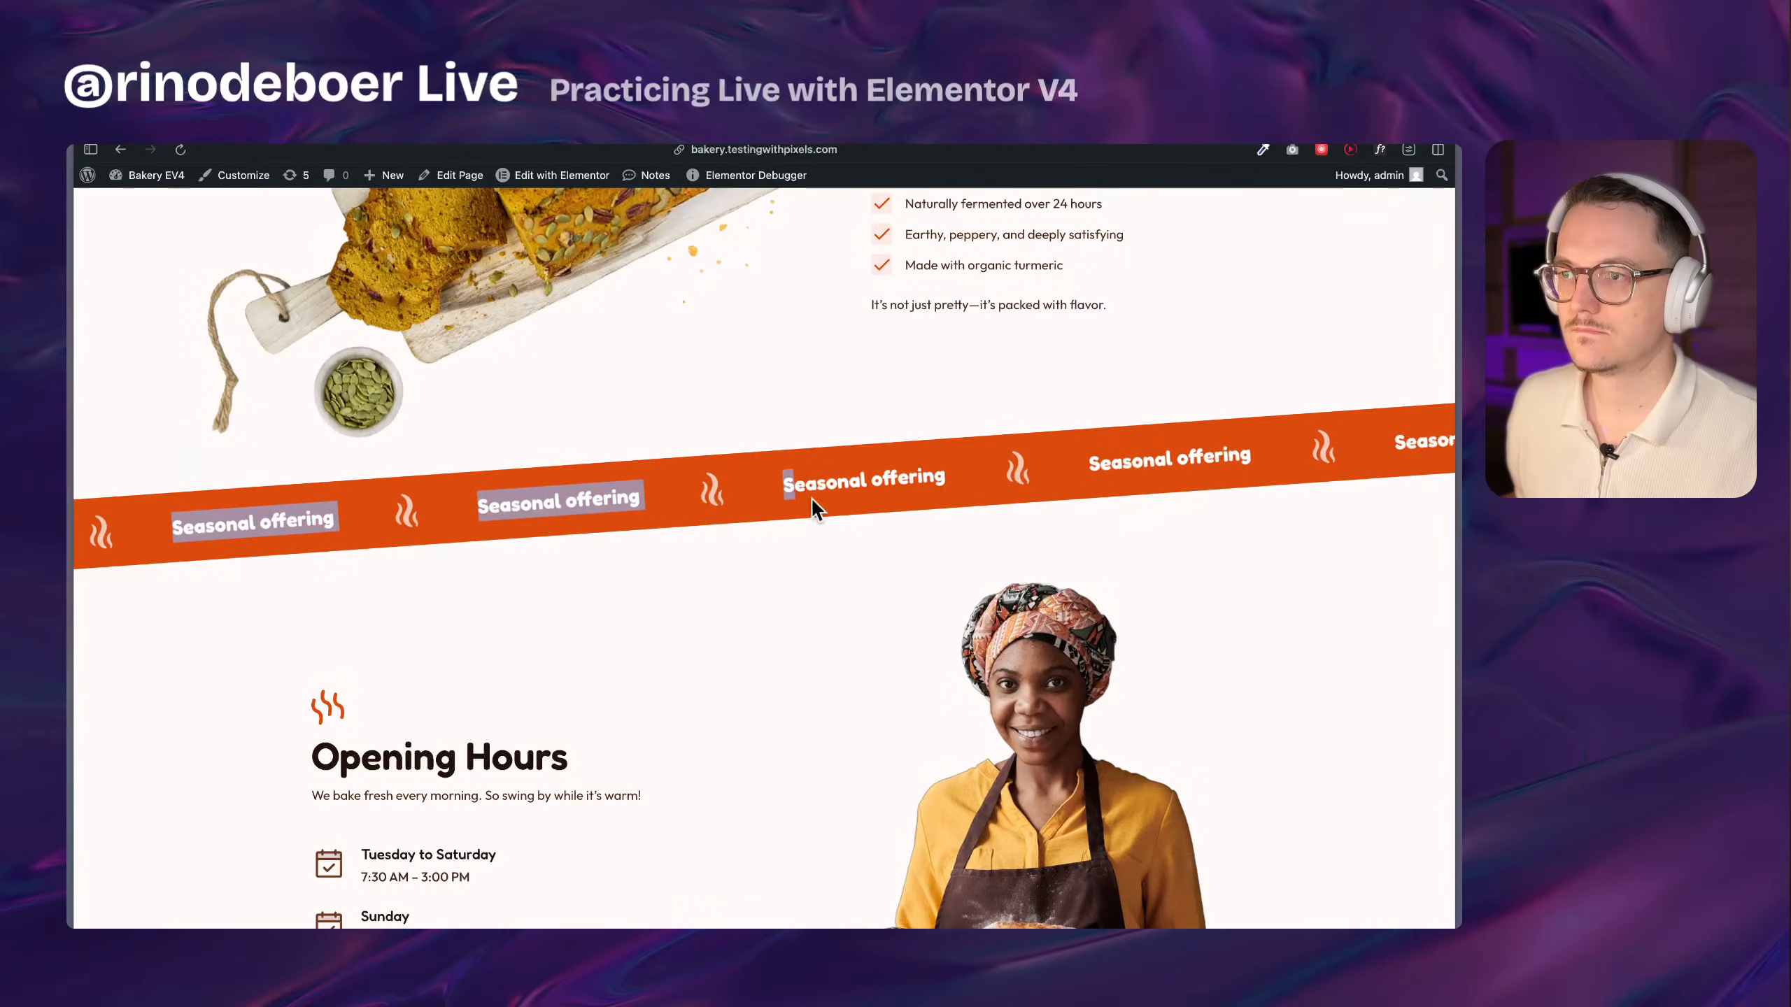
scroll(720, 608, up, 4)
scroll(714, 577, up, 3)
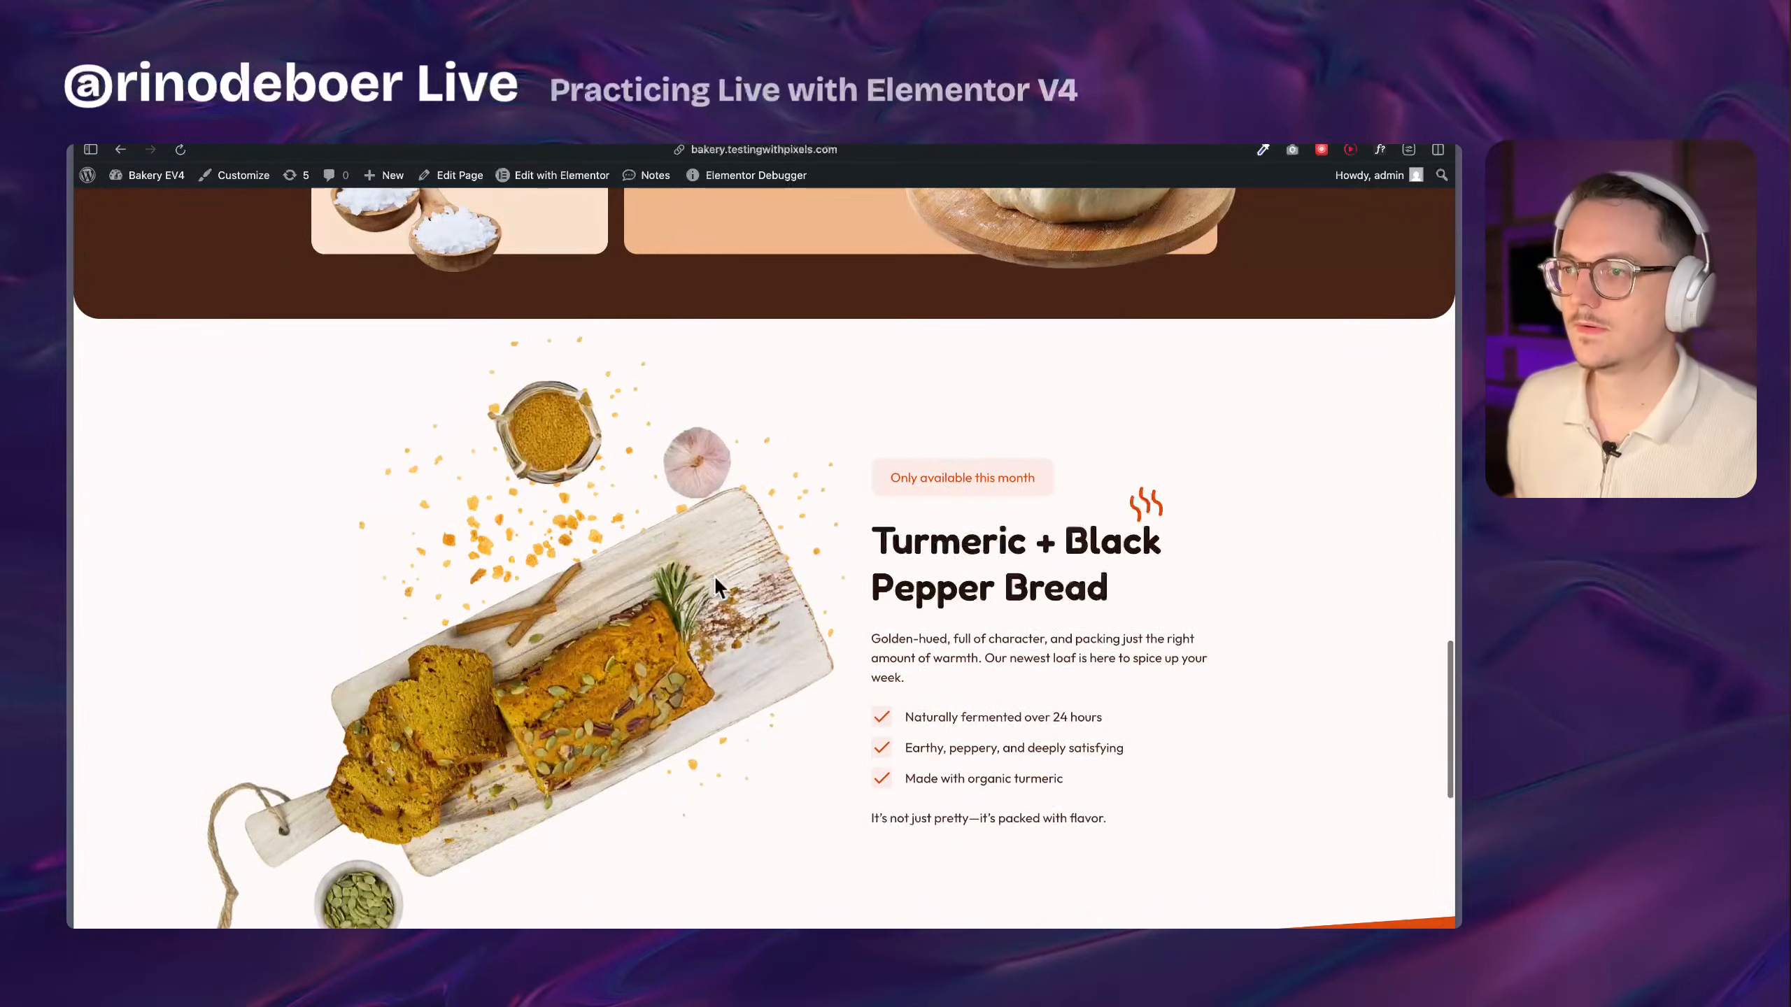
scroll(716, 580, down, 3)
scroll(719, 585, up, 1)
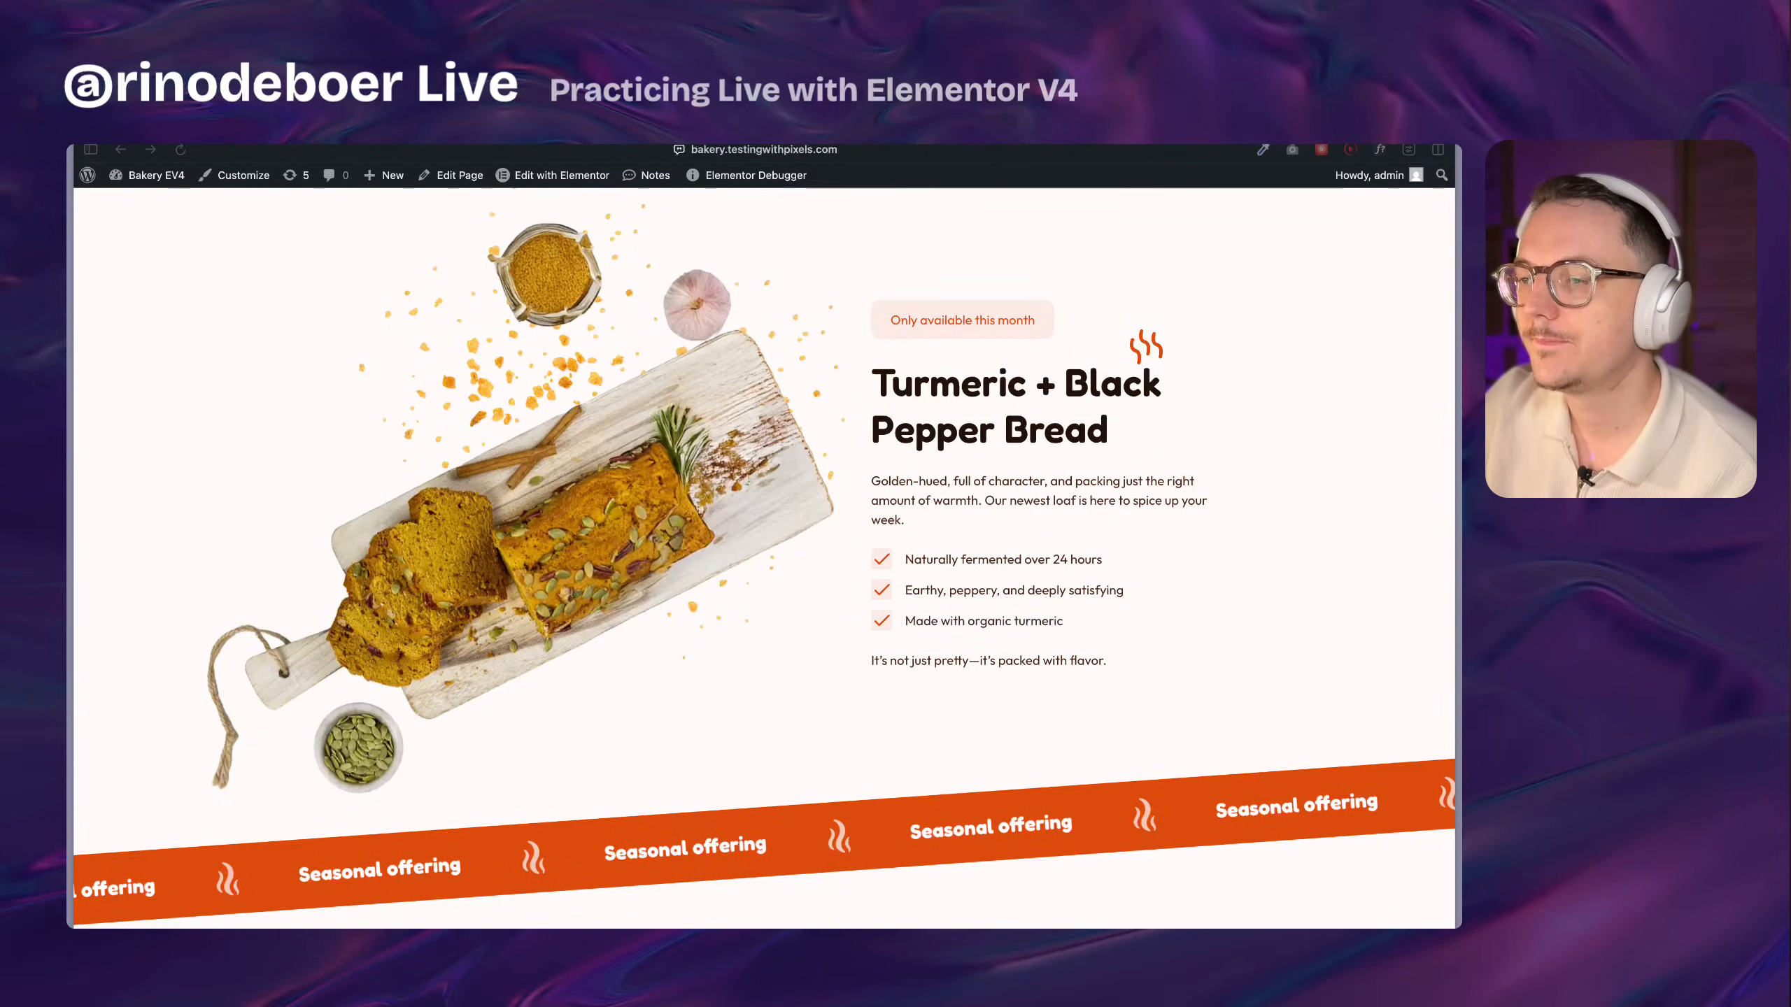
click(985, 822)
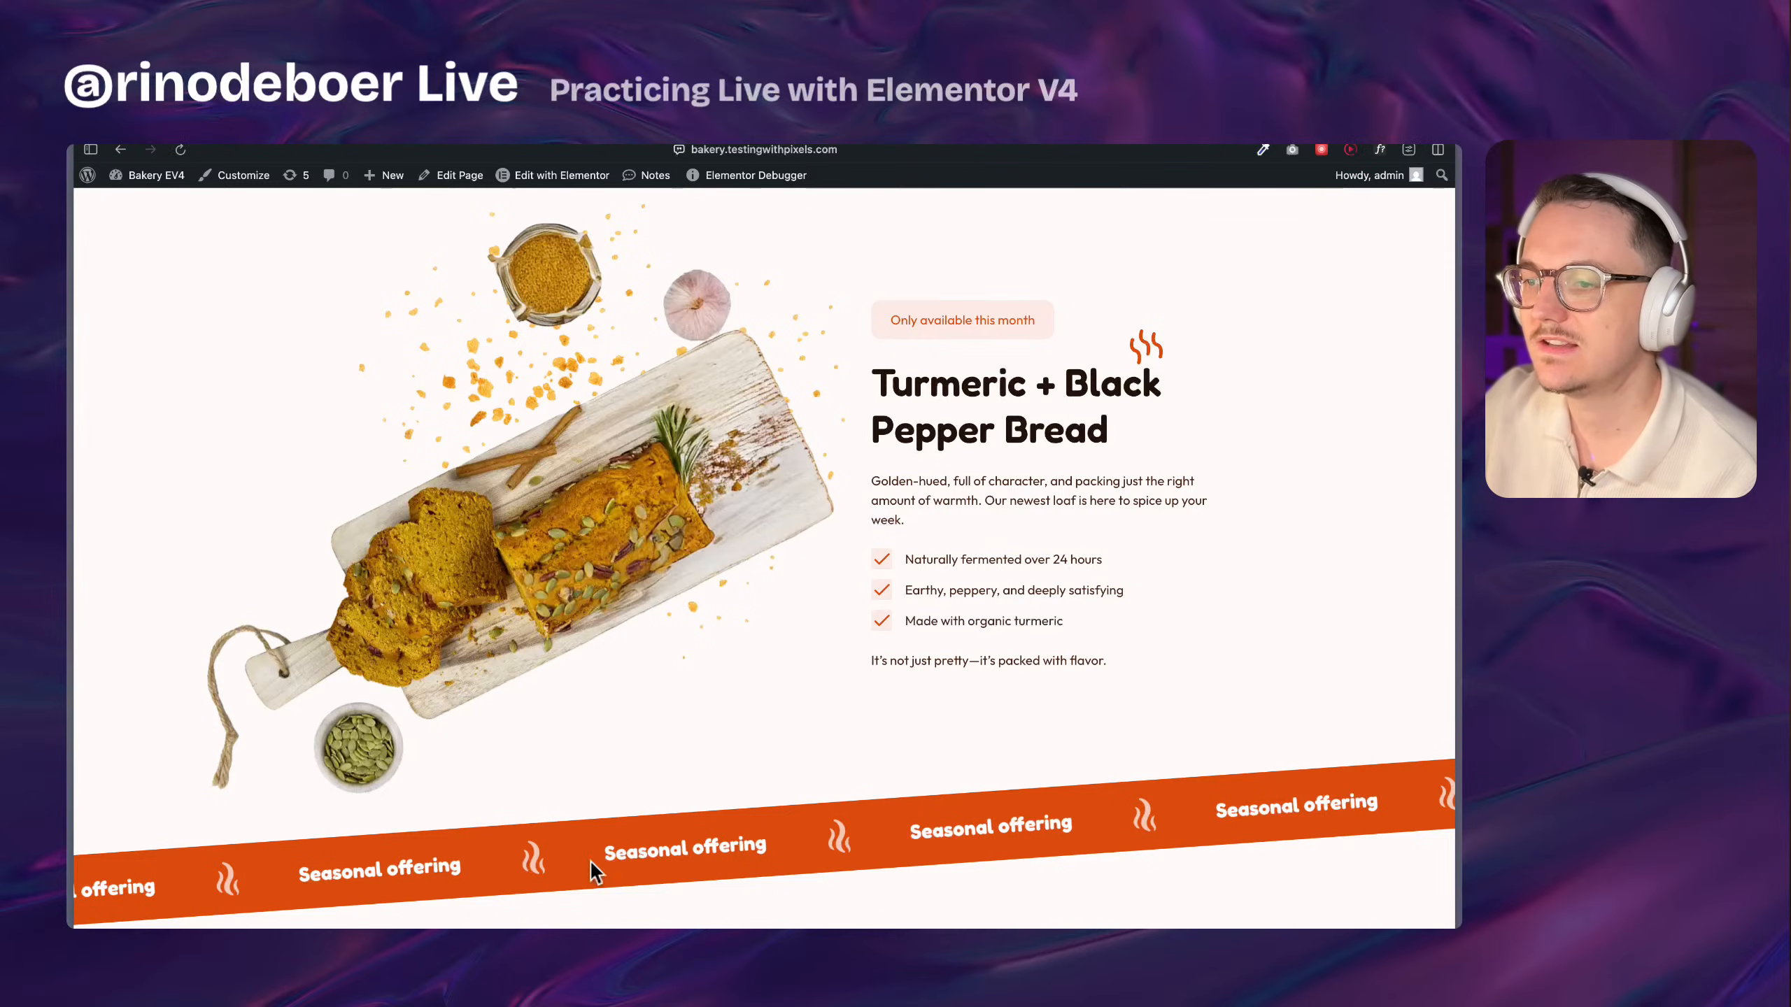
scroll(837, 523, up, 3)
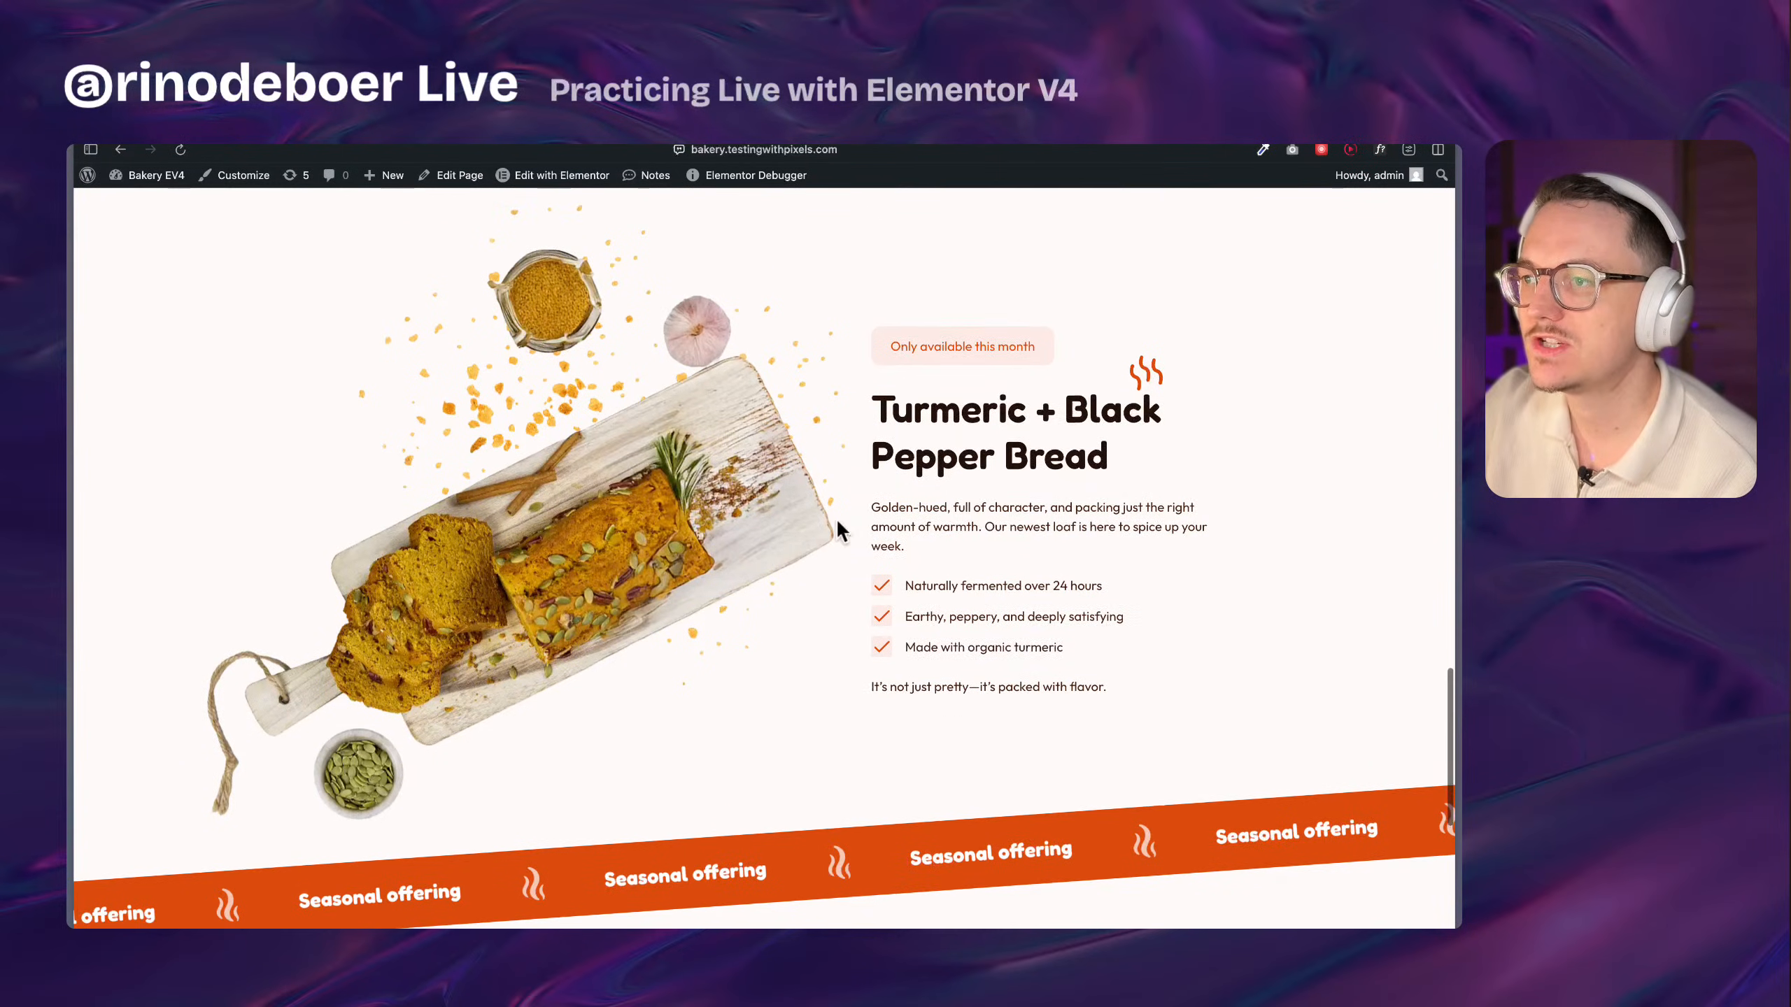
scroll(837, 523, down, 4)
scroll(837, 523, up, 2)
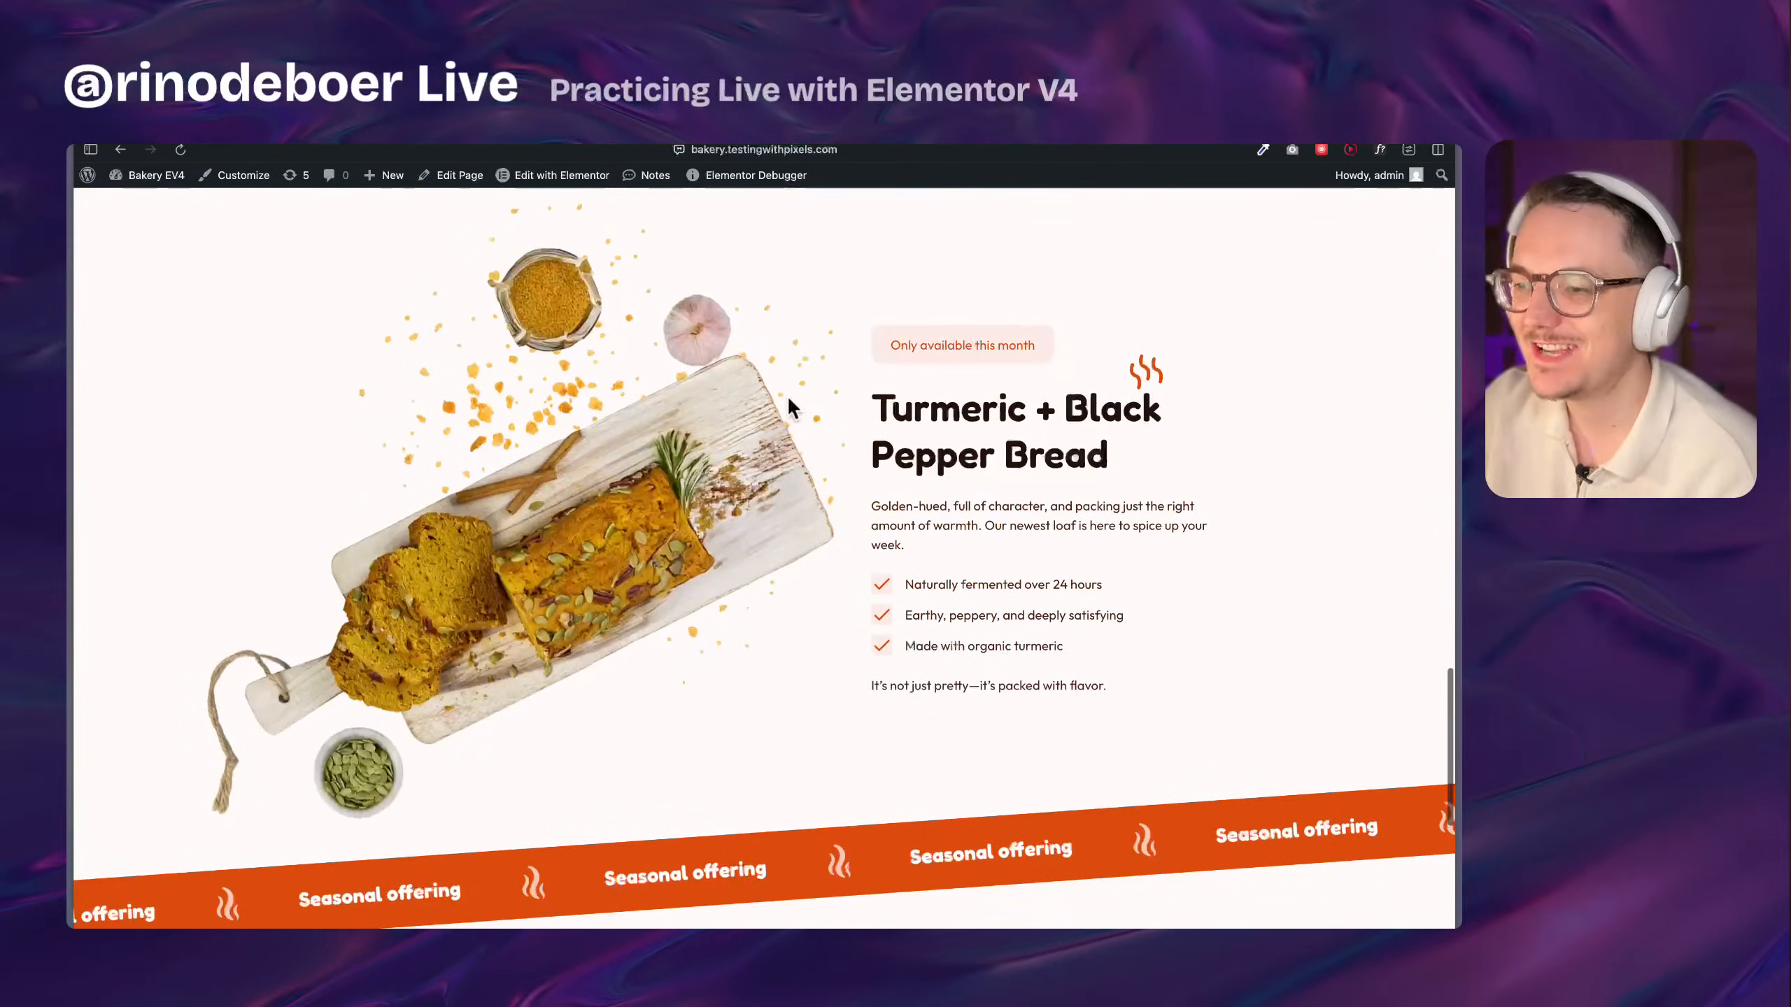
scroll(871, 644, up, 1)
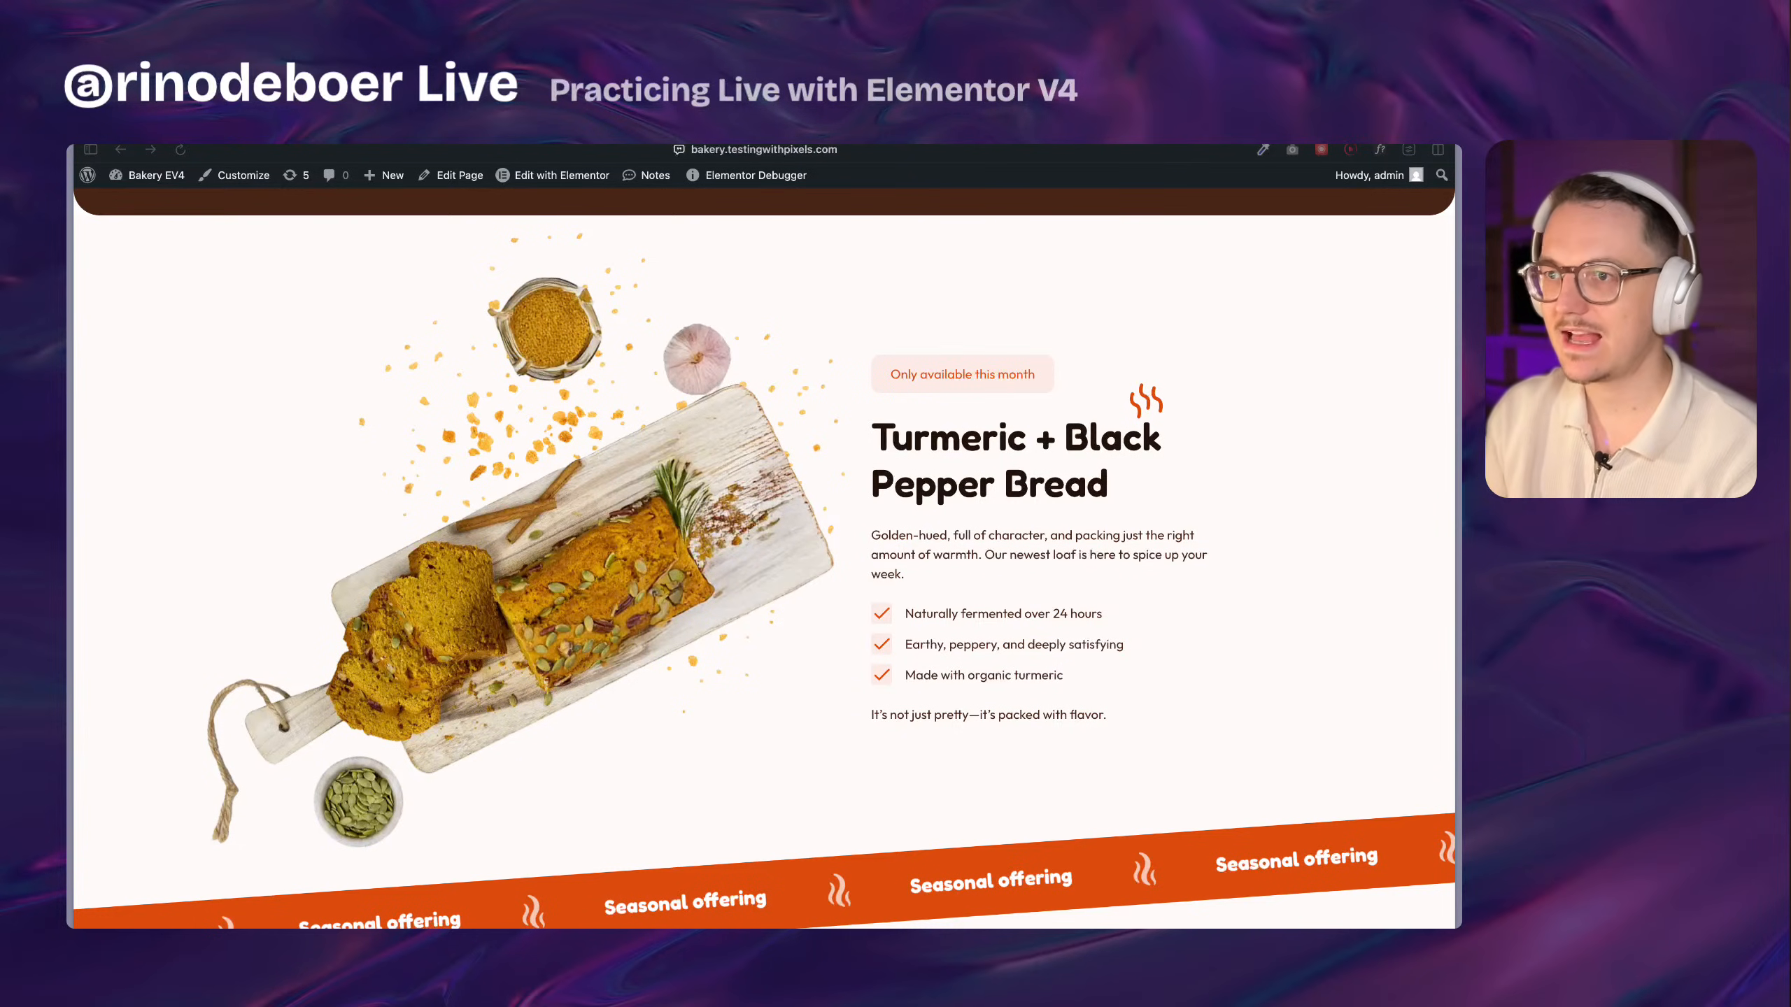
click(887, 808)
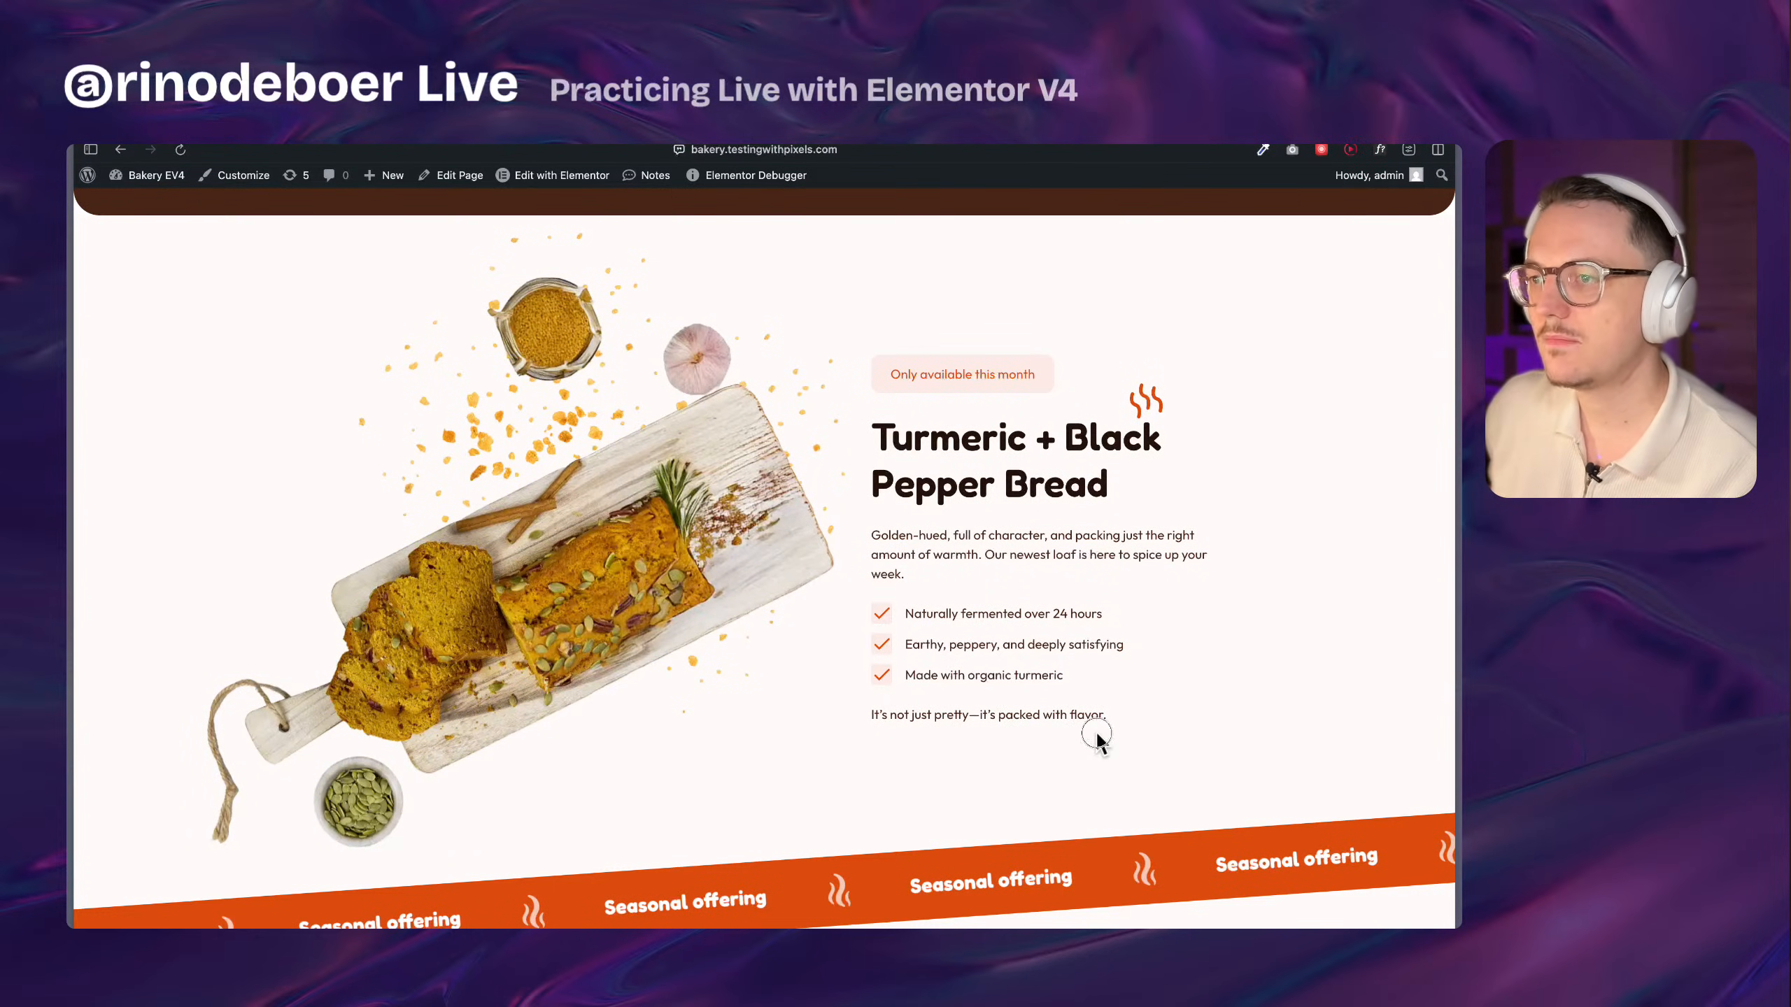
scroll(847, 553, up, 1)
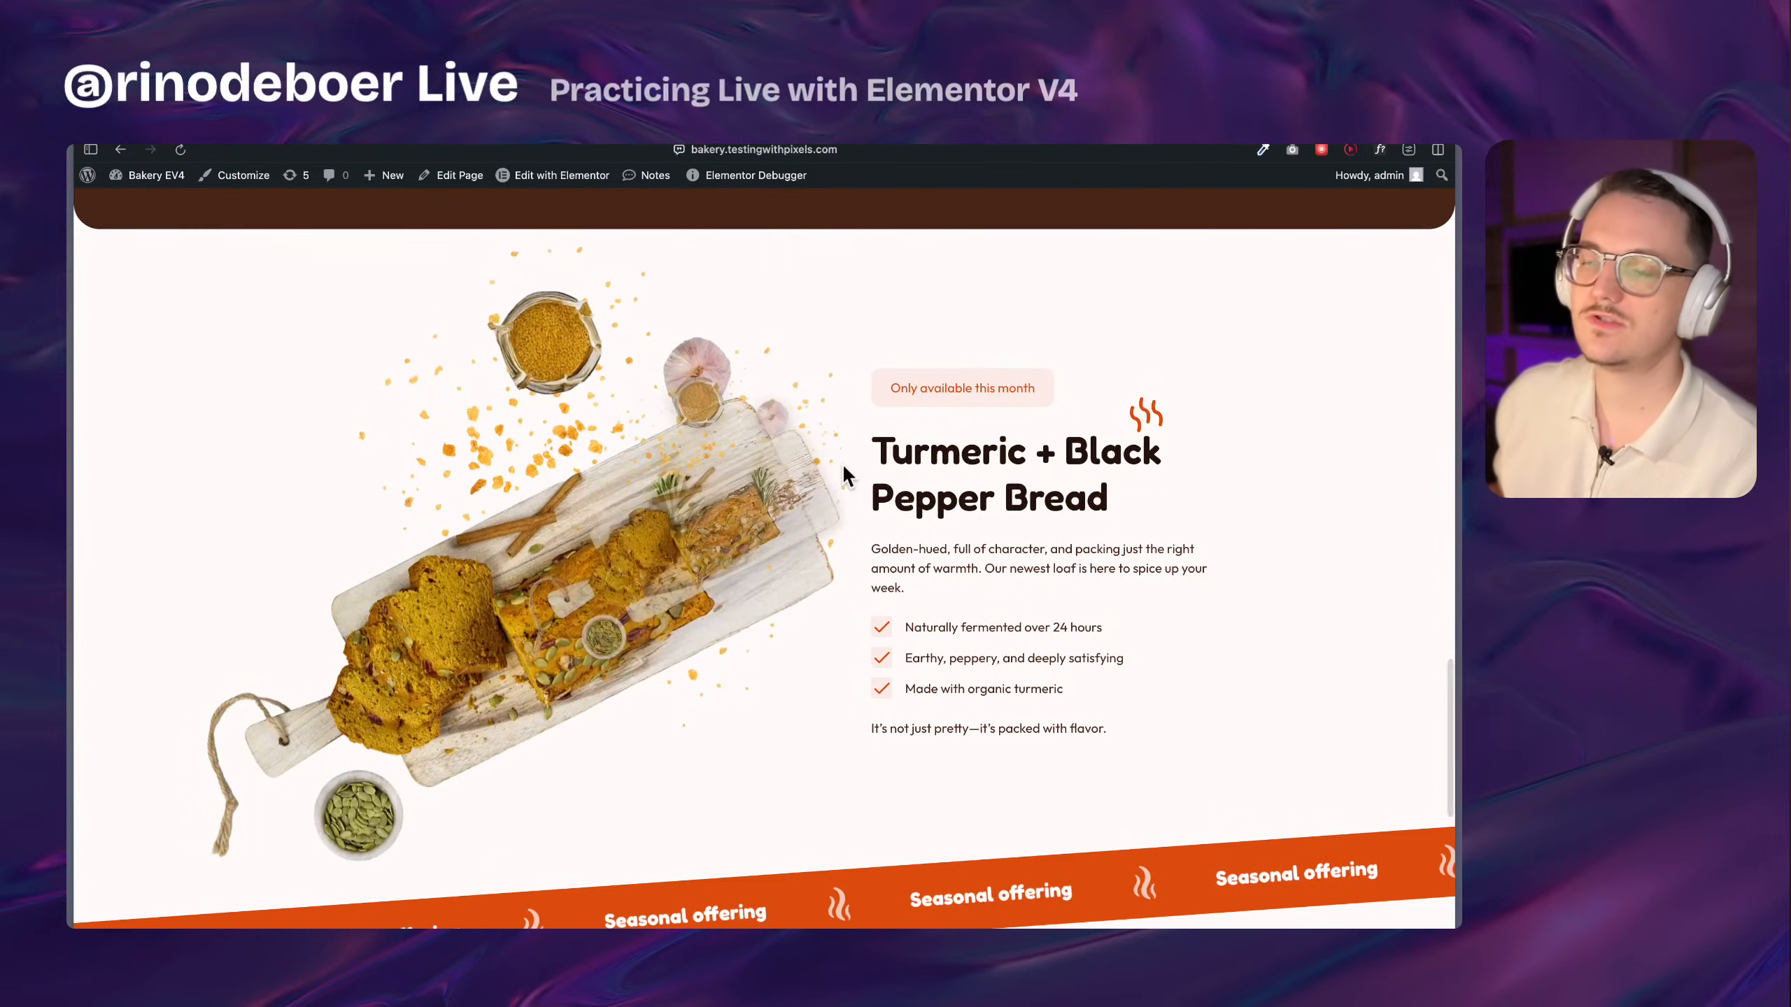
scroll(854, 340, up, 1)
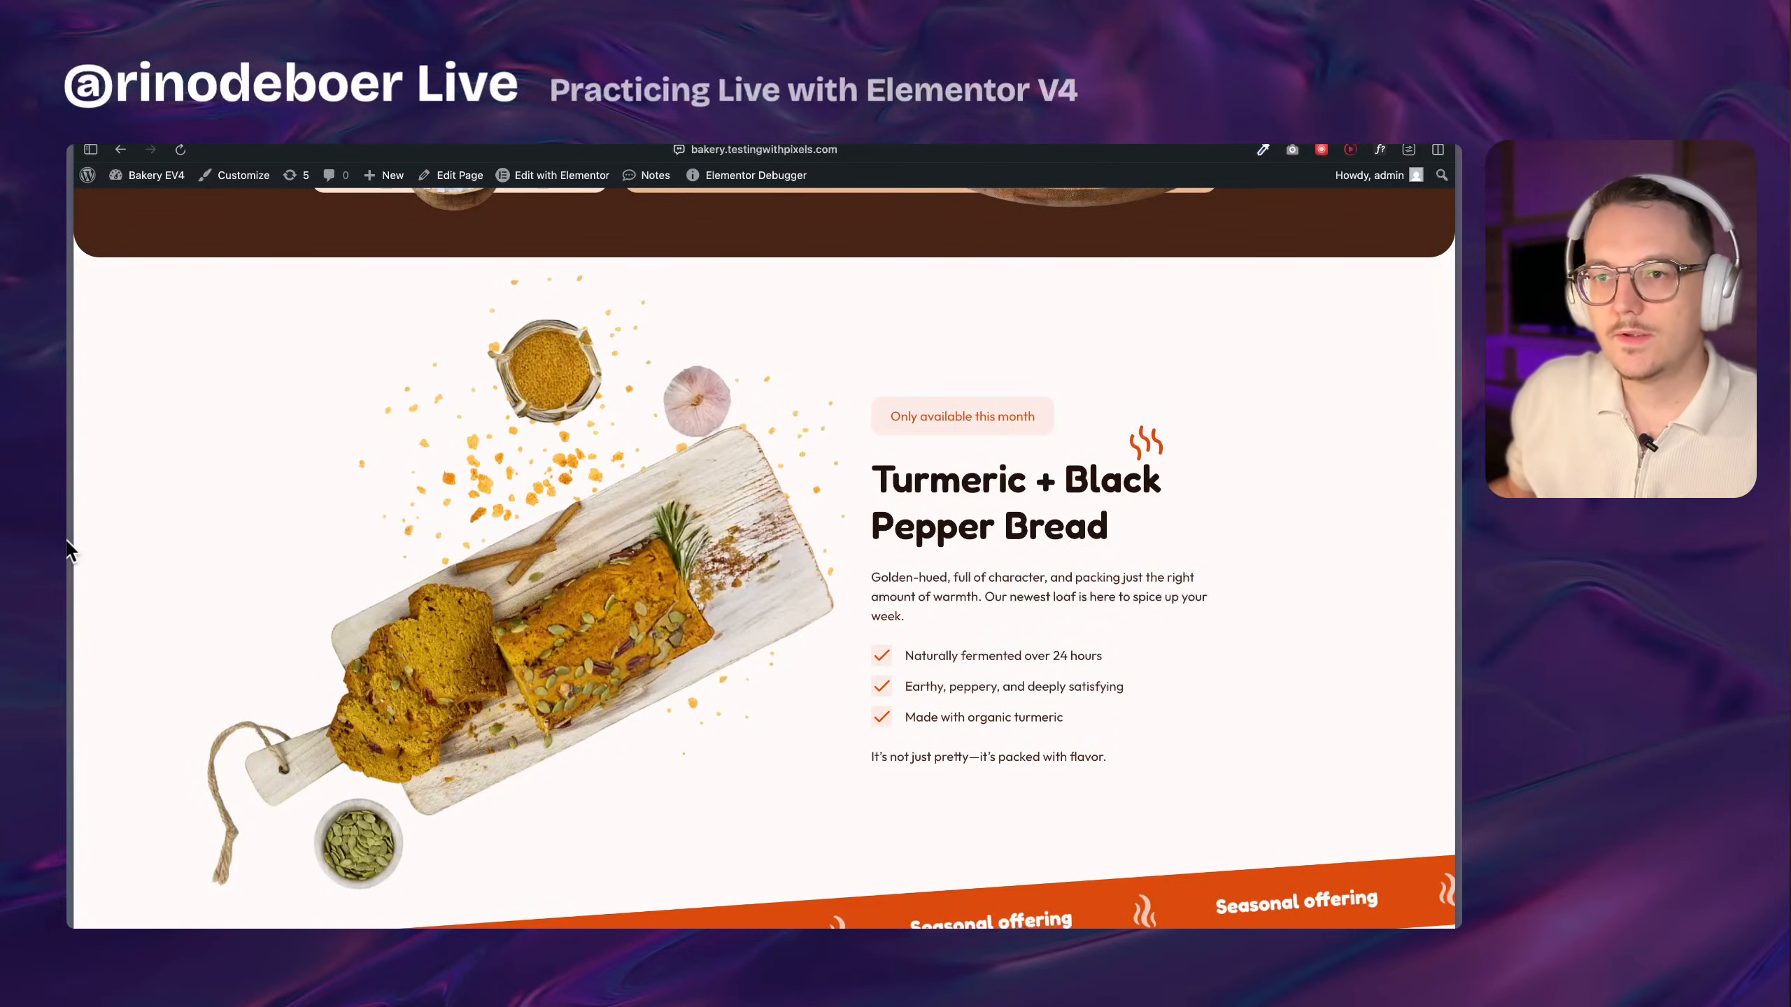
Switch to the Elementor editor and show the Special section in the desktop view
mouse_move(71, 551)
click(169, 587)
scroll(669, 512, down, 5)
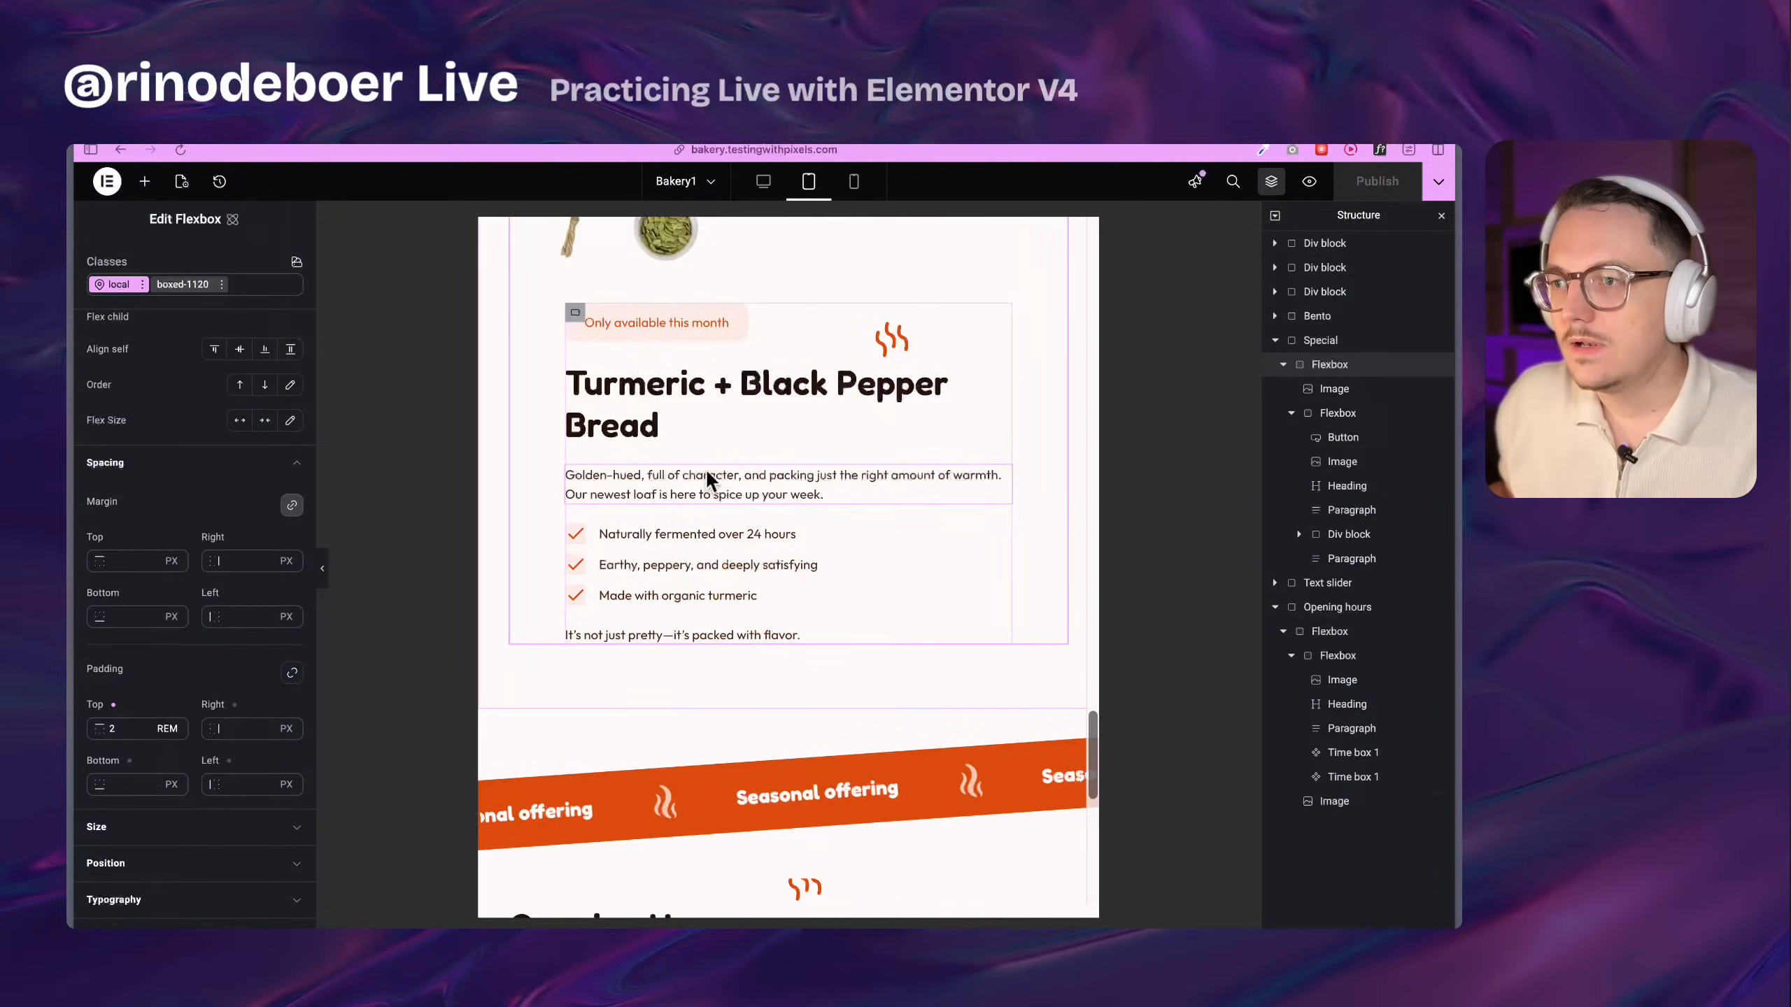
click(763, 181)
scroll(776, 423, up, 10)
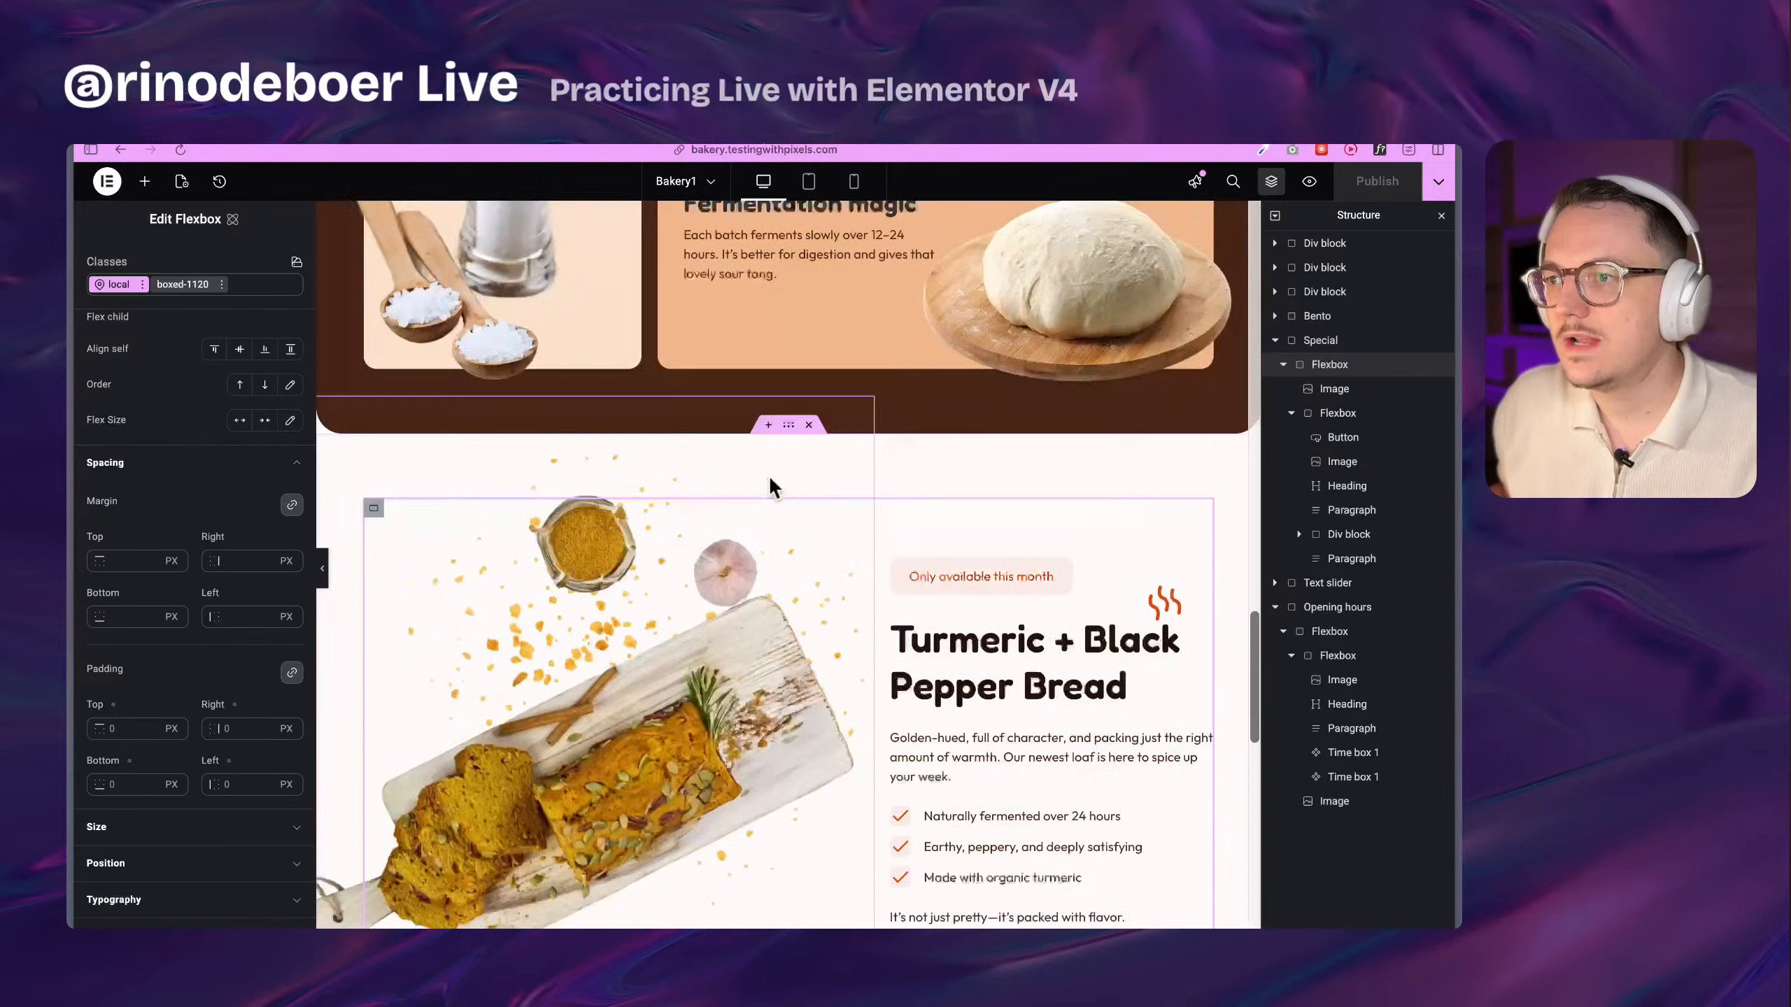
scroll(774, 487, down, 3)
Examine the font-size CSS function in the H2 class of the Turmeric + Black Pepper Bread heading
click(1001, 511)
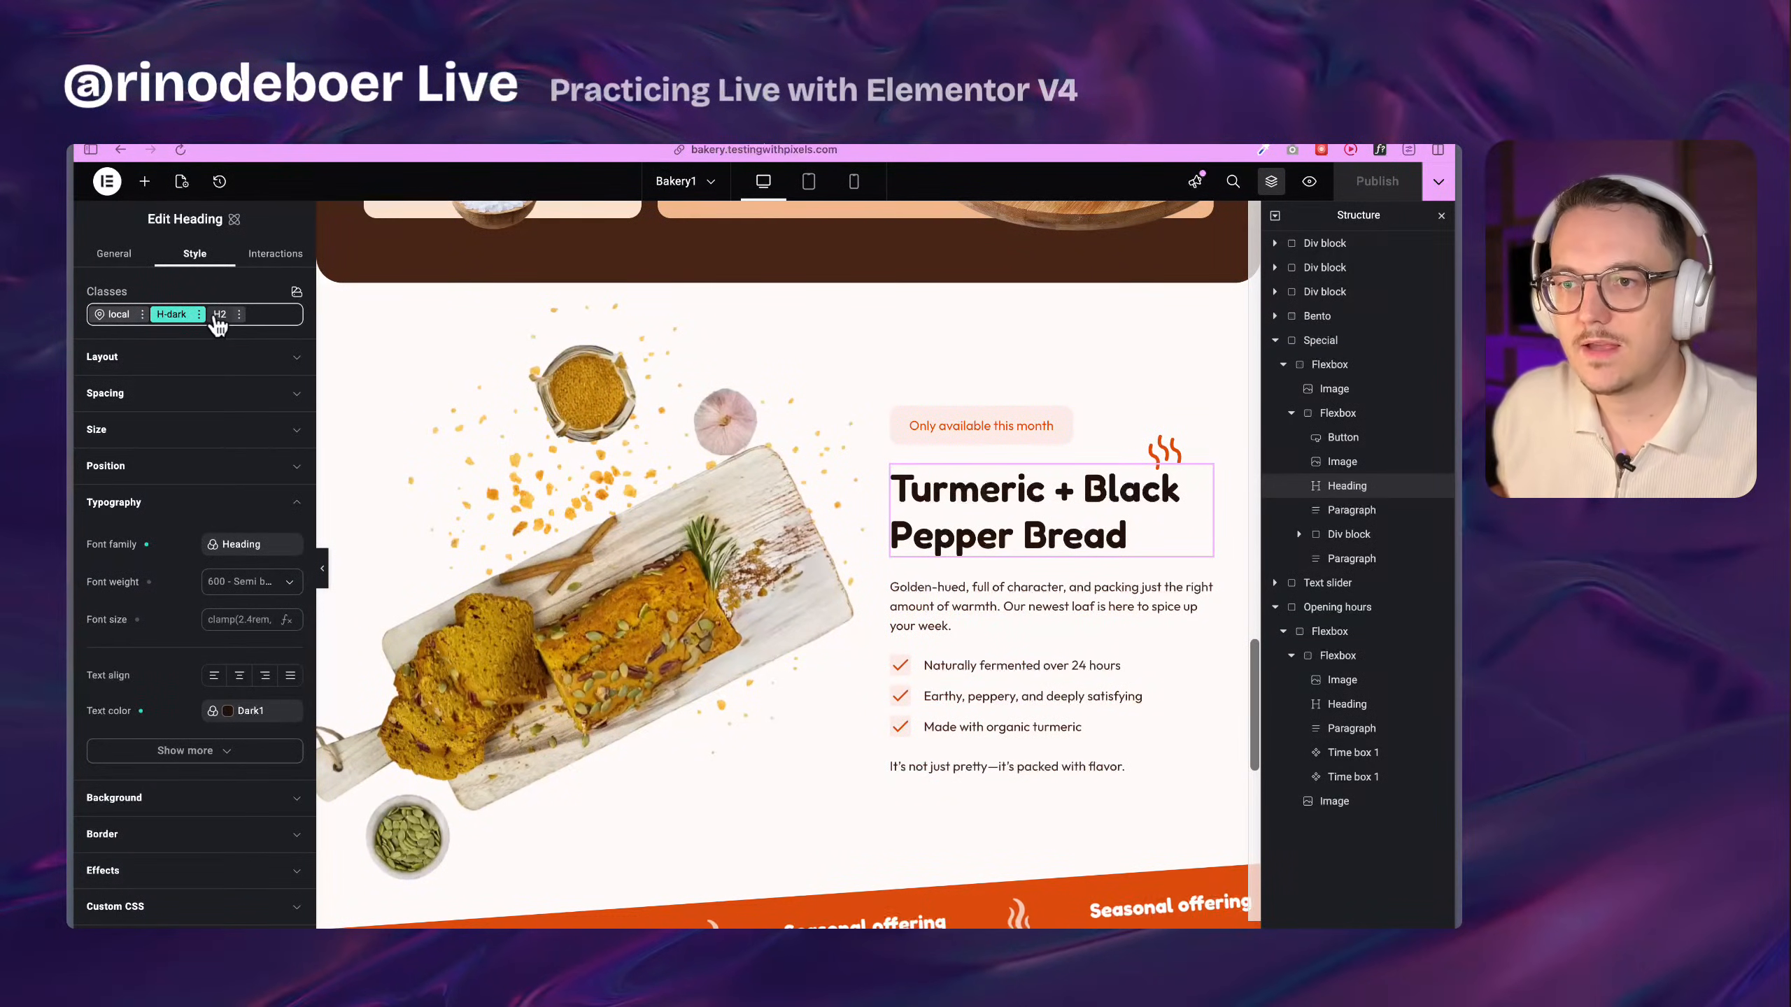
click(218, 314)
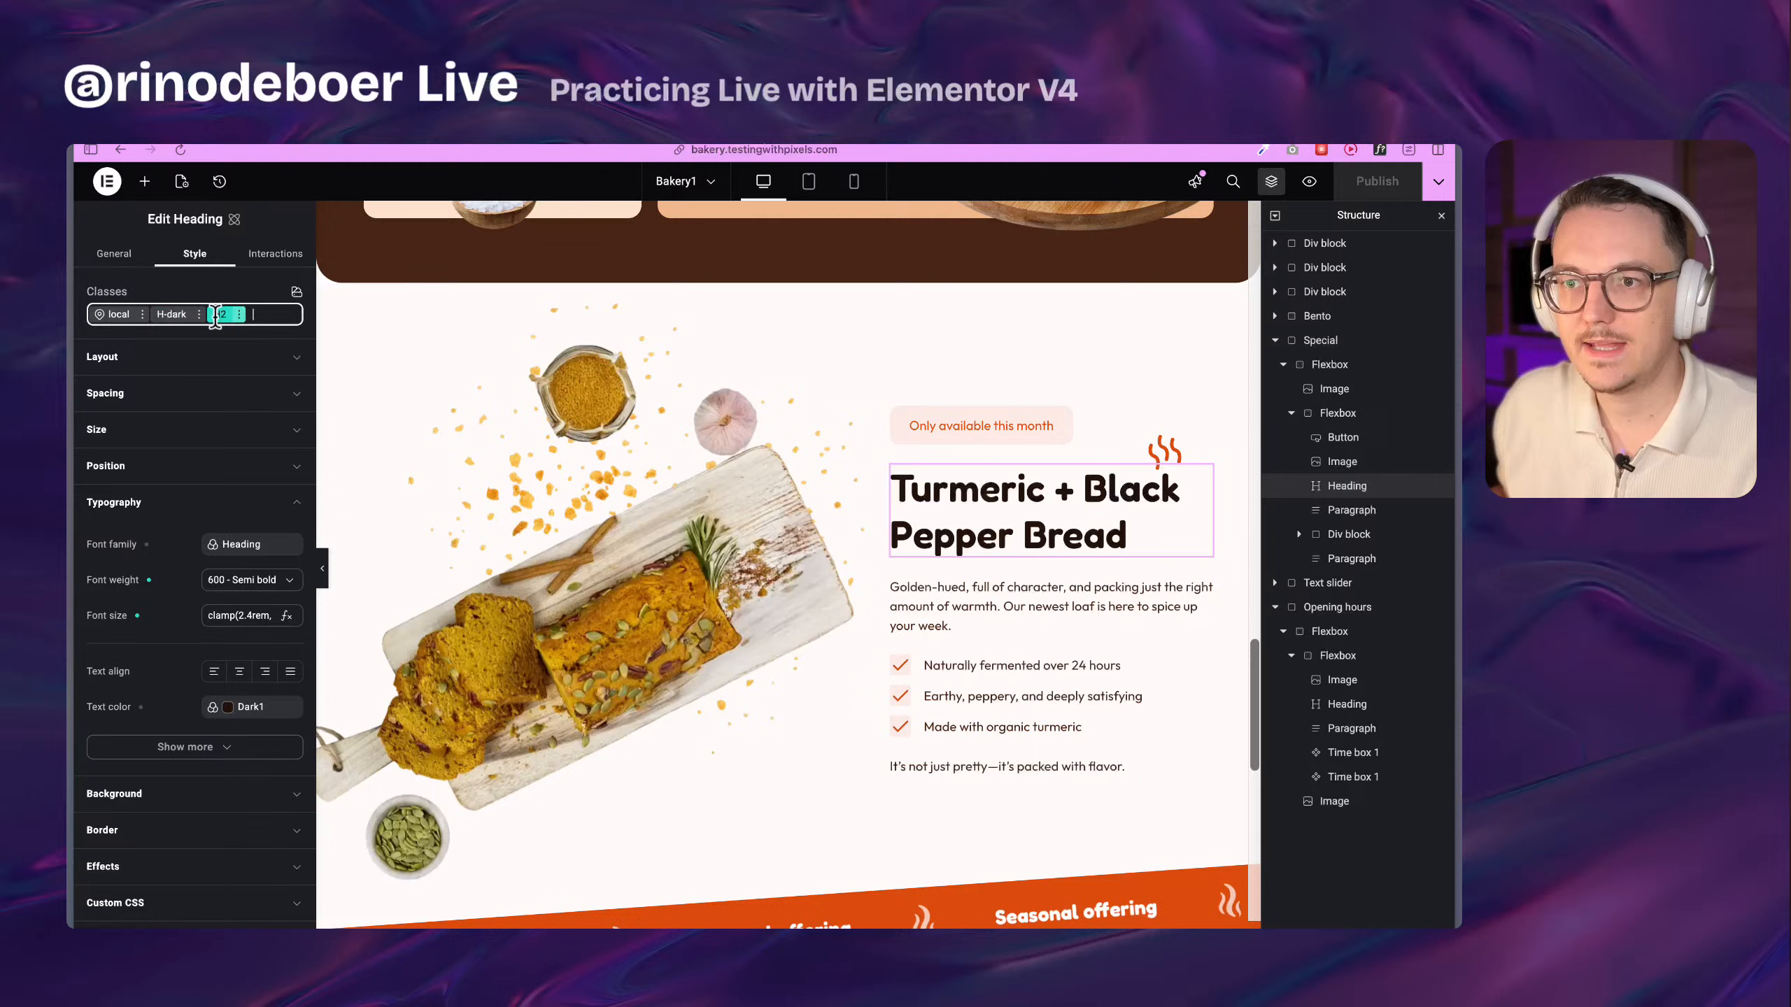
click(233, 616)
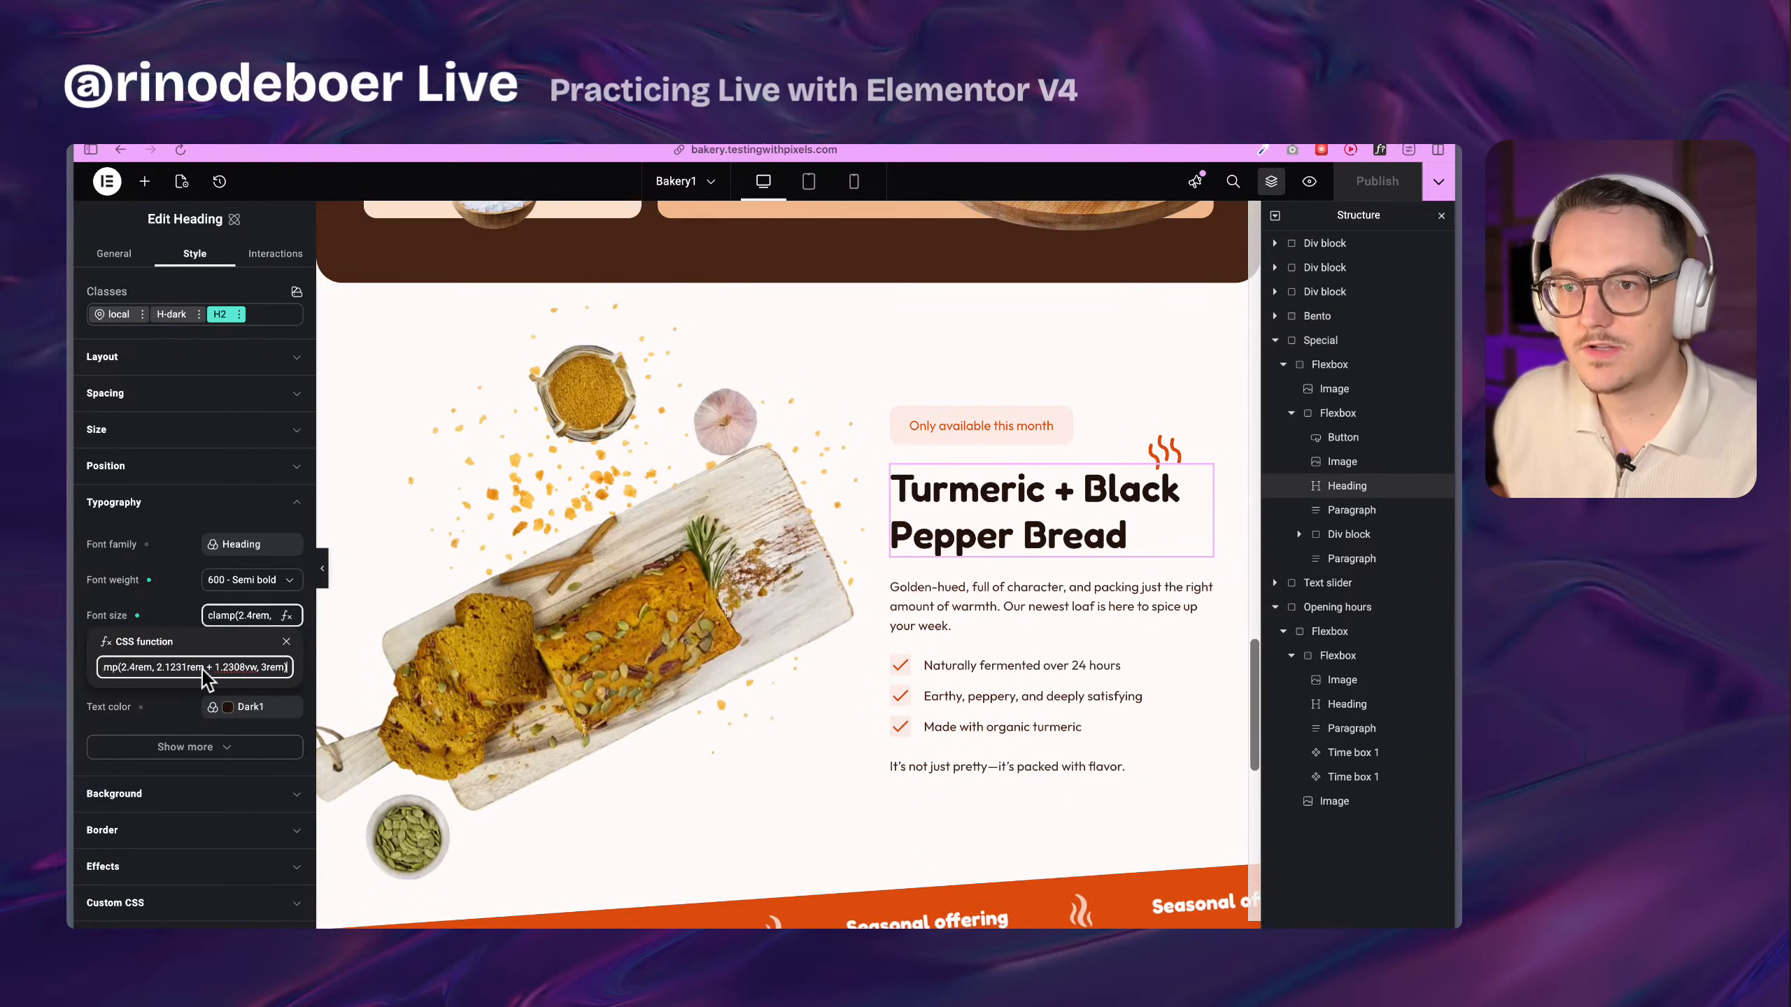
click(187, 608)
scroll(871, 537, down, 1)
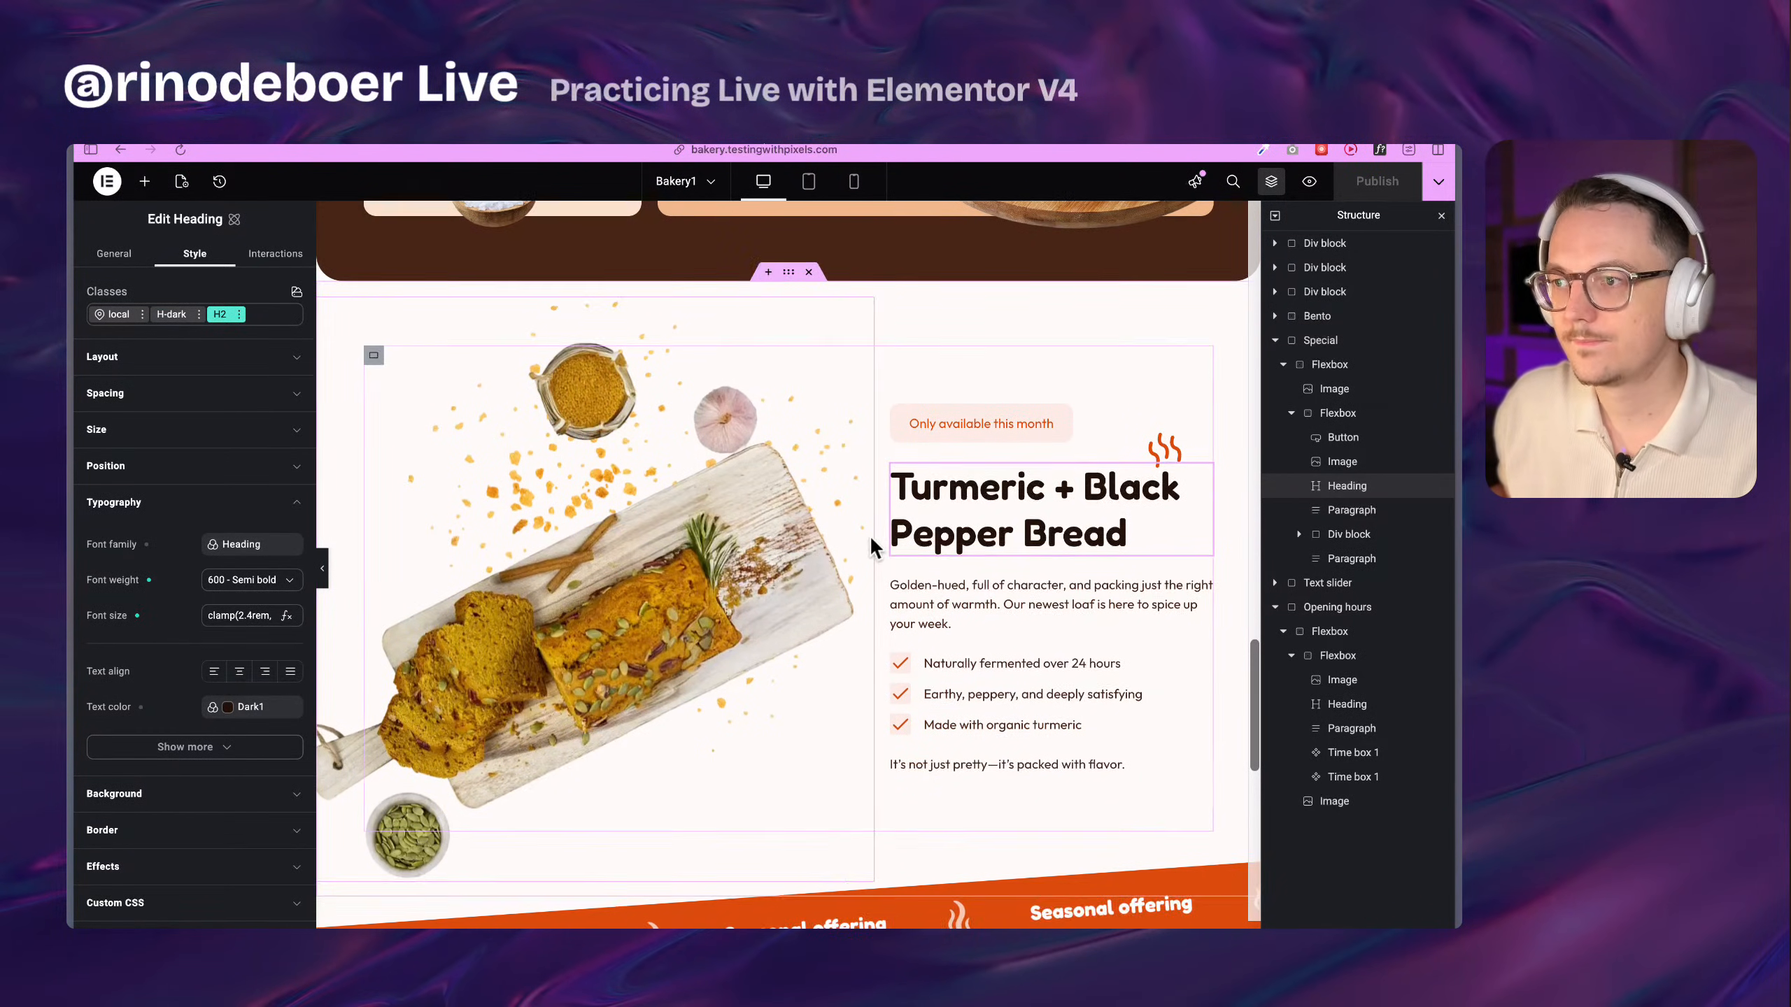
Insert a new heading between the Special section's title and paragraph and show its style settings
scroll(871, 547, down, 3)
click(145, 181)
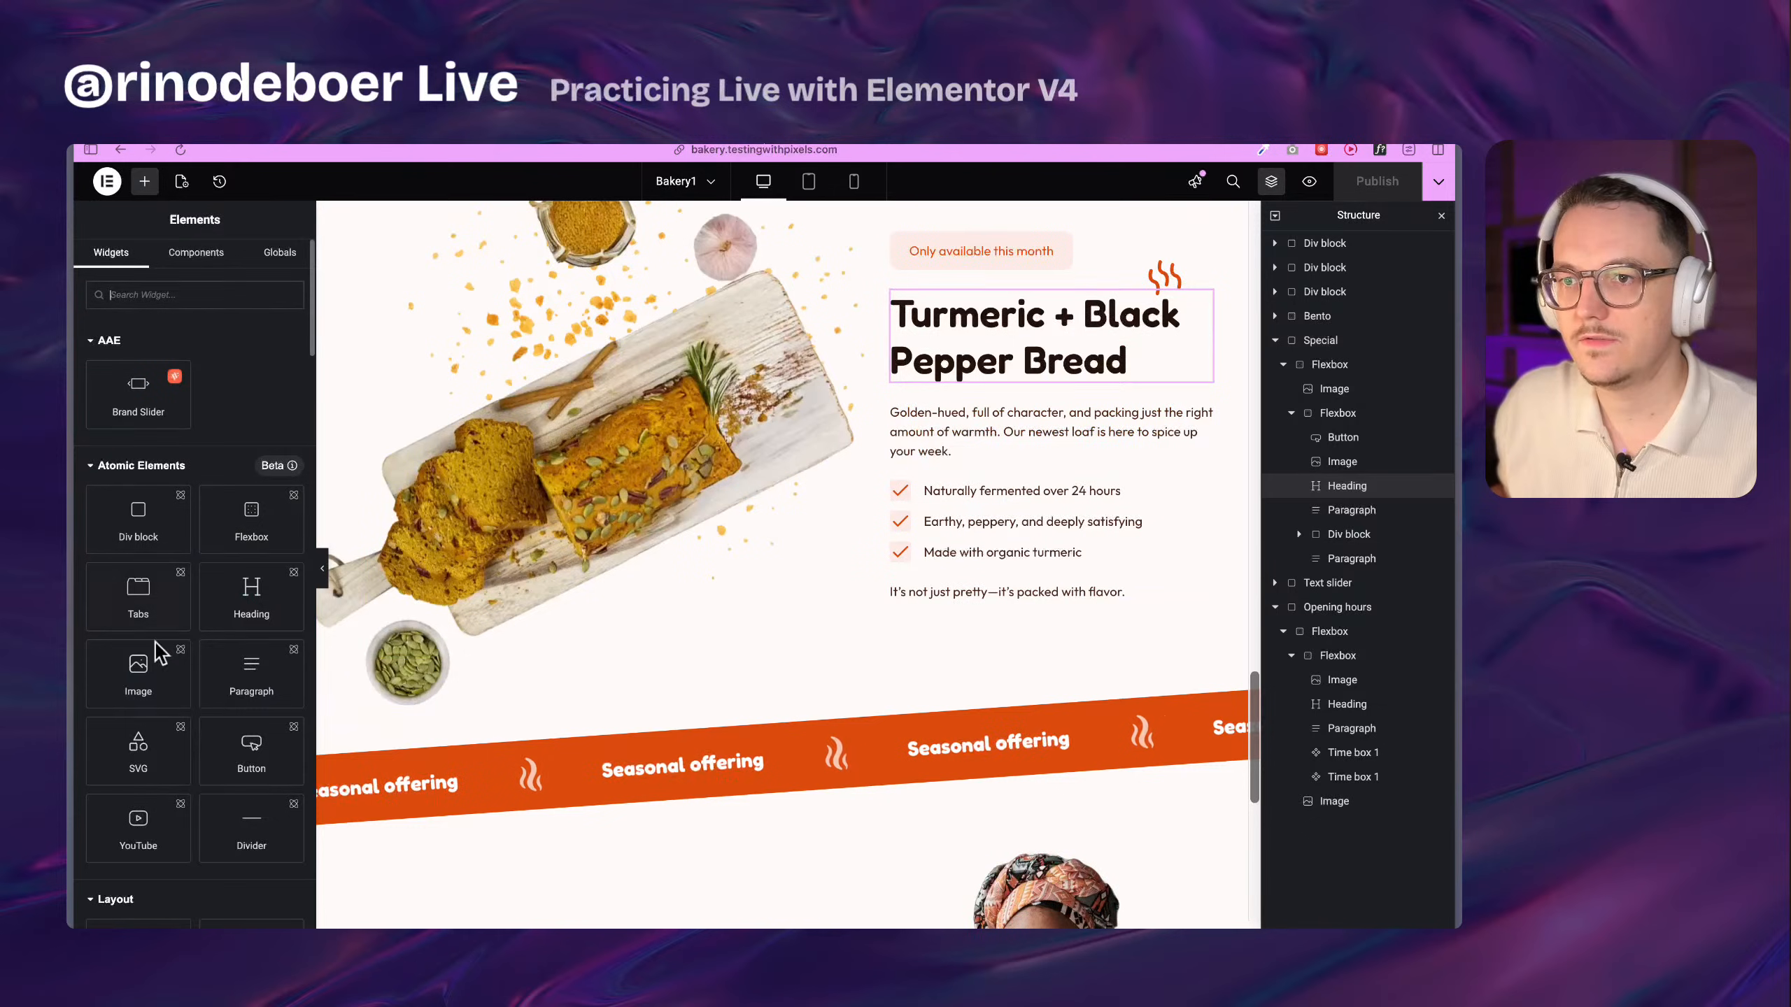
drag(251, 596, 1004, 414)
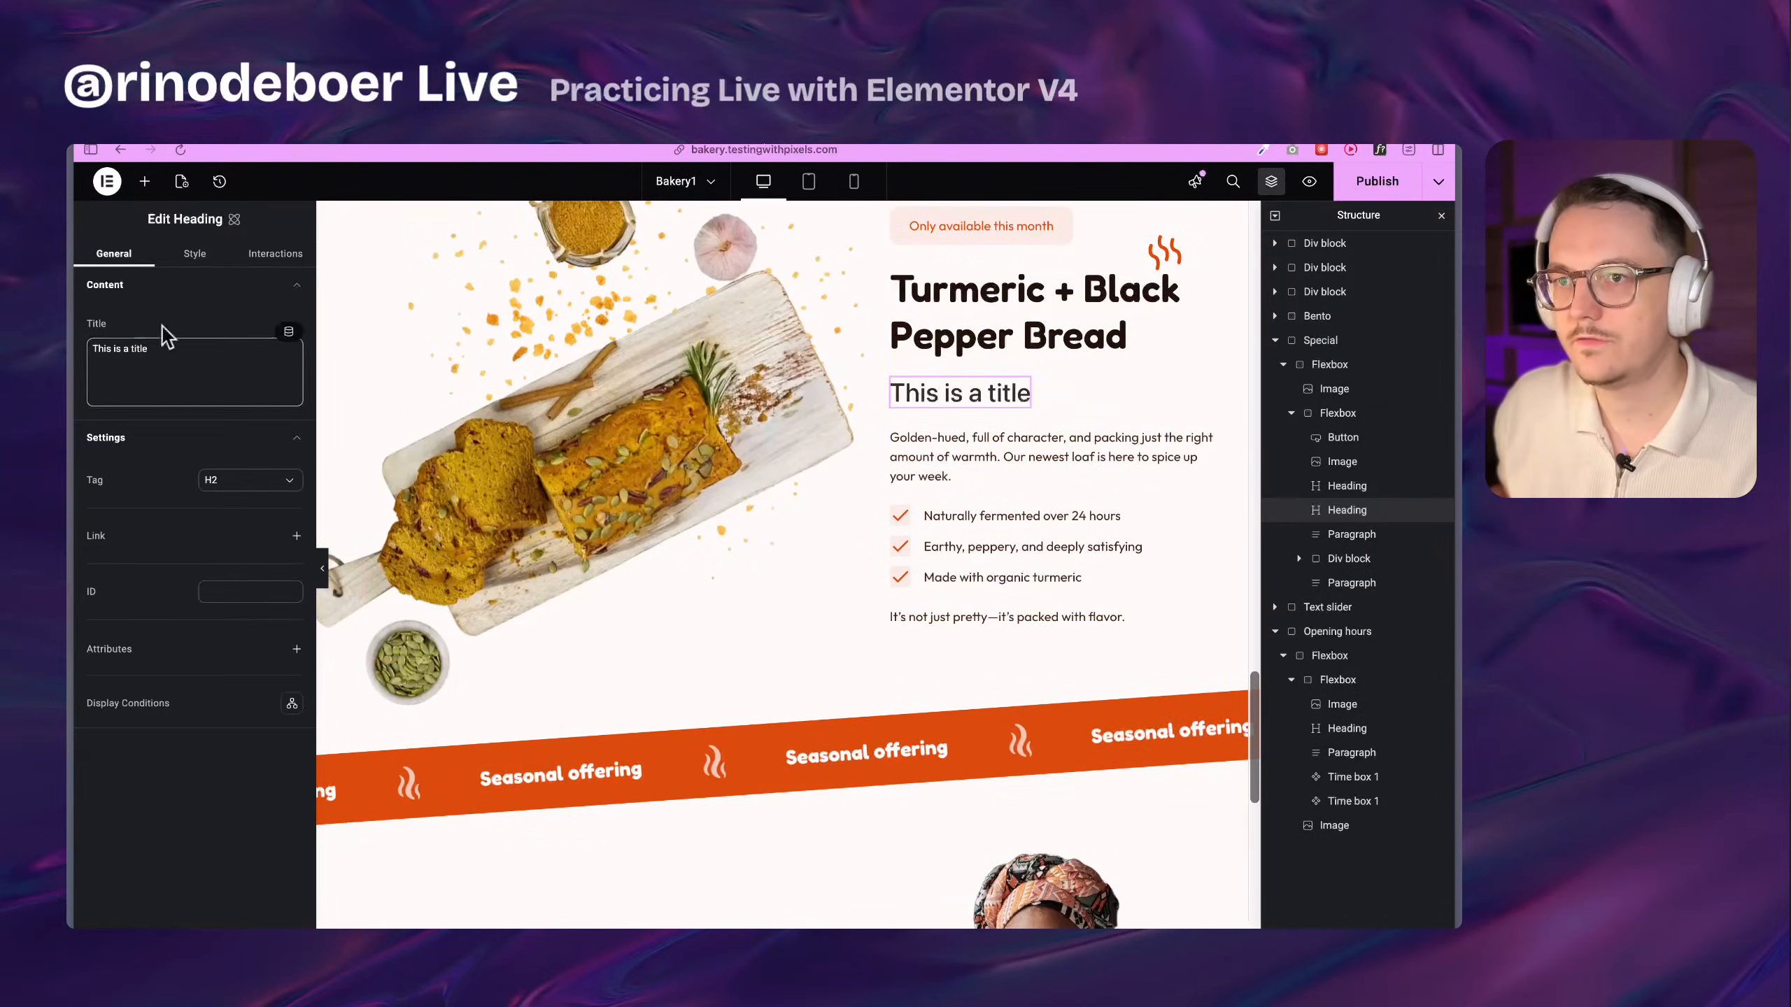
click(198, 254)
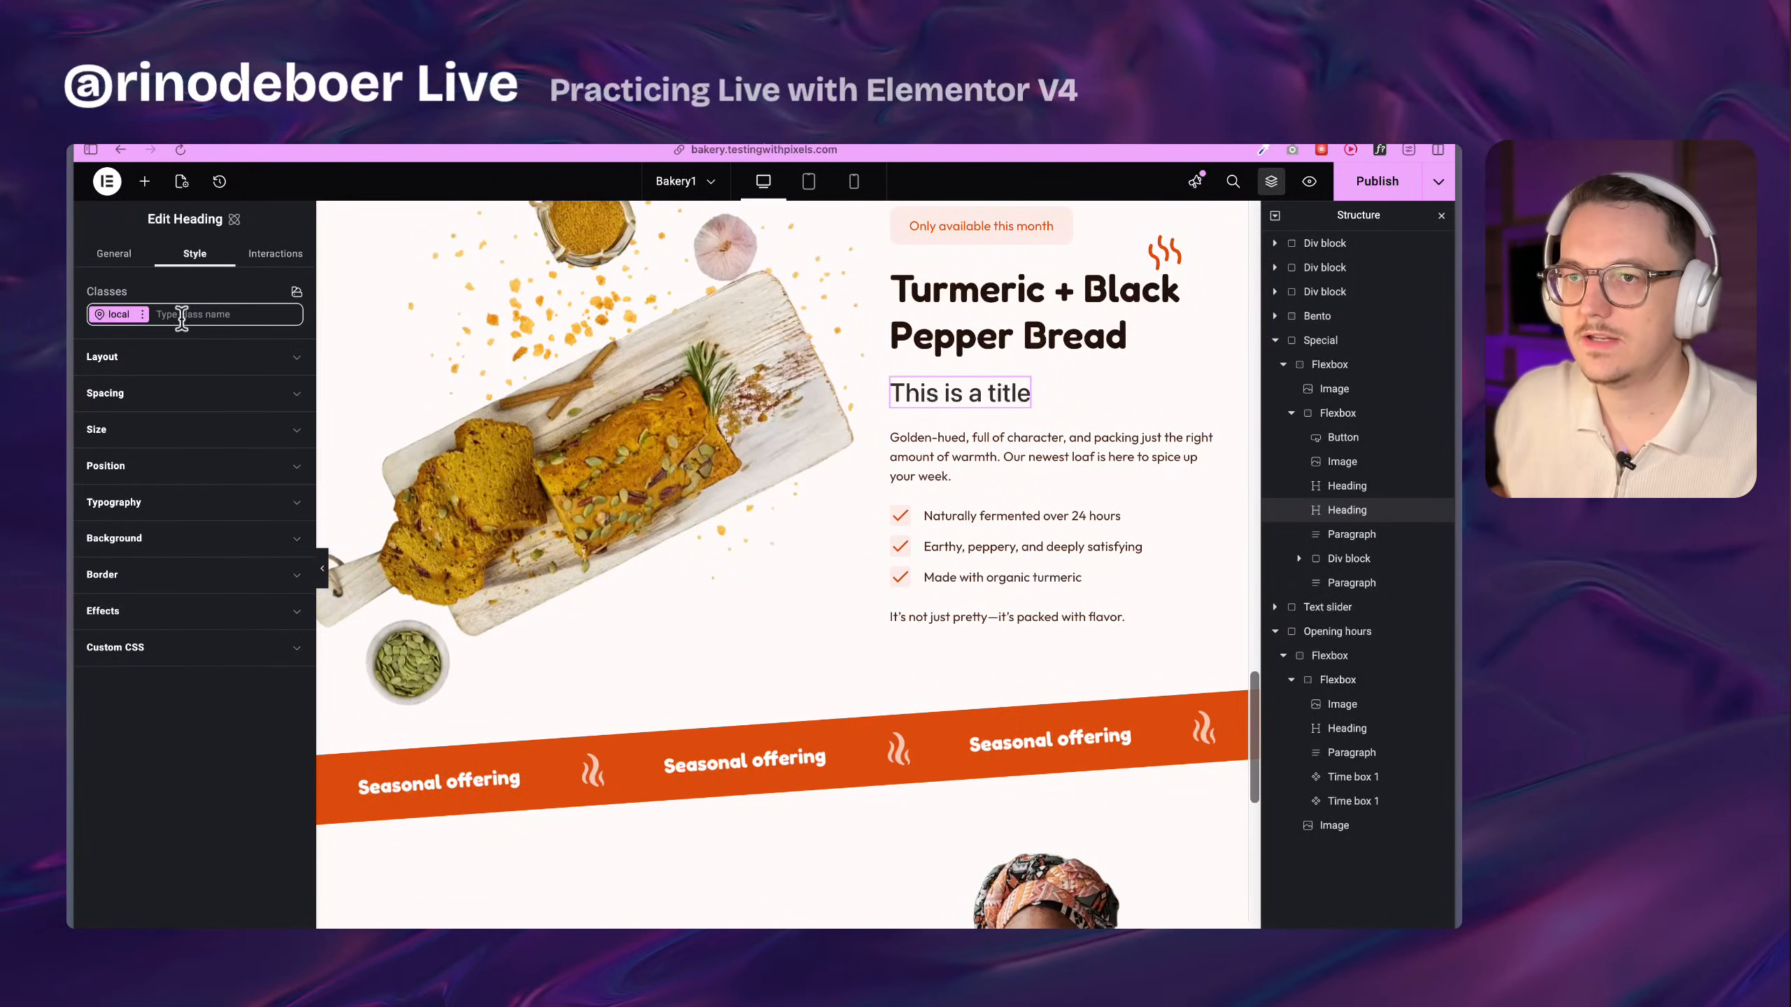
Switch the new heading's font size to a custom CSS function, leave it empty and delete the heading
click(170, 503)
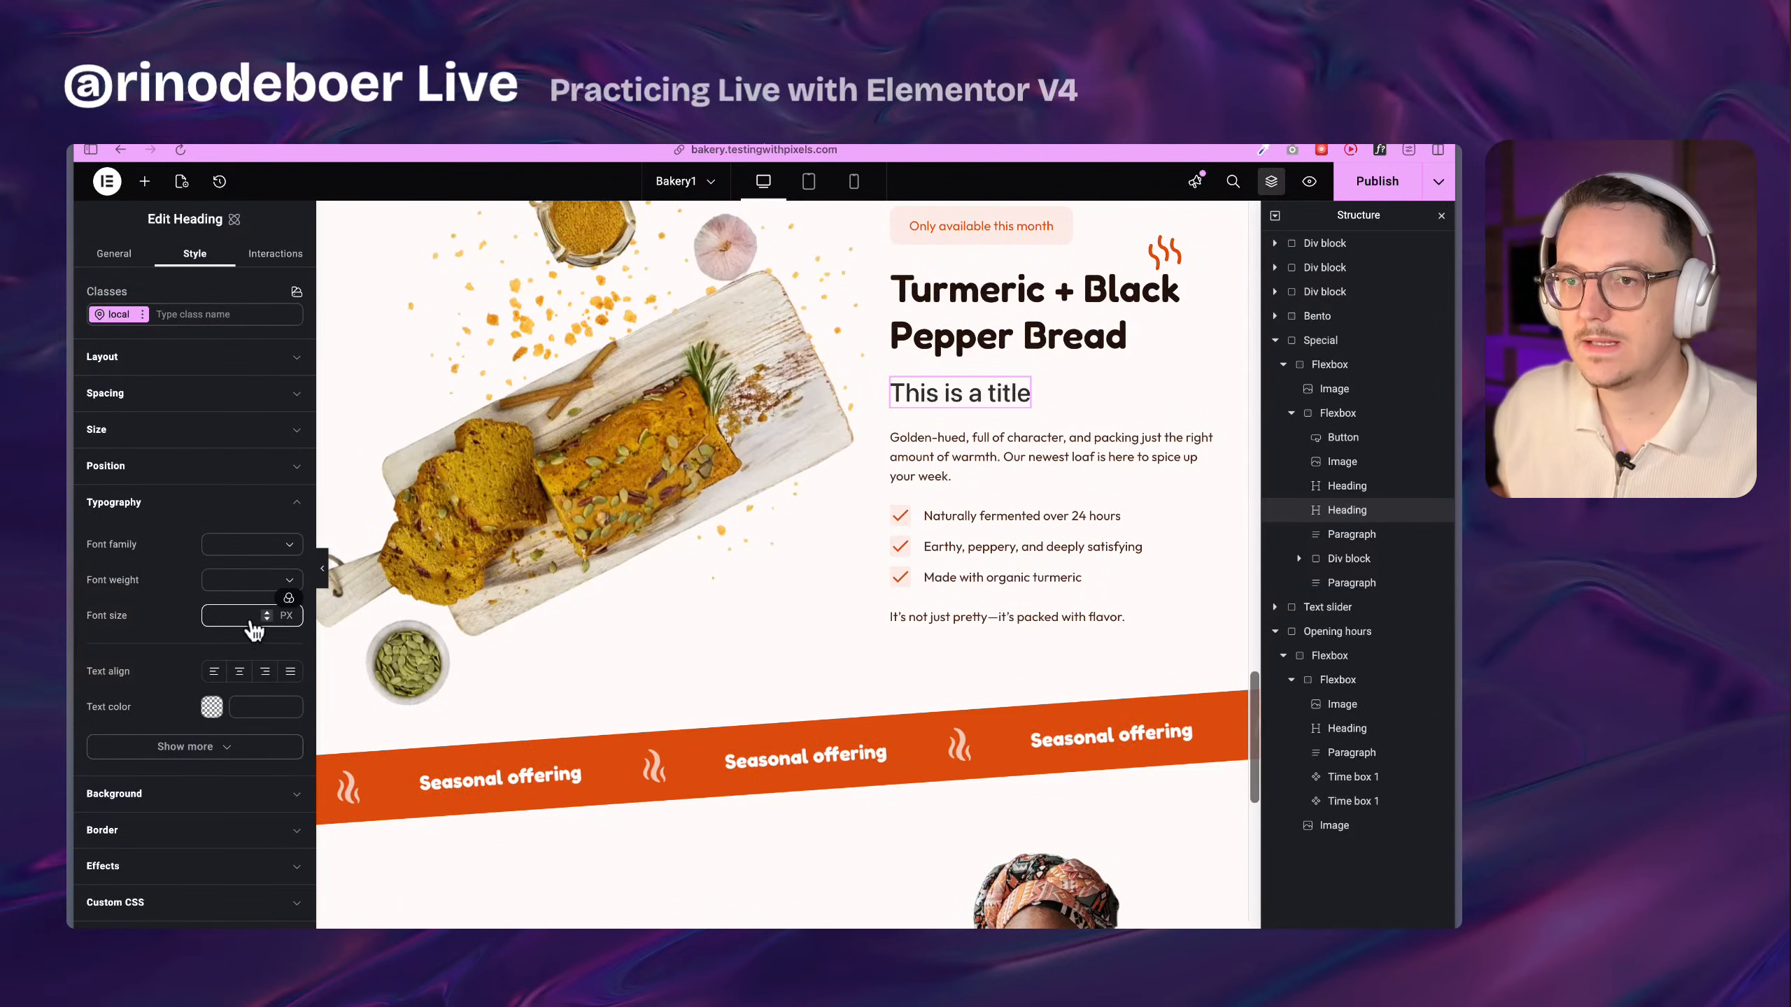
click(289, 621)
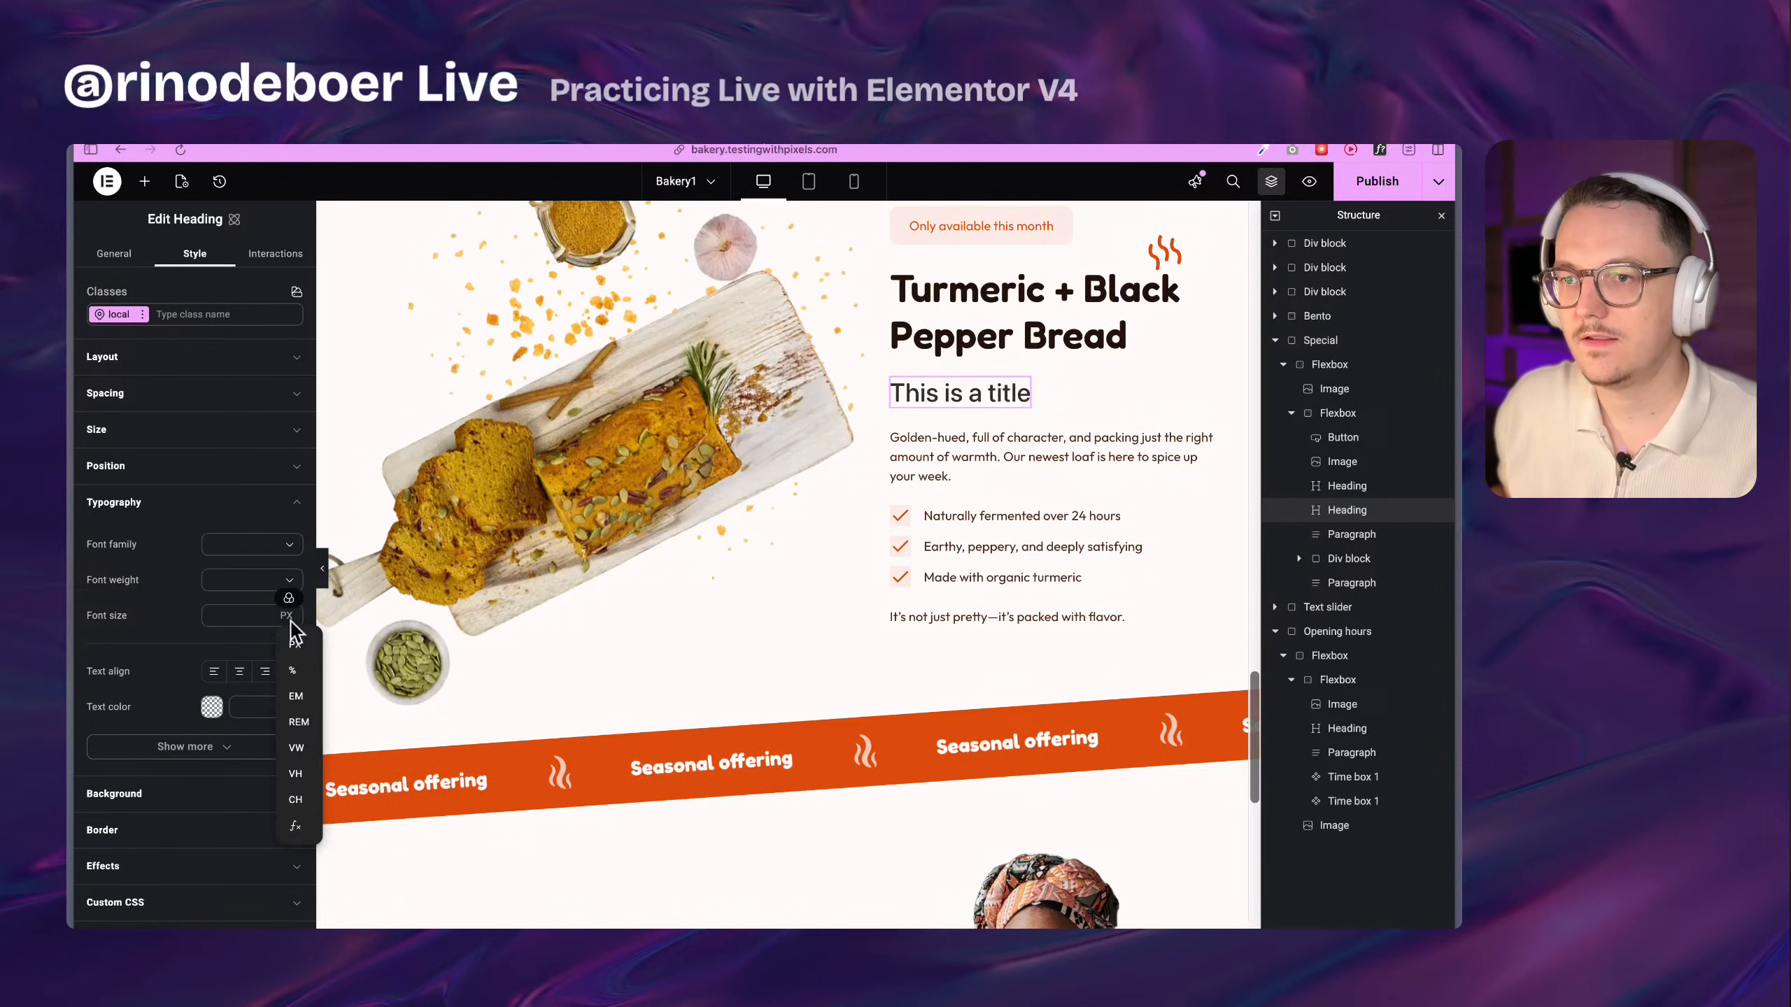
click(299, 839)
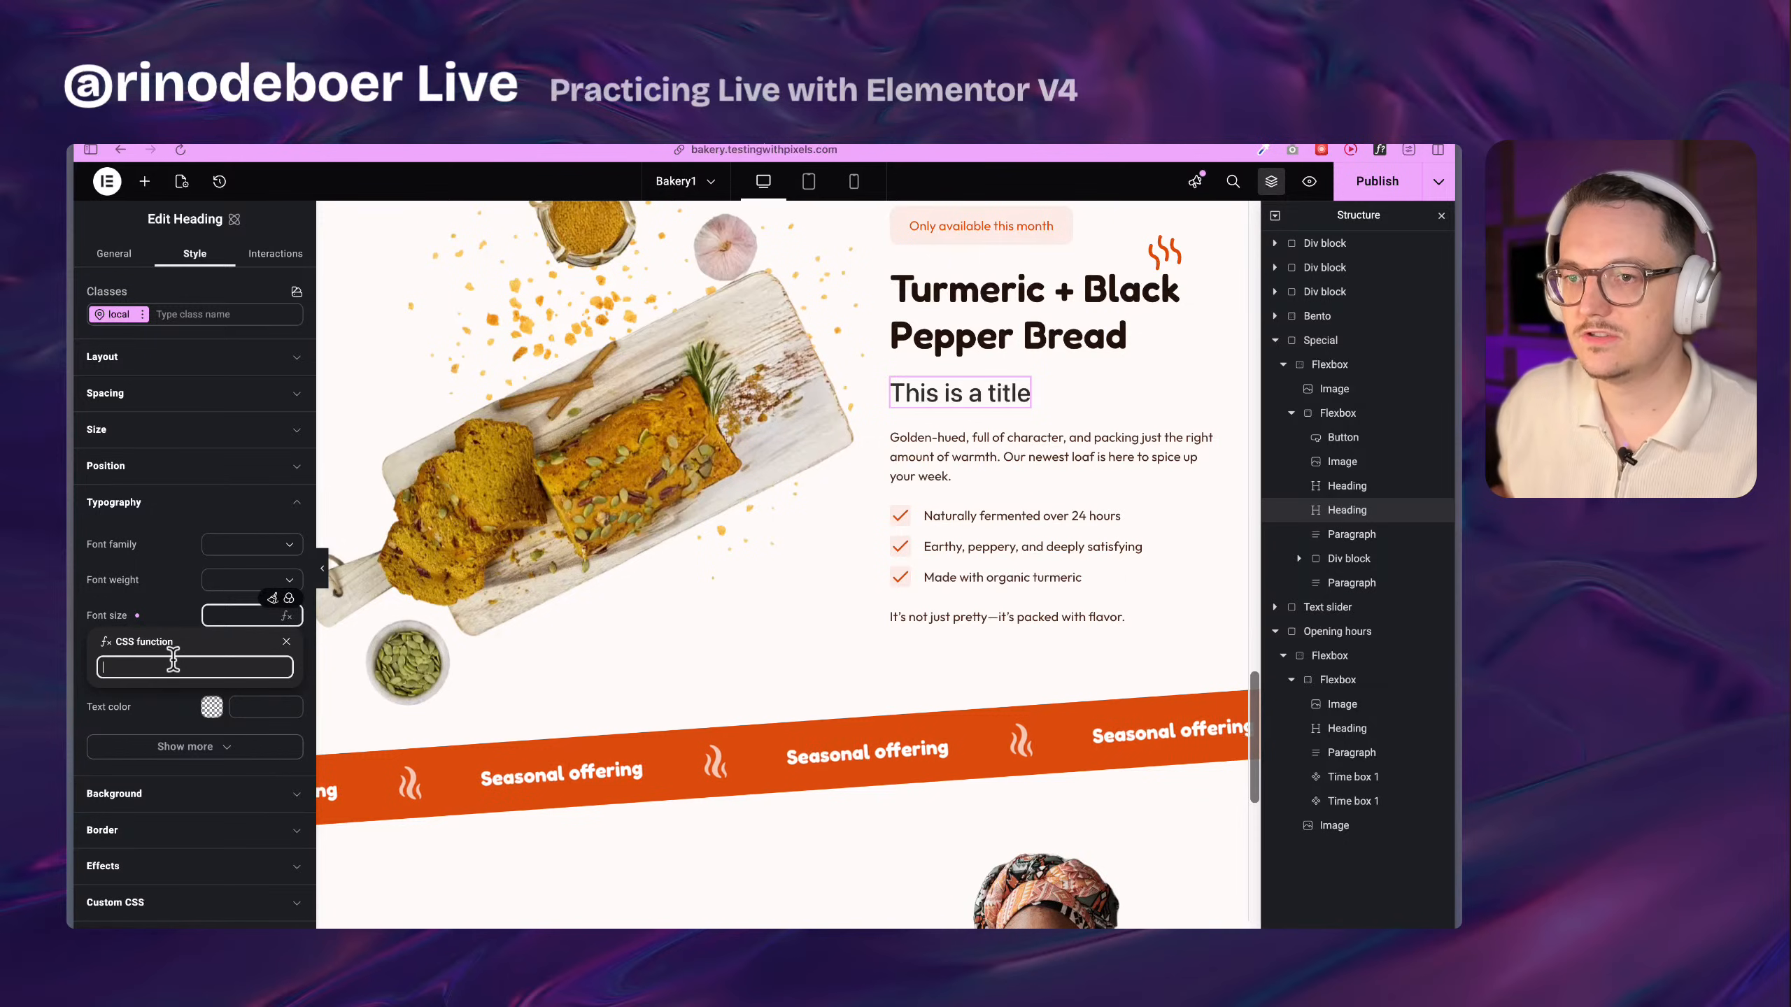
key(Escape)
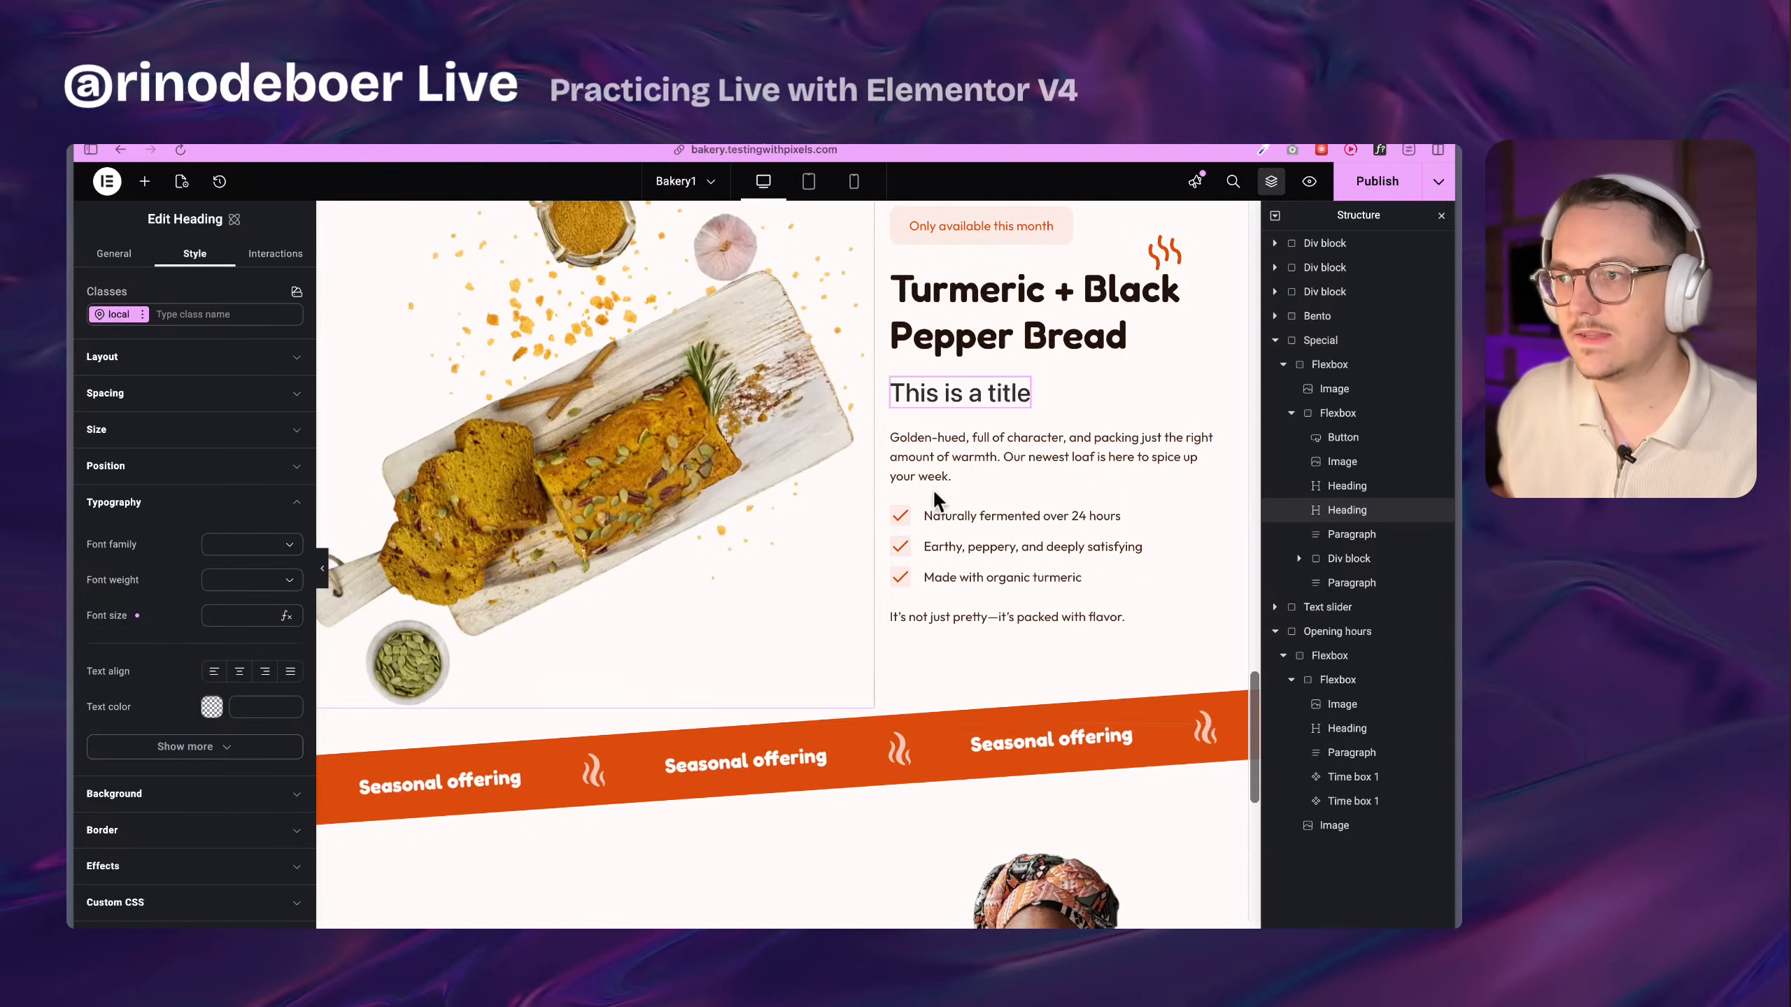
right_click(956, 399)
click(986, 696)
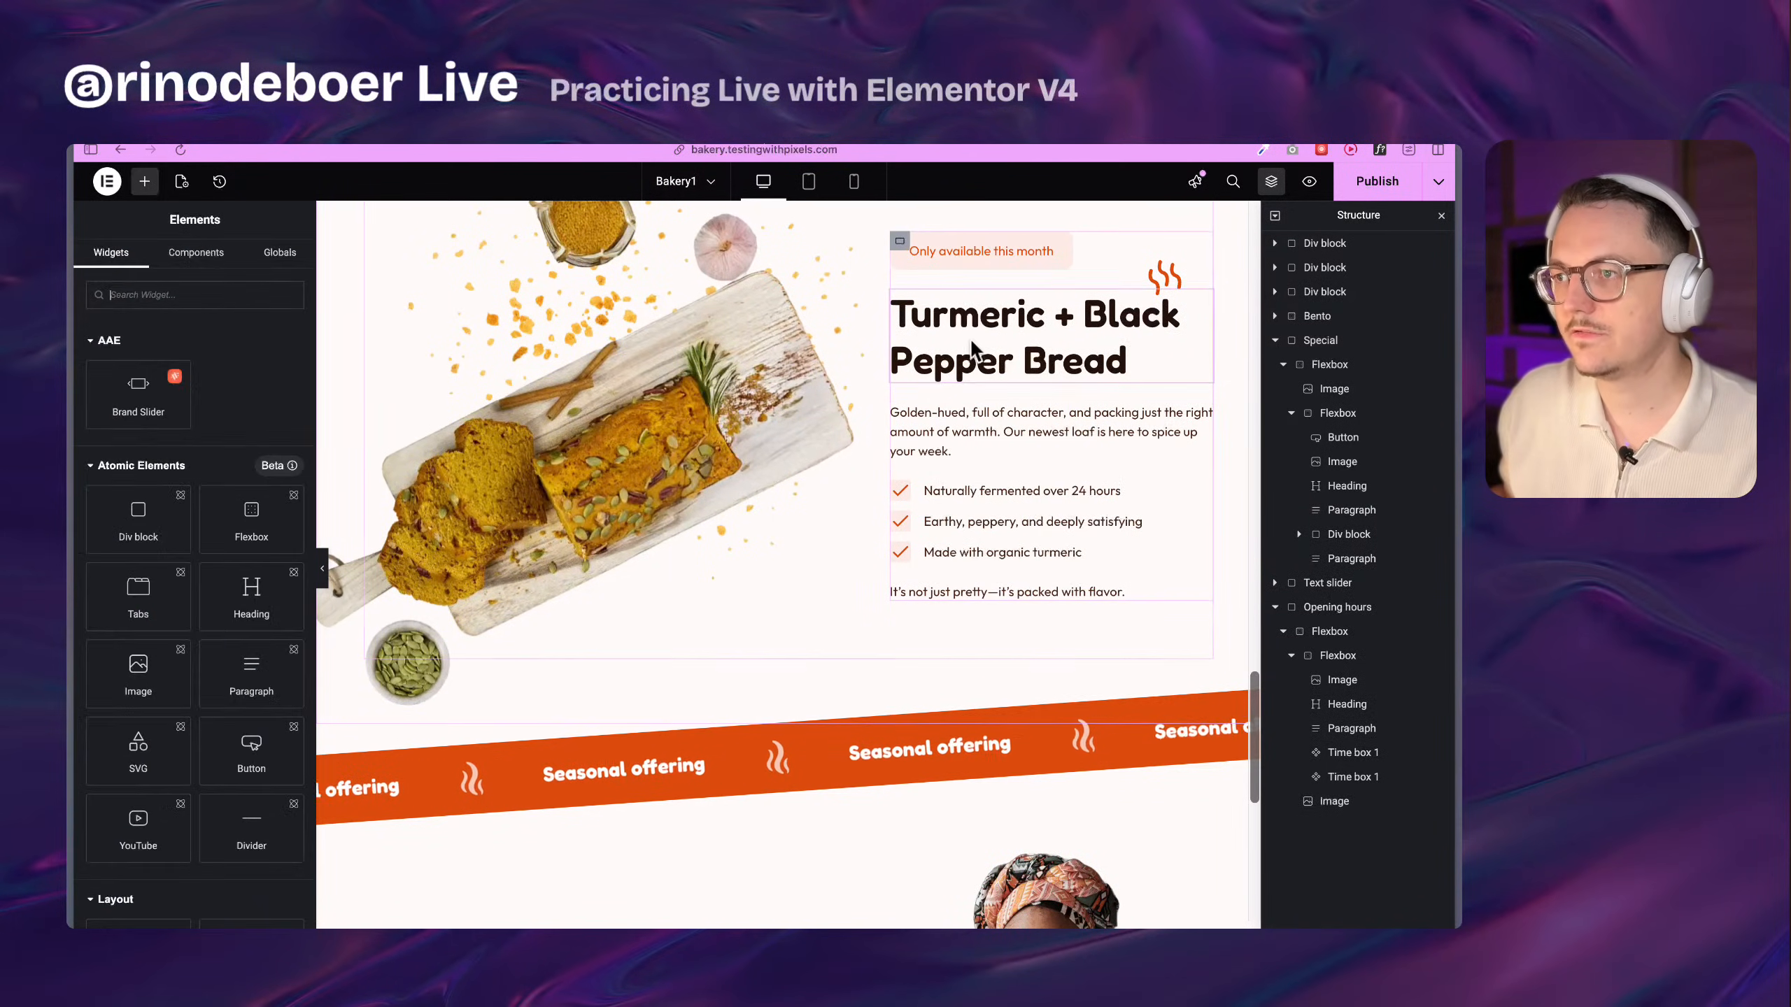
Reopen the font-size CSS function of the bread title's H2 class and examine the end of its clamp expression
click(255, 630)
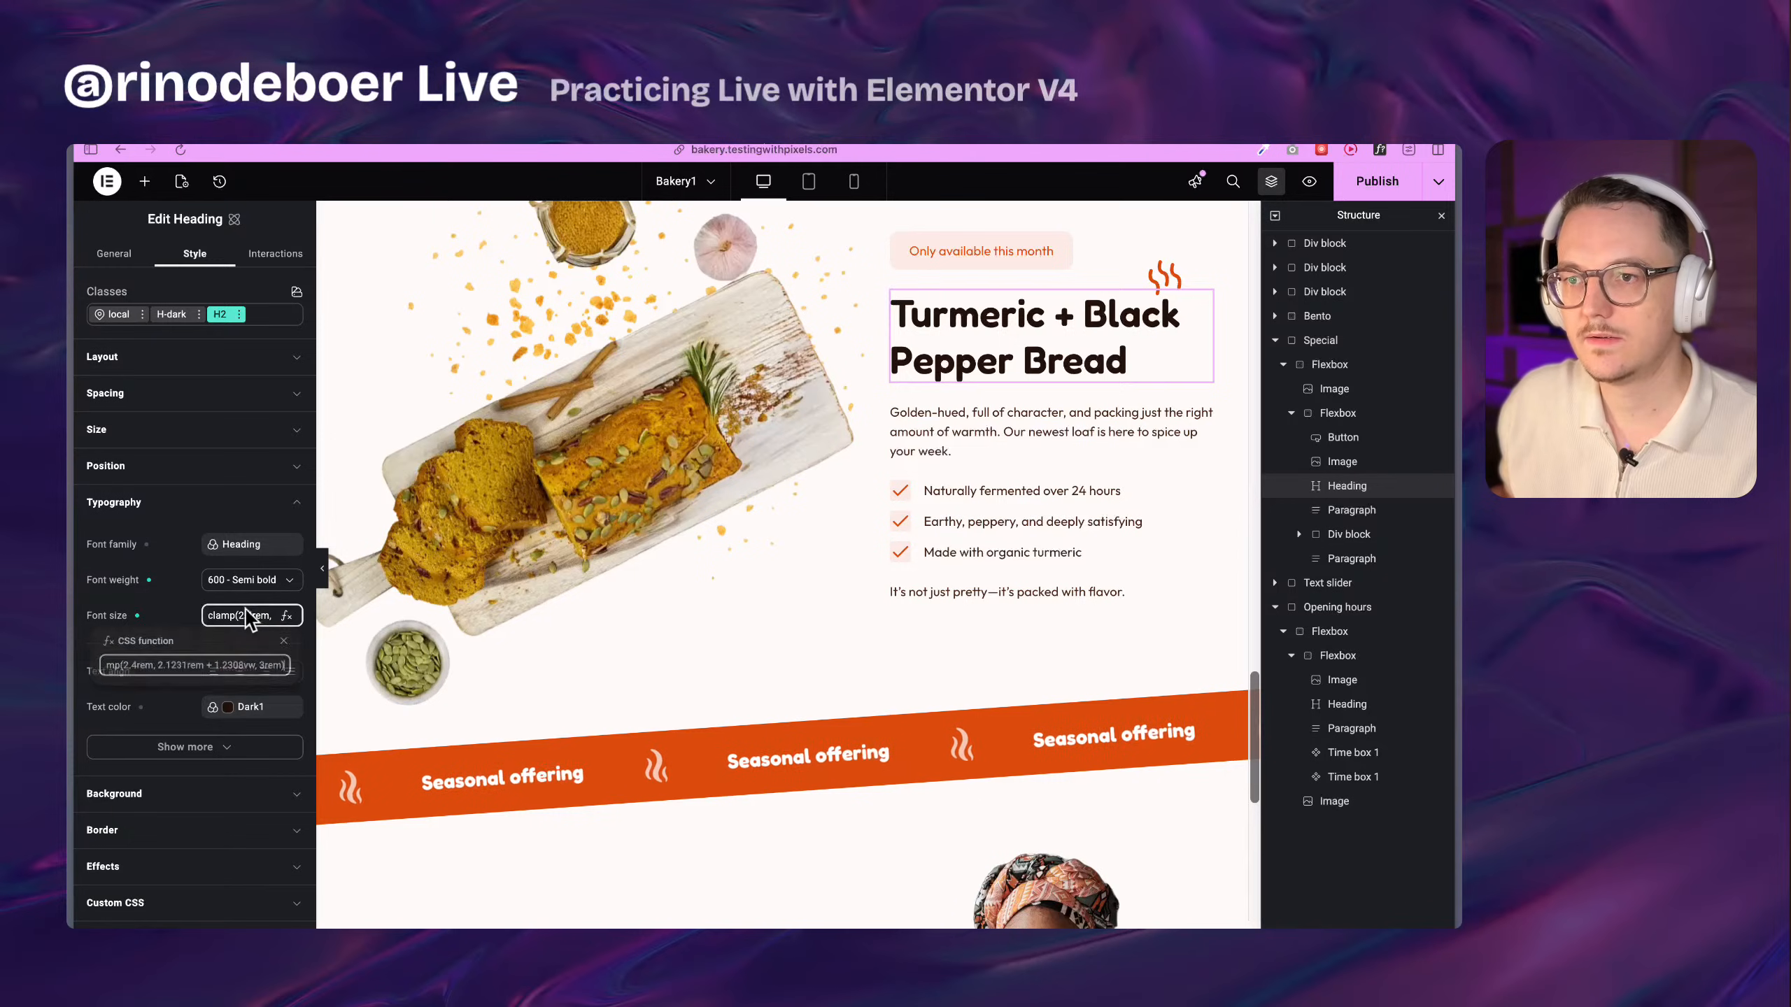
drag(244, 670, 286, 674)
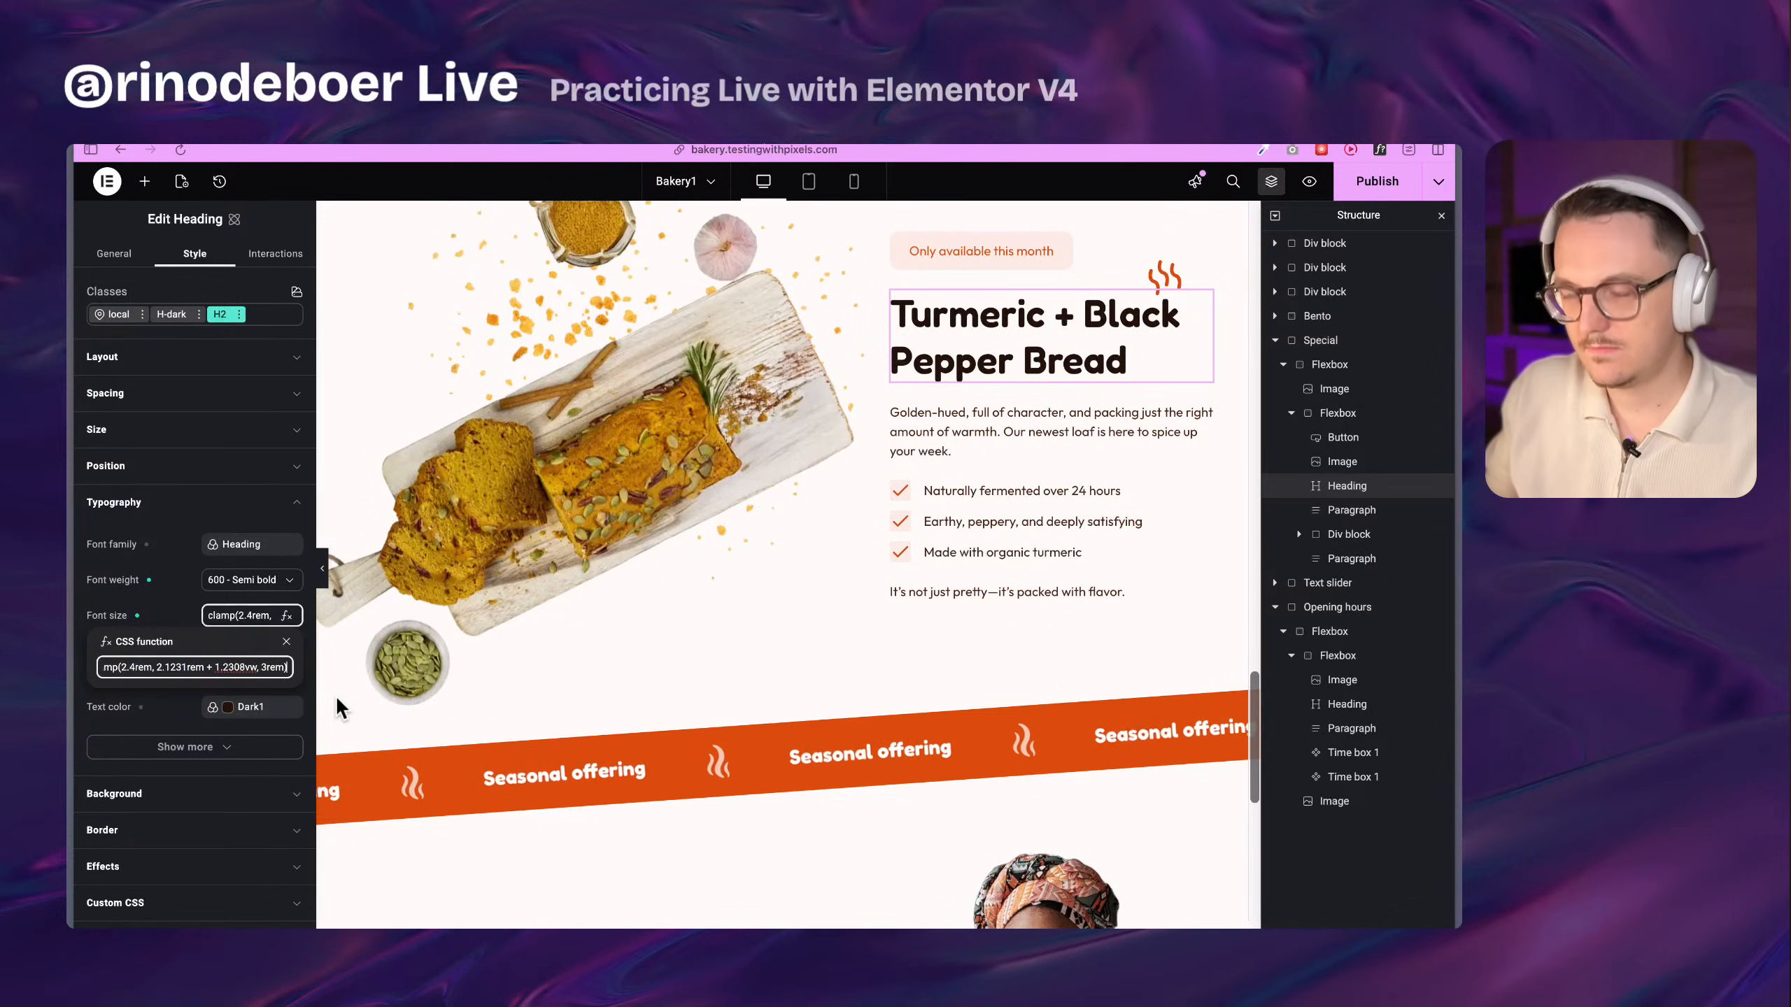
key(Right)
text(;)
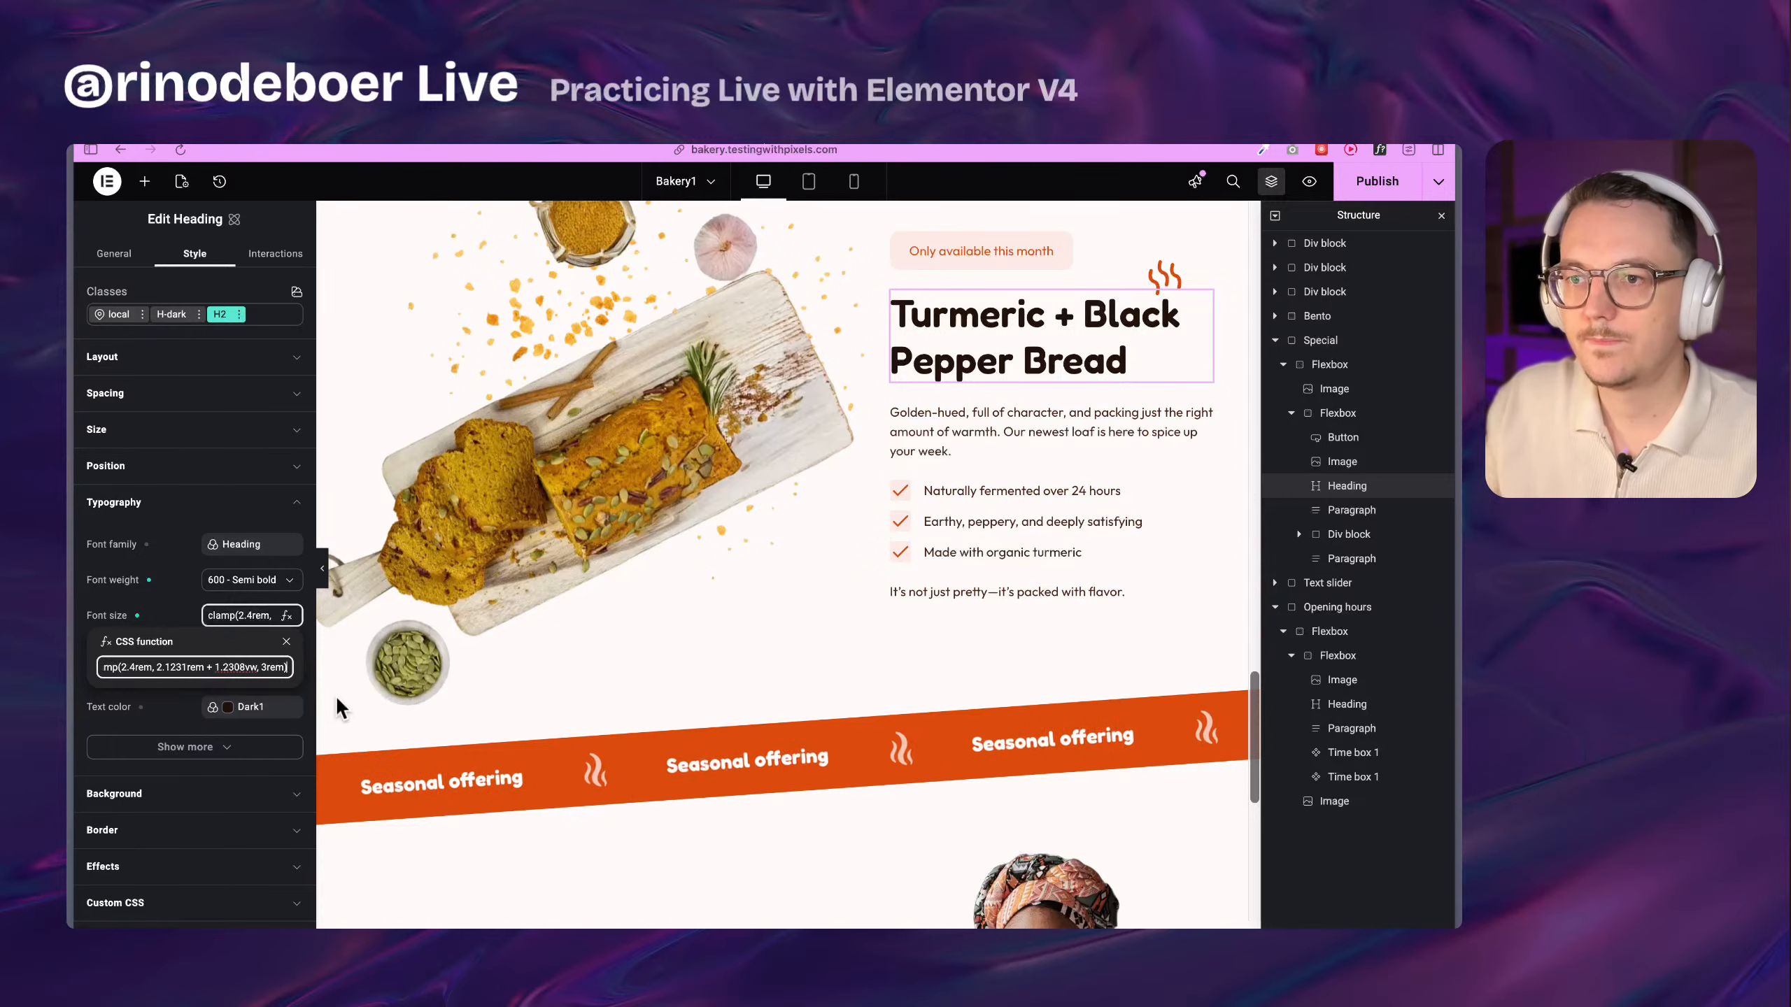
Close the H2 class's font-size CSS function and browse the size variables available for that font size
click(184, 614)
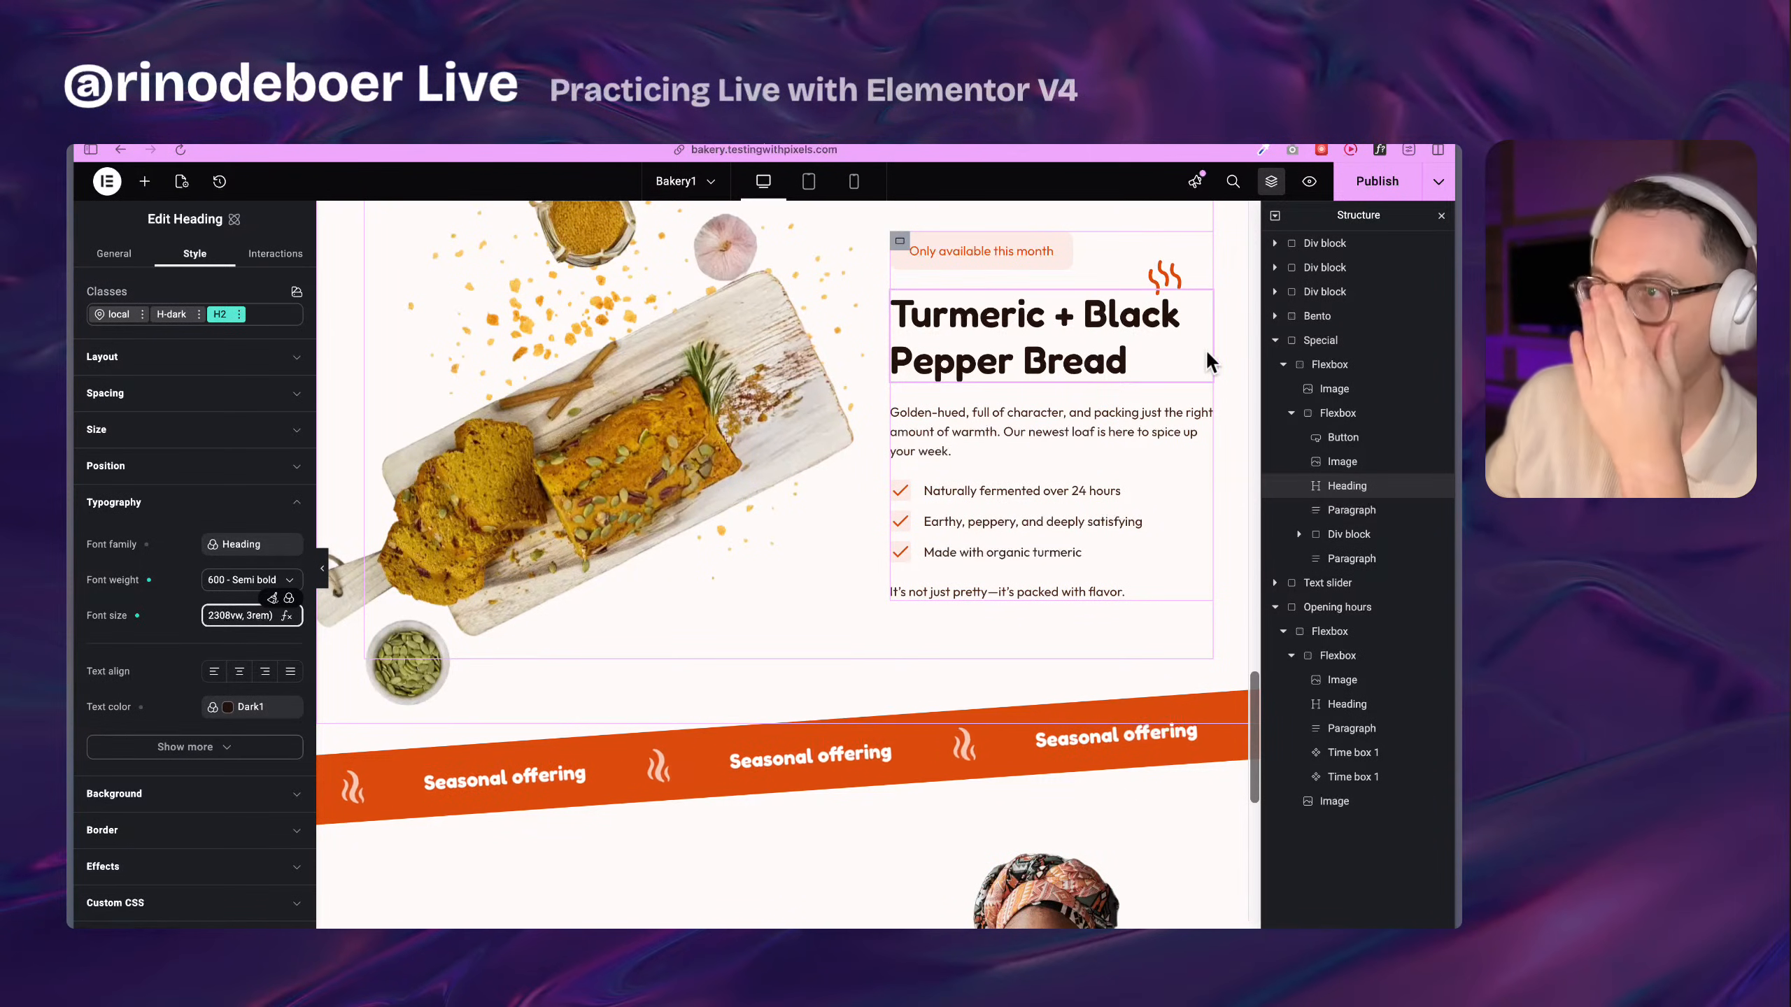
scroll(1232, 415, up, 1)
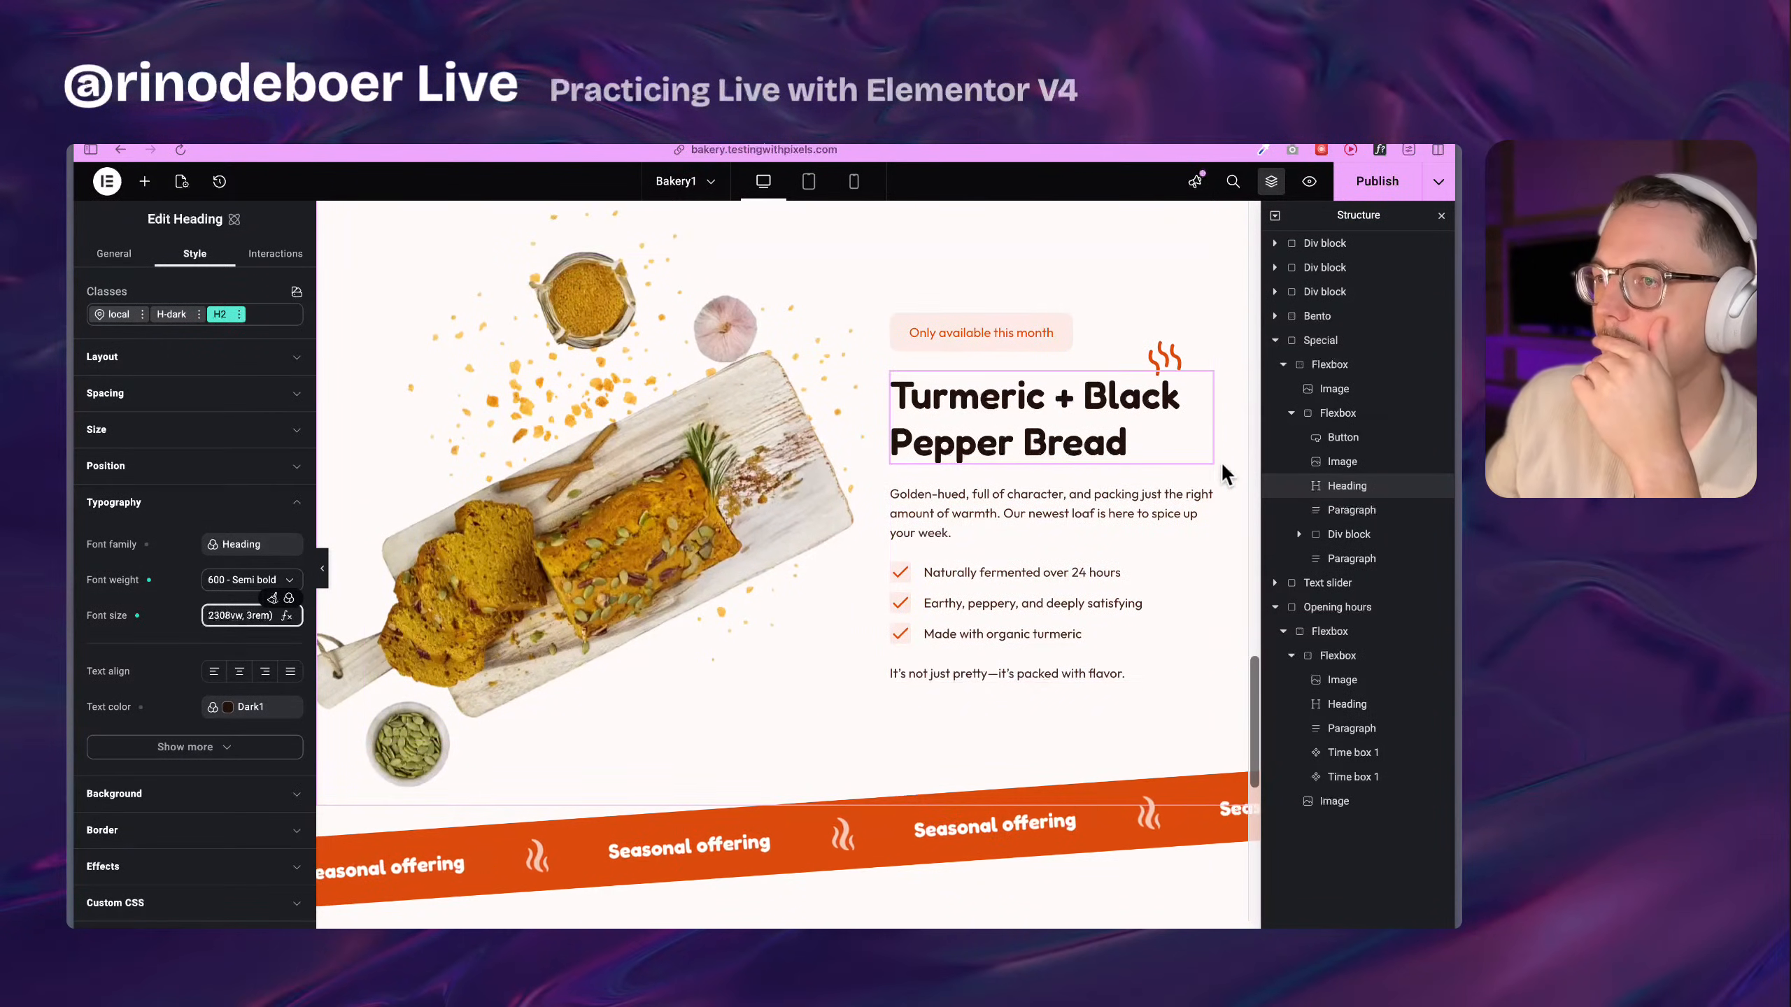
scroll(1220, 462, up, 1)
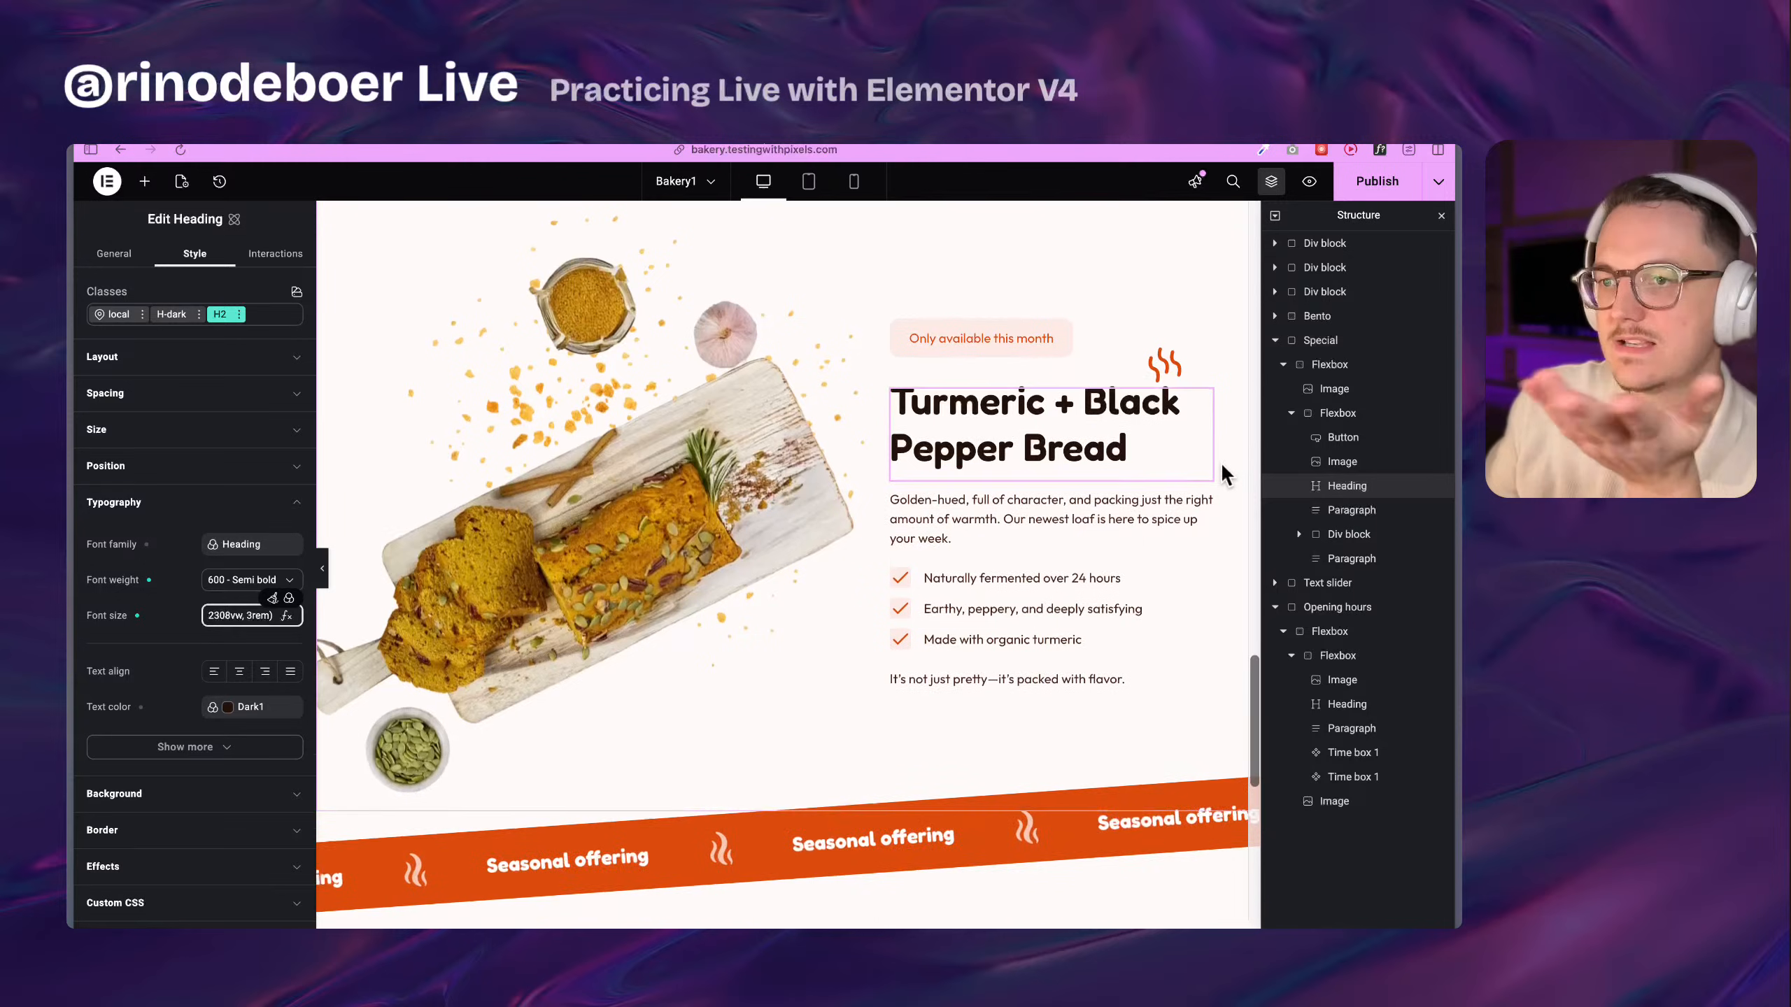
scroll(1220, 462, down, 2)
click(189, 620)
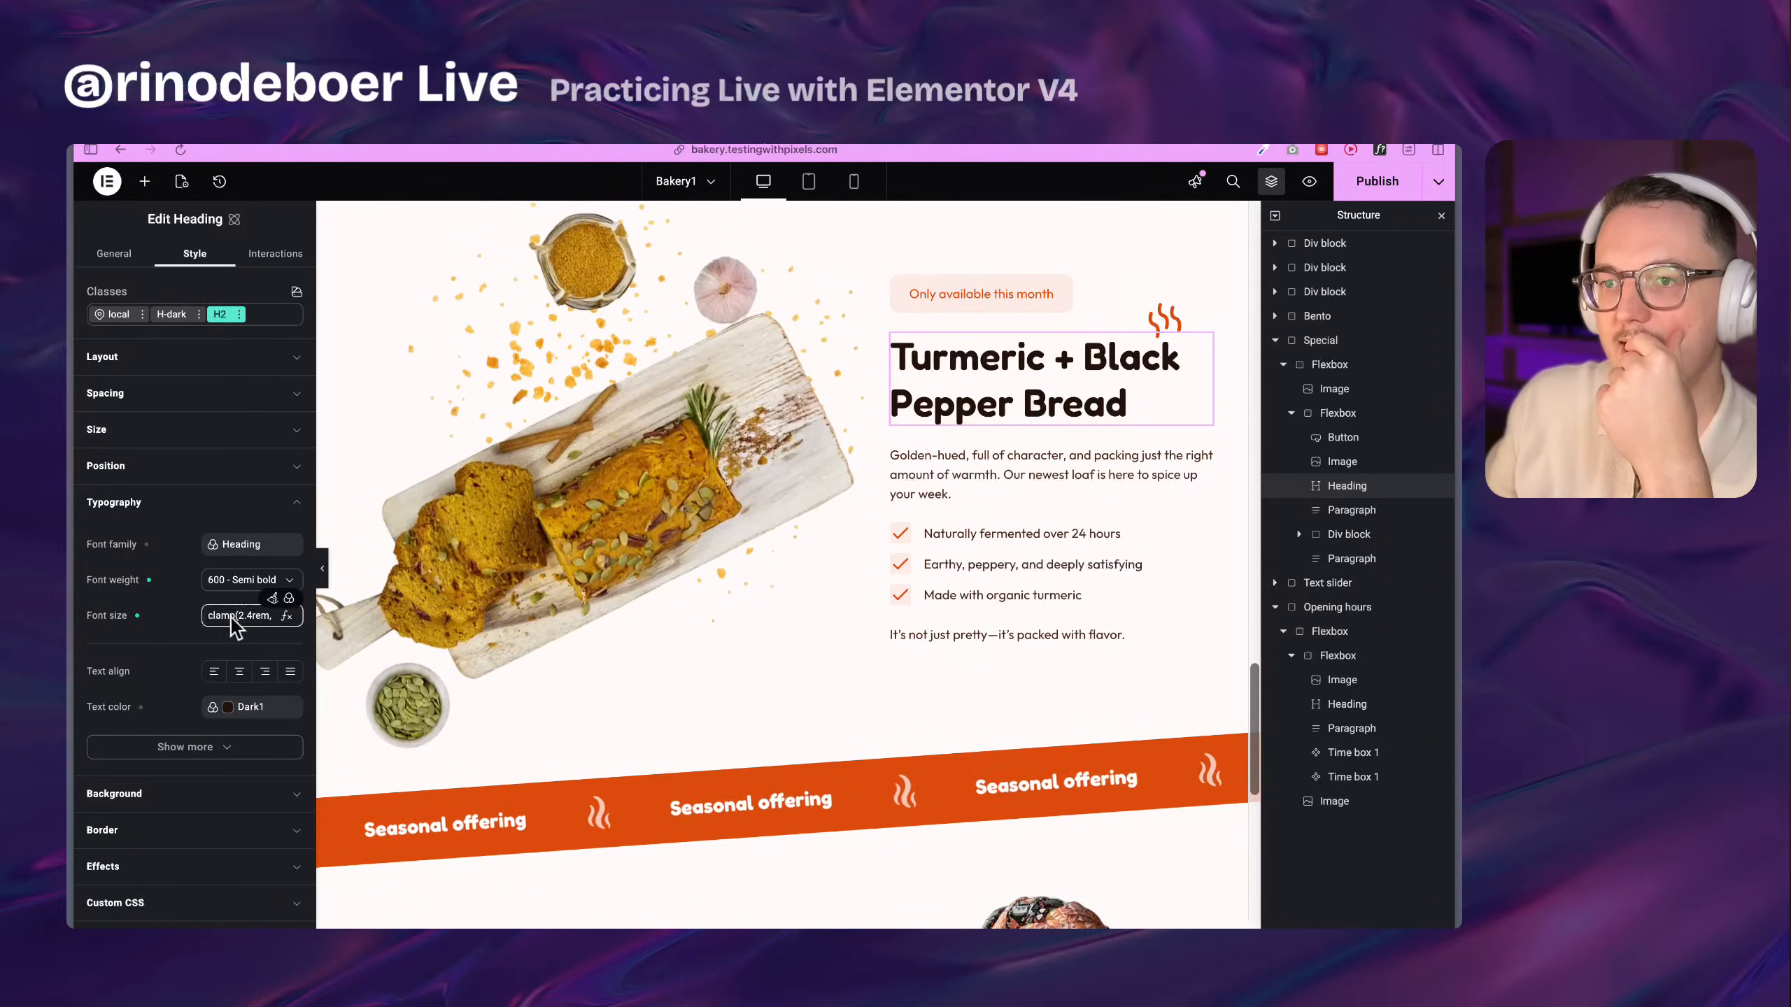
click(288, 599)
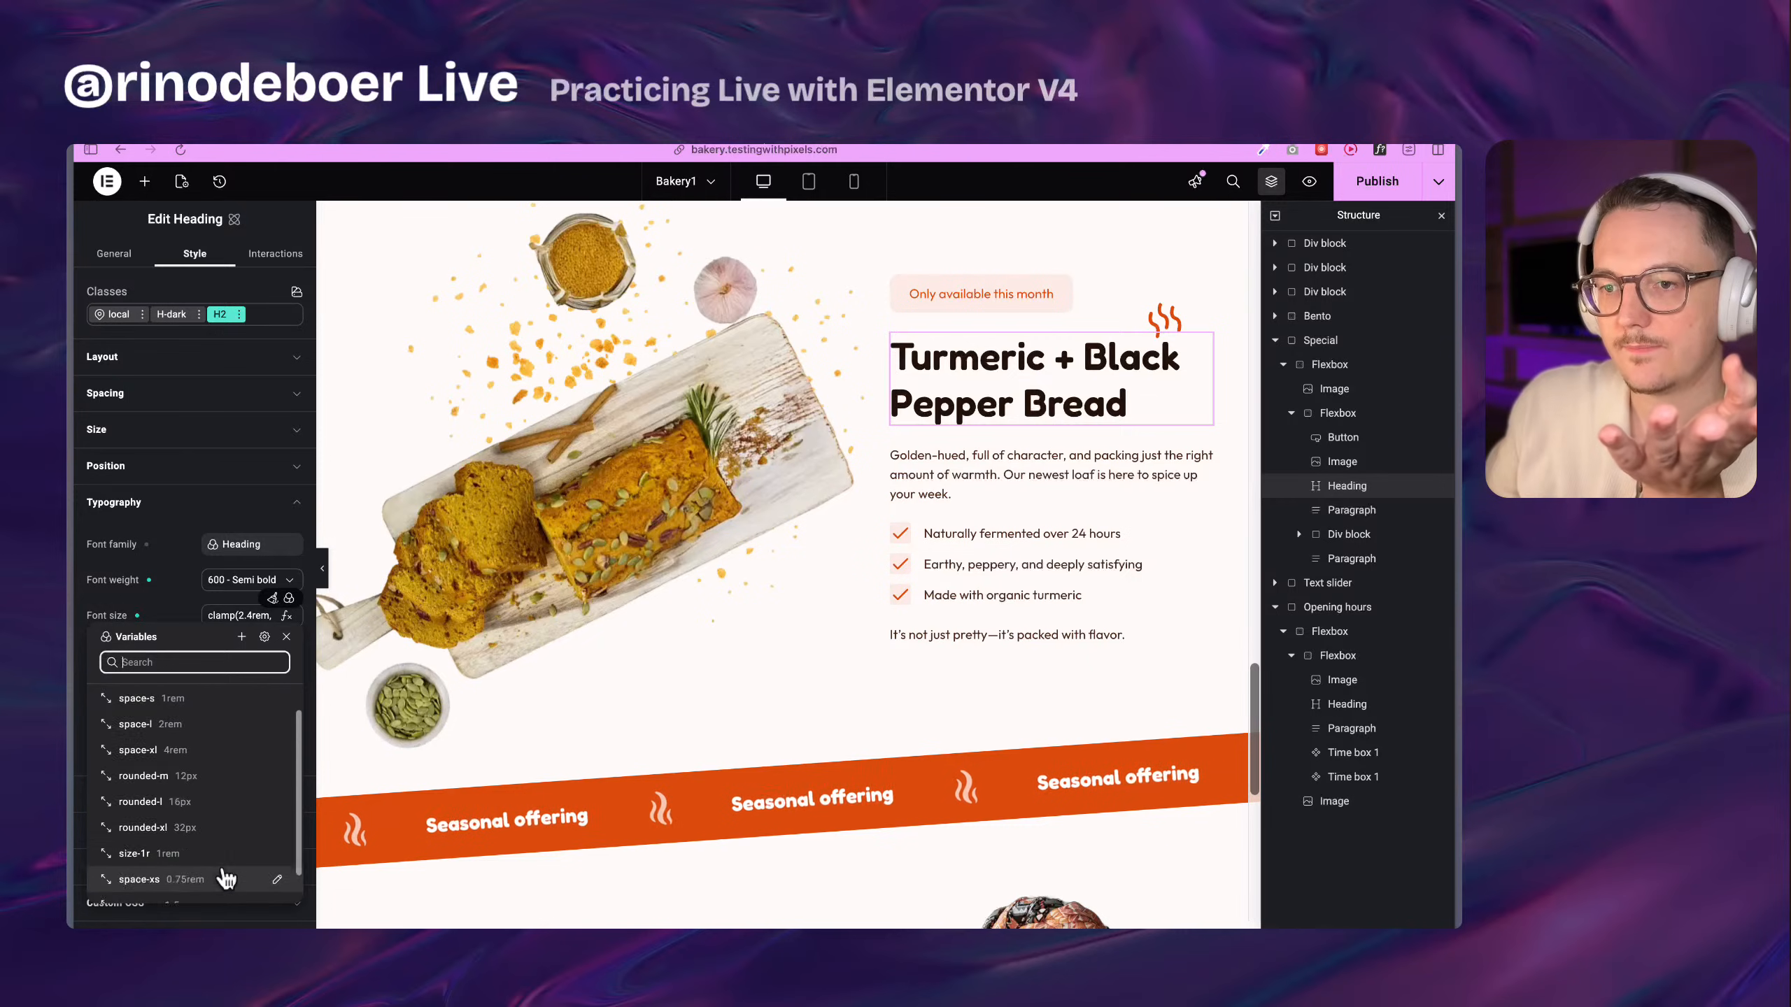
click(189, 619)
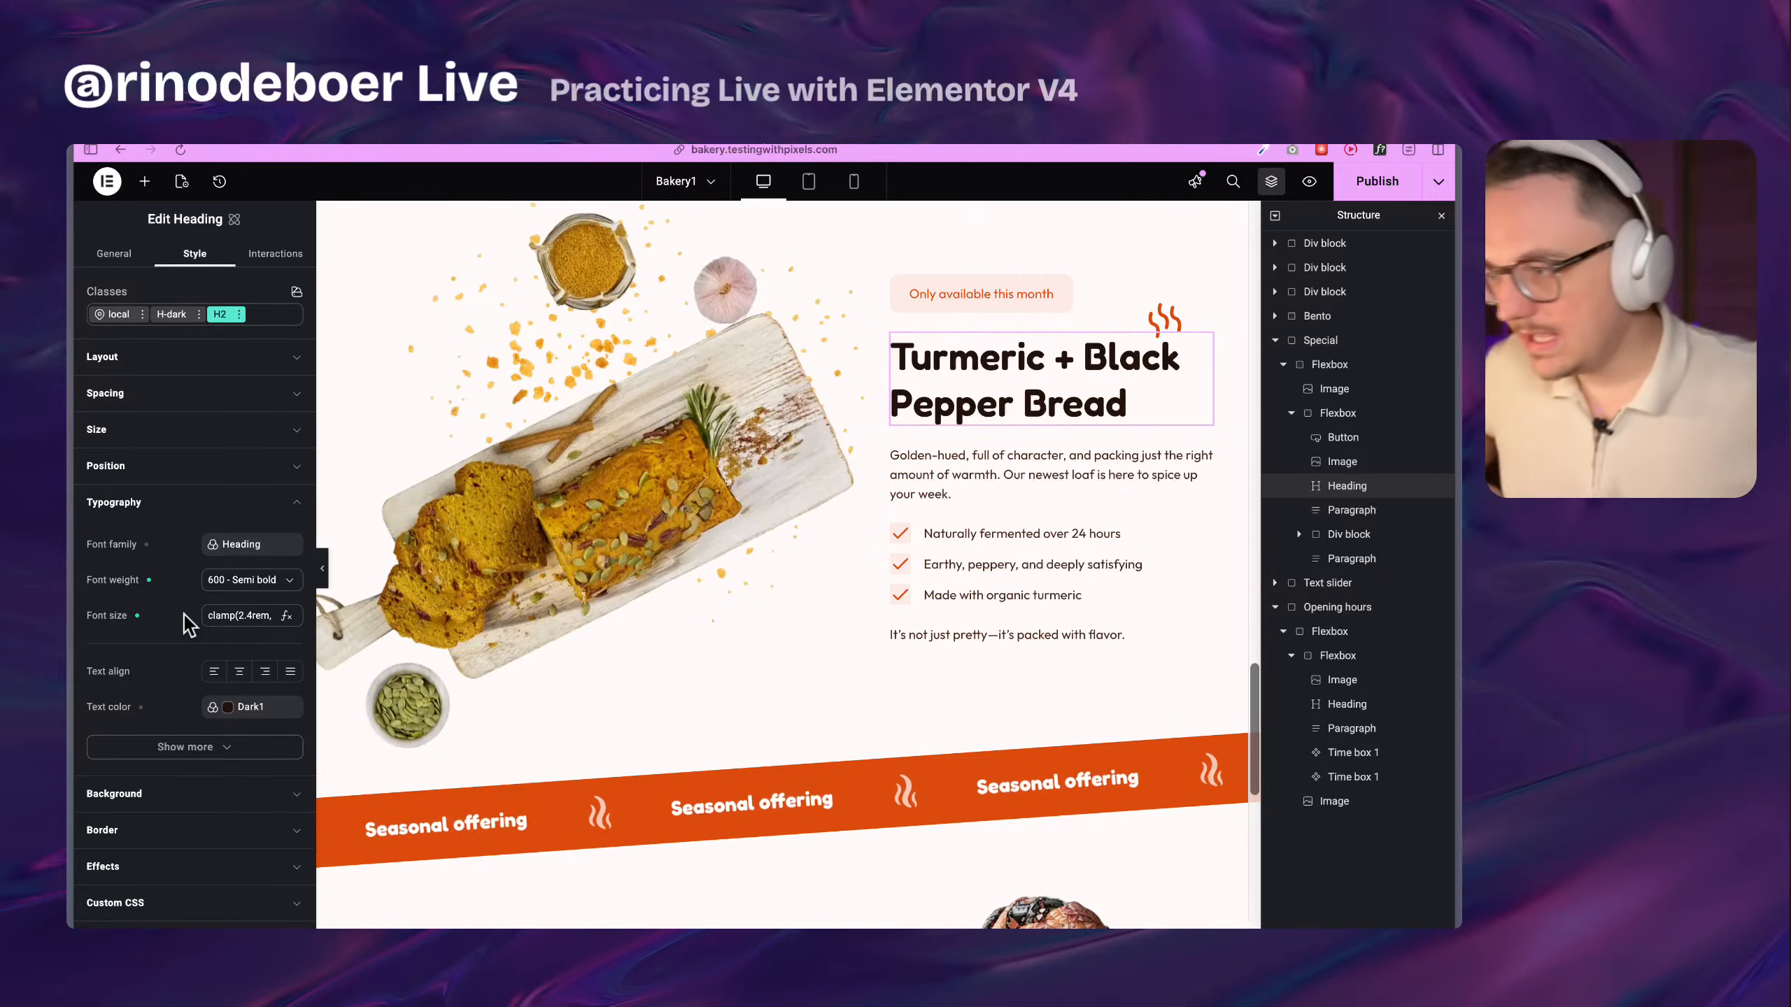
Open websitestylekit.com in a new browser tab and show its typography scale with the heading samples
click(182, 605)
key(super+t)
text(website)
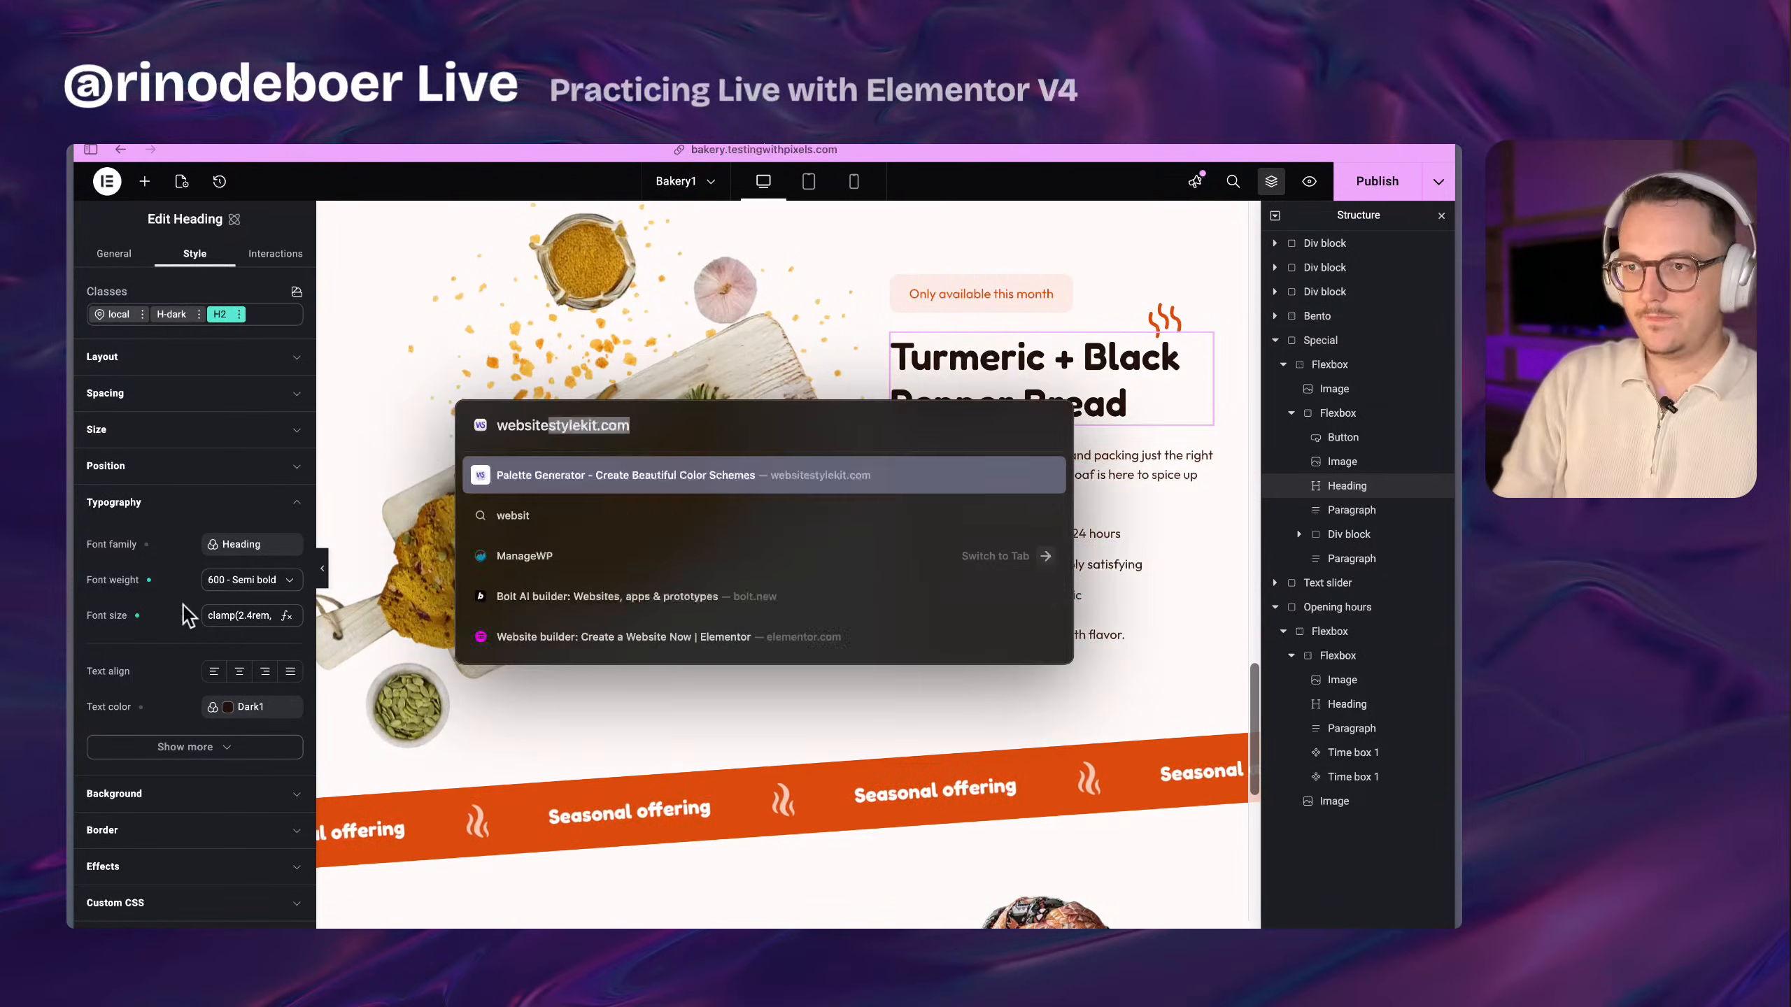
key(Return)
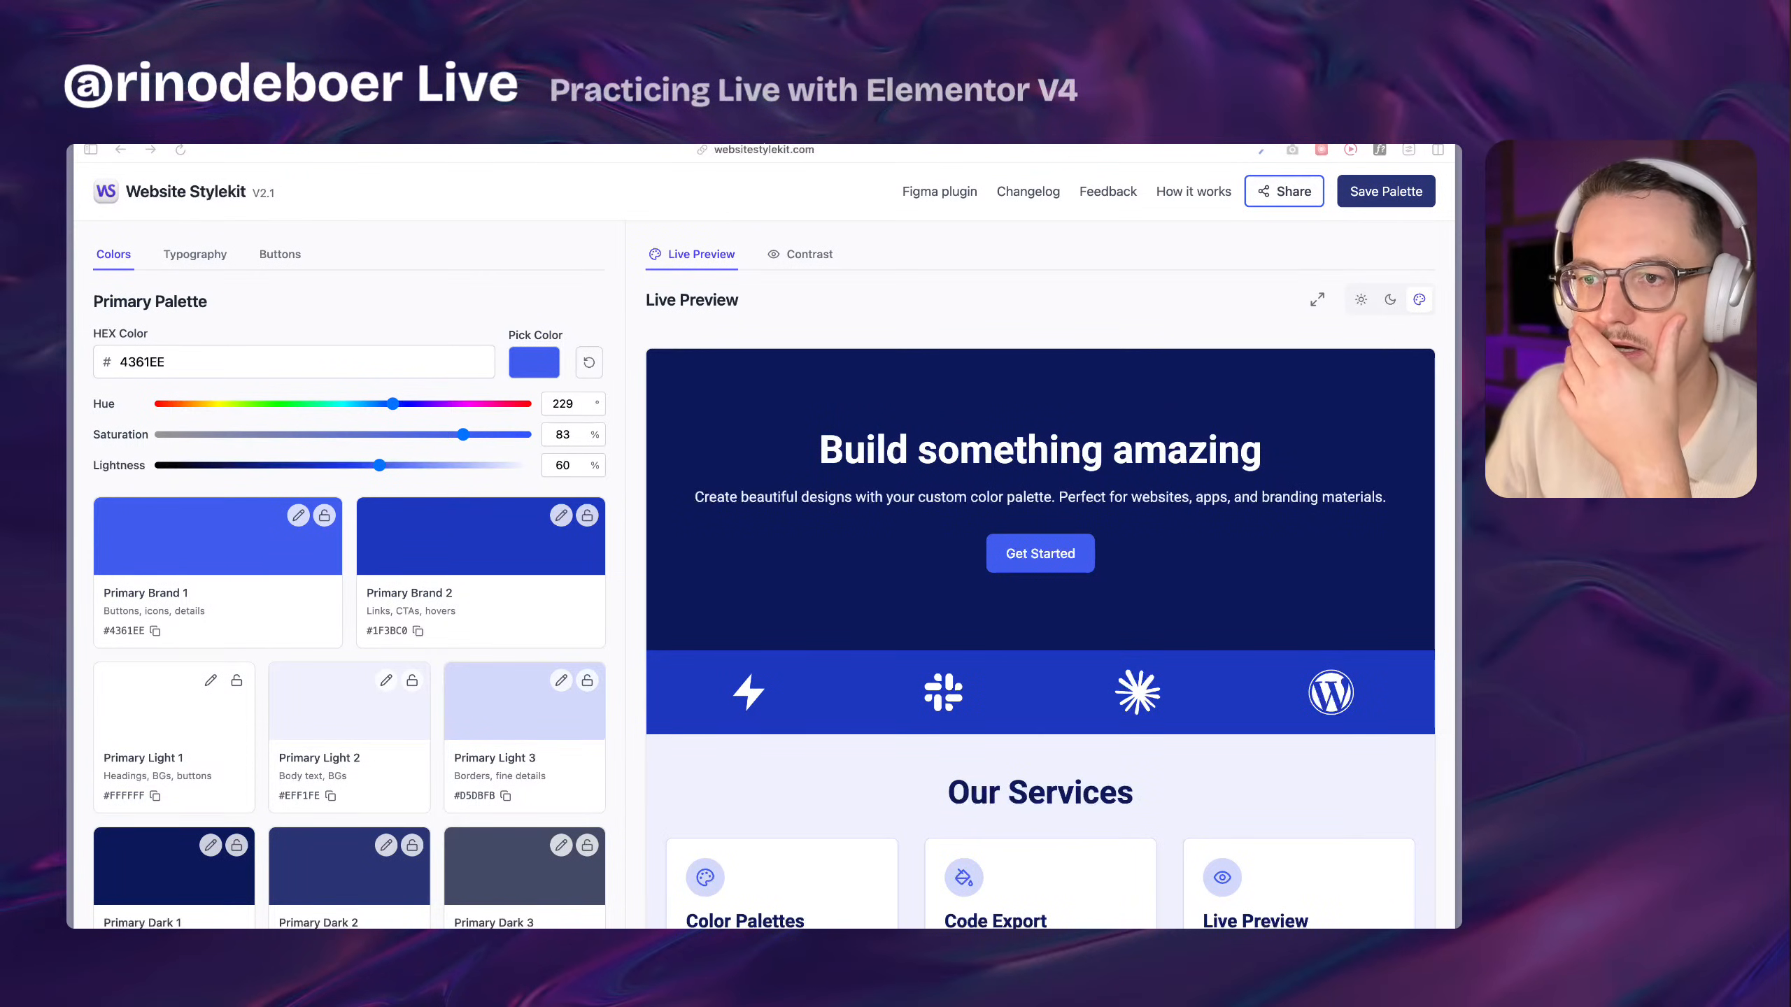
click(766, 797)
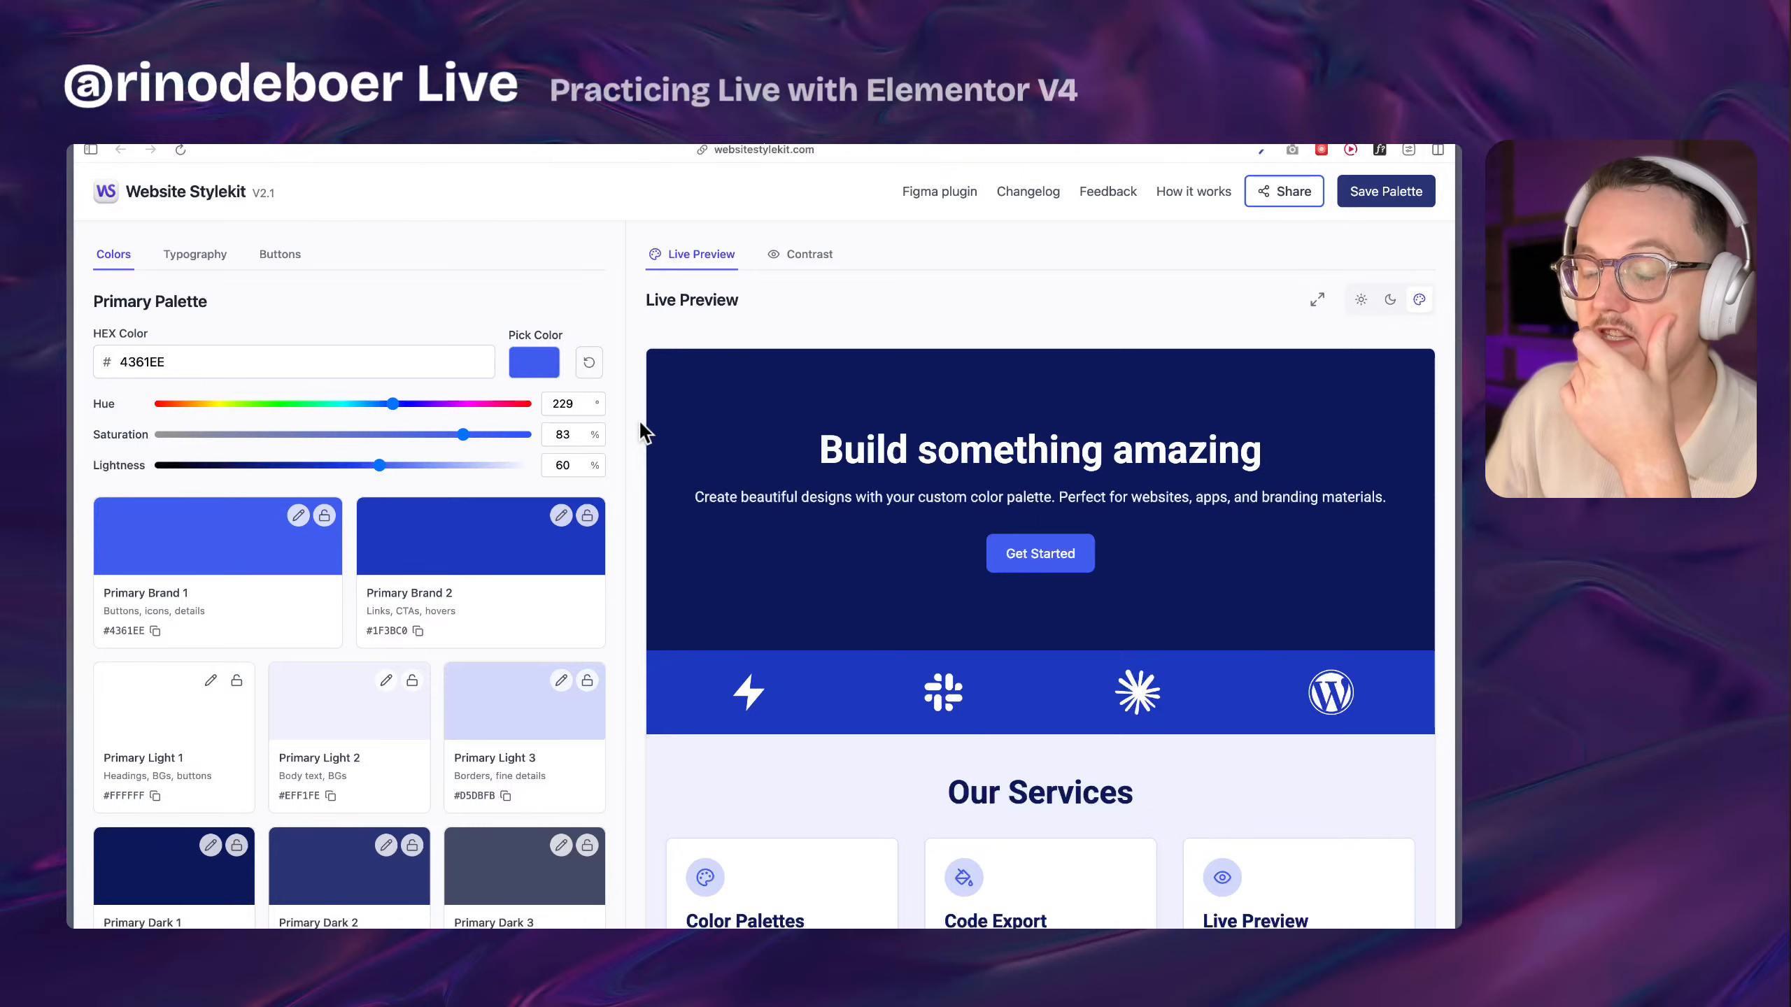
click(189, 256)
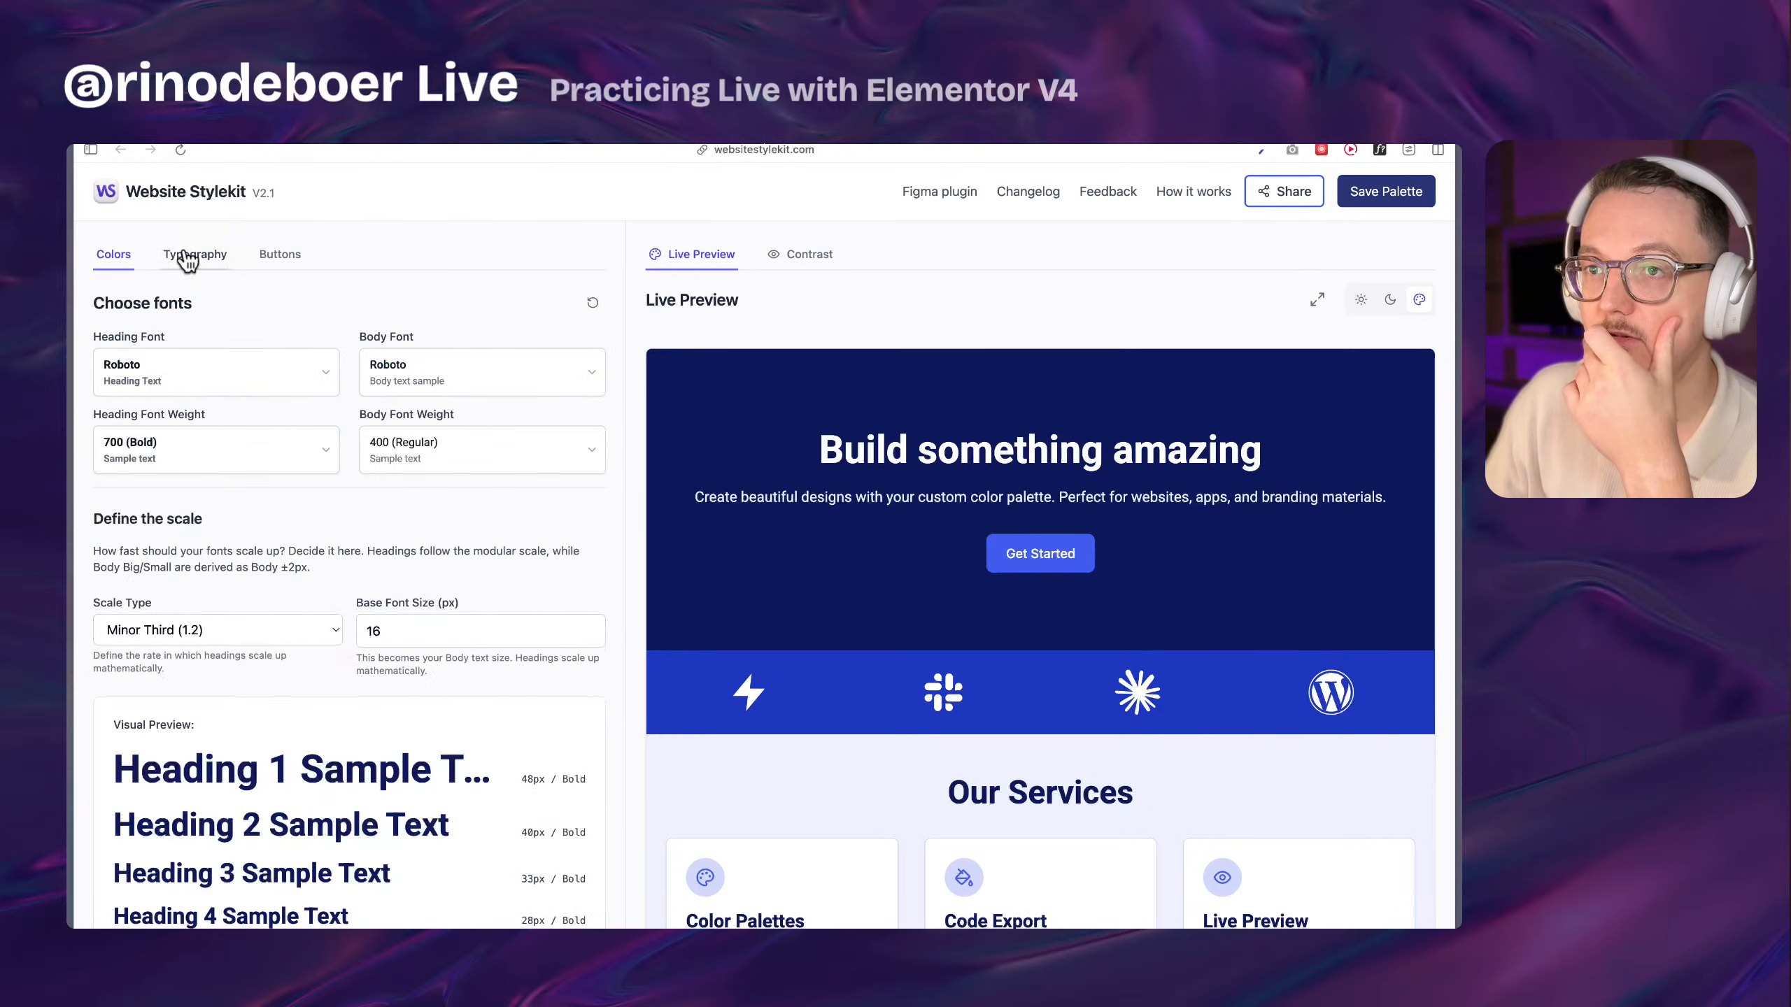
scroll(429, 603, down, 4)
scroll(286, 529, up, 1)
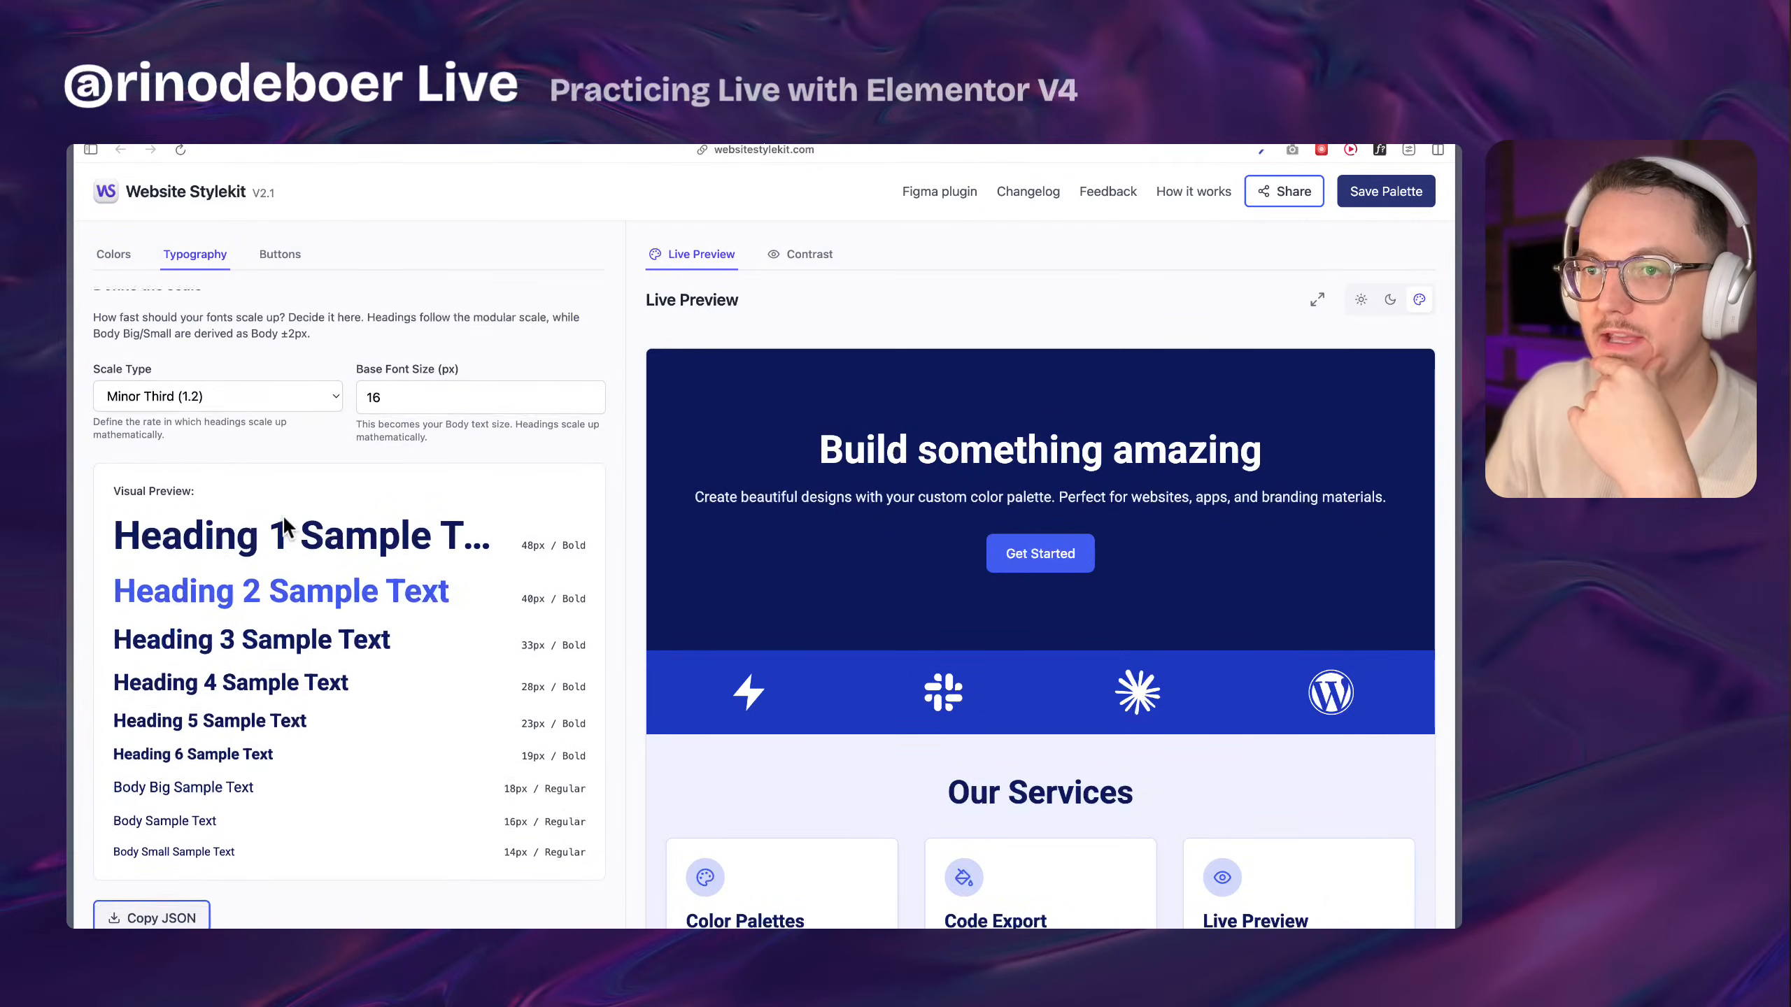
Try base font sizes of 18 and 15 px for the type scale and return it to 16 px
click(590, 392)
click(590, 393)
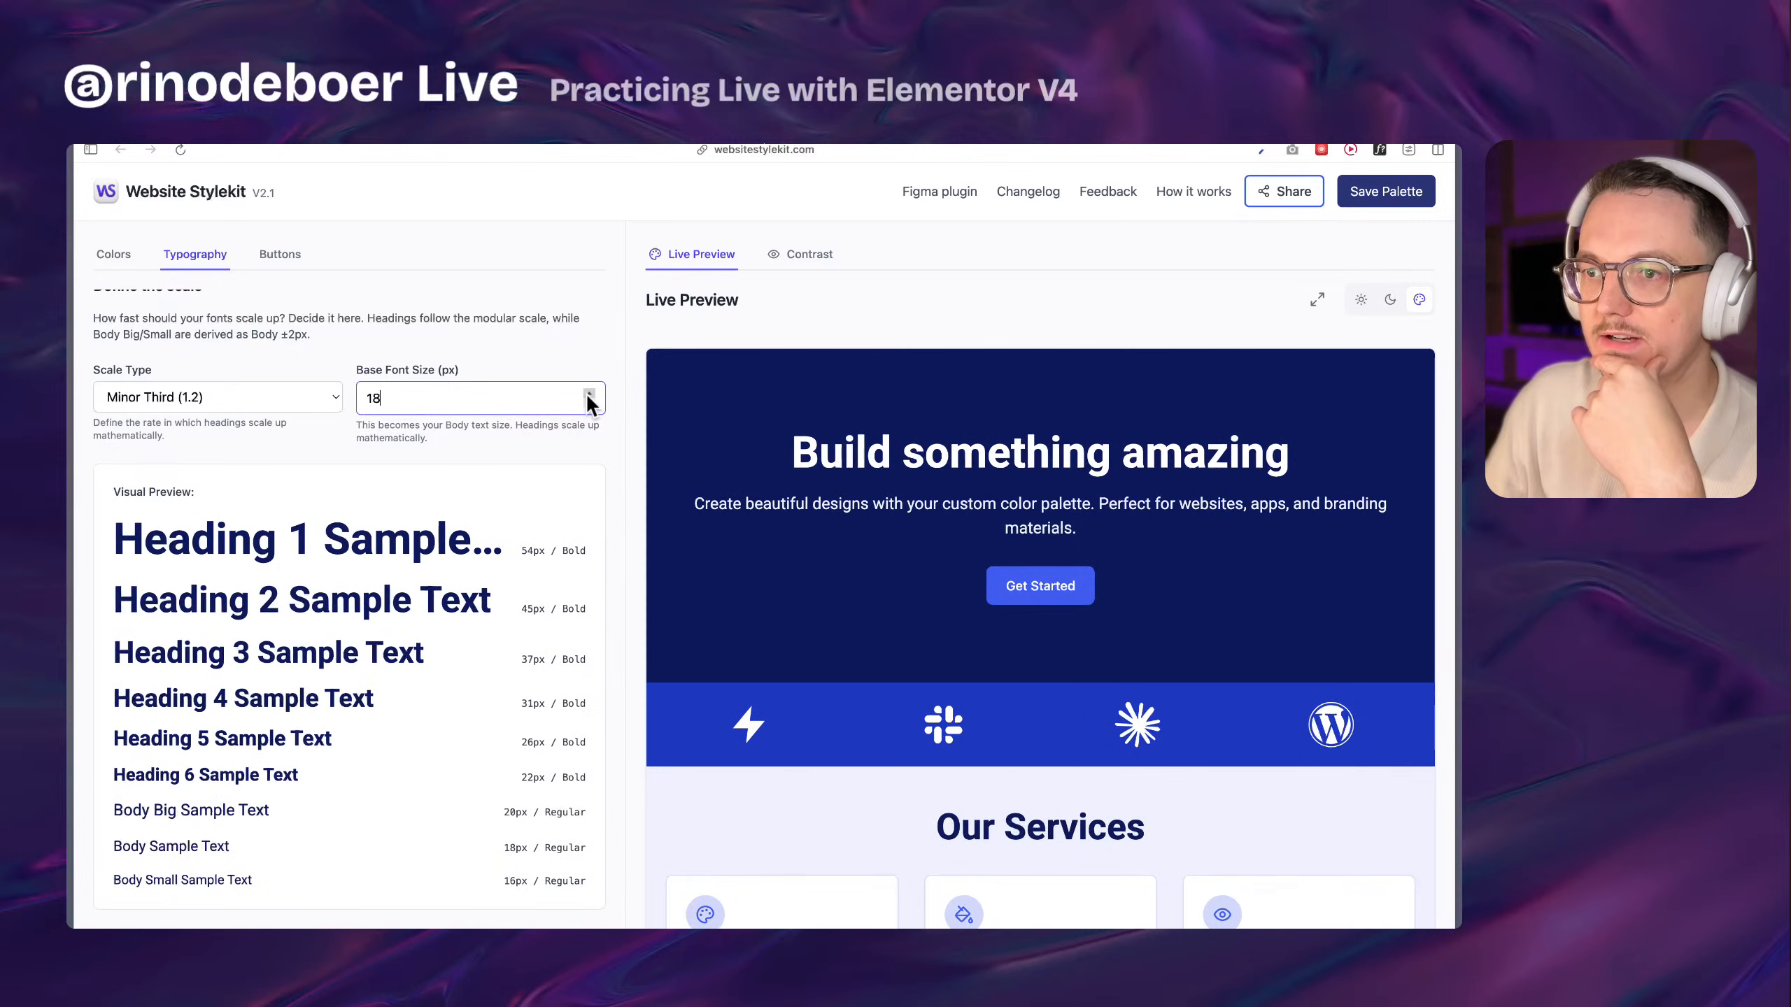
click(590, 404)
click(590, 403)
click(589, 403)
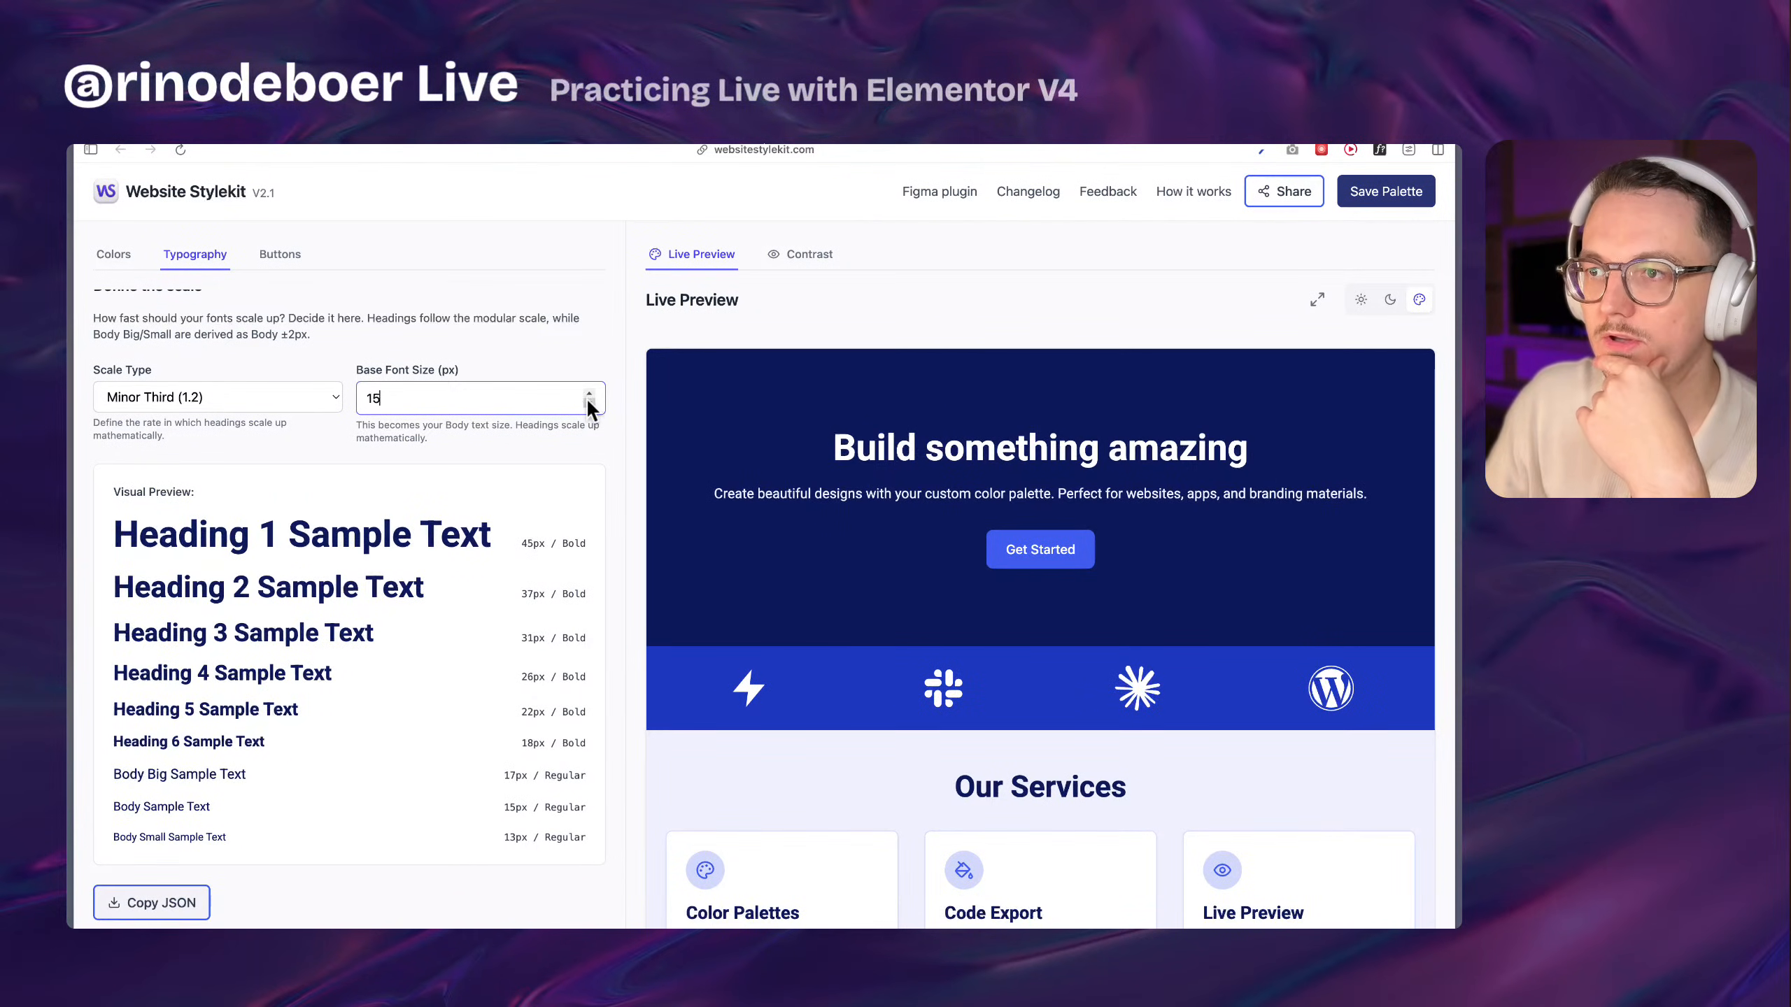
click(590, 392)
Examine the scale settings, the heading and body sample sizes, and the JSON export of the typography scale
scroll(243, 427, up, 2)
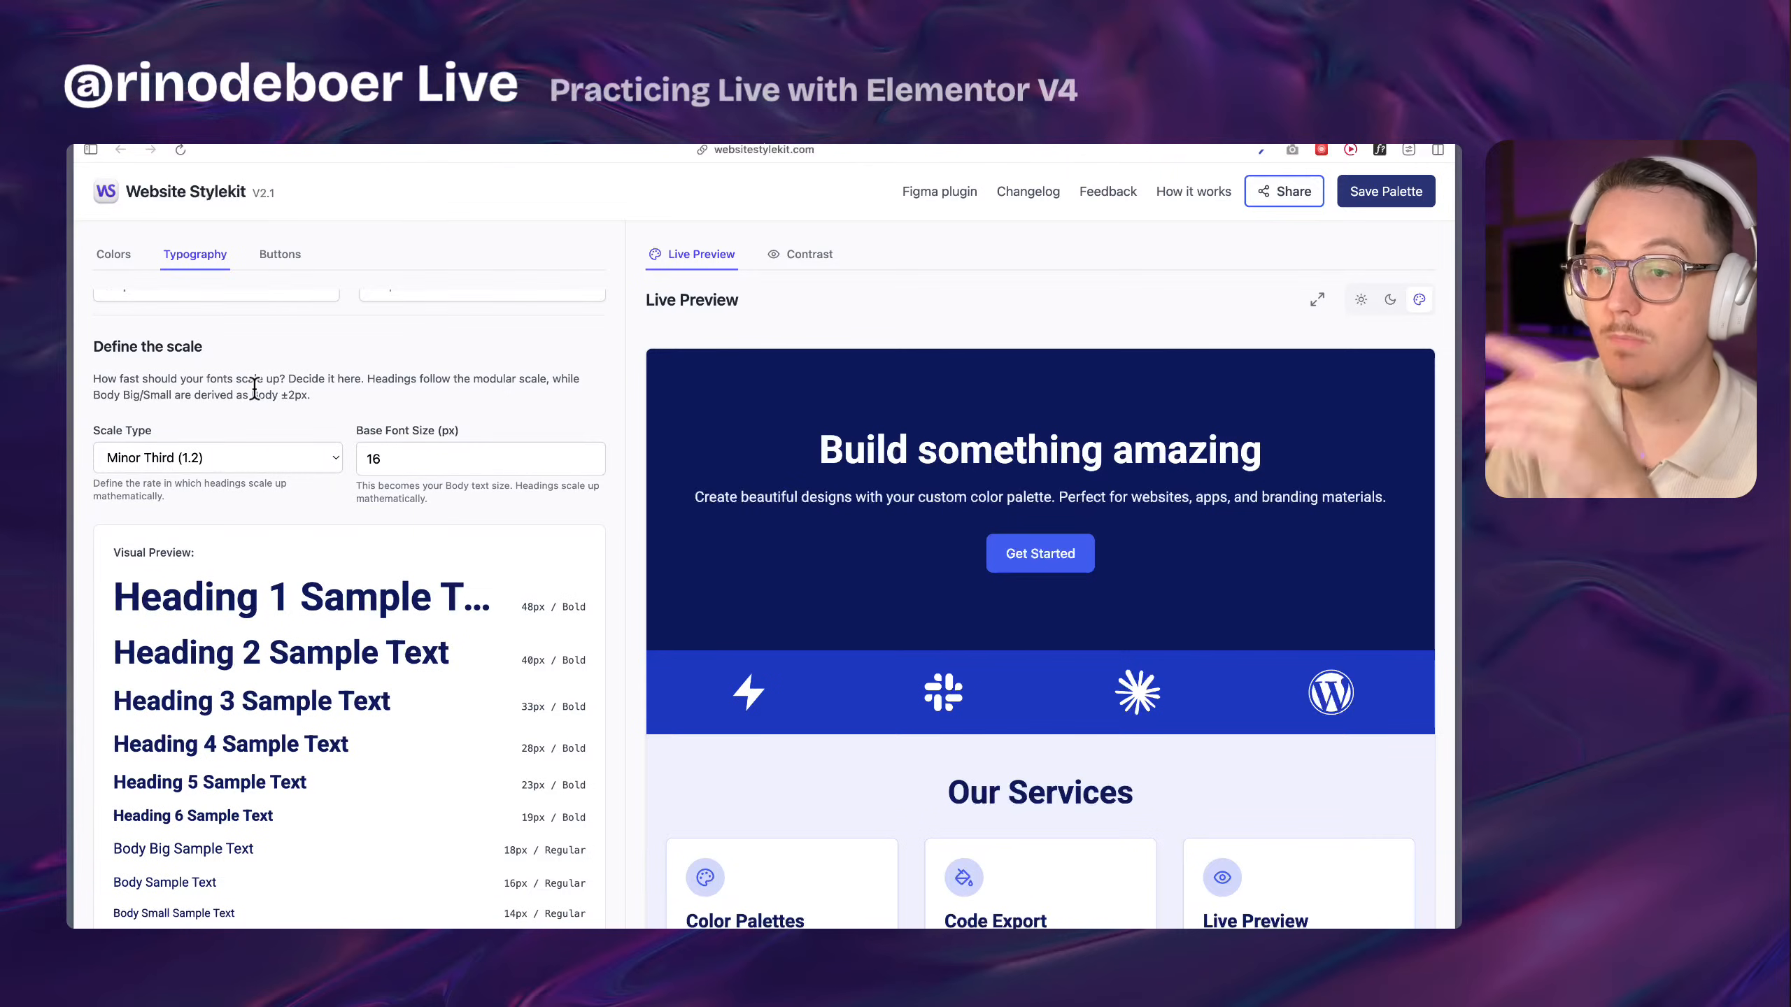
scroll(342, 508, down, 4)
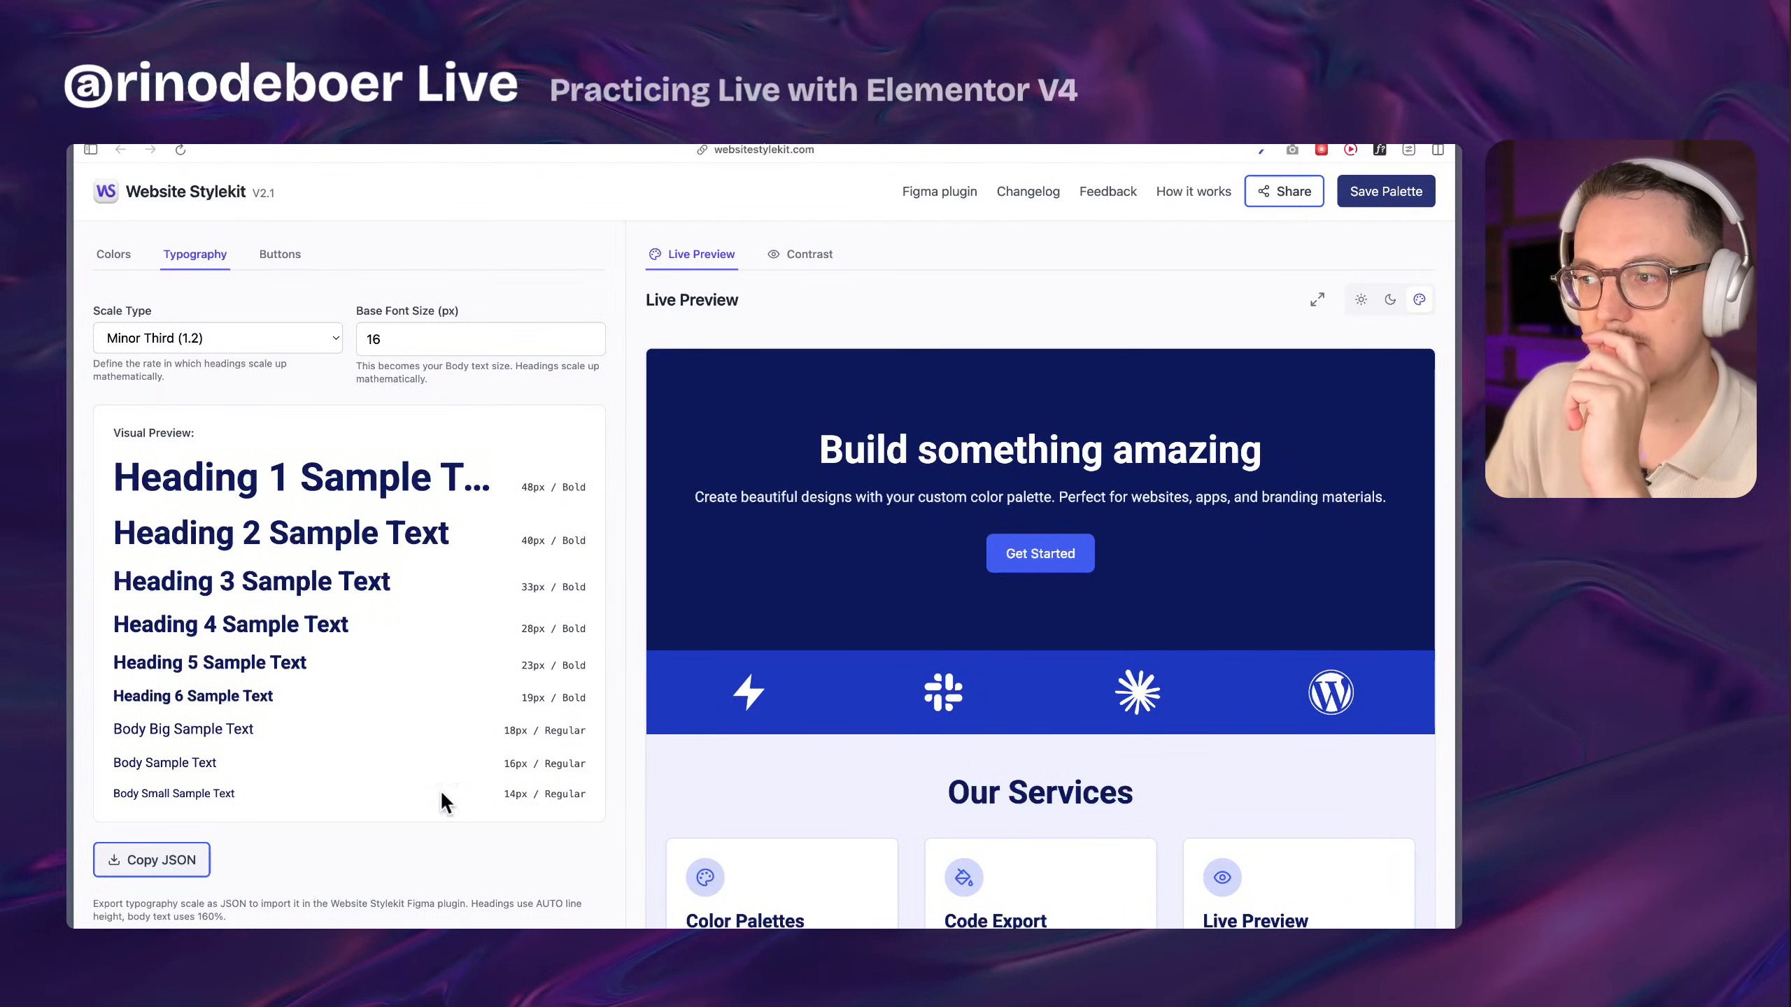
scroll(536, 698, up, 10)
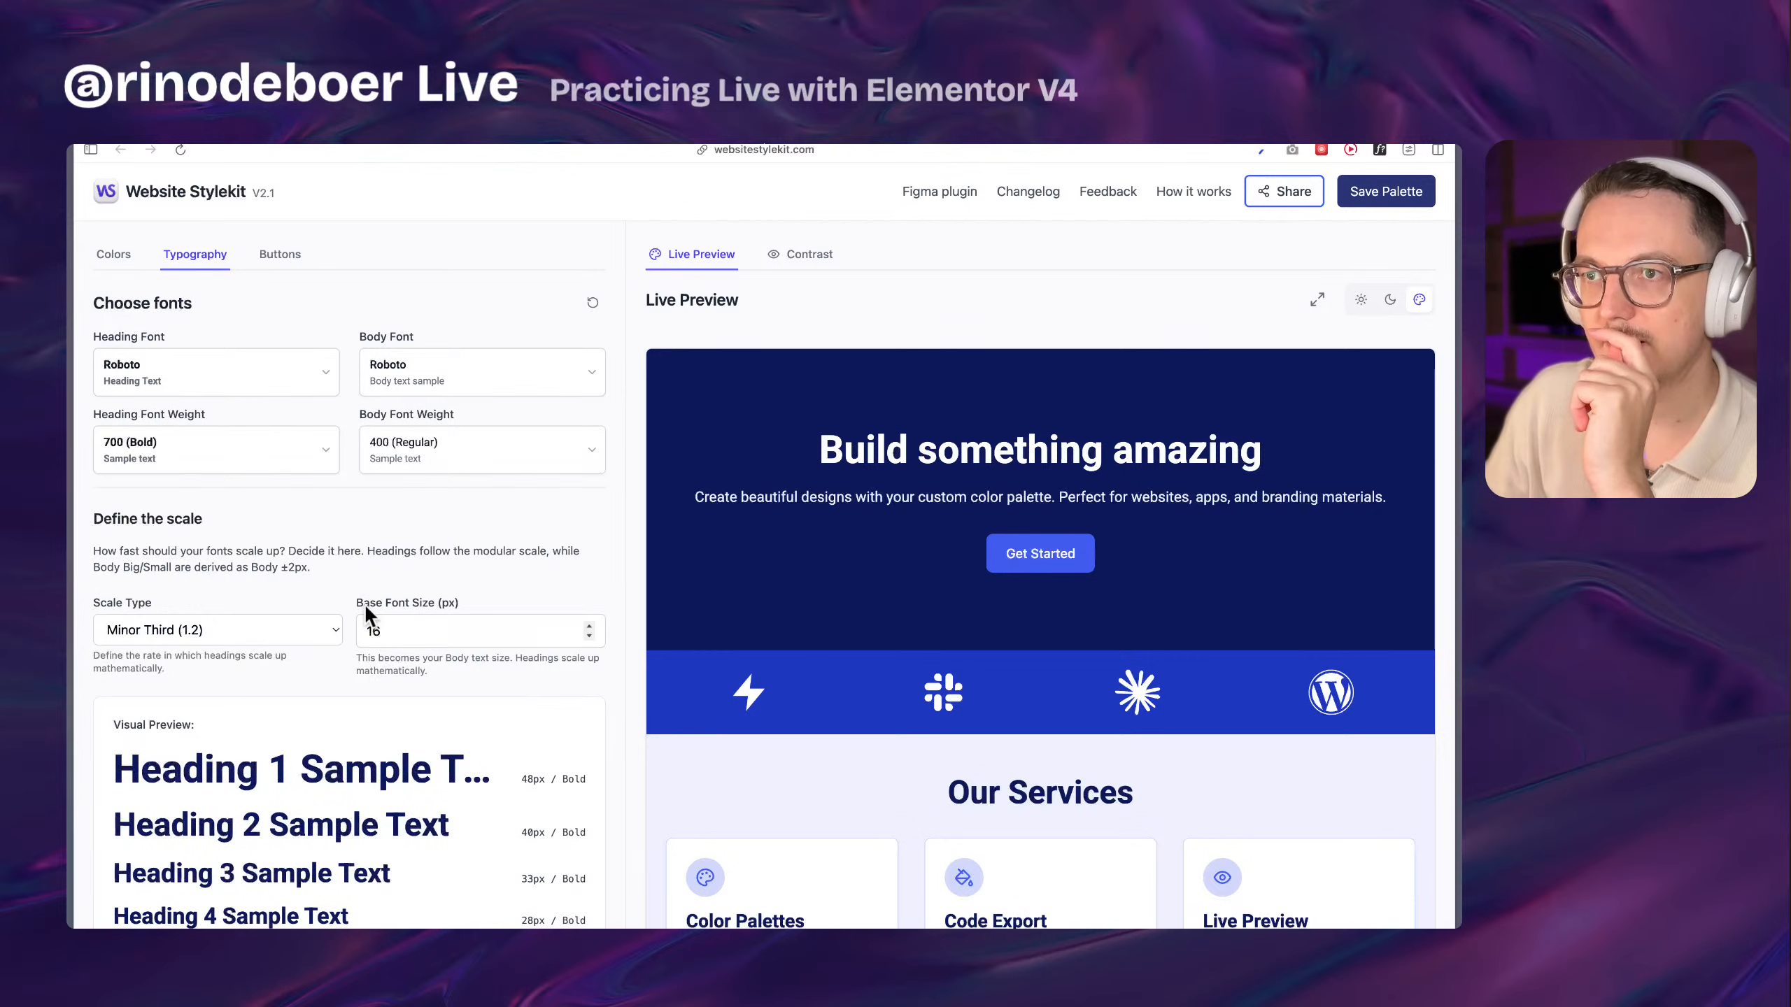
scroll(365, 606, down, 10)
scroll(365, 606, up, 10)
scroll(365, 607, down, 10)
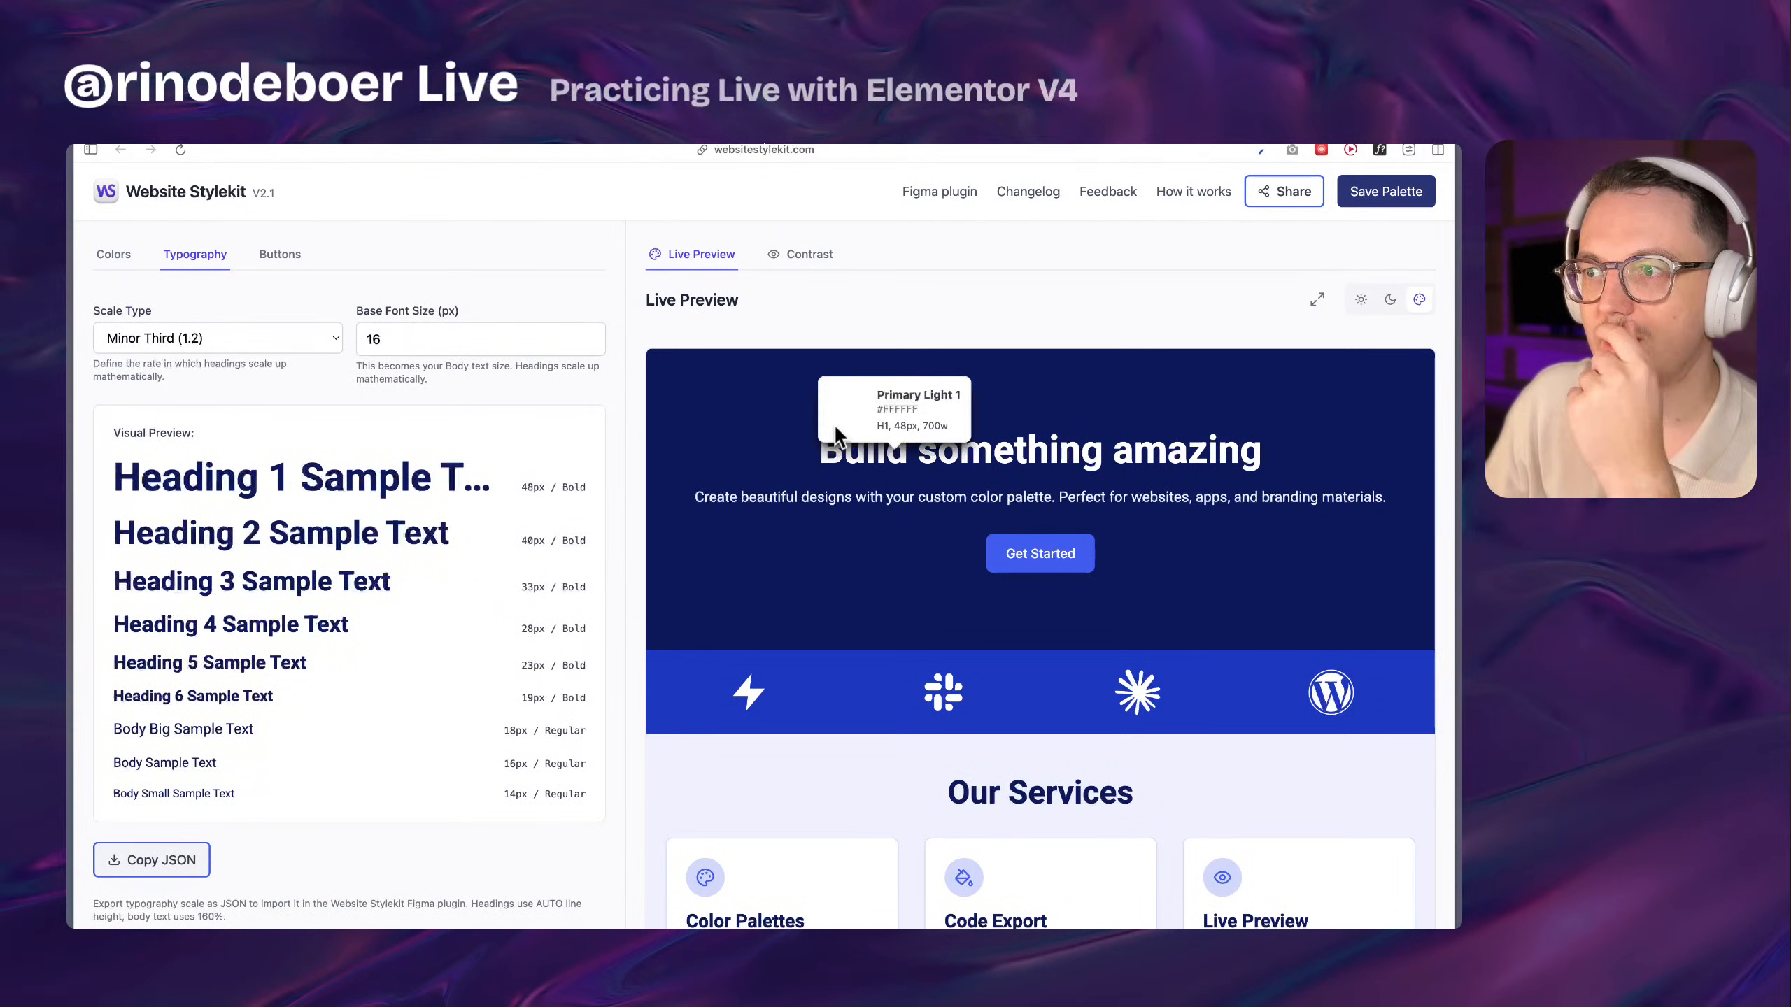
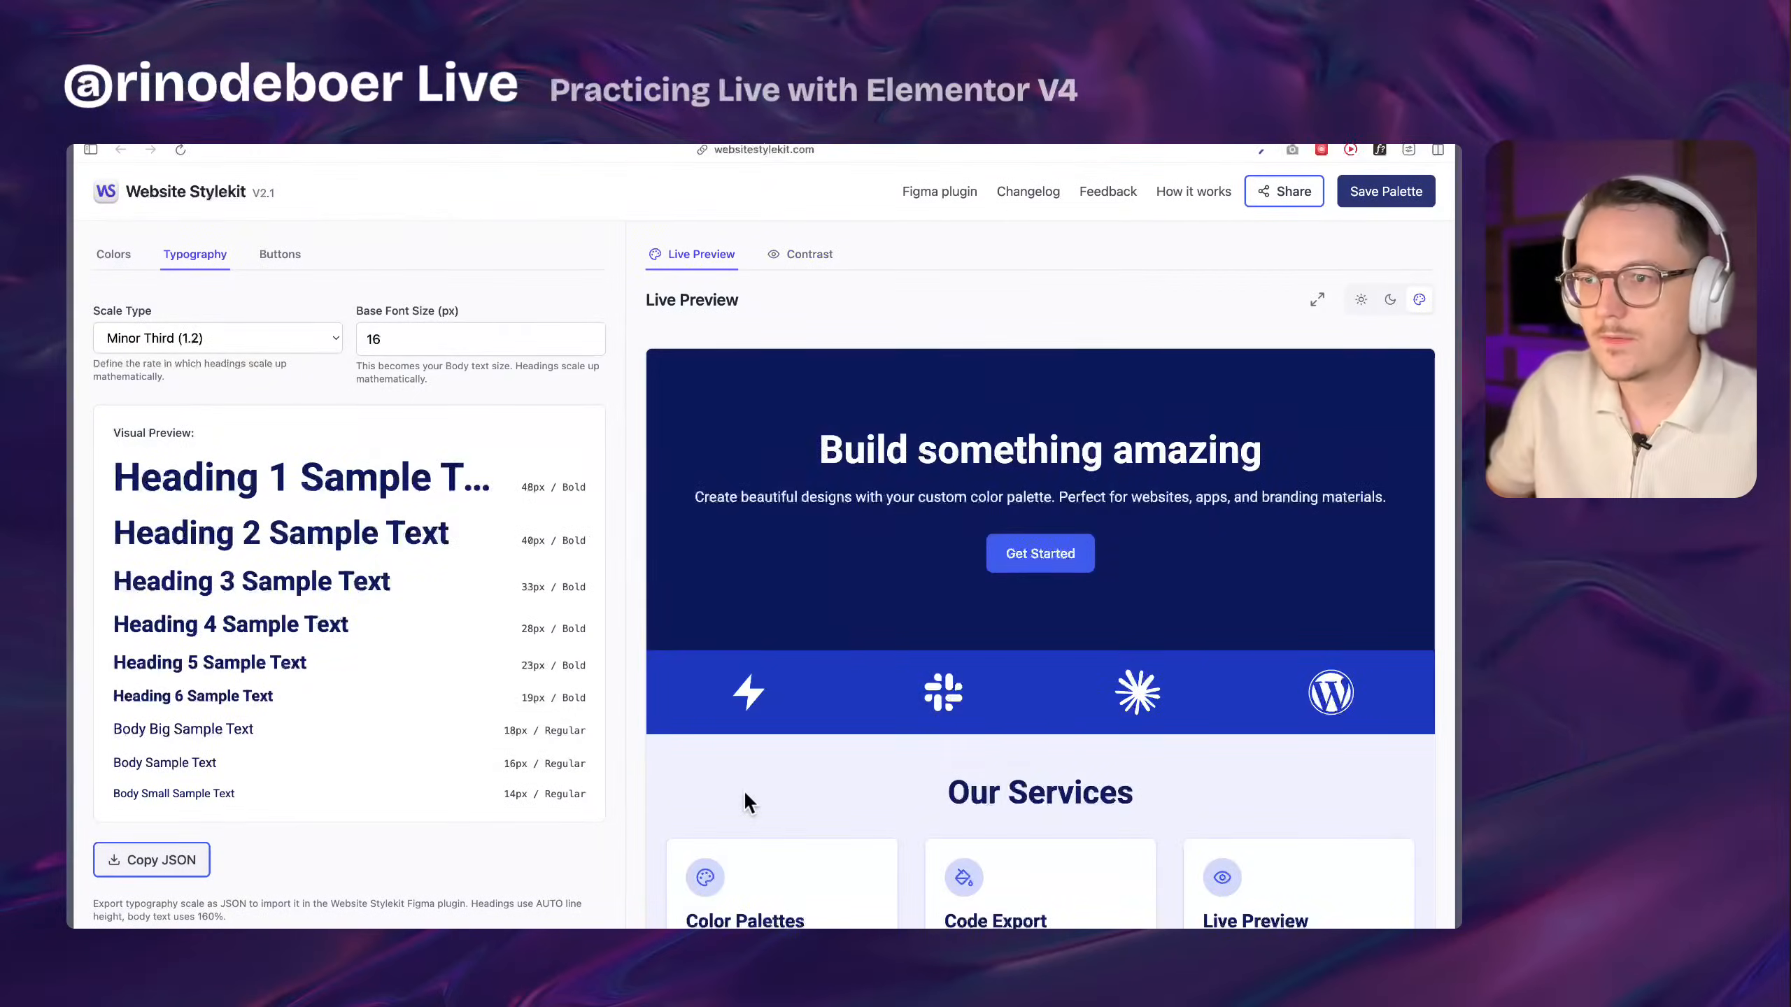
Open Google Maps in a new browser tab and bring the whole of Thailand into view
key(super+t)
text(maps.google.com)
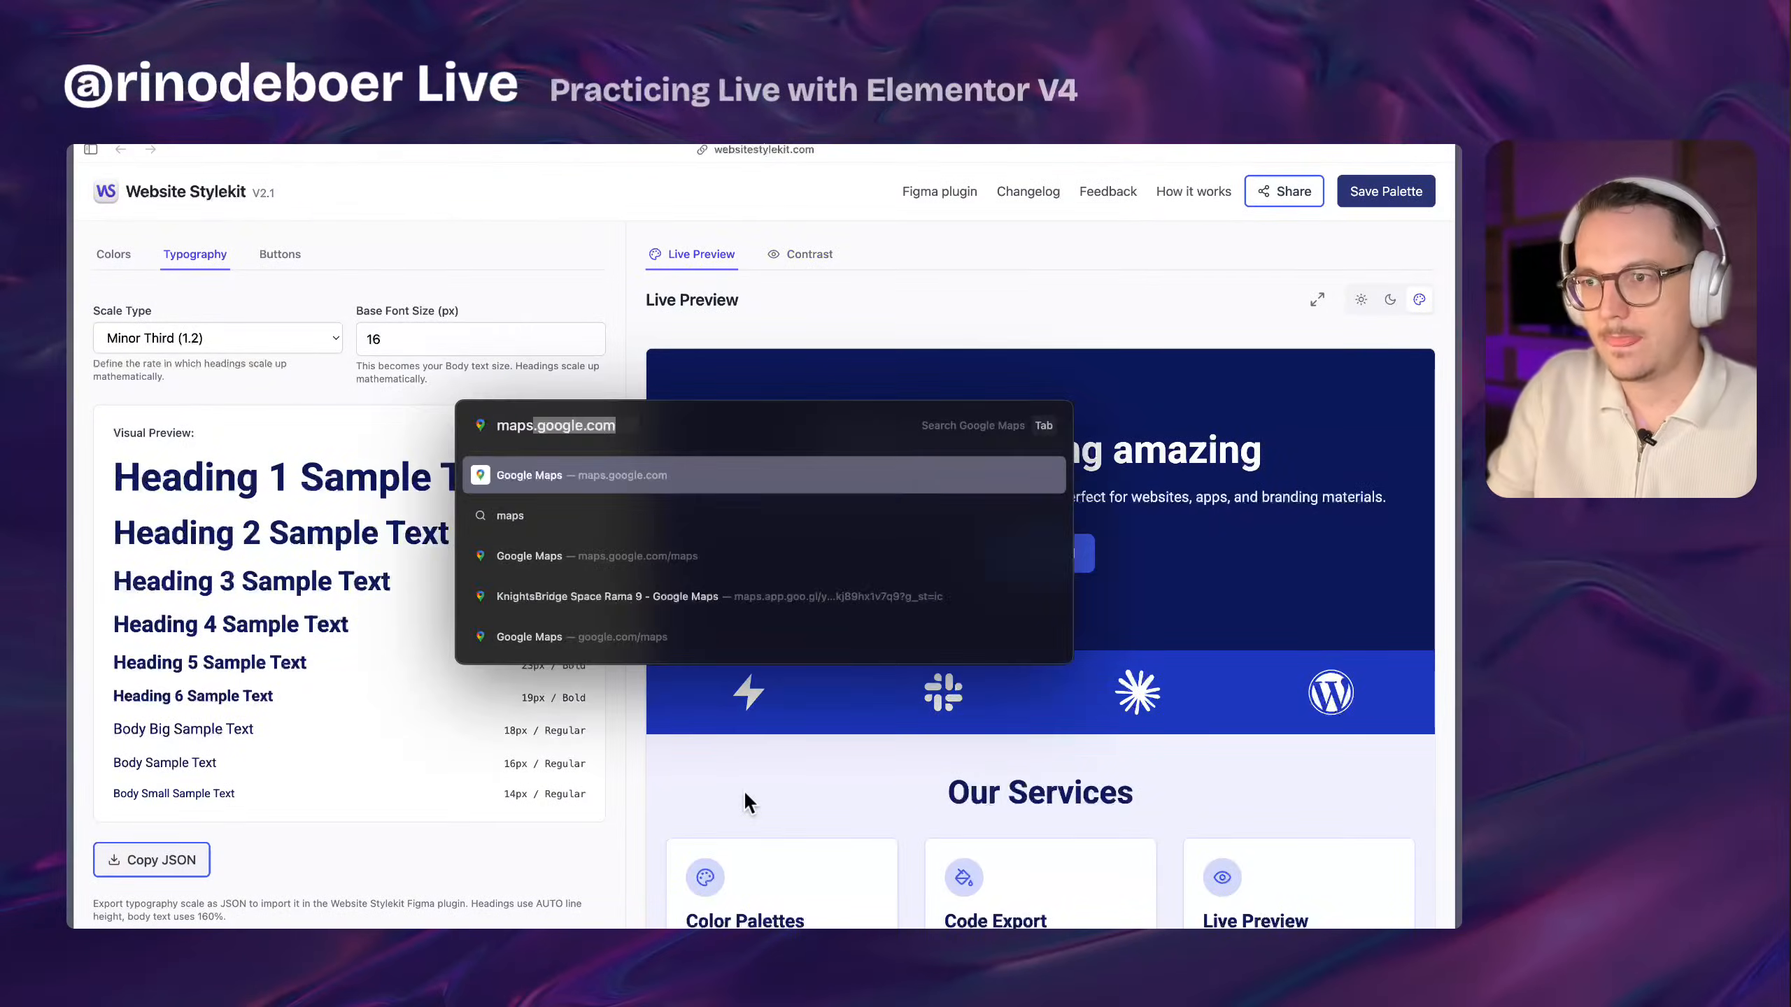
key(Return)
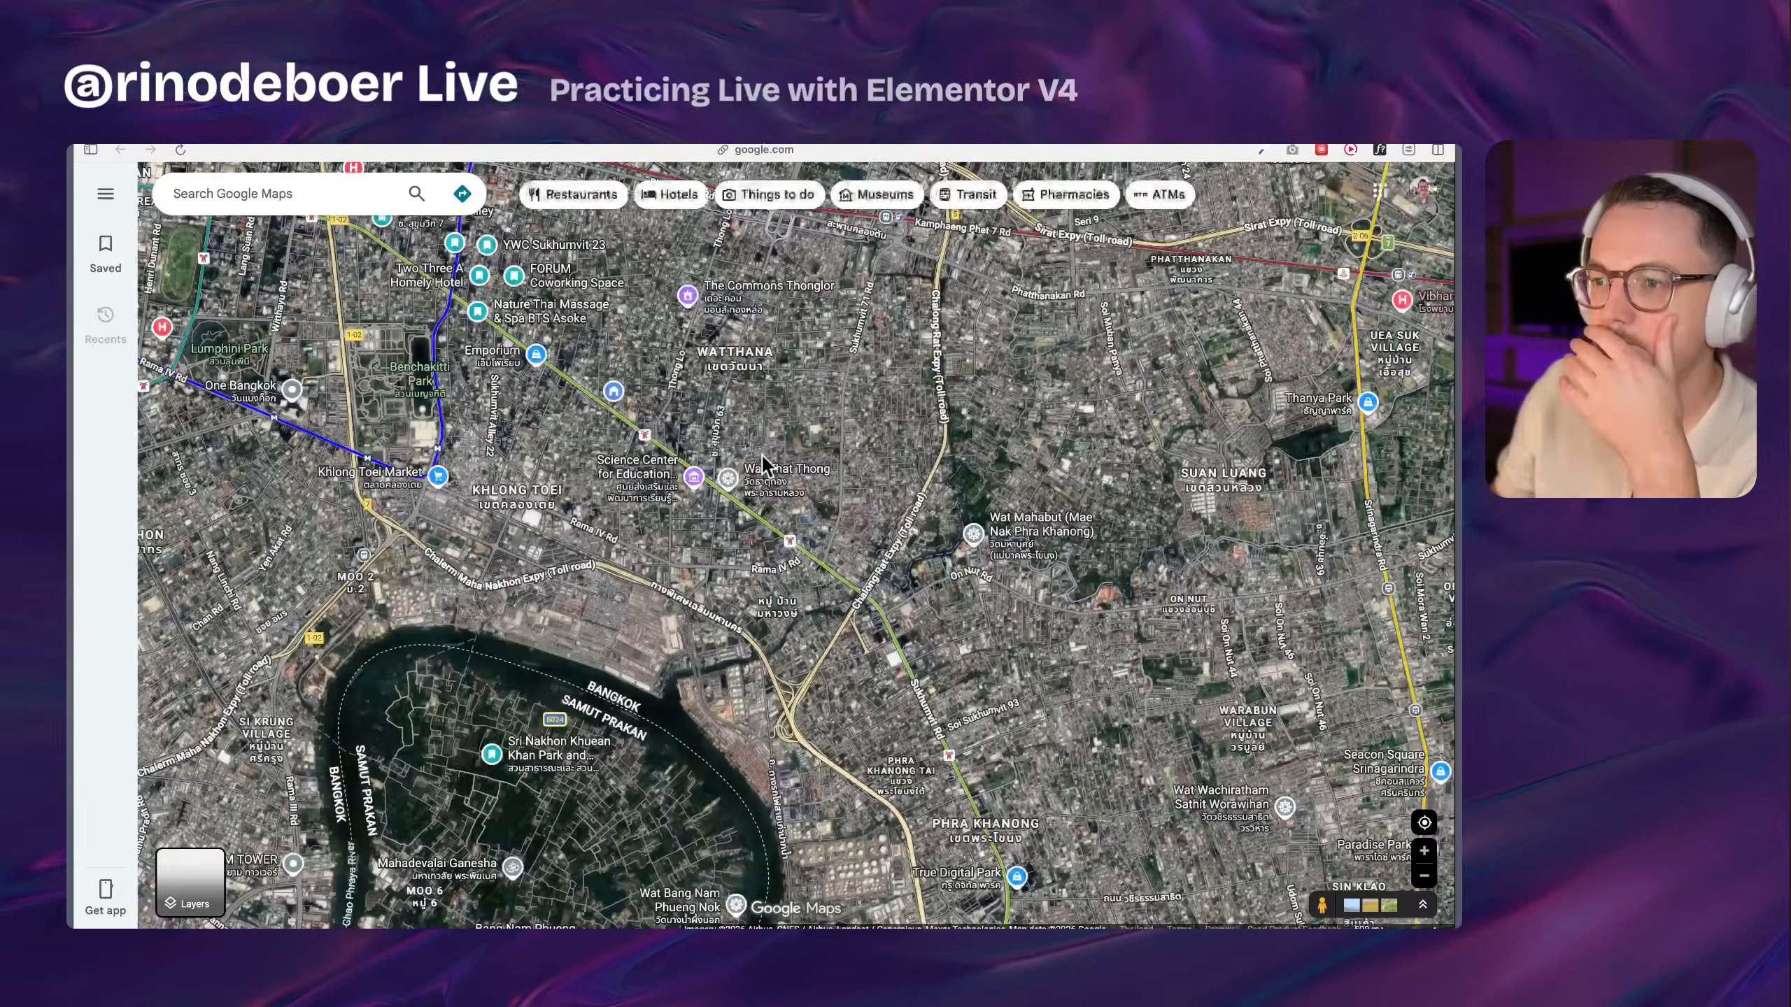
scroll(763, 454, down, 5)
scroll(763, 454, down, 3)
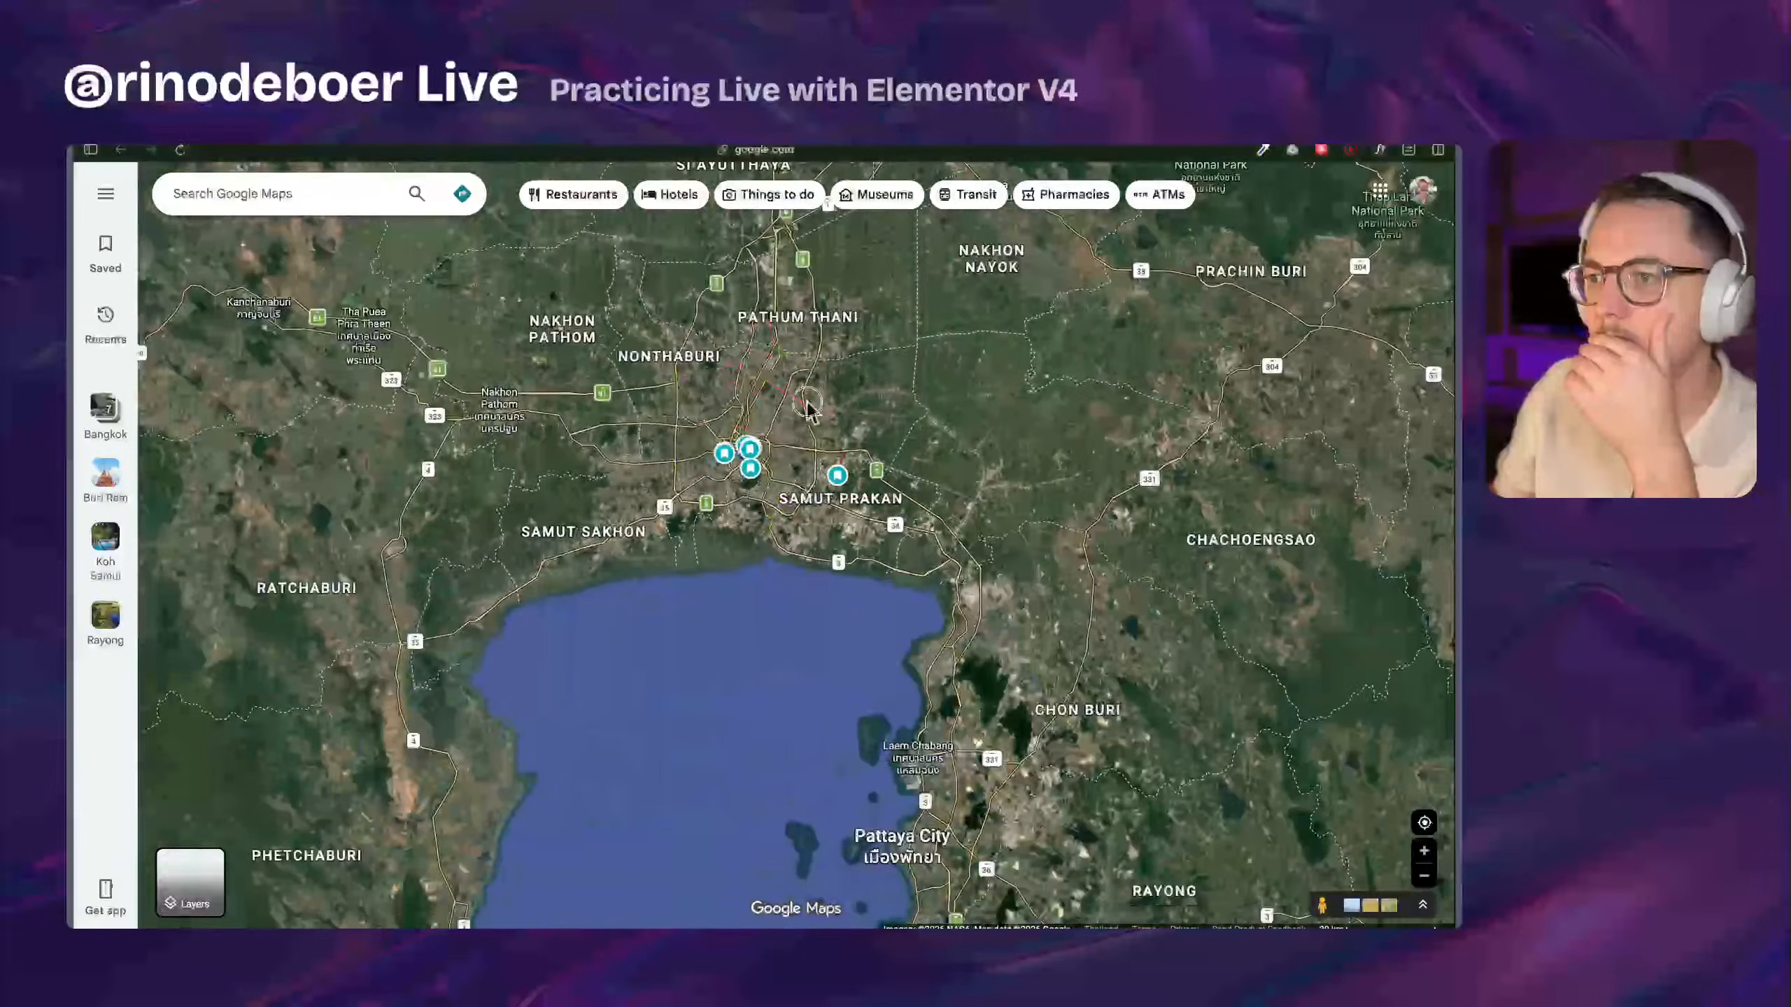
drag(798, 409, 785, 603)
scroll(786, 603, down, 5)
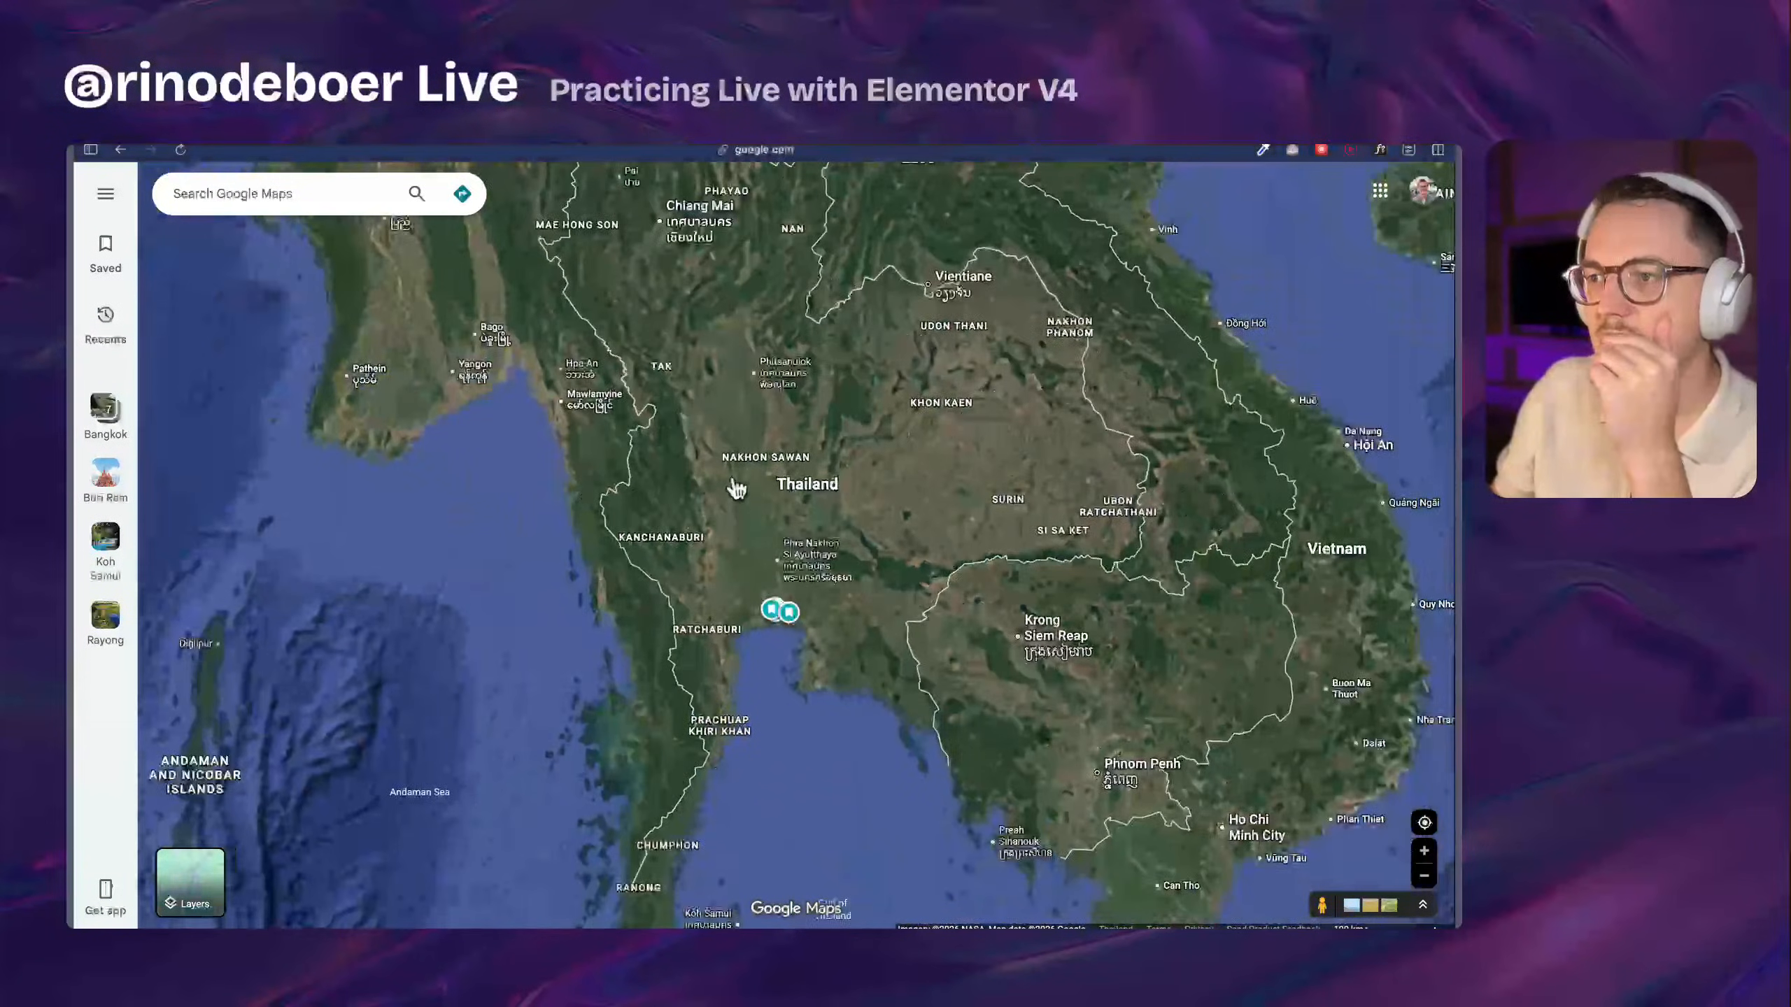
drag(735, 488, 690, 677)
drag(700, 605, 667, 544)
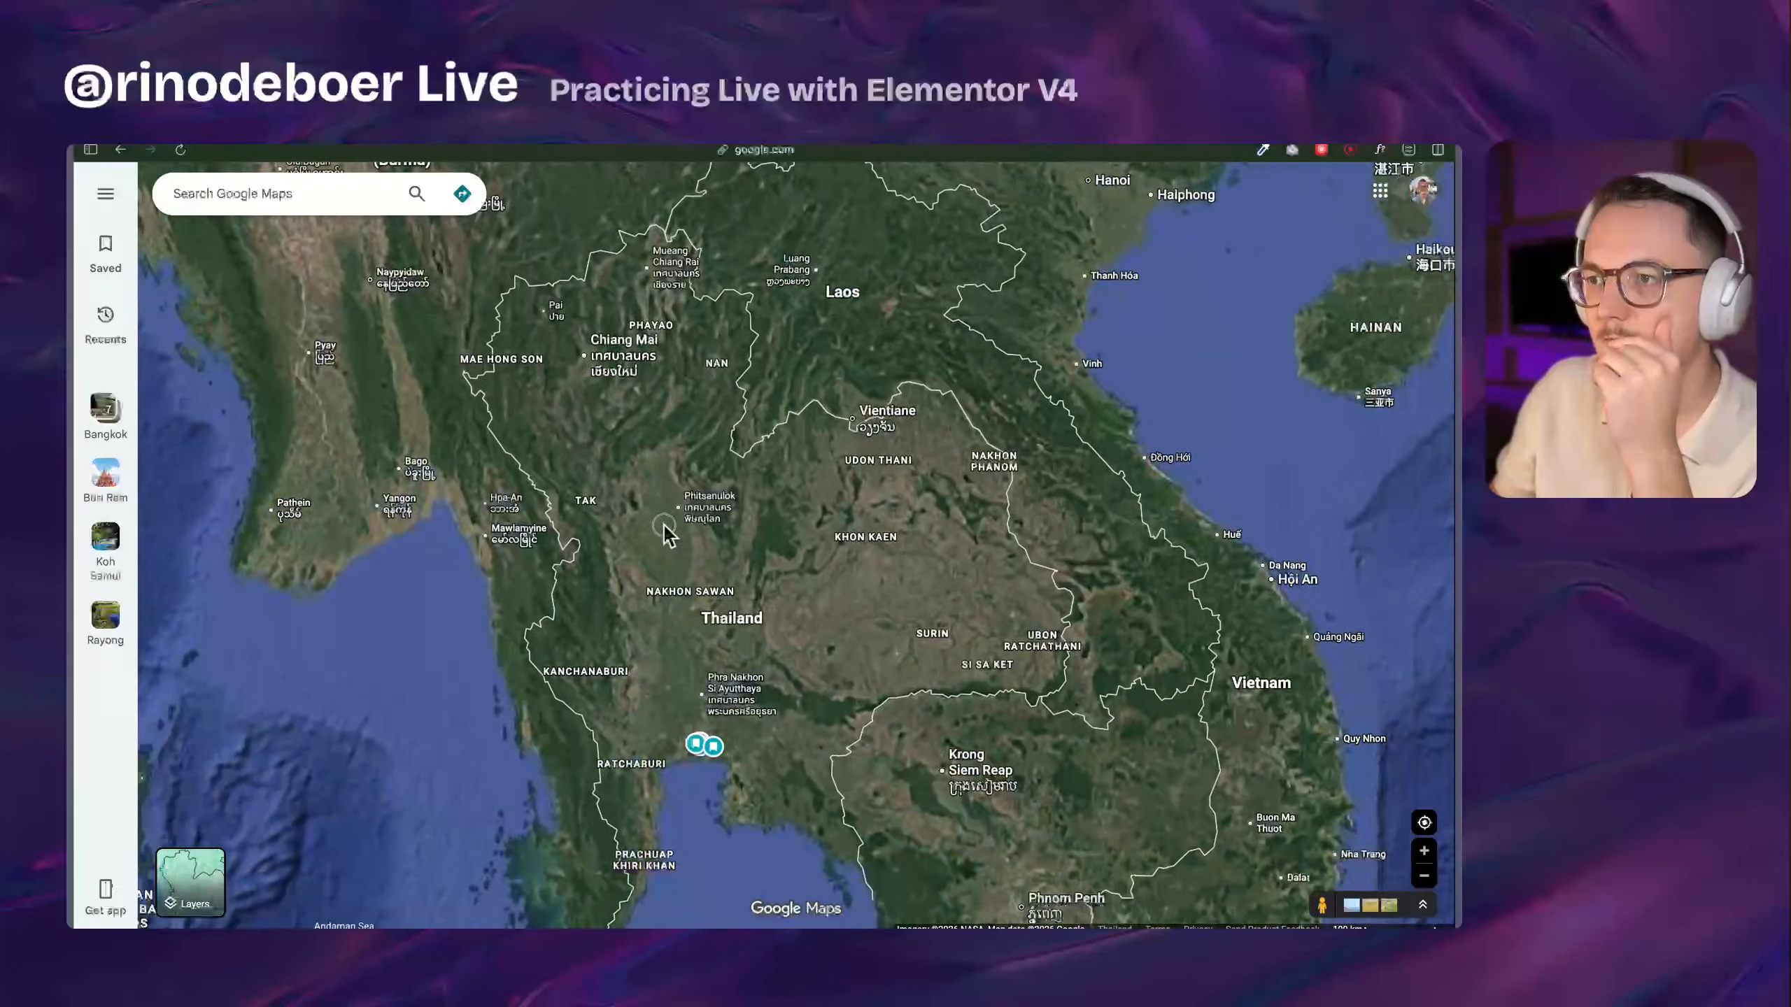
Browse through the photos in Chiang Mai's place card on the map
mouse_move(623, 355)
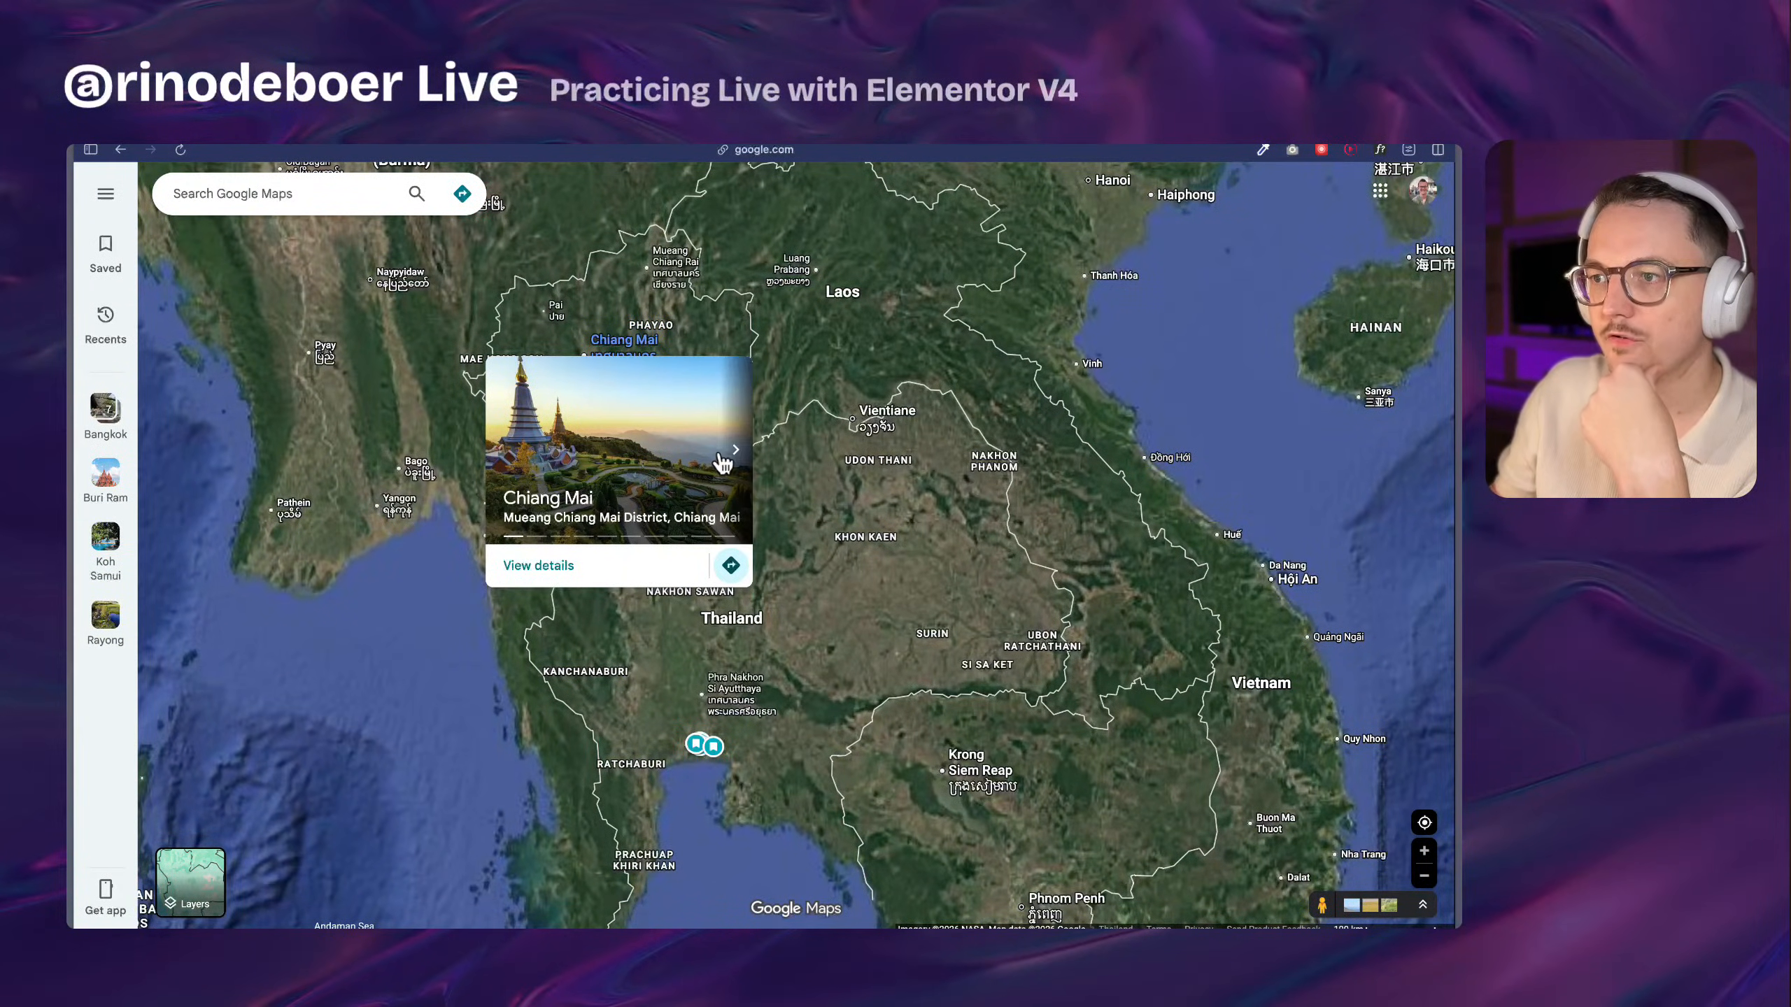
click(733, 455)
click(733, 455)
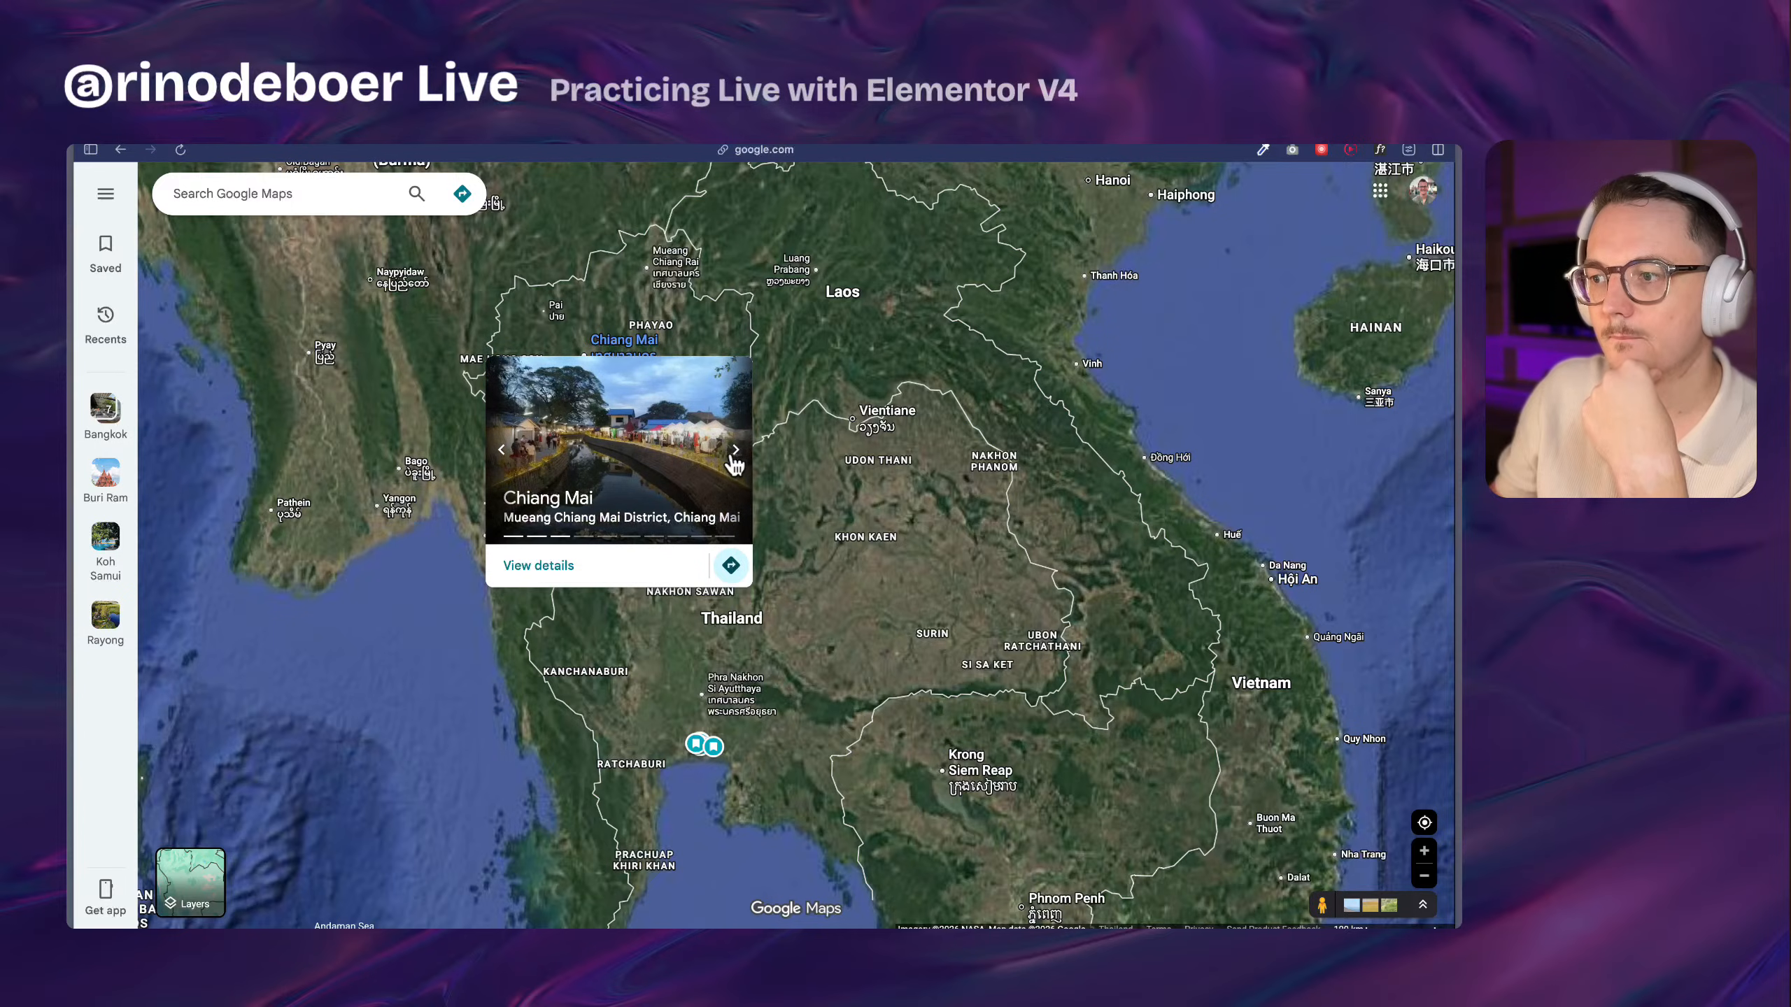
click(733, 457)
click(733, 454)
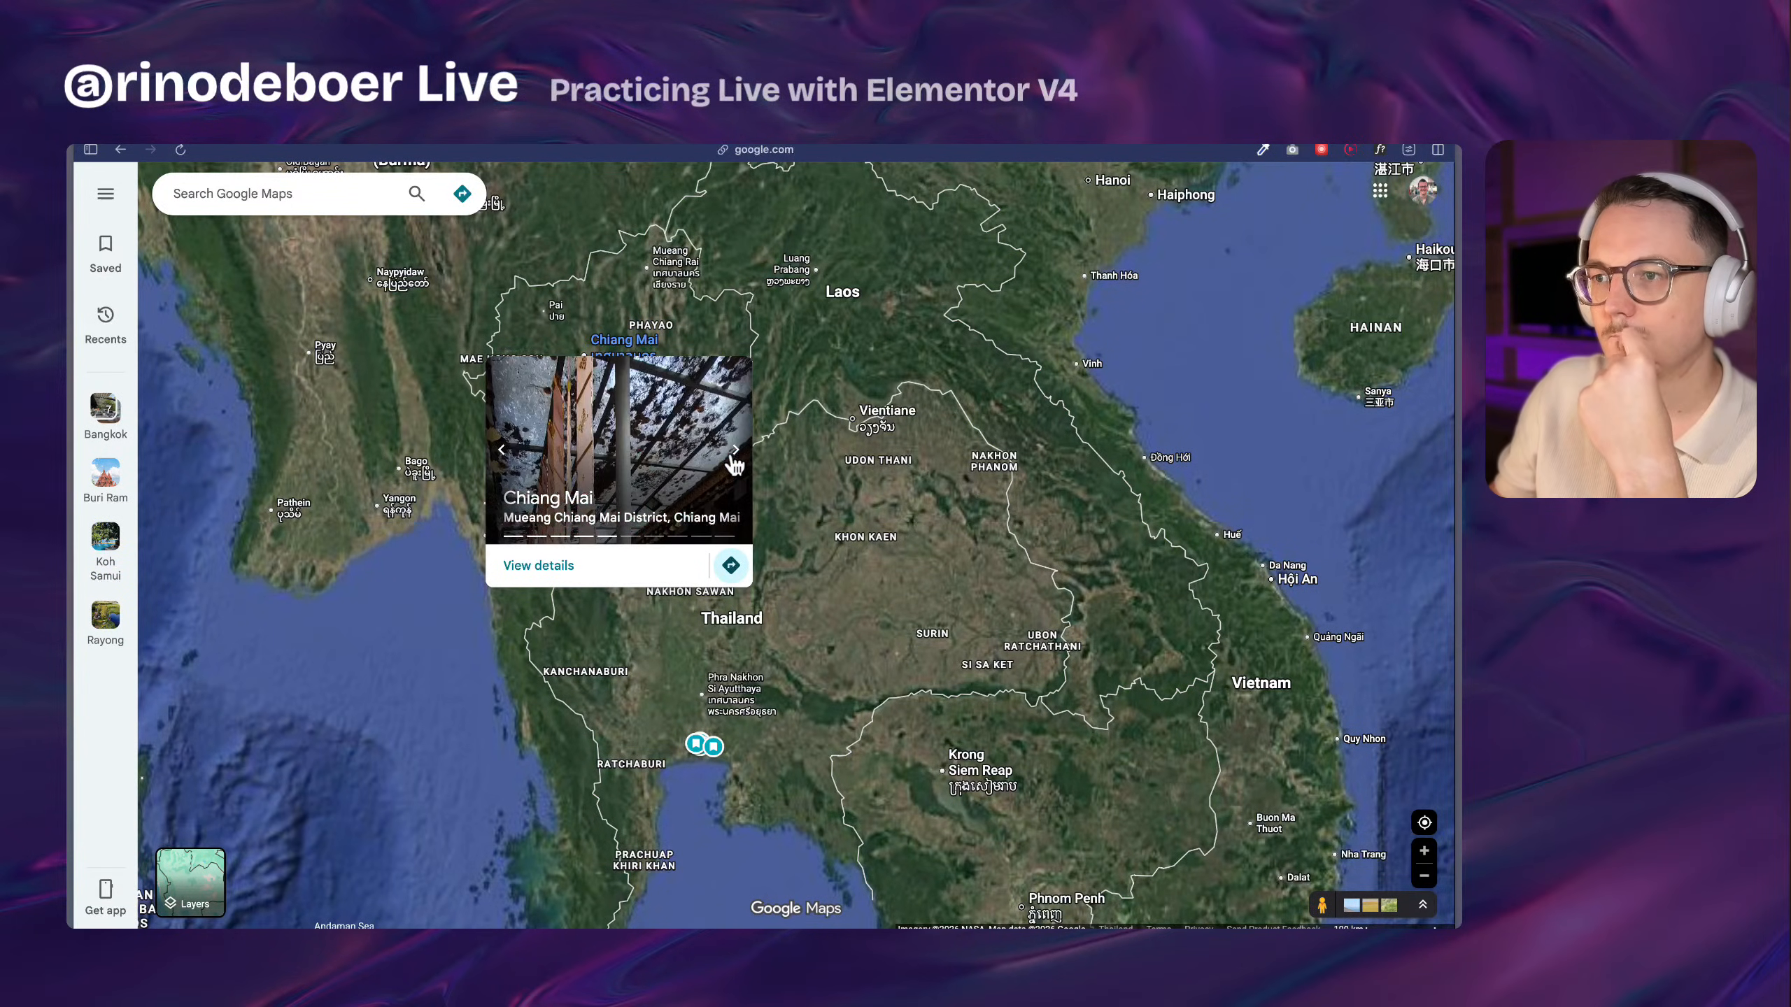
click(733, 454)
click(733, 454)
click(733, 455)
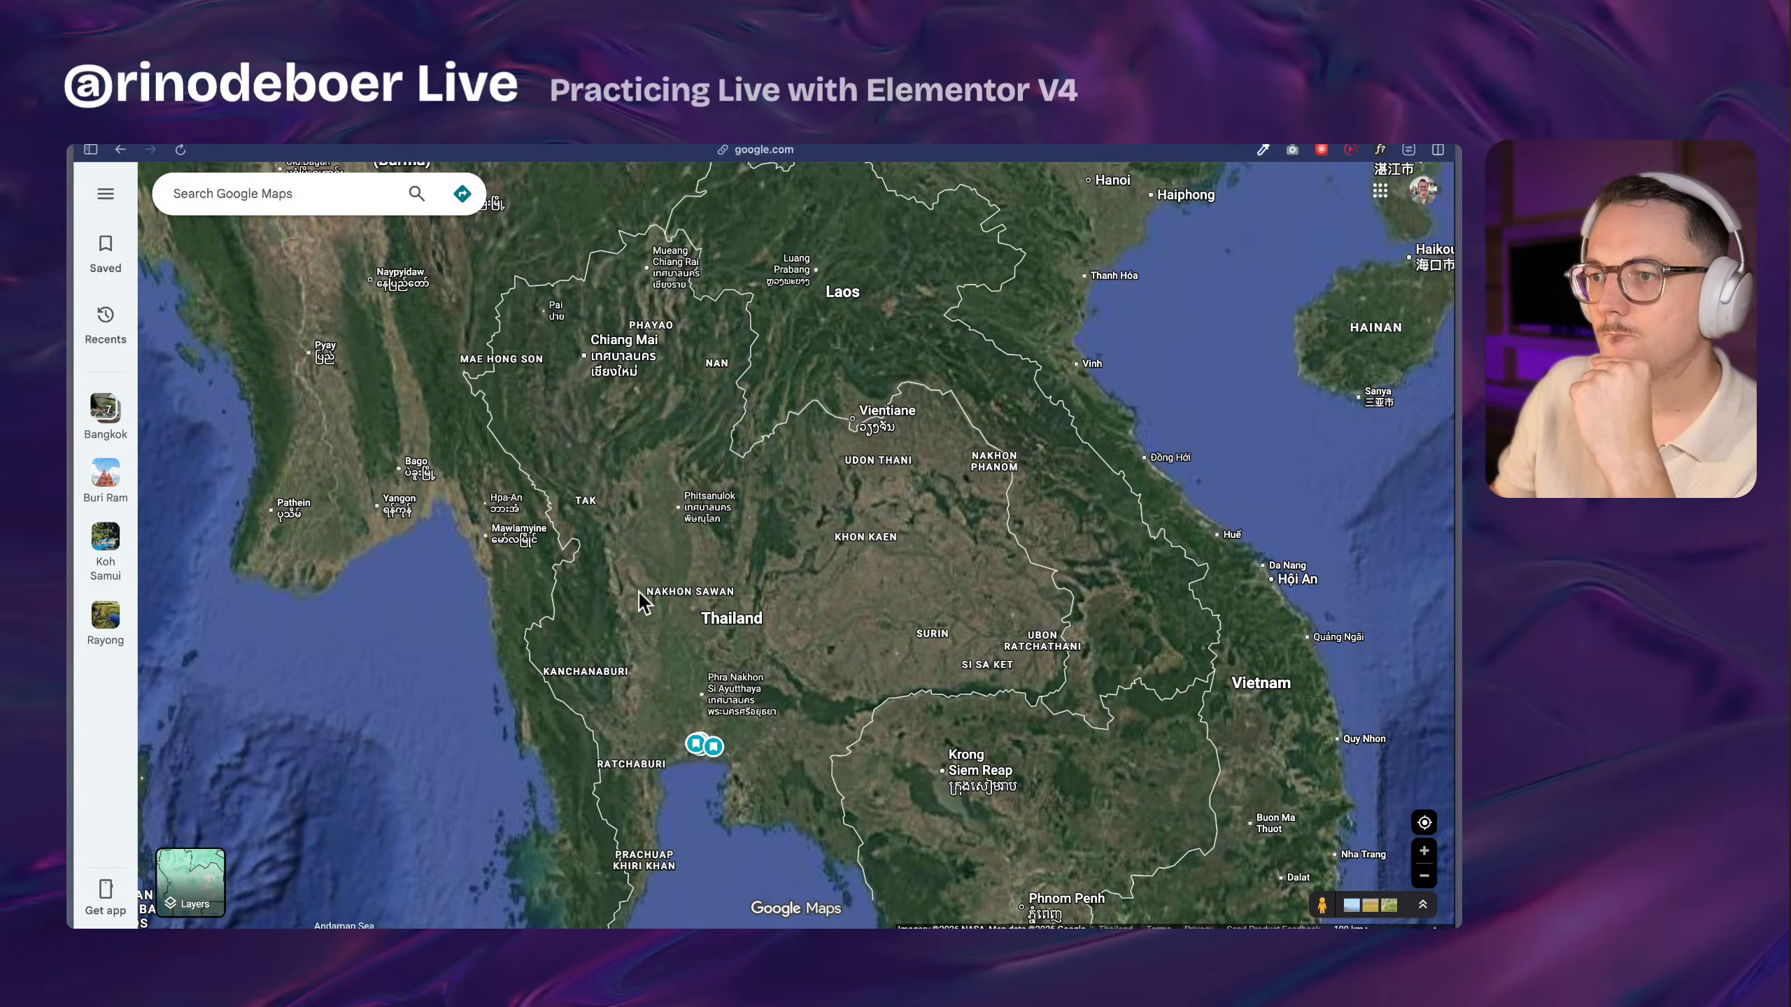
Examine the map from northern Thailand down to the southern peninsula, Malaysia and the surrounding countries
drag(695, 563, 591, 516)
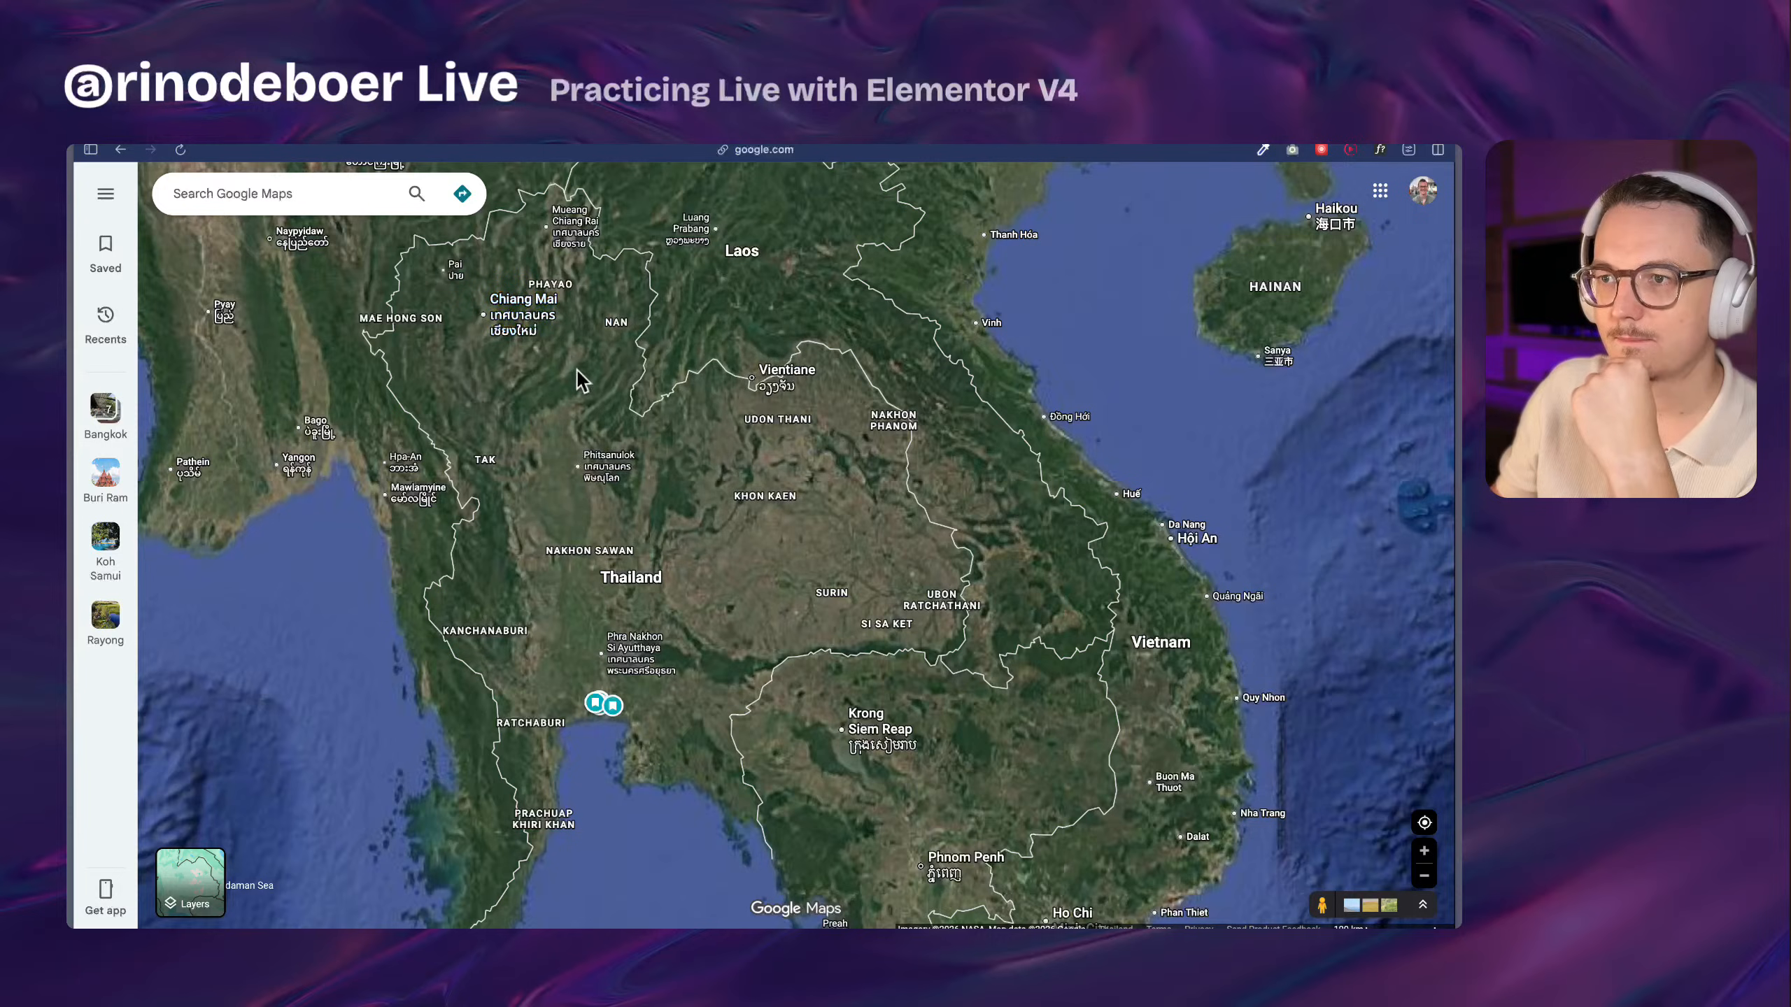
mouse_move(531, 321)
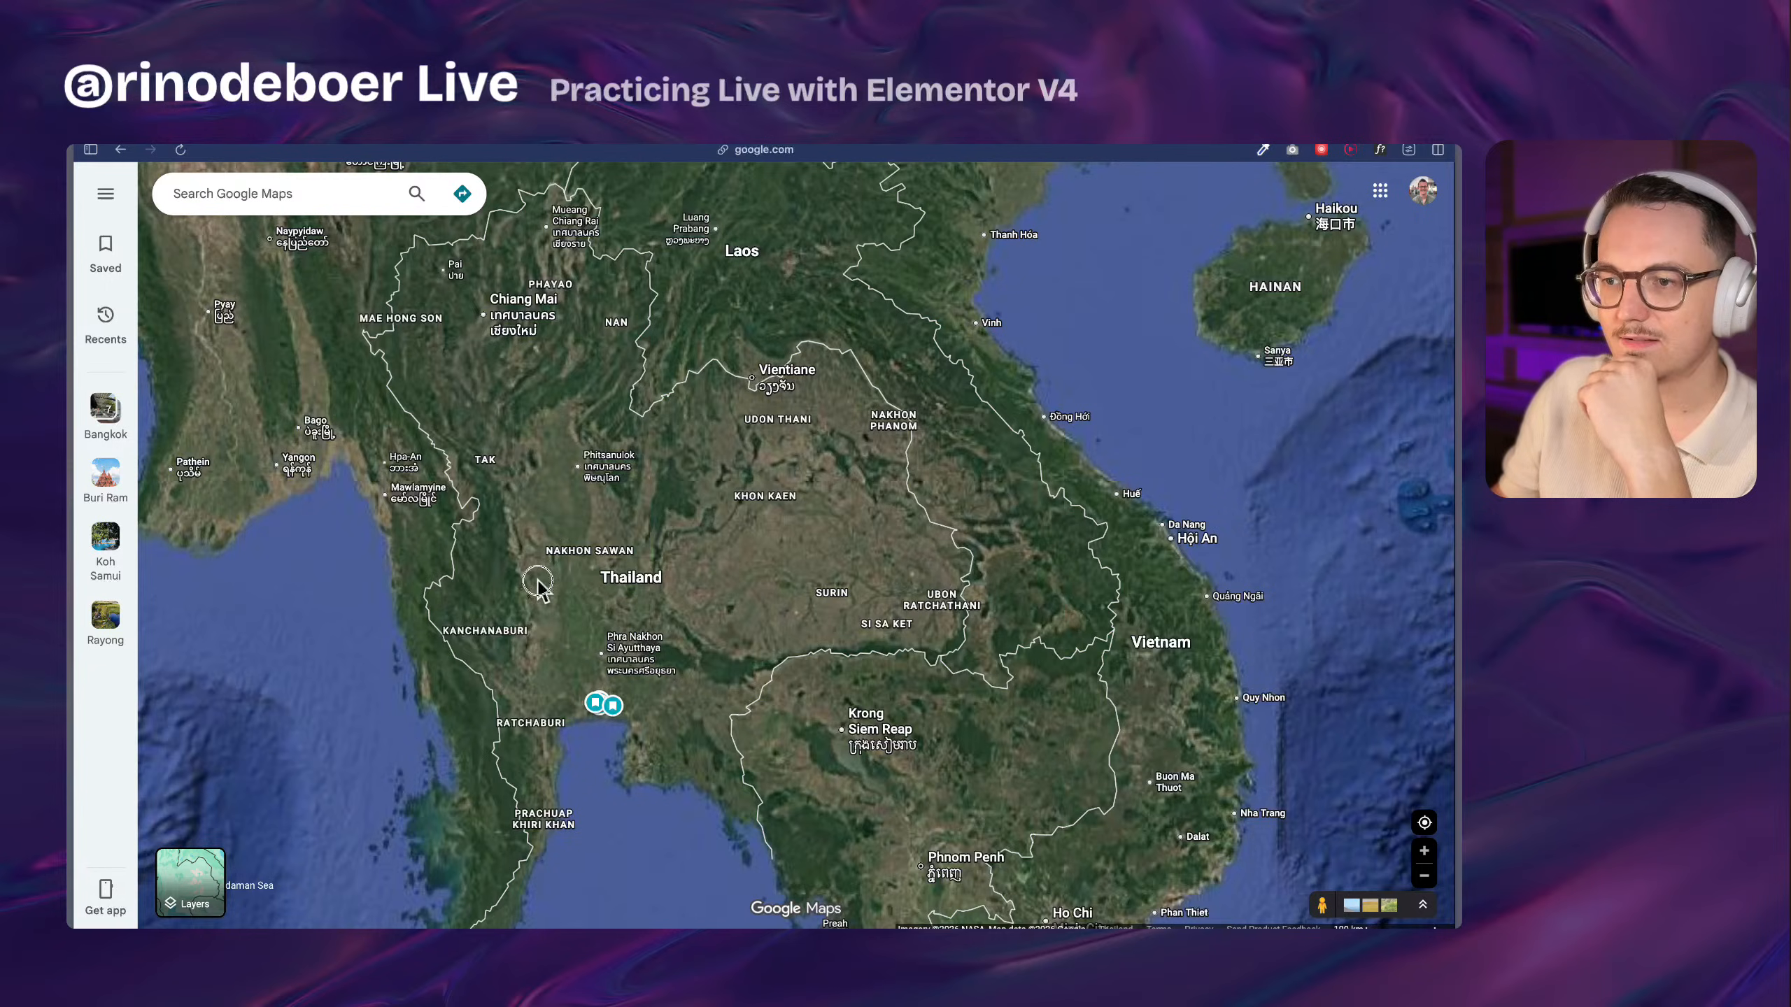
drag(537, 586, 590, 274)
drag(612, 585, 562, 334)
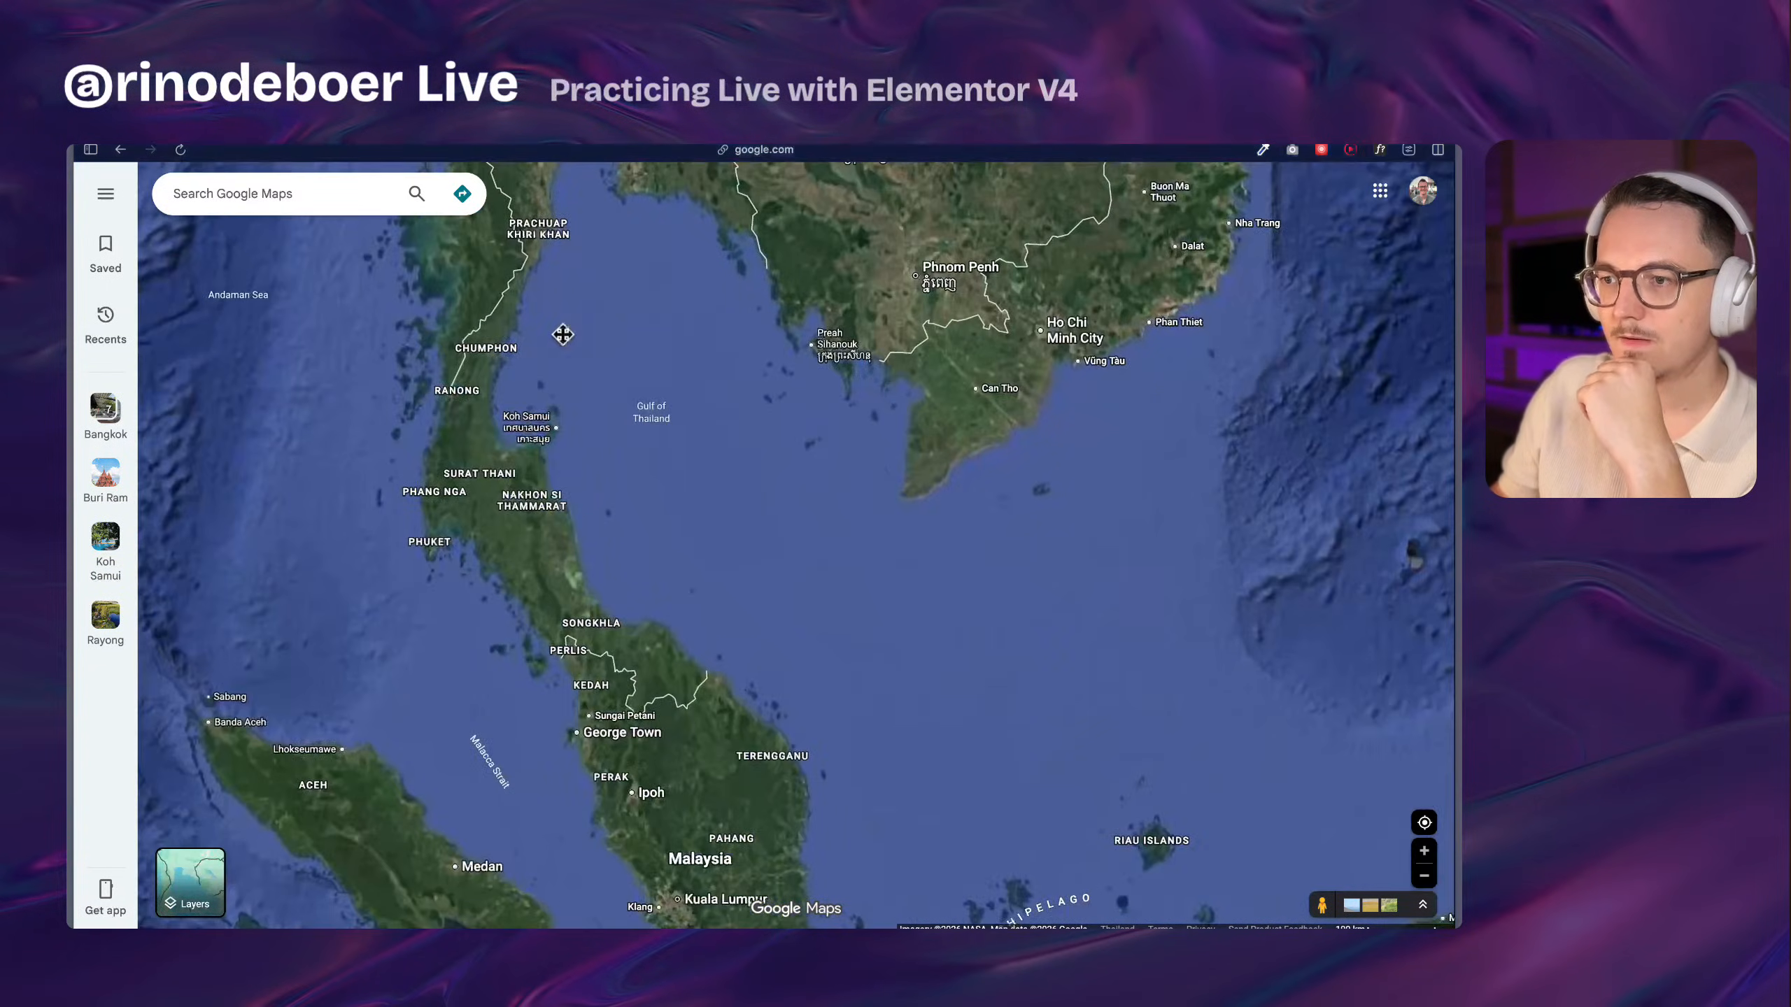
scroll(613, 646, up, 3)
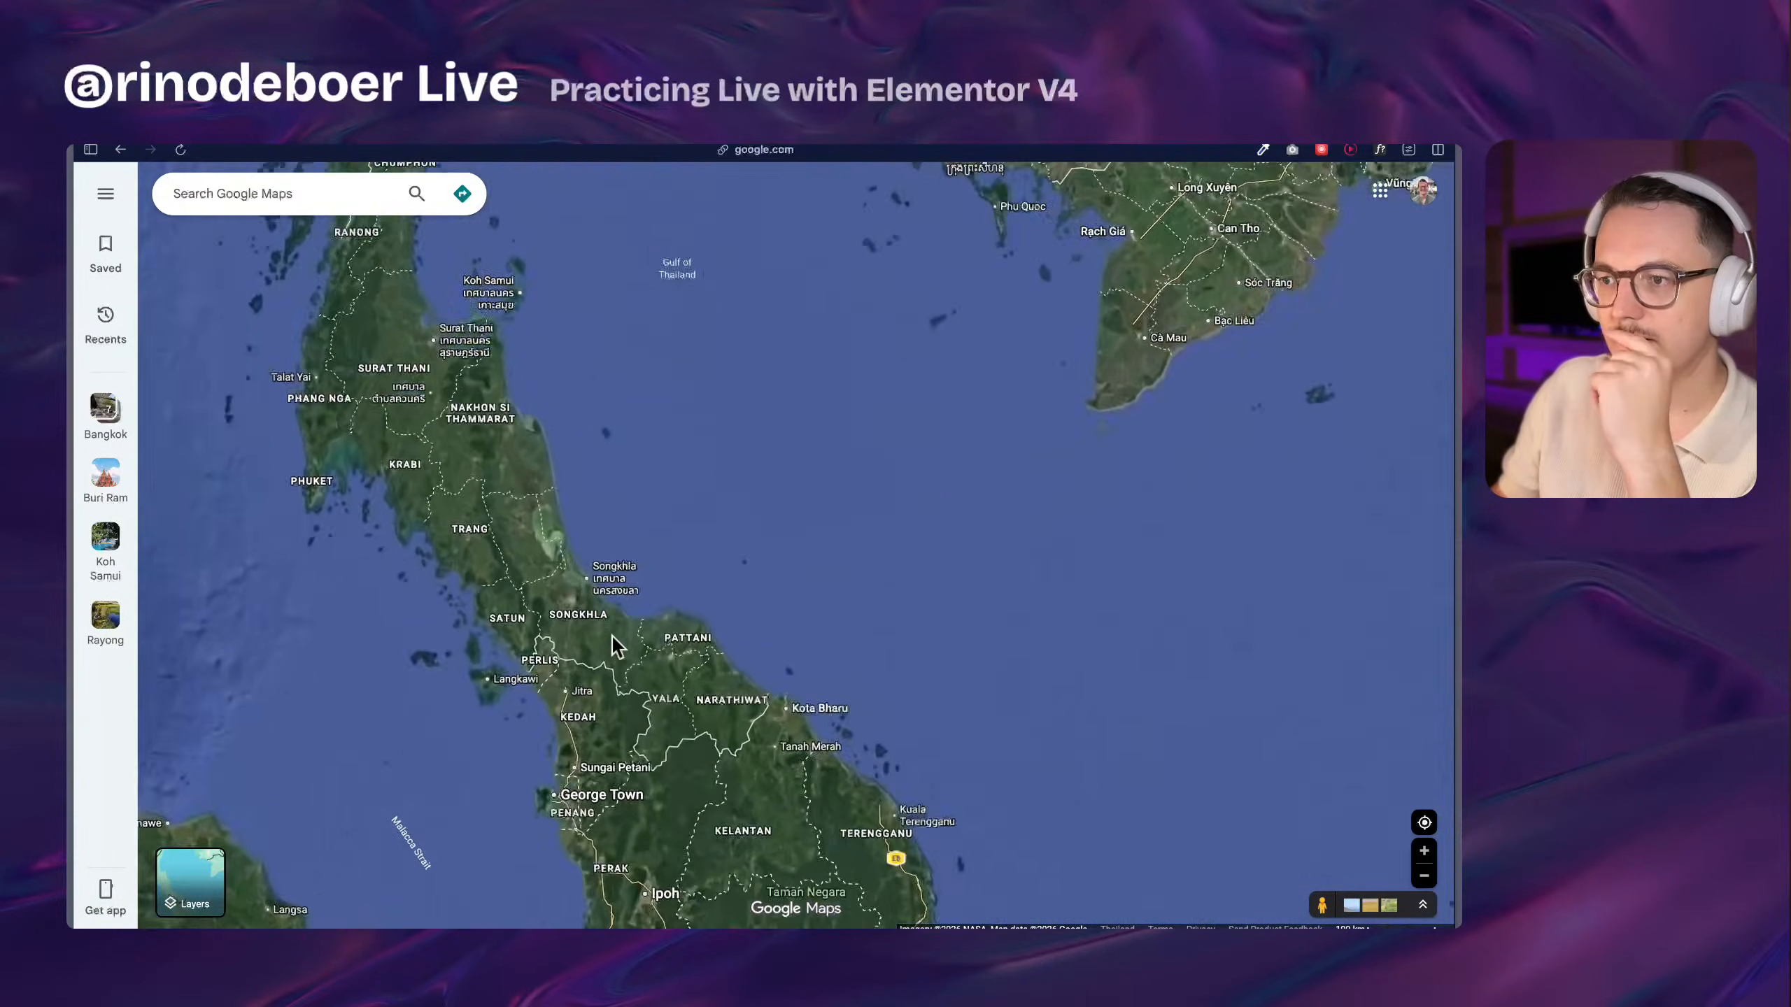
scroll(696, 650, down, 4)
drag(797, 720, 751, 683)
scroll(753, 680, down, 4)
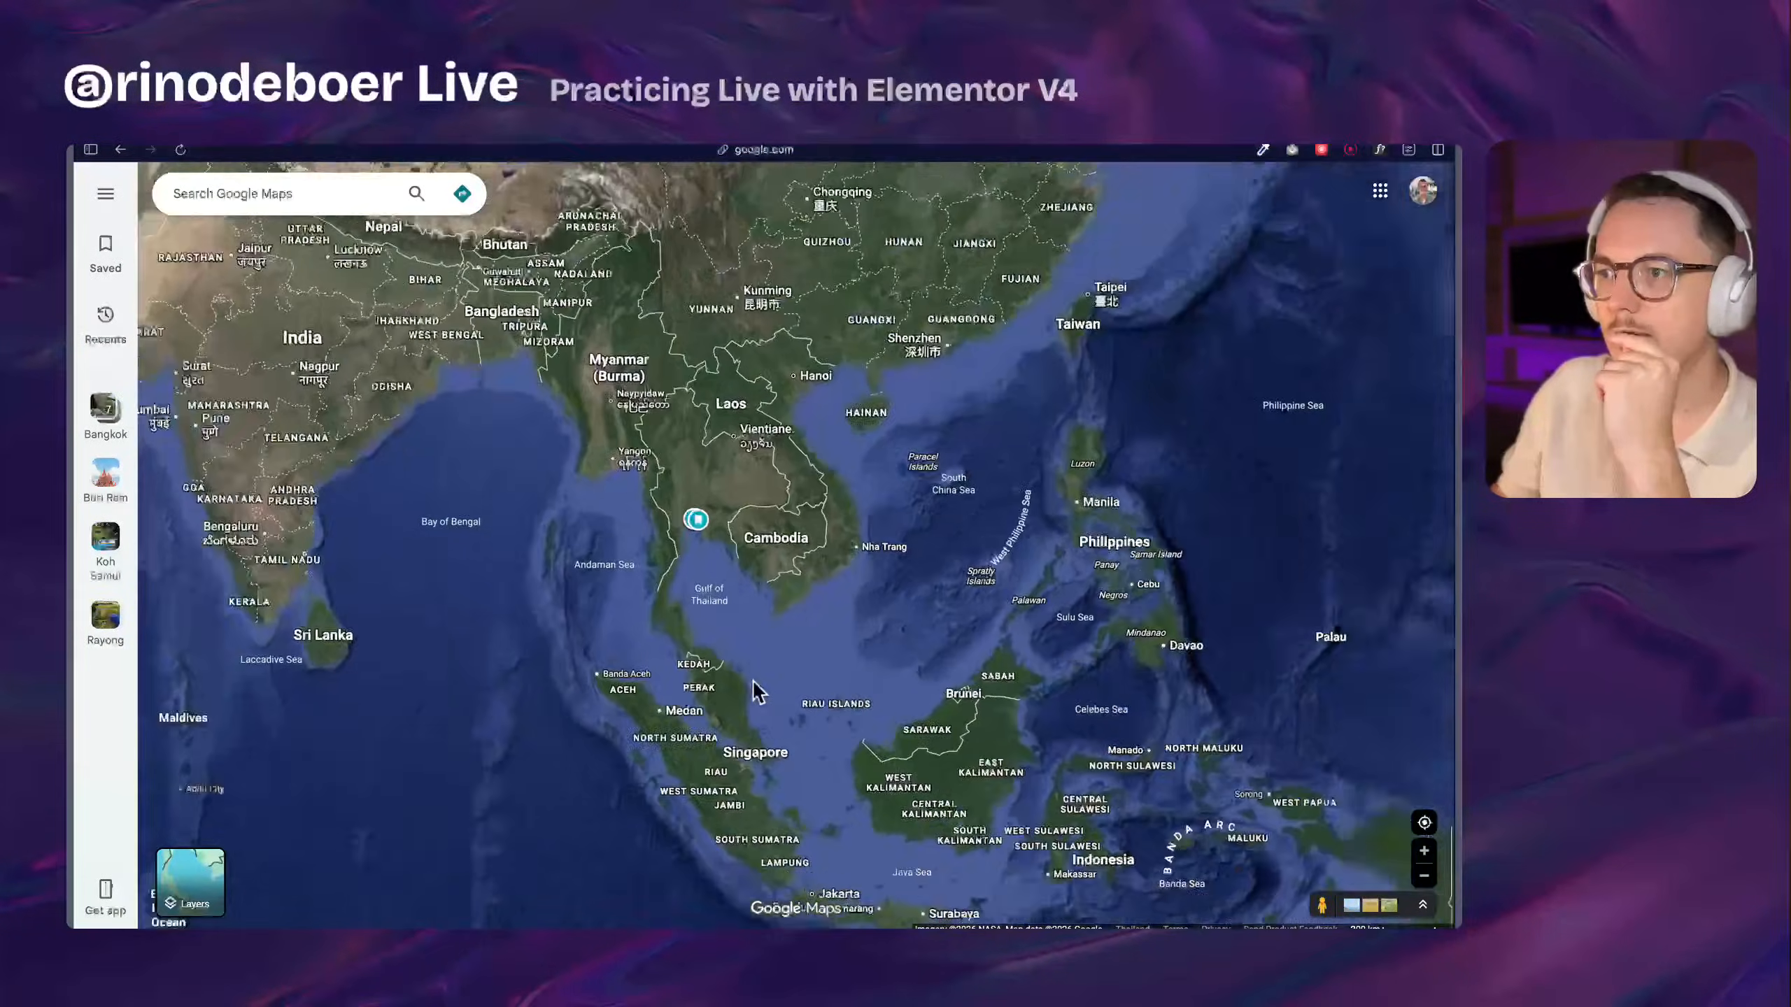
scroll(753, 680, up, 3)
drag(710, 572, 717, 721)
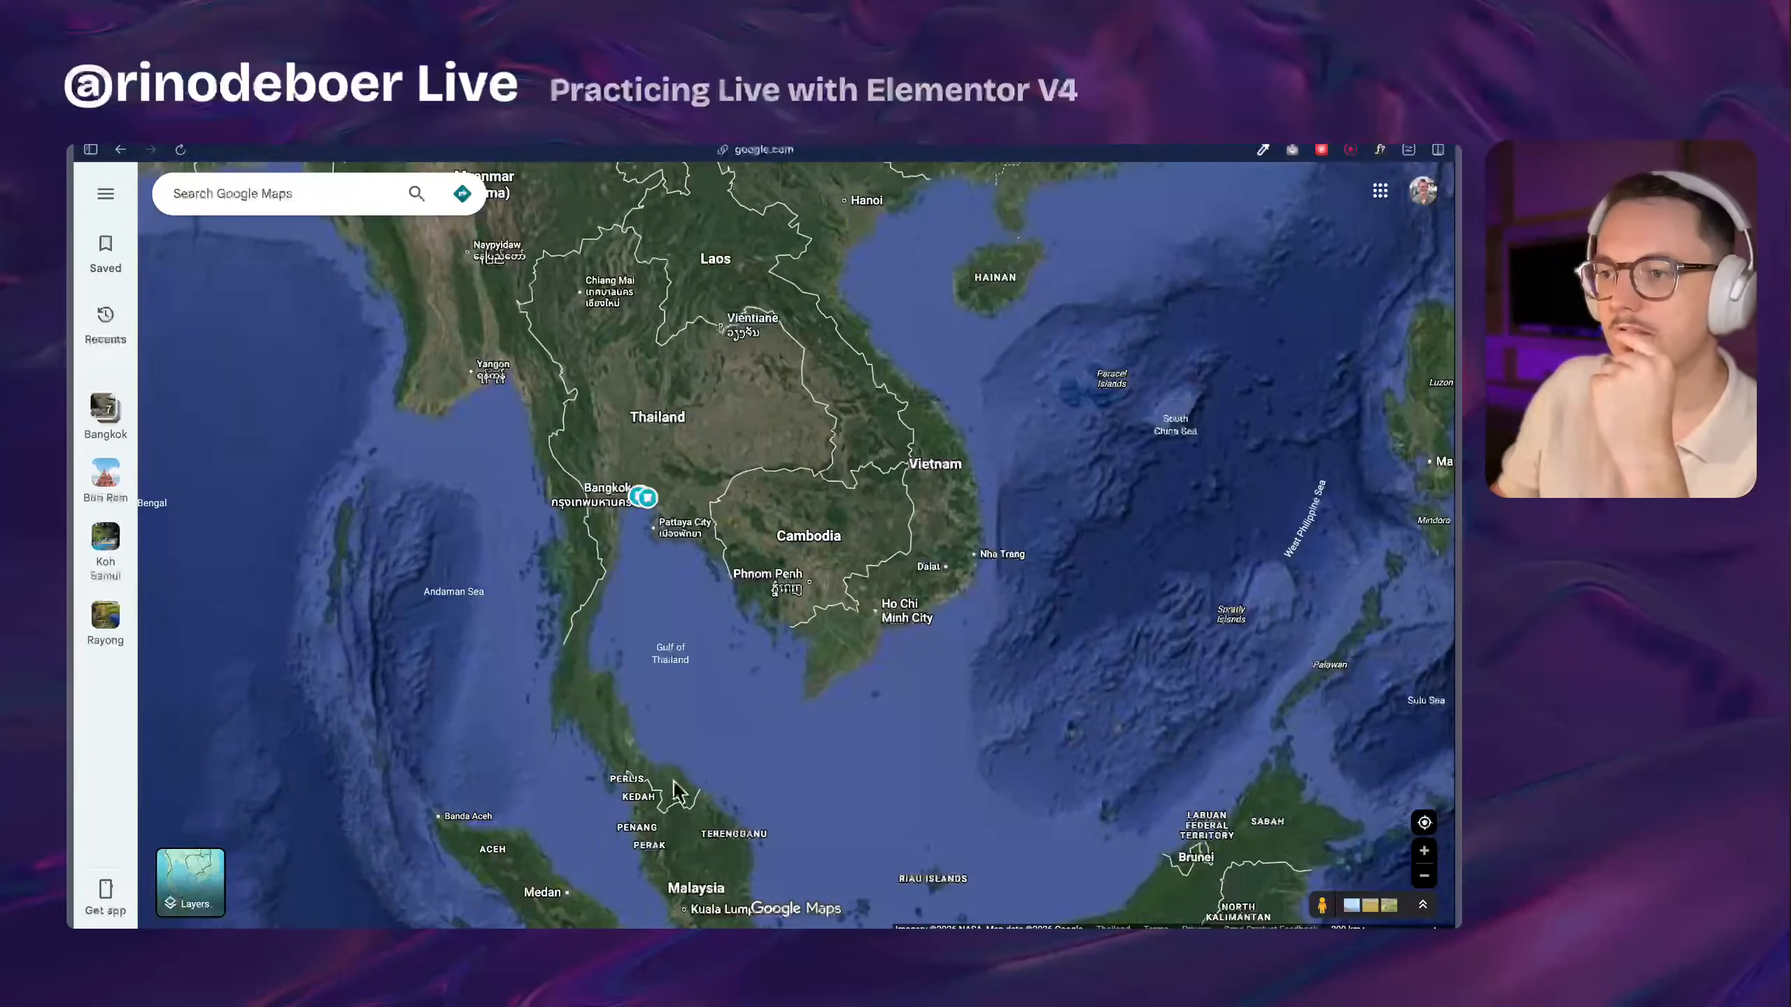
Show Koh Samui and its neighbouring islands in the Gulf of Thailand up close
scroll(675, 789, up, 2)
scroll(488, 496, up, 3)
scroll(470, 423, up, 3)
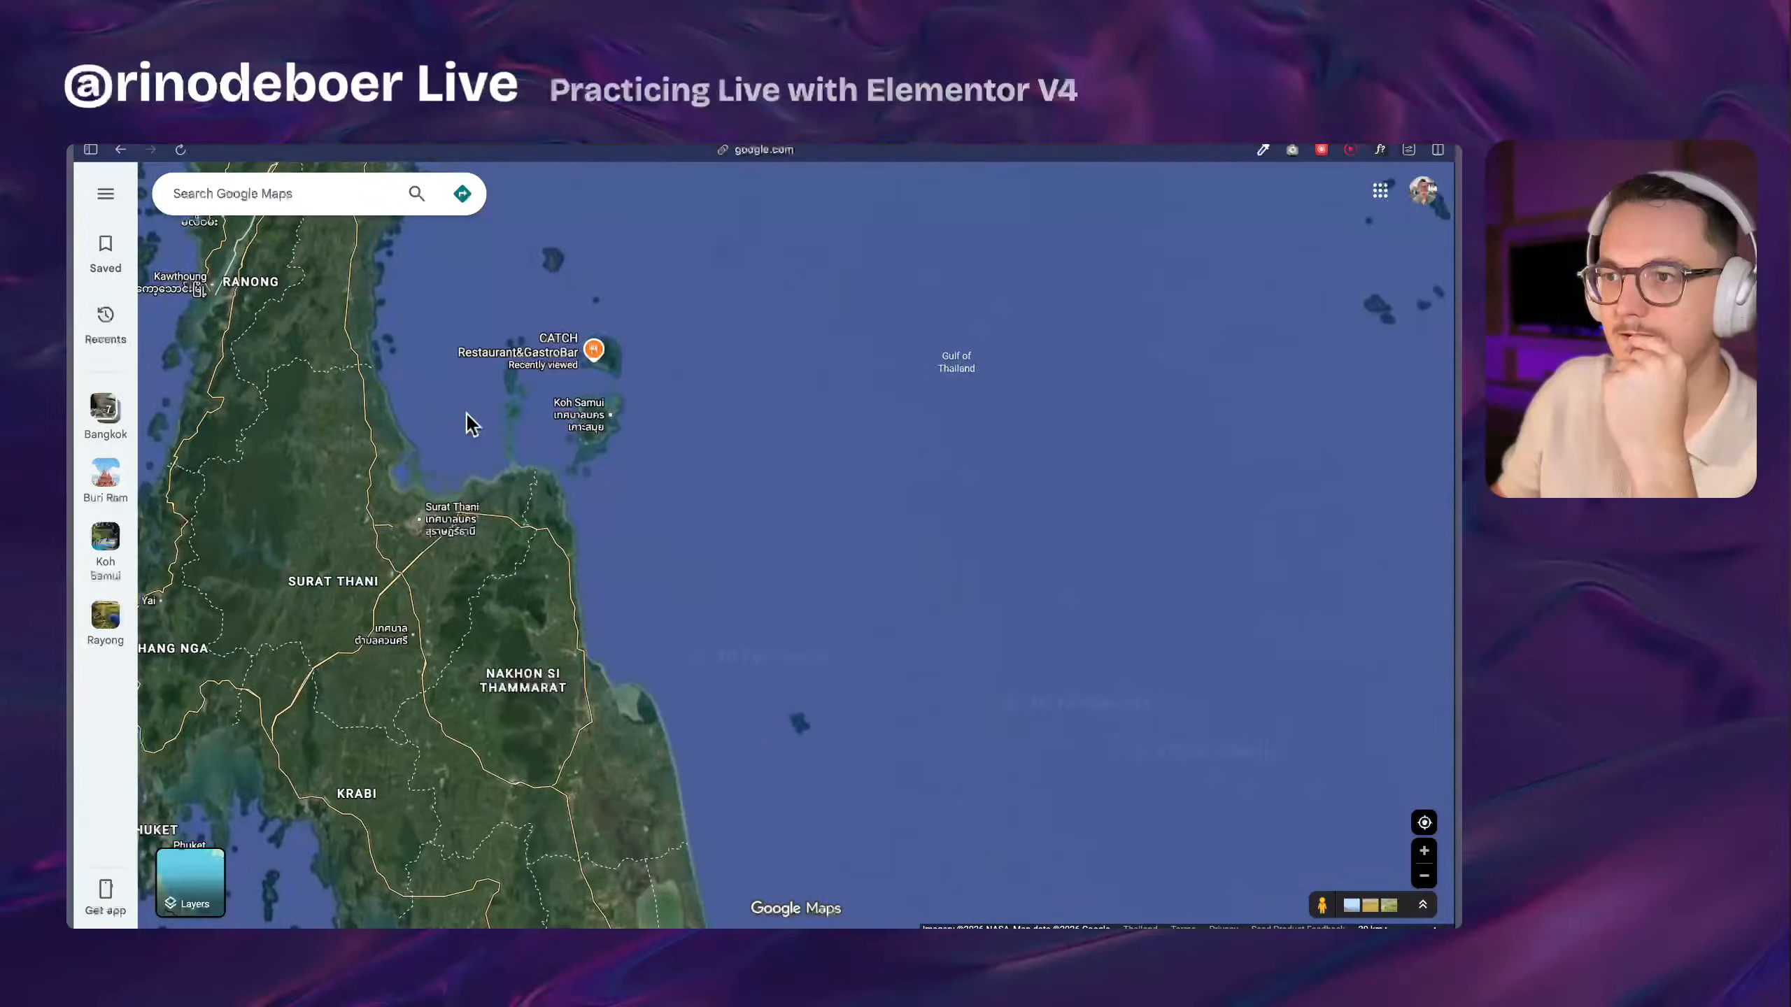
drag(470, 423, 624, 488)
scroll(619, 484, up, 2)
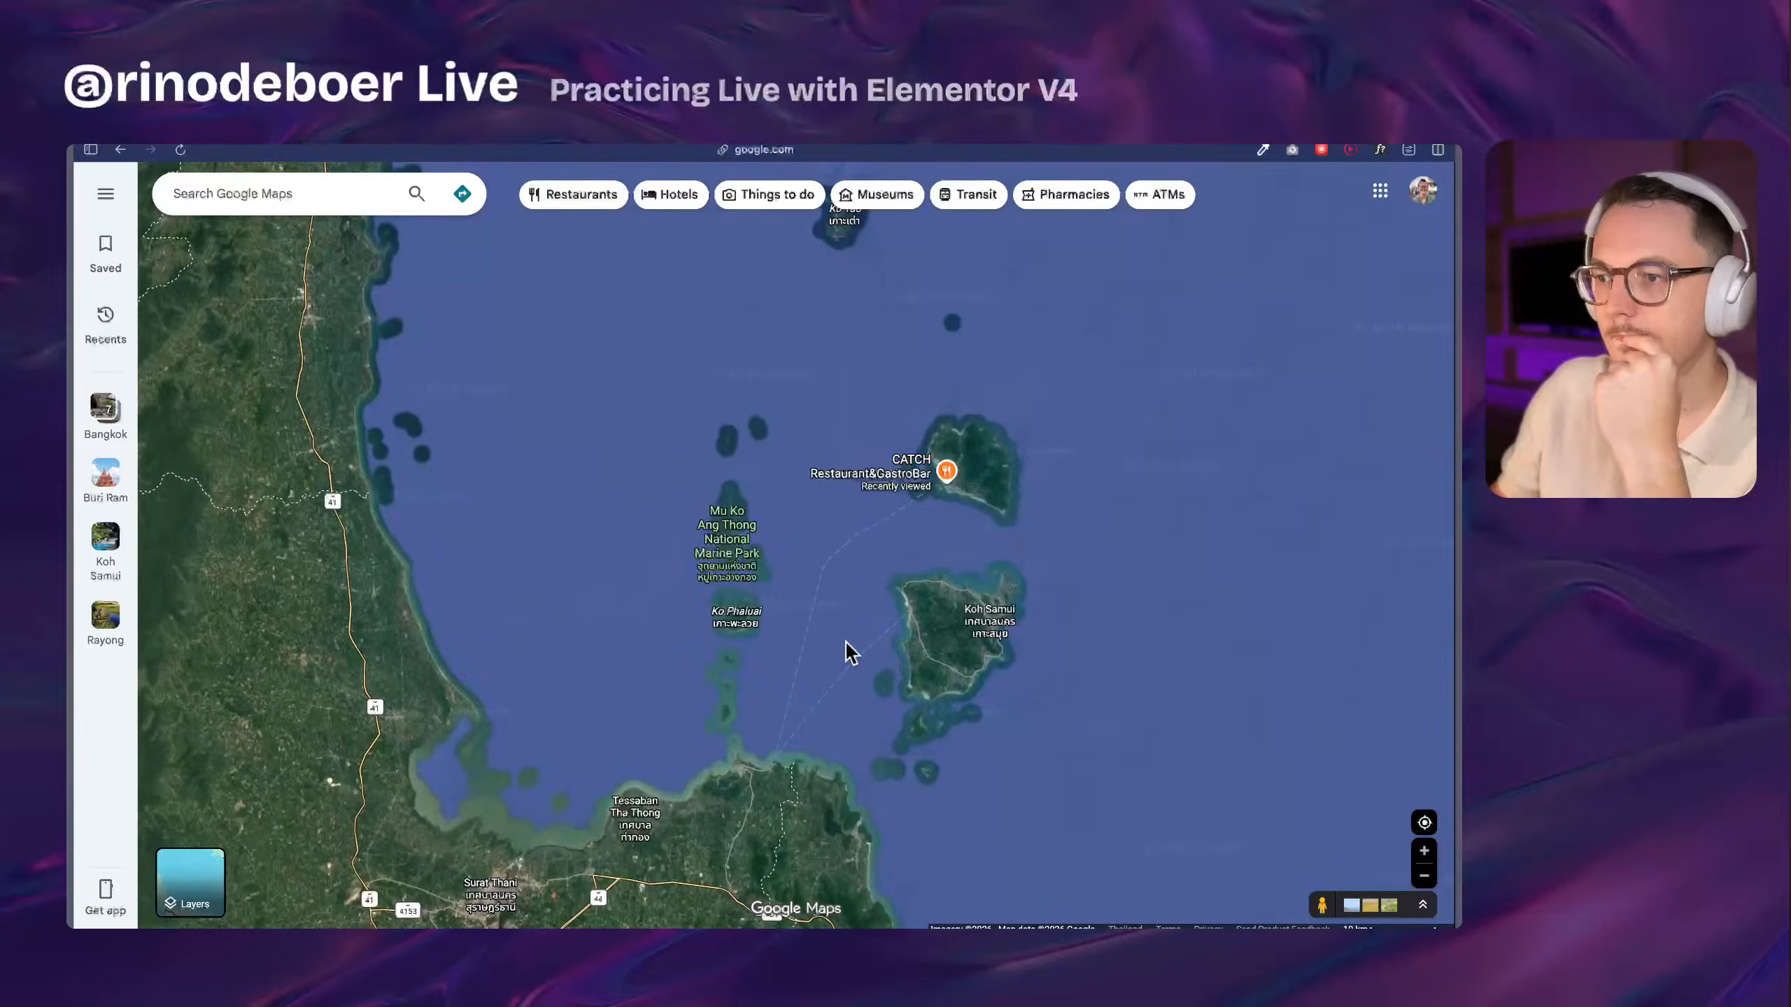
Examine the map from the Gulf of Thailand up to Bangkok, Chiang Mai and neighbouring Laos, Cambodia and Vietnam
scroll(890, 612, down, 2)
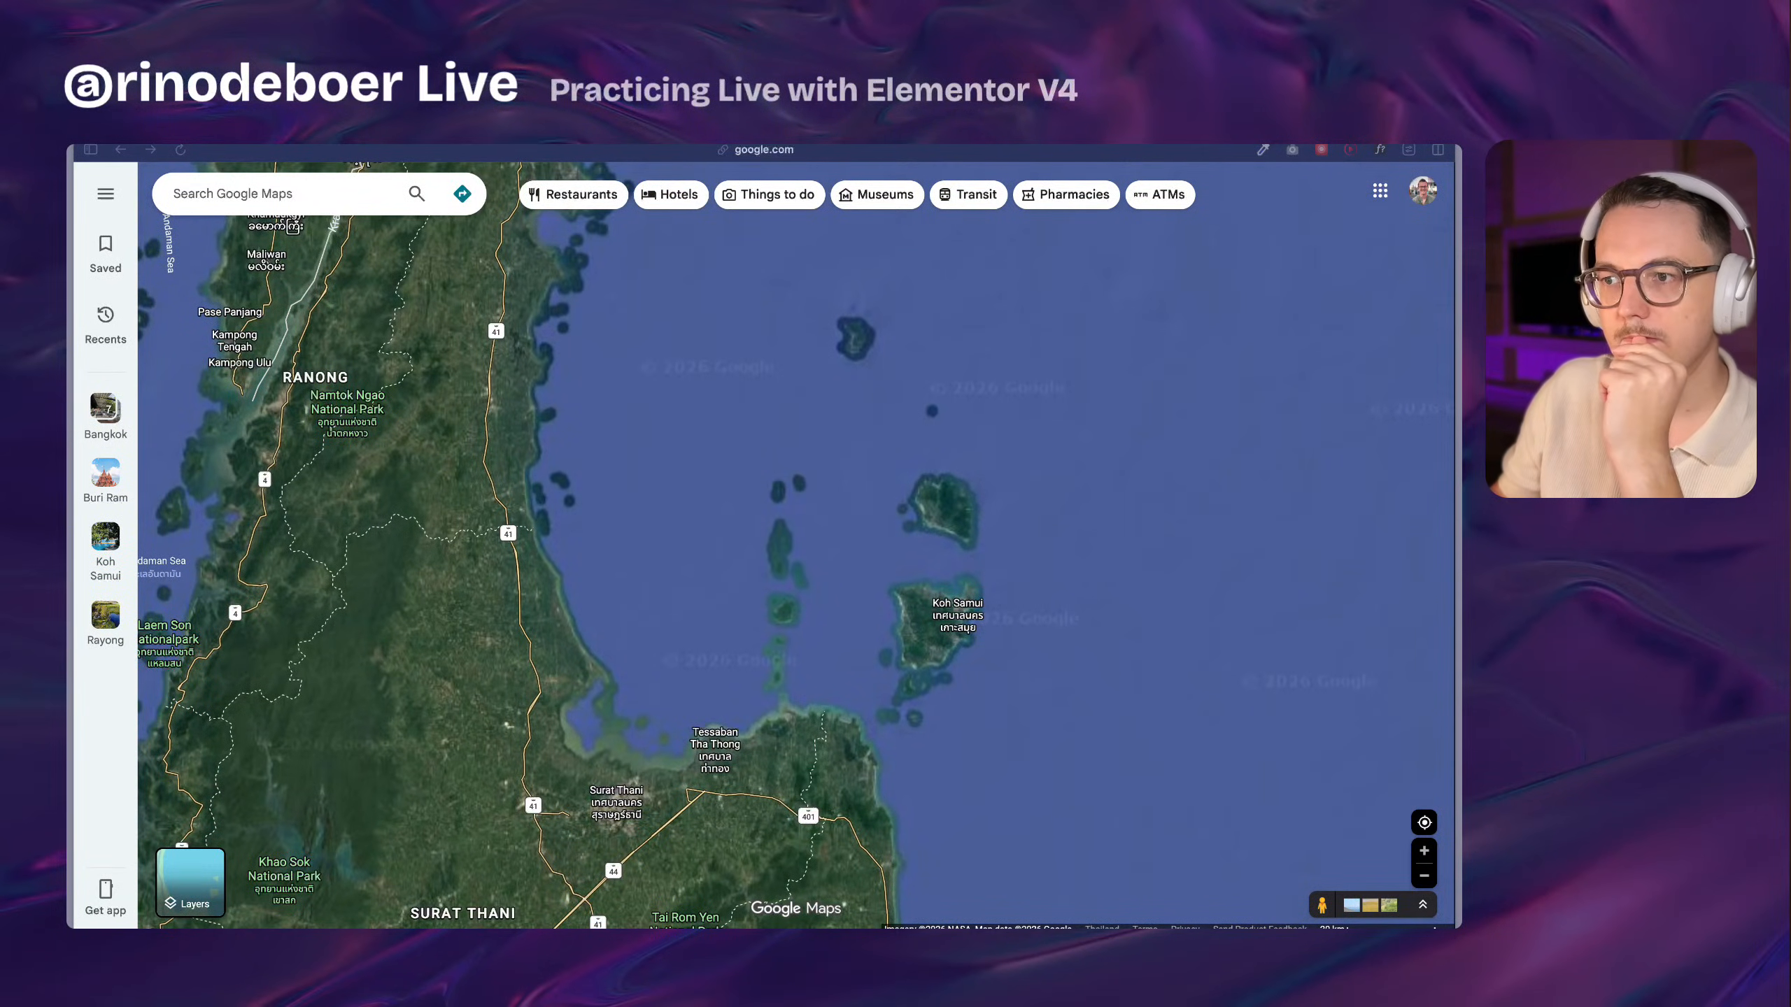
scroll(788, 560, down, 5)
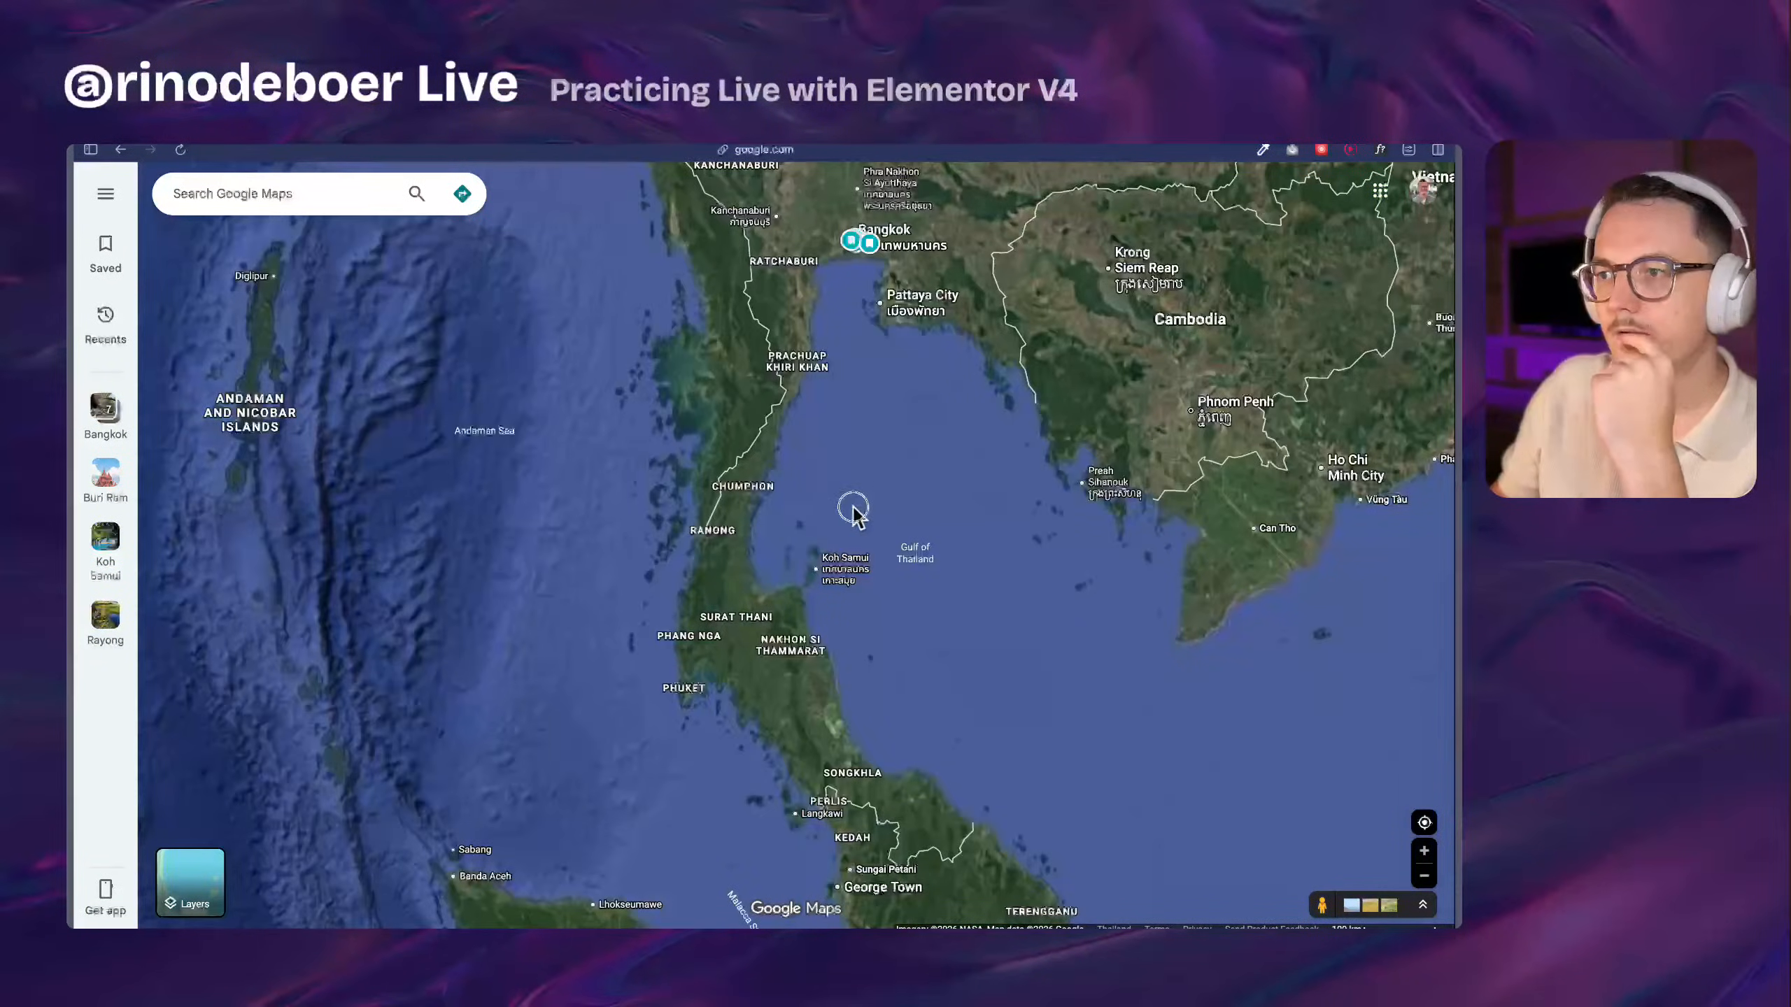
drag(853, 510, 648, 713)
drag(761, 494, 731, 784)
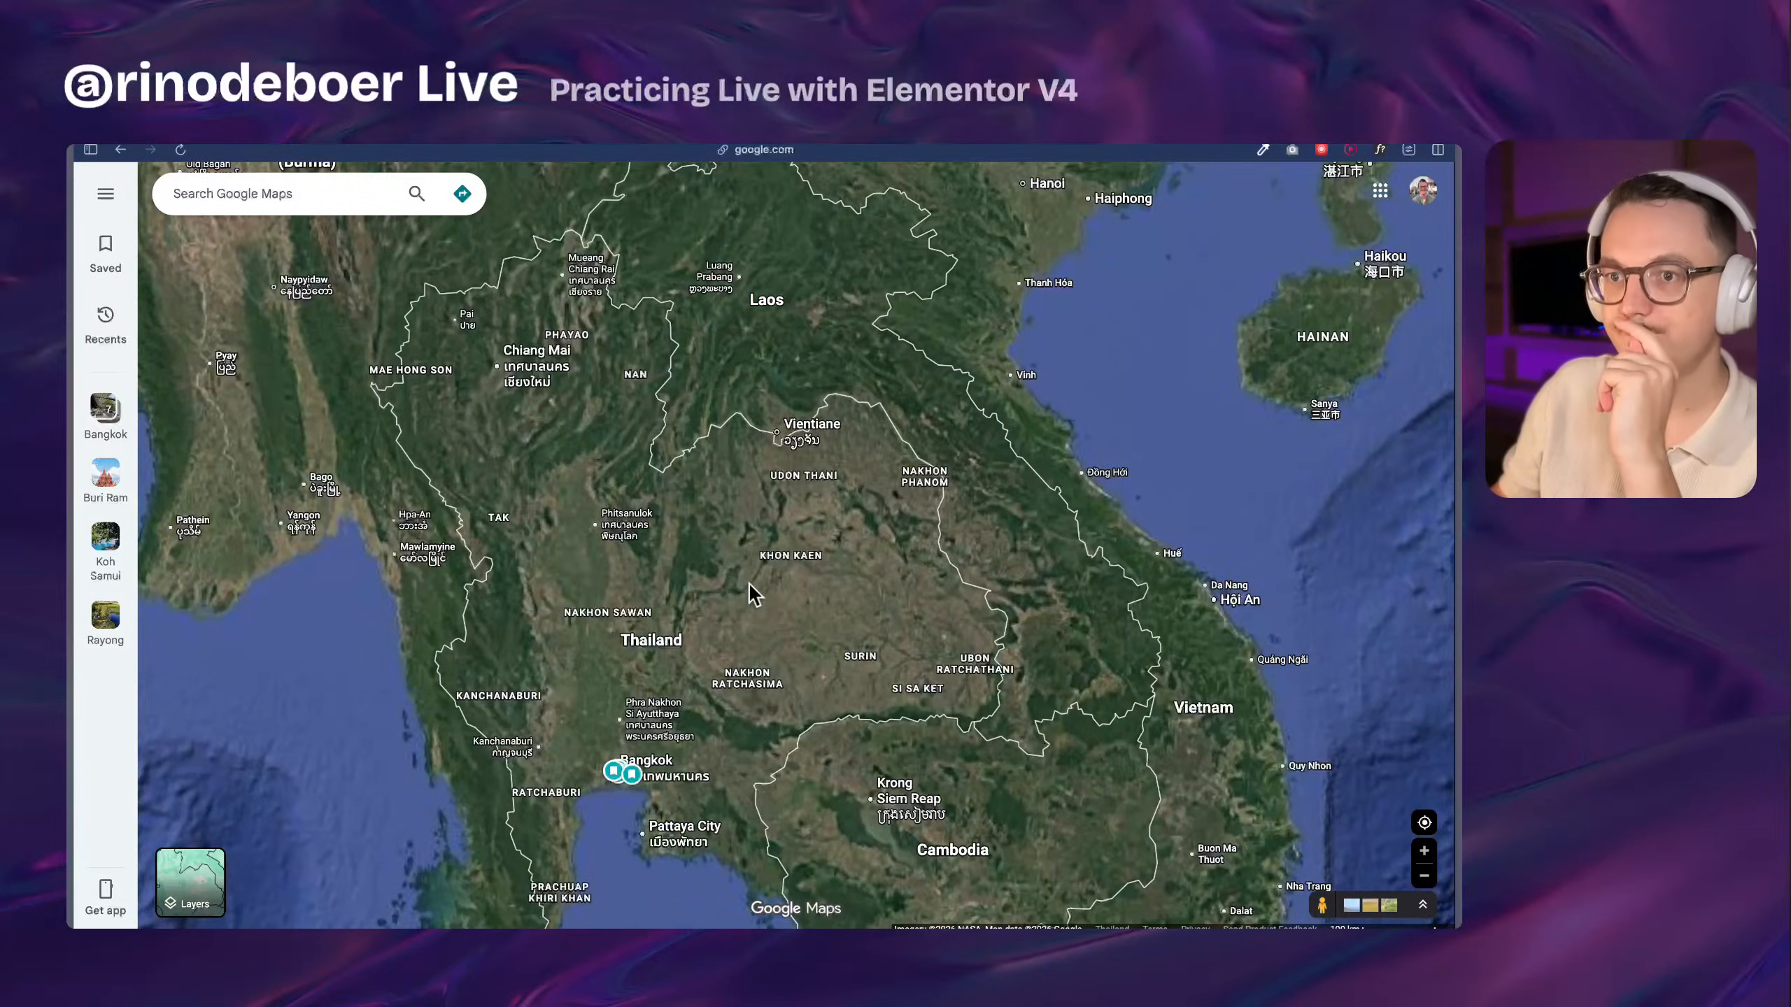
drag(587, 678, 616, 658)
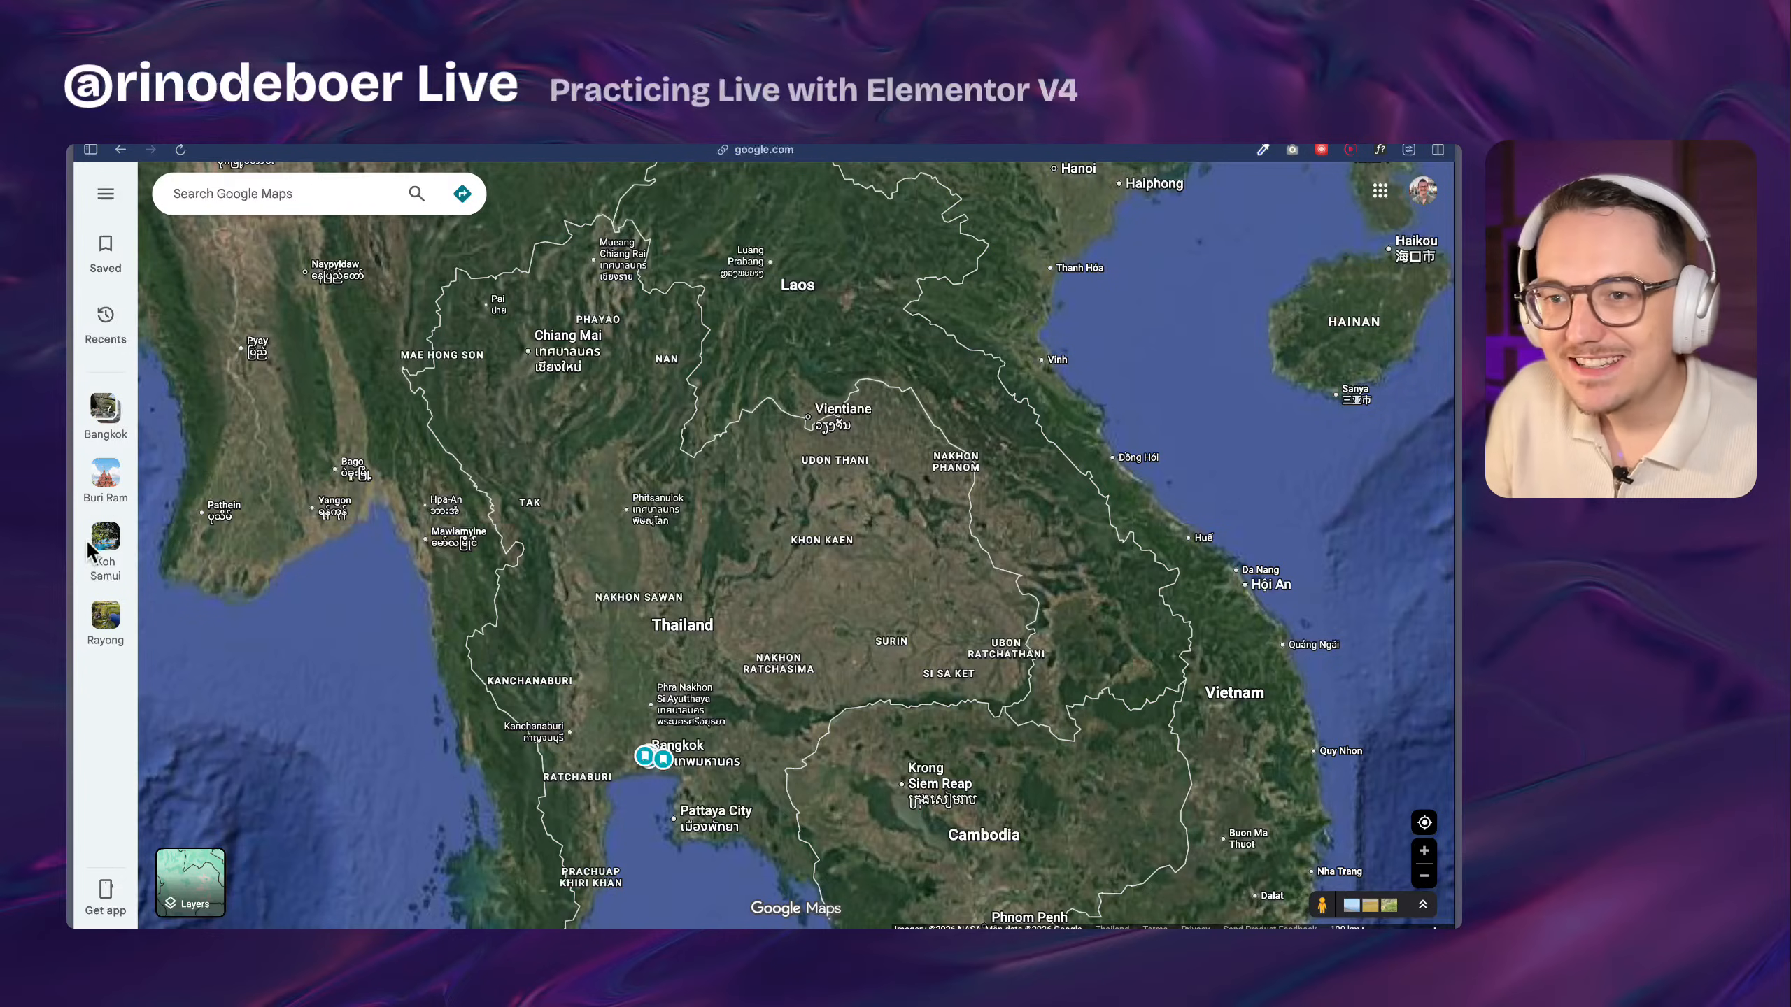
Leave the map and return to the browser tab where the Bakery1 page is edited with Elementor
mouse_move(71, 543)
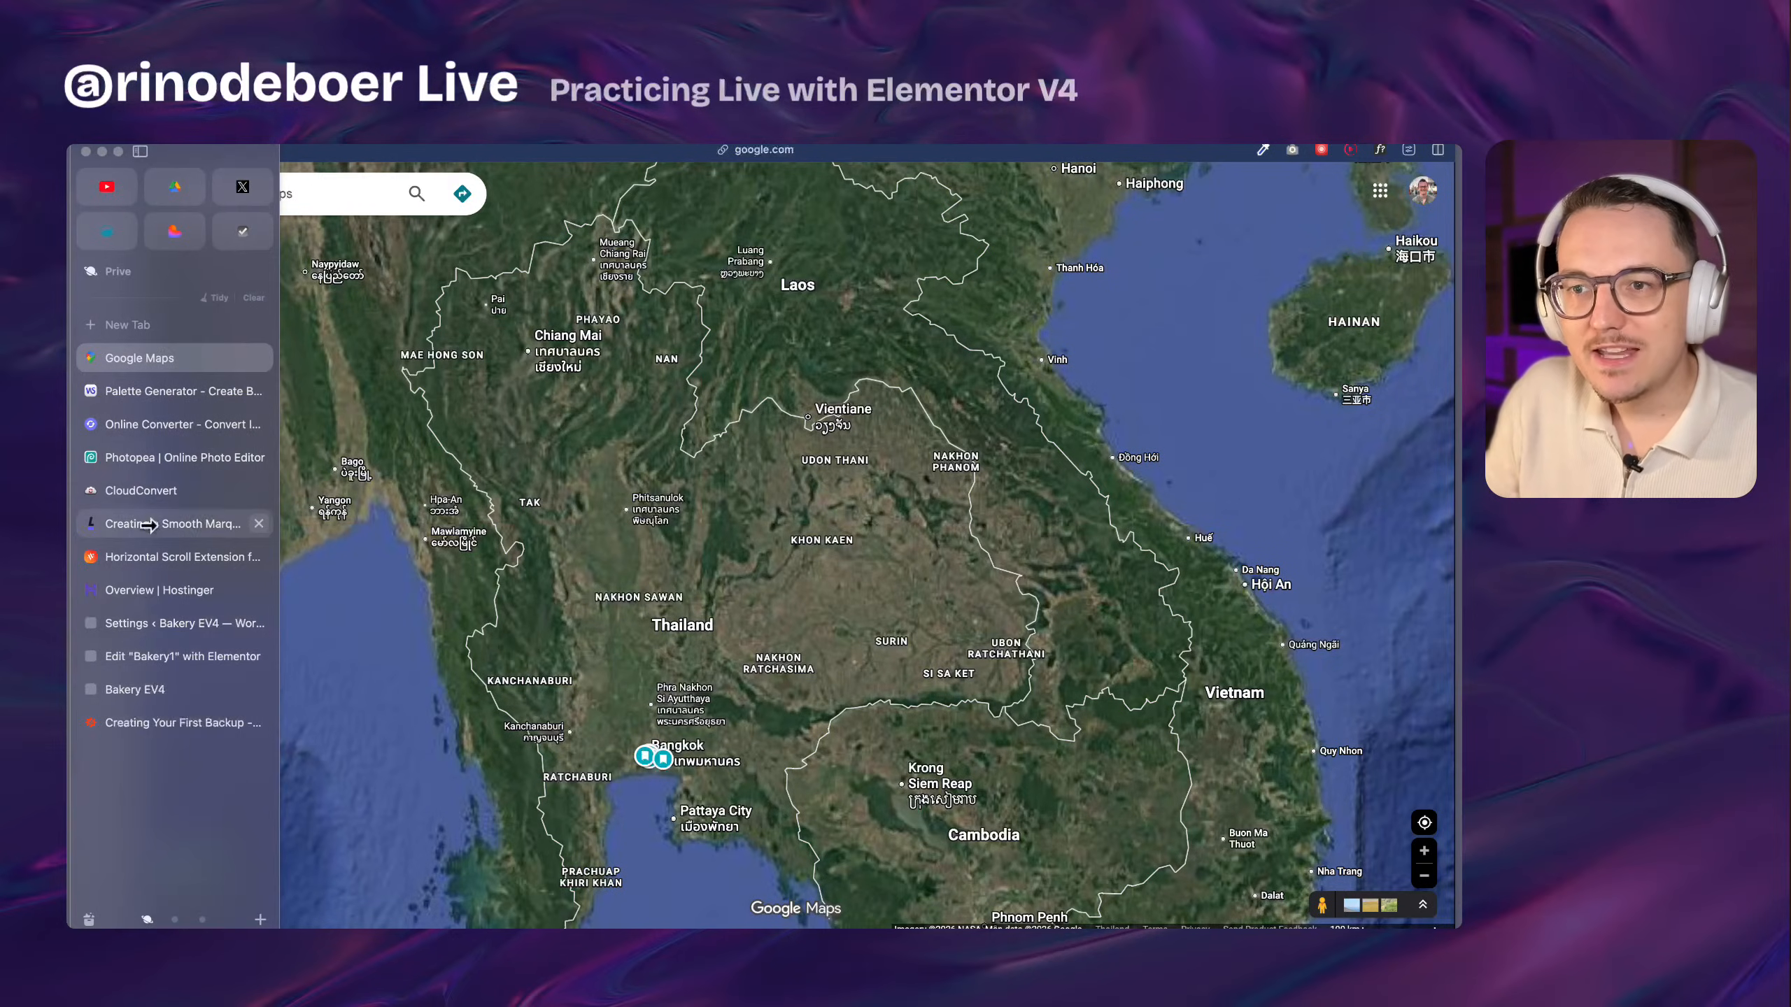
click(204, 652)
scroll(567, 635, down, 5)
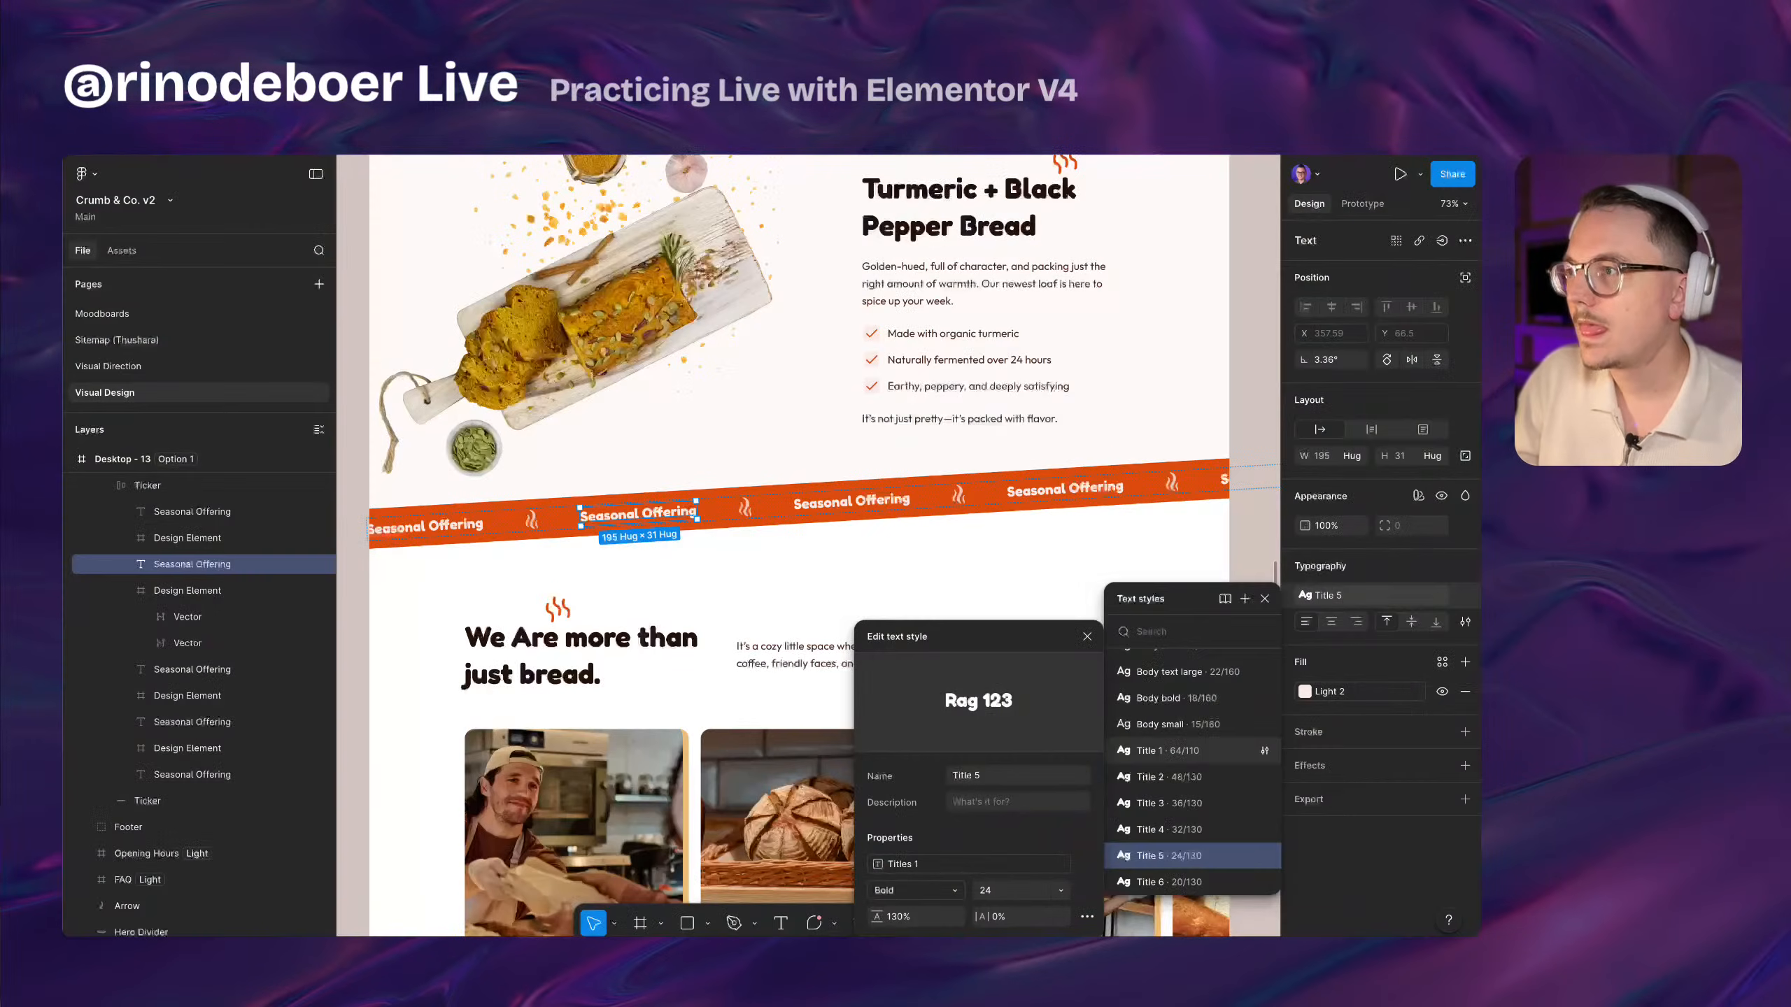
Switch to the Crumb & Co. v2 design in Figma and select the Gallery group under the Seasonal Offering ticker
scroll(1152, 479, down, 10)
scroll(778, 354, up, 5)
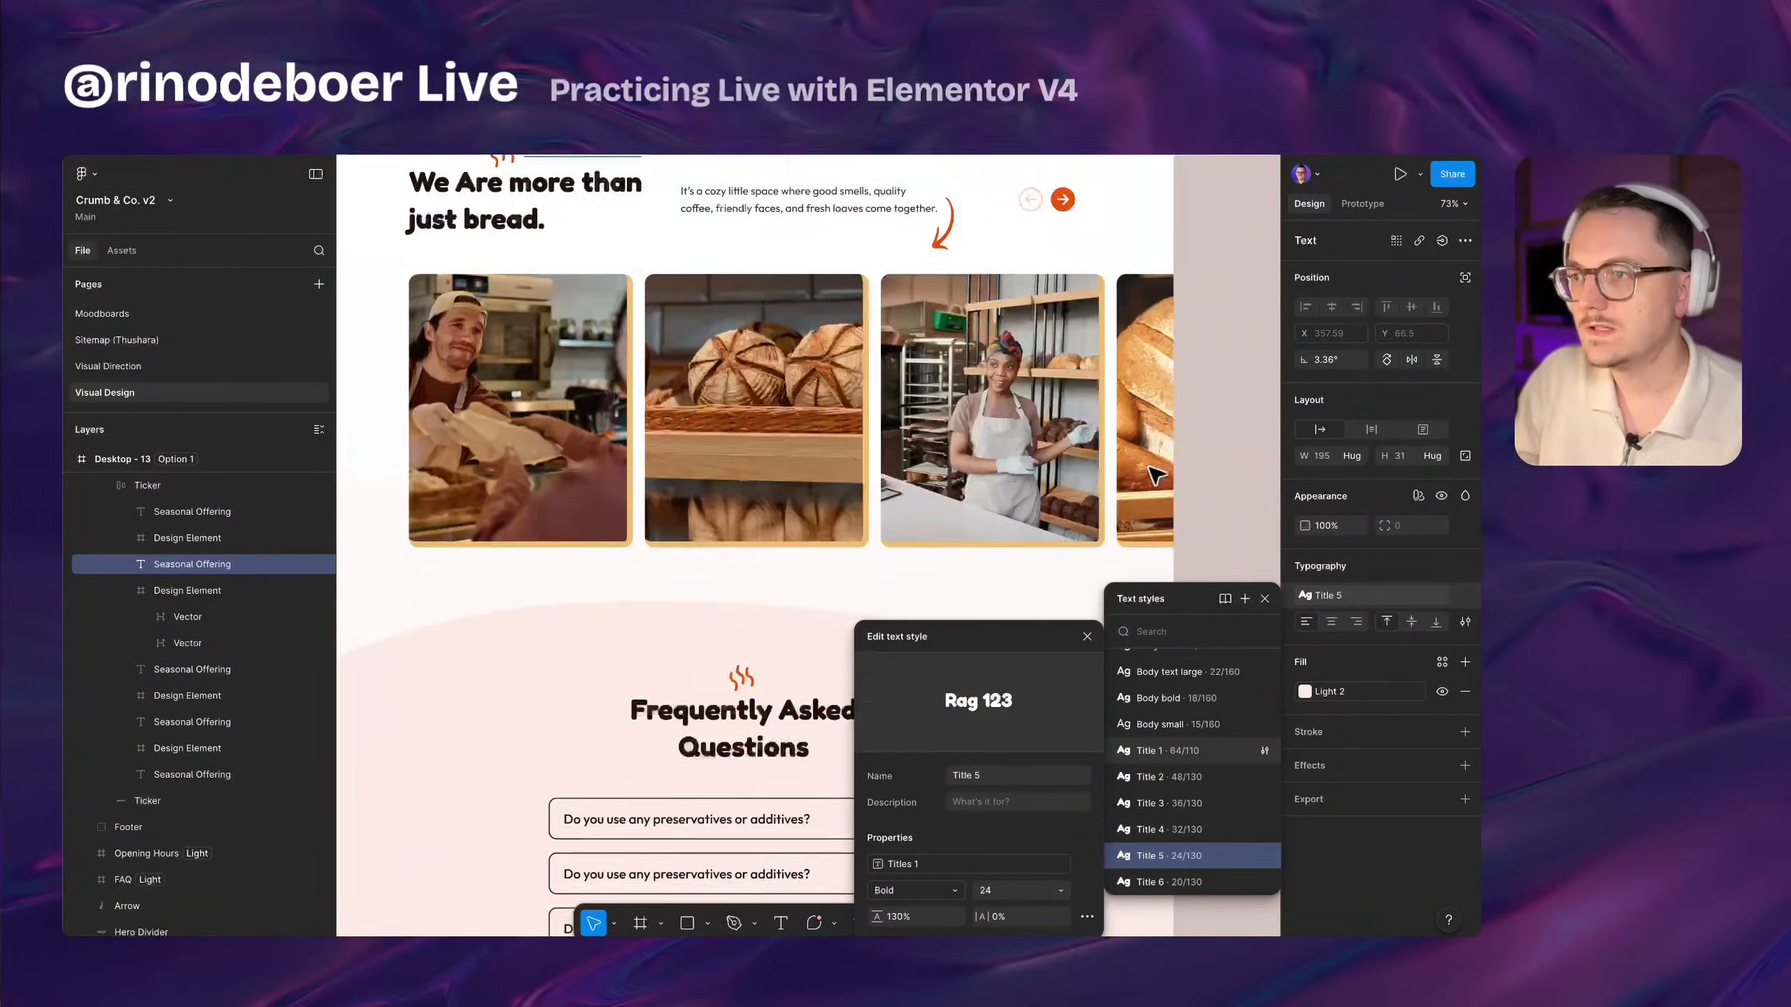
click(769, 409)
scroll(769, 409, up, 2)
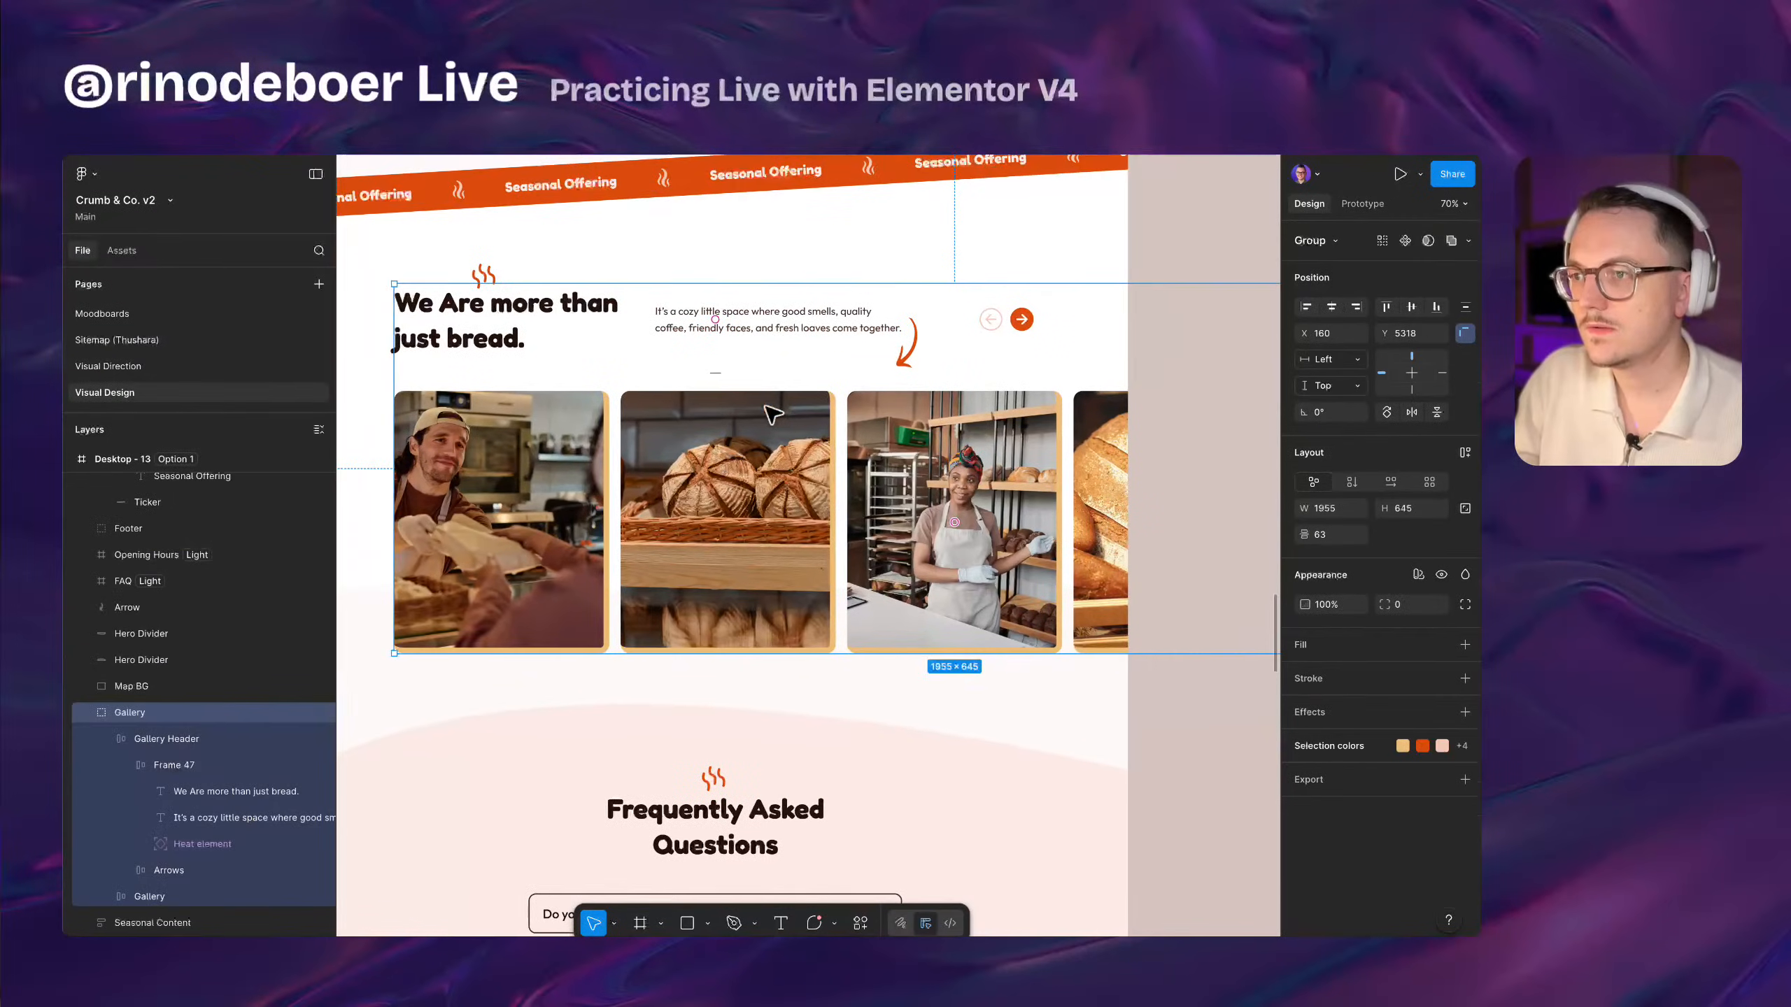
scroll(768, 409, left, 2)
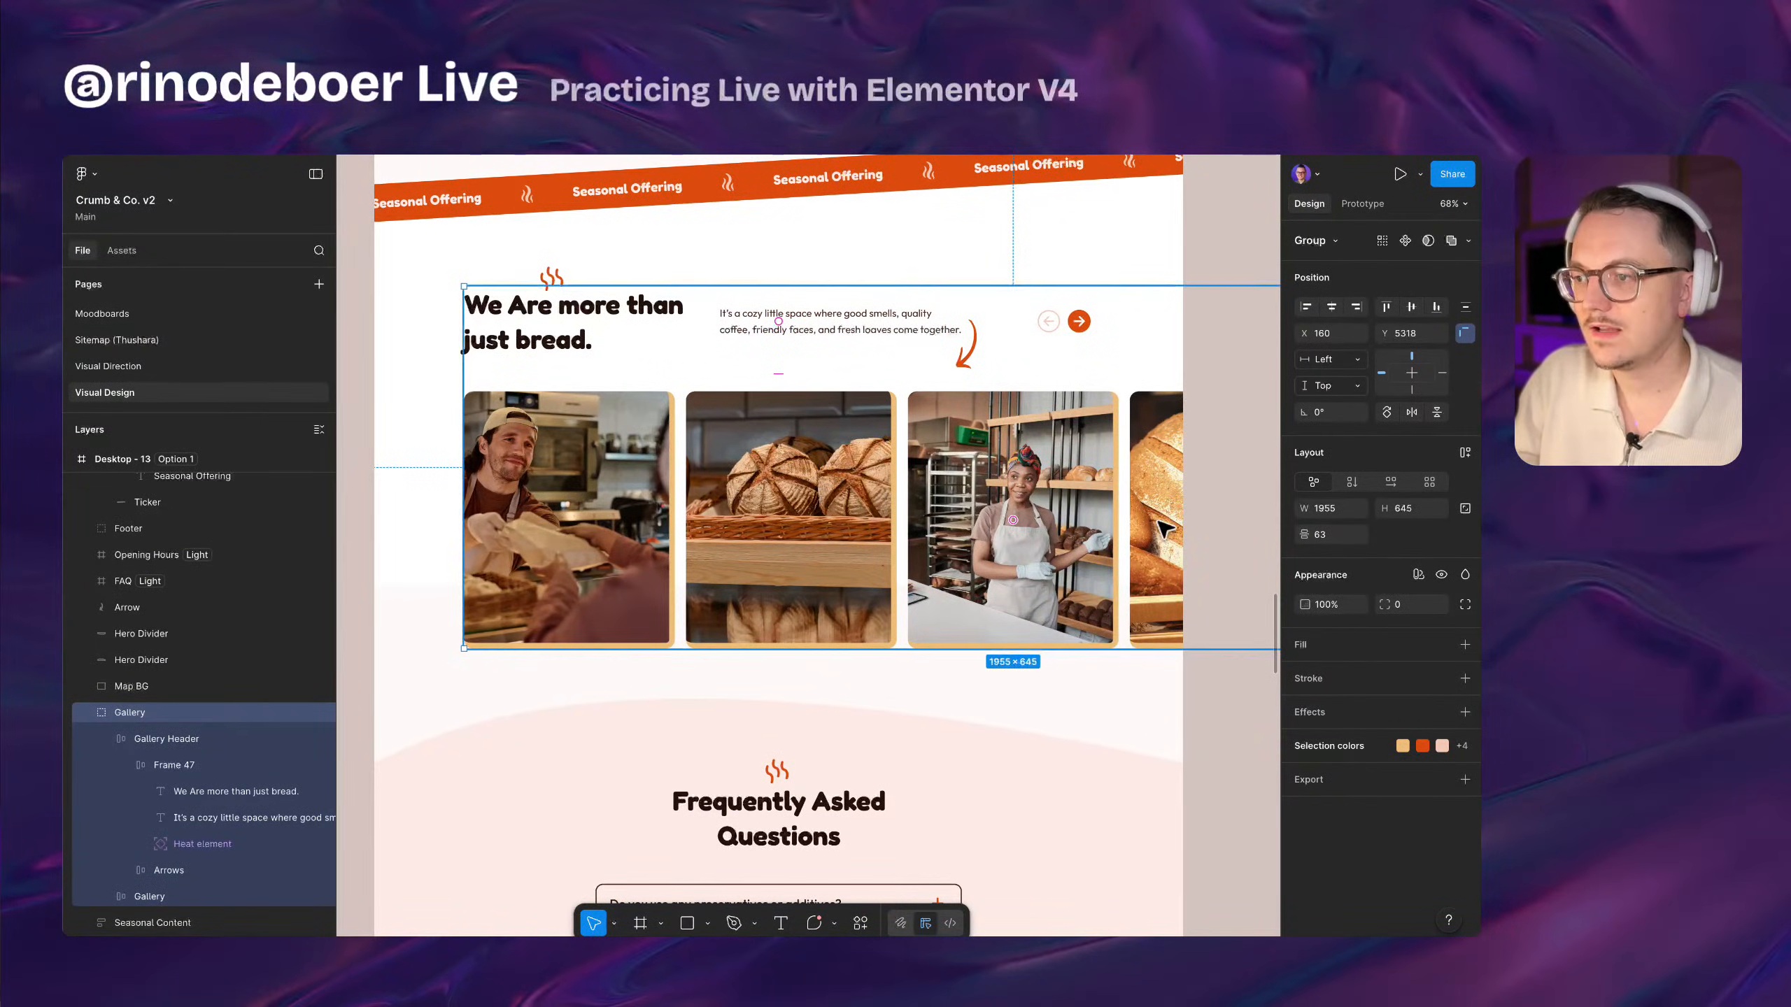
Select the FAQ frame below the gallery and examine its heading and question rows up close
scroll(1191, 407, down, 8)
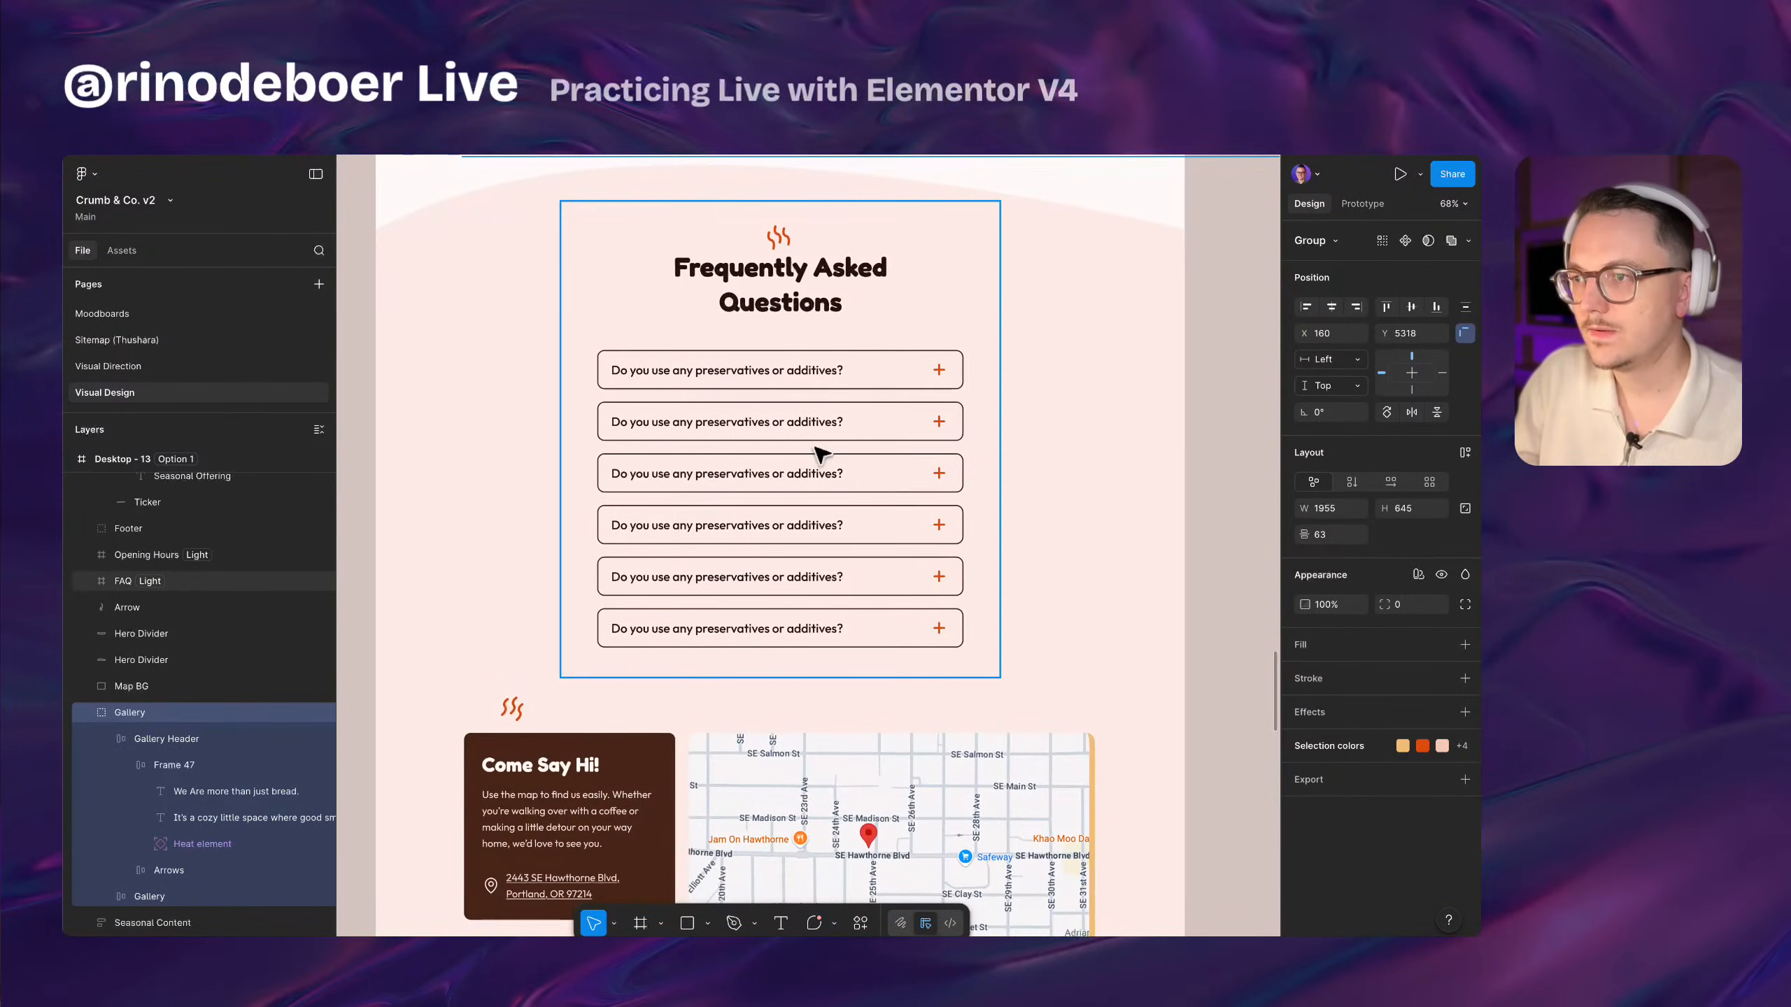
click(857, 437)
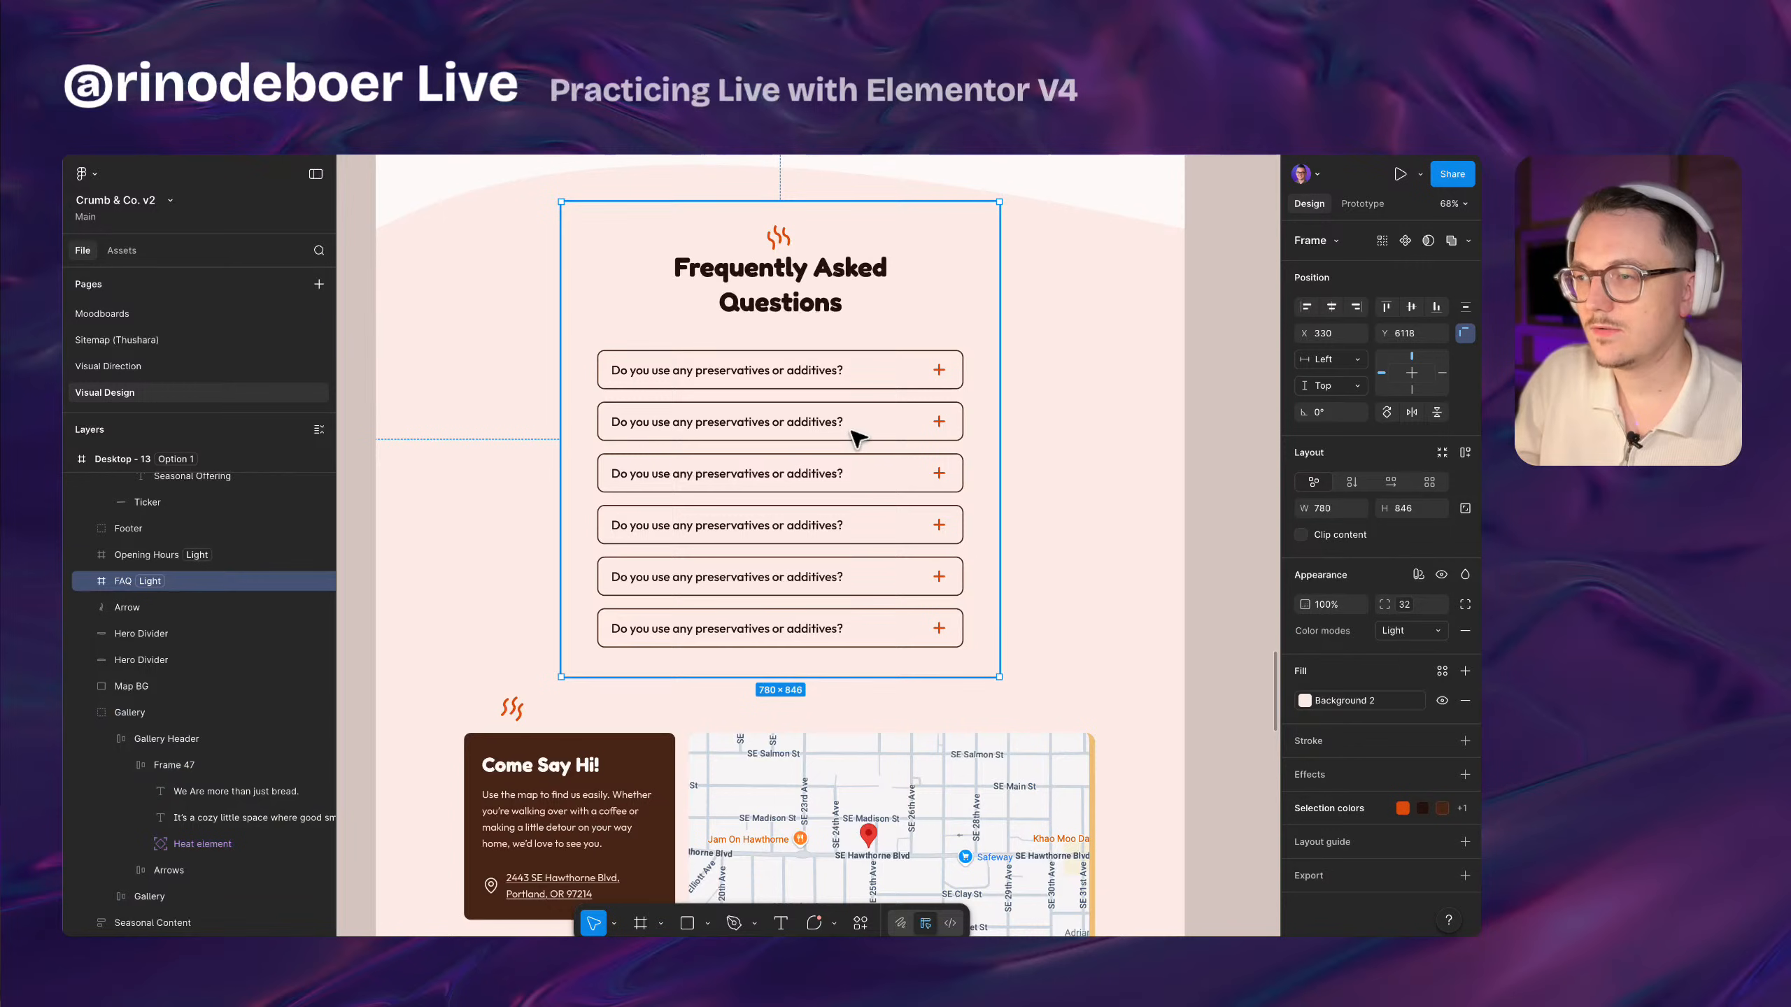
scroll(852, 431, up, 2)
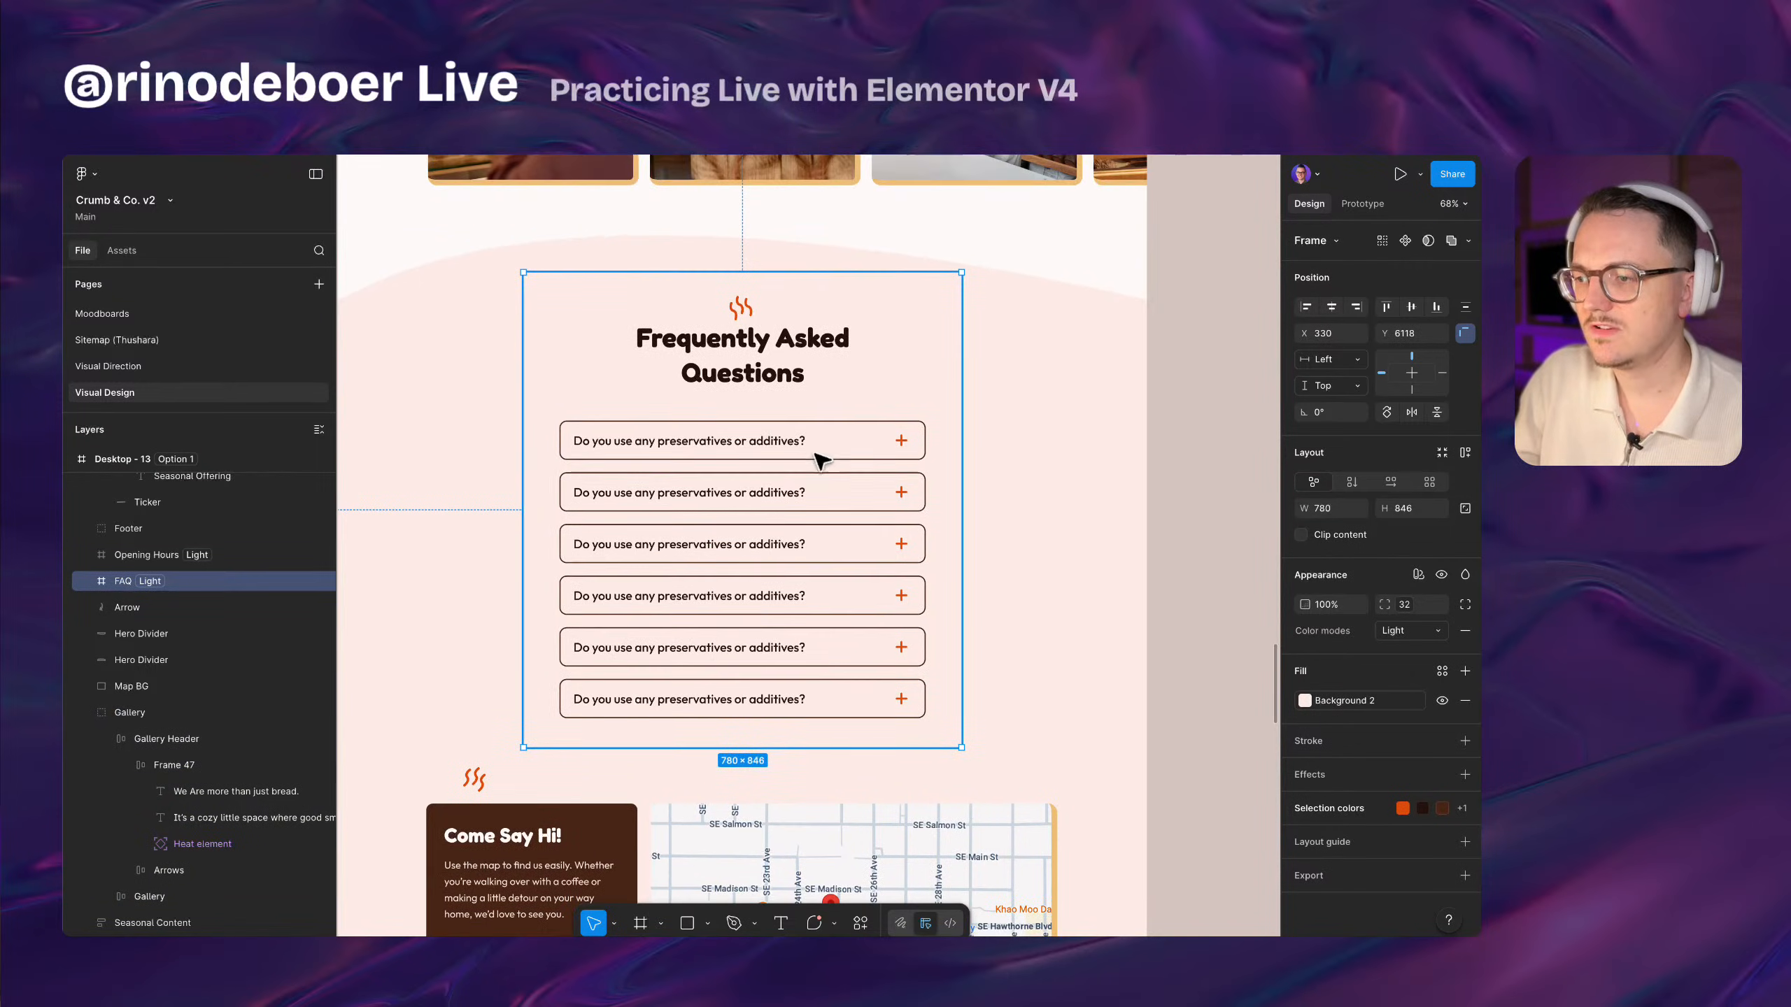
scroll(766, 477, up, 4)
scroll(765, 477, down, 1)
scroll(772, 482, down, 2)
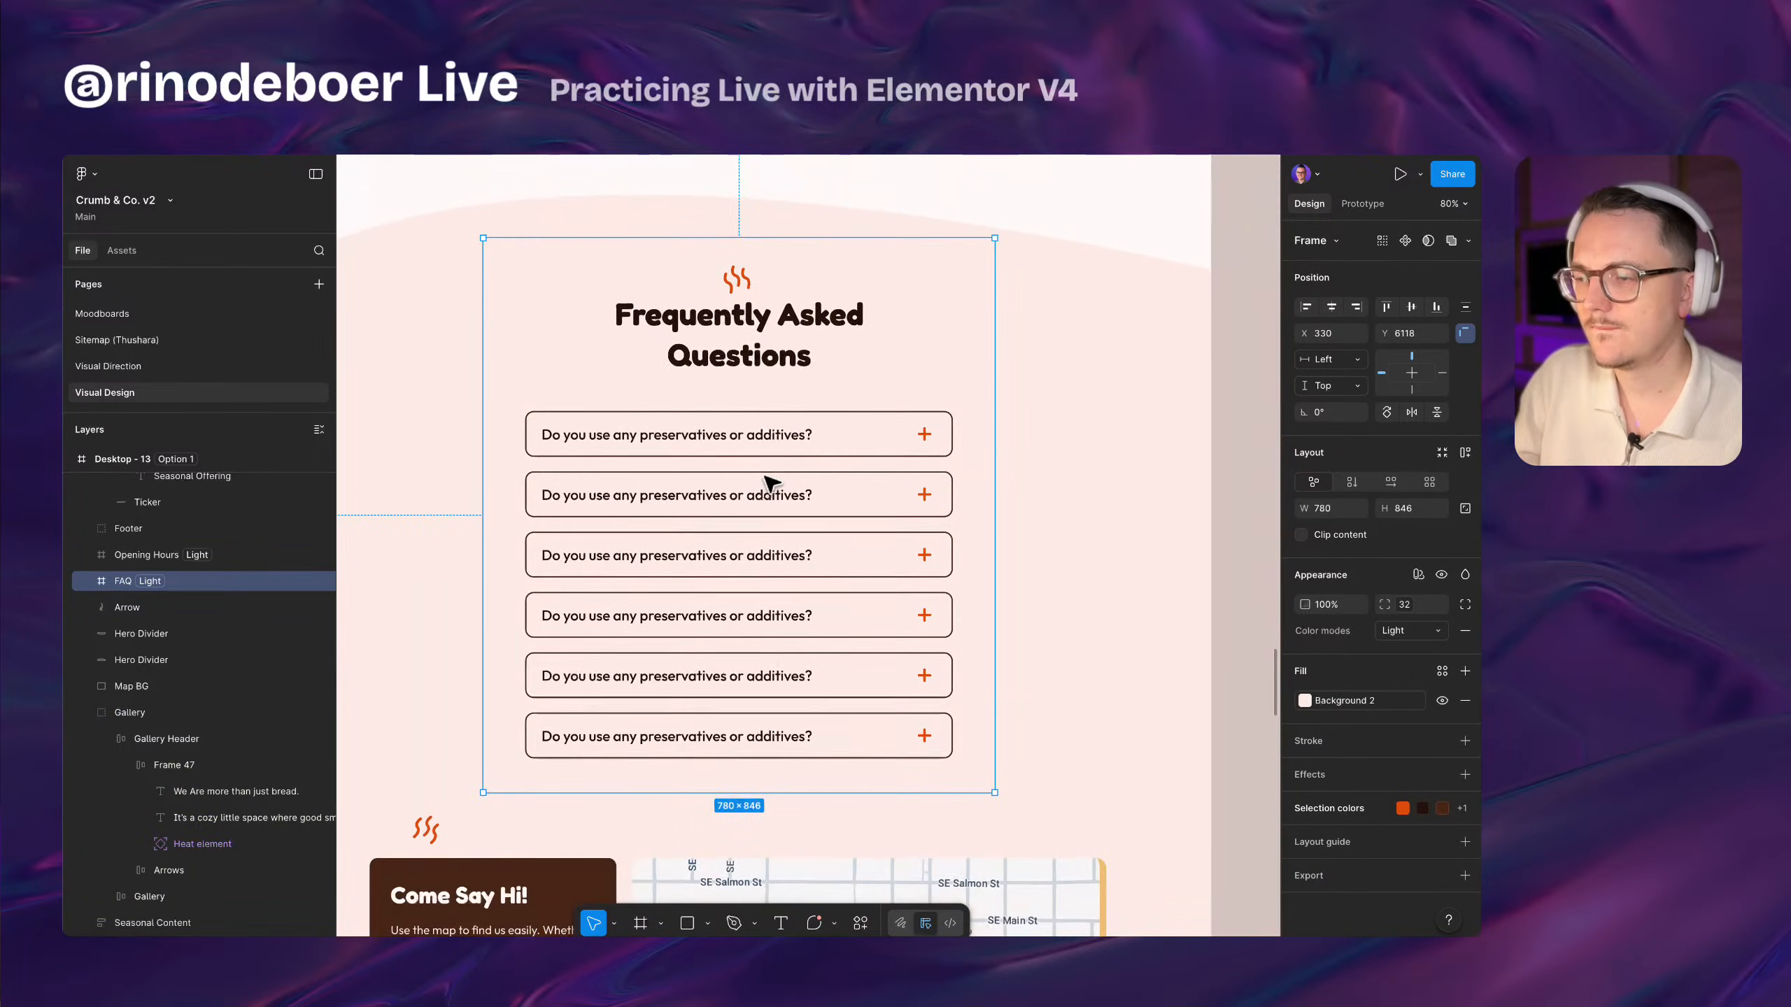
scroll(819, 524, up, 1)
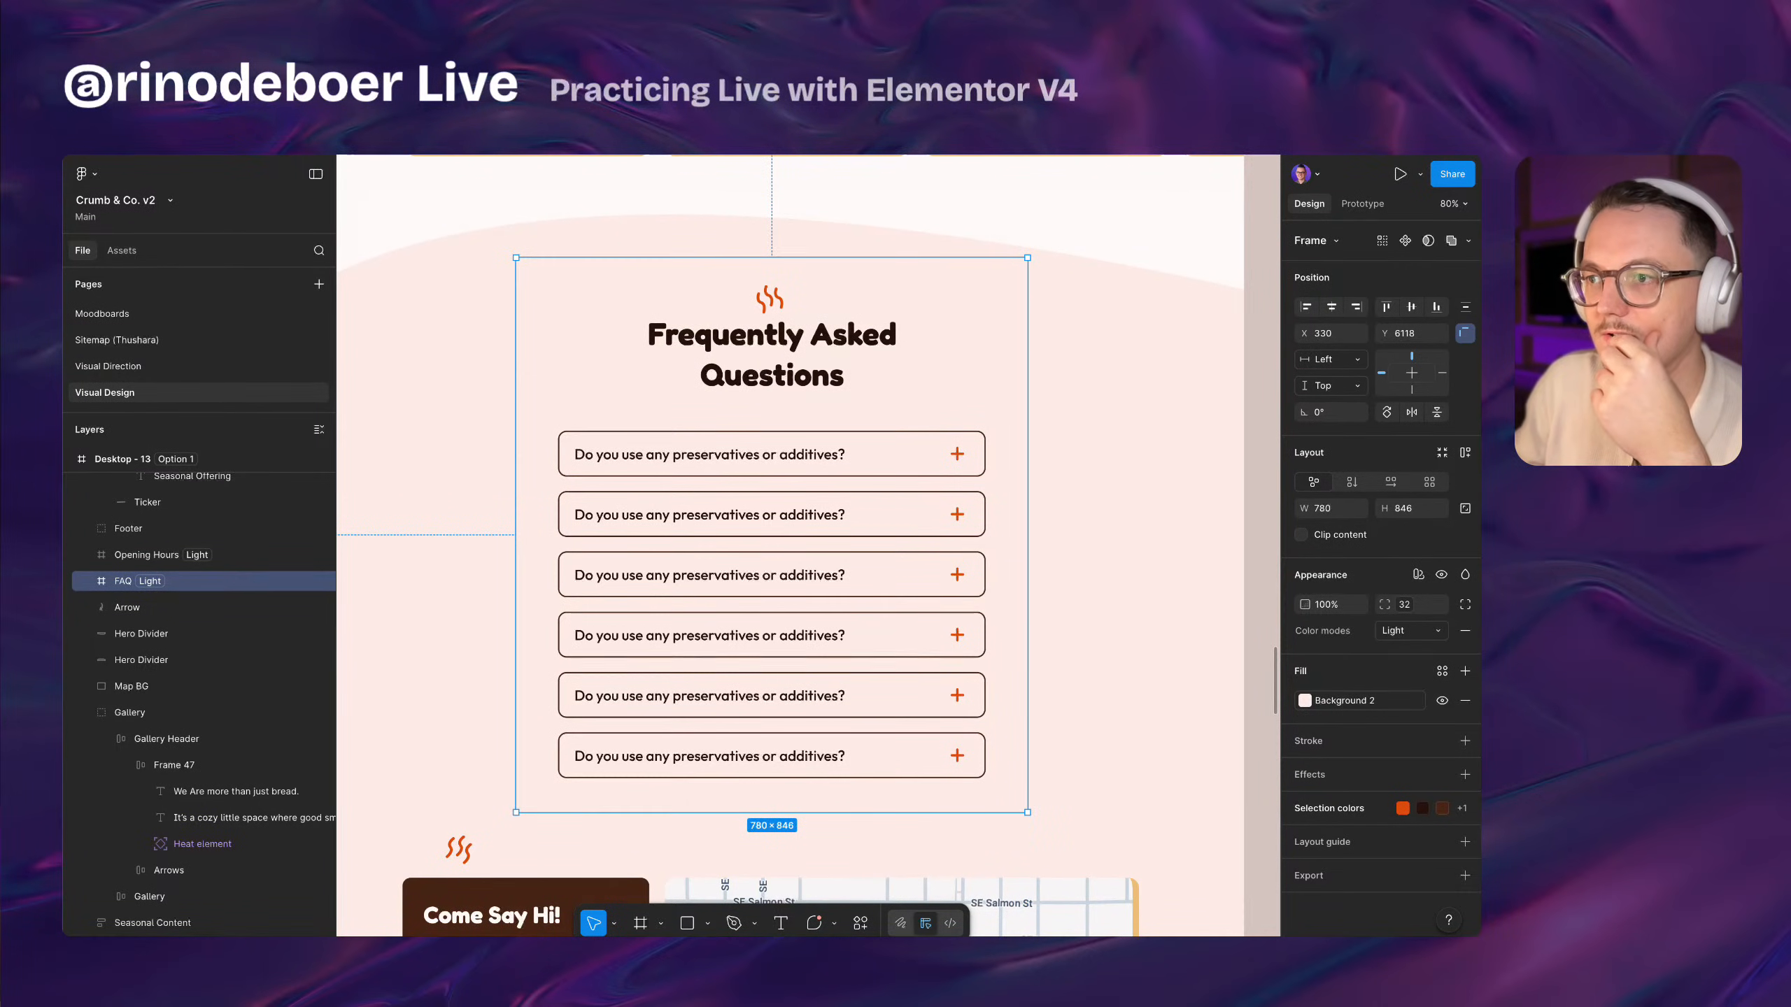
Select the Map BG rectangle and examine the map, Opening Hours and footer sections of the design
click(1121, 783)
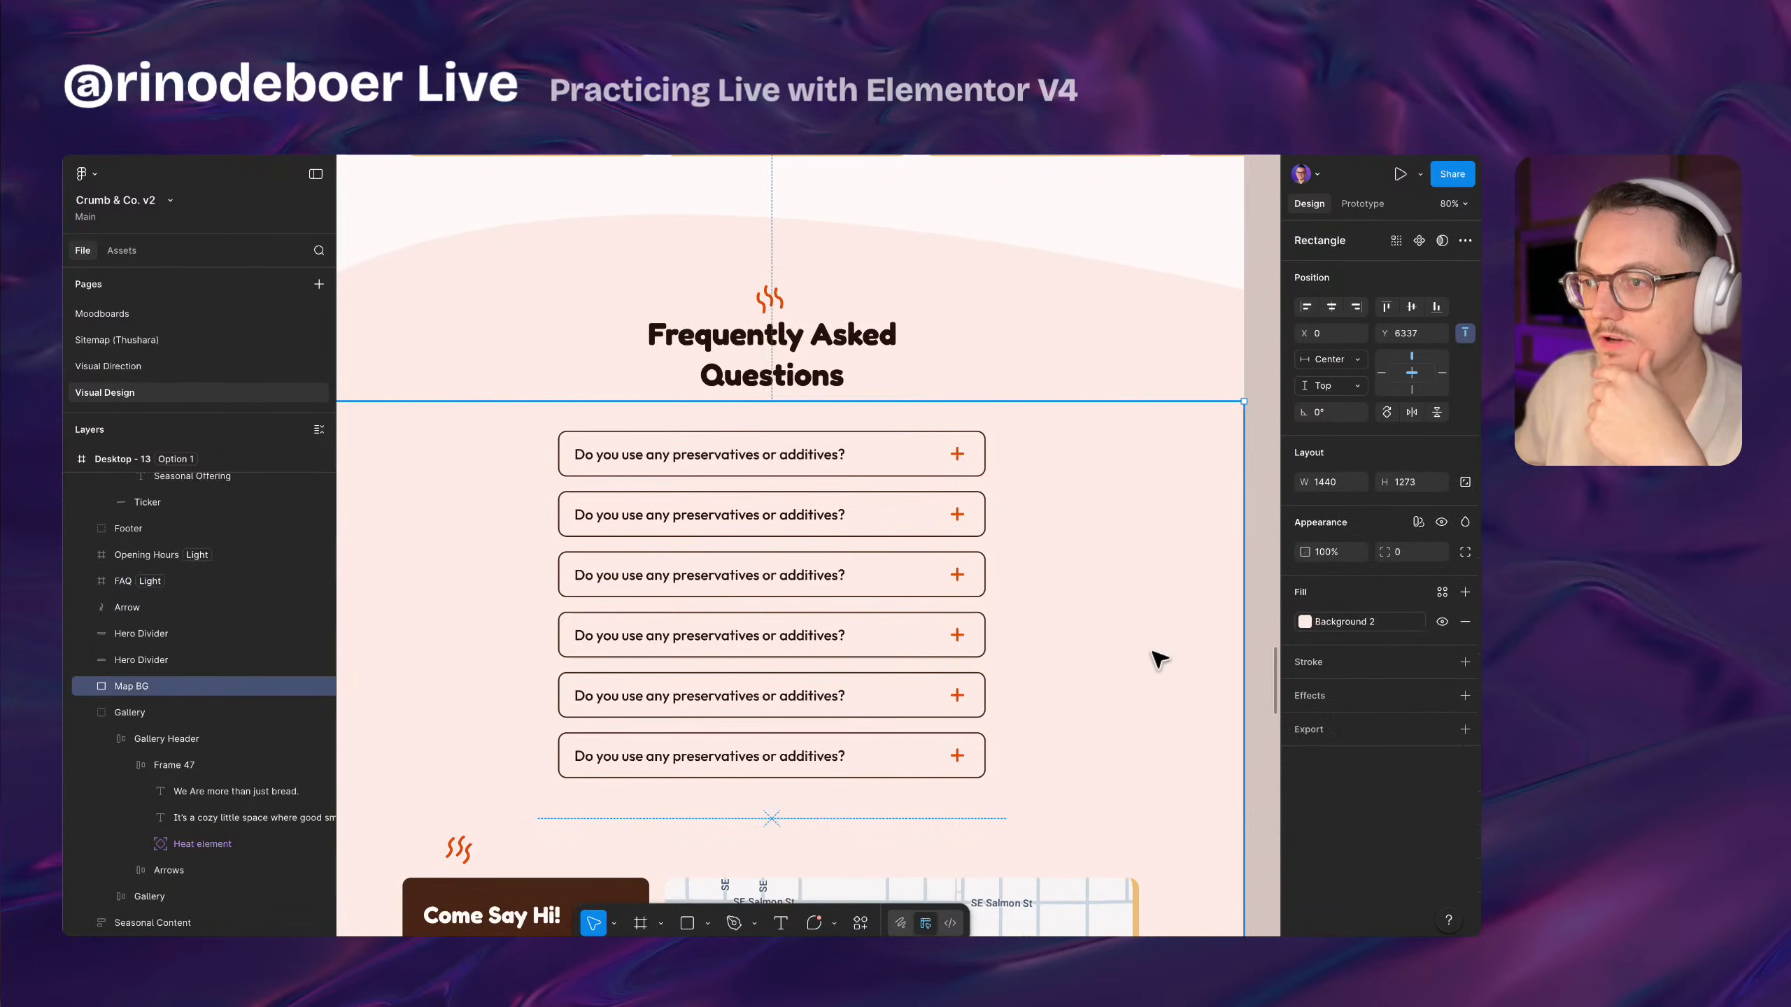
scroll(1158, 659, down, 7)
scroll(1158, 659, down, 1)
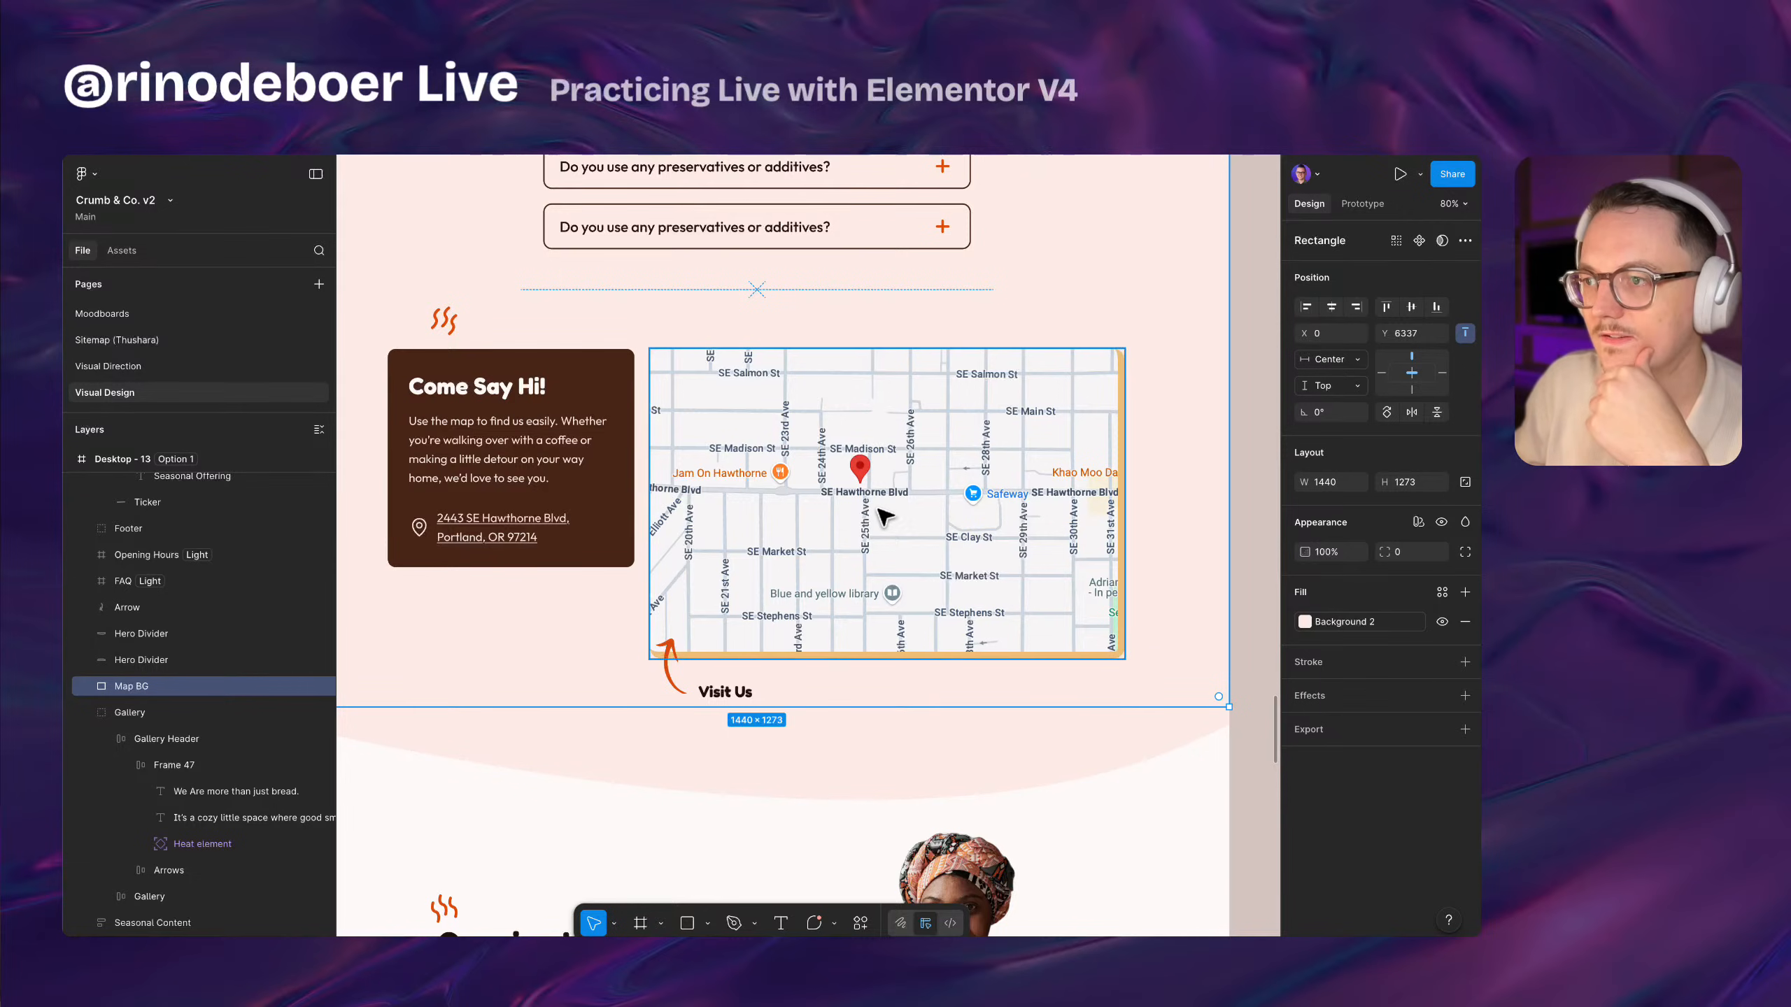
scroll(879, 516, down, 3)
scroll(876, 515, down, 5)
Review the whole desktop design from the hero through the breads and ingredients sections down to the footer
scroll(779, 744, up, 10)
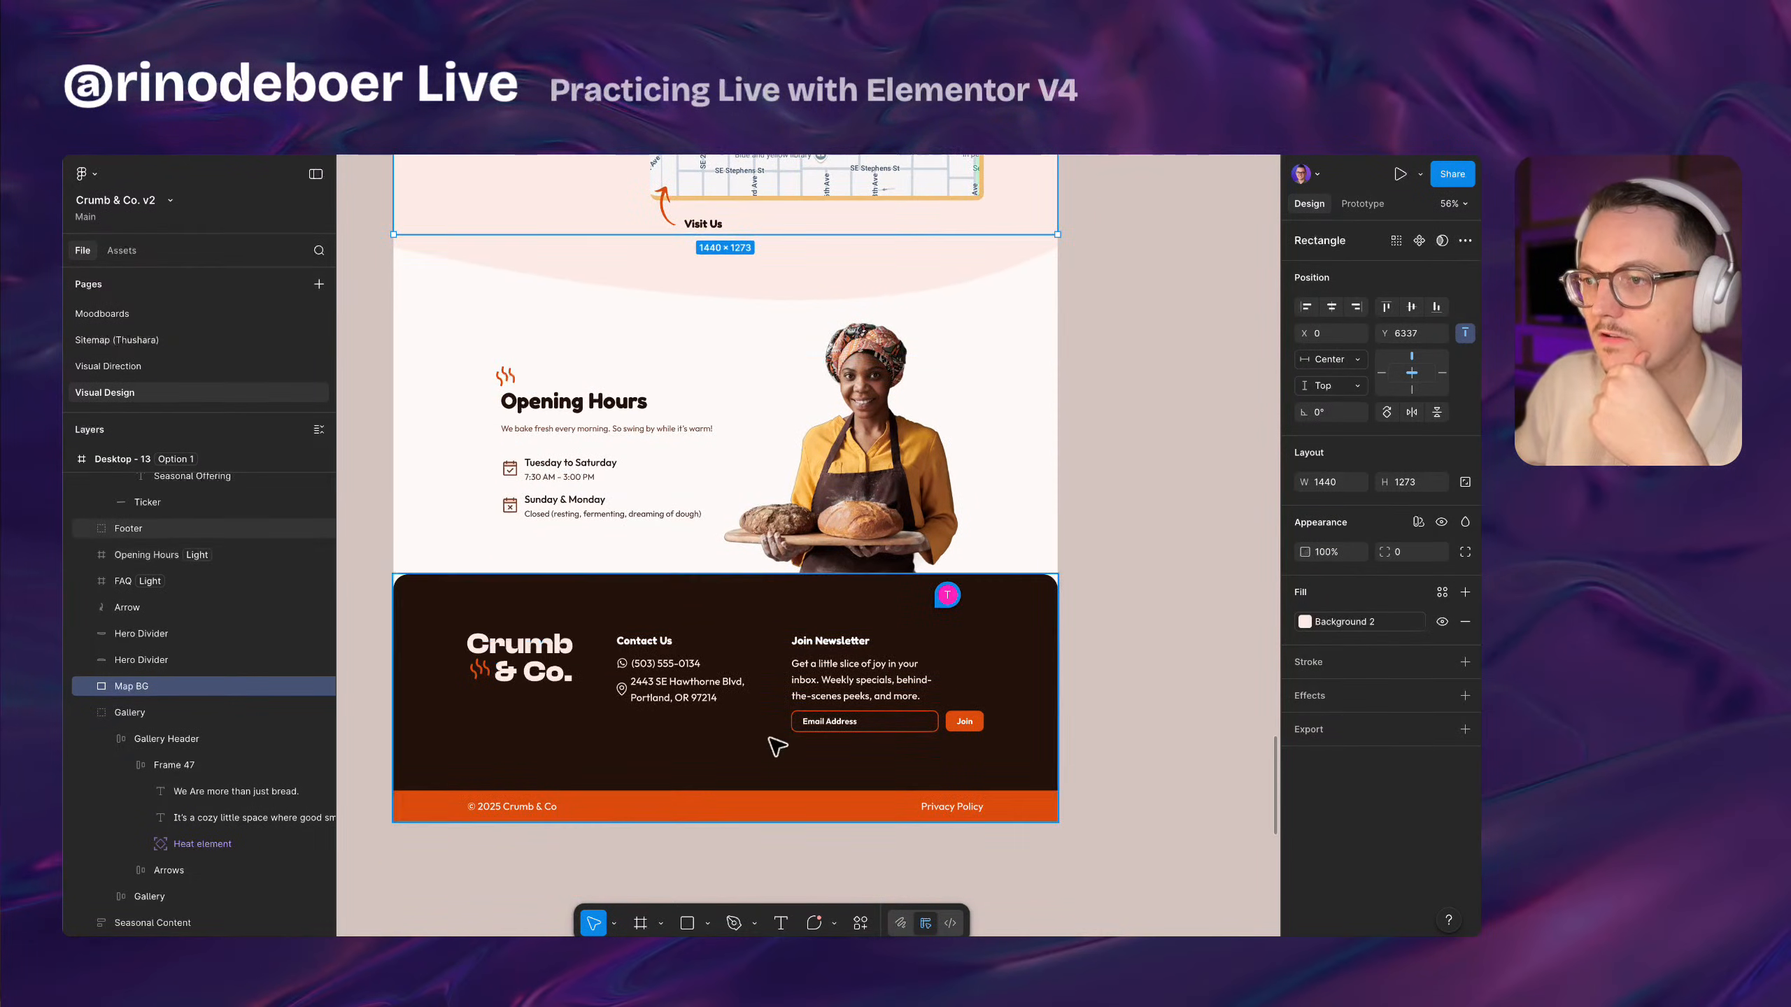
scroll(780, 744, up, 10)
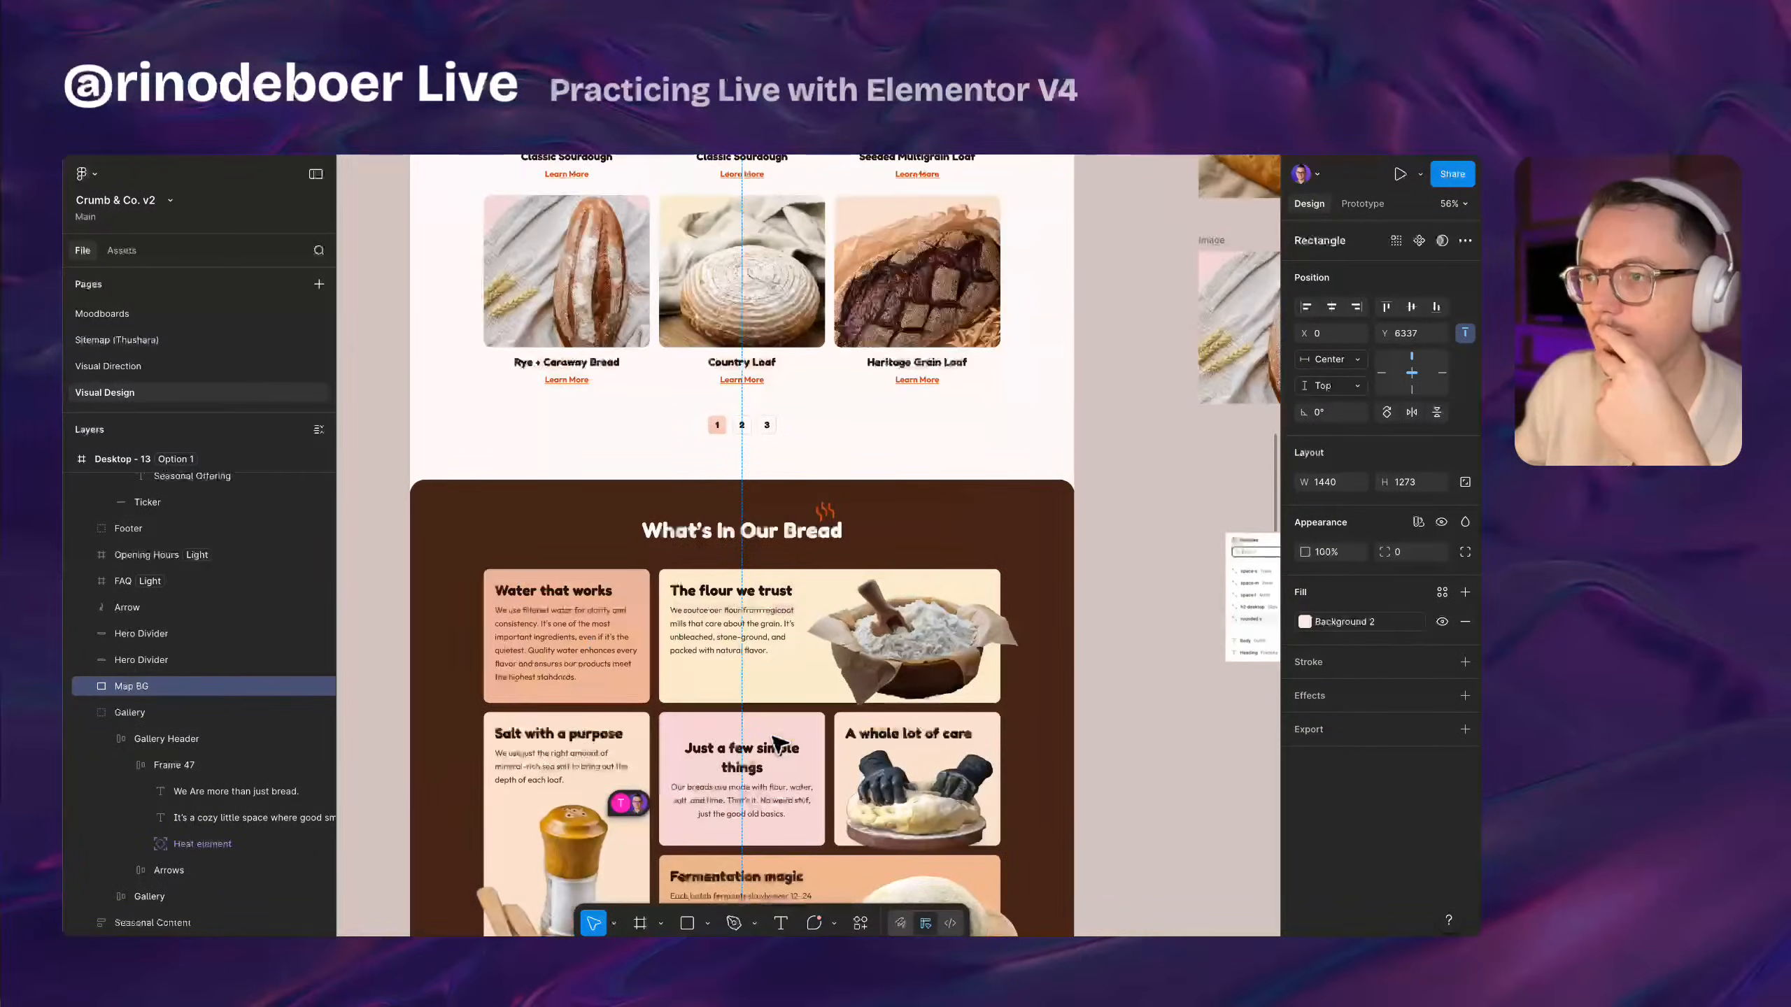
scroll(779, 744, down, 3)
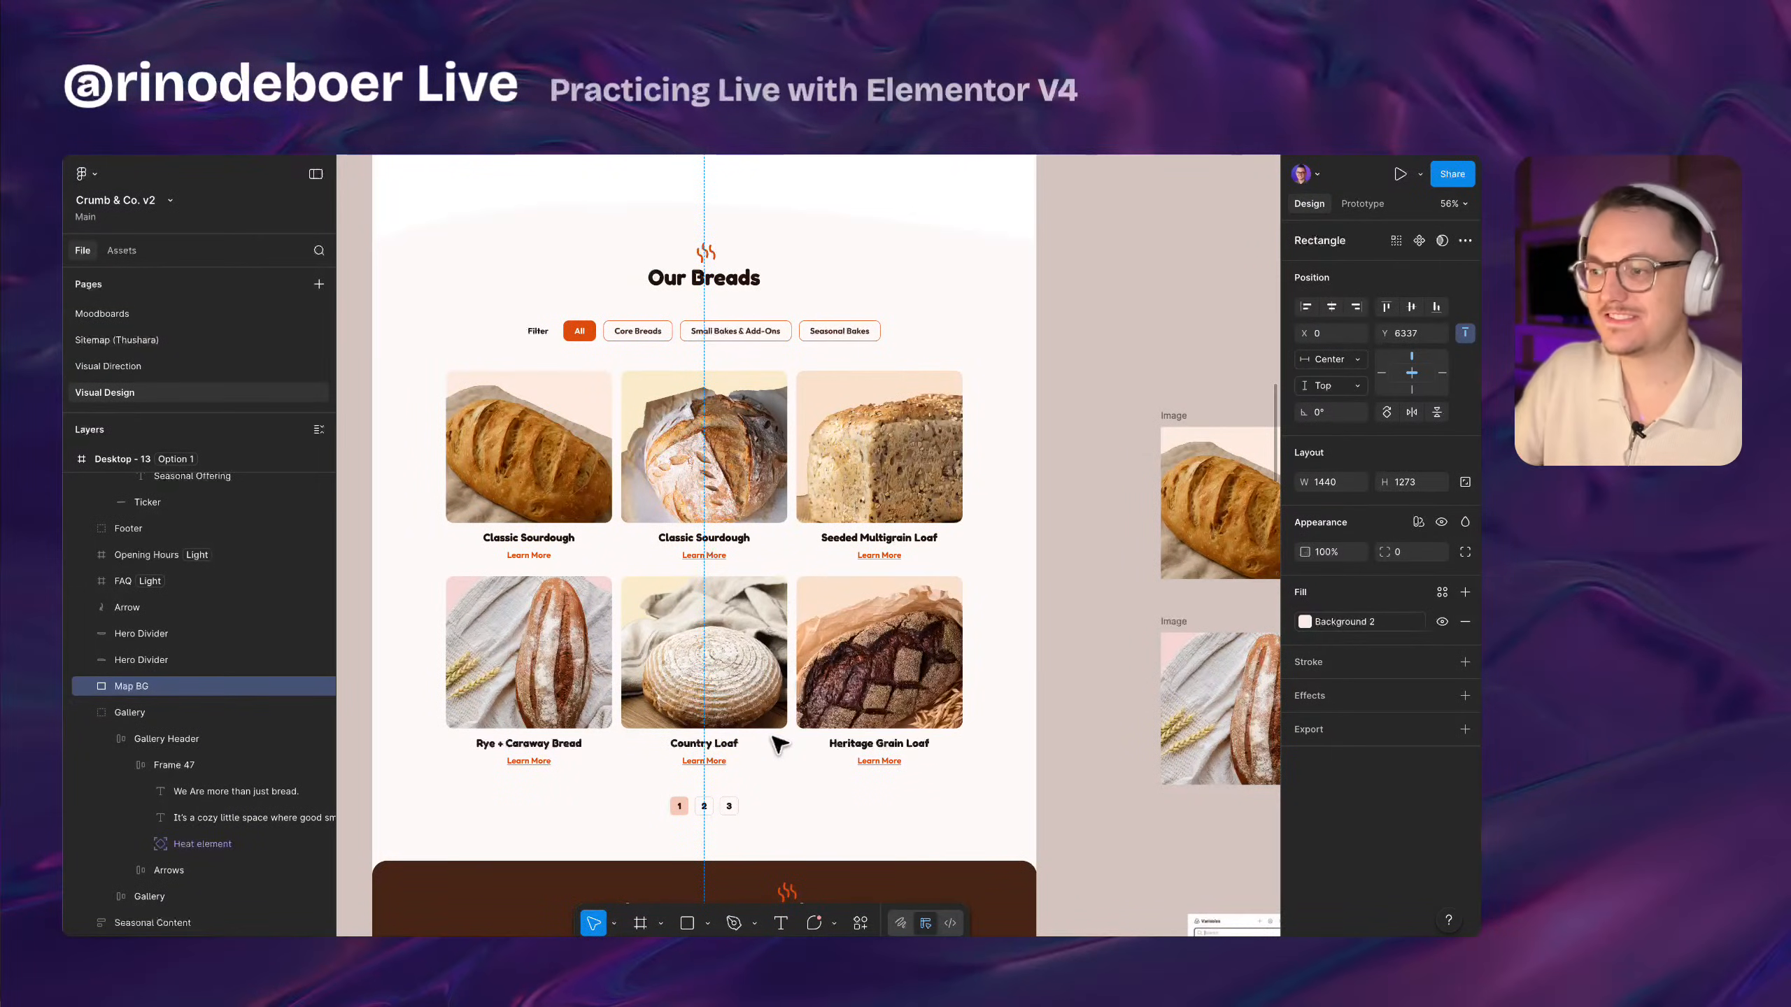
scroll(779, 744, up, 12)
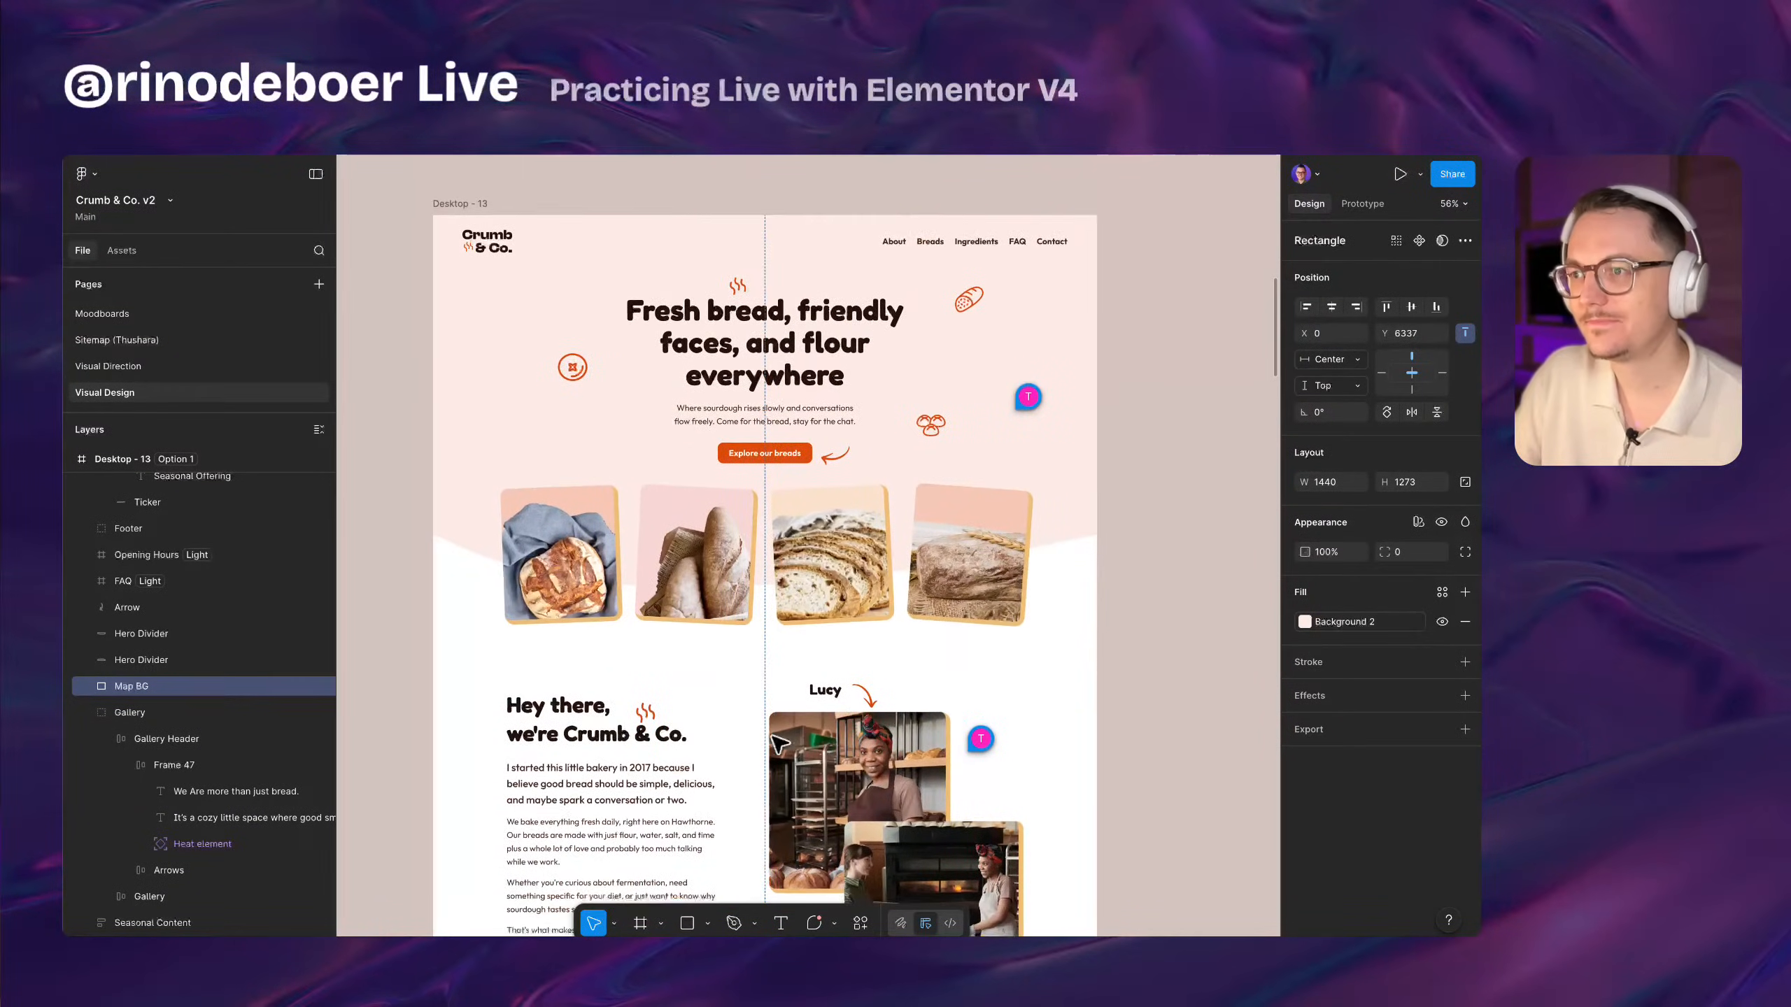
scroll(775, 741, down, 15)
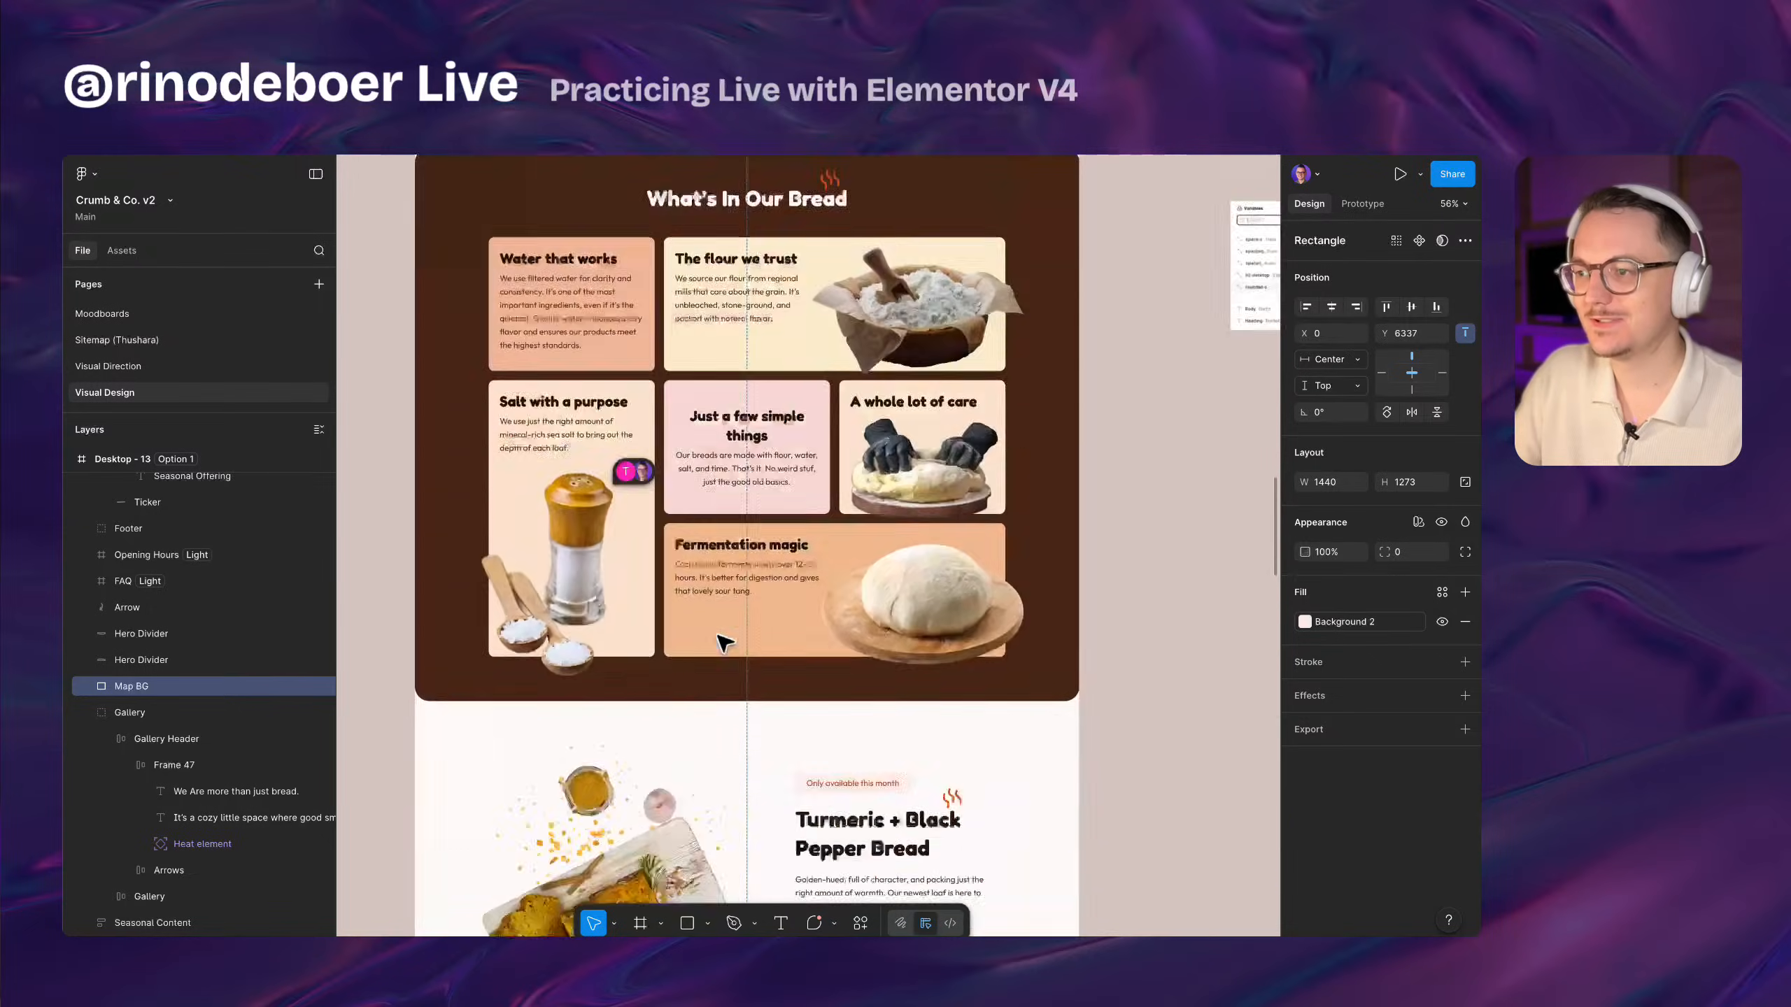
scroll(724, 642, down, 15)
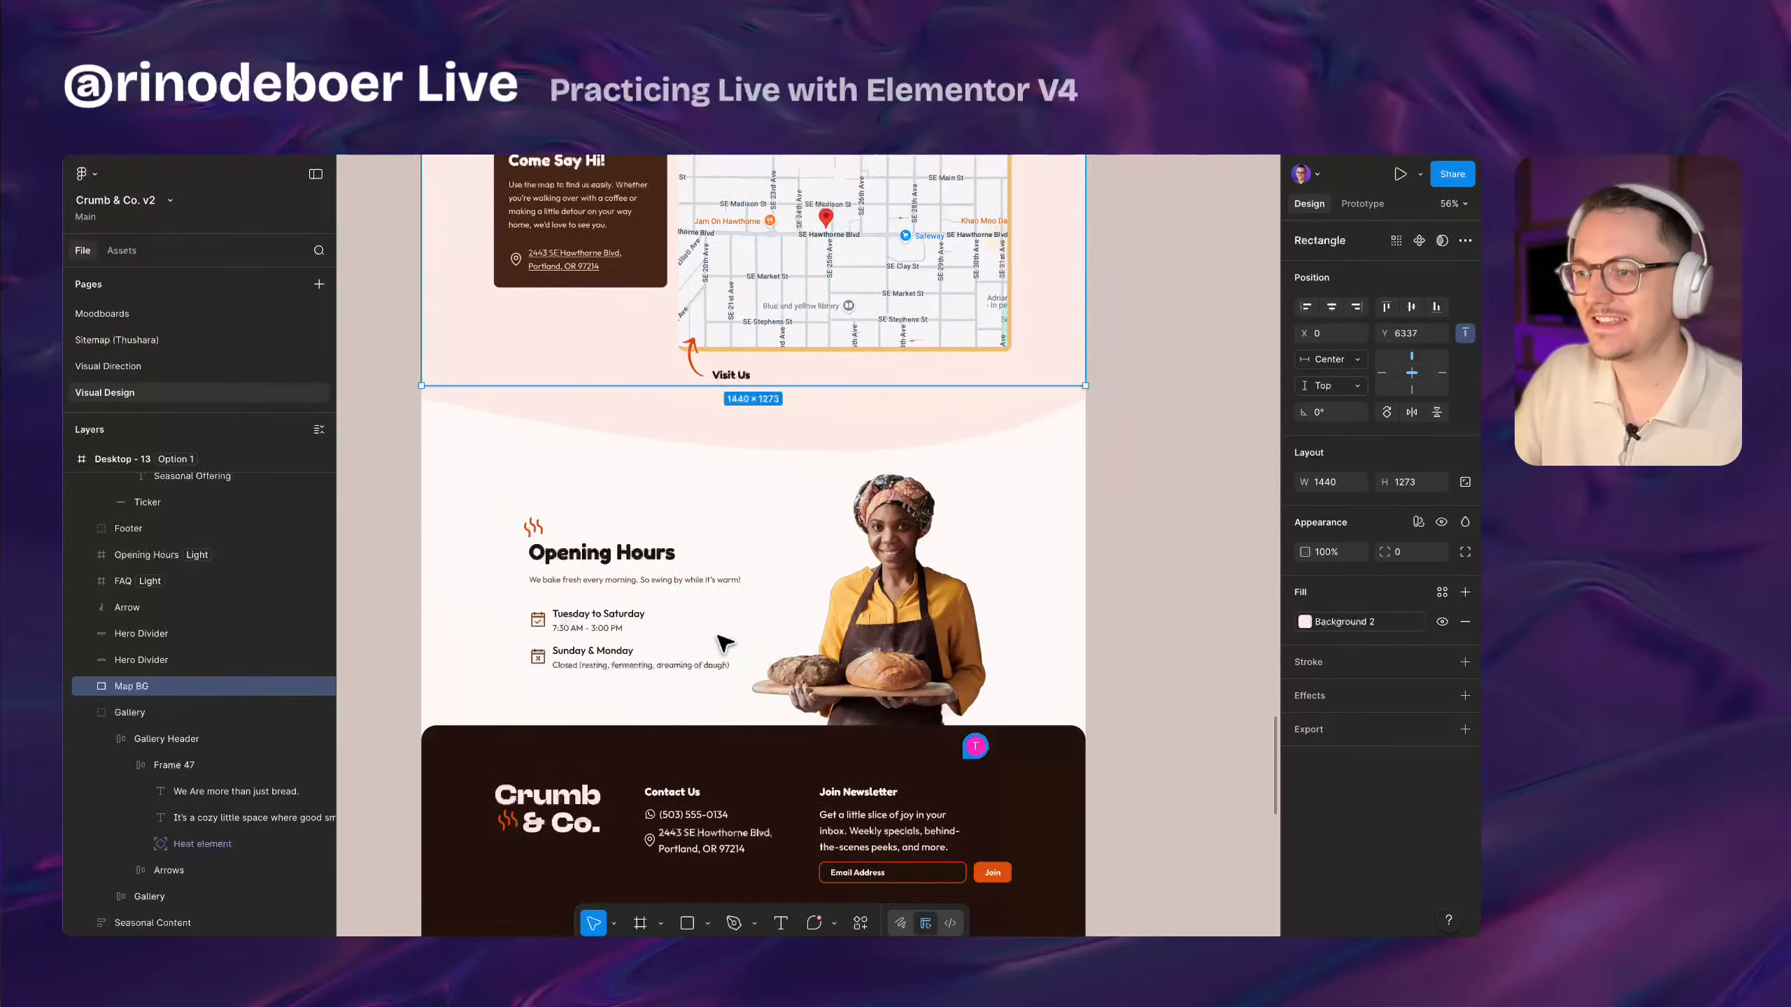
scroll(724, 642, down, 5)
scroll(726, 652, up, 4)
scroll(776, 642, down, 2)
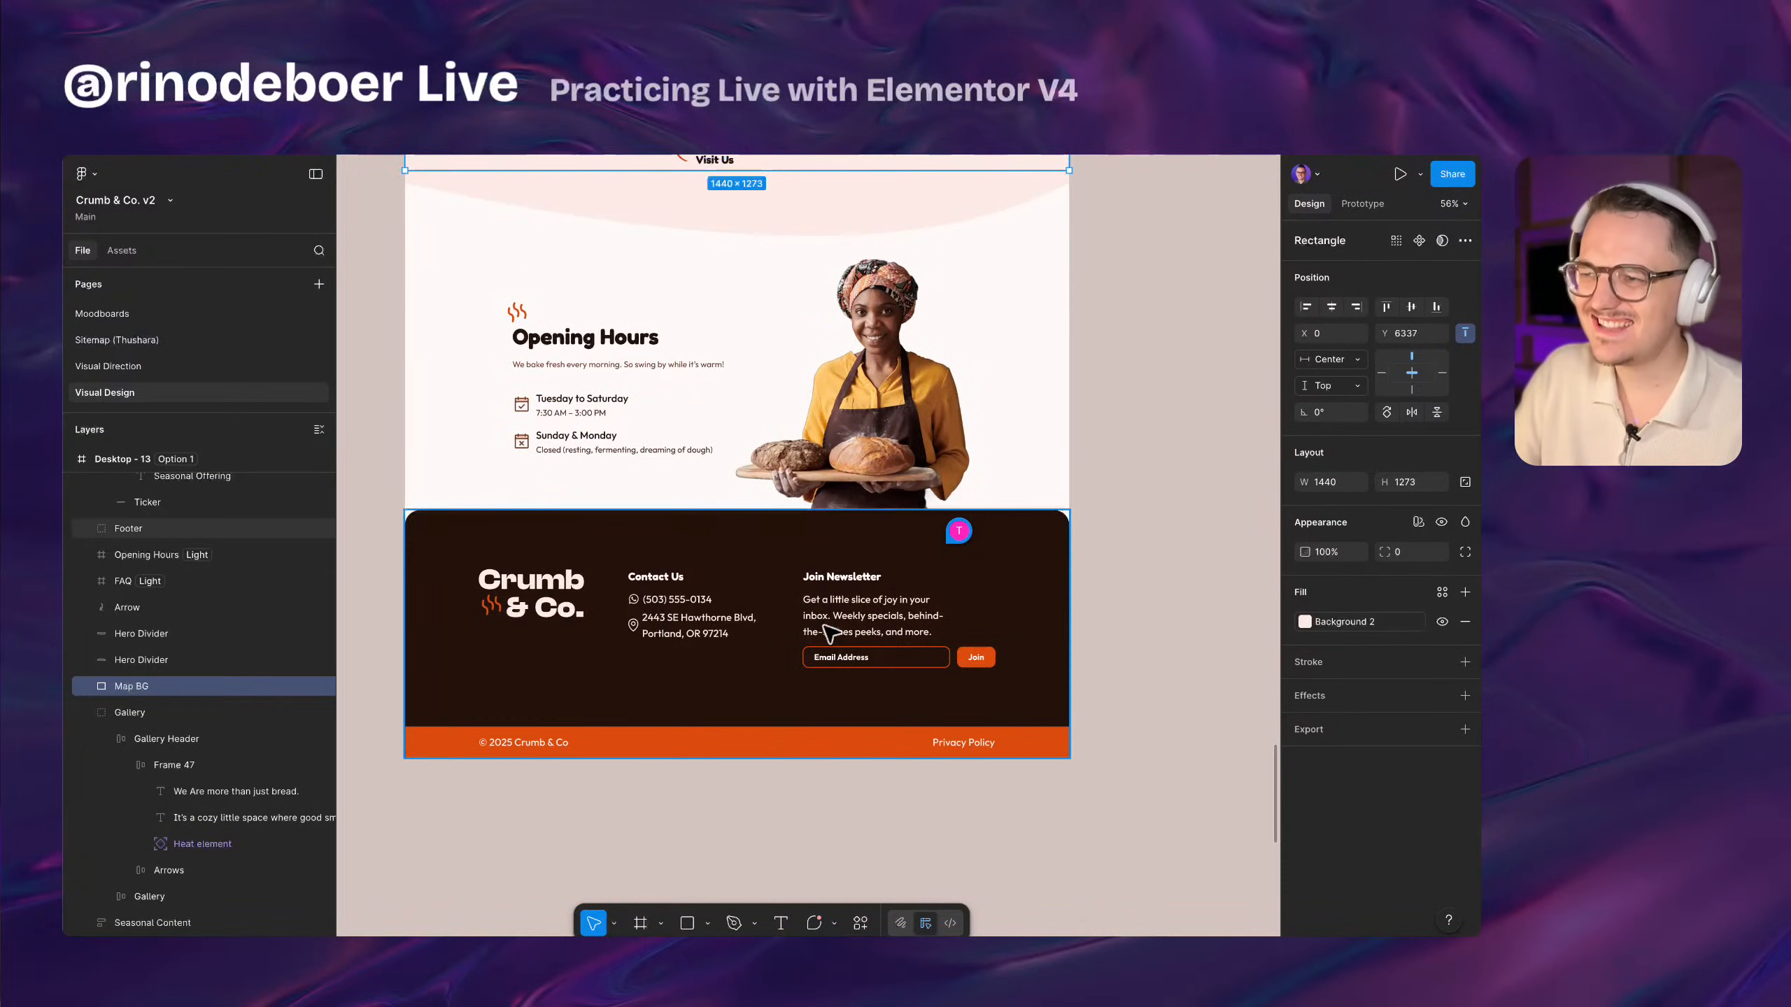
Clear the selection and look back through the design from the footer up to the hero section
scroll(830, 633, up, 1)
click(1142, 605)
scroll(1149, 604, up, 2)
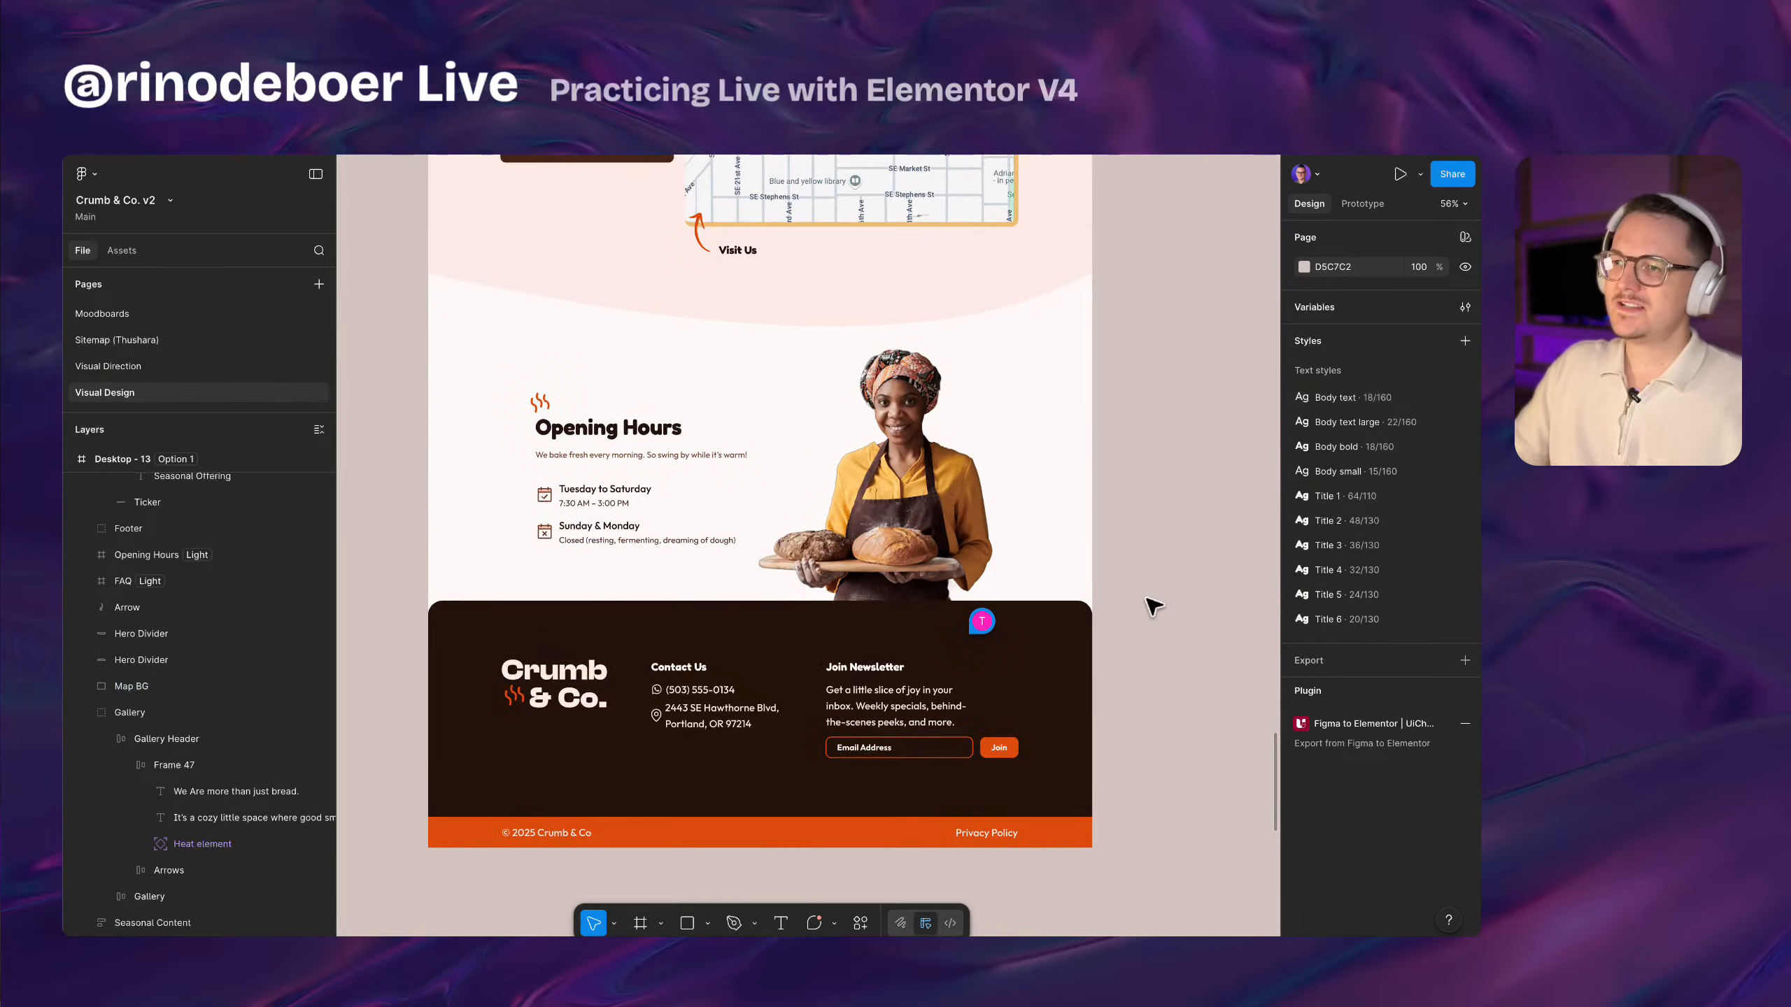
scroll(1148, 599, up, 12)
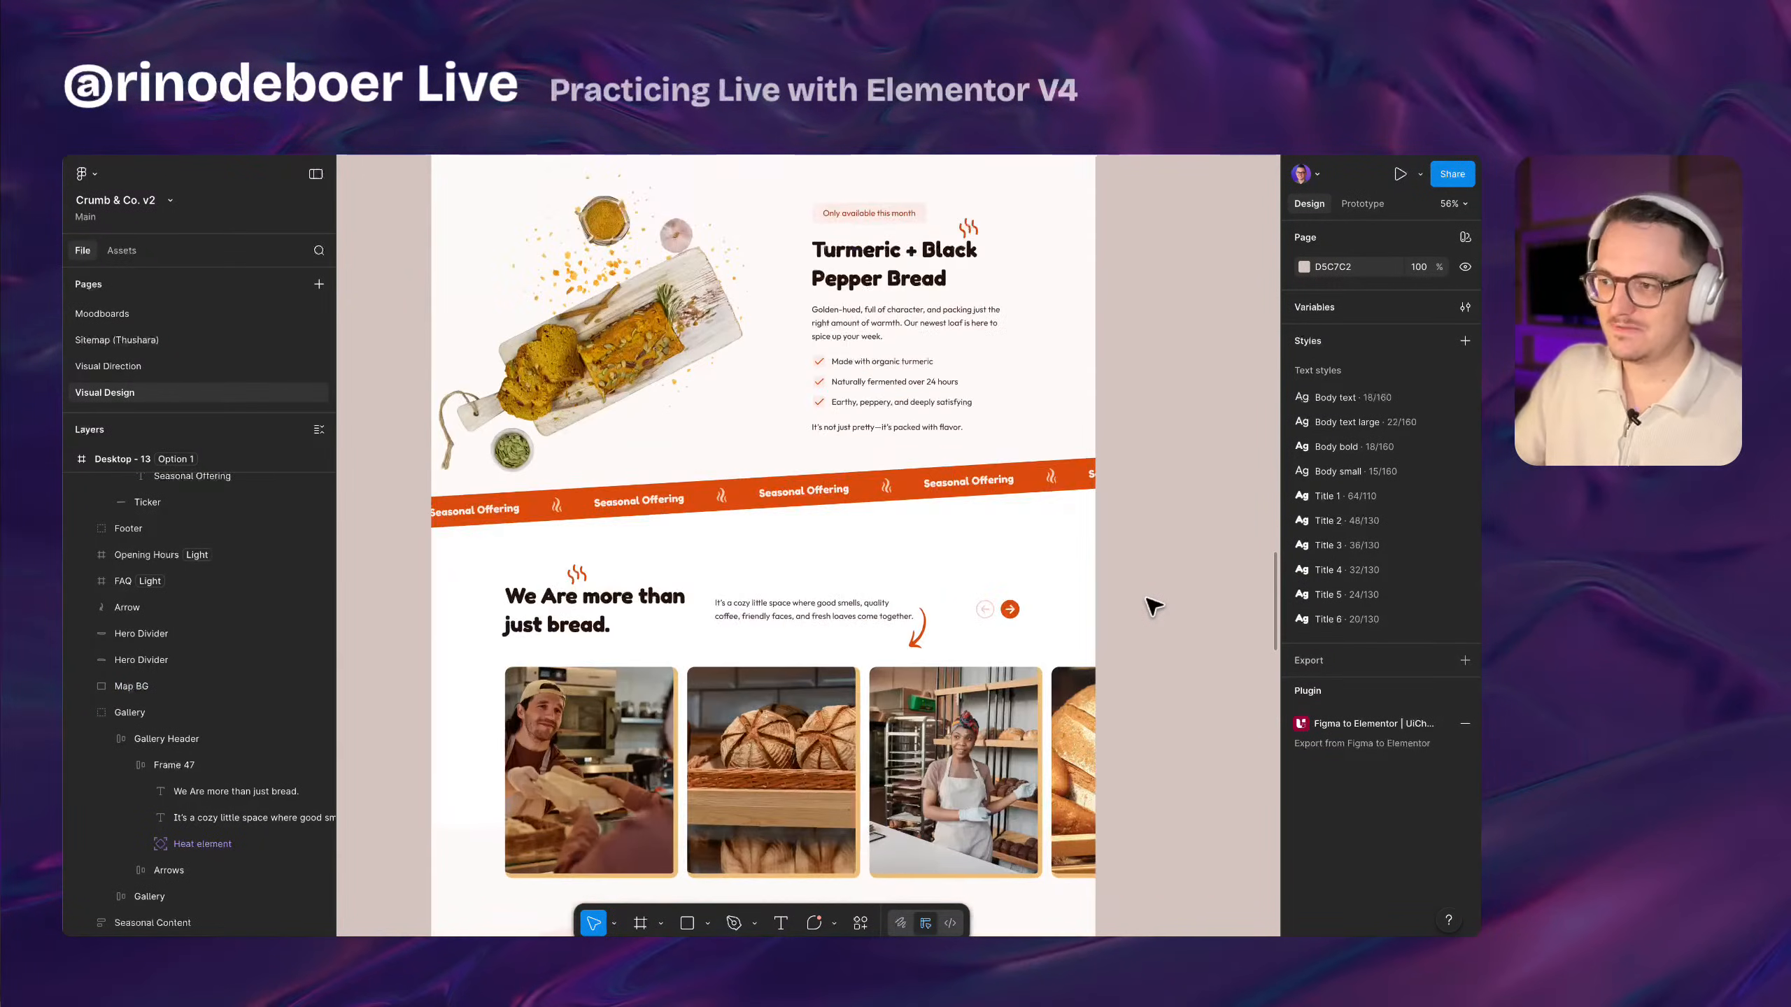
scroll(1152, 605, up, 15)
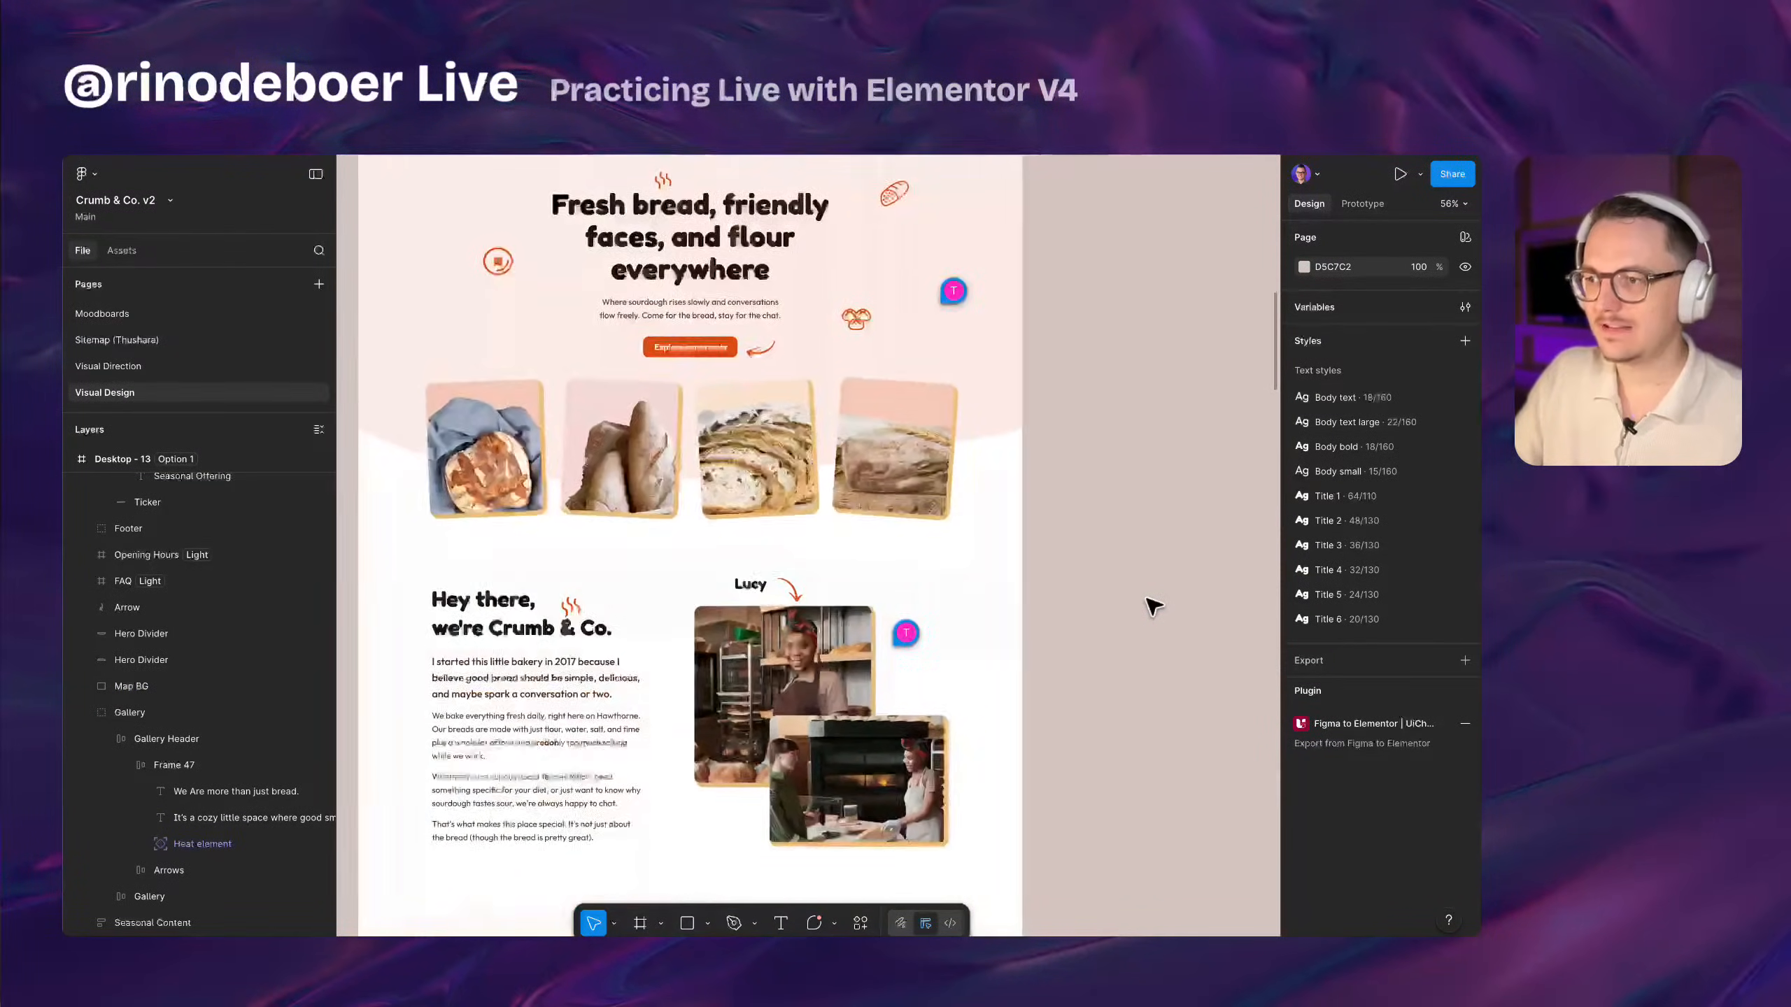
scroll(1153, 605, up, 3)
scroll(1152, 605, left, 2)
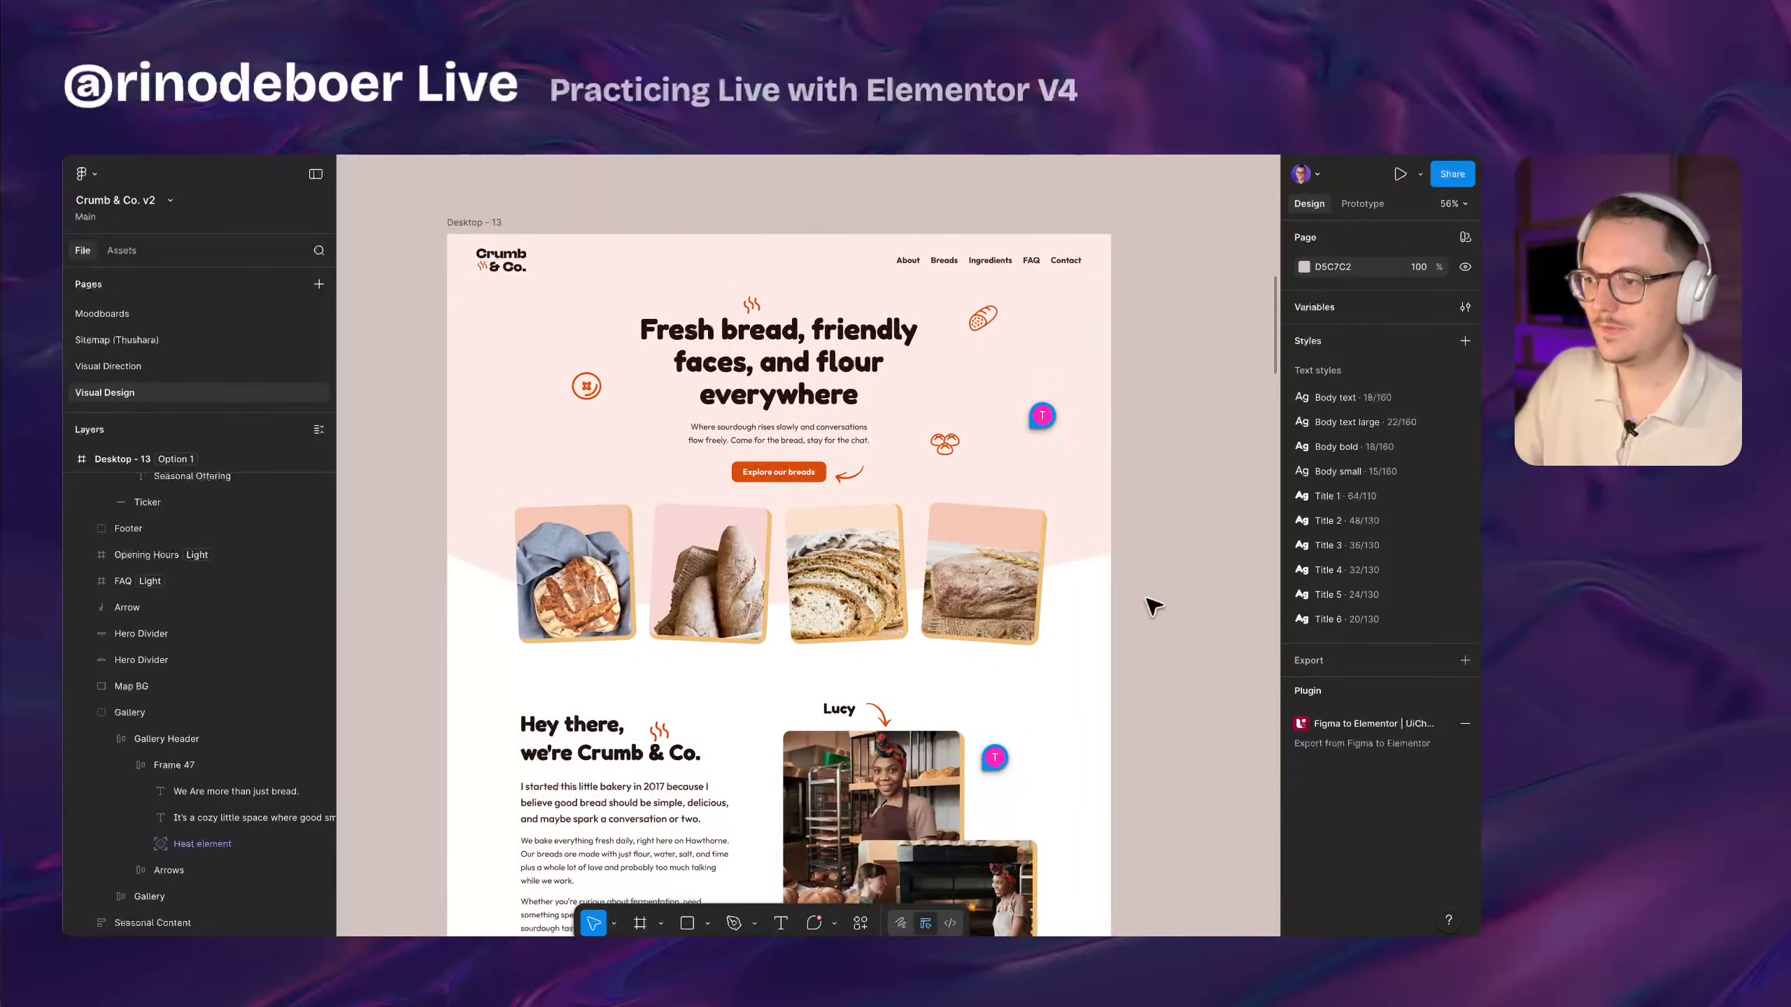
scroll(1153, 605, down, 1)
scroll(1153, 605, left, 1)
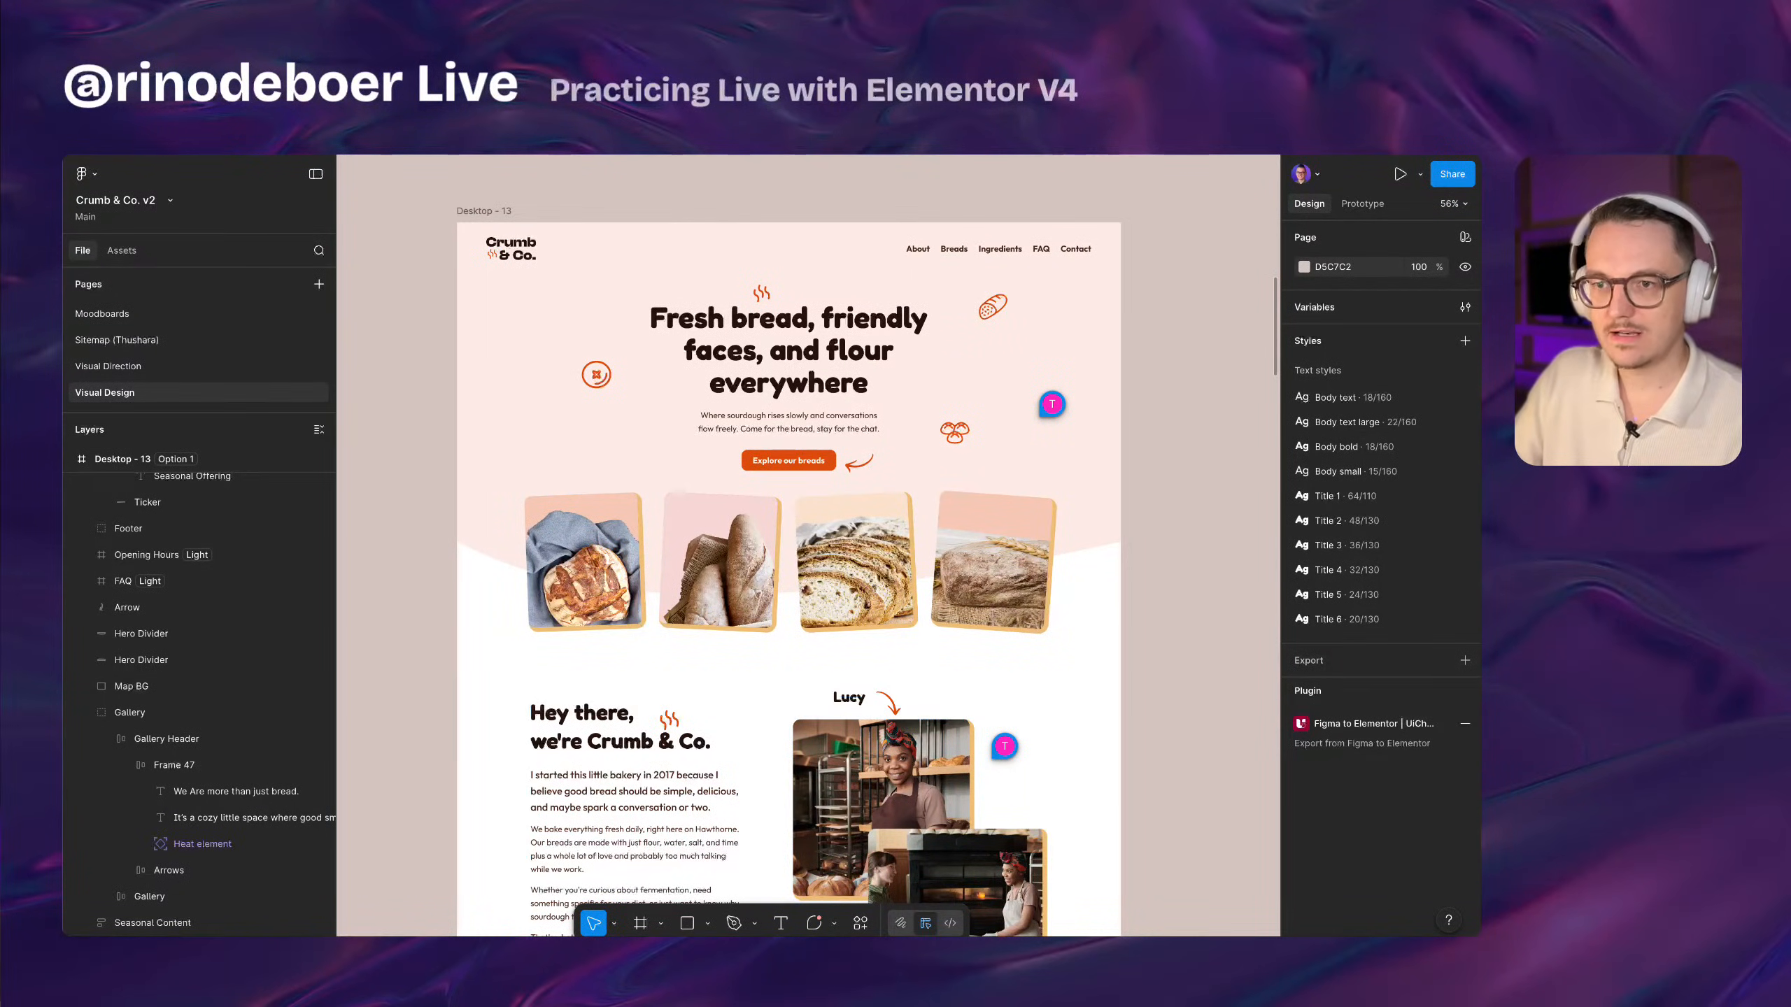